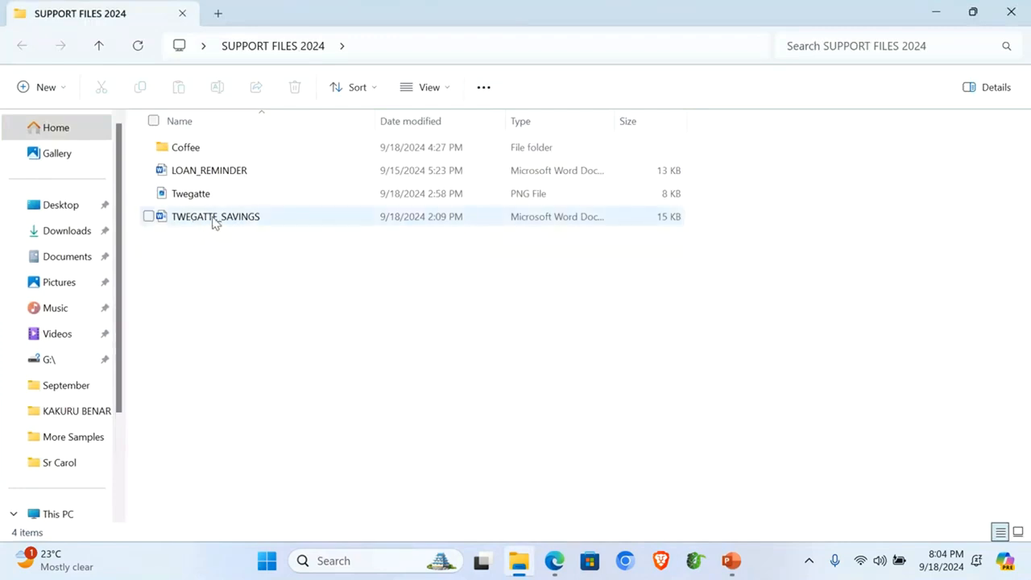
Step: Preview the TWEGATTE_SAVINGS document, LOAN_REMINDER template and Twegatte logo image, then close each
{"action": "double_click", "coordinate": [214, 219]}
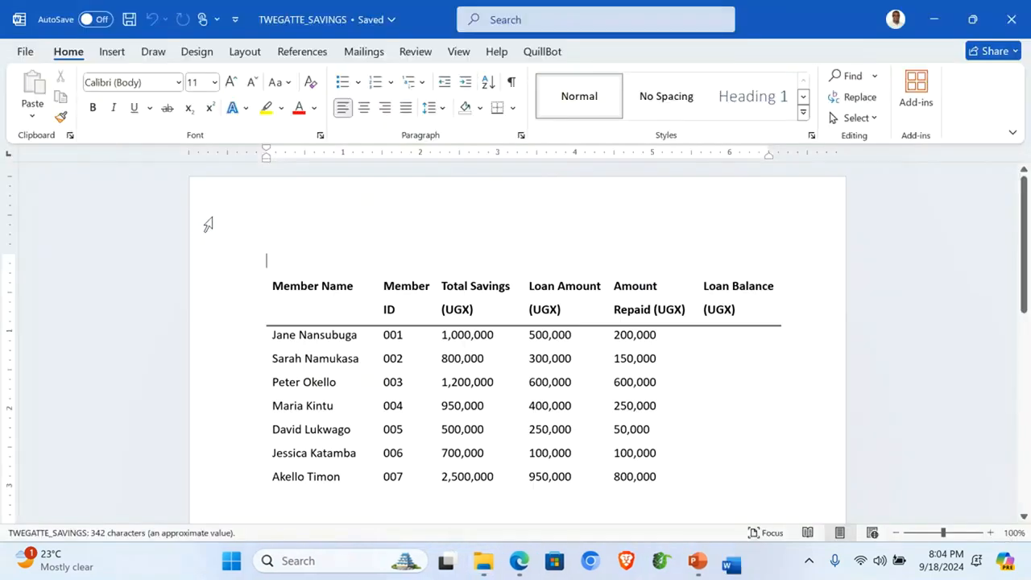
{"action": "scroll", "coordinate": [499, 379], "scroll_direction": "down", "scroll_amount": 3}
{"action": "scroll", "coordinate": [492, 379], "scroll_direction": "up", "scroll_amount": 3}
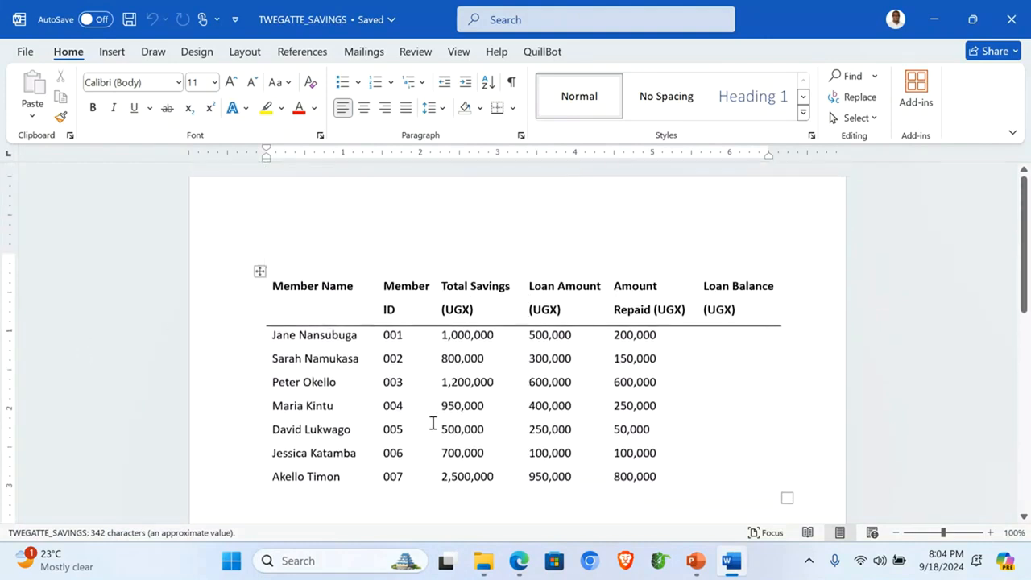
{"action": "left_click", "coordinate": [1013, 19]}
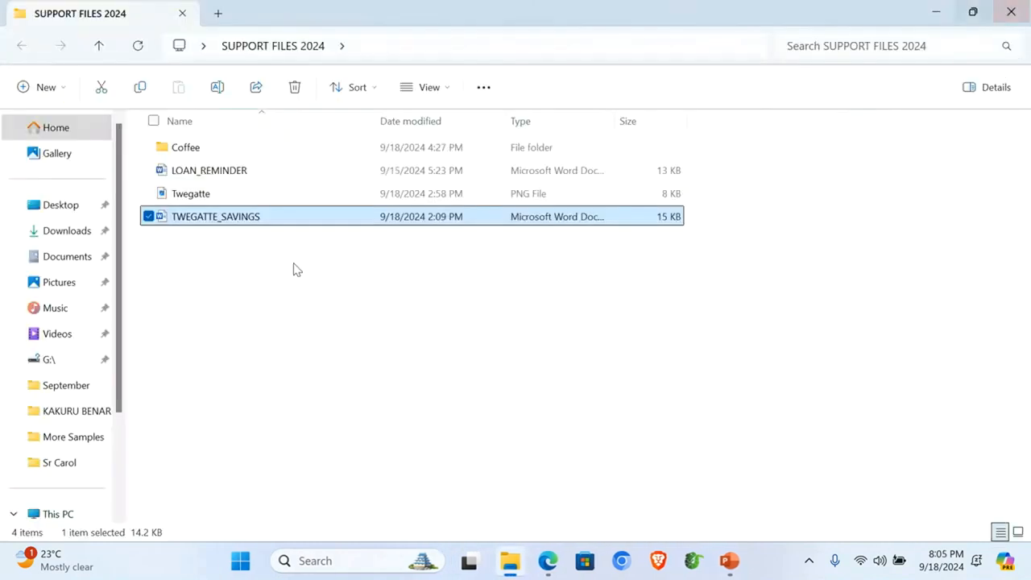
{"action": "double_click", "coordinate": [195, 172]}
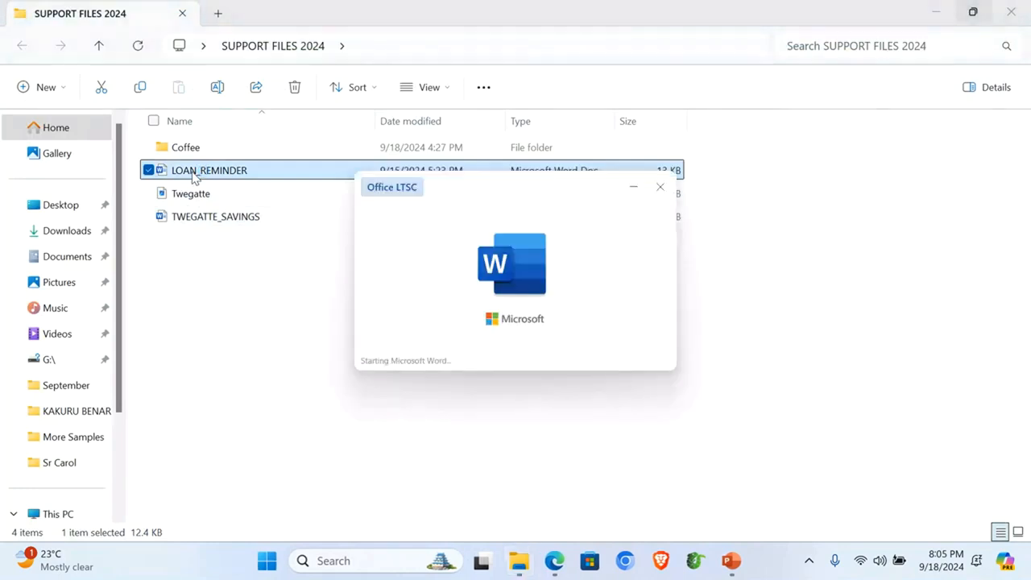
{"action": "scroll", "coordinate": [453, 298], "scroll_direction": "down", "scroll_amount": 3}
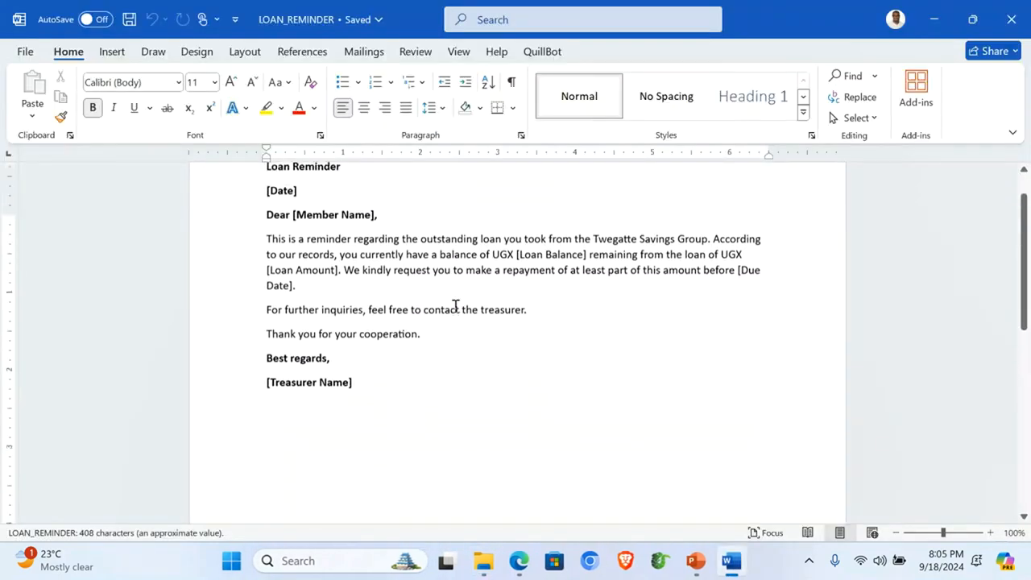
{"action": "scroll", "coordinate": [455, 306], "scroll_direction": "up", "scroll_amount": 2}
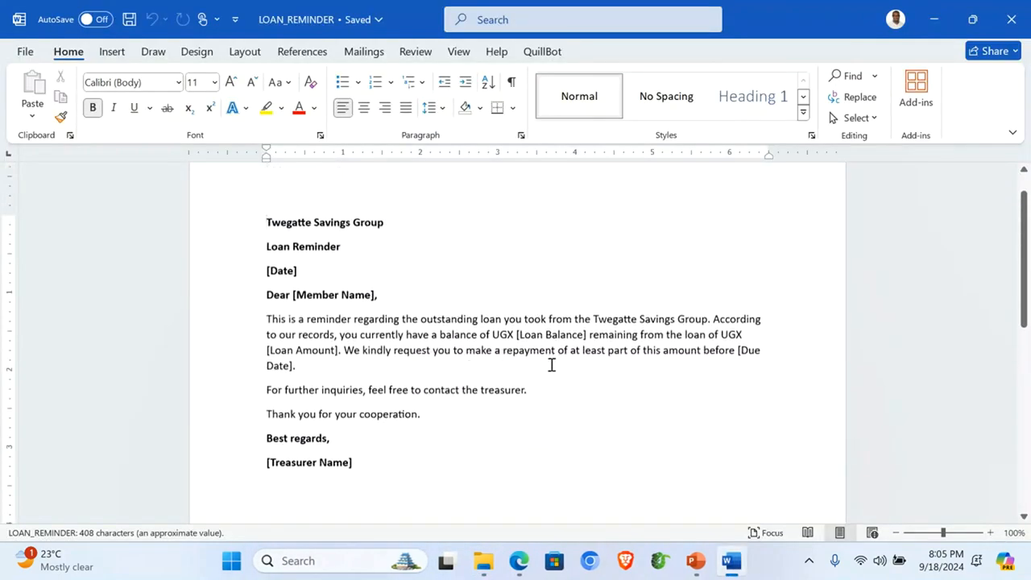
{"action": "left_click", "coordinate": [1012, 19]}
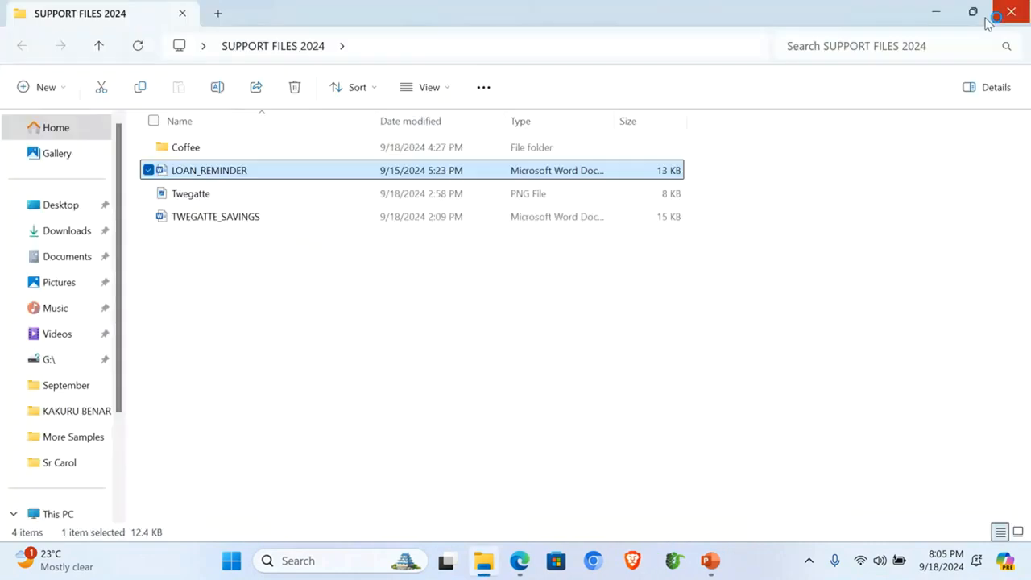
{"action": "left_click", "coordinate": [193, 196]}
{"action": "double_click", "coordinate": [191, 194]}
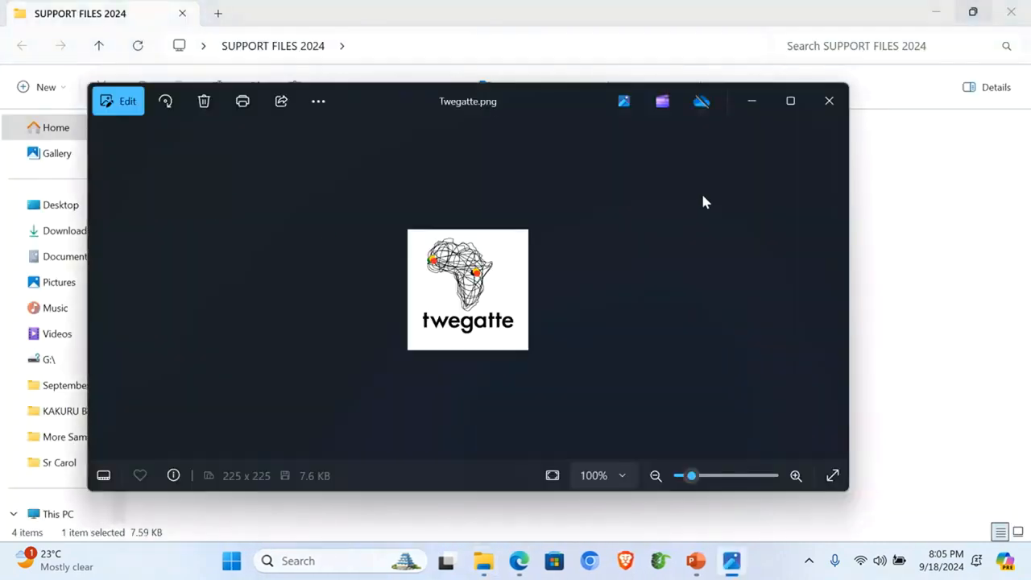
{"action": "left_click", "coordinate": [842, 106]}
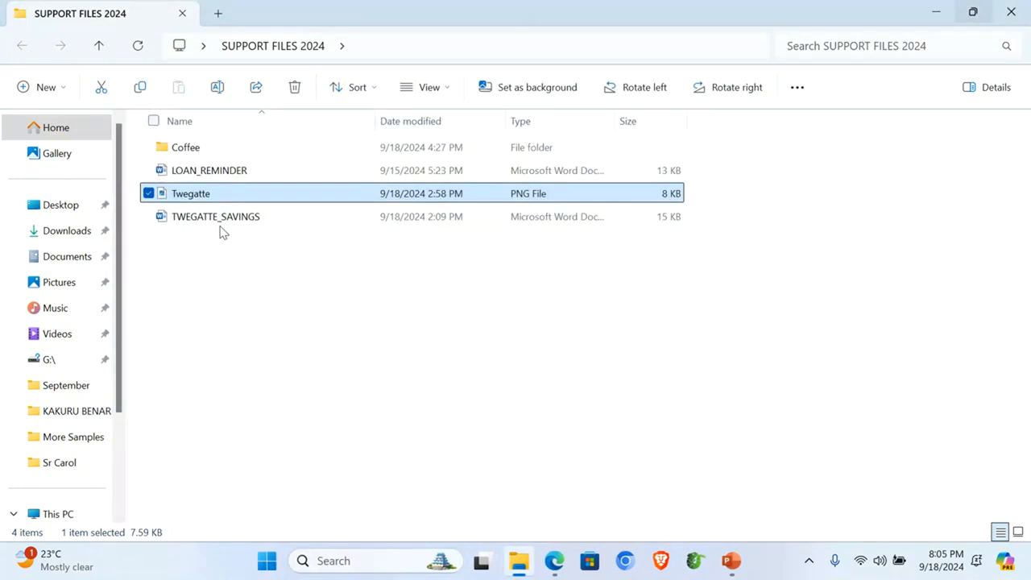
{"action": "left_click", "coordinate": [208, 247]}
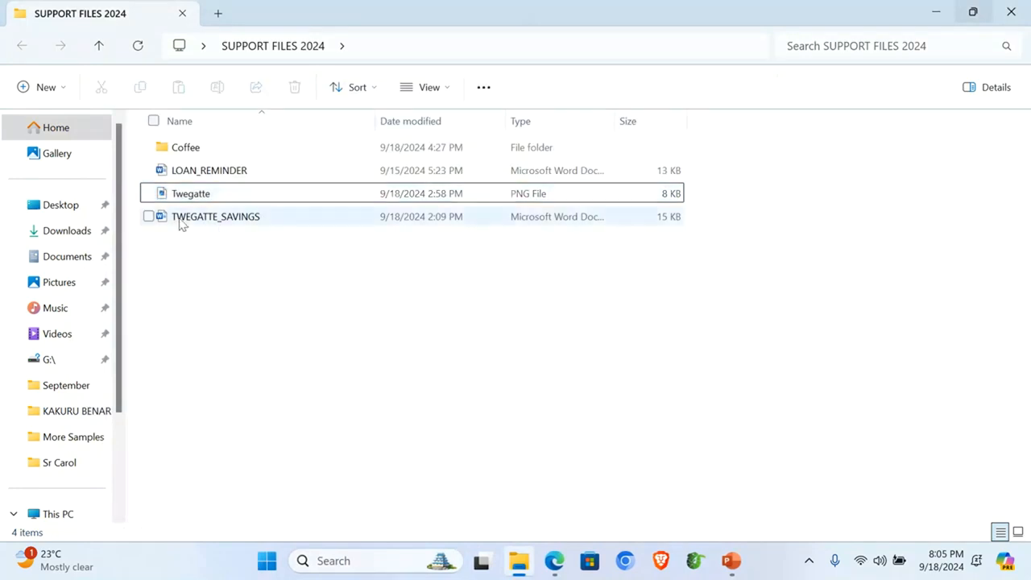
Step: Copy the three support files and close the support files folder window
{"action": "left_click_drag", "start_coordinate": [180, 234], "coordinate": [182, 175]}
{"action": "right_click", "coordinate": [182, 176]}
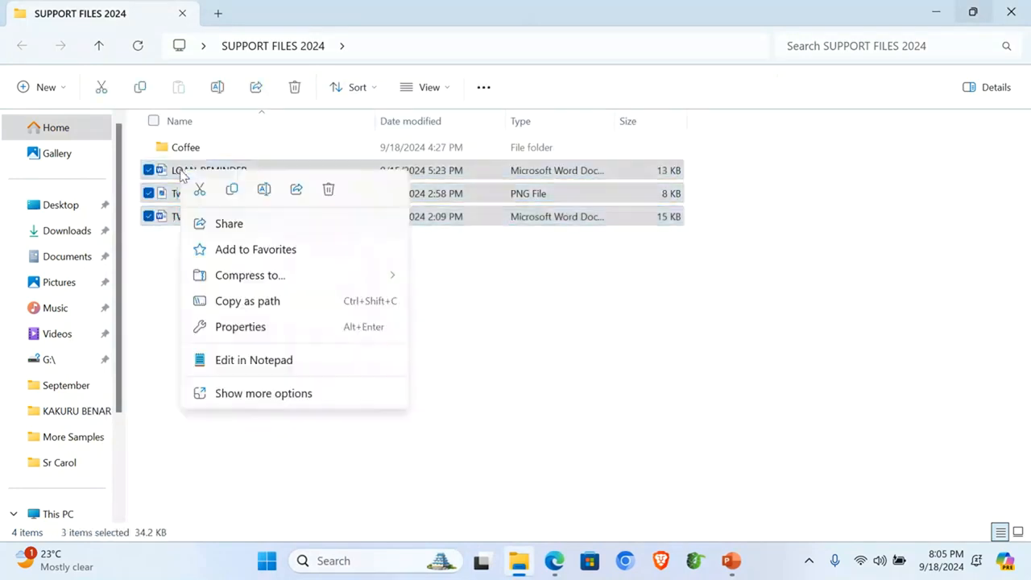
{"action": "left_click", "coordinate": [232, 190]}
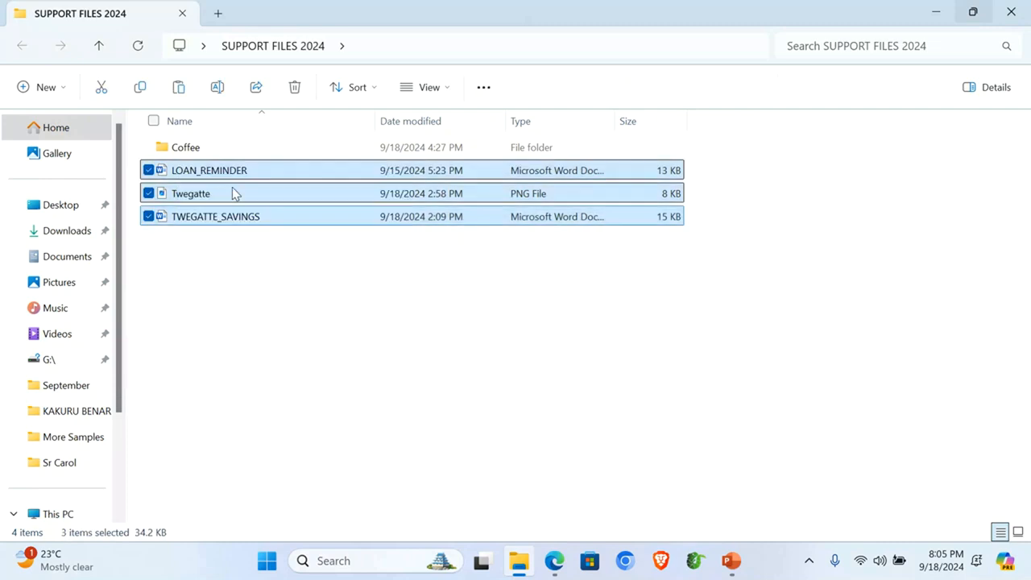
{"action": "left_click", "coordinate": [1014, 15]}
Step: Create a new desktop folder named with the user's name followed by 001, and open it
{"action": "right_click", "coordinate": [542, 156]}
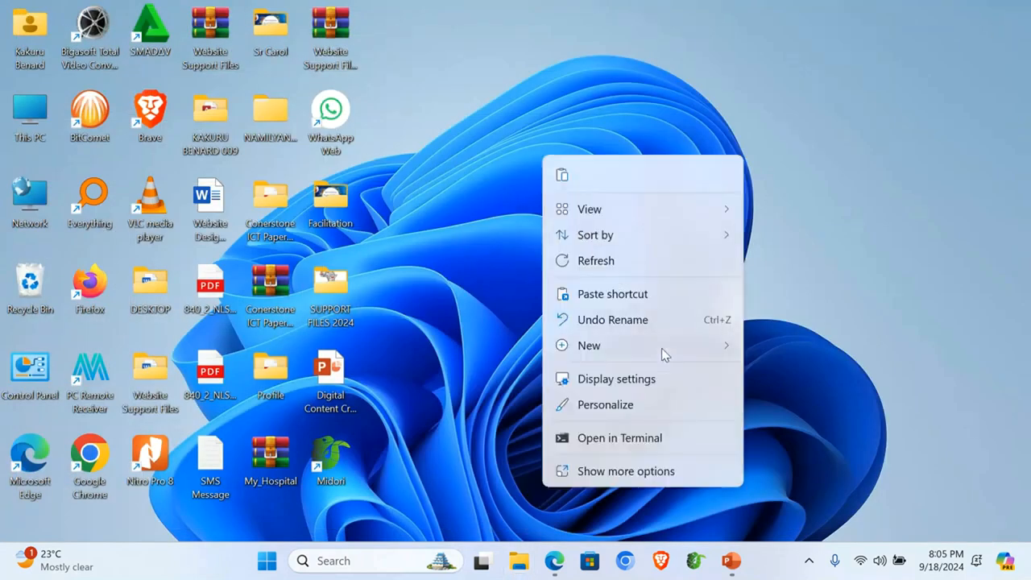
{"action": "mouse_move", "coordinate": [685, 352]}
{"action": "left_click", "coordinate": [806, 17]}
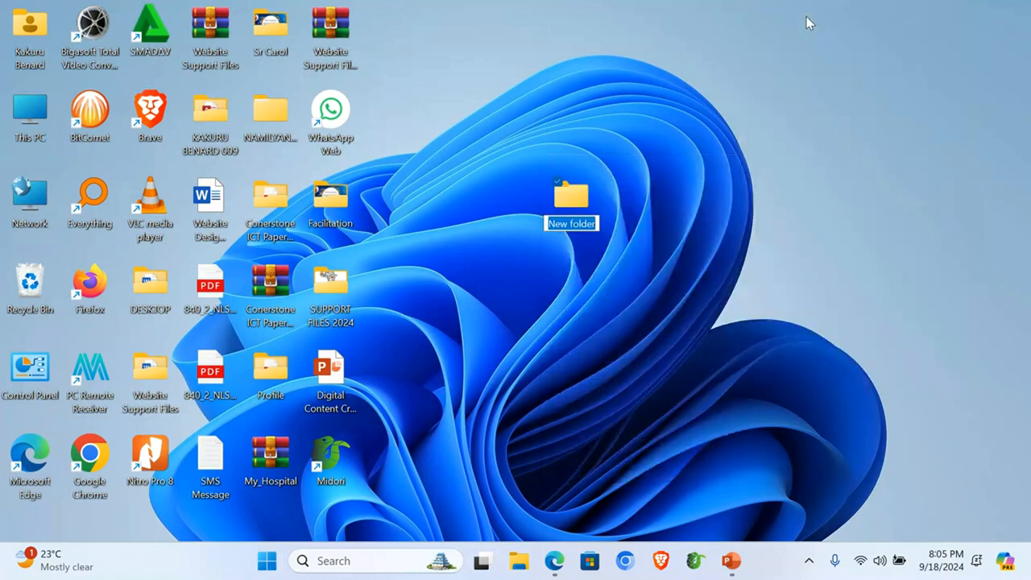
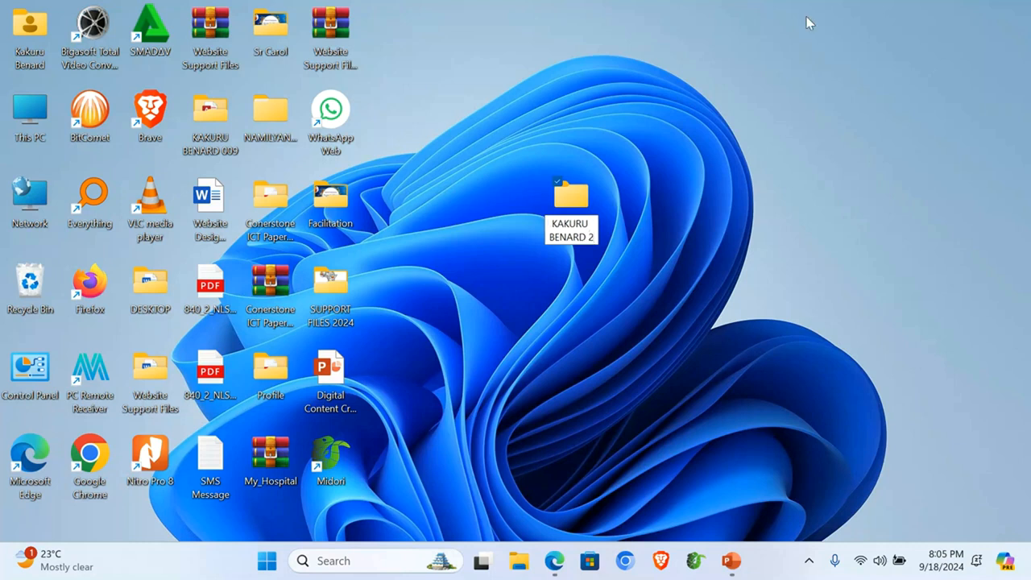
{"action": "type", "text": "001"}
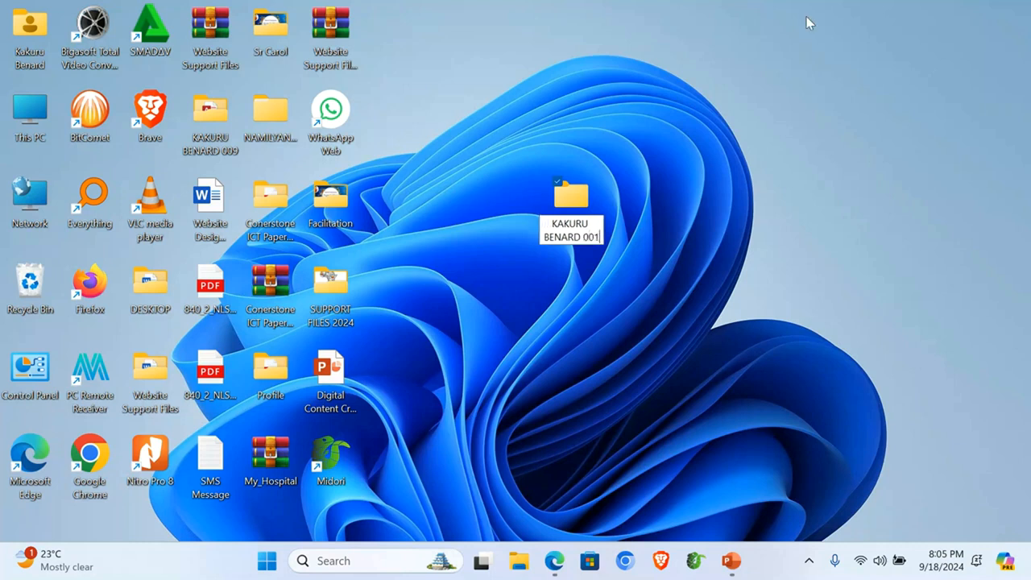
{"action": "double_click", "coordinate": [582, 200]}
Step: Create a subfolder named ITEM 1 and open it
{"action": "right_click", "coordinate": [256, 243]}
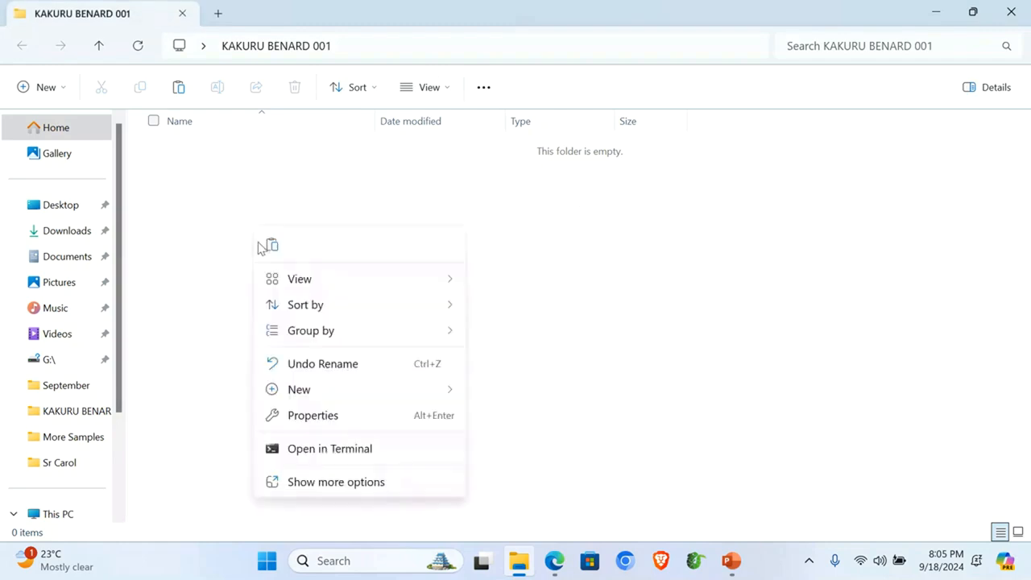
{"action": "right_click", "coordinate": [216, 208]}
{"action": "mouse_move", "coordinate": [340, 368]}
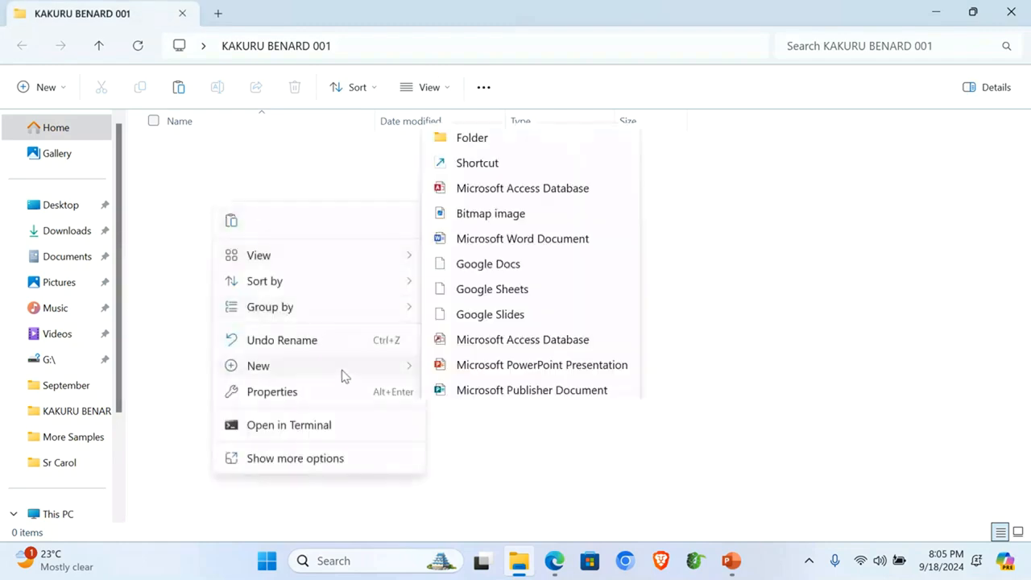
{"action": "left_click", "coordinate": [478, 26]}
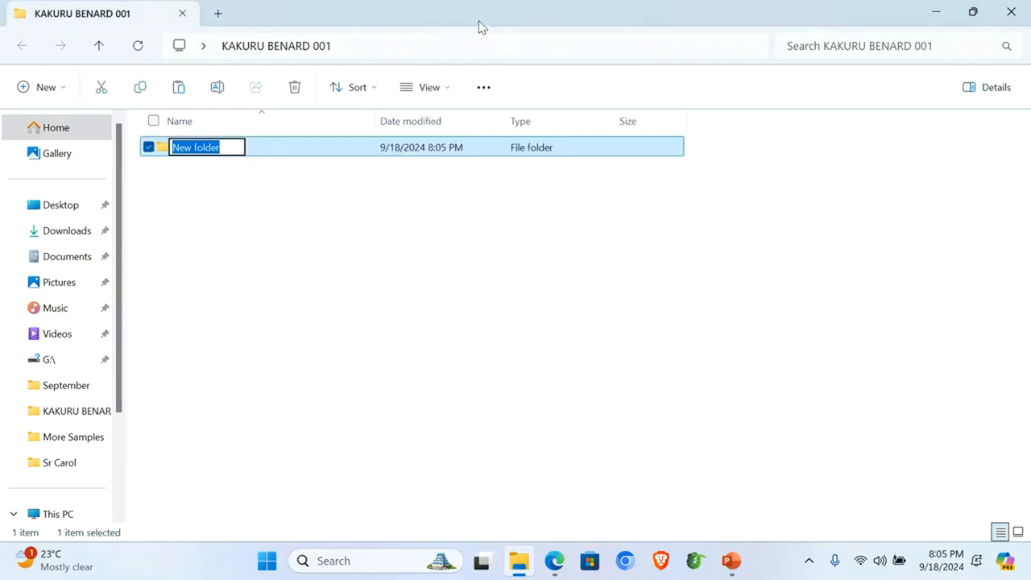
{"action": "type", "text": "ITEM 1"}
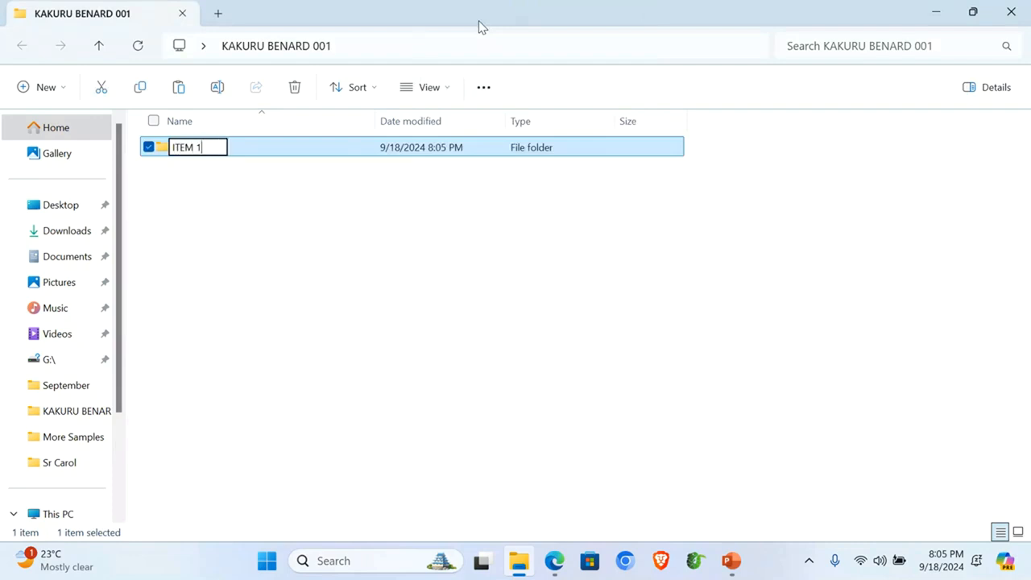
{"action": "key", "text": "Return"}
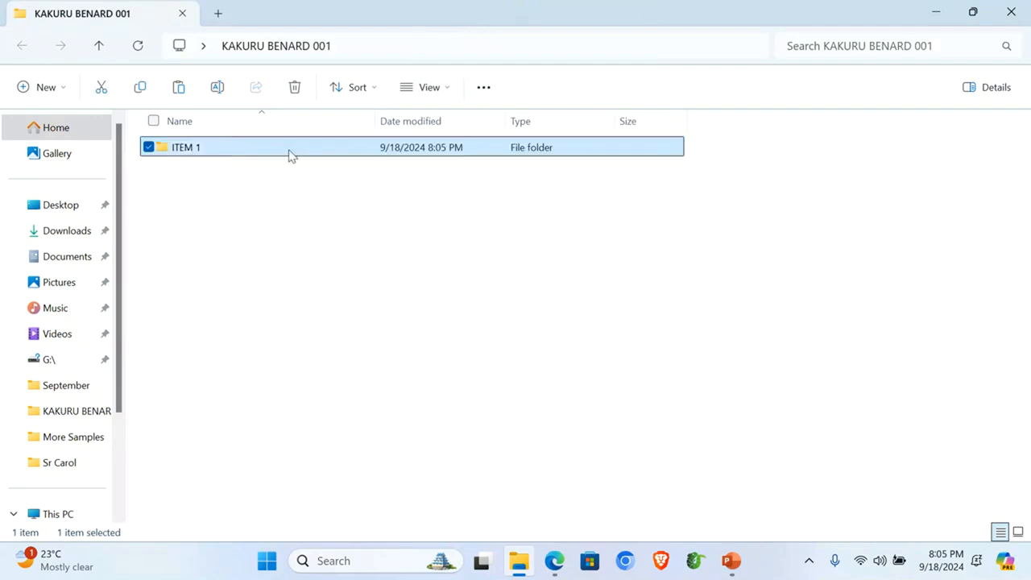
{"action": "double_click", "coordinate": [290, 156]}
Step: Paste the three copied support files into ITEM 1
{"action": "key", "text": "ctrl+v"}
{"action": "left_click", "coordinate": [244, 239]}
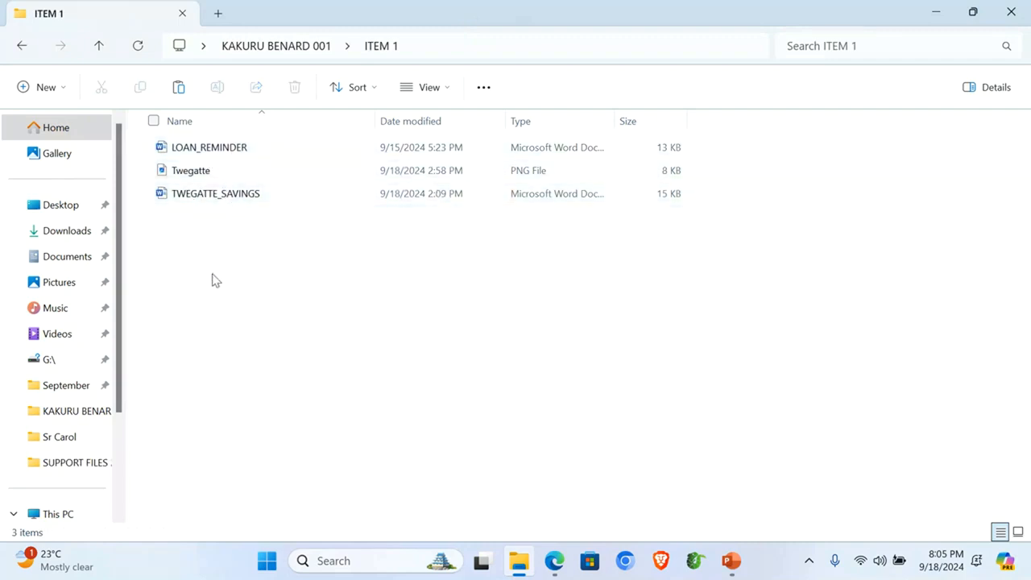
{"action": "left_click_drag", "start_coordinate": [183, 282], "coordinate": [187, 138]}
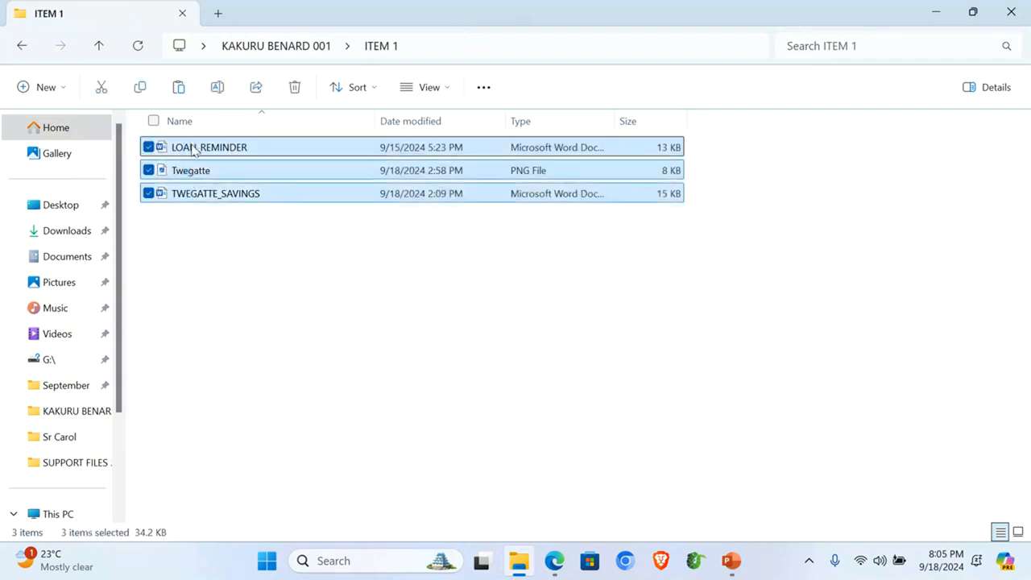
{"action": "left_click", "coordinate": [229, 274]}
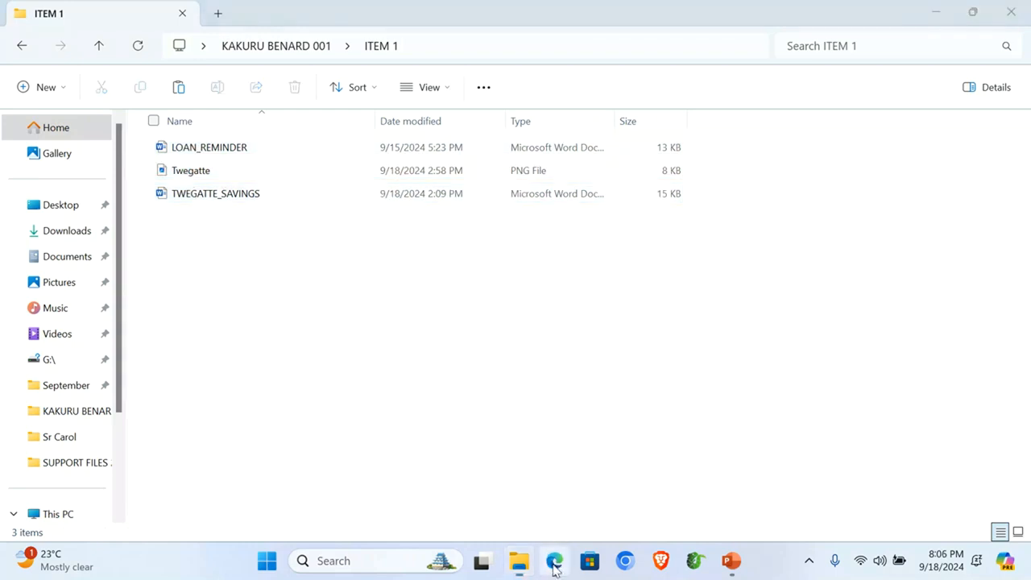
{"action": "left_click", "coordinate": [554, 561]}
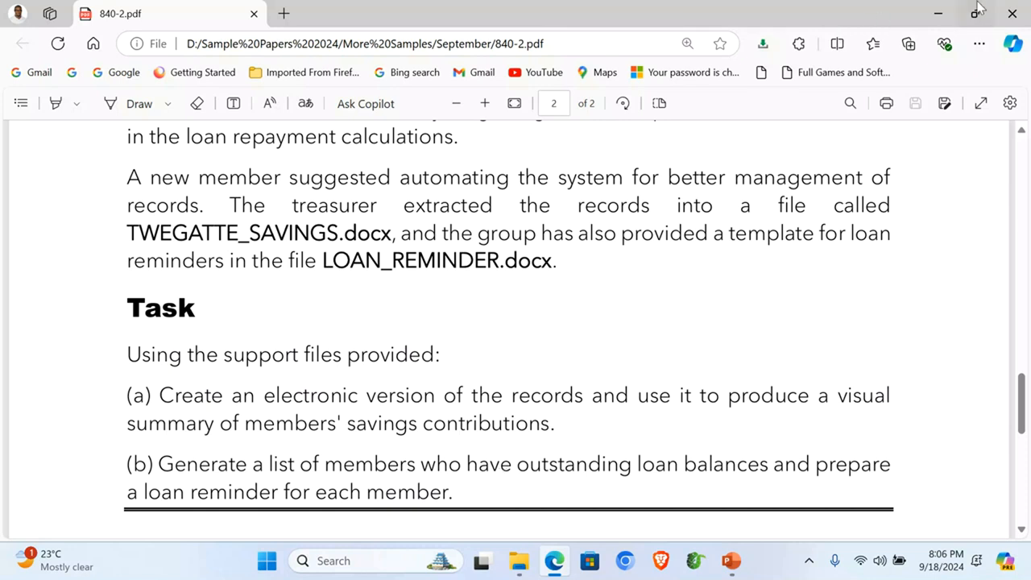
{"action": "left_click", "coordinate": [943, 15]}
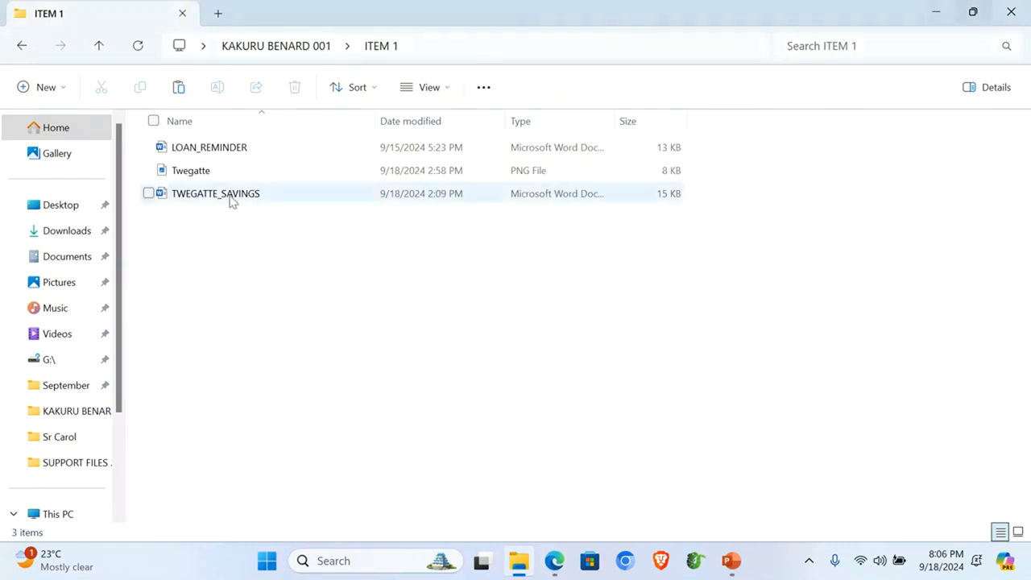
Step: Open TWEGATTE_SAVINGS in Word and apply All Borders to the whole member savings table
{"action": "left_click", "coordinate": [202, 205]}
{"action": "double_click", "coordinate": [203, 204]}
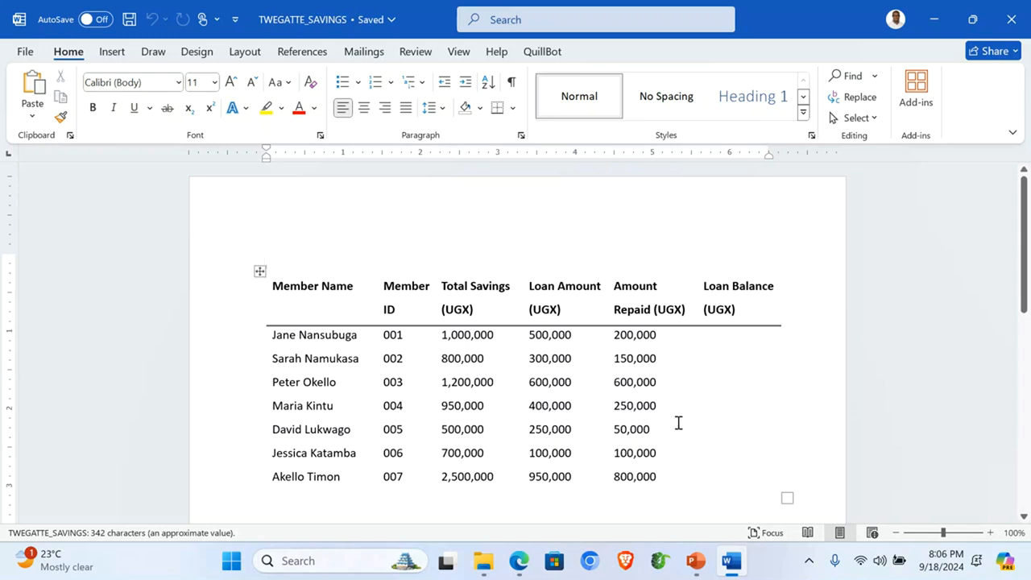
{"action": "left_click", "coordinate": [259, 271]}
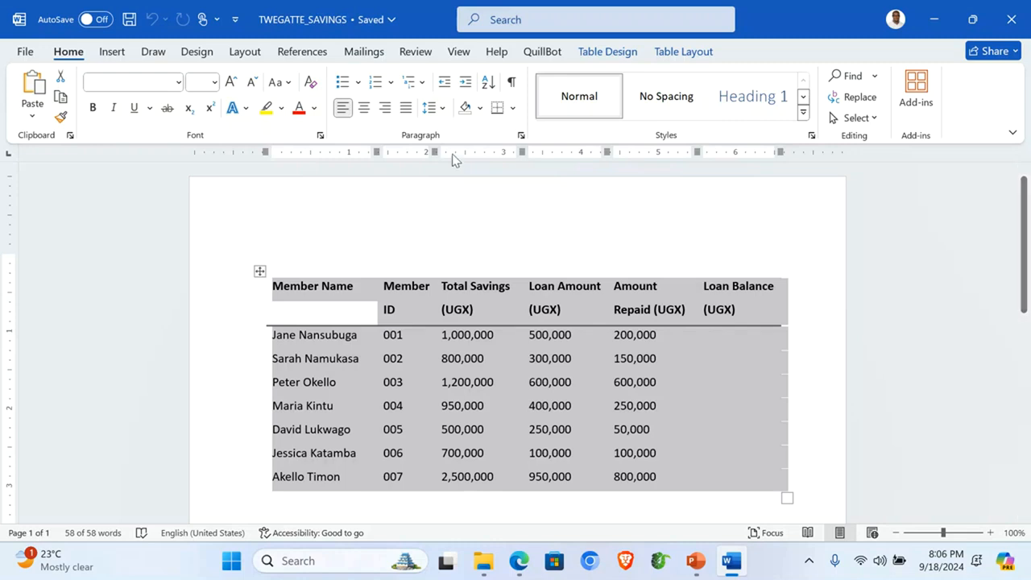
{"action": "left_click", "coordinate": [513, 107]}
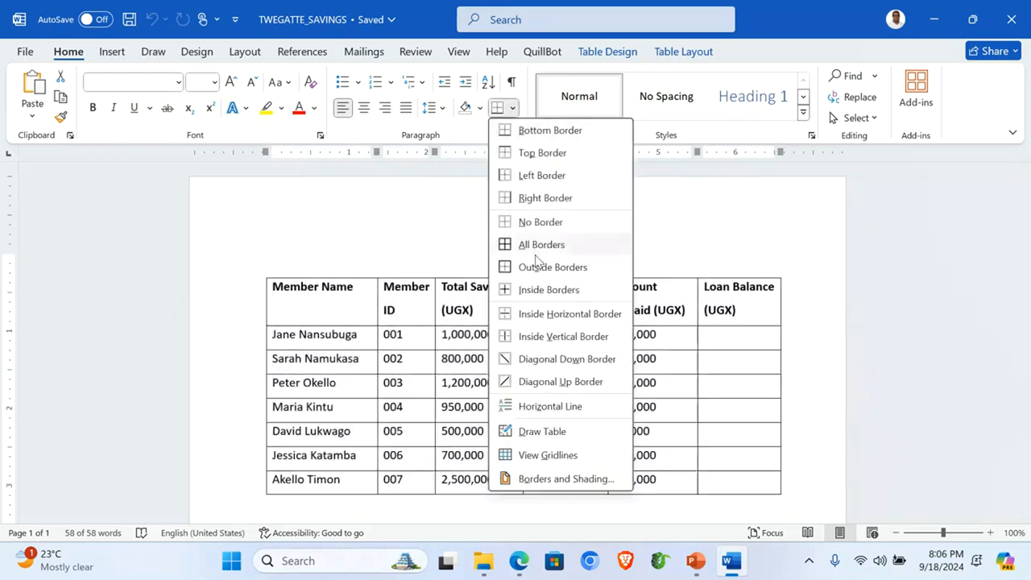
{"action": "left_click", "coordinate": [529, 244]}
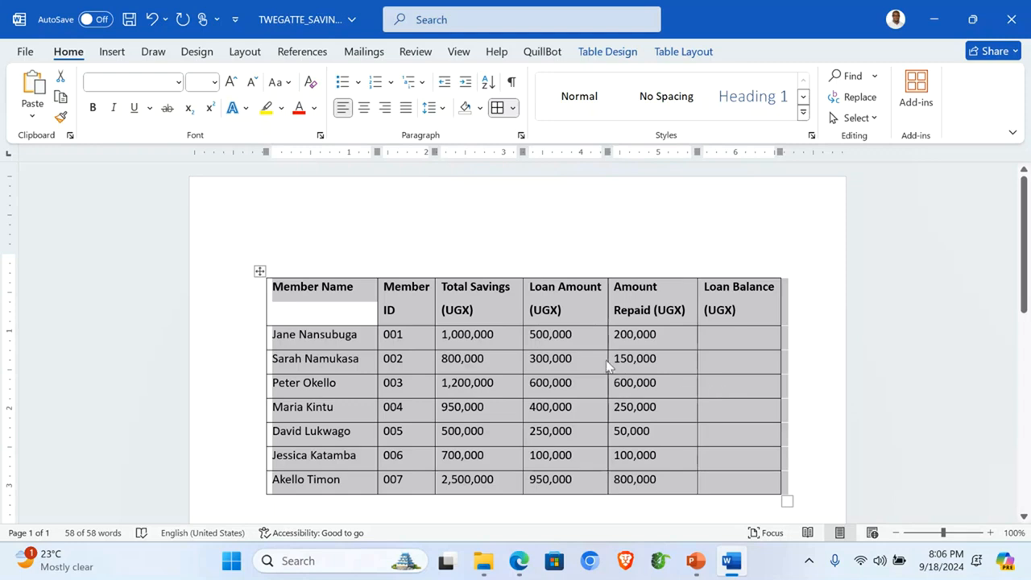
{"action": "left_click", "coordinate": [523, 259]}
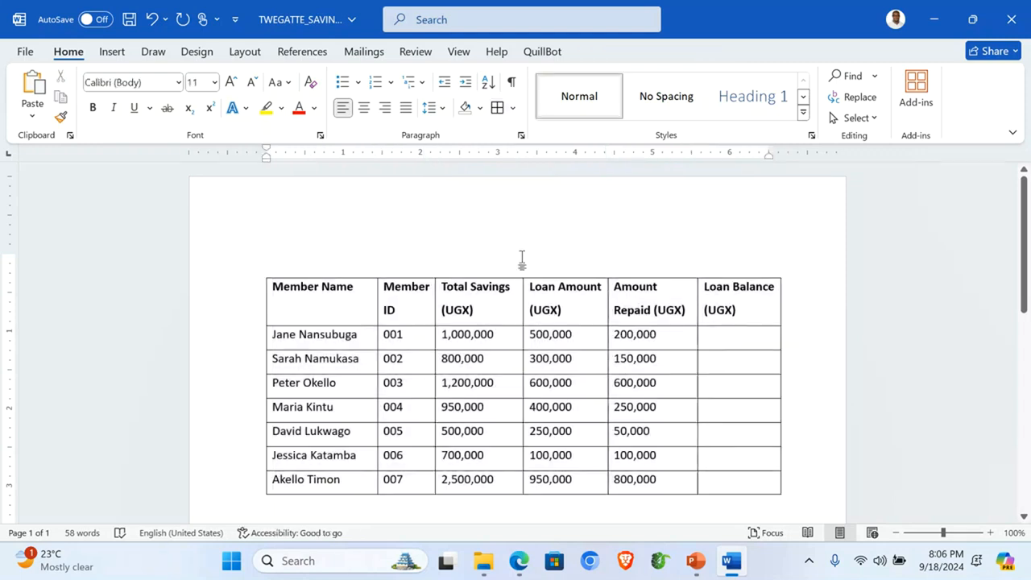
Step: Type the centred title 'TWEGATTE SAVING GROUP MEMBERS' on the line above the table
{"action": "key", "text": "ctrl+e"}
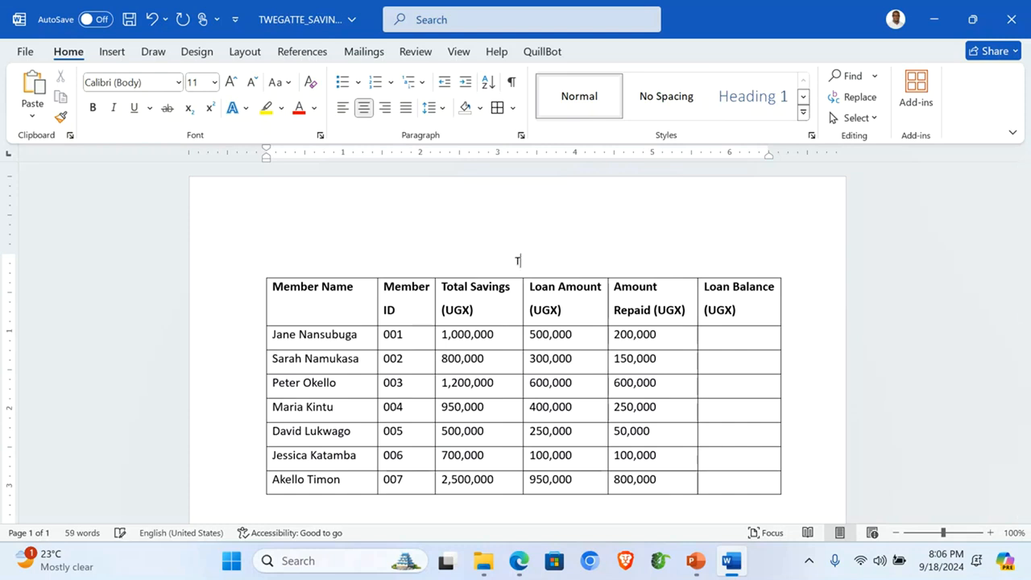
{"action": "type", "text": "TWEGA"}
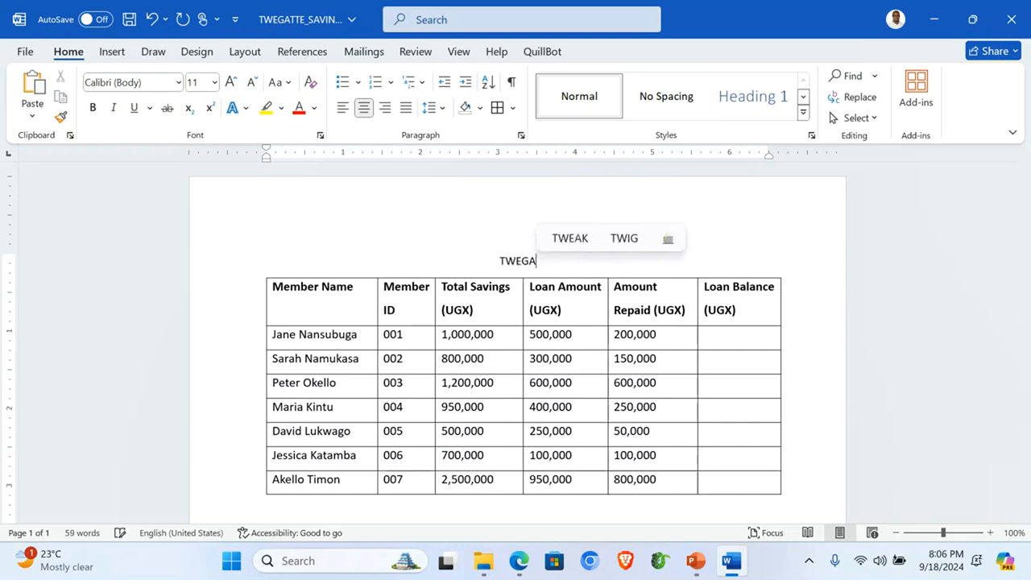
{"action": "type", "text": "TTE SAVING GOR"}
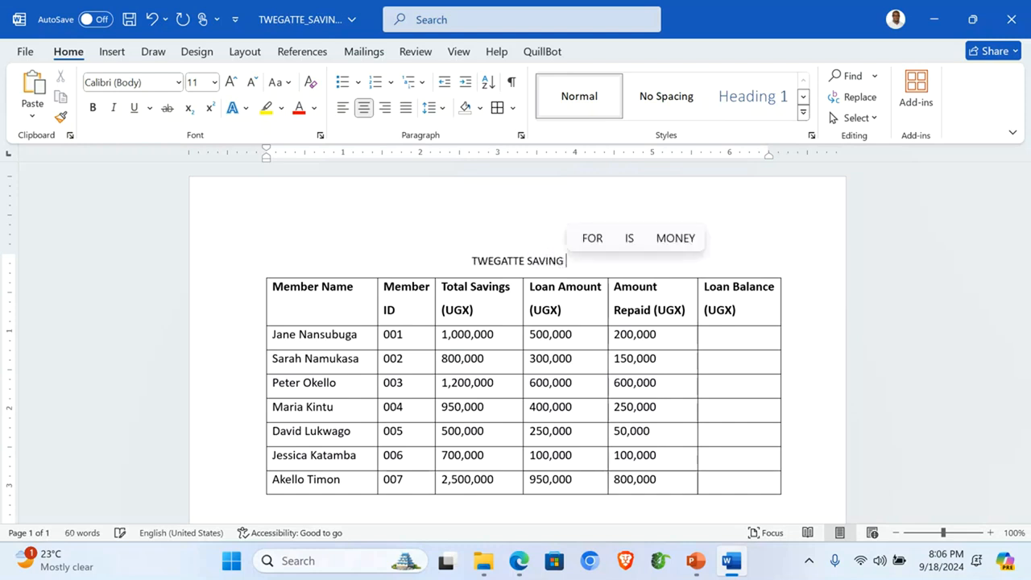
{"action": "key", "text": "BackSpace"}
{"action": "key", "text": "BackSpace"}
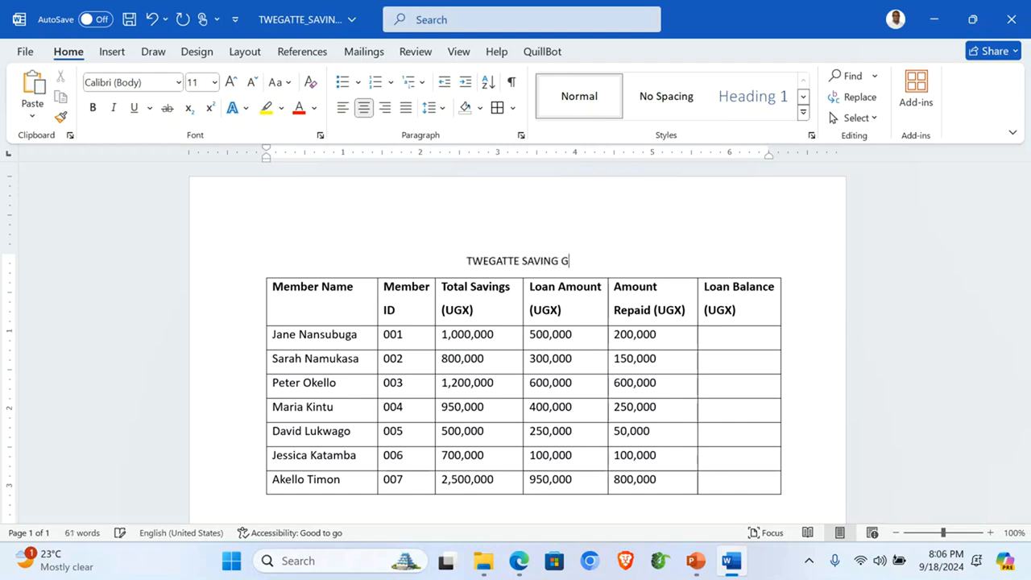
{"action": "type", "text": "ROUP"}
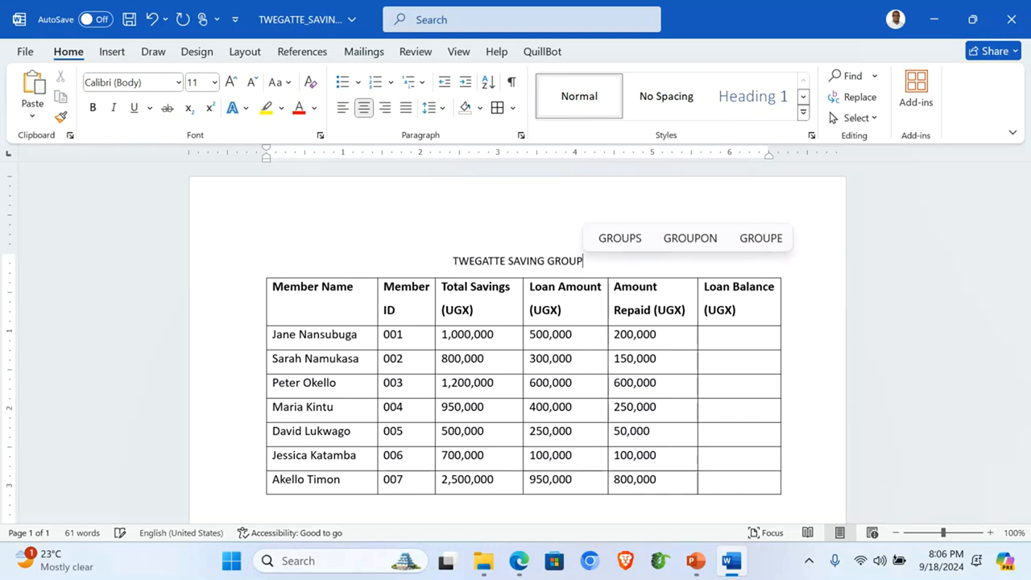
{"action": "type", "text": " MEM"}
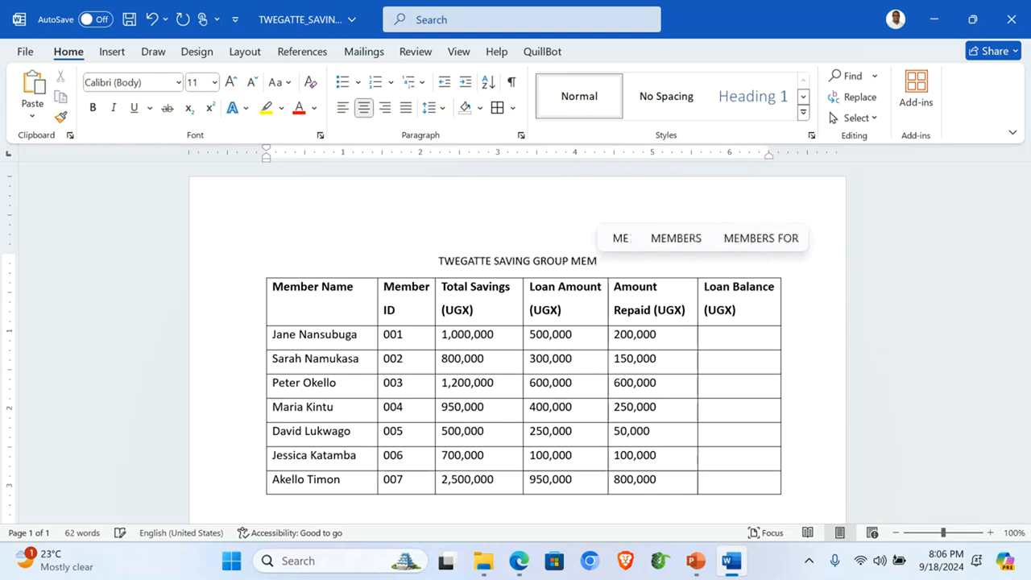
{"action": "type", "text": "BERS"}
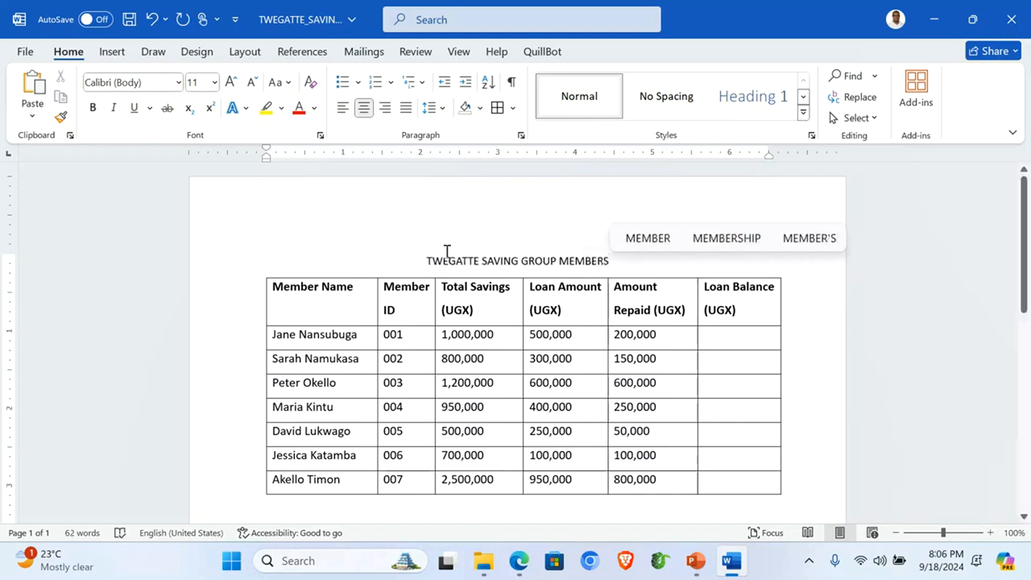
Step: Format the title as 18-point red, underlined and bold
{"action": "left_click", "coordinate": [241, 269]}
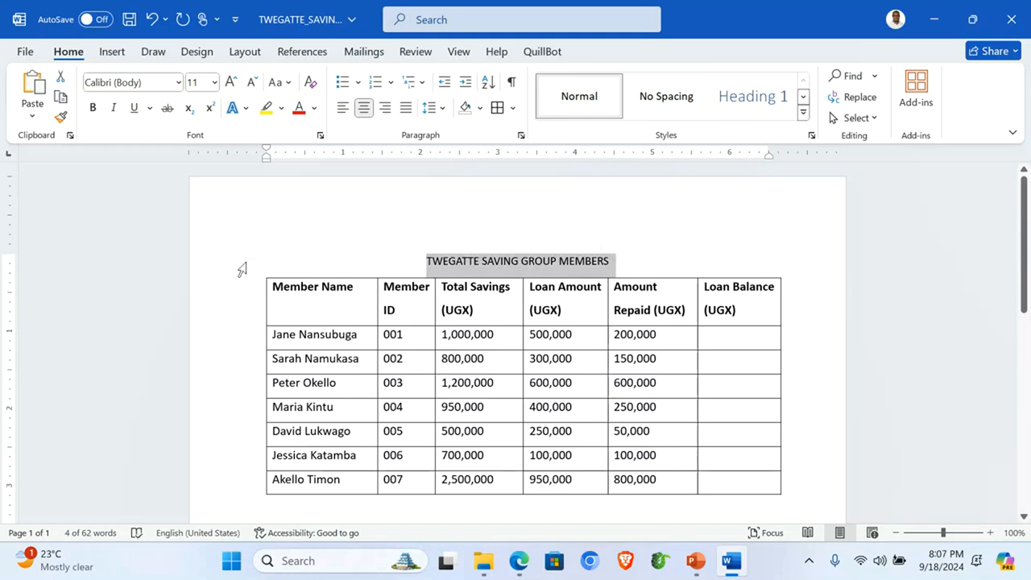
{"action": "left_click", "coordinate": [231, 83]}
{"action": "left_click", "coordinate": [231, 83]}
{"action": "left_click", "coordinate": [231, 83]}
{"action": "left_click", "coordinate": [231, 83]}
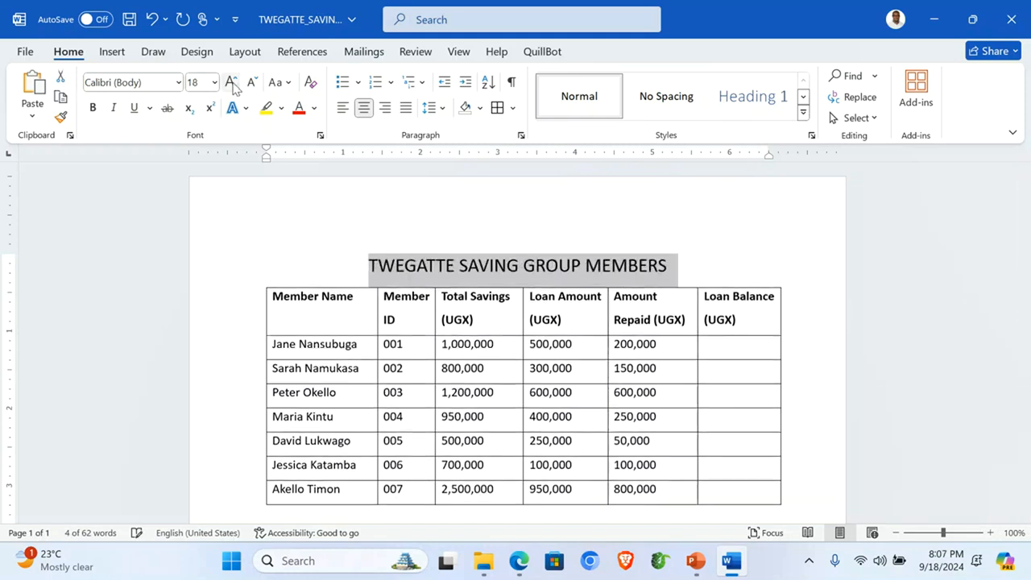
{"action": "left_click", "coordinate": [300, 112]}
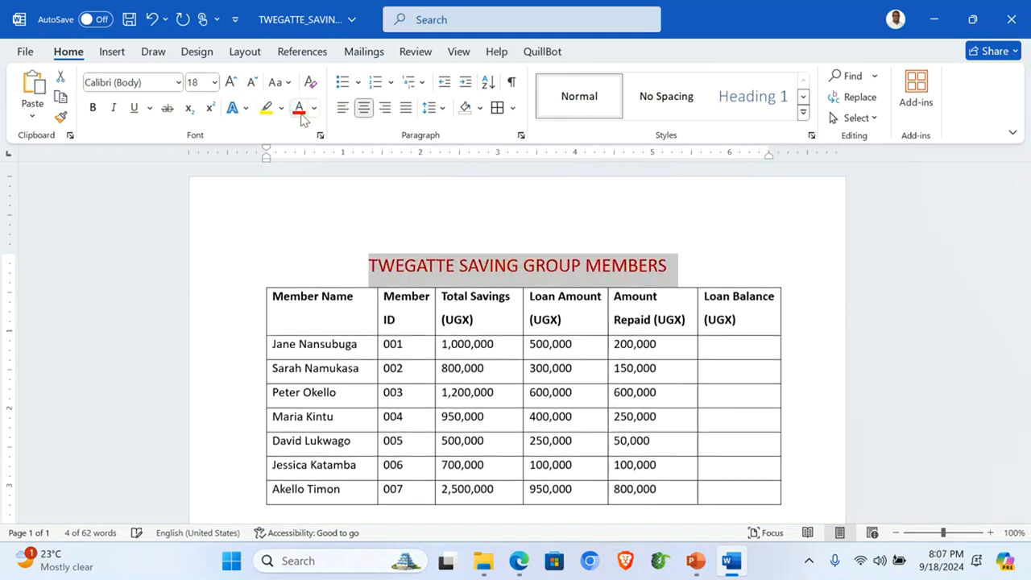
{"action": "left_click", "coordinate": [134, 107]}
{"action": "left_click", "coordinate": [92, 107]}
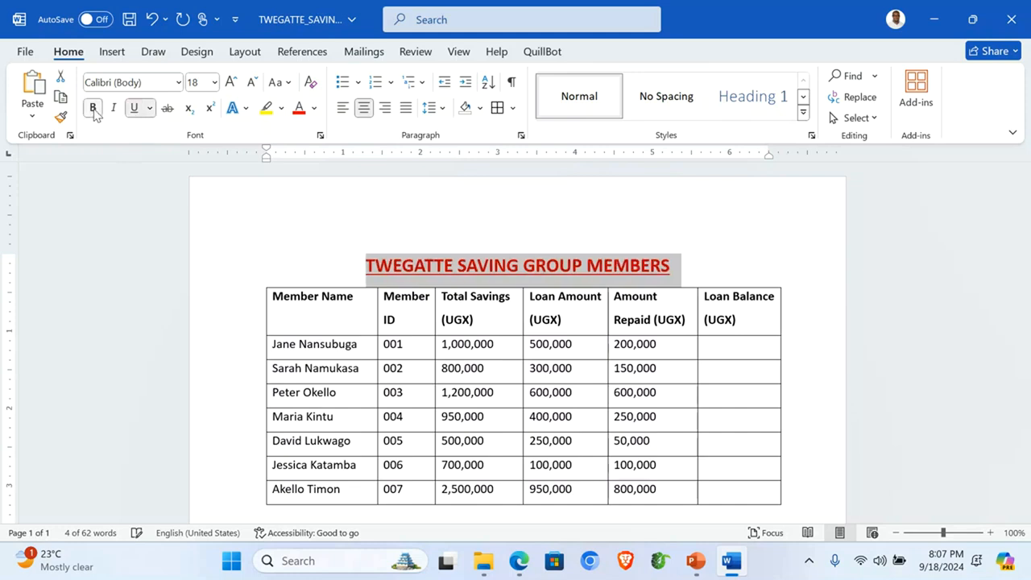
{"action": "left_click", "coordinate": [565, 358]}
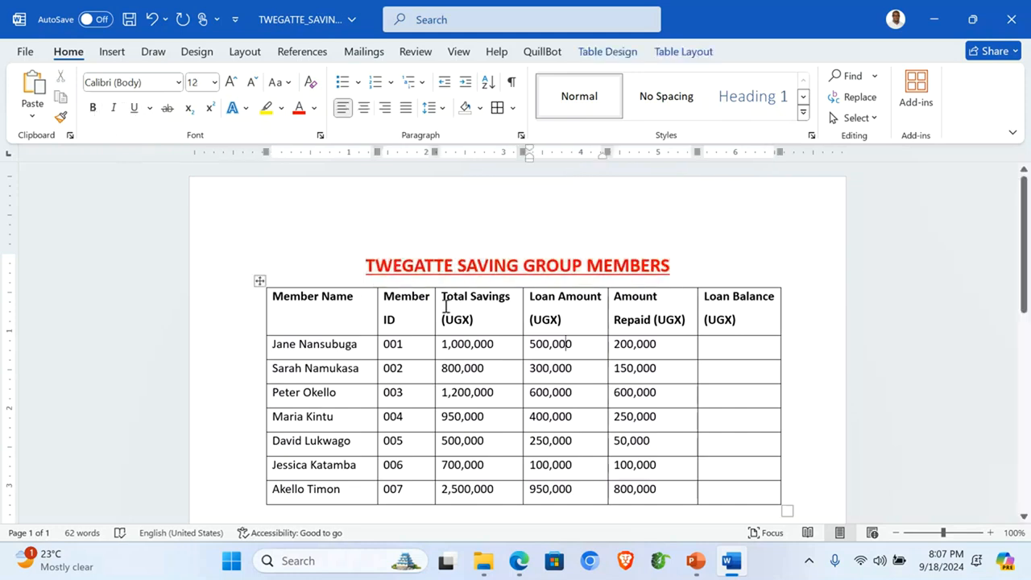
{"action": "double_click", "coordinate": [334, 212]}
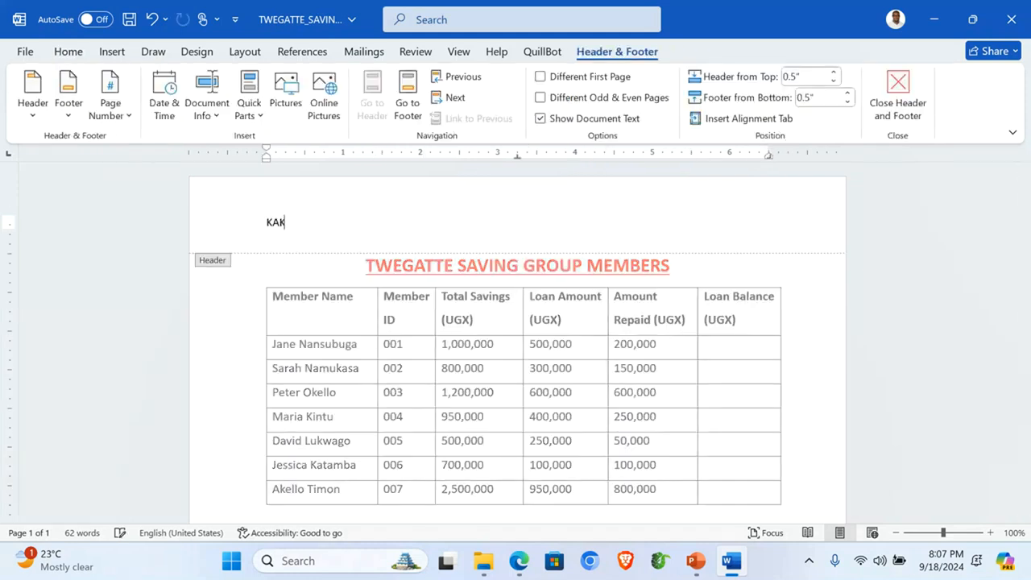
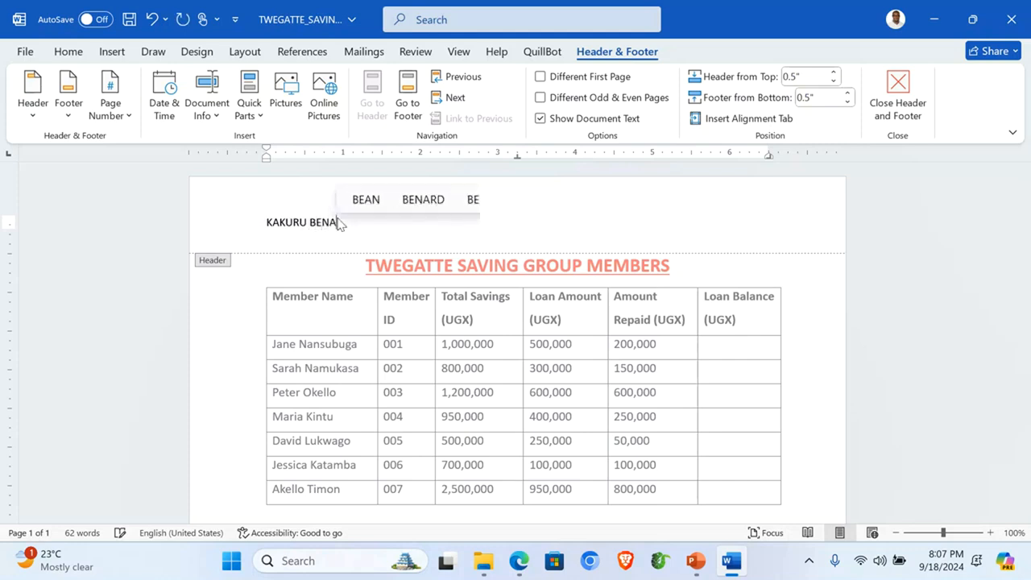
Step: Enter the author's name in the page header and an ID in the footer
{"action": "left_click", "coordinate": [407, 95]}
{"action": "type", "text": "001"}
{"action": "left_click", "coordinate": [898, 90]}
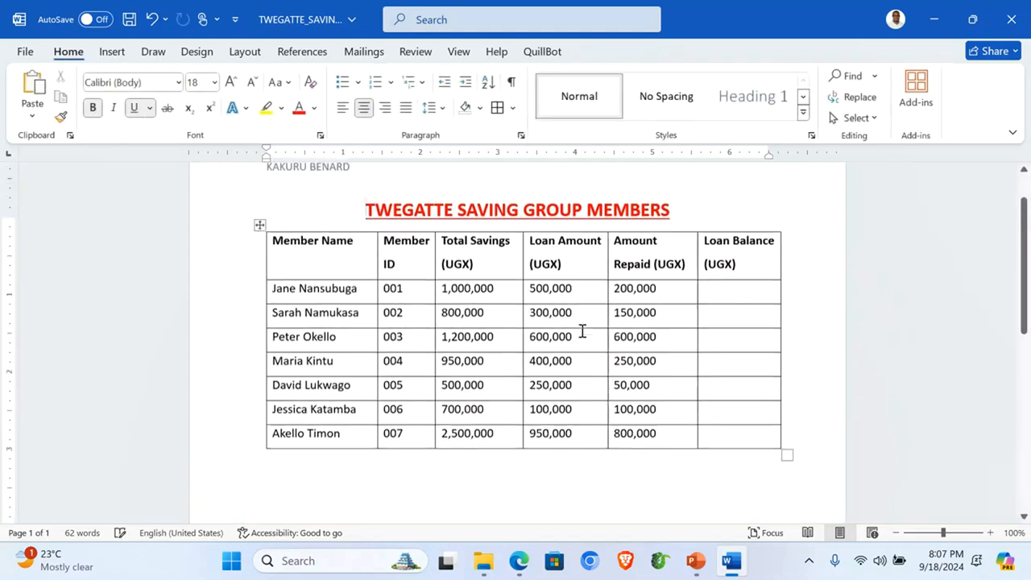
{"action": "scroll", "coordinate": [583, 331], "scroll_direction": "up", "scroll_amount": 1}
{"action": "scroll", "coordinate": [626, 343], "scroll_direction": "down", "scroll_amount": 1}
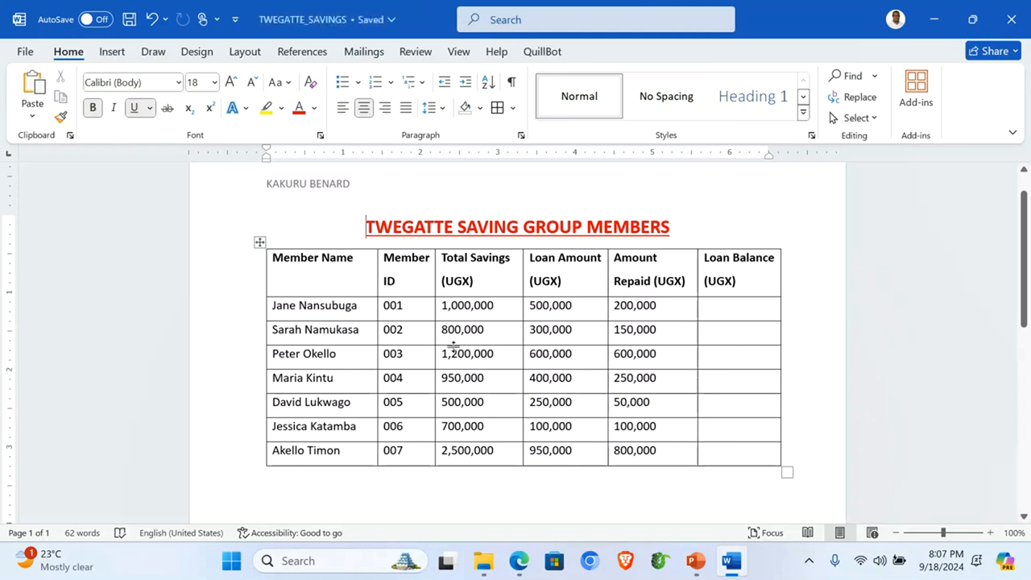
Step: Copy the whole member savings table and minimise Word
{"action": "left_click", "coordinate": [259, 243]}
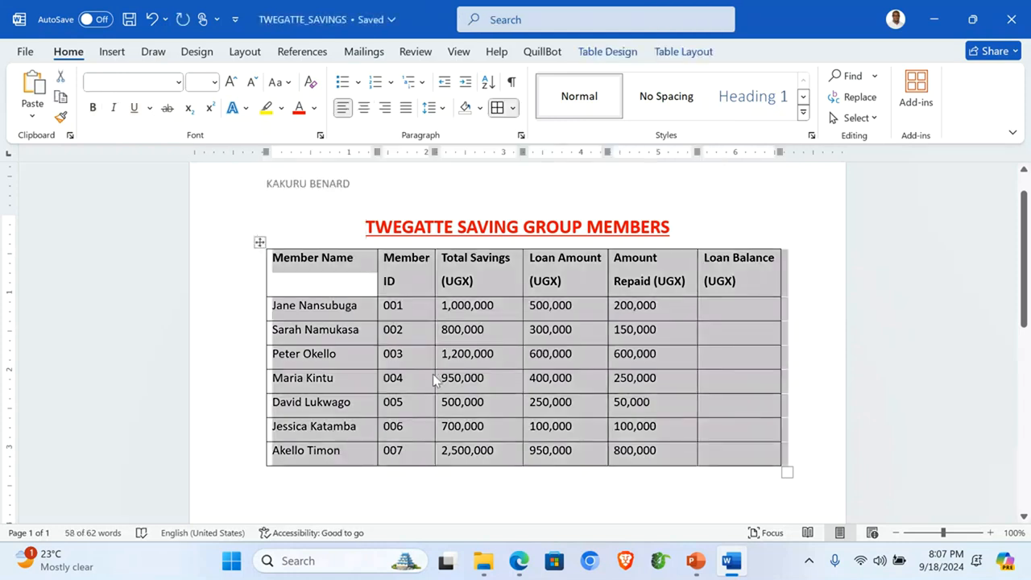
{"action": "right_click", "coordinate": [419, 326]}
{"action": "left_click", "coordinate": [462, 238]}
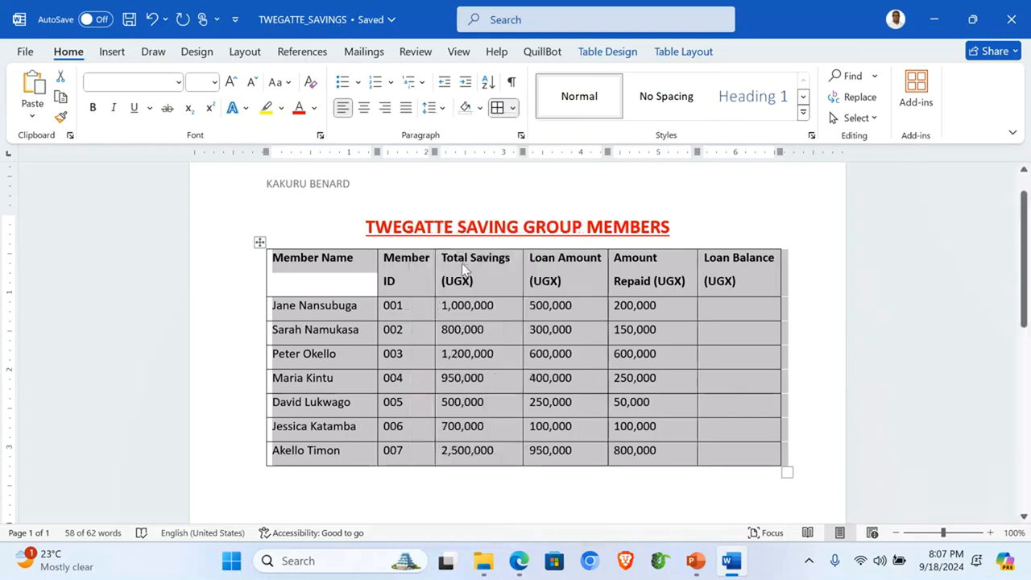
{"action": "left_click", "coordinate": [937, 20]}
{"action": "left_click", "coordinate": [284, 325]}
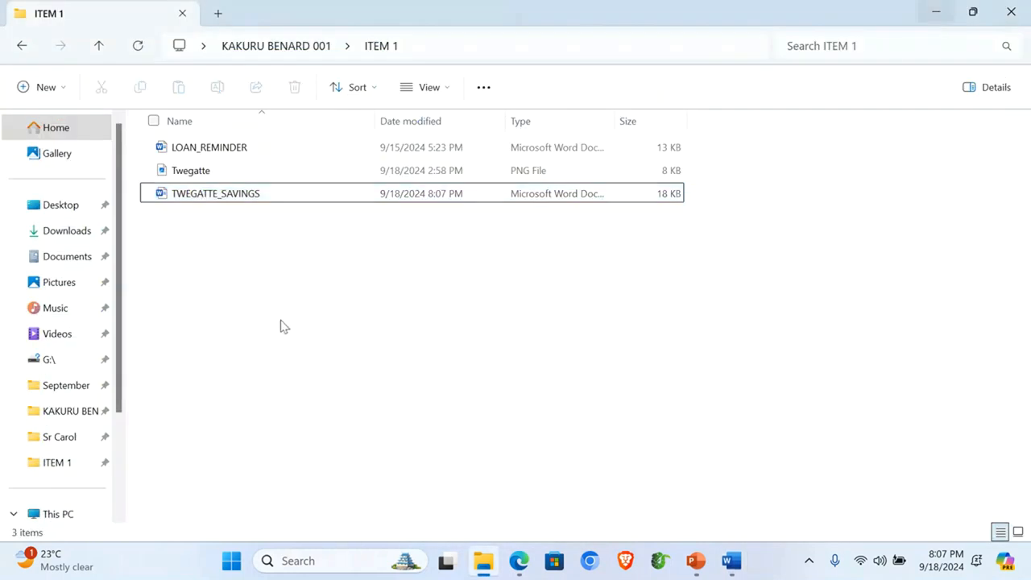
Step: Create a new Excel worksheet in ITEM 1 named 'Twegatte Savings' and open it
{"action": "right_click", "coordinate": [215, 282]}
{"action": "mouse_move", "coordinate": [372, 212]}
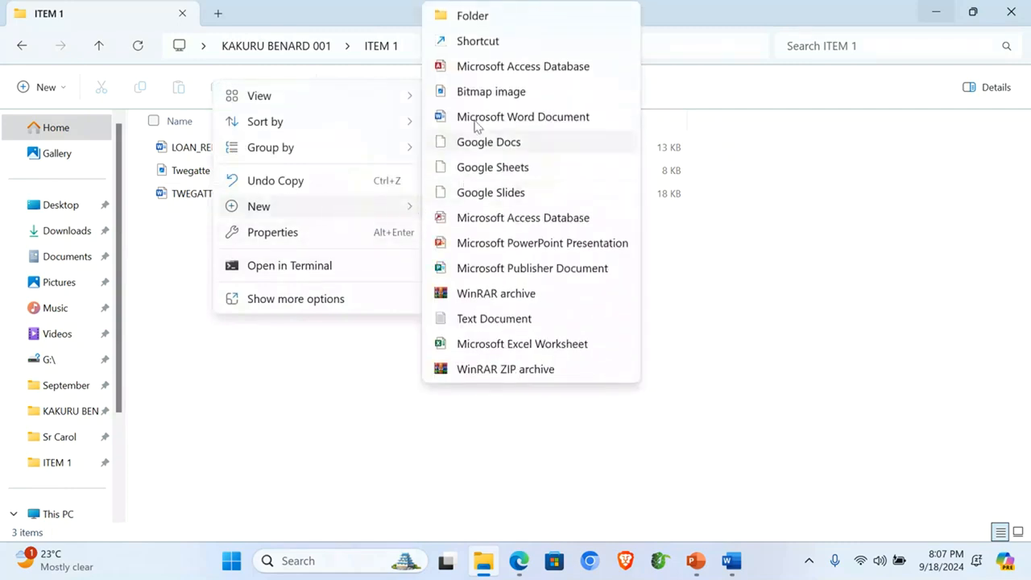
{"action": "left_click", "coordinate": [503, 348]}
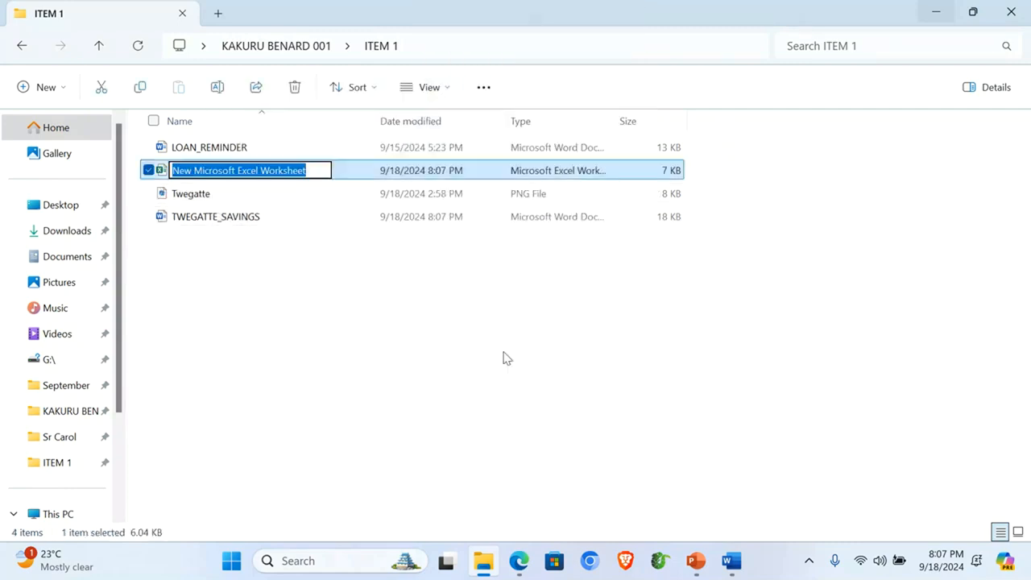
{"action": "type", "text": "t"}
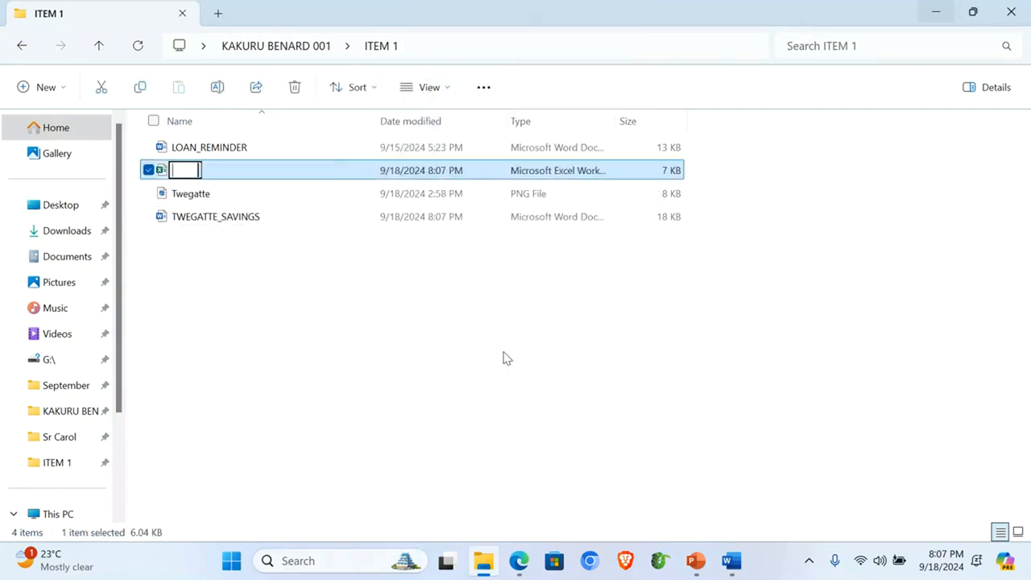
{"action": "key", "text": "BackSpace"}
{"action": "type", "text": "Twegatt"}
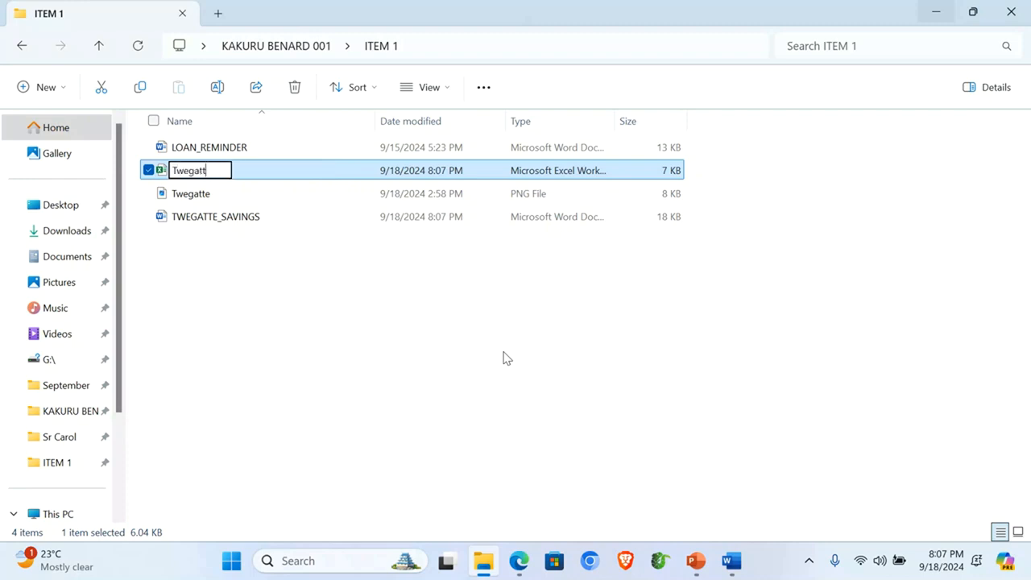
{"action": "type", "text": "e Saving"}
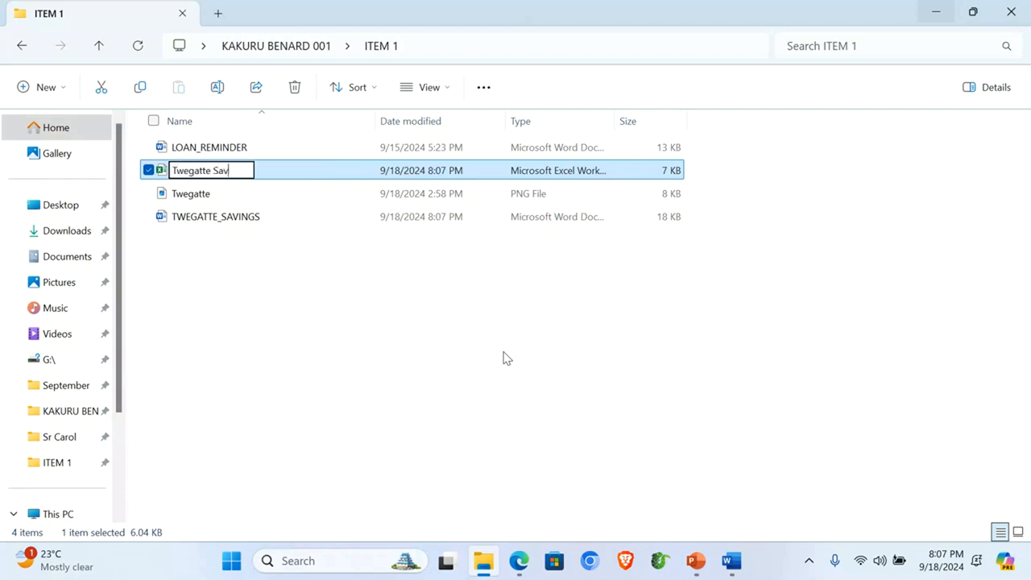
{"action": "type", "text": "s"}
{"action": "key", "text": "Return"}
{"action": "key", "text": "Return"}
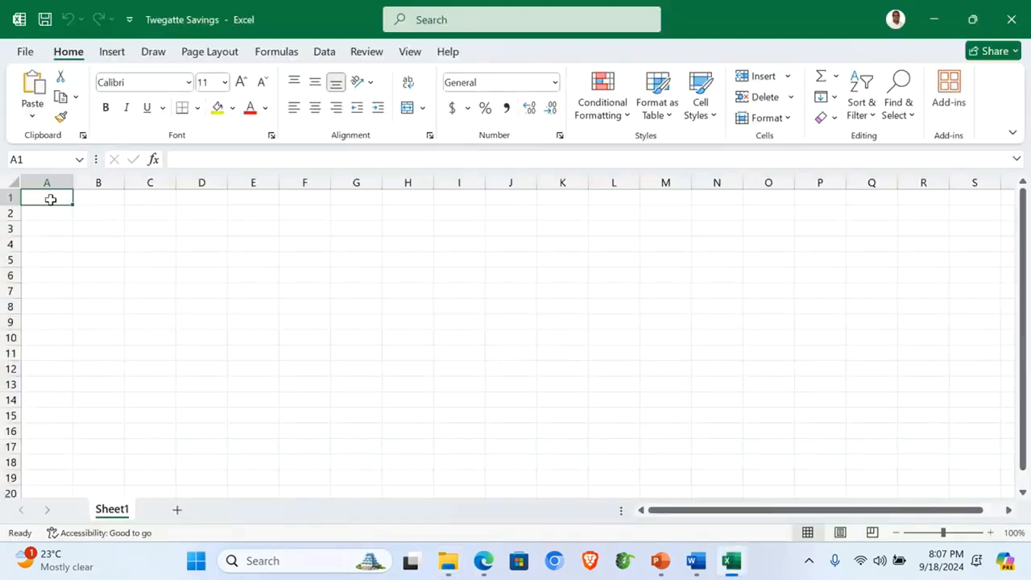
Step: Paste the member savings table at A1 and widen columns A, B and E to fit
{"action": "key", "text": "ctrl+v"}
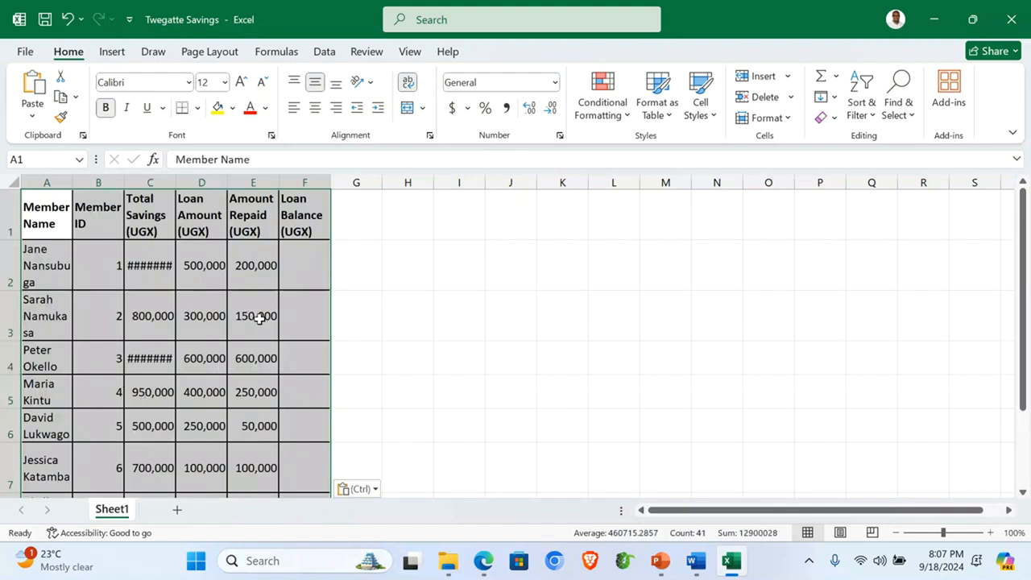
{"action": "left_click", "coordinate": [211, 331]}
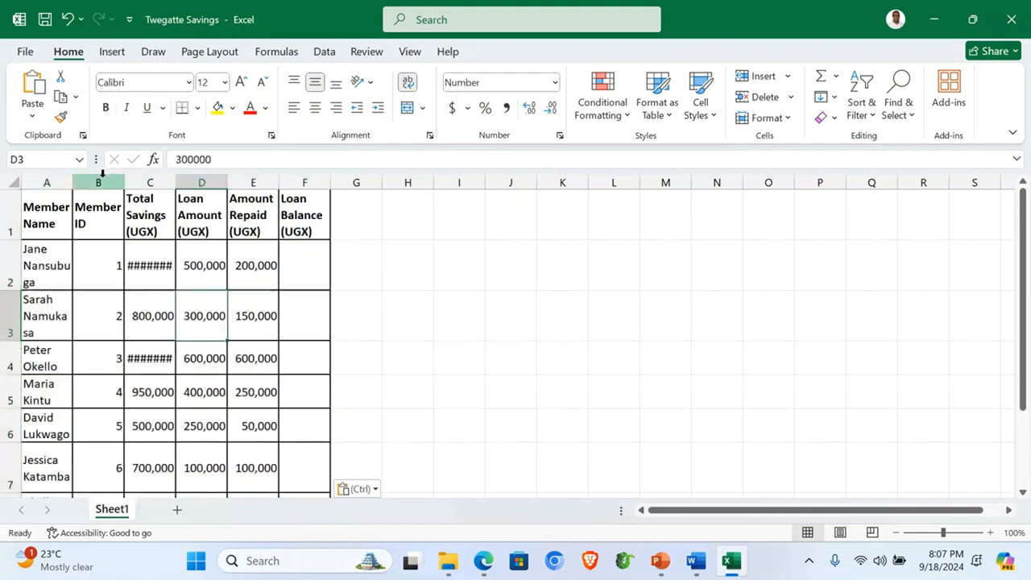
{"action": "left_click_drag", "start_coordinate": [73, 181], "coordinate": [120, 181]}
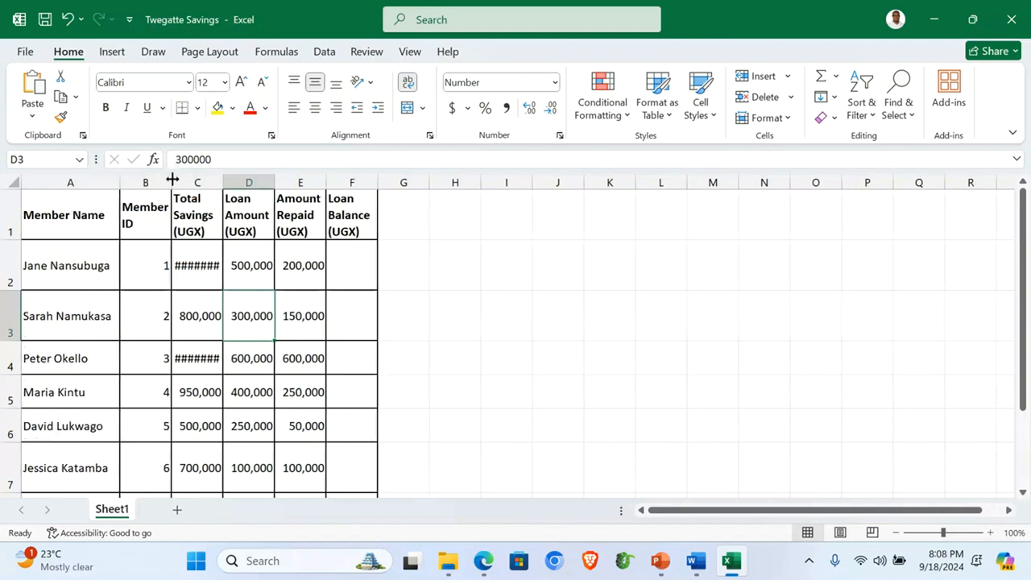
{"action": "left_click_drag", "start_coordinate": [170, 184], "coordinate": [341, 180]}
{"action": "left_click_drag", "start_coordinate": [398, 183], "coordinate": [512, 188]}
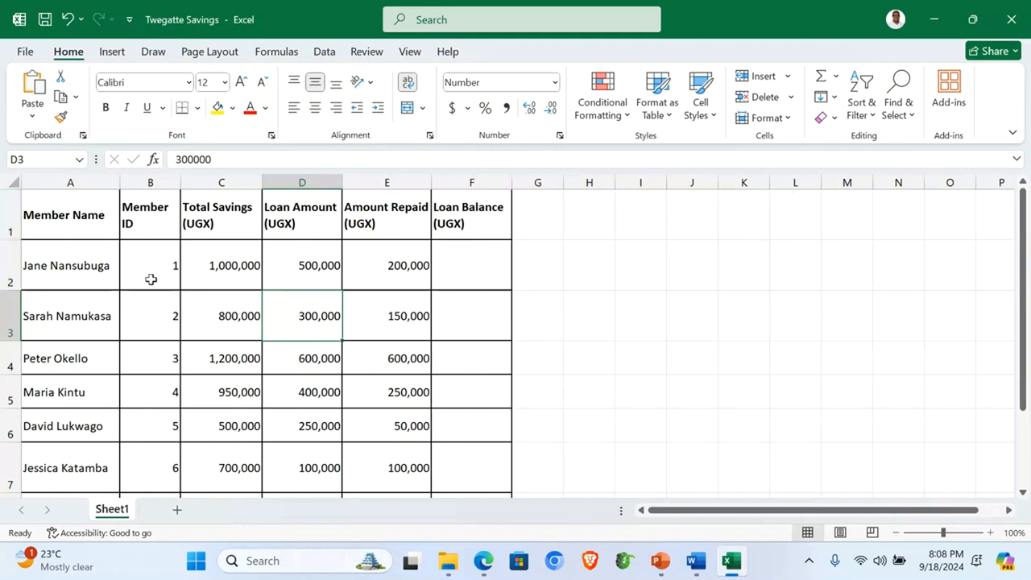
Step: Check the three-digit Member IDs 001–007 in the Word table, then close Word
{"action": "left_click", "coordinate": [699, 566]}
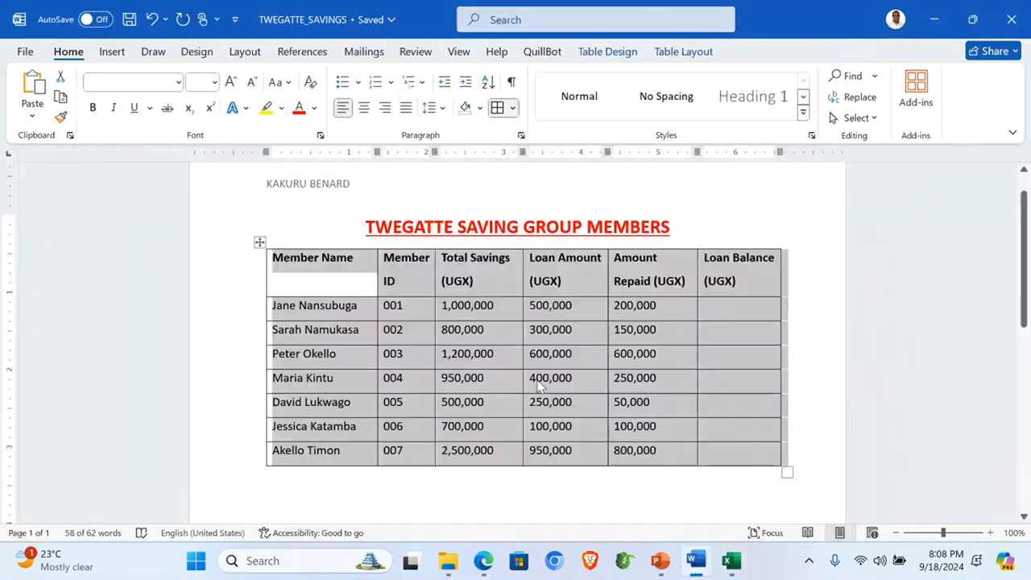
{"action": "left_click", "coordinate": [405, 281]}
{"action": "left_click_drag", "start_coordinate": [386, 304], "coordinate": [395, 461]}
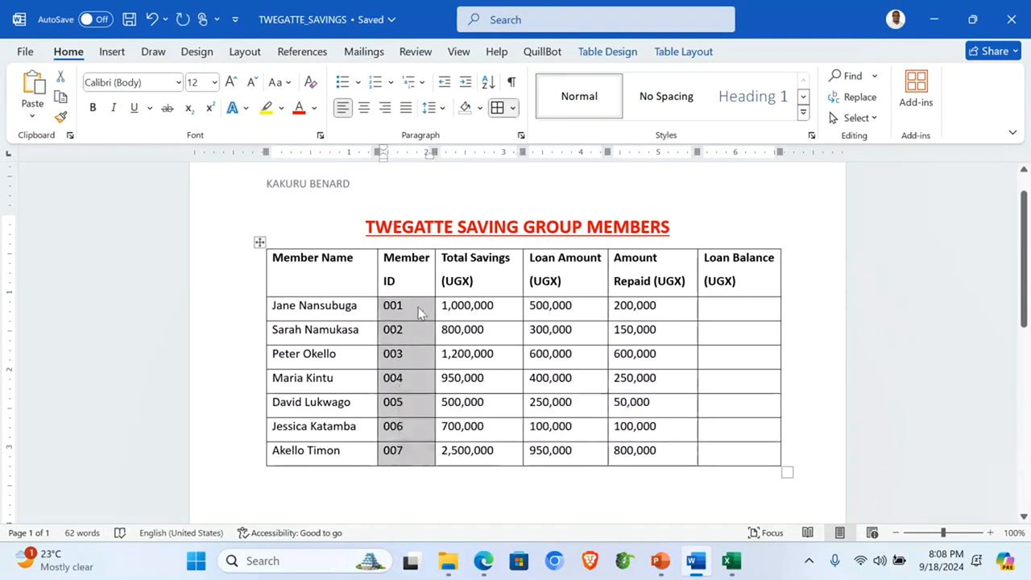
{"action": "left_click", "coordinate": [208, 229]}
{"action": "left_click", "coordinate": [1026, 6]}
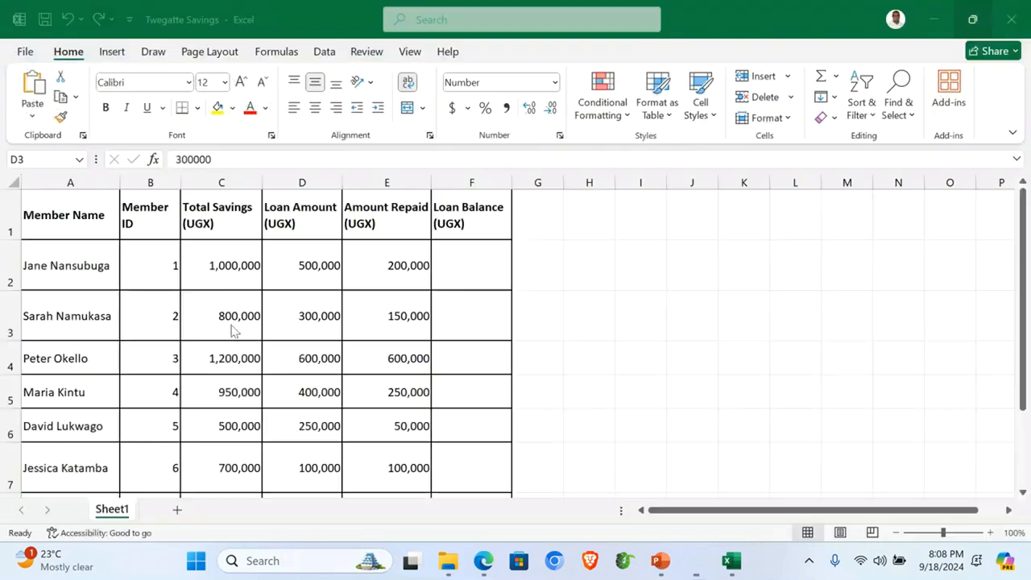
Step: Give Member ID cells B2:B8 the custom number format 000 so they show 001–007
{"action": "left_click_drag", "start_coordinate": [139, 256], "coordinate": [150, 456]}
{"action": "scroll", "coordinate": [147, 446], "scroll_direction": "down", "scroll_amount": 1}
{"action": "scroll", "coordinate": [148, 446], "scroll_direction": "up", "scroll_amount": 1}
{"action": "left_click_drag", "start_coordinate": [145, 266], "coordinate": [163, 451]}
{"action": "right_click", "coordinate": [149, 304]}
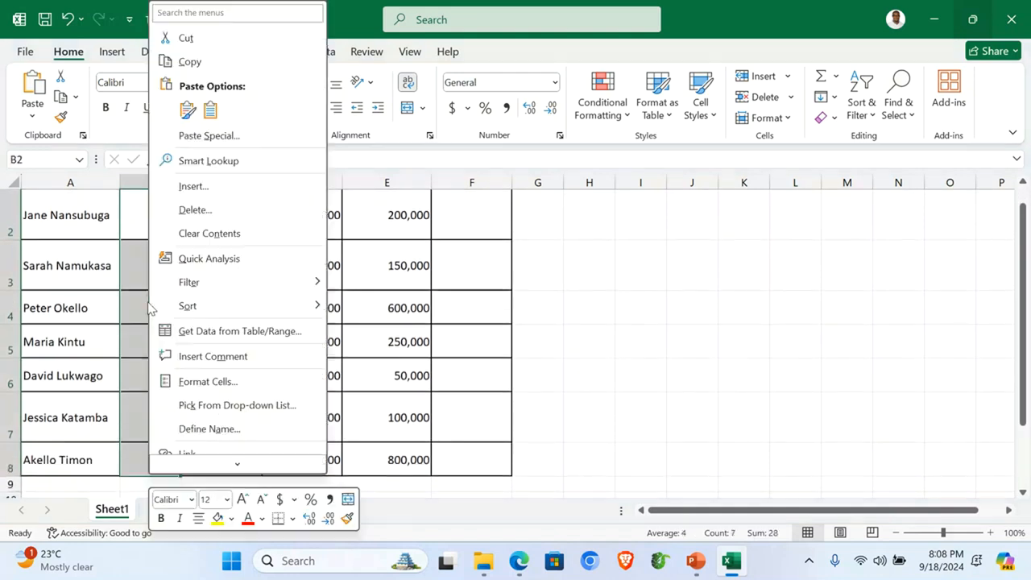
{"action": "left_click", "coordinate": [220, 380]}
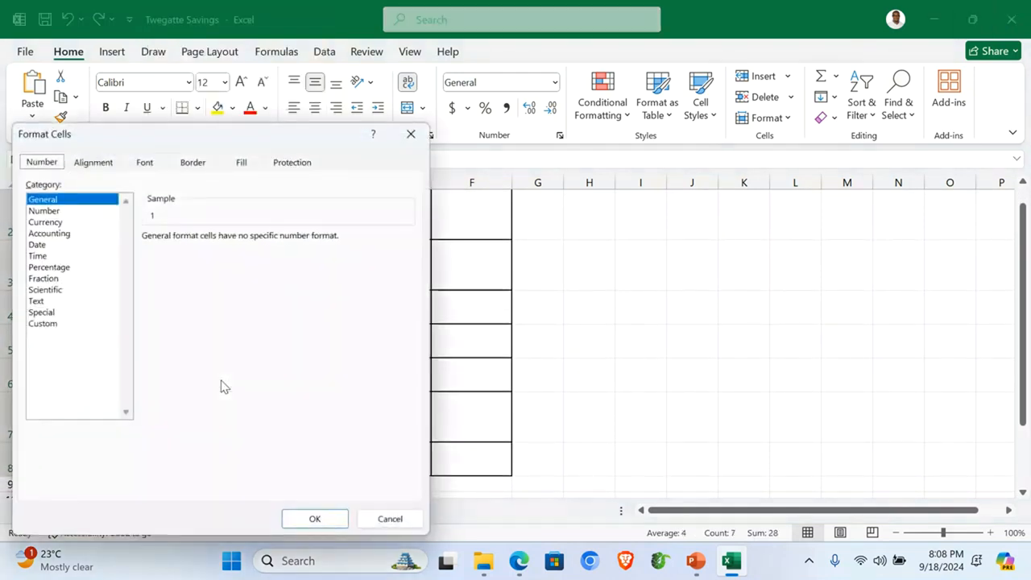
{"action": "left_click", "coordinate": [50, 325]}
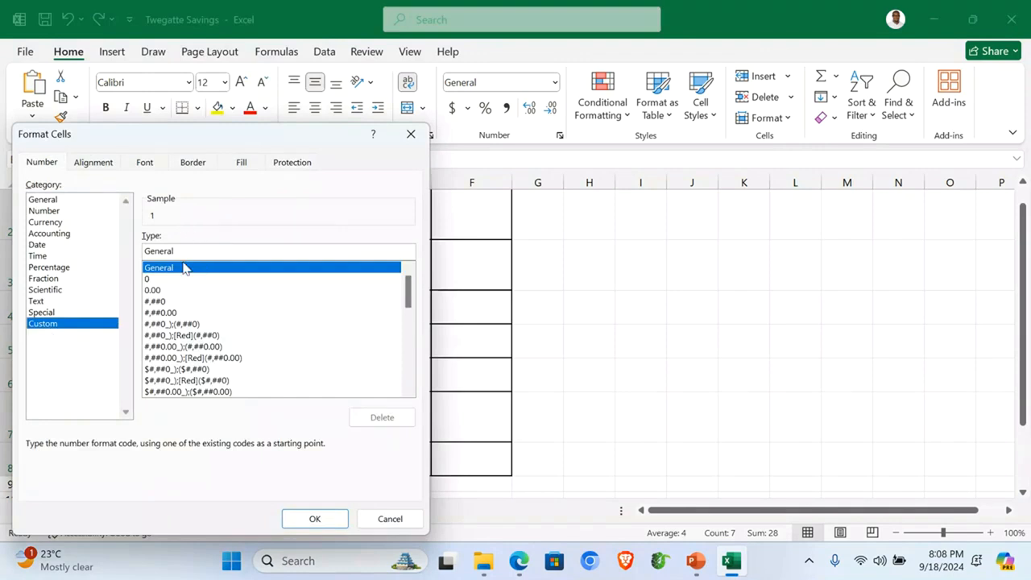
{"action": "left_click", "coordinate": [161, 279]}
{"action": "left_click", "coordinate": [162, 250]}
{"action": "type", "text": "000"}
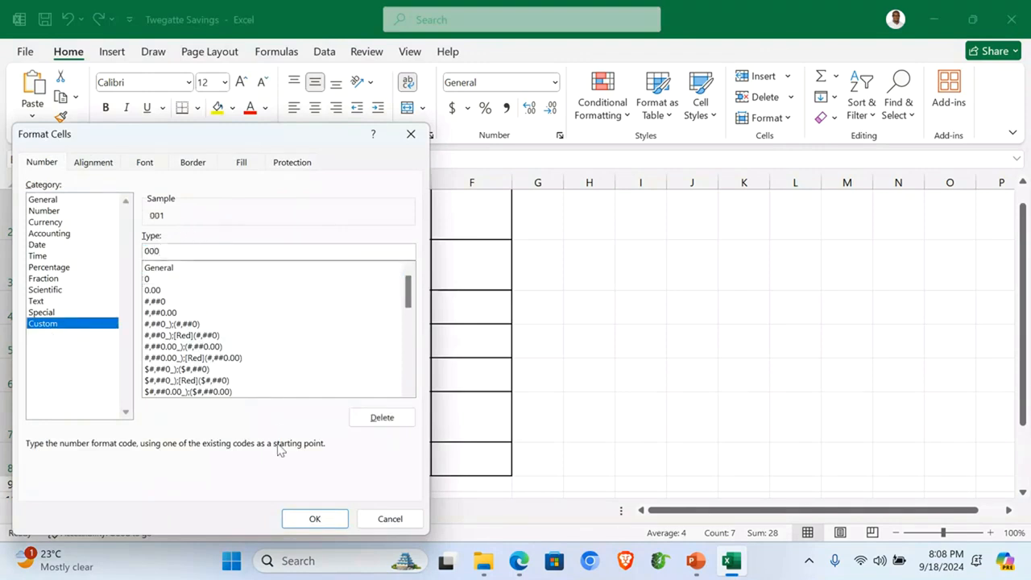
{"action": "left_click", "coordinate": [314, 518]}
{"action": "scroll", "coordinate": [173, 304], "scroll_direction": "up", "scroll_amount": 1}
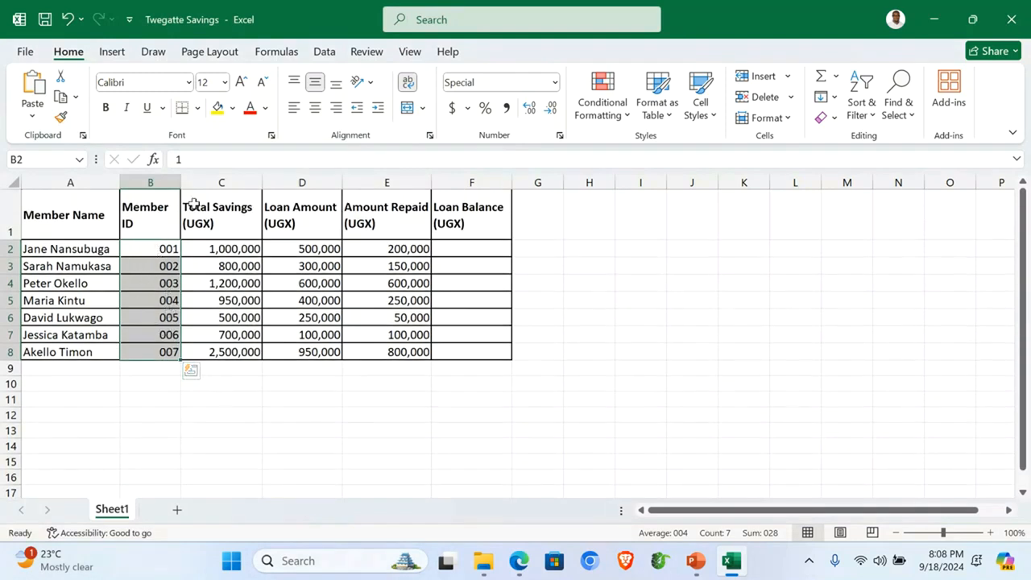
Step: Centre the text of header row 1
{"action": "left_click", "coordinate": [6, 209]}
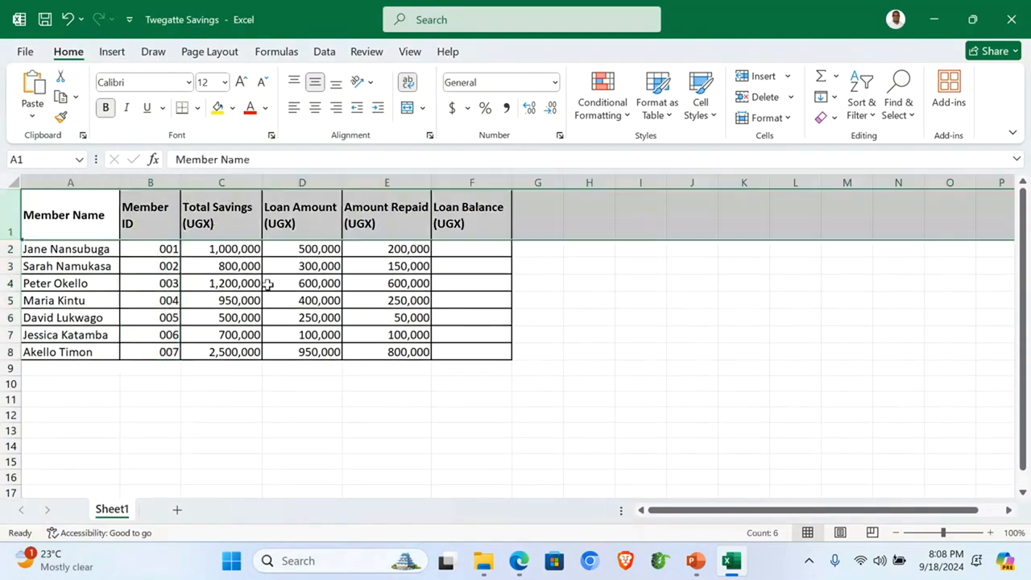
{"action": "left_click", "coordinate": [315, 107]}
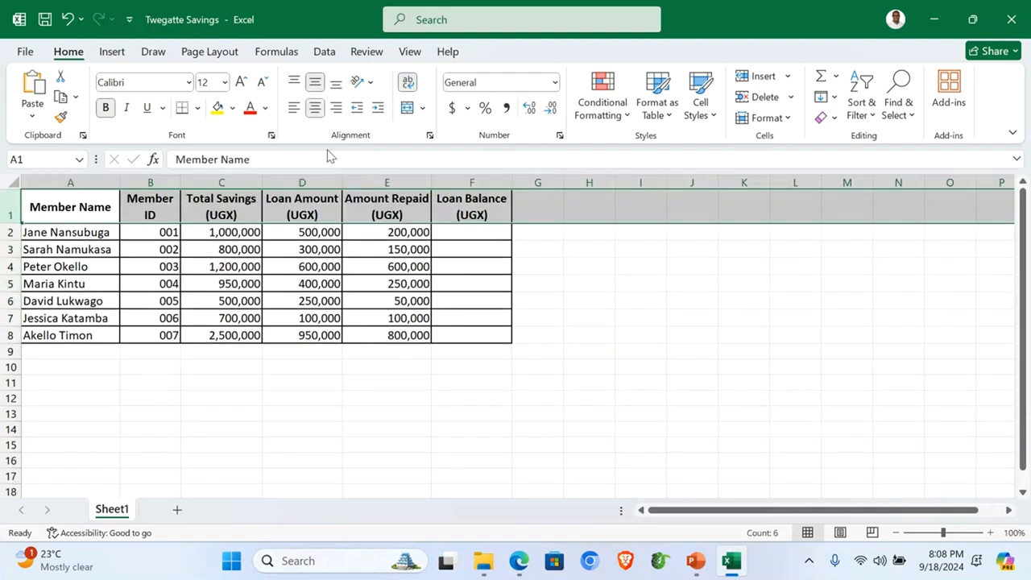
{"action": "left_click", "coordinate": [334, 351]}
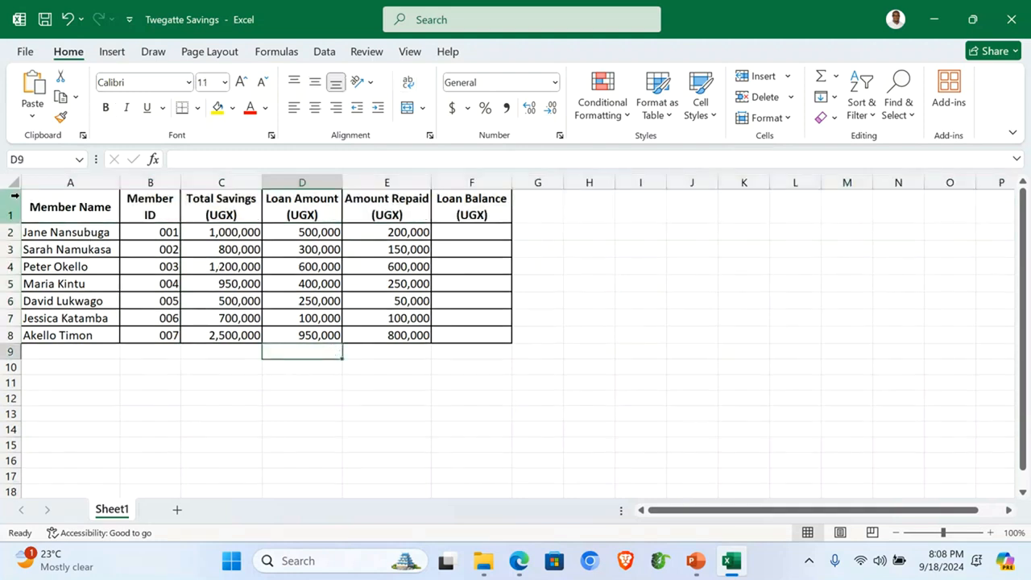
Step: Copy the whole sheet and paste it into a new Sheet2
{"action": "key", "text": "ctrl+a"}
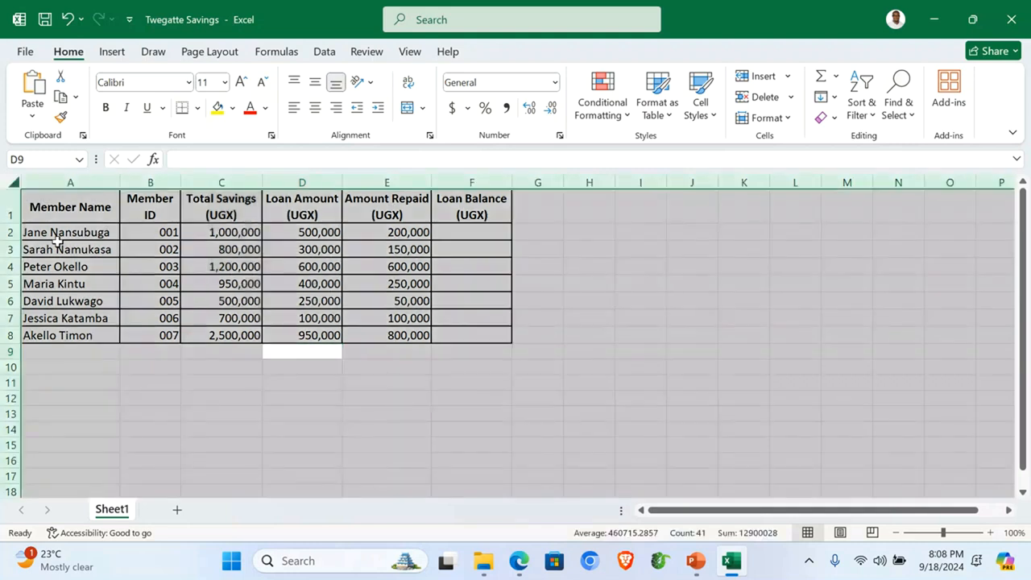
{"action": "key", "text": "ctrl+c"}
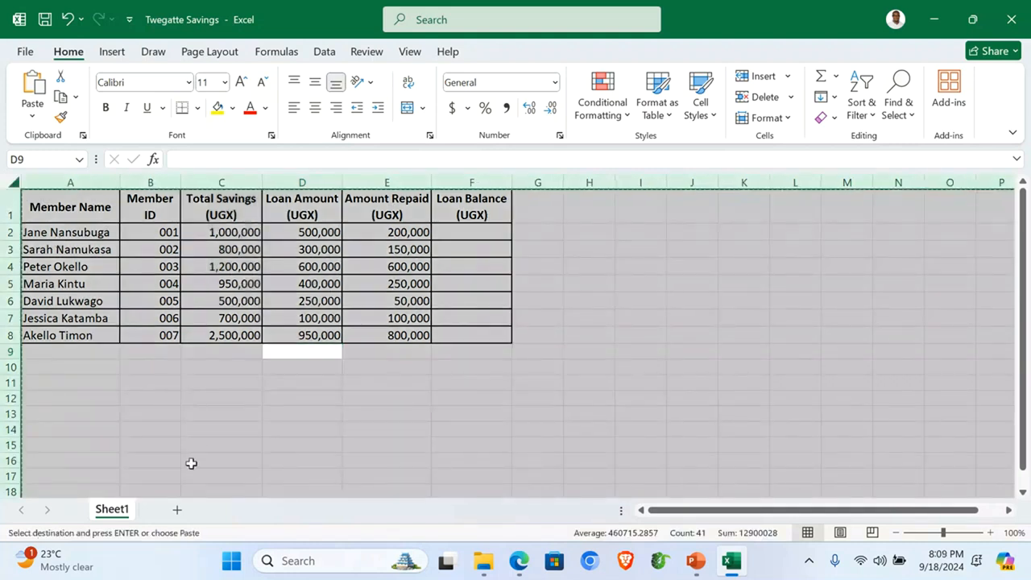
{"action": "left_click", "coordinate": [178, 510]}
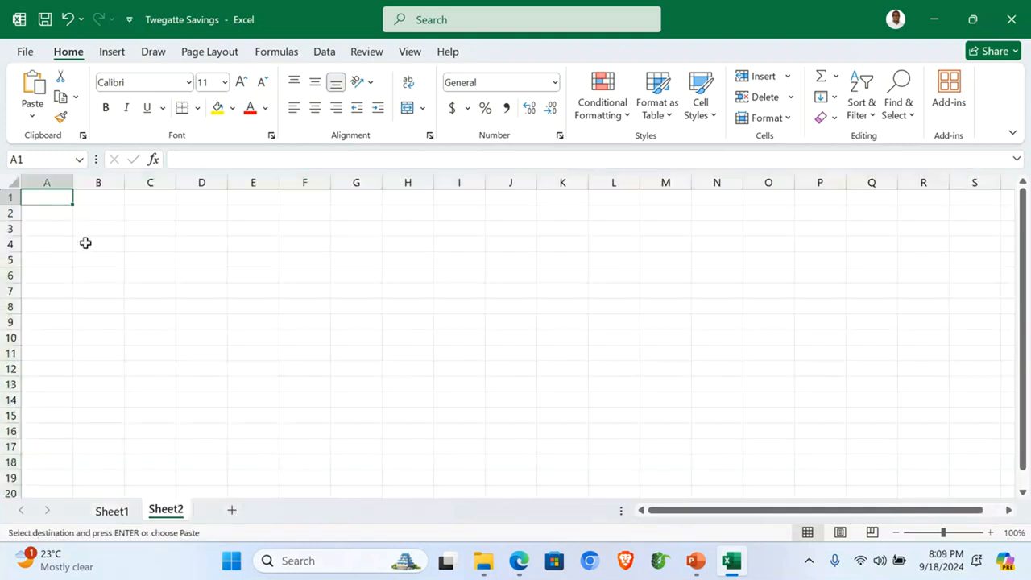
{"action": "key", "text": "ctrl+v"}
{"action": "left_click", "coordinate": [138, 409]}
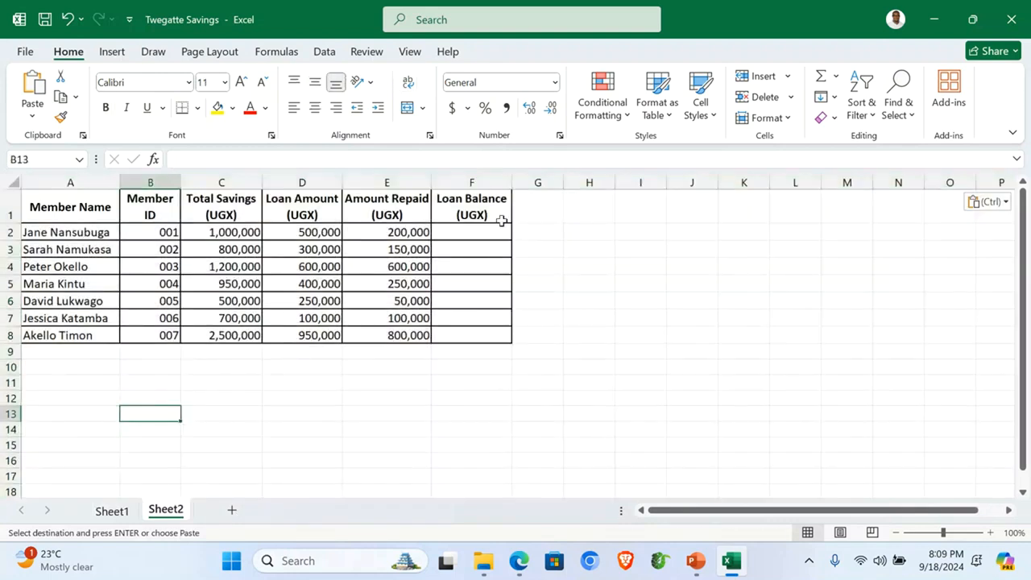
Step: Enter =D2-E2 in F2 and fill it down to F8 for all seven members' loan balances
{"action": "left_click", "coordinate": [476, 231]}
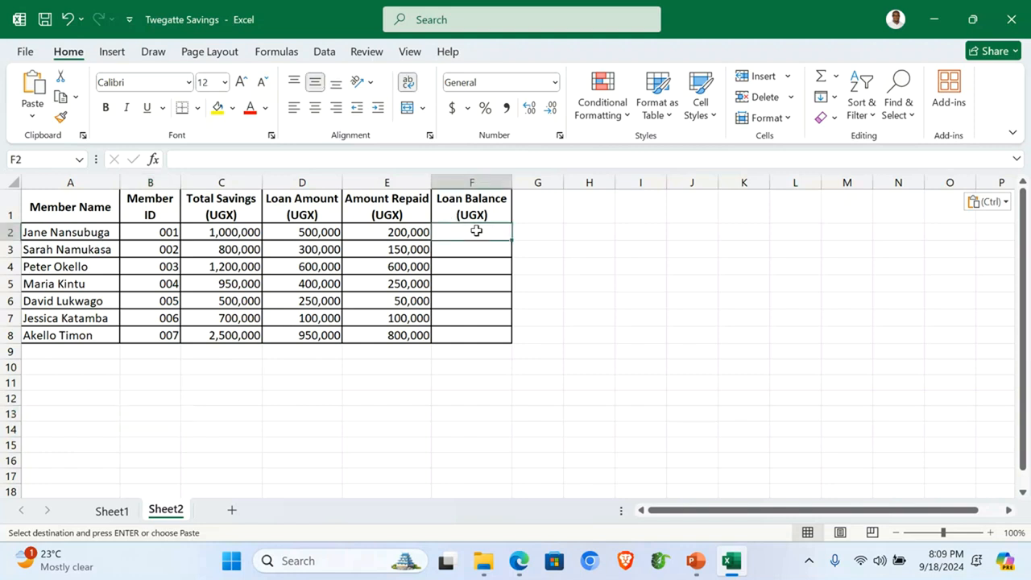
{"action": "type", "text": "="}
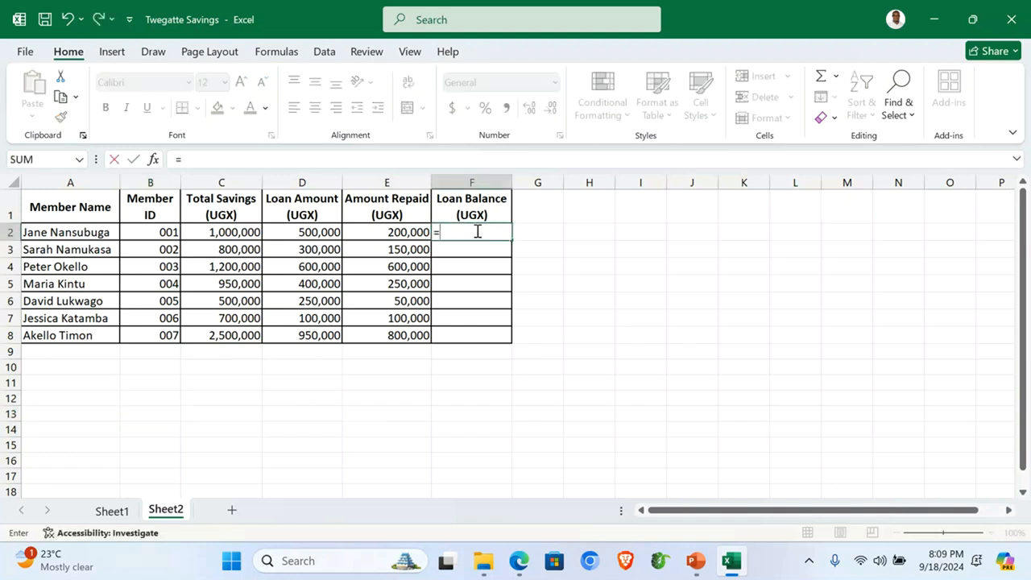
{"action": "left_click", "coordinate": [286, 231]}
{"action": "type", "text": "-"}
{"action": "left_click", "coordinate": [387, 232]}
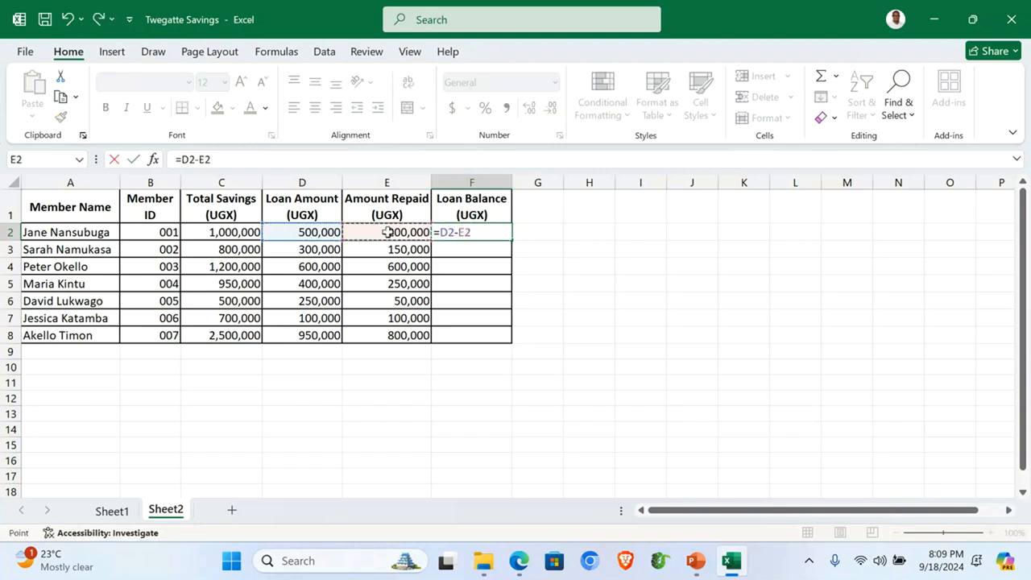
{"action": "key", "text": "Return"}
{"action": "left_click", "coordinate": [473, 226]}
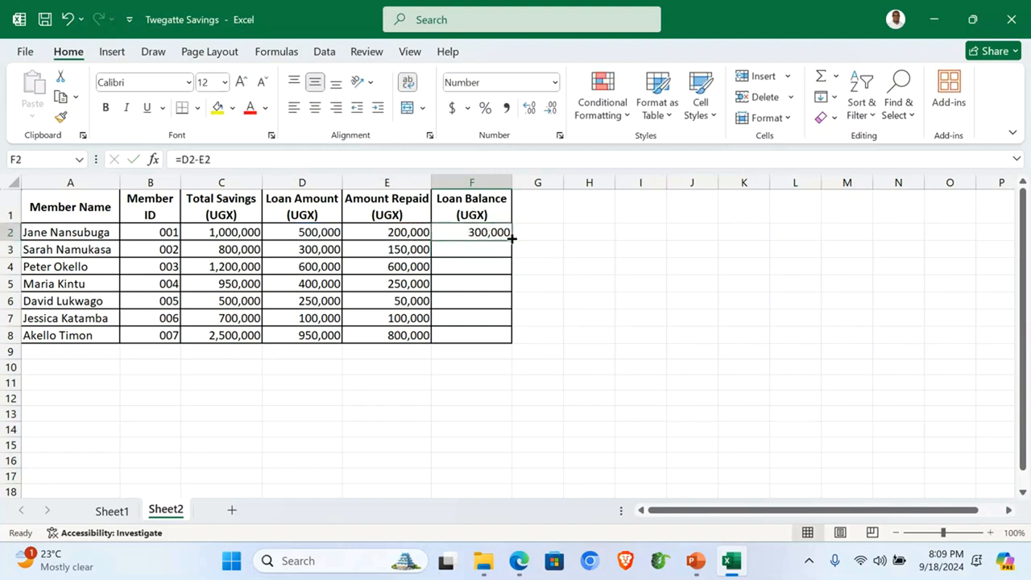
{"action": "double_click", "coordinate": [510, 239]}
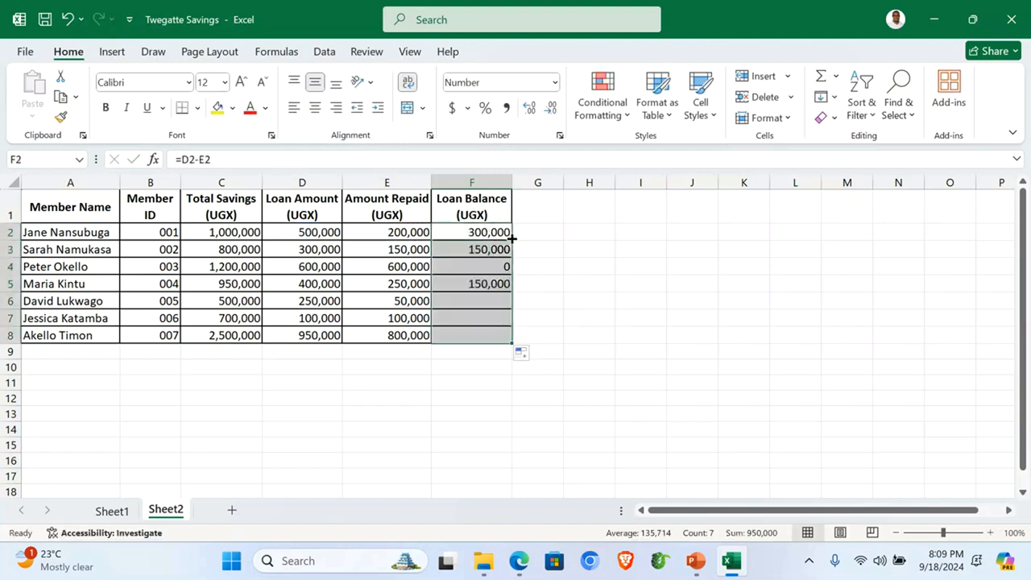
{"action": "left_click", "coordinate": [476, 380]}
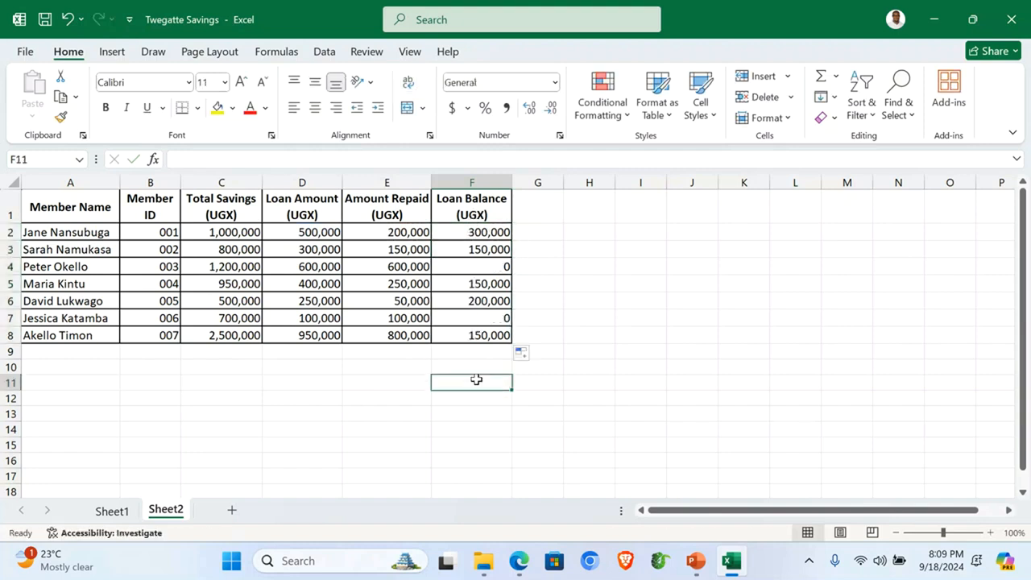
{"action": "left_click", "coordinate": [64, 369]}
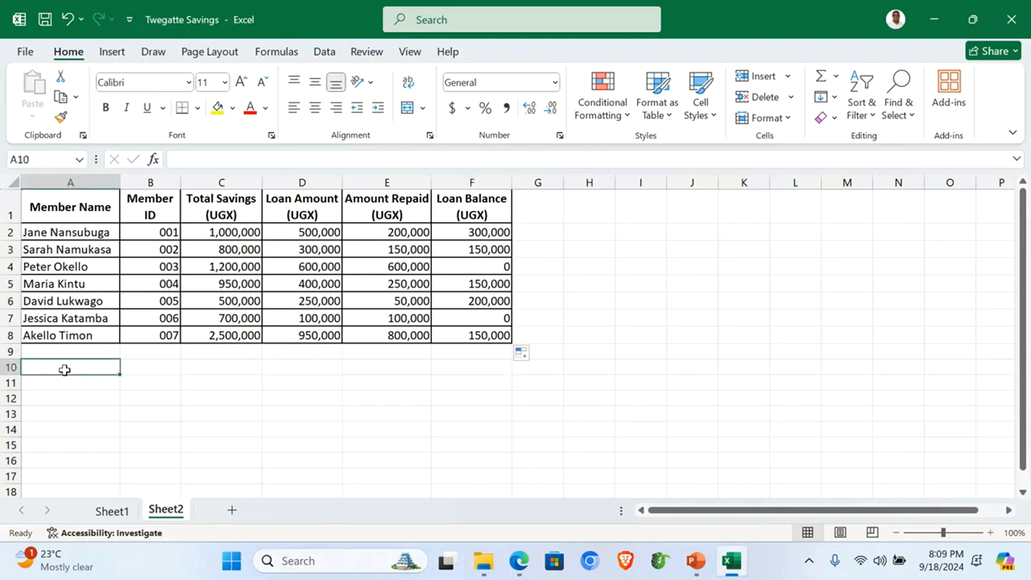
Step: Label A10 'Total Amount Saved', widen column A, and sum C2:C8 in C10 to 7,650,000
{"action": "type", "text": "Total Amount Saved"}
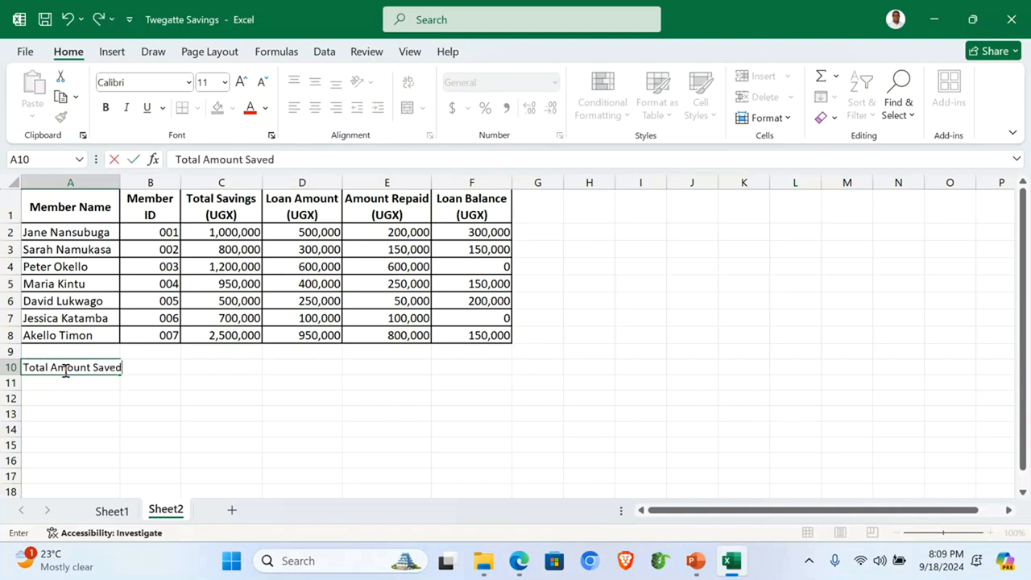
{"action": "left_click", "coordinate": [217, 367]}
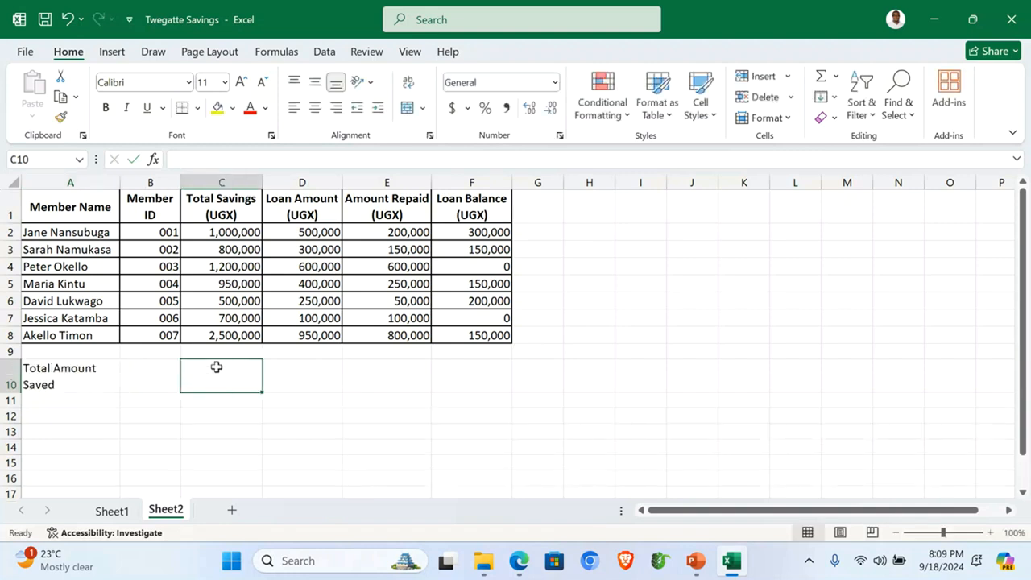
{"action": "left_click_drag", "start_coordinate": [120, 182], "coordinate": [138, 182]}
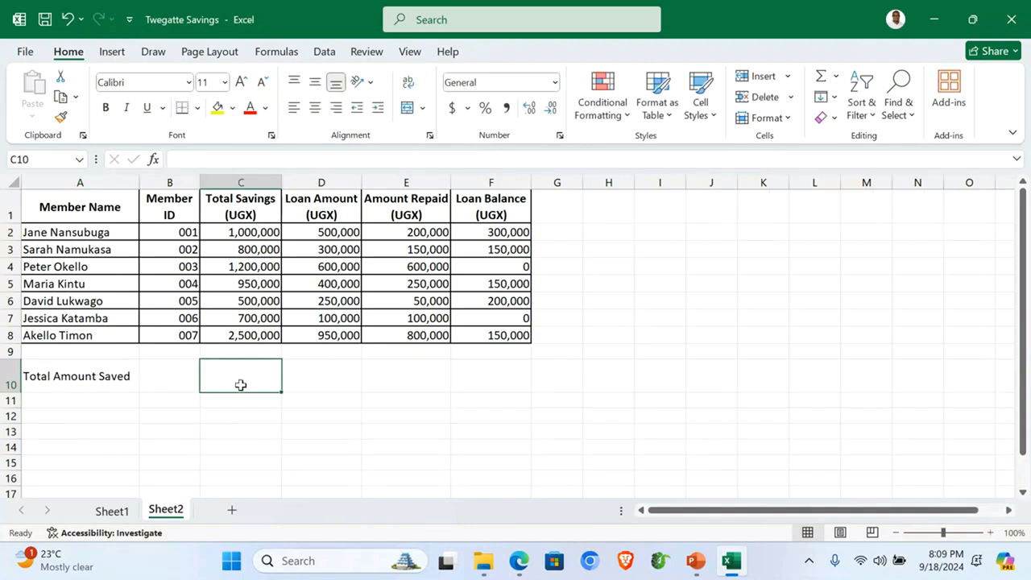
{"action": "type", "text": "=SUM"}
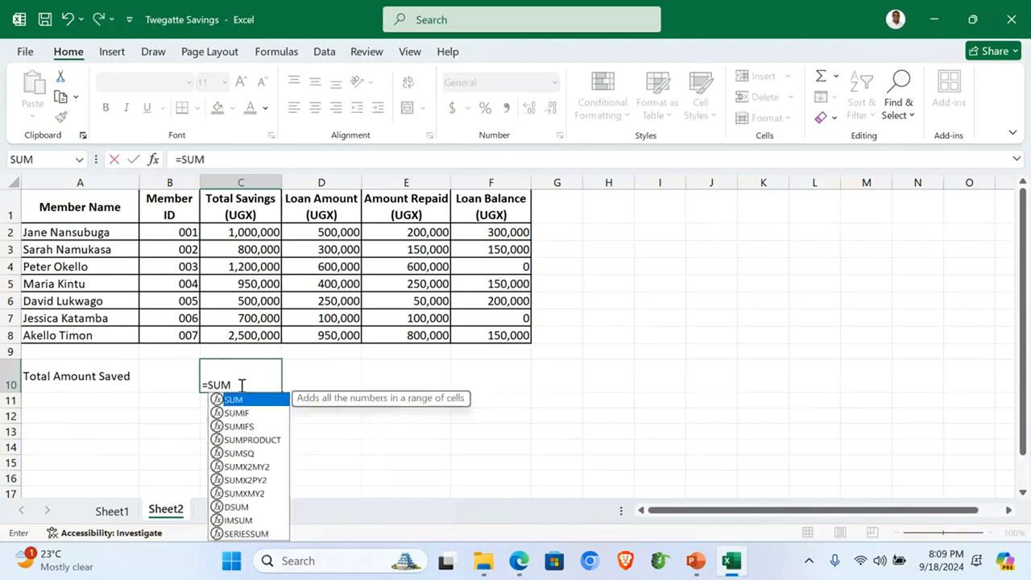
{"action": "type", "text": "("}
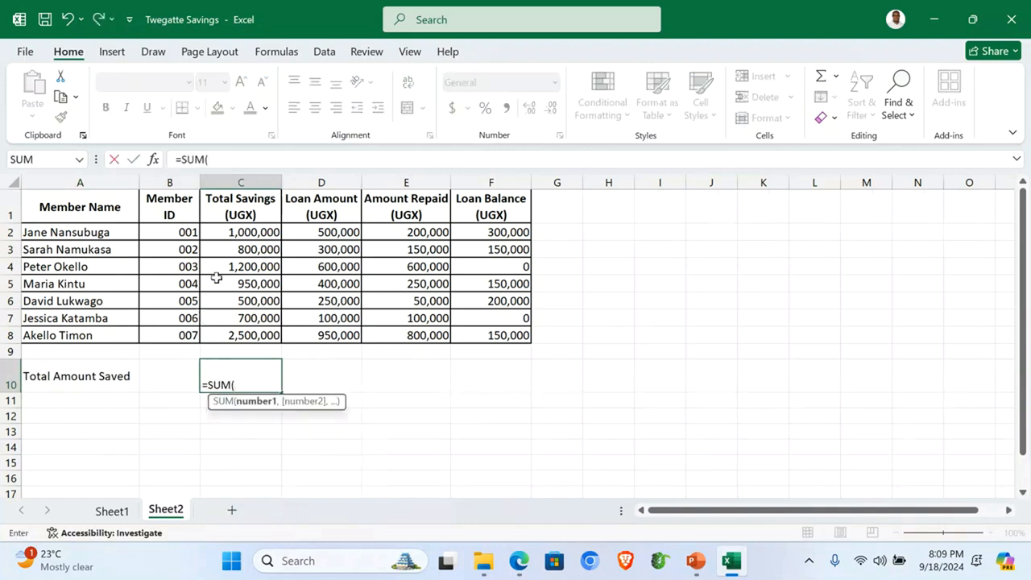
{"action": "left_click_drag", "start_coordinate": [240, 232], "coordinate": [250, 327]}
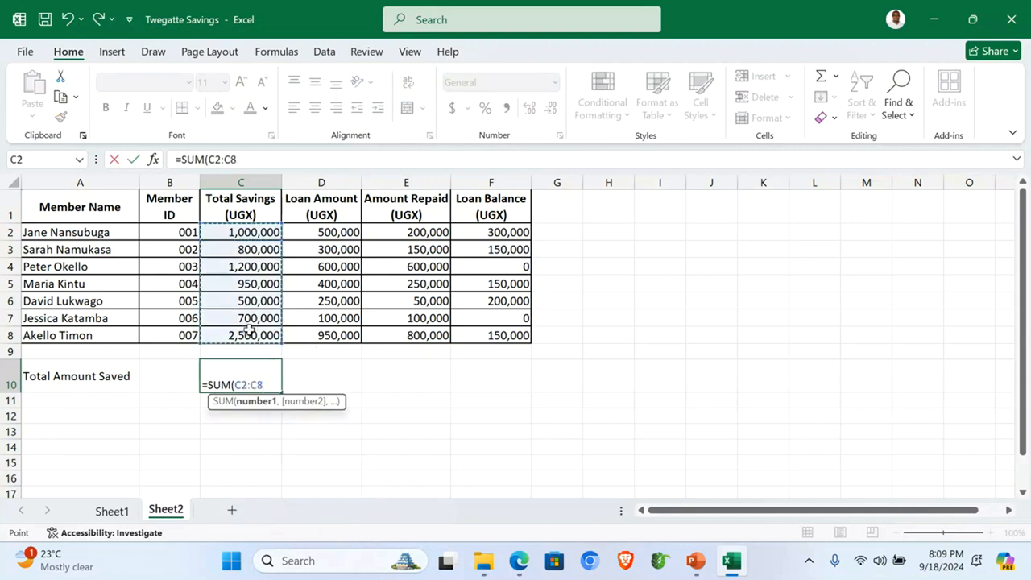
{"action": "key", "text": "Return"}
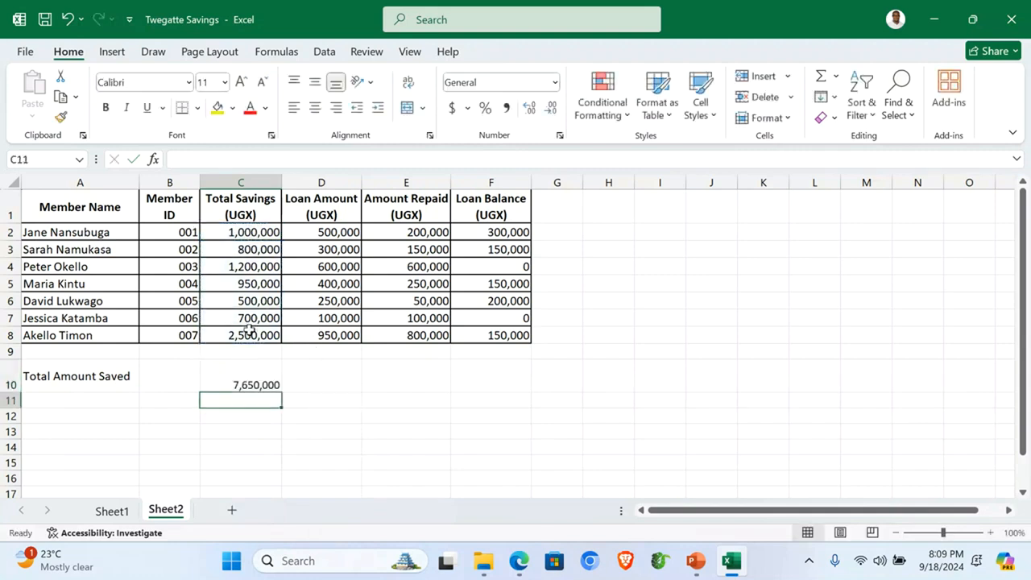
{"action": "left_click", "coordinate": [68, 396]}
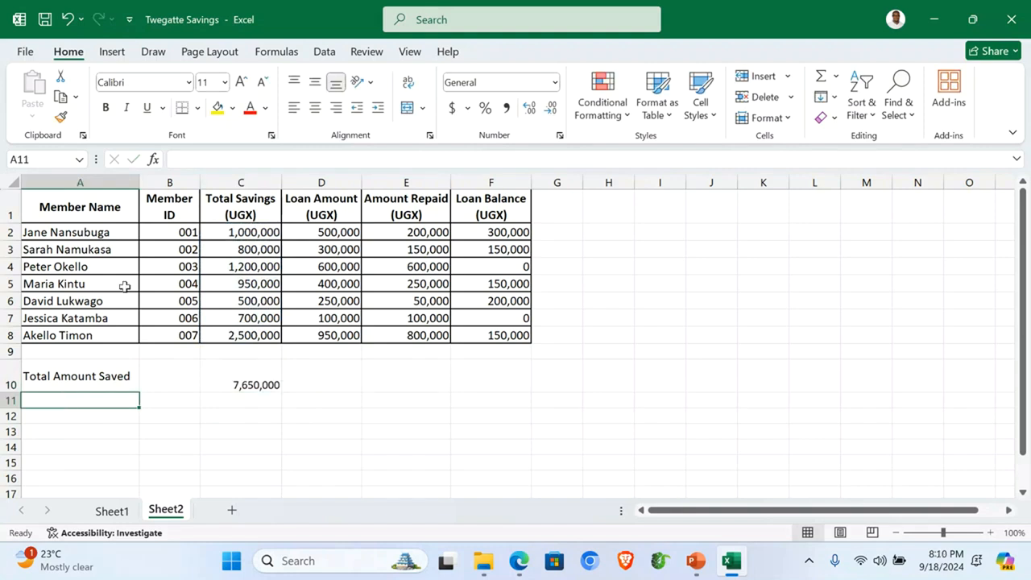
Step: Type the label 'Total Amount Loaned' in A11
{"action": "left_click", "coordinate": [322, 180]}
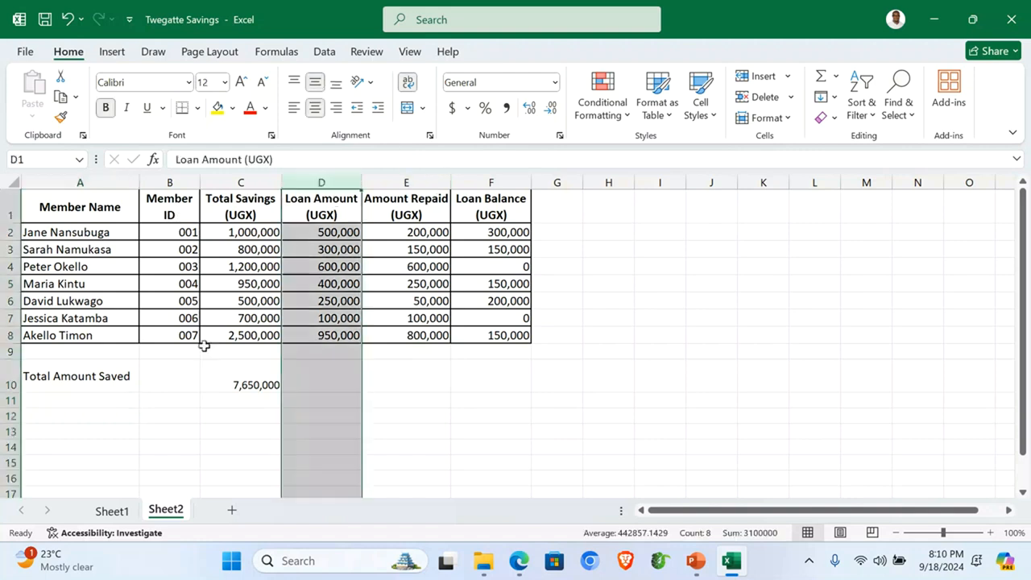
{"action": "left_click", "coordinate": [59, 405]}
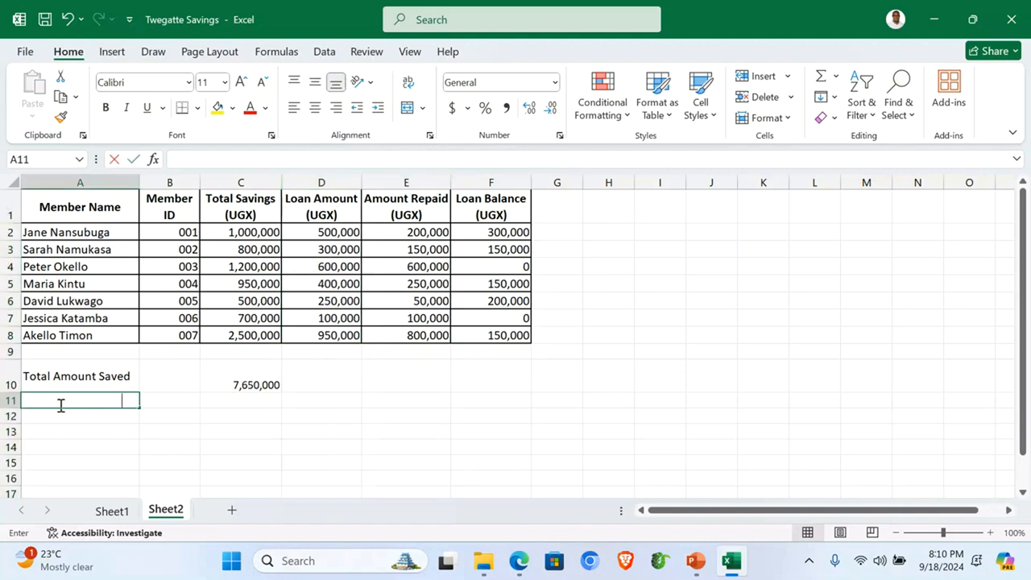
{"action": "type", "text": "Total Amount Saved"}
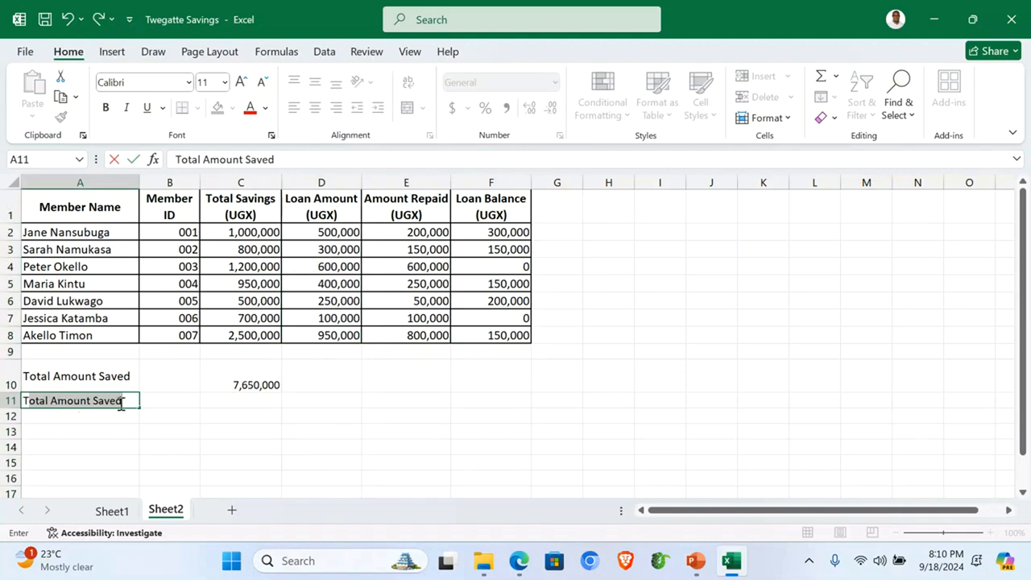
{"action": "left_click", "coordinate": [129, 400]}
{"action": "key", "text": "BackSpace"}
{"action": "key", "text": "BackSpace"}
{"action": "key", "text": "BackSpace"}
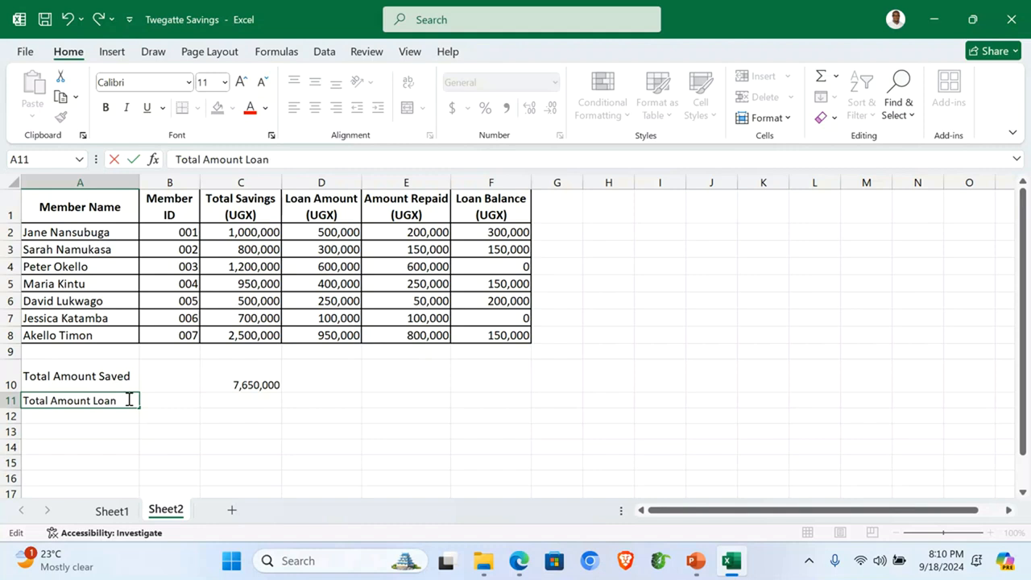
{"action": "type", "text": "Loaned"}
{"action": "left_click", "coordinate": [329, 405]}
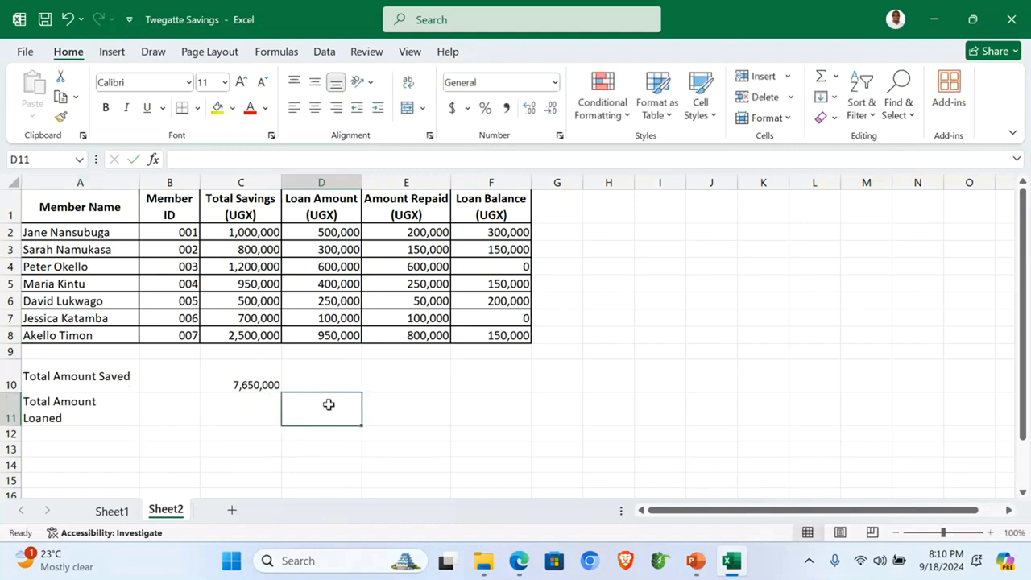
Step: Enter =SUM(D2:D8) in D11 to total 3,100,000, and widen column A to fit
{"action": "type", "text": "="}
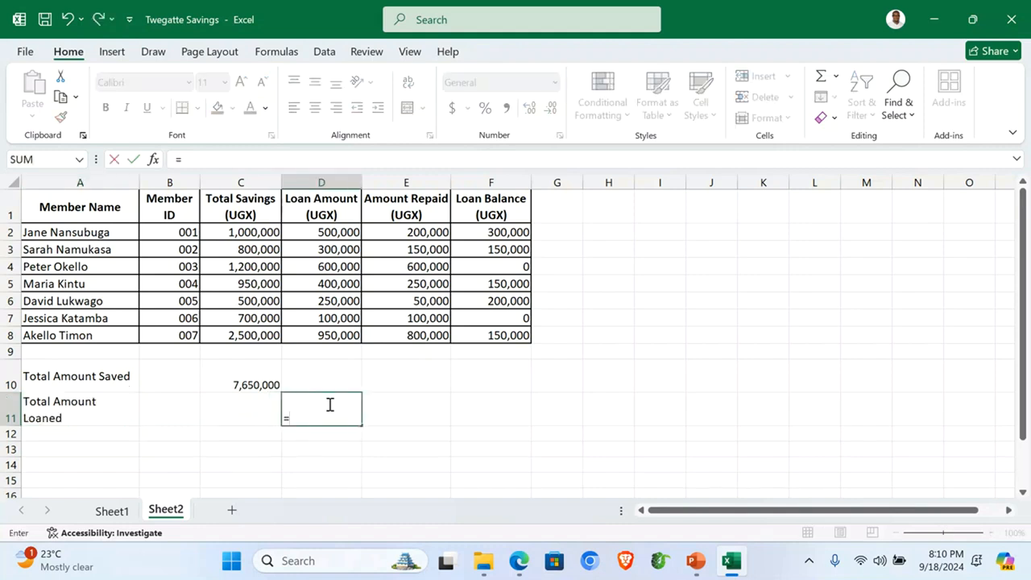
{"action": "type", "text": "sum"}
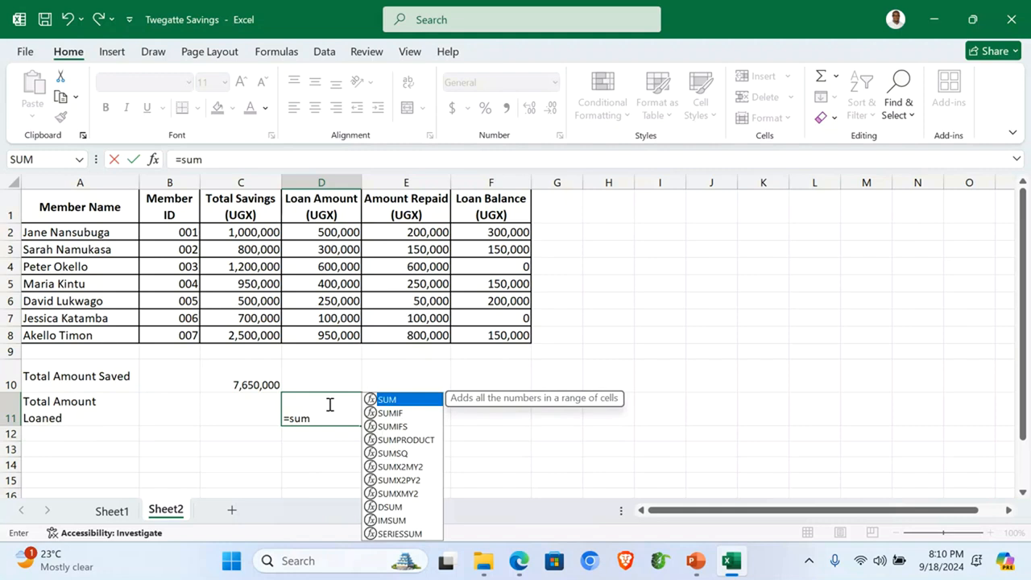
{"action": "type", "text": "("}
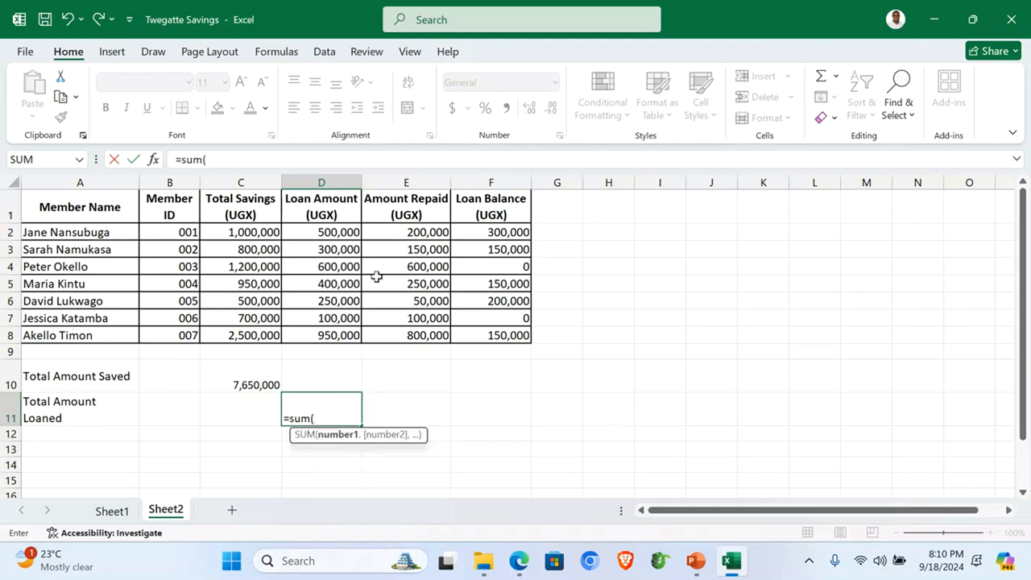
{"action": "left_click", "coordinate": [333, 232]}
{"action": "left_click_drag", "start_coordinate": [333, 232], "coordinate": [326, 335]}
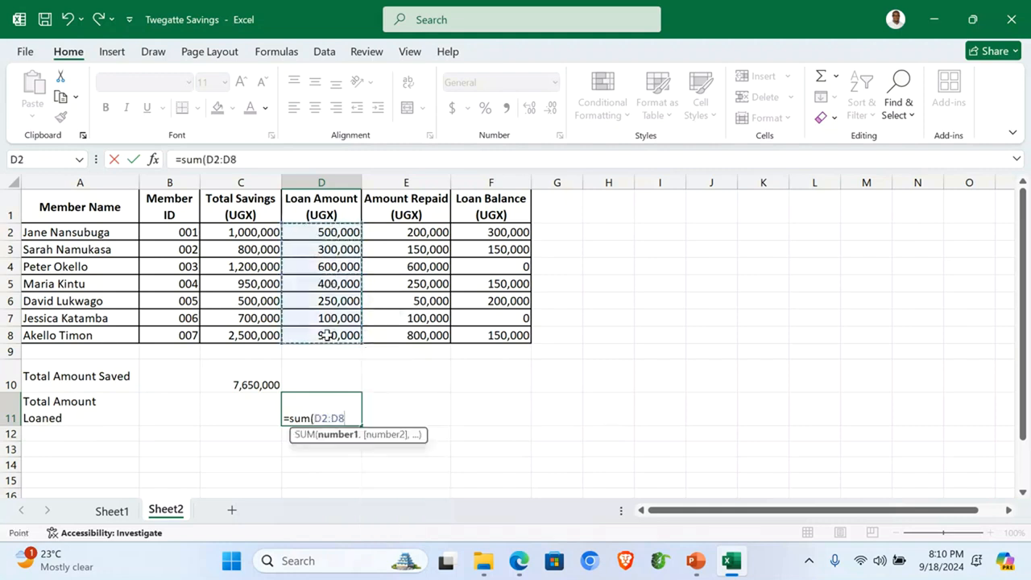
{"action": "key", "text": "Return"}
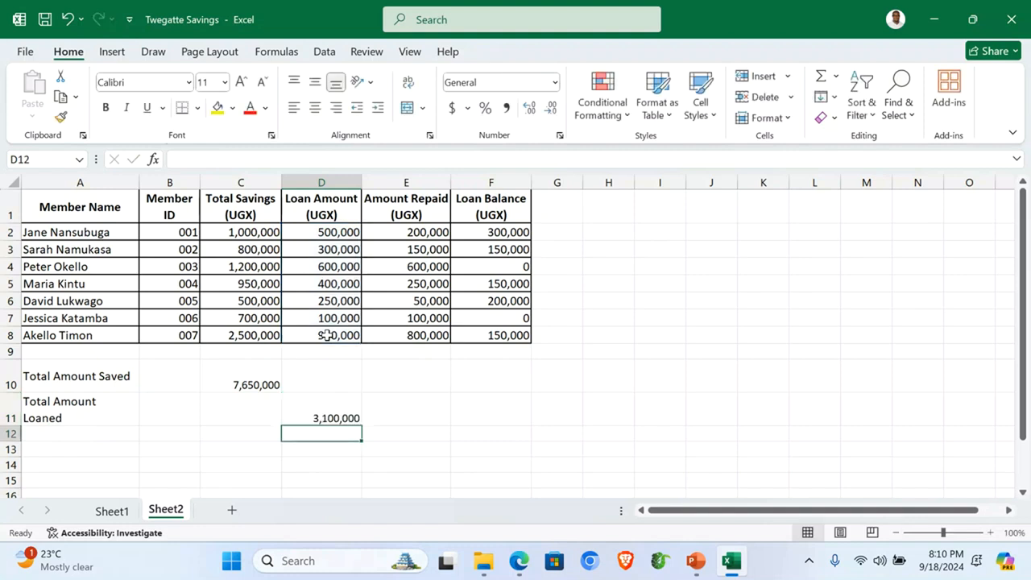
{"action": "left_click_drag", "start_coordinate": [139, 178], "coordinate": [155, 177]}
{"action": "left_click", "coordinate": [67, 431]}
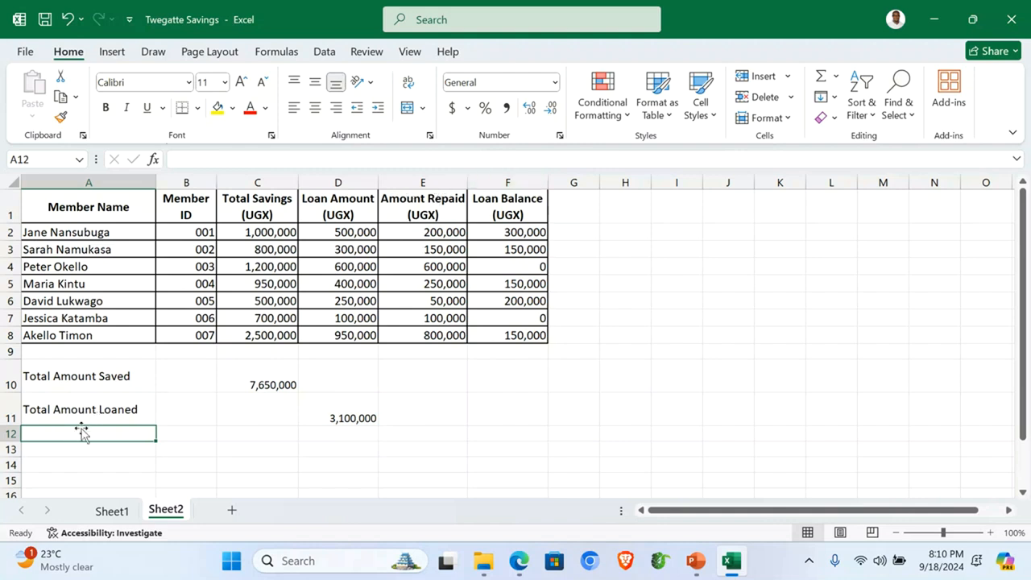
Step: Label A12 'Total Amount Repaid' and enter =SUM(E2:E8) in E12, giving 2,150,000
{"action": "type", "text": "Total Amount Re"}
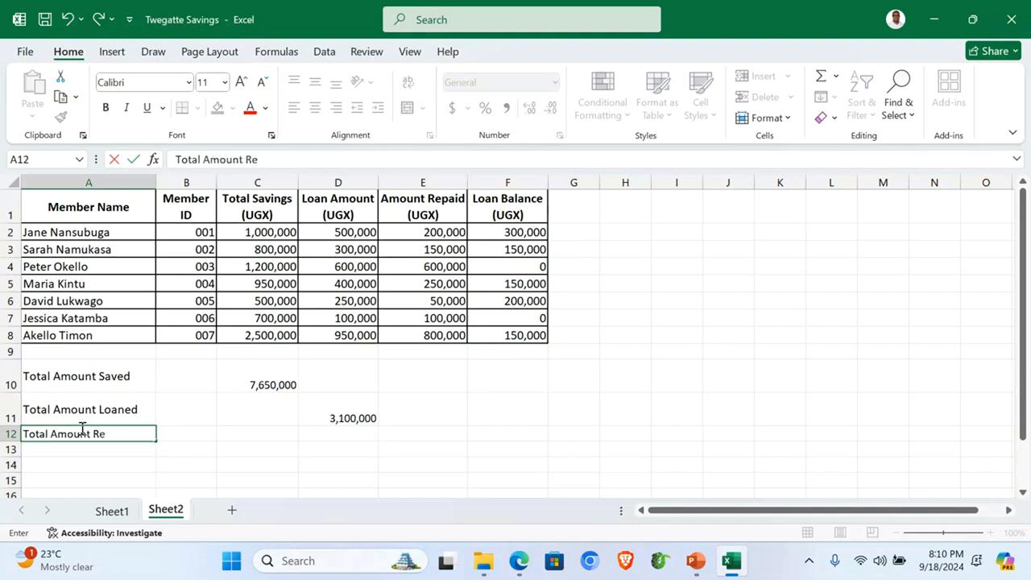
{"action": "type", "text": "paid"}
{"action": "left_click", "coordinate": [429, 436]}
{"action": "type", "text": "="}
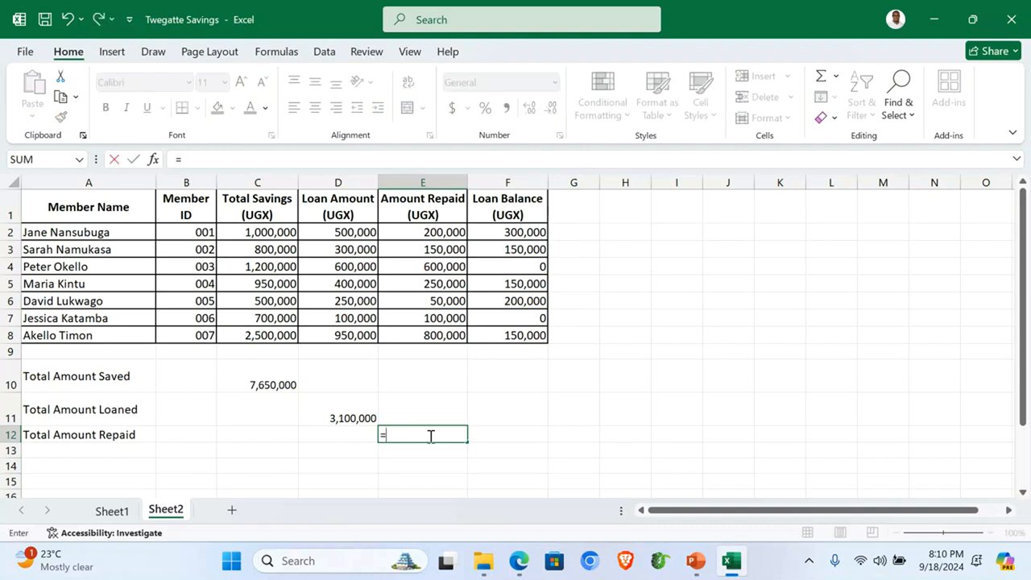
{"action": "type", "text": "sum("}
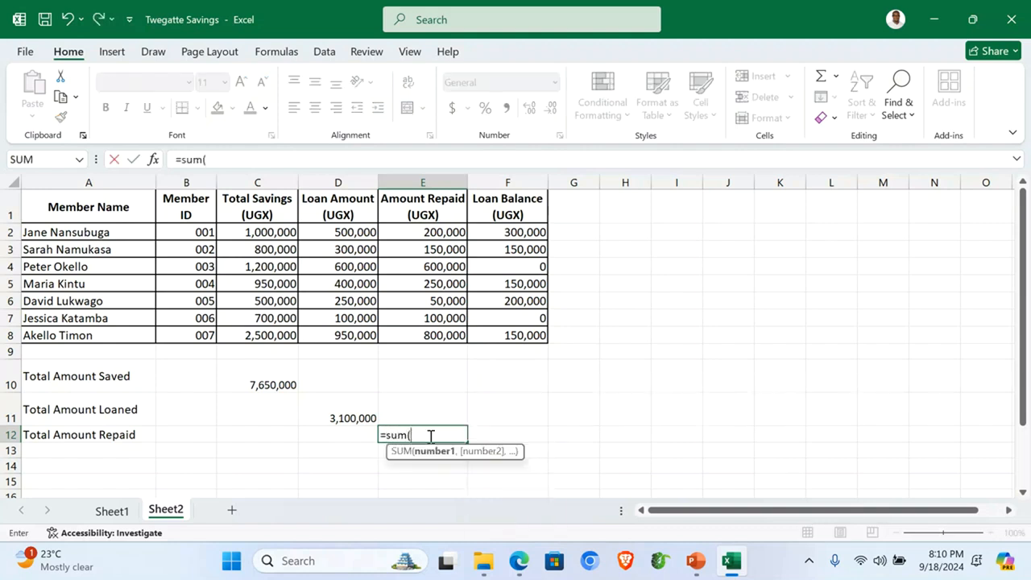
{"action": "left_click_drag", "start_coordinate": [435, 234], "coordinate": [456, 330]}
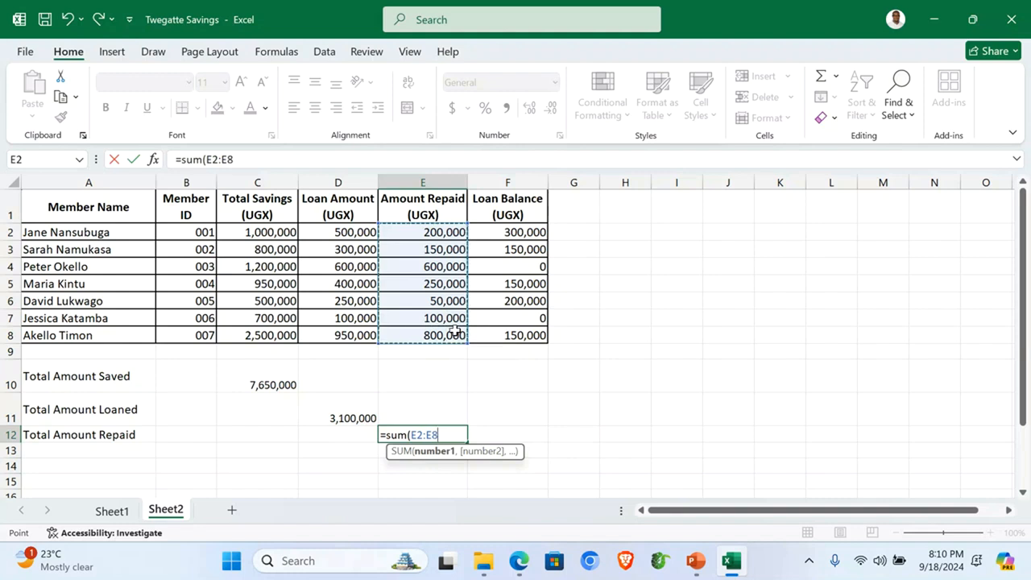
{"action": "type", "text": ")"}
{"action": "key", "text": "Return"}
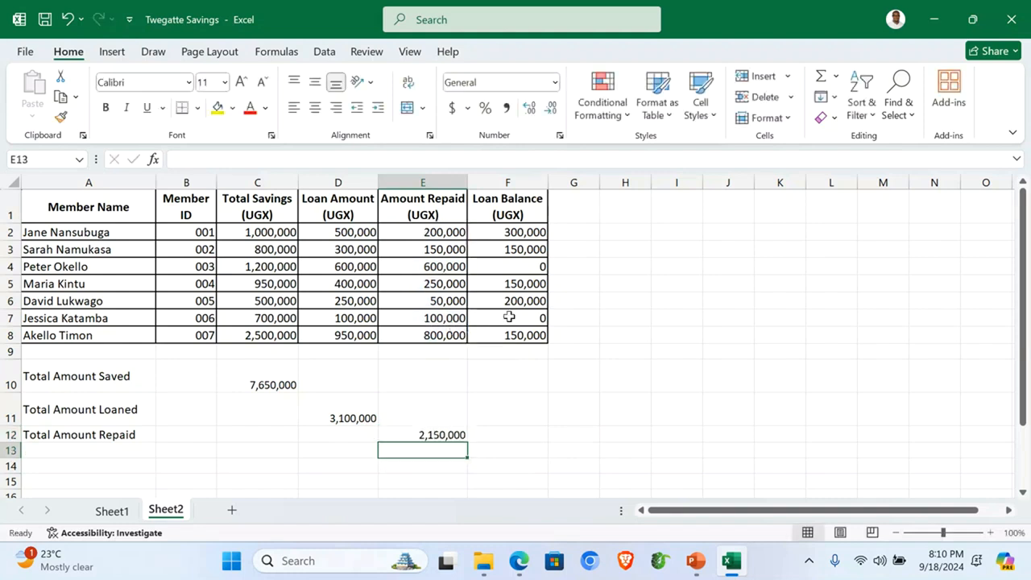
{"action": "left_click", "coordinate": [46, 451]}
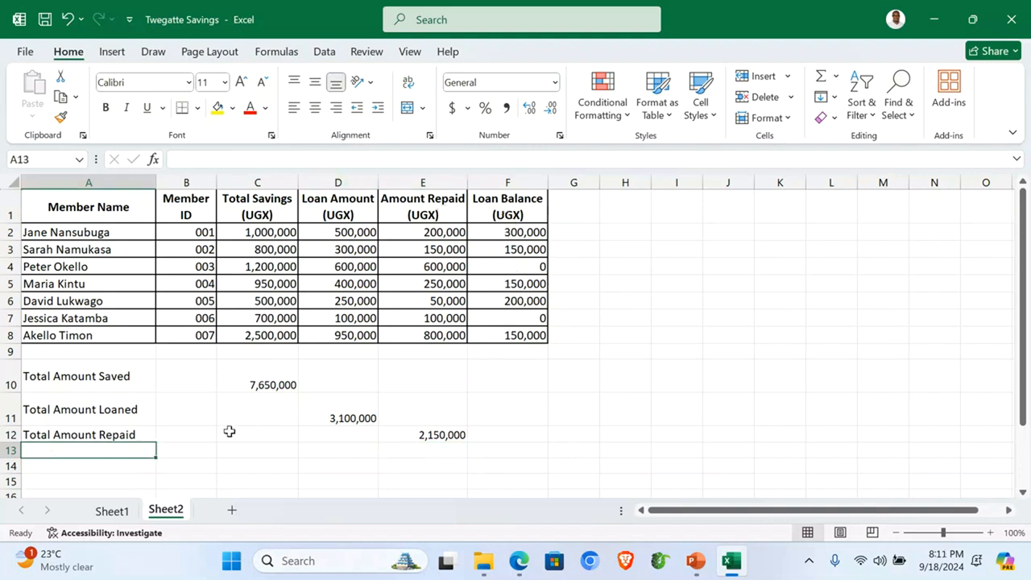
Step: Type the label 'Members with Loan Balances' in A13 and widen column A to fit
{"action": "type", "text": "No"}
{"action": "key", "text": "BackSpace"}
{"action": "key", "text": "BackSpace"}
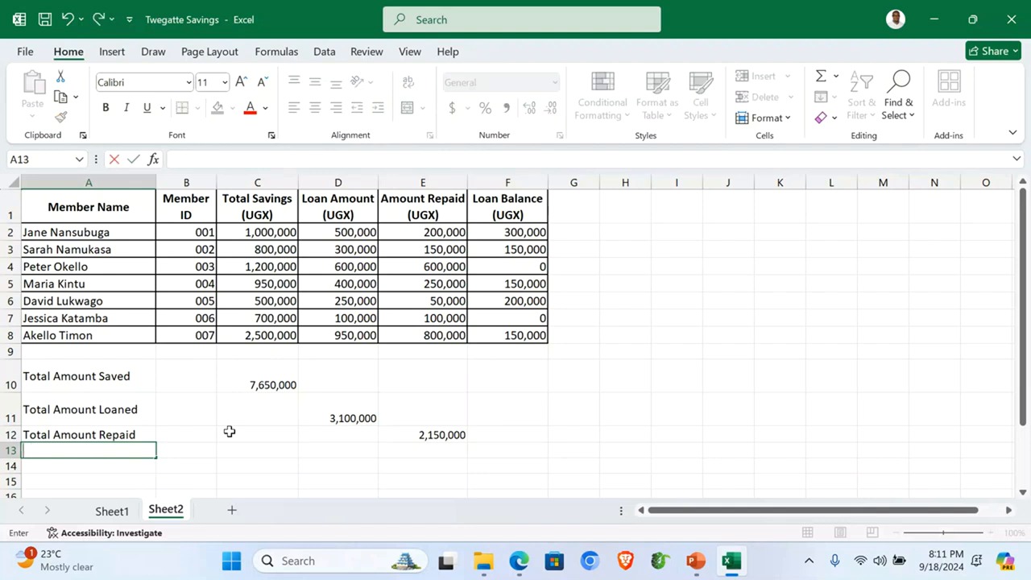
{"action": "type", "text": "Members with Loan"}
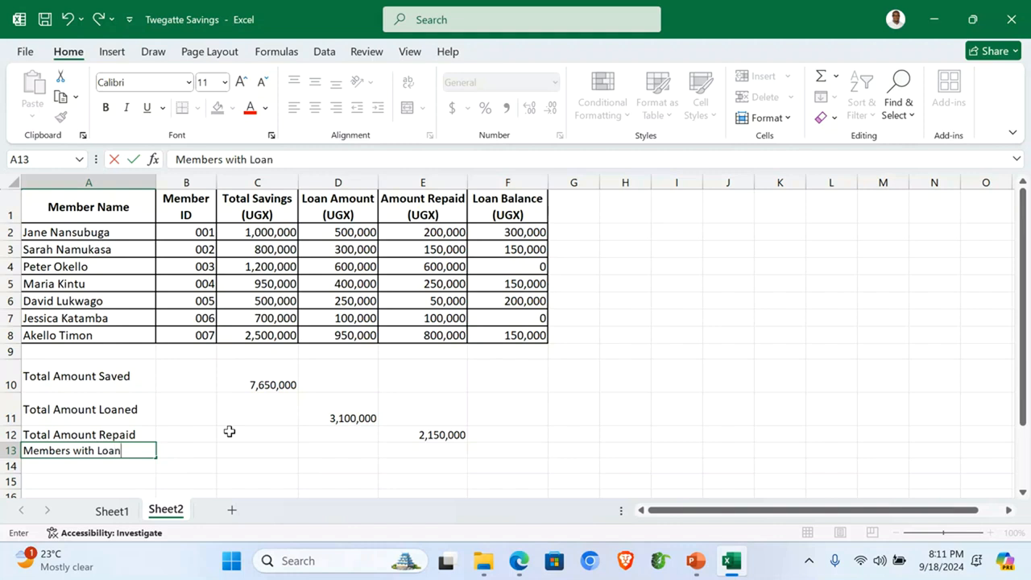
{"action": "type", "text": "ces"}
{"action": "left_click", "coordinate": [510, 448]}
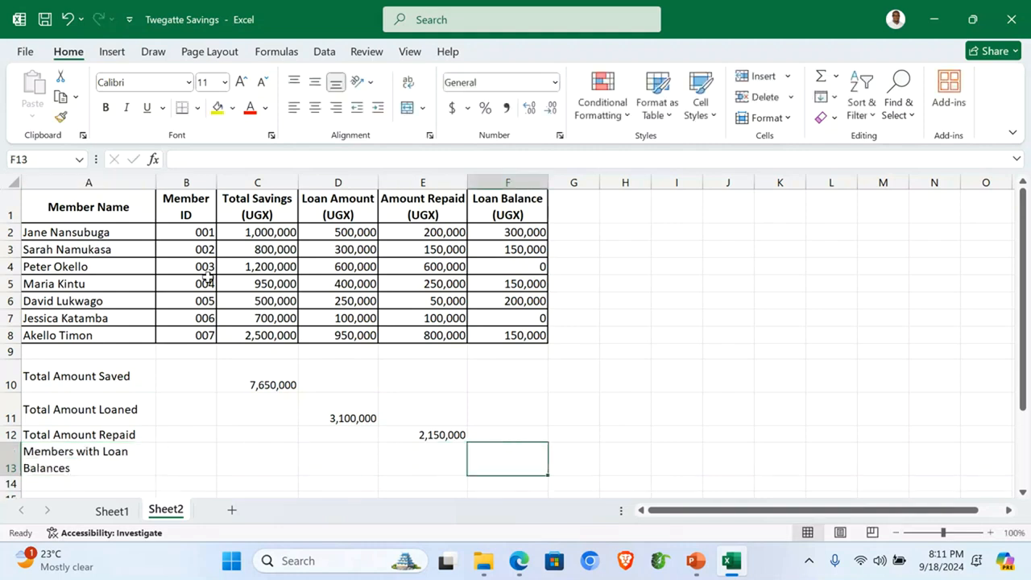
{"action": "left_click_drag", "start_coordinate": [157, 182], "coordinate": [186, 182]}
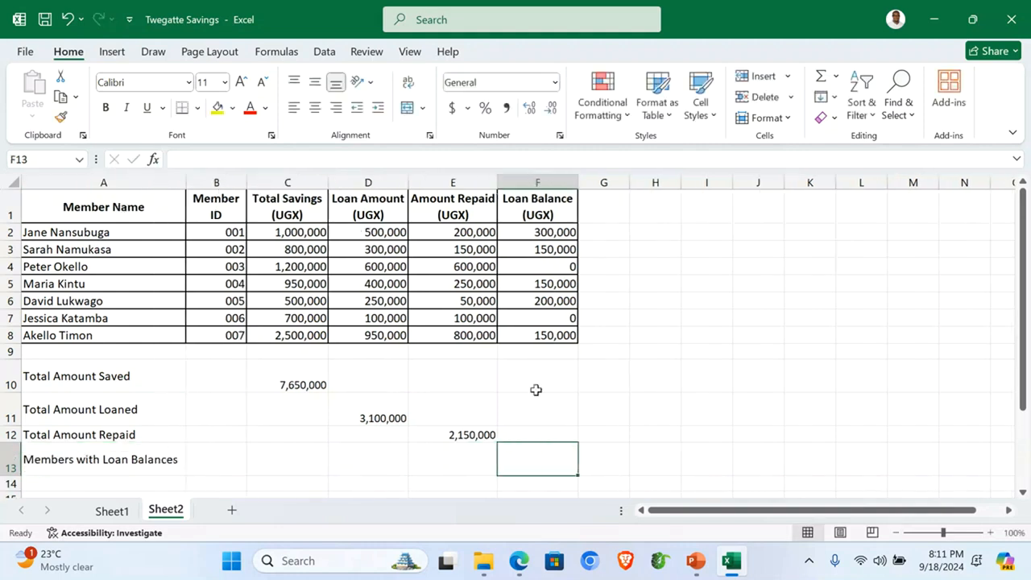
Step: Enter =COUNTIF(F2:F8,">=1") in F13, counting 5 members still owing
{"action": "left_click", "coordinate": [538, 182]}
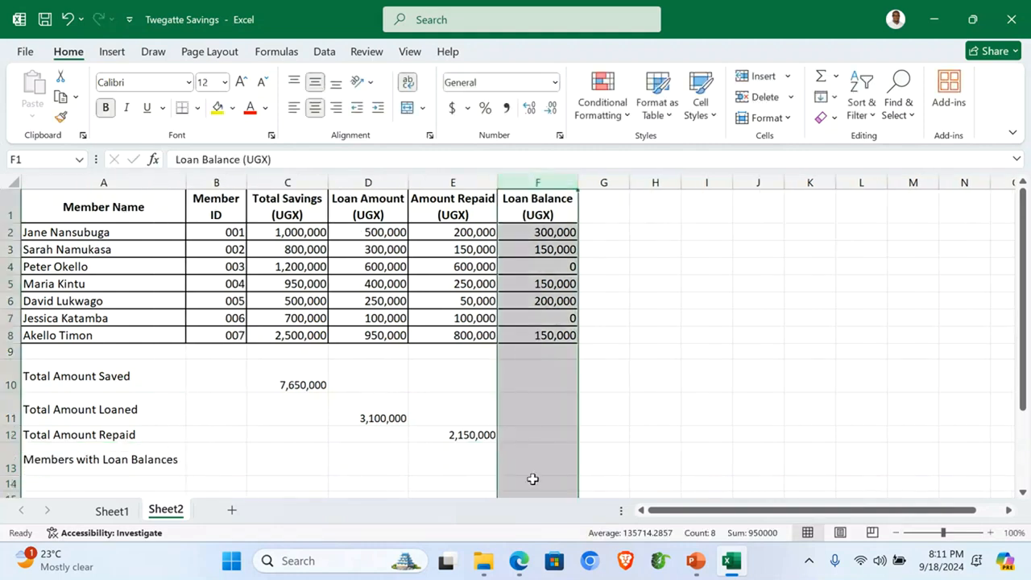
{"action": "left_click", "coordinate": [530, 460]}
{"action": "type", "text": "="}
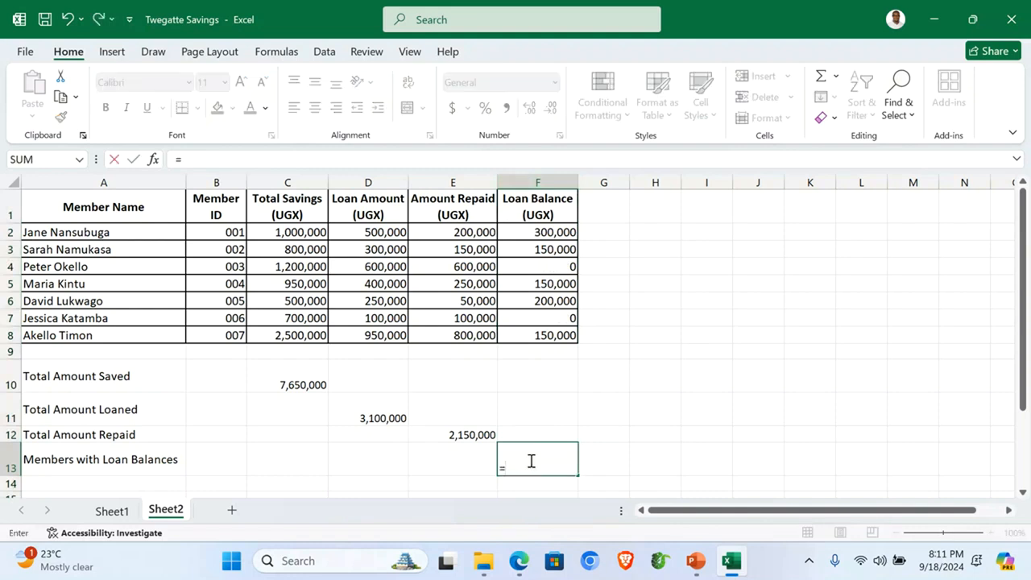
{"action": "type", "text": "COUNT"}
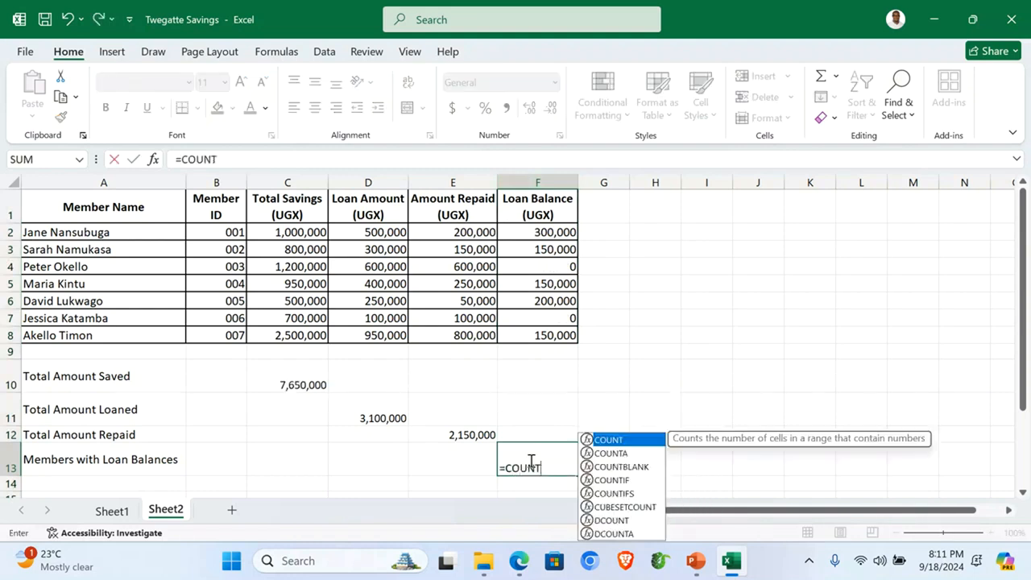
{"action": "type", "text": "IF("}
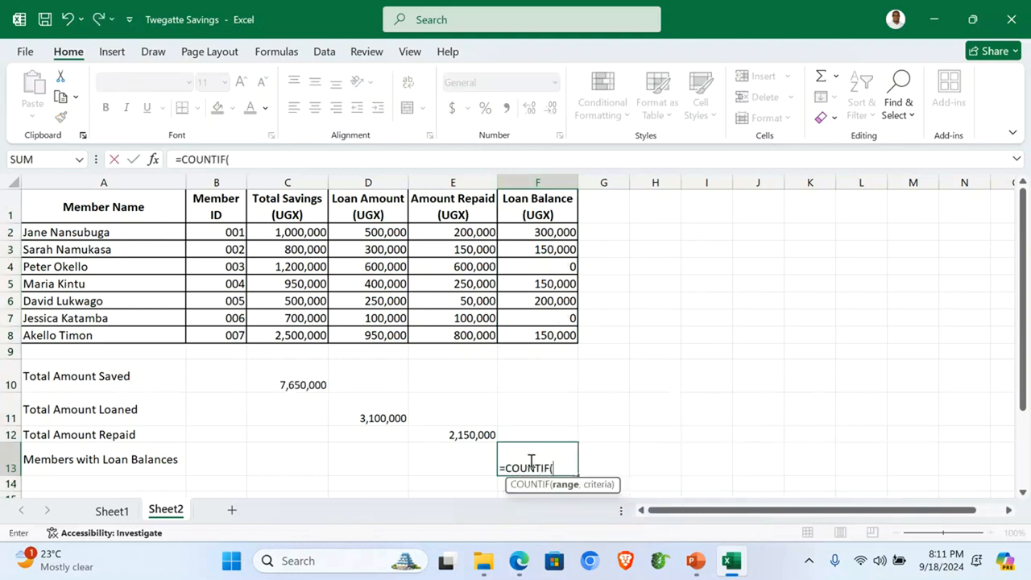
{"action": "left_click_drag", "start_coordinate": [545, 232], "coordinate": [545, 334]}
{"action": "type", "text": ",\">=1"}
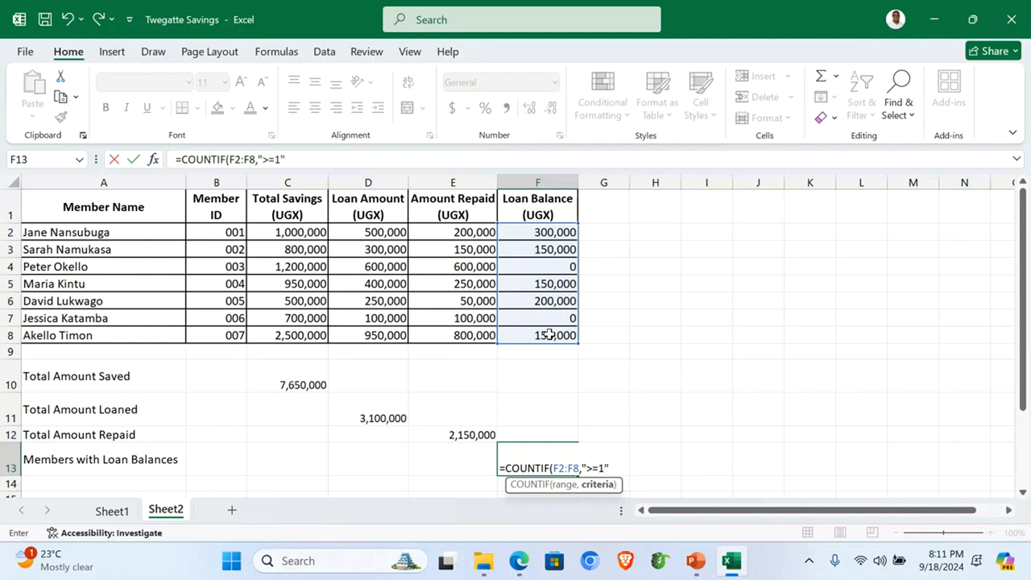
{"action": "type", "text": ")"}
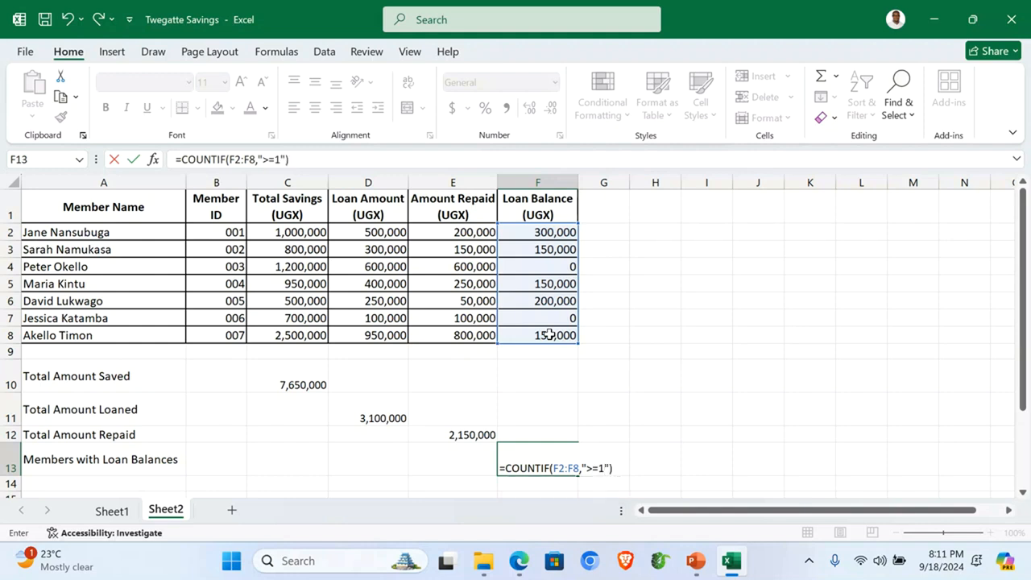
{"action": "key", "text": "Return"}
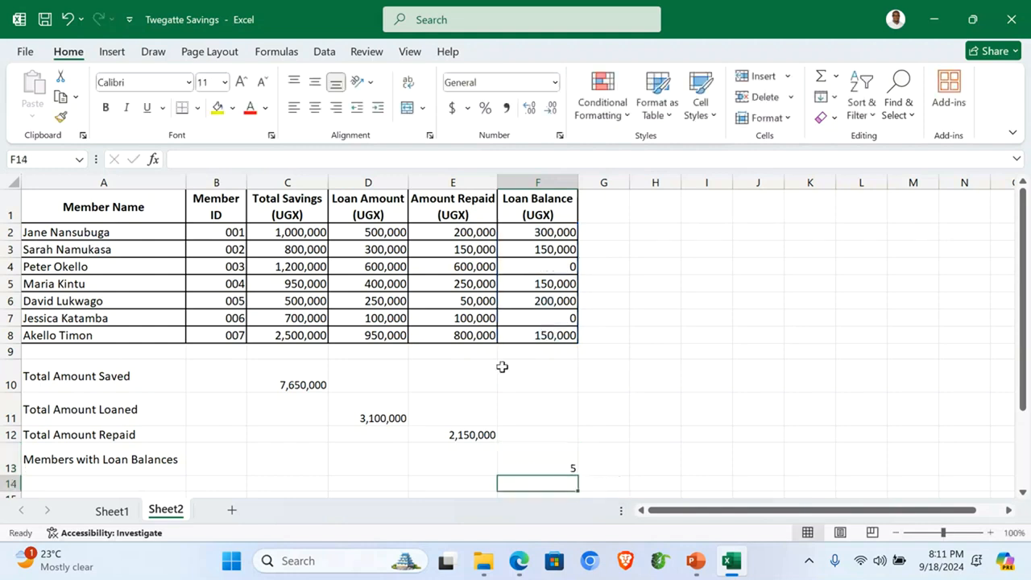
Step: Review column F's balances, then copy the A13 label to A14 as 'Members with no Loan Balances'
{"action": "left_click", "coordinate": [544, 234]}
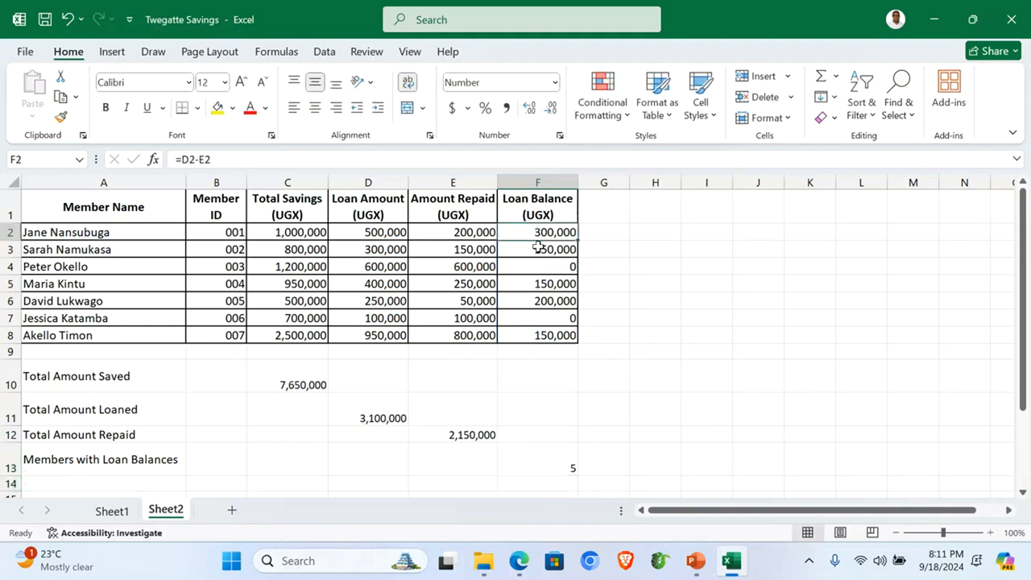
{"action": "left_click", "coordinate": [541, 250]}
{"action": "left_click", "coordinate": [546, 283]}
{"action": "left_click", "coordinate": [546, 300]}
{"action": "left_click", "coordinate": [548, 334]}
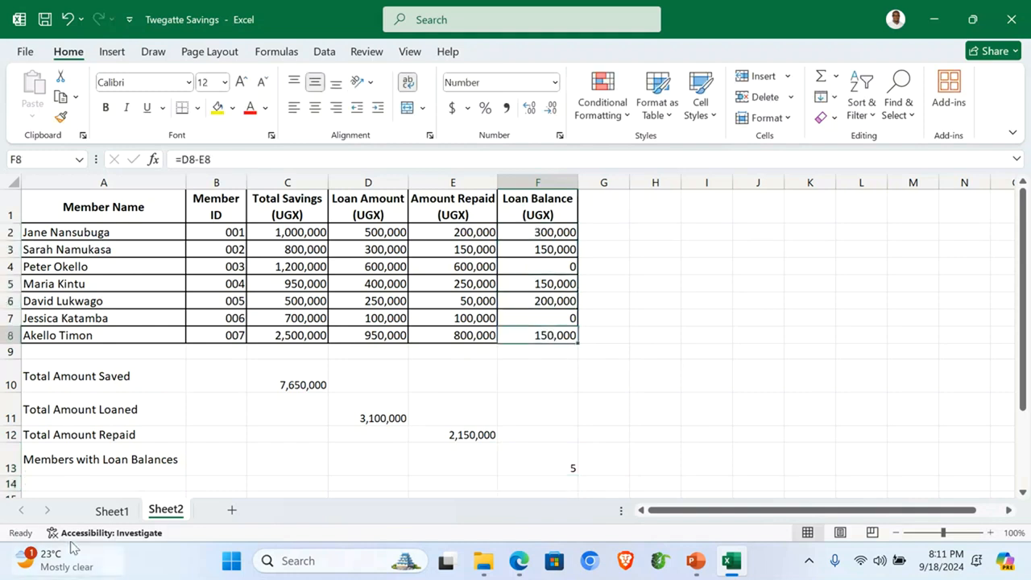
{"action": "left_click", "coordinate": [119, 456]}
{"action": "key", "text": "ctrl+c"}
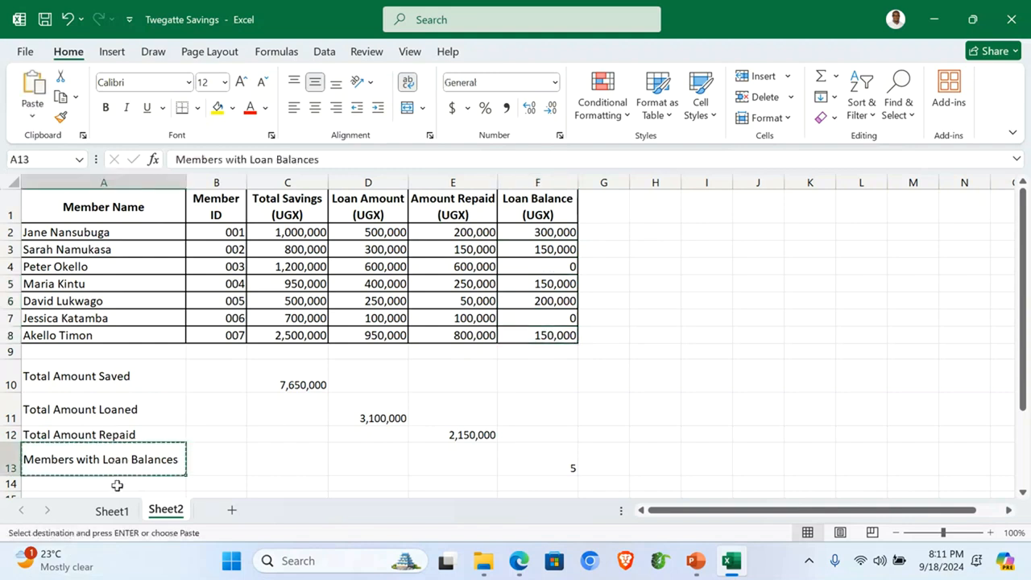
{"action": "left_click", "coordinate": [117, 484]}
{"action": "key", "text": "ctrl+v"}
{"action": "double_click", "coordinate": [58, 484]}
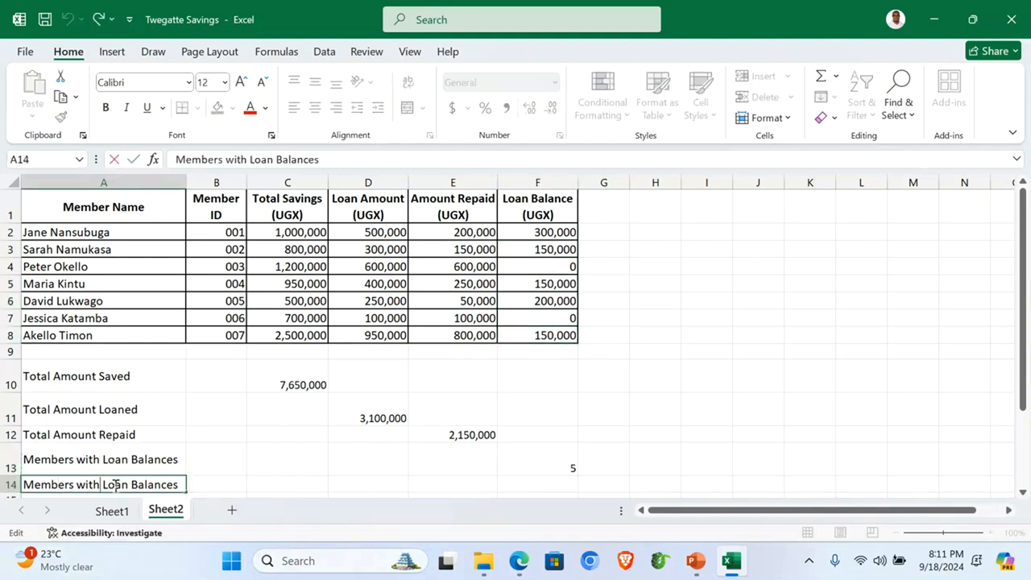
{"action": "type", "text": "no"}
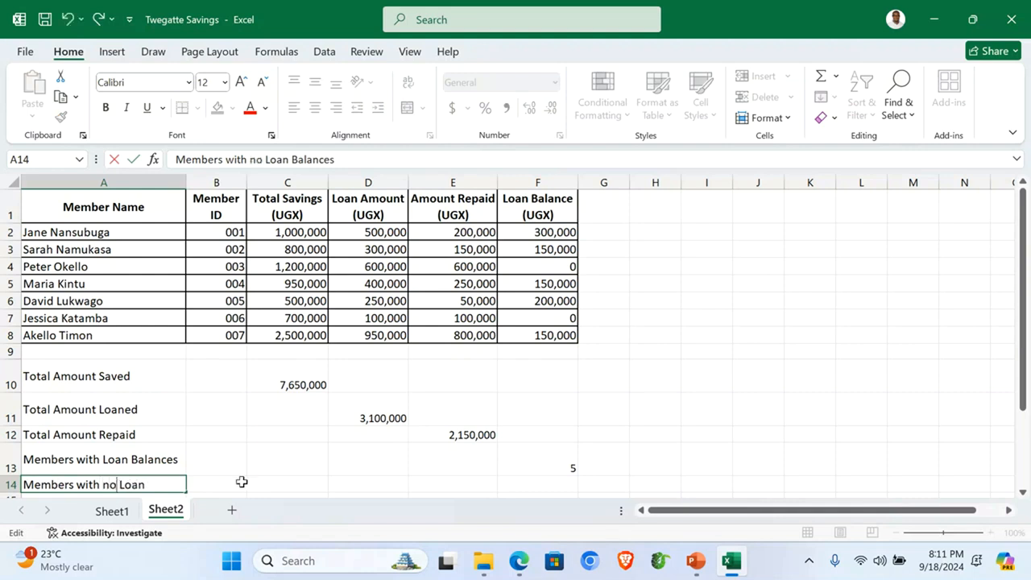
{"action": "left_click", "coordinate": [317, 486]}
Step: Widen column A so the new A14 label fits
{"action": "scroll", "coordinate": [246, 446], "scroll_direction": "down", "scroll_amount": 2}
{"action": "scroll", "coordinate": [153, 407], "scroll_direction": "up", "scroll_amount": 1}
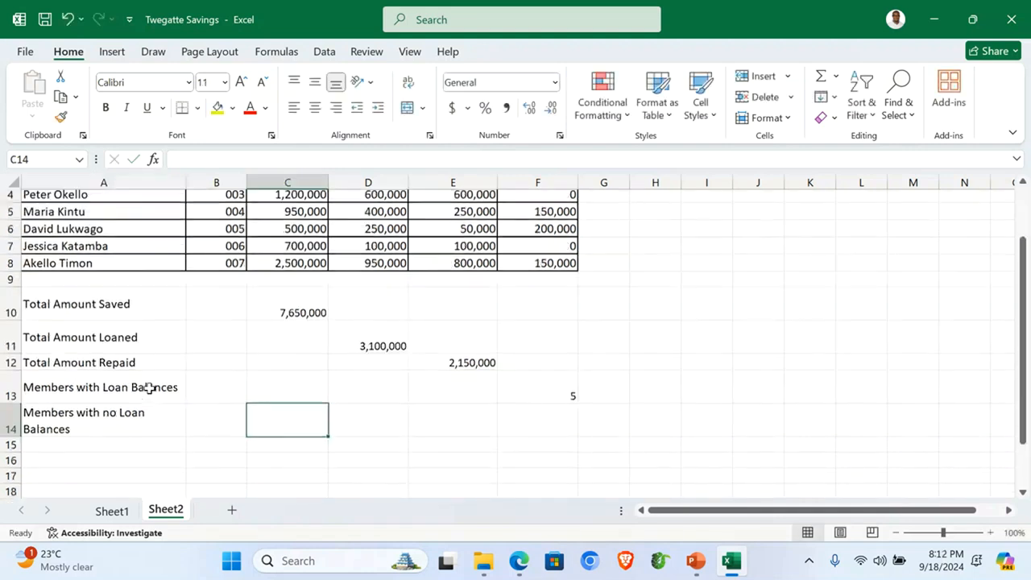
{"action": "left_click", "coordinate": [125, 424]}
{"action": "left_click_drag", "start_coordinate": [187, 182], "coordinate": [211, 182]}
{"action": "scroll", "coordinate": [382, 432], "scroll_direction": "up", "scroll_amount": 1}
{"action": "scroll", "coordinate": [397, 441], "scroll_direction": "down", "scroll_amount": 2}
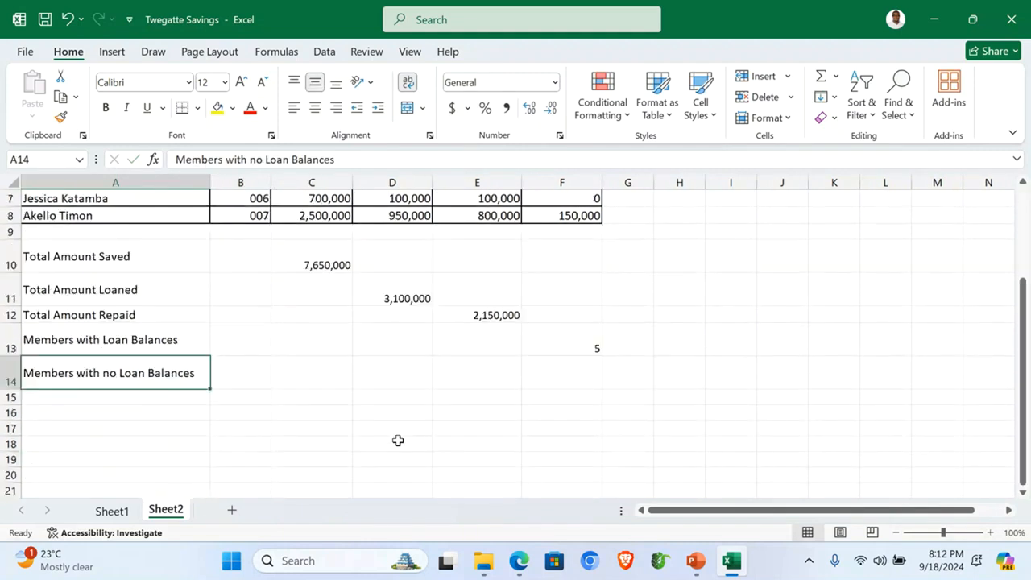
{"action": "scroll", "coordinate": [398, 441], "scroll_direction": "up", "scroll_amount": 1}
Step: Enter =COUNTIF(F2:F8,"<=0") in F14, counting 2 members with no balance
{"action": "left_click", "coordinate": [543, 429]}
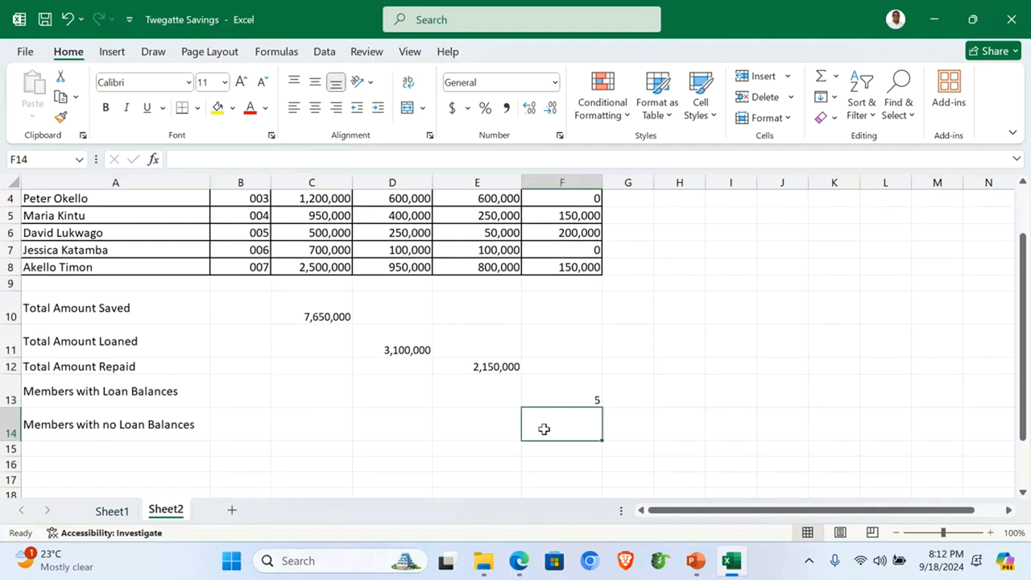
{"action": "type", "text": "=COUNTIF"}
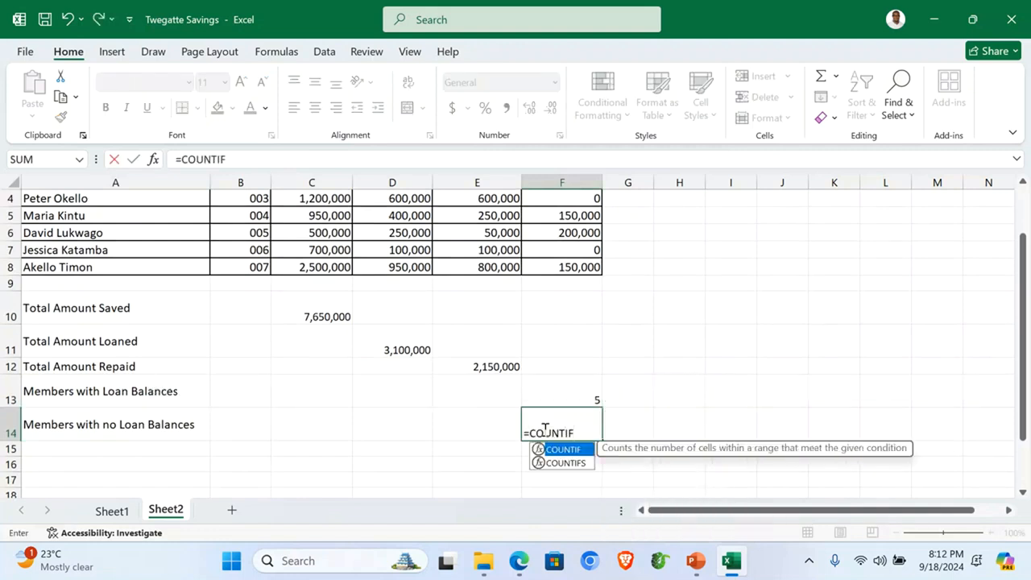
{"action": "type", "text": "("}
{"action": "scroll", "coordinate": [590, 339], "scroll_direction": "up", "scroll_amount": 1}
{"action": "left_click_drag", "start_coordinate": [577, 232], "coordinate": [572, 333]}
{"action": "scroll", "coordinate": [573, 336], "scroll_direction": "down", "scroll_amount": 1}
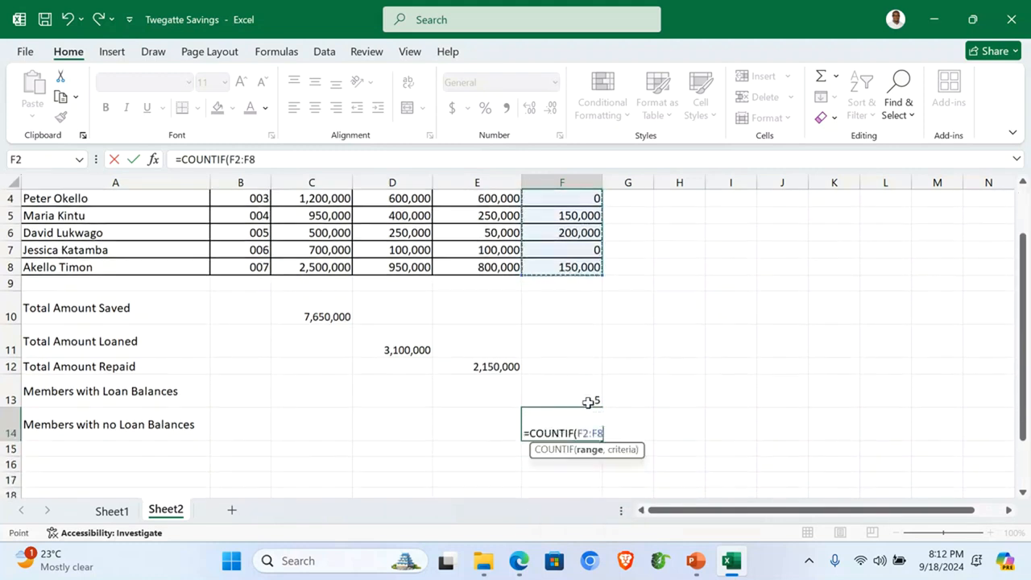
{"action": "type", "text": ",\"<=0"}
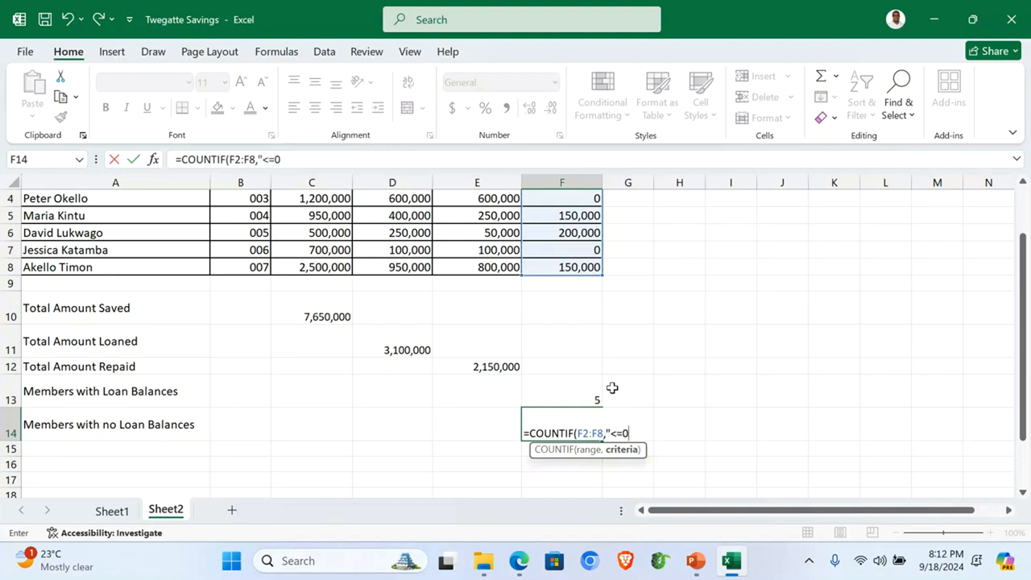
{"action": "type", "text": "\")"}
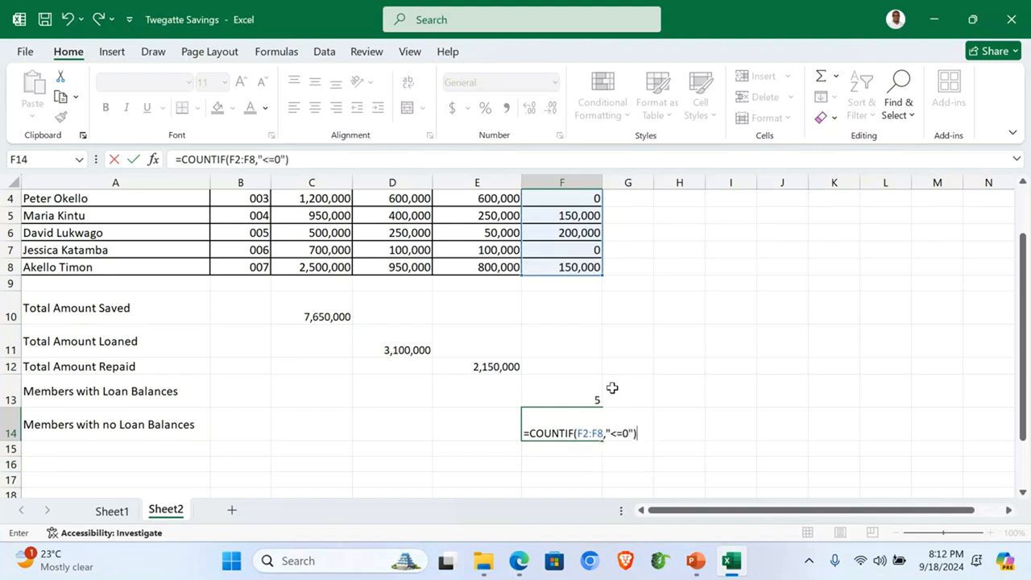
{"action": "key", "text": "Return"}
{"action": "scroll", "coordinate": [604, 371], "scroll_direction": "up", "scroll_amount": 1}
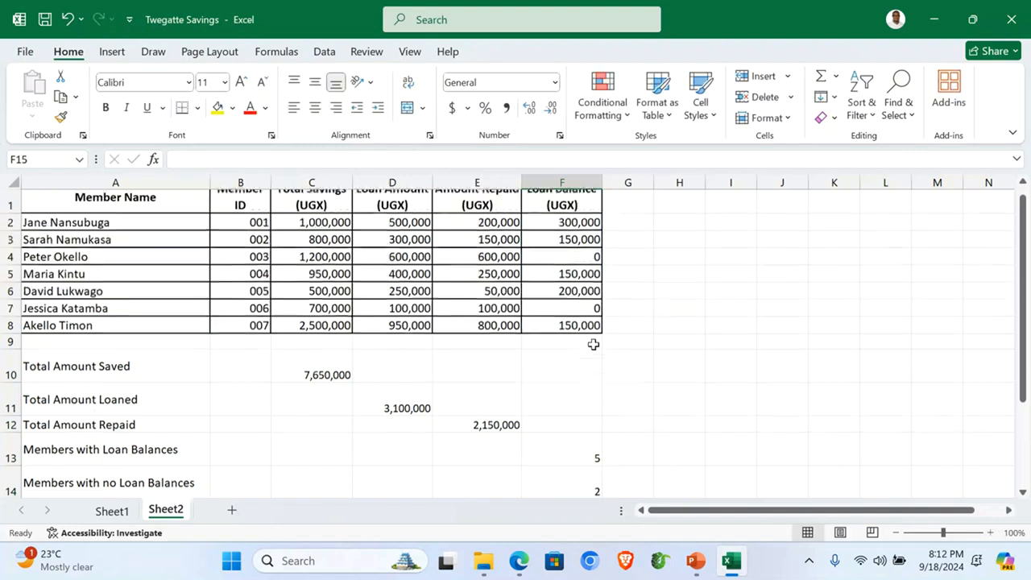
Step: Select A1:F14 and apply All Borders to the whole table, summary rows included
{"action": "left_click", "coordinate": [587, 267]}
{"action": "left_click", "coordinate": [581, 318]}
{"action": "scroll", "coordinate": [624, 330], "scroll_direction": "down", "scroll_amount": 2}
{"action": "scroll", "coordinate": [624, 331], "scroll_direction": "up", "scroll_amount": 2}
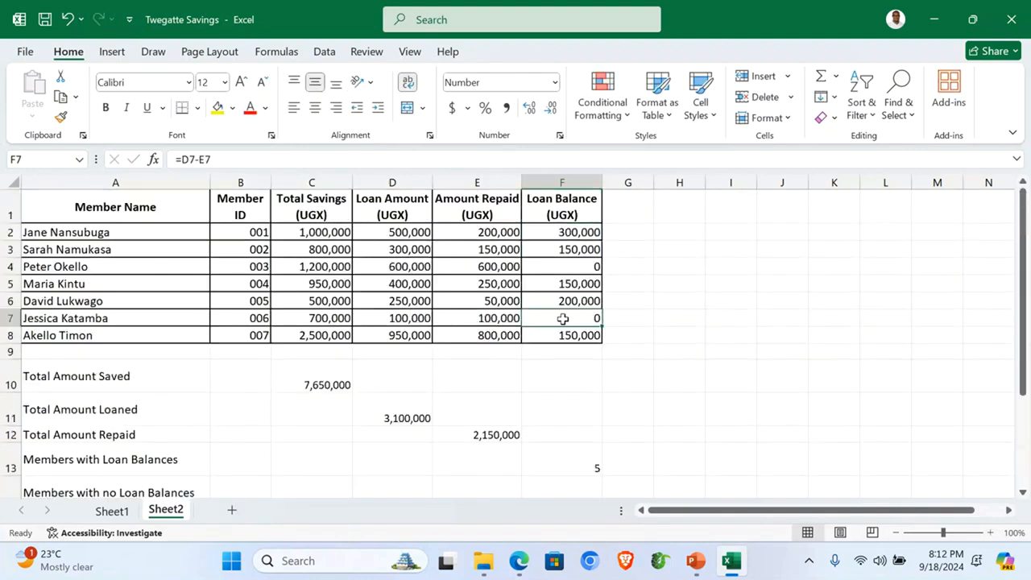
{"action": "left_click", "coordinate": [42, 206]}
{"action": "left_click_drag", "start_coordinate": [91, 226], "coordinate": [585, 491]}
{"action": "scroll", "coordinate": [557, 430], "scroll_direction": "down", "scroll_amount": 2}
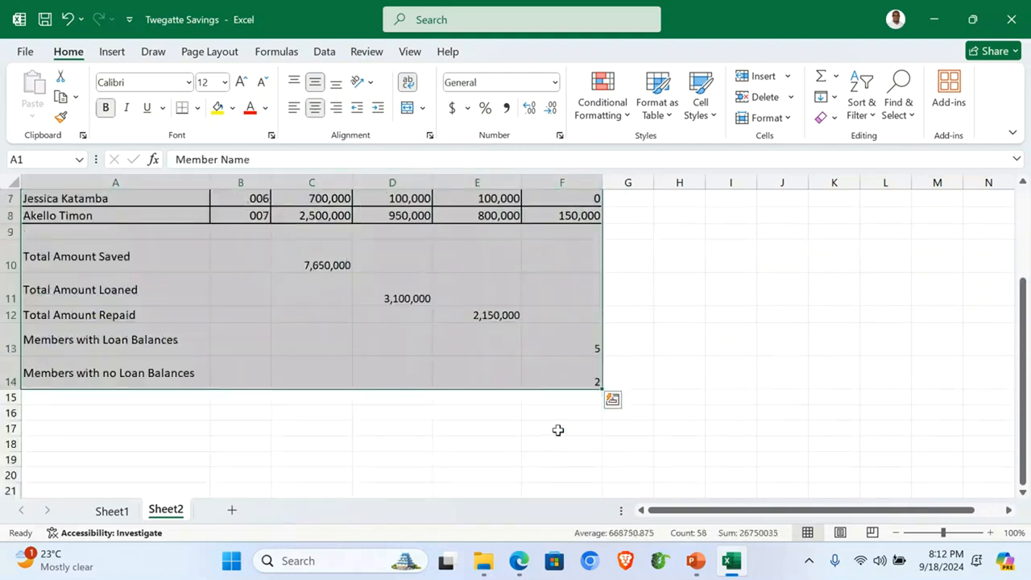
{"action": "left_click", "coordinate": [198, 109]}
{"action": "left_click", "coordinate": [203, 273]}
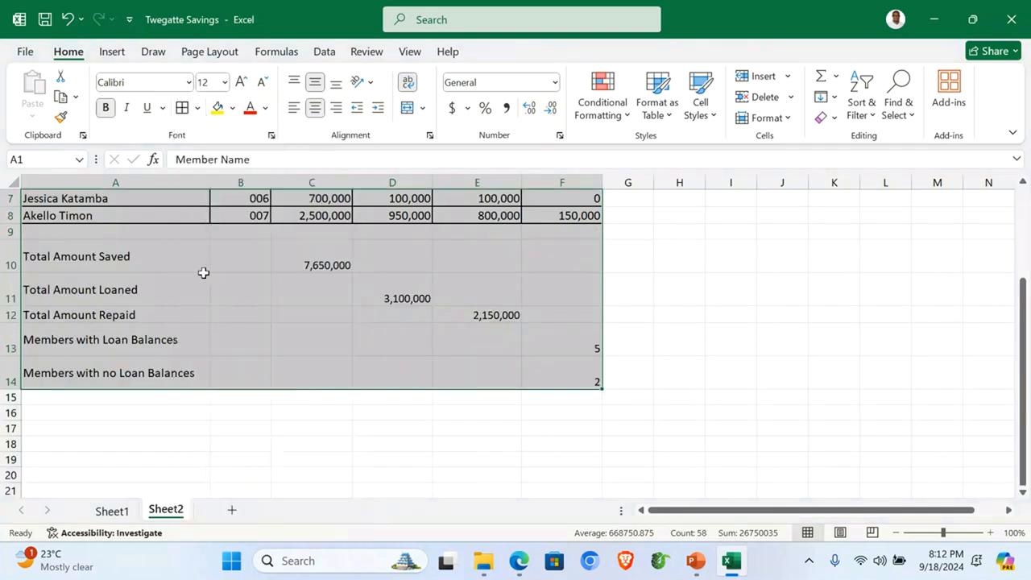
{"action": "scroll", "coordinate": [204, 273], "scroll_direction": "up", "scroll_amount": 2}
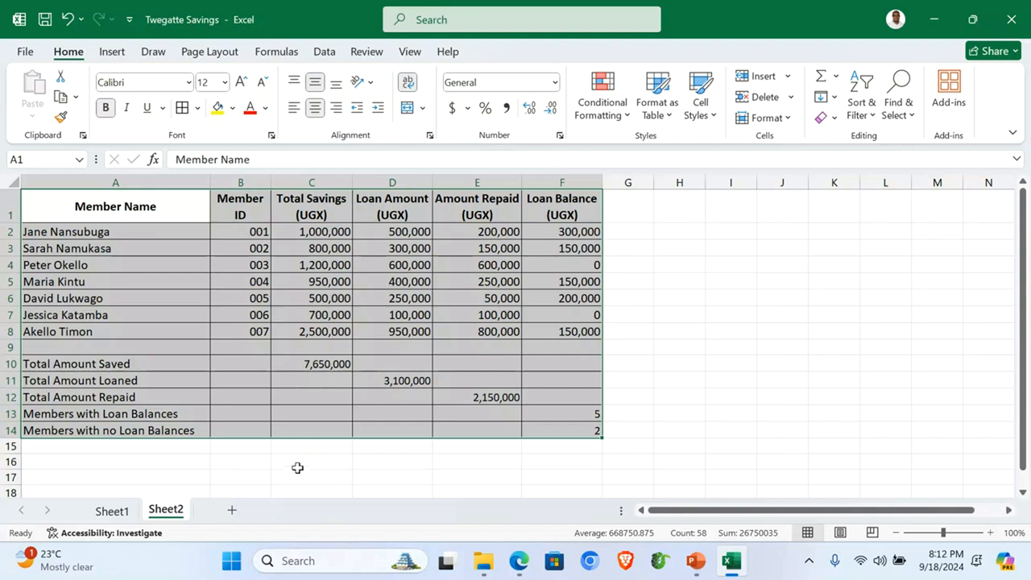
{"action": "left_click", "coordinate": [228, 448]}
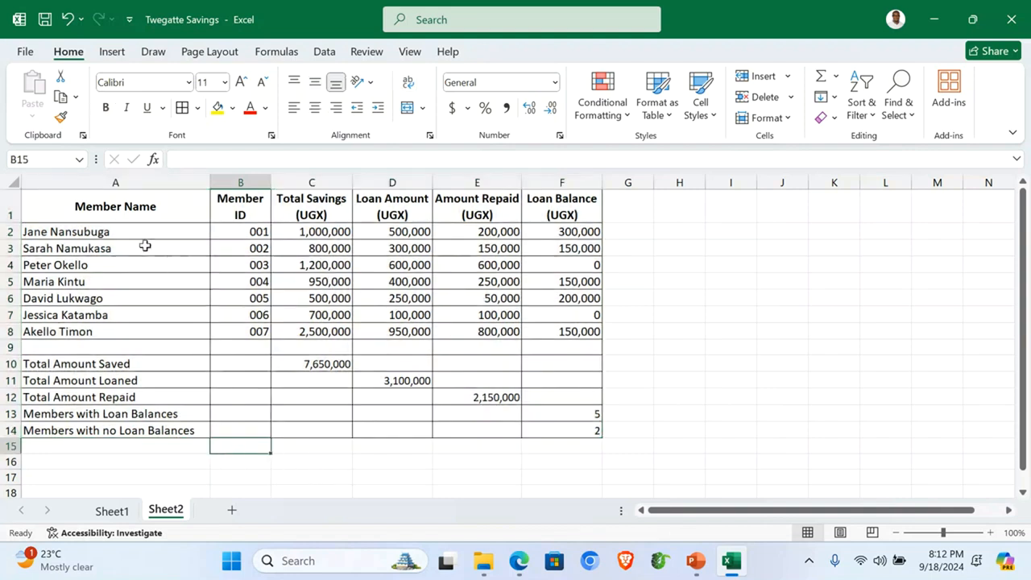
Step: Insert a clustered column chart of member names A1:A8 against Total Savings C1:C8
{"action": "left_click_drag", "start_coordinate": [129, 207], "coordinate": [130, 328]}
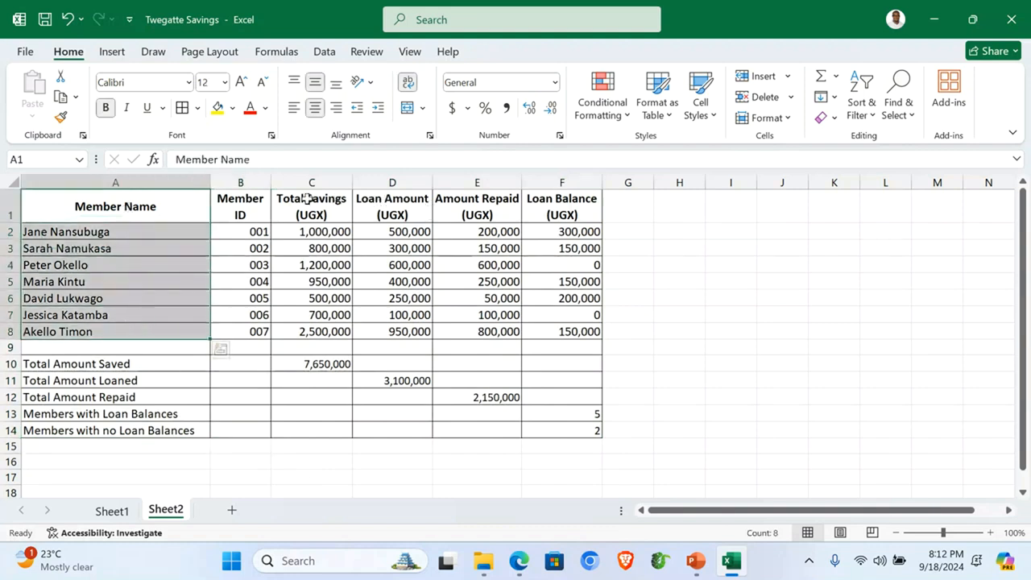
{"action": "left_click_drag", "start_coordinate": [309, 194], "coordinate": [324, 328]}
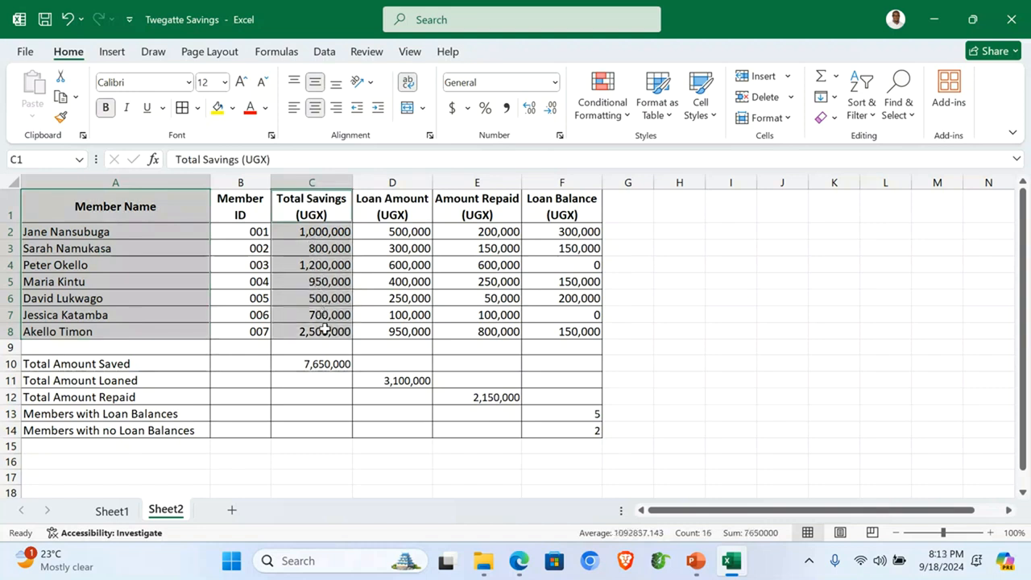
{"action": "left_click", "coordinate": [117, 55]}
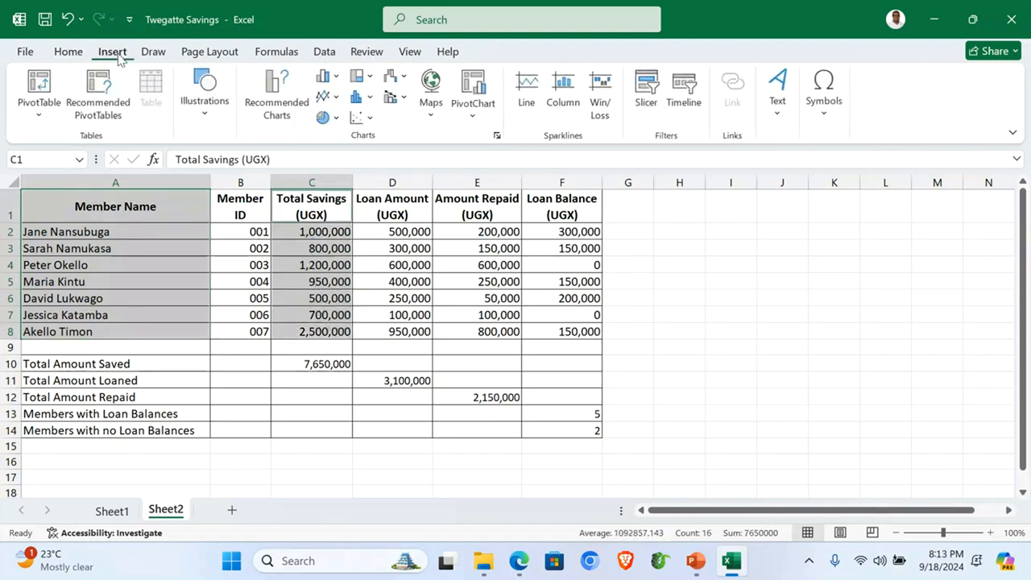
{"action": "left_click", "coordinate": [336, 78]}
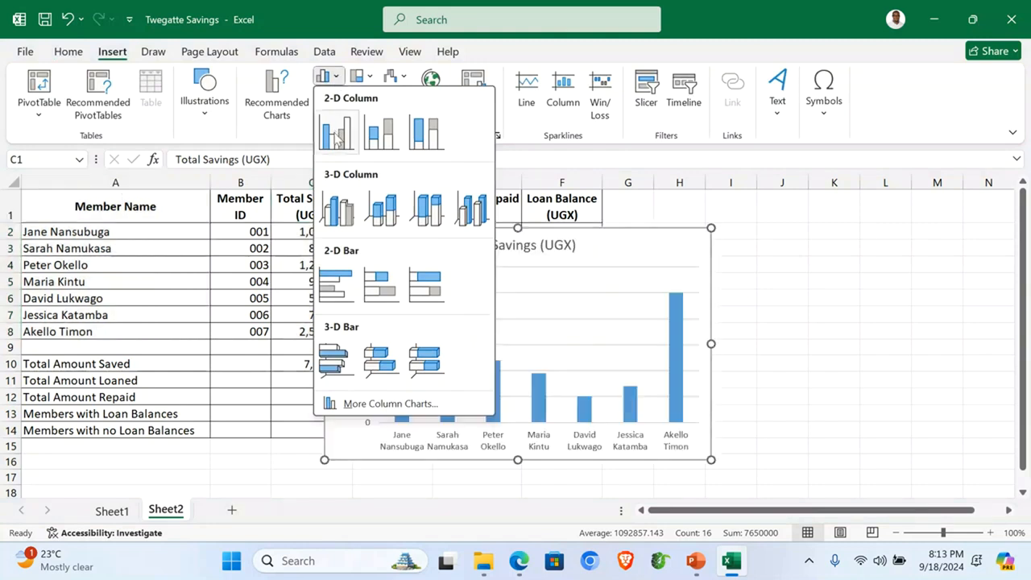
{"action": "left_click", "coordinate": [336, 136]}
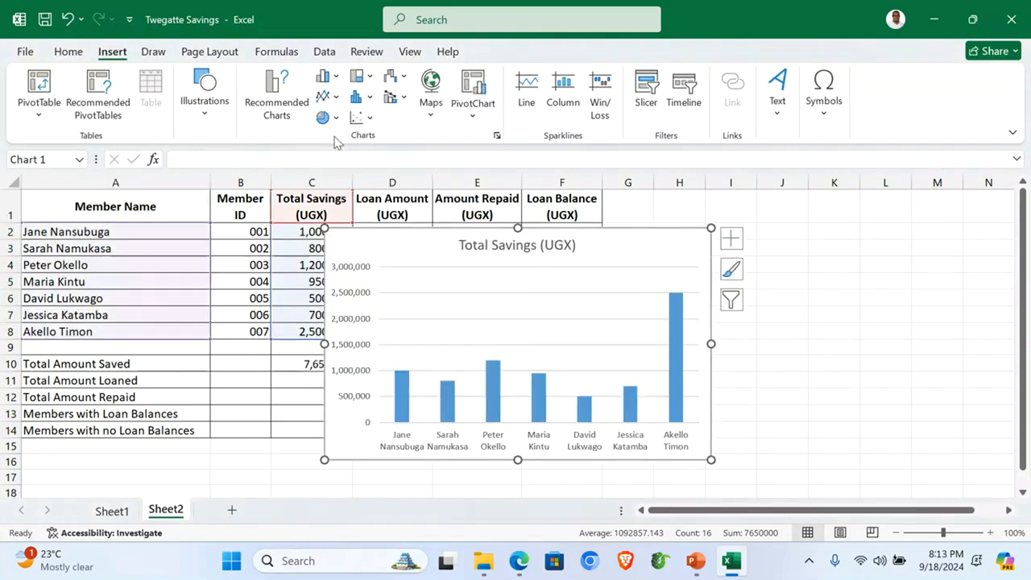
Step: Set the chart to move to a new sheet named 'column Graph'
{"action": "right_click", "coordinate": [644, 248]}
{"action": "left_click", "coordinate": [700, 348]}
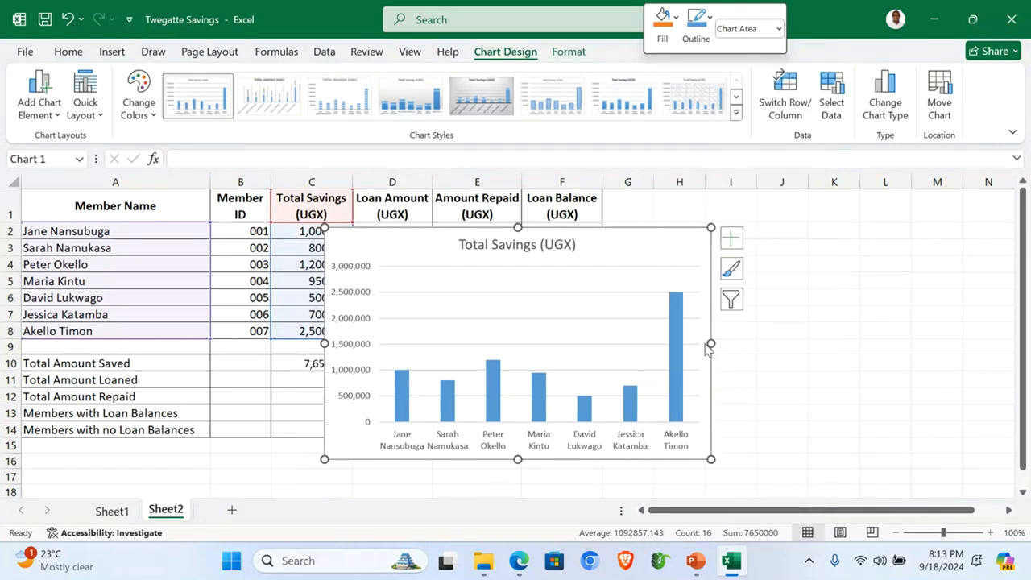
{"action": "left_click", "coordinate": [600, 316]}
{"action": "left_click", "coordinate": [699, 314]}
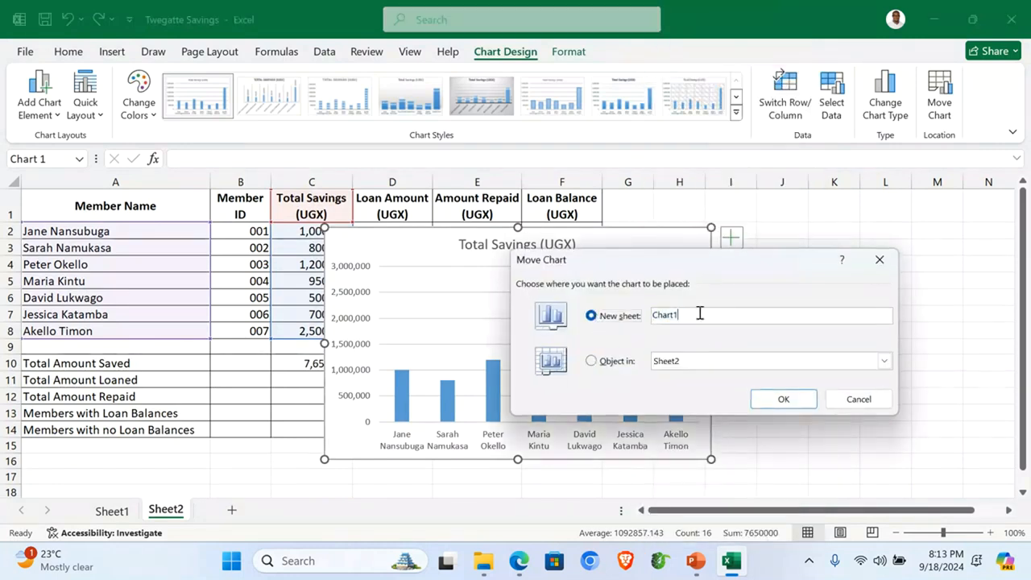
{"action": "left_click_drag", "start_coordinate": [692, 314], "coordinate": [654, 320]}
{"action": "type", "text": "column Graph"}
Step: Confirm the move, apply Layout 9, and title the chart 'A COLUMN GRAPH SHOWING AMOUNT SAVED AGAINST NAMES'
{"action": "left_click", "coordinate": [779, 396]}
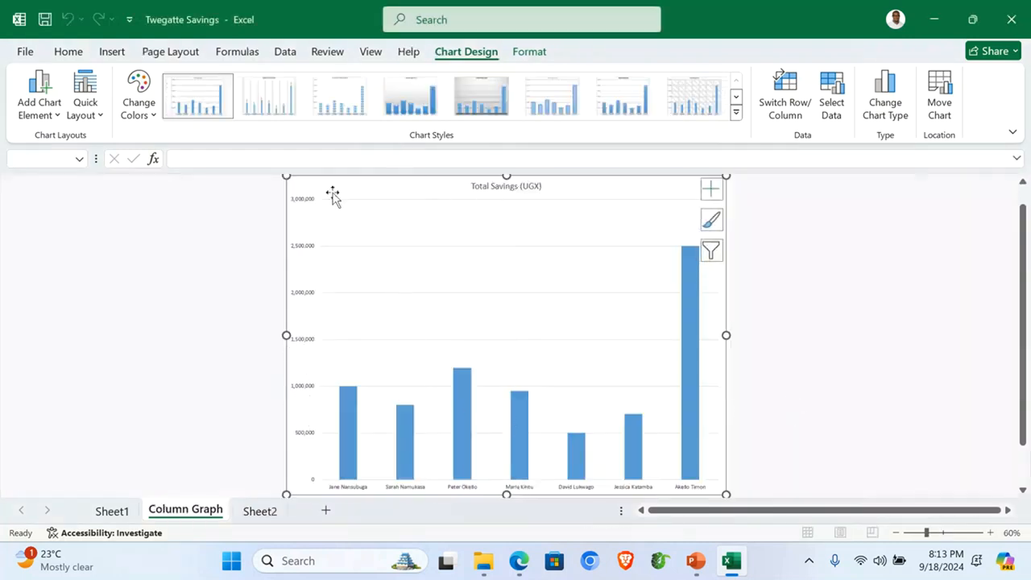
{"action": "left_click", "coordinate": [100, 118]}
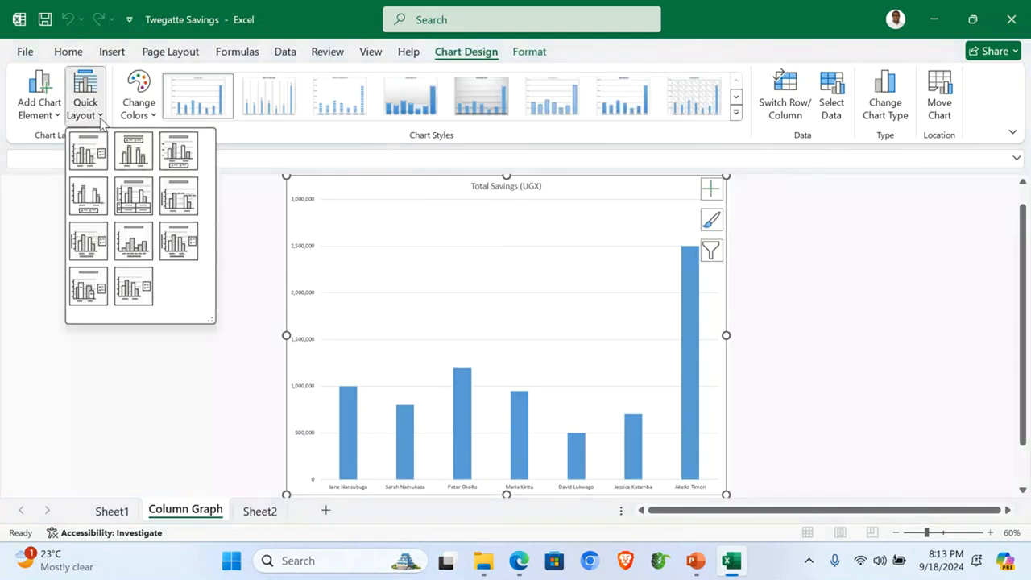
{"action": "left_click", "coordinate": [176, 246]}
{"action": "left_click", "coordinate": [508, 186]}
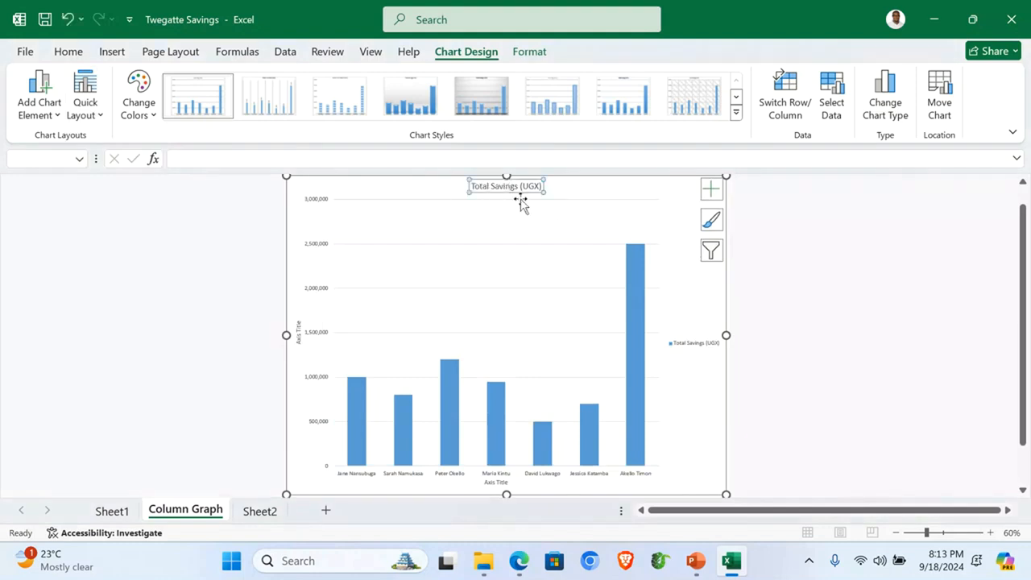
{"action": "type", "text": "A COLUMN GRAPH SHOWING AMOUNT SAVED AGAINST NAMES"}
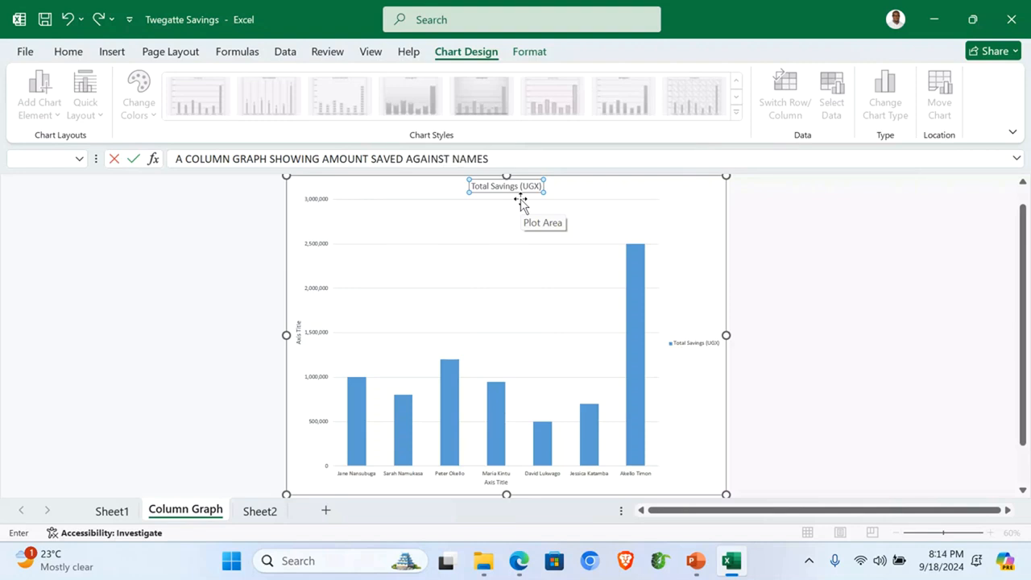
{"action": "key", "text": "Return"}
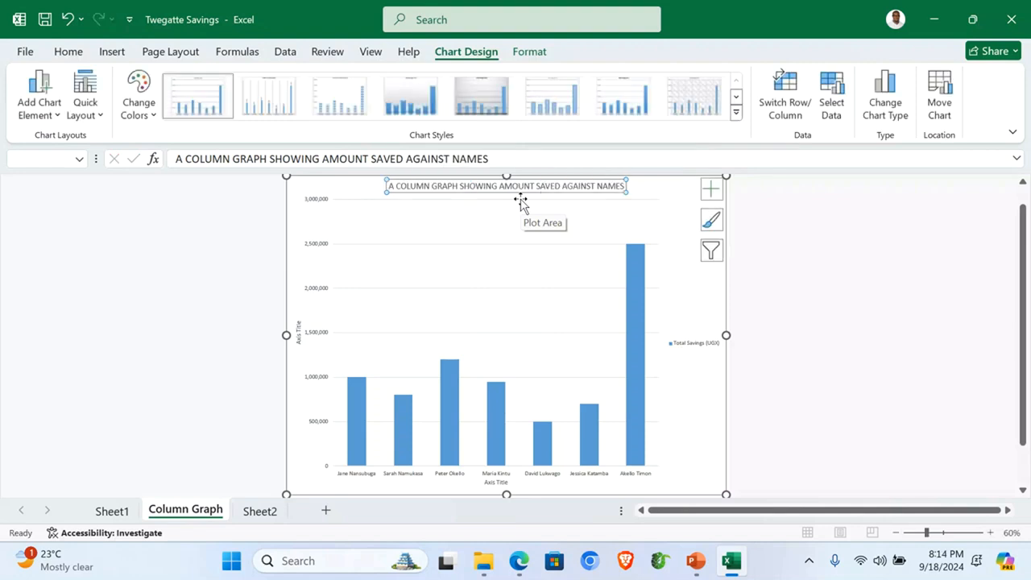
Step: Title the horizontal axis NAMES and the vertical axis AMOUNT, then return to Sheet1
{"action": "left_click", "coordinate": [488, 487]}
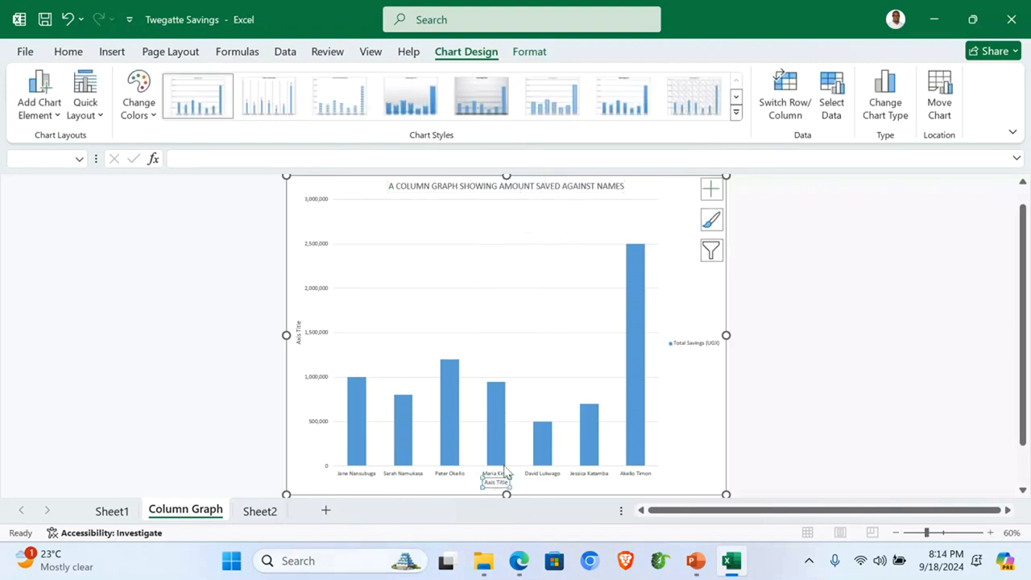
{"action": "mouse_move", "coordinate": [504, 467]}
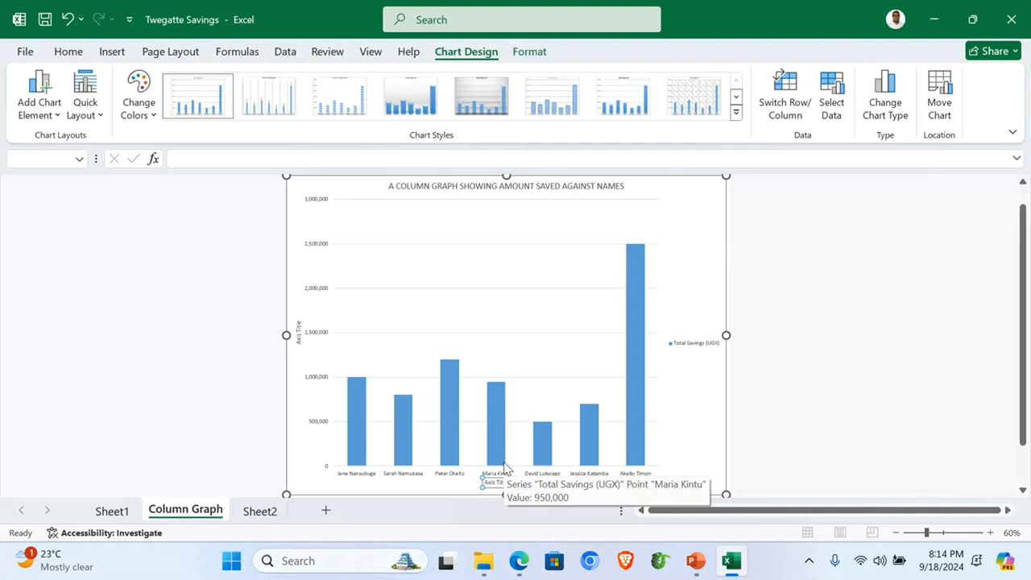
{"action": "type", "text": "NAMES"}
{"action": "key", "text": "Return"}
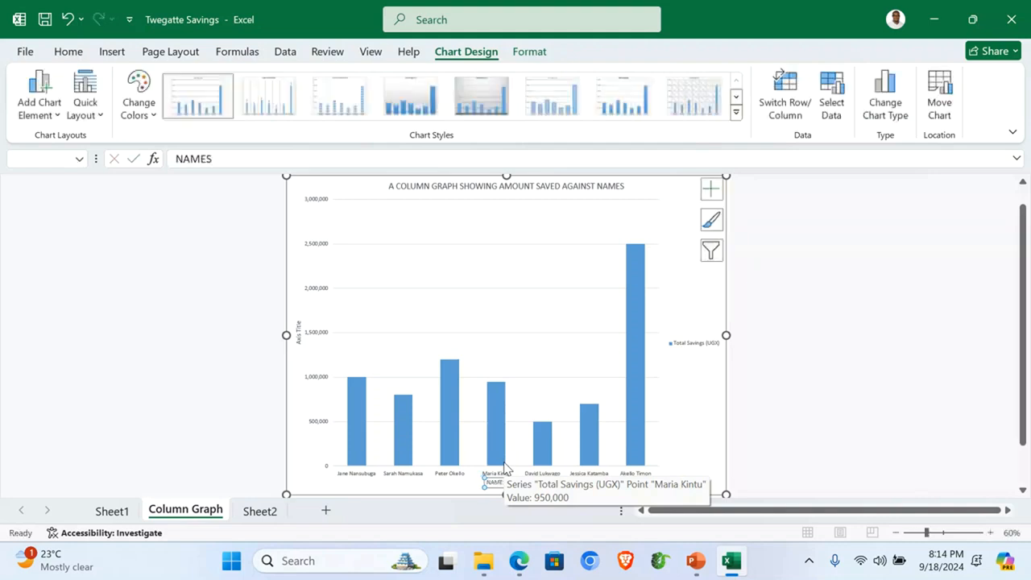
{"action": "left_click", "coordinate": [297, 336]}
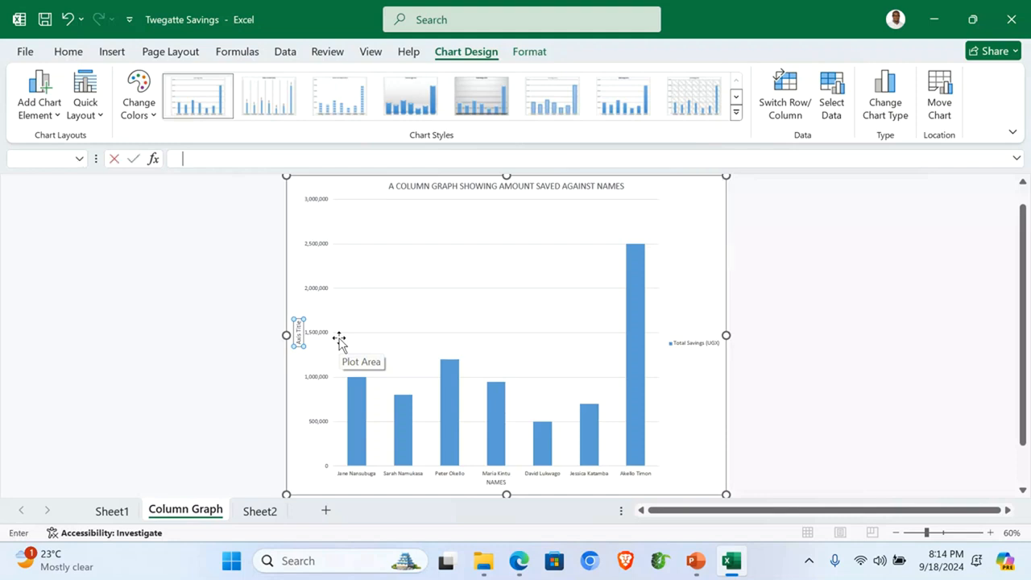
{"action": "type", "text": "AMOUNT"}
{"action": "key", "text": "Return"}
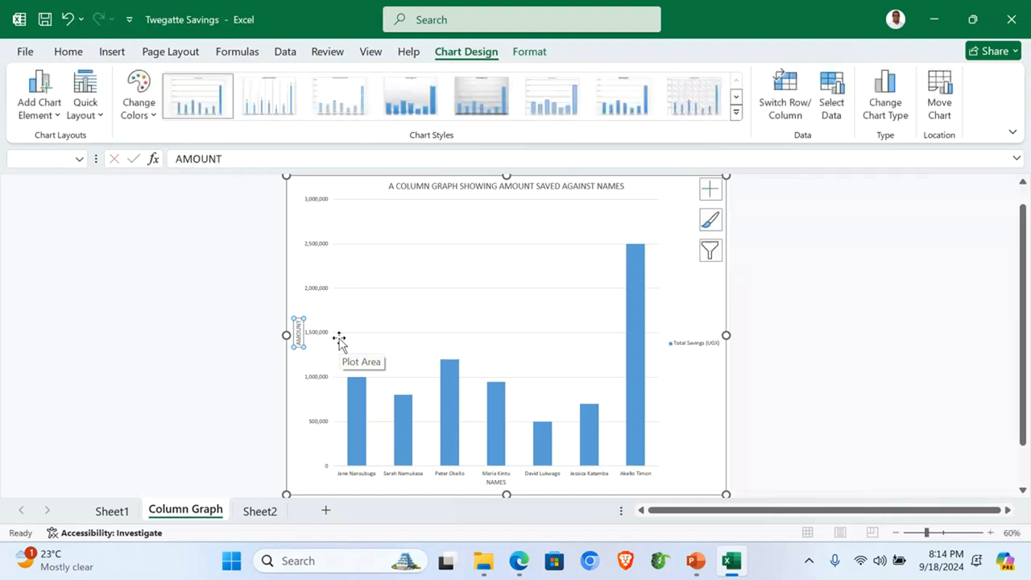
{"action": "left_click", "coordinate": [803, 363]}
{"action": "left_click", "coordinate": [112, 510]}
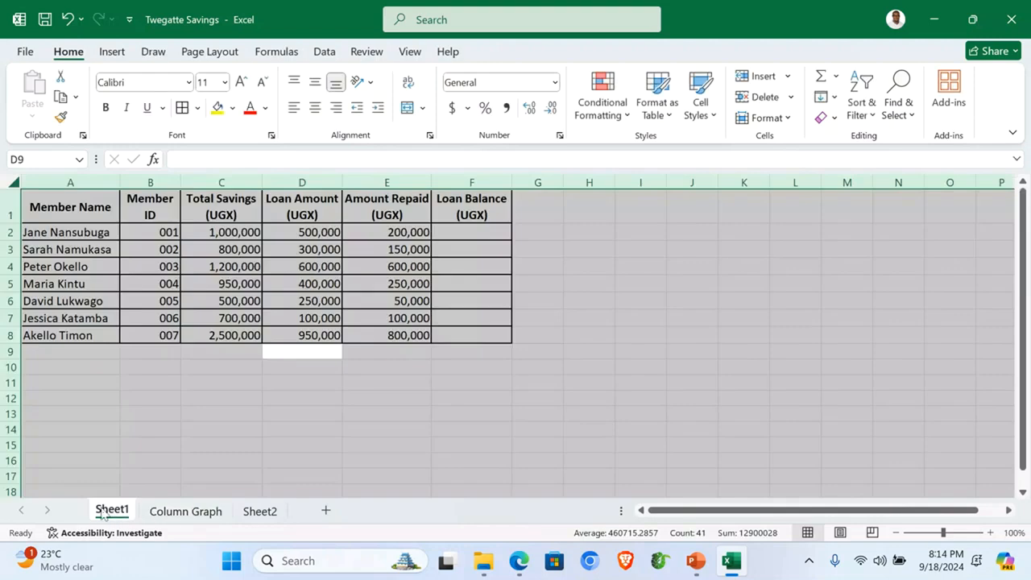
Step: Rename the Sheet1 tab to Original
{"action": "left_click", "coordinate": [112, 432]}
{"action": "right_click", "coordinate": [113, 515]}
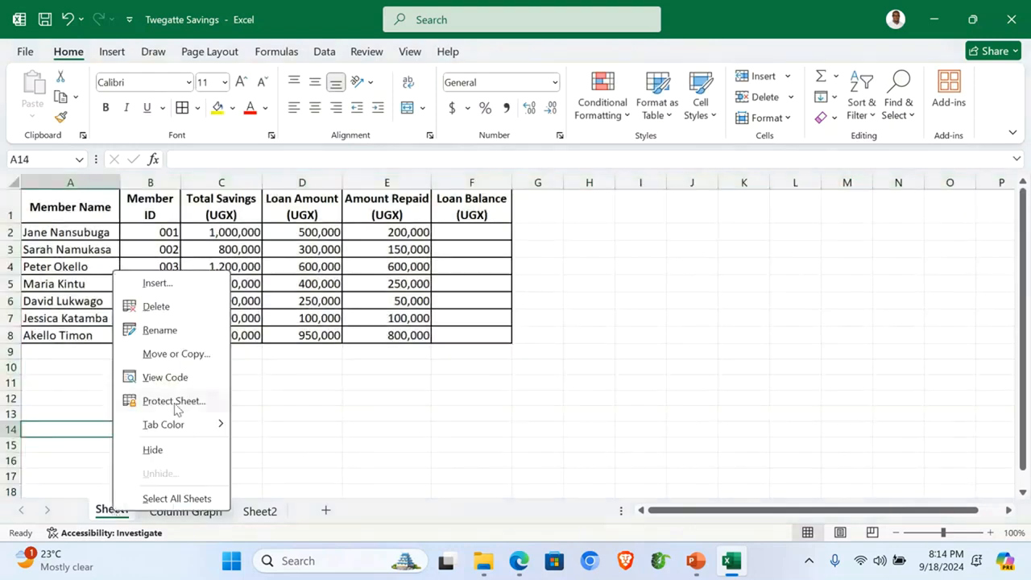
{"action": "left_click", "coordinate": [170, 327]}
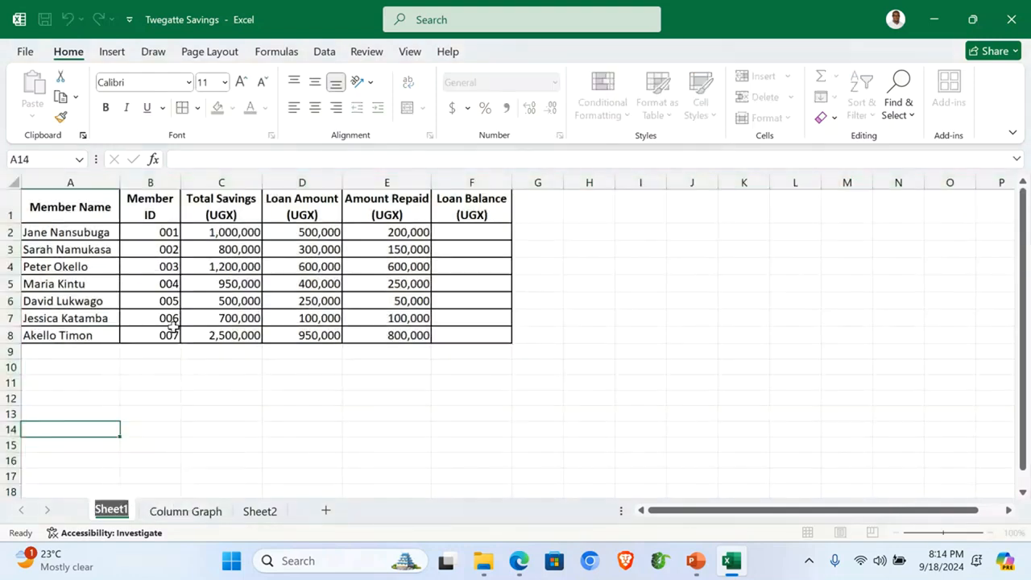
{"action": "type", "text": "Orig"}
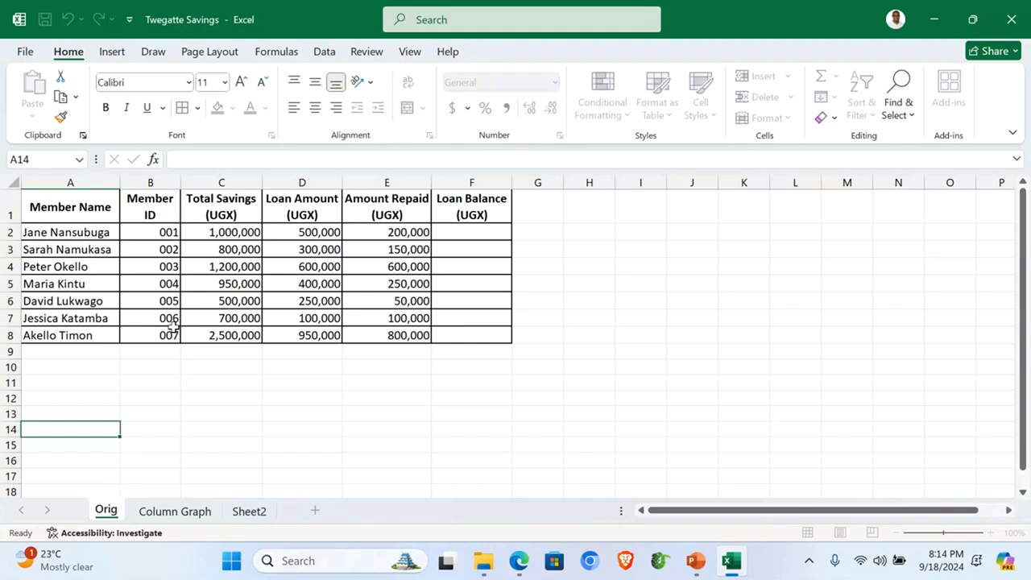
{"action": "type", "text": "inal"}
{"action": "key", "text": "Return"}
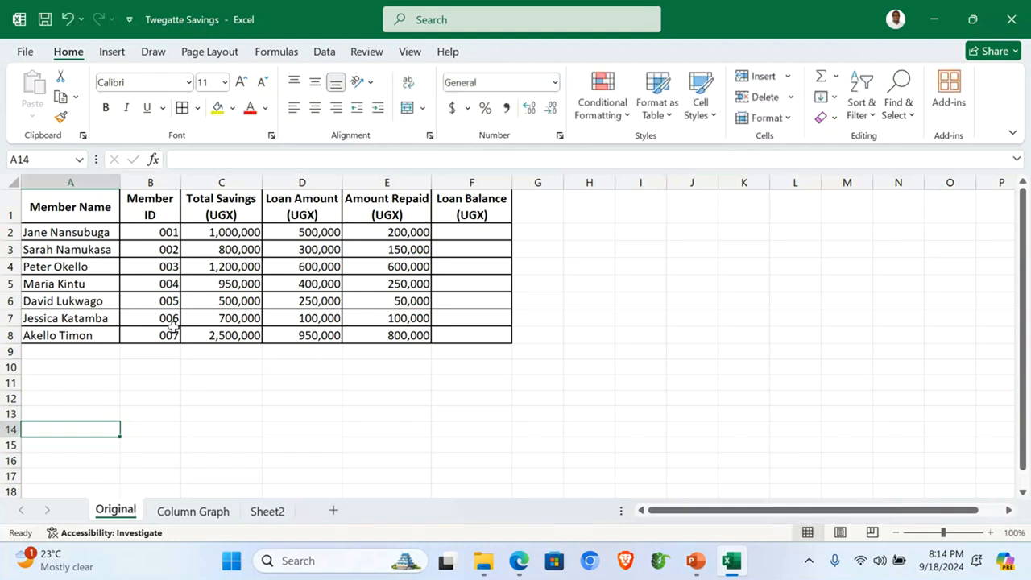
Step: Rename the Sheet2 tab to Computed and check the Original, Column Graph and Computed sheets
{"action": "right_click", "coordinate": [270, 513]}
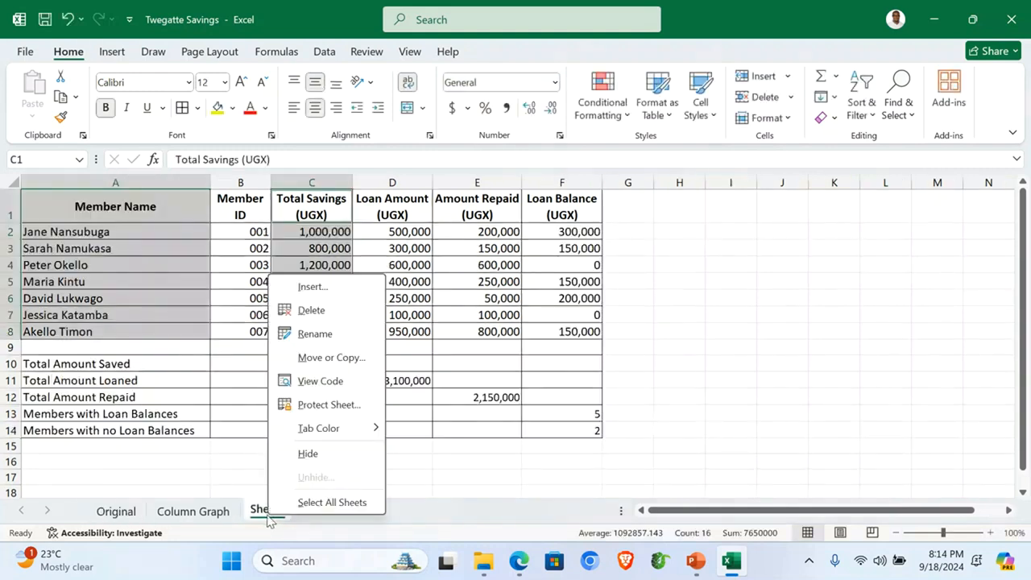
{"action": "left_click", "coordinate": [316, 333]}
{"action": "type", "text": "Computed"}
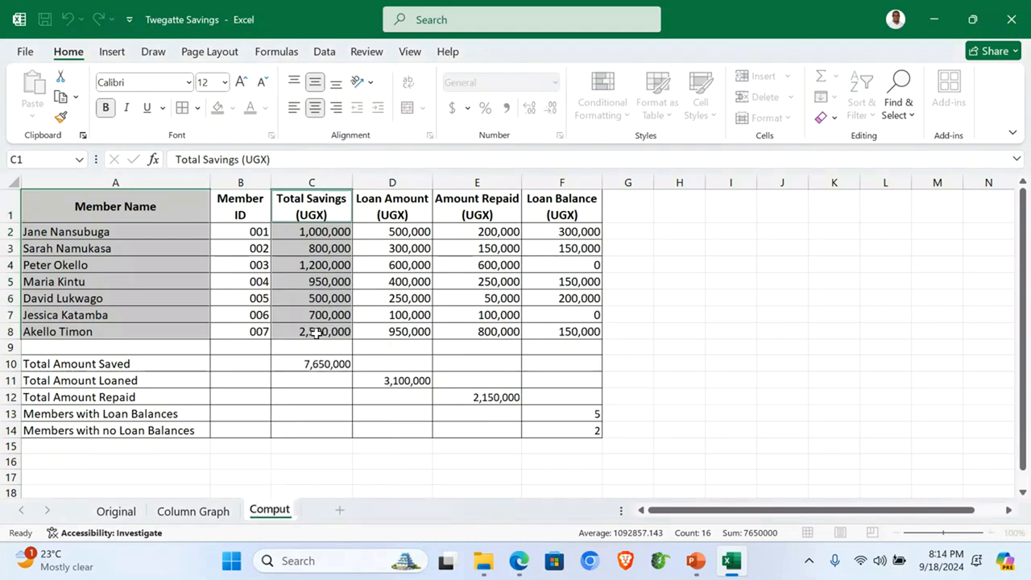
{"action": "key", "text": "Return"}
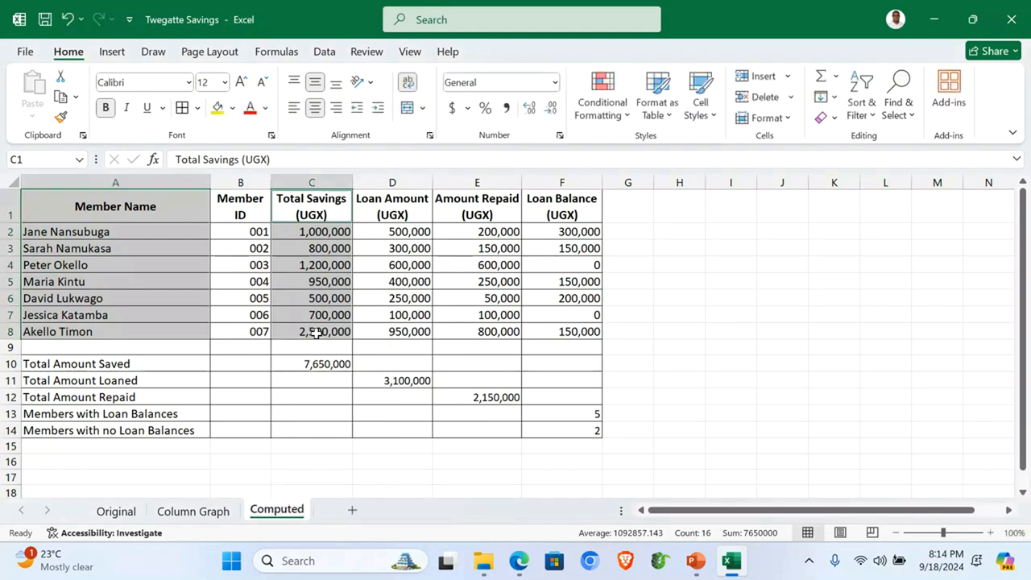
{"action": "left_click", "coordinate": [187, 515]}
{"action": "left_click", "coordinate": [116, 511]}
{"action": "left_click", "coordinate": [276, 511]}
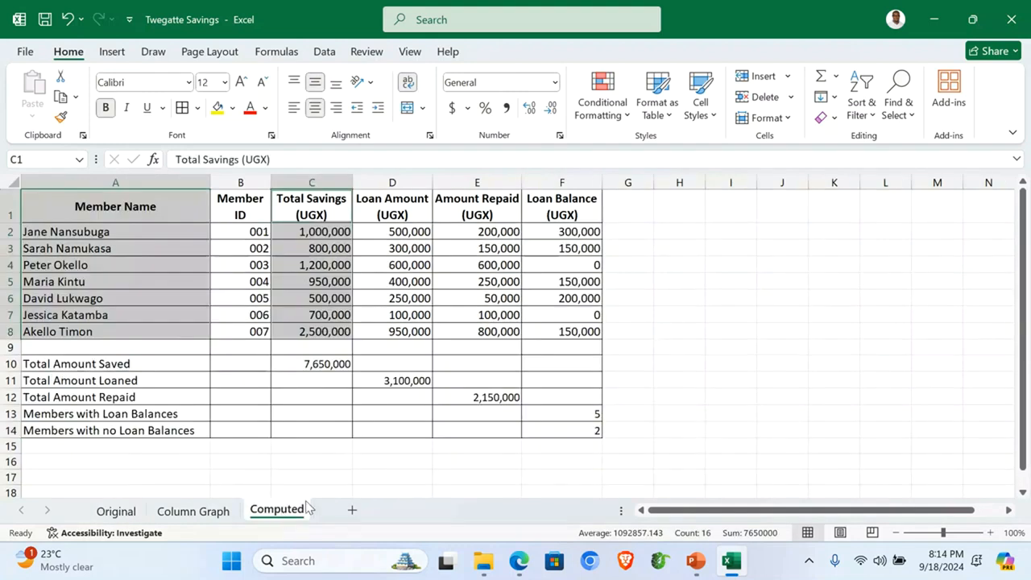
{"action": "left_click", "coordinate": [226, 468]}
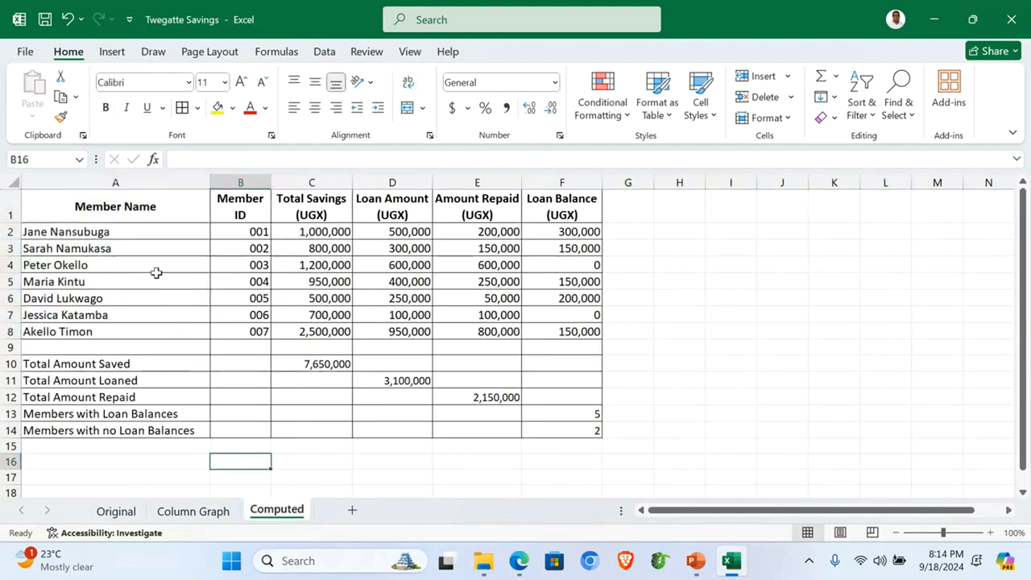
Step: Apply a Green-Yellow-Red colour scale to A1:F14 and zoom the sheet to 110%
{"action": "left_click_drag", "start_coordinate": [51, 203], "coordinate": [566, 428]}
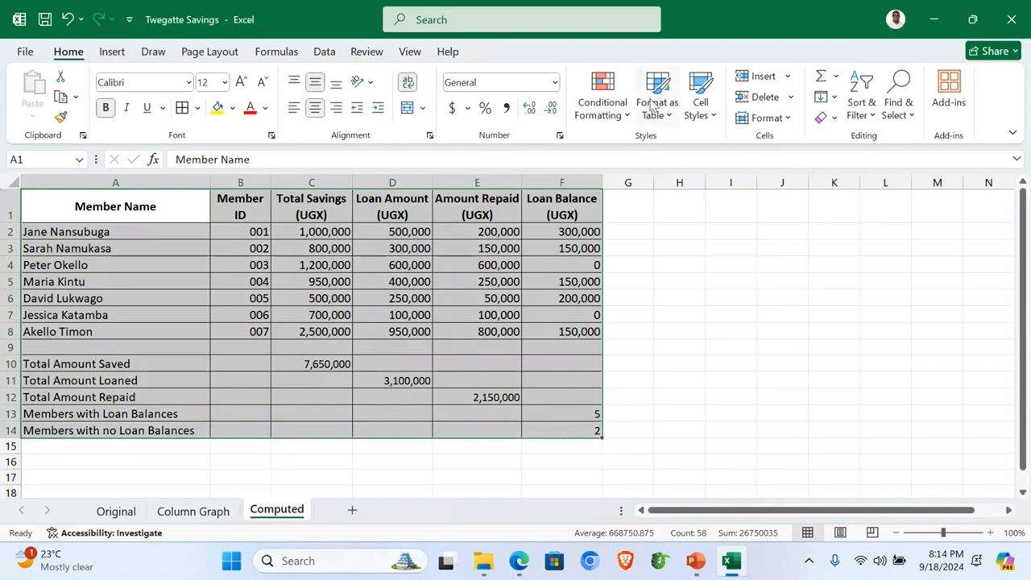
{"action": "left_click", "coordinate": [629, 118]}
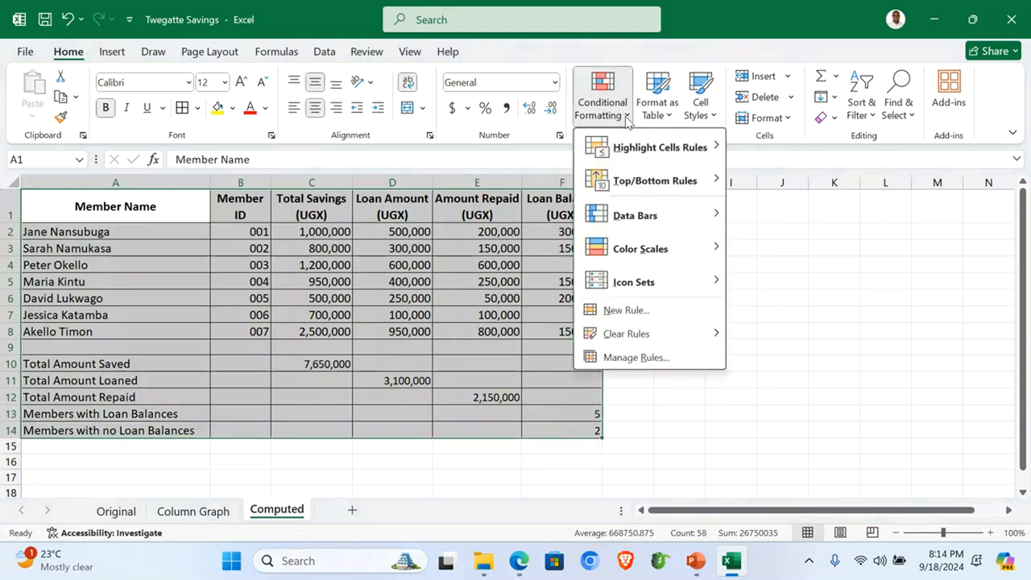
{"action": "mouse_move", "coordinate": [693, 251]}
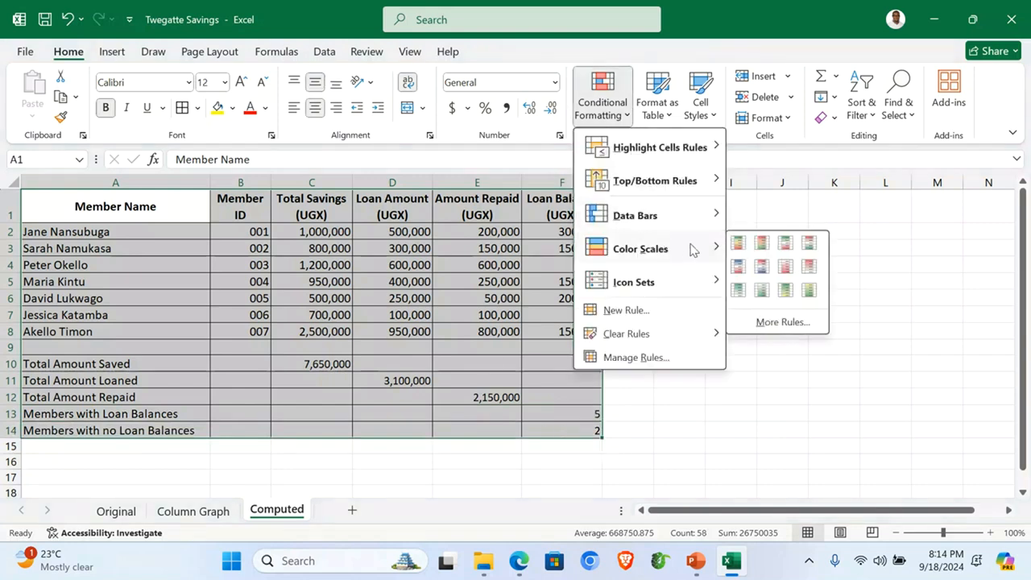
{"action": "left_click", "coordinate": [762, 242]}
{"action": "left_click", "coordinate": [432, 460]}
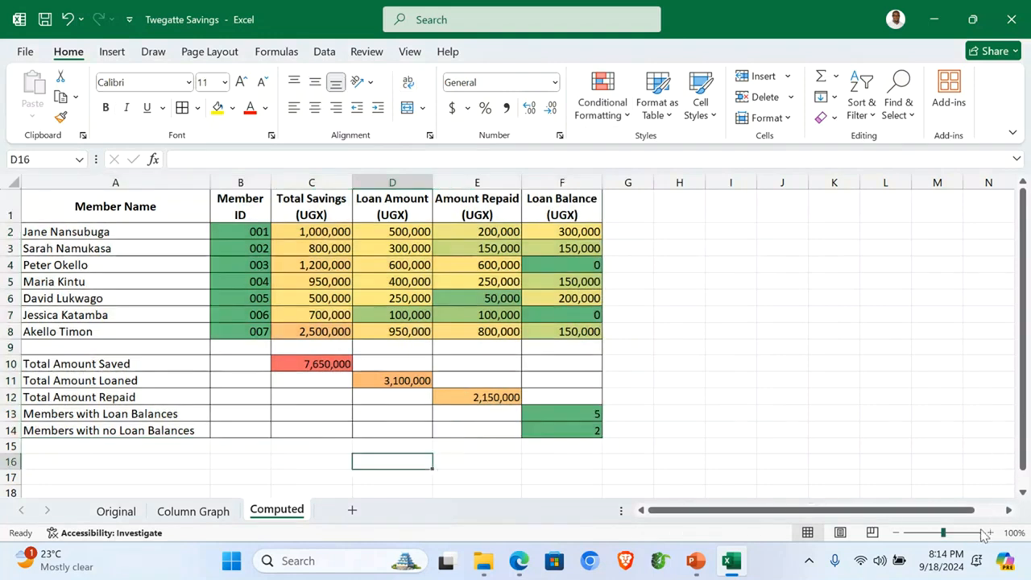
{"action": "left_click", "coordinate": [990, 533]}
{"action": "left_click", "coordinate": [90, 381]}
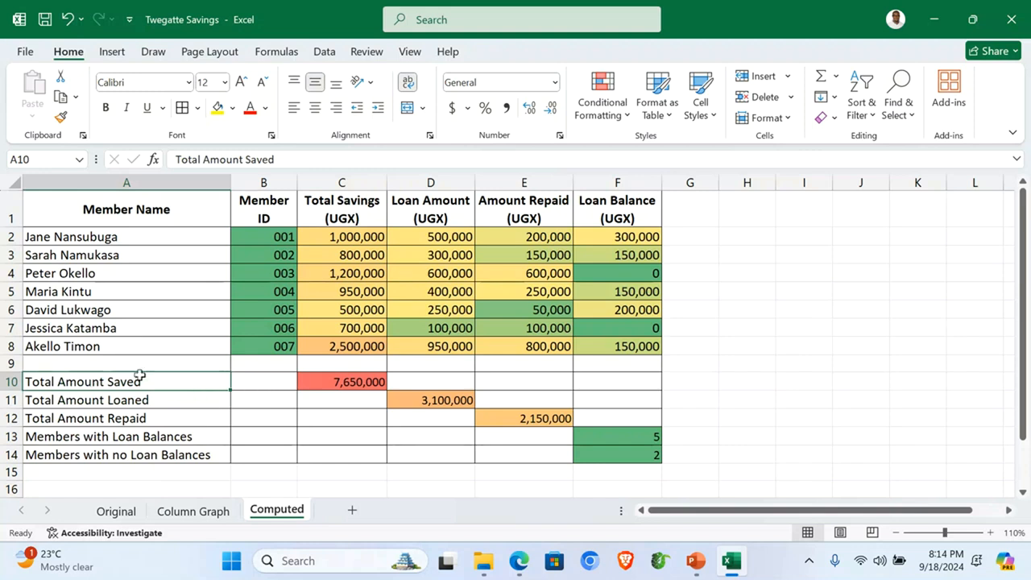
Step: Add a page header containing the author's name to the Computed sheet
{"action": "left_click", "coordinate": [112, 51]}
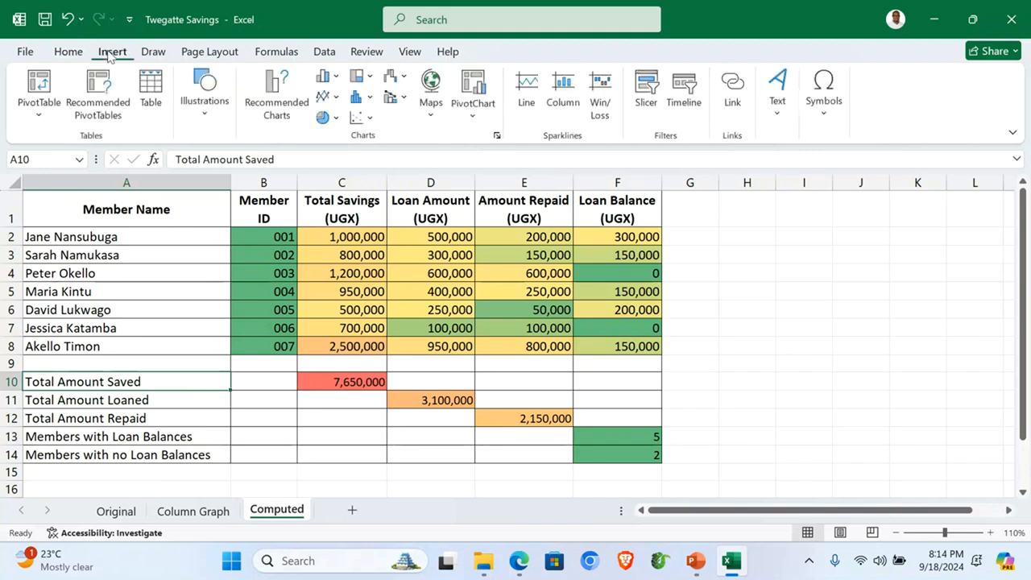
{"action": "left_click", "coordinate": [779, 116]}
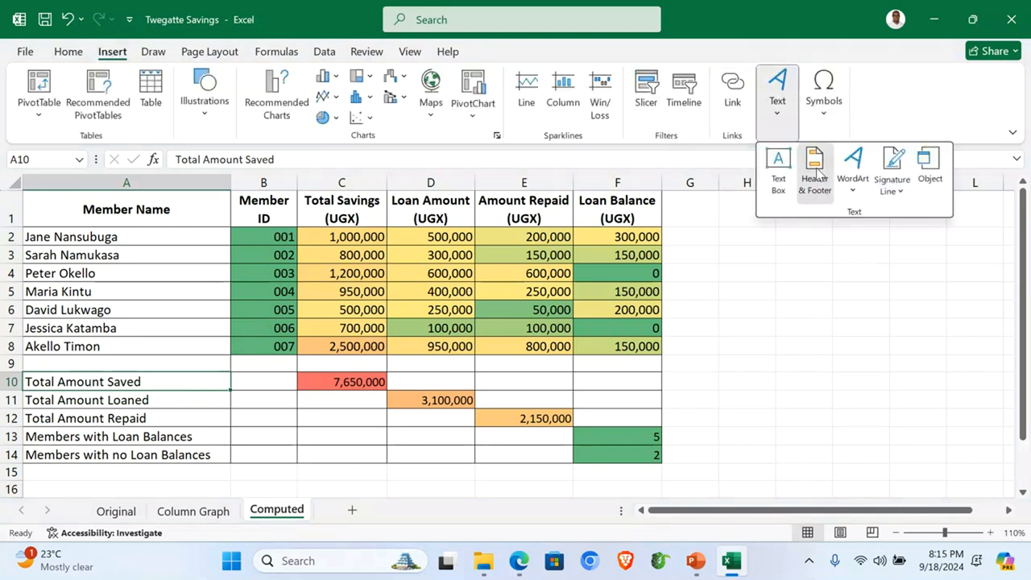
{"action": "left_click", "coordinate": [815, 172]}
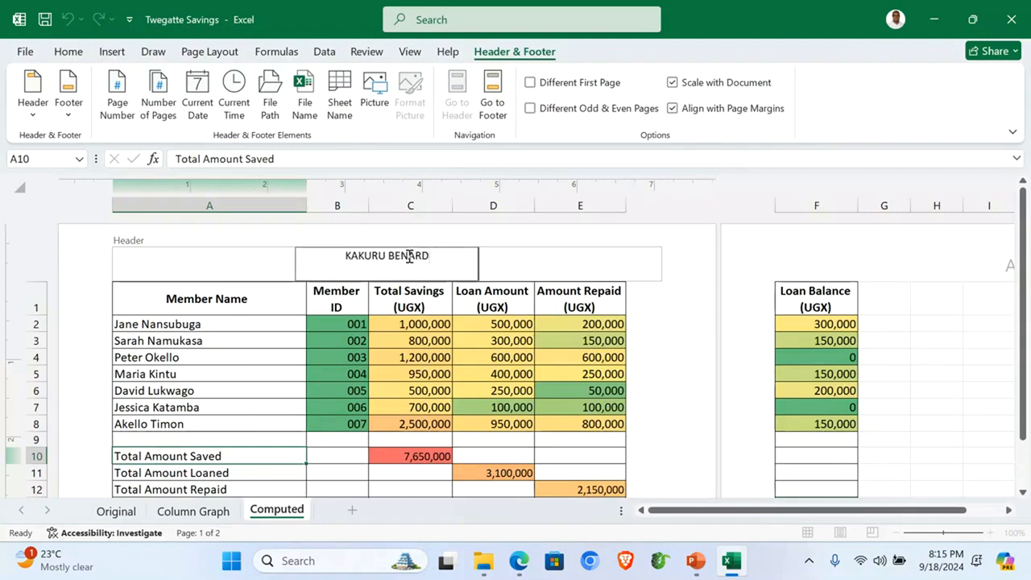
Step: Put 001 in the centre footer and finish editing the header and footer
{"action": "left_click", "coordinate": [492, 99]}
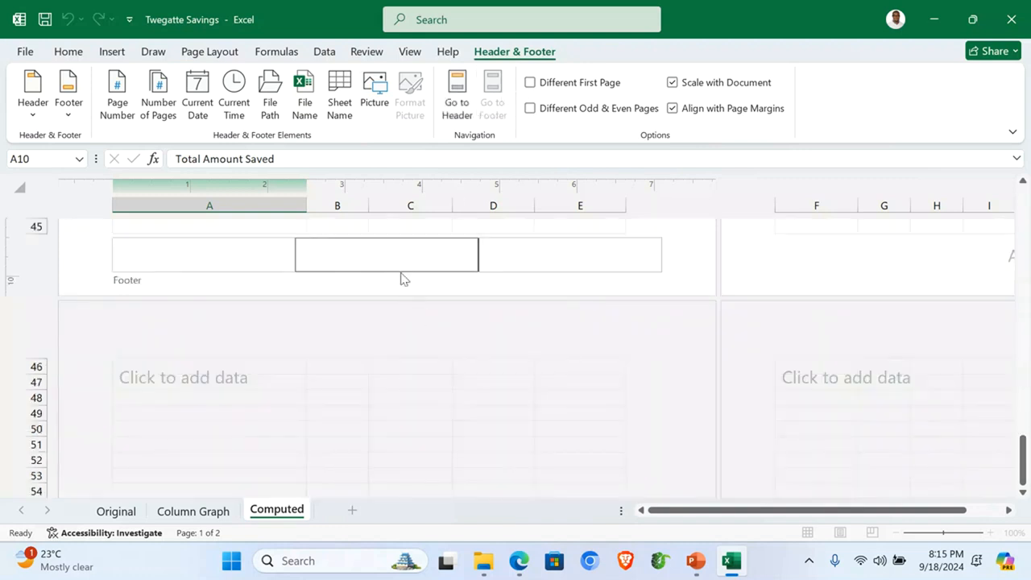
{"action": "type", "text": "001"}
{"action": "left_click", "coordinate": [457, 98]}
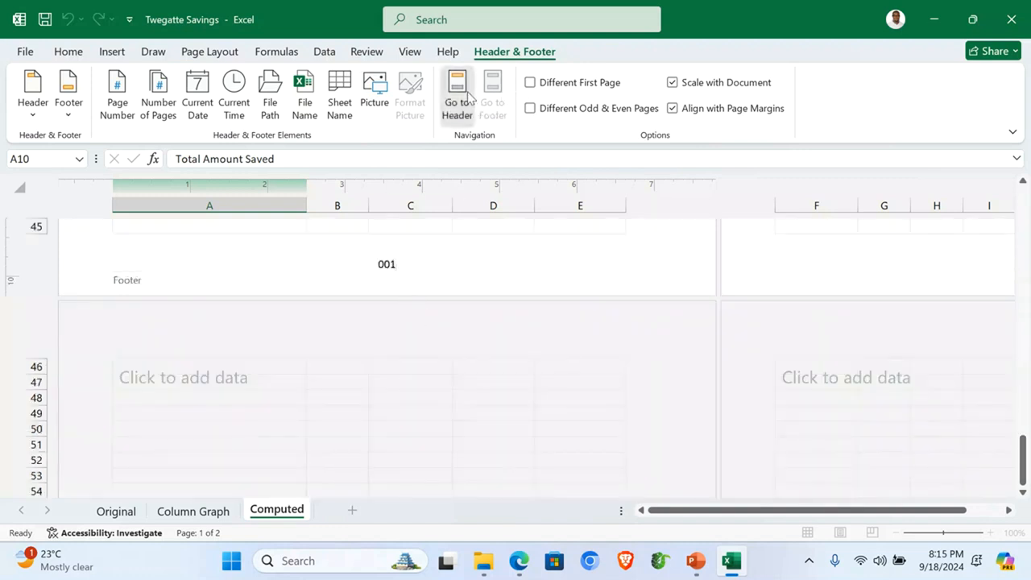
{"action": "left_click", "coordinate": [235, 374]}
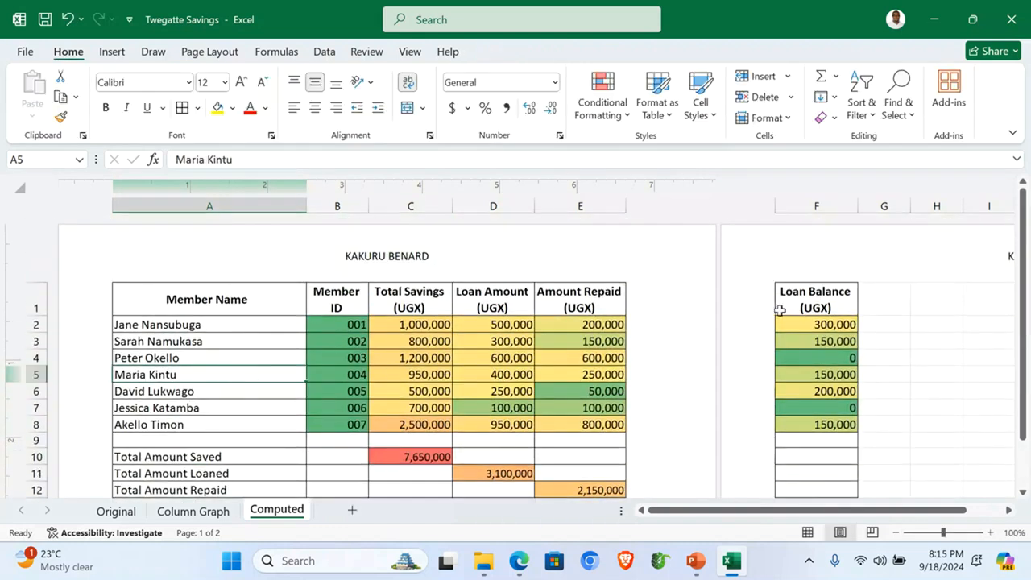
Step: Set the Computed sheet to landscape orientation so the Loan Balance column fits on the page
{"action": "left_click", "coordinate": [209, 51]}
{"action": "left_click", "coordinate": [195, 92]}
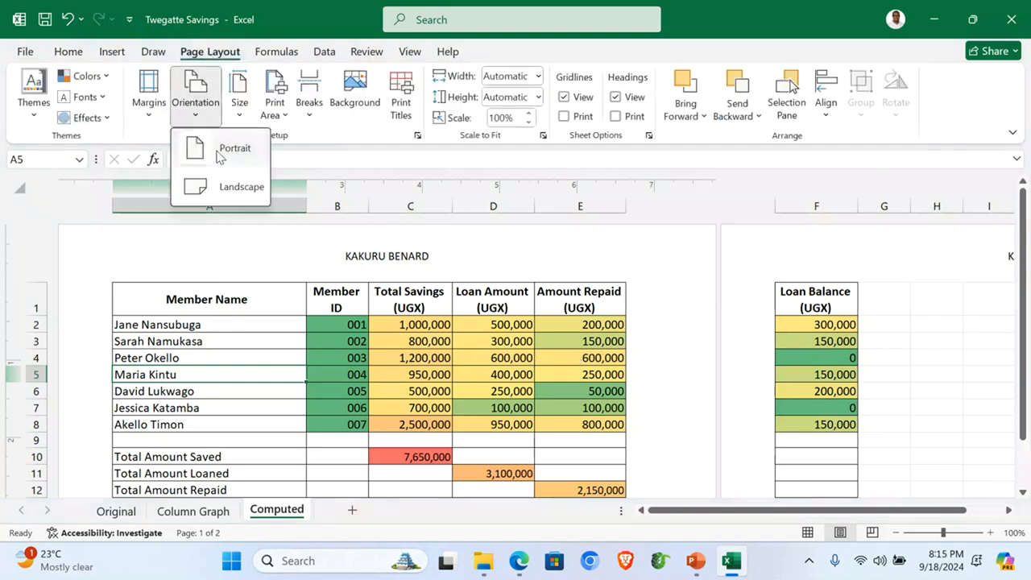
{"action": "left_click", "coordinate": [225, 186]}
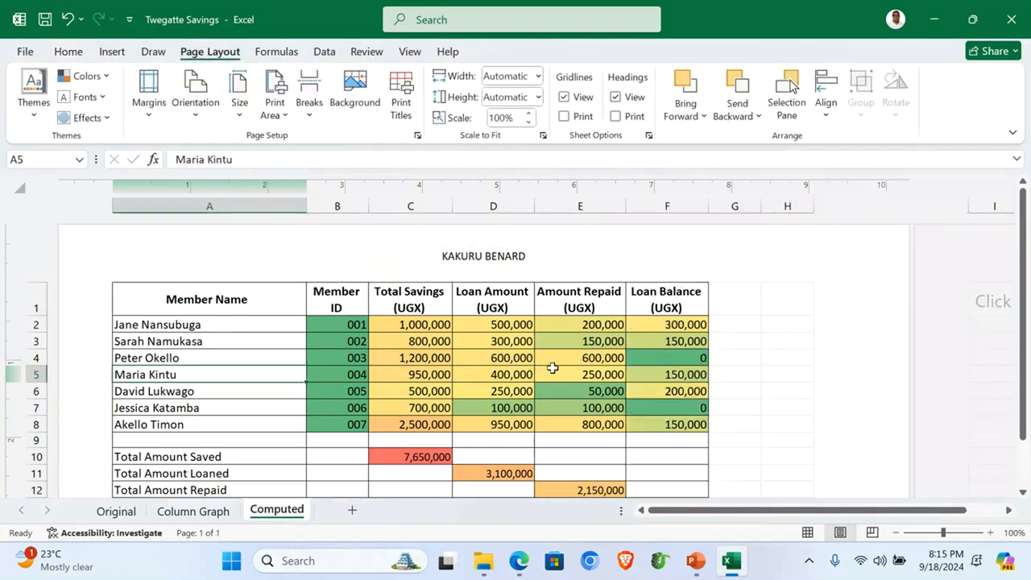
{"action": "scroll", "coordinate": [552, 369], "scroll_direction": "down", "scroll_amount": 3}
{"action": "scroll", "coordinate": [557, 368], "scroll_direction": "up", "scroll_amount": 3}
{"action": "left_click", "coordinate": [281, 427]}
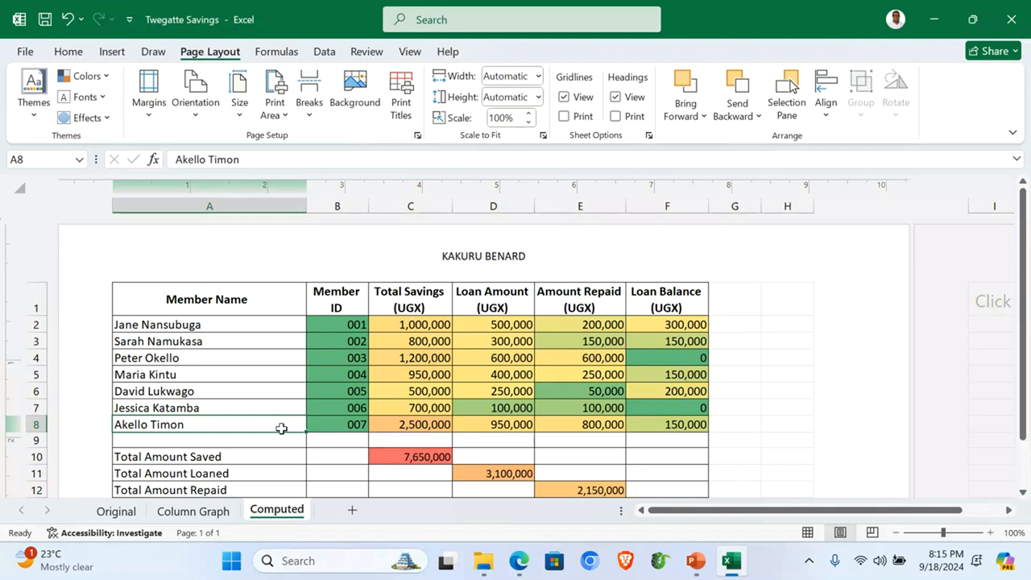
Step: In print preview, change the paper size to A4, then return to the worksheet
{"action": "key", "text": "ctrl+p"}
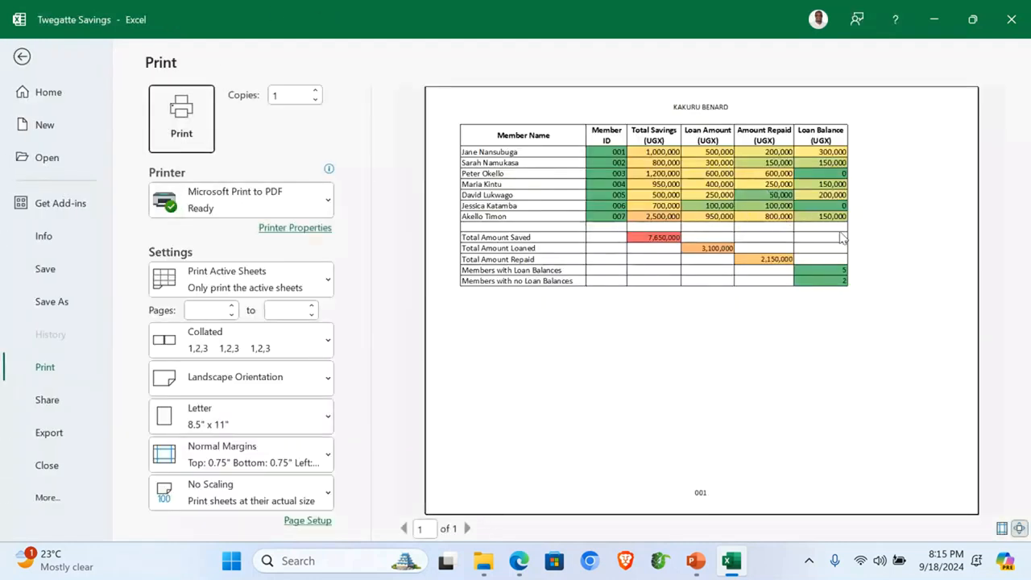
{"action": "left_click", "coordinate": [231, 416]}
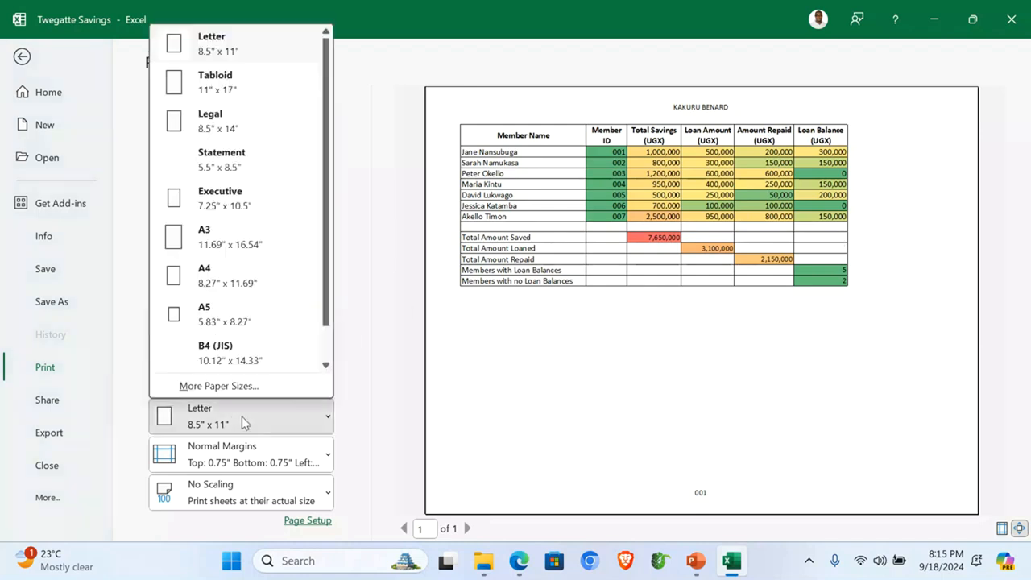
{"action": "left_click", "coordinate": [211, 275]}
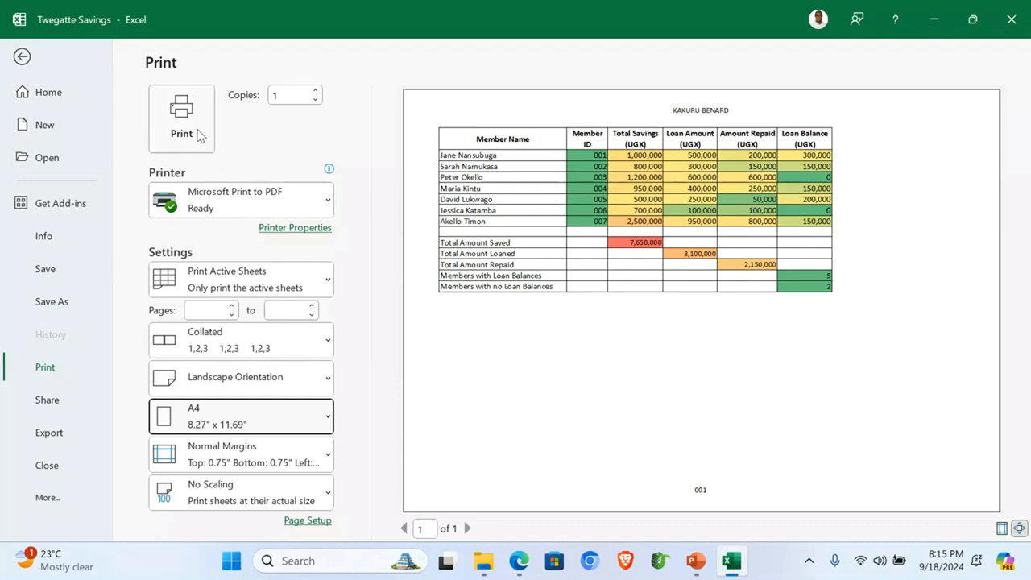
{"action": "left_click", "coordinate": [22, 56]}
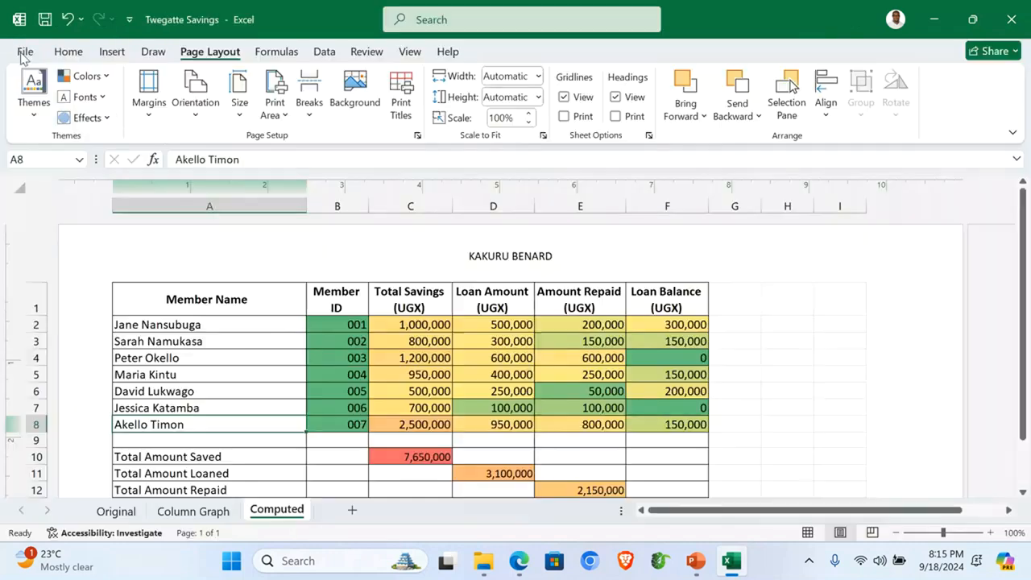
{"action": "left_click", "coordinate": [193, 511]}
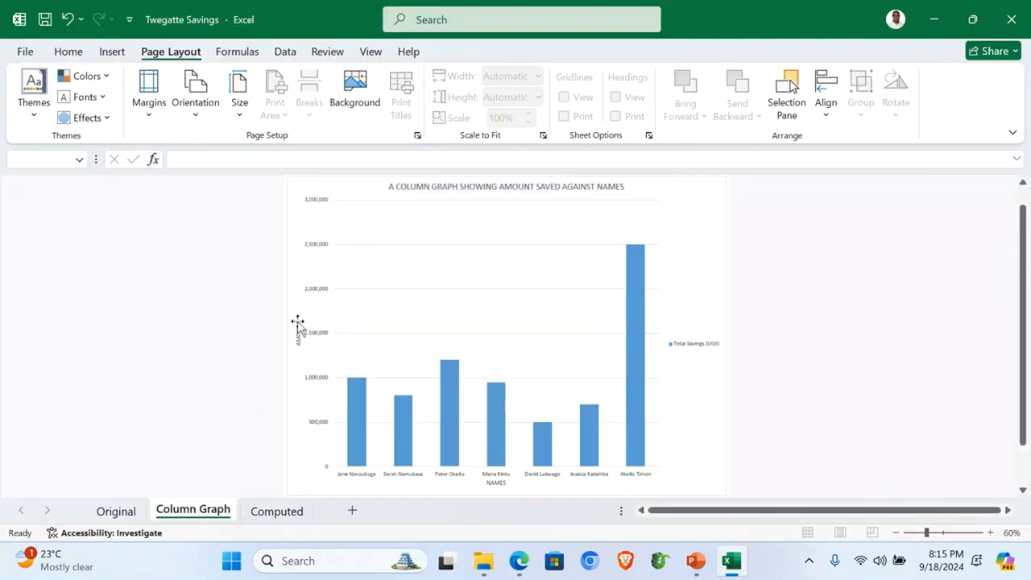
{"action": "left_click", "coordinate": [116, 510]}
{"action": "left_click", "coordinate": [304, 359]}
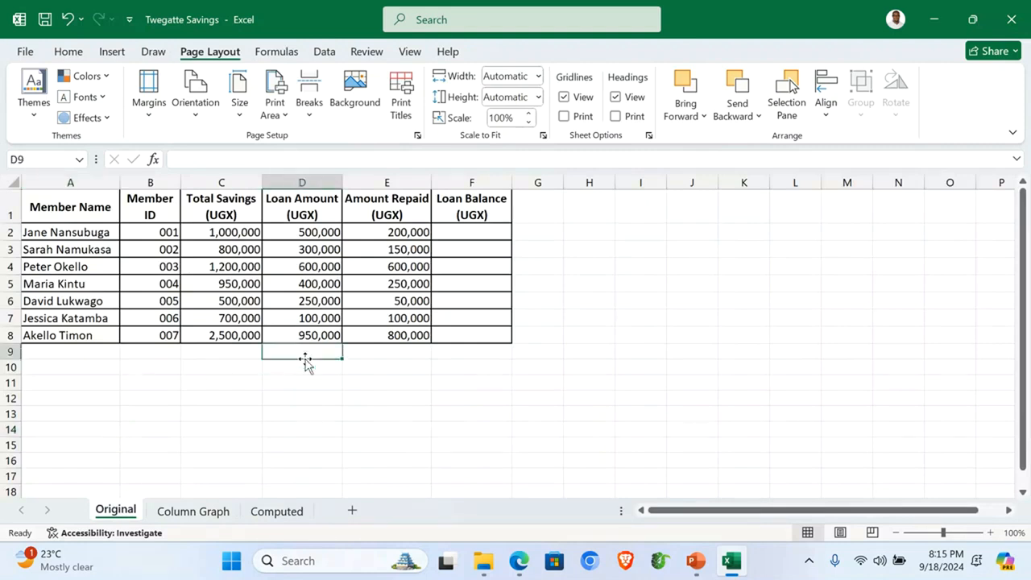
{"action": "left_click", "coordinate": [269, 511]}
{"action": "left_click", "coordinate": [783, 374]}
{"action": "scroll", "coordinate": [750, 412], "scroll_direction": "down", "scroll_amount": 3}
{"action": "scroll", "coordinate": [750, 412], "scroll_direction": "up", "scroll_amount": 3}
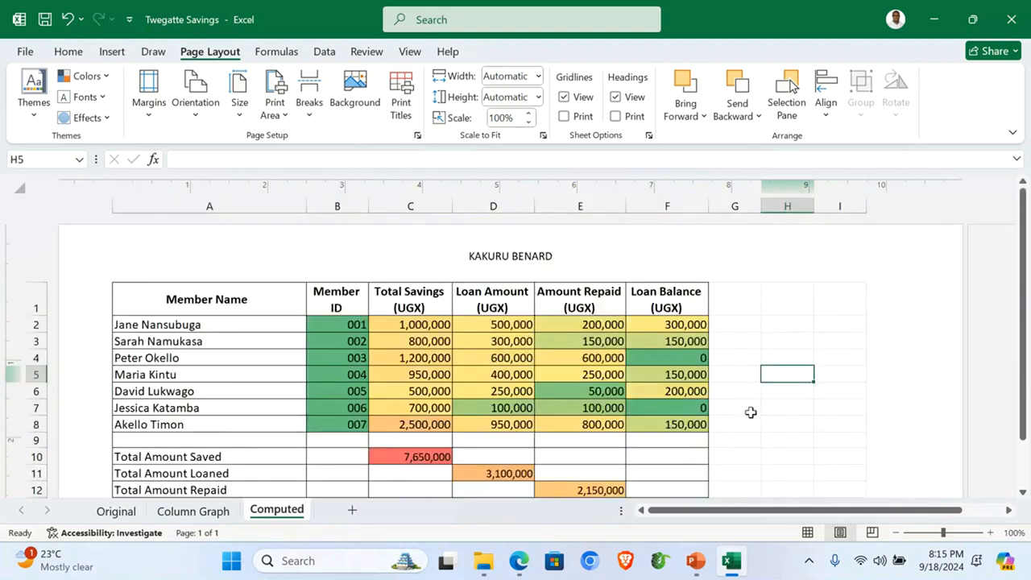
Step: Close Excel, then create and open a new Access database named 'Twegatte Savings Database' in ITEM 1
{"action": "left_click", "coordinate": [1018, 12]}
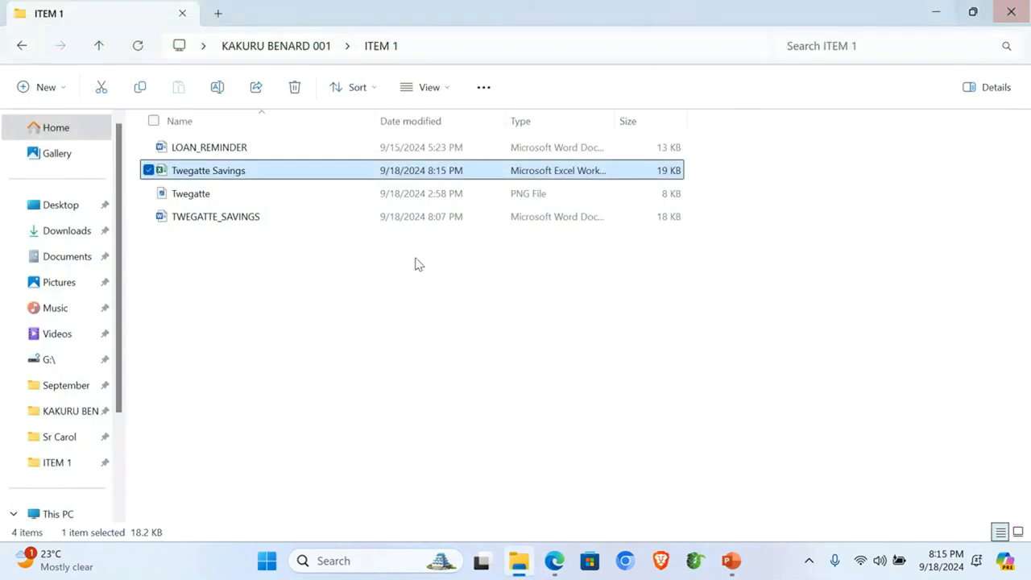
{"action": "right_click", "coordinate": [208, 280]}
{"action": "left_click", "coordinate": [403, 207]}
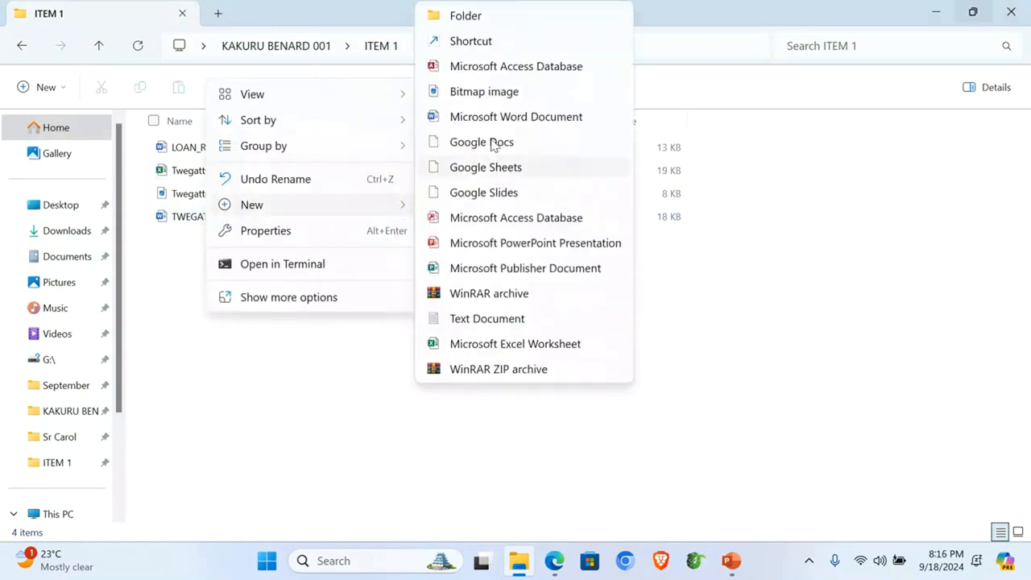
{"action": "left_click", "coordinate": [544, 69]}
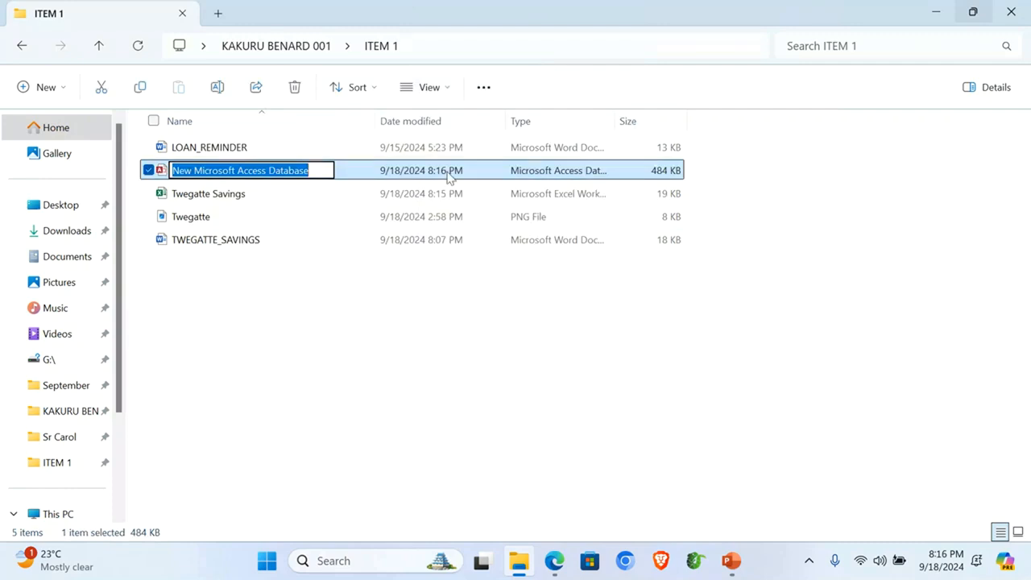
{"action": "type", "text": "Twe"}
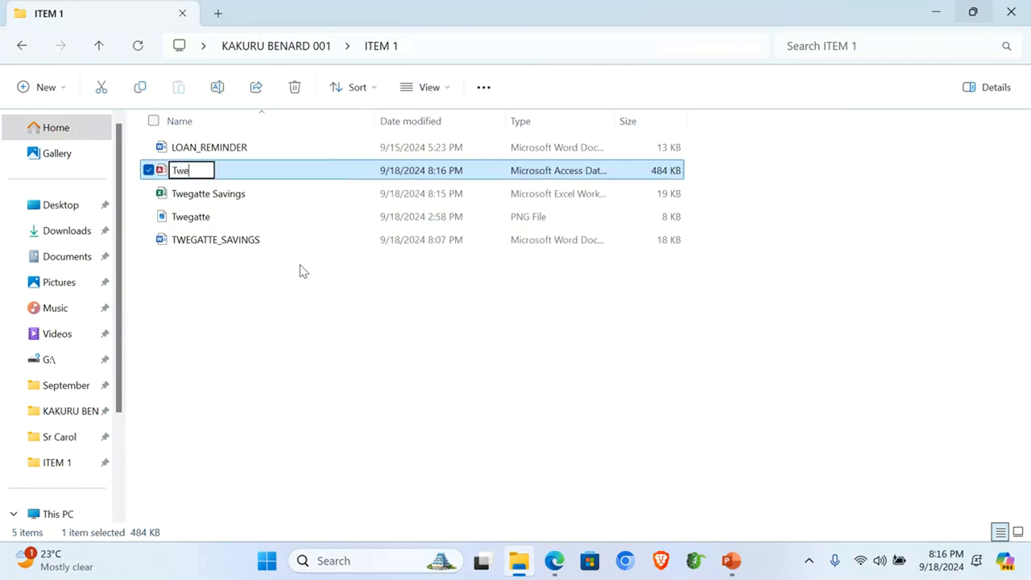
{"action": "type", "text": "gatte"}
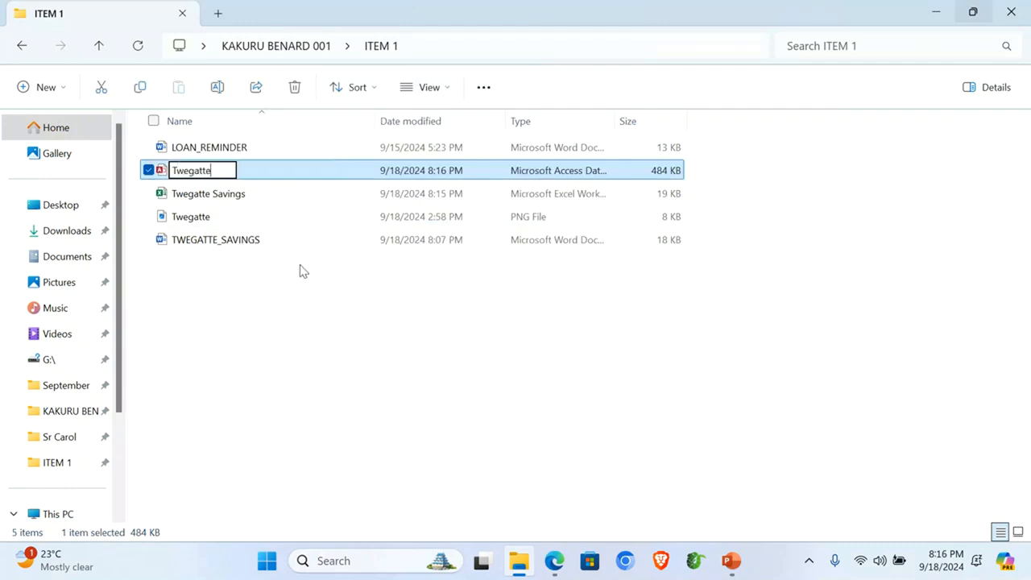
{"action": "type", "text": " Saving"}
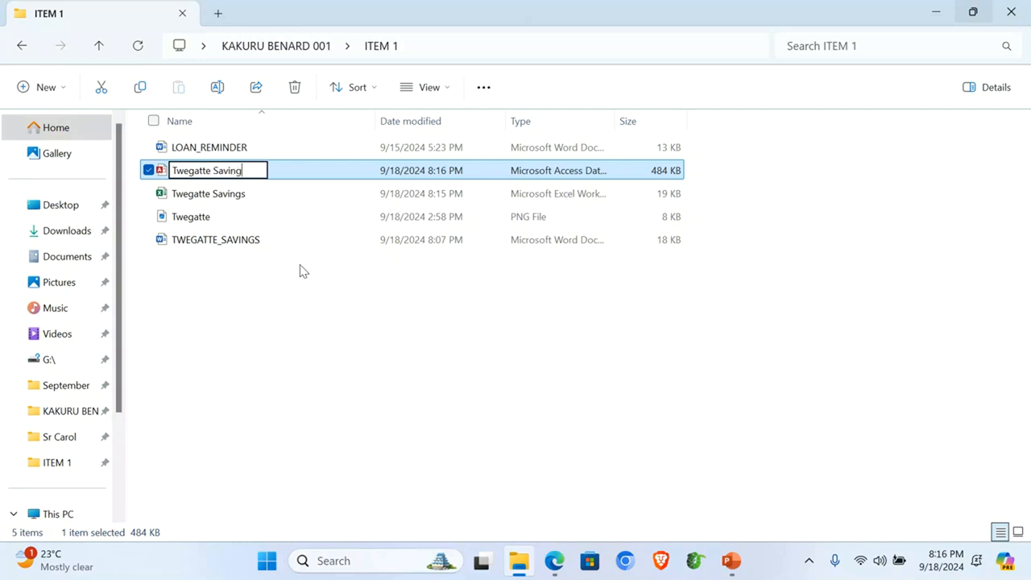
{"action": "type", "text": "s Databa"}
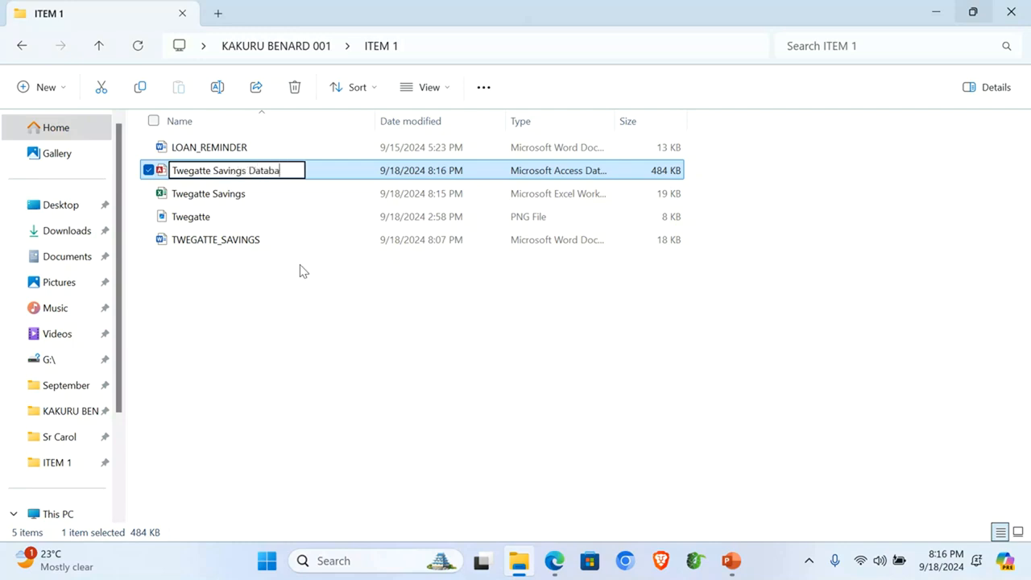
{"action": "type", "text": "se"}
{"action": "key", "text": "Return"}
{"action": "key", "text": "Return"}
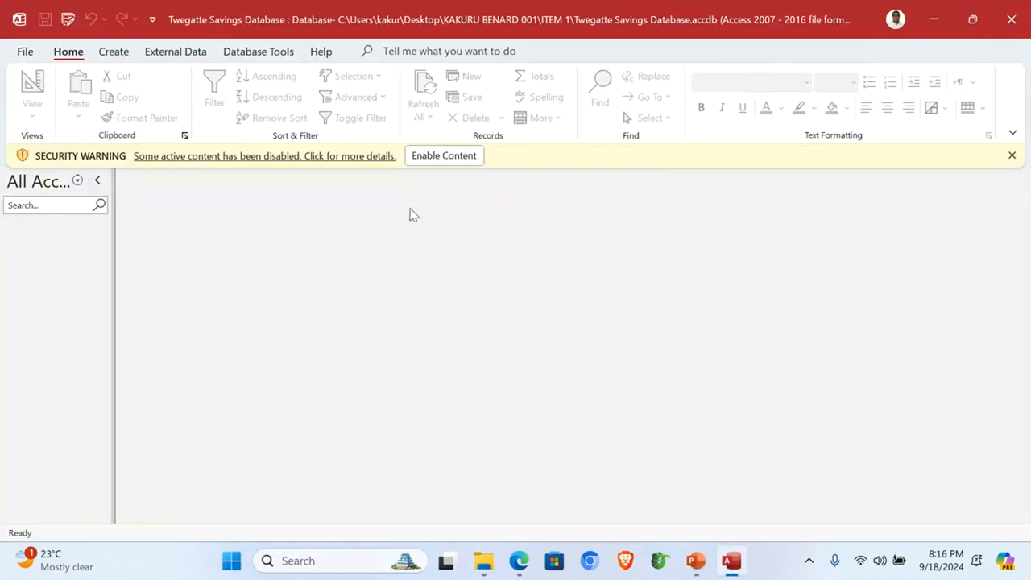
Step: Enable the database content and start an import from an Excel workbook
{"action": "left_click", "coordinate": [443, 157]}
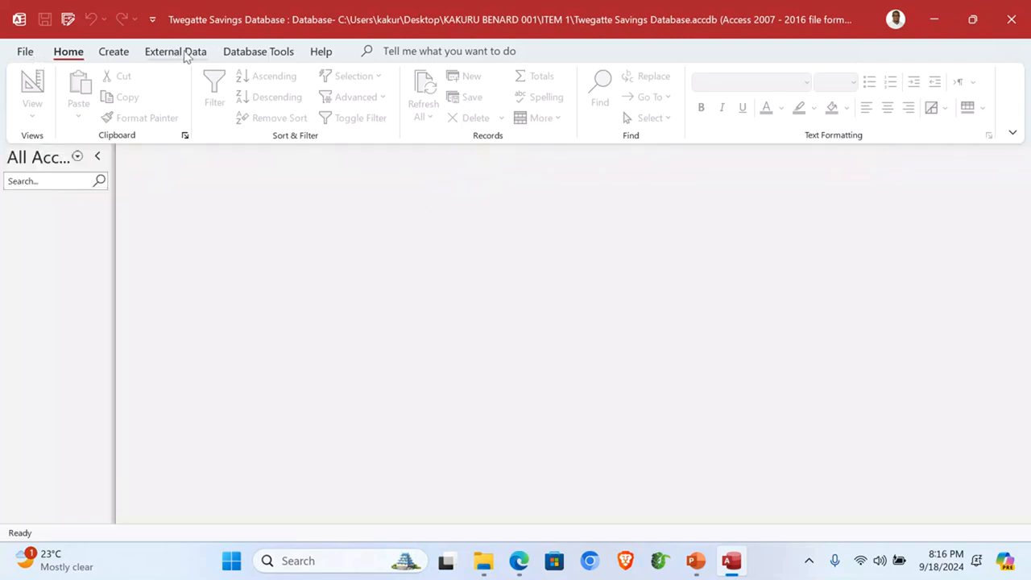
{"action": "left_click", "coordinate": [184, 51]}
{"action": "left_click", "coordinate": [56, 118]}
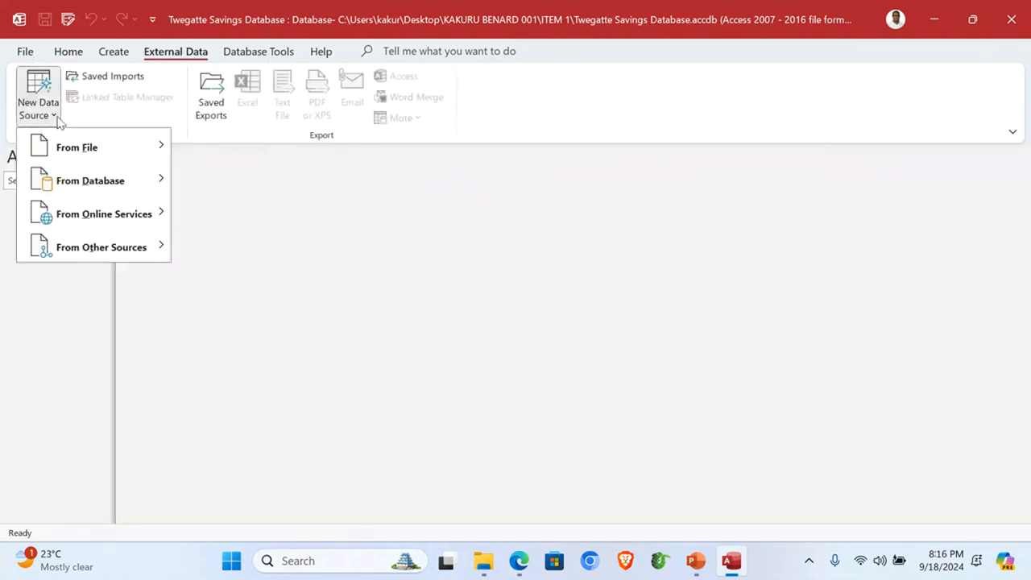
{"action": "mouse_move", "coordinate": [122, 157]}
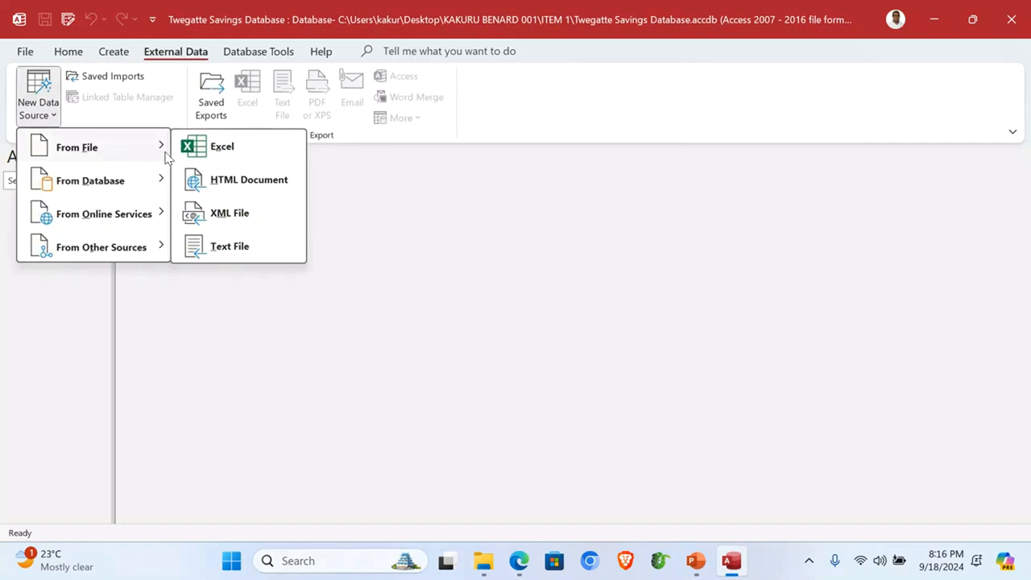
{"action": "left_click", "coordinate": [229, 149]}
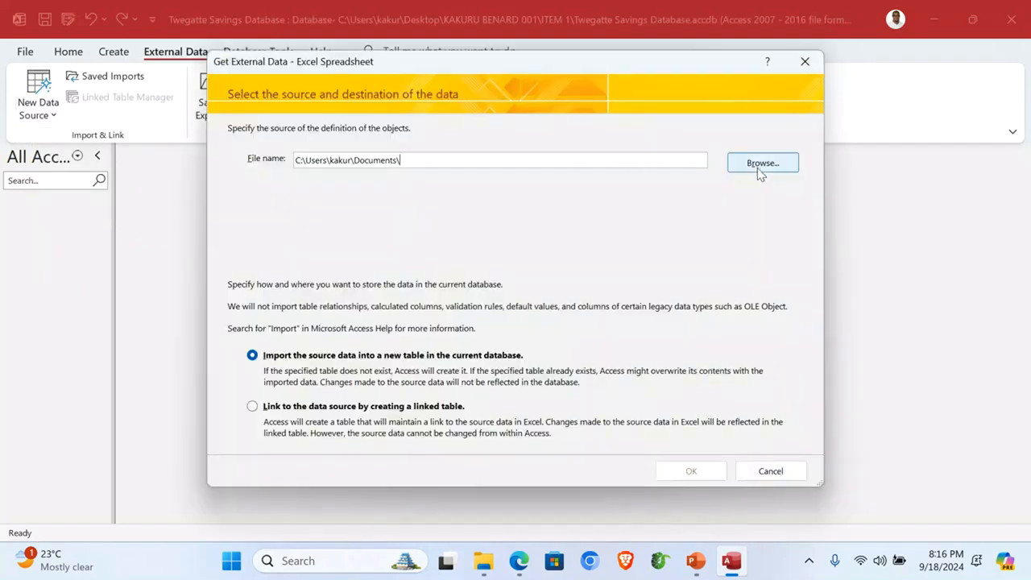
Step: Browse to the ITEM 1 folder and choose the Twegatte Savings workbook
{"action": "left_click", "coordinate": [756, 172]}
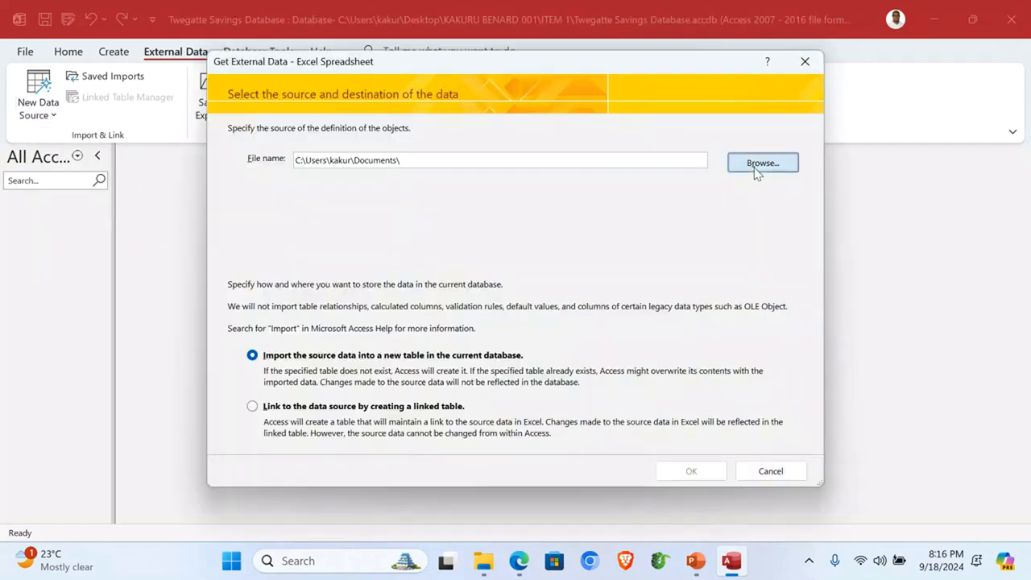
{"action": "left_click", "coordinate": [285, 230]}
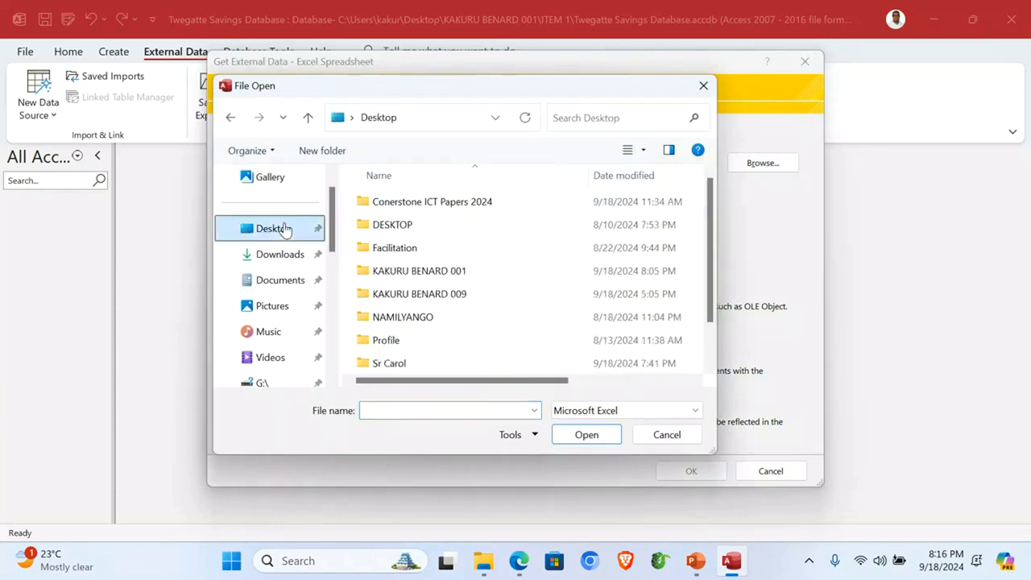
{"action": "double_click", "coordinate": [441, 276]}
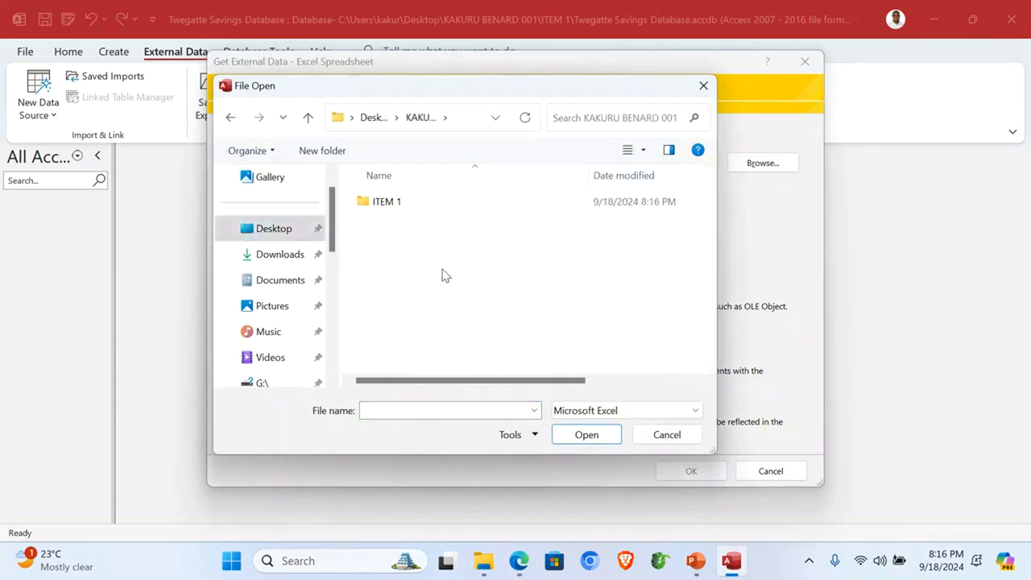
{"action": "double_click", "coordinate": [391, 207]}
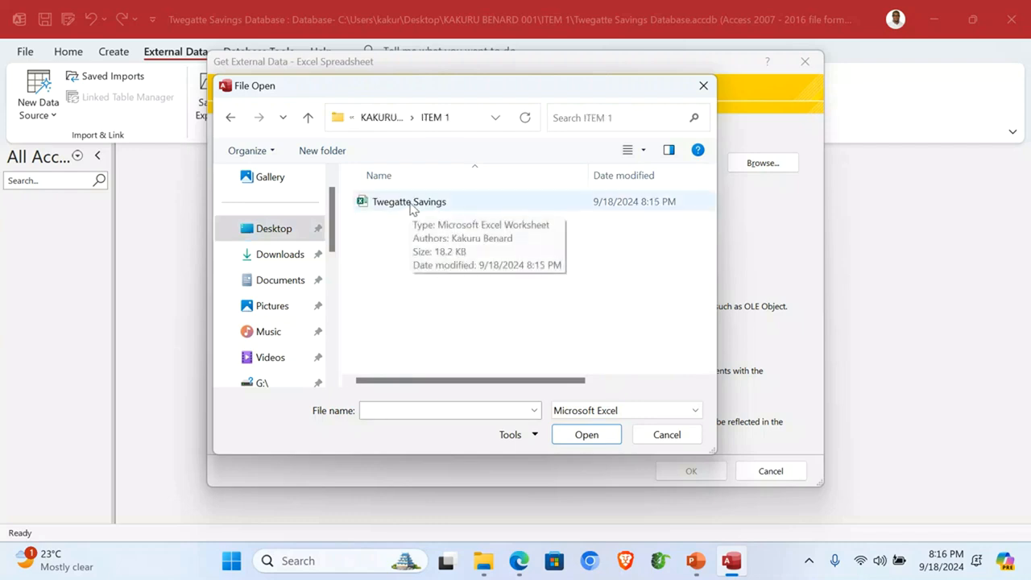
{"action": "double_click", "coordinate": [411, 205]}
Step: Import the Original worksheet using the first row as field names
{"action": "left_click", "coordinate": [689, 471]}
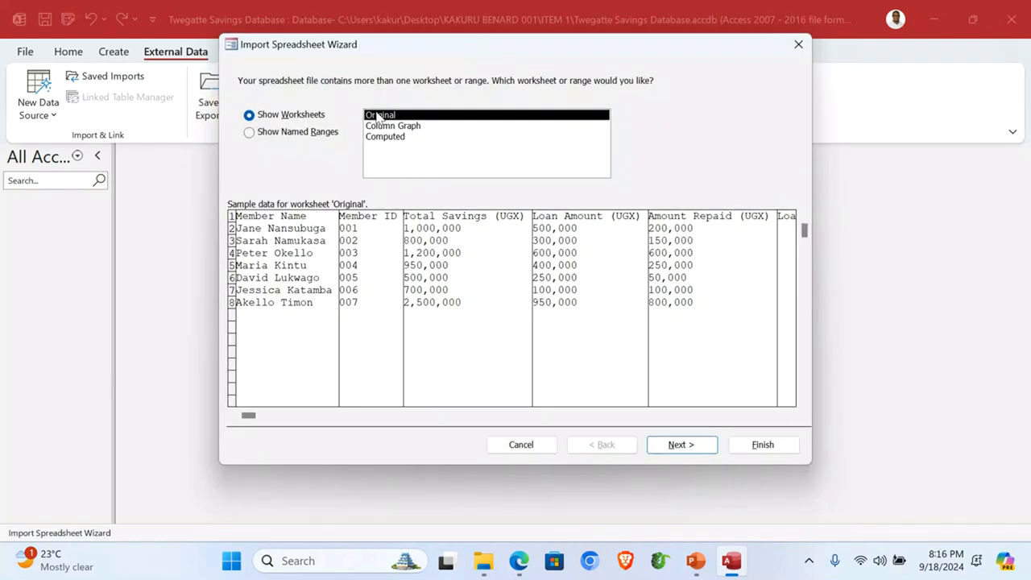
{"action": "left_click", "coordinate": [690, 444]}
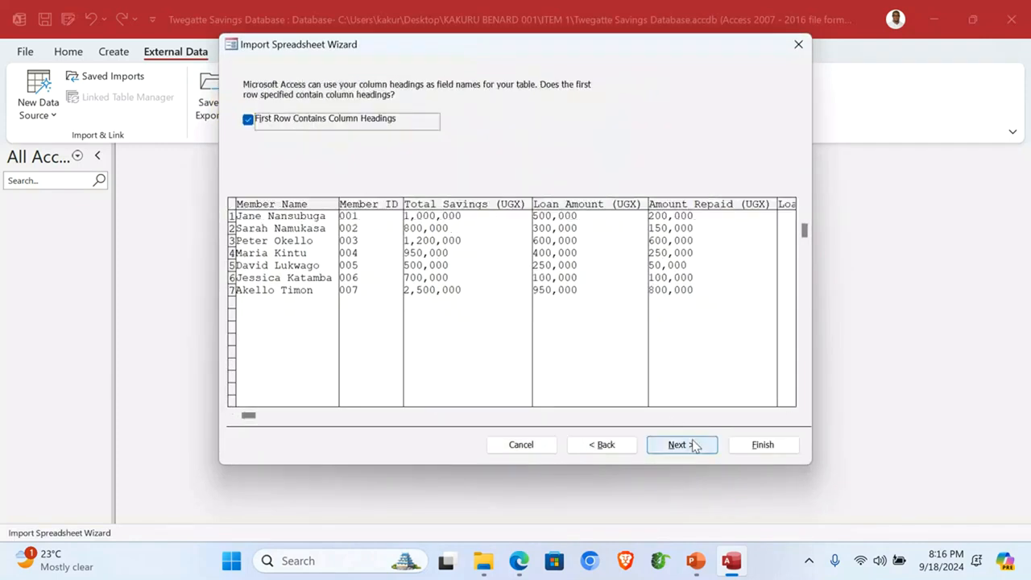
{"action": "left_click", "coordinate": [268, 125]}
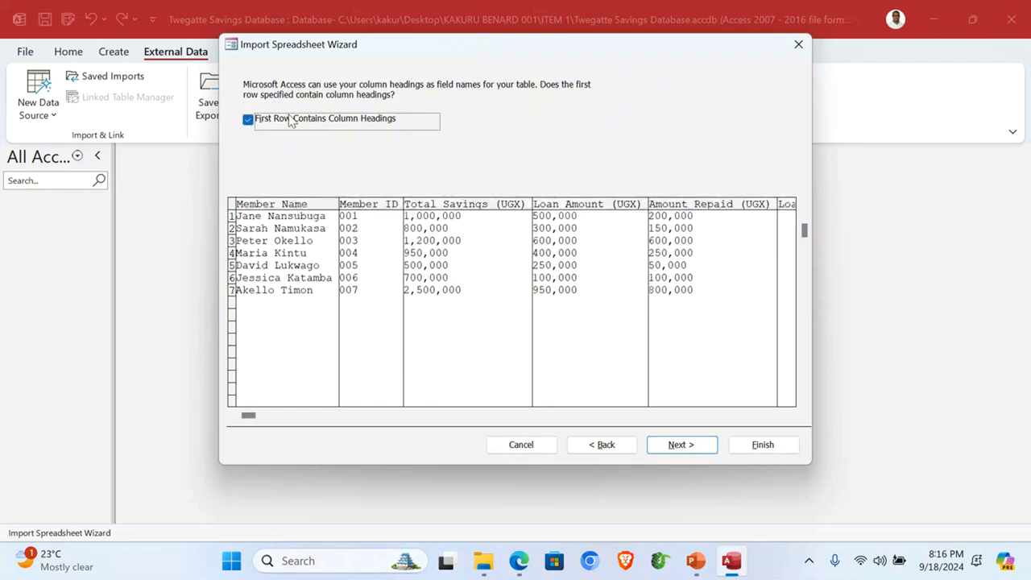
{"action": "left_click", "coordinate": [681, 445]}
{"action": "left_click", "coordinate": [681, 445]}
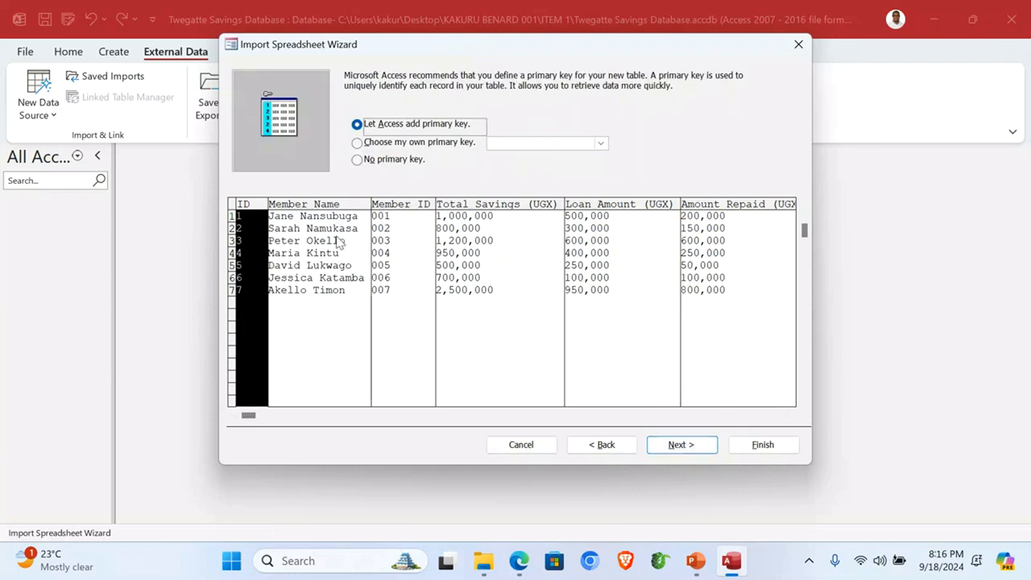
Step: Make Member ID the primary key, name the table Savings, and finish the import
{"action": "left_click", "coordinate": [383, 150]}
{"action": "left_click", "coordinate": [360, 250]}
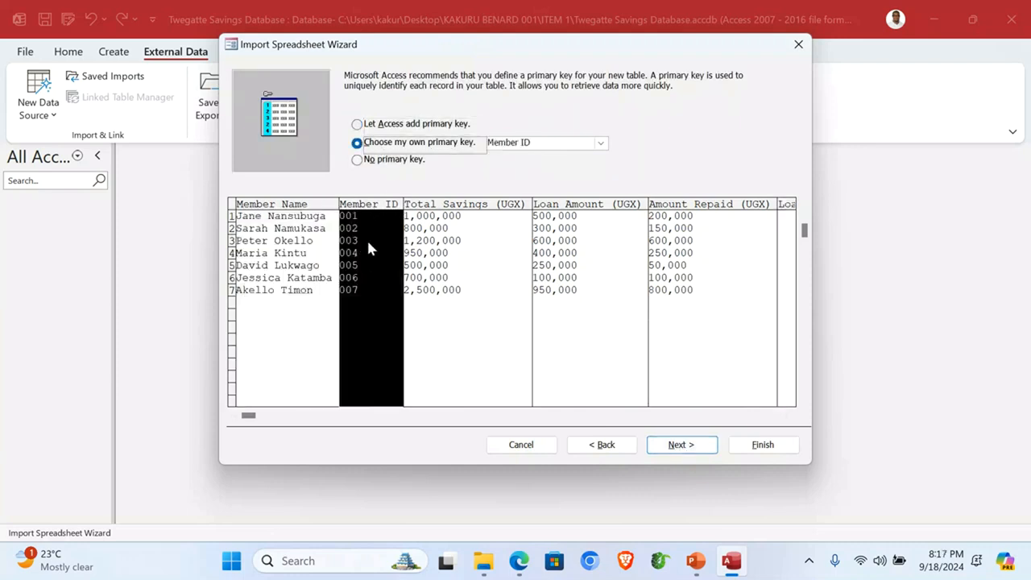
{"action": "left_click", "coordinate": [689, 445]}
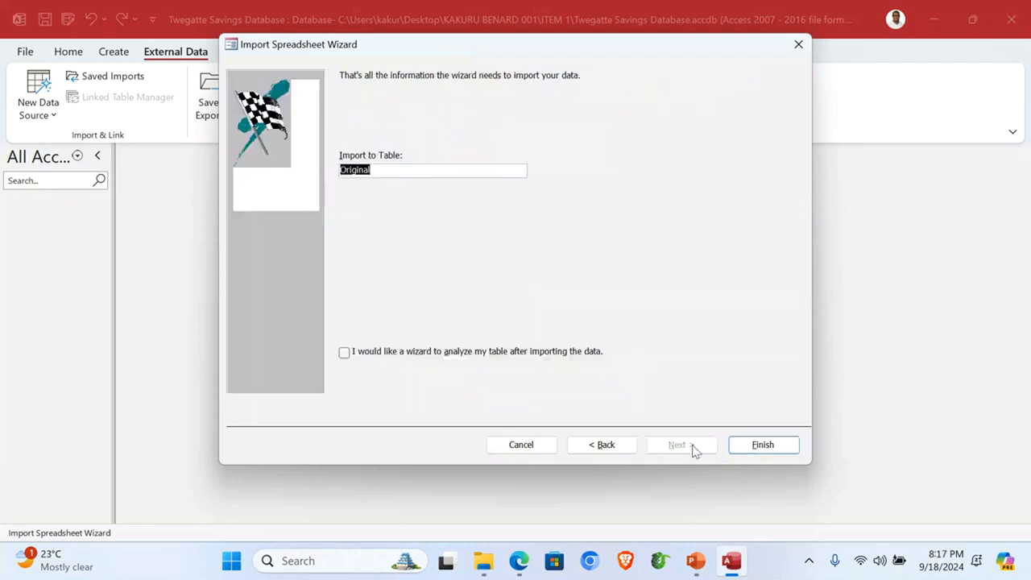
{"action": "type", "text": "S"}
{"action": "left_click", "coordinate": [762, 444]}
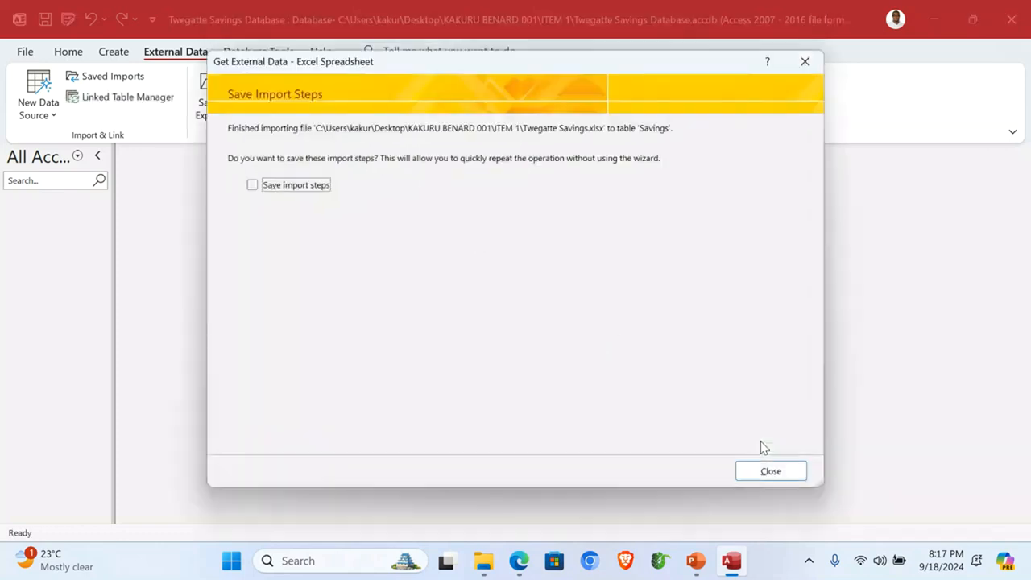
{"action": "left_click", "coordinate": [797, 474]}
Step: Open the Savings table, AutoFit all six columns from Member Name to Loan Balance, then close it
{"action": "double_click", "coordinate": [76, 225]}
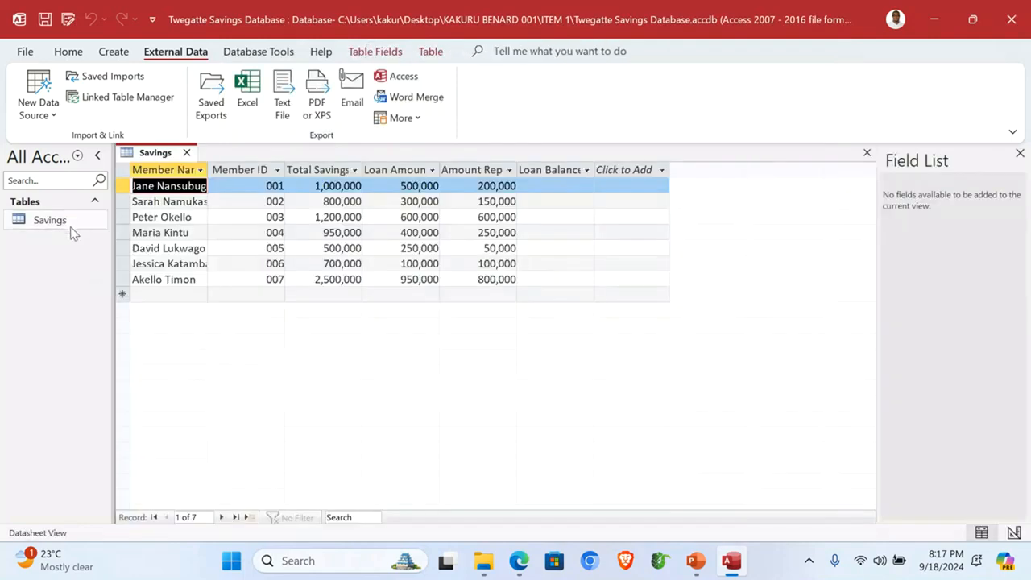
{"action": "double_click", "coordinate": [208, 169]}
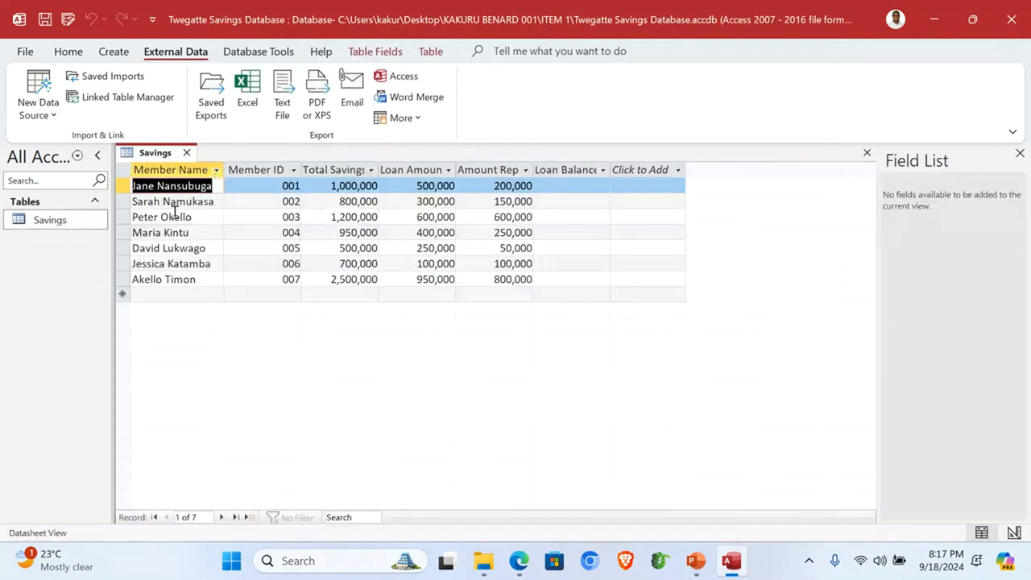
{"action": "double_click", "coordinate": [302, 169]}
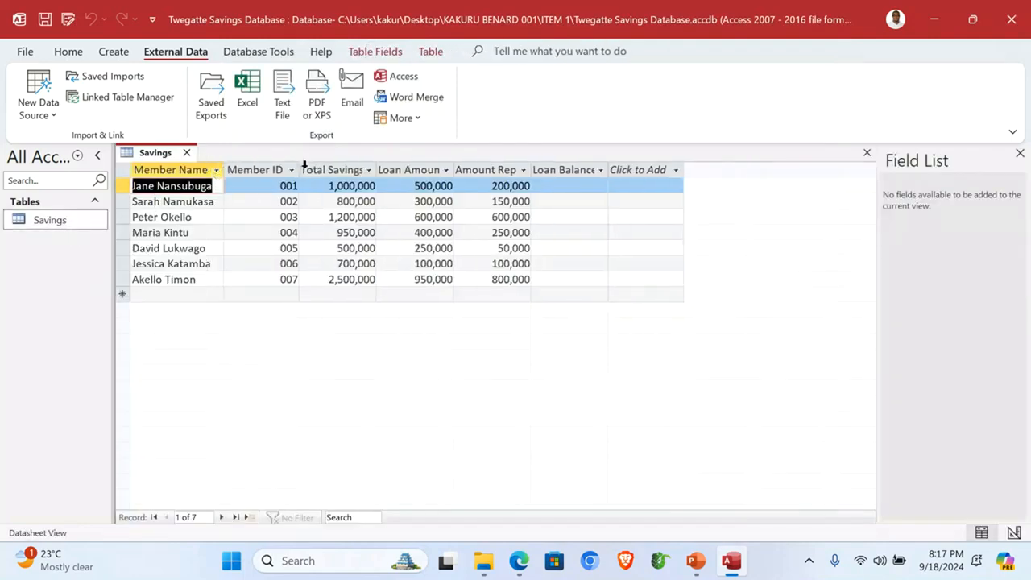
{"action": "double_click", "coordinate": [378, 169]}
{"action": "double_click", "coordinate": [489, 169]}
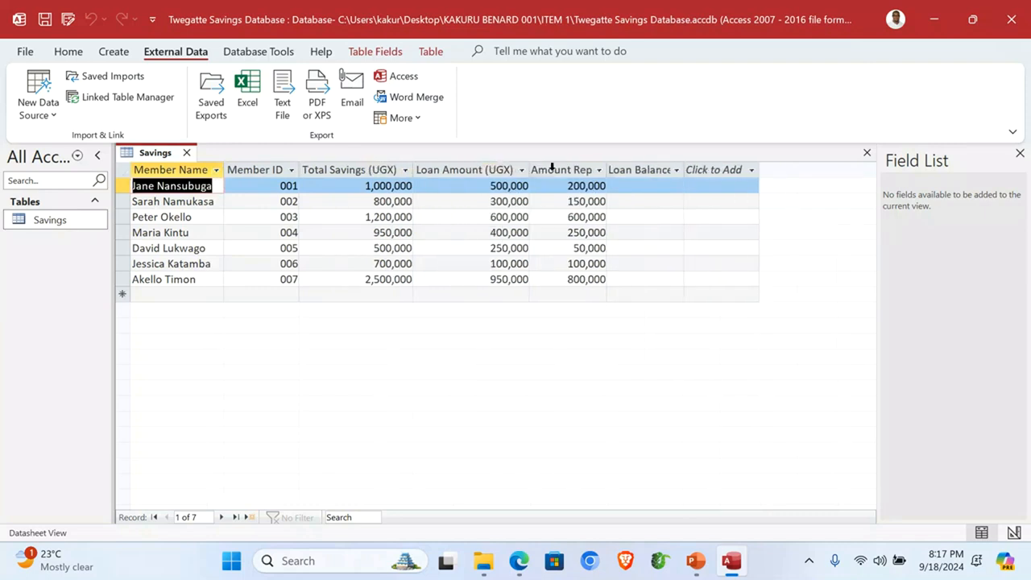
{"action": "double_click", "coordinate": [605, 169]}
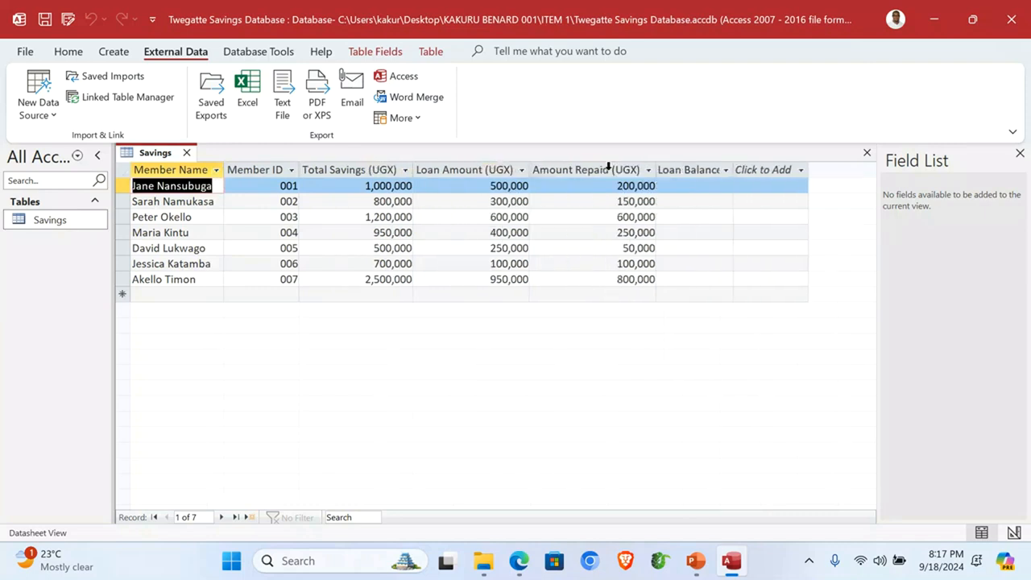
{"action": "double_click", "coordinate": [733, 169]}
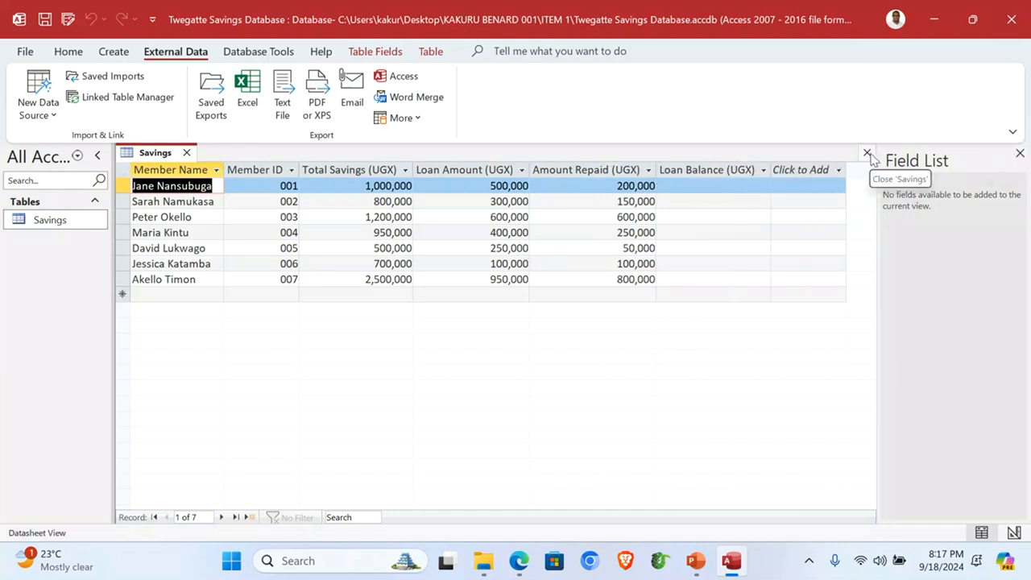
{"action": "left_click", "coordinate": [868, 153]}
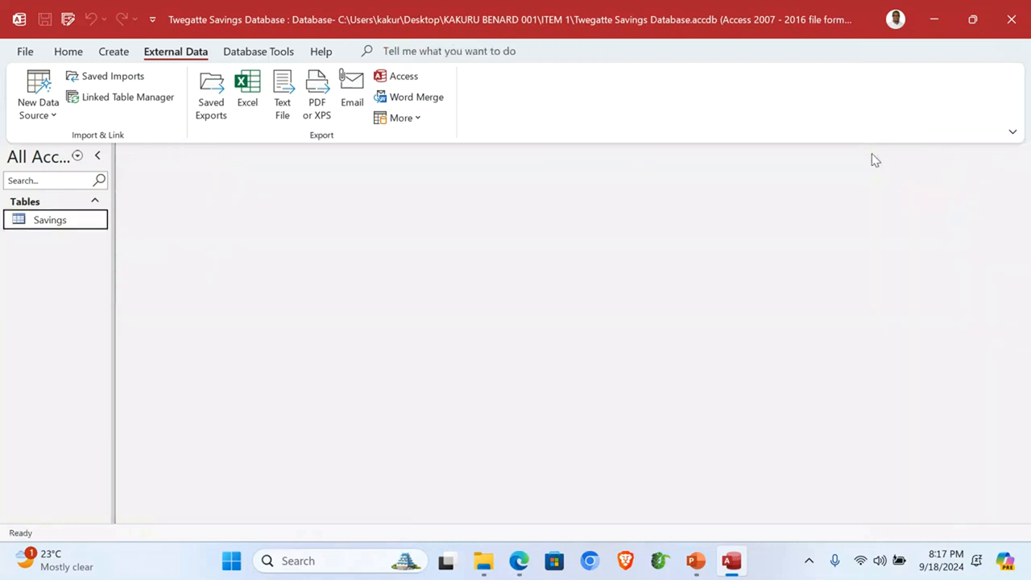
Step: Start a Simple Query Wizard detail query with all six Savings fields
{"action": "left_click", "coordinate": [113, 53]}
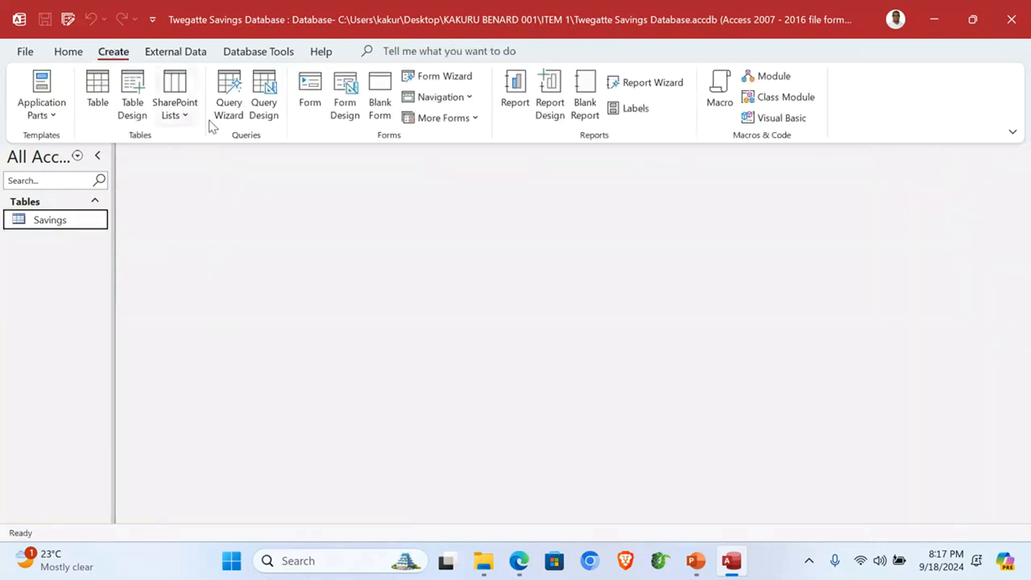
{"action": "left_click", "coordinate": [230, 96]}
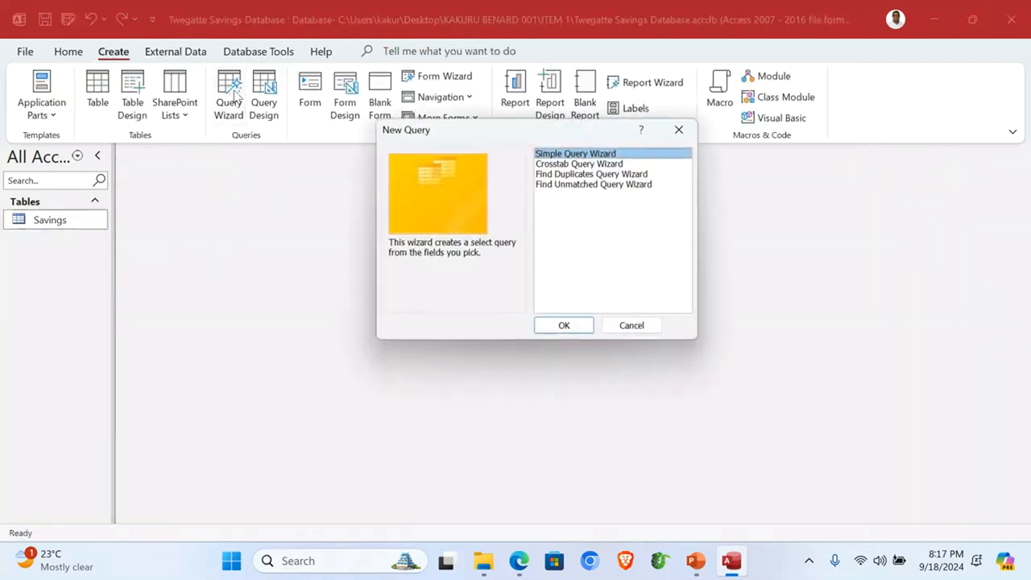
{"action": "left_click", "coordinate": [561, 325]}
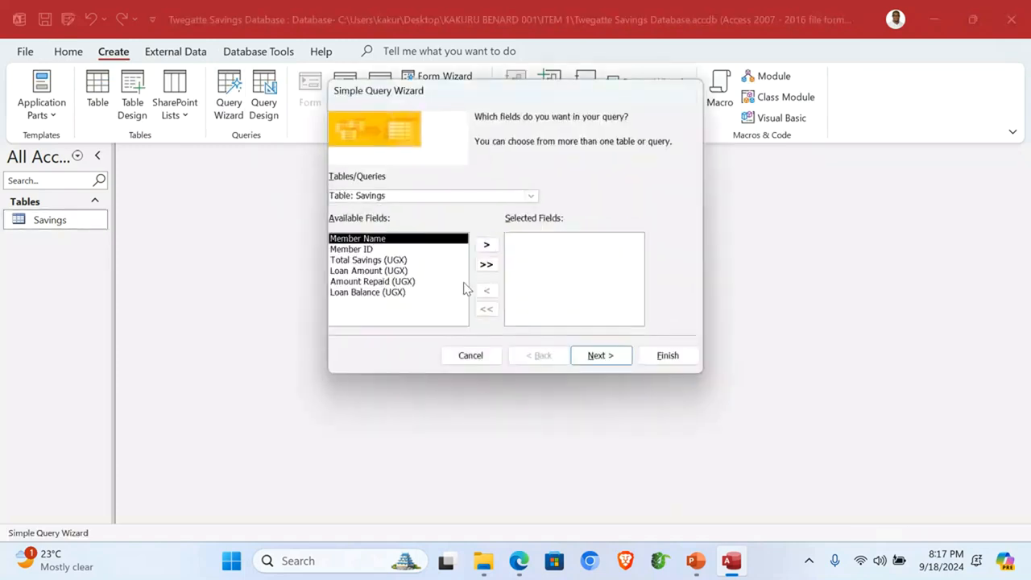
{"action": "left_click", "coordinate": [381, 252]}
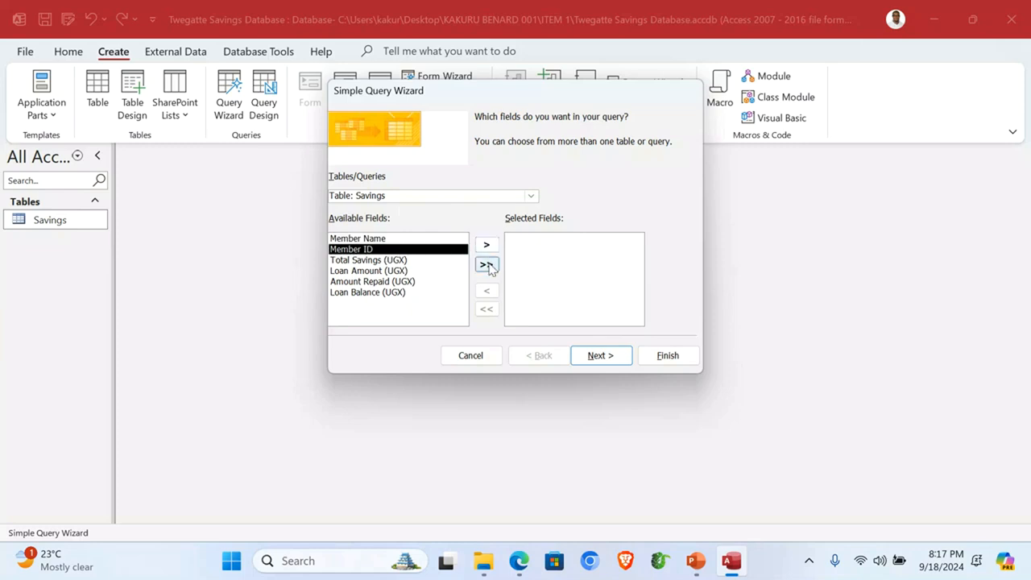
{"action": "left_click", "coordinate": [486, 265]}
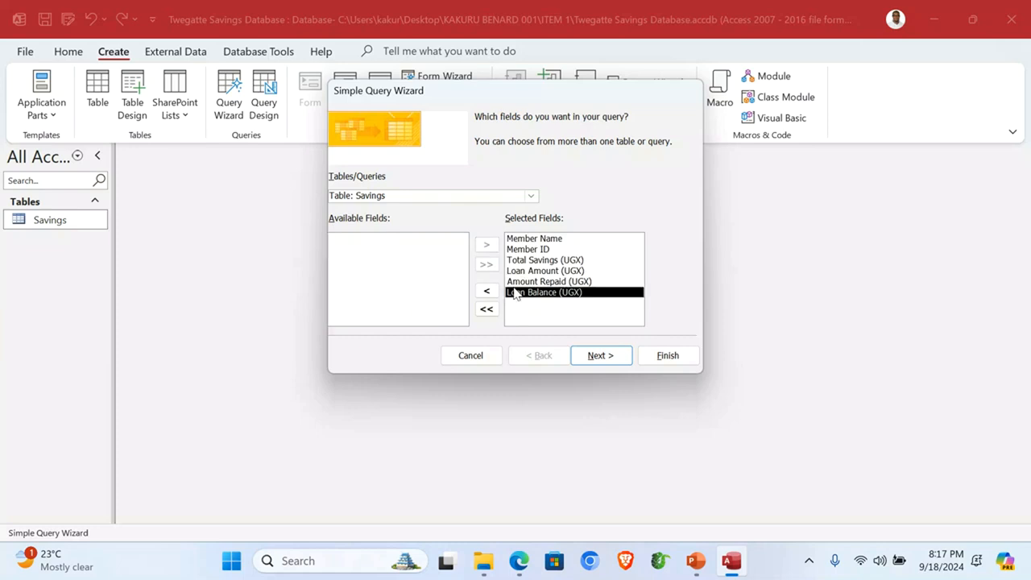
{"action": "left_click", "coordinate": [600, 355]}
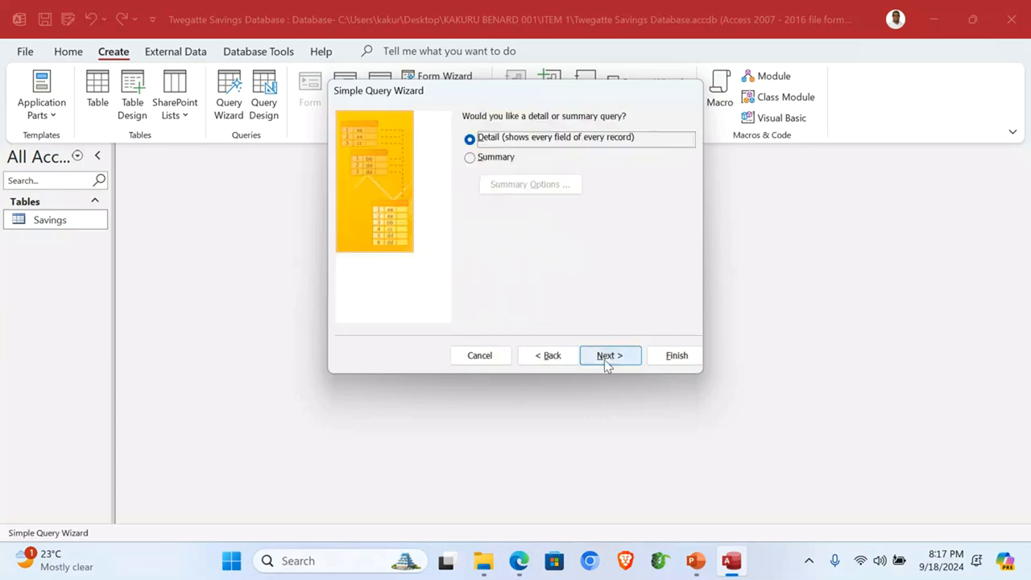
{"action": "left_click", "coordinate": [606, 355]}
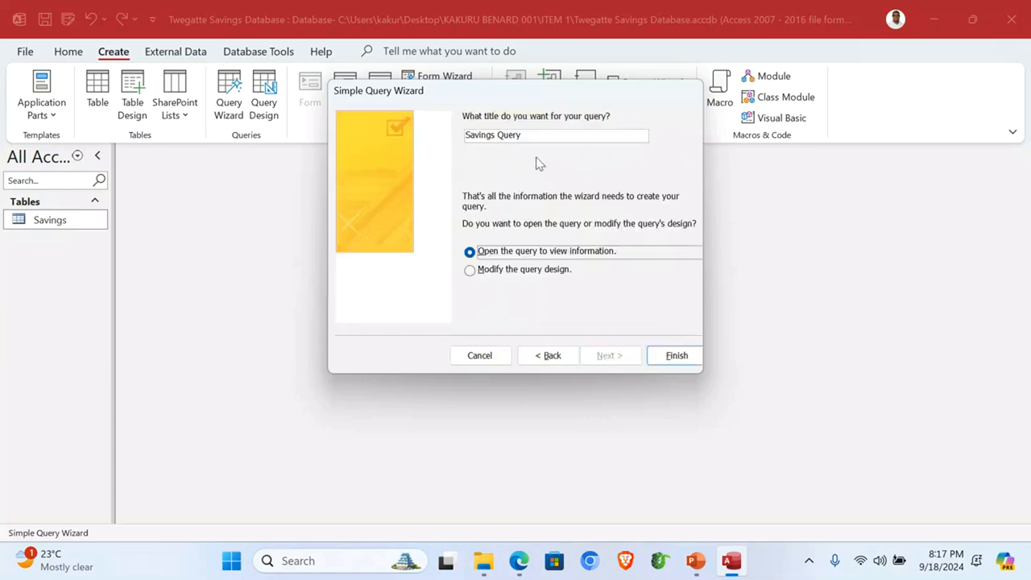
Step: Title the query 'Total Savings' and create it, opening it in Design view
{"action": "left_click_drag", "start_coordinate": [528, 139], "coordinate": [497, 141]}
{"action": "key", "text": "BackSpace"}
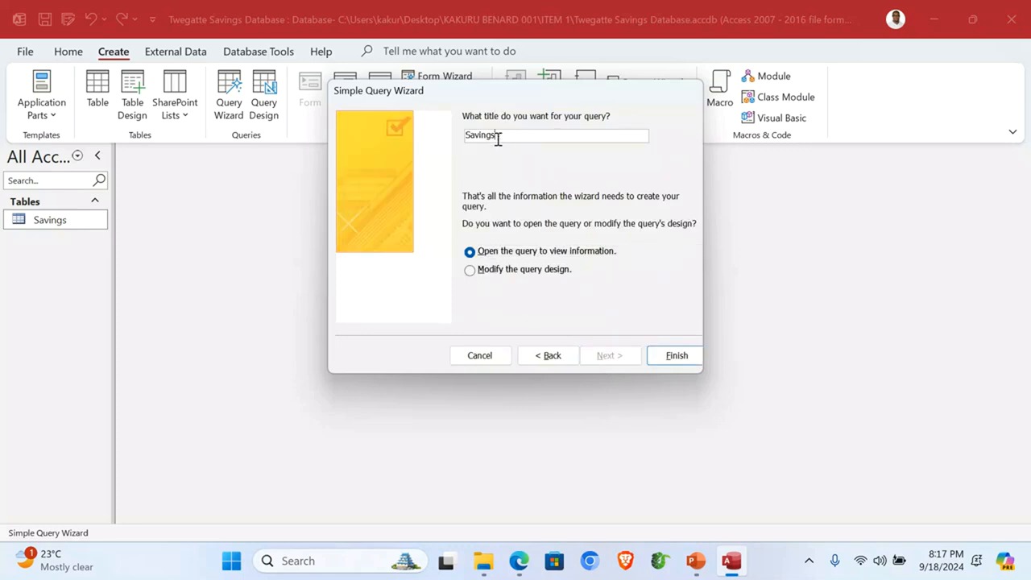
{"action": "type", "text": "Total"}
{"action": "left_click", "coordinate": [509, 274]}
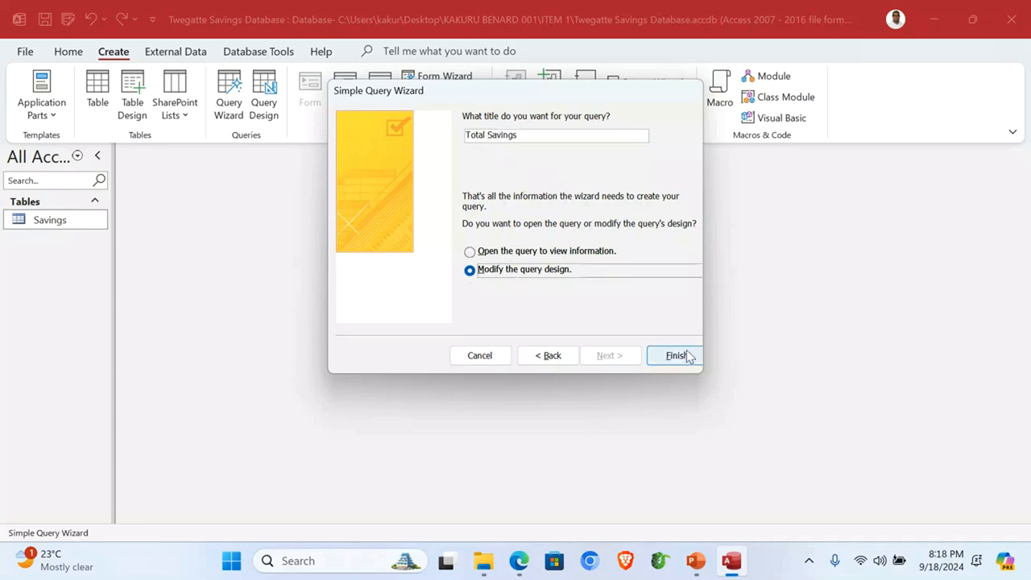
{"action": "left_click", "coordinate": [675, 356]}
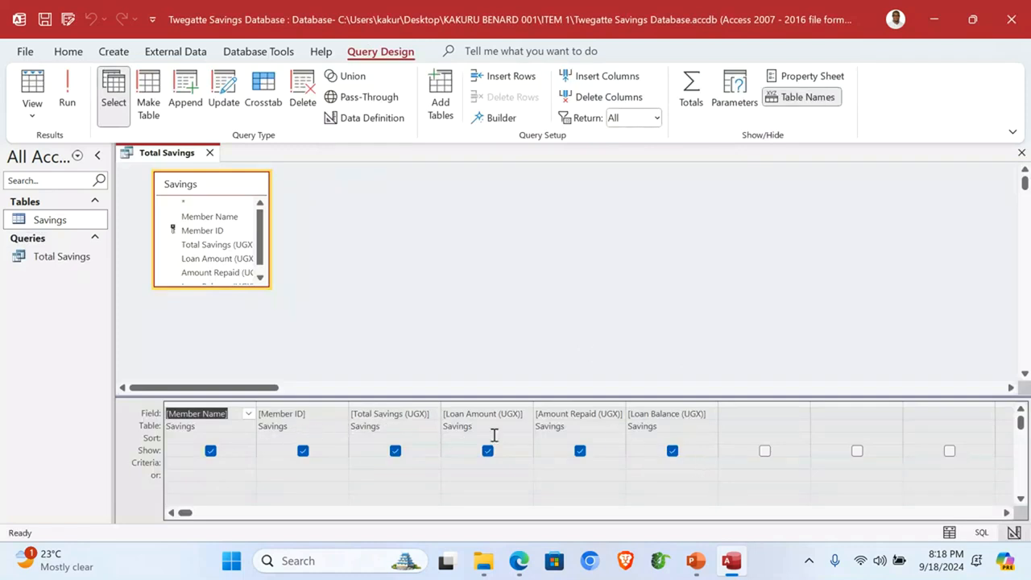
Step: Open the Expression Builder for the Loan Balance field and delete the square brackets around it
{"action": "left_click", "coordinate": [675, 413]}
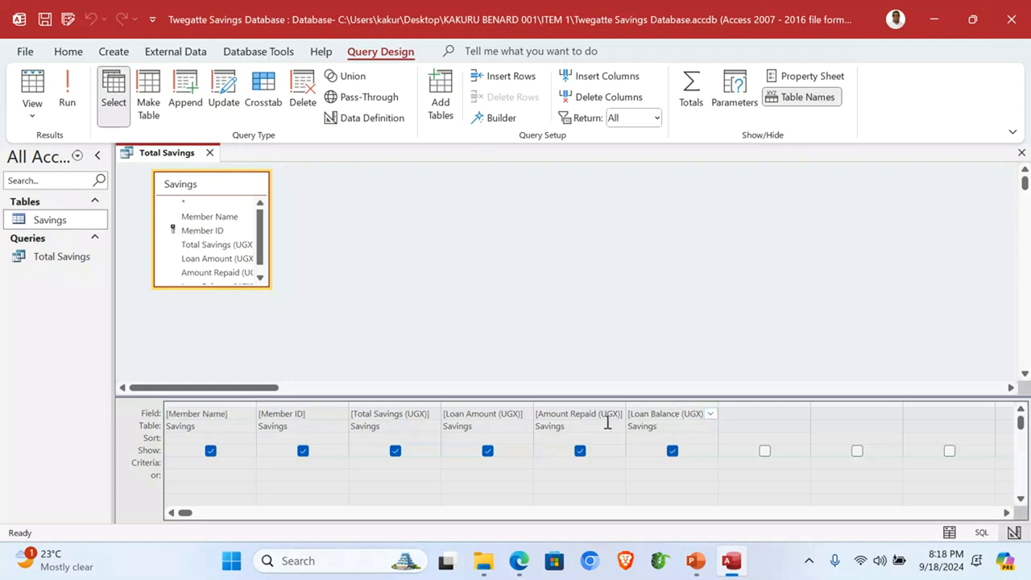
{"action": "left_click", "coordinate": [651, 419]}
{"action": "left_click", "coordinate": [497, 120]}
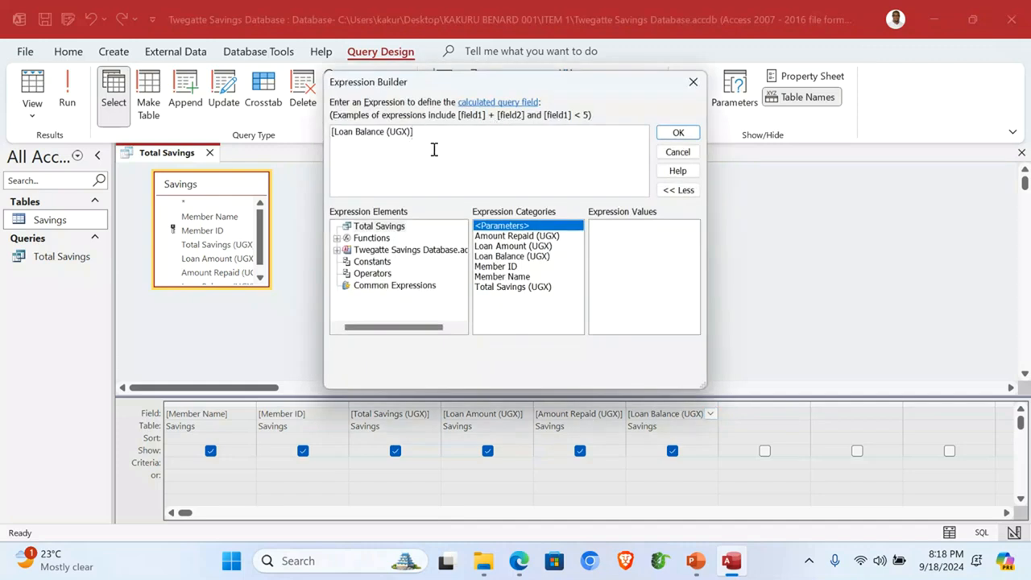
{"action": "key", "text": "BackSpace"}
{"action": "left_click", "coordinate": [334, 131]}
{"action": "key", "text": "Delete"}
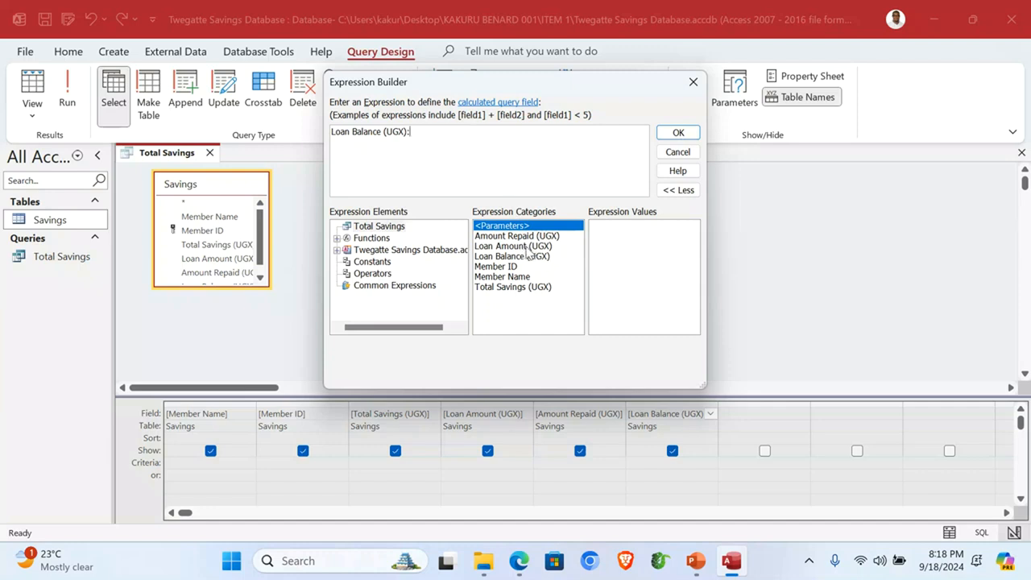
Step: Build the Loan Balance expression [Loan Amount (UGX)] - [Amount Repaid (UGX)] and confirm it
{"action": "double_click", "coordinate": [528, 246]}
{"action": "left_click_drag", "start_coordinate": [439, 132], "coordinate": [409, 135]}
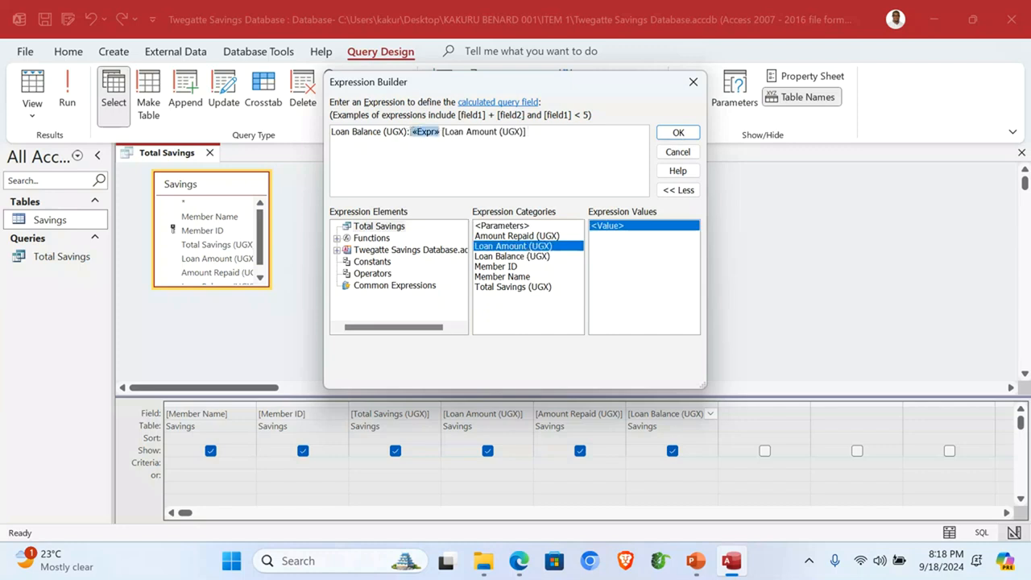
{"action": "key", "text": "Delete"}
{"action": "left_click", "coordinate": [510, 135]}
{"action": "type", "text": "-"}
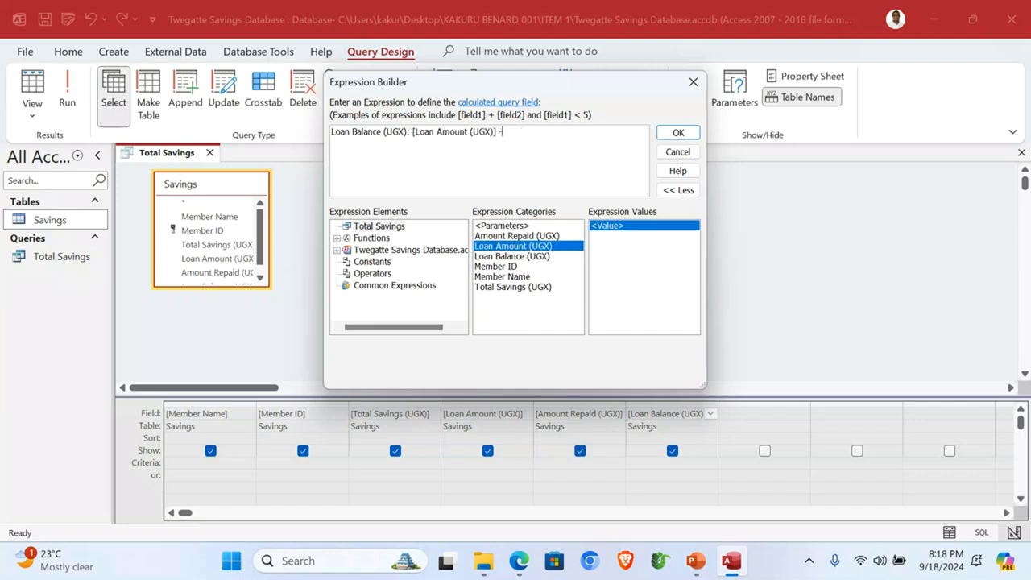
{"action": "double_click", "coordinate": [520, 237]}
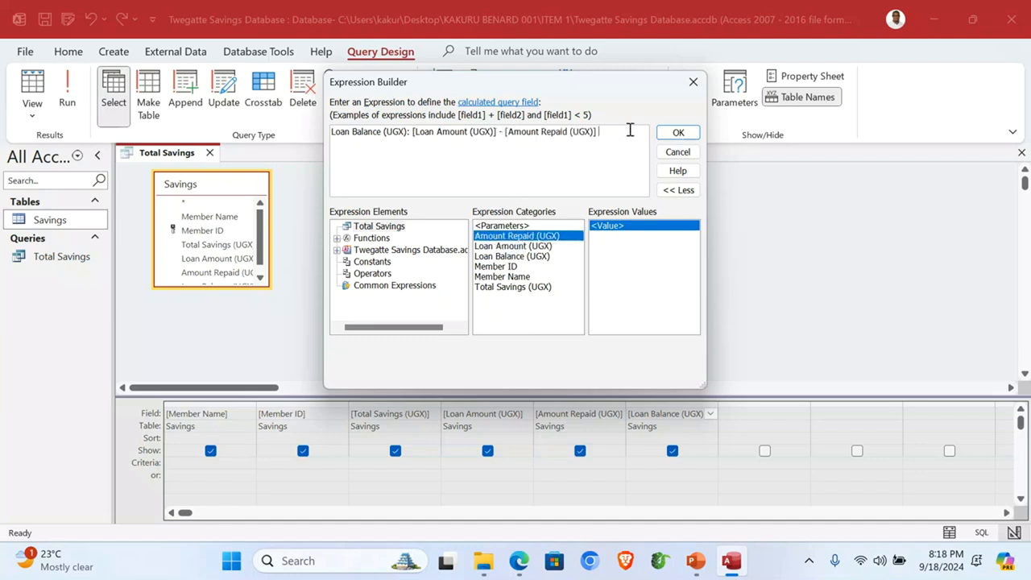
{"action": "left_click", "coordinate": [674, 135]}
Step: Run the query, widen the Loan Balance (UGX) column to check values, and close it
{"action": "left_click", "coordinate": [68, 92]}
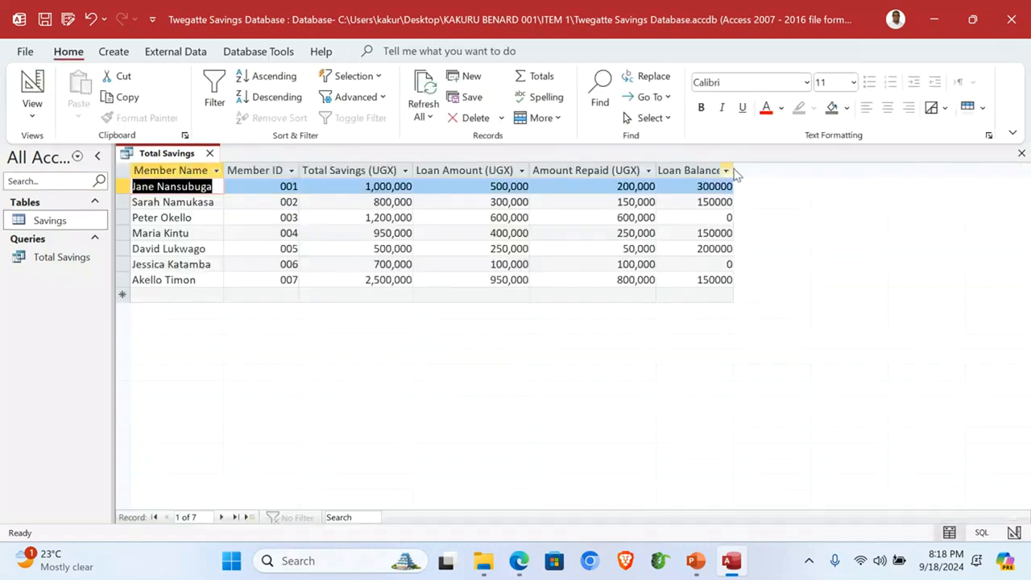
{"action": "double_click", "coordinate": [733, 170]}
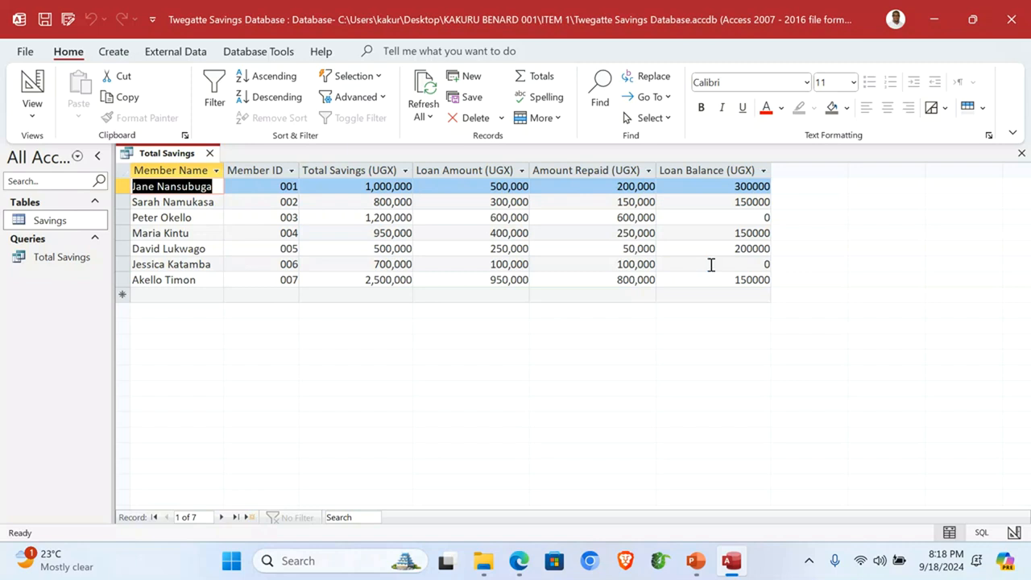
{"action": "left_click", "coordinate": [1020, 153]}
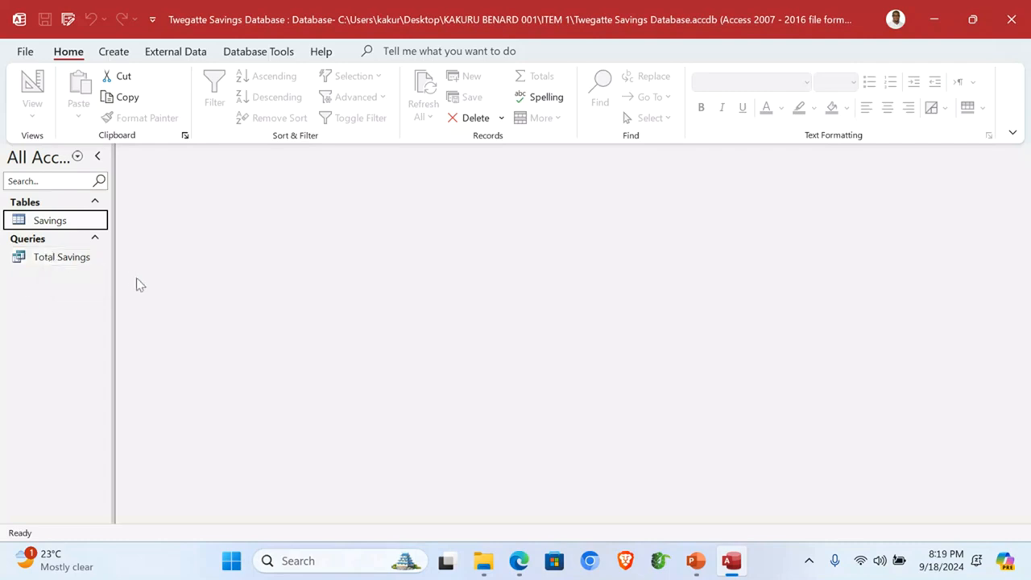
Step: Start a Simple Query Wizard detail query using all fields of the Total Savings query
{"action": "left_click", "coordinate": [113, 53]}
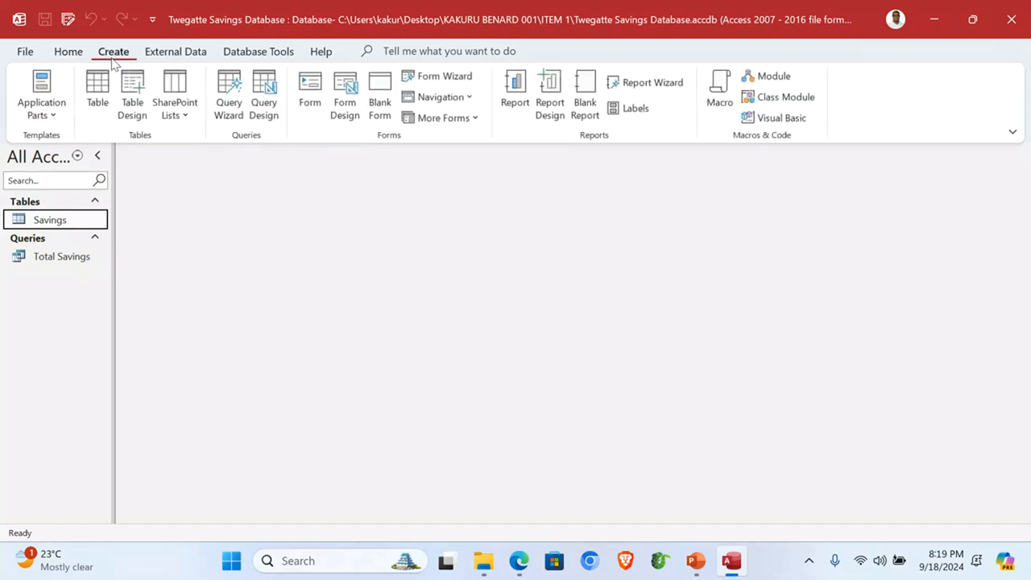
{"action": "left_click", "coordinate": [230, 95]}
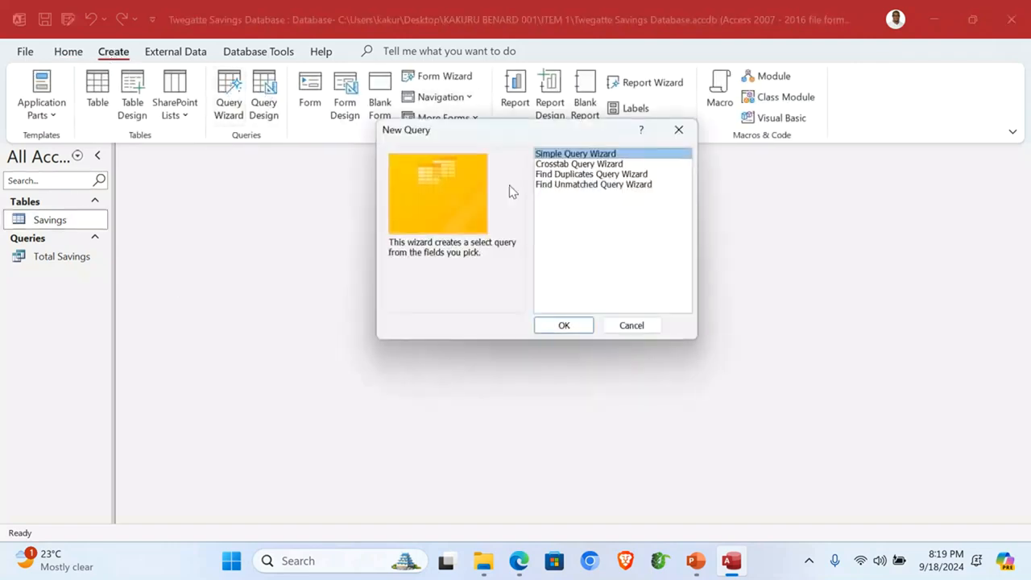
{"action": "left_click", "coordinate": [541, 327]}
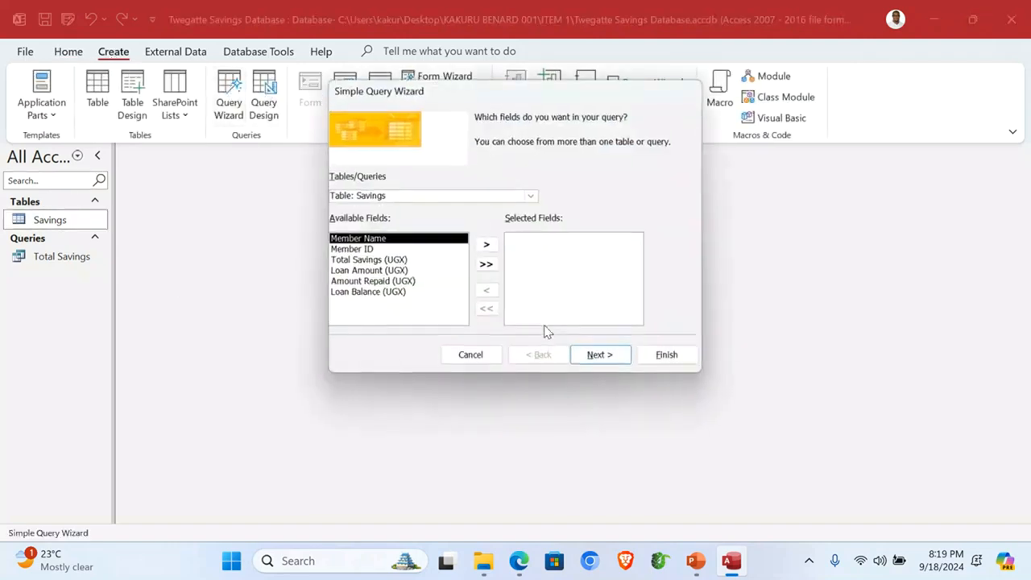
{"action": "left_click", "coordinate": [531, 196]}
{"action": "left_click", "coordinate": [442, 222]}
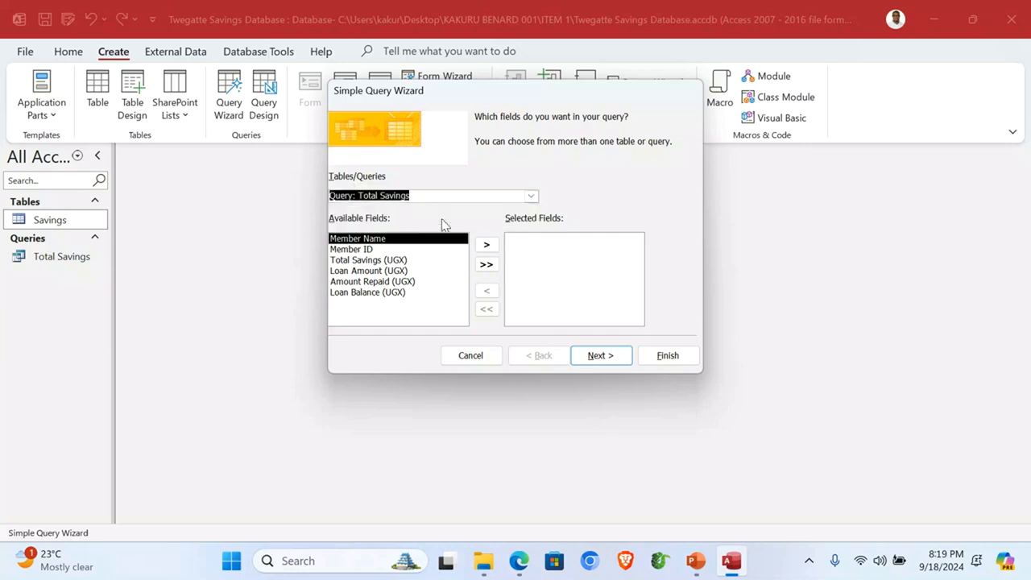
{"action": "left_click", "coordinate": [486, 264]}
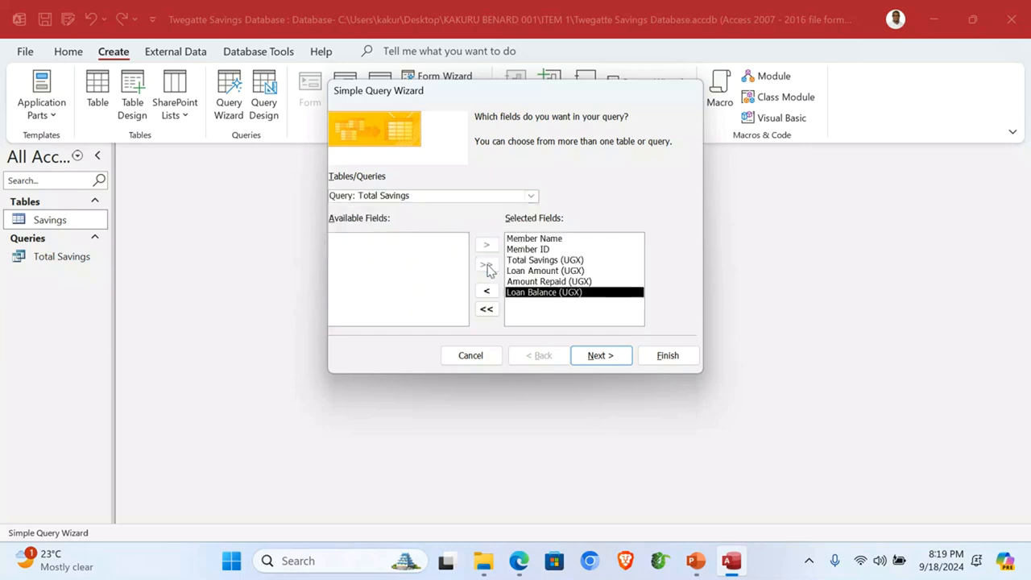
{"action": "left_click", "coordinate": [603, 357]}
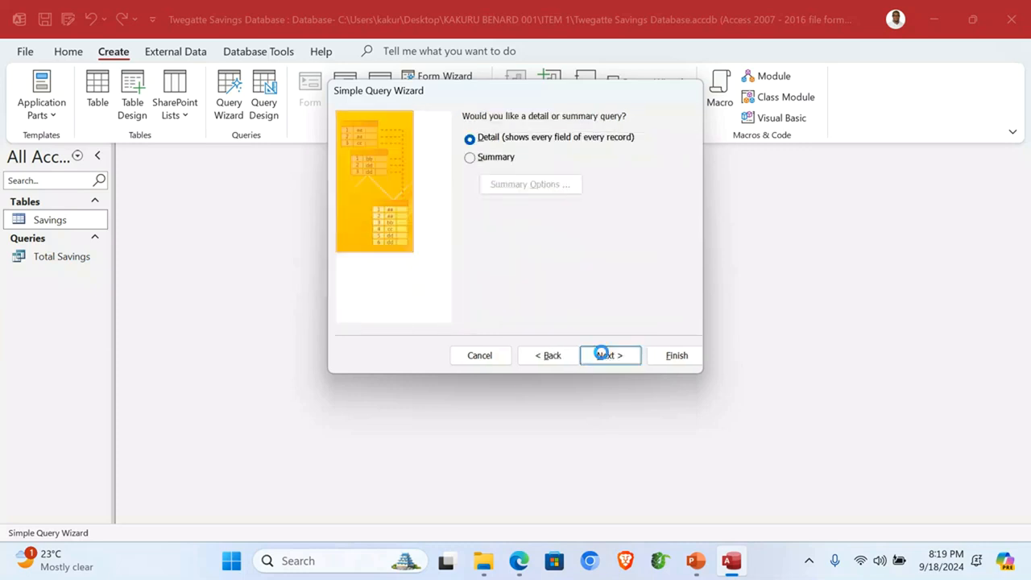
{"action": "left_click", "coordinate": [603, 355]}
Step: Title the query 'Members With Loan Blc' and finish it in Design view
{"action": "left_click_drag", "start_coordinate": [548, 138], "coordinate": [458, 135]}
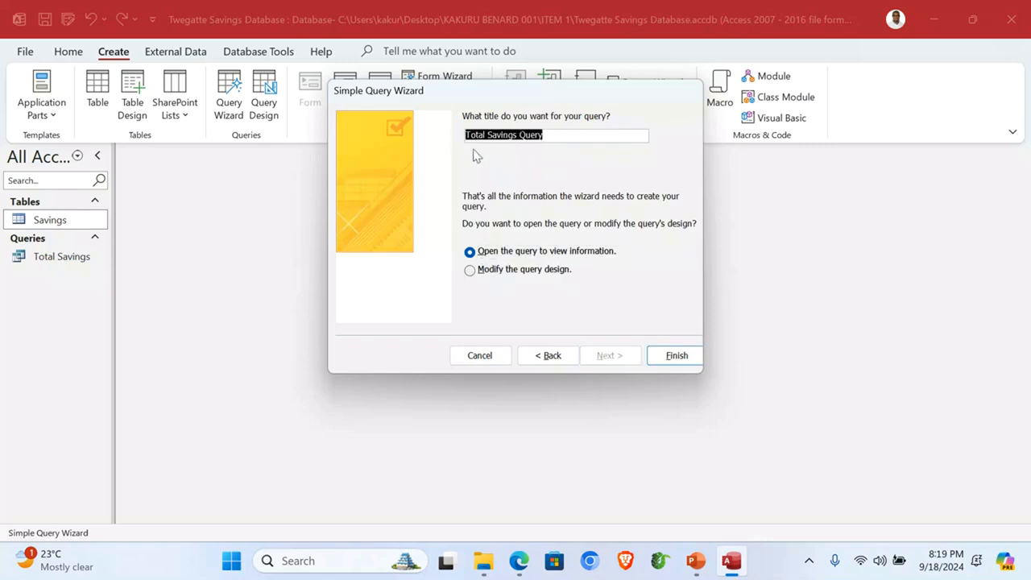
{"action": "type", "text": "Members With Loan Ba"}
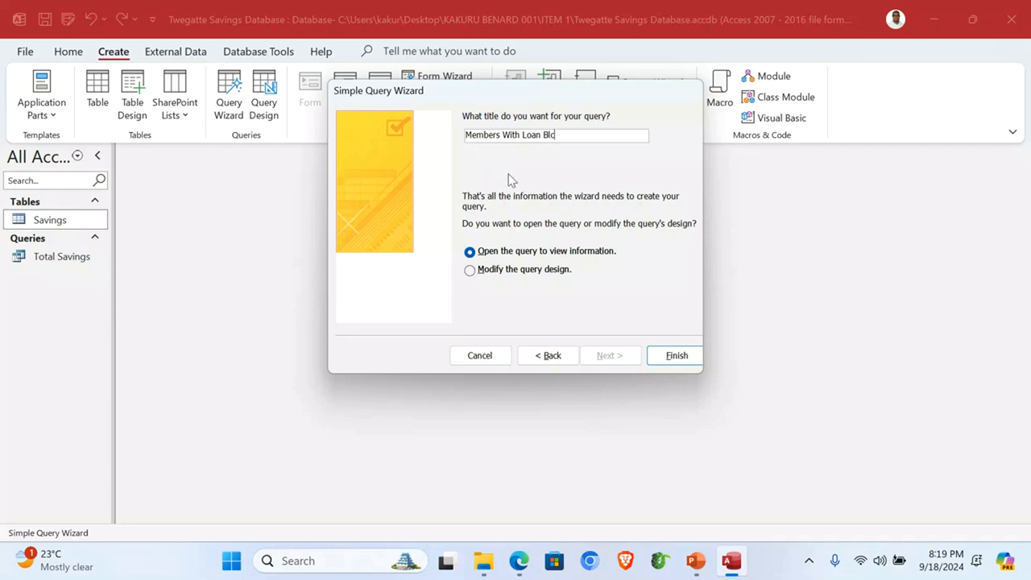
{"action": "left_click", "coordinate": [524, 269]}
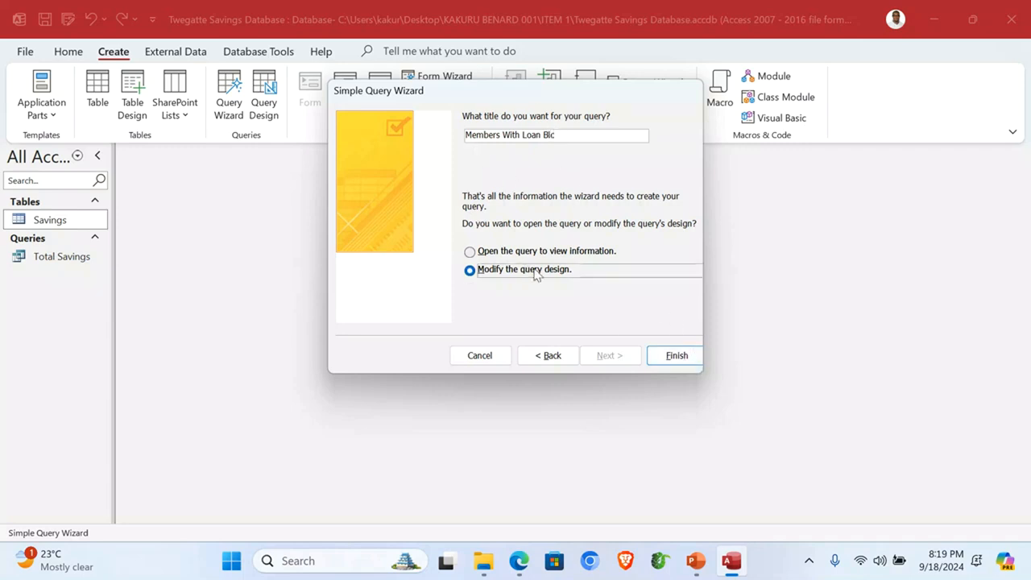
{"action": "left_click", "coordinate": [683, 355]}
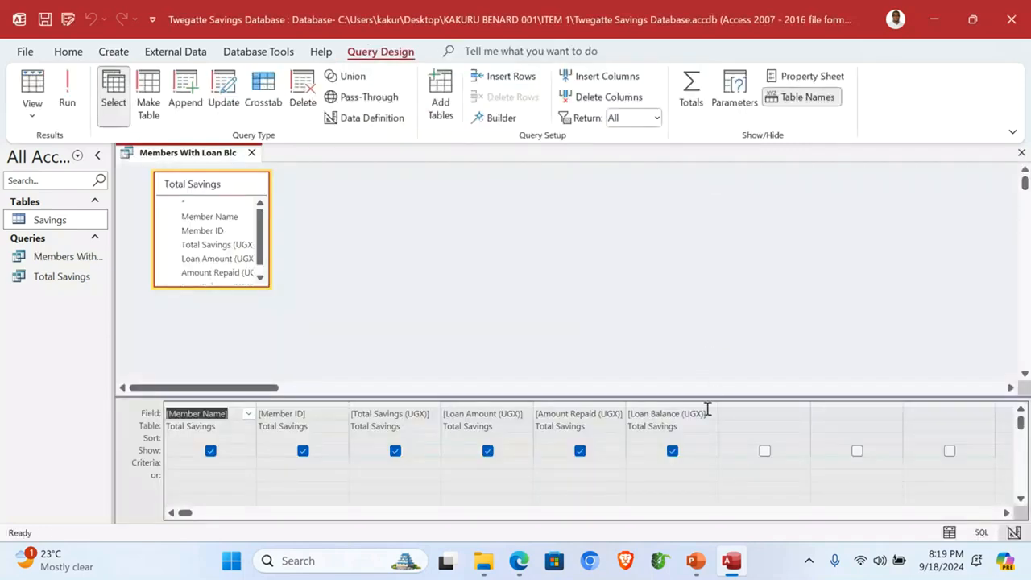
Step: Set the Loan Balance (UGX) criterion to >=1, run it to see five members, then close
{"action": "left_click", "coordinate": [644, 462]}
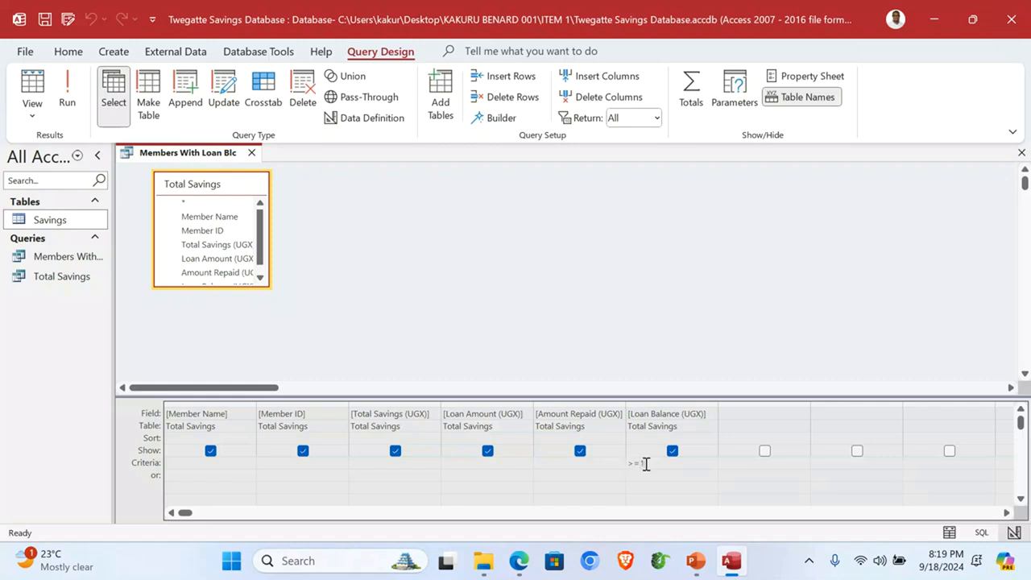
{"action": "left_click", "coordinate": [67, 95]}
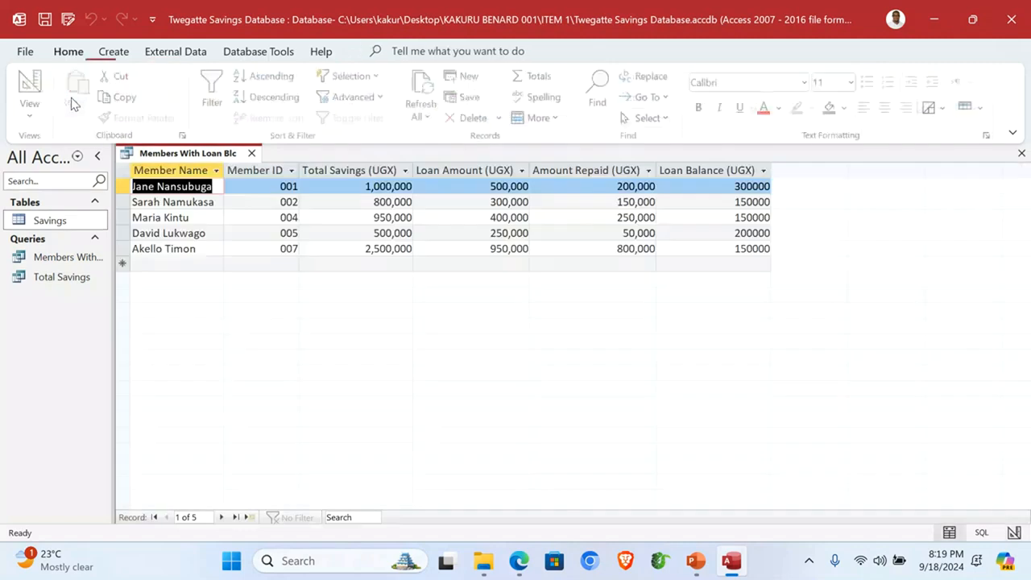
{"action": "left_click", "coordinate": [727, 167]}
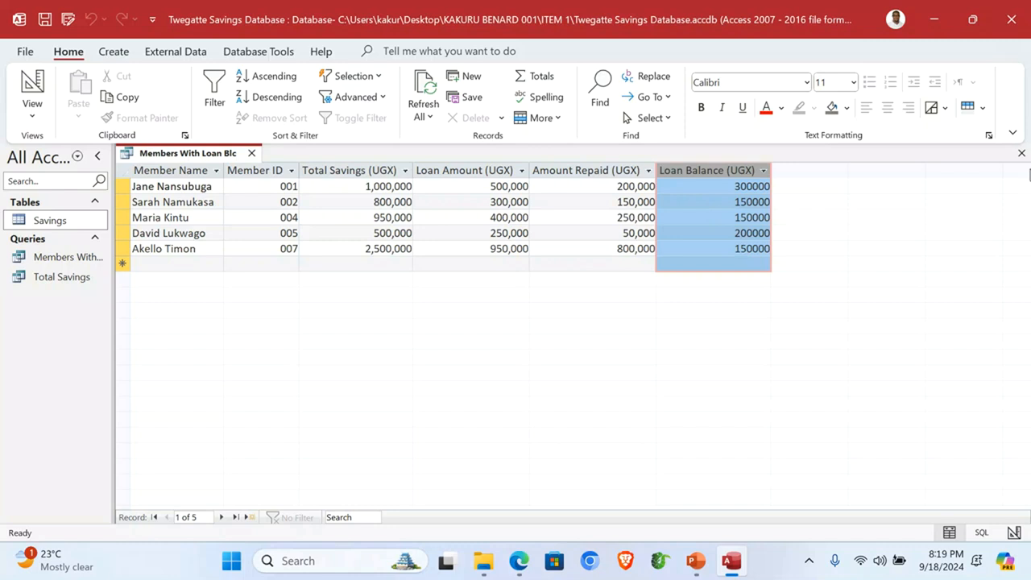
{"action": "left_click", "coordinate": [1021, 153]}
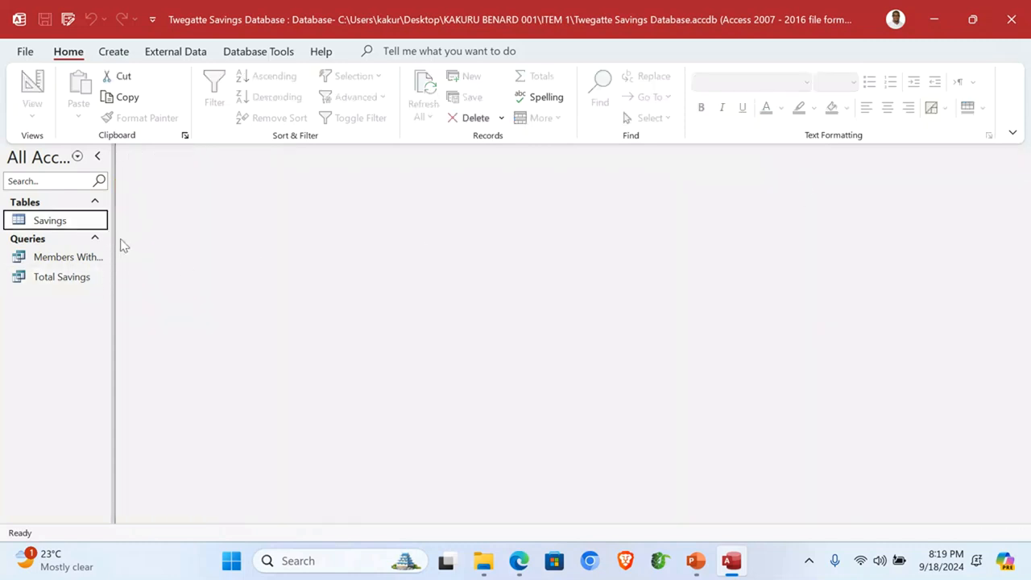
Step: Widen the navigation pane and start a detail wizard query with all Total Savings fields
{"action": "left_click_drag", "start_coordinate": [114, 254], "coordinate": [154, 274]}
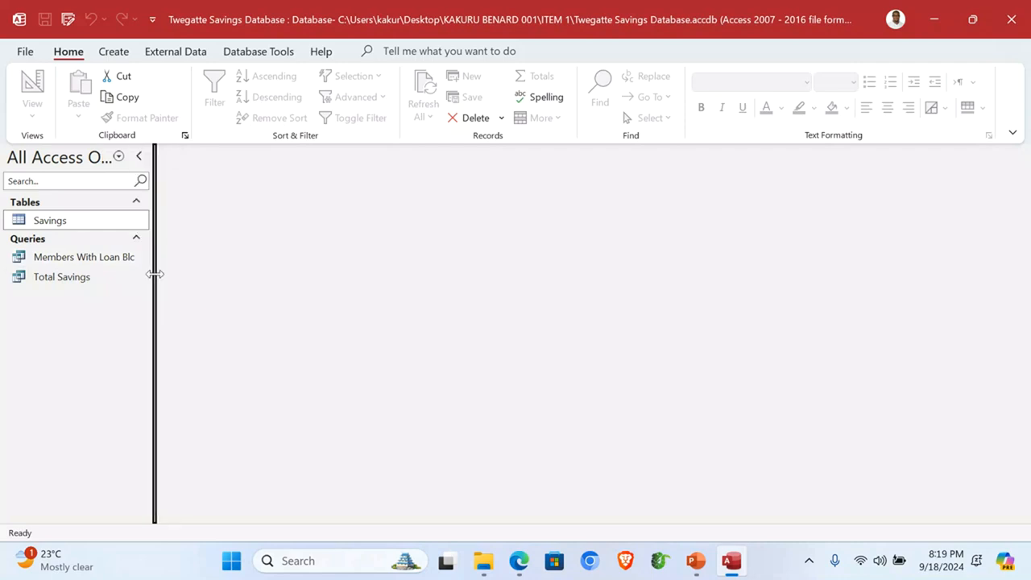
{"action": "left_click", "coordinate": [113, 52]}
{"action": "left_click", "coordinate": [235, 97]}
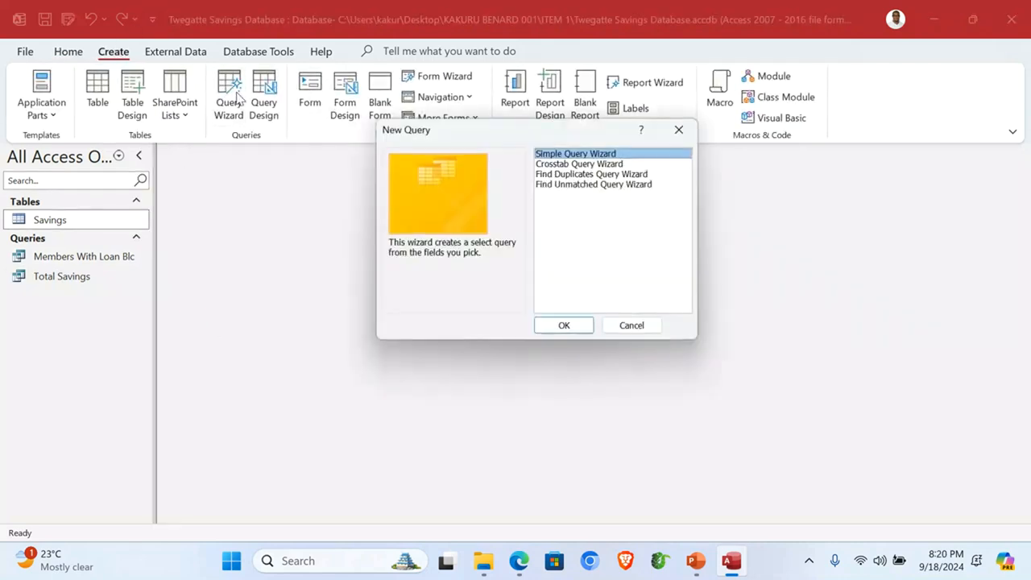
{"action": "left_click", "coordinate": [569, 325]}
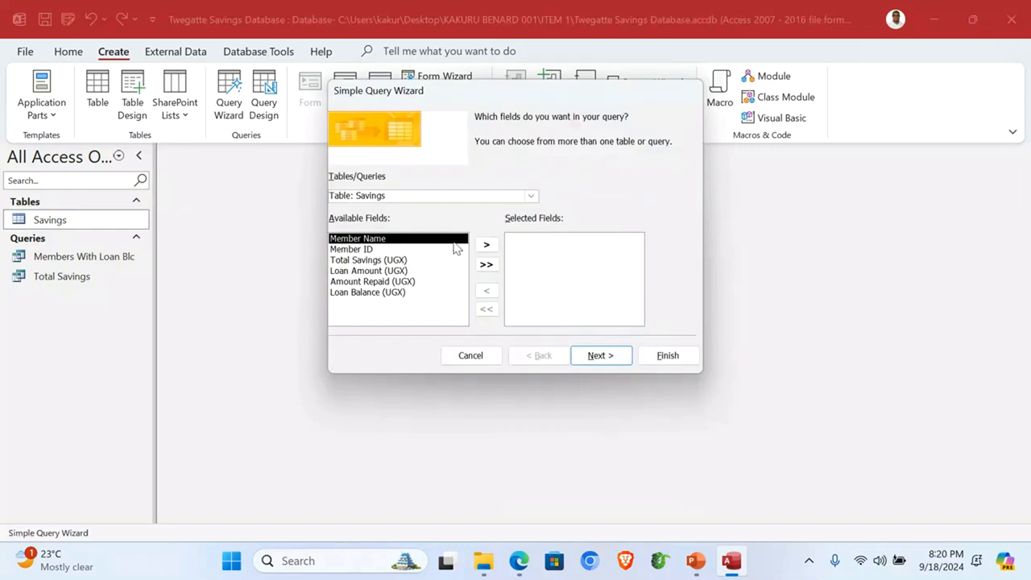
{"action": "left_click", "coordinate": [529, 195]}
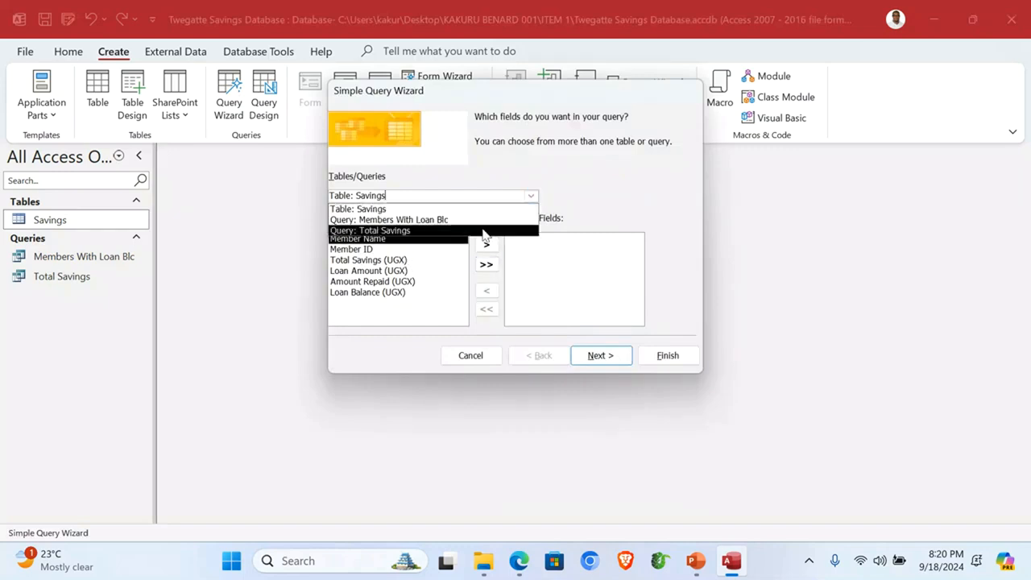
{"action": "left_click", "coordinate": [452, 232]}
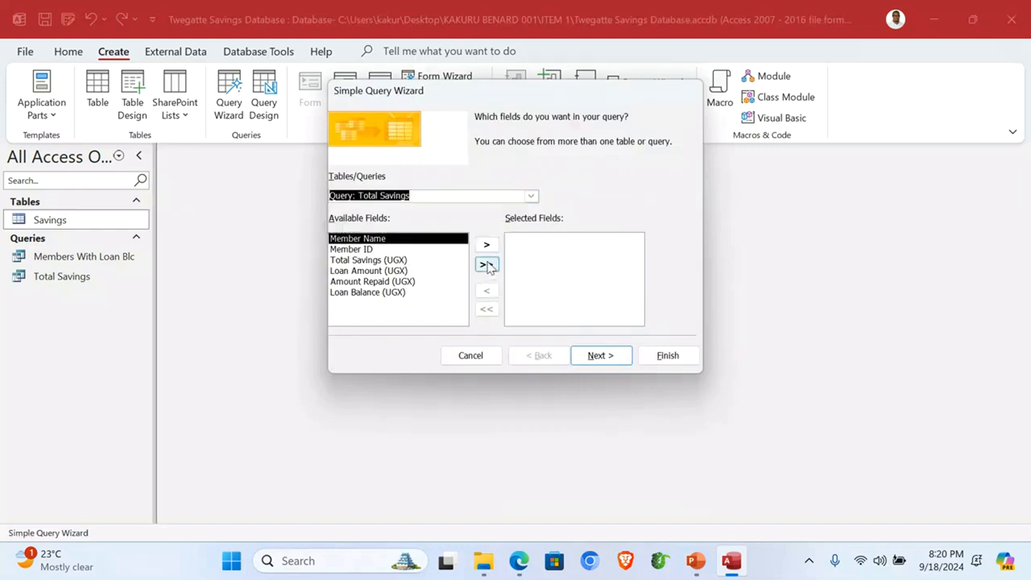
{"action": "left_click", "coordinate": [487, 265]}
{"action": "left_click", "coordinate": [602, 355]}
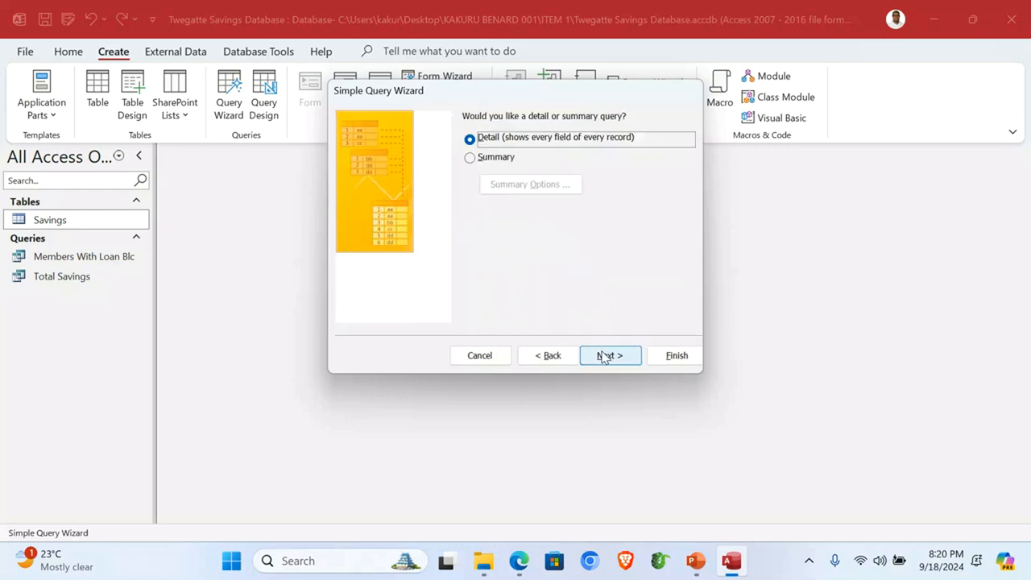
{"action": "left_click", "coordinate": [602, 356]}
Step: Title the query 'Members With No Loan Balance' and finish it in Design view
{"action": "left_click_drag", "start_coordinate": [545, 135], "coordinate": [456, 140]}
{"action": "type", "text": "Mm"}
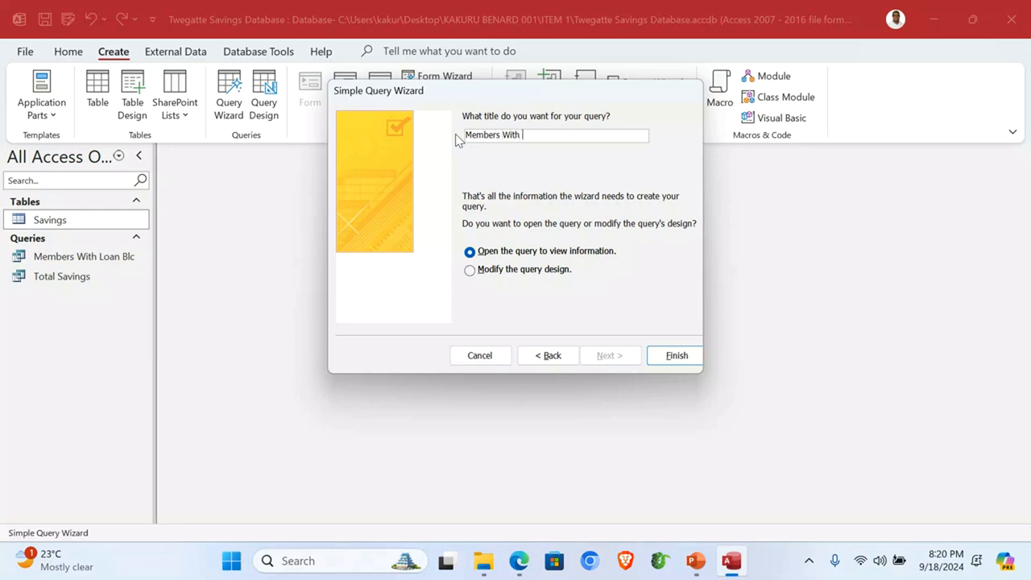
{"action": "type", "text": "mbers With No Loan Balance"}
{"action": "left_click", "coordinate": [529, 272]}
{"action": "left_click", "coordinate": [665, 356]}
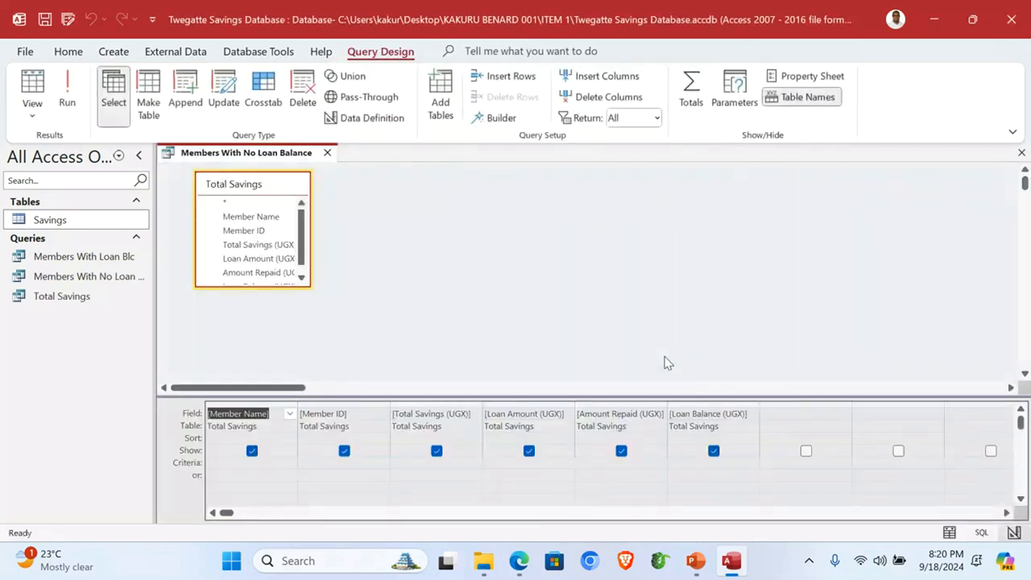
Step: Set the Loan Balance (UGX) criterion to <=0, run it to see two members, then close
{"action": "left_click", "coordinate": [691, 463]}
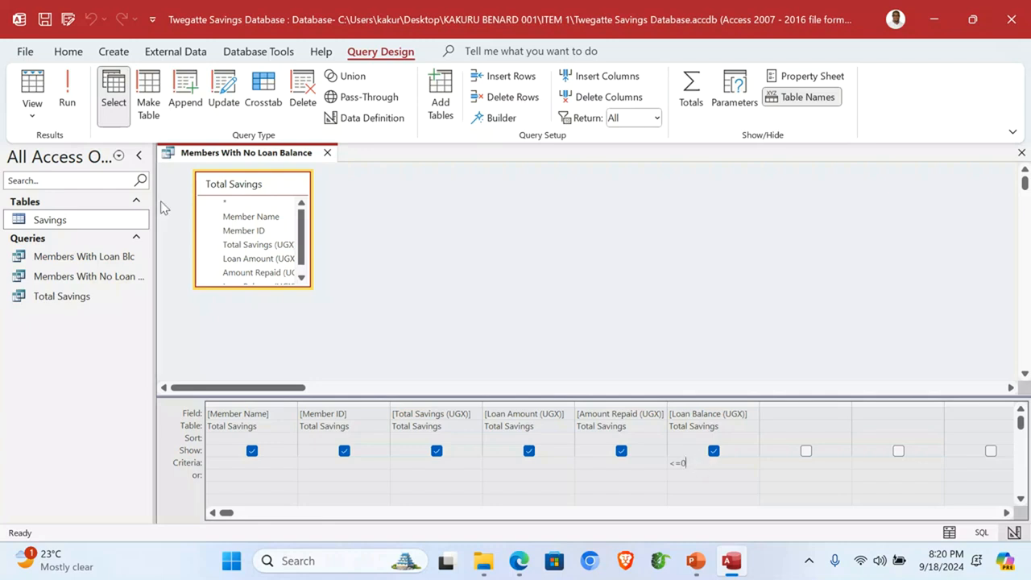
{"action": "left_click", "coordinate": [67, 93]}
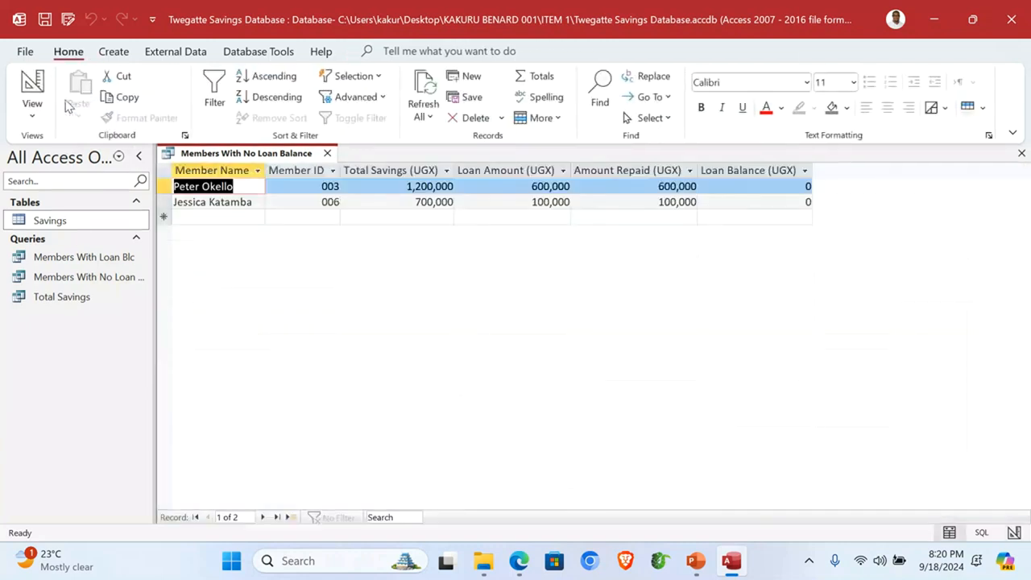
{"action": "left_click", "coordinate": [775, 167]}
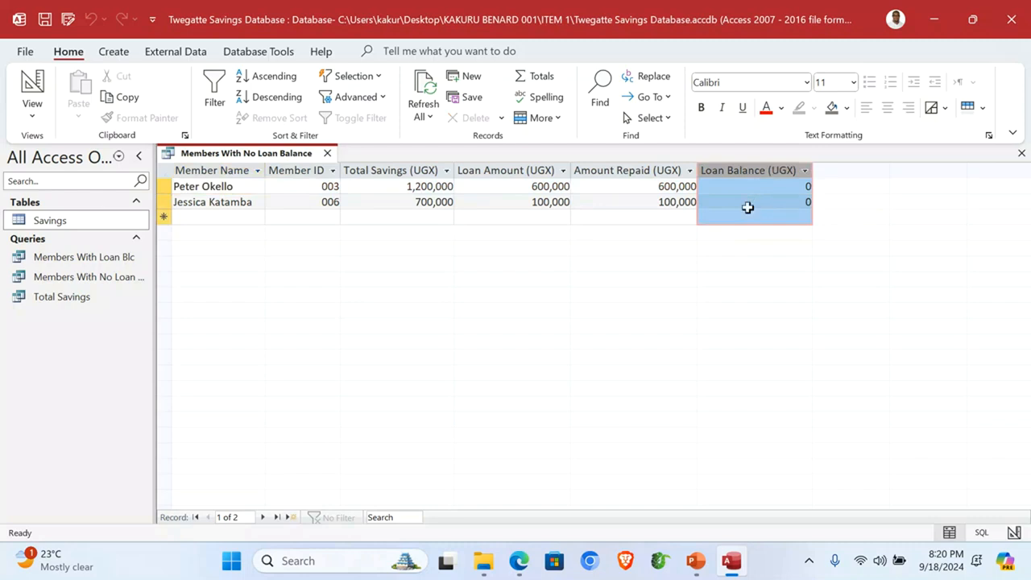
{"action": "left_click", "coordinate": [1021, 153]}
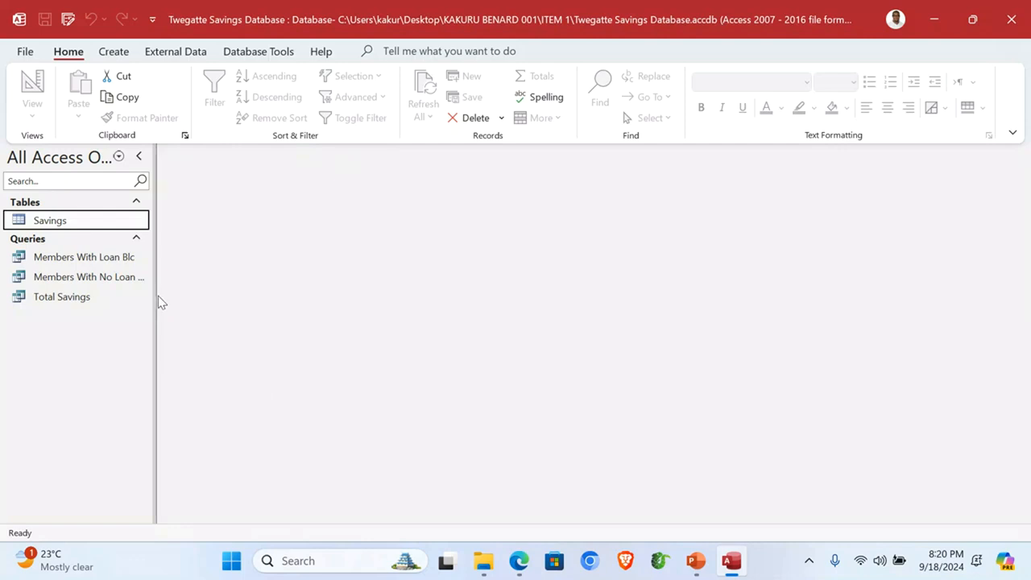
Step: Start a Form Wizard form with all Total Savings fields in a columnar layout
{"action": "left_click", "coordinate": [112, 51]}
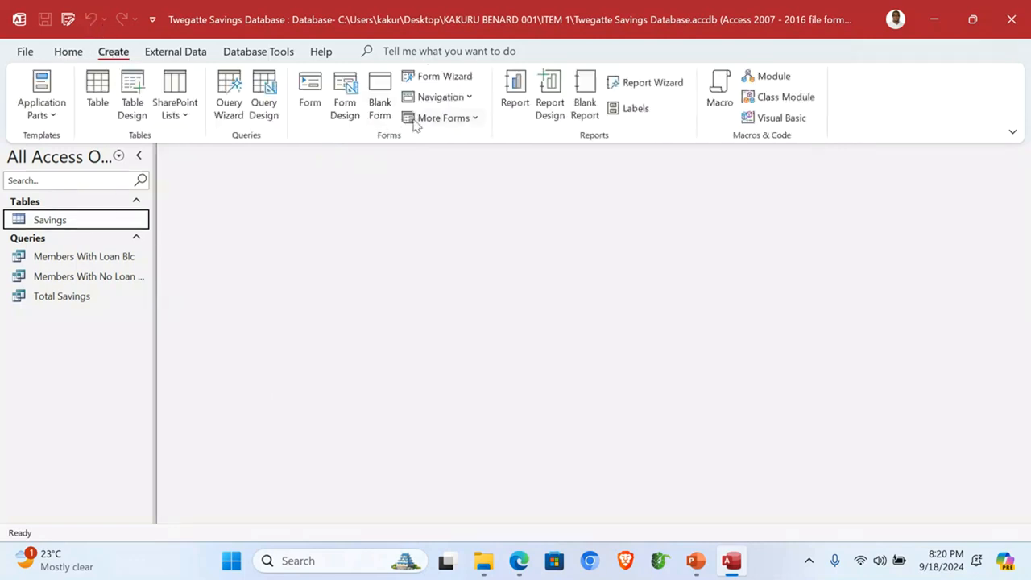
{"action": "left_click", "coordinate": [435, 79]}
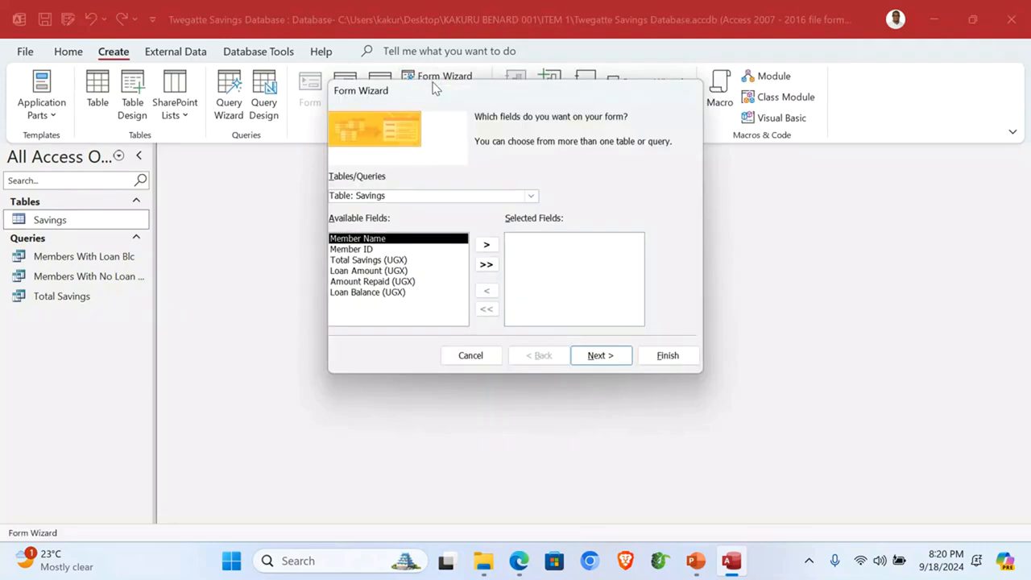
{"action": "left_click", "coordinate": [531, 197]}
{"action": "left_click", "coordinate": [430, 241]}
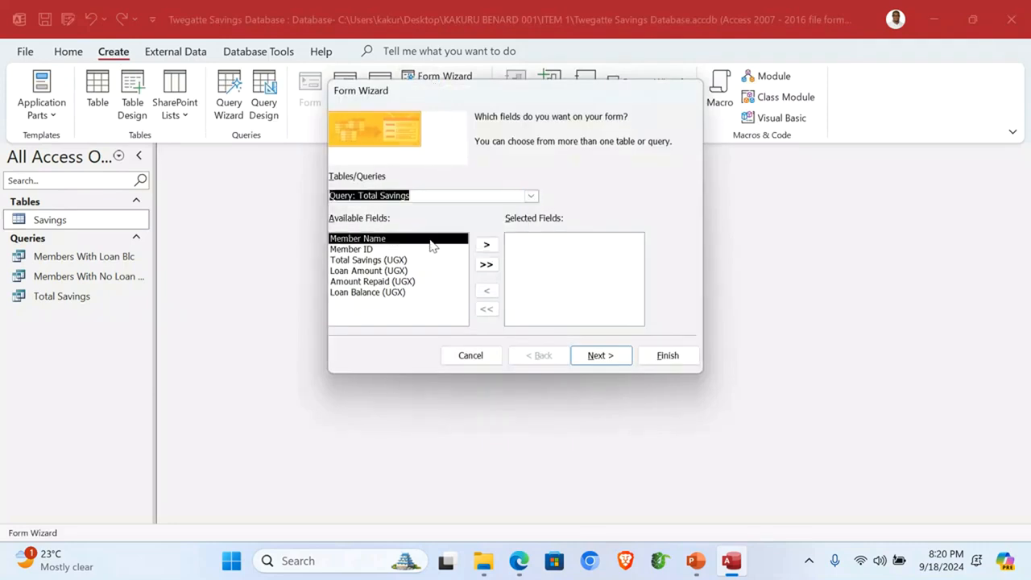
{"action": "left_click", "coordinate": [485, 264]}
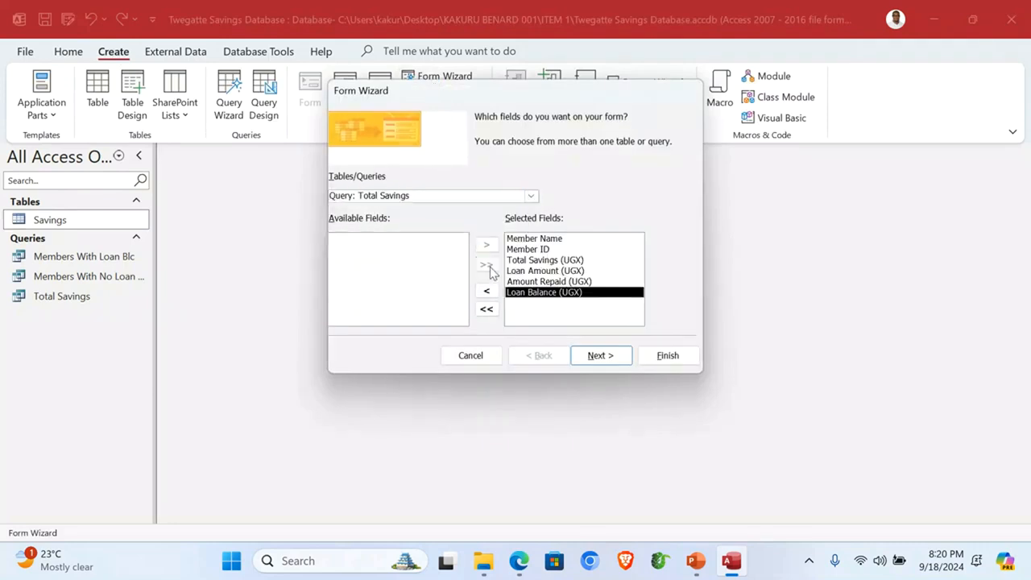
{"action": "left_click", "coordinate": [600, 356]}
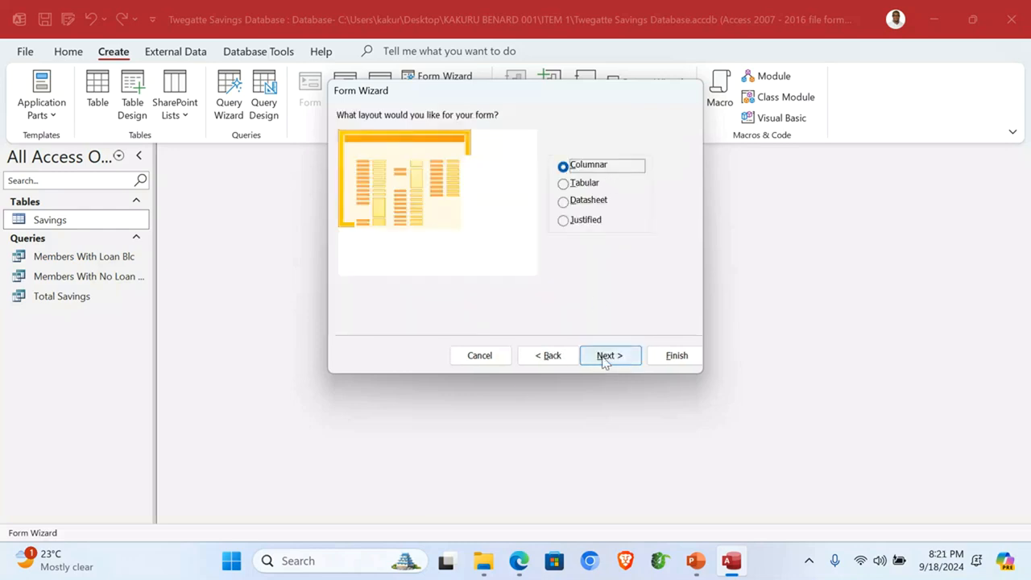
{"action": "left_click", "coordinate": [605, 360]}
Step: Title the form 'Total Savings Form' and finish the wizard
{"action": "left_click_drag", "start_coordinate": [517, 135], "coordinate": [462, 133]}
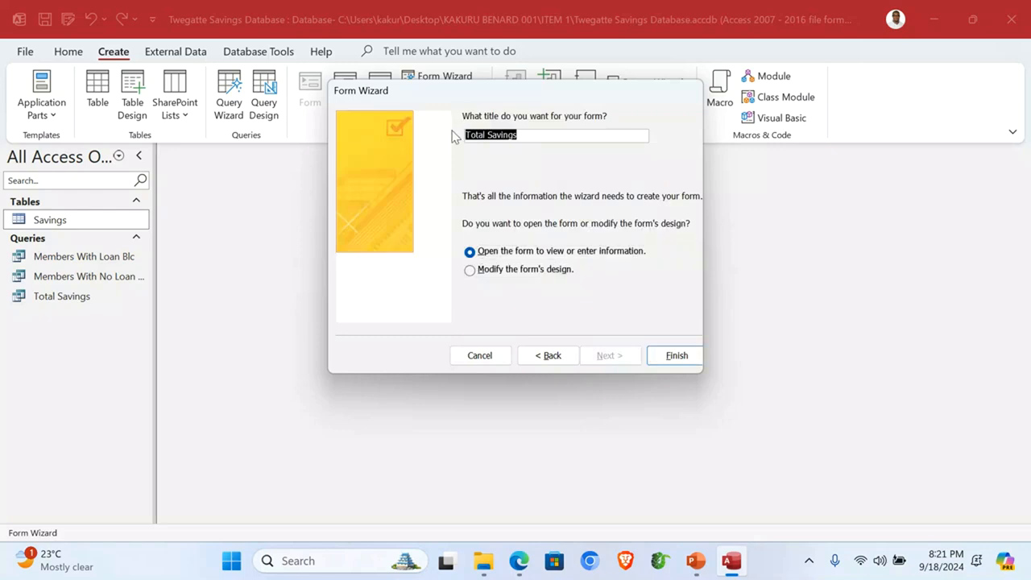
{"action": "left_click", "coordinate": [541, 136]}
{"action": "type", "text": "Form"}
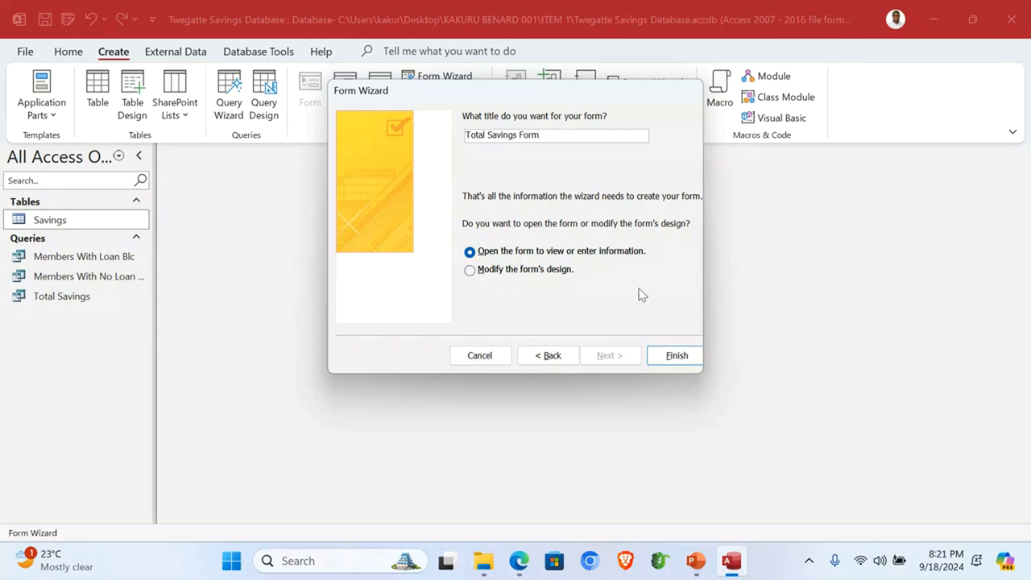
{"action": "left_click", "coordinate": [657, 353]}
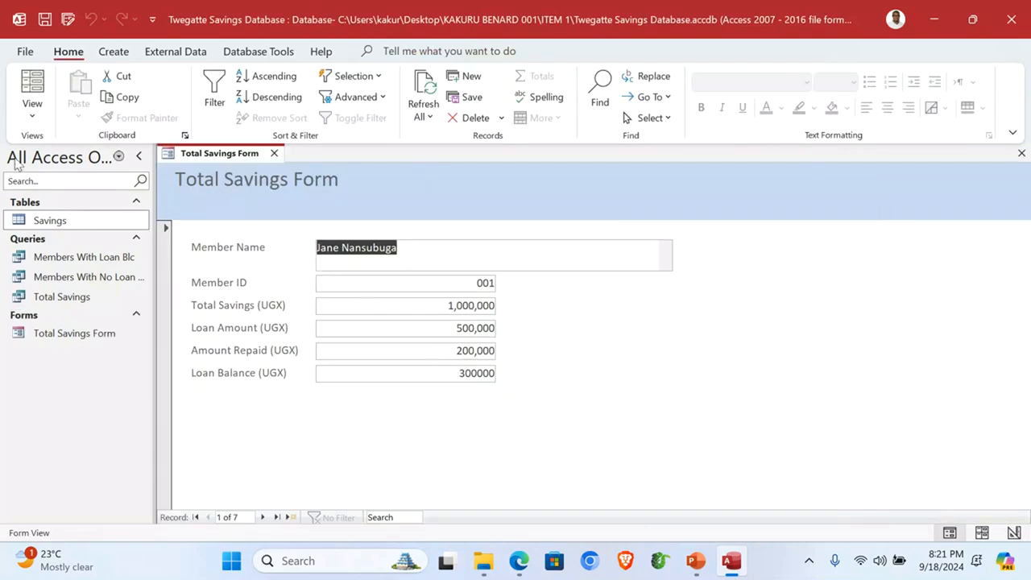
Step: In Design view, fill the Form Header yellow and the Detail section green
{"action": "left_click", "coordinate": [36, 121]}
{"action": "left_click", "coordinate": [85, 214]}
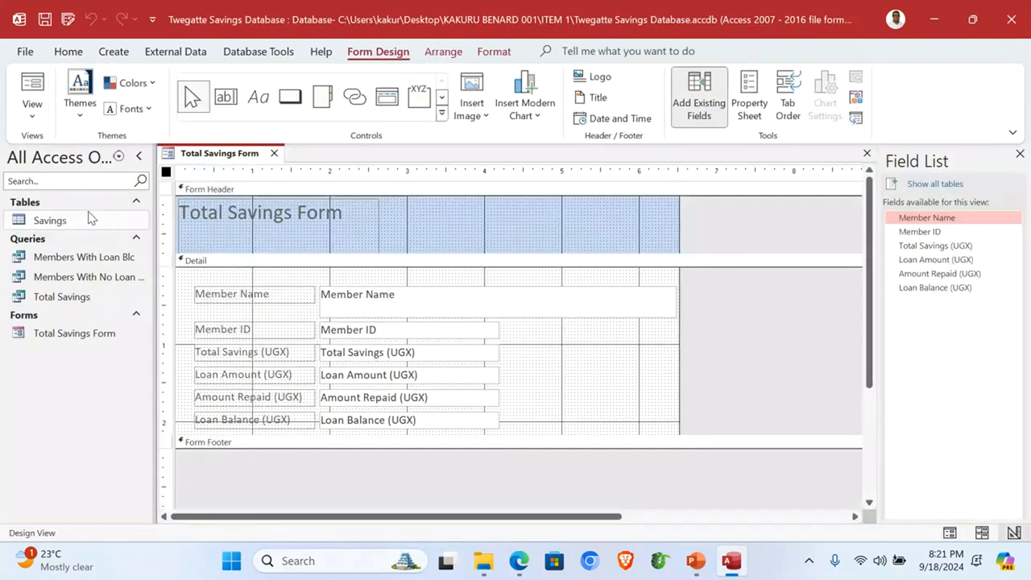
{"action": "left_click", "coordinate": [464, 223]}
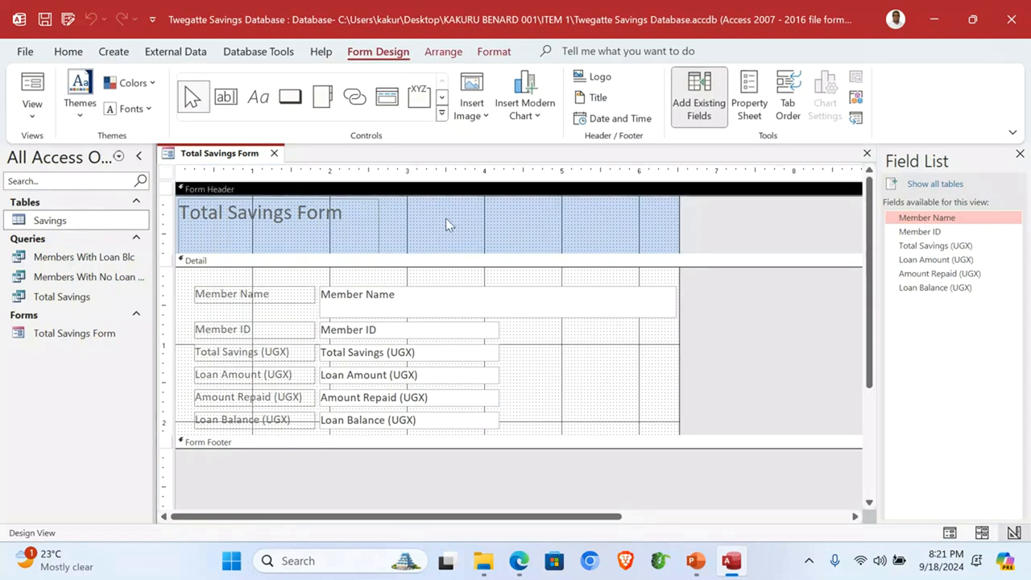
{"action": "right_click", "coordinate": [445, 218]}
{"action": "mouse_move", "coordinate": [440, 288]}
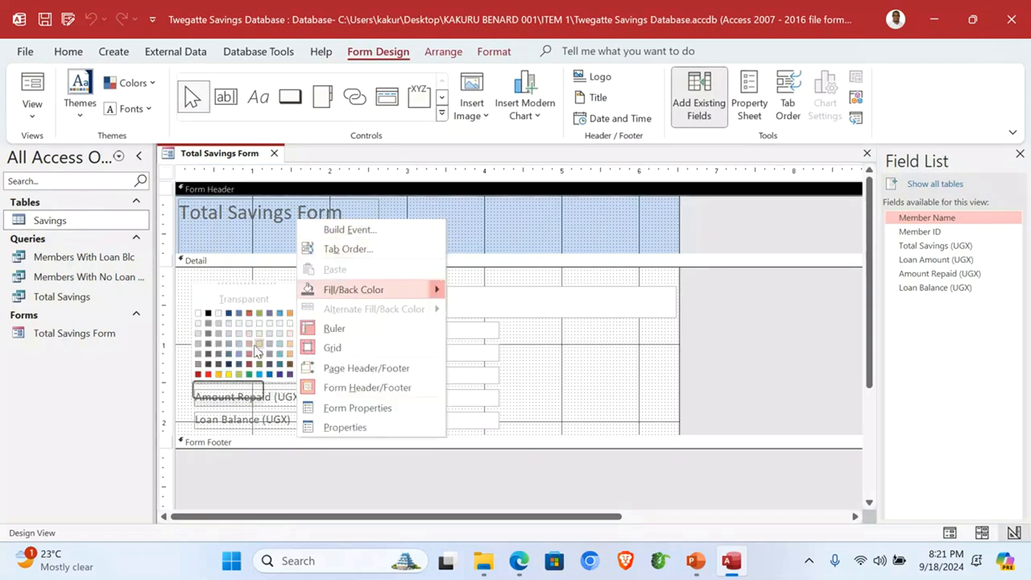
{"action": "left_click", "coordinate": [228, 374]}
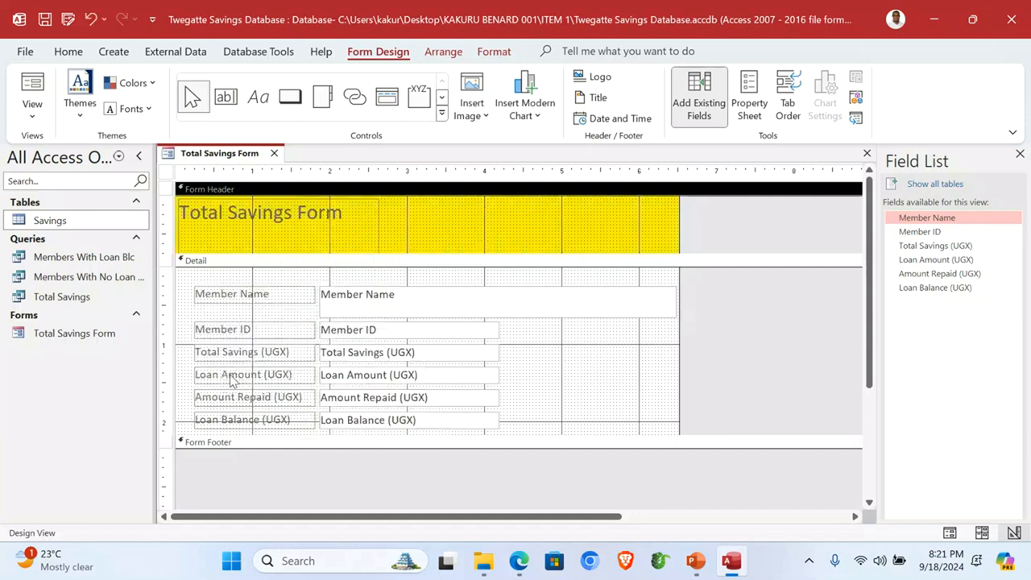
{"action": "left_click", "coordinate": [546, 380]}
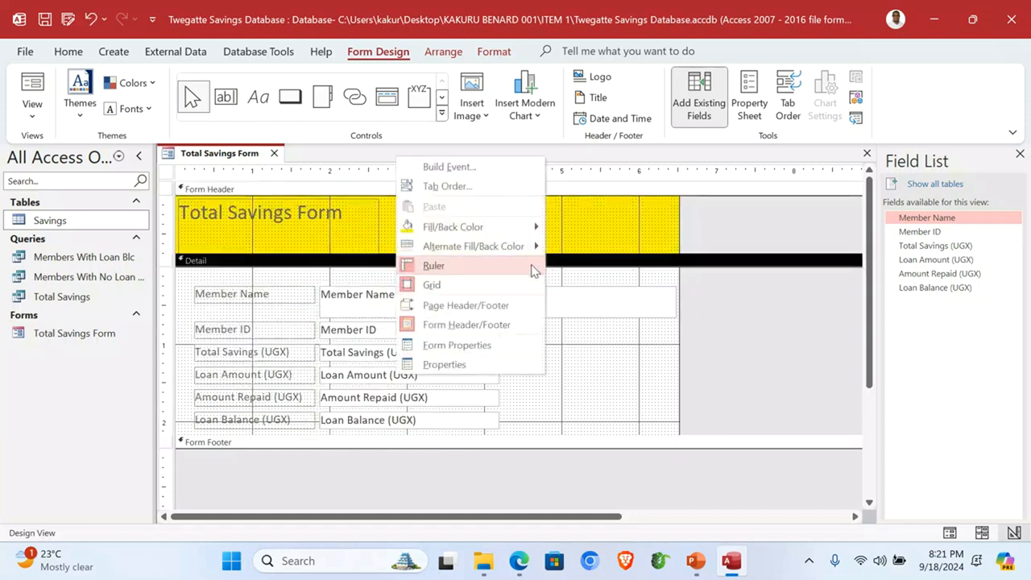
{"action": "mouse_move", "coordinate": [537, 225]}
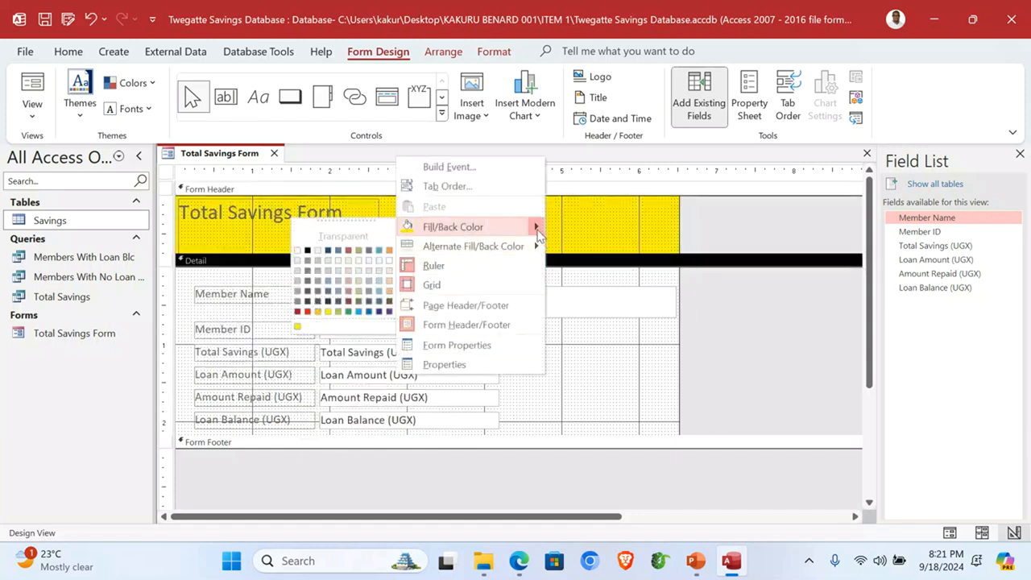
{"action": "left_click", "coordinate": [340, 310]}
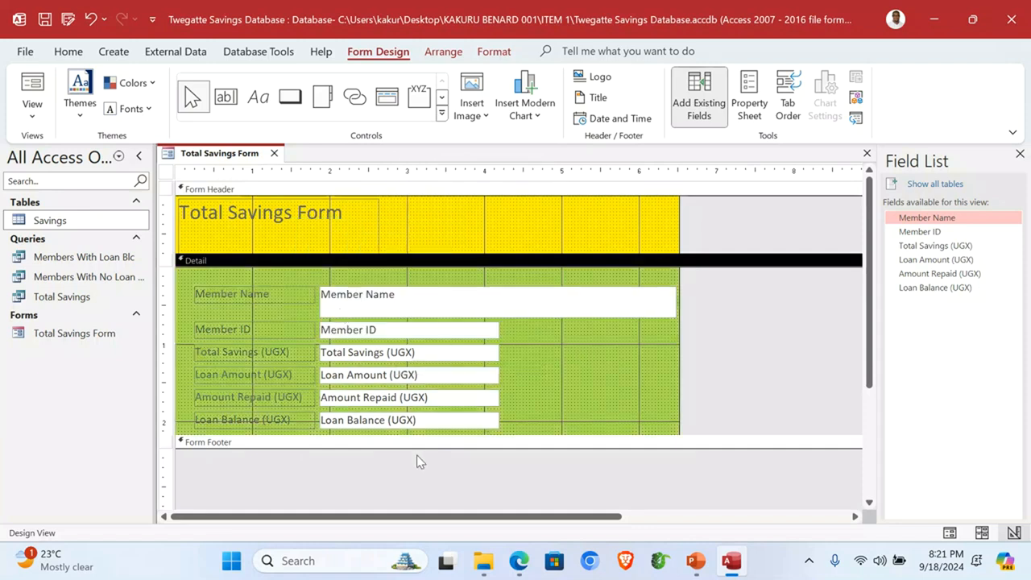
Step: Enlarge the Form Footer and add a label with the author's name and ID
{"action": "left_click_drag", "start_coordinate": [375, 448], "coordinate": [390, 470]}
{"action": "left_click", "coordinate": [258, 97]}
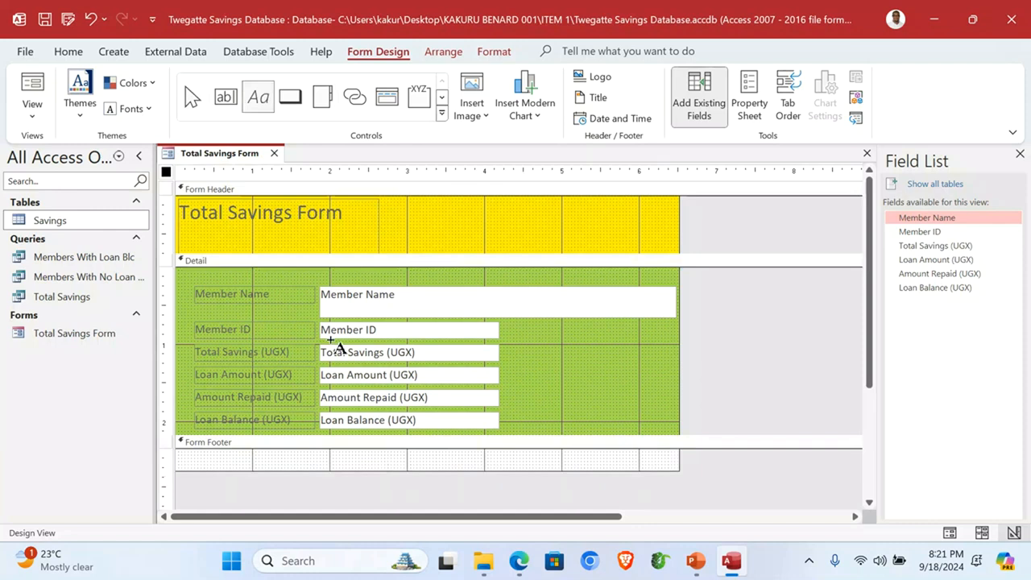
{"action": "left_click_drag", "start_coordinate": [282, 451], "coordinate": [404, 468]}
{"action": "key", "text": "Caps_Lock"}
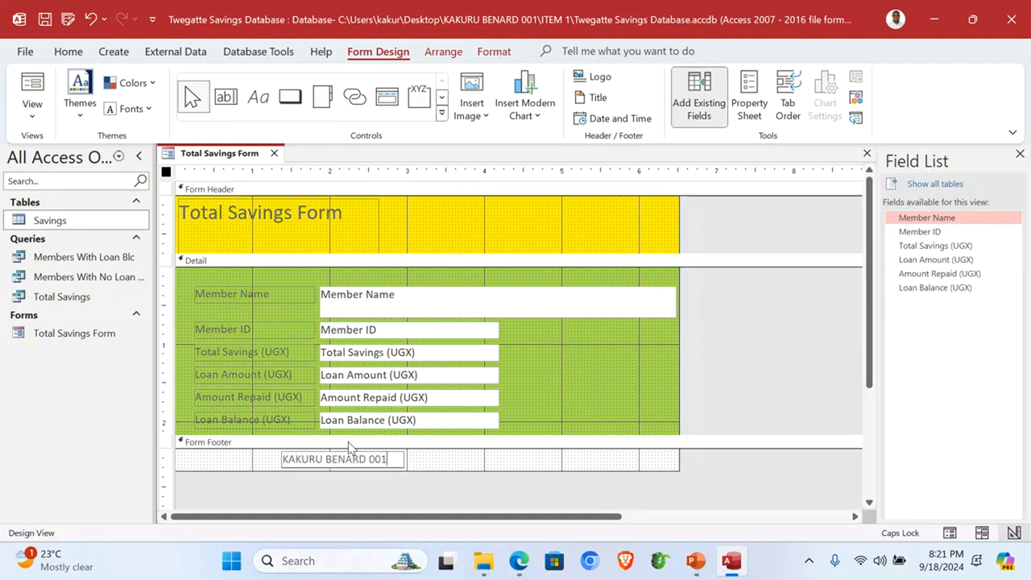
{"action": "left_click", "coordinate": [609, 368]}
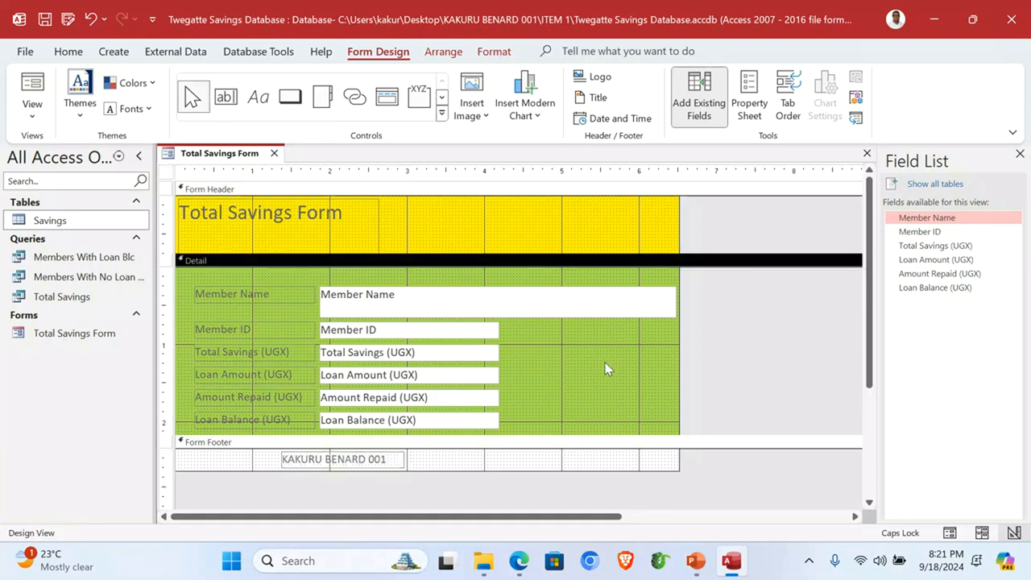
Step: Insert both the current date and time into the form header
{"action": "left_click", "coordinate": [610, 122]}
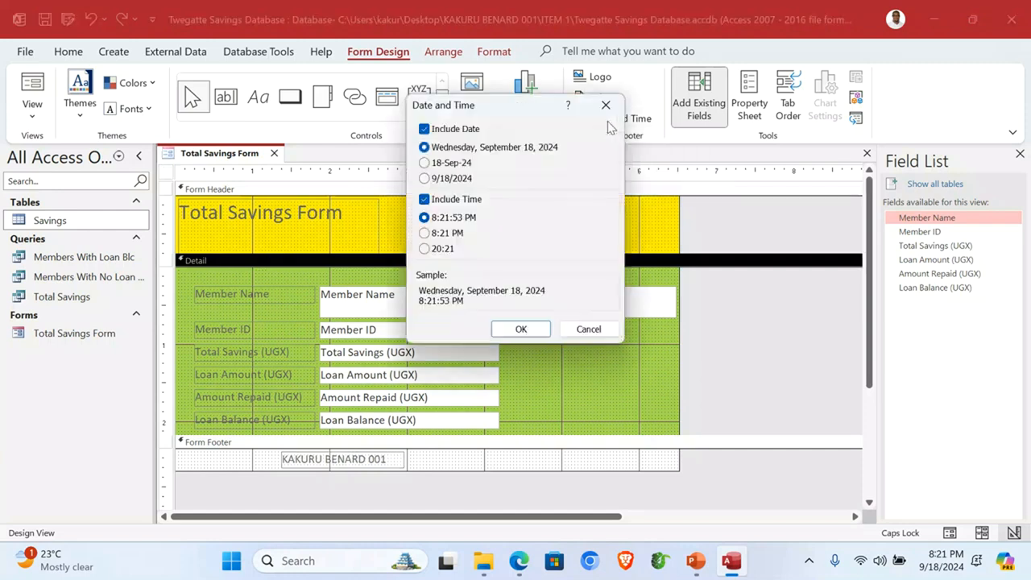
{"action": "left_click", "coordinate": [532, 328]}
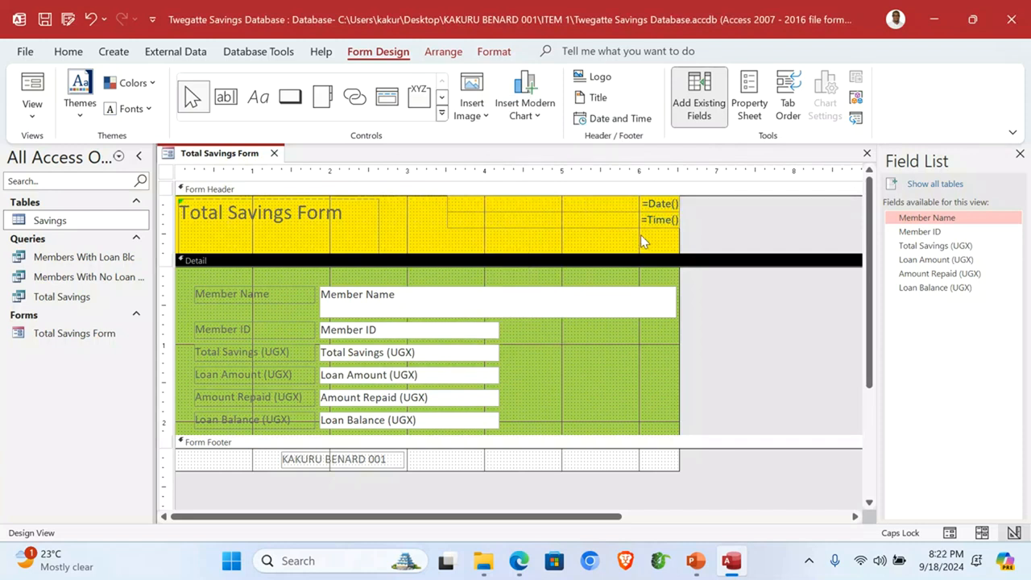
{"action": "left_click", "coordinate": [292, 212]}
Step: Widen the header title label and retype it as 'TWEGATTE SAVINGS FORM'
{"action": "left_click", "coordinate": [188, 219]}
{"action": "left_click", "coordinate": [196, 237]}
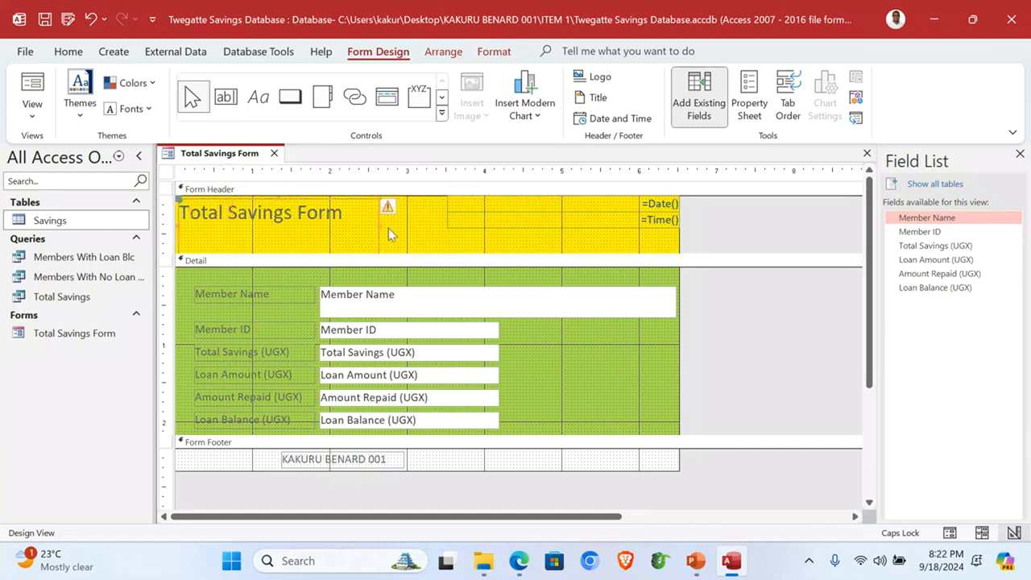
{"action": "left_click_drag", "start_coordinate": [378, 224], "coordinate": [457, 227]}
{"action": "left_click_drag", "start_coordinate": [345, 216], "coordinate": [179, 221]}
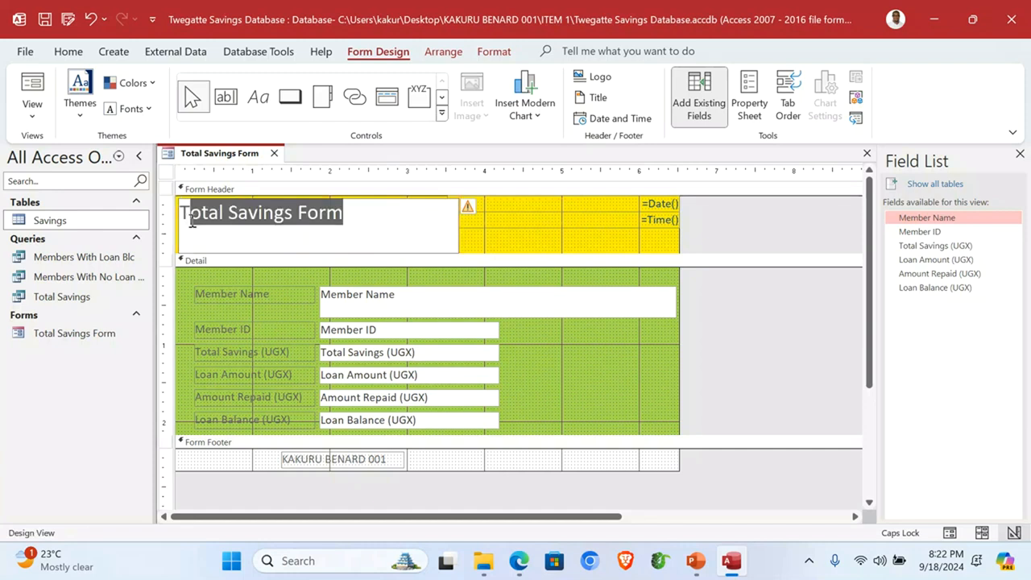
{"action": "type", "text": "WE"}
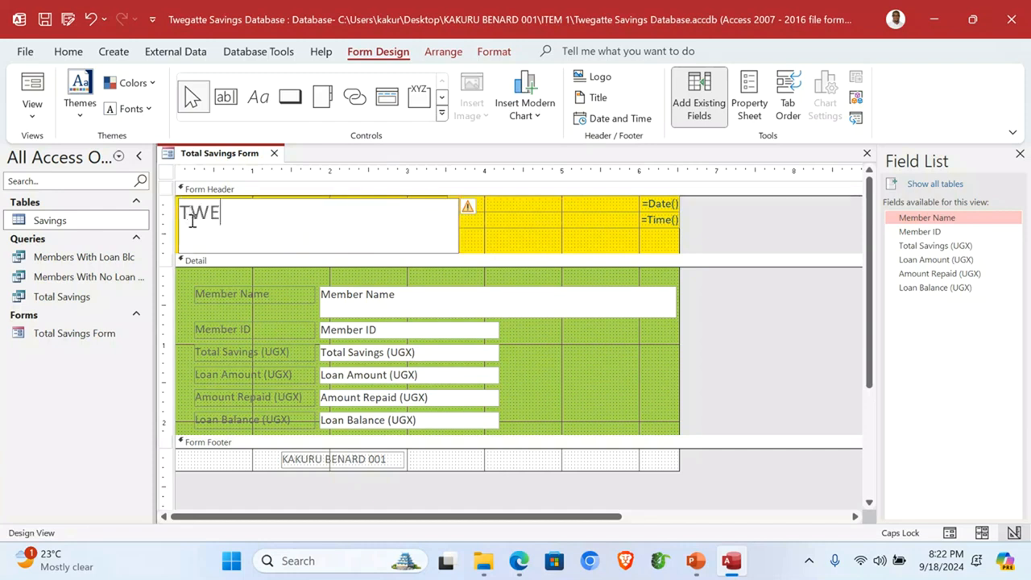
{"action": "type", "text": "GATTE"}
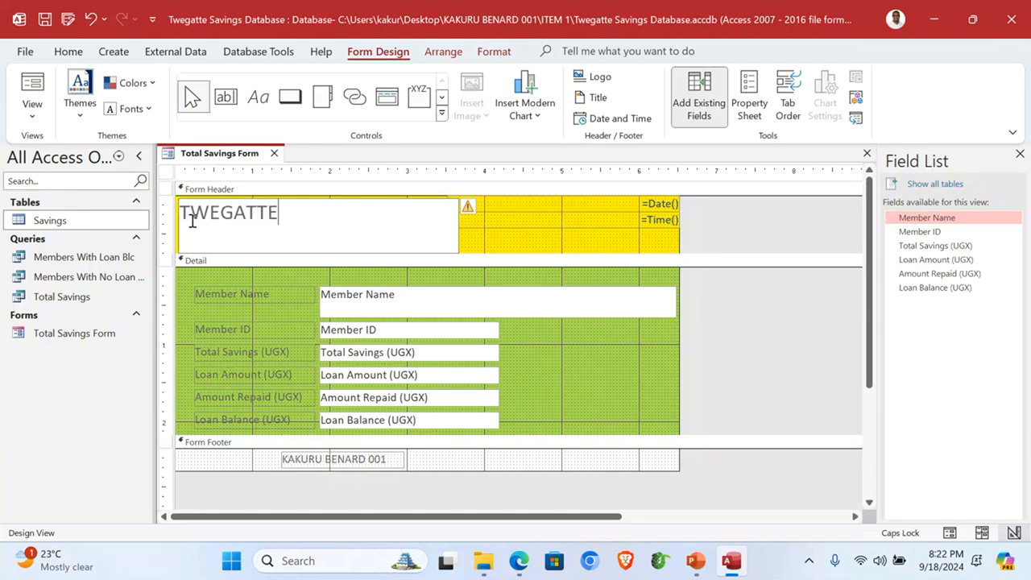
{"action": "type", "text": " SAVINGS FORM"}
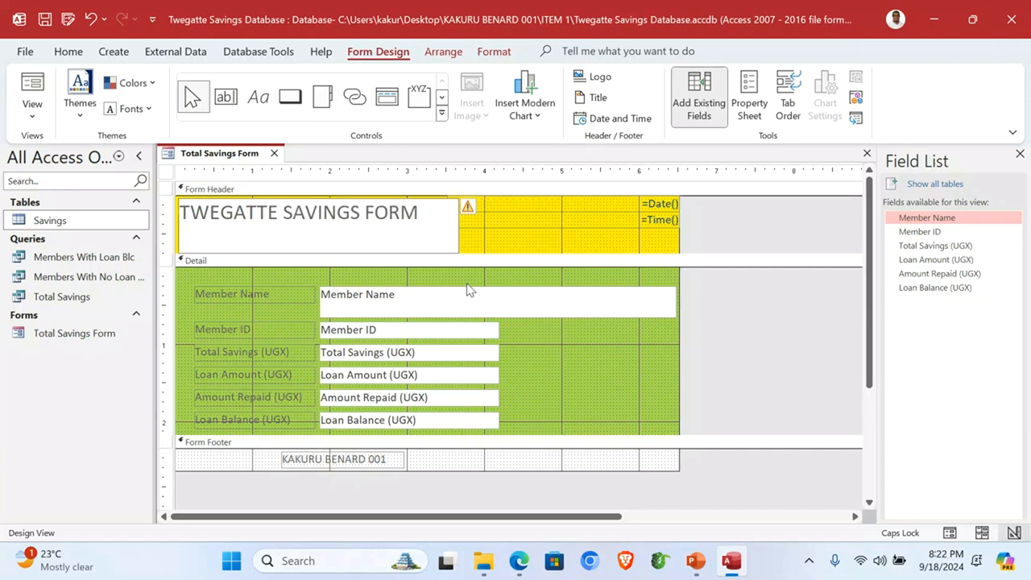
{"action": "left_click", "coordinate": [533, 242]}
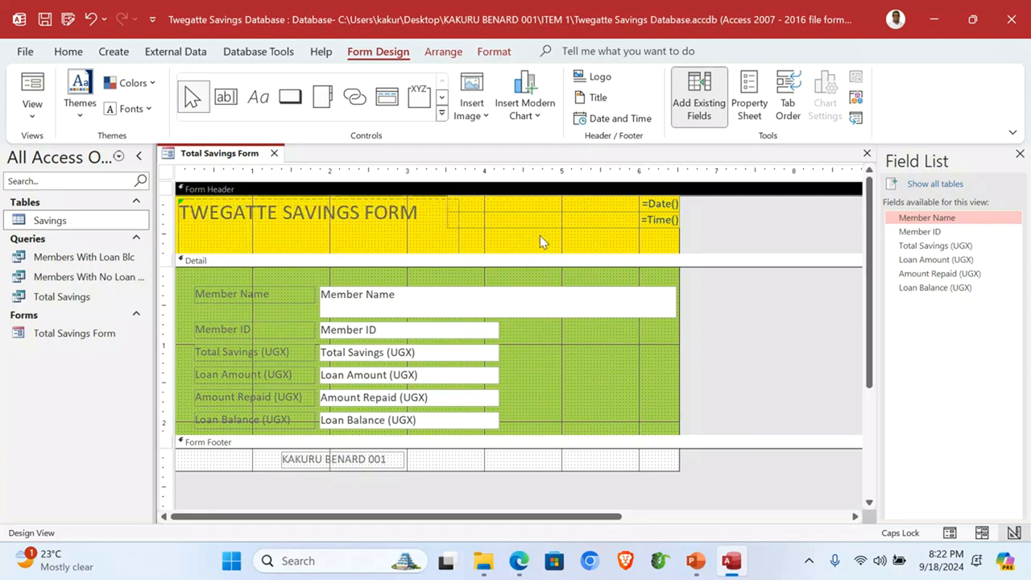
Step: Insert the Twegatte image from the ITEM 1 folder into the header beside the title
{"action": "left_click", "coordinate": [485, 121]}
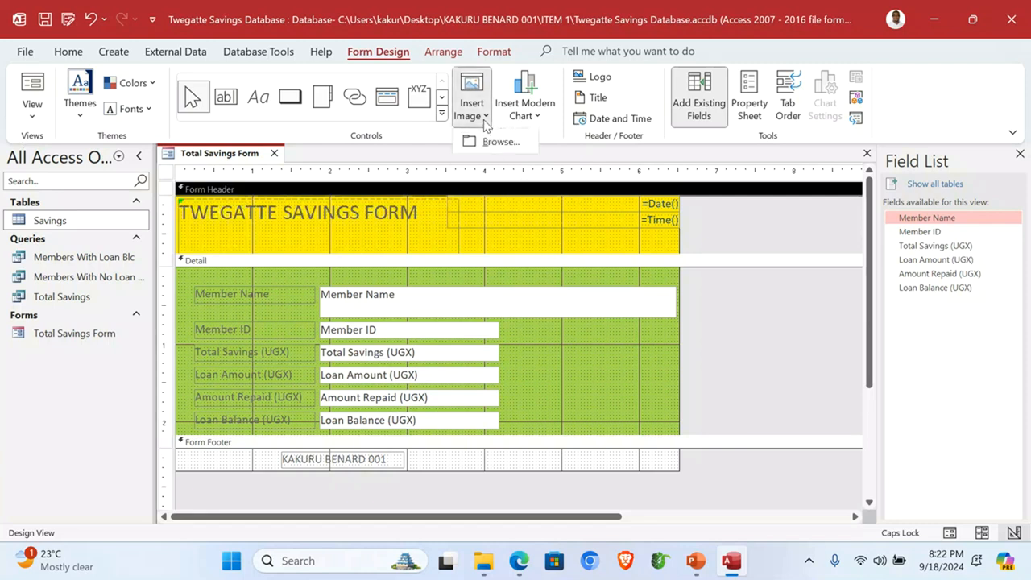
{"action": "left_click", "coordinate": [499, 140]}
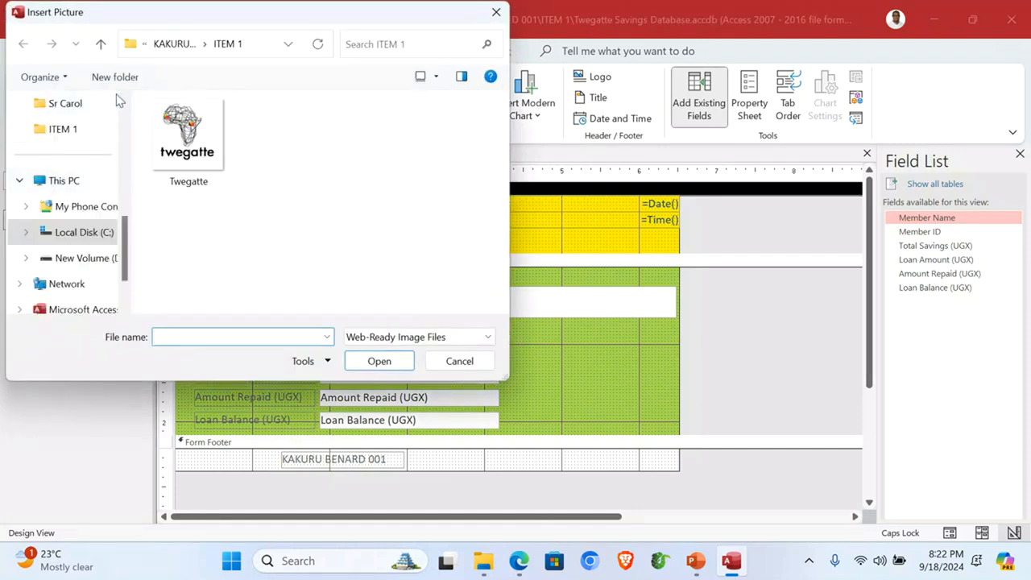
{"action": "scroll", "coordinate": [105, 225], "scroll_direction": "up", "scroll_amount": 5}
{"action": "left_click", "coordinate": [69, 186]}
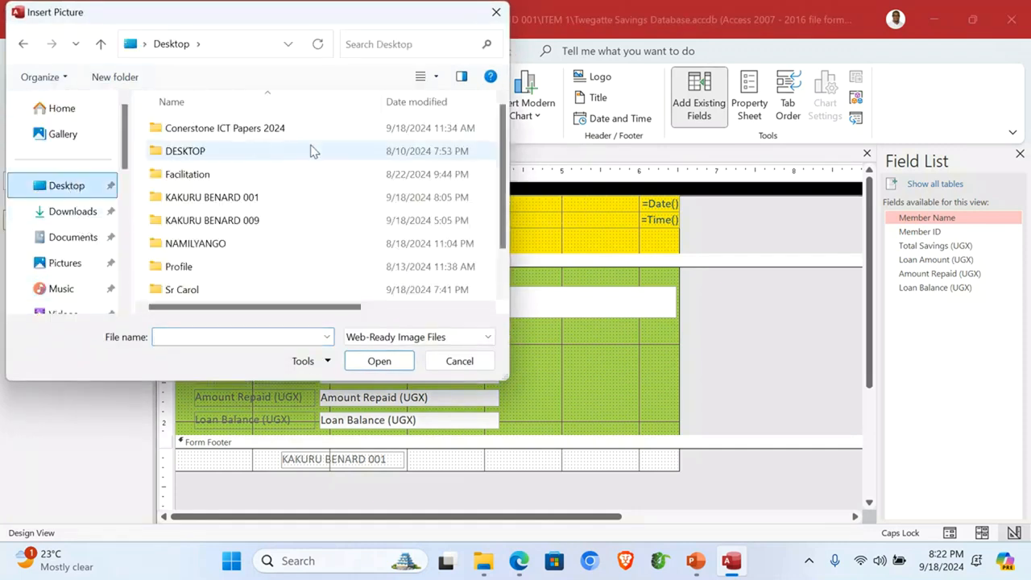
{"action": "double_click", "coordinate": [246, 206]}
{"action": "double_click", "coordinate": [193, 128]}
{"action": "double_click", "coordinate": [187, 145]}
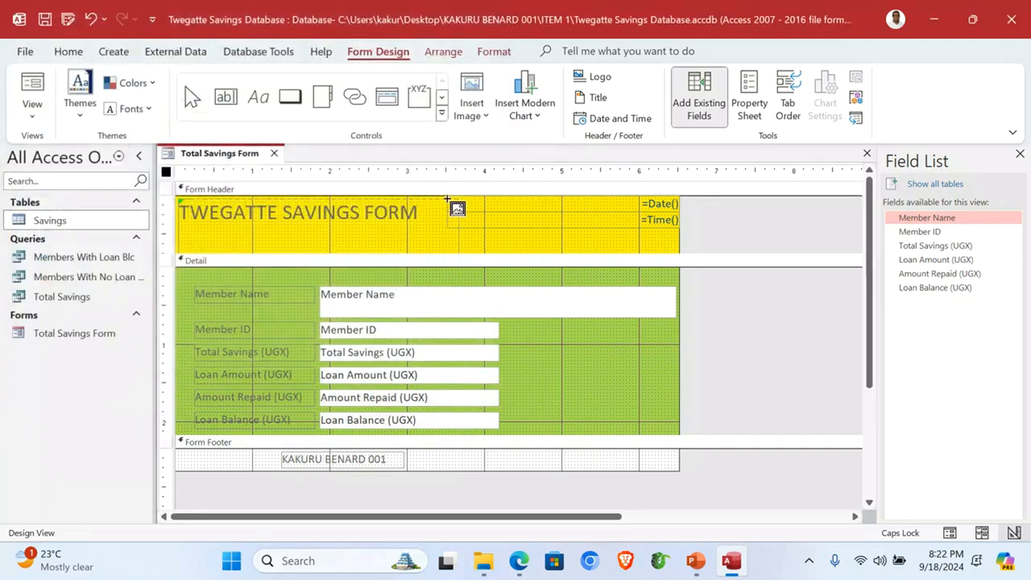
{"action": "left_click_drag", "start_coordinate": [459, 198], "coordinate": [524, 249]}
{"action": "left_click", "coordinate": [761, 241]}
Step: Check the Total Savings Form in Form View, then in Print Preview
{"action": "left_click", "coordinate": [32, 111]}
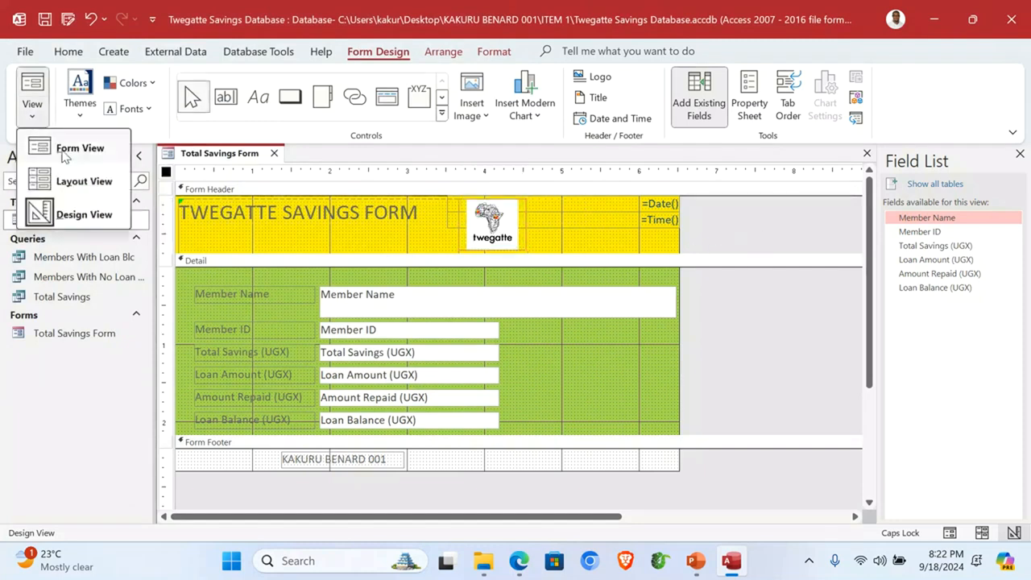
{"action": "left_click", "coordinate": [67, 152]}
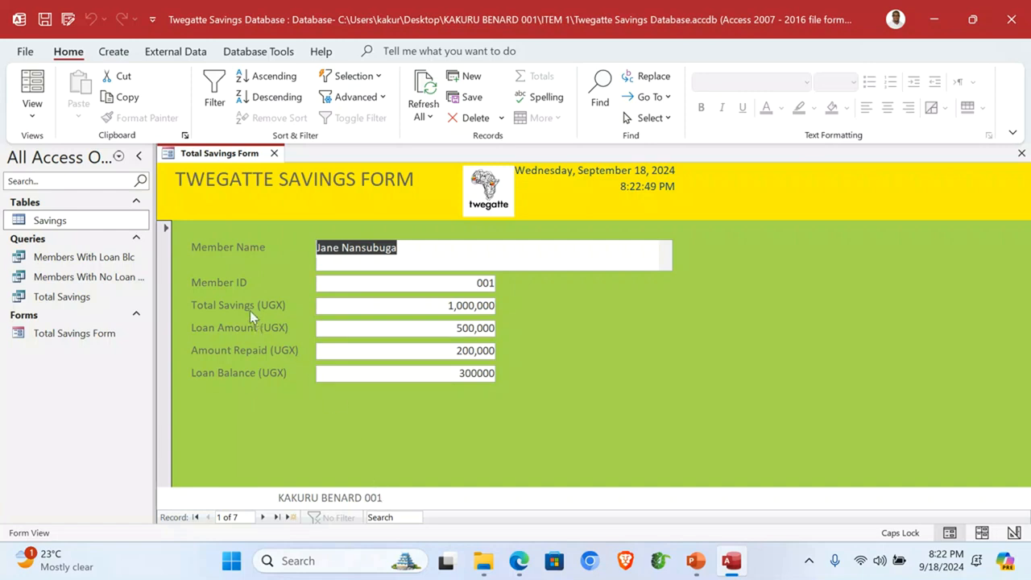
{"action": "left_click", "coordinate": [23, 51]}
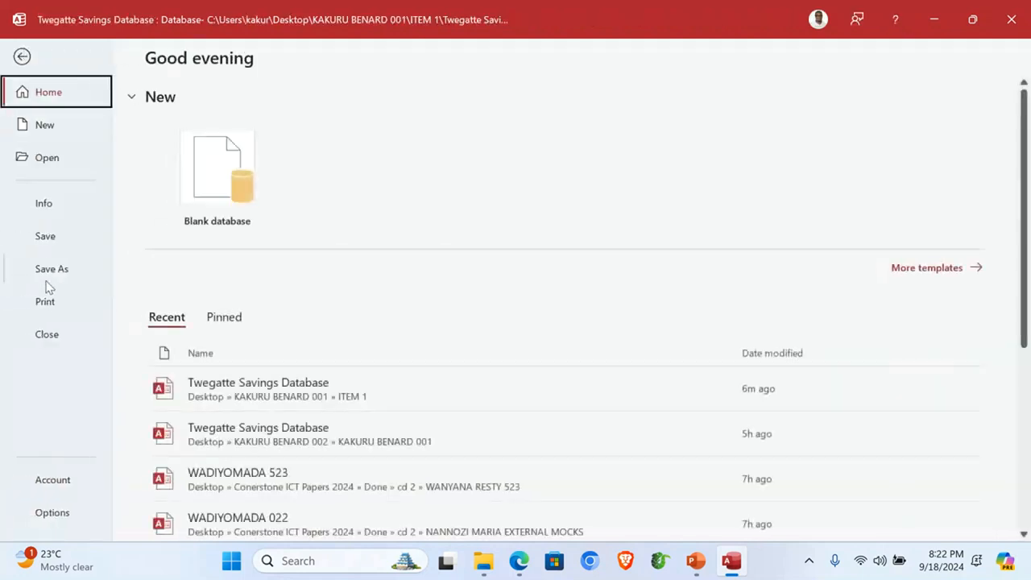
{"action": "left_click", "coordinate": [53, 303]}
{"action": "left_click", "coordinate": [260, 235]}
Step: Zoom the printed page in and out, then close the preview and the form
{"action": "left_click", "coordinate": [621, 341]}
{"action": "left_click", "coordinate": [454, 317]}
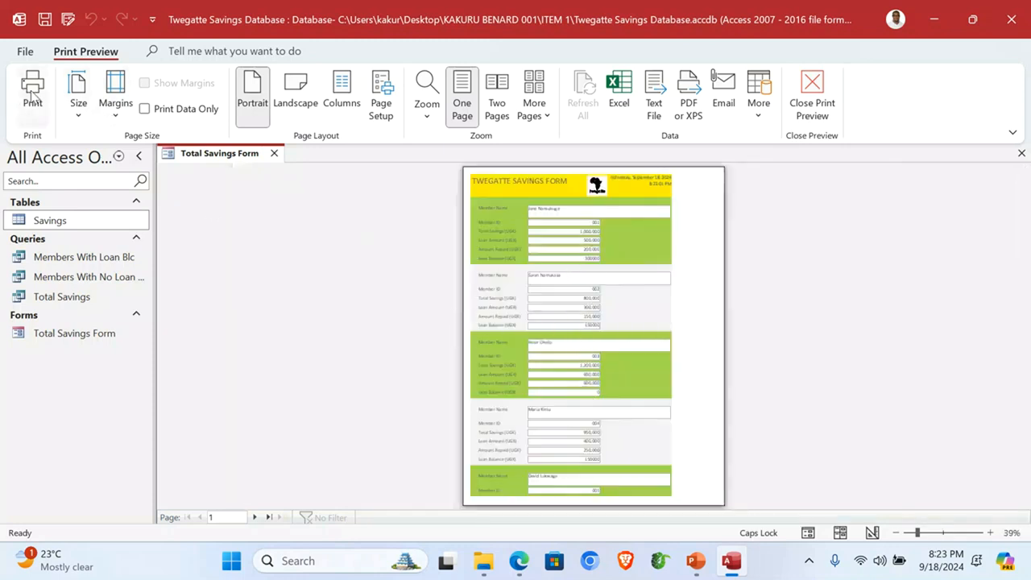
{"action": "left_click", "coordinate": [811, 90]}
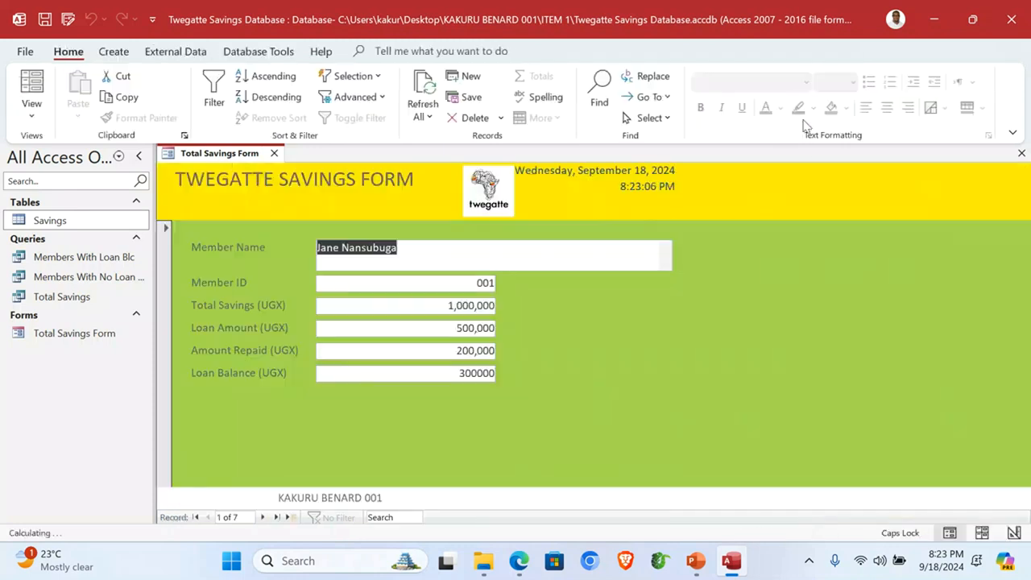
{"action": "left_click", "coordinate": [1021, 153]}
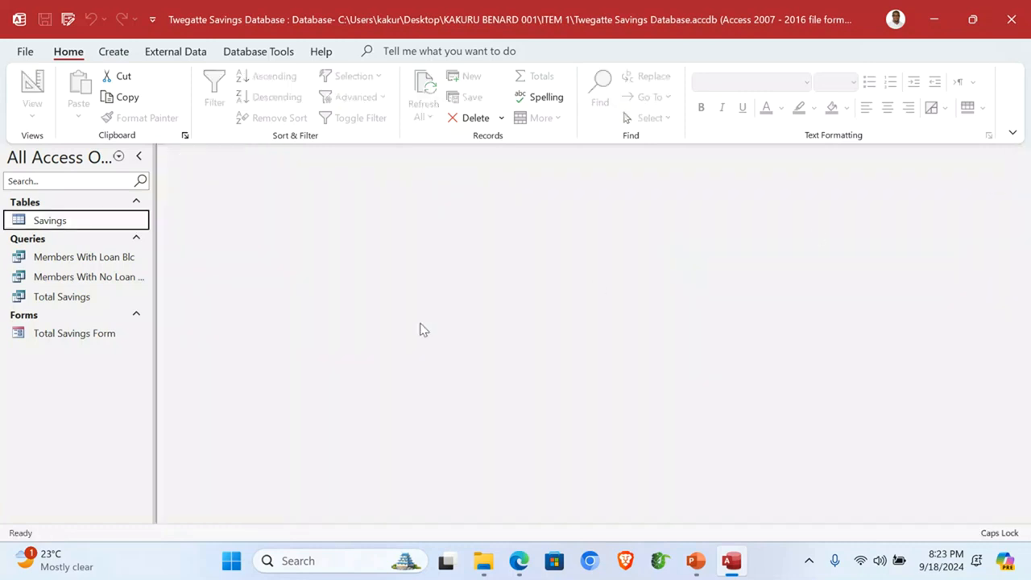
Step: Start a Report Wizard on the Total Savings query with all six fields and no grouping
{"action": "left_click", "coordinate": [116, 53]}
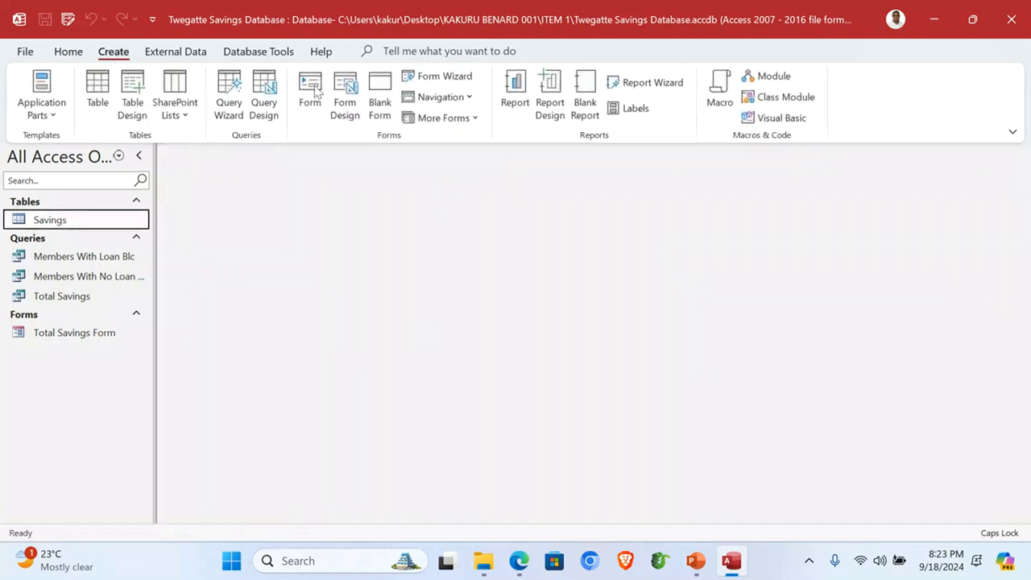
{"action": "left_click", "coordinate": [652, 83]}
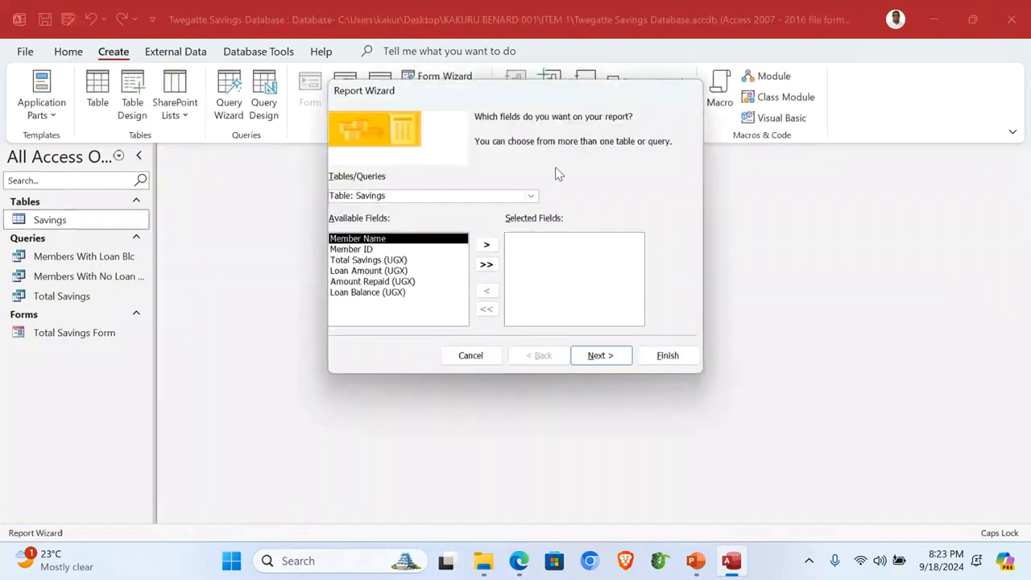
{"action": "left_click", "coordinate": [532, 195]}
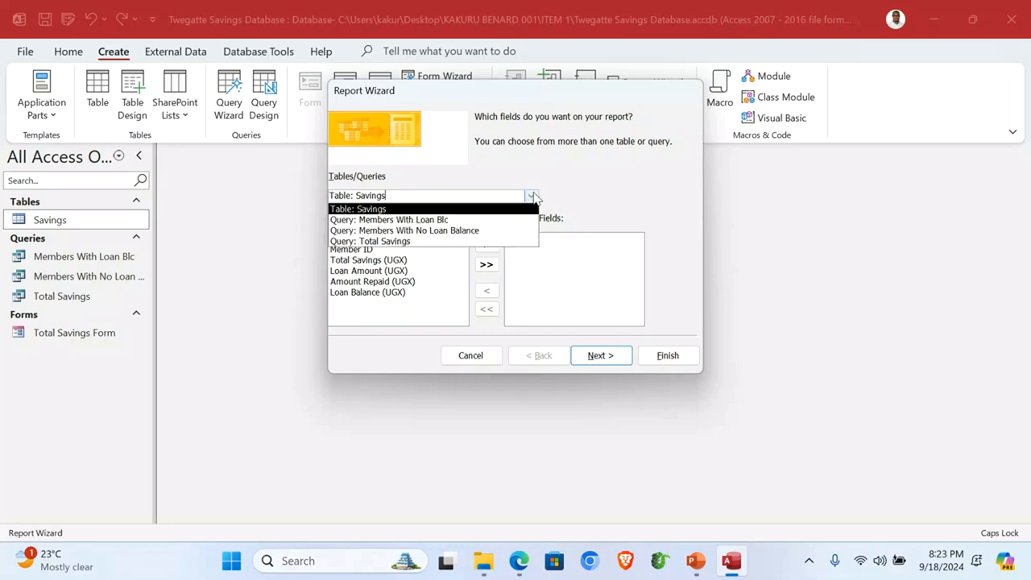
{"action": "left_click", "coordinate": [445, 240]}
{"action": "left_click", "coordinate": [487, 264]}
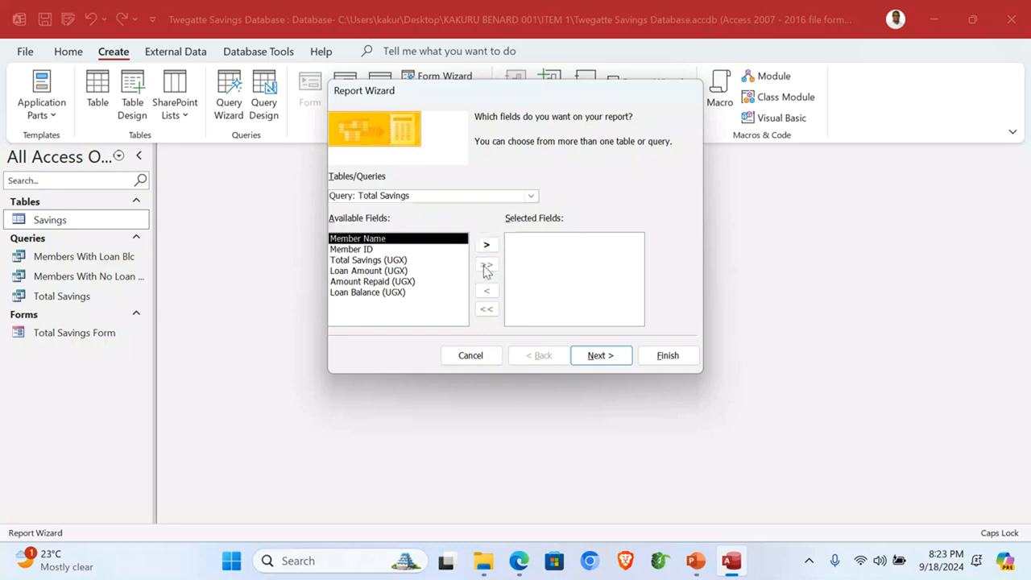
{"action": "left_click", "coordinate": [599, 355]}
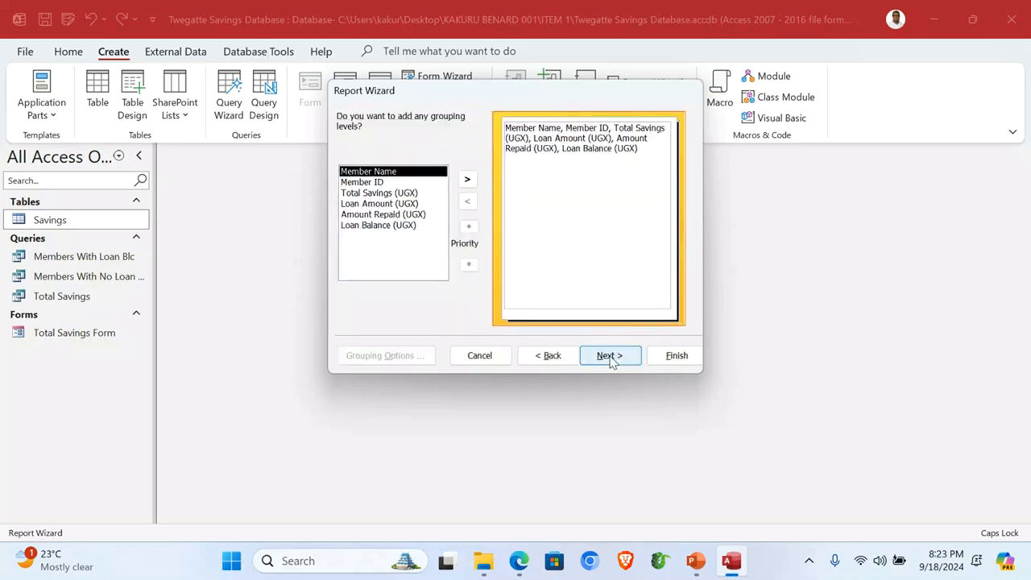
{"action": "left_click", "coordinate": [610, 355]}
Step: Sort by Member Name ascending, keep the tabular layout, and title it Total Savings Report
{"action": "left_click", "coordinate": [623, 172]}
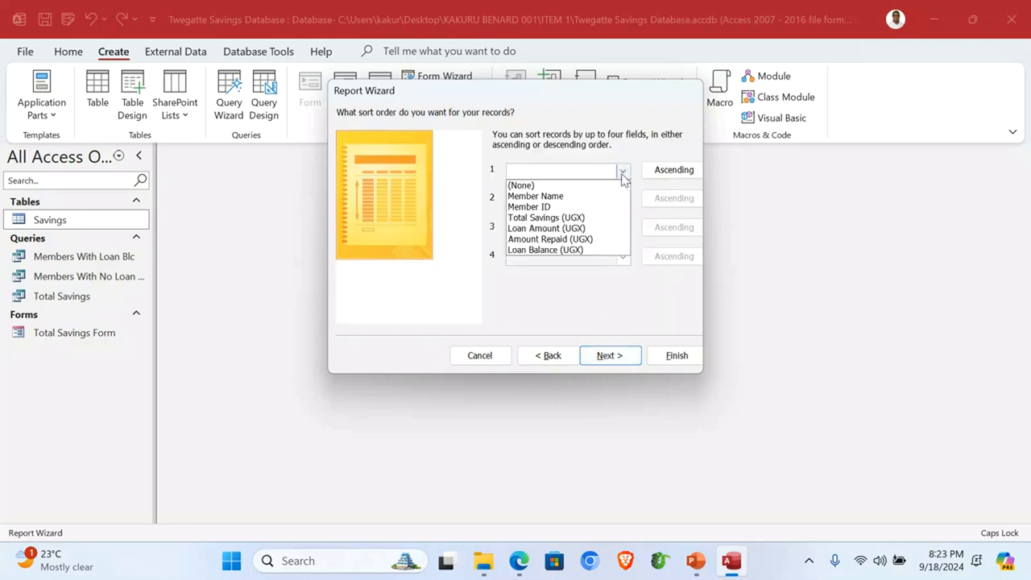
{"action": "left_click", "coordinate": [601, 196]}
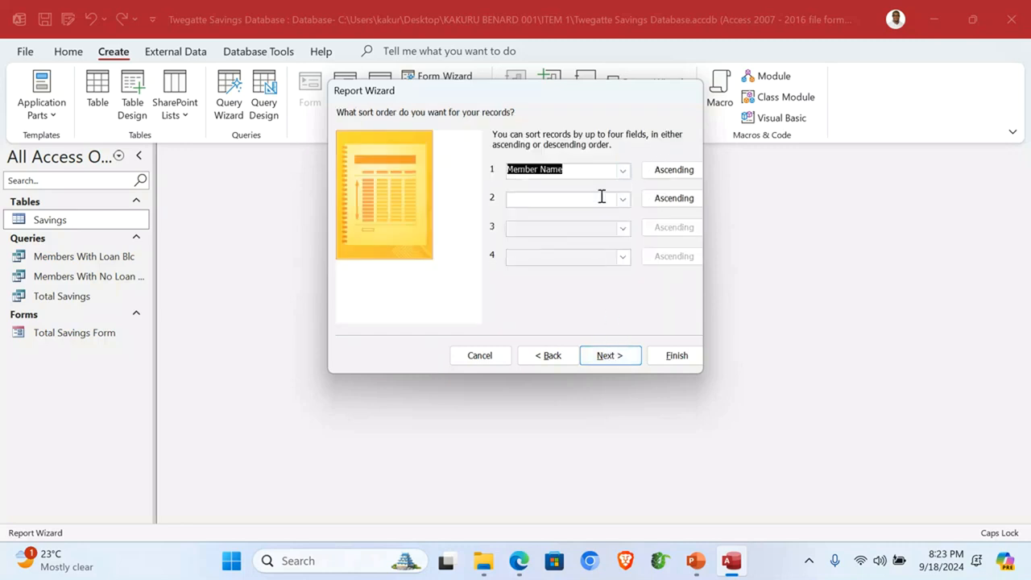
{"action": "left_click", "coordinate": [668, 175]}
{"action": "left_click", "coordinate": [668, 174]}
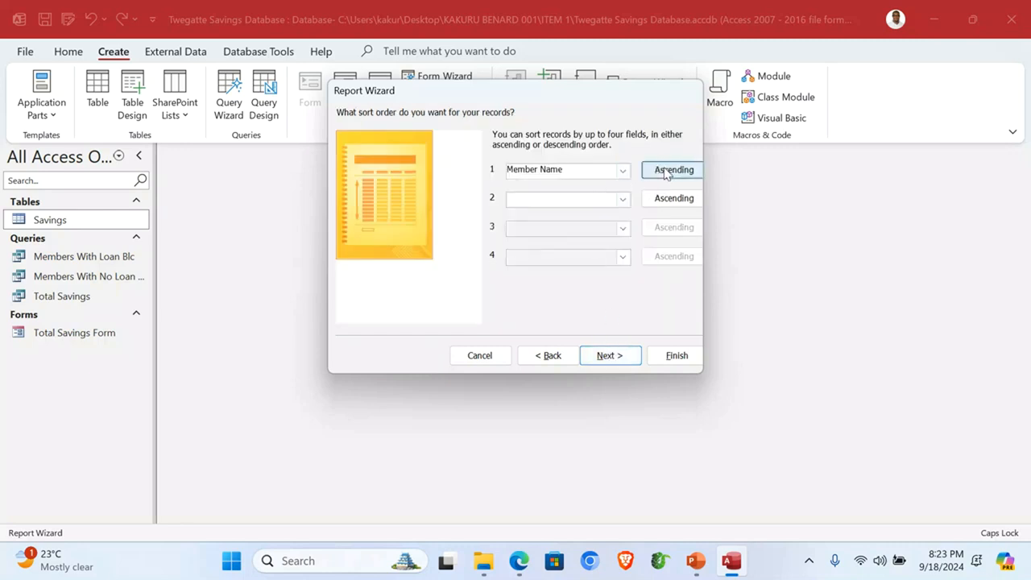
{"action": "left_click", "coordinate": [604, 357]}
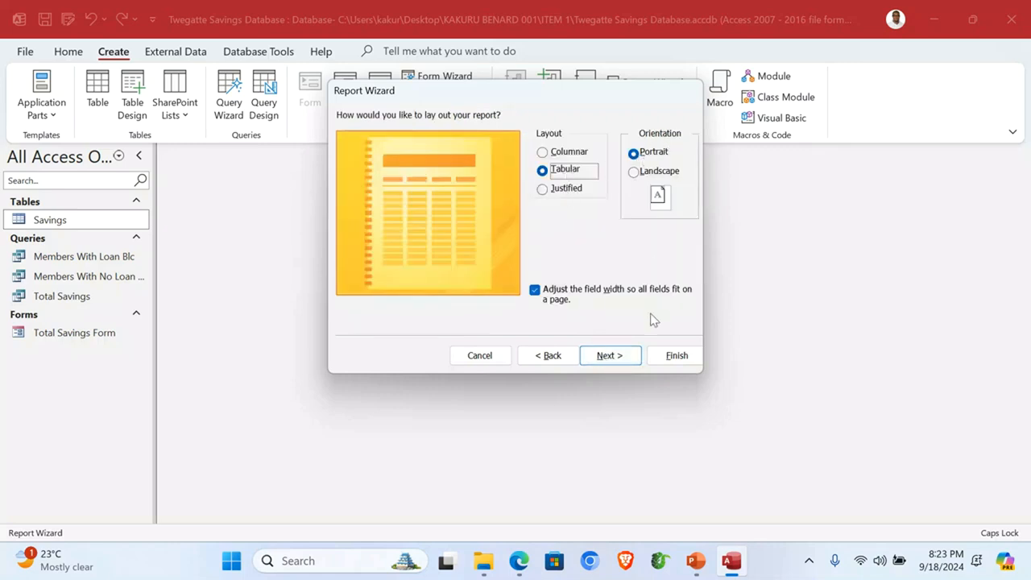
{"action": "left_click", "coordinate": [621, 361]}
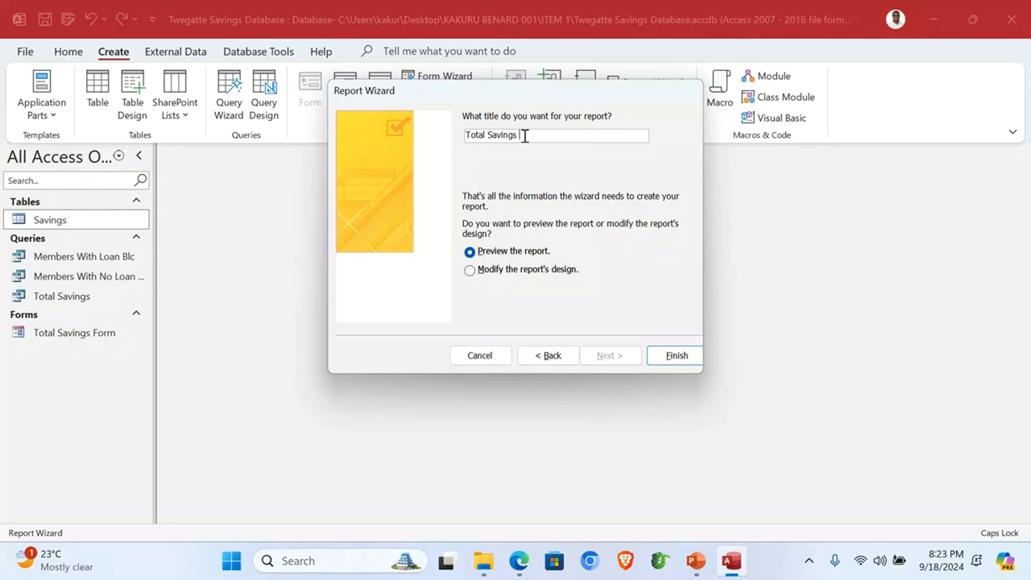
{"action": "type", "text": "R"}
{"action": "key", "text": "Caps_Lock"}
{"action": "left_click", "coordinate": [656, 355]}
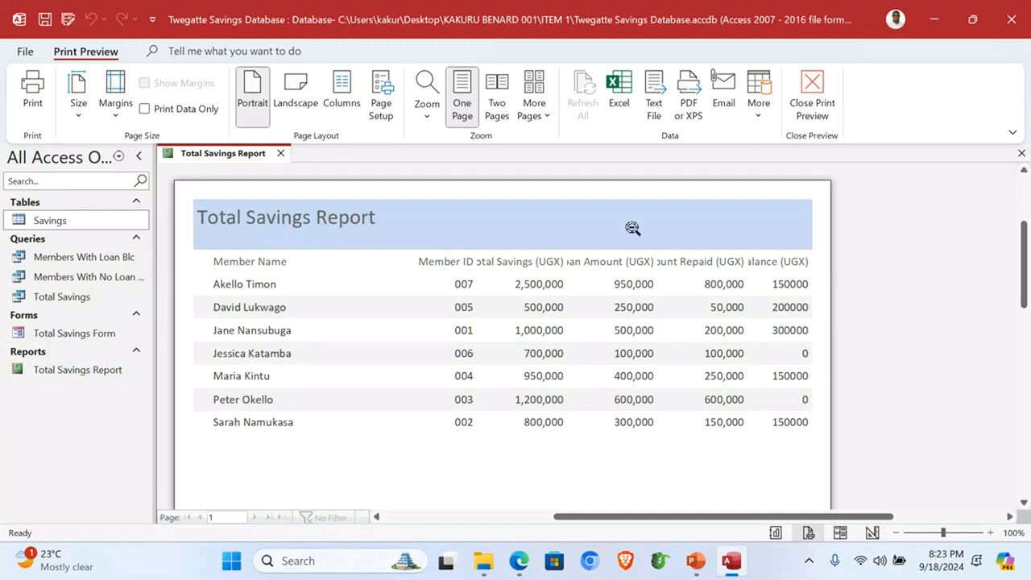
Step: In Design View, narrow the Member Name column and move Member ID beside it
{"action": "left_click", "coordinate": [809, 92]}
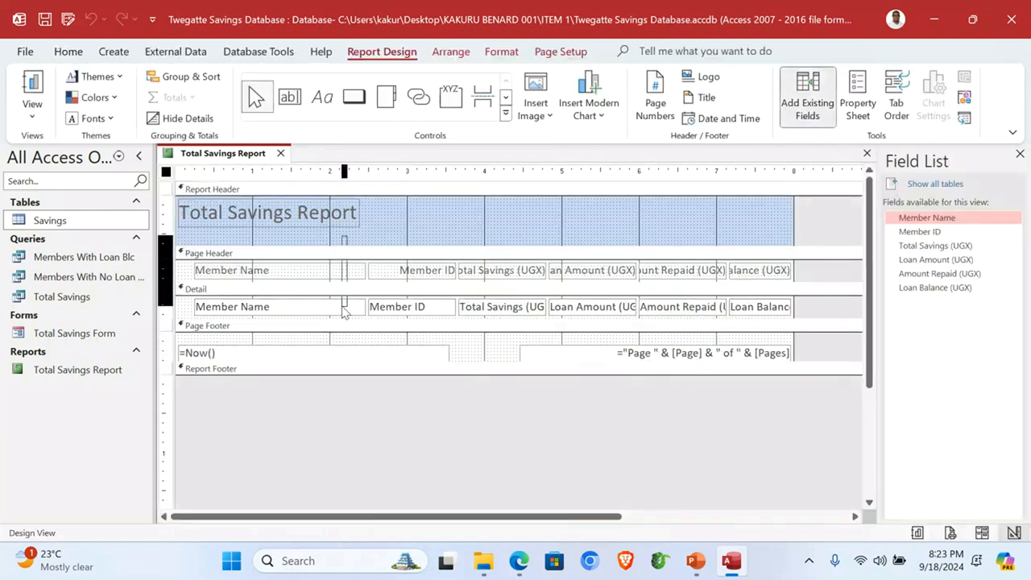
{"action": "left_click", "coordinate": [347, 314]}
{"action": "key", "text": "Left"}
{"action": "key", "text": "Left"}
{"action": "key", "text": "Left"}
{"action": "key", "text": "Left"}
{"action": "key", "text": "Left"}
{"action": "key", "text": "Left"}
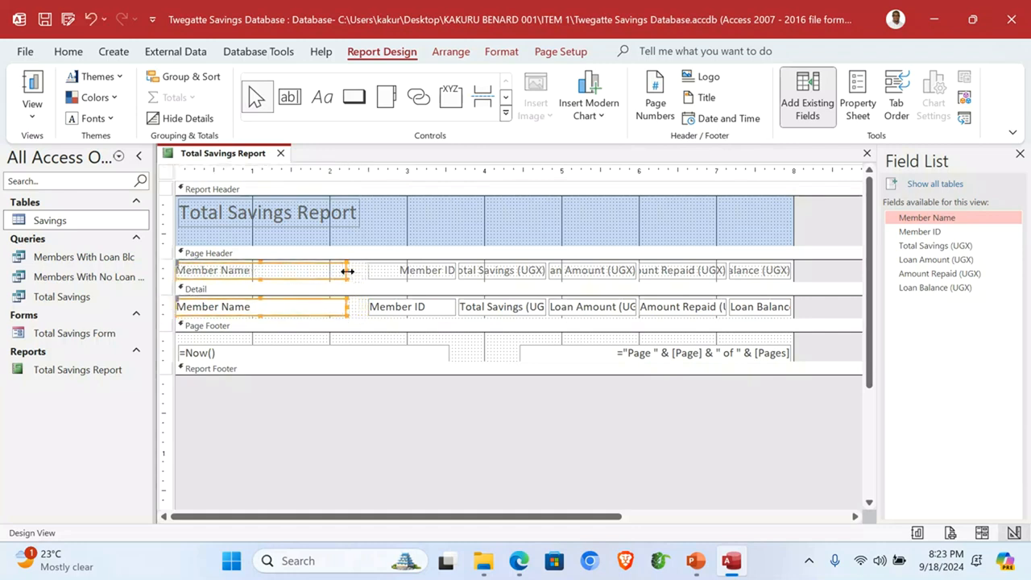
{"action": "left_click_drag", "start_coordinate": [347, 271], "coordinate": [268, 270]}
{"action": "left_click_drag", "start_coordinate": [408, 234], "coordinate": [407, 316]}
{"action": "left_click_drag", "start_coordinate": [409, 269], "coordinate": [316, 275]}
Step: Shift the Total Savings column left and widen the Loan Amount column
{"action": "left_click_drag", "start_coordinate": [502, 223], "coordinate": [491, 322]}
{"action": "left_click_drag", "start_coordinate": [458, 270], "coordinate": [404, 275]}
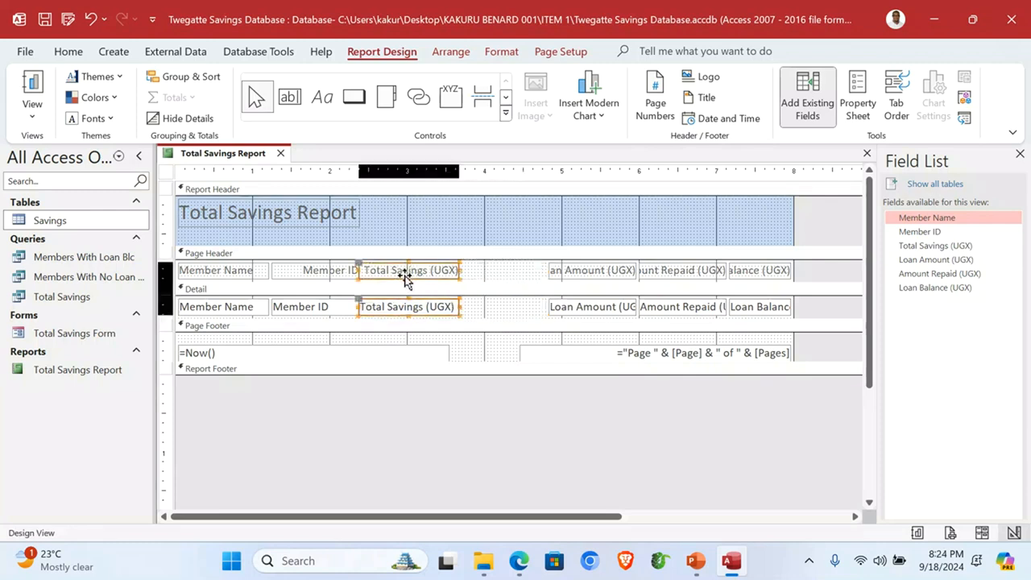
{"action": "key", "text": "Right"}
{"action": "key", "text": "Left"}
{"action": "left_click_drag", "start_coordinate": [564, 216], "coordinate": [572, 322]}
{"action": "left_click_drag", "start_coordinate": [548, 270], "coordinate": [493, 279]}
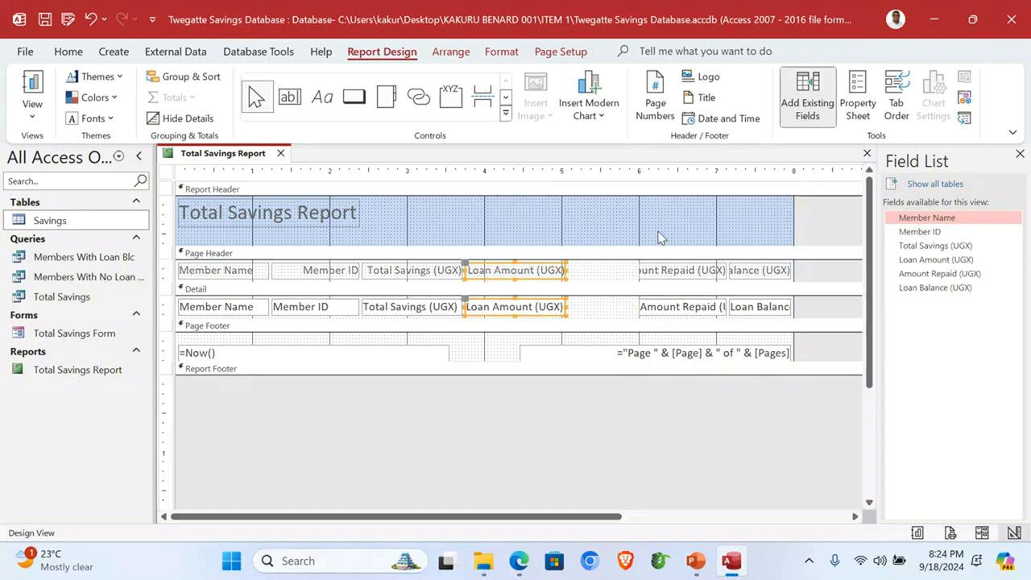
Step: Widen the Amount Repaid and Loan Balance columns so their headings fit
{"action": "left_click", "coordinate": [644, 270]}
{"action": "mouse_move", "coordinate": [638, 271]}
{"action": "left_mouse_down"}
{"action": "mouse_move", "coordinate": [606, 271]}
{"action": "mouse_move", "coordinate": [622, 273]}
{"action": "left_mouse_up"}
{"action": "left_click", "coordinate": [736, 236]}
{"action": "left_click_drag", "start_coordinate": [735, 236], "coordinate": [726, 314]}
{"action": "left_click_drag", "start_coordinate": [731, 272], "coordinate": [691, 272]}
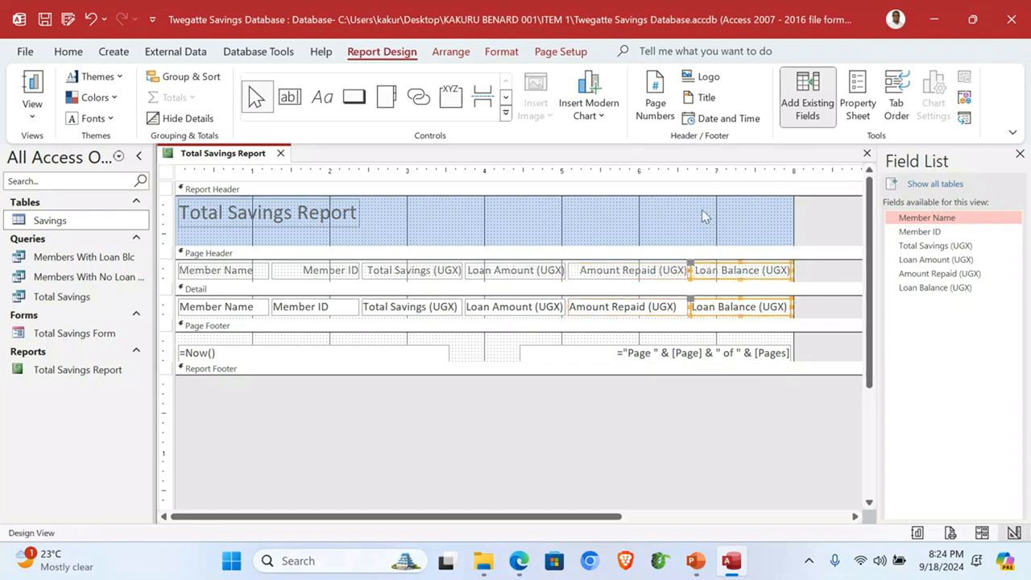
{"action": "left_click", "coordinate": [633, 224]}
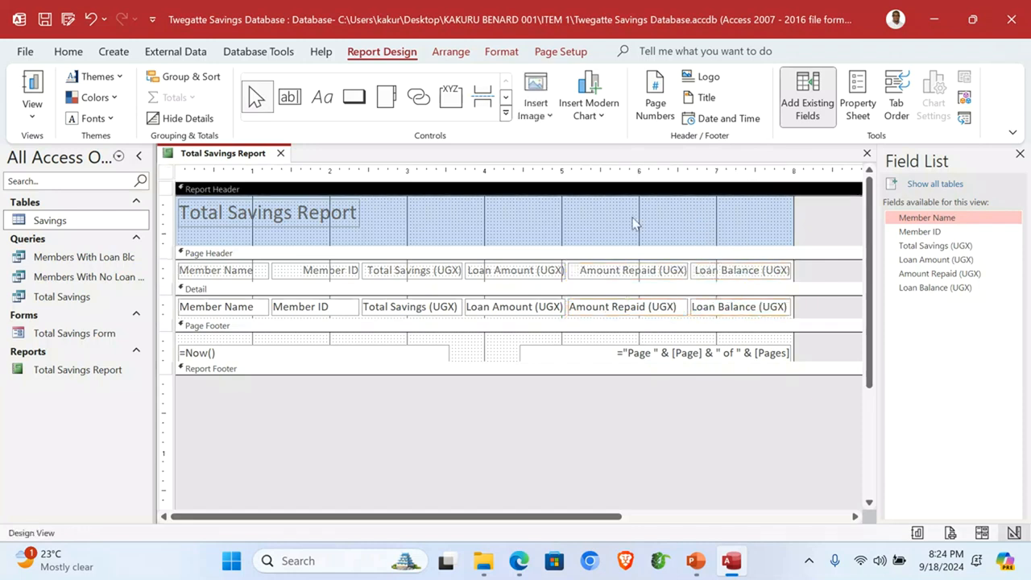
Step: Fill the report header green, trying then undoing a yellow fill on Member Name
{"action": "right_click", "coordinate": [500, 217]}
{"action": "mouse_move", "coordinate": [459, 310]}
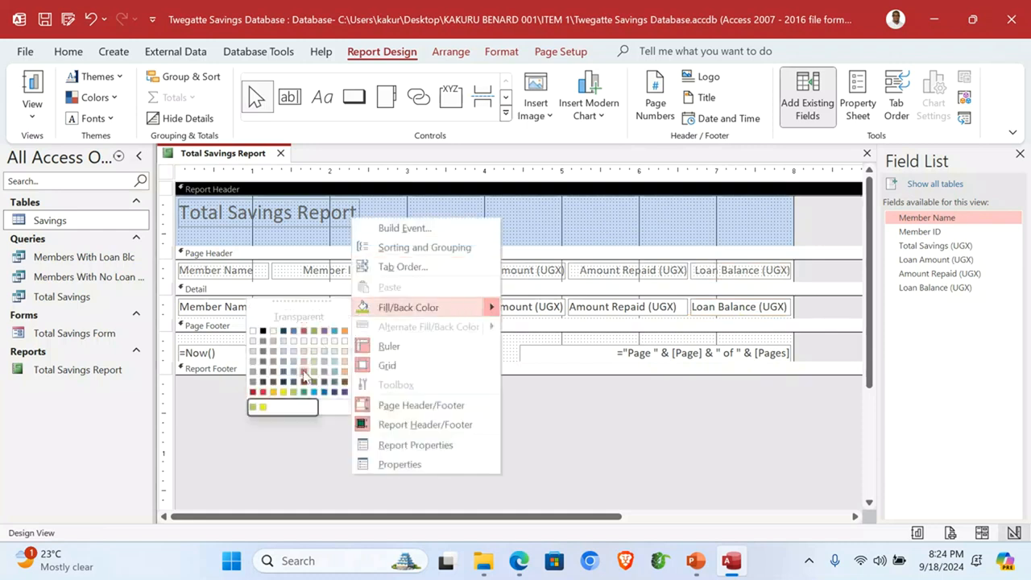
{"action": "left_click", "coordinate": [252, 407]}
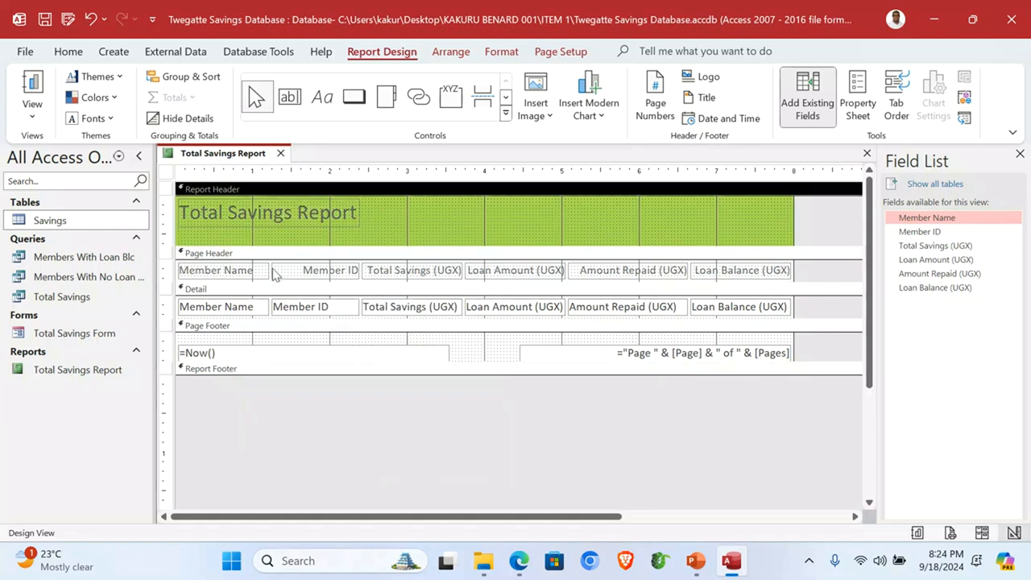
{"action": "right_click", "coordinate": [209, 276]}
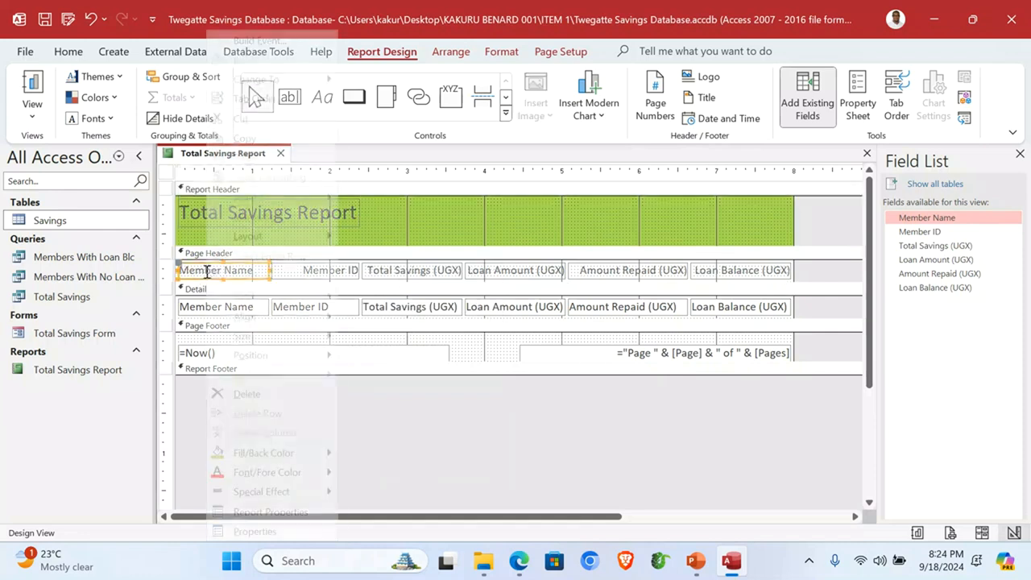
{"action": "mouse_move", "coordinate": [330, 452]}
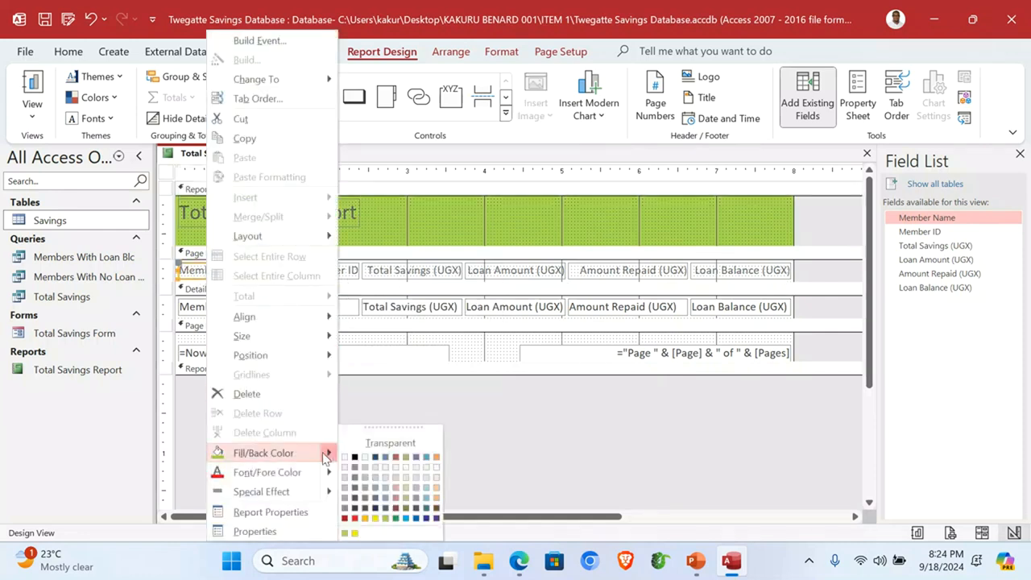
{"action": "left_click", "coordinate": [355, 533]}
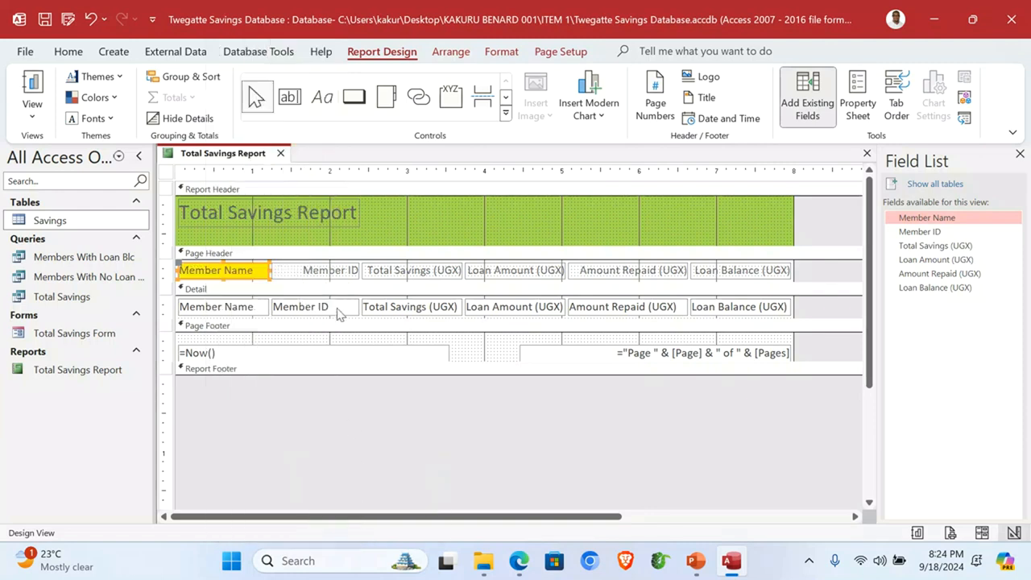
{"action": "key", "text": "ctrl+z"}
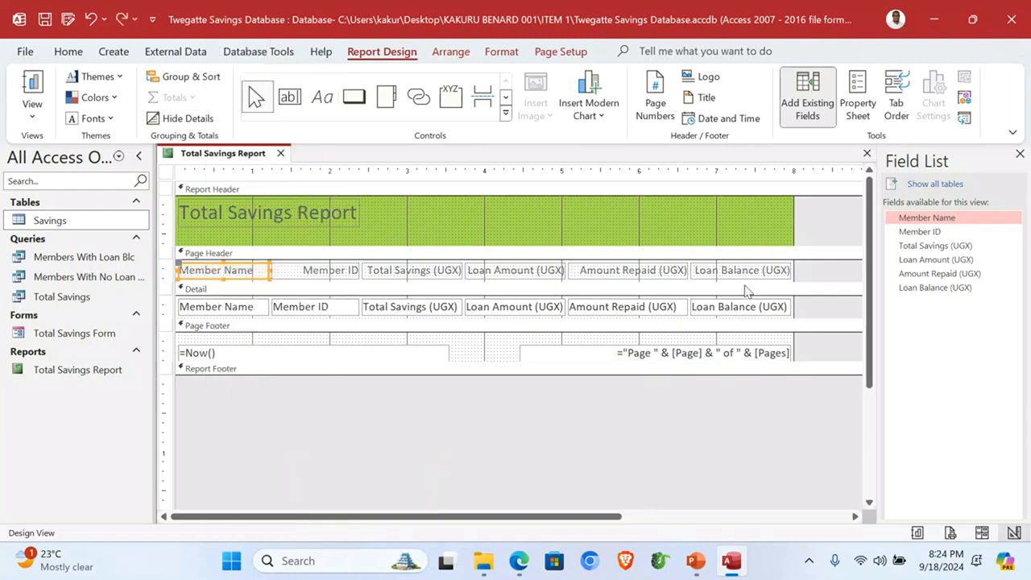
Step: Fill the page header yellow and detail rows peach, then drag open the report footer
{"action": "left_click_drag", "start_coordinate": [793, 271], "coordinate": [814, 269]}
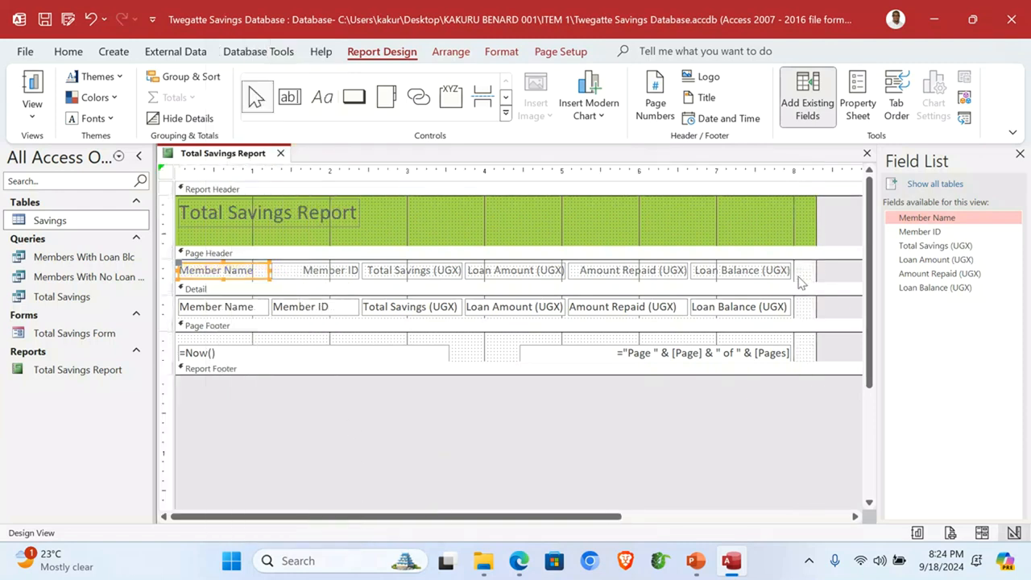
{"action": "right_click", "coordinate": [798, 280]}
{"action": "left_click", "coordinate": [700, 376]}
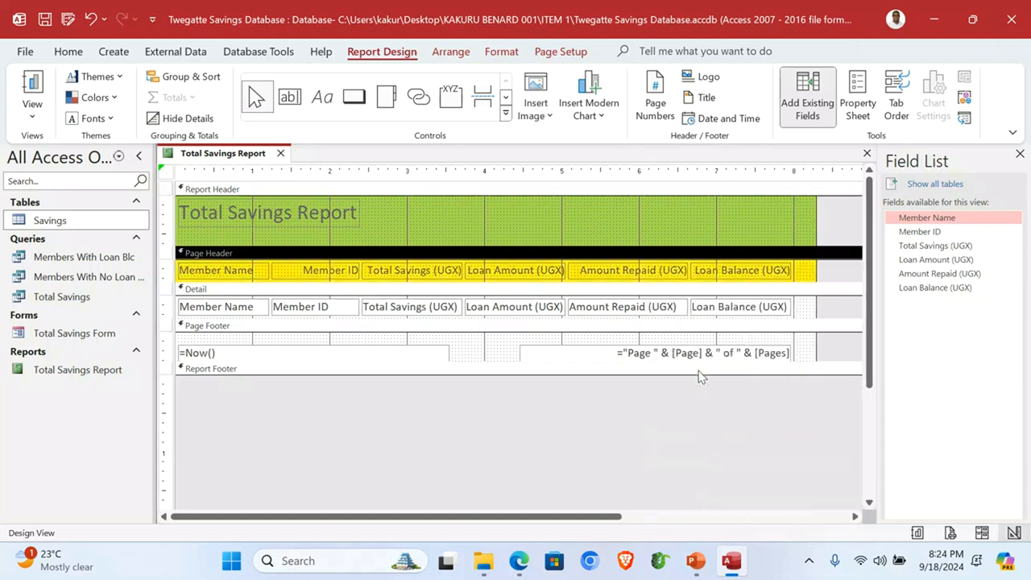
{"action": "right_click", "coordinate": [806, 306]}
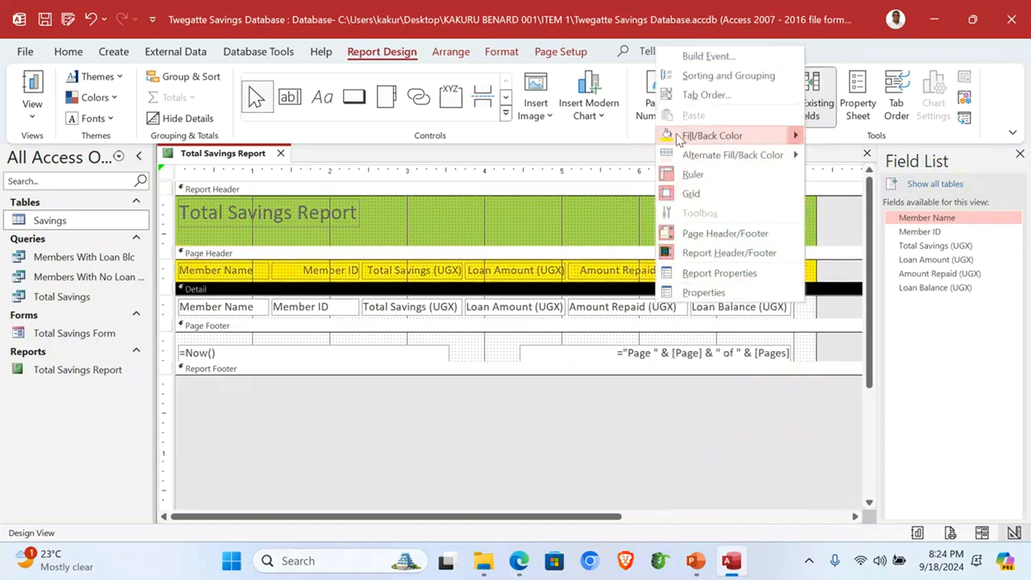
{"action": "mouse_move", "coordinate": [677, 141]}
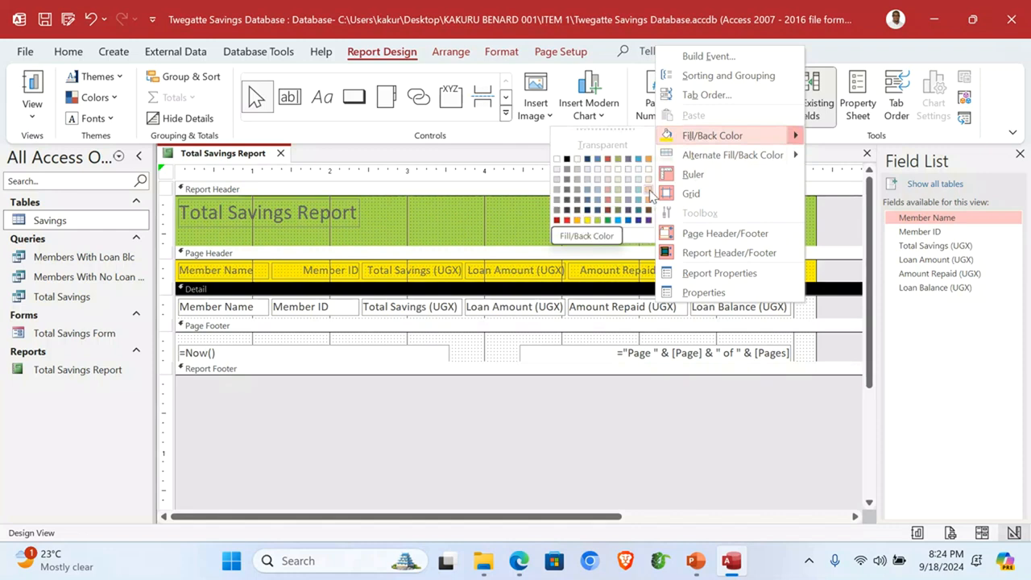
{"action": "left_click", "coordinate": [649, 190]}
{"action": "left_click_drag", "start_coordinate": [813, 278], "coordinate": [793, 278]}
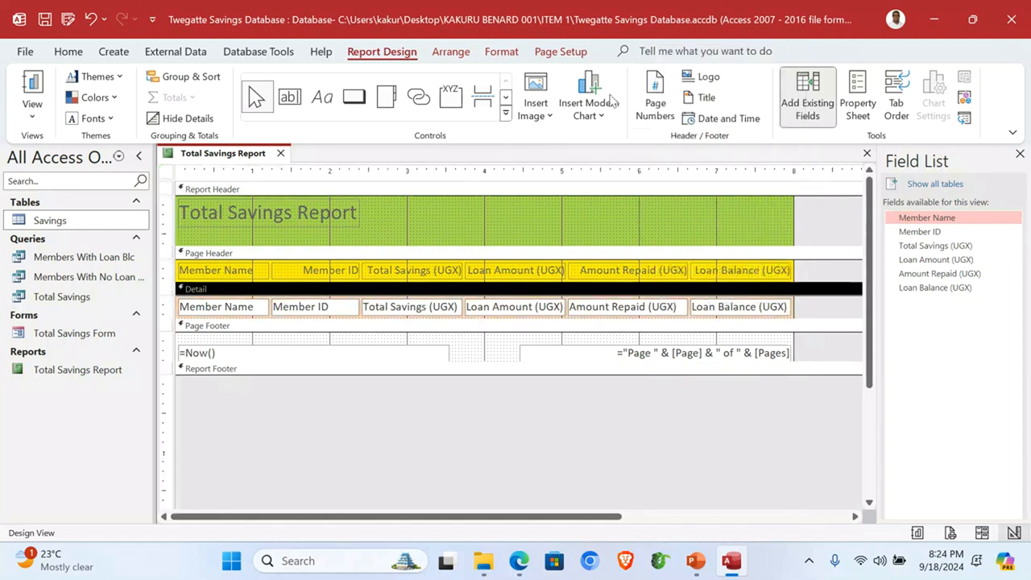
{"action": "mouse_move", "coordinate": [266, 374]}
{"action": "left_mouse_down"}
{"action": "mouse_move", "coordinate": [264, 404]}
{"action": "mouse_move", "coordinate": [420, 400]}
{"action": "left_mouse_up"}
Step: Add a 001 label in the report footer and retitle the report 'Twegatte Savings Group Report'
{"action": "left_click", "coordinate": [321, 97]}
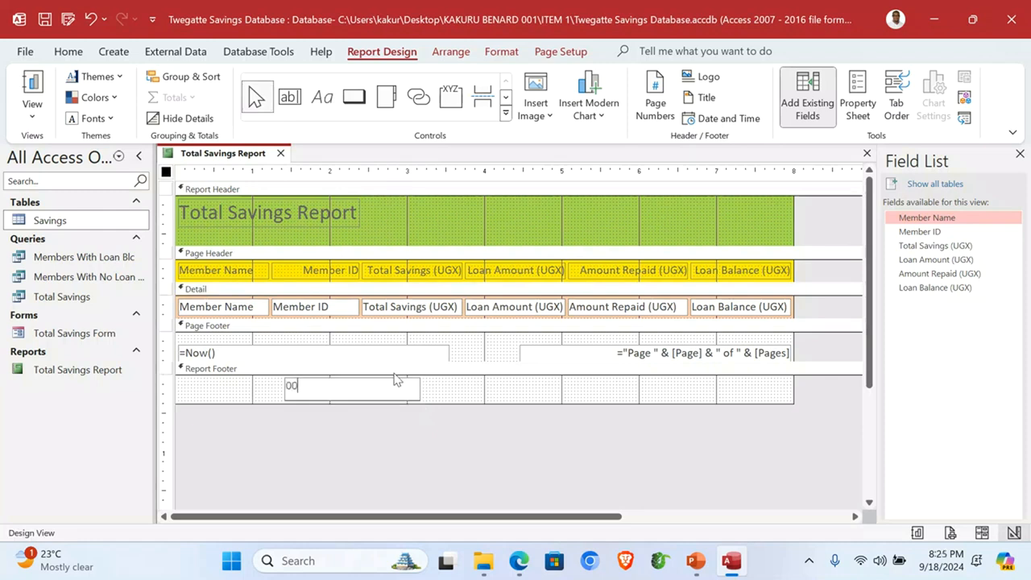
{"action": "left_click", "coordinate": [494, 395]}
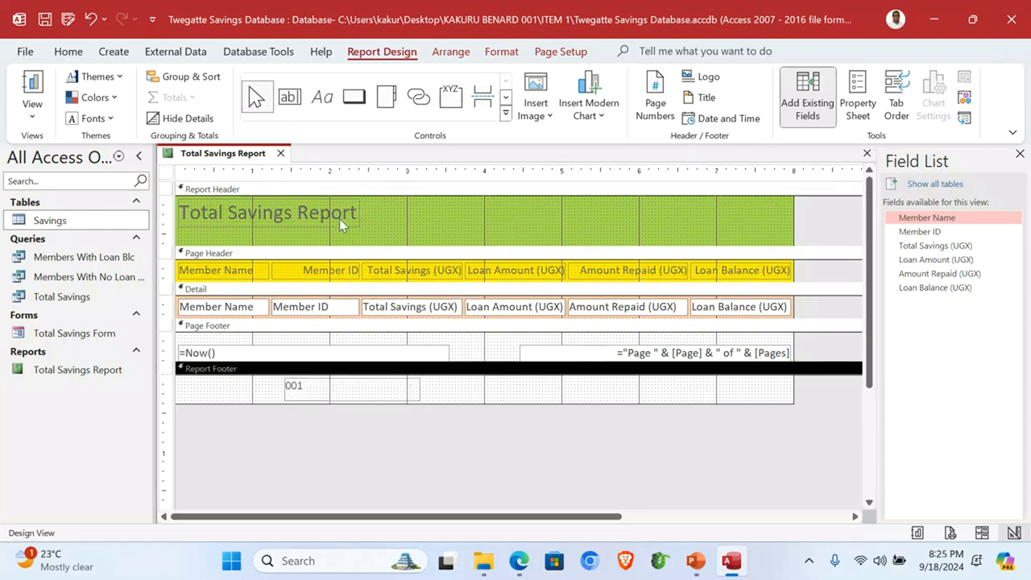
{"action": "left_click", "coordinate": [287, 225]}
{"action": "left_click", "coordinate": [304, 214]}
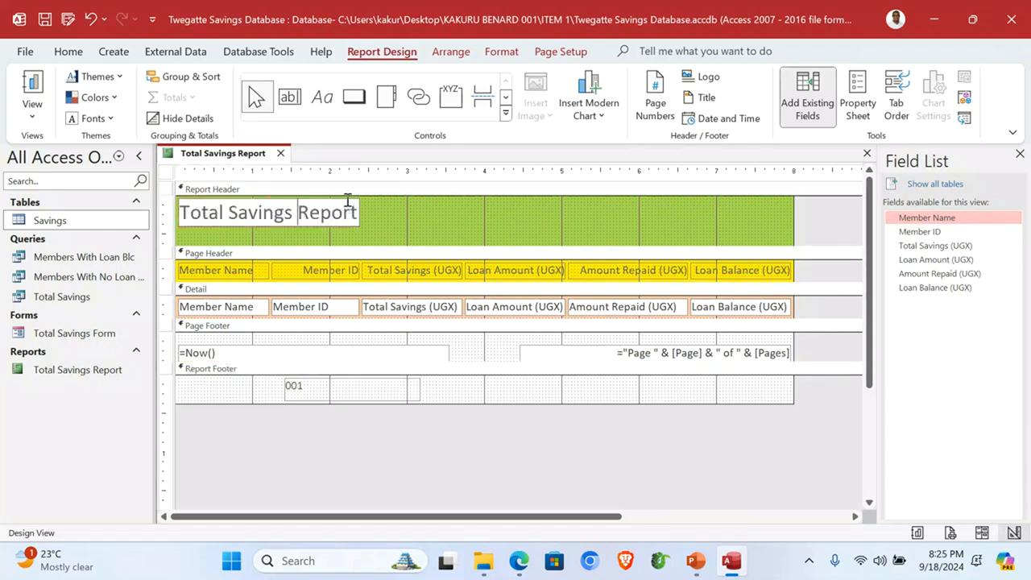
{"action": "left_click_drag", "start_coordinate": [180, 212], "coordinate": [362, 212]}
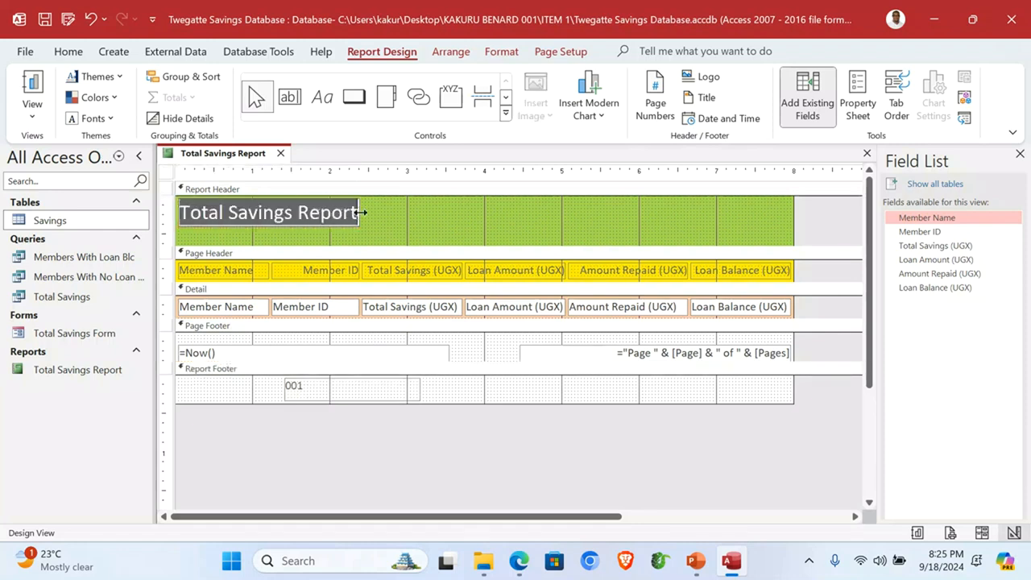
{"action": "type", "text": "Twegatte Savings Group Report"}
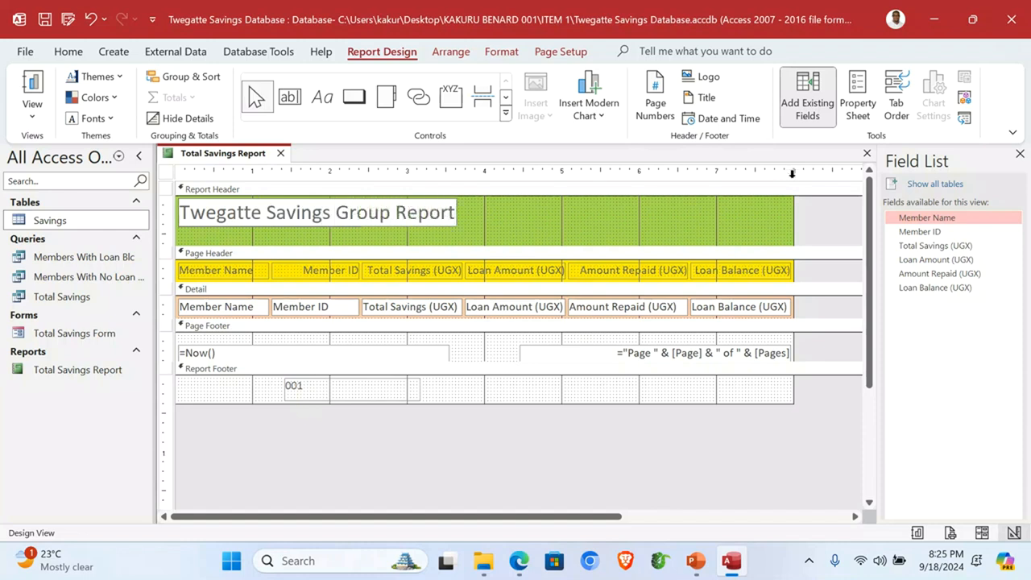
{"action": "left_click", "coordinate": [651, 227]}
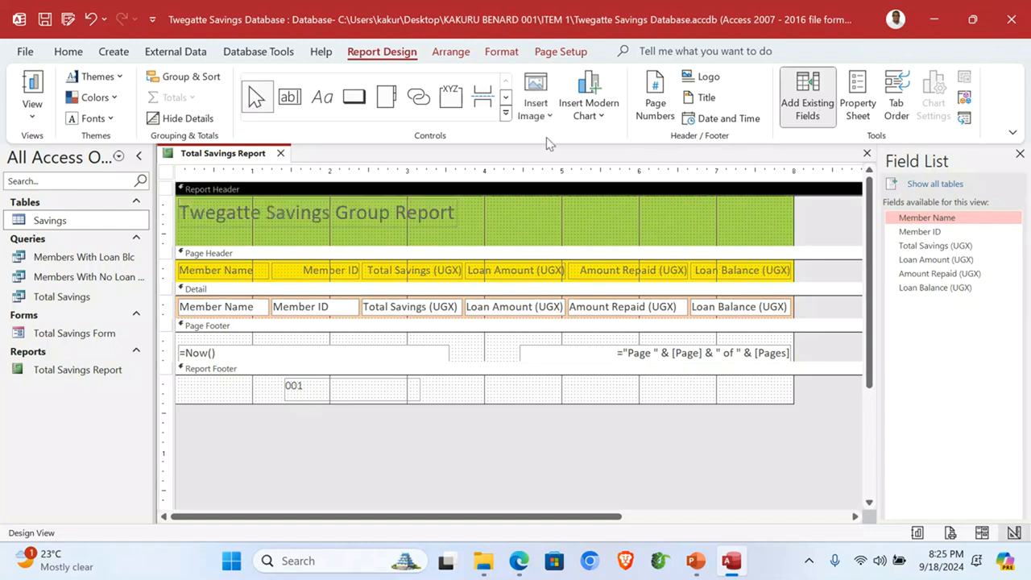
Step: Insert the Twegatte logo image at the right end of the report header
{"action": "left_click", "coordinate": [547, 117]}
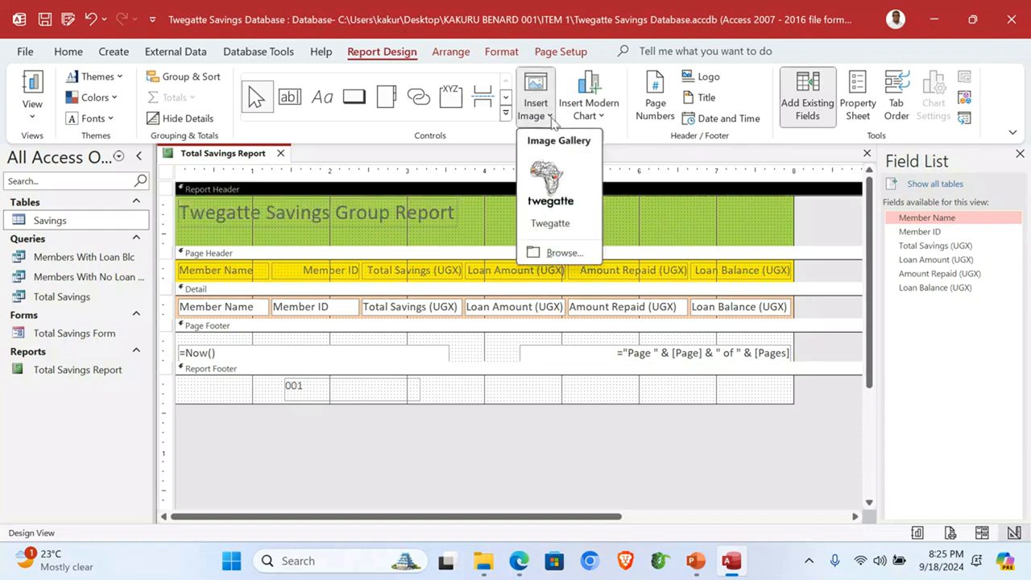
{"action": "left_click", "coordinate": [551, 180]}
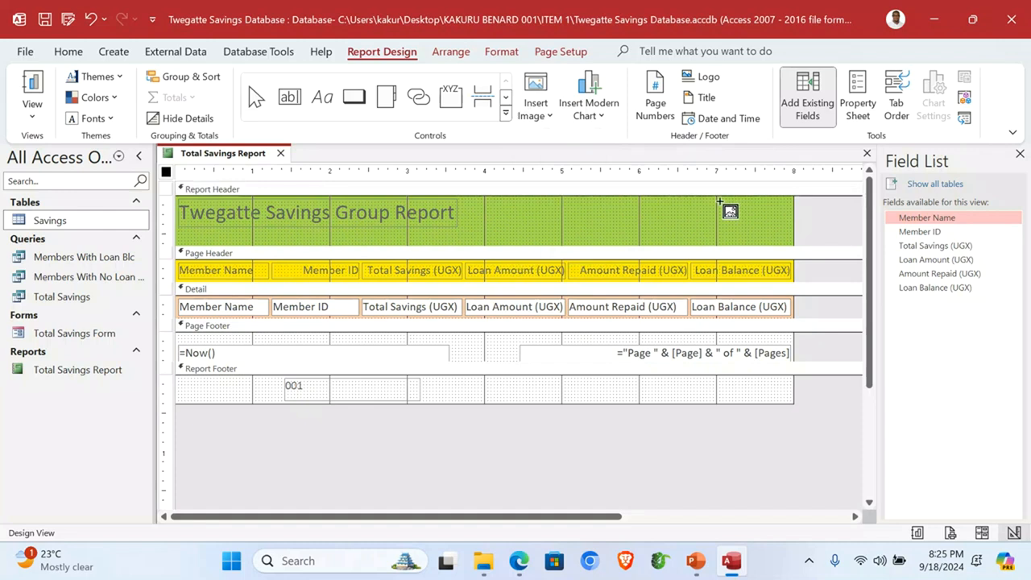
{"action": "left_click_drag", "start_coordinate": [710, 198], "coordinate": [792, 244]}
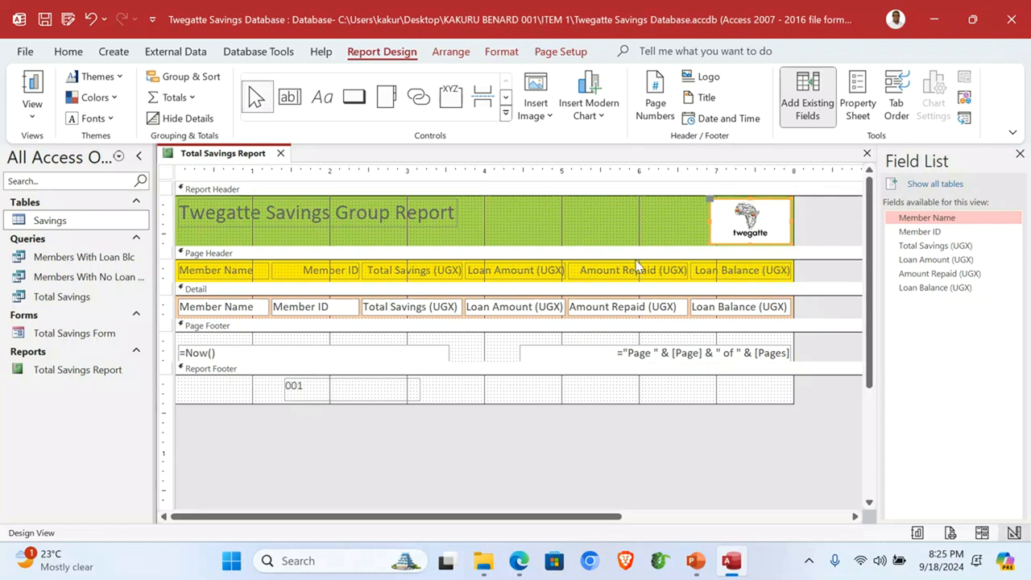
Step: Preview the report with its member data in Report View, then close Access
{"action": "left_click", "coordinate": [32, 105]}
{"action": "left_click", "coordinate": [80, 148]}
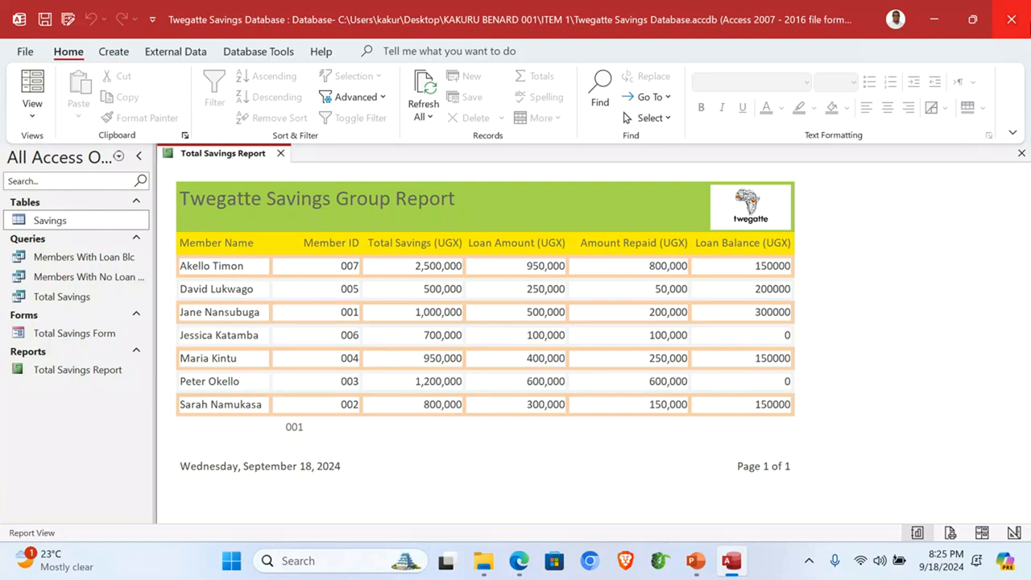
{"action": "left_click", "coordinate": [1011, 19]}
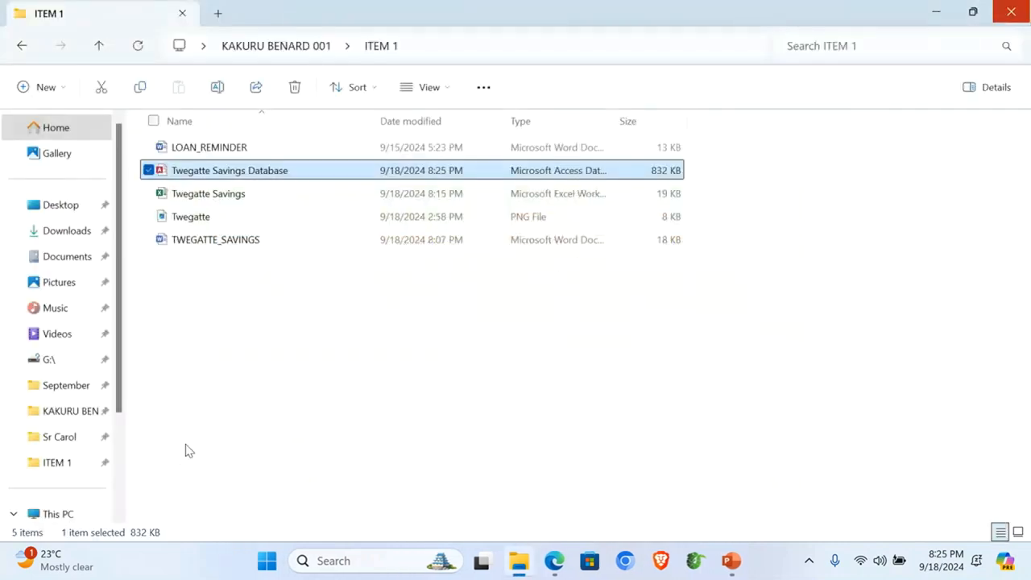
Step: Open and scroll through the LOAN_REMINDER letter, then reopen Twegatte Savings Database from ITEM 1
{"action": "left_click", "coordinate": [216, 154]}
{"action": "double_click", "coordinate": [215, 154]}
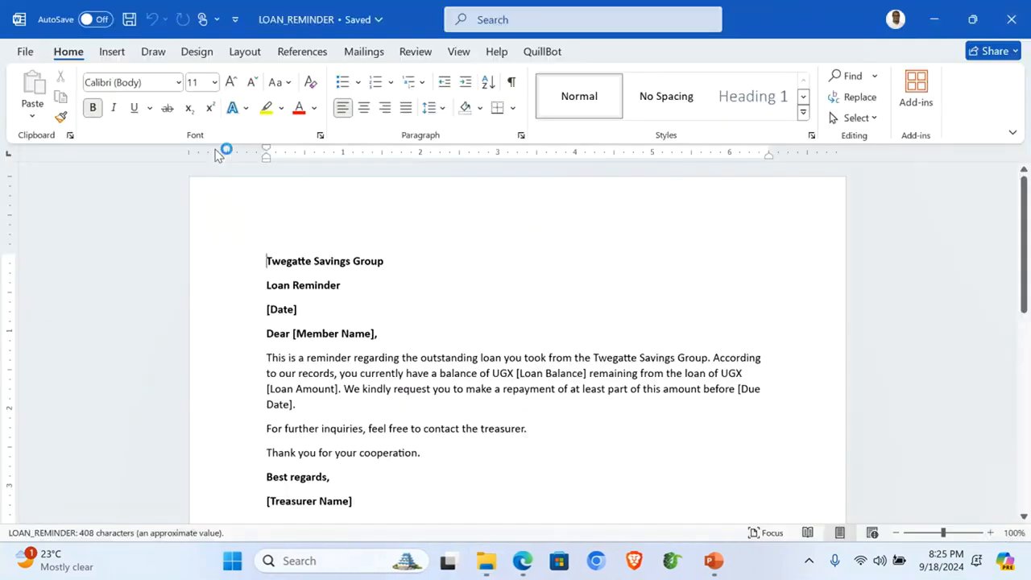
{"action": "scroll", "coordinate": [424, 357], "scroll_direction": "down", "scroll_amount": 2}
{"action": "scroll", "coordinate": [423, 356], "scroll_direction": "up", "scroll_amount": 2}
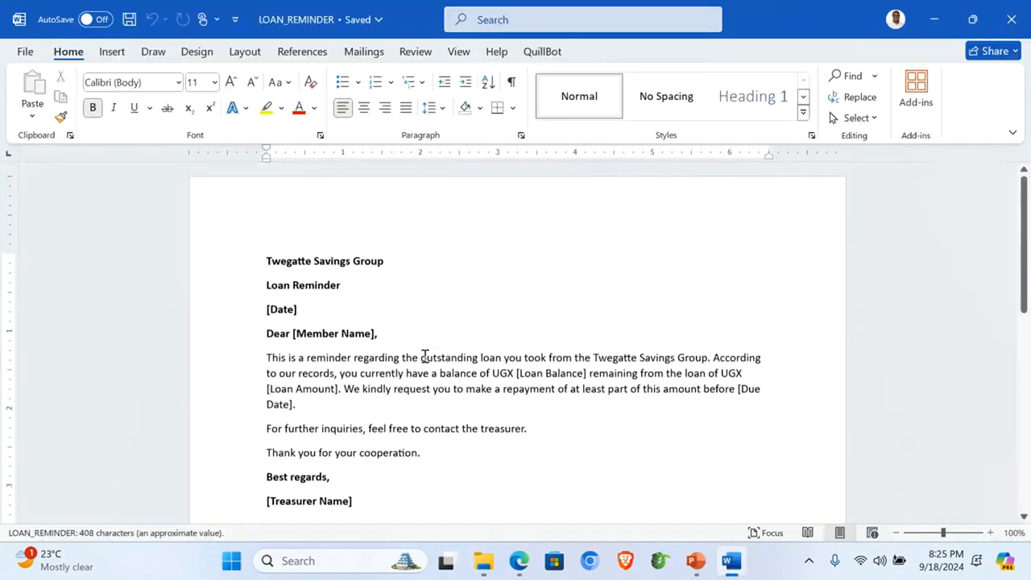
{"action": "scroll", "coordinate": [352, 297], "scroll_direction": "down", "scroll_amount": 2}
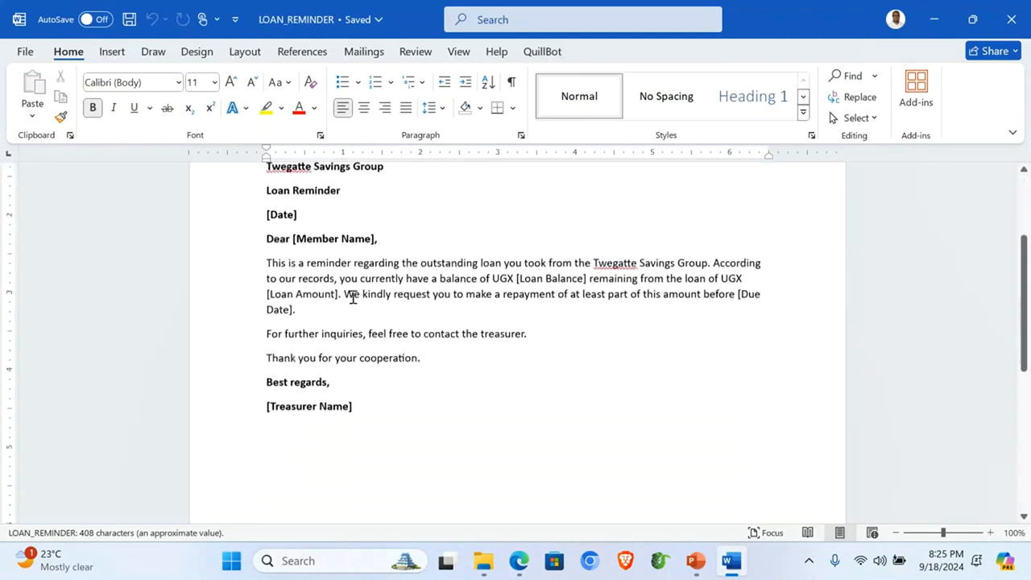
{"action": "scroll", "coordinate": [352, 297], "scroll_direction": "up", "scroll_amount": 1}
{"action": "scroll", "coordinate": [352, 299], "scroll_direction": "down", "scroll_amount": 1}
{"action": "scroll", "coordinate": [352, 298], "scroll_direction": "up", "scroll_amount": 2}
{"action": "scroll", "coordinate": [354, 297], "scroll_direction": "down", "scroll_amount": 1}
{"action": "scroll", "coordinate": [354, 298], "scroll_direction": "down", "scroll_amount": 1}
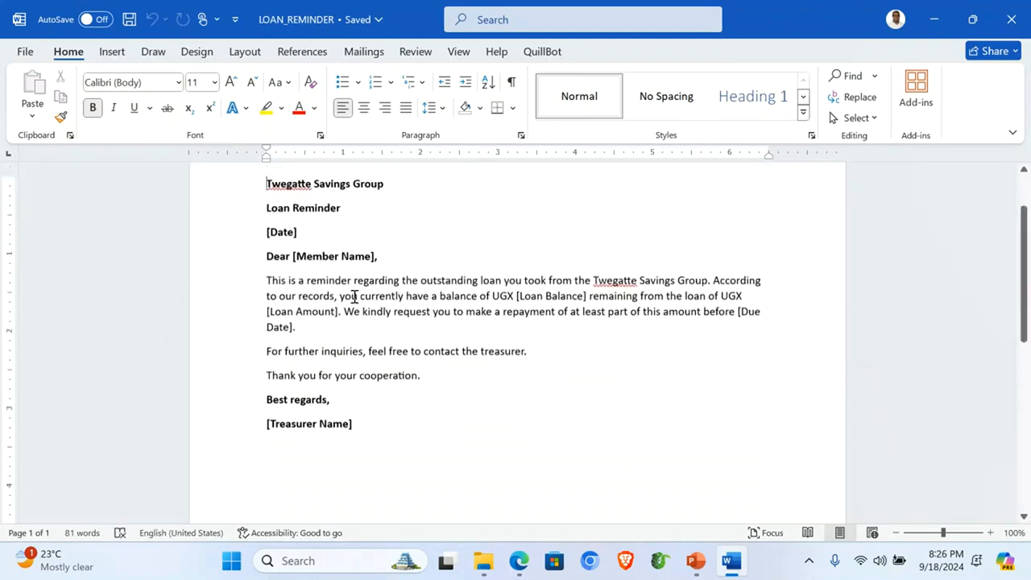
{"action": "left_click", "coordinate": [483, 560]}
{"action": "double_click", "coordinate": [235, 170]}
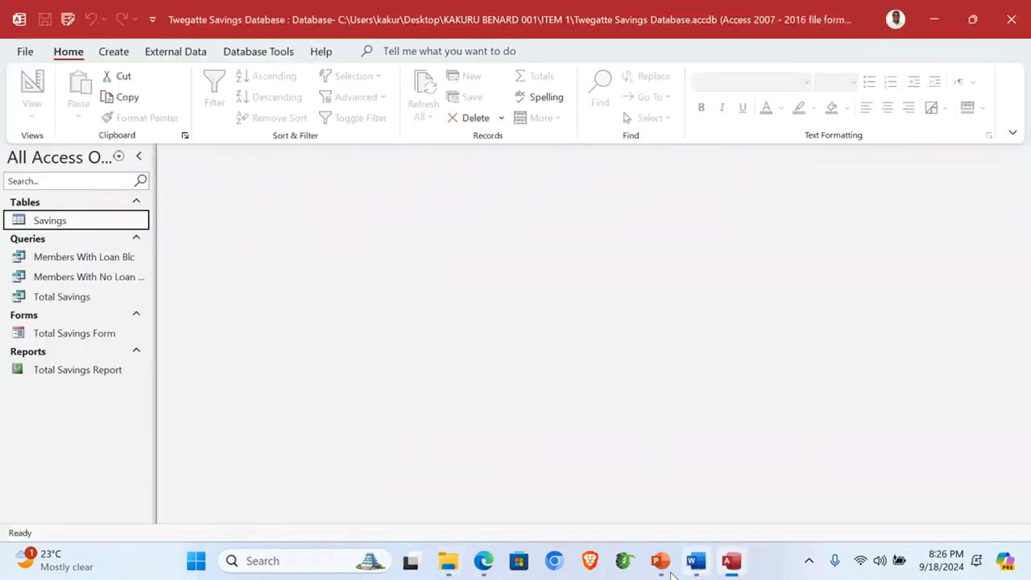
Step: Review the five-member Members With Loan Blc query, then close Access and return to the letter
{"action": "left_click", "coordinate": [483, 561]}
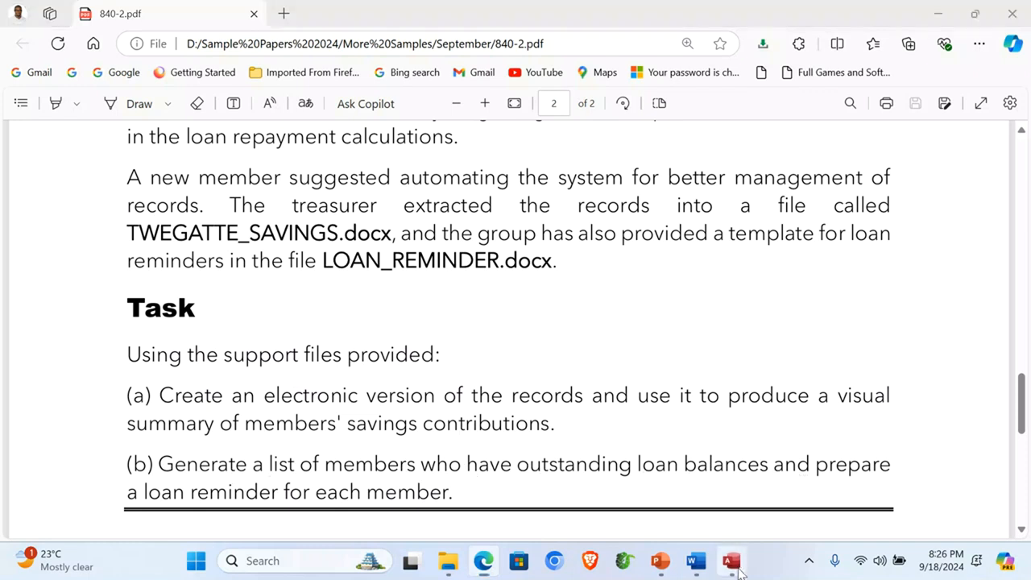
{"action": "left_click", "coordinate": [731, 560]}
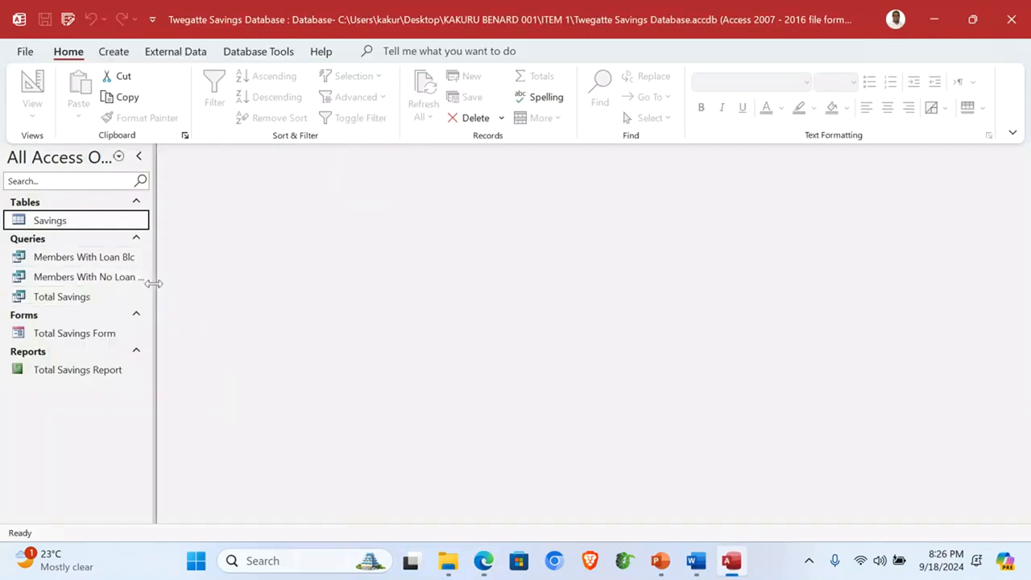
{"action": "left_click_drag", "start_coordinate": [154, 284], "coordinate": [183, 284]}
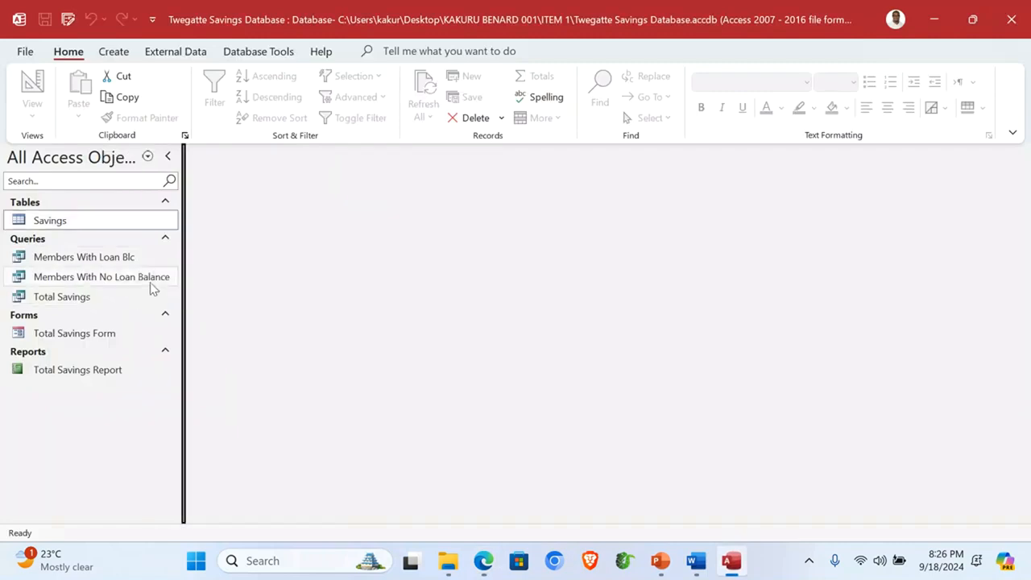
{"action": "double_click", "coordinate": [81, 261]}
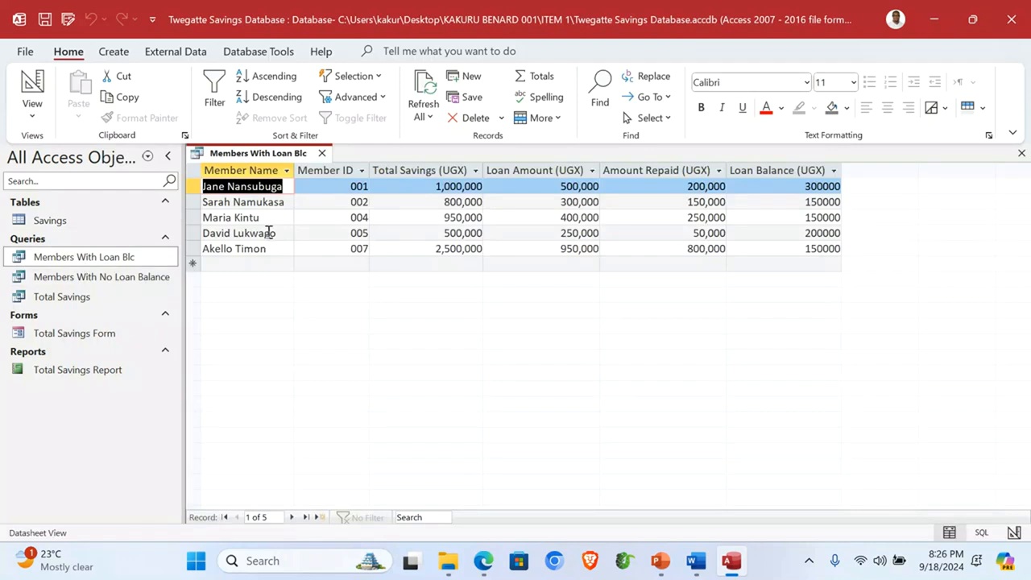
{"action": "left_click", "coordinate": [1012, 18]}
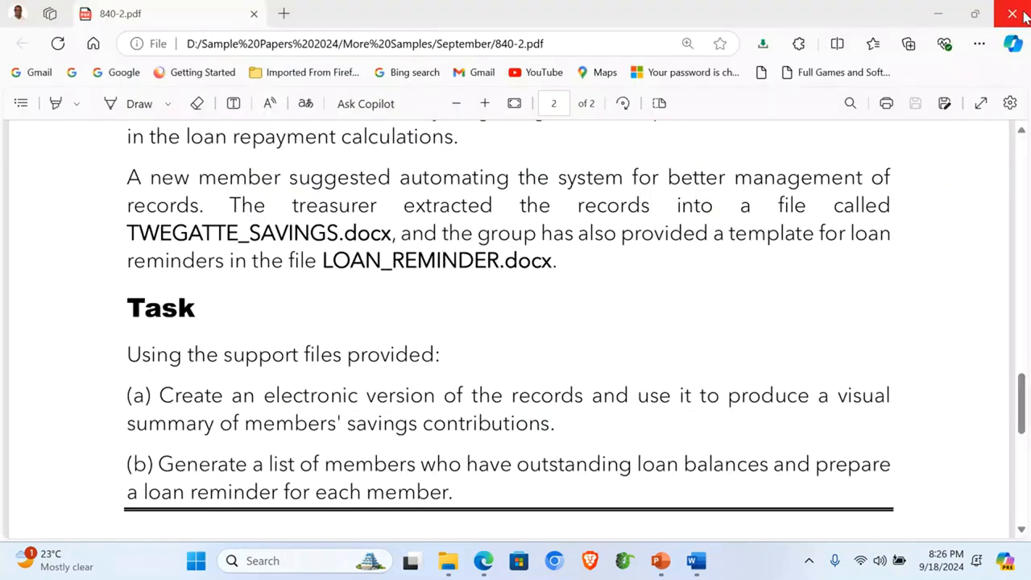
{"action": "left_click", "coordinate": [732, 560]}
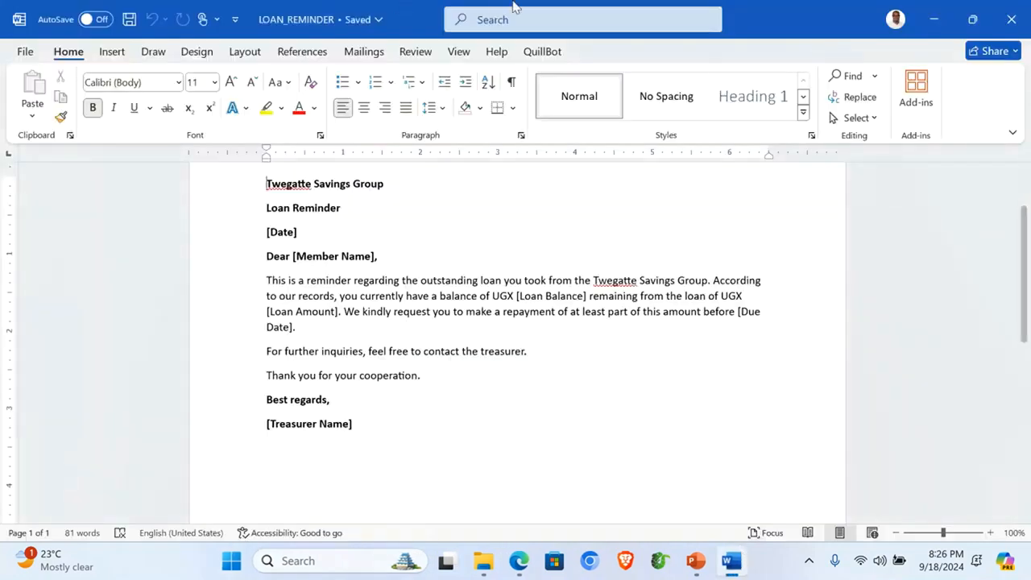
Step: Choose Select Recipients > Use an Existing List and browse to the ITEM 1 folder
{"action": "left_click", "coordinate": [366, 56]}
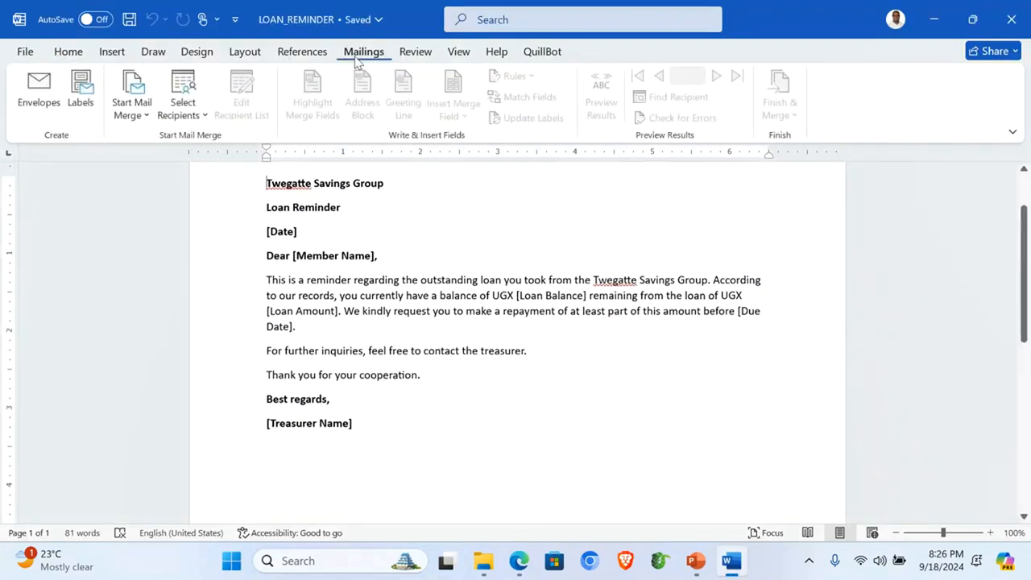
{"action": "left_click", "coordinate": [181, 108]}
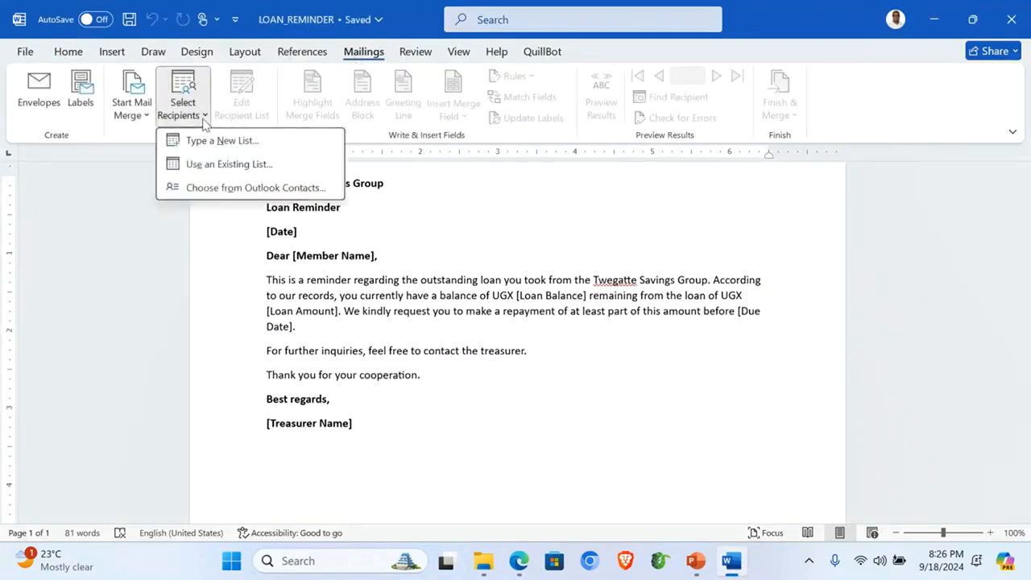
{"action": "left_click", "coordinate": [219, 166]}
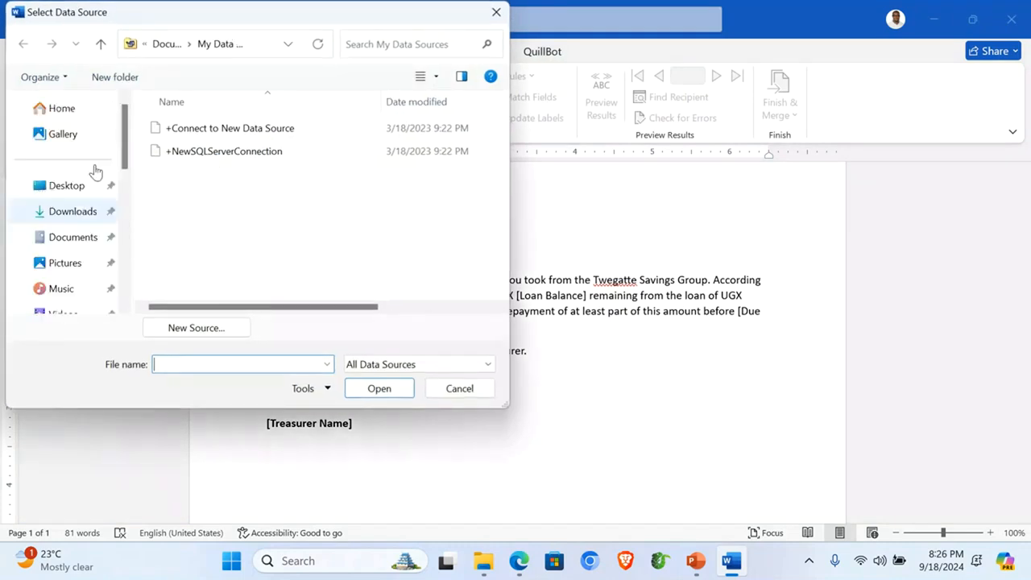
{"action": "left_click", "coordinate": [81, 190]}
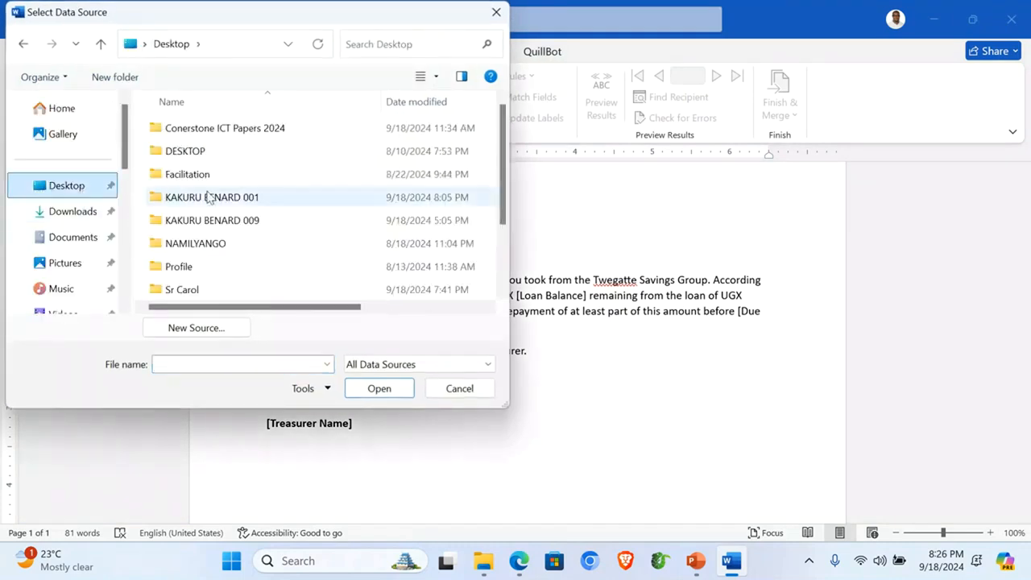
{"action": "left_click", "coordinate": [246, 198]}
{"action": "double_click", "coordinate": [236, 198]}
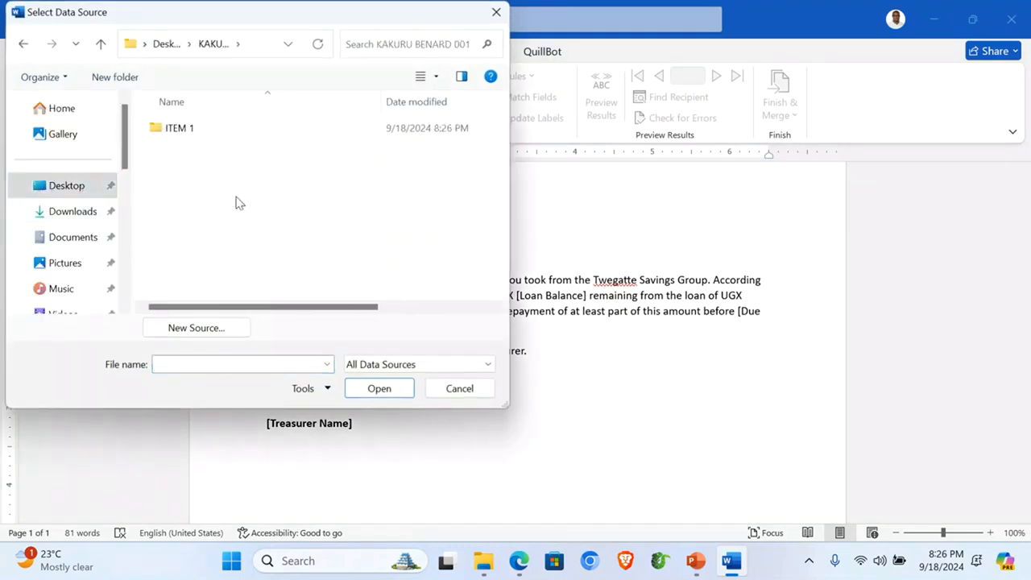
{"action": "double_click", "coordinate": [192, 134]}
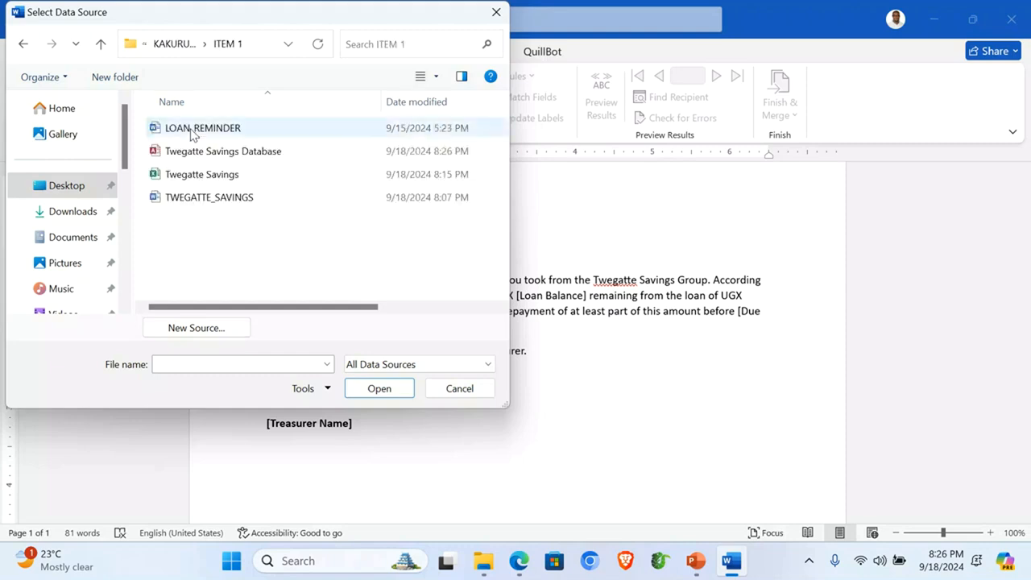
Step: Pick Twegatte Savings Database and its Members With Loan Blc query as the recipient list
{"action": "left_click", "coordinate": [195, 155]}
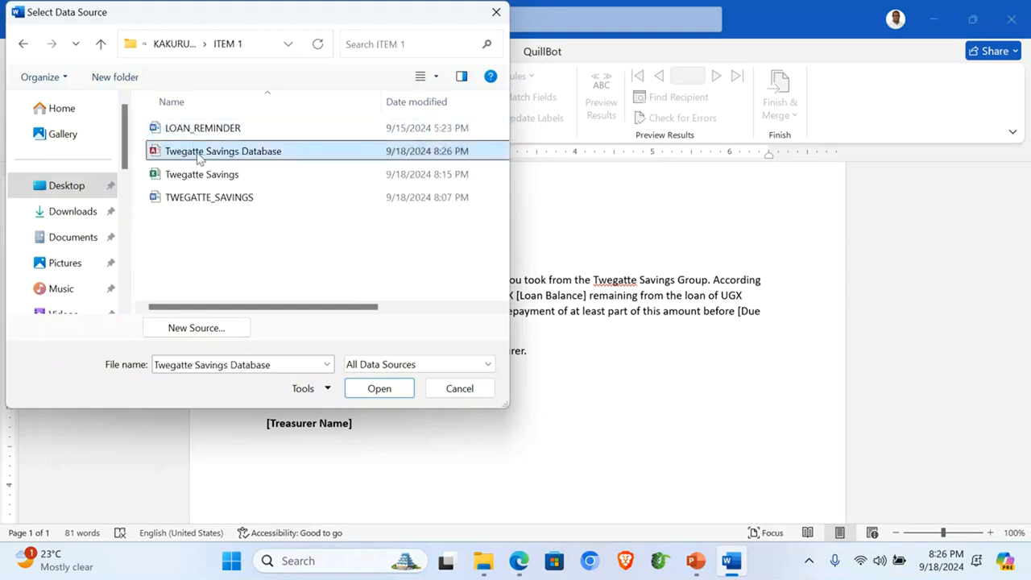
{"action": "double_click", "coordinate": [263, 159]}
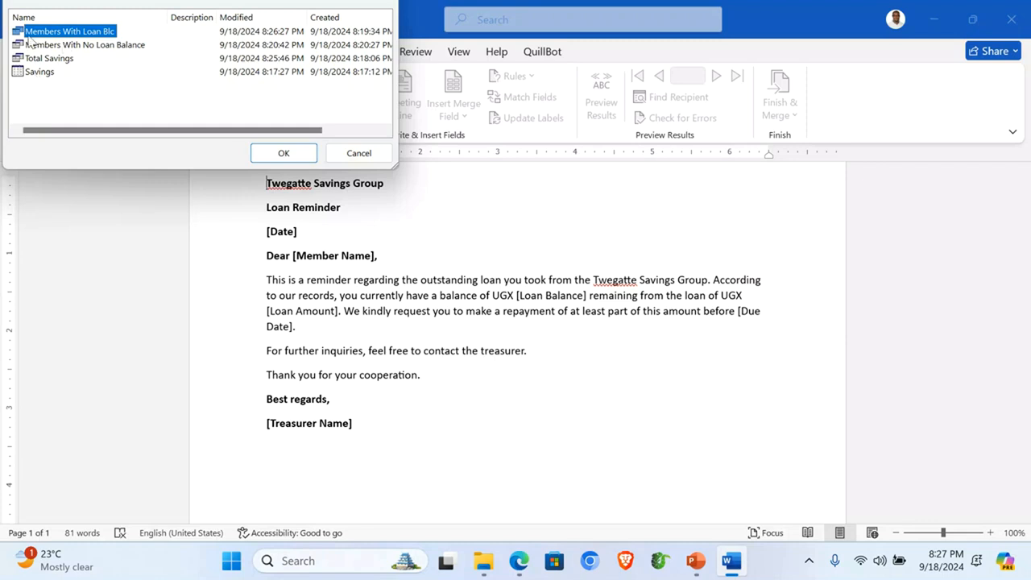
{"action": "left_click", "coordinate": [82, 46]}
{"action": "left_click", "coordinate": [81, 34]}
{"action": "left_click", "coordinate": [280, 152]}
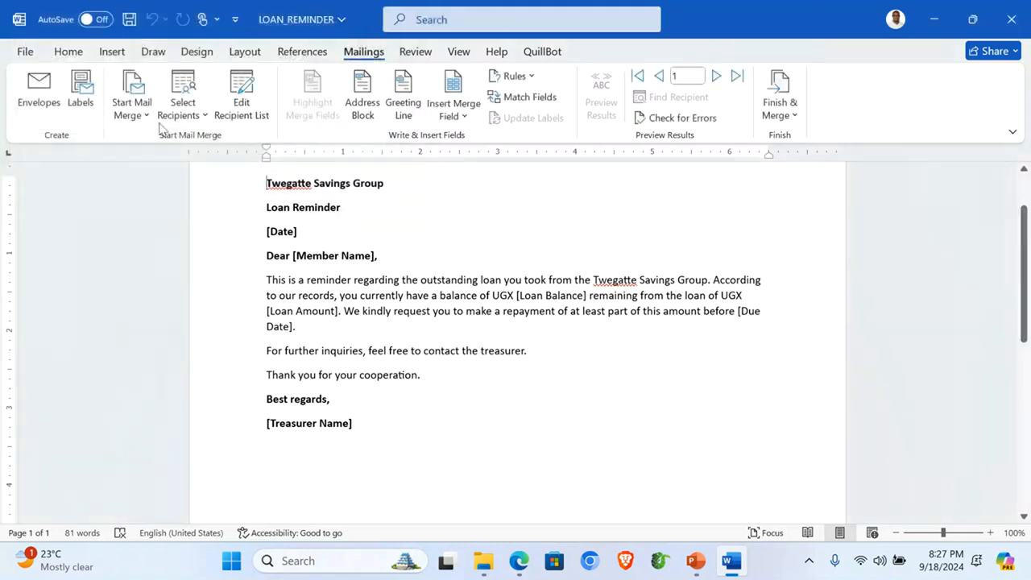
Step: Replace the [Member Name] placeholder with the Member_Name merge field
{"action": "scroll", "coordinate": [471, 270], "scroll_direction": "up", "scroll_amount": 2}
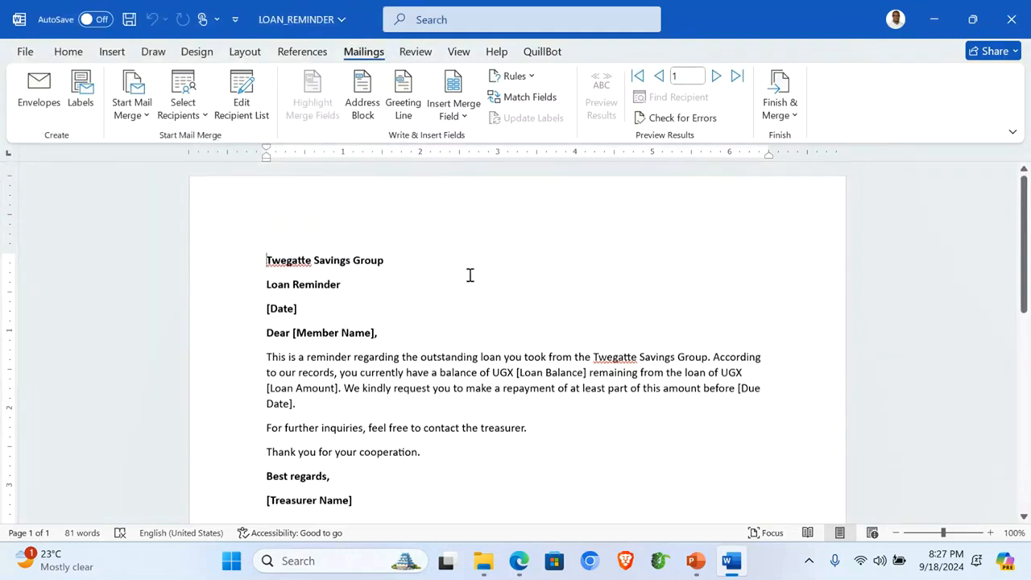
{"action": "left_click", "coordinate": [269, 310]}
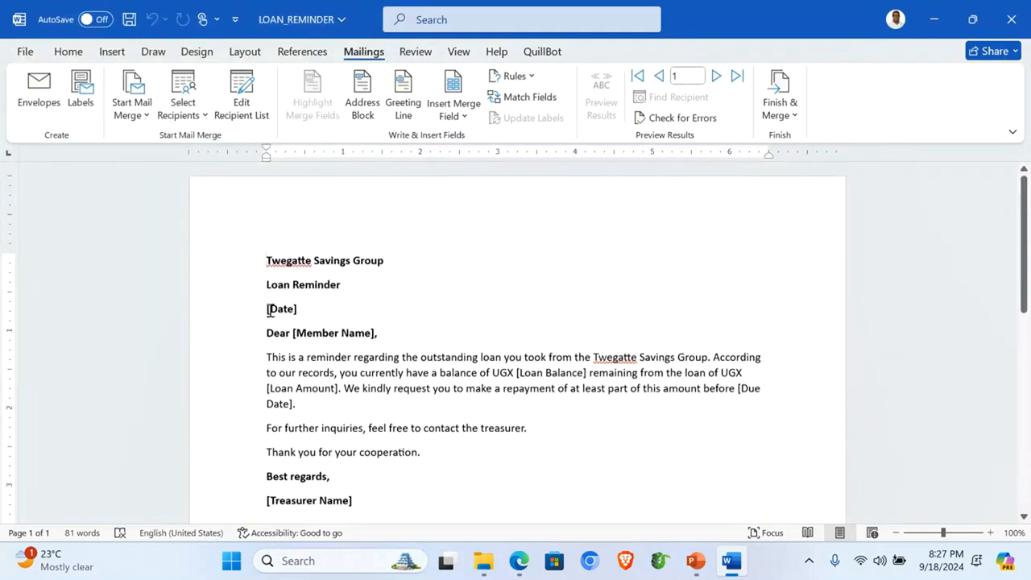
{"action": "left_click_drag", "start_coordinate": [299, 311], "coordinate": [266, 307]}
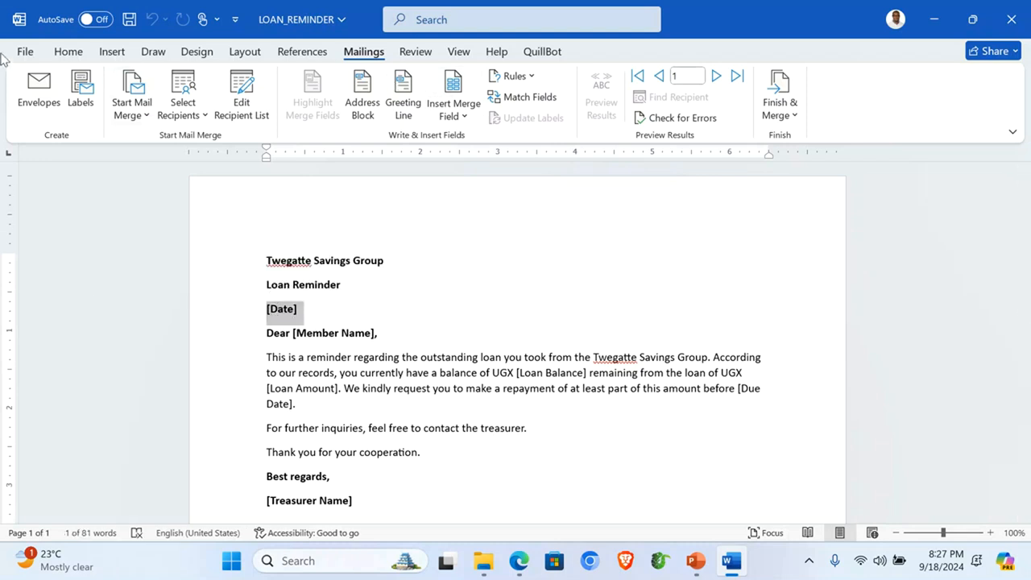
{"action": "left_click", "coordinate": [392, 354]}
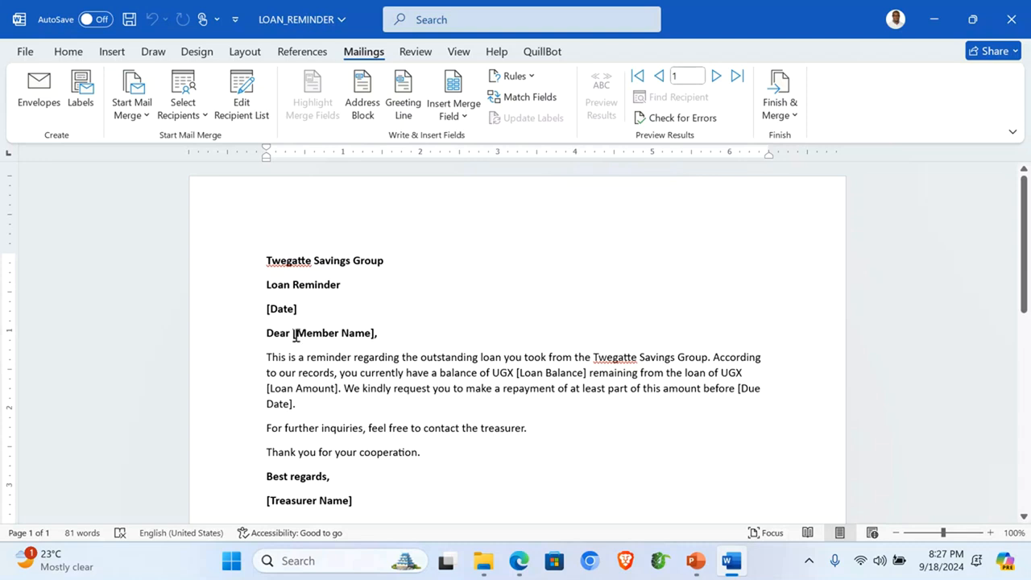
{"action": "left_click_drag", "start_coordinate": [293, 333], "coordinate": [374, 338]}
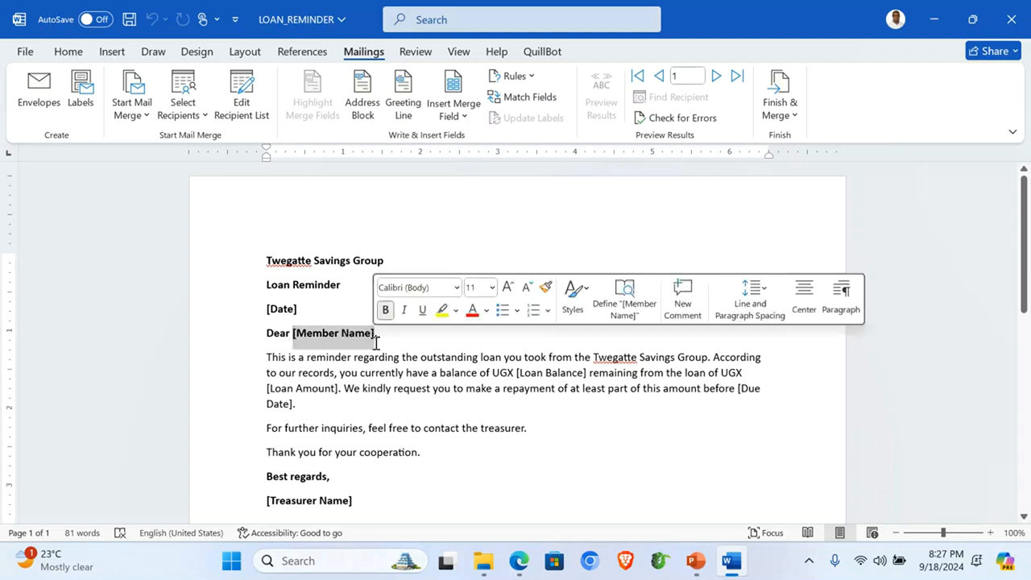
{"action": "left_click", "coordinate": [465, 121]}
{"action": "left_click", "coordinate": [498, 145]}
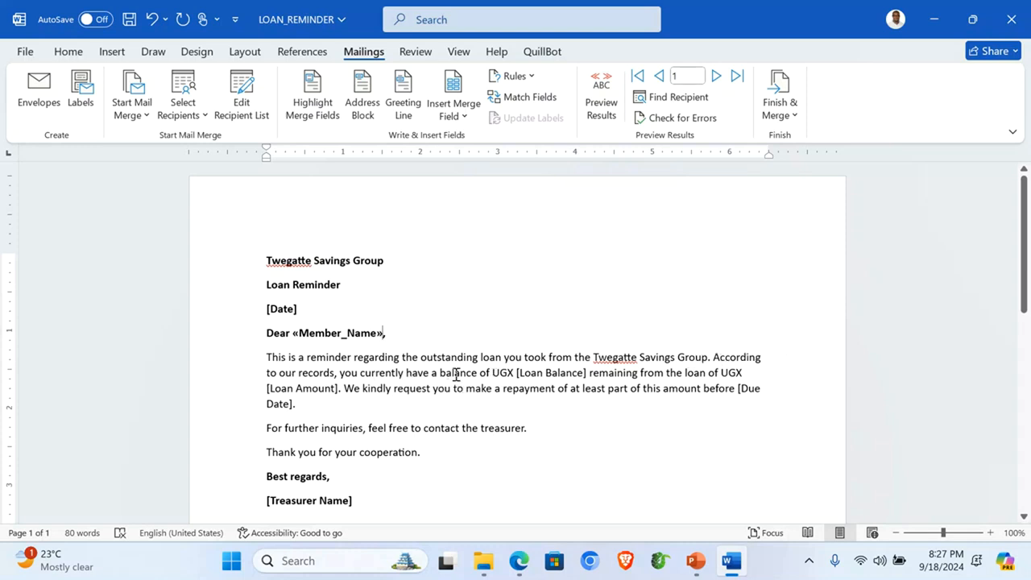
Step: Replace [Loan Balance] with the Loan_Balance_UGX field and make the UGX balance bold
{"action": "left_click_drag", "start_coordinate": [516, 372], "coordinate": [573, 373]}
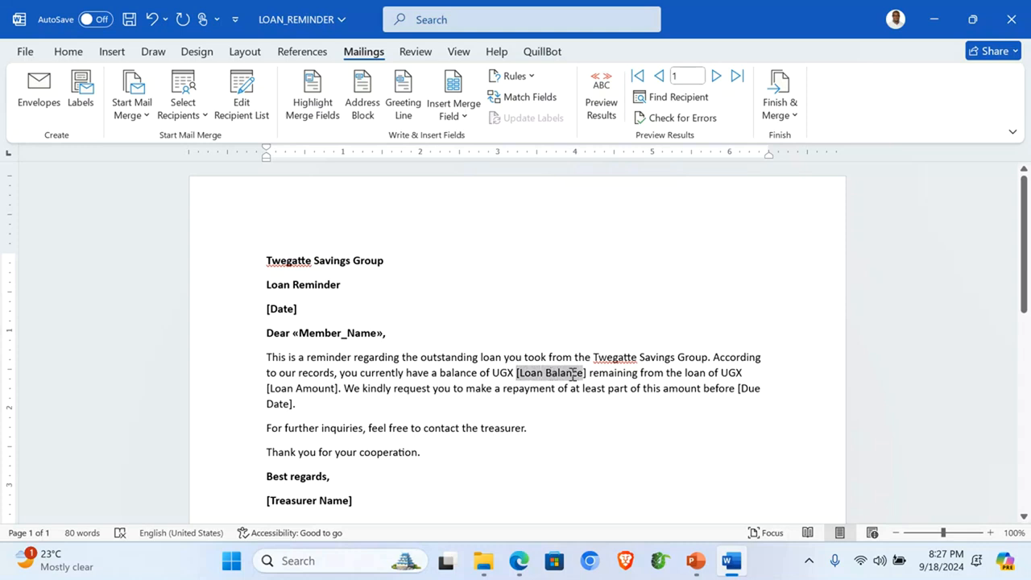
{"action": "left_click", "coordinate": [474, 120]}
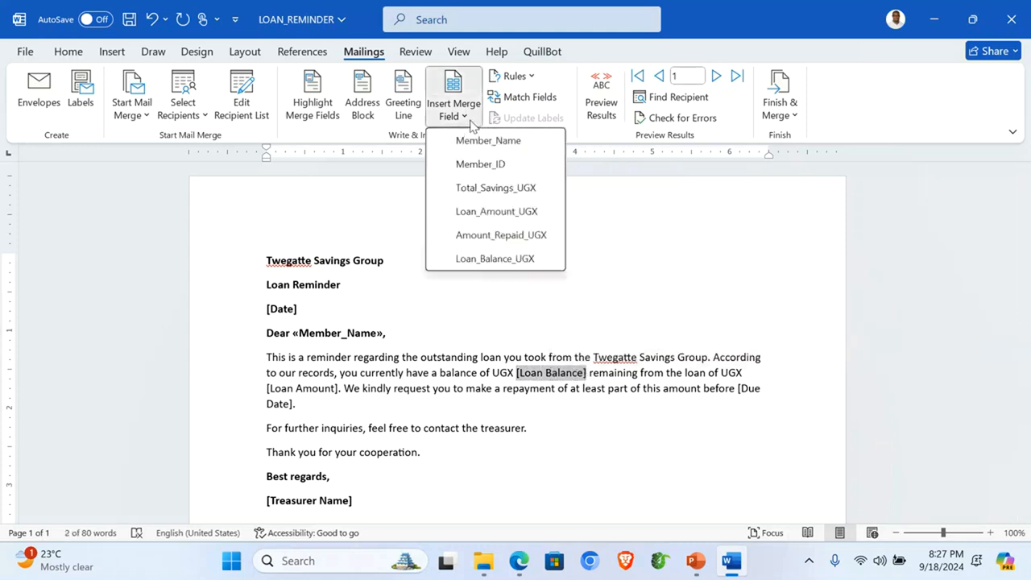
{"action": "left_click", "coordinate": [495, 258]}
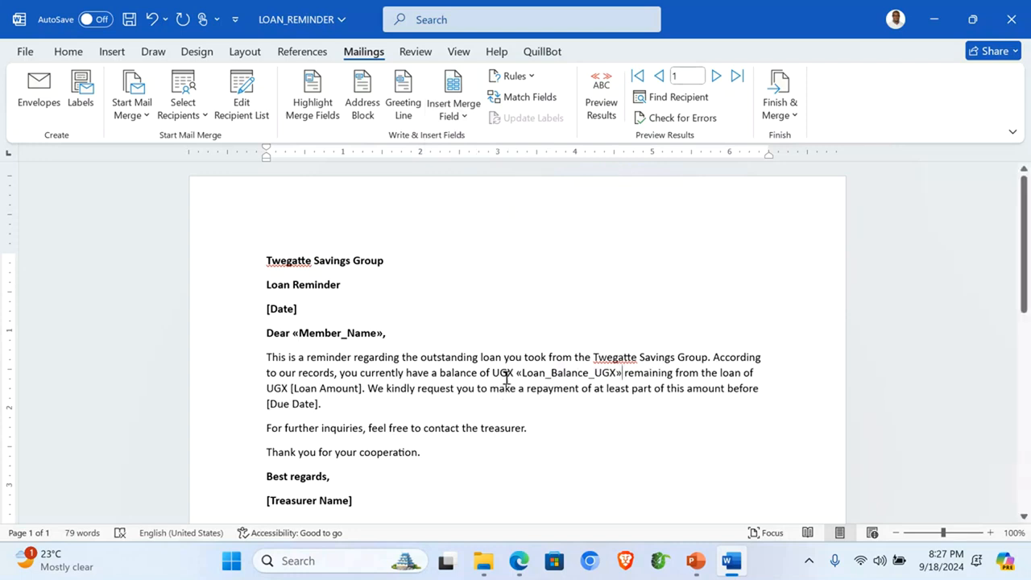
{"action": "left_click_drag", "start_coordinate": [492, 373], "coordinate": [553, 372]}
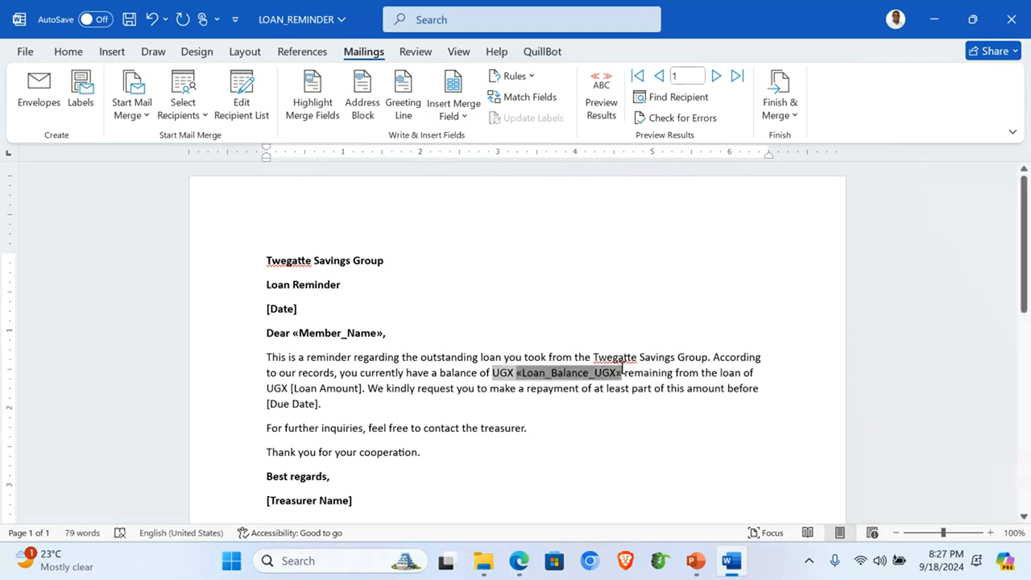
{"action": "left_click", "coordinate": [560, 343]}
{"action": "left_click", "coordinate": [517, 409]}
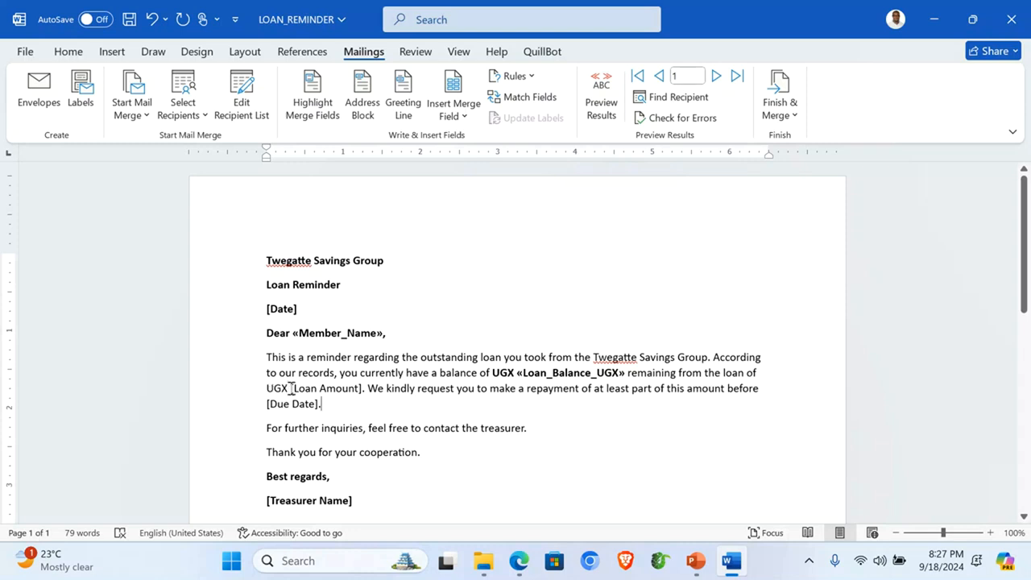
Step: Replace [Loan Amount] with the Loan_Amount_UGX field and make the UGX amount bold
{"action": "left_click_drag", "start_coordinate": [291, 388], "coordinate": [360, 387]}
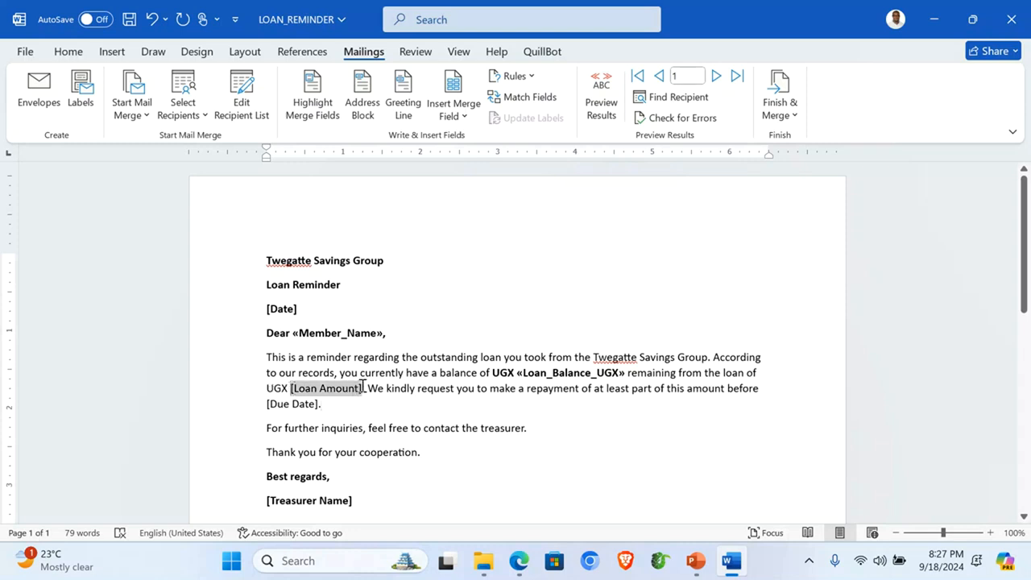
{"action": "left_click", "coordinate": [464, 120]}
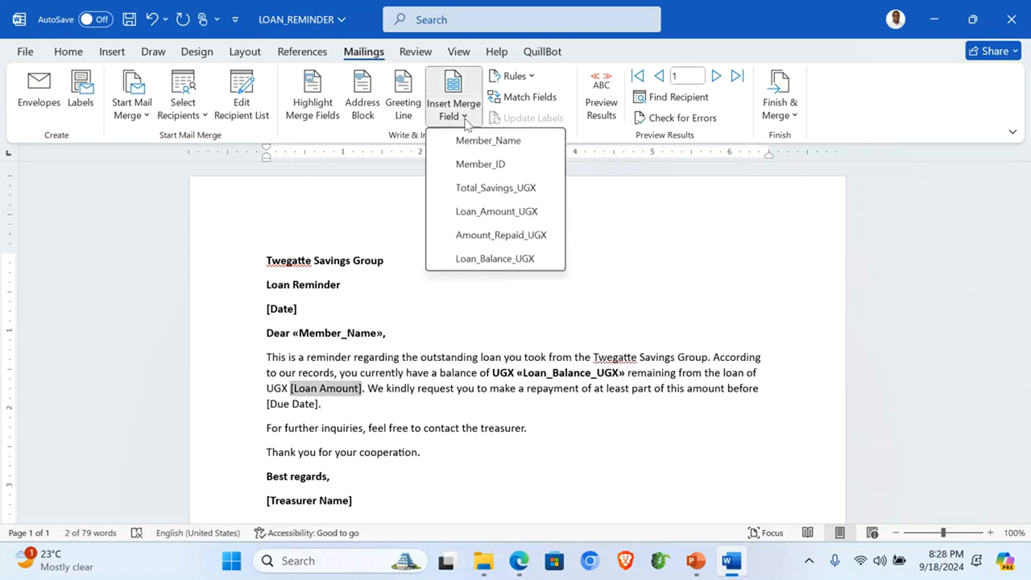
{"action": "left_click", "coordinate": [497, 212]}
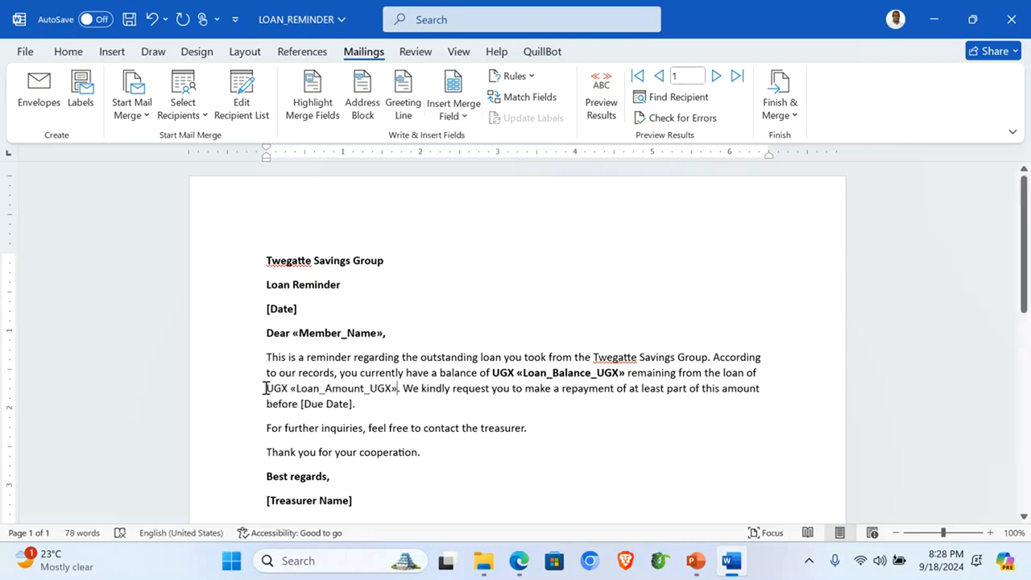
{"action": "left_click", "coordinate": [370, 388]}
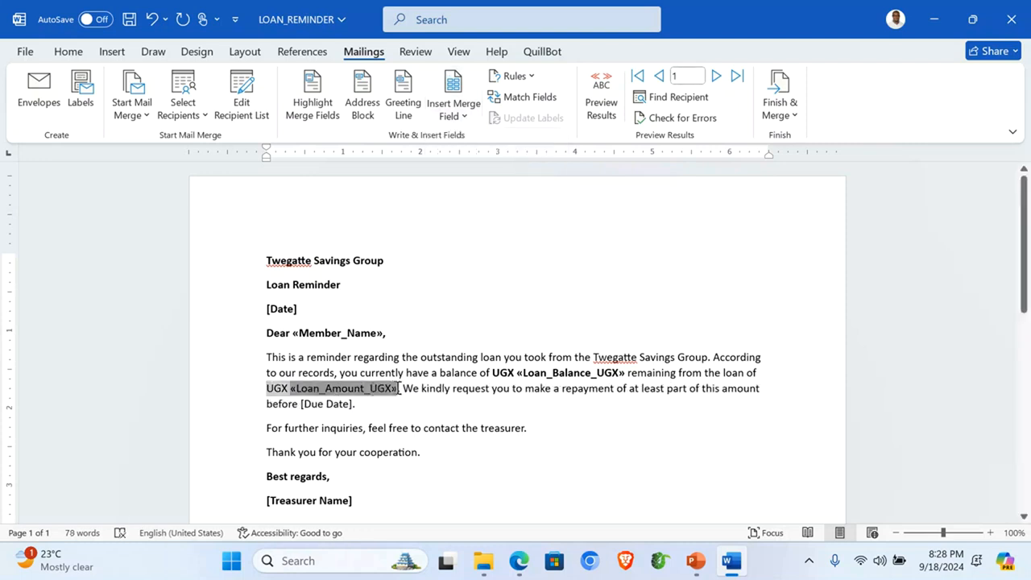
{"action": "key", "text": "ctrl+b"}
{"action": "left_click", "coordinate": [409, 418]}
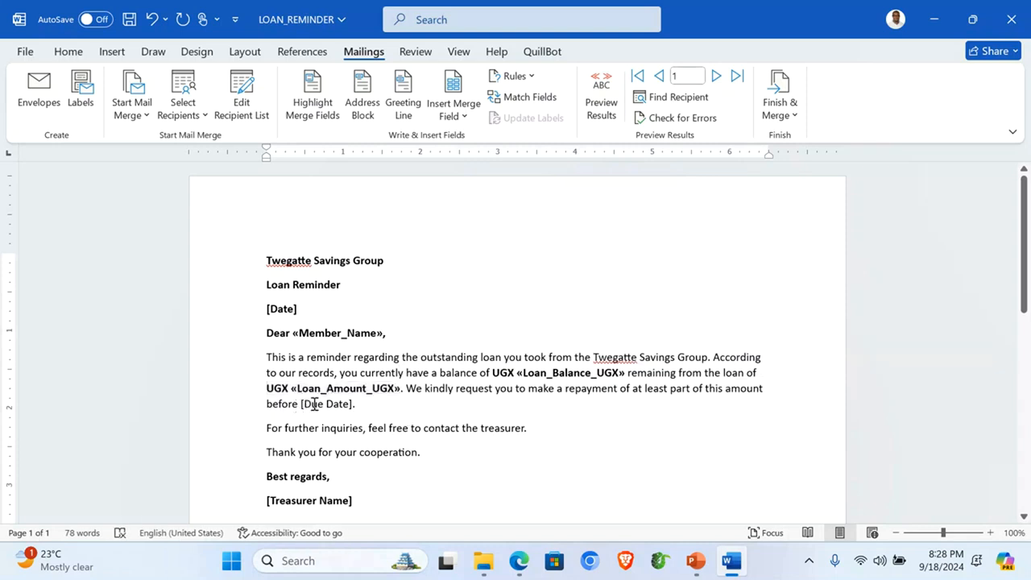
Step: Replace the [Due Date] placeholder with 30th September 2024 and make it bold
{"action": "left_click_drag", "start_coordinate": [300, 404], "coordinate": [352, 407]}
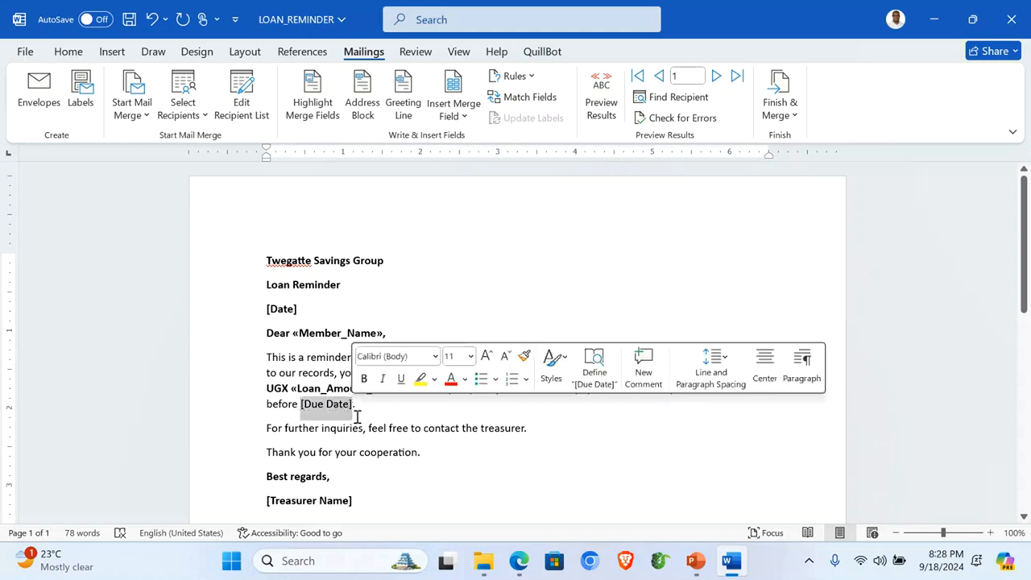
{"action": "type", "text": "3"}
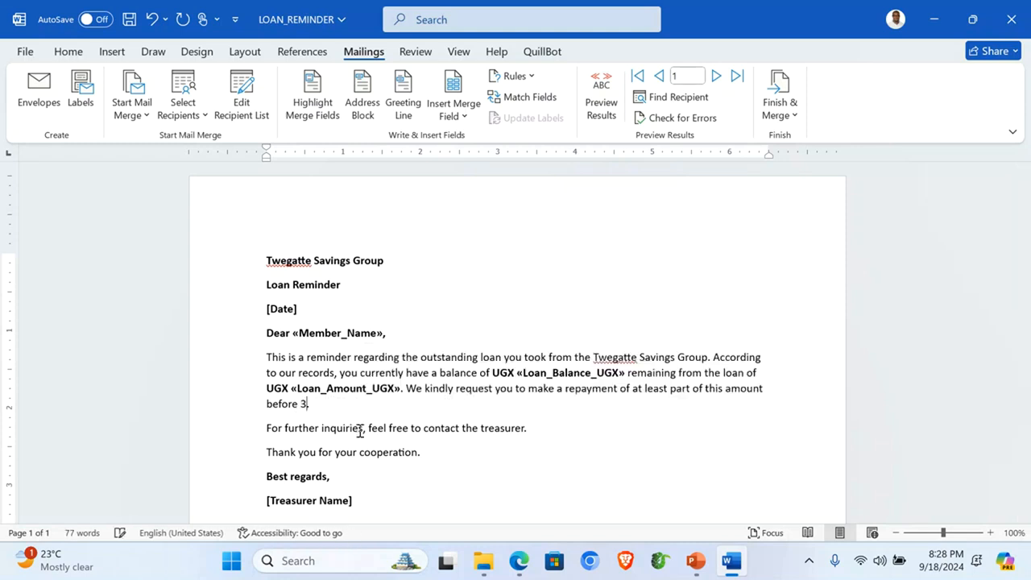
{"action": "type", "text": "0th S"}
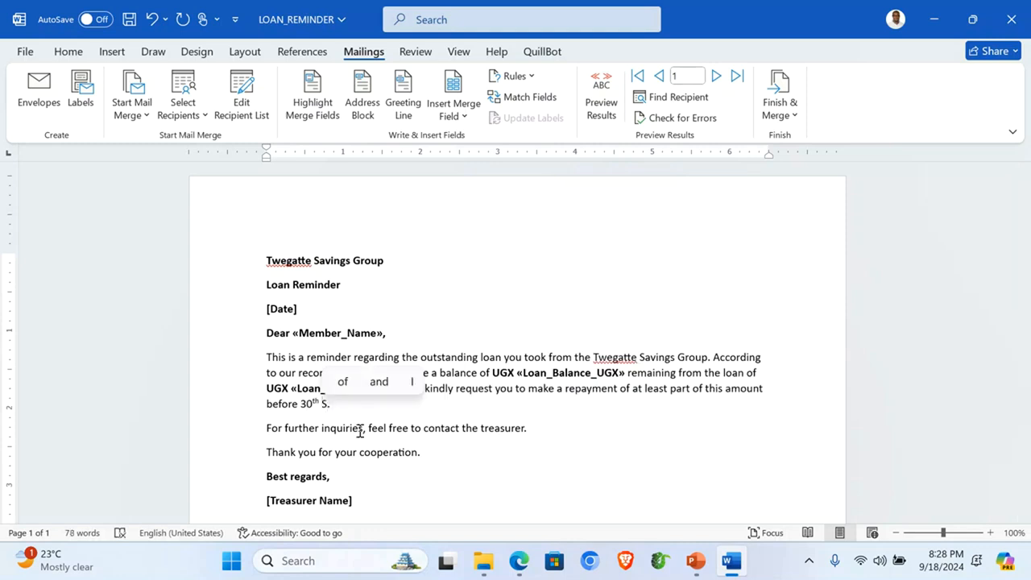
{"action": "type", "text": "e"}
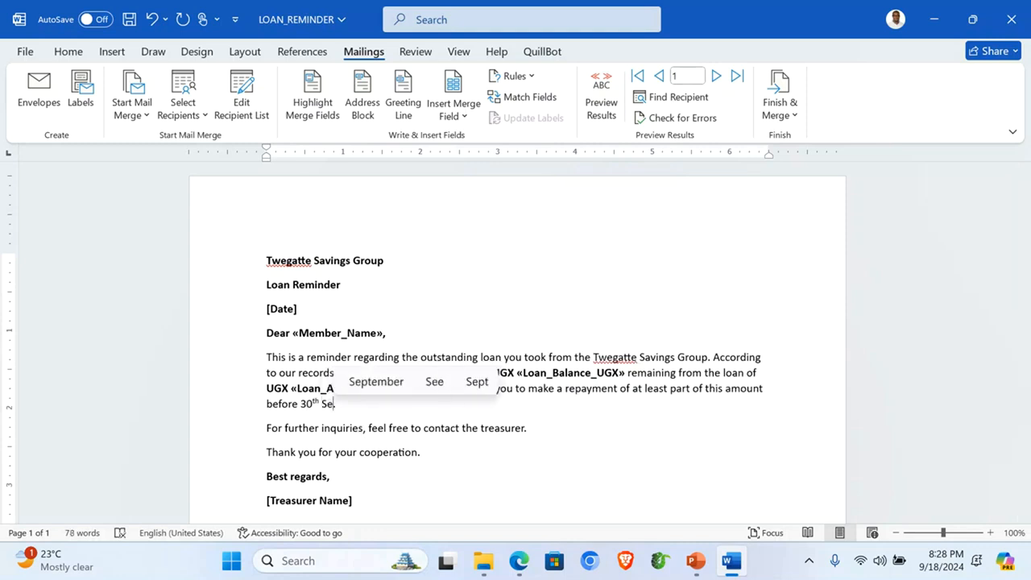
{"action": "left_click", "coordinate": [388, 386]}
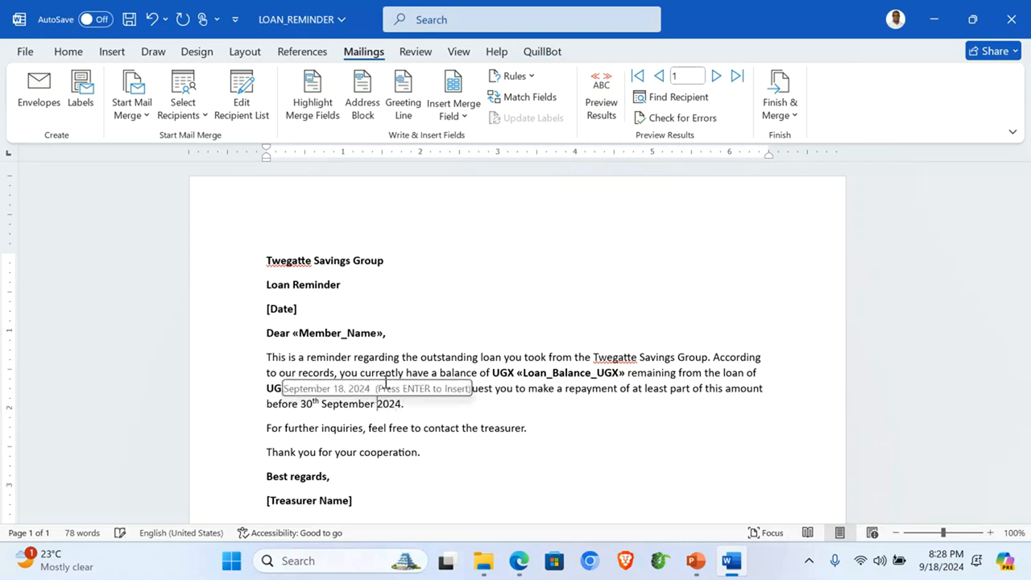
{"action": "left_click_drag", "start_coordinate": [301, 403], "coordinate": [401, 404]}
{"action": "key", "text": "ctrl+b"}
Step: Replace [Date] with Wednesday, September 18, 2024, keeping the greeting on its own line
{"action": "left_click", "coordinate": [242, 311]}
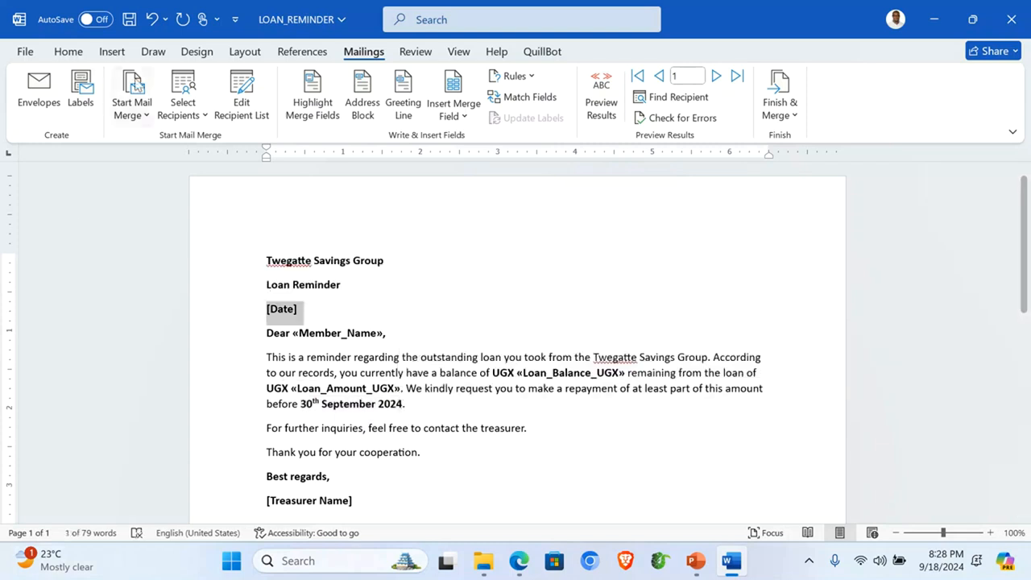
{"action": "left_click", "coordinate": [112, 51]}
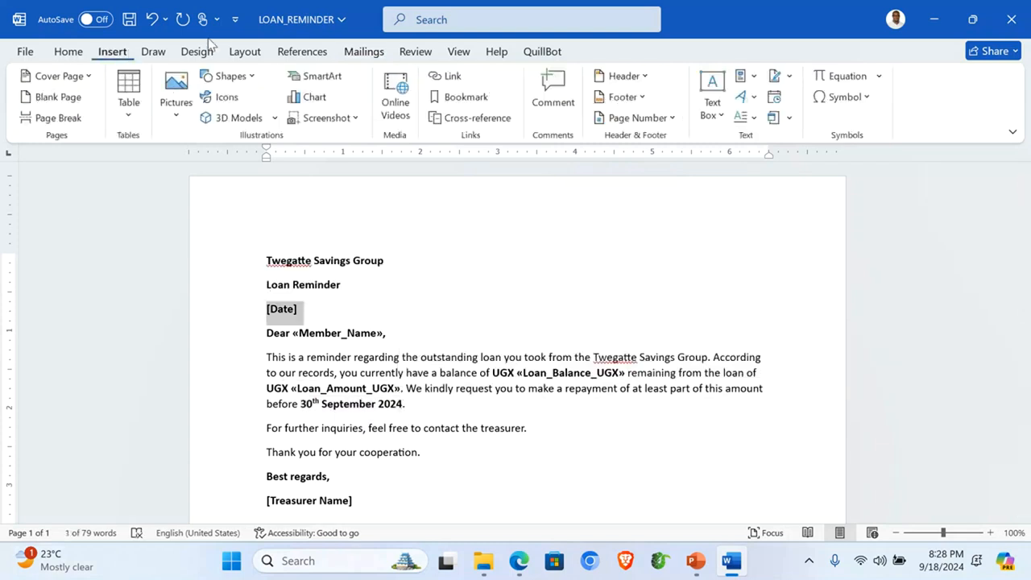
{"action": "left_click", "coordinate": [775, 97]}
{"action": "left_click", "coordinate": [395, 168]}
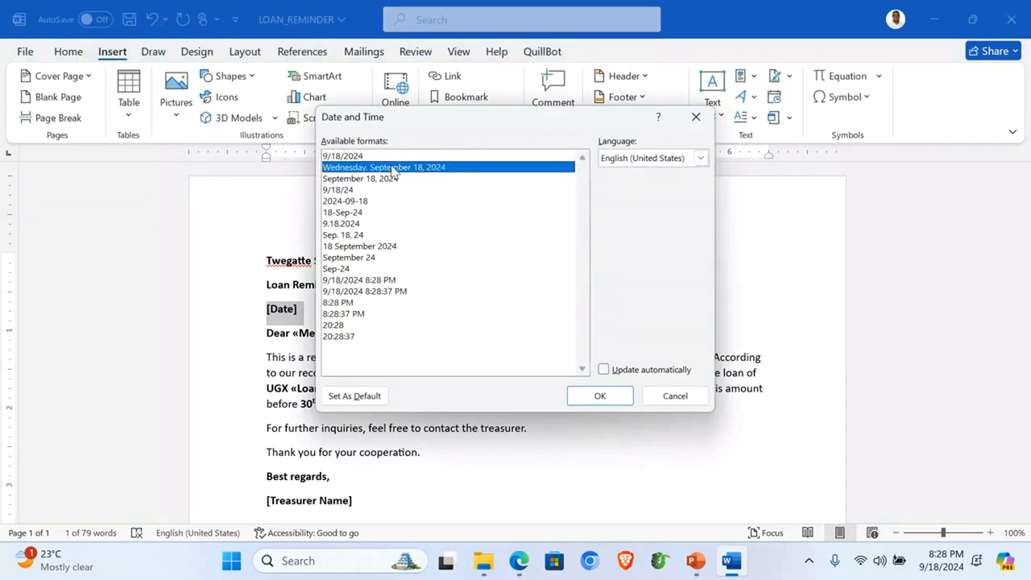
{"action": "left_click", "coordinate": [600, 397]}
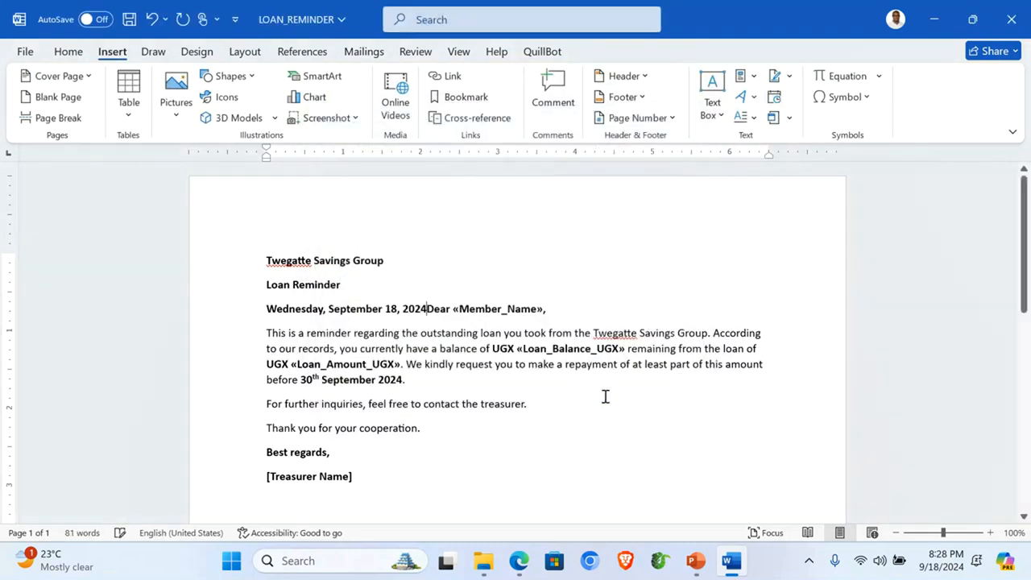
{"action": "key", "text": "Return"}
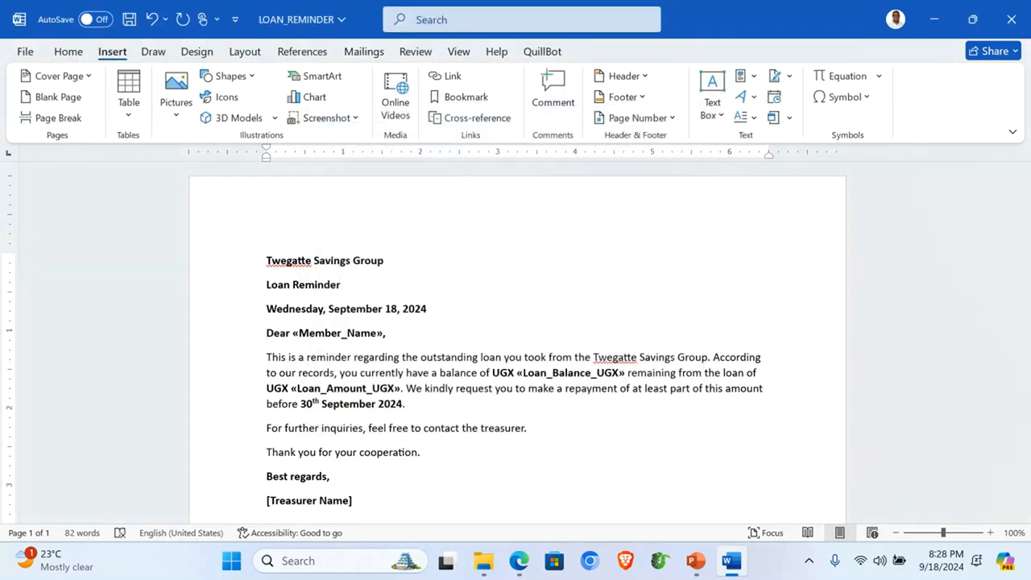
{"action": "left_click", "coordinate": [366, 52]}
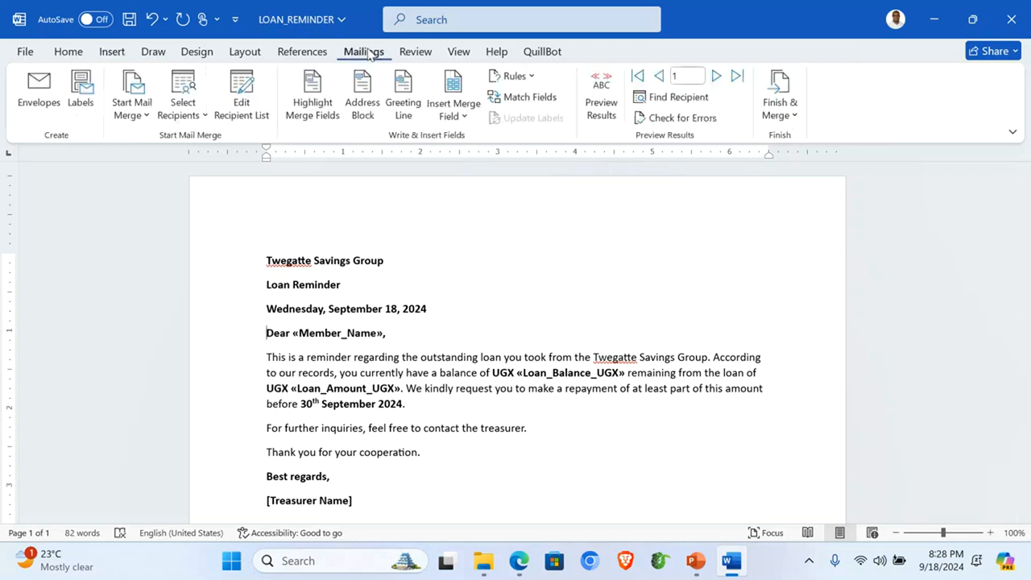
Step: Preview merged results and replace [Treasurer Name] with the treasurer's full name
{"action": "left_click", "coordinate": [599, 96]}
{"action": "scroll", "coordinate": [364, 336], "scroll_direction": "down", "scroll_amount": 1}
{"action": "scroll", "coordinate": [364, 337], "scroll_direction": "down", "scroll_amount": 1}
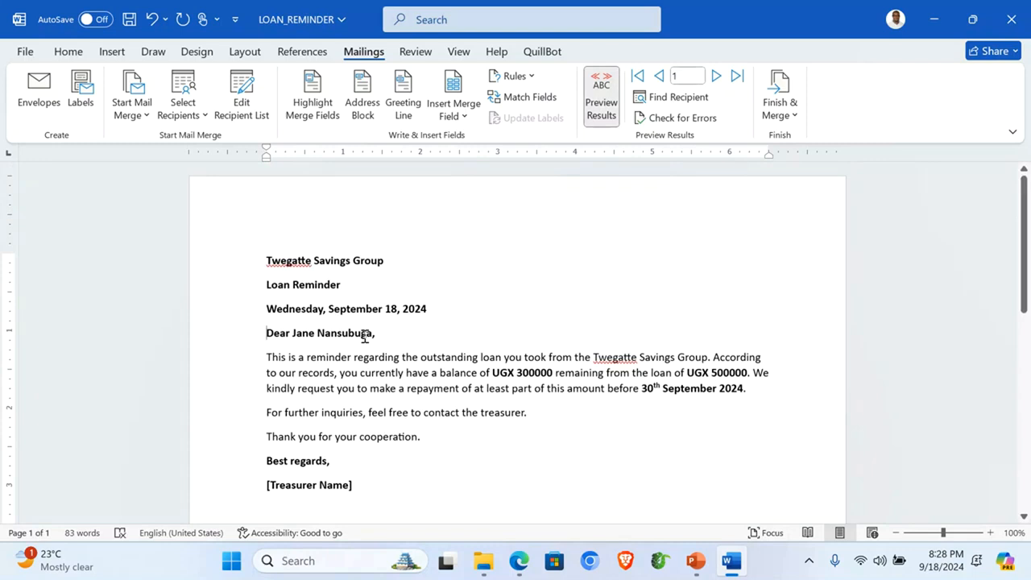
{"action": "left_click", "coordinate": [242, 458]}
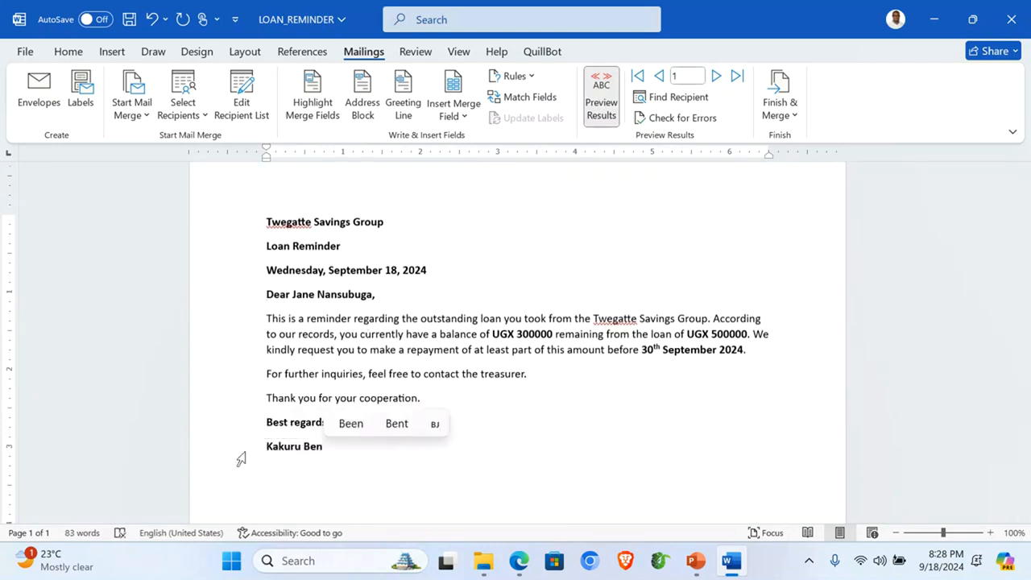
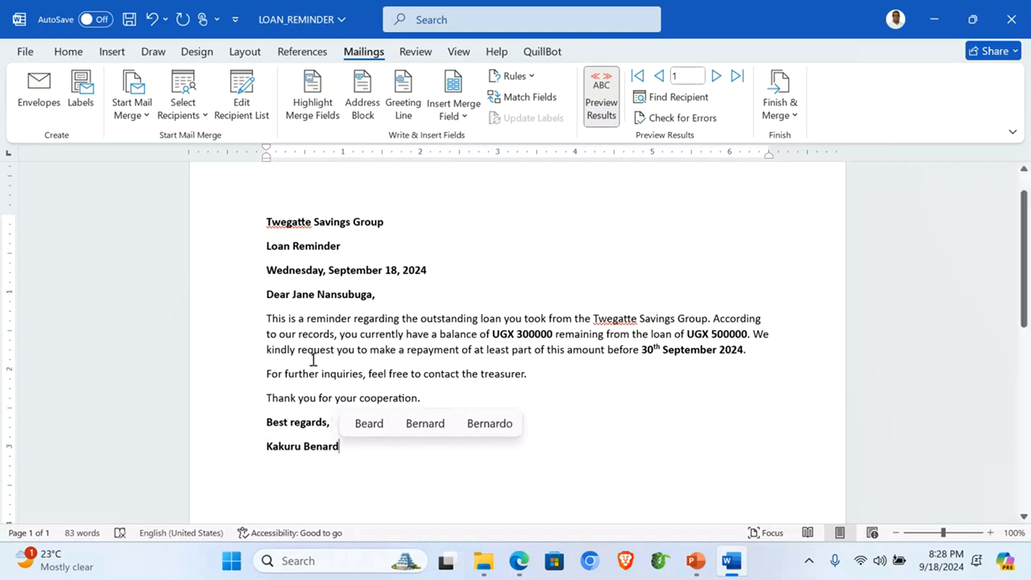
Step: Step forward through the merged records, then back to record 1
{"action": "left_click", "coordinate": [716, 78]}
{"action": "left_click", "coordinate": [716, 79]}
{"action": "left_click", "coordinate": [716, 78]}
{"action": "left_click", "coordinate": [716, 78]}
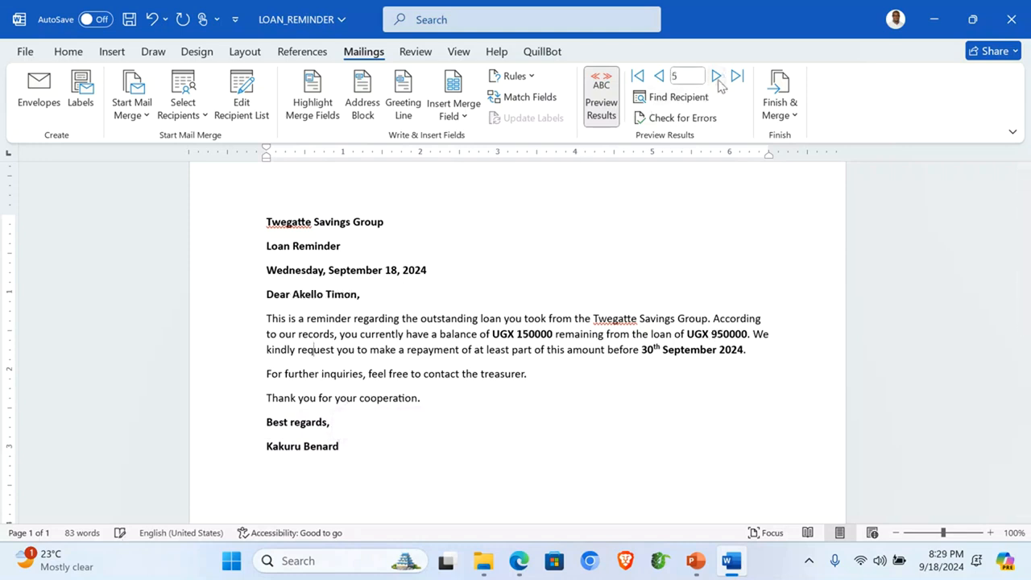
{"action": "left_click", "coordinate": [659, 76]}
{"action": "left_click", "coordinate": [658, 76]}
{"action": "left_click", "coordinate": [659, 75]}
{"action": "left_click", "coordinate": [658, 76]}
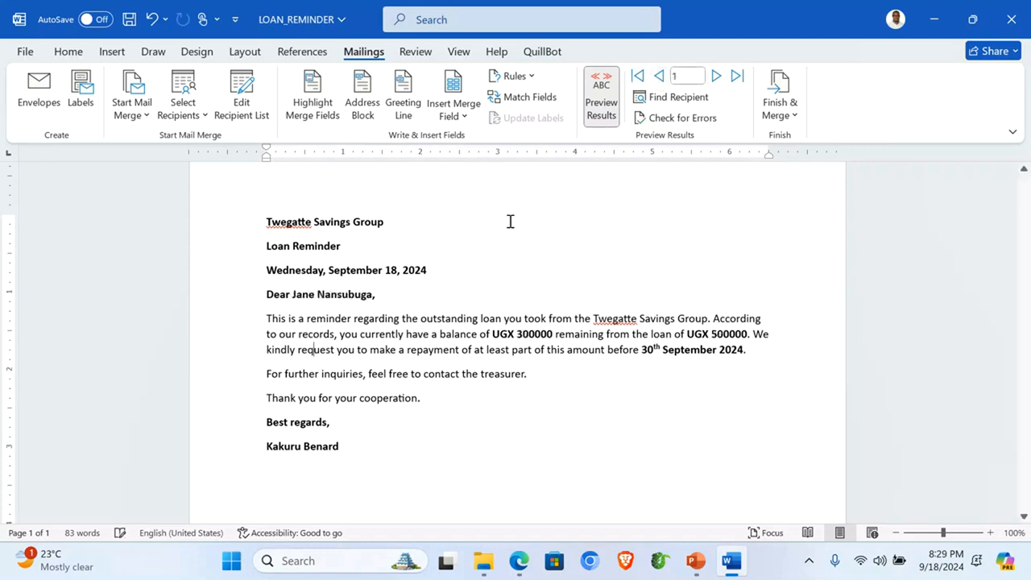
{"action": "scroll", "coordinate": [363, 351], "scroll_direction": "up", "scroll_amount": 1}
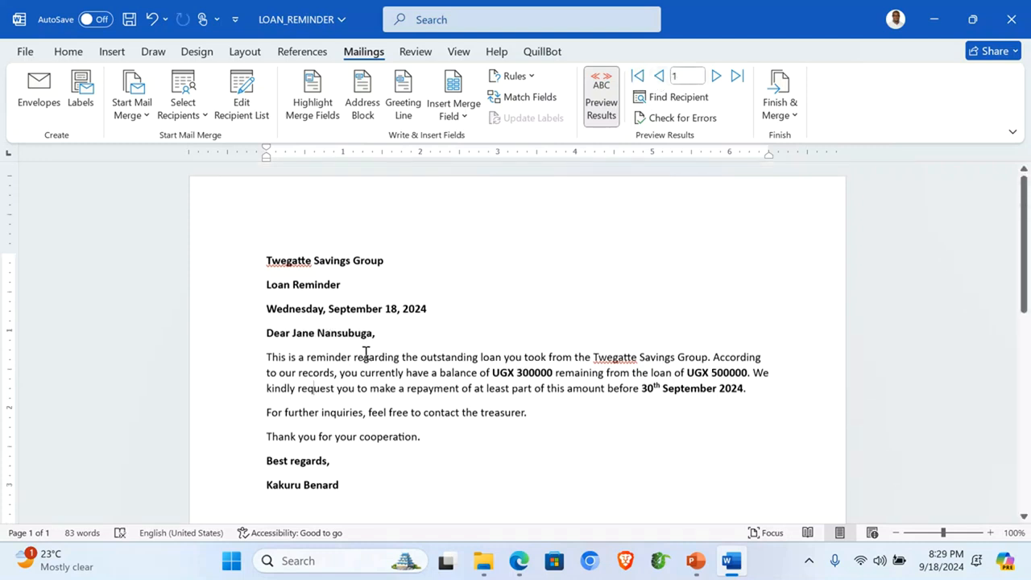
Step: Select all the letter text and apply Times New Roman, size 14, with justified alignment
{"action": "key", "text": "ctrl+a"}
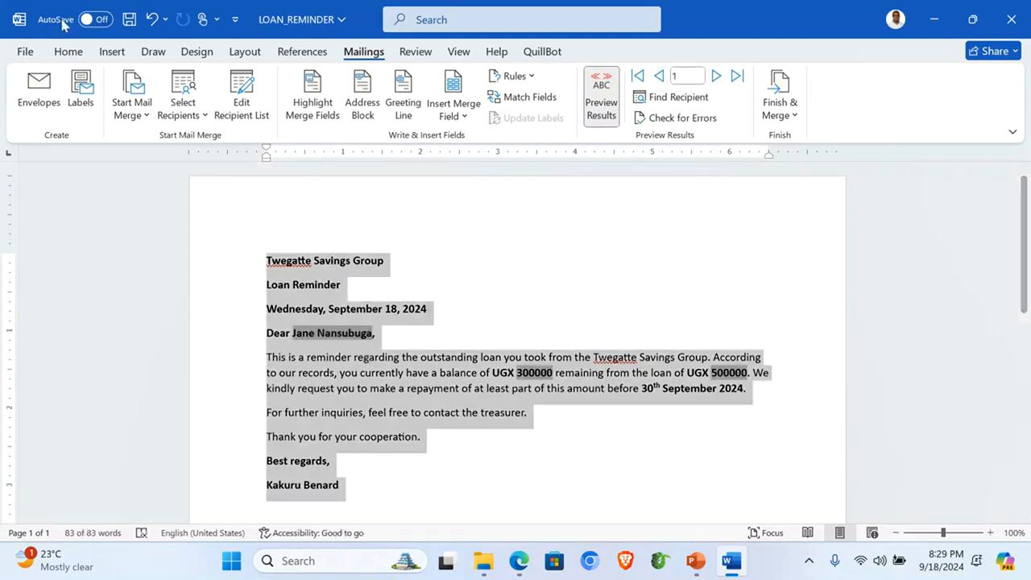
{"action": "left_click", "coordinate": [68, 51]}
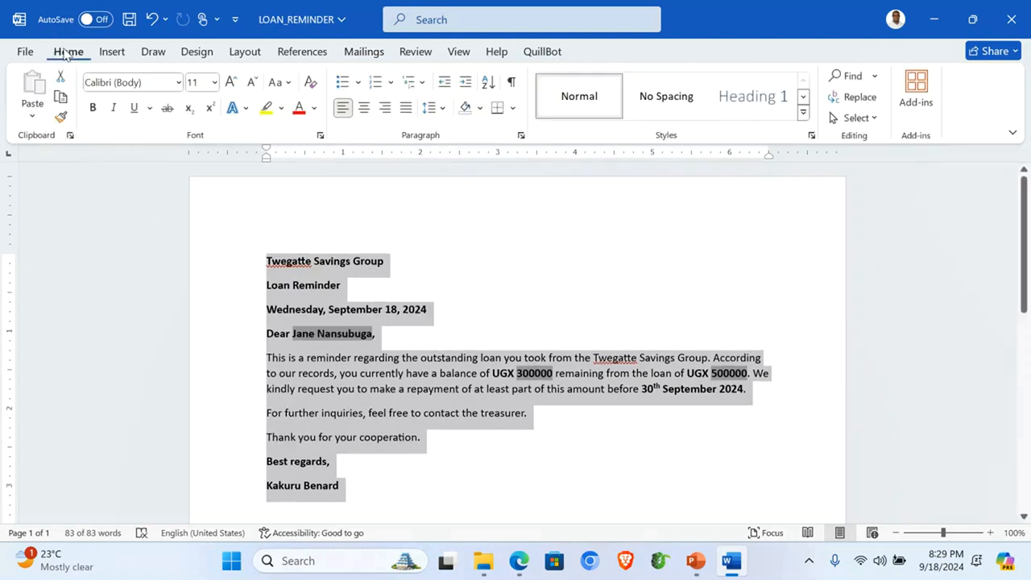
{"action": "left_click", "coordinate": [178, 83]}
{"action": "left_click", "coordinate": [194, 202]}
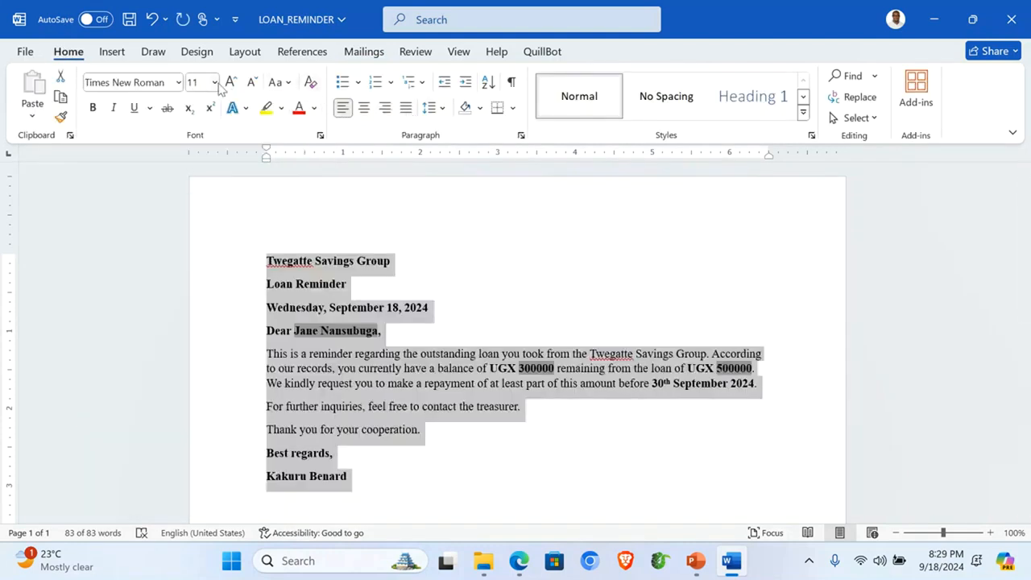
{"action": "left_click", "coordinate": [214, 82]}
{"action": "left_click", "coordinate": [202, 200]}
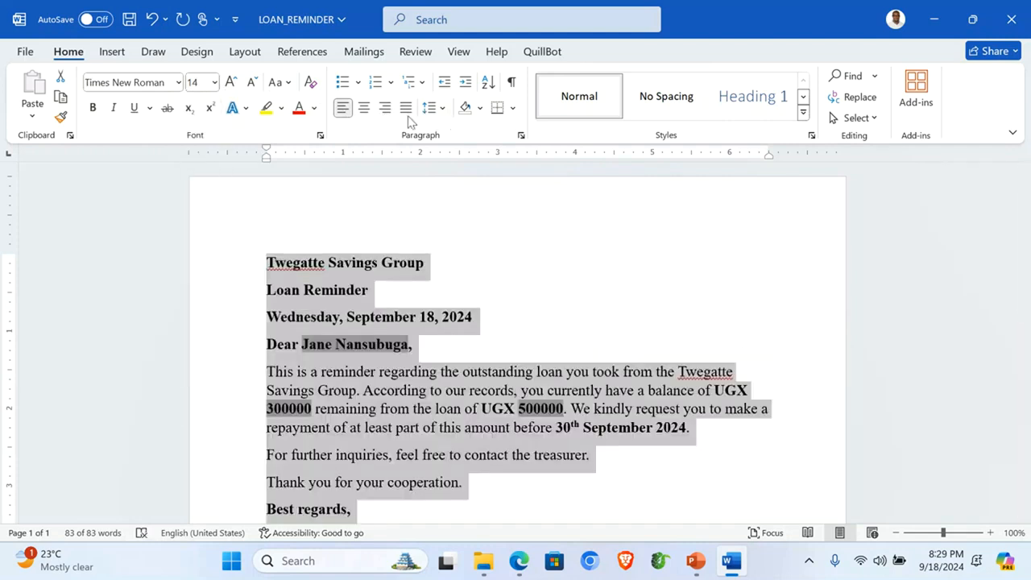
{"action": "left_click", "coordinate": [406, 108]}
{"action": "left_click", "coordinate": [505, 376]}
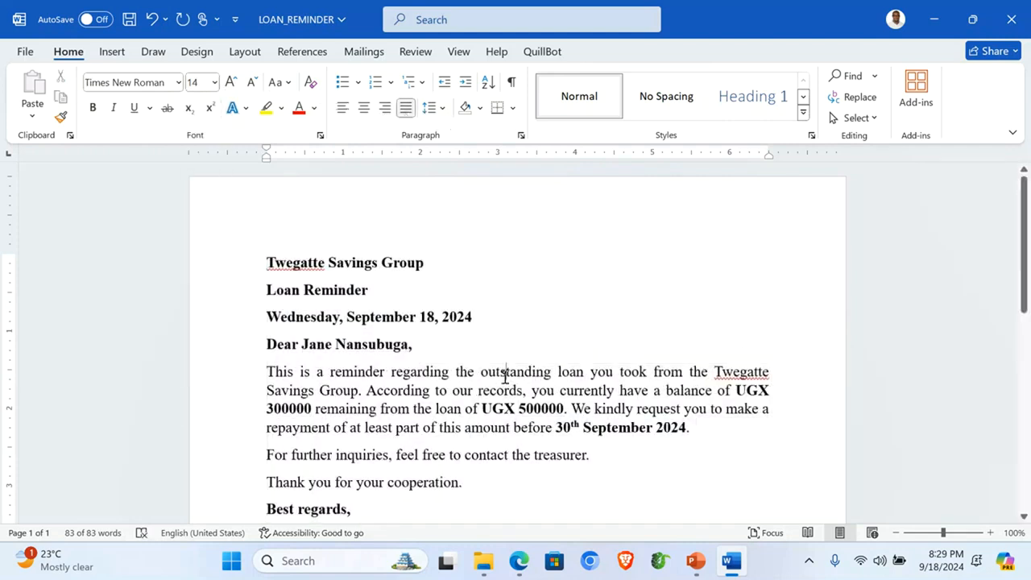
{"action": "scroll", "coordinate": [575, 359], "scroll_direction": "down", "scroll_amount": 3}
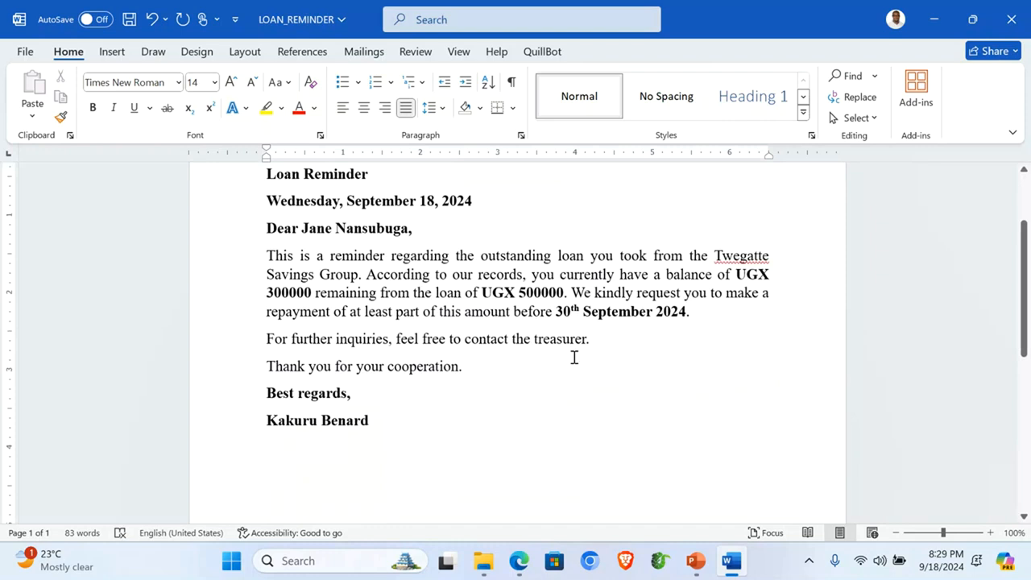
{"action": "scroll", "coordinate": [574, 359], "scroll_direction": "up", "scroll_amount": 2}
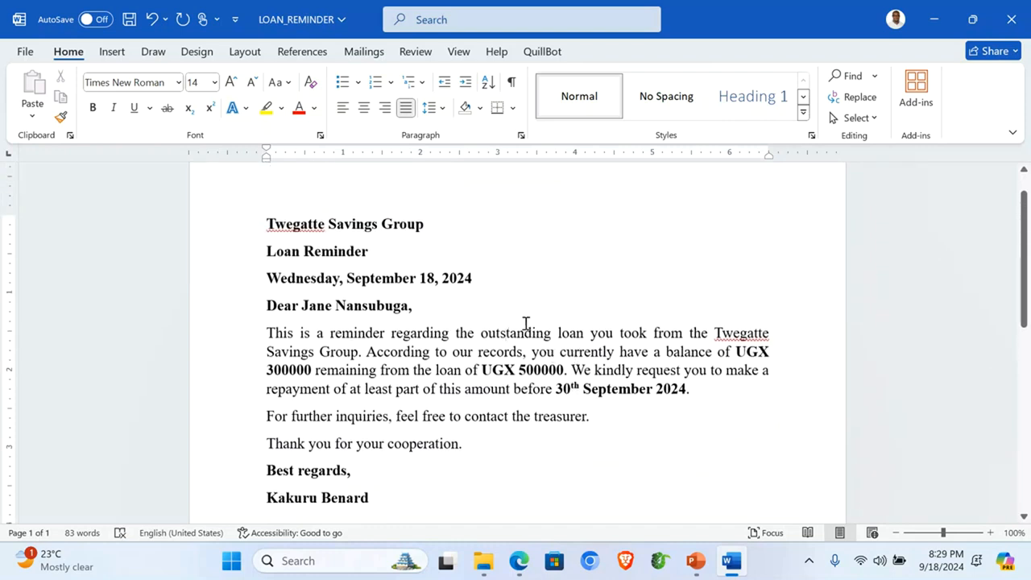
{"action": "scroll", "coordinate": [171, 239], "scroll_direction": "up", "scroll_amount": 1}
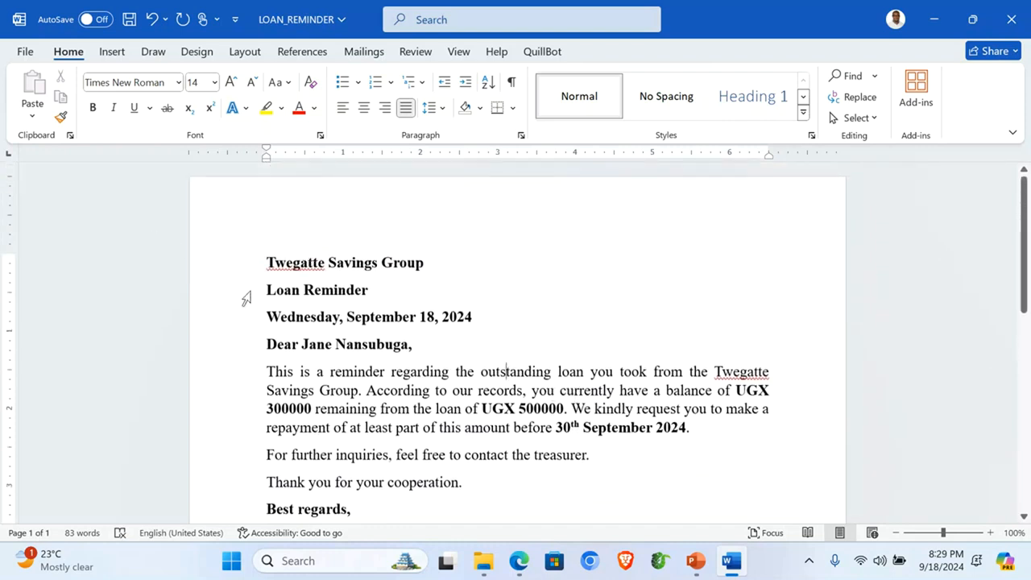
Step: Move the Twegatte Savings Group and Loan Reminder lines from the body into the page header
{"action": "left_click_drag", "start_coordinate": [235, 268], "coordinate": [240, 292]}
{"action": "key", "text": "ctrl+c"}
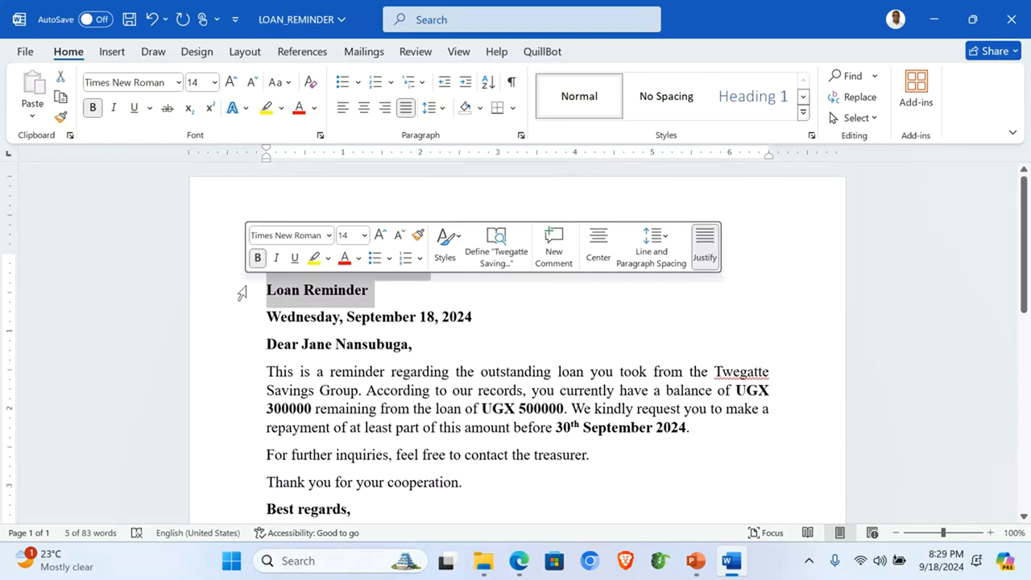
{"action": "key", "text": "Delete"}
{"action": "scroll", "coordinate": [369, 262], "scroll_direction": "down", "scroll_amount": 1}
{"action": "scroll", "coordinate": [369, 262], "scroll_direction": "up", "scroll_amount": 1}
{"action": "double_click", "coordinate": [374, 217]}
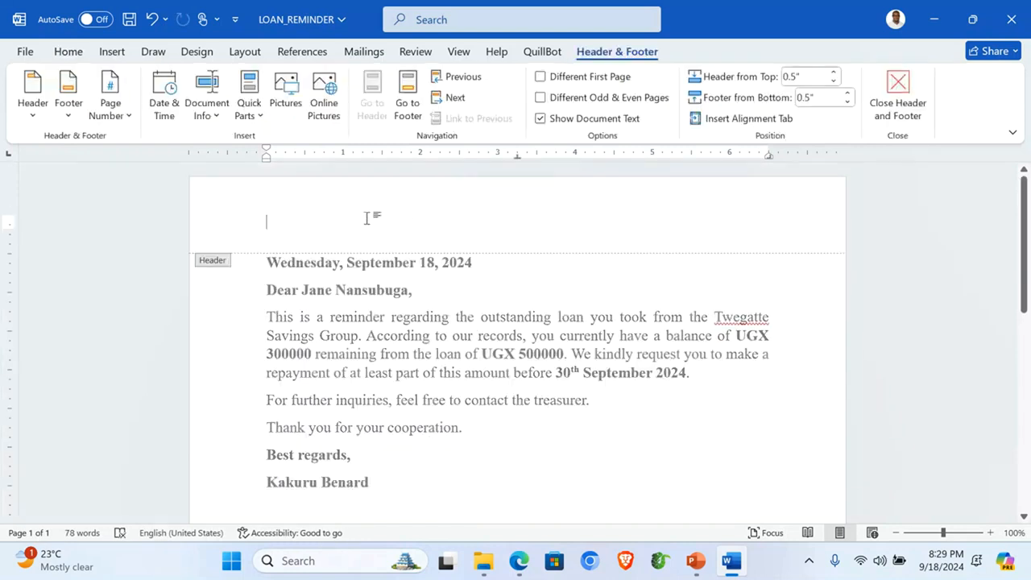
{"action": "key", "text": "ctrl+v"}
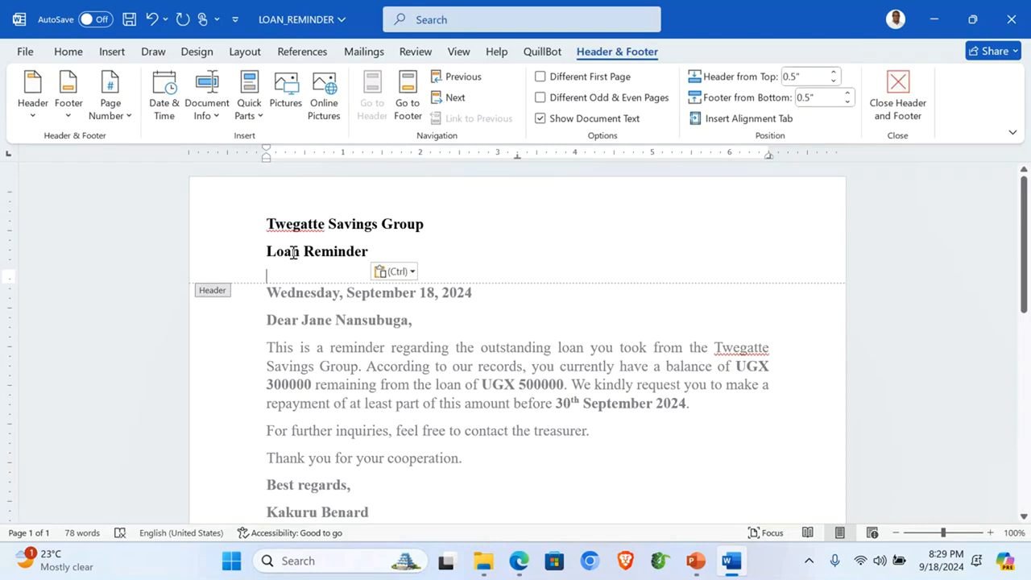
{"action": "key", "text": "BackSpace"}
Step: Centre both header lines, enlarge the group title to 28 pt and make it uppercase
{"action": "left_click_drag", "start_coordinate": [233, 231], "coordinate": [239, 259]}
{"action": "left_click", "coordinate": [70, 54]}
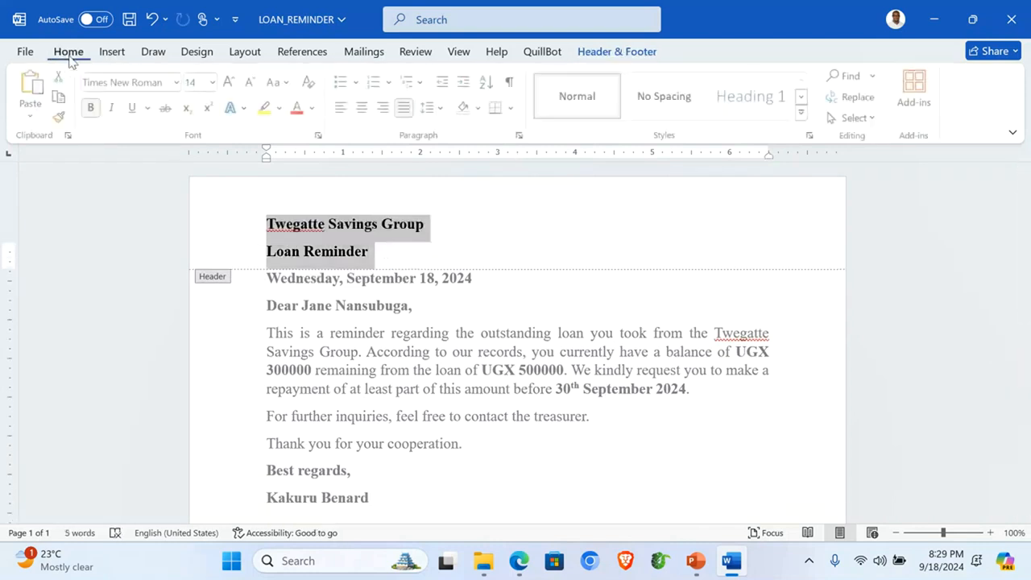
{"action": "left_click", "coordinate": [363, 108]}
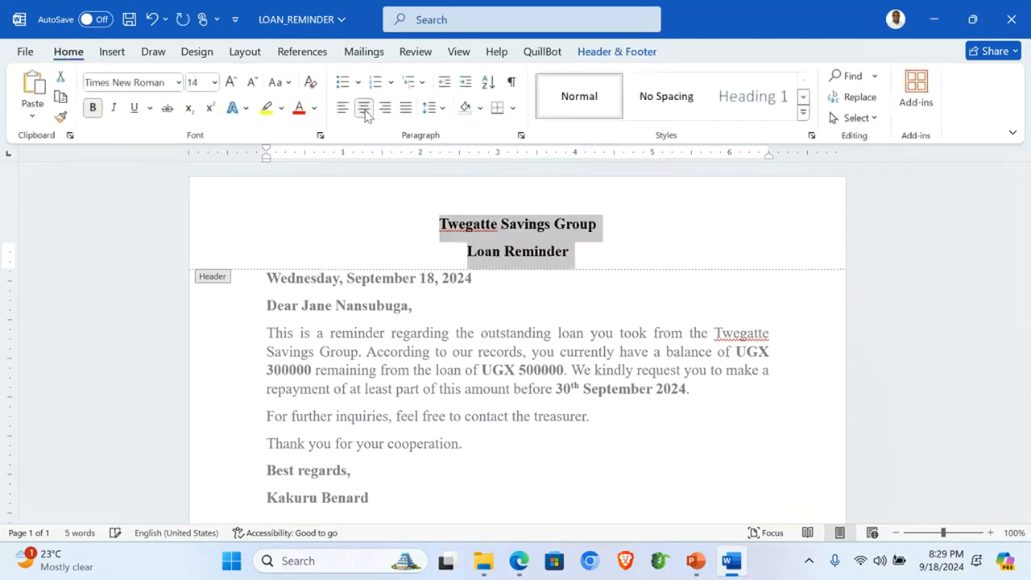
{"action": "left_click", "coordinate": [231, 83]}
{"action": "left_click", "coordinate": [231, 83]}
{"action": "left_click", "coordinate": [207, 229]}
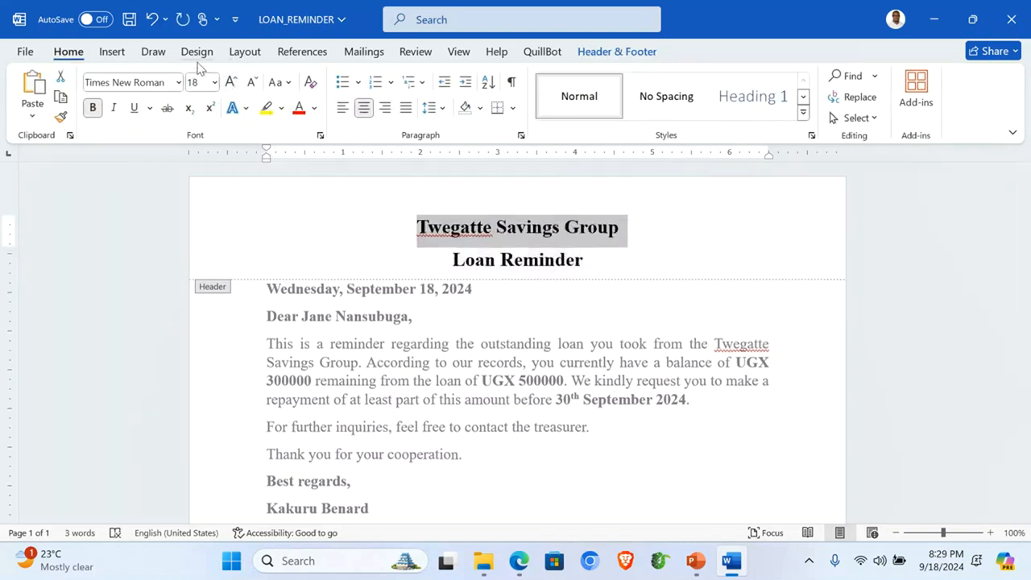
{"action": "left_click", "coordinate": [231, 83]}
{"action": "left_click", "coordinate": [231, 83]}
{"action": "left_click", "coordinate": [231, 83]}
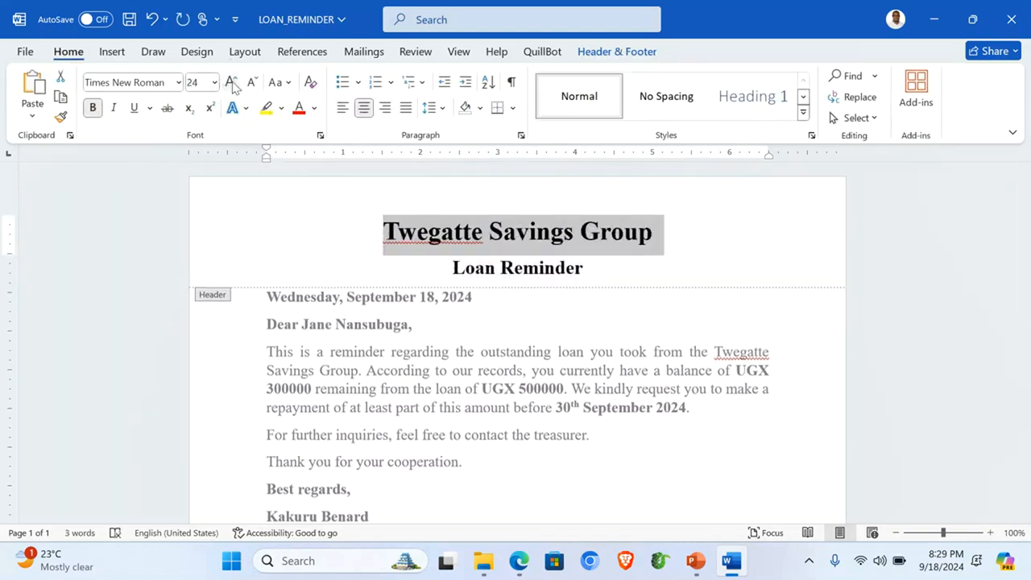
{"action": "left_click", "coordinate": [231, 83]}
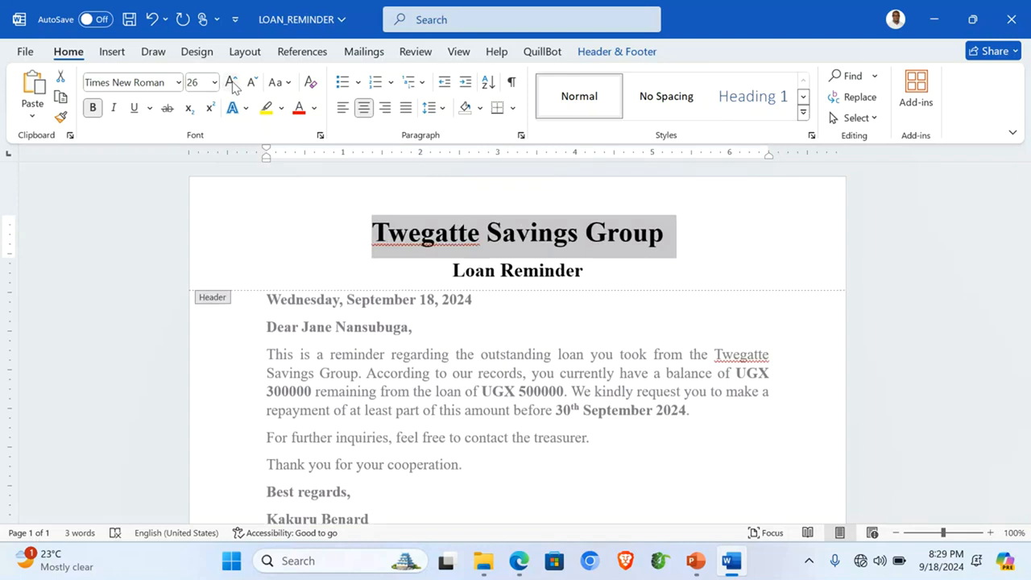
{"action": "left_click", "coordinate": [231, 83]}
{"action": "left_click", "coordinate": [286, 83]}
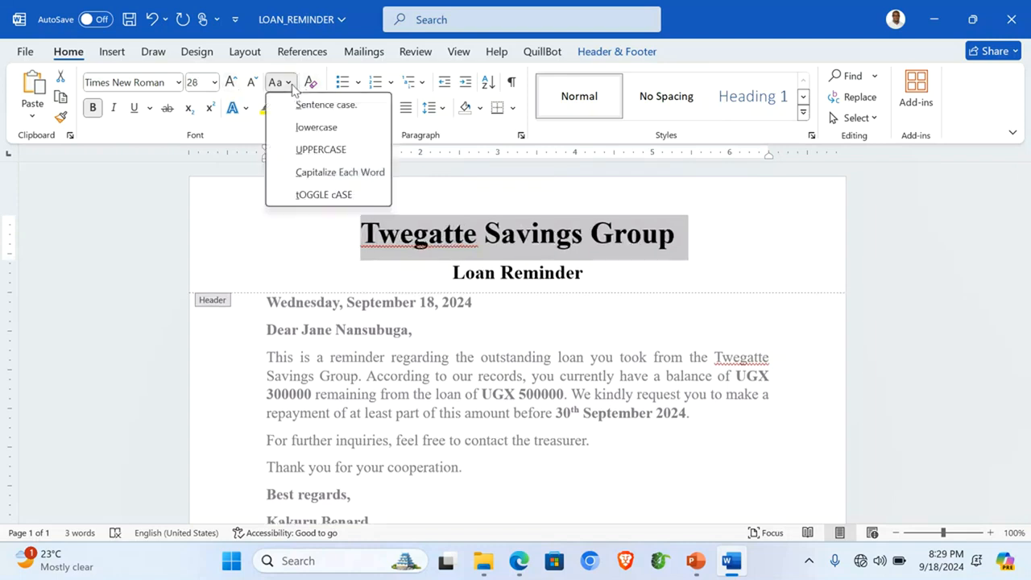
{"action": "left_click", "coordinate": [328, 153]}
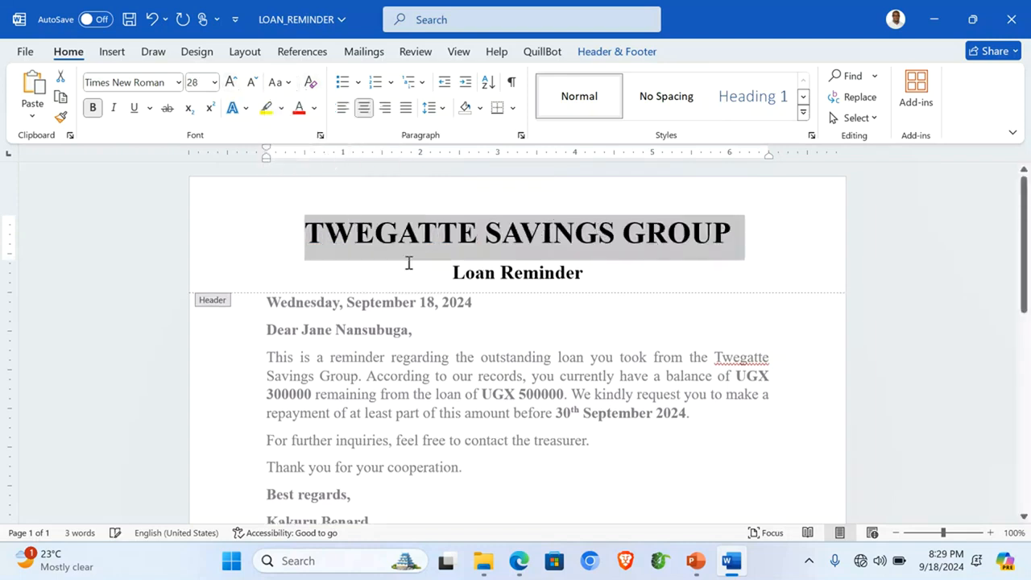
{"action": "left_click", "coordinate": [330, 262]}
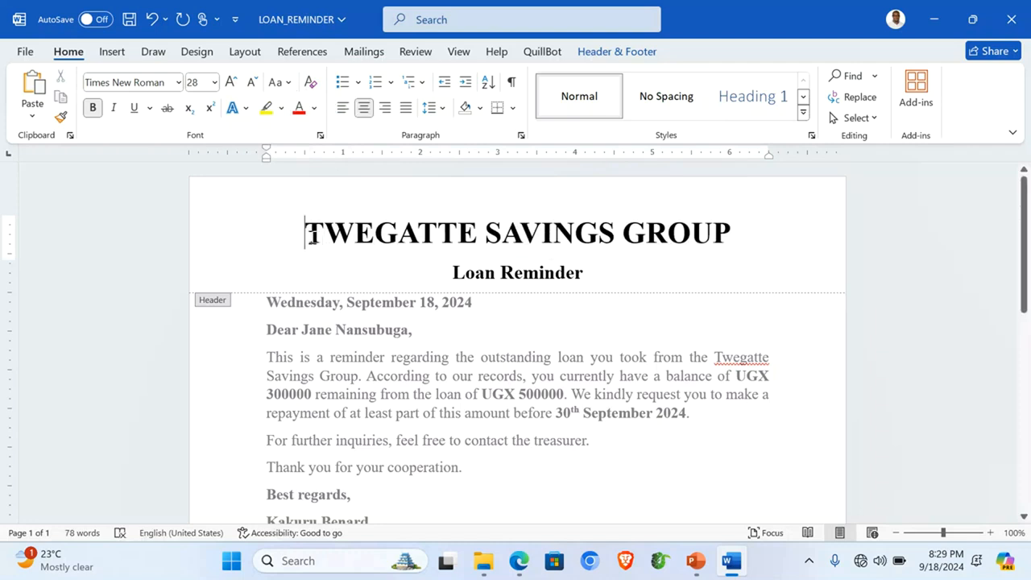
Step: Insert the Twegatte logo from Desktop > candidate folder > ITEM 1 into the header and shrink it
{"action": "left_click", "coordinate": [115, 52]}
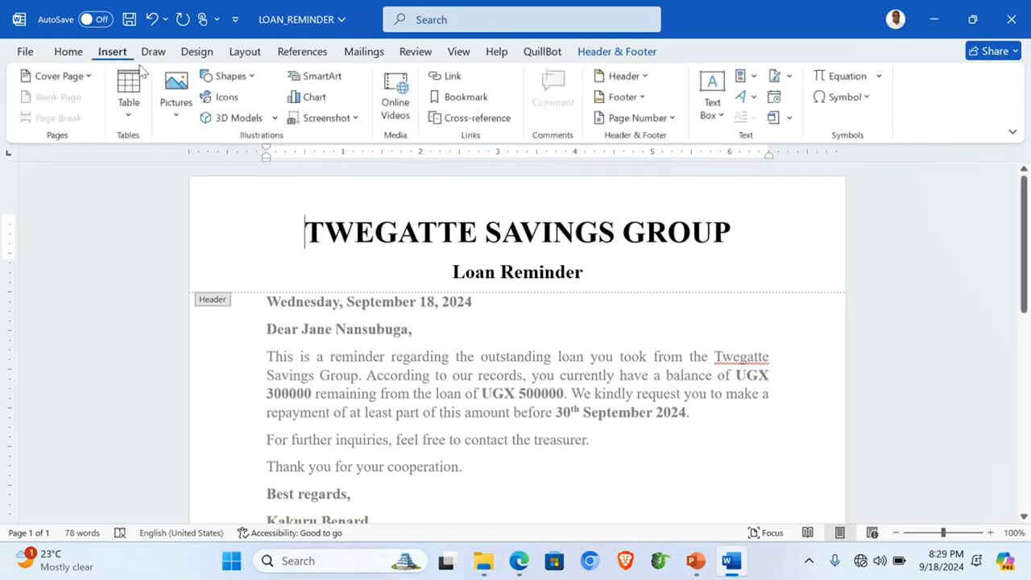
{"action": "left_click", "coordinate": [174, 113]}
{"action": "left_click", "coordinate": [202, 164]}
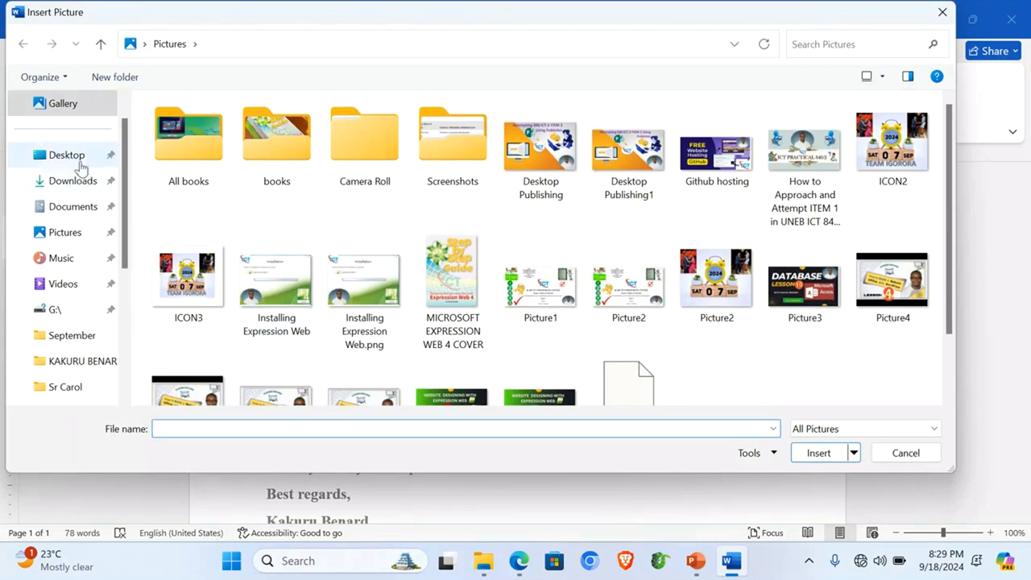
{"action": "left_click", "coordinate": [80, 166]}
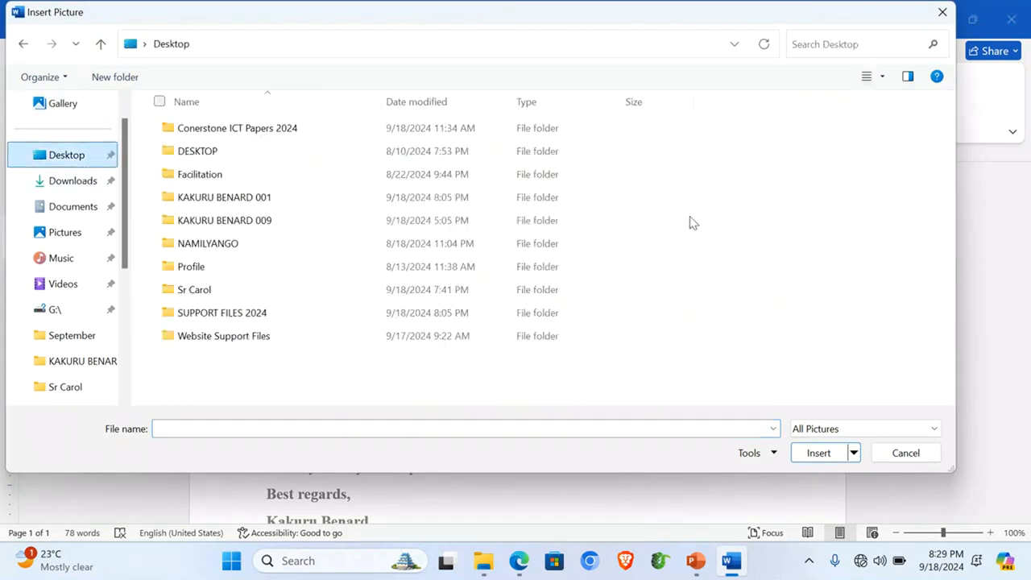
{"action": "double_click", "coordinate": [228, 204]}
{"action": "double_click", "coordinate": [201, 137]}
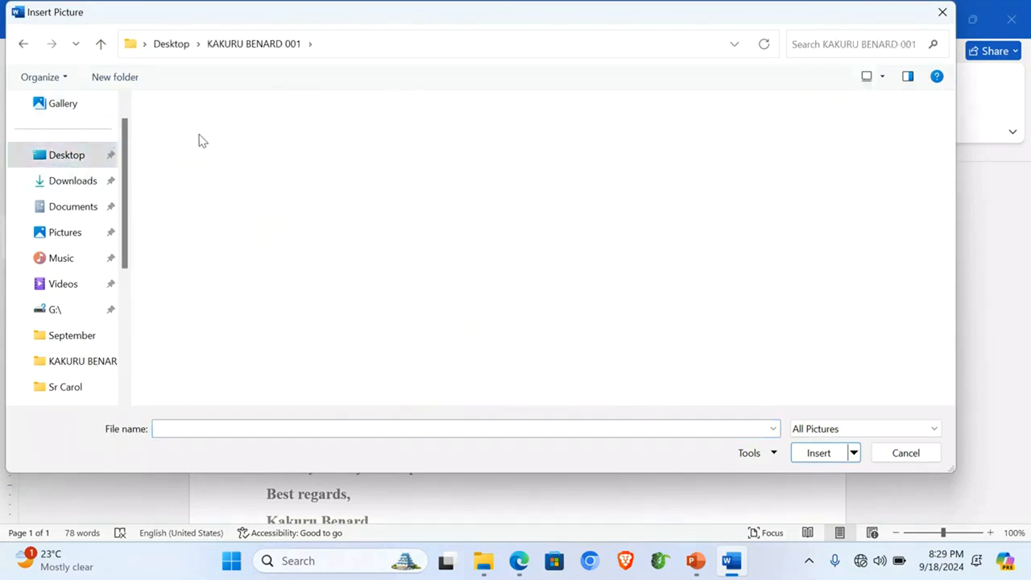
{"action": "double_click", "coordinate": [182, 138]}
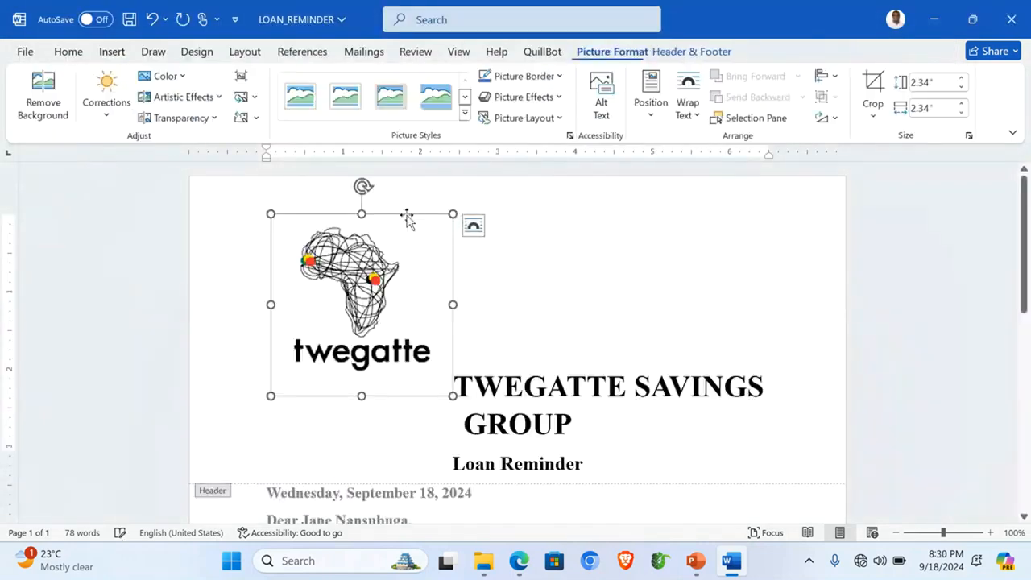
{"action": "left_click_drag", "start_coordinate": [272, 216], "coordinate": [387, 320]}
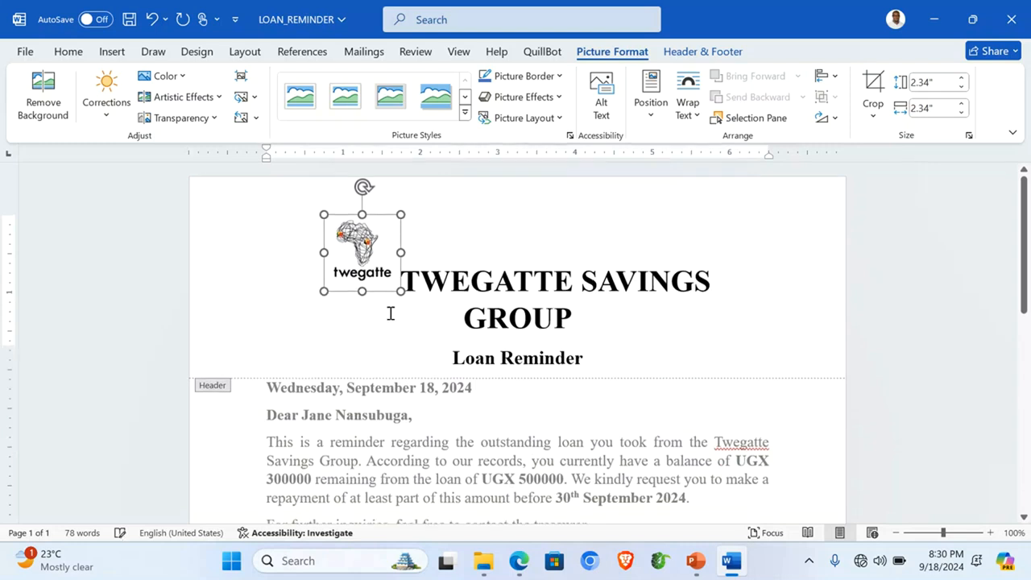
Step: Set the logo to float in front of text, size it to 0.74 inches, and place it left of the title
{"action": "left_click", "coordinate": [694, 116]}
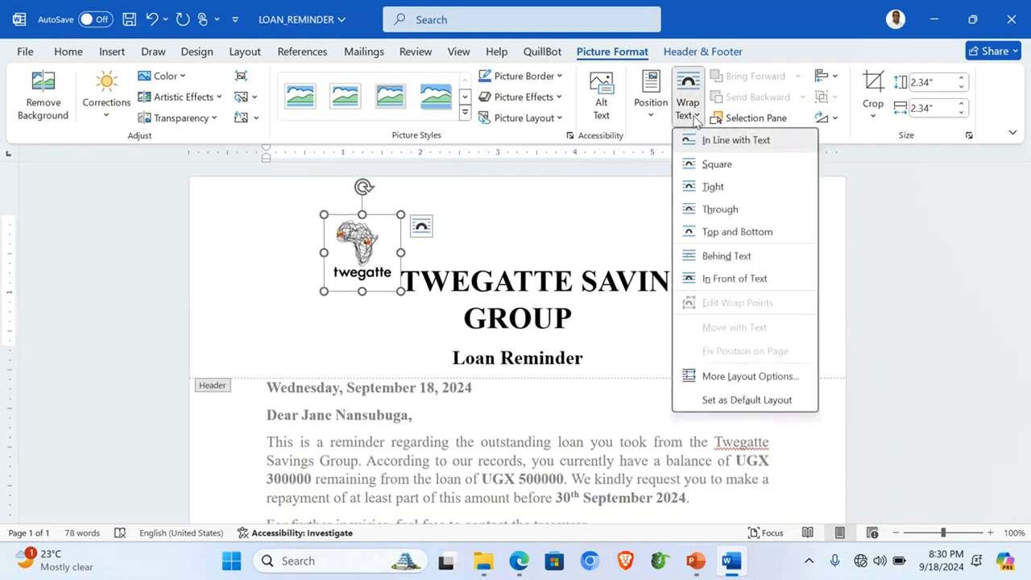
{"action": "left_click", "coordinate": [712, 187]}
{"action": "left_click_drag", "start_coordinate": [401, 290], "coordinate": [378, 268]}
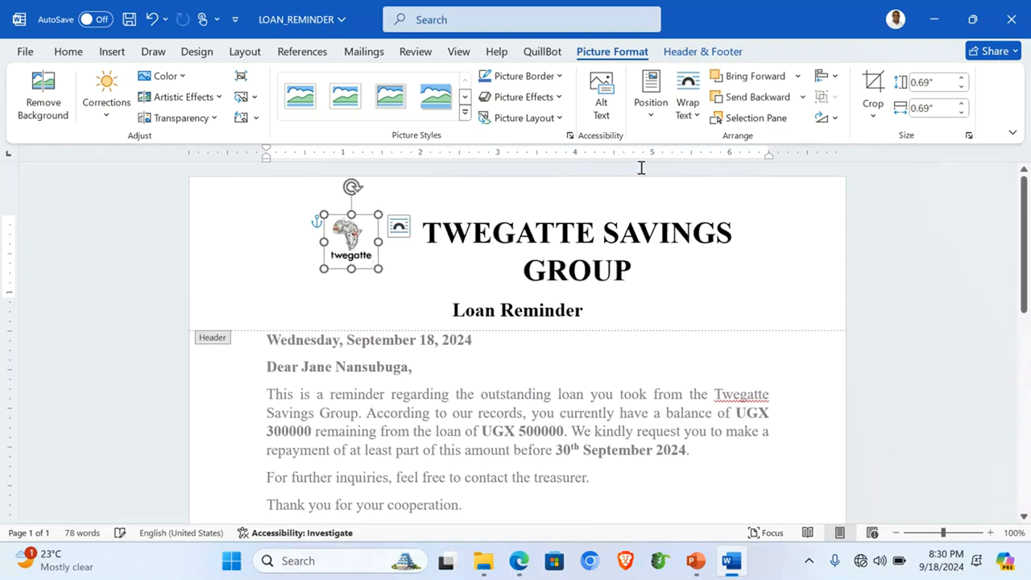
{"action": "left_click", "coordinate": [688, 121]}
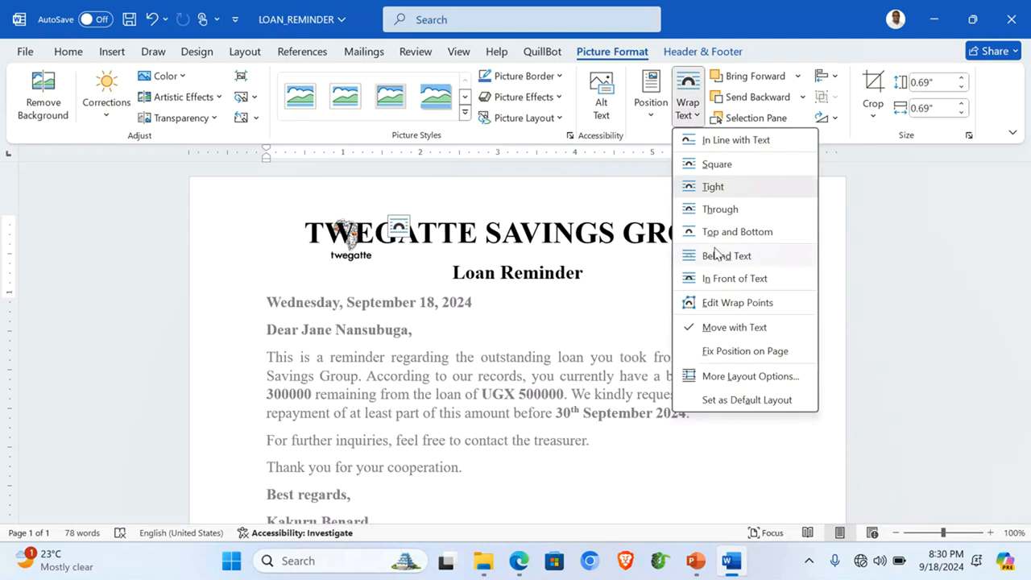
{"action": "left_click", "coordinate": [751, 278]}
{"action": "left_click_drag", "start_coordinate": [352, 248], "coordinate": [275, 245]}
{"action": "left_click", "coordinate": [383, 200]}
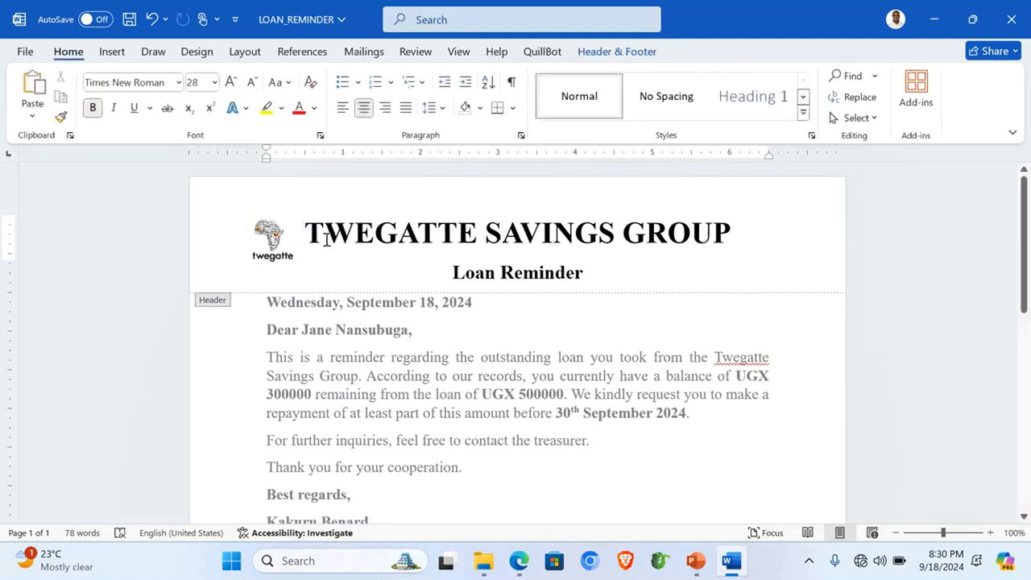
{"action": "left_click", "coordinate": [274, 246]}
{"action": "left_click_drag", "start_coordinate": [296, 265], "coordinate": [304, 271]}
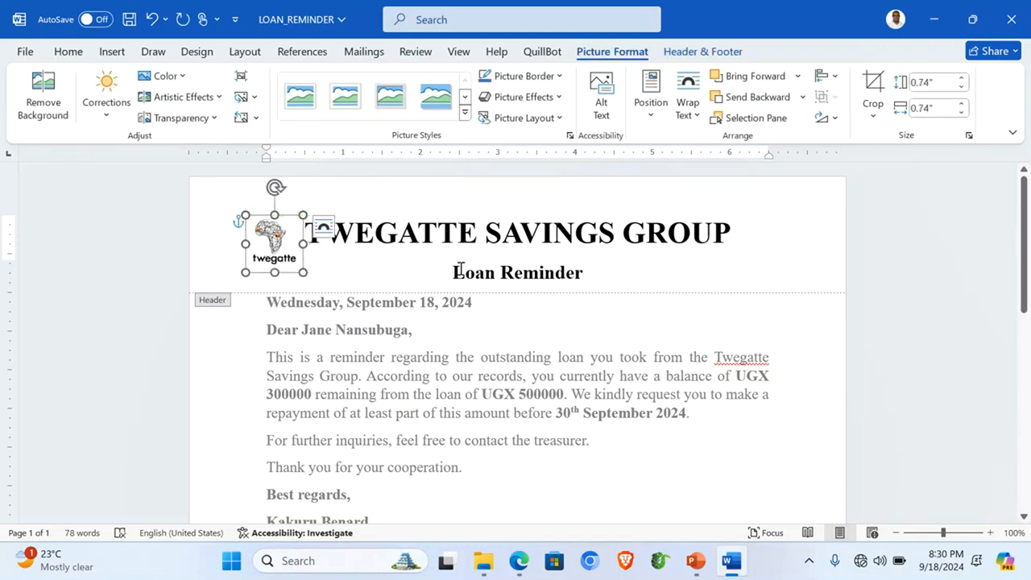
{"action": "left_click", "coordinate": [552, 232]}
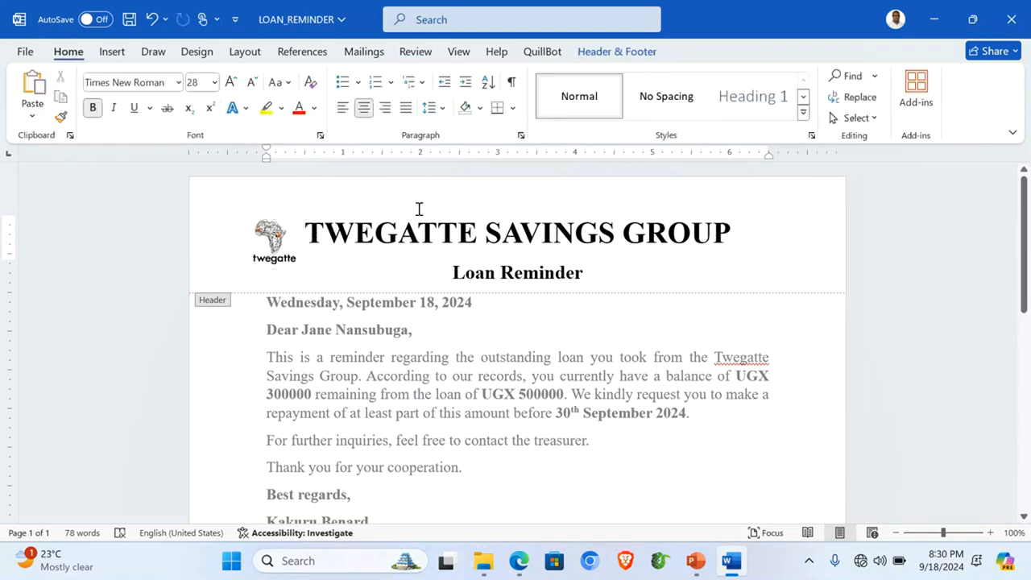
{"action": "left_click", "coordinate": [120, 53]}
Step: Draw a horizontal line across the bottom of the header and colour it red
{"action": "left_click", "coordinate": [249, 77]}
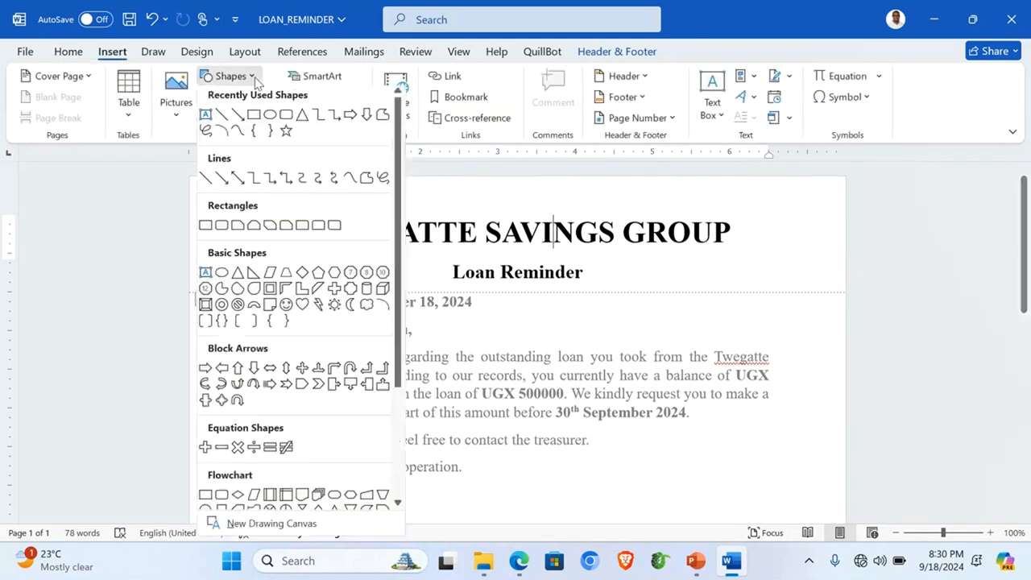
{"action": "left_click", "coordinate": [223, 119]}
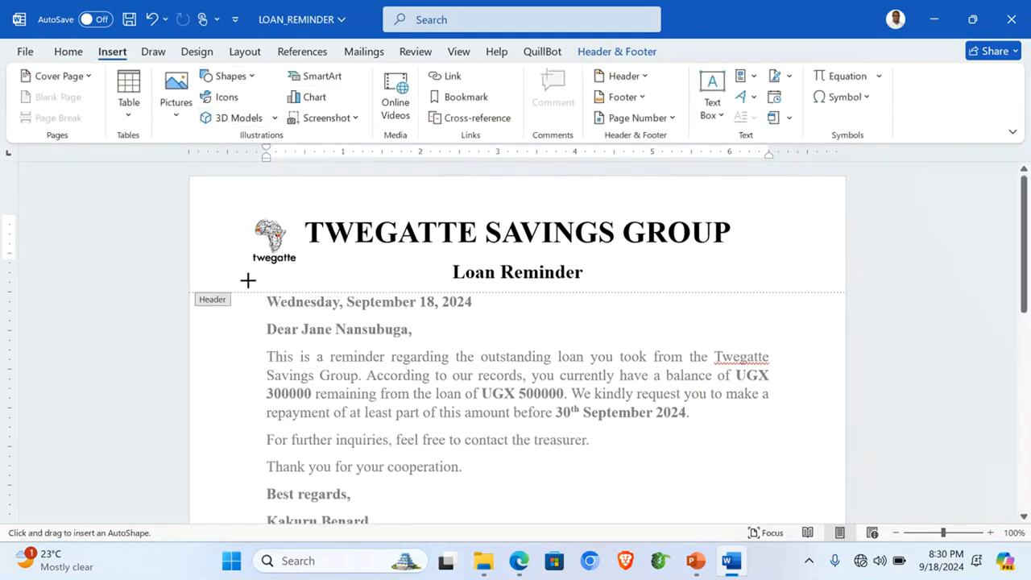
{"action": "left_click_drag", "start_coordinate": [244, 284], "coordinate": [813, 277]}
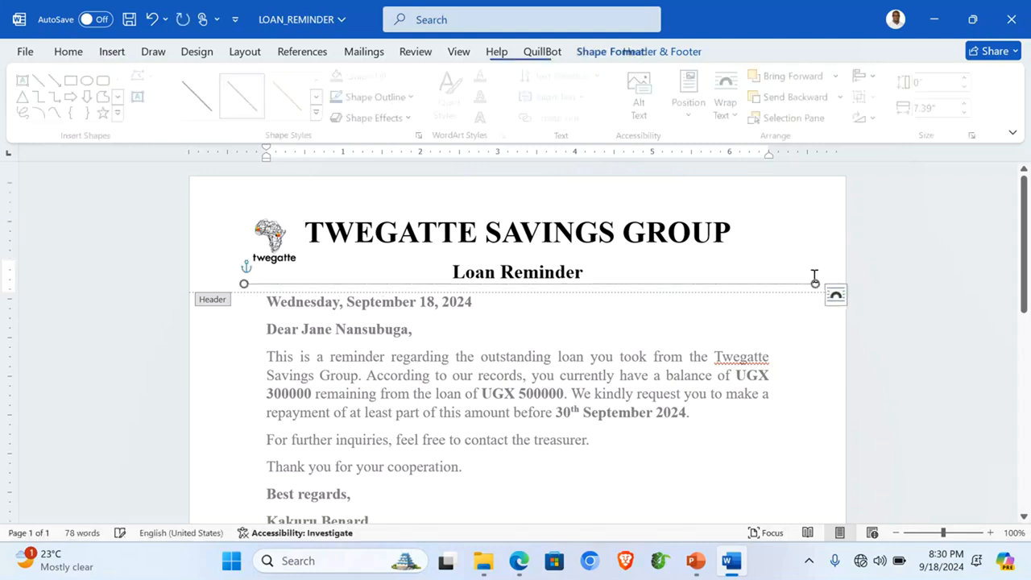
{"action": "left_click", "coordinate": [413, 96]}
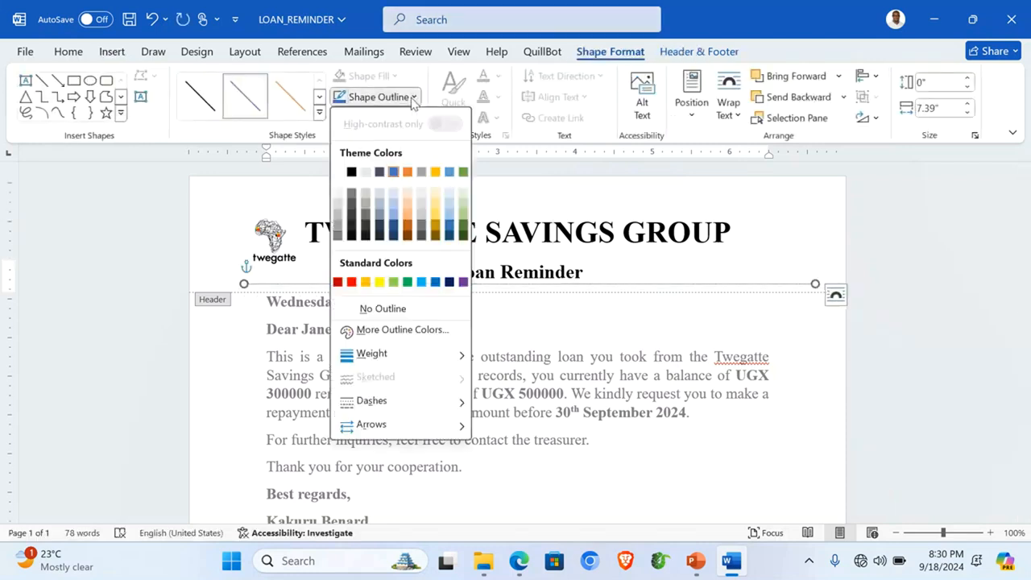
{"action": "left_click", "coordinate": [352, 282]}
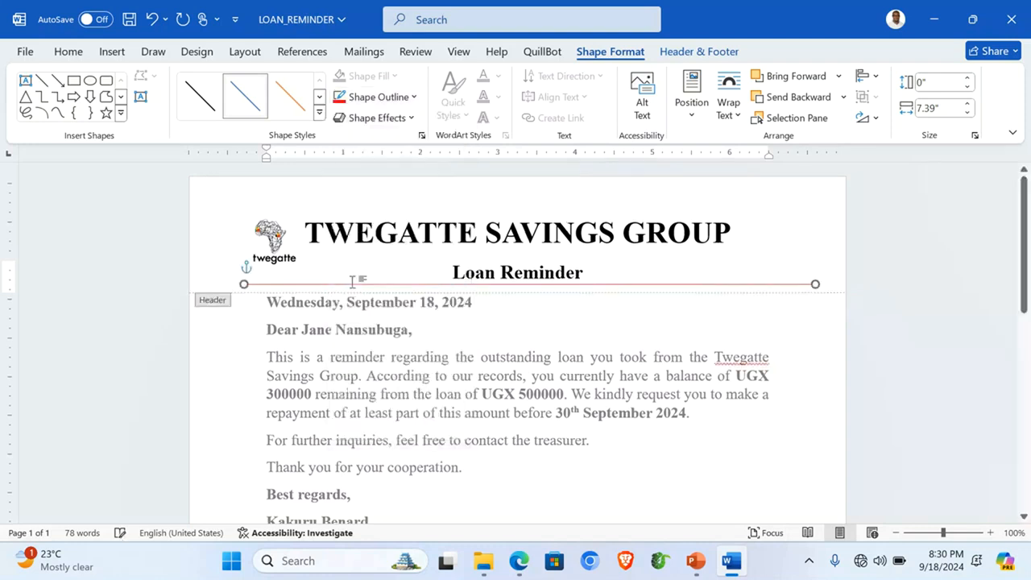
Step: Make the red line 6 pt thick, nudge it slightly lower, and close the header
{"action": "left_click", "coordinate": [413, 97]}
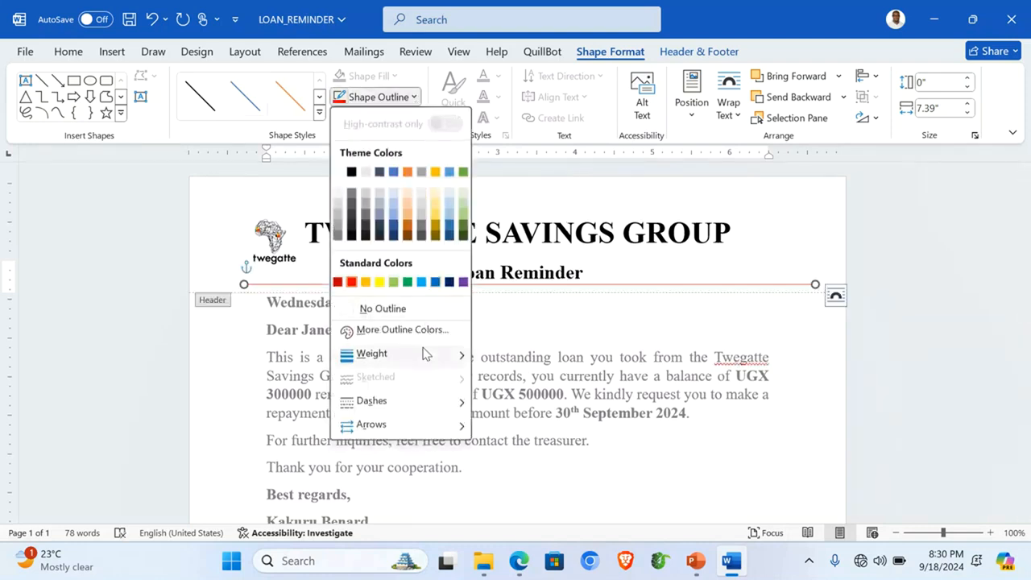
{"action": "mouse_move", "coordinate": [425, 354]}
{"action": "left_click", "coordinate": [562, 498]}
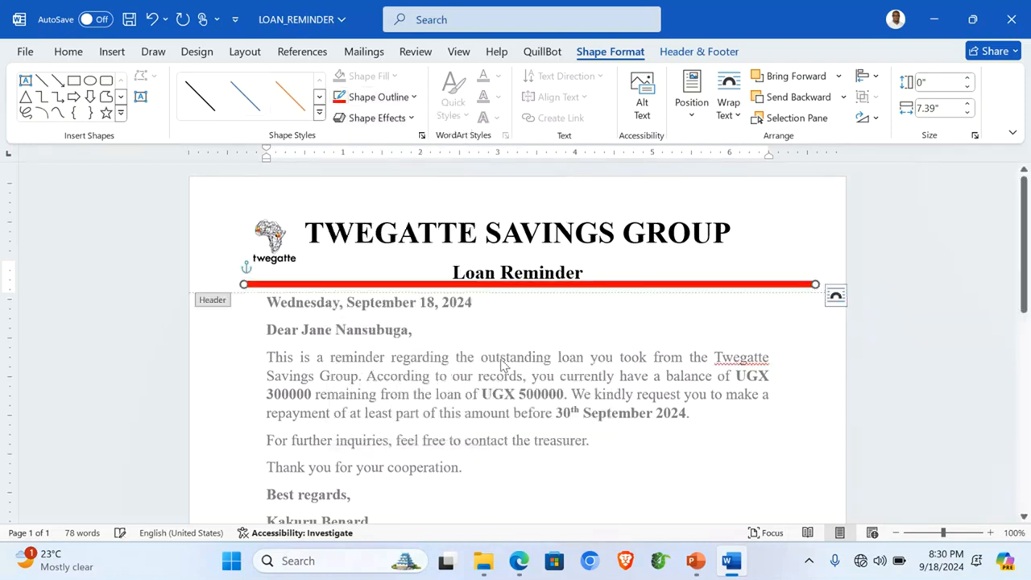
{"action": "left_click_drag", "start_coordinate": [406, 286], "coordinate": [407, 288]}
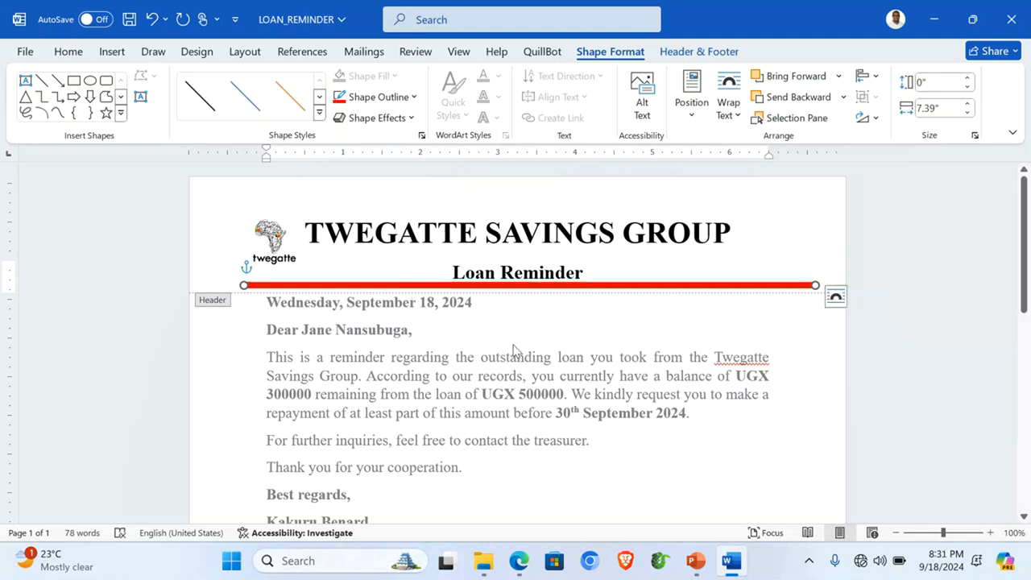
{"action": "key", "text": "Escape"}
{"action": "scroll", "coordinate": [513, 345], "scroll_direction": "down", "scroll_amount": 6}
{"action": "scroll", "coordinate": [513, 345], "scroll_direction": "up", "scroll_amount": 3}
{"action": "scroll", "coordinate": [514, 345], "scroll_direction": "up", "scroll_amount": 3}
{"action": "scroll", "coordinate": [514, 345], "scroll_direction": "down", "scroll_amount": 10}
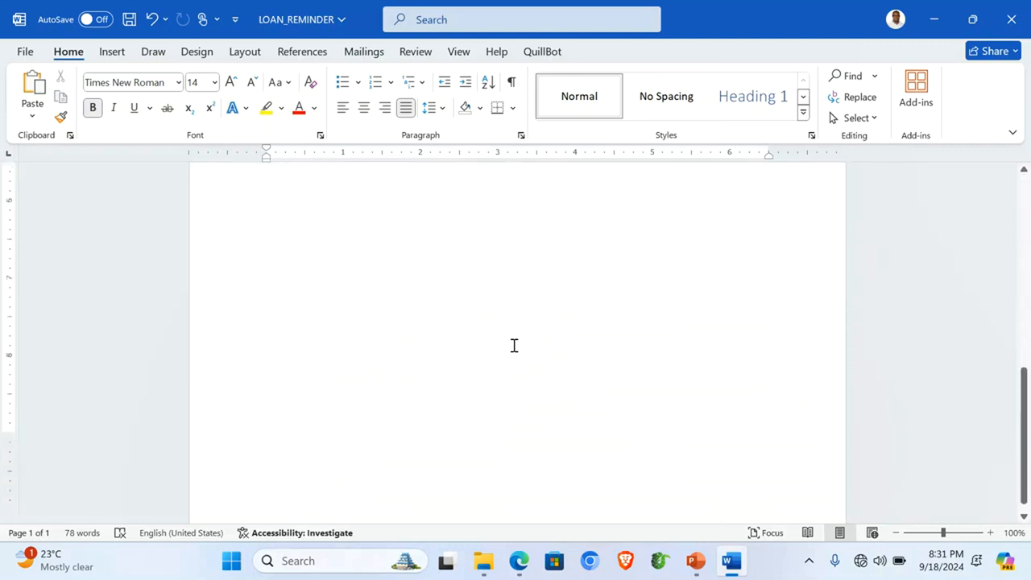
Step: Type the candidate number and name into the page footer, then close the footer
{"action": "double_click", "coordinate": [444, 483]}
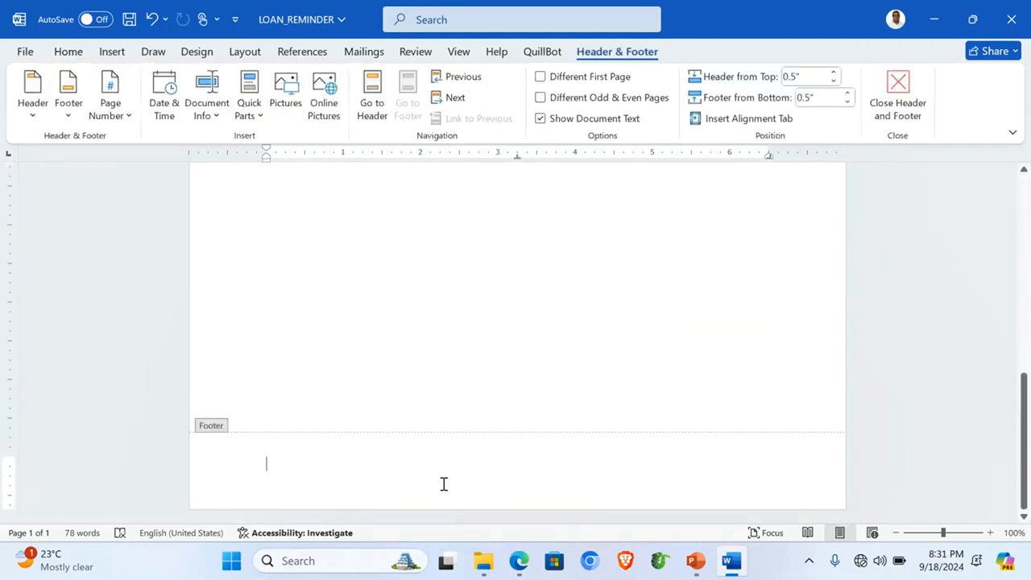
{"action": "type", "text": "001 - "}
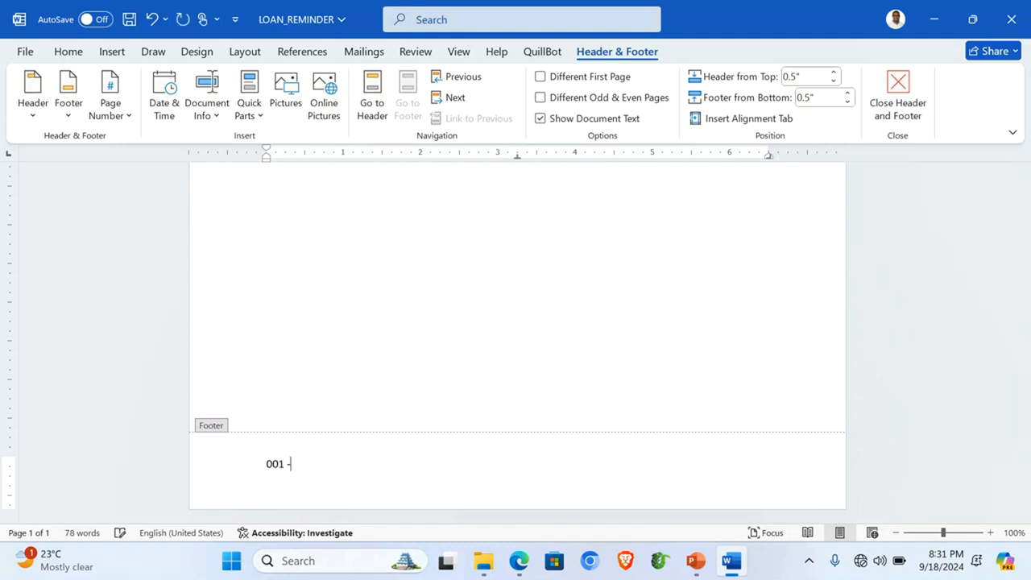
{"action": "type", "text": "kakuru bena"}
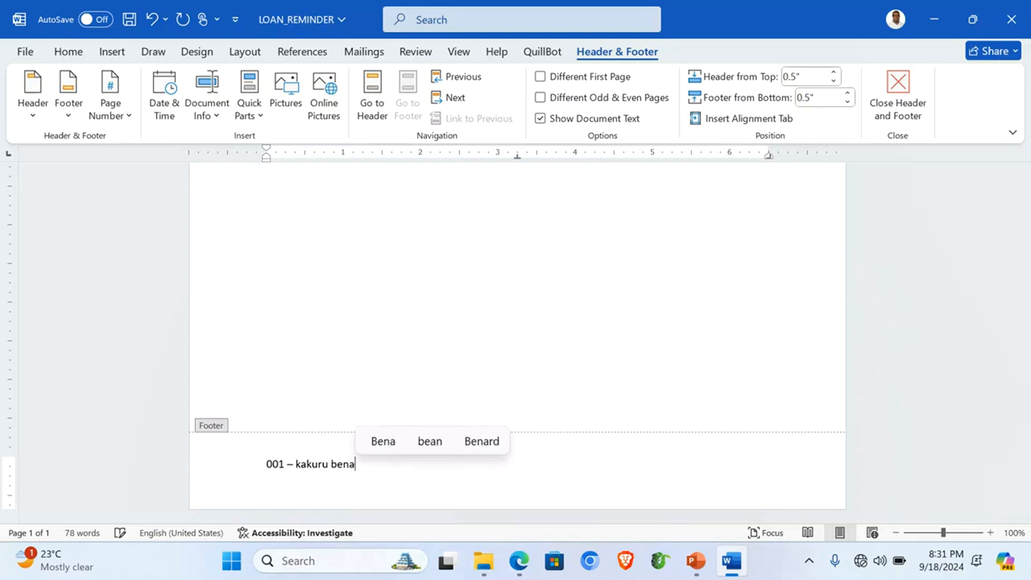
{"action": "type", "text": " b"}
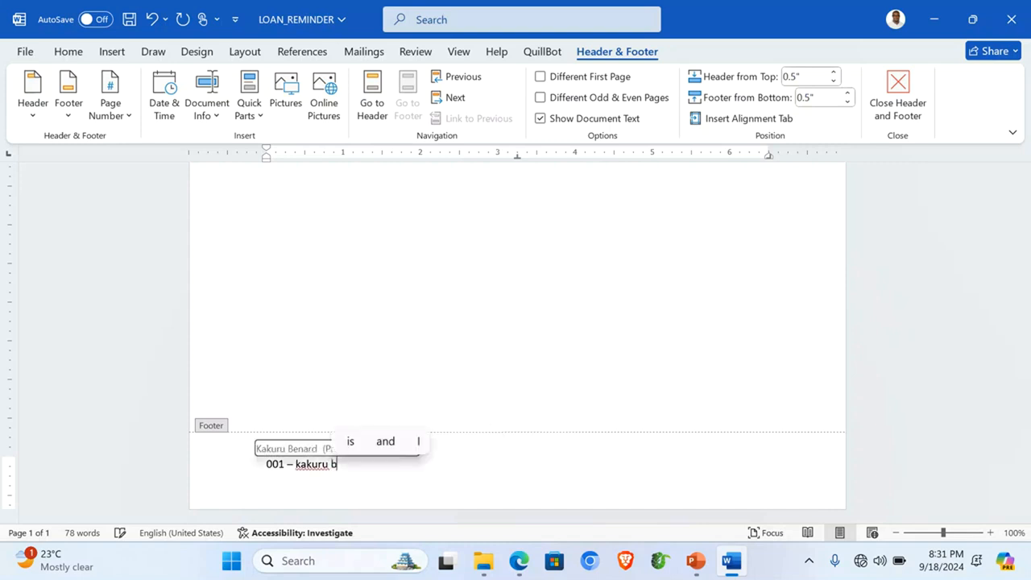
{"action": "type", "text": "e Benard"}
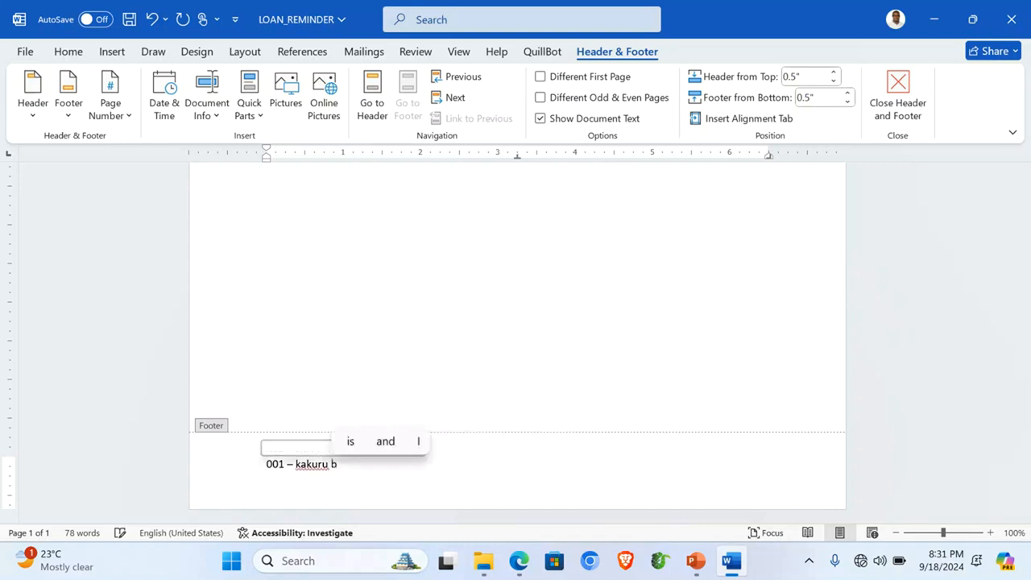
{"action": "key", "text": "Return"}
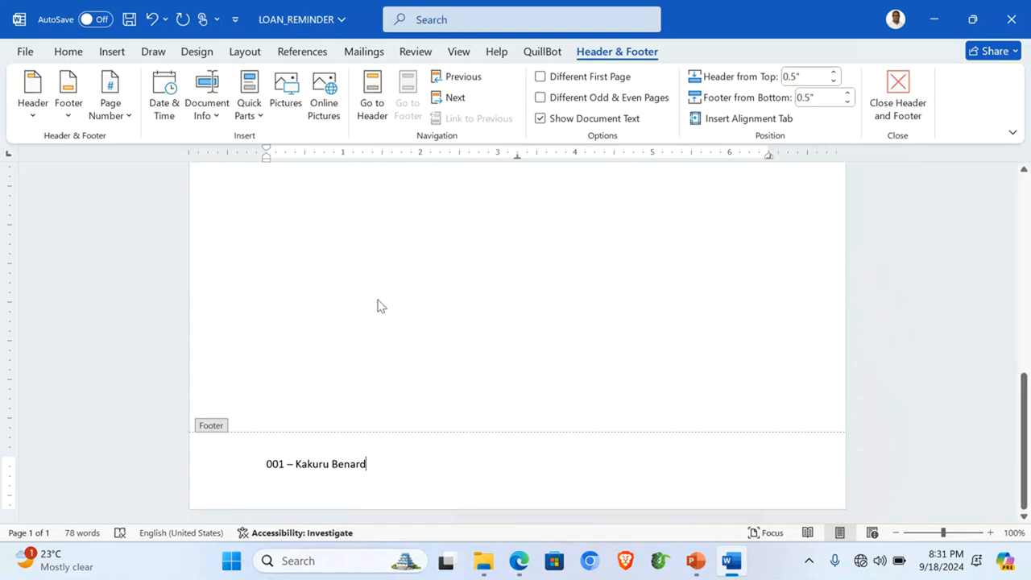
{"action": "scroll", "coordinate": [439, 370], "scroll_direction": "up", "scroll_amount": 10}
{"action": "double_click", "coordinate": [439, 335]}
{"action": "scroll", "coordinate": [439, 336], "scroll_direction": "up", "scroll_amount": 2}
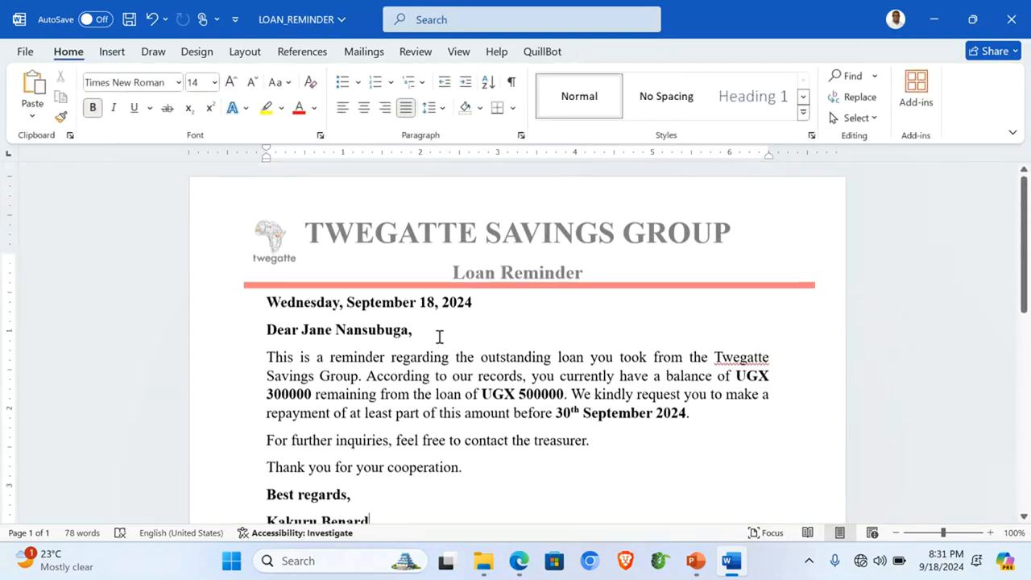
Step: Right-align the date line and add blank lines above the greeting and the letter body
{"action": "scroll", "coordinate": [435, 362], "scroll_direction": "down", "scroll_amount": 1}
{"action": "left_click", "coordinate": [303, 265]}
{"action": "left_click", "coordinate": [384, 108]}
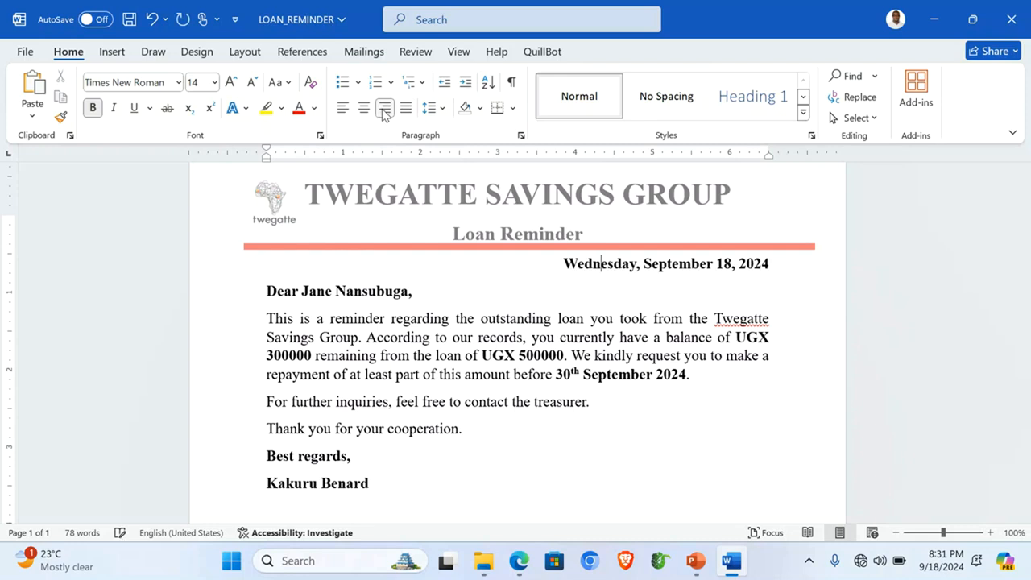
{"action": "key", "text": "Return"}
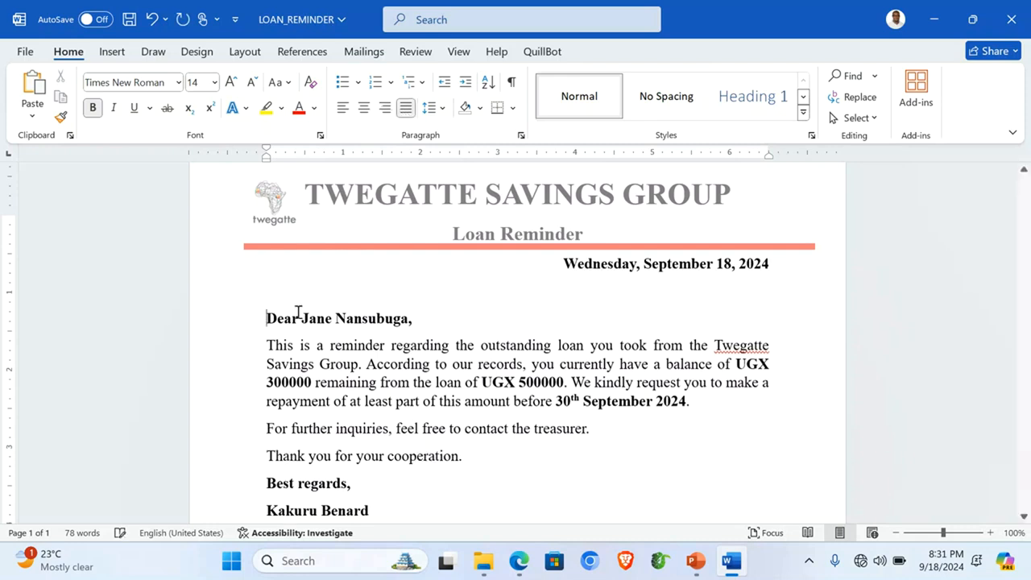
{"action": "left_click", "coordinate": [268, 343]}
{"action": "key", "text": "Return"}
{"action": "scroll", "coordinate": [424, 348], "scroll_direction": "down", "scroll_amount": 3}
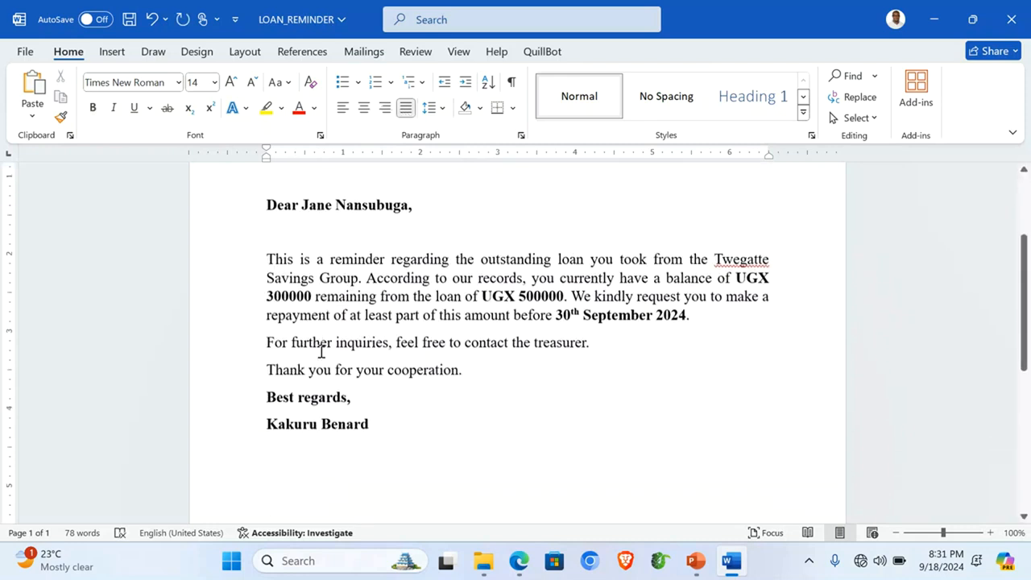
Step: Set the letter's body paragraphs to 1.5 line spacing
{"action": "left_click_drag", "start_coordinate": [243, 269], "coordinate": [260, 375]}
{"action": "left_click", "coordinate": [439, 113]}
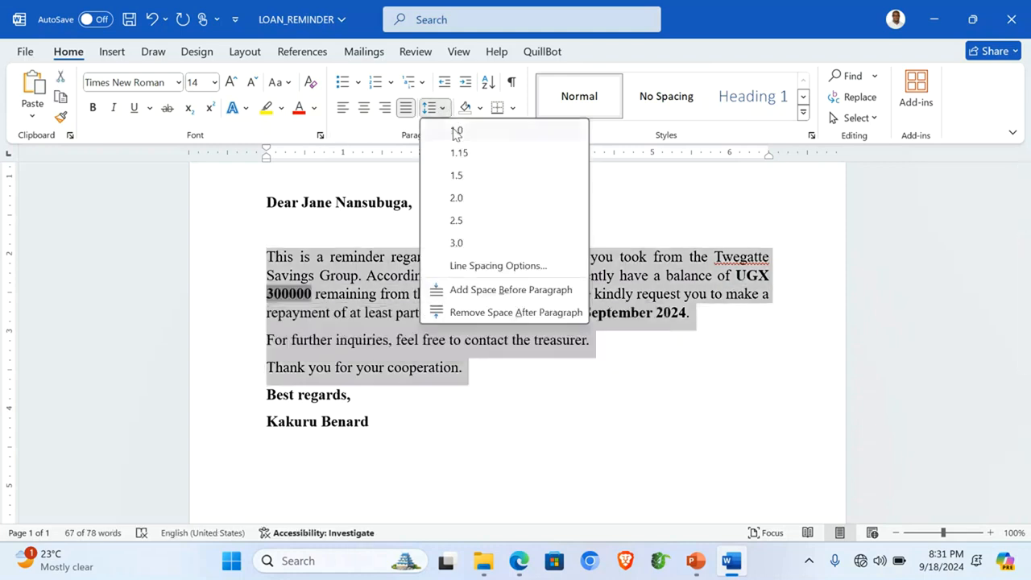
{"action": "left_click", "coordinate": [461, 176]}
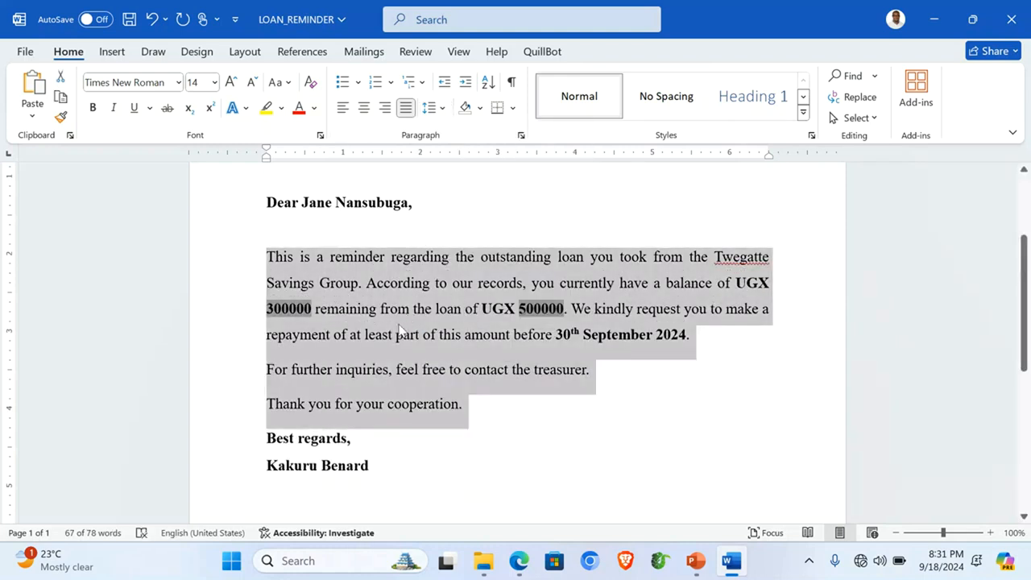
{"action": "left_click", "coordinate": [401, 332]}
Step: Make the opening T a red dropped capital spanning two lines
{"action": "left_click_drag", "start_coordinate": [268, 256], "coordinate": [275, 257]}
{"action": "left_click", "coordinate": [112, 51]}
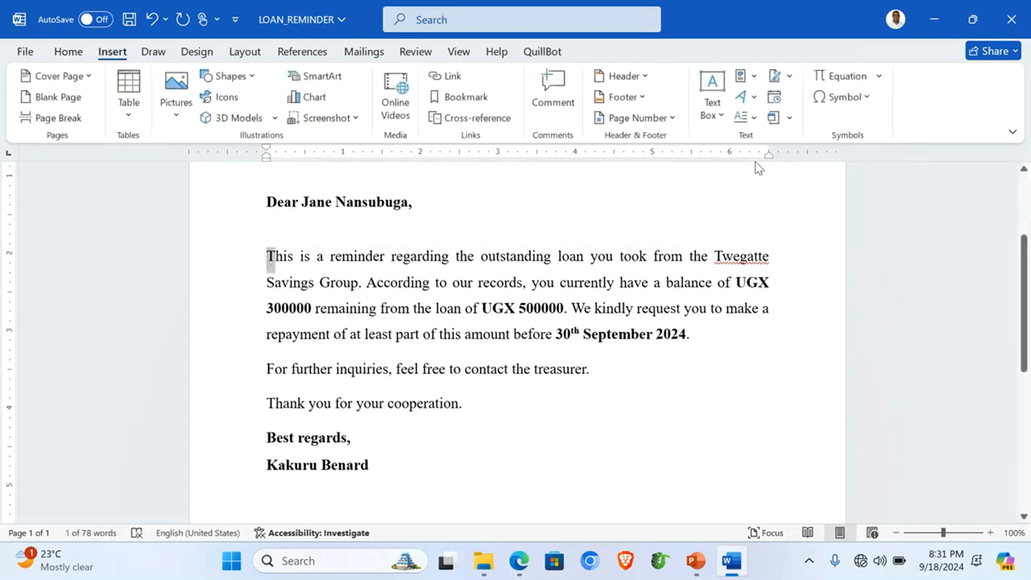
{"action": "left_click", "coordinate": [755, 97]}
{"action": "left_click", "coordinate": [755, 97]}
{"action": "left_click", "coordinate": [754, 116]}
{"action": "left_click", "coordinate": [790, 257]}
{"action": "left_click", "coordinate": [519, 205]}
{"action": "left_click", "coordinate": [592, 316]}
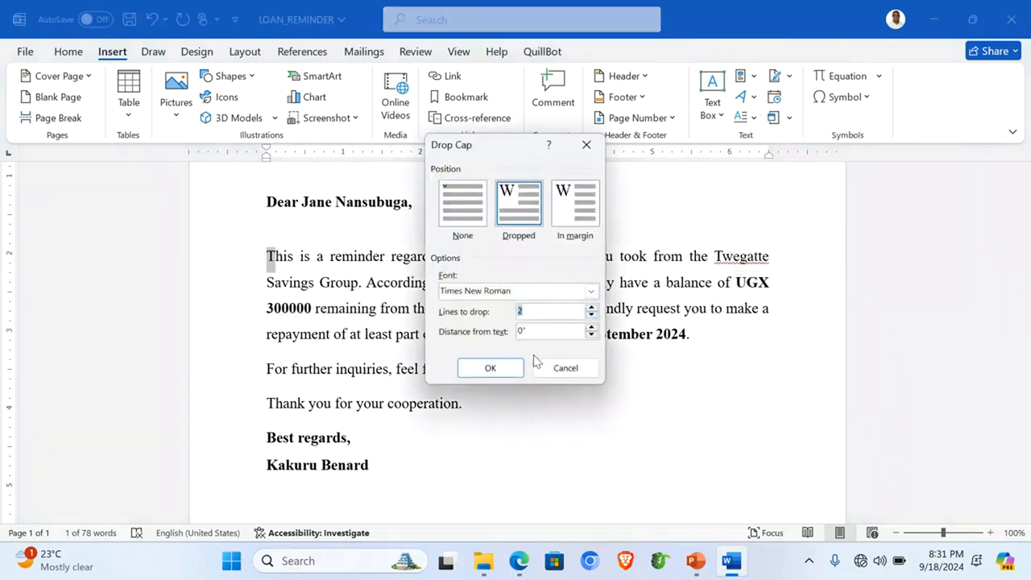
{"action": "left_click", "coordinate": [490, 367]}
{"action": "left_click", "coordinate": [68, 51]}
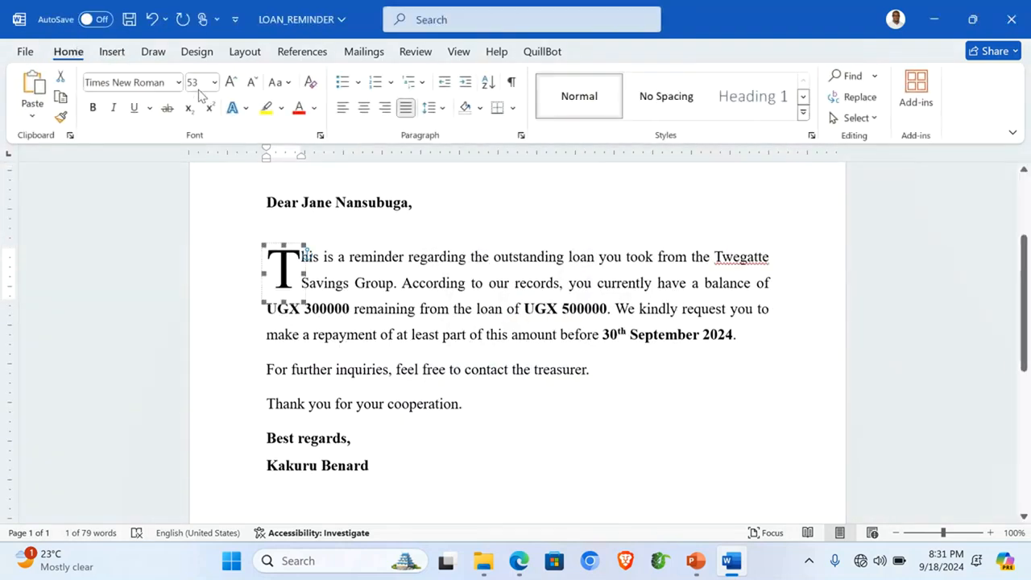
{"action": "left_click", "coordinate": [298, 110]}
{"action": "left_click", "coordinate": [430, 330]}
{"action": "scroll", "coordinate": [429, 330], "scroll_direction": "up", "scroll_amount": 2}
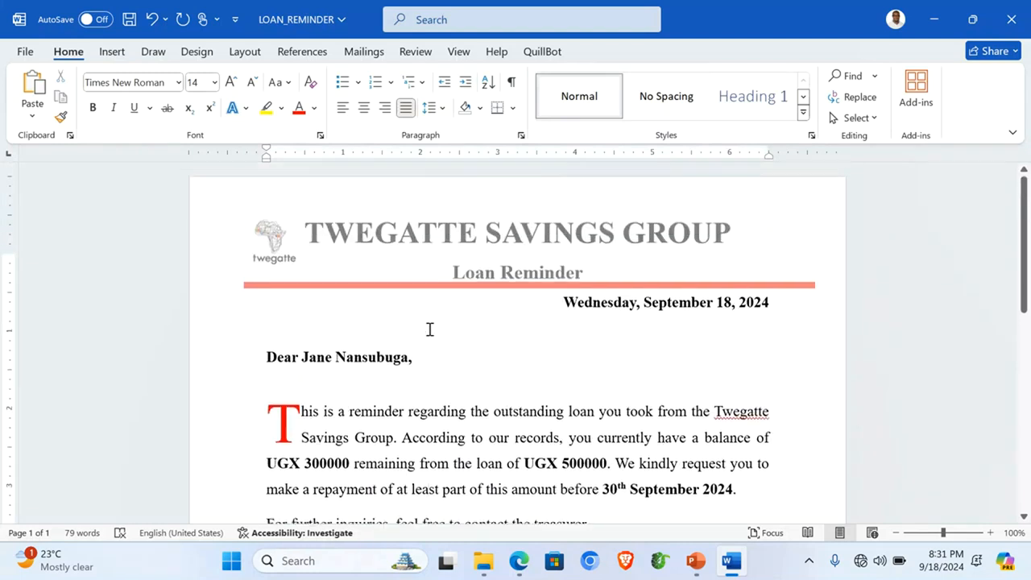
Step: Merge all records into a new document of individual letters, Letters1
{"action": "left_click", "coordinate": [360, 52]}
{"action": "left_click", "coordinate": [793, 117]}
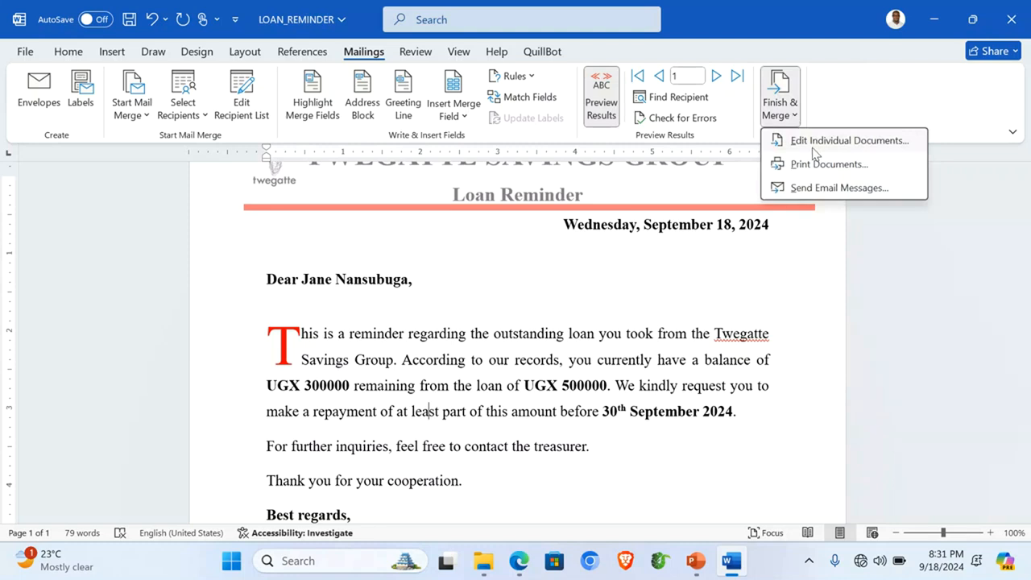
{"action": "left_click", "coordinate": [837, 141]}
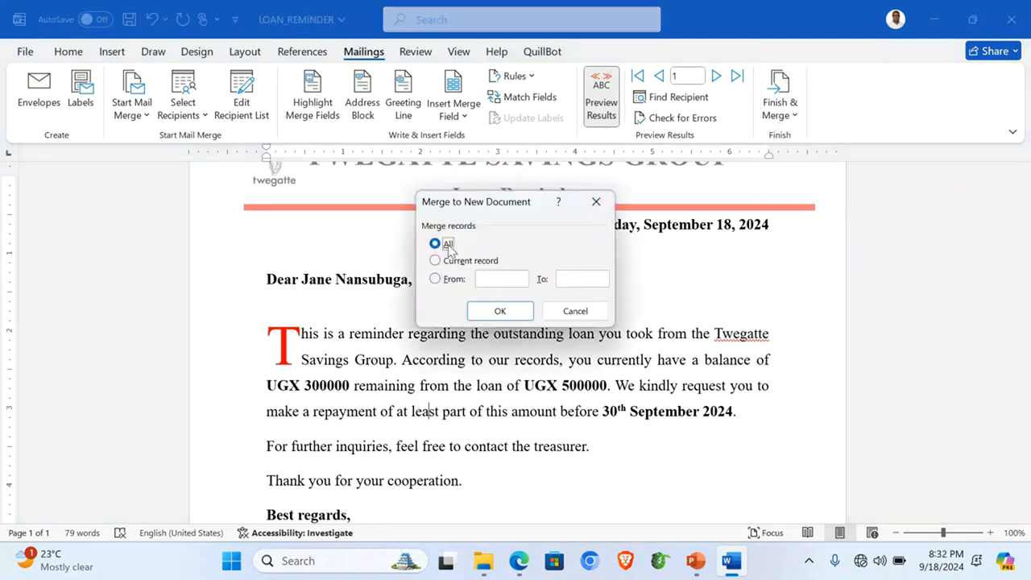
{"action": "left_click", "coordinate": [500, 310]}
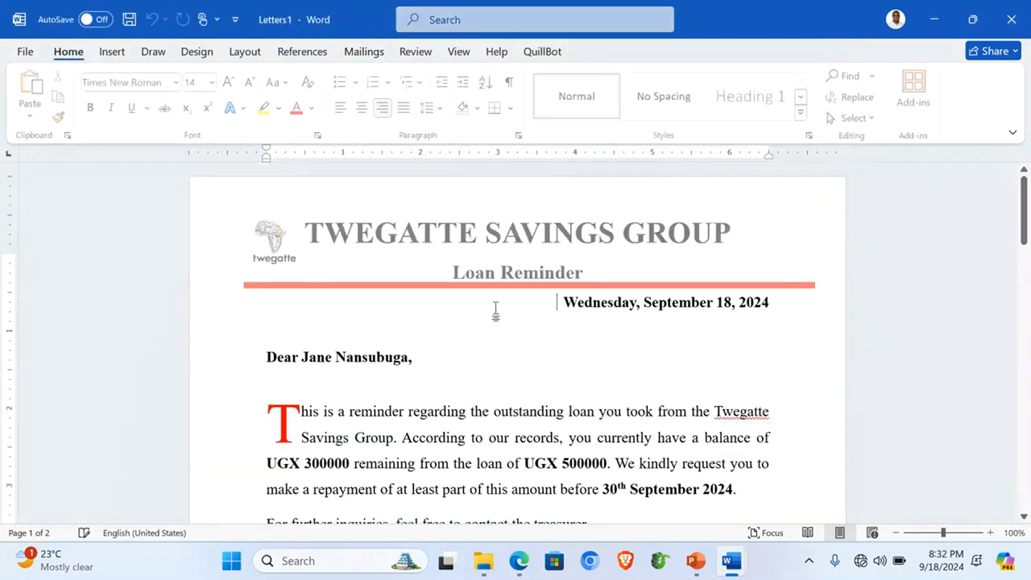
{"action": "scroll", "coordinate": [460, 293], "scroll_direction": "down", "scroll_amount": 9}
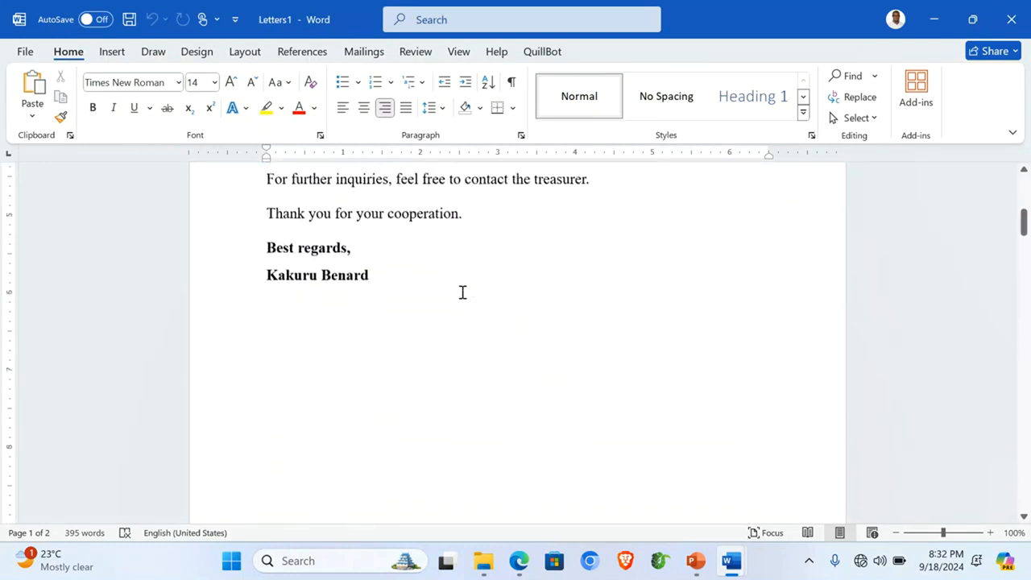
{"action": "scroll", "coordinate": [463, 296], "scroll_direction": "down", "scroll_amount": 15}
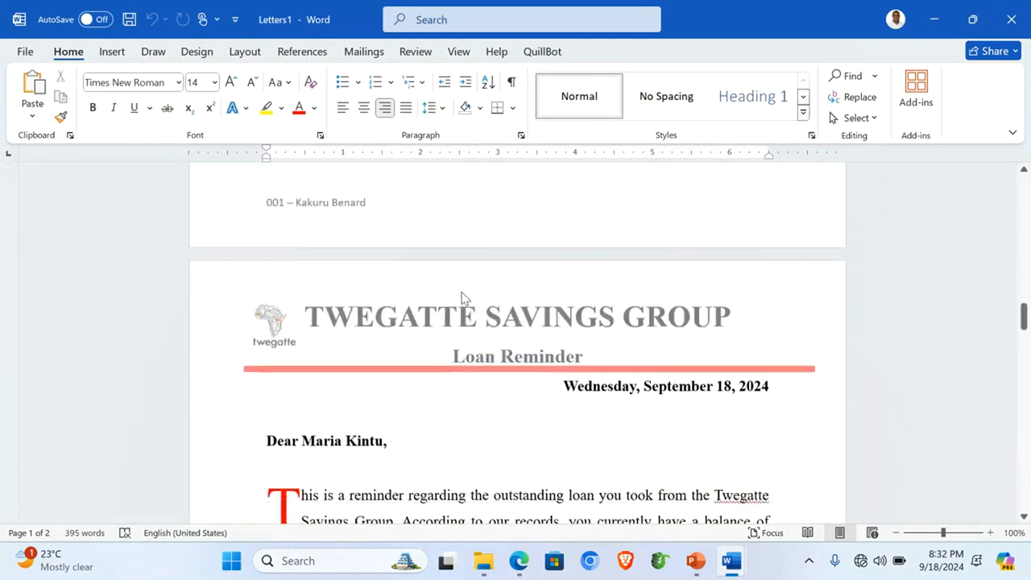
{"action": "scroll", "coordinate": [463, 292], "scroll_direction": "down", "scroll_amount": 1}
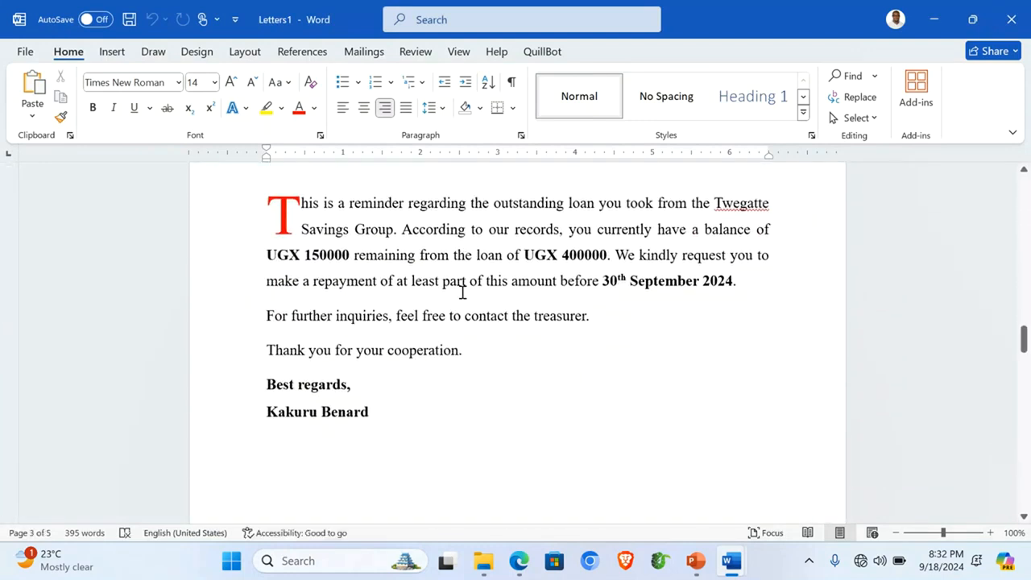
Step: Start saving Letters1 and browse for a save location
{"action": "key", "text": "ctrl+s"}
{"action": "left_click", "coordinate": [393, 366]}
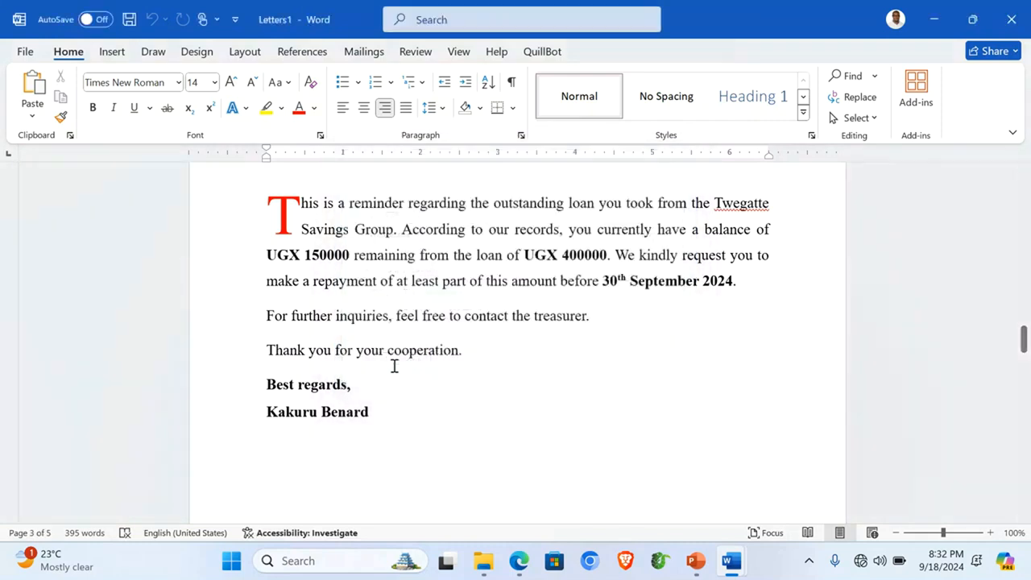
{"action": "left_click", "coordinate": [222, 426]}
Step: Save the merged letters as LOAN_REMINDER LETTERS in the Desktop ITEM 1 folder
{"action": "scroll", "coordinate": [72, 165], "scroll_direction": "down", "scroll_amount": 1}
{"action": "left_click", "coordinate": [66, 155]}
{"action": "double_click", "coordinate": [225, 198]}
{"action": "double_click", "coordinate": [202, 127]}
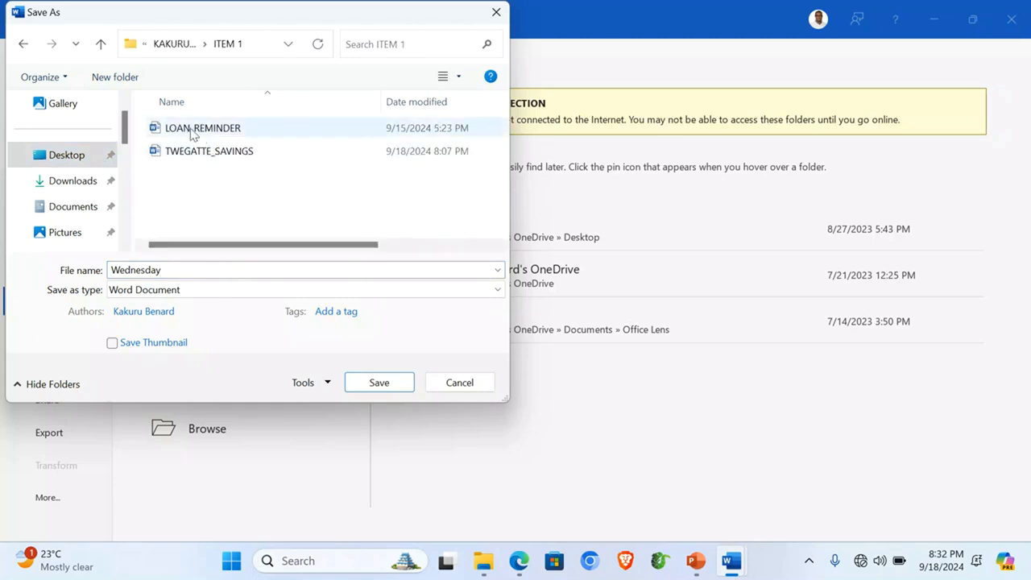
{"action": "left_click", "coordinate": [193, 131]}
{"action": "left_click", "coordinate": [207, 271]}
{"action": "left_click", "coordinate": [208, 273]}
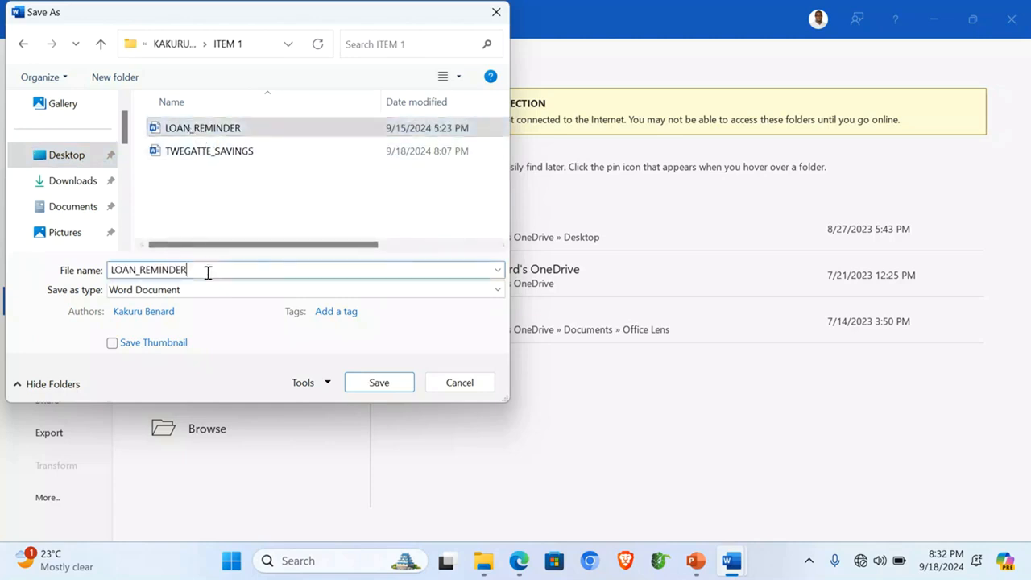
{"action": "type", "text": "LETTERS"}
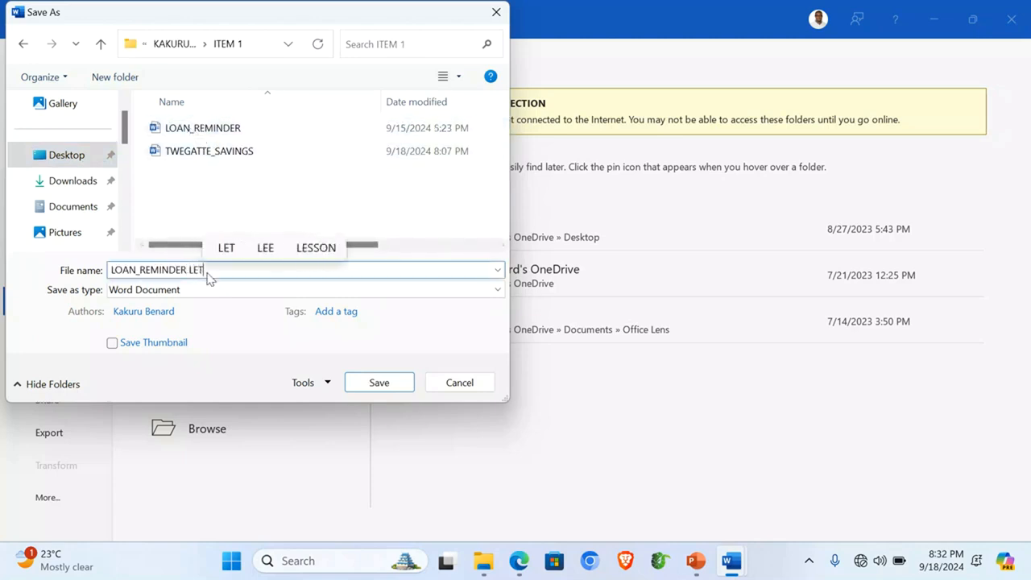
{"action": "left_click", "coordinate": [378, 382]}
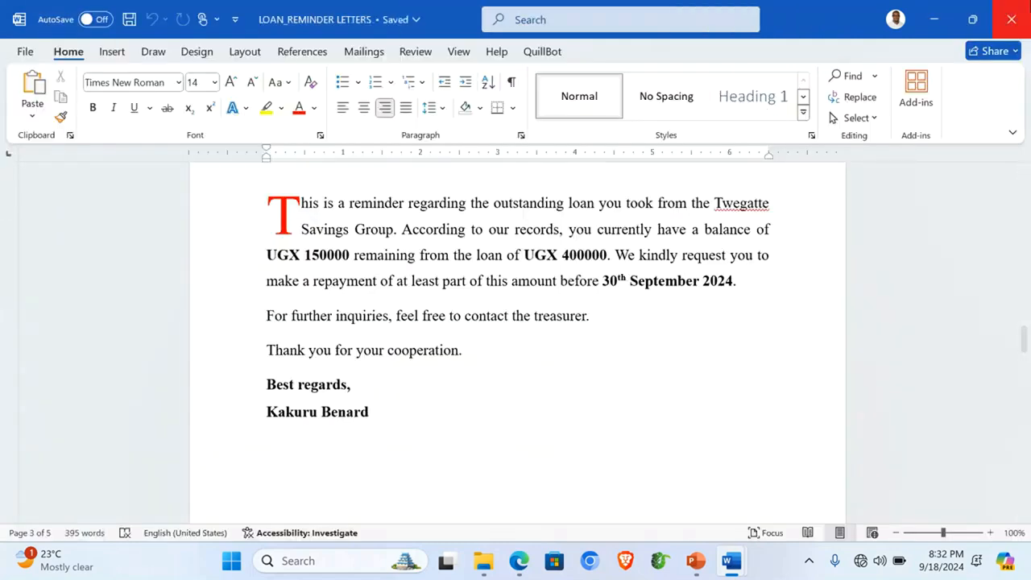
Step: Close both Word documents without saving changes to the LOAN_REMINDER template
{"action": "left_click", "coordinate": [1013, 8]}
{"action": "left_click", "coordinate": [1027, 11]}
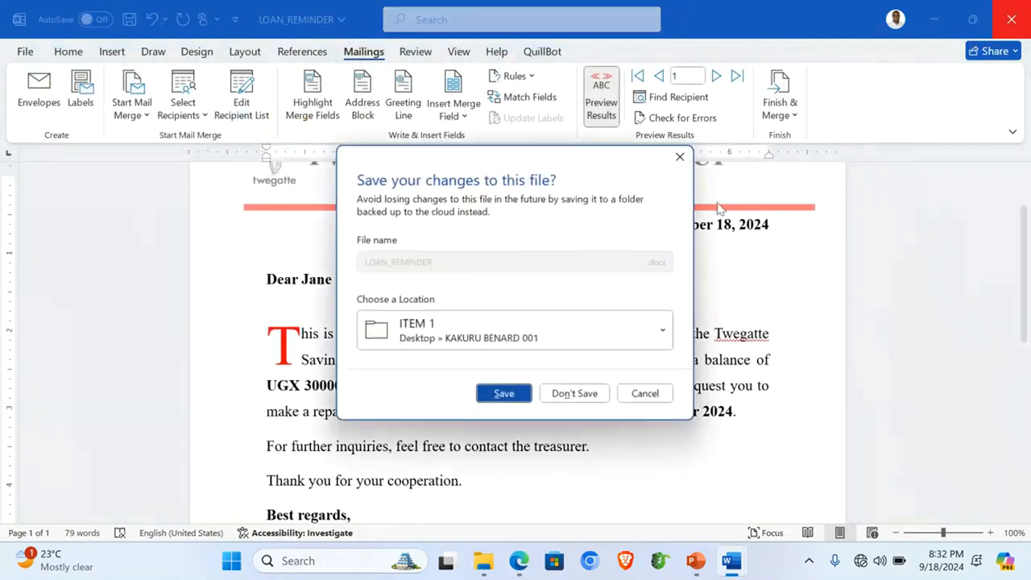
{"action": "left_click", "coordinate": [572, 393]}
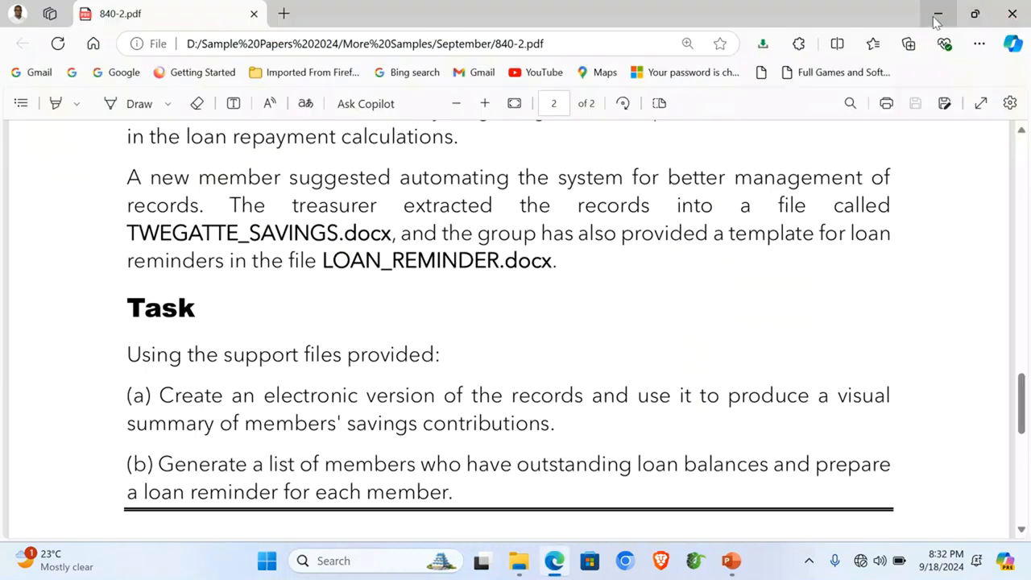
Step: Refresh the ITEM 1 folder listing in File Explorer
{"action": "left_click", "coordinate": [936, 14]}
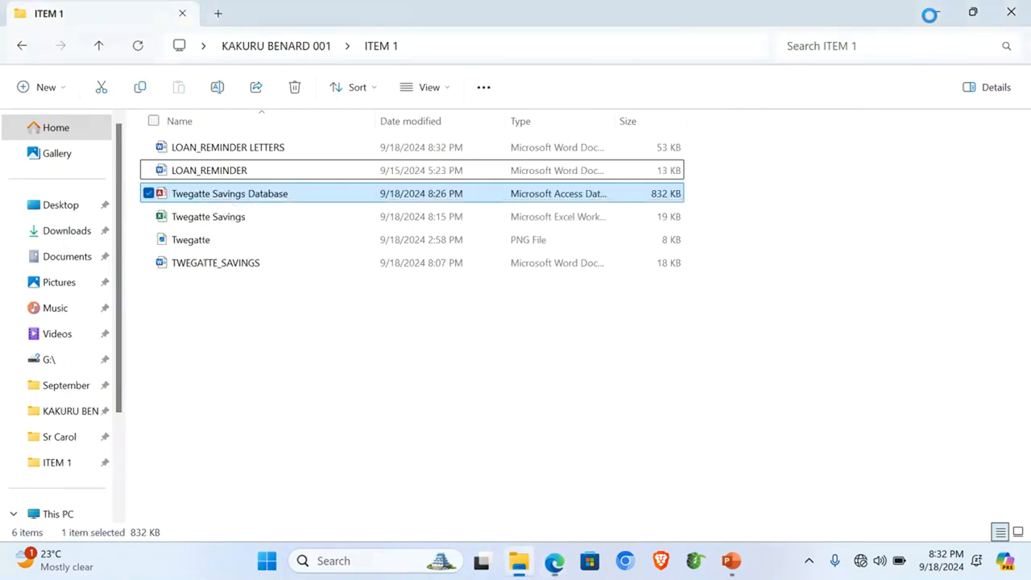
{"action": "left_click", "coordinate": [287, 347]}
{"action": "right_click", "coordinate": [283, 341]}
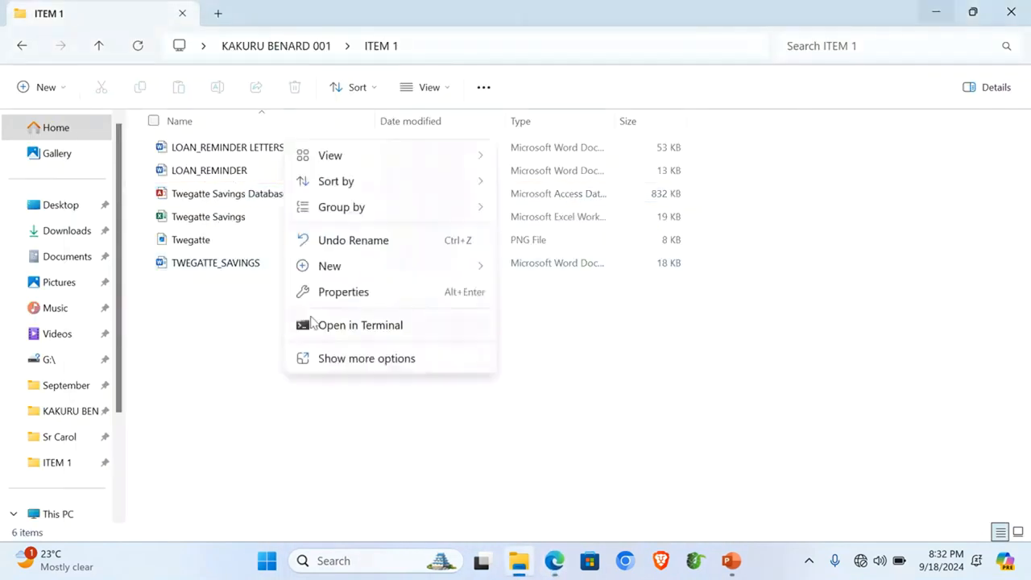
{"action": "left_click", "coordinate": [347, 362]}
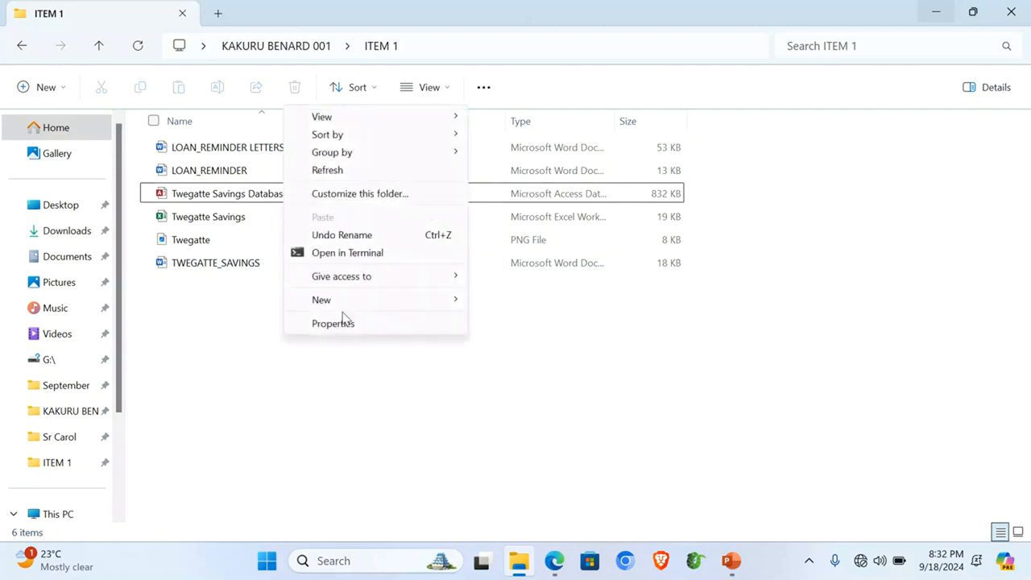
{"action": "left_click", "coordinate": [332, 170]}
Step: Permanently delete the LOAN_REMINDER template, leaving five files in ITEM 1
{"action": "left_click", "coordinate": [200, 175]}
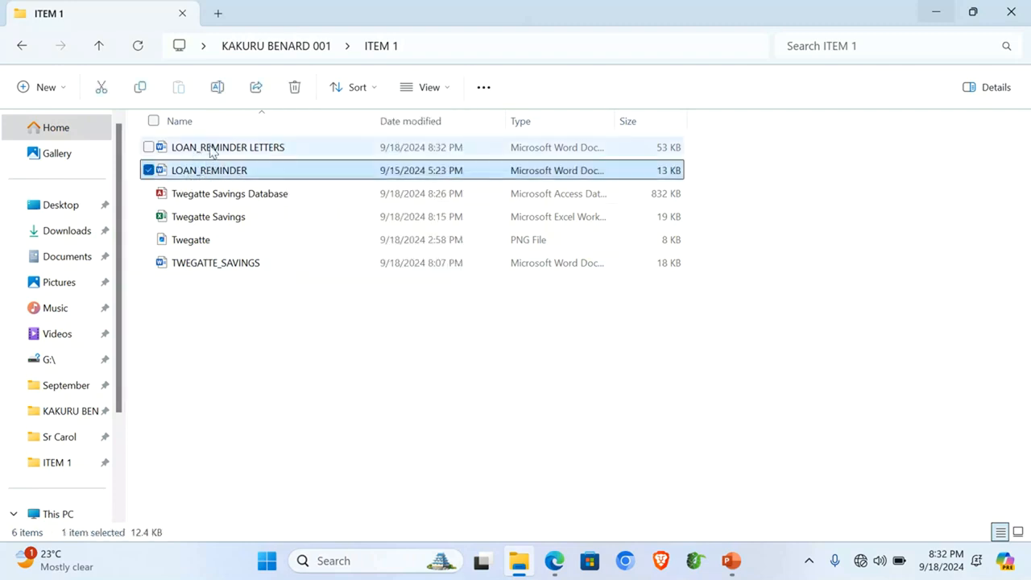
{"action": "key", "text": "shift+Delete"}
{"action": "key", "text": "Return"}
{"action": "left_click_drag", "start_coordinate": [210, 278], "coordinate": [206, 161]}
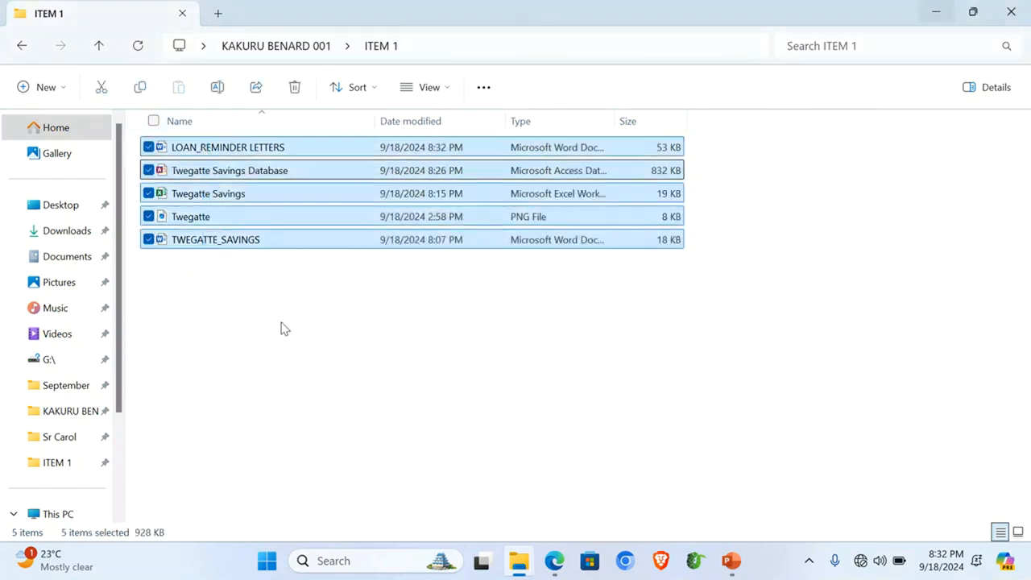
{"action": "left_click", "coordinate": [299, 356]}
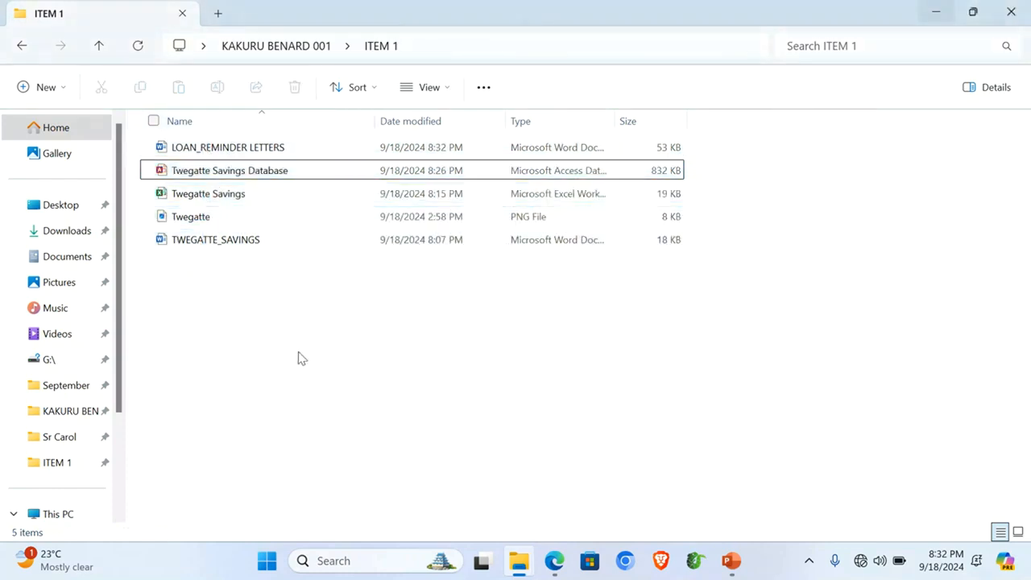
{"action": "left_click", "coordinate": [731, 563]}
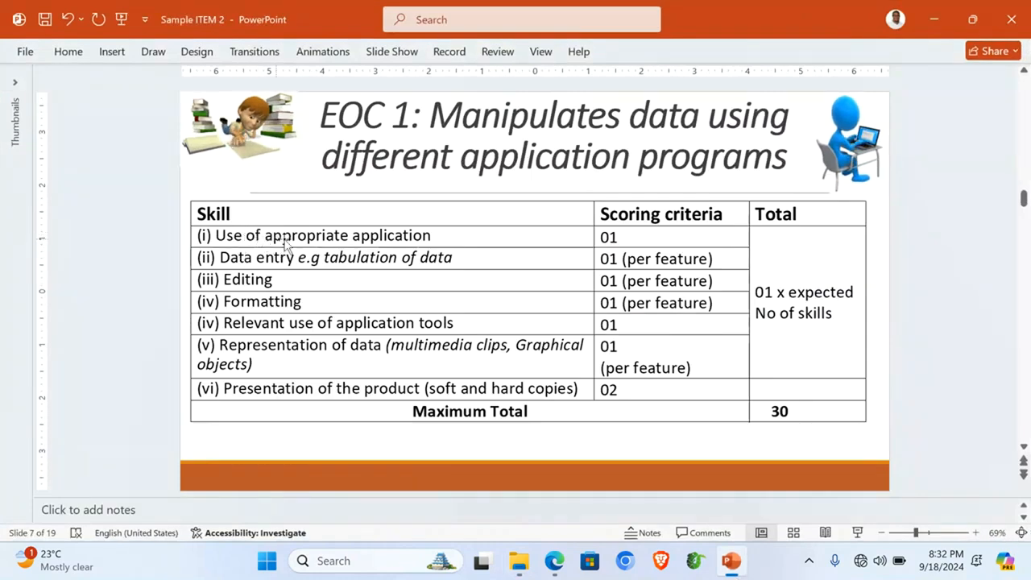
Step: Compare the task PDF with slide 7's EOC 1 scoring table (total 30), then return to ITEM 1
{"action": "left_click", "coordinate": [553, 564]}
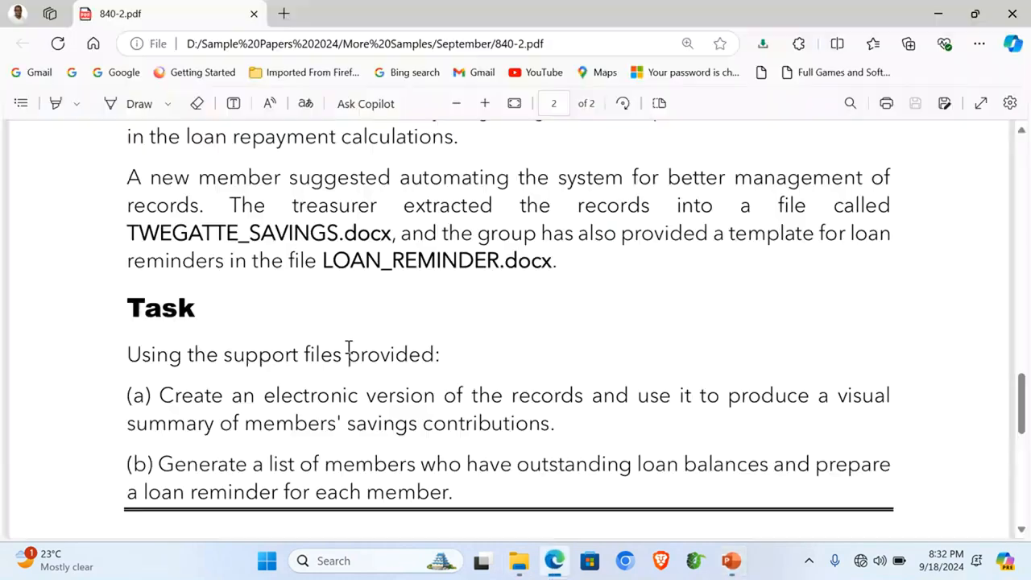
{"action": "scroll", "coordinate": [344, 346], "scroll_direction": "up", "scroll_amount": 4}
{"action": "scroll", "coordinate": [345, 345], "scroll_direction": "down", "scroll_amount": 4}
{"action": "left_click", "coordinate": [731, 562]}
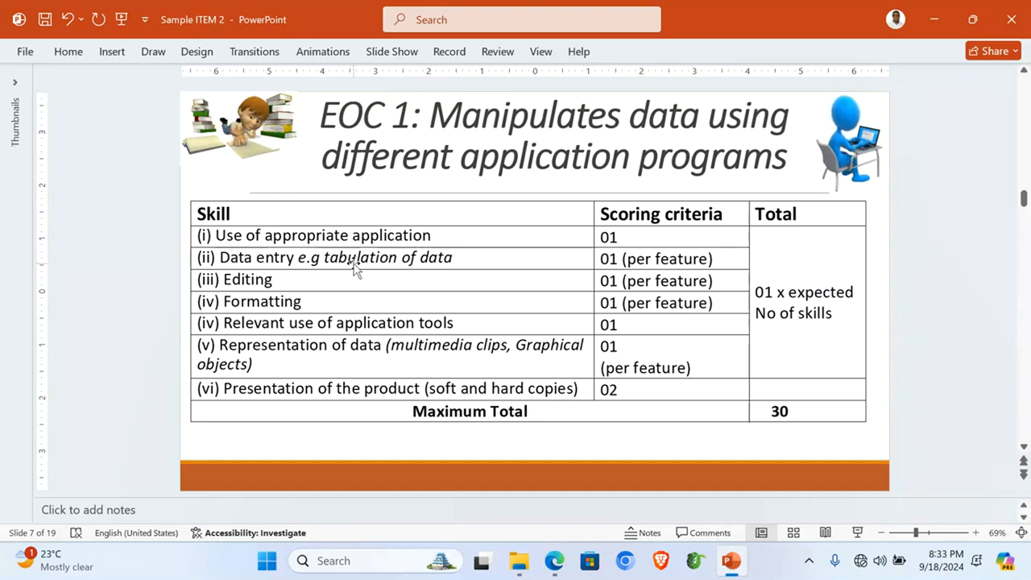
{"action": "left_click", "coordinate": [242, 277]}
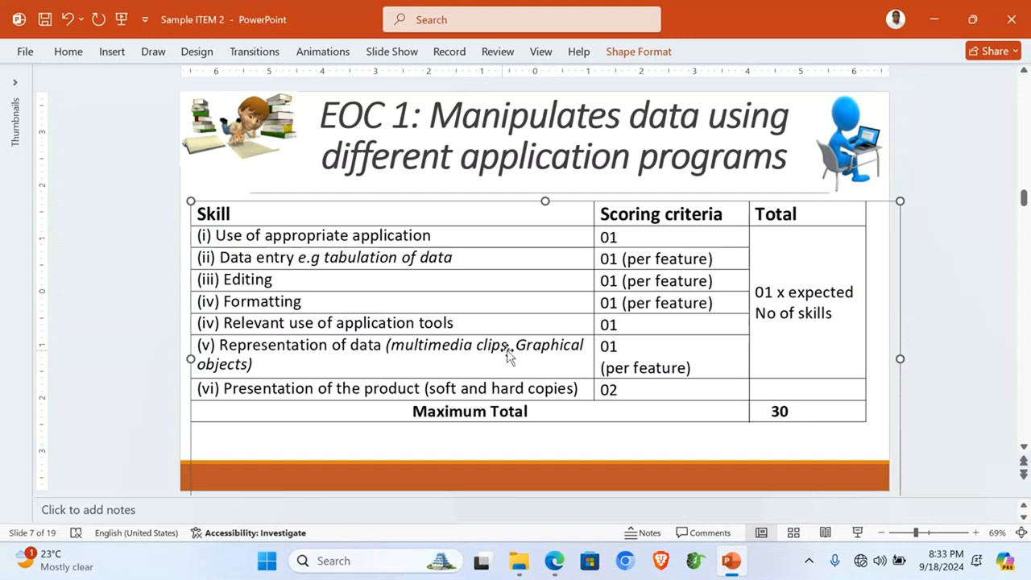
{"action": "left_click", "coordinate": [519, 560]}
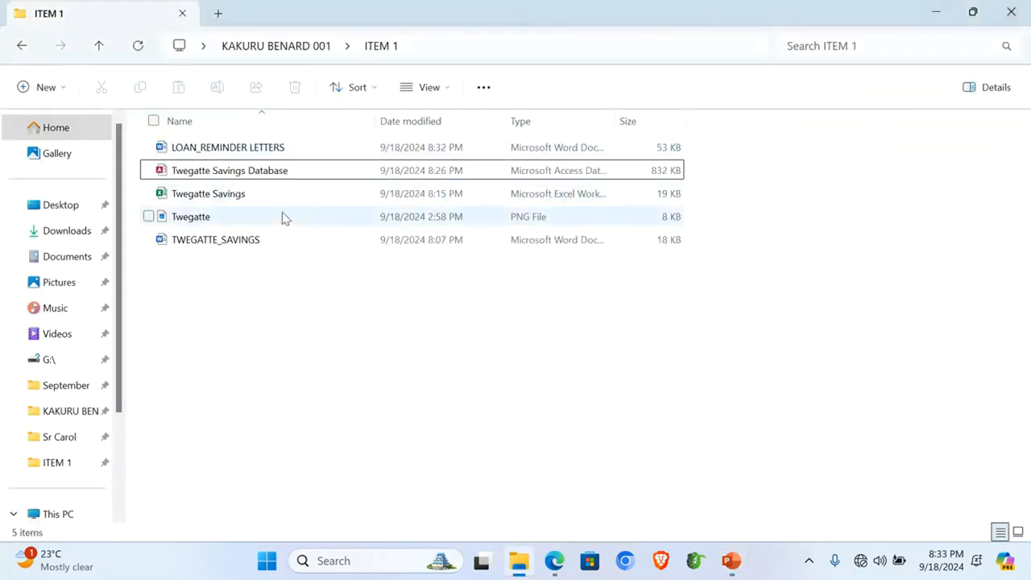
{"action": "double_click", "coordinate": [238, 240]}
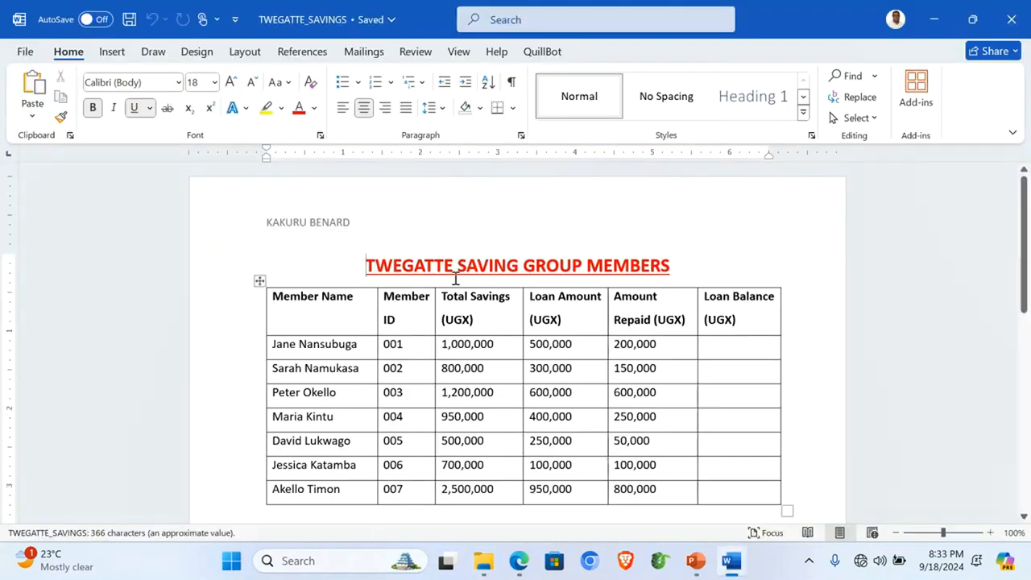
{"action": "scroll", "coordinate": [501, 352], "scroll_direction": "down", "scroll_amount": 5}
{"action": "scroll", "coordinate": [501, 352], "scroll_direction": "up", "scroll_amount": 5}
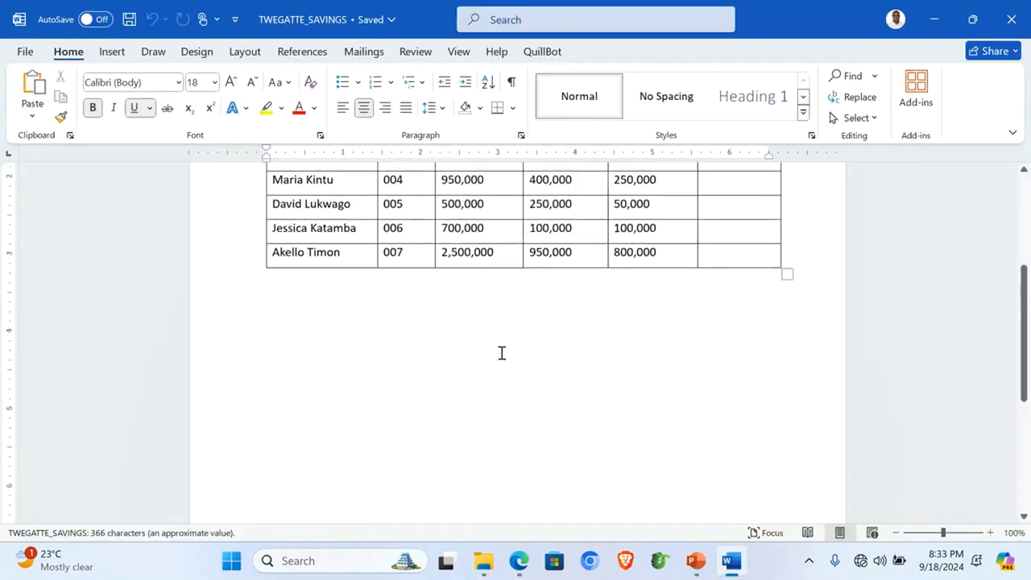
{"action": "left_click", "coordinate": [1011, 19]}
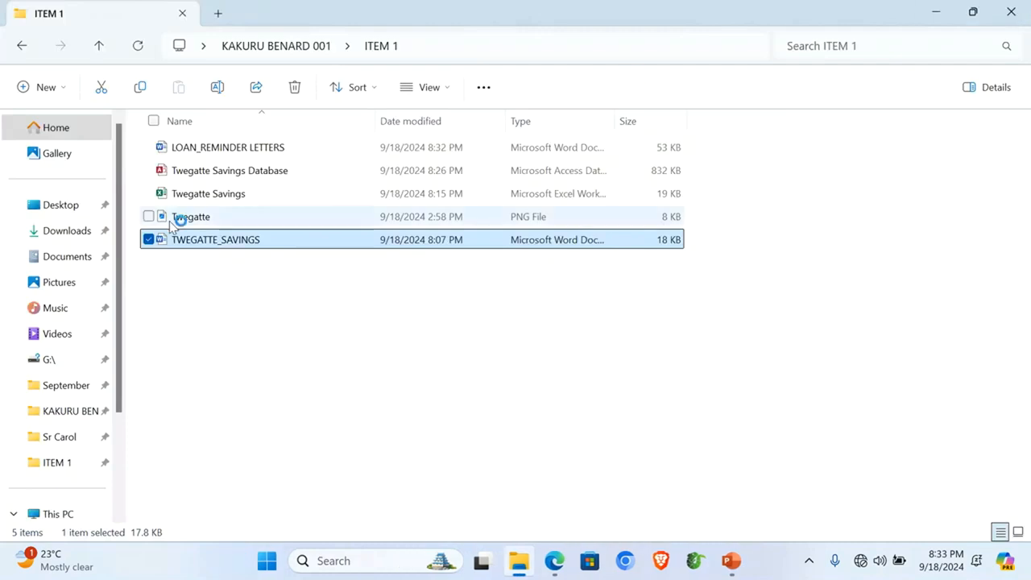
{"action": "left_click", "coordinate": [228, 197]}
{"action": "double_click", "coordinate": [228, 197]}
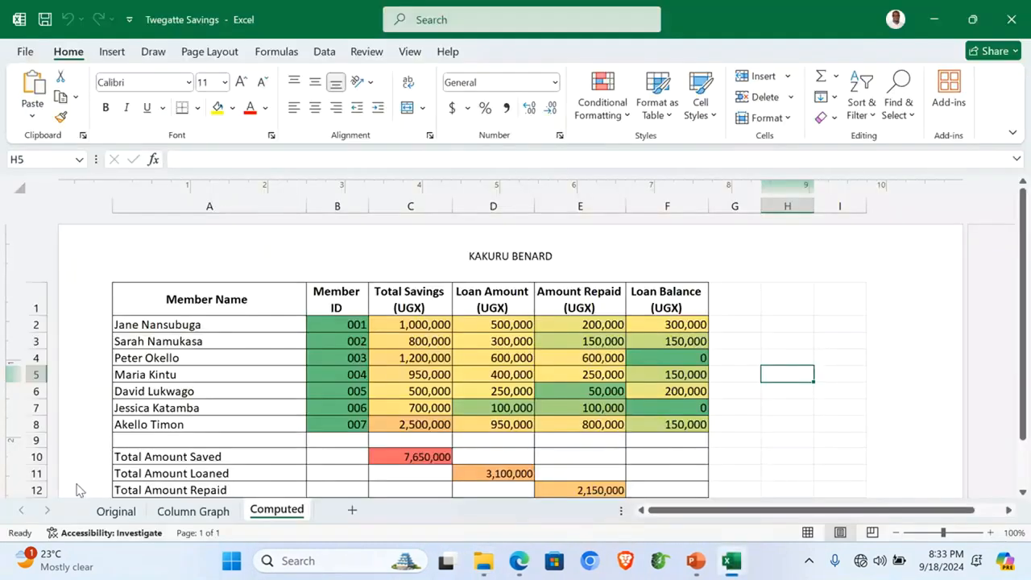
{"action": "left_click", "coordinate": [115, 510]}
{"action": "left_click_drag", "start_coordinate": [156, 232], "coordinate": [162, 336]}
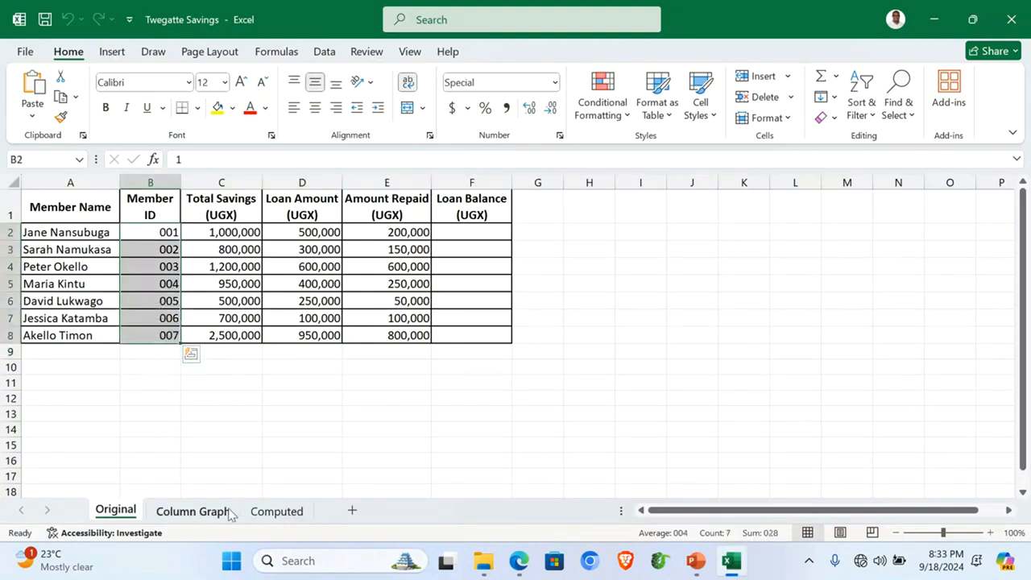
{"action": "left_click", "coordinate": [273, 511]}
{"action": "left_click", "coordinate": [241, 382]}
{"action": "scroll", "coordinate": [501, 379], "scroll_direction": "down", "scroll_amount": 2}
{"action": "scroll", "coordinate": [501, 379], "scroll_direction": "up", "scroll_amount": 2}
{"action": "left_click", "coordinate": [685, 323]}
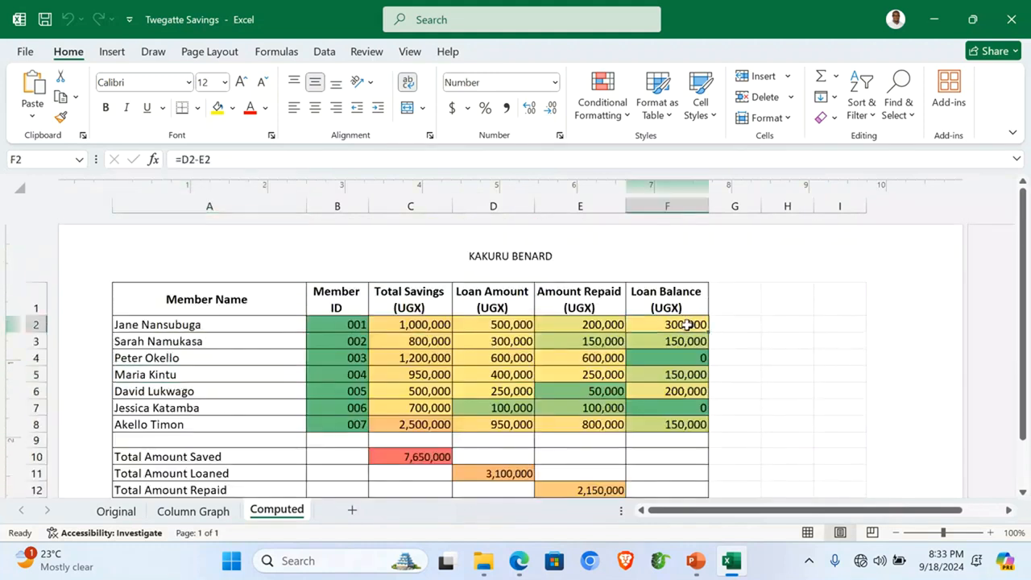
{"action": "scroll", "coordinate": [671, 347], "scroll_direction": "down", "scroll_amount": 3}
{"action": "left_click_drag", "start_coordinate": [384, 283], "coordinate": [671, 343]}
{"action": "left_click", "coordinate": [449, 391]}
{"action": "scroll", "coordinate": [450, 393], "scroll_direction": "up", "scroll_amount": 1}
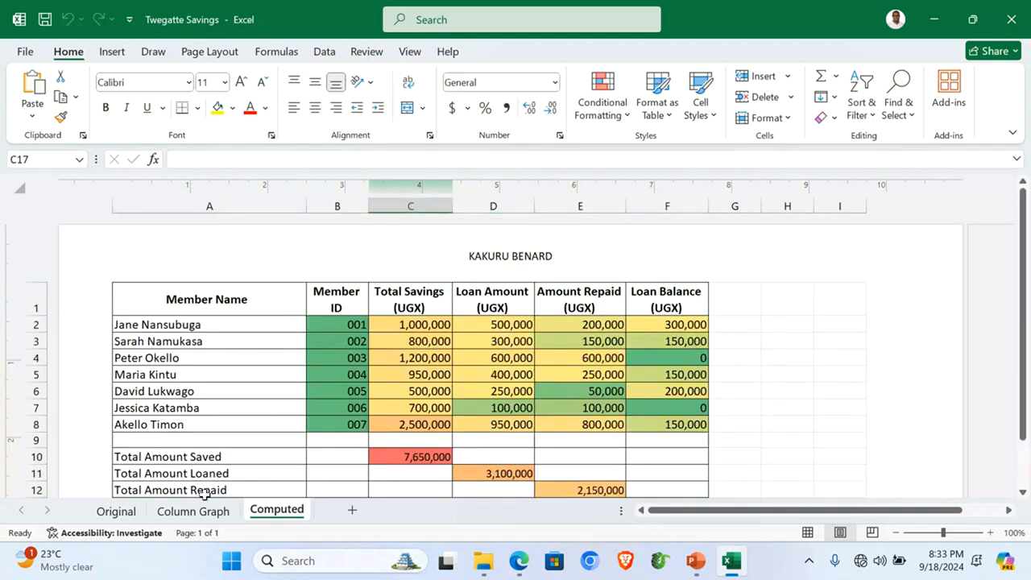
{"action": "left_click", "coordinate": [193, 510]}
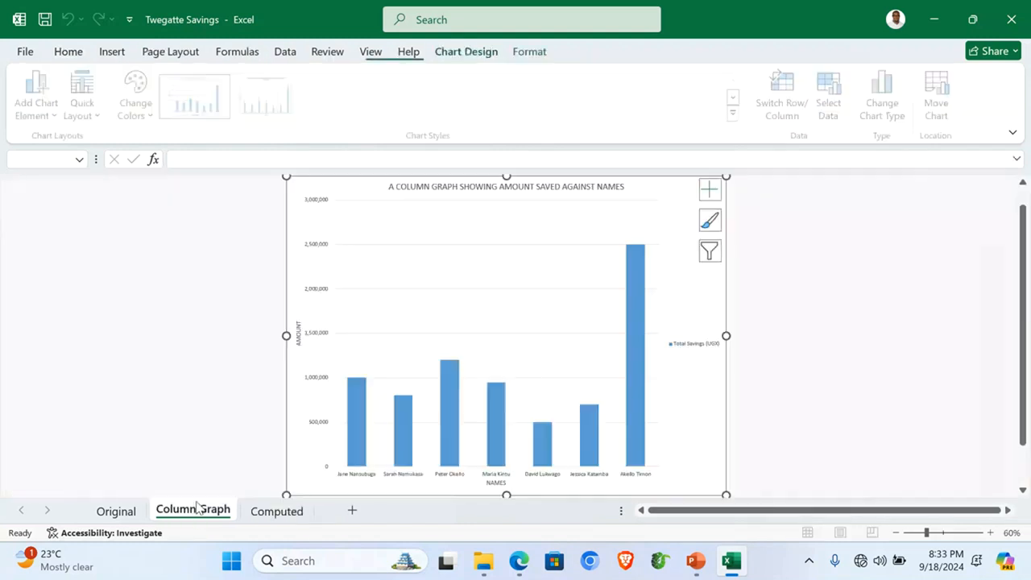
{"action": "left_click", "coordinate": [782, 338]}
{"action": "left_click", "coordinate": [1024, 6]}
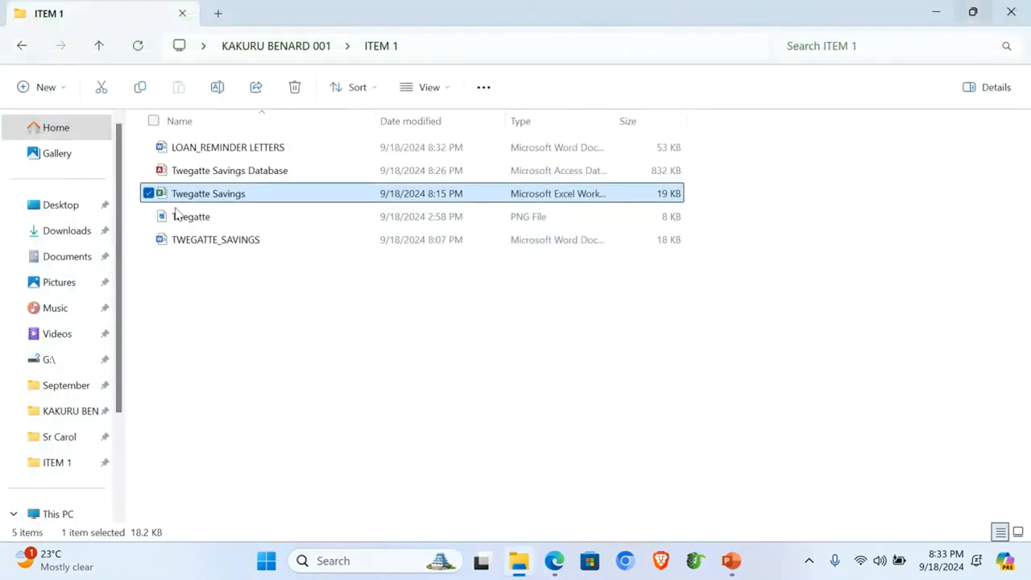
{"action": "left_click", "coordinate": [216, 175]}
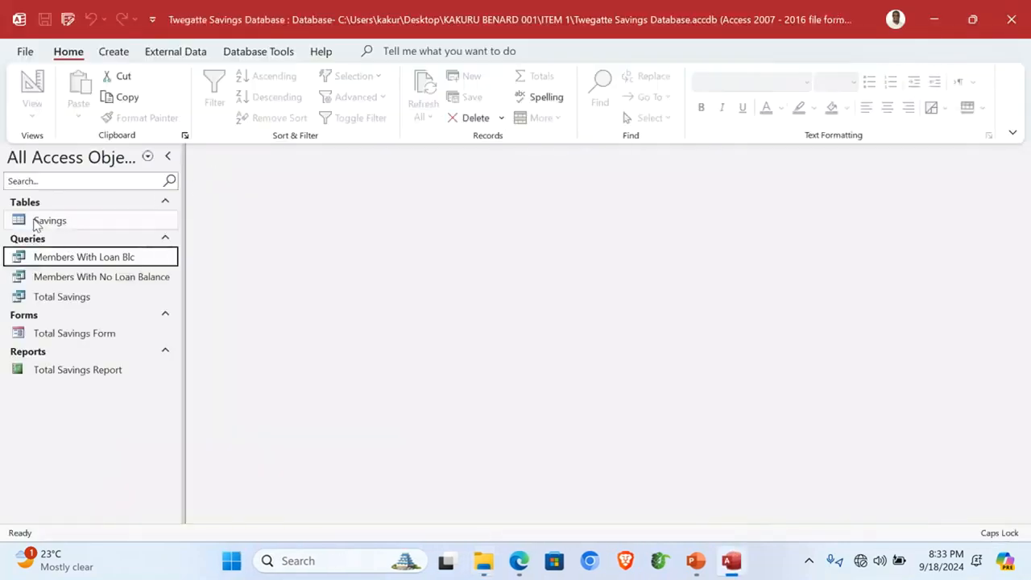
{"action": "left_click", "coordinate": [48, 225]}
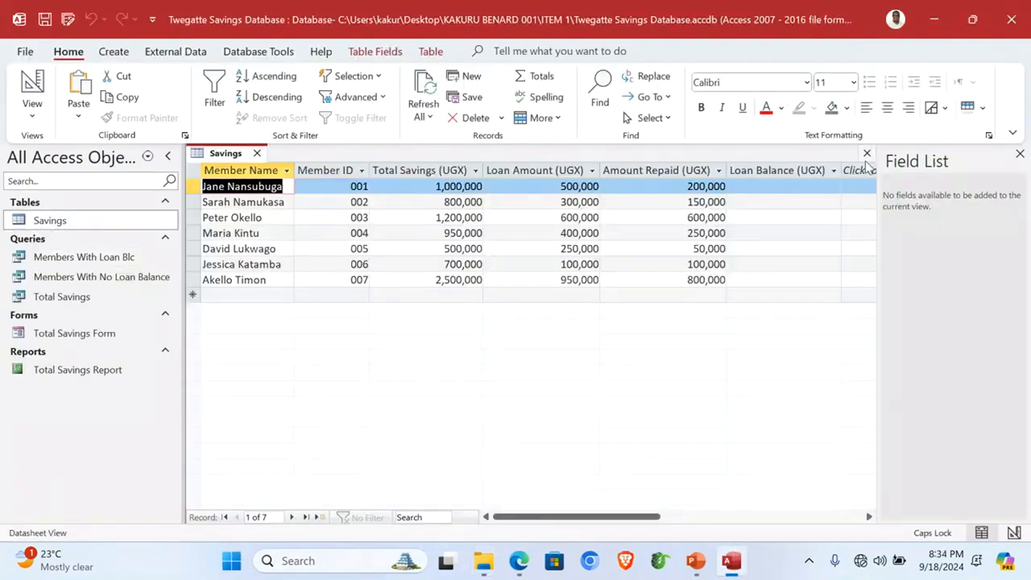
{"action": "left_click", "coordinate": [867, 153]}
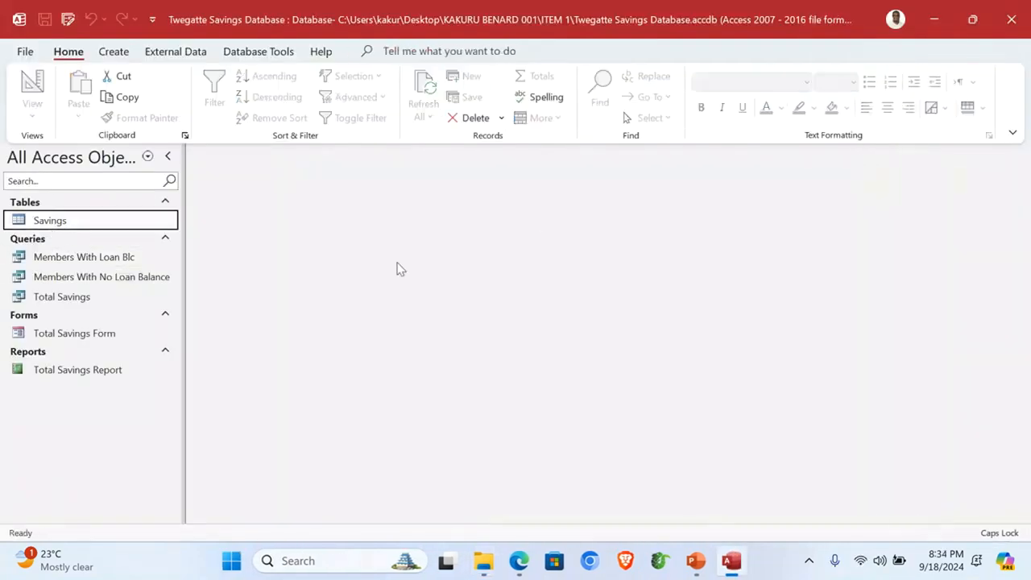
{"action": "double_click", "coordinate": [93, 261]}
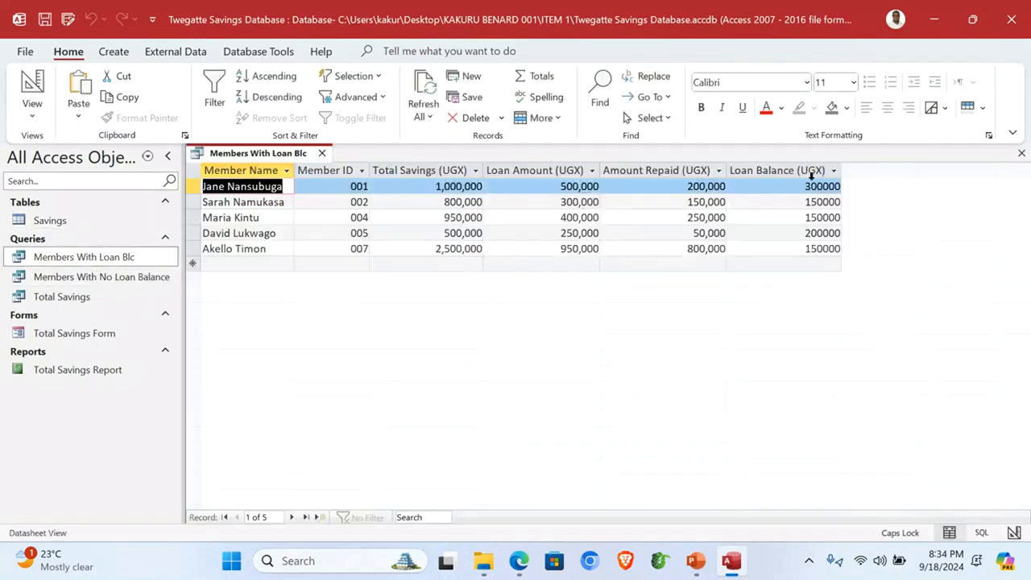
{"action": "left_click", "coordinate": [811, 172]}
{"action": "key", "text": "ctrl+w"}
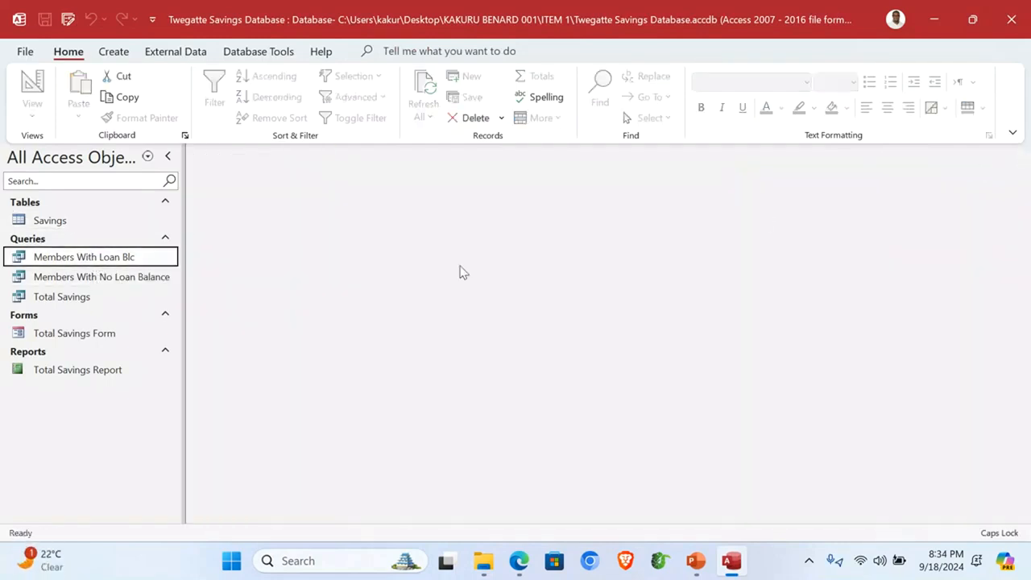
{"action": "double_click", "coordinate": [113, 279]}
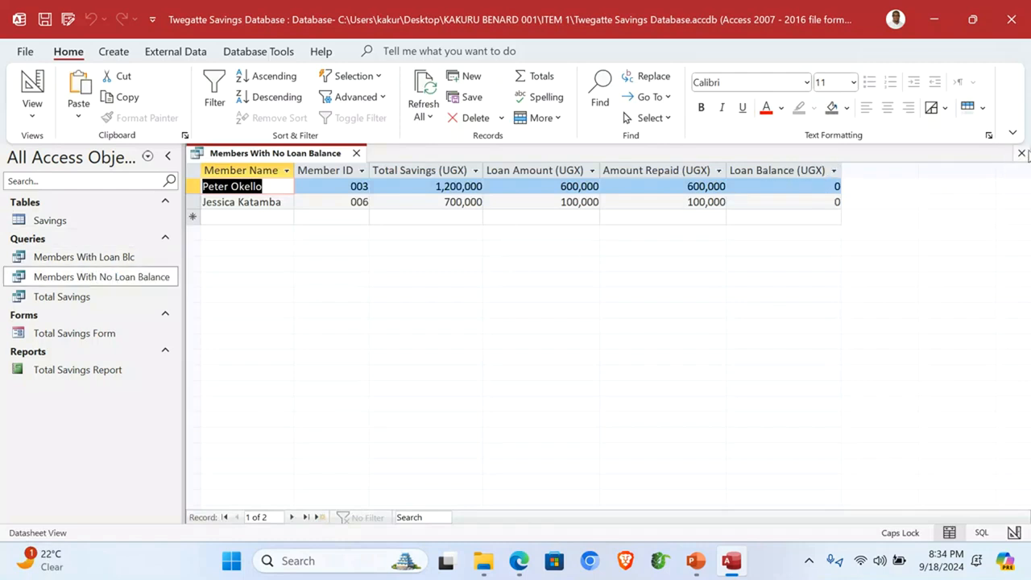
{"action": "left_click", "coordinate": [1021, 153]}
{"action": "double_click", "coordinate": [55, 298]}
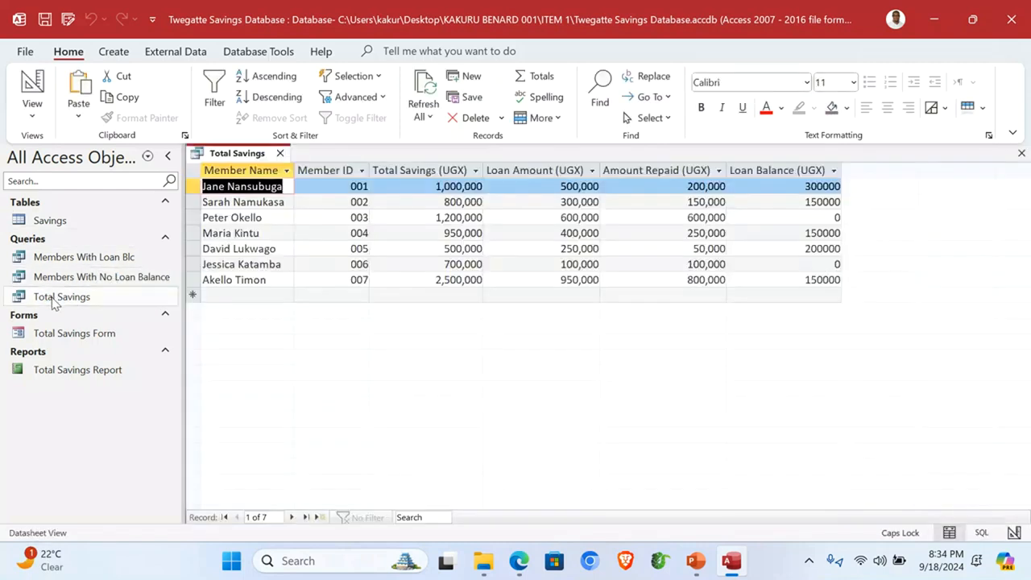
{"action": "left_click", "coordinate": [783, 163]}
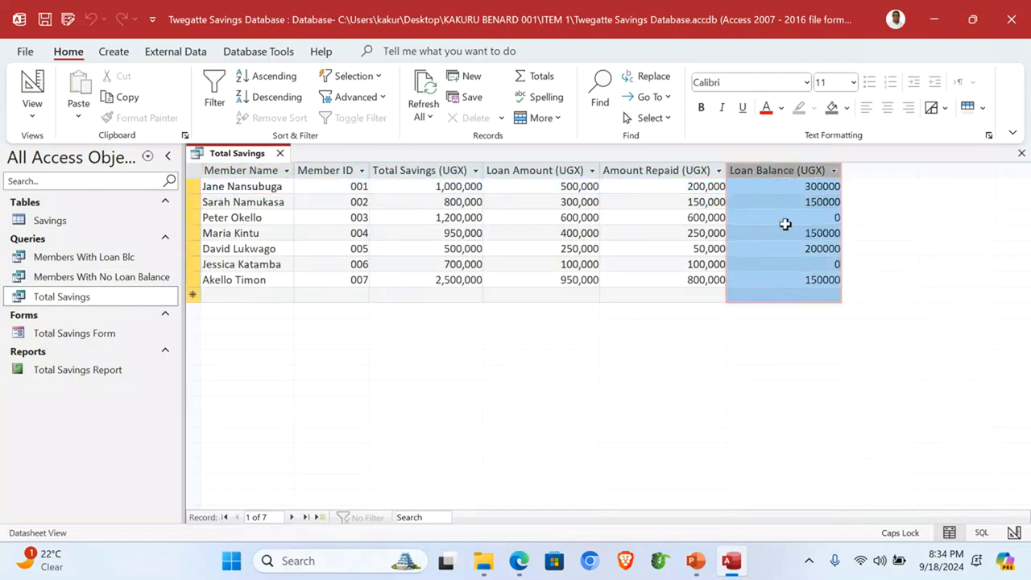
{"action": "left_click", "coordinate": [1021, 153]}
{"action": "double_click", "coordinate": [92, 333]}
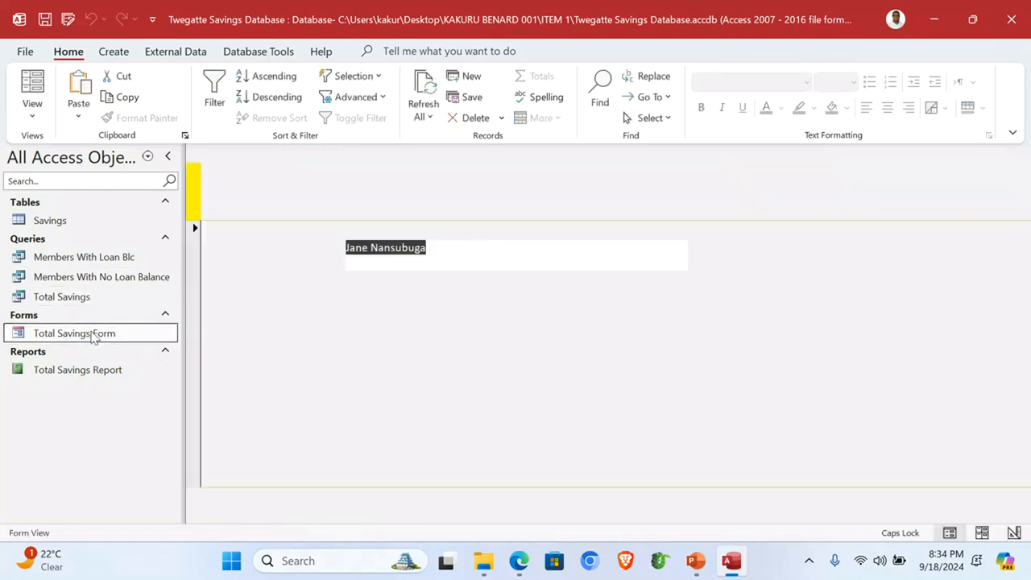
{"action": "double_click", "coordinate": [85, 371]}
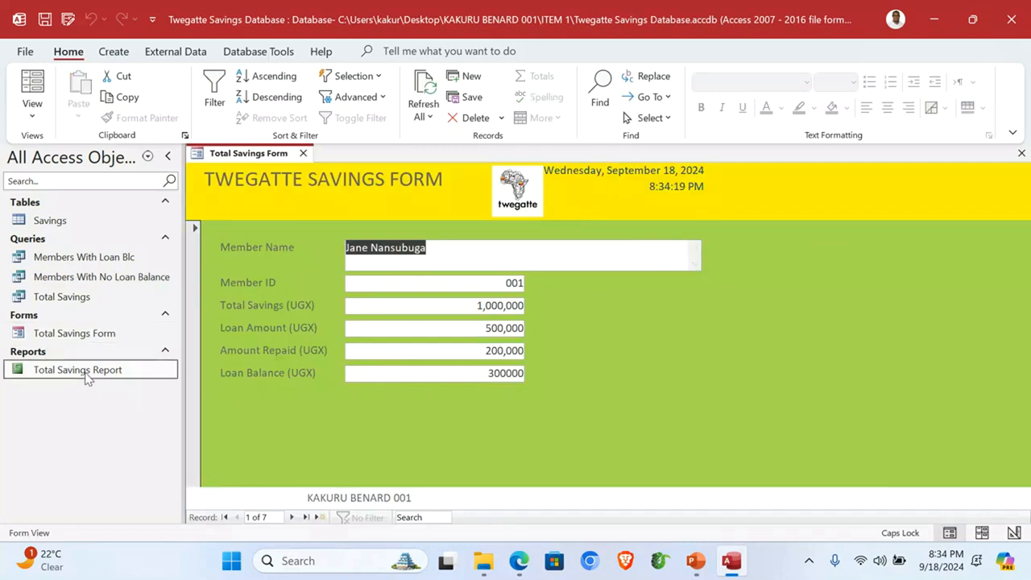
{"action": "left_click", "coordinate": [1021, 21]}
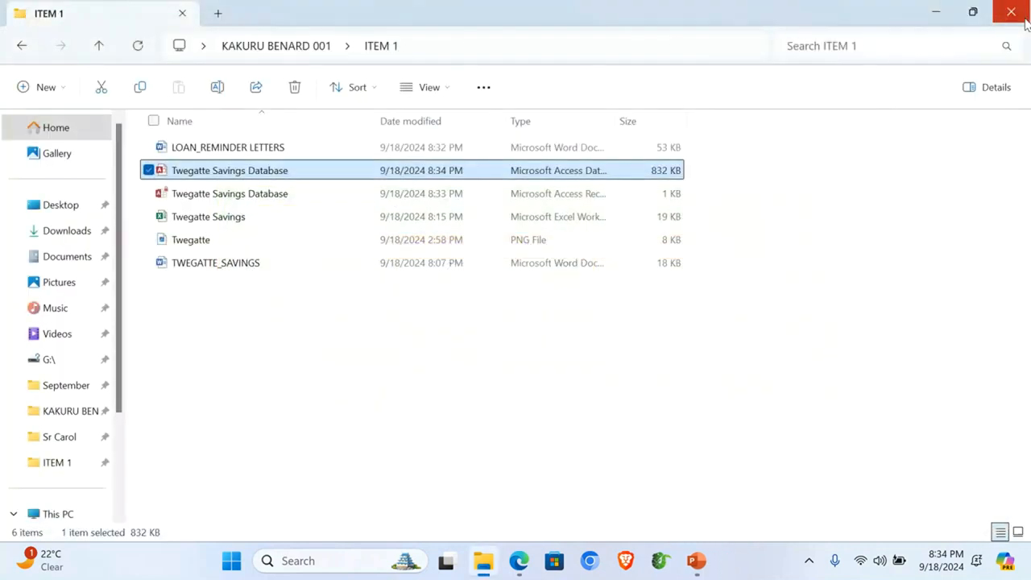
Step: Check the first letter in LOAN_REMINDER LETTERS, then close Word and the ITEM 1 window
{"action": "double_click", "coordinate": [229, 152]}
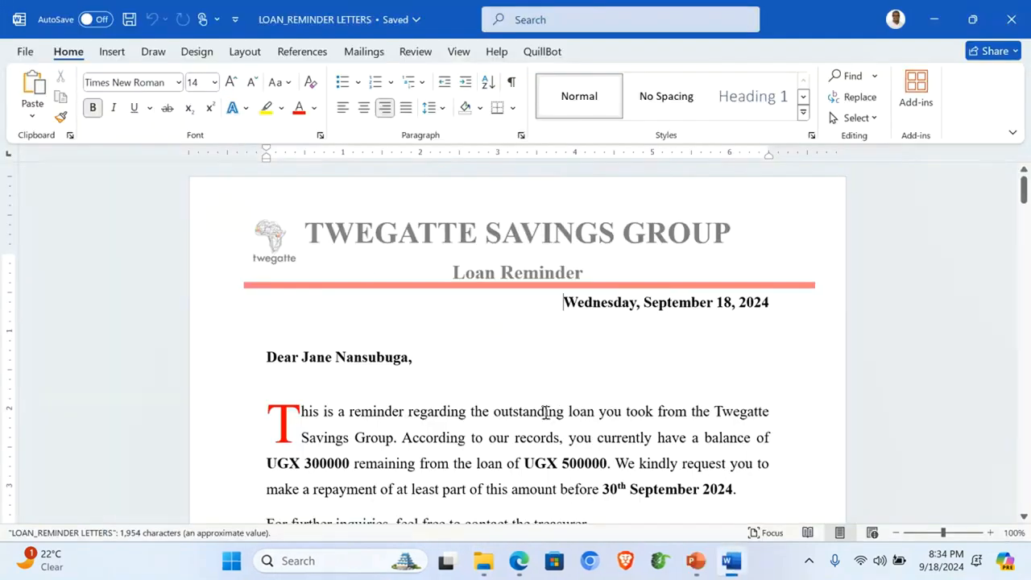
{"action": "scroll", "coordinate": [545, 412], "scroll_direction": "down", "scroll_amount": 3}
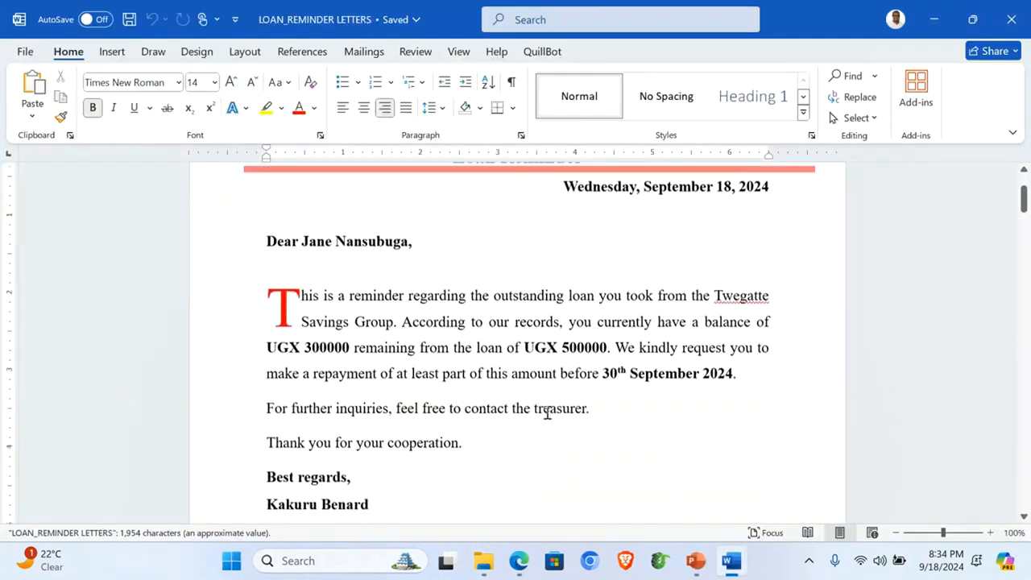
{"action": "left_click", "coordinate": [1011, 19]}
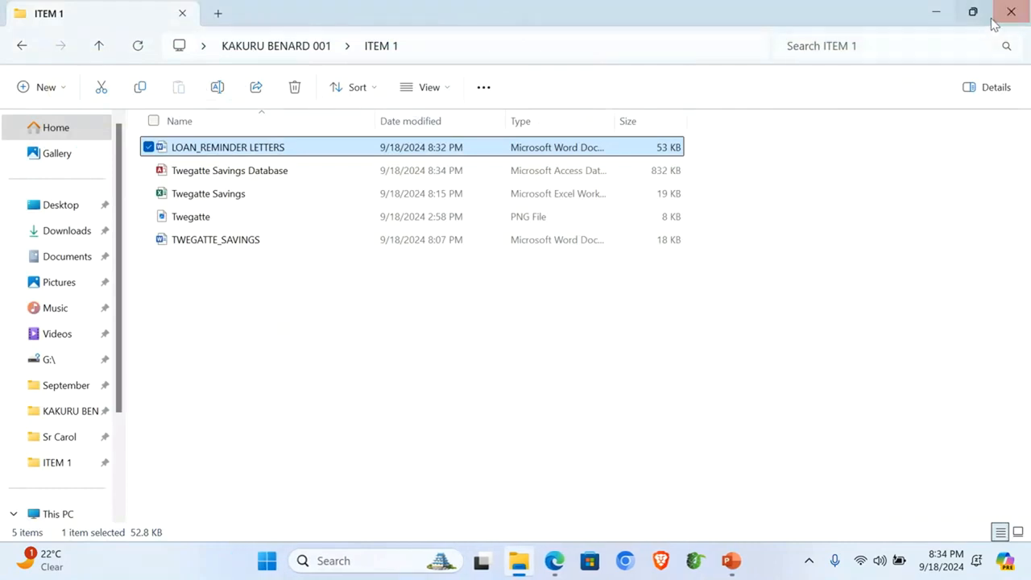
{"action": "left_click", "coordinate": [1018, 15]}
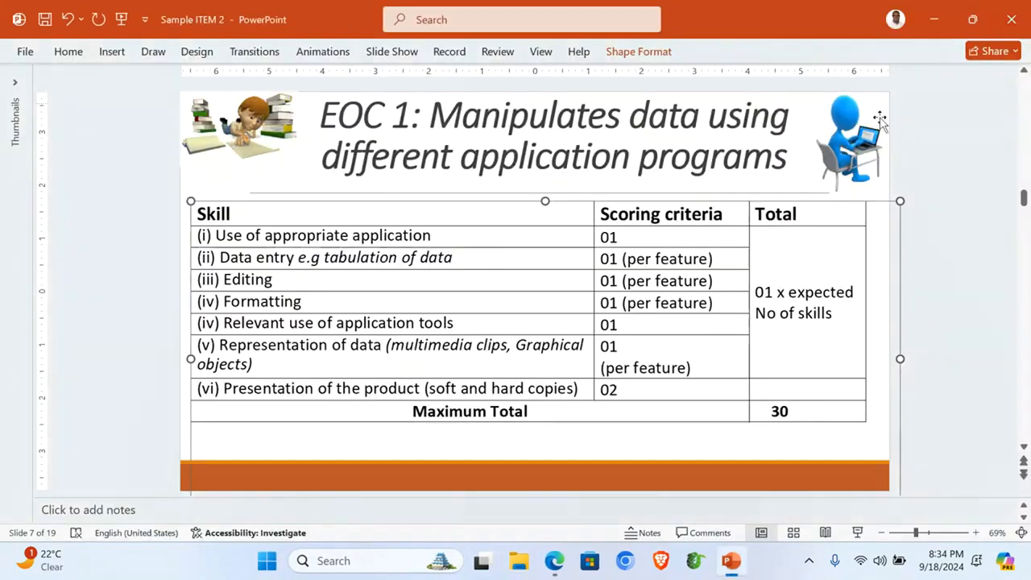
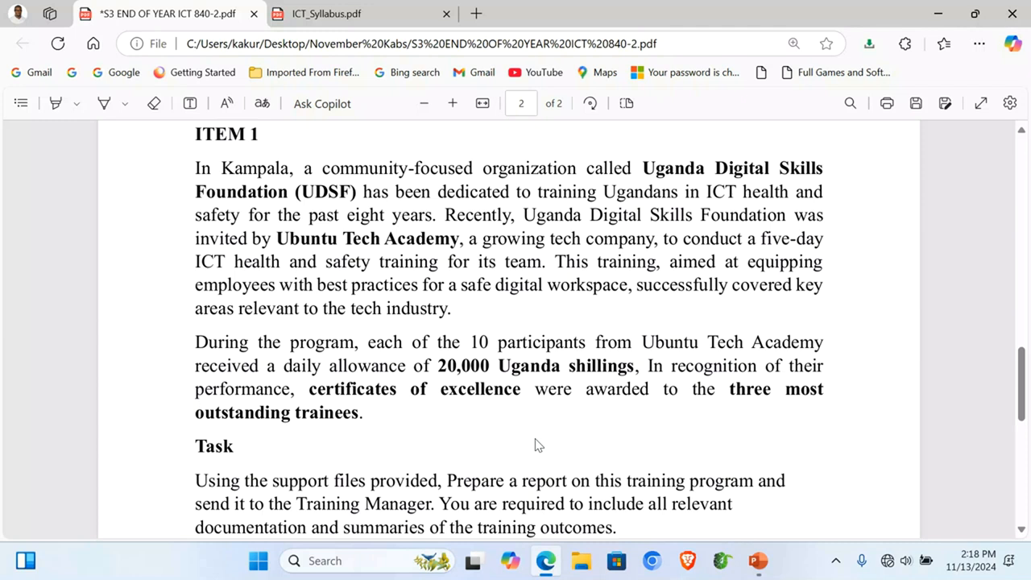
Step: Reread the ITEM 1 task in the exam PDF, then minimise Edge to reveal the desktop
{"action": "scroll", "coordinate": [538, 445], "scroll_direction": "down", "scroll_amount": 1}
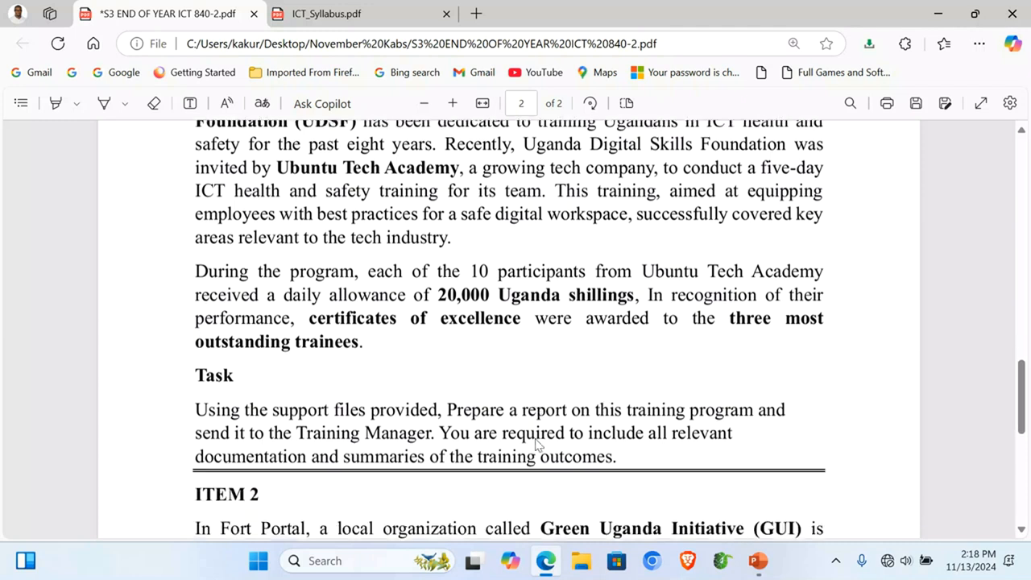
{"action": "scroll", "coordinate": [538, 446], "scroll_direction": "up", "scroll_amount": 1}
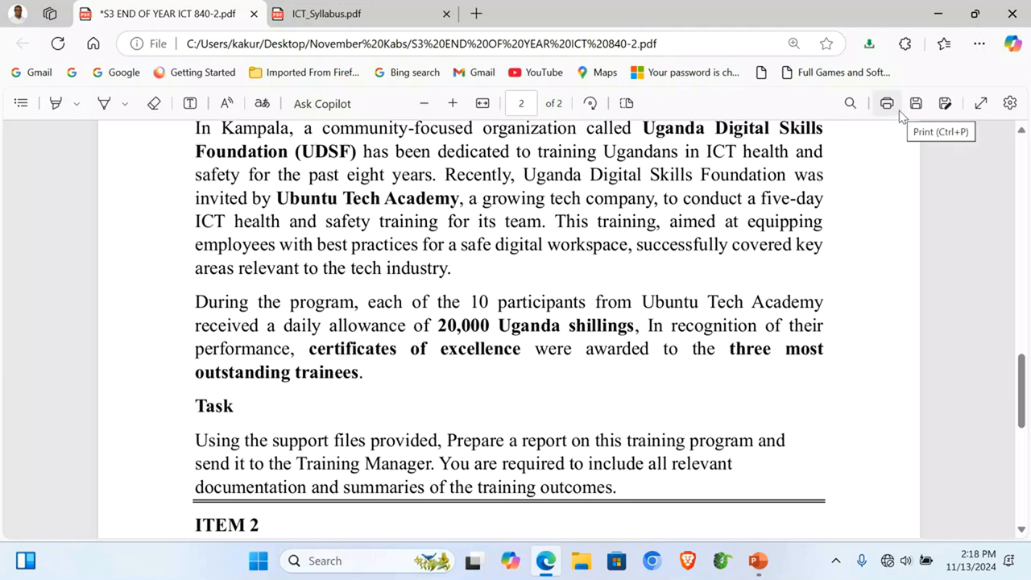
{"action": "left_click", "coordinate": [947, 11]}
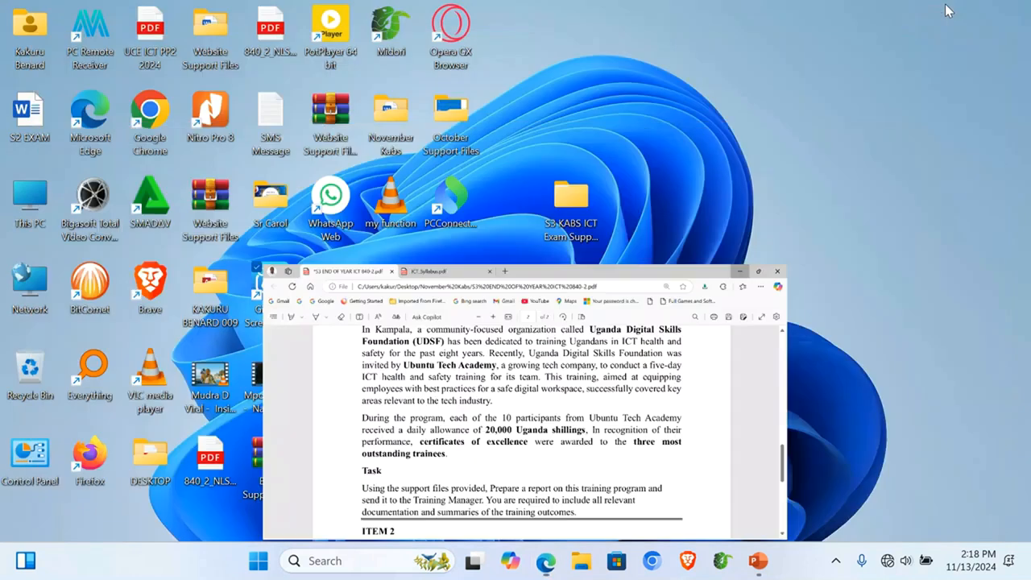
Step: Open S3 KABS ICT Exam Support Files > ITEM 1 full screen and look over its images
{"action": "double_click", "coordinate": [568, 195]}
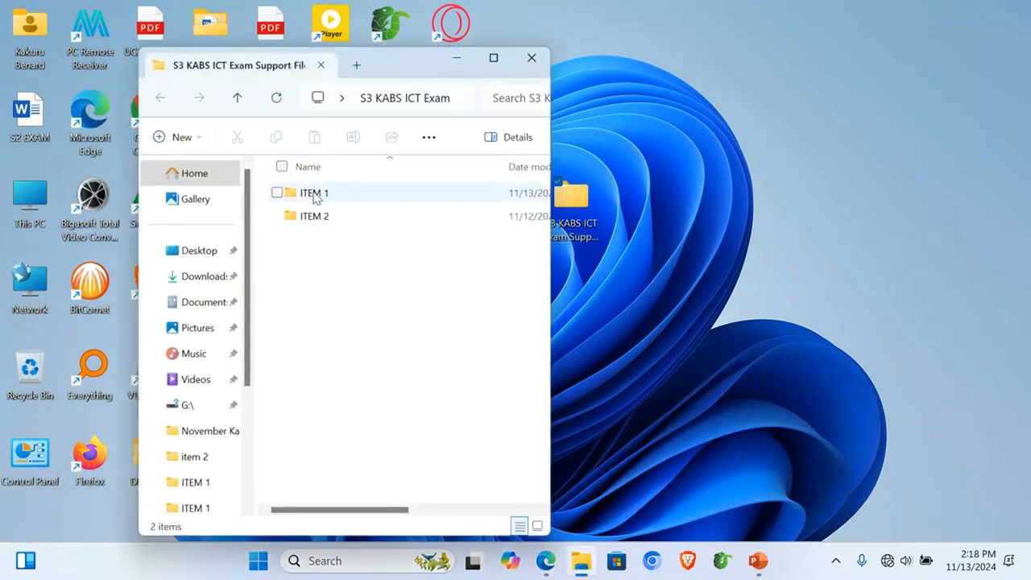
{"action": "double_click", "coordinate": [315, 195]}
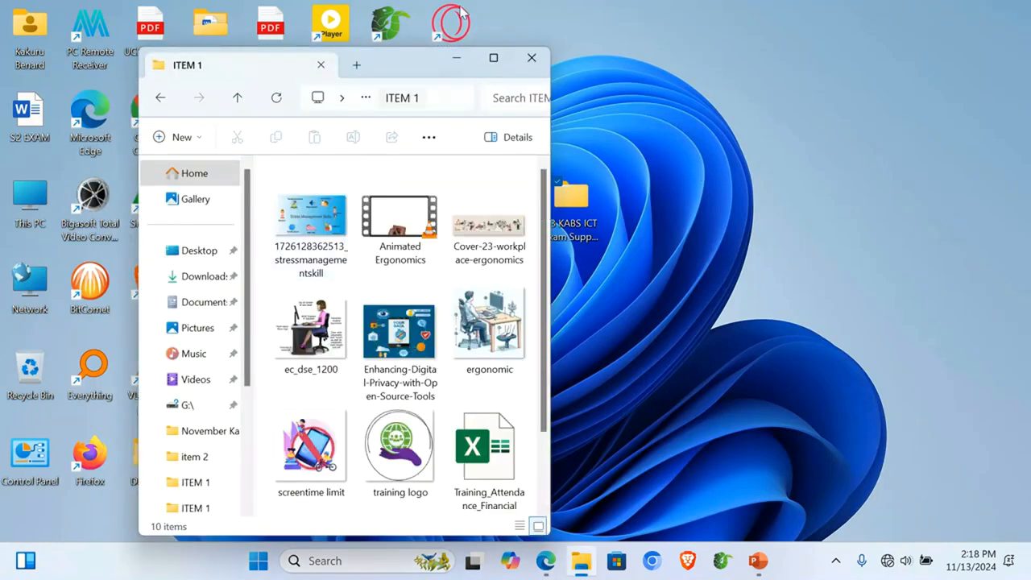
{"action": "left_click", "coordinate": [494, 59]}
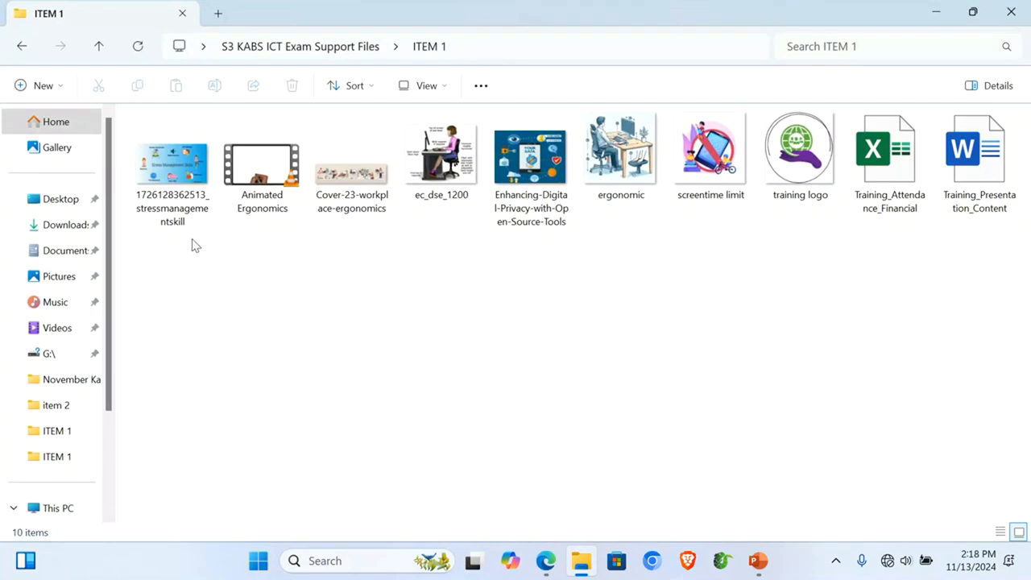
{"action": "left_click", "coordinate": [160, 177]}
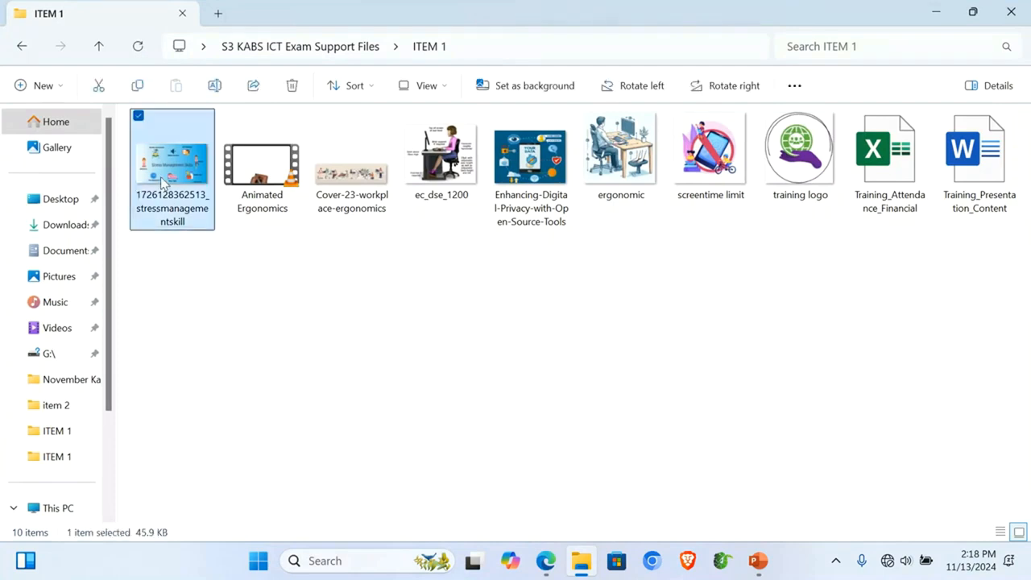
{"action": "left_click", "coordinate": [366, 189]}
Step: Play the Animated Ergonomics video and check the Training_Attendance_Financial spreadsheet, closing each afterwards
{"action": "left_click", "coordinate": [266, 176]}
{"action": "double_click", "coordinate": [267, 176]}
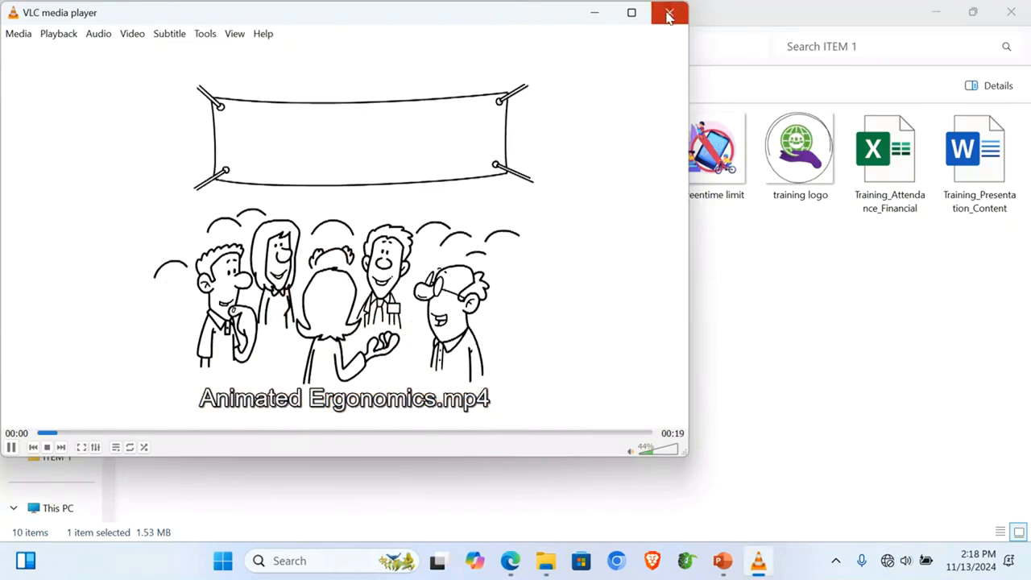
{"action": "left_click", "coordinate": [669, 14]}
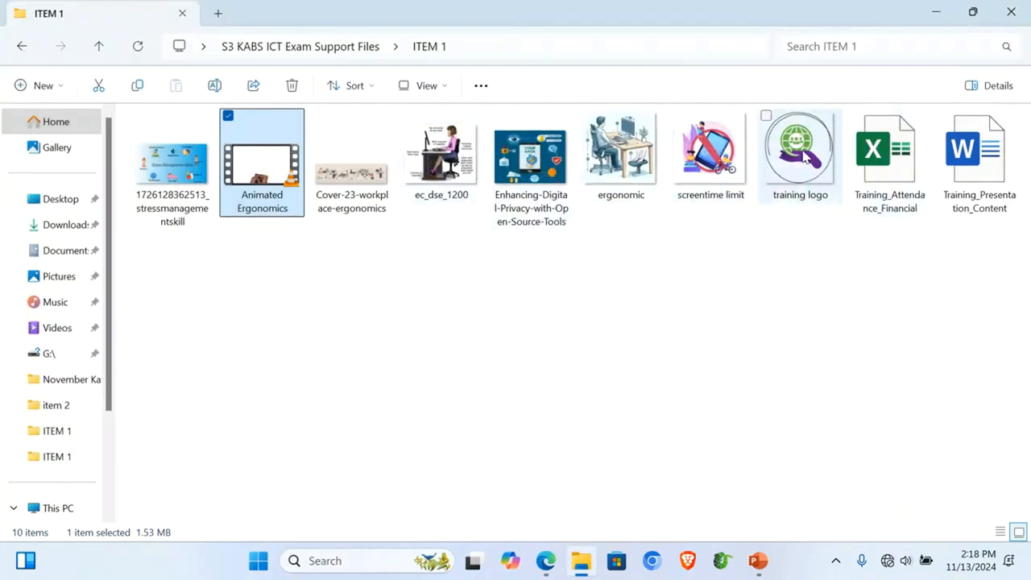
{"action": "double_click", "coordinate": [884, 171]}
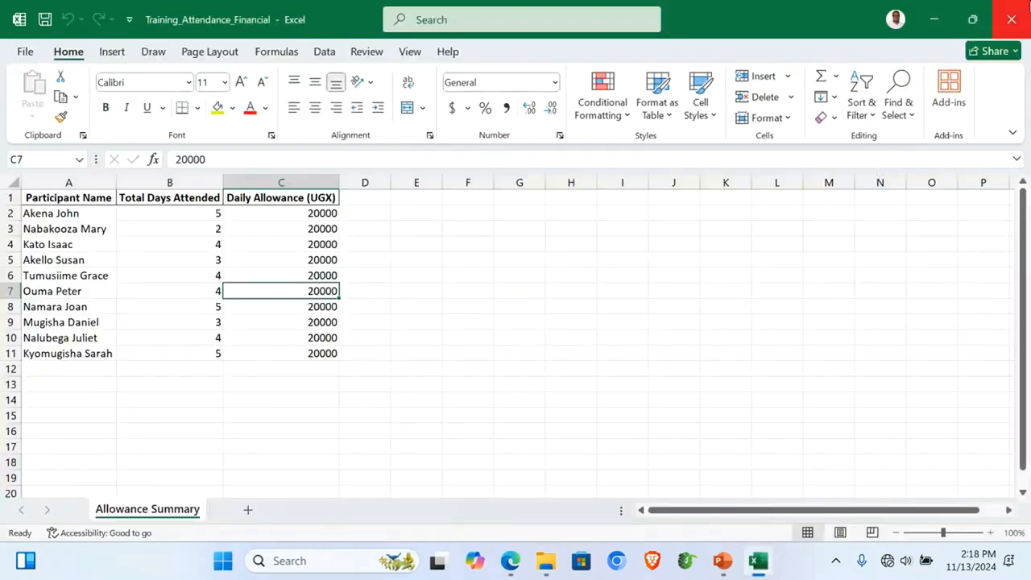
{"action": "left_click", "coordinate": [1012, 18]}
{"action": "left_click", "coordinate": [994, 142]}
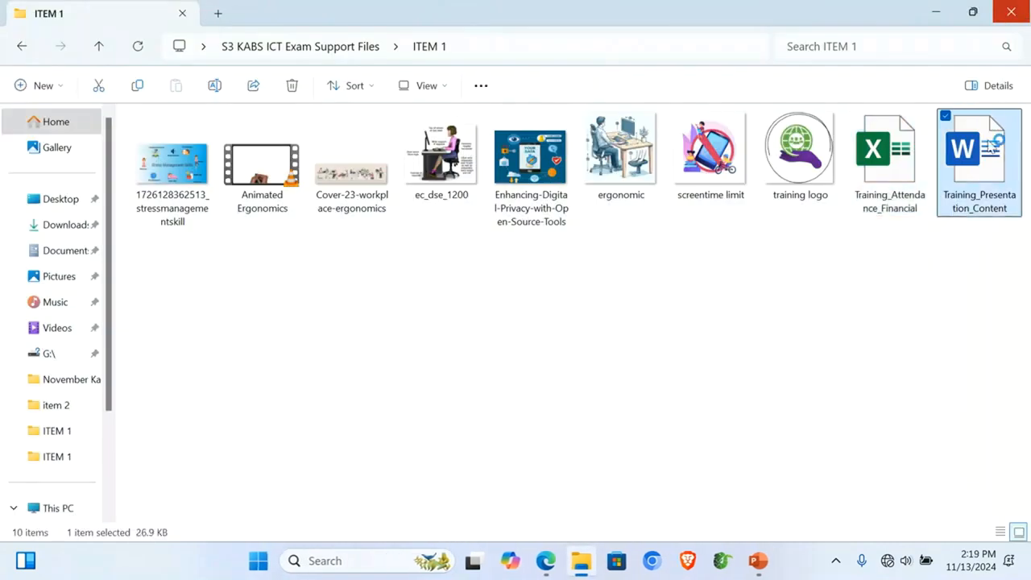
{"action": "double_click", "coordinate": [993, 143]}
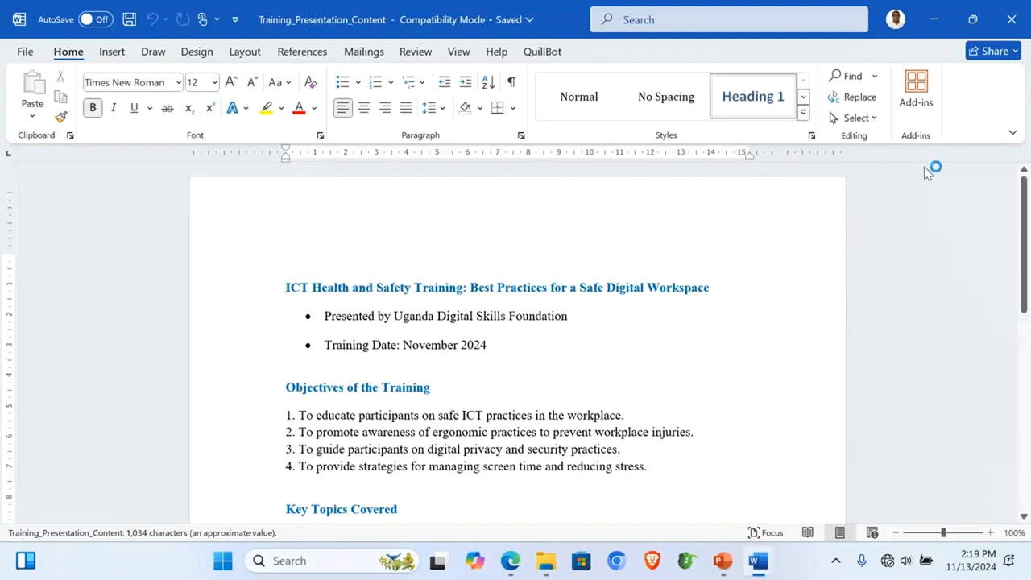
Step: Scroll through the Training_Presentation_Content document in Word, then close Word
{"action": "left_click", "coordinate": [566, 359]}
{"action": "scroll", "coordinate": [566, 358], "scroll_direction": "down", "scroll_amount": 4}
{"action": "scroll", "coordinate": [566, 359], "scroll_direction": "up", "scroll_amount": 5}
{"action": "scroll", "coordinate": [567, 357], "scroll_direction": "down", "scroll_amount": 2}
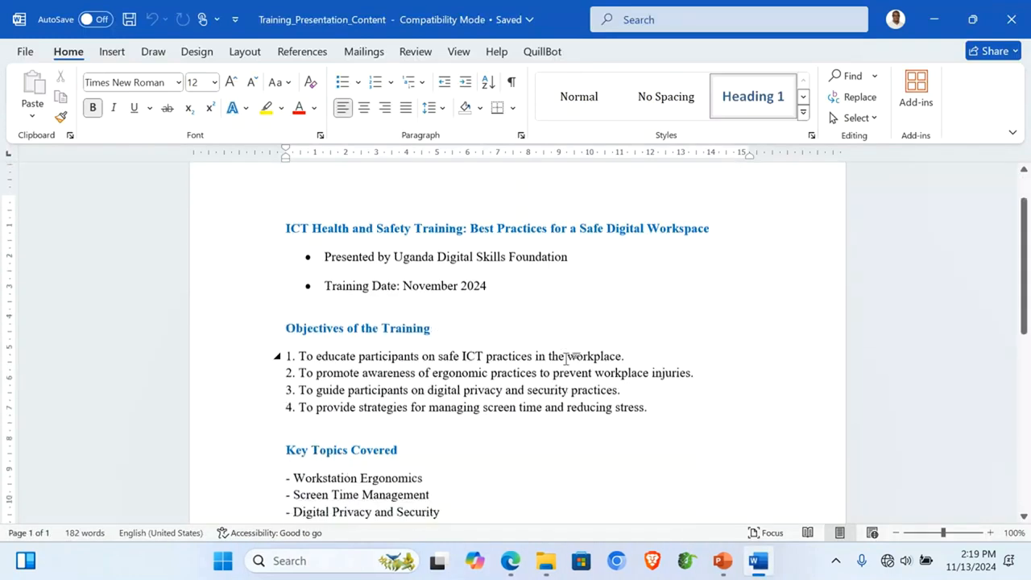
{"action": "left_click", "coordinate": [392, 226]}
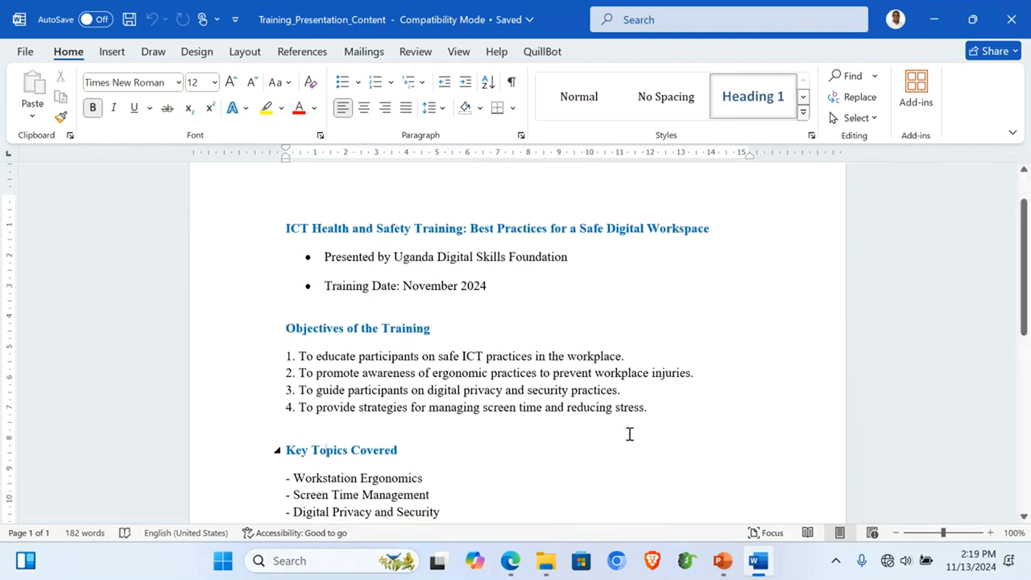
{"action": "scroll", "coordinate": [628, 432], "scroll_direction": "down", "scroll_amount": 10}
{"action": "scroll", "coordinate": [629, 433], "scroll_direction": "up", "scroll_amount": 15}
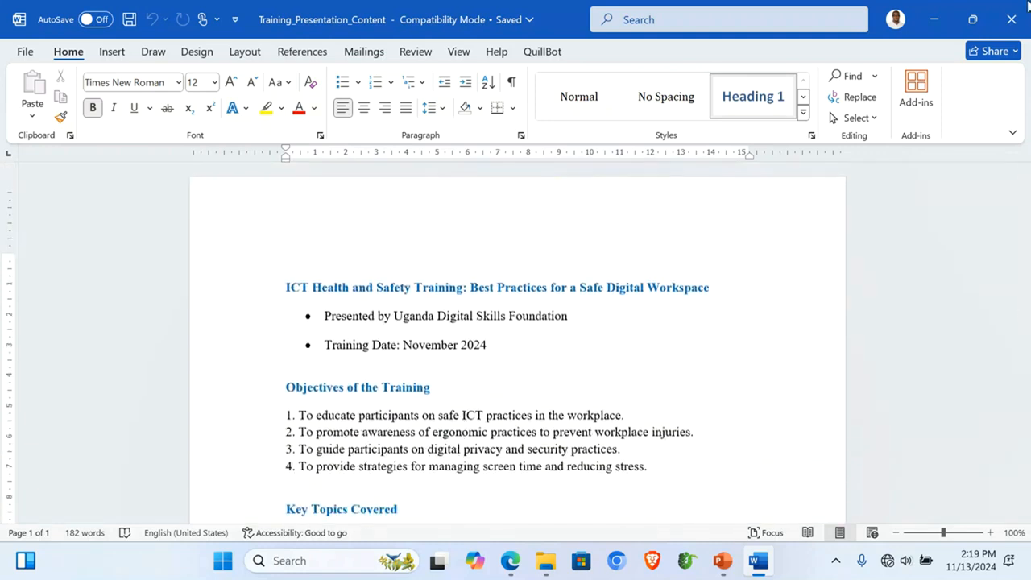
{"action": "left_click", "coordinate": [1011, 20]}
Step: Create a new desktop folder named with the candidate's full name and open it
{"action": "left_click", "coordinate": [1010, 12]}
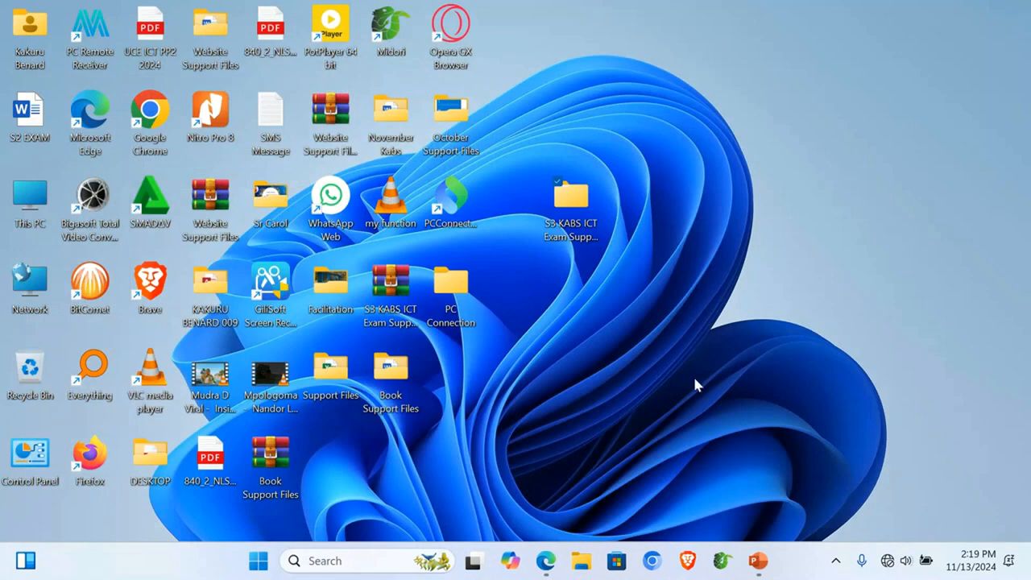
{"action": "right_click", "coordinate": [696, 385]}
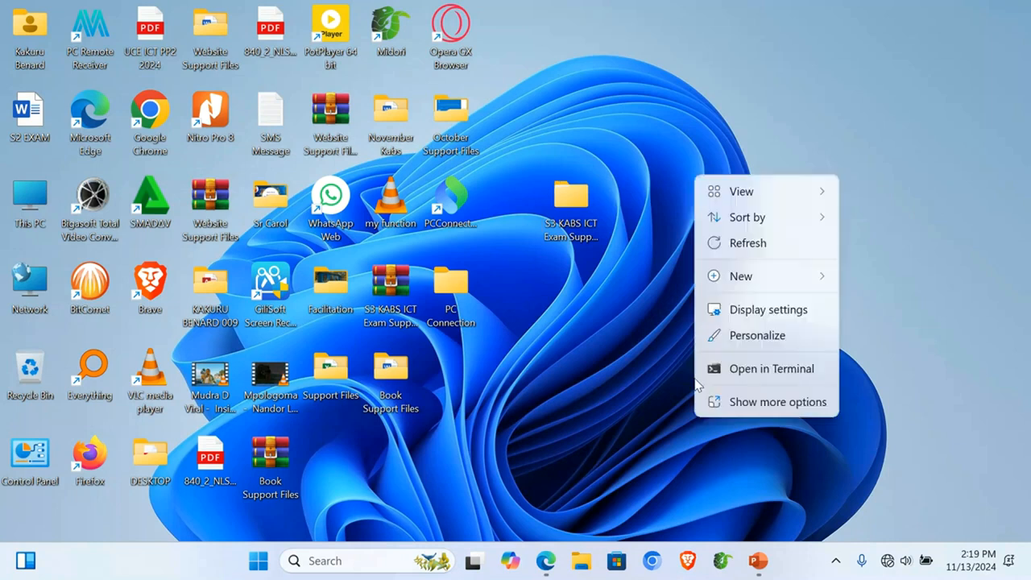
{"action": "mouse_move", "coordinate": [817, 276]}
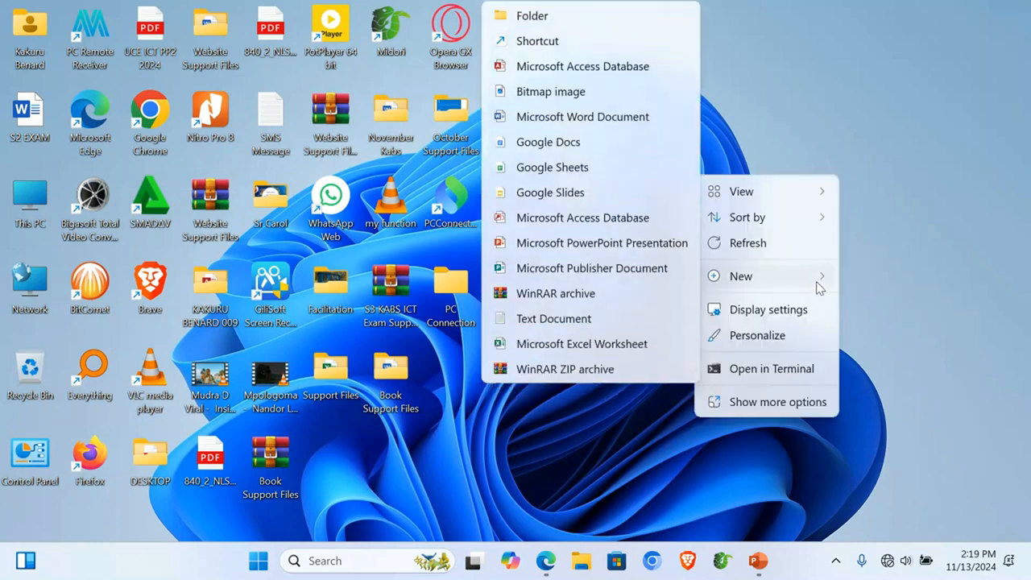
{"action": "left_click", "coordinate": [621, 13]}
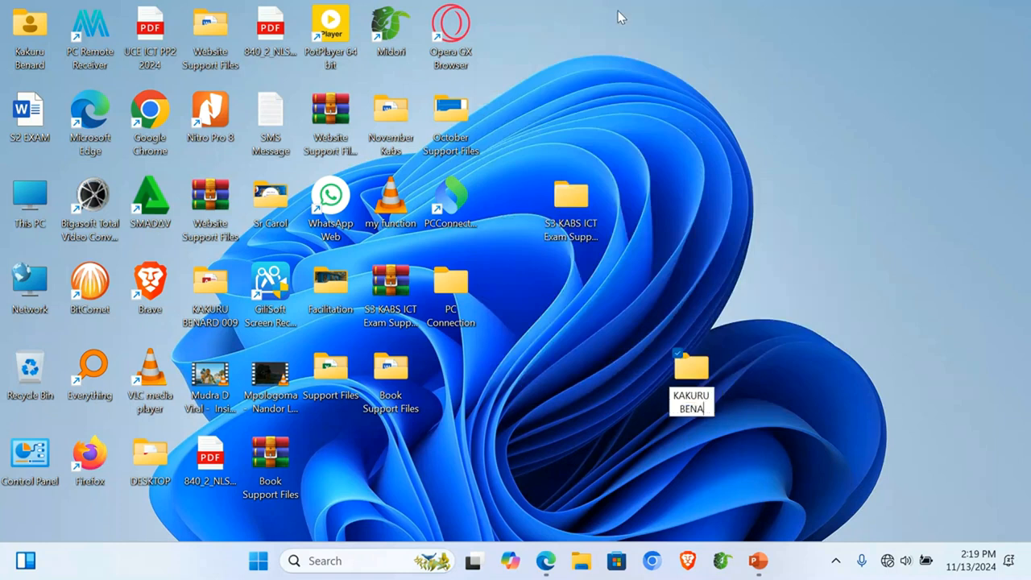
{"action": "key", "text": "Return"}
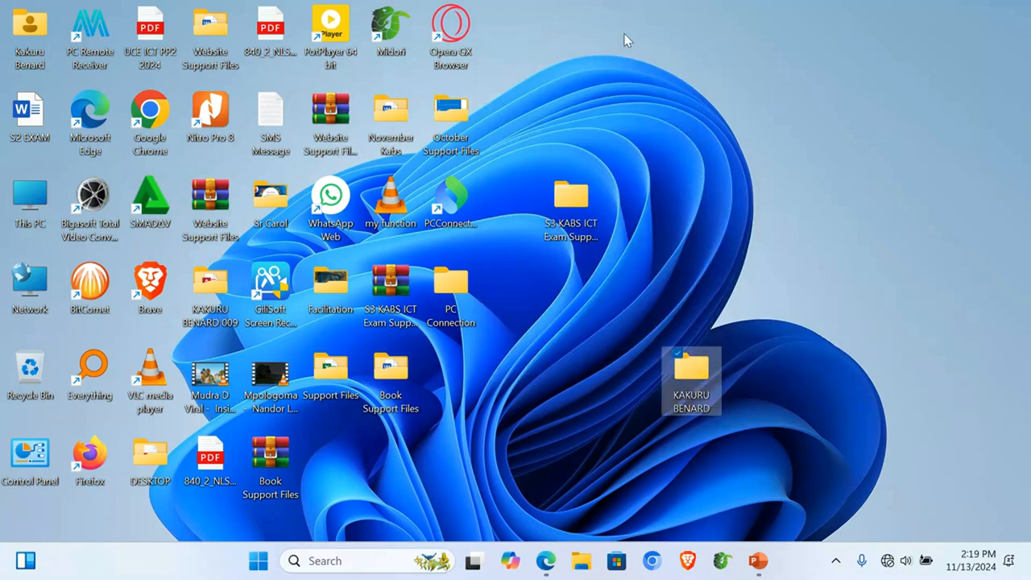
{"action": "double_click", "coordinate": [691, 372]}
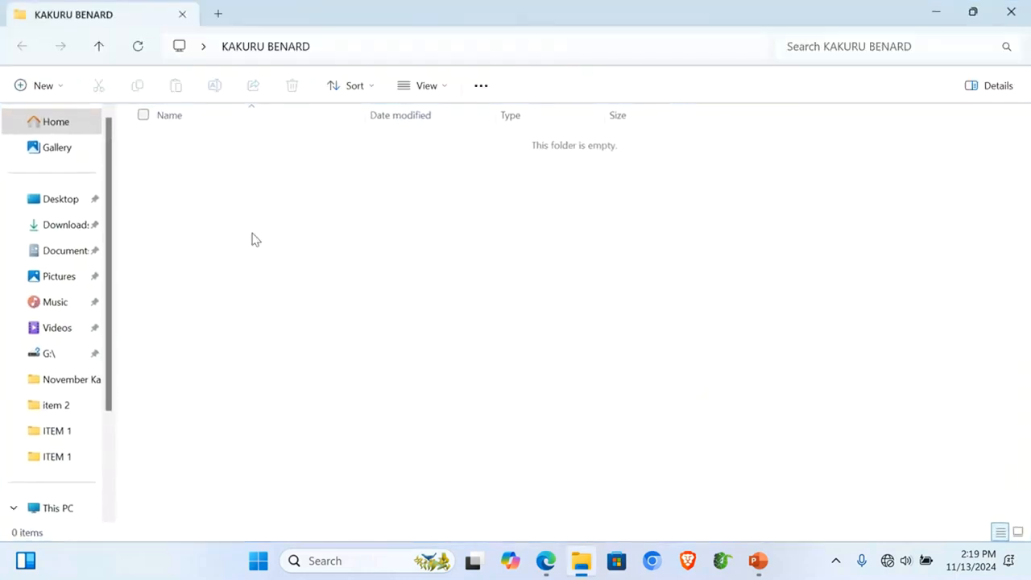
Step: Add two empty subfolders, ITEM 1 and ITEM 2, inside the candidate's folder
{"action": "right_click", "coordinate": [215, 250]}
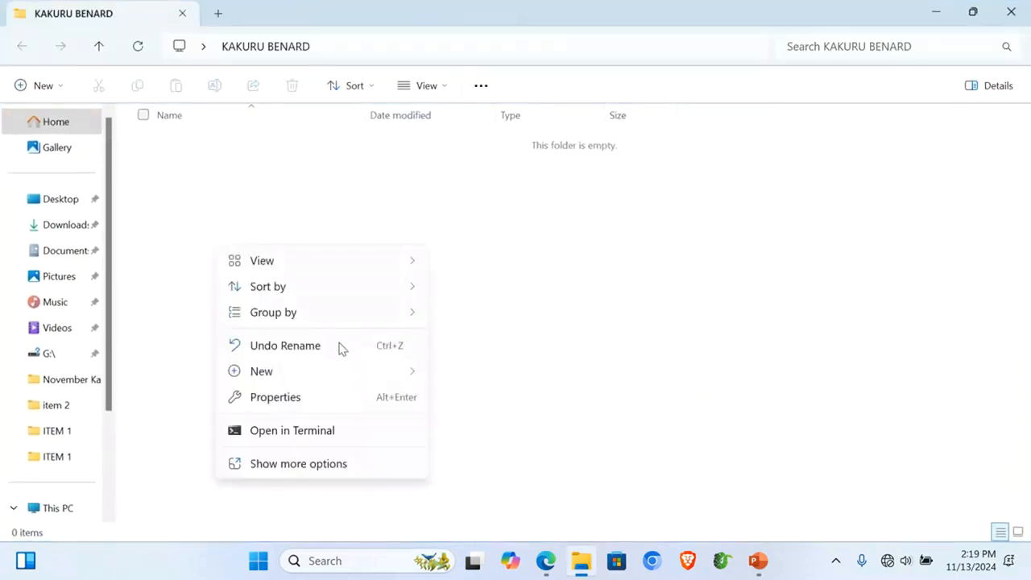
{"action": "mouse_move", "coordinate": [409, 371]}
{"action": "left_click", "coordinate": [510, 23]}
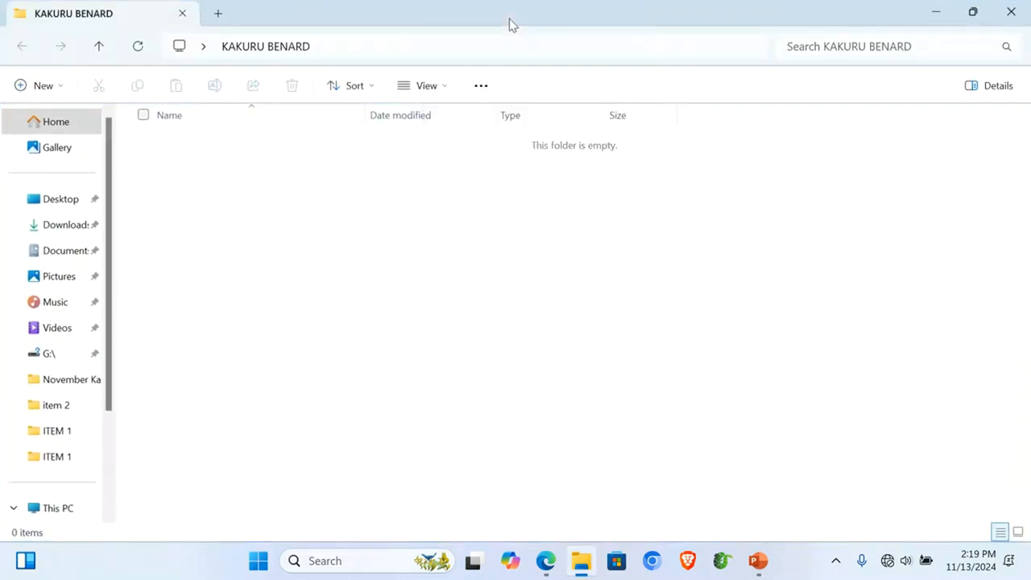
{"action": "type", "text": "ITEM "}
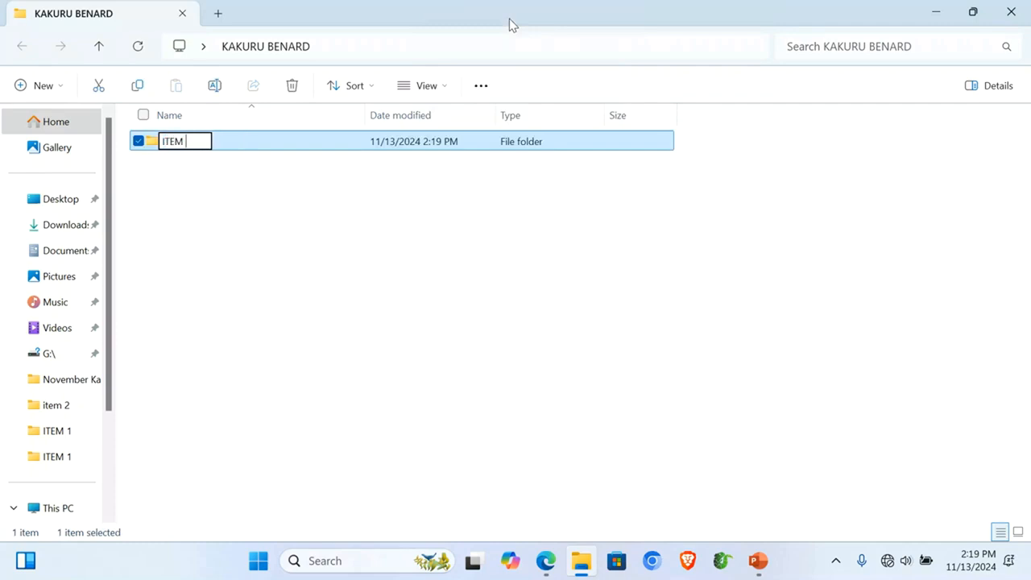
{"action": "type", "text": "1"}
{"action": "key", "text": "Return"}
{"action": "right_click", "coordinate": [278, 263]}
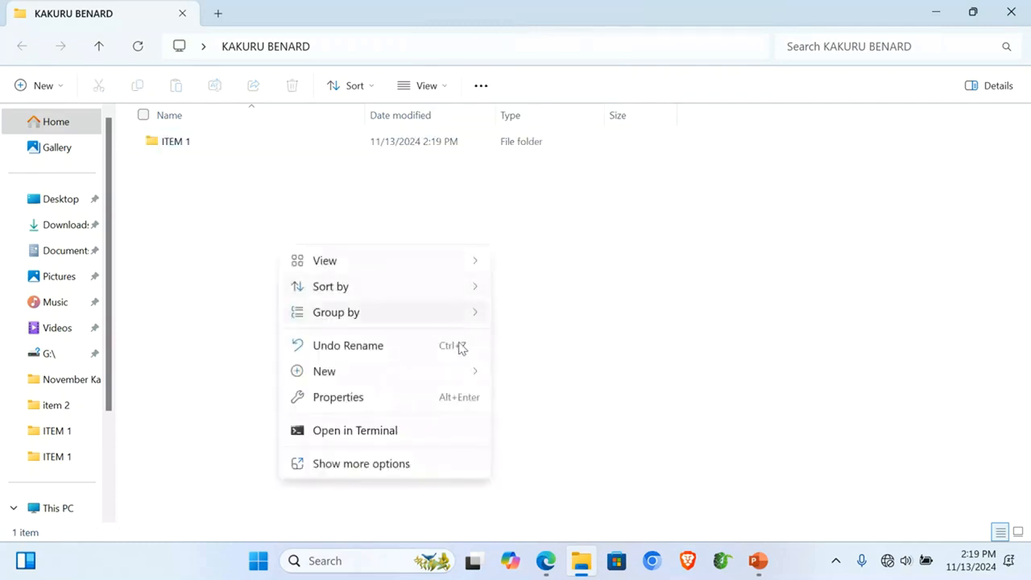
{"action": "mouse_move", "coordinate": [472, 372]}
{"action": "left_click", "coordinate": [578, 24]}
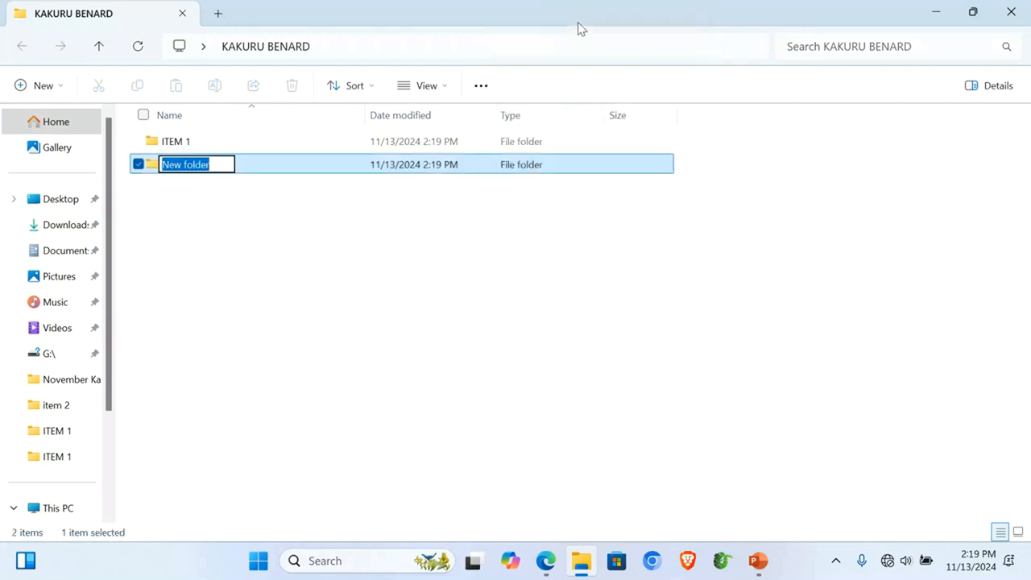
{"action": "type", "text": "ITEM 2"}
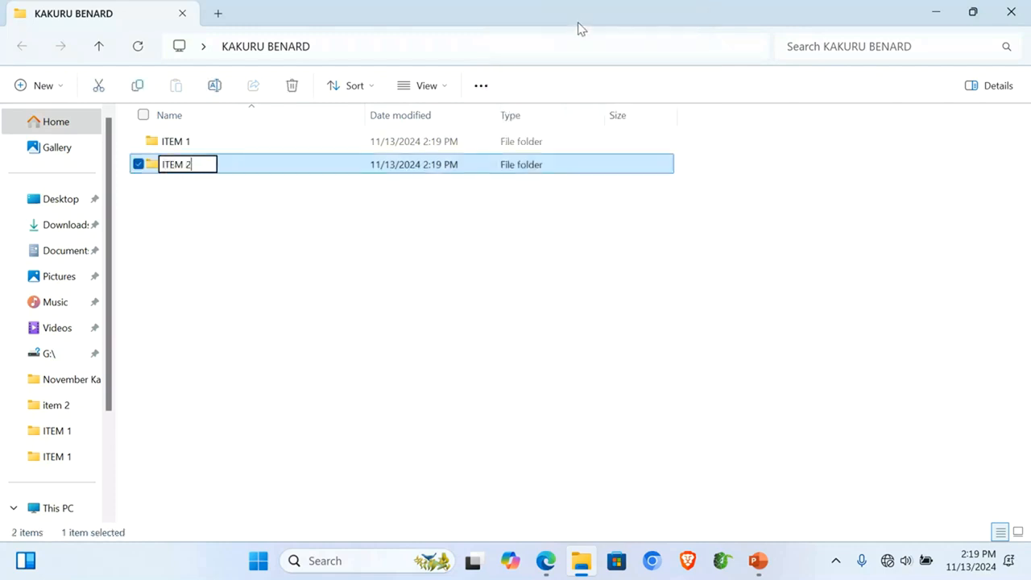
{"action": "key", "text": "Return"}
Step: Check the empty ITEM 1 subfolder, then present the EOC 4 scoring-criteria slide in PowerPoint
{"action": "double_click", "coordinate": [256, 142]}
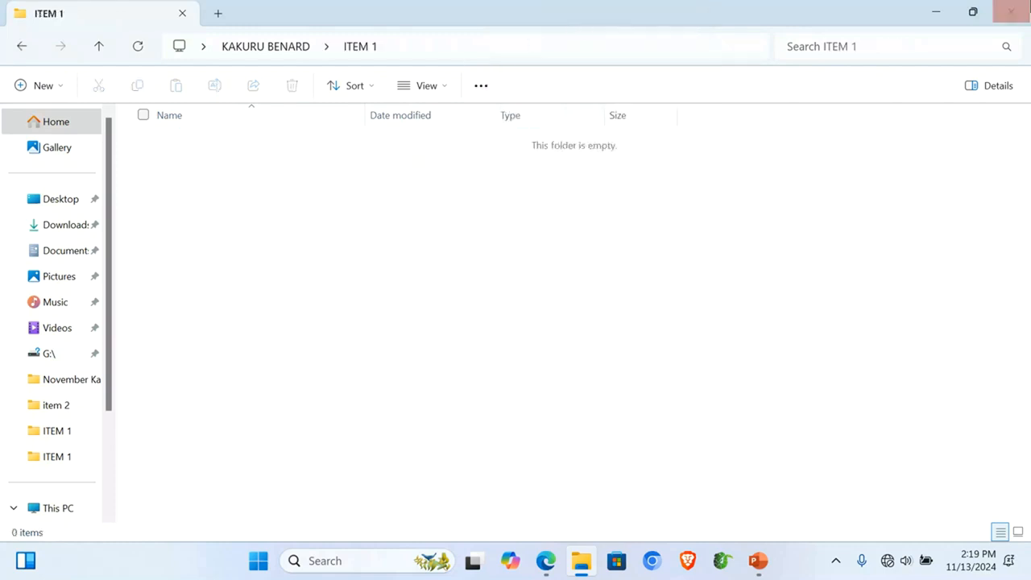
{"action": "left_click", "coordinate": [972, 11]}
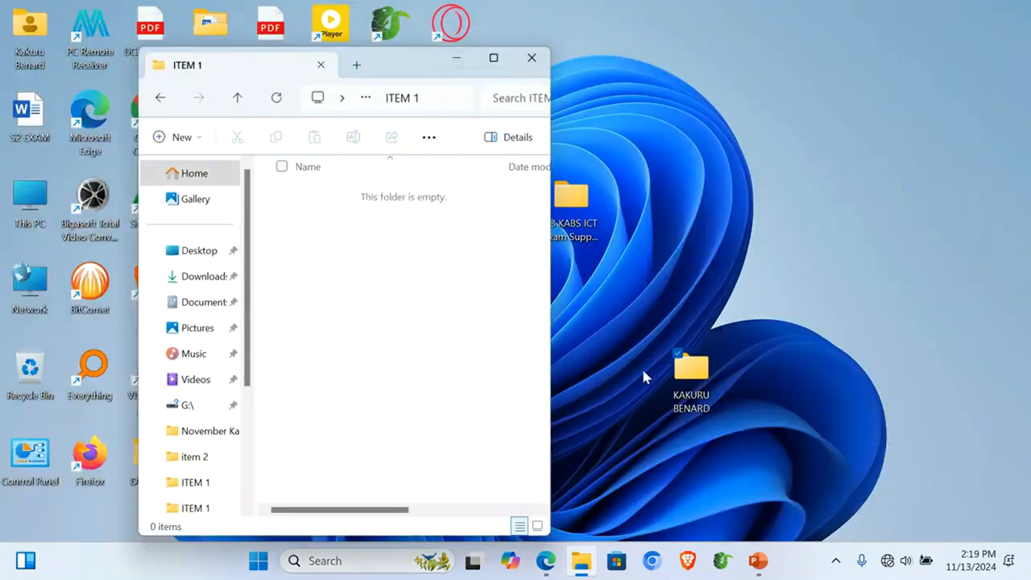
{"action": "left_click", "coordinate": [758, 561]}
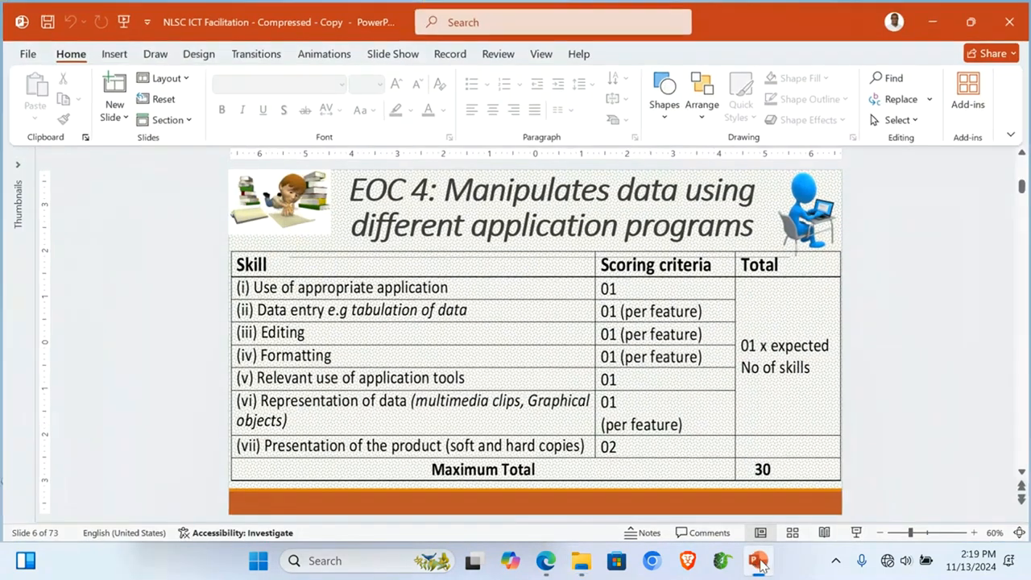
{"action": "left_click", "coordinate": [856, 532]}
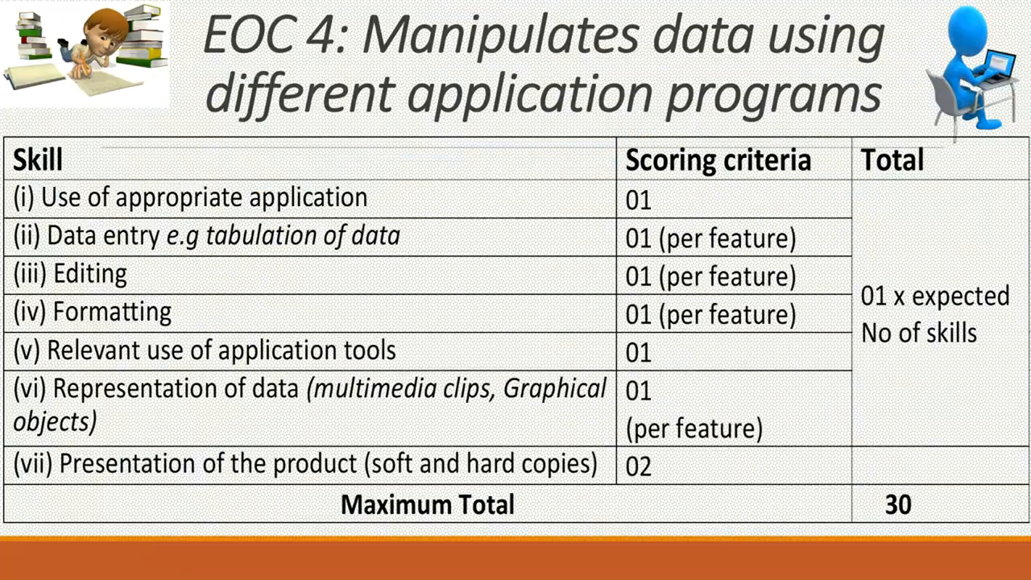
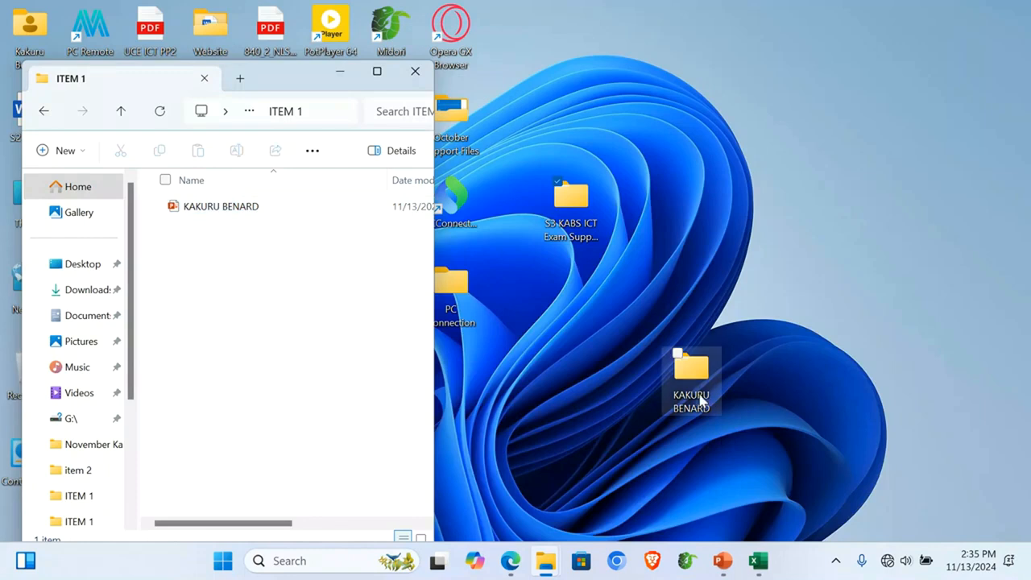
Step: Open the S3 KABS ICT folder on the desktop, then return to the Training_Attendance_Financial workbook
{"action": "left_click", "coordinate": [572, 211]}
{"action": "double_click", "coordinate": [572, 211]}
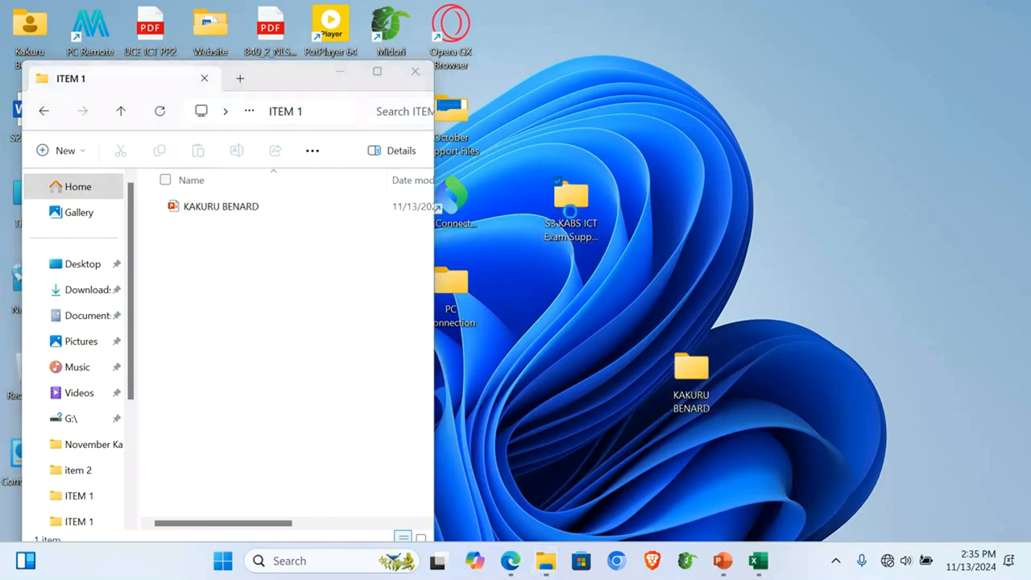
{"action": "left_click", "coordinate": [758, 560]}
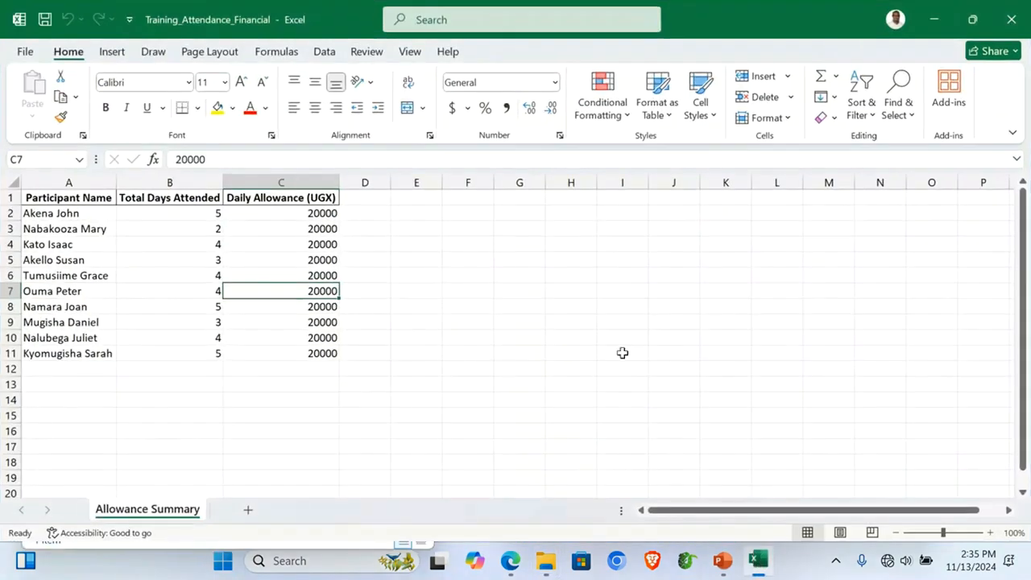
Step: Save the workbook as Training_Attendance_Financial in the ITEM 1 subfolder of the candidate's Desktop folder
{"action": "left_click", "coordinate": [159, 368]}
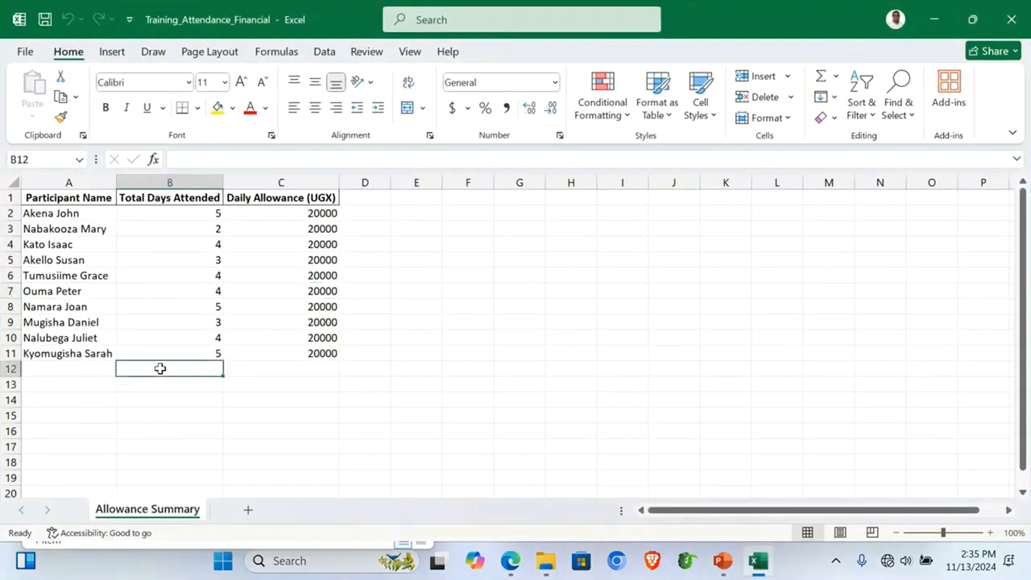
{"action": "left_click", "coordinate": [25, 51]}
{"action": "left_click", "coordinate": [64, 303]}
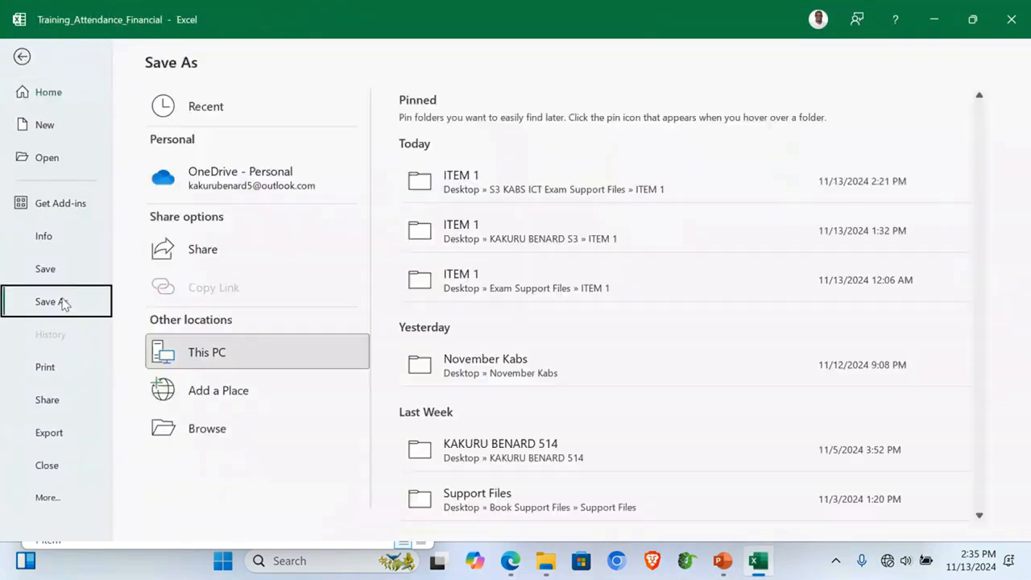
{"action": "left_click", "coordinate": [213, 428]}
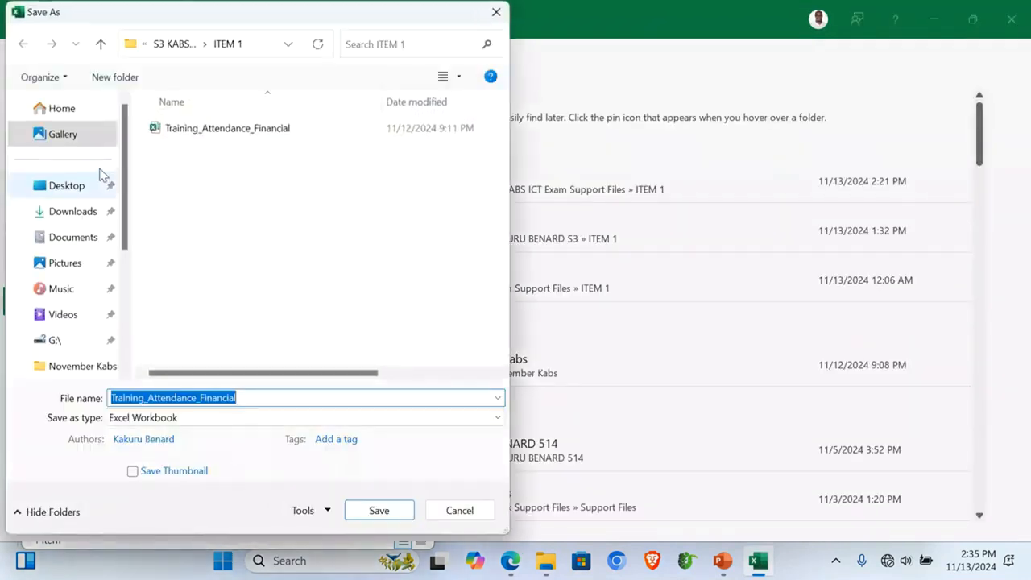
{"action": "scroll", "coordinate": [81, 178], "scroll_direction": "down", "scroll_amount": 5}
{"action": "left_click_drag", "start_coordinate": [126, 291], "coordinate": [130, 108]}
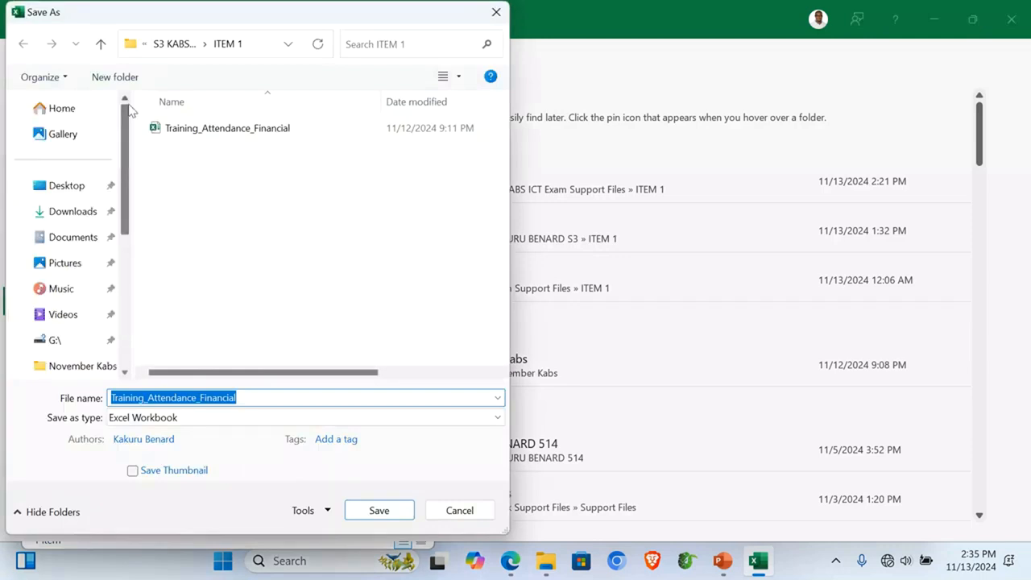
{"action": "left_click", "coordinate": [62, 184]}
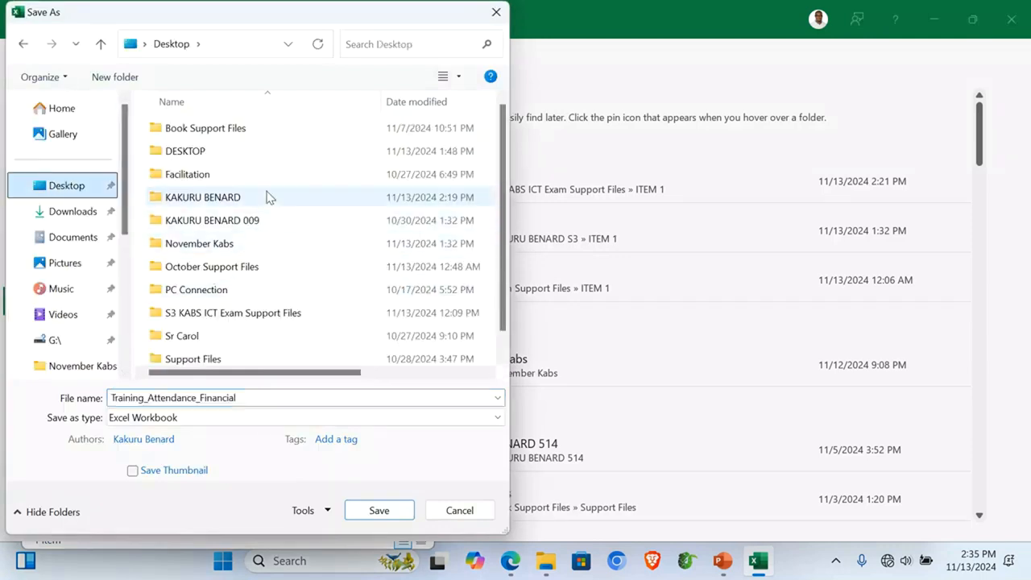
{"action": "double_click", "coordinate": [228, 198]}
{"action": "double_click", "coordinate": [192, 133]}
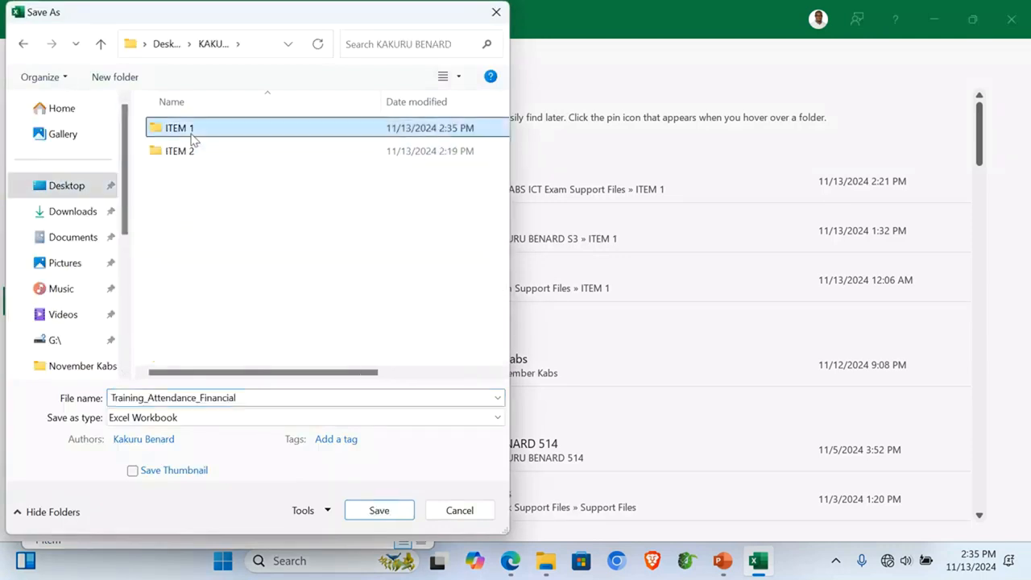
{"action": "double_click", "coordinate": [244, 397]}
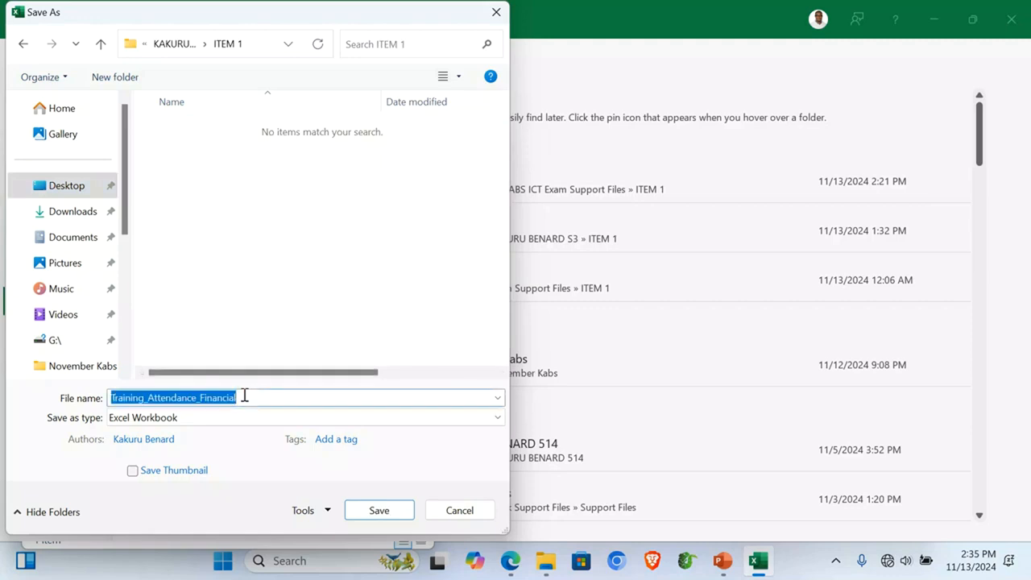
{"action": "left_click", "coordinate": [378, 508]}
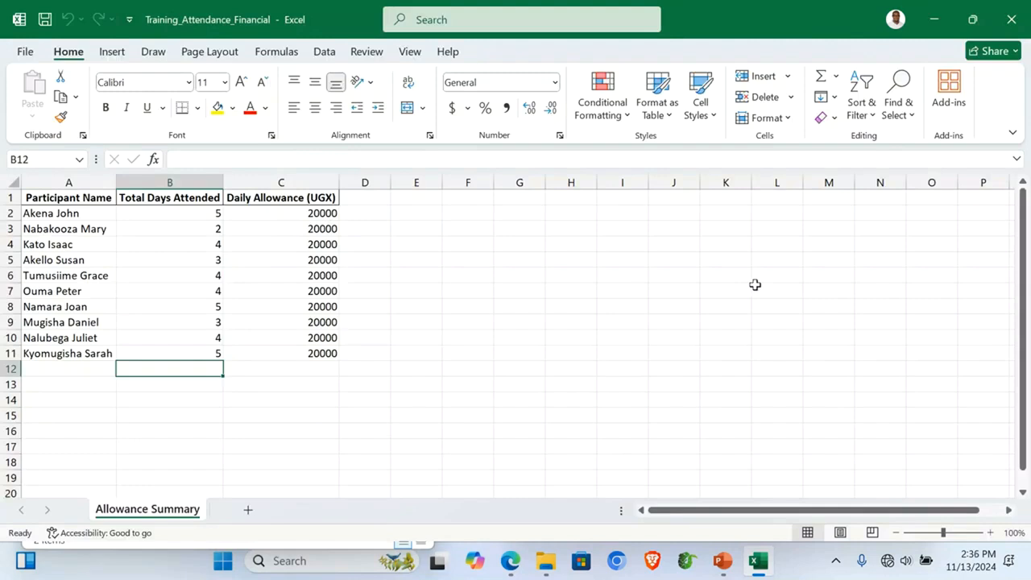
Step: Set the whole sheet's font to Times New Roman, size 14
{"action": "left_click", "coordinate": [53, 206]}
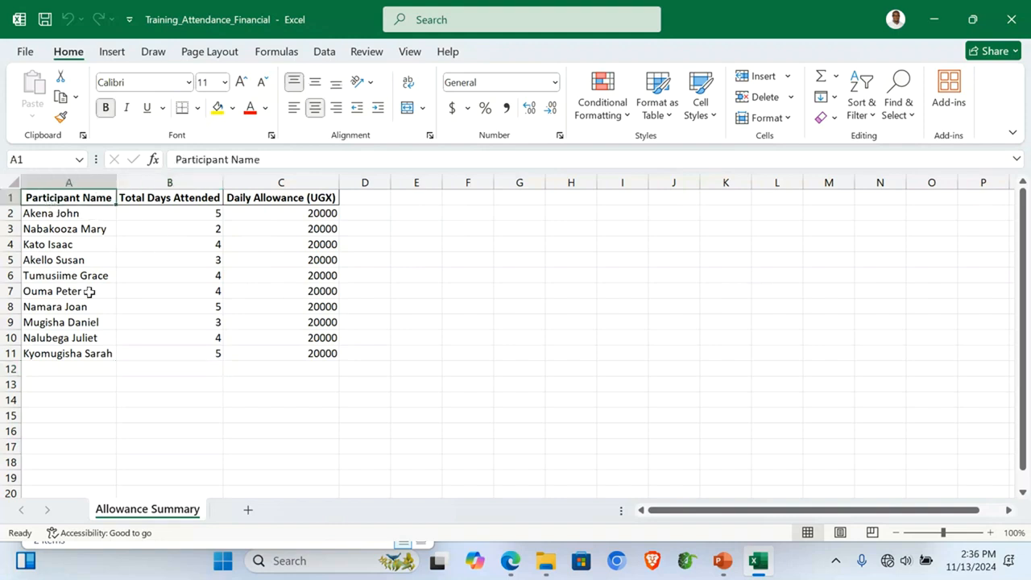
{"action": "key", "text": "ctrl+a"}
{"action": "key", "text": "ctrl+a"}
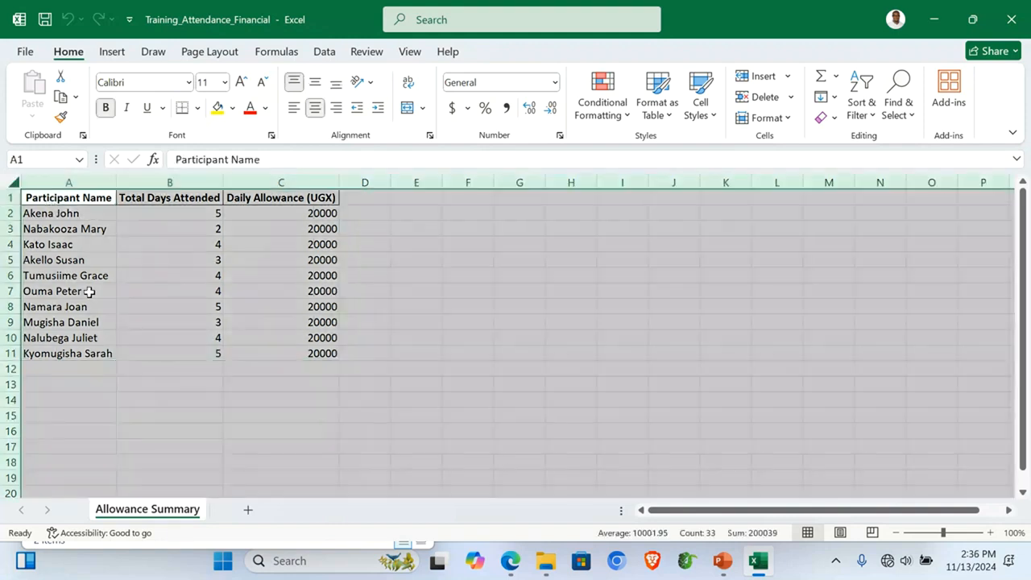
{"action": "left_click", "coordinate": [189, 83]}
{"action": "type", "text": "Times New Roman"}
{"action": "key", "text": "Return"}
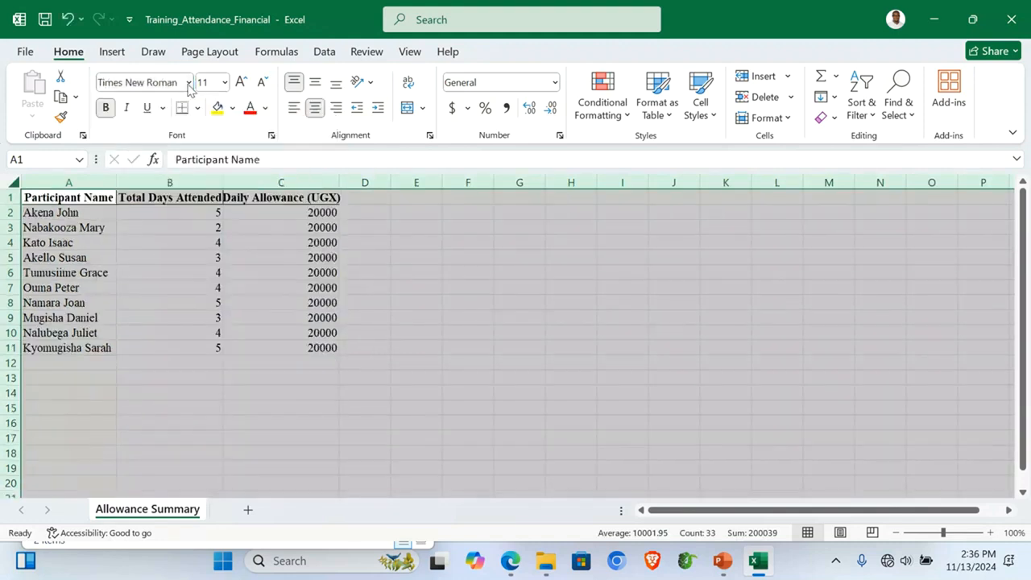
{"action": "left_click", "coordinate": [225, 83]}
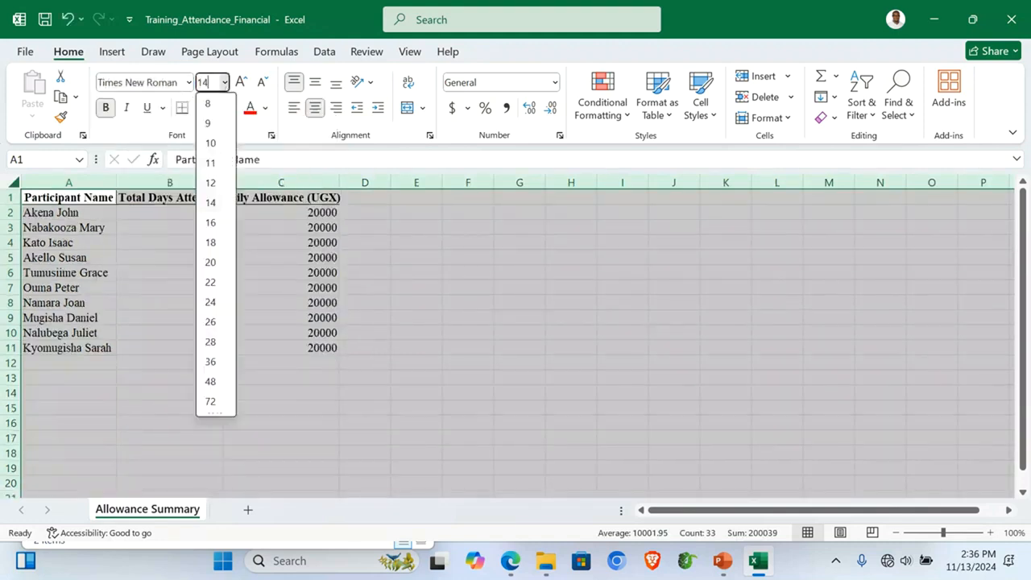
{"action": "key", "text": "Return"}
{"action": "left_click", "coordinate": [148, 339]}
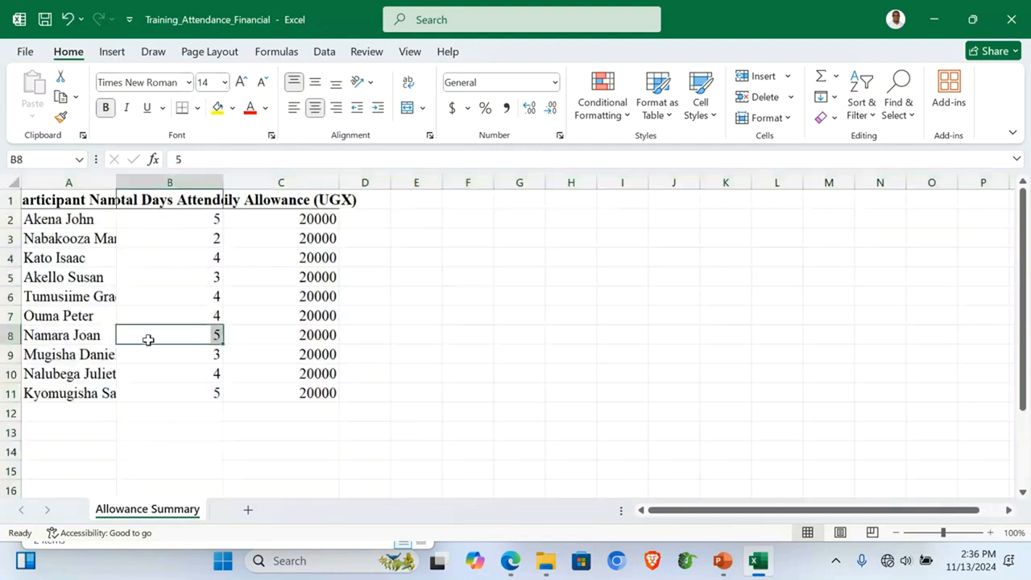
Step: Auto-fit columns A to C and add the heading Total Allowance in D1
{"action": "left_click_drag", "start_coordinate": [117, 179], "coordinate": [141, 179]}
{"action": "double_click", "coordinate": [247, 180]}
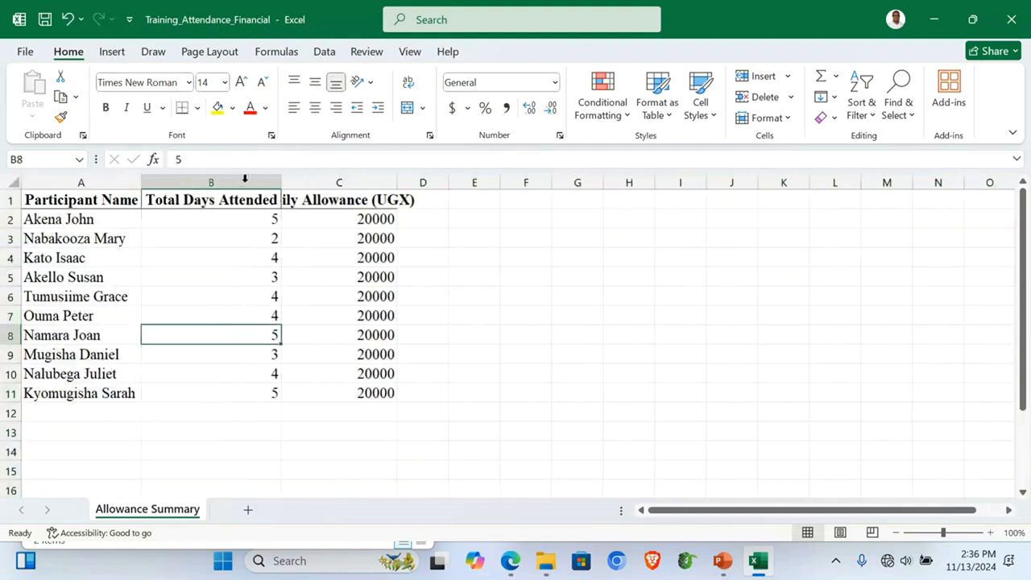
{"action": "double_click", "coordinate": [397, 182]}
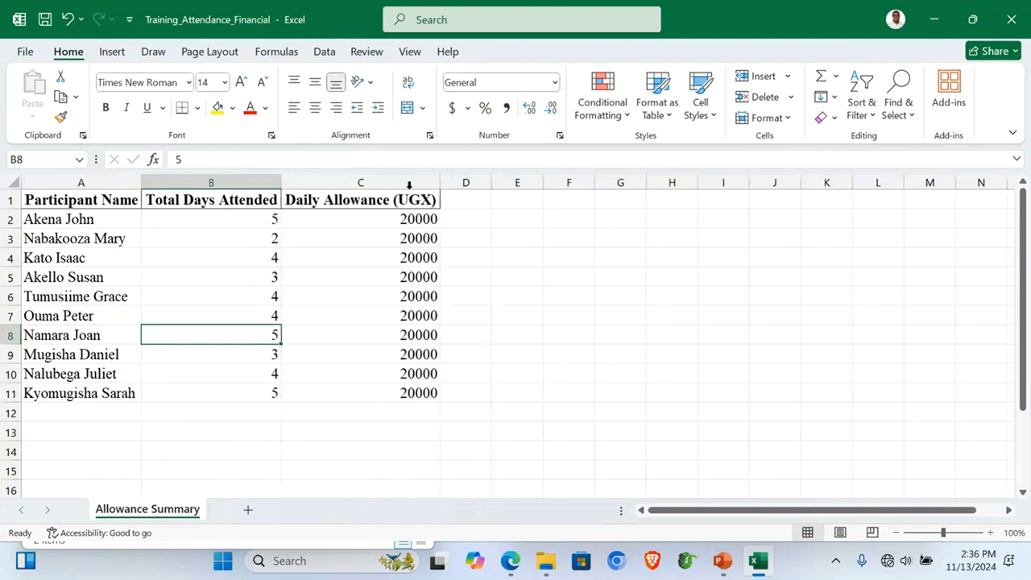
{"action": "left_click", "coordinate": [471, 203]}
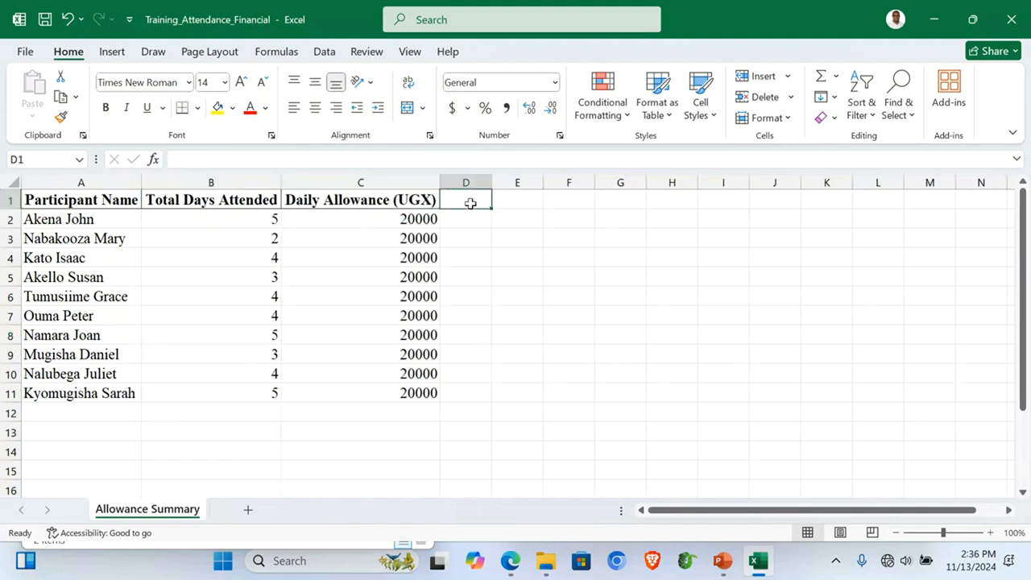
{"action": "type", "text": "Total All"}
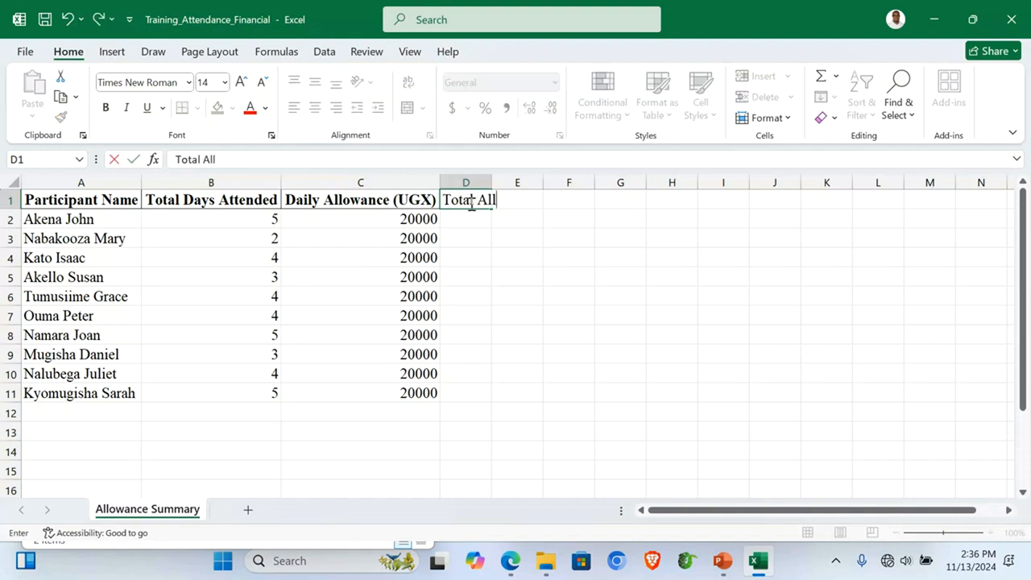
{"action": "type", "text": "owanc"}
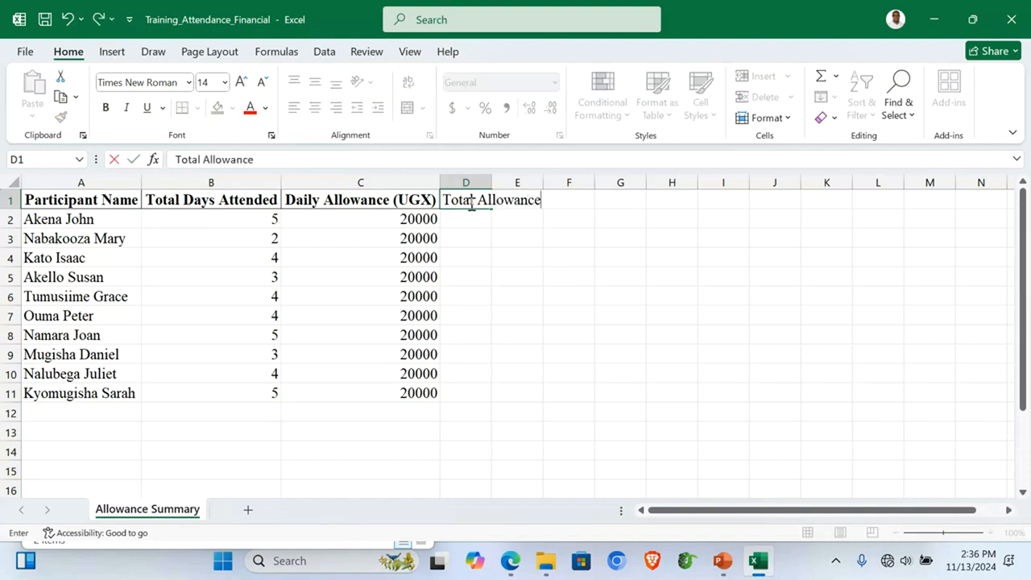
{"action": "type", "text": "e"}
{"action": "key", "text": "Return"}
Step: Make header row 1 bold with wrapped text
{"action": "left_click_drag", "start_coordinate": [10, 204], "coordinate": [10, 204]}
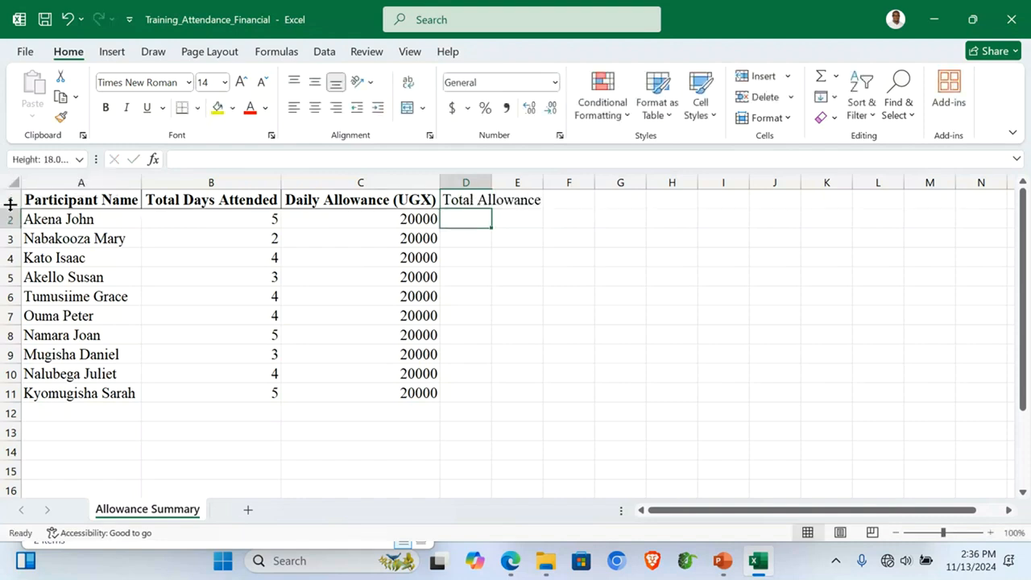
{"action": "left_click", "coordinate": [9, 200]}
{"action": "left_click", "coordinate": [104, 107]}
{"action": "left_click", "coordinate": [105, 108]}
{"action": "left_click", "coordinate": [332, 263]}
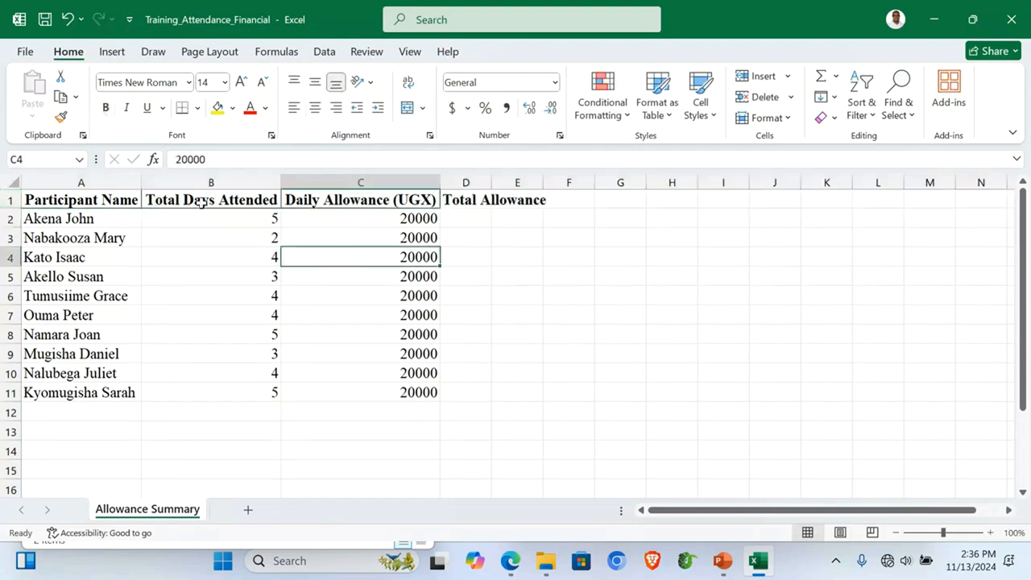
{"action": "left_click", "coordinate": [10, 199]}
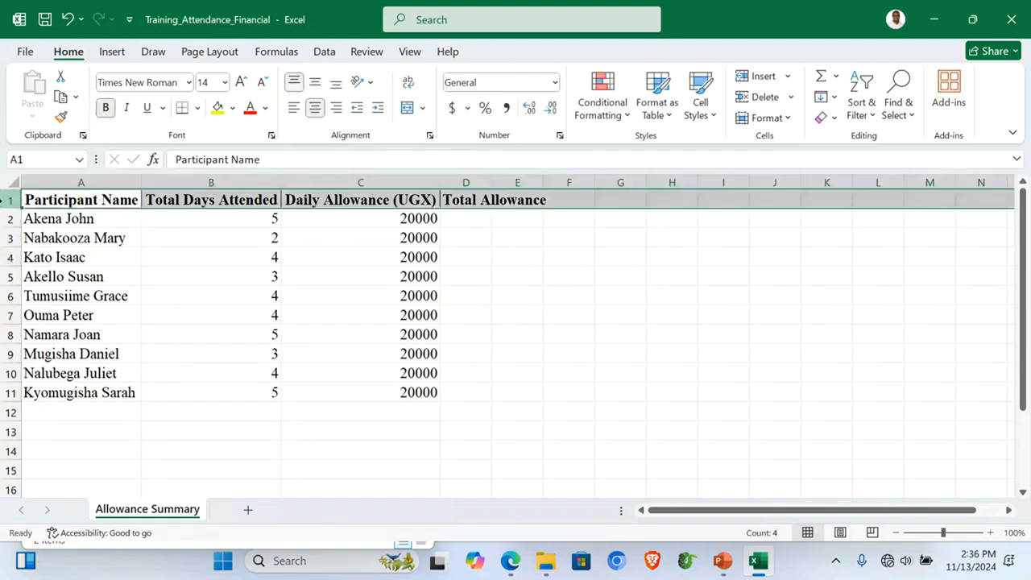
{"action": "left_click", "coordinate": [408, 87]}
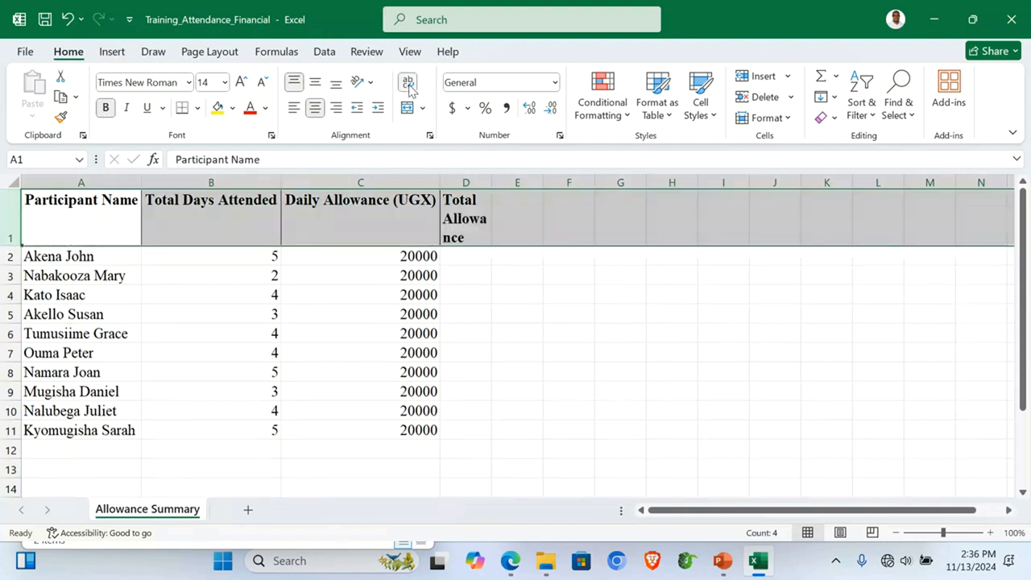
Step: Widen column D, shorten row 1, and narrow columns A to C so headings wrap
{"action": "left_click", "coordinate": [384, 234]}
{"action": "left_click_drag", "start_coordinate": [491, 183], "coordinate": [536, 181]}
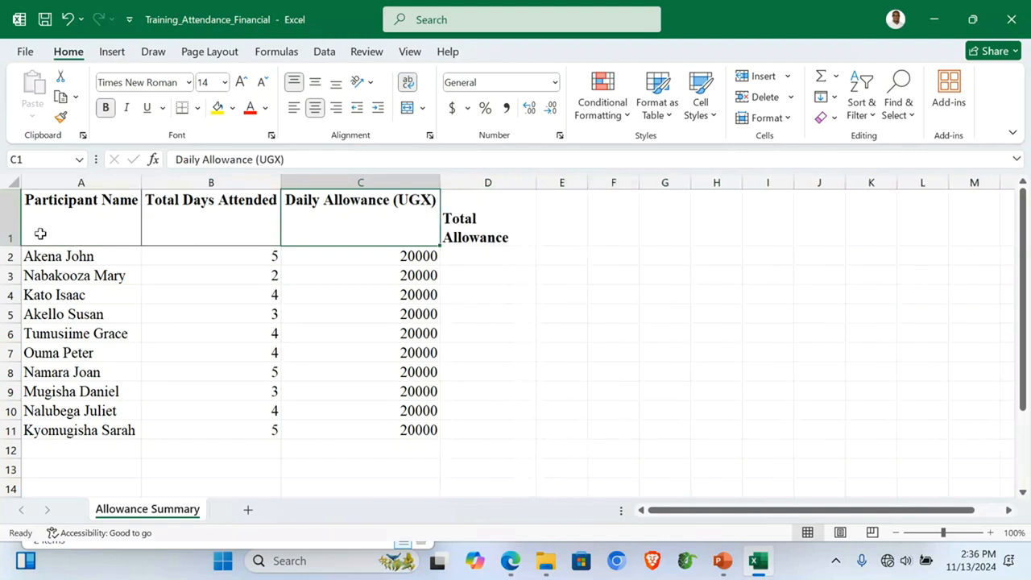
{"action": "left_click_drag", "start_coordinate": [10, 245], "coordinate": [14, 225]}
{"action": "left_click", "coordinate": [385, 276]}
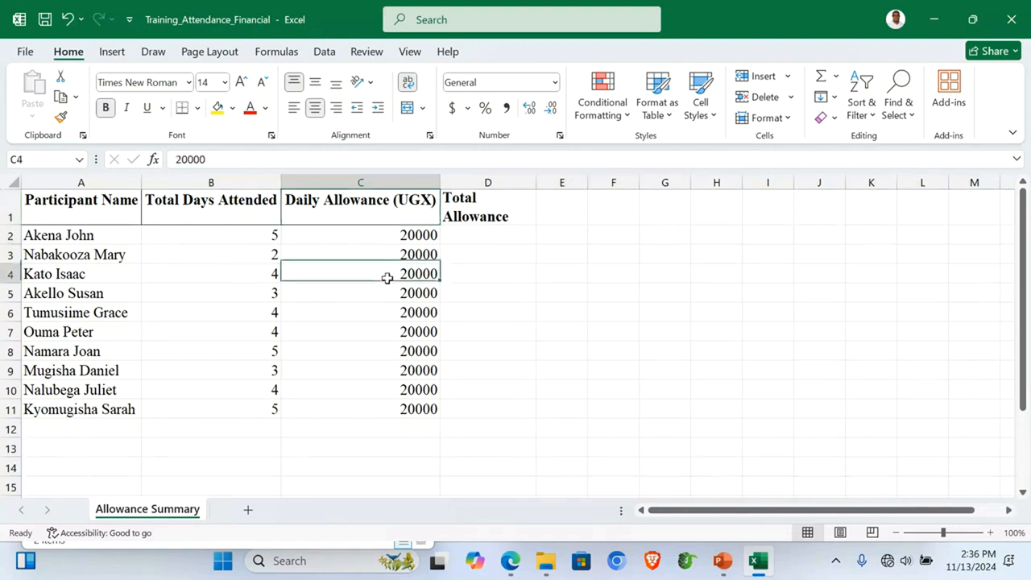
{"action": "left_click_drag", "start_coordinate": [280, 181], "coordinate": [225, 182]}
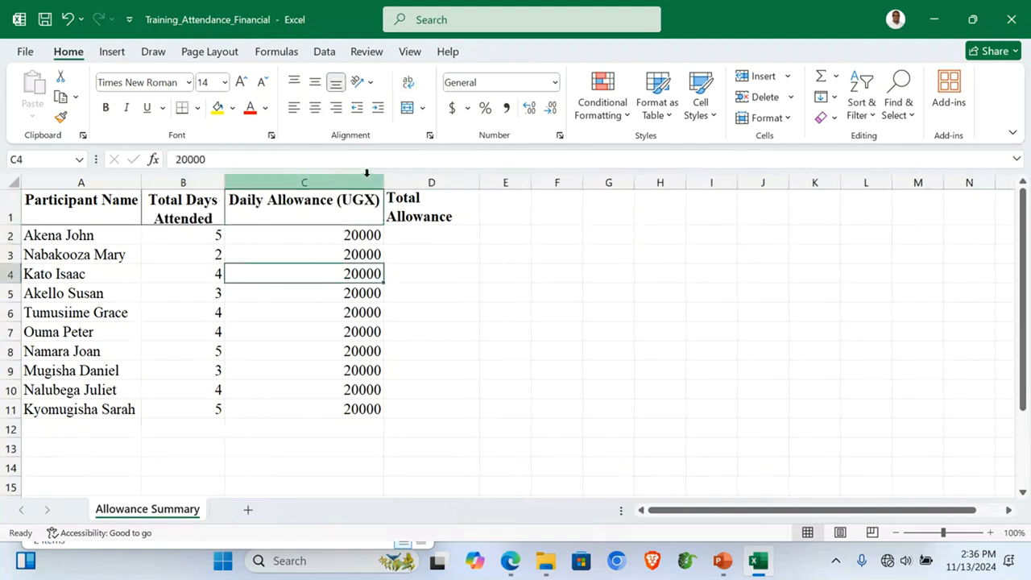
{"action": "left_click_drag", "start_coordinate": [385, 182], "coordinate": [338, 183]}
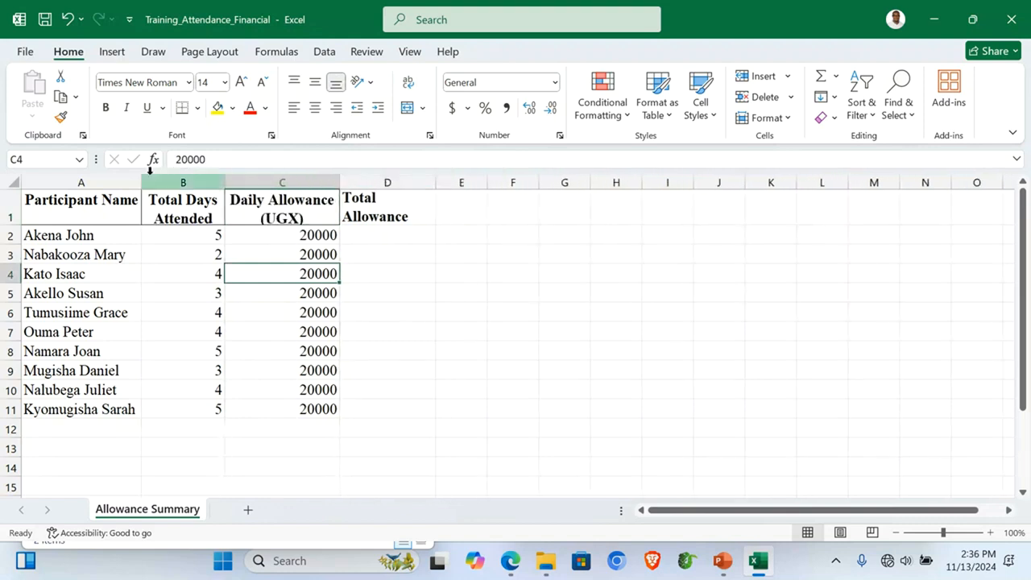
{"action": "left_click_drag", "start_coordinate": [142, 176], "coordinate": [136, 180]}
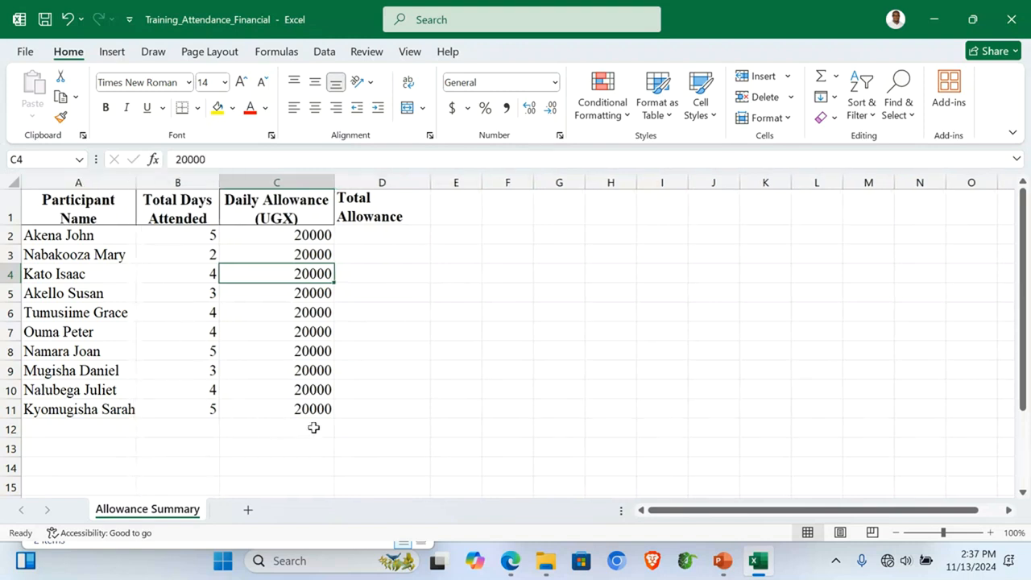
{"action": "left_click", "coordinate": [356, 232]}
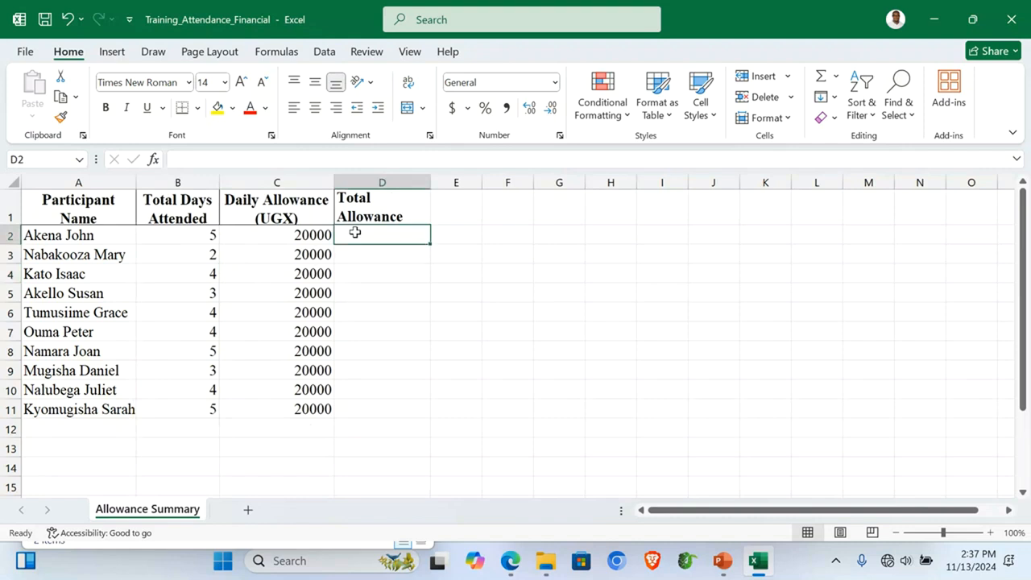
Step: Enter =B2*C2 in D2 and fill it down through D11
{"action": "type", "text": "="}
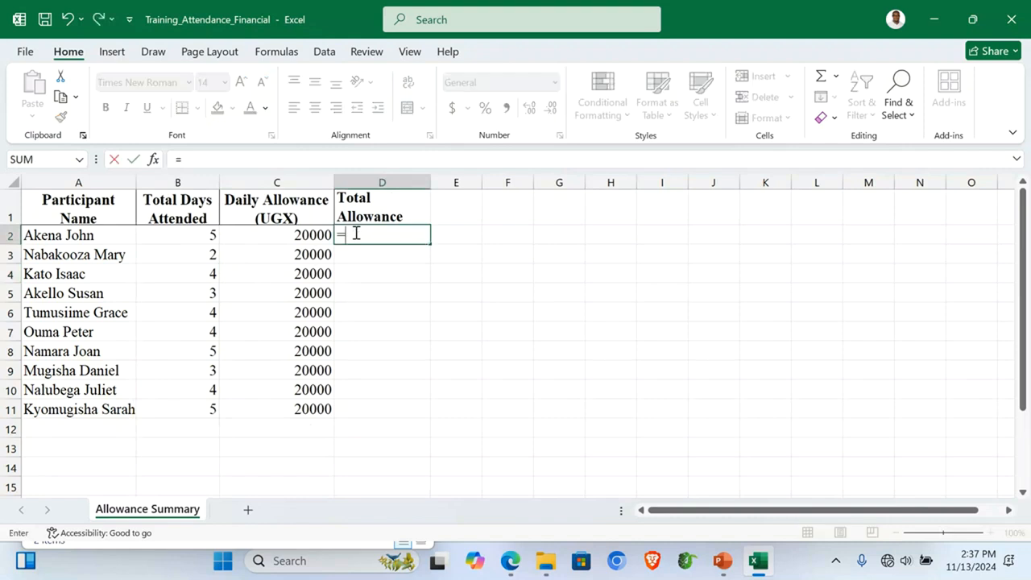
{"action": "left_click", "coordinate": [207, 235]}
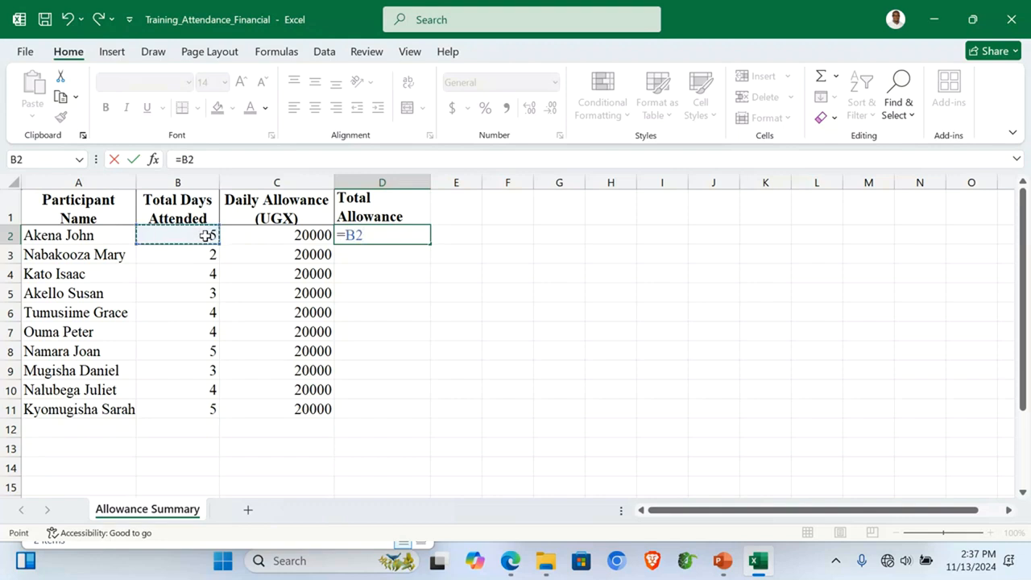
{"action": "type", "text": "*"}
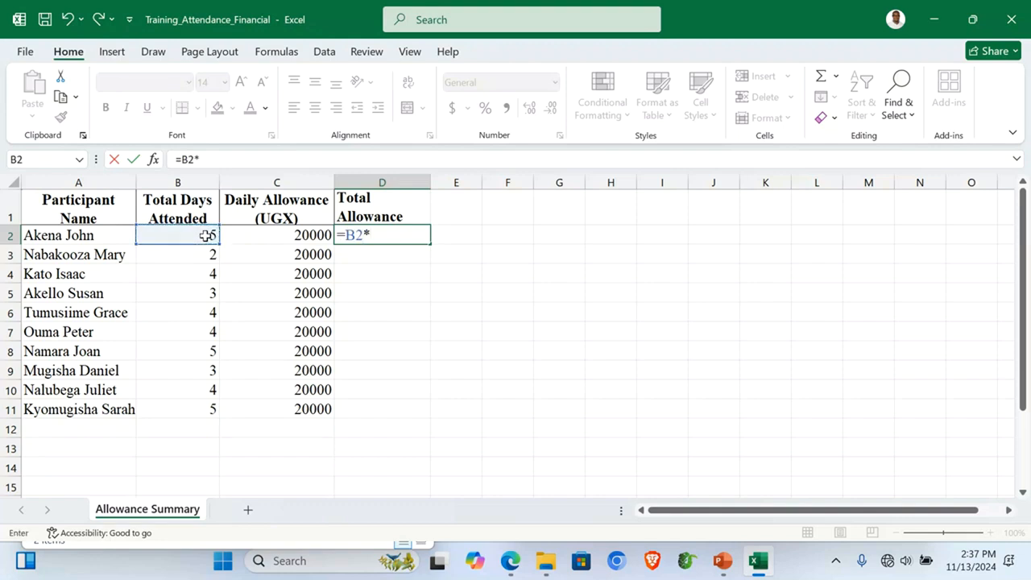
{"action": "left_click", "coordinate": [291, 237]}
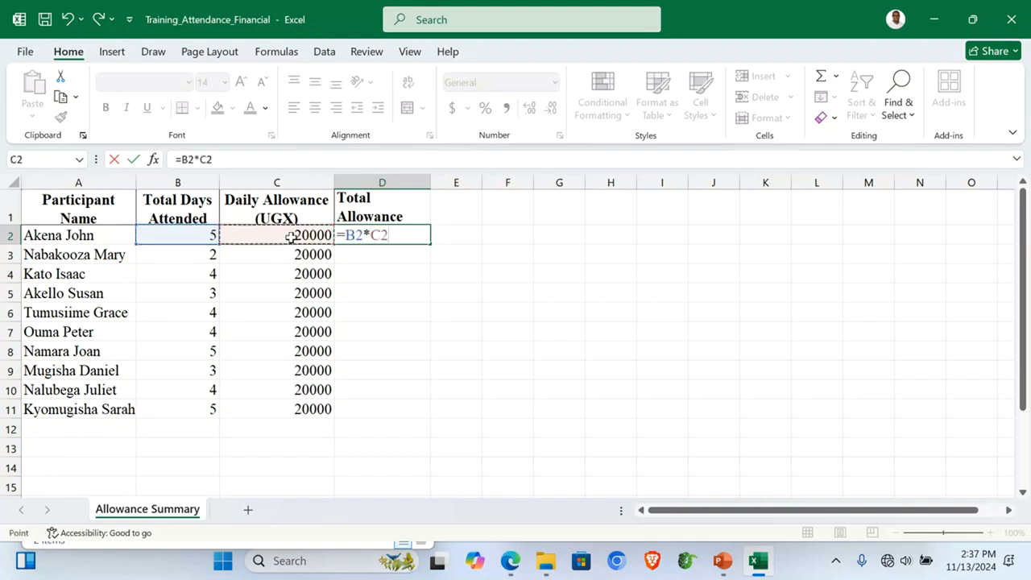
{"action": "key", "text": "Return"}
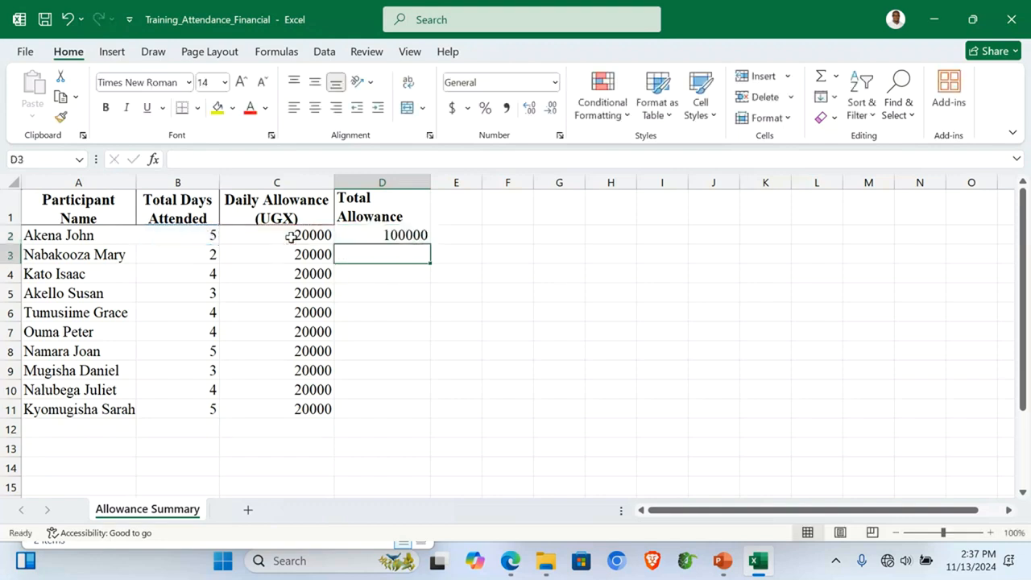
{"action": "left_click", "coordinate": [383, 236]}
{"action": "left_click_drag", "start_coordinate": [430, 242], "coordinate": [411, 411]}
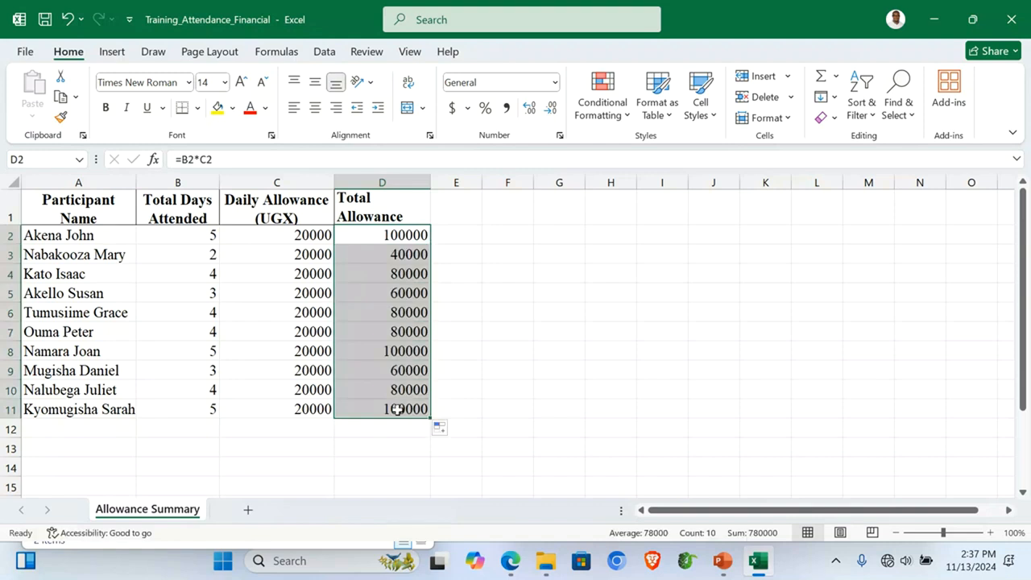
{"action": "left_click_drag", "start_coordinate": [59, 221], "coordinate": [406, 411]}
Step: Give table A1:D11 all borders and fill the header row A1:D1 yellow
{"action": "left_click", "coordinate": [197, 110]}
{"action": "left_click", "coordinate": [216, 277]}
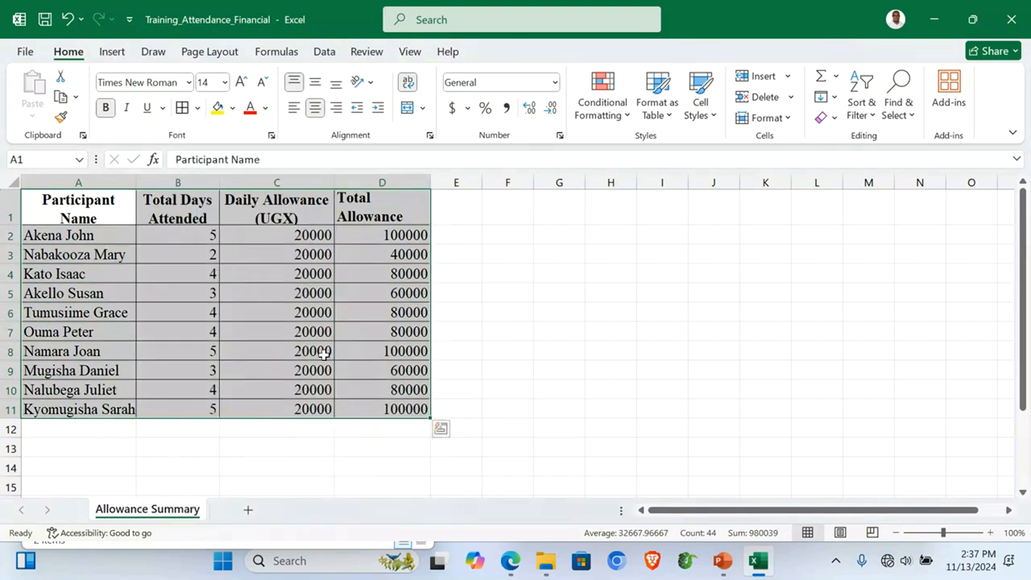
{"action": "left_click", "coordinate": [284, 454]}
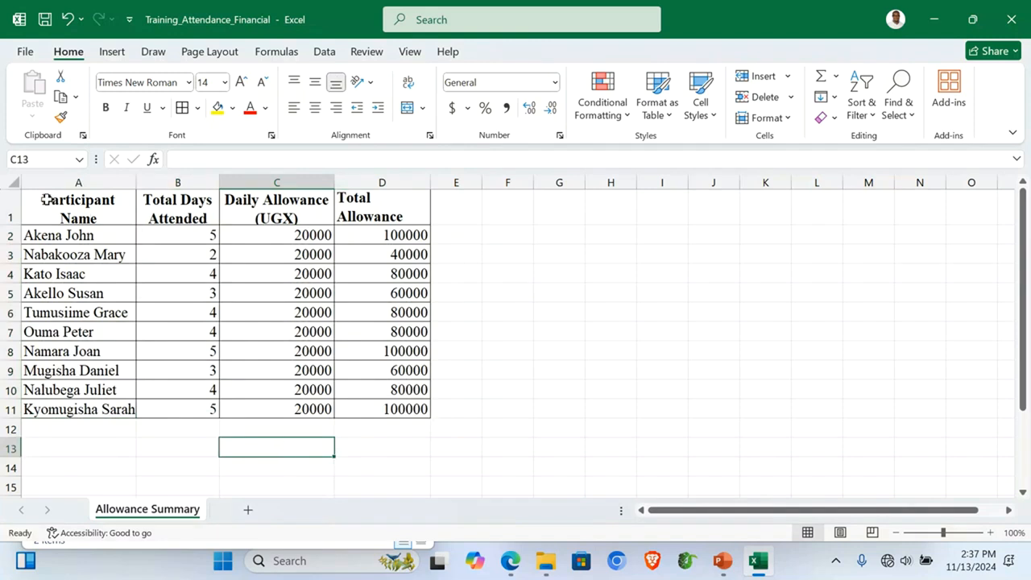
{"action": "left_click_drag", "start_coordinate": [38, 201], "coordinate": [367, 211]}
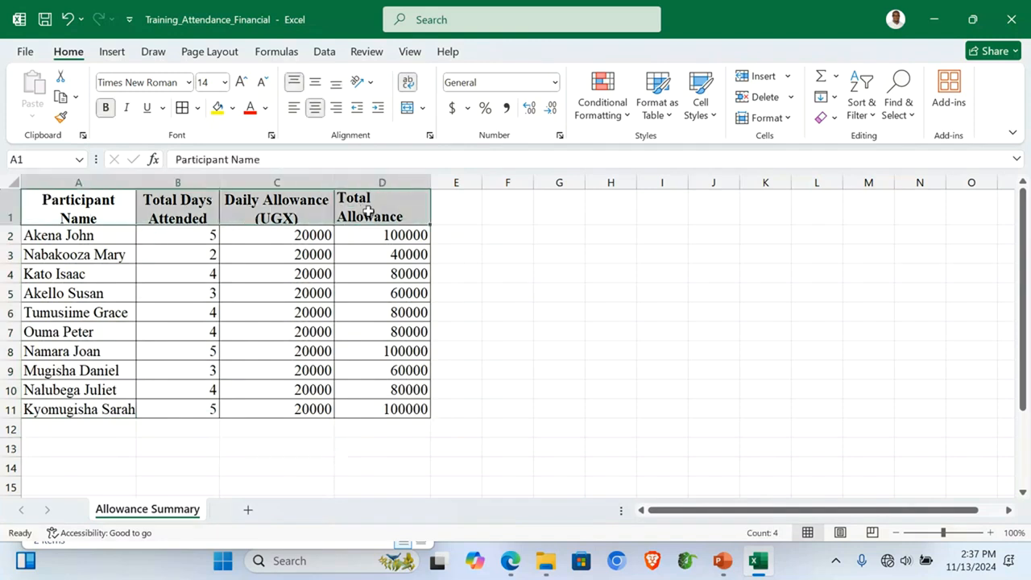
{"action": "left_click", "coordinate": [218, 110]}
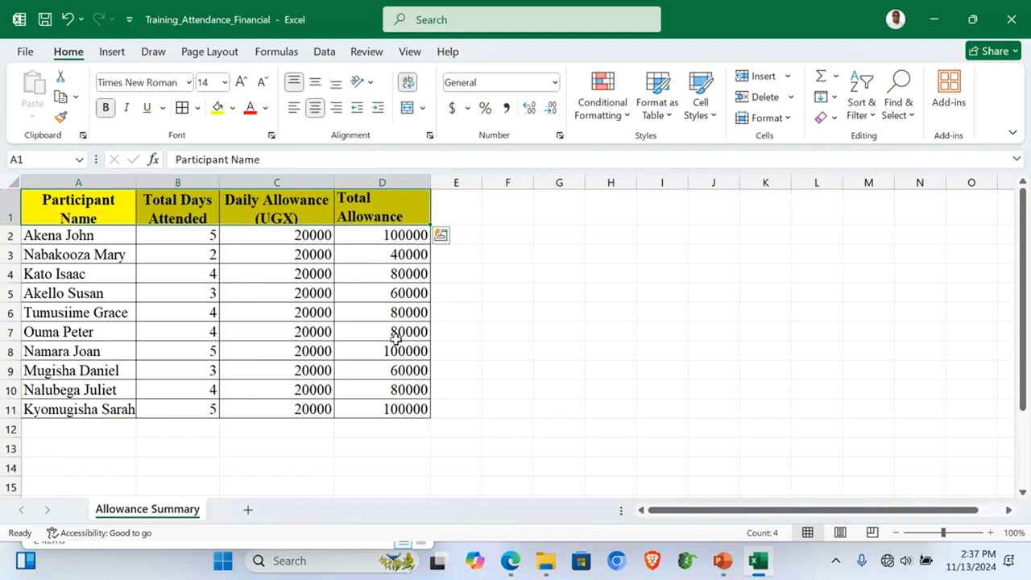
{"action": "mouse_move", "coordinate": [70, 203]}
{"action": "left_mouse_down"}
{"action": "mouse_move", "coordinate": [201, 218]}
{"action": "mouse_move", "coordinate": [63, 202]}
{"action": "mouse_move", "coordinate": [70, 408]}
{"action": "left_mouse_up"}
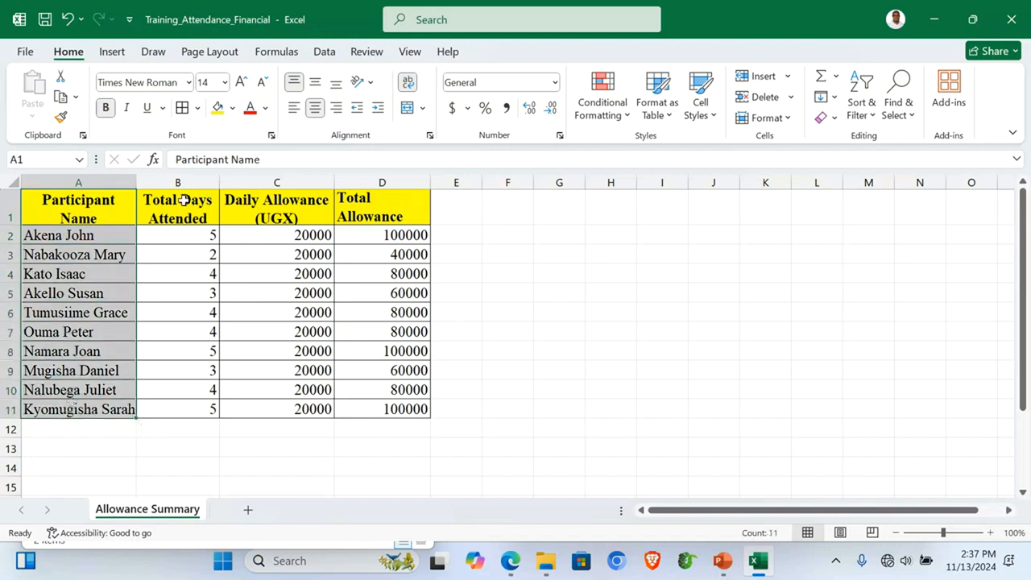
{"action": "left_click_drag", "start_coordinate": [166, 201], "coordinate": [176, 407]}
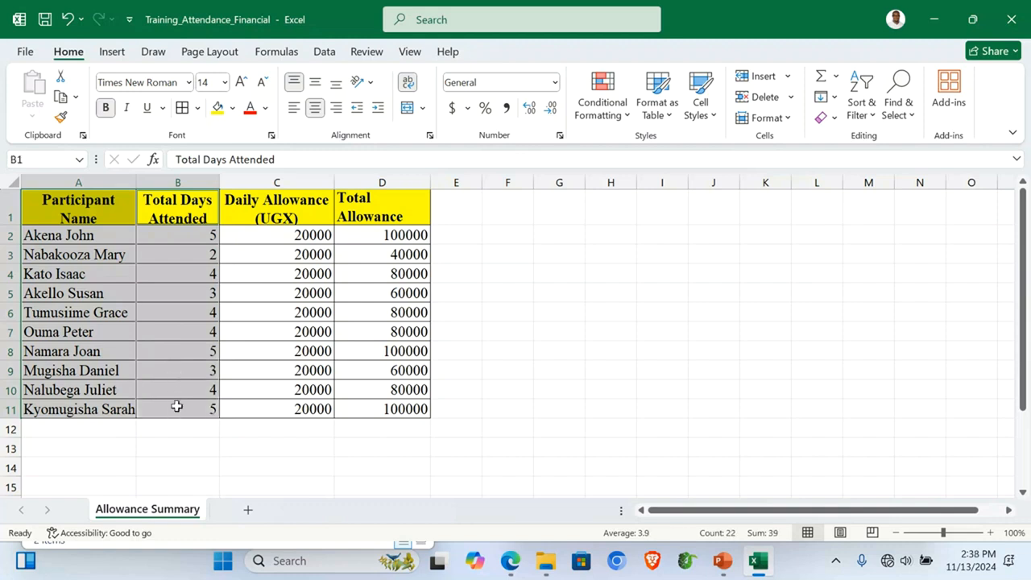
Step: Insert a clustered bar chart of Total Days Attended per participant
{"action": "left_click", "coordinate": [118, 56]}
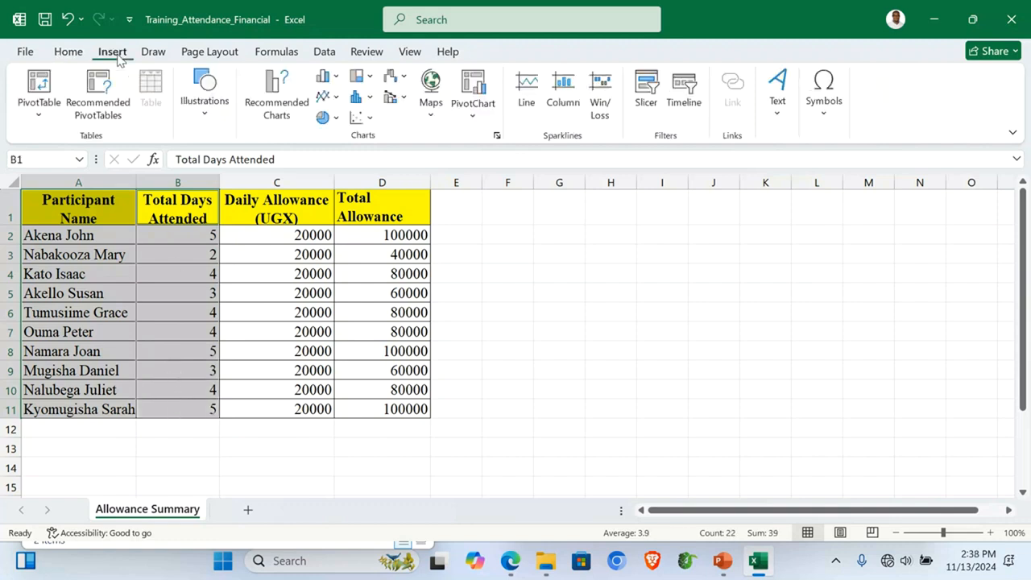
{"action": "left_click", "coordinate": [337, 79]}
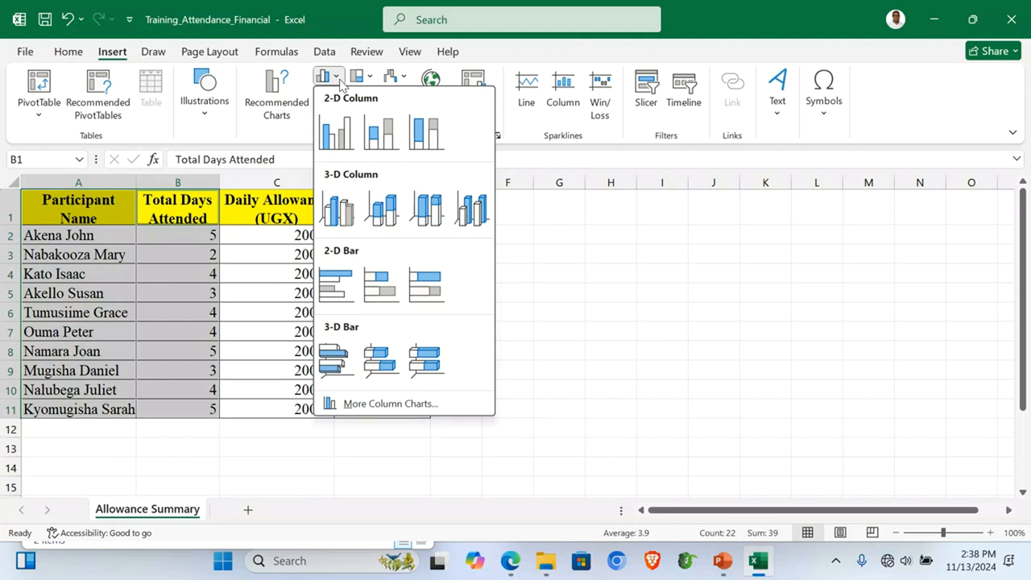
{"action": "left_click", "coordinate": [507, 56]}
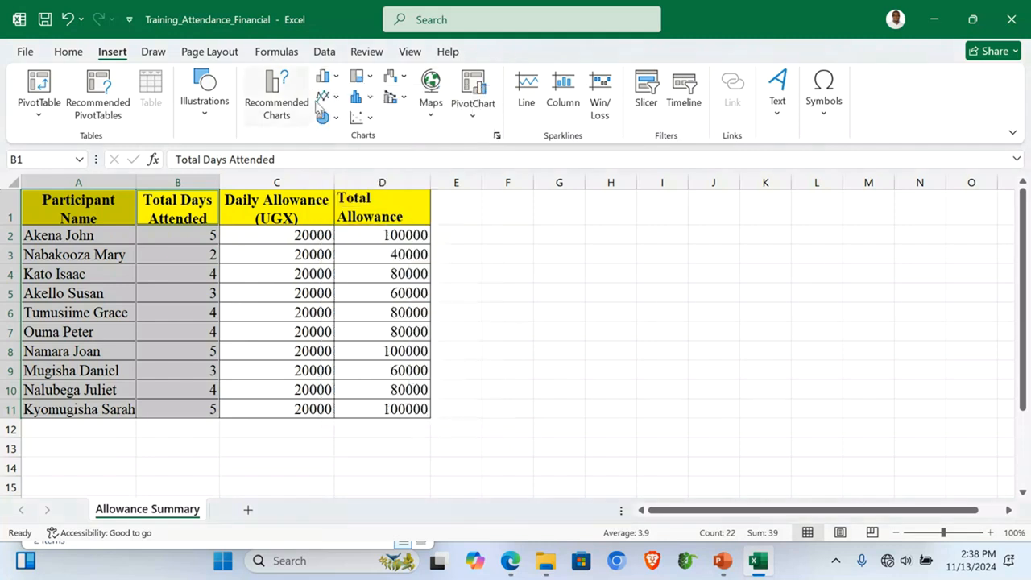
{"action": "left_click", "coordinate": [337, 97]}
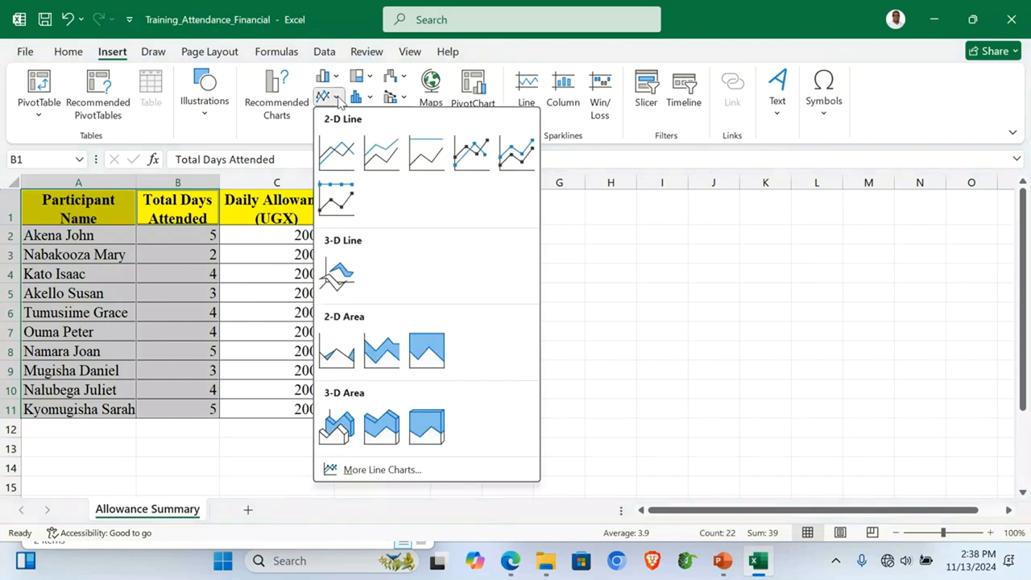
{"action": "left_click", "coordinate": [337, 98]}
{"action": "left_click", "coordinate": [336, 119]}
{"action": "left_click", "coordinate": [337, 120]}
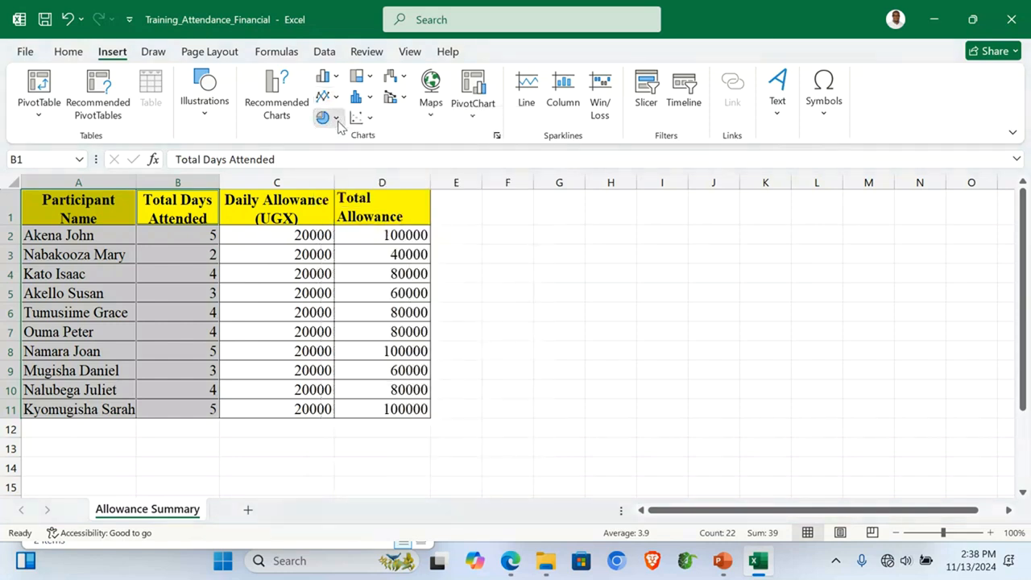
{"action": "left_click", "coordinate": [337, 80]}
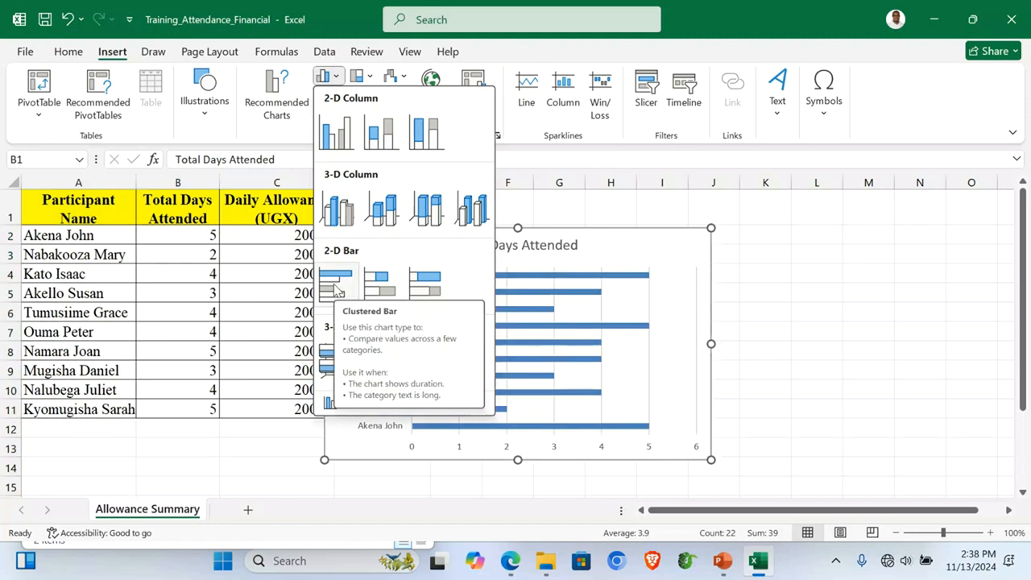
{"action": "left_click", "coordinate": [337, 291]}
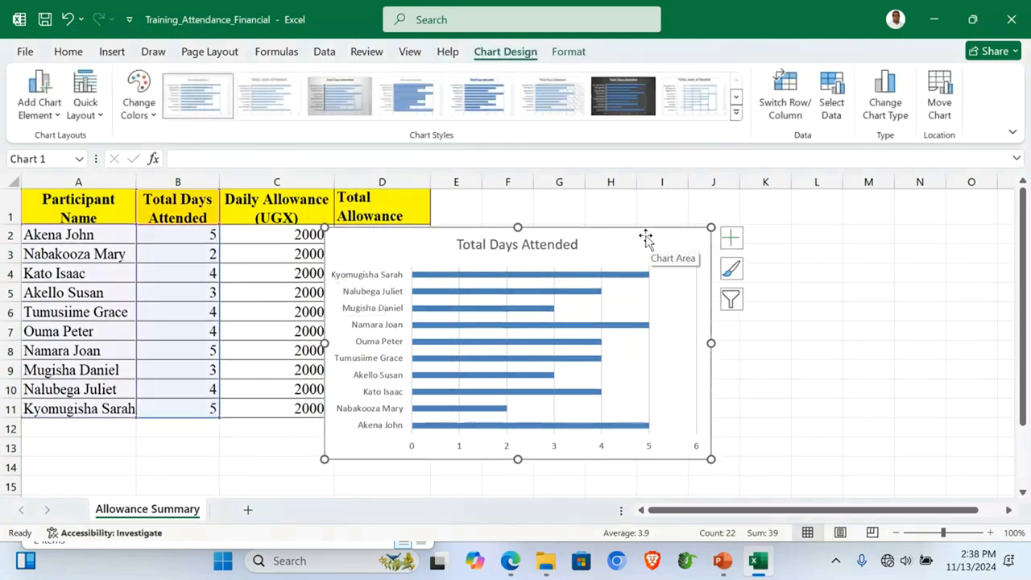
Step: Move the chart to a new sheet named Bar Graph
{"action": "left_click", "coordinate": [939, 97]}
{"action": "left_click", "coordinate": [422, 262]}
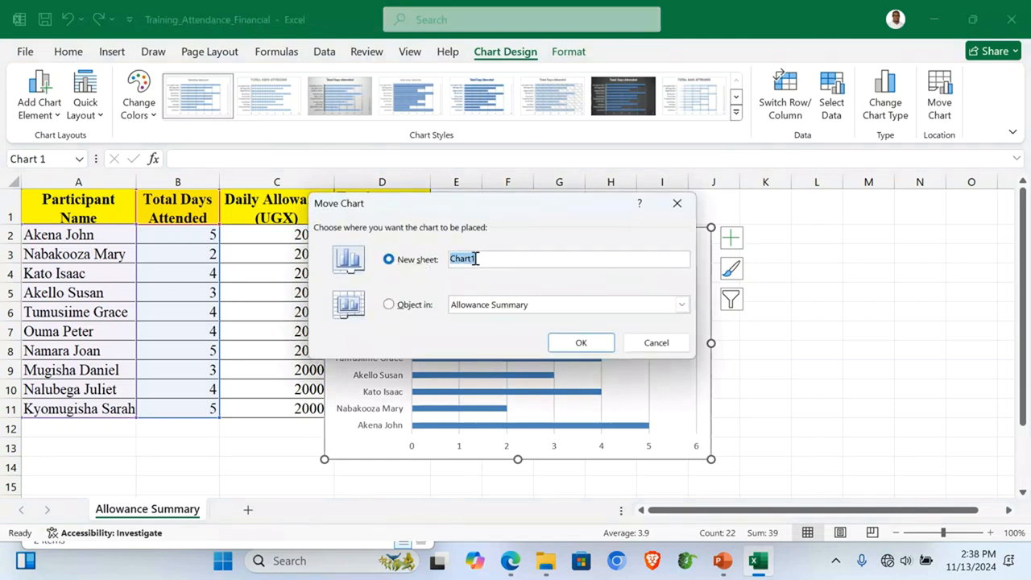
{"action": "type", "text": "Bar Graph"}
{"action": "left_click", "coordinate": [580, 344]}
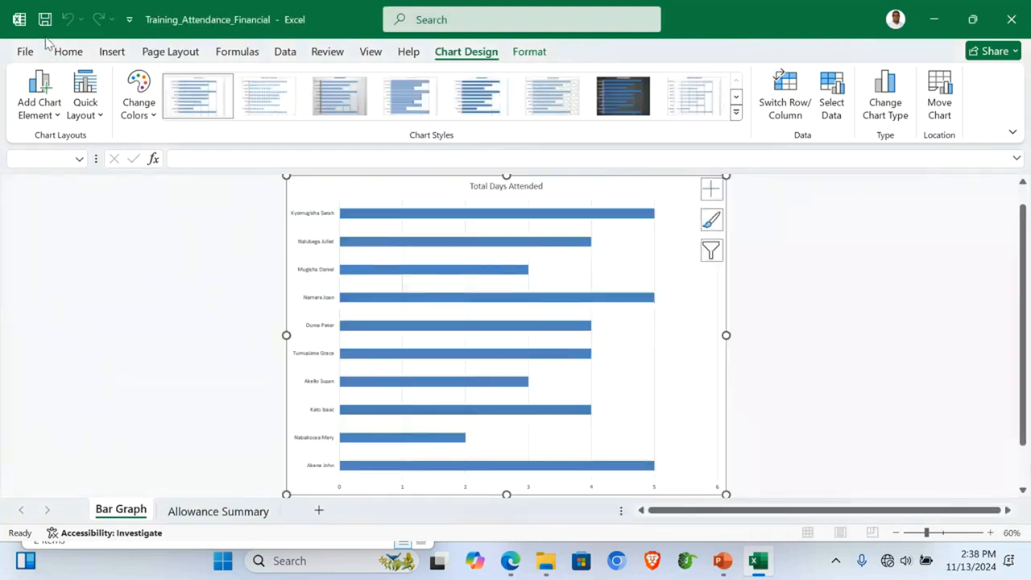
Step: Apply a layout with axis titles and title the chart 'A BAR GRAPH SHOWING DAYS ATTENDED'
{"action": "left_click", "coordinate": [95, 113]}
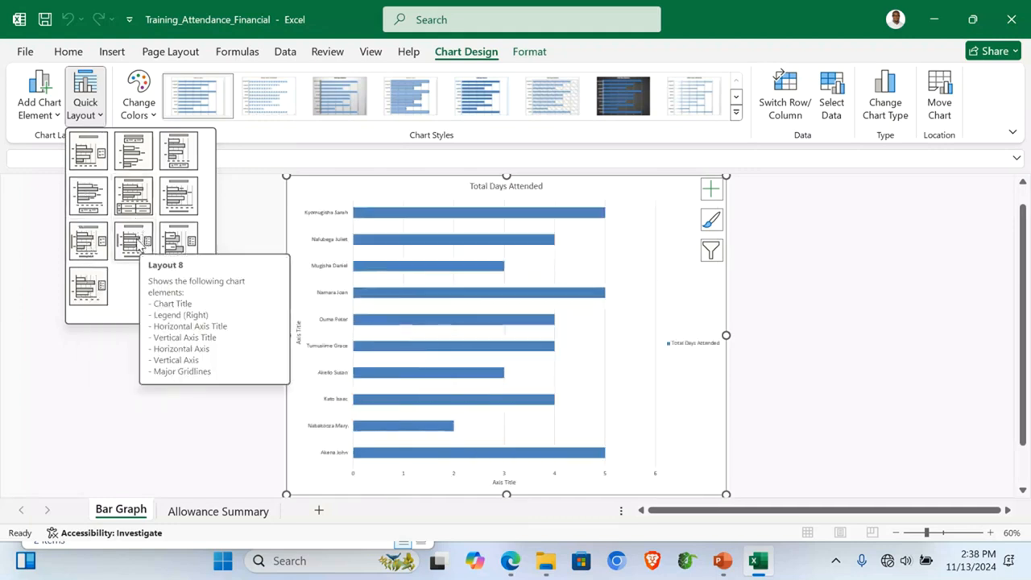
{"action": "left_click", "coordinate": [139, 248]}
{"action": "left_click", "coordinate": [483, 185]}
{"action": "triple_click", "coordinate": [505, 186]}
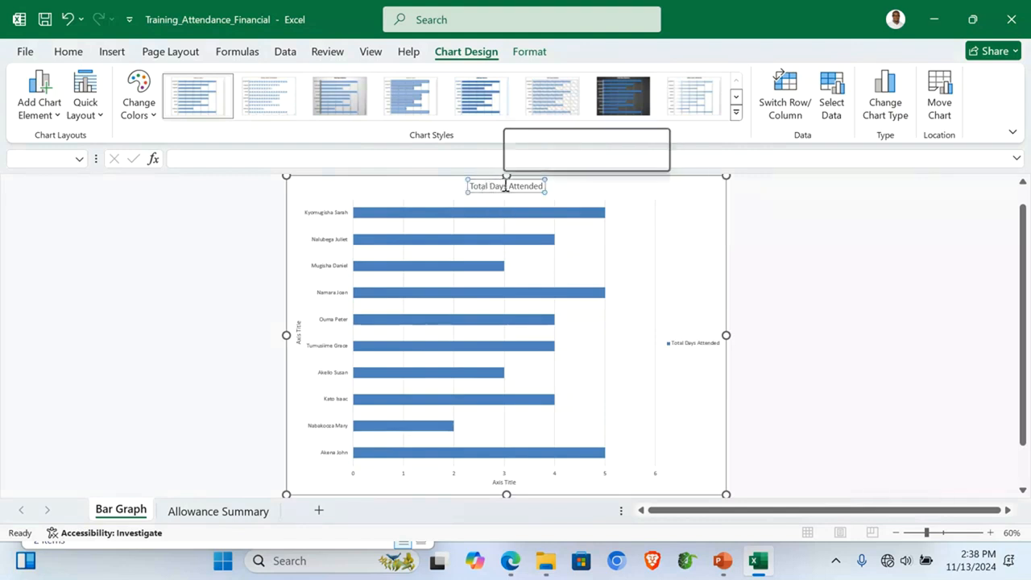
{"action": "type", "text": "A BAR"}
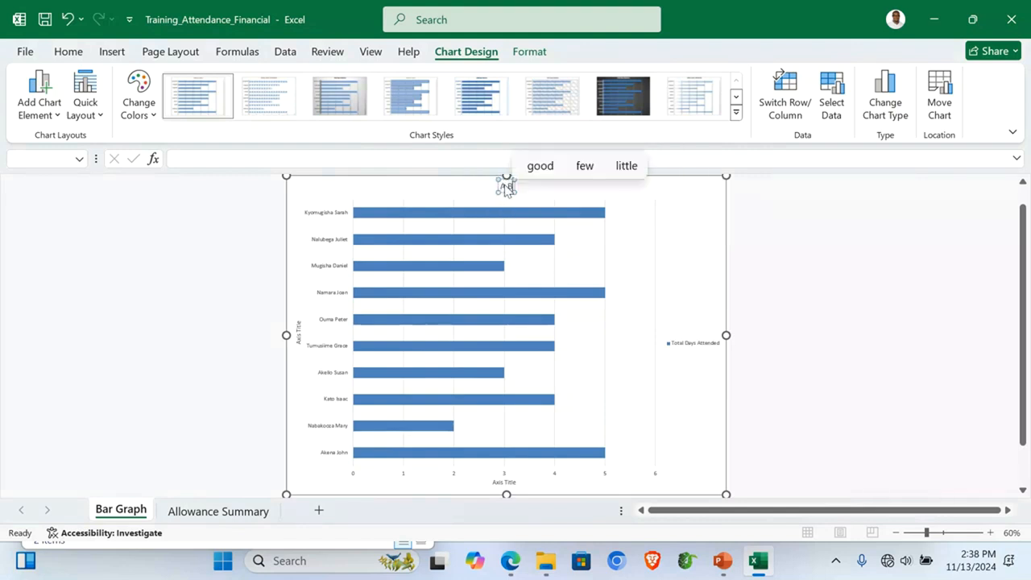
{"action": "type", "text": " GRAPH SHO"}
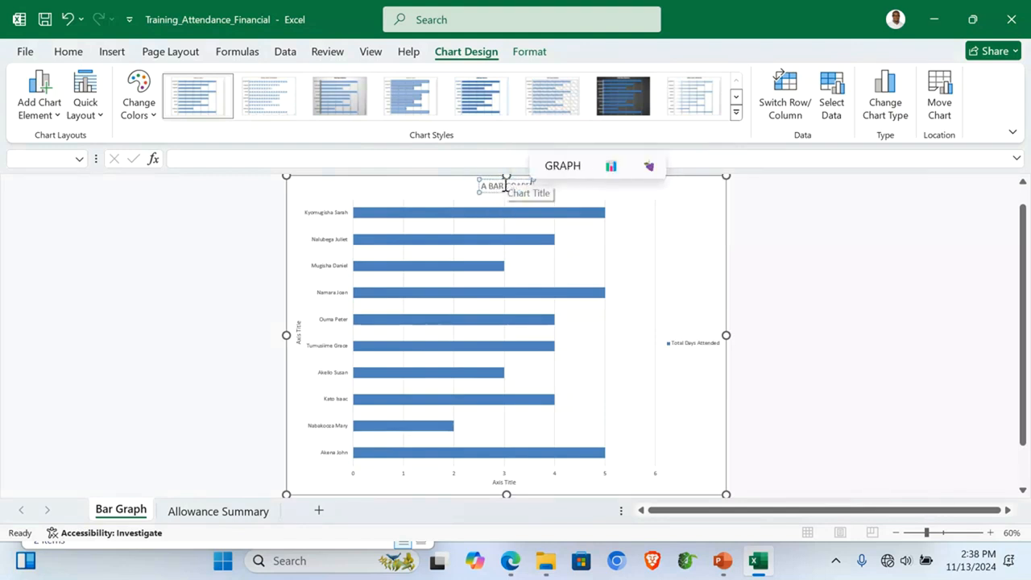
{"action": "type", "text": "WING D"}
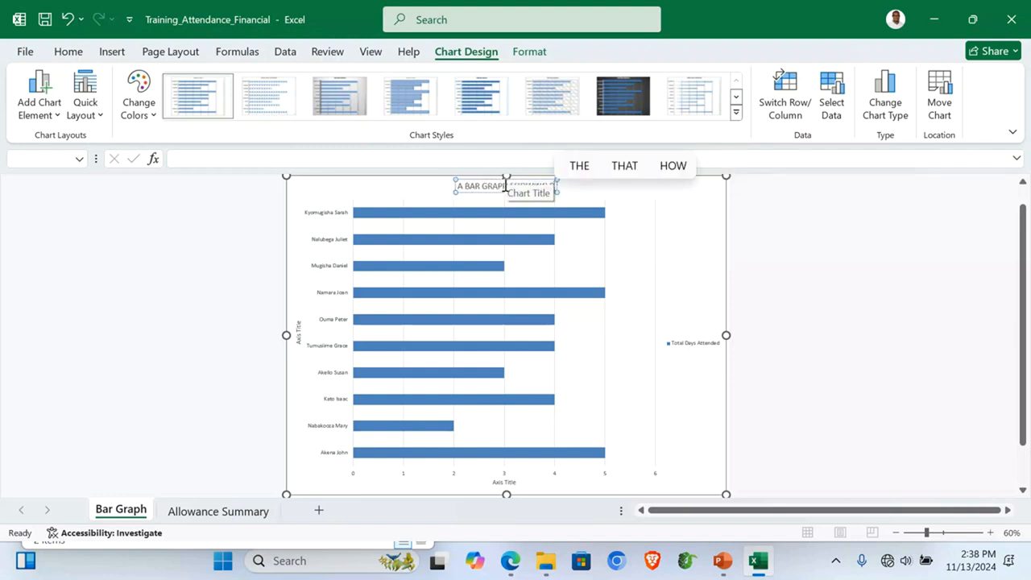
{"action": "type", "text": "AYS ATTENDED"}
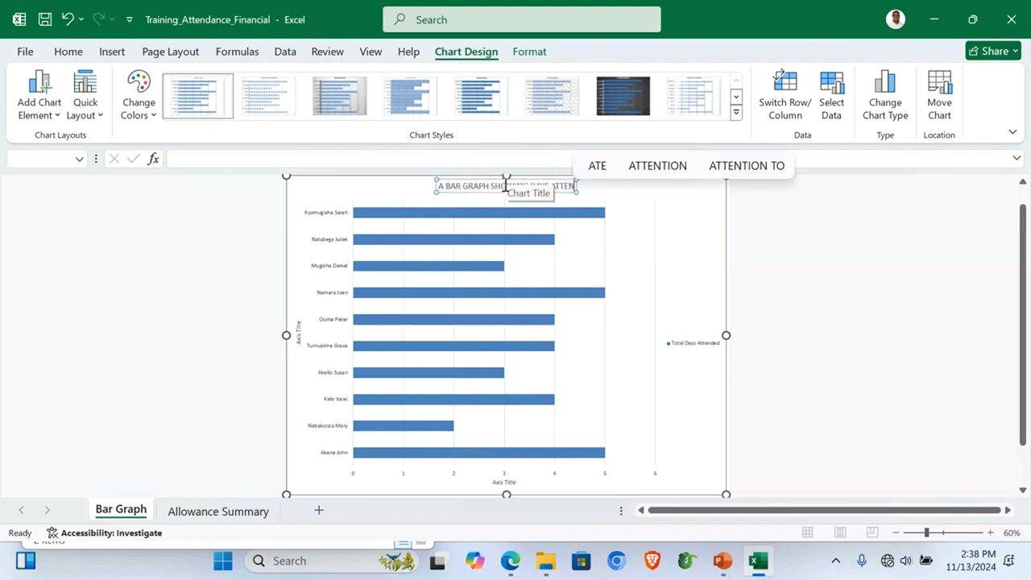
Step: Title the vertical axis NAMES and the horizontal axis DAYS, then return to Allowance Summary
{"action": "left_click", "coordinate": [298, 337]}
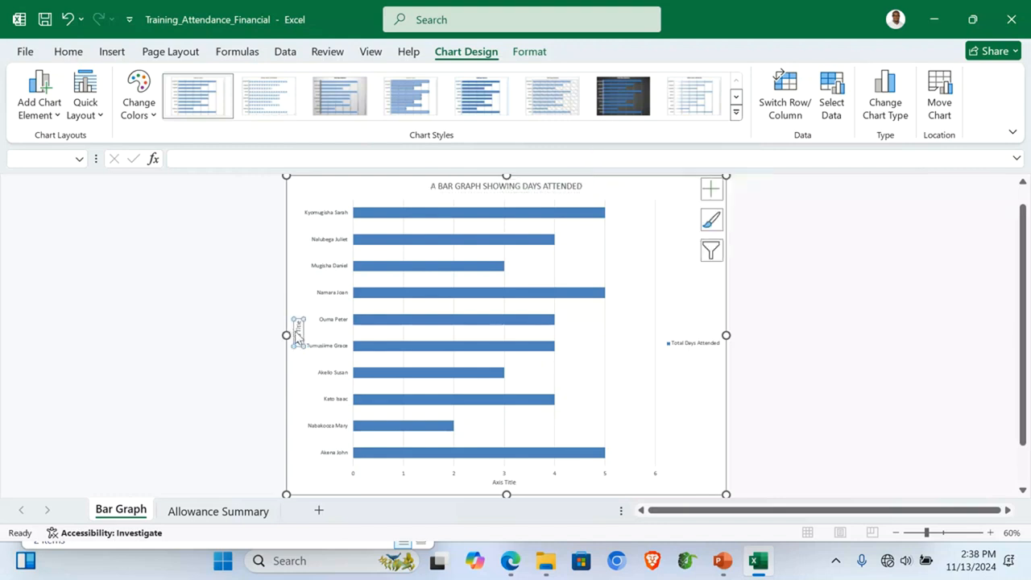
{"action": "type", "text": "NAMES"}
{"action": "key", "text": "Return"}
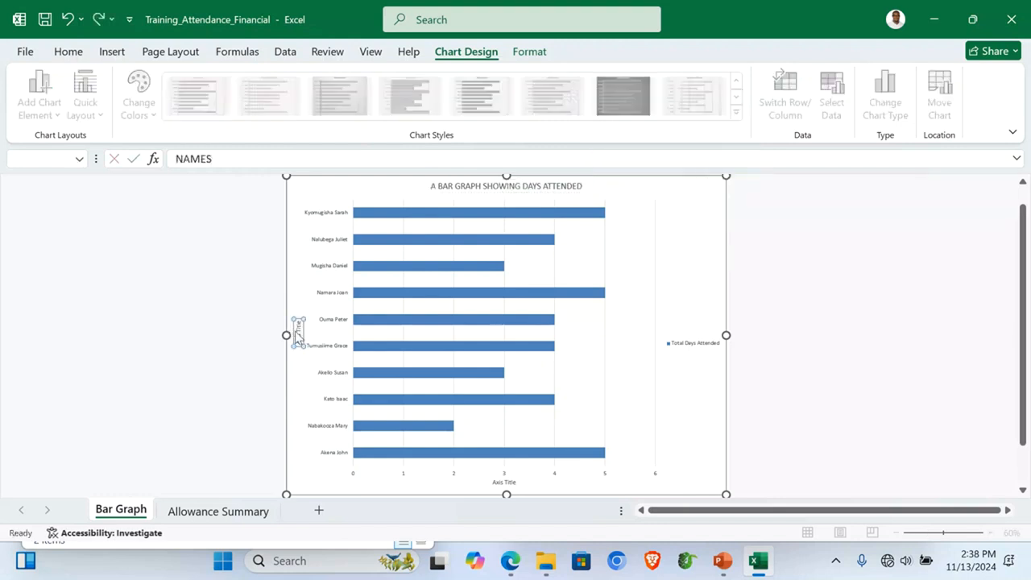
{"action": "left_click", "coordinate": [497, 482]}
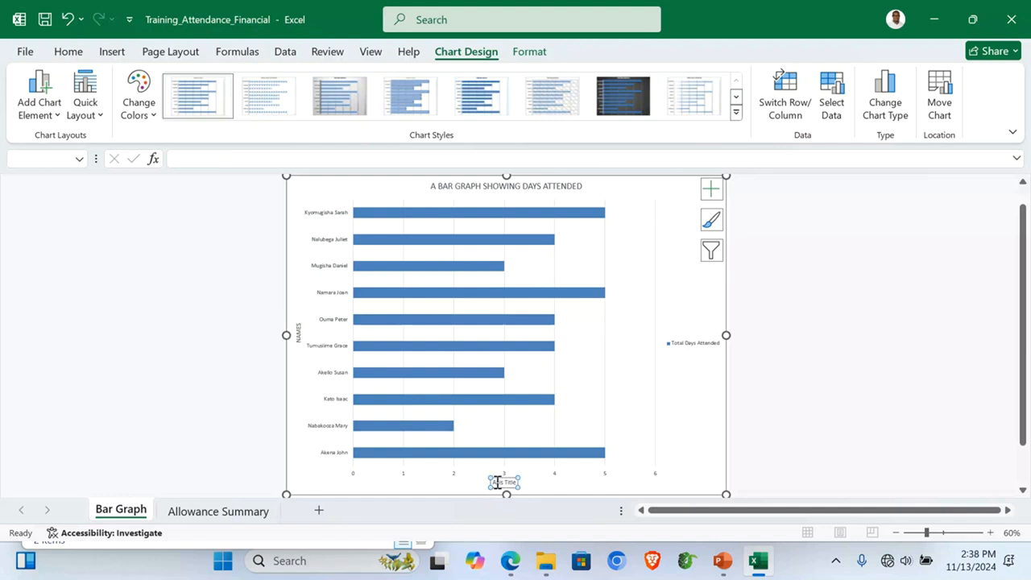
{"action": "type", "text": "DAYS"}
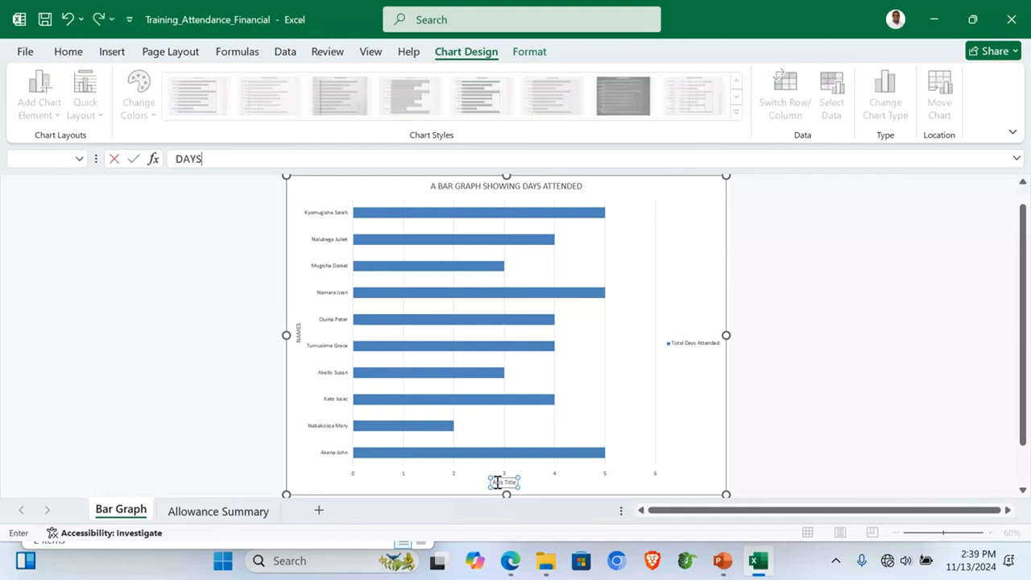
{"action": "key", "text": "Return"}
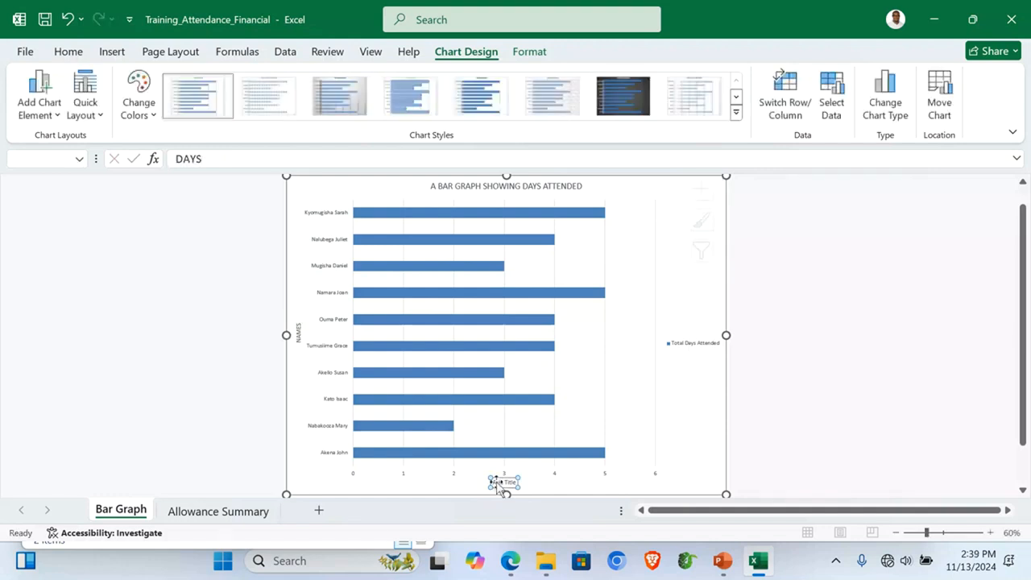
{"action": "left_click", "coordinate": [849, 391]}
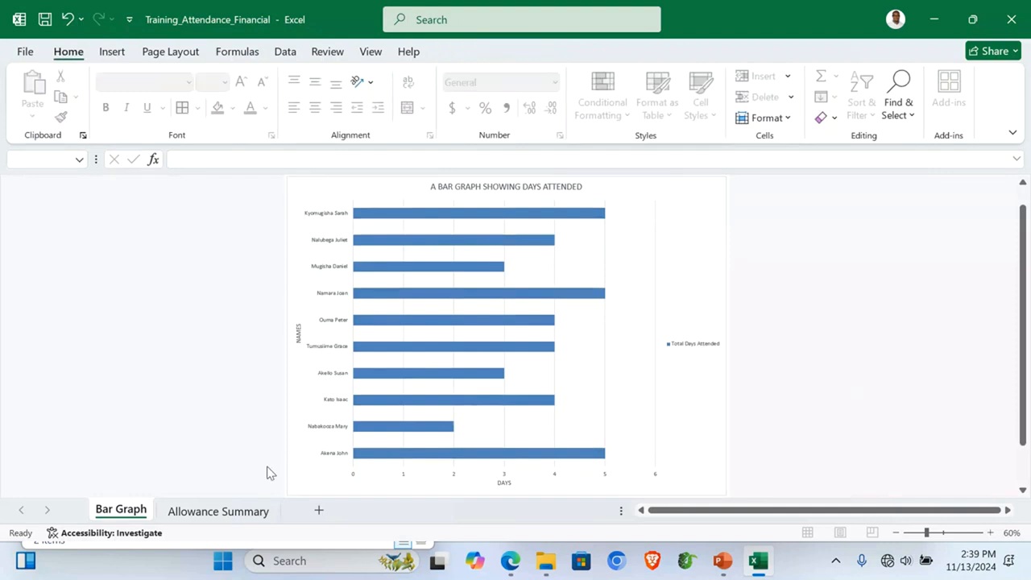
{"action": "left_click", "coordinate": [190, 512]}
{"action": "left_click", "coordinate": [169, 415]}
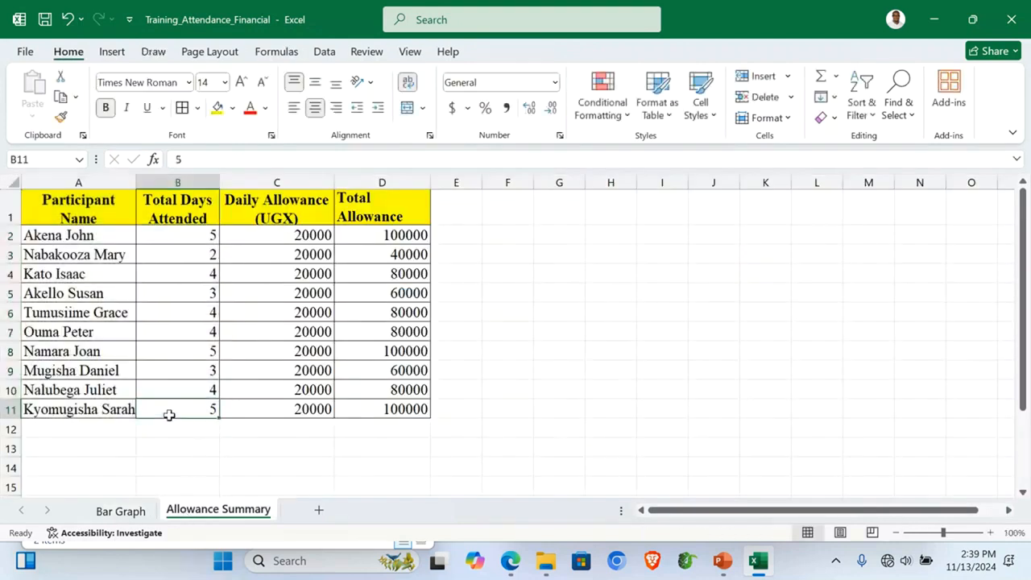
{"action": "left_click", "coordinate": [510, 561]}
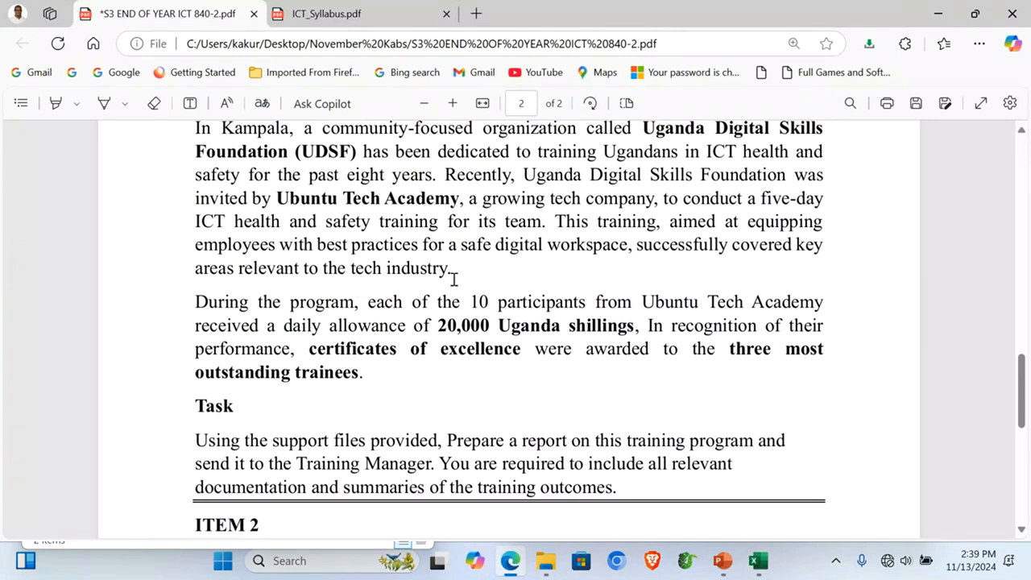
{"action": "left_click_drag", "start_coordinate": [730, 350], "coordinate": [358, 378]}
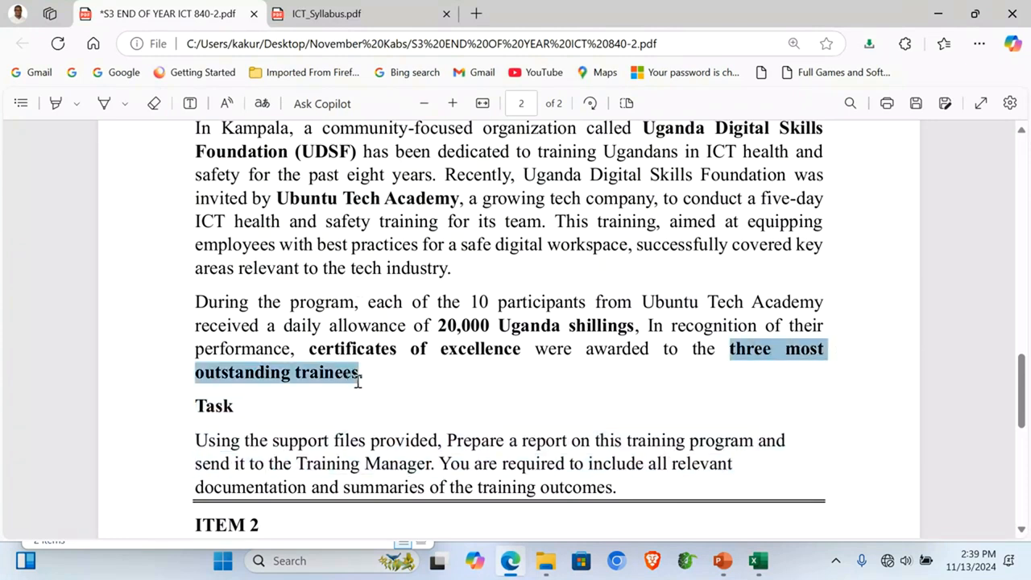
{"action": "left_click", "coordinate": [757, 561]}
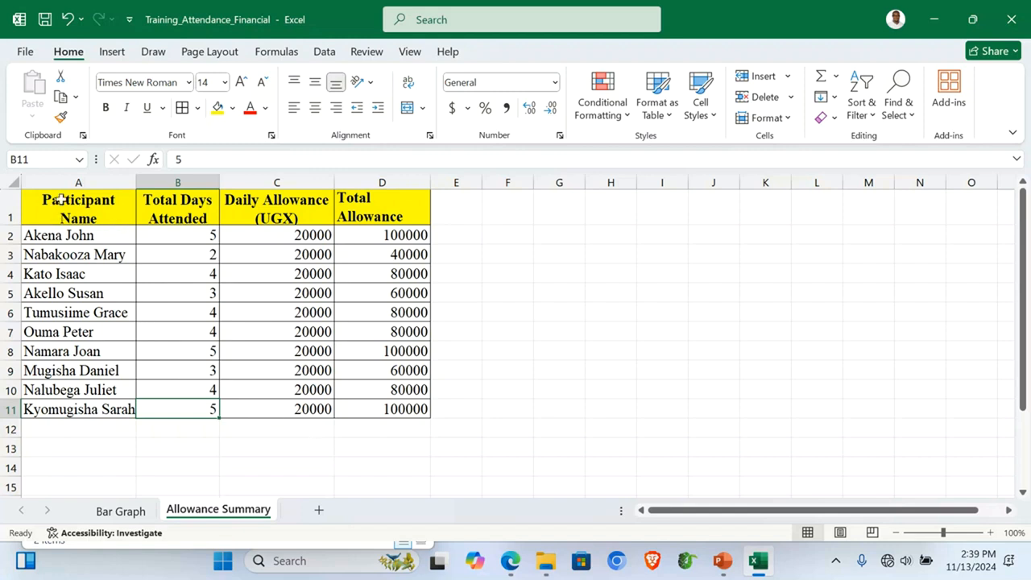
Step: Copy the allowance table into a new blank sheet, Sheet1
{"action": "left_click_drag", "start_coordinate": [55, 200], "coordinate": [186, 224]}
{"action": "key", "text": "ctrl+a"}
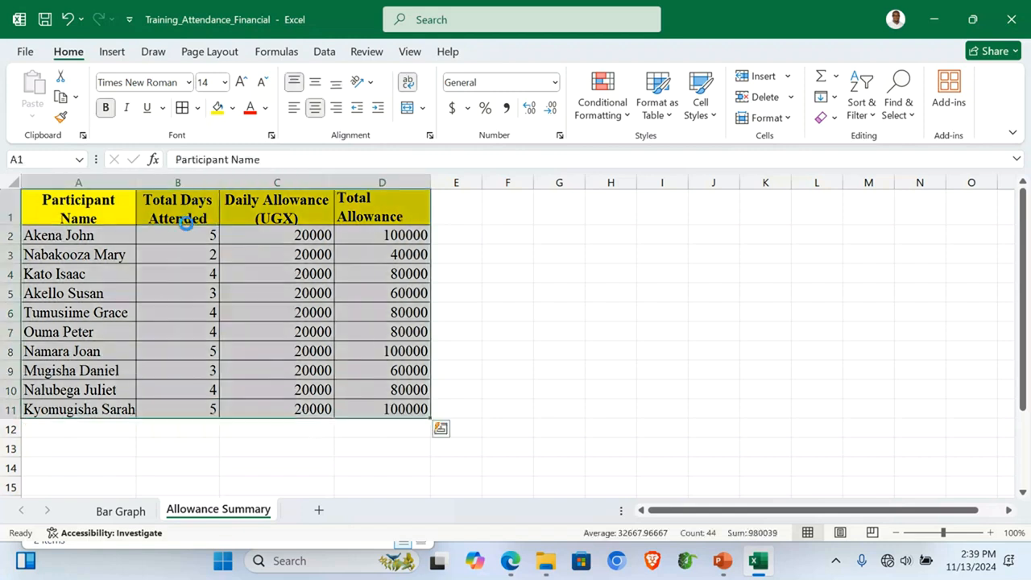
{"action": "key", "text": "ctrl+a"}
{"action": "key", "text": "ctrl+c"}
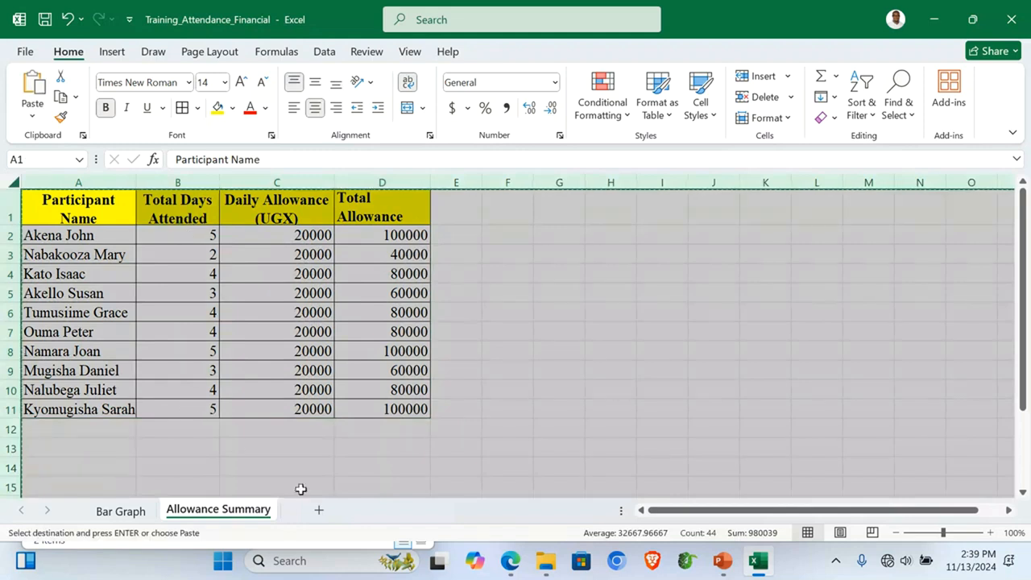
{"action": "left_click", "coordinate": [319, 512]}
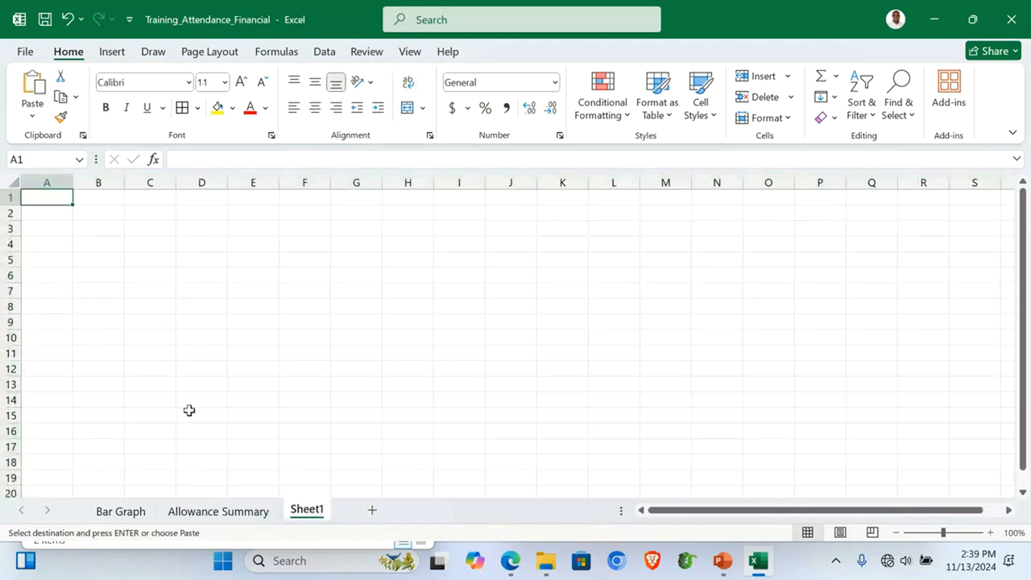
{"action": "key", "text": "ctrl+v"}
{"action": "left_click", "coordinate": [170, 351]}
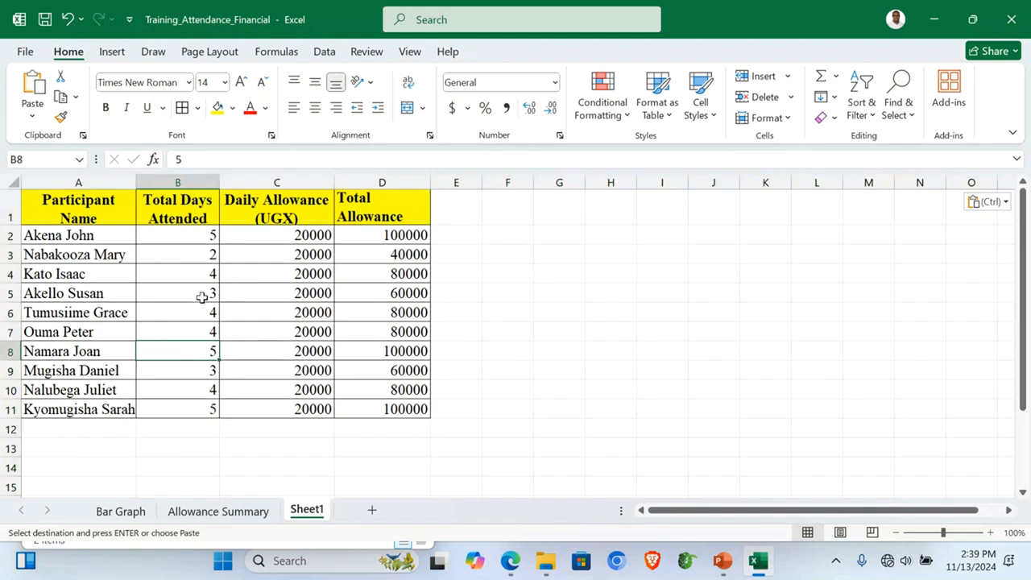
Step: Sort the table by Total Days Attended from largest to smallest, expanding the selection
{"action": "left_click_drag", "start_coordinate": [182, 232], "coordinate": [188, 407]}
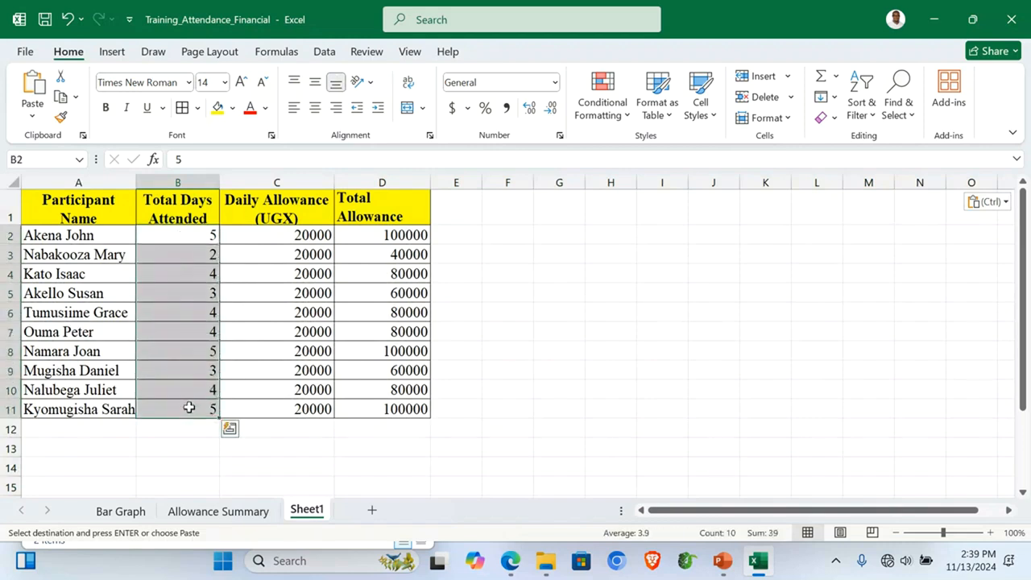
{"action": "left_click", "coordinate": [870, 117]}
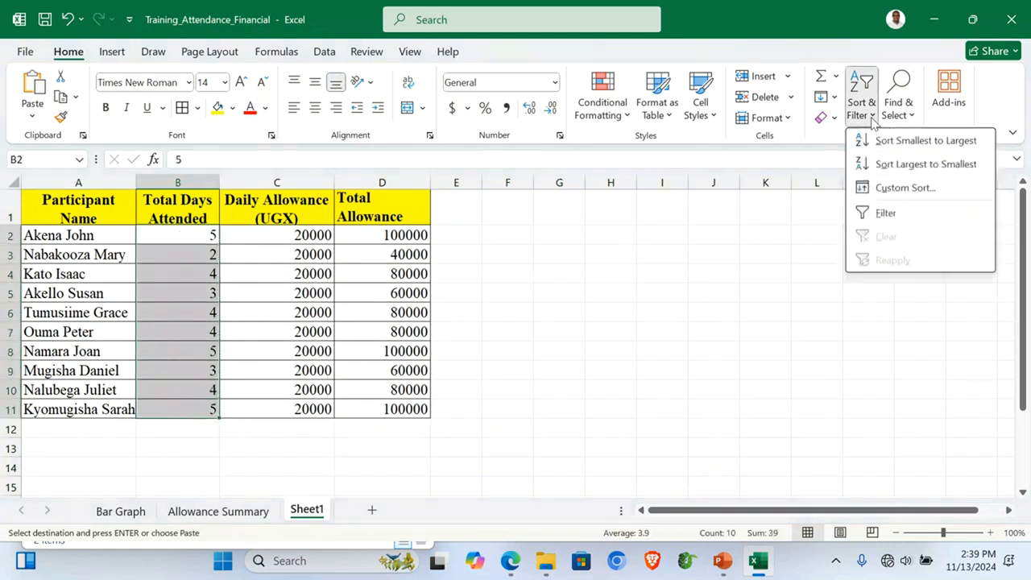
{"action": "left_click", "coordinate": [900, 165]}
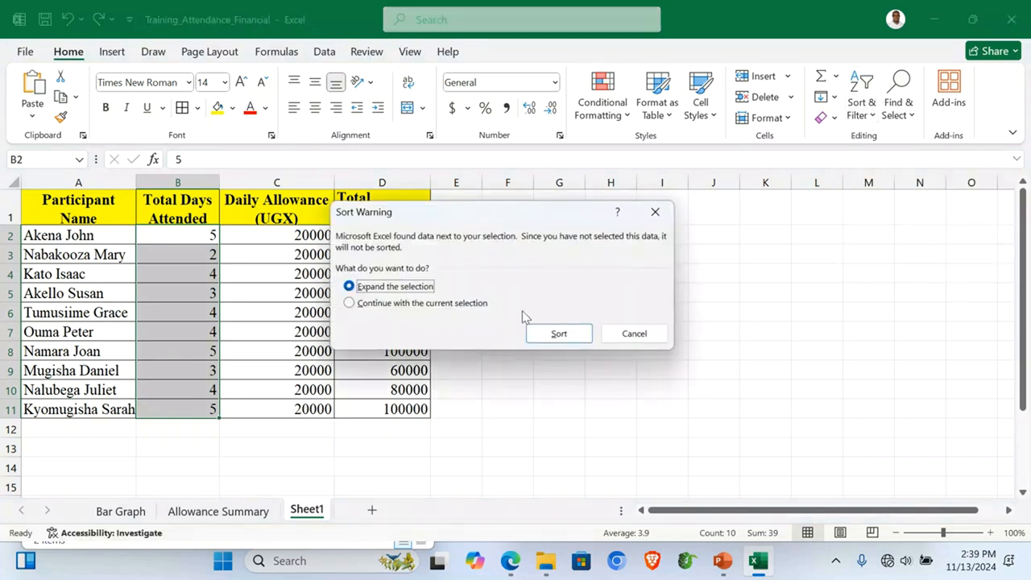
{"action": "left_click", "coordinate": [551, 331]}
{"action": "left_click", "coordinate": [168, 236]}
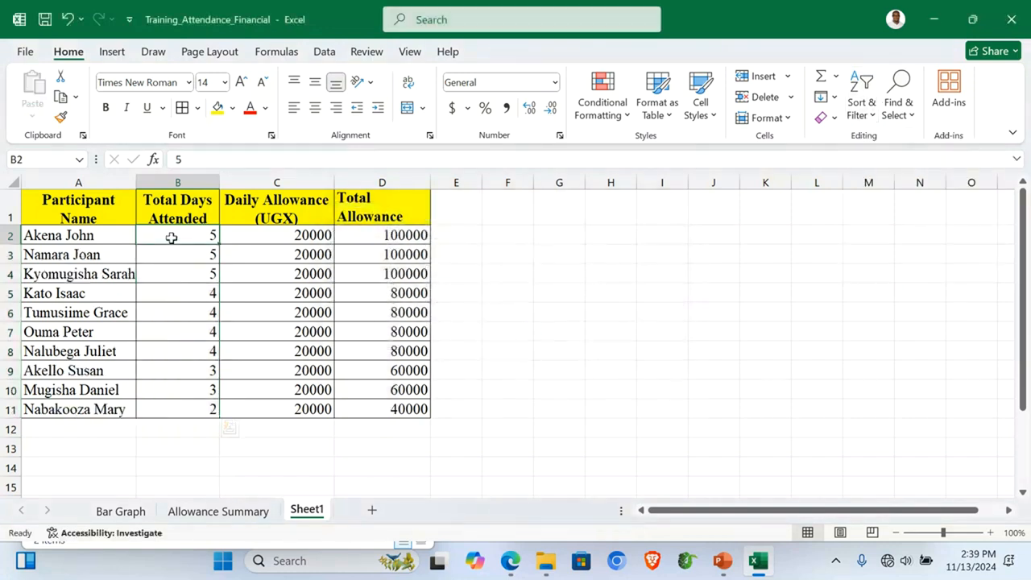
{"action": "left_click_drag", "start_coordinate": [35, 236], "coordinate": [382, 274]}
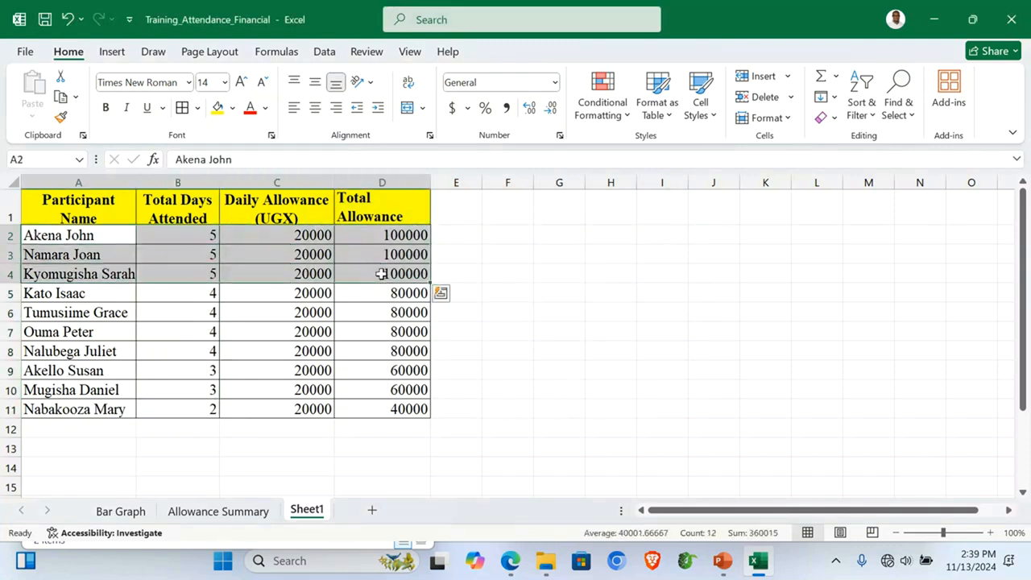
Step: Apply a green-yellow-red colour scale to rows A2:D4 and clear rows A5:D11
{"action": "left_click", "coordinate": [630, 118]}
{"action": "mouse_move", "coordinate": [691, 252]}
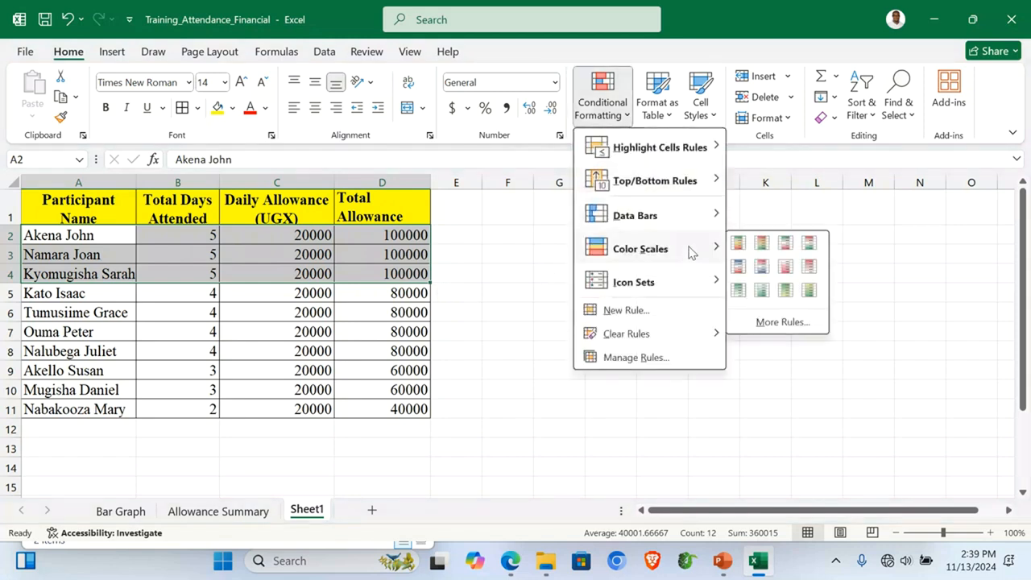
{"action": "left_click", "coordinate": [762, 242]}
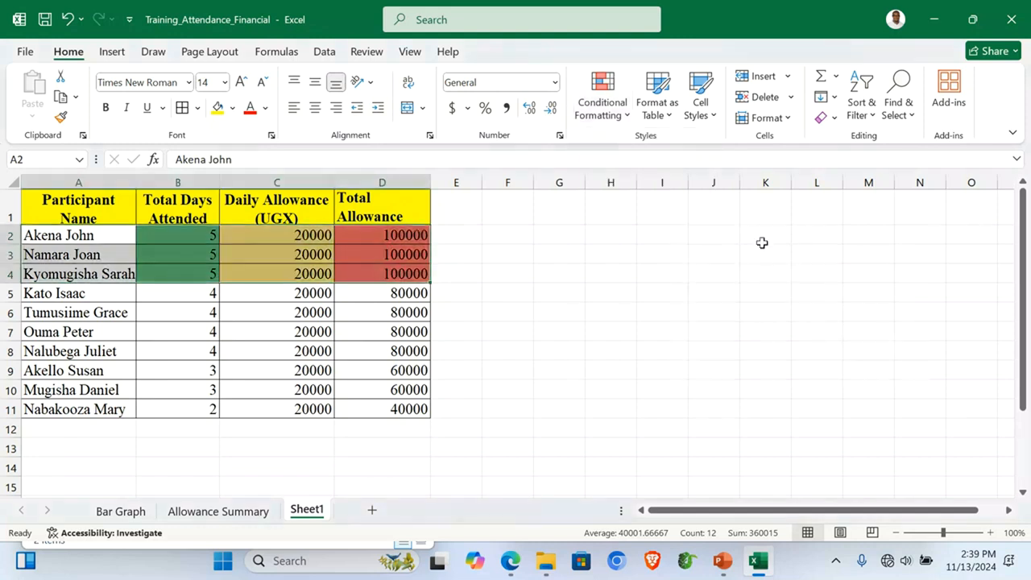
{"action": "left_click", "coordinate": [111, 298]}
{"action": "left_click_drag", "start_coordinate": [31, 294], "coordinate": [397, 407]}
{"action": "key", "text": "Delete"}
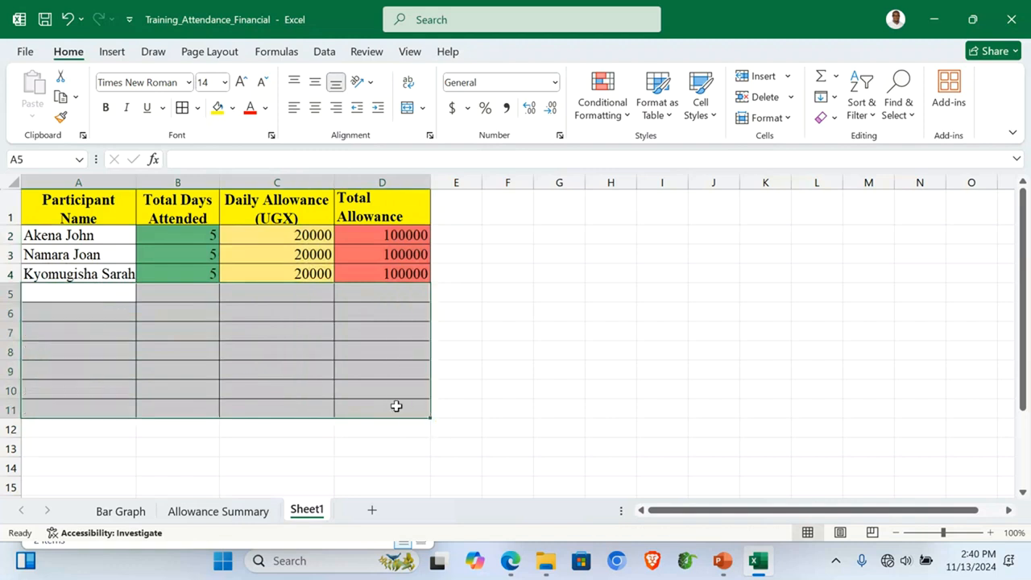
{"action": "left_click", "coordinate": [490, 354]}
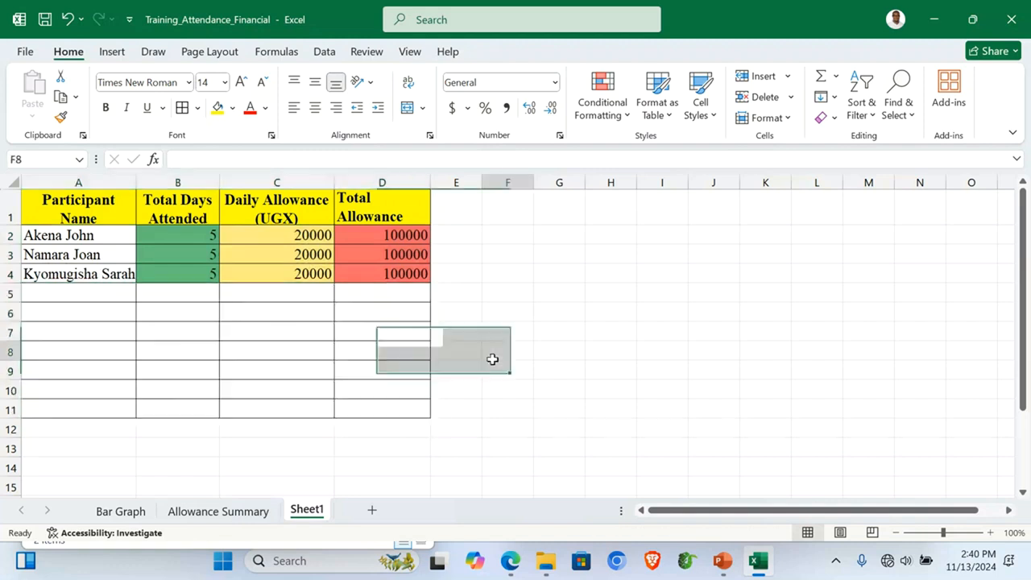
Step: Rename Sheet1 to Top Three
{"action": "double_click", "coordinate": [311, 510]}
{"action": "type", "text": "T"}
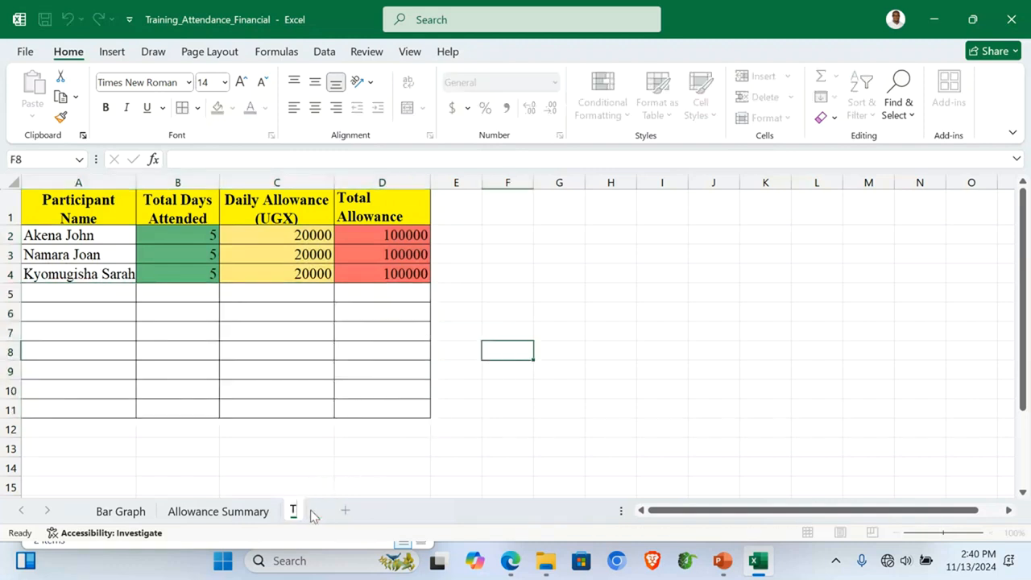
{"action": "type", "text": "op Three"}
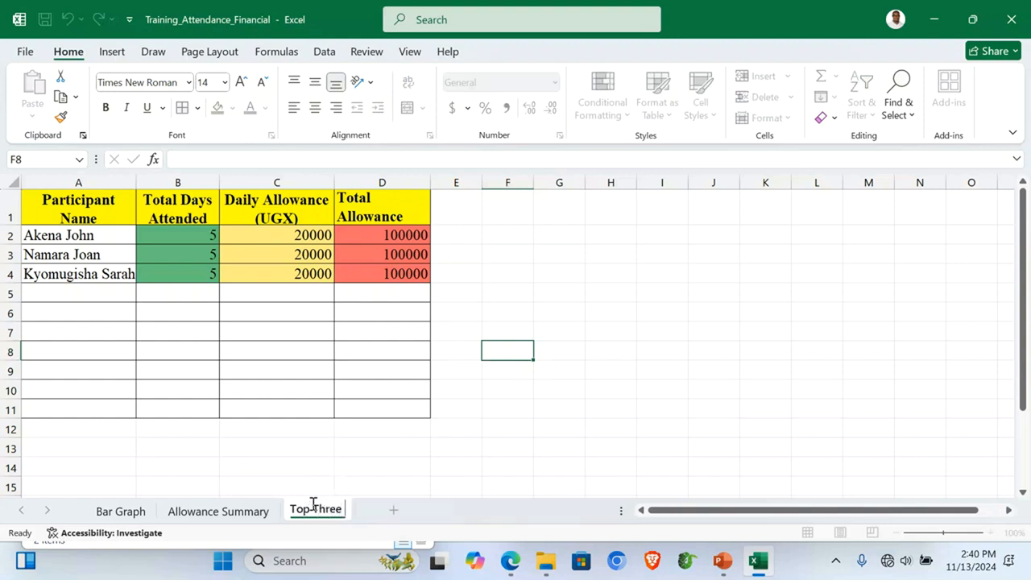
{"action": "key", "text": "Return"}
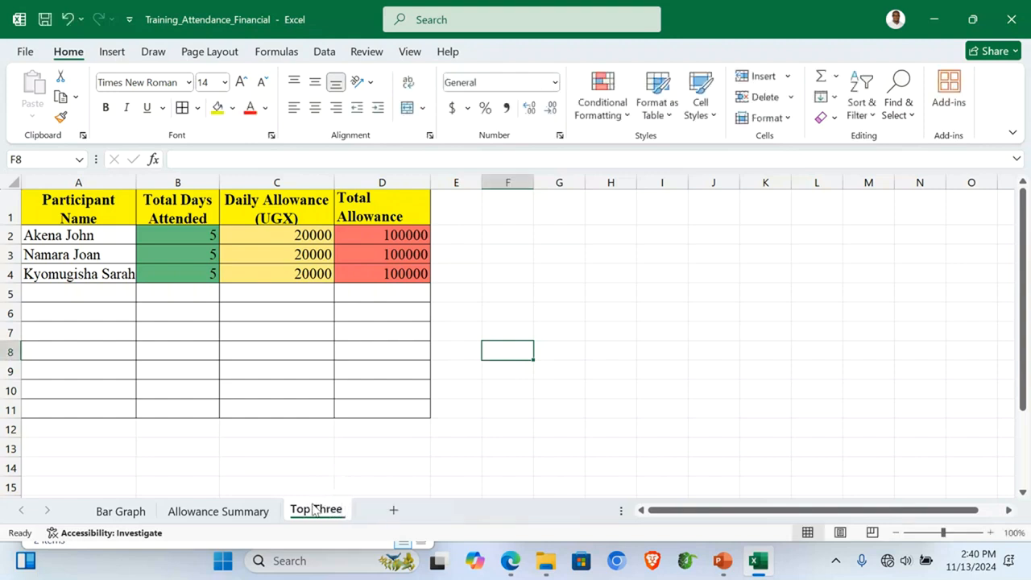
{"action": "left_click", "coordinate": [240, 459]}
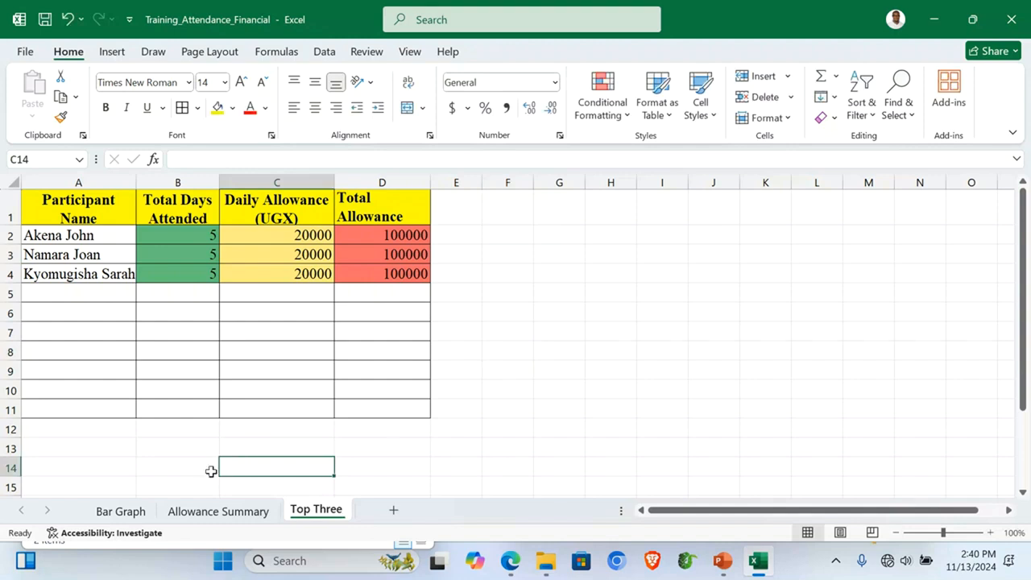
{"action": "left_click", "coordinate": [227, 512]}
Step: Put the author's surname in the Allowance Summary header and first name in its footer
{"action": "left_click", "coordinate": [130, 513]}
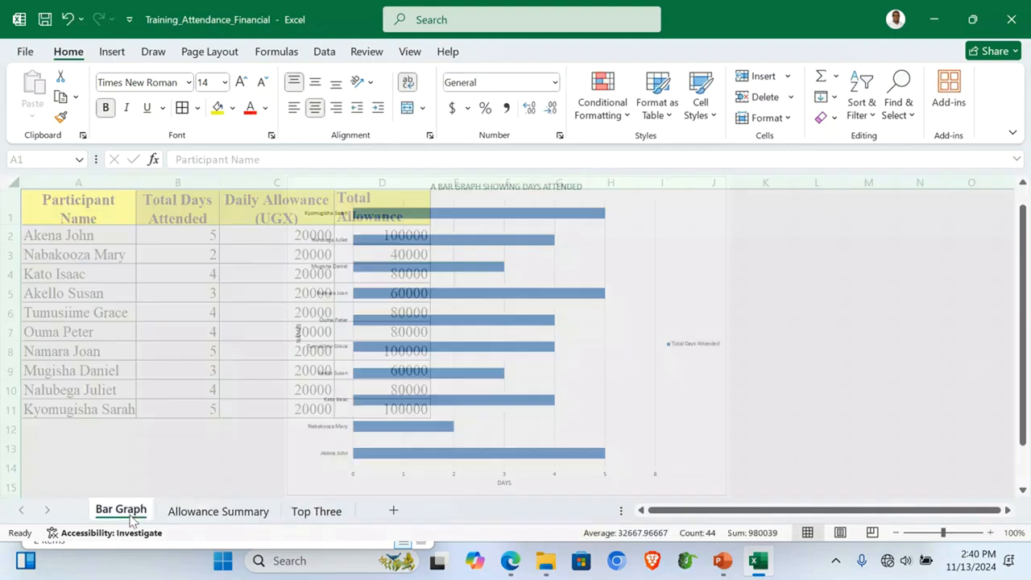
{"action": "left_click", "coordinate": [207, 511]}
{"action": "left_click", "coordinate": [214, 348]}
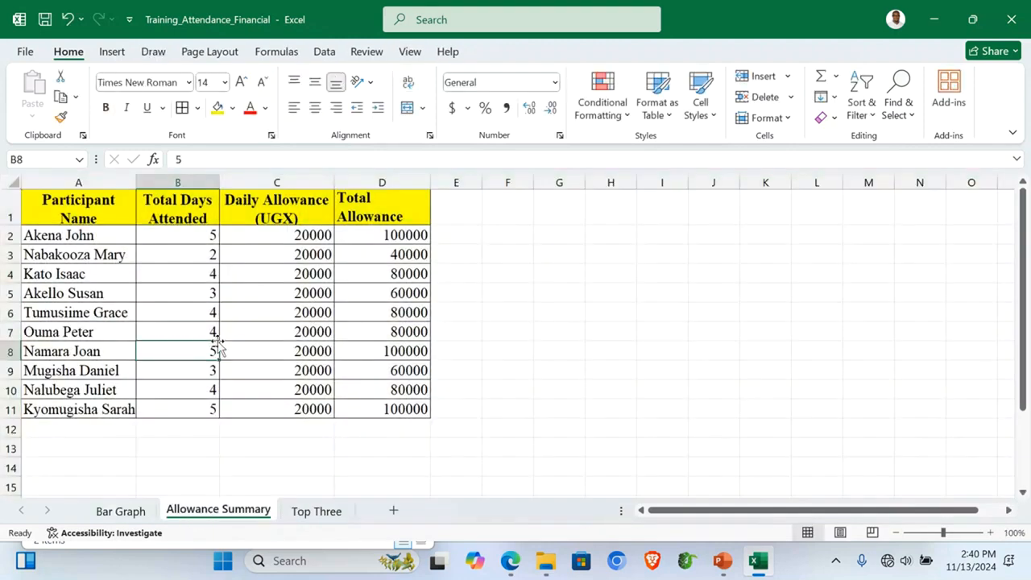
{"action": "left_click", "coordinate": [112, 52]}
{"action": "left_click", "coordinate": [777, 89]}
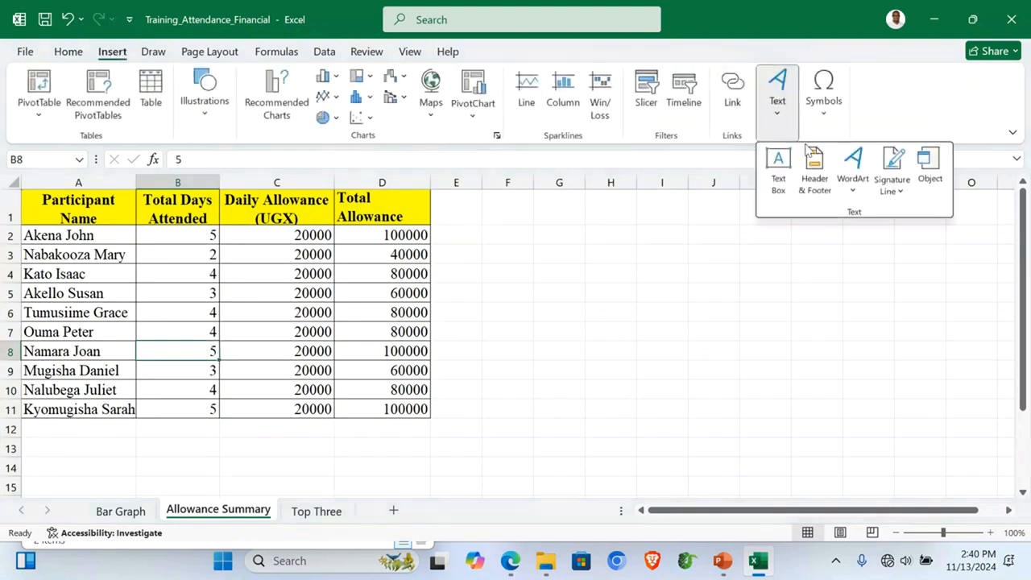
{"action": "left_click", "coordinate": [815, 169]}
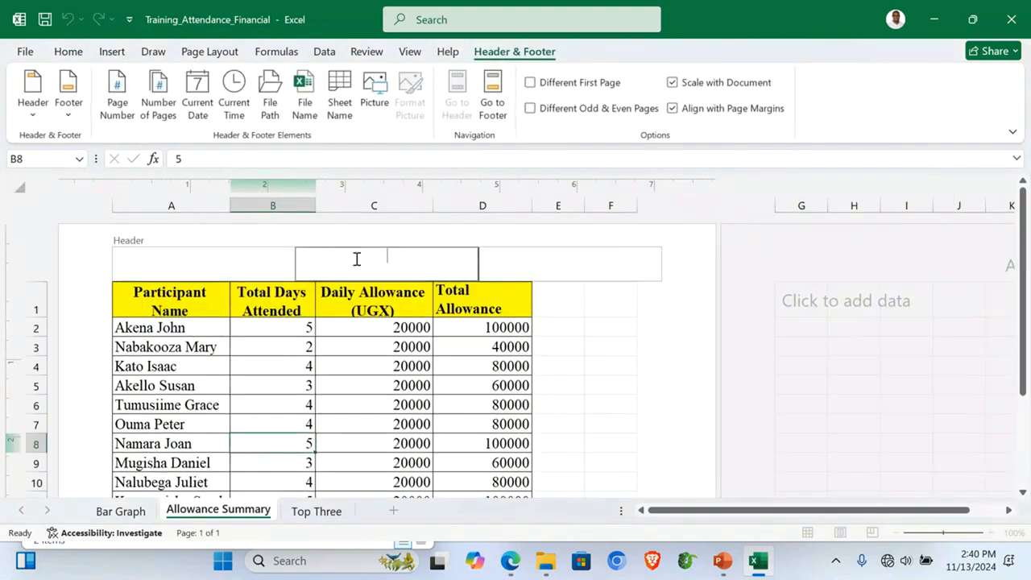
{"action": "type", "text": "KAKURU"}
{"action": "left_click", "coordinate": [493, 95]}
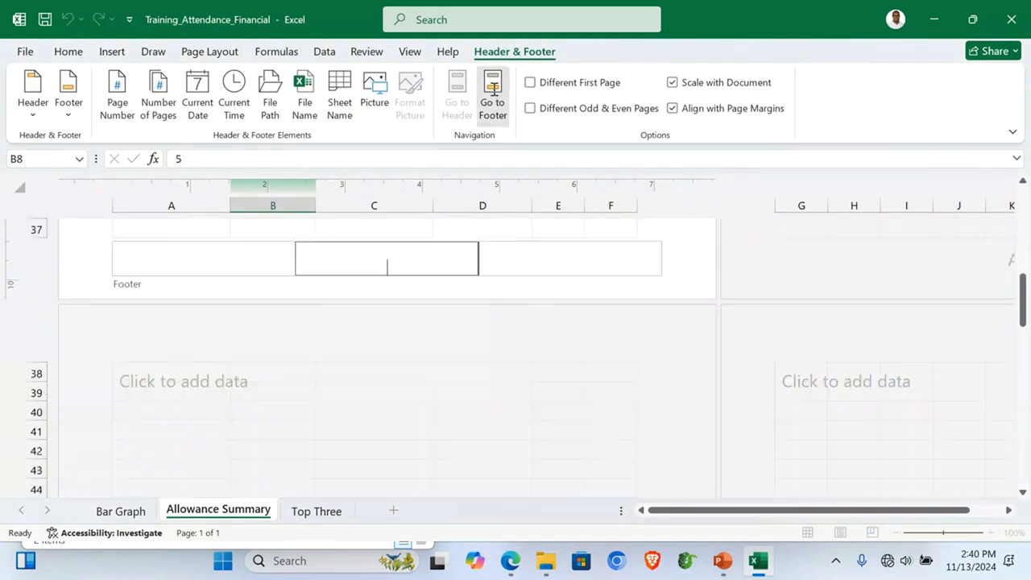
{"action": "type", "text": "BENARD"}
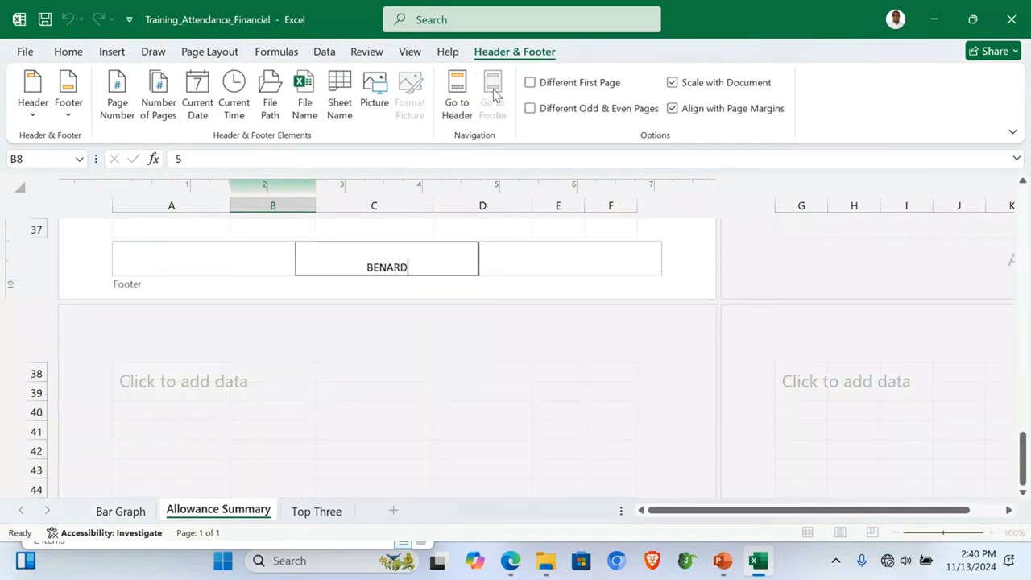
{"action": "left_click", "coordinate": [455, 92]}
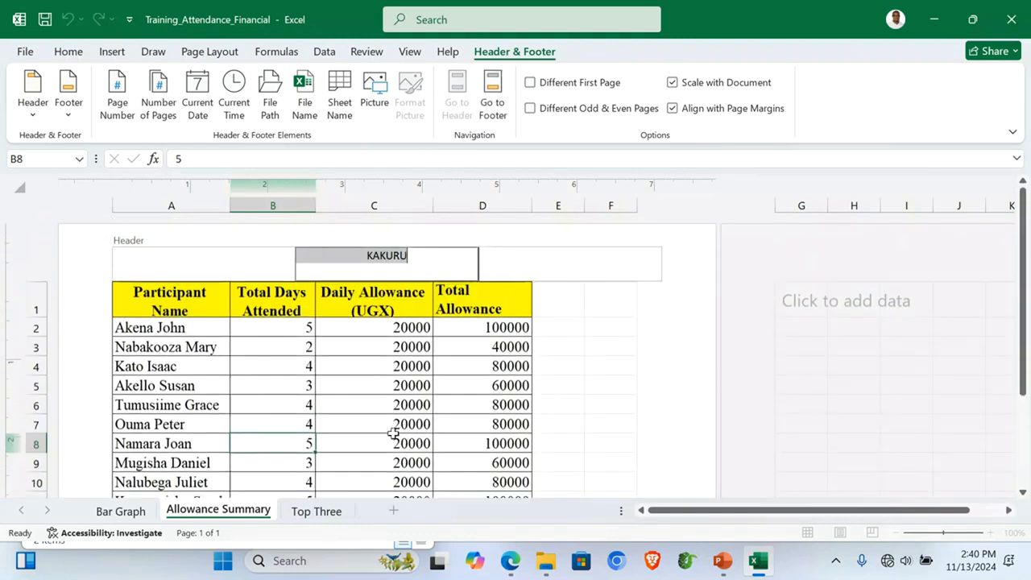
{"action": "left_click", "coordinate": [307, 404]}
{"action": "left_click", "coordinate": [307, 509]}
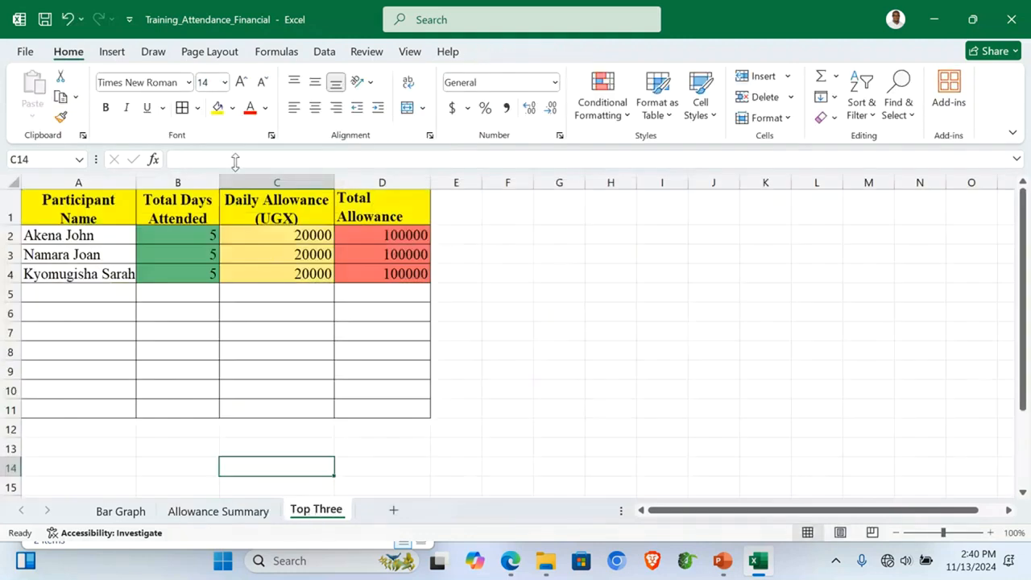
Step: Put the candidate's first name in the Top Three centre header and their surname in the centre footer
{"action": "left_click", "coordinate": [111, 53]}
{"action": "left_click", "coordinate": [777, 105]}
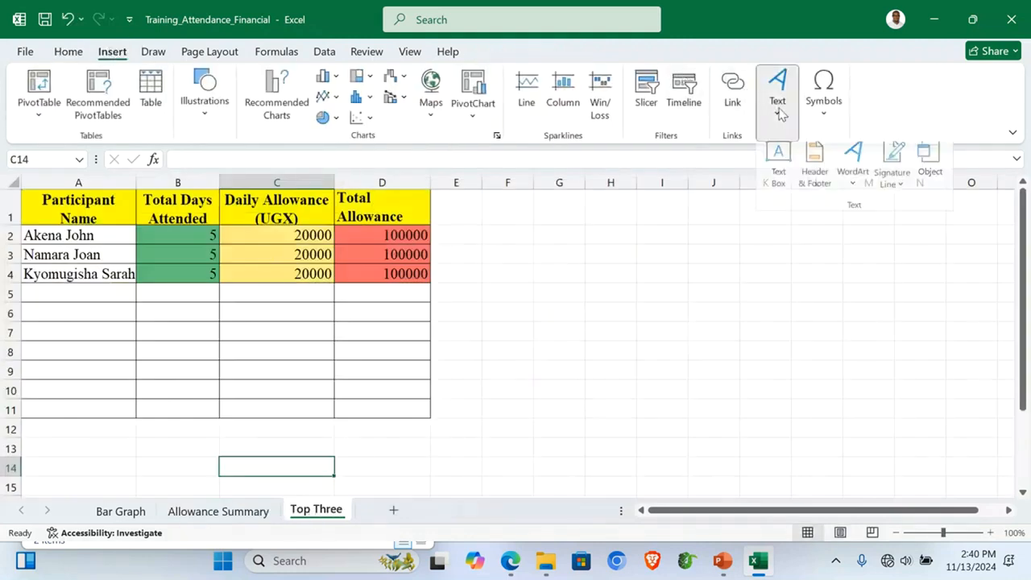
{"action": "left_click", "coordinate": [814, 161]}
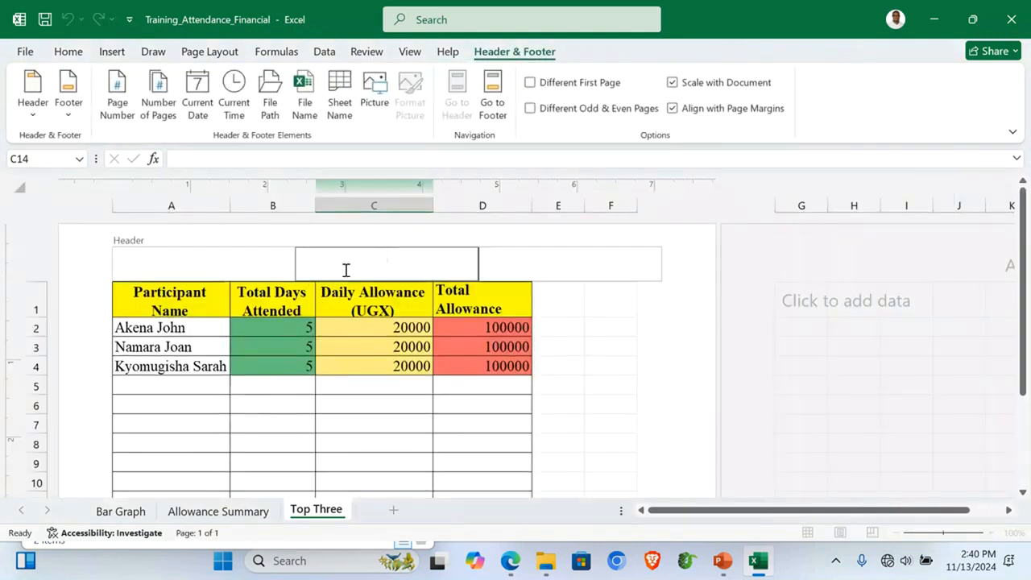
{"action": "type", "text": "BENARD"}
{"action": "left_click", "coordinate": [493, 86]}
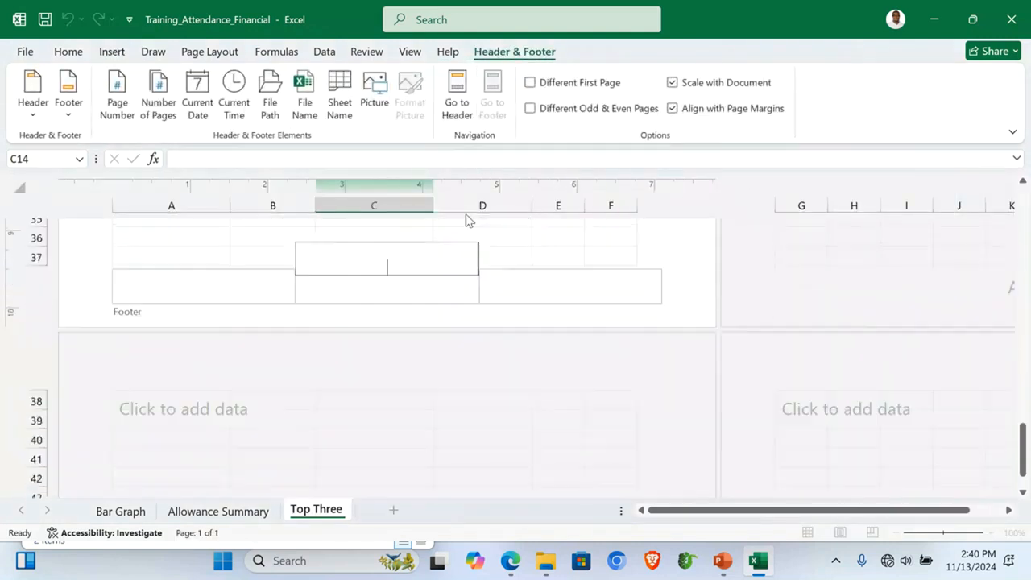
{"action": "type", "text": "KAKURU"}
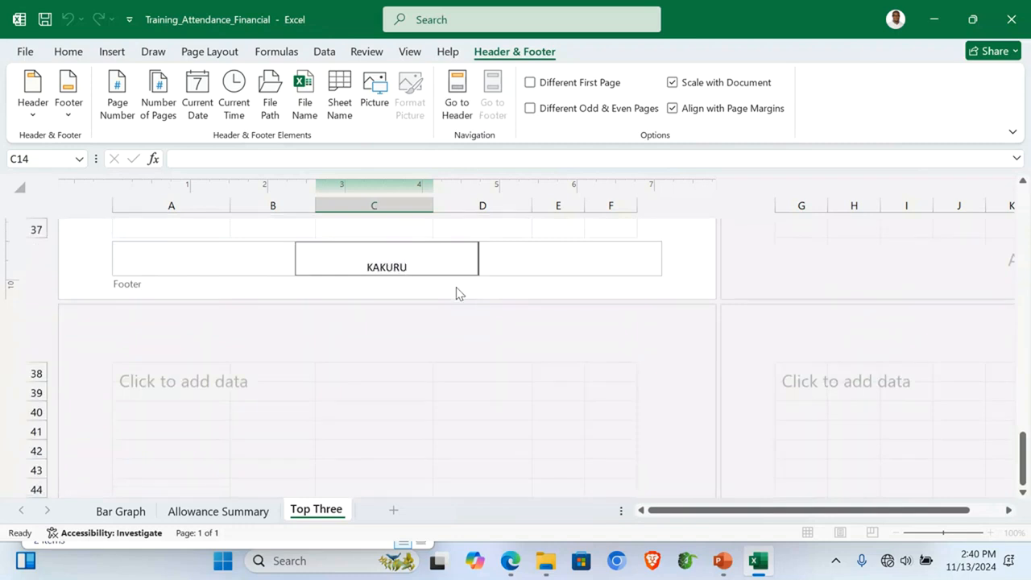
{"action": "left_click", "coordinate": [457, 100]}
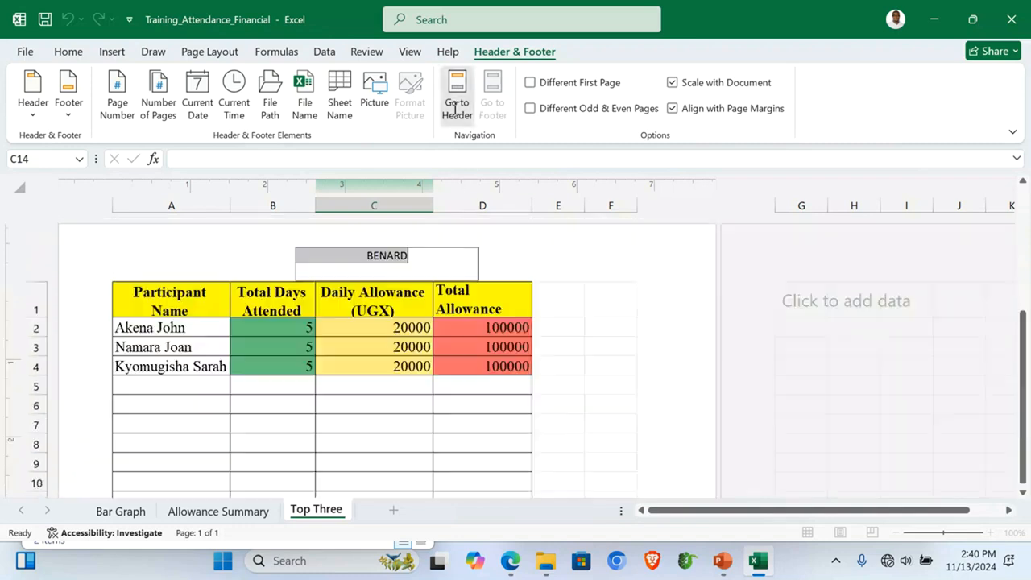
{"action": "left_click", "coordinate": [138, 515]}
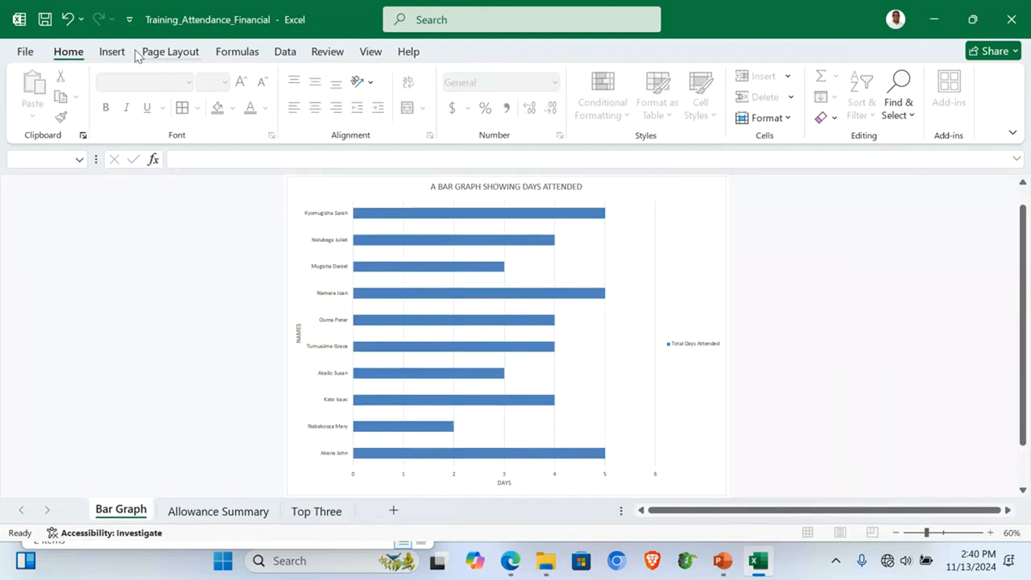
Step: Give the Bar Graph chart sheet a custom centre header with the candidate's short first name
{"action": "left_click", "coordinate": [112, 52]}
{"action": "left_click", "coordinate": [777, 105]}
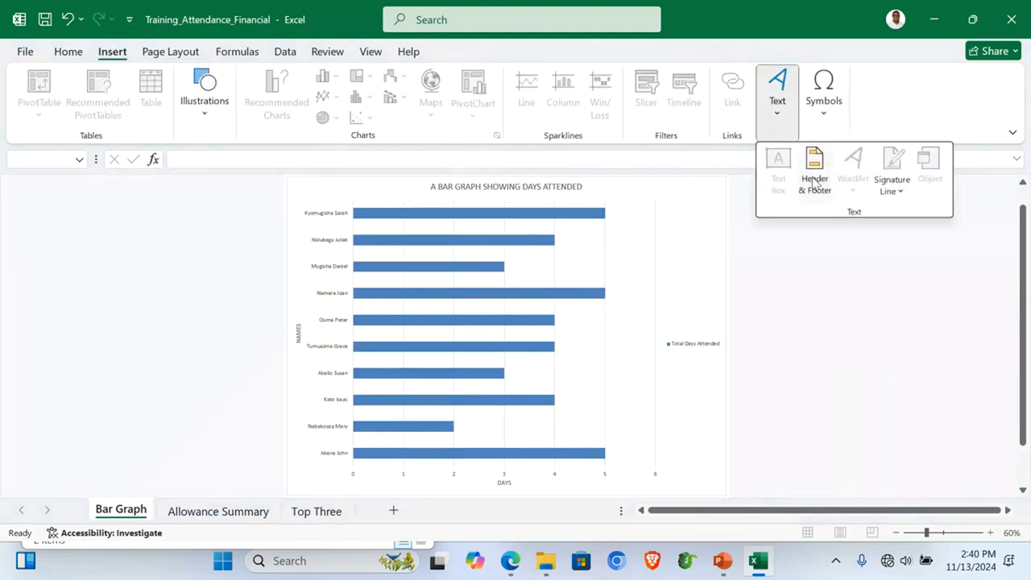
{"action": "left_click", "coordinate": [815, 181]}
{"action": "left_click", "coordinate": [457, 235]}
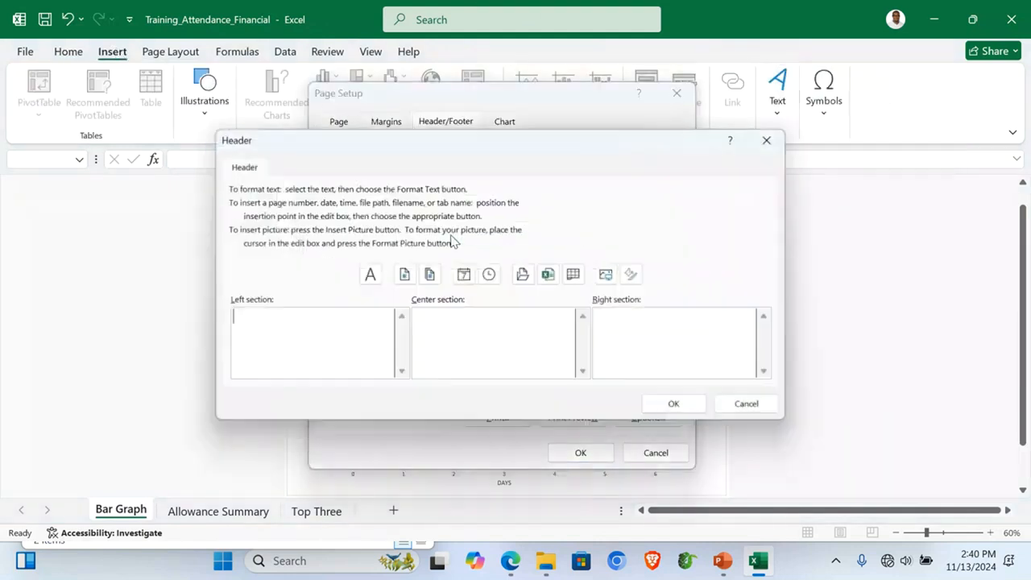
{"action": "left_click", "coordinate": [455, 335]}
{"action": "type", "text": "BEN"}
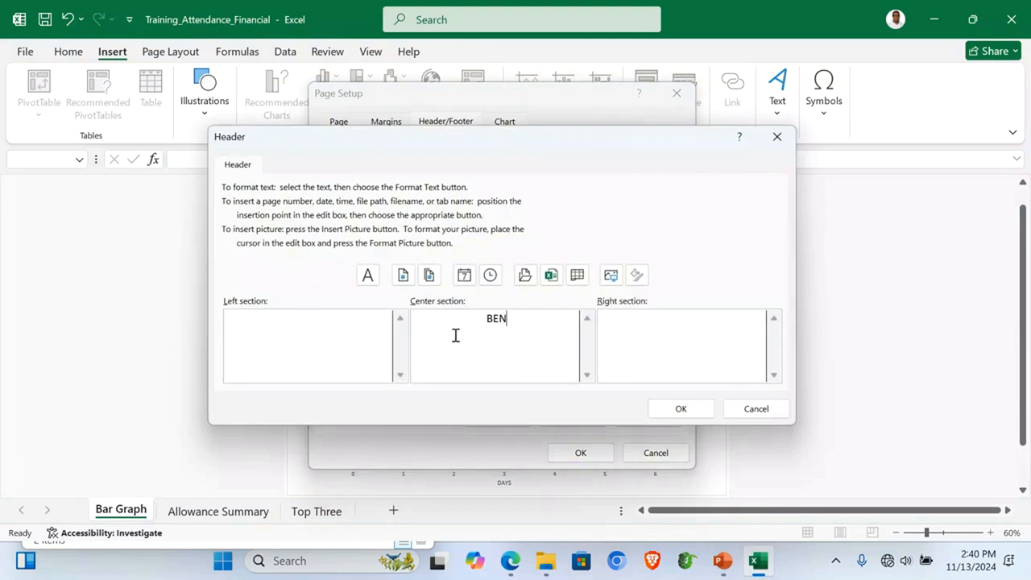
{"action": "left_click", "coordinate": [681, 408]}
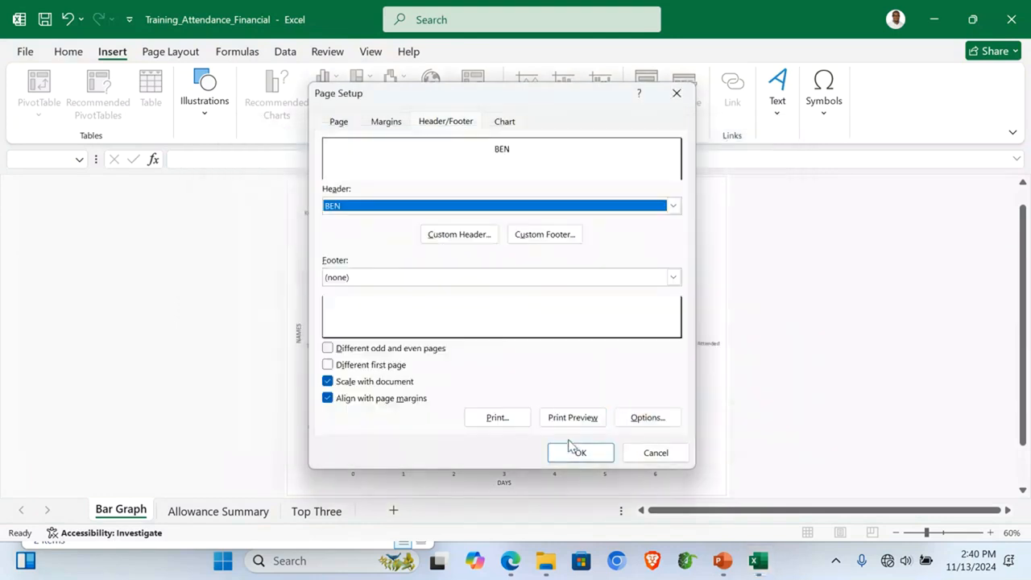
Step: Add the candidate's surname as the chart sheet's custom centre footer and apply the settings
{"action": "left_click", "coordinate": [554, 235]}
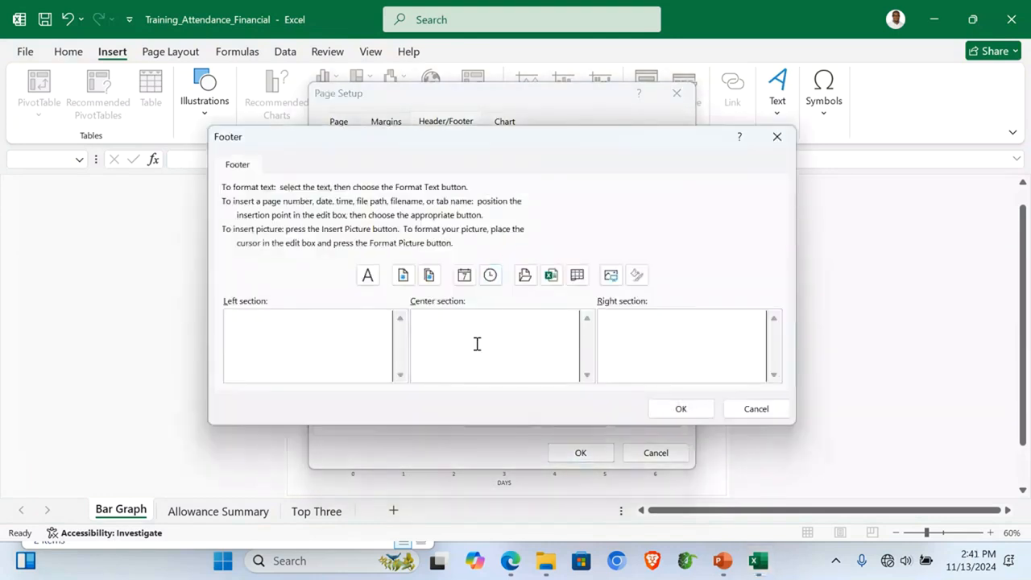
{"action": "left_click", "coordinate": [476, 344]}
{"action": "type", "text": "KAKURUR"}
{"action": "key", "text": "BackSpace"}
{"action": "left_click", "coordinate": [684, 411]}
{"action": "left_click", "coordinate": [580, 452]}
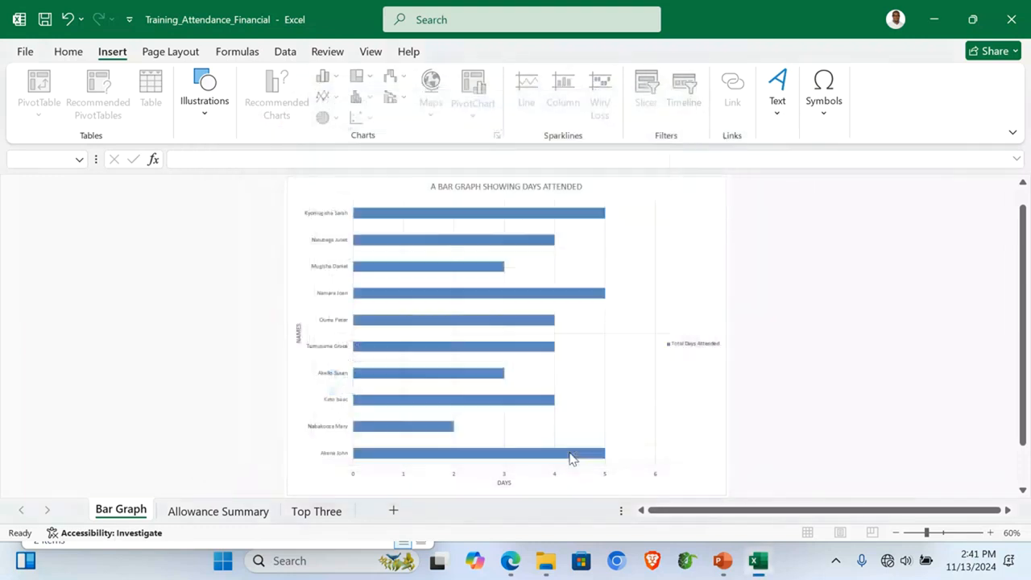
Step: Check the sheet tabs, then return to Allowance Summary with cell C5 selected
{"action": "left_click", "coordinate": [326, 512]}
{"action": "left_click", "coordinate": [227, 513]}
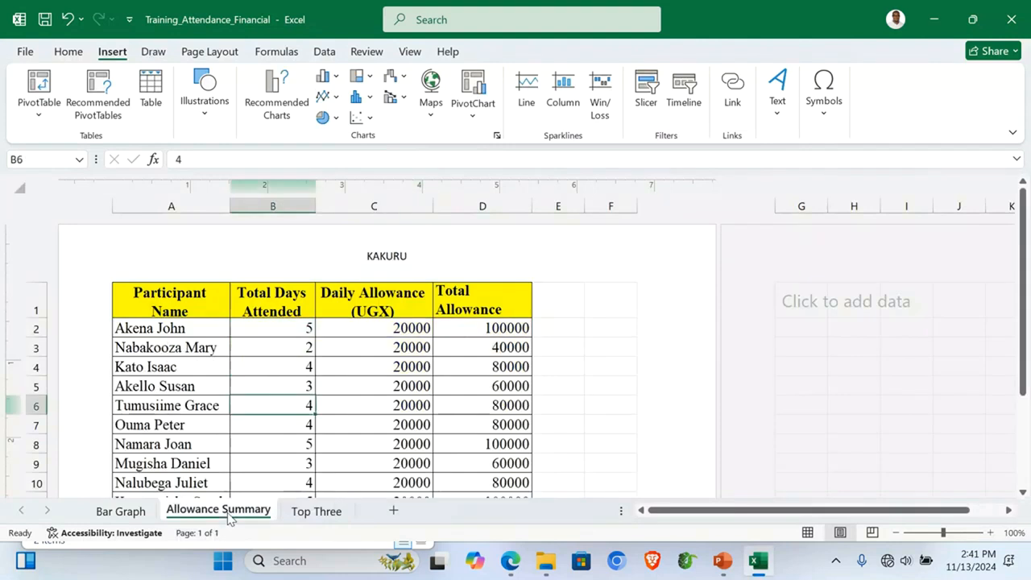
{"action": "left_click", "coordinate": [121, 511]}
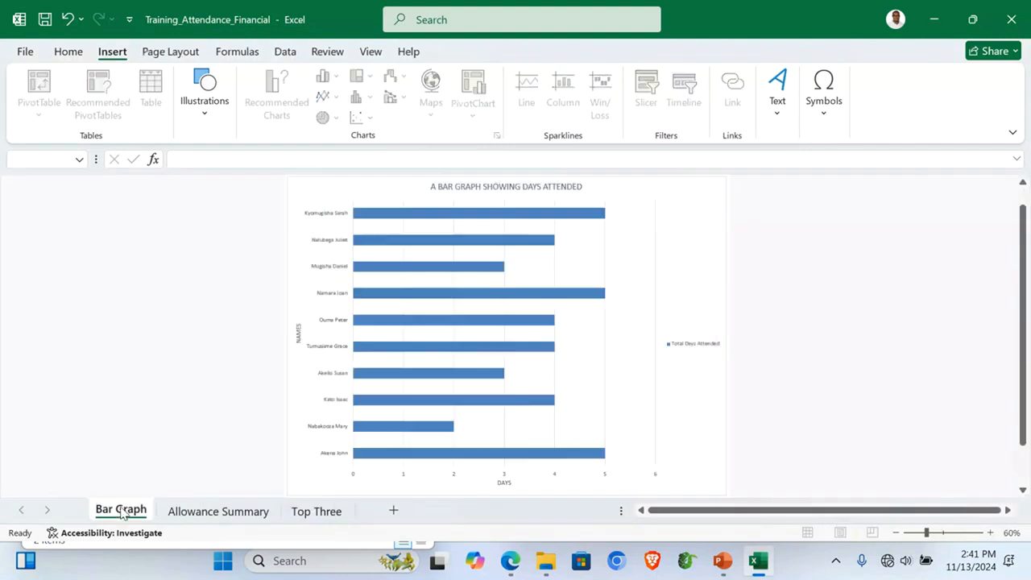
{"action": "left_click", "coordinate": [243, 513]}
{"action": "left_click", "coordinate": [386, 394]}
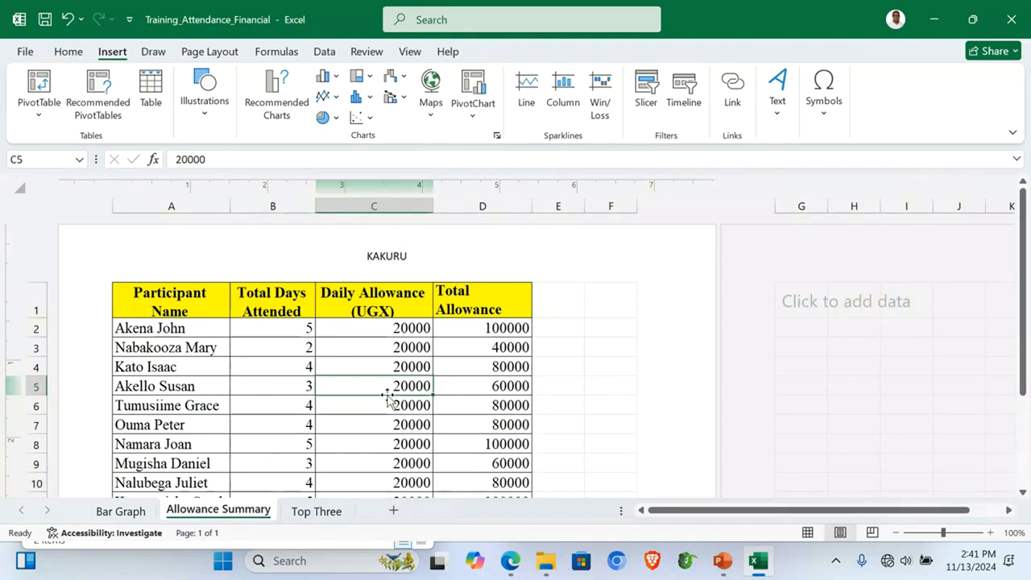
{"action": "key", "text": "alt+Tab"}
Step: Review the exam PDF's task section, selecting and then clearing its last line
{"action": "left_click", "coordinate": [567, 342]}
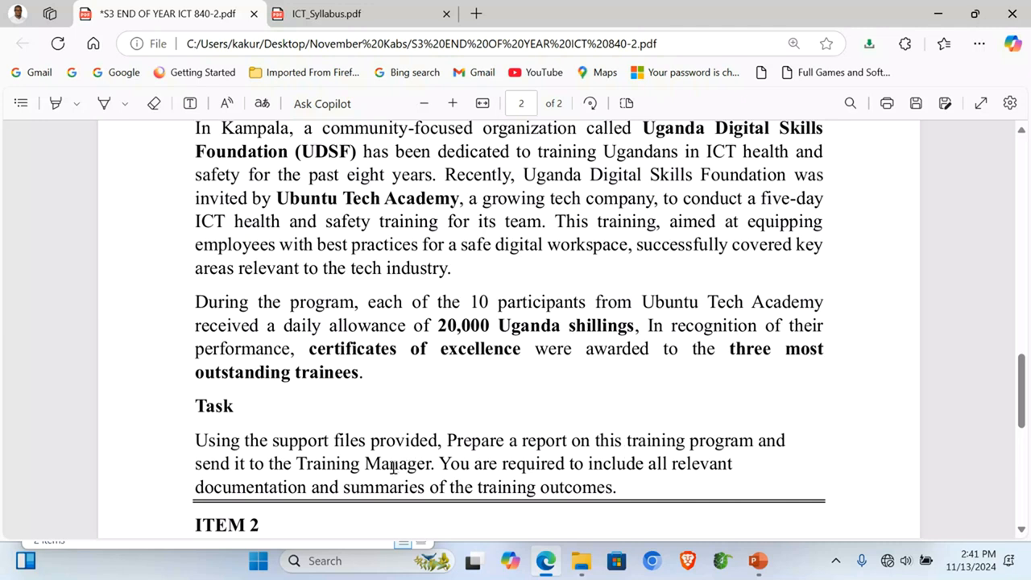
{"action": "left_click_drag", "start_coordinate": [202, 486], "coordinate": [610, 504]}
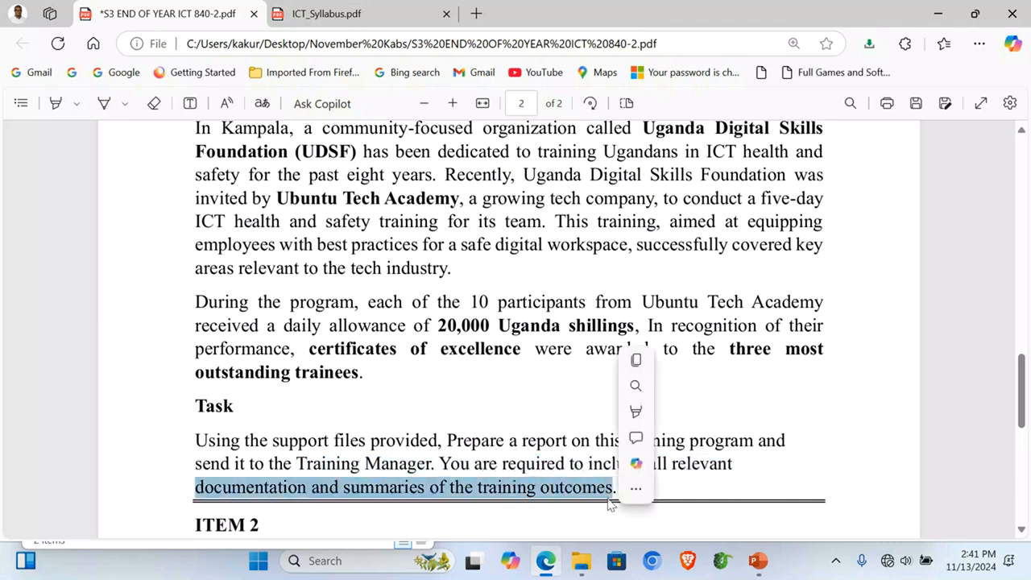
{"action": "left_click", "coordinate": [541, 434]}
{"action": "mouse_move", "coordinate": [581, 561]}
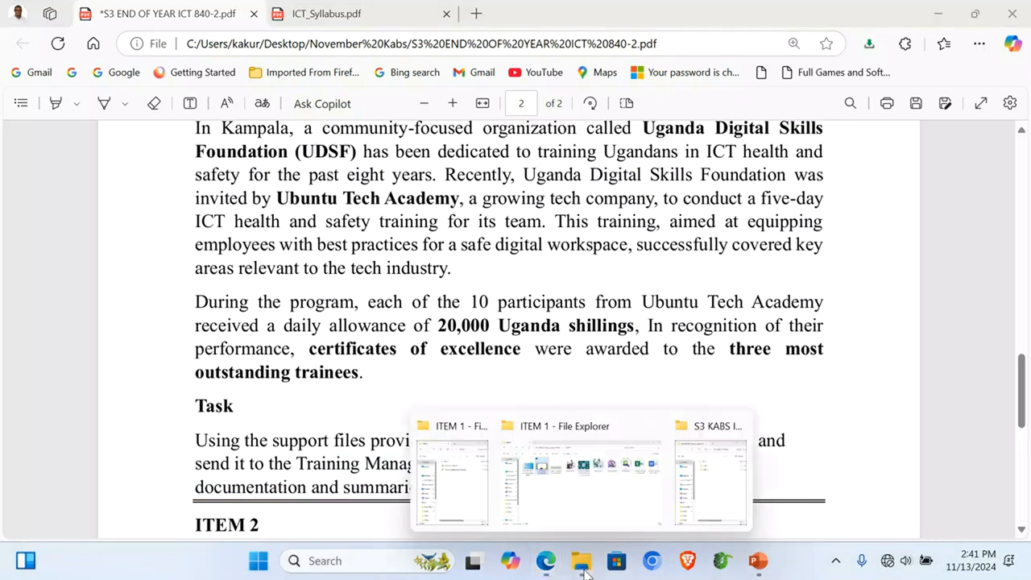
Step: Create a new Word document named 'Training Report' in the ITEM 1 folder
{"action": "left_click", "coordinate": [467, 492]}
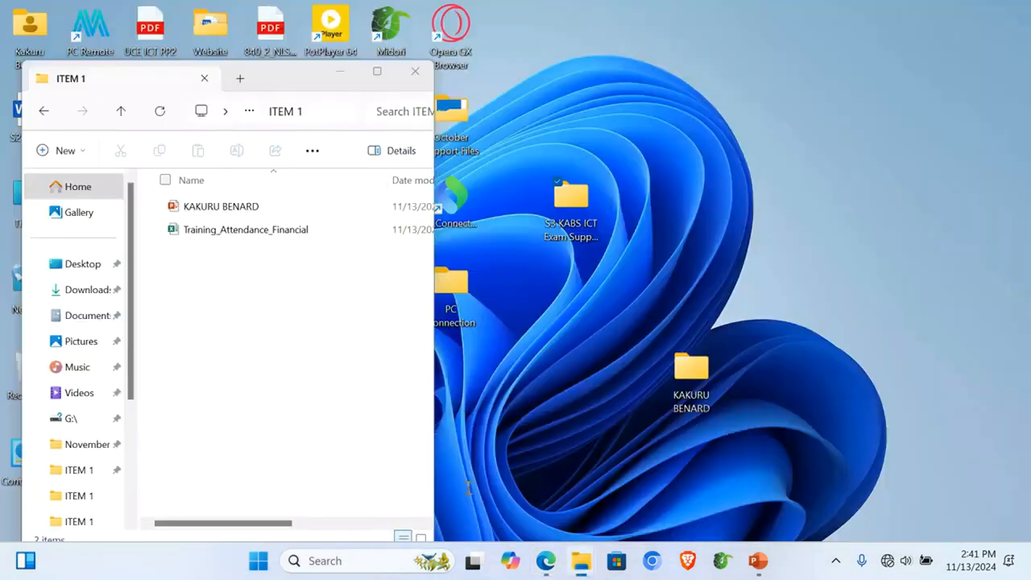
{"action": "right_click", "coordinate": [225, 342]}
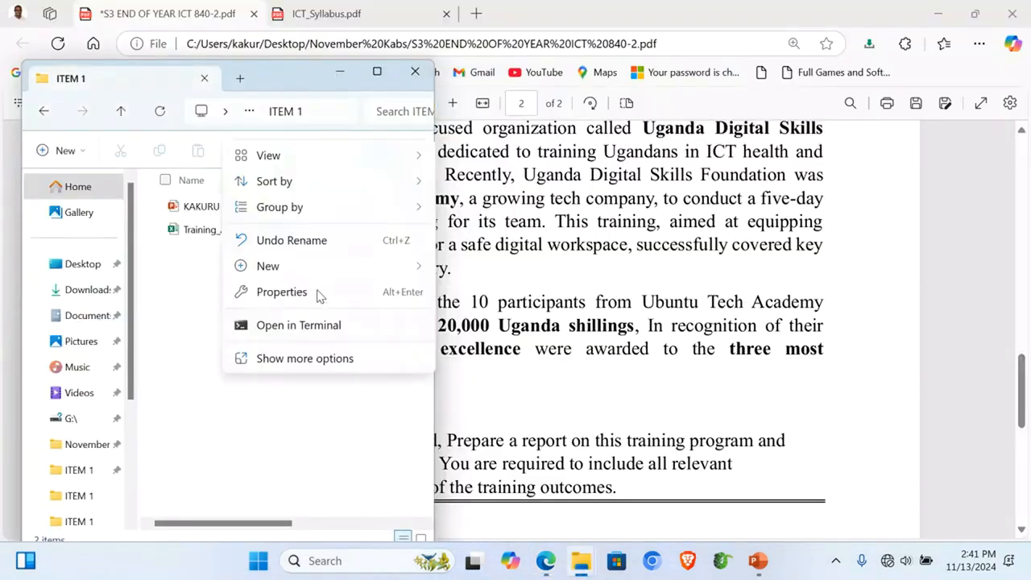
{"action": "mouse_move", "coordinate": [396, 270]}
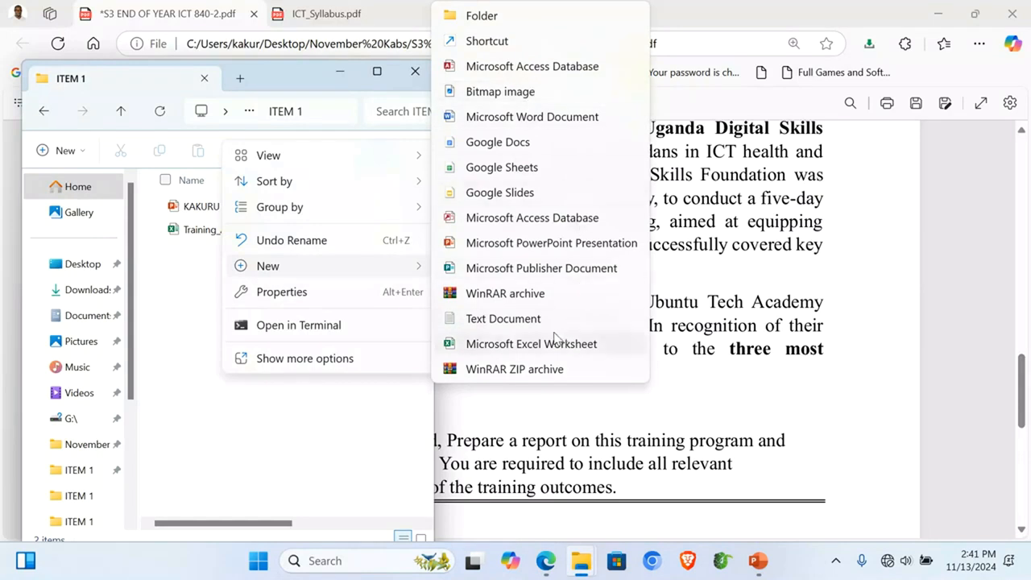
{"action": "left_click", "coordinate": [531, 117]}
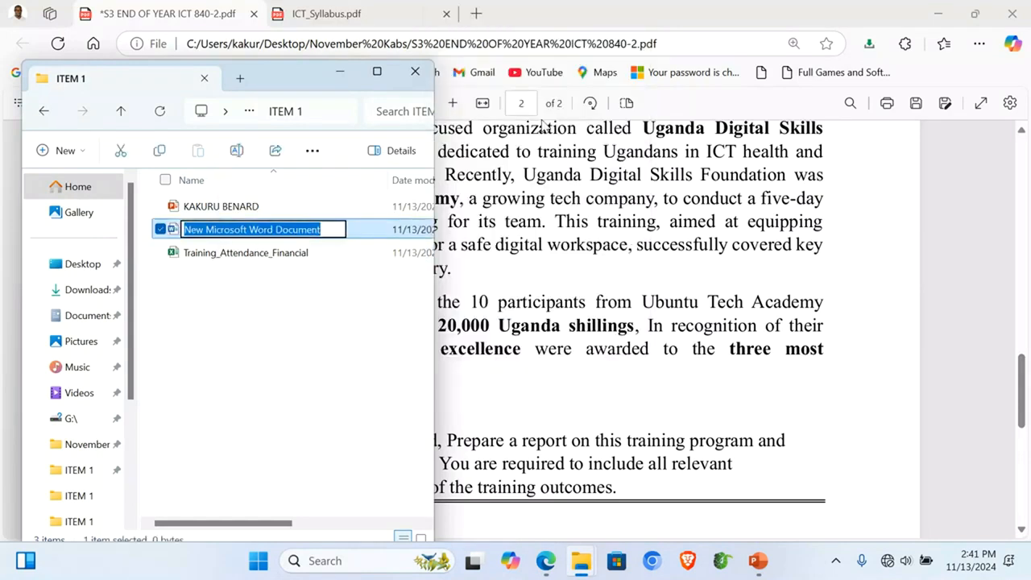
{"action": "type", "text": "Training "}
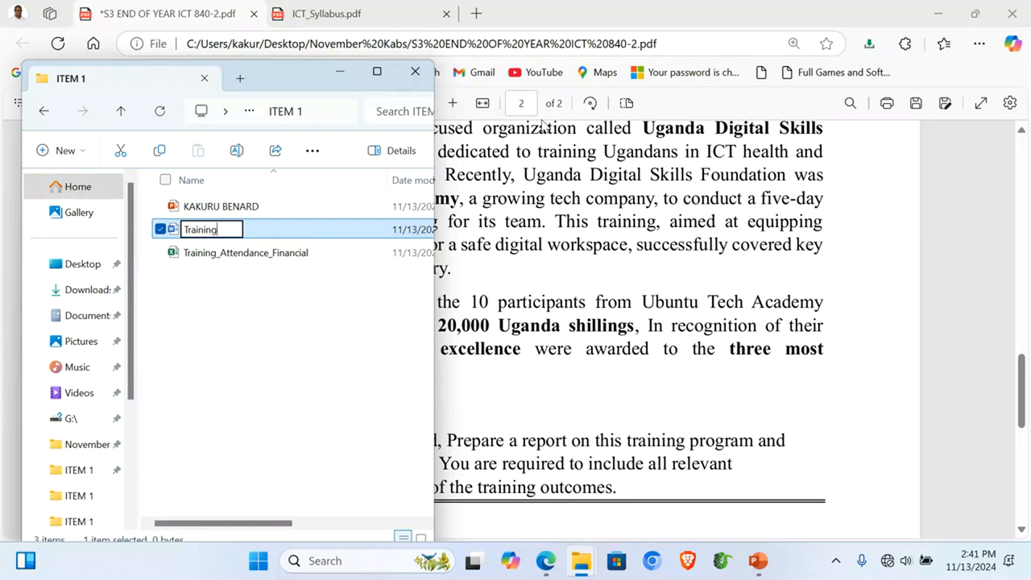
{"action": "type", "text": "Report"}
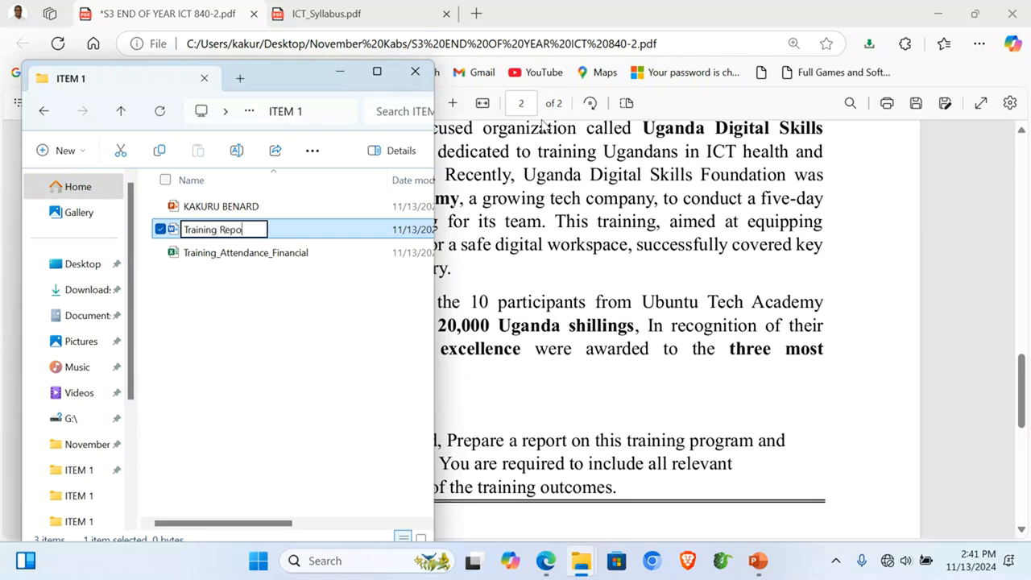
{"action": "key", "text": "Return"}
{"action": "key", "text": "Return"}
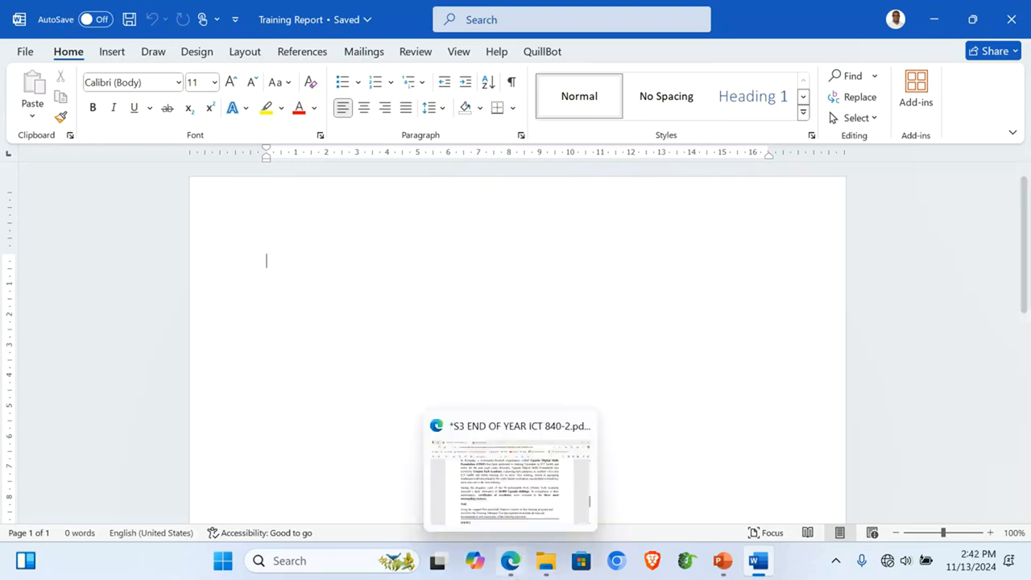
Step: Bring Edge forward and switch to the ICT_Syllabus.pdf tab showing page 14
{"action": "left_click", "coordinate": [518, 528]}
{"action": "key", "text": "ctrl+Tab"}
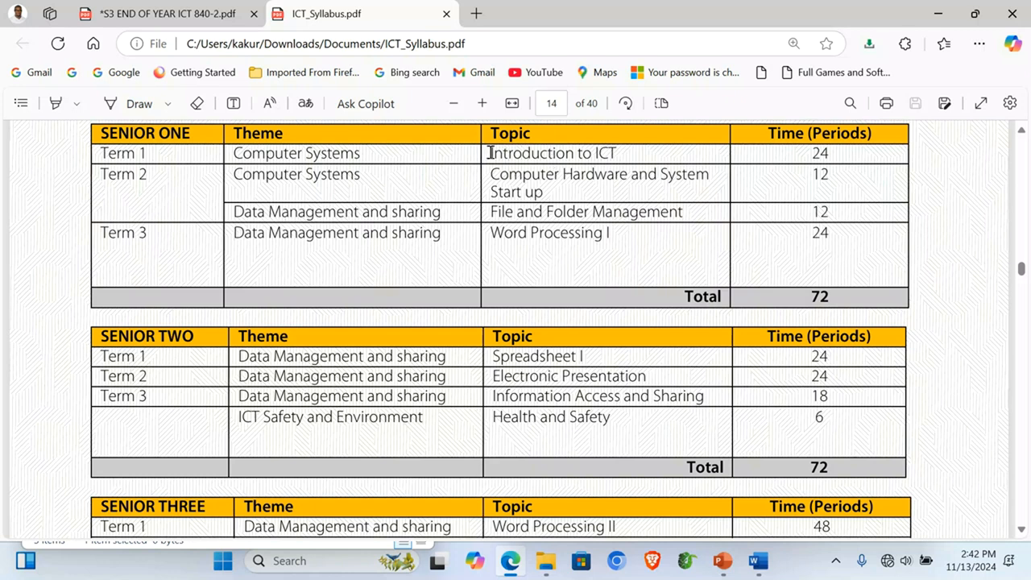
{"action": "left_click_drag", "start_coordinate": [490, 153], "coordinate": [617, 153]}
{"action": "left_click", "coordinate": [542, 176]}
{"action": "left_click_drag", "start_coordinate": [494, 175], "coordinate": [556, 192]}
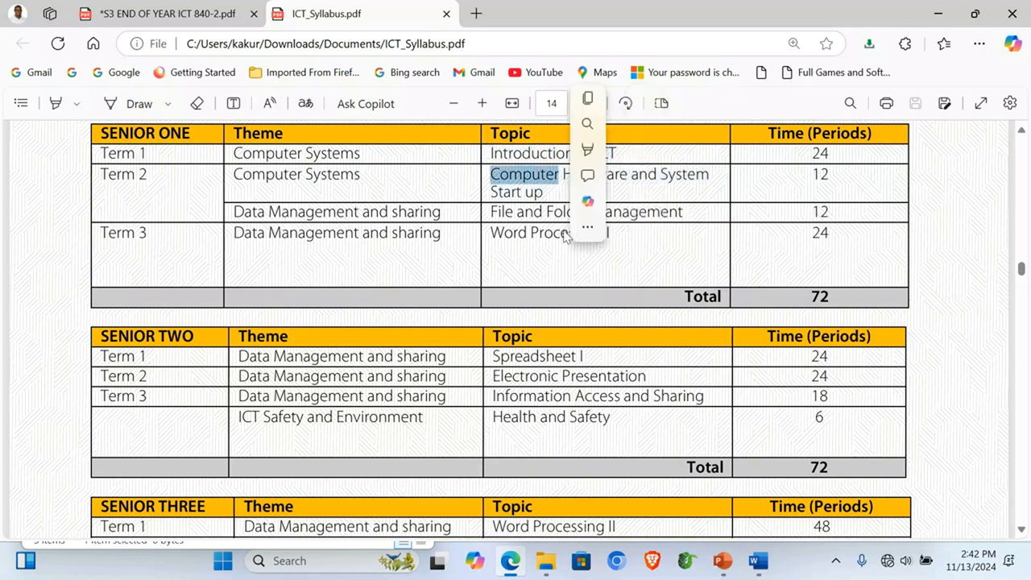
{"action": "left_click", "coordinate": [530, 207]}
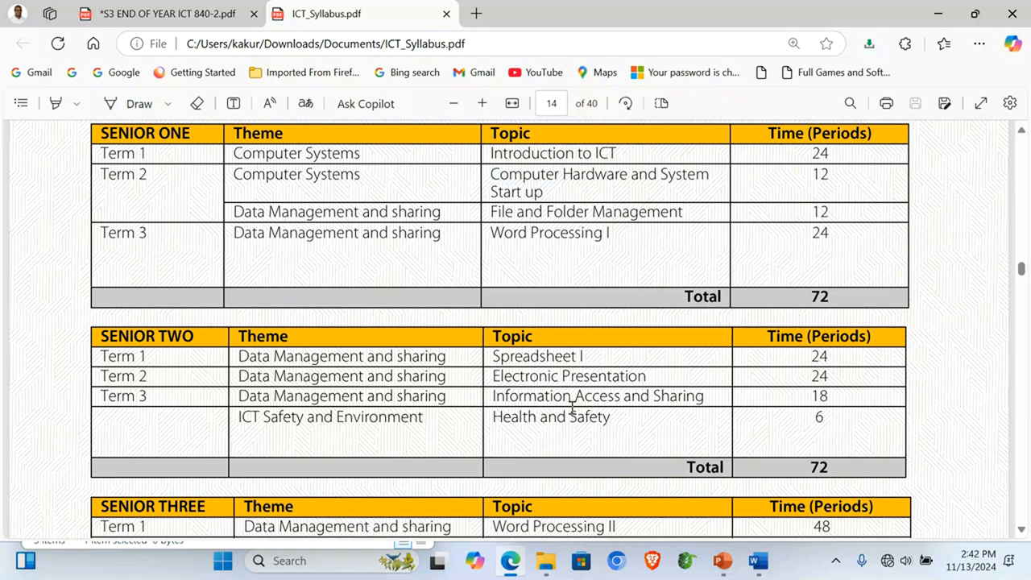
{"action": "scroll", "coordinate": [572, 411], "scroll_direction": "down", "scroll_amount": 1}
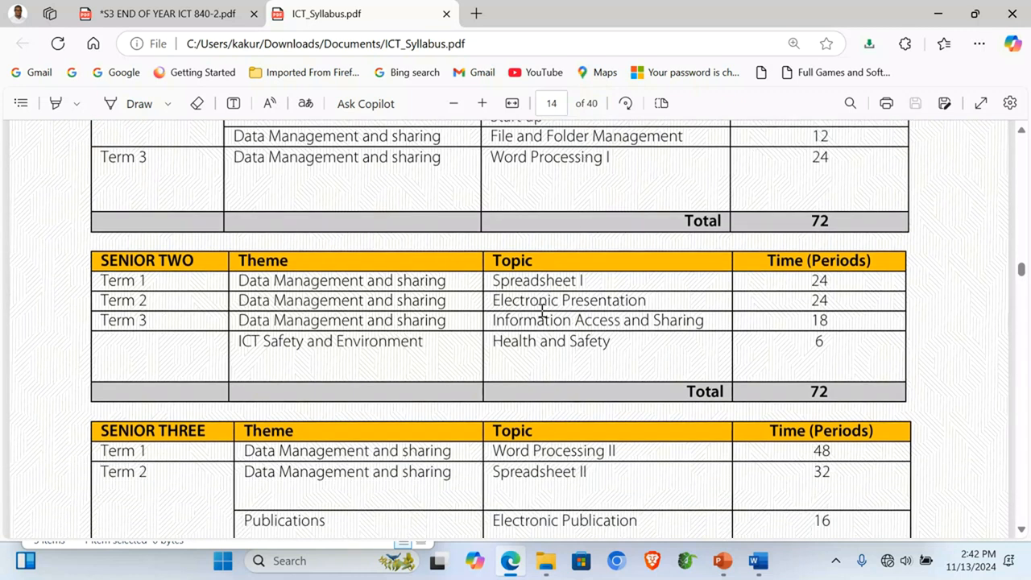
{"action": "left_click_drag", "start_coordinate": [571, 298], "coordinate": [613, 301]}
{"action": "left_click", "coordinate": [536, 320]}
{"action": "scroll", "coordinate": [534, 455], "scroll_direction": "down", "scroll_amount": 1}
{"action": "scroll", "coordinate": [588, 457], "scroll_direction": "down", "scroll_amount": 1}
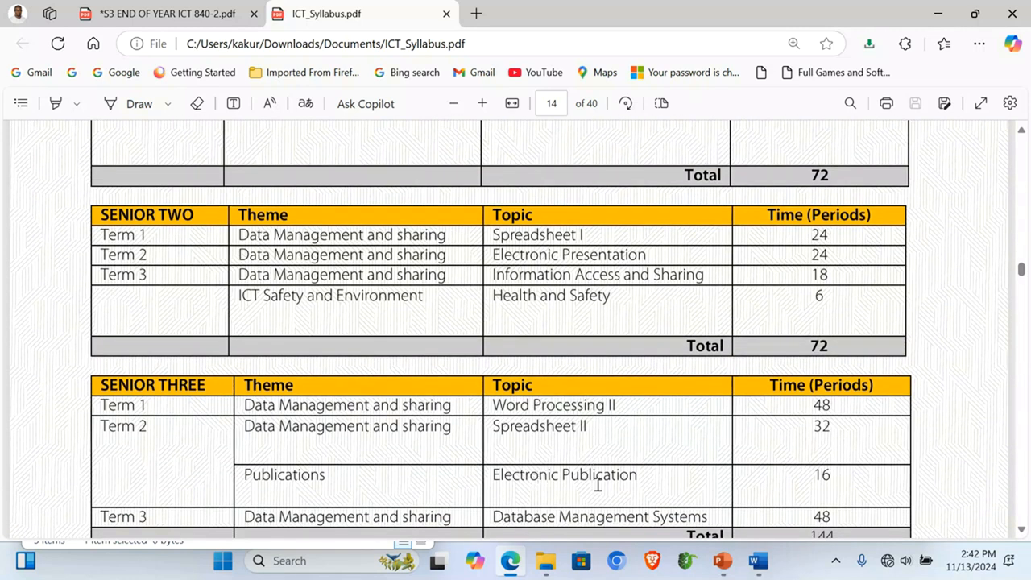
{"action": "scroll", "coordinate": [621, 486], "scroll_direction": "down", "scroll_amount": 1}
{"action": "scroll", "coordinate": [623, 486], "scroll_direction": "down", "scroll_amount": 1}
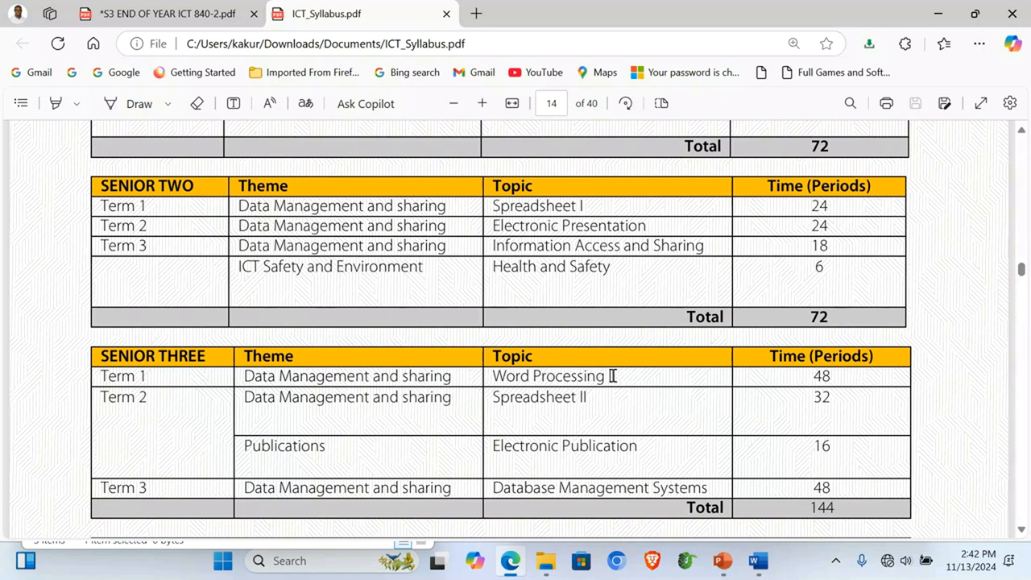
{"action": "left_click_drag", "start_coordinate": [615, 375], "coordinate": [487, 377]}
{"action": "left_click", "coordinate": [554, 427]}
Step: Run the ICT facilitation deck as a slide show and advance to the Element of Construct IV slide
{"action": "mouse_move", "coordinate": [722, 560]}
{"action": "left_click", "coordinate": [916, 484]}
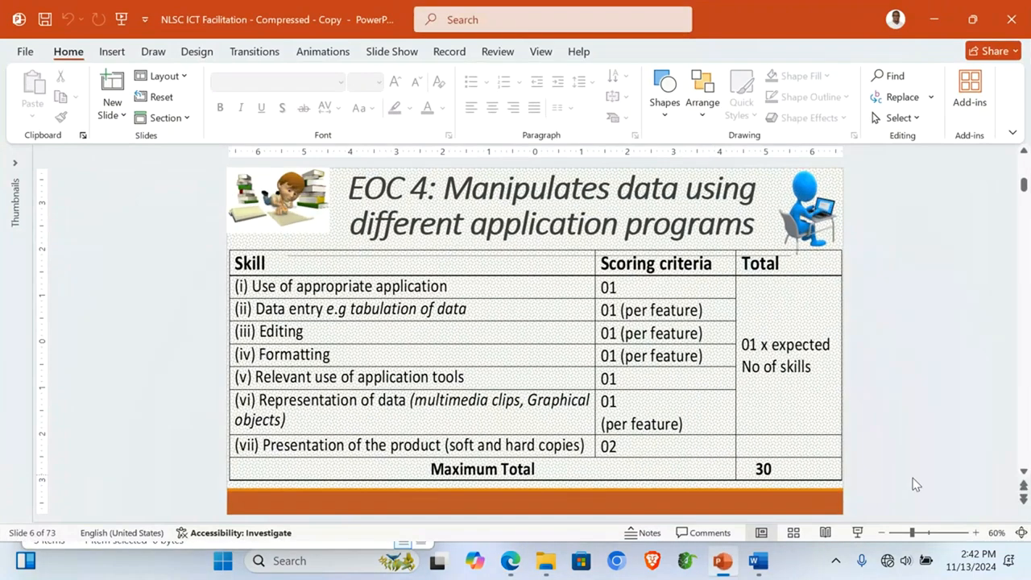
{"action": "left_click", "coordinate": [856, 532]}
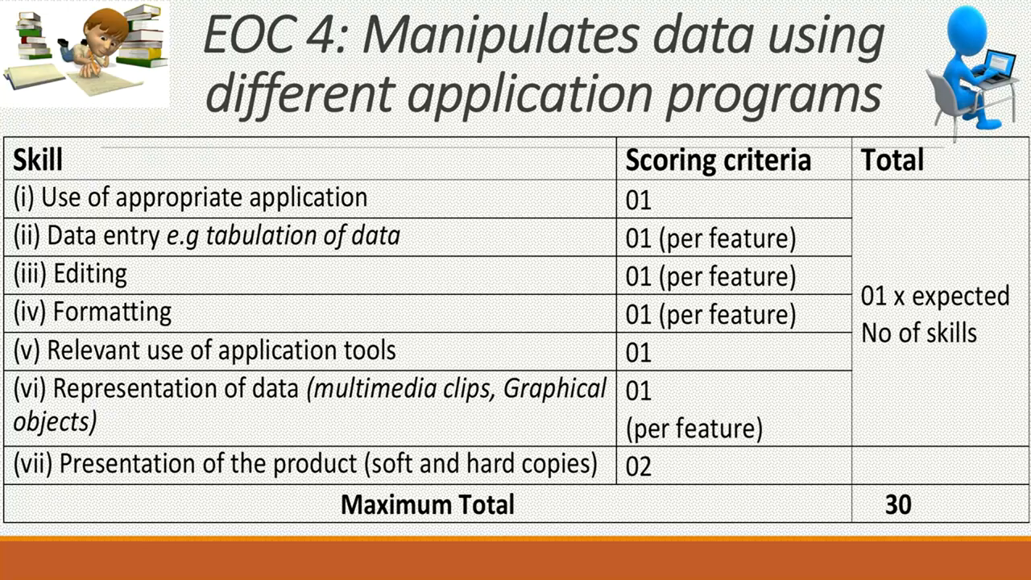
{"action": "key", "text": "Right"}
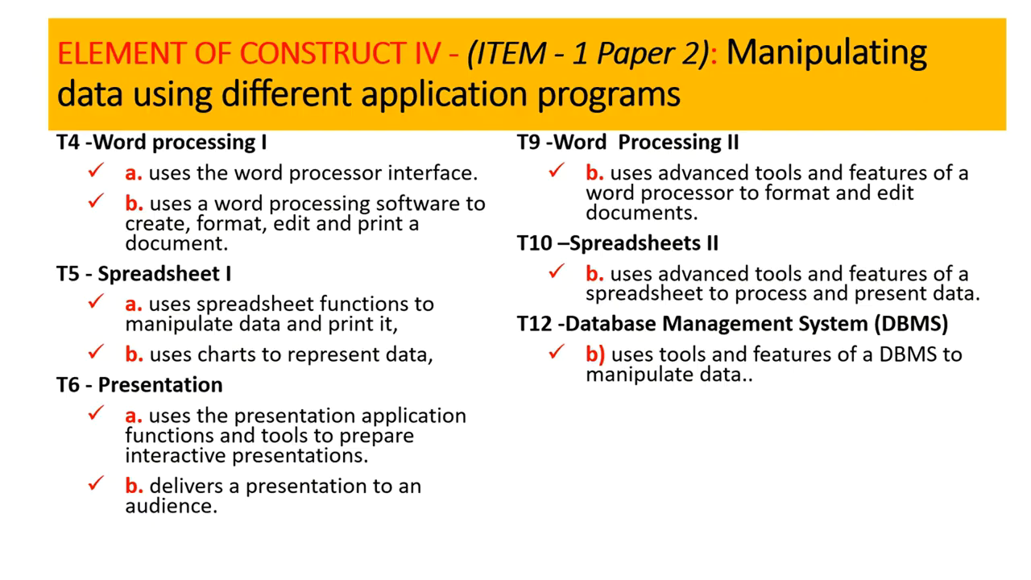
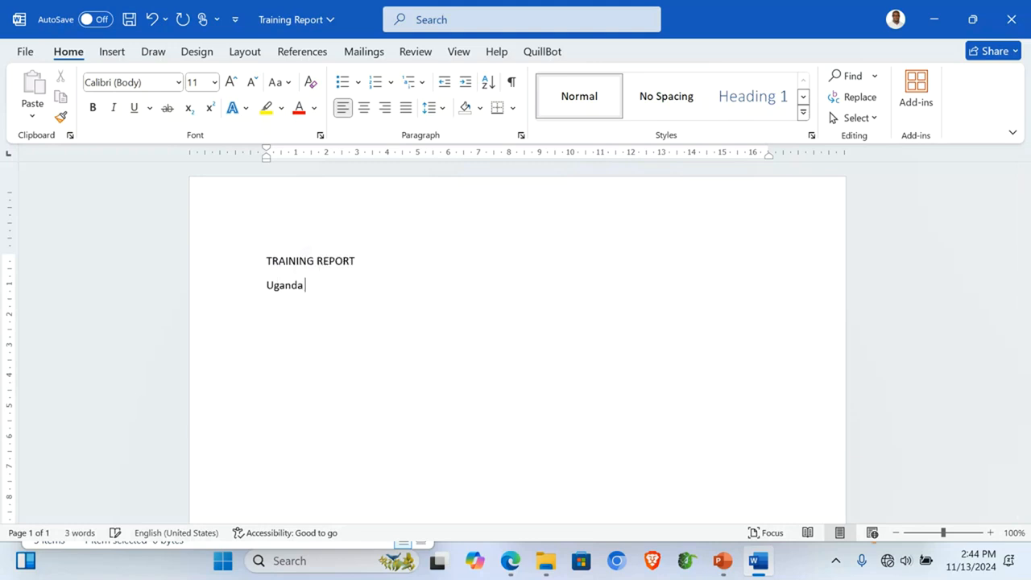
Step: Type the Uganda Digital Skills Foundation, ICT Health and Safety Training Program, 'Report Date: November 2024' and author's name lines
{"action": "type", "text": "Skills Foundation"}
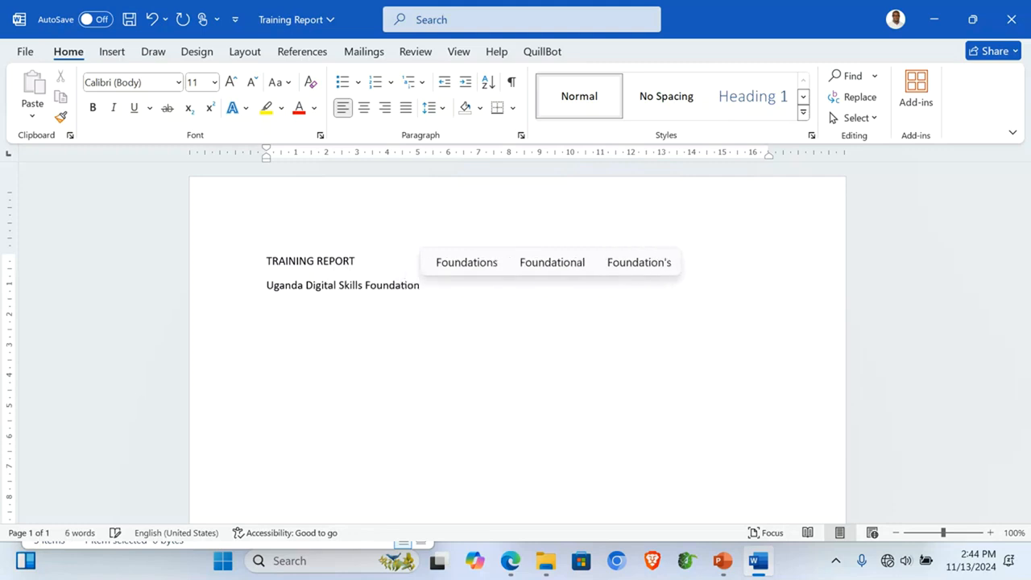
{"action": "key", "text": "Return"}
{"action": "type", "text": "ICT Health and Safety Tr"}
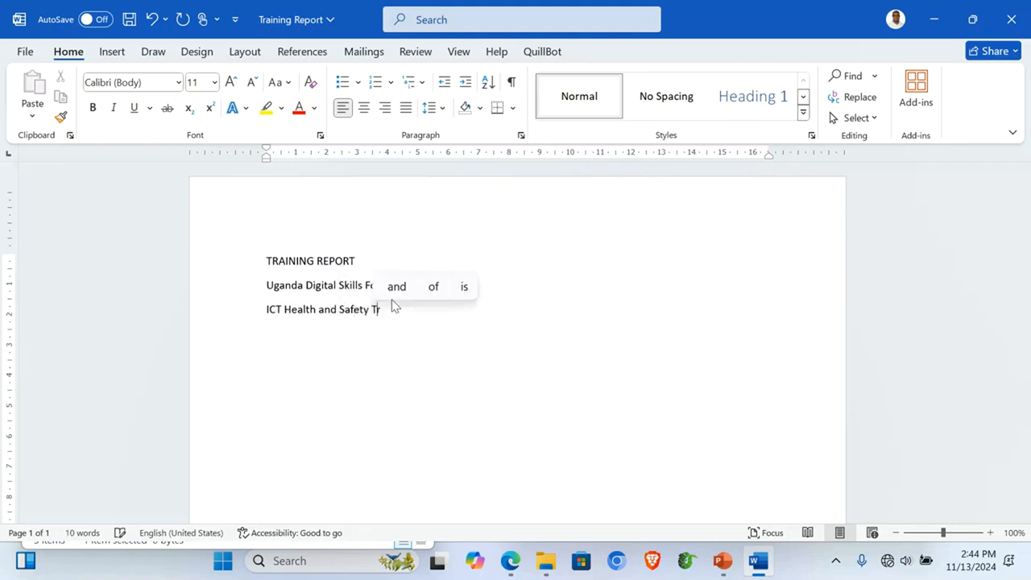
{"action": "type", "text": "aining Program"}
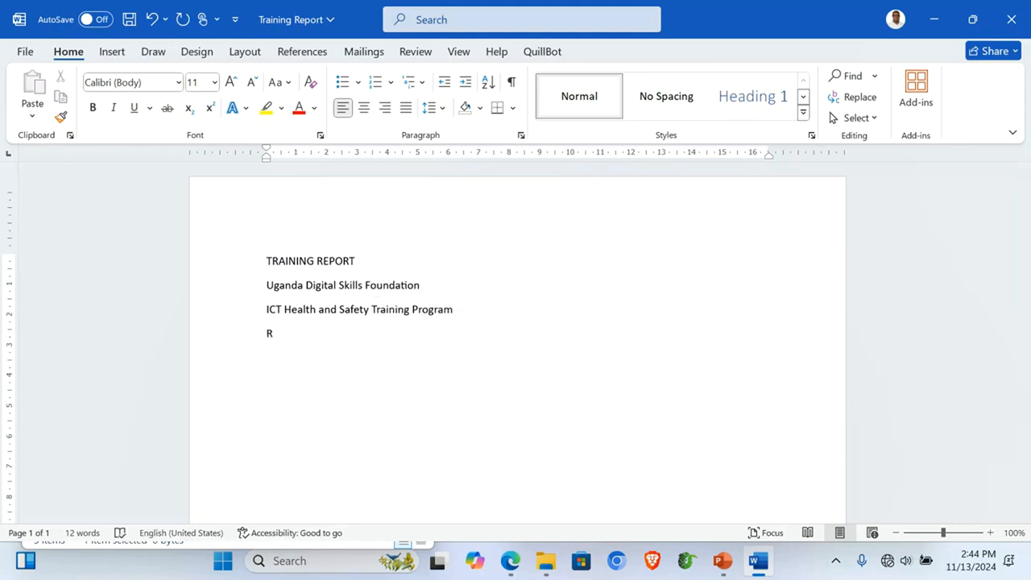
{"action": "type", "text": "eport D"}
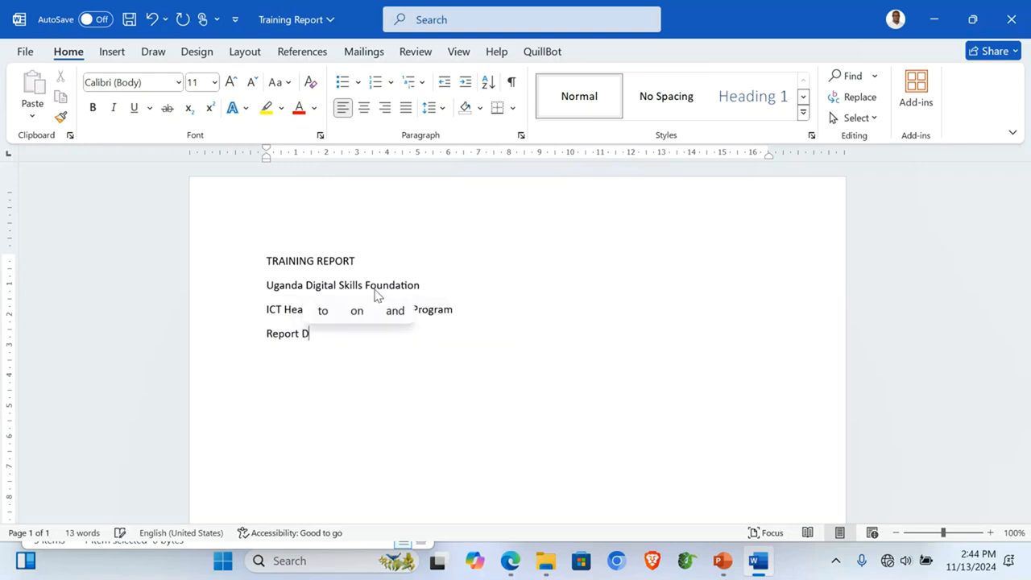
{"action": "type", "text": "ate:"}
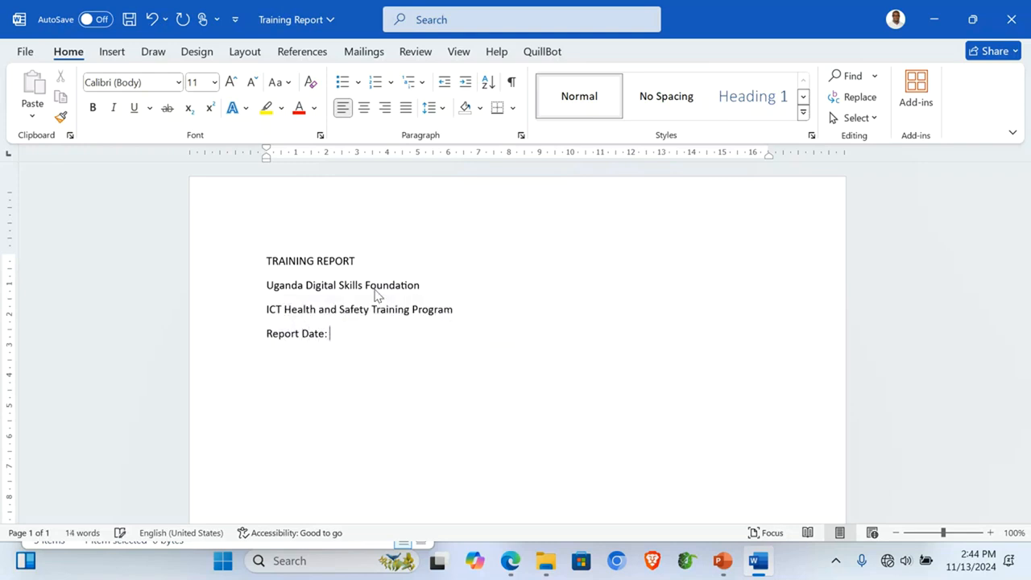
{"action": "type", "text": " November "}
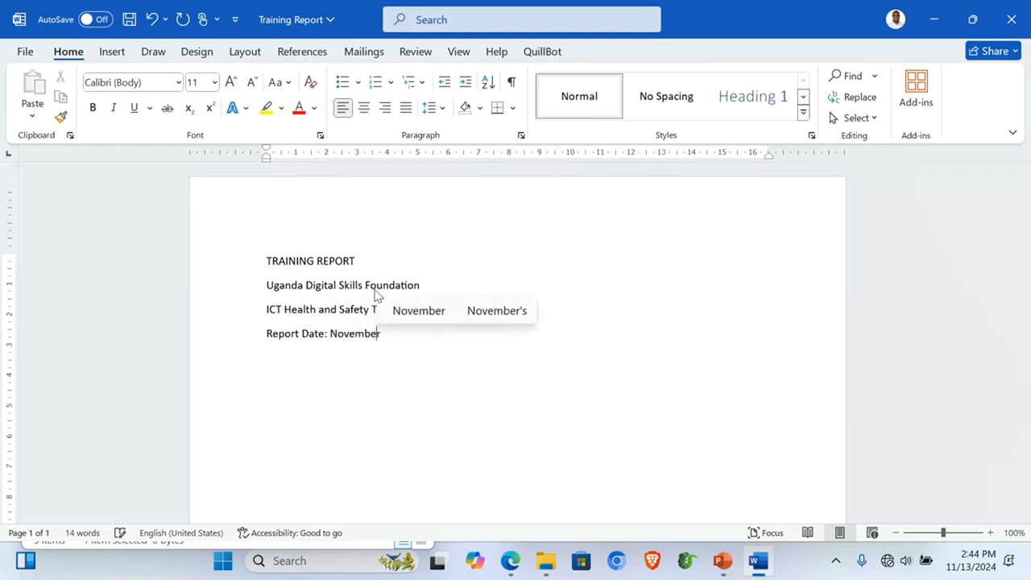
{"action": "type", "text": "202"}
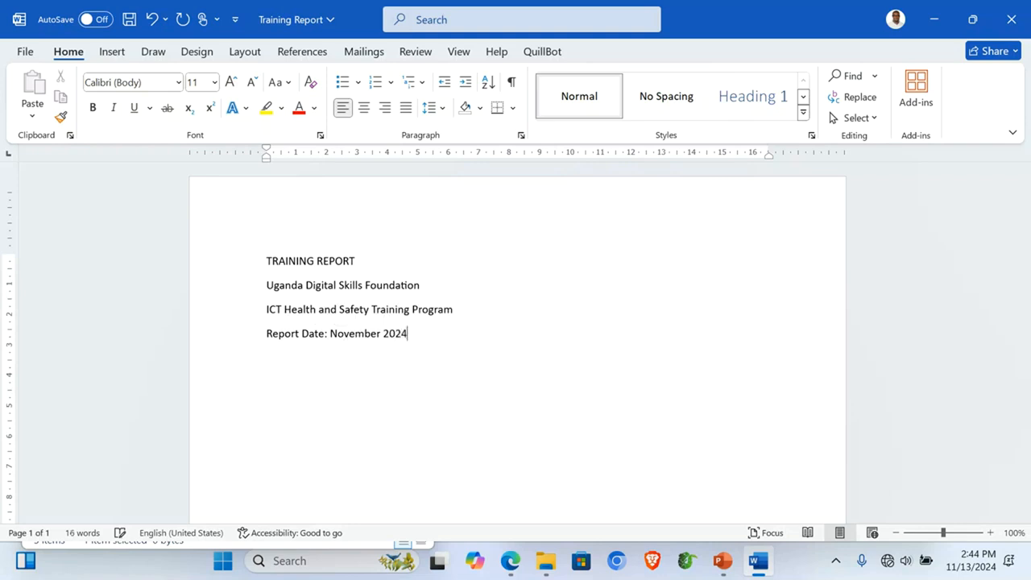
{"action": "type", "text": "4"}
{"action": "key", "text": "Return"}
{"action": "type", "text": "Report B"}
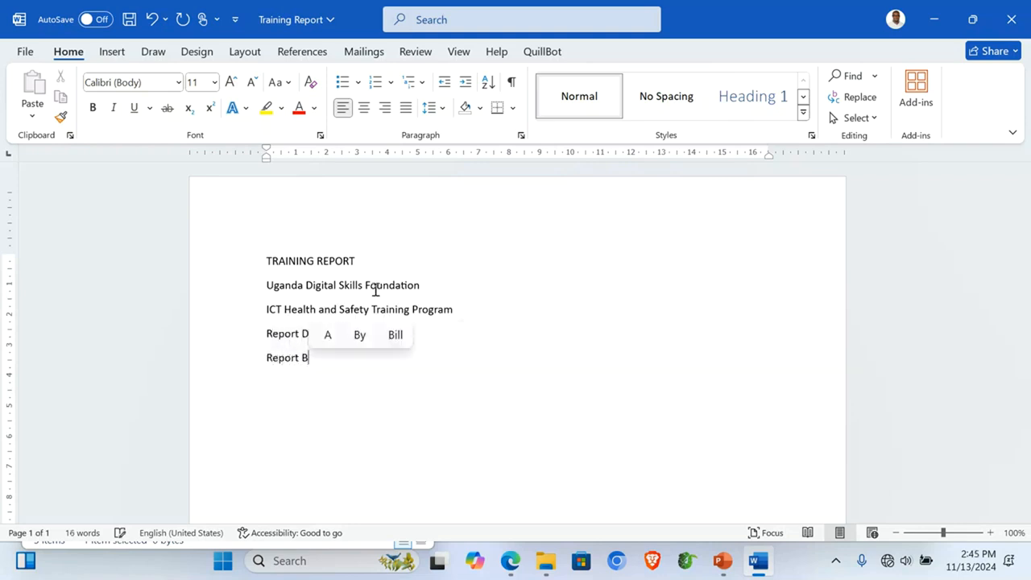
{"action": "type", "text": "y"}
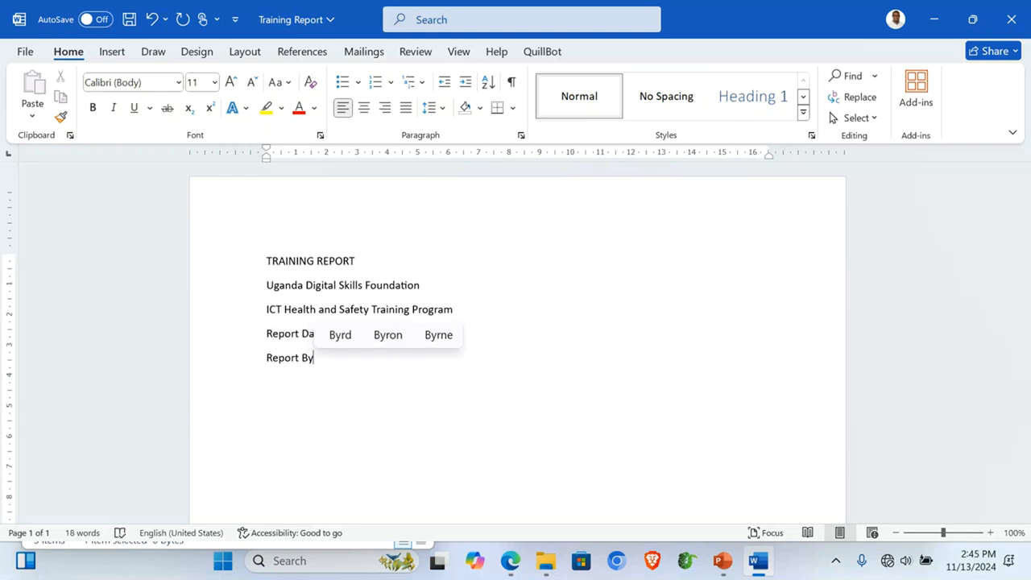
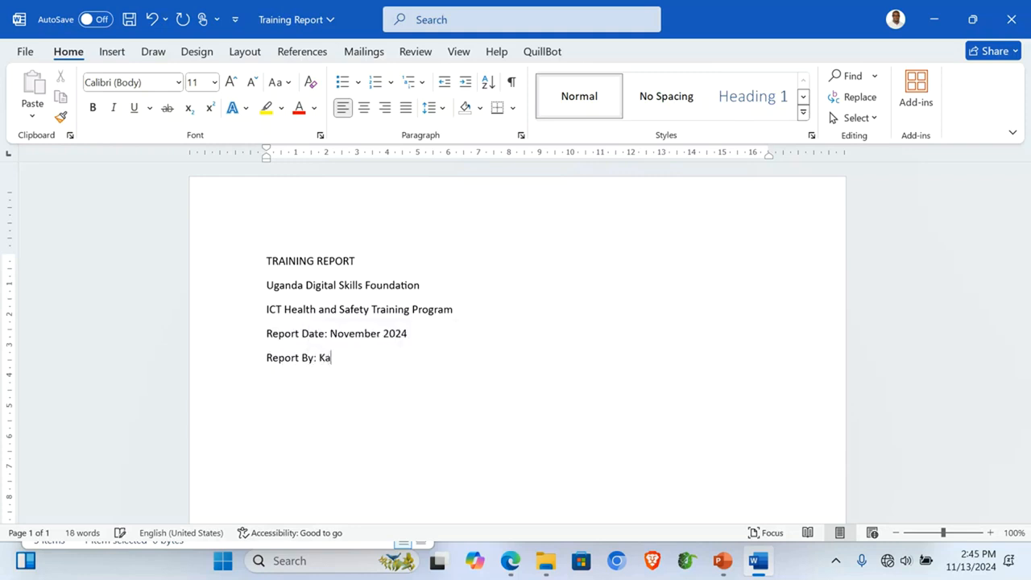
{"action": "scroll", "coordinate": [454, 397], "scroll_direction": "down", "scroll_amount": 2}
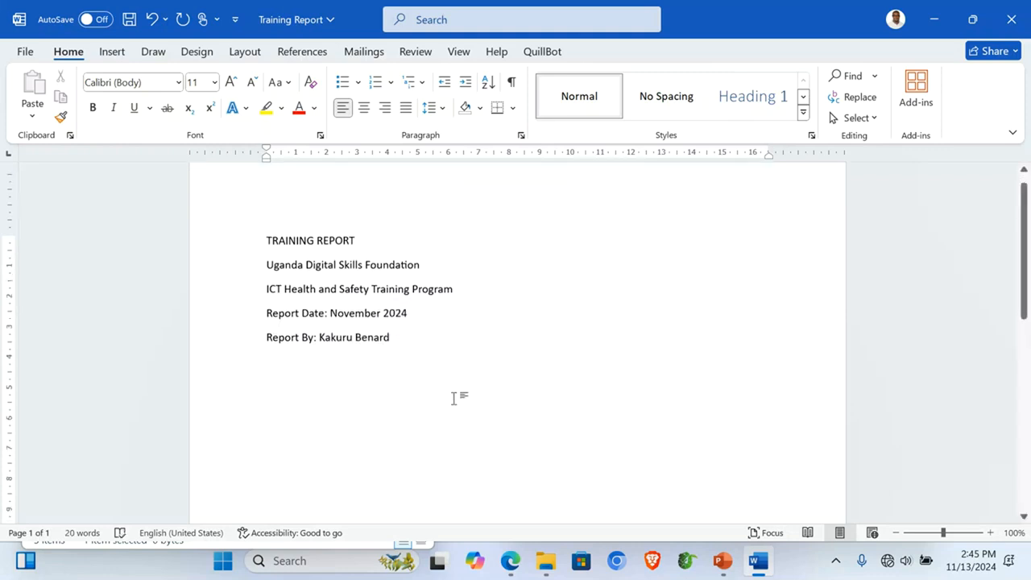
{"action": "scroll", "coordinate": [454, 398], "scroll_direction": "up", "scroll_amount": 2}
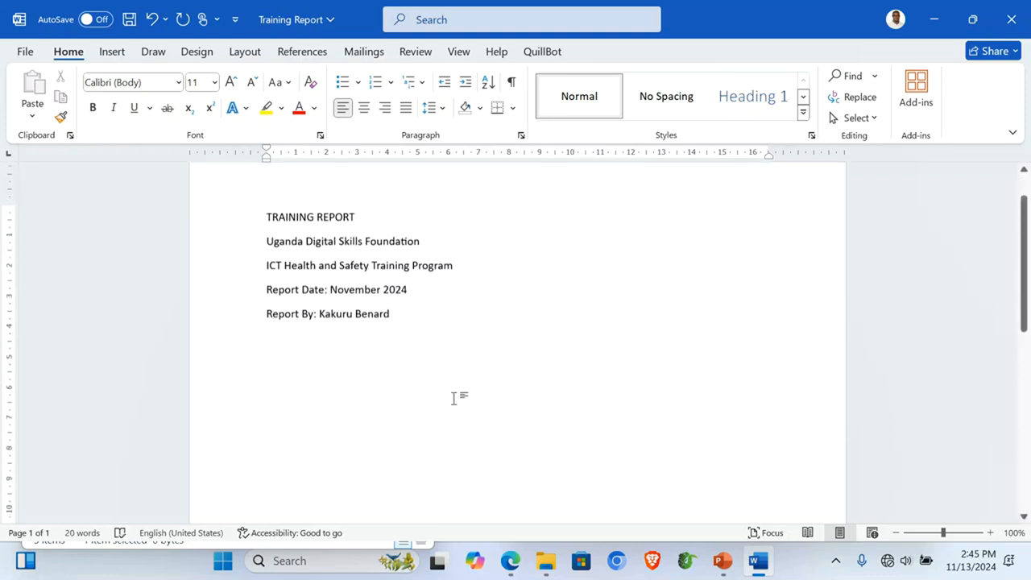
{"action": "scroll", "coordinate": [453, 398], "scroll_direction": "down", "scroll_amount": 1}
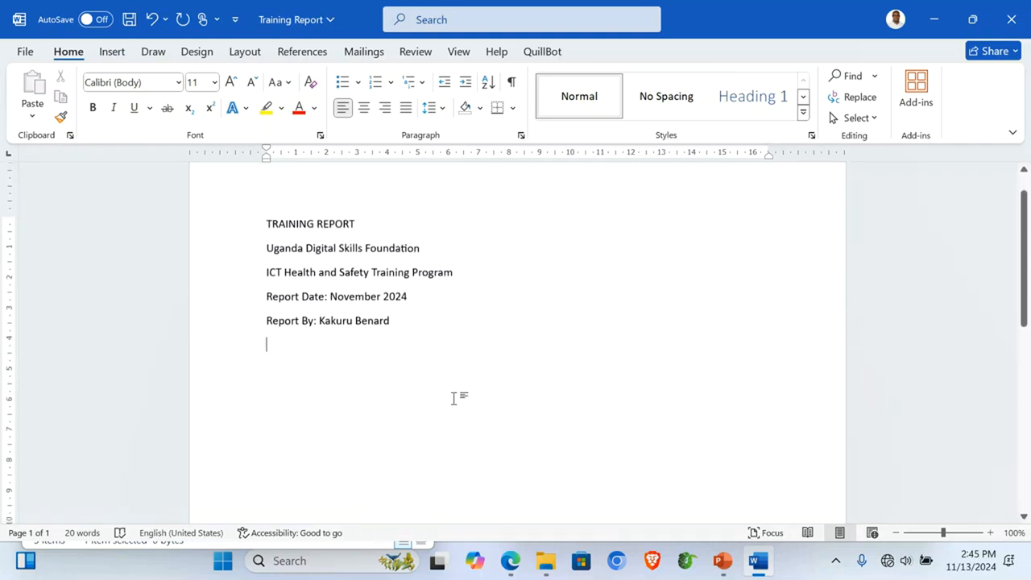
{"action": "scroll", "coordinate": [454, 398], "scroll_direction": "down", "scroll_amount": 2}
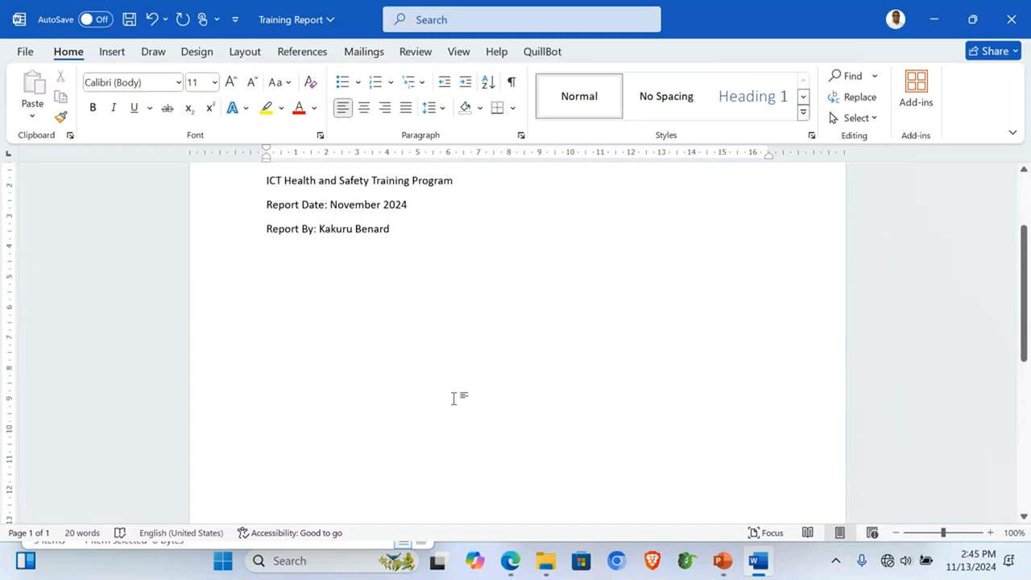
Step: Add the 'Introduction:' heading and type 'This report is an overview of the ICT Health and Safety Training Conducted by'
{"action": "key", "text": "Return"}
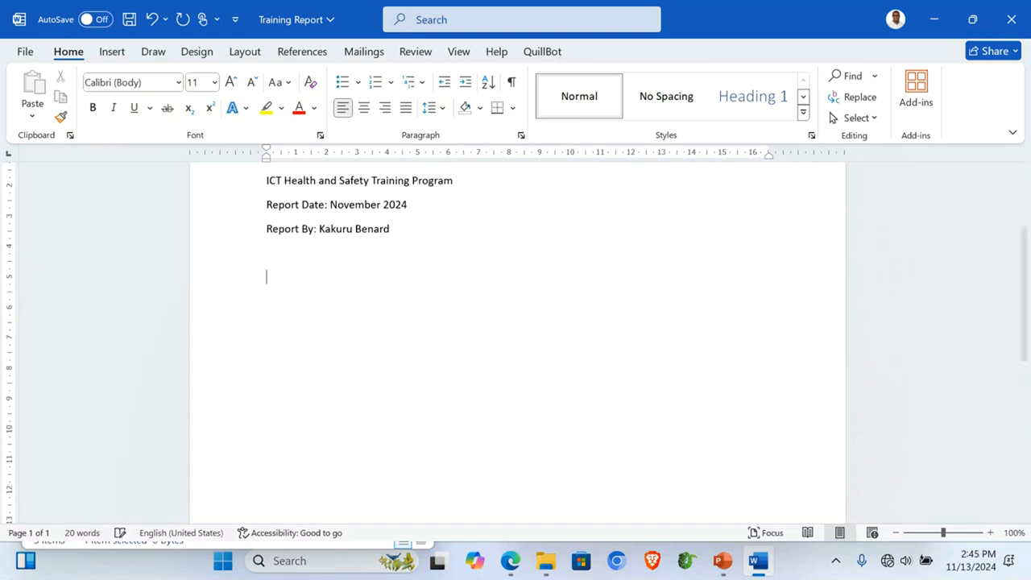
{"action": "type", "text": "Introdu"}
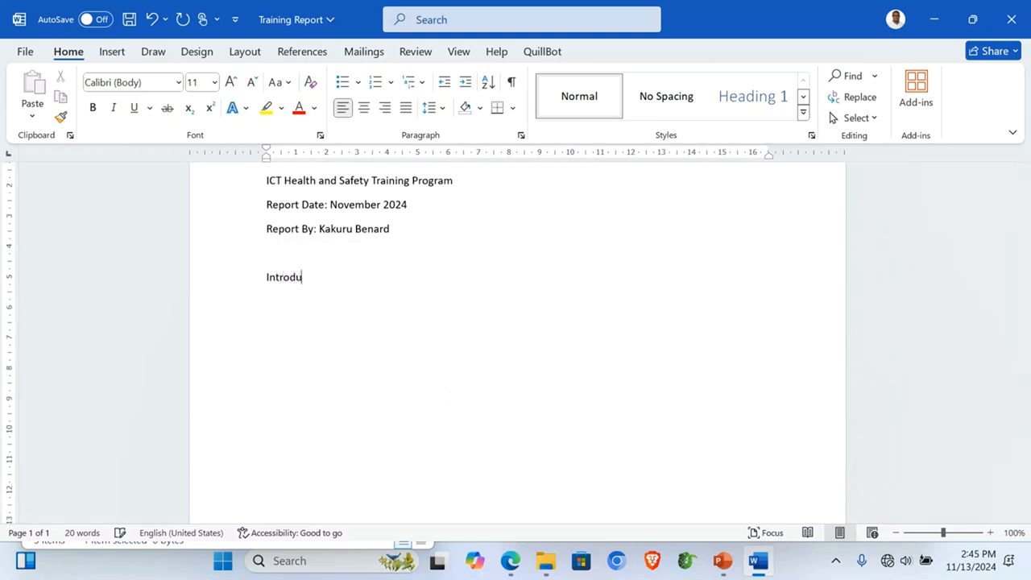
{"action": "type", "text": "ction:"}
{"action": "type", "text": "This "}
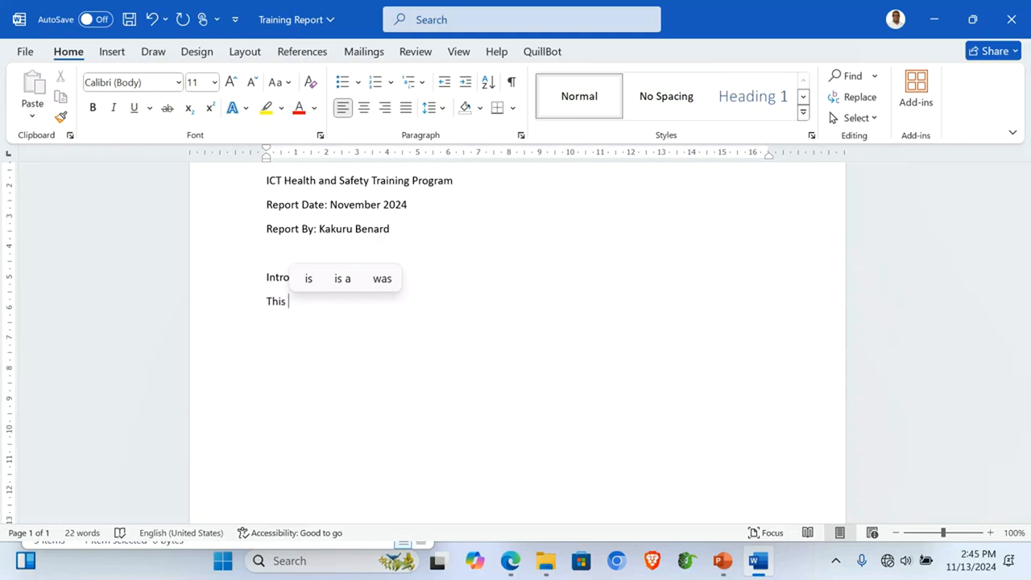
{"action": "type", "text": "report is "}
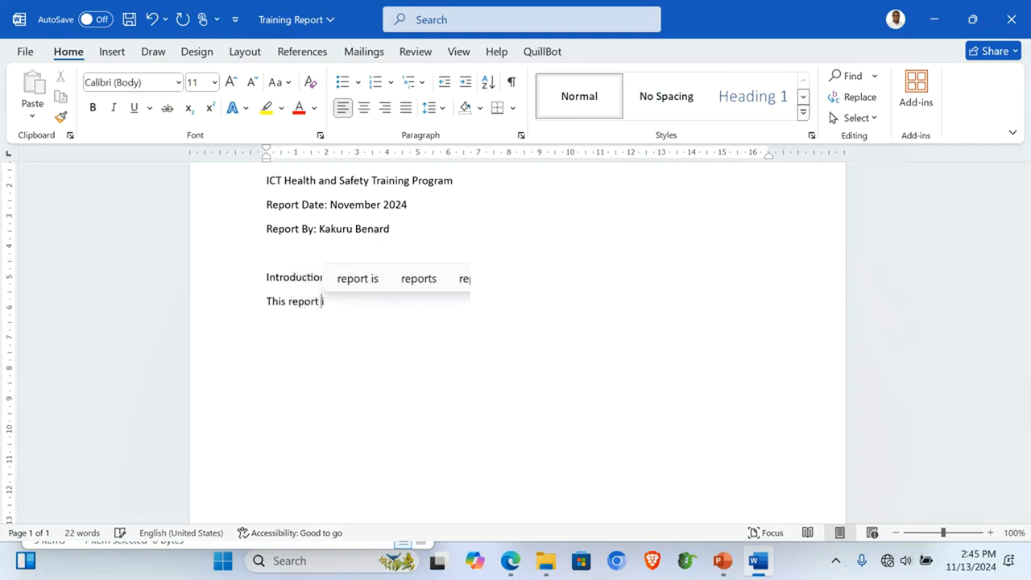
{"action": "type", "text": "an ove"}
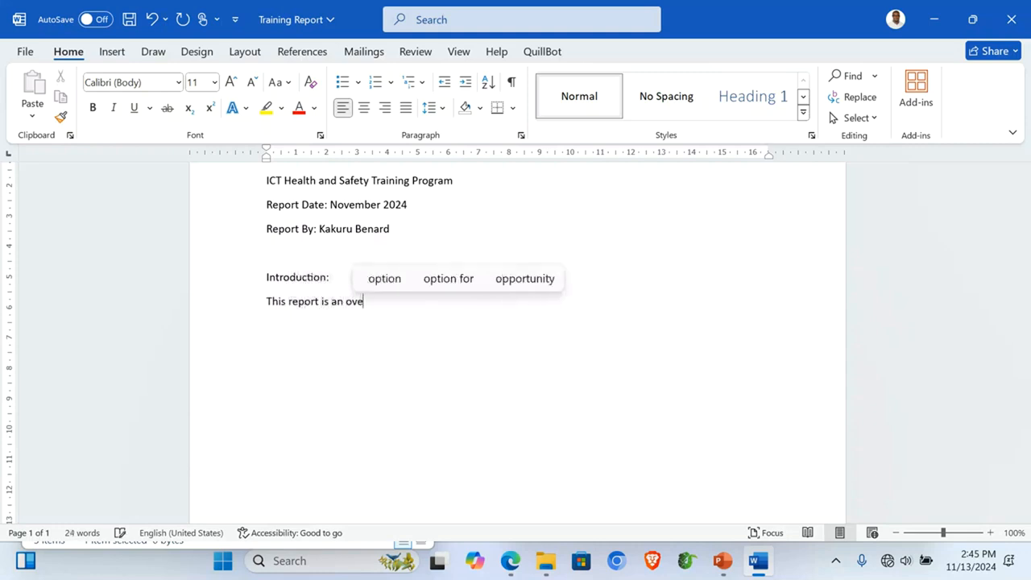
{"action": "type", "text": "roview"}
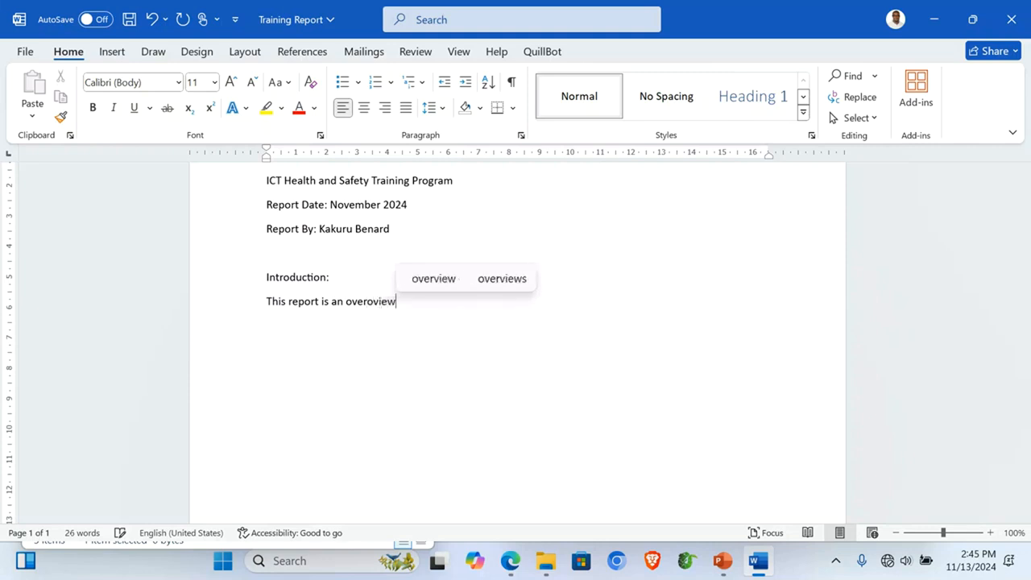
{"action": "type", "text": " of the I"}
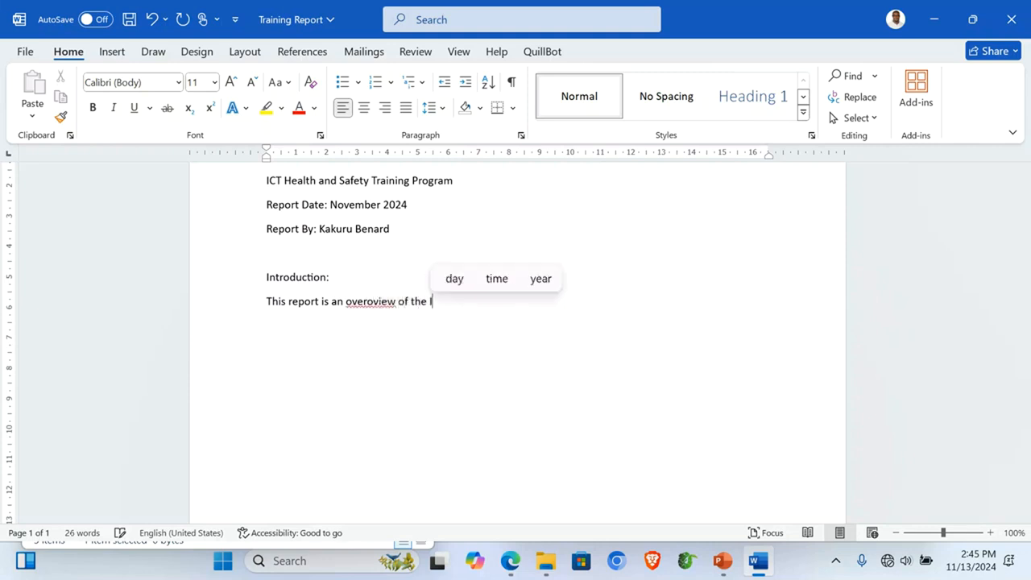
{"action": "type", "text": "CT Health"}
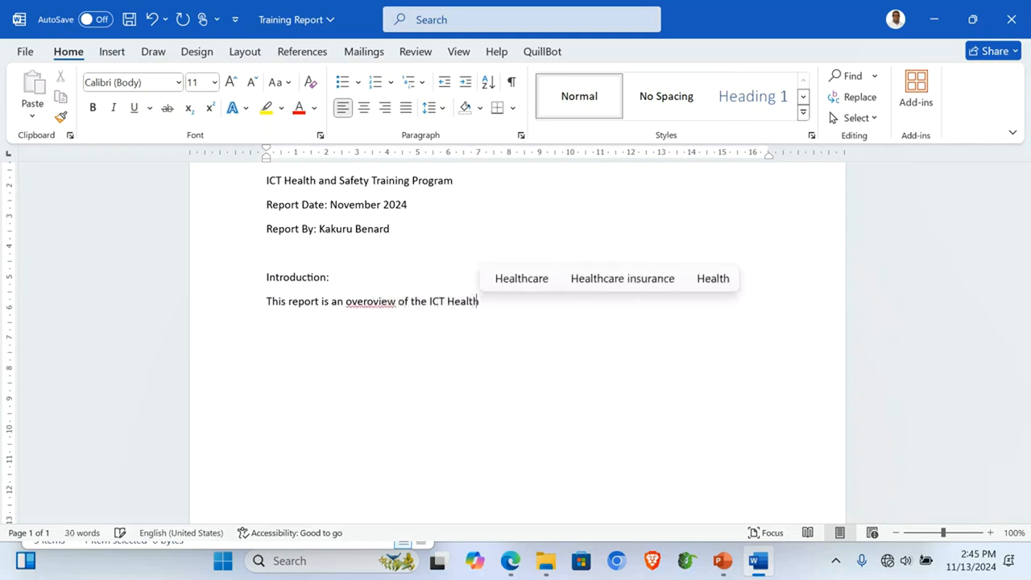
{"action": "type", "text": " and Safte"}
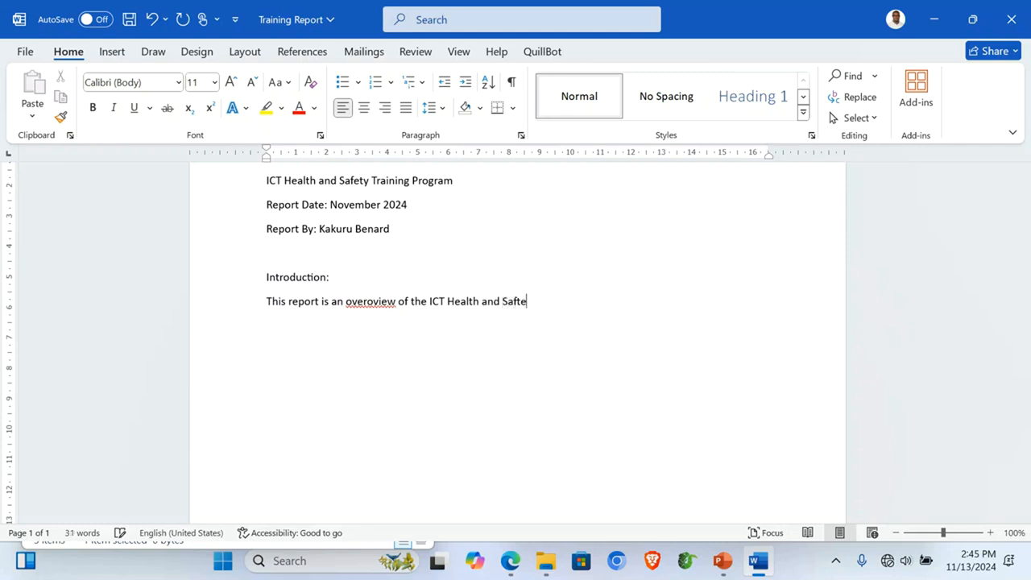
{"action": "type", "text": "y Trainin"}
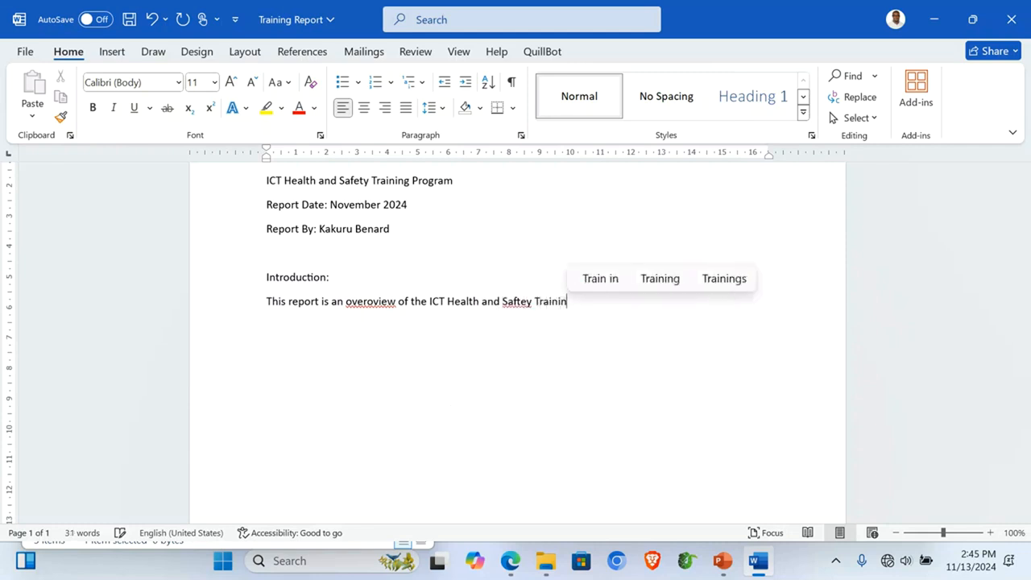
{"action": "type", "text": "g Condu"}
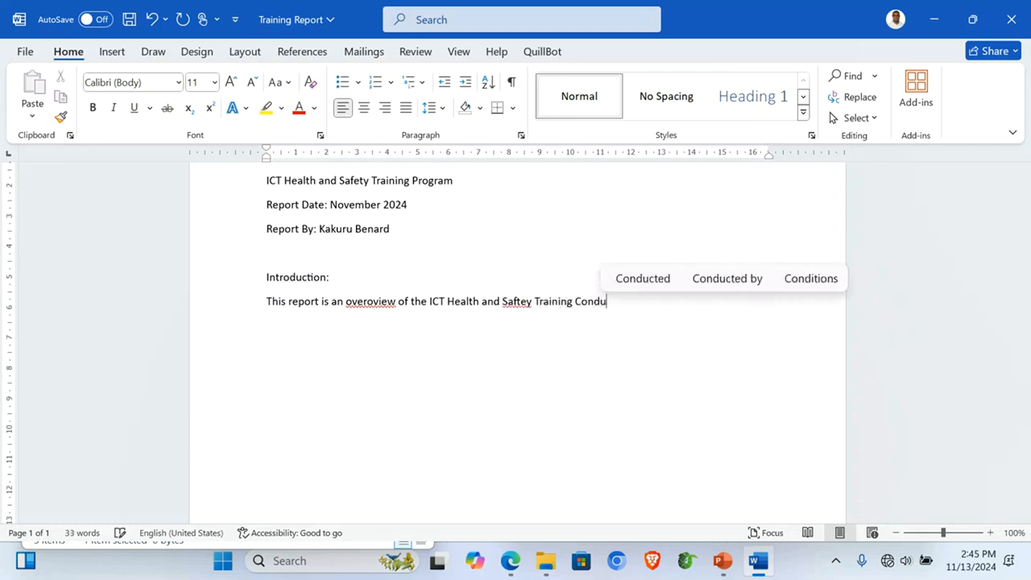
{"action": "key", "text": "BackSpace"}
{"action": "type", "text": "ucte"}
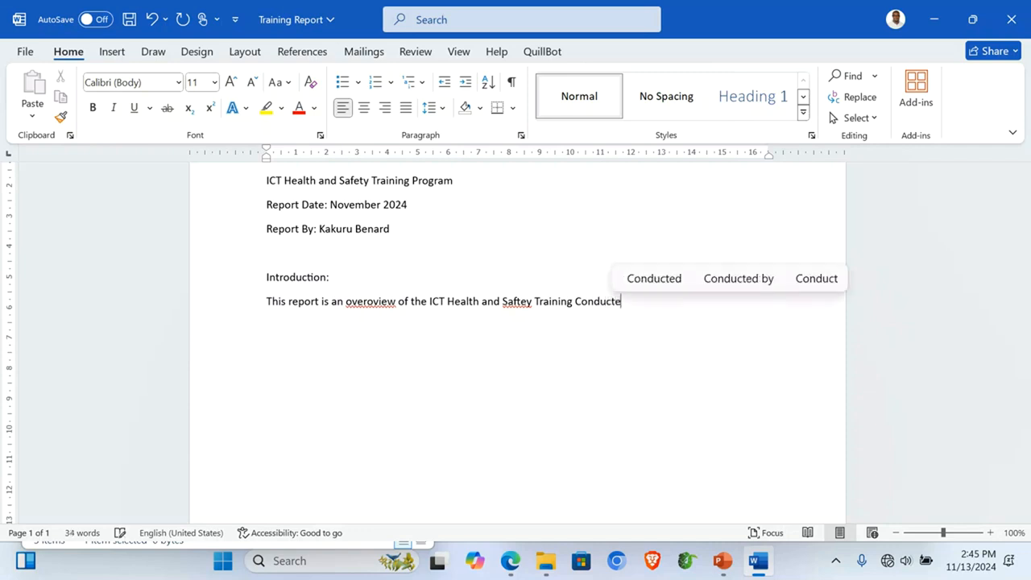
{"action": "type", "text": "d by"}
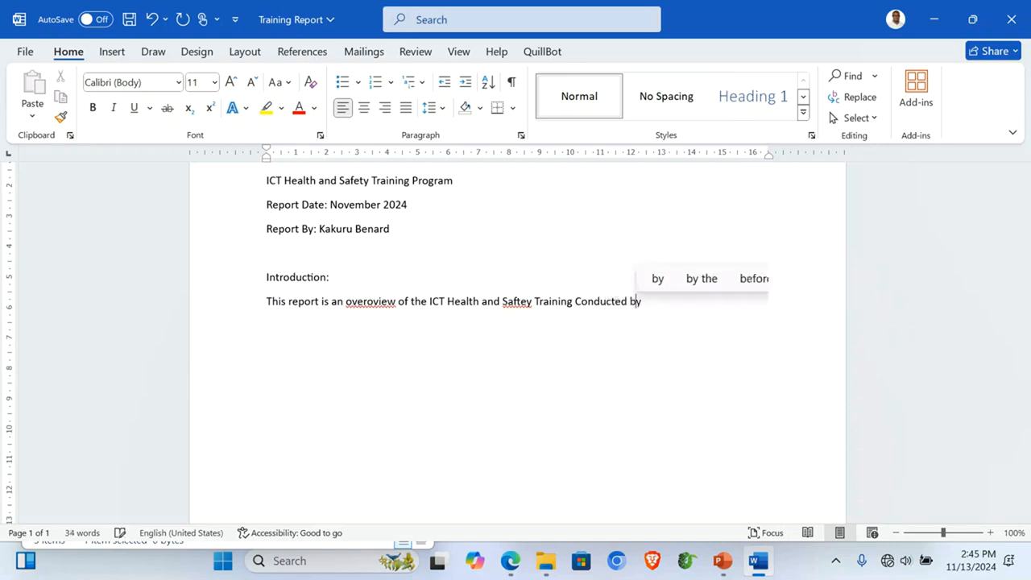
{"action": "scroll", "coordinate": [270, 208], "scroll_direction": "up", "scroll_amount": 1}
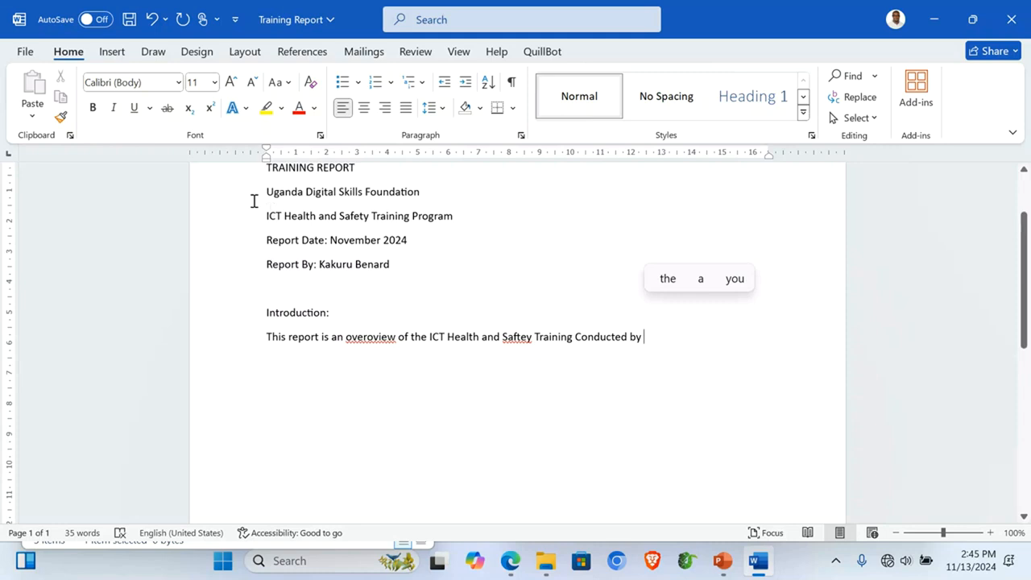
Step: Copy the Uganda Digital Skills Foundation name and paste it after 'Conducted by'
{"action": "left_click", "coordinate": [231, 196]}
{"action": "key", "text": "ctrl+c"}
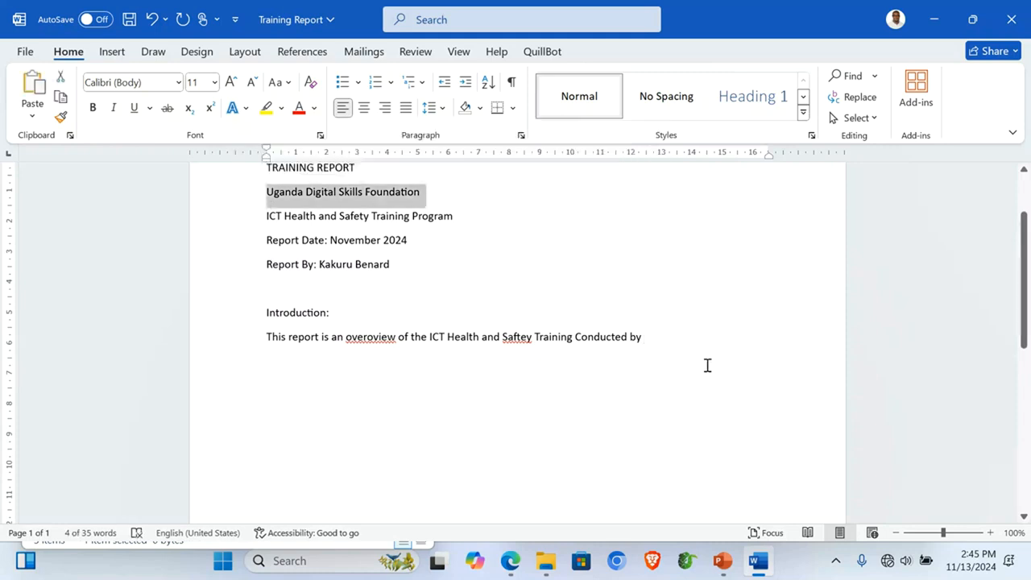
{"action": "left_click", "coordinate": [648, 341]}
{"action": "key", "text": "ctrl+v"}
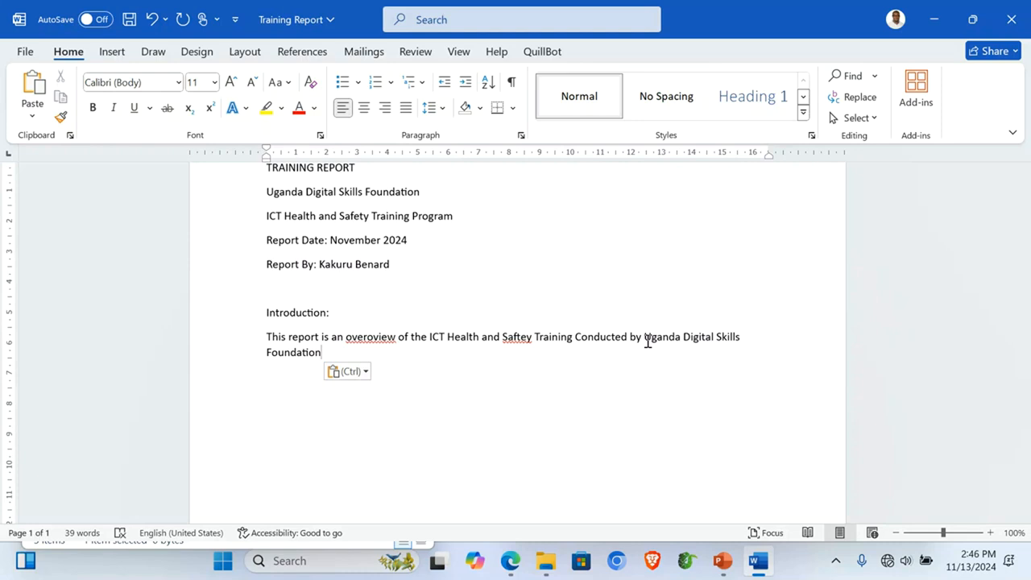
Step: Continue with 'for employees of Ubuntu Tech Academy' and the five-day program sentence, then type the Training OverView heading
{"action": "type", "text": "for em"}
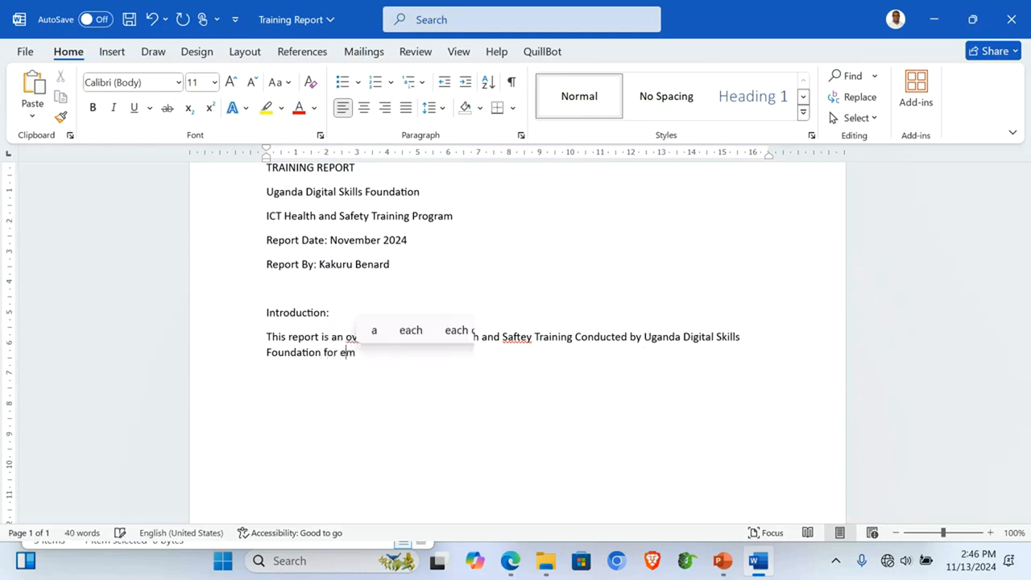
{"action": "type", "text": "ployees"}
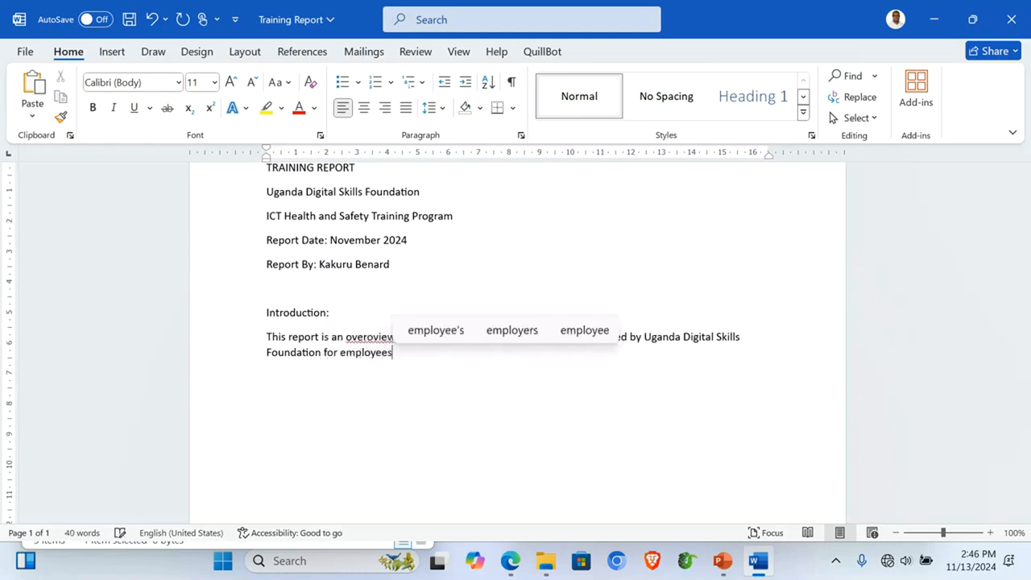
{"action": "type", "text": " of Ub"}
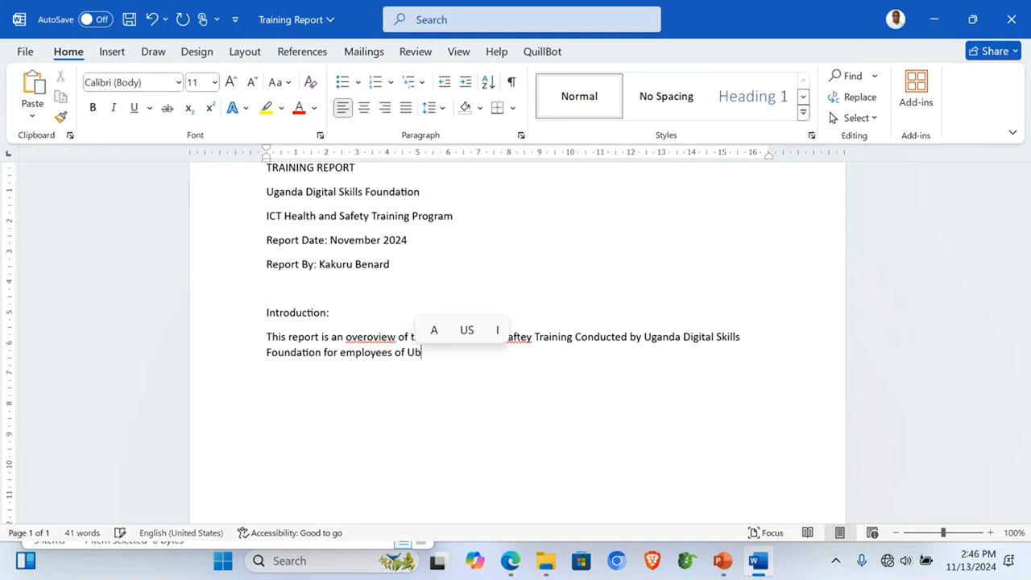
{"action": "type", "text": "untu T"}
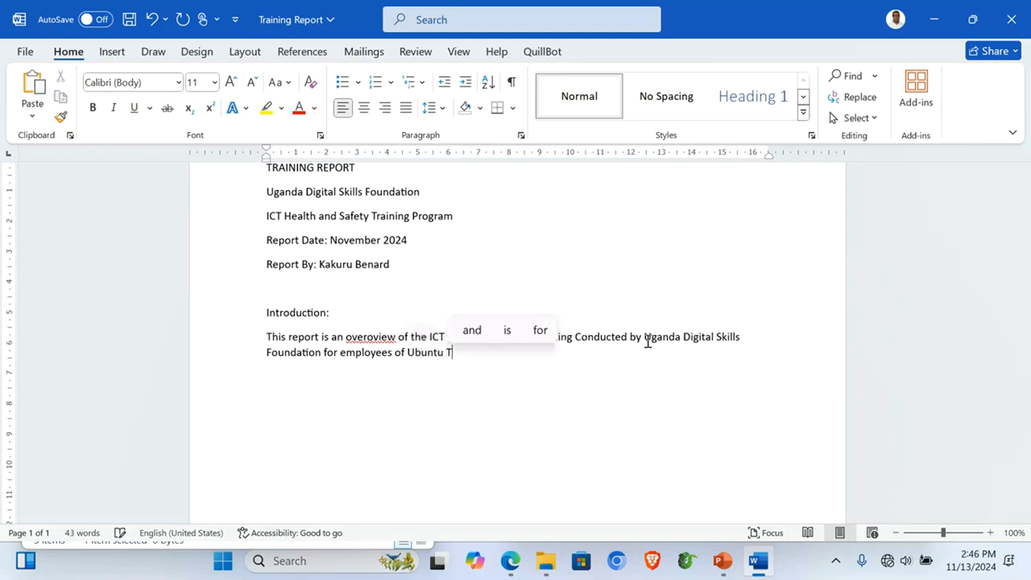
{"action": "type", "text": "ech Academy"}
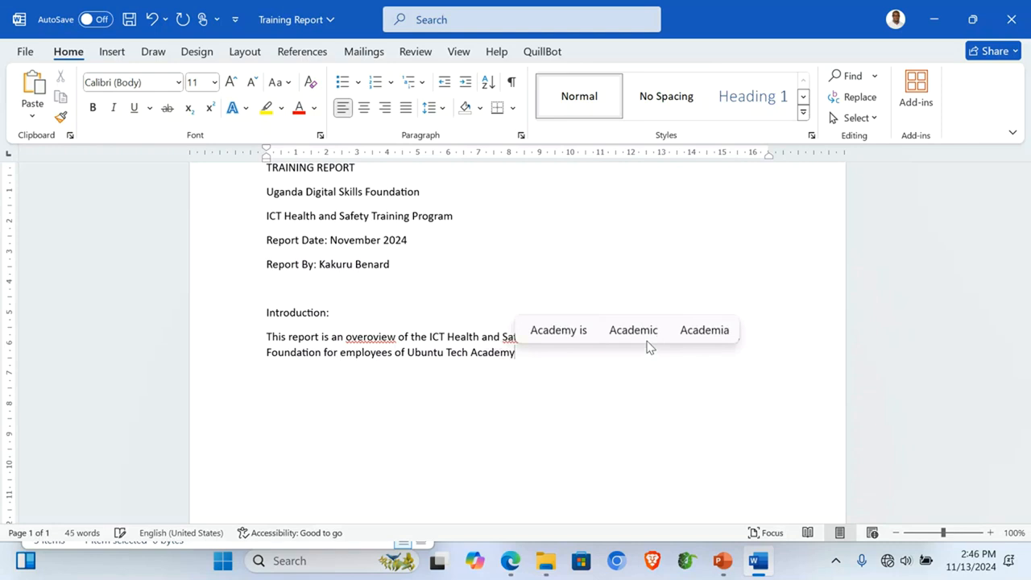
{"action": "type", "text": ". The "}
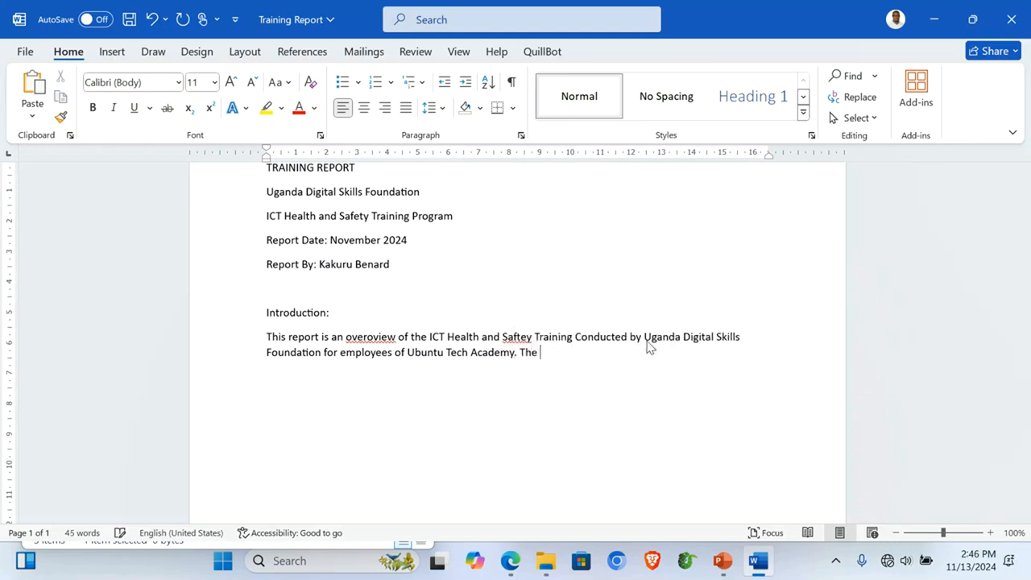
{"action": "type", "text": "Program"}
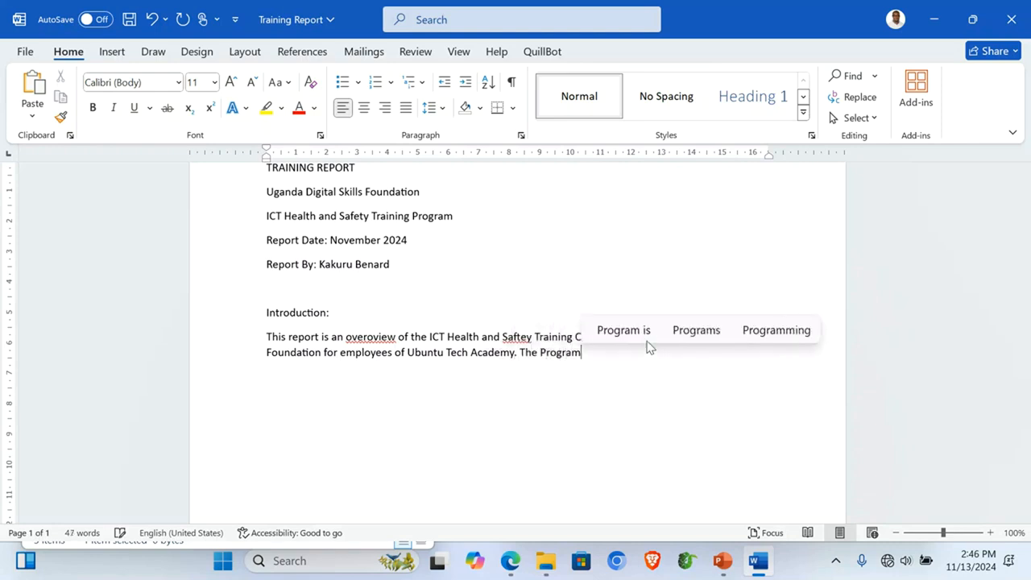
{"action": "type", "text": ", hel"}
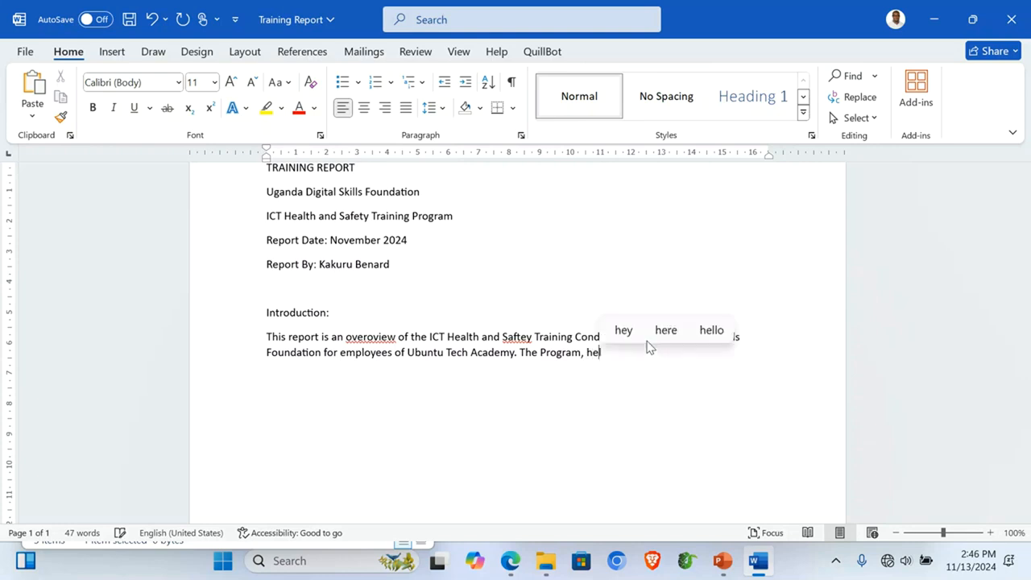
{"action": "type", "text": "d over "}
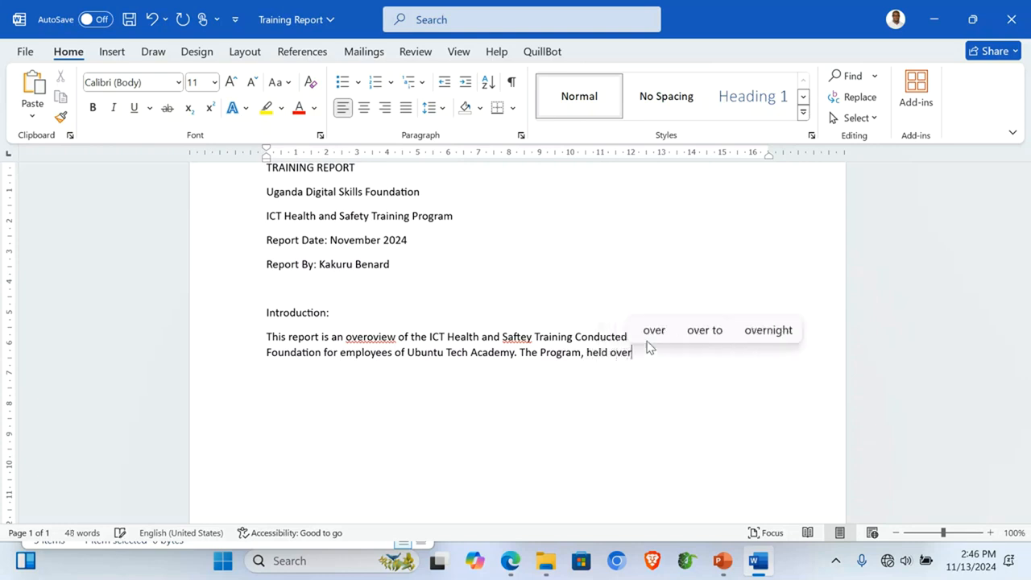
{"action": "type", "text": "five"}
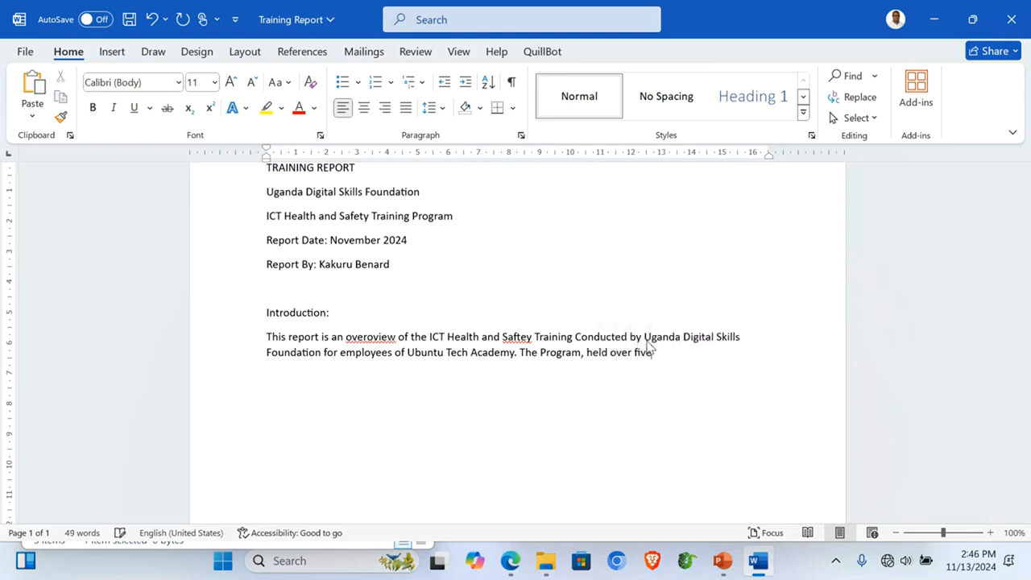
{"action": "type", "text": " day"}
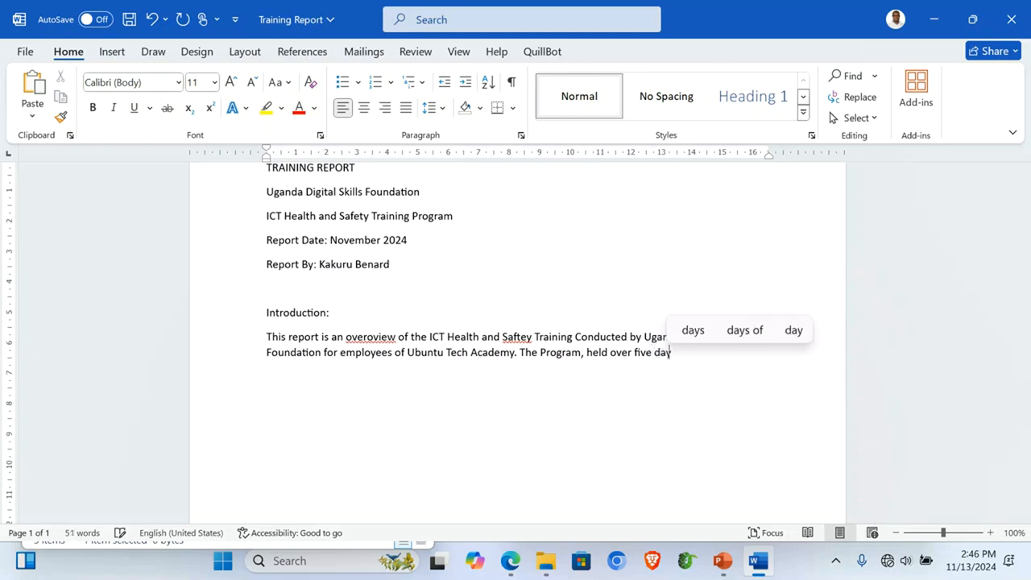
{"action": "type", "text": "s, foc"}
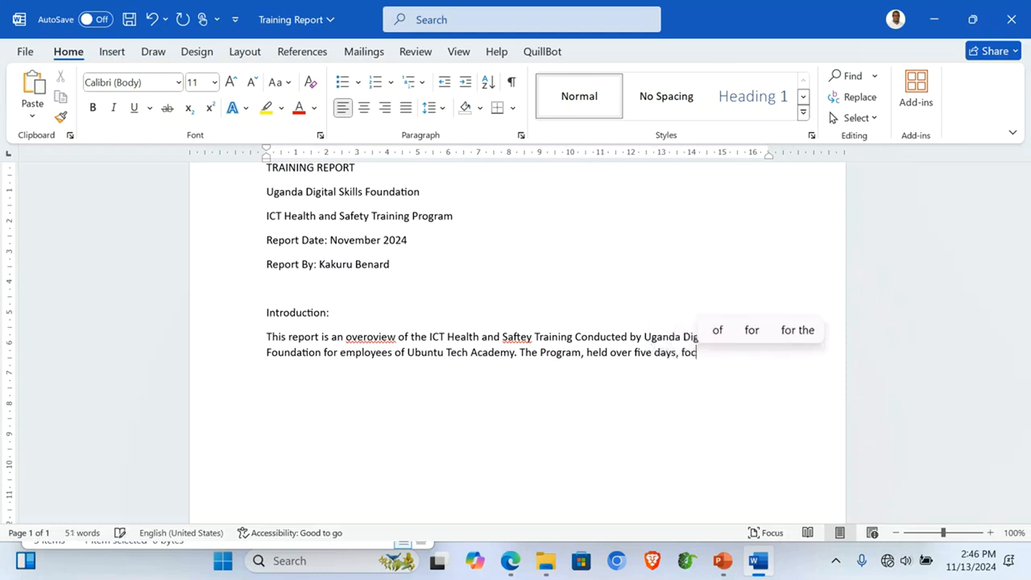
{"action": "type", "text": "used on"}
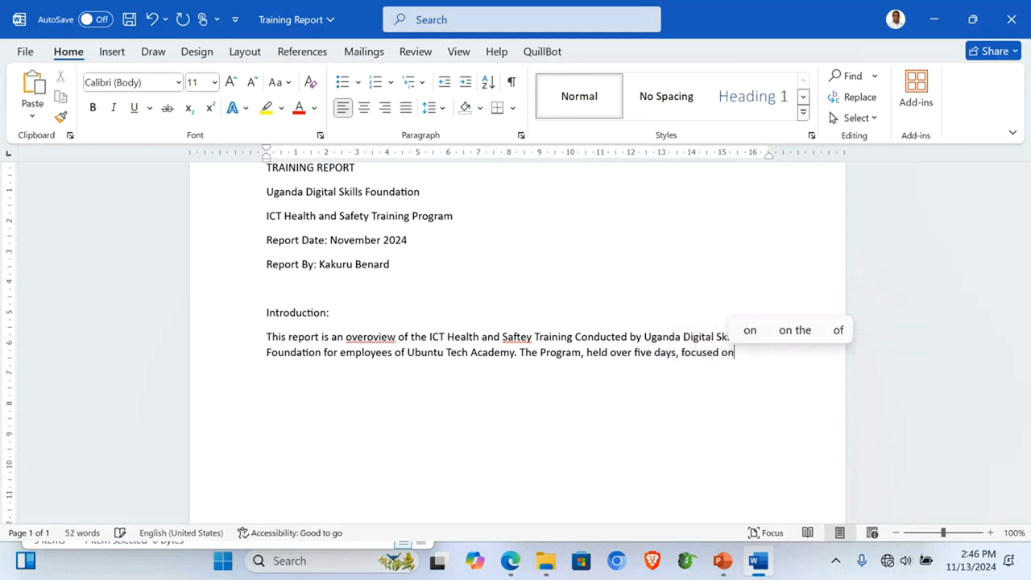
{"action": "type", "text": " the essen"}
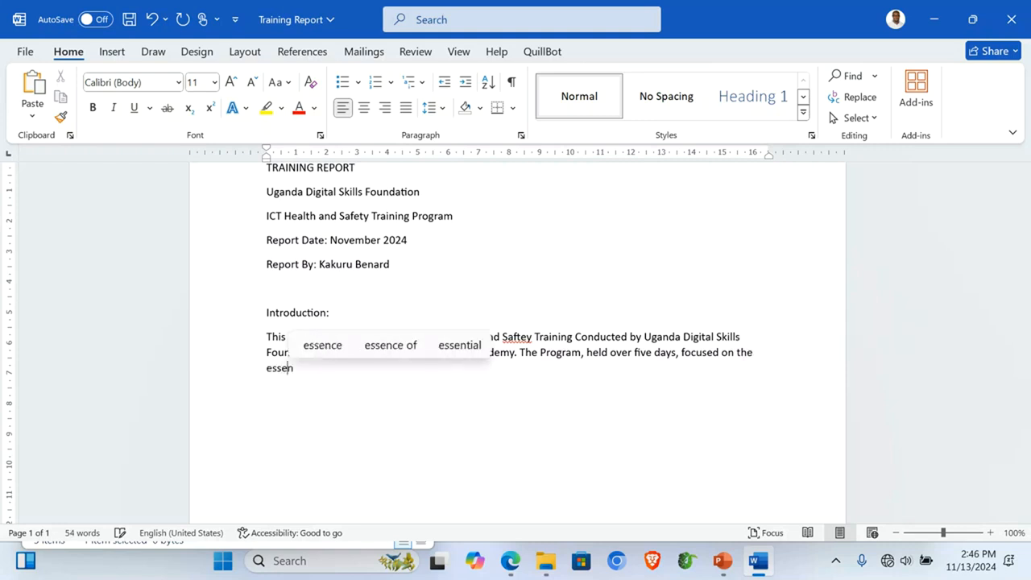
{"action": "type", "text": "tial"}
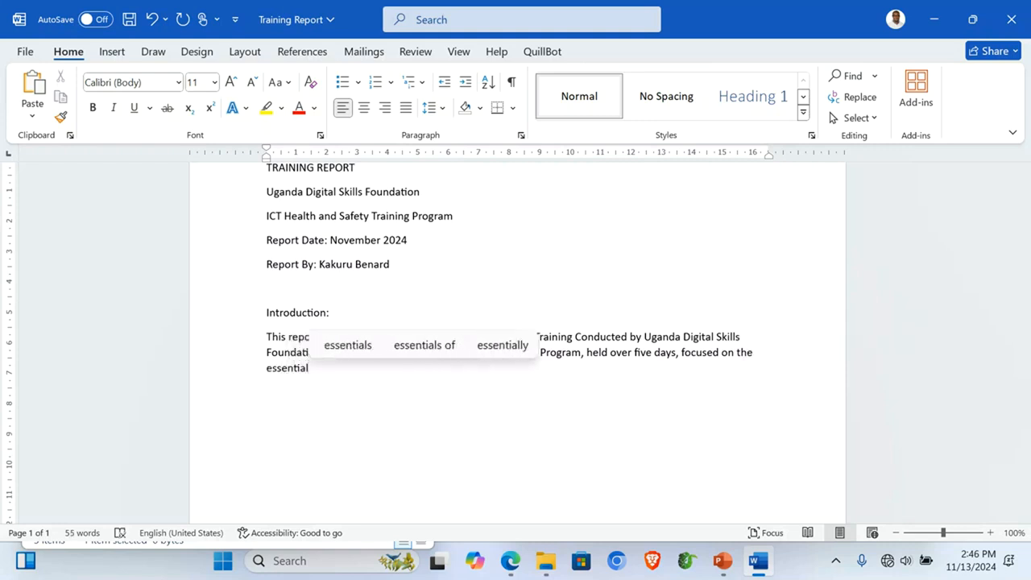
{"action": "type", "text": " IC"}
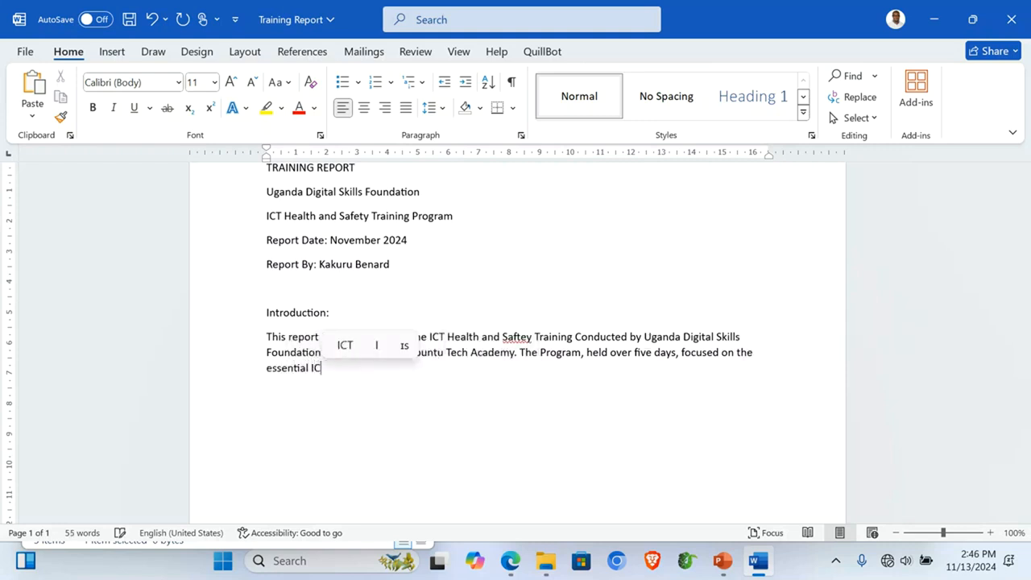
{"action": "type", "text": "T Pra"}
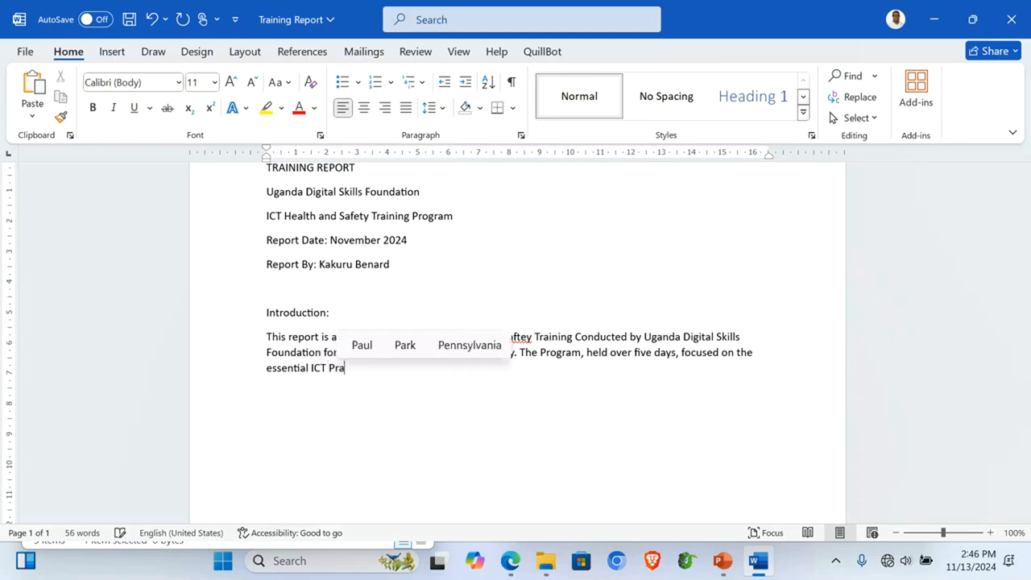
{"action": "type", "text": "ctices "}
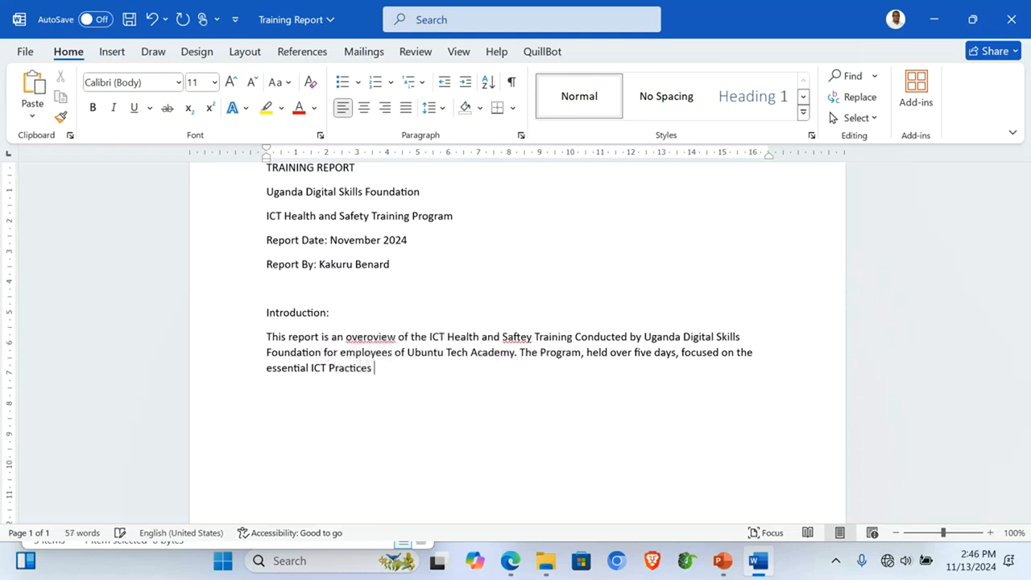
{"action": "type", "text": "to p"}
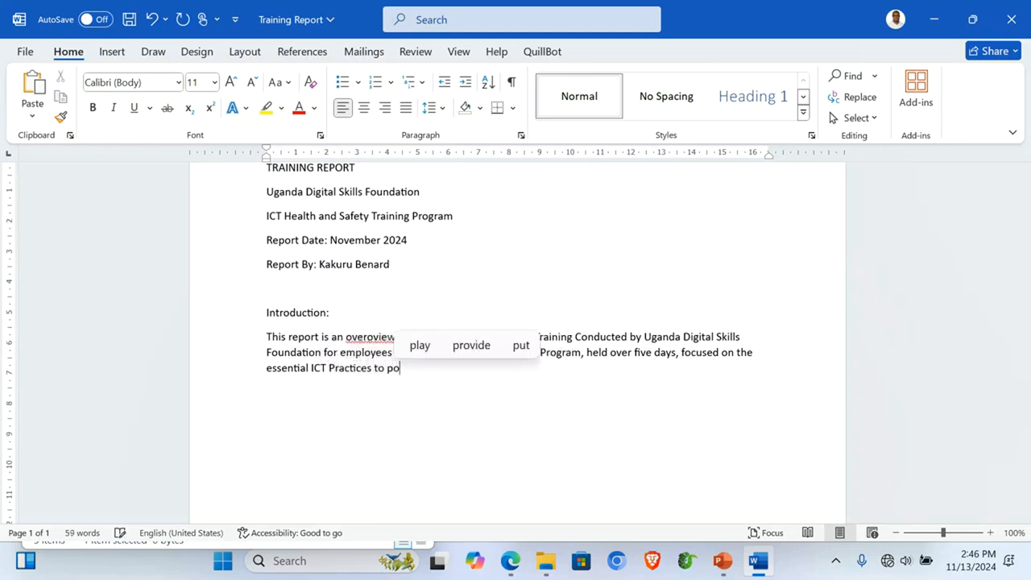
{"action": "type", "text": "romote"}
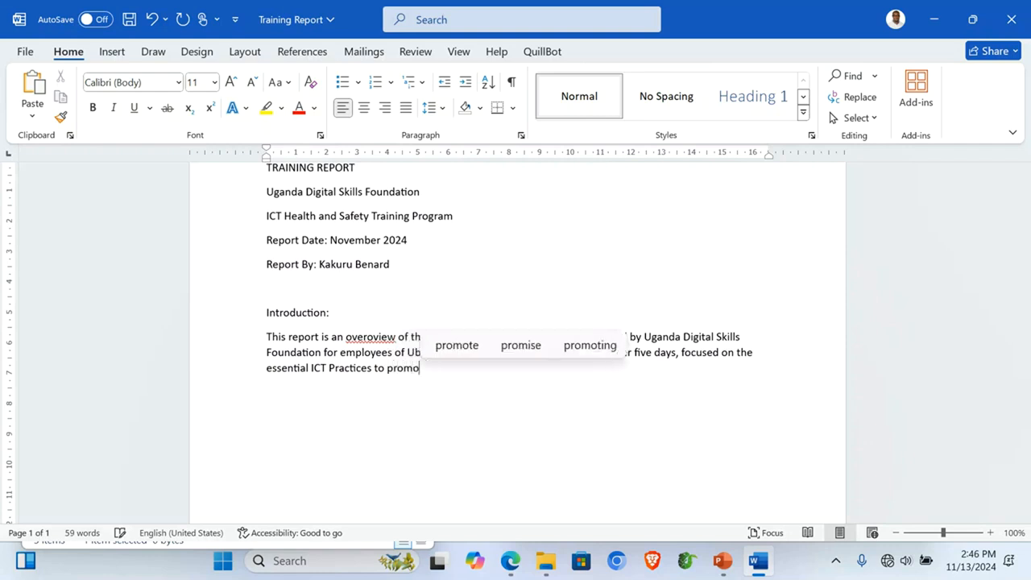
{"action": "type", "text": " a "}
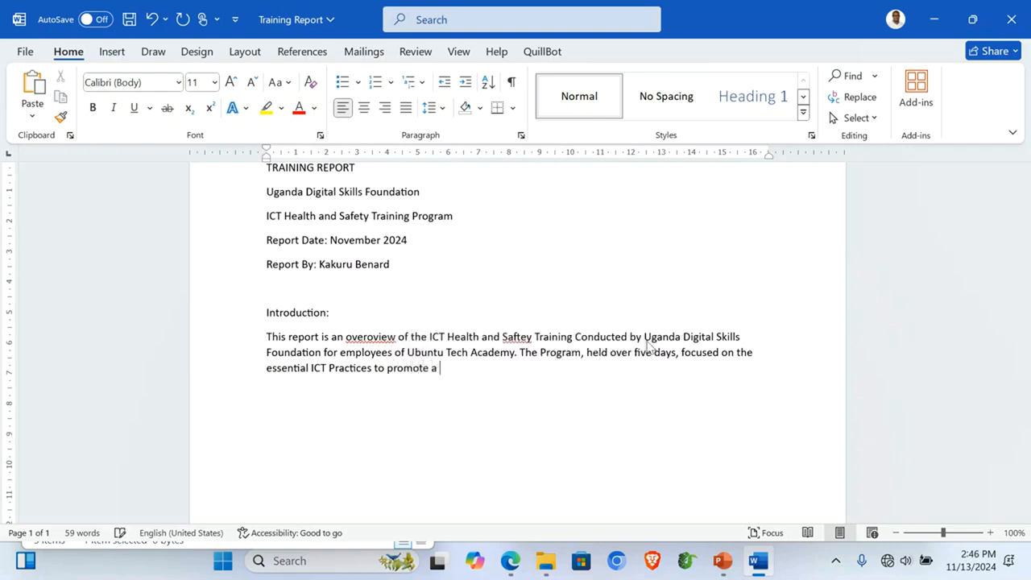
{"action": "type", "text": "safe and healyh"}
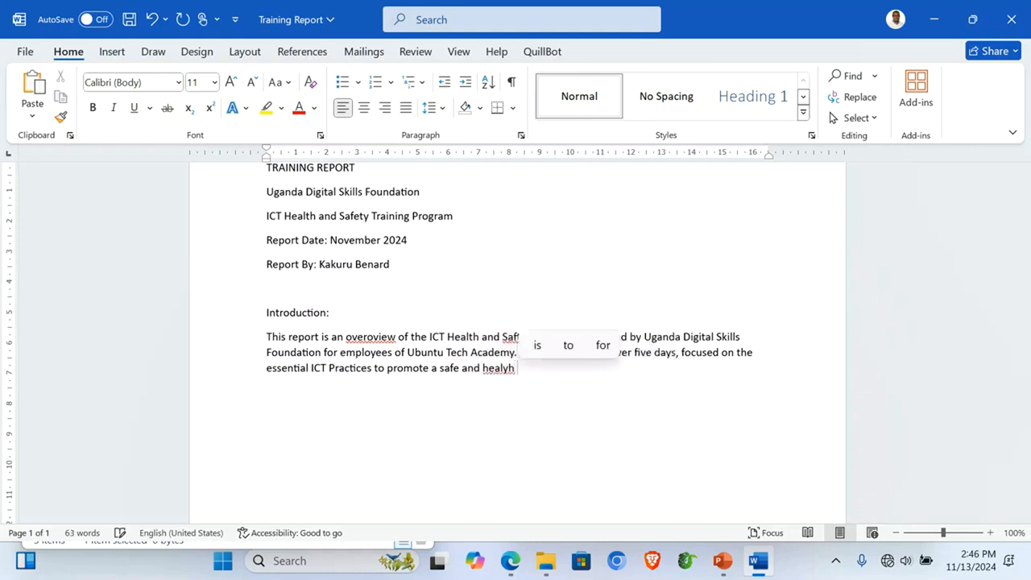
{"action": "key", "text": "BackSpace"}
{"action": "key", "text": "BackSpace"}
{"action": "type", "text": "th"}
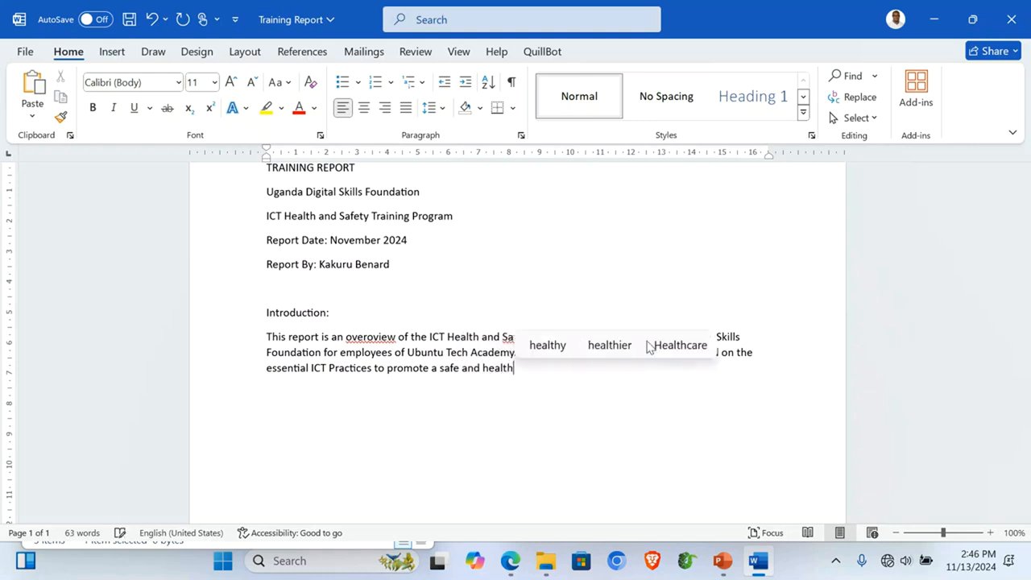
{"action": "type", "text": " Digi"}
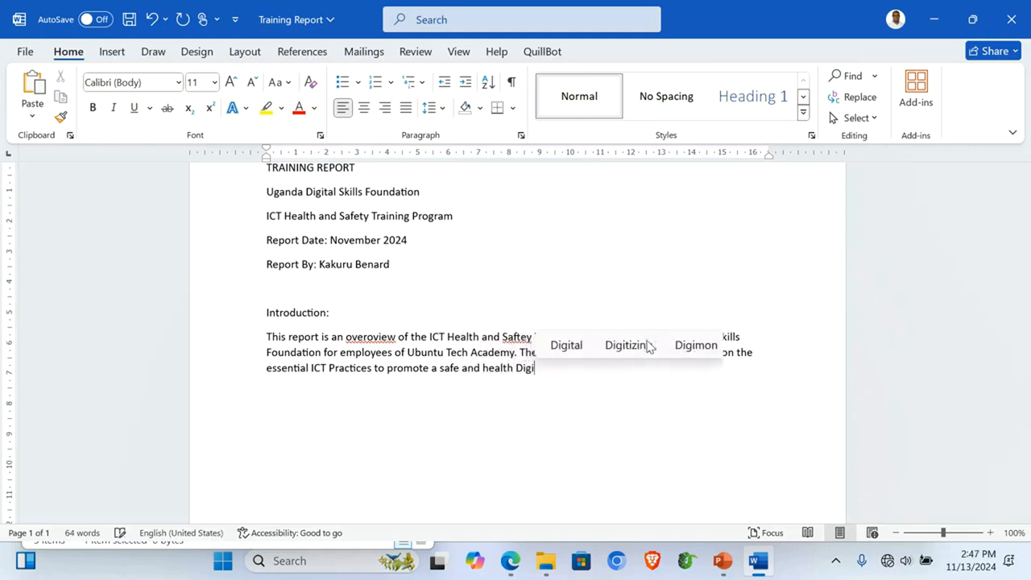
{"action": "type", "text": "tal wor"}
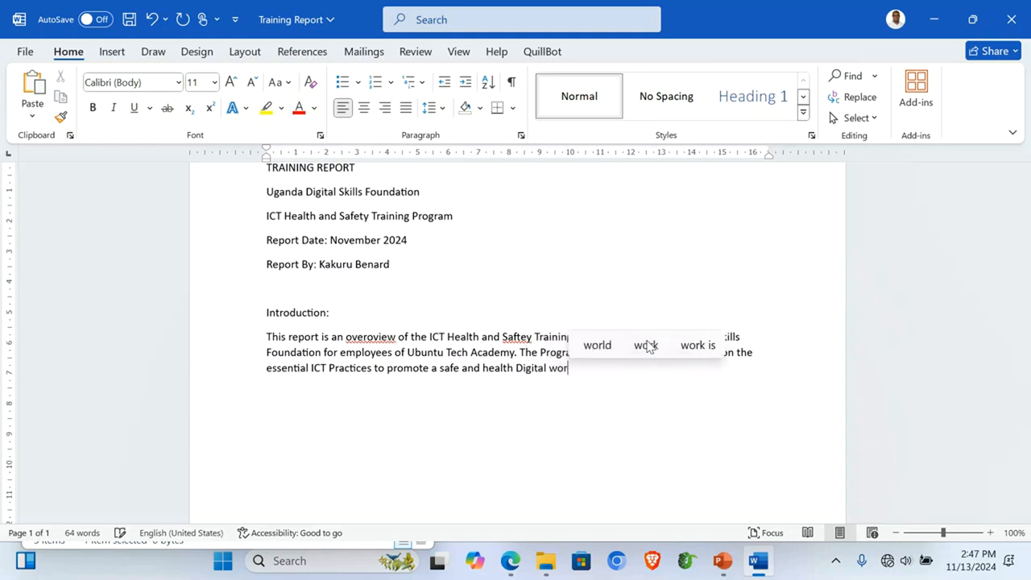
{"action": "type", "text": "kspace."}
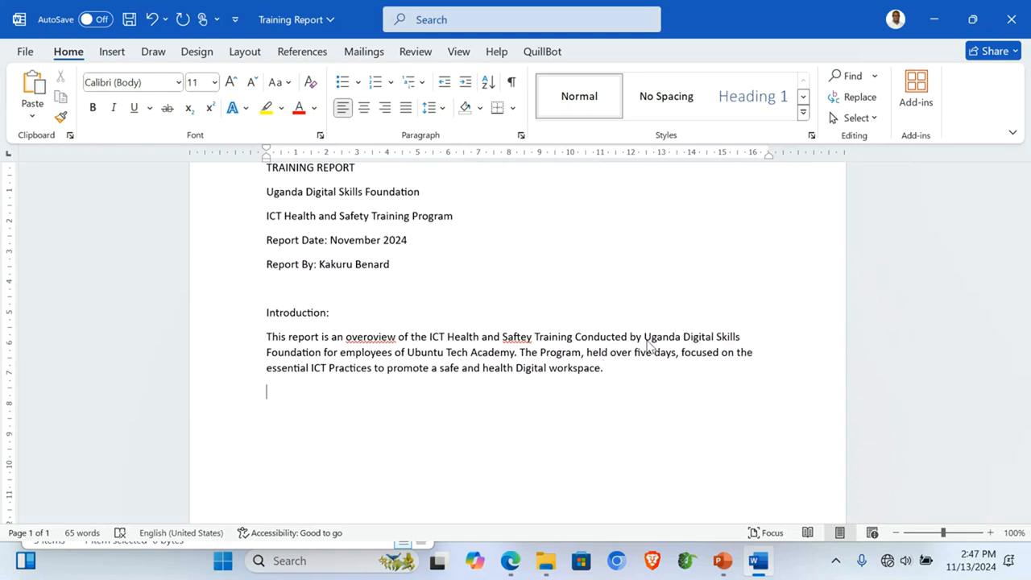
{"action": "type", "text": "ra"}
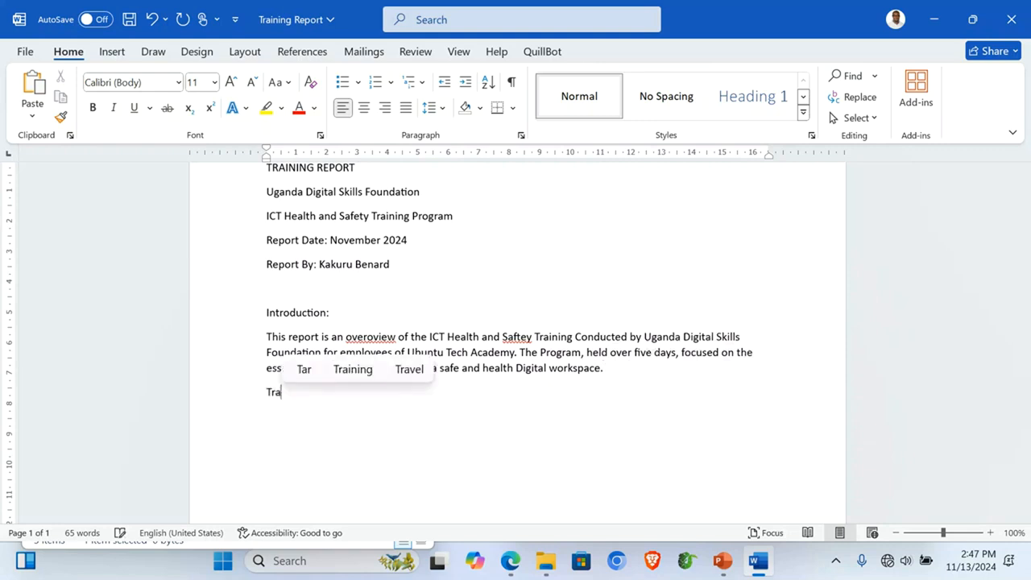
{"action": "type", "text": "ining OverVi"}
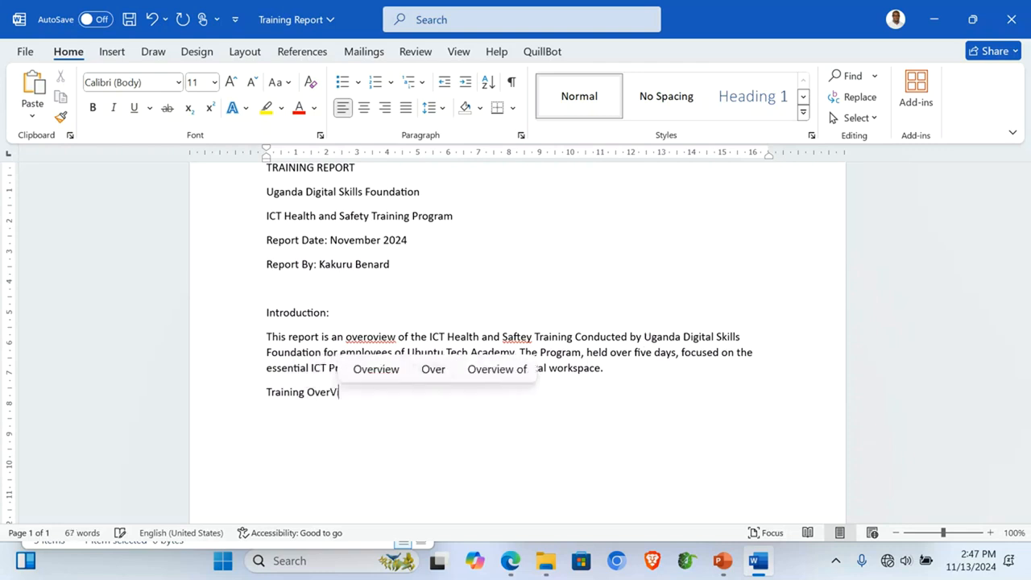
{"action": "type", "text": "ew"}
Step: Type 'The training was structured for Five days, covering topics to educate participants on safe ICT Practices. Sessions included'
{"action": "key", "text": "Return"}
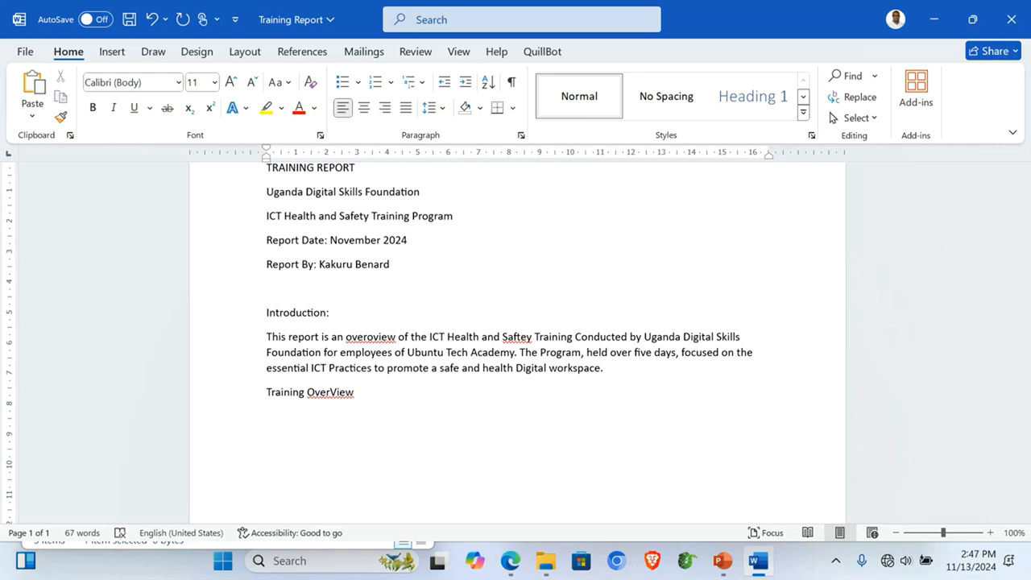
{"action": "type", "text": "The tra"}
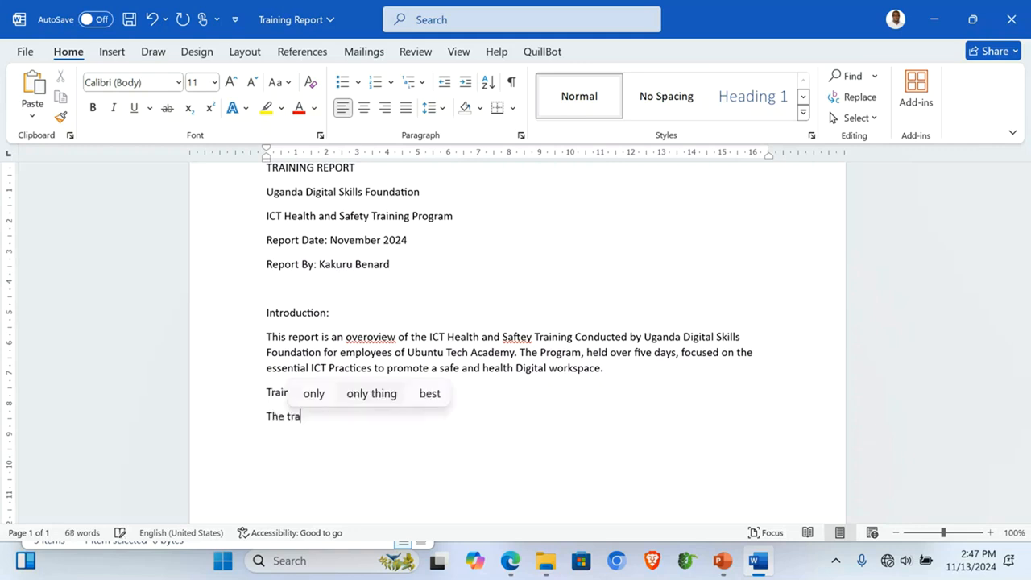
{"action": "type", "text": "ining was structured for Five days"}
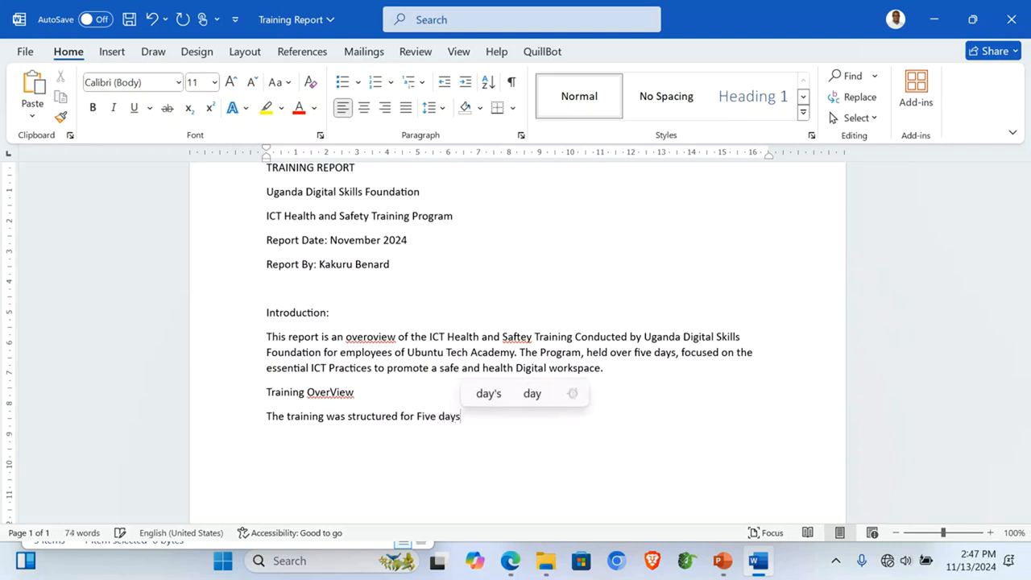
{"action": "type", "text": "."}
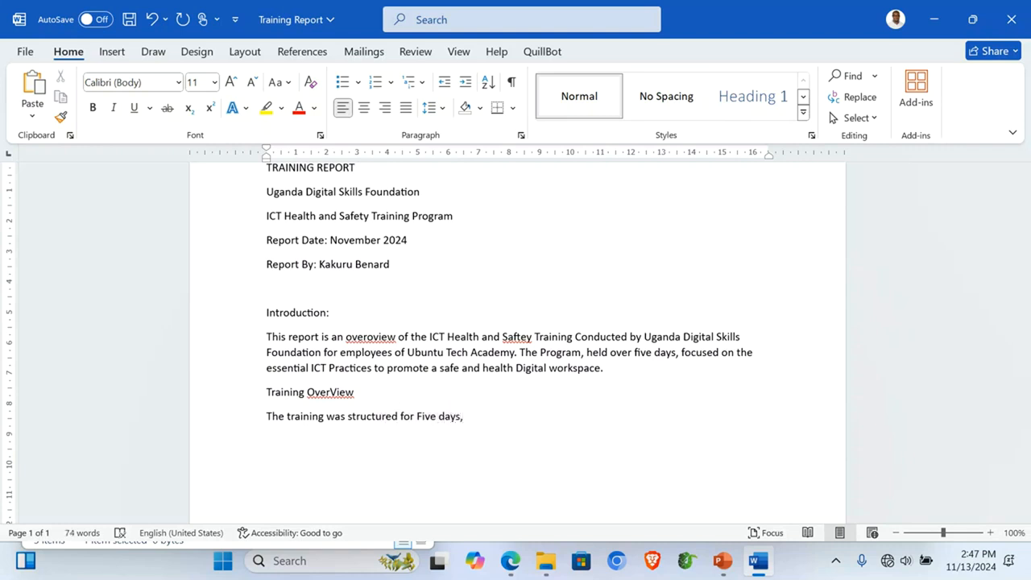
{"action": "type", "text": "covering a range of top"}
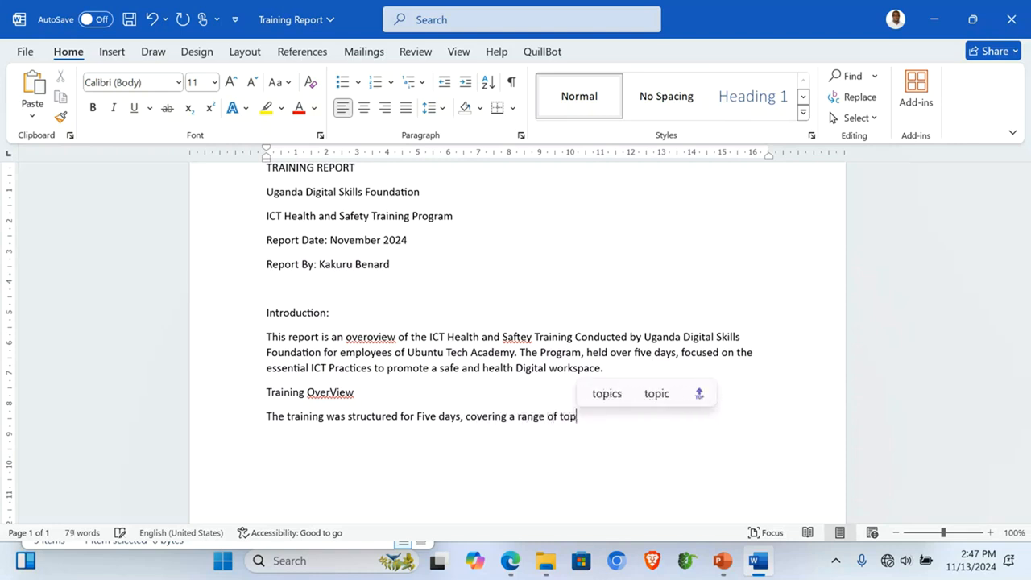
{"action": "type", "text": "cs designed to educate pa"}
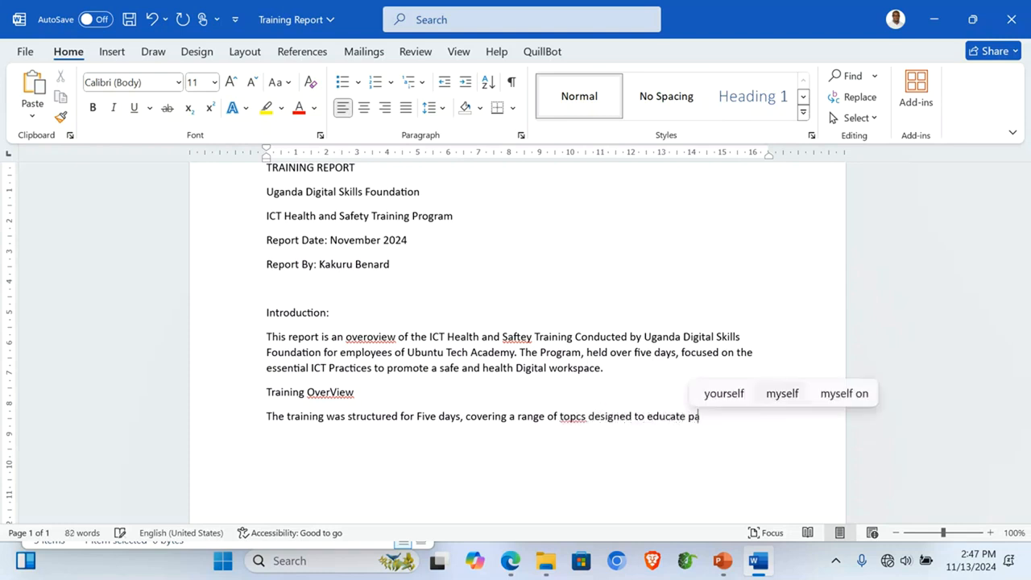
{"action": "type", "text": "rticipants on safe andf"}
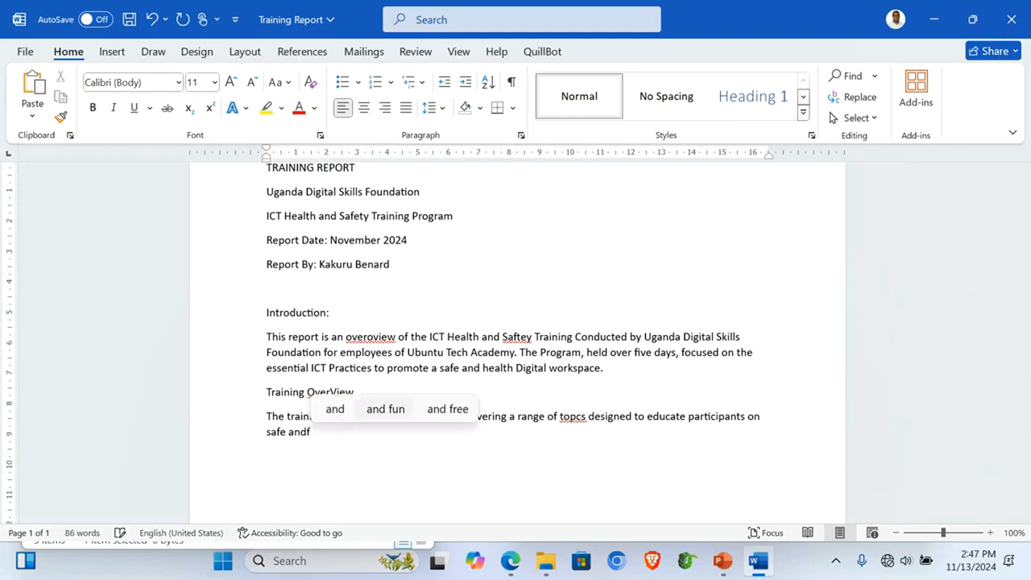
{"action": "key", "text": "BackSpace"}
{"action": "key", "text": "BackSpace"}
{"action": "key", "text": "BackSpace"}
{"action": "type", "text": "ICT Prac"}
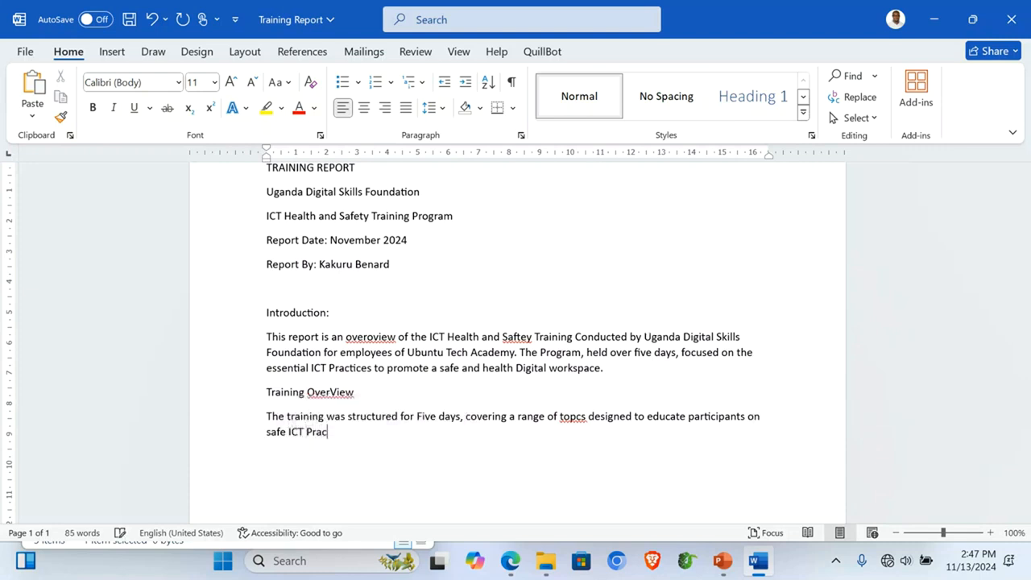
{"action": "type", "text": "tices"}
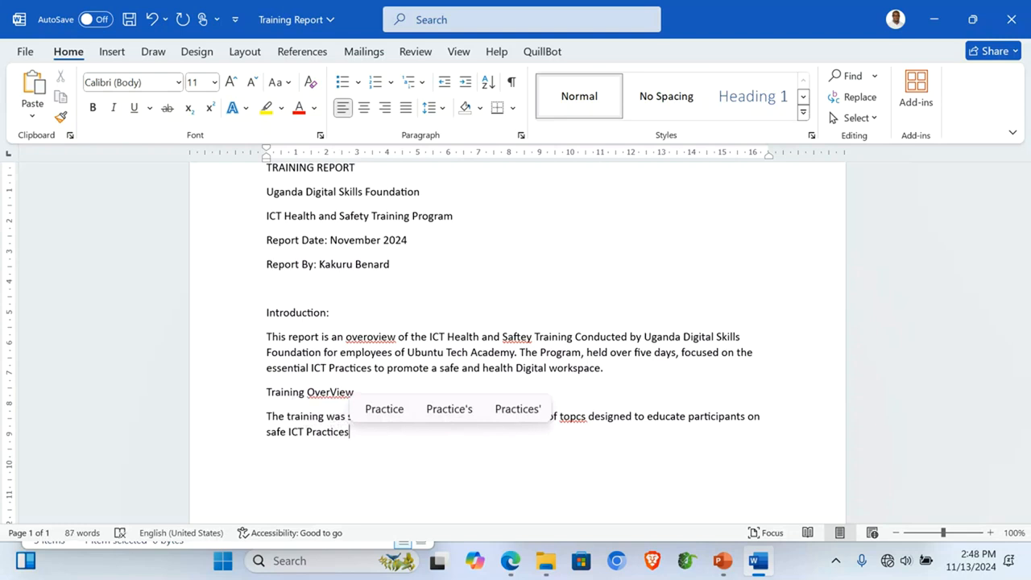
{"action": "type", "text": ". S"}
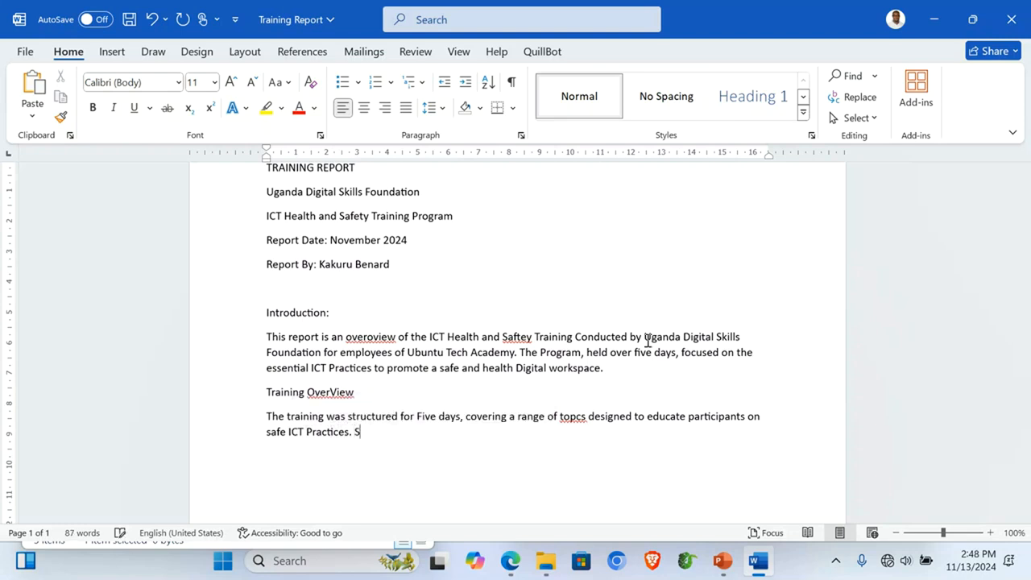
{"action": "type", "text": "essions"}
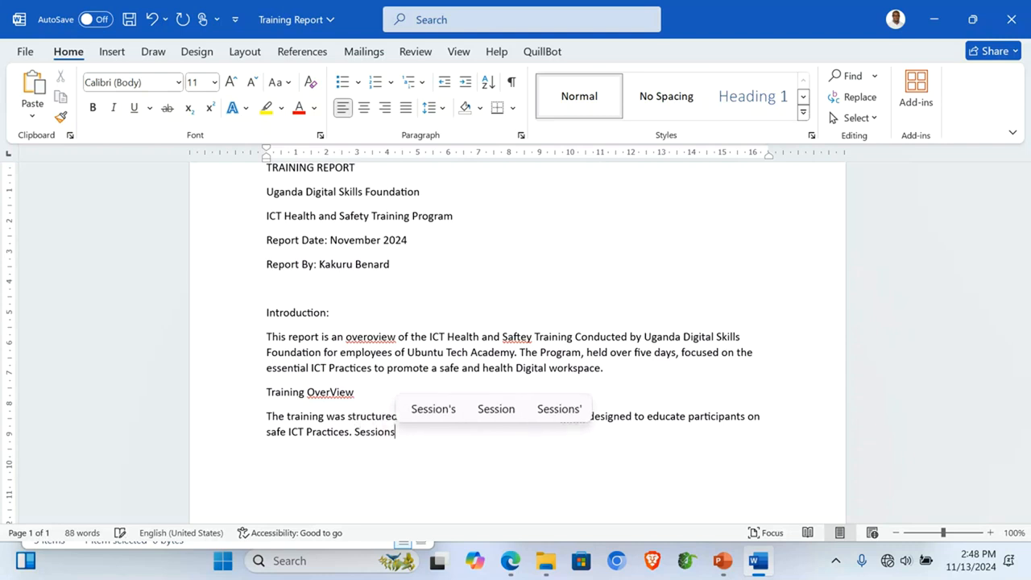
{"action": "type", "text": " in"}
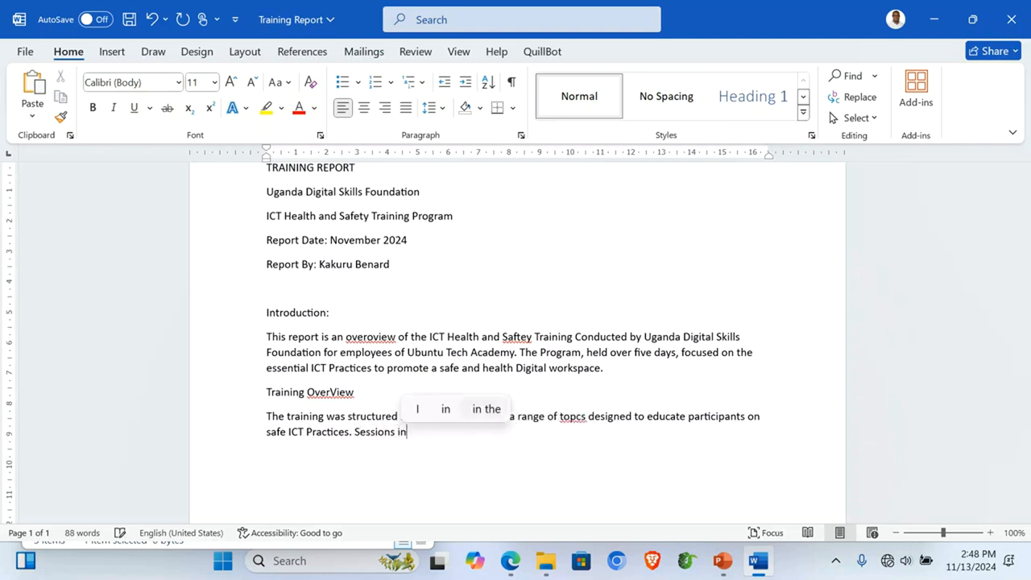
{"action": "type", "text": "cluded"}
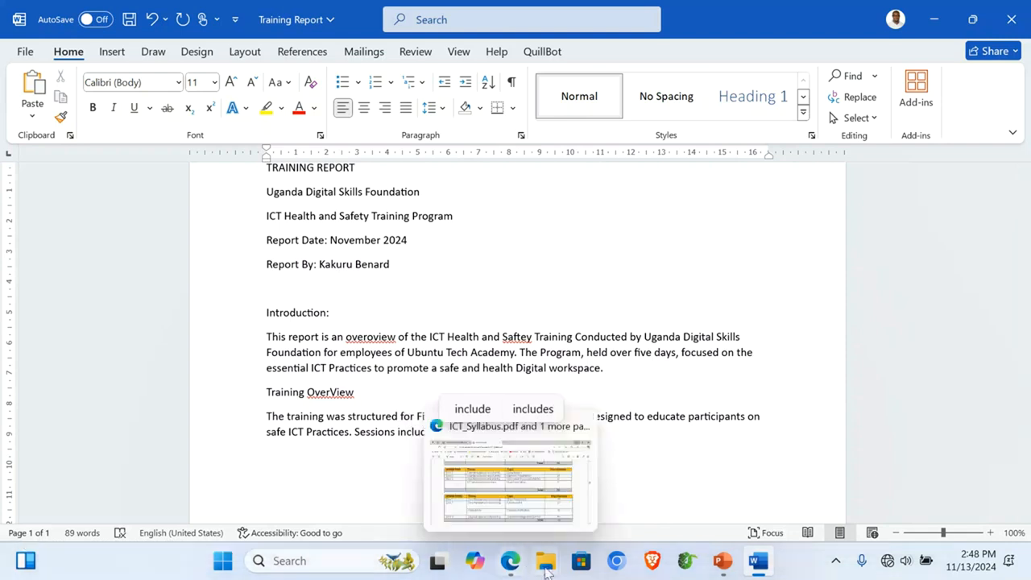
Step: Open Training_Presentation_Content from the ITEM 1 folder in File Explorer
{"action": "mouse_move", "coordinate": [548, 569]}
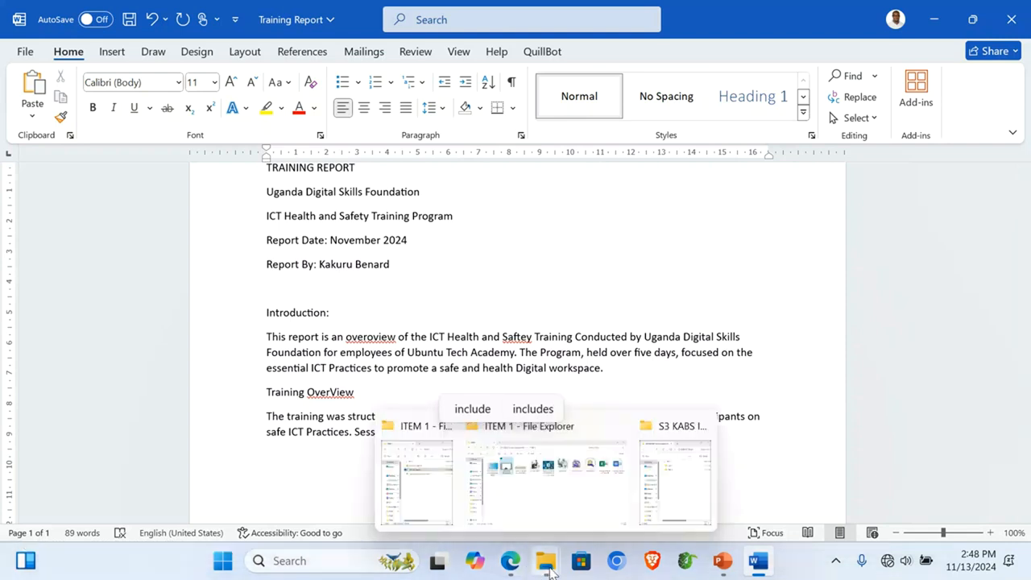
{"action": "left_click", "coordinate": [435, 495]}
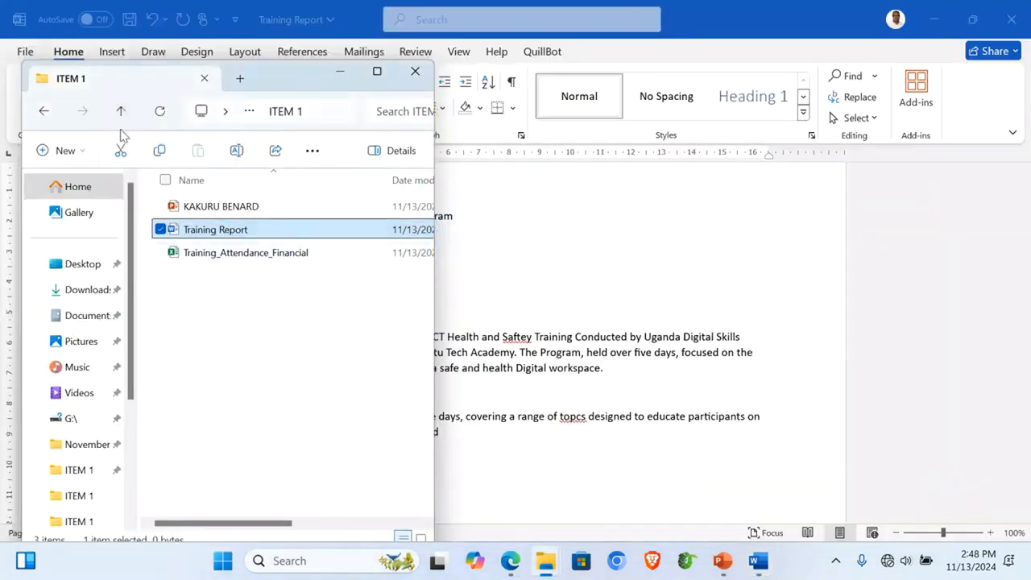
{"action": "mouse_move", "coordinate": [546, 563]}
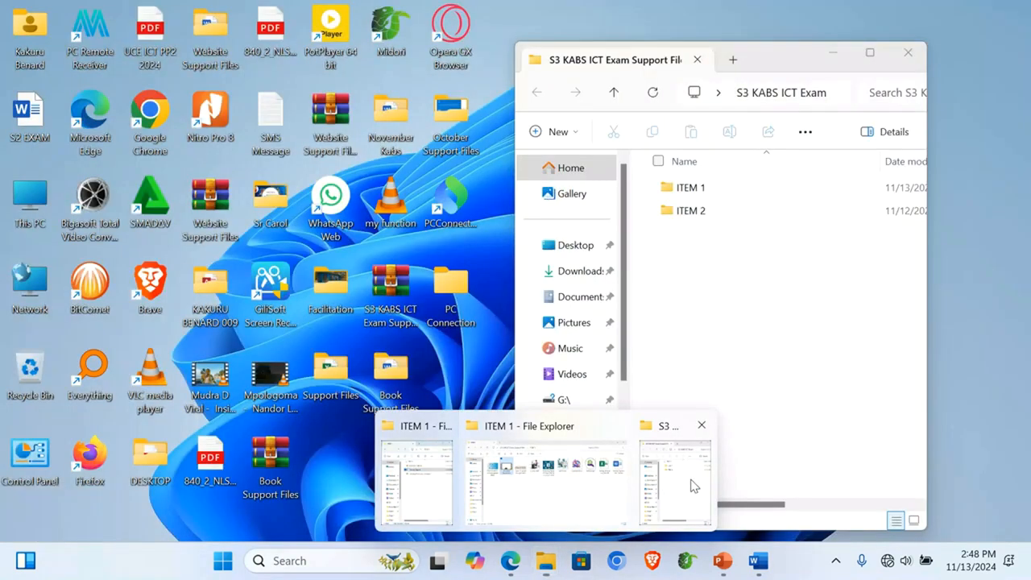
{"action": "left_click", "coordinate": [694, 487]}
{"action": "double_click", "coordinate": [686, 187]}
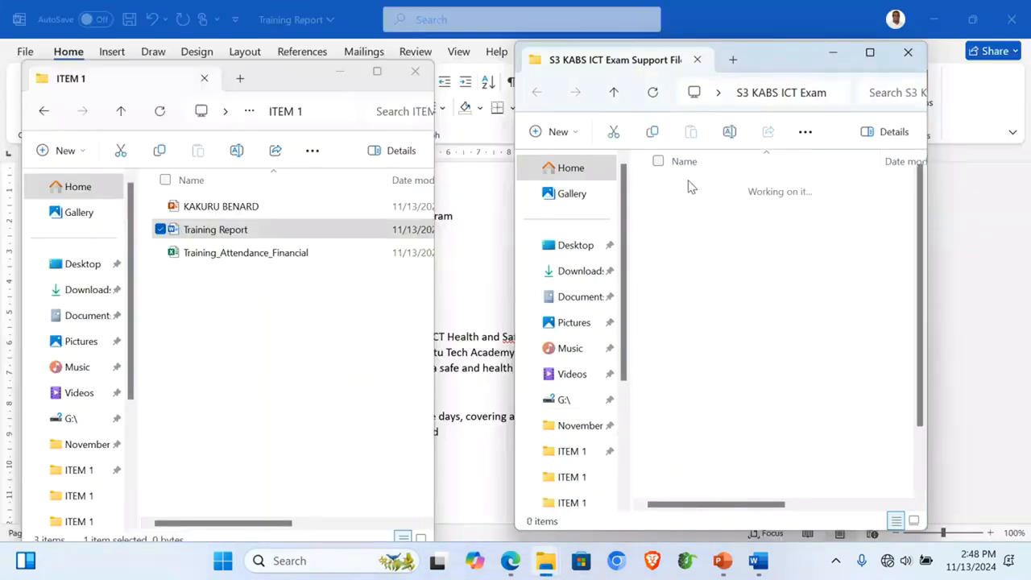
{"action": "left_click_drag", "start_coordinate": [794, 71], "coordinate": [469, 59]}
{"action": "scroll", "coordinate": [401, 456], "scroll_direction": "down", "scroll_amount": 2}
{"action": "double_click", "coordinate": [364, 447]}
Step: Copy the four Key Topics Covered items and minimize the presentation content document
{"action": "scroll", "coordinate": [359, 434], "scroll_direction": "down", "scroll_amount": 5}
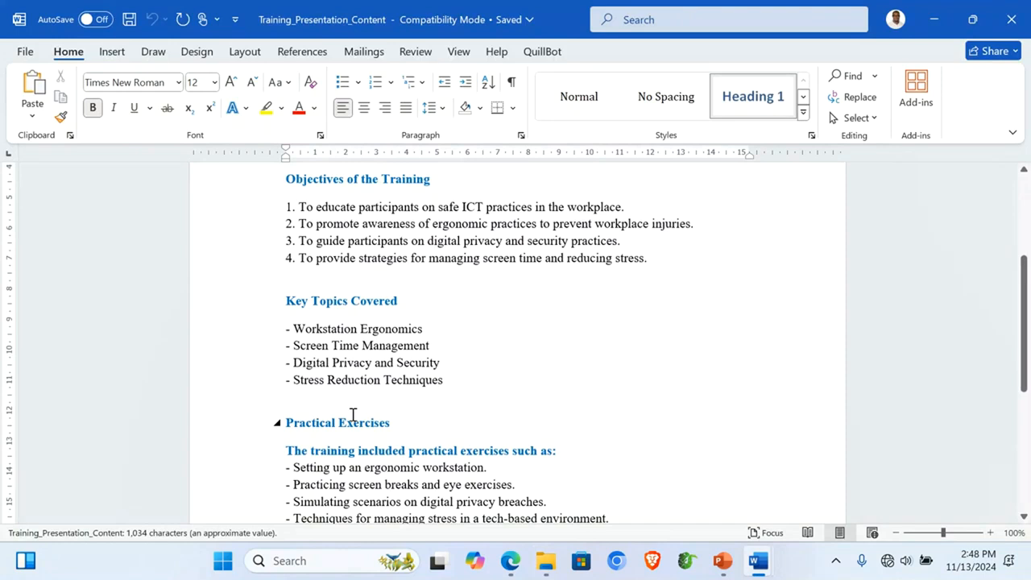
{"action": "scroll", "coordinate": [352, 414], "scroll_direction": "down", "scroll_amount": 2}
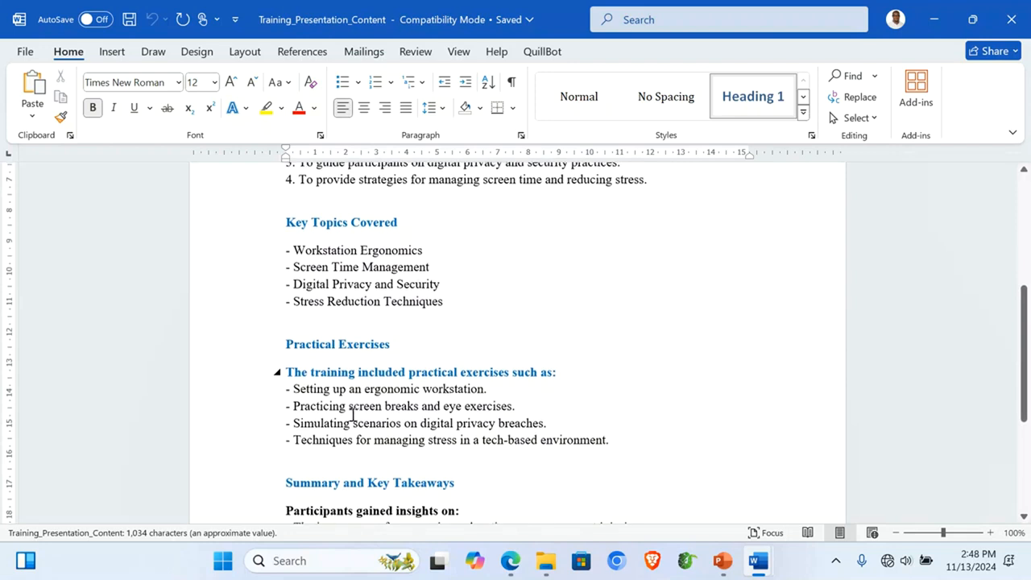
{"action": "left_click_drag", "start_coordinate": [221, 259], "coordinate": [254, 305]}
{"action": "key", "text": "ctrl+c"}
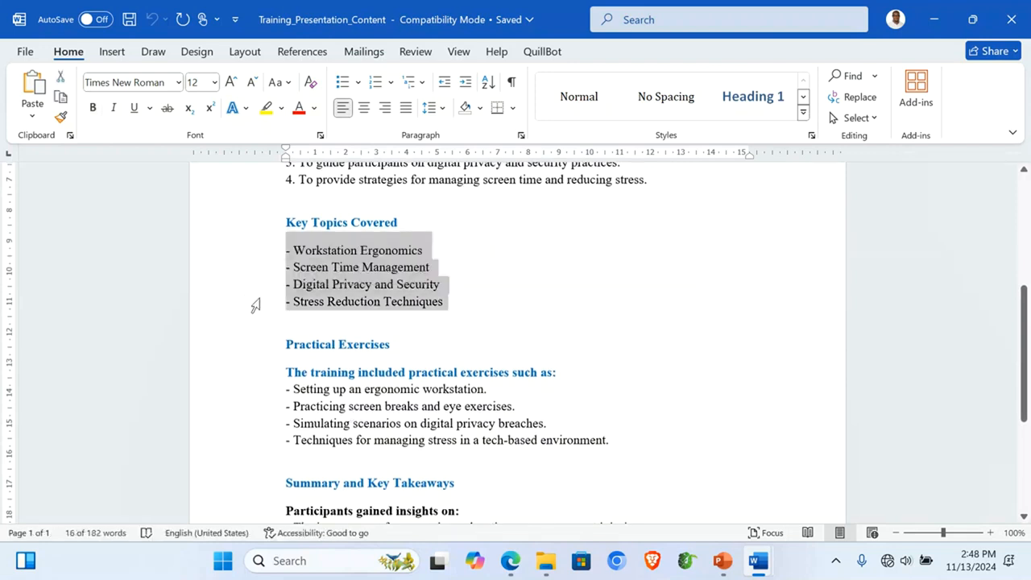
{"action": "left_click", "coordinate": [934, 19]}
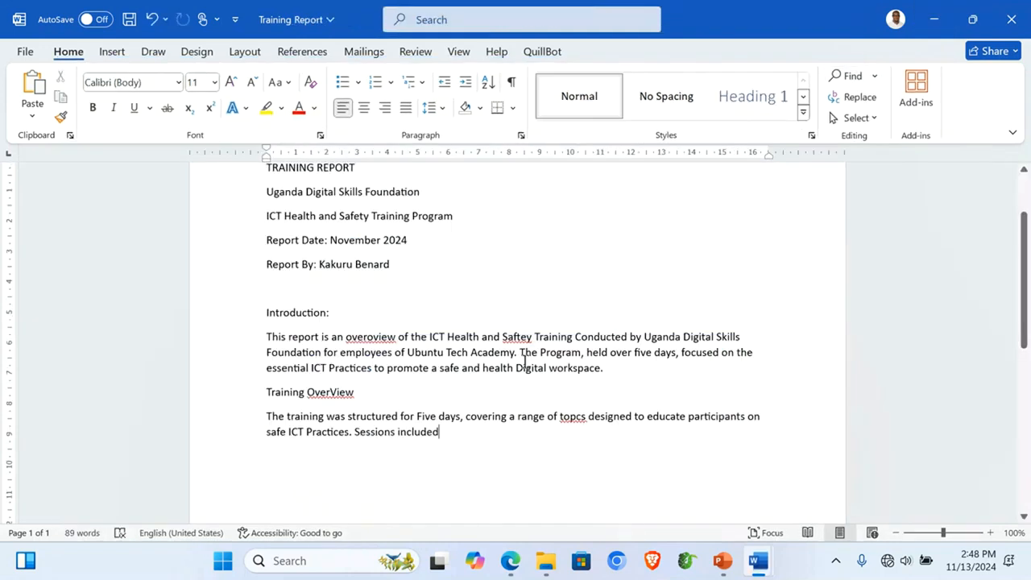
Step: Paste the four topics after 'Sessions included' and clear their formatting to plain Calibri text
{"action": "key", "text": "ctrl+v"}
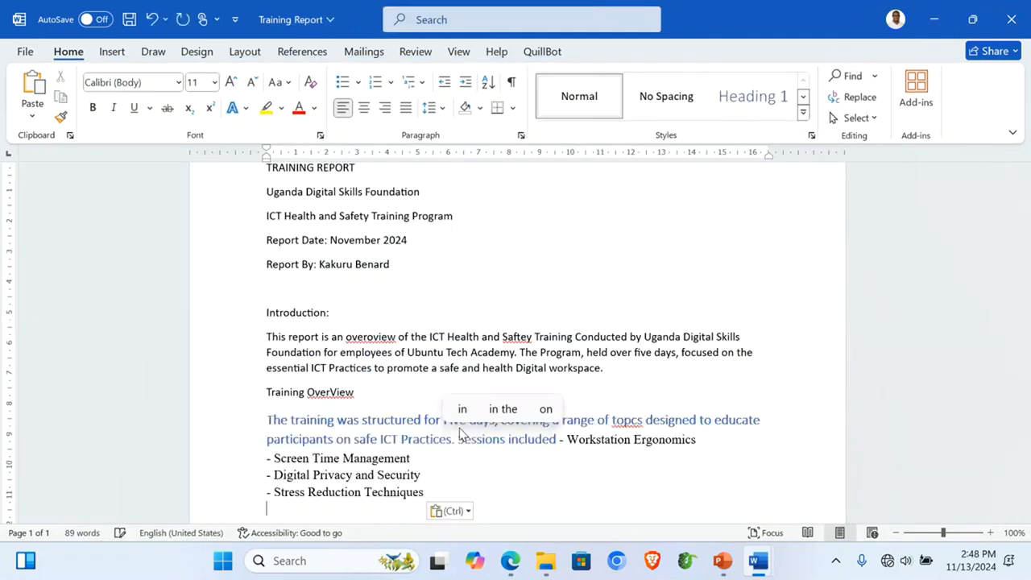
{"action": "left_click_drag", "start_coordinate": [219, 417], "coordinate": [234, 442]}
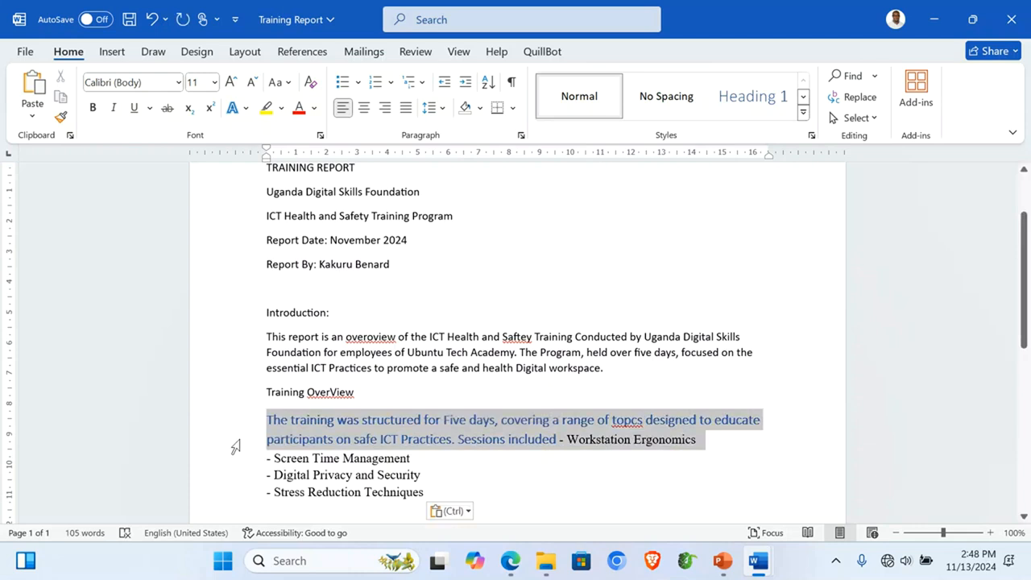
{"action": "left_click_drag", "start_coordinate": [235, 447], "coordinate": [233, 444]}
{"action": "left_click", "coordinate": [309, 84]}
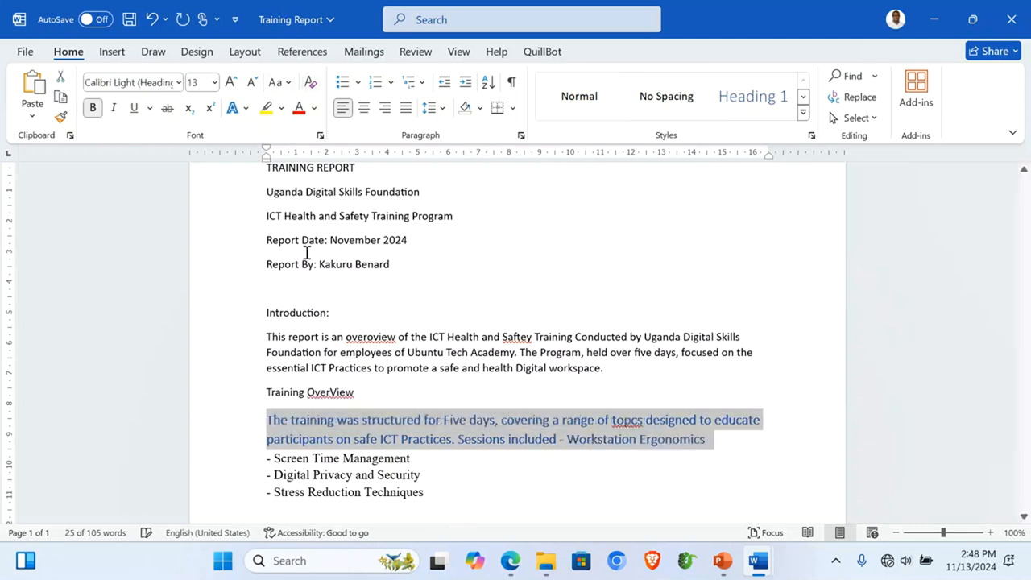
{"action": "left_click_drag", "start_coordinate": [221, 424], "coordinate": [240, 493]}
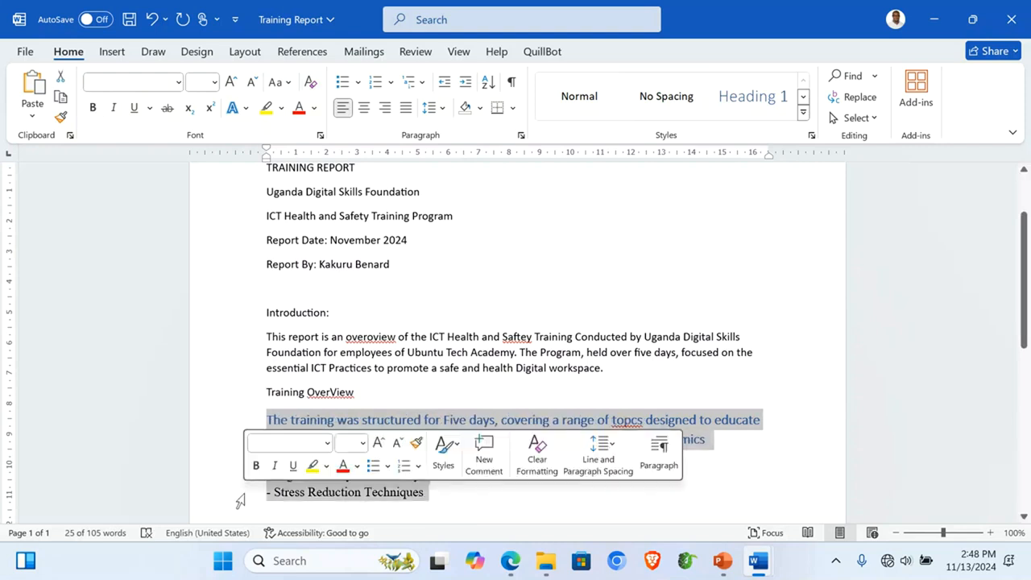
{"action": "left_click", "coordinate": [311, 85]}
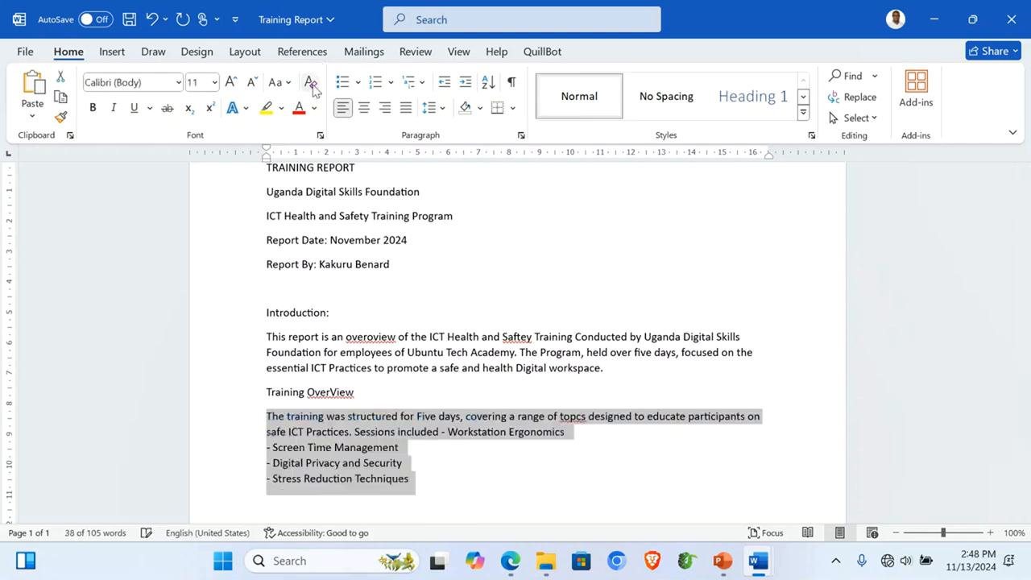
{"action": "left_click", "coordinate": [563, 419]}
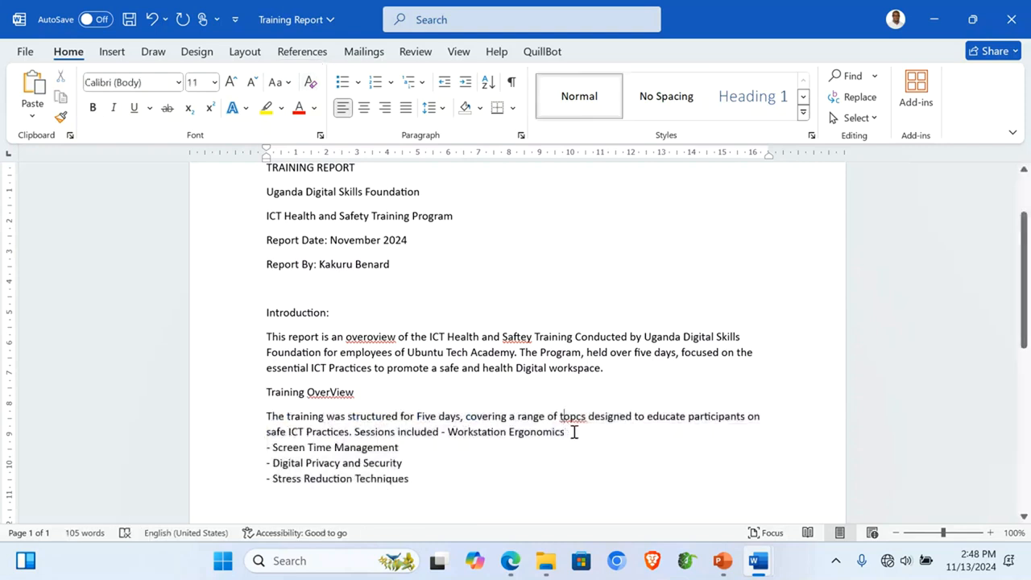
Step: Join Workstation Ergonomics, Screen Time Management, Digital Privacy and Security and Stress Reduction Techniques into one sentence ending with a period
{"action": "type", "text": ","}
{"action": "key", "text": "Delete"}
{"action": "key", "text": "Delete"}
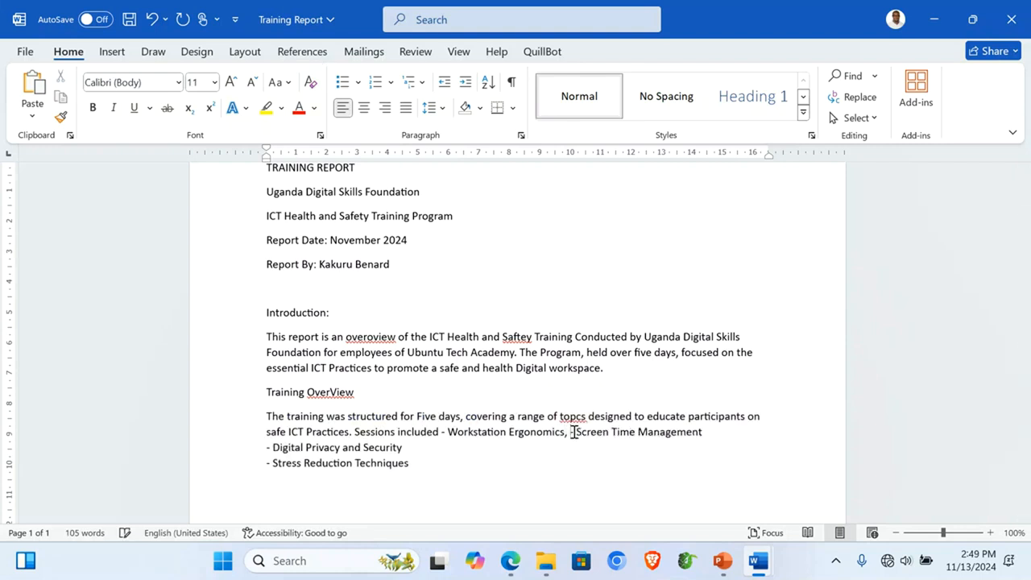
{"action": "type", "text": ","}
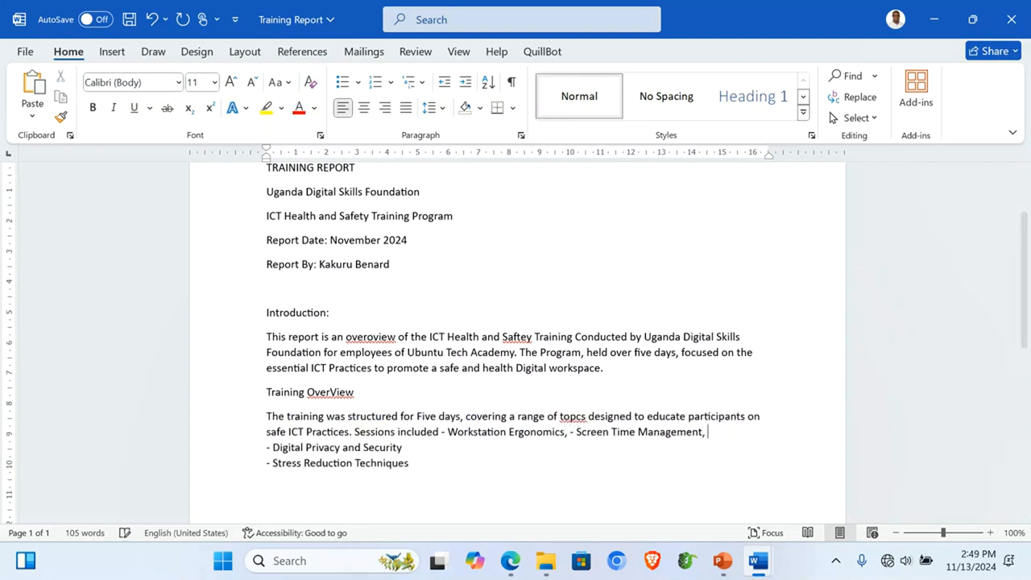
{"action": "key", "text": "Delete"}
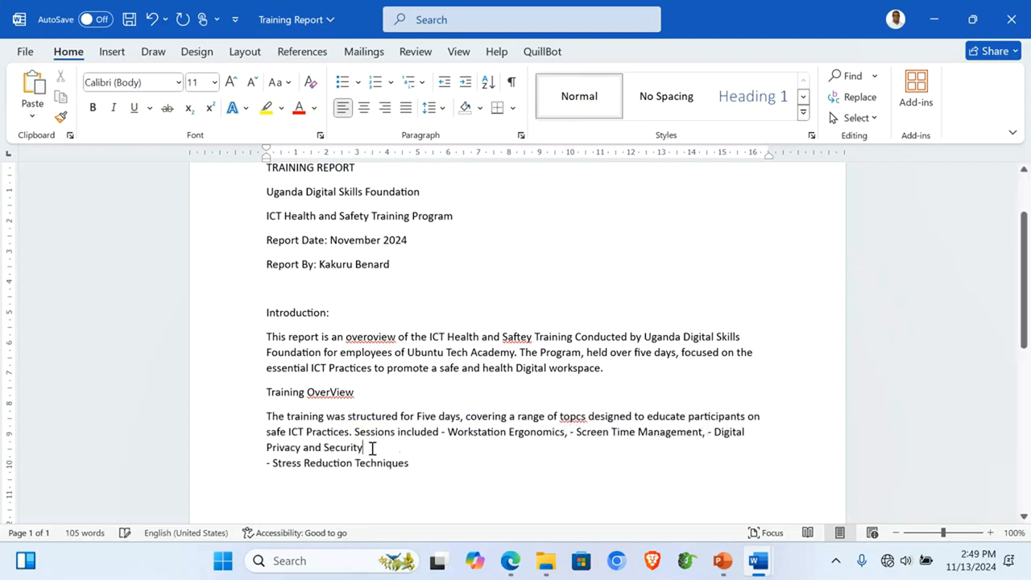
{"action": "type", "text": "and"}
{"action": "key", "text": "Delete"}
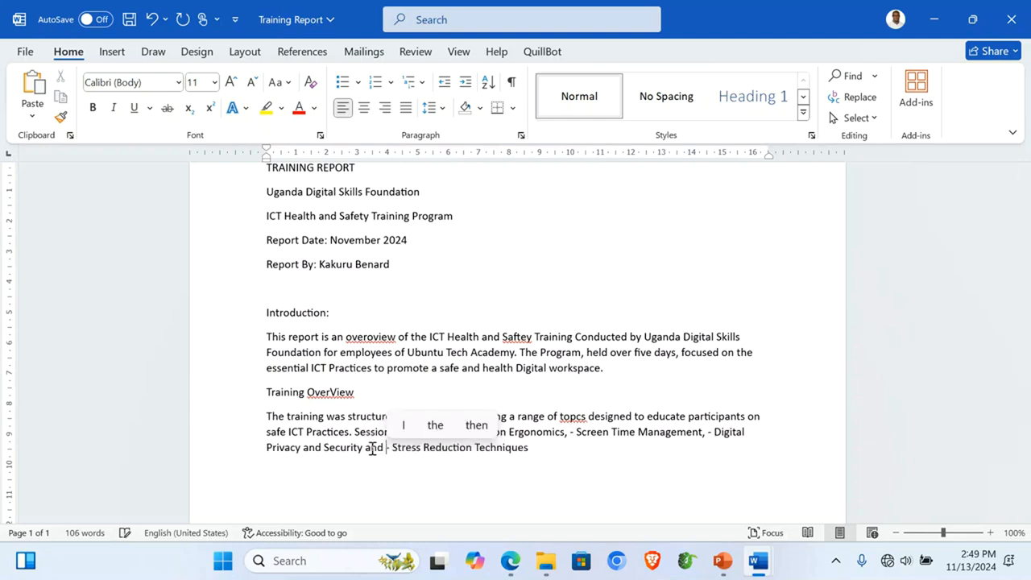
{"action": "key", "text": "Delete"}
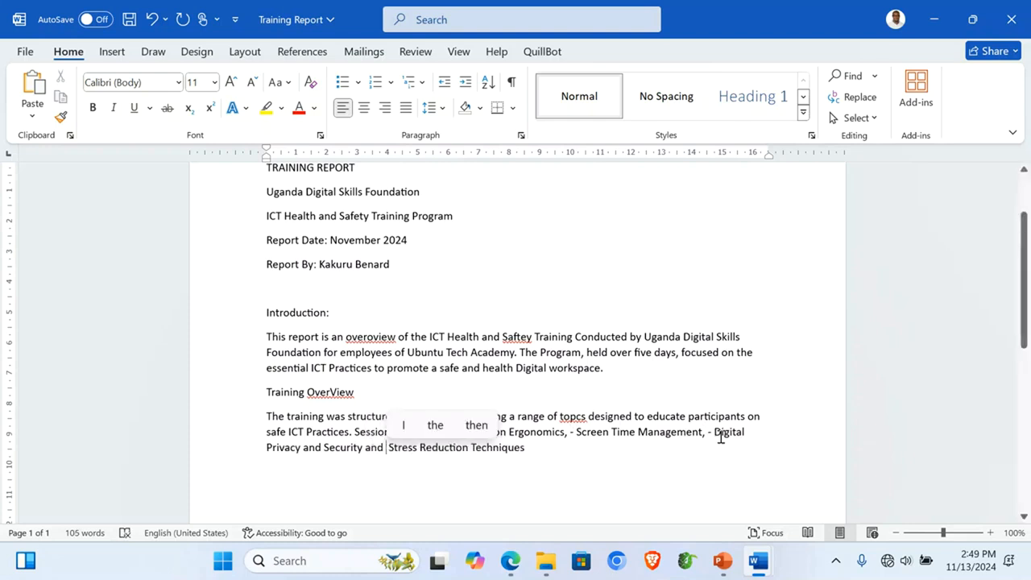
{"action": "left_click", "coordinate": [712, 435]}
{"action": "scroll", "coordinate": [625, 386], "scroll_direction": "down", "scroll_amount": 1}
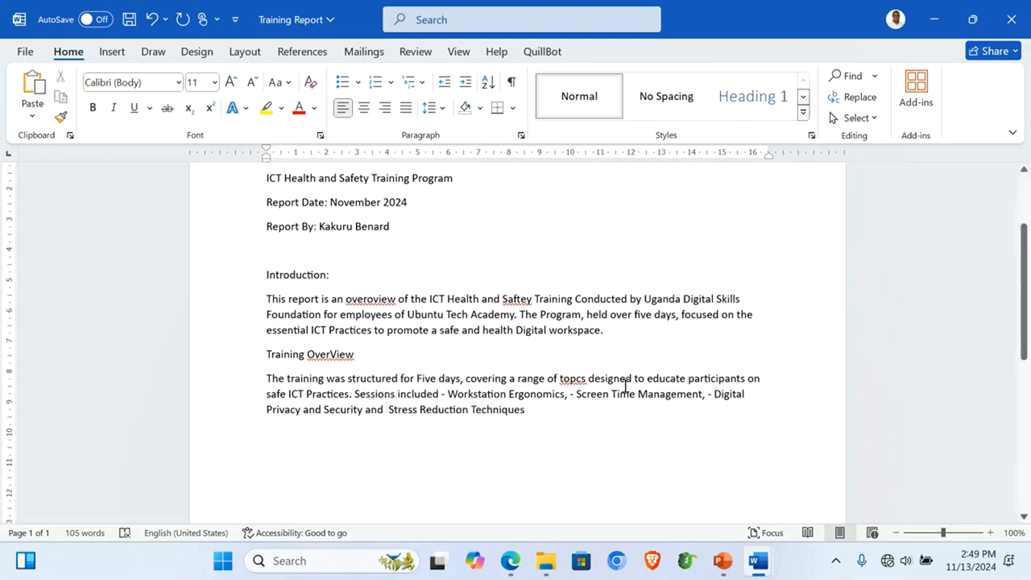
{"action": "left_click", "coordinate": [532, 403]}
{"action": "type", "text": "."}
{"action": "key", "text": "Return"}
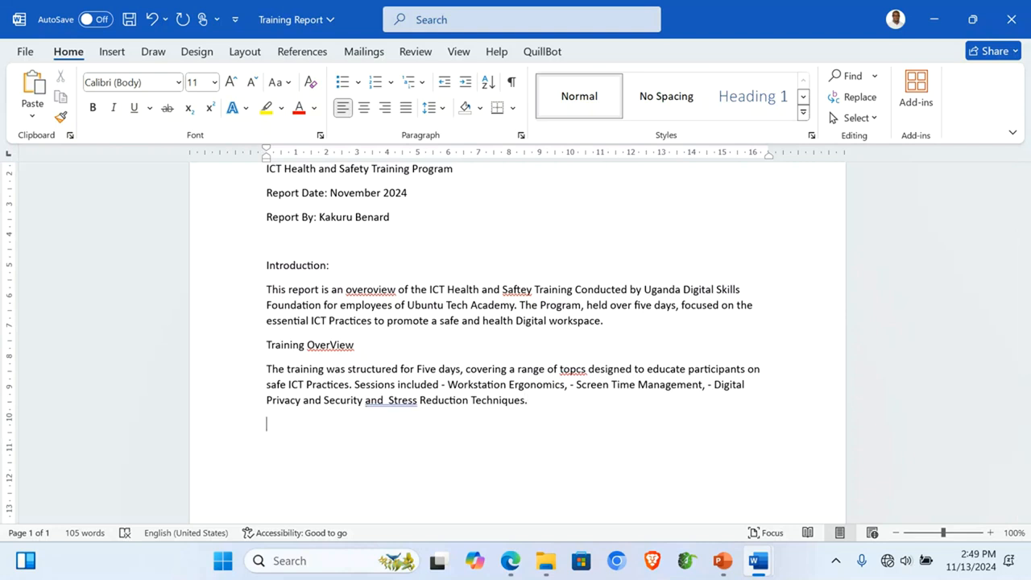
Step: Add a Financial Summary heading and paragraph on the 20,000 Ugandan Shillings daily allowance per participant
{"action": "type", "text": "Finan"}
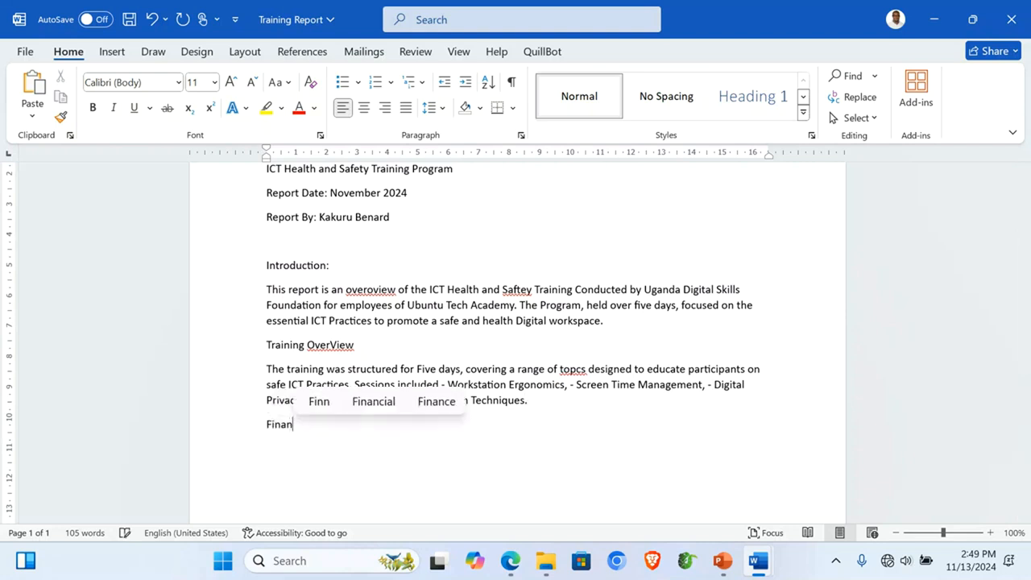
{"action": "type", "text": "cial S"}
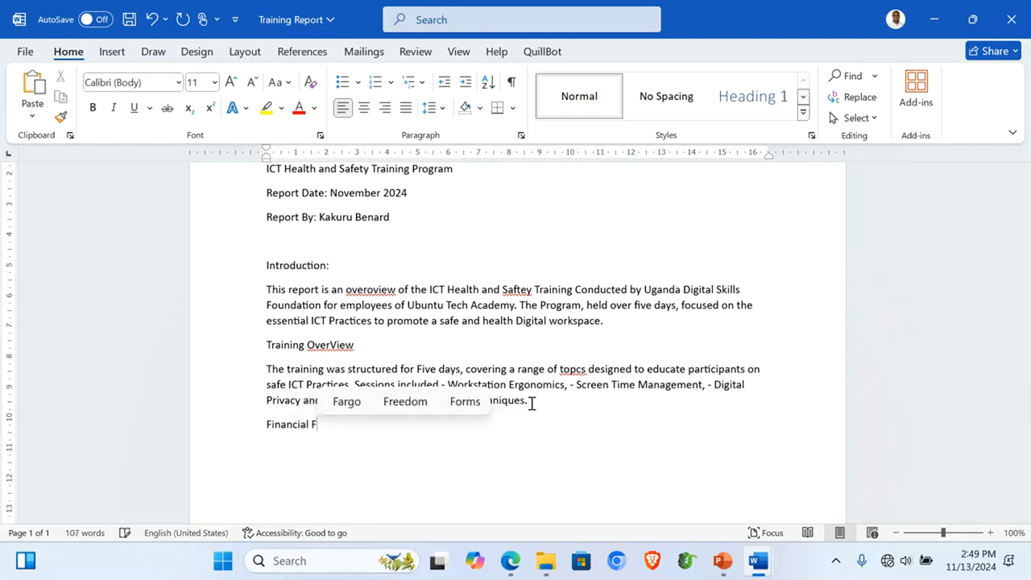
{"action": "type", "text": "ummary"}
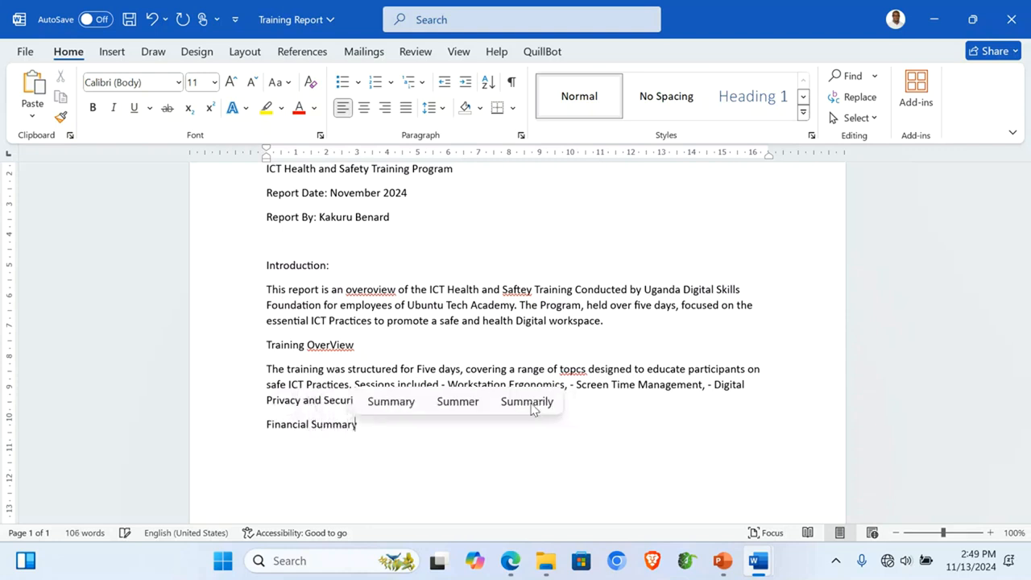
{"action": "key", "text": "Return"}
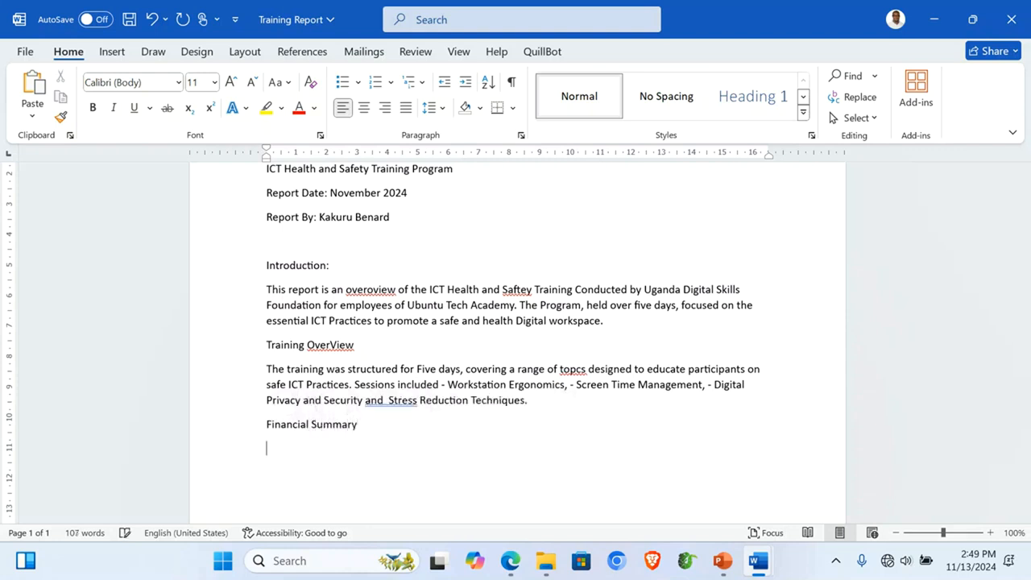
{"action": "type", "text": "A t"}
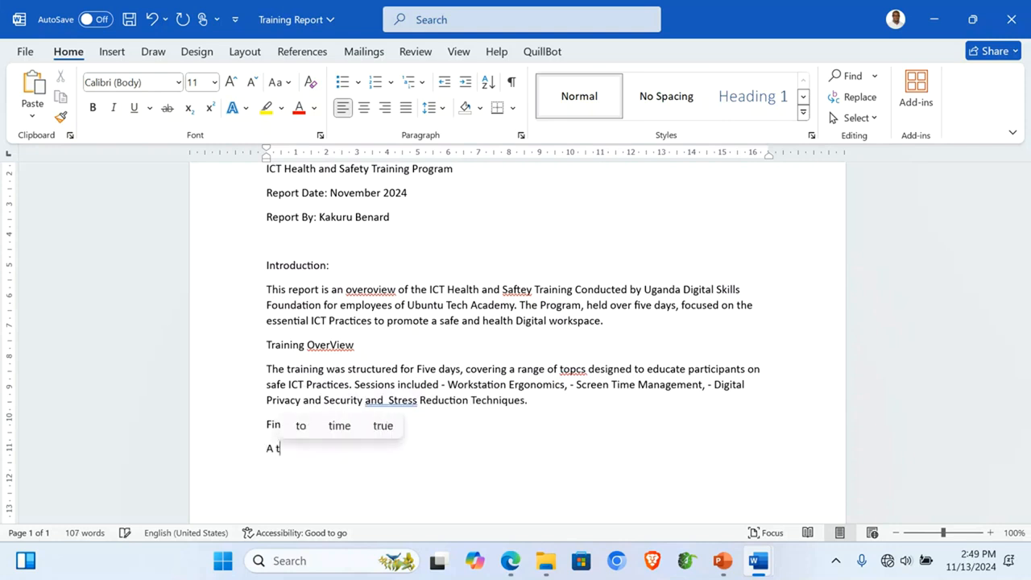
{"action": "type", "text": "otal of"}
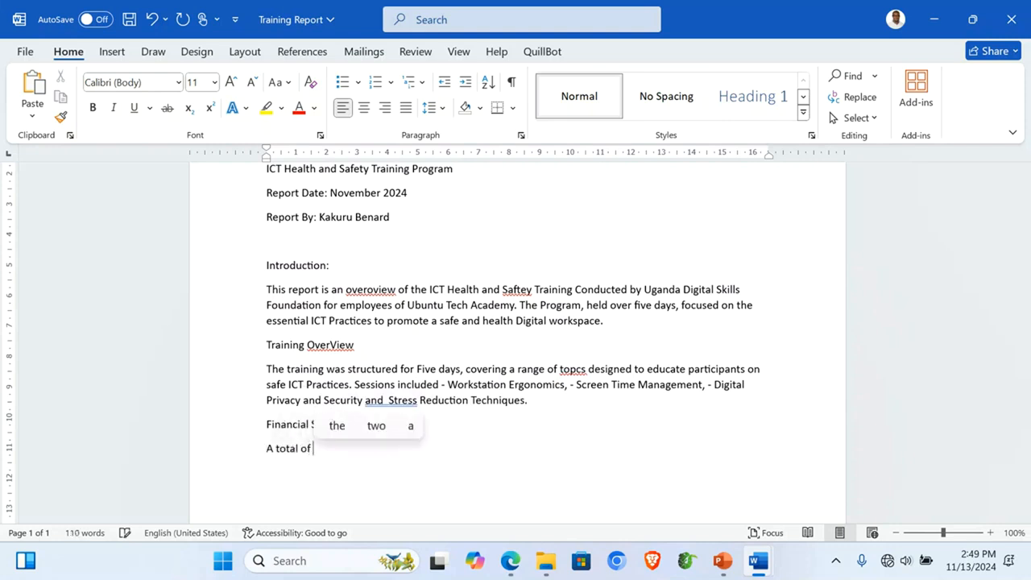
{"action": "key", "text": "BackSpace"}
{"action": "key", "text": "BackSpace"}
{"action": "key", "text": "BackSpace"}
{"action": "type", "text": "allowance "}
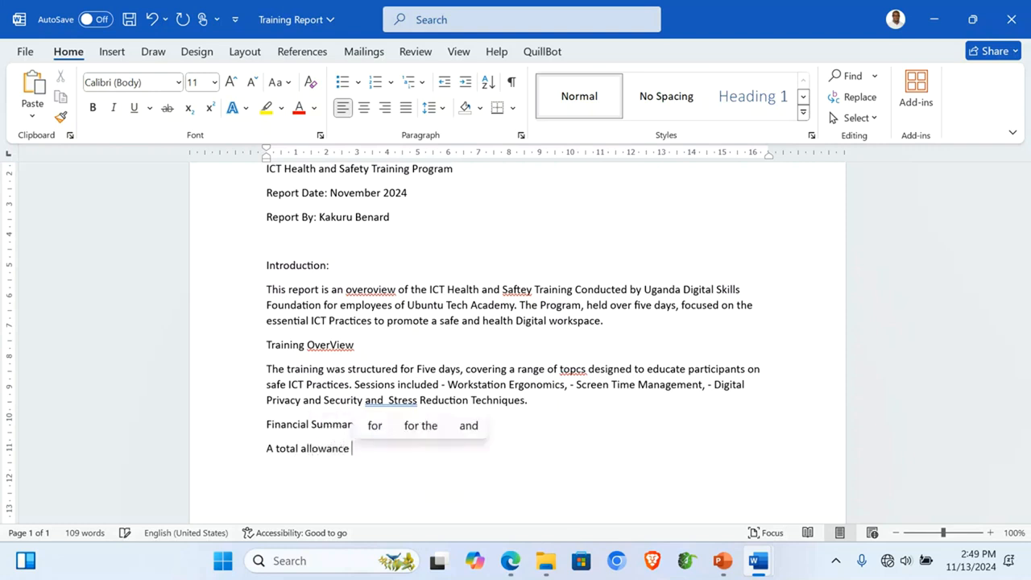
{"action": "type", "text": "of 20,000 Uganda"}
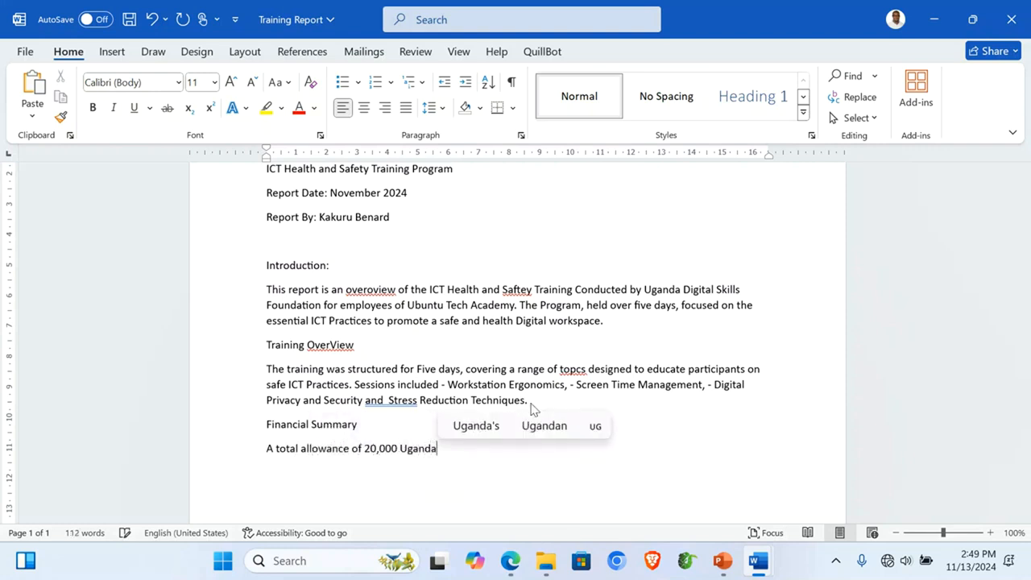
{"action": "type", "text": "n Shilli"}
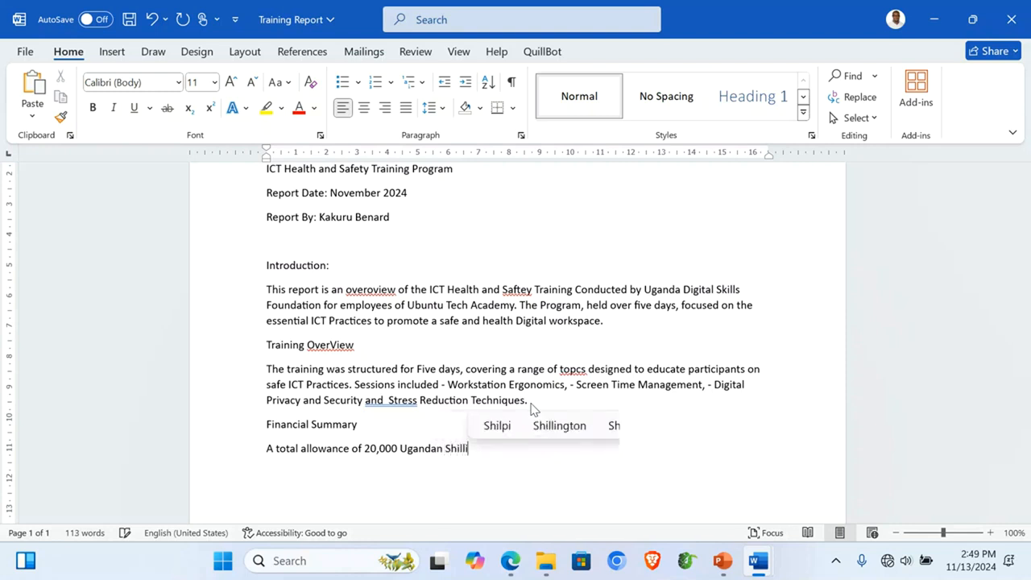
{"action": "type", "text": "ng"}
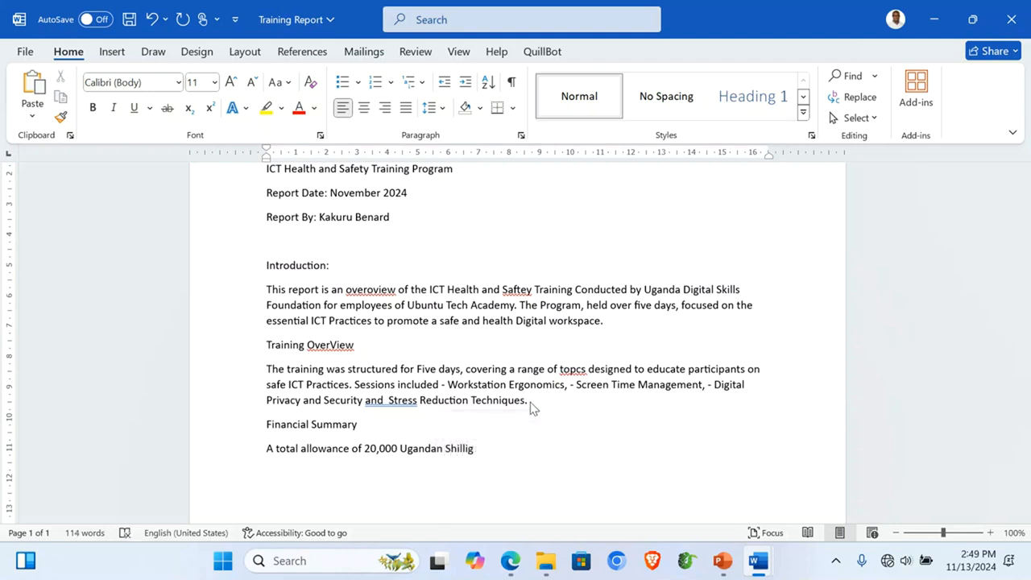
{"action": "type", "text": "s "}
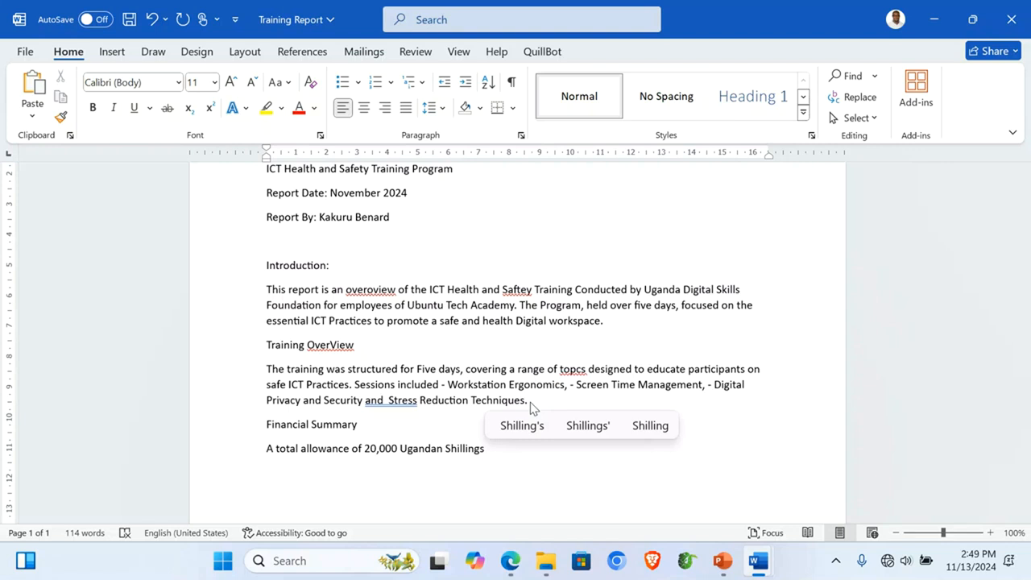
{"action": "type", "text": "per "}
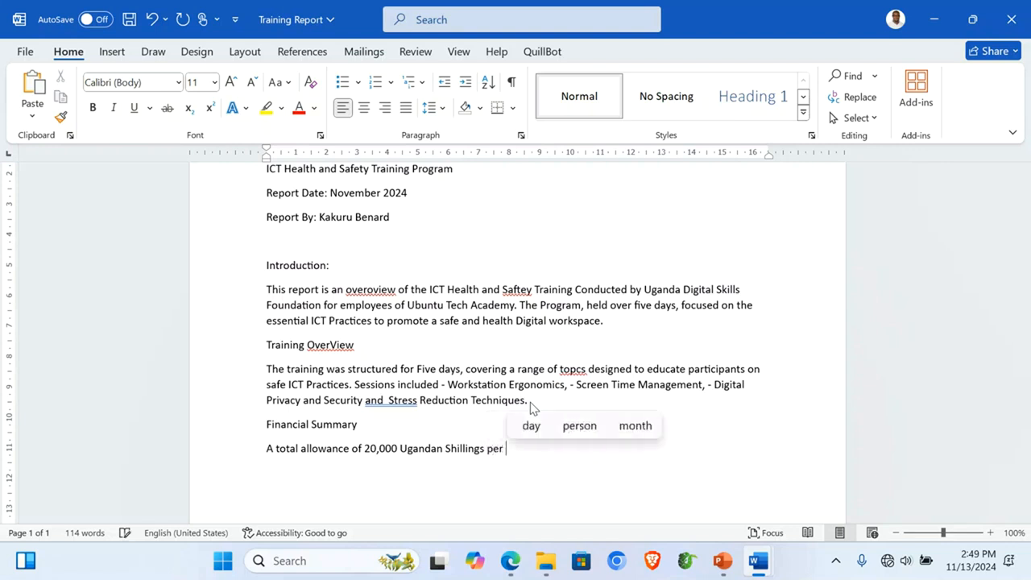
{"action": "type", "text": "day wa"}
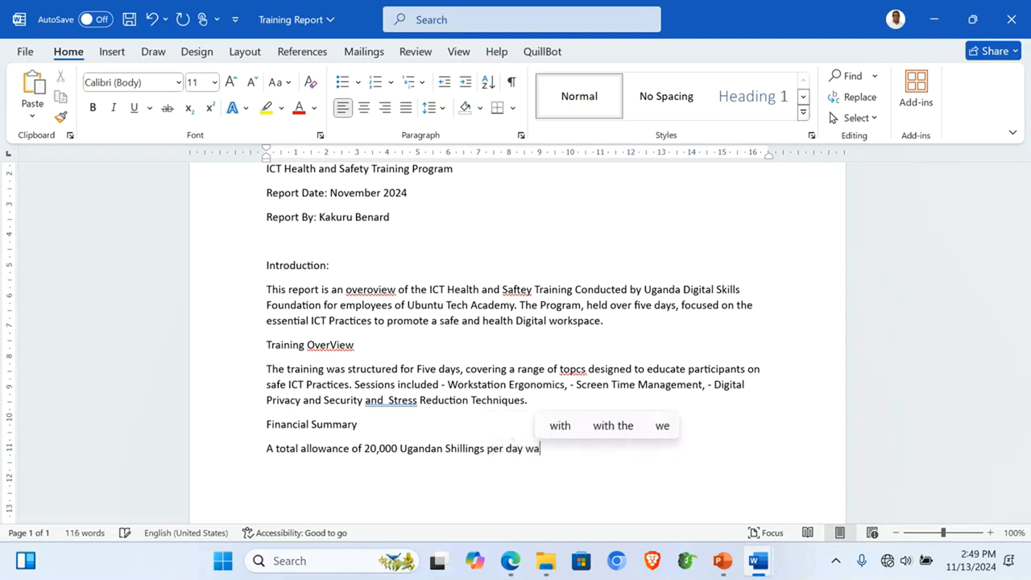
{"action": "type", "text": "s provided "}
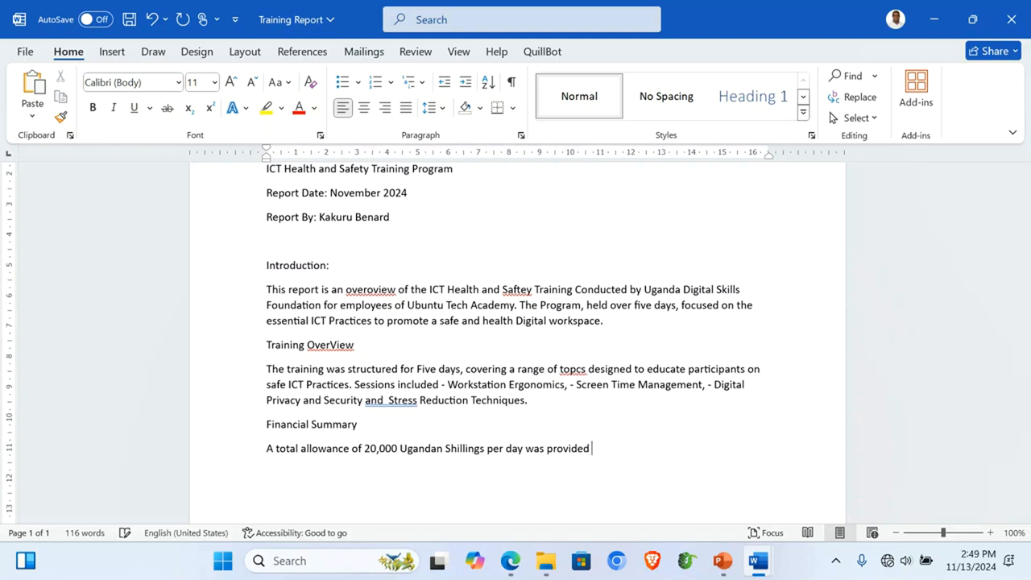
{"action": "type", "text": "to the"}
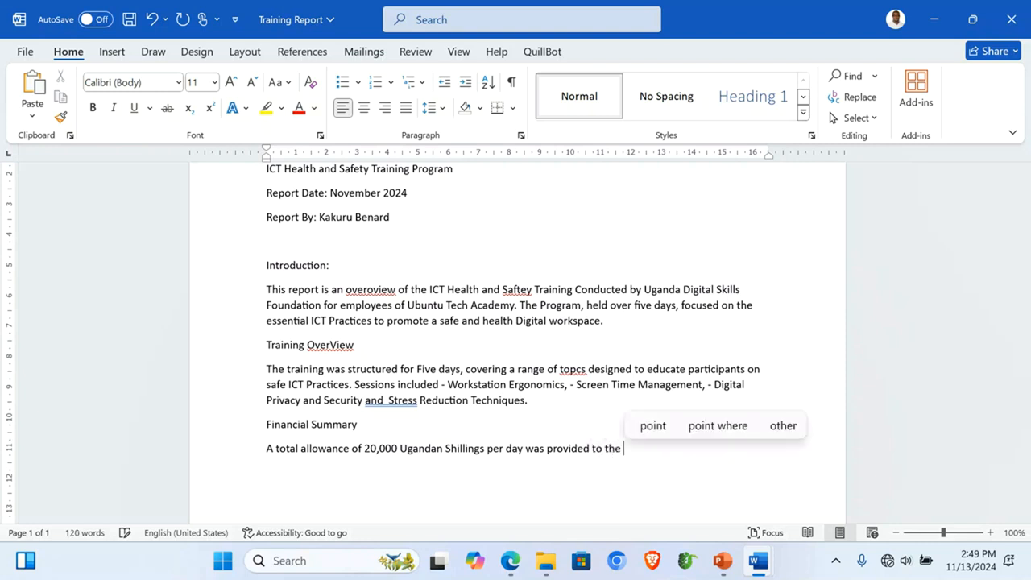
{"action": "key", "text": "BackSpace"}
{"action": "type", "text": "each part"}
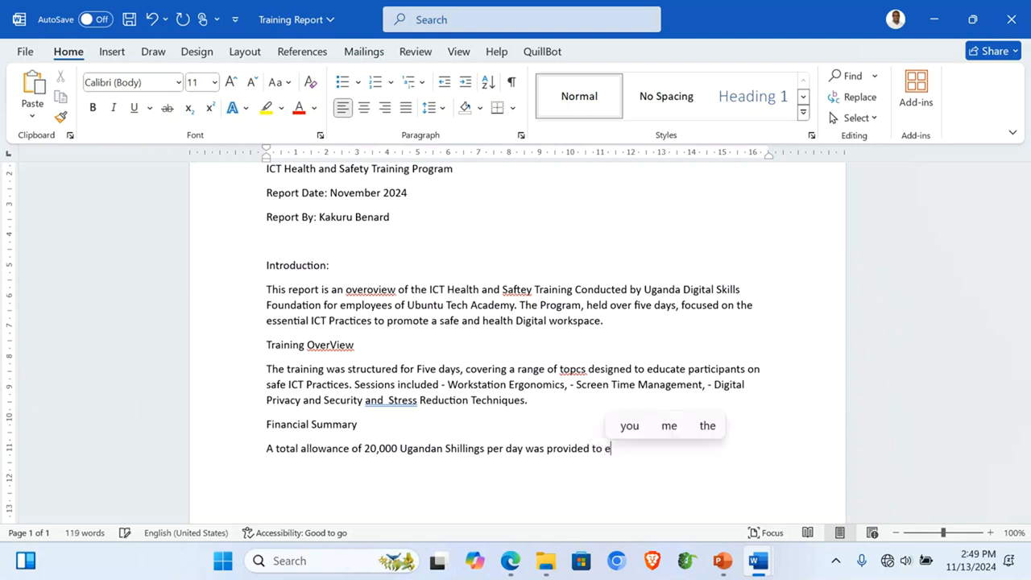
{"action": "type", "text": "icipant"}
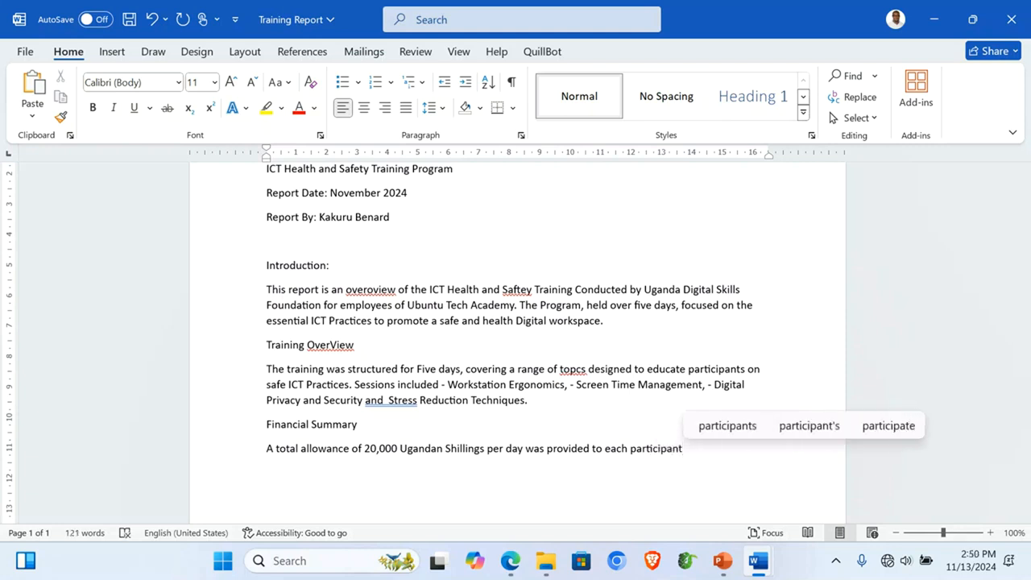
{"action": "type", "text": " based on"}
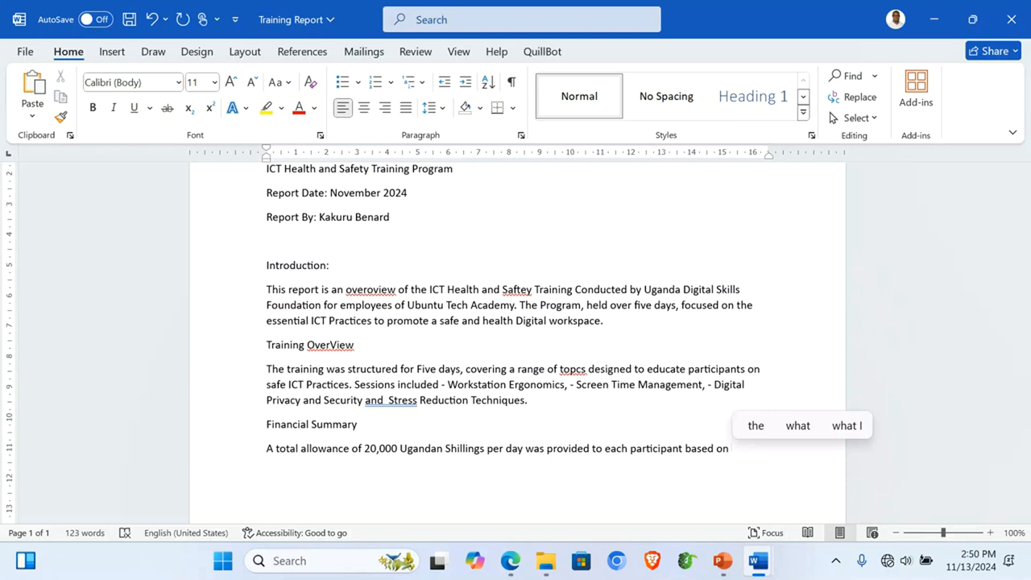
{"action": "type", "text": " attend"}
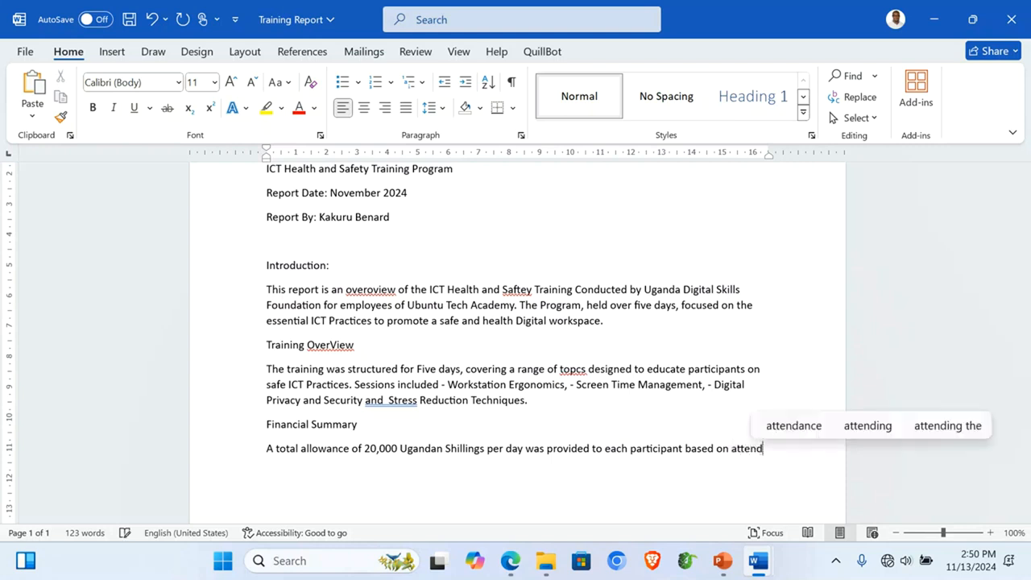
{"action": "type", "text": "ance."}
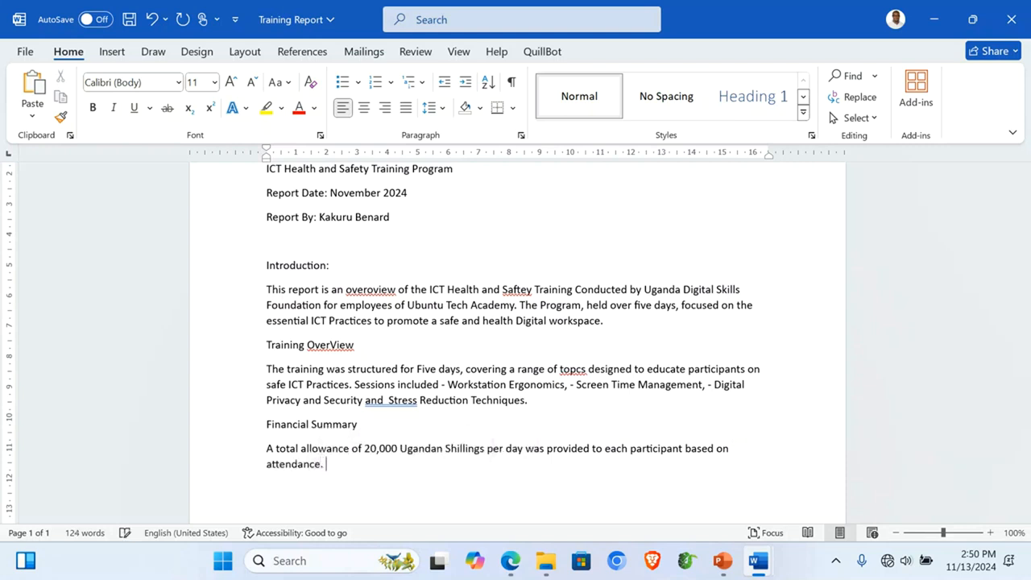
{"action": "type", "text": " The s"}
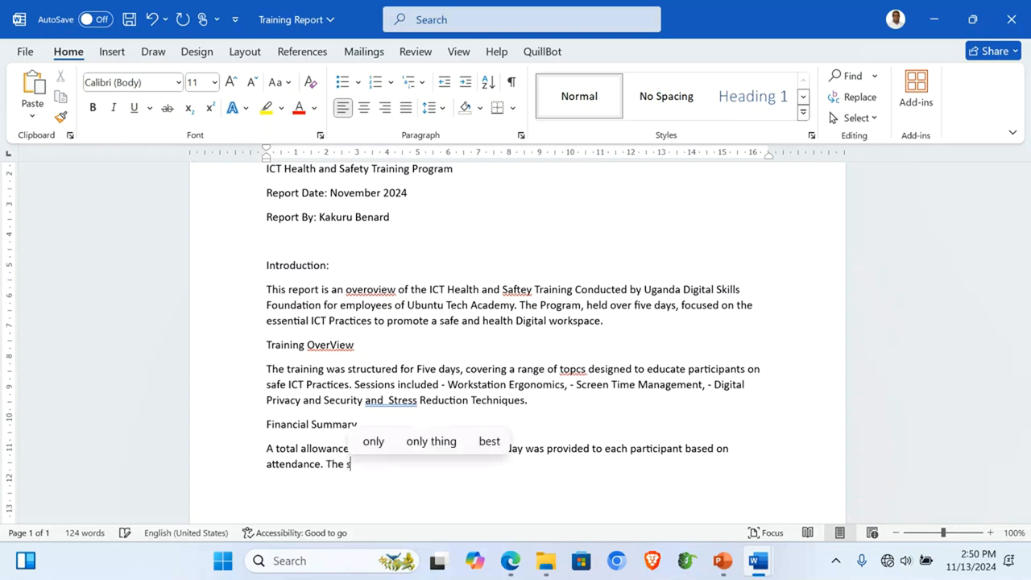
{"action": "type", "text": "ummary "}
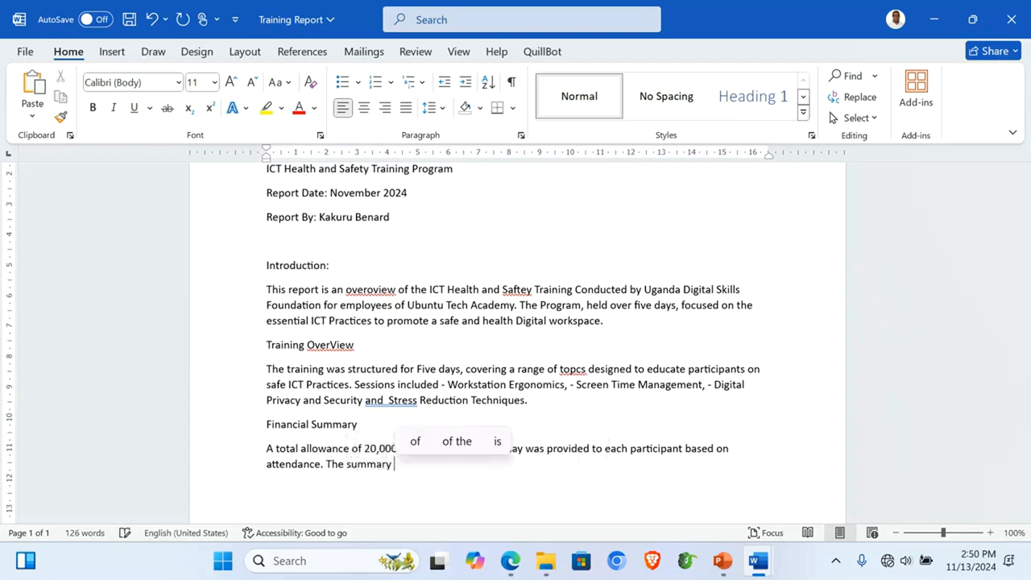
{"action": "type", "text": "below outlines total allowanc"}
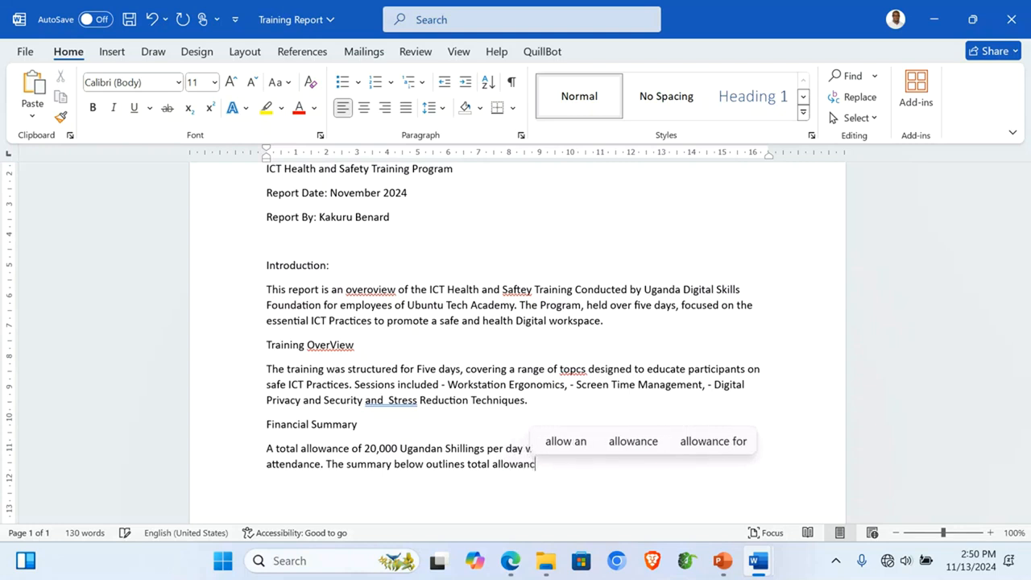
{"action": "type", "text": "es"}
{"action": "type", "text": " d"}
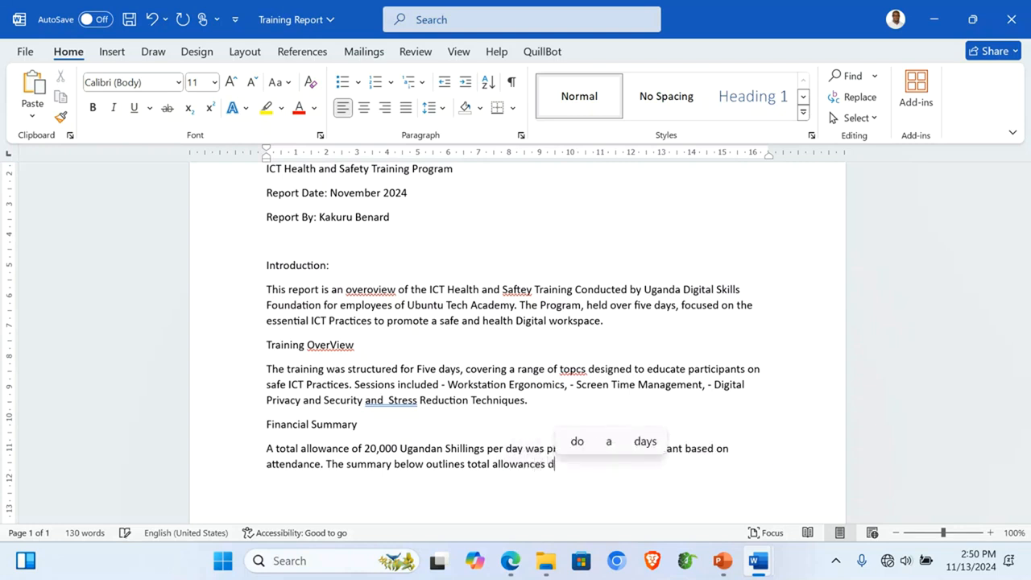
{"action": "type", "text": "isbursed."}
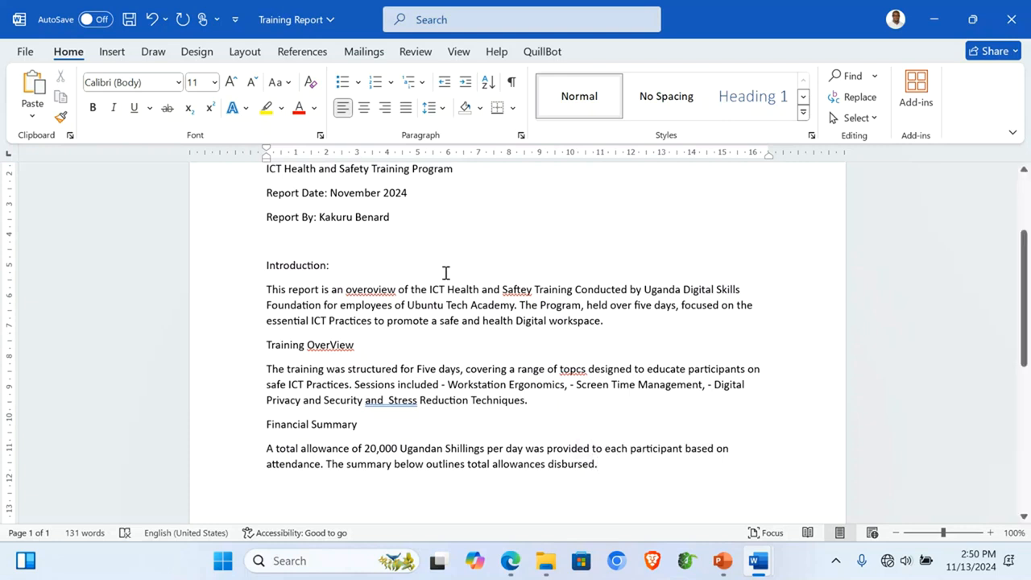
{"action": "key", "text": "Return"}
Step: Open Training_Attendance_Financial.xlsx and copy the Allowance Summary table A1:D11
{"action": "mouse_move", "coordinate": [543, 548]}
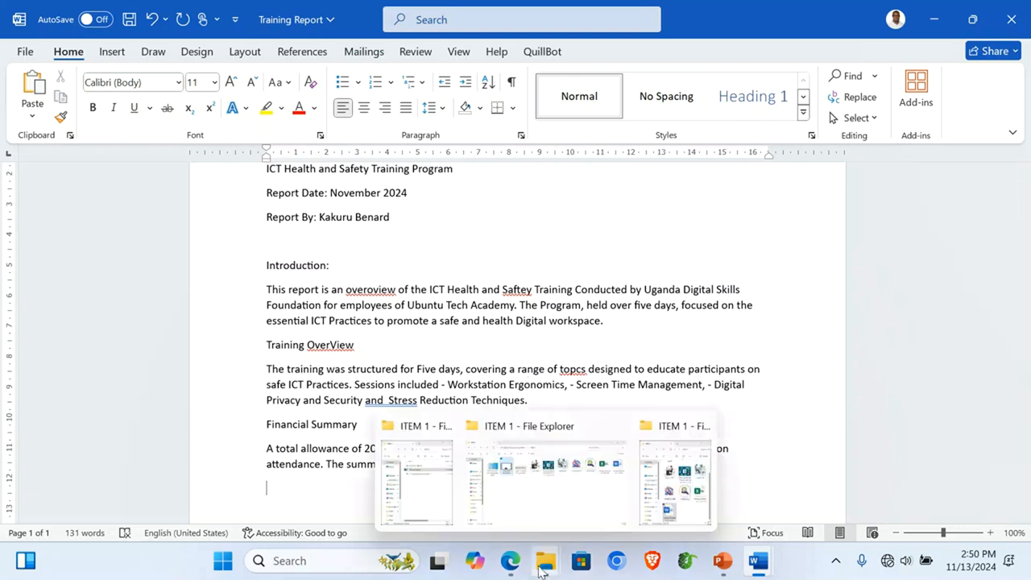
{"action": "left_click", "coordinate": [430, 508]}
{"action": "double_click", "coordinate": [207, 252]}
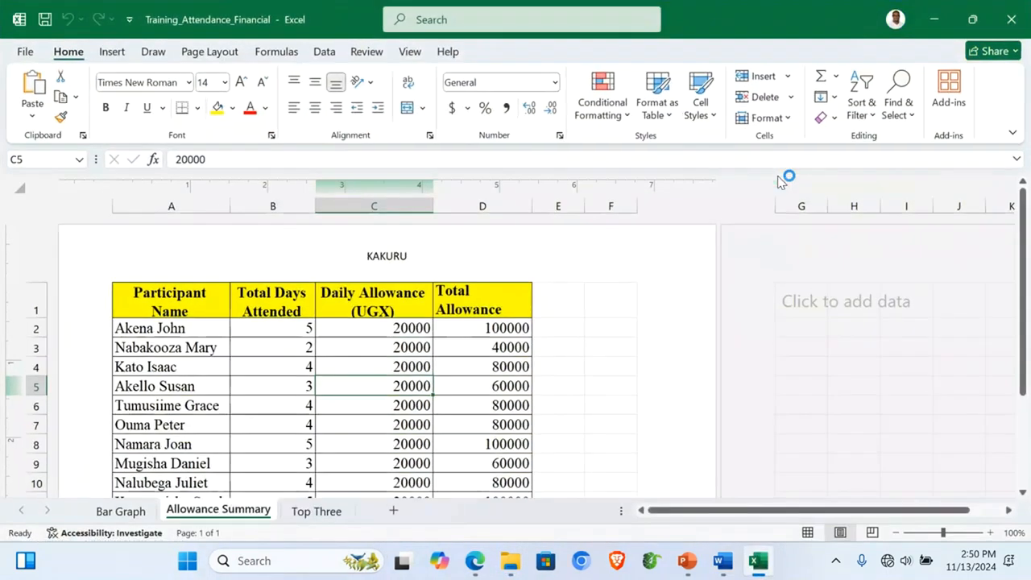
{"action": "left_click_drag", "start_coordinate": [138, 290], "coordinate": [453, 397]}
{"action": "key", "text": "ctrl+c"}
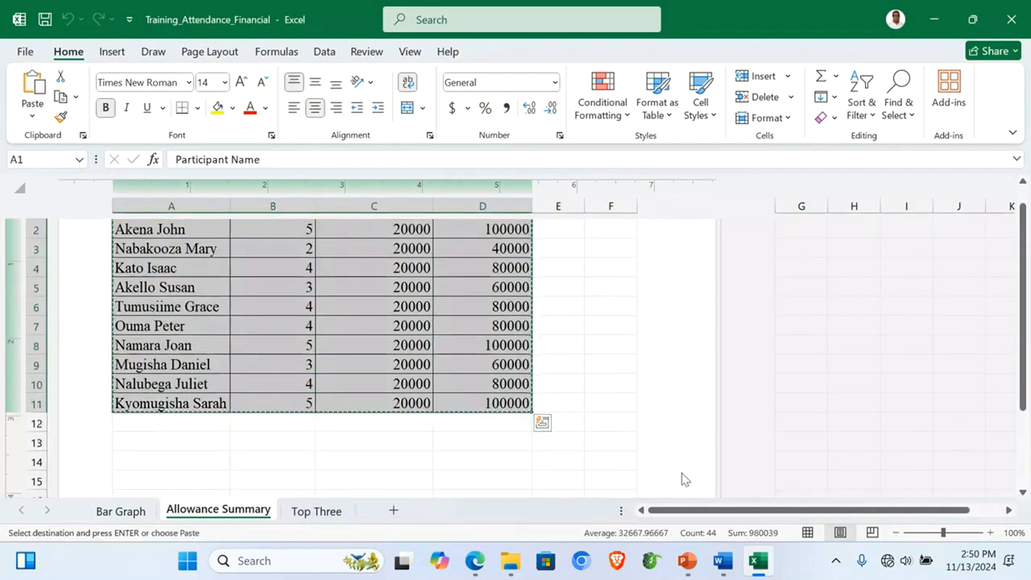
Step: Paste the allowance table under the Financial Summary paragraph and clear its Times formatting to plain Calibri
{"action": "mouse_move", "coordinate": [723, 561]}
{"action": "mouse_move", "coordinate": [647, 496]}
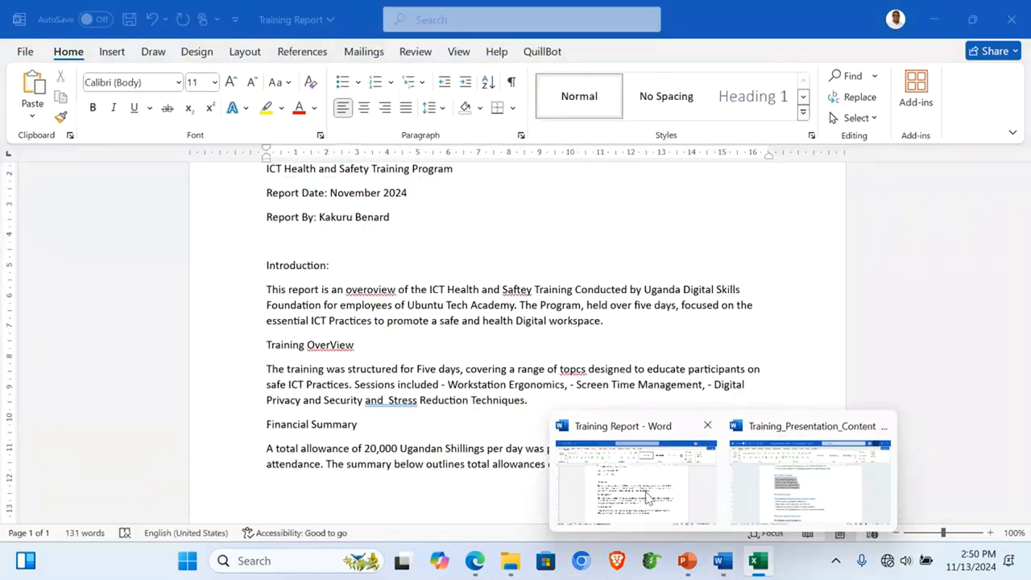
{"action": "left_click", "coordinate": [647, 496]}
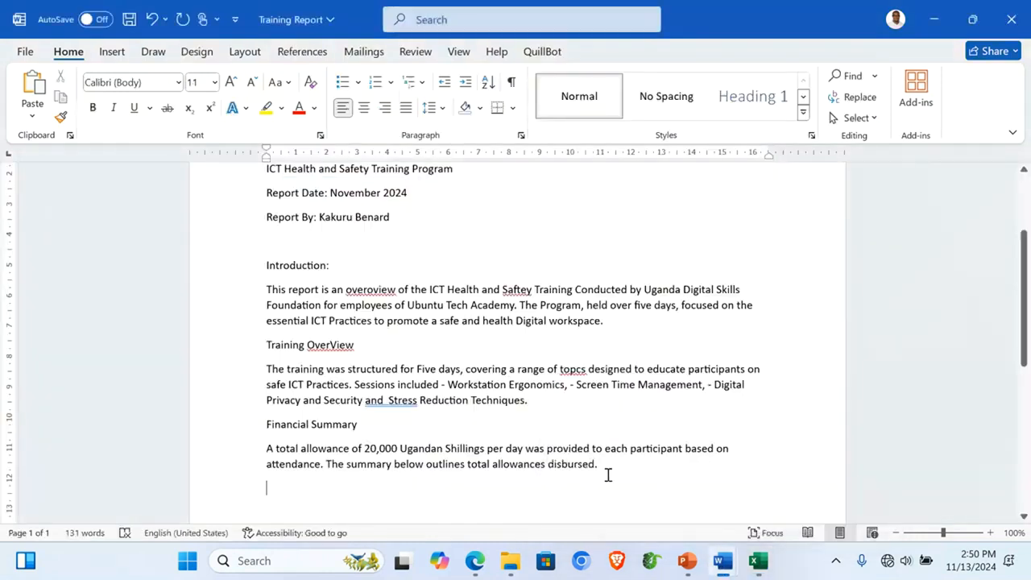
{"action": "key", "text": "ctrl+v"}
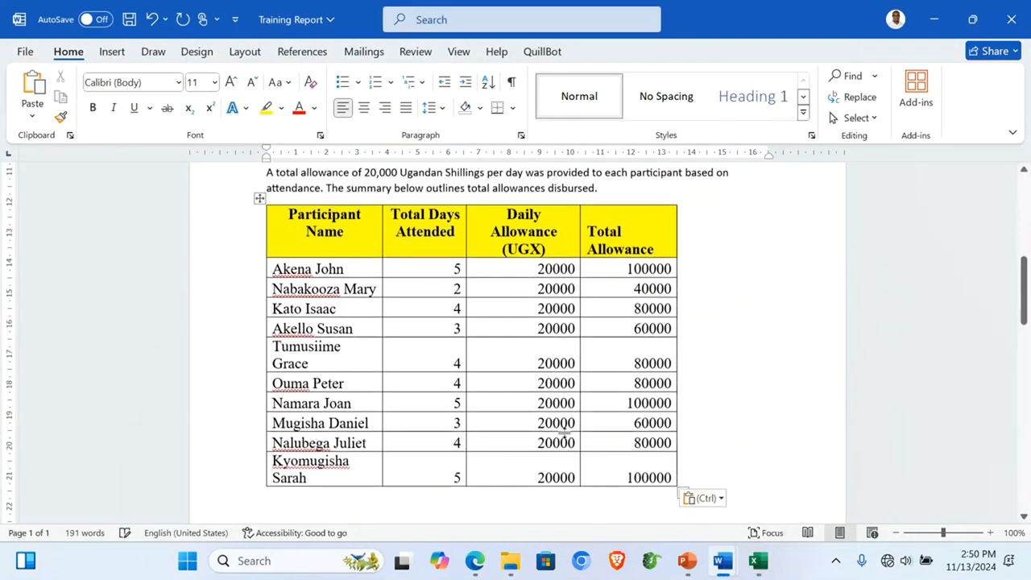
{"action": "left_click", "coordinate": [259, 199]}
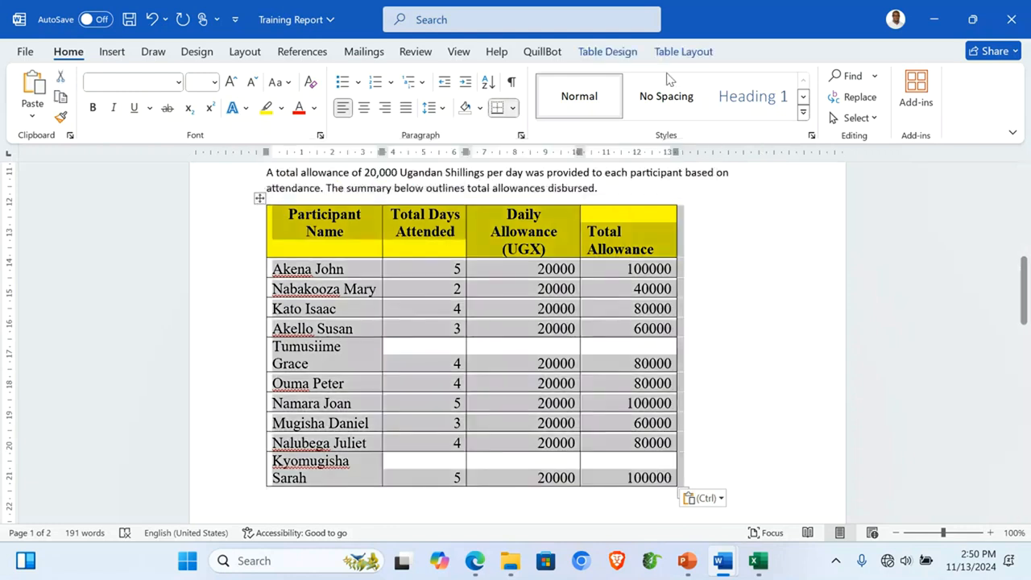
{"action": "left_click", "coordinate": [309, 84]}
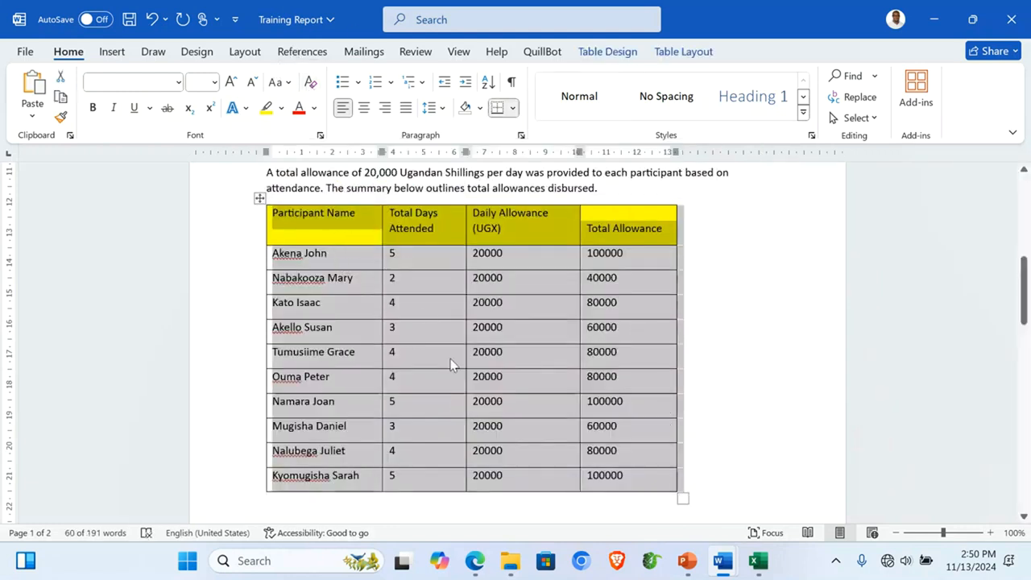
{"action": "left_click", "coordinate": [450, 365]}
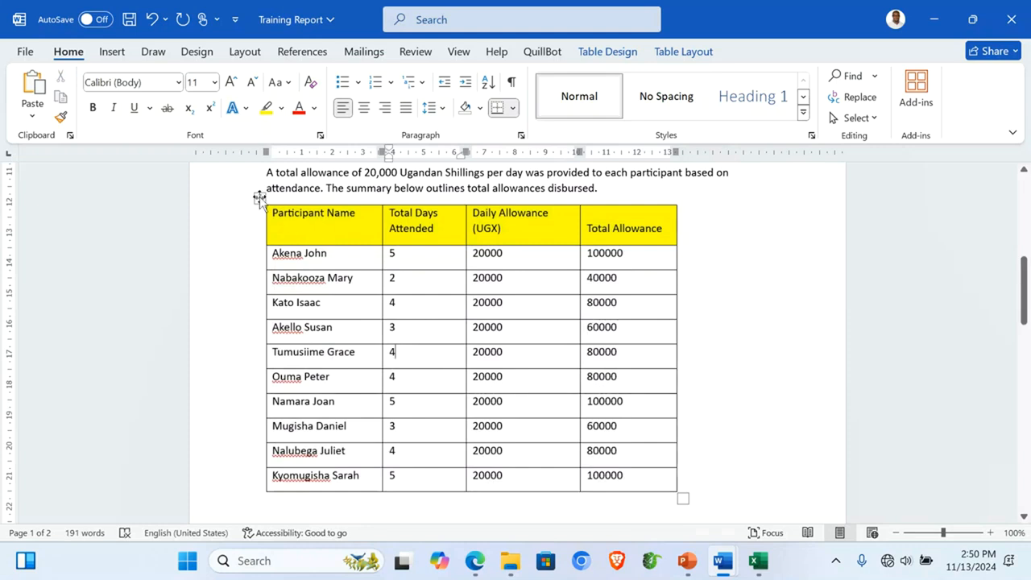
{"action": "scroll", "coordinate": [633, 430], "scroll_direction": "down", "scroll_amount": 3}
{"action": "scroll", "coordinate": [389, 380], "scroll_direction": "down", "scroll_amount": 2}
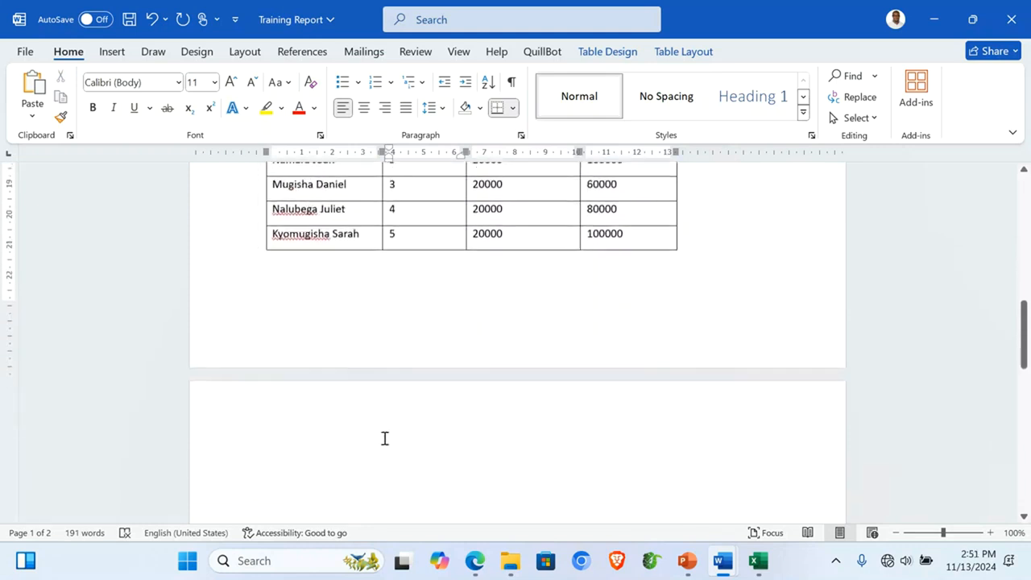
Step: Add the line 'For more details refer to the attached Excel File' below the allowance table on page 2
{"action": "left_click", "coordinate": [305, 389]}
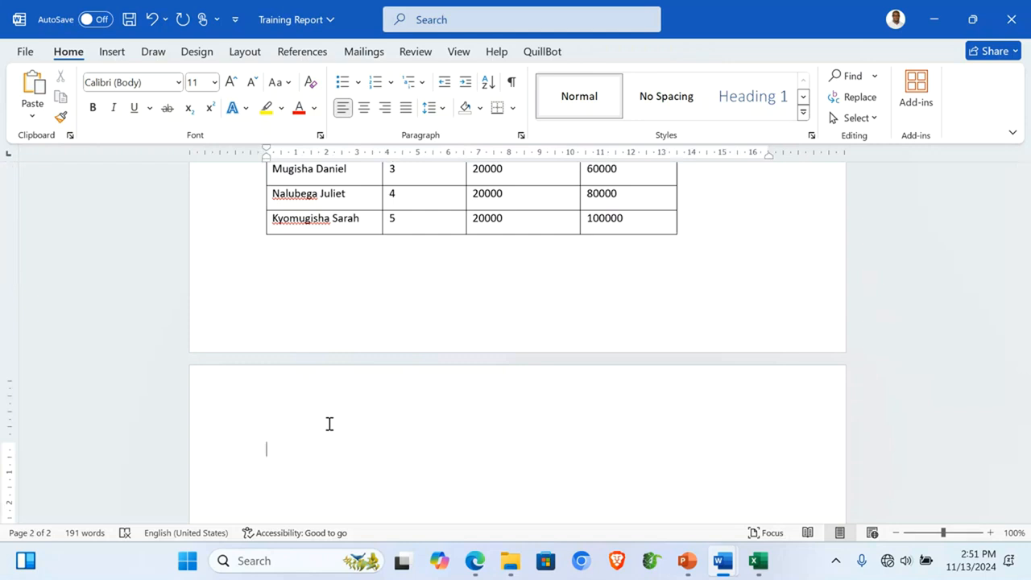
{"action": "type", "text": "For more details "}
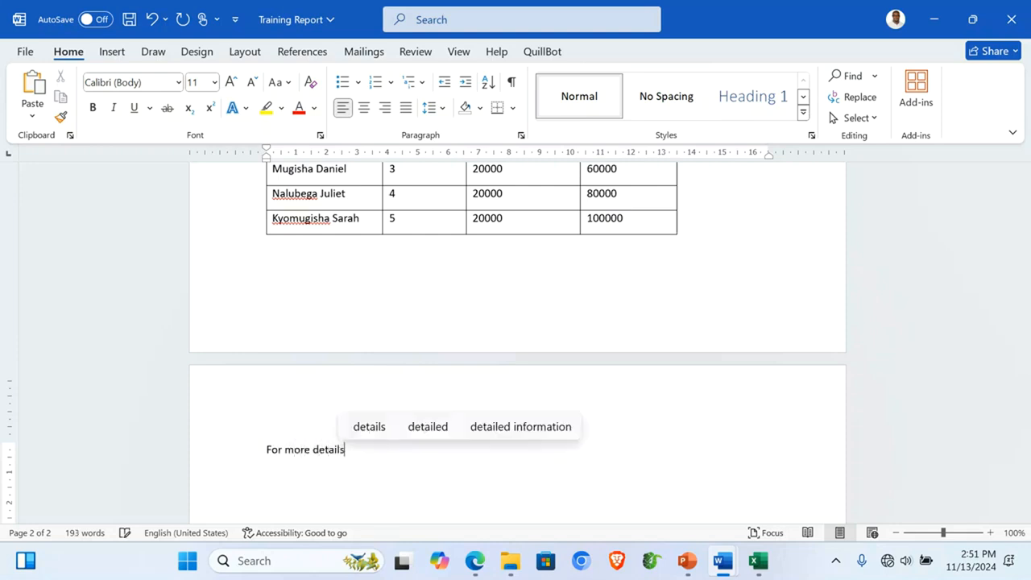
{"action": "type", "text": "refer"}
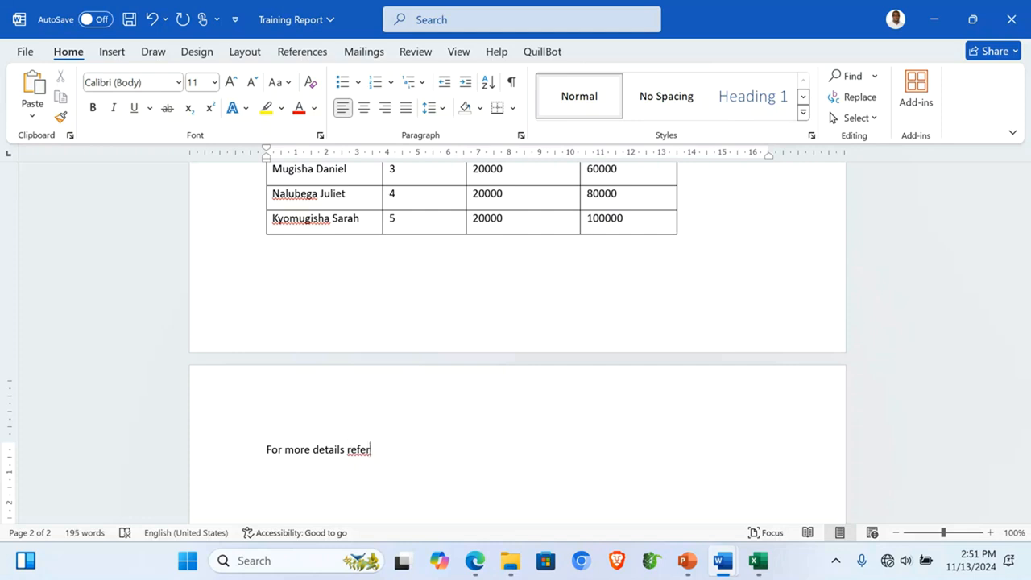
{"action": "type", "text": " to the attached "}
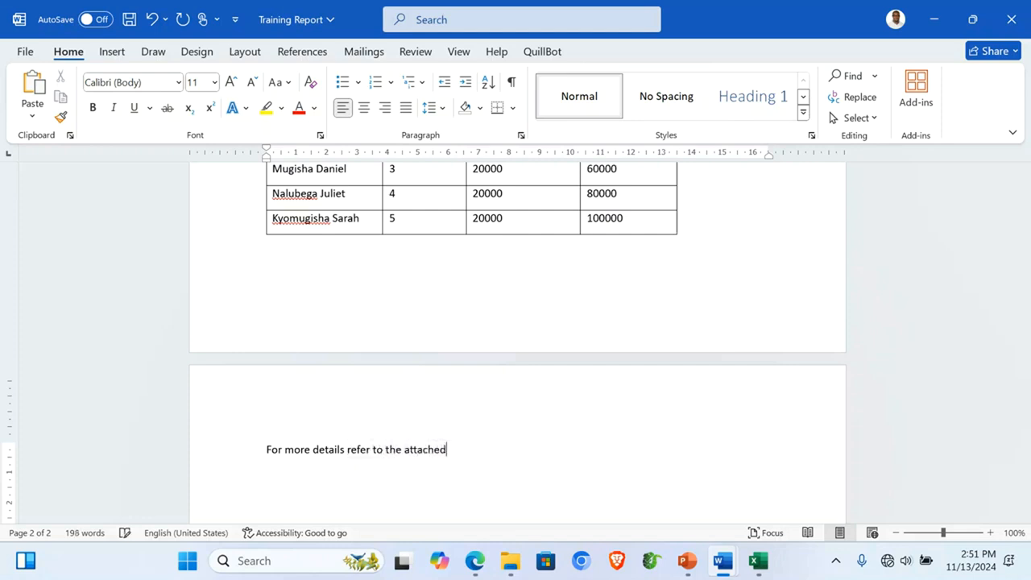
{"action": "type", "text": "Excel File"}
{"action": "left_click", "coordinate": [474, 560]}
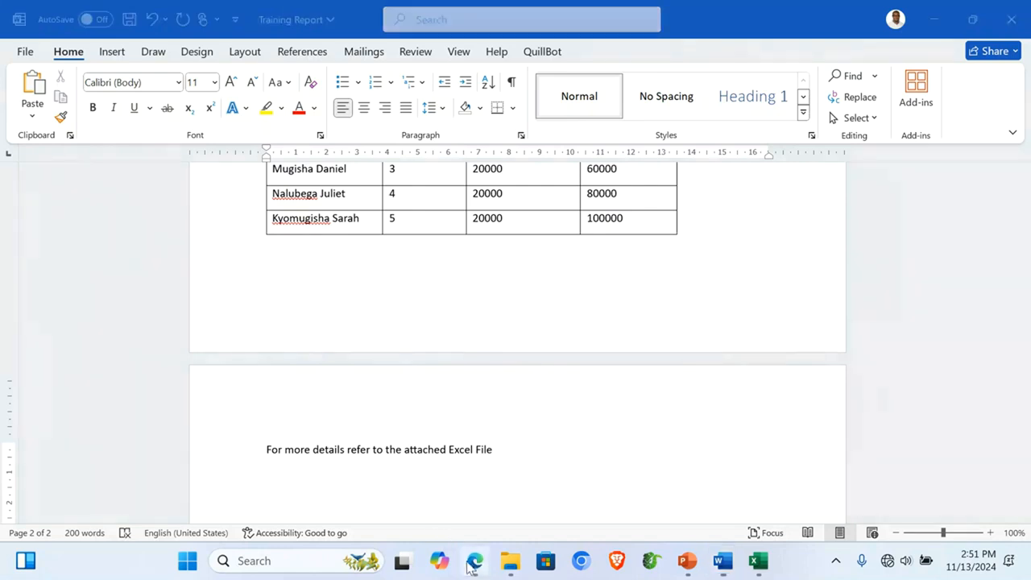
Step: Bring up the exam PDF in Edge and scroll to the ITEM 1 task about certificates
{"action": "left_click", "coordinate": [176, 11]}
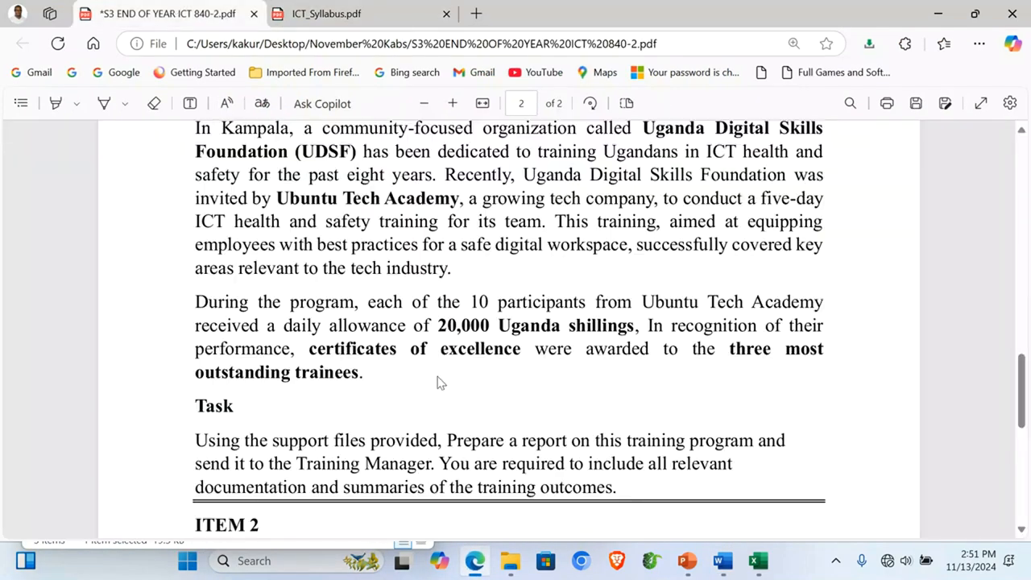
{"action": "scroll", "coordinate": [441, 384], "scroll_direction": "up", "scroll_amount": 1}
{"action": "scroll", "coordinate": [440, 384], "scroll_direction": "down", "scroll_amount": 1}
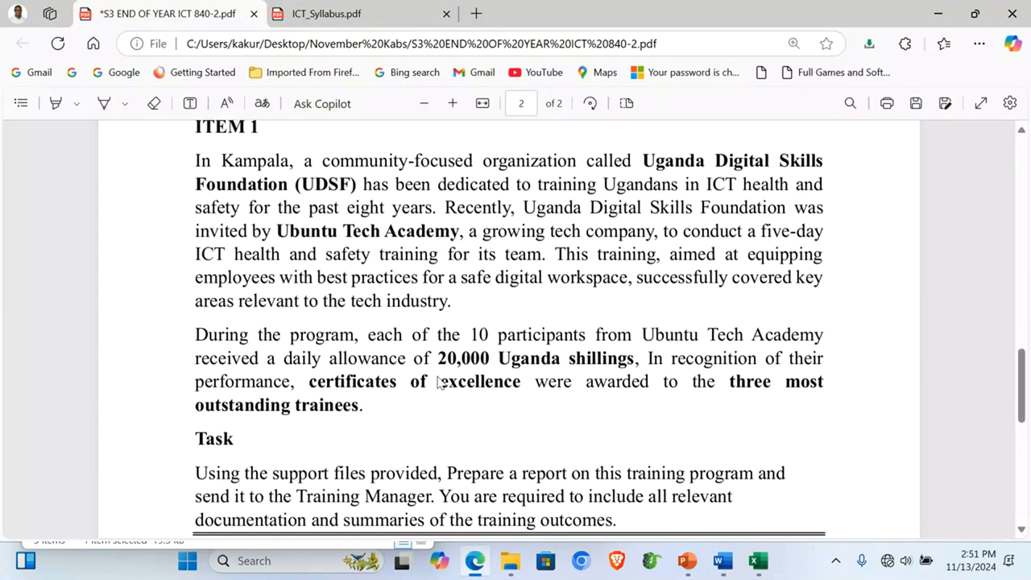
{"action": "scroll", "coordinate": [441, 384], "scroll_direction": "down", "scroll_amount": 1}
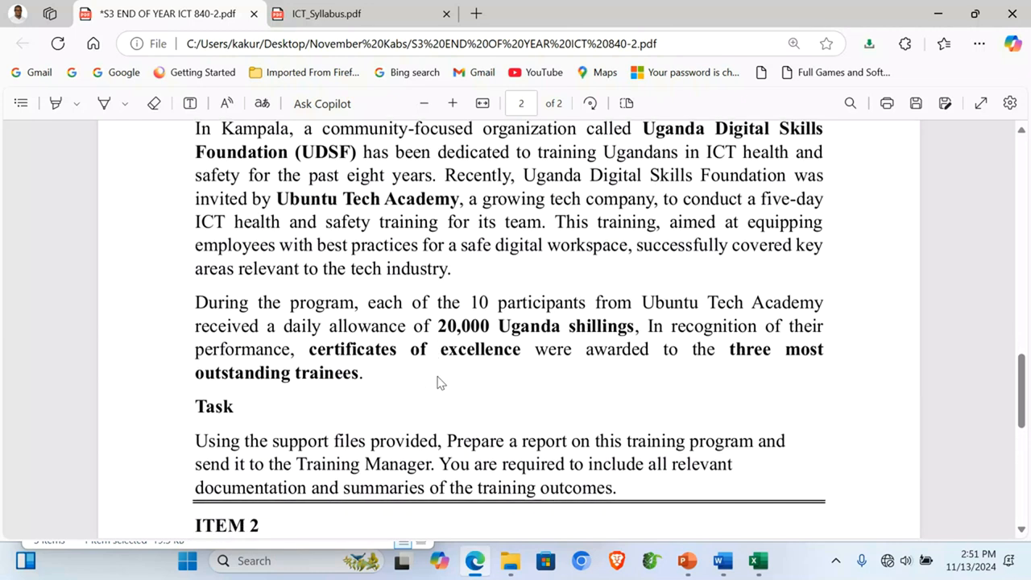
Step: Type the 'Certificates of Excellence' heading in Word and paste a copy of it on the line below
{"action": "mouse_move", "coordinate": [724, 568]}
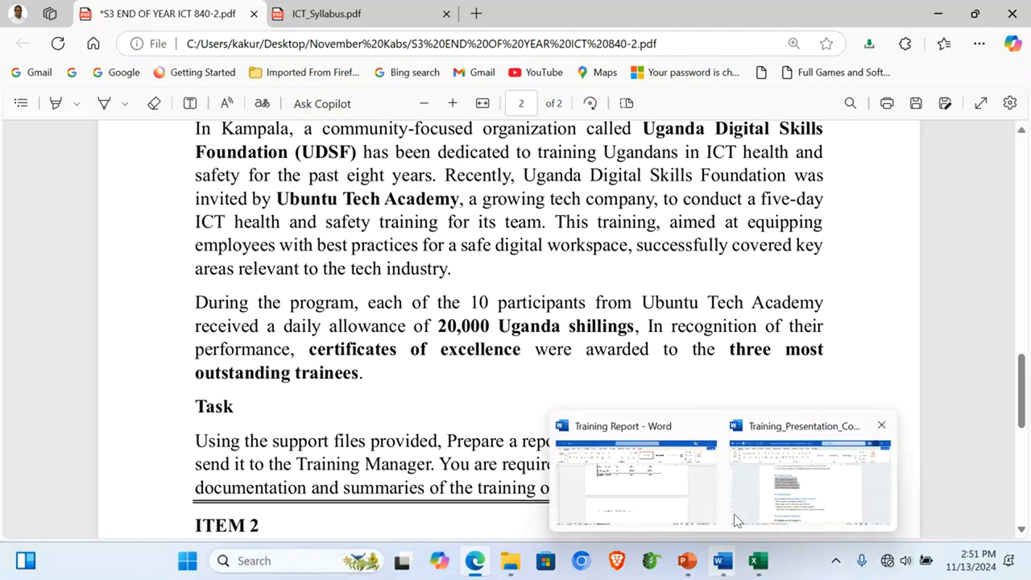
{"action": "left_click", "coordinate": [662, 510]}
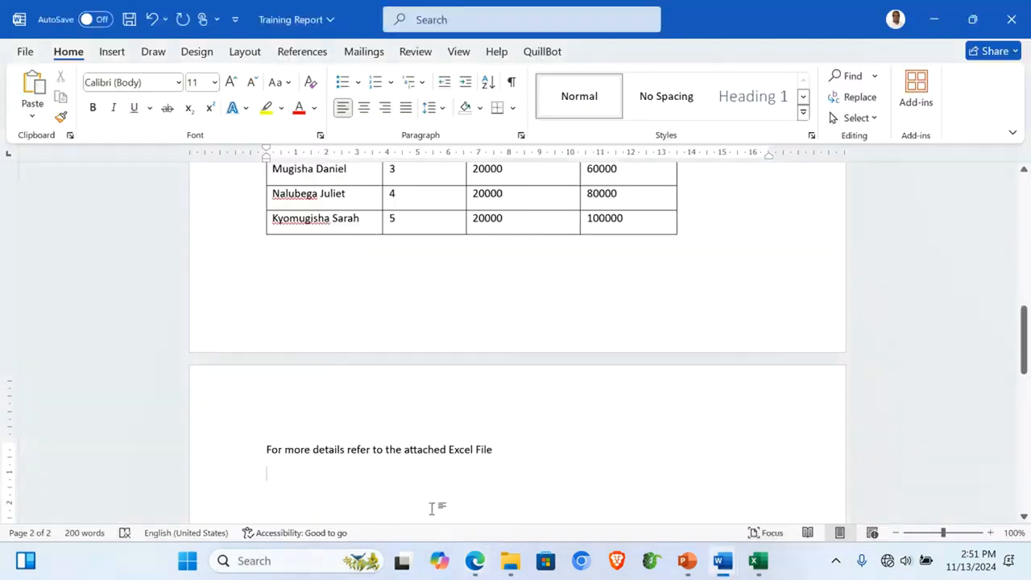
{"action": "type", "text": "Certif"}
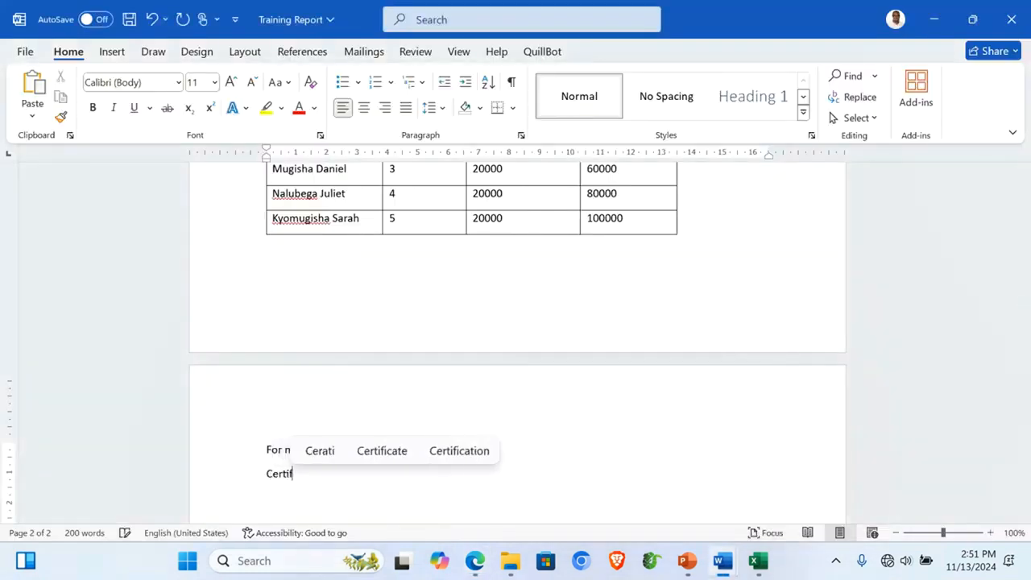
{"action": "type", "text": "icates of Excel"}
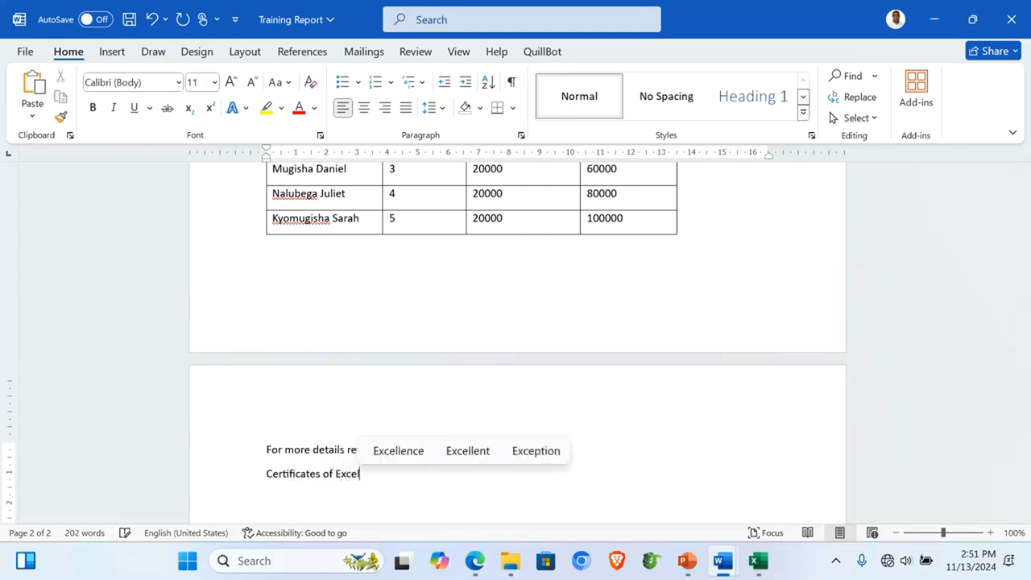
{"action": "type", "text": "lence"}
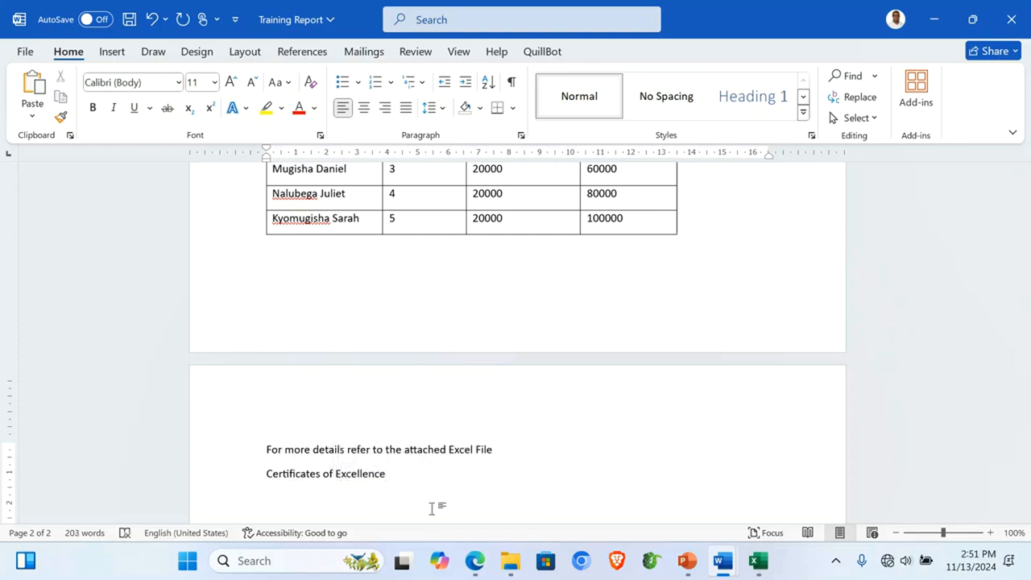
{"action": "key", "text": "Return"}
{"action": "type", "text": "C"}
{"action": "key", "text": "BackSpace"}
{"action": "left_click", "coordinate": [227, 482]}
{"action": "key", "text": "ctrl+c"}
{"action": "left_click", "coordinate": [306, 495]}
{"action": "key", "text": "ctrl+v"}
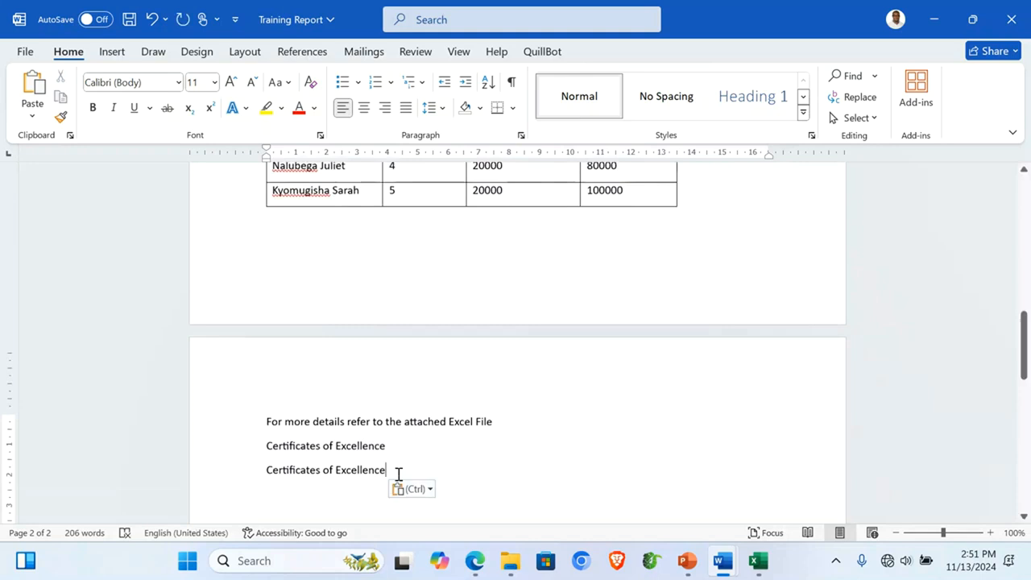
Step: Complete the sentence that certificates went to the top three participants, correcting 'awared' to 'awarded'
{"action": "type", "text": "were"}
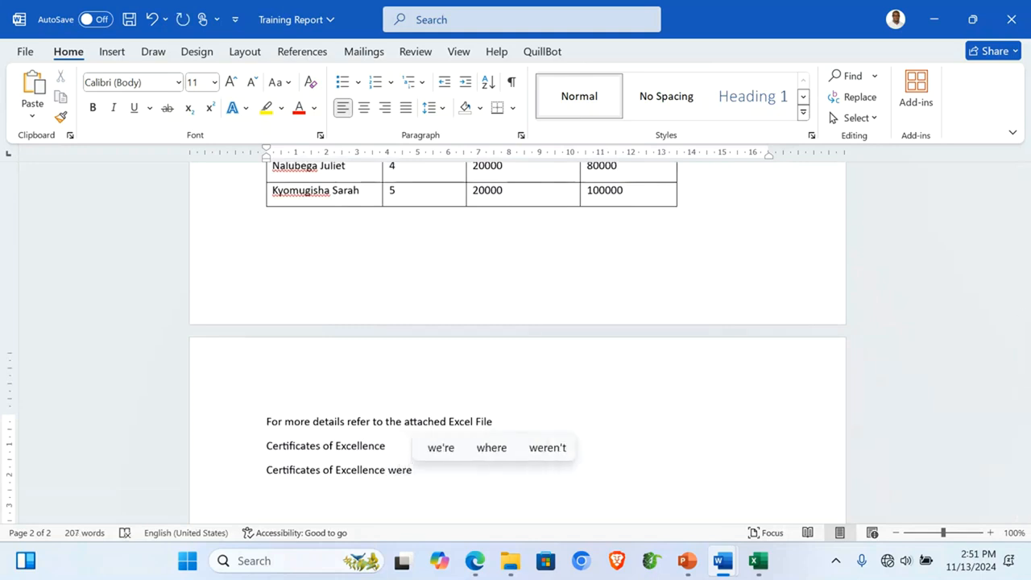
{"action": "type", "text": " aw"}
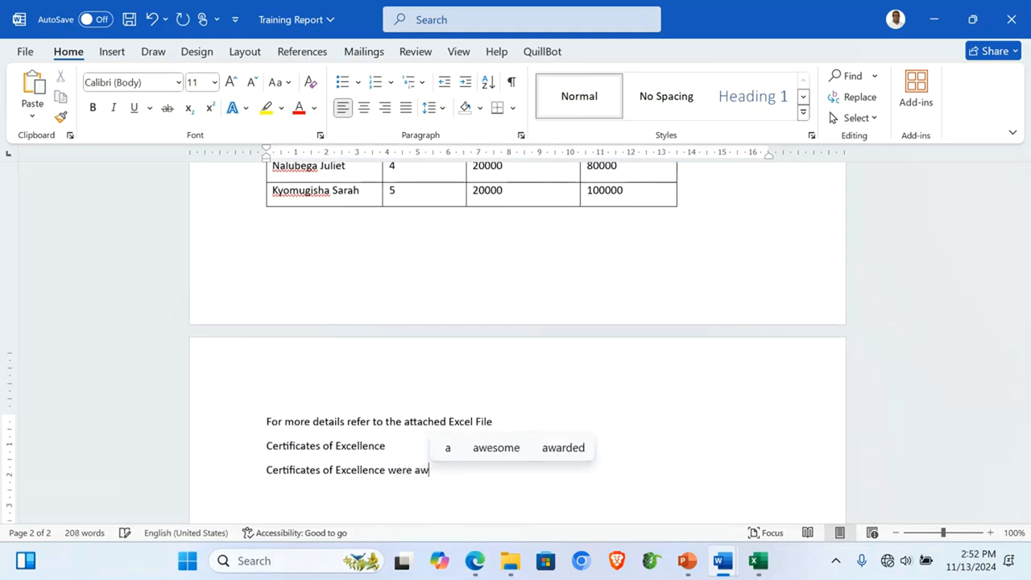
{"action": "type", "text": "ared to thet"}
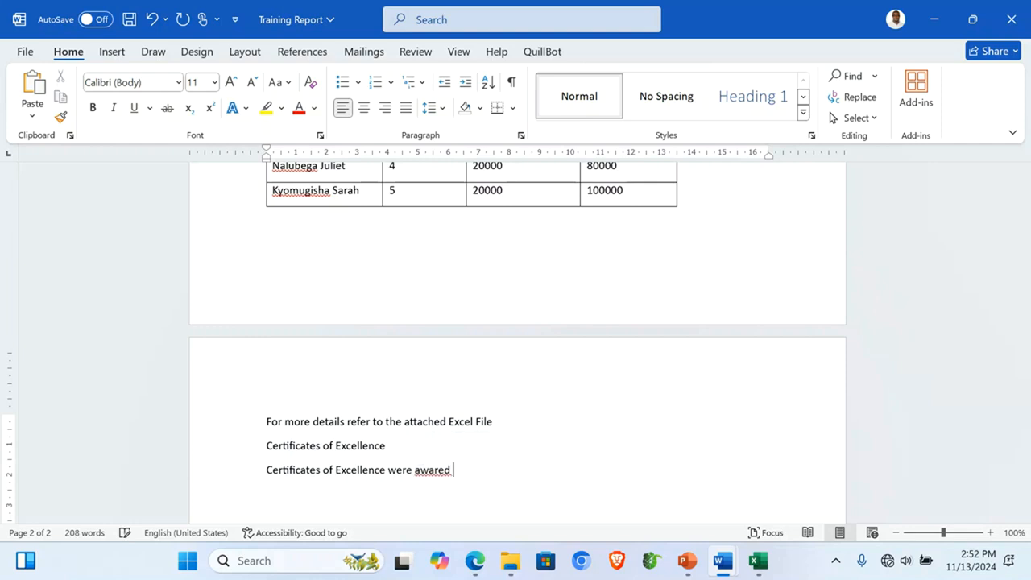
{"action": "key", "text": "BackSpace"}
{"action": "type", "text": "top three par"}
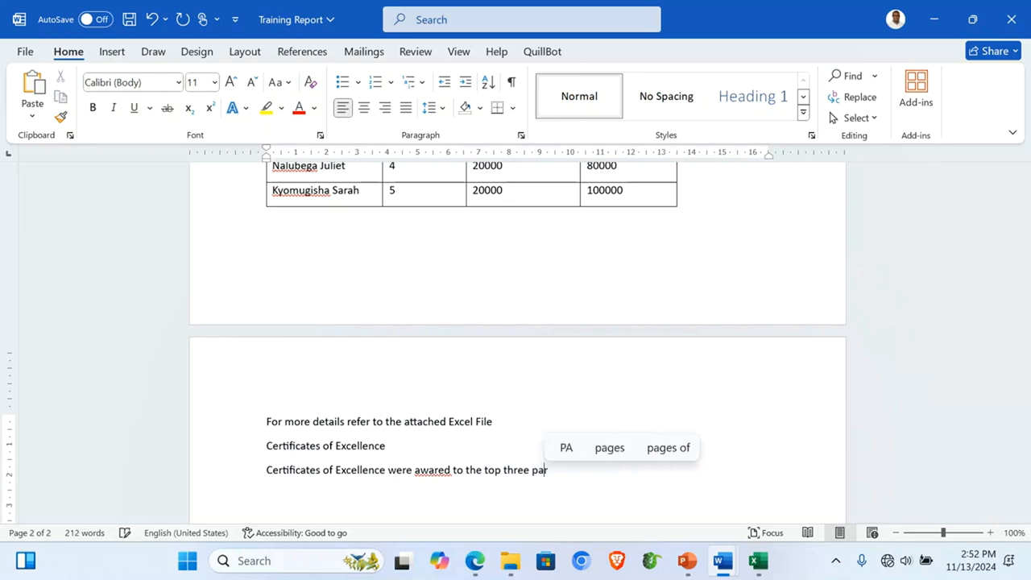
{"action": "type", "text": "ticipar"}
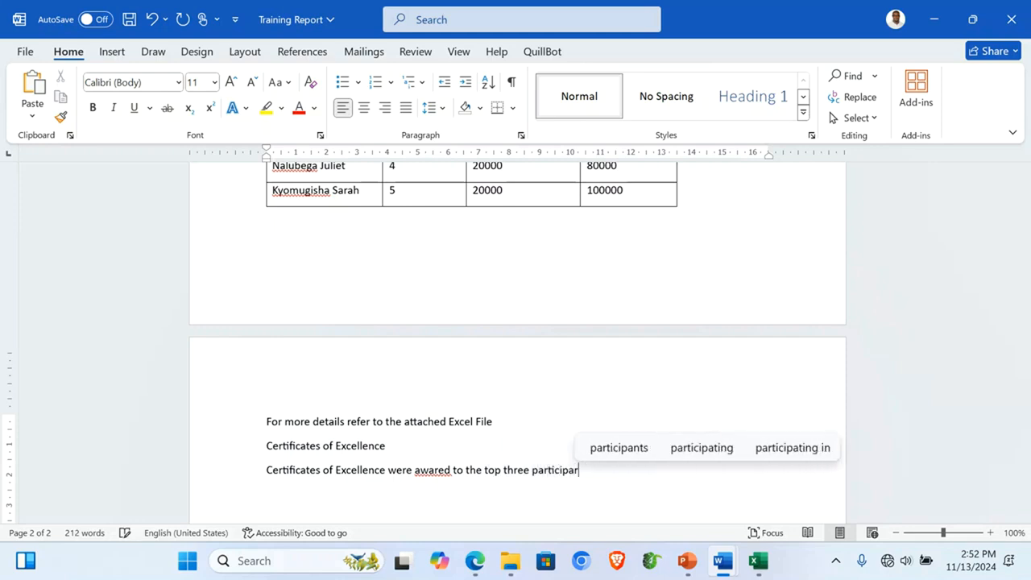
{"action": "type", "text": "n"}
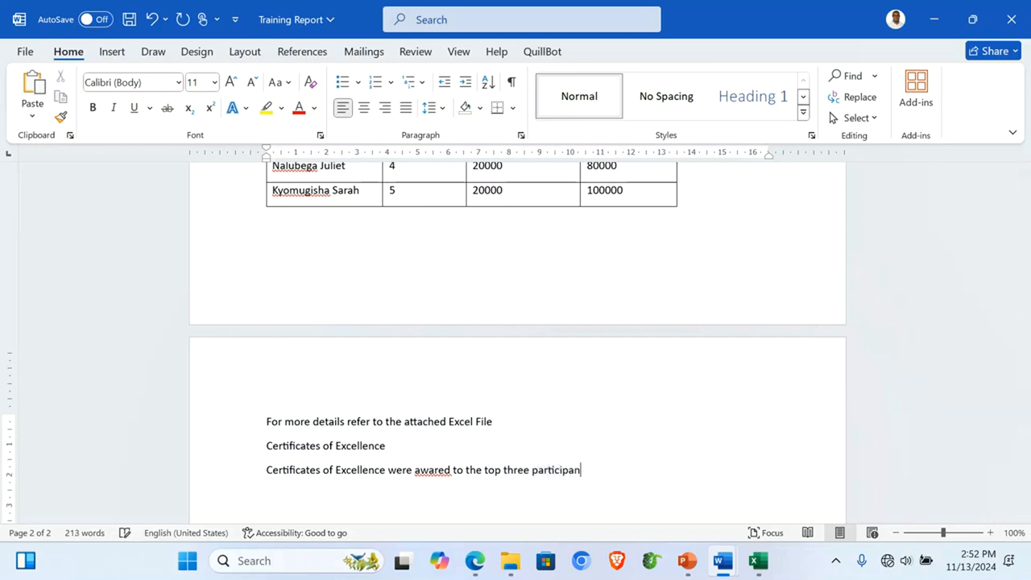
{"action": "type", "text": "ts based on their"}
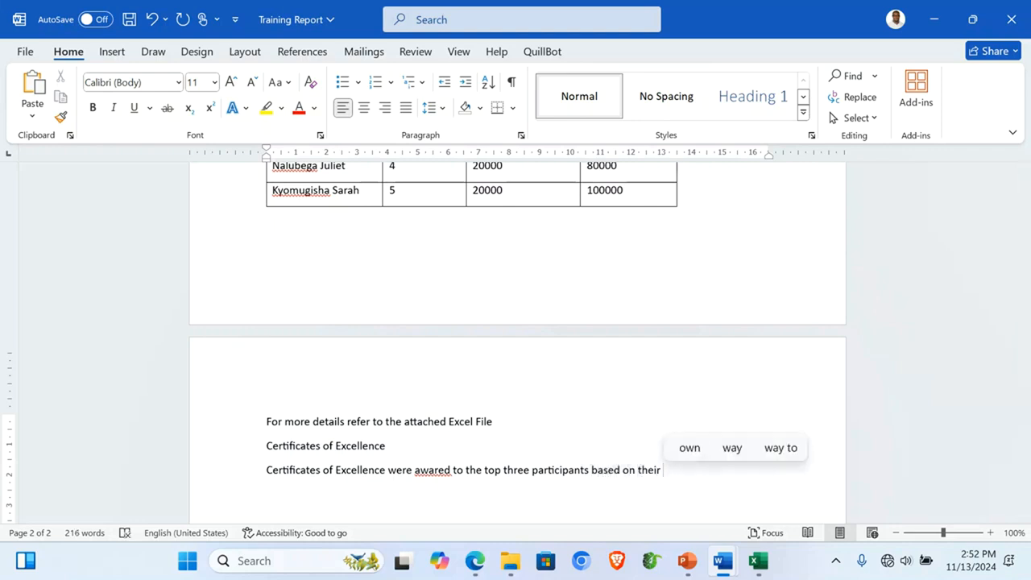
{"action": "type", "text": " performance"}
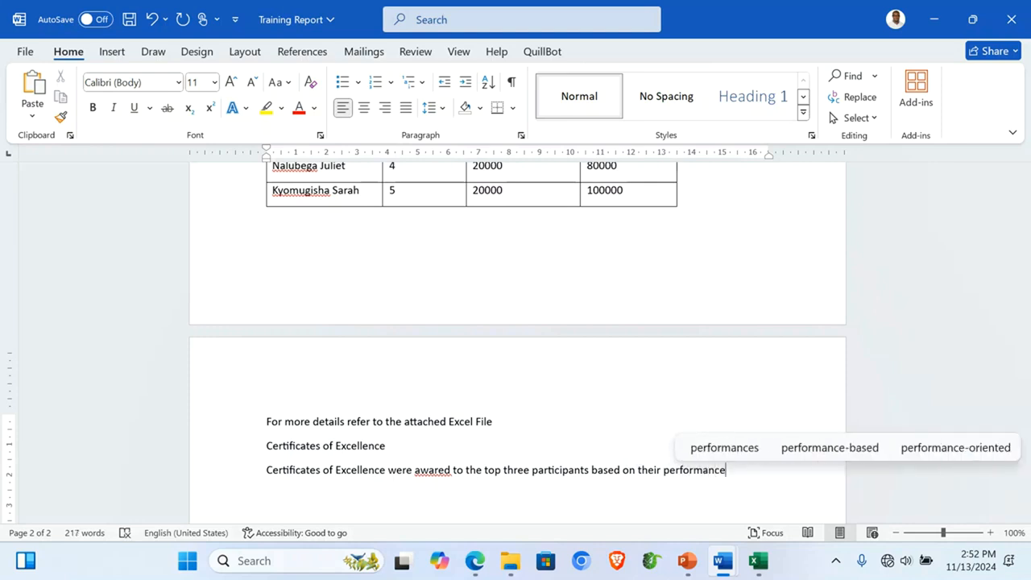
{"action": "type", "text": " through"}
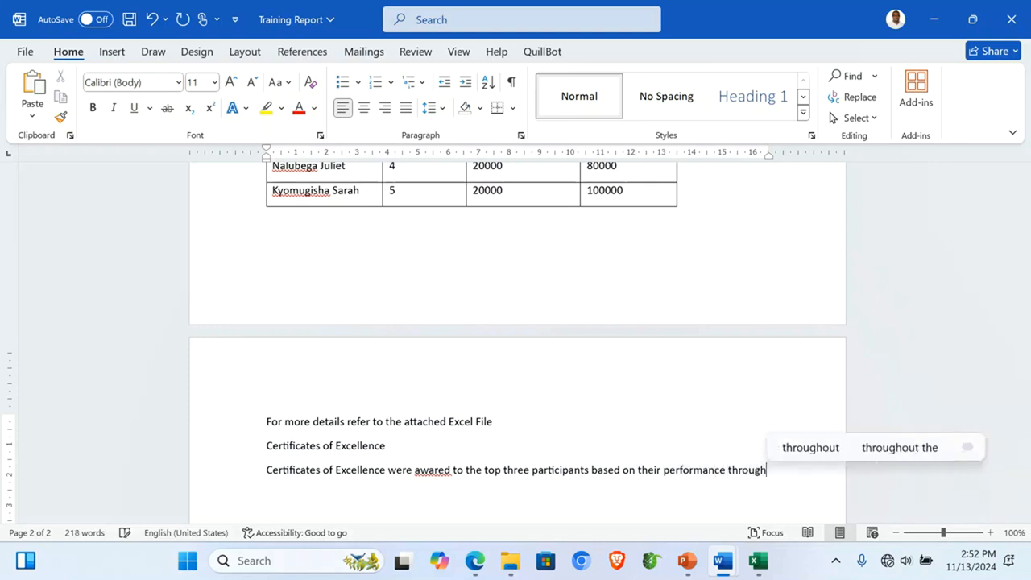
{"action": "type", "text": "out the tra"}
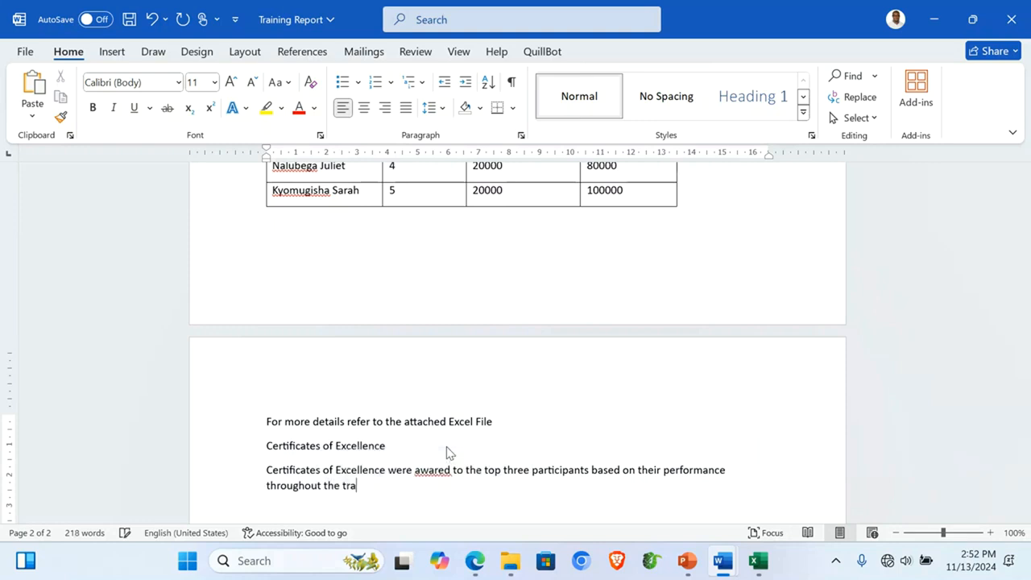
{"action": "type", "text": "ining"}
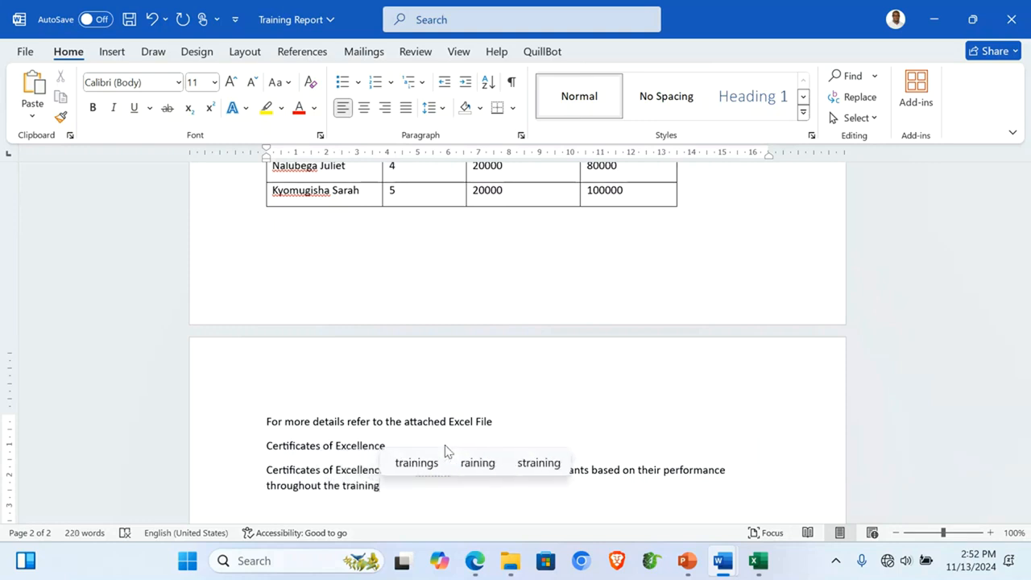
{"action": "type", "text": ","}
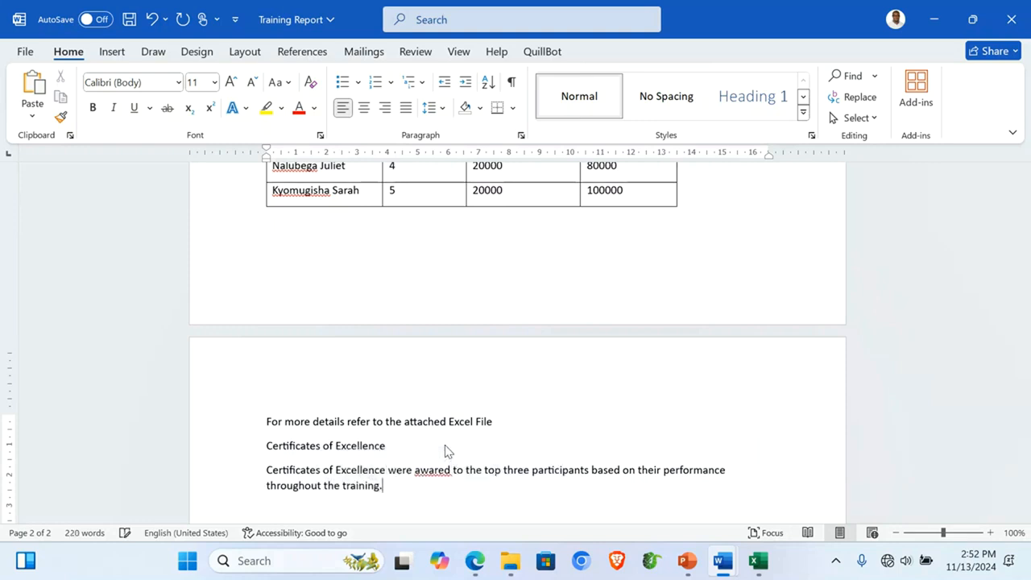
{"action": "right_click", "coordinate": [437, 469]}
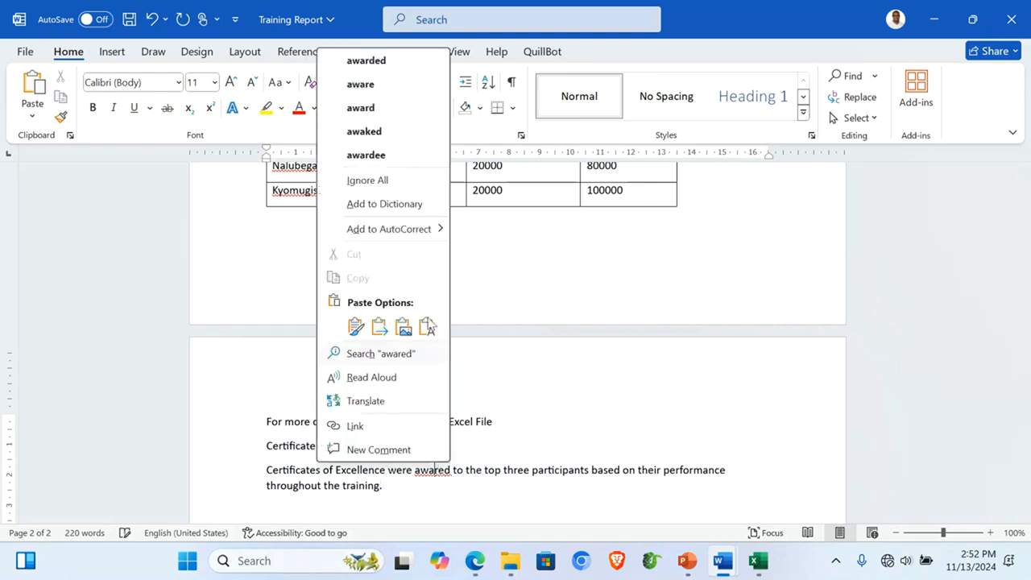
{"action": "left_click", "coordinate": [366, 61]}
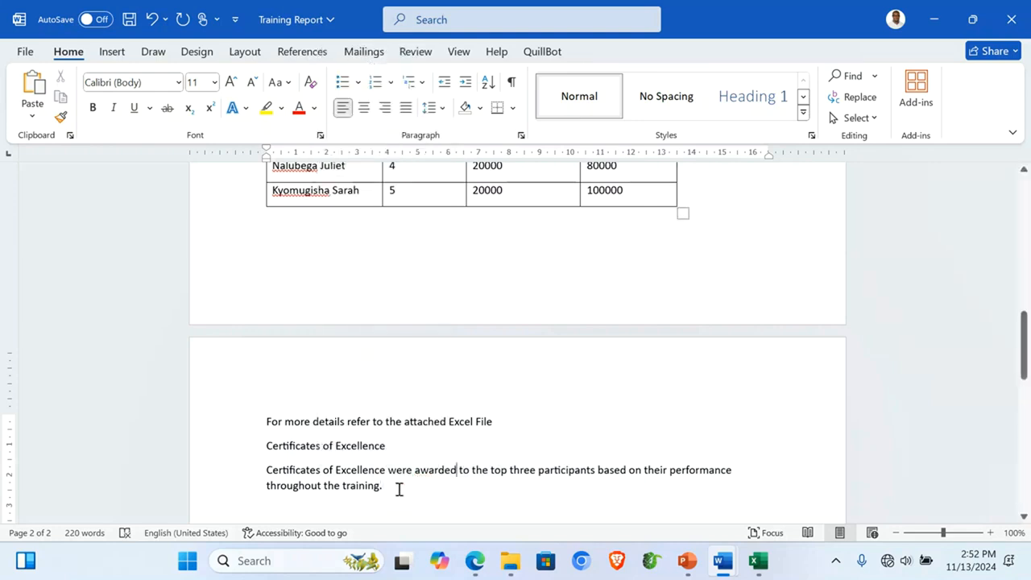
{"action": "left_click", "coordinate": [399, 489]}
{"action": "key", "text": "Return"}
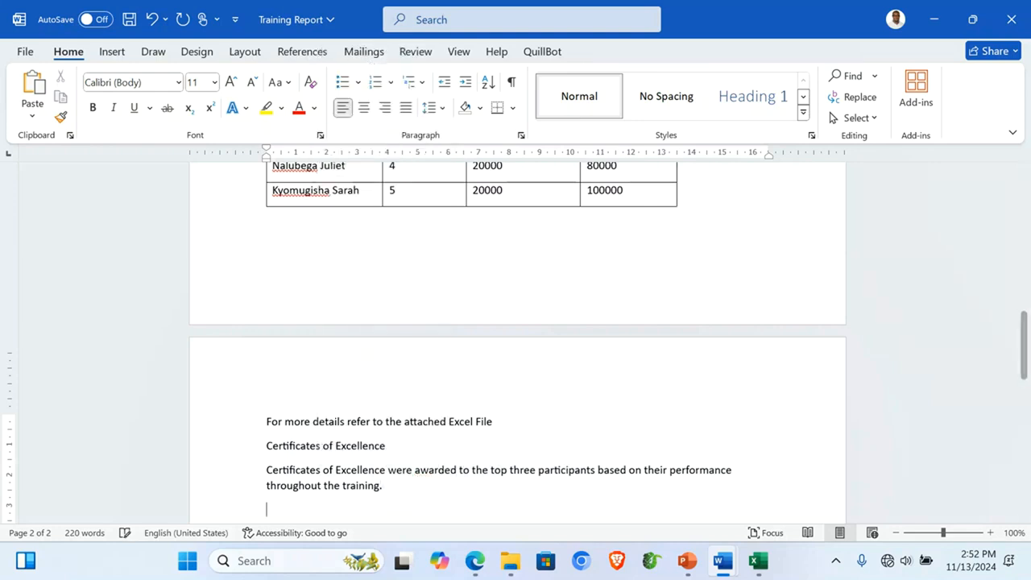
{"action": "scroll", "coordinate": [515, 338], "scroll_direction": "down", "scroll_amount": 2}
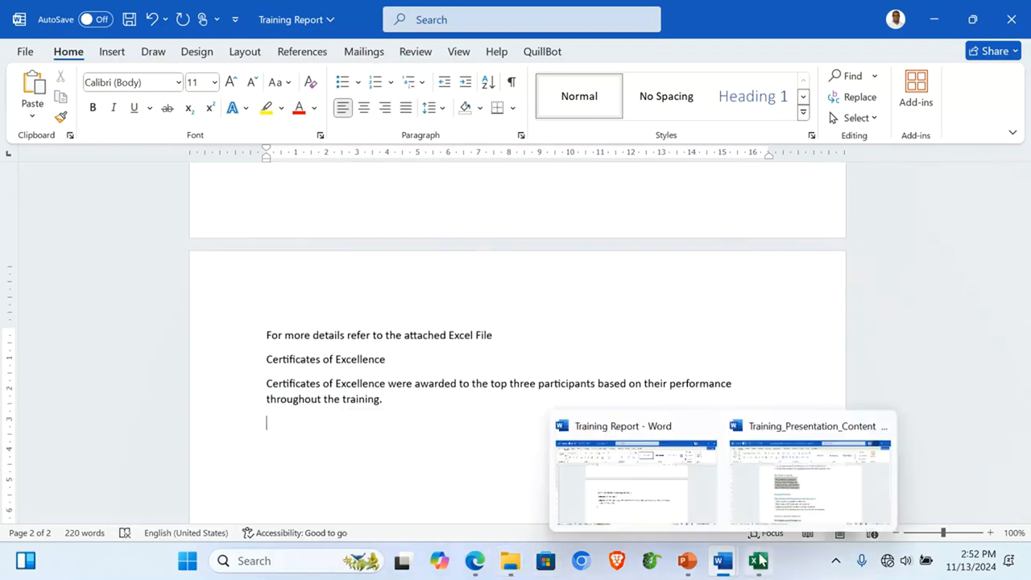
Step: Copy the Top Three table (A1:D4) from the Excel workbook's Top Three sheet
{"action": "left_click", "coordinate": [760, 558]}
{"action": "left_click", "coordinate": [314, 510]}
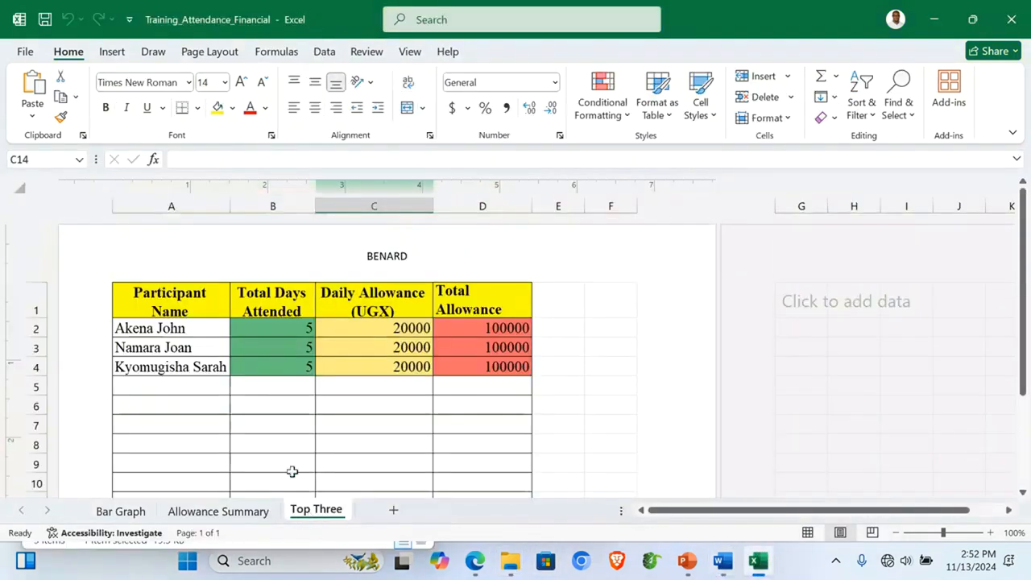
{"action": "left_click", "coordinate": [176, 392]}
{"action": "left_click_drag", "start_coordinate": [122, 295], "coordinate": [483, 363]}
{"action": "key", "text": "ctrl+c"}
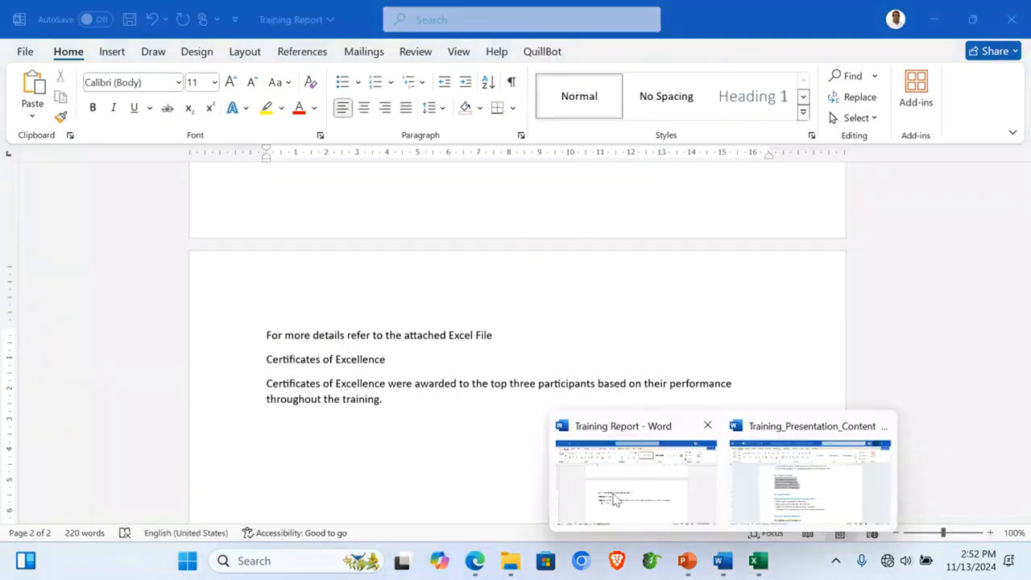
Step: Paste the Top Three table into the report and clear all its formatting
{"action": "left_click", "coordinate": [624, 483]}
{"action": "key", "text": "ctrl+v"}
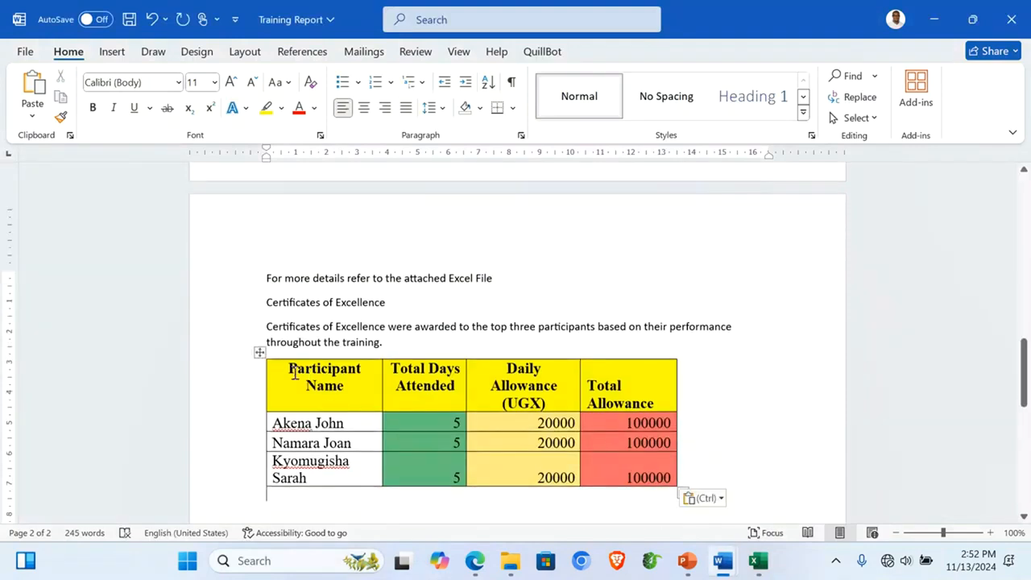
{"action": "left_click", "coordinate": [259, 353]}
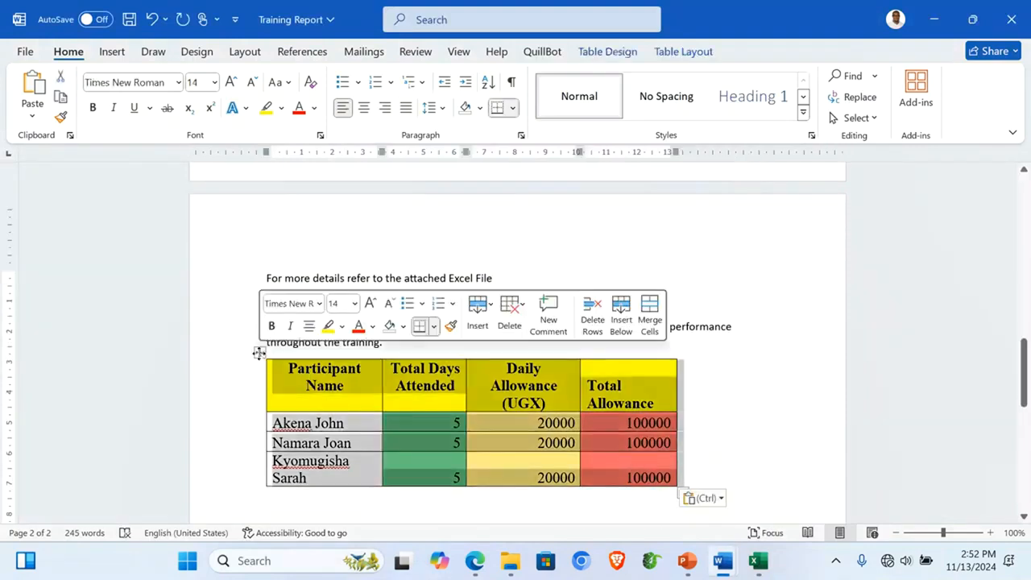
{"action": "left_click", "coordinate": [311, 82]}
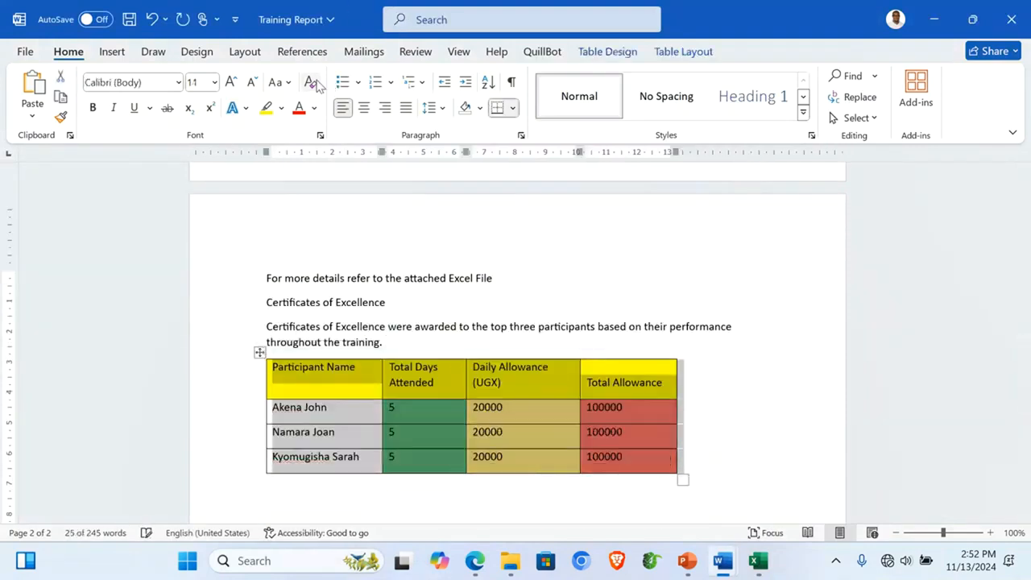
Step: Save the Training Report with the insertion point below the table
{"action": "left_click", "coordinate": [463, 495]}
{"action": "key", "text": "ctrl+s"}
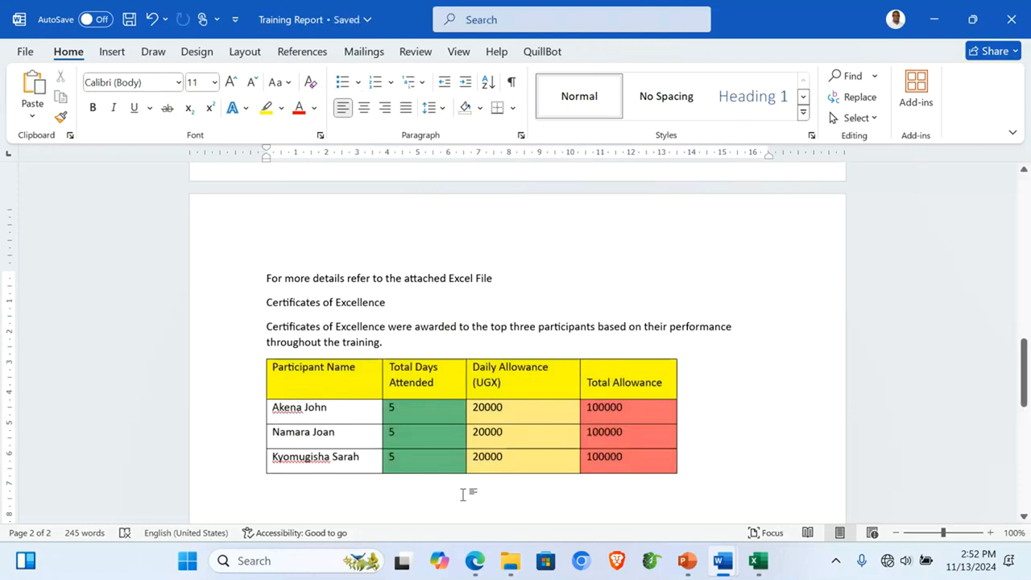
{"action": "scroll", "coordinate": [463, 494], "scroll_direction": "down", "scroll_amount": 2}
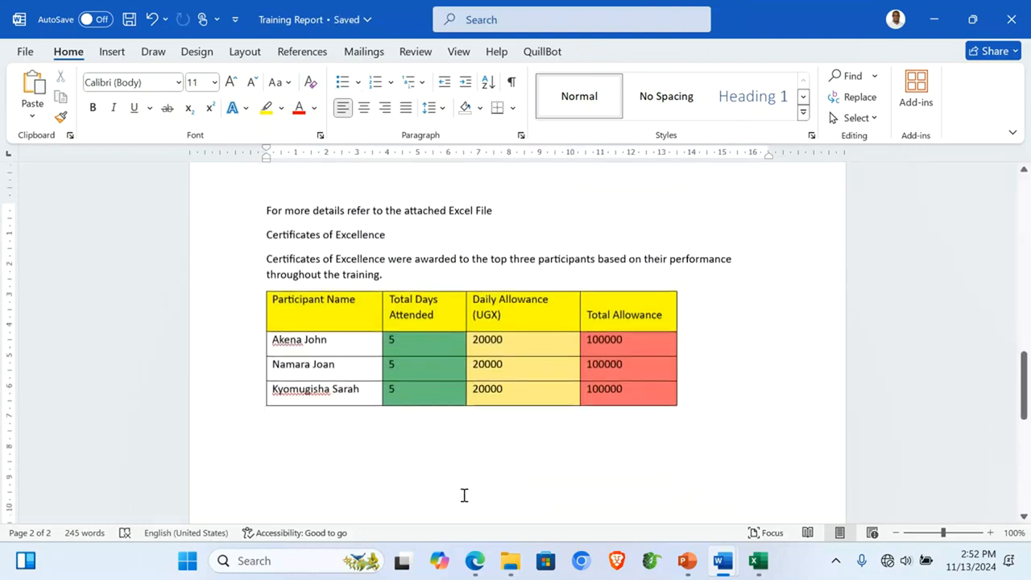
Step: Add an 'Attendance' heading and paragraph on 10 Ubuntu Tech Academy trainees, ending 'Consider the chart below.'
{"action": "key", "text": "Return"}
{"action": "type", "text": "Atte"}
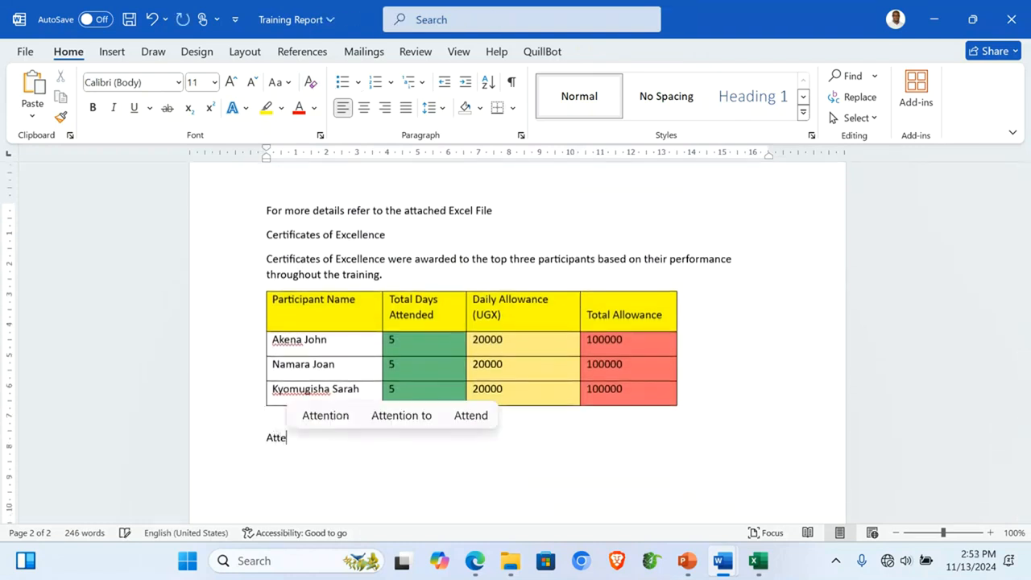
{"action": "type", "text": "ndance"}
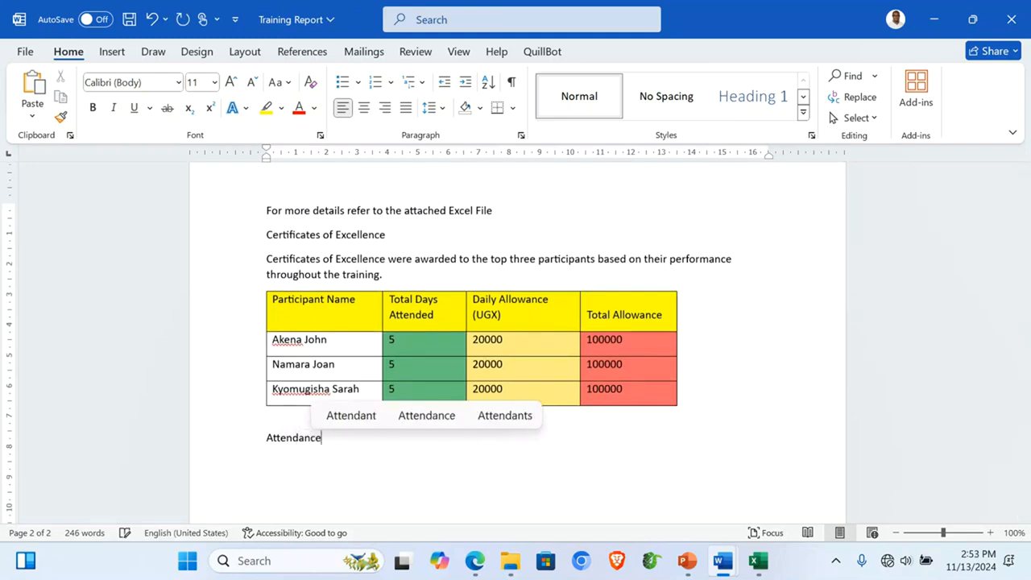
{"action": "key", "text": "Return"}
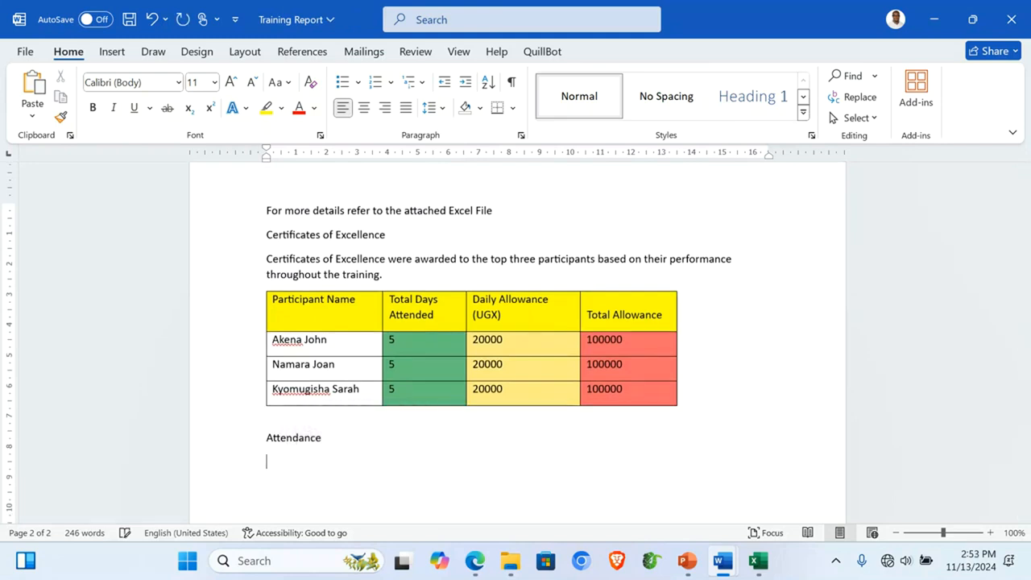
{"action": "type", "text": "A total"}
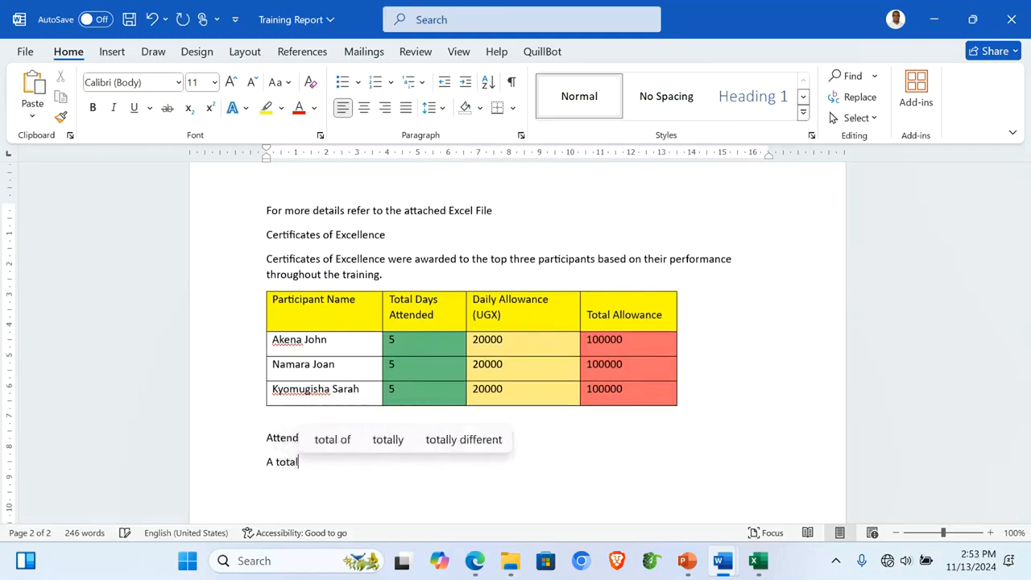
{"action": "type", "text": " of"}
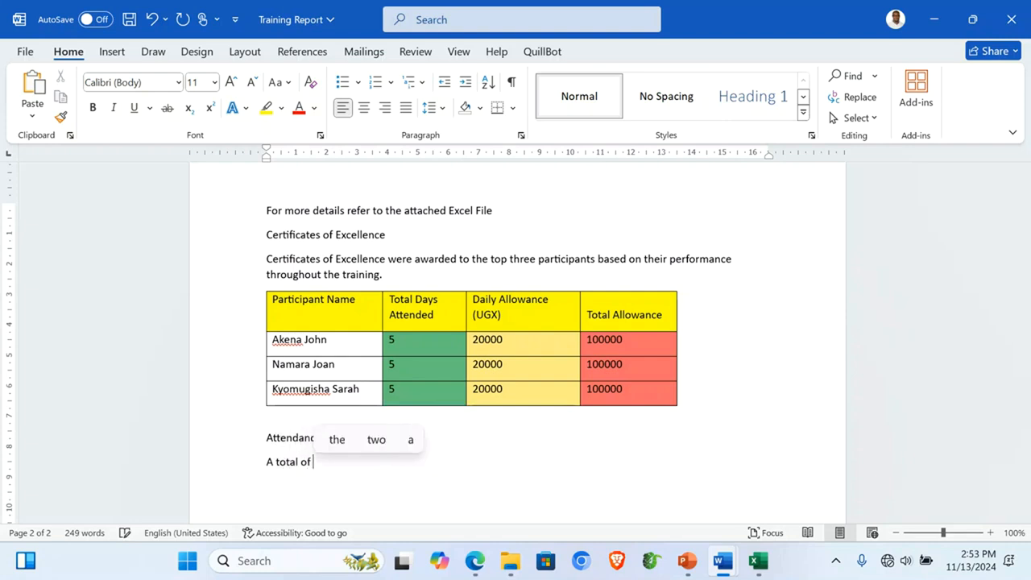
{"action": "type", "text": " 10 parci"}
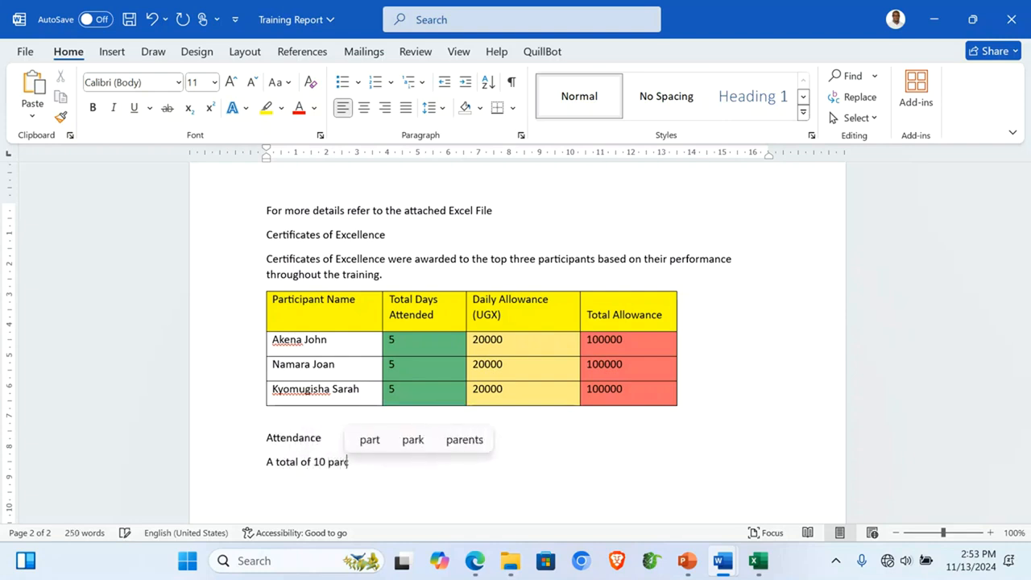
{"action": "key", "text": "BackSpace"}
{"action": "key", "text": "BackSpace"}
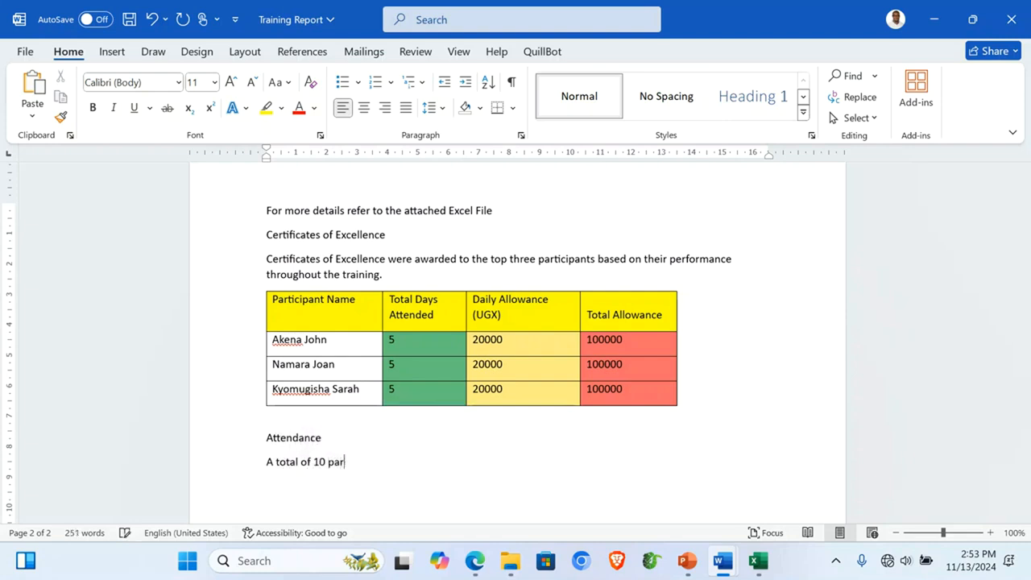
{"action": "type", "text": "ticipan"}
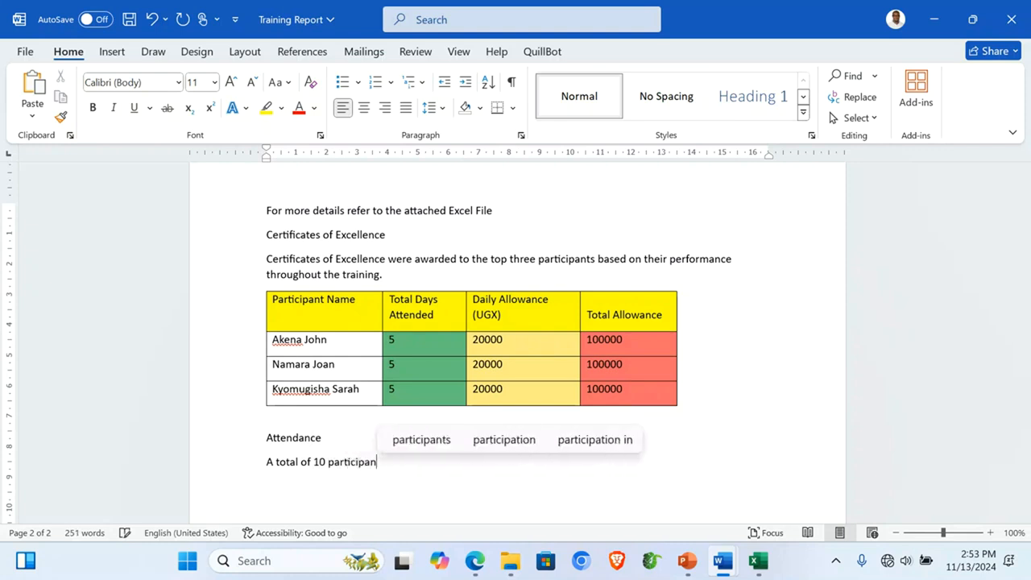
{"action": "type", "text": "ts fro"}
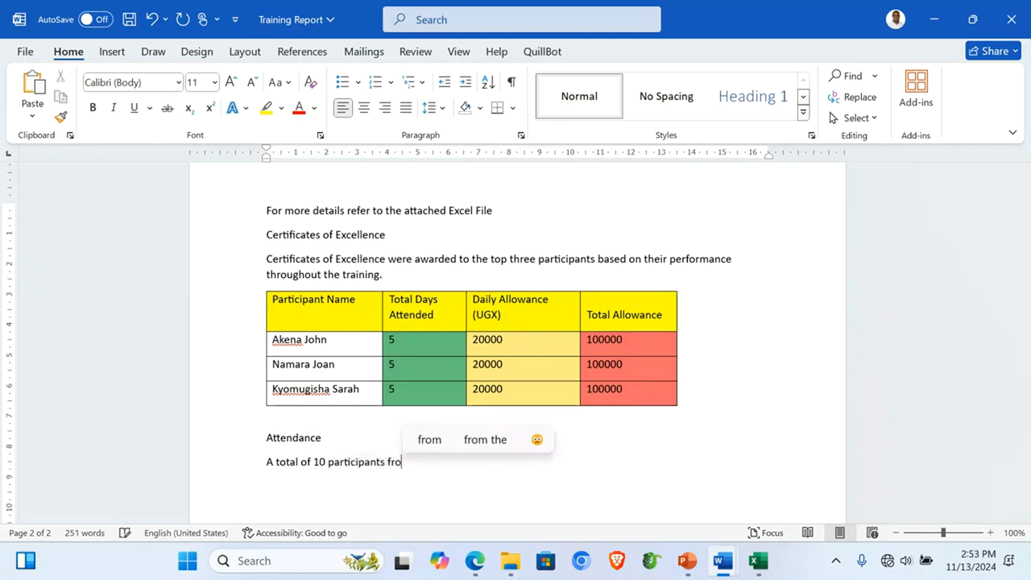
{"action": "type", "text": "m Ubunt"}
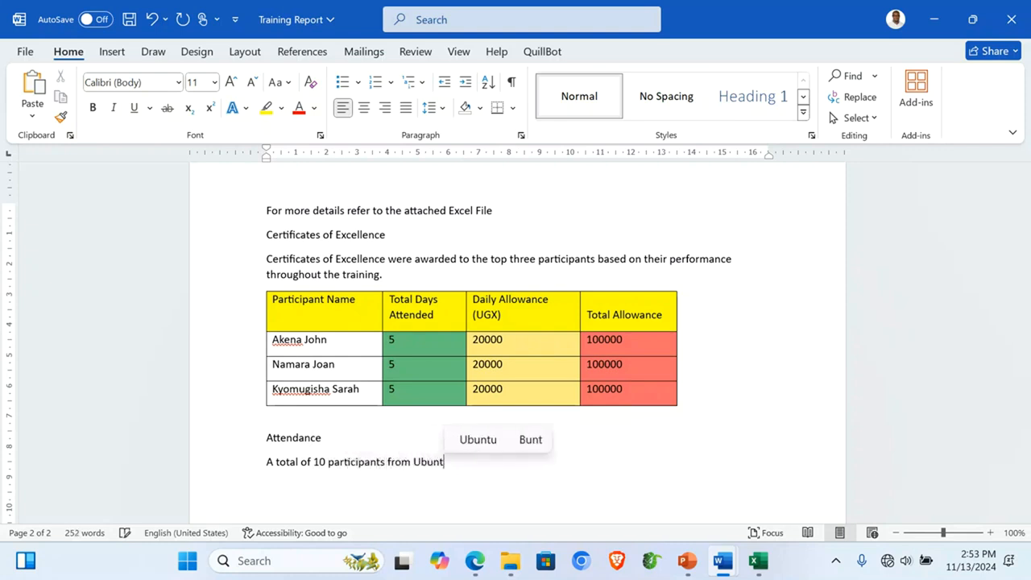
{"action": "type", "text": "u Tech Aca"}
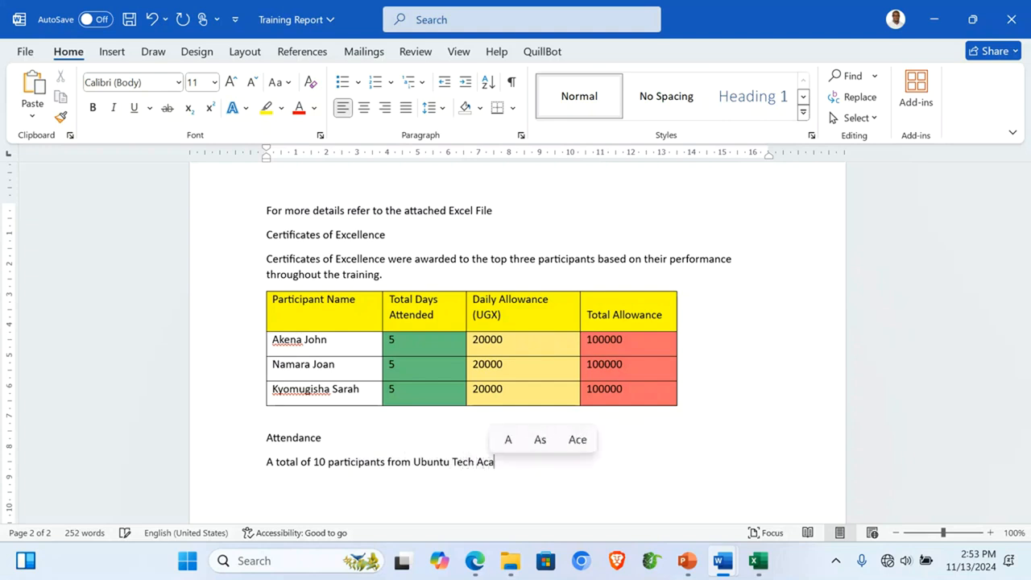
{"action": "type", "text": "demy"}
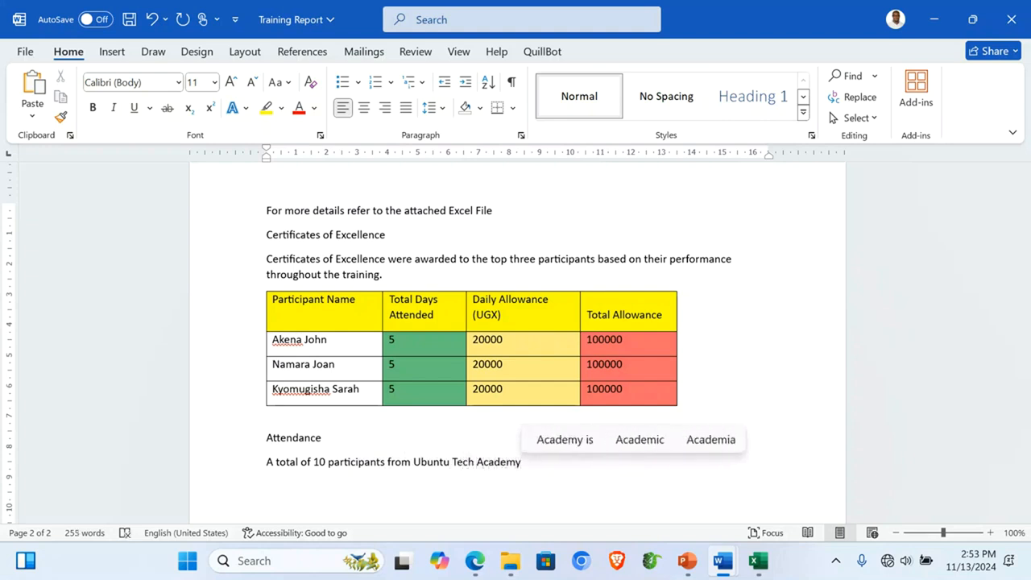
{"action": "type", "text": " were tr"}
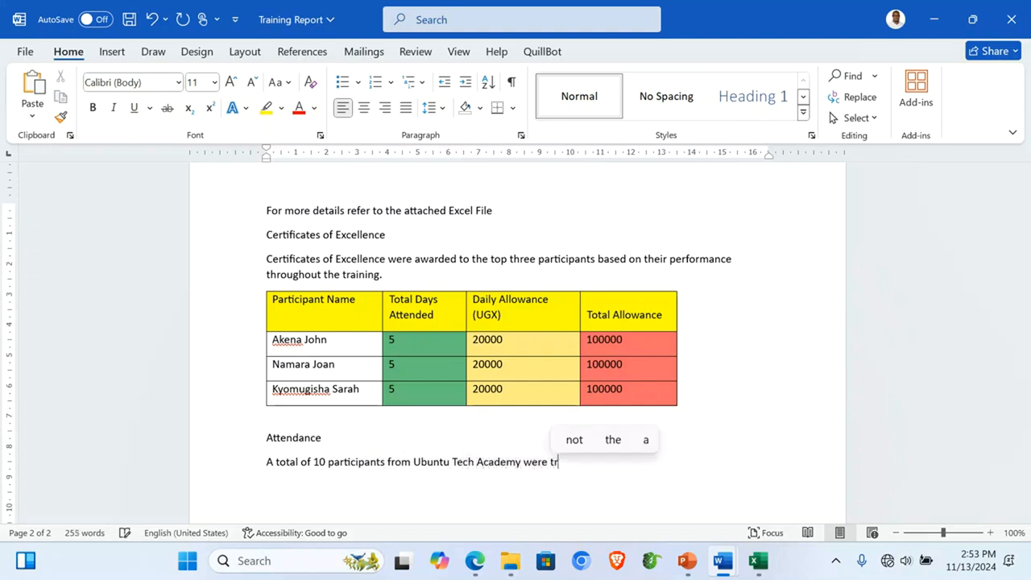
{"action": "type", "text": "ained for fiv"}
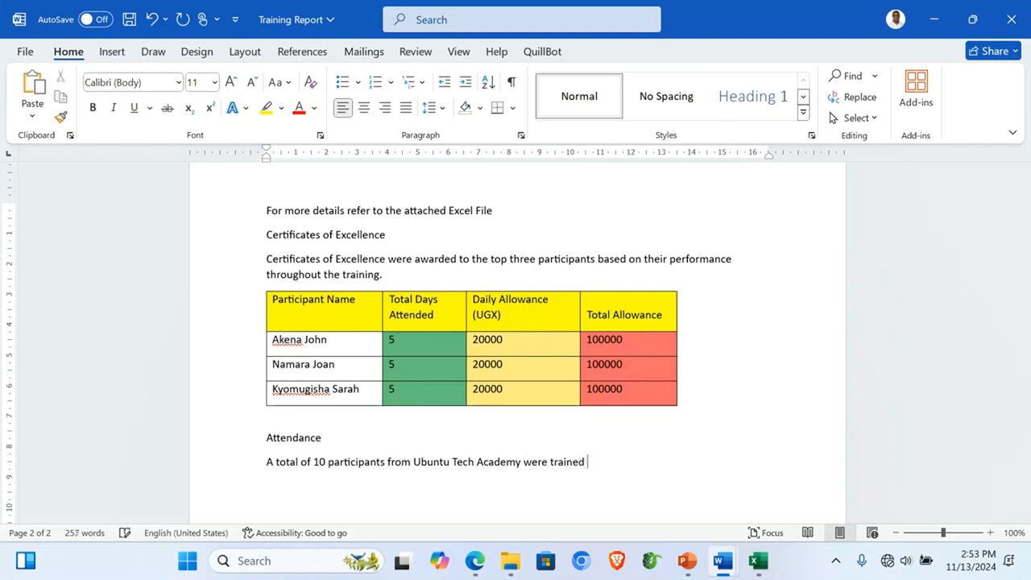
{"action": "type", "text": "e d"}
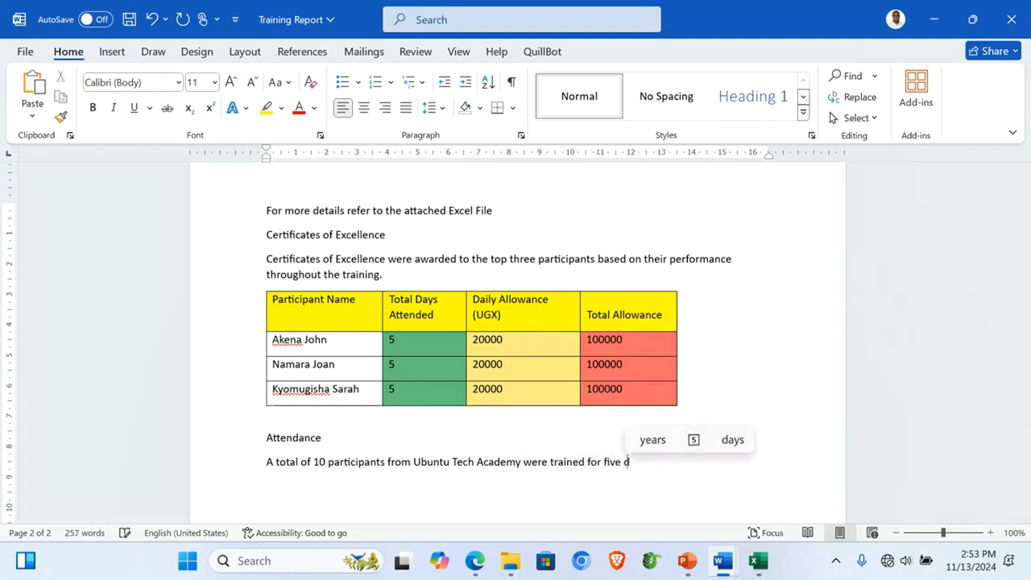
{"action": "type", "text": "ays."}
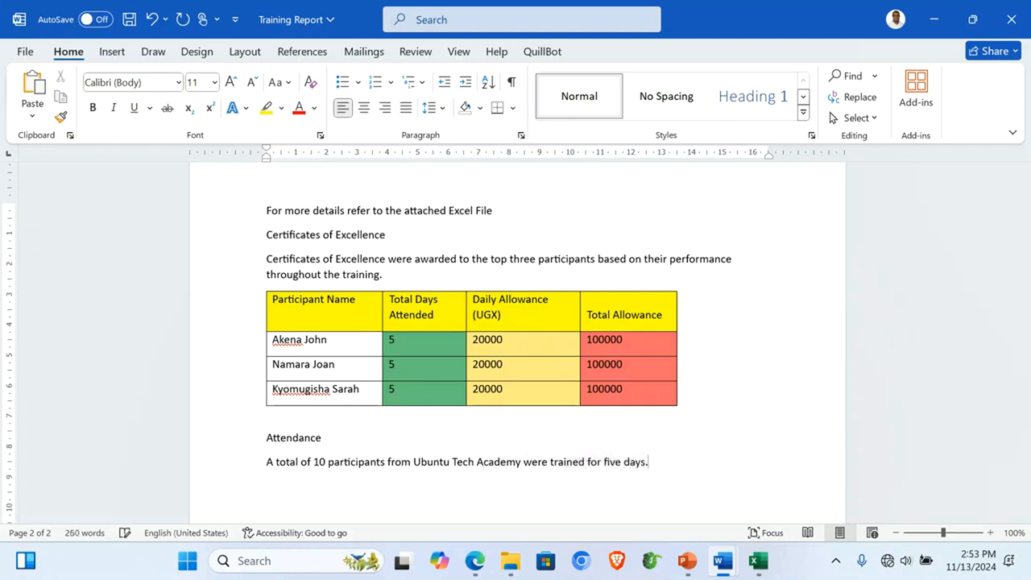
{"action": "key", "text": "BackSpace"}
{"action": "type", "text": ", though somwe"}
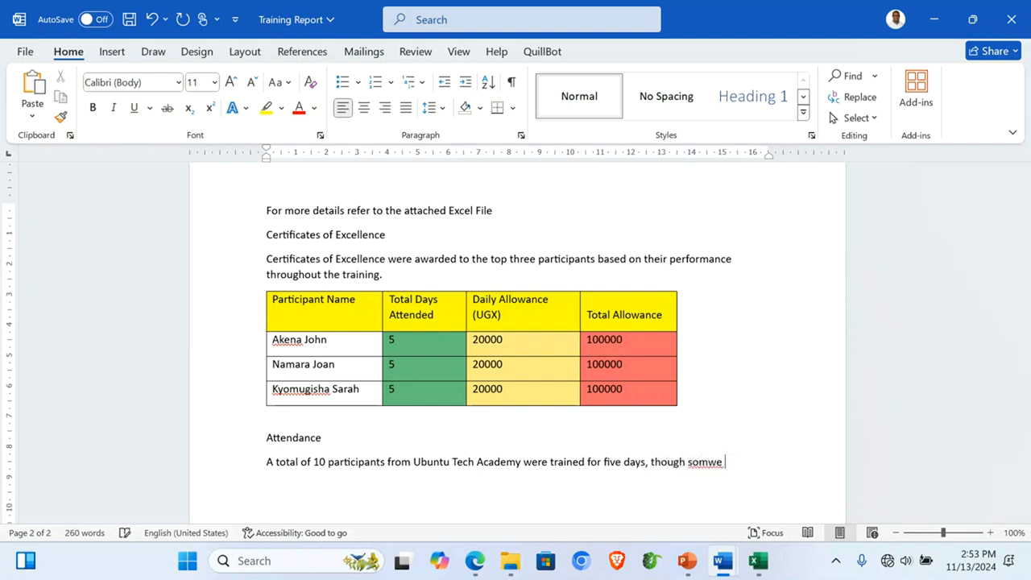
{"action": "key", "text": "BackSpace"}
{"action": "key", "text": "BackSpace"}
{"action": "key", "text": "BackSpace"}
{"action": "type", "text": "e trainees "}
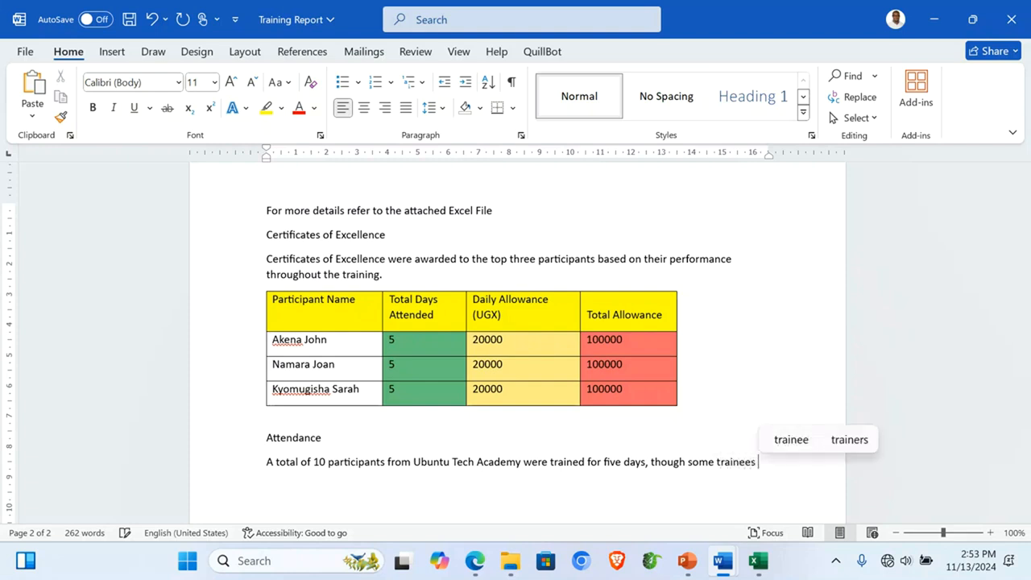
{"action": "type", "text": "newve"}
{"action": "key", "text": "BackSpace"}
{"action": "key", "text": "BackSpace"}
{"action": "key", "text": "BackSpace"}
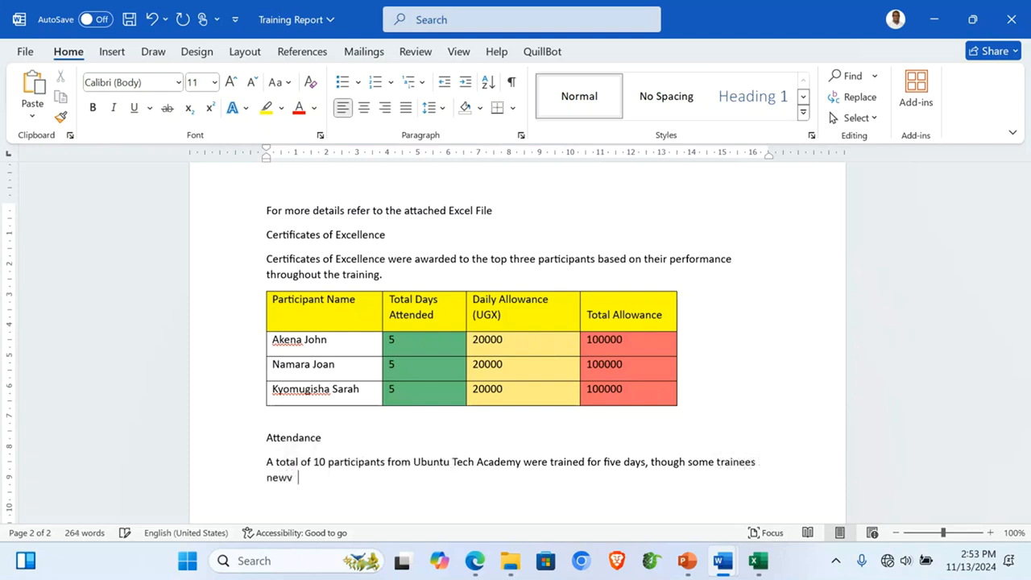
{"action": "type", "text": "ver "}
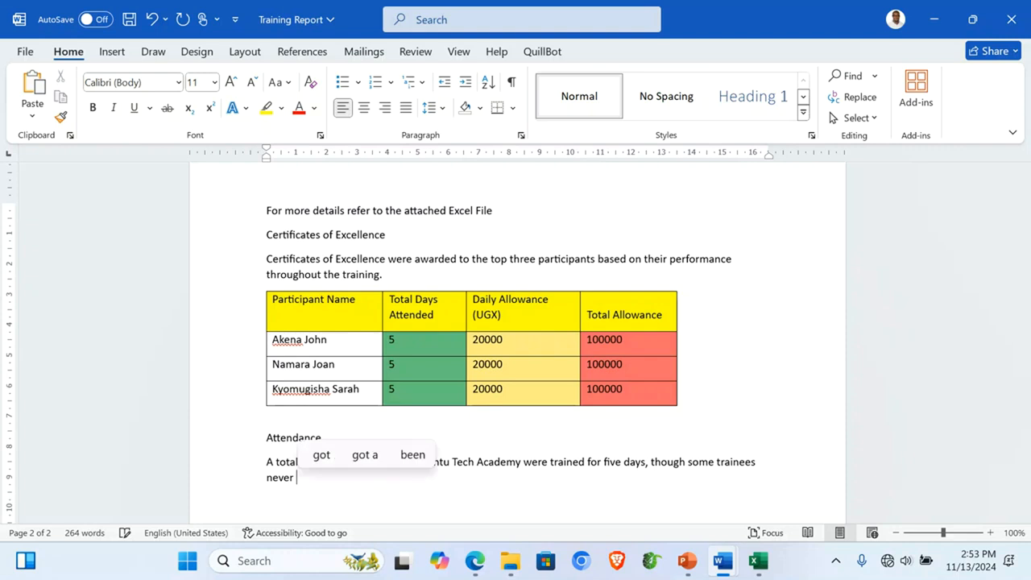
{"action": "type", "text": "attended"}
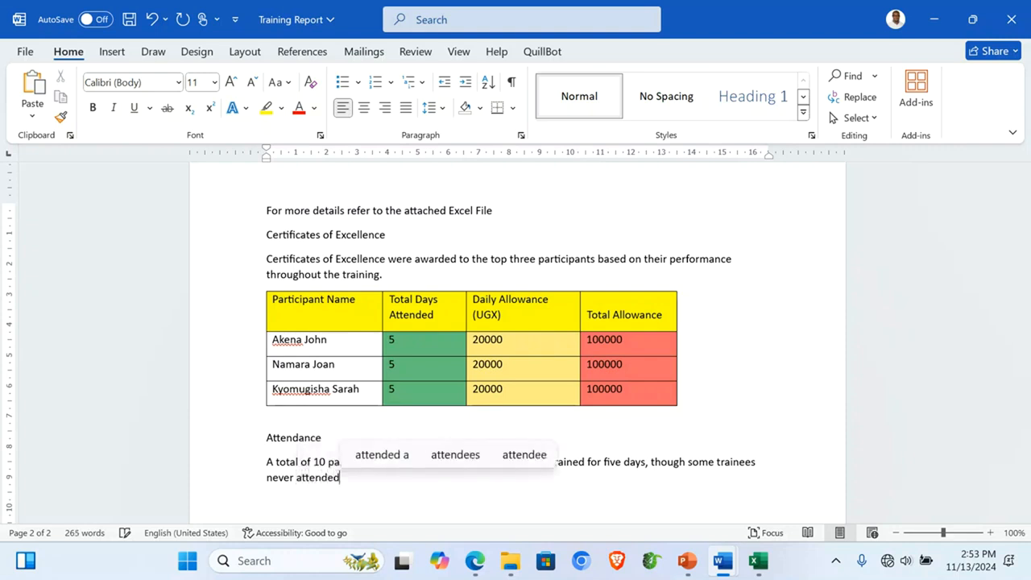
{"action": "type", "text": " all the da"}
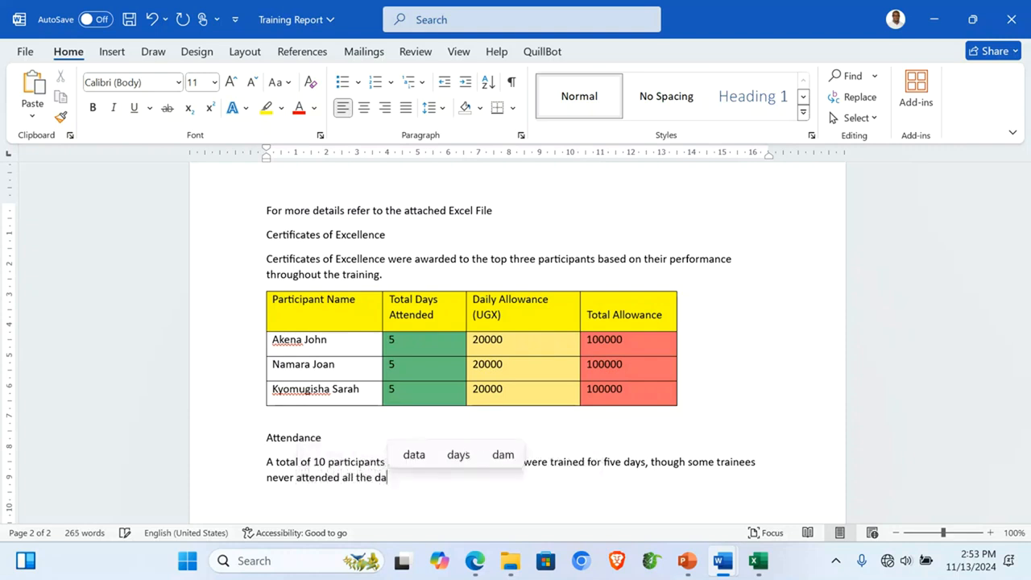
{"action": "type", "text": "ys, other co"}
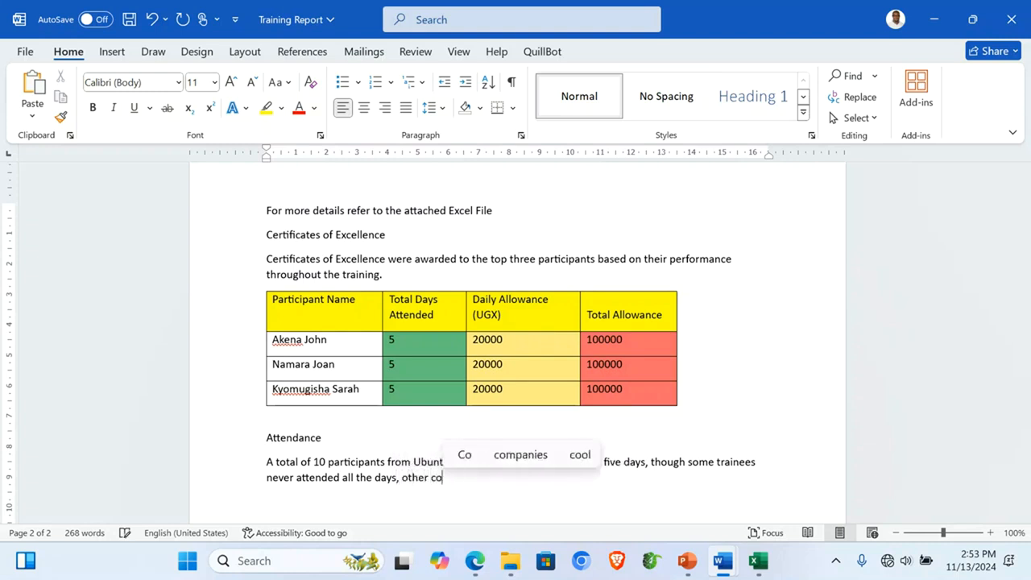
{"action": "type", "text": "mpleted the "}
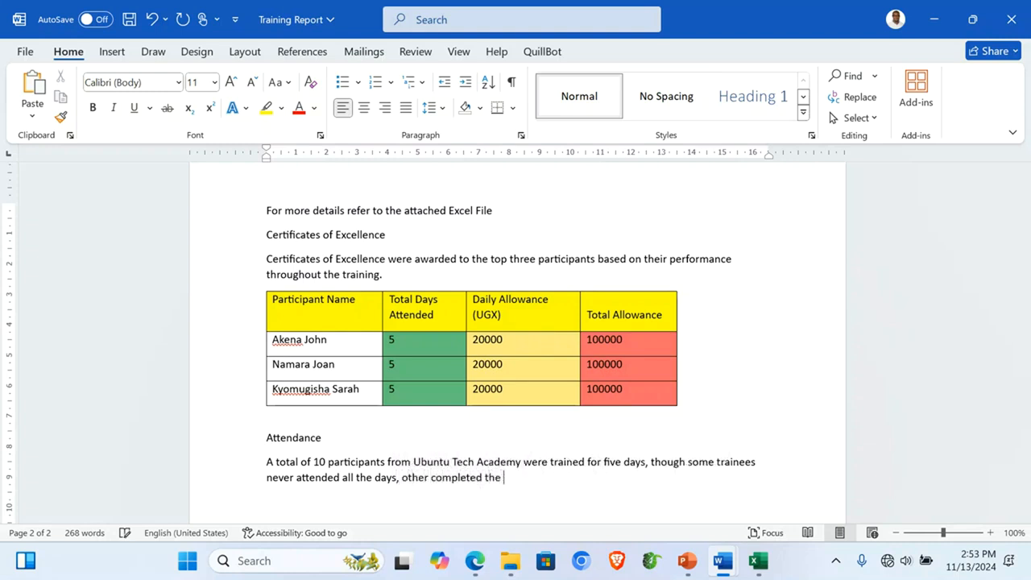
{"action": "type", "text": "whole training days."}
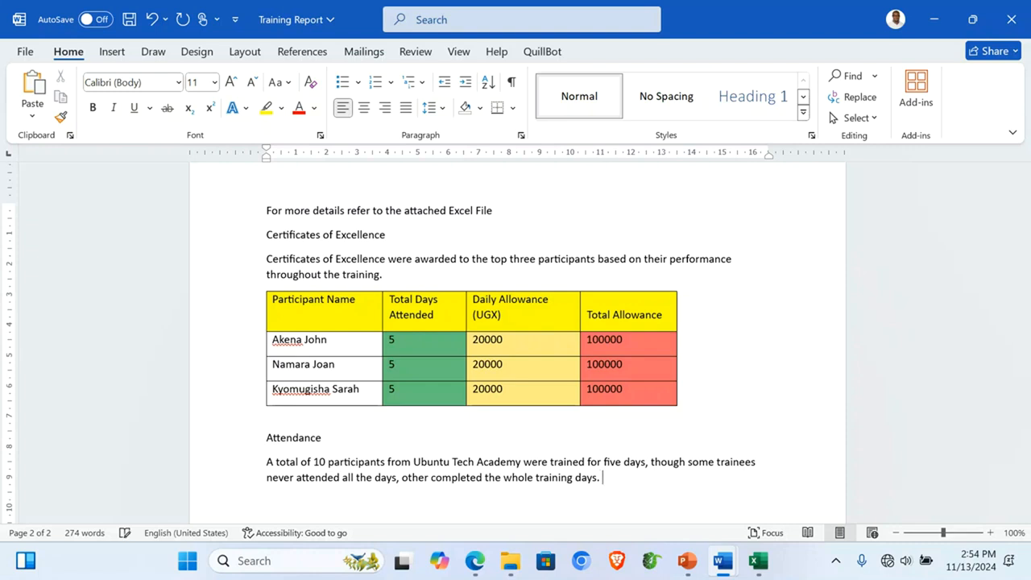
{"action": "type", "text": " Consid"}
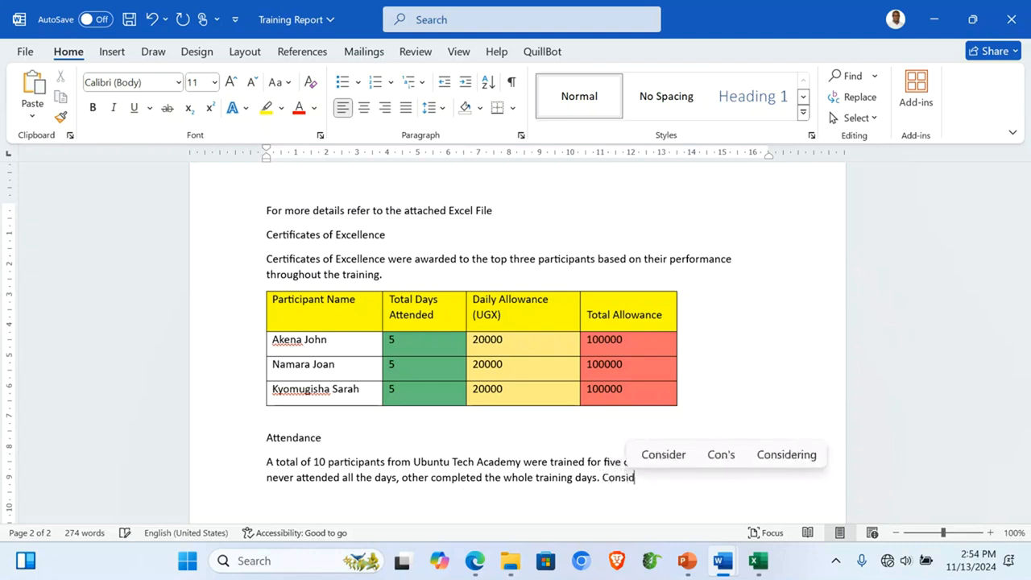
{"action": "type", "text": "er the char"}
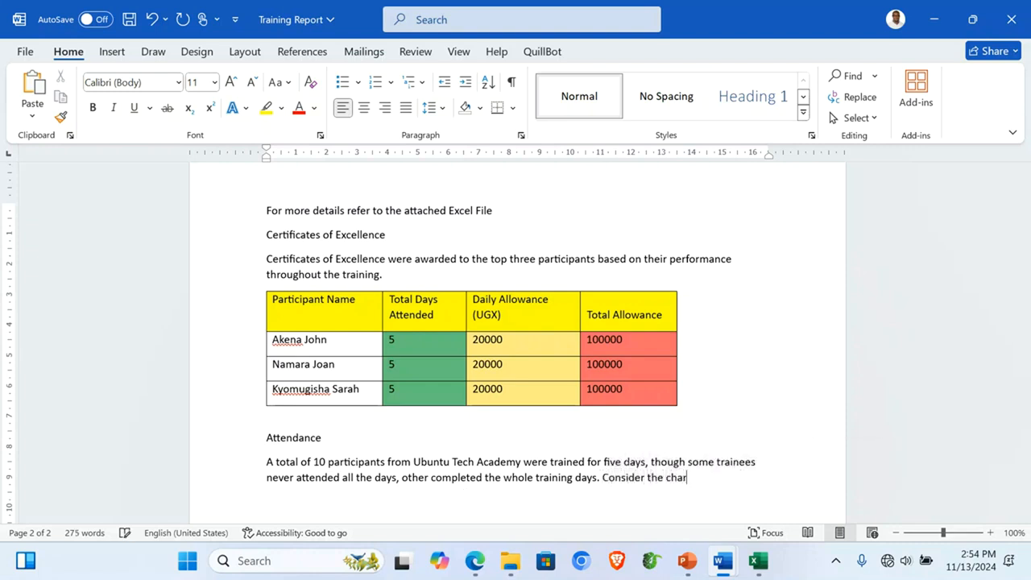
{"action": "type", "text": "t below."}
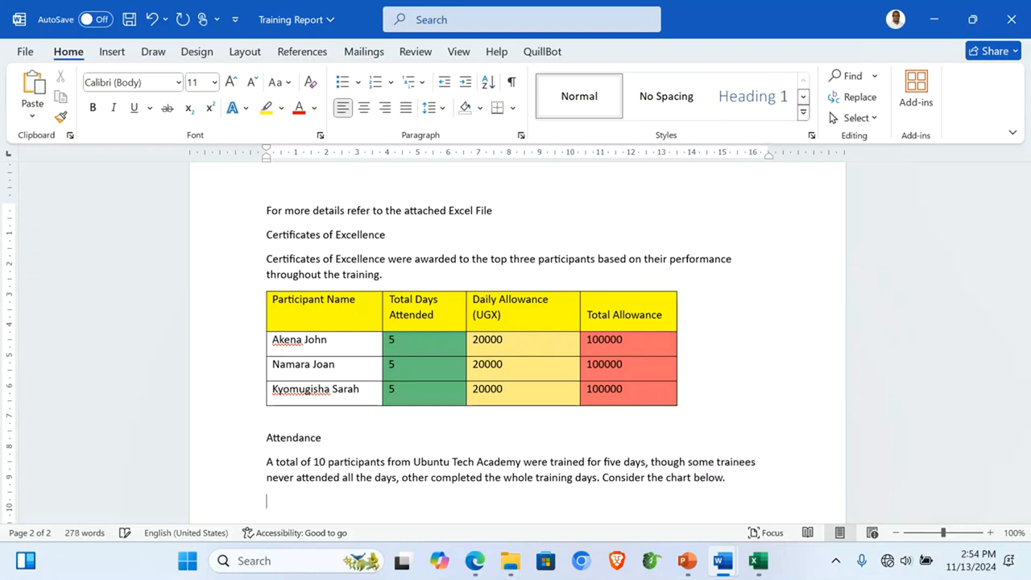
{"action": "scroll", "coordinate": [693, 520], "scroll_direction": "down", "scroll_amount": 2}
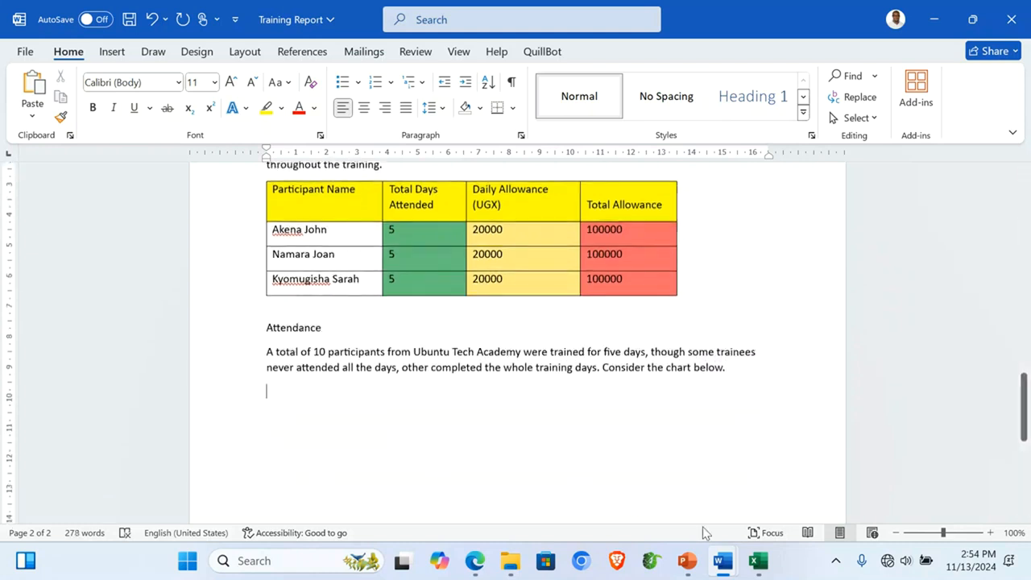
Step: Select the 'A BAR GRAPH SHOWING DAYS ATTENDED' chart on Excel's Bar Graph sheet
{"action": "left_click", "coordinate": [758, 562]}
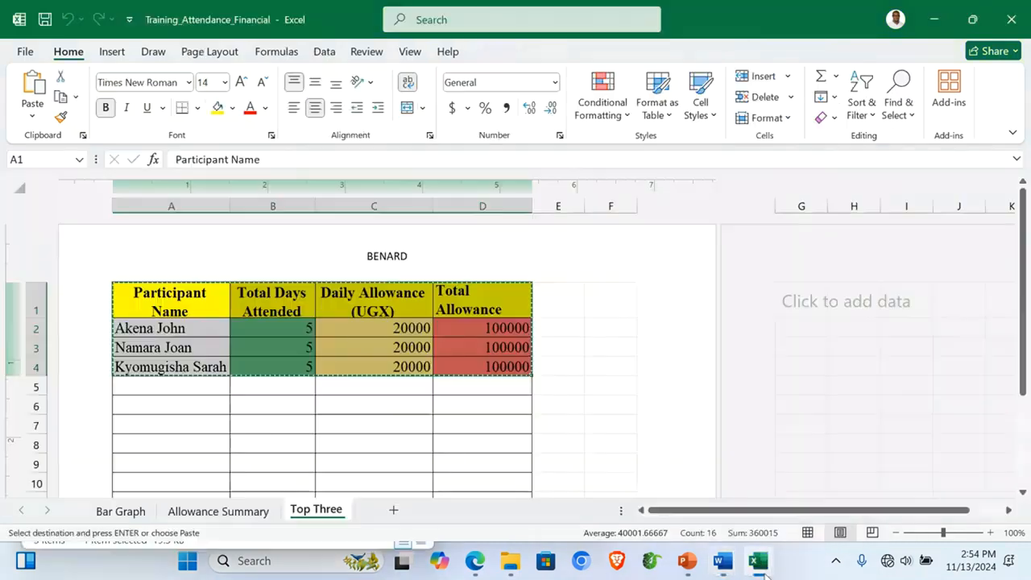
{"action": "left_click", "coordinate": [221, 511]}
{"action": "left_click", "coordinate": [135, 516]}
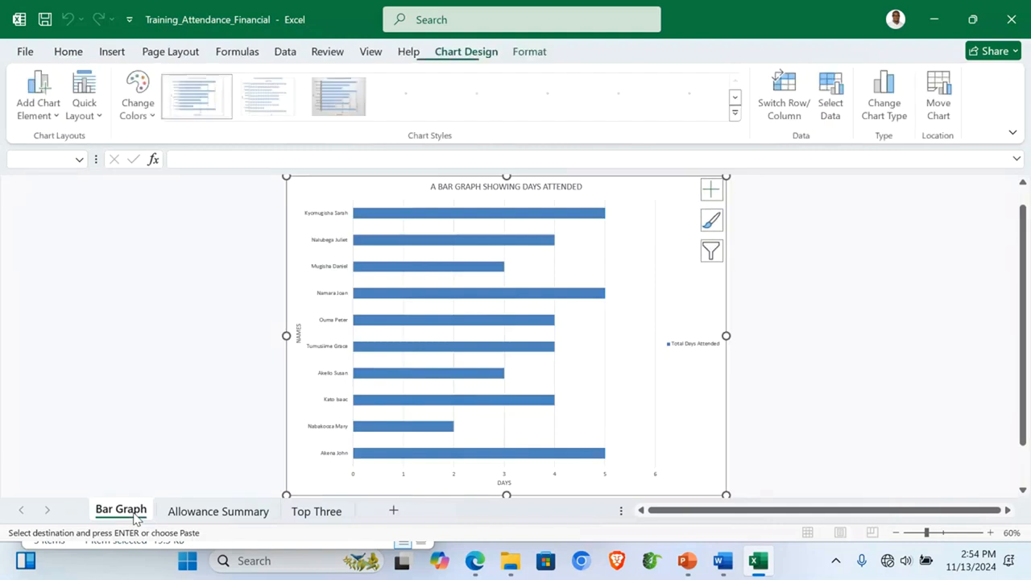
{"action": "left_click", "coordinate": [250, 296]}
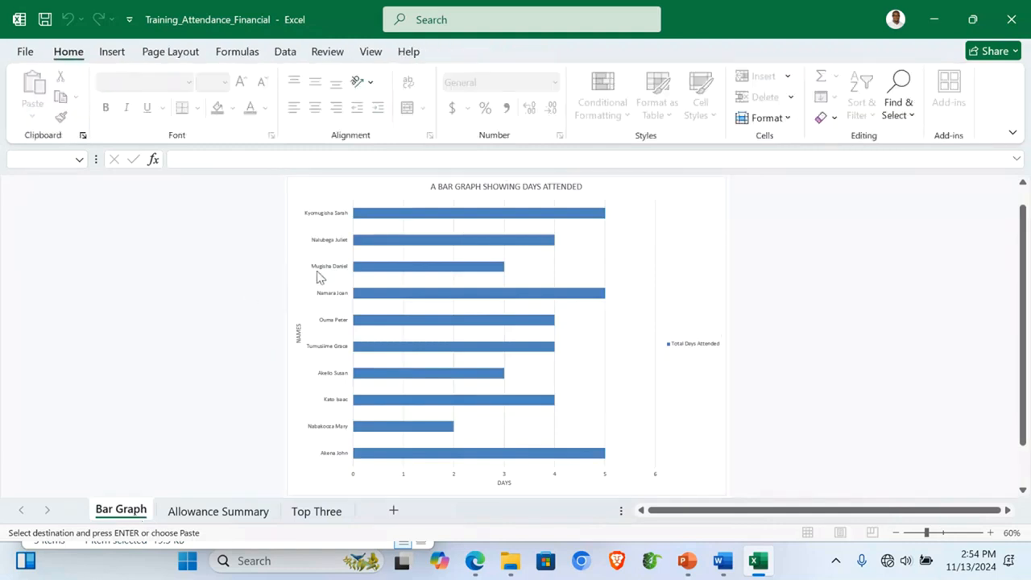
{"action": "left_click", "coordinate": [318, 276]}
{"action": "left_click", "coordinate": [286, 272]}
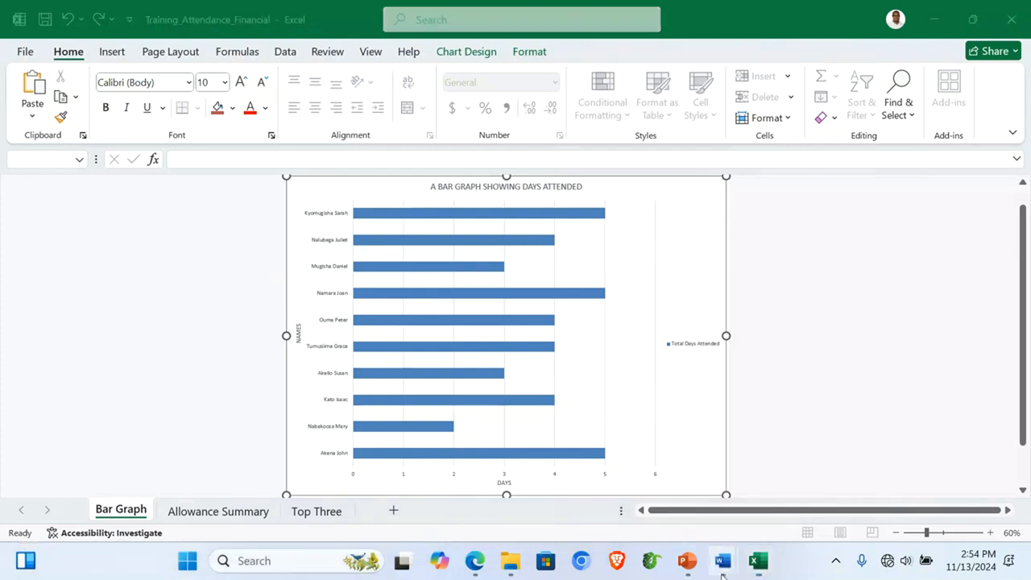
Step: Paste the days-attended bar graph under the Attendance paragraph and start a new line after it
{"action": "mouse_move", "coordinate": [719, 563]}
{"action": "left_click", "coordinate": [640, 507]}
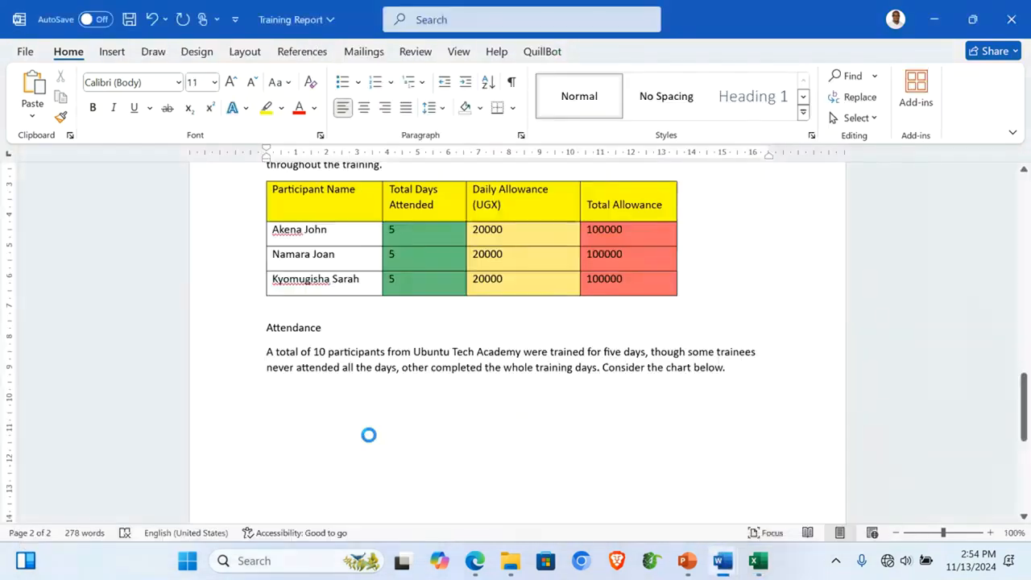
{"action": "key", "text": "ctrl+v"}
{"action": "scroll", "coordinate": [679, 368], "scroll_direction": "up", "scroll_amount": 4}
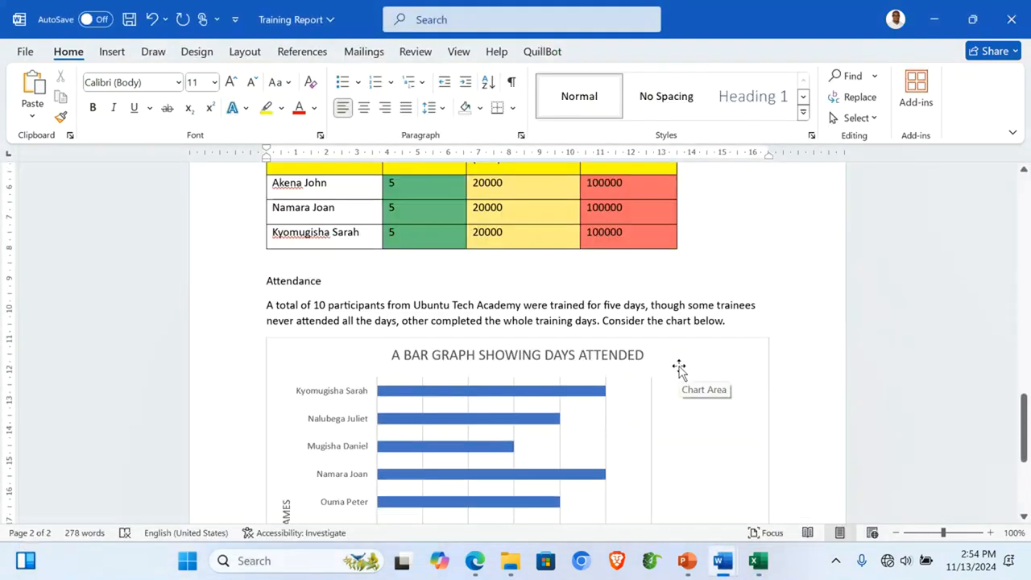
{"action": "scroll", "coordinate": [679, 368], "scroll_direction": "down", "scroll_amount": 7}
{"action": "scroll", "coordinate": [679, 368], "scroll_direction": "up", "scroll_amount": 1}
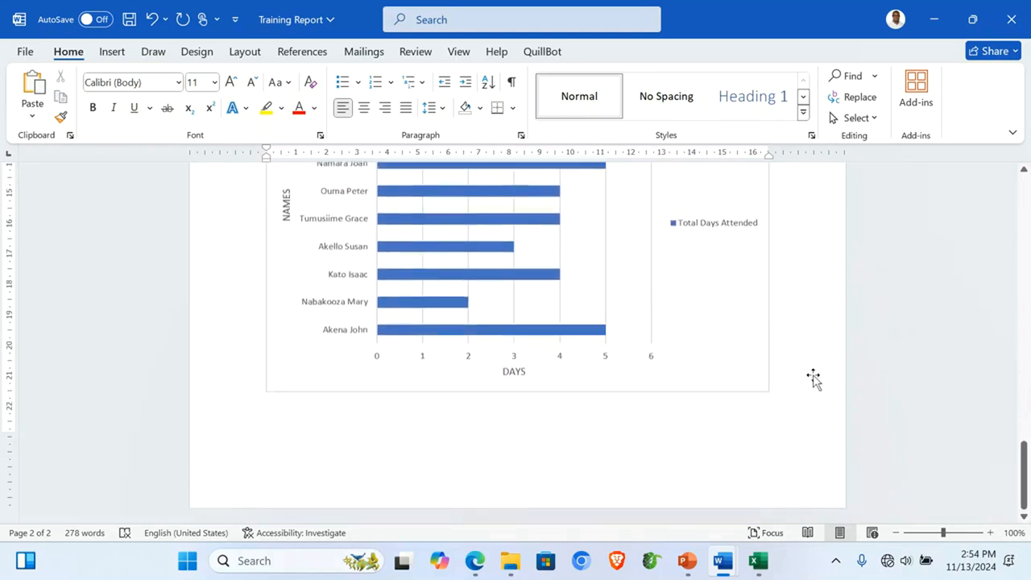
{"action": "key", "text": "ctrl+Return"}
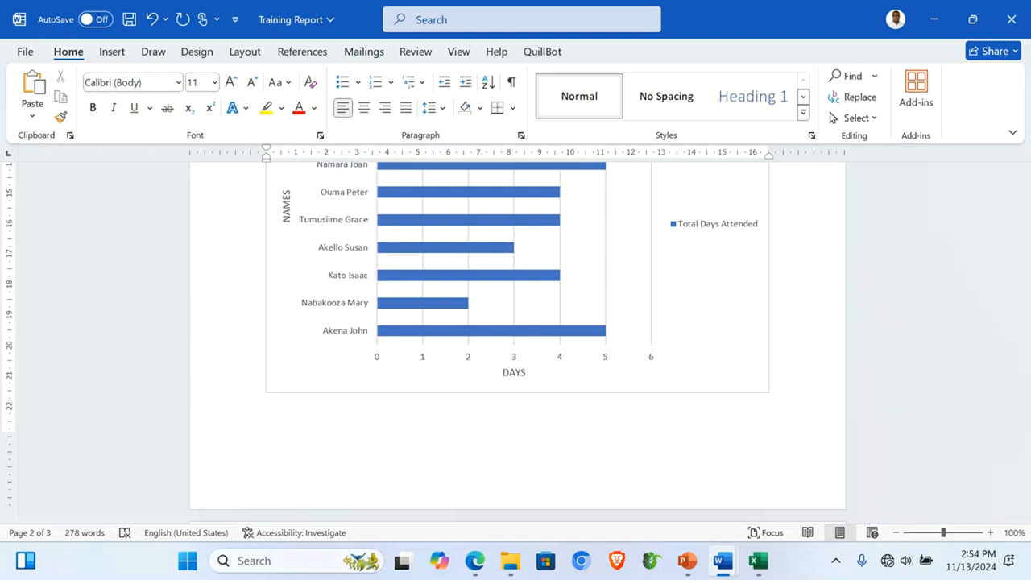
Step: Type the 'Conclusion' heading and 'The ICT Health and Safety Training workshop program was a success.'
{"action": "type", "text": "onclusion"}
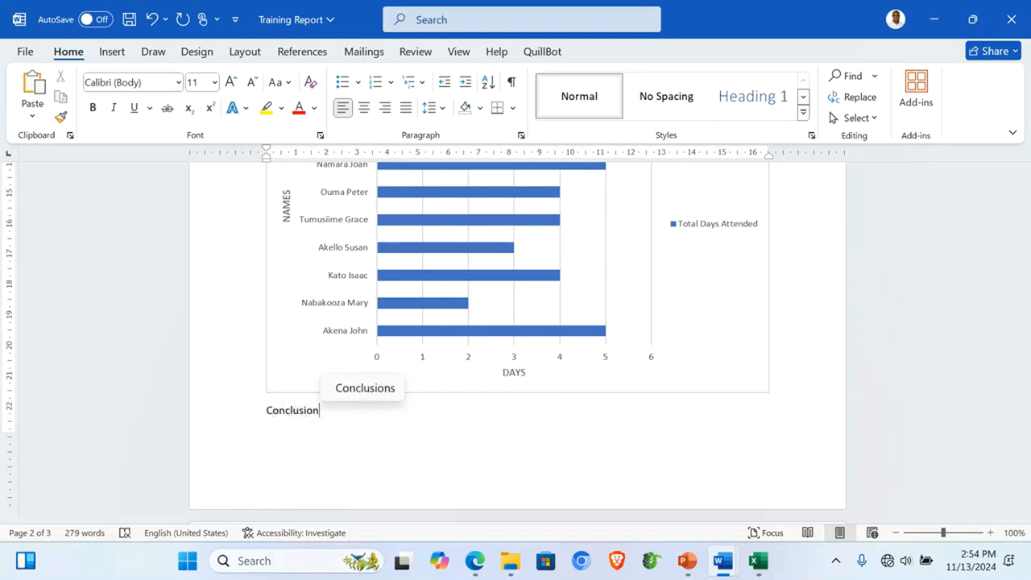
{"action": "key", "text": "ctrl+Return"}
{"action": "type", "text": "Th"}
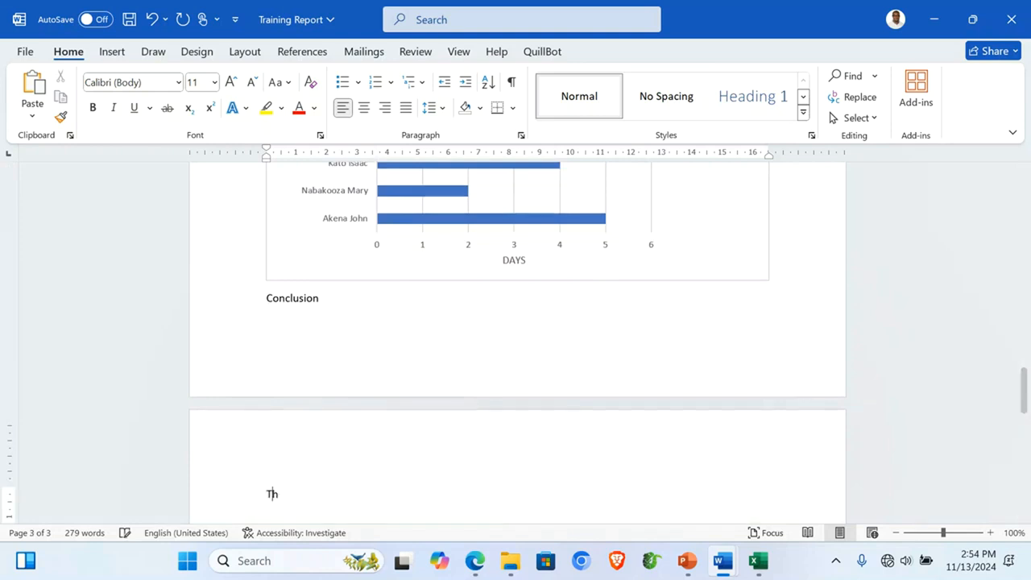
{"action": "type", "text": "e ICT "}
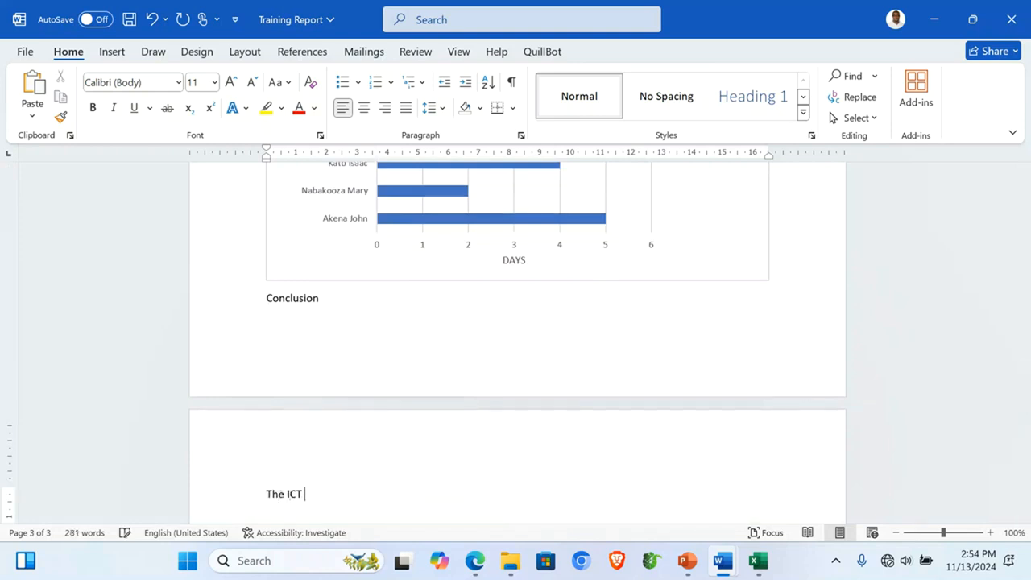
{"action": "type", "text": "Health a"}
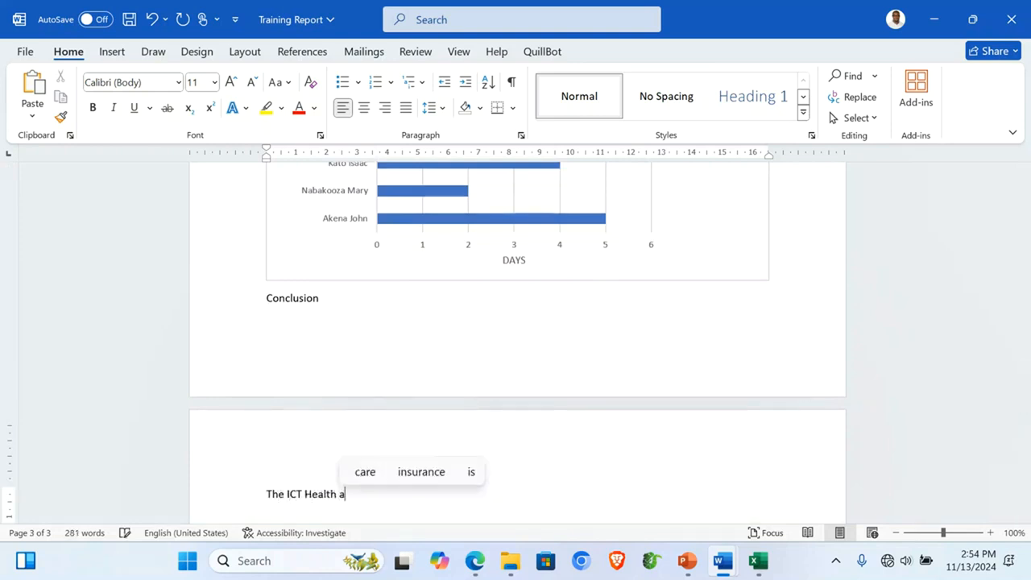
{"action": "type", "text": "nd Safety"}
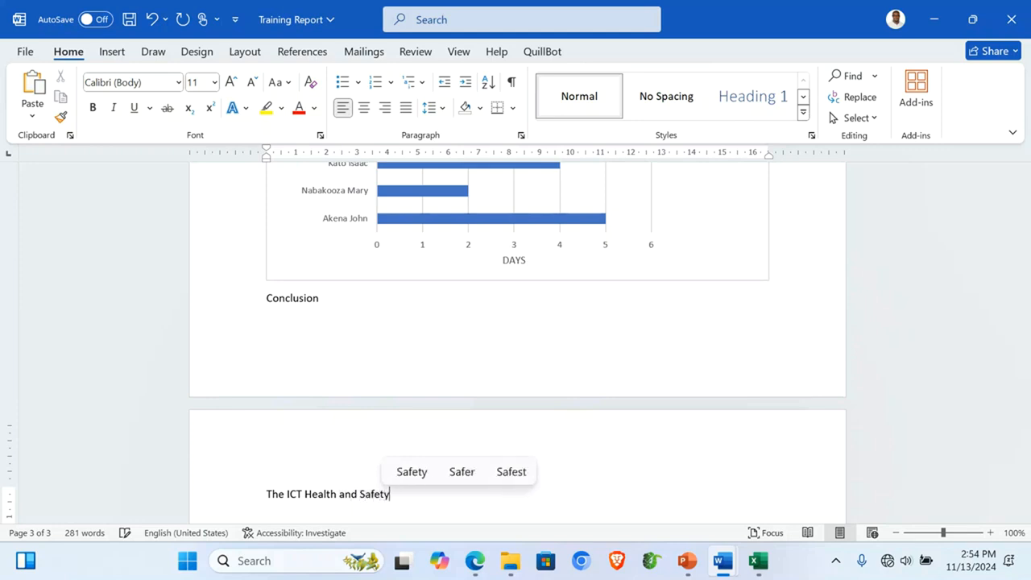
{"action": "type", "text": " Training "}
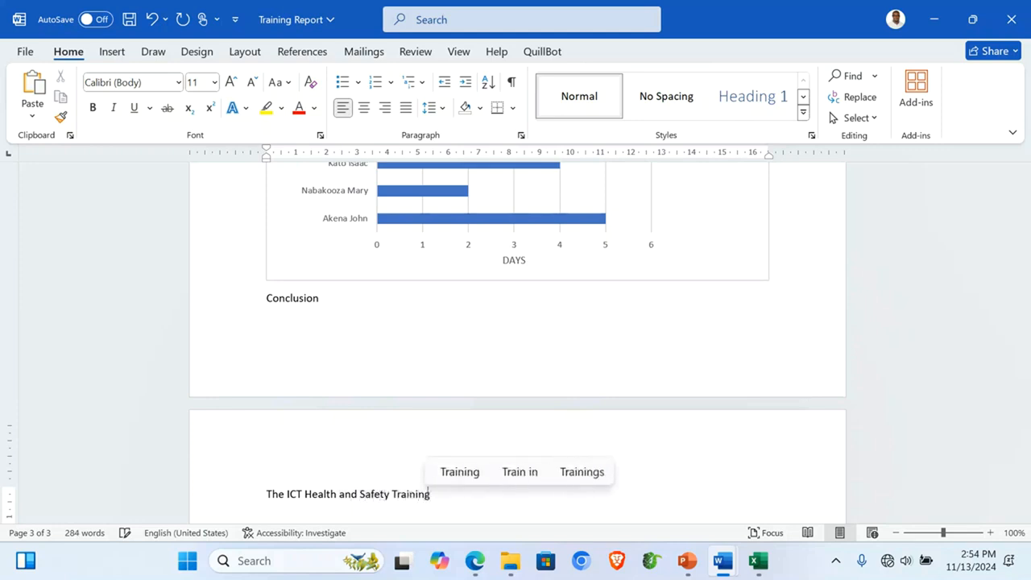
{"action": "type", "text": "worksho"}
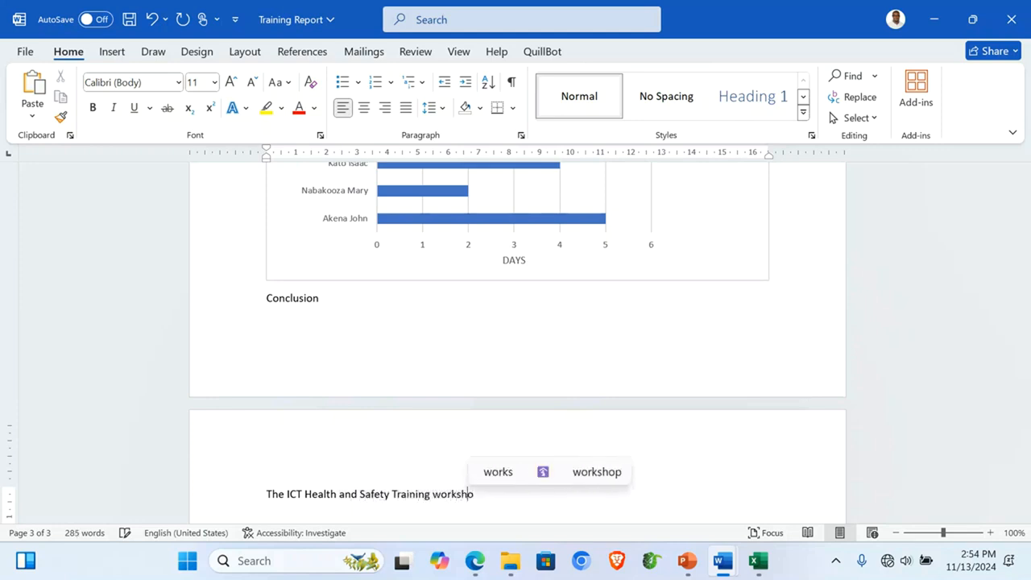
{"action": "type", "text": "p program was a success"}
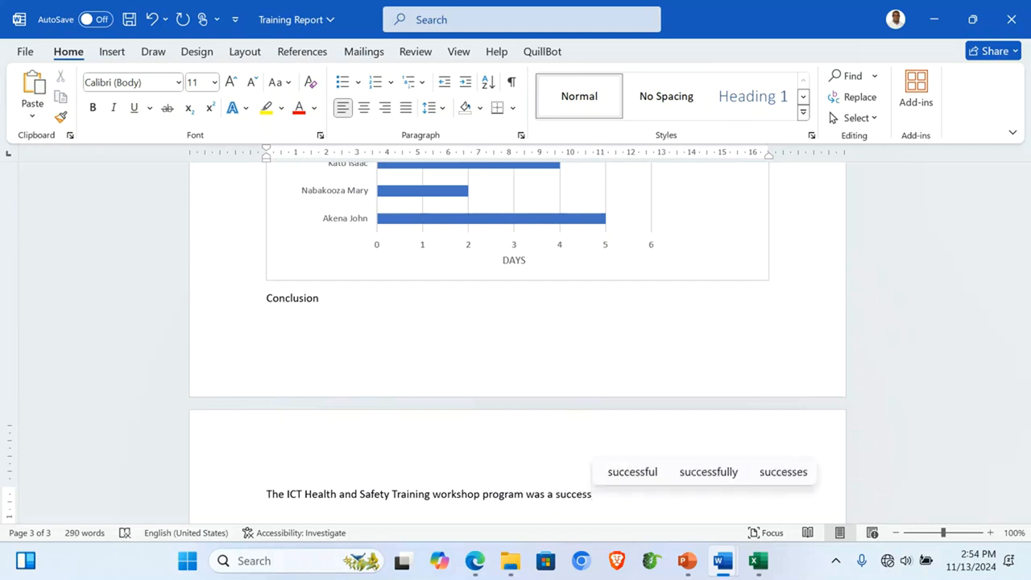
{"action": "type", "text": ". It "}
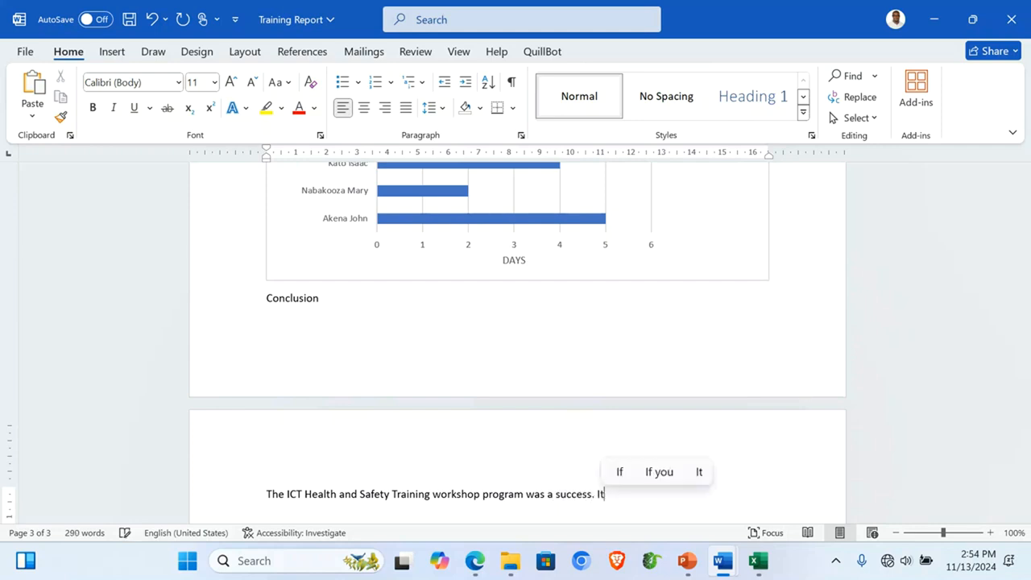
{"action": "type", "text": "q"}
{"action": "key", "text": "BackSpace"}
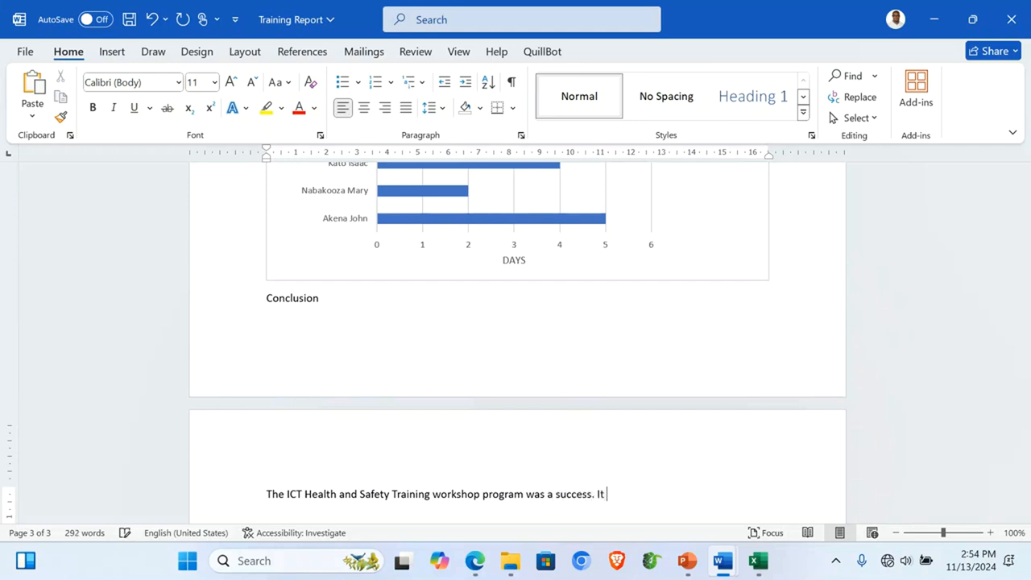
Step: Add that it equipped Ubuntu Tech Academy participants with practical skills for a safe digital workspace
{"action": "type", "text": "equit"}
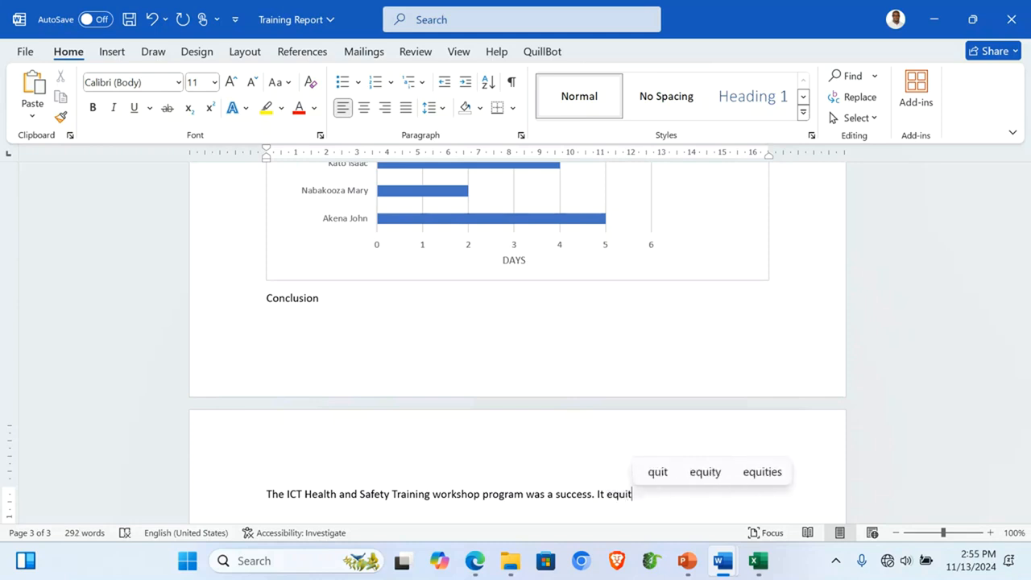
{"action": "key", "text": "BackSpace"}
{"action": "type", "text": "pped"}
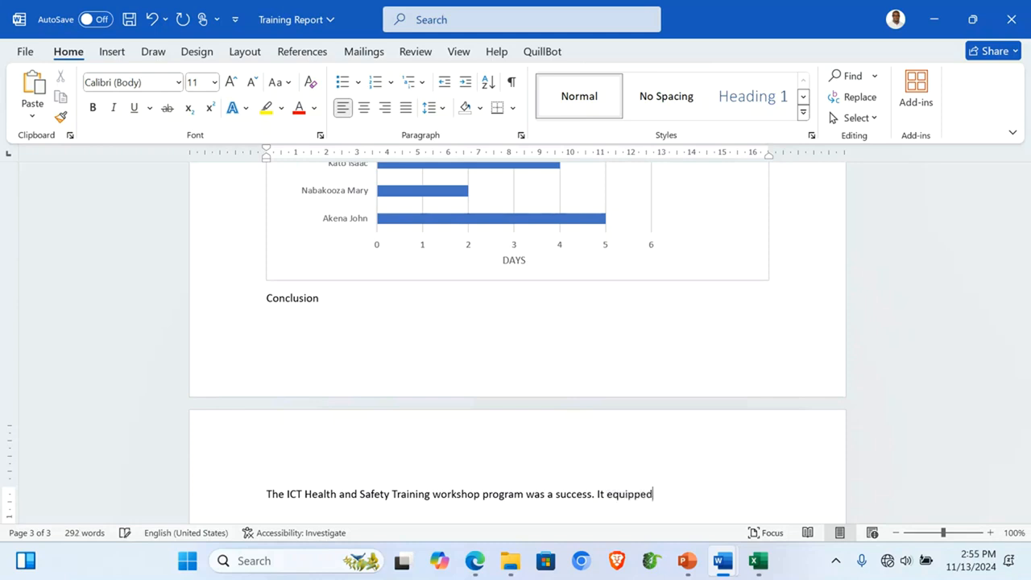
{"action": "type", "text": " part"}
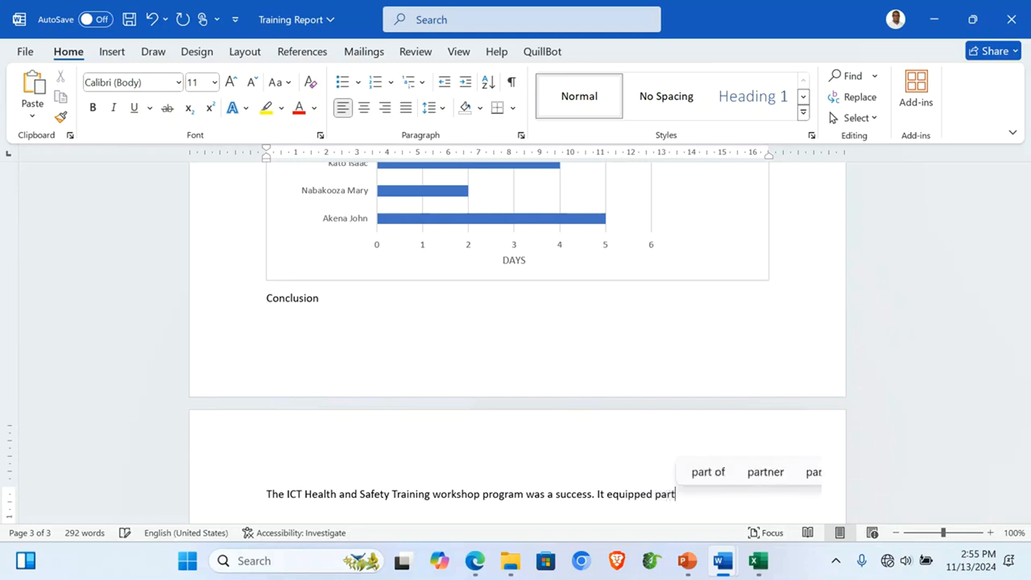
{"action": "type", "text": "icipants of"}
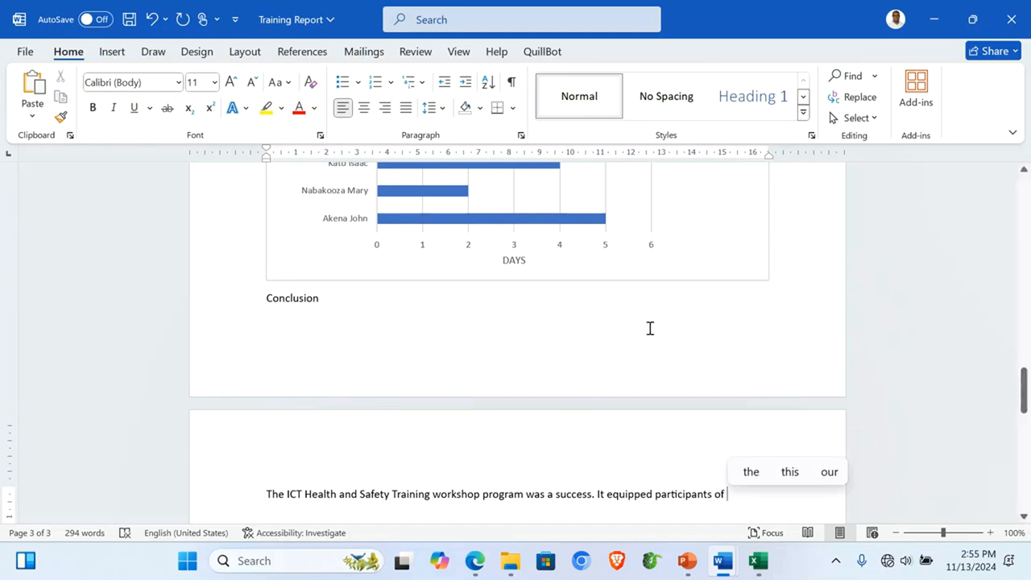
{"action": "scroll", "coordinate": [650, 328], "scroll_direction": "up", "scroll_amount": 6}
{"action": "scroll", "coordinate": [650, 328], "scroll_direction": "down", "scroll_amount": 6}
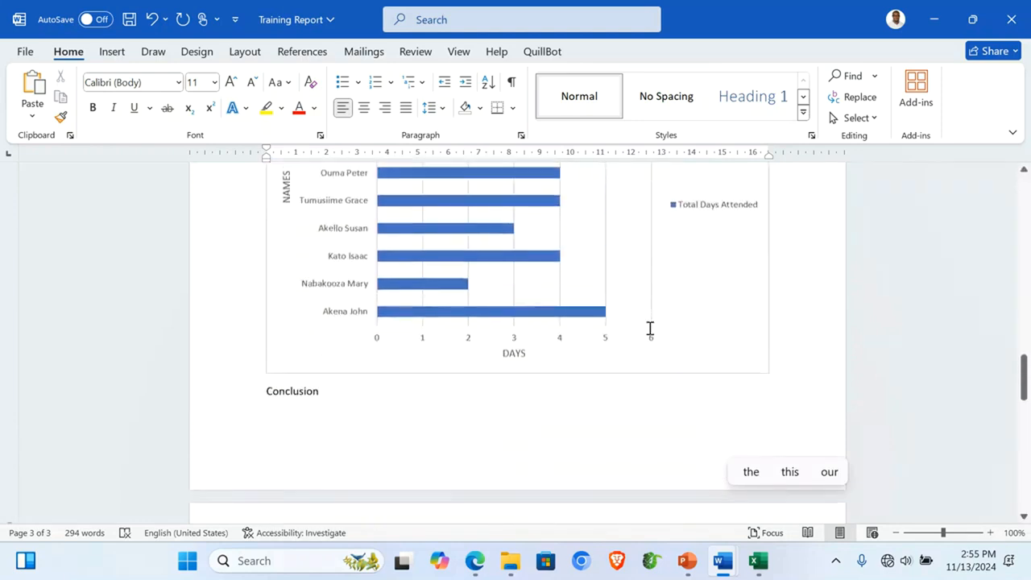
{"action": "type", "text": "U"}
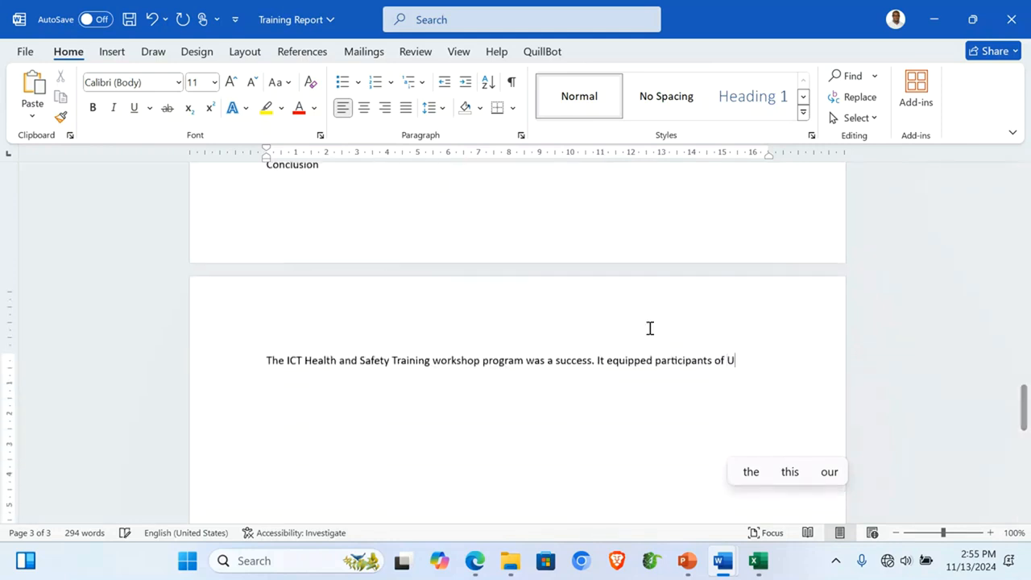
{"action": "type", "text": "bun"}
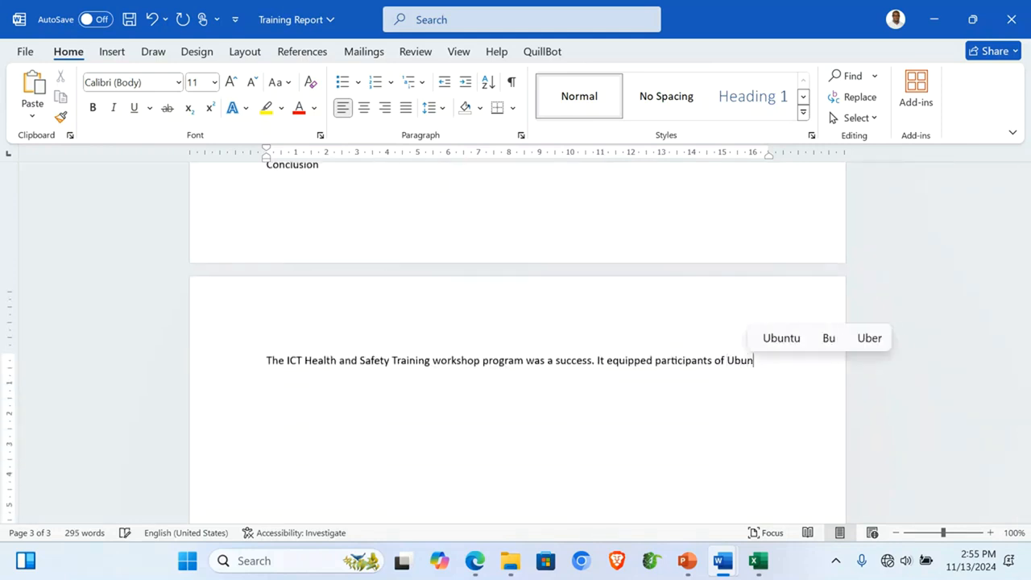
{"action": "type", "text": "tu Tech Acade"}
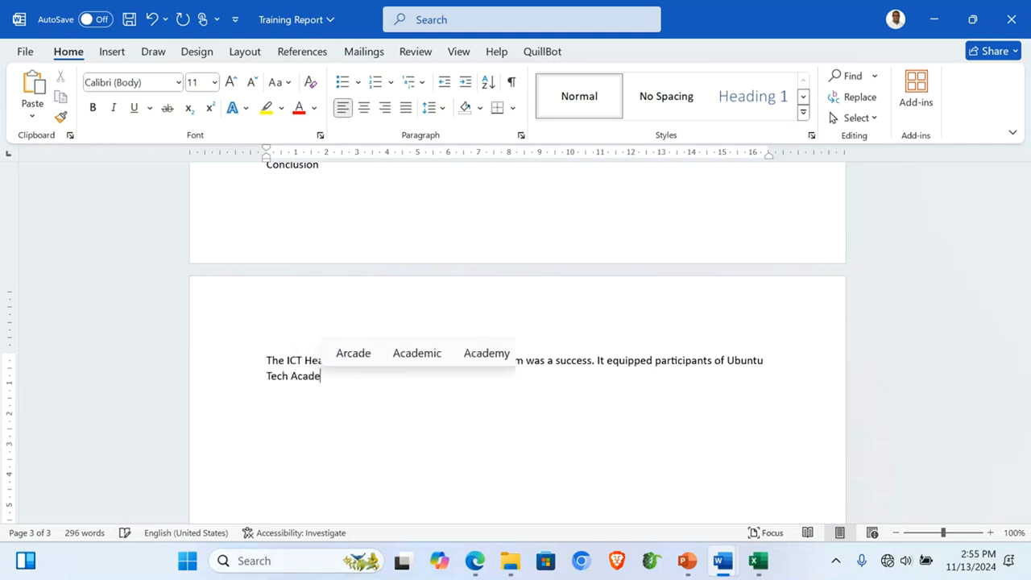
{"action": "left_click", "coordinate": [493, 354]}
Step: End the Conclusion paragraph with 'We recommend these trainings to other organizations.'
{"action": "type", "text": "with prac"}
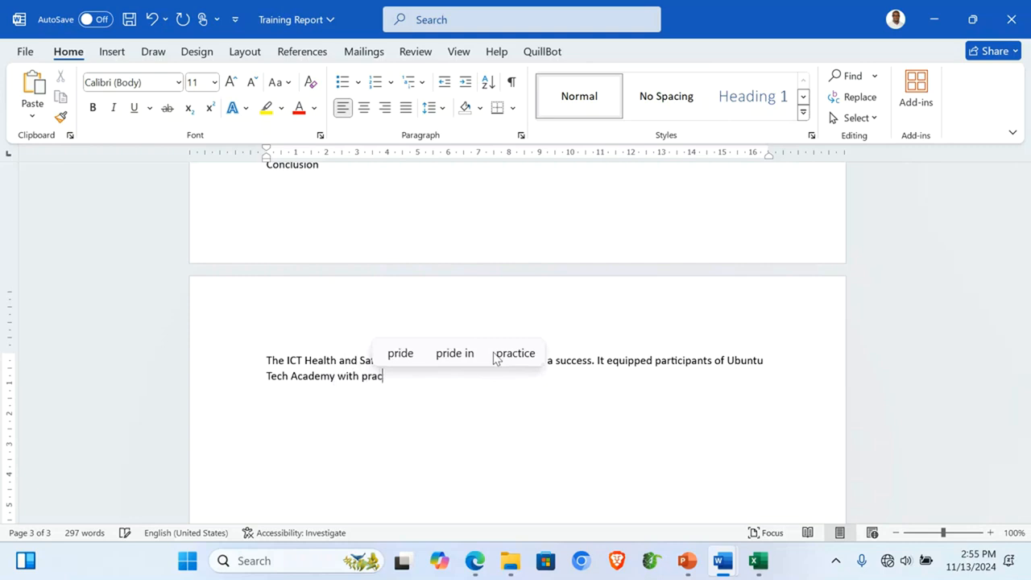
{"action": "type", "text": "tical skills for a safe digital workspace. We recommend these training"}
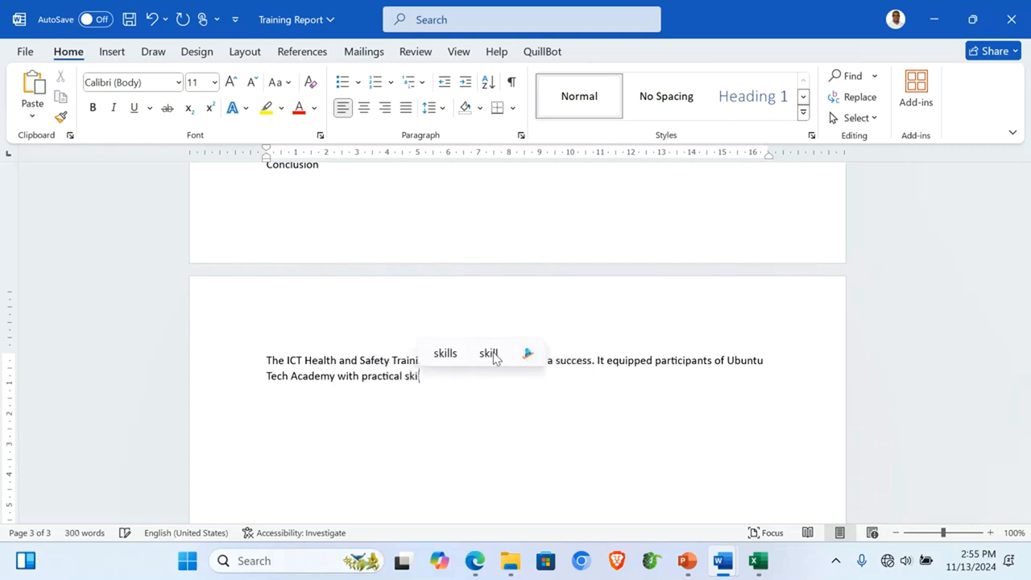
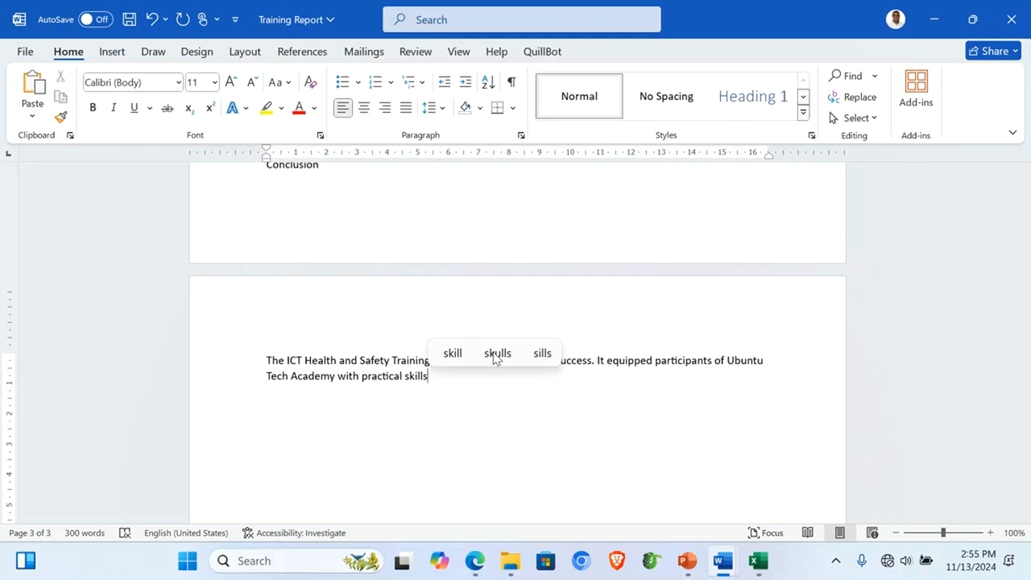
Step: End the Conclusion paragraph with 'We recommend these trainings to other organizations.'
{"action": "type", "text": " for "}
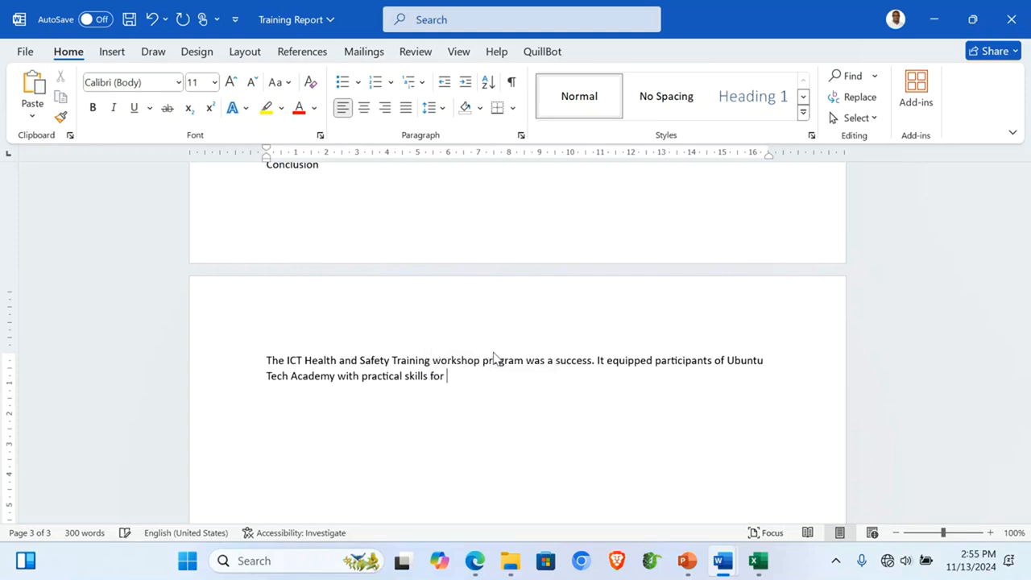
{"action": "type", "text": "a safe "}
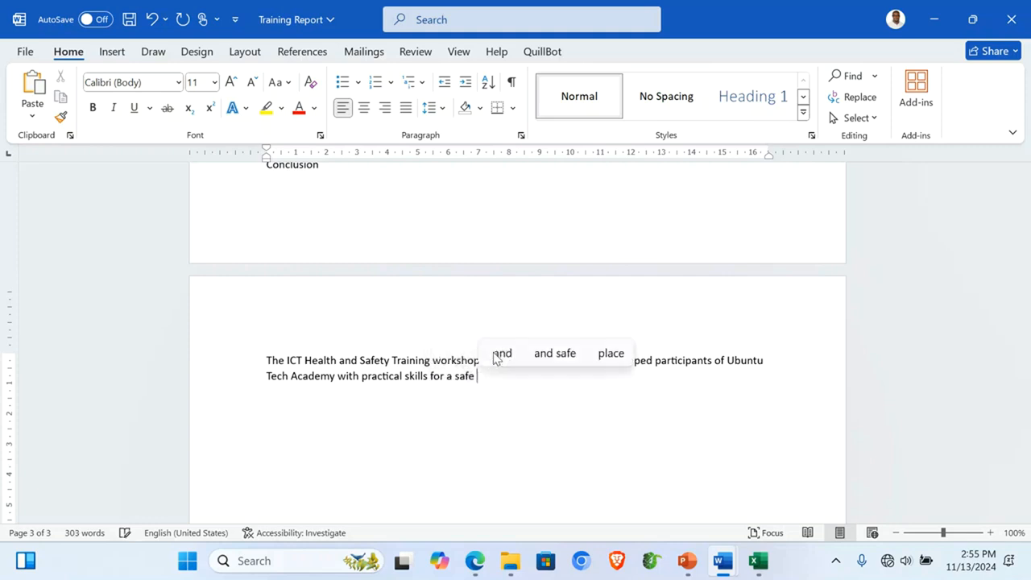
{"action": "type", "text": "digital work"}
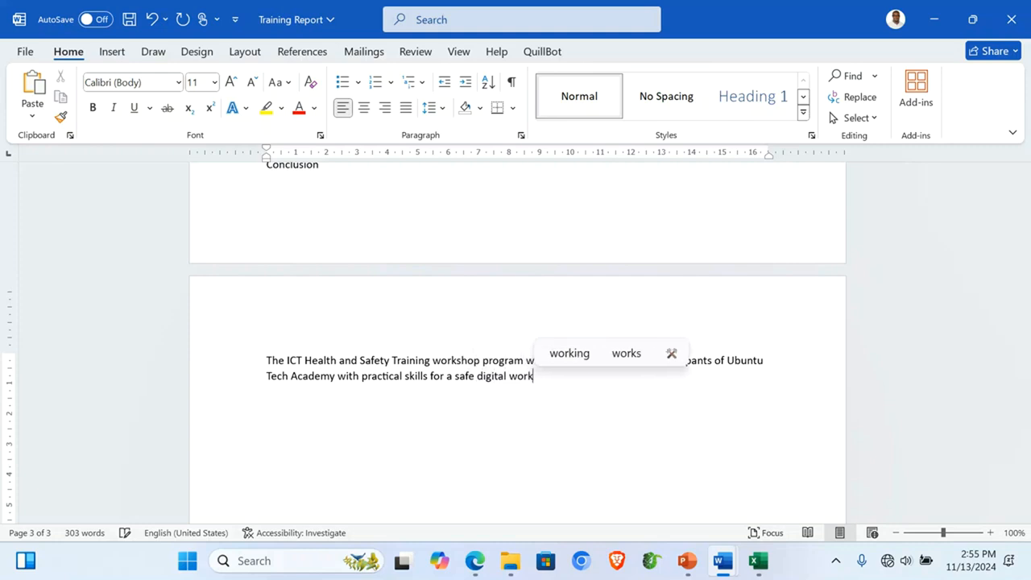
{"action": "type", "text": "space."}
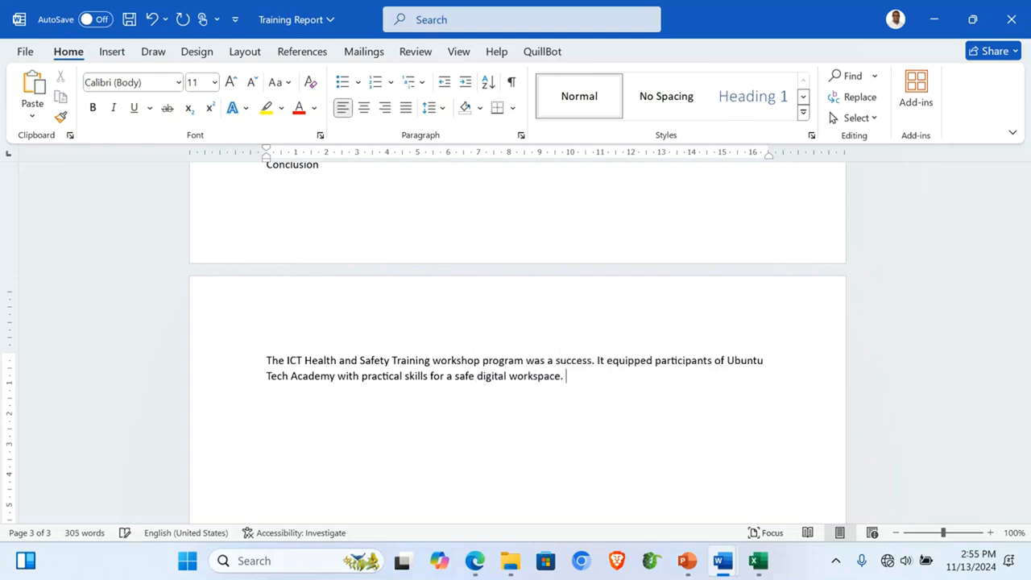
{"action": "type", "text": " We re"}
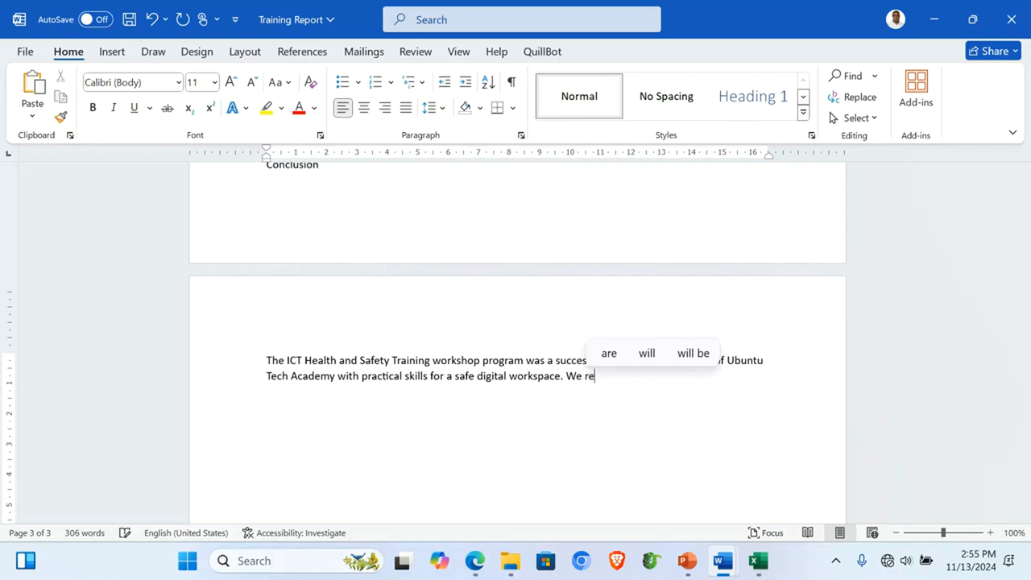
{"action": "type", "text": "commend these training"}
{"action": "key", "text": "BackSpace"}
{"action": "type", "text": "s to other orga"}
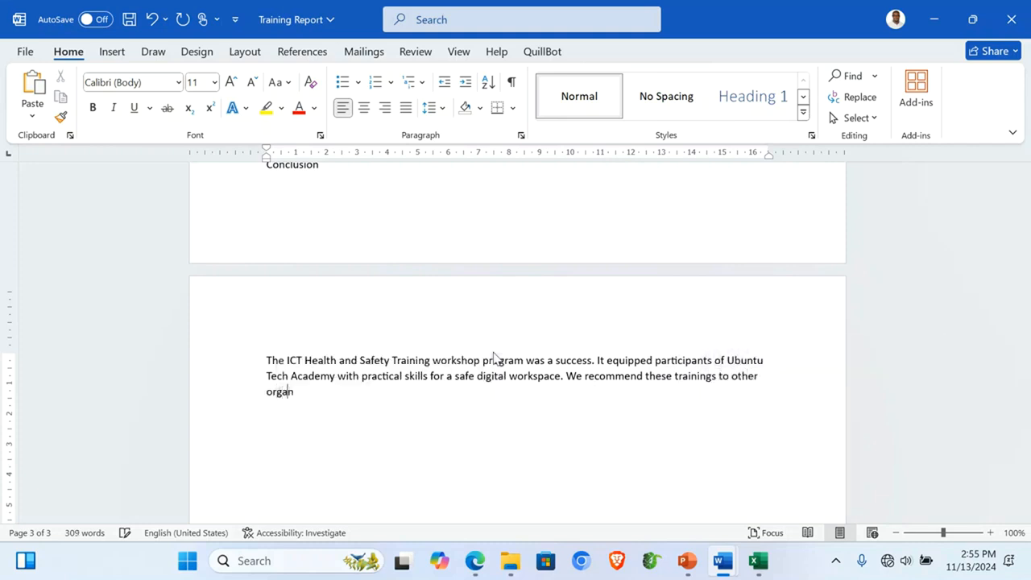
{"action": "type", "text": "nization"}
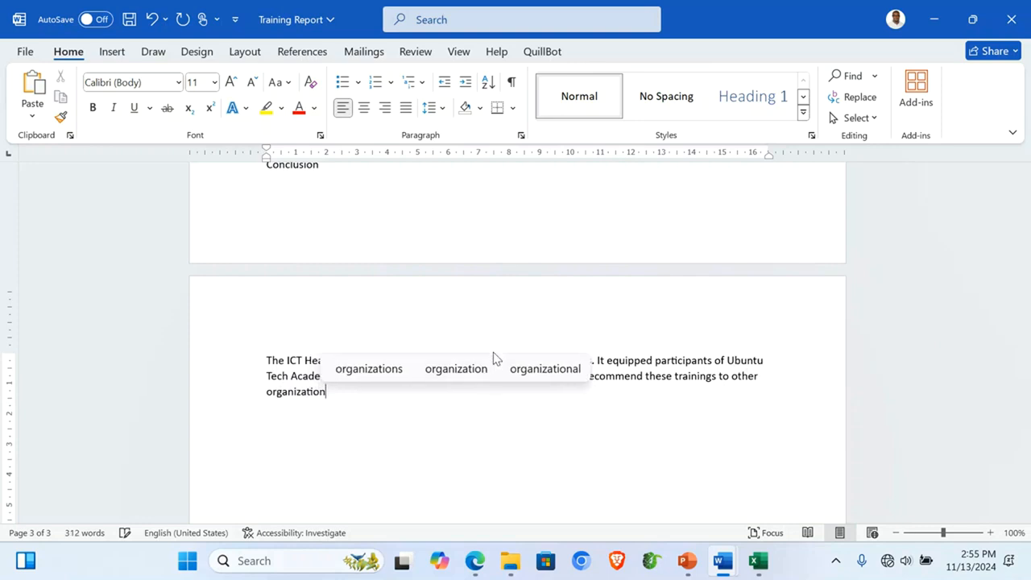
{"action": "type", "text": "s."}
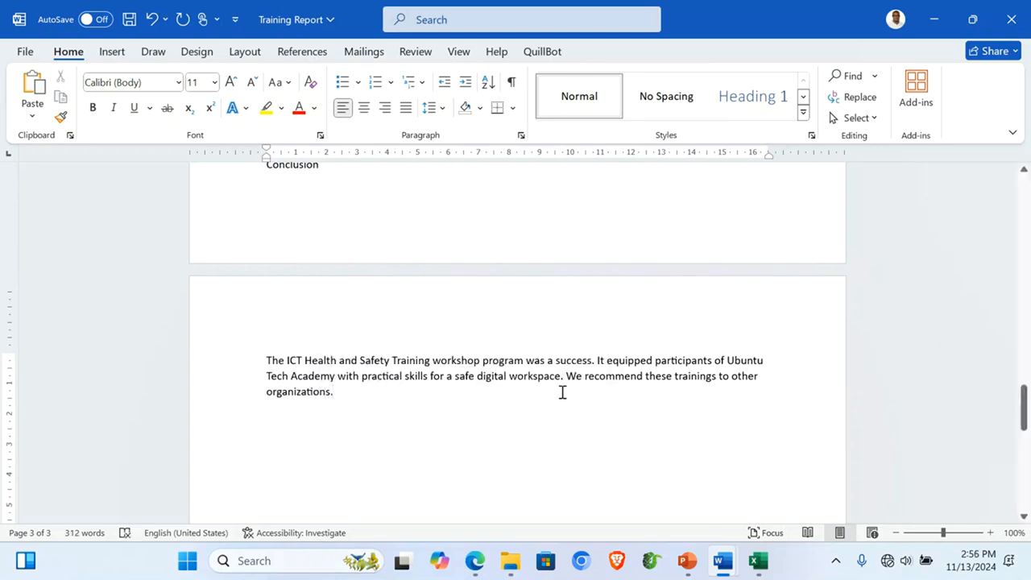
{"action": "scroll", "coordinate": [540, 378], "scroll_direction": "up", "scroll_amount": 20}
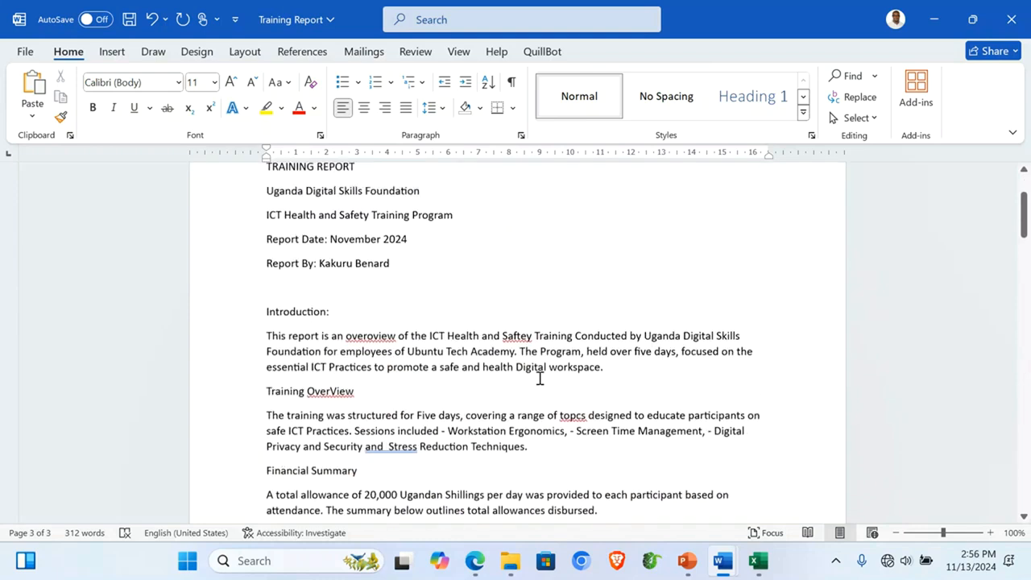
{"action": "scroll", "coordinate": [540, 378], "scroll_direction": "down", "scroll_amount": 1}
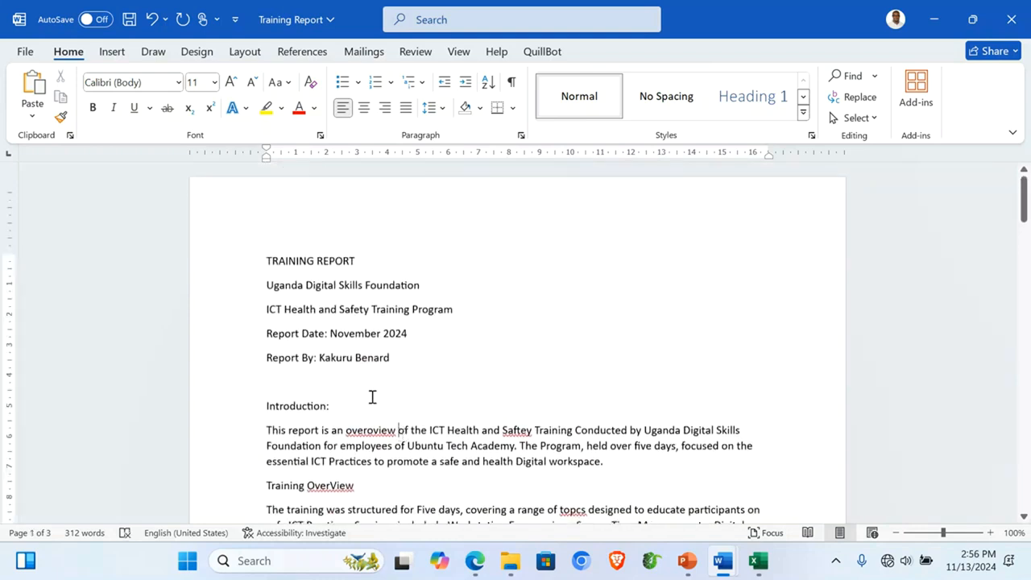
Step: Apply Times New Roman, size 14 and justified alignment to the entire report text
{"action": "key", "text": "ctrl+a"}
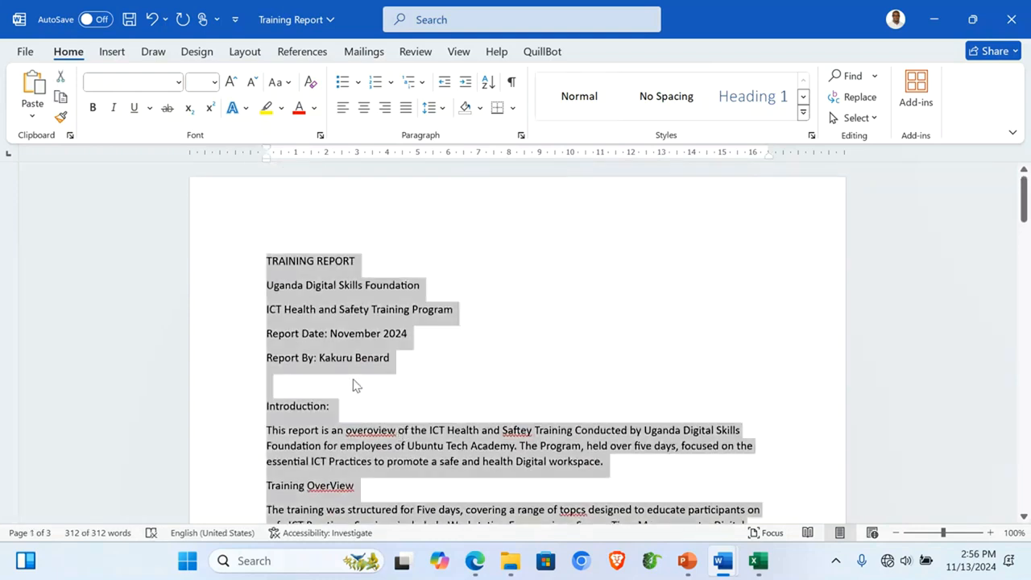
{"action": "left_click", "coordinate": [178, 81]}
{"action": "left_click", "coordinate": [179, 198]}
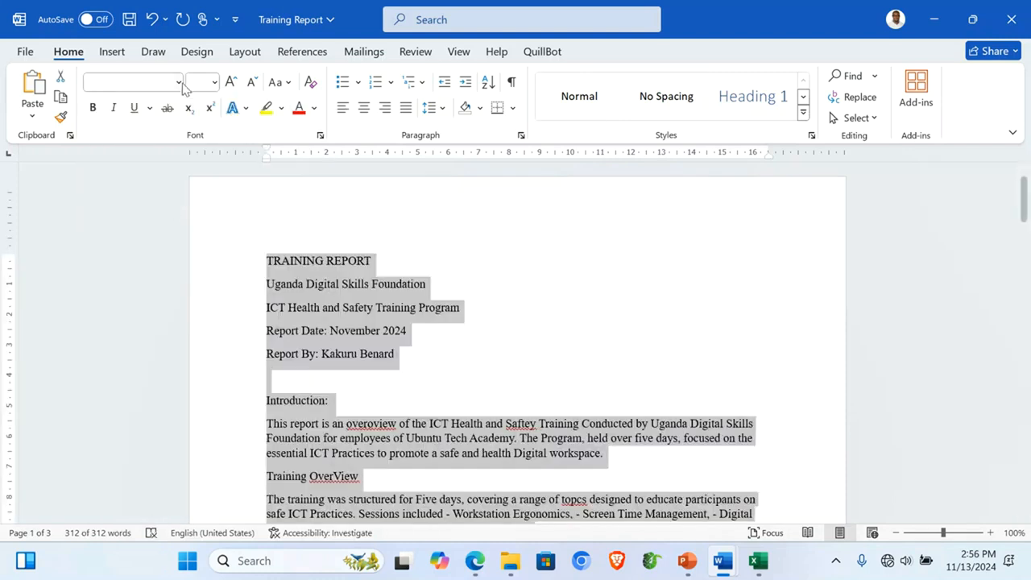
{"action": "left_click", "coordinate": [214, 84]}
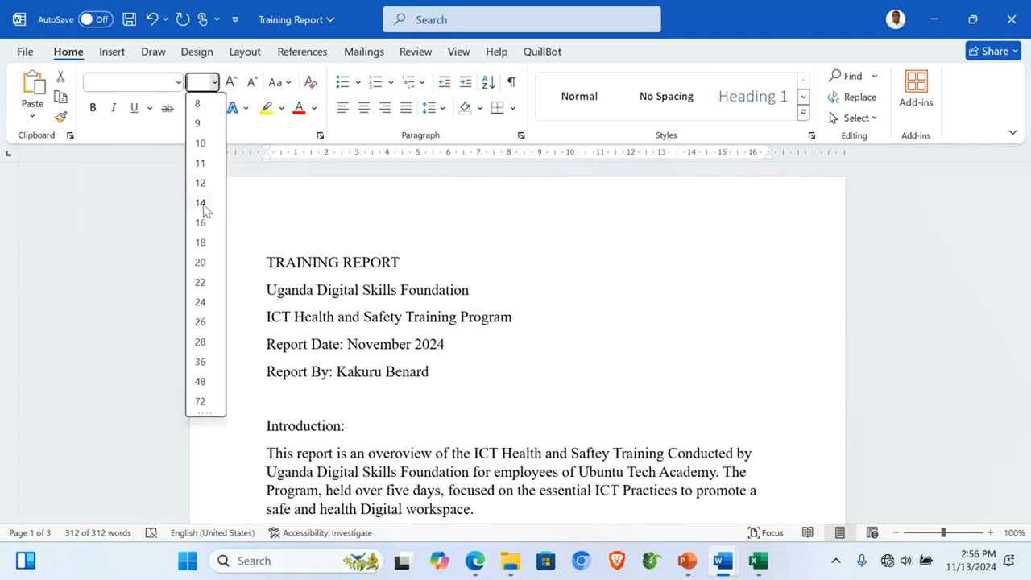
{"action": "left_click", "coordinate": [198, 207]}
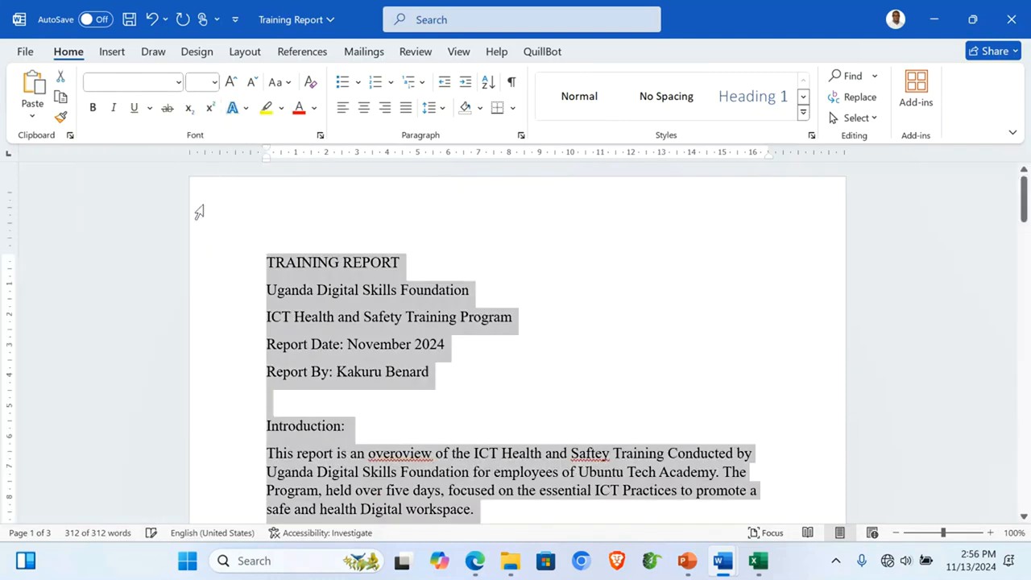
{"action": "left_click", "coordinate": [405, 108]}
{"action": "left_click", "coordinate": [518, 426]}
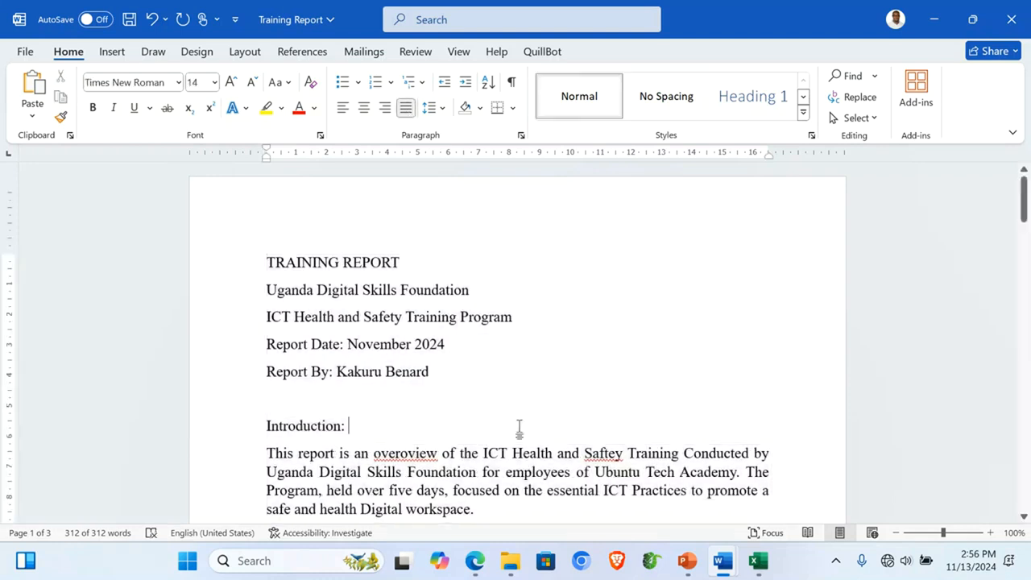
{"action": "scroll", "coordinate": [520, 427], "scroll_direction": "down", "scroll_amount": 2}
{"action": "scroll", "coordinate": [520, 427], "scroll_direction": "down", "scroll_amount": 1}
{"action": "scroll", "coordinate": [520, 427], "scroll_direction": "up", "scroll_amount": 2}
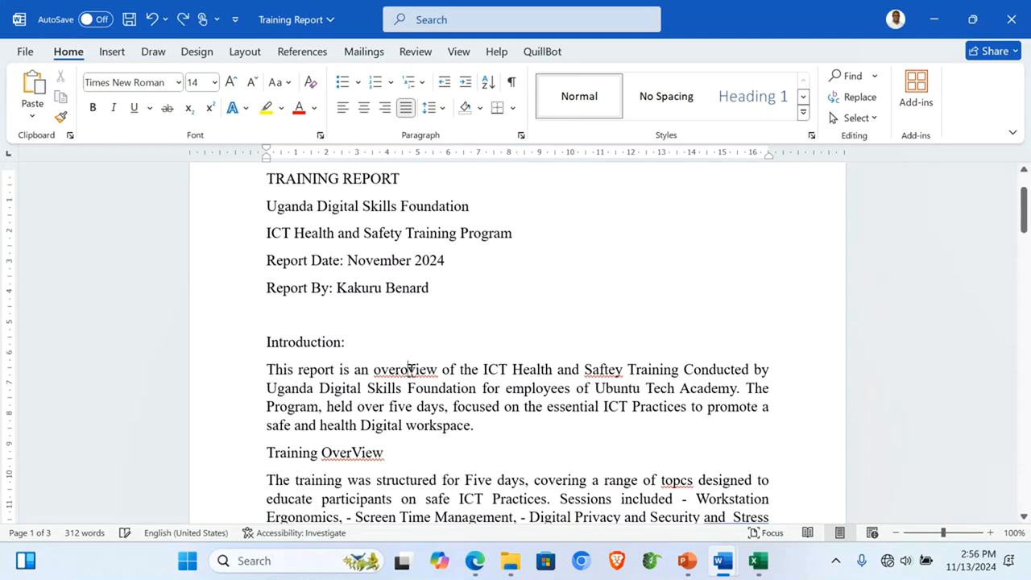
Step: Correct overoView to 'overview', drop the colon after Introduction, and make Introduction Heading 1
{"action": "right_click", "coordinate": [409, 369]}
{"action": "left_click", "coordinate": [311, 183]}
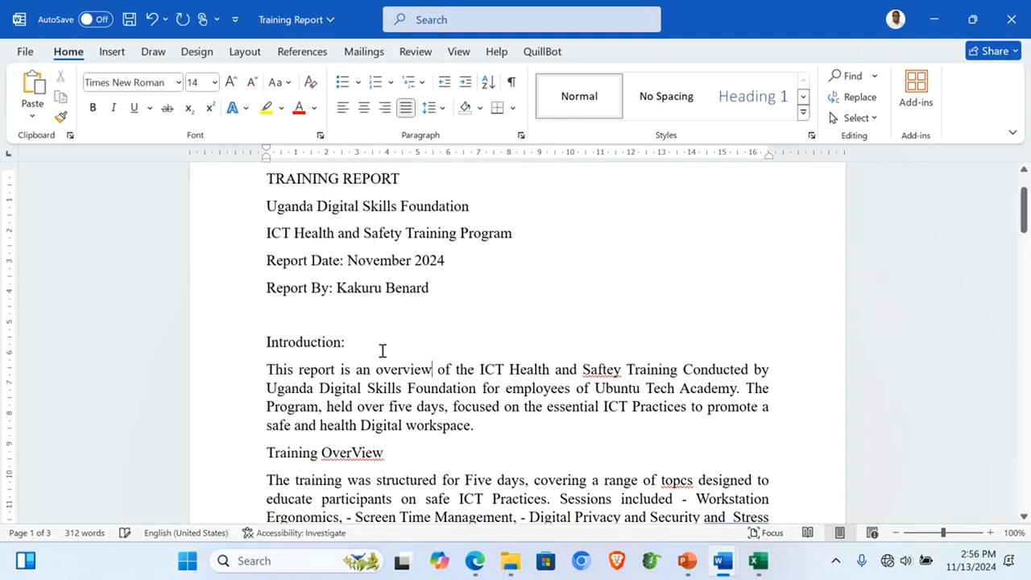
{"action": "left_click", "coordinate": [232, 348]}
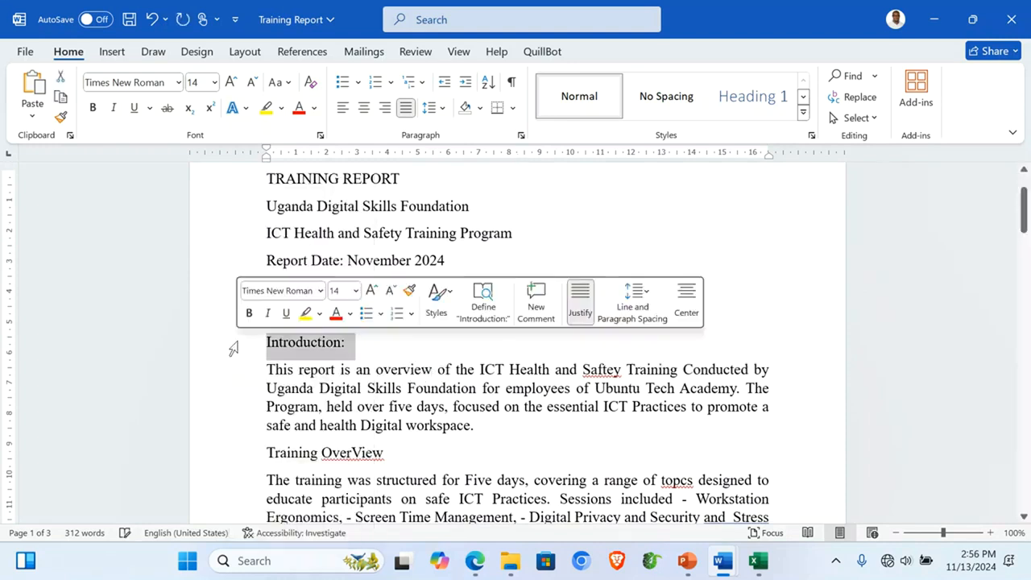
{"action": "left_click", "coordinate": [359, 360]}
{"action": "key", "text": "BackSpace"}
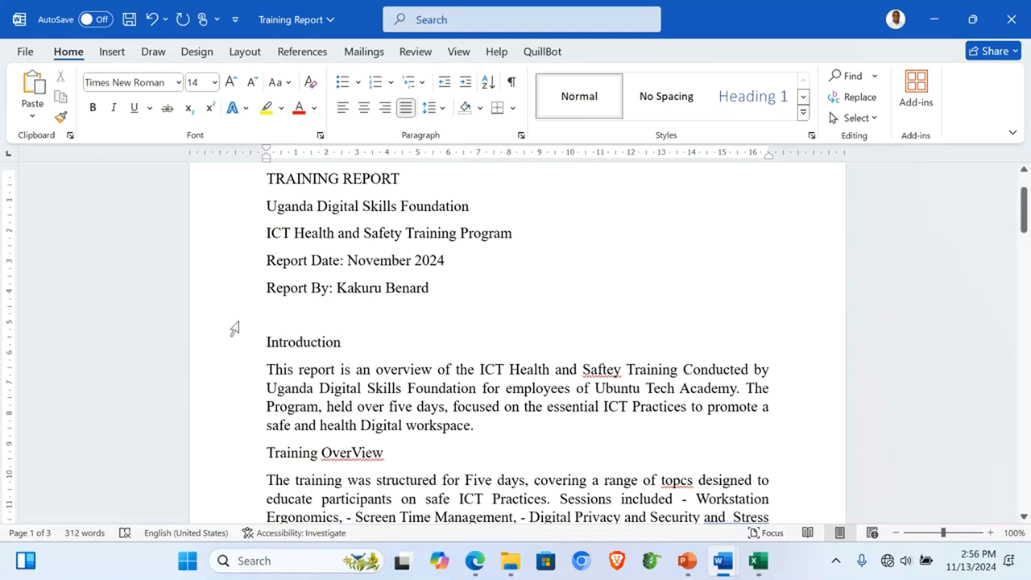
{"action": "left_click", "coordinate": [226, 346]}
{"action": "left_click", "coordinate": [753, 97]}
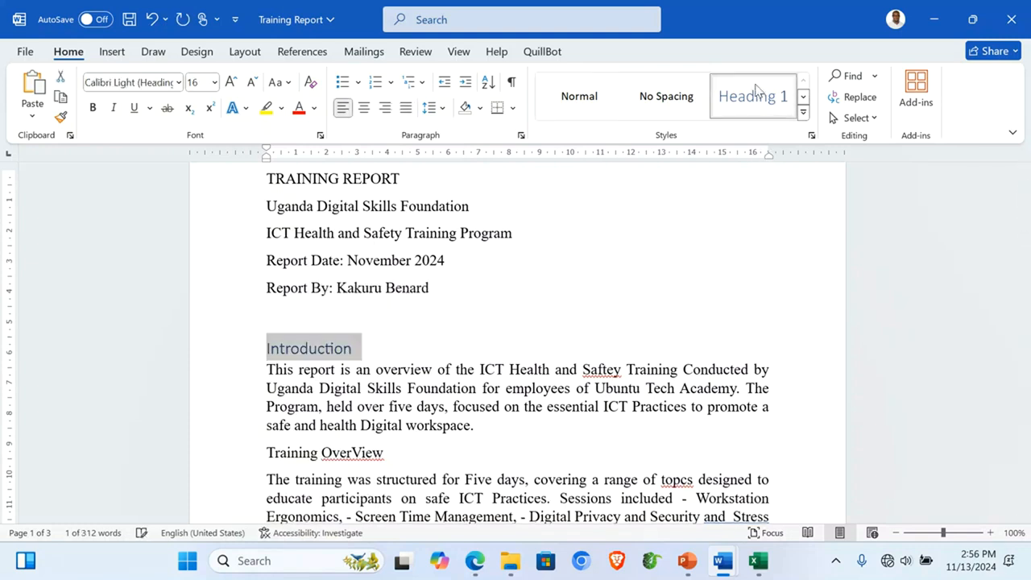
Step: Style Training OverView, Financial Summary and Certificates of Excellence as Heading 1
{"action": "scroll", "coordinate": [571, 492], "scroll_direction": "down", "scroll_amount": 5}
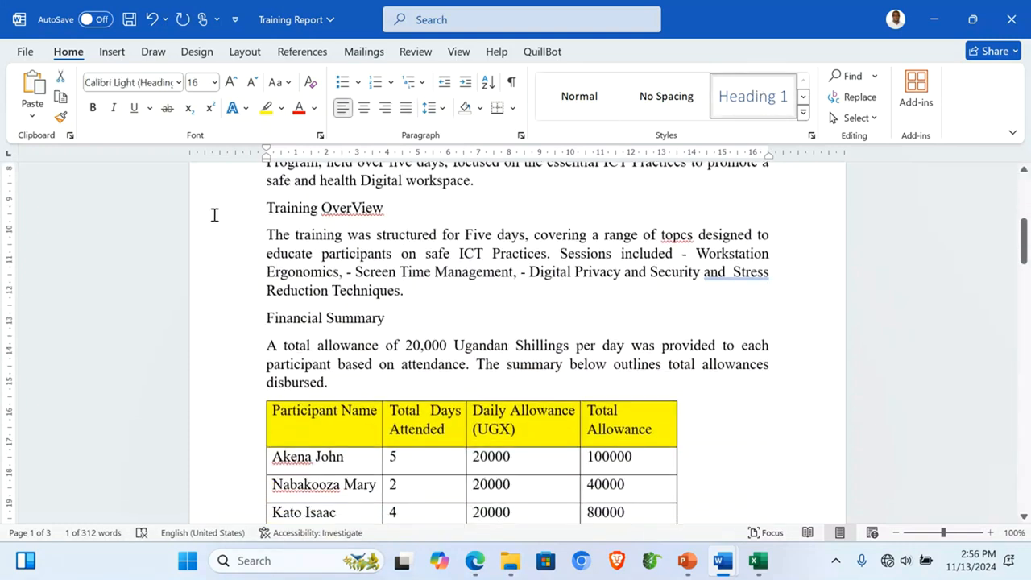
{"action": "left_click", "coordinate": [215, 214]}
{"action": "left_click", "coordinate": [753, 96]}
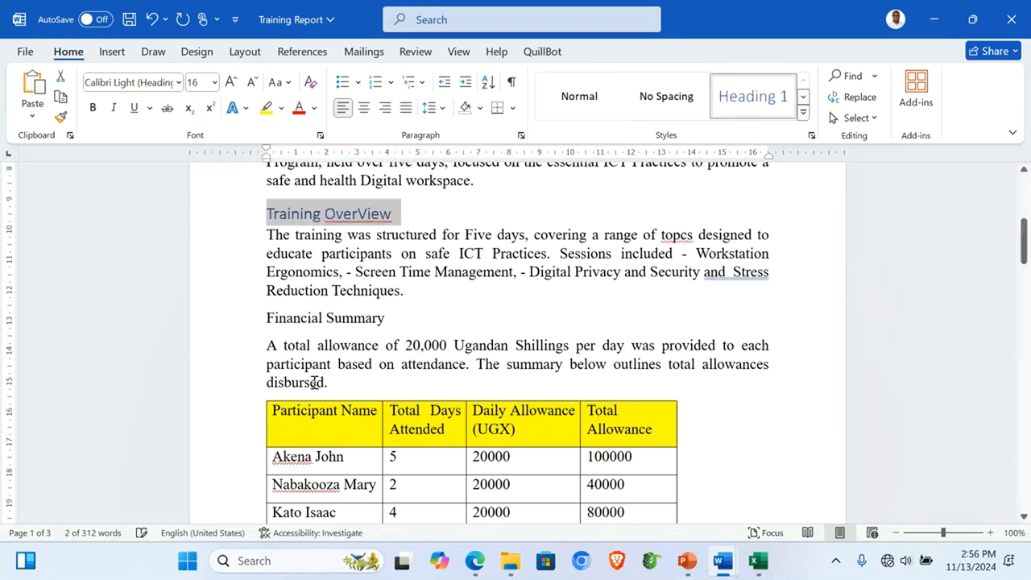
{"action": "left_click", "coordinate": [211, 322]}
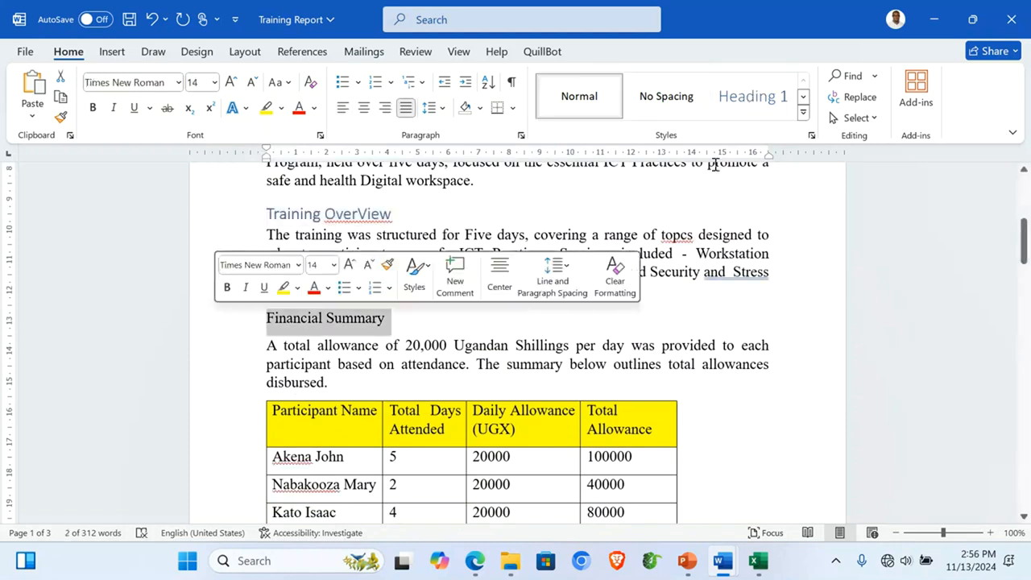
{"action": "left_click", "coordinate": [741, 105]}
{"action": "scroll", "coordinate": [449, 307], "scroll_direction": "down", "scroll_amount": 10}
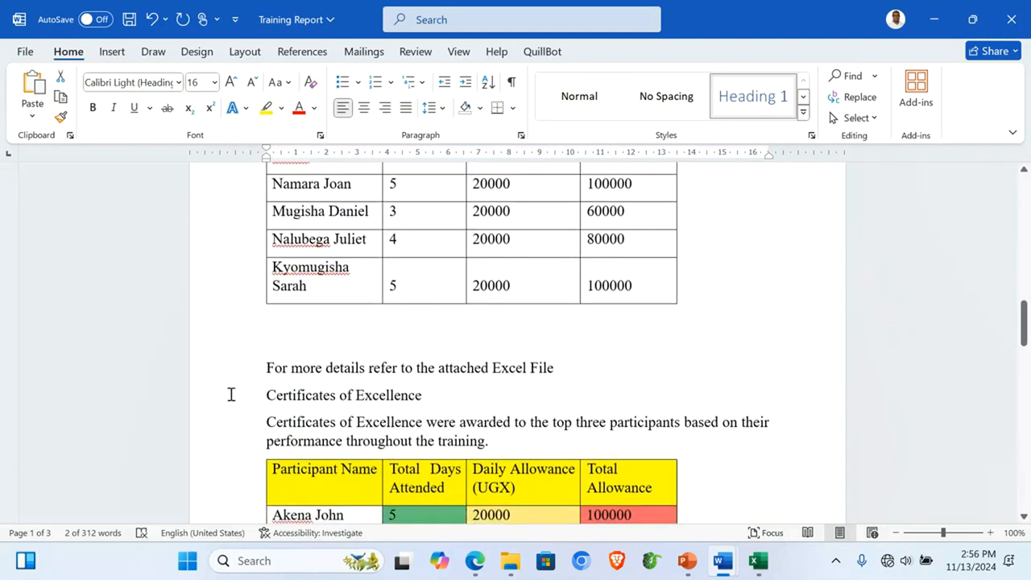
{"action": "left_click", "coordinate": [228, 396]}
{"action": "left_click", "coordinate": [749, 97]}
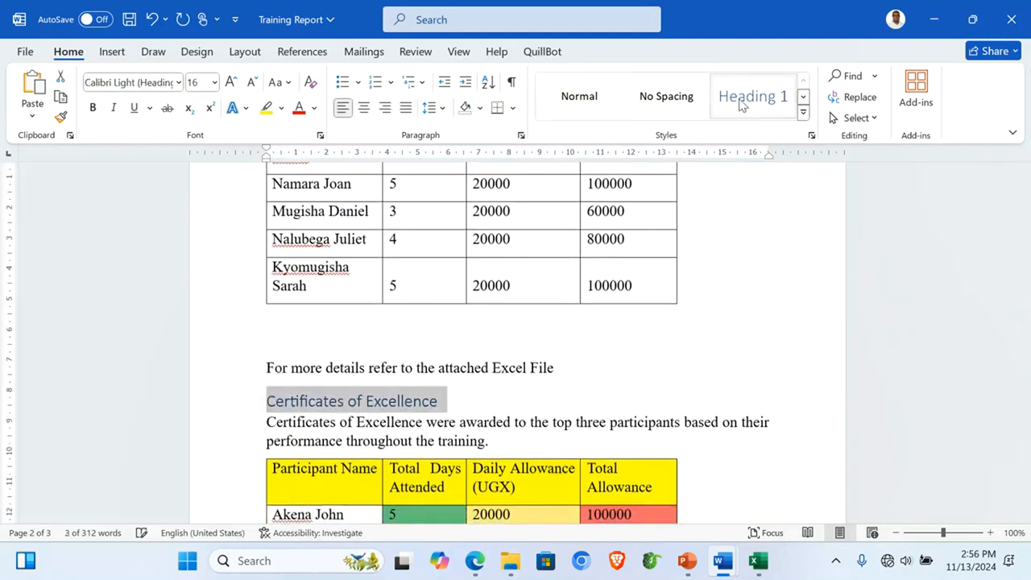
Step: Style the Attendance and Conclusion titles as Heading 1
{"action": "scroll", "coordinate": [623, 333], "scroll_direction": "down", "scroll_amount": 2}
{"action": "scroll", "coordinate": [622, 333], "scroll_direction": "down", "scroll_amount": 3}
{"action": "left_click", "coordinate": [209, 304]}
{"action": "left_click", "coordinate": [746, 99]}
{"action": "scroll", "coordinate": [634, 409], "scroll_direction": "down", "scroll_amount": 5}
{"action": "scroll", "coordinate": [634, 409], "scroll_direction": "down", "scroll_amount": 10}
{"action": "left_click", "coordinate": [202, 271]}
{"action": "left_click", "coordinate": [754, 97]}
{"action": "scroll", "coordinate": [784, 375], "scroll_direction": "up", "scroll_amount": 20}
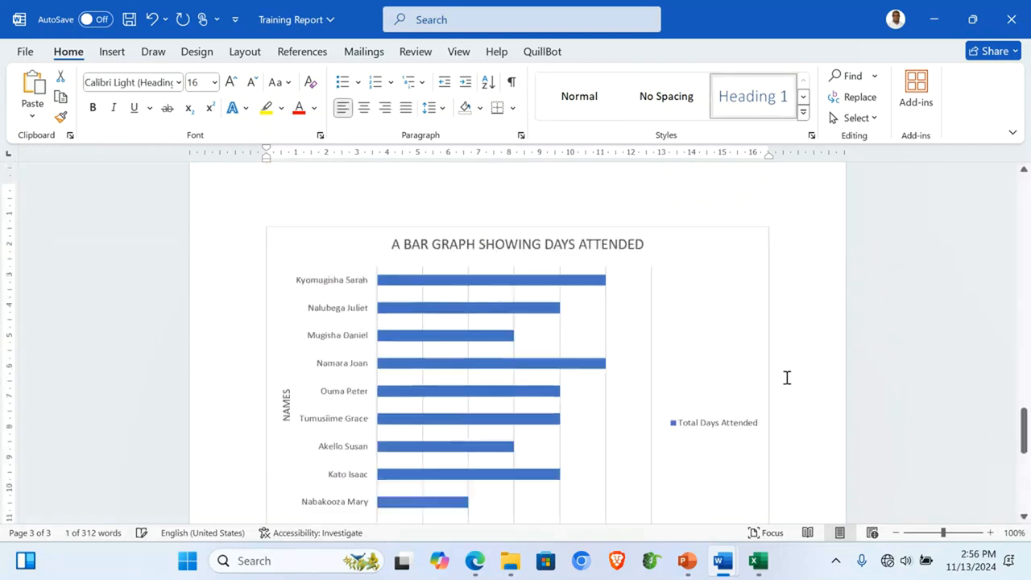
{"action": "scroll", "coordinate": [786, 378], "scroll_direction": "up", "scroll_amount": 1}
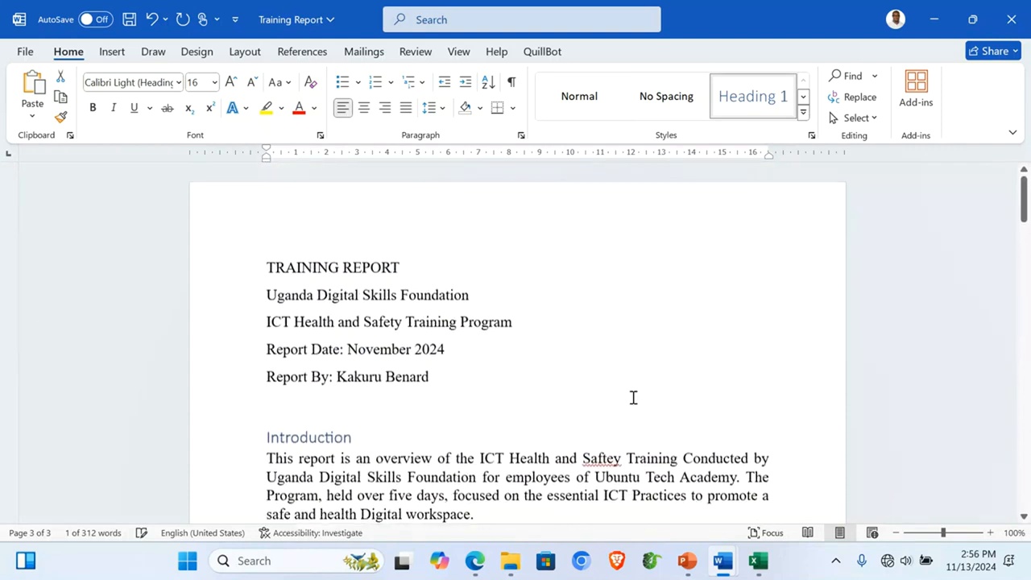
Step: Reapply Times New Roman at 14 pt to the whole document, headings included
{"action": "left_click", "coordinate": [437, 448]}
{"action": "key", "text": "ctrl+a"}
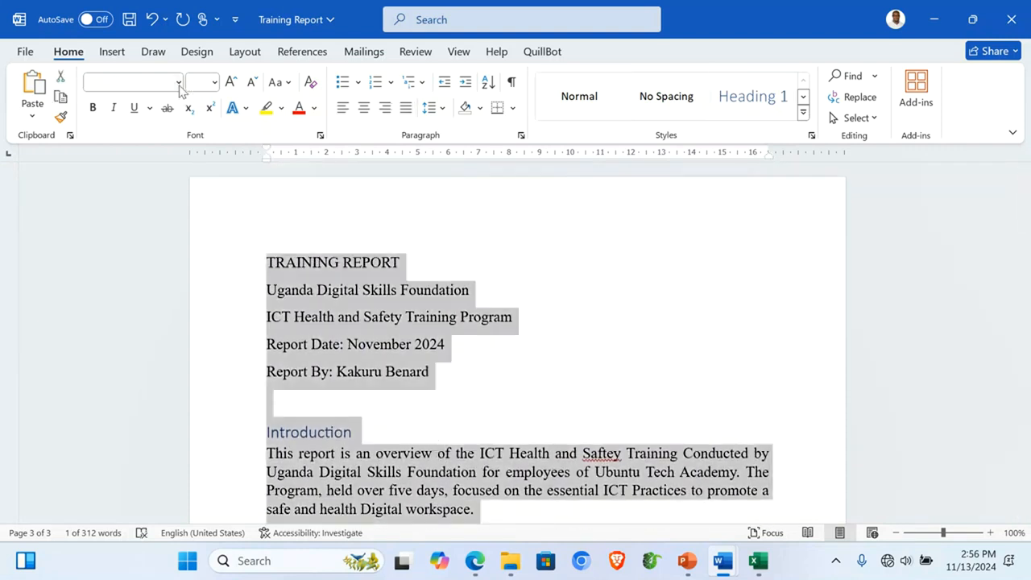
{"action": "left_click", "coordinate": [178, 81]}
{"action": "left_click", "coordinate": [173, 198]}
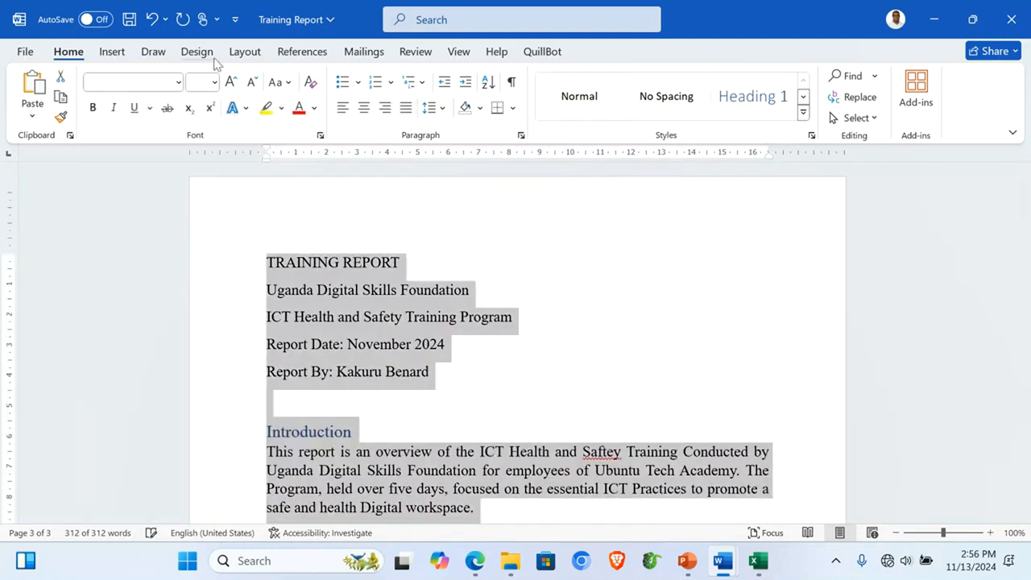
{"action": "left_click", "coordinate": [215, 82]}
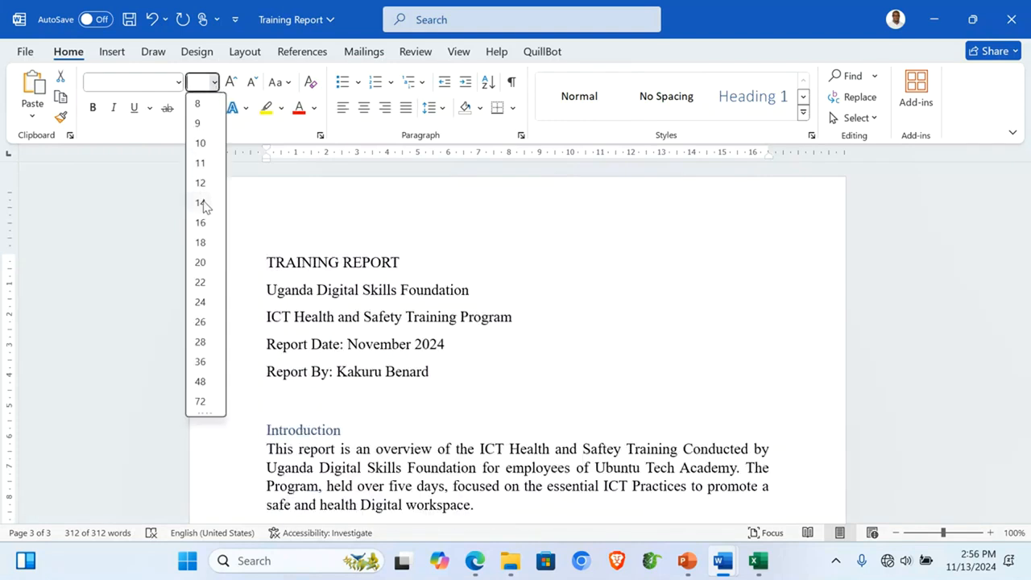
{"action": "left_click", "coordinate": [200, 203]}
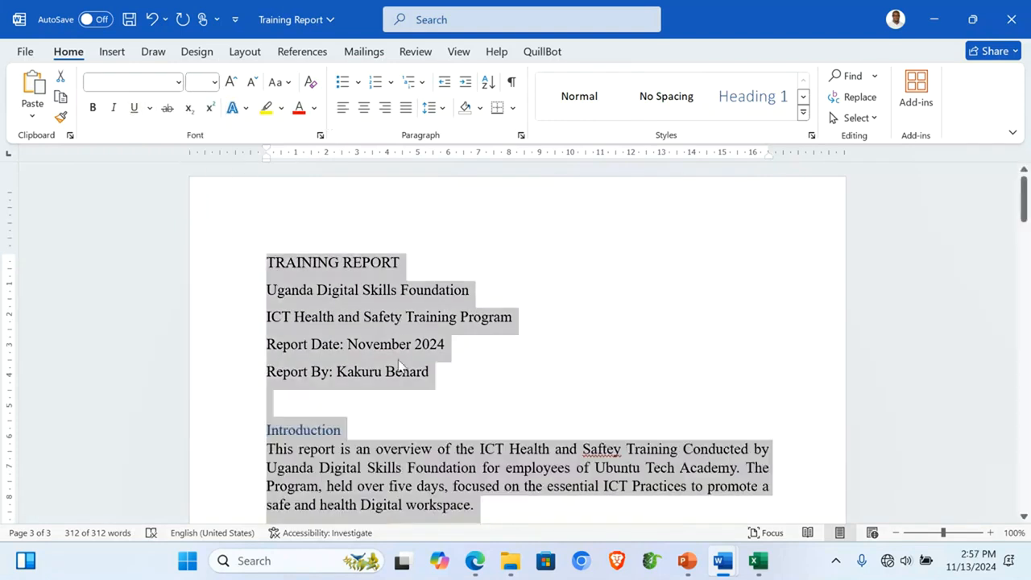
{"action": "left_click", "coordinate": [398, 368]}
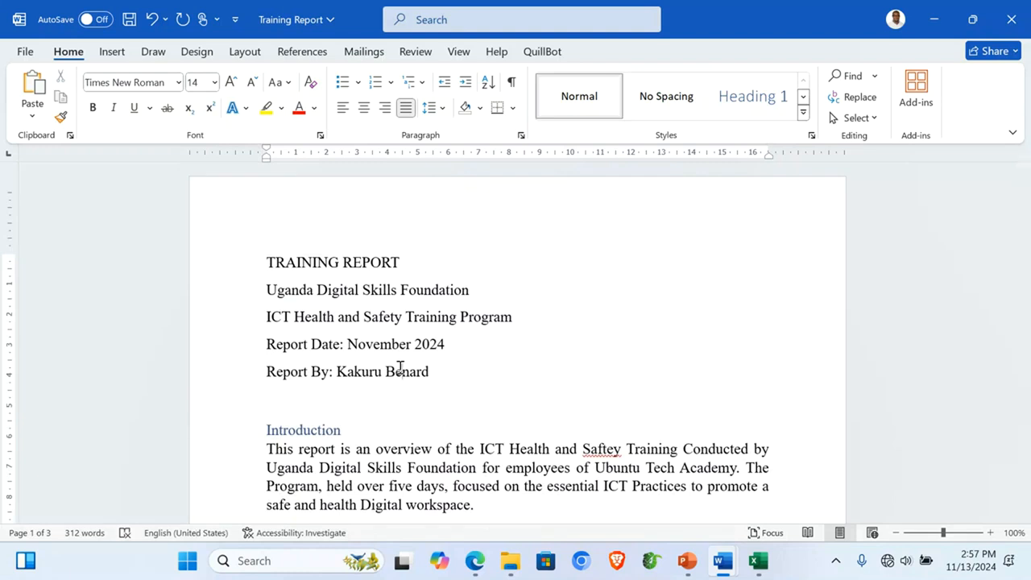
{"action": "scroll", "coordinate": [401, 368], "scroll_direction": "down", "scroll_amount": 20}
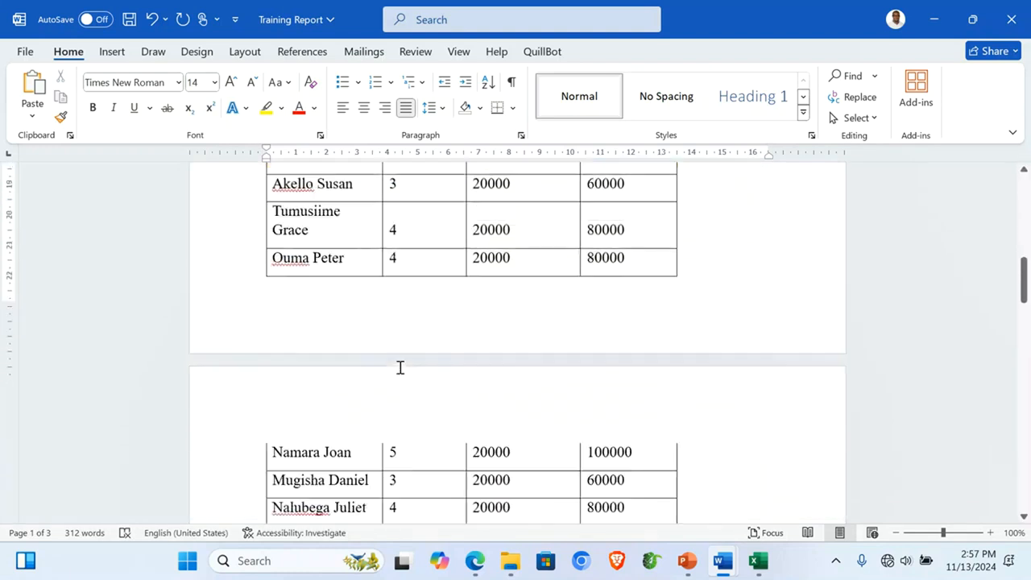
{"action": "scroll", "coordinate": [401, 368], "scroll_direction": "down", "scroll_amount": 4}
{"action": "scroll", "coordinate": [399, 368], "scroll_direction": "up", "scroll_amount": 4}
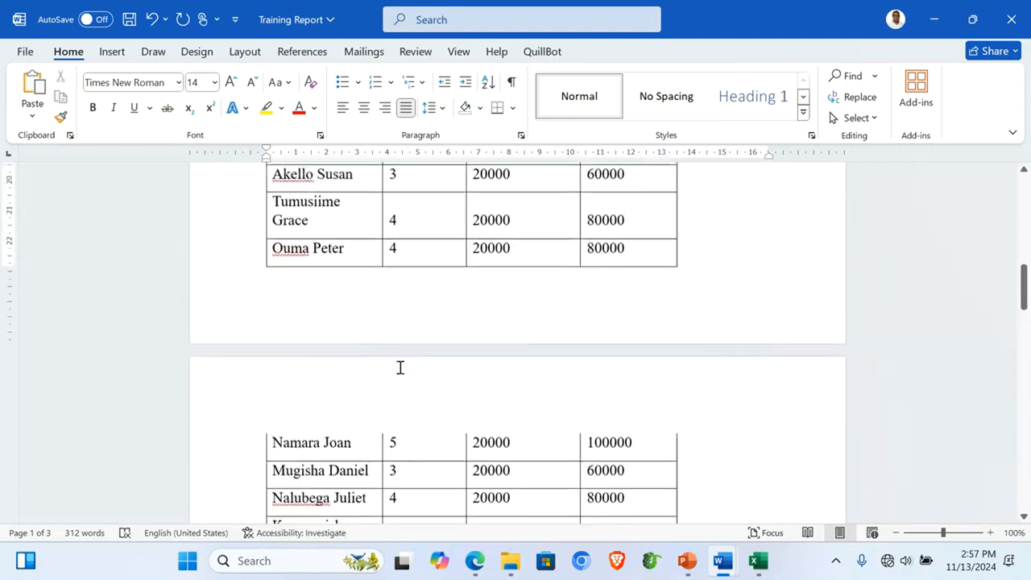
Step: Widen the Total Allowance, Daily Allowance (UGX) and Total Days Attended columns of the allowance table
{"action": "left_click", "coordinate": [729, 257]}
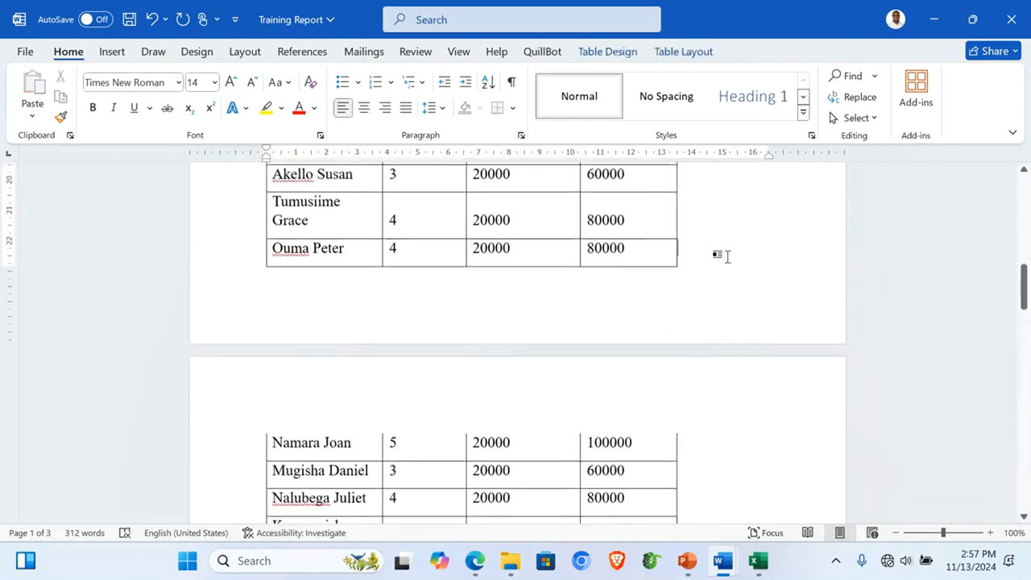
{"action": "scroll", "coordinate": [727, 256], "scroll_direction": "up", "scroll_amount": 20}
{"action": "scroll", "coordinate": [728, 256], "scroll_direction": "down", "scroll_amount": 5}
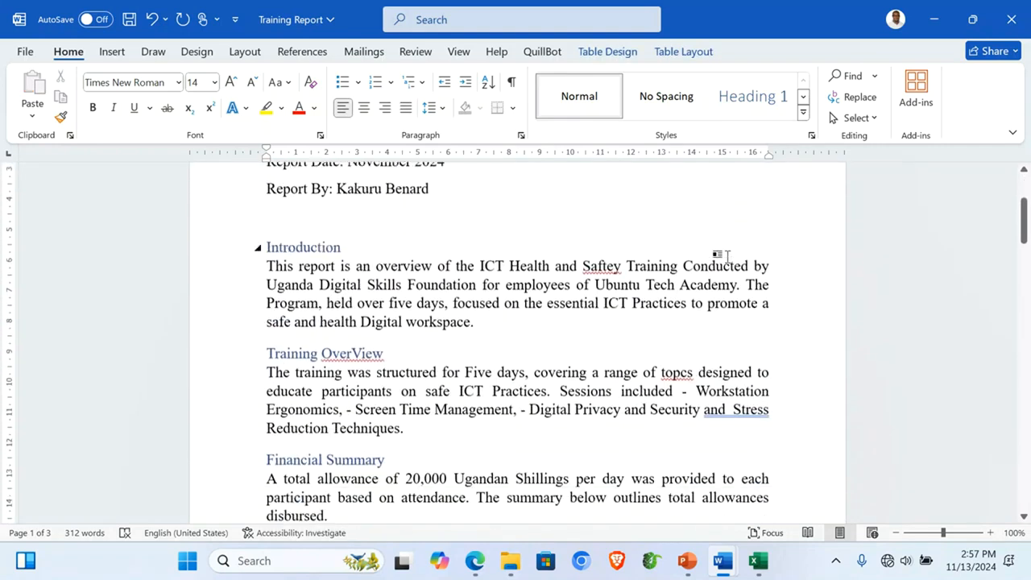
{"action": "scroll", "coordinate": [728, 257], "scroll_direction": "up", "scroll_amount": 1}
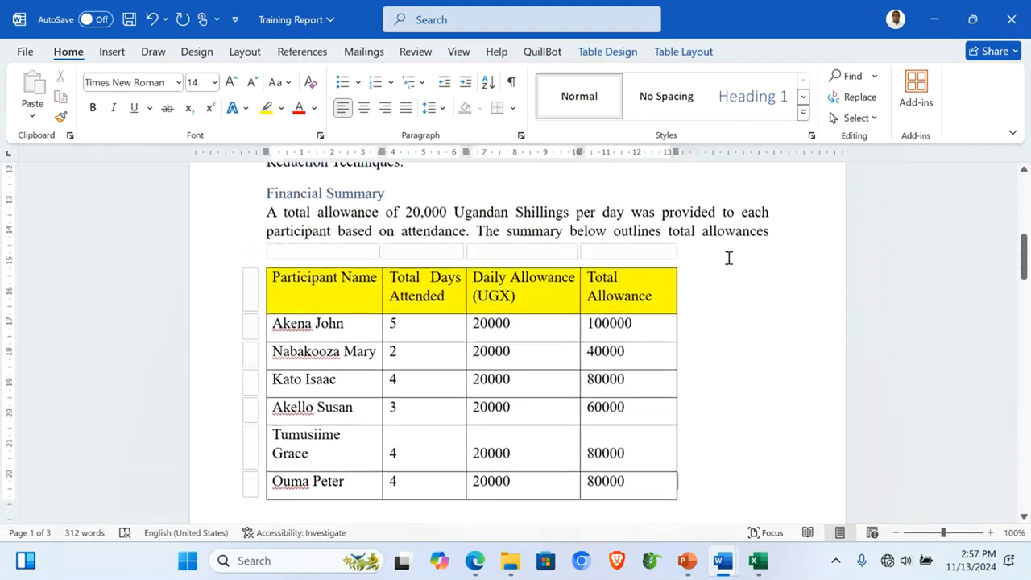
{"action": "left_click", "coordinate": [508, 287]}
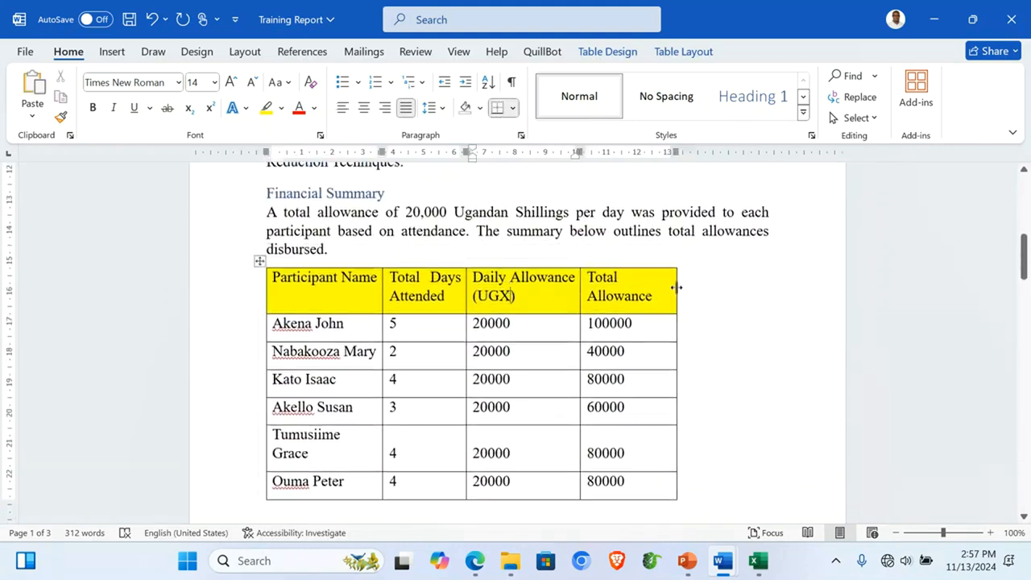
{"action": "left_click_drag", "start_coordinate": [675, 287], "coordinate": [783, 292]}
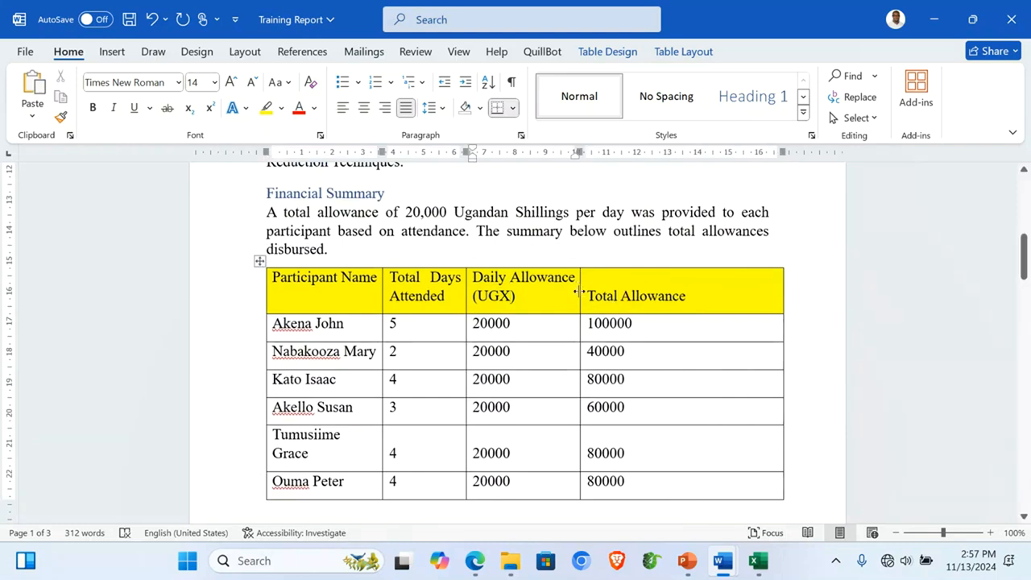
{"action": "left_click_drag", "start_coordinate": [578, 289], "coordinate": [661, 297]}
{"action": "left_click_drag", "start_coordinate": [465, 290], "coordinate": [509, 295]}
{"action": "left_click", "coordinate": [474, 224]}
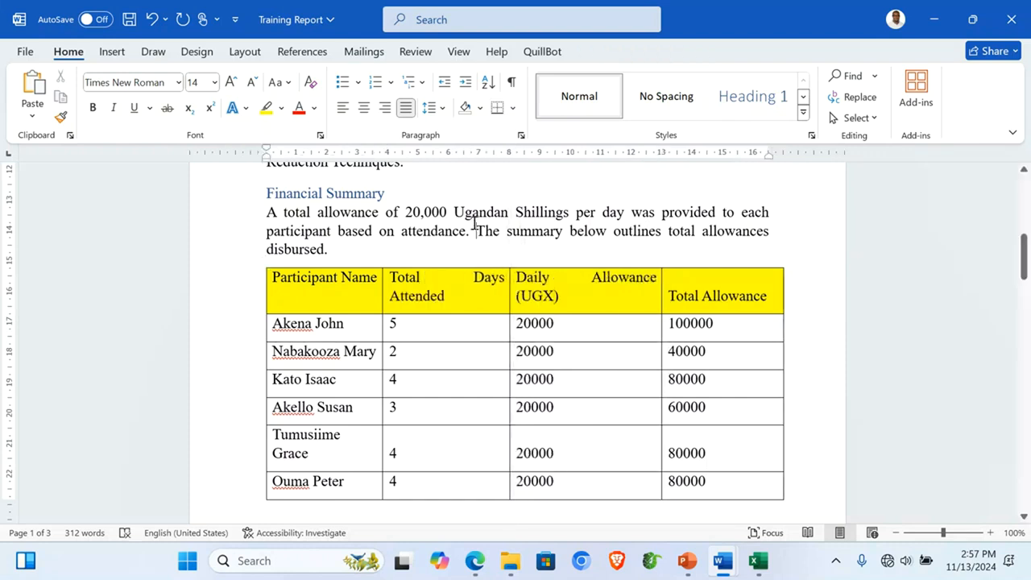
{"action": "scroll", "coordinate": [379, 252], "scroll_direction": "up", "scroll_amount": 1}
Step: Set 0 pt spacing after paragraphs in the allowance table and widen the Participant Name column slightly
{"action": "left_click", "coordinate": [314, 322]}
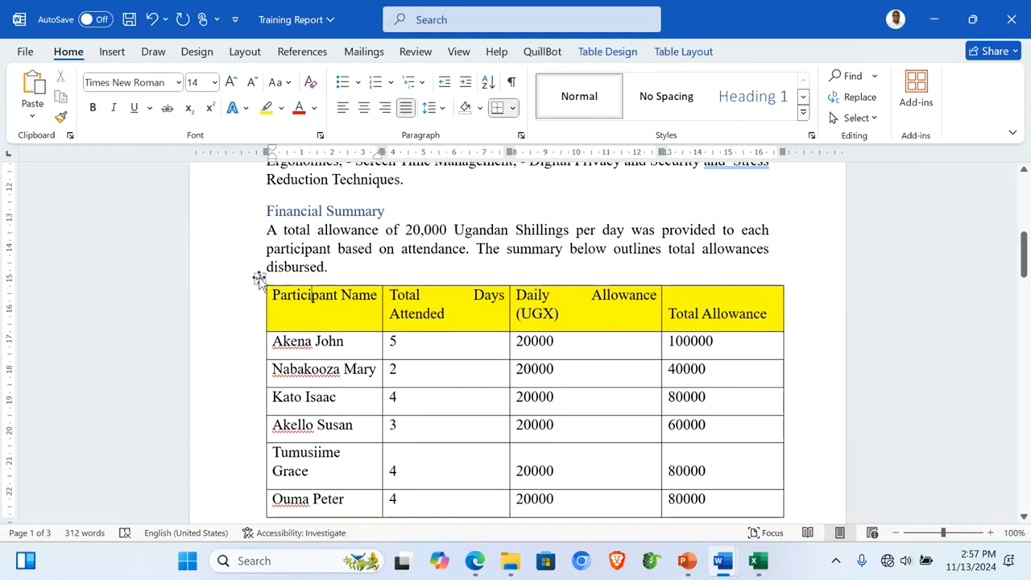
{"action": "left_click", "coordinate": [259, 278]}
{"action": "left_click", "coordinate": [521, 136]}
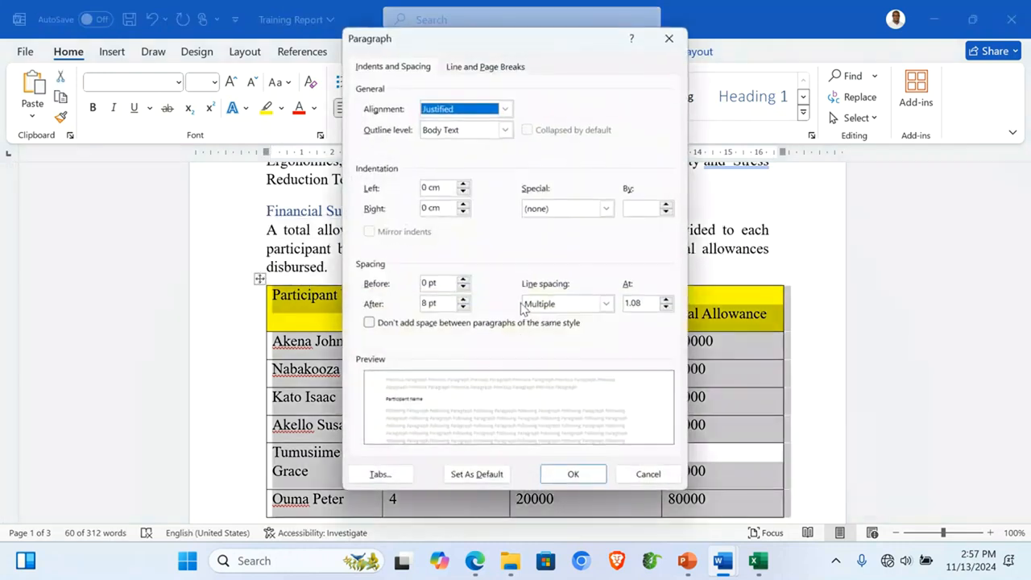
{"action": "left_click", "coordinate": [463, 309]}
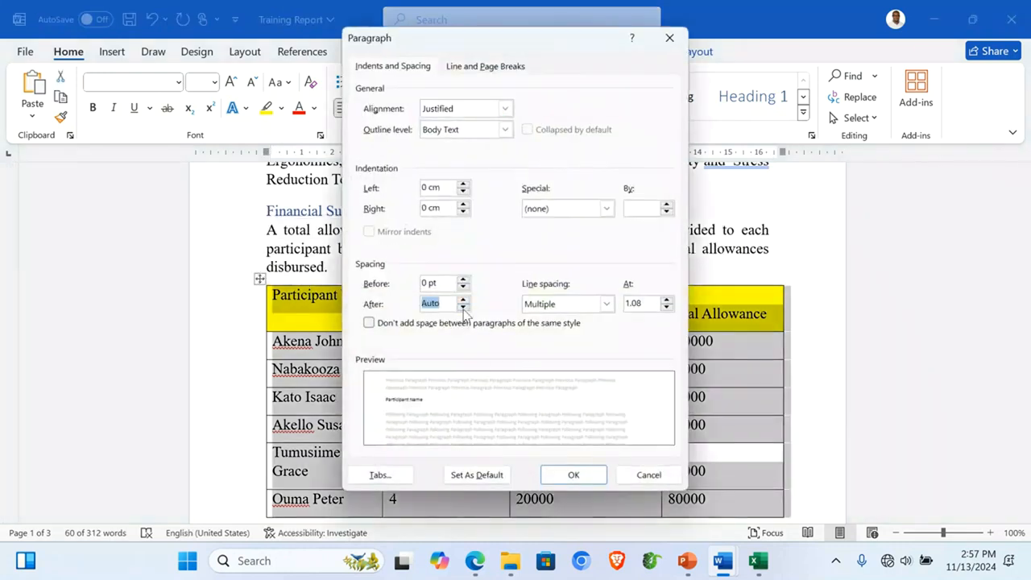
{"action": "left_click", "coordinate": [594, 475]}
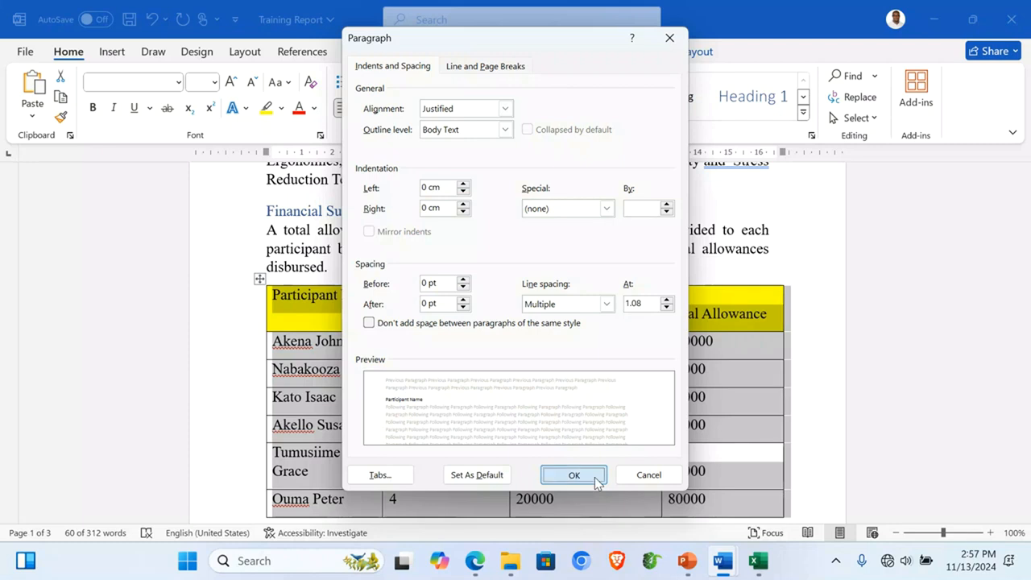
{"action": "left_click", "coordinate": [511, 381]}
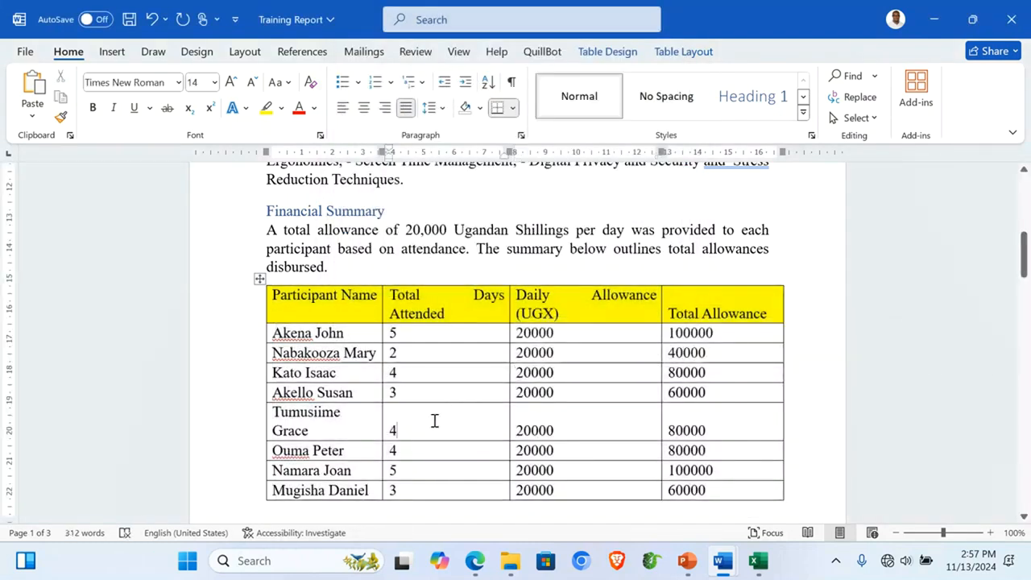
{"action": "left_click_drag", "start_coordinate": [381, 312], "coordinate": [396, 312]}
Step: Give the Certificates of Excellence table 0 pt spacing after, undoing a mistaken 144 pt entry
{"action": "scroll", "coordinate": [460, 362], "scroll_direction": "down", "scroll_amount": 3}
{"action": "scroll", "coordinate": [461, 362], "scroll_direction": "down", "scroll_amount": 5}
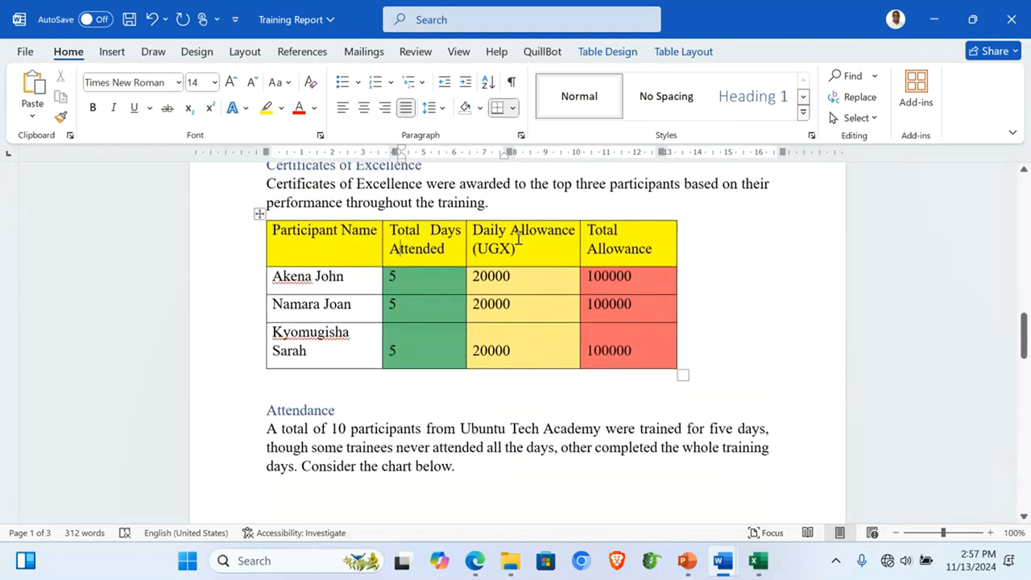
{"action": "left_click", "coordinate": [520, 135]}
{"action": "left_click", "coordinate": [463, 309]}
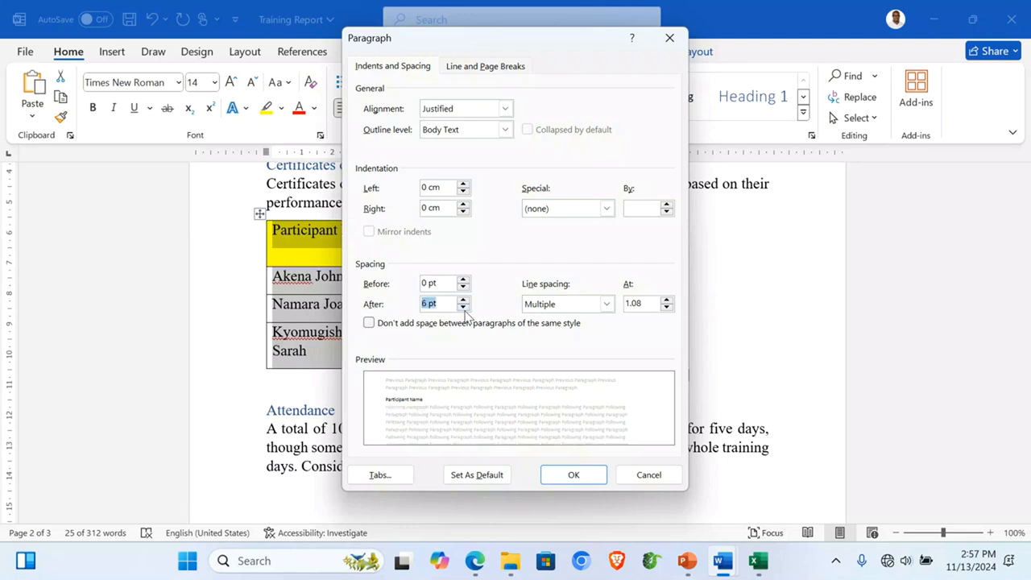
{"action": "type", "text": "144"}
{"action": "left_click", "coordinate": [577, 483]}
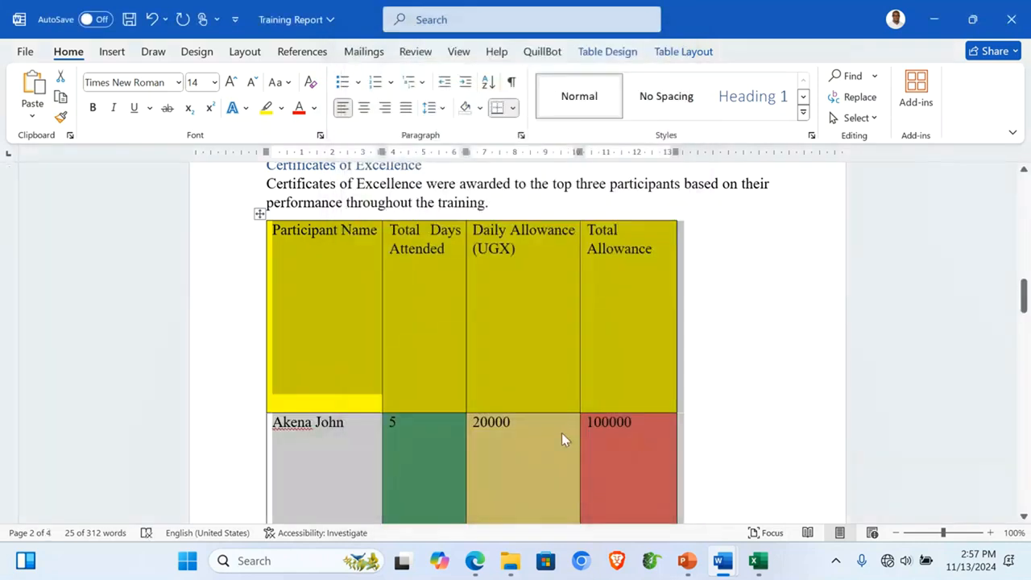
{"action": "key", "text": "ctrl+z"}
{"action": "left_click", "coordinate": [517, 137]}
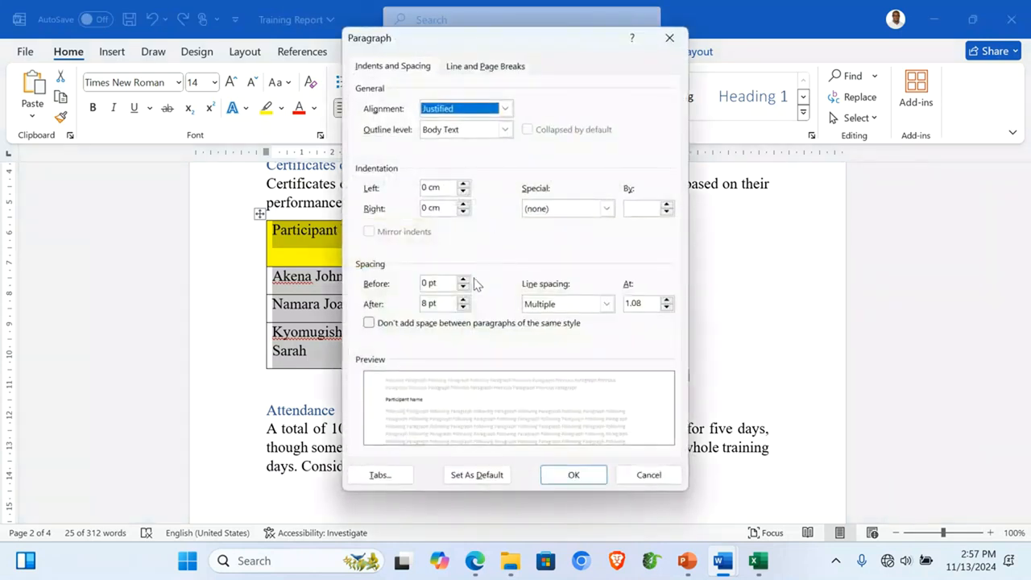
{"action": "left_click", "coordinate": [464, 308]}
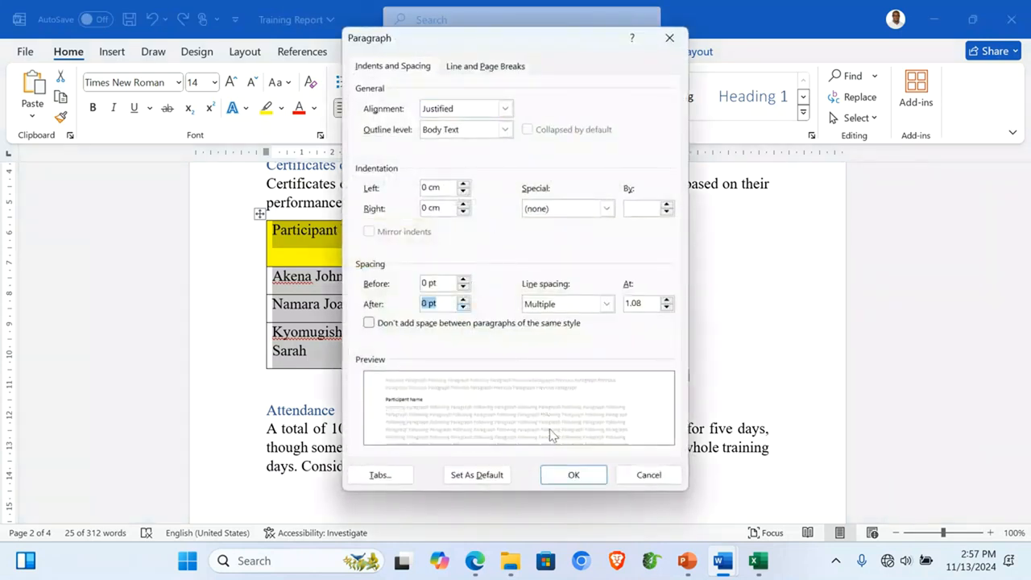
{"action": "left_click", "coordinate": [574, 475]}
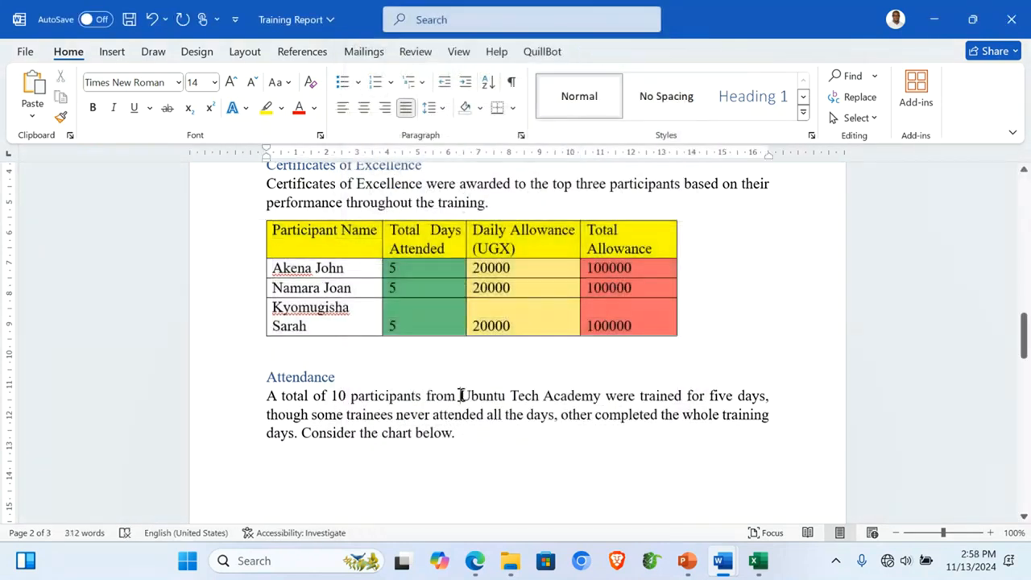
Step: Center the five cover title lines at 22 pt and add blank lines above TRAINING REPORT
{"action": "scroll", "coordinate": [461, 394], "scroll_direction": "up", "scroll_amount": 2}
{"action": "scroll", "coordinate": [461, 395], "scroll_direction": "up", "scroll_amount": 15}
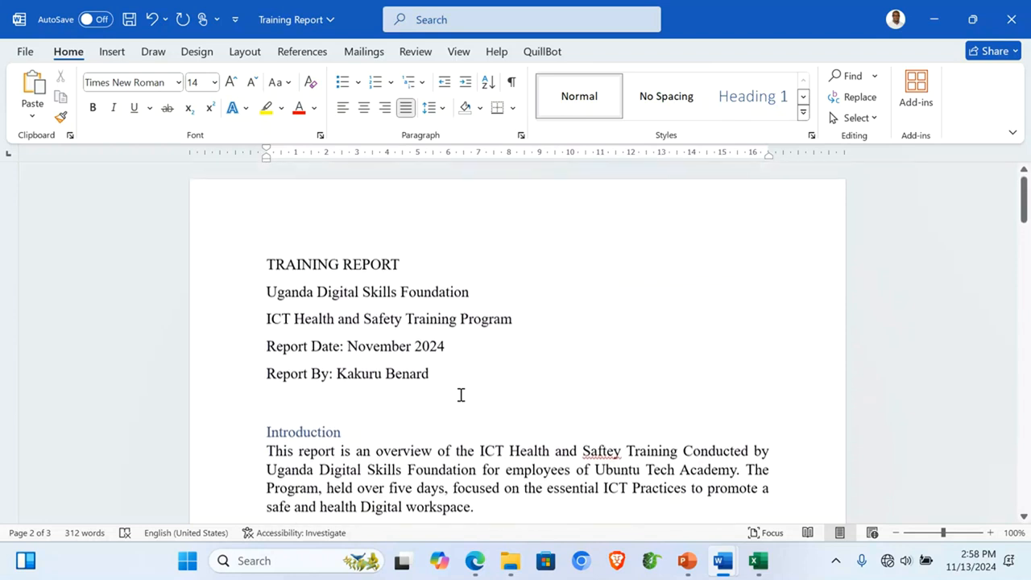
{"action": "left_click_drag", "start_coordinate": [194, 265], "coordinate": [237, 377]}
{"action": "left_click", "coordinate": [363, 108]}
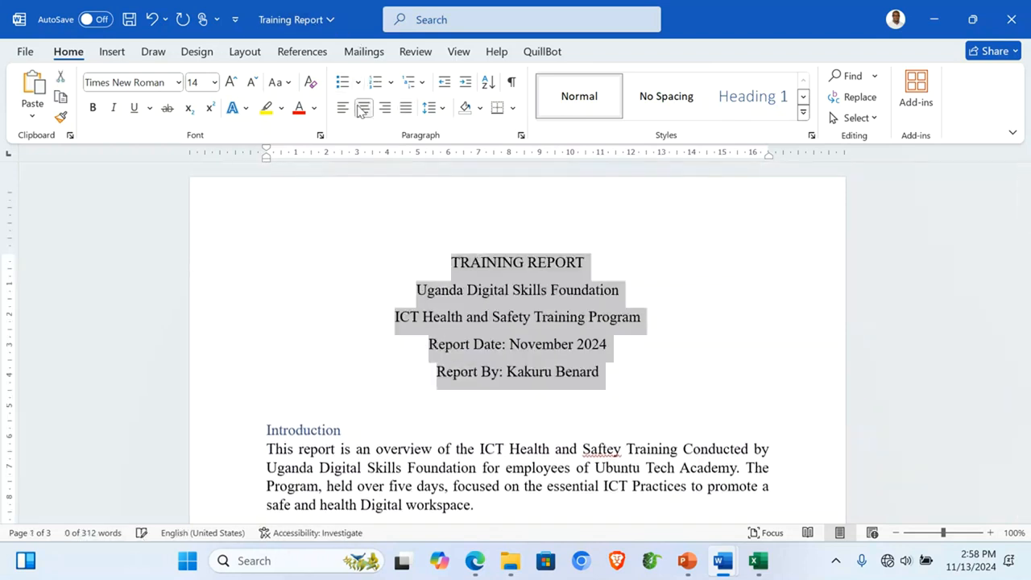
{"action": "left_click", "coordinate": [231, 82]}
{"action": "left_click", "coordinate": [231, 82]}
{"action": "left_click", "coordinate": [231, 83]}
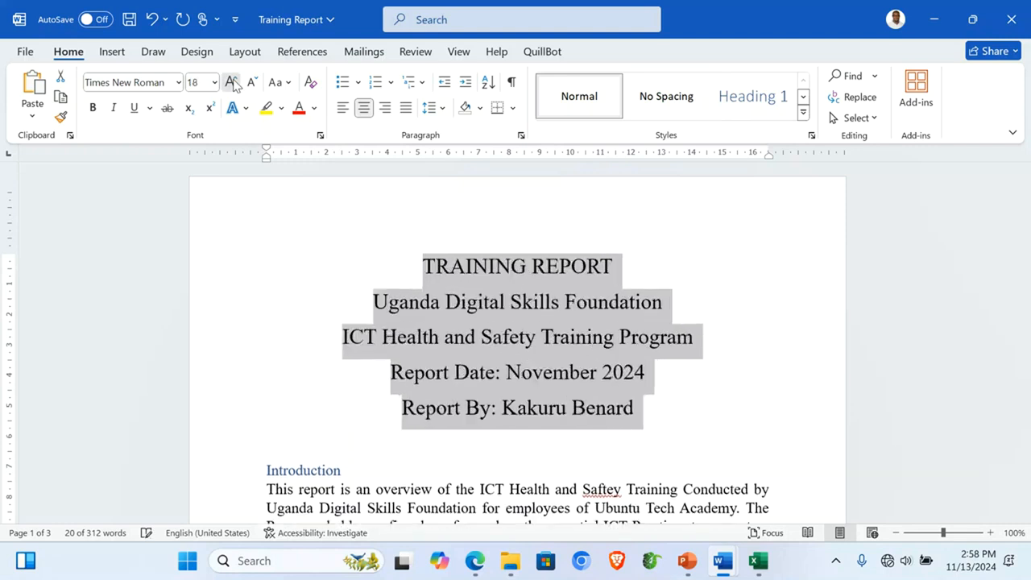
{"action": "left_click", "coordinate": [231, 82]}
{"action": "left_click", "coordinate": [411, 268]}
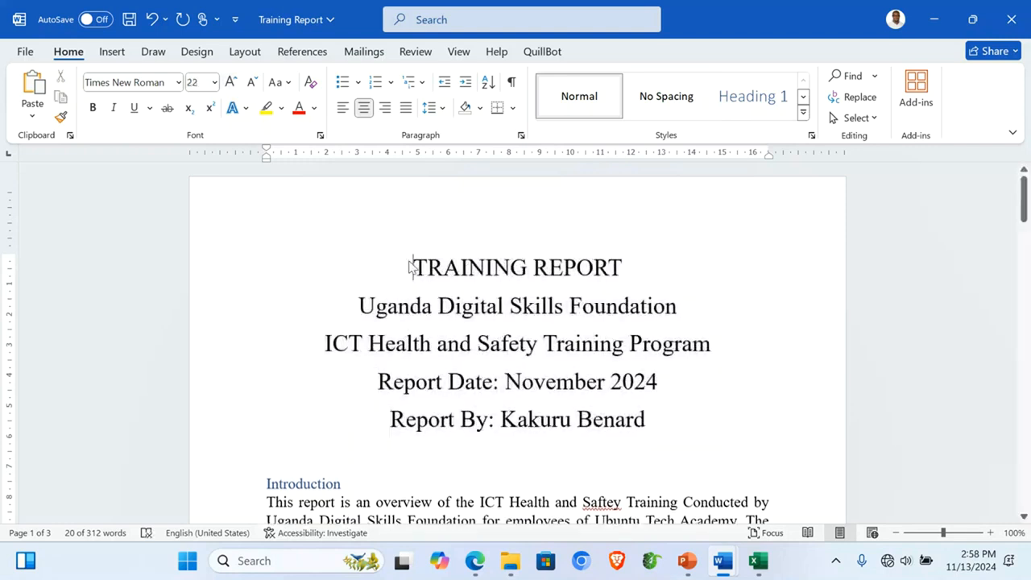
{"action": "key", "text": "Return"}
{"action": "key", "text": "Return"}
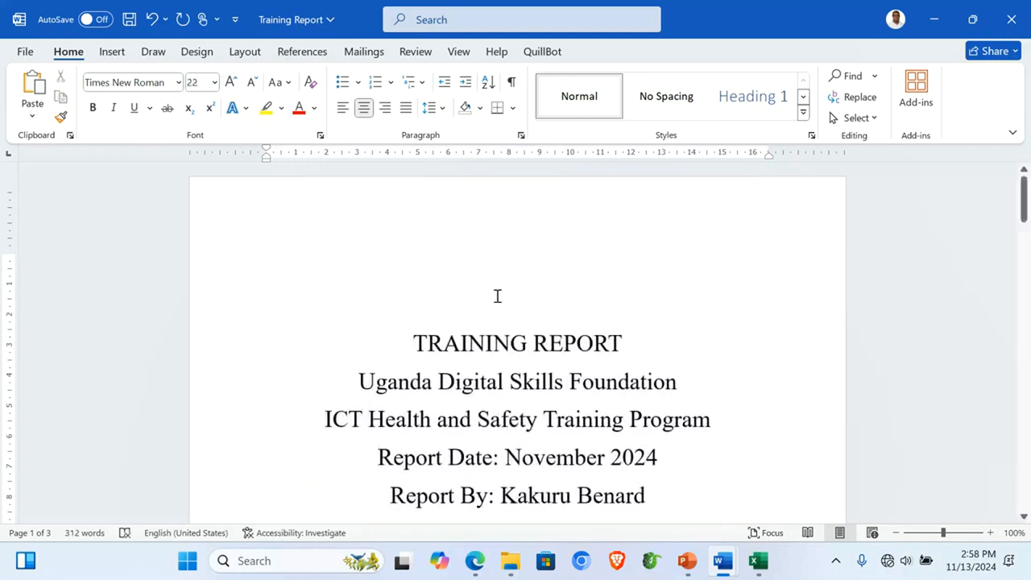
Step: Insert 'training logo' from S3 KABS ICT Exam Support Files > ITEM 1 onto the cover and shrink it
{"action": "left_click", "coordinate": [112, 50]}
{"action": "left_click", "coordinate": [177, 118]}
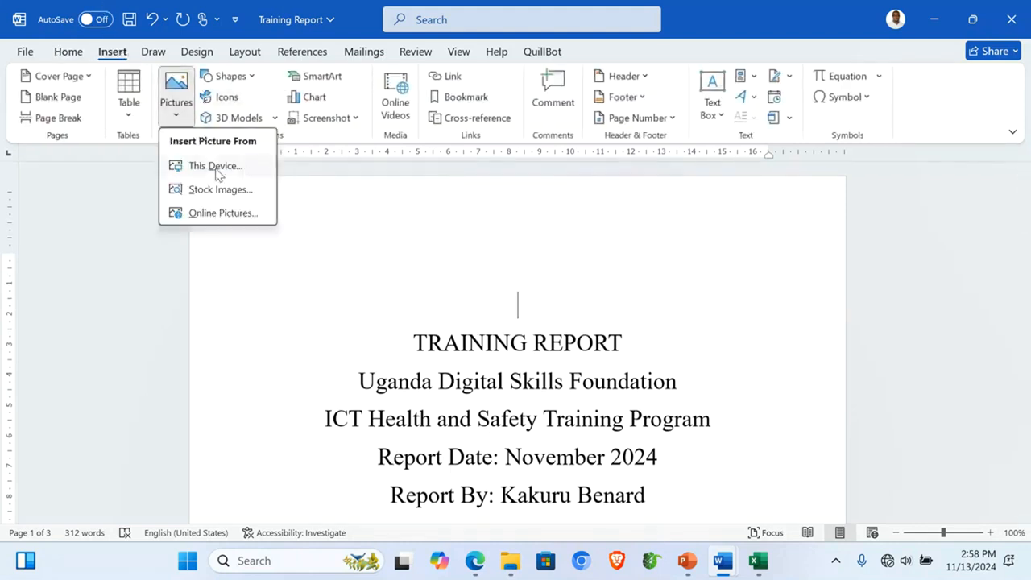
{"action": "left_click", "coordinate": [216, 167]}
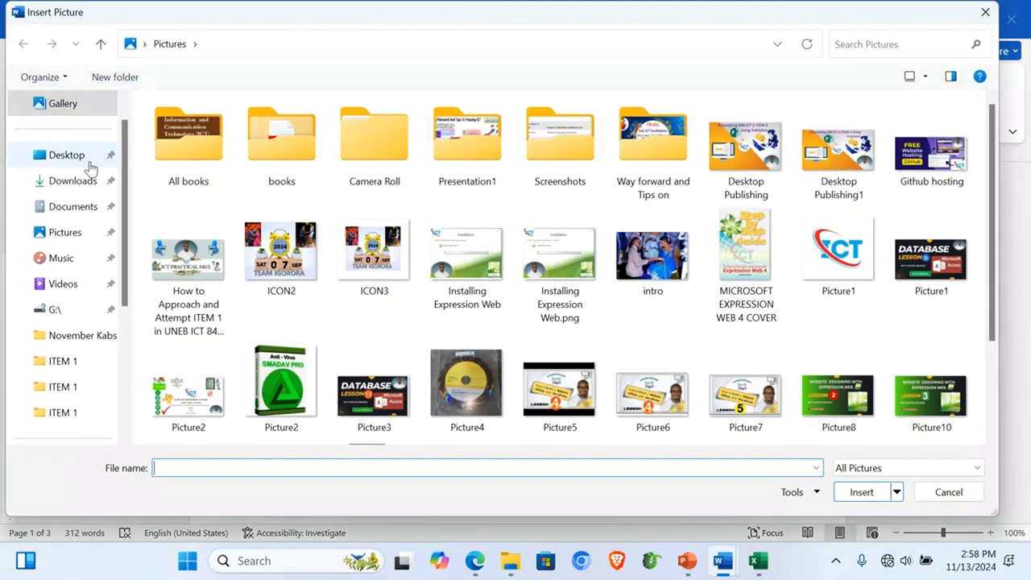
{"action": "left_click", "coordinate": [89, 162]}
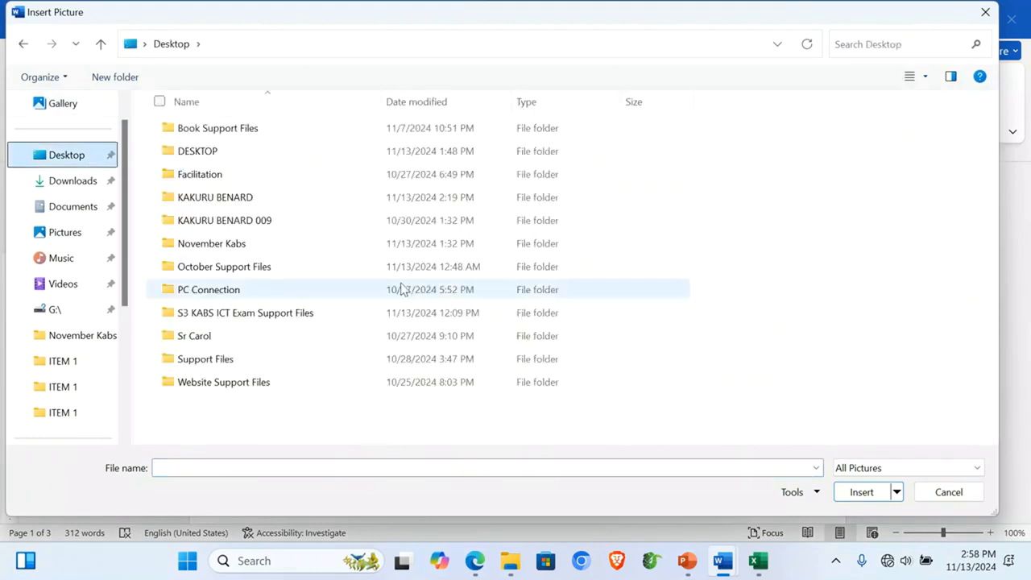
{"action": "double_click", "coordinate": [234, 314]}
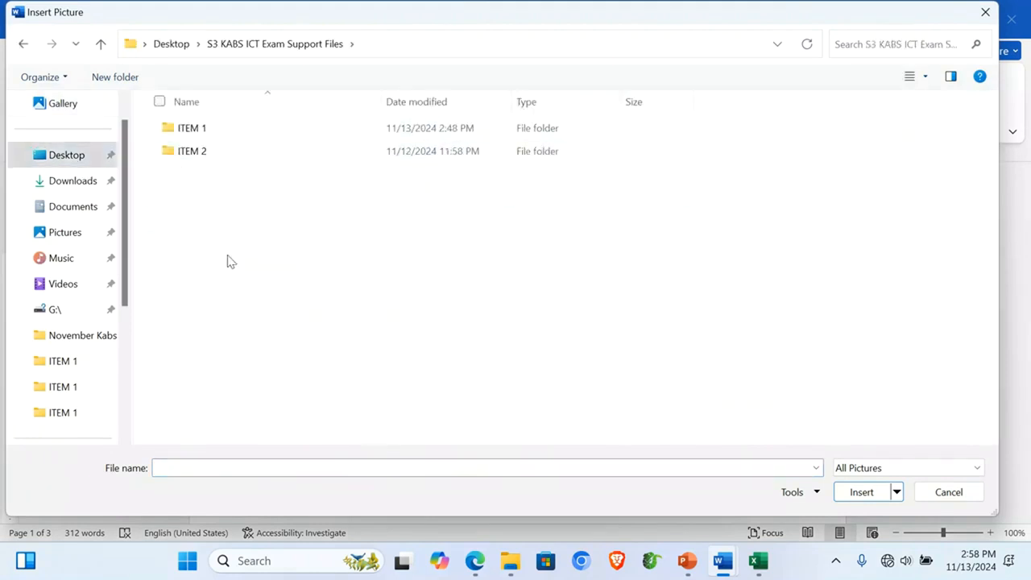
{"action": "double_click", "coordinate": [202, 127]}
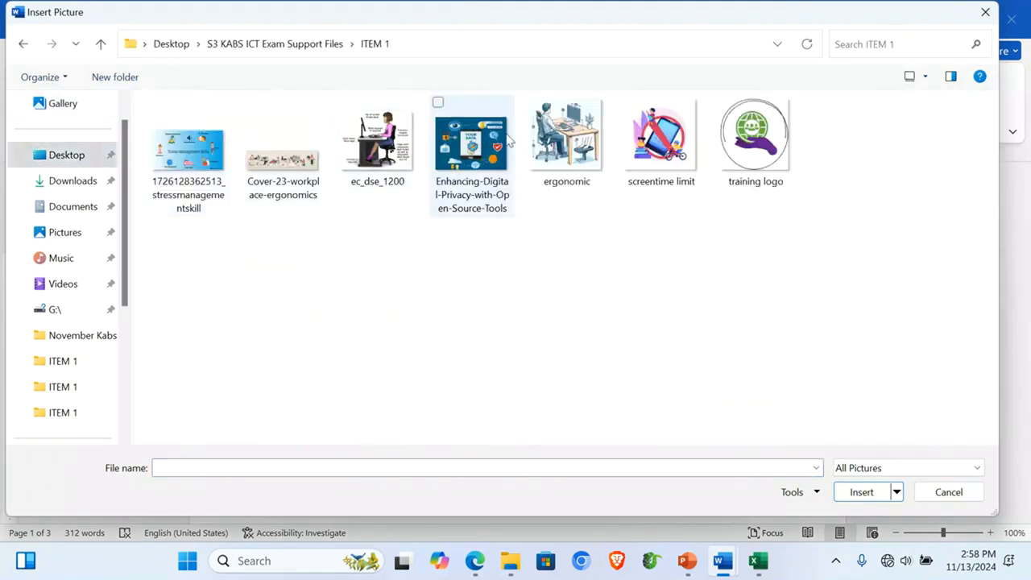
{"action": "double_click", "coordinate": [756, 135]}
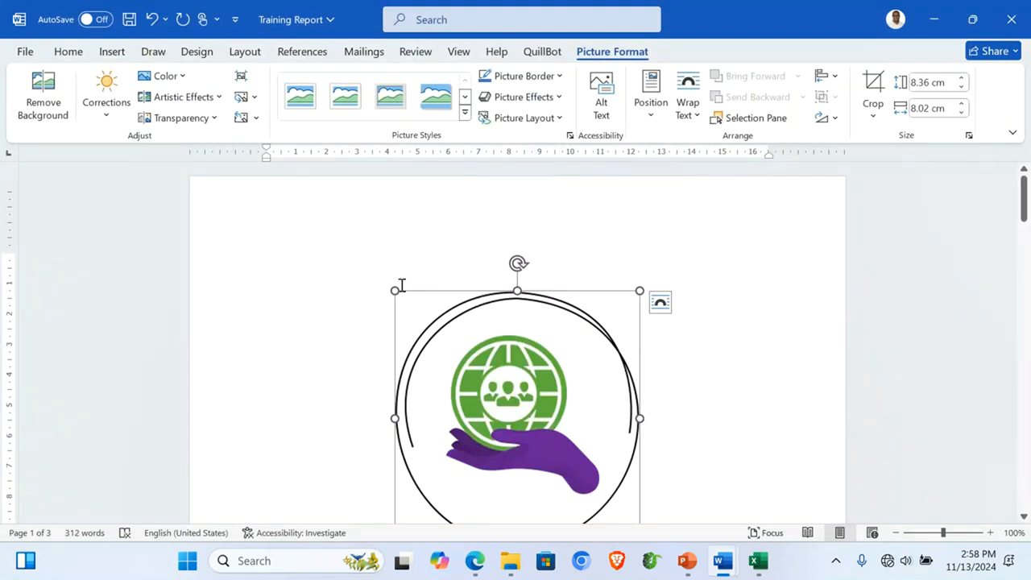
{"action": "left_click_drag", "start_coordinate": [389, 287], "coordinate": [476, 369]}
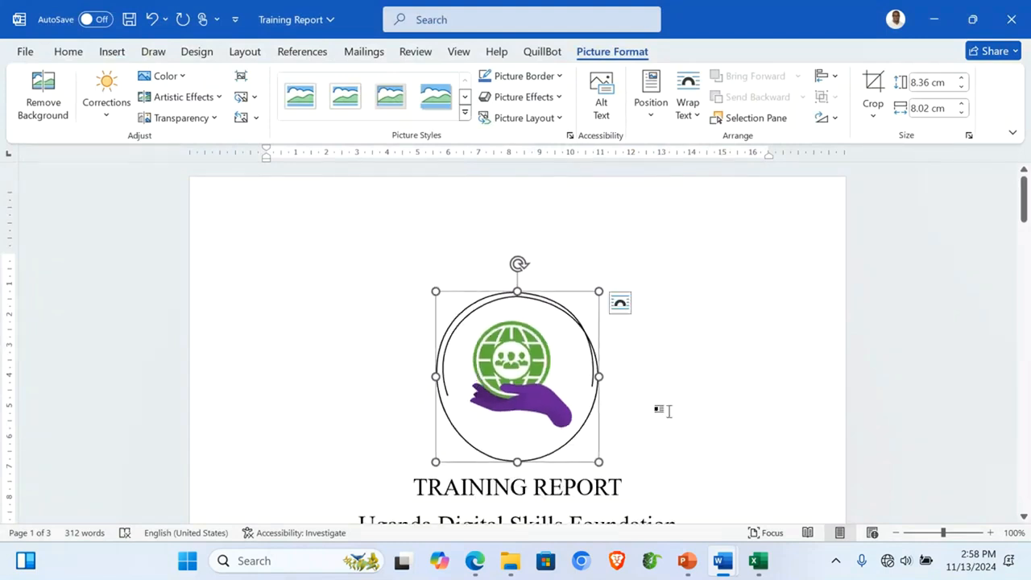
{"action": "left_click", "coordinate": [662, 410]}
{"action": "scroll", "coordinate": [669, 412], "scroll_direction": "down", "scroll_amount": 3}
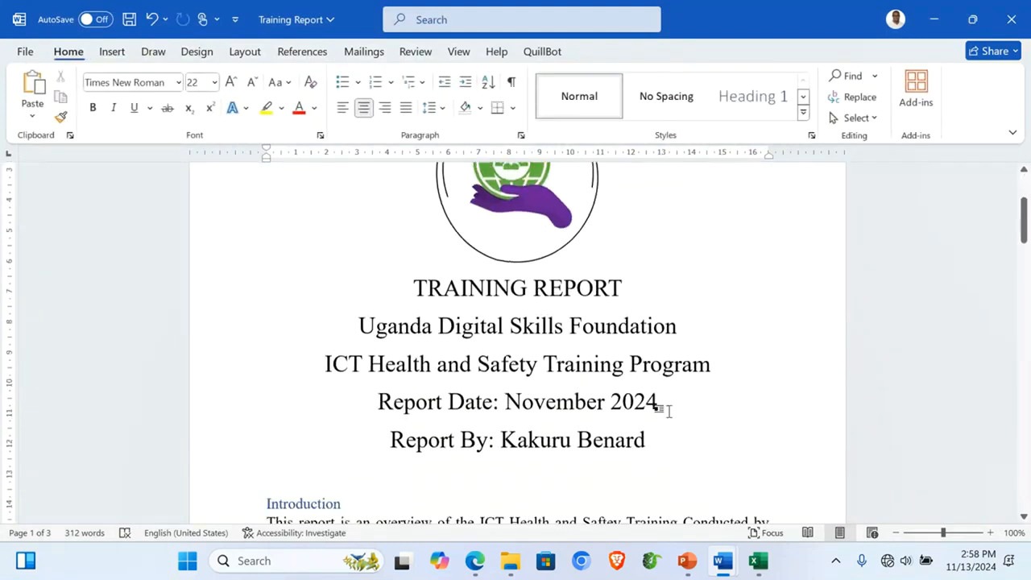
Step: Set the TRAINING REPORT title to Arial Black at 36 pt
{"action": "left_click", "coordinate": [194, 298]}
{"action": "left_click", "coordinate": [178, 82]}
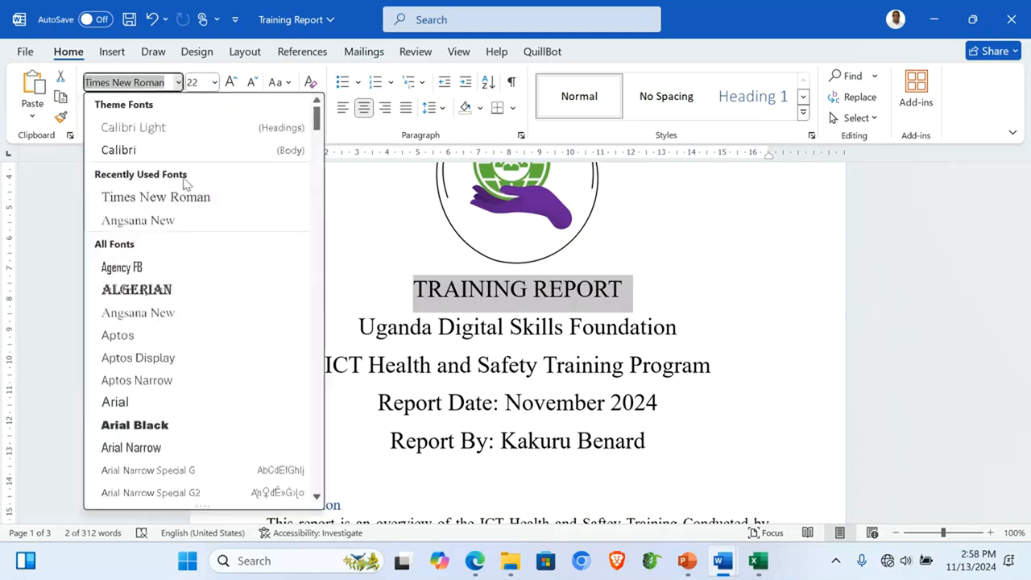
{"action": "left_click", "coordinate": [167, 426]}
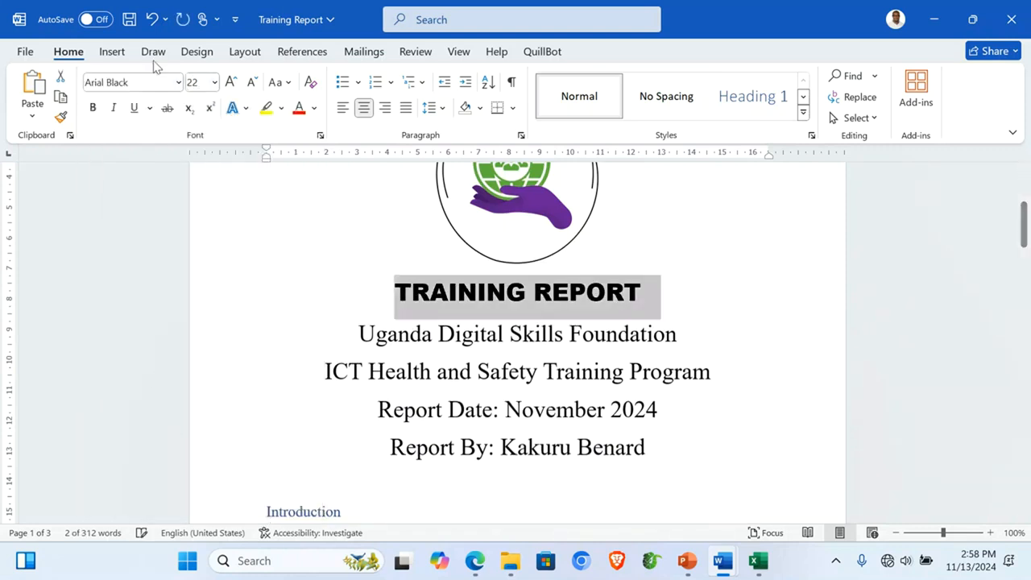
{"action": "left_click", "coordinate": [231, 83]}
{"action": "left_click", "coordinate": [231, 83]}
{"action": "left_click", "coordinate": [231, 83]}
{"action": "left_click", "coordinate": [231, 82]}
{"action": "left_click", "coordinate": [231, 83]}
{"action": "left_click", "coordinate": [231, 82]}
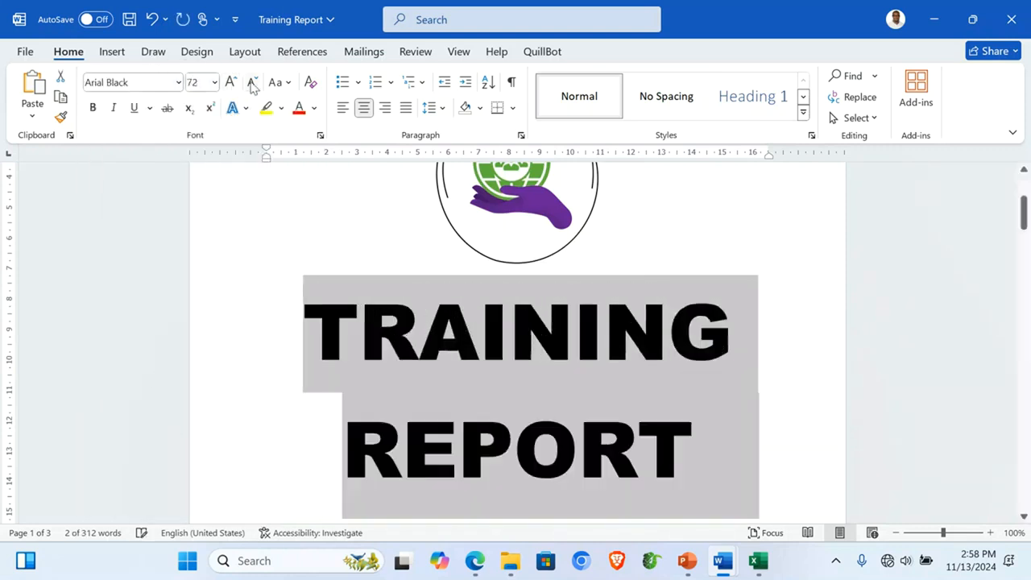
{"action": "left_click", "coordinate": [252, 83]}
{"action": "left_click", "coordinate": [252, 83]}
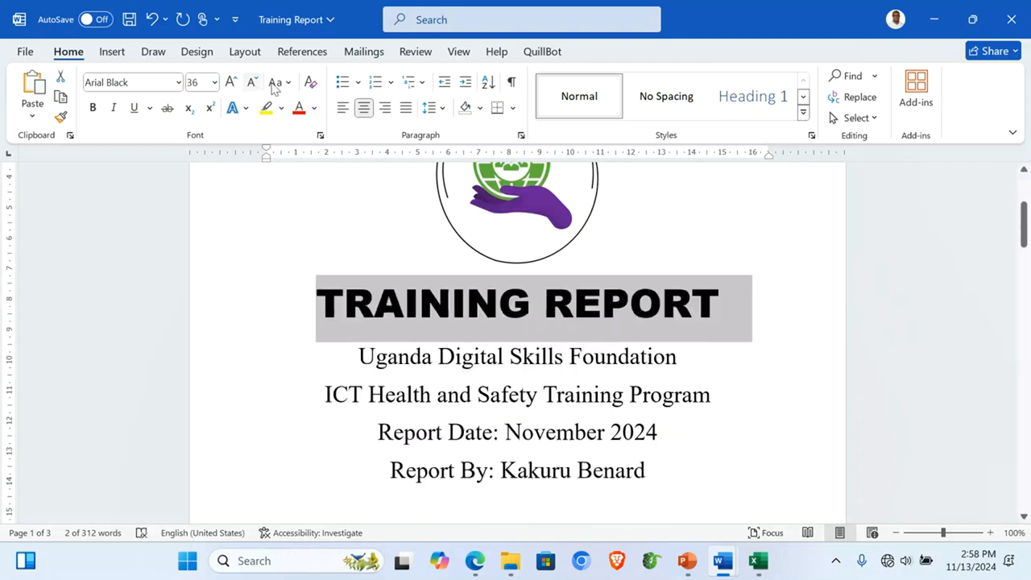
Step: Shade the title band light green and color the title text purple
{"action": "left_click", "coordinate": [479, 109]}
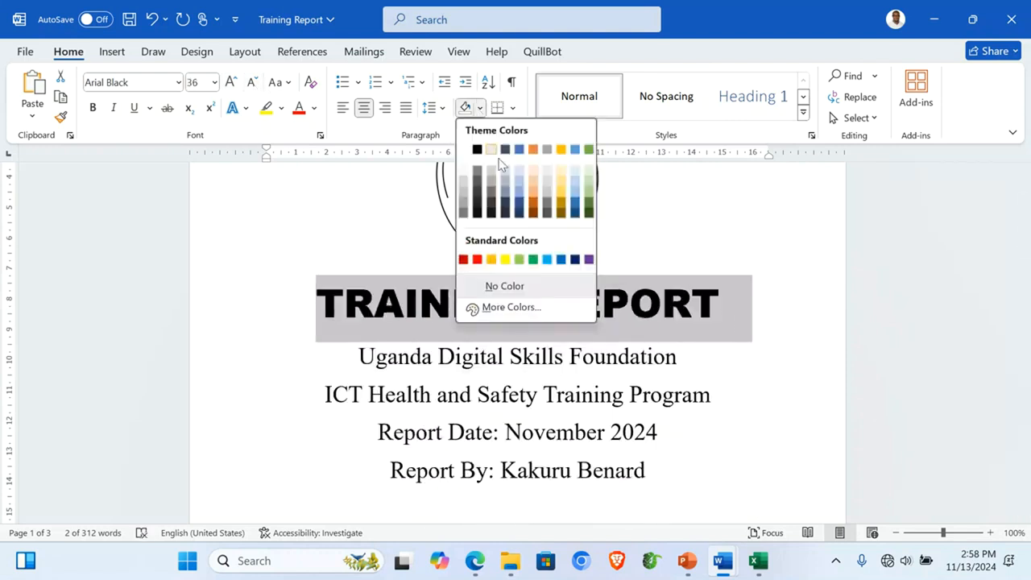
{"action": "left_click", "coordinate": [519, 260]}
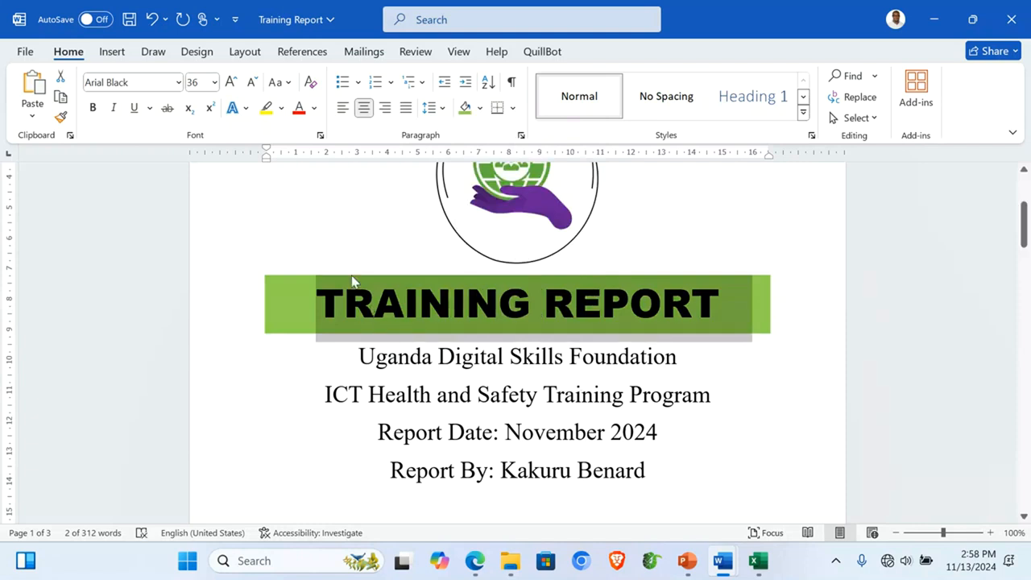
{"action": "left_click", "coordinate": [480, 108]}
{"action": "left_click", "coordinate": [481, 113]}
{"action": "left_click", "coordinate": [315, 108]}
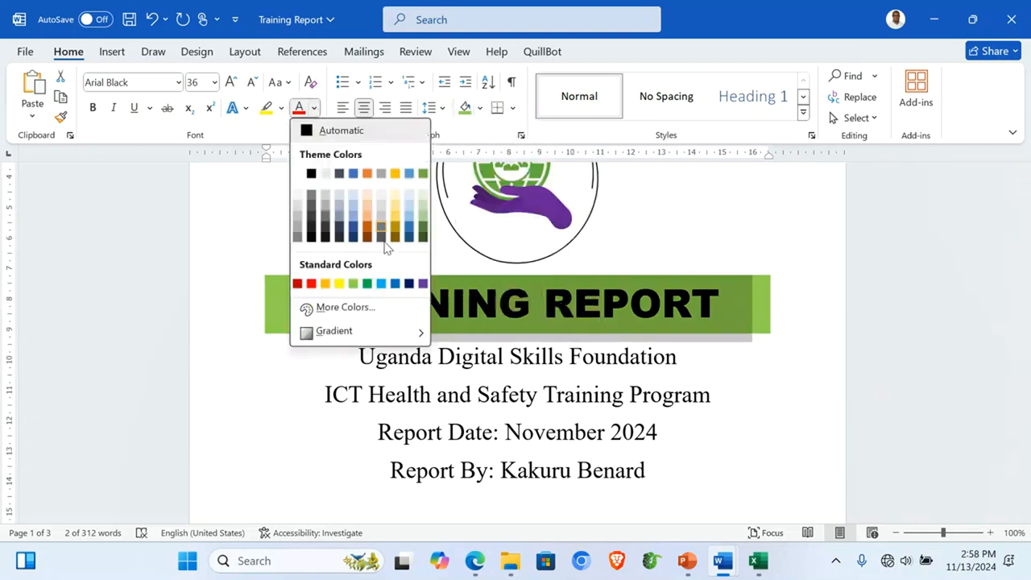
{"action": "left_click", "coordinate": [422, 283]}
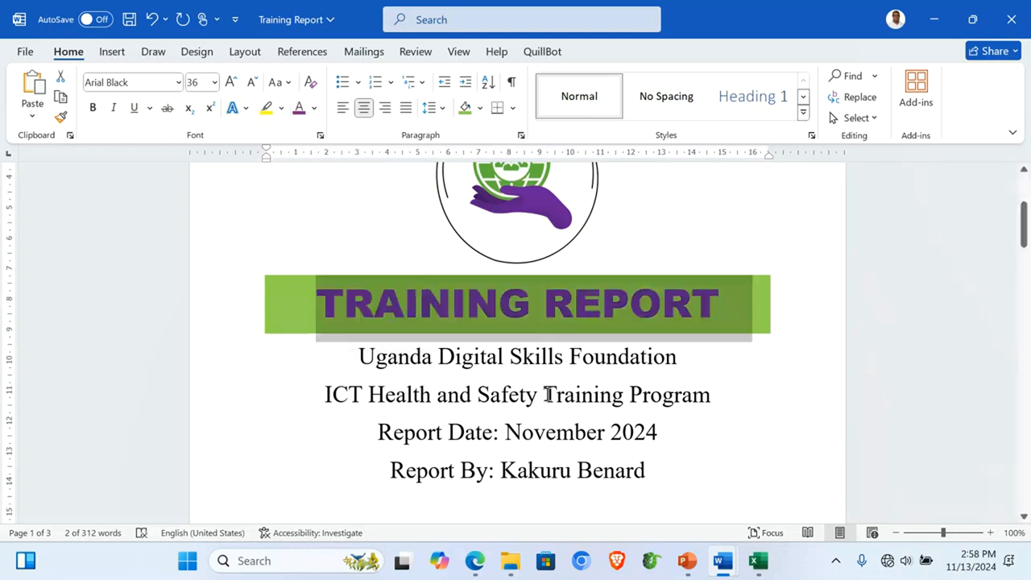
{"action": "scroll", "coordinate": [547, 395], "scroll_direction": "down", "scroll_amount": 2}
{"action": "scroll", "coordinate": [547, 394], "scroll_direction": "down", "scroll_amount": 1}
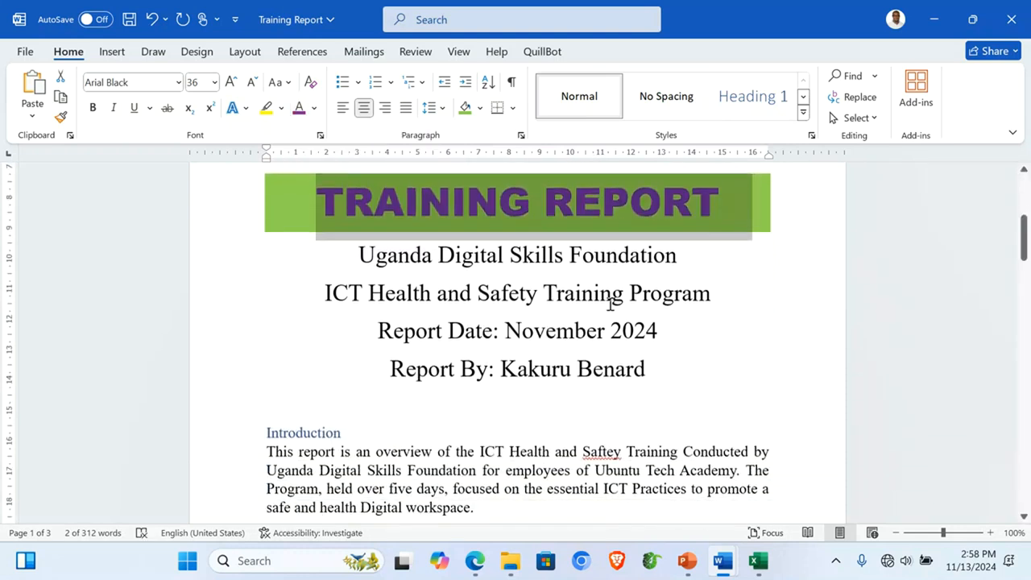
Step: Add === AutoFormat border lines under the Training Program line and the Report By line
{"action": "left_click", "coordinate": [734, 299]}
{"action": "key", "text": "Return"}
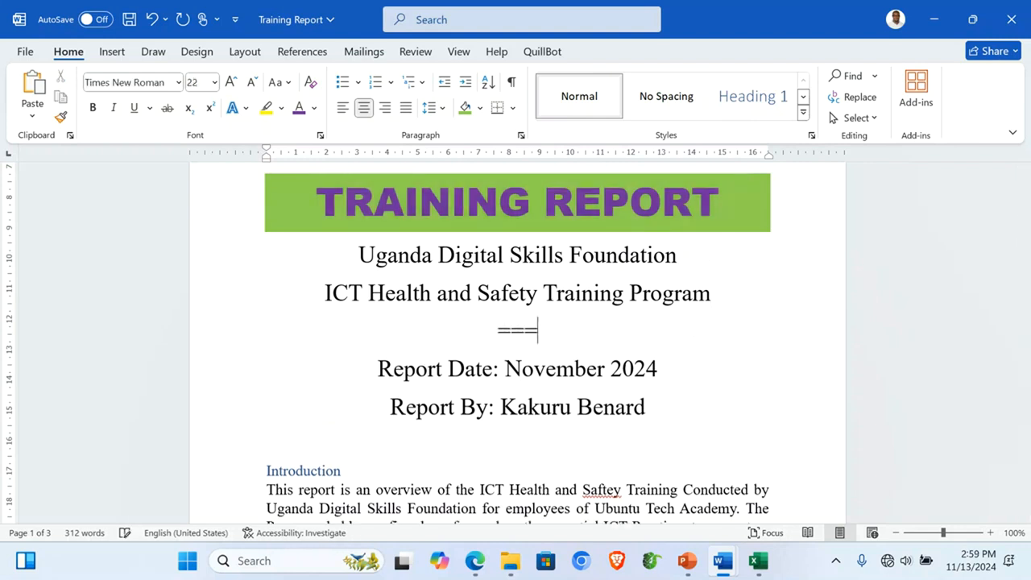
{"action": "type", "text": "==="}
{"action": "key", "text": "Return"}
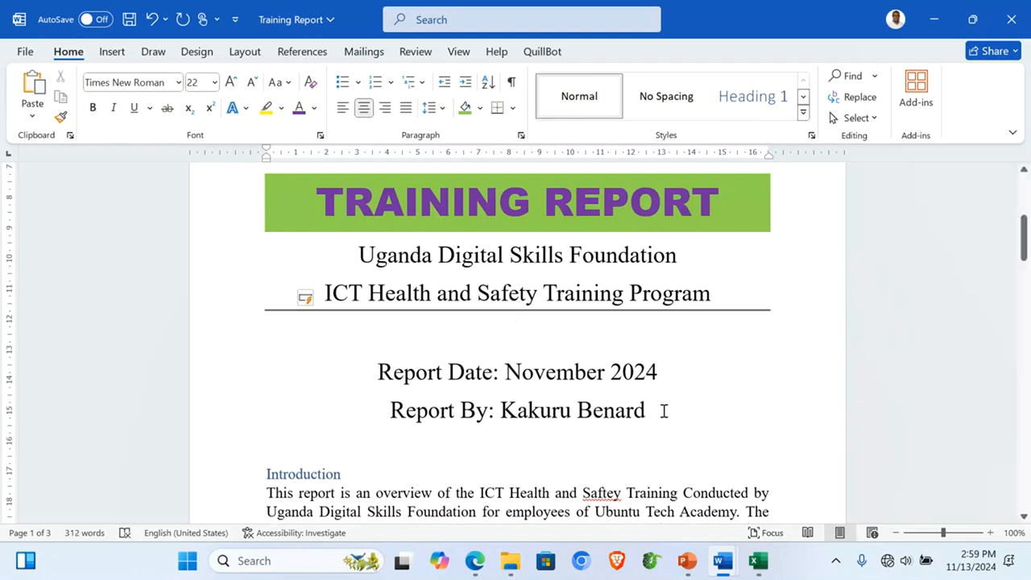
{"action": "key", "text": "Return"}
{"action": "type", "text": "==="}
{"action": "key", "text": "Return"}
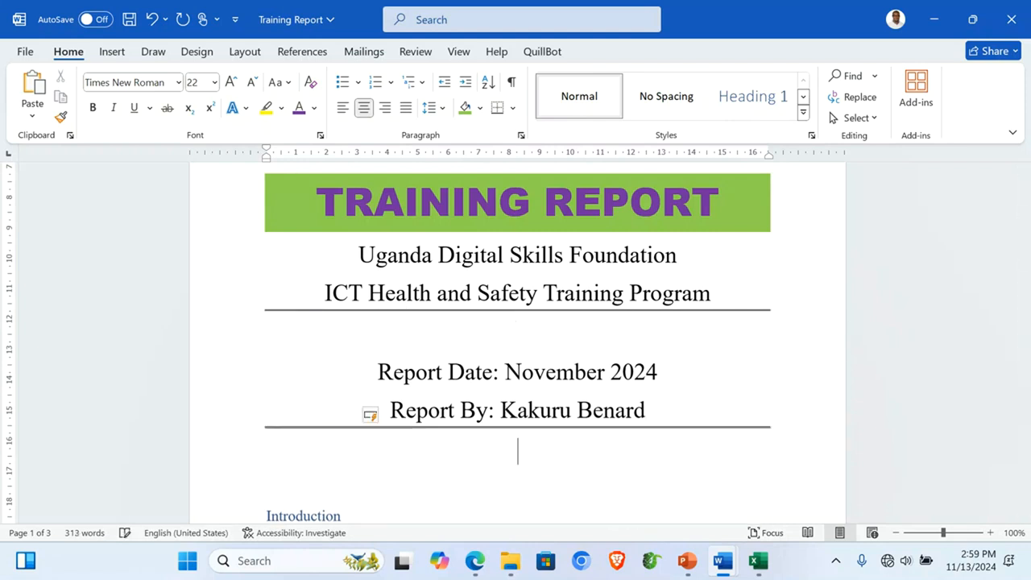
{"action": "scroll", "coordinate": [518, 451], "scroll_direction": "down", "scroll_amount": 4}
{"action": "scroll", "coordinate": [518, 451], "scroll_direction": "up", "scroll_amount": 8}
{"action": "scroll", "coordinate": [518, 450], "scroll_direction": "down", "scroll_amount": 6}
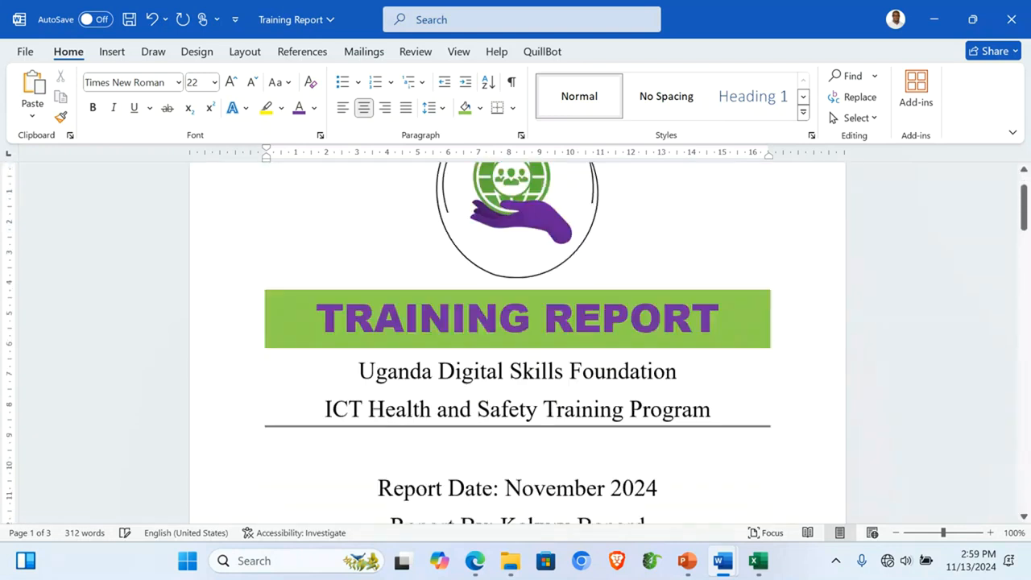
{"action": "scroll", "coordinate": [577, 276], "scroll_direction": "down", "scroll_amount": 1}
{"action": "scroll", "coordinate": [577, 276], "scroll_direction": "up", "scroll_amount": 1}
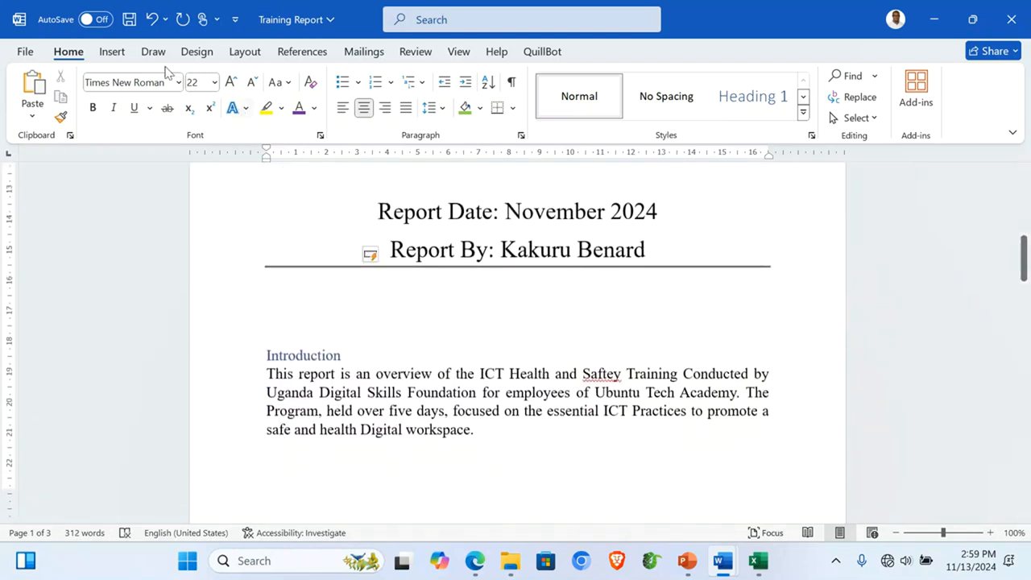
Step: Insert the Cover-23-workplace-ergonomics picture below the Report By line
{"action": "left_click", "coordinate": [112, 52]}
{"action": "left_click", "coordinate": [177, 113]}
{"action": "left_click", "coordinate": [207, 165]}
{"action": "left_click", "coordinate": [283, 157]}
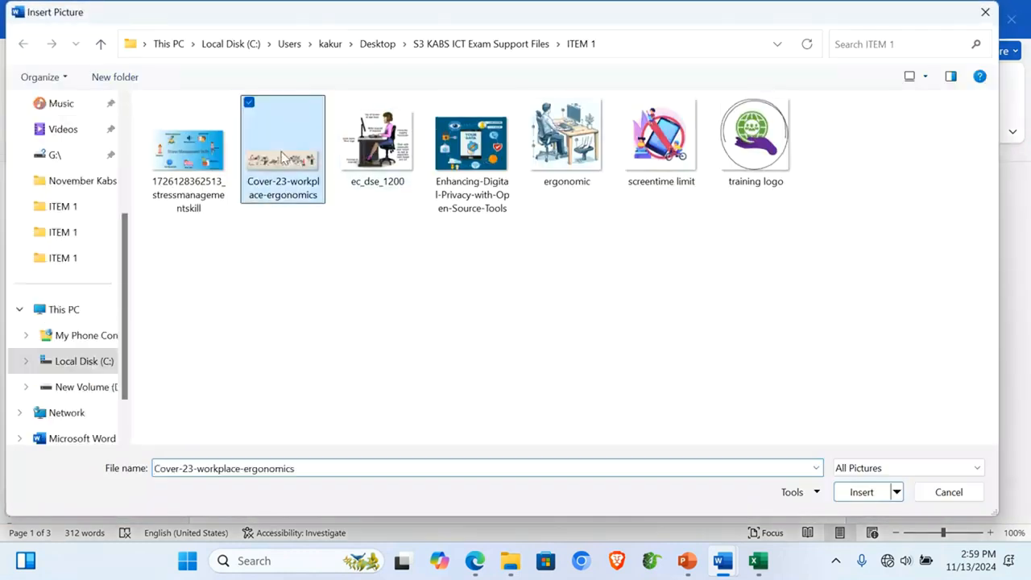
{"action": "double_click", "coordinate": [282, 157]}
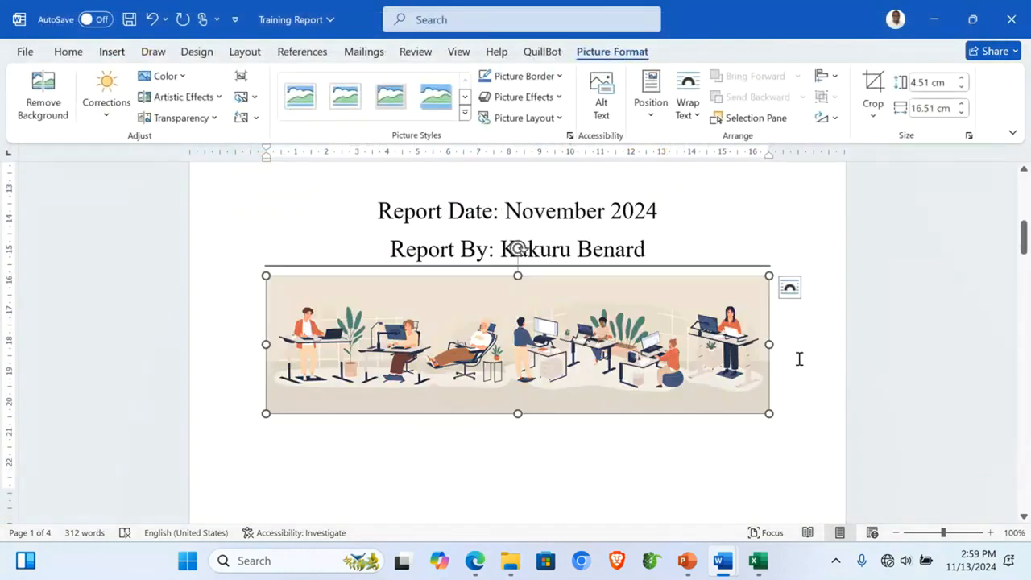
{"action": "scroll", "coordinate": [799, 359], "scroll_direction": "down", "scroll_amount": 4}
{"action": "scroll", "coordinate": [799, 359], "scroll_direction": "up", "scroll_amount": 12}
{"action": "scroll", "coordinate": [798, 359], "scroll_direction": "down", "scroll_amount": 9}
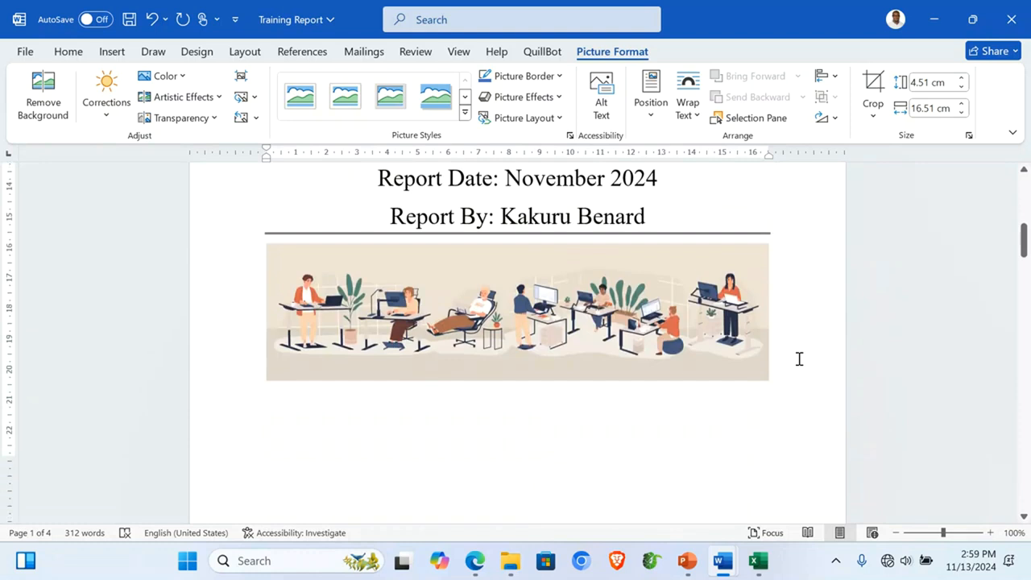
Step: Add a blank line above the Introduction heading at the top of page 2
{"action": "left_click", "coordinate": [798, 359]}
{"action": "left_click", "coordinate": [897, 534]}
{"action": "left_click", "coordinate": [897, 533]}
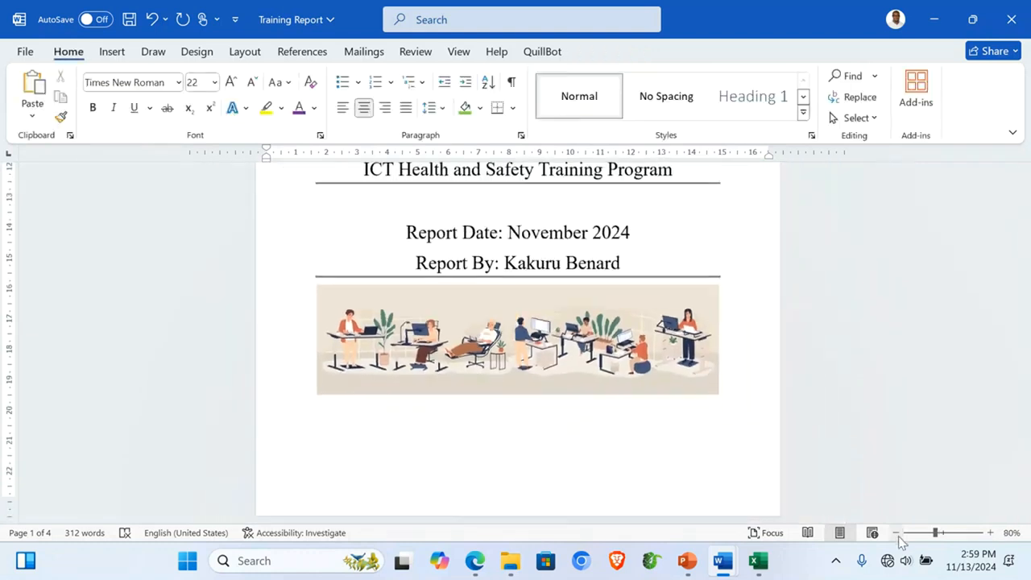
{"action": "left_click", "coordinate": [896, 533]}
{"action": "left_click", "coordinate": [897, 534]}
{"action": "scroll", "coordinate": [543, 272], "scroll_direction": "up", "scroll_amount": 3}
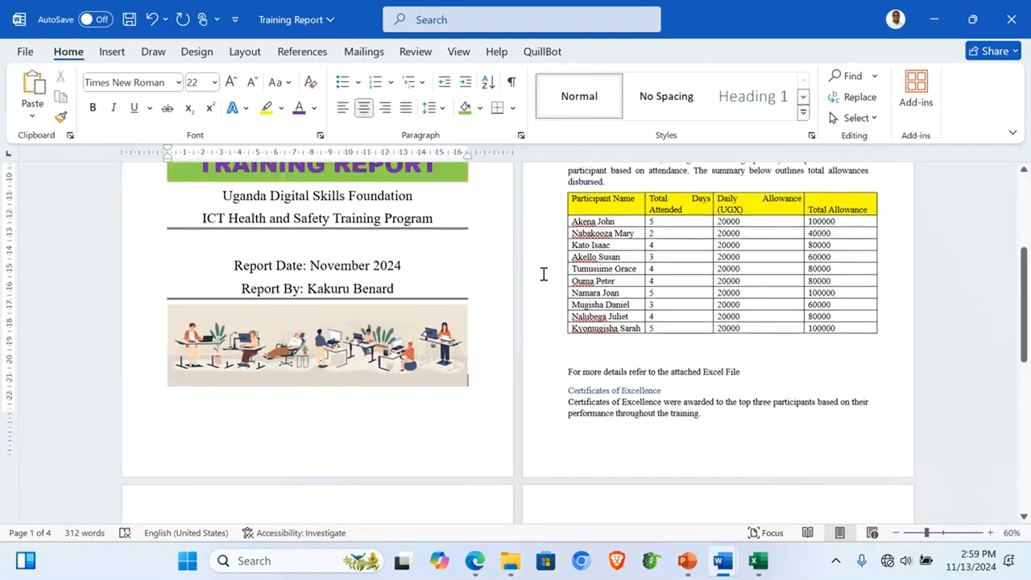
{"action": "left_click", "coordinate": [990, 533]}
{"action": "left_click", "coordinate": [990, 532]}
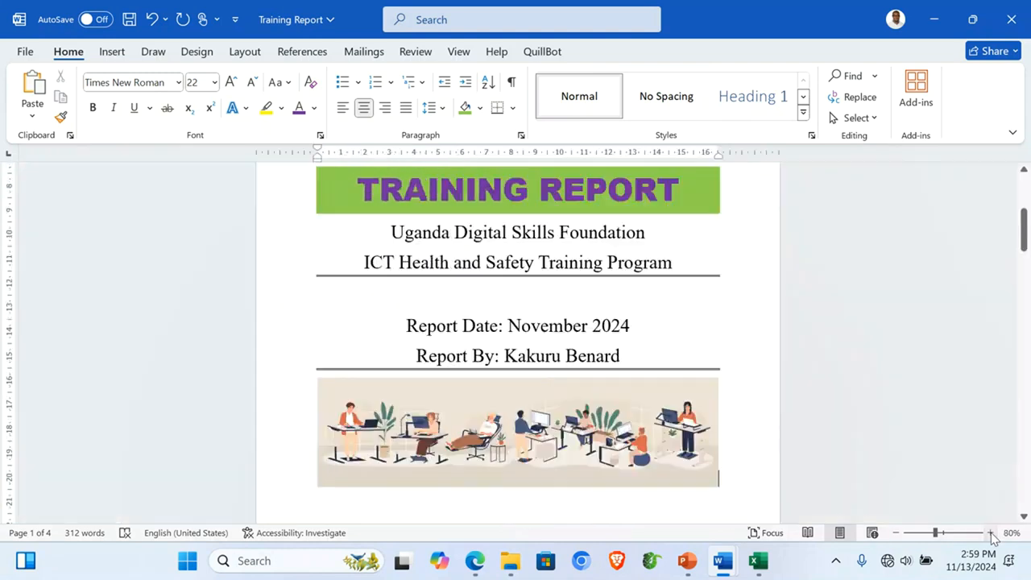
{"action": "scroll", "coordinate": [836, 295], "scroll_direction": "up", "scroll_amount": 5}
{"action": "scroll", "coordinate": [836, 291], "scroll_direction": "down", "scroll_amount": 6}
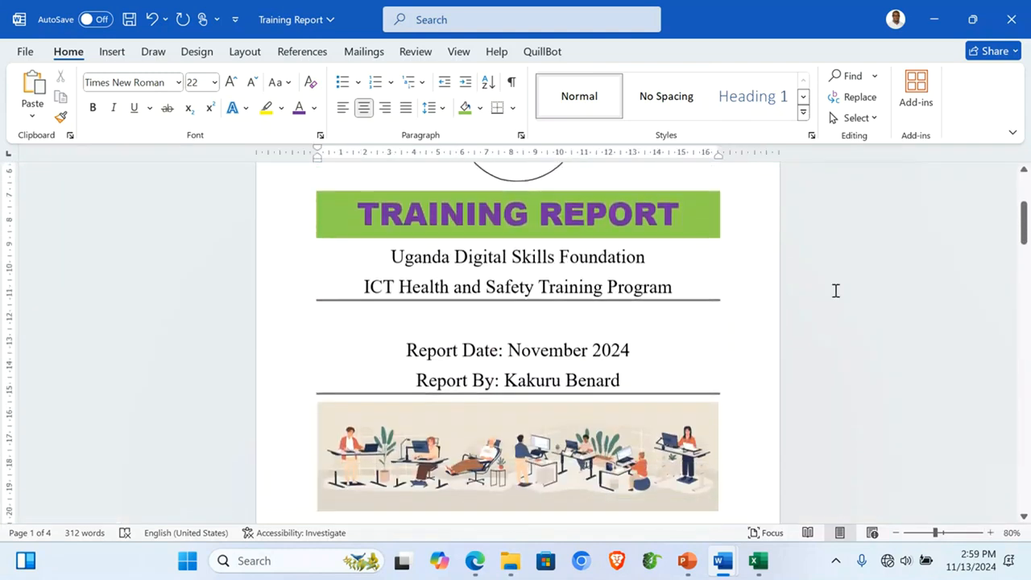
{"action": "scroll", "coordinate": [836, 291], "scroll_direction": "down", "scroll_amount": 7}
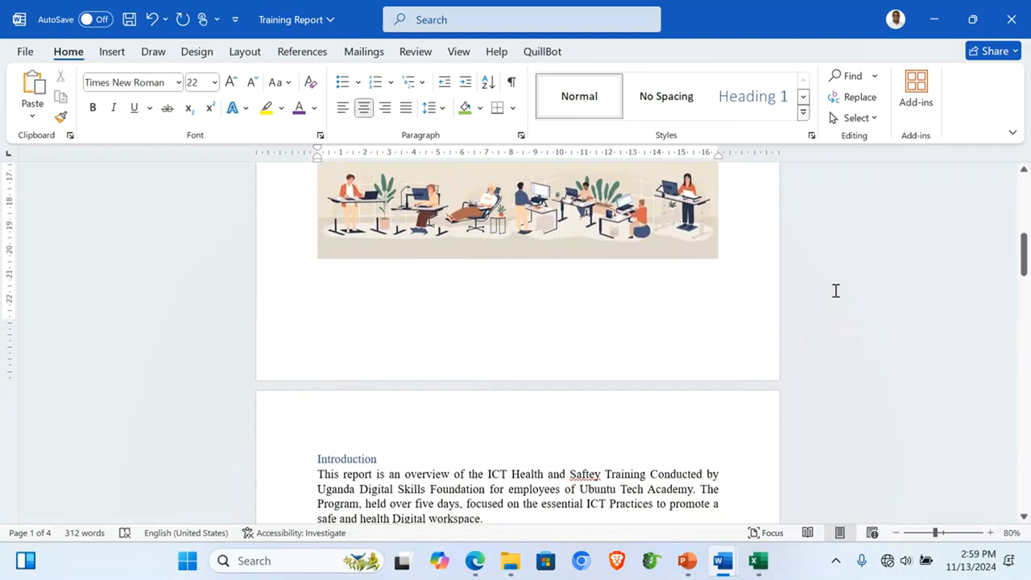
{"action": "scroll", "coordinate": [836, 291], "scroll_direction": "down", "scroll_amount": 2}
{"action": "scroll", "coordinate": [835, 290], "scroll_direction": "up", "scroll_amount": 4}
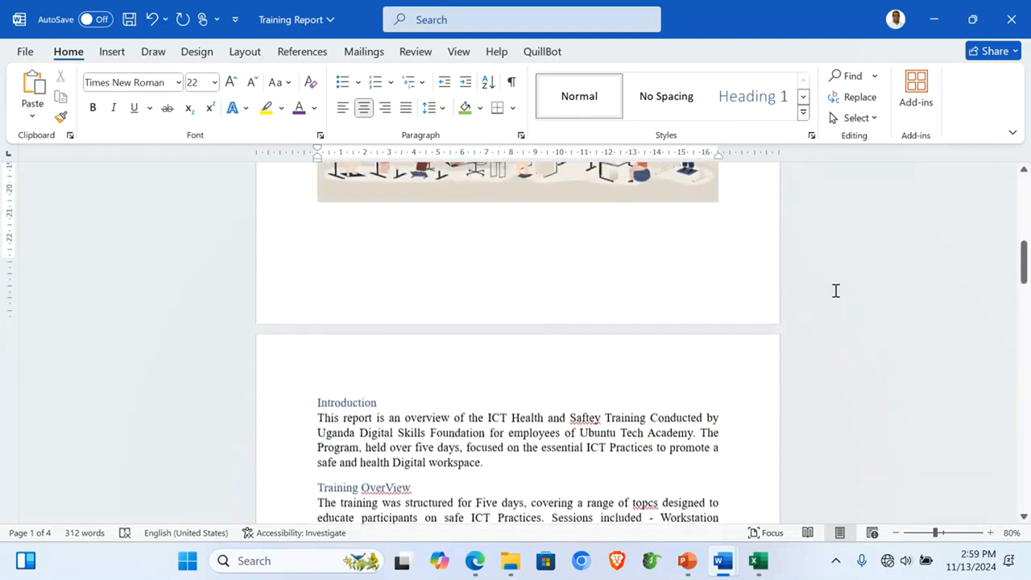
{"action": "left_click", "coordinate": [516, 228]}
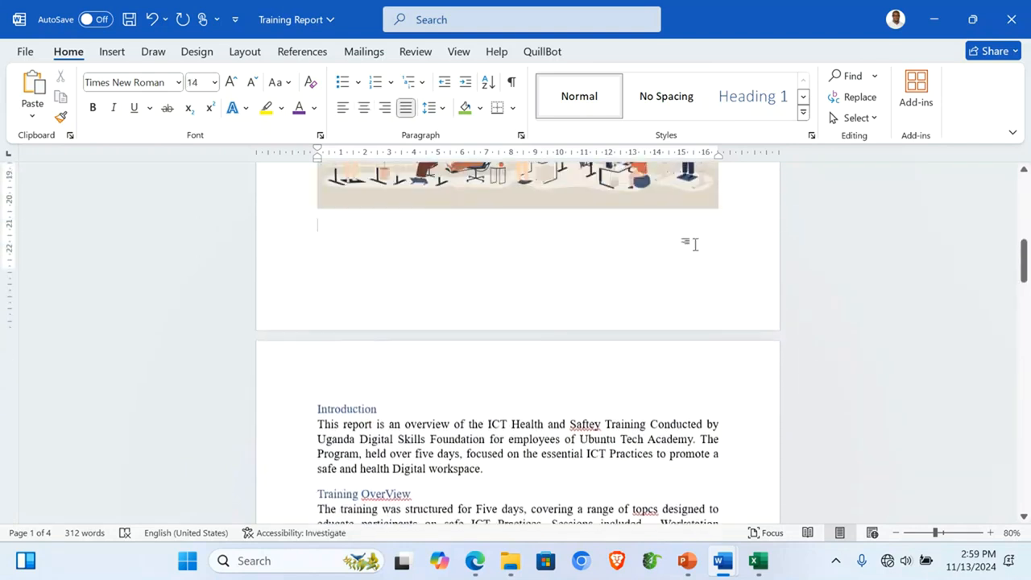
{"action": "key", "text": "Return"}
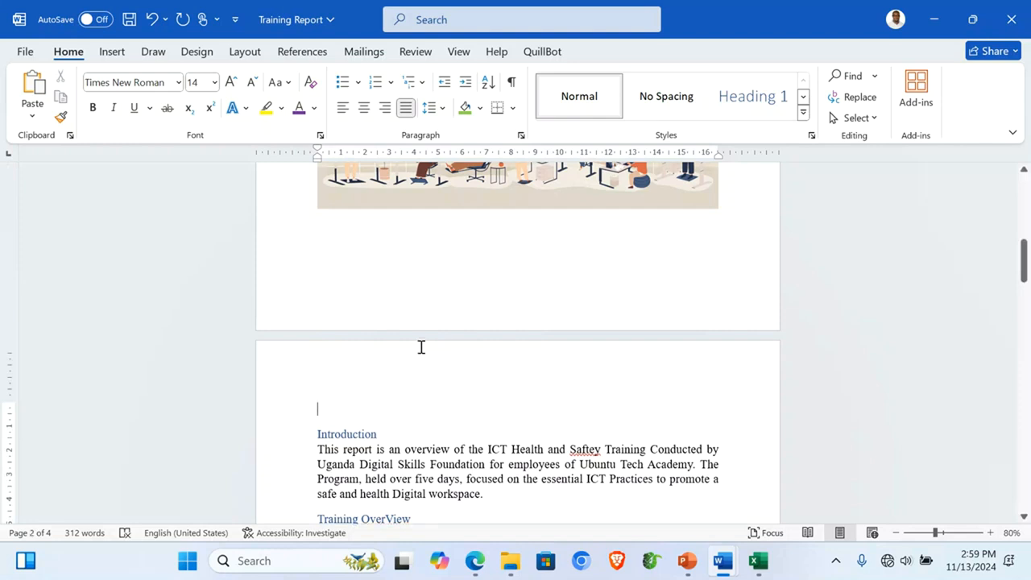
{"action": "scroll", "coordinate": [421, 347], "scroll_direction": "down", "scroll_amount": 3}
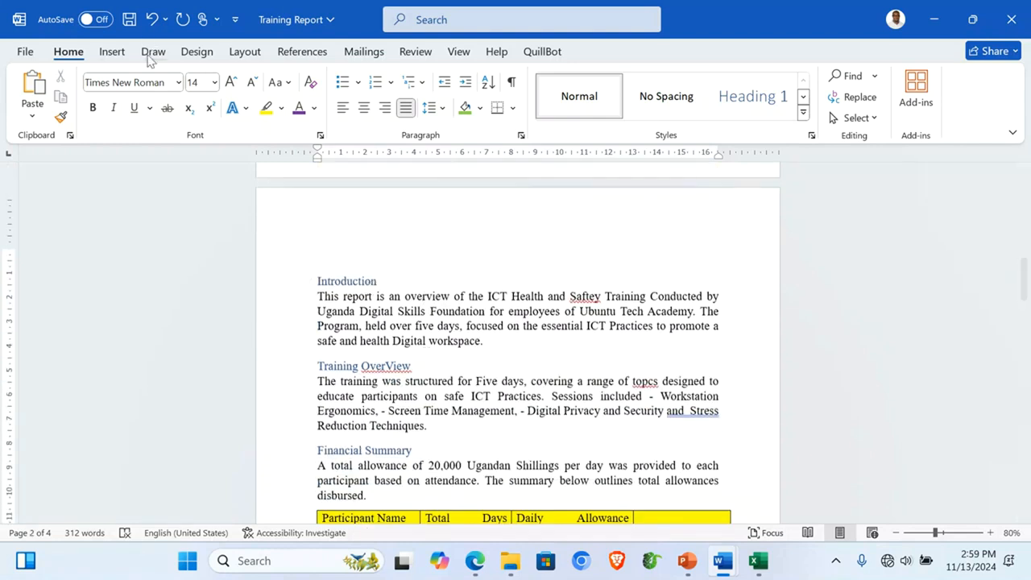
Step: Insert an Automatic Table 2 table of contents above the Introduction heading
{"action": "left_click", "coordinate": [307, 57]}
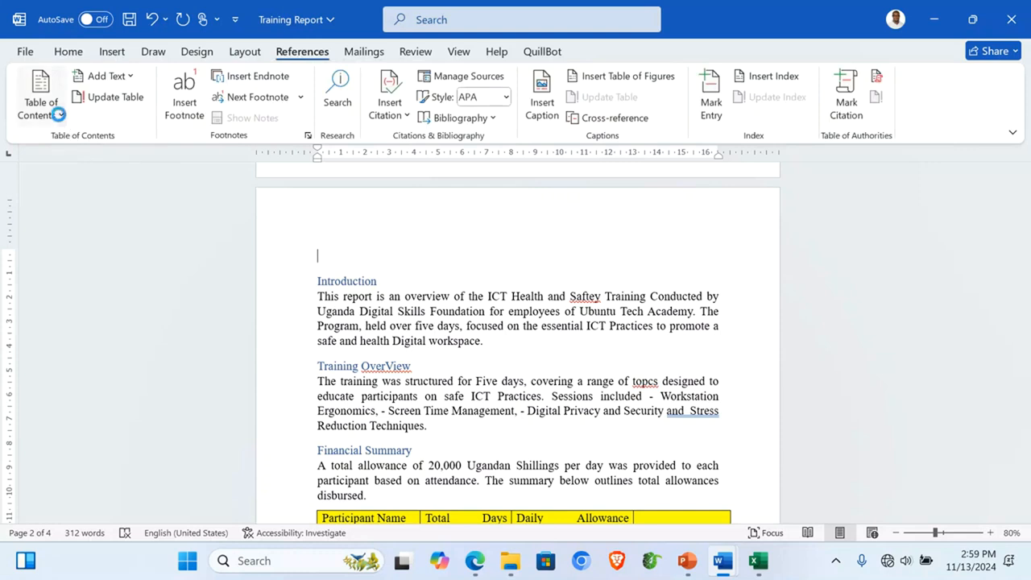
{"action": "left_click", "coordinate": [59, 115]}
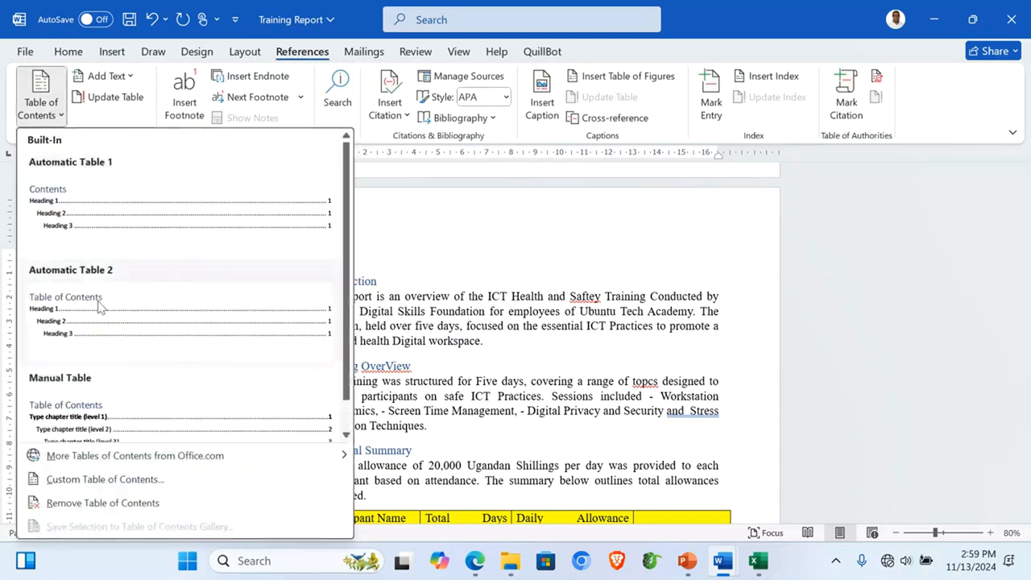
{"action": "left_click", "coordinate": [102, 326]}
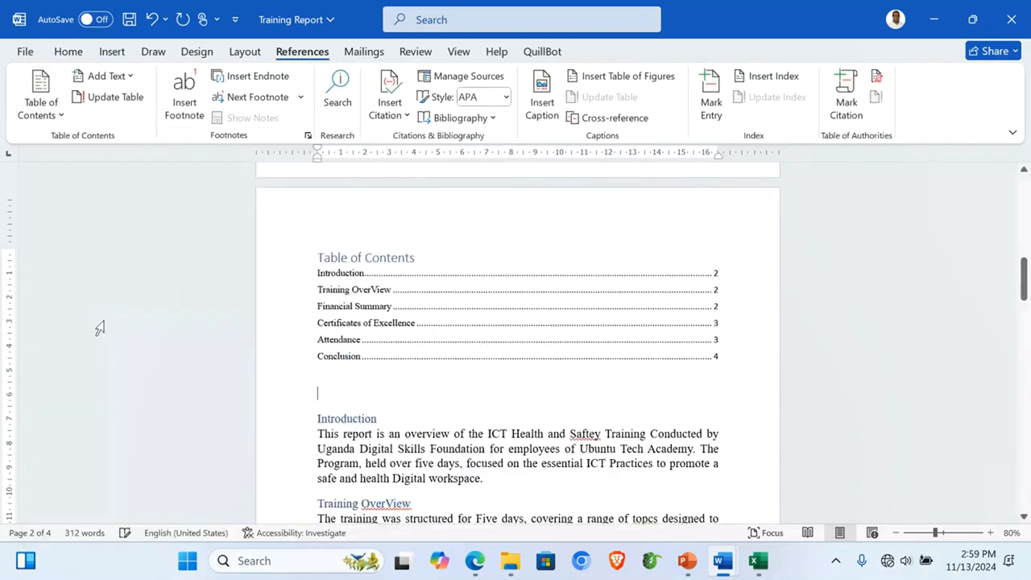
{"action": "left_click", "coordinate": [363, 258]}
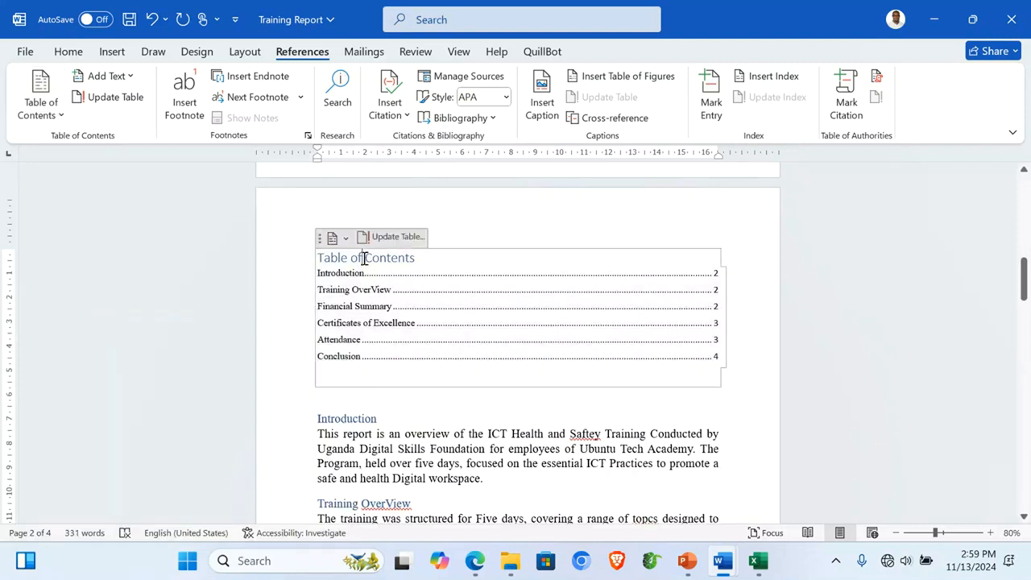
{"action": "left_click", "coordinate": [991, 533]}
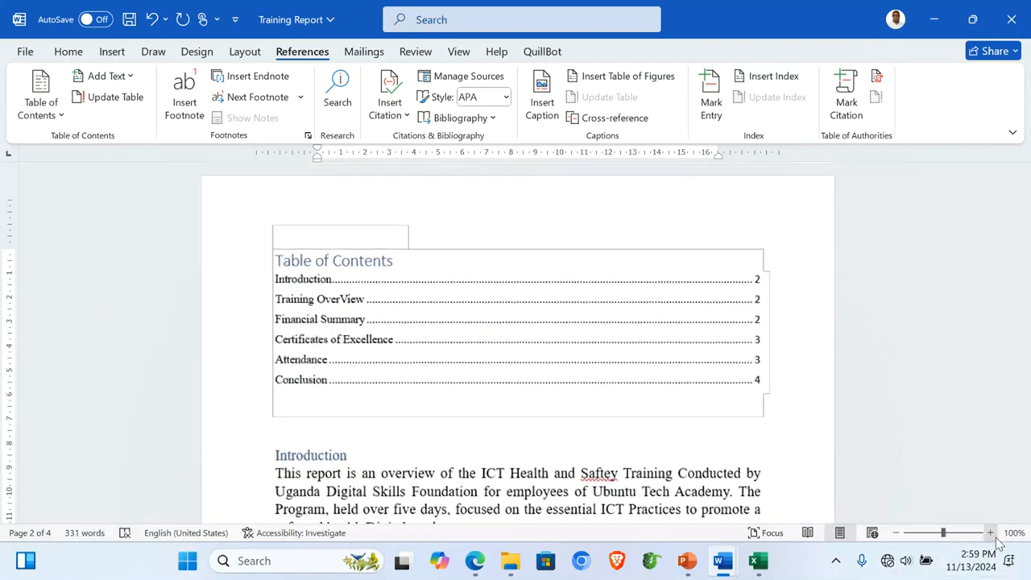
{"action": "left_click", "coordinate": [991, 533]}
{"action": "left_click", "coordinate": [991, 533]}
{"action": "left_click", "coordinate": [990, 534]}
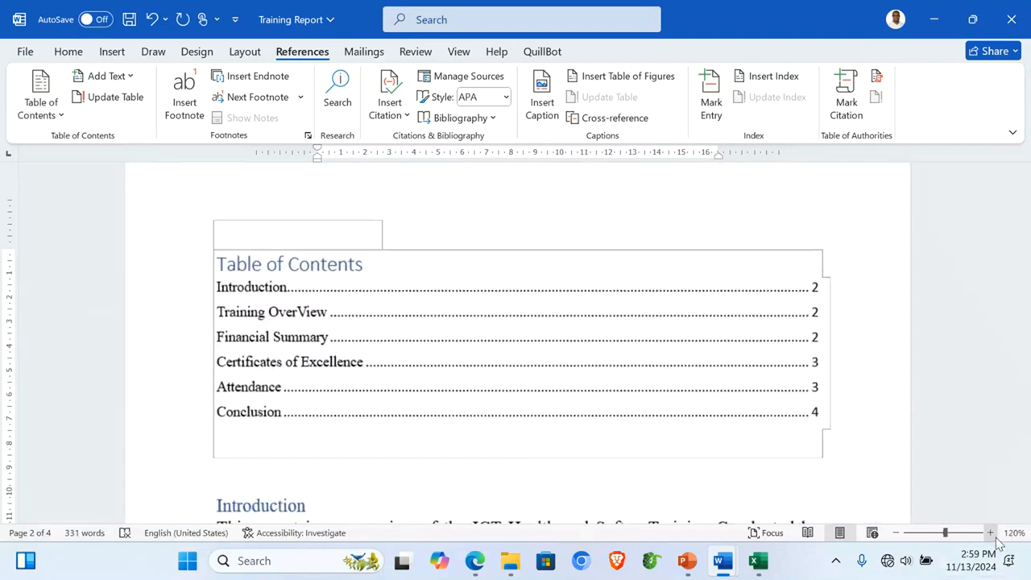
Step: Centre the contents heading, change it to UPPERCASE, and grow it to 18 pt
{"action": "double_click", "coordinate": [217, 264]}
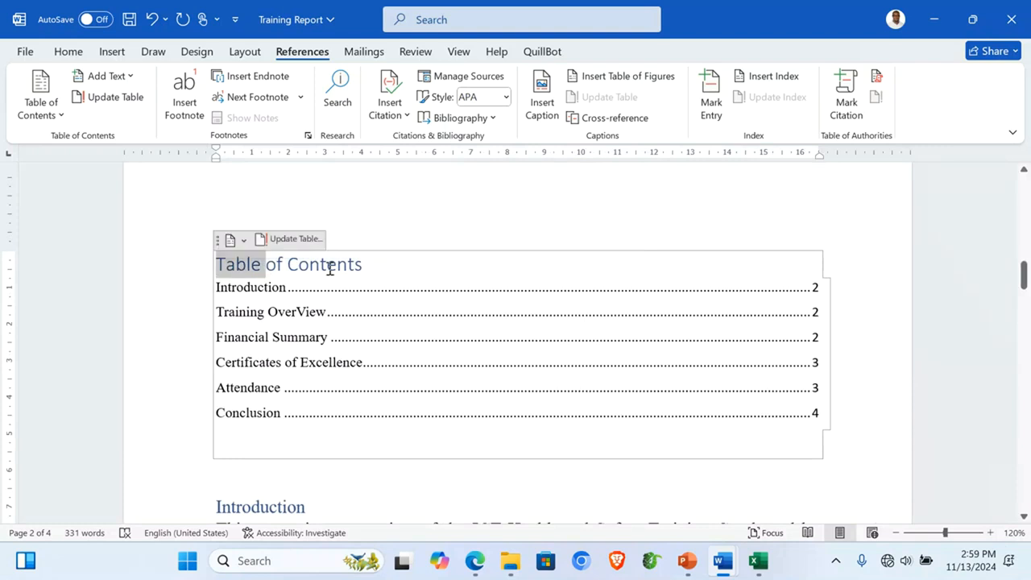
{"action": "left_click", "coordinate": [327, 265]}
{"action": "left_click_drag", "start_coordinate": [364, 265], "coordinate": [215, 266]}
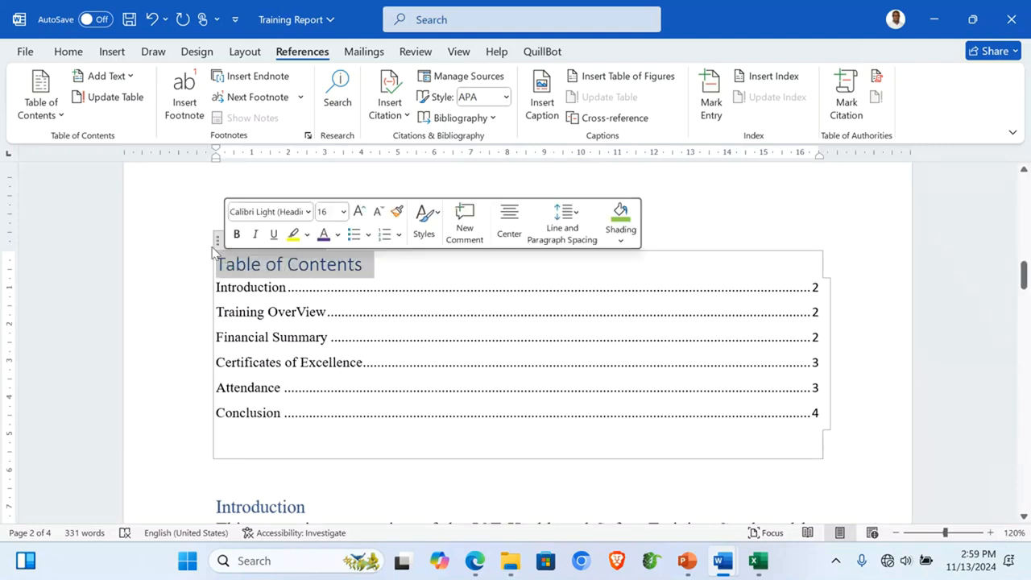
{"action": "left_click", "coordinate": [69, 53]}
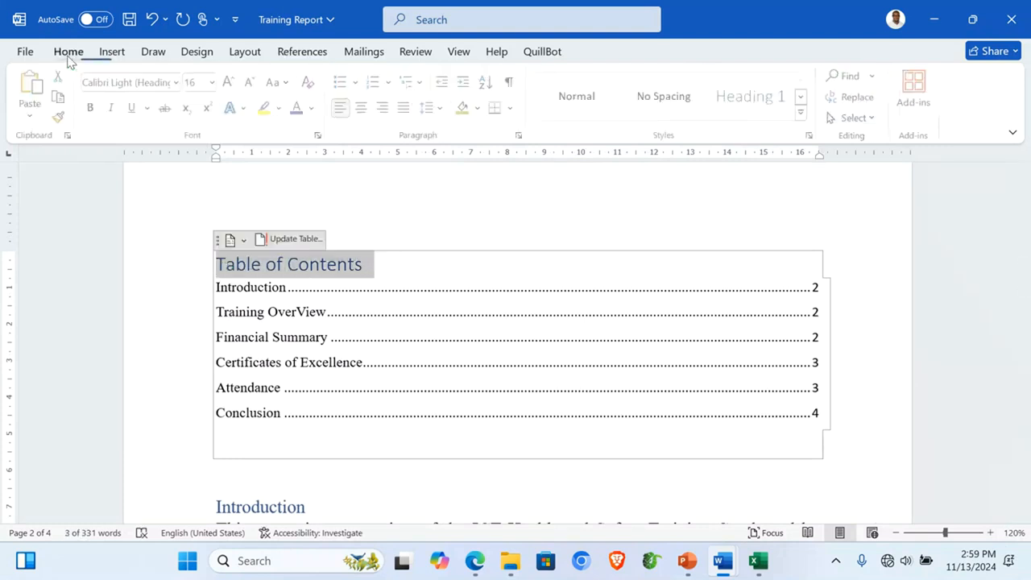
{"action": "left_click", "coordinate": [364, 112]}
{"action": "left_click", "coordinate": [279, 87]}
{"action": "left_click", "coordinate": [327, 151]}
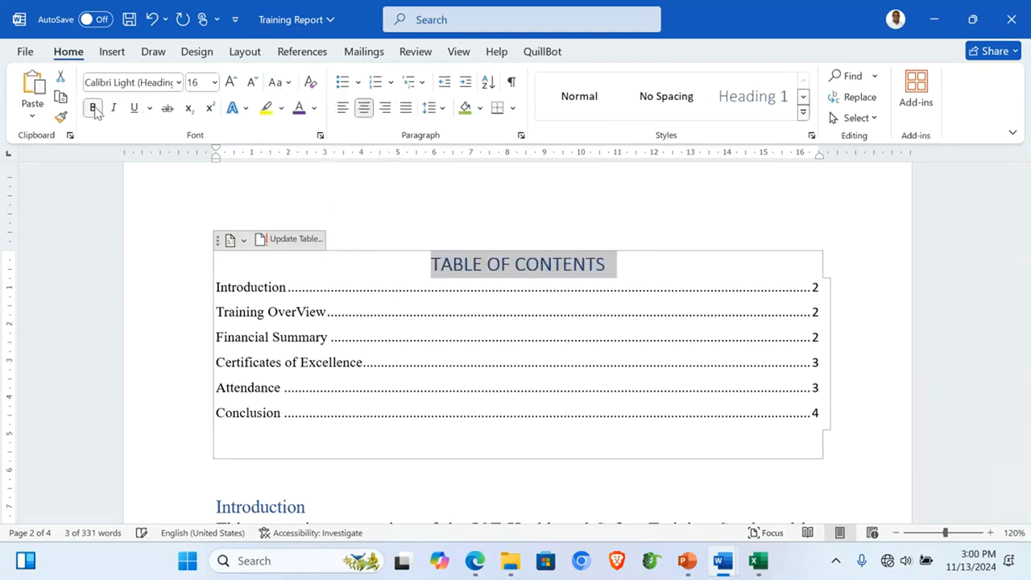
{"action": "left_click", "coordinate": [230, 82]}
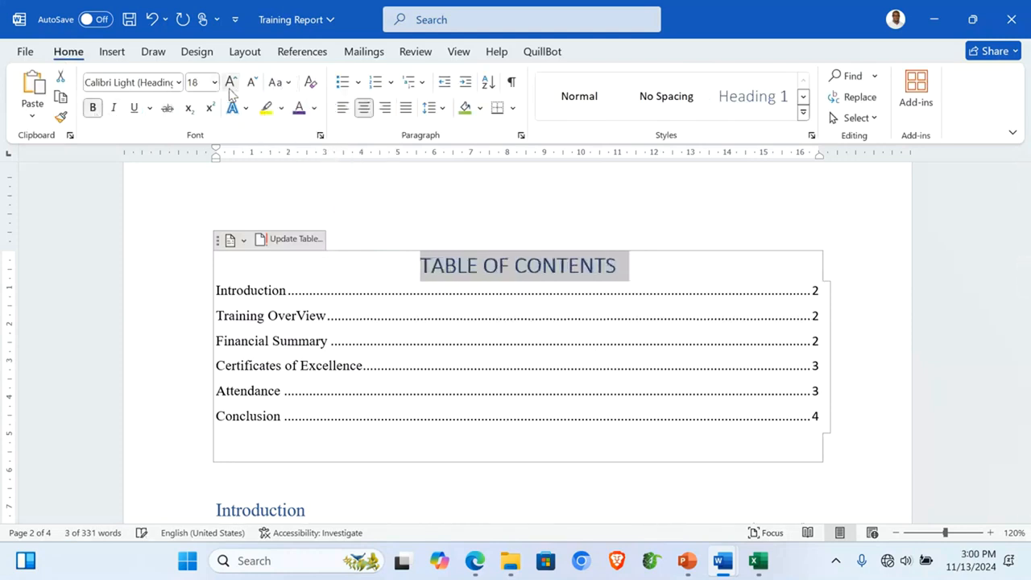
{"action": "left_click", "coordinate": [230, 82]}
{"action": "left_click", "coordinate": [230, 82]}
{"action": "left_click", "coordinate": [523, 487]}
{"action": "scroll", "coordinate": [524, 487], "scroll_direction": "down", "scroll_amount": 2}
{"action": "scroll", "coordinate": [523, 486], "scroll_direction": "up", "scroll_amount": 1}
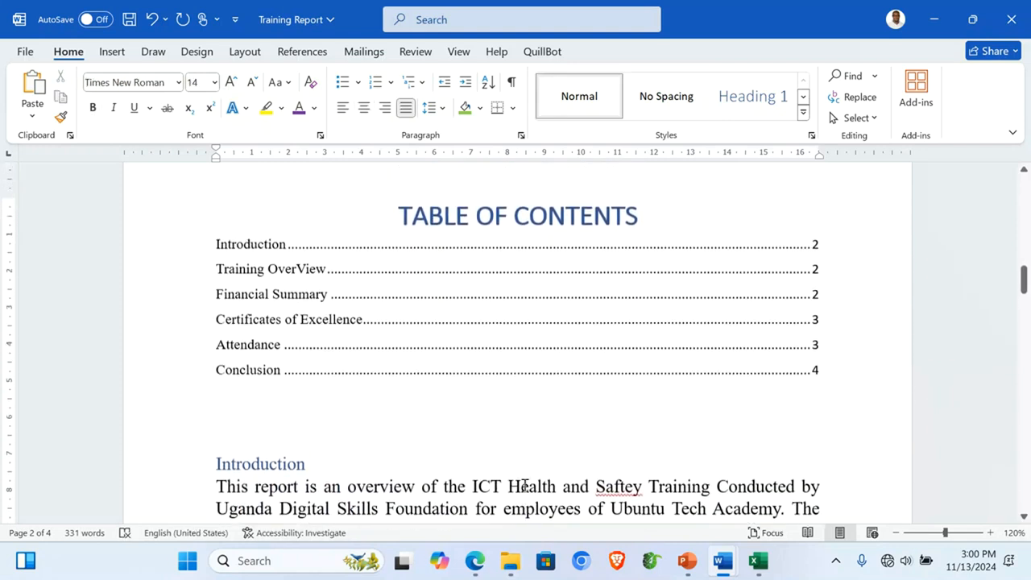
Step: Caption the Financial Summary table 'Table 1: Allowance Distribution' above it
{"action": "scroll", "coordinate": [523, 486], "scroll_direction": "down", "scroll_amount": 5}
{"action": "scroll", "coordinate": [524, 487], "scroll_direction": "up", "scroll_amount": 2}
{"action": "scroll", "coordinate": [523, 487], "scroll_direction": "down", "scroll_amount": 2}
{"action": "scroll", "coordinate": [524, 488], "scroll_direction": "down", "scroll_amount": 3}
{"action": "scroll", "coordinate": [525, 486], "scroll_direction": "up", "scroll_amount": 1}
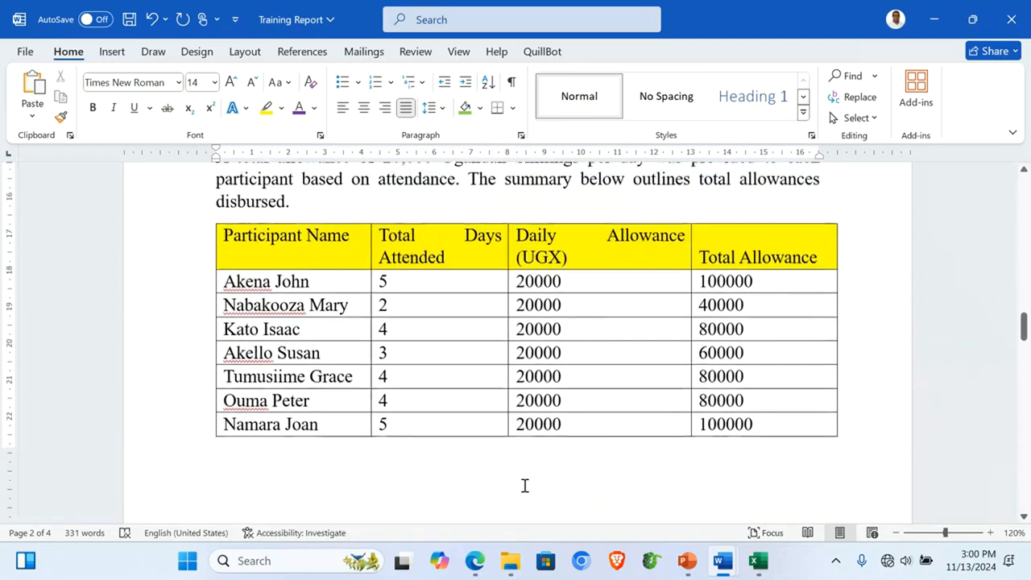
{"action": "left_click", "coordinate": [416, 294]}
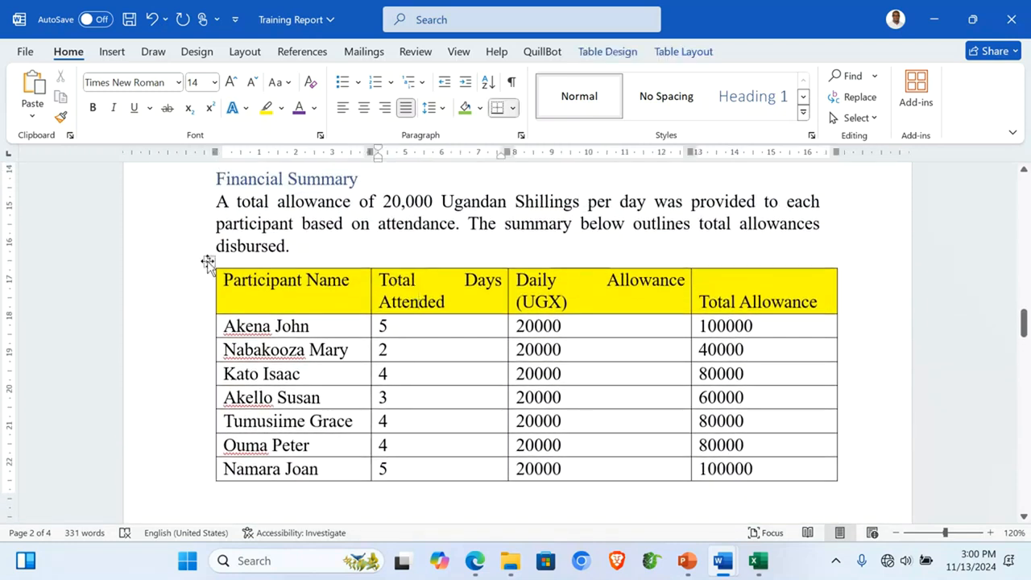
{"action": "left_click", "coordinate": [208, 260]}
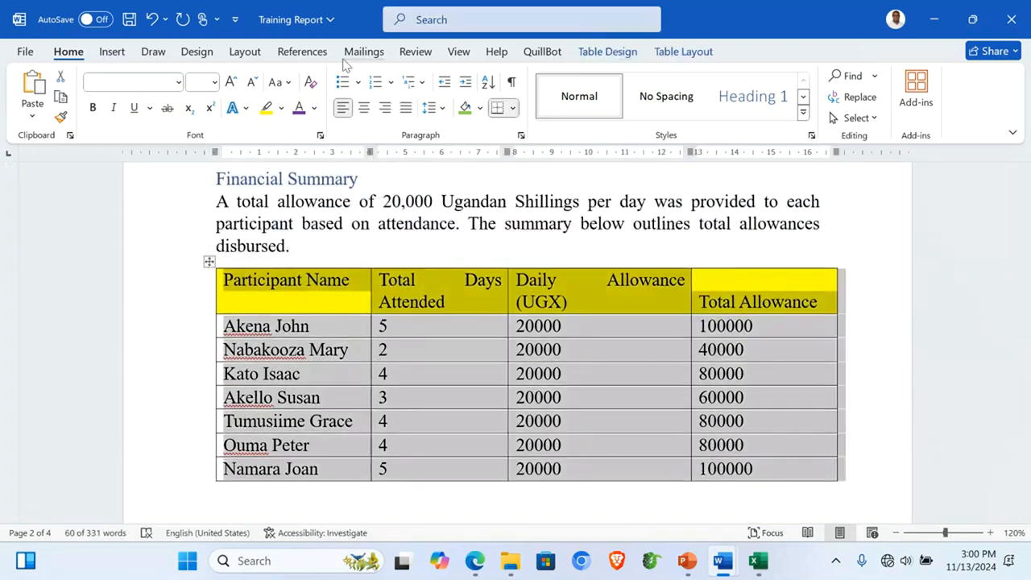
{"action": "left_click", "coordinate": [314, 56]}
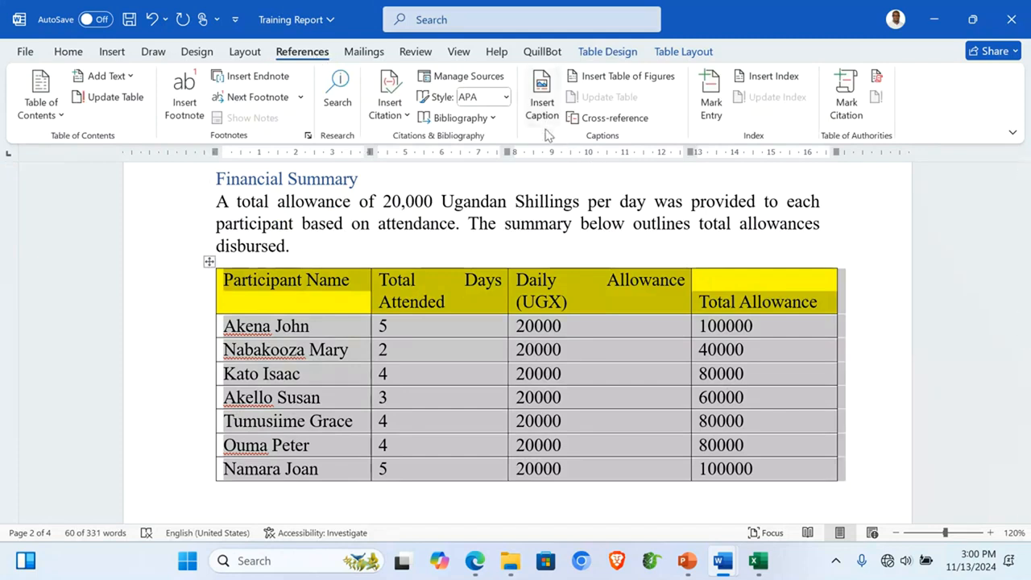
{"action": "left_click", "coordinate": [542, 104]}
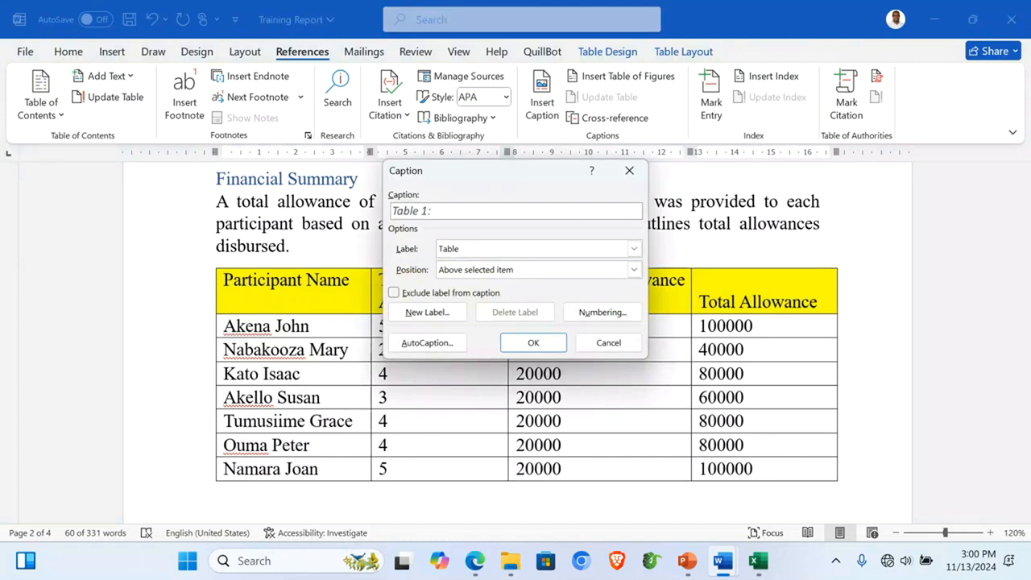
{"action": "type", "text": "Allow"}
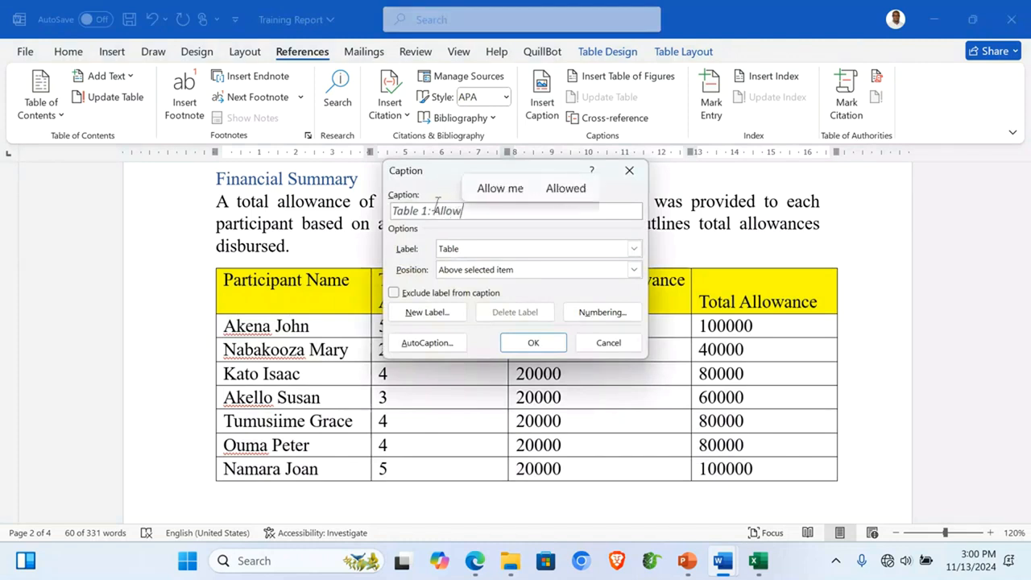
{"action": "type", "text": "ance Dist"}
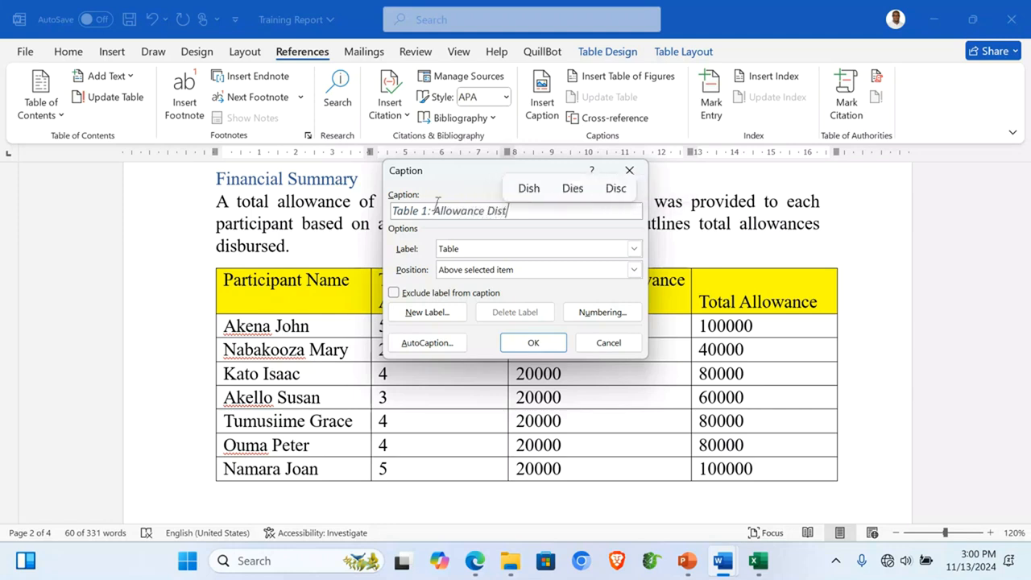
{"action": "type", "text": "ribution"}
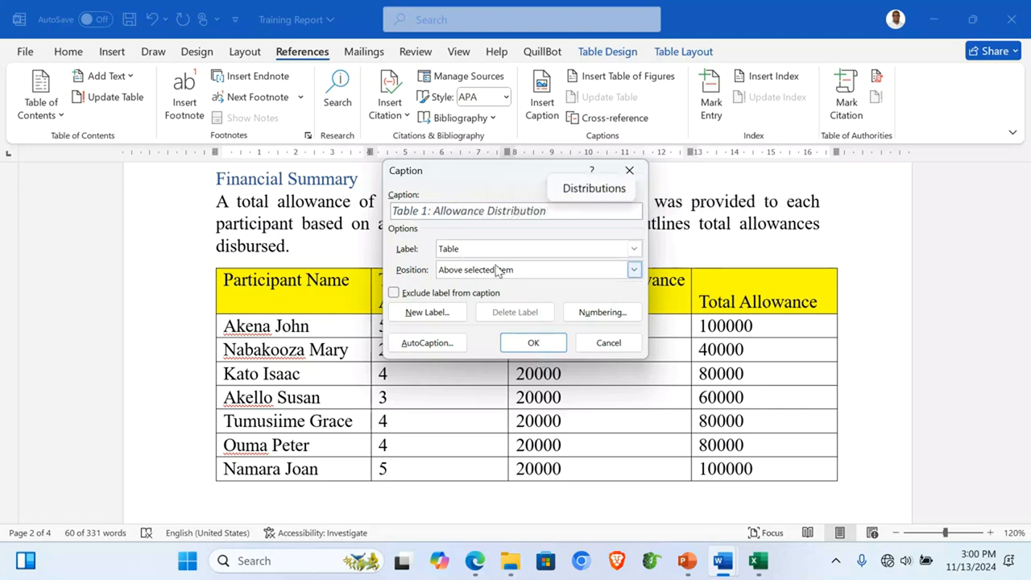
{"action": "left_click", "coordinate": [535, 343]}
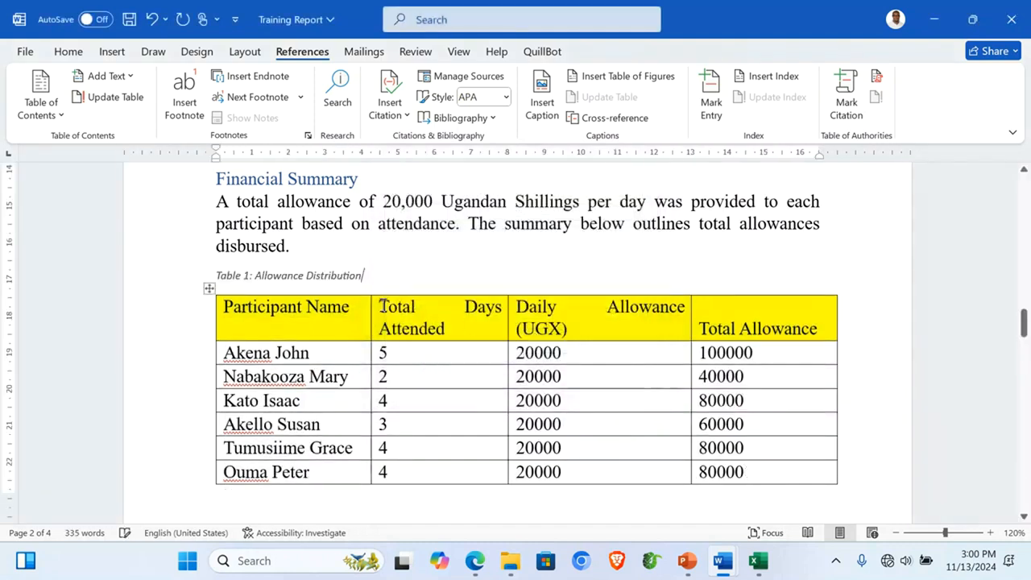
Step: Enlarge the Table 1 caption to 12 pt
{"action": "left_click", "coordinate": [174, 278]}
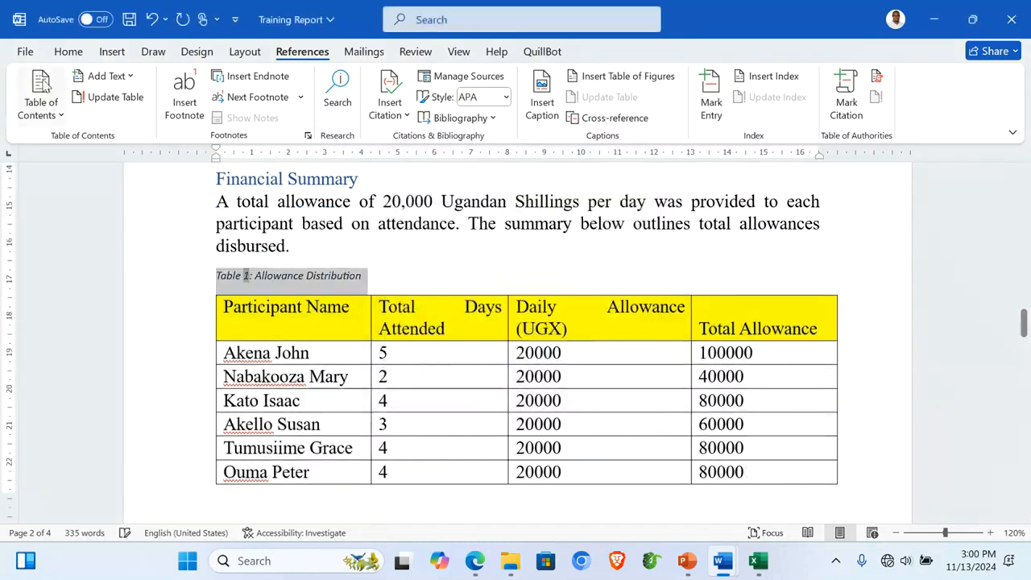
{"action": "left_click", "coordinate": [68, 51]}
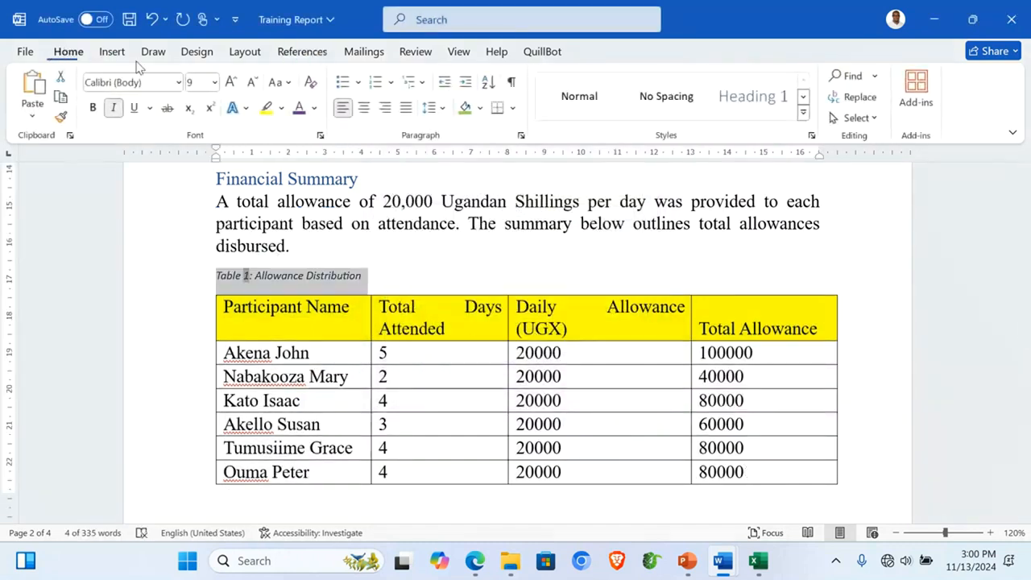
{"action": "left_click", "coordinate": [230, 83]}
{"action": "left_click", "coordinate": [230, 83]}
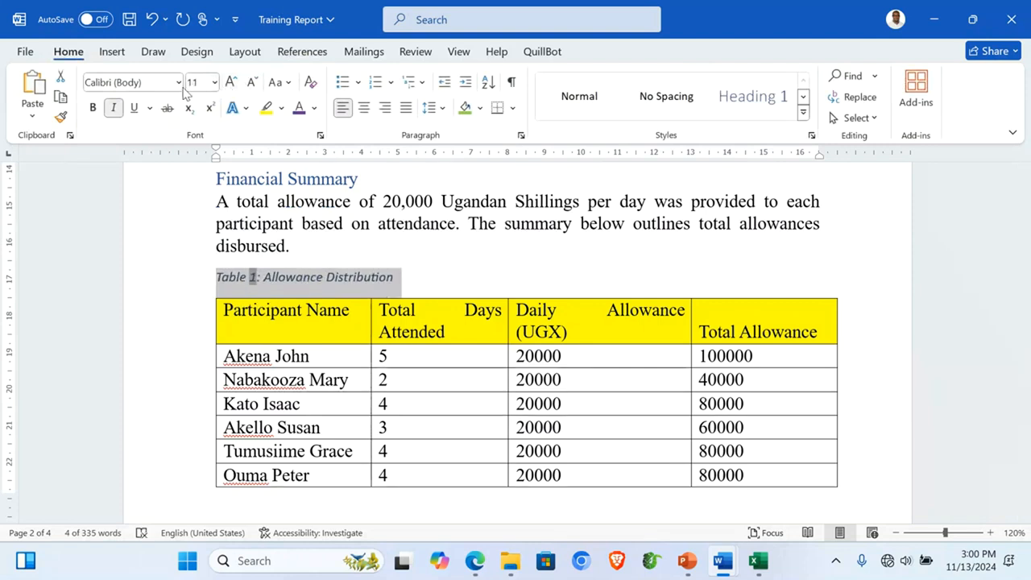
{"action": "left_click", "coordinate": [231, 84]}
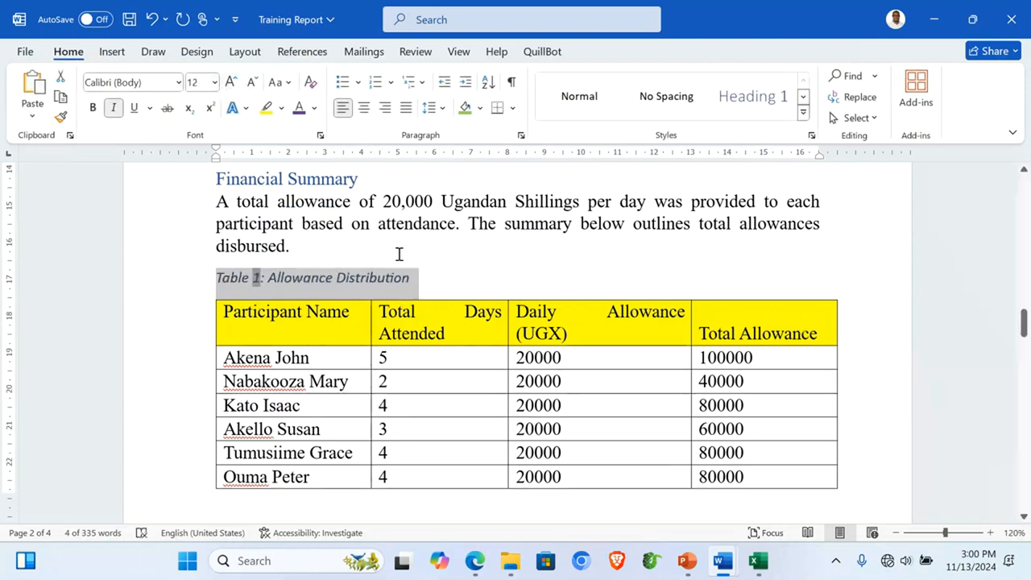
{"action": "left_click", "coordinate": [399, 254]}
{"action": "scroll", "coordinate": [399, 254], "scroll_direction": "down", "scroll_amount": 10}
{"action": "scroll", "coordinate": [399, 254], "scroll_direction": "up", "scroll_amount": 3}
{"action": "scroll", "coordinate": [398, 255], "scroll_direction": "down", "scroll_amount": 4}
Step: Caption the Certificates of Excellence table 'Table 2: Top Three Participants'
{"action": "scroll", "coordinate": [398, 255], "scroll_direction": "down", "scroll_amount": 1}
{"action": "left_click", "coordinate": [375, 308]}
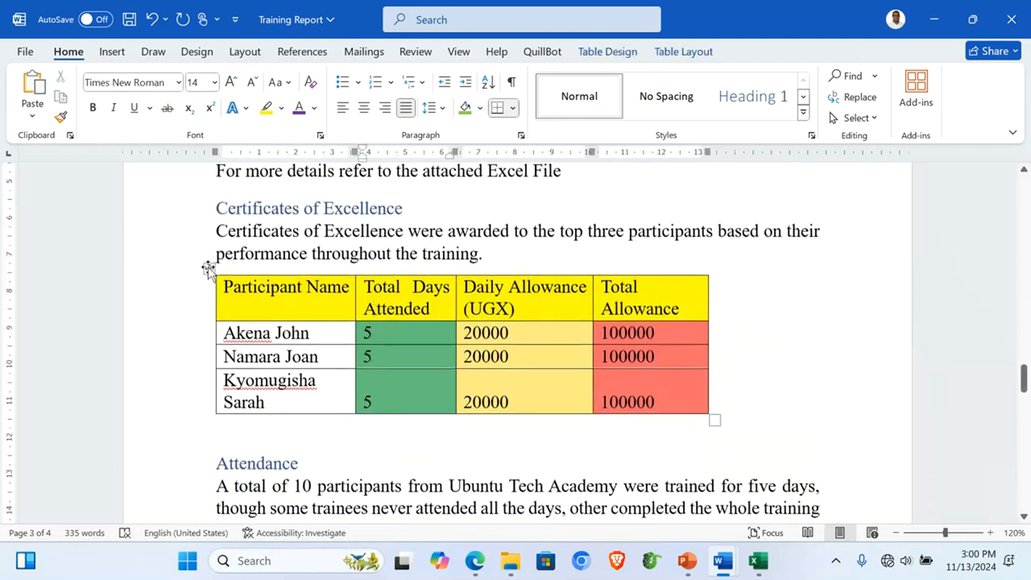
{"action": "left_click", "coordinate": [208, 268]}
{"action": "left_click", "coordinate": [318, 53]}
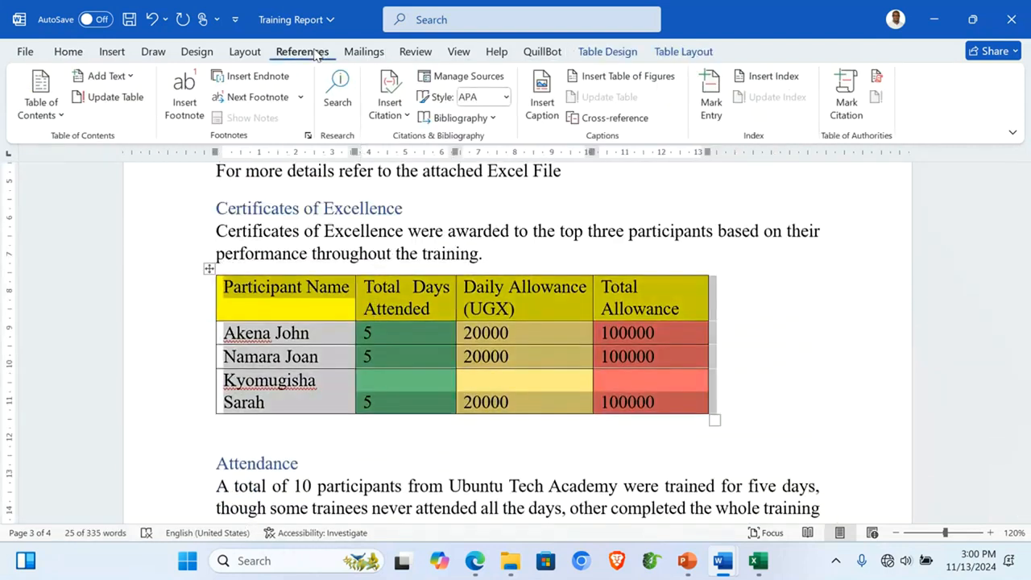
{"action": "left_click", "coordinate": [542, 101]}
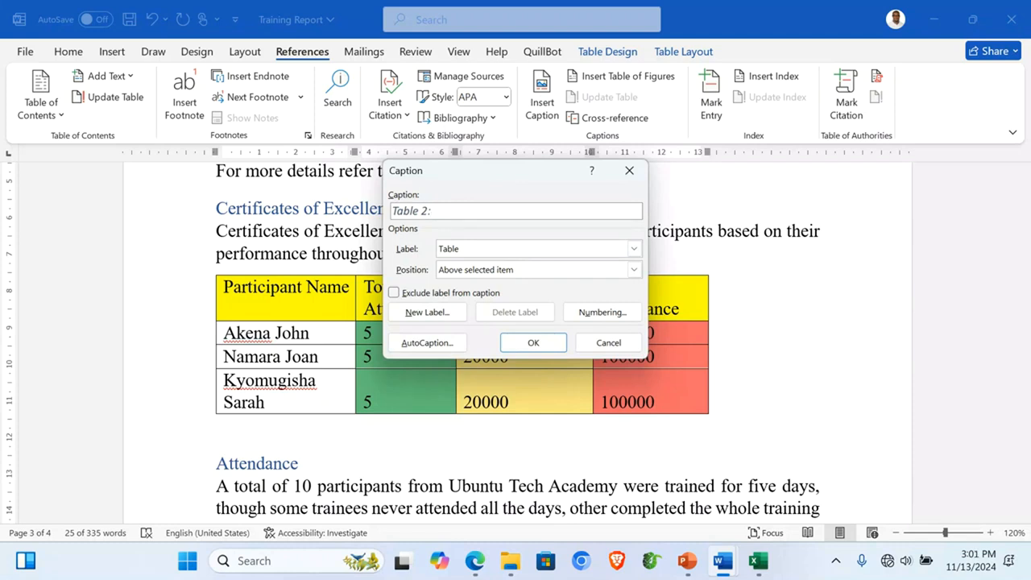
{"action": "type", "text": ": Top Three Part"}
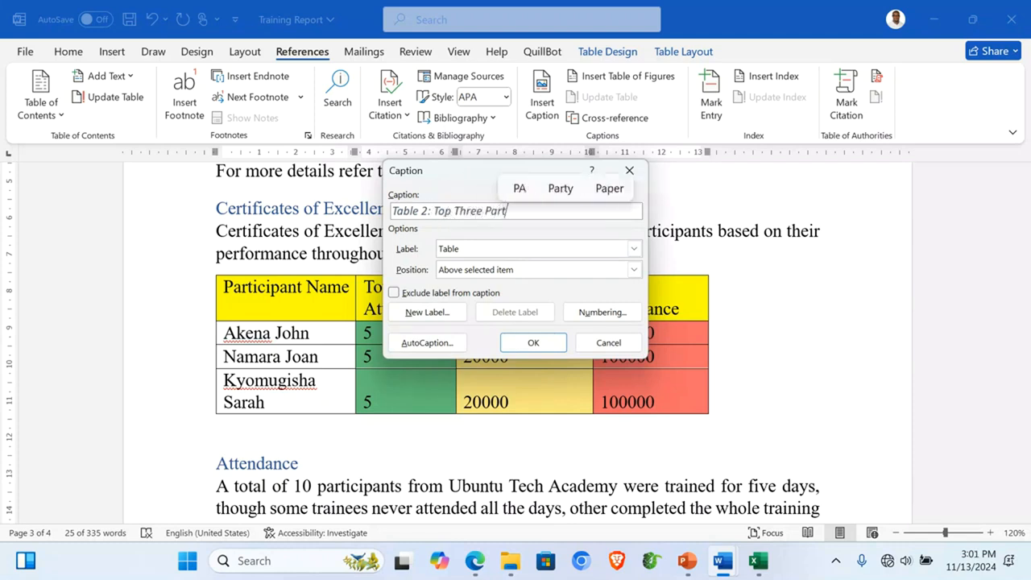
{"action": "type", "text": "icipants"}
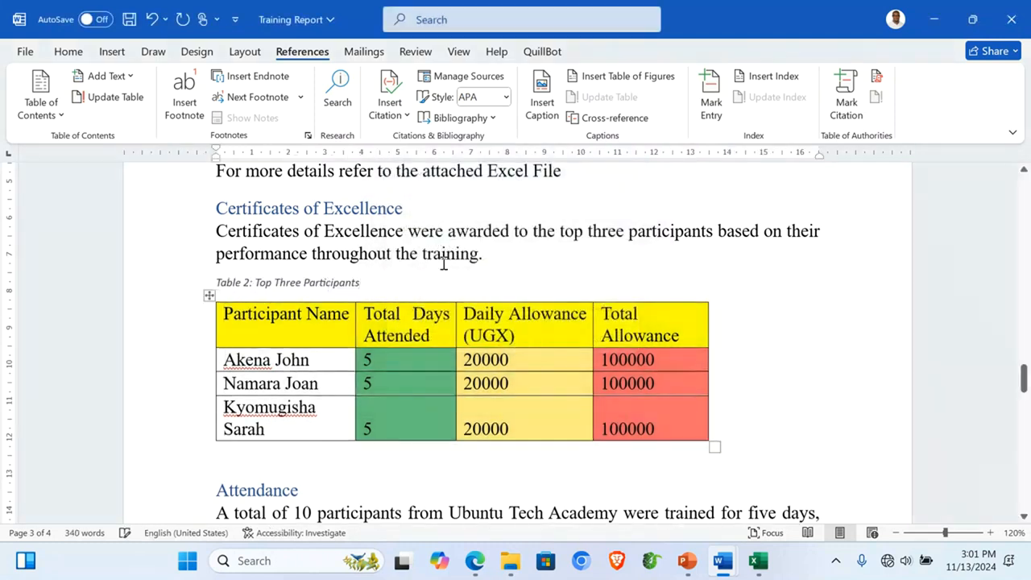
Step: Enlarge the Table 2 caption text with Ctrl+]
{"action": "left_click", "coordinate": [137, 289]}
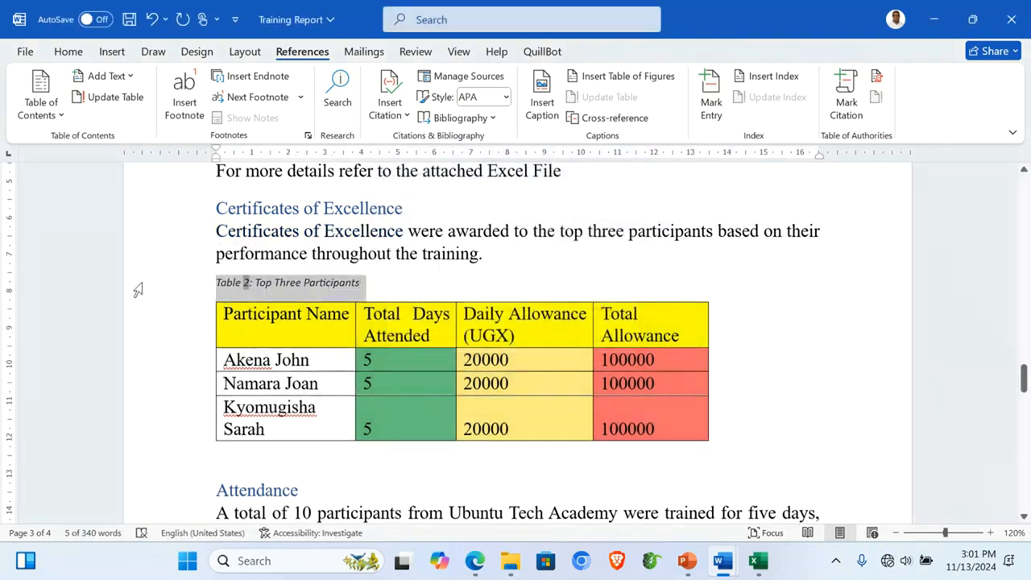
{"action": "key", "text": "ctrl+bracketright"}
{"action": "key", "text": "ctrl+bracketright"}
{"action": "key", "text": "ctrl+bracketright"}
{"action": "scroll", "coordinate": [547, 245], "scroll_direction": "down", "scroll_amount": 7}
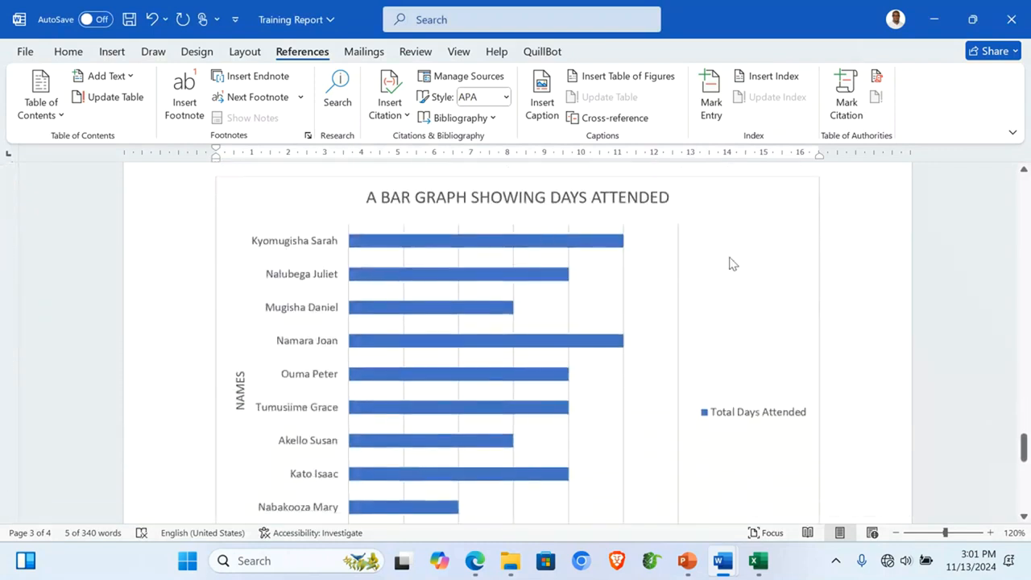
Step: Shrink the bar graph, caption it 'Figure 1: A bar graph showing Attendance', and enlarge the caption
{"action": "left_click", "coordinate": [732, 263]}
{"action": "left_click_drag", "start_coordinate": [302, 278], "coordinate": [353, 327]}
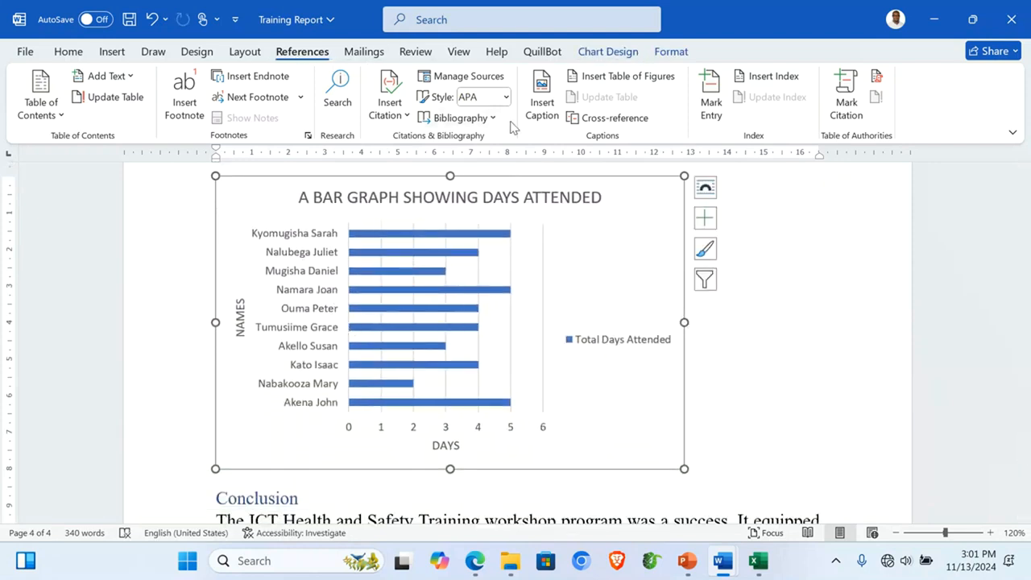
{"action": "left_click", "coordinate": [543, 108]}
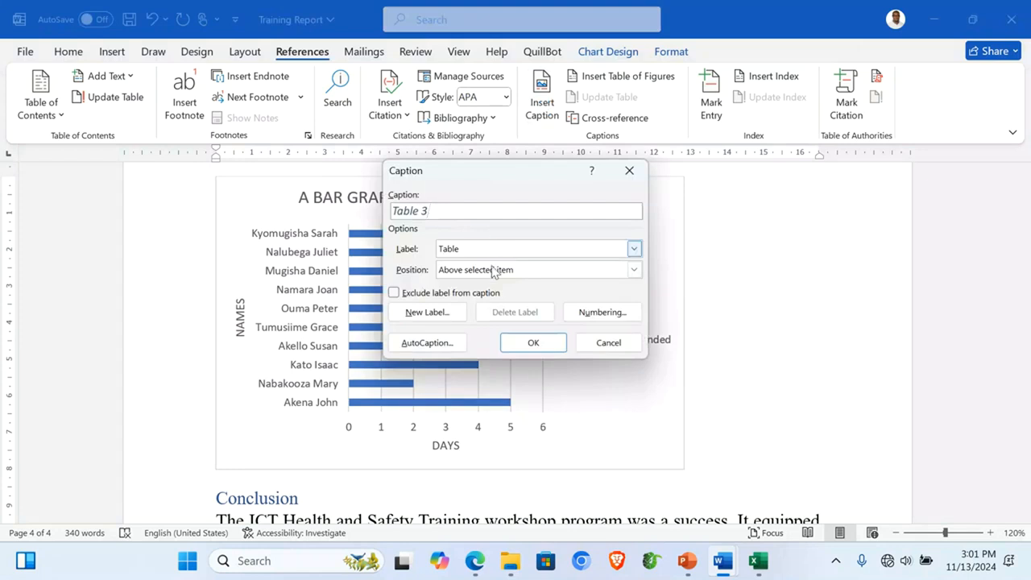
{"action": "left_click", "coordinate": [561, 255]}
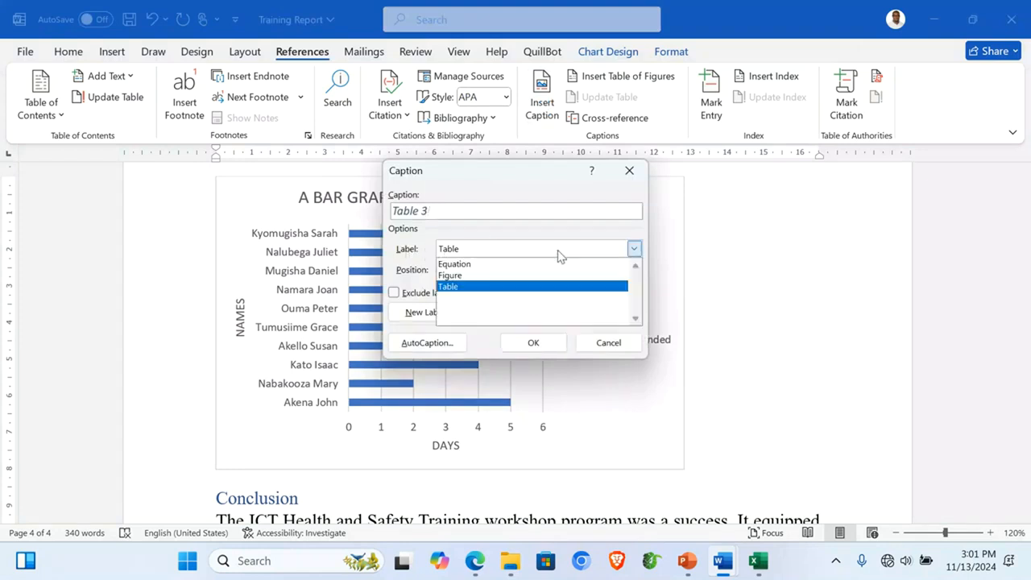
{"action": "left_click", "coordinate": [466, 275]}
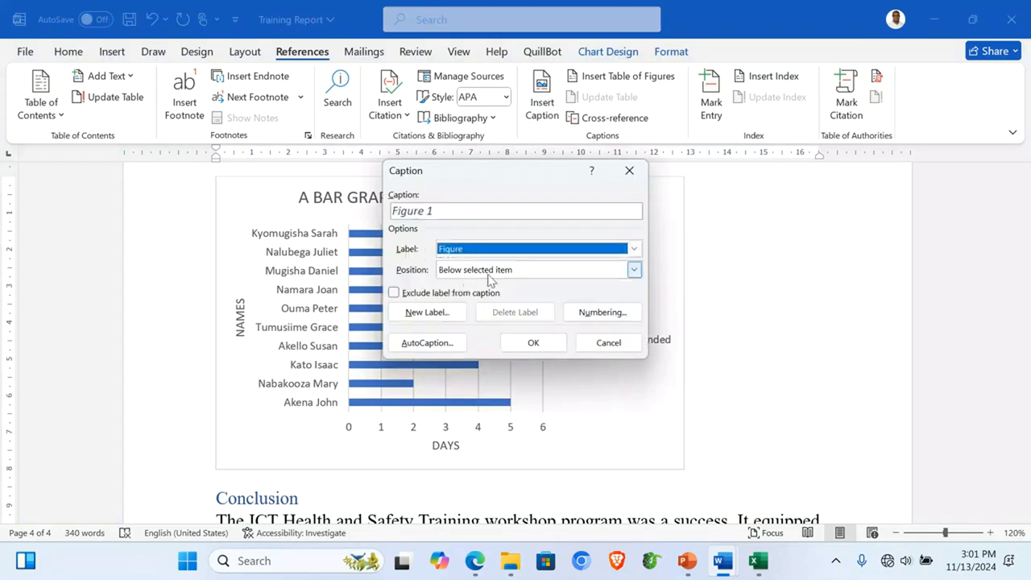
{"action": "left_click", "coordinate": [441, 212]}
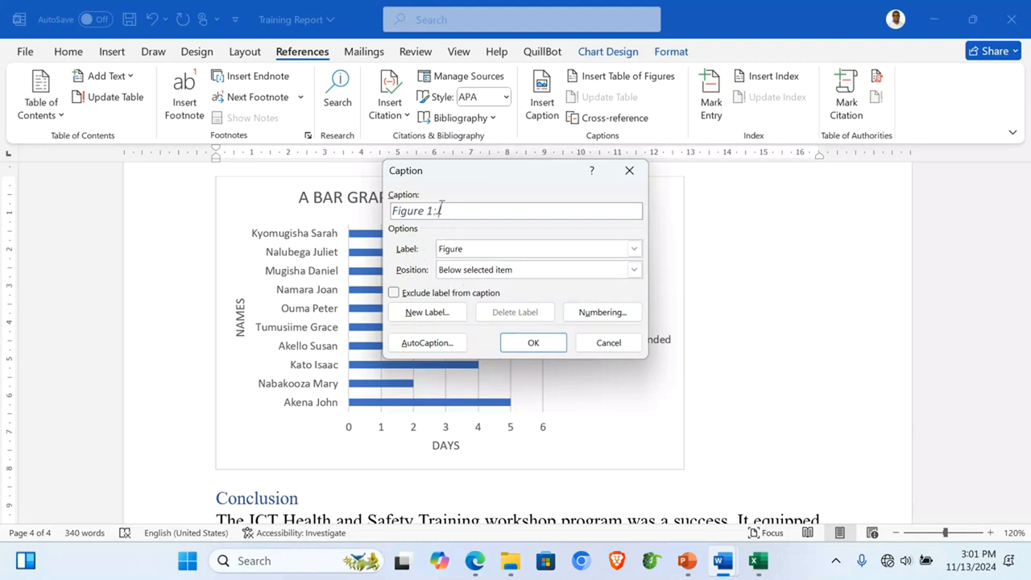
{"action": "type", "text": "A bar graph sh"}
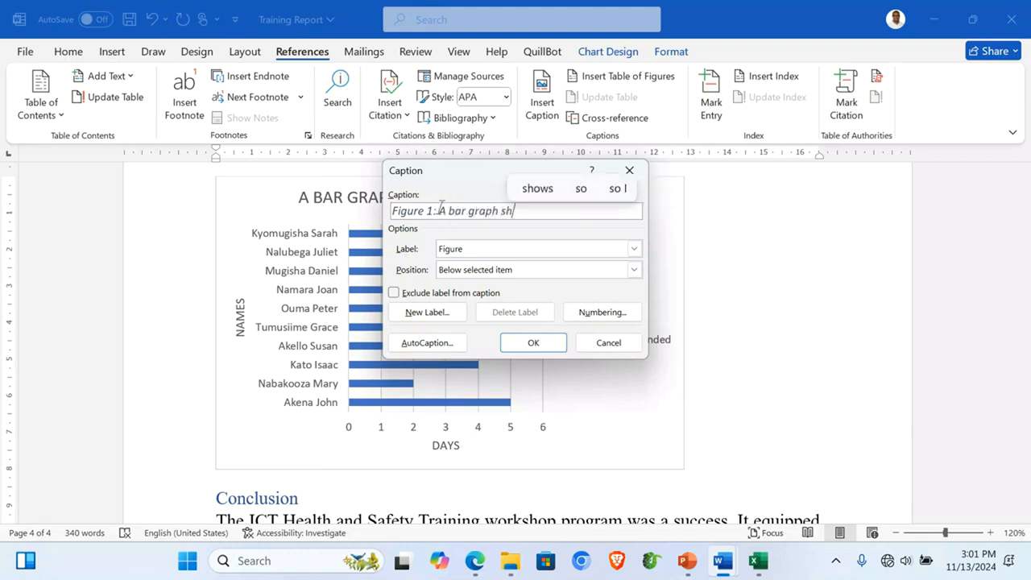
{"action": "type", "text": "owing Atten"}
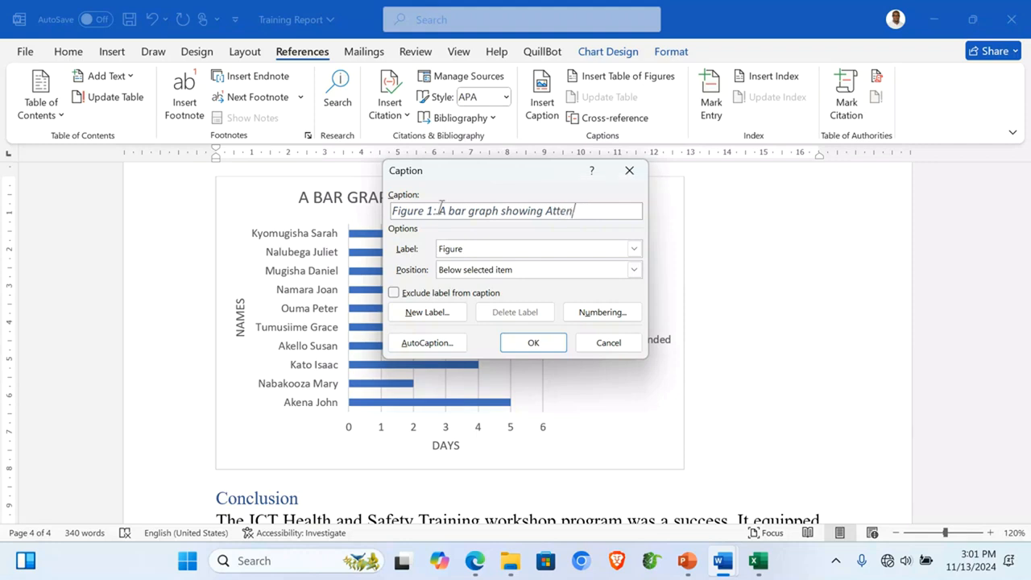
{"action": "type", "text": "dance"}
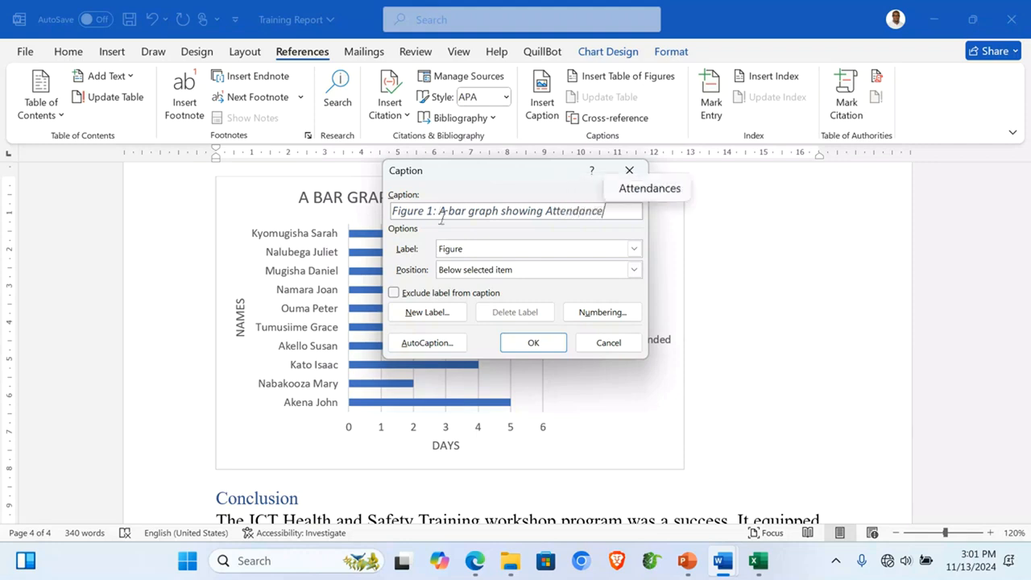
{"action": "left_click", "coordinate": [533, 342]}
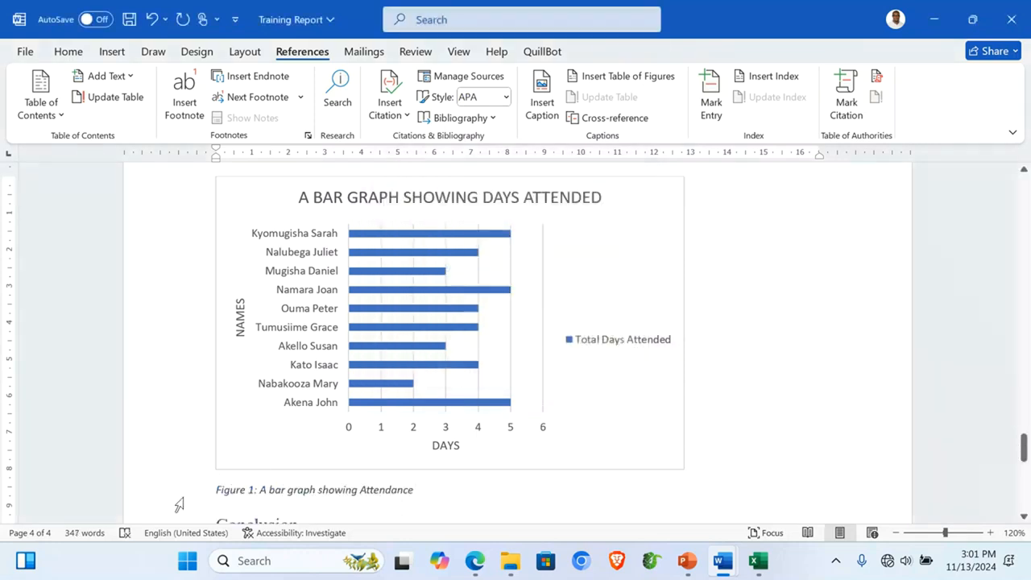
{"action": "left_click", "coordinate": [176, 505]}
{"action": "key", "text": "ctrl+bracketright"}
{"action": "key", "text": "ctrl+bracketright"}
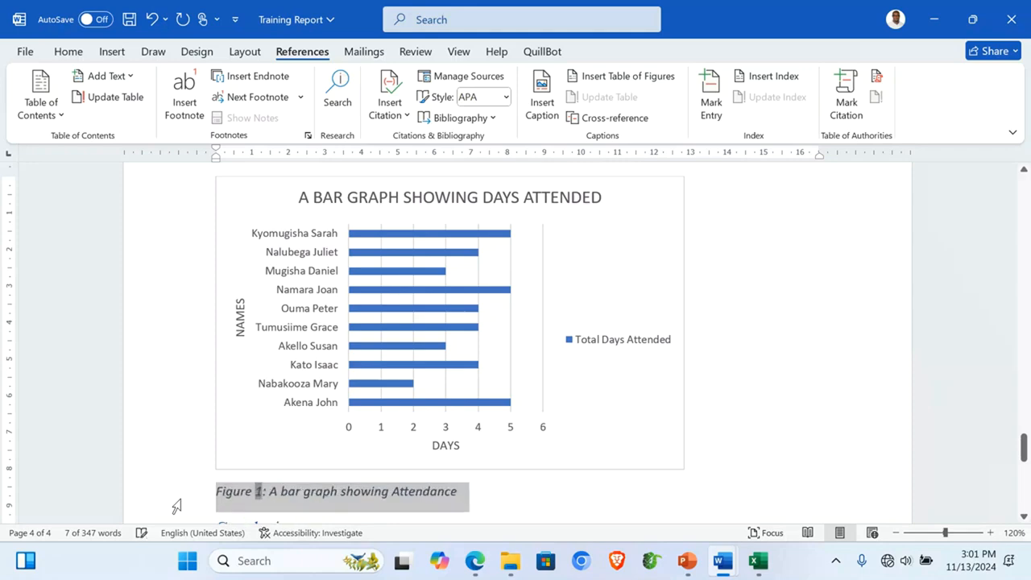
Step: Add a 'List of Table' heading with a table of figures using the Table label
{"action": "scroll", "coordinate": [858, 388], "scroll_direction": "down", "scroll_amount": 6}
{"action": "scroll", "coordinate": [858, 388], "scroll_direction": "up", "scroll_amount": 8}
{"action": "scroll", "coordinate": [857, 388], "scroll_direction": "up", "scroll_amount": 12}
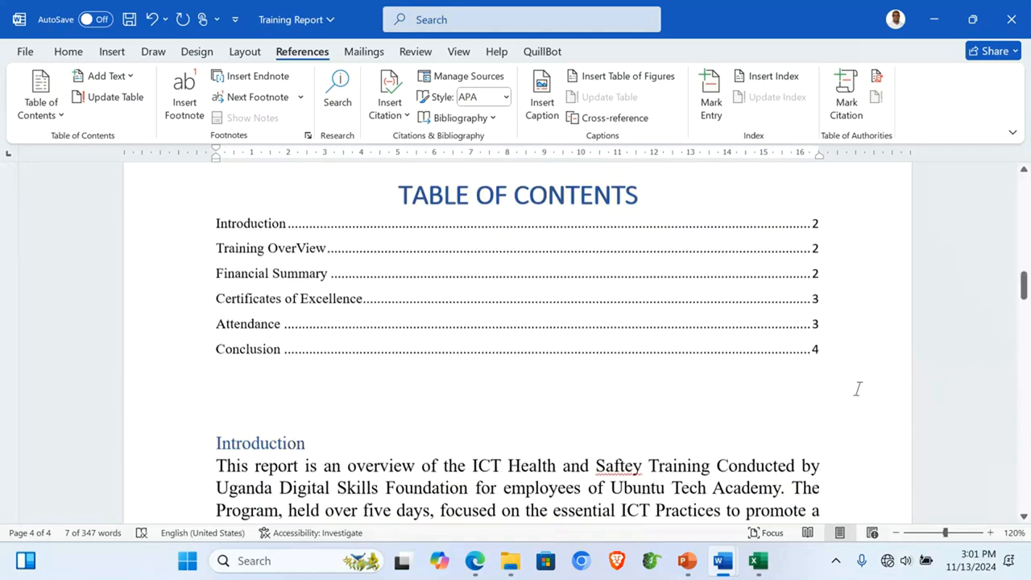
{"action": "scroll", "coordinate": [858, 388], "scroll_direction": "down", "scroll_amount": 2}
{"action": "scroll", "coordinate": [858, 388], "scroll_direction": "up", "scroll_amount": 3}
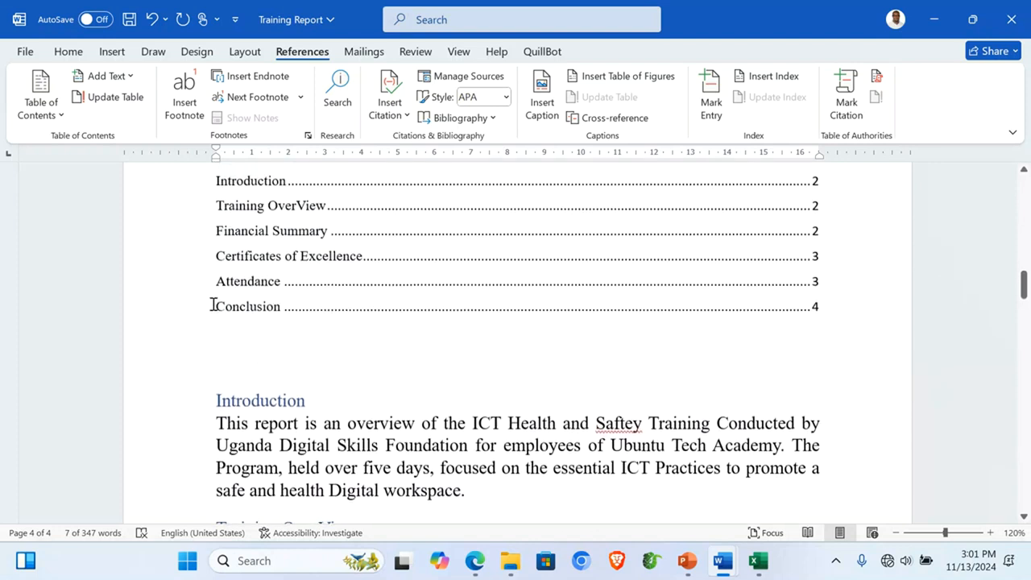
{"action": "left_click", "coordinate": [225, 354]}
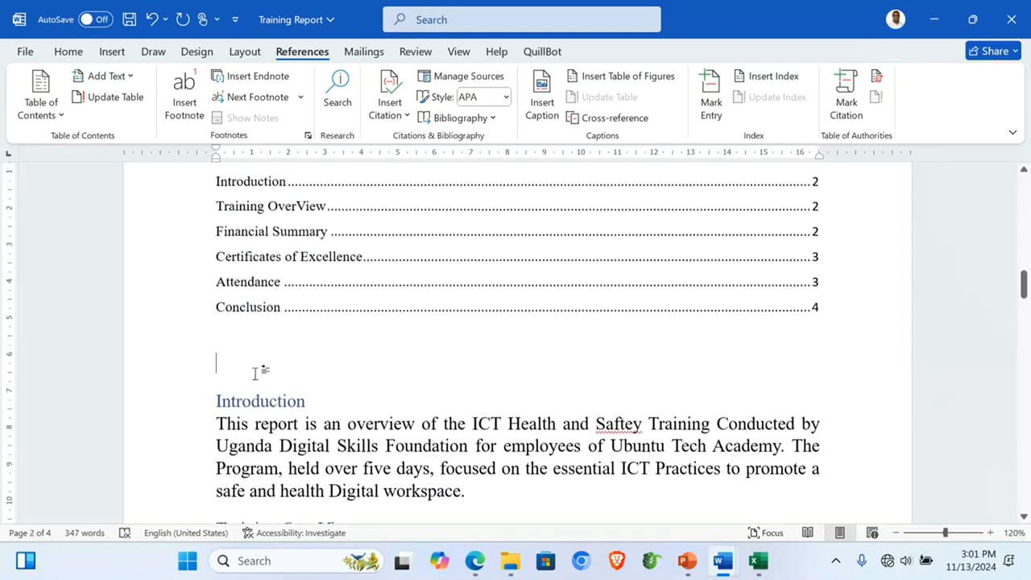
{"action": "type", "text": "List "}
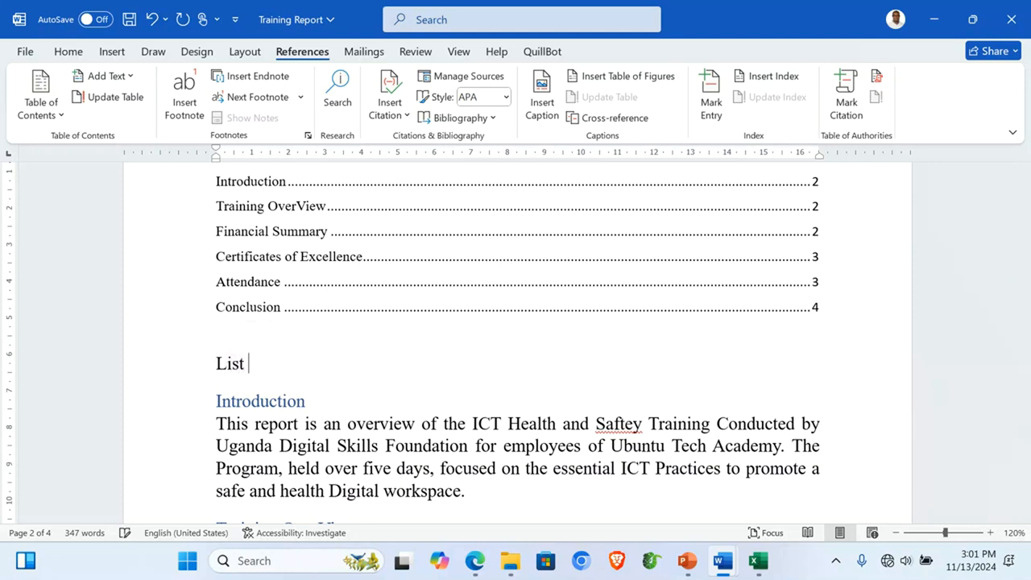
{"action": "type", "text": "of Table"}
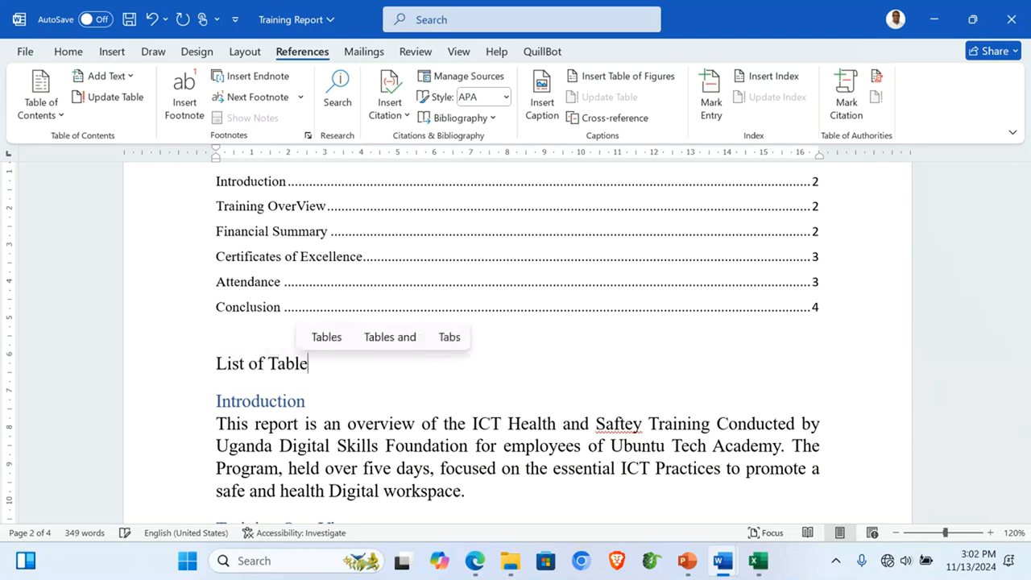
{"action": "key", "text": "Return"}
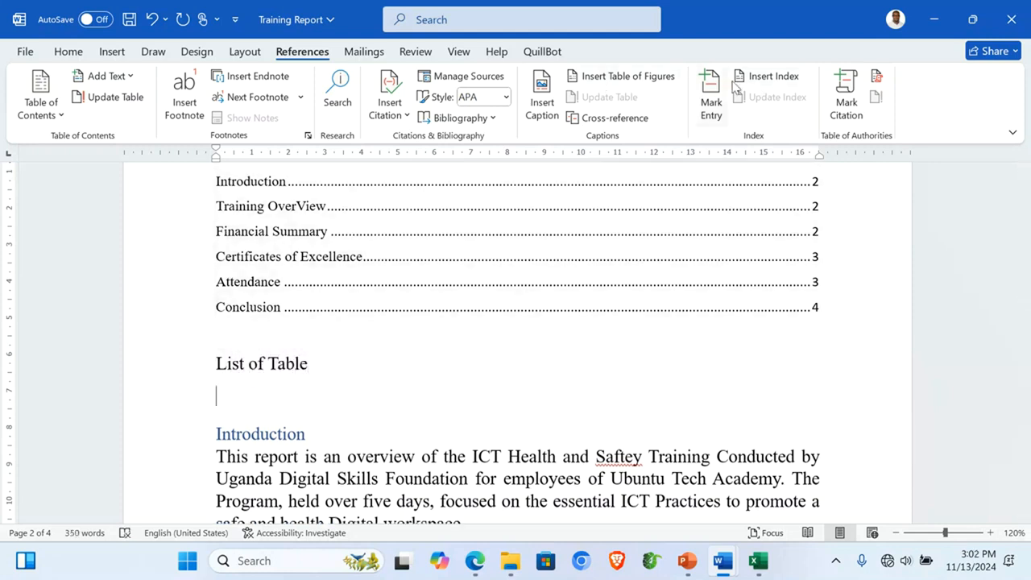
{"action": "left_click", "coordinate": [638, 81]}
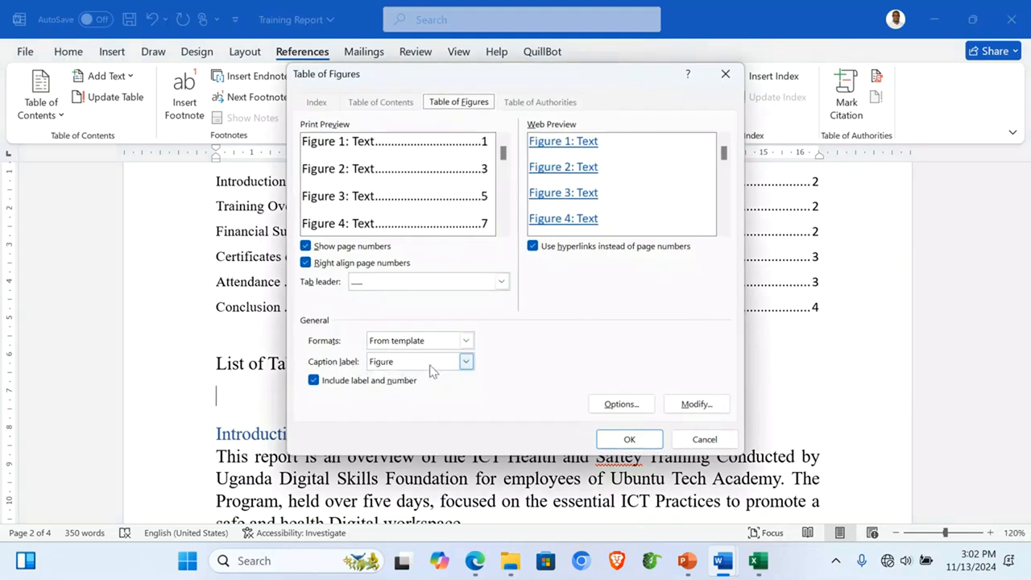
{"action": "left_click", "coordinate": [466, 362]}
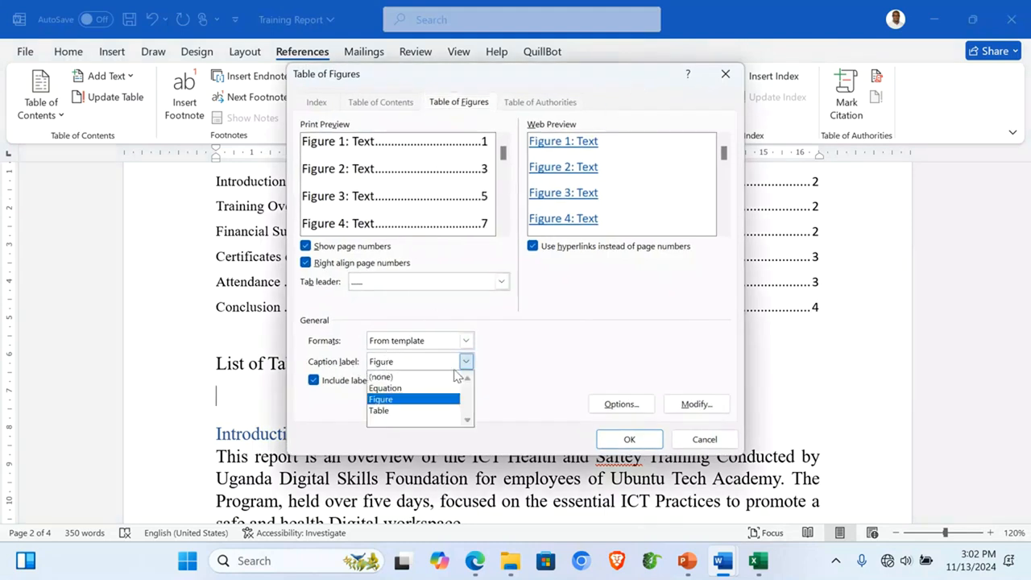
{"action": "left_click", "coordinate": [377, 411]}
{"action": "left_click", "coordinate": [629, 438]}
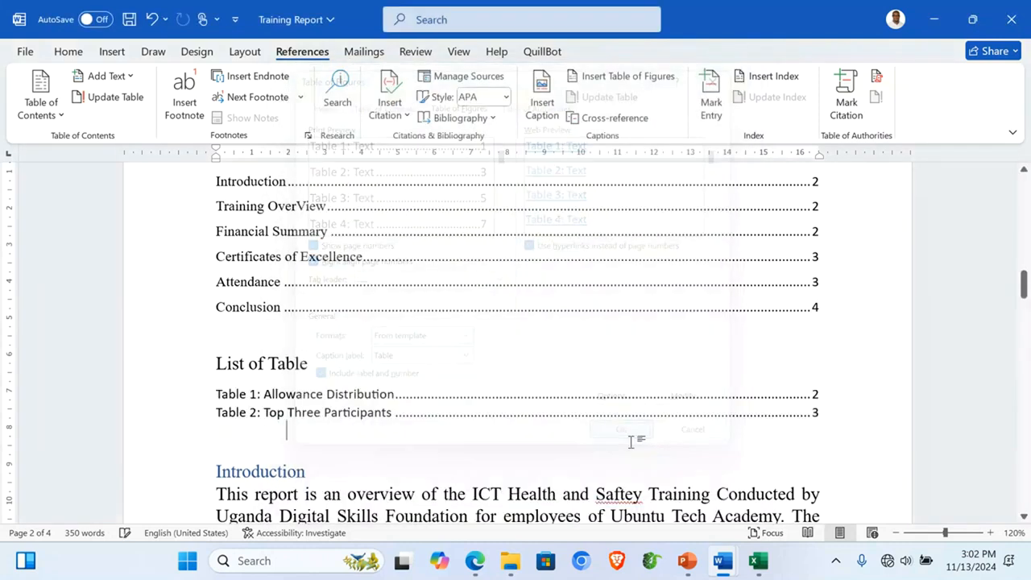
Step: Add a 'List of Figures' heading with a table of figures using the Figure label
{"action": "key", "text": "Return"}
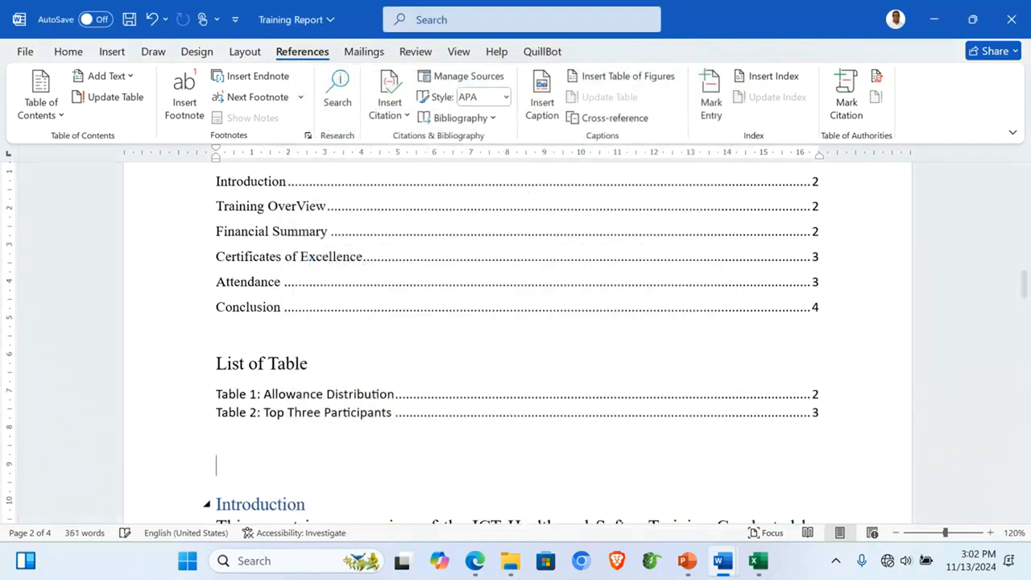
{"action": "type", "text": "List o"}
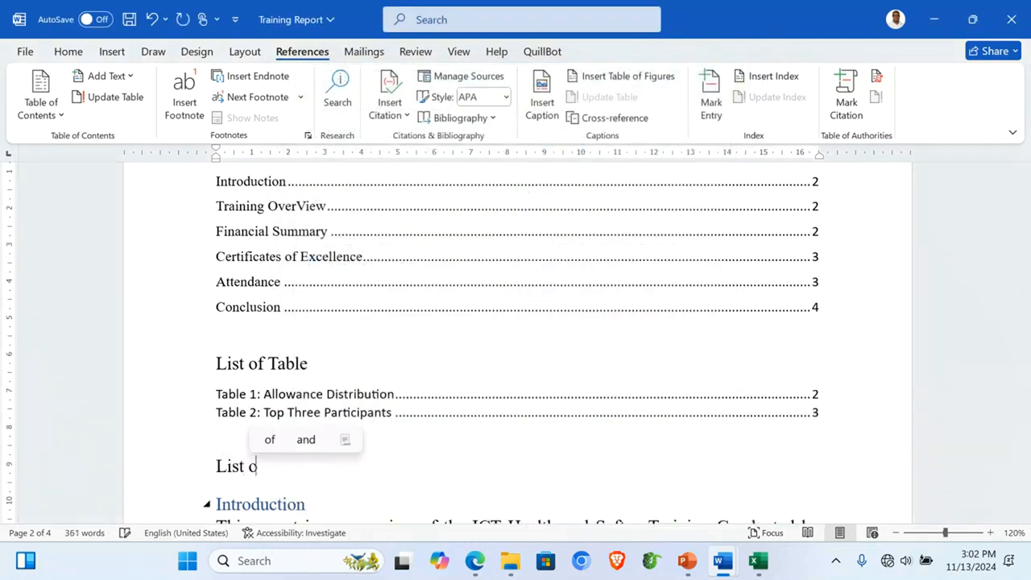
{"action": "type", "text": "f Figures"}
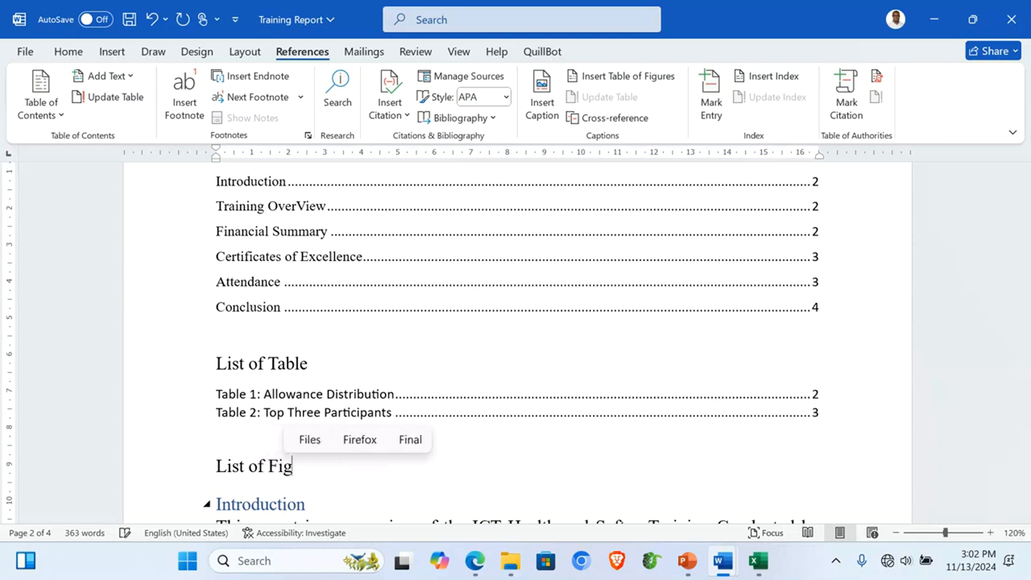
{"action": "key", "text": "Return"}
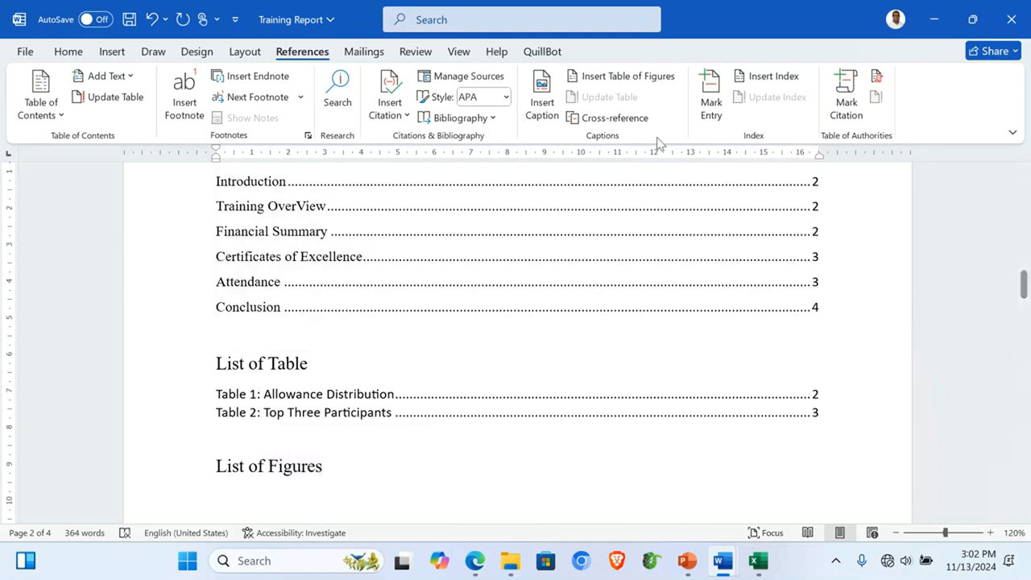
{"action": "left_click", "coordinate": [628, 76]}
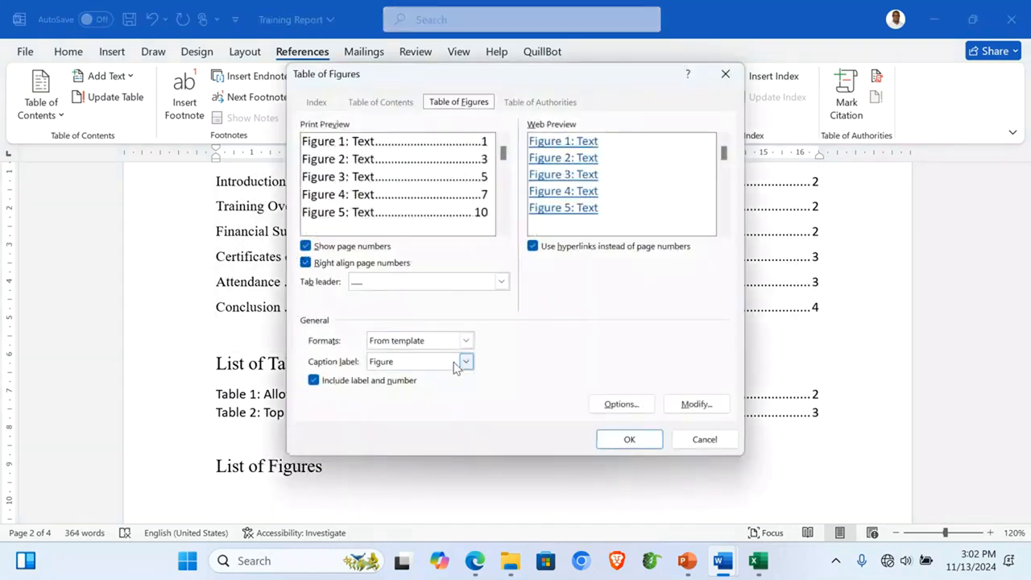
{"action": "left_click", "coordinate": [467, 362]}
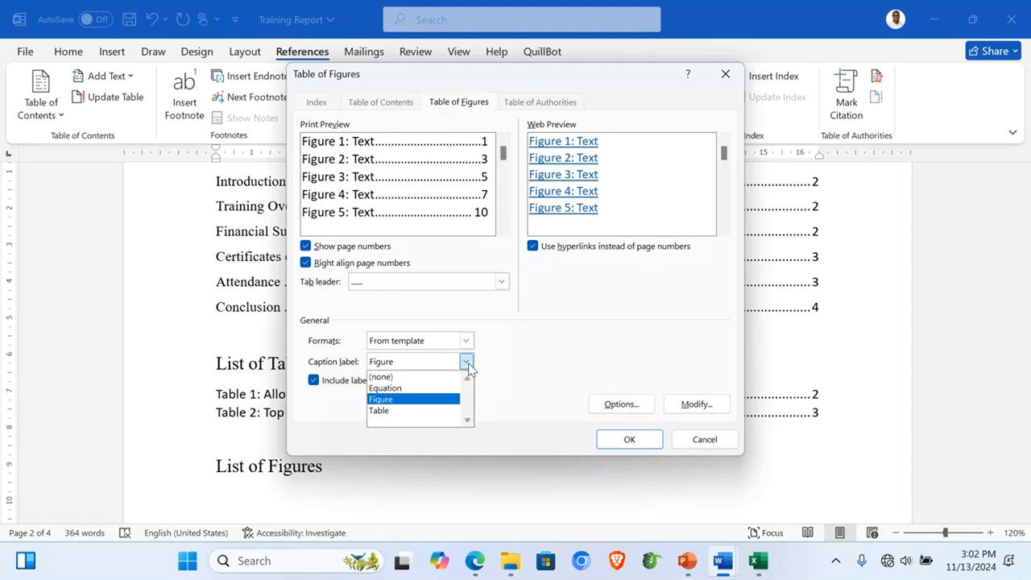
{"action": "left_click", "coordinate": [404, 405]}
{"action": "left_click", "coordinate": [640, 439]}
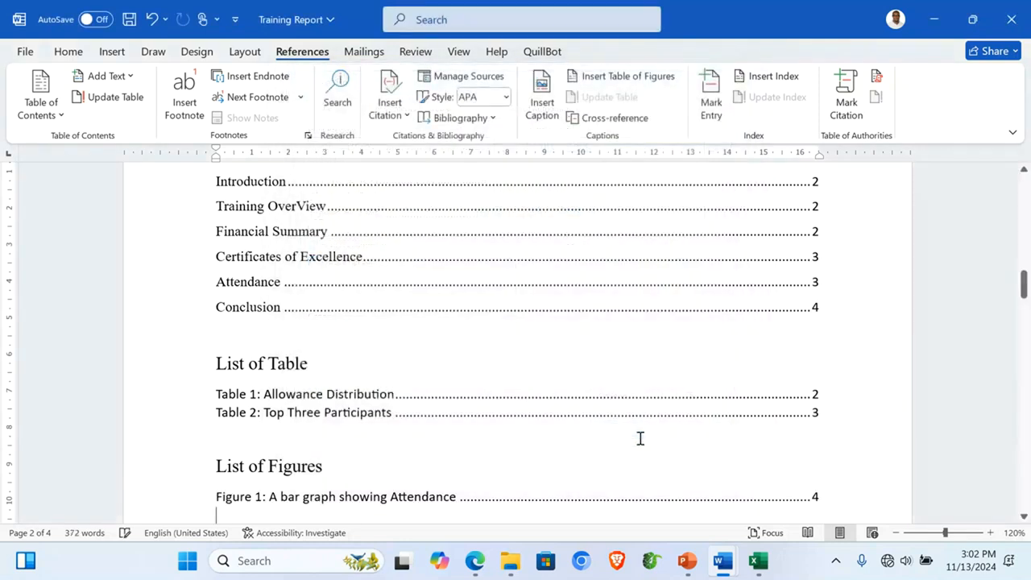
{"action": "scroll", "coordinate": [640, 437], "scroll_direction": "down", "scroll_amount": 2}
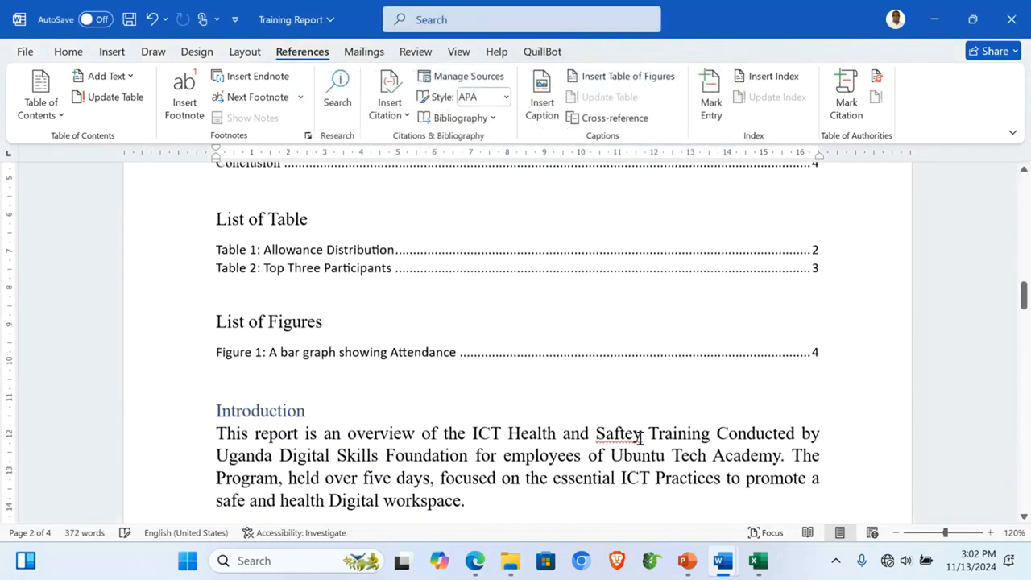
Step: Apply Heading 1 to the List of Table and List of Figures titles
{"action": "left_click", "coordinate": [162, 225]}
{"action": "left_click", "coordinate": [168, 327], "text": "ctrl"}
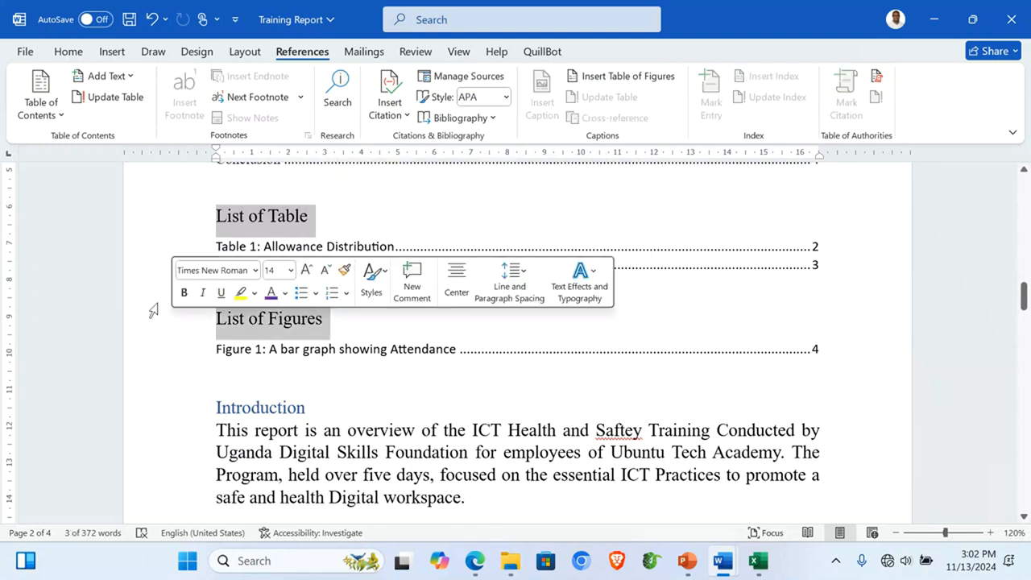
{"action": "left_click", "coordinate": [68, 52]}
{"action": "left_click", "coordinate": [753, 98]}
Step: Update the table of contents to include the two new headings
{"action": "scroll", "coordinate": [479, 319], "scroll_direction": "up", "scroll_amount": 2}
{"action": "scroll", "coordinate": [478, 319], "scroll_direction": "up", "scroll_amount": 1}
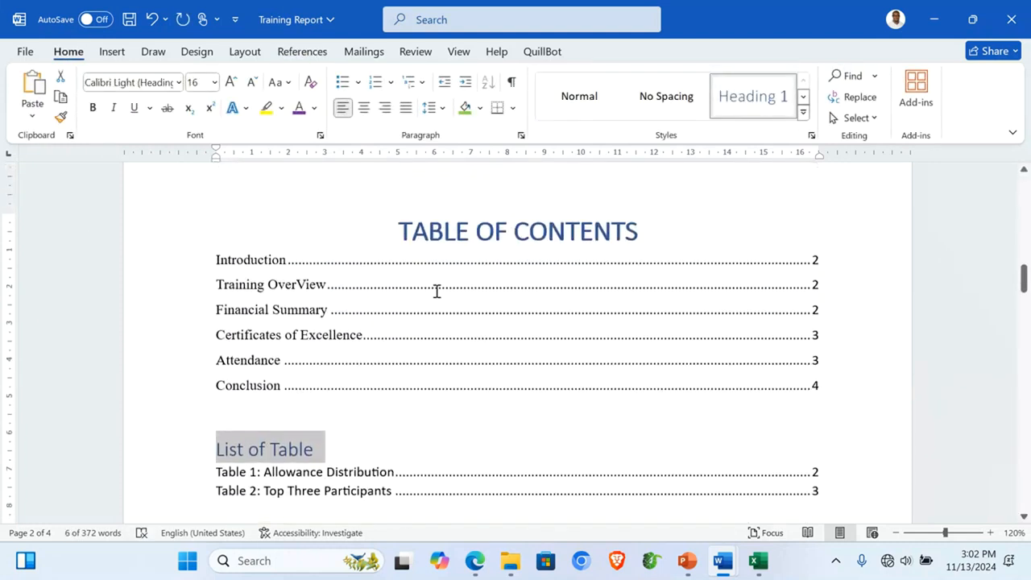
{"action": "left_click", "coordinate": [437, 290]}
{"action": "right_click", "coordinate": [439, 295]}
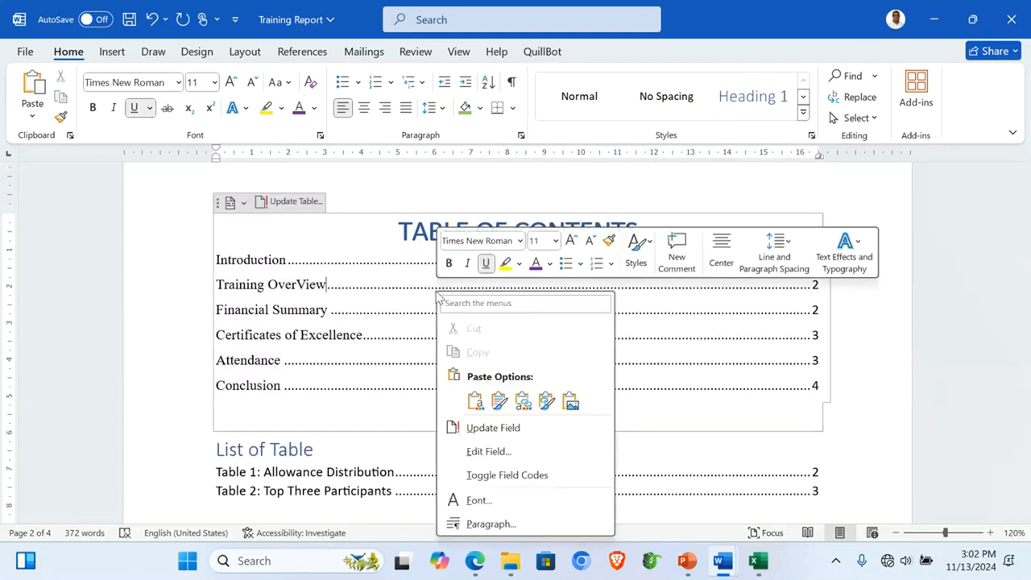
{"action": "left_click", "coordinate": [510, 428]}
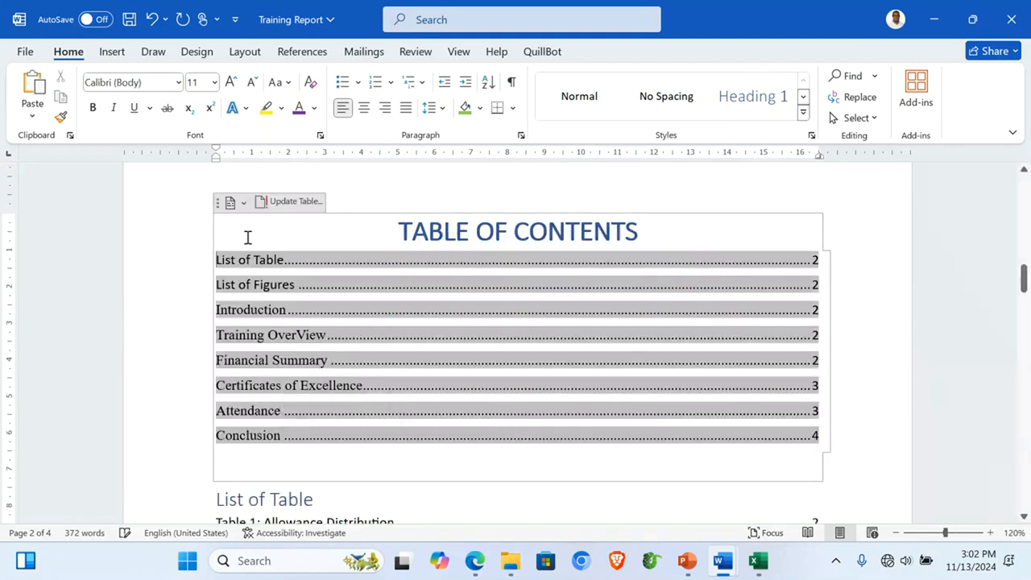
Step: Push the Introduction heading onto a new page with blank lines
{"action": "scroll", "coordinate": [888, 418], "scroll_direction": "down", "scroll_amount": 6}
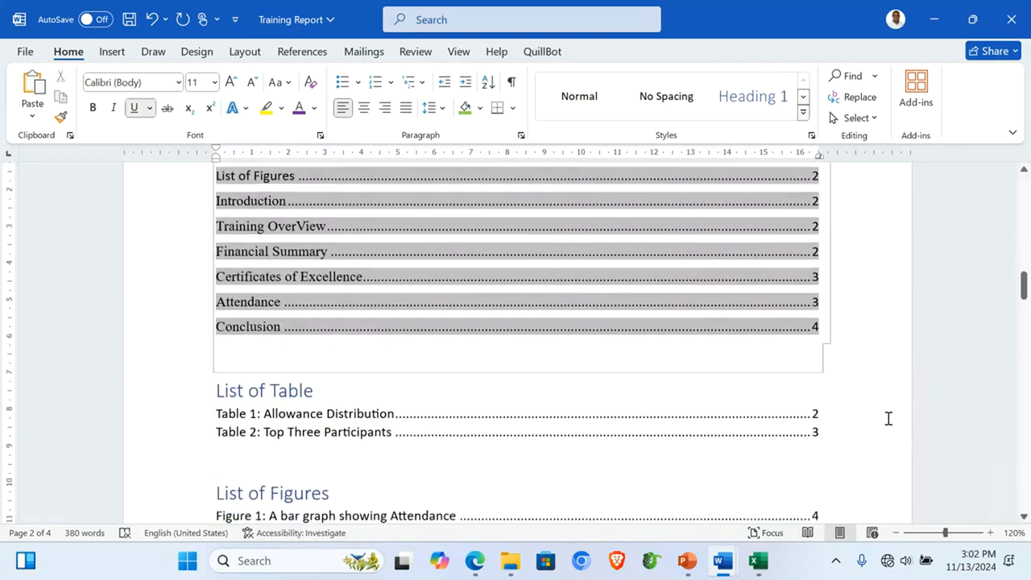
{"action": "left_click", "coordinate": [270, 280]}
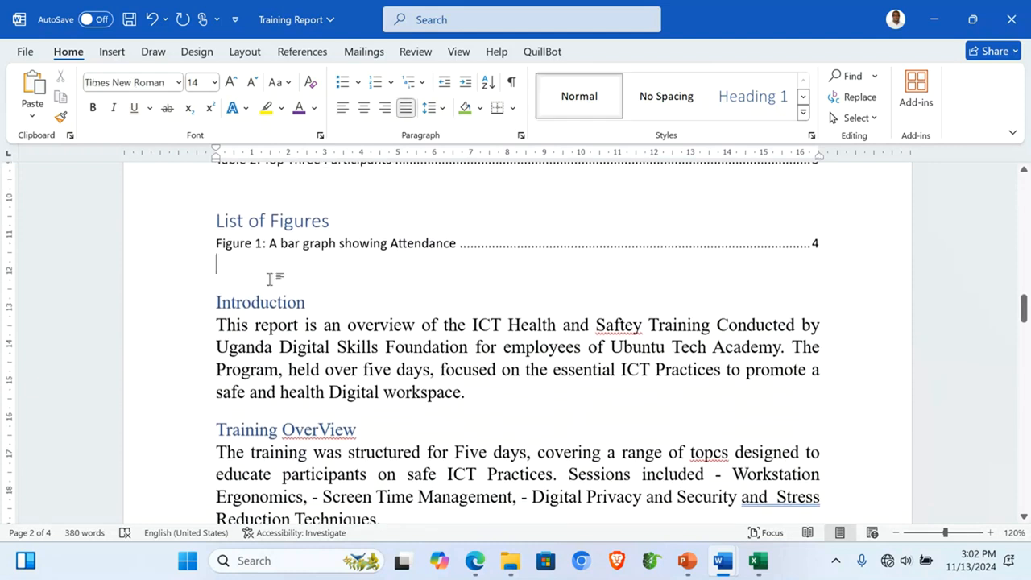
{"action": "key", "text": "Return"}
{"action": "key", "text": "Return"}
{"action": "key", "text": "Return"}
{"action": "key", "text": "Return"}
{"action": "key", "text": "Return"}
{"action": "key", "text": "Return"}
{"action": "key", "text": "Return"}
{"action": "key", "text": "Return"}
{"action": "key", "text": "Return"}
{"action": "key", "text": "Return"}
{"action": "key", "text": "Return"}
{"action": "key", "text": "Return"}
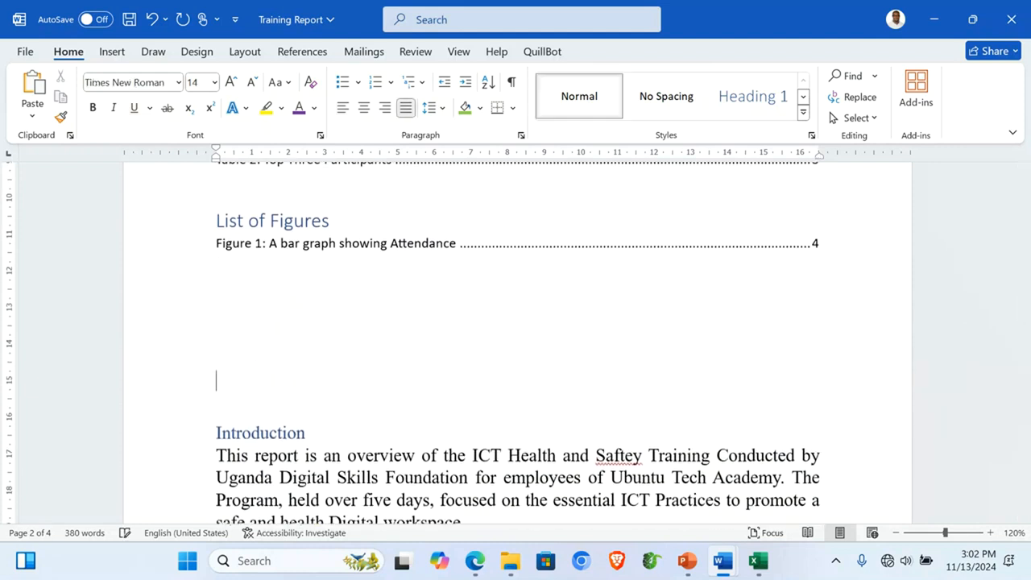
{"action": "key", "text": "Return"}
{"action": "key", "text": "Return"}
{"action": "key", "text": "Return"}
{"action": "key", "text": "Return"}
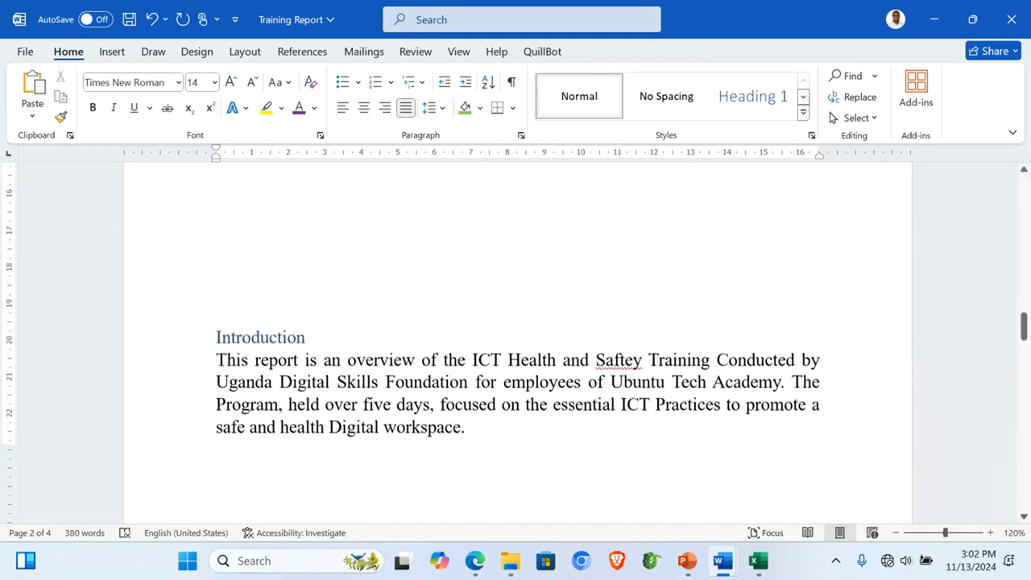
{"action": "key", "text": "Return"}
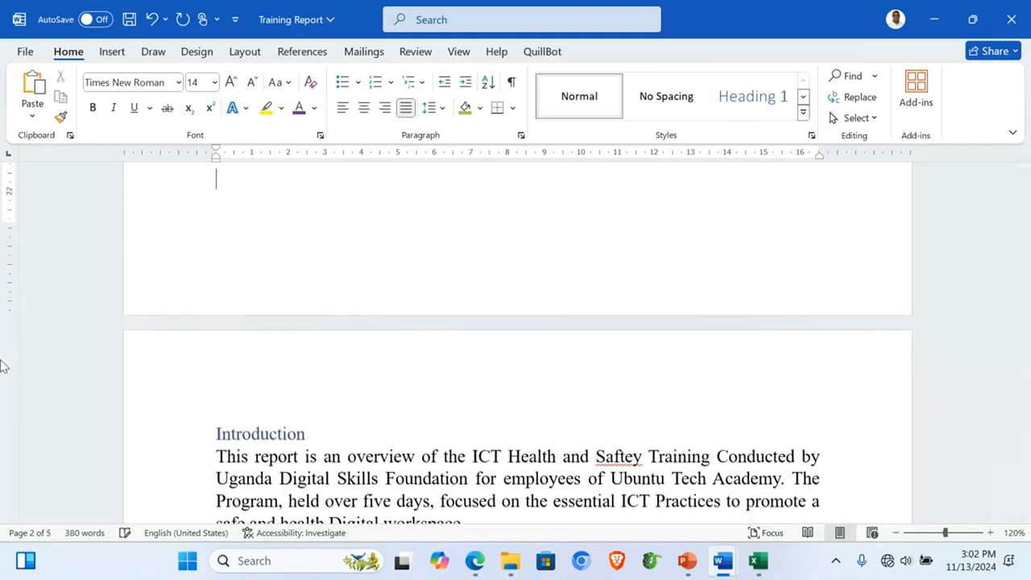
{"action": "left_click", "coordinate": [295, 434]}
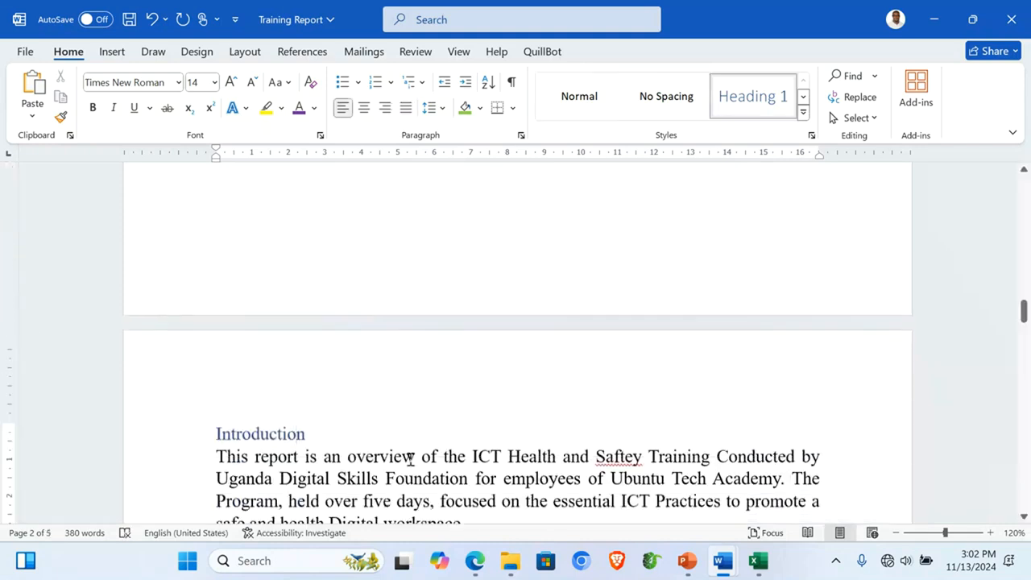
Step: Save the report with Ctrl+S
{"action": "key", "text": "ctrl+s"}
{"action": "scroll", "coordinate": [700, 389], "scroll_direction": "up", "scroll_amount": 20}
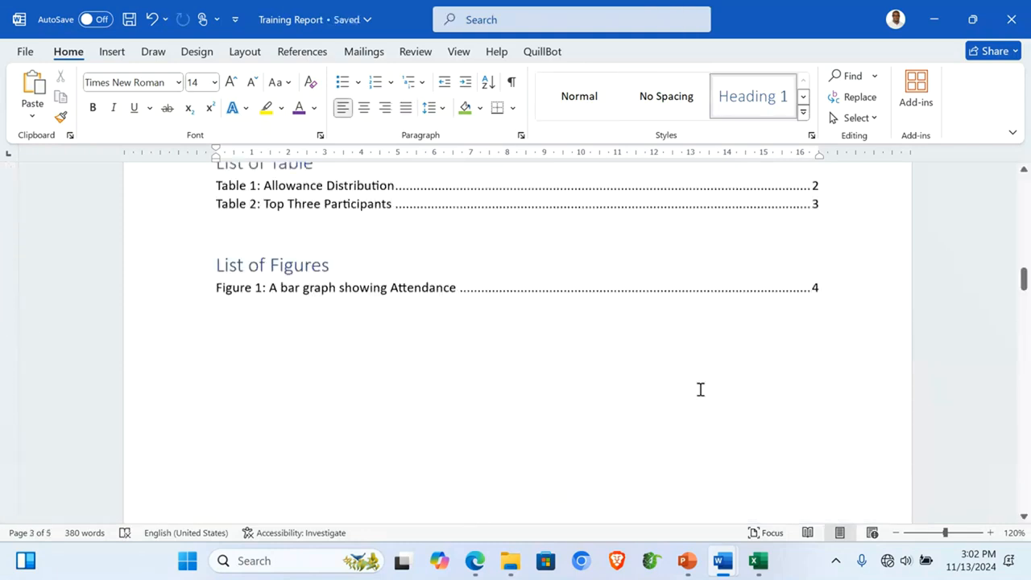
{"action": "scroll", "coordinate": [700, 389], "scroll_direction": "down", "scroll_amount": 12}
{"action": "scroll", "coordinate": [700, 389], "scroll_direction": "down", "scroll_amount": 5}
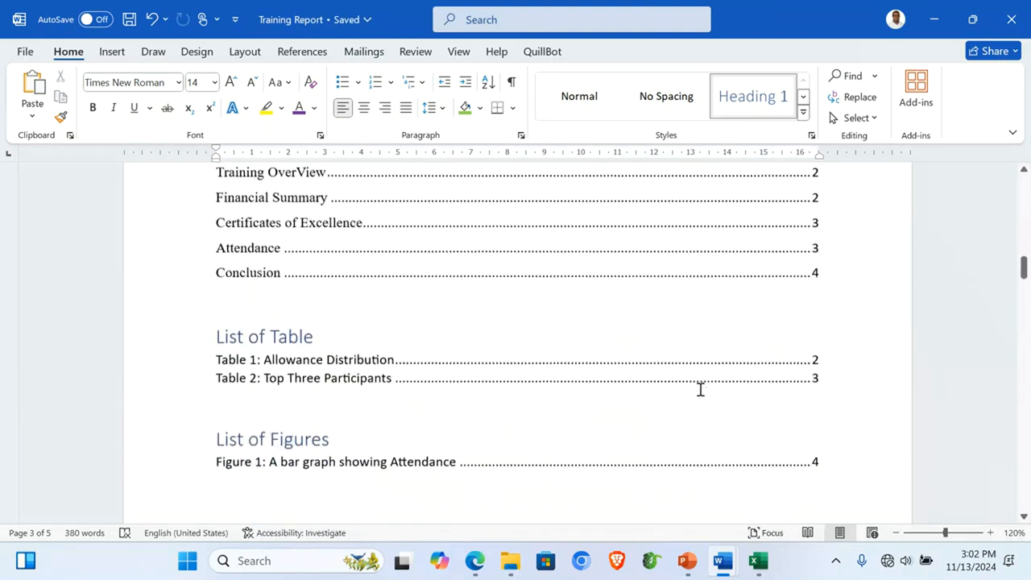
{"action": "scroll", "coordinate": [700, 389], "scroll_direction": "up", "scroll_amount": 6}
{"action": "scroll", "coordinate": [700, 389], "scroll_direction": "down", "scroll_amount": 3}
{"action": "scroll", "coordinate": [700, 389], "scroll_direction": "up", "scroll_amount": 10}
{"action": "scroll", "coordinate": [700, 389], "scroll_direction": "down", "scroll_amount": 5}
{"action": "scroll", "coordinate": [700, 389], "scroll_direction": "up", "scroll_amount": 3}
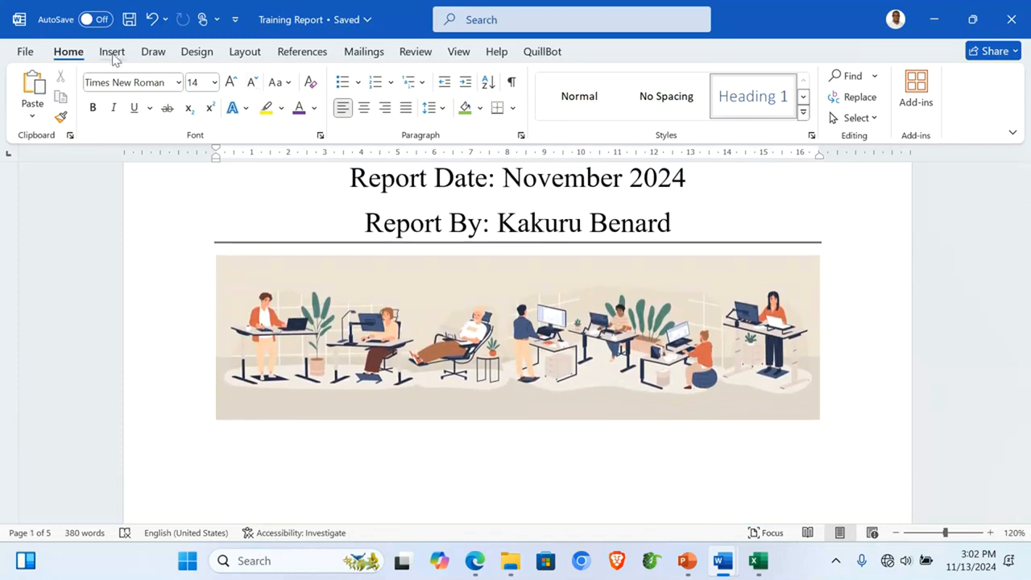
Step: Set the page colour to Light Green from the Design tab
{"action": "left_click", "coordinate": [197, 52]}
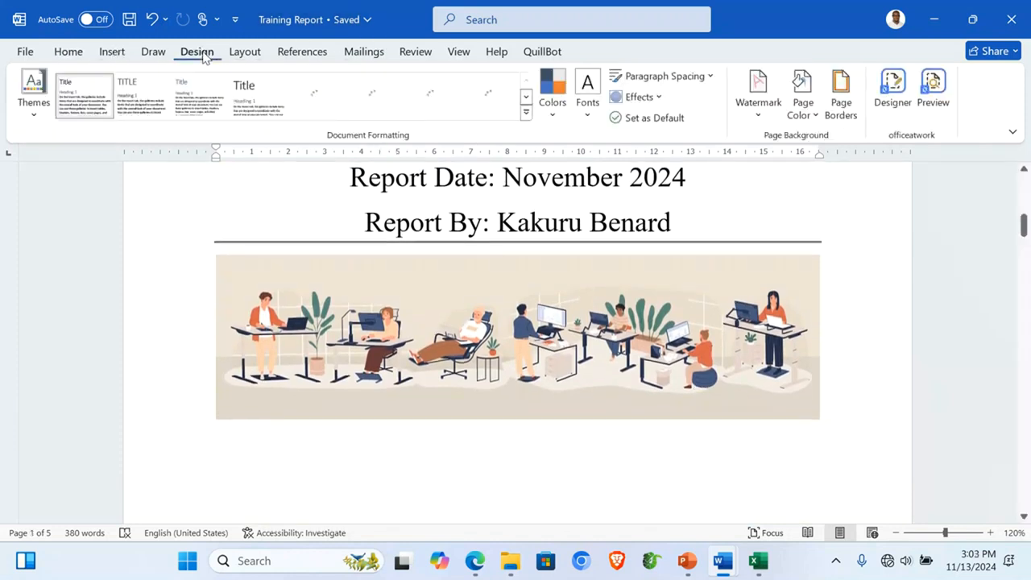
{"action": "left_click", "coordinate": [810, 125]}
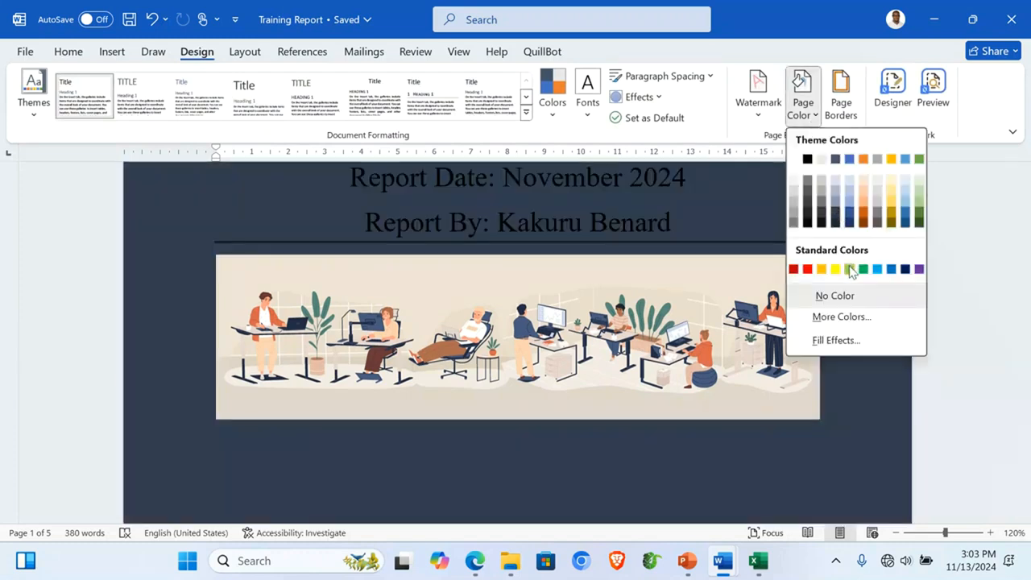
{"action": "left_click", "coordinate": [850, 269]}
{"action": "scroll", "coordinate": [882, 342], "scroll_direction": "down", "scroll_amount": 5}
{"action": "scroll", "coordinate": [884, 343], "scroll_direction": "down", "scroll_amount": 15}
{"action": "scroll", "coordinate": [885, 343], "scroll_direction": "up", "scroll_amount": 20}
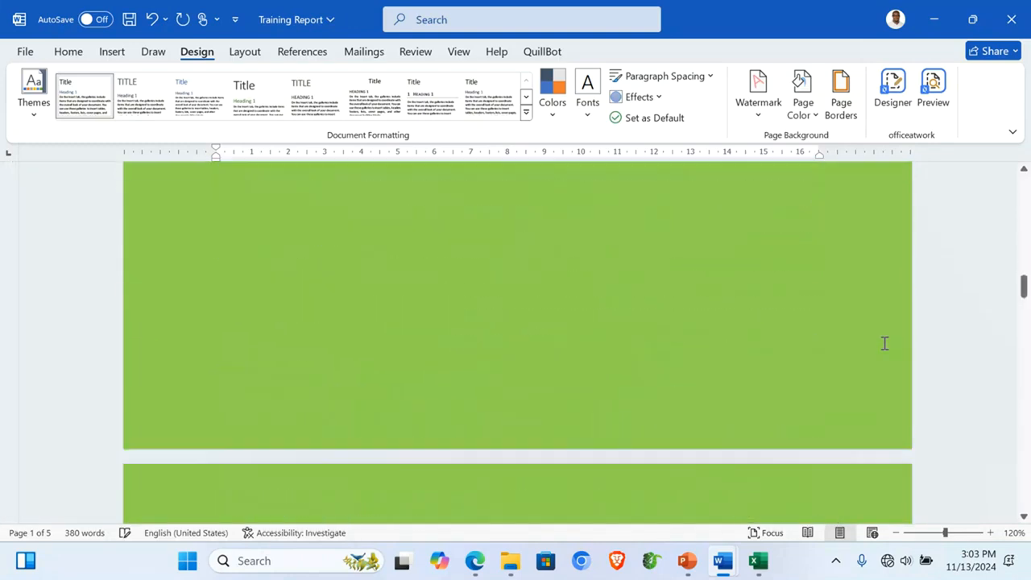
{"action": "scroll", "coordinate": [884, 343], "scroll_direction": "down", "scroll_amount": 10}
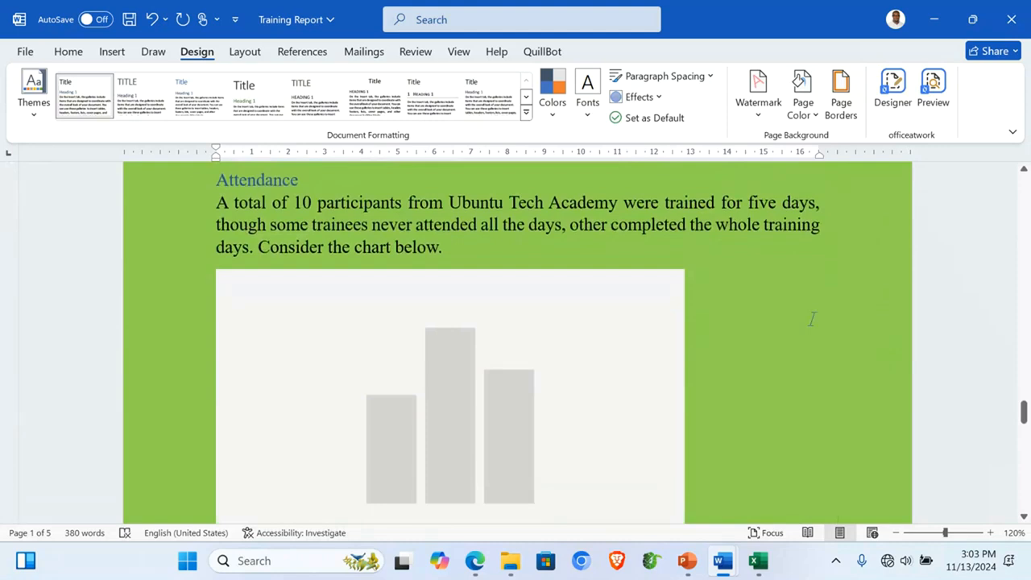
{"action": "scroll", "coordinate": [811, 319], "scroll_direction": "down", "scroll_amount": 8}
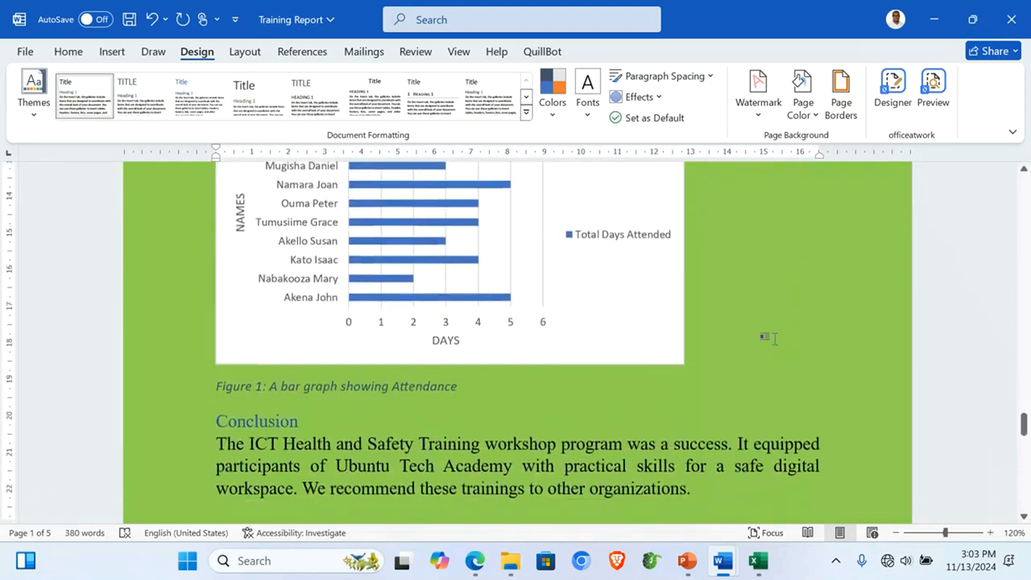
{"action": "scroll", "coordinate": [769, 339], "scroll_direction": "up", "scroll_amount": 20}
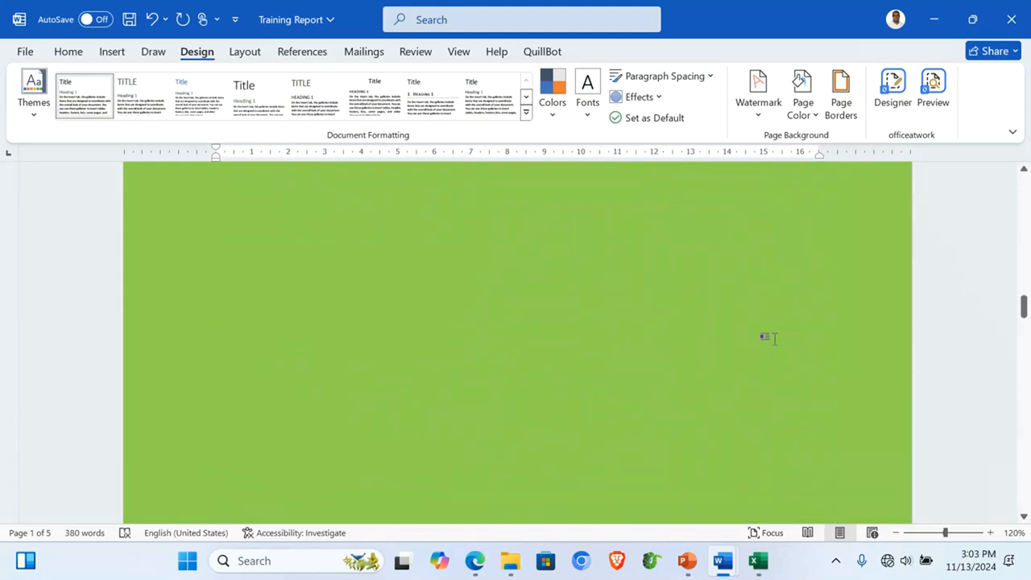
{"action": "scroll", "coordinate": [769, 338], "scroll_direction": "down", "scroll_amount": 3}
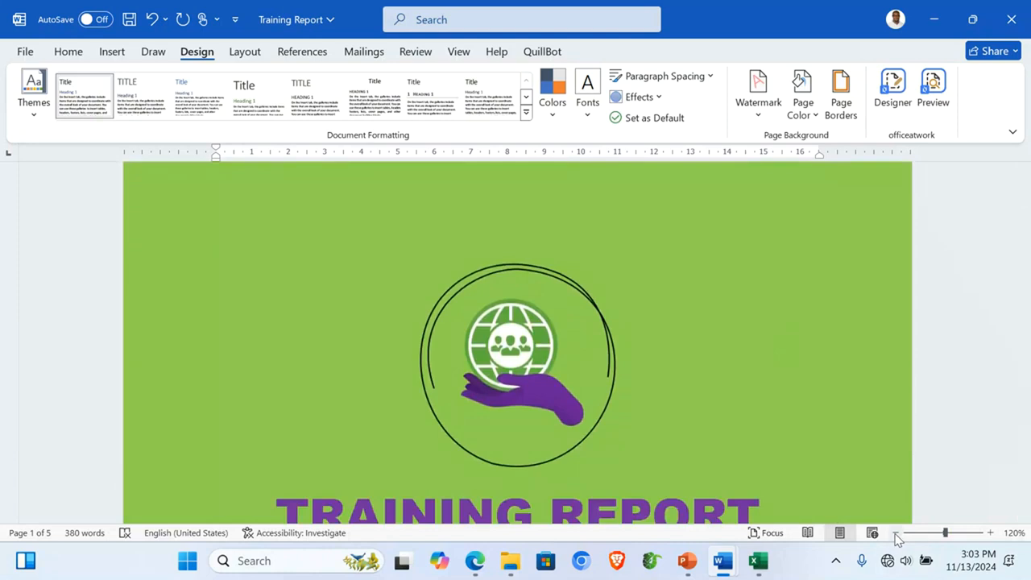
Step: Zoom out to review the green pages side by side
{"action": "left_click", "coordinate": [896, 532]}
{"action": "left_click", "coordinate": [896, 532]}
{"action": "left_click", "coordinate": [896, 534]}
{"action": "left_click", "coordinate": [897, 534]}
{"action": "left_click", "coordinate": [896, 534]}
{"action": "left_click", "coordinate": [896, 534]}
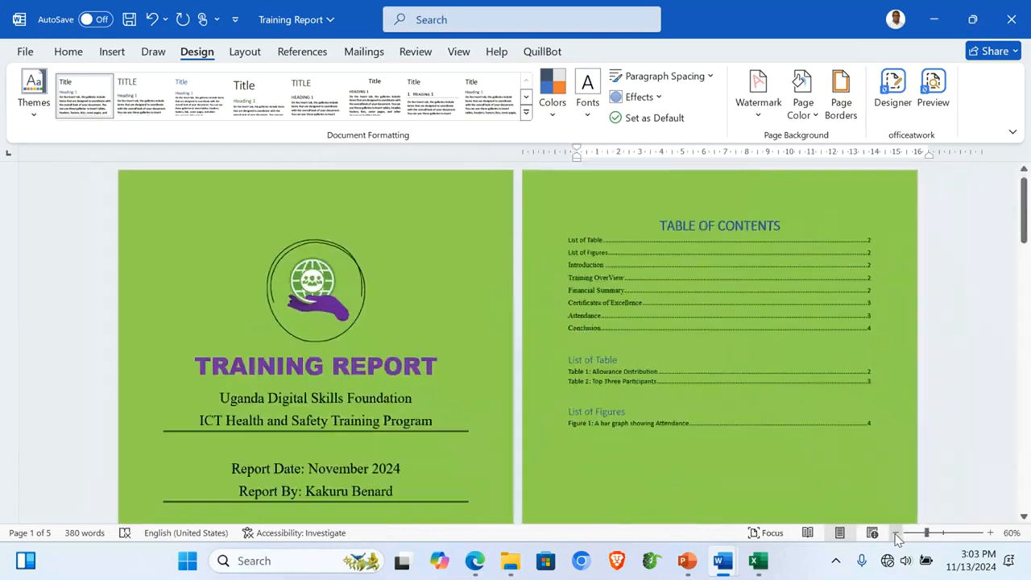
{"action": "left_click", "coordinate": [896, 534]}
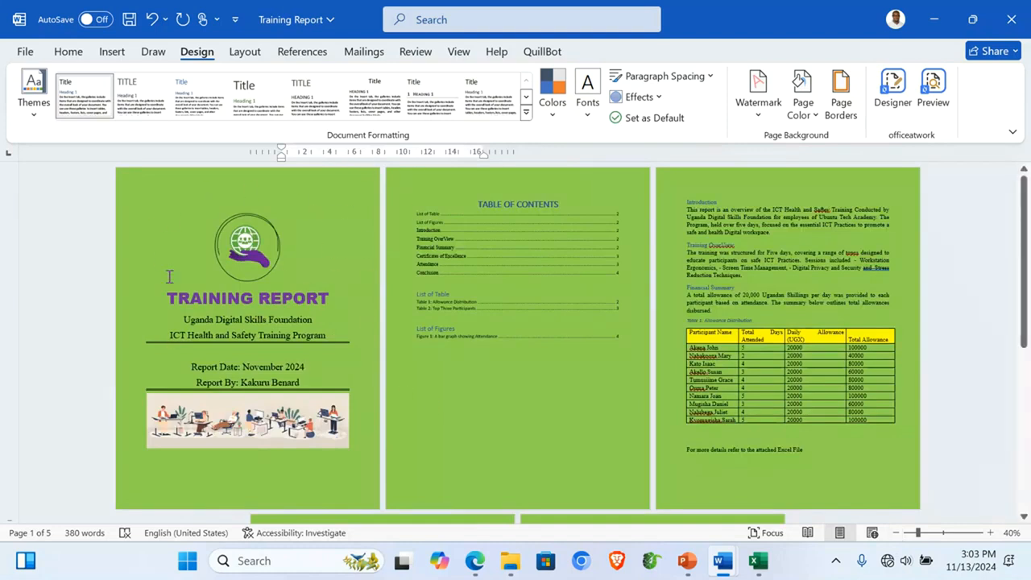
Step: Draw a rectangle shape covering the whole cover page
{"action": "left_click", "coordinate": [111, 53]}
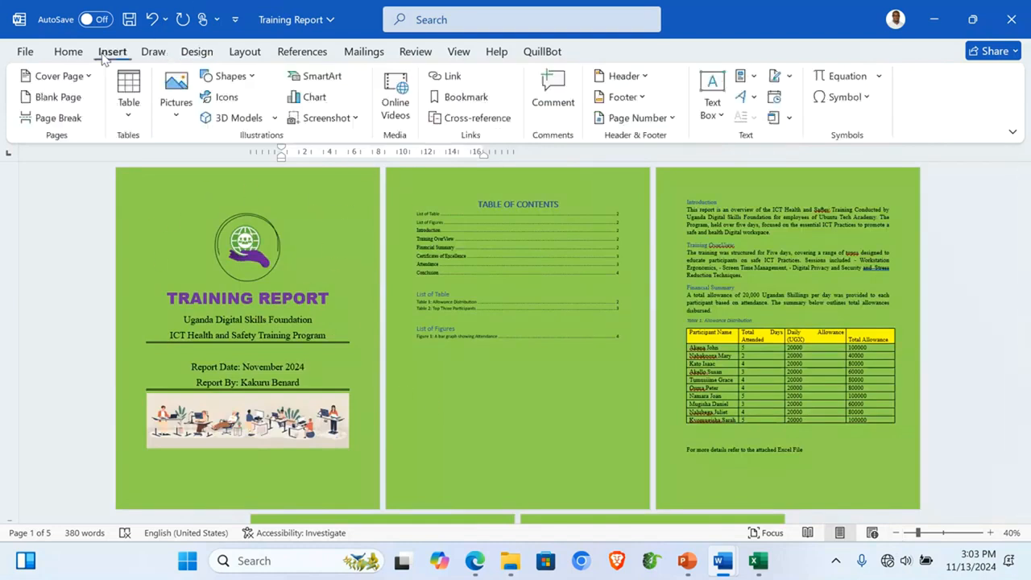
{"action": "left_click", "coordinate": [251, 77]}
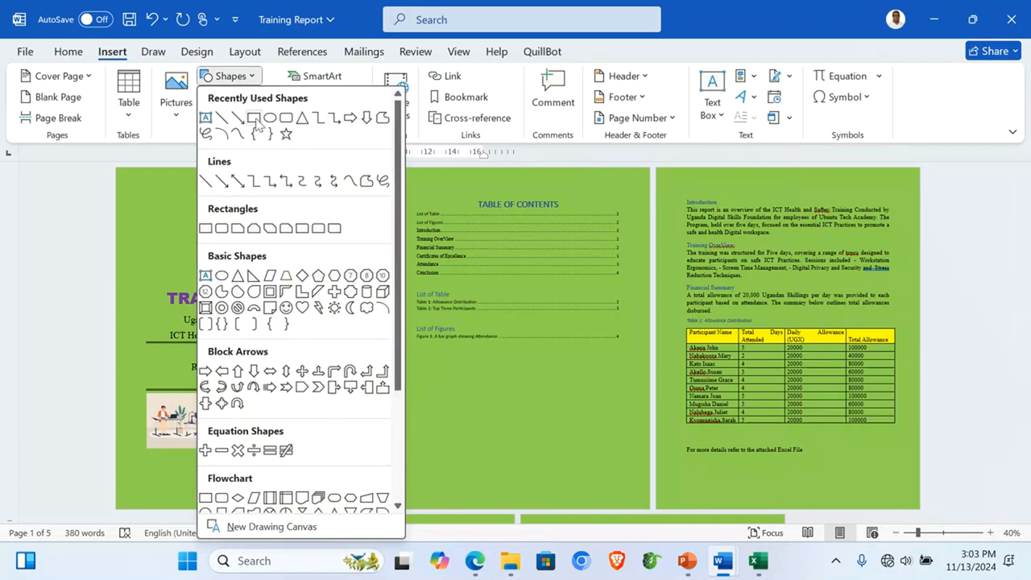
{"action": "left_click", "coordinate": [254, 118]}
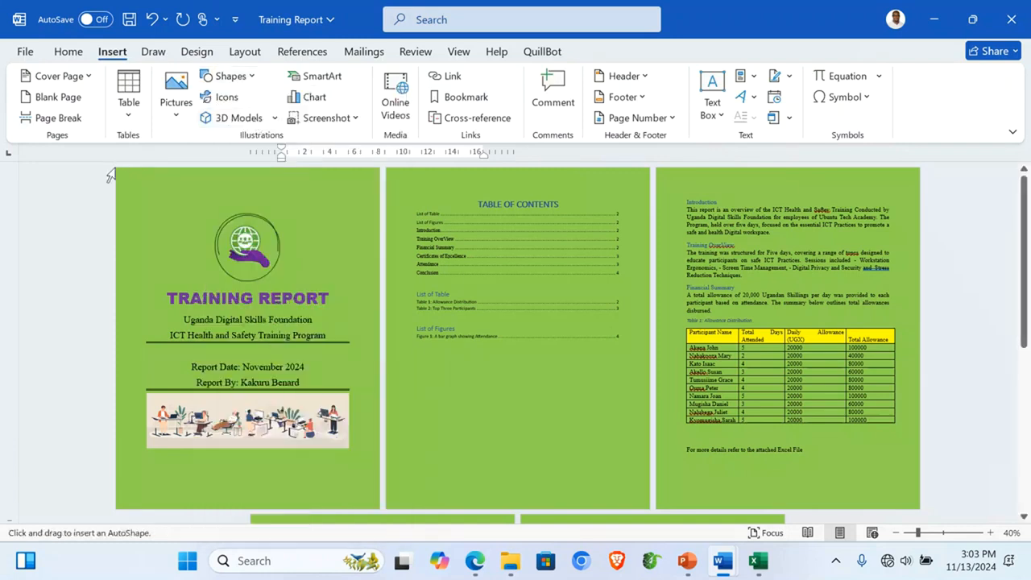
{"action": "left_click_drag", "start_coordinate": [117, 168], "coordinate": [385, 513]}
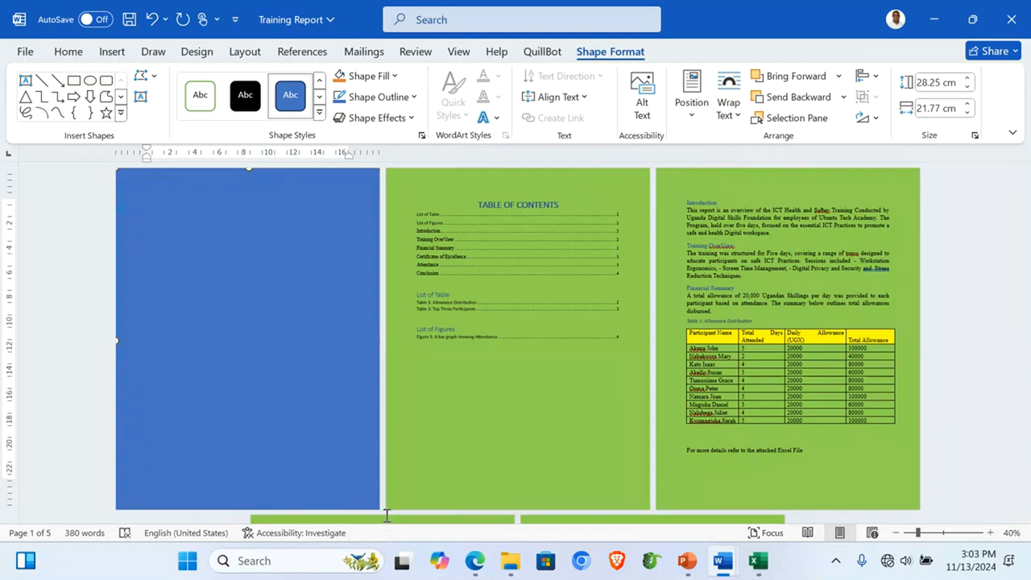
Step: Send the cover rectangle behind the text and fill it with gold
{"action": "left_click", "coordinate": [990, 533]}
{"action": "left_click", "coordinate": [989, 533]}
{"action": "left_click", "coordinate": [990, 533]}
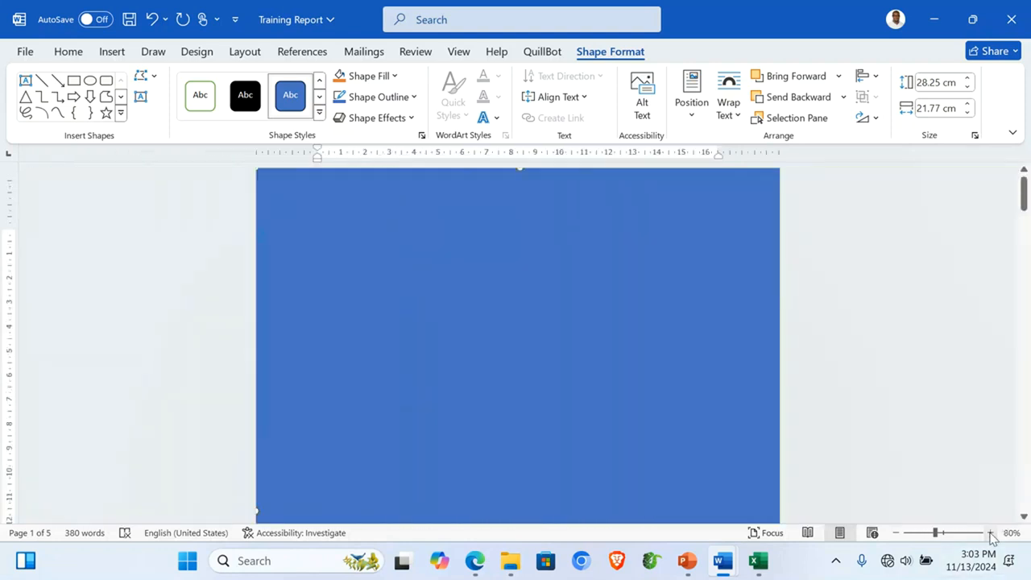
{"action": "left_click", "coordinate": [845, 98]}
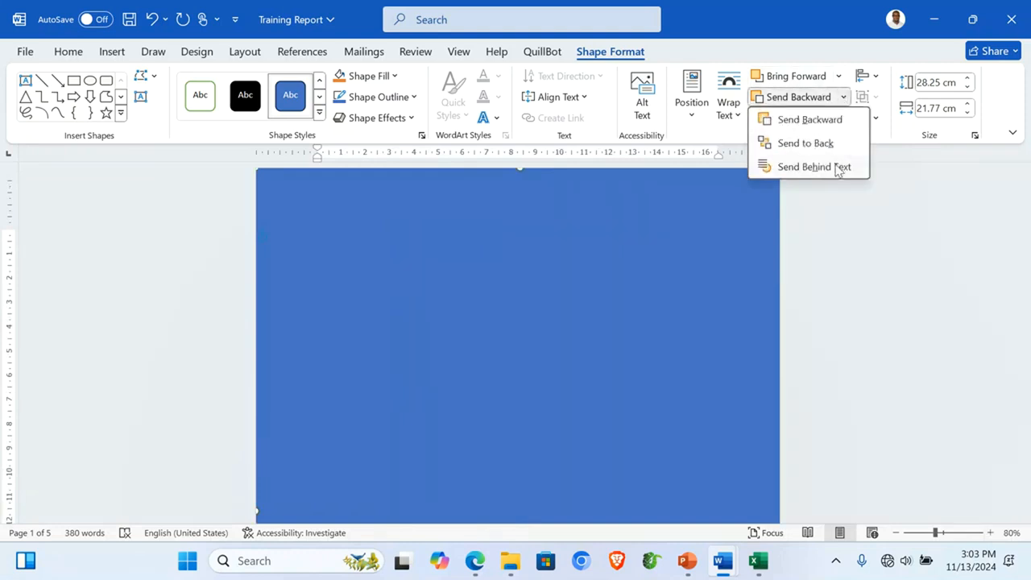
{"action": "left_click", "coordinate": [838, 167]}
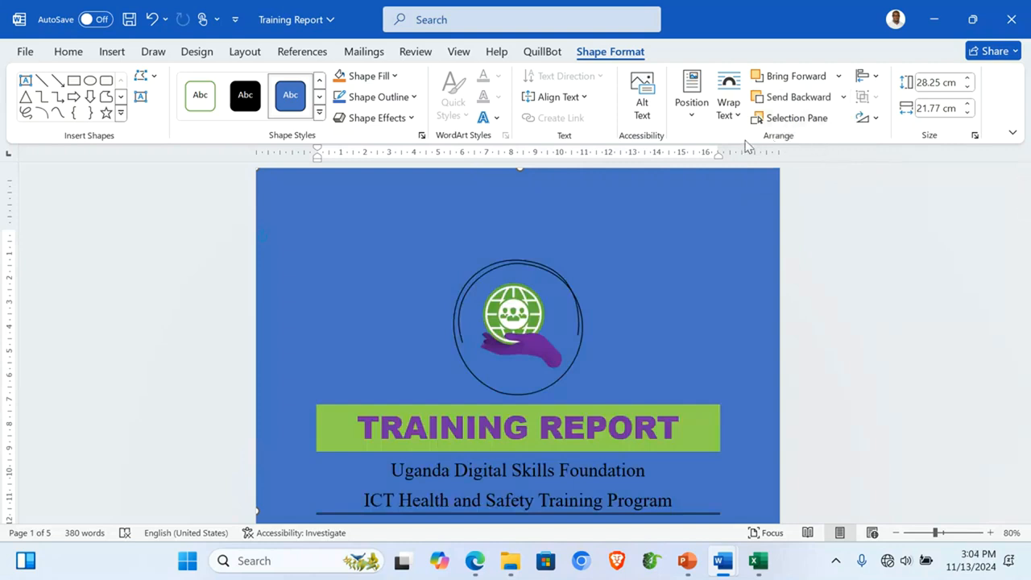
{"action": "left_click", "coordinate": [396, 77]}
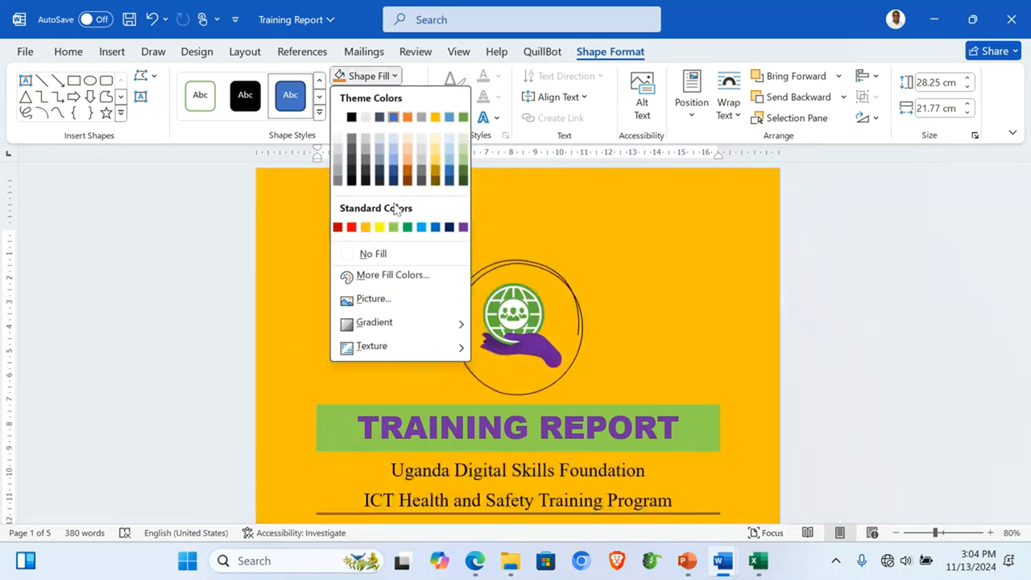
{"action": "left_click", "coordinate": [435, 164]}
Step: Zoom out to view the whole report, then zoom back in on the cover and contents pages
{"action": "left_click", "coordinate": [937, 319]}
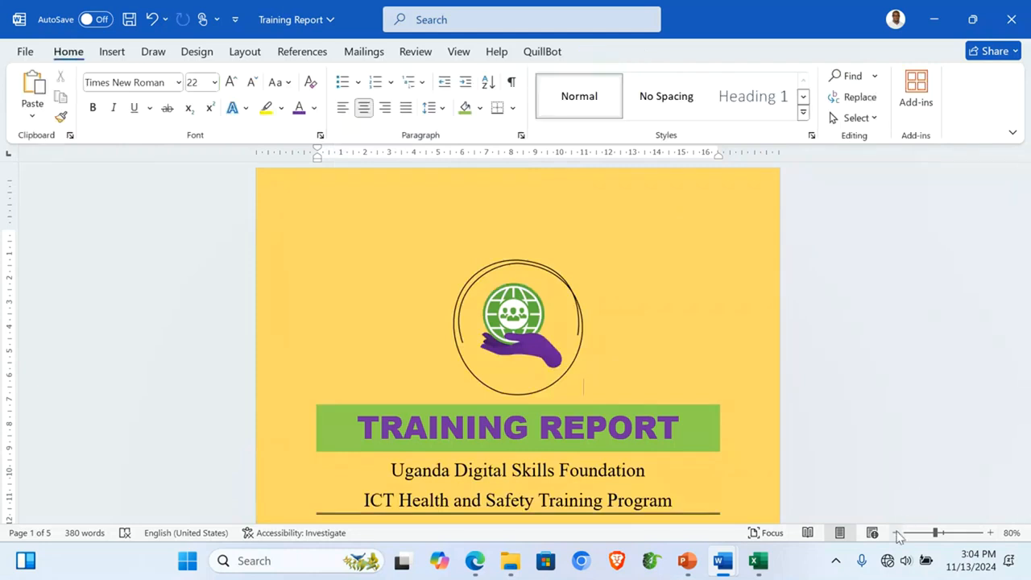
{"action": "left_click", "coordinate": [896, 532]}
{"action": "left_click", "coordinate": [897, 532]}
{"action": "left_click", "coordinate": [896, 533]}
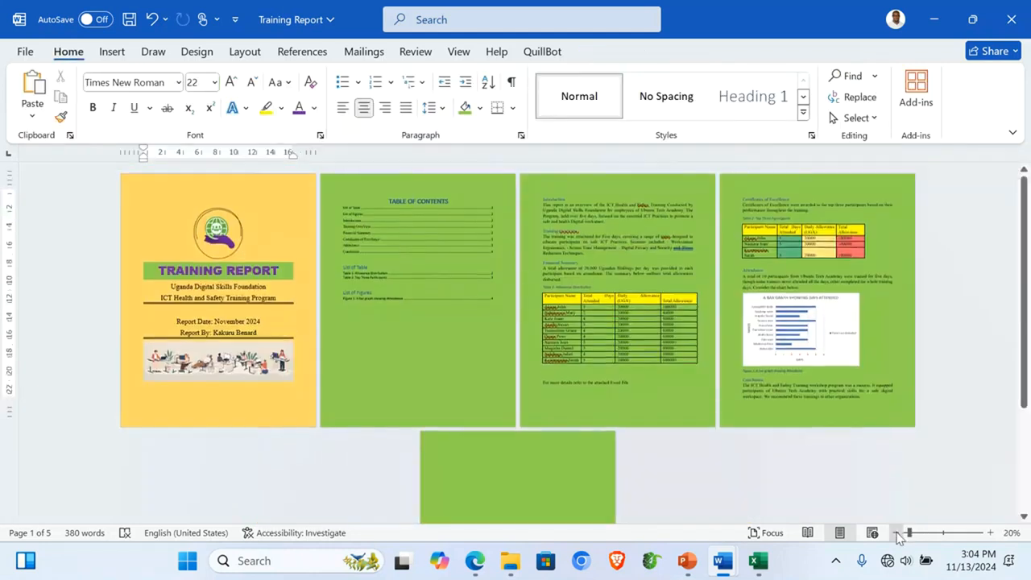
{"action": "left_click", "coordinate": [897, 532]}
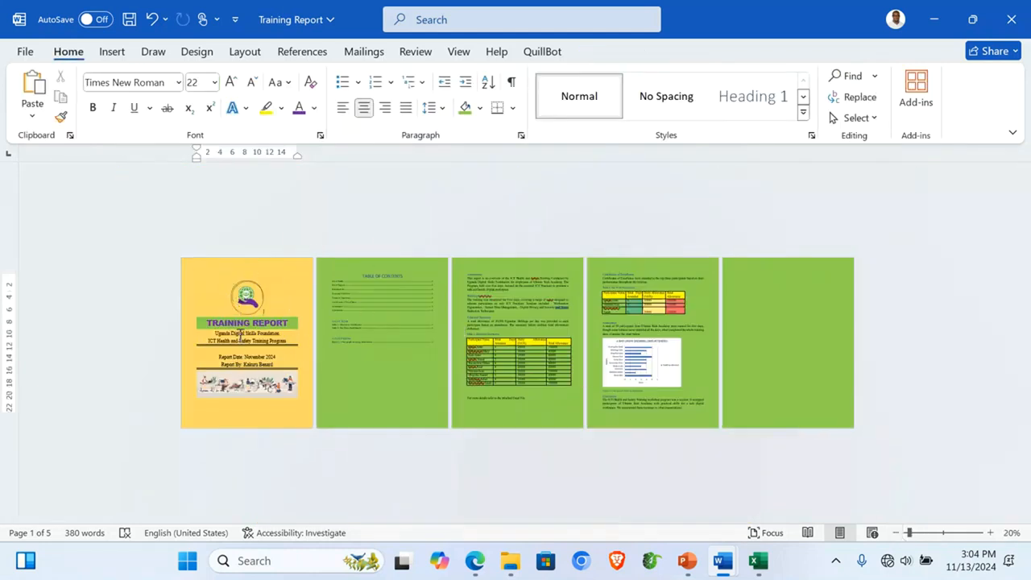
{"action": "left_click", "coordinate": [426, 362]}
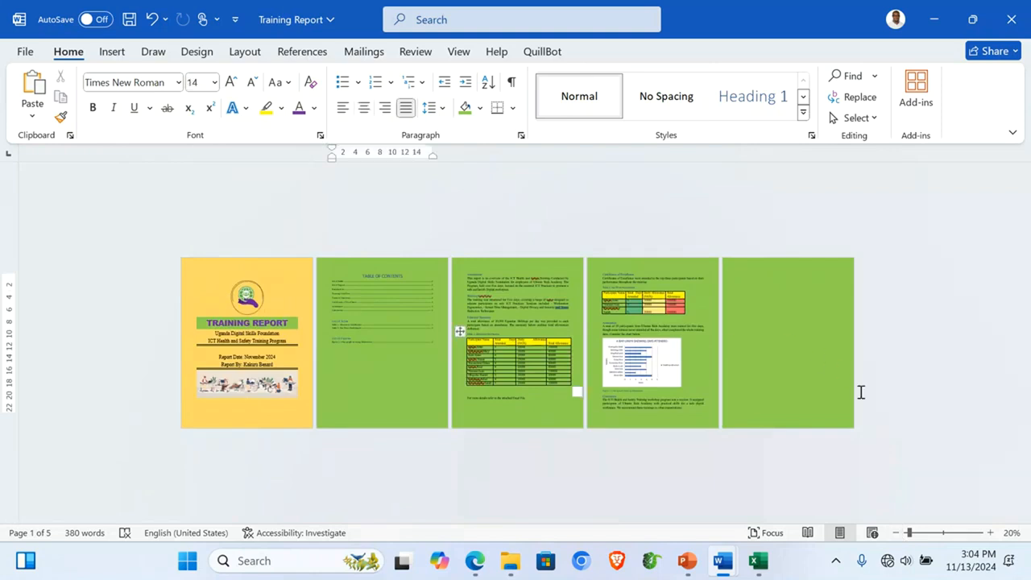
{"action": "left_click", "coordinate": [990, 533]}
{"action": "left_click", "coordinate": [990, 533]}
{"action": "left_click", "coordinate": [990, 535]}
{"action": "scroll", "coordinate": [428, 250], "scroll_direction": "down", "scroll_amount": 2}
{"action": "scroll", "coordinate": [429, 250], "scroll_direction": "down", "scroll_amount": 5}
{"action": "scroll", "coordinate": [428, 249], "scroll_direction": "up", "scroll_amount": 10}
{"action": "scroll", "coordinate": [427, 250], "scroll_direction": "down", "scroll_amount": 1}
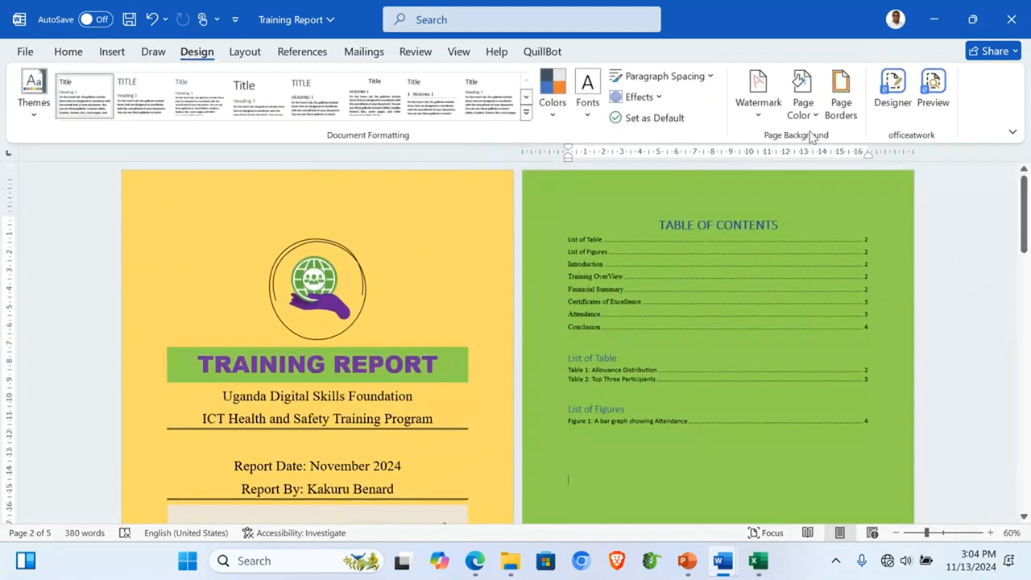
Step: Add a Shadow page border, 6 pt wide and purple, applied to 'This section - First page only'
{"action": "left_click", "coordinate": [840, 110]}
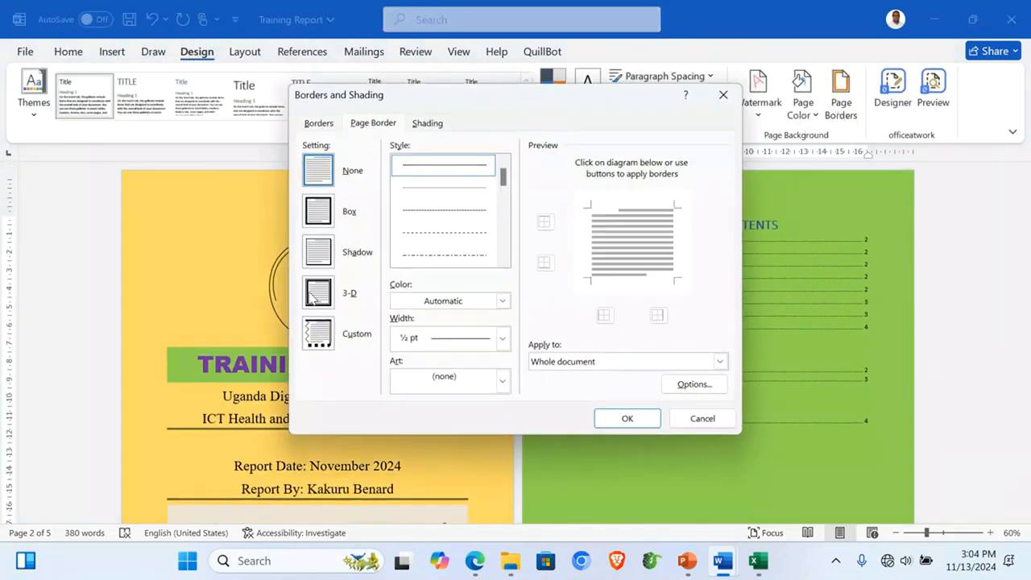
{"action": "left_click", "coordinate": [318, 250]}
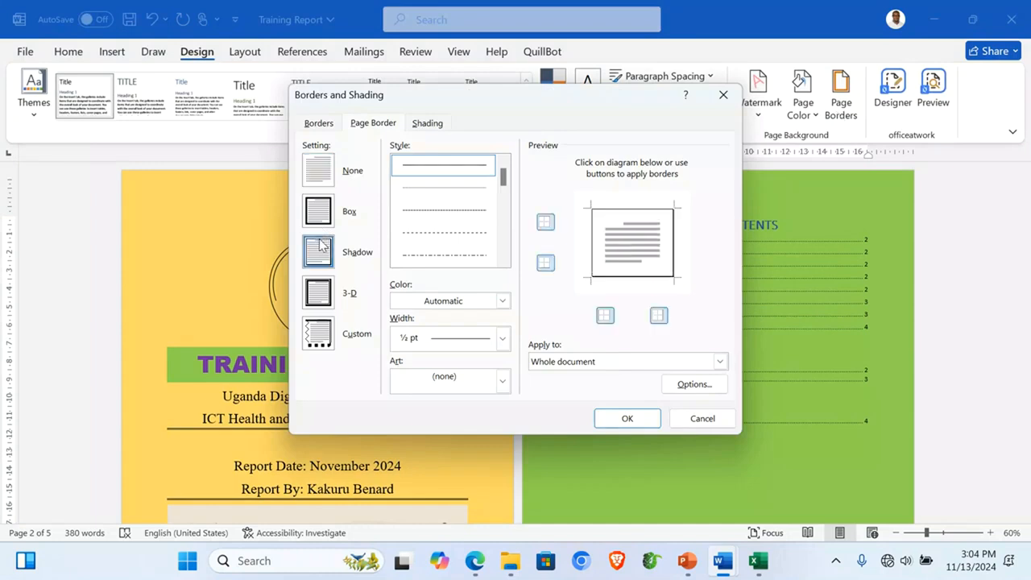
{"action": "left_click", "coordinate": [501, 338]}
{"action": "left_click", "coordinate": [479, 313]}
{"action": "left_click", "coordinate": [502, 301]}
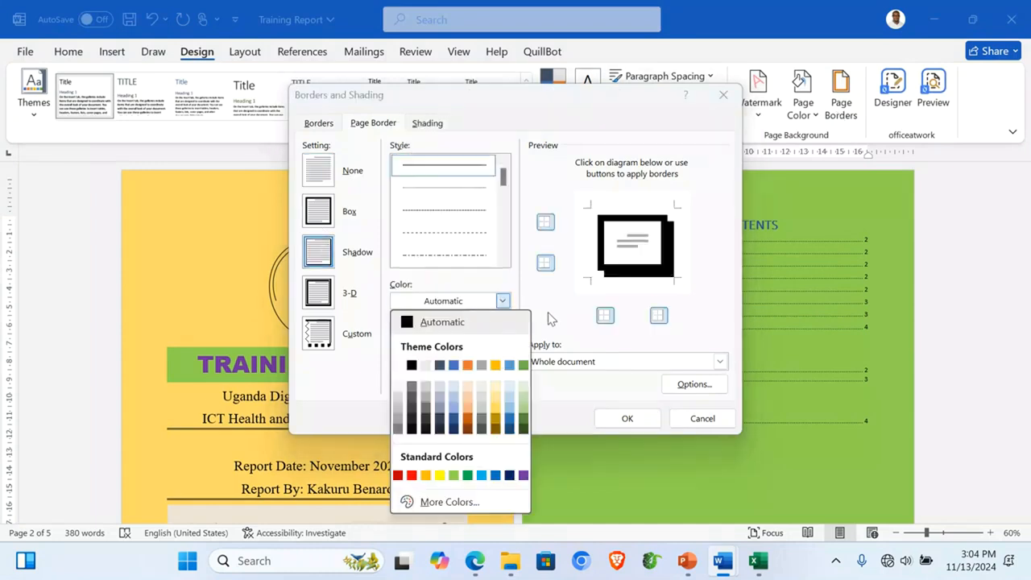
{"action": "left_click", "coordinate": [522, 475]}
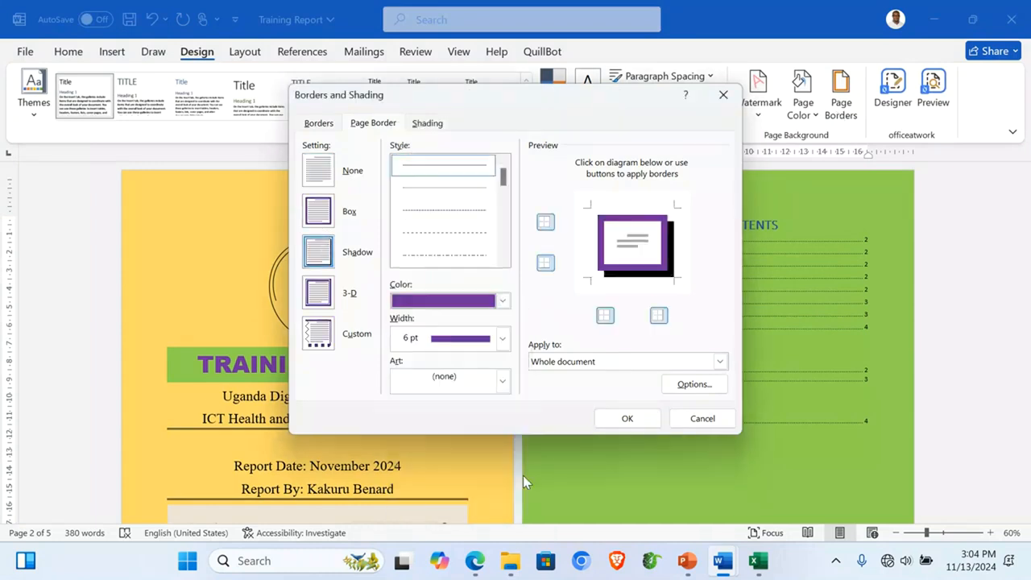
{"action": "left_click", "coordinate": [651, 363]}
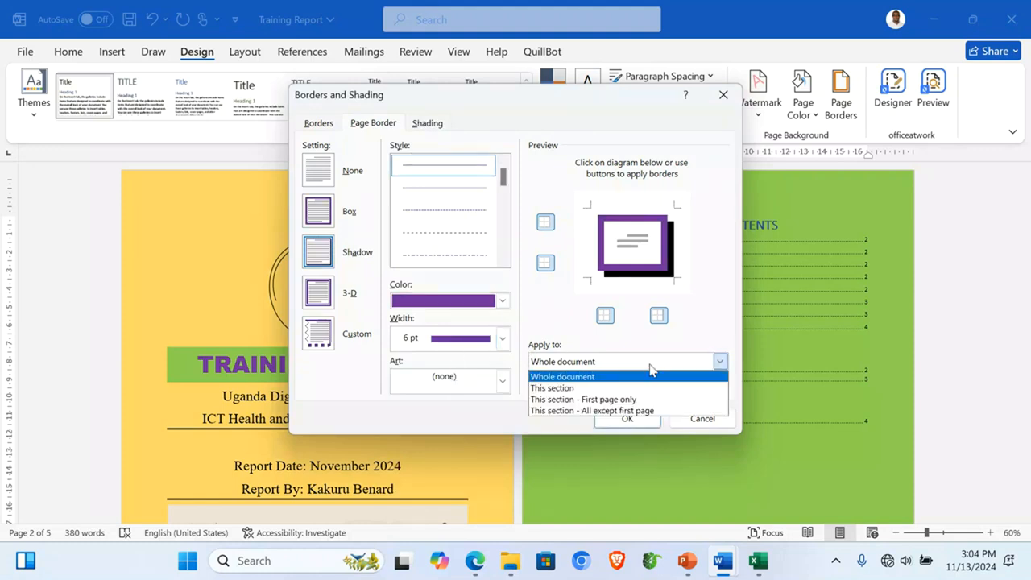
{"action": "left_click", "coordinate": [574, 400]}
{"action": "left_click", "coordinate": [627, 416]}
{"action": "scroll", "coordinate": [638, 416], "scroll_direction": "down", "scroll_amount": 4}
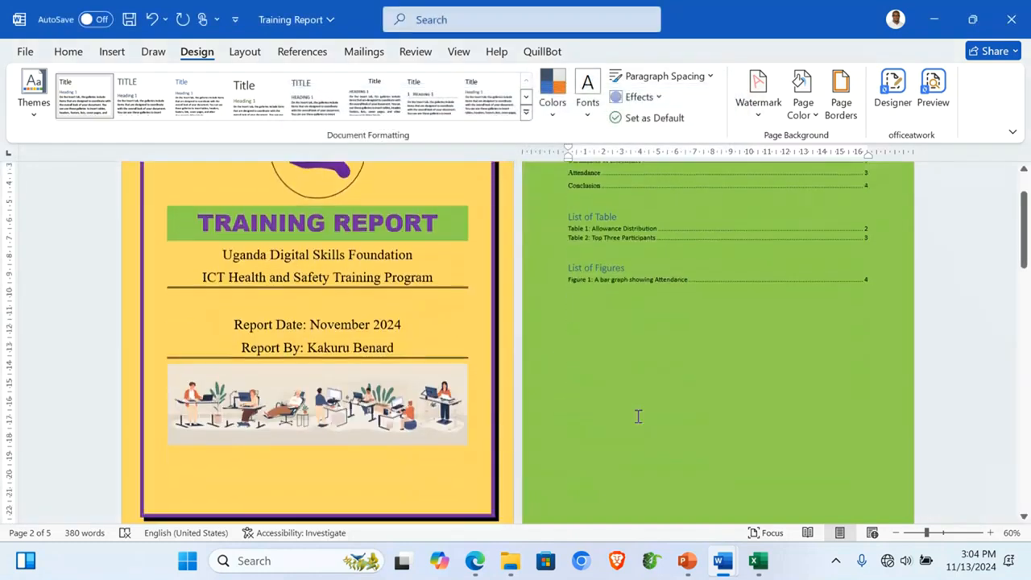
{"action": "scroll", "coordinate": [638, 416], "scroll_direction": "up", "scroll_amount": 3}
{"action": "scroll", "coordinate": [638, 416], "scroll_direction": "down", "scroll_amount": 5}
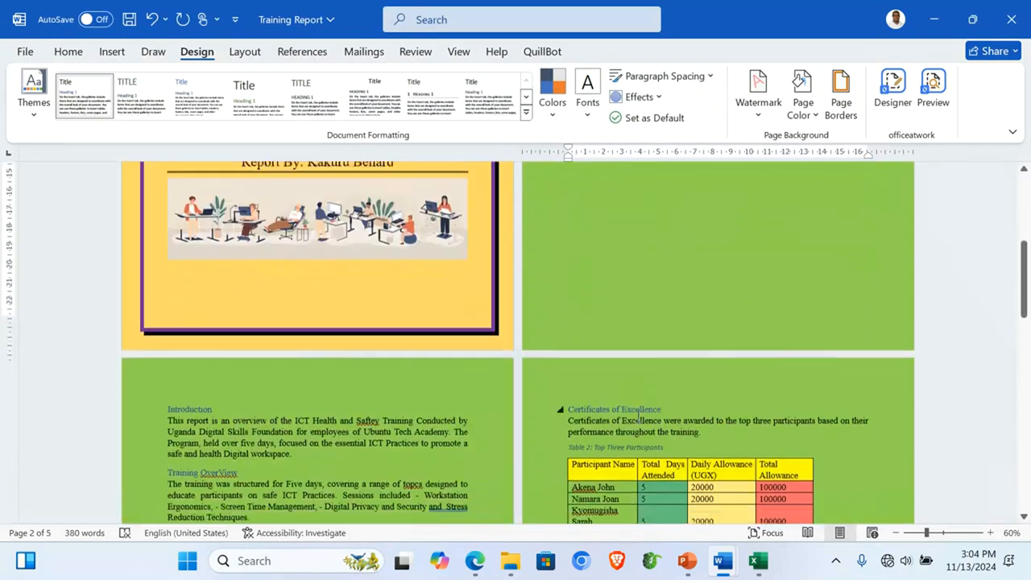
{"action": "scroll", "coordinate": [638, 415], "scroll_direction": "up", "scroll_amount": 5}
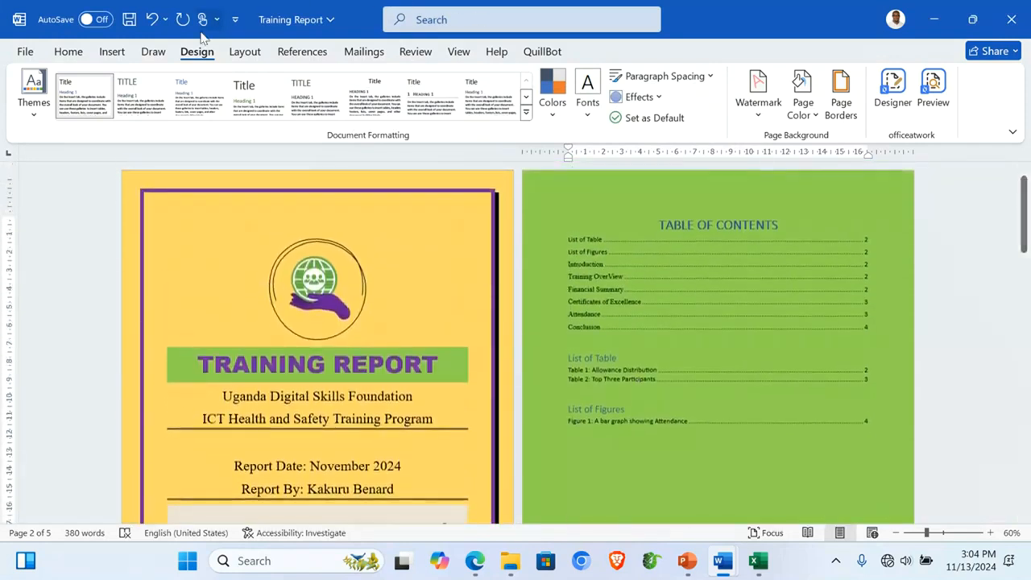
Step: Insert Bold Numbers 2 'Page X of Y' page numbers at the bottom of the page and close the footer
{"action": "left_click", "coordinate": [117, 51]}
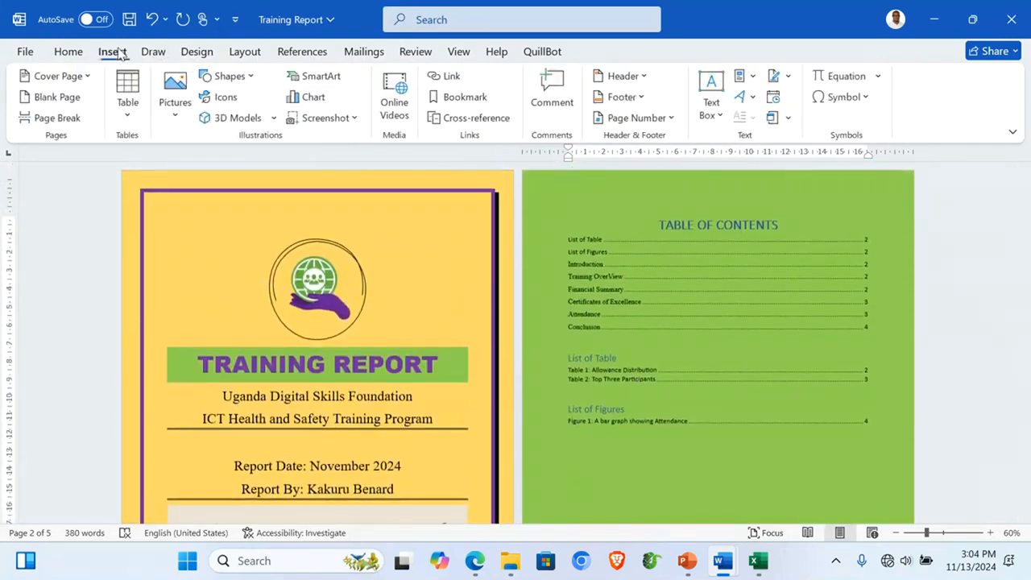
{"action": "left_click", "coordinate": [667, 121]}
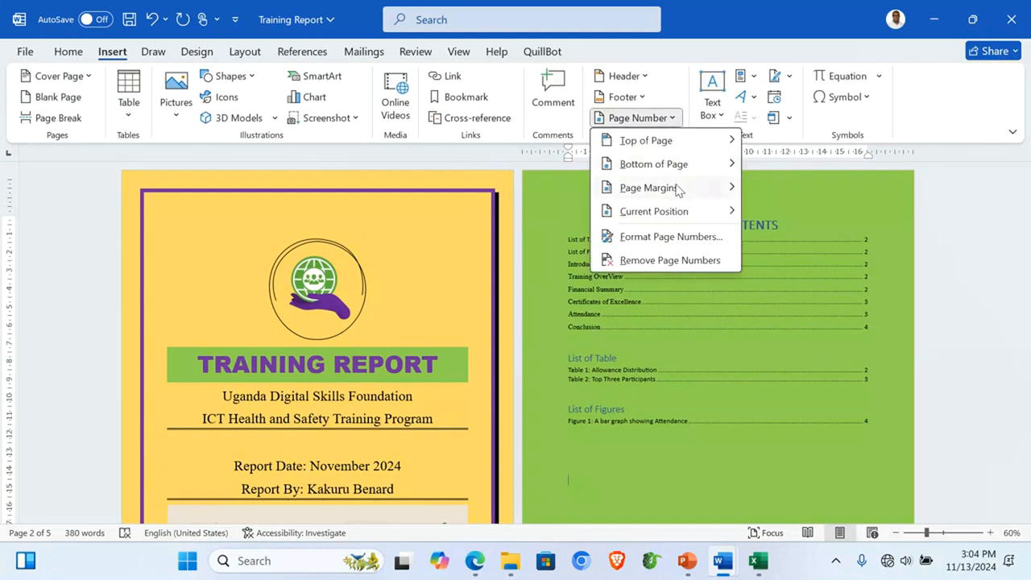
{"action": "mouse_move", "coordinate": [672, 164]}
{"action": "left_click_drag", "start_coordinate": [582, 167], "coordinate": [585, 211]}
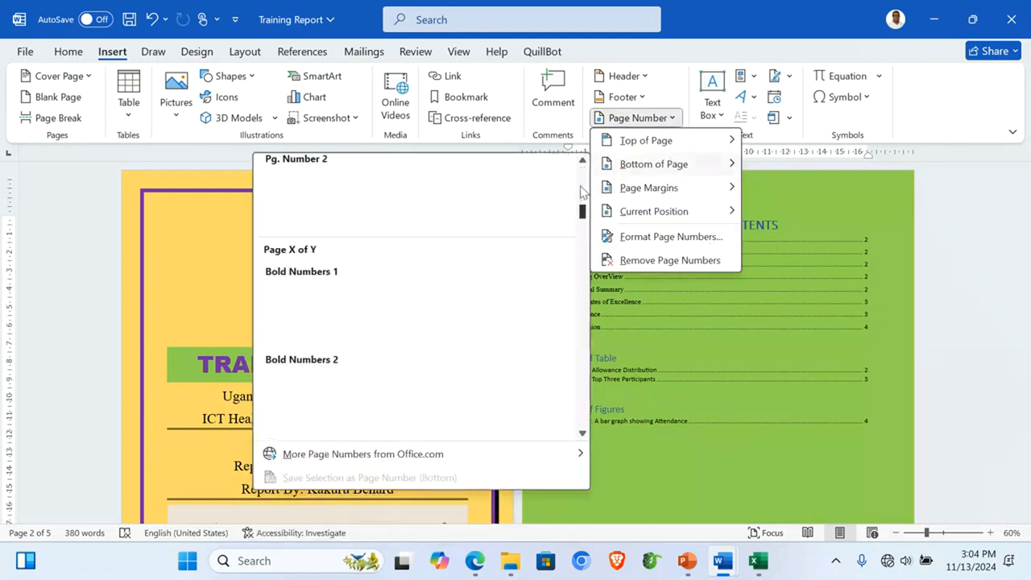
{"action": "scroll", "coordinate": [387, 298], "scroll_direction": "down", "scroll_amount": 2}
{"action": "scroll", "coordinate": [389, 296], "scroll_direction": "up", "scroll_amount": 3}
{"action": "scroll", "coordinate": [388, 295], "scroll_direction": "up", "scroll_amount": 5}
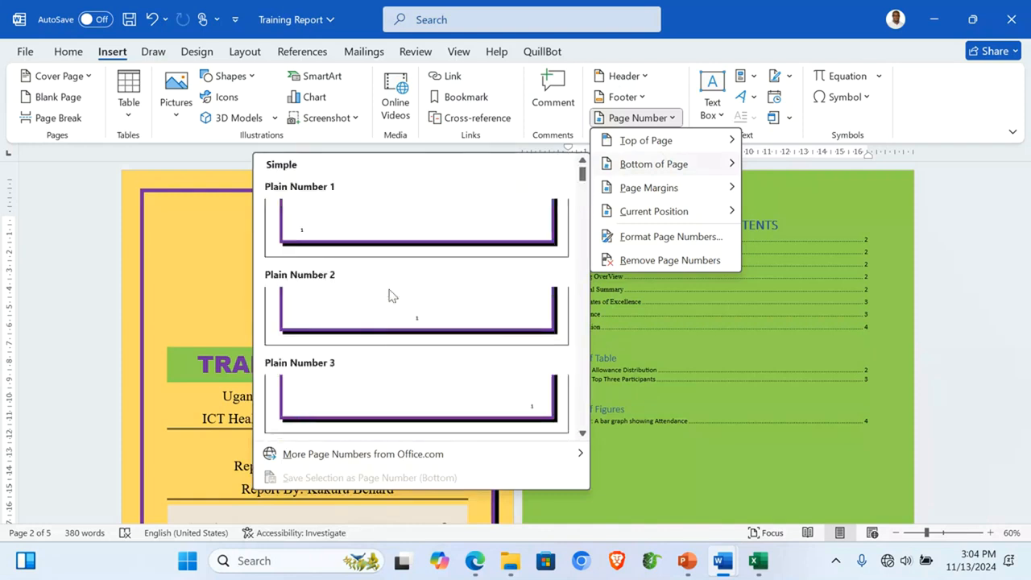
{"action": "scroll", "coordinate": [389, 296], "scroll_direction": "down", "scroll_amount": 10}
{"action": "scroll", "coordinate": [390, 295], "scroll_direction": "up", "scroll_amount": 3}
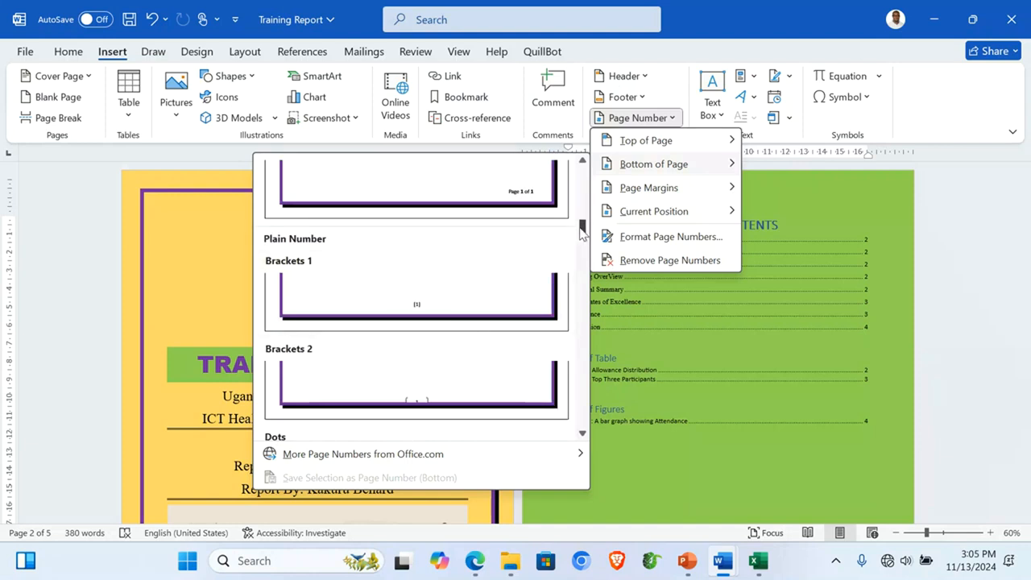
{"action": "scroll", "coordinate": [564, 234], "scroll_direction": "up", "scroll_amount": 3}
{"action": "left_click", "coordinate": [417, 282]}
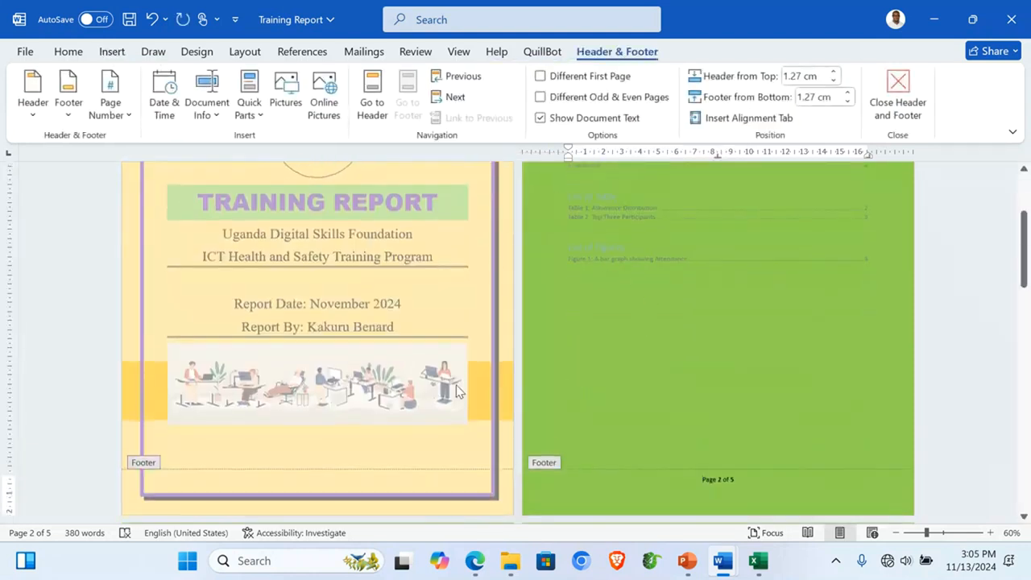
{"action": "left_click", "coordinate": [893, 87]}
Step: Delete the blank fifth page at the end of the report
{"action": "scroll", "coordinate": [582, 424], "scroll_direction": "up", "scroll_amount": 3}
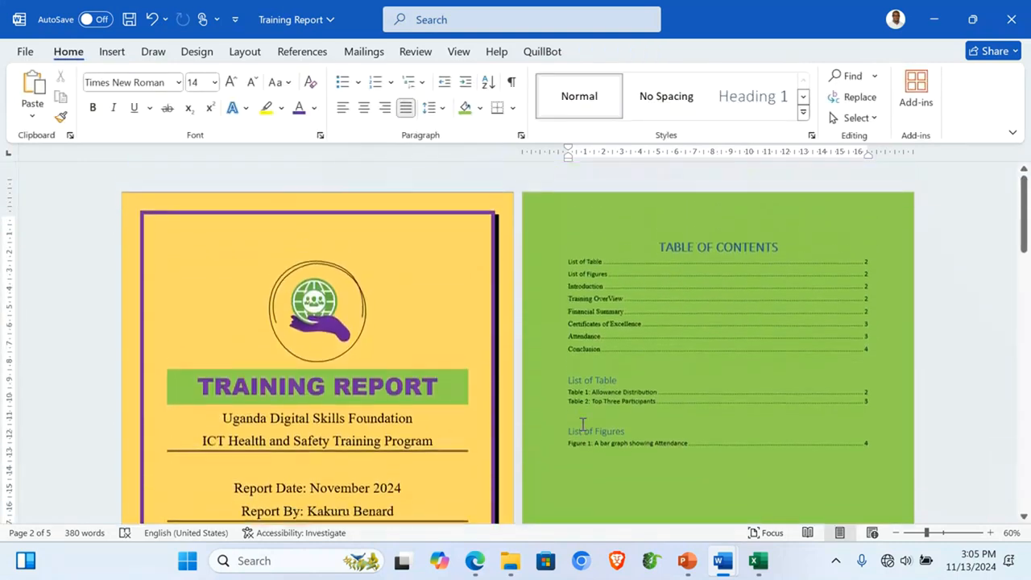
{"action": "scroll", "coordinate": [583, 424], "scroll_direction": "down", "scroll_amount": 8}
{"action": "scroll", "coordinate": [583, 424], "scroll_direction": "down", "scroll_amount": 15}
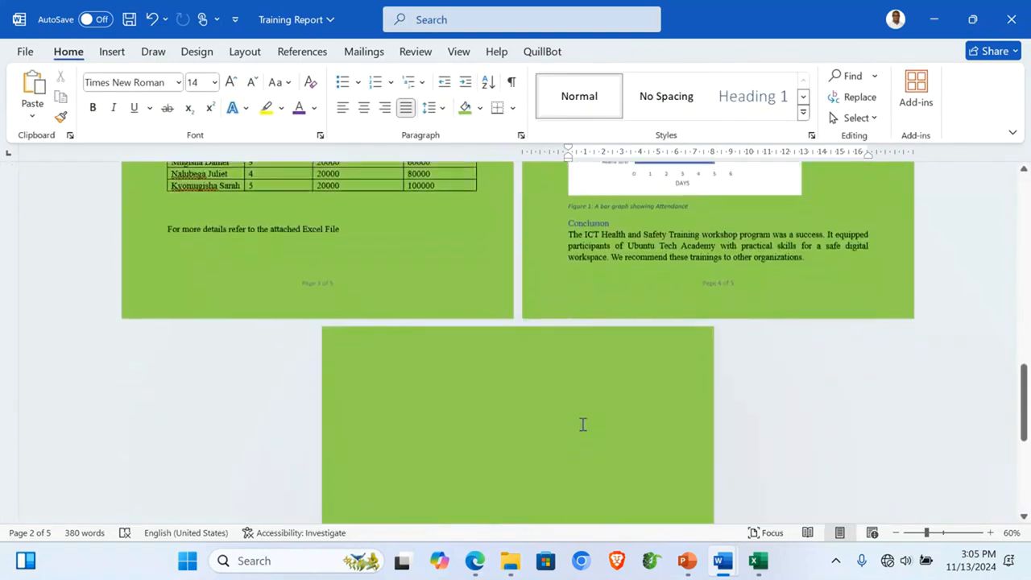
{"action": "scroll", "coordinate": [582, 424], "scroll_direction": "up", "scroll_amount": 3}
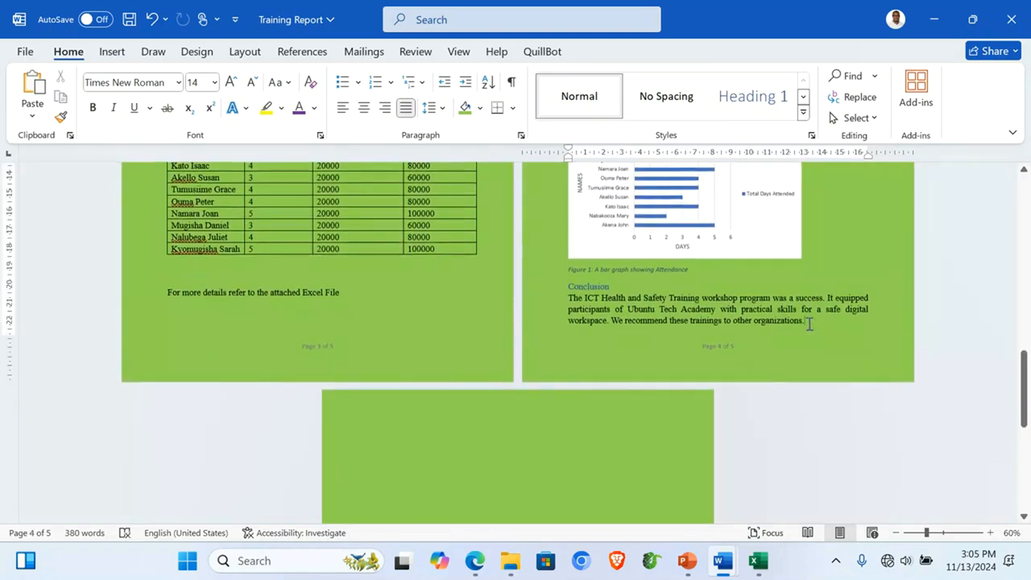
{"action": "key", "text": "Delete"}
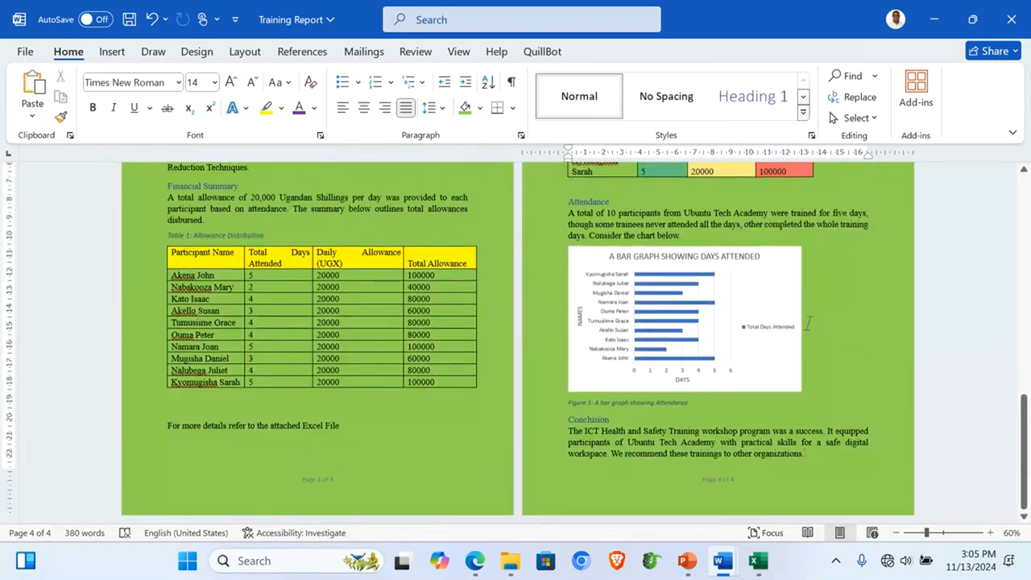
{"action": "scroll", "coordinate": [808, 323], "scroll_direction": "up", "scroll_amount": 10}
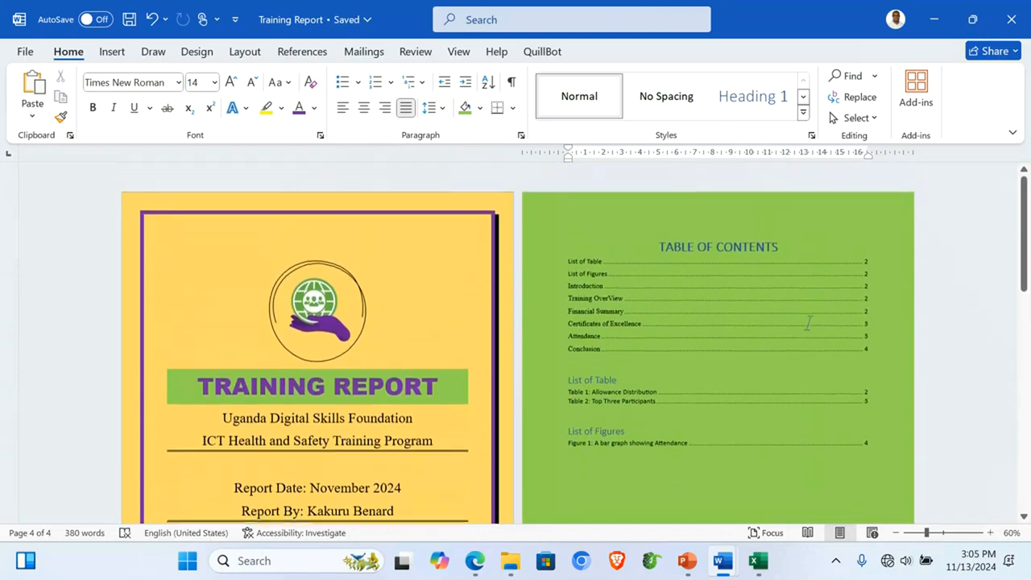
{"action": "scroll", "coordinate": [808, 323], "scroll_direction": "down", "scroll_amount": 5}
{"action": "scroll", "coordinate": [808, 323], "scroll_direction": "up", "scroll_amount": 4}
{"action": "scroll", "coordinate": [810, 323], "scroll_direction": "down", "scroll_amount": 10}
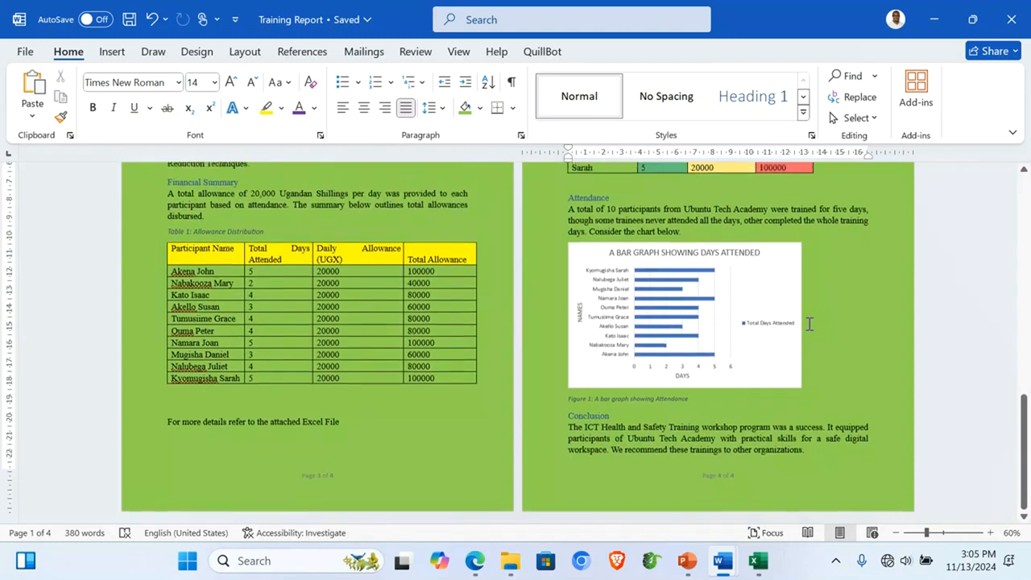
{"action": "scroll", "coordinate": [810, 323], "scroll_direction": "up", "scroll_amount": 10}
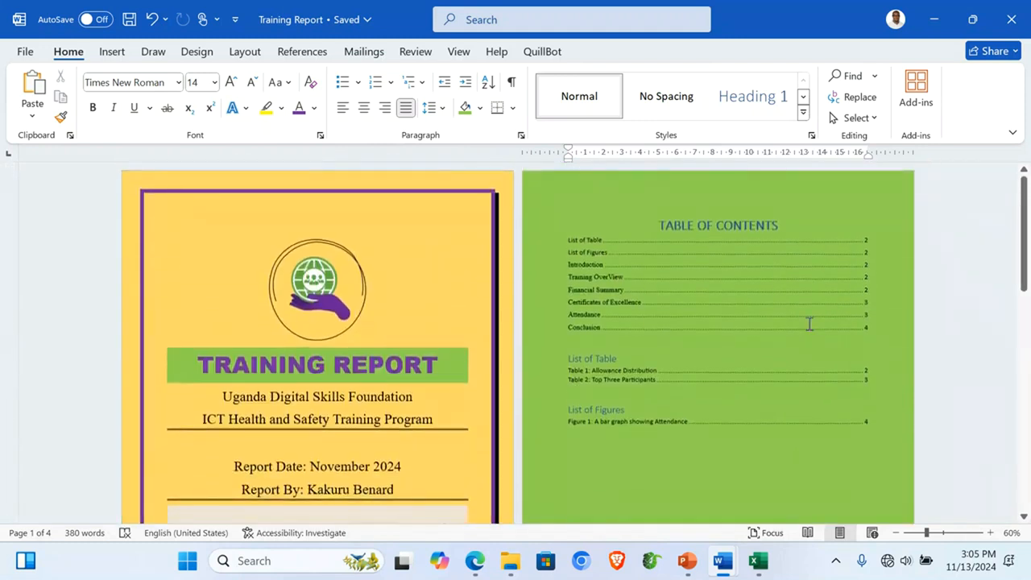
Step: Zoom back to 100% and scroll through the four pages
{"action": "left_click", "coordinate": [989, 532]}
{"action": "left_click", "coordinate": [990, 533]}
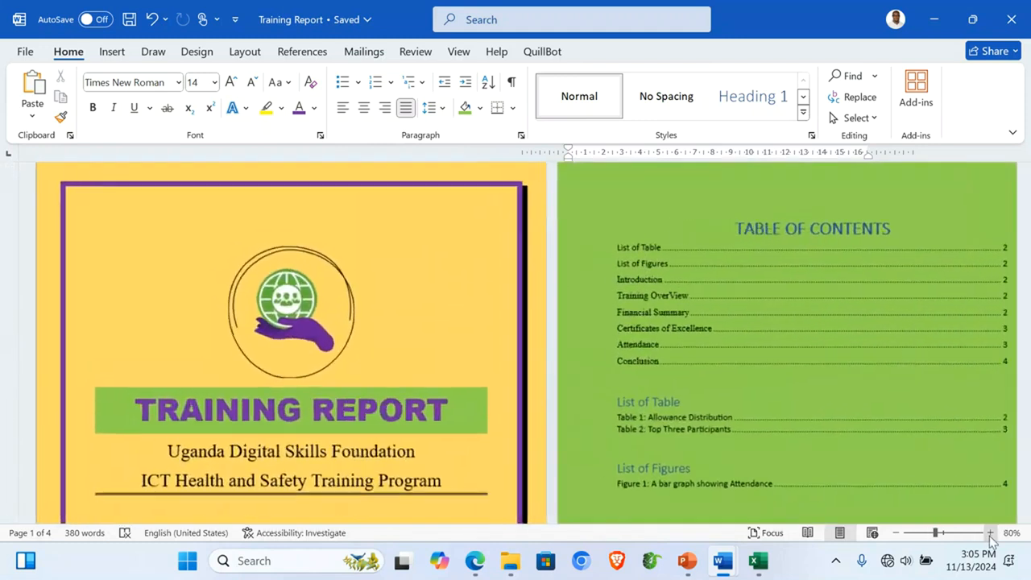
{"action": "left_click", "coordinate": [990, 532]}
{"action": "left_click", "coordinate": [989, 532]}
{"action": "scroll", "coordinate": [783, 385], "scroll_direction": "down", "scroll_amount": 20}
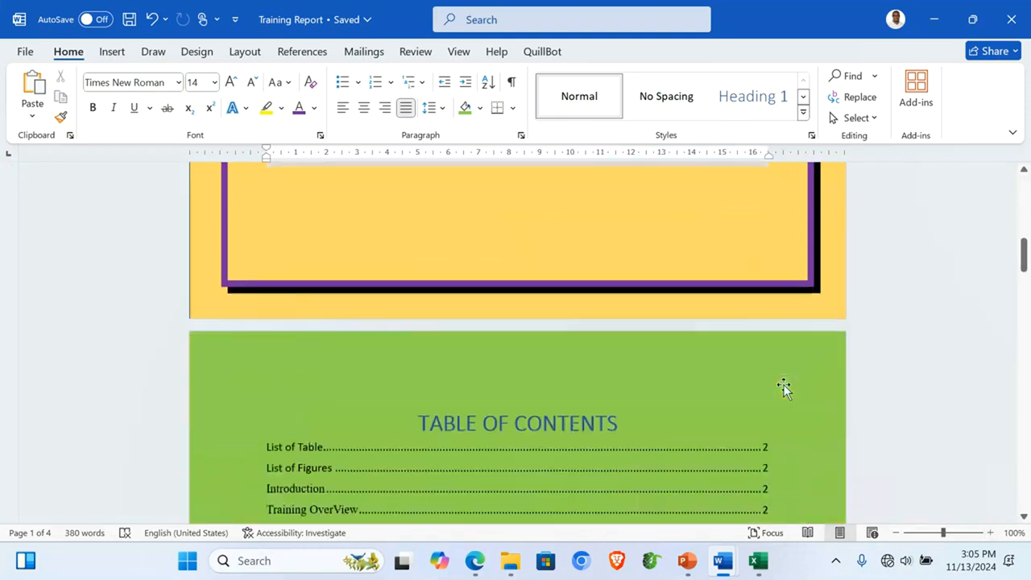
{"action": "scroll", "coordinate": [784, 384], "scroll_direction": "down", "scroll_amount": 4}
{"action": "scroll", "coordinate": [783, 384], "scroll_direction": "up", "scroll_amount": 1}
{"action": "scroll", "coordinate": [783, 384], "scroll_direction": "down", "scroll_amount": 5}
{"action": "scroll", "coordinate": [784, 384], "scroll_direction": "up", "scroll_amount": 8}
{"action": "scroll", "coordinate": [784, 385], "scroll_direction": "up", "scroll_amount": 15}
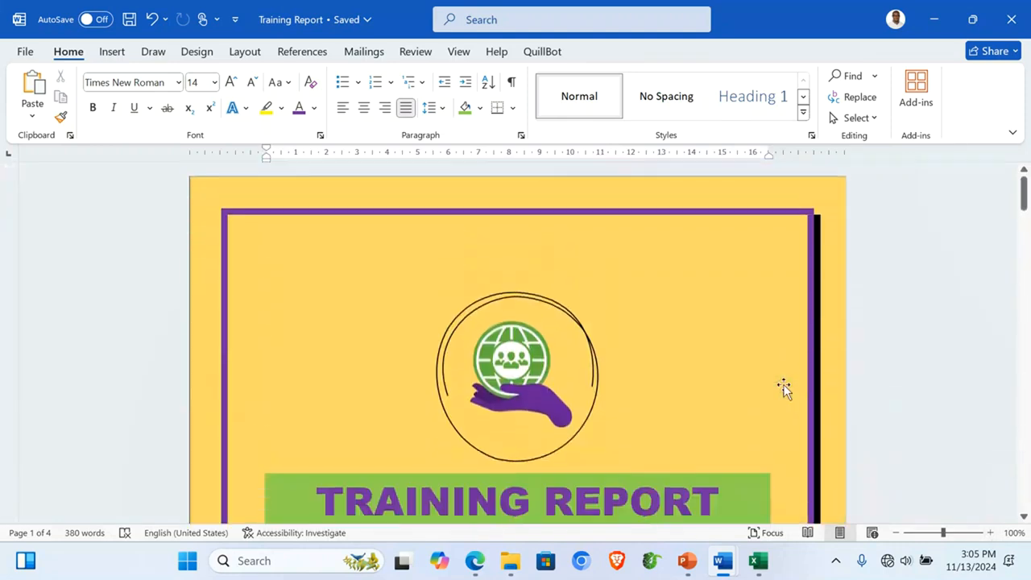
Step: Correct the misspellings to Safety, Overview and topics, and remove the double space before Stress
{"action": "left_click", "coordinate": [125, 533]}
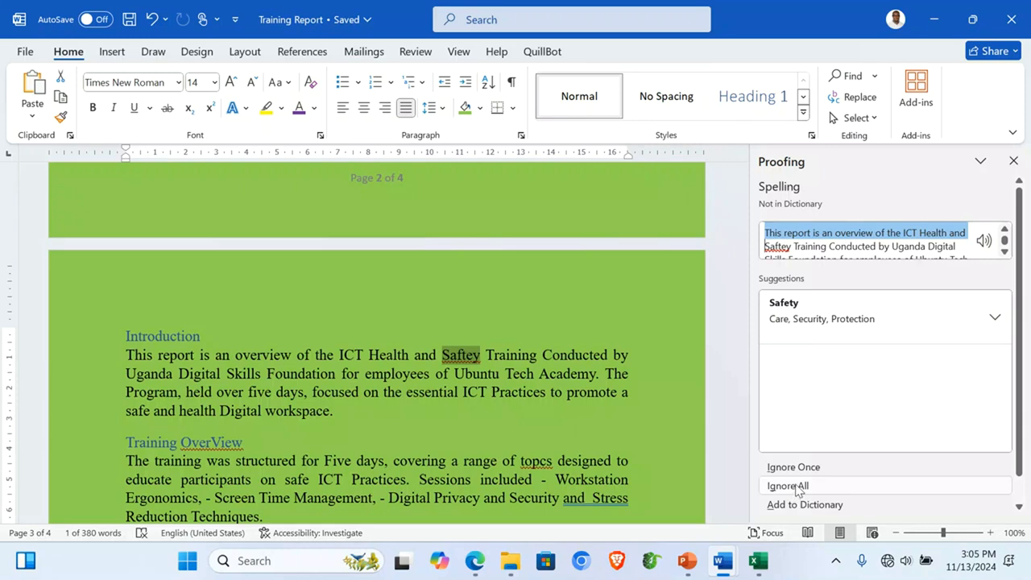
{"action": "left_click", "coordinate": [833, 318]}
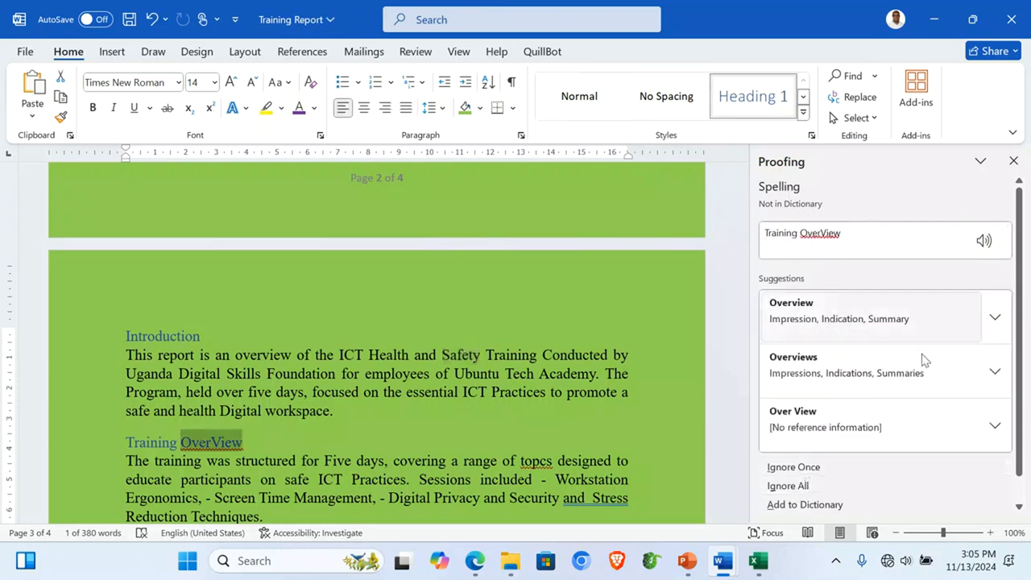
{"action": "left_click", "coordinate": [815, 322]}
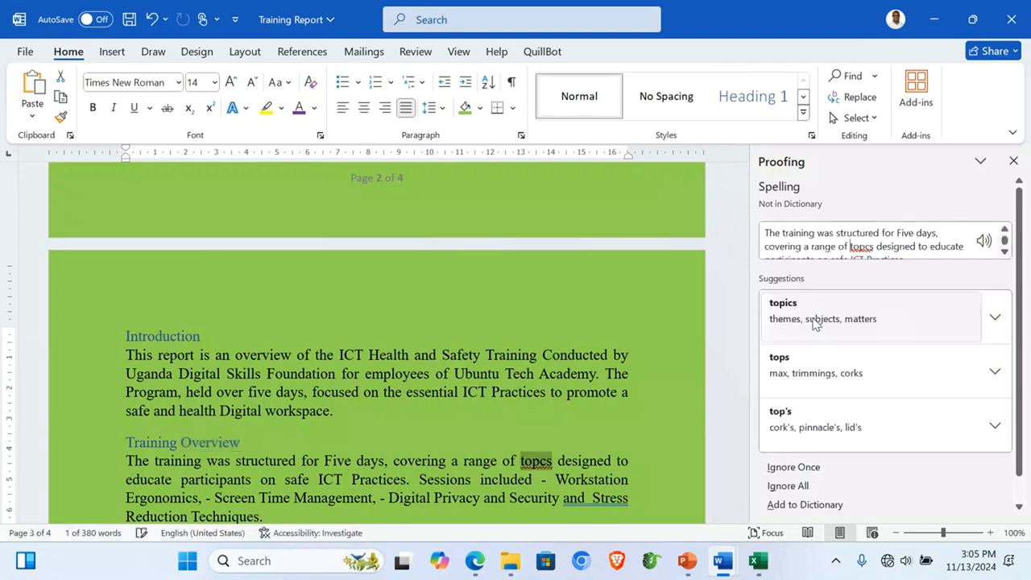
{"action": "left_click", "coordinate": [821, 322]}
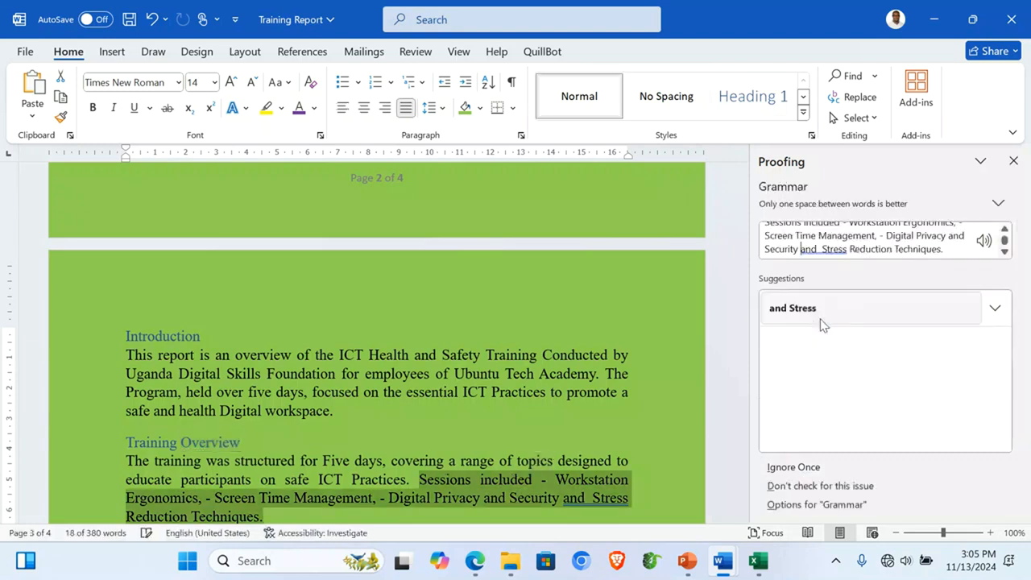
{"action": "left_click", "coordinate": [800, 306]}
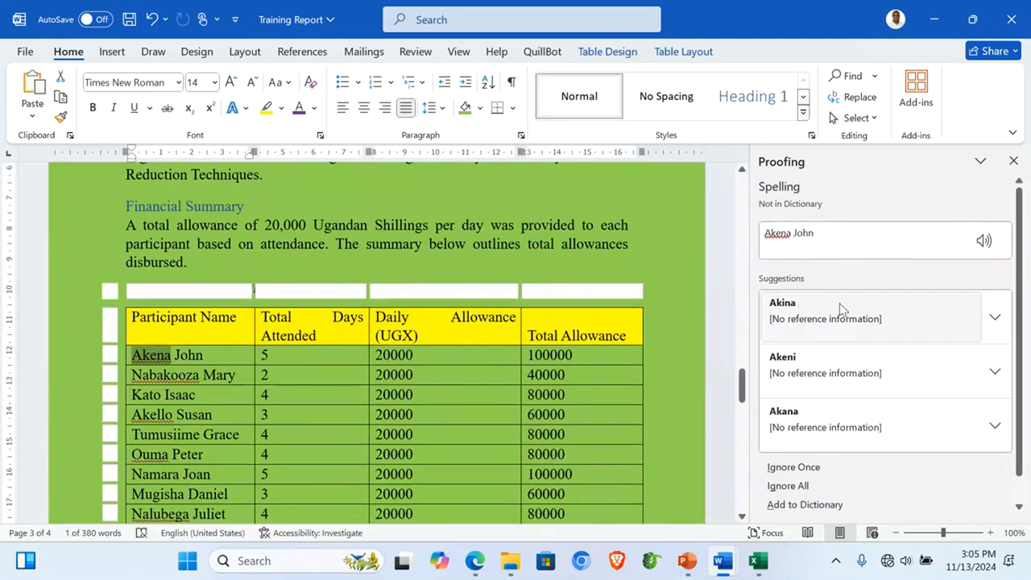
Step: Ignore all six flagged participant names and dismiss the check-complete message
{"action": "left_click", "coordinate": [800, 487]}
{"action": "left_click", "coordinate": [800, 487]}
{"action": "left_click", "coordinate": [800, 487]}
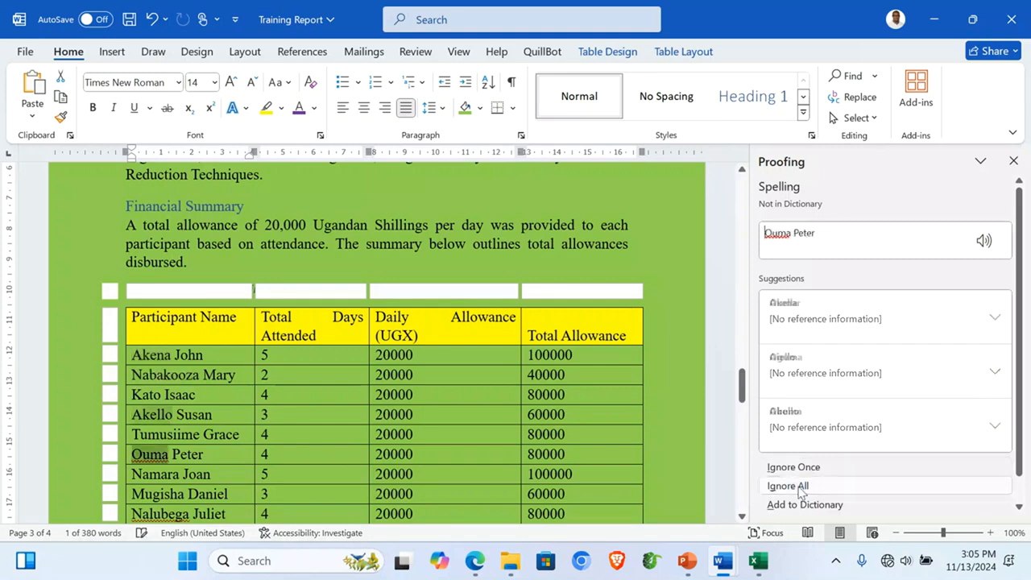
{"action": "left_click", "coordinate": [800, 487]}
{"action": "left_click", "coordinate": [800, 487]}
{"action": "left_click", "coordinate": [800, 488]}
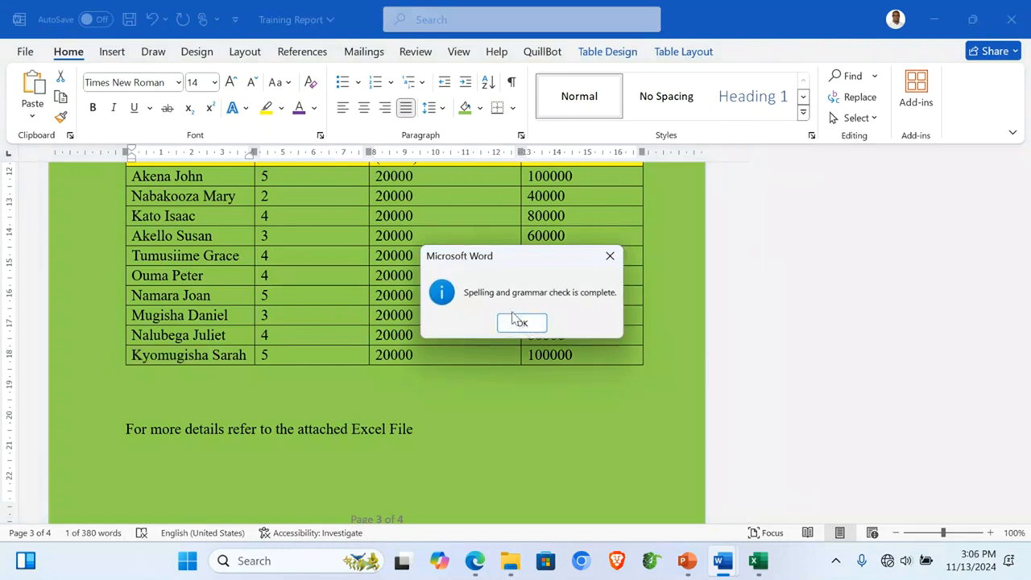
{"action": "left_click", "coordinate": [522, 324]}
{"action": "scroll", "coordinate": [491, 365], "scroll_direction": "up", "scroll_amount": 20}
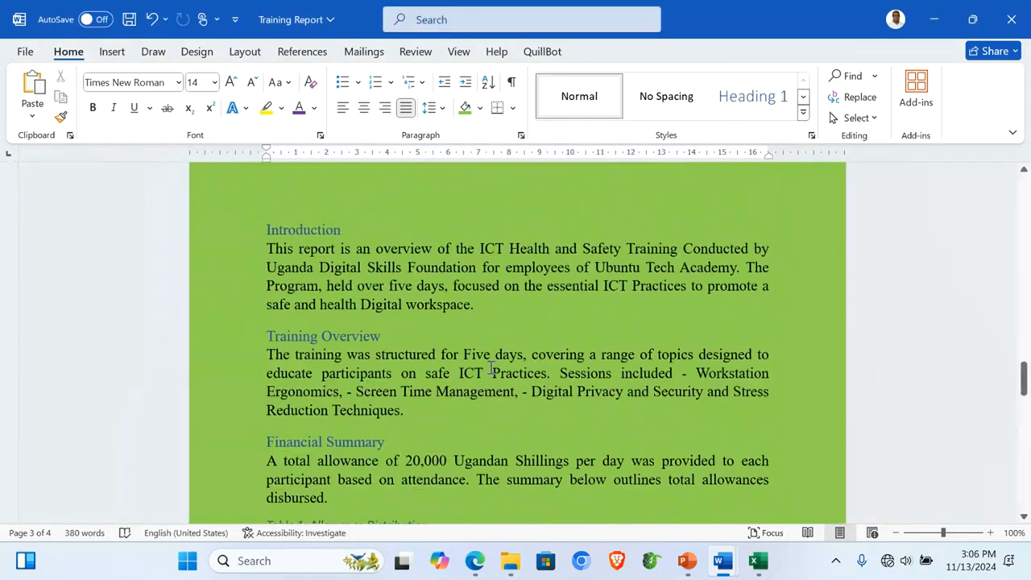
Step: Save the report and page through the print preview of all four pages
{"action": "scroll", "coordinate": [490, 367], "scroll_direction": "down", "scroll_amount": 1}
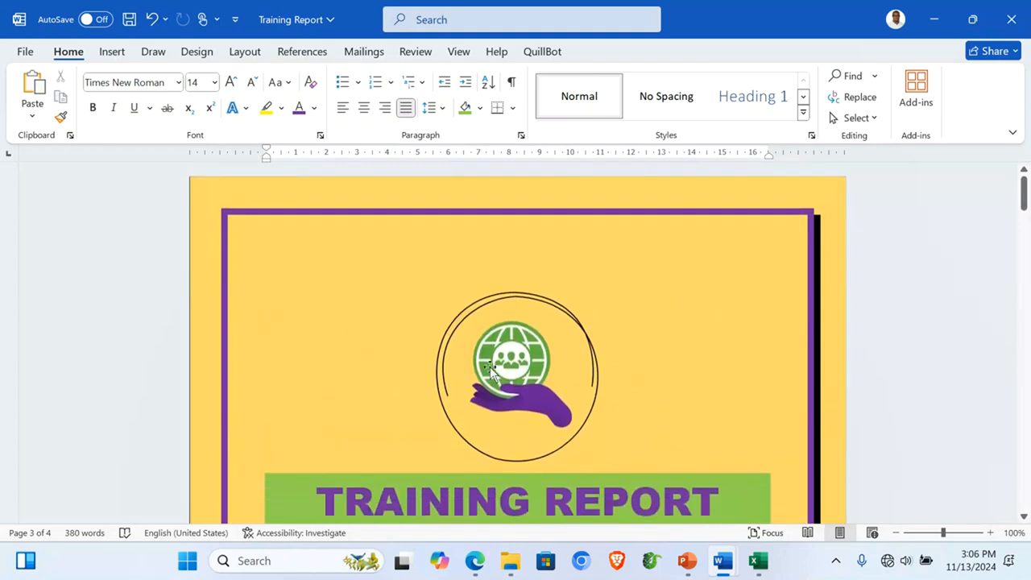
{"action": "key", "text": "ctrl+s"}
{"action": "left_click", "coordinate": [33, 52]}
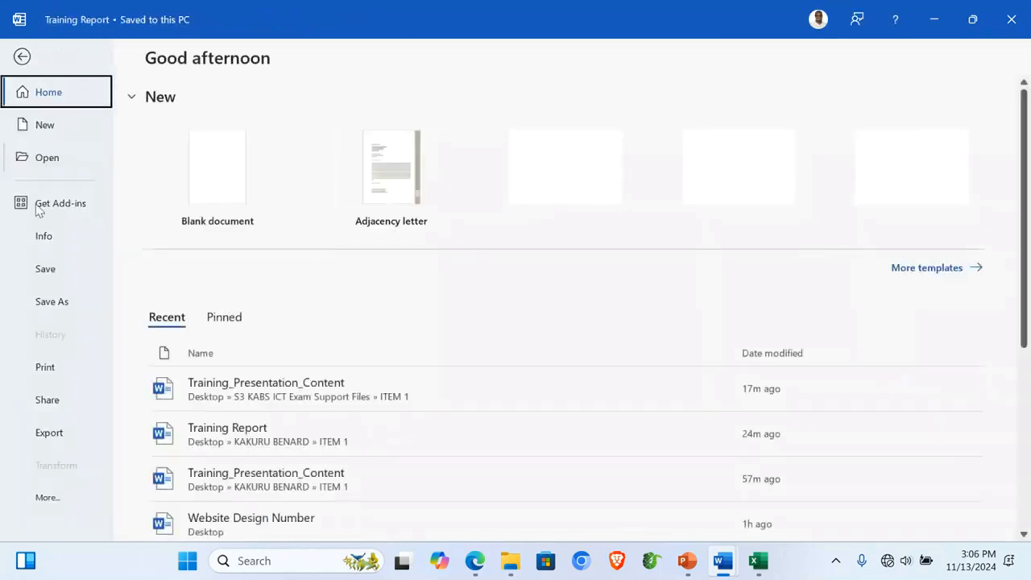
{"action": "left_click", "coordinate": [49, 367]}
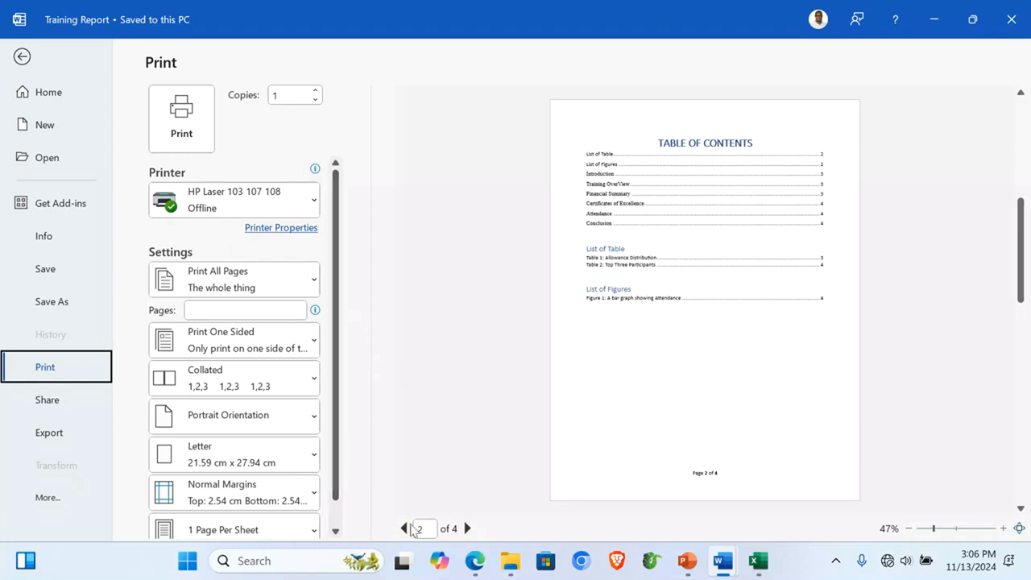
{"action": "left_click", "coordinate": [404, 531]}
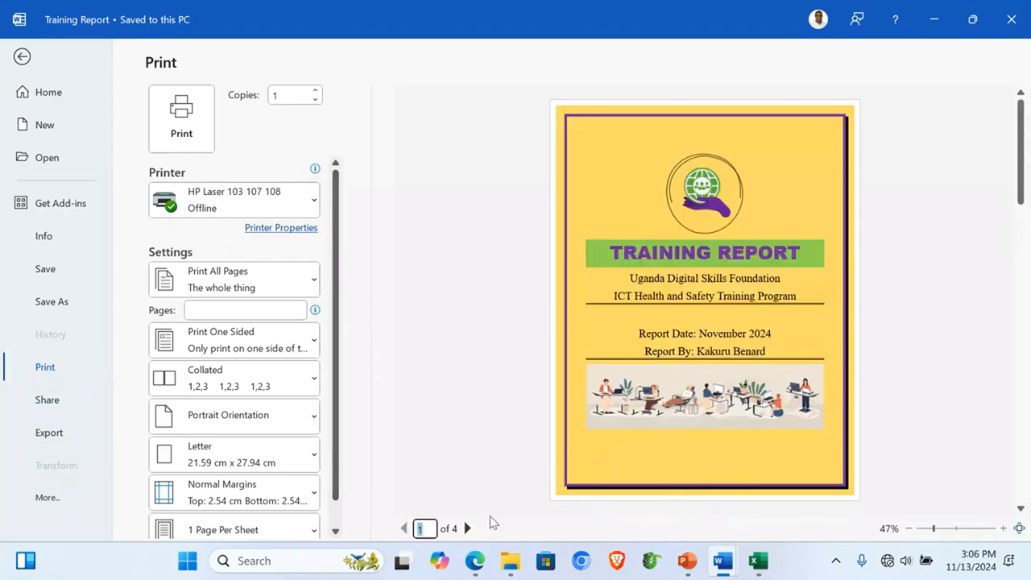
{"action": "left_click", "coordinate": [467, 528]}
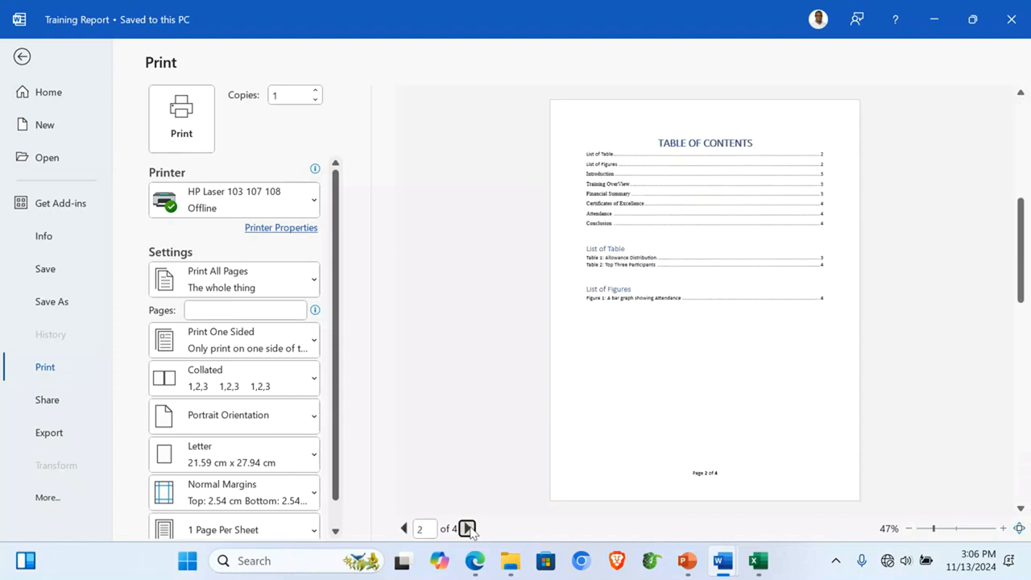
{"action": "left_click", "coordinate": [467, 528]}
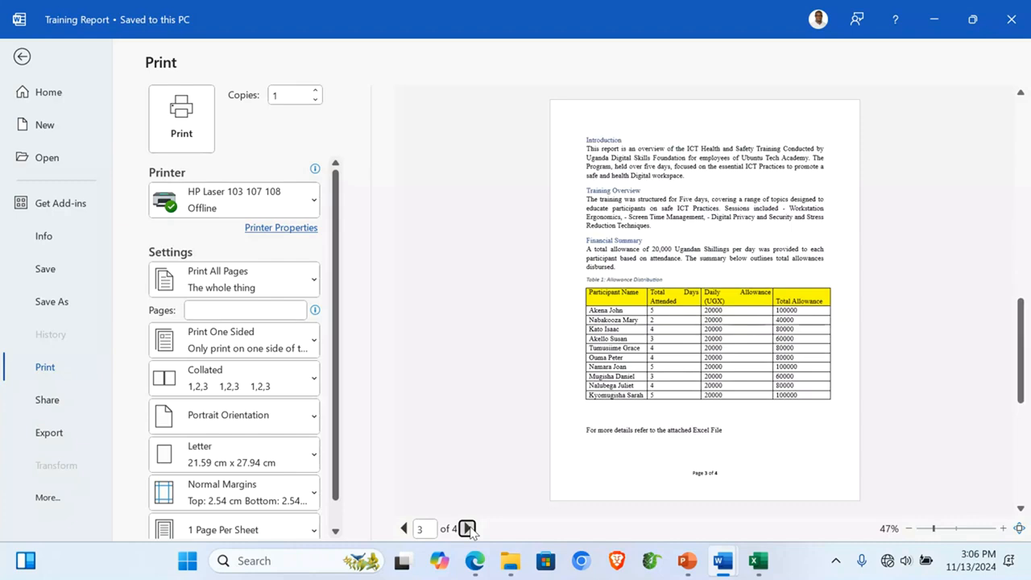
{"action": "left_click", "coordinate": [467, 528]}
{"action": "scroll", "coordinate": [192, 467], "scroll_direction": "down", "scroll_amount": 1}
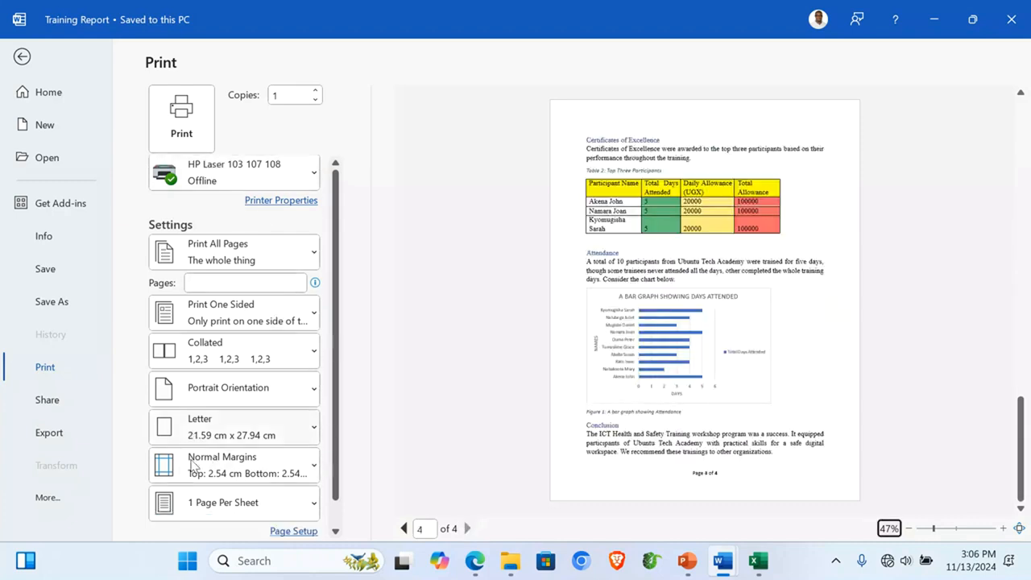
{"action": "scroll", "coordinate": [199, 463], "scroll_direction": "up", "scroll_amount": 1}
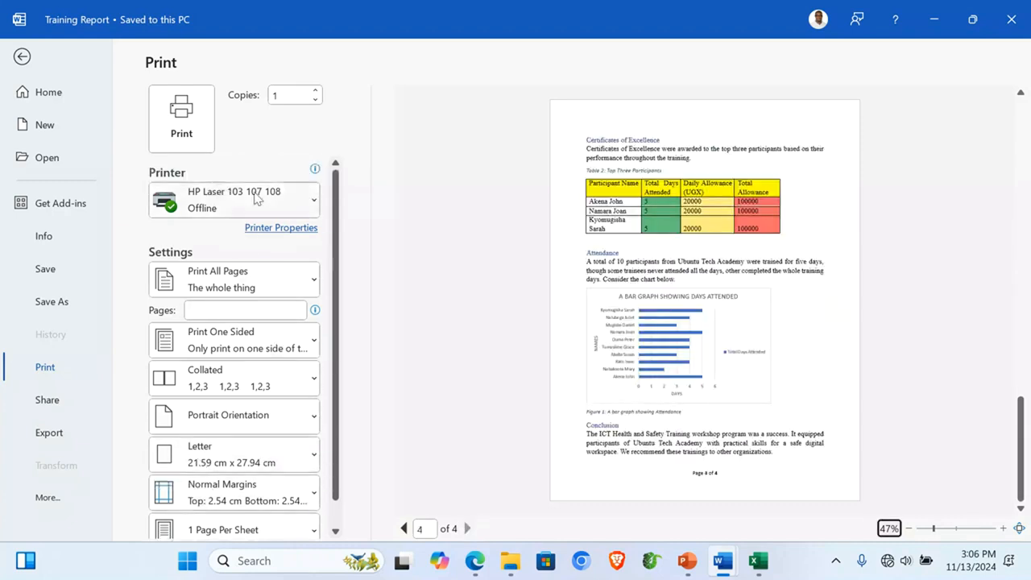
Step: Change the paper size to A4, then return to the document and close Word
{"action": "left_click", "coordinate": [252, 457]}
{"action": "scroll", "coordinate": [241, 161], "scroll_direction": "up", "scroll_amount": 2}
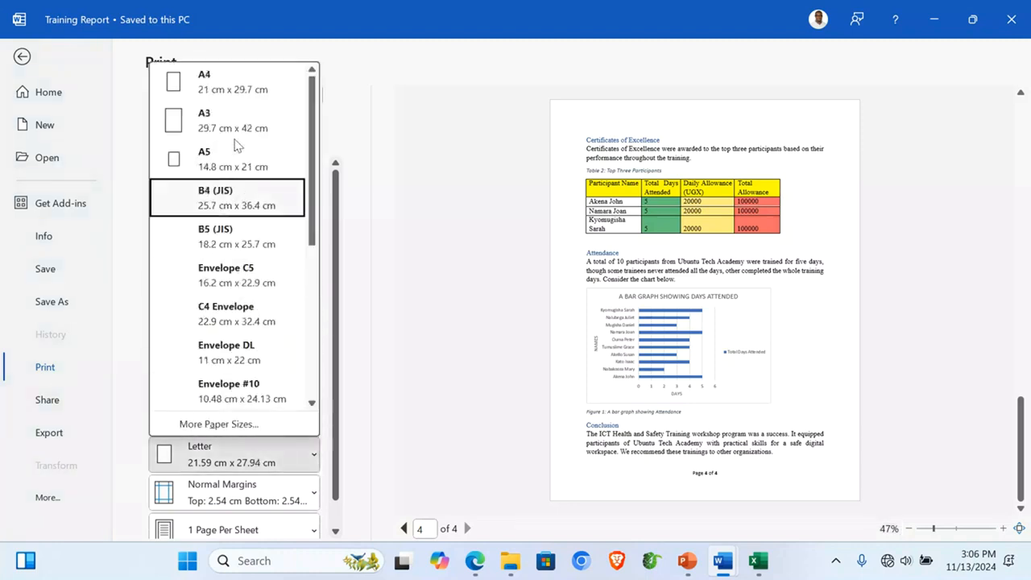
{"action": "left_click", "coordinate": [211, 78]}
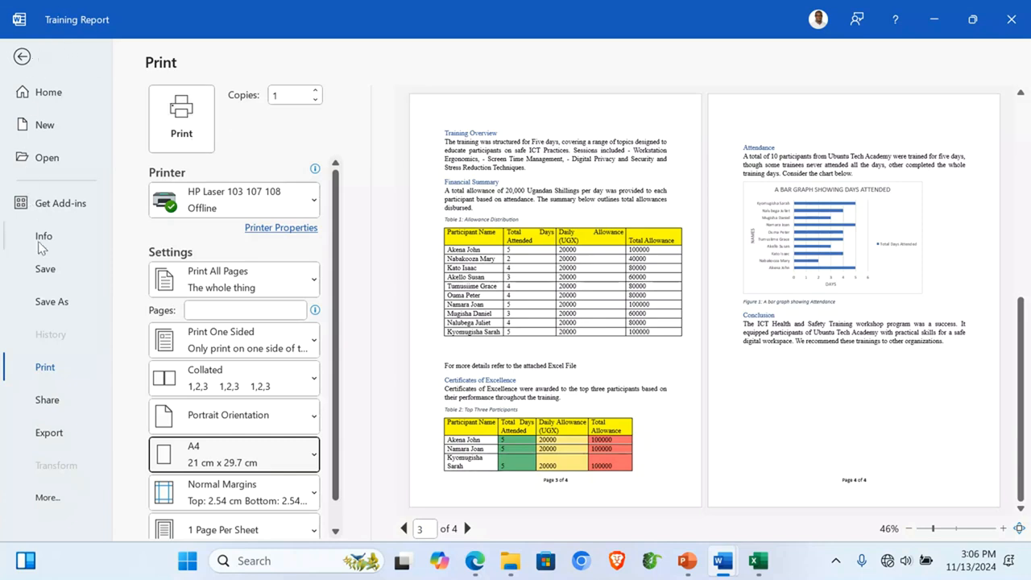
{"action": "left_click", "coordinate": [44, 269]}
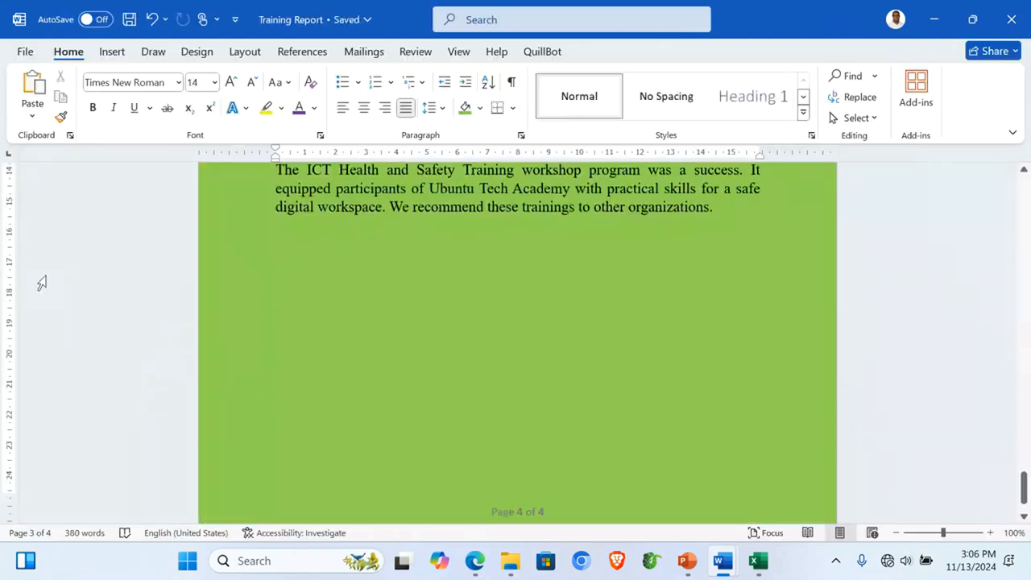
{"action": "scroll", "coordinate": [530, 274], "scroll_direction": "up", "scroll_amount": 20}
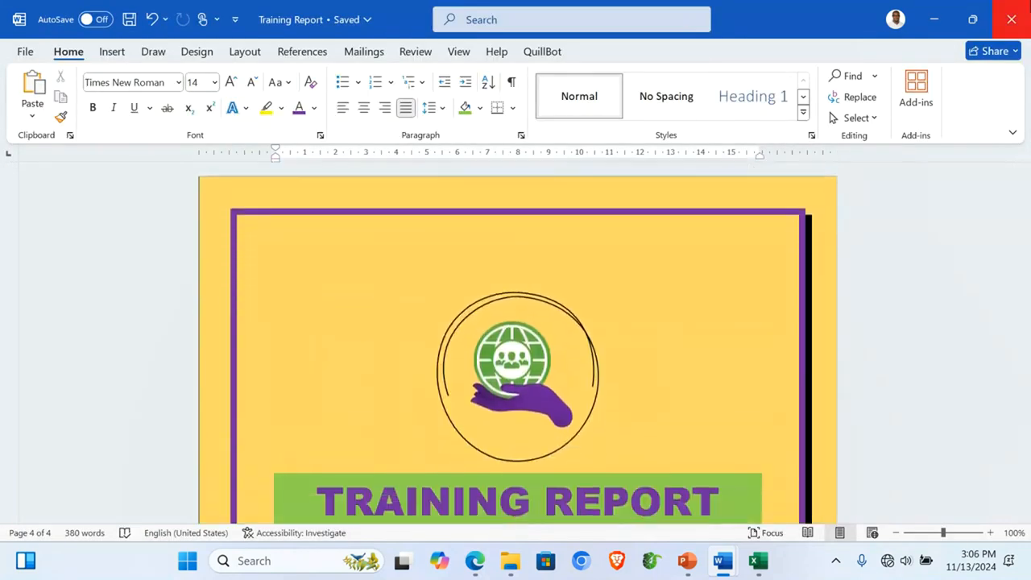
{"action": "left_click", "coordinate": [1011, 19]}
Step: Close the chart window and view the last slide of the training presentation
{"action": "left_click", "coordinate": [1012, 19]}
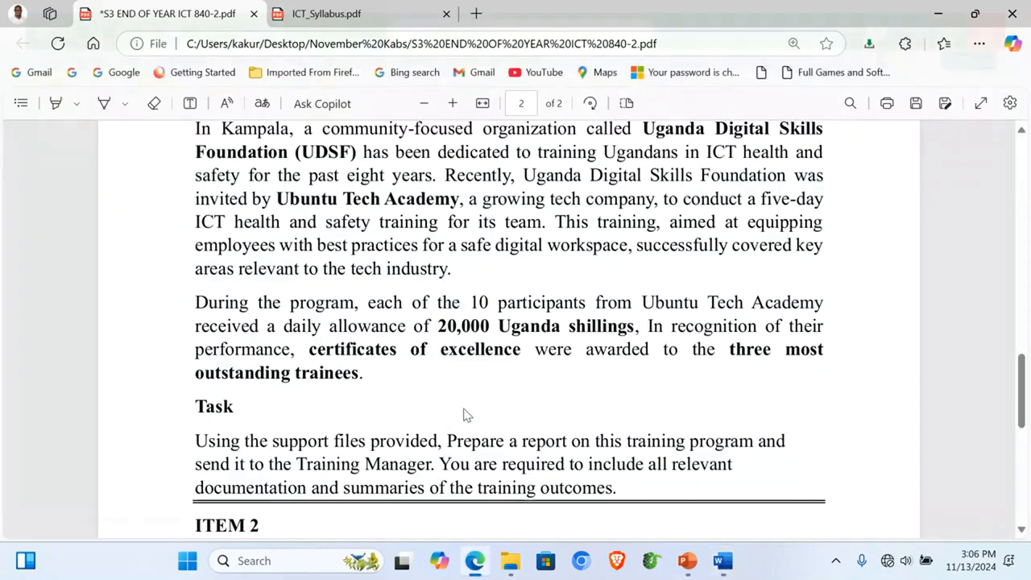
{"action": "mouse_move", "coordinate": [546, 560]}
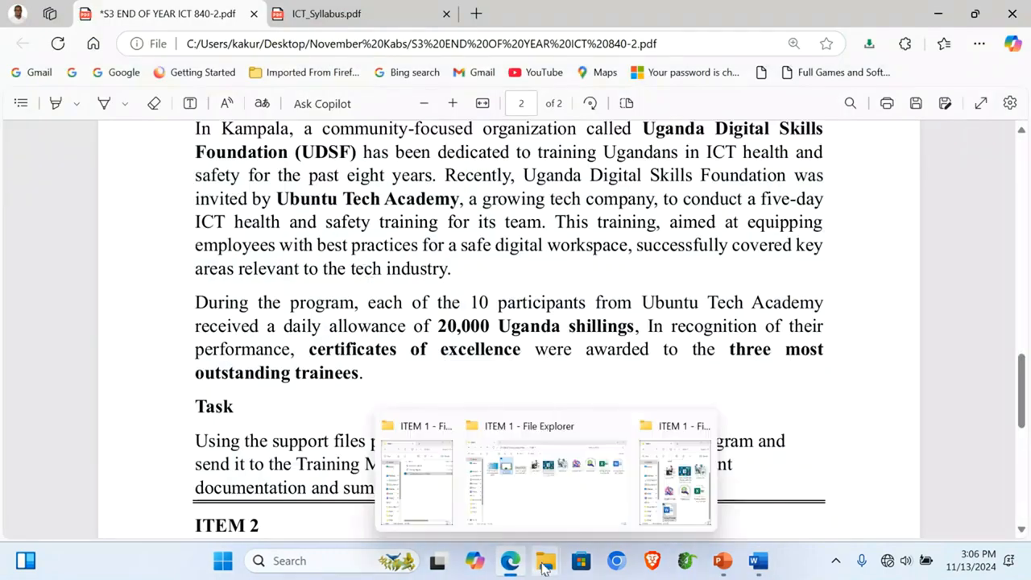
{"action": "left_click", "coordinate": [415, 497]}
{"action": "double_click", "coordinate": [195, 206]}
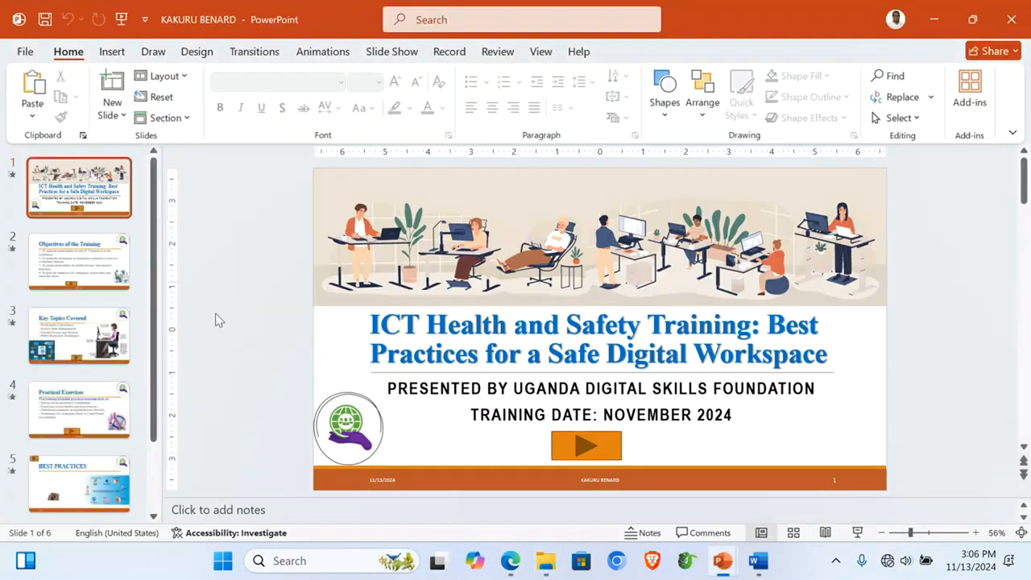
{"action": "key", "text": "End"}
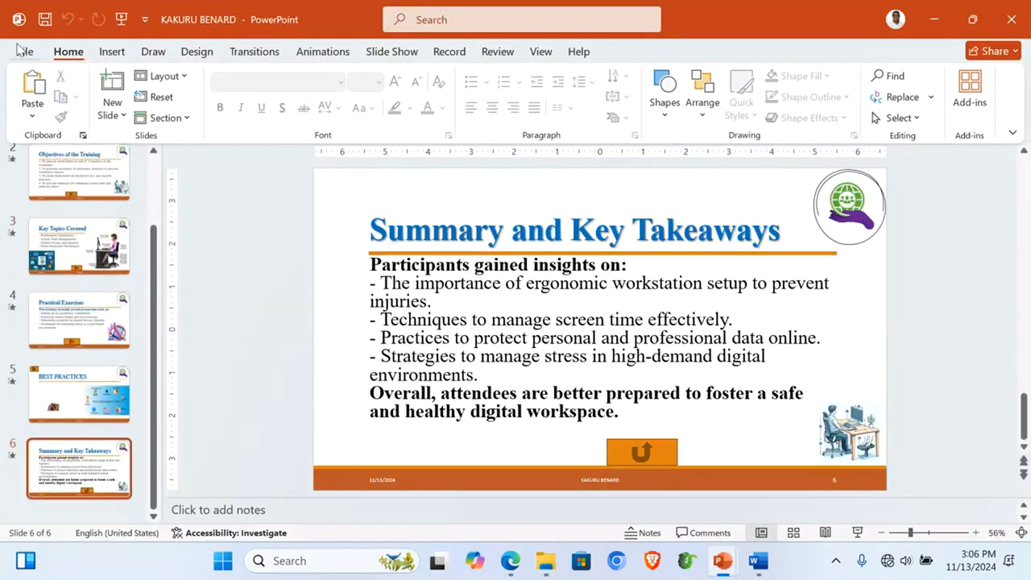
{"action": "left_click", "coordinate": [1011, 18]}
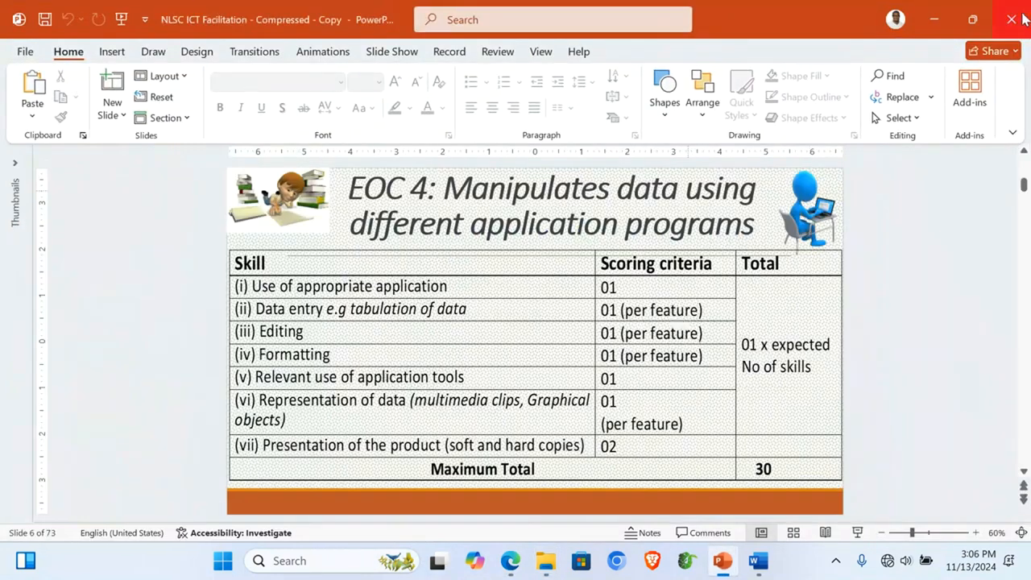
Step: Reopen Training Report from the ITEM 1 folder in Word
{"action": "mouse_move", "coordinate": [507, 564]}
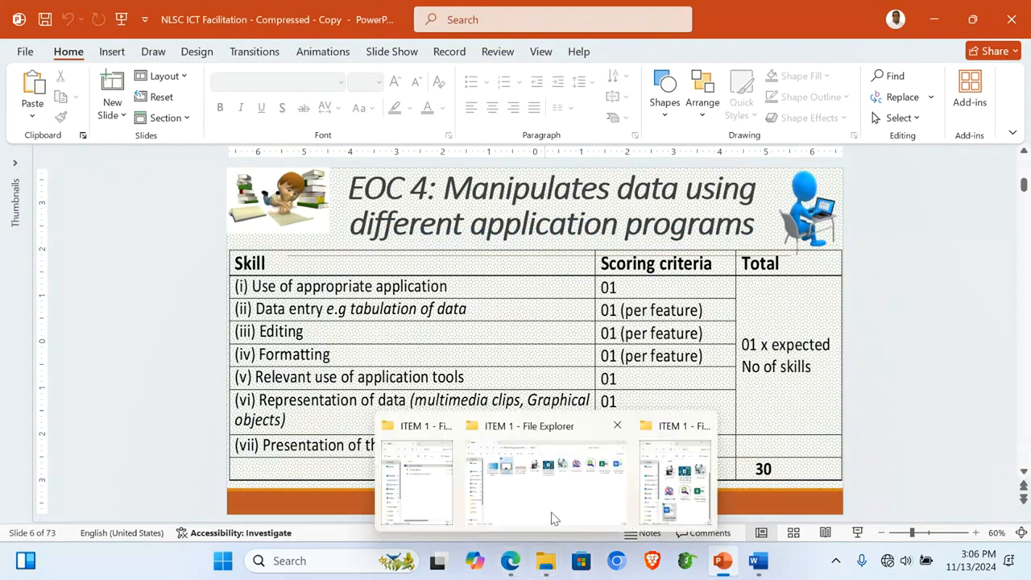
{"action": "left_click", "coordinate": [497, 493]}
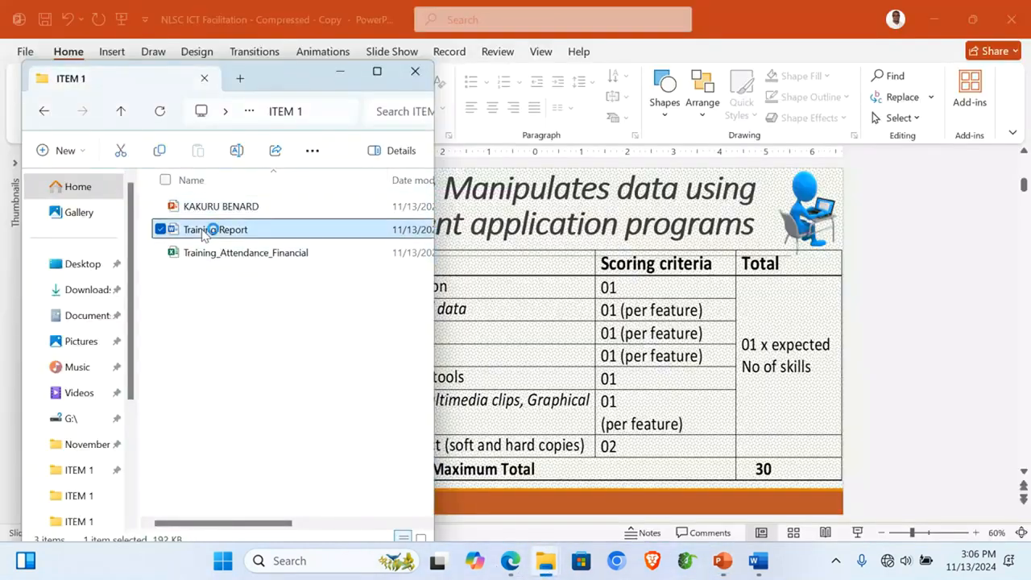
{"action": "double_click", "coordinate": [203, 234]}
{"action": "scroll", "coordinate": [628, 408], "scroll_direction": "down", "scroll_amount": 10}
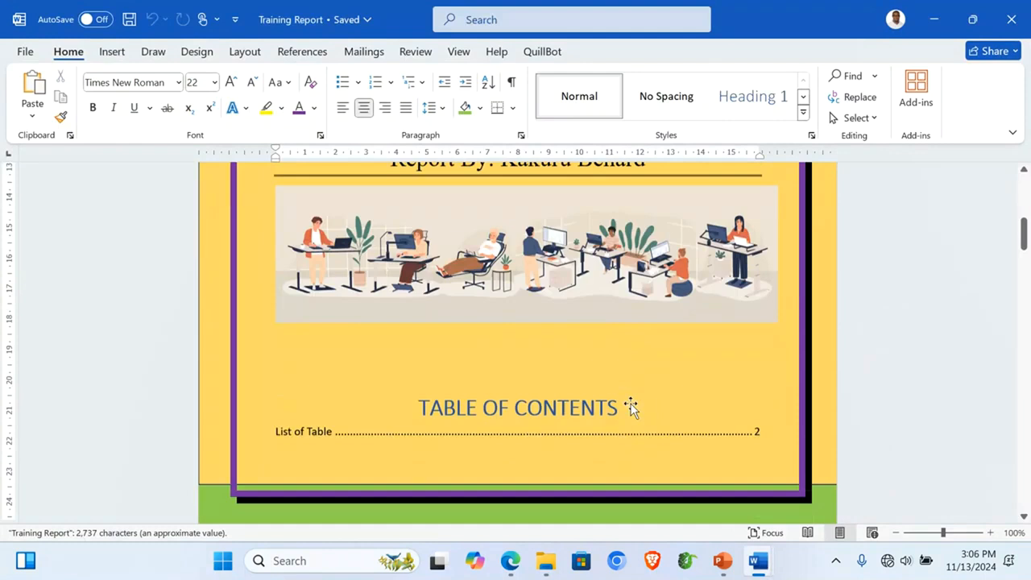
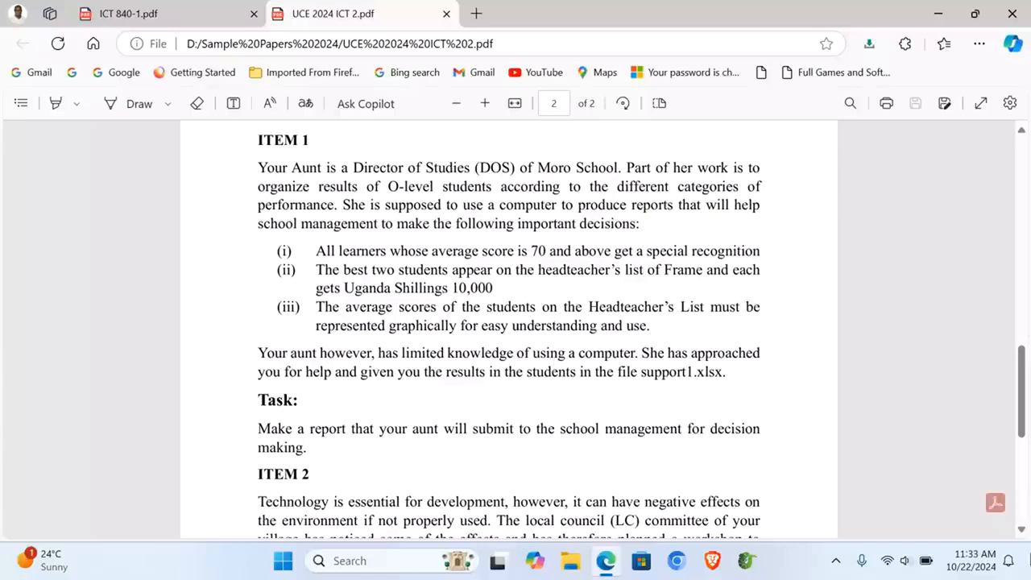
Step: Open Support1.xlsx from the UCE 2024 ICT ITEM1 support files folder
{"action": "key", "text": "super+Down"}
{"action": "key", "text": "super+Down"}
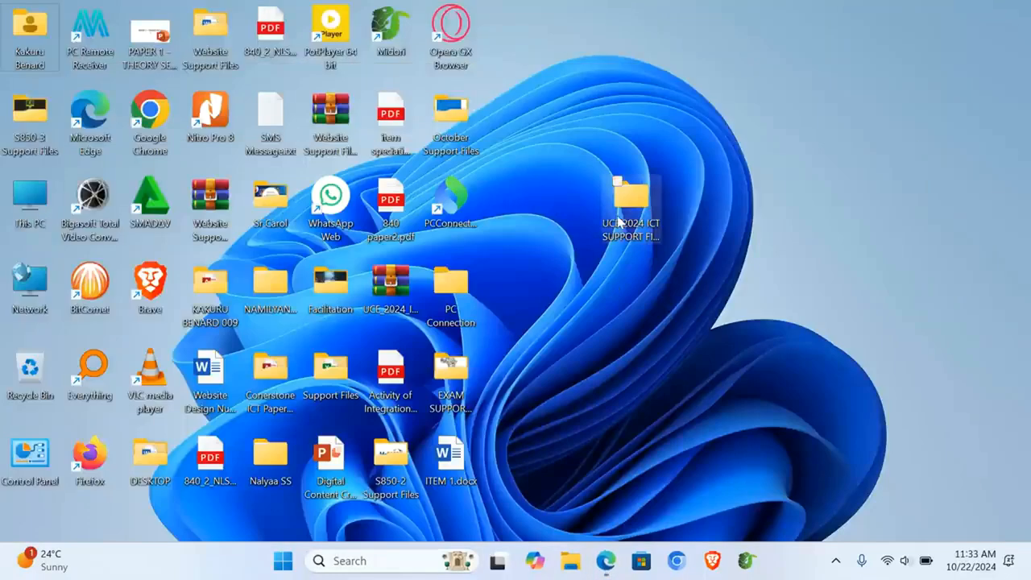
{"action": "double_click", "coordinate": [624, 211]}
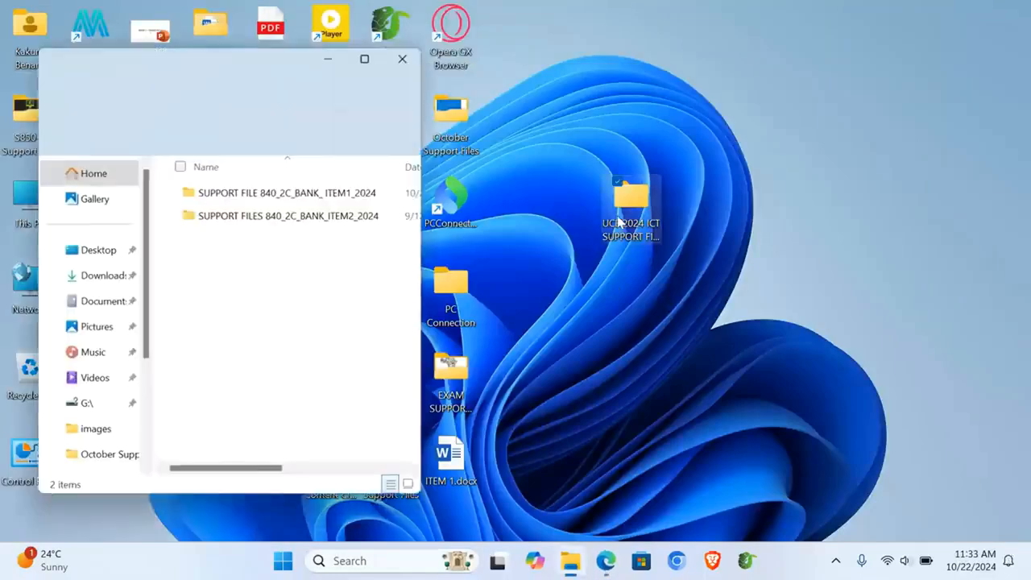
{"action": "double_click", "coordinate": [233, 196]}
{"action": "double_click", "coordinate": [246, 197]}
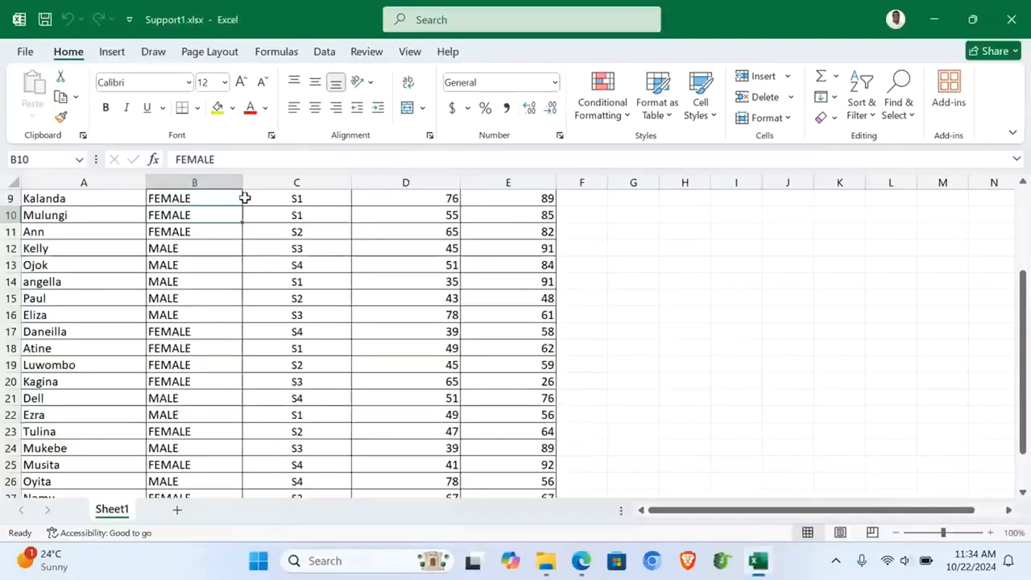
{"action": "scroll", "coordinate": [381, 347], "scroll_direction": "up", "scroll_amount": 3}
{"action": "scroll", "coordinate": [382, 347], "scroll_direction": "down", "scroll_amount": 1}
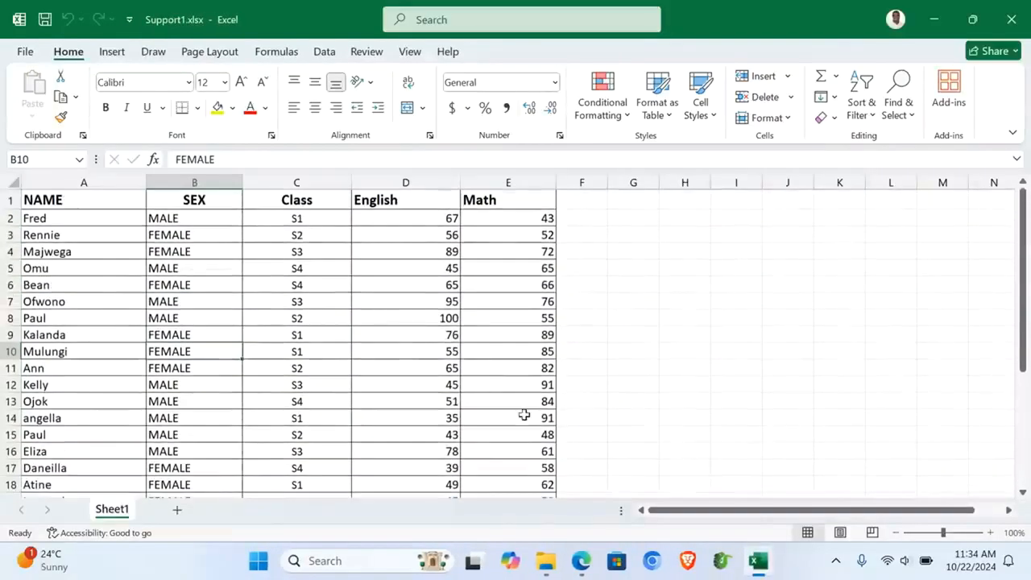
Step: Return to the exam PDF and fit the page to the window width
{"action": "left_click", "coordinate": [583, 563]}
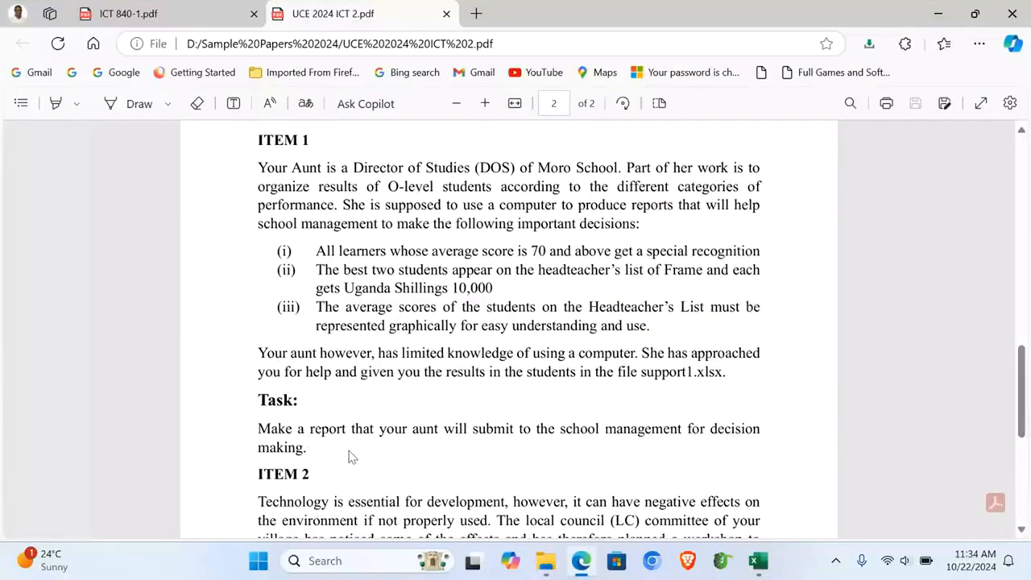
{"action": "left_click", "coordinate": [514, 104]}
{"action": "scroll", "coordinate": [110, 316], "scroll_direction": "down", "scroll_amount": 1}
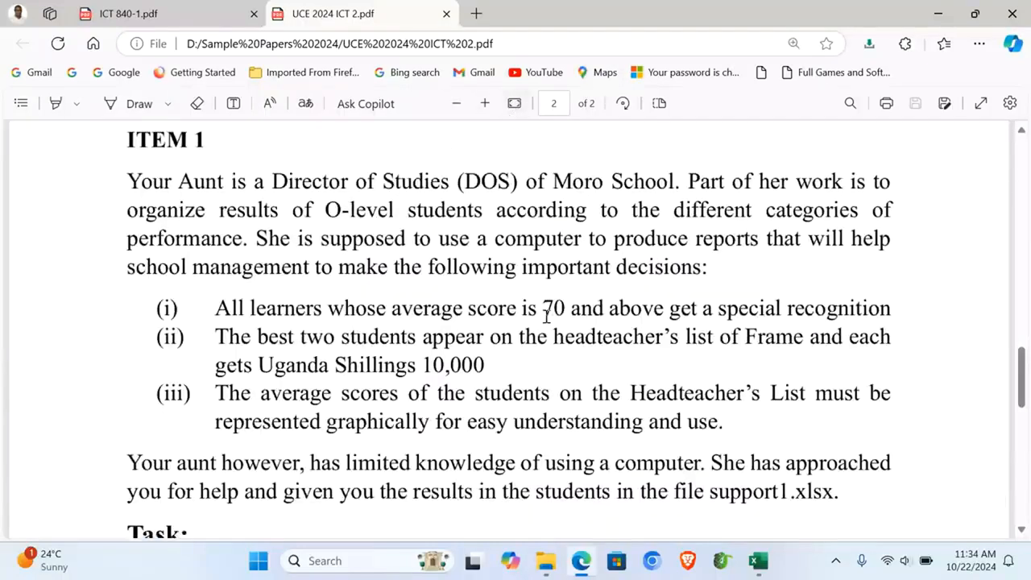
{"action": "scroll", "coordinate": [297, 367], "scroll_direction": "down", "scroll_amount": 2}
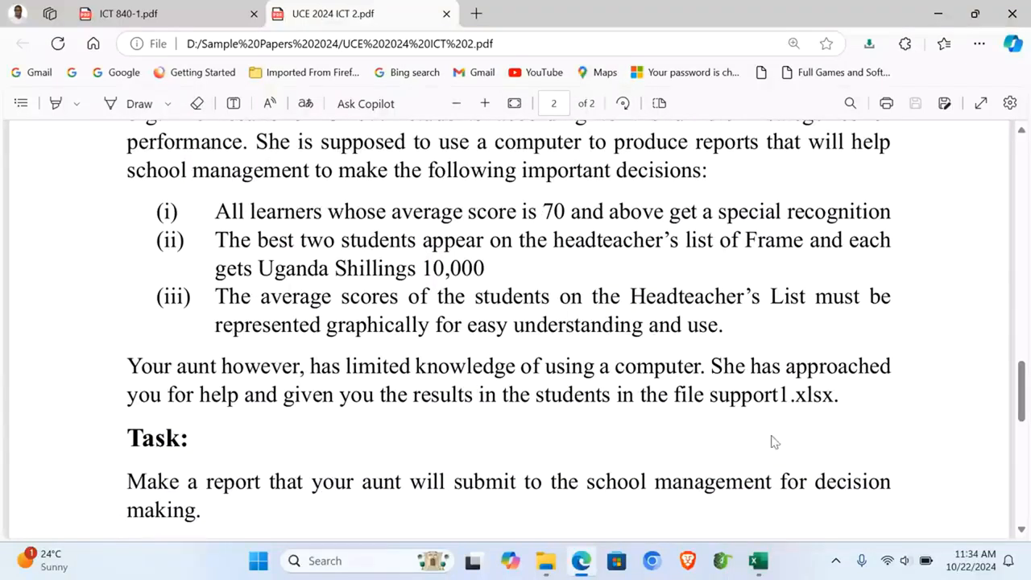
Step: Close the Support1.xlsx workbook, minimize the PDF viewer and refresh the desktop
{"action": "left_click", "coordinate": [757, 561]}
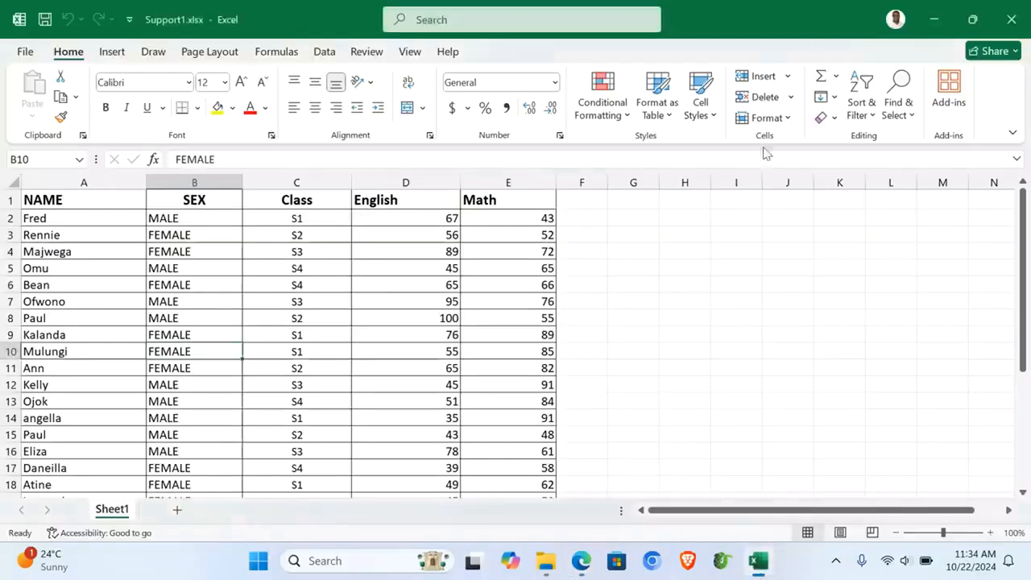
{"action": "left_click", "coordinate": [1021, 18]}
{"action": "left_click", "coordinate": [936, 13]}
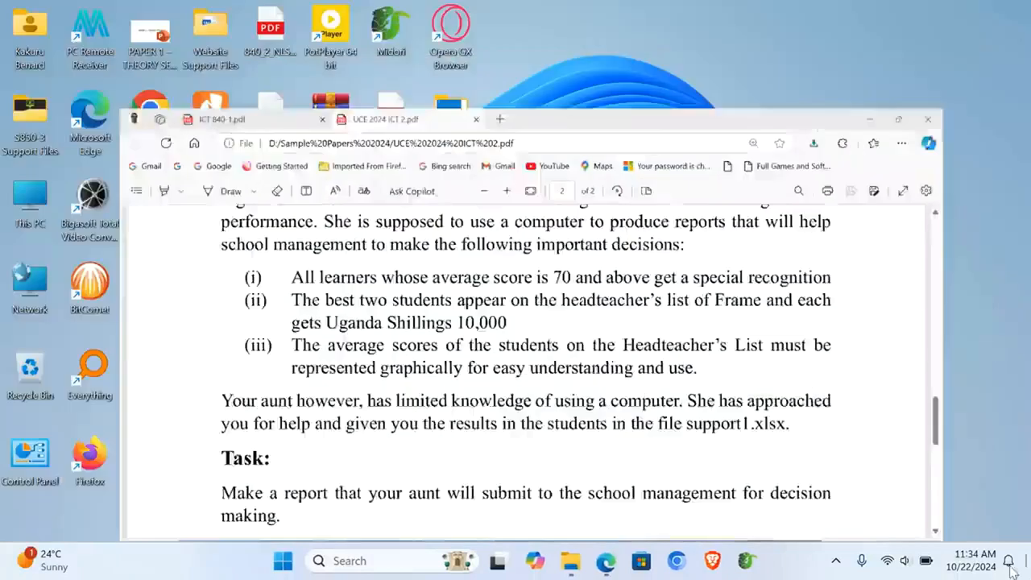
{"action": "key", "text": "F5"}
Step: Create a desktop folder named with the candidate's name and number, and open it
{"action": "right_click", "coordinate": [769, 310]}
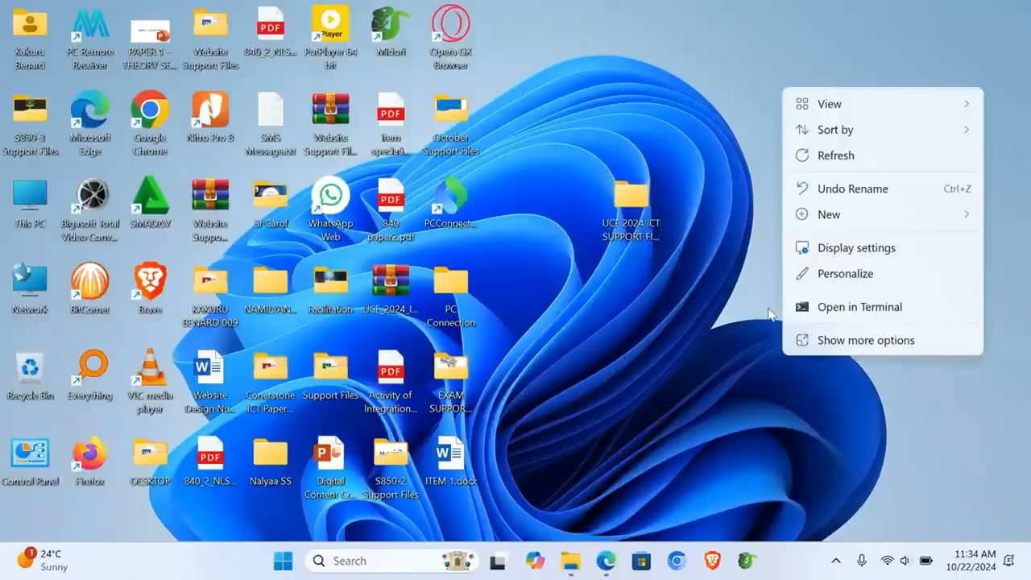
{"action": "mouse_move", "coordinate": [858, 214]}
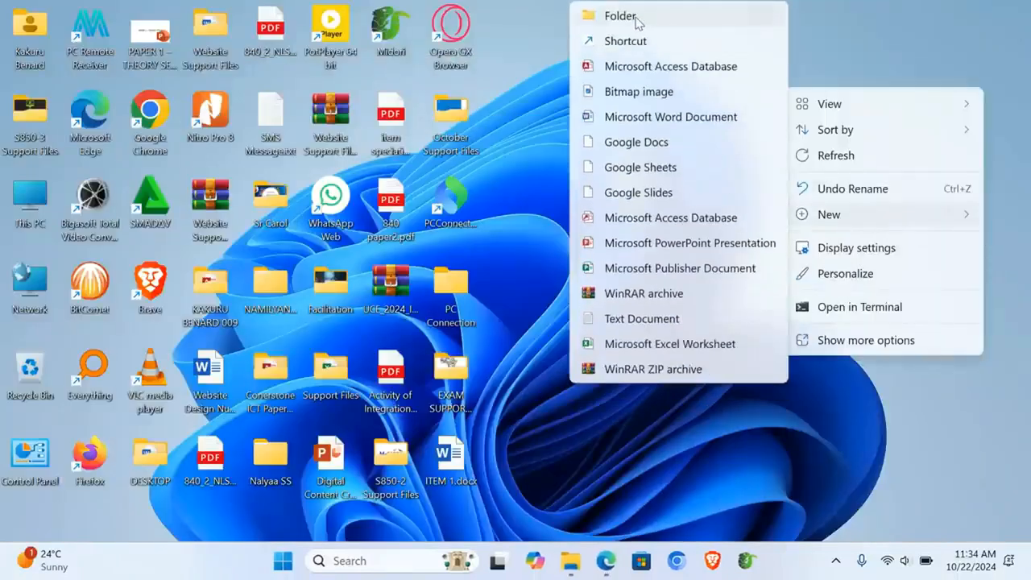
{"action": "left_click", "coordinate": [636, 18]}
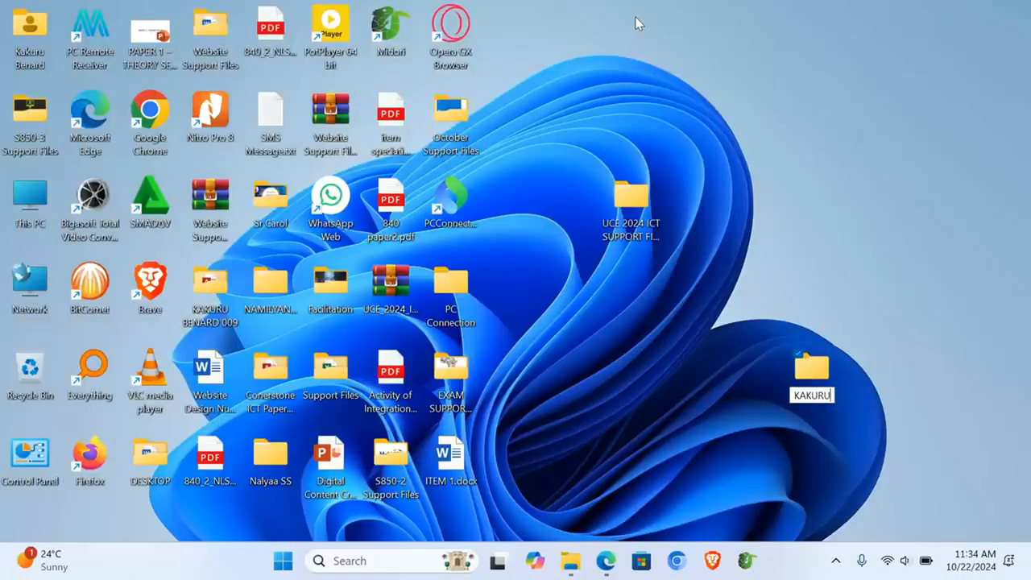
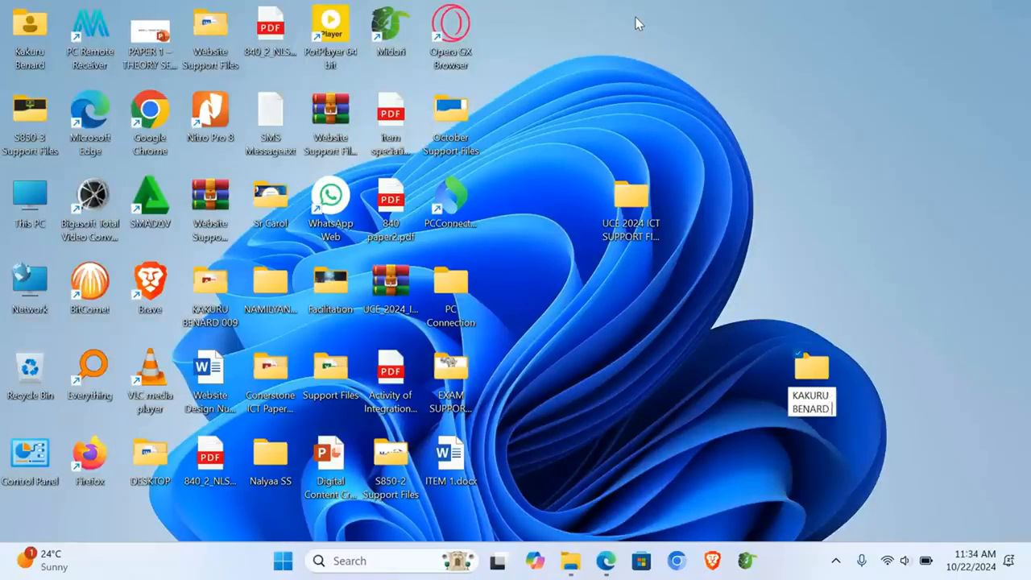
{"action": "type", "text": " 004"}
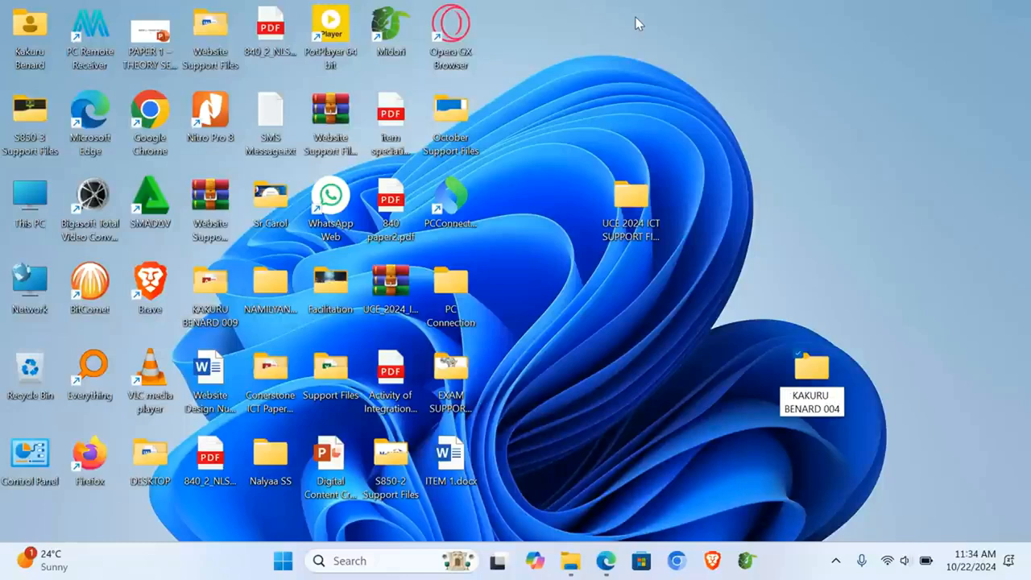
{"action": "key", "text": "Return"}
{"action": "key", "text": "Return"}
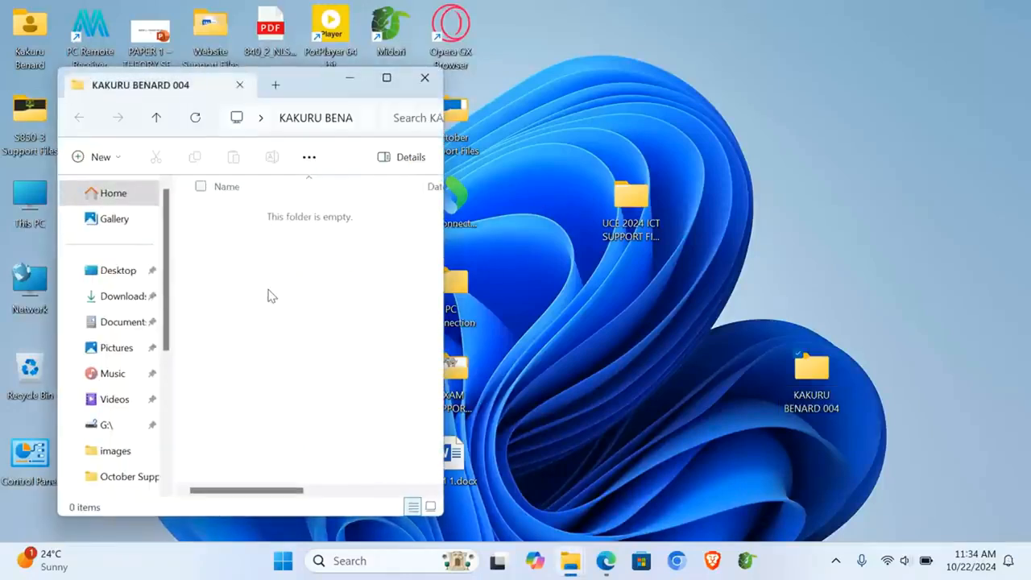
Step: Add two subfolders, ITEM 1 and ITEM 2, inside the candidate folder
{"action": "right_click", "coordinate": [272, 295]}
{"action": "mouse_move", "coordinate": [453, 218]}
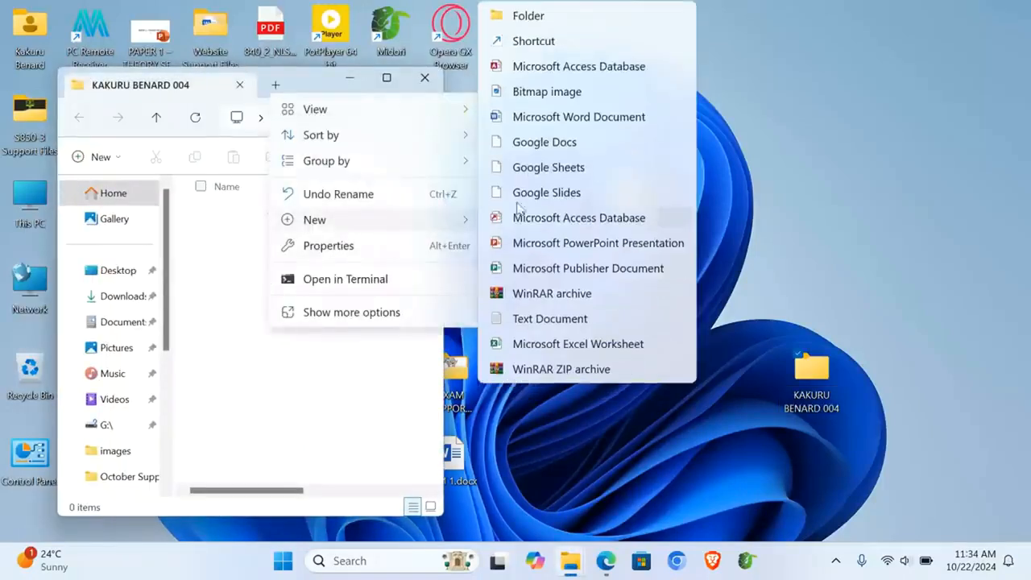
{"action": "left_click", "coordinate": [565, 18]}
{"action": "type", "text": "I"}
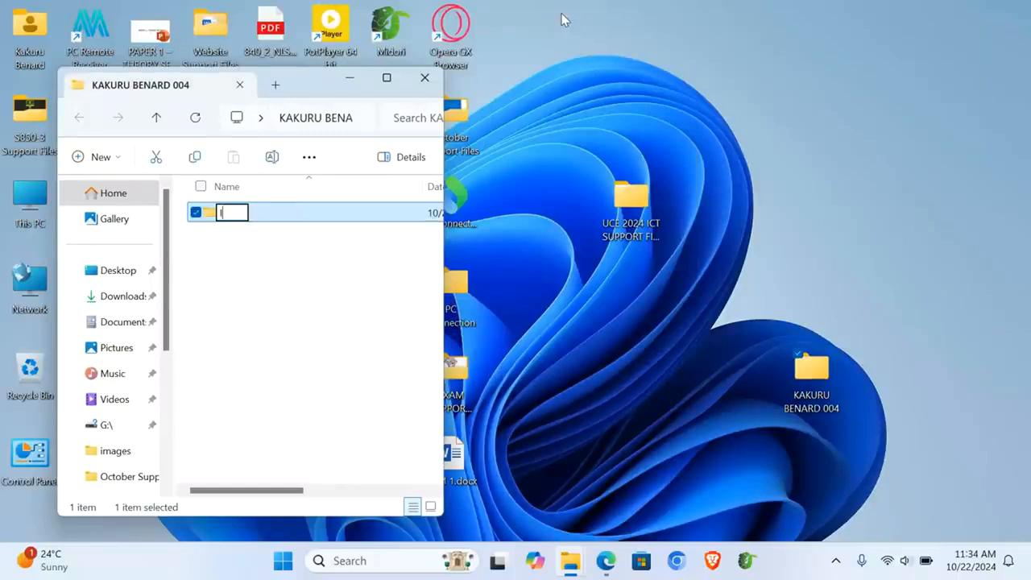
{"action": "type", "text": "TEM 1"}
{"action": "key", "text": "Return"}
{"action": "right_click", "coordinate": [292, 297]}
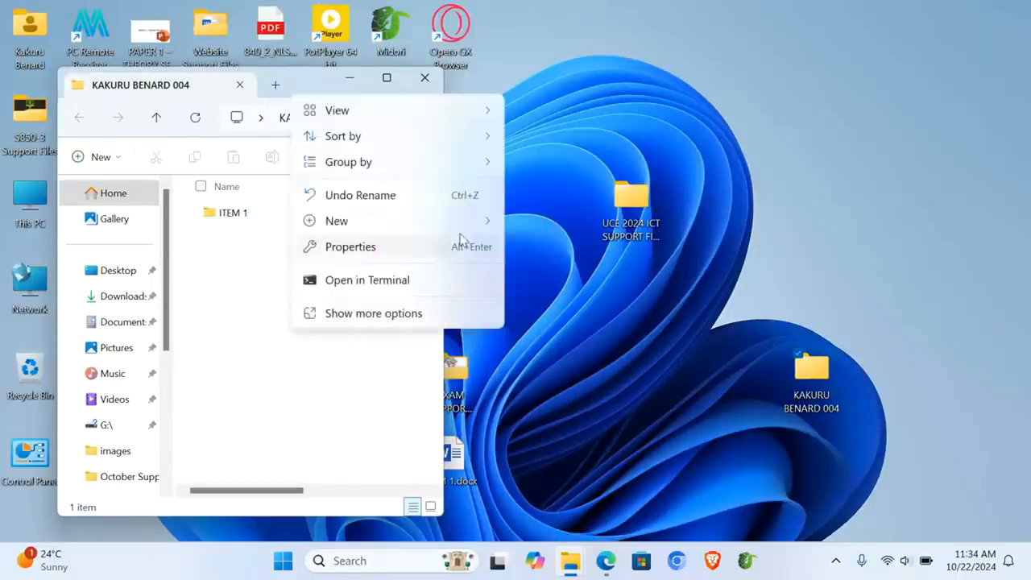
{"action": "mouse_move", "coordinate": [479, 230]}
{"action": "left_click", "coordinate": [581, 24]}
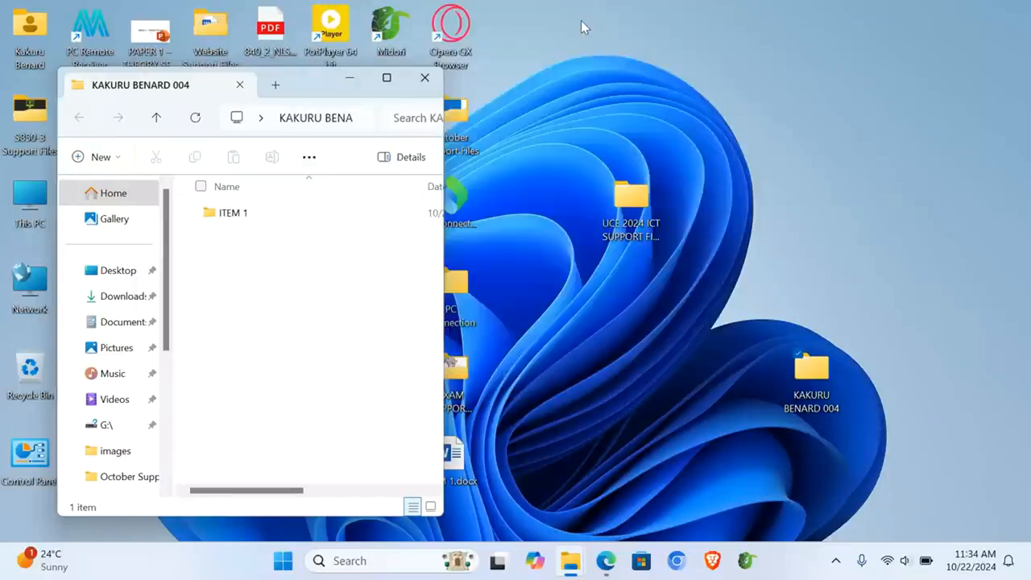
{"action": "type", "text": "ITEM 2"}
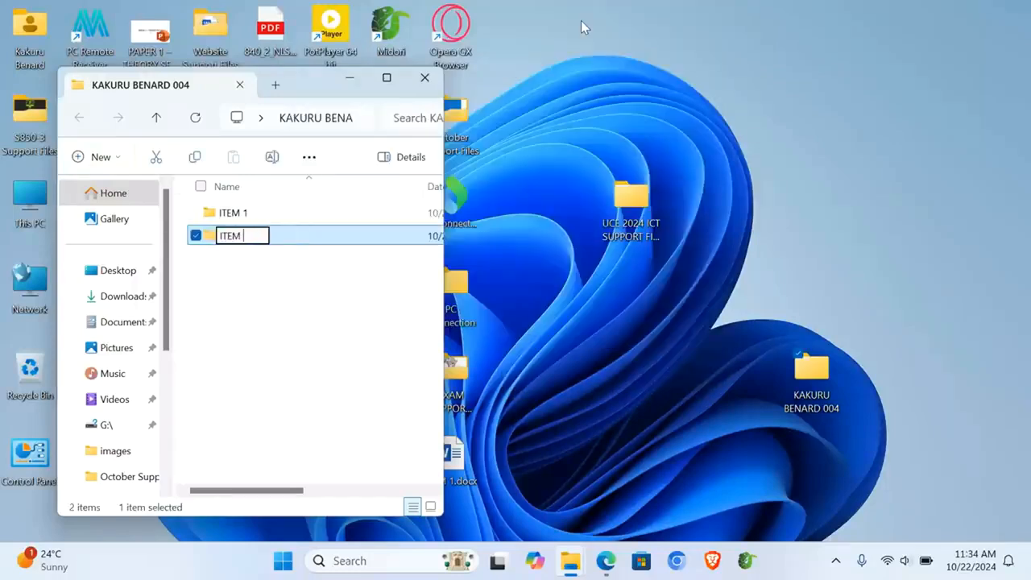
{"action": "key", "text": "Return"}
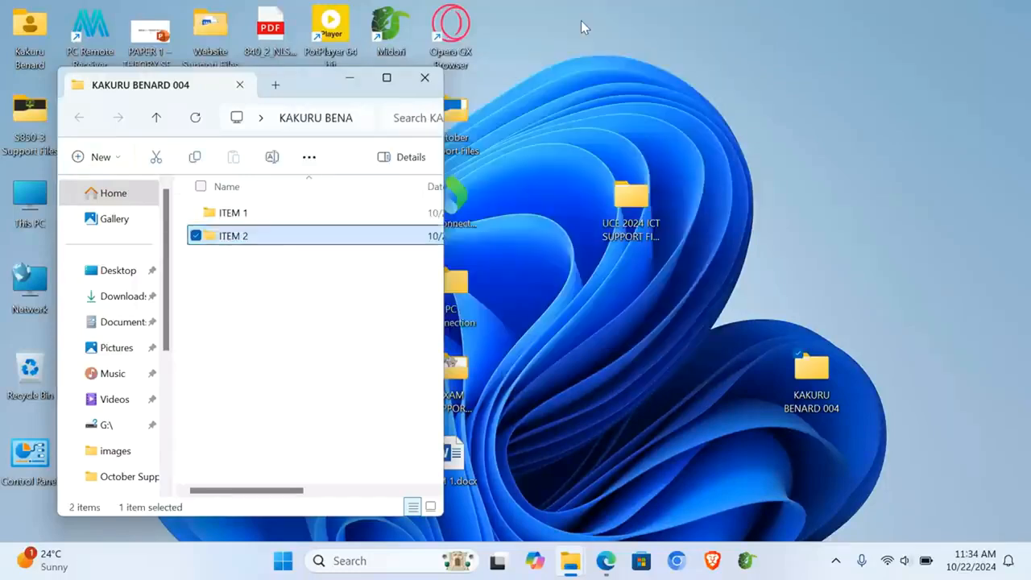
{"action": "left_click", "coordinate": [632, 197]}
Step: Copy Support1.xlsx from the ITEM1 support files folder into the ITEM 1 folder
{"action": "double_click", "coordinate": [632, 198]}
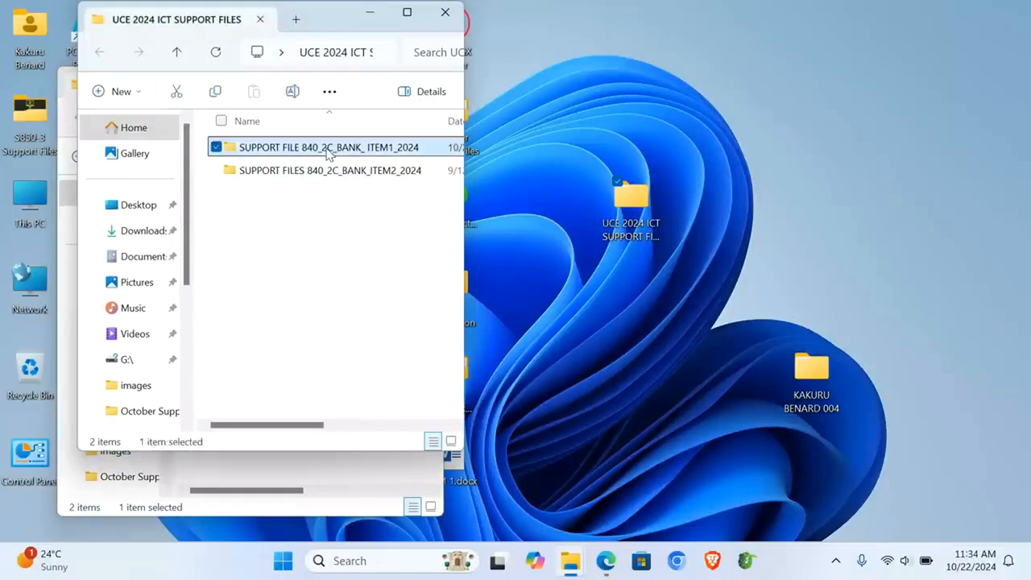
{"action": "double_click", "coordinate": [262, 149]}
{"action": "left_click", "coordinate": [260, 149]}
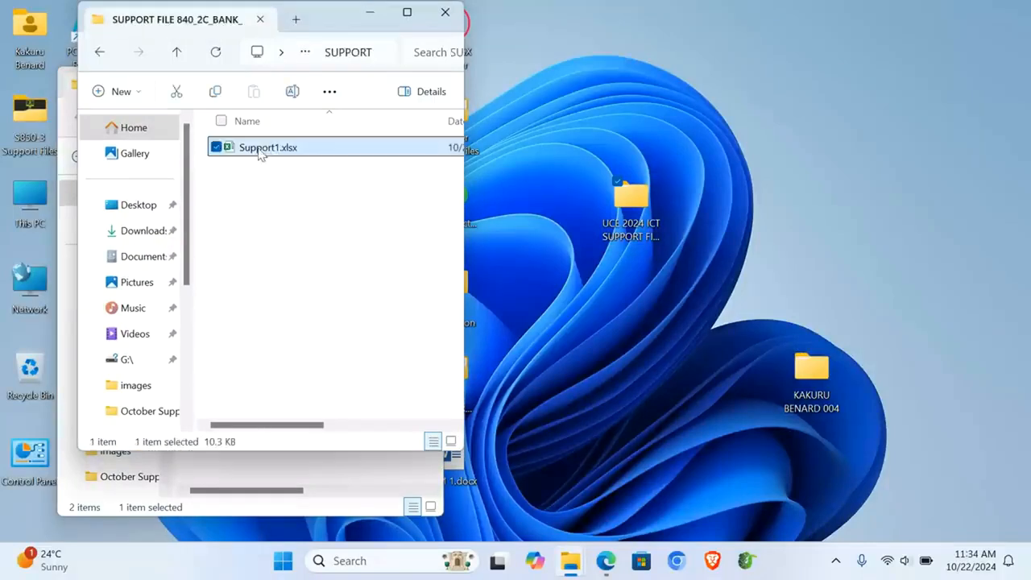
{"action": "left_click", "coordinate": [444, 12]}
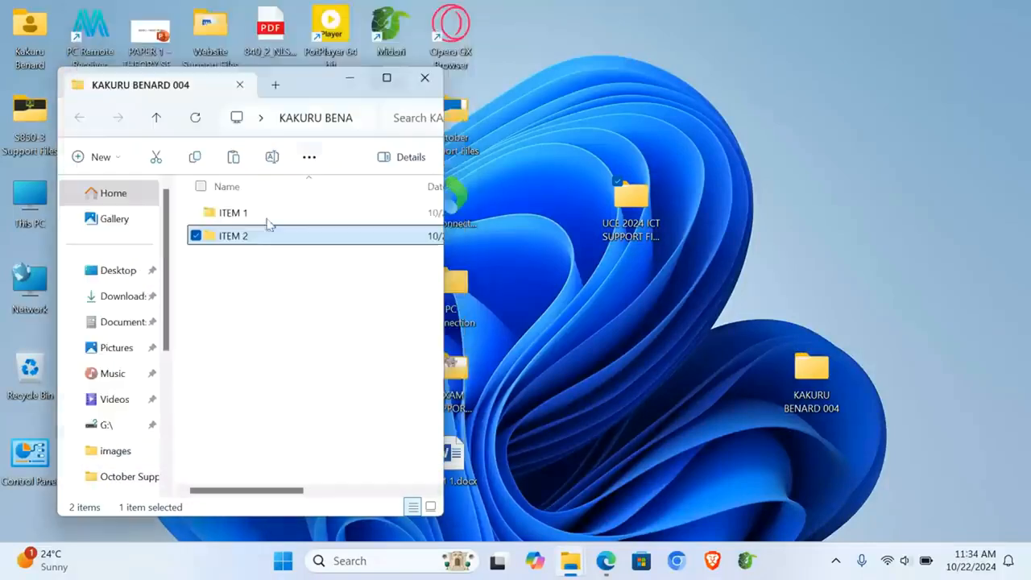
{"action": "double_click", "coordinate": [242, 216]}
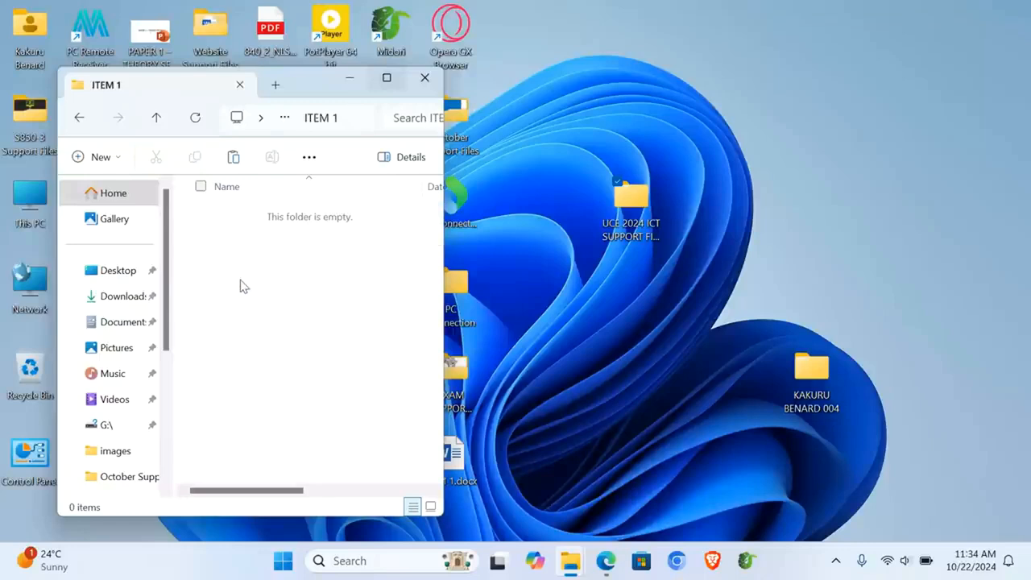
{"action": "key", "text": "ctrl+v"}
Step: Review the exam PDF again, then return to the ITEM 1 folder window
{"action": "left_click", "coordinate": [606, 562]}
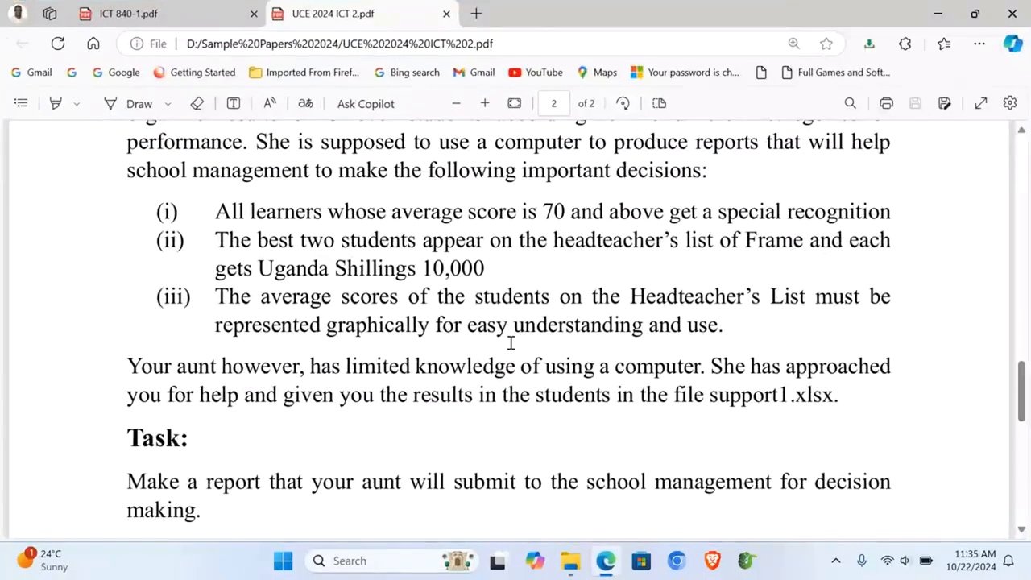
{"action": "scroll", "coordinate": [511, 343], "scroll_direction": "up", "scroll_amount": 2}
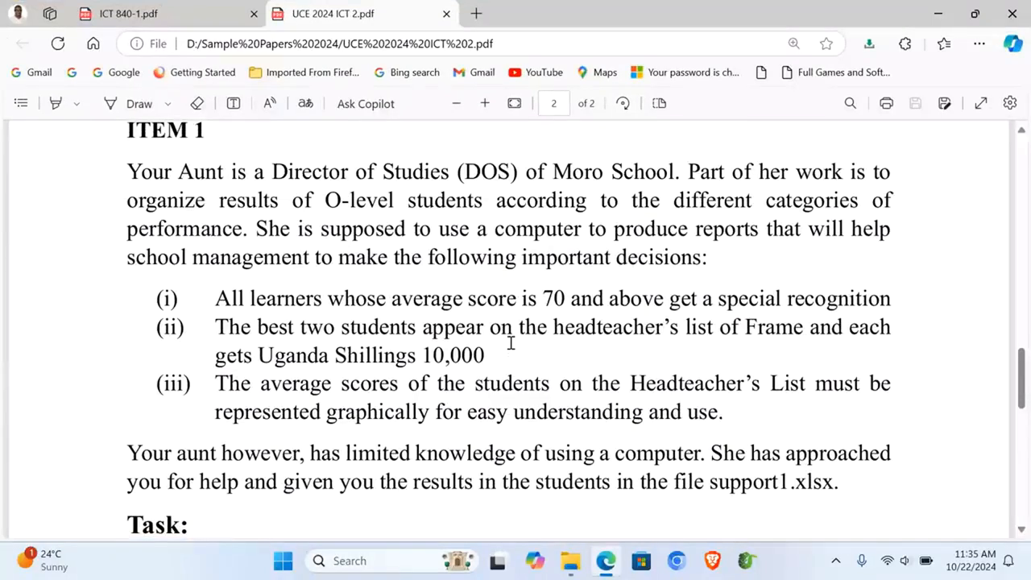
{"action": "scroll", "coordinate": [511, 343], "scroll_direction": "down", "scroll_amount": 1}
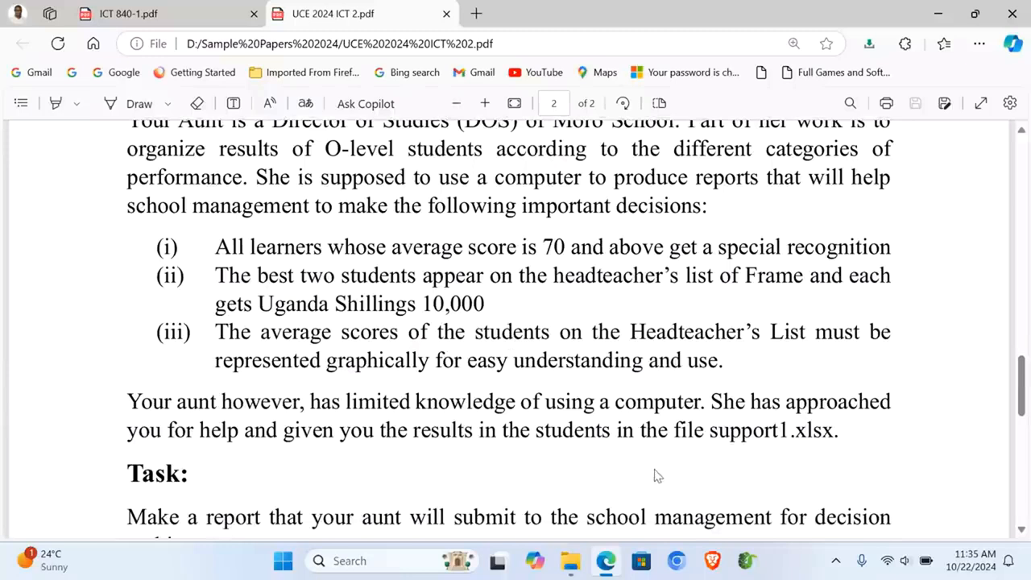
{"action": "mouse_move", "coordinate": [580, 568]}
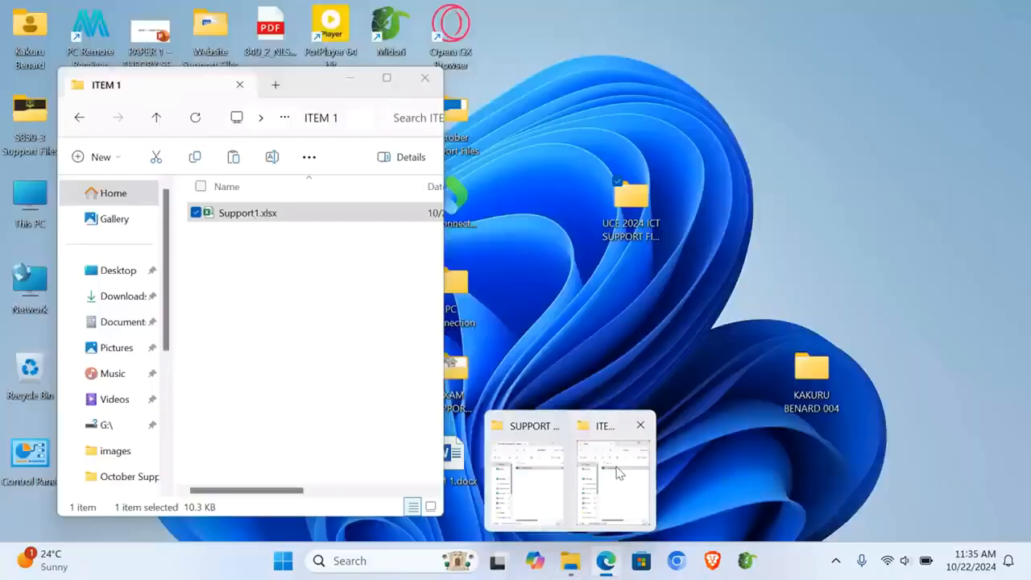
{"action": "left_click", "coordinate": [616, 475]}
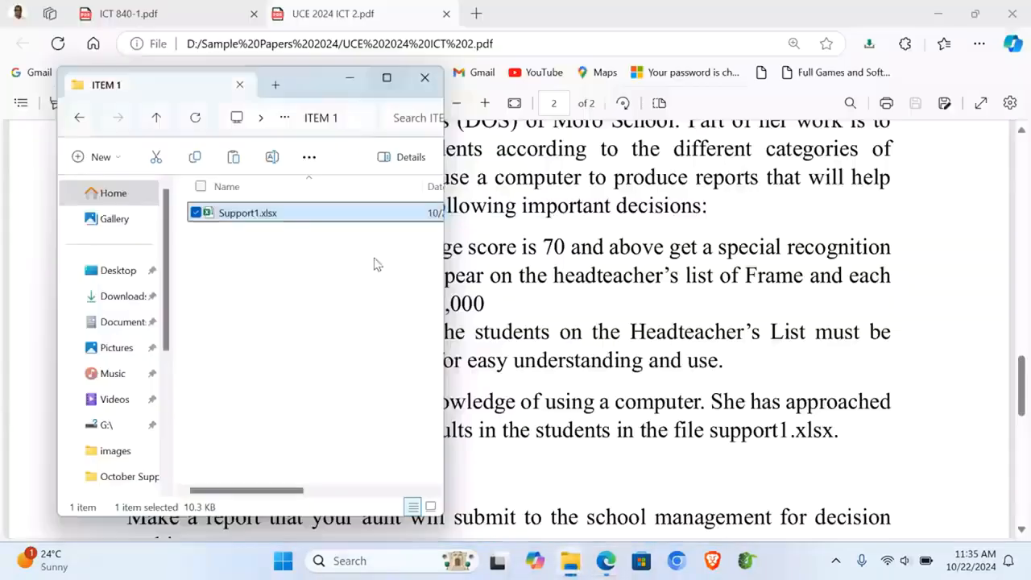
Step: Rename Support1.xlsx to Moro School Academic Data and open it
{"action": "right_click", "coordinate": [242, 219]}
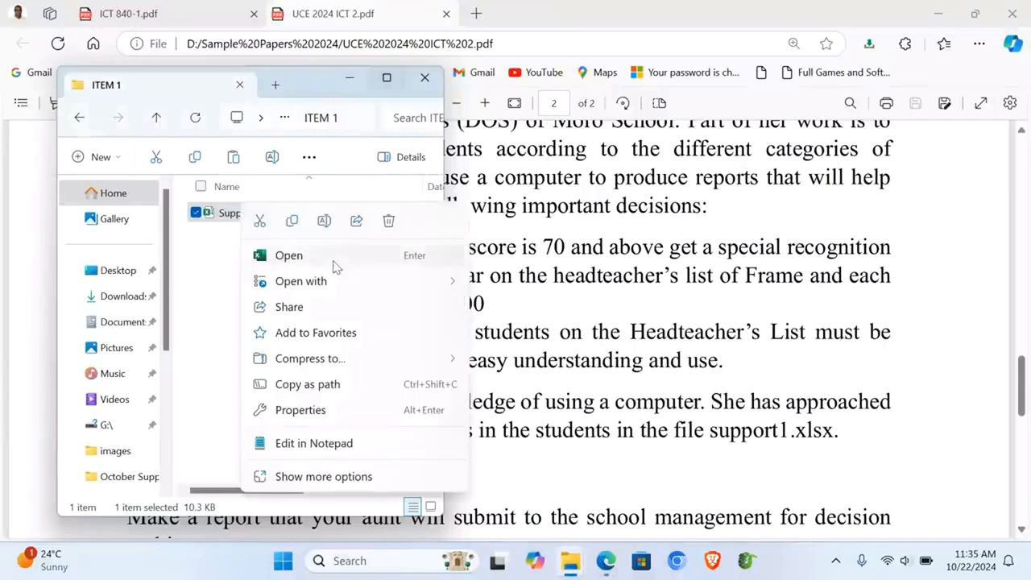
{"action": "left_click", "coordinate": [325, 223]}
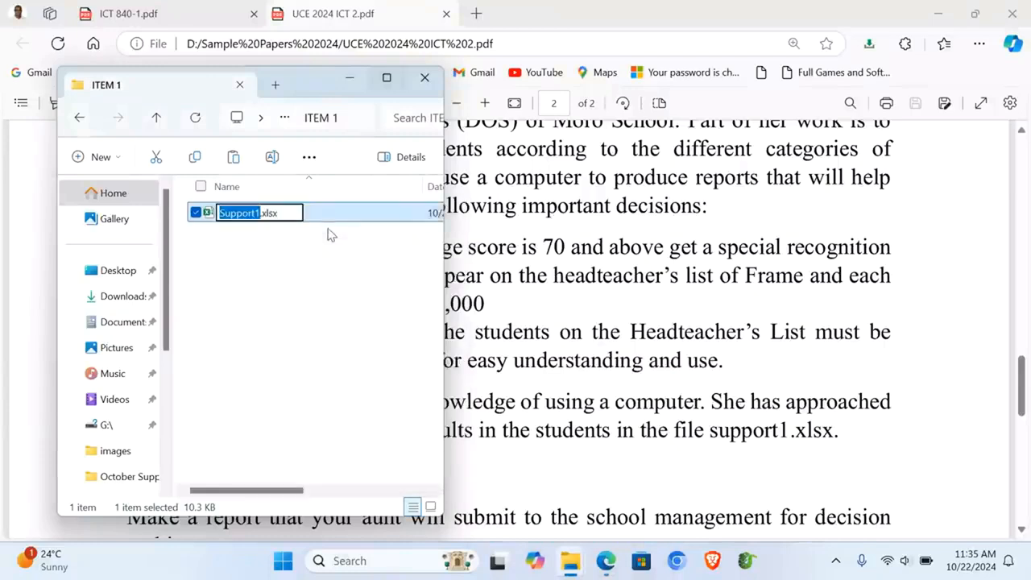
{"action": "type", "text": "Moro S"}
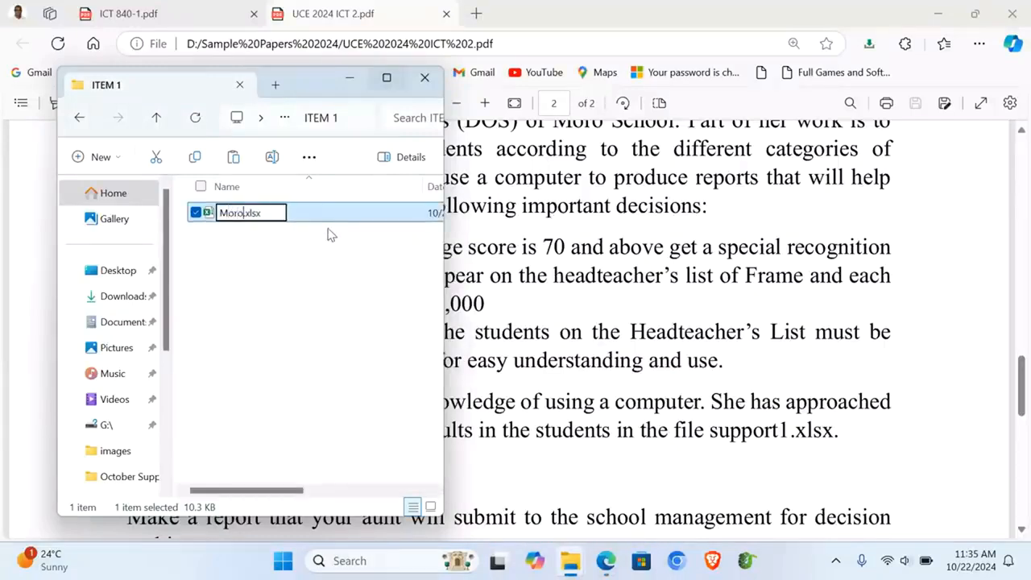
{"action": "type", "text": "chool Ac"}
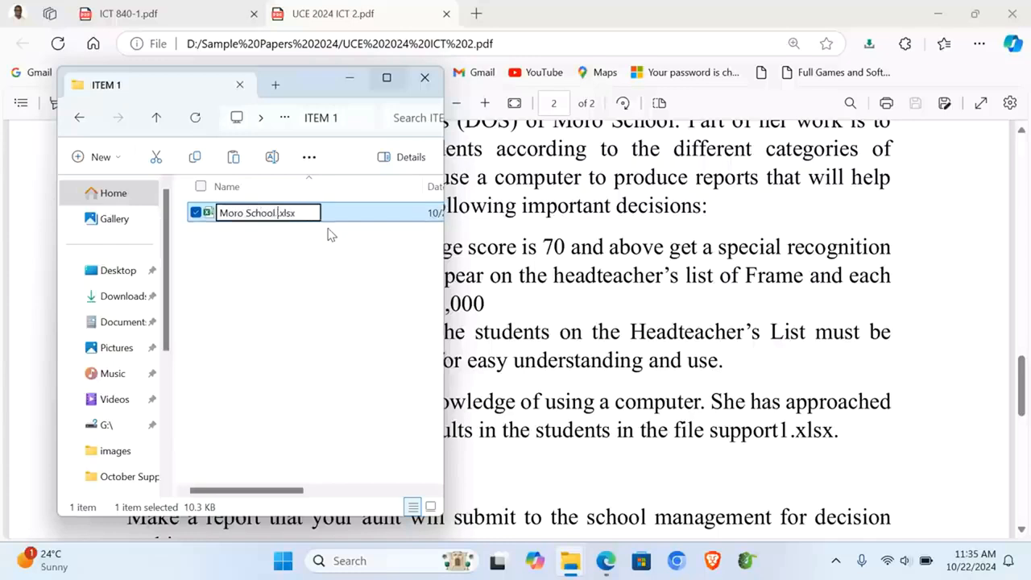
{"action": "type", "text": "ademic "}
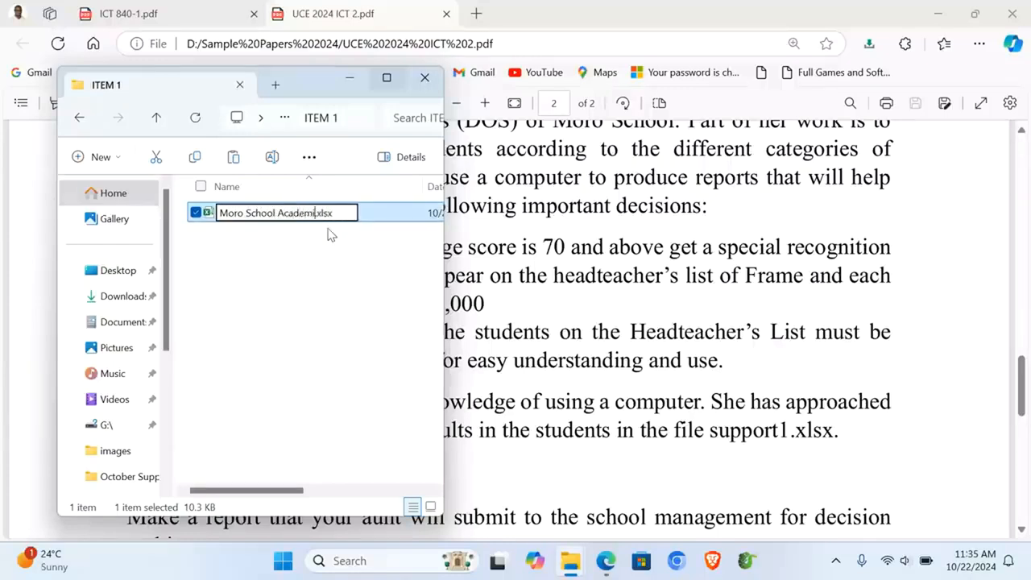
{"action": "type", "text": "Data"}
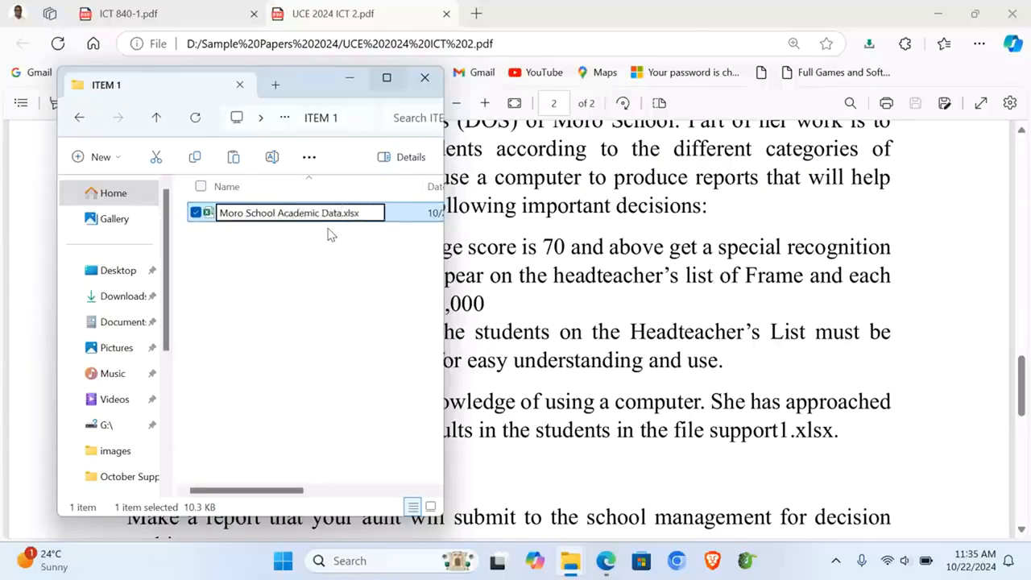
{"action": "key", "text": "Return"}
{"action": "key", "text": "Return"}
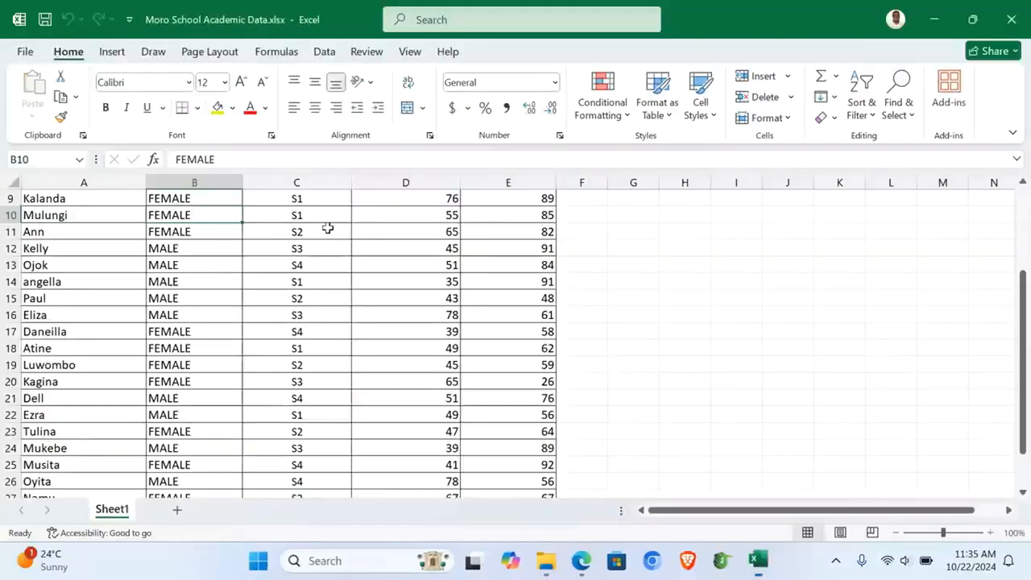
Step: Add an AVERAGE heading in F1 and enter =AVERAGE(D2:E2) in F2
{"action": "scroll", "coordinate": [541, 308], "scroll_direction": "up", "scroll_amount": 3}
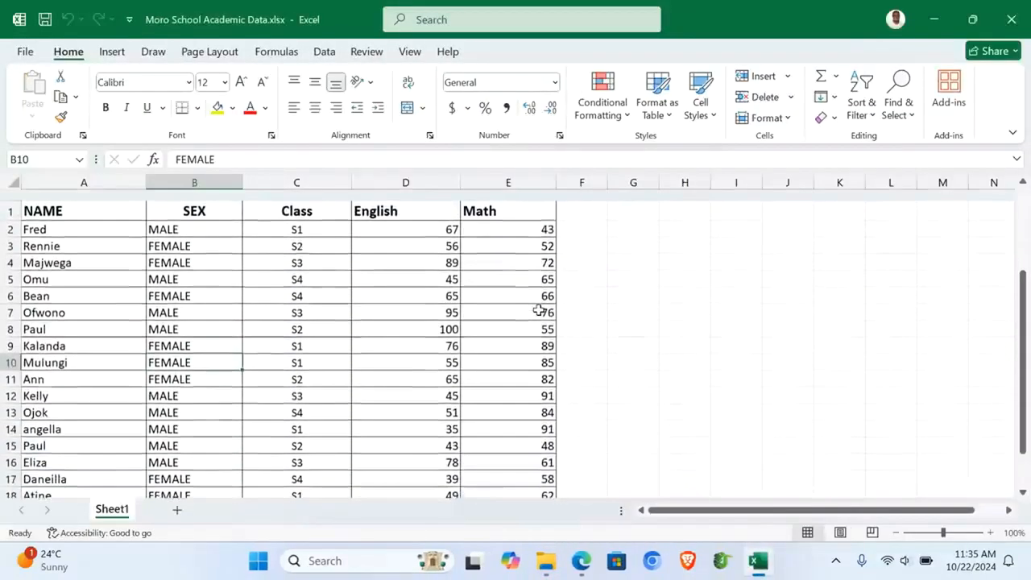
{"action": "left_click", "coordinate": [572, 201]}
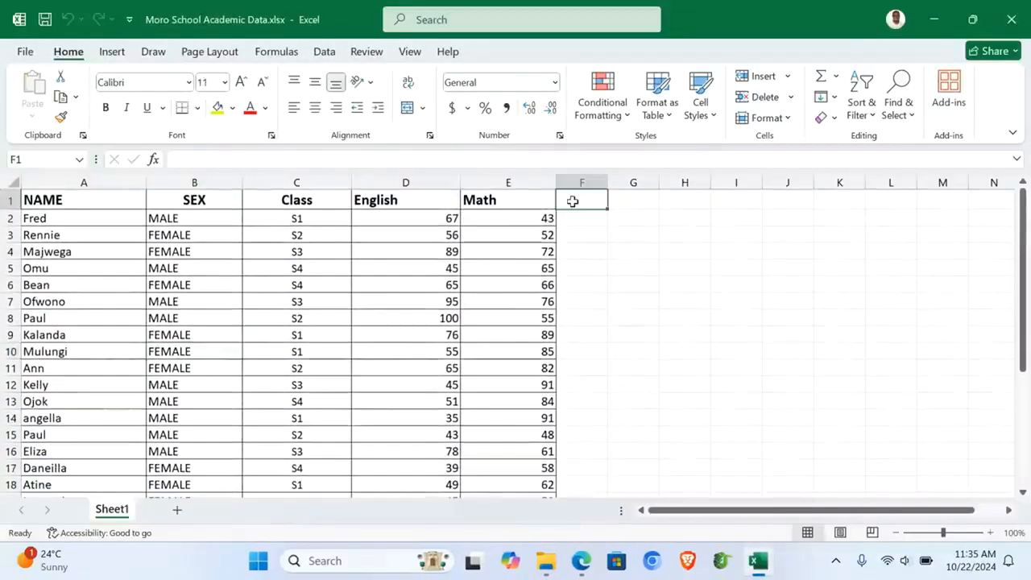
{"action": "type", "text": "AVERAGE"}
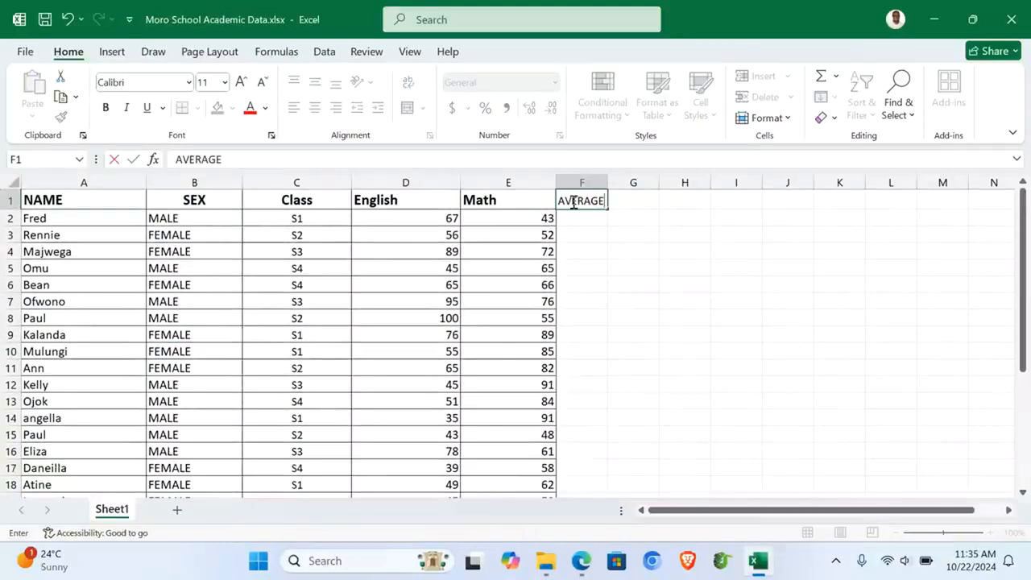
{"action": "key", "text": "Return"}
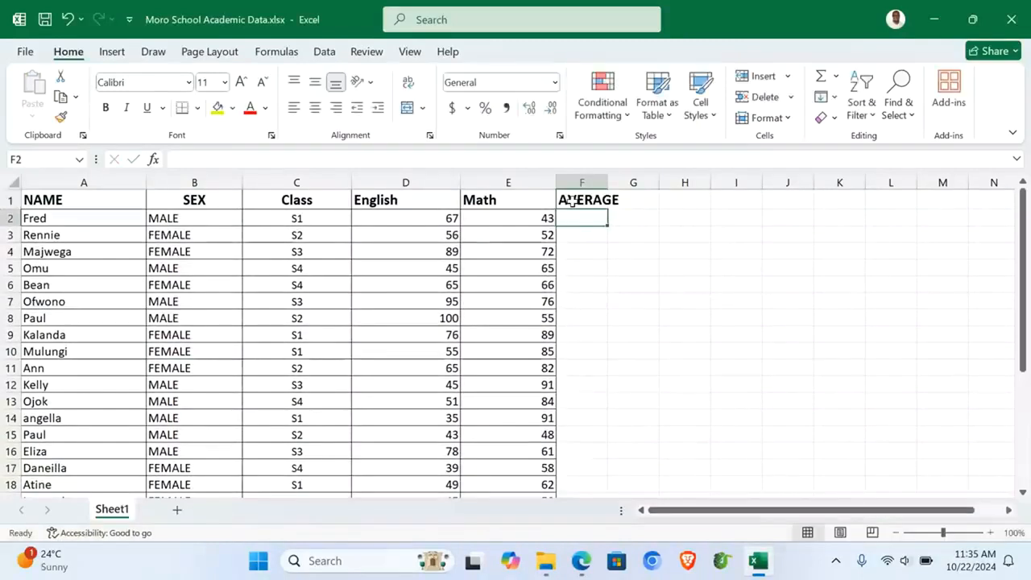
{"action": "type", "text": "=A"}
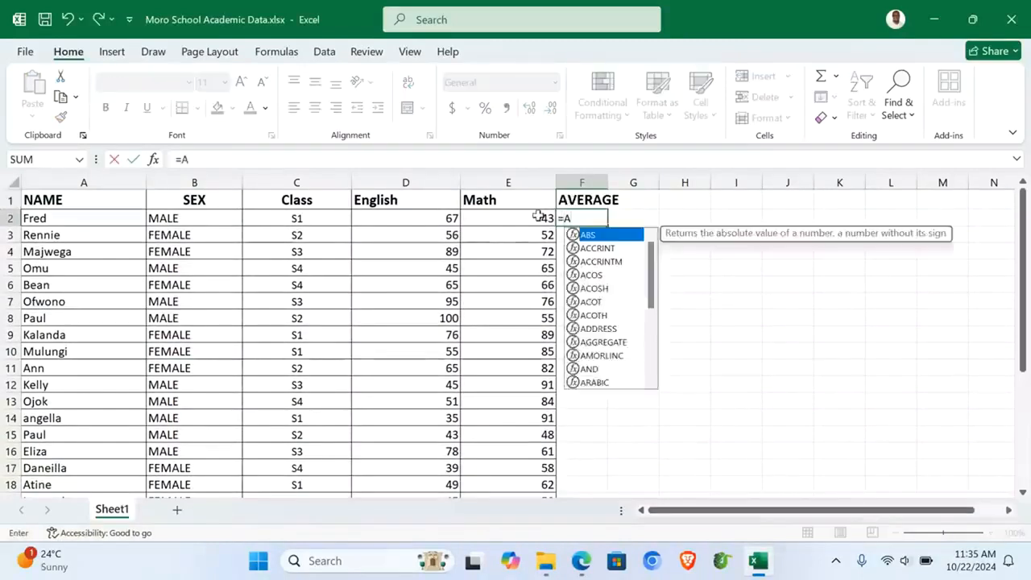
{"action": "type", "text": "VERAGE("}
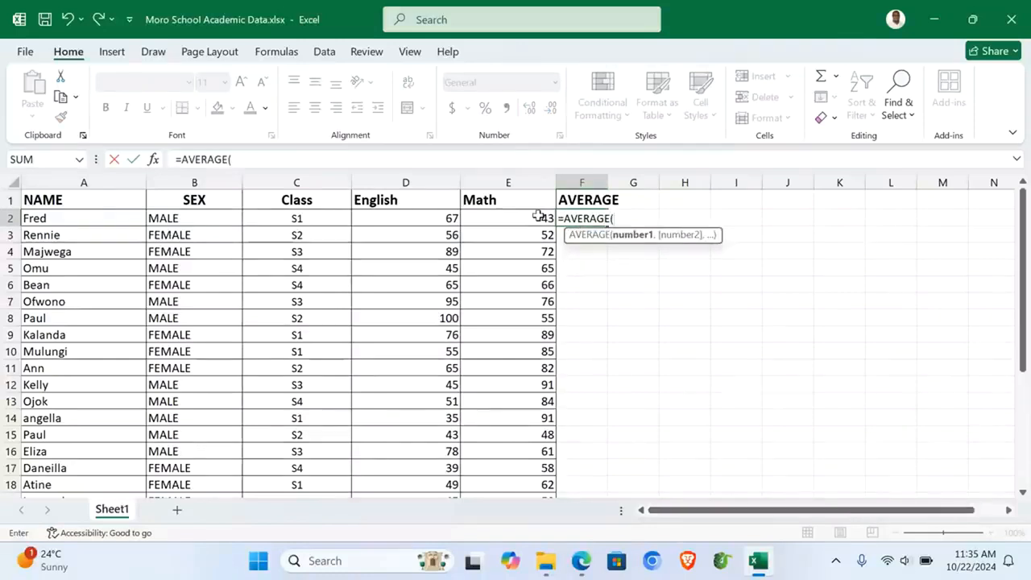
{"action": "left_click_drag", "start_coordinate": [378, 215], "coordinate": [502, 219]}
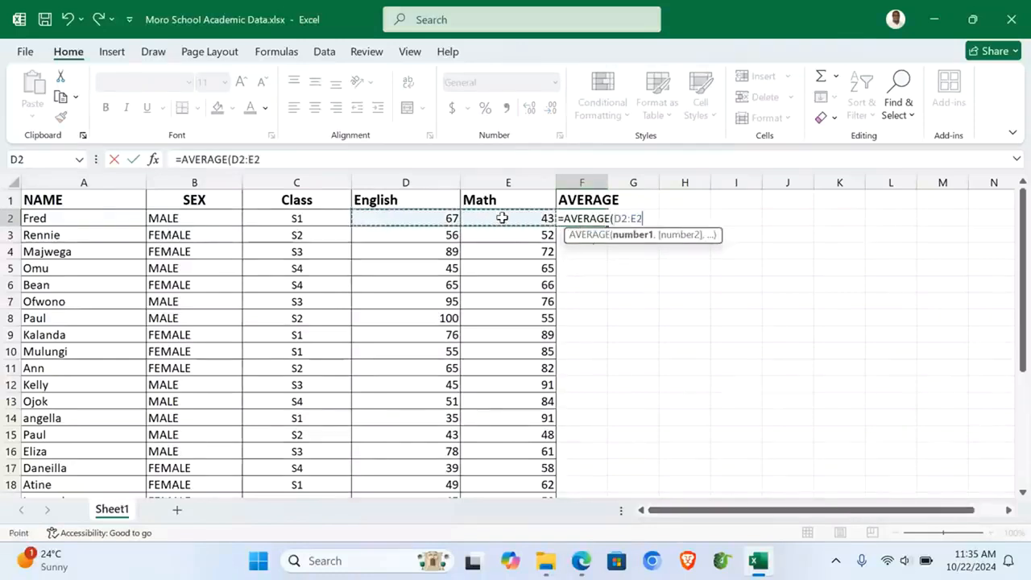
{"action": "key", "text": "Return"}
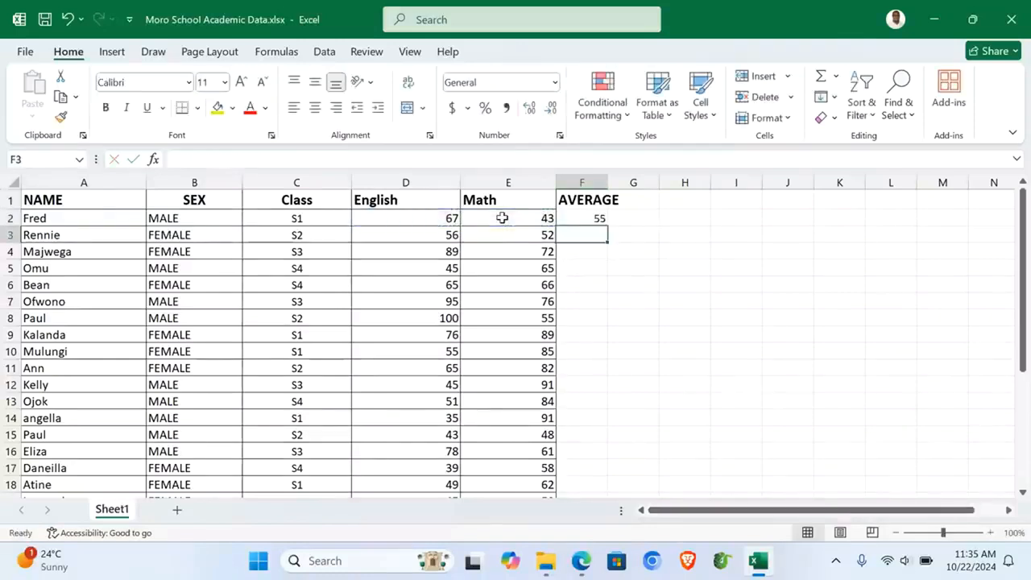
Step: Fill the average formula down every student row, autofit column F, and copy the whole table
{"action": "left_click_drag", "start_coordinate": [568, 215], "coordinate": [602, 220]}
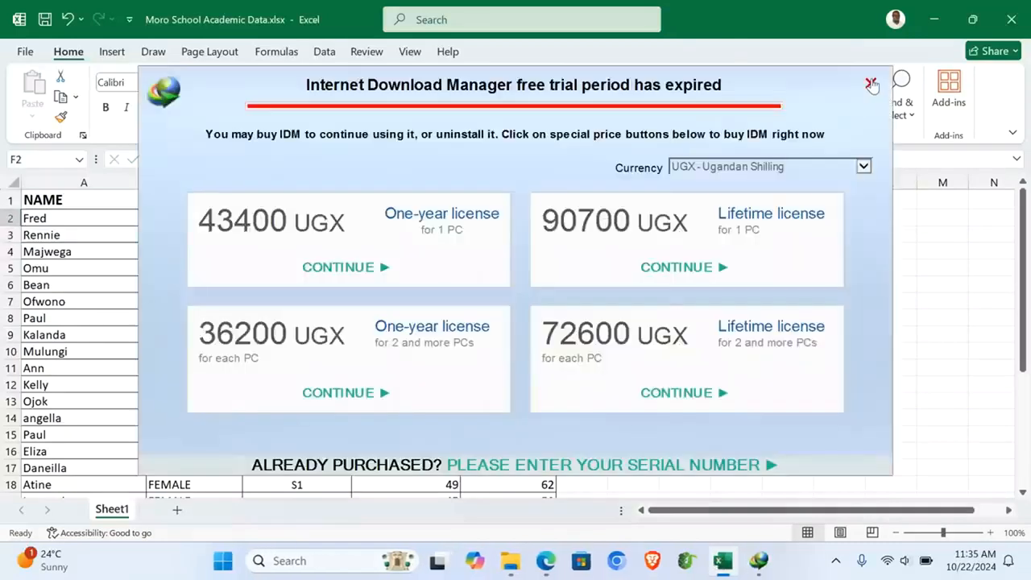
{"action": "left_click", "coordinate": [871, 84]}
{"action": "double_click", "coordinate": [607, 225]}
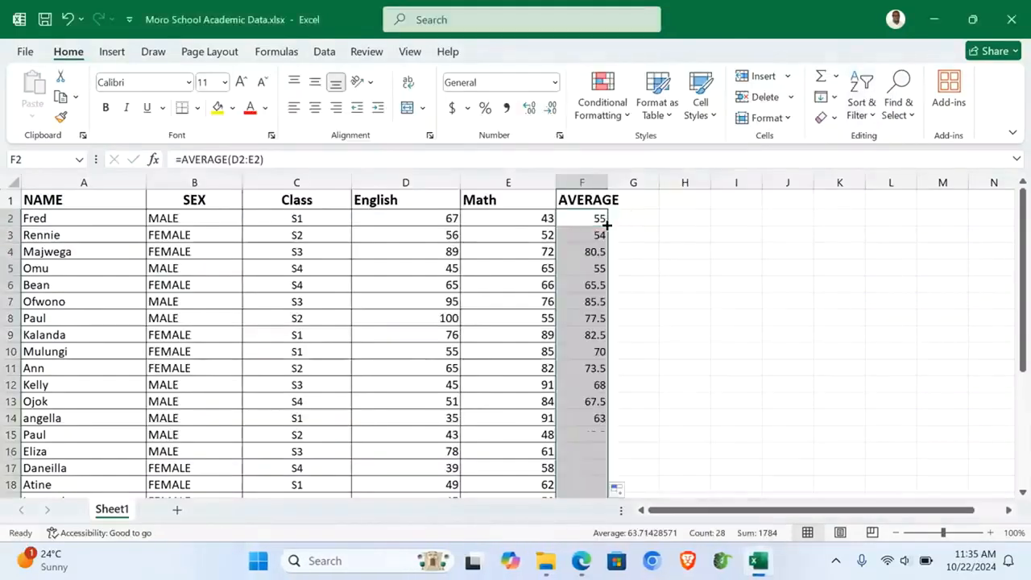
{"action": "double_click", "coordinate": [608, 182]}
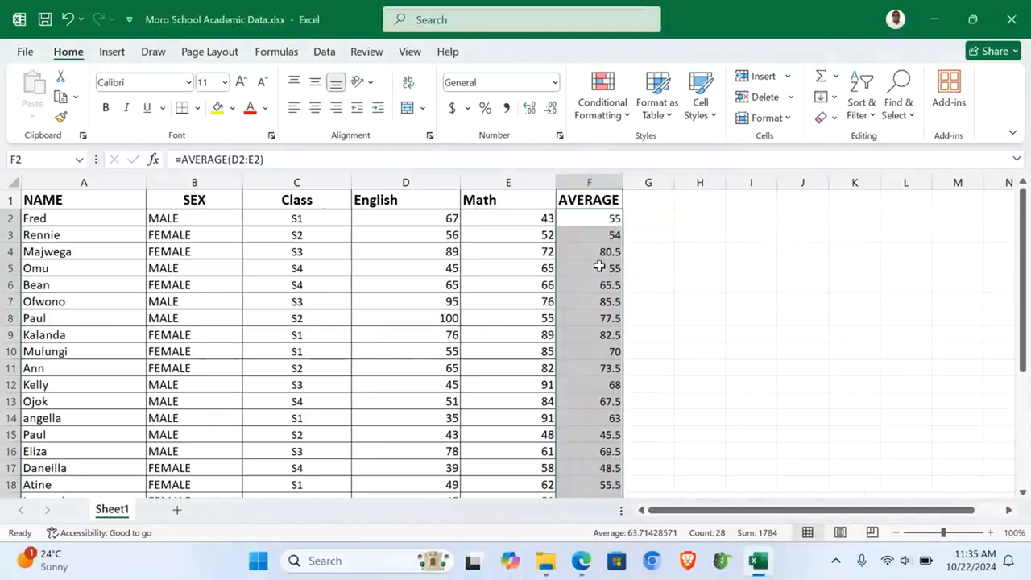
{"action": "key", "text": "ctrl+a"}
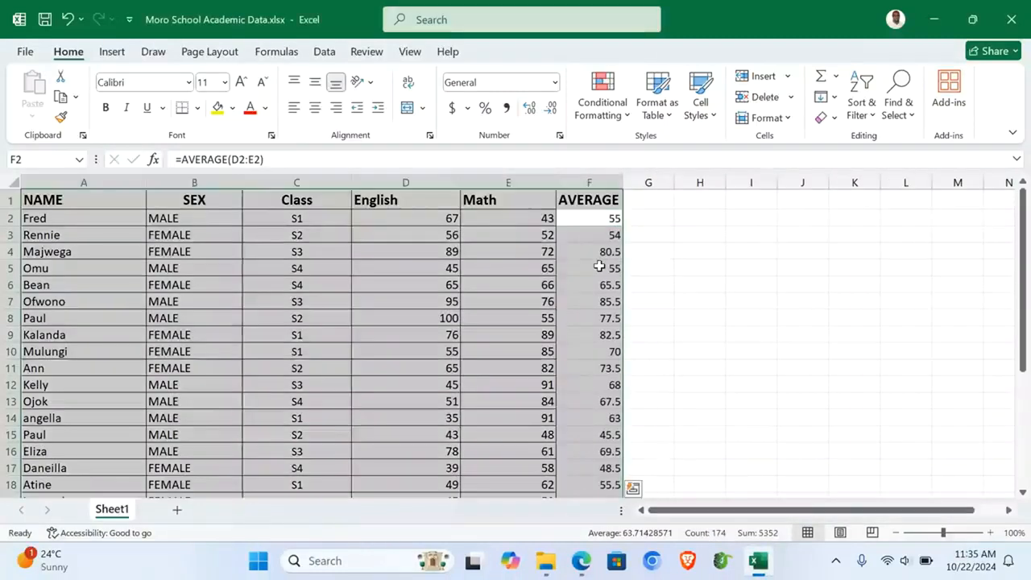
{"action": "key", "text": "ctrl+c"}
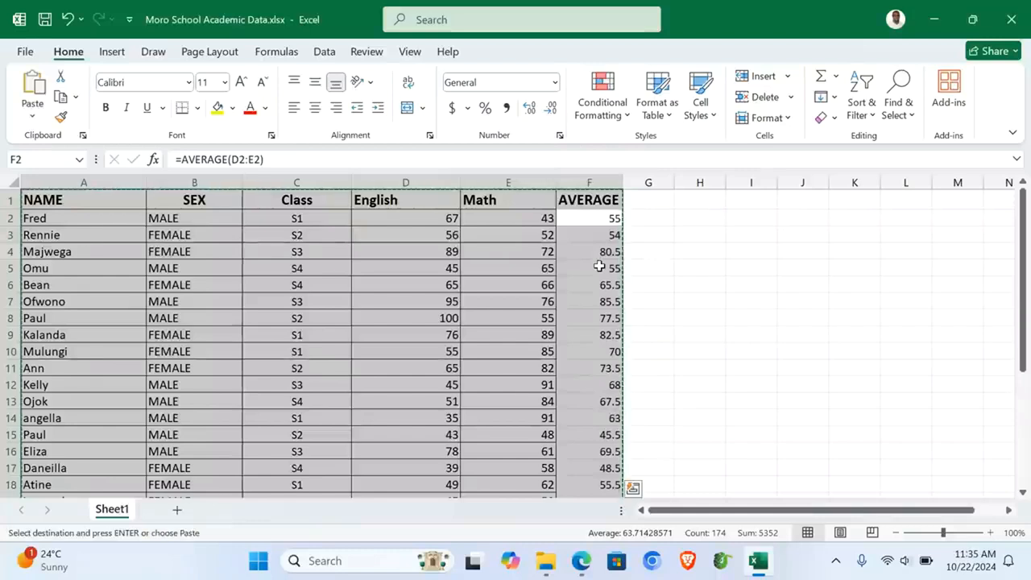
Step: Paste the student table into a new Sheet2 and autofit the NAME and AVERAGE columns
{"action": "left_click", "coordinate": [179, 514]}
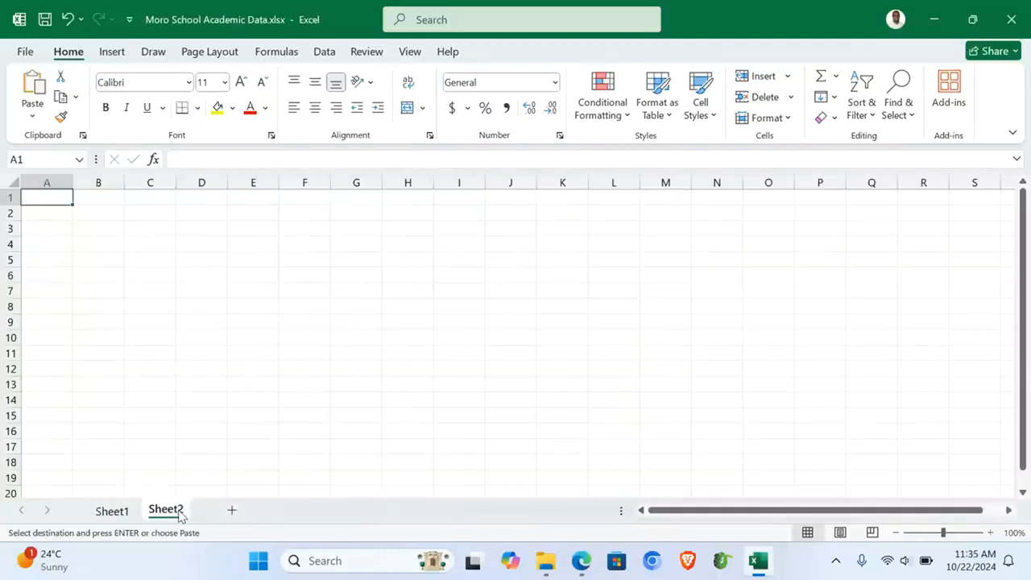
{"action": "key", "text": "ctrl+v"}
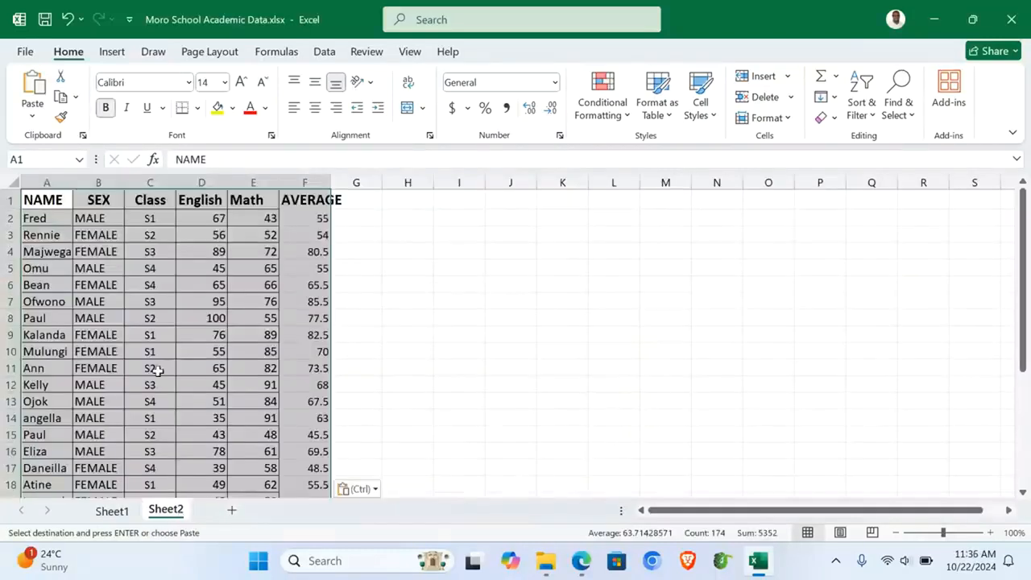
{"action": "double_click", "coordinate": [330, 179]}
{"action": "left_click", "coordinate": [333, 214]}
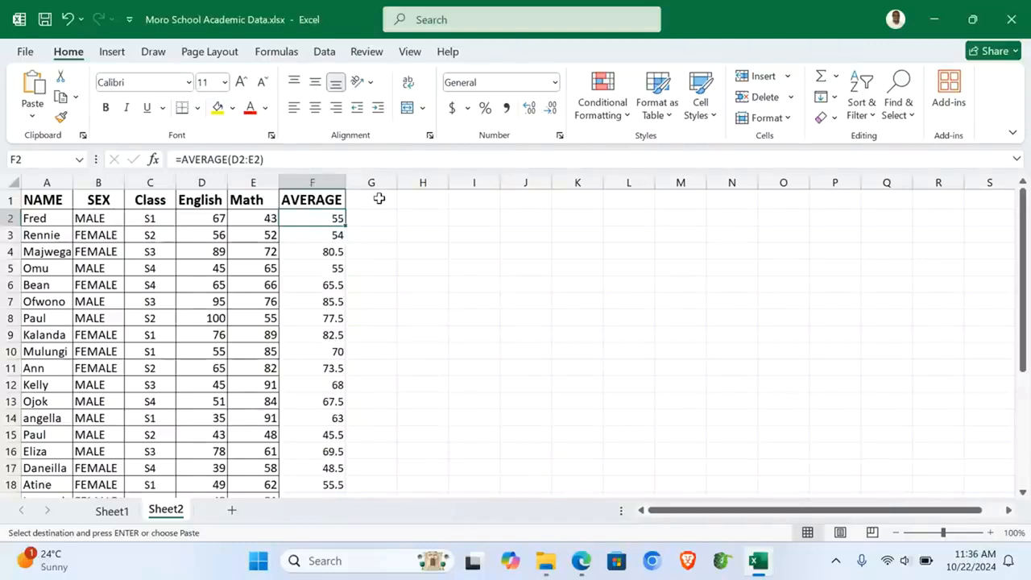
{"action": "left_click_drag", "start_coordinate": [78, 186], "coordinate": [81, 186]}
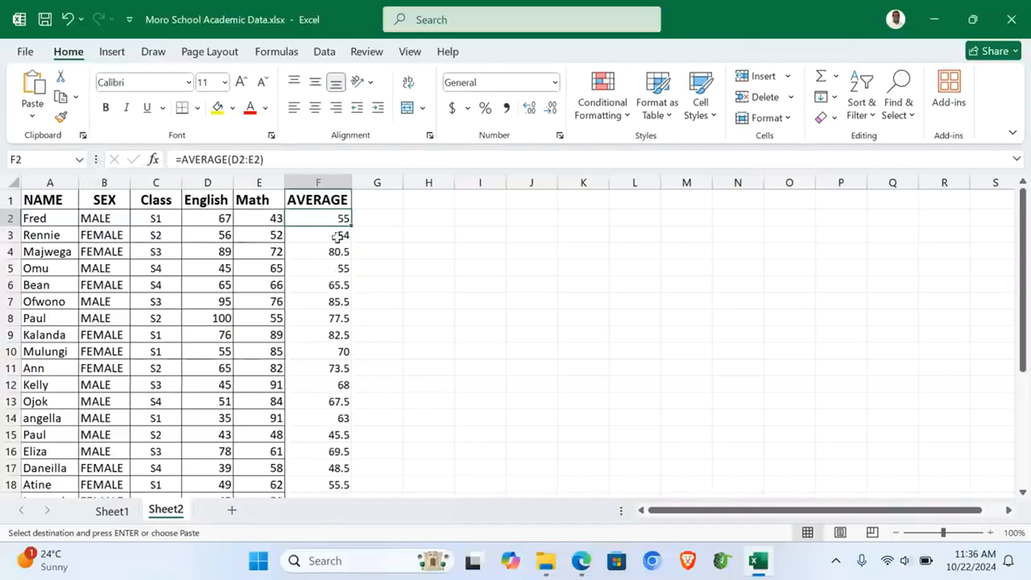
{"action": "left_click", "coordinate": [318, 181]}
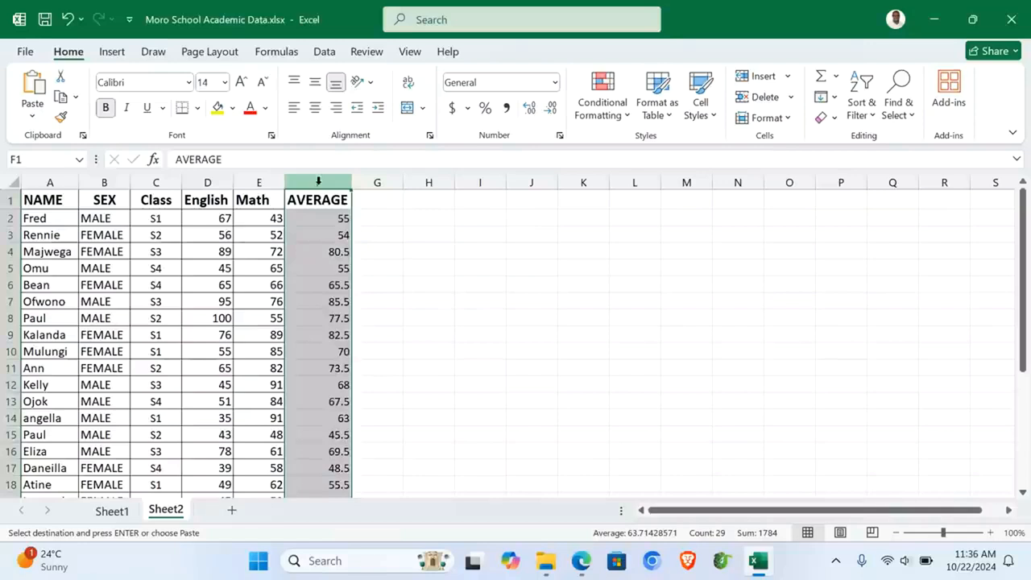
Step: Filter the AVERAGE column to values greater than or equal to 70, leaving 7 students
{"action": "left_click", "coordinate": [871, 117]}
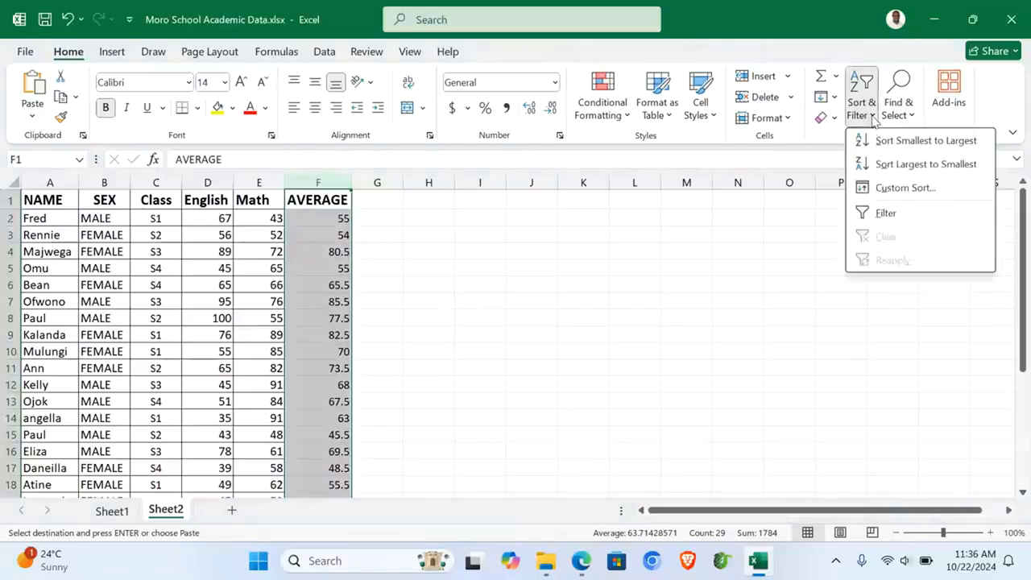
{"action": "left_click", "coordinate": [885, 214]}
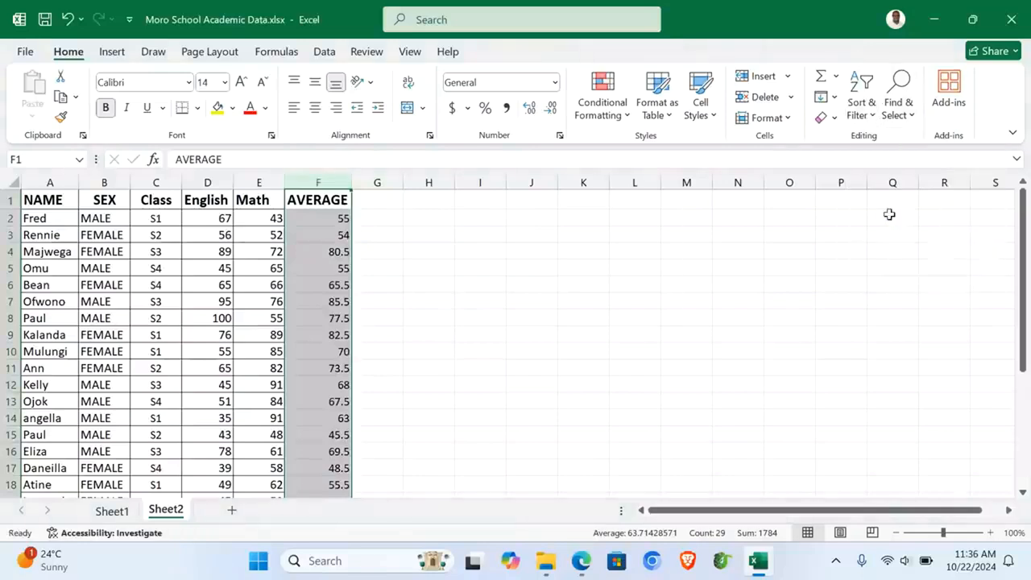
{"action": "left_click", "coordinate": [367, 331]}
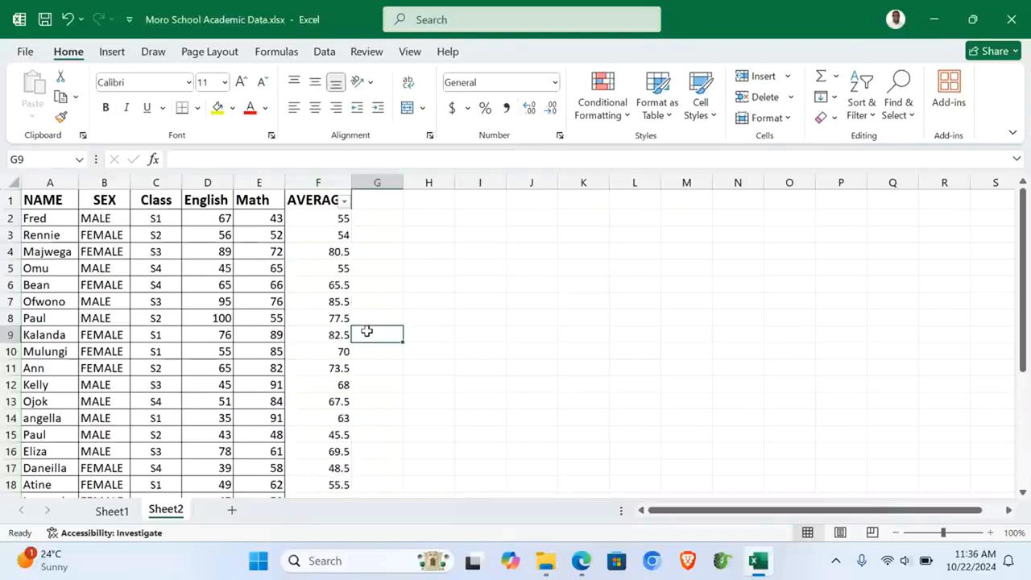
{"action": "left_click", "coordinate": [344, 204]}
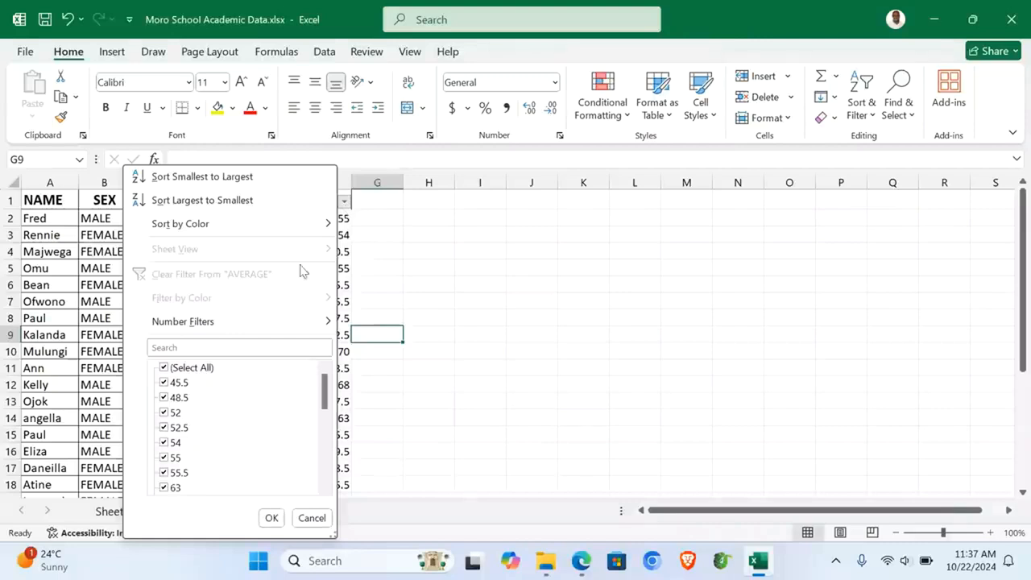
{"action": "mouse_move", "coordinate": [259, 327]}
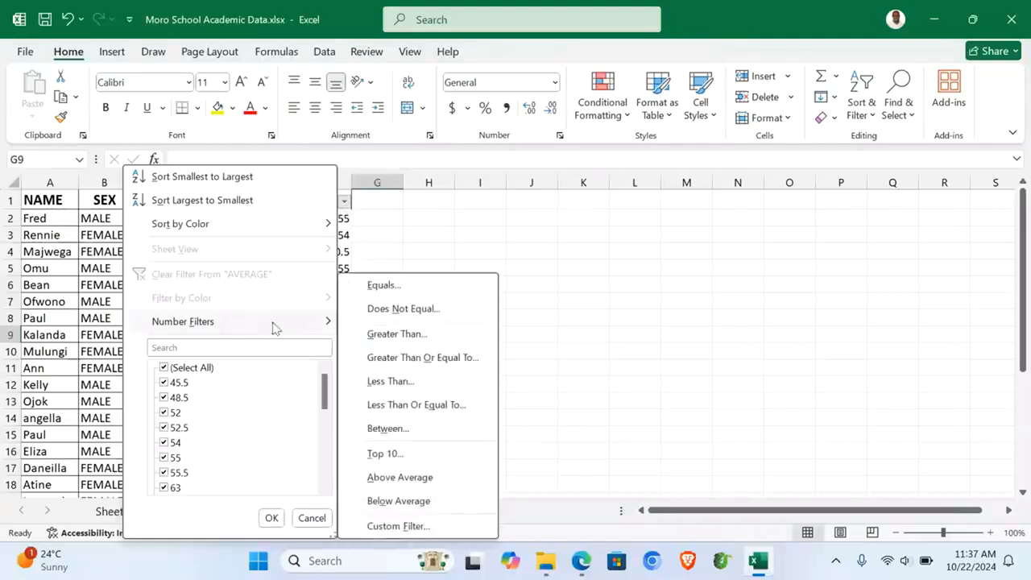
{"action": "left_click", "coordinate": [463, 358]}
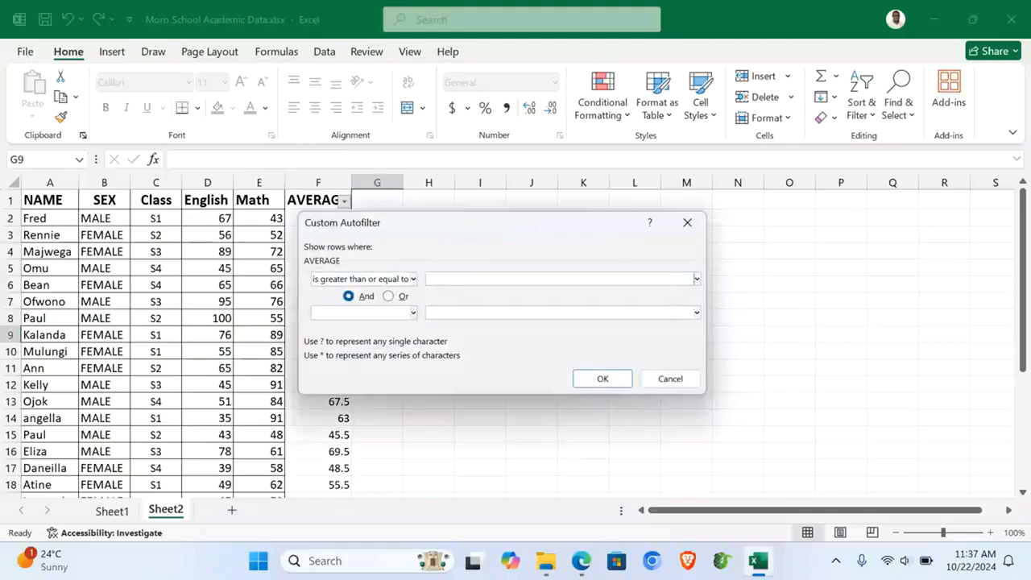
{"action": "type", "text": "70"}
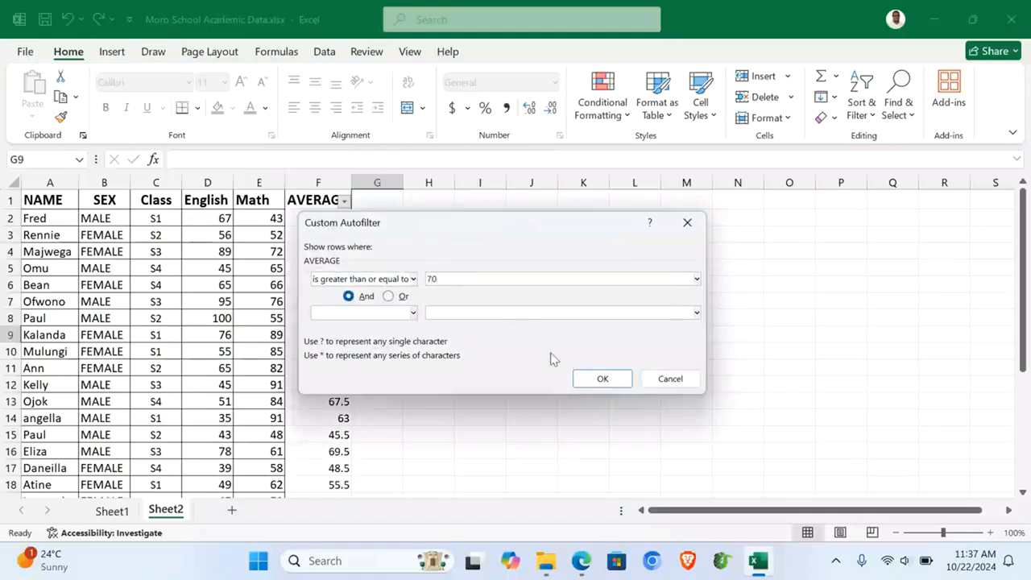
{"action": "left_click", "coordinate": [600, 379]}
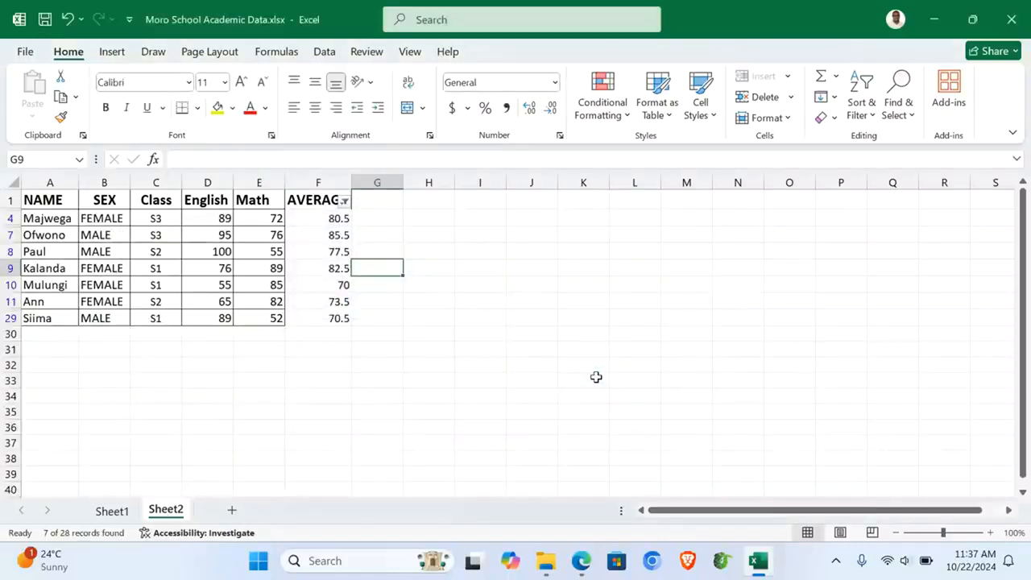
{"action": "left_click", "coordinate": [581, 562]}
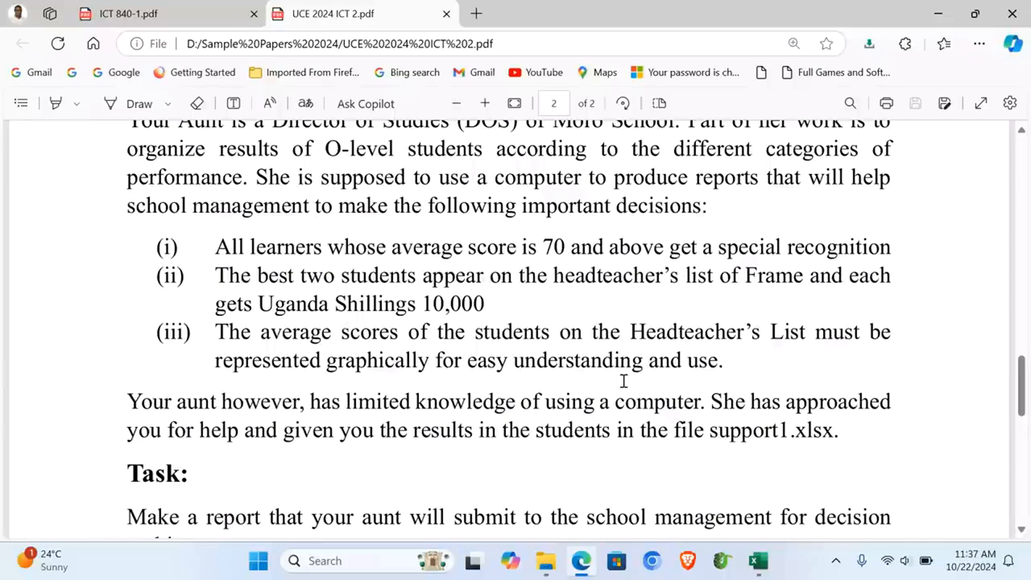
Step: Switch back to the Moro School Academic Data workbook in Excel
{"action": "left_click", "coordinate": [757, 561]}
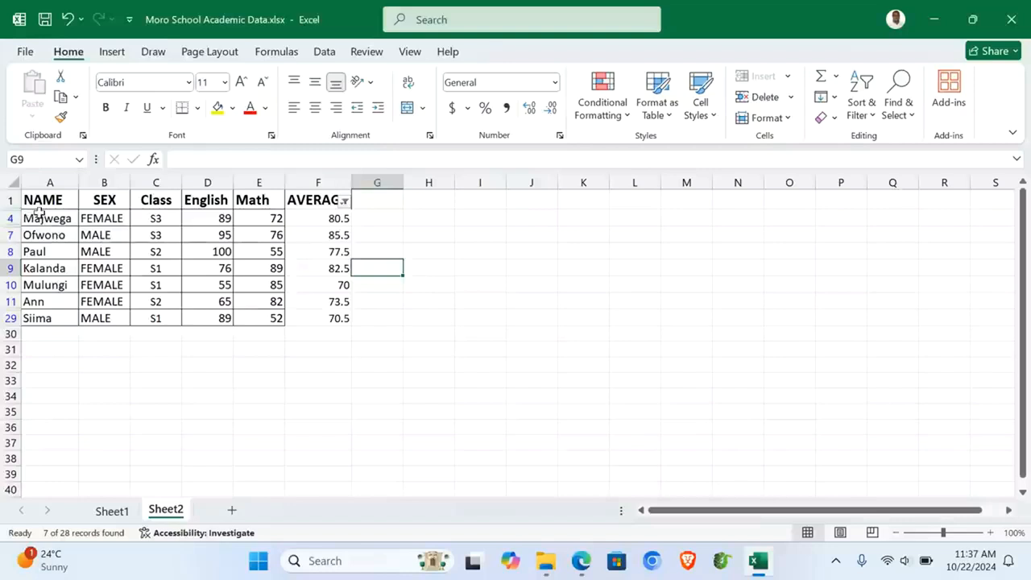
Step: Sort averages F4:F29 largest to smallest, expanding the sort to whole rows
{"action": "left_click", "coordinate": [318, 183]}
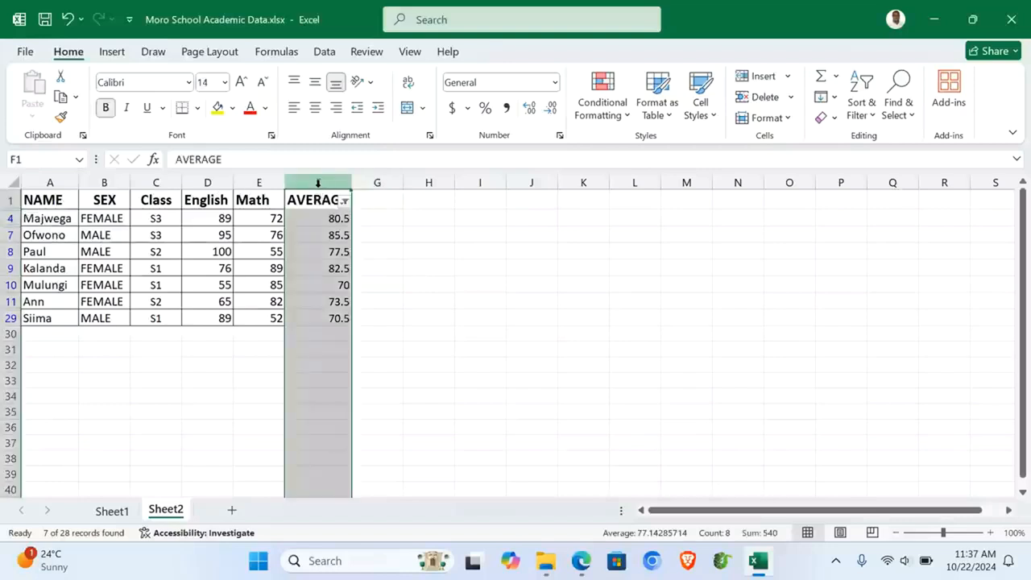
{"action": "left_click_drag", "start_coordinate": [320, 219], "coordinate": [324, 315]}
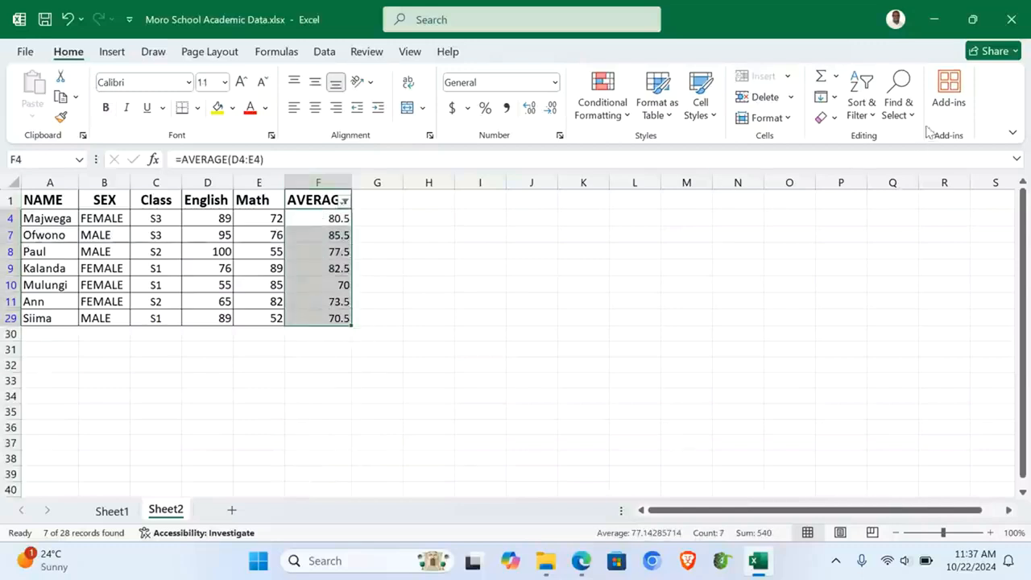
{"action": "left_click", "coordinate": [874, 124]}
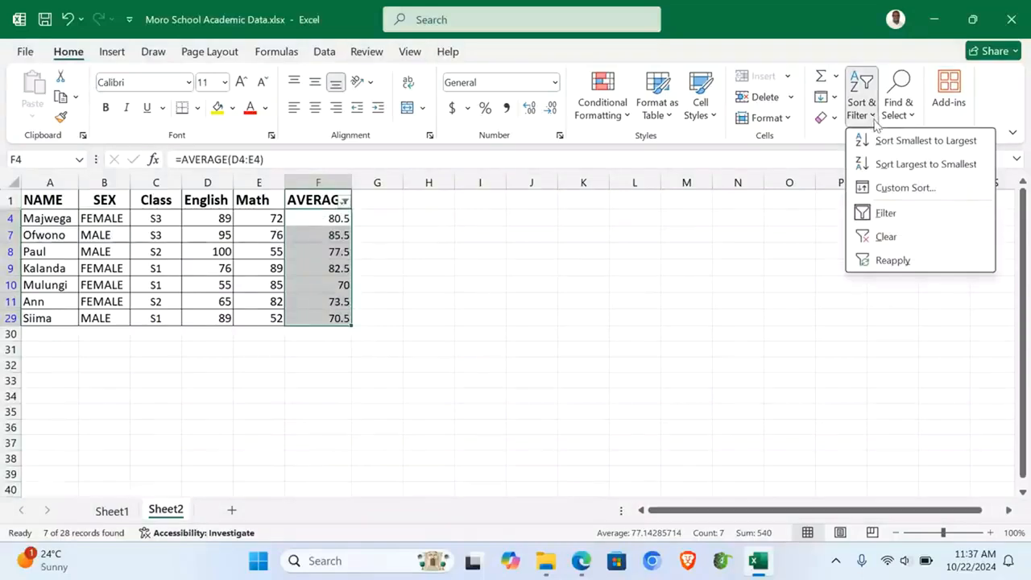
{"action": "left_click", "coordinate": [916, 165]}
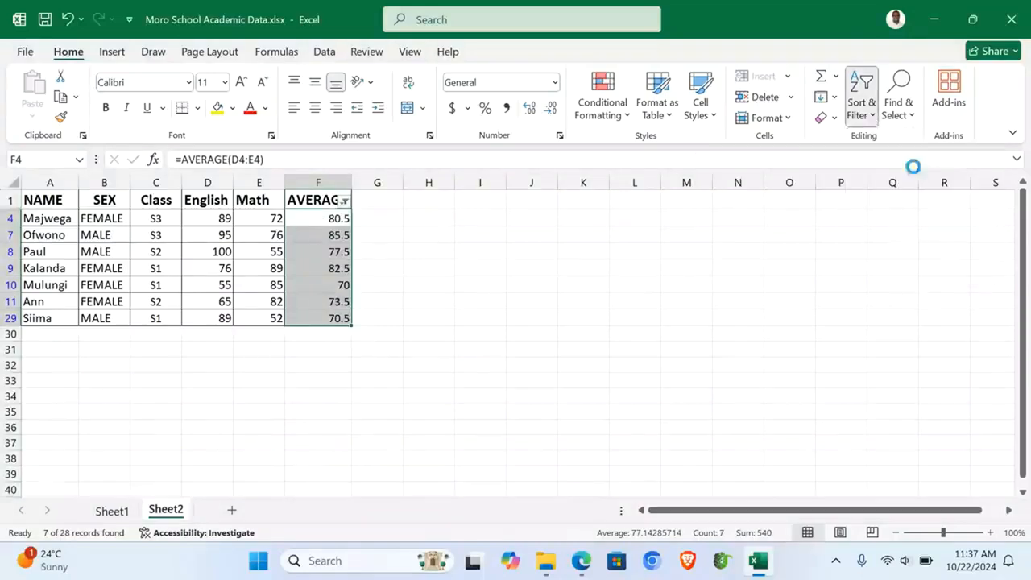
{"action": "left_click", "coordinate": [557, 333]}
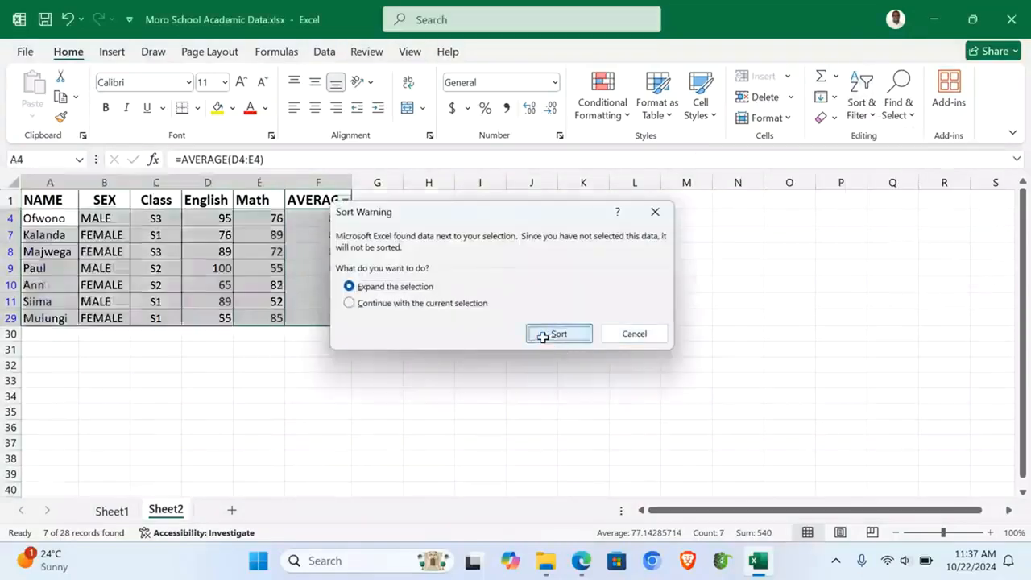
{"action": "left_click_drag", "start_coordinate": [12, 218], "coordinate": [331, 234]}
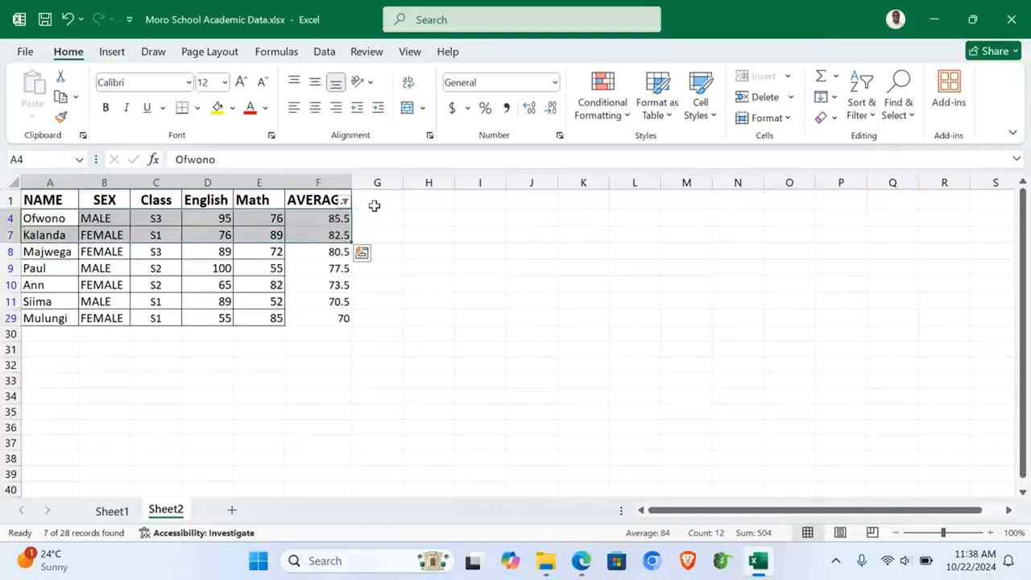
Step: Add a RECOGNITION heading in G1 and widen column G to fit
{"action": "left_click", "coordinate": [374, 205]}
{"action": "type", "text": "RE"}
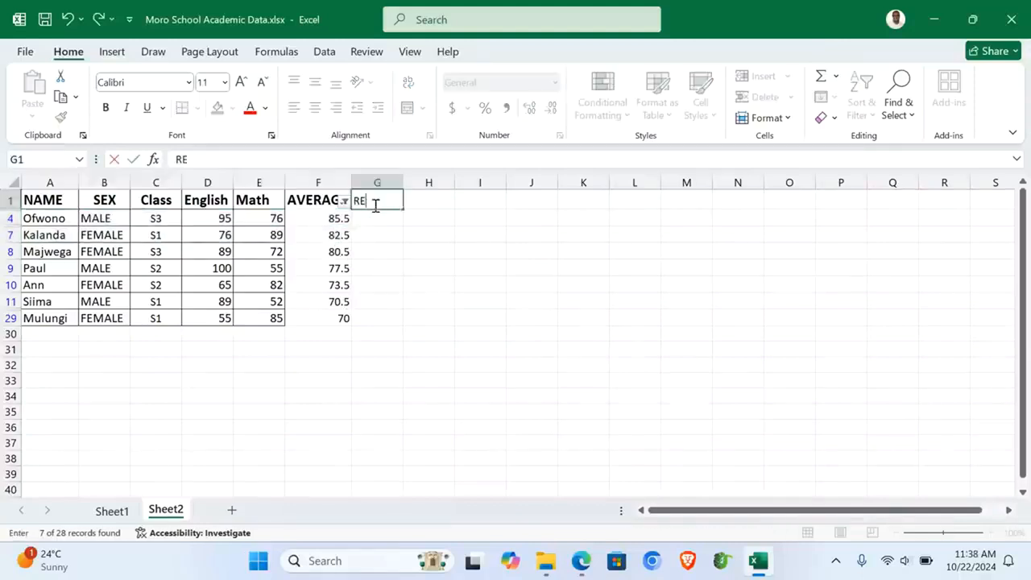
{"action": "type", "text": "COGNITION"}
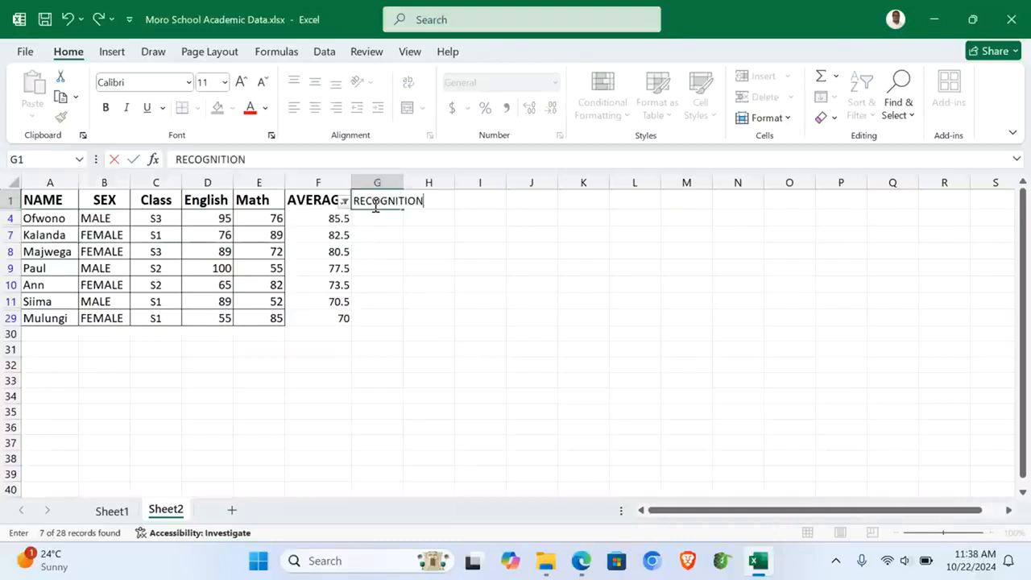
{"action": "key", "text": "Return"}
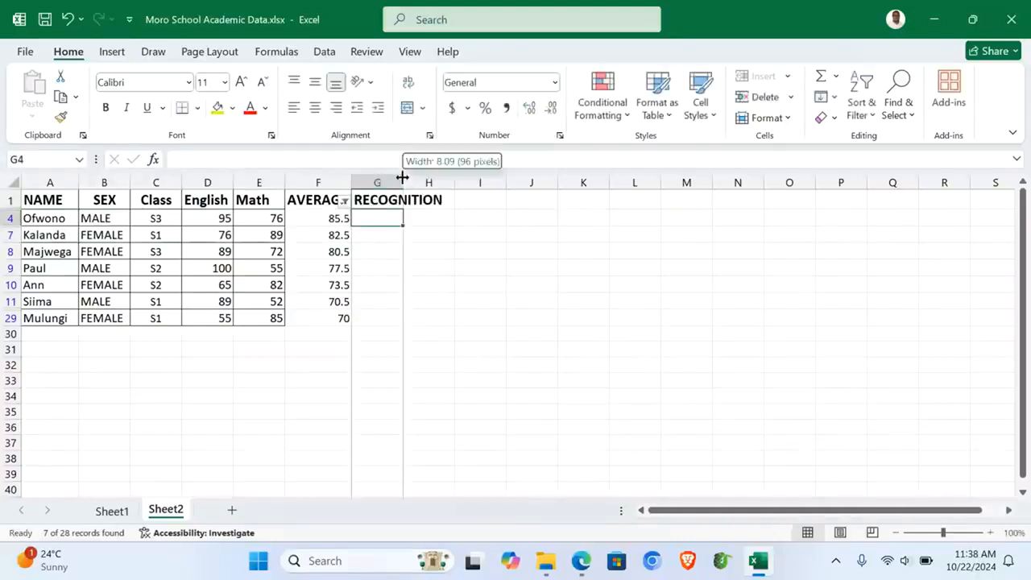
{"action": "double_click", "coordinate": [403, 182]}
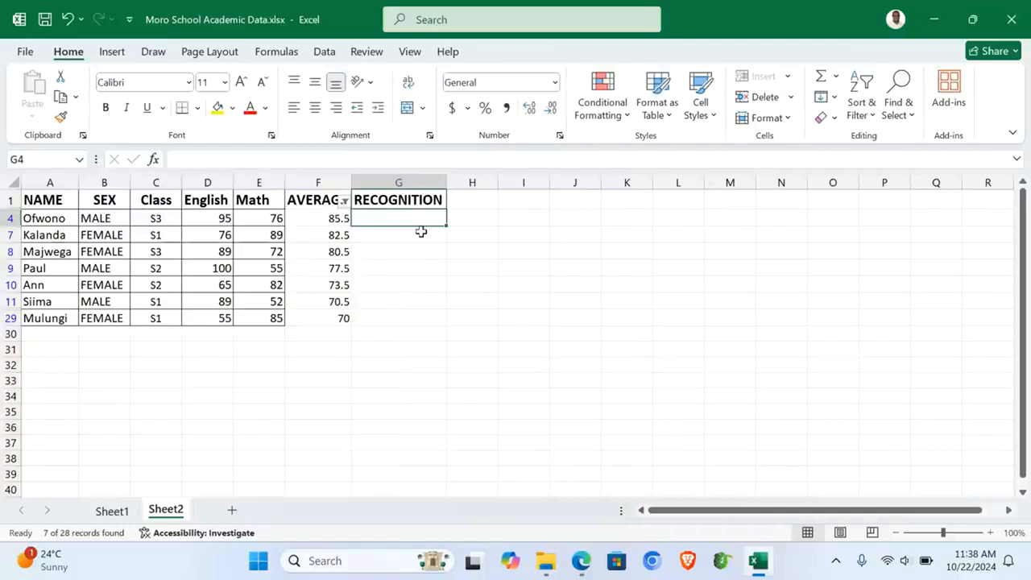
Step: Enter an IF formula in G4 giving "10,000" for averages of 82 or more, filled down to G29
{"action": "type", "text": "=IF"}
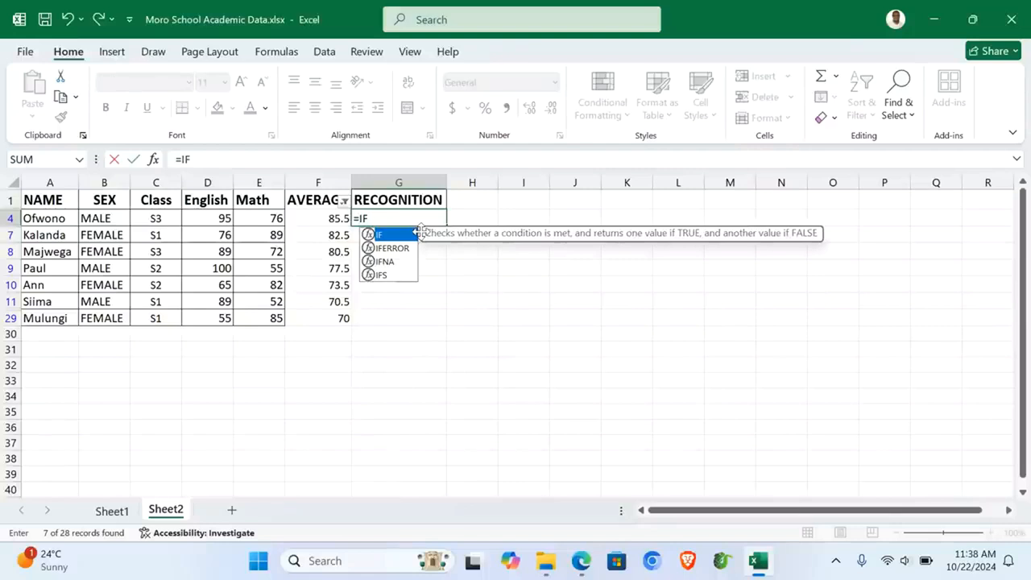
{"action": "left_click", "coordinate": [314, 214]}
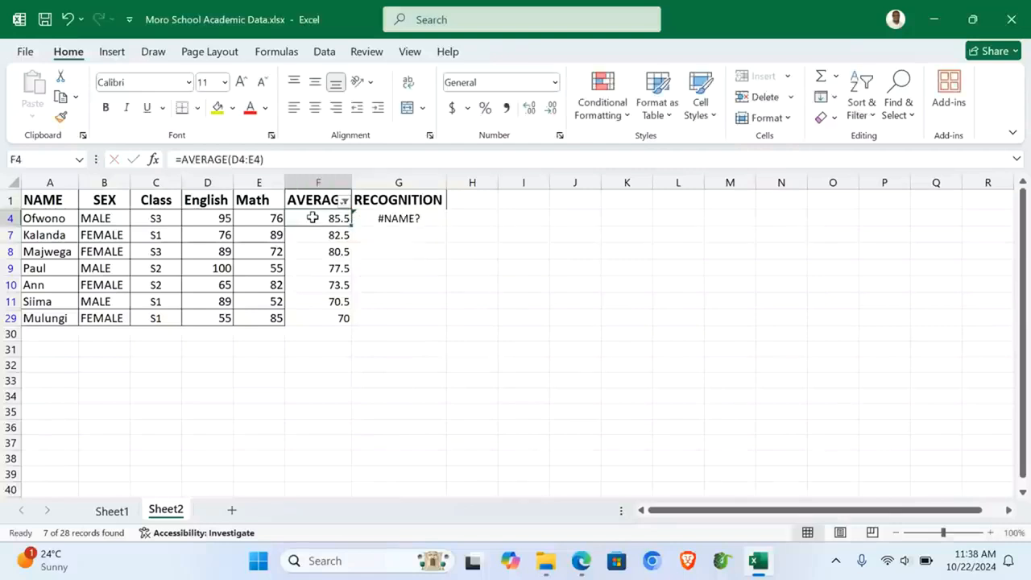
{"action": "double_click", "coordinate": [384, 219]}
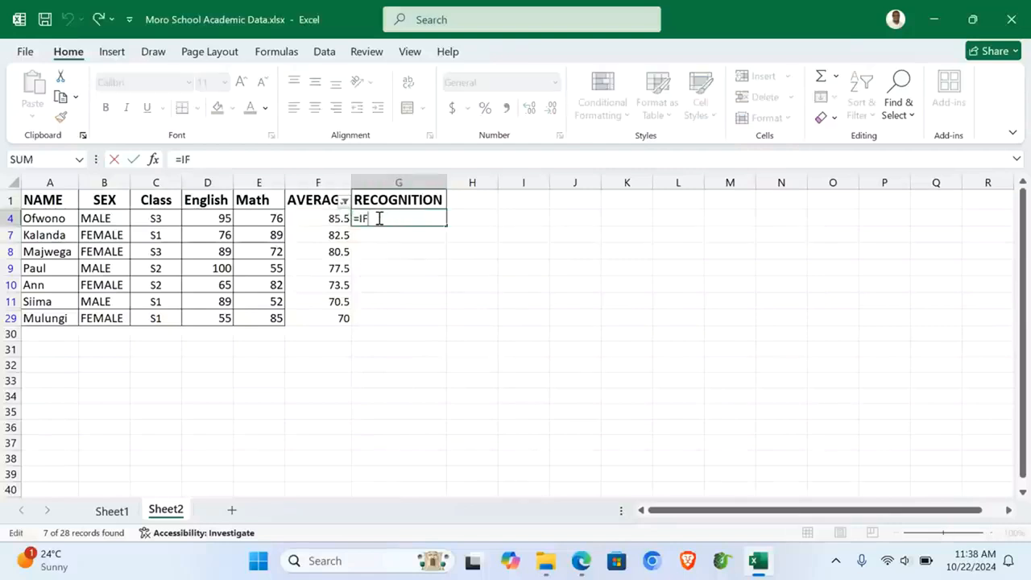
{"action": "type", "text": "("}
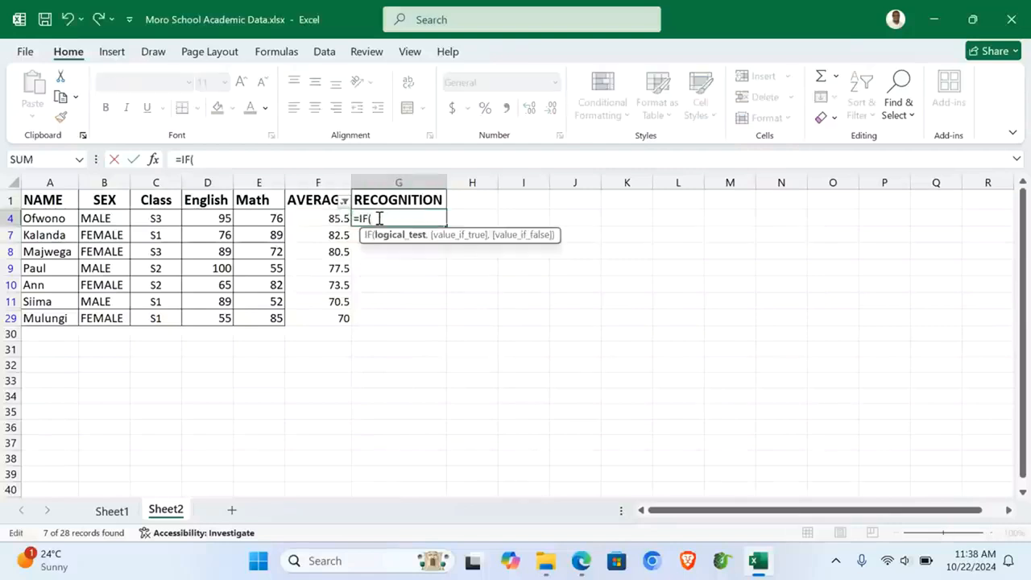
{"action": "left_click", "coordinate": [322, 219]}
{"action": "type", "text": ">"}
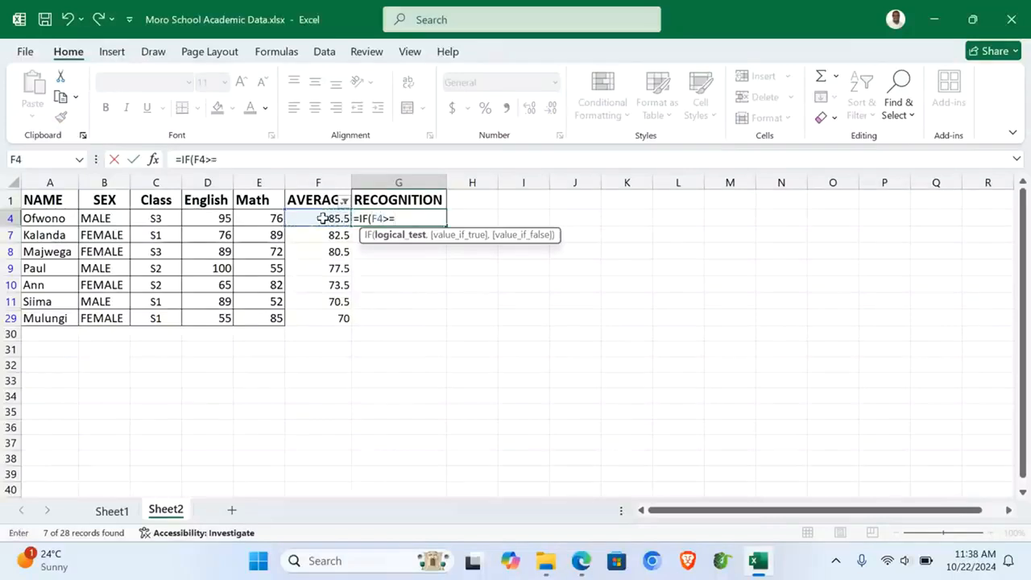
{"action": "type", "text": "=82,"}
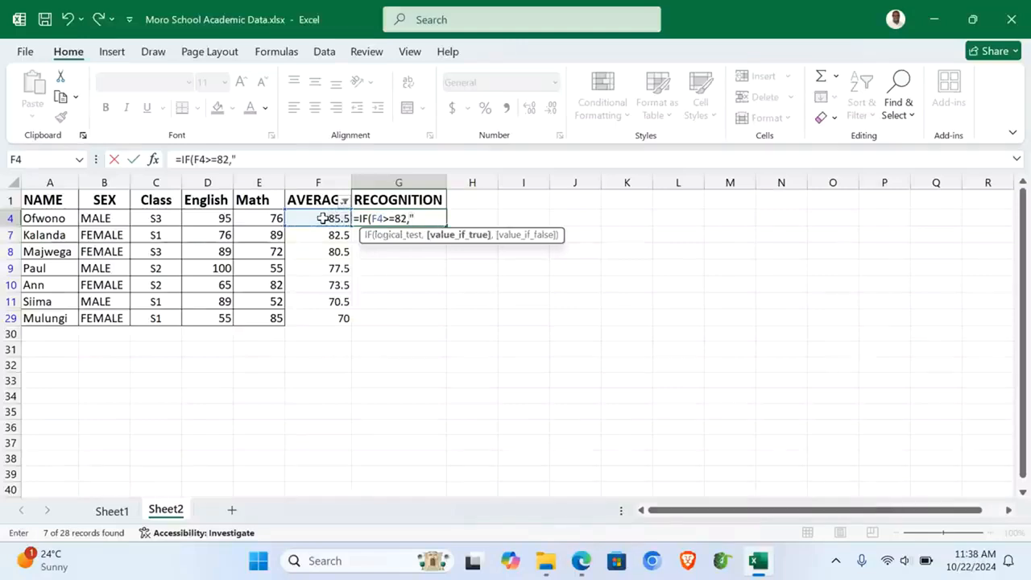
{"action": "type", "text": "\"10"}
{"action": "key", "text": "BackSpace"}
{"action": "type", "text": ",000\","}
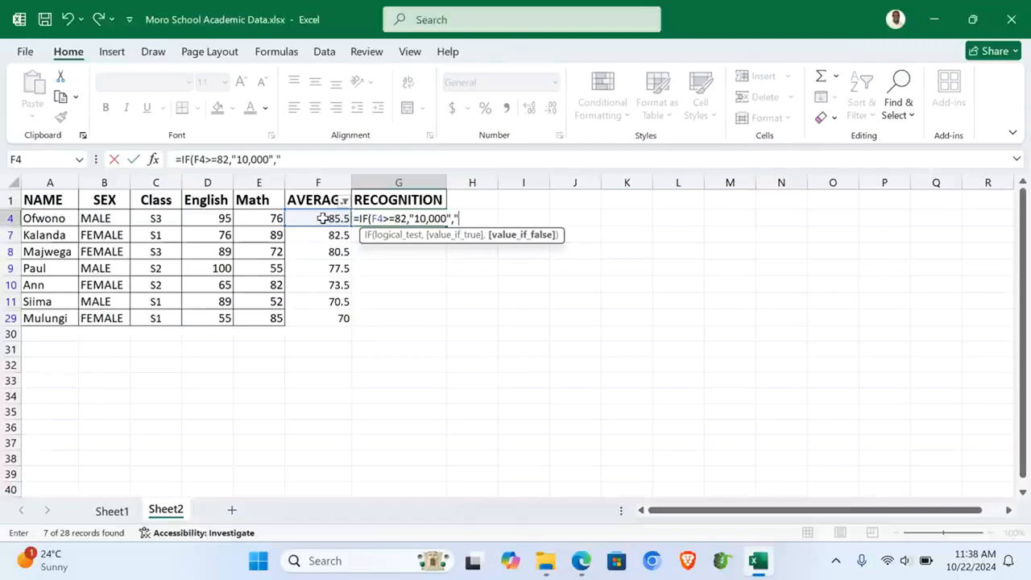
{"action": "type", "text": "\"\")"}
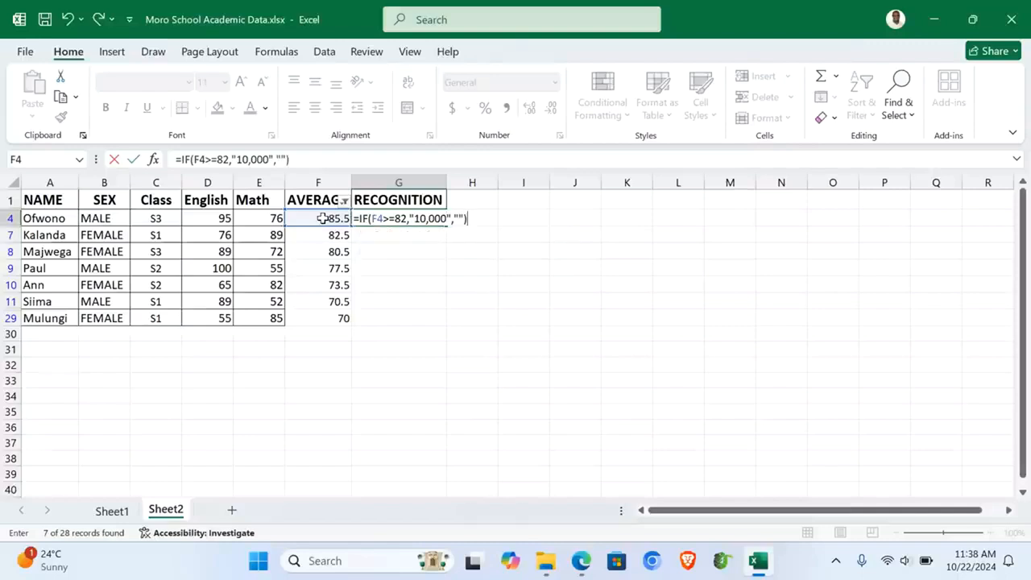
{"action": "key", "text": "Return"}
{"action": "left_click", "coordinate": [397, 215]}
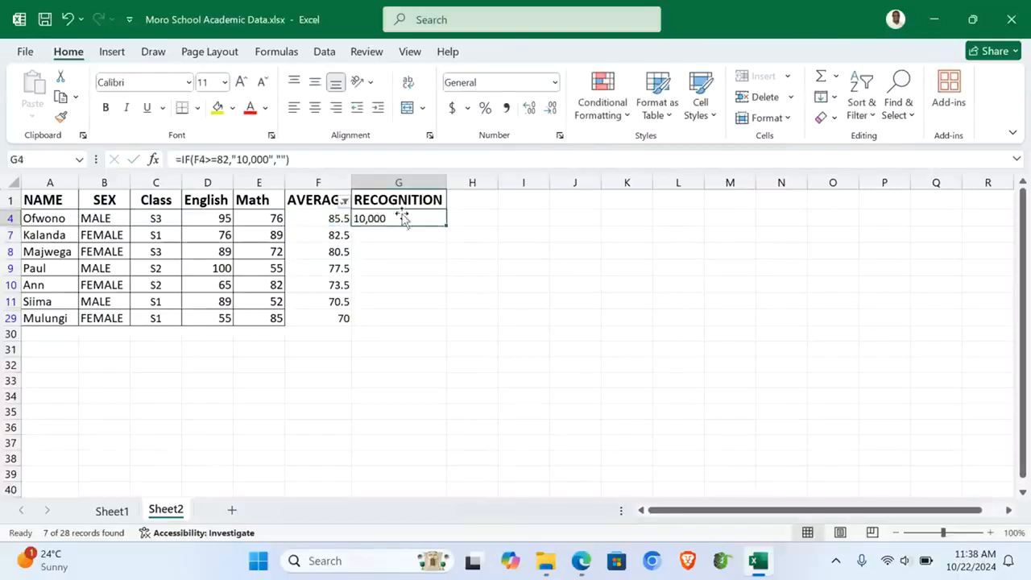
{"action": "left_click_drag", "start_coordinate": [446, 224], "coordinate": [438, 326]}
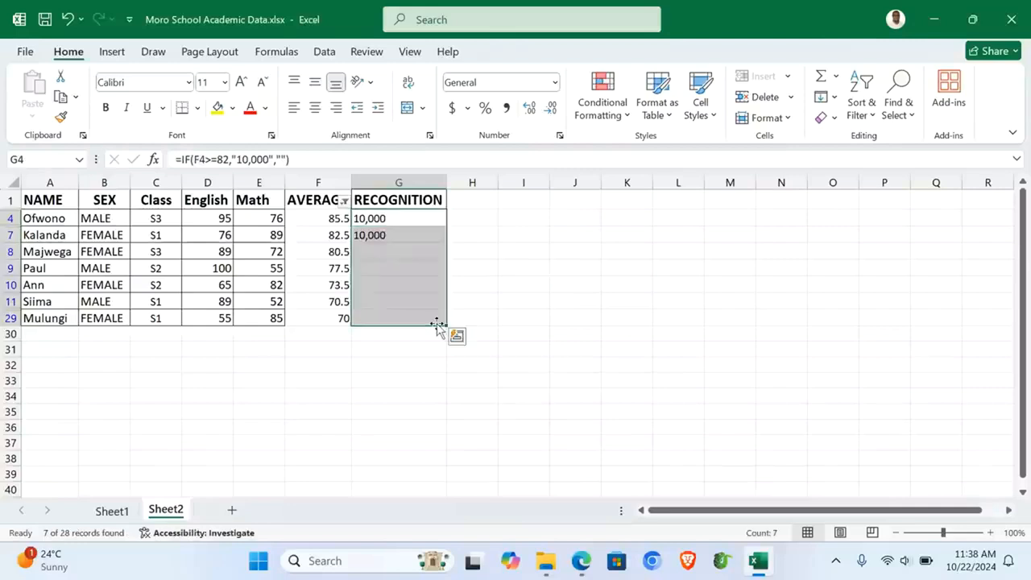
{"action": "left_click", "coordinate": [394, 217]}
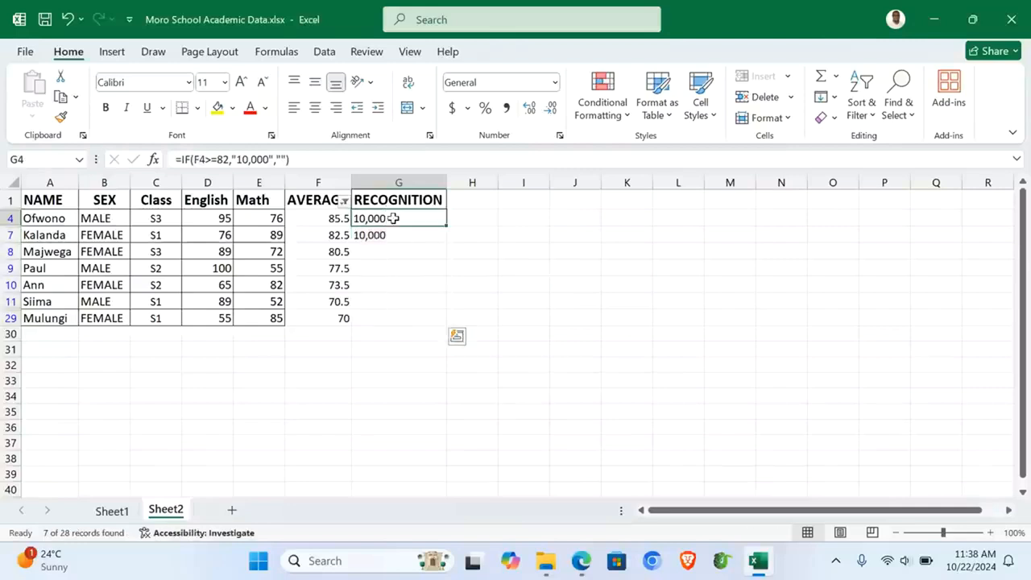
Step: Apply All Borders to the whole table A1:G29
{"action": "left_click", "coordinate": [50, 199]}
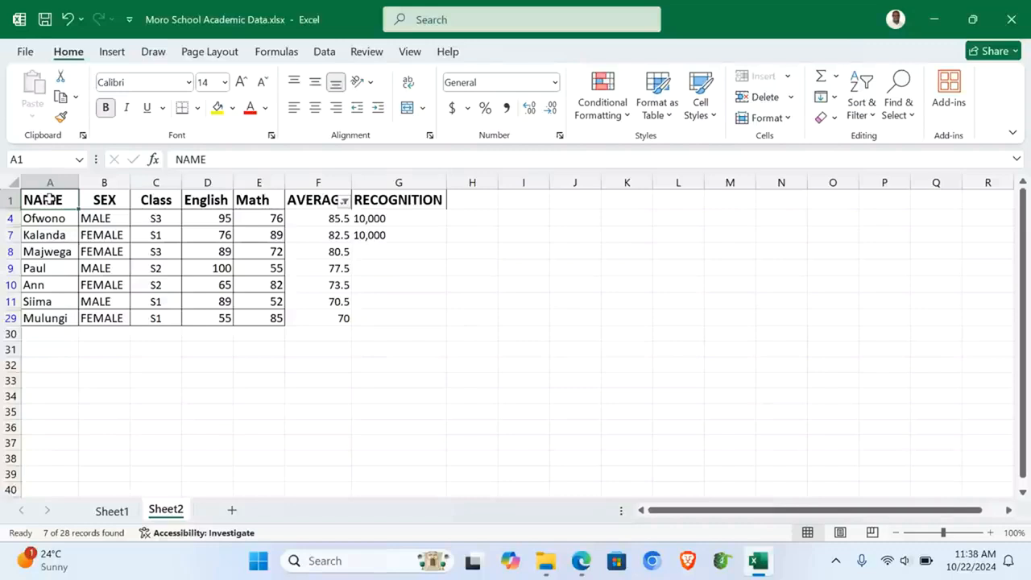
{"action": "key", "text": "ctrl+a"}
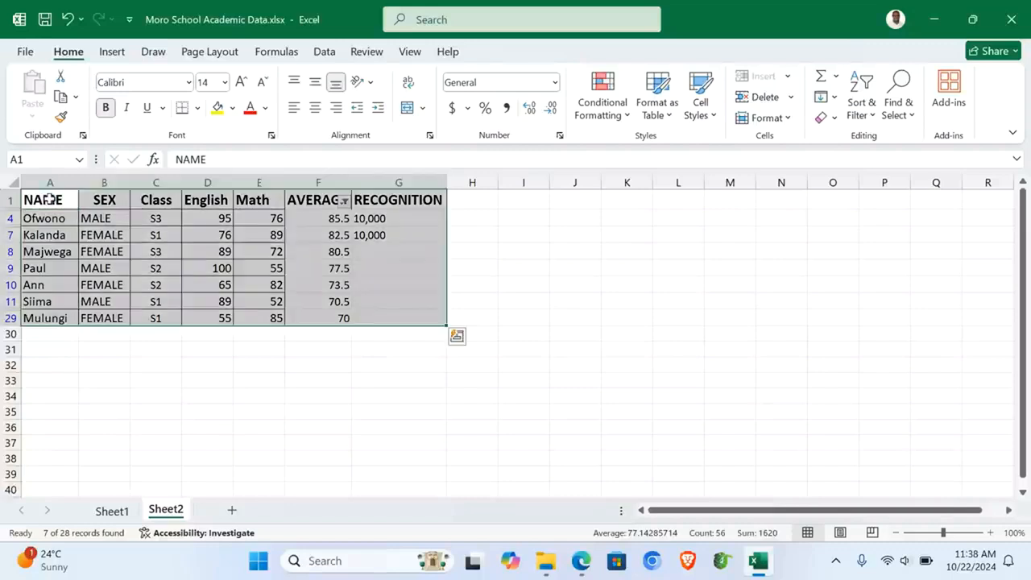
{"action": "left_click", "coordinate": [197, 111]}
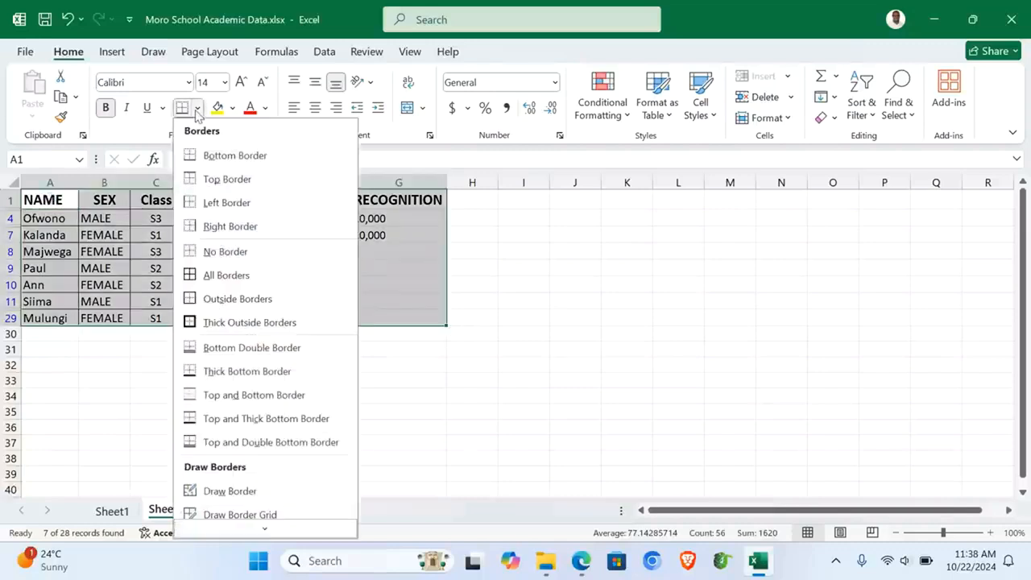
{"action": "left_click", "coordinate": [223, 276]}
{"action": "left_click", "coordinate": [349, 364]}
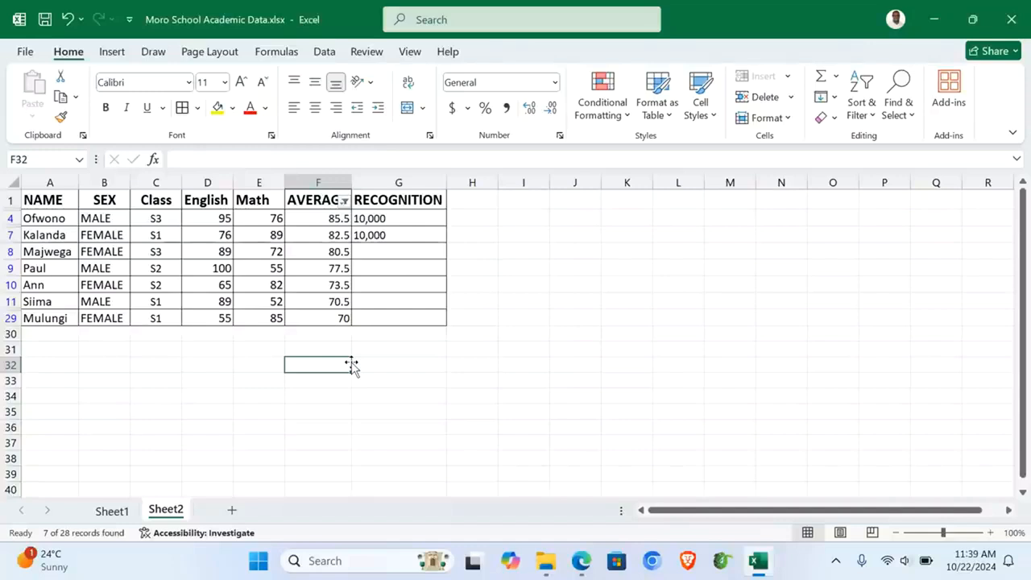
Step: Select the top two students' names together with the AVERAGE column values
{"action": "left_click_drag", "start_coordinate": [44, 201], "coordinate": [51, 236]}
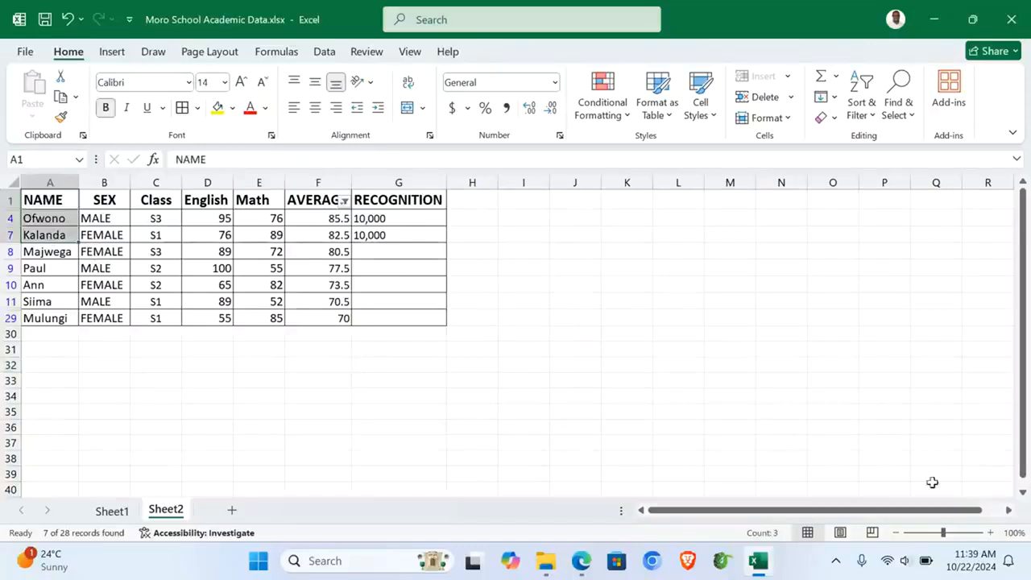
{"action": "left_click", "coordinate": [990, 532]}
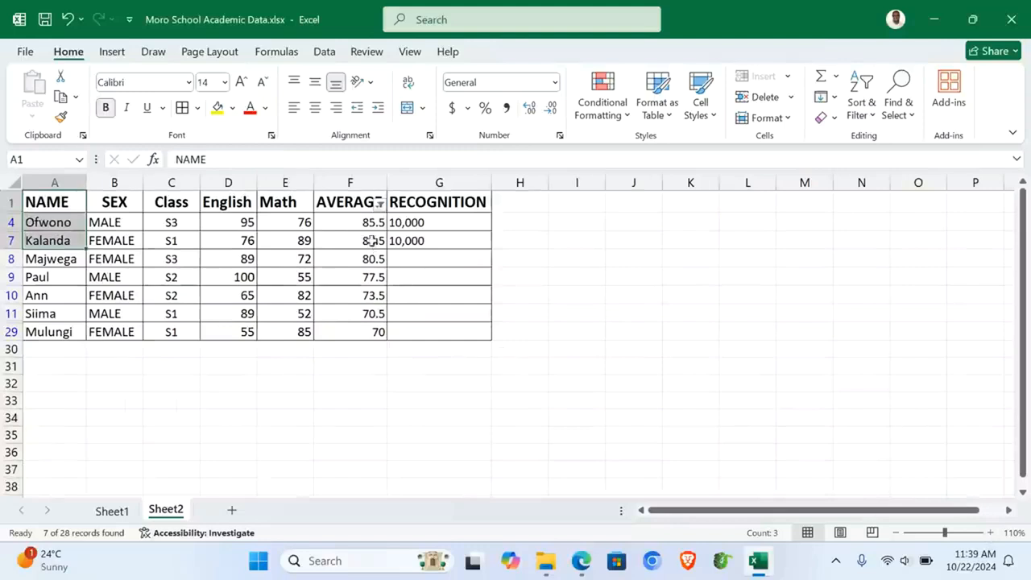
{"action": "left_click_drag", "start_coordinate": [350, 202], "coordinate": [354, 243], "text": "ctrl"}
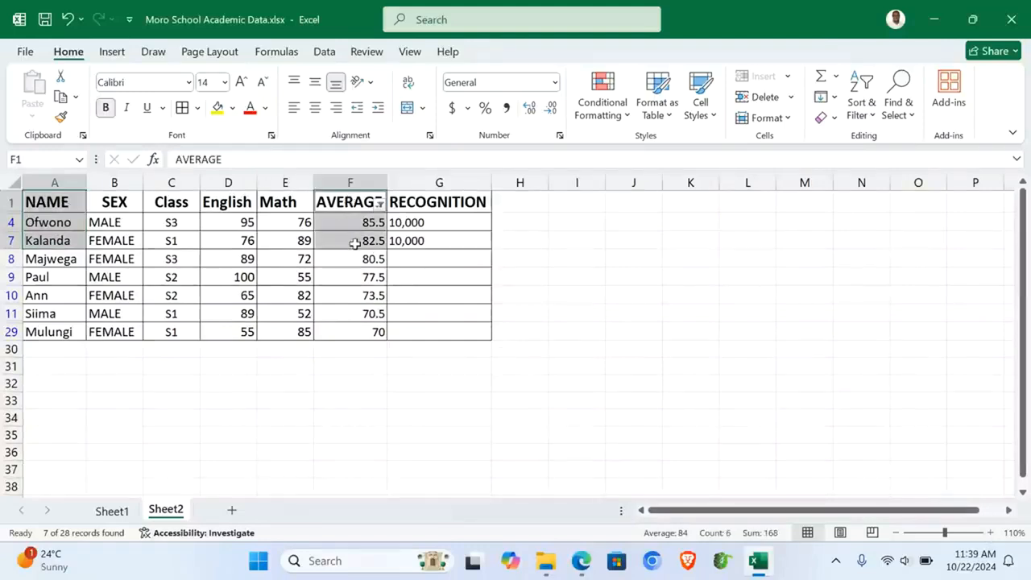
Step: Insert a 2-D clustered column chart of the two averages and move it to a new sheet named Column Graph
{"action": "left_click", "coordinate": [112, 52]}
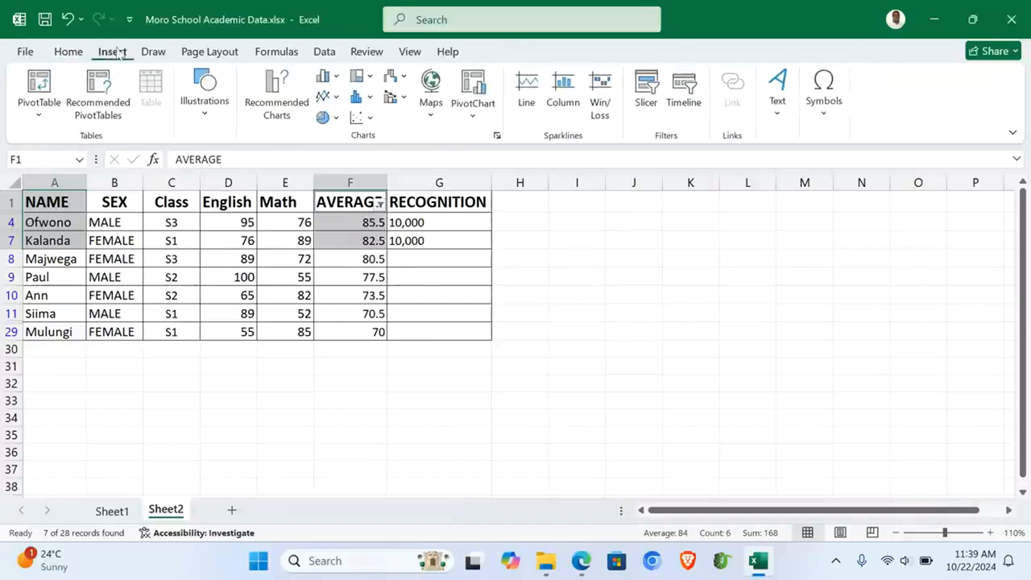
{"action": "left_click", "coordinate": [330, 81]}
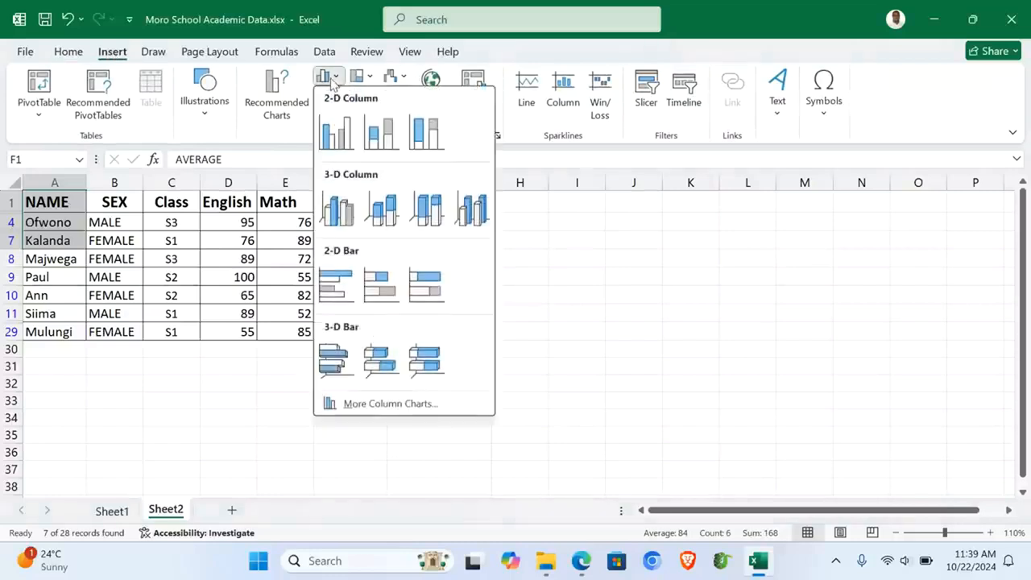
{"action": "left_click", "coordinate": [337, 132]}
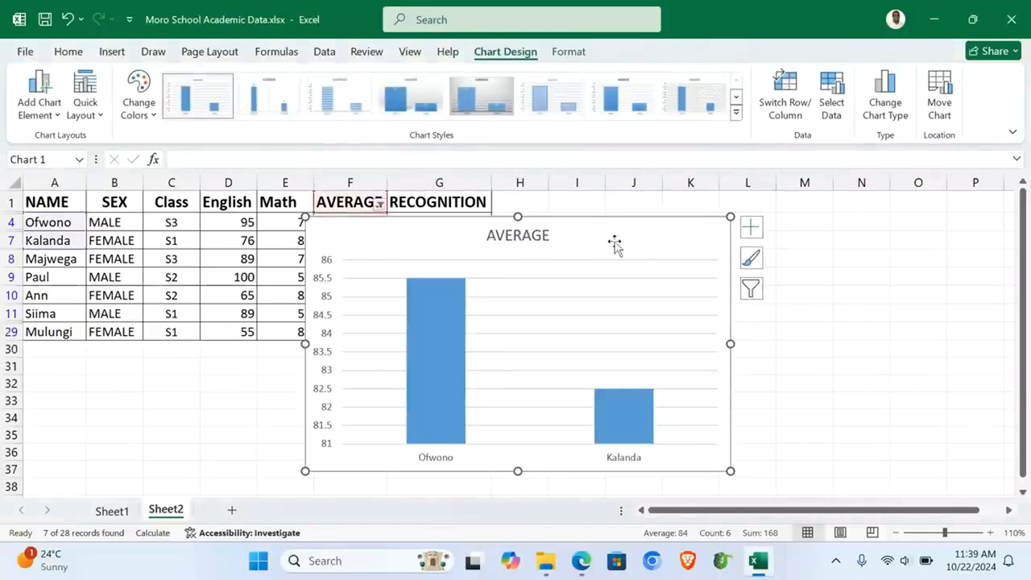
{"action": "left_click", "coordinate": [940, 103]}
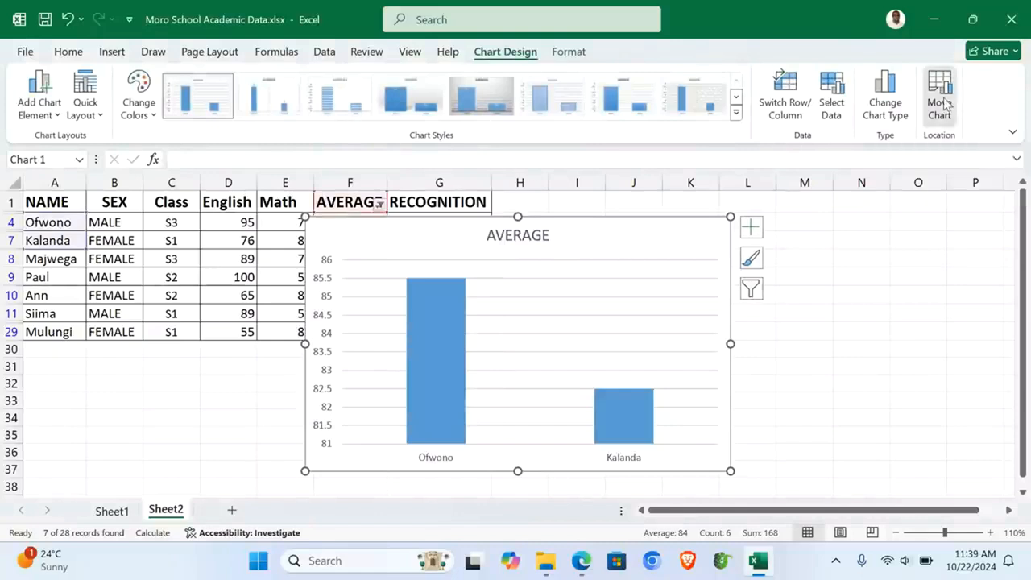
{"action": "left_click", "coordinate": [418, 260]}
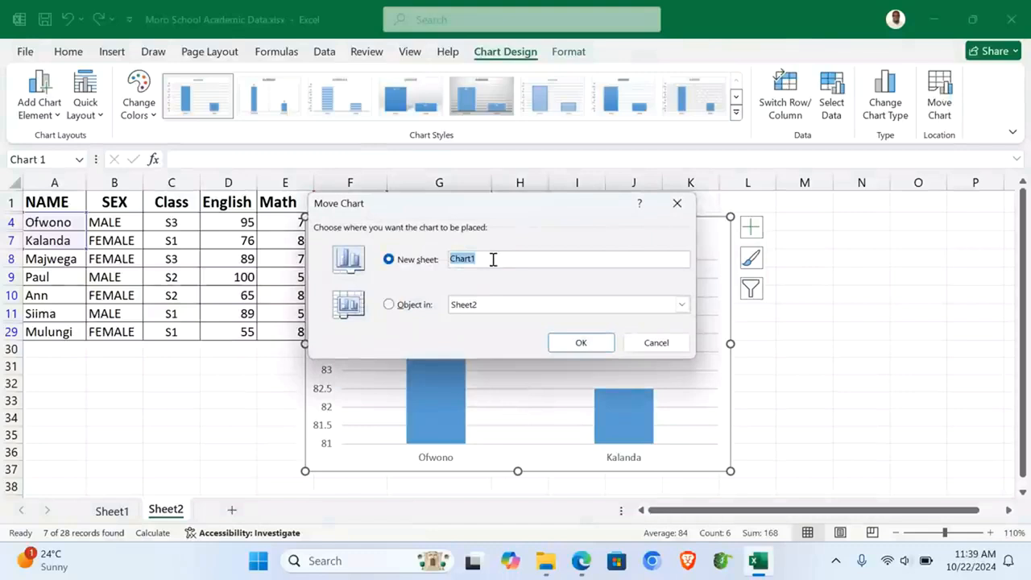
{"action": "type", "text": "Column "}
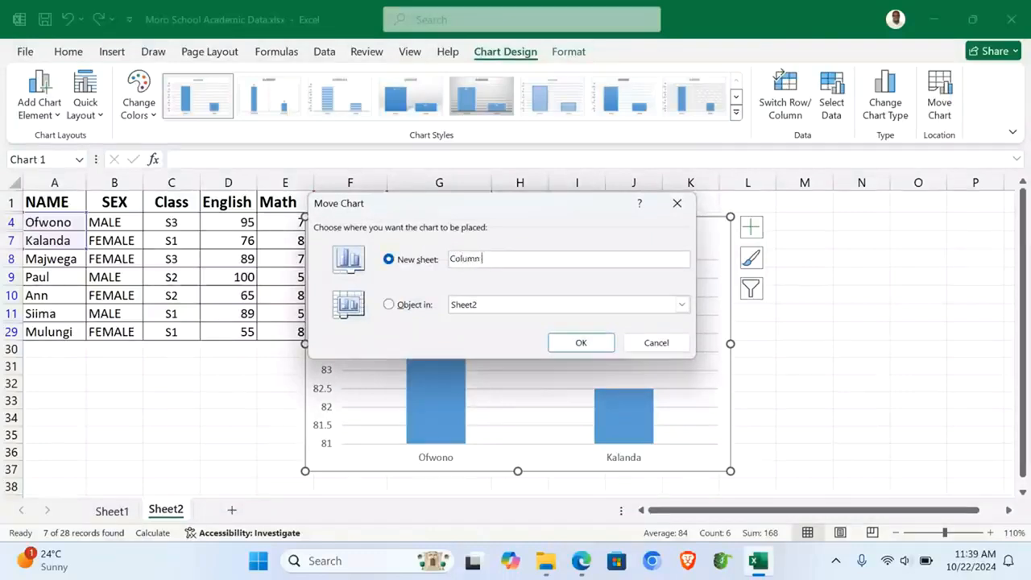
{"action": "type", "text": "Graph"}
{"action": "left_click", "coordinate": [581, 346]}
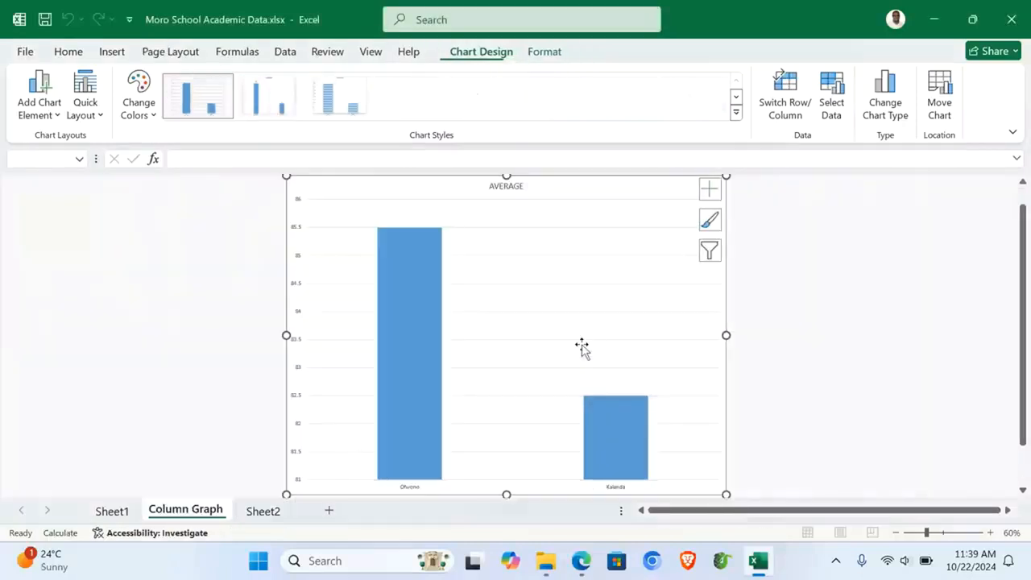
Step: Apply a quick layout with axis titles and legend, and title the chart 'ACOLUMN GRAPH SHOWING BEST TWO STUDENTS'
{"action": "left_click", "coordinate": [99, 120]}
{"action": "left_click", "coordinate": [182, 255]}
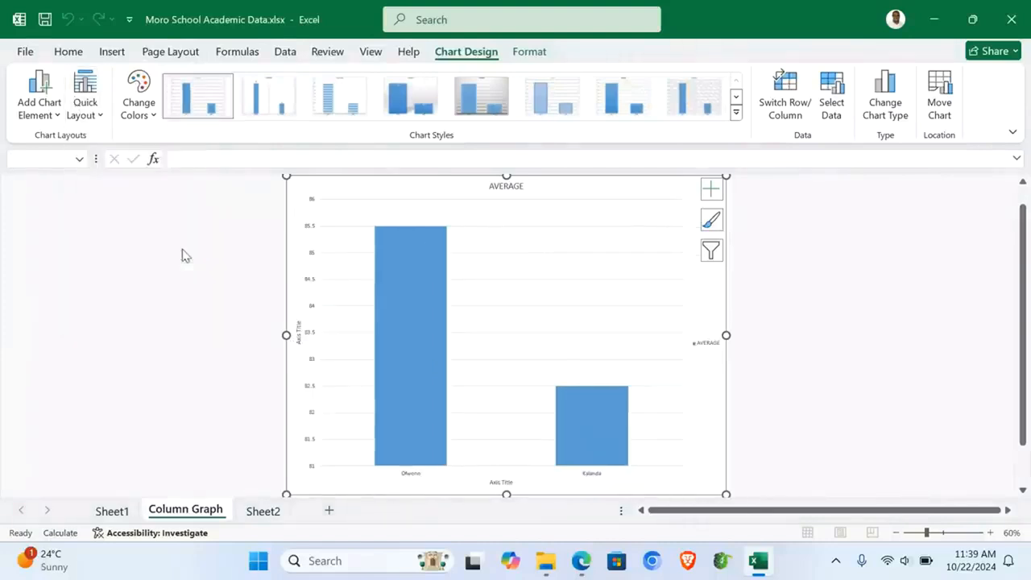
{"action": "left_click", "coordinate": [511, 190]}
{"action": "type", "text": "ACO"}
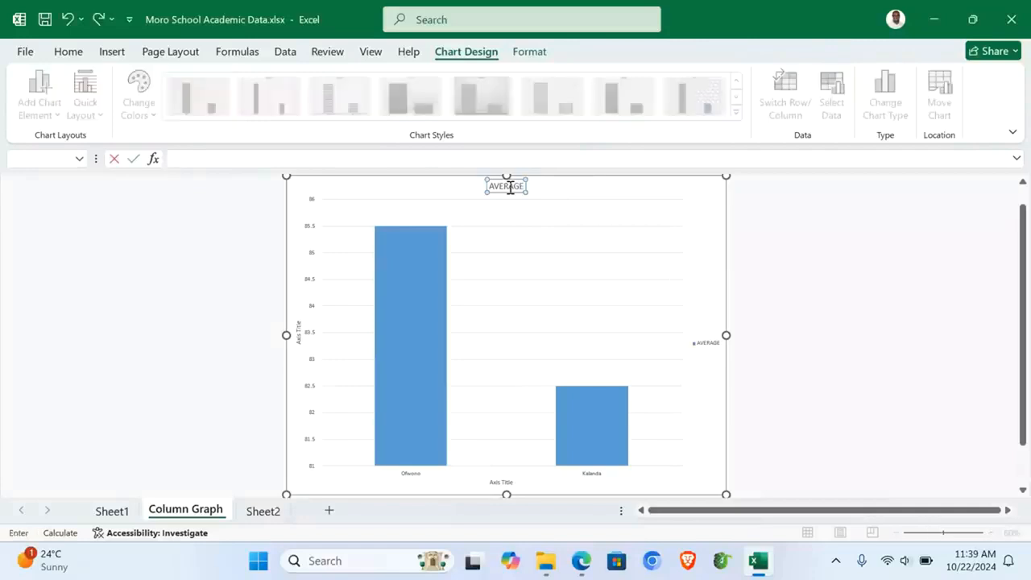
{"action": "type", "text": "LUMN GRAPH SHOWING BES"}
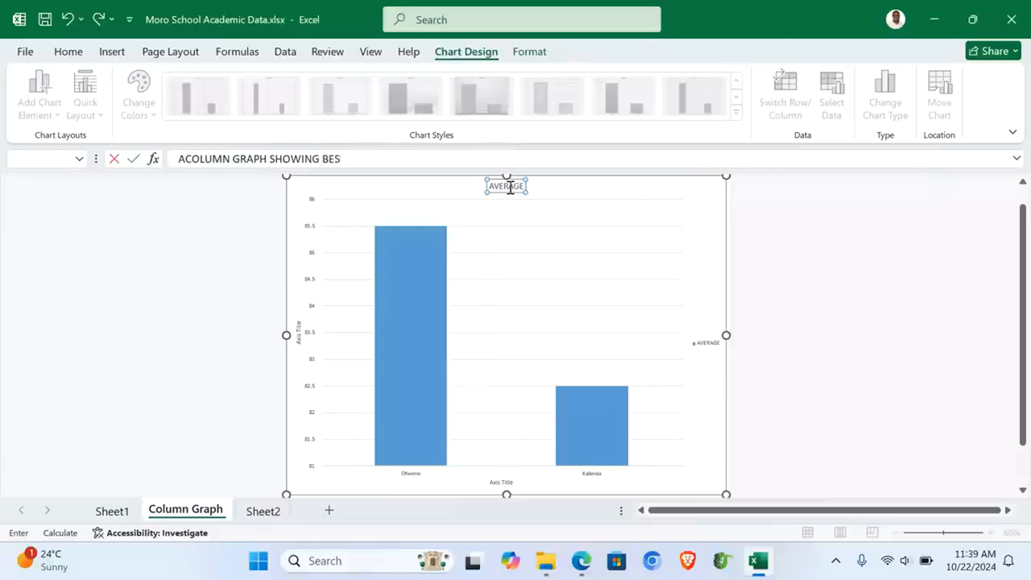
{"action": "type", "text": "T TWO STUDENTS"}
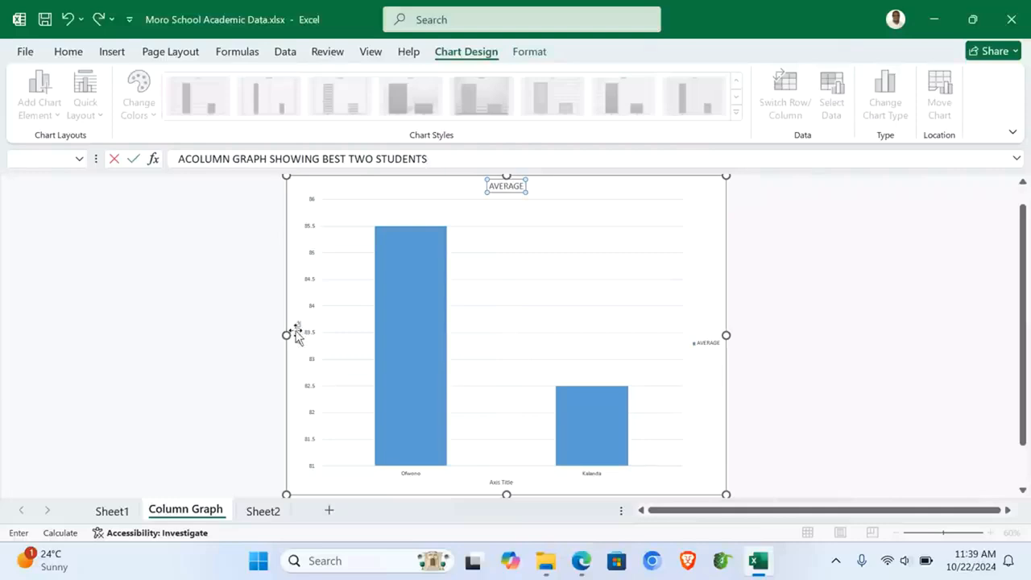
{"action": "key", "text": "Return"}
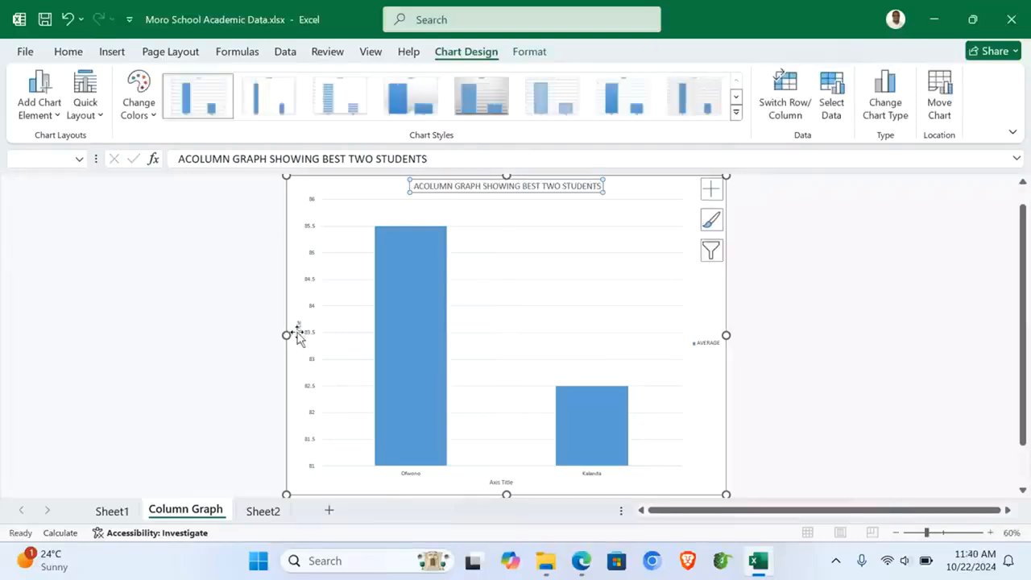
Step: Label the vertical axis MARKS and the horizontal axis NAMES
{"action": "left_click", "coordinate": [297, 333]}
{"action": "type", "text": "MAR"}
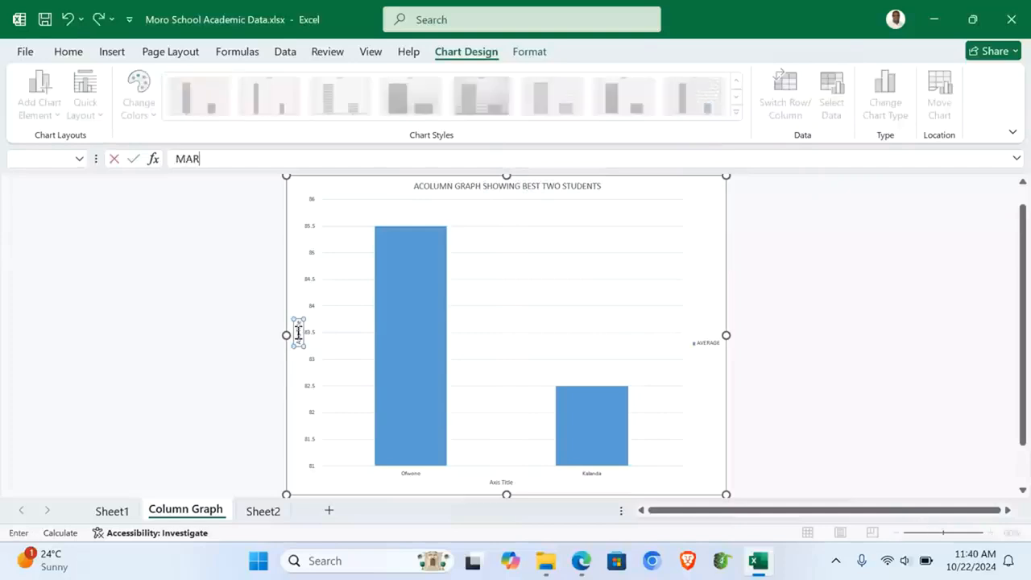
{"action": "key", "text": "Return"}
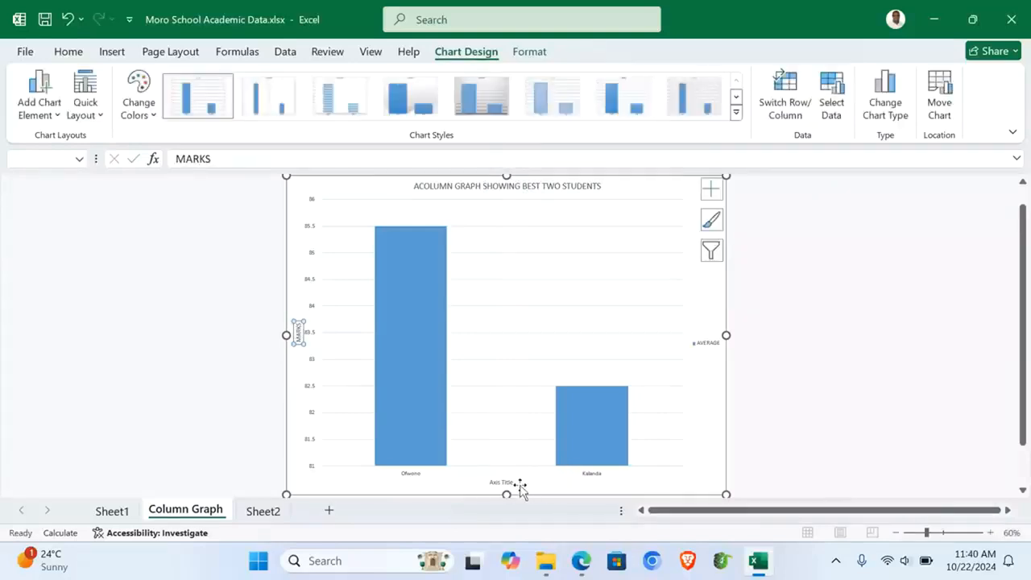
{"action": "left_click", "coordinate": [500, 482]}
{"action": "type", "text": "NAMES"}
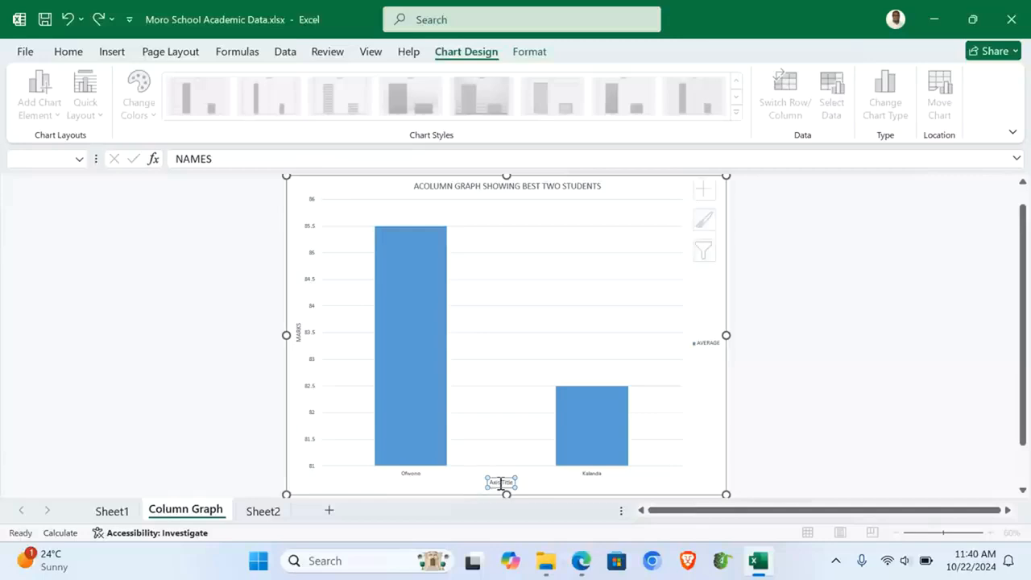
{"action": "key", "text": "Return"}
{"action": "left_click", "coordinate": [806, 367]}
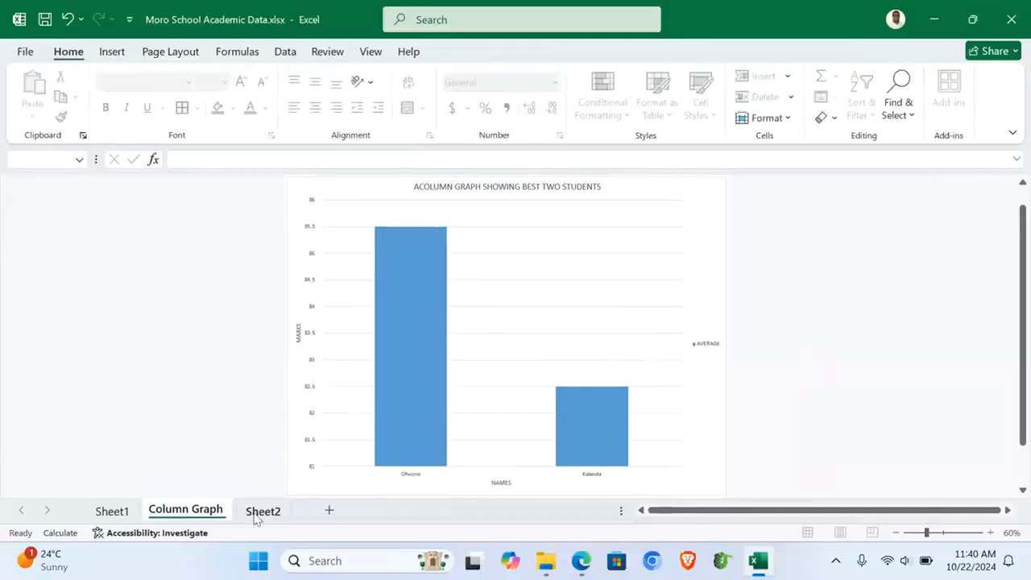
Step: Rename Sheet1 to 'Average Computed'
{"action": "left_click", "coordinate": [113, 512]}
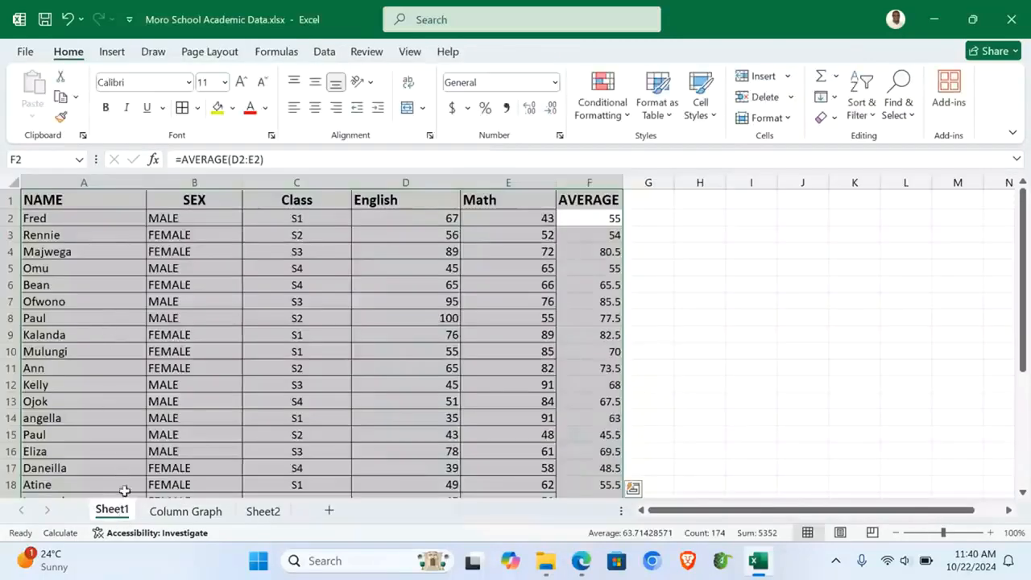
{"action": "left_click", "coordinate": [116, 422]}
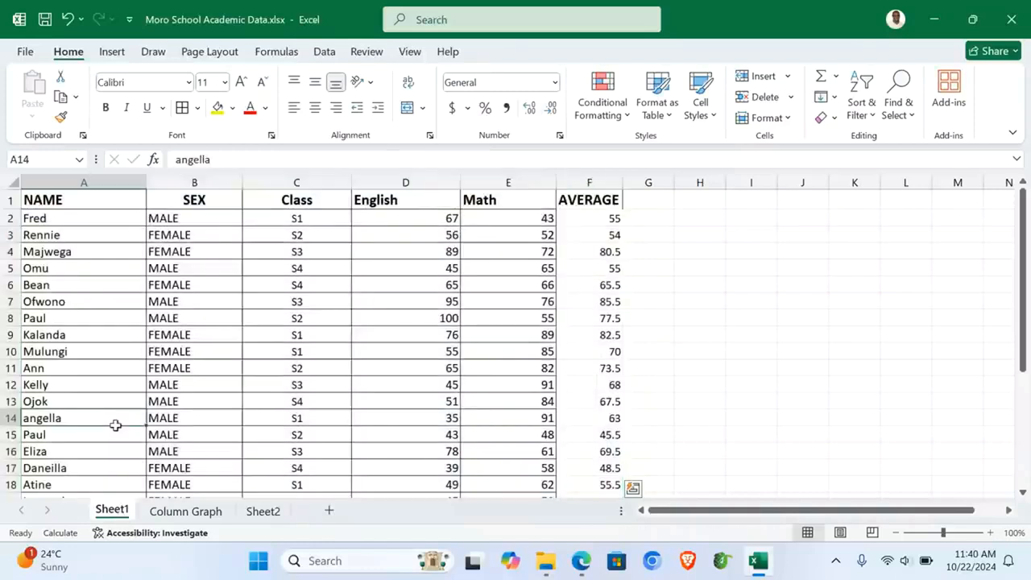
{"action": "double_click", "coordinate": [111, 513]}
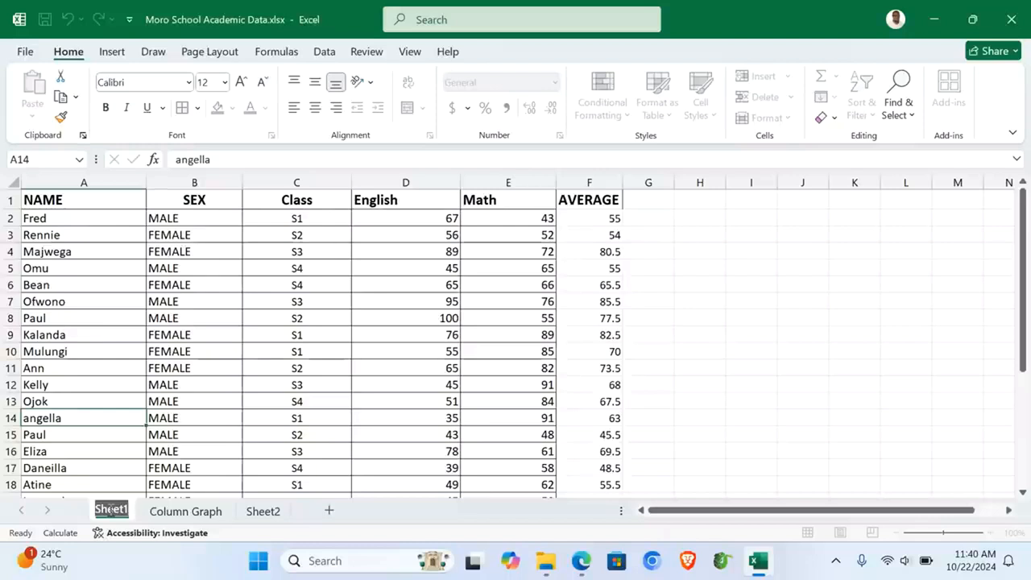
{"action": "type", "text": "Average"}
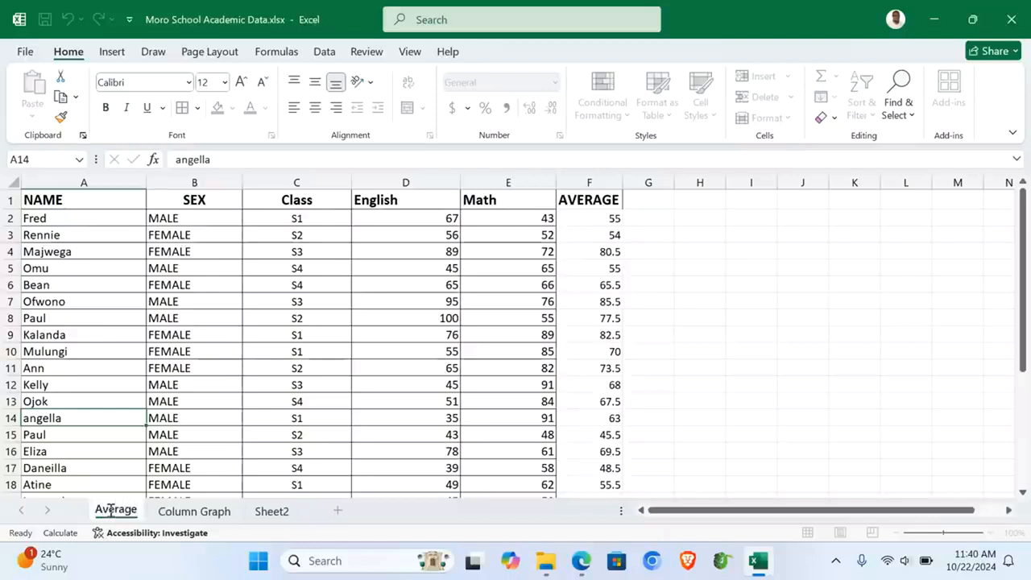
{"action": "type", "text": " Computed"}
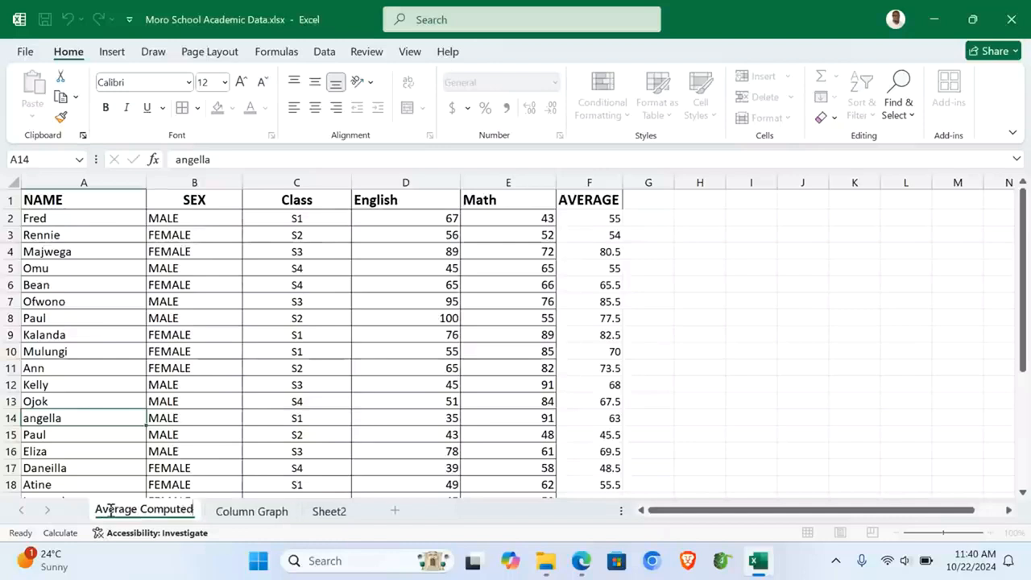
{"action": "key", "text": "Return"}
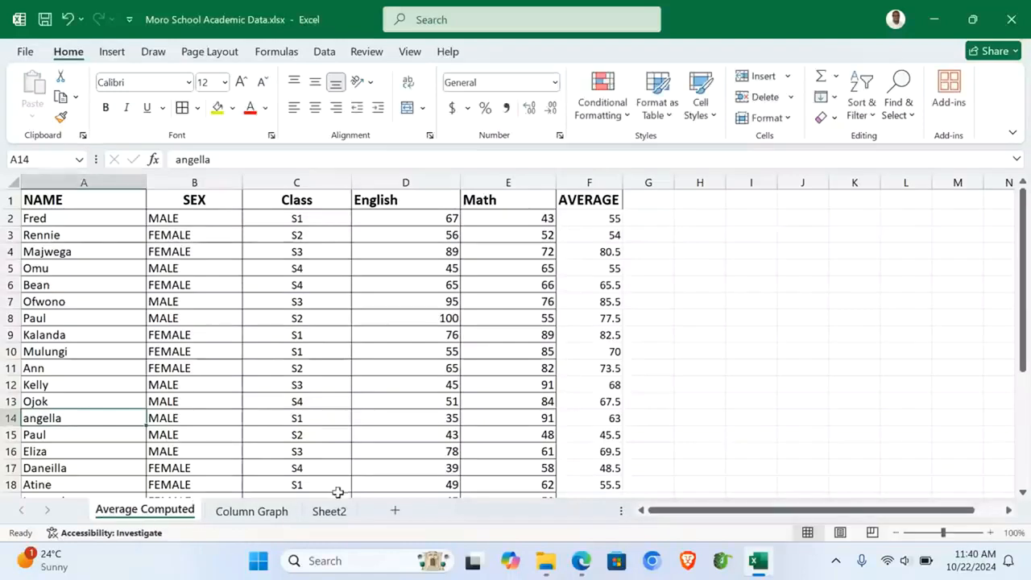
Step: Rename Sheet2 to 'Above =70', then select the whole student table on Average Computed
{"action": "left_click", "coordinate": [330, 512]}
{"action": "left_click", "coordinate": [309, 330]}
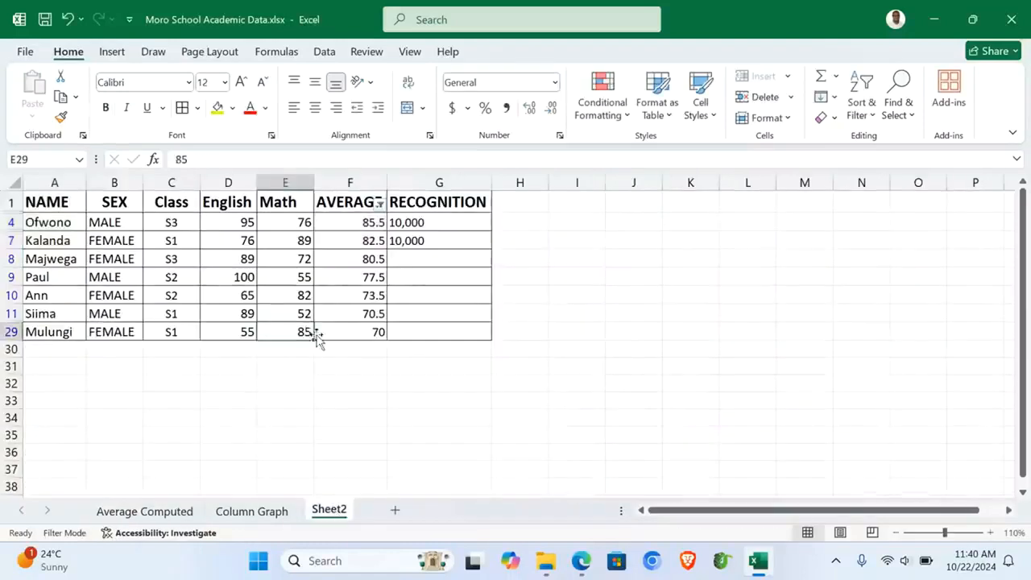
{"action": "double_click", "coordinate": [330, 510]}
{"action": "type", "text": "Abo"}
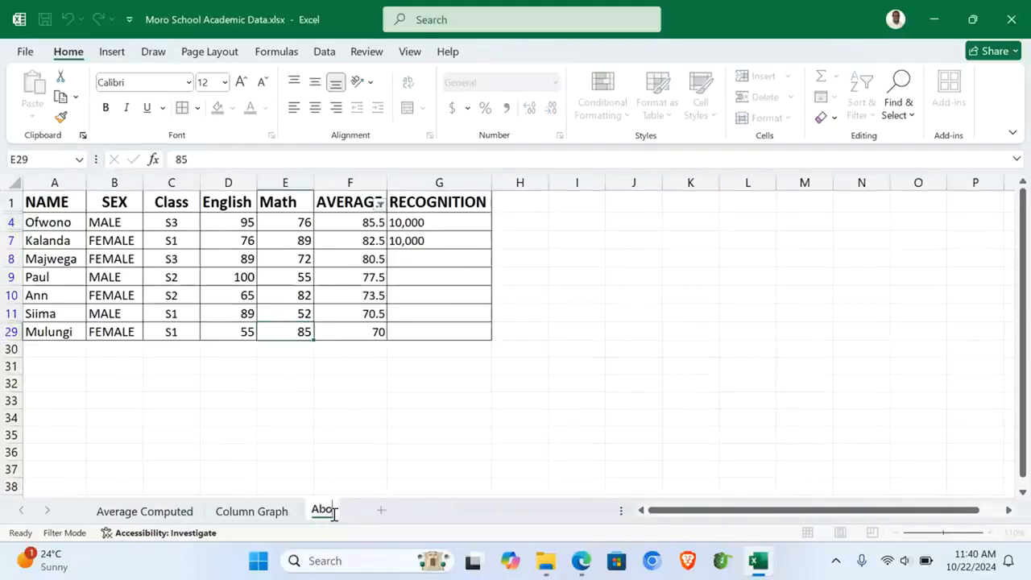
{"action": "type", "text": "ve 70"}
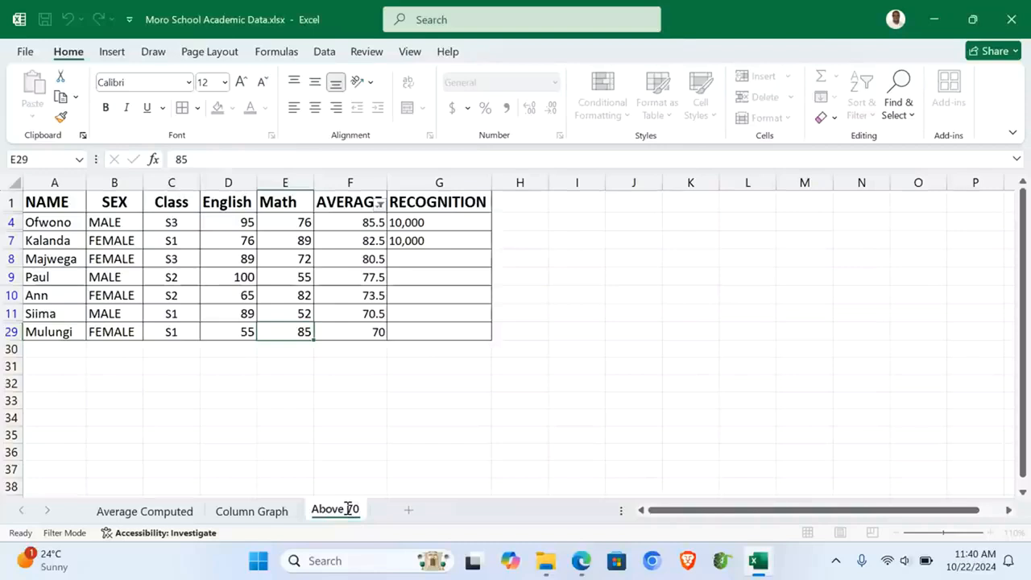
{"action": "type", "text": "="}
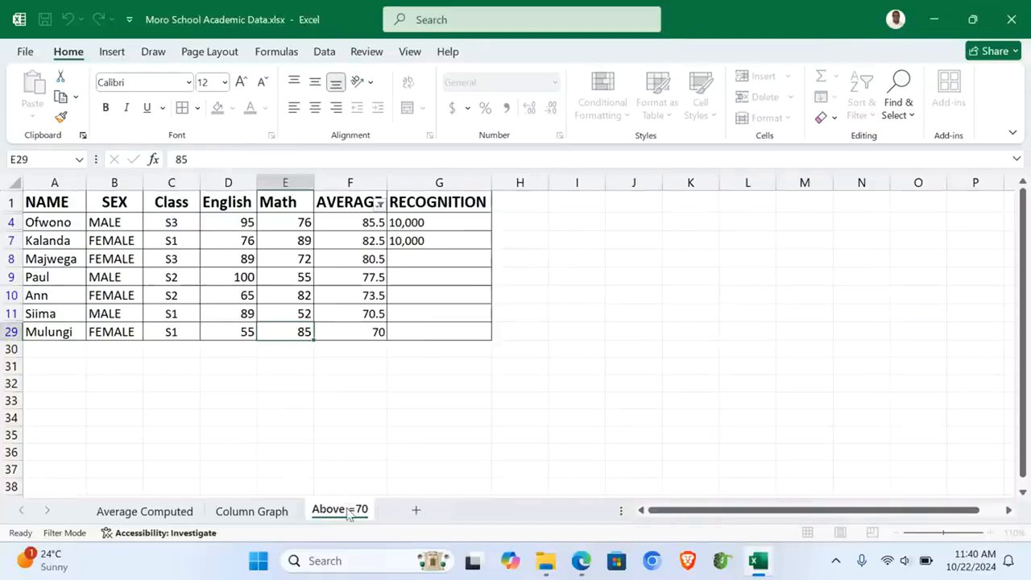
{"action": "key", "text": "Return"}
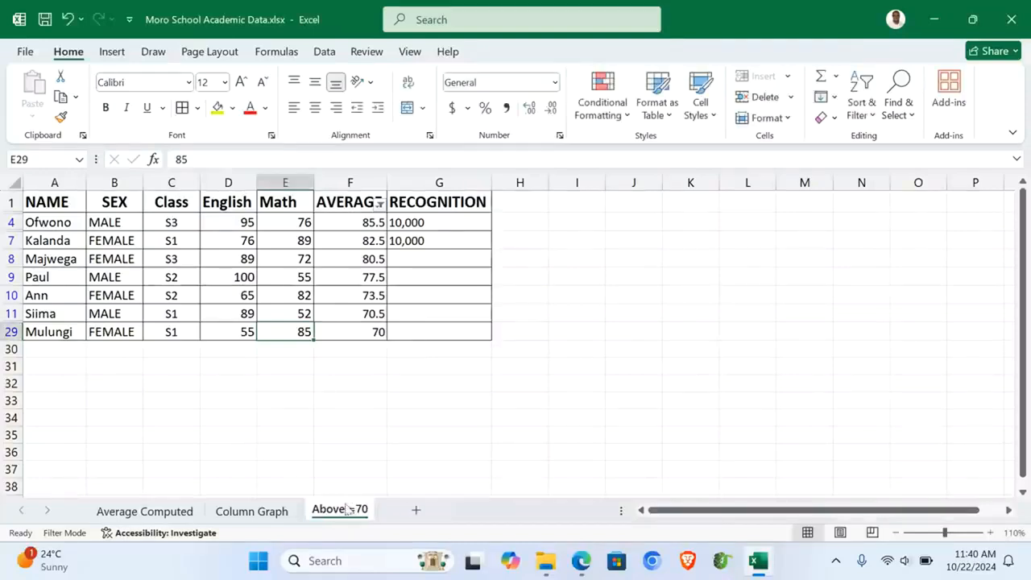
{"action": "left_click", "coordinate": [145, 511]}
{"action": "left_click", "coordinate": [102, 257]}
{"action": "key", "text": "ctrl+a"}
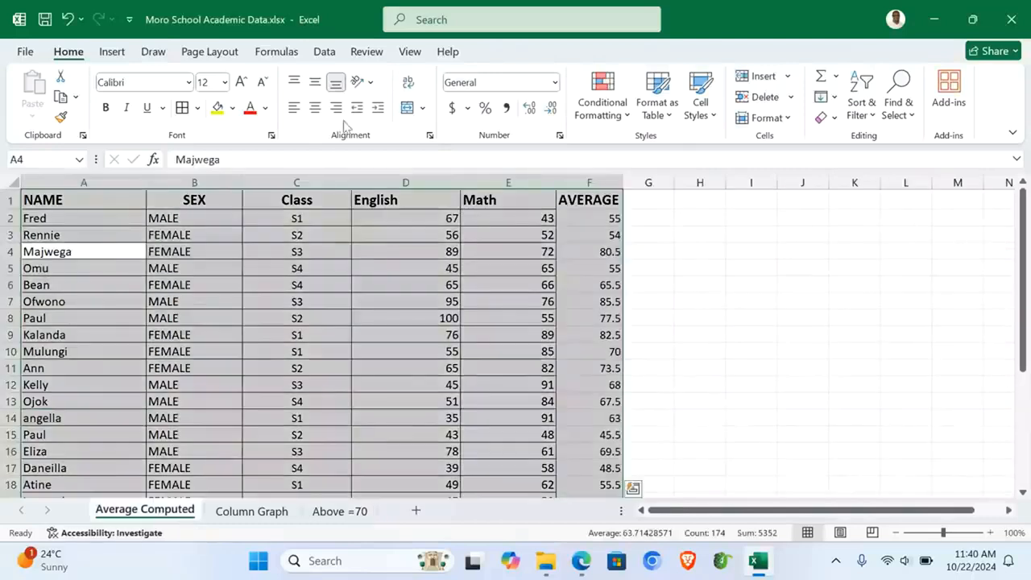
Step: Type the author's name into the Average Computed sheet's centre header
{"action": "left_click", "coordinate": [282, 320]}
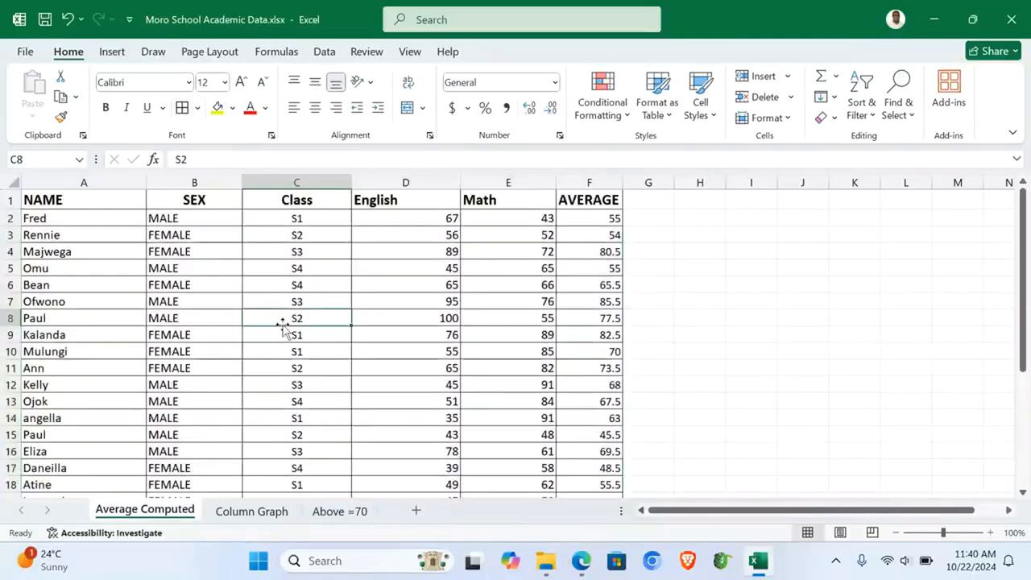
{"action": "left_click", "coordinate": [111, 52]}
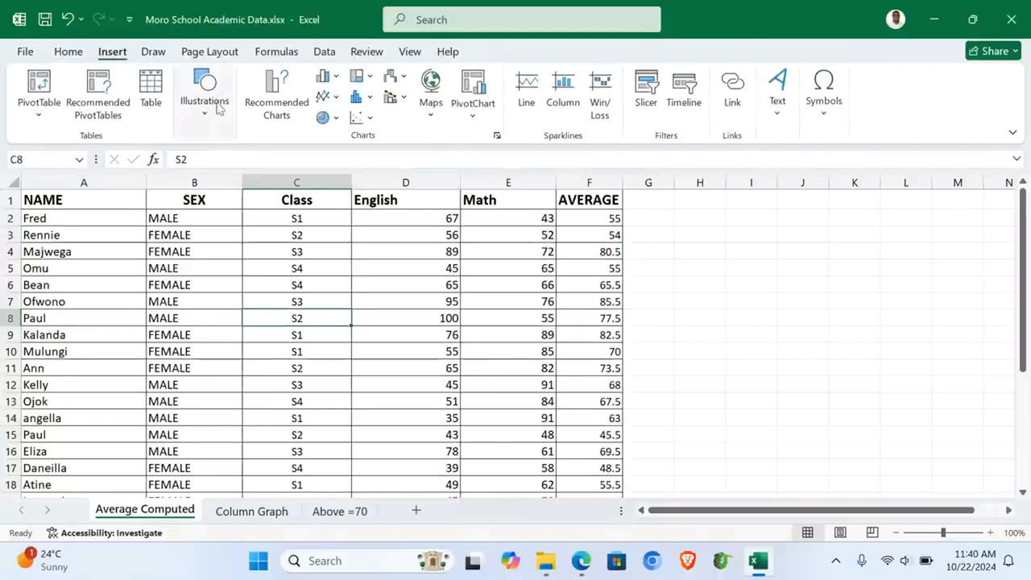
{"action": "left_click", "coordinate": [777, 92]}
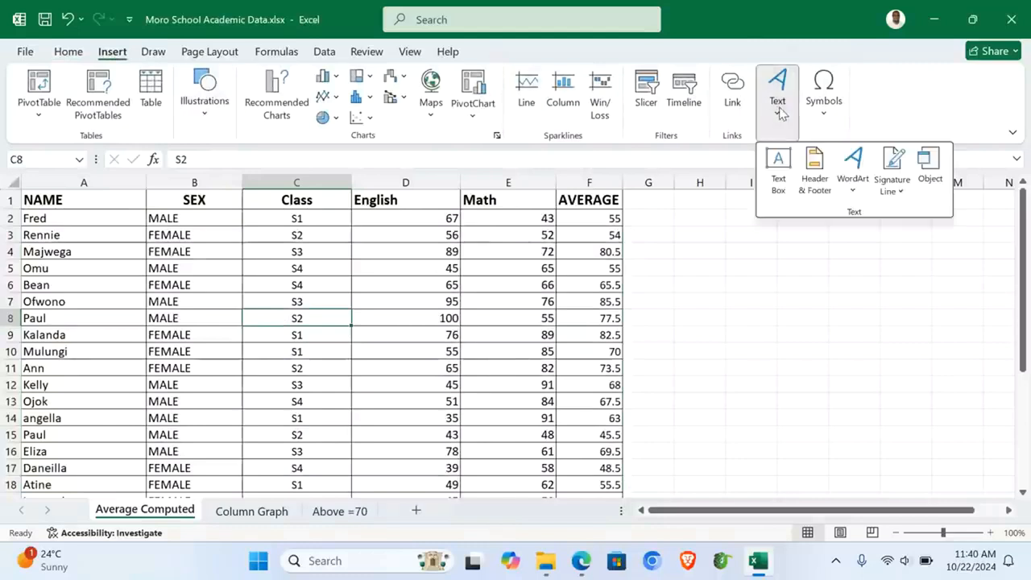
{"action": "left_click", "coordinate": [815, 176]}
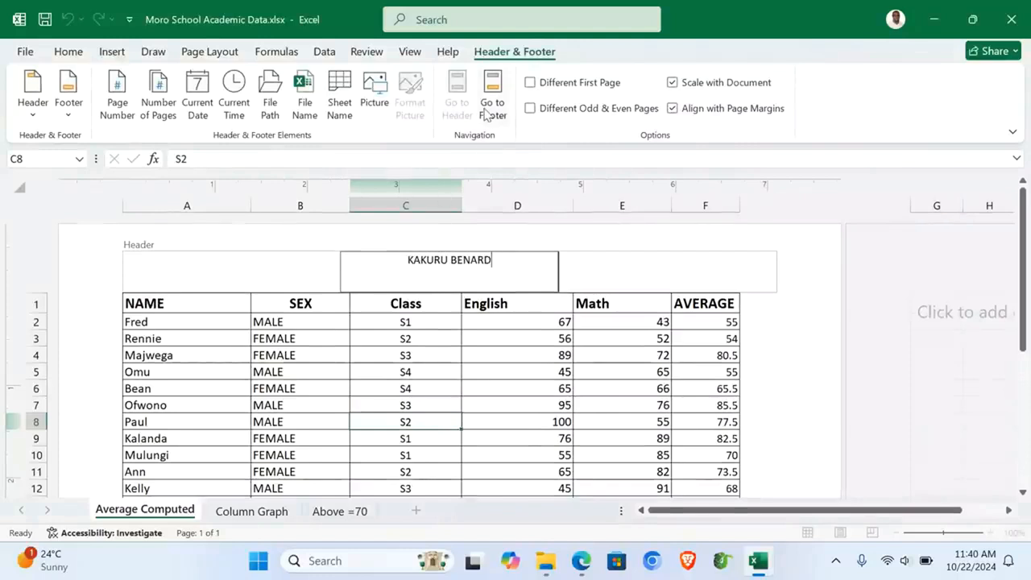
{"action": "left_click", "coordinate": [486, 113]}
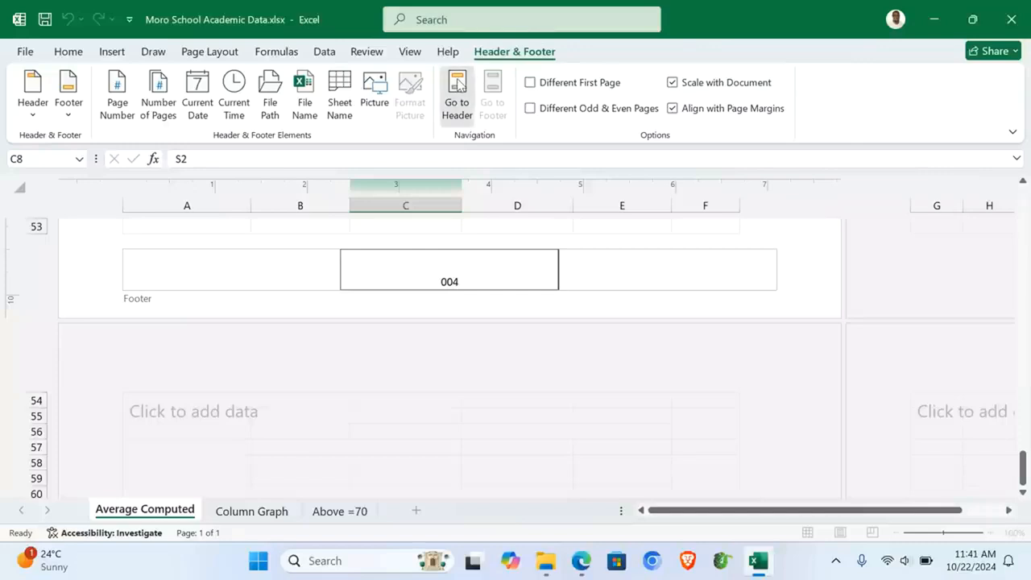
{"action": "left_click", "coordinate": [456, 93]}
{"action": "left_click", "coordinate": [383, 389]}
Step: Fill the header row A1:F1 yellow
{"action": "left_click_drag", "start_coordinate": [145, 311], "coordinate": [731, 309]}
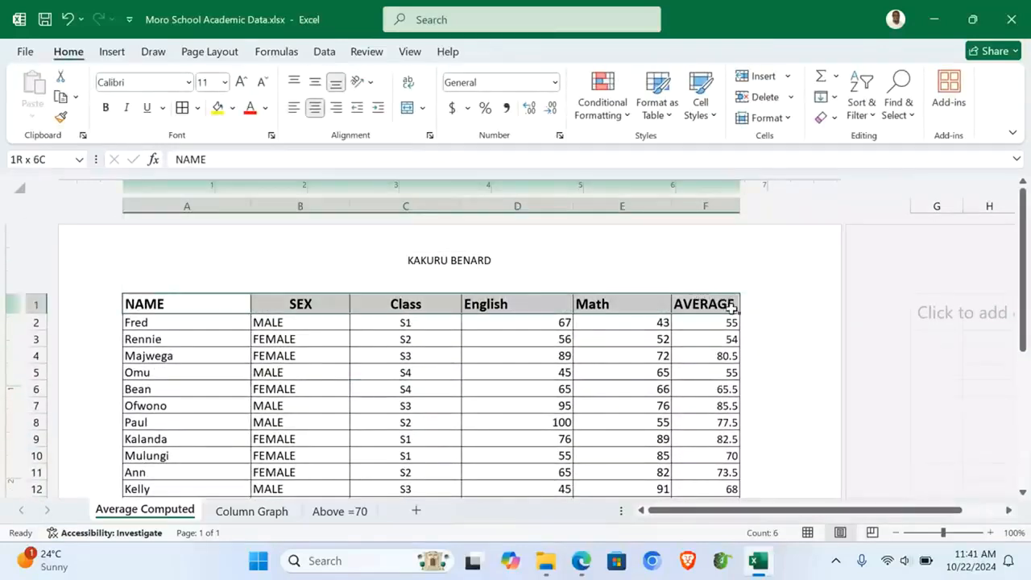
{"action": "left_click", "coordinate": [218, 108]}
{"action": "left_click", "coordinate": [355, 393]}
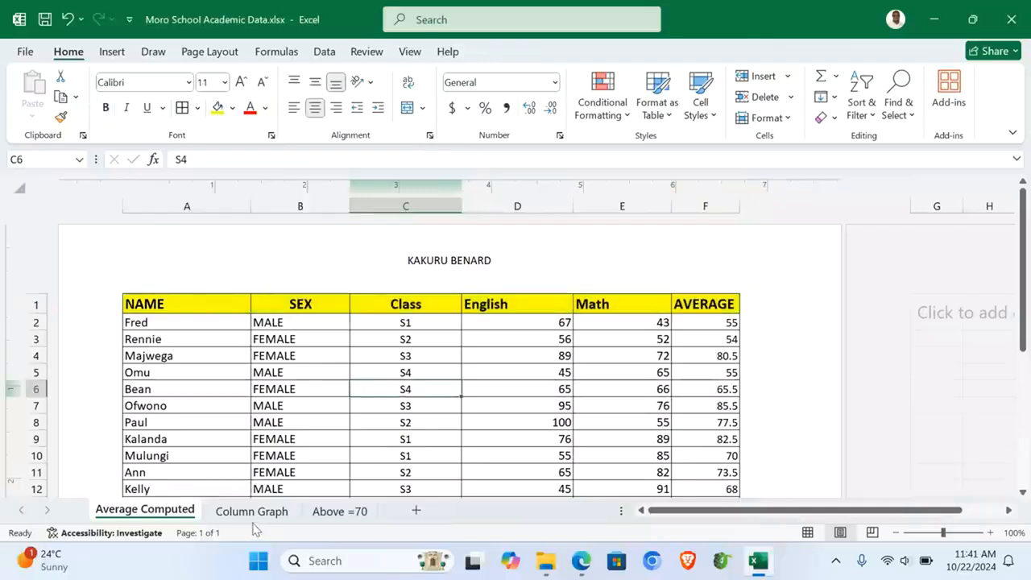
{"action": "left_click", "coordinate": [335, 519]}
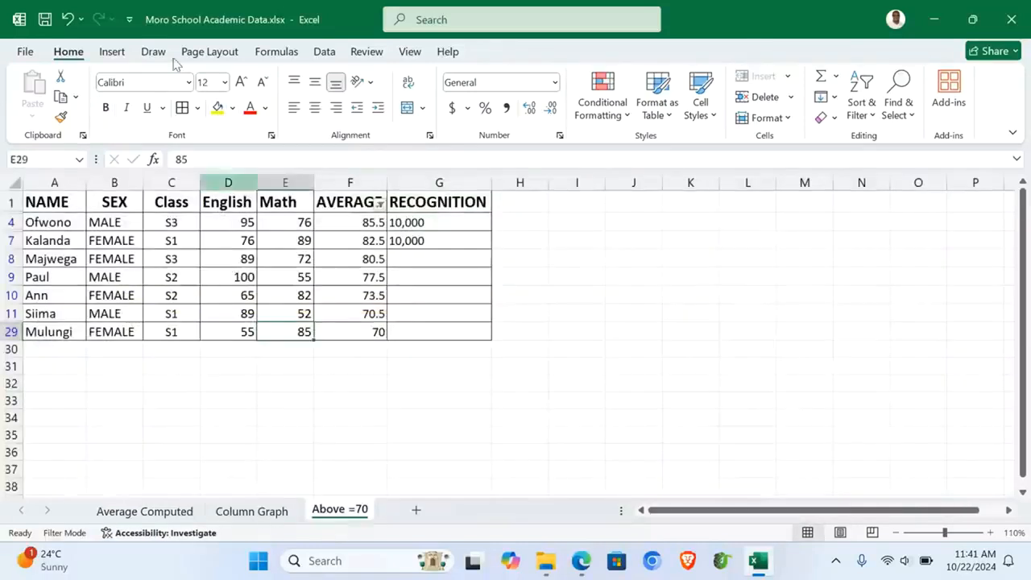
Step: Type the author's name into the Above =70 sheet's footer
{"action": "left_click", "coordinate": [107, 53]}
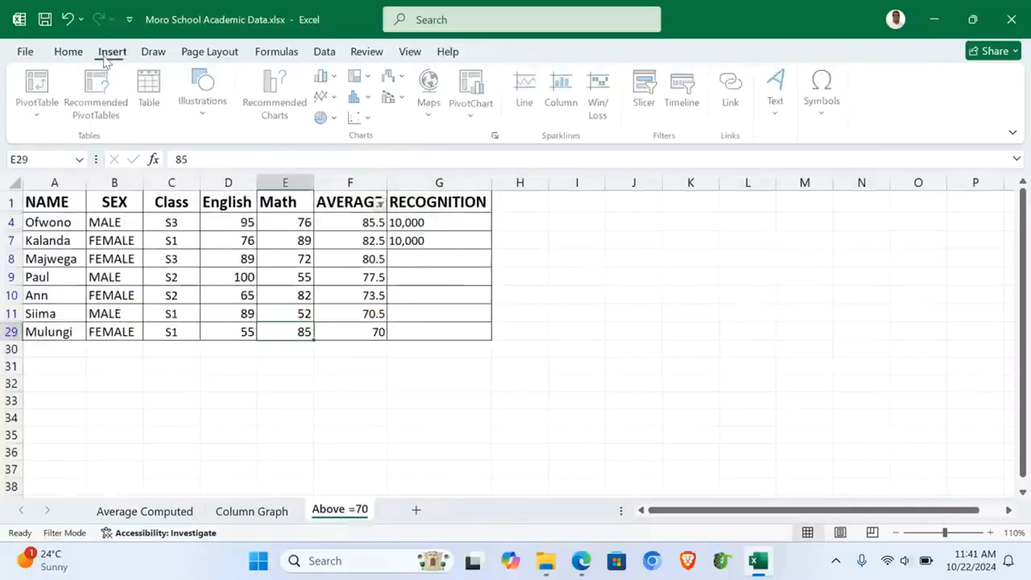
{"action": "left_click", "coordinate": [778, 105]}
{"action": "left_click", "coordinate": [816, 172]}
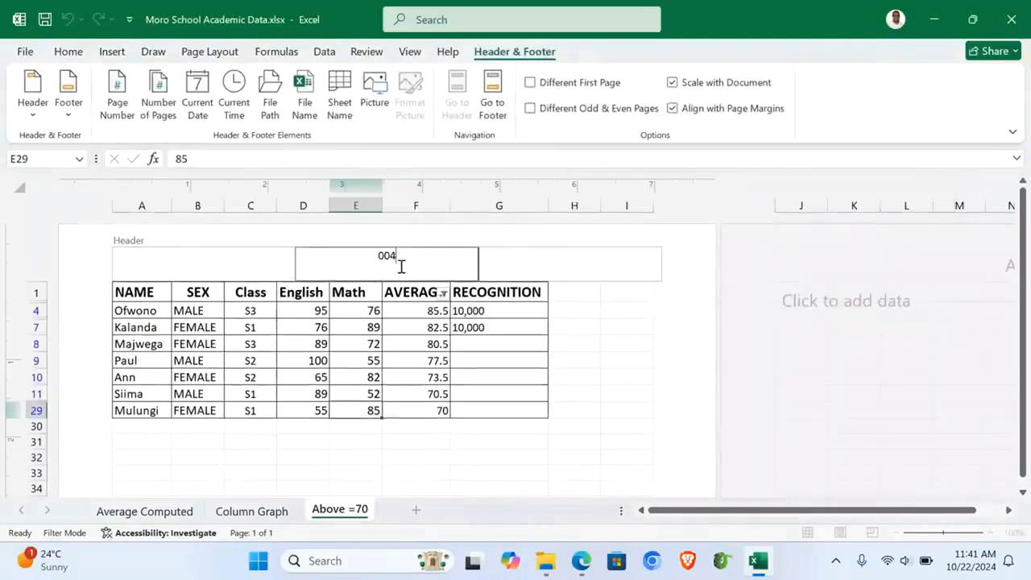
{"action": "left_click", "coordinate": [501, 82]}
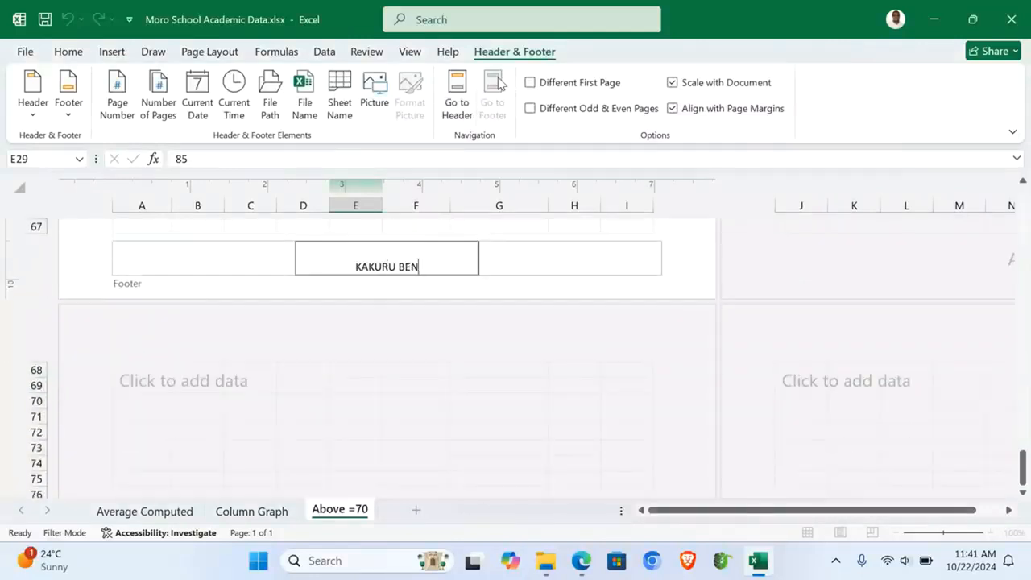
{"action": "left_click", "coordinate": [457, 109]}
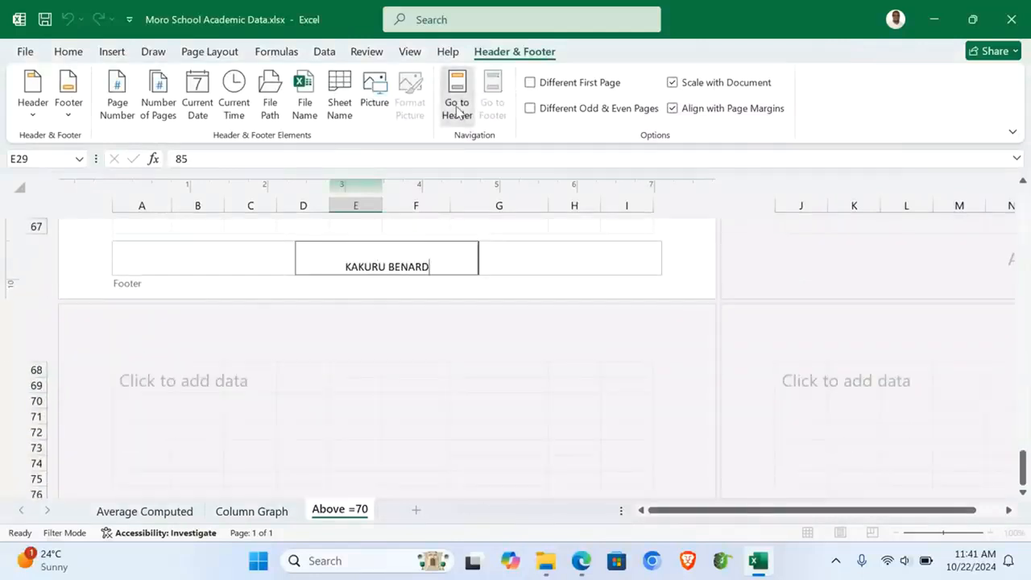
{"action": "left_click", "coordinate": [354, 314]}
Step: Fill the header row A1:G1 yellow and select the top students' rows A4:G7
{"action": "left_click_drag", "start_coordinate": [133, 295], "coordinate": [509, 293]}
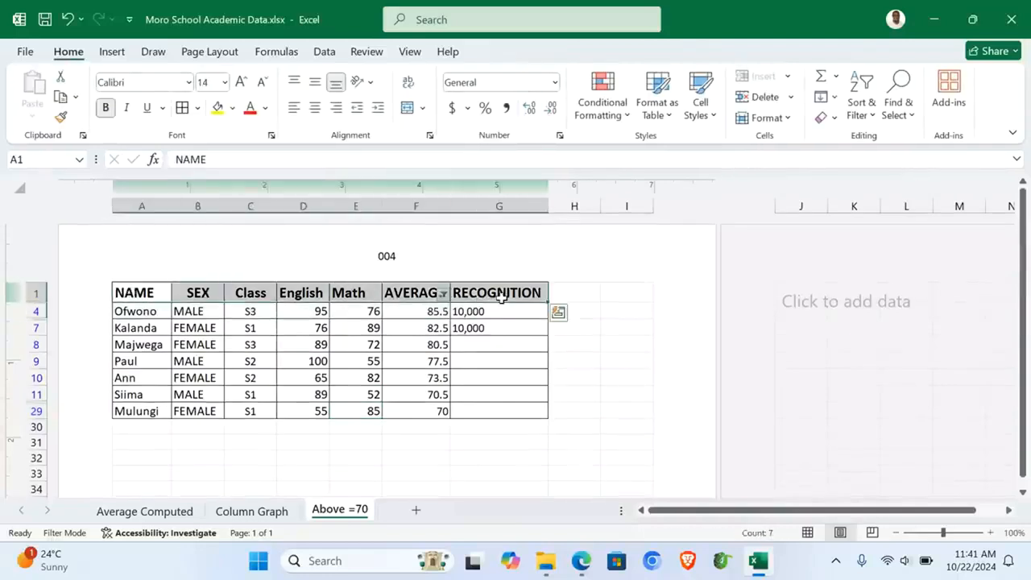
{"action": "left_click", "coordinate": [217, 107]}
{"action": "left_click", "coordinate": [139, 313]}
{"action": "left_click_drag", "start_coordinate": [195, 328], "coordinate": [507, 333]}
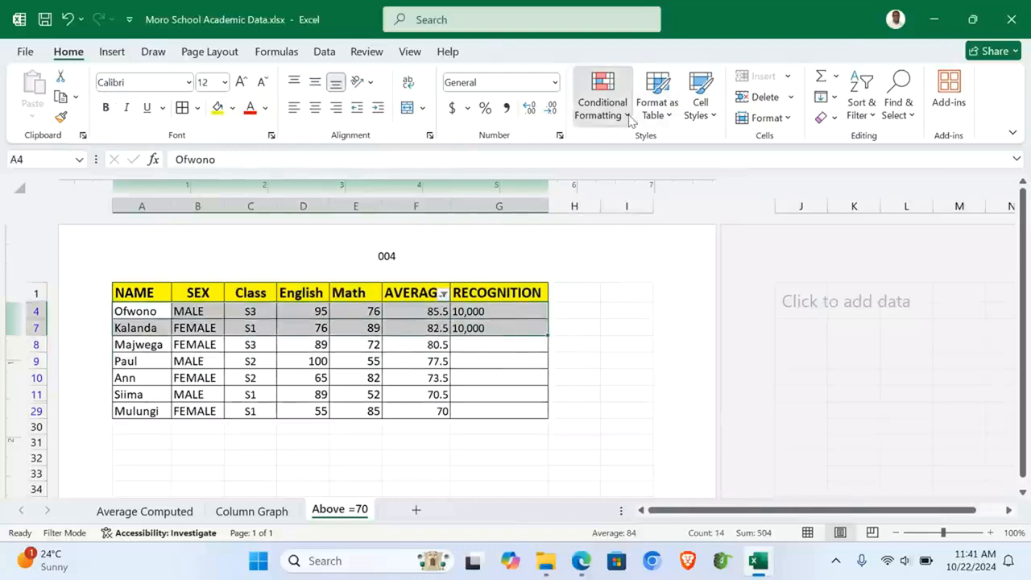
Step: Shade the top students' rows A4:G7 with a red-yellow colour scale
{"action": "left_click", "coordinate": [602, 105]}
{"action": "mouse_move", "coordinate": [697, 256]}
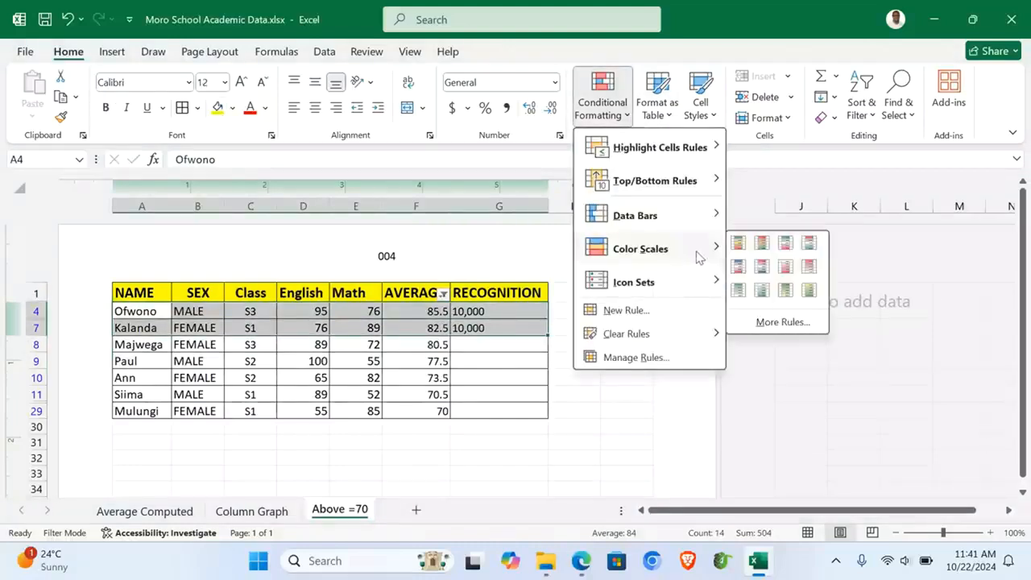
{"action": "left_click", "coordinate": [763, 244]}
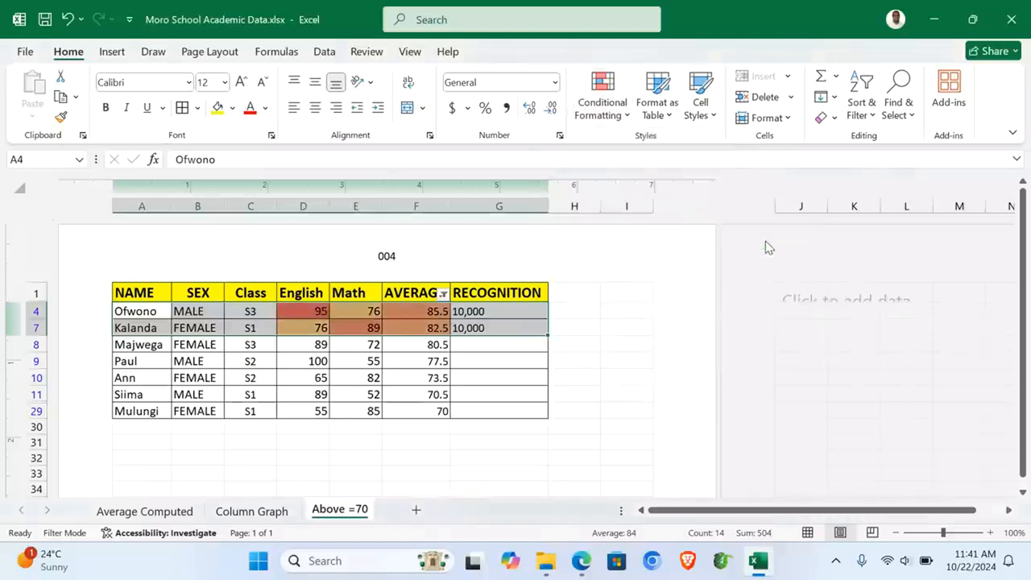
{"action": "left_click", "coordinate": [477, 314]}
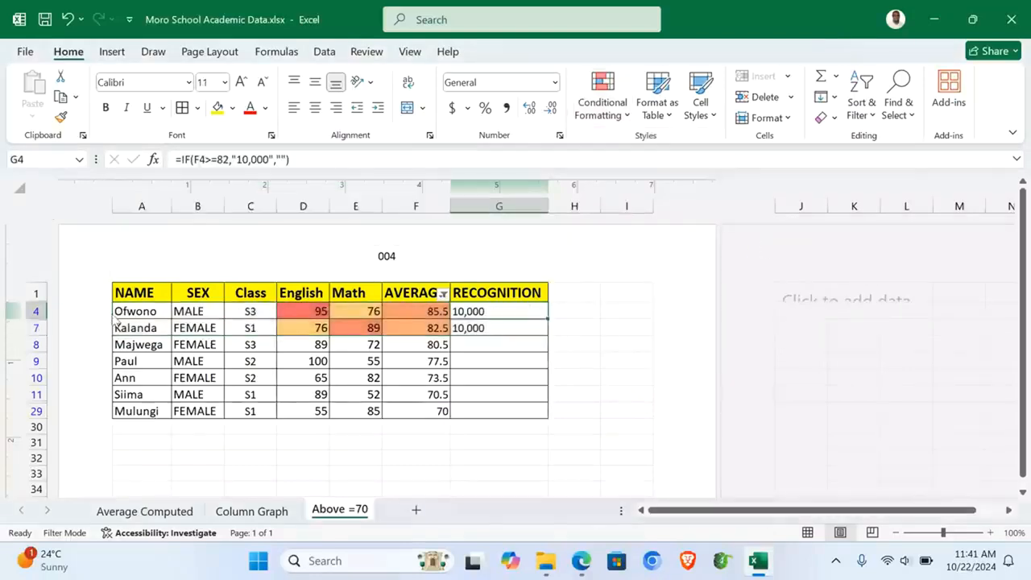
Step: Fill the RECOGNITION cells G4:G7 and the top students' names A4:A7 green
{"action": "left_click_drag", "start_coordinate": [474, 310], "coordinate": [485, 326]}
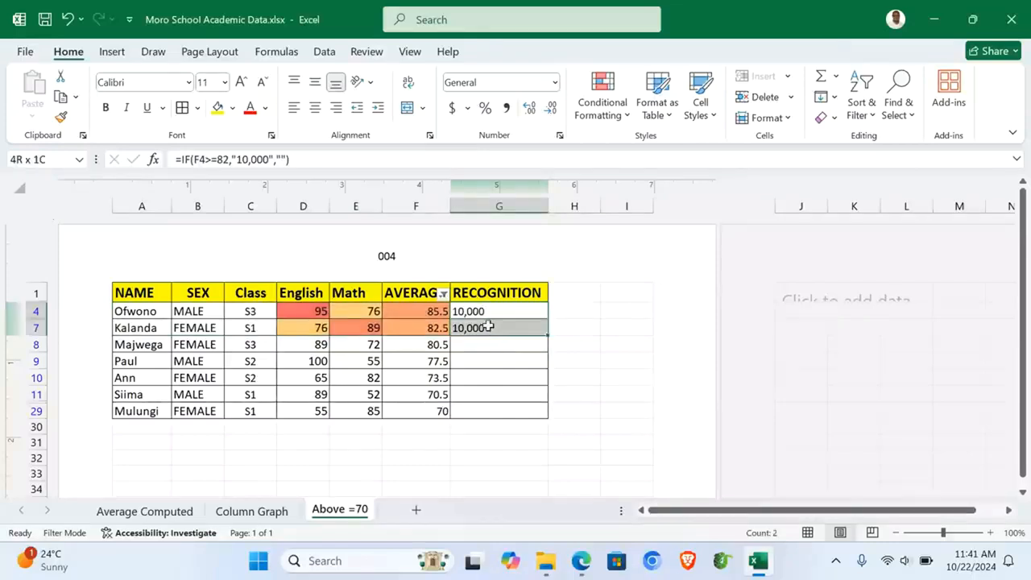
{"action": "left_click", "coordinate": [232, 107]}
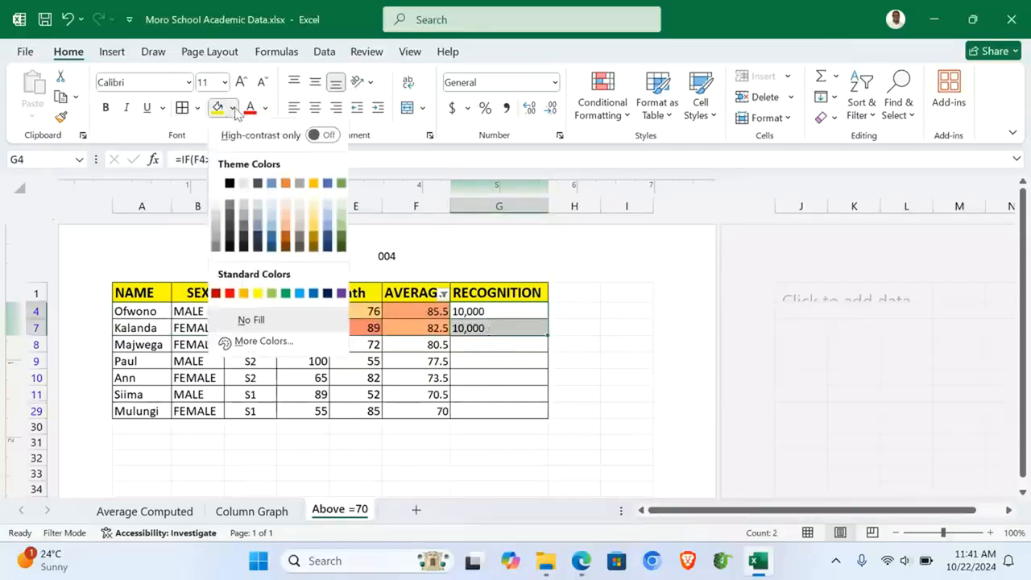
{"action": "left_click", "coordinate": [284, 294]}
{"action": "left_click", "coordinate": [488, 448]}
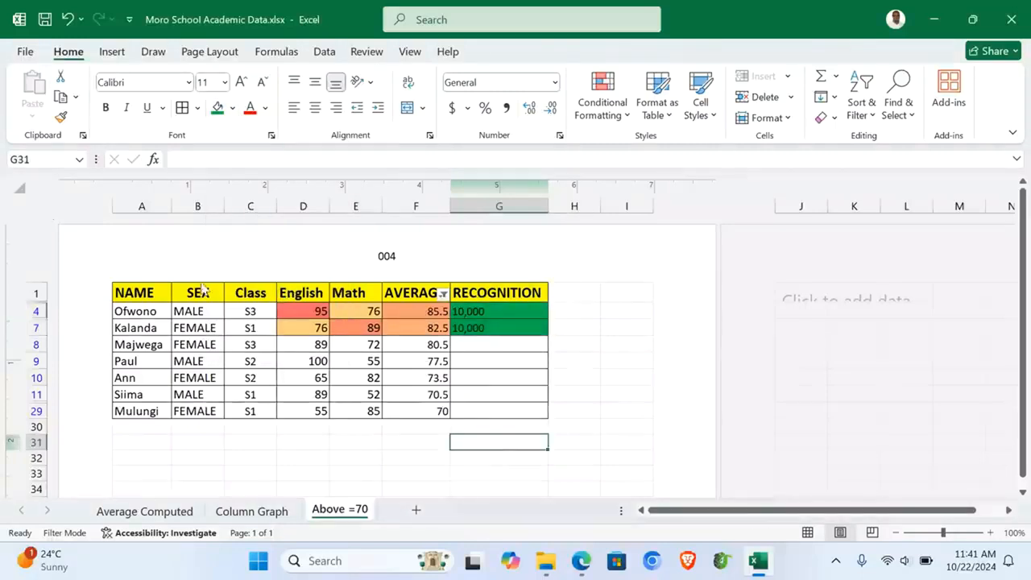
{"action": "left_click_drag", "start_coordinate": [135, 311], "coordinate": [138, 327]}
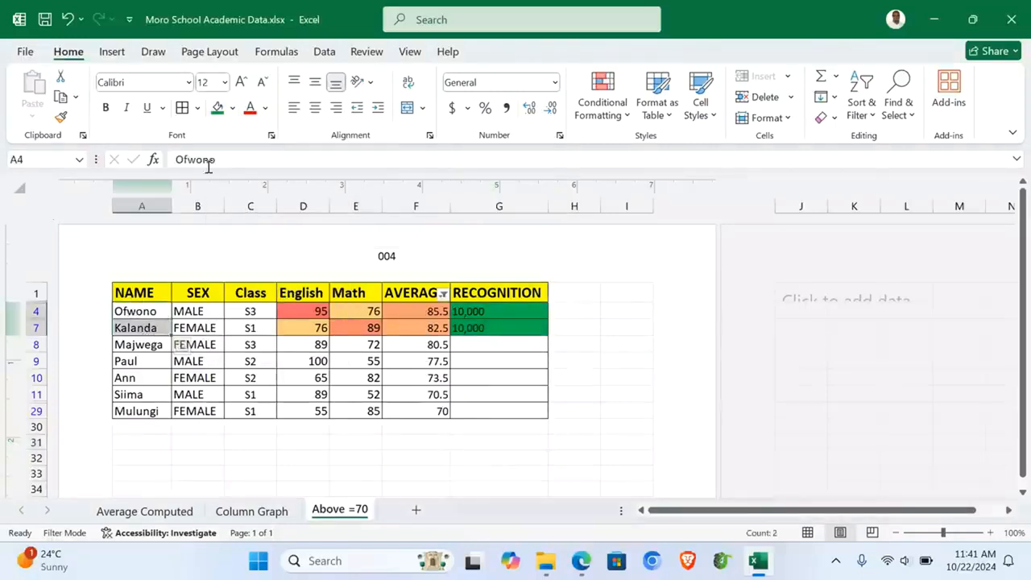
{"action": "left_click", "coordinate": [214, 114]}
{"action": "left_click", "coordinate": [247, 441]}
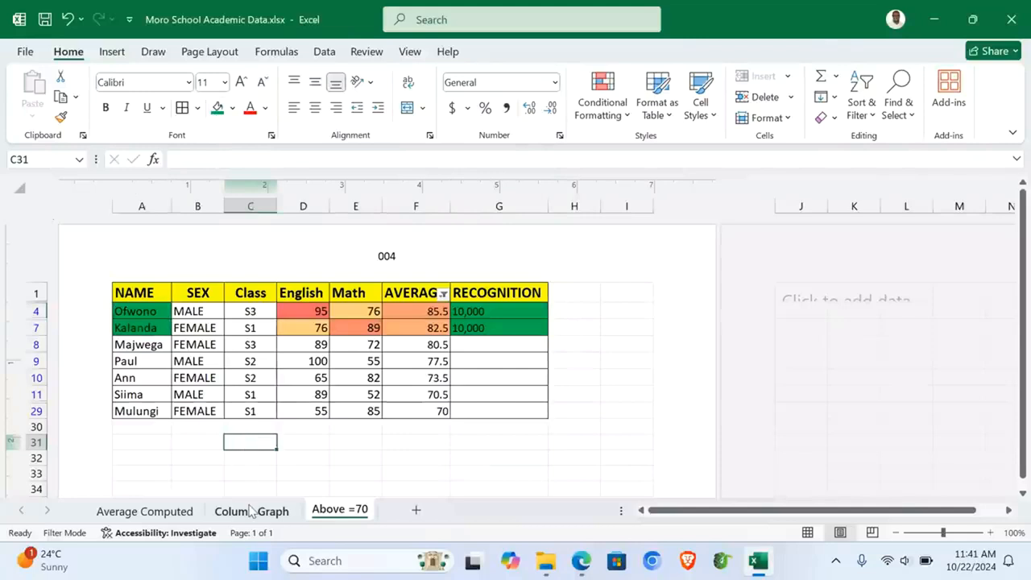
{"action": "left_click", "coordinate": [251, 511]}
Step: Add the author's name as the Column Graph chart's centre header and apply the page setup
{"action": "left_click", "coordinate": [109, 53]}
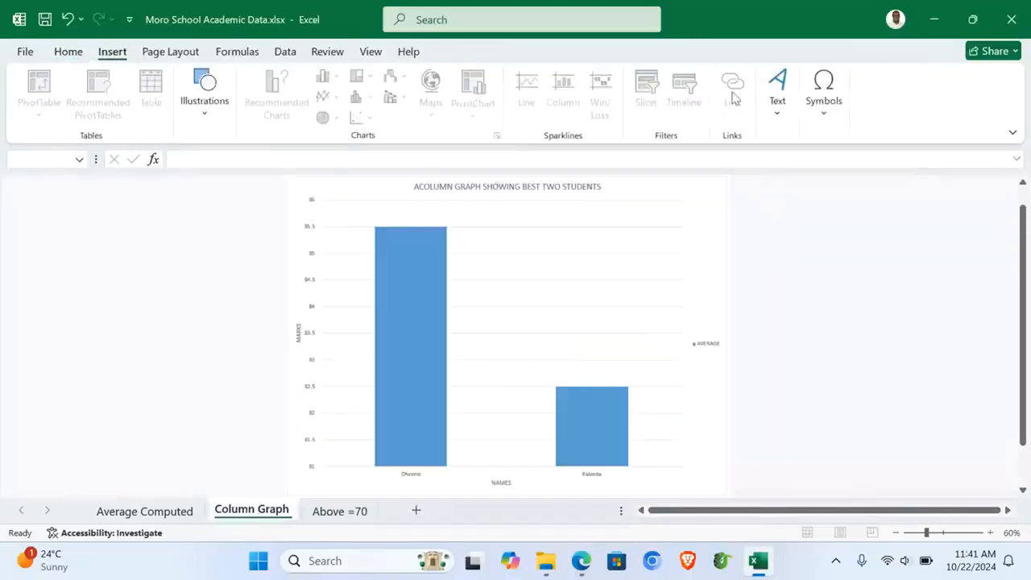
{"action": "left_click", "coordinate": [777, 91]}
{"action": "left_click", "coordinate": [815, 165]}
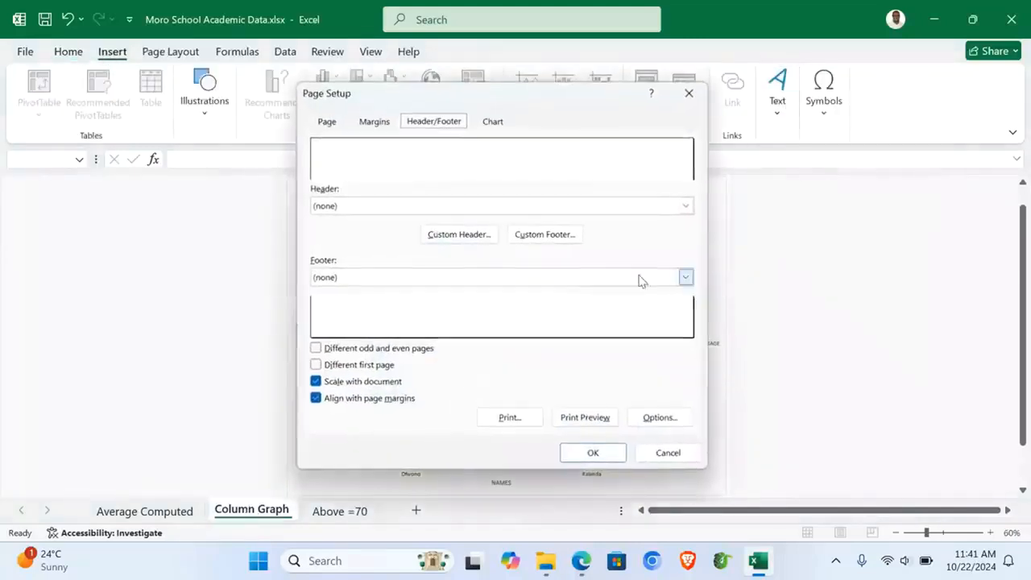
{"action": "left_click", "coordinate": [459, 234]}
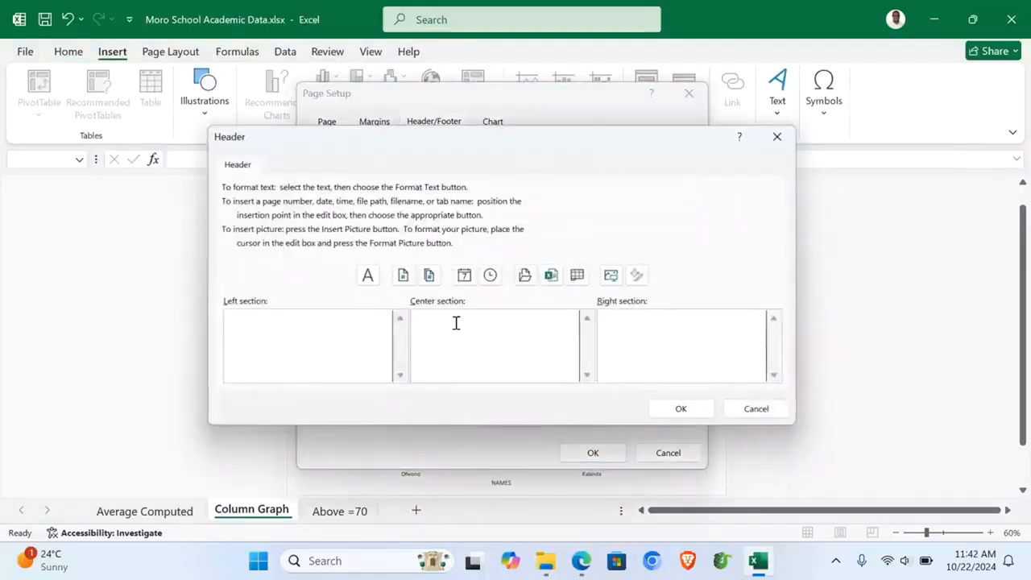
{"action": "left_click", "coordinate": [456, 323]}
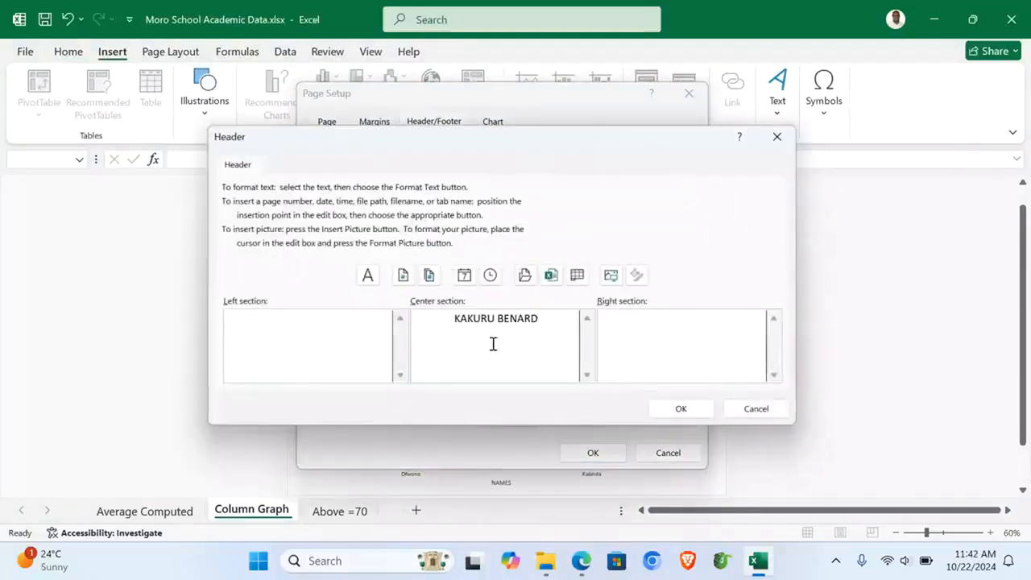
{"action": "left_click", "coordinate": [680, 408]}
{"action": "left_click", "coordinate": [545, 235]}
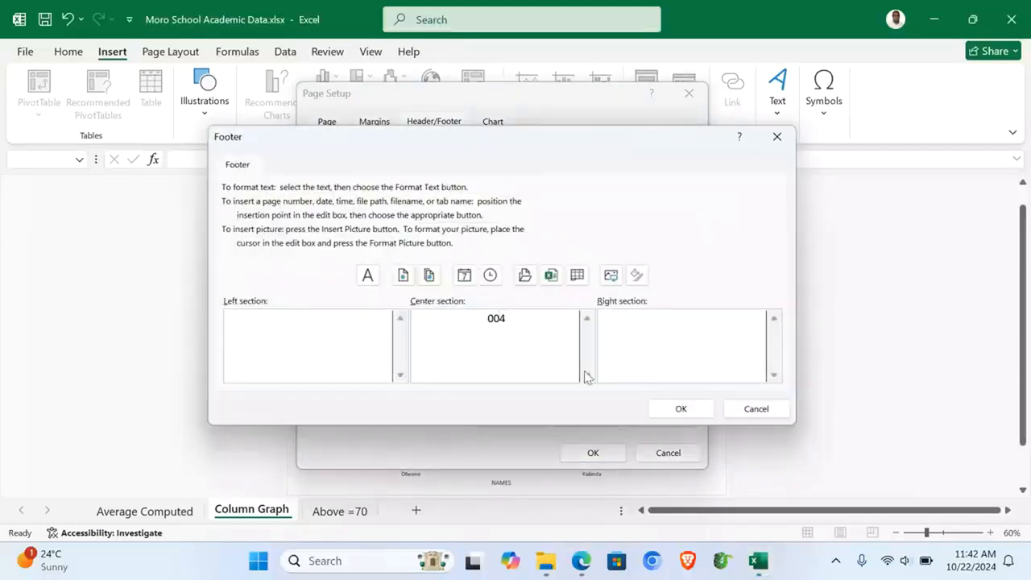
{"action": "left_click", "coordinate": [672, 408]}
{"action": "left_click", "coordinate": [606, 457]}
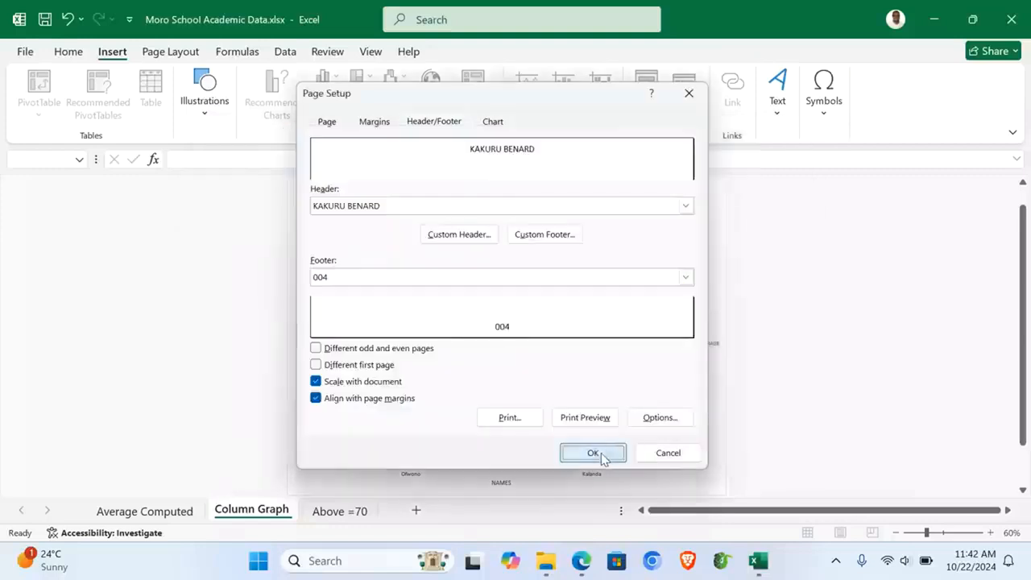
{"action": "left_click", "coordinate": [324, 518]}
Step: Look over the Column Graph and Average Computed sheets, then close the Excel workbook
{"action": "left_click", "coordinate": [282, 514]}
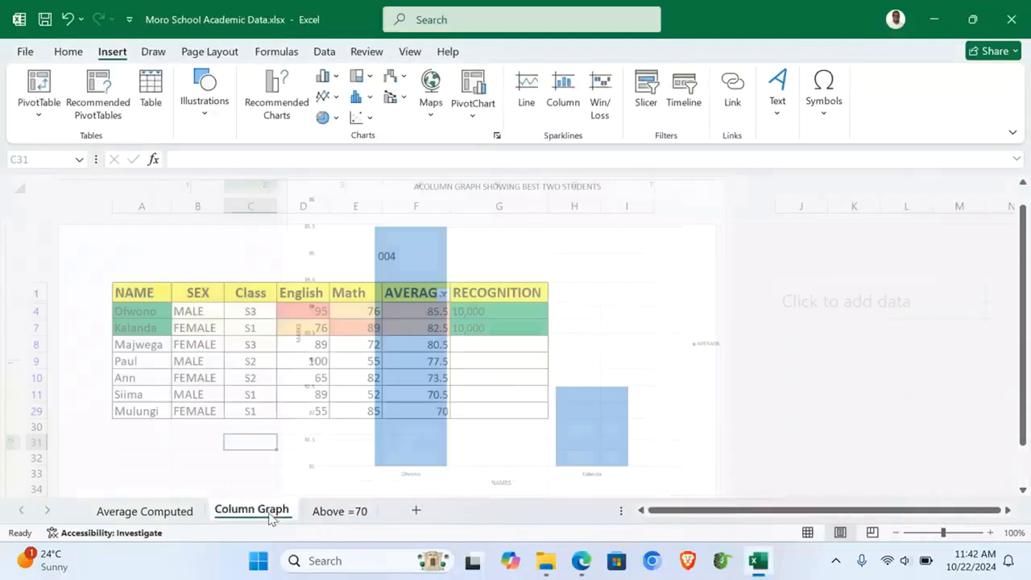
{"action": "left_click", "coordinate": [145, 510]}
{"action": "left_click", "coordinate": [350, 422]}
{"action": "left_click_drag", "start_coordinate": [351, 420], "coordinate": [349, 420]}
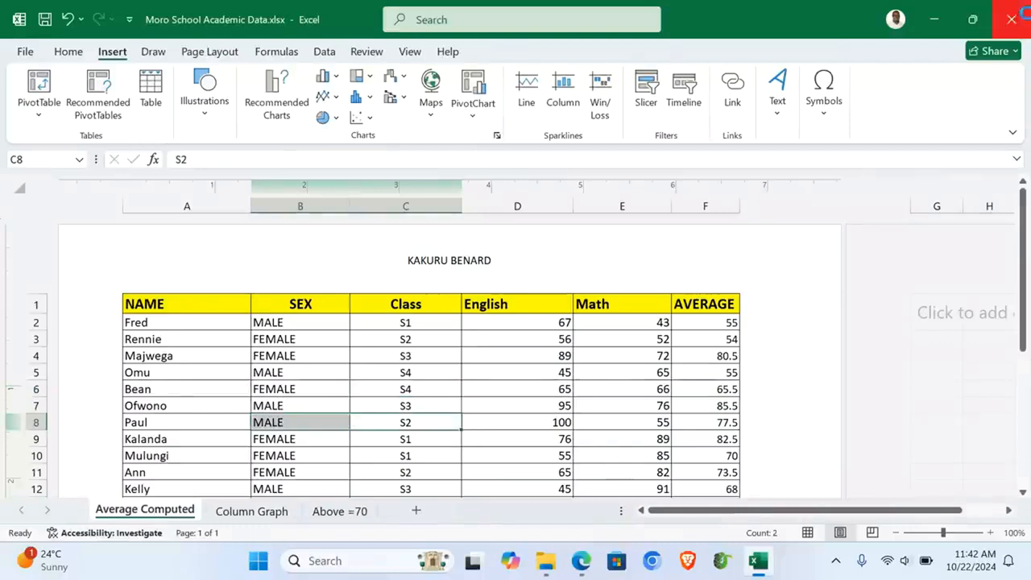
{"action": "left_click", "coordinate": [1025, 17]}
Step: Create a new Access database file named 'Moro Database' in the ITEM 1 folder
{"action": "mouse_move", "coordinate": [569, 561]}
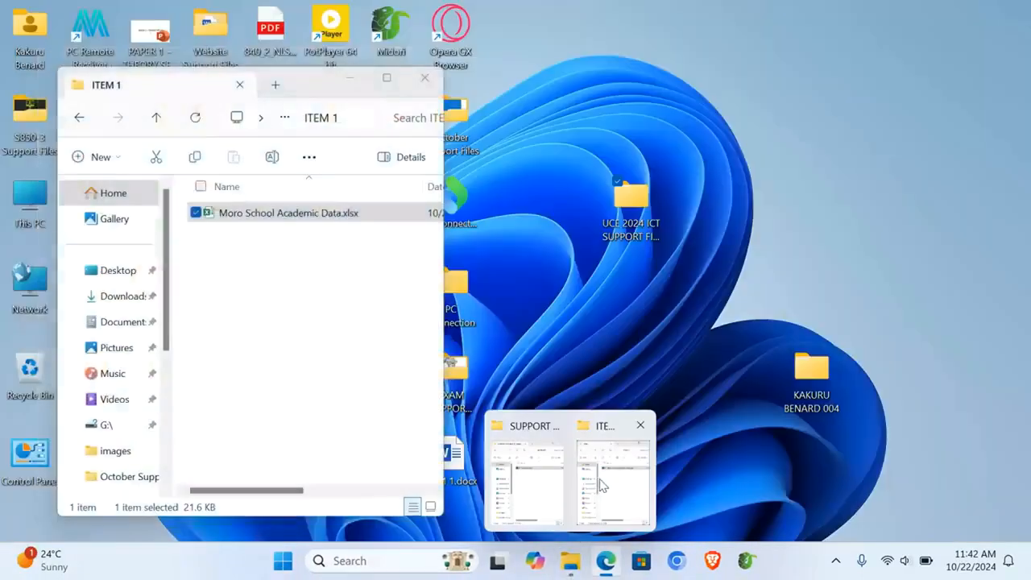
{"action": "left_click", "coordinate": [600, 485]}
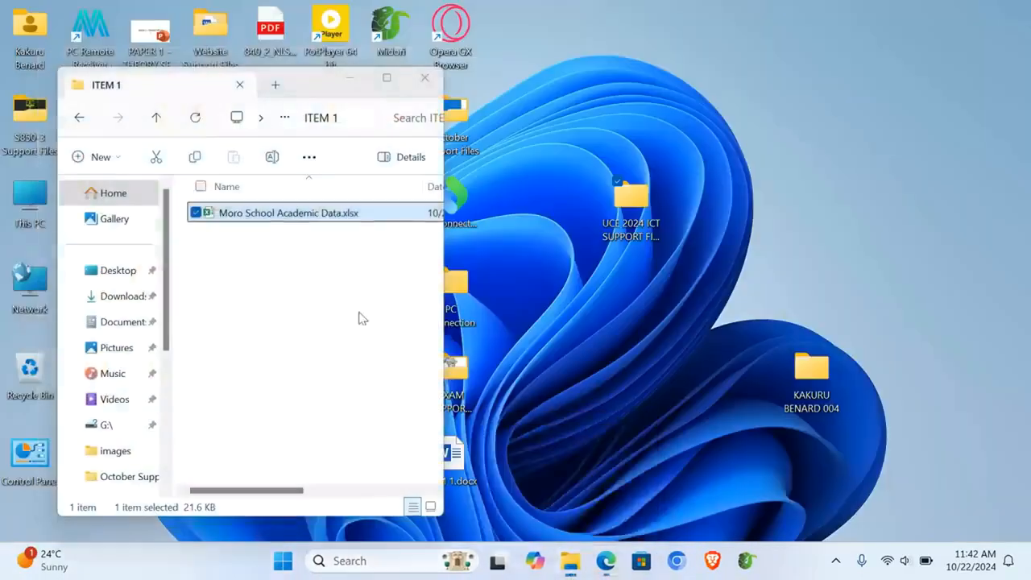
{"action": "left_click", "coordinate": [282, 298]}
{"action": "right_click", "coordinate": [283, 337]}
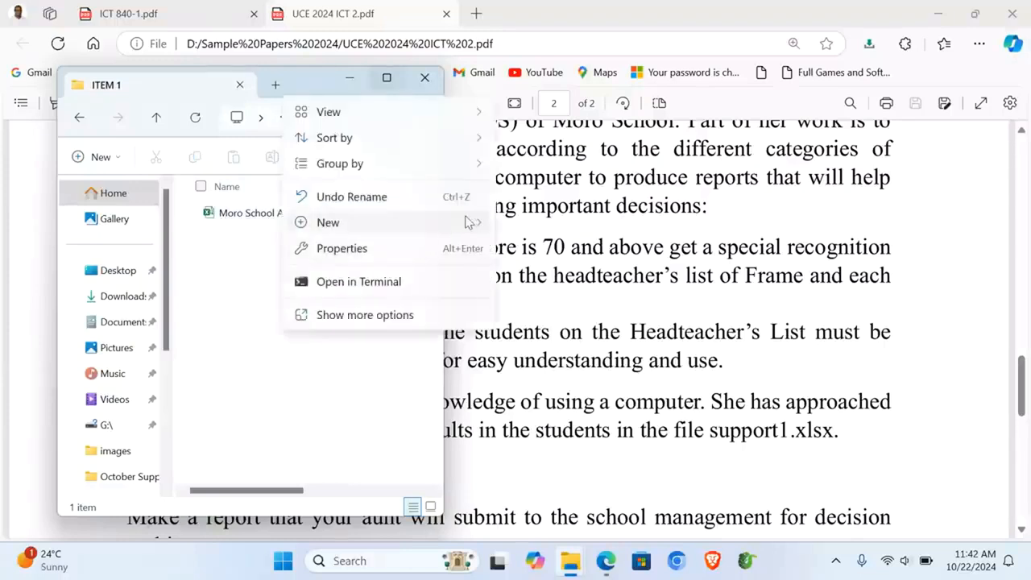
{"action": "mouse_move", "coordinate": [471, 223]}
{"action": "left_click", "coordinate": [596, 73]}
{"action": "type", "text": "Moro "}
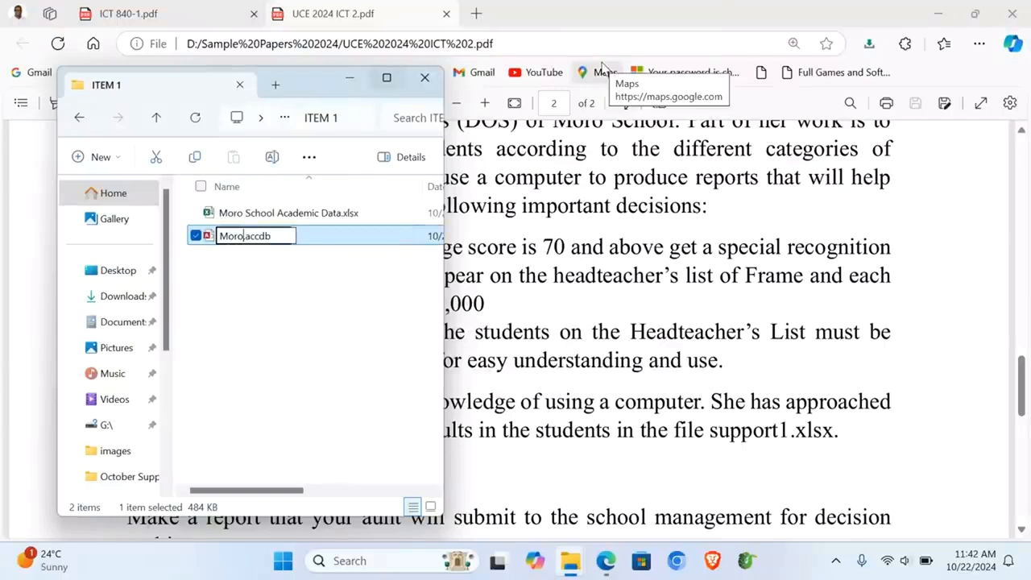
{"action": "type", "text": "Data"}
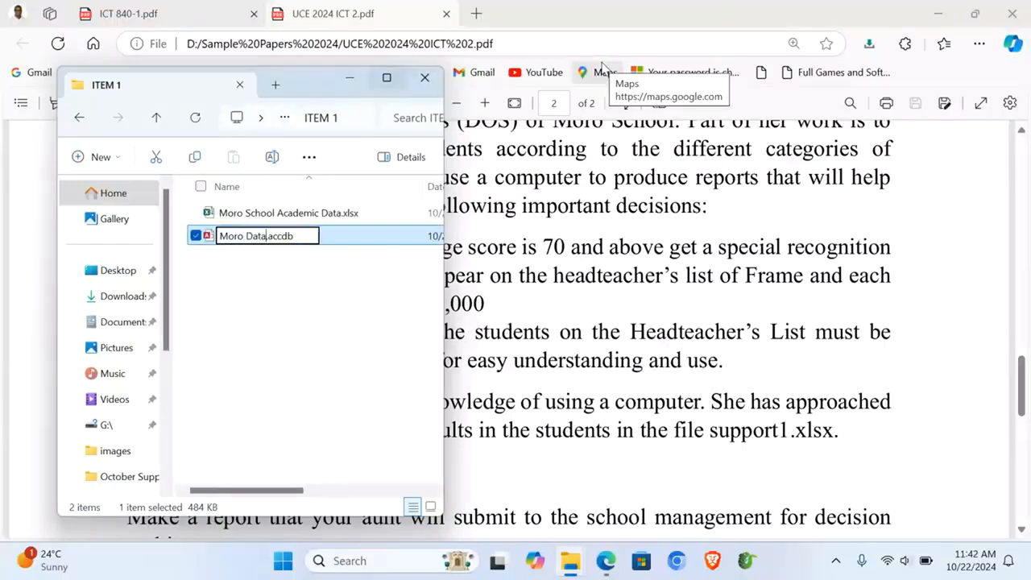
{"action": "type", "text": "base"}
{"action": "key", "text": "Return"}
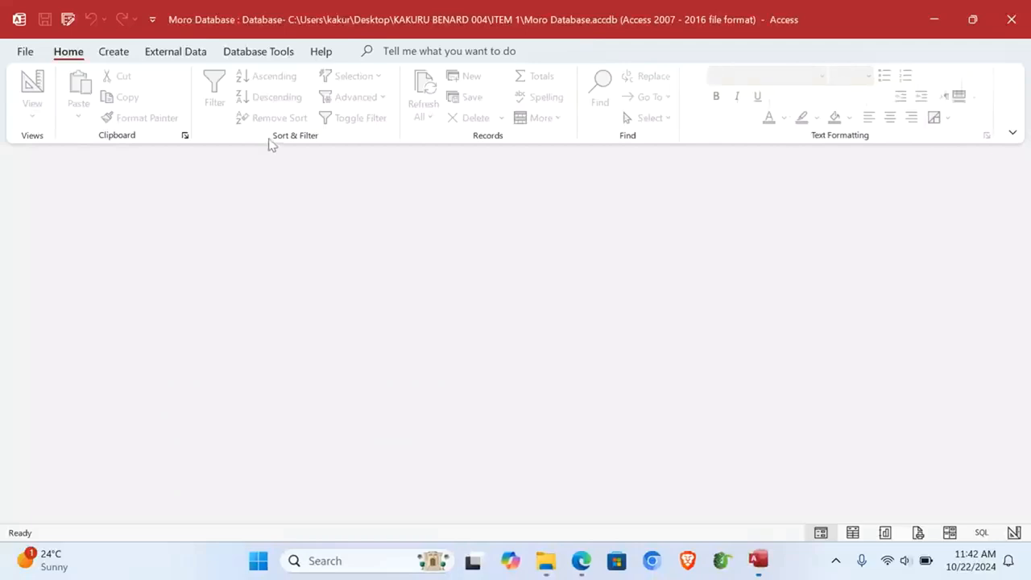
Step: Enable content and start an Excel import from ITEM 1's Moro School Academic Data.xlsx
{"action": "left_click", "coordinate": [450, 161]}
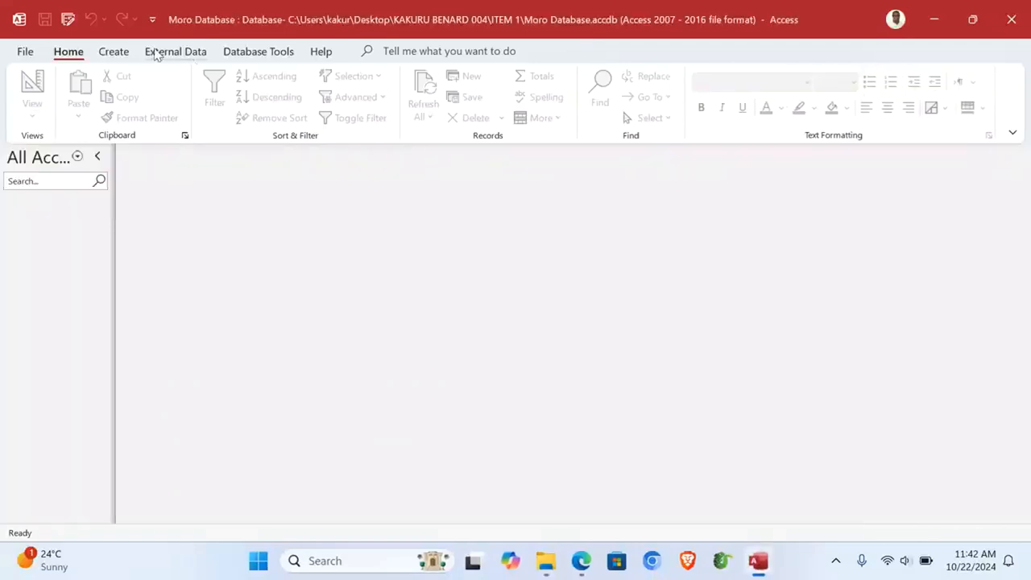
{"action": "left_click", "coordinate": [157, 52]}
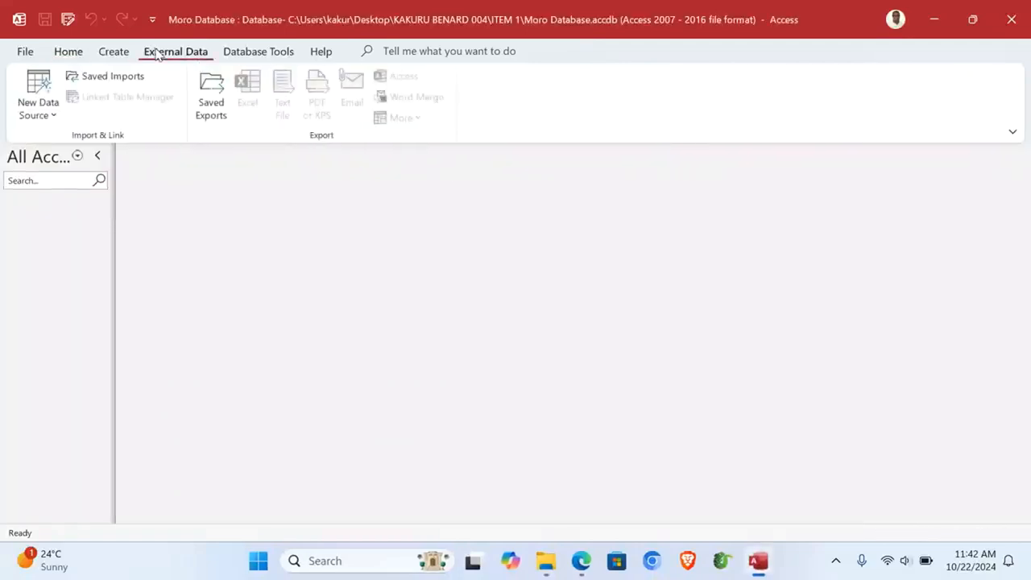
{"action": "left_click", "coordinate": [48, 112]}
{"action": "mouse_move", "coordinate": [64, 148]}
{"action": "left_click", "coordinate": [198, 152]}
{"action": "left_click", "coordinate": [761, 162]}
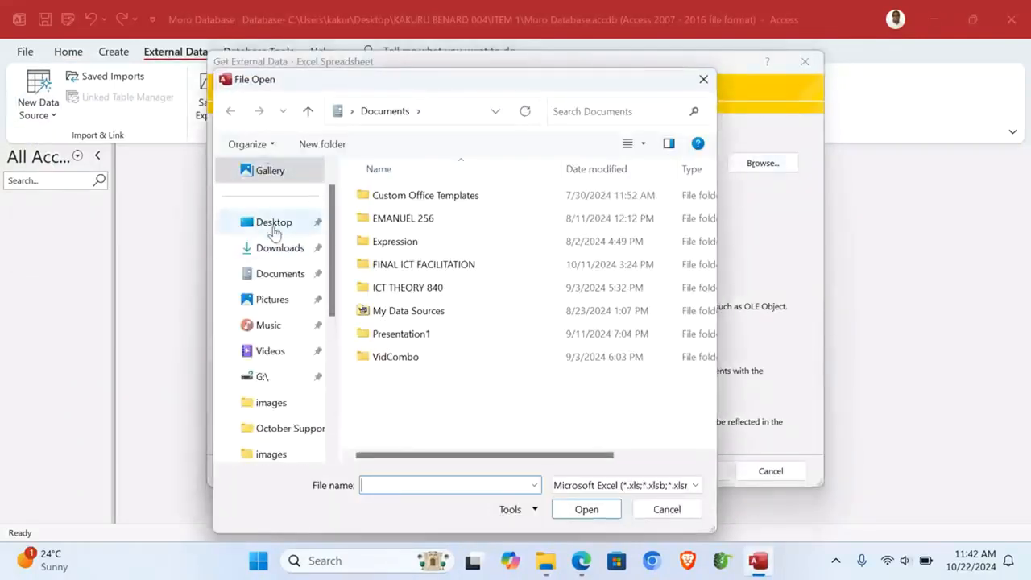
{"action": "left_click", "coordinate": [269, 226]}
{"action": "left_click", "coordinate": [461, 295]}
{"action": "double_click", "coordinate": [461, 298]}
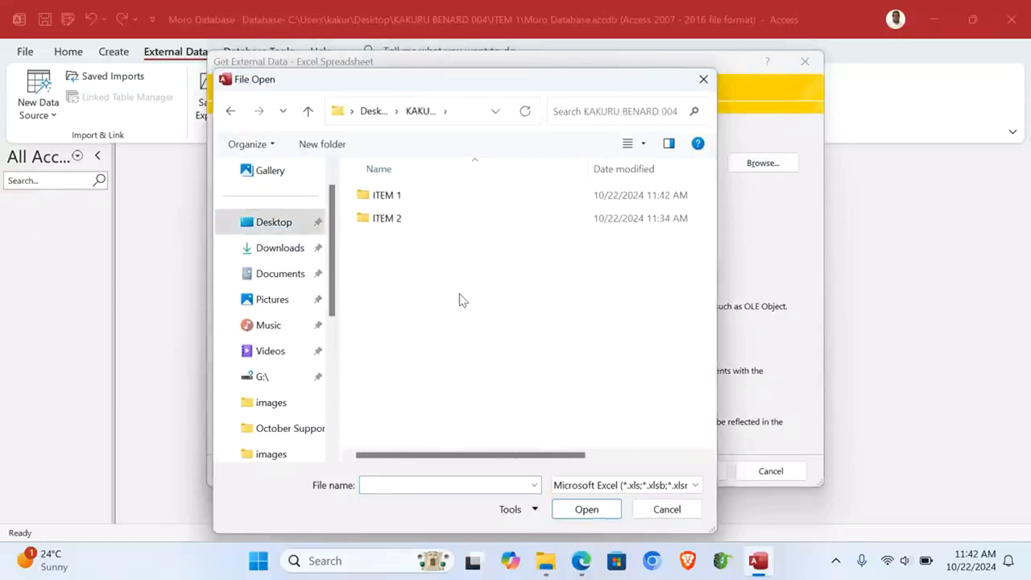
{"action": "double_click", "coordinate": [382, 199]}
{"action": "double_click", "coordinate": [472, 206]}
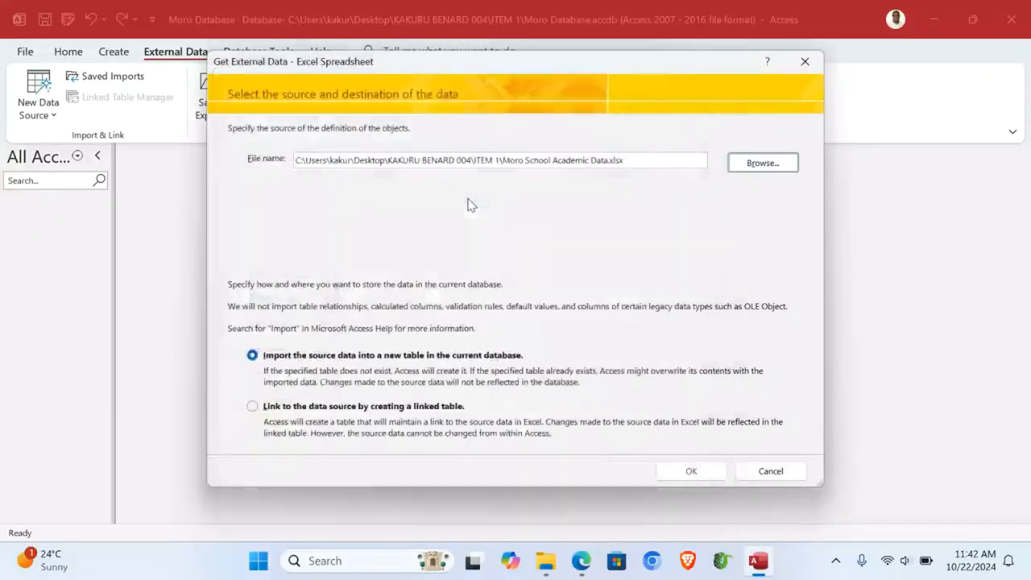
Step: Import the Average Computed sheet with headings and an ID key as table Students, then open it
{"action": "left_click", "coordinate": [706, 472]}
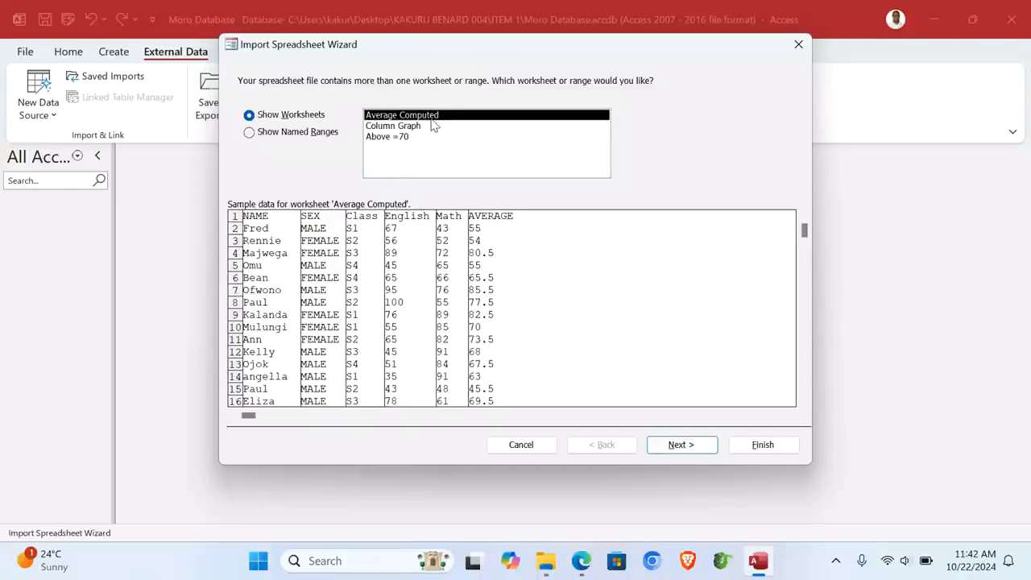
{"action": "left_click", "coordinate": [677, 445]}
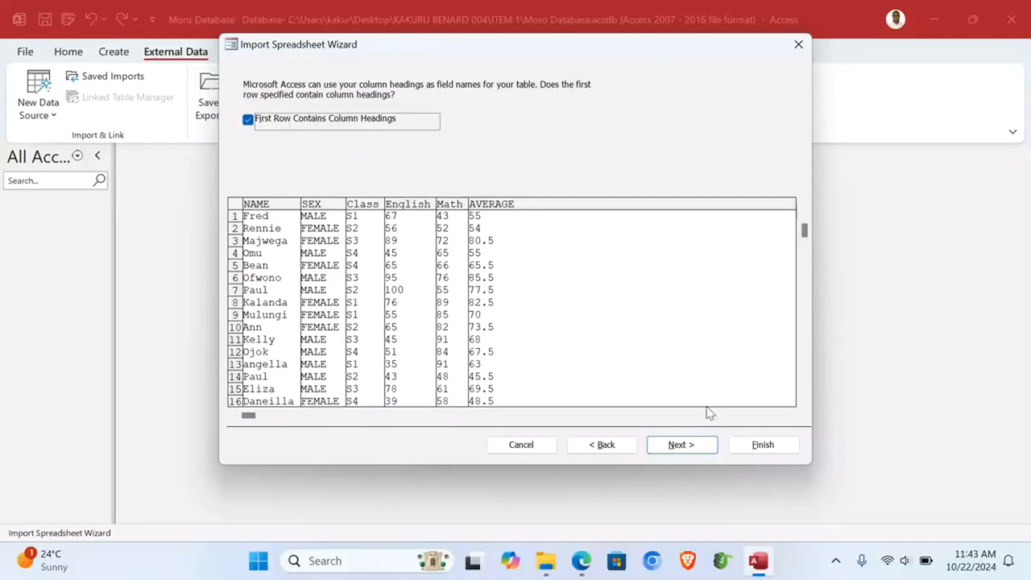
{"action": "left_click", "coordinate": [681, 445]}
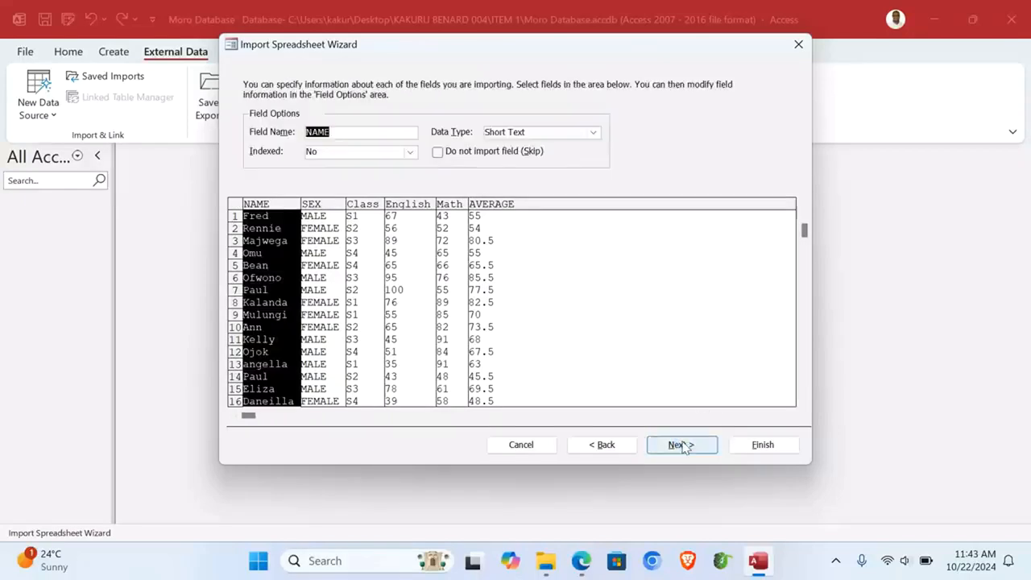
{"action": "left_click", "coordinate": [682, 445]}
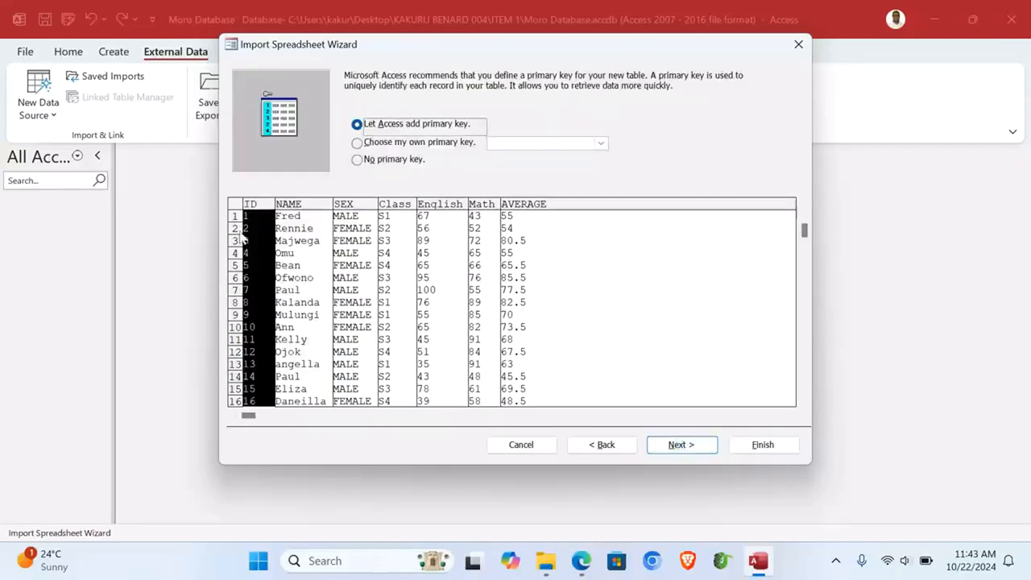
{"action": "left_click", "coordinate": [685, 445]}
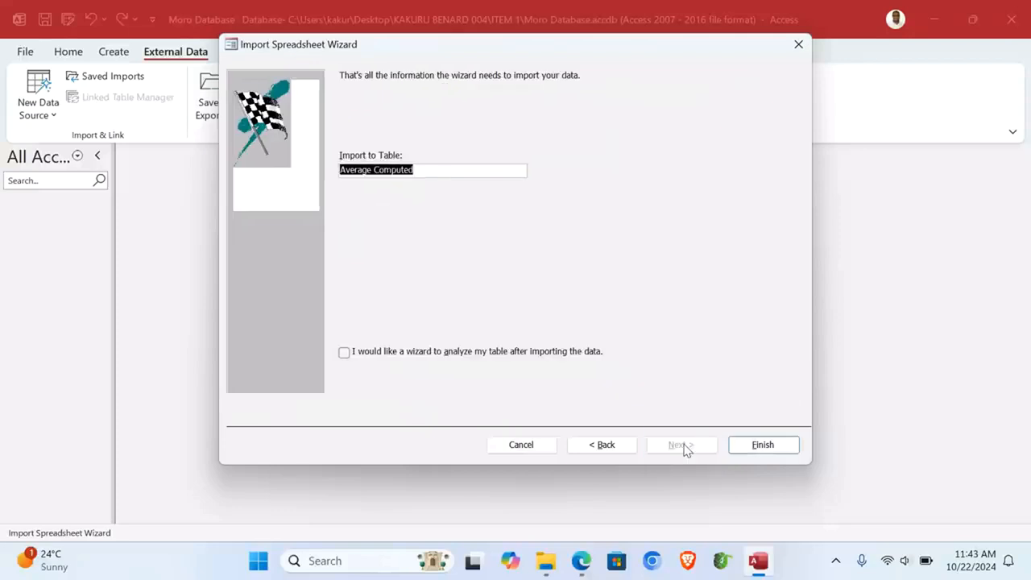
{"action": "left_click_drag", "start_coordinate": [417, 168], "coordinate": [314, 161]}
{"action": "type", "text": "Students"}
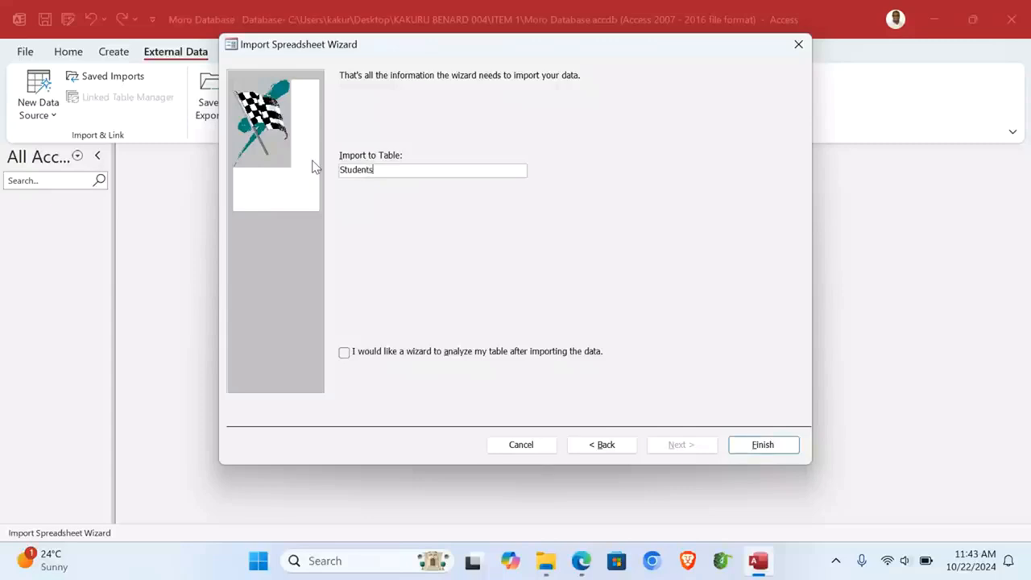
{"action": "left_click", "coordinate": [780, 443]}
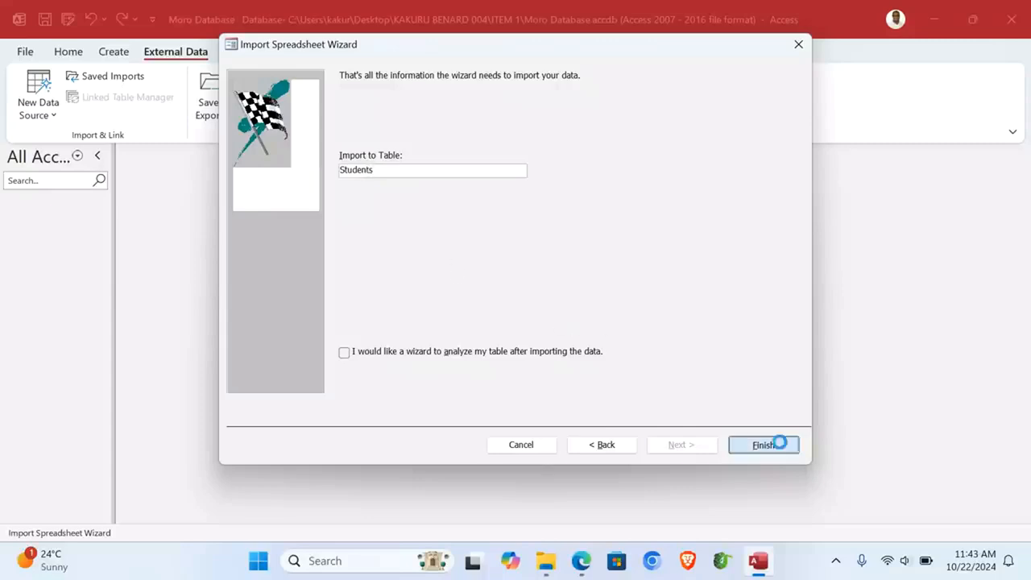
{"action": "left_click", "coordinate": [769, 473]}
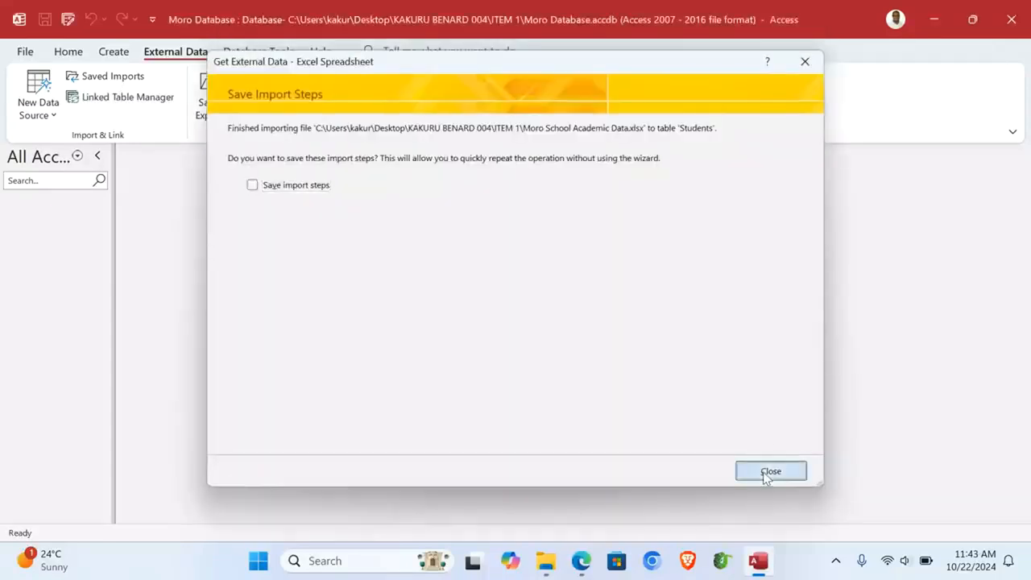
{"action": "double_click", "coordinate": [23, 228]}
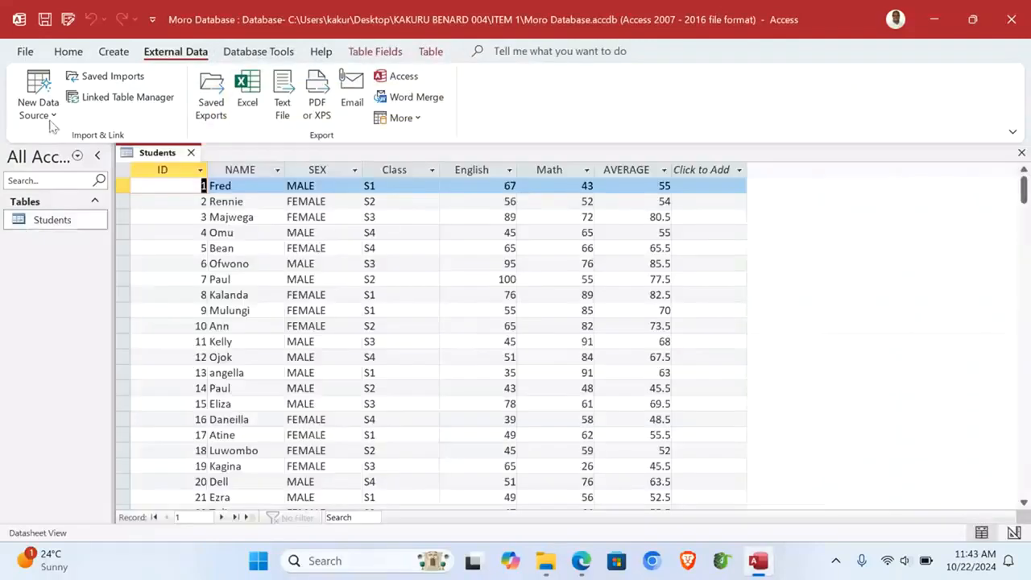
Step: Switch the Students table to Design View and back to Datasheet View
{"action": "left_click", "coordinate": [79, 53]}
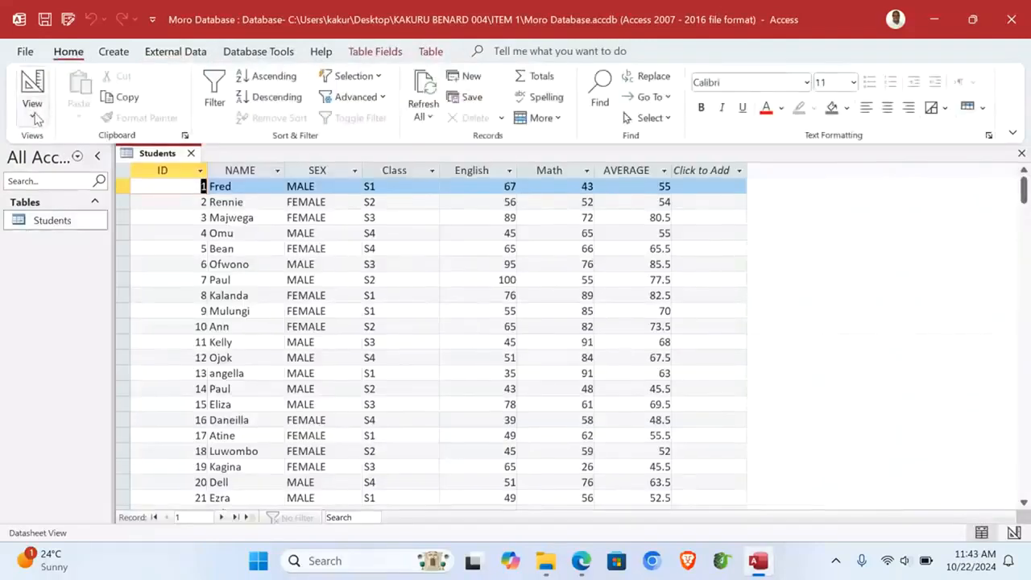
{"action": "left_click", "coordinate": [34, 114]}
{"action": "left_click", "coordinate": [64, 179]}
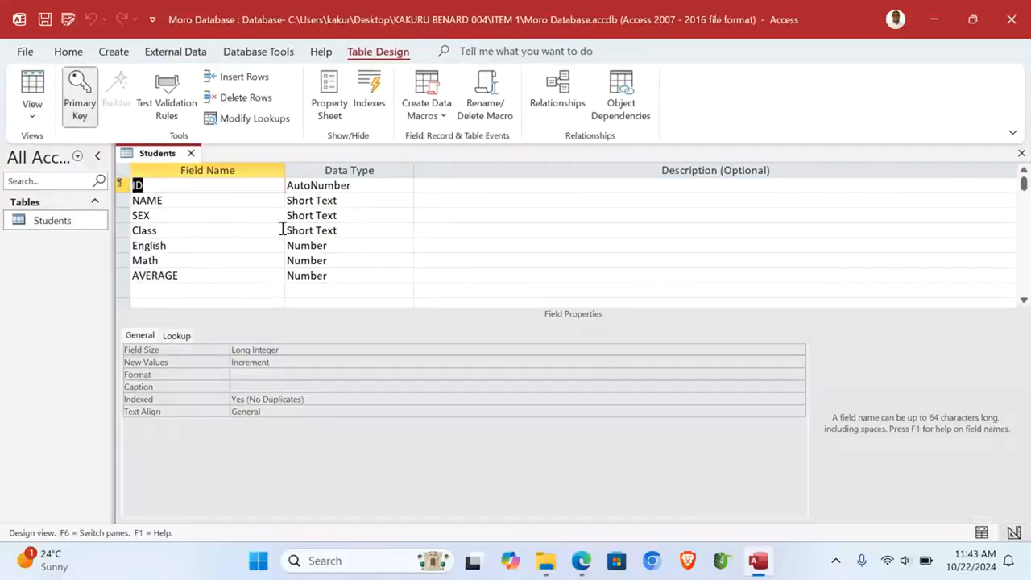
{"action": "left_click", "coordinate": [32, 85]}
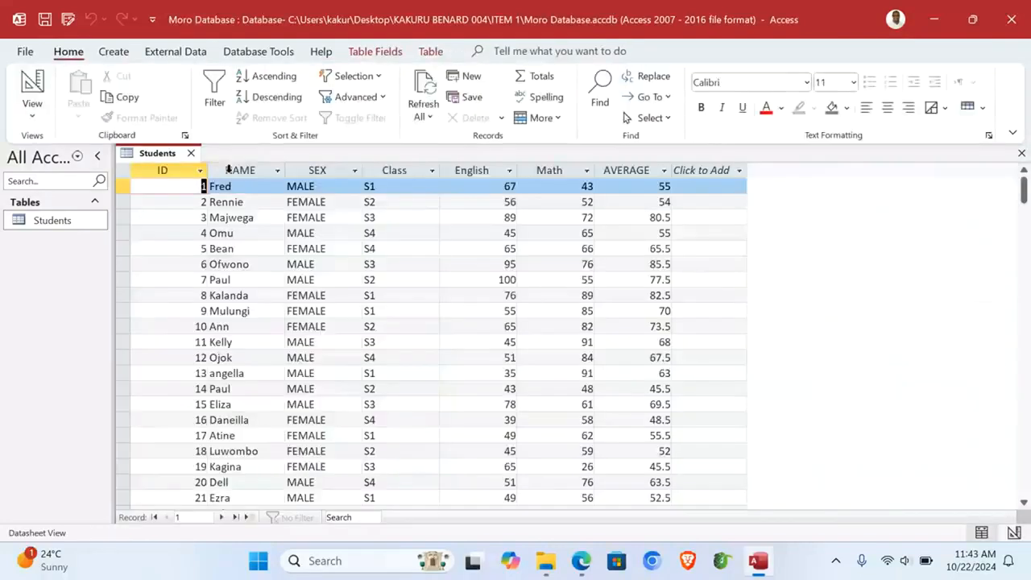
Step: Autofit the ID, NAME, SEX, Class, English, Math and AVERAGE column widths
{"action": "double_click", "coordinate": [207, 169]}
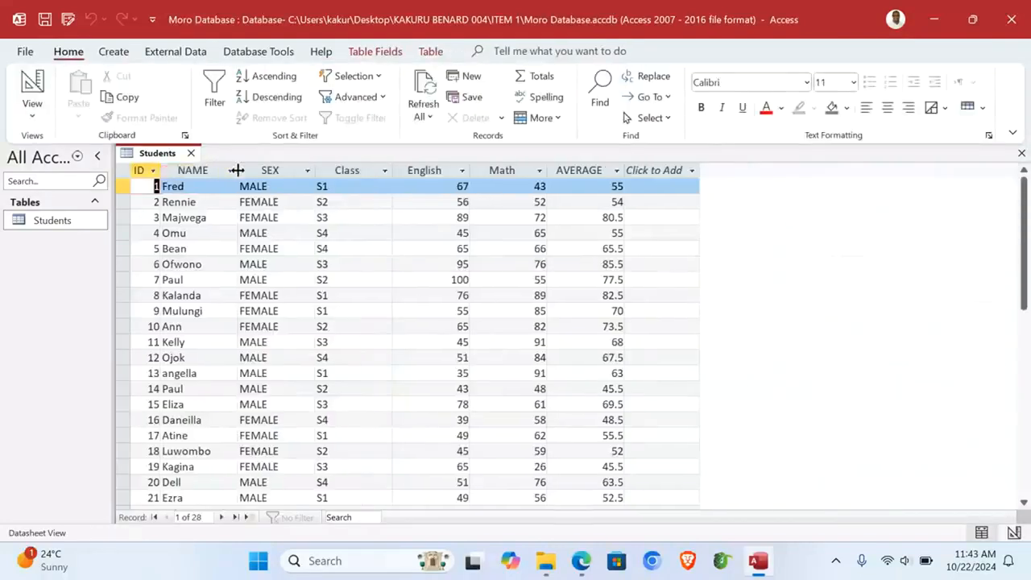
{"action": "double_click", "coordinate": [235, 170]}
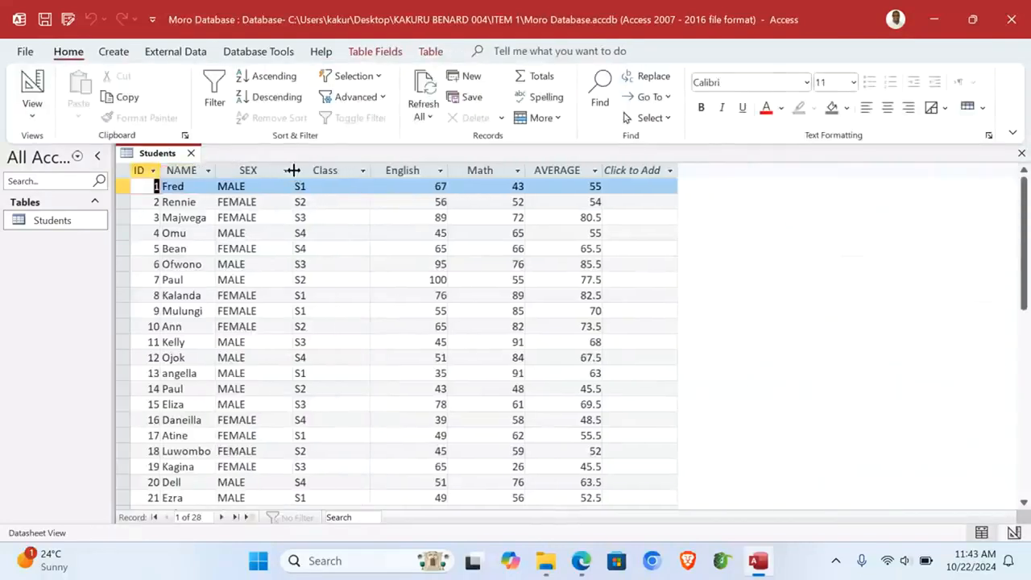
{"action": "double_click", "coordinate": [292, 170]}
{"action": "double_click", "coordinate": [338, 170]}
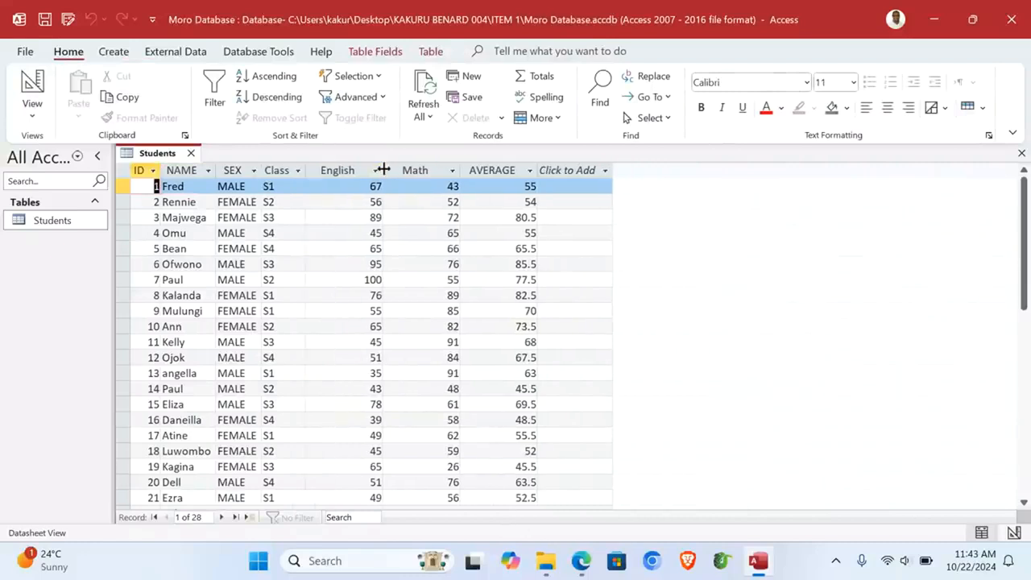
{"action": "double_click", "coordinate": [381, 170]}
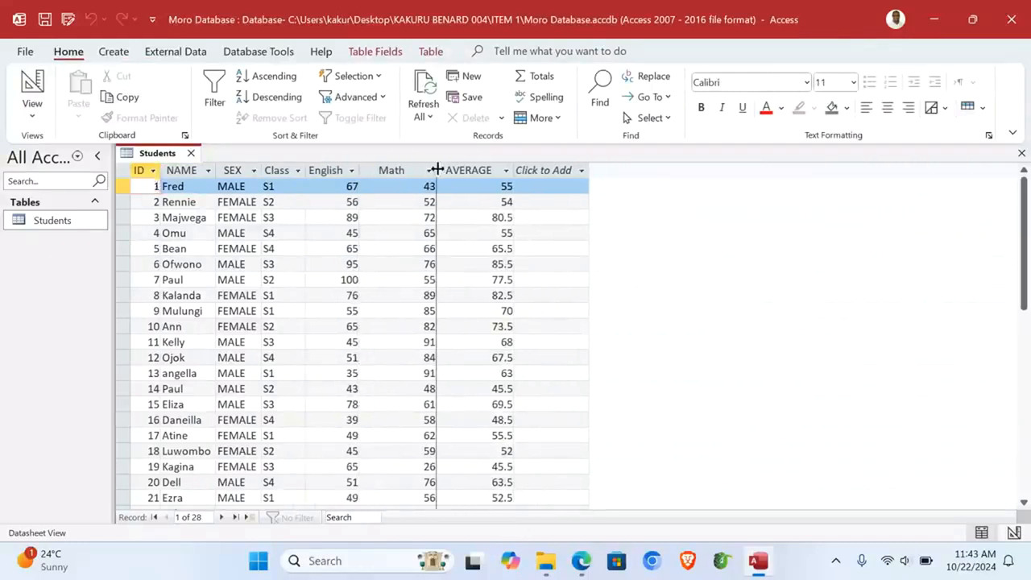
{"action": "double_click", "coordinate": [438, 170]}
{"action": "double_click", "coordinate": [481, 169]}
{"action": "left_click", "coordinate": [506, 170]}
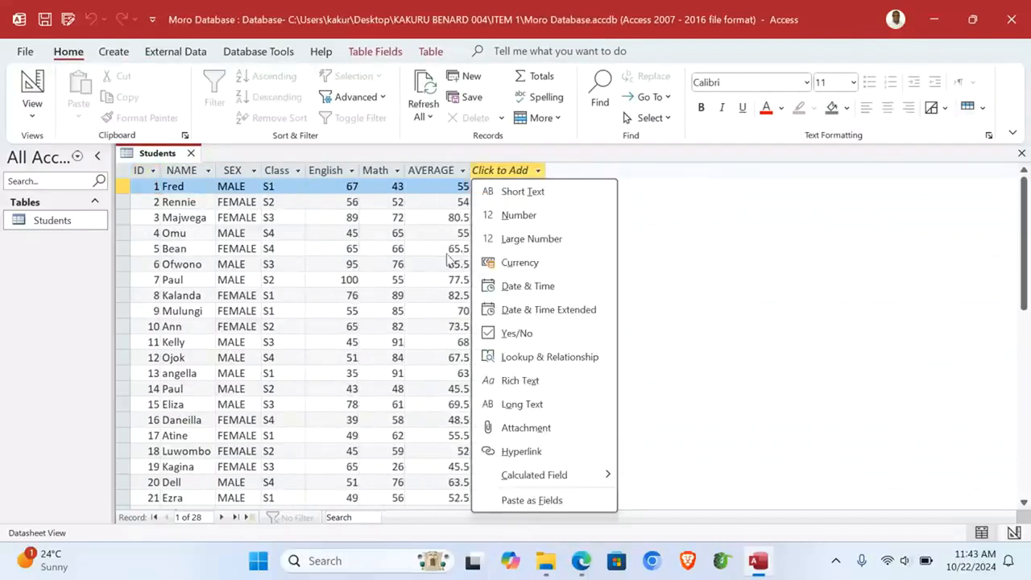
{"action": "left_click", "coordinate": [709, 211]}
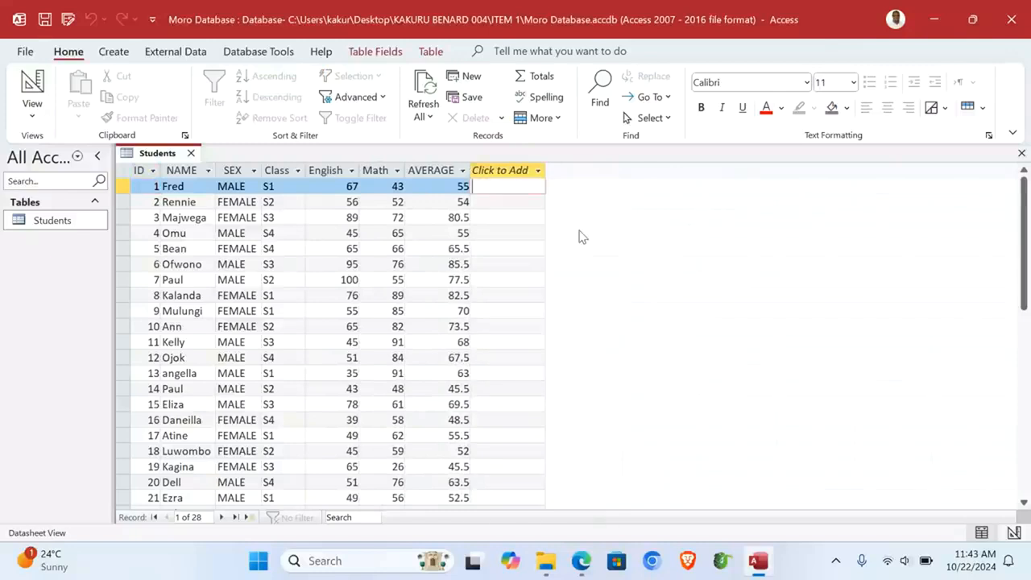
Step: Close Students and start a Simple Query Wizard with all Students fields except ID
{"action": "left_click", "coordinate": [1021, 153]}
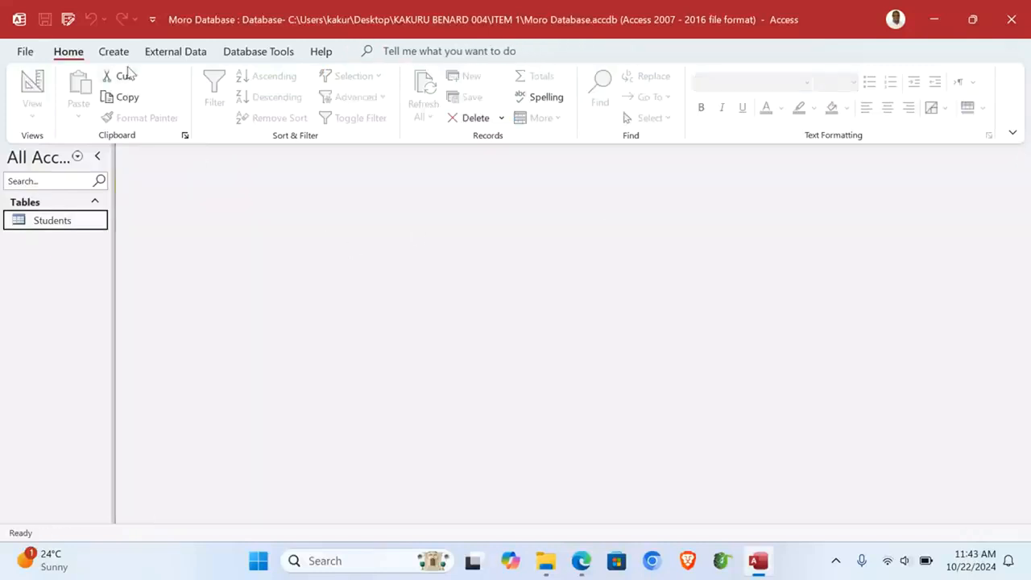
{"action": "left_click", "coordinate": [116, 53]}
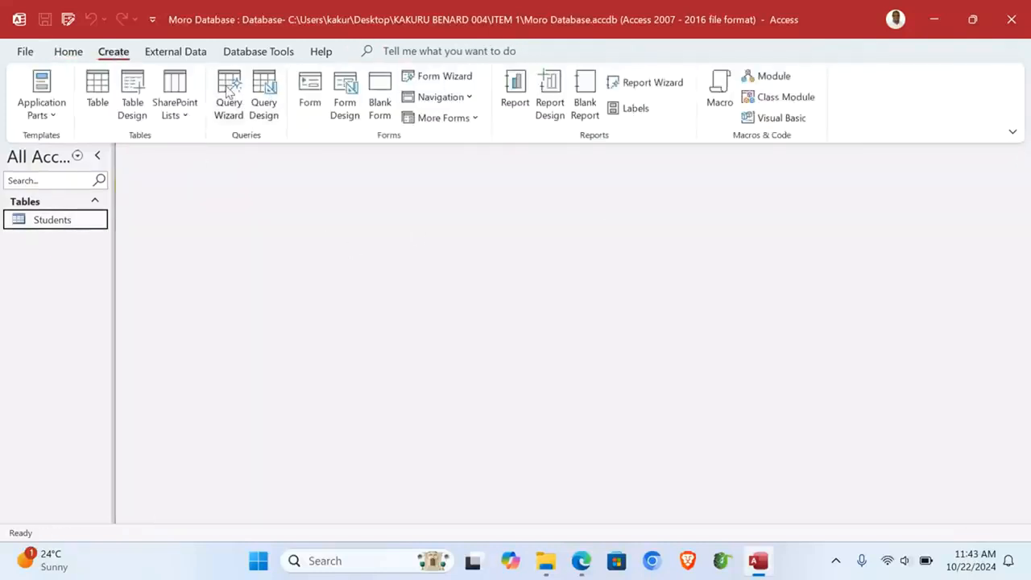
{"action": "left_click", "coordinate": [228, 95]}
{"action": "left_click", "coordinate": [578, 326]}
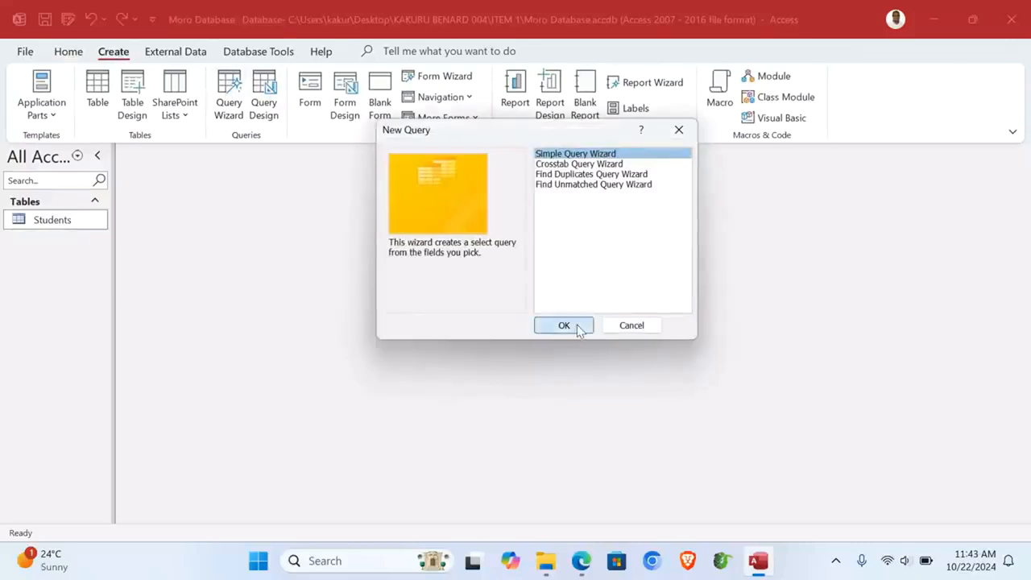
{"action": "left_click", "coordinate": [493, 263]}
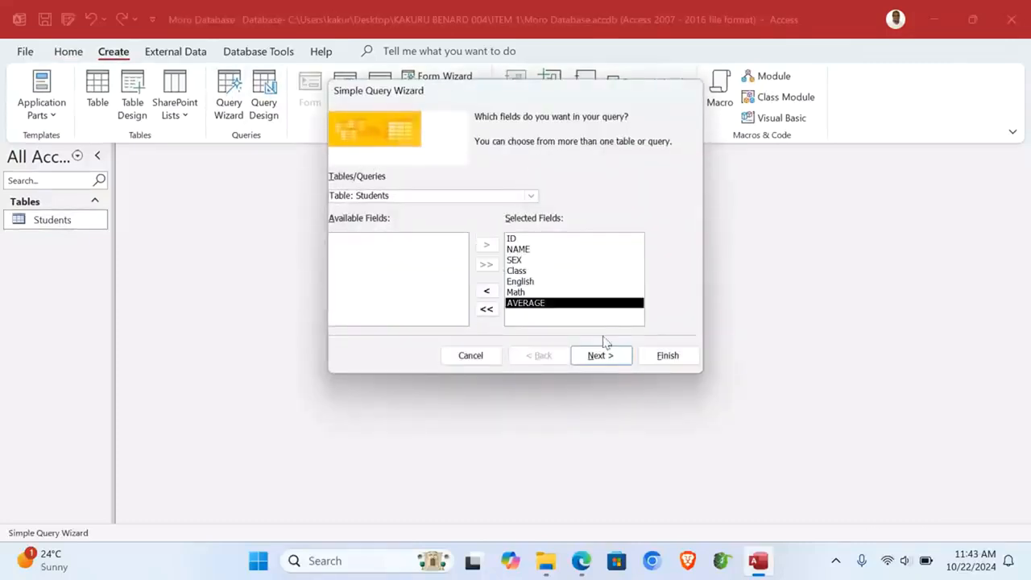
{"action": "left_click", "coordinate": [515, 239]}
{"action": "left_click", "coordinate": [487, 291]}
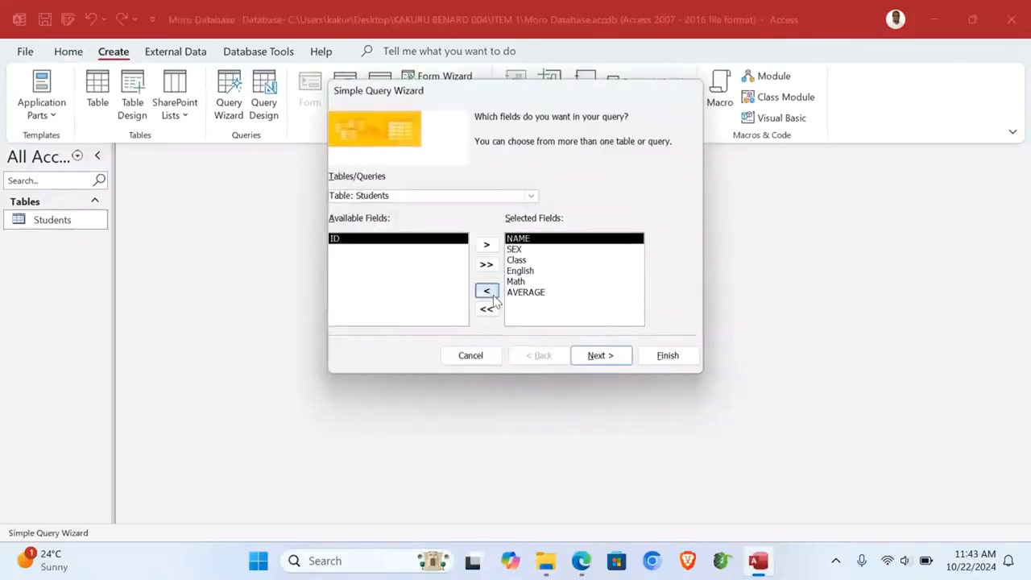
Step: Keep it a detail query and title it '70 AND Above'
{"action": "left_click", "coordinate": [607, 357]}
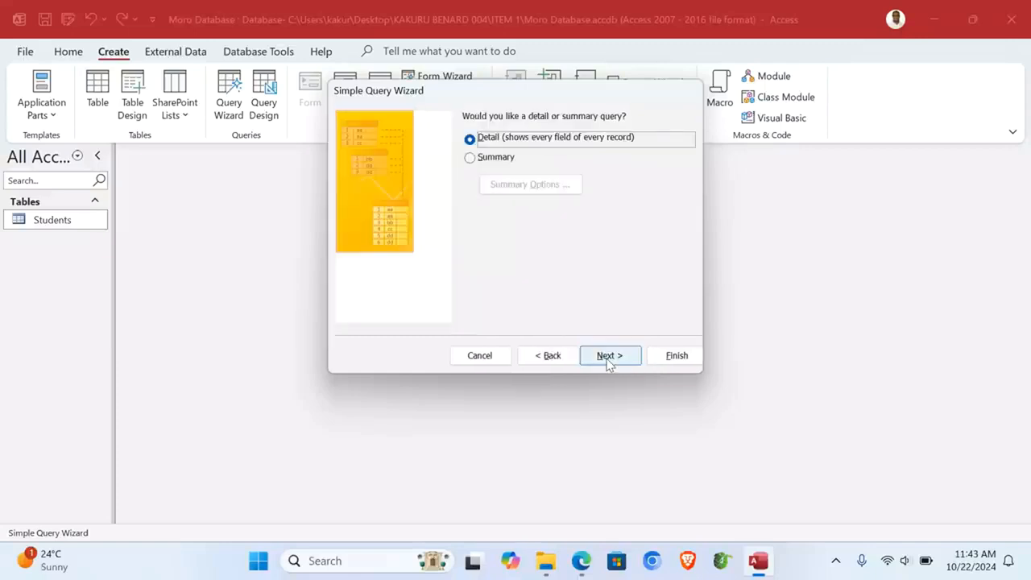
{"action": "left_click", "coordinate": [607, 357]}
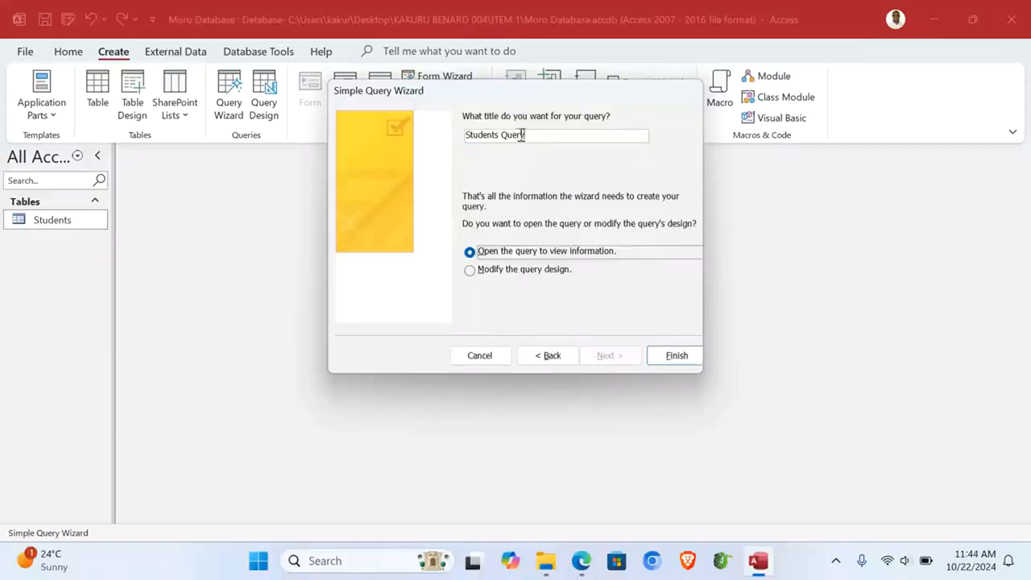
{"action": "left_click_drag", "start_coordinate": [521, 135], "coordinate": [448, 142]}
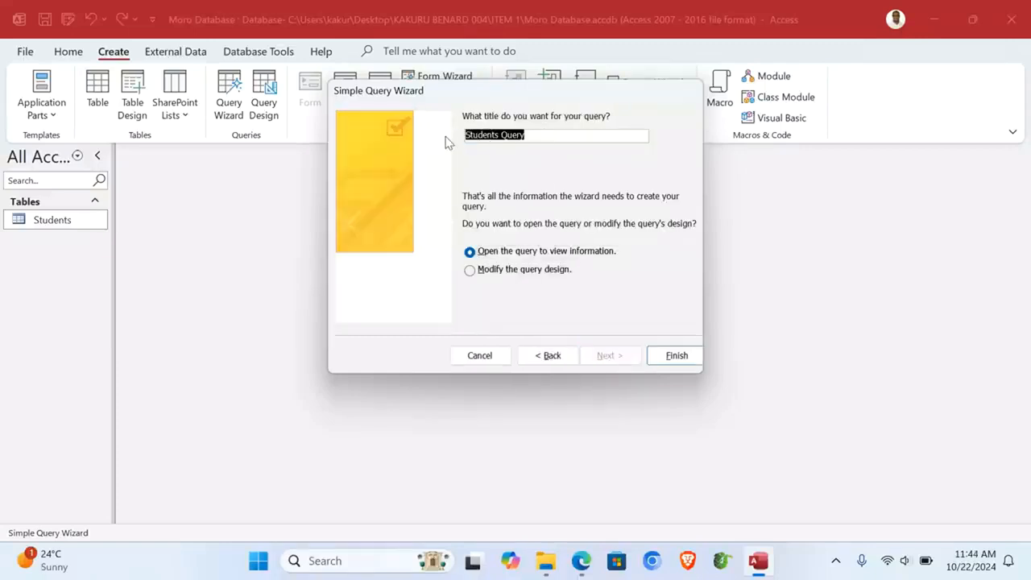
{"action": "type", "text": "70 AN"}
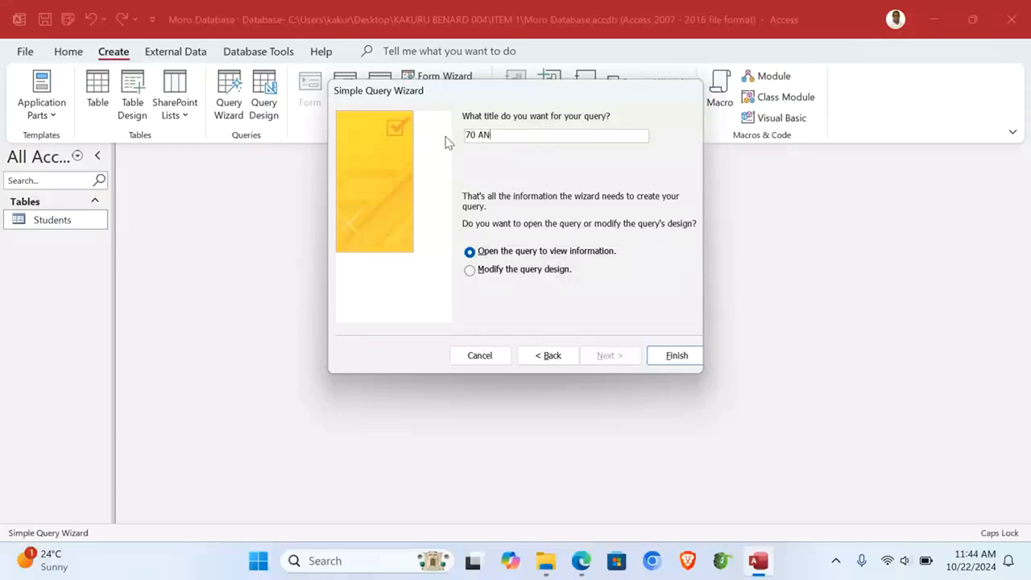
{"action": "type", "text": "D A"}
{"action": "key", "text": "Caps_Lock"}
{"action": "type", "text": "b"}
Step: Give the 70 AND Above query an AVERAGE criterion of >=70, run it, and reopen its results
{"action": "left_click", "coordinate": [552, 272]}
{"action": "left_click", "coordinate": [678, 354]}
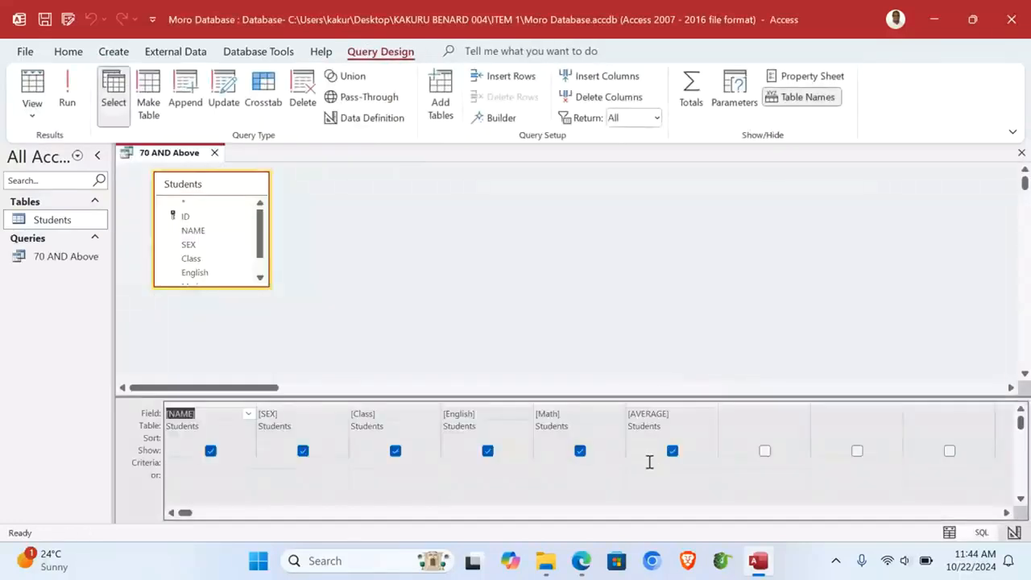
{"action": "left_click", "coordinate": [648, 462]}
{"action": "type", "text": ">=70"}
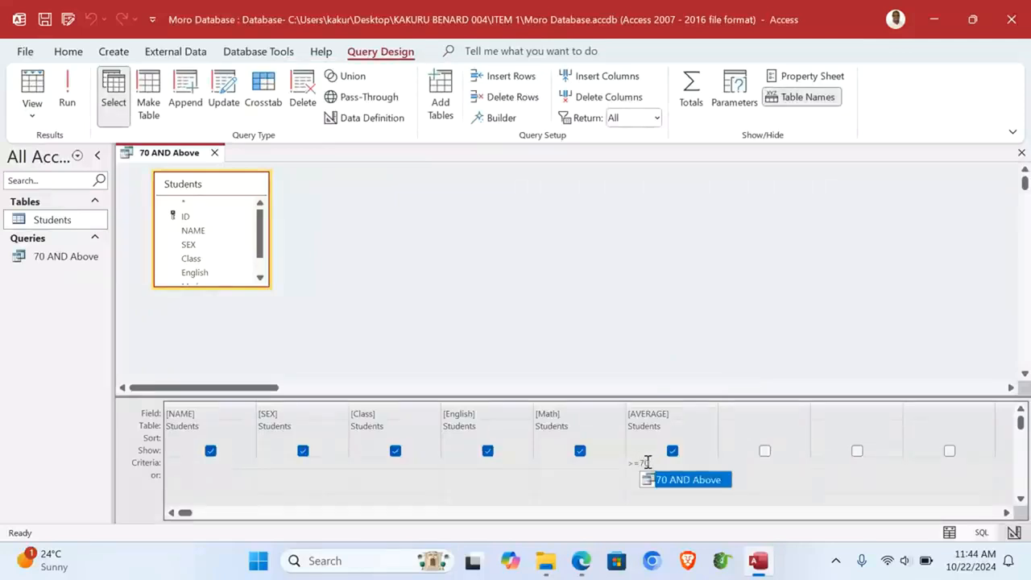
{"action": "left_click", "coordinate": [67, 90]}
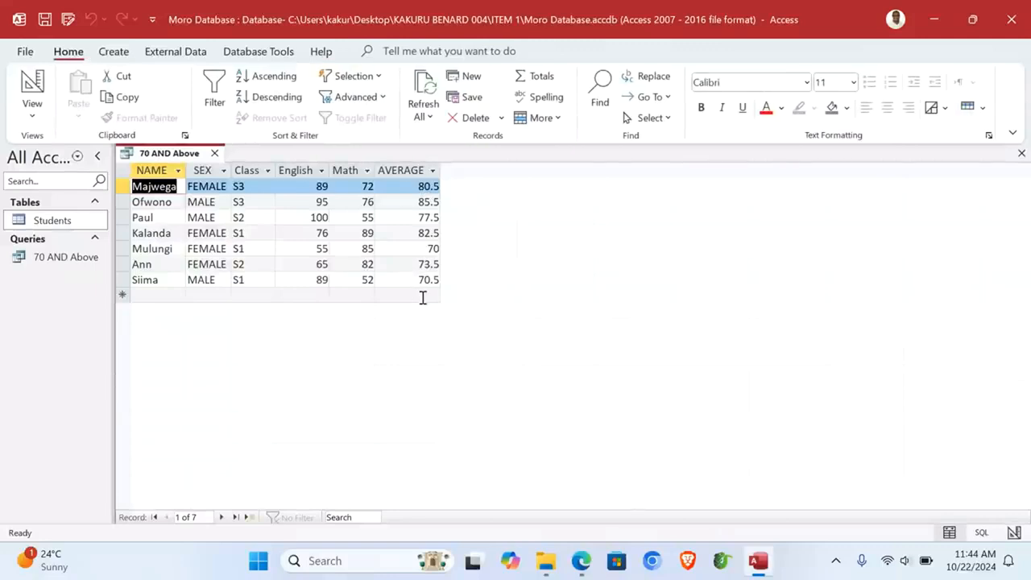
{"action": "left_click", "coordinate": [1021, 153]}
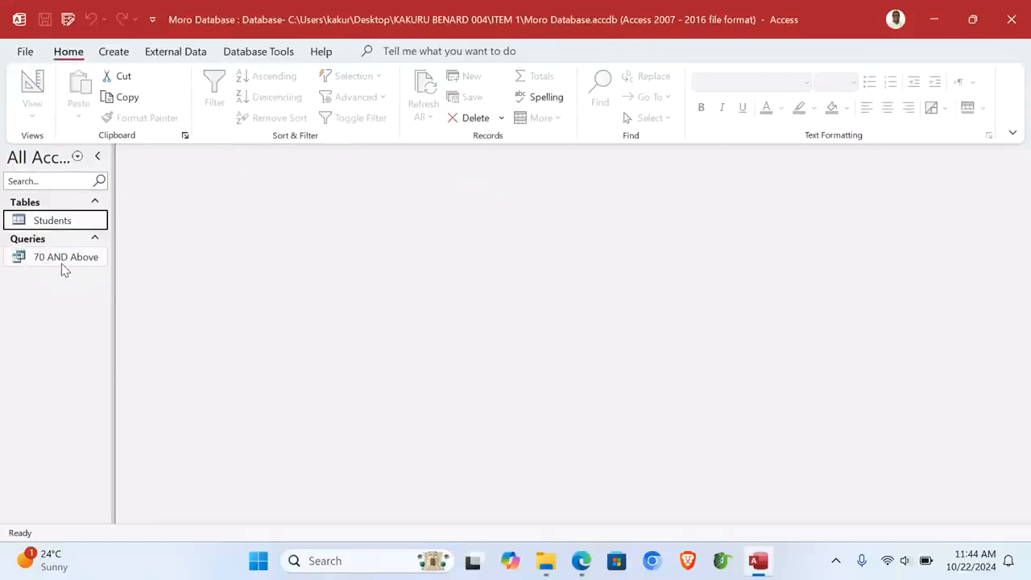
{"action": "double_click", "coordinate": [59, 260]}
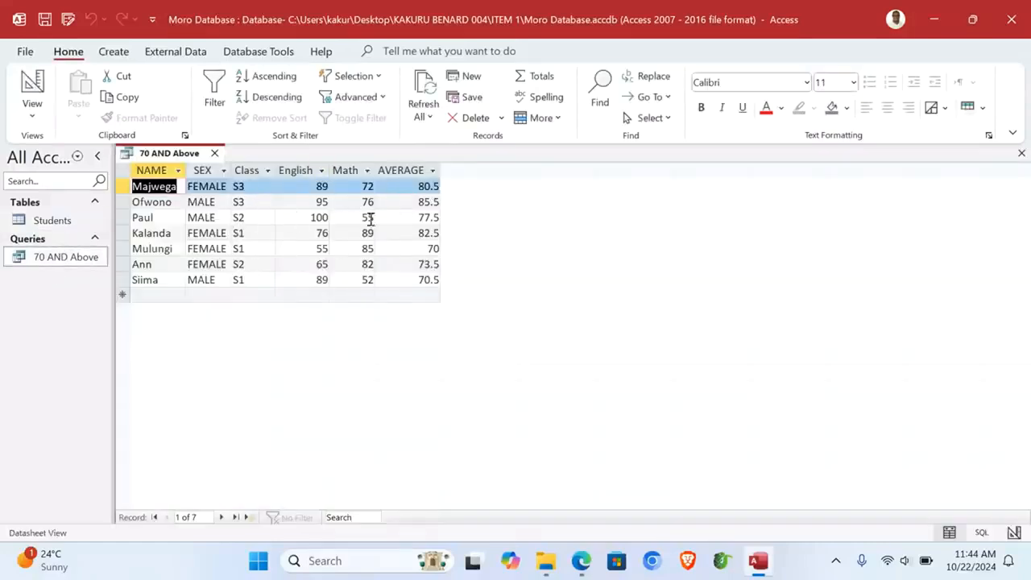
Step: Build a detail query from all 70 AND Above fields titled Best Two Performers
{"action": "left_click", "coordinate": [1020, 153]}
{"action": "left_click", "coordinate": [112, 51]}
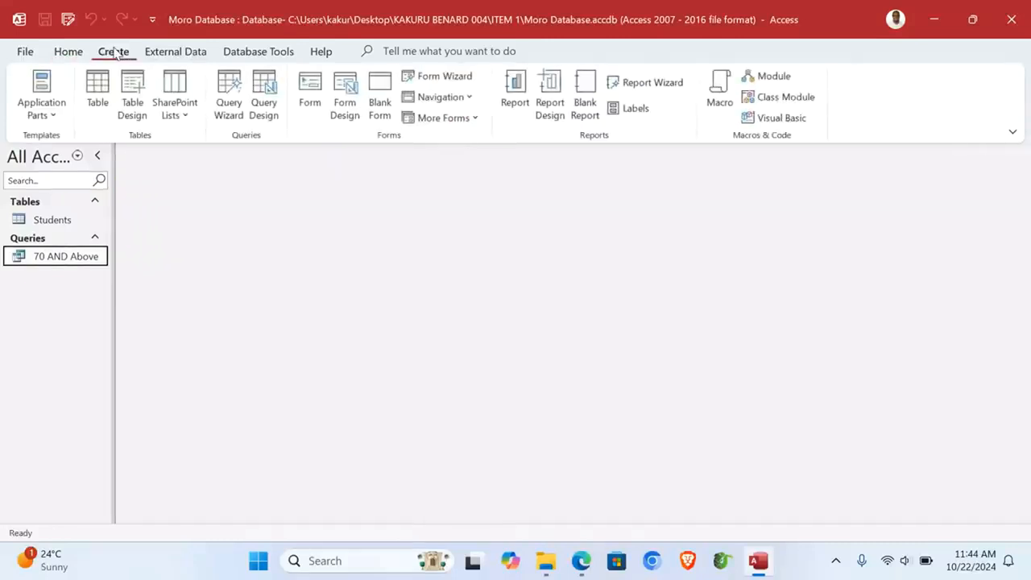
{"action": "left_click", "coordinate": [229, 91]}
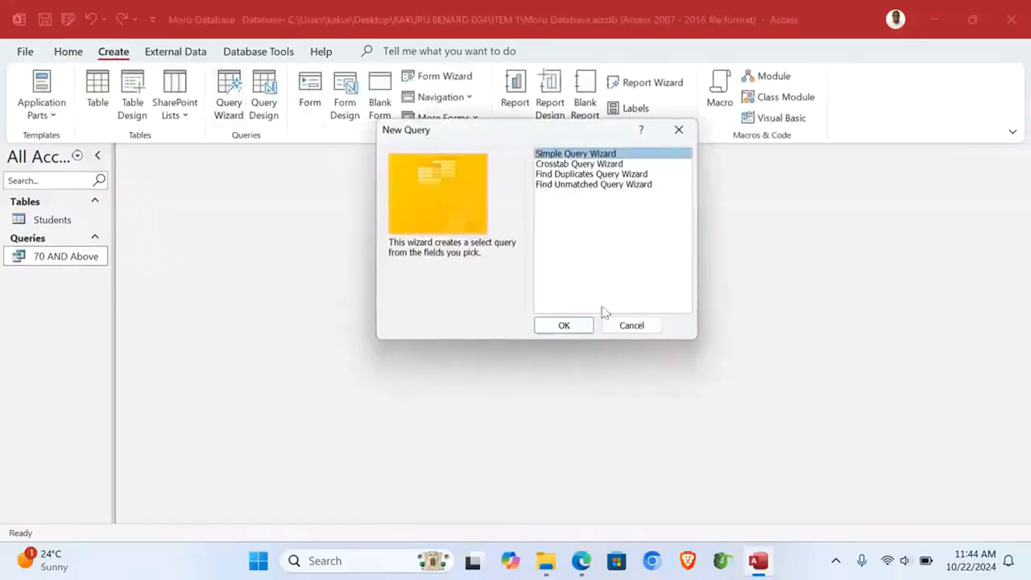
{"action": "left_click", "coordinate": [563, 326]}
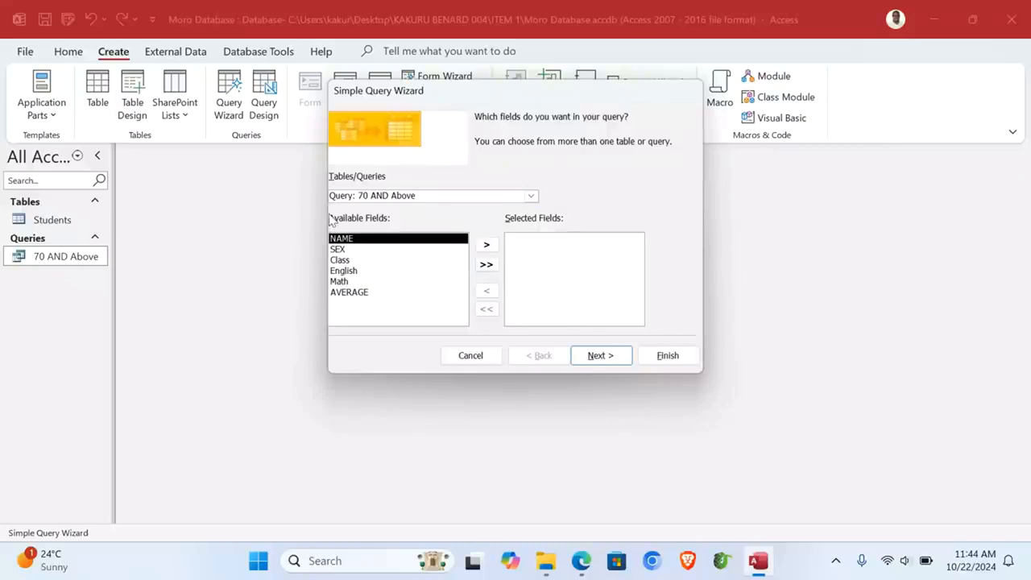
{"action": "left_click", "coordinate": [486, 264]}
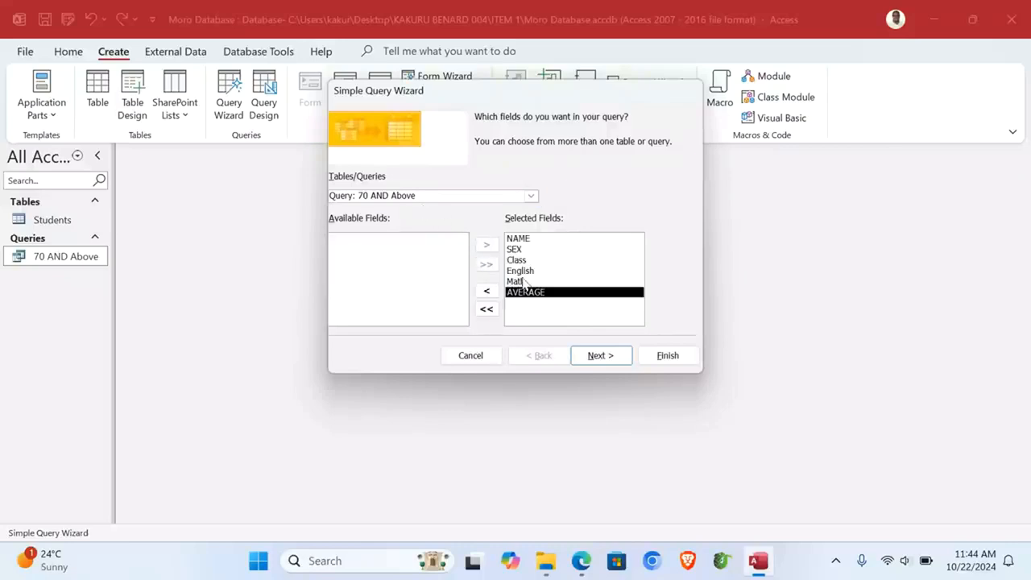
{"action": "left_click", "coordinate": [596, 365]}
{"action": "left_click", "coordinate": [595, 356]}
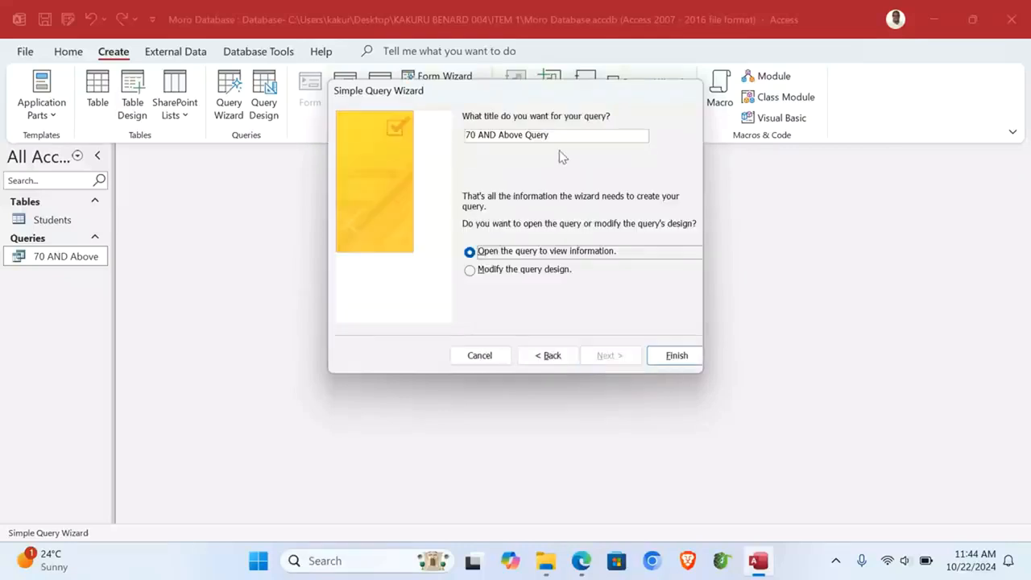
{"action": "left_click_drag", "start_coordinate": [555, 137], "coordinate": [440, 133]}
{"action": "type", "text": "Best Two Performers"}
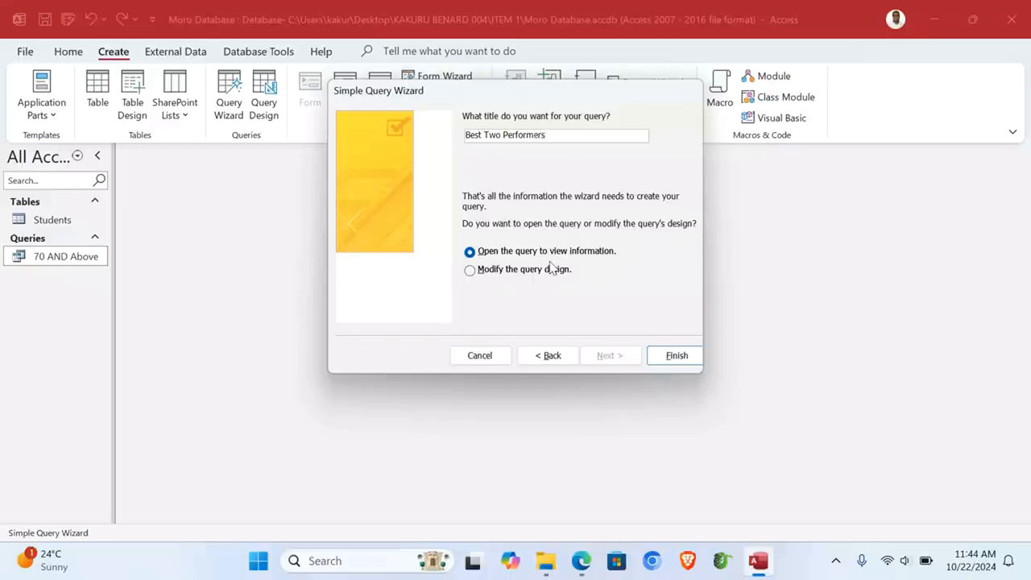
Step: Add an AVERAGE criterion in Design view so only the 85.5 and 82.5 students return
{"action": "left_click", "coordinate": [524, 270]}
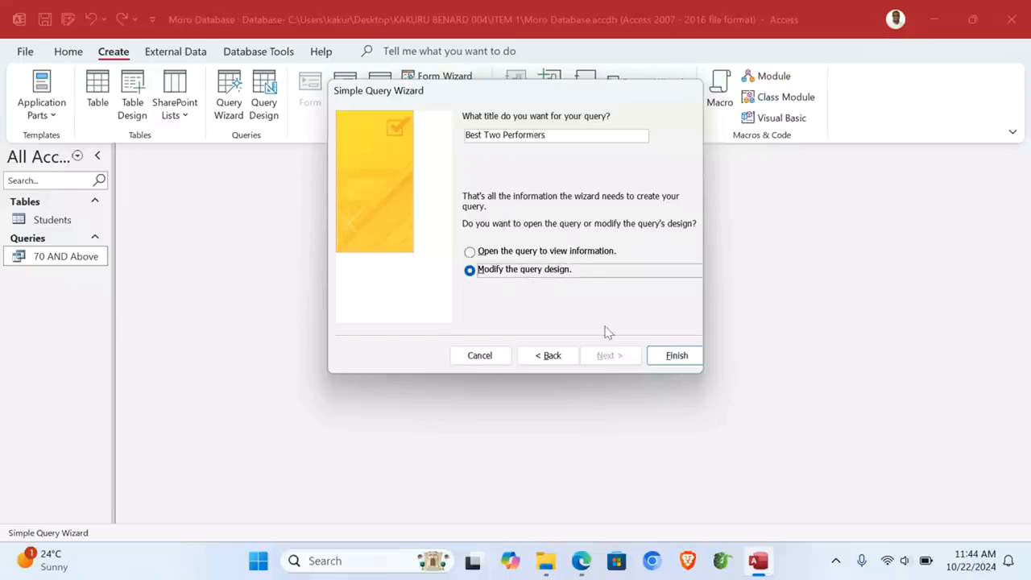
{"action": "left_click", "coordinate": [668, 359]}
{"action": "left_click", "coordinate": [642, 464]}
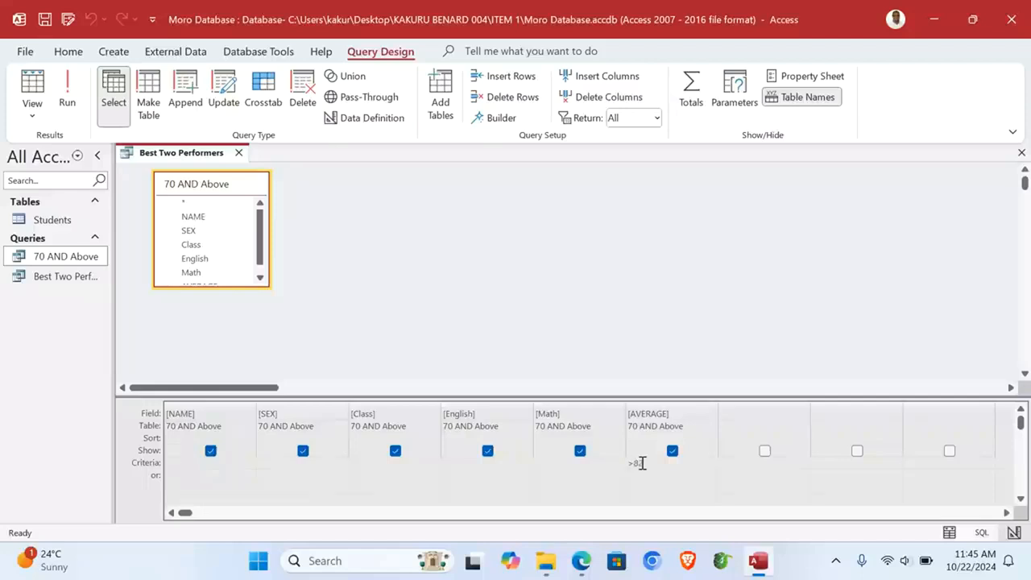
{"action": "left_click", "coordinate": [70, 87]}
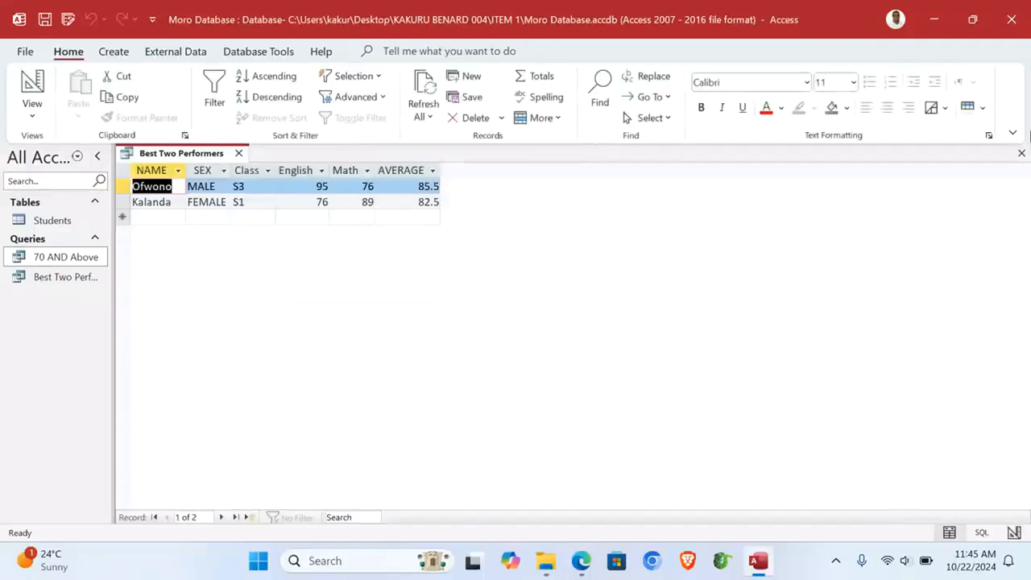
{"action": "left_click", "coordinate": [1021, 153]}
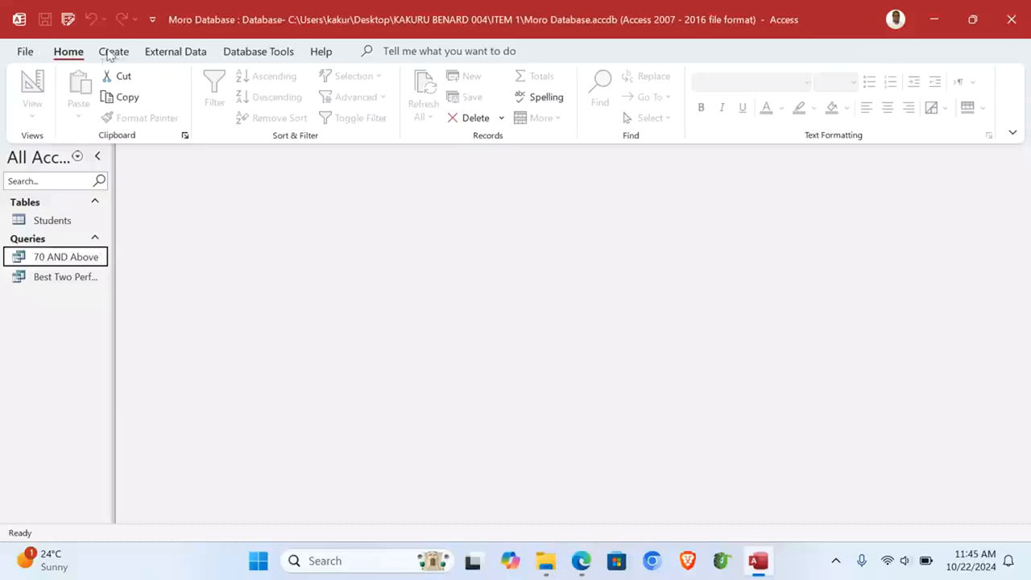
Step: Start a Form Wizard form on 70 AND Above with all its fields
{"action": "left_click", "coordinate": [111, 52]}
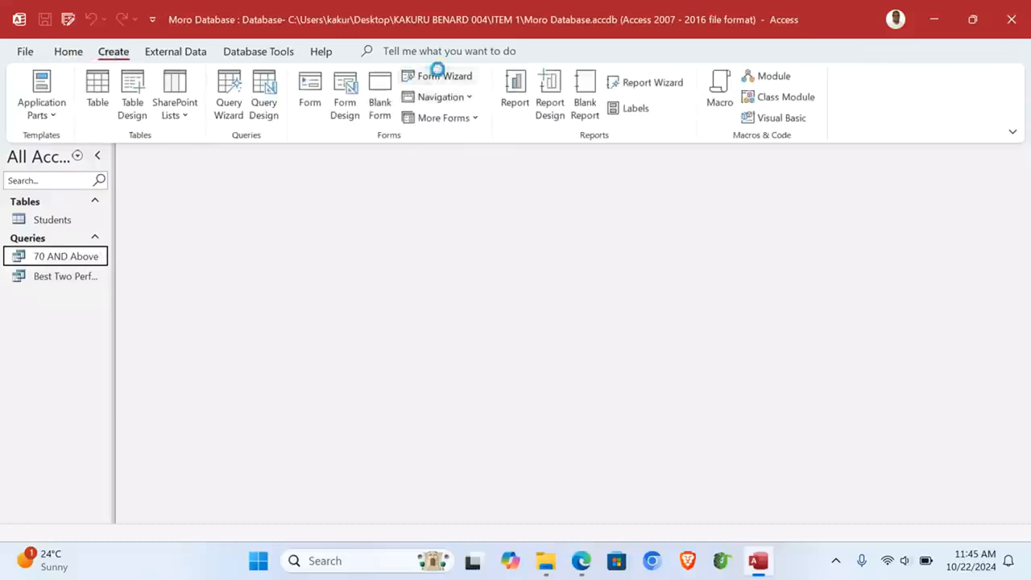
{"action": "left_click", "coordinate": [439, 76]}
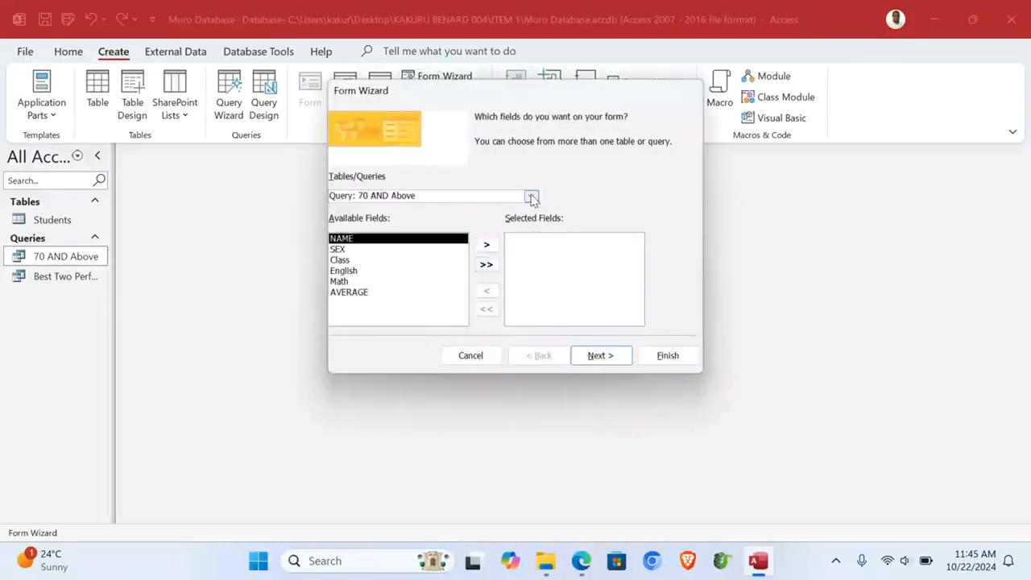
{"action": "left_click", "coordinate": [486, 264]}
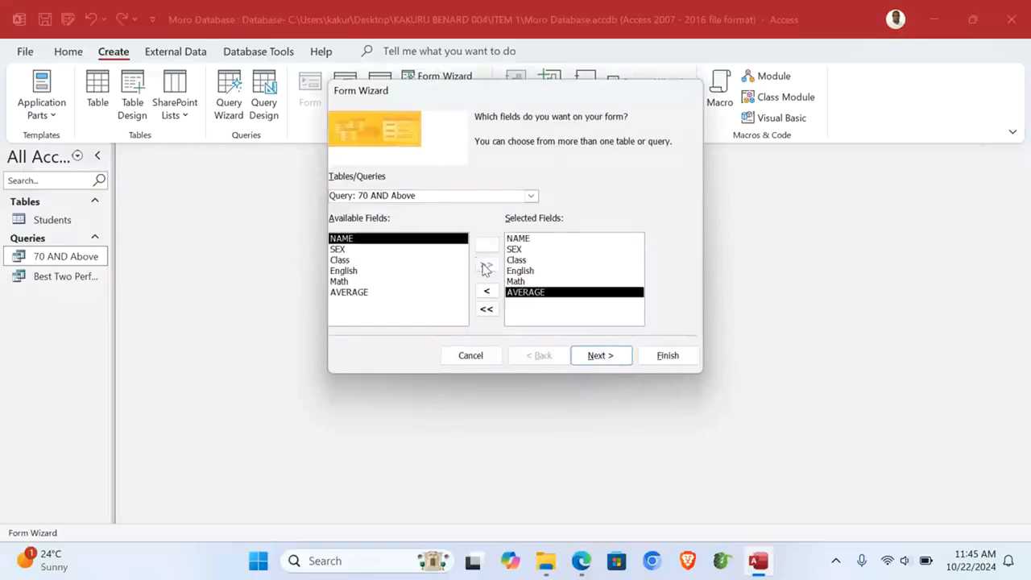
{"action": "left_click", "coordinate": [584, 363]}
{"action": "left_click", "coordinate": [586, 362]}
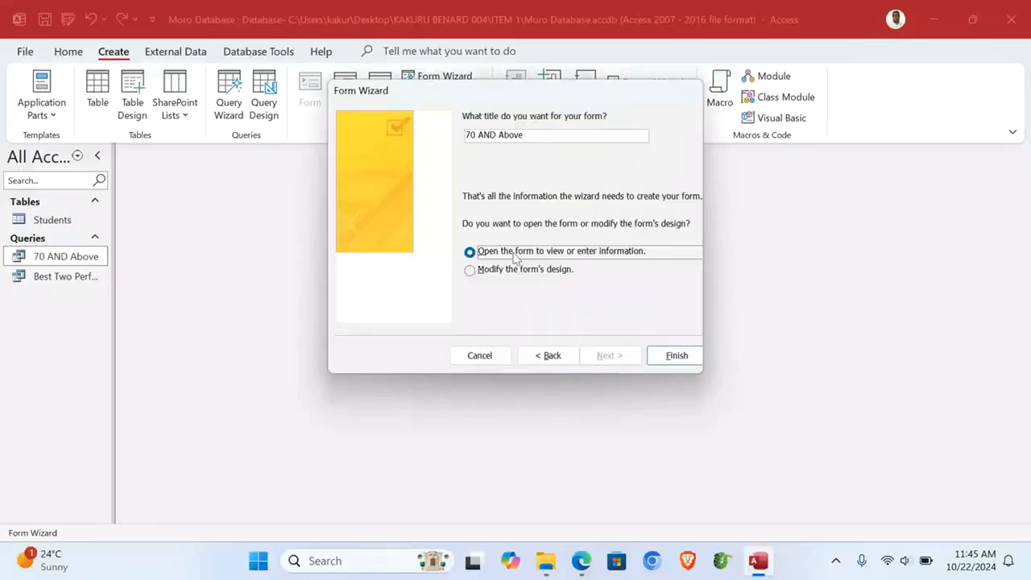
Step: Use a Tabular layout, title it '70 AND Above Form', and open it in Form View
{"action": "left_click", "coordinate": [552, 358]}
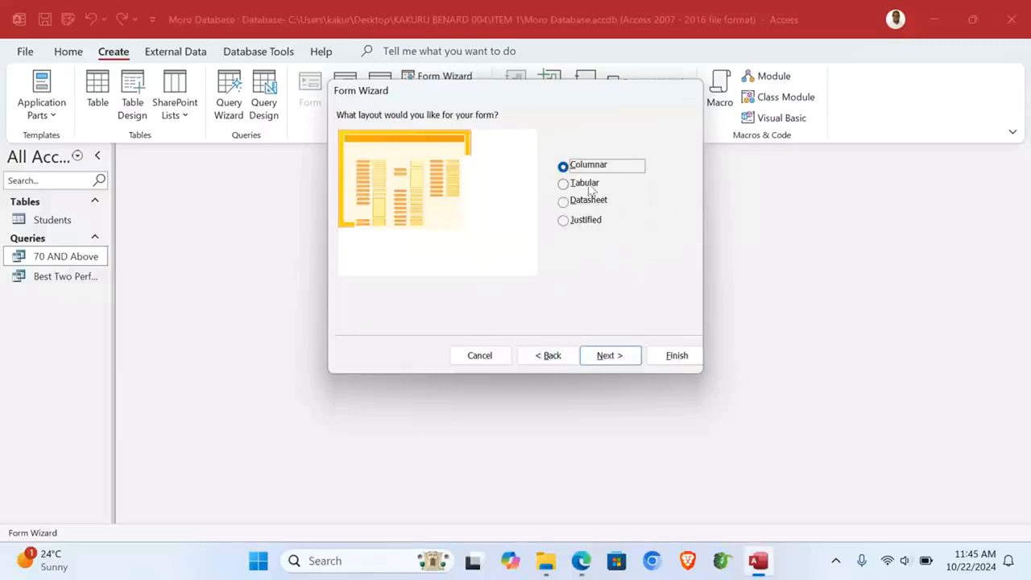
{"action": "left_click", "coordinate": [589, 186]}
{"action": "left_click", "coordinate": [608, 359]}
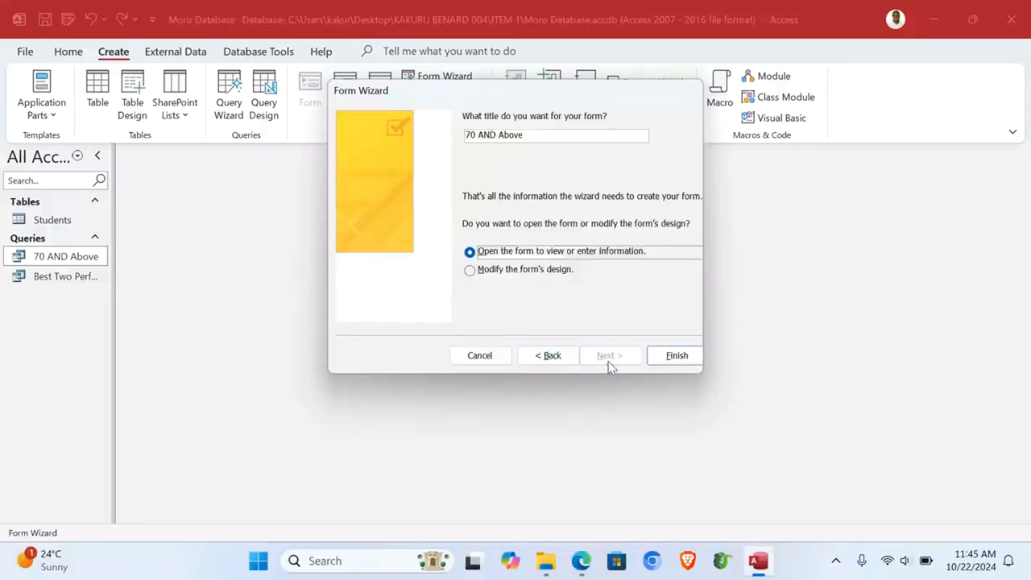
{"action": "left_click", "coordinate": [530, 136]}
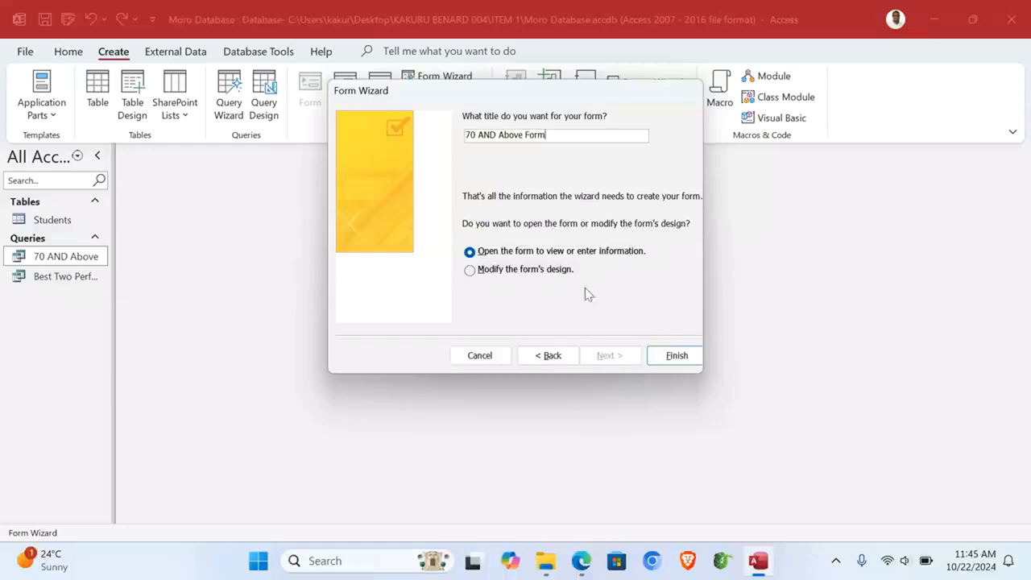
{"action": "left_click", "coordinate": [675, 356]}
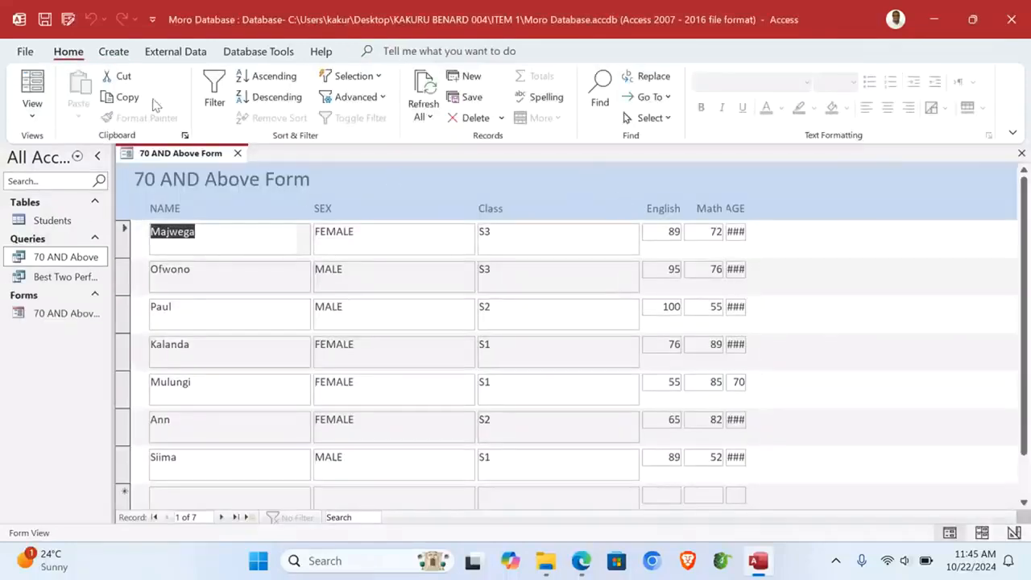
Step: In Design View, narrow the SEX column and move the narrowed Class column beside it
{"action": "left_click", "coordinate": [32, 112]}
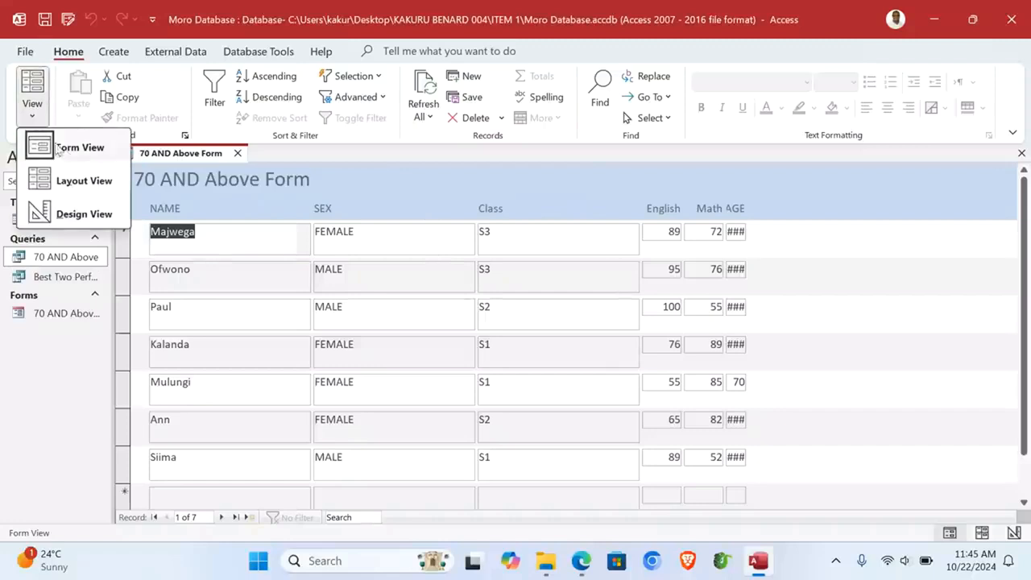
{"action": "left_click", "coordinate": [84, 214]}
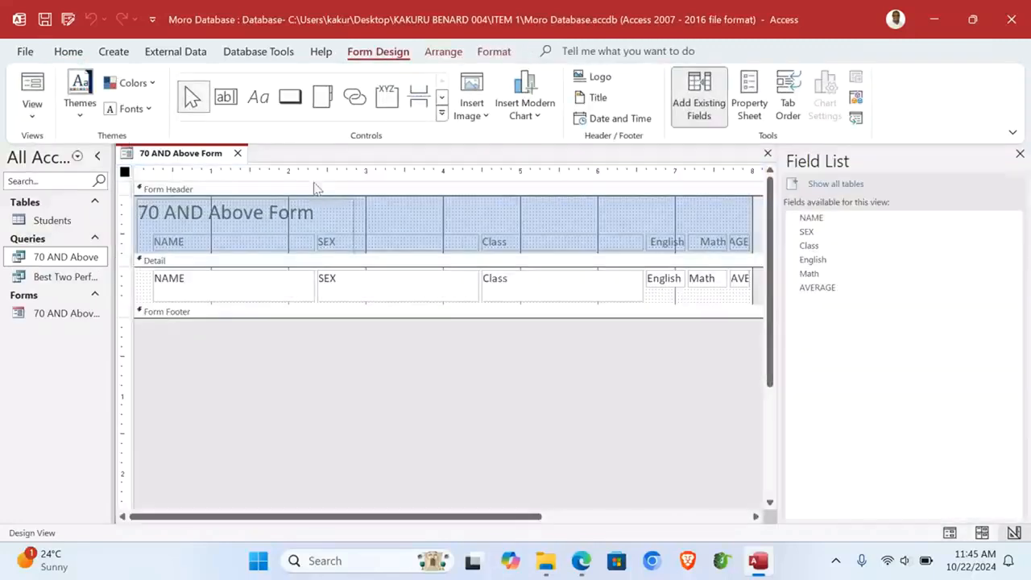
{"action": "left_click_drag", "start_coordinate": [417, 206], "coordinate": [416, 320]}
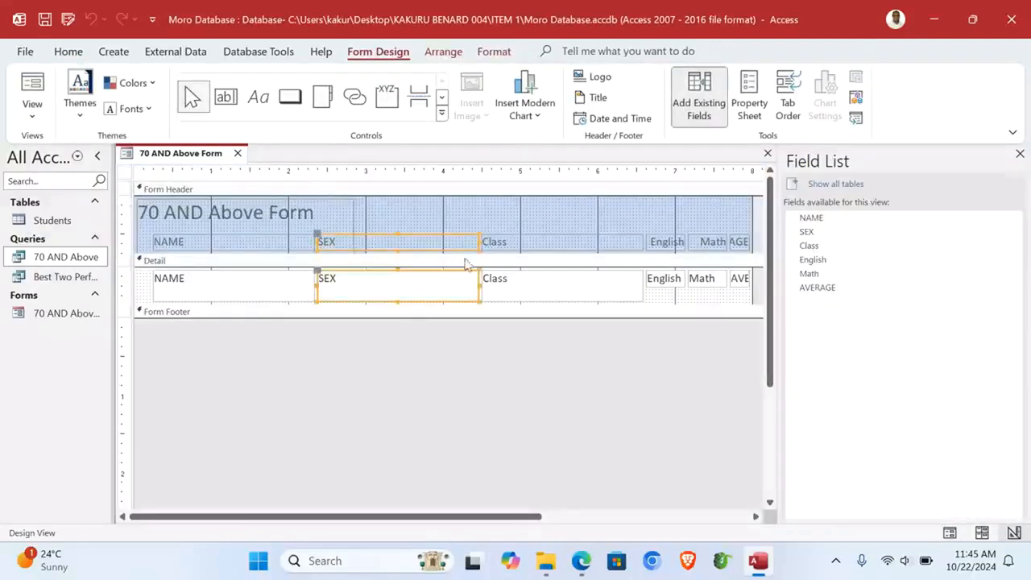
{"action": "left_click_drag", "start_coordinate": [479, 241], "coordinate": [360, 245]}
{"action": "left_click_drag", "start_coordinate": [518, 212], "coordinate": [525, 292]}
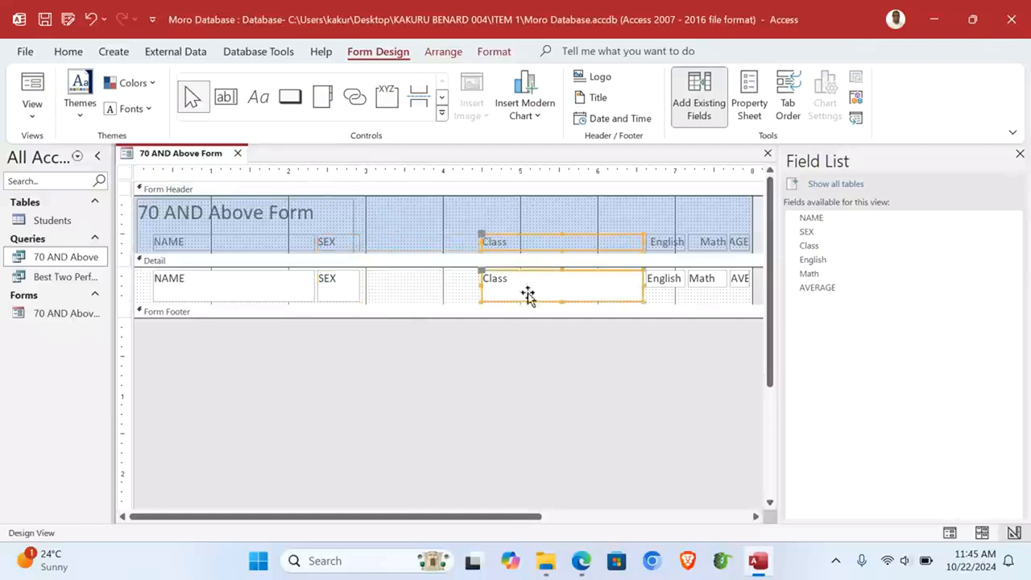
{"action": "left_click_drag", "start_coordinate": [537, 252], "coordinate": [421, 255]}
{"action": "left_click_drag", "start_coordinate": [525, 241], "coordinate": [403, 246]}
Step: Move English beside Class and widen Math and AVERAGE so AVERAGE reads fully
{"action": "left_click_drag", "start_coordinate": [660, 213], "coordinate": [665, 287]}
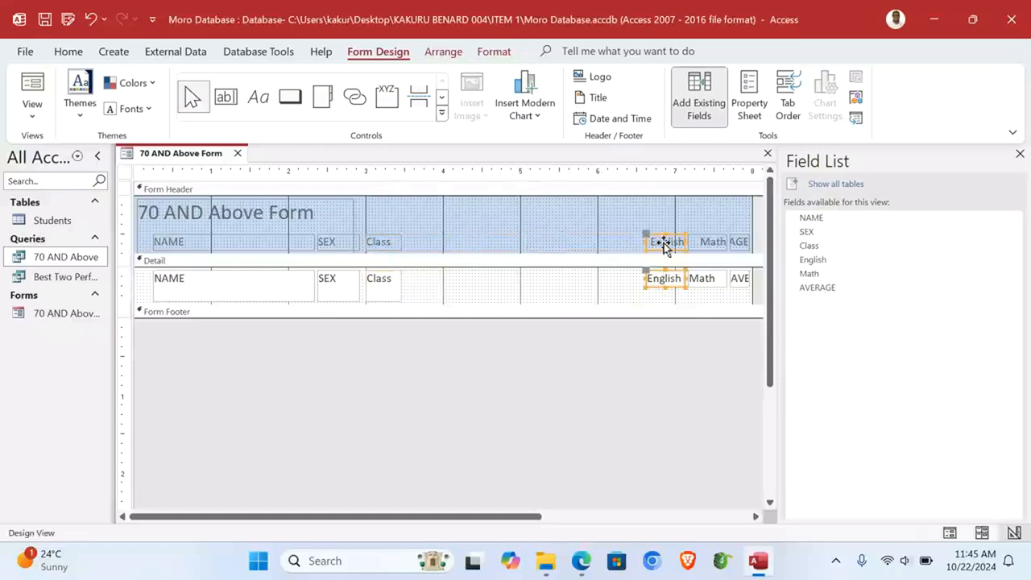
{"action": "left_click_drag", "start_coordinate": [632, 244], "coordinate": [473, 241]}
{"action": "left_click_drag", "start_coordinate": [706, 216], "coordinate": [711, 293]}
{"action": "left_click_drag", "start_coordinate": [689, 241], "coordinate": [494, 250]}
{"action": "left_click_drag", "start_coordinate": [730, 215], "coordinate": [734, 282]}
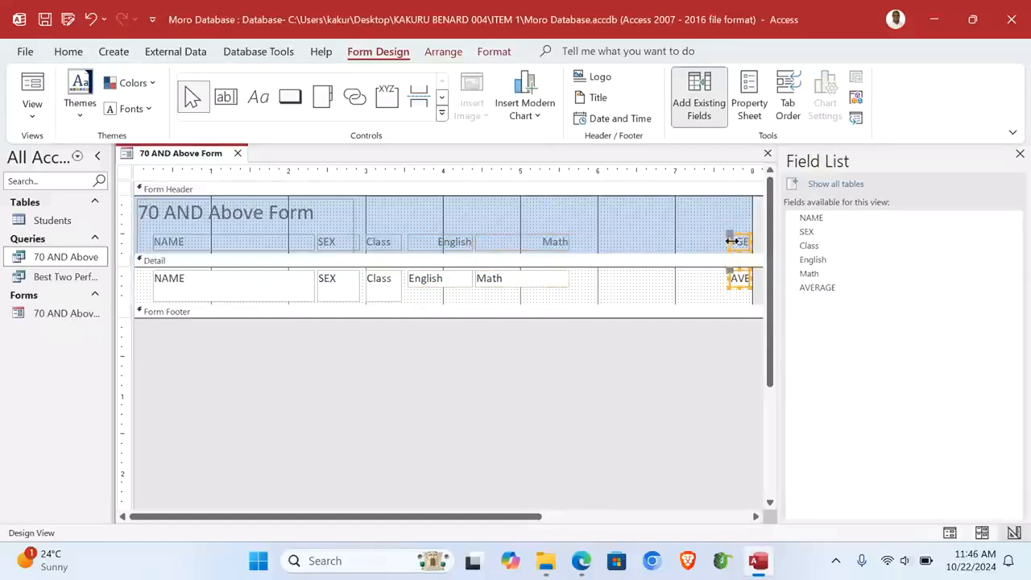
{"action": "left_click_drag", "start_coordinate": [729, 242], "coordinate": [620, 246]}
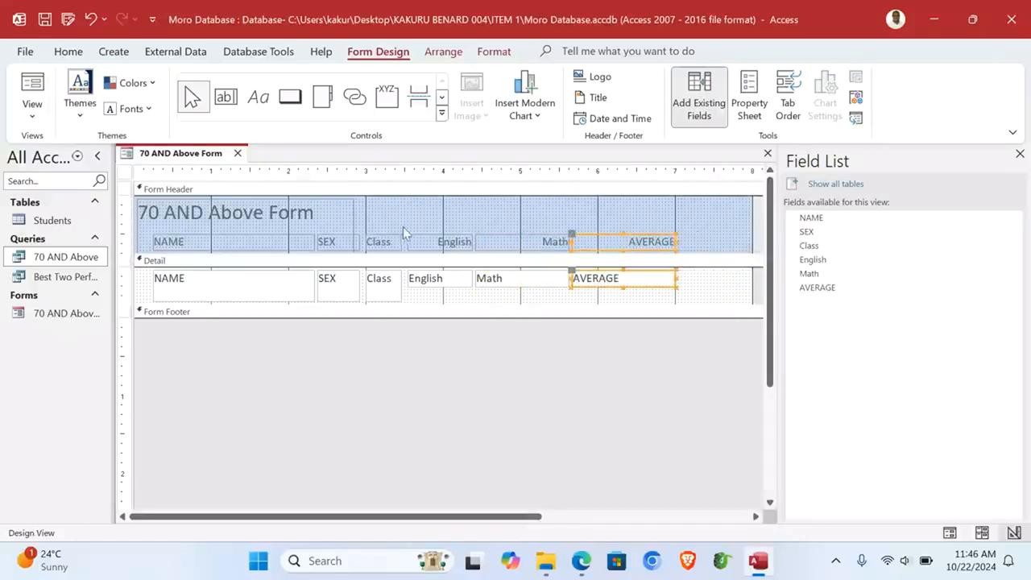
Step: Fill the Form Header section with yellow
{"action": "right_click", "coordinate": [576, 208]}
{"action": "mouse_move", "coordinate": [566, 275]}
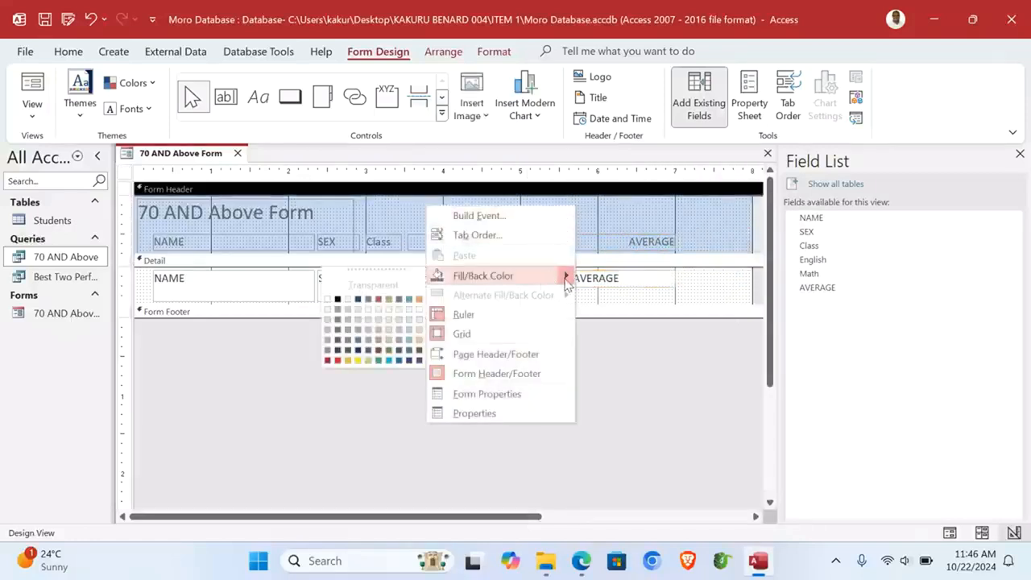
{"action": "left_click", "coordinate": [359, 361]}
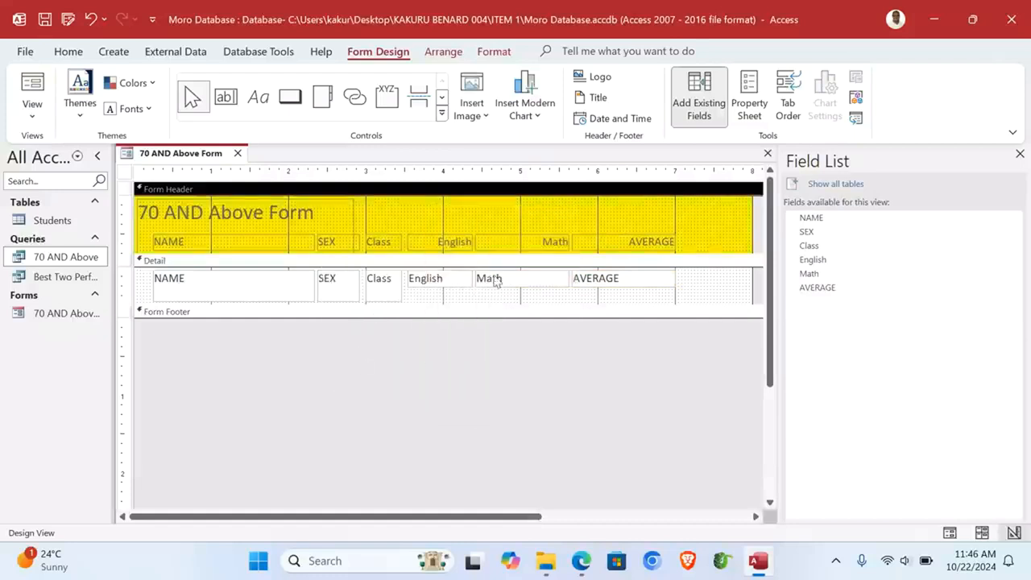
Step: Fill the Detail section with green and bring up the header's Date and Time settings
{"action": "right_click", "coordinate": [692, 292]}
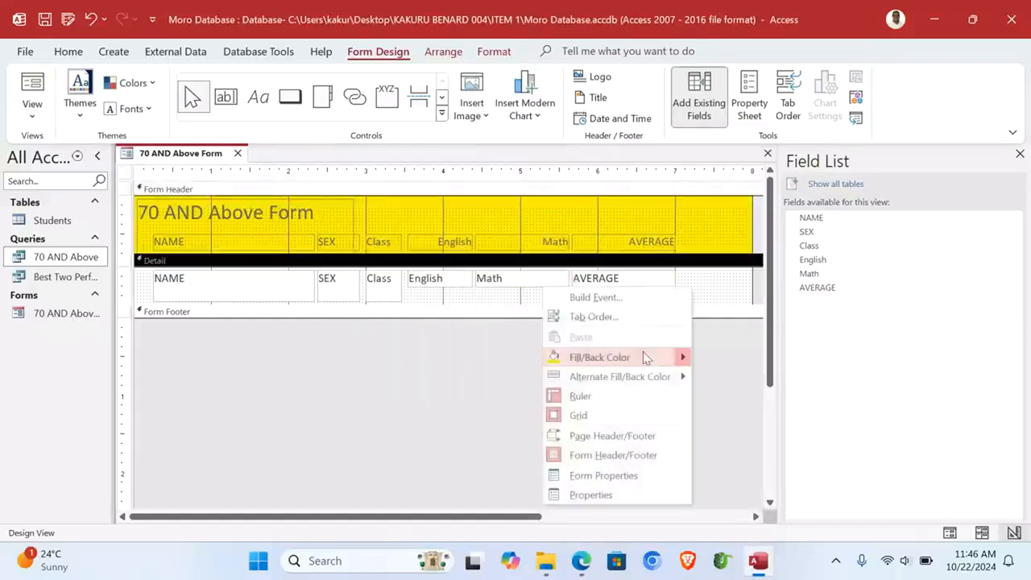
{"action": "mouse_move", "coordinate": [665, 363]}
{"action": "left_click", "coordinate": [493, 442]}
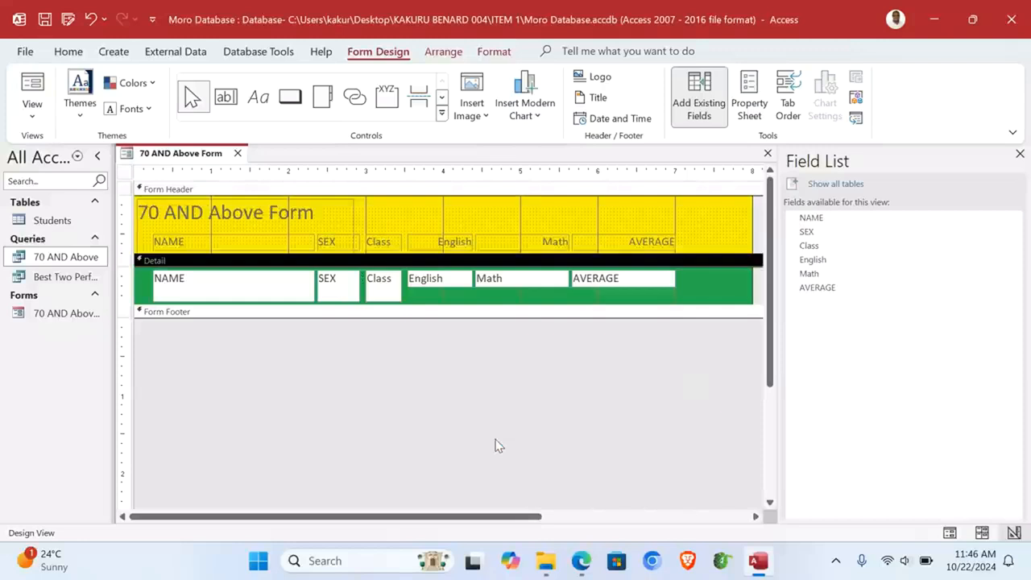
{"action": "left_click", "coordinate": [699, 222]}
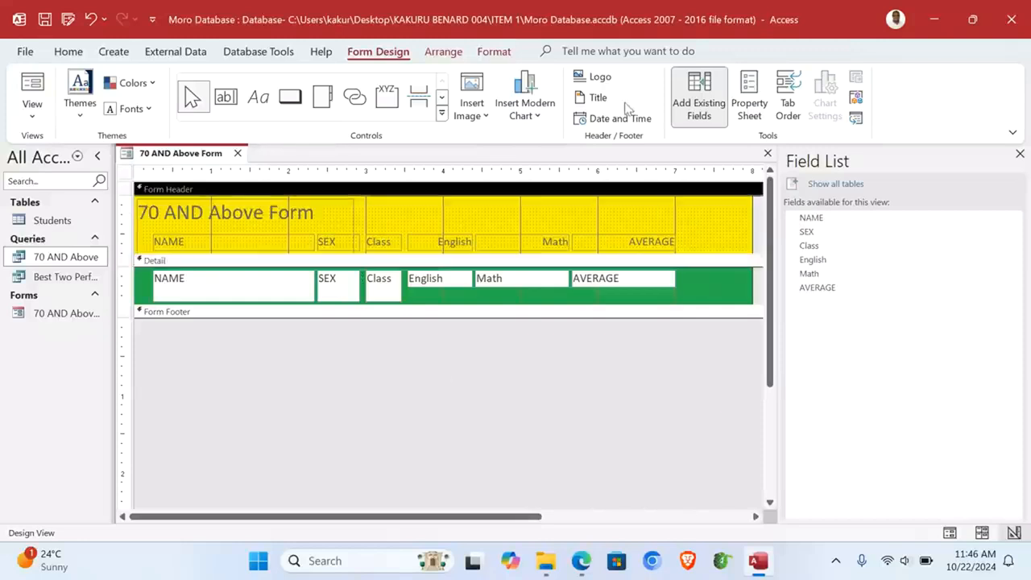
{"action": "left_click", "coordinate": [613, 119]}
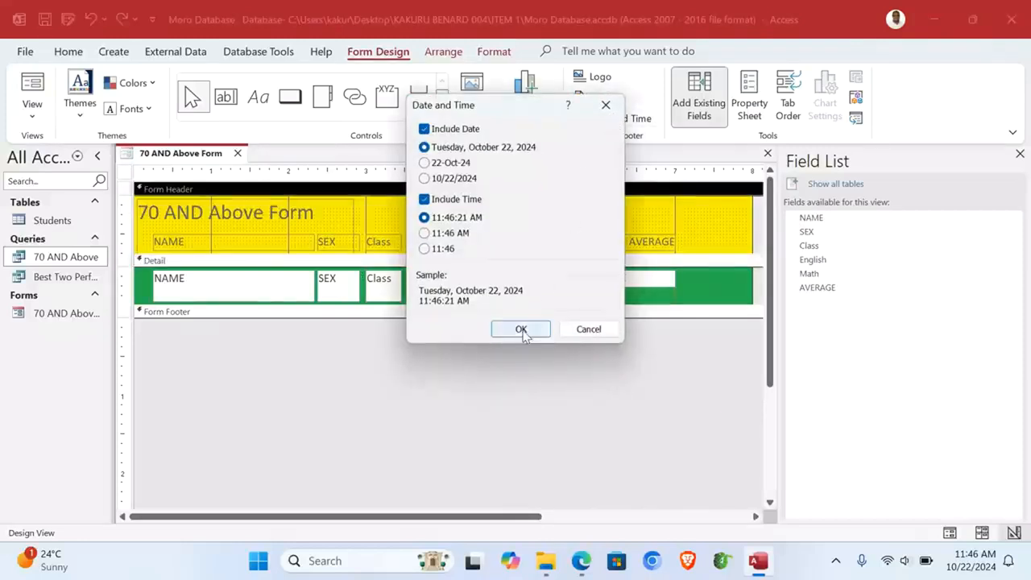
Step: Insert the date and time in the header and add an author-name label to a taller footer
{"action": "left_click", "coordinate": [521, 329]}
{"action": "left_click_drag", "start_coordinate": [277, 318], "coordinate": [274, 347]}
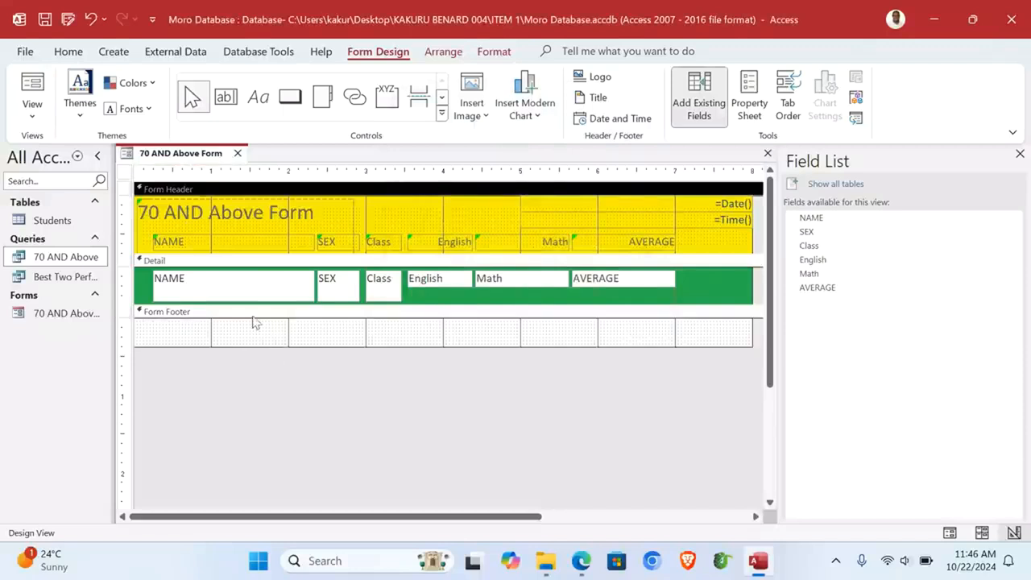
{"action": "left_click", "coordinate": [257, 97]}
{"action": "left_click_drag", "start_coordinate": [203, 321], "coordinate": [306, 344]}
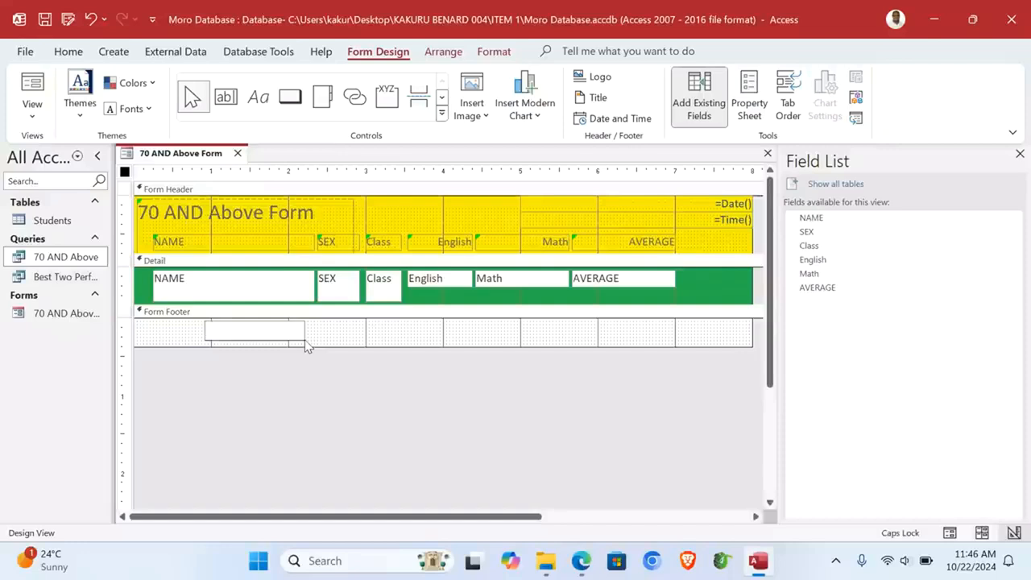
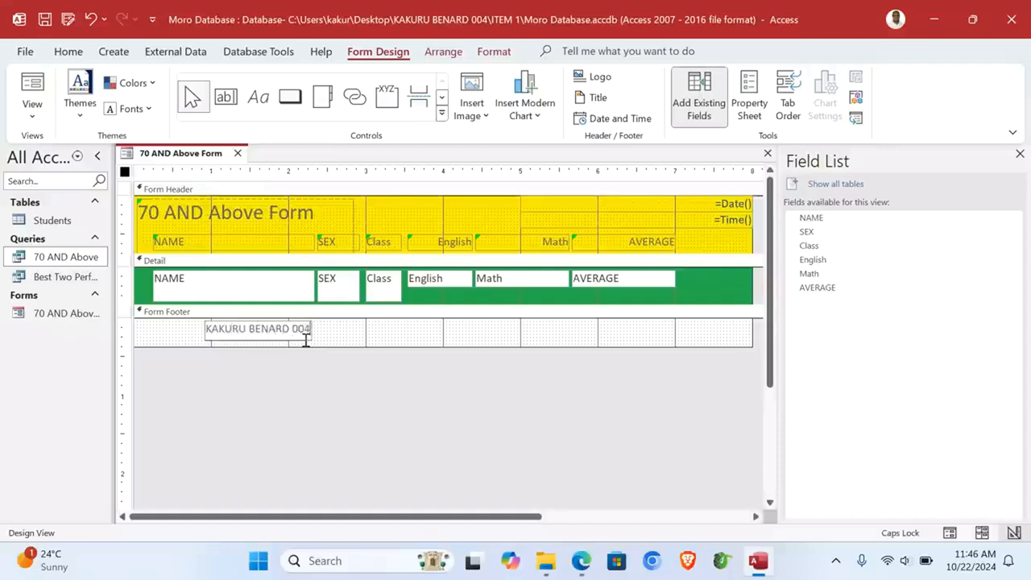
{"action": "left_click", "coordinate": [357, 340]}
Step: Shorten the NAME, SEX and Class text boxes and the Detail section, then show Form View
{"action": "left_click", "coordinate": [125, 285]}
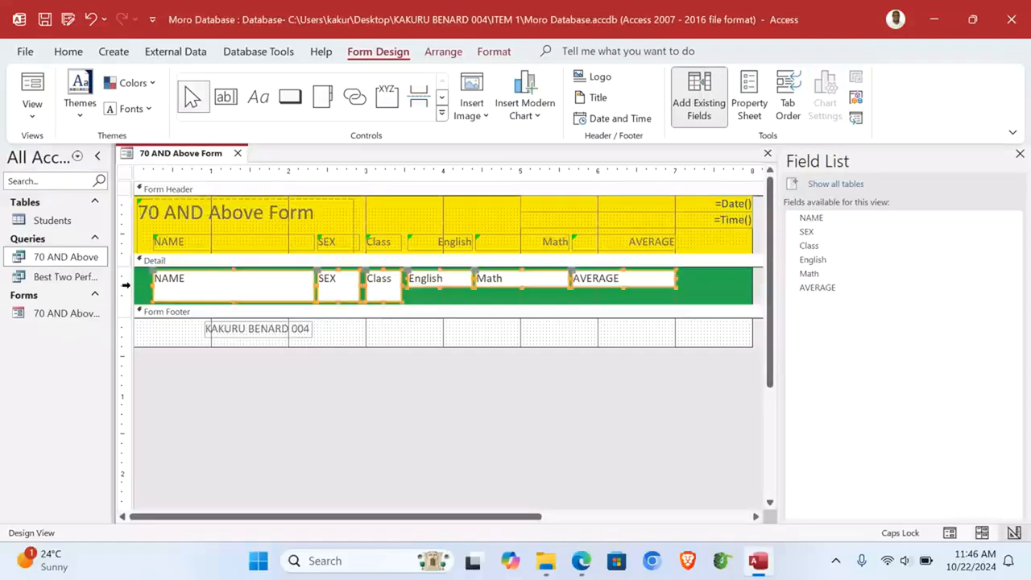
{"action": "left_click", "coordinate": [427, 305]}
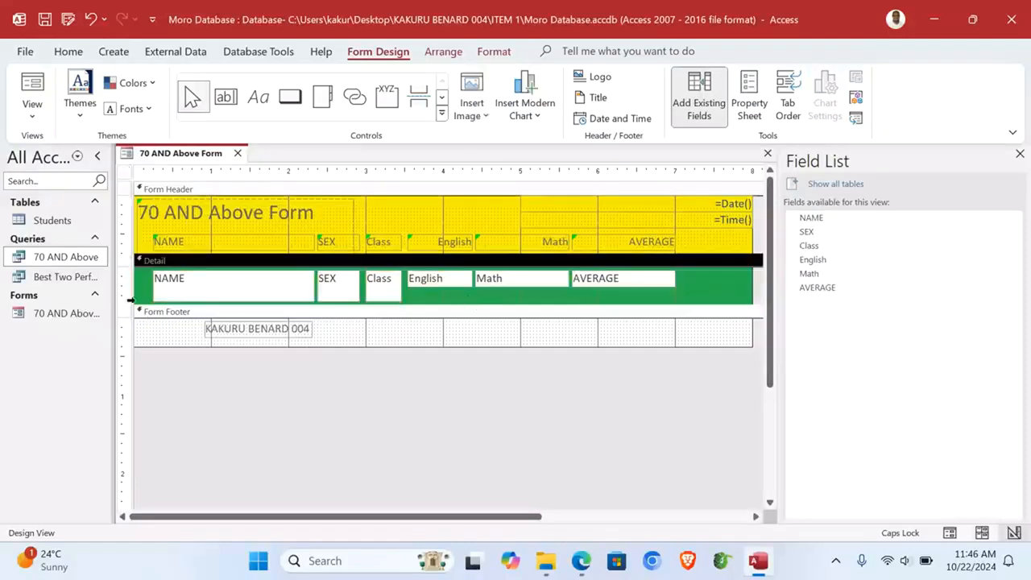
{"action": "left_click", "coordinate": [130, 299]}
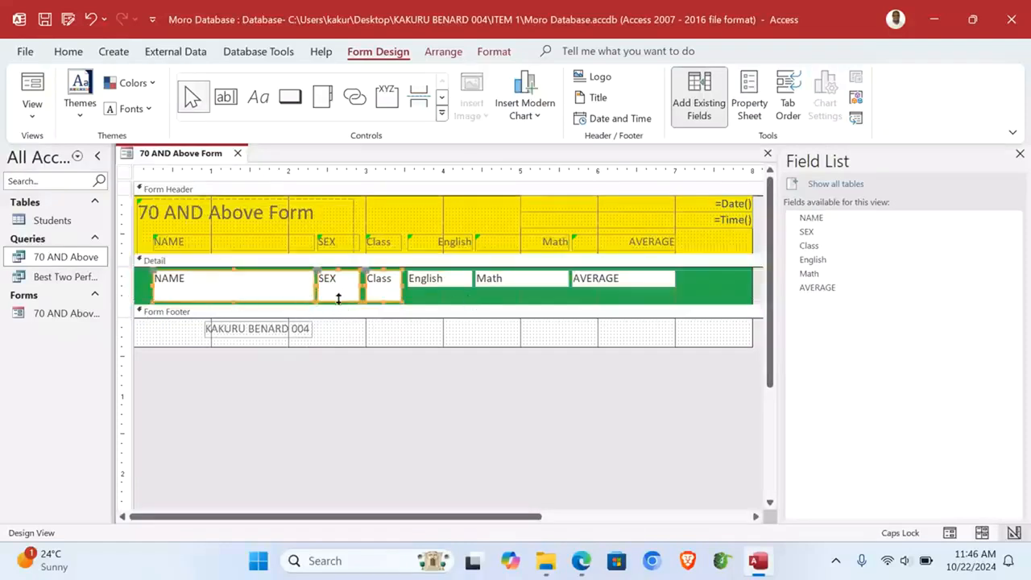
{"action": "left_click_drag", "start_coordinate": [338, 302], "coordinate": [336, 287]}
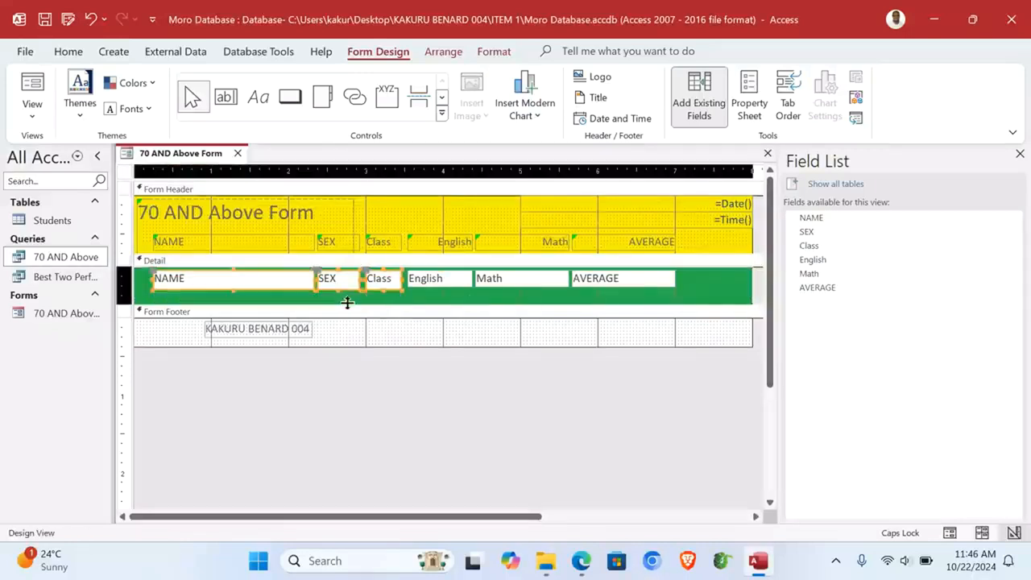
{"action": "left_click", "coordinate": [697, 286]}
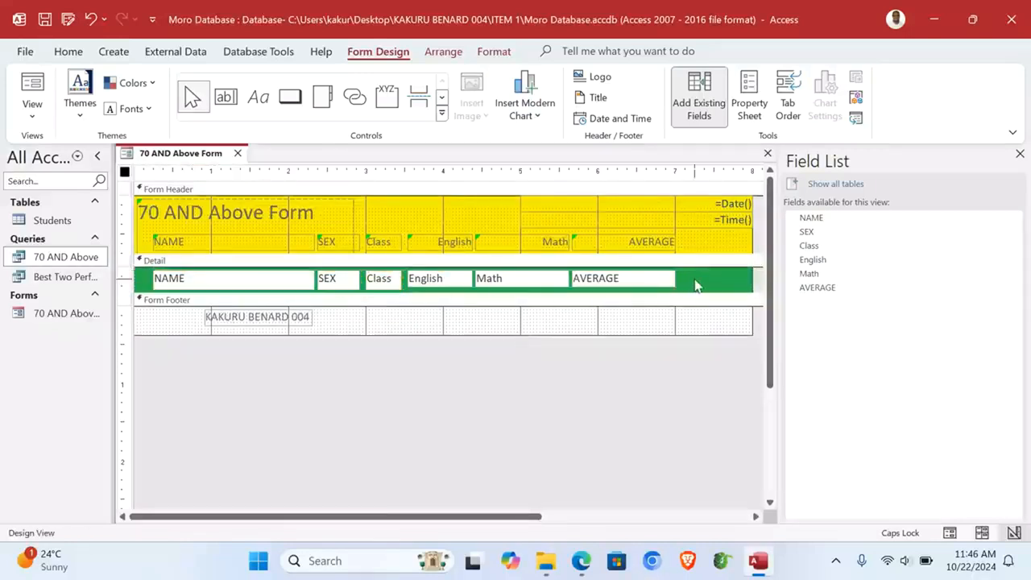
{"action": "left_click", "coordinate": [36, 117]}
{"action": "left_click", "coordinate": [89, 151]}
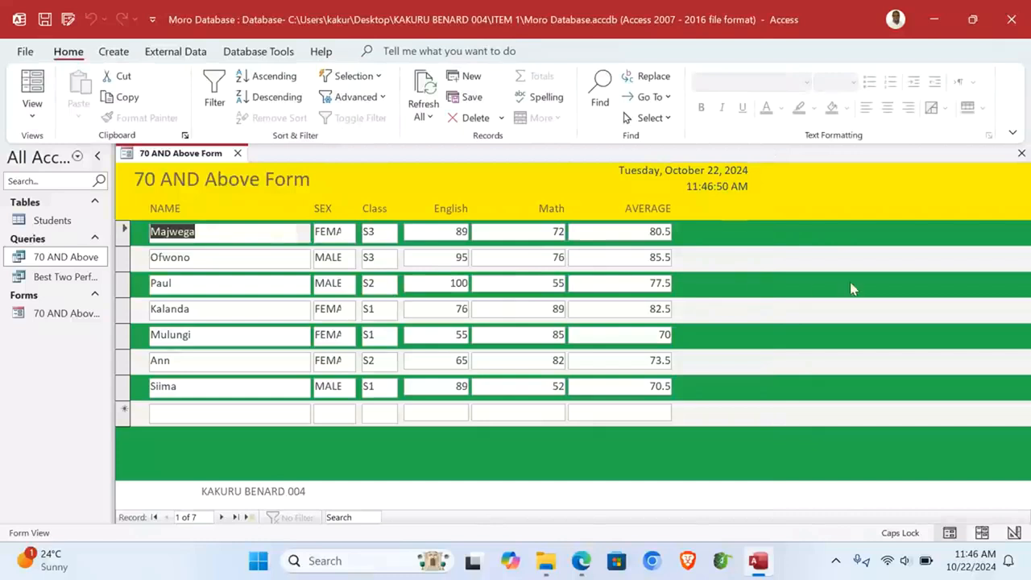
Step: Close the form and start a Report Wizard report on Best Two Performers with all six fields
{"action": "left_click", "coordinate": [1022, 153]}
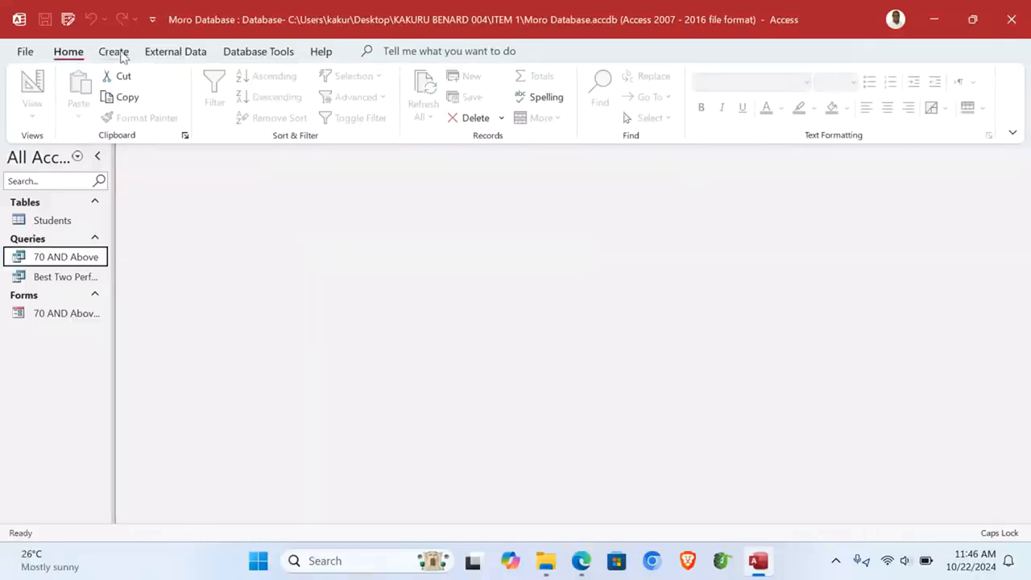
{"action": "left_click", "coordinate": [117, 53]}
{"action": "left_click", "coordinate": [658, 84]}
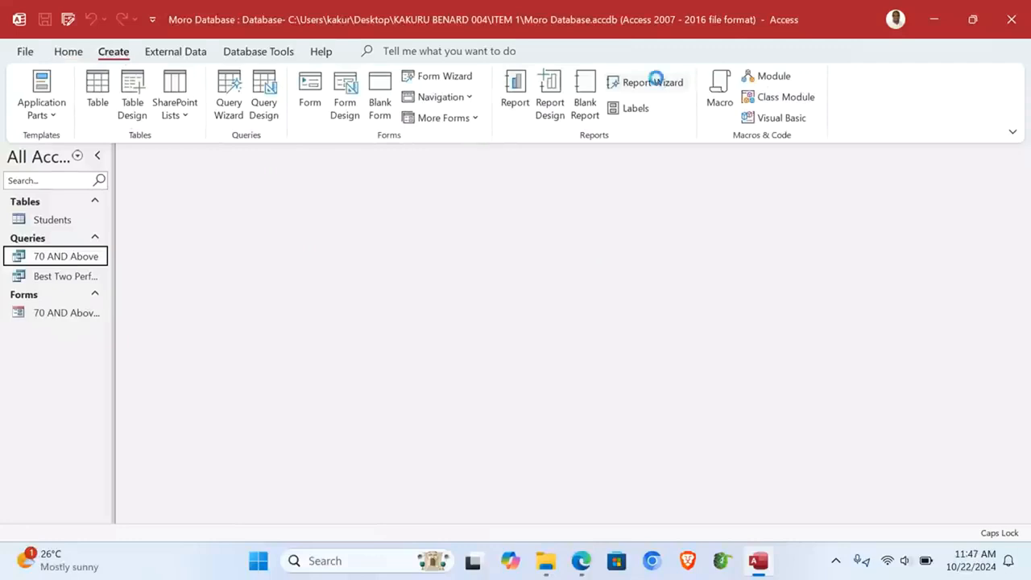
{"action": "left_click", "coordinate": [530, 196]}
{"action": "left_click", "coordinate": [417, 232]}
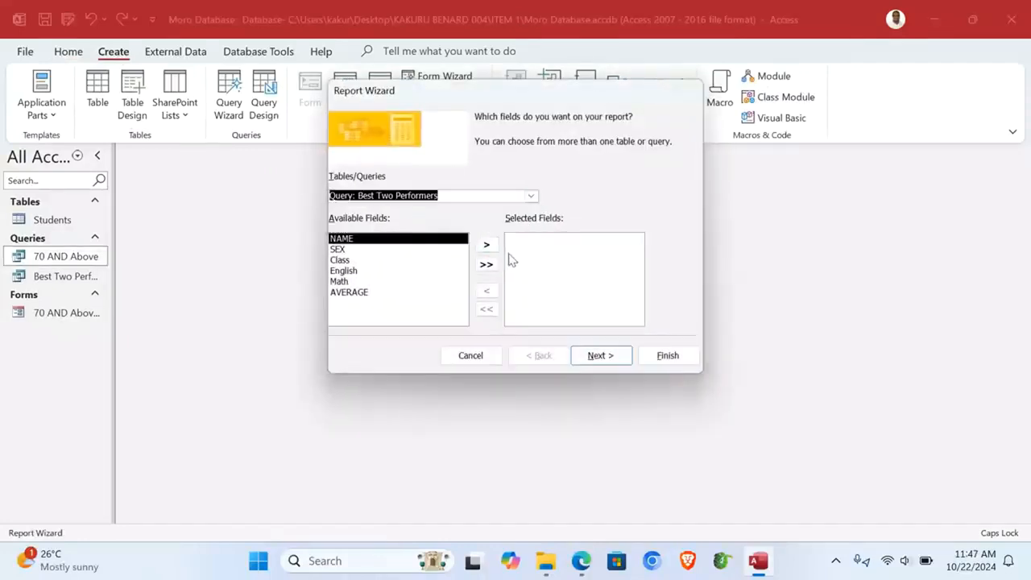
{"action": "left_click", "coordinate": [486, 266]}
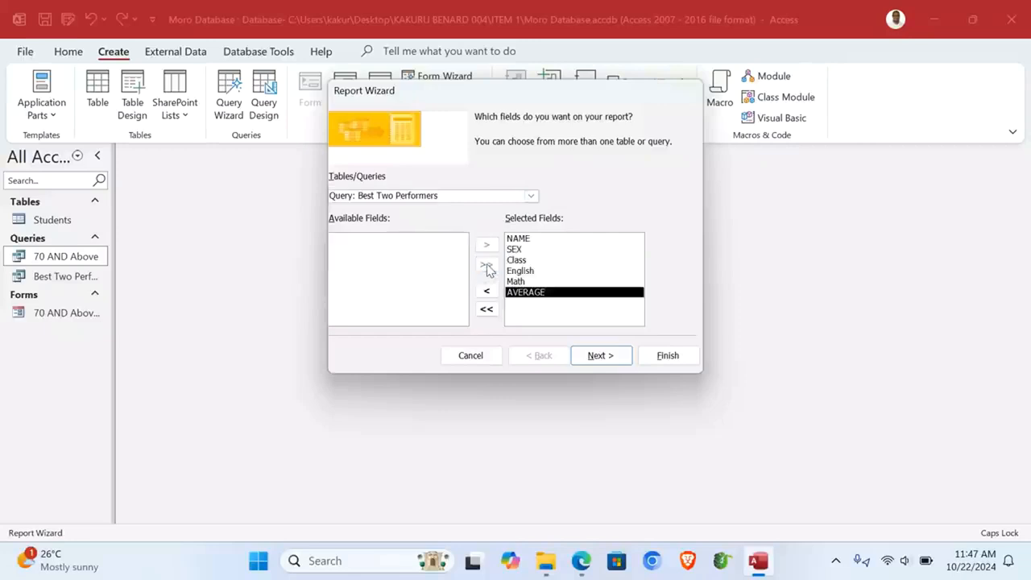
Step: Keep the default wizard options, title it 'Best Two Performers Report', and preview it
{"action": "left_click", "coordinate": [606, 356]}
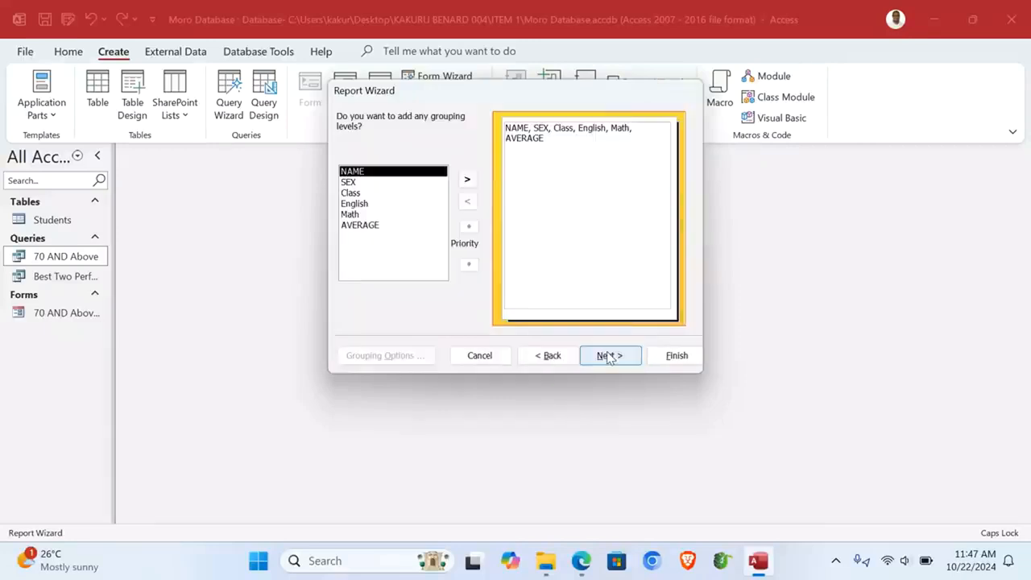
{"action": "left_click", "coordinate": [609, 356]}
{"action": "left_click", "coordinate": [609, 356]}
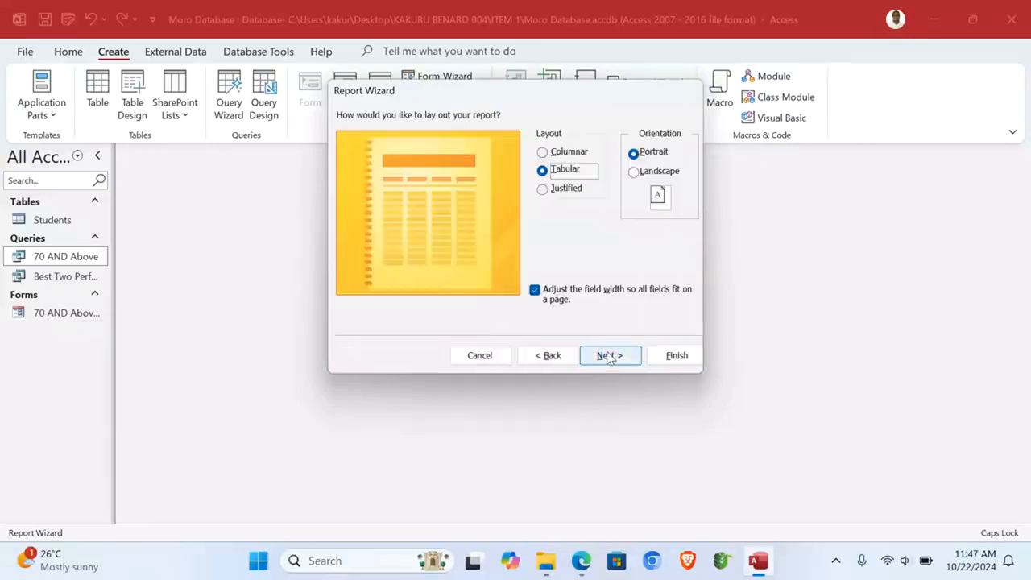
{"action": "left_click", "coordinate": [609, 356]}
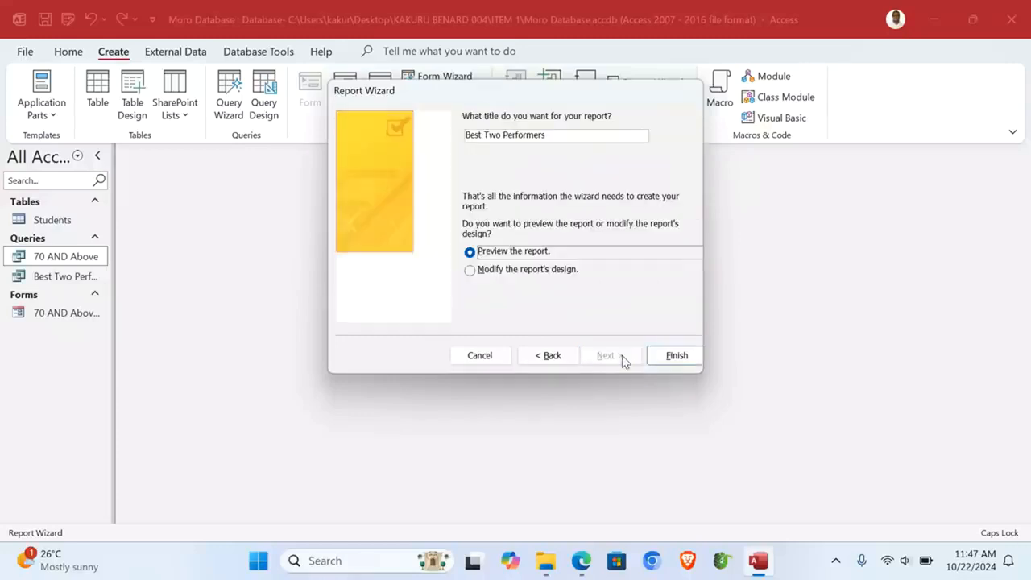
{"action": "left_click", "coordinate": [563, 135]}
{"action": "type", "text": "Report"}
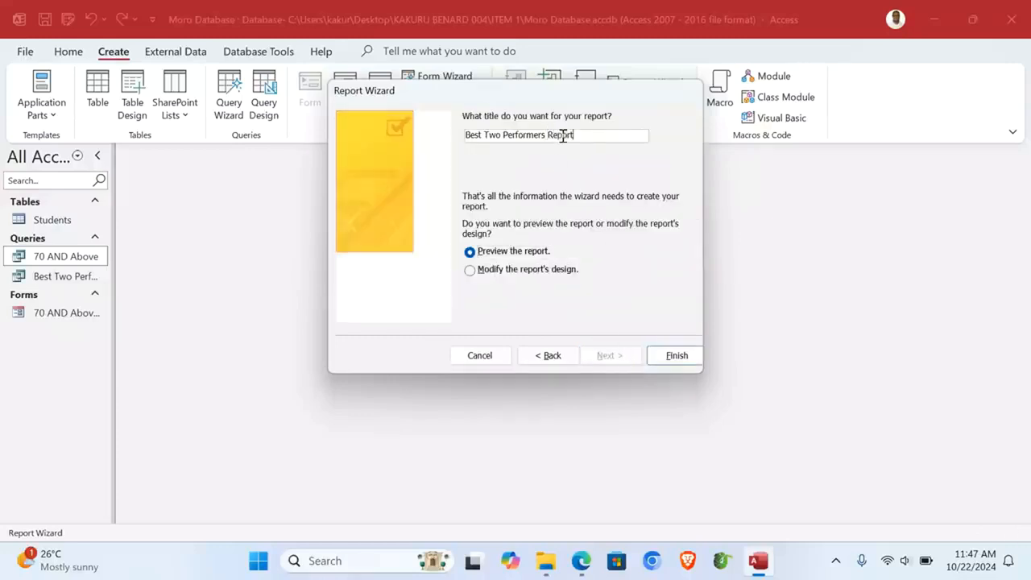
{"action": "left_click", "coordinate": [674, 359]}
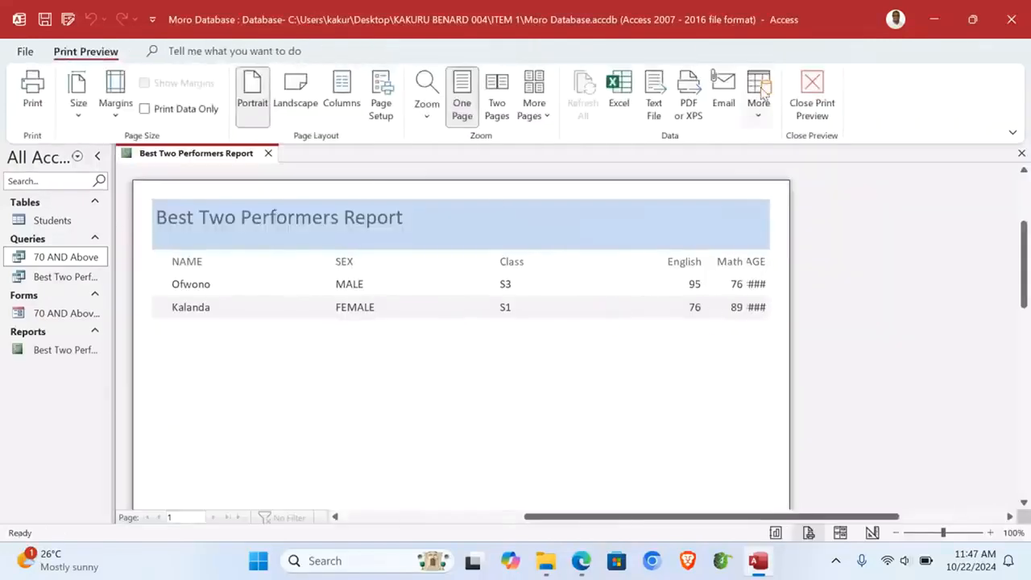
Step: In the report's Design View, narrow the SEX column and move the Class column left, narrowing it
{"action": "left_click", "coordinate": [812, 95]}
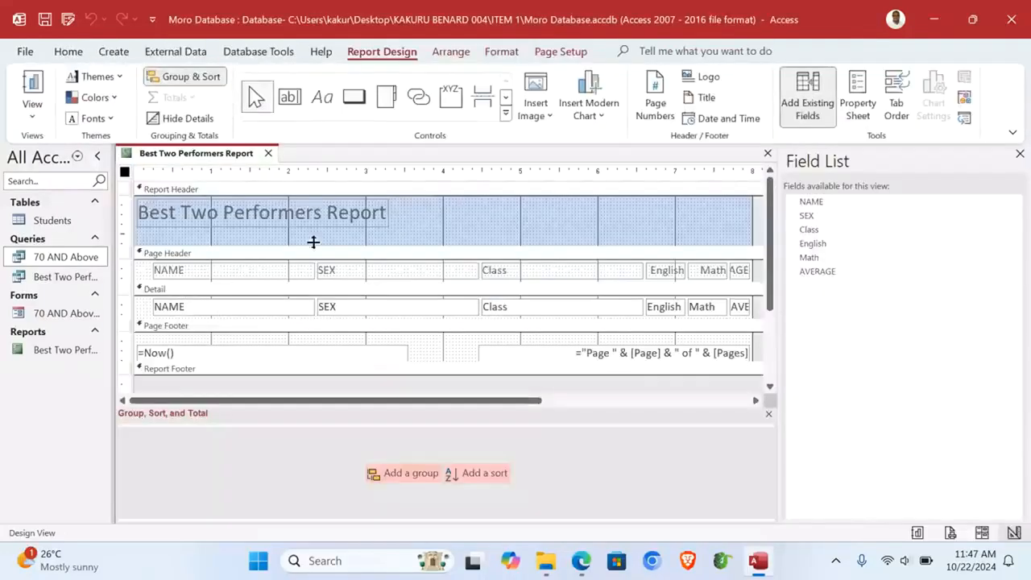
{"action": "left_click_drag", "start_coordinate": [453, 235], "coordinate": [435, 325]}
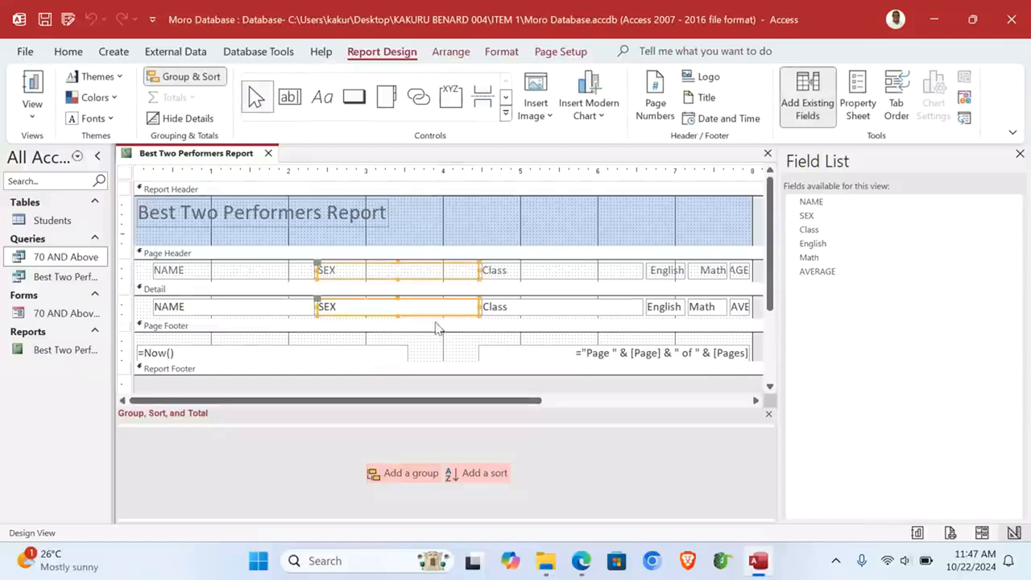
{"action": "left_click_drag", "start_coordinate": [478, 270], "coordinate": [393, 272]}
{"action": "left_click_drag", "start_coordinate": [560, 228], "coordinate": [491, 278]}
{"action": "left_click_drag", "start_coordinate": [556, 271], "coordinate": [459, 270]}
Step: Shift English left and widen Math and AVERAGE so AVERAGE's name shows fully
{"action": "left_click_drag", "start_coordinate": [668, 230], "coordinate": [662, 312]}
{"action": "left_click_drag", "start_coordinate": [648, 274], "coordinate": [483, 278]}
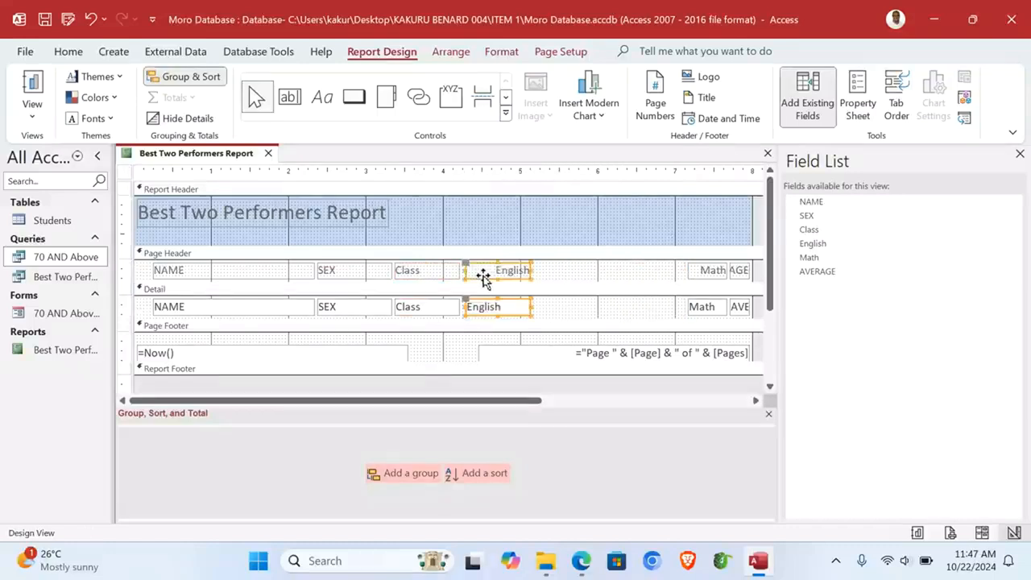
{"action": "left_click_drag", "start_coordinate": [707, 218], "coordinate": [705, 325]}
{"action": "left_click_drag", "start_coordinate": [687, 270], "coordinate": [565, 272]}
{"action": "left_click_drag", "start_coordinate": [727, 223], "coordinate": [642, 270]}
{"action": "left_click", "coordinate": [732, 272]}
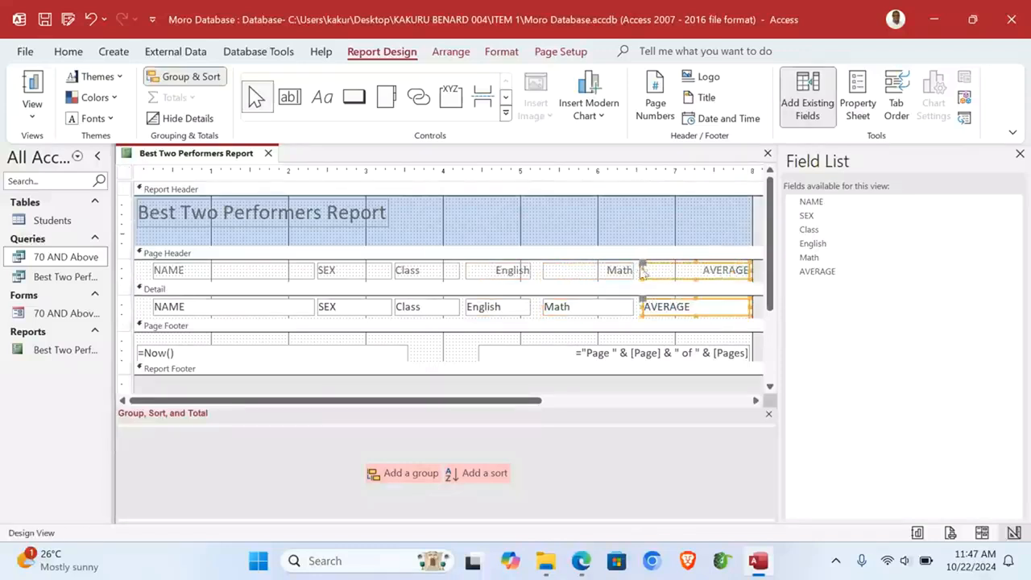
Step: Fill the report title band green and the column headings section yellow
{"action": "right_click", "coordinate": [596, 211]}
{"action": "left_click", "coordinate": [512, 298]}
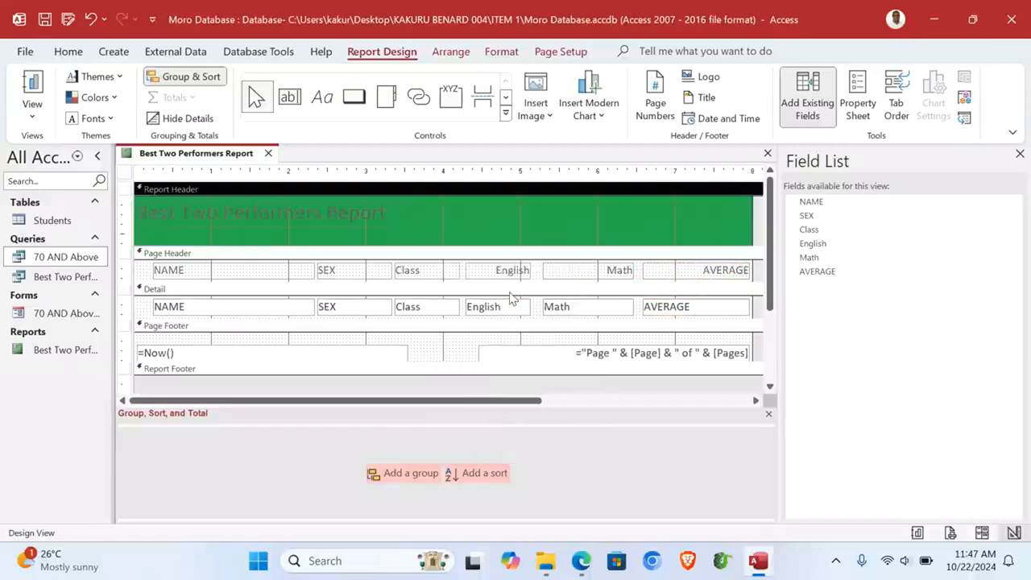
{"action": "right_click", "coordinate": [136, 282]}
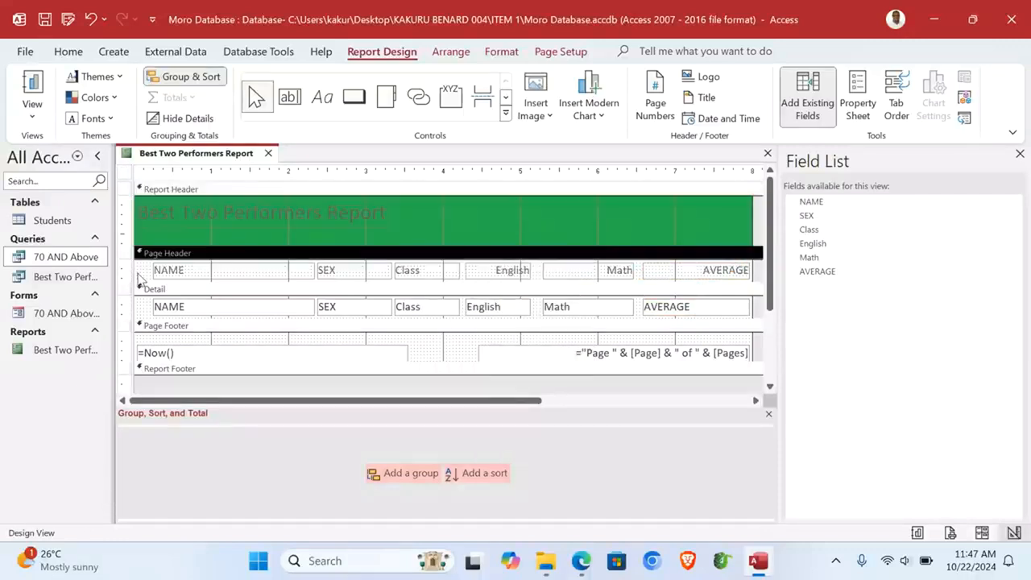
{"action": "mouse_move", "coordinate": [123, 369]}
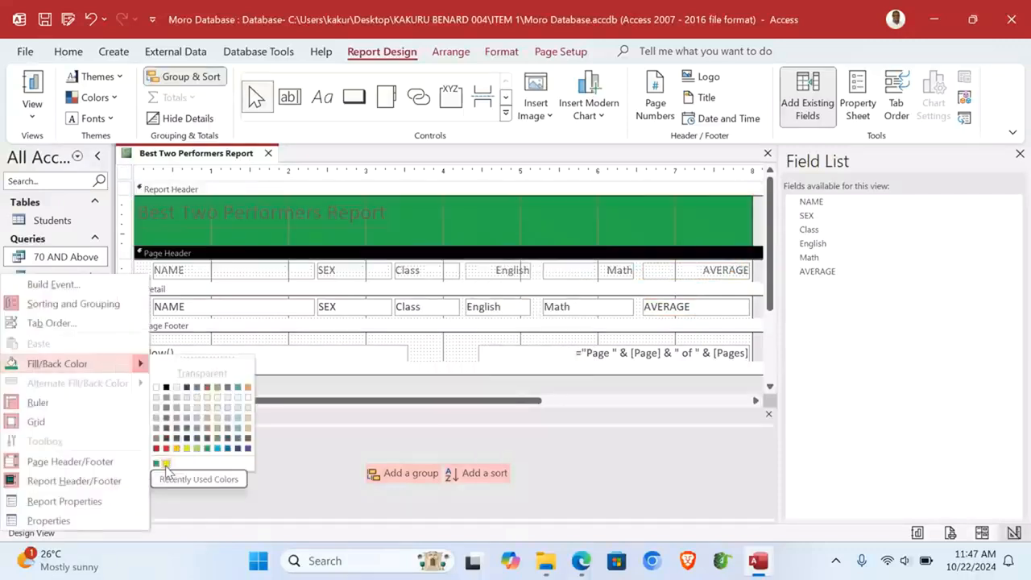
{"action": "left_click", "coordinate": [166, 464]}
Step: Fill the detail rows blue and make the Report Footer taller
{"action": "right_click", "coordinate": [136, 313]}
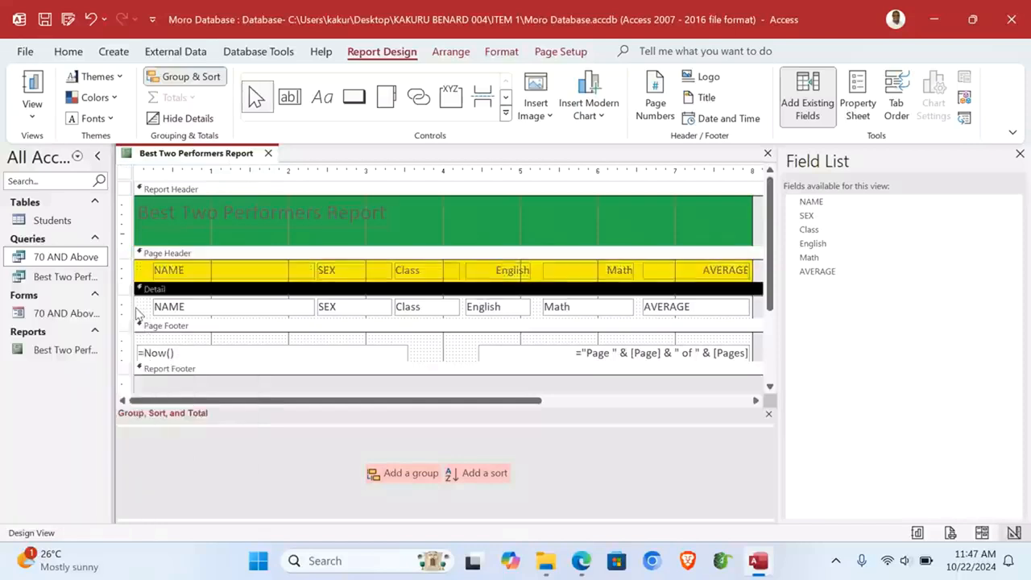
{"action": "mouse_move", "coordinate": [137, 140]}
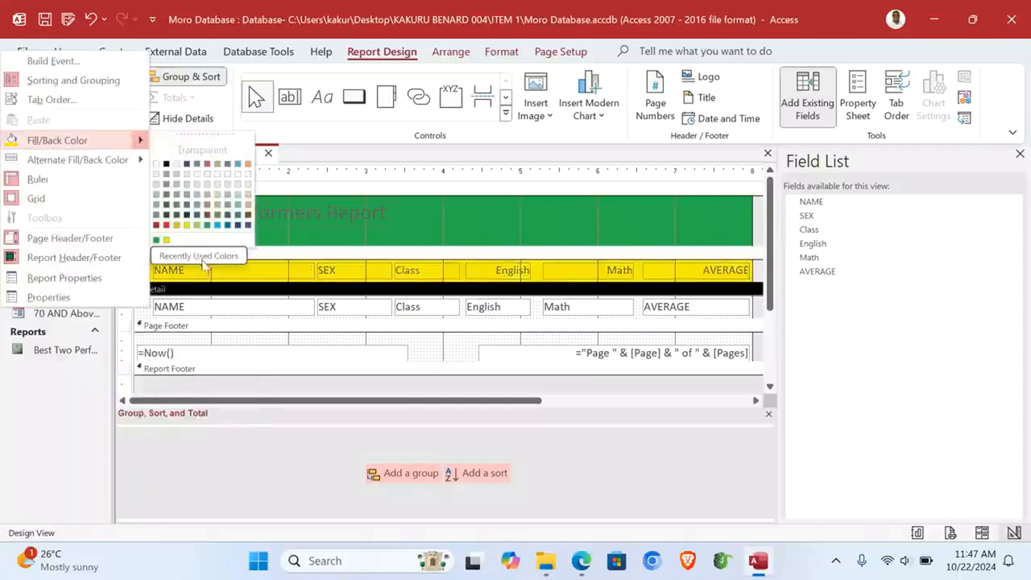
{"action": "left_click", "coordinate": [161, 235]}
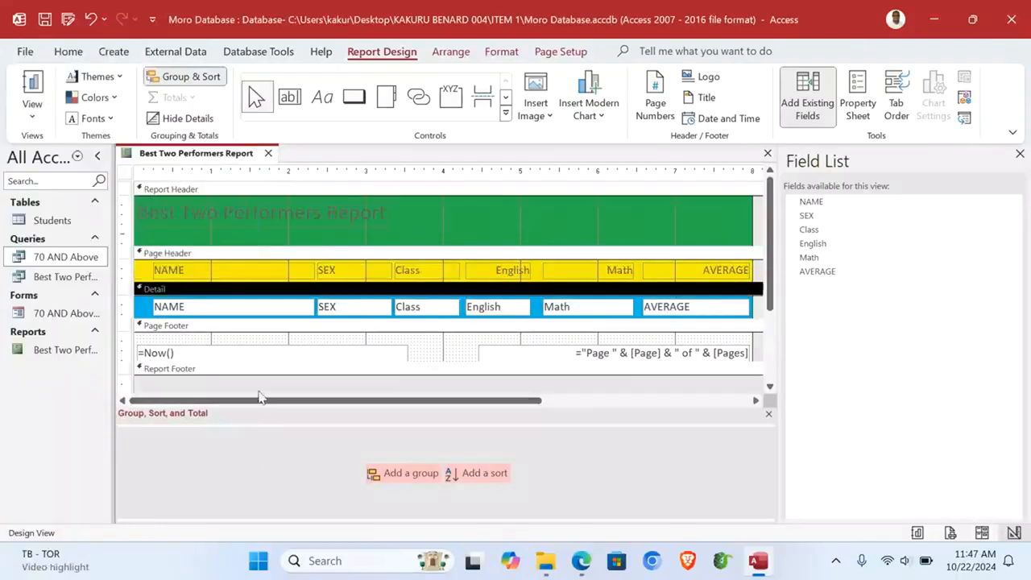
{"action": "left_click_drag", "start_coordinate": [261, 371], "coordinate": [260, 398]}
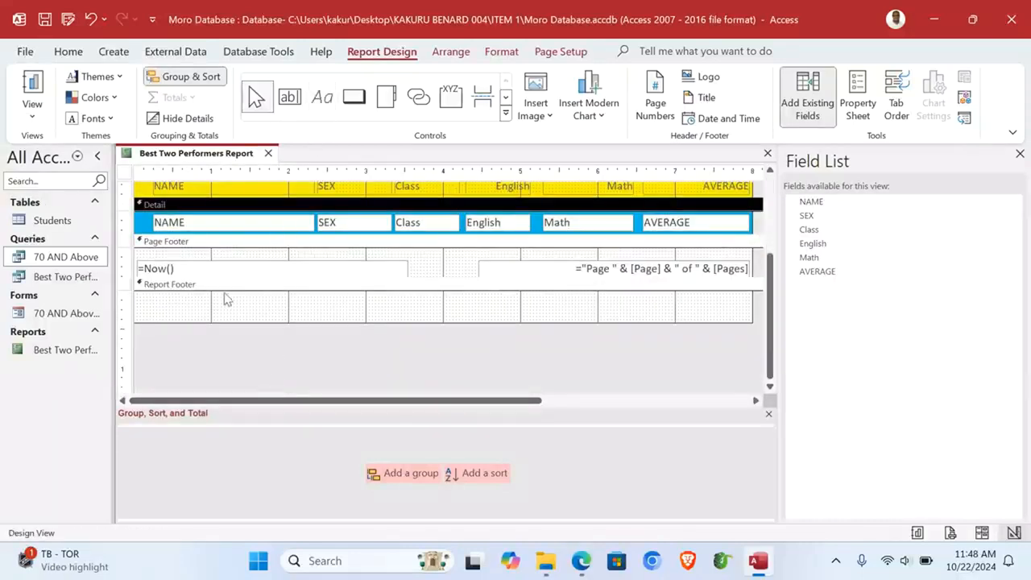
Step: Add a label with the author's name and number in the Report Footer, then switch to Report View
{"action": "left_click", "coordinate": [319, 97]}
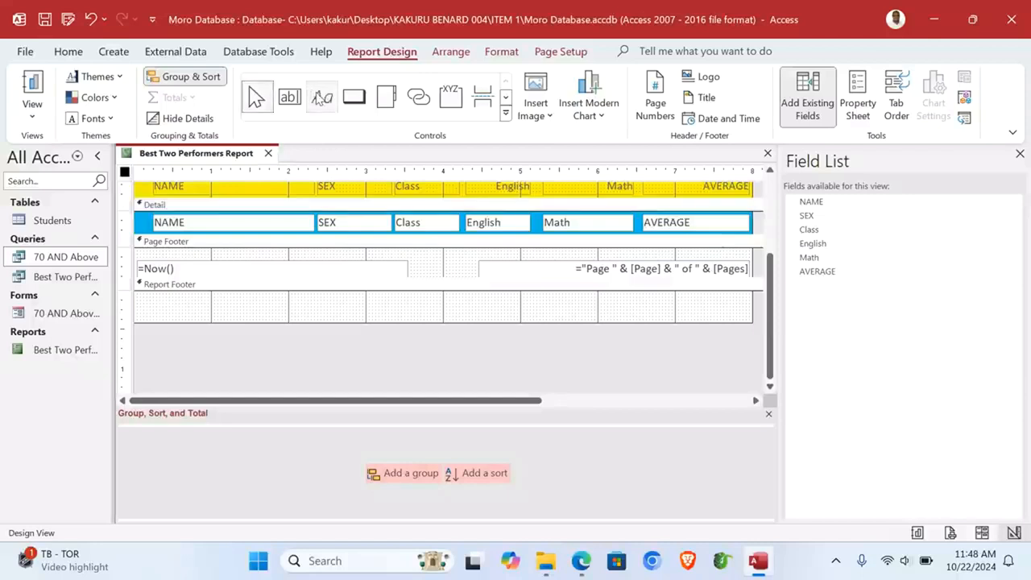
{"action": "left_click", "coordinate": [322, 98]}
{"action": "left_click_drag", "start_coordinate": [239, 296], "coordinate": [389, 320]}
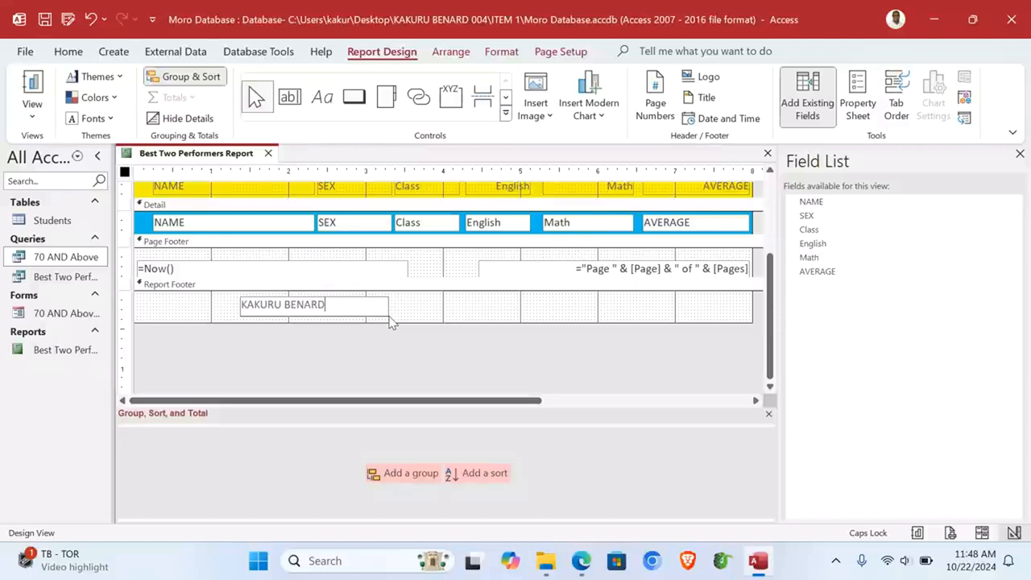
{"action": "left_click", "coordinate": [412, 320]}
{"action": "left_click", "coordinate": [32, 112]}
{"action": "left_click", "coordinate": [65, 149]}
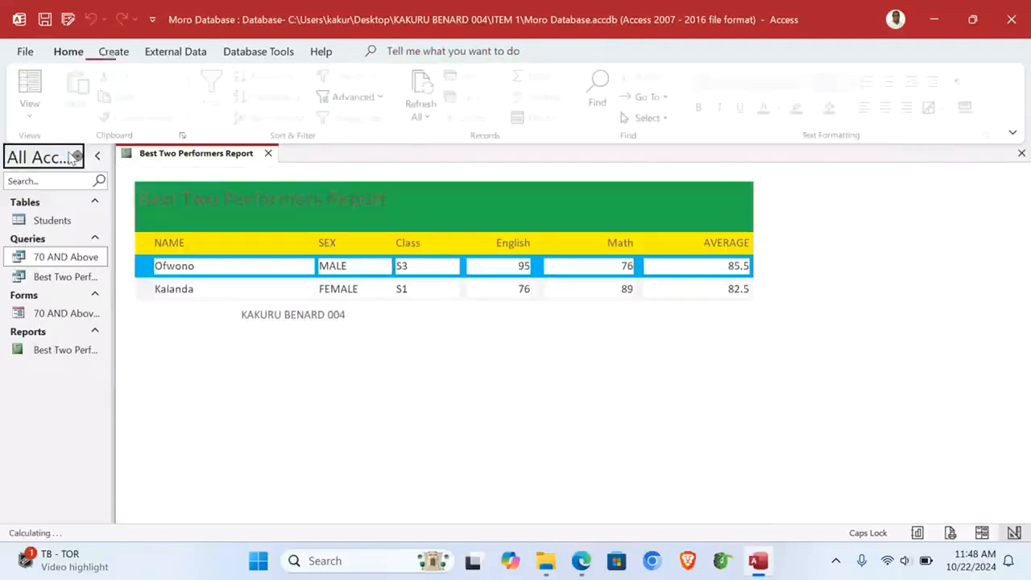
{"action": "left_click", "coordinate": [394, 361]}
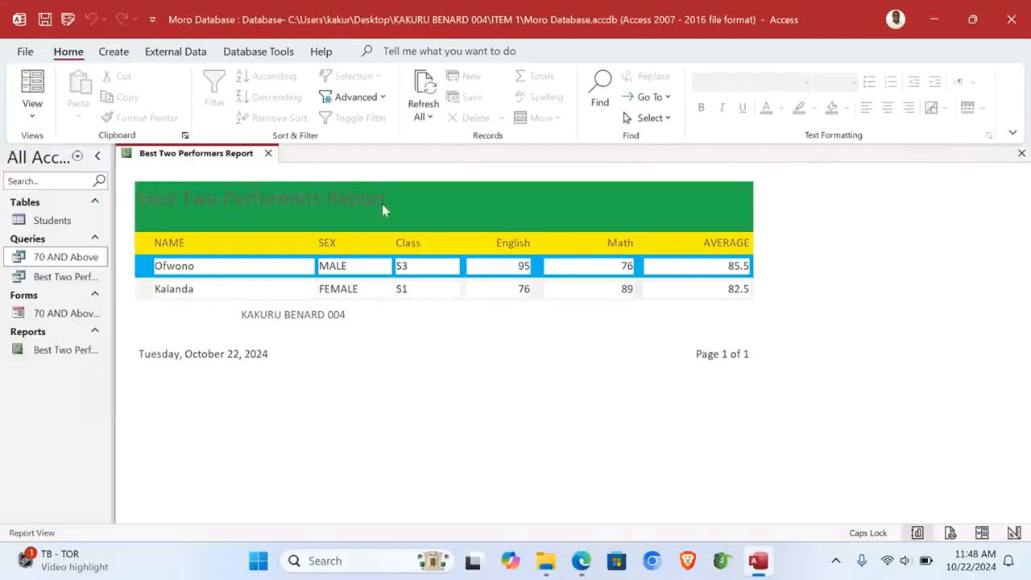
Step: Close Access and add a new Word document, 'Moro School Report', to the ITEM 1 folder
{"action": "left_click", "coordinate": [1017, 16]}
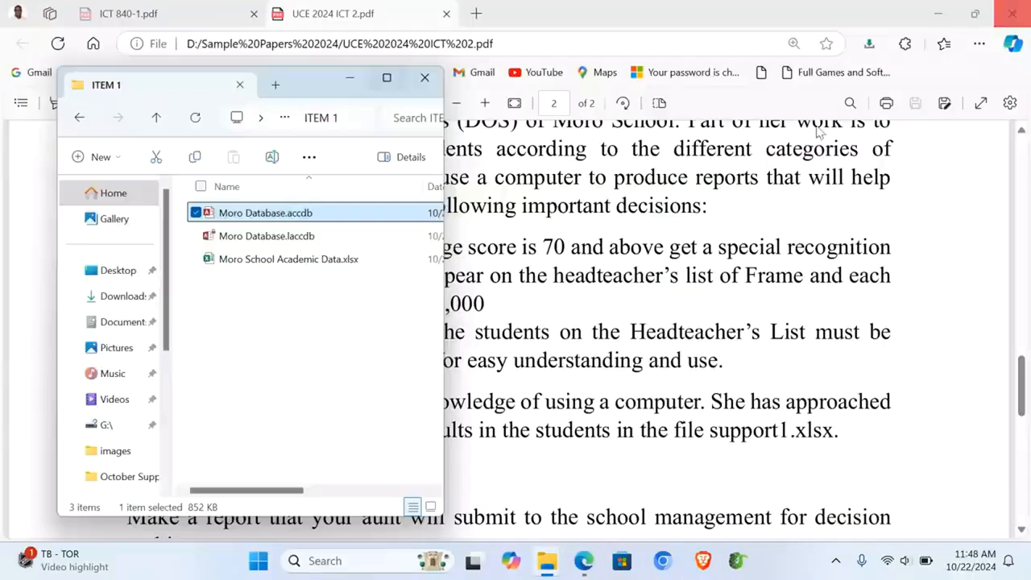
{"action": "left_click", "coordinate": [279, 306]}
{"action": "right_click", "coordinate": [276, 310]}
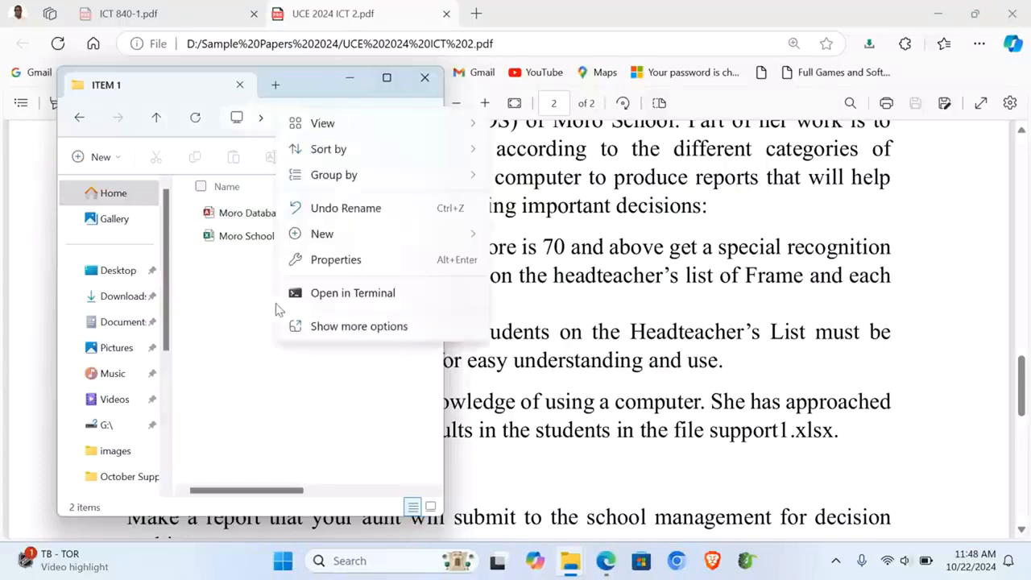
{"action": "mouse_move", "coordinate": [467, 235]}
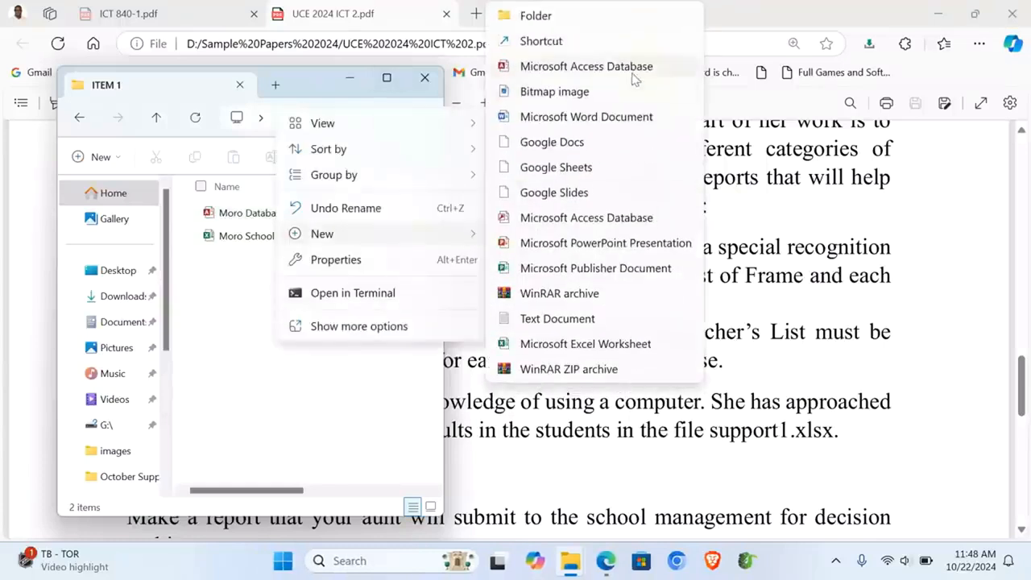
{"action": "left_click", "coordinate": [580, 121]}
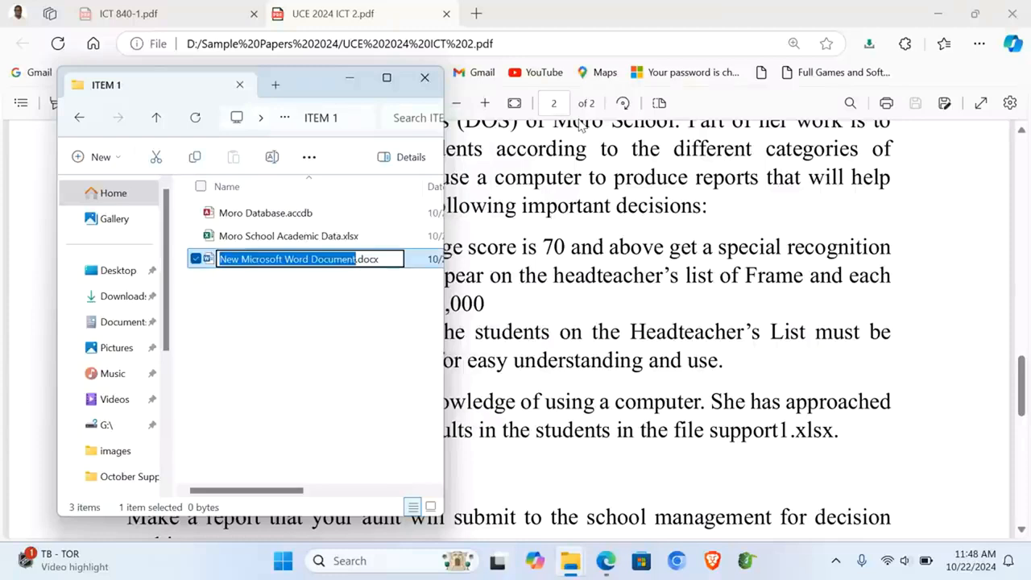
{"action": "type", "text": "M"}
{"action": "type", "text": "oro"}
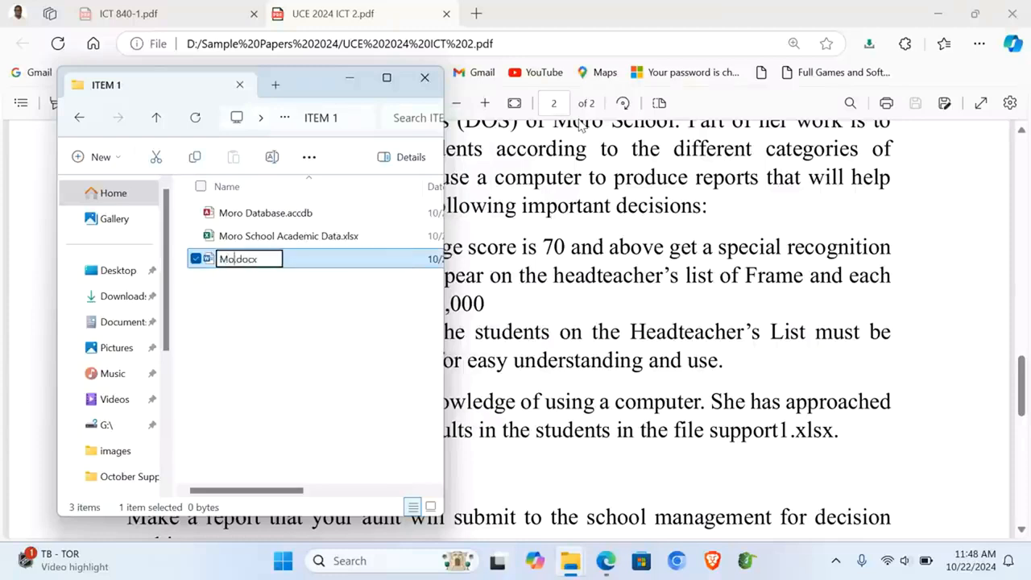
{"action": "type", "text": " School Report"}
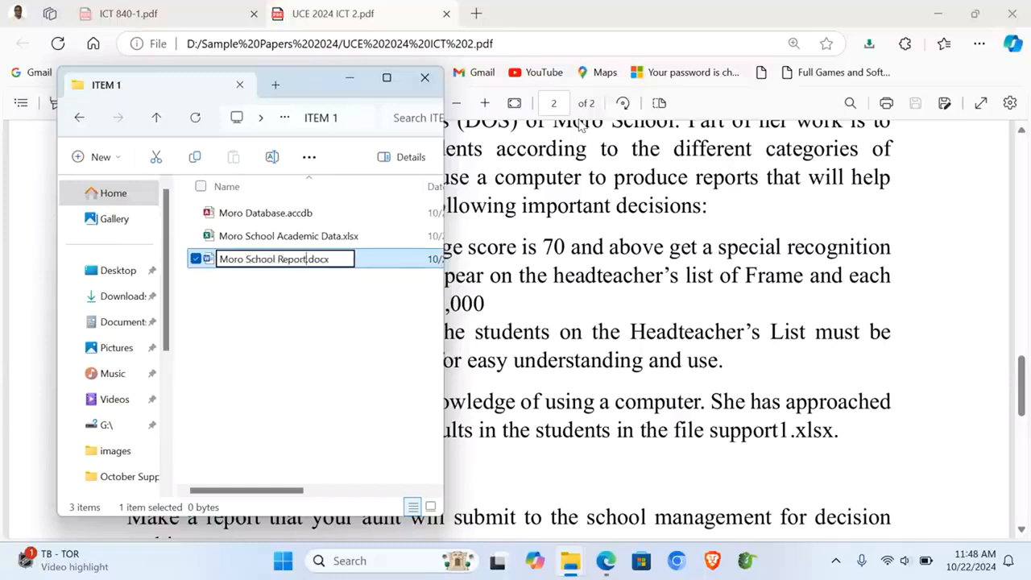
{"action": "key", "text": "Return"}
{"action": "key", "text": "Return"}
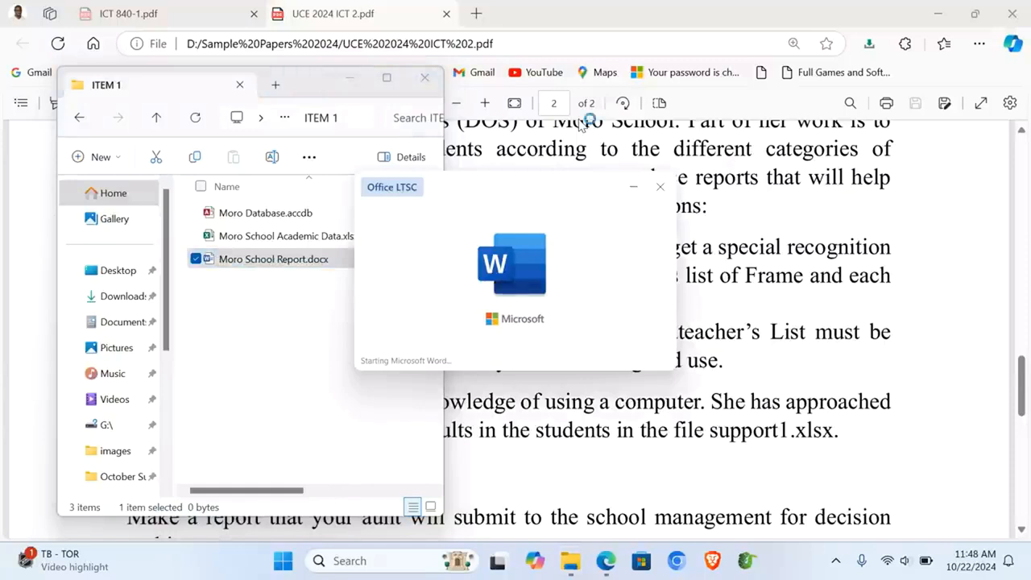
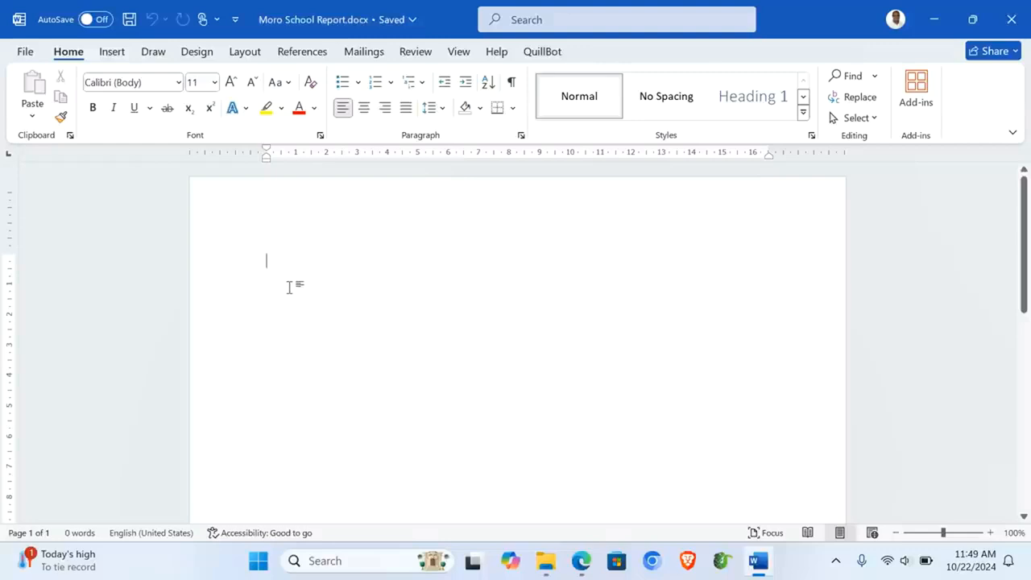
Step: Type 'MORO SCHOOL ACADEMIC REPORT 2024' and make it a centred, 22 pt, bold red title
{"action": "type", "text": "MORO S"}
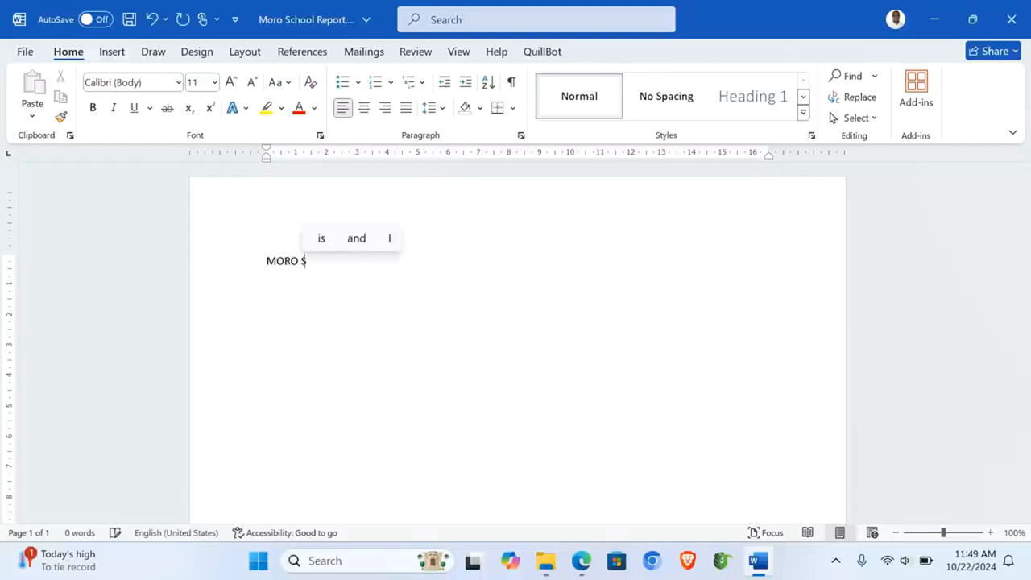
{"action": "type", "text": "CHOOL "}
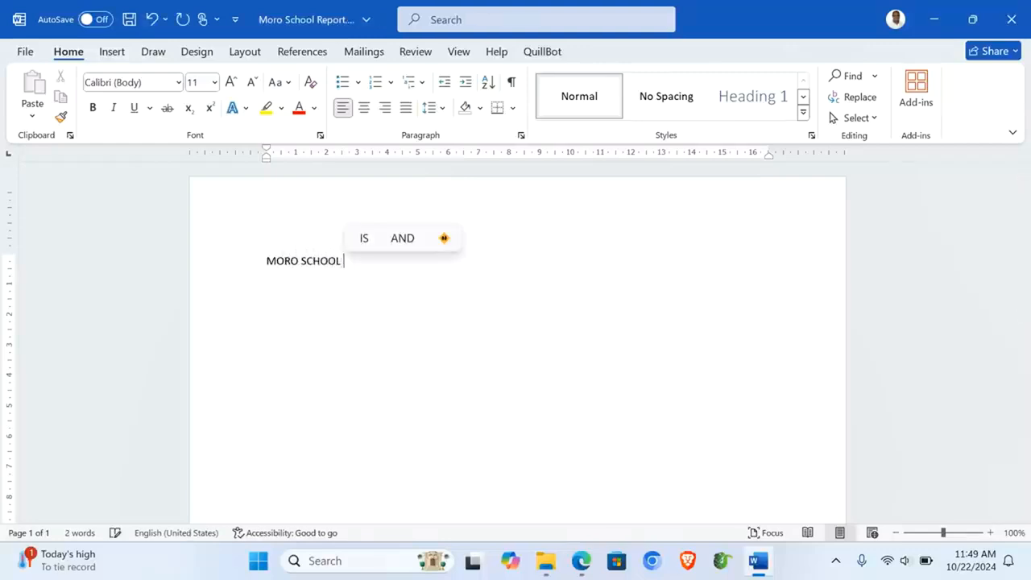
{"action": "type", "text": "ACADEMIC"}
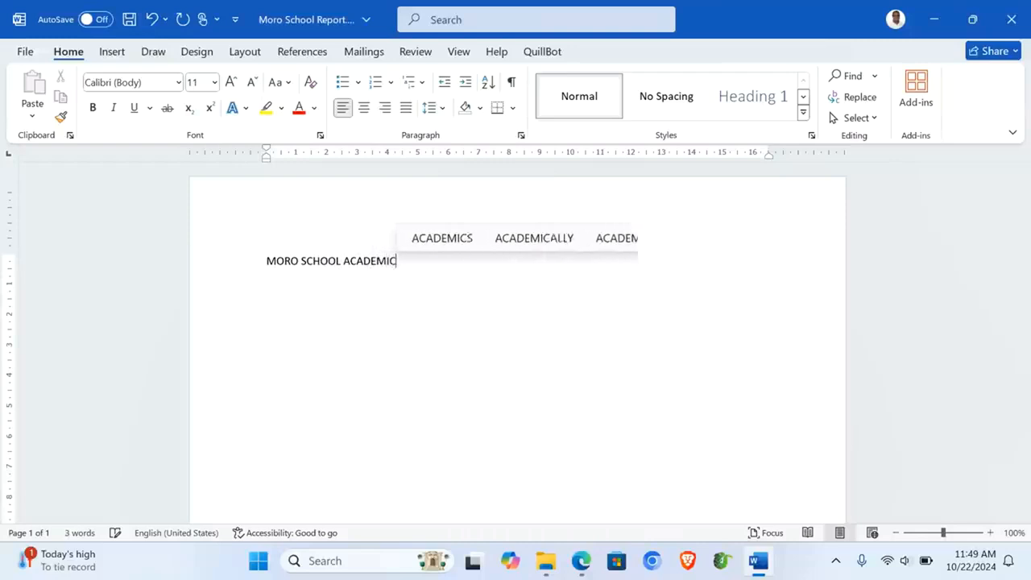
{"action": "type", "text": " REPORT 2024"}
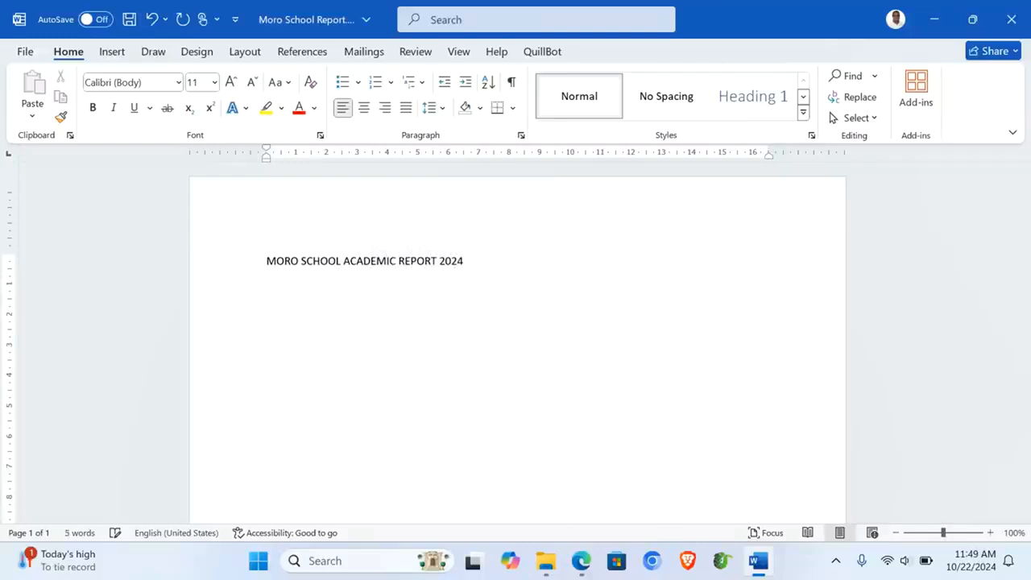
{"action": "left_click", "coordinate": [211, 265]}
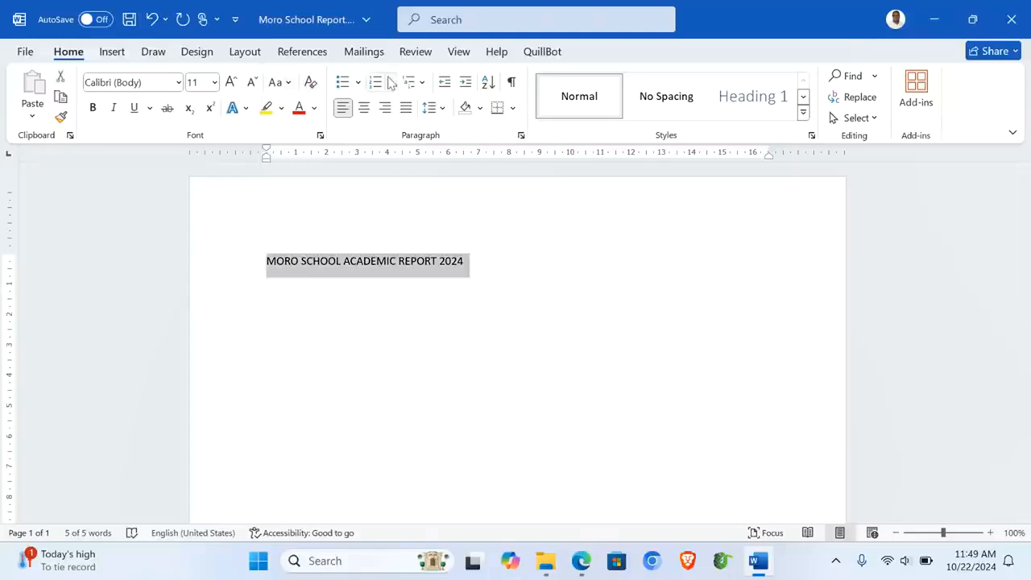
{"action": "left_click", "coordinate": [364, 108]}
{"action": "left_click", "coordinate": [232, 82]}
{"action": "left_click", "coordinate": [231, 82]}
{"action": "left_click", "coordinate": [231, 82]}
{"action": "left_click", "coordinate": [231, 83]}
{"action": "left_click", "coordinate": [231, 82]}
{"action": "left_click", "coordinate": [231, 82]}
{"action": "left_click", "coordinate": [299, 107]}
{"action": "left_click", "coordinate": [93, 108]}
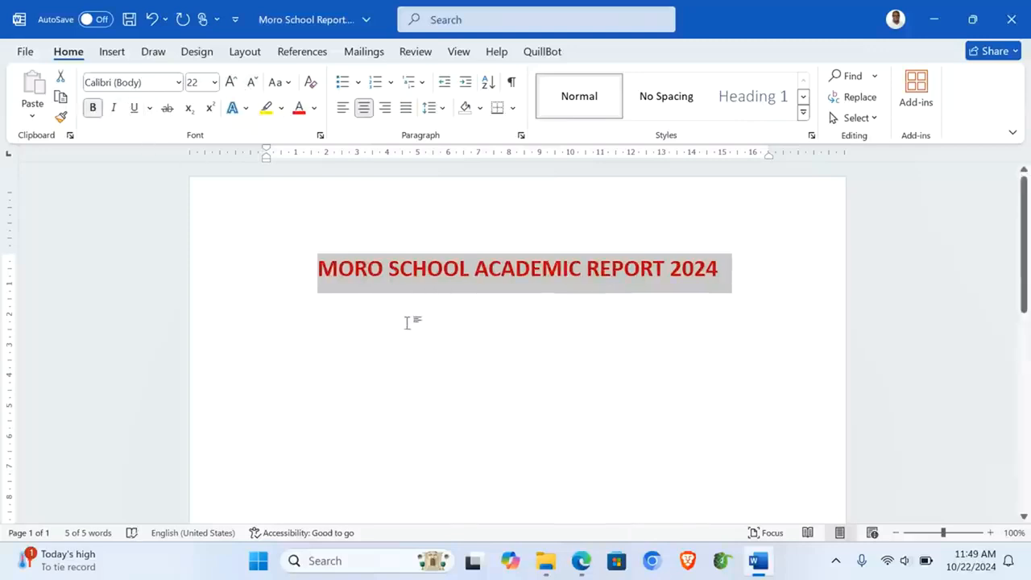
{"action": "left_click", "coordinate": [375, 315]}
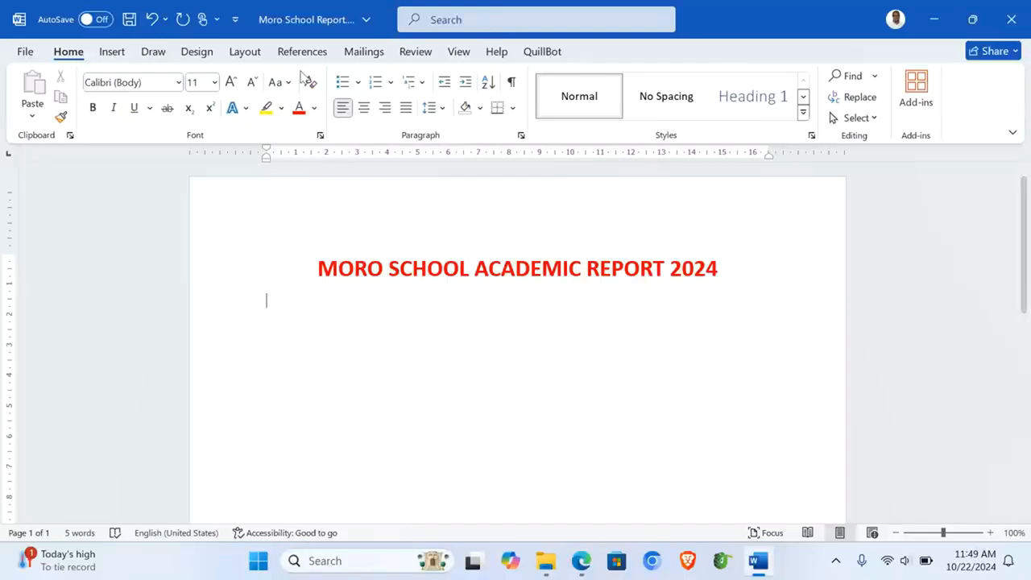
Step: Insert the date in the long format 'Tuesday, October 22, 2024'
{"action": "left_click", "coordinate": [112, 51]}
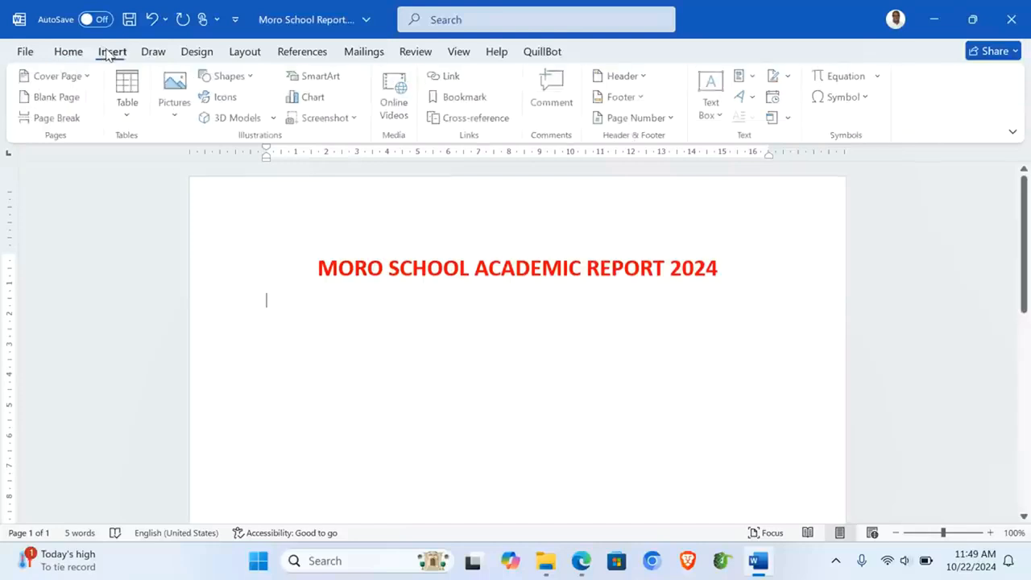
{"action": "left_click", "coordinate": [776, 98]}
{"action": "left_click", "coordinate": [393, 168]}
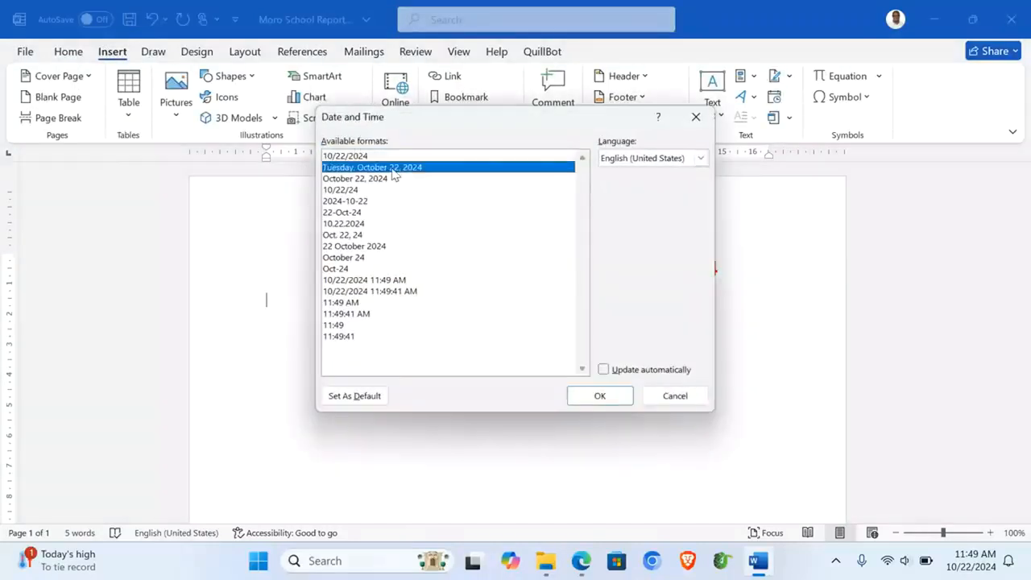
{"action": "left_click", "coordinate": [600, 397]}
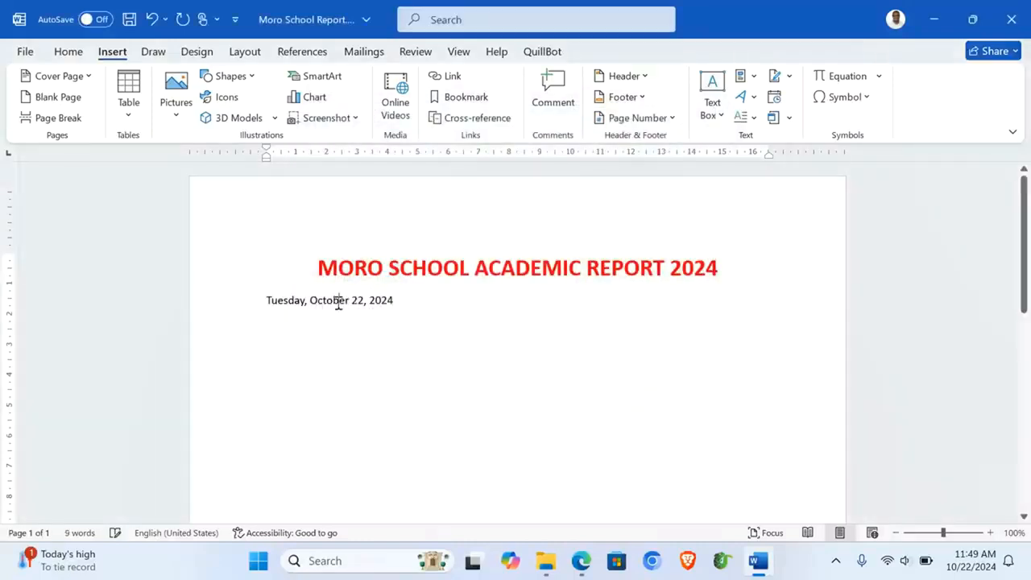
Step: Right-align the date, set it to 14 pt Times New Roman, and start a new line
{"action": "left_click", "coordinate": [68, 50]}
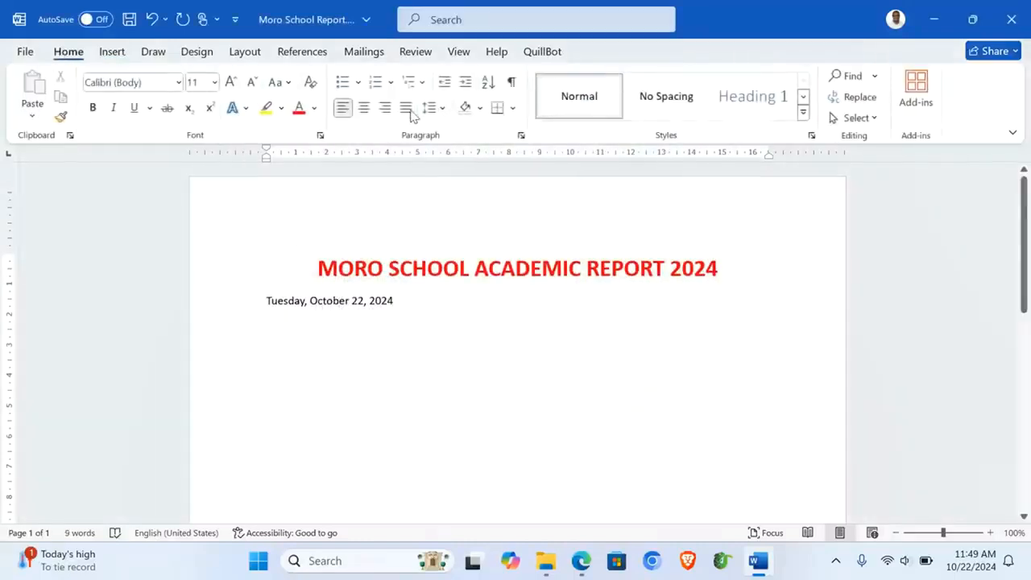
{"action": "left_click", "coordinate": [385, 107]}
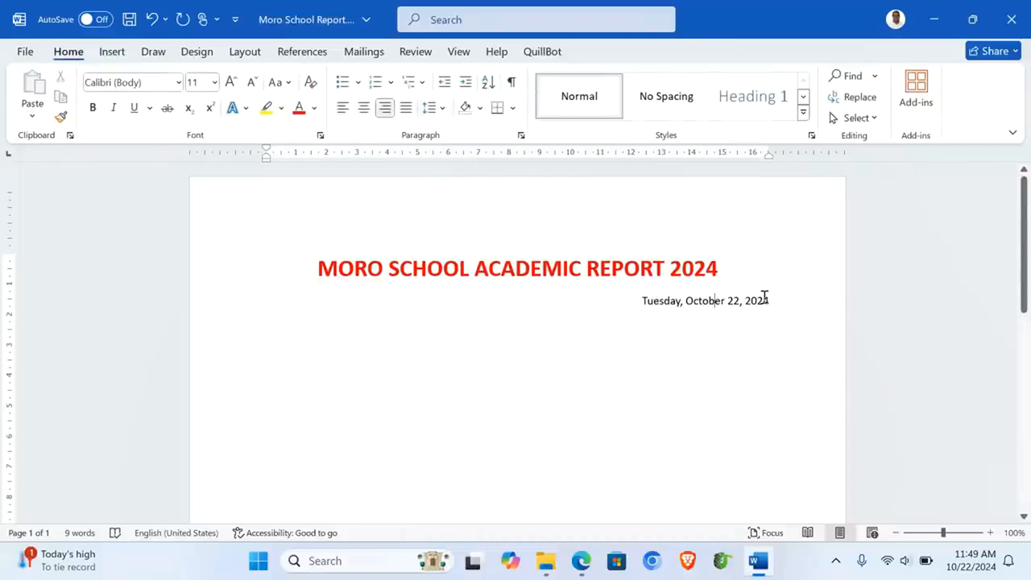
{"action": "left_click_drag", "start_coordinate": [623, 298], "coordinate": [796, 478]}
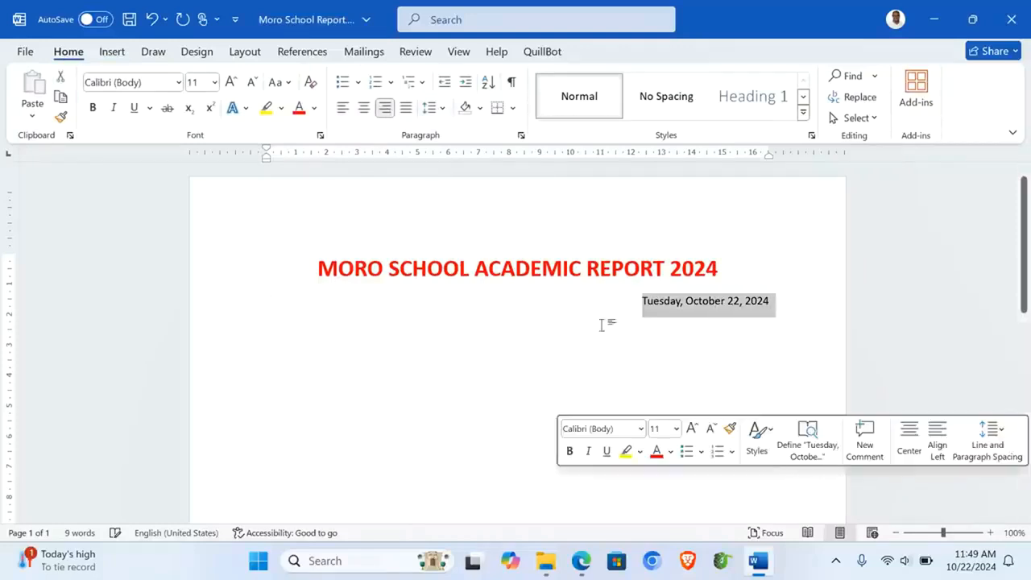
{"action": "left_click", "coordinate": [179, 82]}
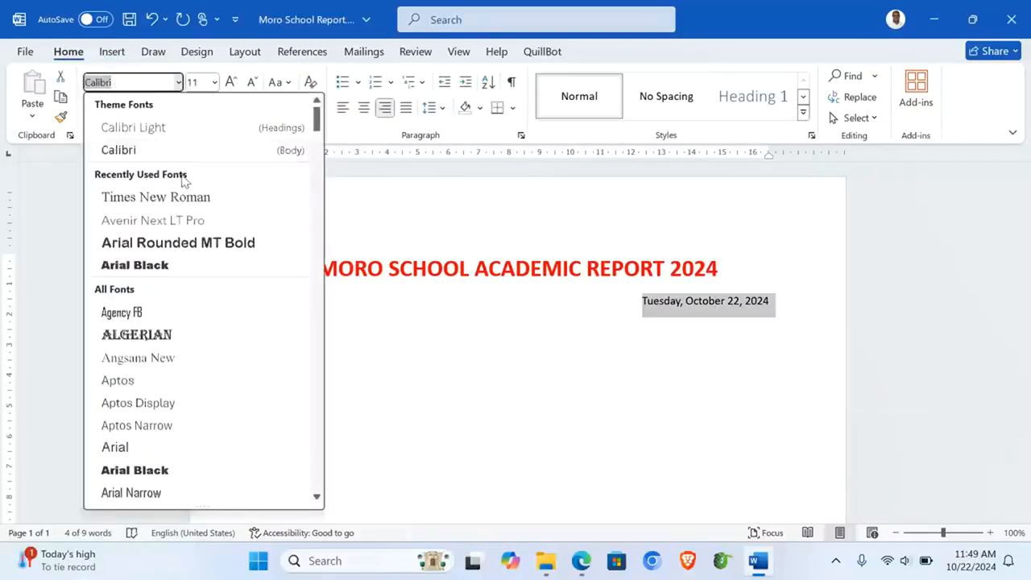
{"action": "left_click", "coordinate": [161, 197]}
{"action": "left_click", "coordinate": [230, 82]}
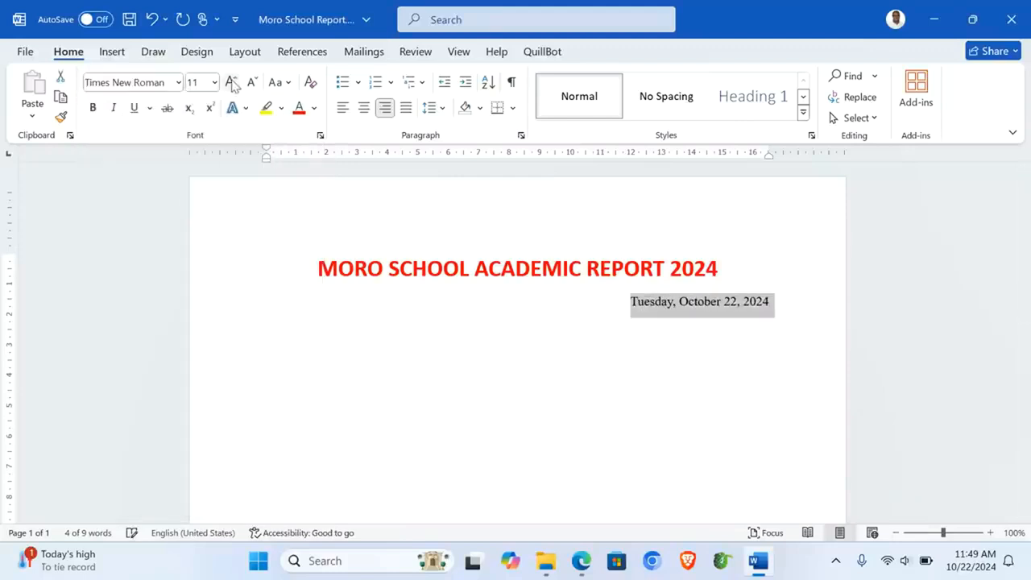
{"action": "left_click", "coordinate": [230, 82]}
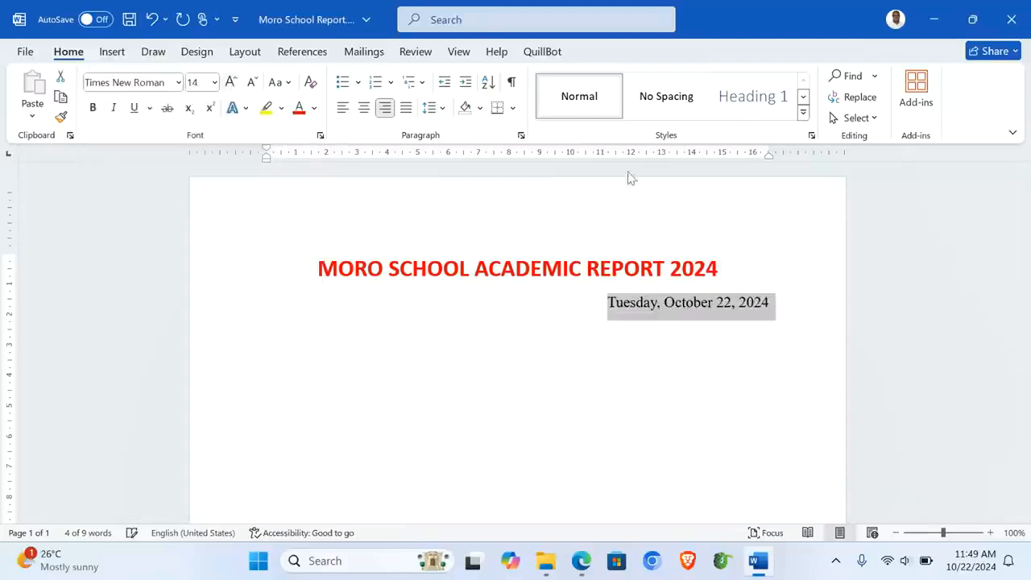
{"action": "left_click", "coordinate": [785, 316]}
{"action": "key", "text": "Return"}
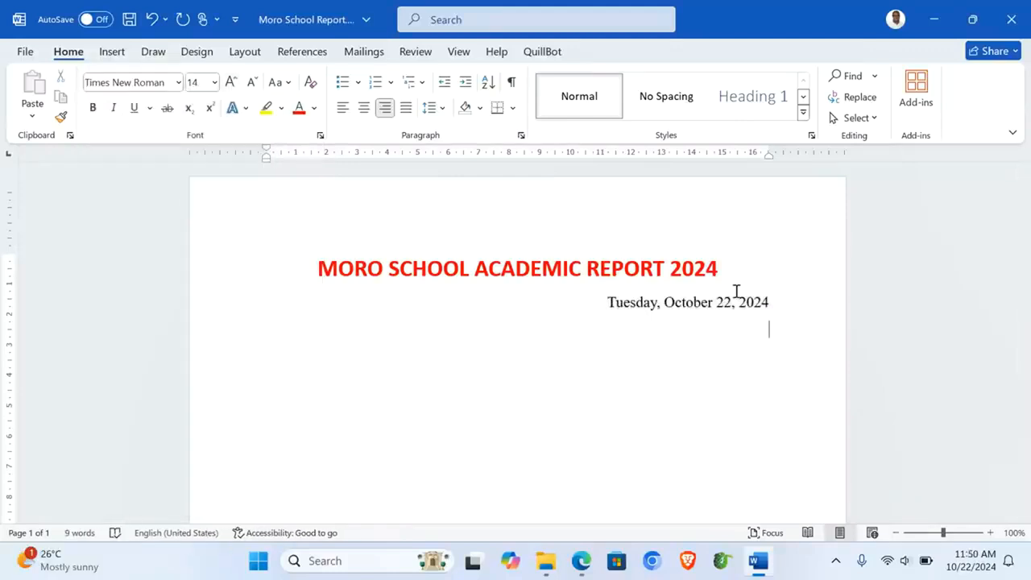
Step: Type the line 'RE: Director of Studies Report' on a left-aligned line, with a new paragraph after it
{"action": "left_click", "coordinate": [342, 108]}
{"action": "type", "text": "Dir"}
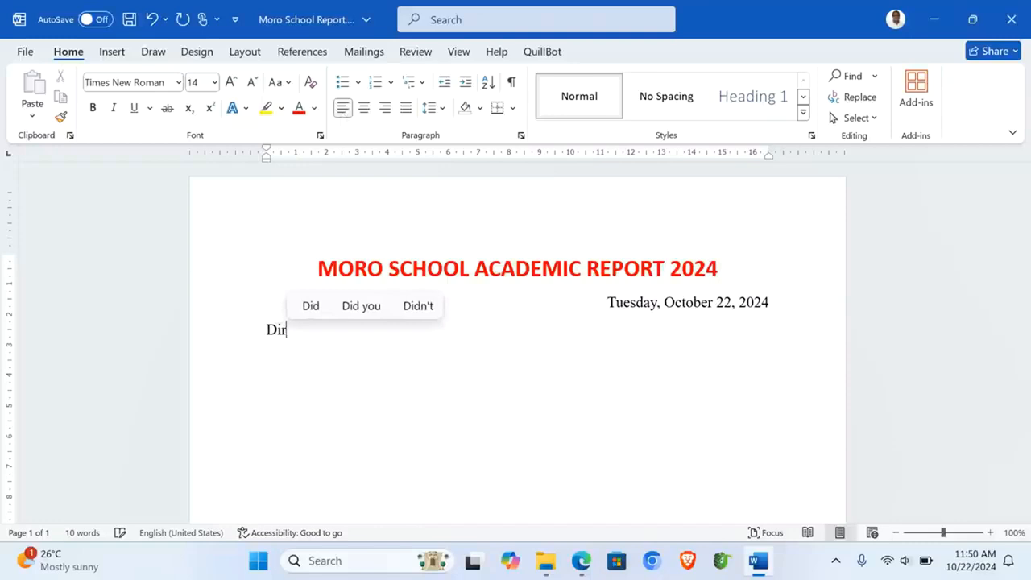
{"action": "type", "text": "ector of"}
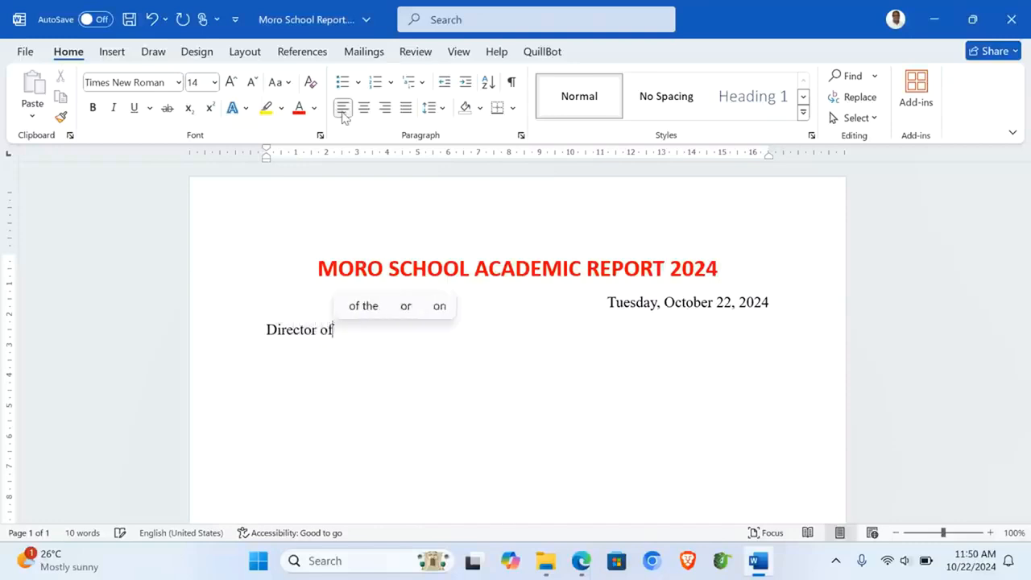
{"action": "type", "text": " Stud"}
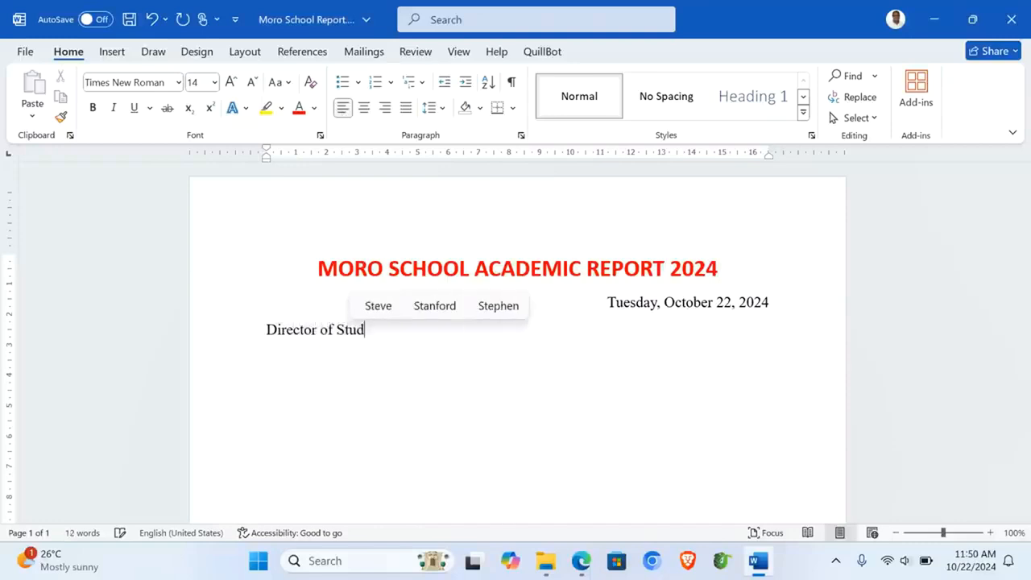
{"action": "type", "text": "3es Re"}
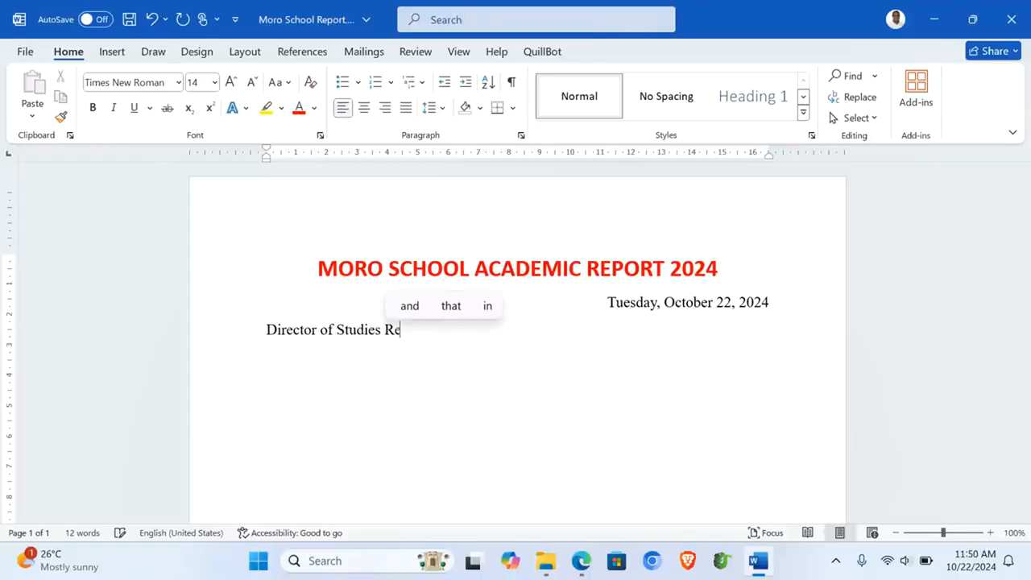
{"action": "type", "text": "port"}
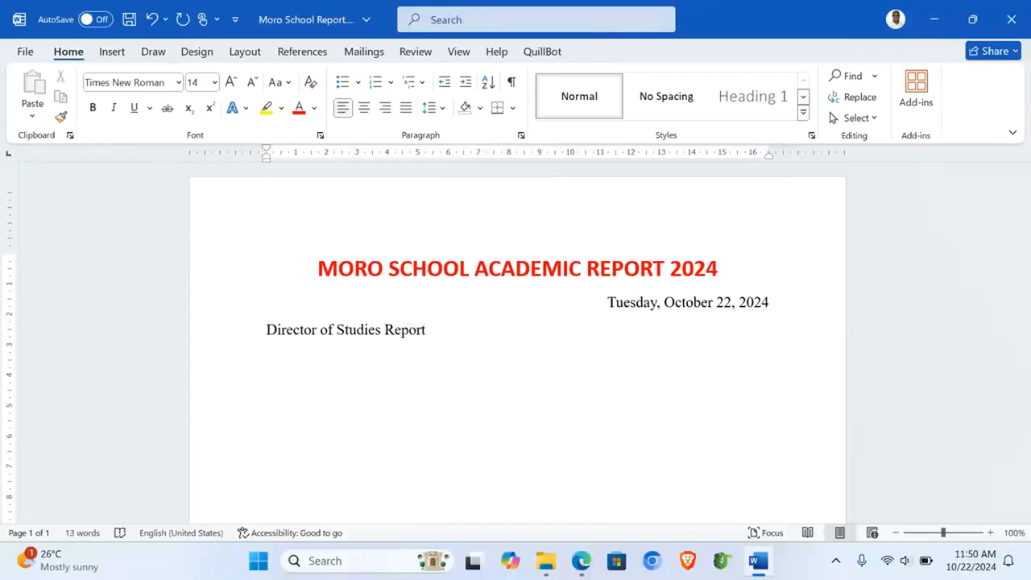
{"action": "left_click", "coordinate": [267, 329]}
{"action": "type", "text": "RE"}
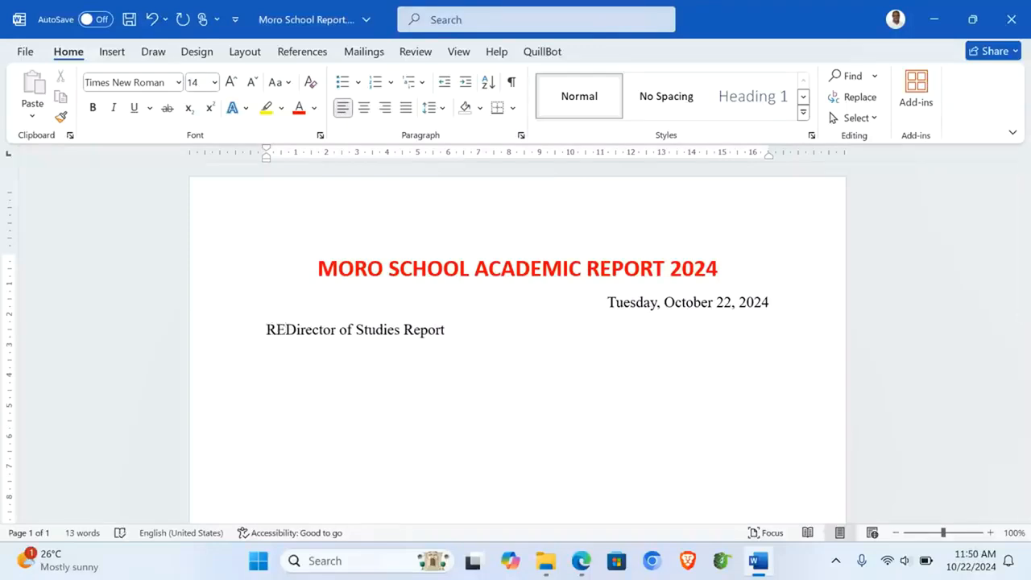
{"action": "type", "text": ":"}
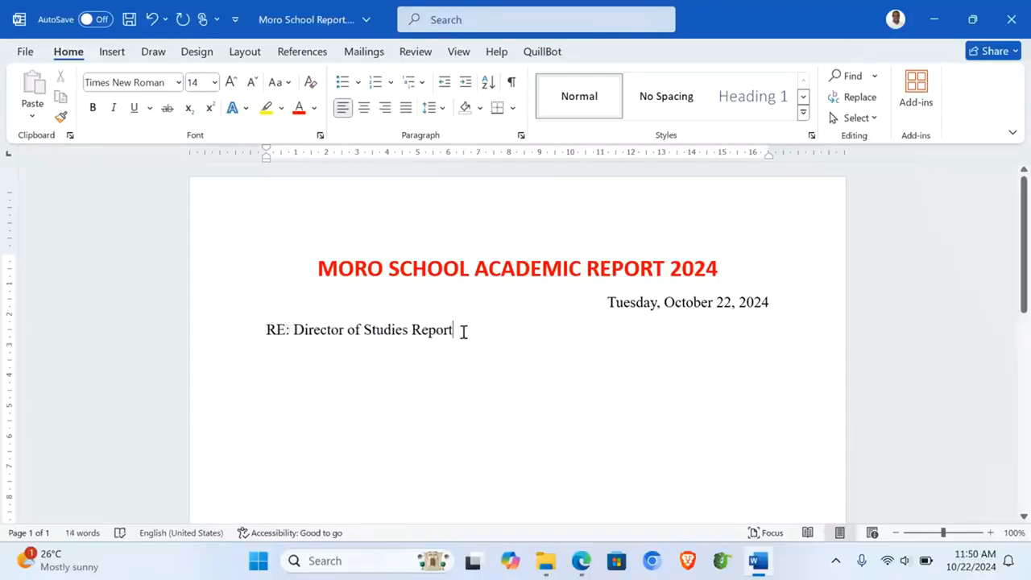
{"action": "left_click", "coordinate": [463, 330]}
{"action": "key", "text": "Return"}
Step: Make the RE line centred, 20 pt, bold and underlined
{"action": "left_click", "coordinate": [203, 330]}
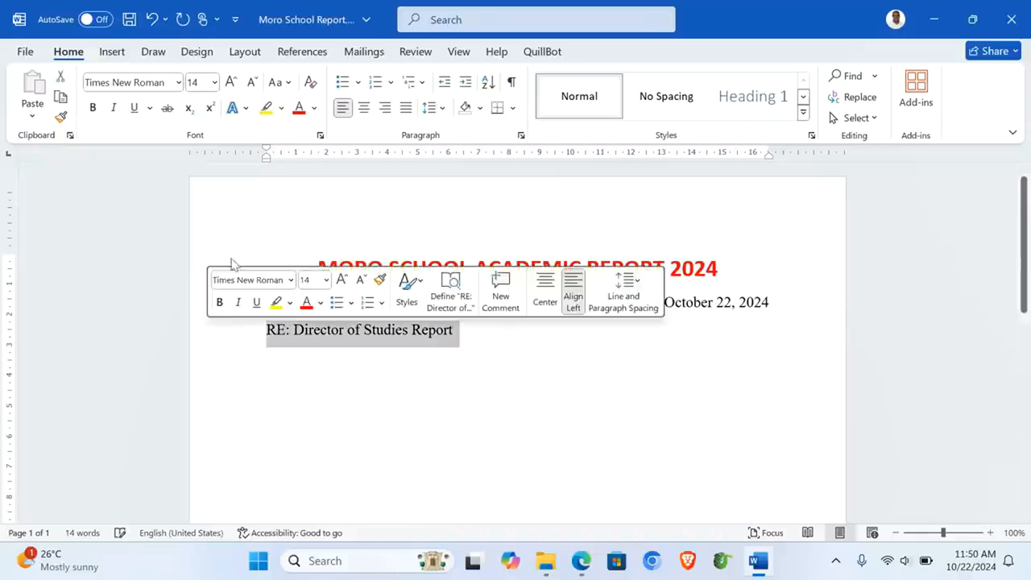
{"action": "left_click", "coordinate": [364, 108]}
{"action": "left_click", "coordinate": [231, 83]}
{"action": "left_click", "coordinate": [231, 83]}
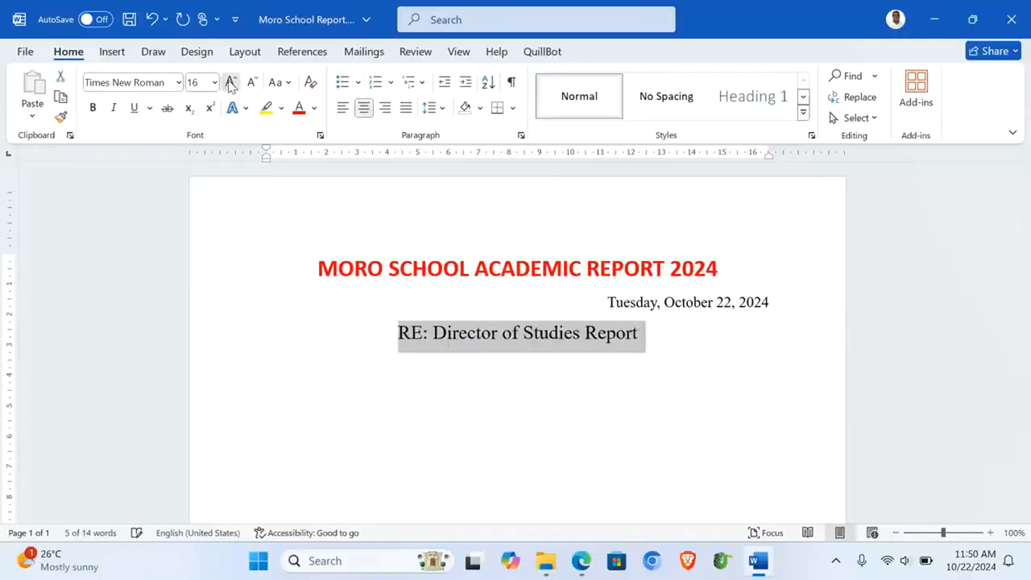
{"action": "left_click", "coordinate": [231, 83]}
{"action": "left_click", "coordinate": [94, 112]}
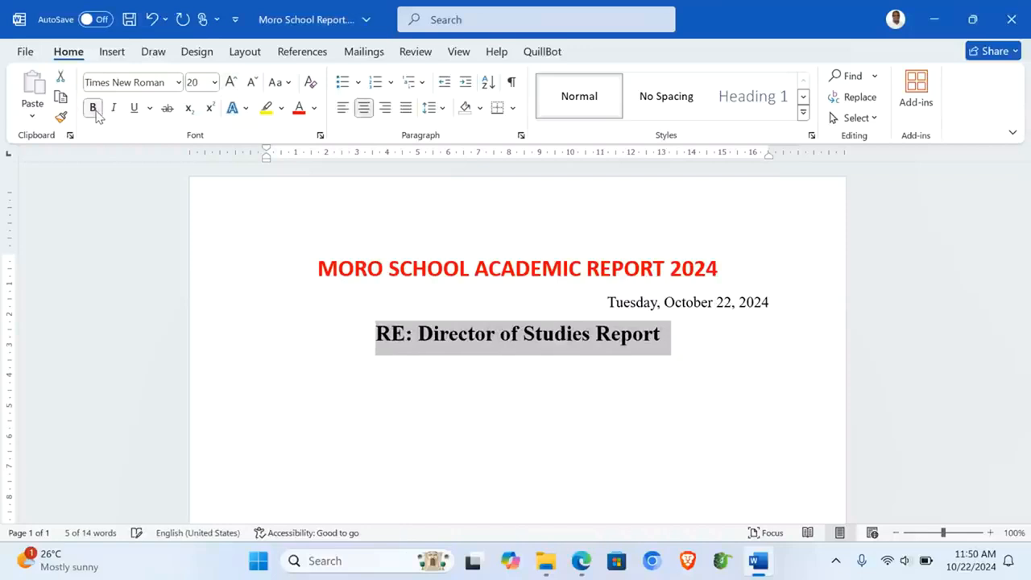
{"action": "left_click", "coordinate": [134, 111]}
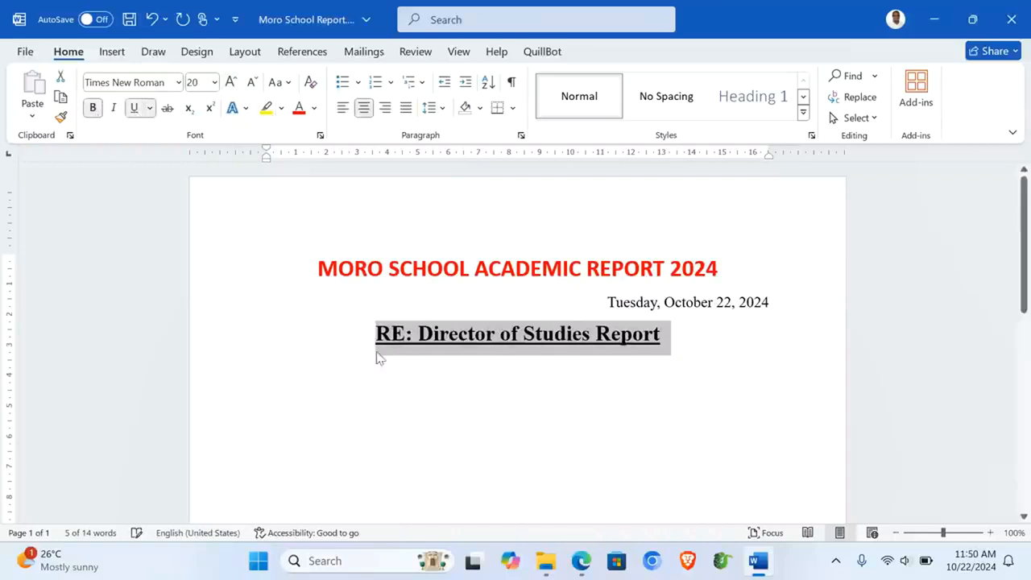
{"action": "left_click", "coordinate": [326, 371]}
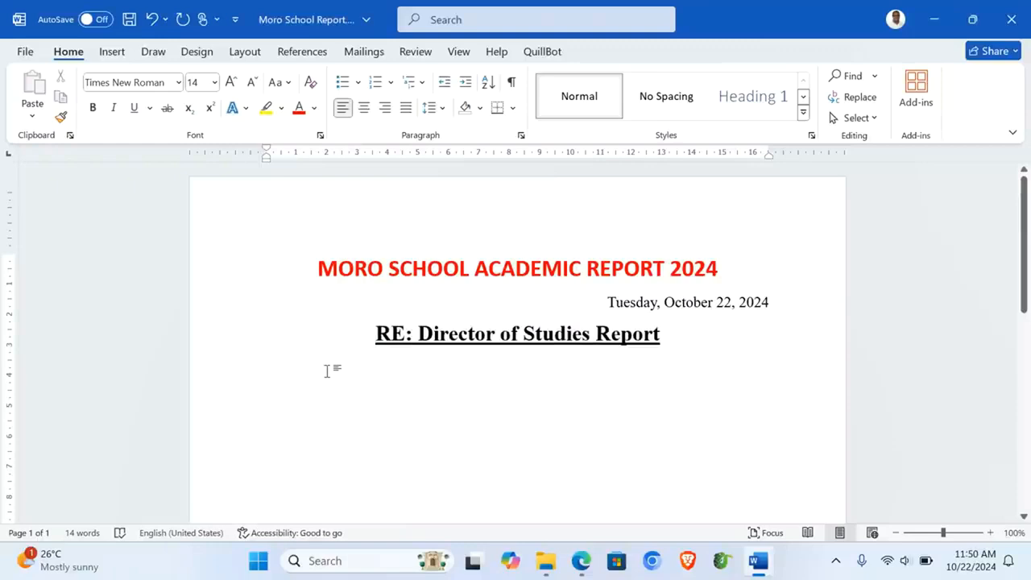
Step: Type 'Section 1: Special Recognition' and the sentence on students averaging 70 and above
{"action": "type", "text": "Section"}
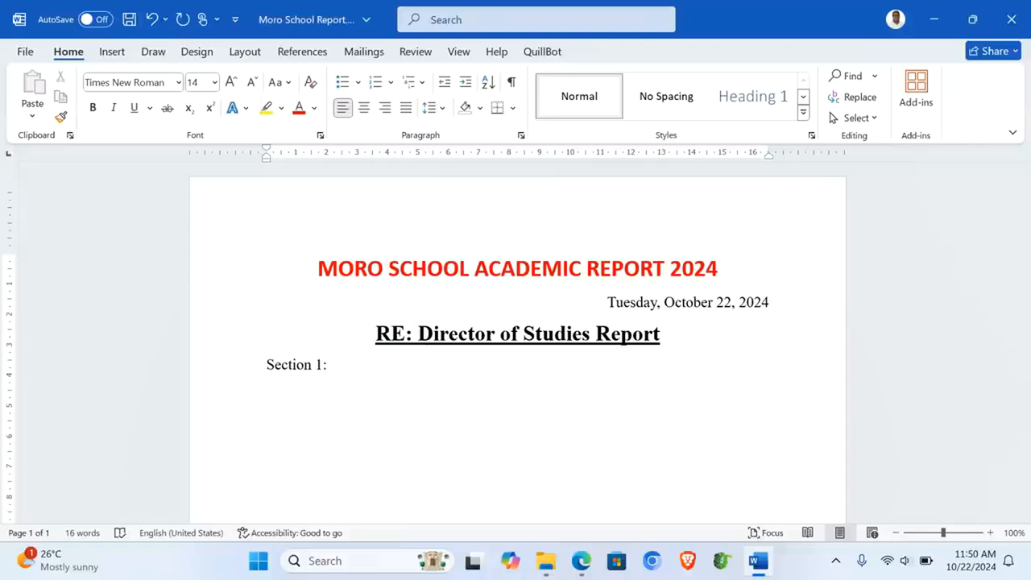
{"action": "type", "text": "1: Specua "}
{"action": "type", "text": "ial Re"}
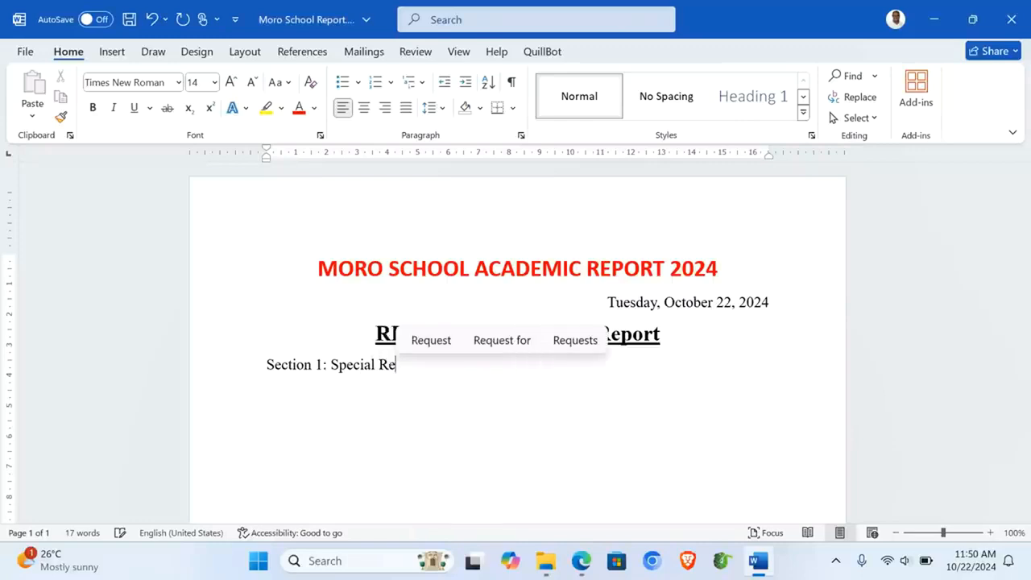
{"action": "type", "text": "cognition"}
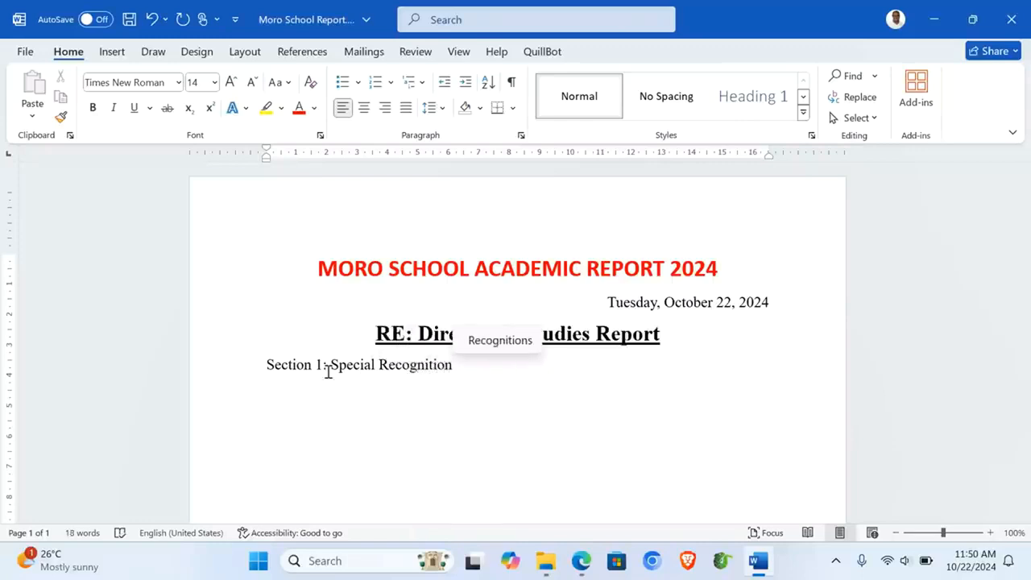
{"action": "key", "text": "Return"}
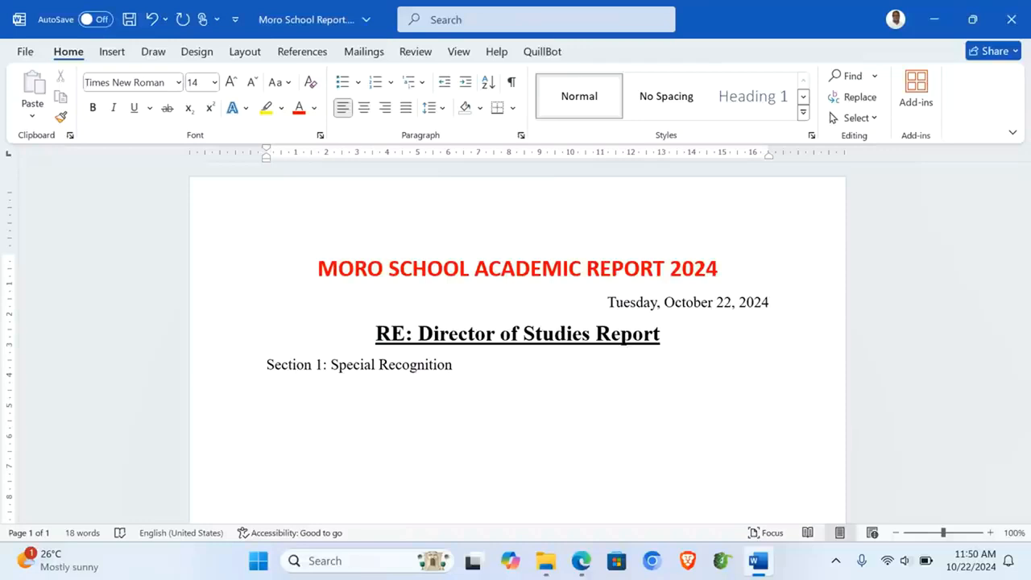
{"action": "type", "text": "Students"}
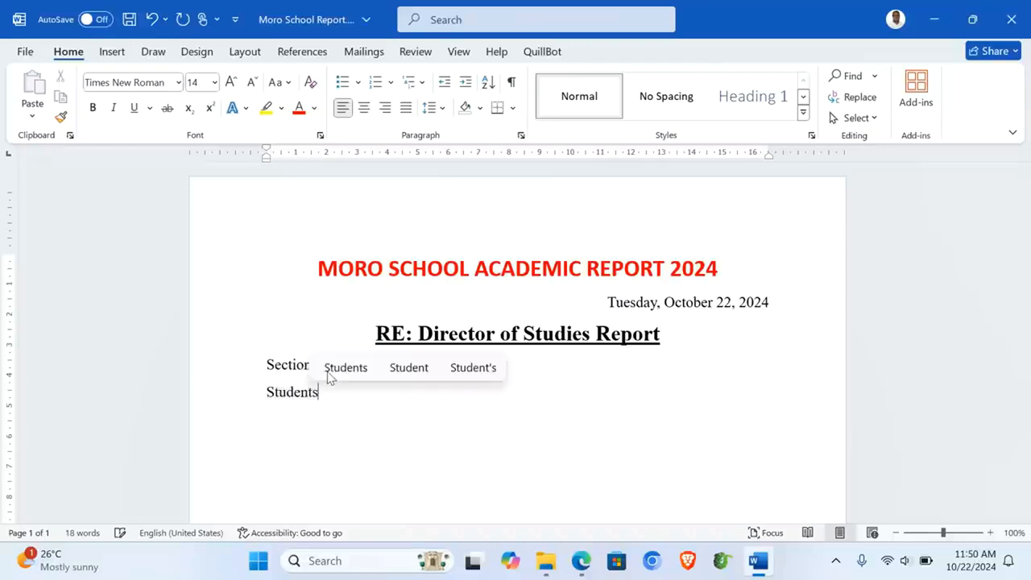
{"action": "type", "text": " who scored"}
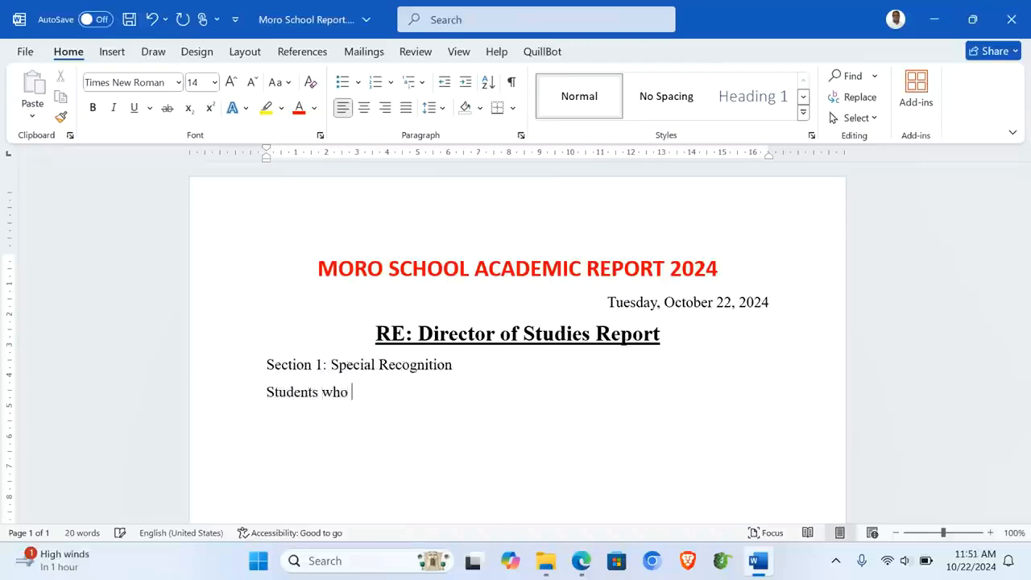
{"action": "type", "text": " an aver"}
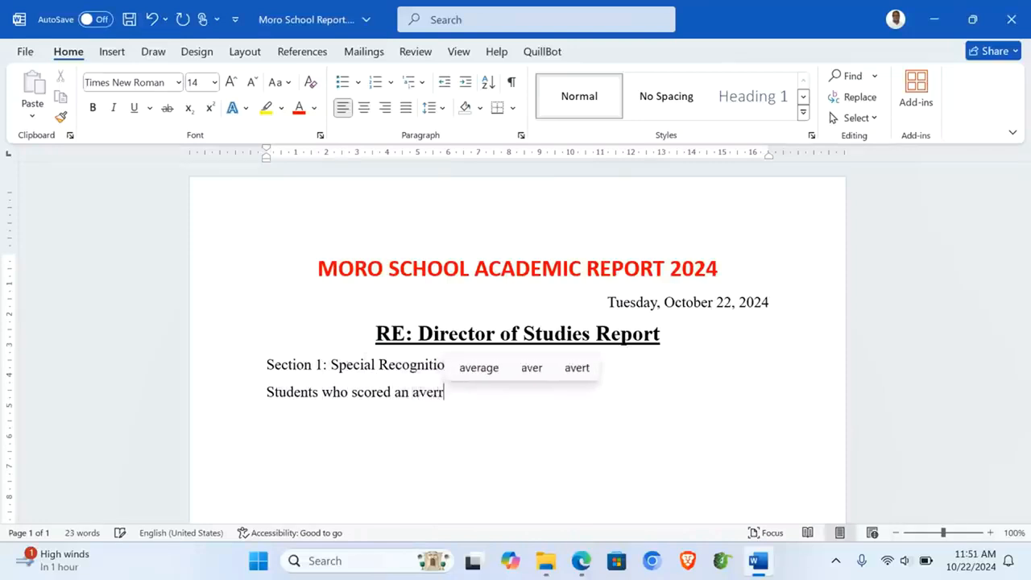
{"action": "type", "text": "age"}
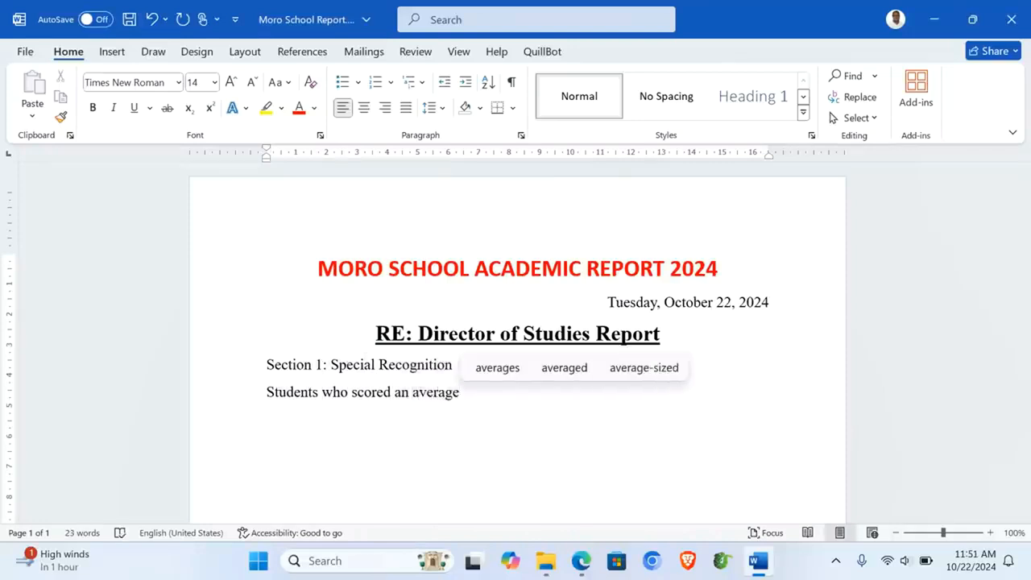
{"action": "type", "text": " of 70"}
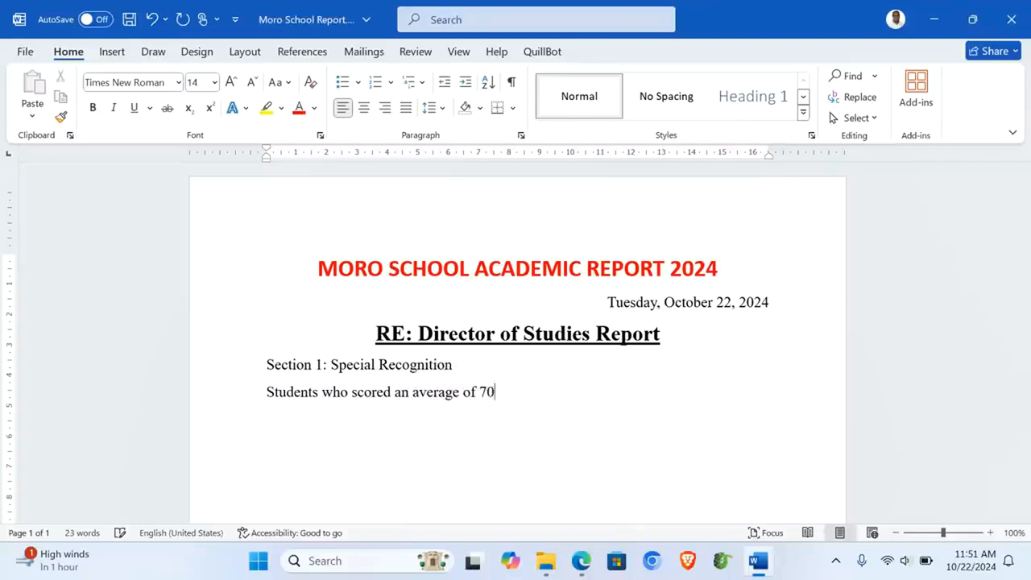
{"action": "type", "text": " and abo"}
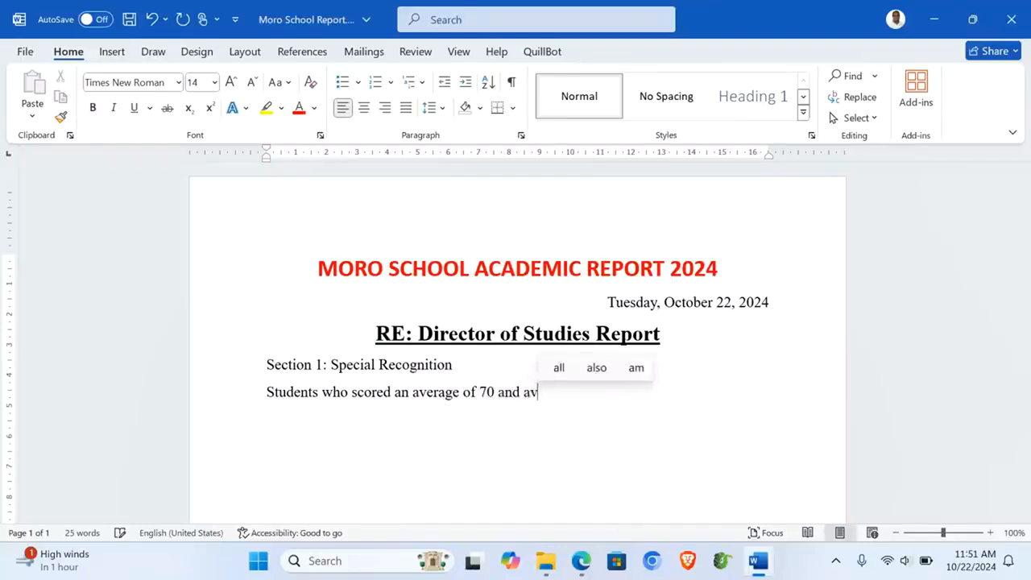
{"action": "type", "text": "ve"}
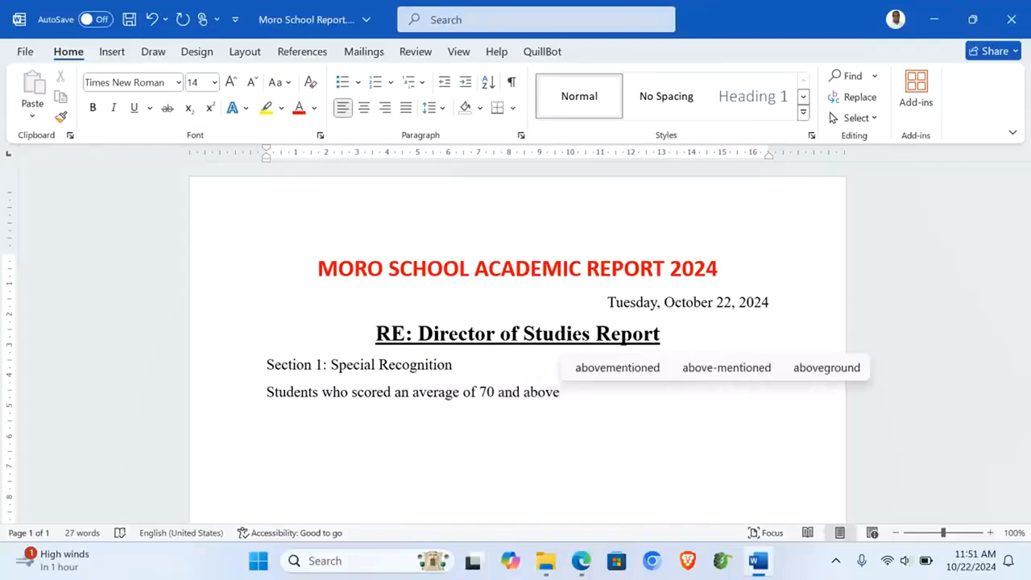
{"action": "type", "text": " deserve"}
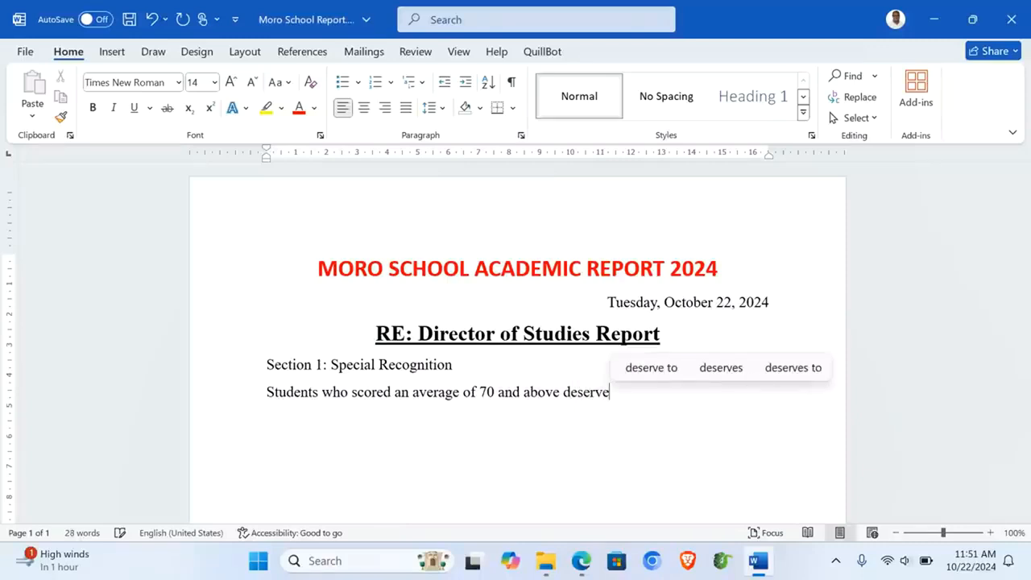
{"action": "type", "text": " spec"}
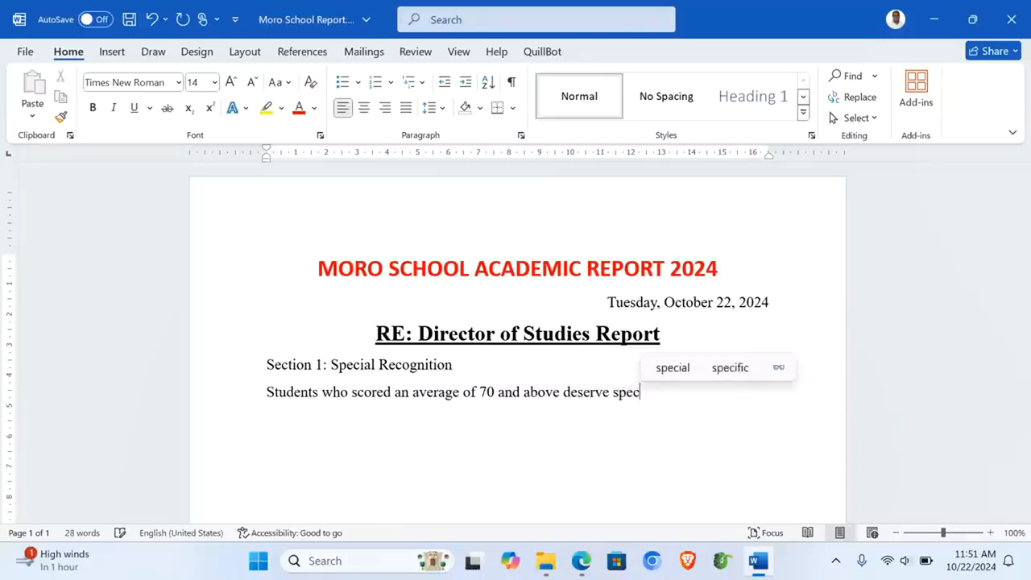
{"action": "type", "text": "ial reco"}
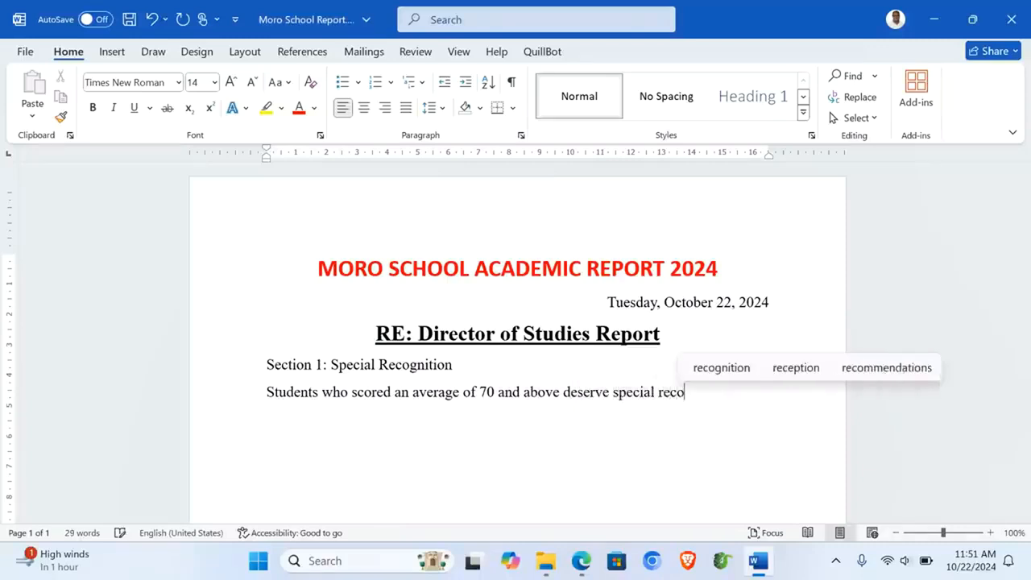
{"action": "type", "text": "gnition"}
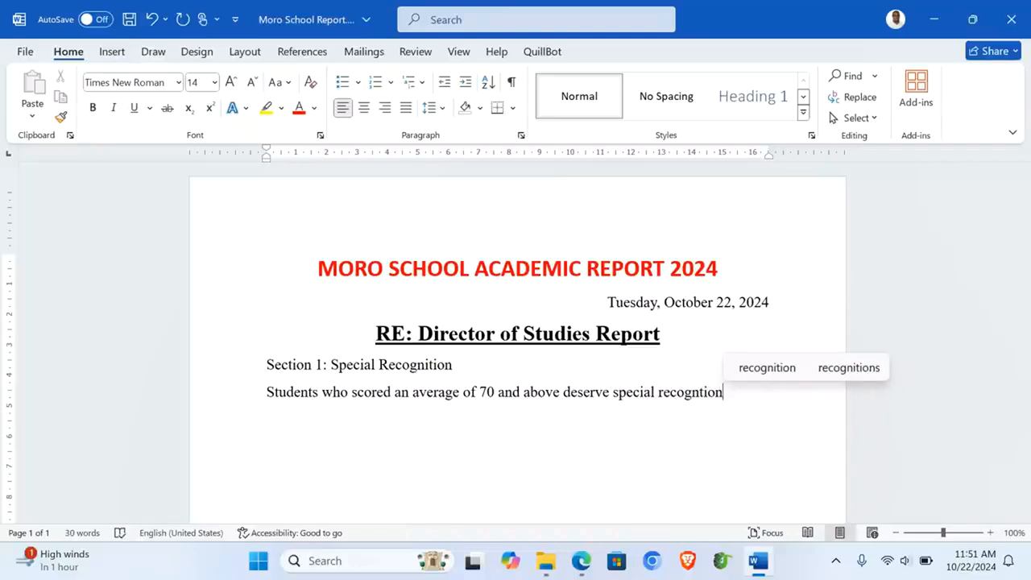
{"action": "type", "text": " eg"}
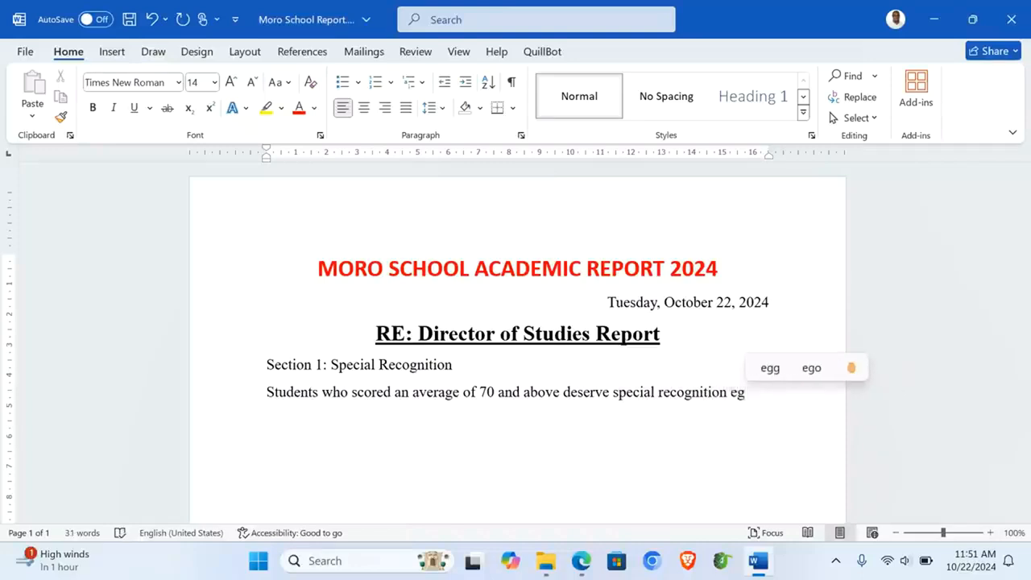
Step: Open Moro Database and its '70 AND Above' query results
{"action": "mouse_move", "coordinate": [581, 561]}
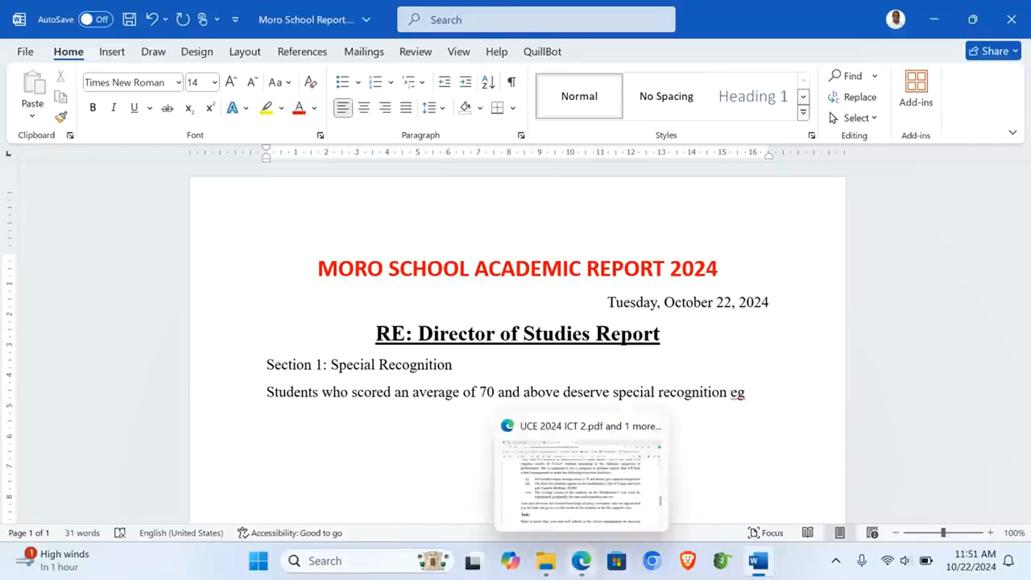
{"action": "mouse_move", "coordinate": [546, 561]}
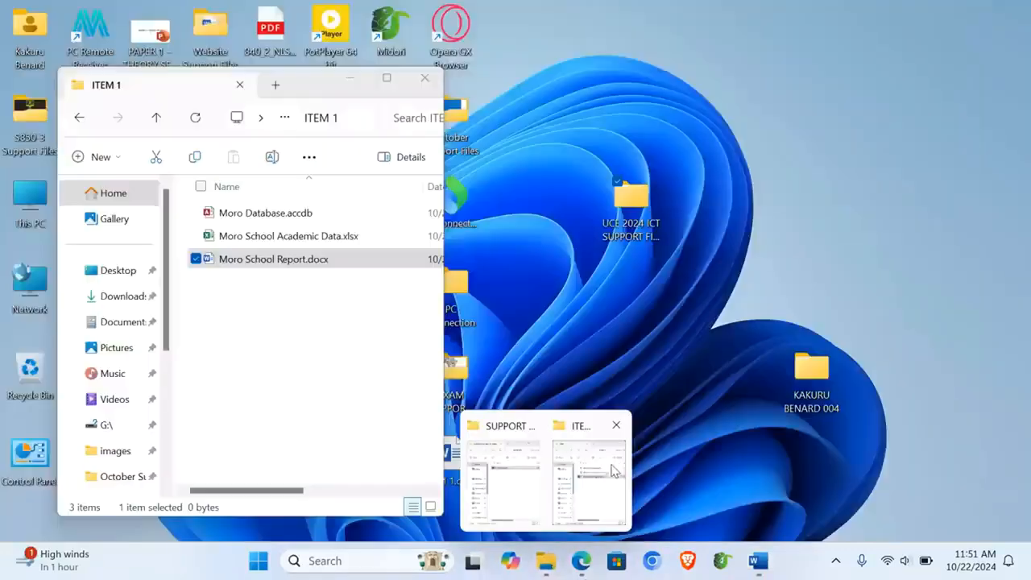
{"action": "left_click", "coordinate": [604, 474]}
{"action": "double_click", "coordinate": [265, 213]}
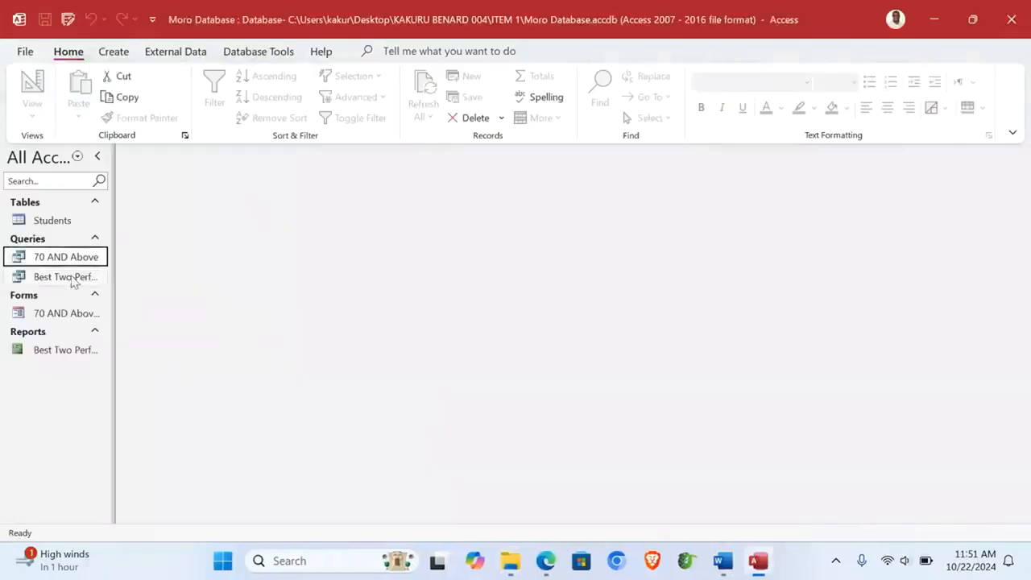
{"action": "double_click", "coordinate": [62, 262]}
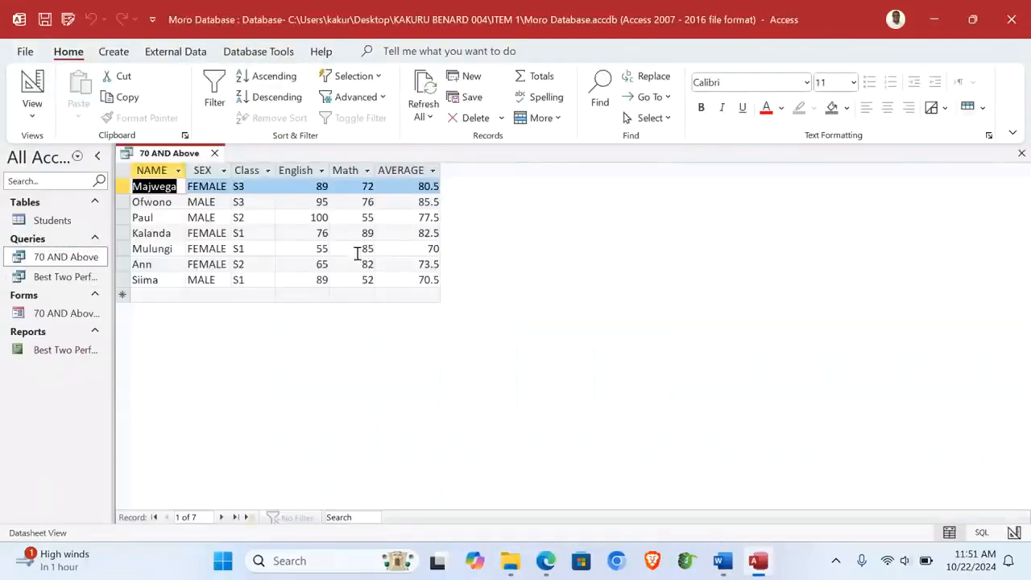
Step: Copy all the query's student records and paste them into the Word report
{"action": "left_click", "coordinate": [149, 170]}
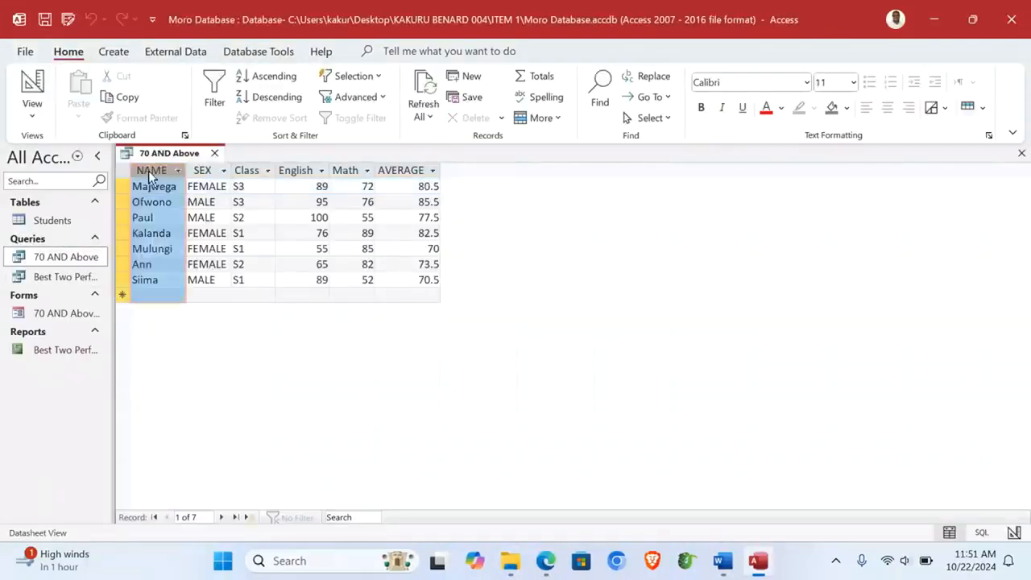
{"action": "key", "text": "ctrl+a"}
{"action": "key", "text": "ctrl+c"}
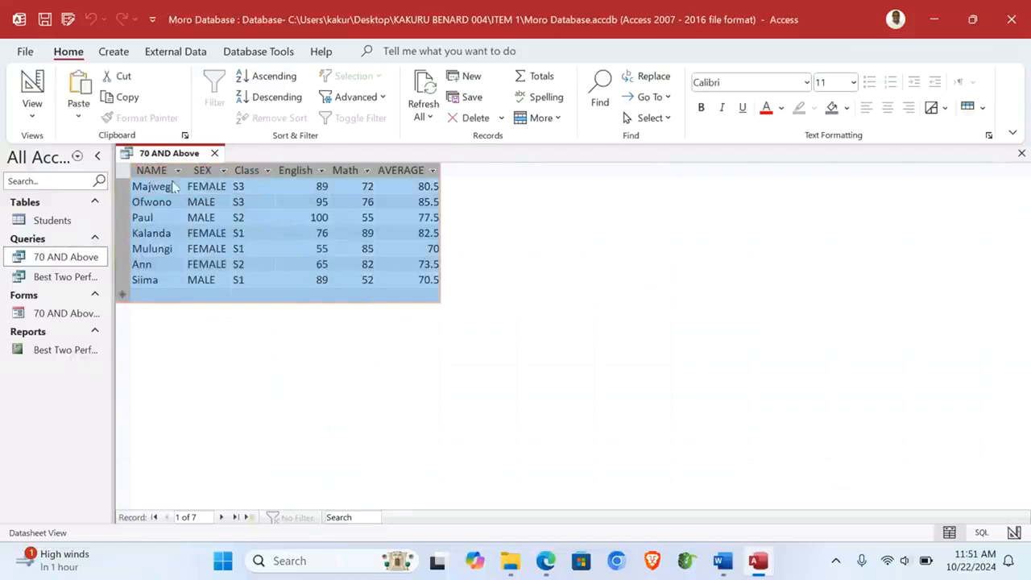
{"action": "left_click", "coordinate": [722, 561]}
{"action": "key", "text": "ctrl+v"}
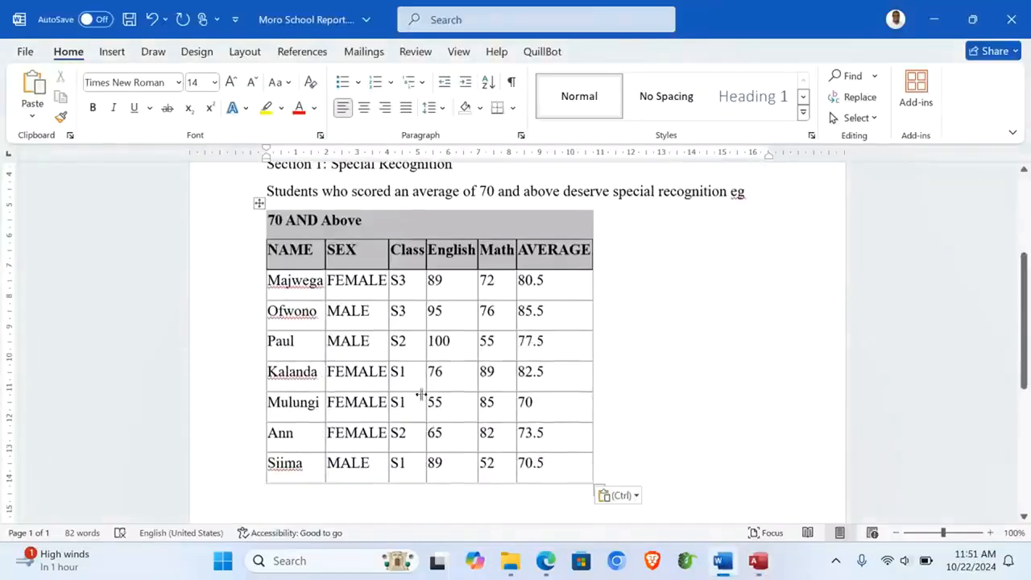
Step: Delete the '70 AND Above' title row from the pasted table
{"action": "left_click", "coordinate": [237, 226]}
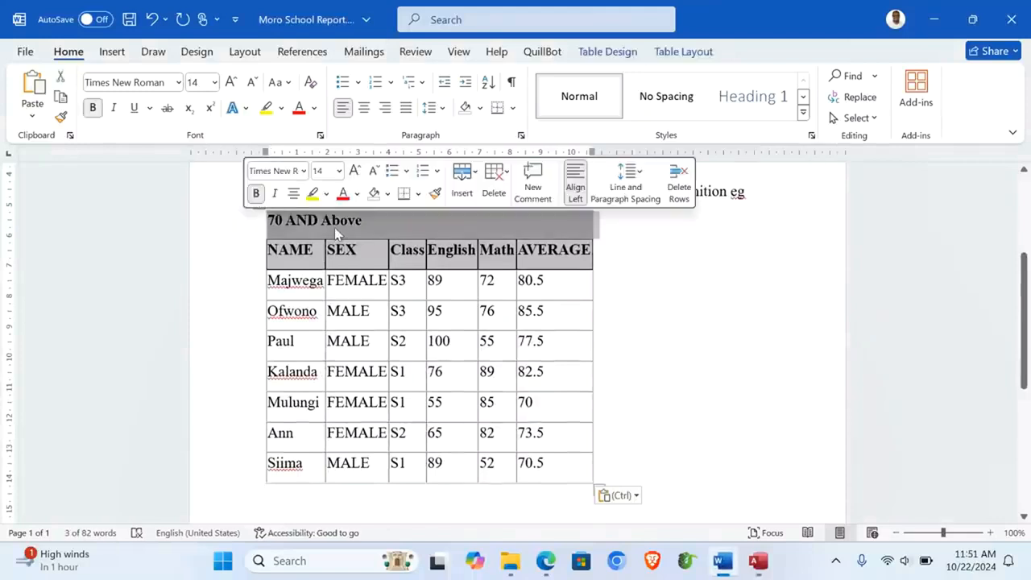
{"action": "right_click", "coordinate": [334, 228]}
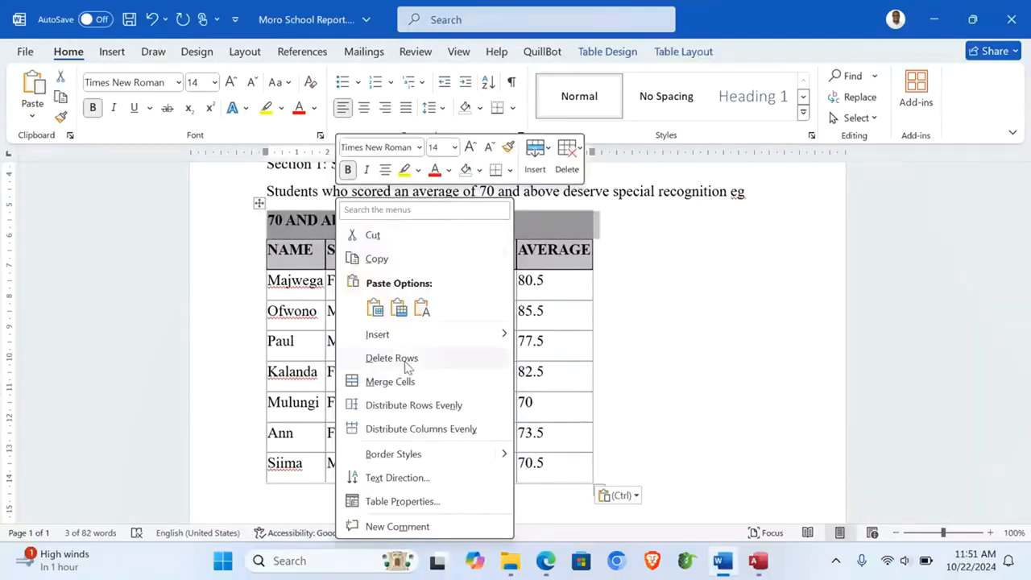
{"action": "left_click", "coordinate": [402, 357]}
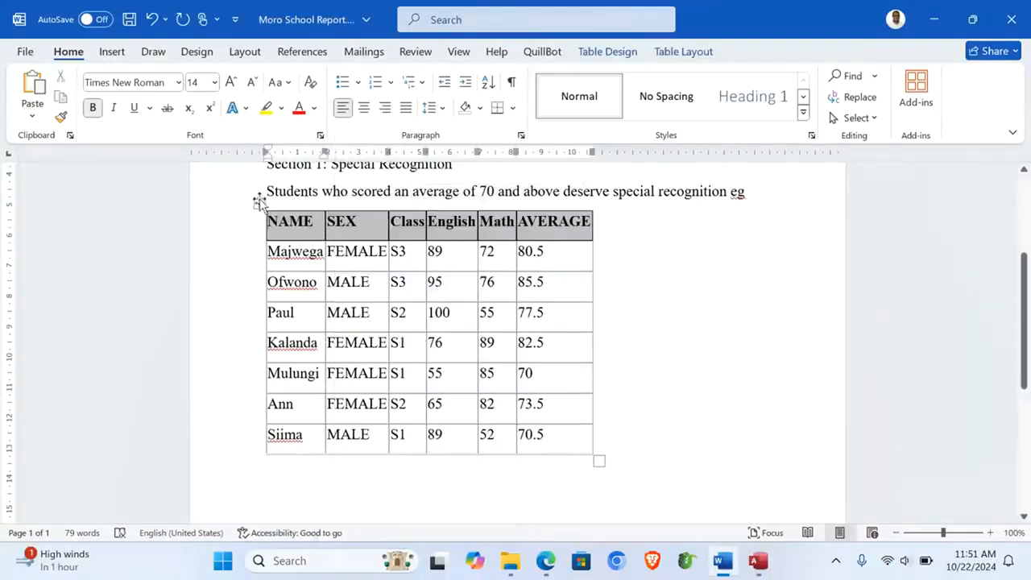
Step: Centre the table on the page and place the cursor below it
{"action": "left_click", "coordinate": [258, 203]}
{"action": "left_click", "coordinate": [365, 111]}
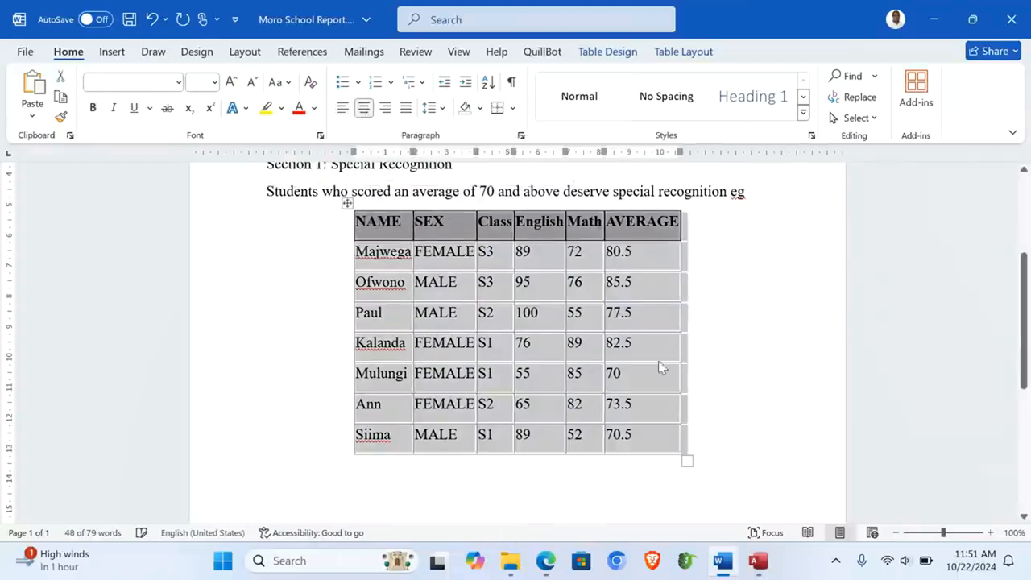
{"action": "left_click", "coordinate": [725, 447]}
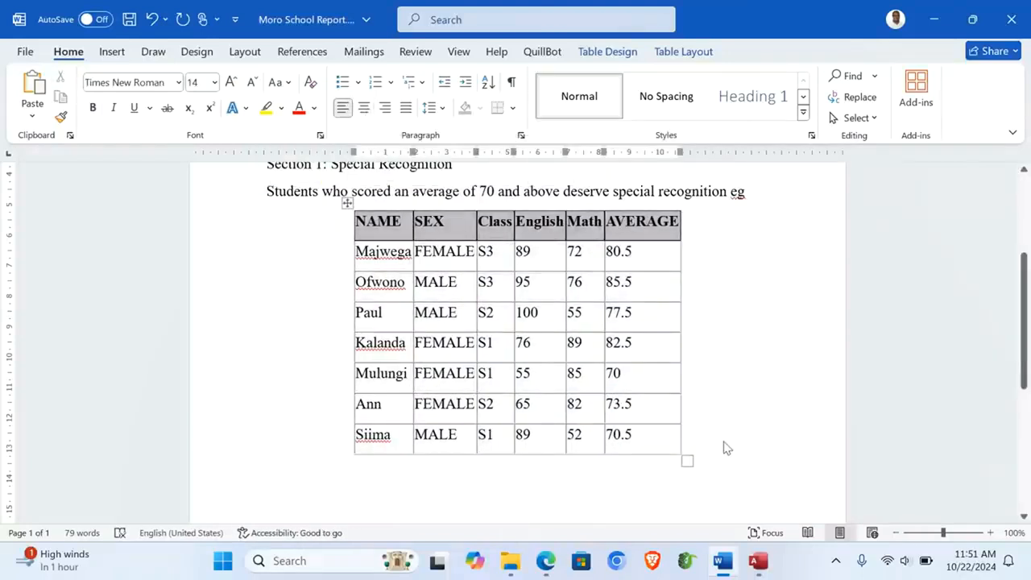
{"action": "left_click", "coordinate": [422, 488]}
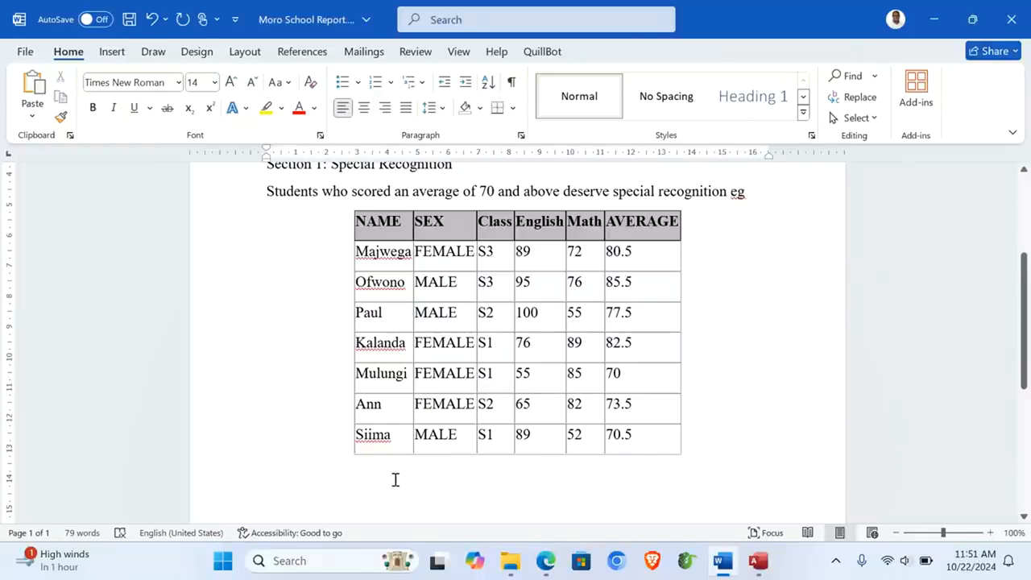
Step: Type the heading 'Section 2: Headteacher's List'
{"action": "type", "text": "Sect"}
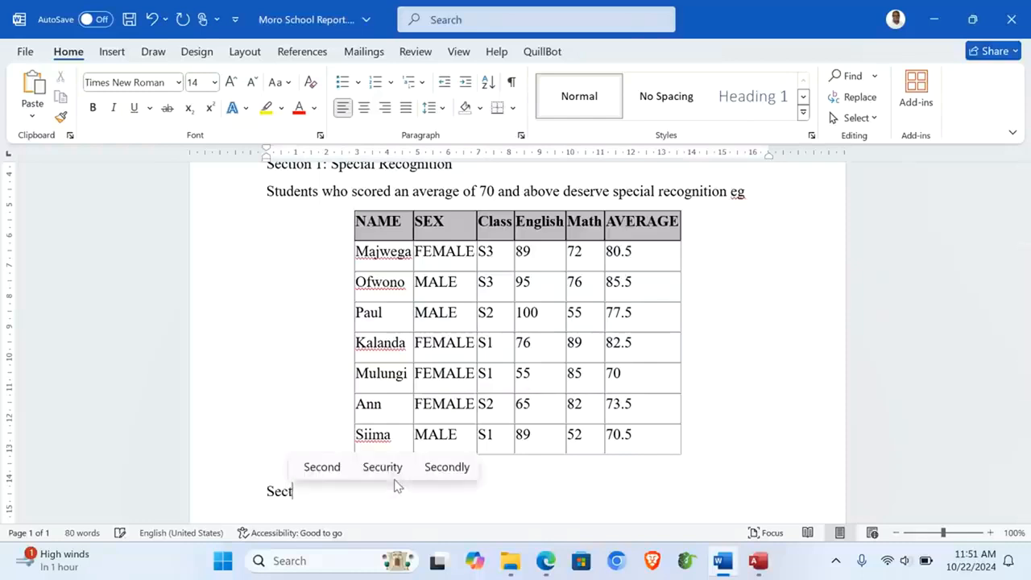
{"action": "type", "text": "ion 2"}
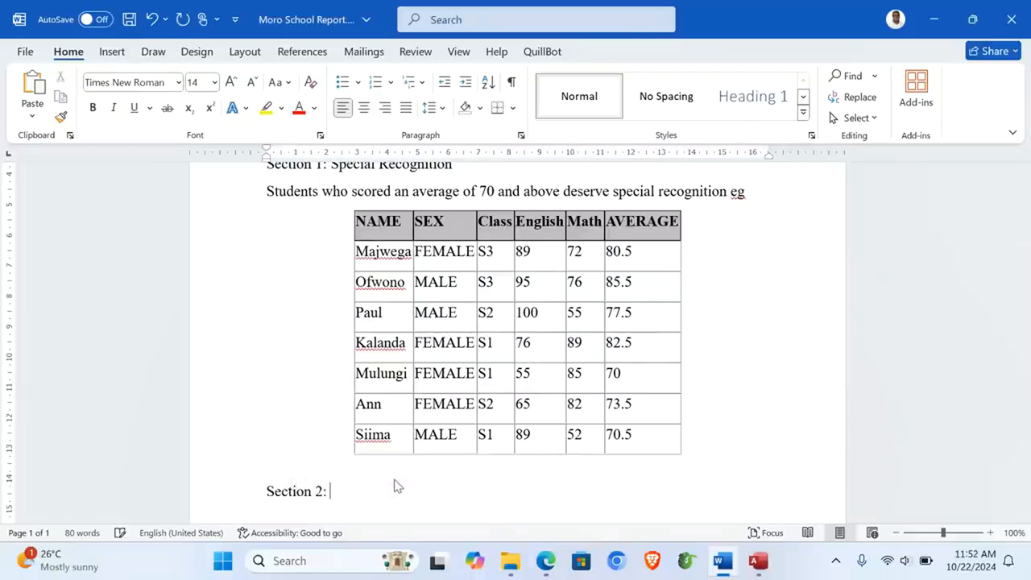
{"action": "type", "text": ": Feead"}
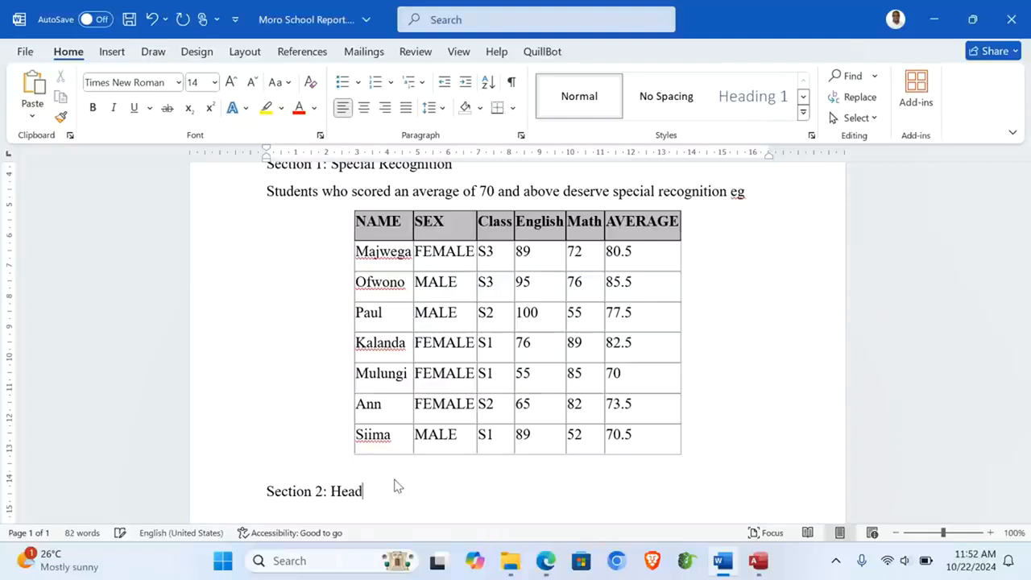
{"action": "type", "text": " T teachers"}
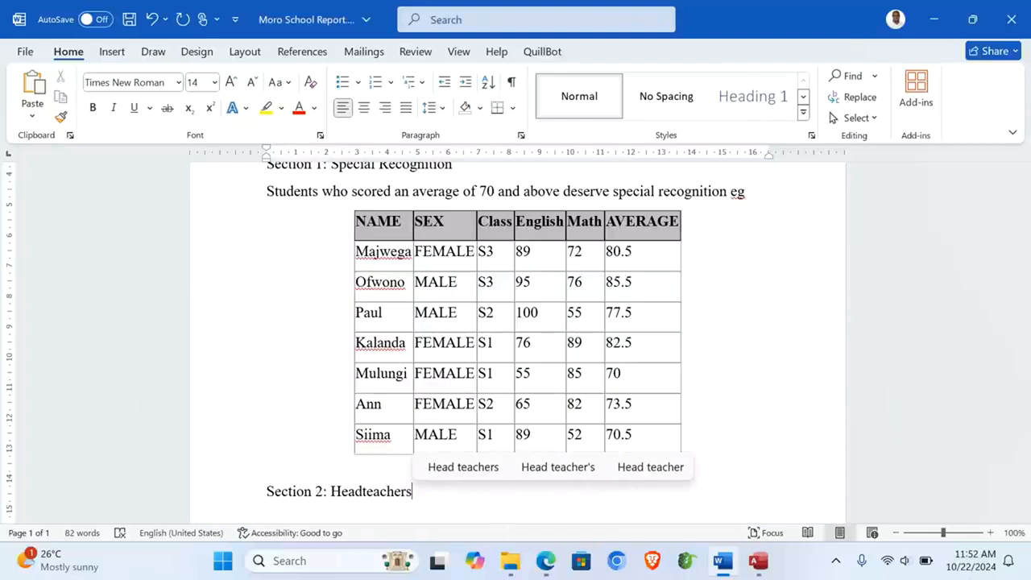
{"action": "key", "text": "BackSpace"}
{"action": "type", "text": "'s"}
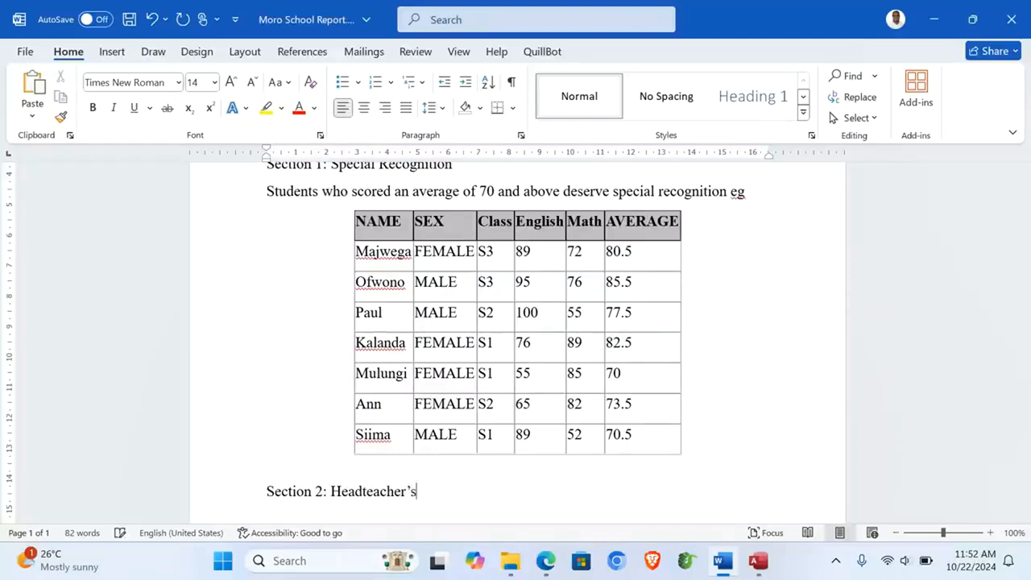
{"action": "type", "text": " List"}
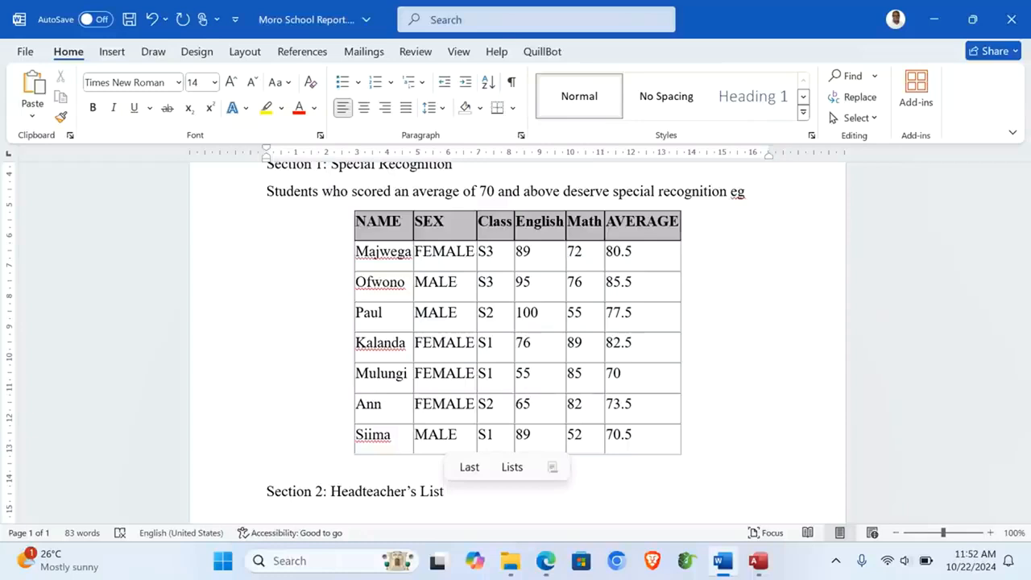
{"action": "key", "text": "Return"}
Step: Add the line 'The Headteachers List of Top Performers' below the heading
{"action": "type", "text": "The "}
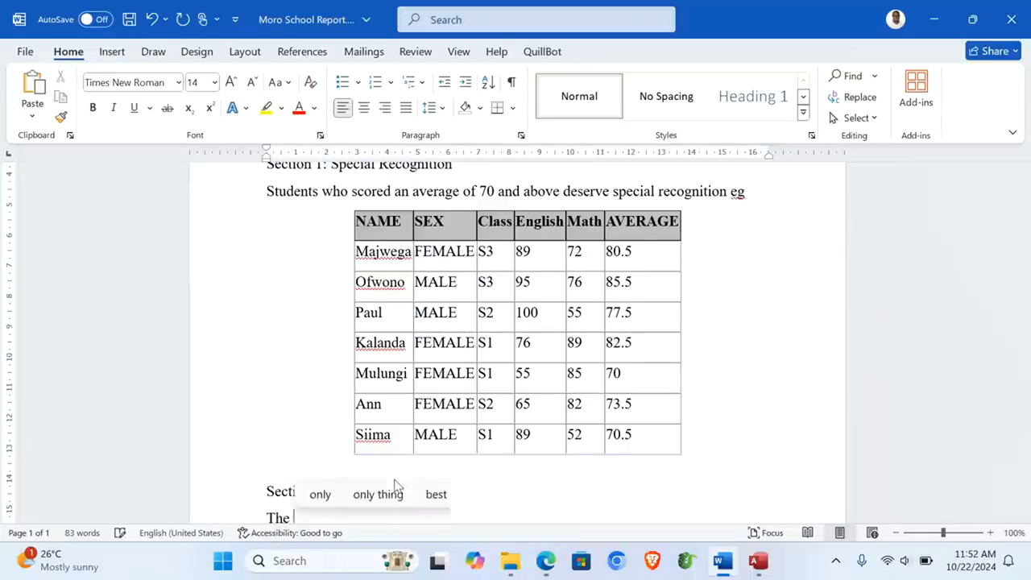
{"action": "type", "text": "Headtea"}
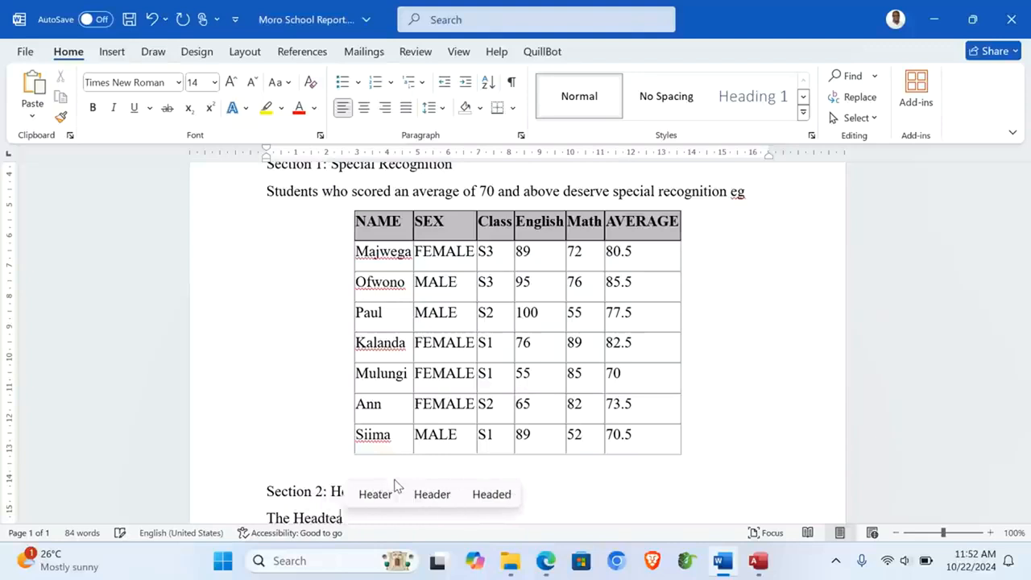
{"action": "type", "text": "chers "}
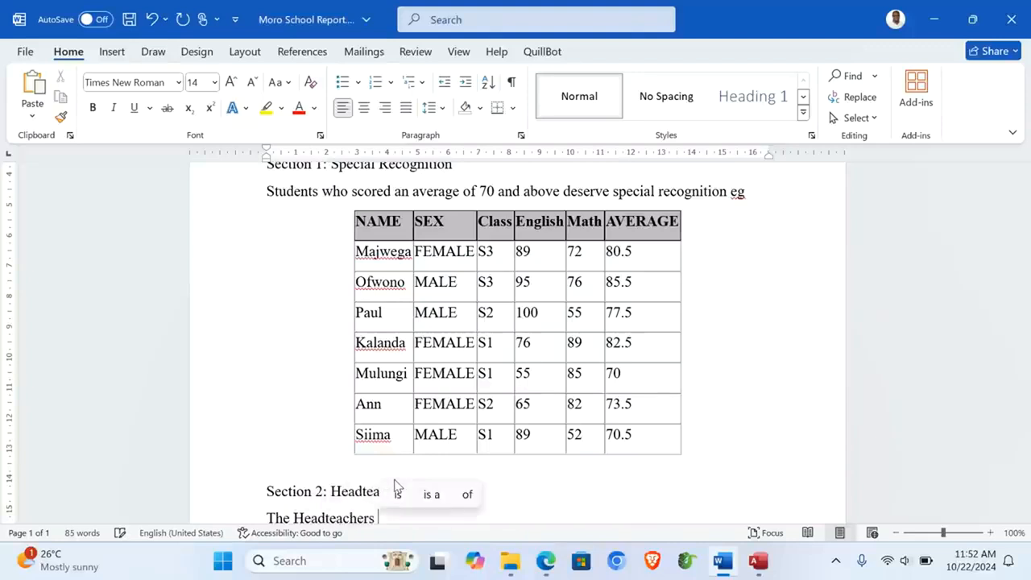
{"action": "type", "text": "List of T"}
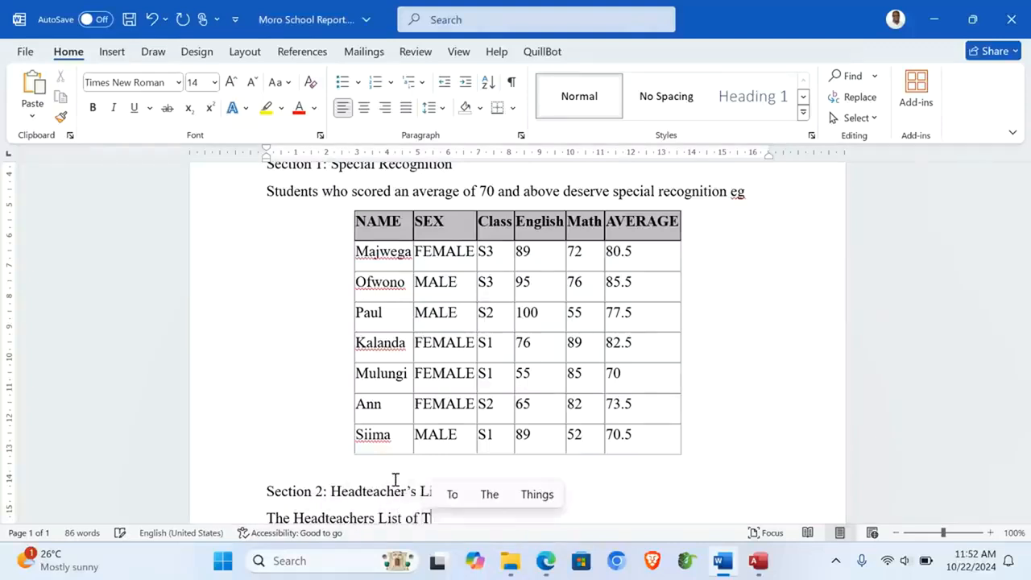
{"action": "type", "text": "op Perf"}
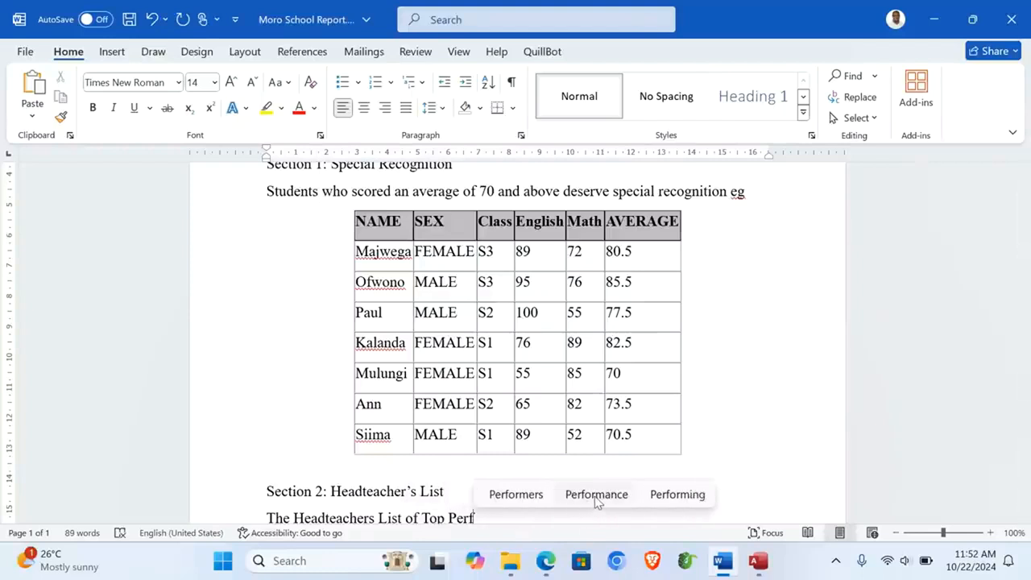
{"action": "left_click", "coordinate": [525, 495]}
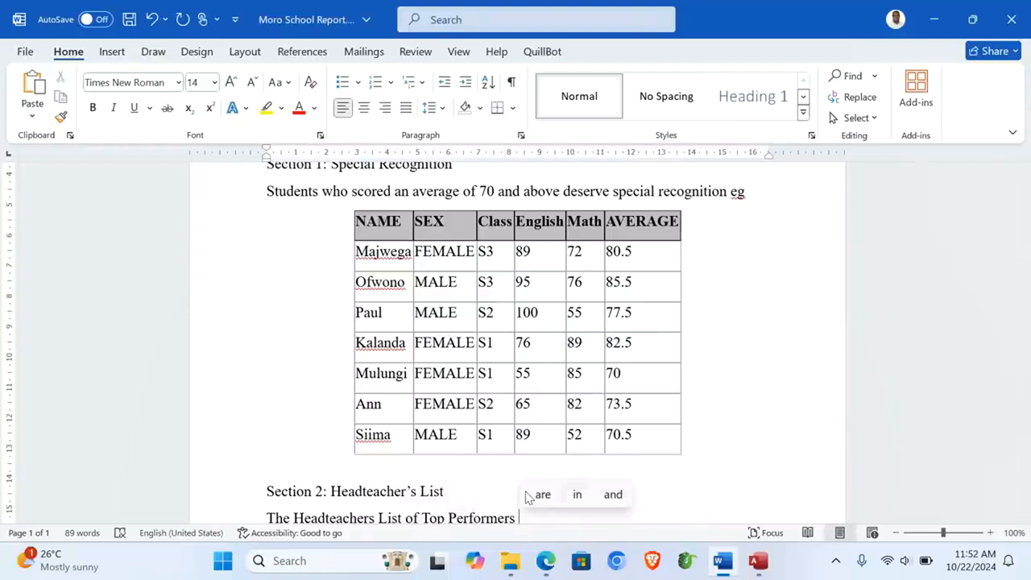
{"action": "key", "text": "Return"}
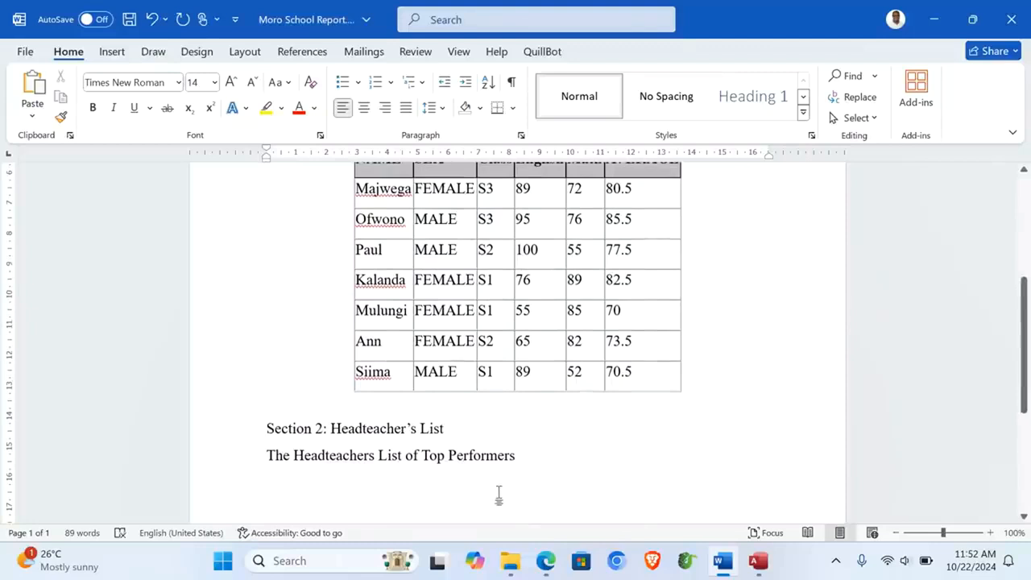
Step: Add the sentence on the top two students' rewards of 'Uganda shillings 10,000', then save
{"action": "type", "text": "The "}
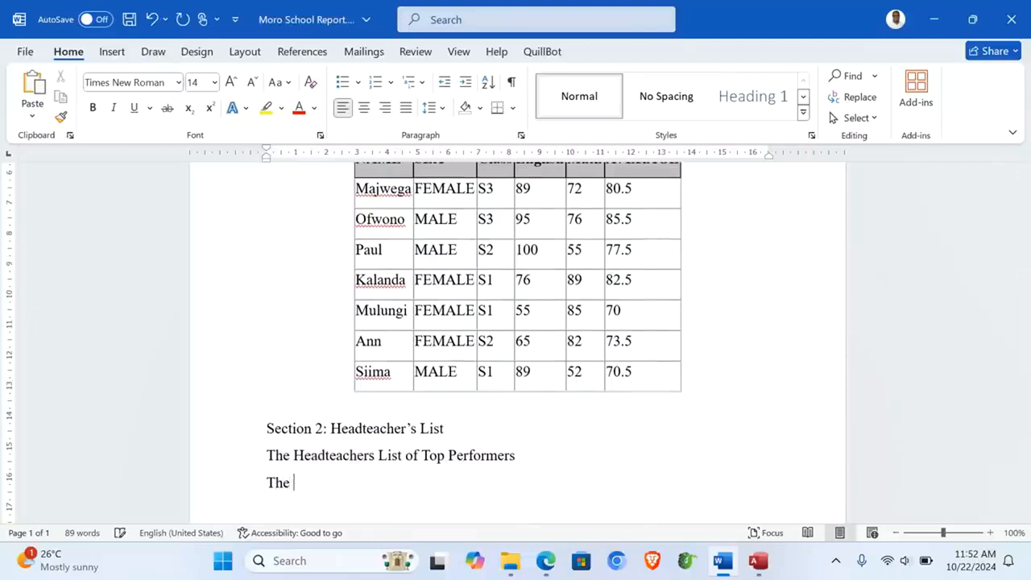
{"action": "type", "text": "following"}
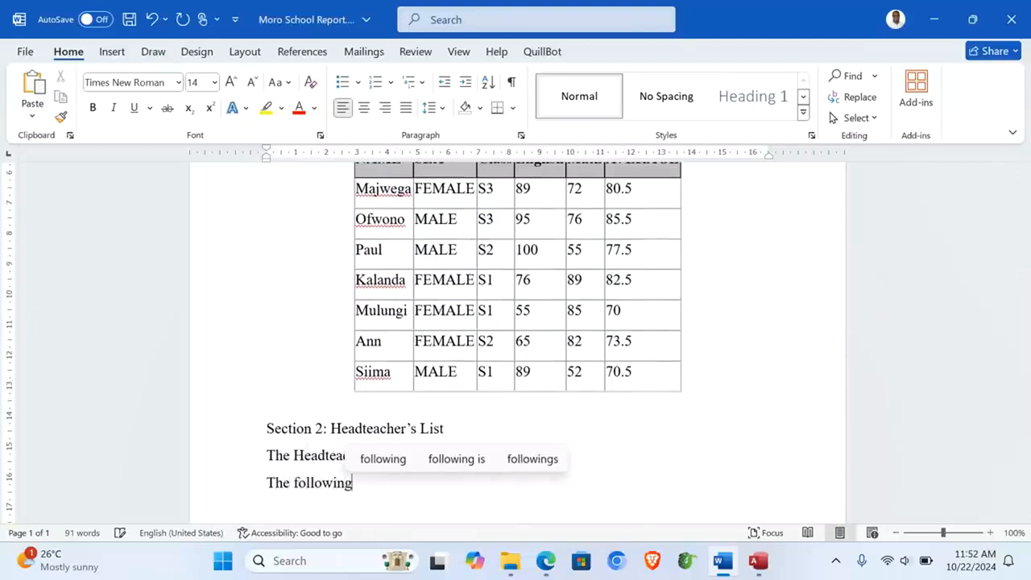
{"action": "type", "text": " are the"}
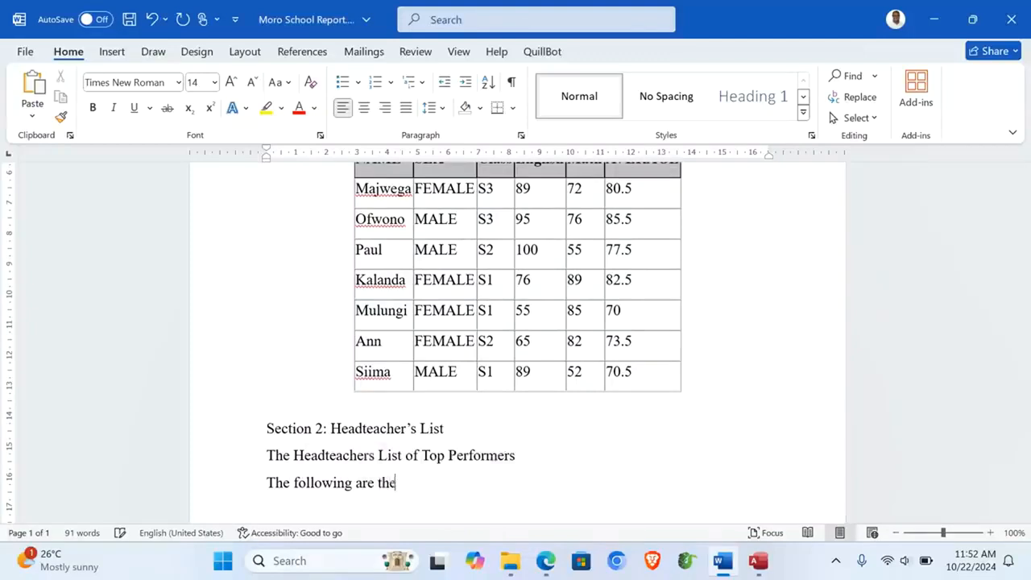
{"action": "type", "text": " top two s"}
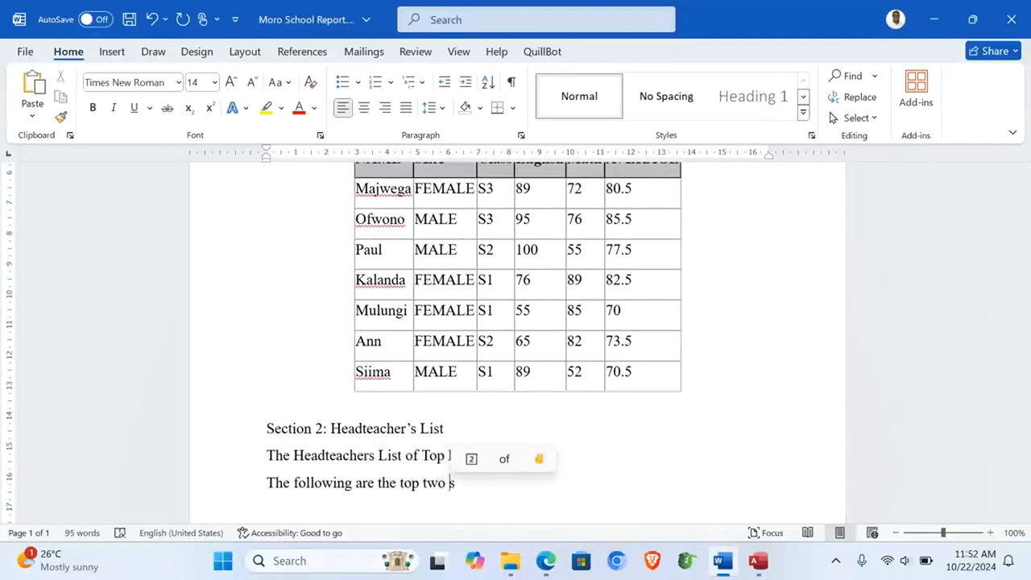
{"action": "type", "text": "tudents "}
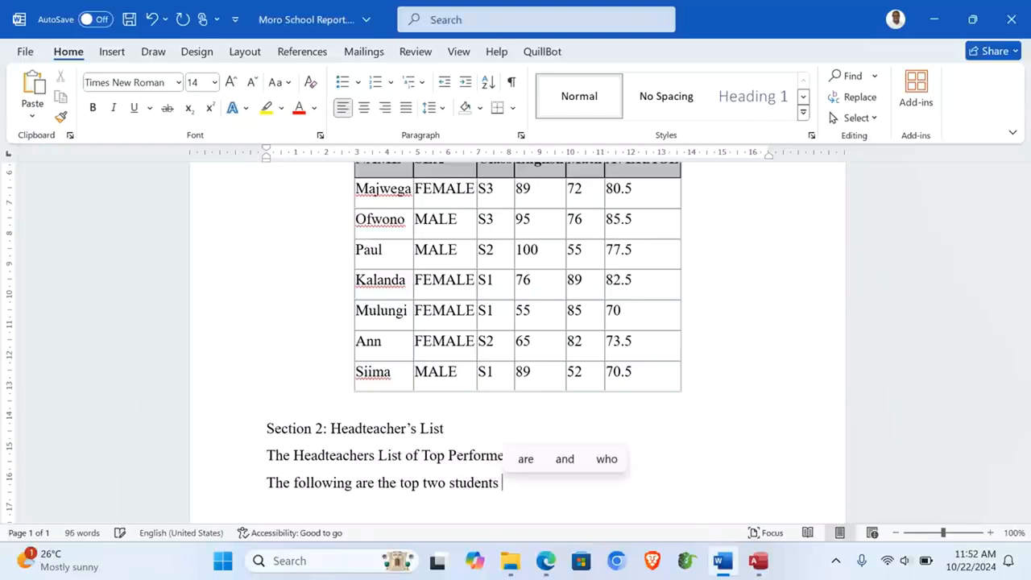
{"action": "type", "text": "along with"}
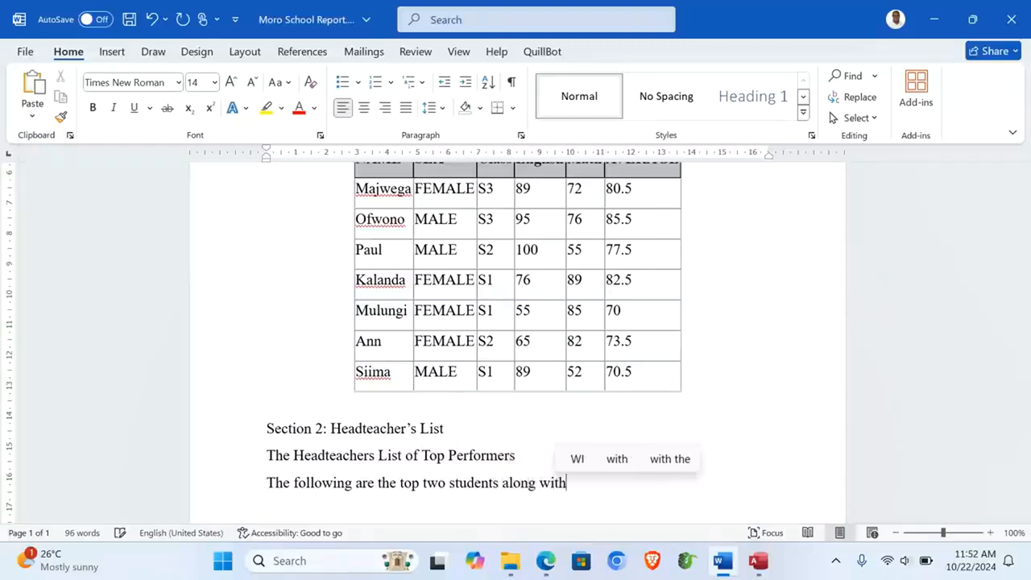
{"action": "type", "text": " their "}
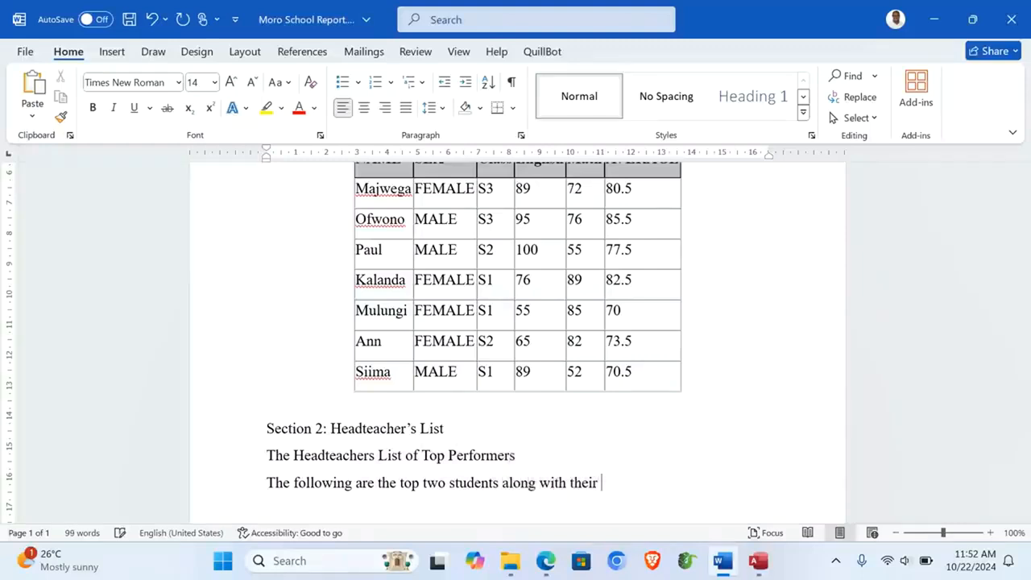
{"action": "type", "text": "reward"}
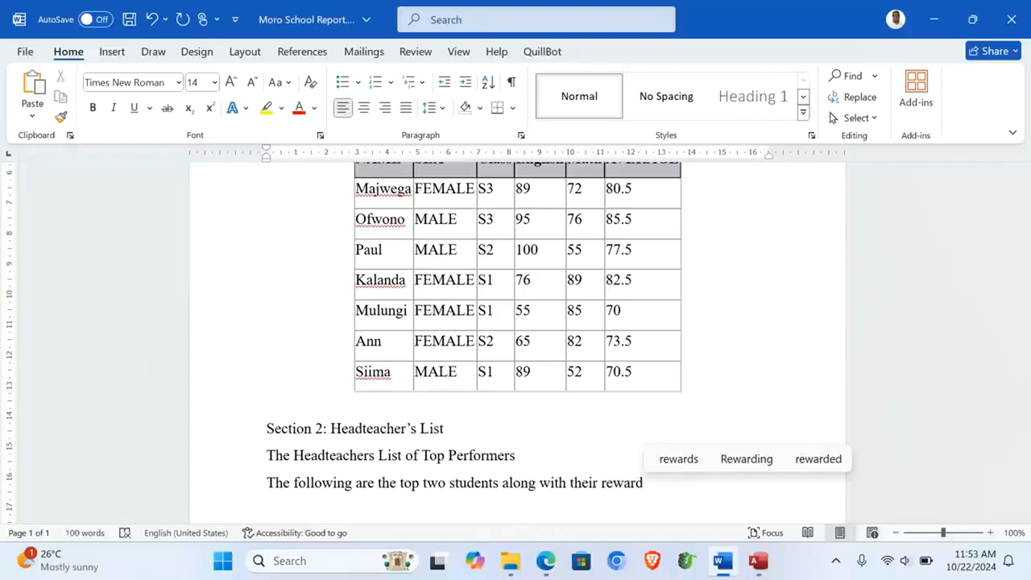
{"action": "type", "text": "s "}
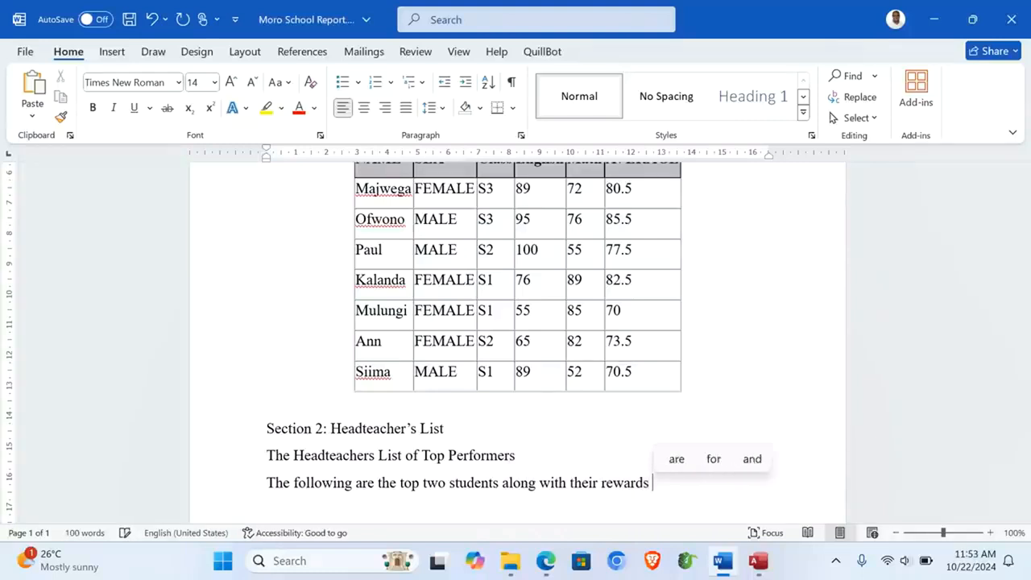
{"action": "type", "text": "ogf Uganda"}
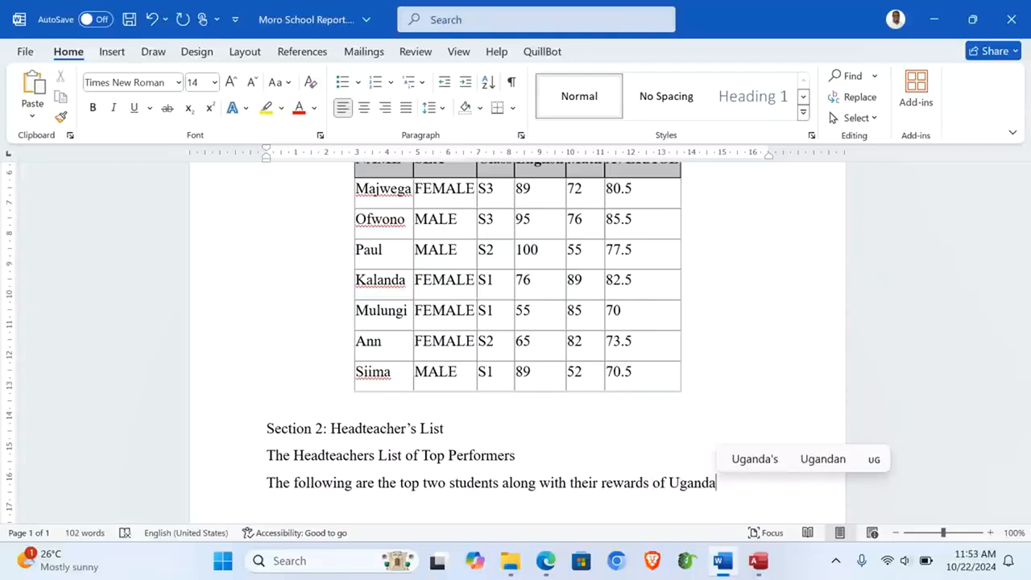
{"action": "type", "text": " sg"}
{"action": "key", "text": "BackSpace"}
{"action": "type", "text": "hillings "}
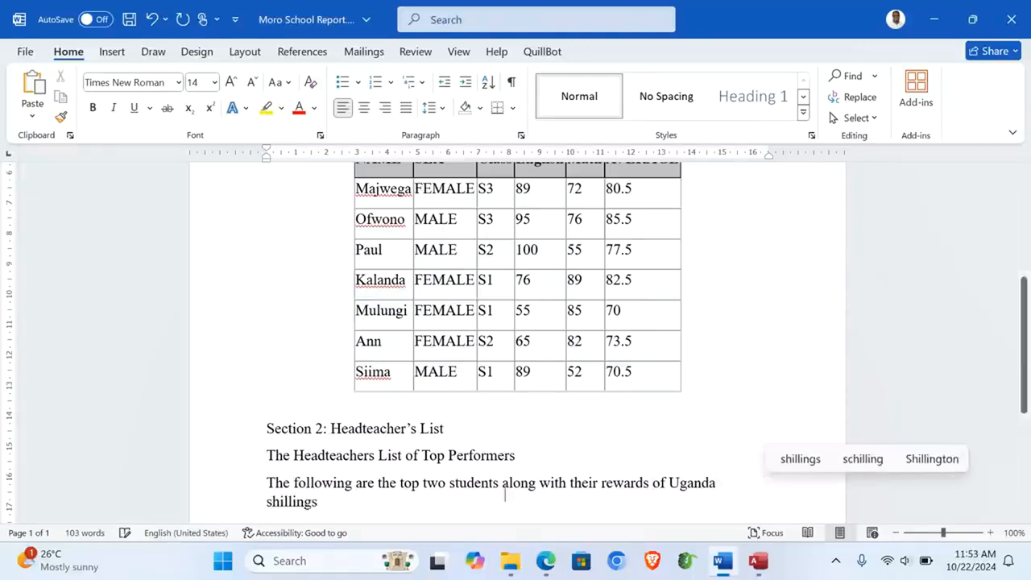
{"action": "type", "text": "10,000"}
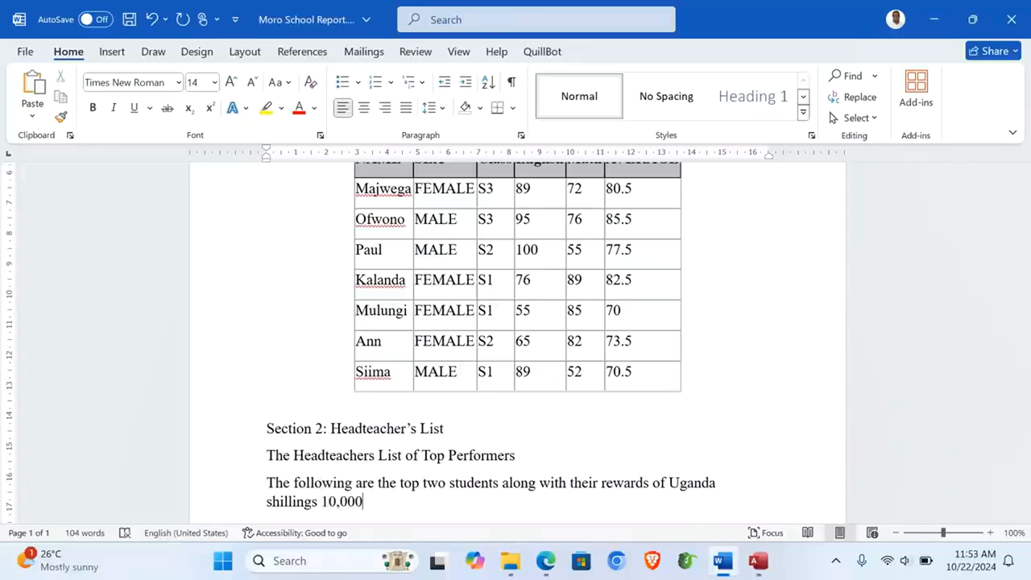
{"action": "key", "text": "Return"}
{"action": "key", "text": "ctrl+s"}
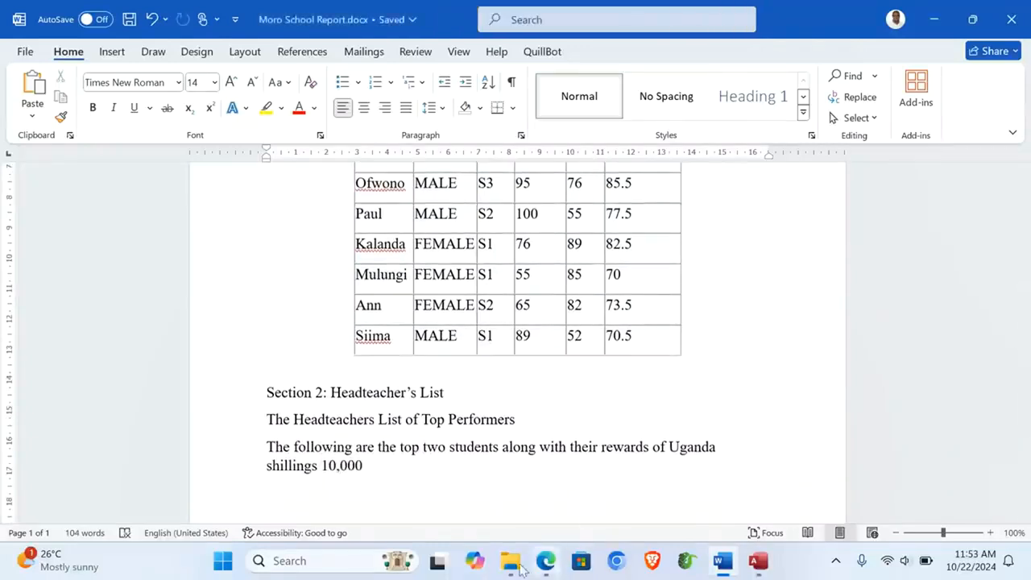
Step: Copy the top-students rewards table (A1:G7) from the Excel 'Above =70' sheet
{"action": "mouse_move", "coordinate": [512, 564]}
{"action": "left_click", "coordinate": [556, 487]}
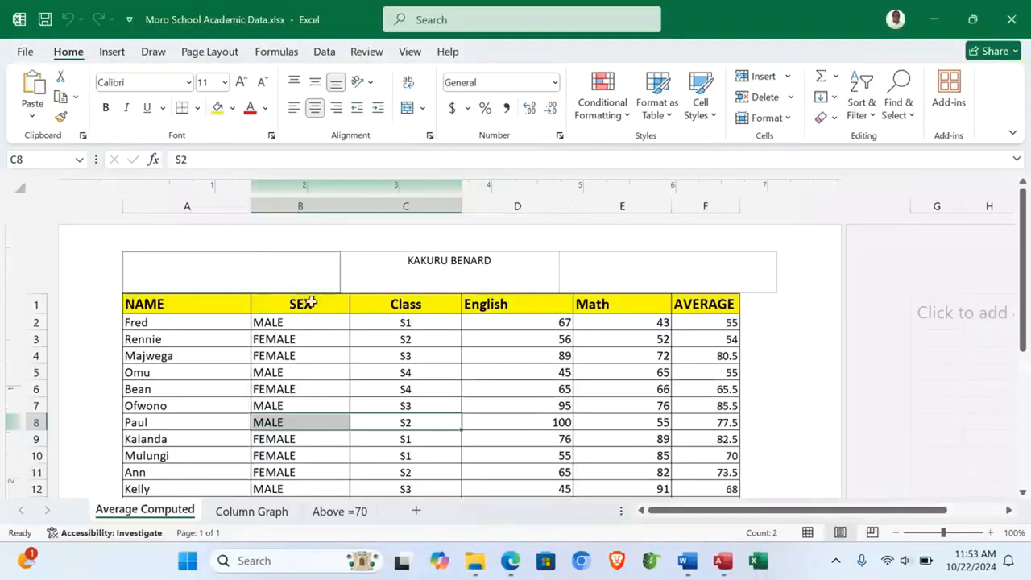
{"action": "left_click", "coordinate": [331, 511]}
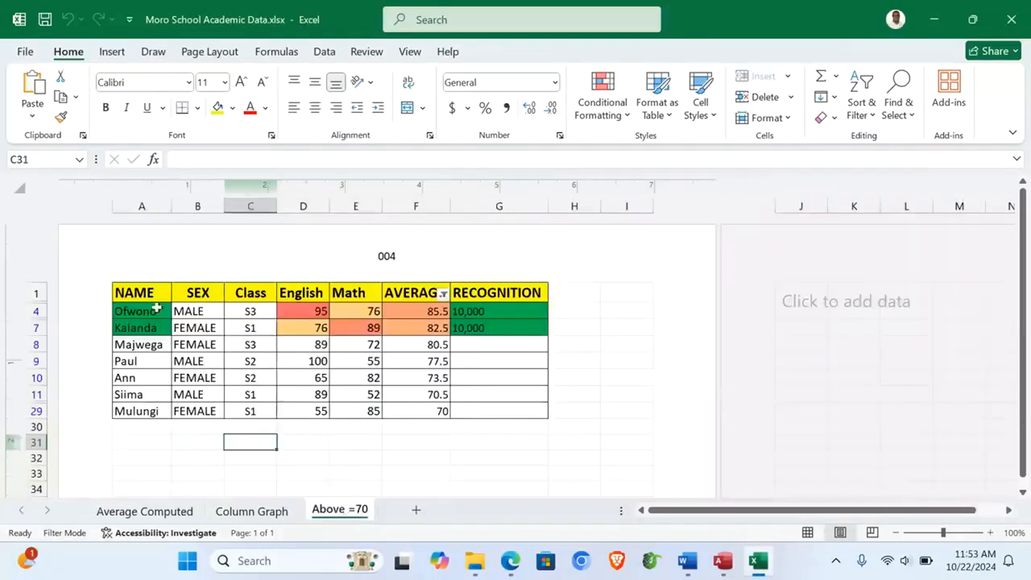
{"action": "left_click_drag", "start_coordinate": [131, 290], "coordinate": [510, 323]}
{"action": "key", "text": "ctrl+c"}
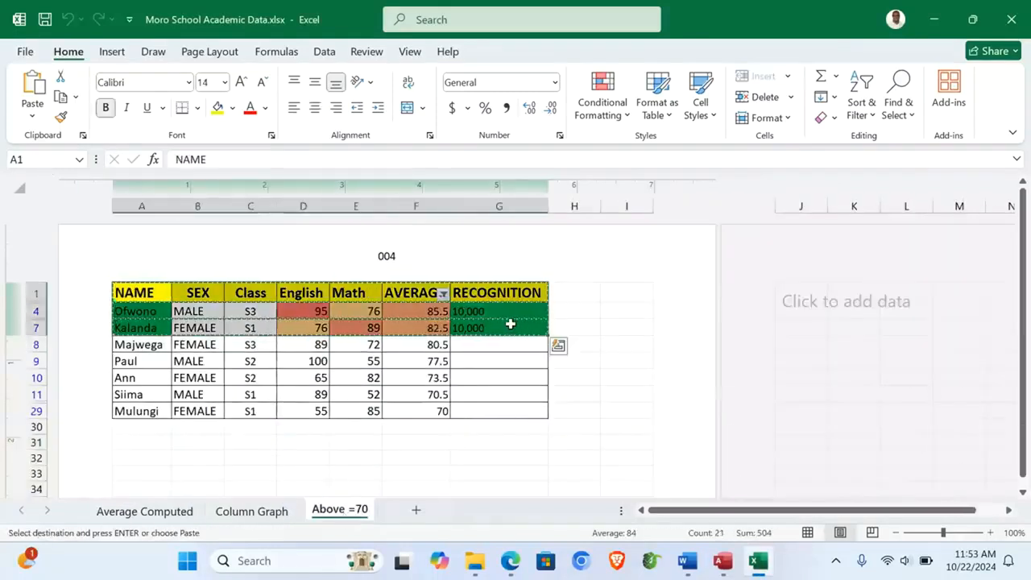
Step: Paste the top-two rewards table into the Word report
{"action": "mouse_move", "coordinate": [687, 561]}
{"action": "left_click", "coordinate": [697, 496]}
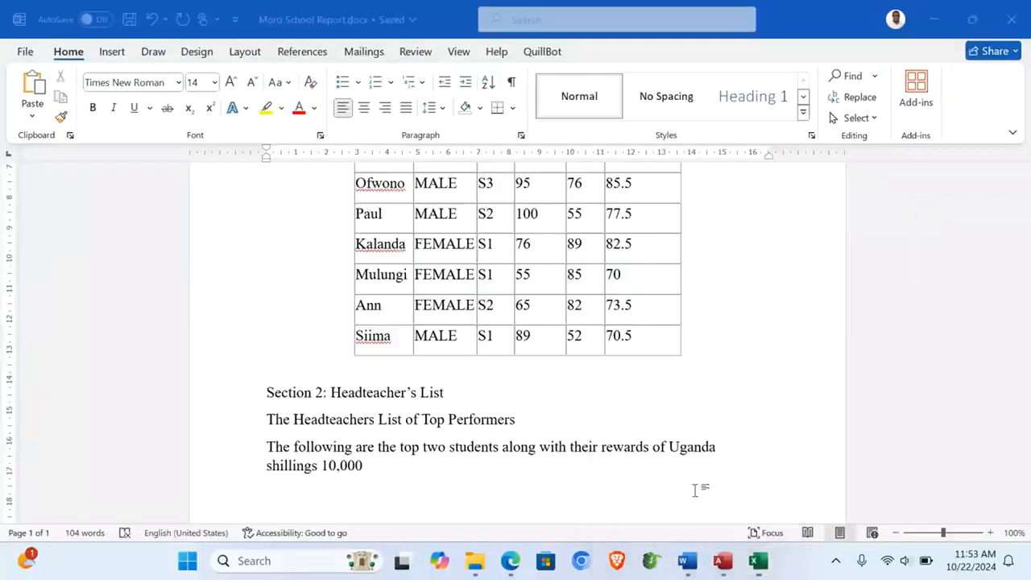
{"action": "key", "text": "ctrl+v"}
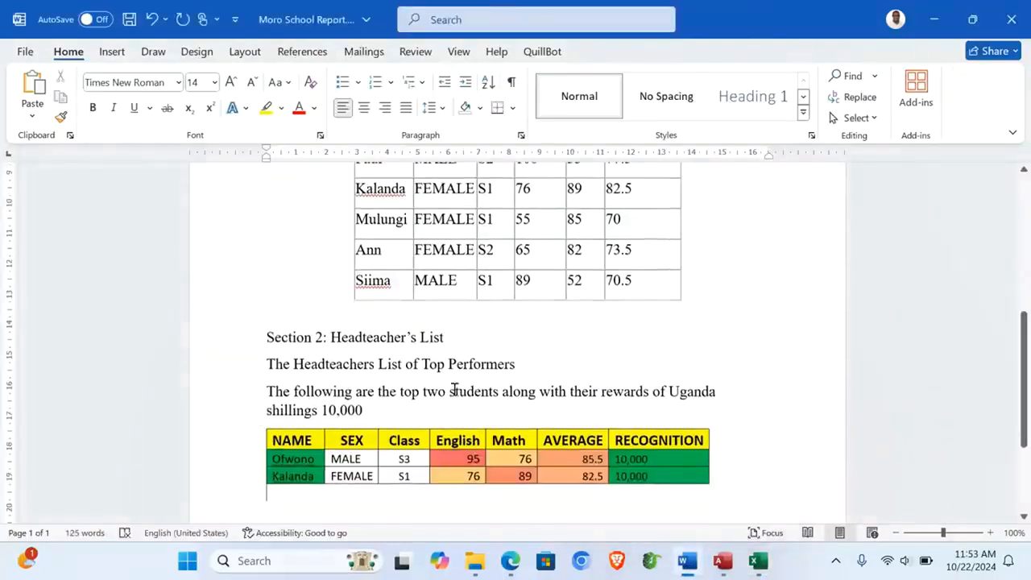
{"action": "scroll", "coordinate": [297, 441], "scroll_direction": "down", "scroll_amount": 2}
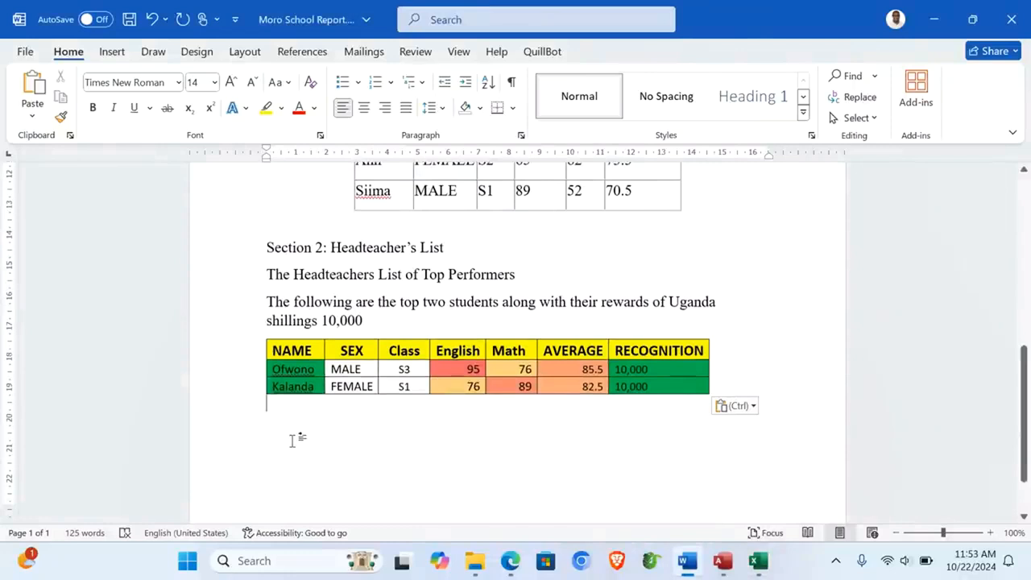
Step: Type 'Section 3: Graphical Representation' below the table and start a new line
{"action": "left_click", "coordinate": [292, 440]}
{"action": "type", "text": "Section "}
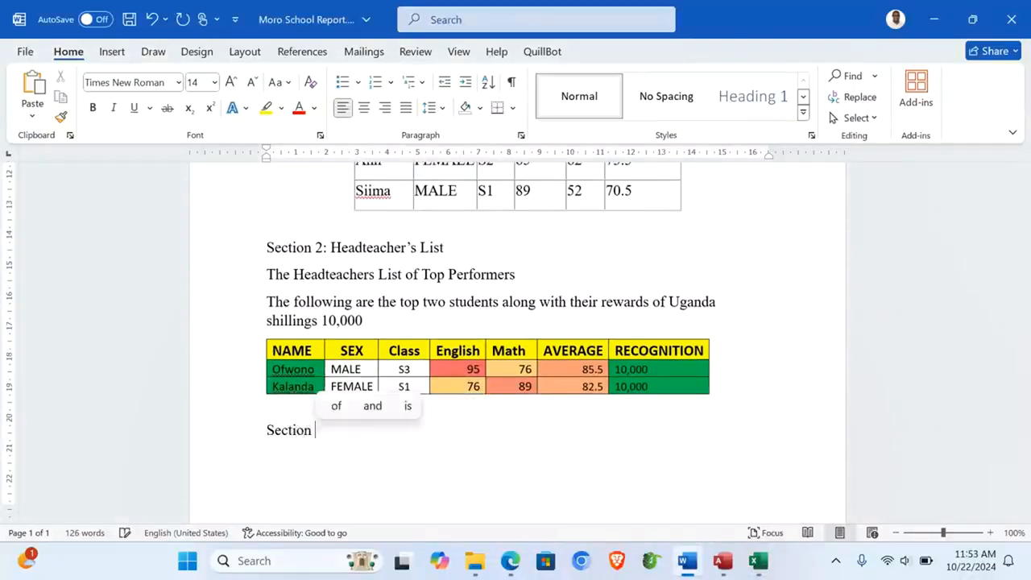
{"action": "type", "text": "3: Graphic"}
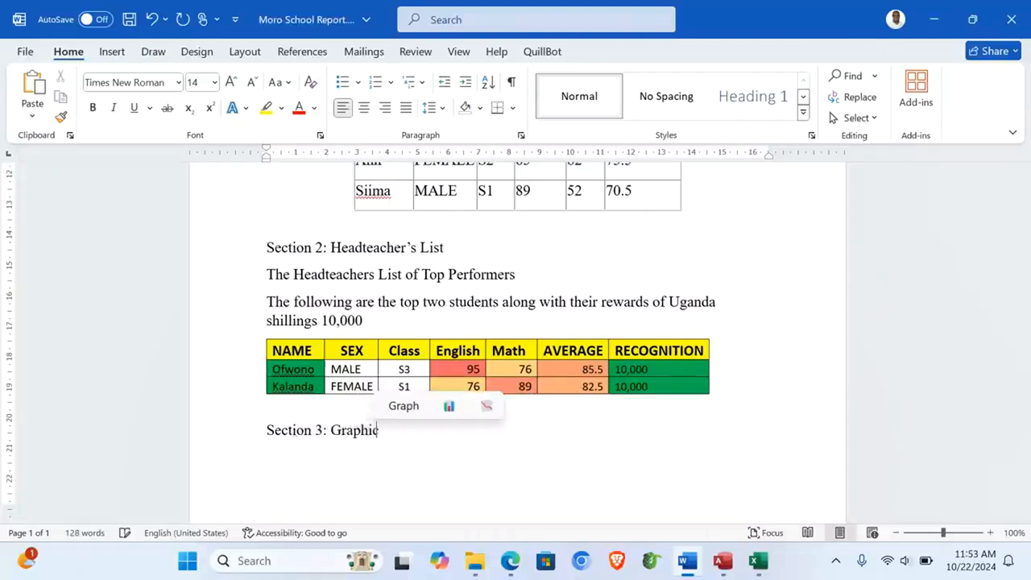
{"action": "type", "text": "al Represe"}
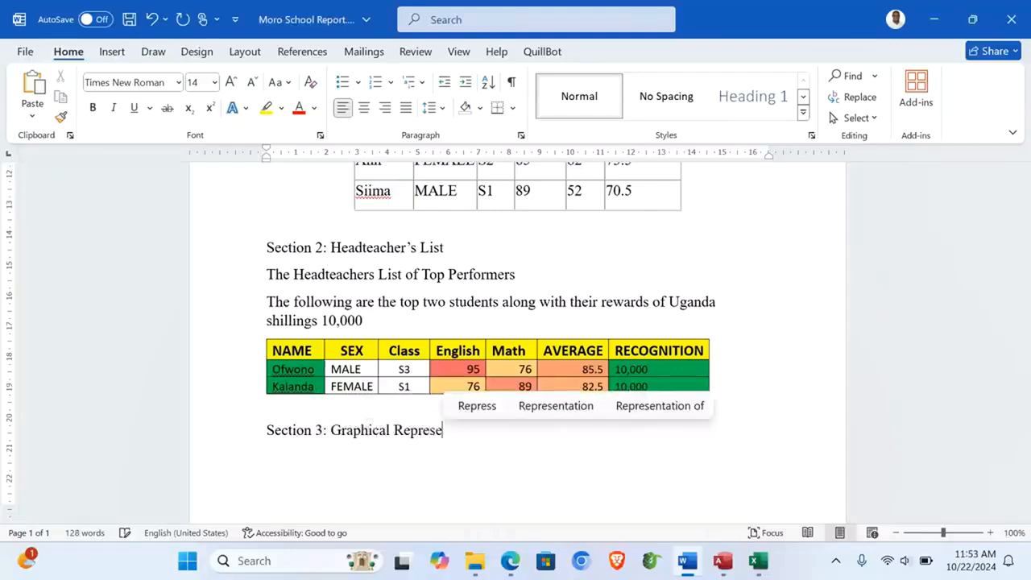
{"action": "left_click", "coordinate": [548, 407]}
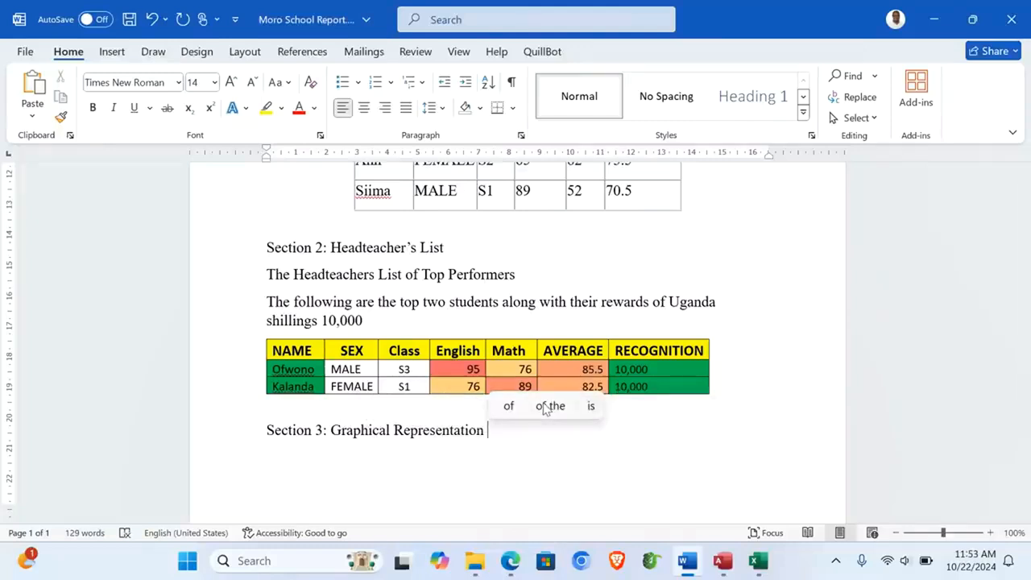
{"action": "key", "text": "Return"}
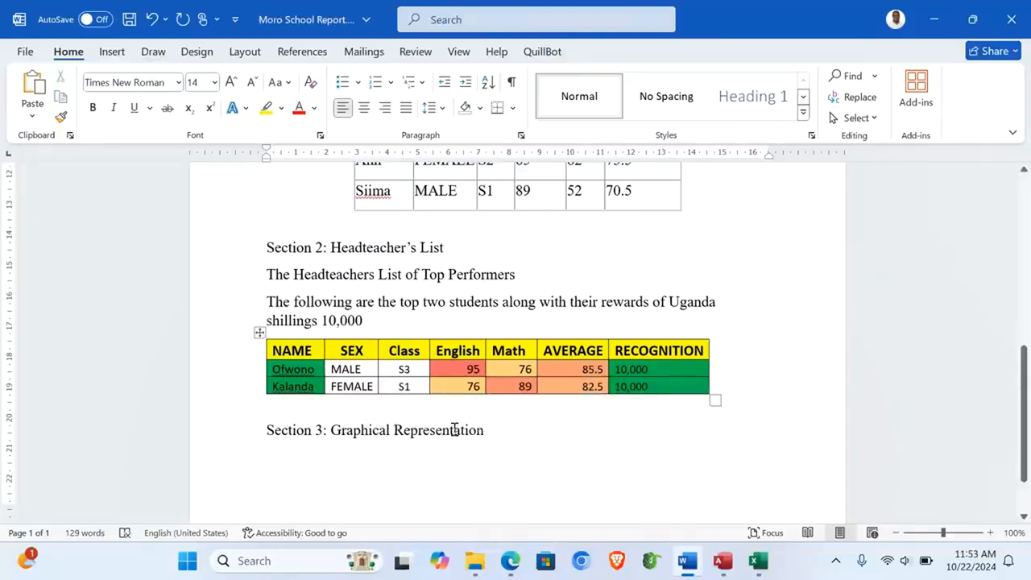
{"action": "left_click", "coordinate": [757, 563]}
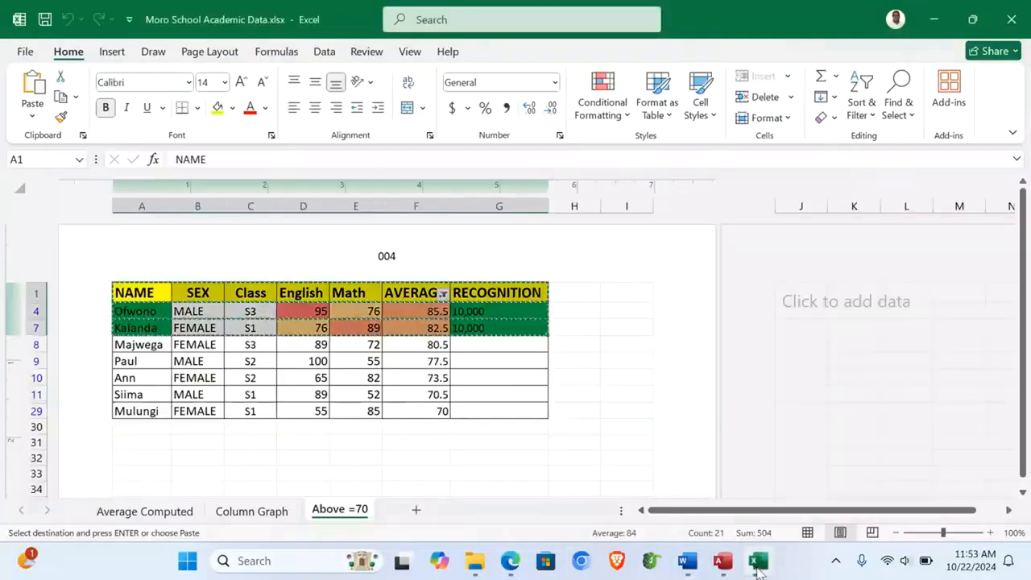
Step: Paste the best-two-students column chart from the Column Graph sheet below Section 3 in Word
{"action": "left_click", "coordinate": [252, 509]}
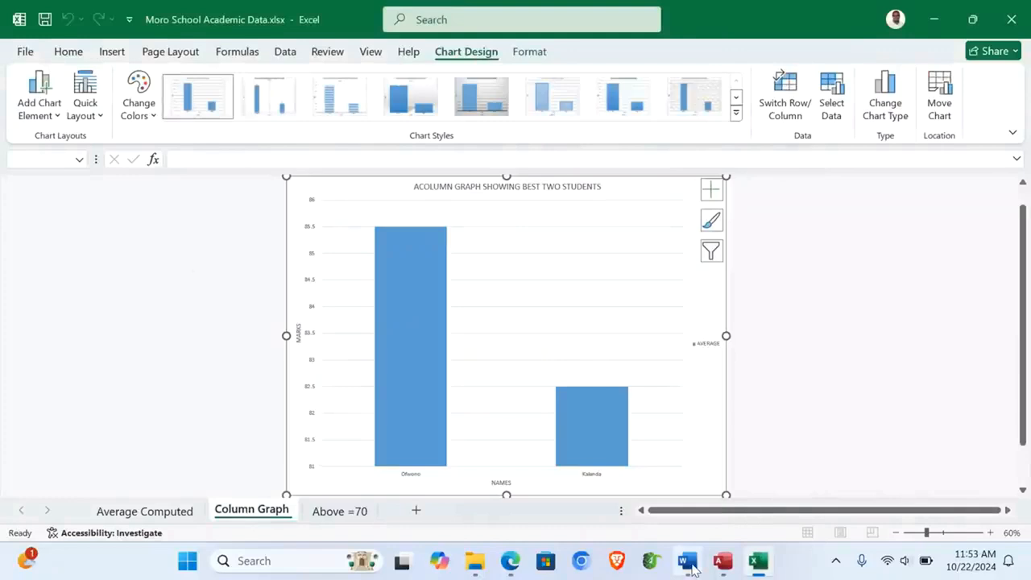
{"action": "mouse_move", "coordinate": [688, 564]}
{"action": "left_click", "coordinate": [752, 490]}
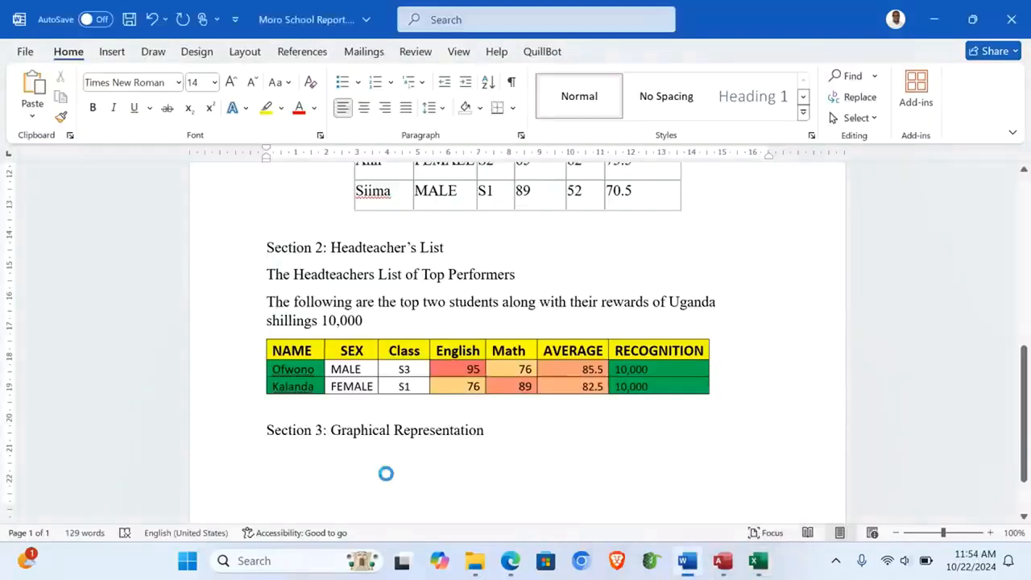
{"action": "key", "text": "ctrl+v"}
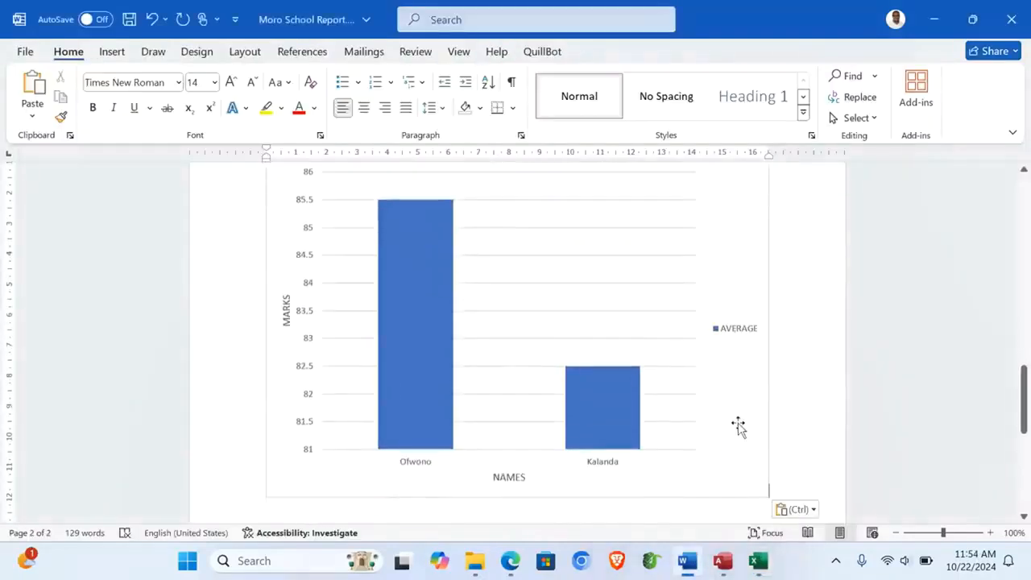
{"action": "scroll", "coordinate": [739, 426], "scroll_direction": "up", "scroll_amount": 3}
Step: Shrink the pasted column chart to about half its size
{"action": "left_click", "coordinate": [526, 294]}
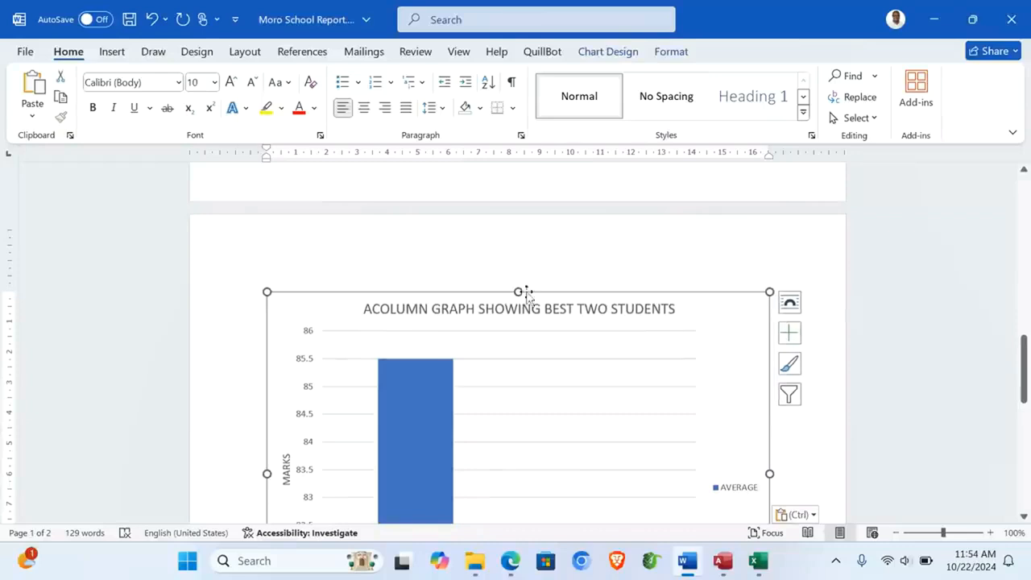
{"action": "left_click_drag", "start_coordinate": [265, 291], "coordinate": [479, 456]}
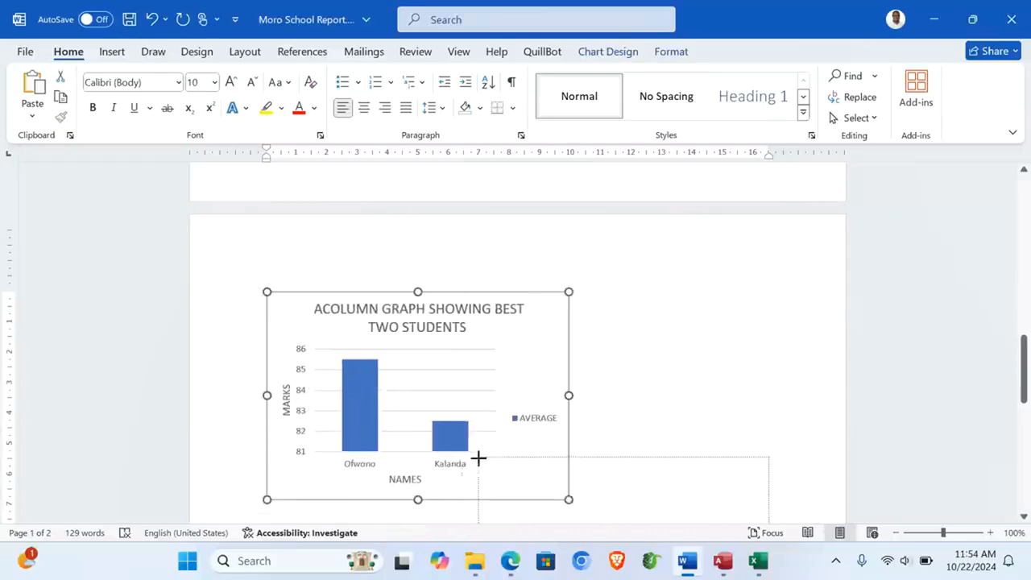
{"action": "left_click", "coordinate": [634, 390]}
{"action": "scroll", "coordinate": [634, 390], "scroll_direction": "up", "scroll_amount": 15}
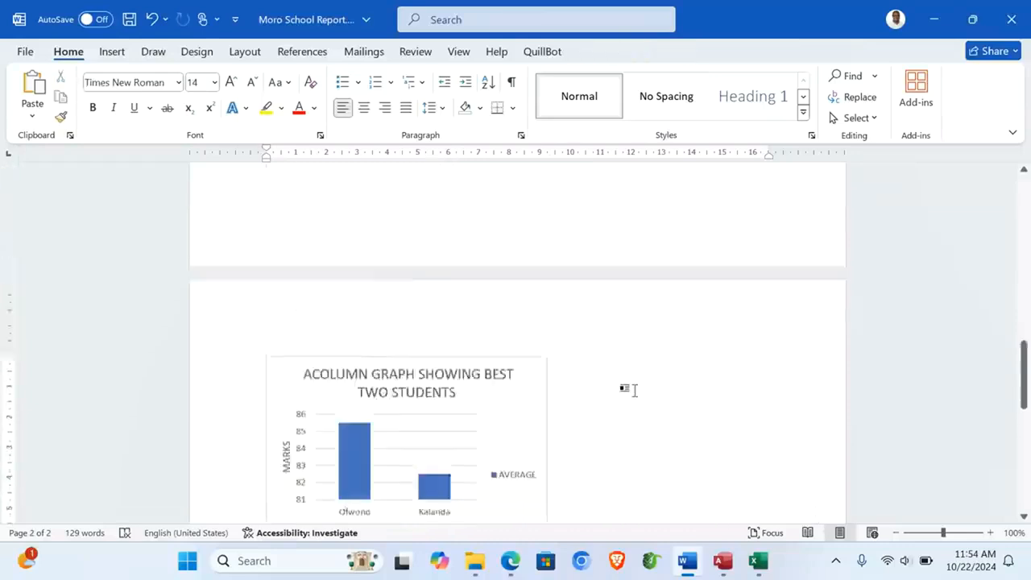
{"action": "scroll", "coordinate": [634, 390], "scroll_direction": "down", "scroll_amount": 3}
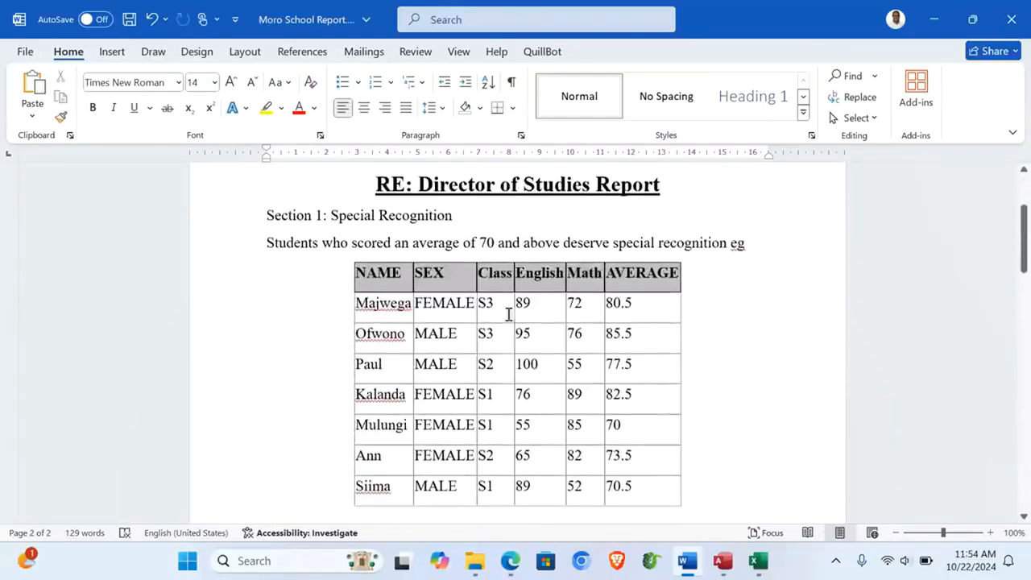
Step: Apply the orange Grid Table style with a coloured header row to the seven-student Section 1 table
{"action": "left_click", "coordinate": [374, 285]}
{"action": "left_click", "coordinate": [347, 255]}
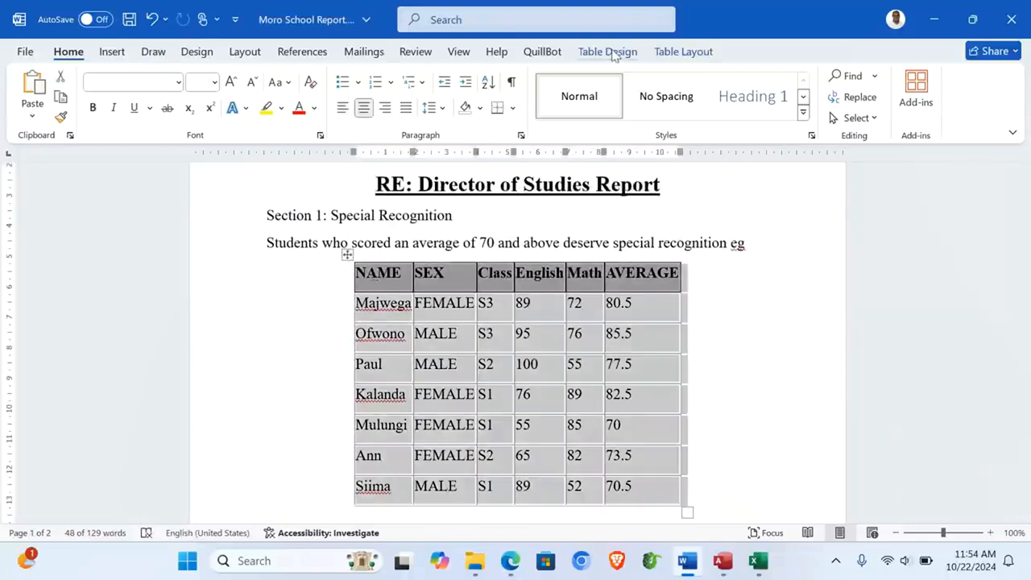
{"action": "left_click", "coordinate": [609, 52]}
{"action": "left_click", "coordinate": [617, 119]}
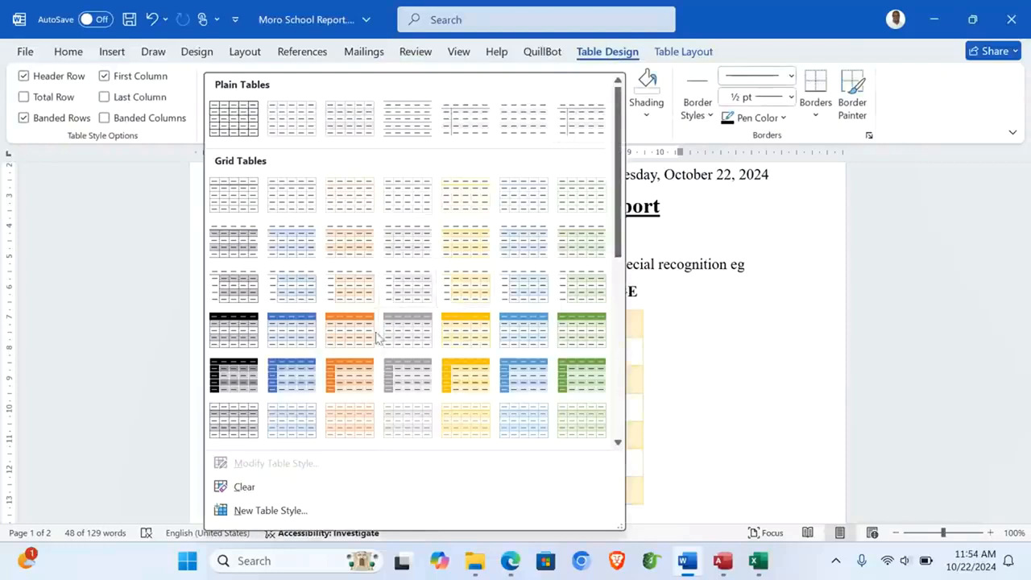
{"action": "left_click", "coordinate": [346, 332]}
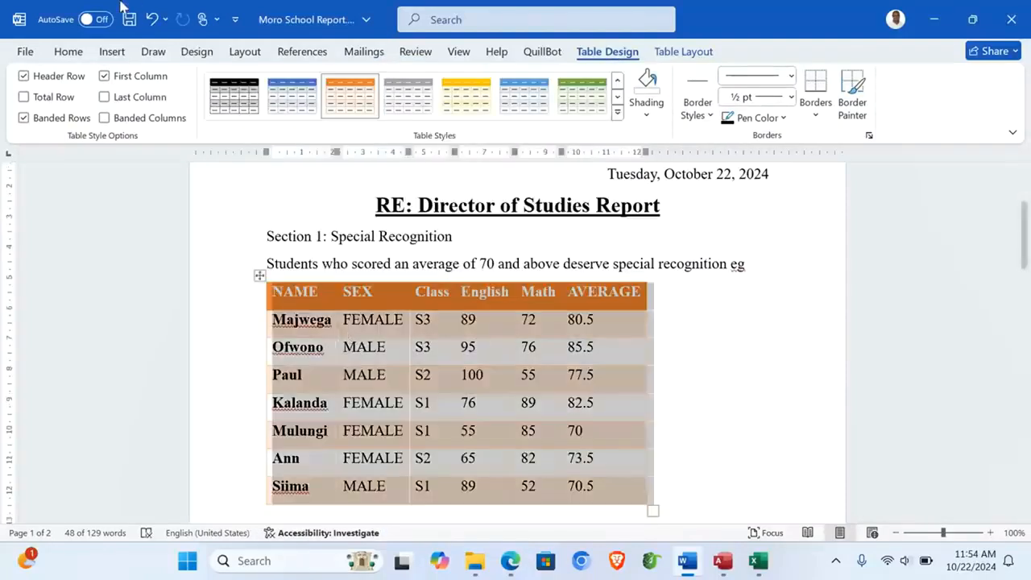
{"action": "left_click", "coordinate": [69, 50]}
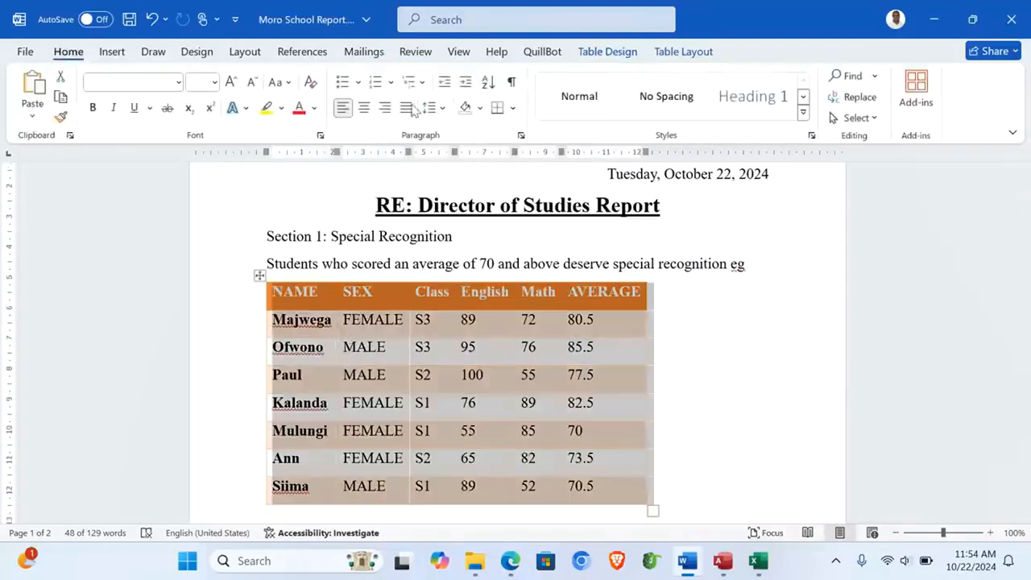
{"action": "left_click", "coordinate": [714, 354]}
{"action": "scroll", "coordinate": [715, 354], "scroll_direction": "down", "scroll_amount": 7}
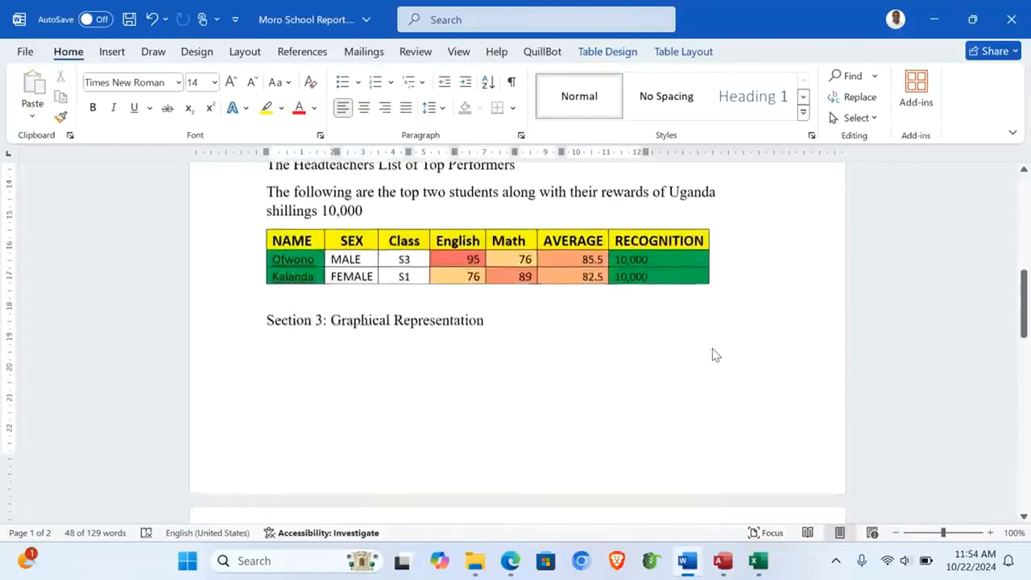
Step: Type 'Section 4: Conclusion' and '4:1: Summary of performance' on separate lines below the chart
{"action": "scroll", "coordinate": [714, 355], "scroll_direction": "up", "scroll_amount": 1}
{"action": "scroll", "coordinate": [715, 354], "scroll_direction": "up", "scroll_amount": 7}
{"action": "scroll", "coordinate": [714, 354], "scroll_direction": "down", "scroll_amount": 8}
{"action": "scroll", "coordinate": [715, 355], "scroll_direction": "down", "scroll_amount": 4}
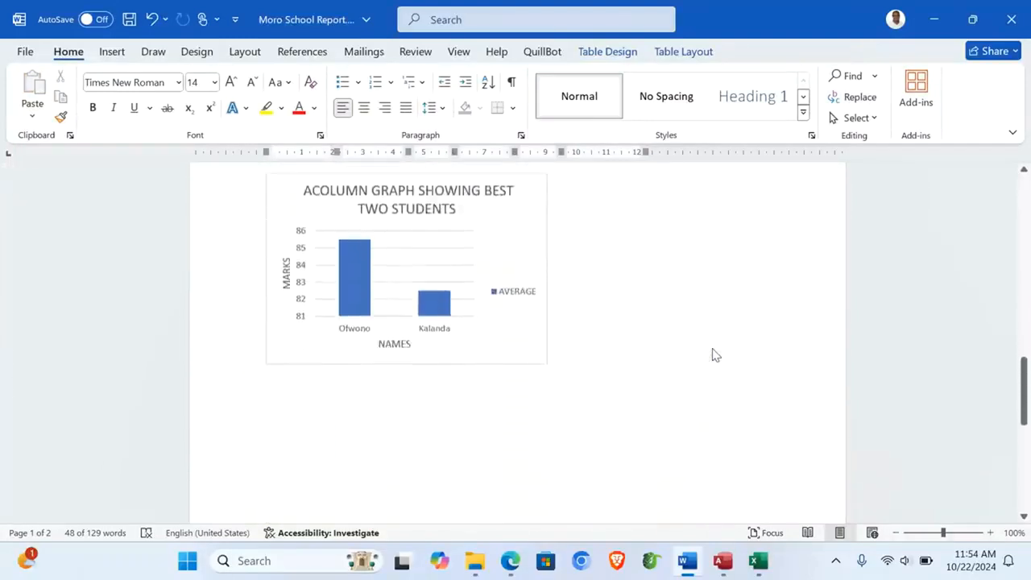
{"action": "left_click", "coordinate": [591, 344]}
{"action": "key", "text": "Return"}
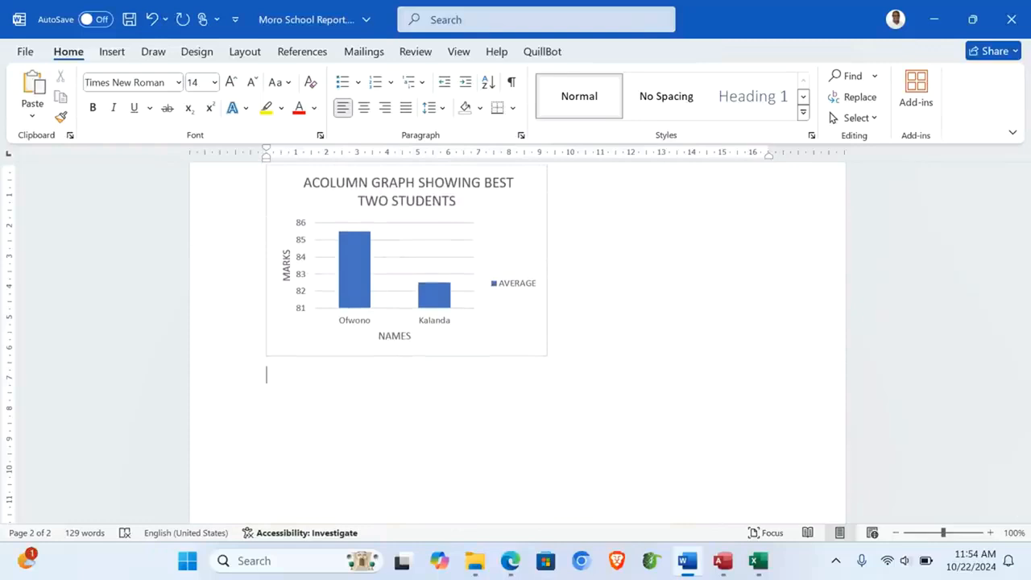
{"action": "type", "text": "Section"}
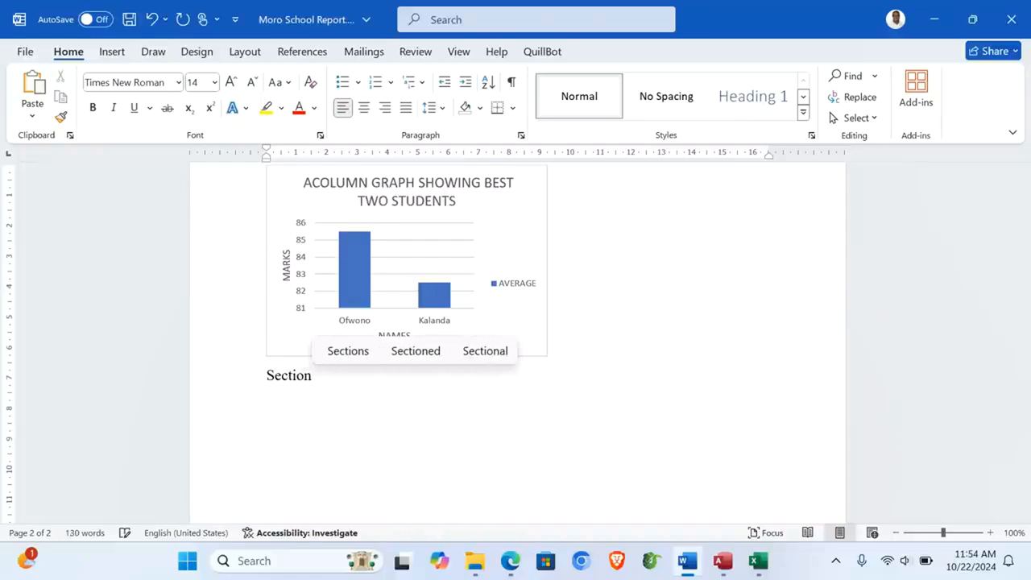
{"action": "type", "text": " 4: Conclusio"}
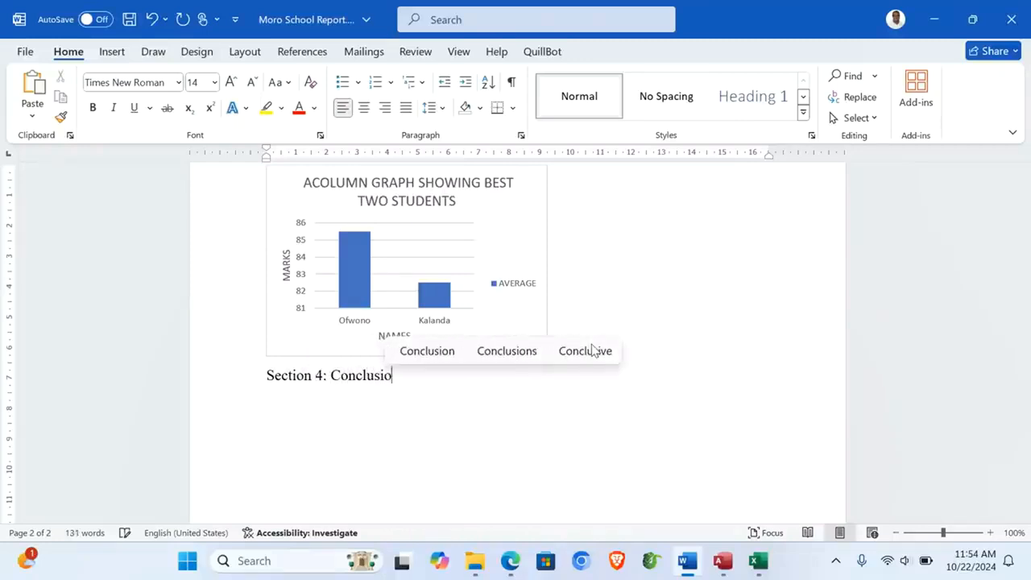
{"action": "type", "text": "n"}
{"action": "key", "text": "Return"}
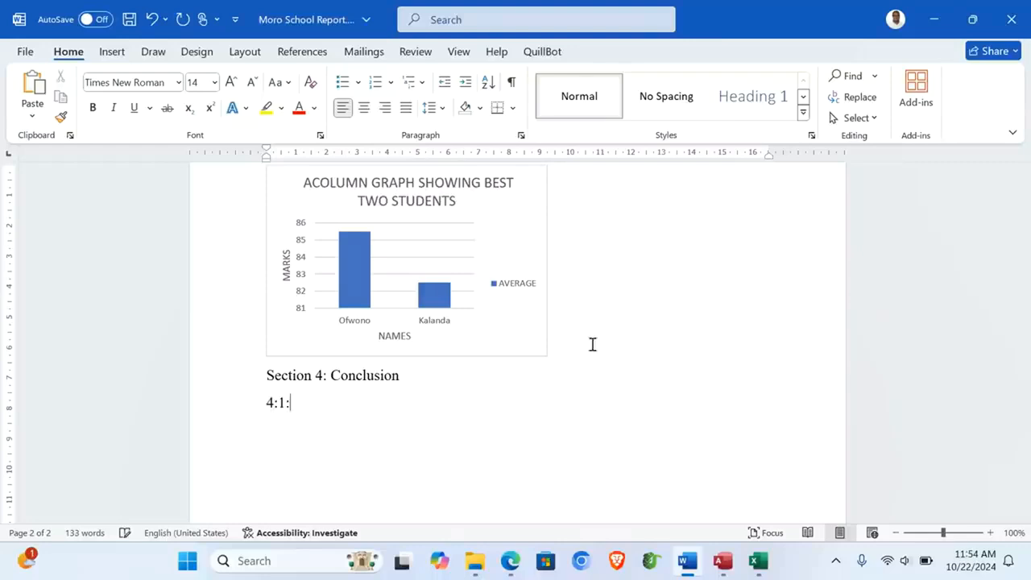
{"action": "type", "text": "Summary of perf"}
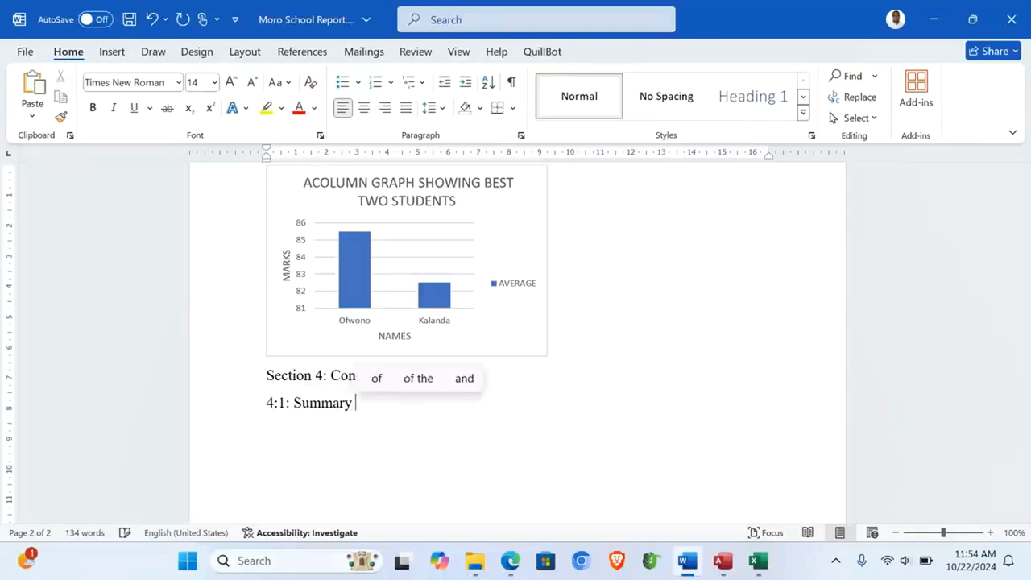
{"action": "type", "text": "ormance"}
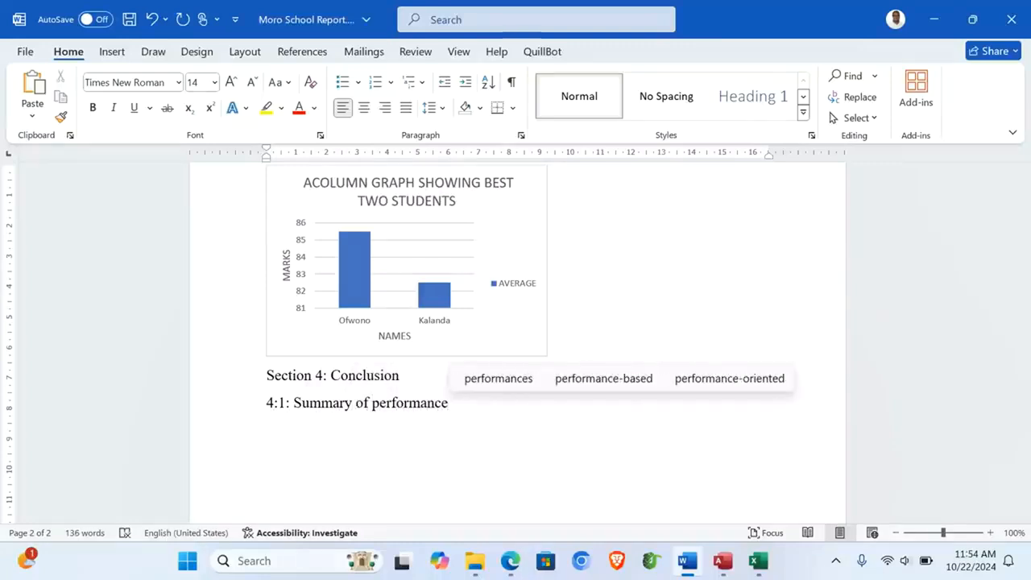
{"action": "key", "text": "Return"}
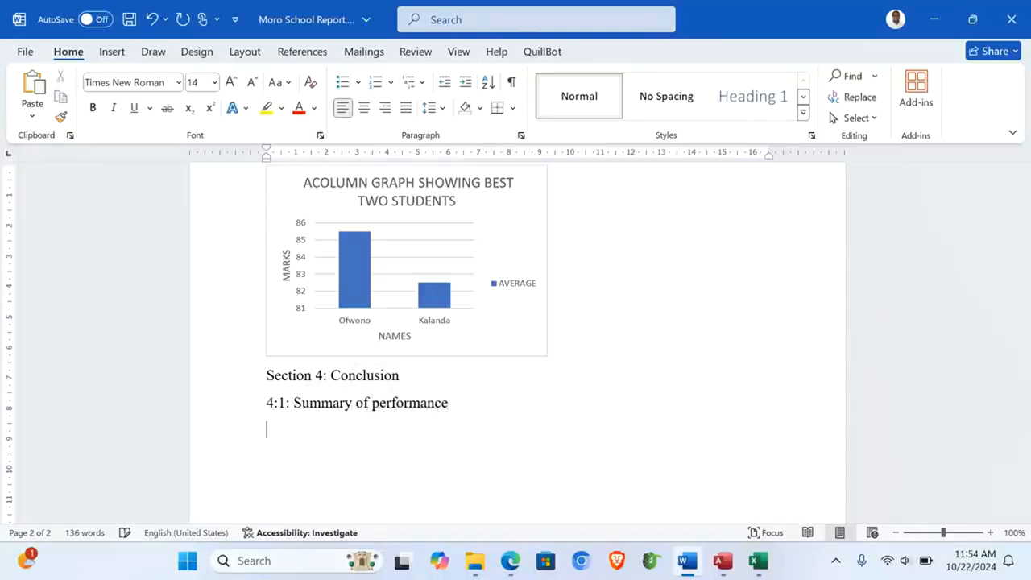
Step: Scroll the Excel Average Computed sheet down to row 29 to confirm 28 students
{"action": "left_click", "coordinate": [760, 564]}
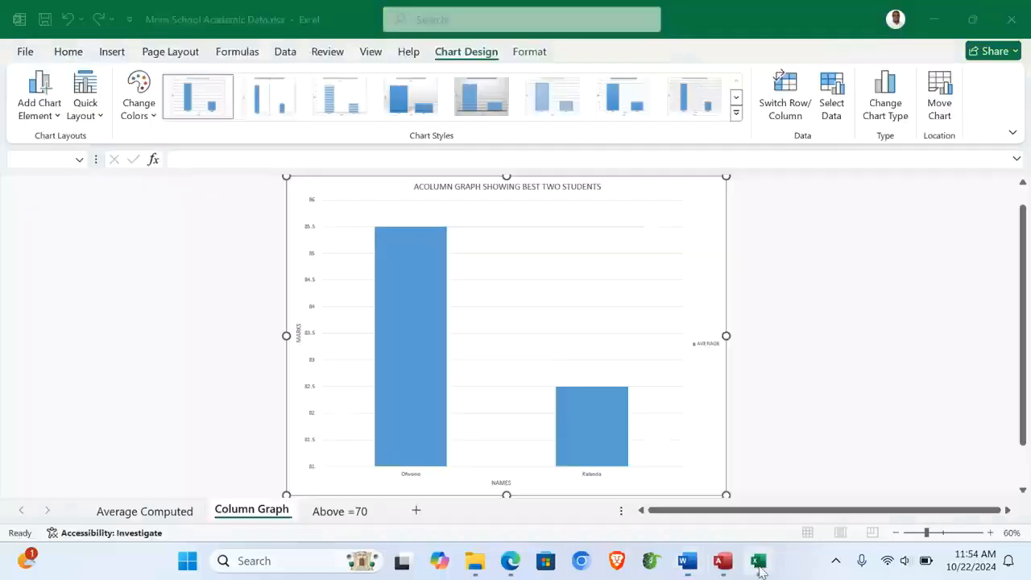
{"action": "left_click", "coordinate": [162, 511]}
{"action": "scroll", "coordinate": [205, 433], "scroll_direction": "down", "scroll_amount": 5}
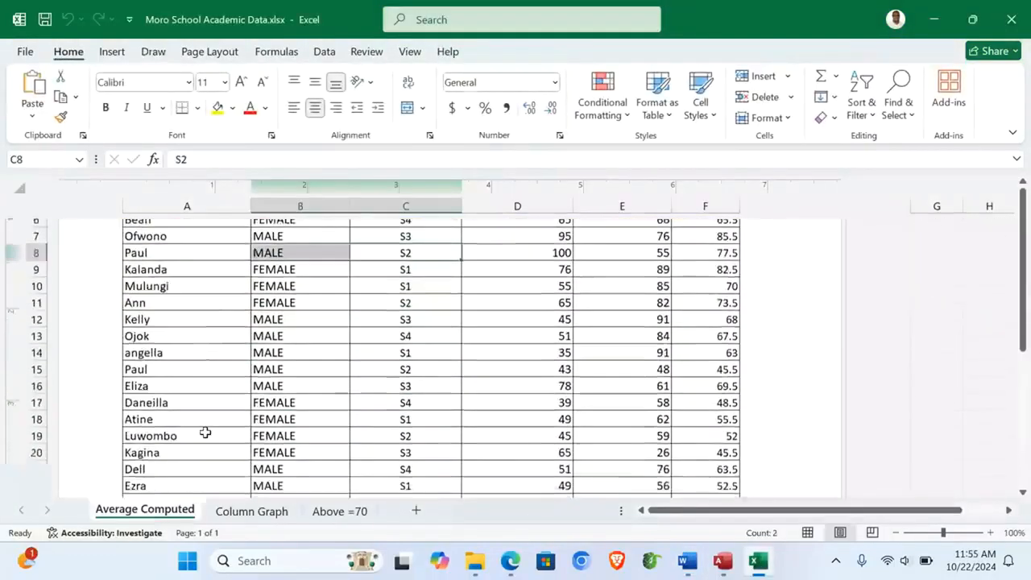
{"action": "left_click", "coordinate": [169, 438]}
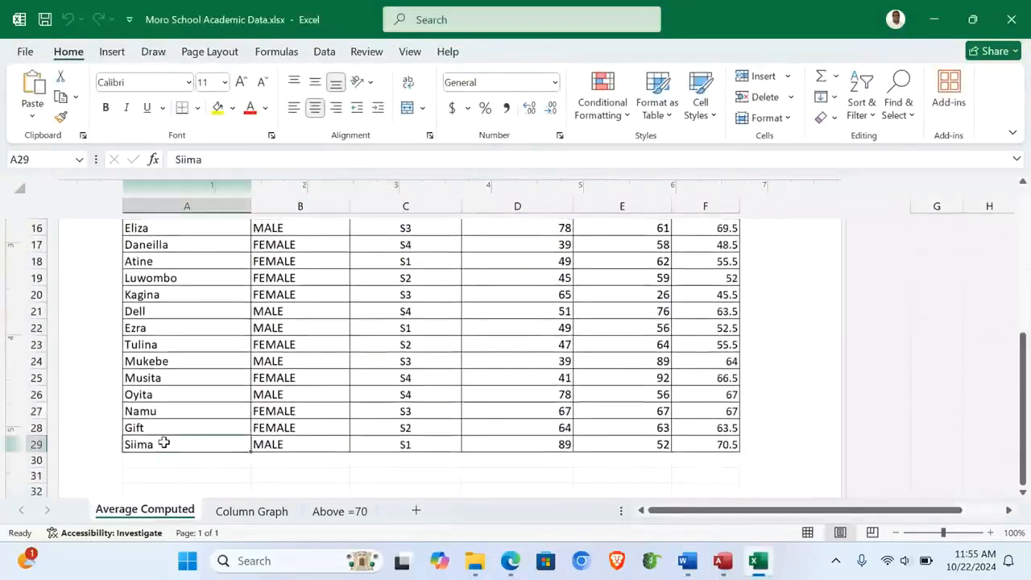
{"action": "scroll", "coordinate": [165, 440], "scroll_direction": "up", "scroll_amount": 6}
{"action": "scroll", "coordinate": [163, 443], "scroll_direction": "down", "scroll_amount": 2}
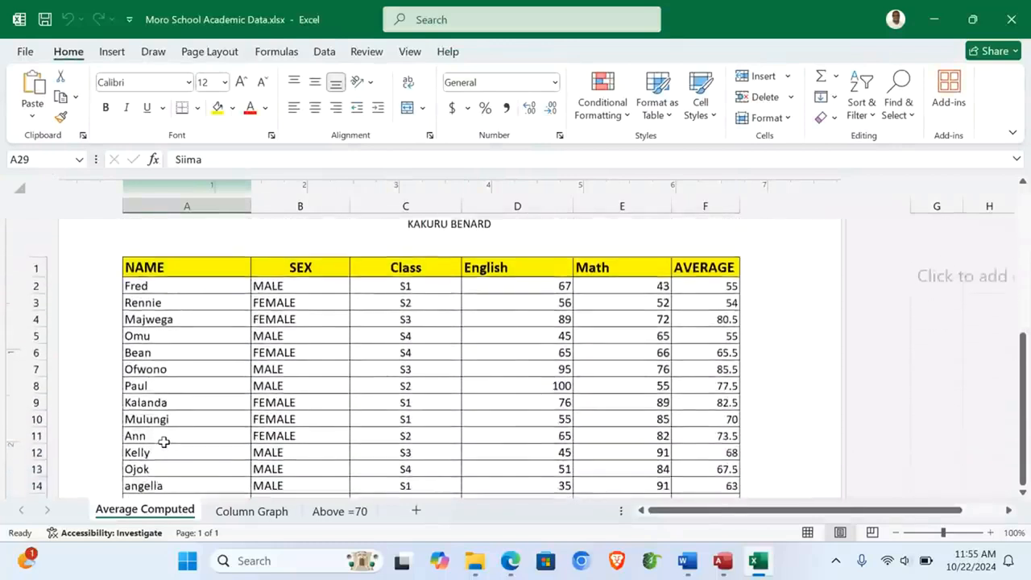
{"action": "scroll", "coordinate": [163, 442], "scroll_direction": "up", "scroll_amount": 1}
Step: Write the 4:1 summary: 28 students assessed, 07 averaged 70 and above earning special recognition
{"action": "mouse_move", "coordinate": [687, 563]}
{"action": "left_click", "coordinate": [711, 469]}
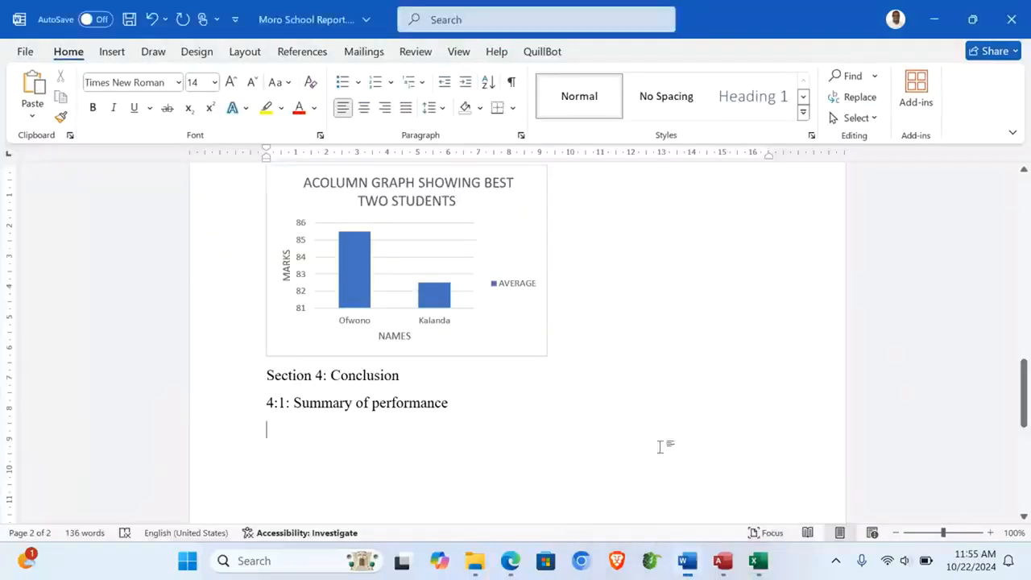
{"action": "key", "text": "Return"}
{"action": "type", "text": "A total of 28 students"}
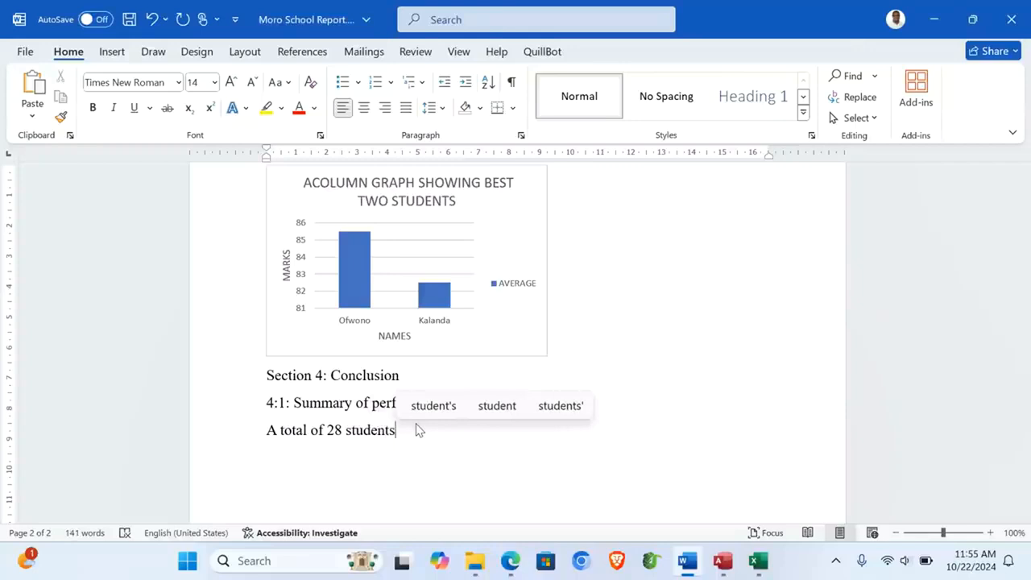
{"action": "type", "text": "wr"}
{"action": "type", "text": "ere as"}
{"action": "type", "text": "se"}
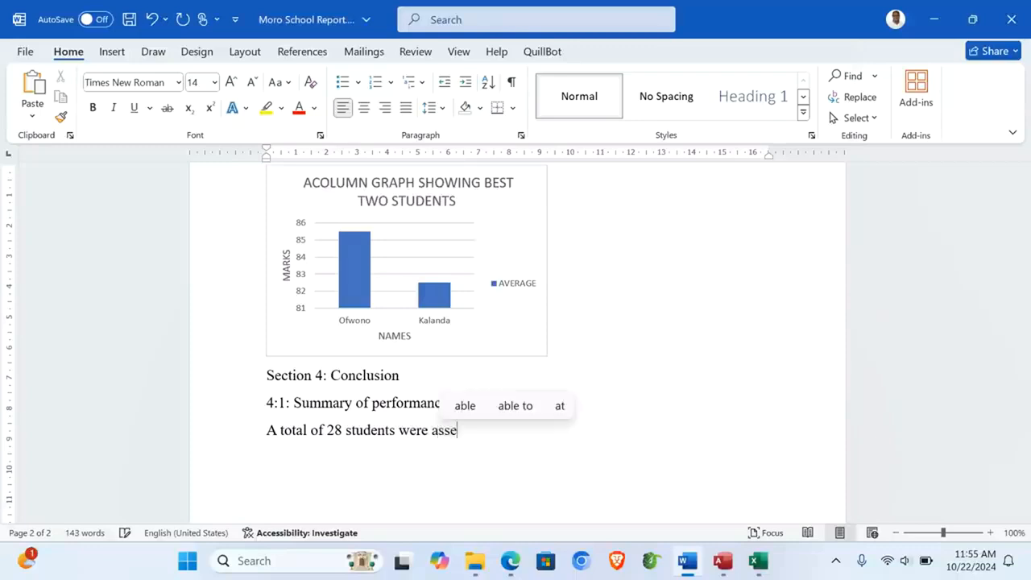
{"action": "type", "text": "ssed in the report"}
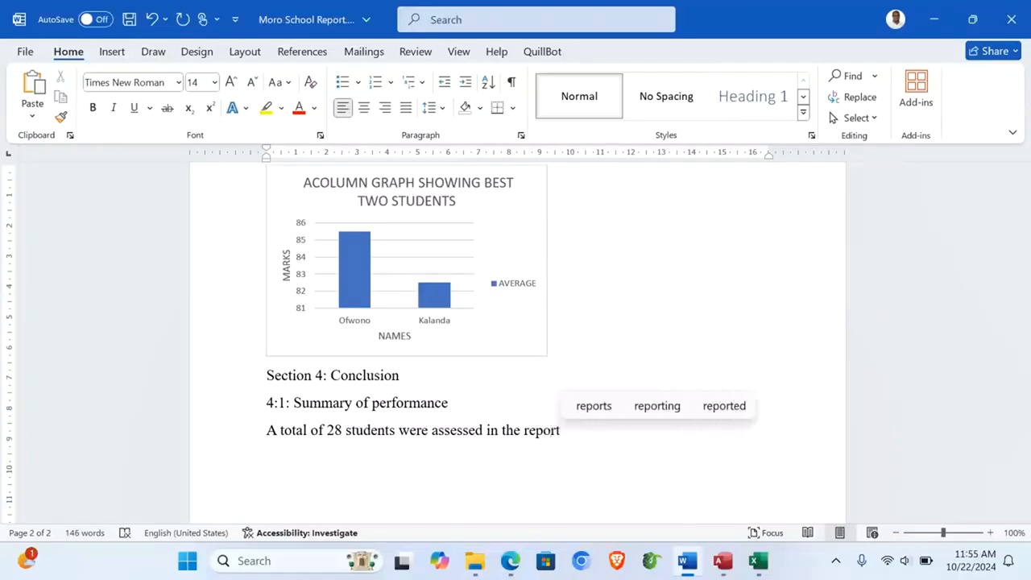
{"action": "type", "text": ". "}
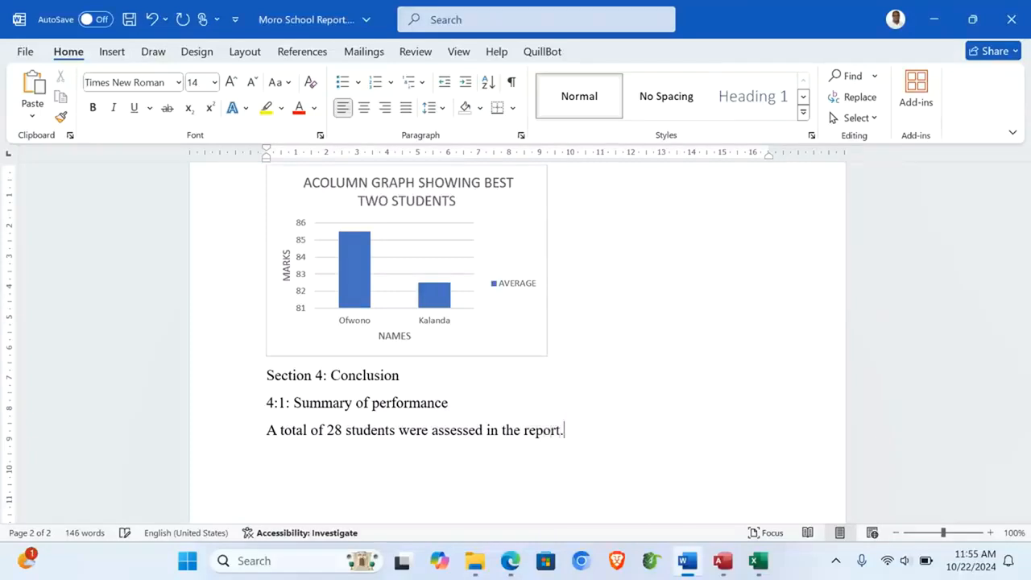
{"action": "type", "text": "Of these "}
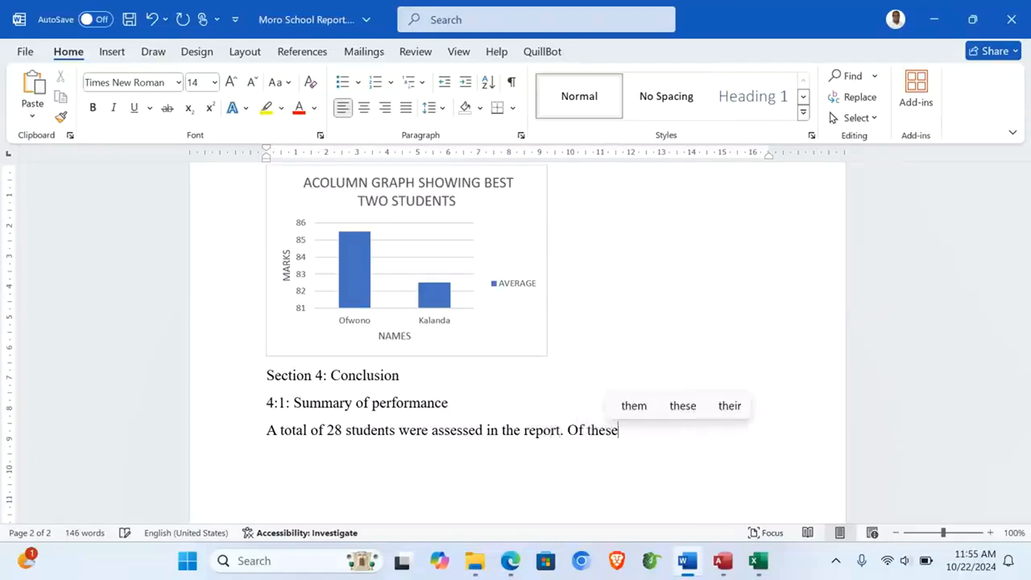
{"action": "type", "text": "07 students "}
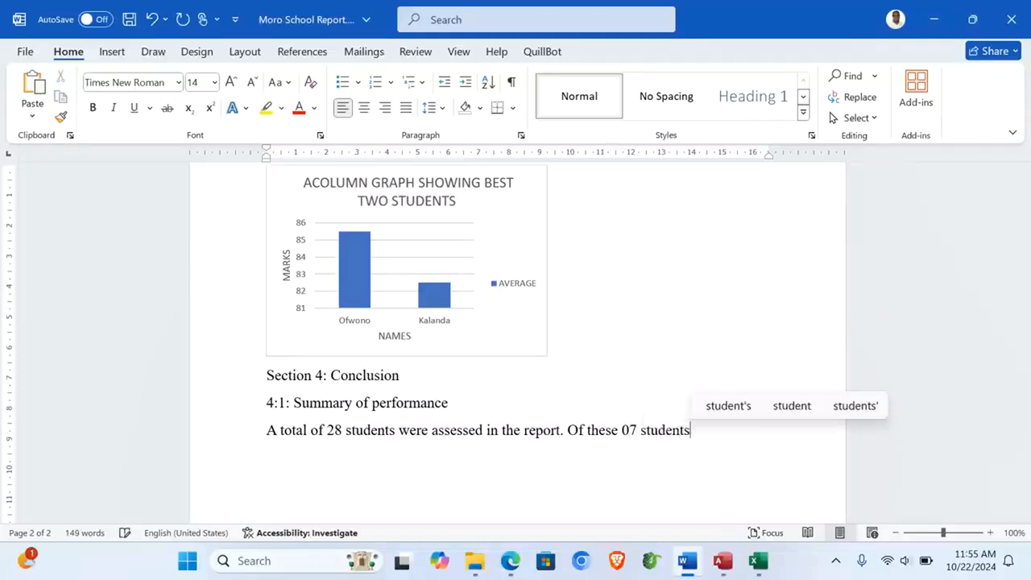
{"action": "type", "text": "achieve"}
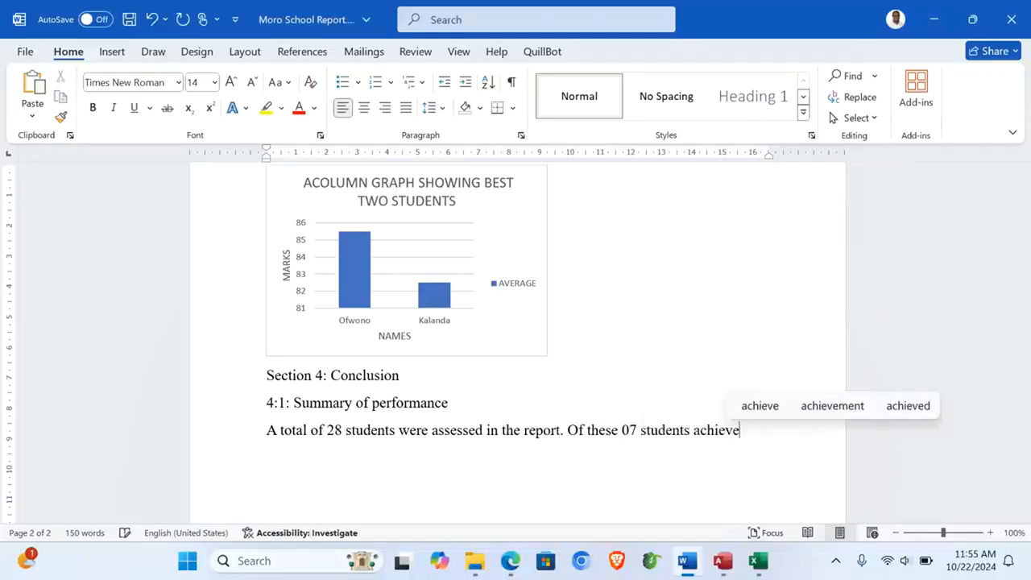
{"action": "type", "text": "d an "}
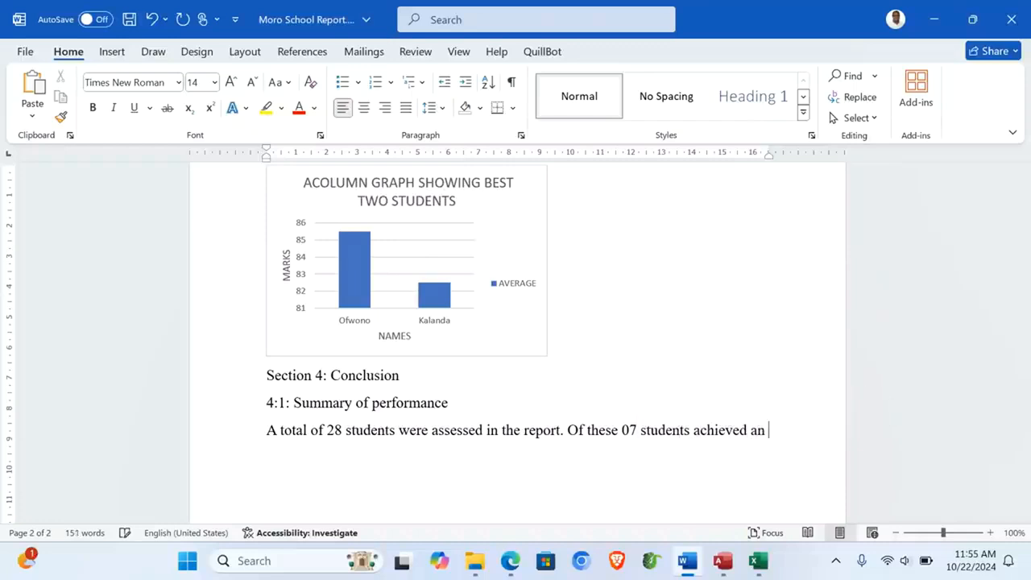
{"action": "type", "text": "average of "}
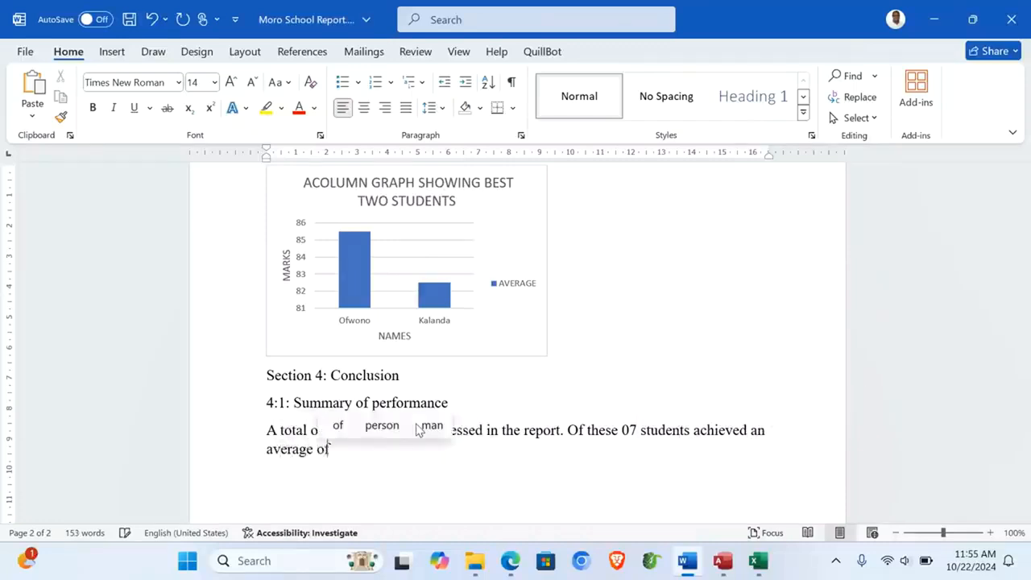
{"action": "type", "text": "70 and above"}
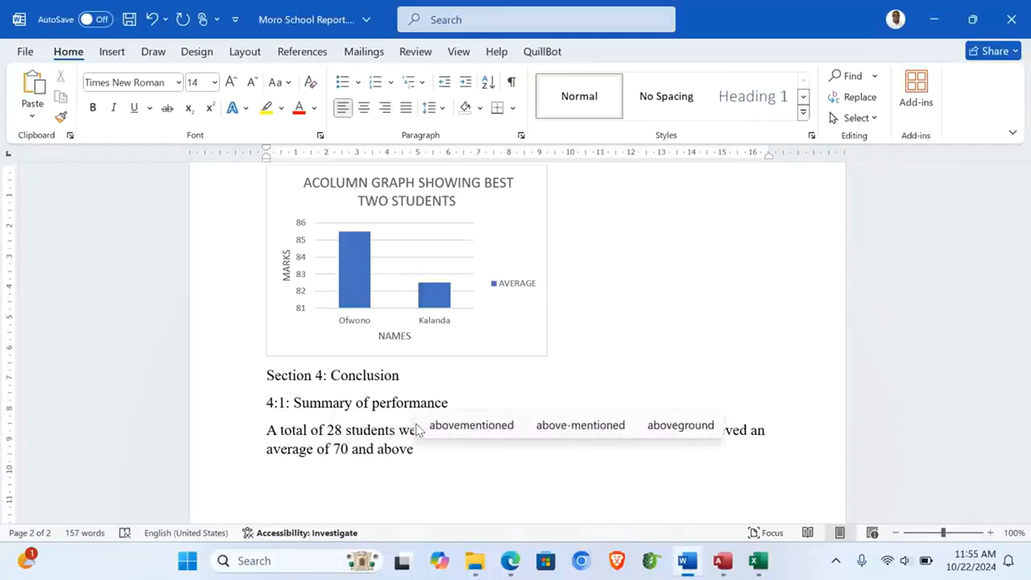
{"action": "type", "text": " e"}
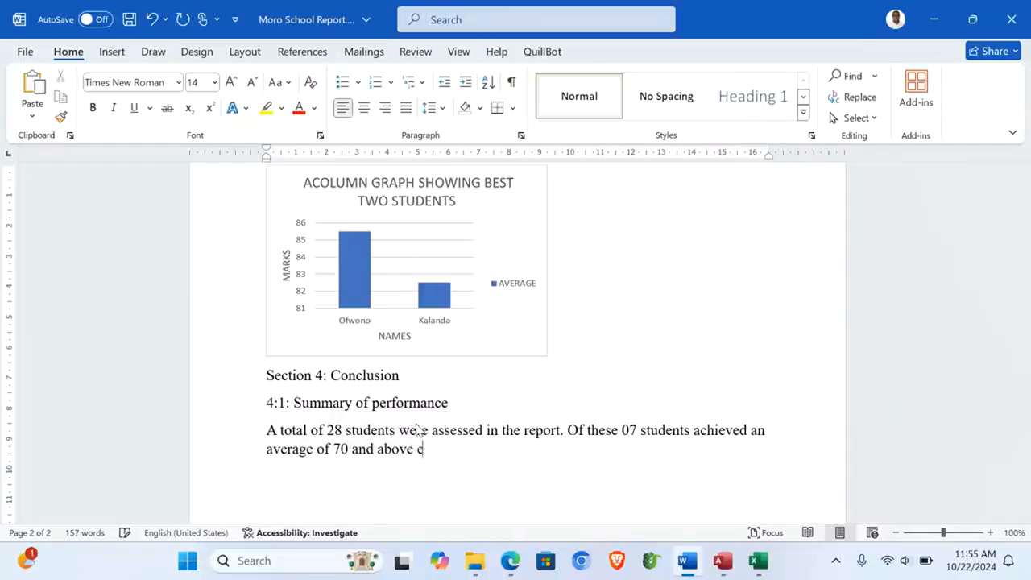
{"action": "type", "text": "arning "}
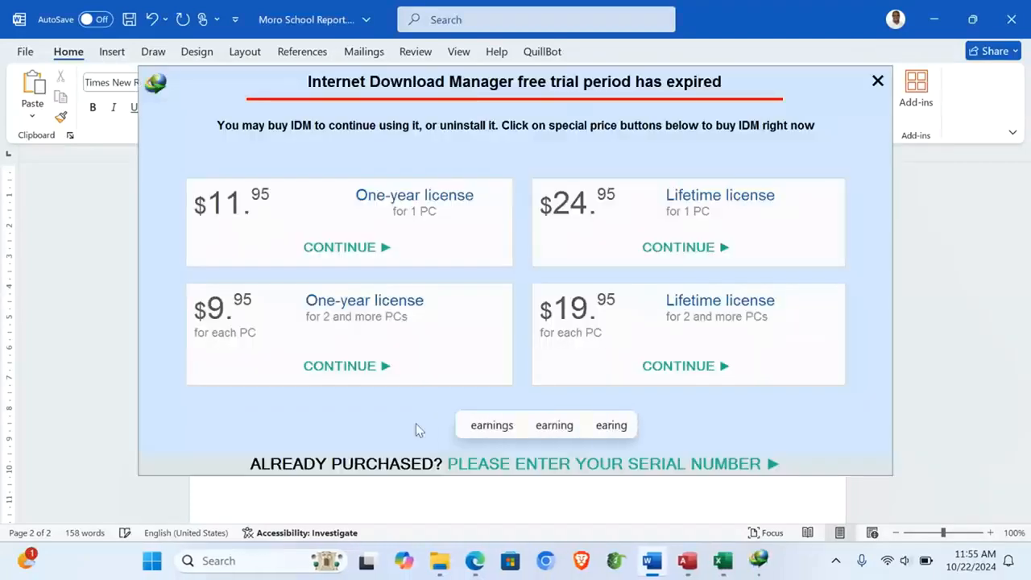
{"action": "type", "text": "spec"}
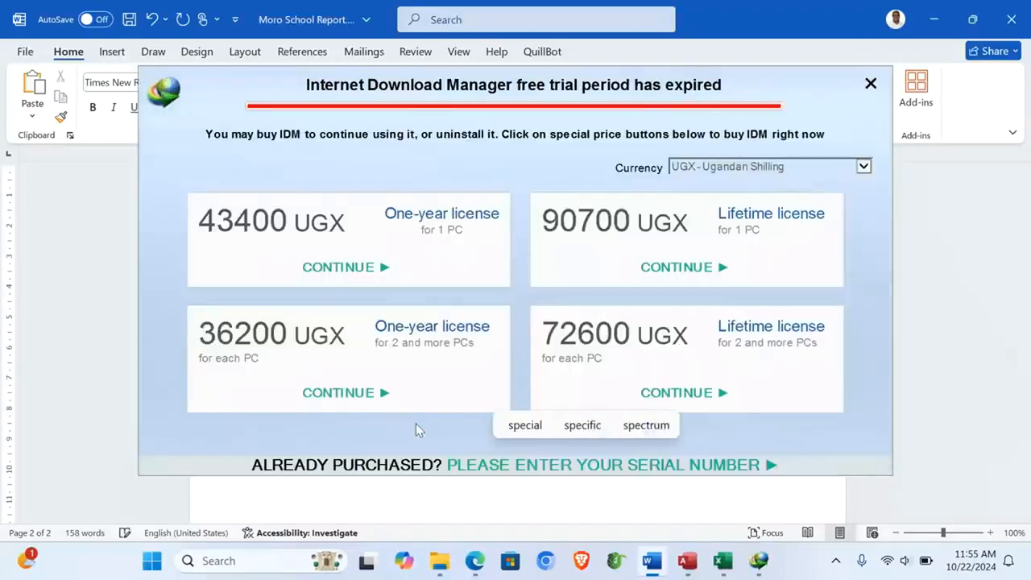
{"action": "left_click", "coordinate": [870, 84]}
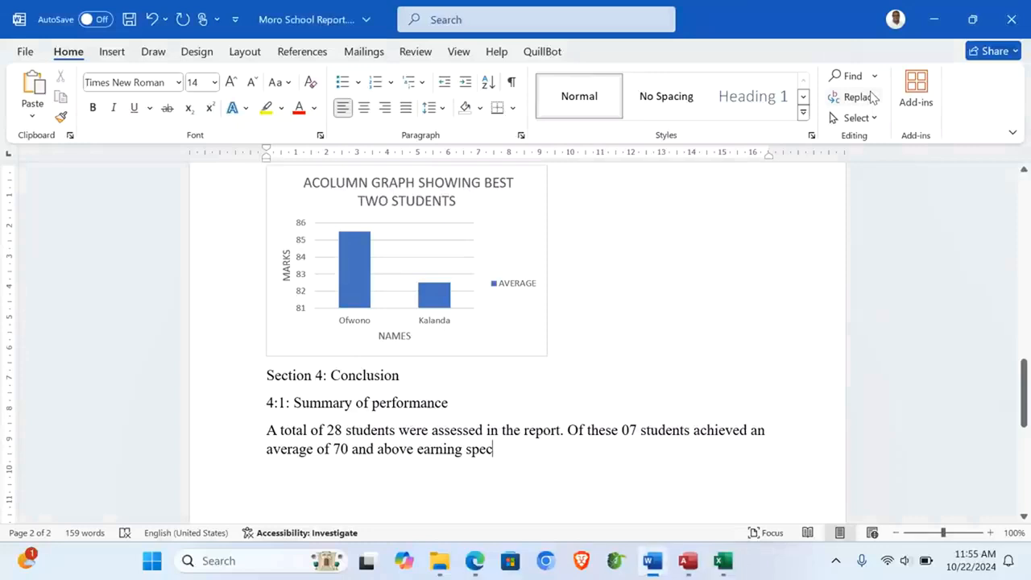
{"action": "type", "text": "ial re"}
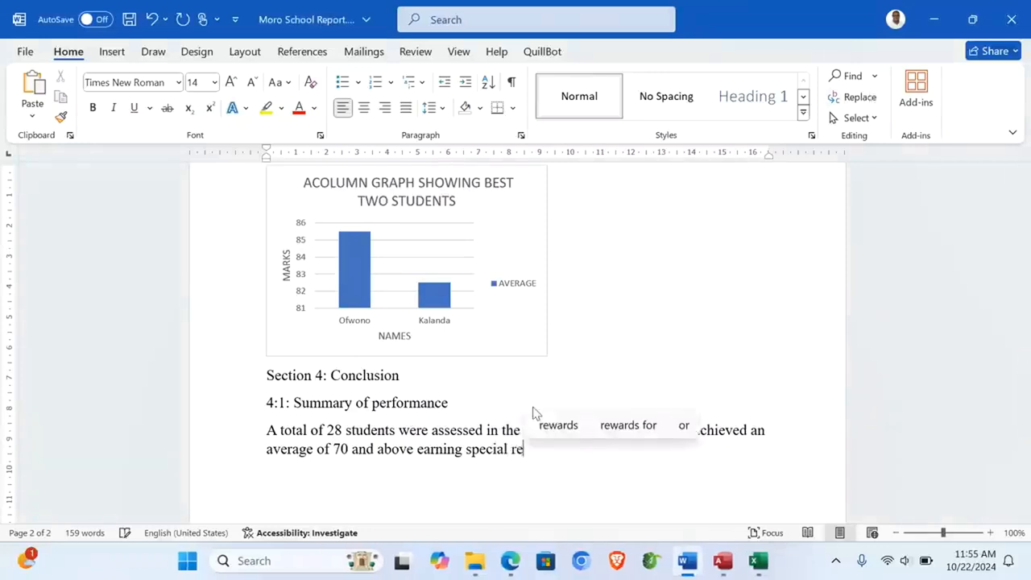
{"action": "type", "text": "cognition"}
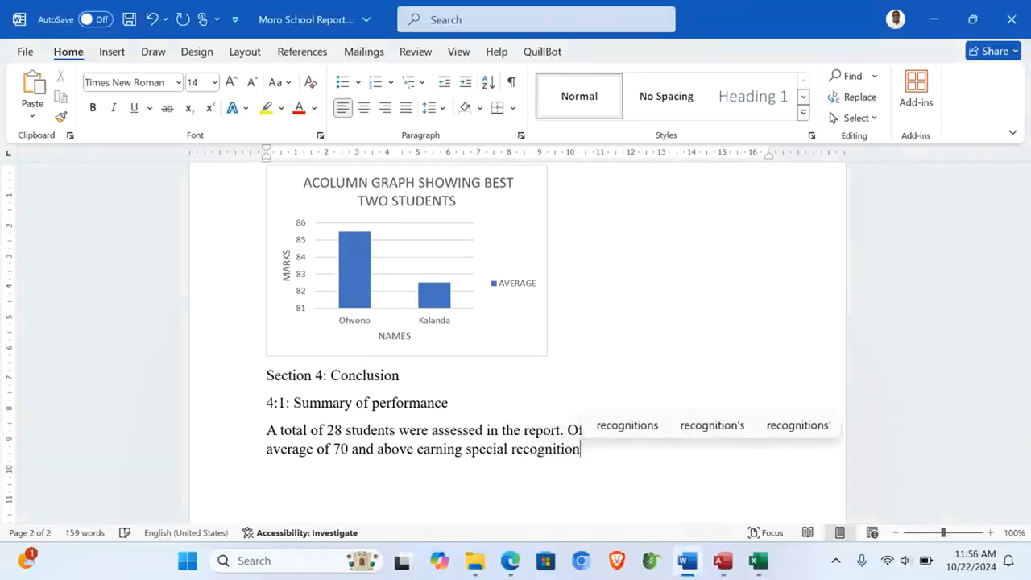
{"action": "type", "text": " of thei"}
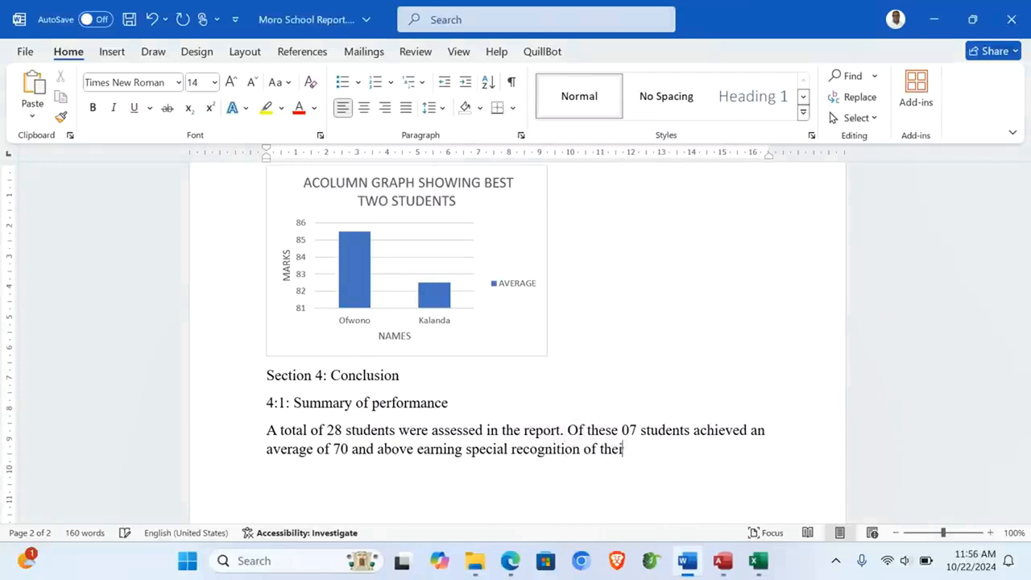
{"action": "type", "text": "r aca"}
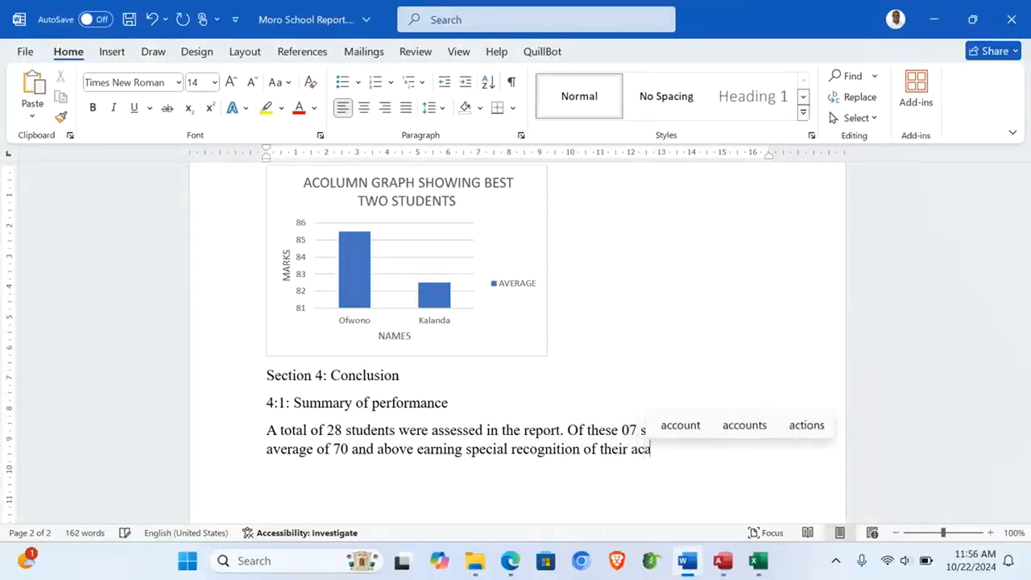
{"action": "type", "text": "demic "}
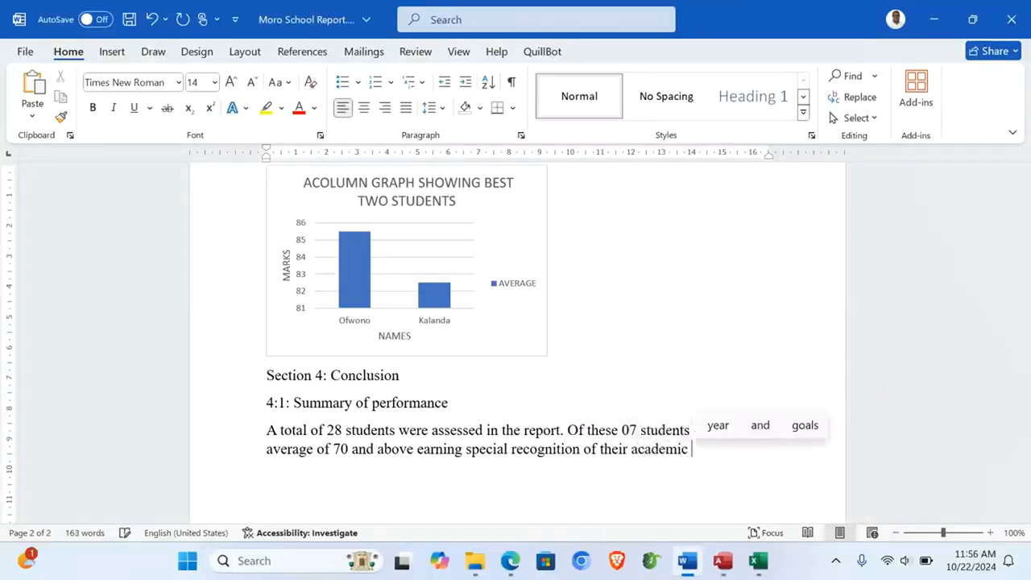
{"action": "type", "text": "performance."}
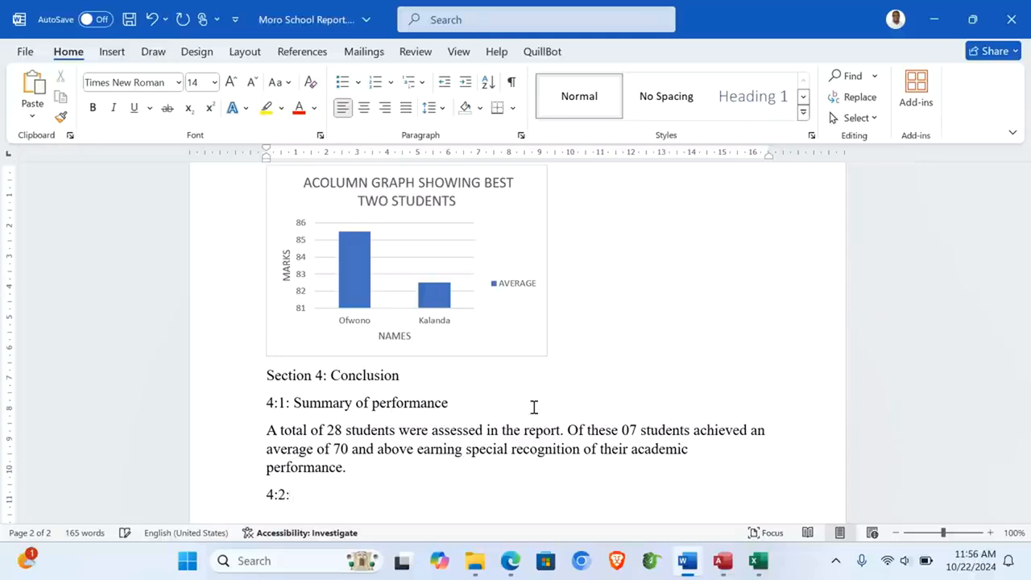
Step: Type the 4:2 Headteacher's List sentence naming the two best-performing students from the chart
{"action": "type", "text": "adteachers"}
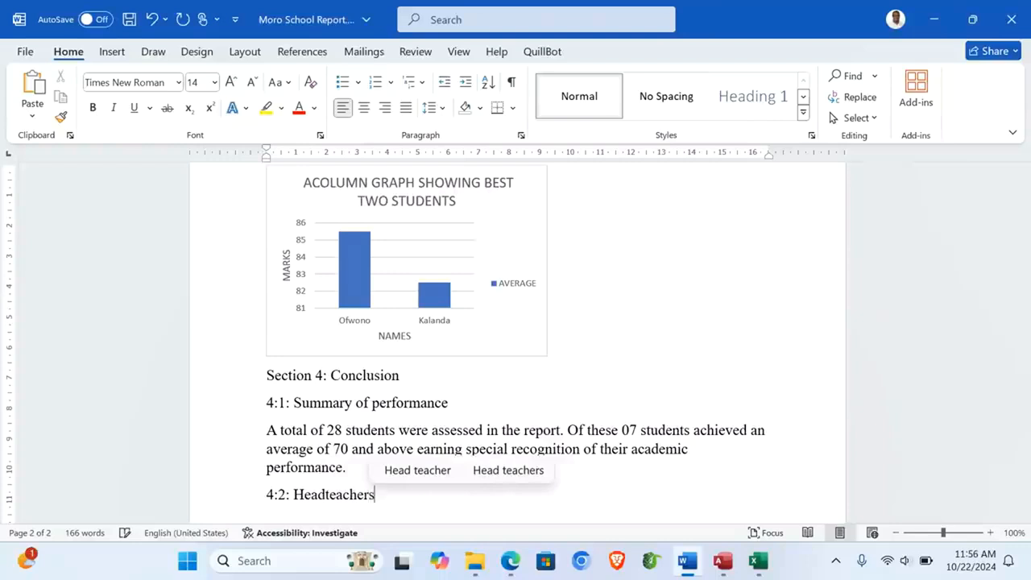
{"action": "key", "text": "BackSpace"}
{"action": "type", "text": "'s"}
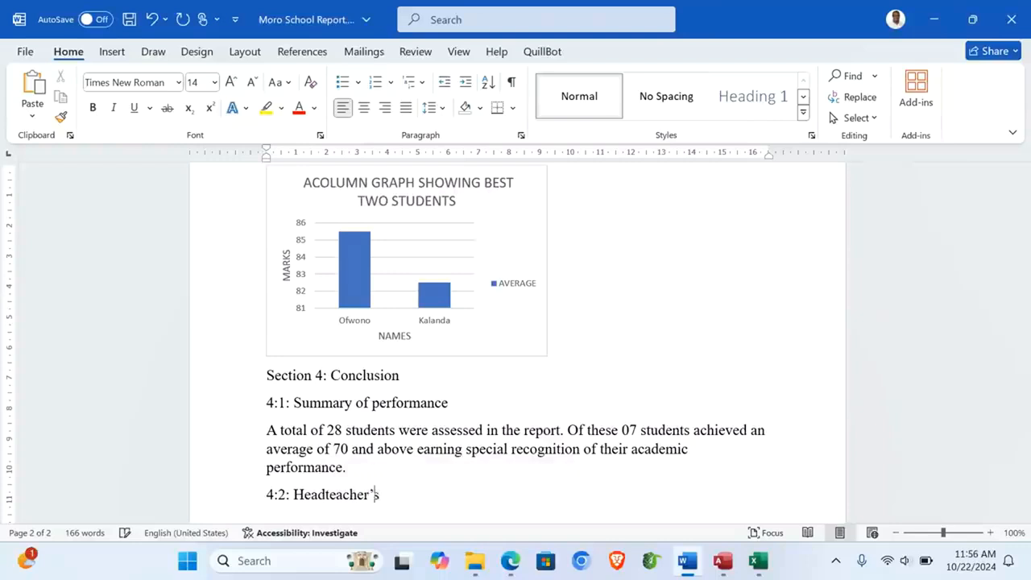
{"action": "type", "text": " List"}
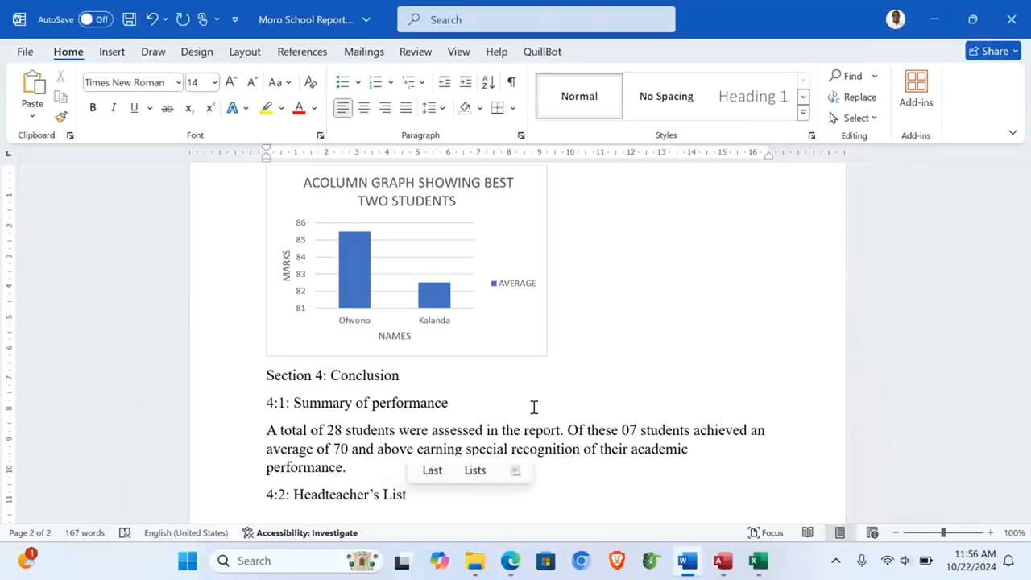
{"action": "type", "text": ": Y"}
{"action": "key", "text": "BackSpace"}
{"action": "type", "text": "The best"}
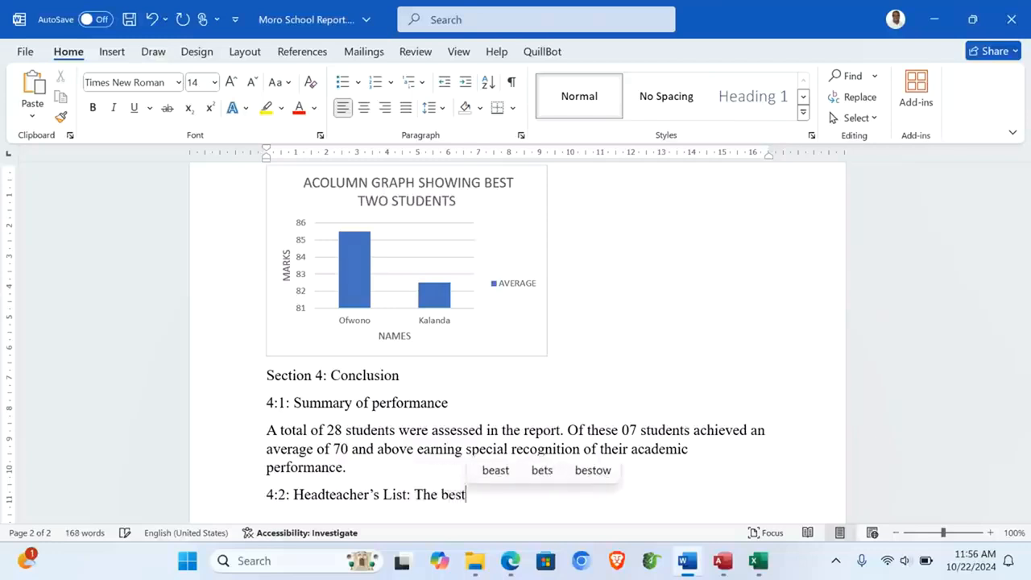
{"action": "type", "text": " perform"}
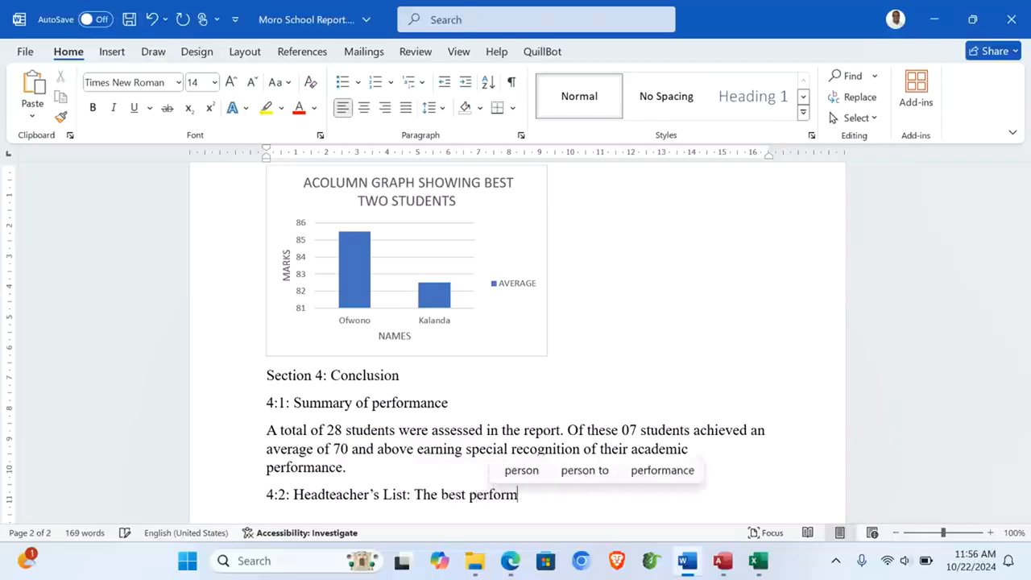
{"action": "type", "text": "ing students"}
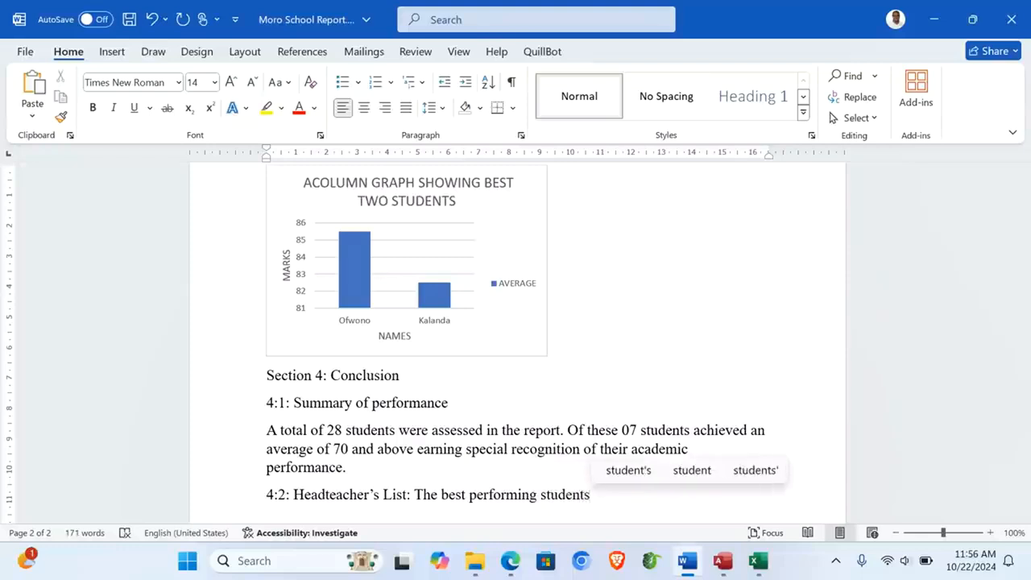
{"action": "type", "text": ", of the "}
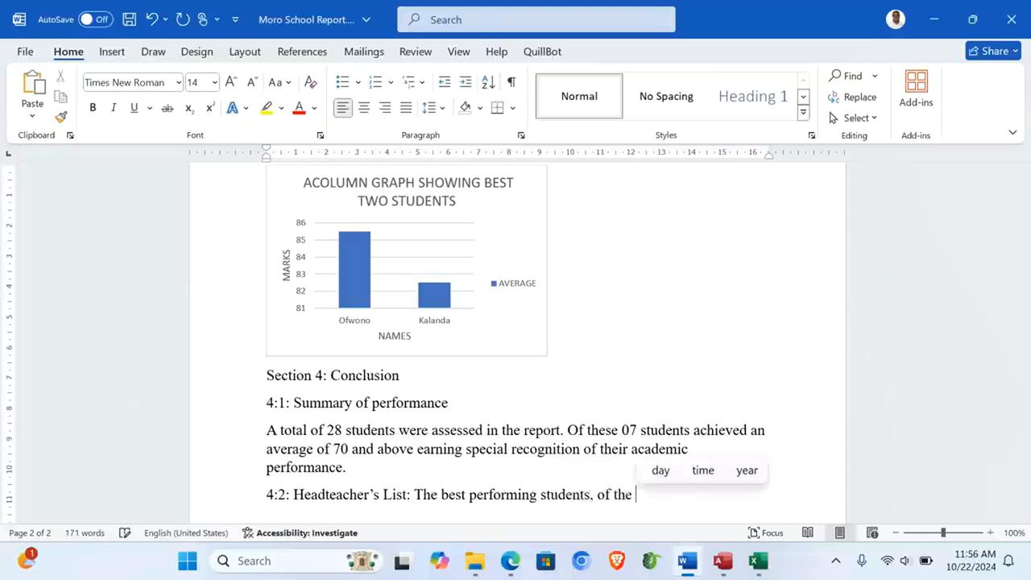
{"action": "type", "text": "two"}
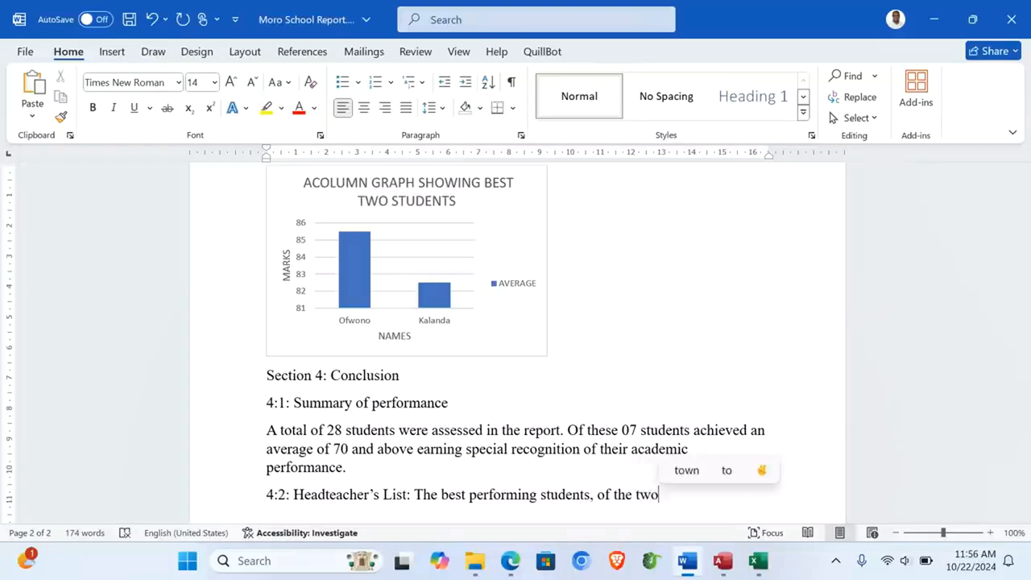
{"action": "type", "text": "Ofw "}
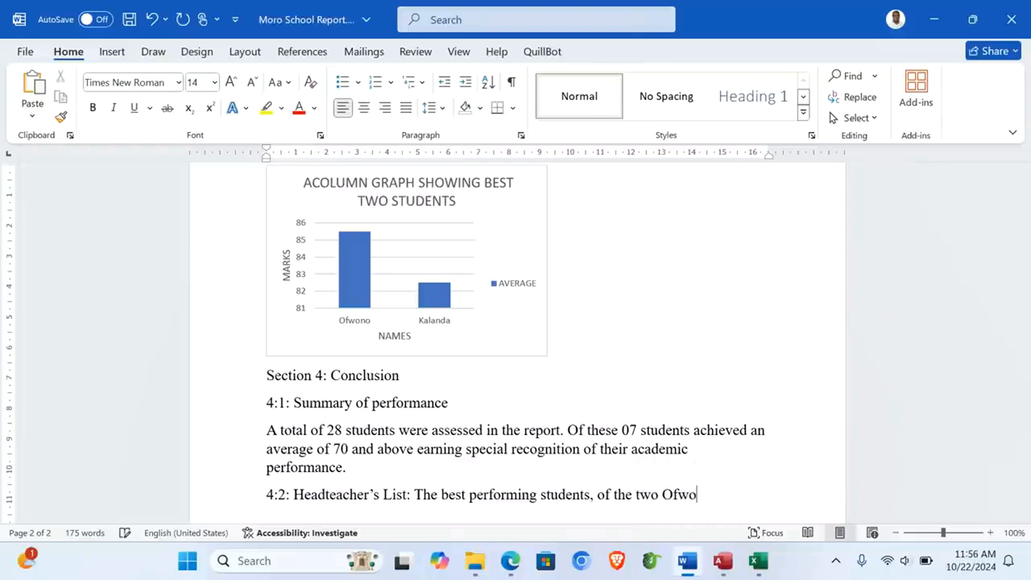
{"action": "type", "text": "no"}
{"action": "scroll", "coordinate": [601, 279], "scroll_direction": "up", "scroll_amount": 3}
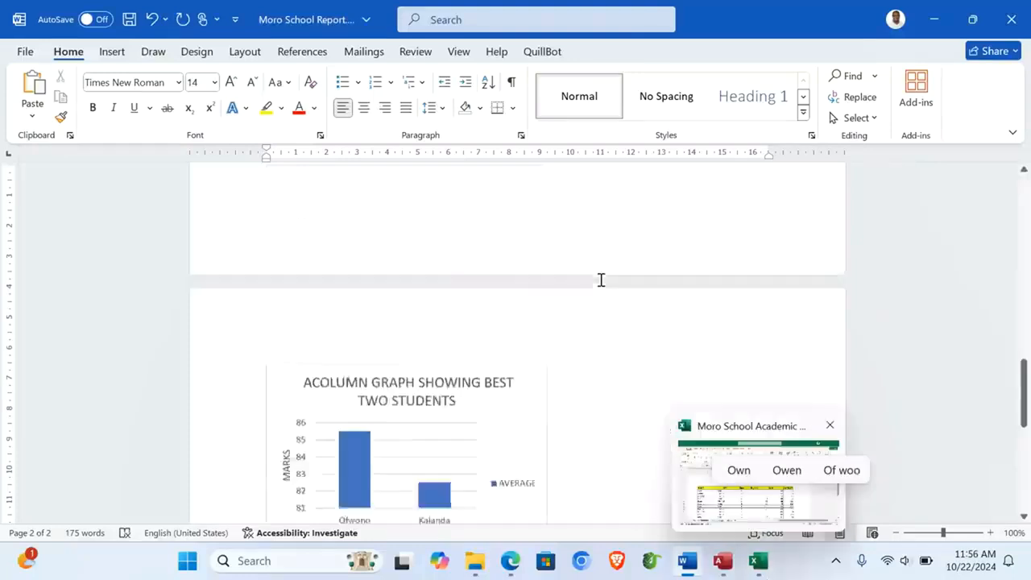
{"action": "scroll", "coordinate": [601, 280], "scroll_direction": "up", "scroll_amount": 5}
{"action": "scroll", "coordinate": [601, 280], "scroll_direction": "down", "scroll_amount": 6}
{"action": "scroll", "coordinate": [601, 279], "scroll_direction": "down", "scroll_amount": 8}
{"action": "type", "text": "a"}
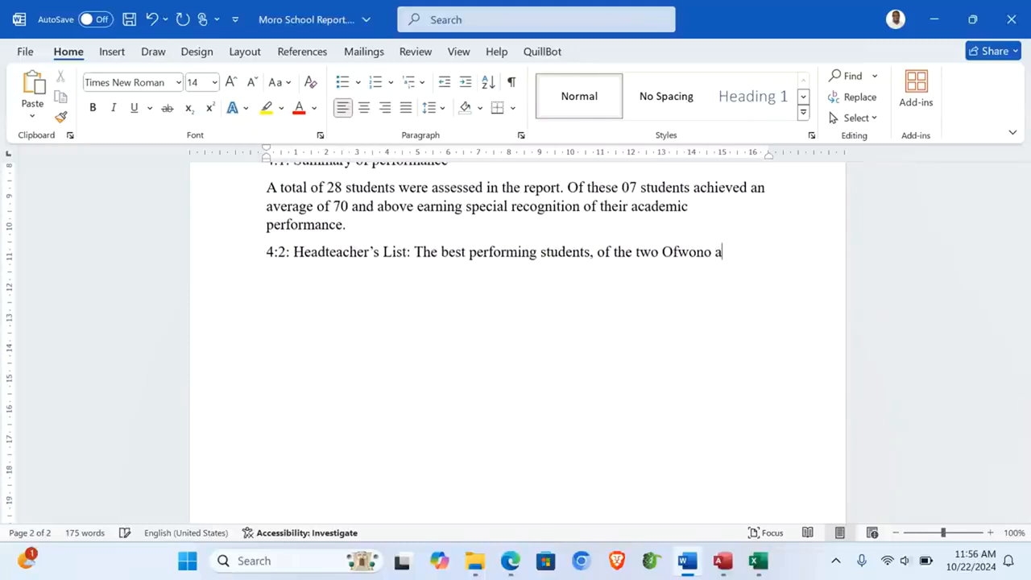
{"action": "type", "text": "nd Kala"}
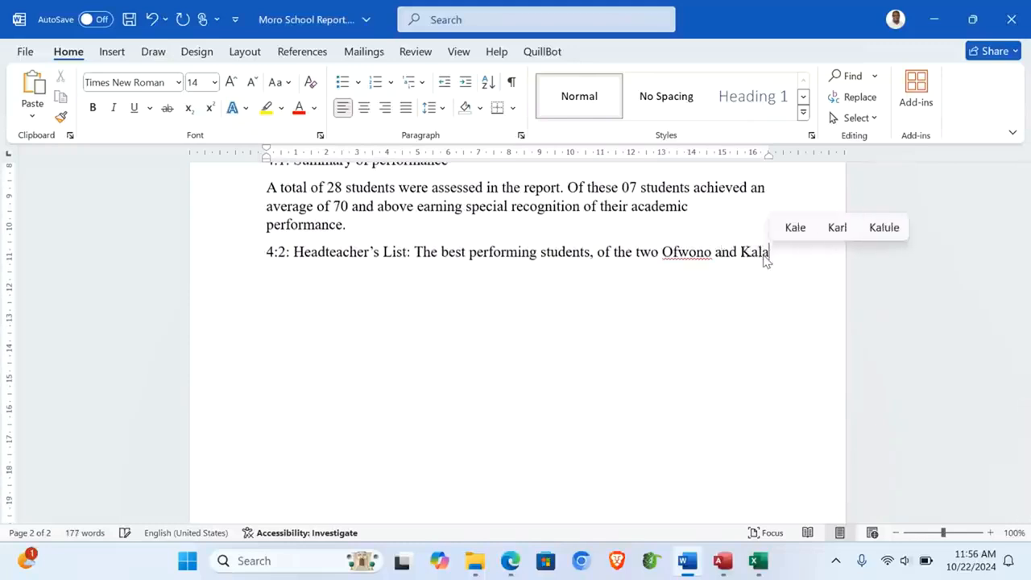
{"action": "type", "text": "nda, with scores"}
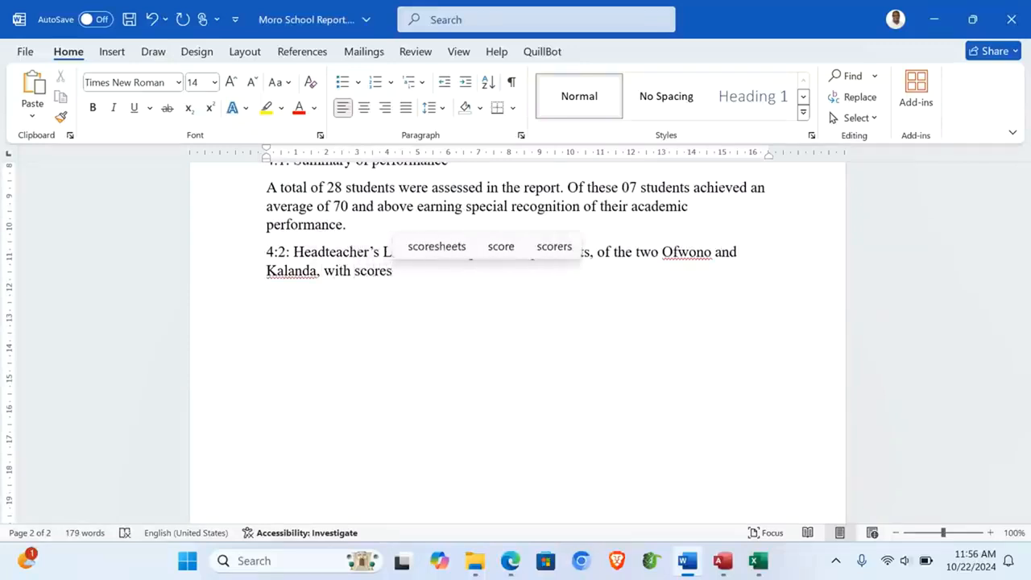
Step: Complete the 4:2 sentence with scores 85.5 and 82.2 and a 10,000 Uganda shillings reward each
{"action": "scroll", "coordinate": [518, 339], "scroll_direction": "up", "scroll_amount": 10}
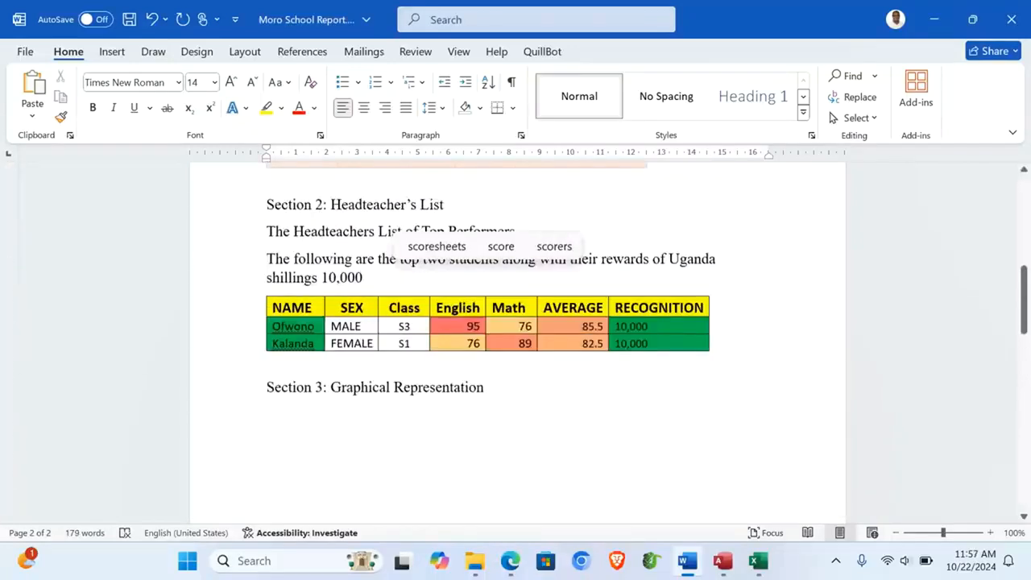
{"action": "scroll", "coordinate": [517, 338], "scroll_direction": "down", "scroll_amount": 10}
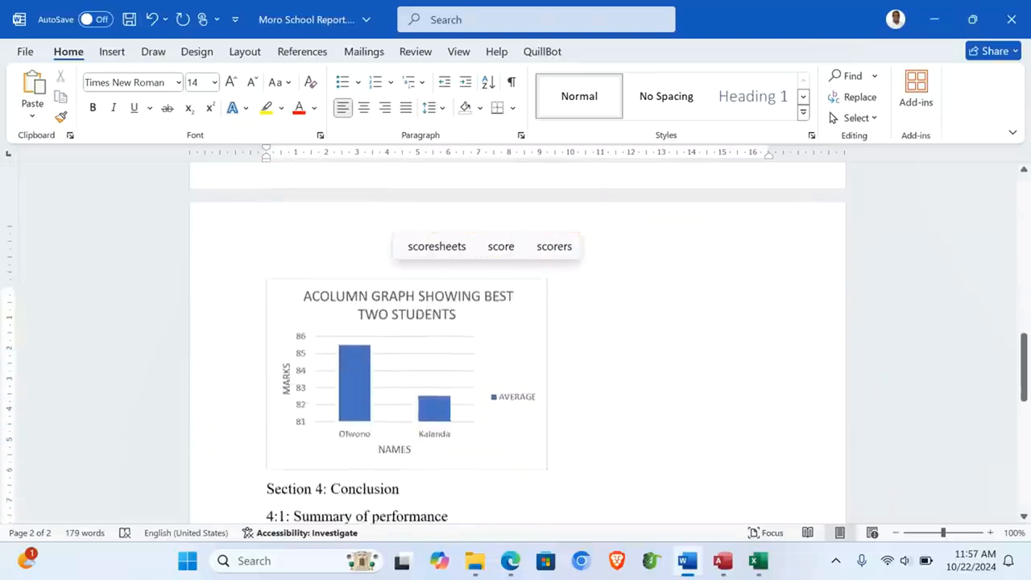
{"action": "scroll", "coordinate": [517, 339], "scroll_direction": "down", "scroll_amount": 2}
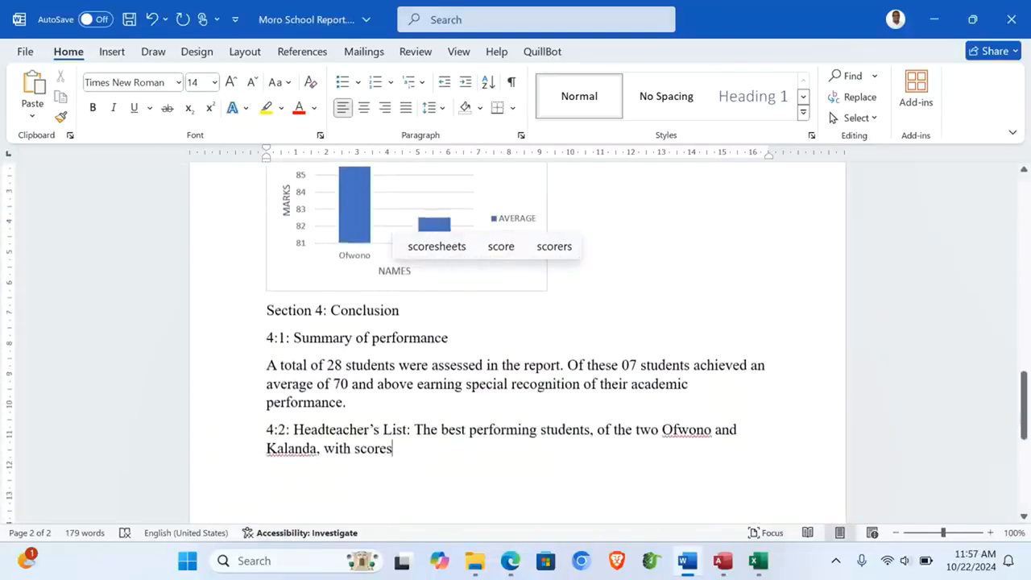
{"action": "type", "text": "85"}
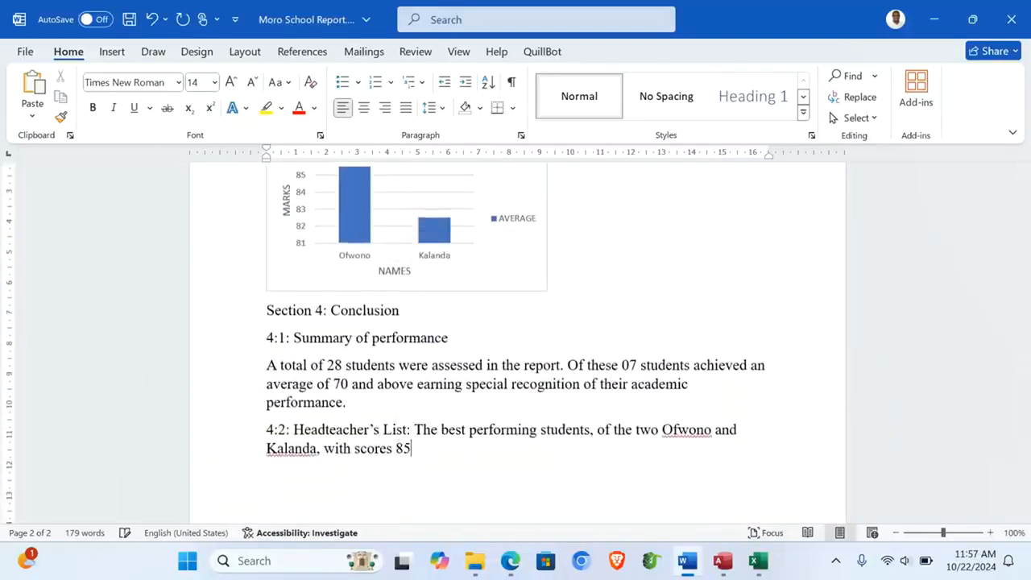
{"action": "type", "text": ".5 and 82"}
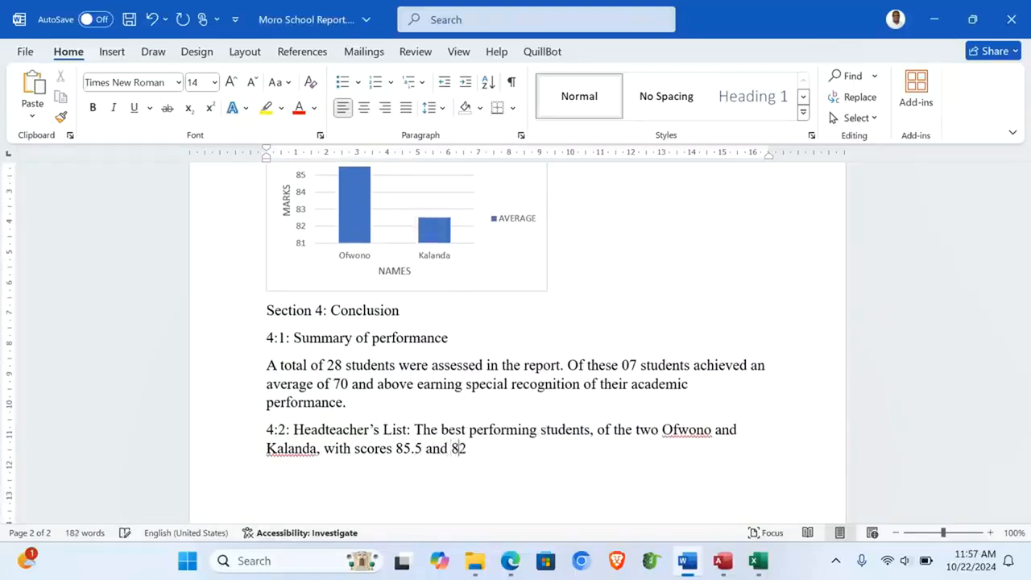
{"action": "type", "text": ".2 res"}
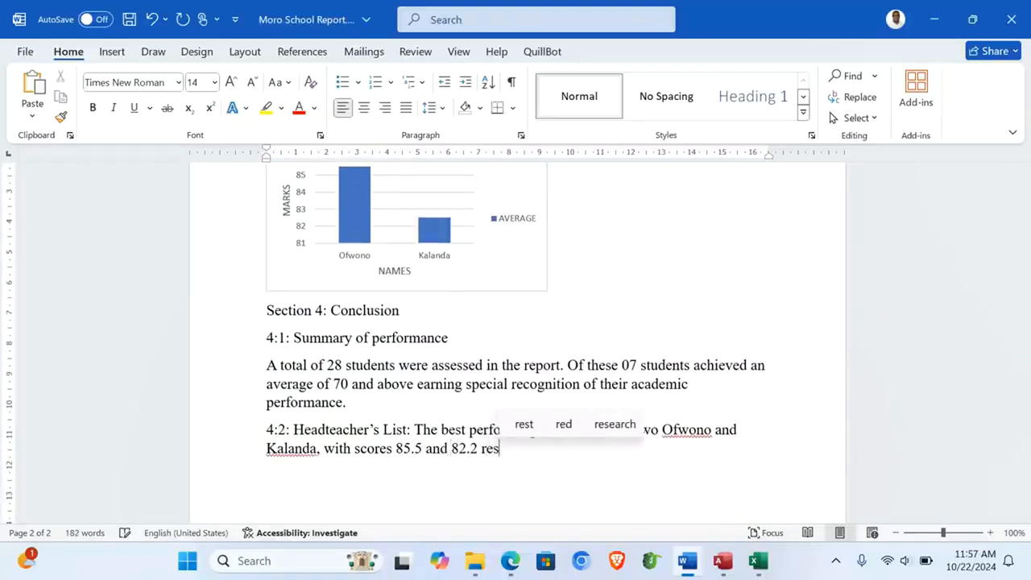
{"action": "type", "text": "pectively"}
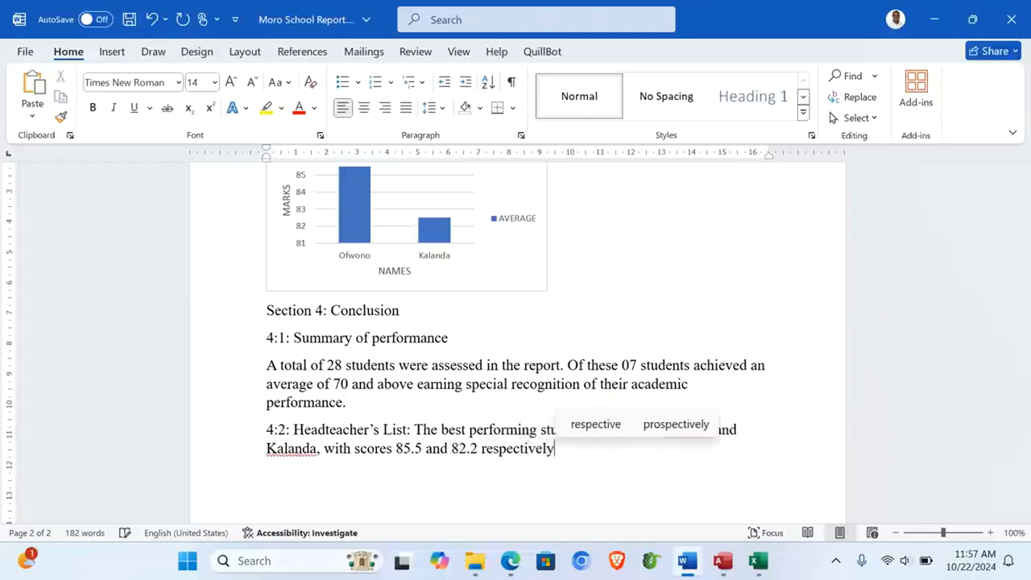
{"action": "type", "text": " on "}
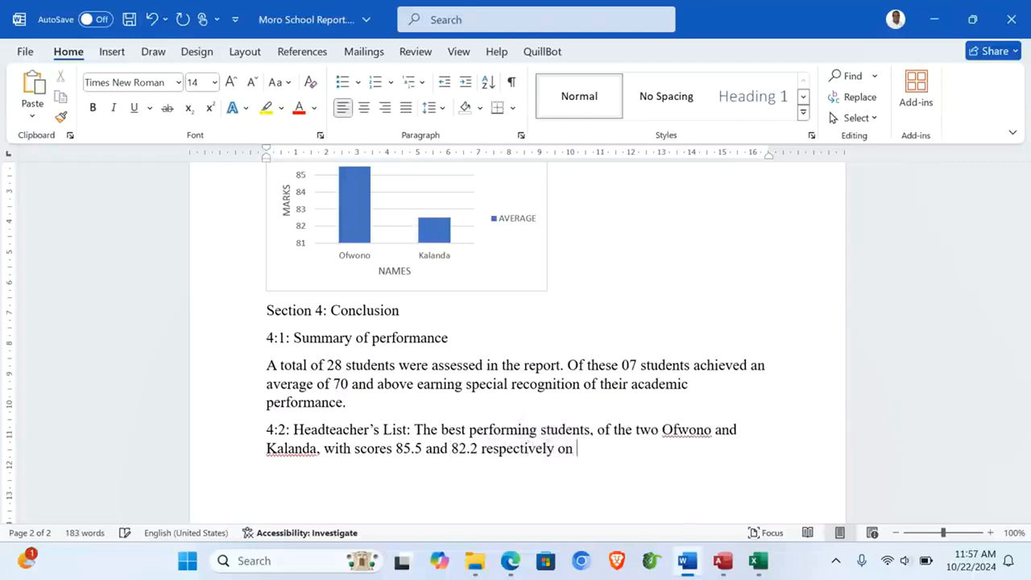
{"action": "type", "text": "the teacher"}
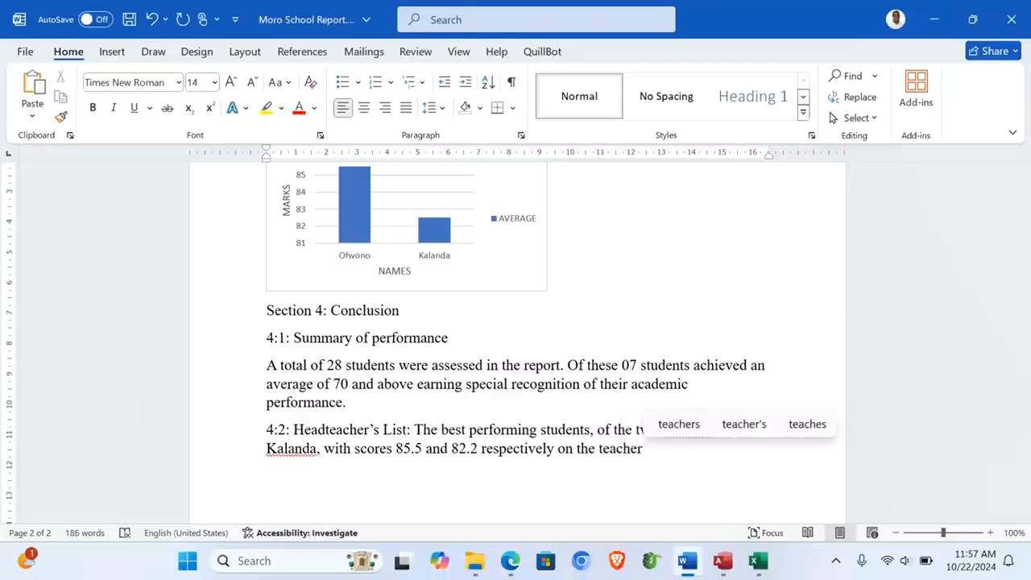
{"action": "type", "text": "s"}
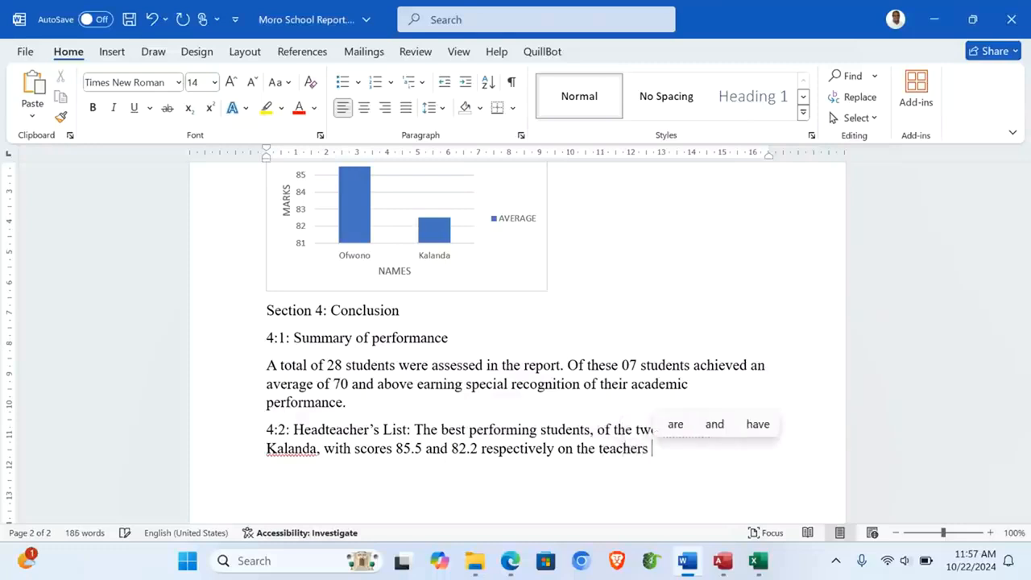
{"action": "type", "text": " list, "}
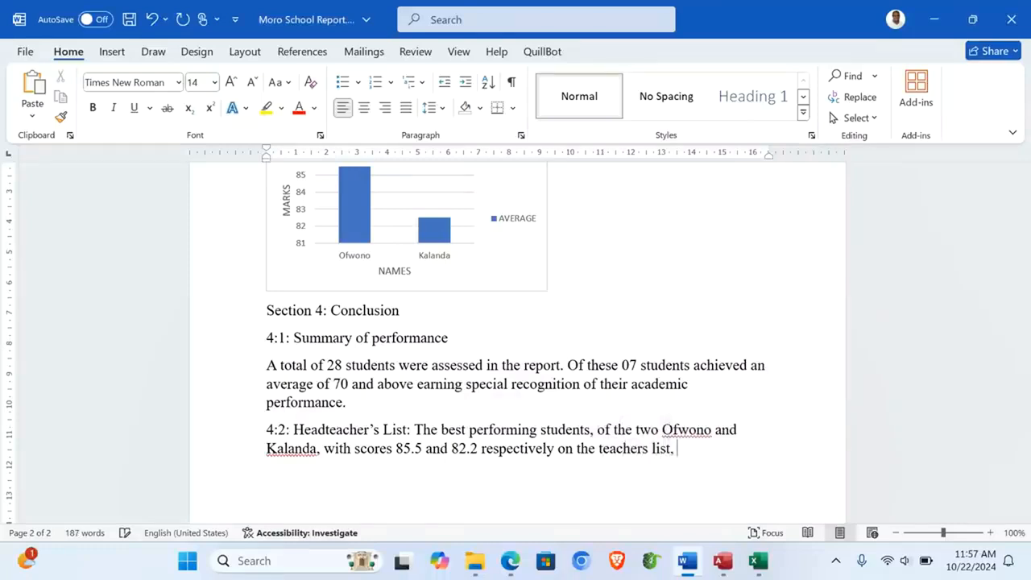
{"action": "type", "text": "each w"}
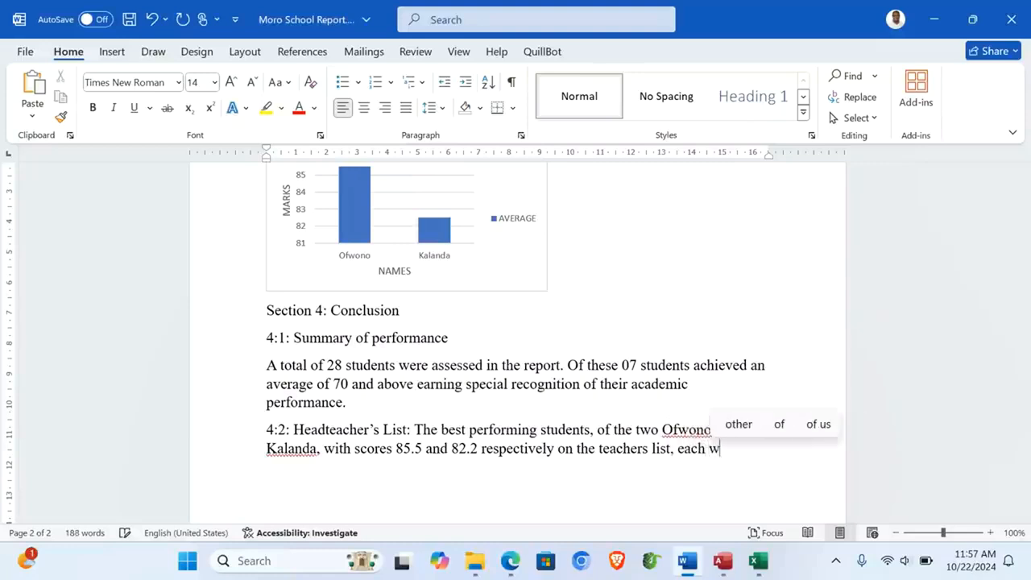
{"action": "type", "text": "ill recie"}
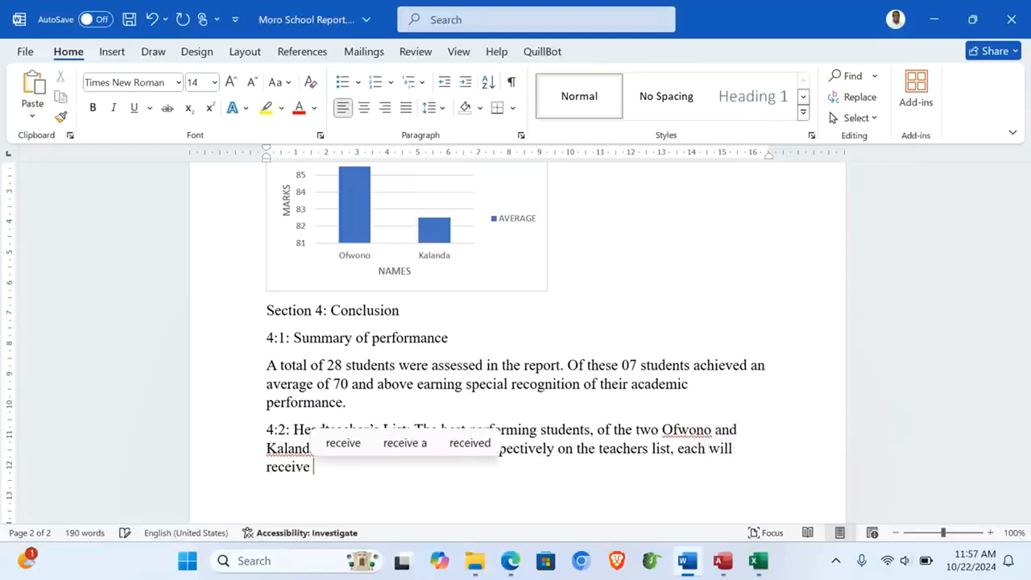
{"action": "type", "text": "ve 10,000 Uganda"}
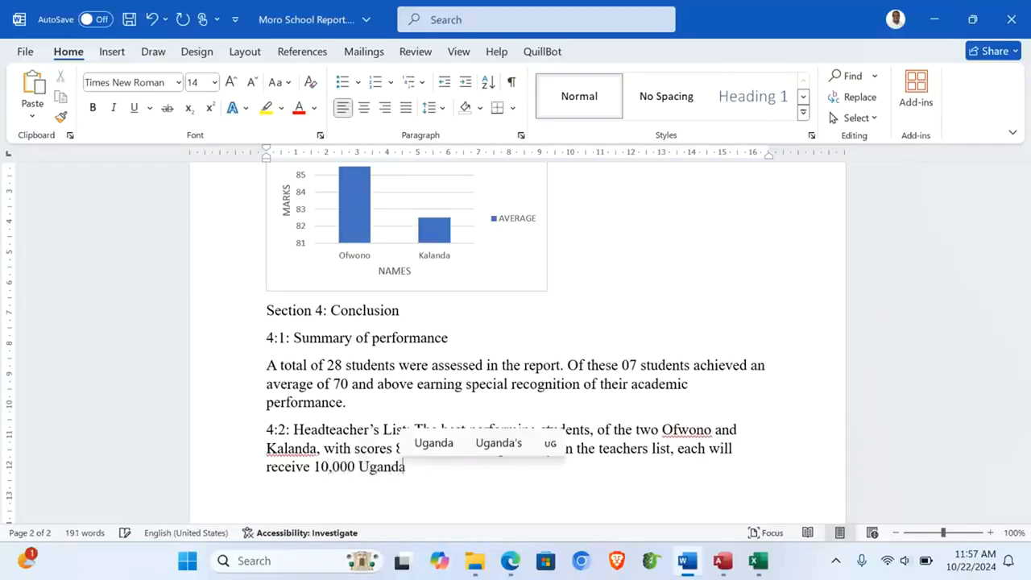
{"action": "type", "text": " sc"}
{"action": "key", "text": "BackSpace"}
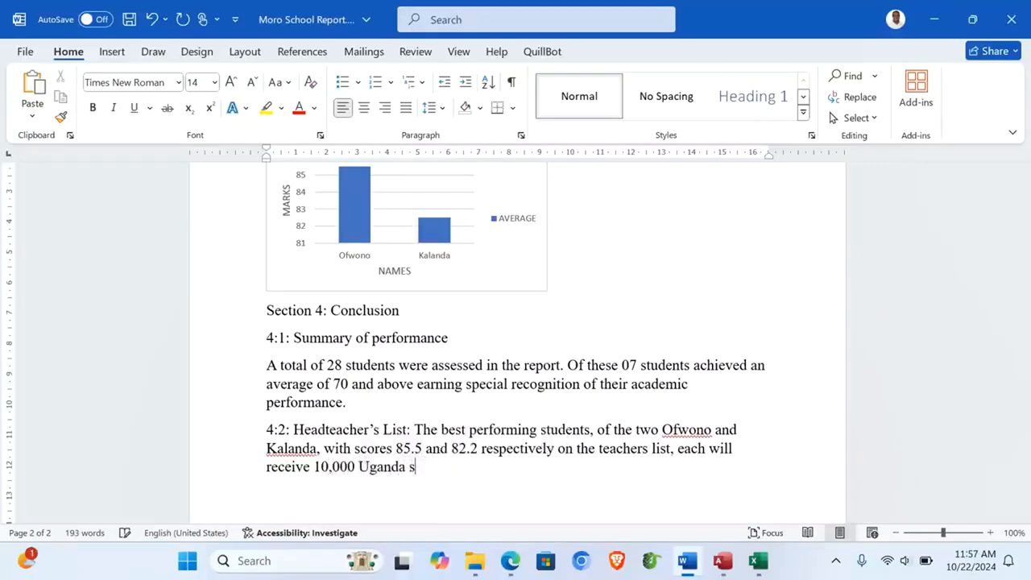
{"action": "type", "text": "hillings."}
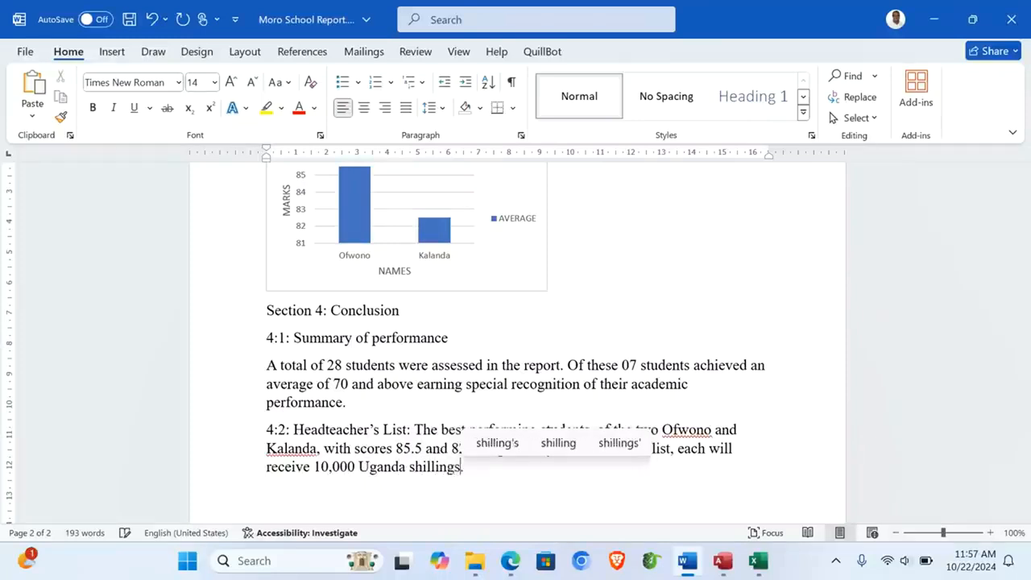
{"action": "key", "text": "Return"}
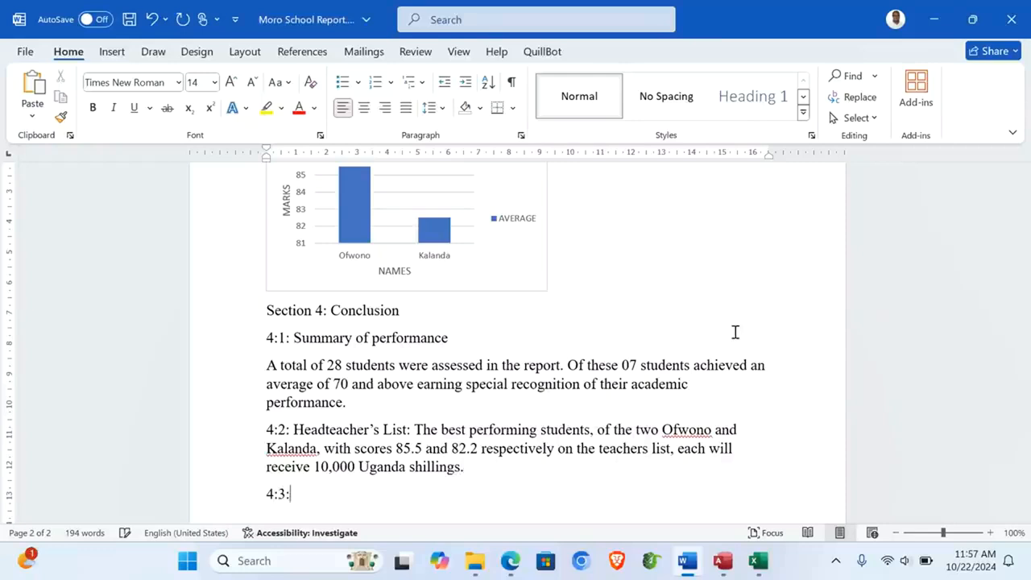
Step: Type '4:3: Recommendation' urging the school to continue the special recognition program to motivate students
{"action": "type", "text": "4:3: Recomm"}
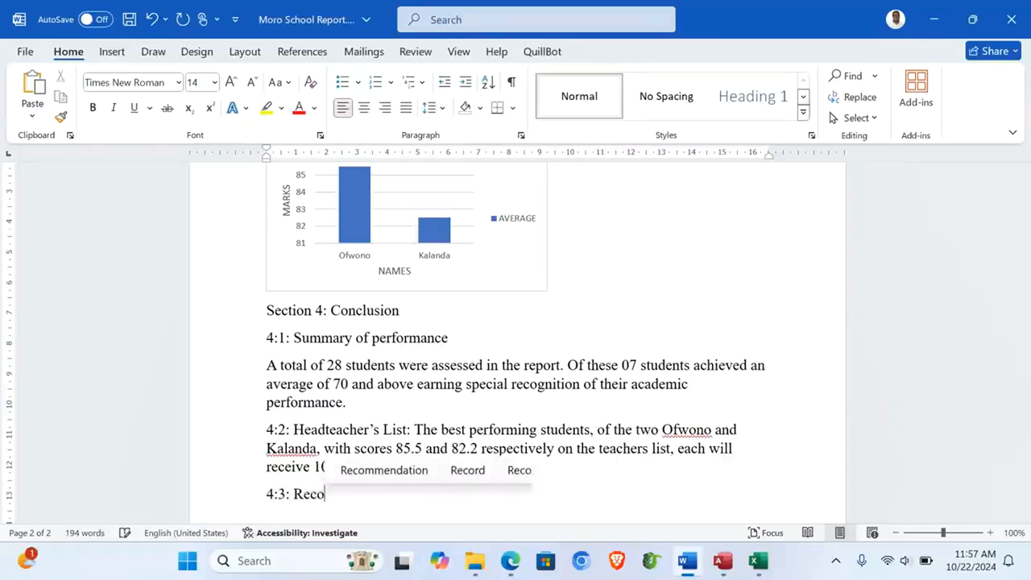
{"action": "left_click", "coordinate": [410, 475]}
{"action": "key", "text": "BackSpace"}
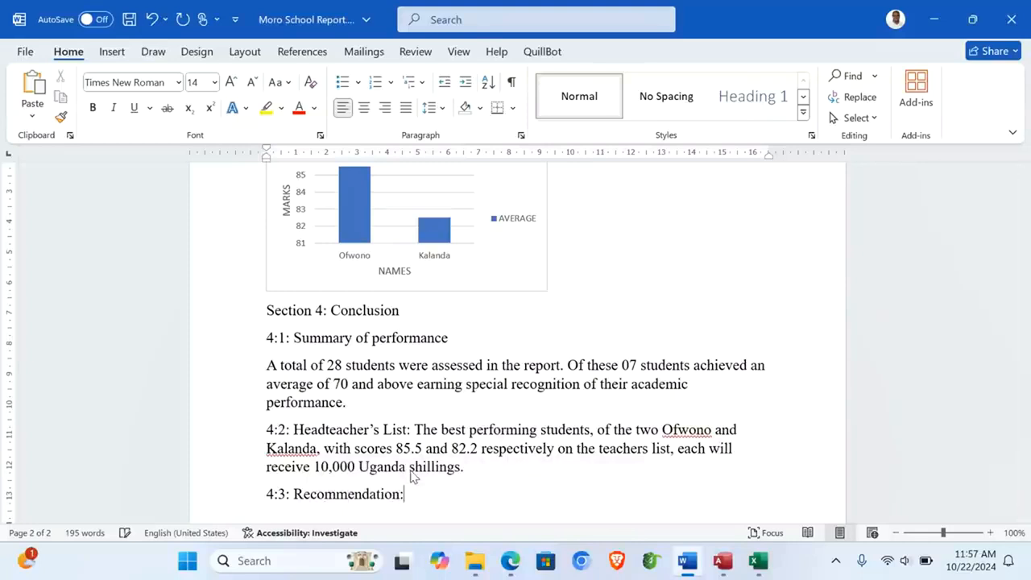
{"action": "type", "text": ": It is"}
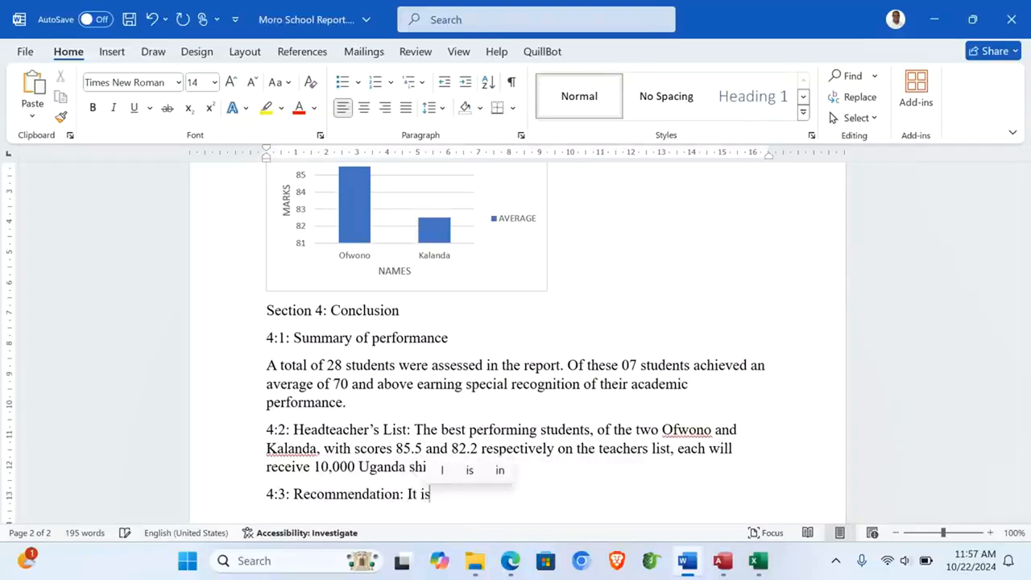
{"action": "type", "text": " recommendede"}
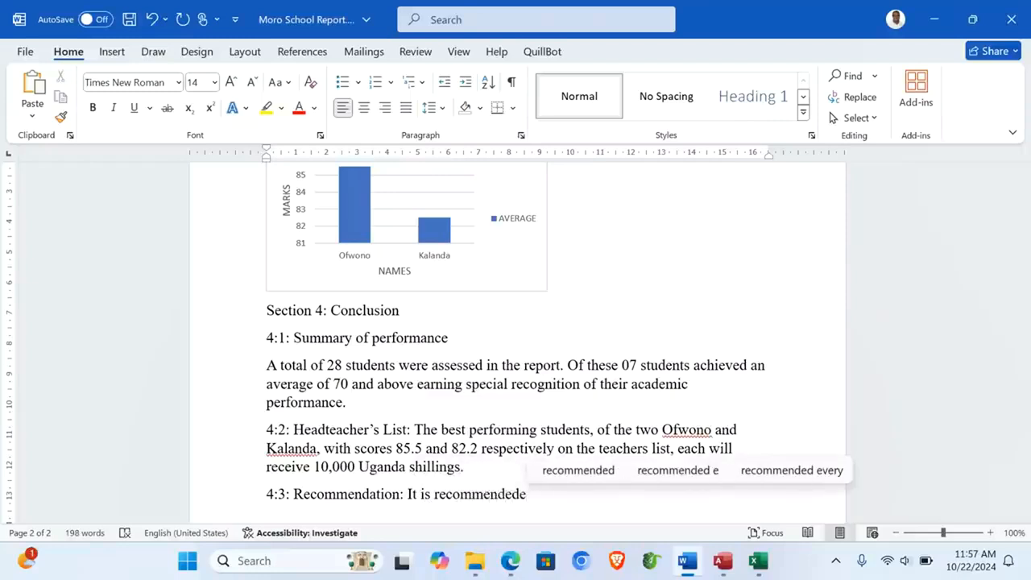
{"action": "key", "text": "BackSpace"}
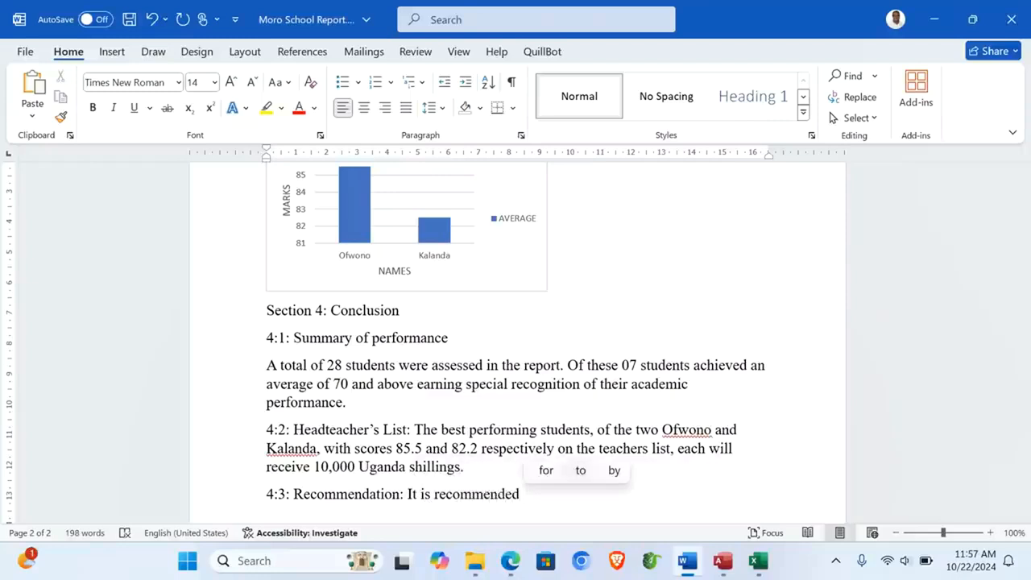
{"action": "type", "text": "that"}
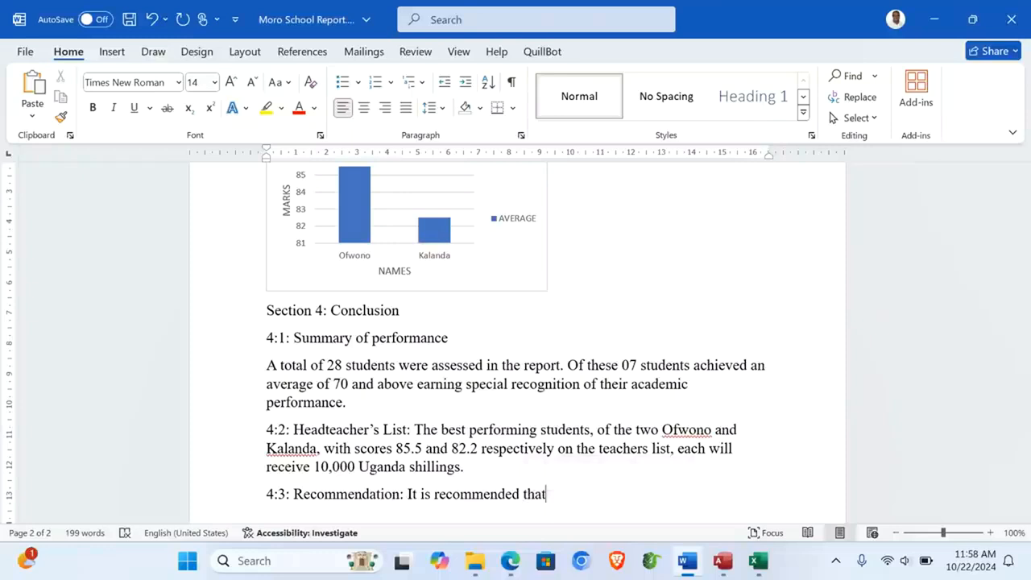
{"action": "type", "text": " the school"}
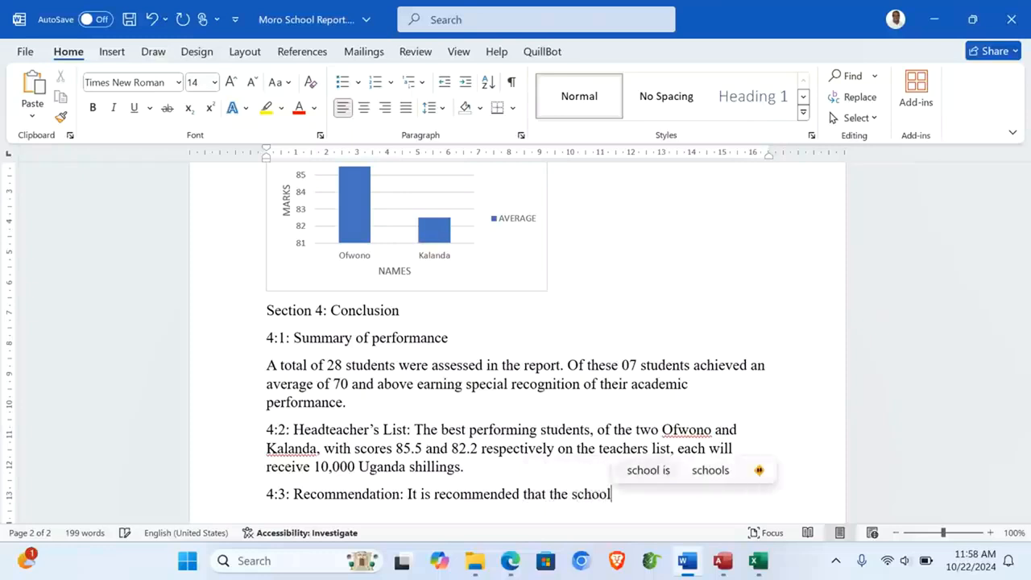
{"action": "type", "text": " conti"}
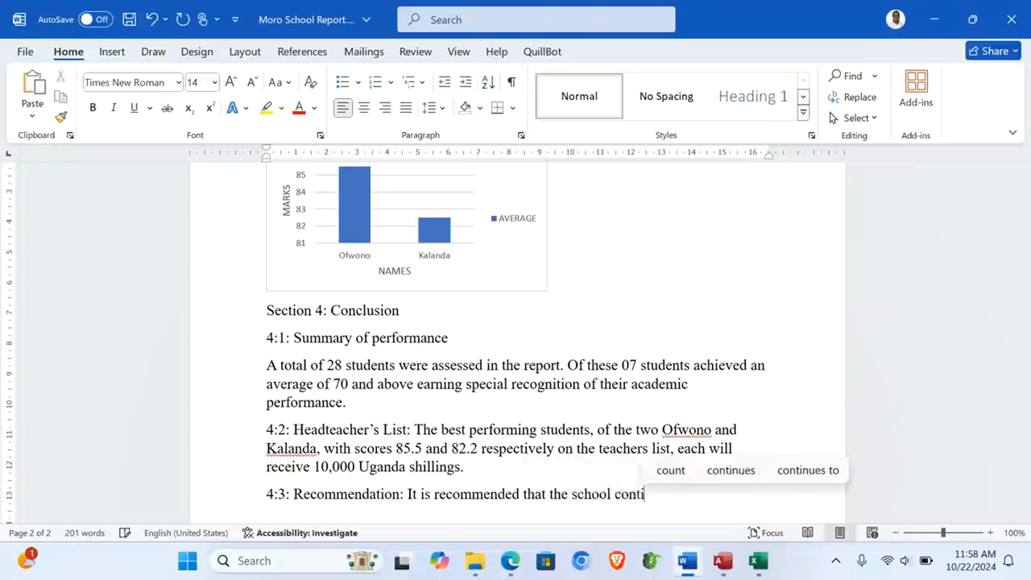
{"action": "type", "text": "nues "}
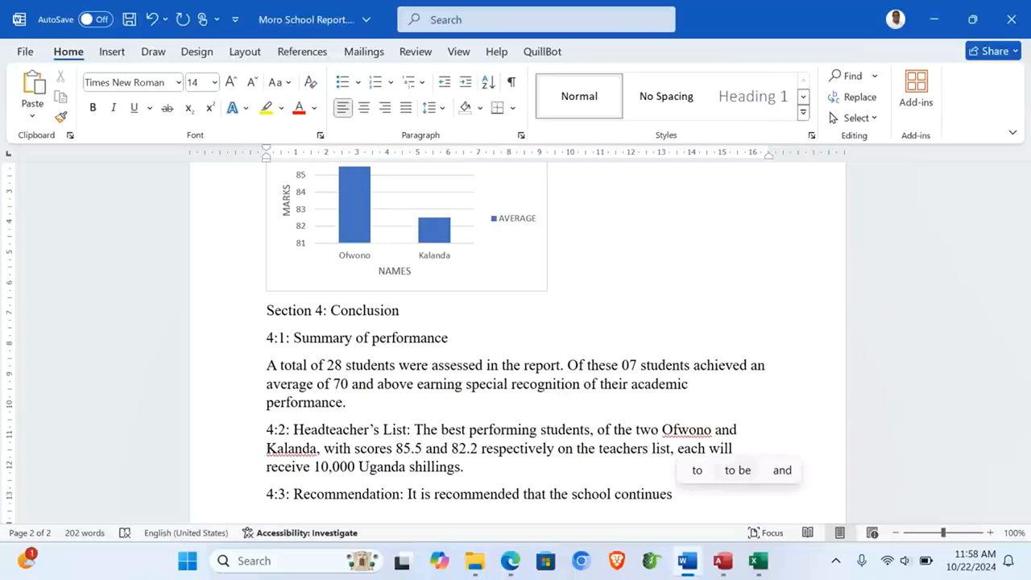
{"action": "type", "text": "with the"}
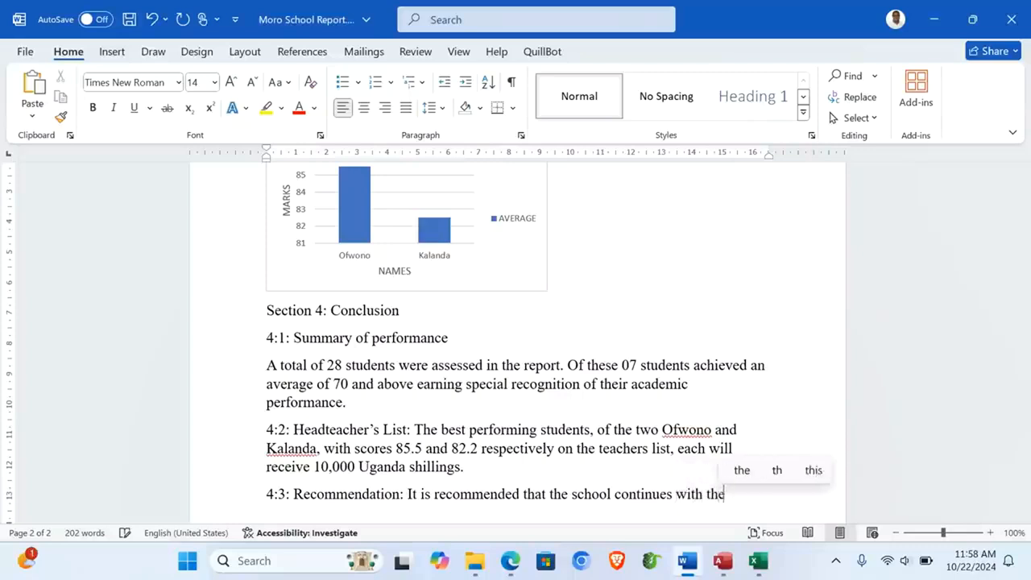
{"action": "type", "text": " special"}
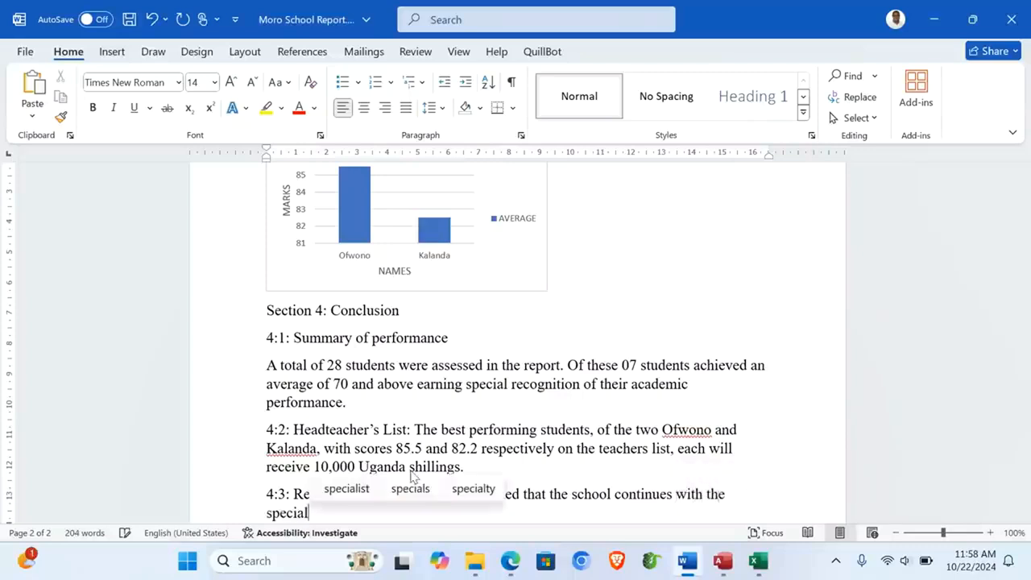
{"action": "type", "text": " recogniti"}
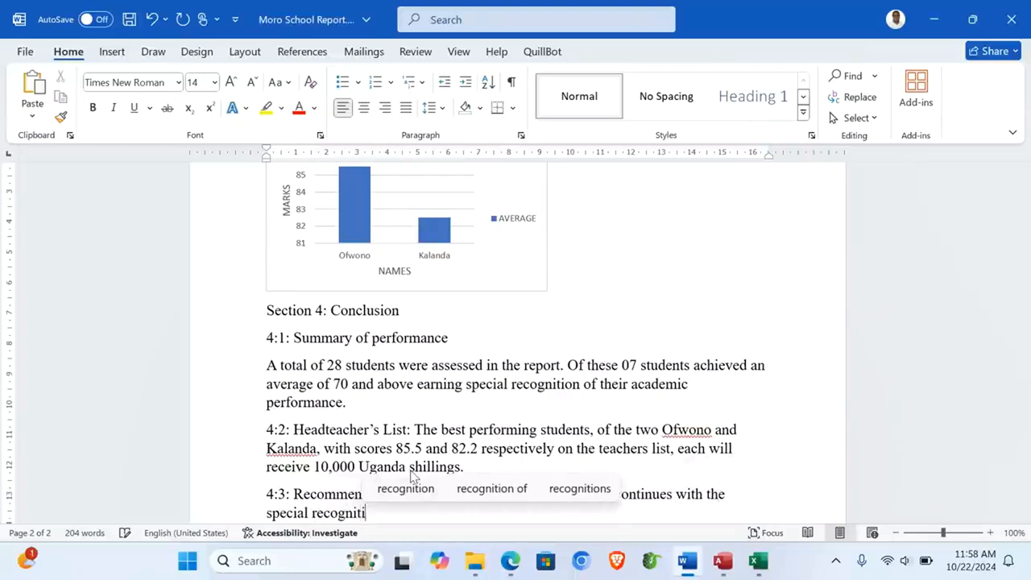
{"action": "type", "text": "on pro"}
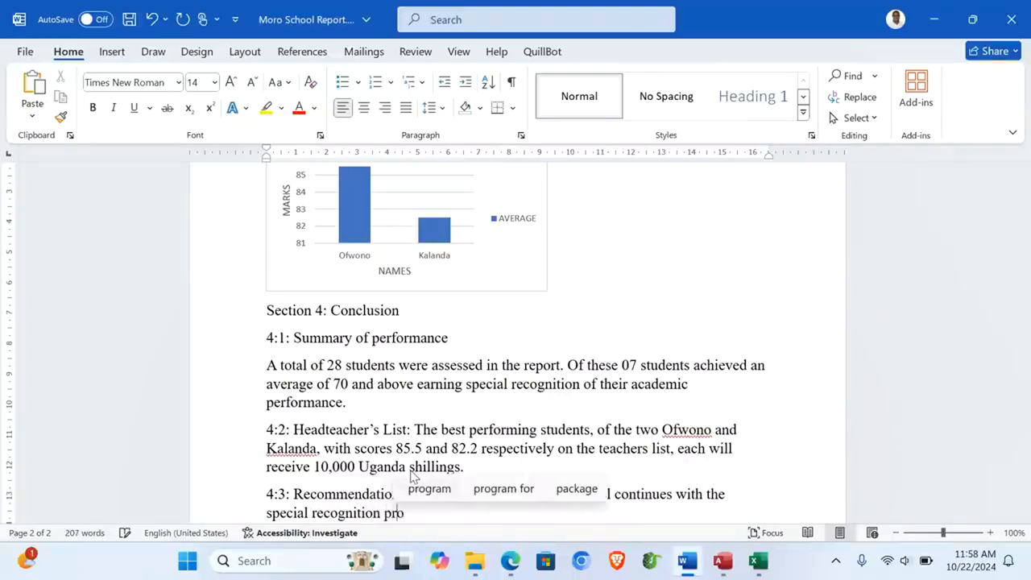
{"action": "type", "text": "gram as"}
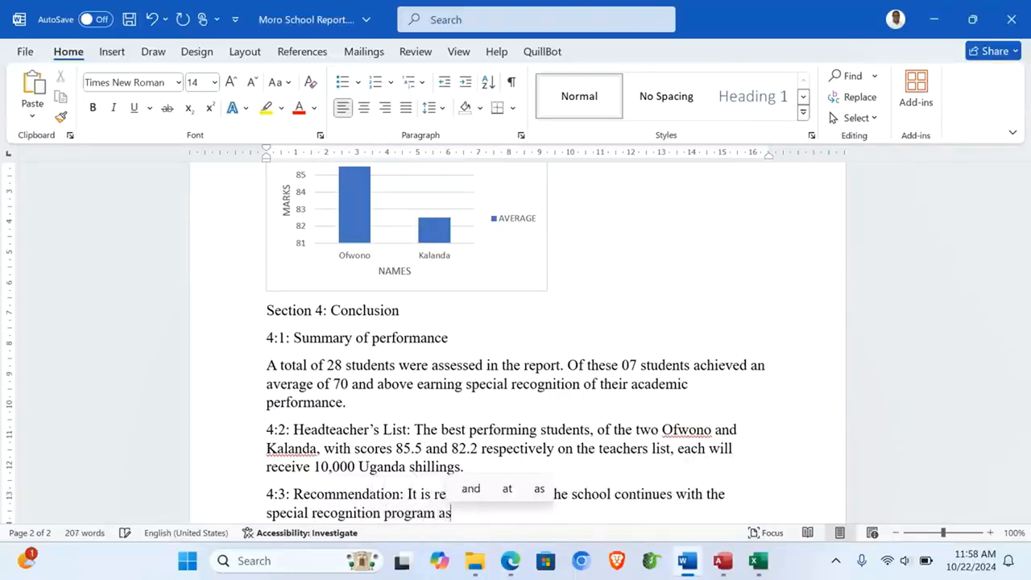
{"action": "type", "text": " a way to motivate stu"}
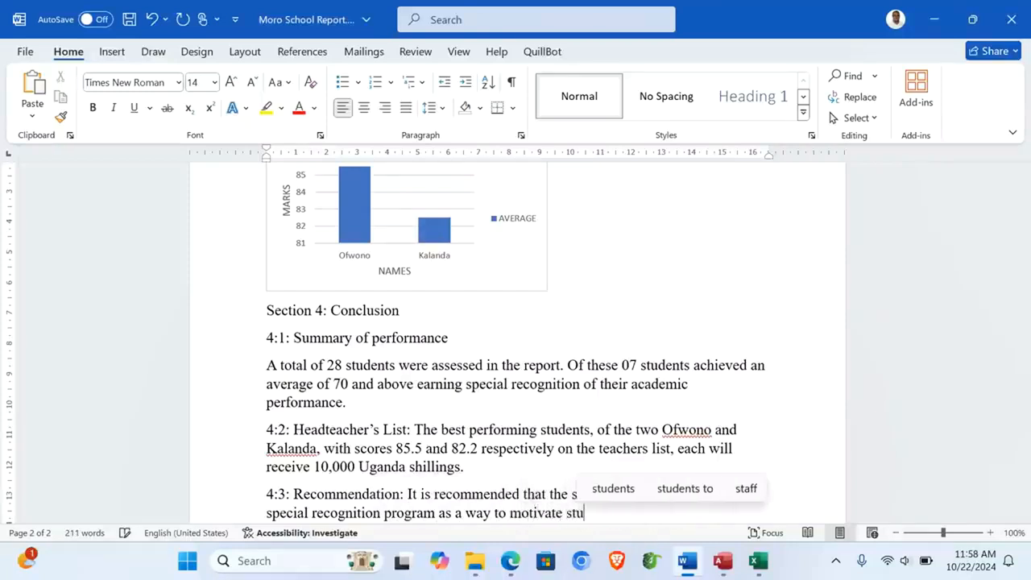
{"action": "type", "text": "dents."}
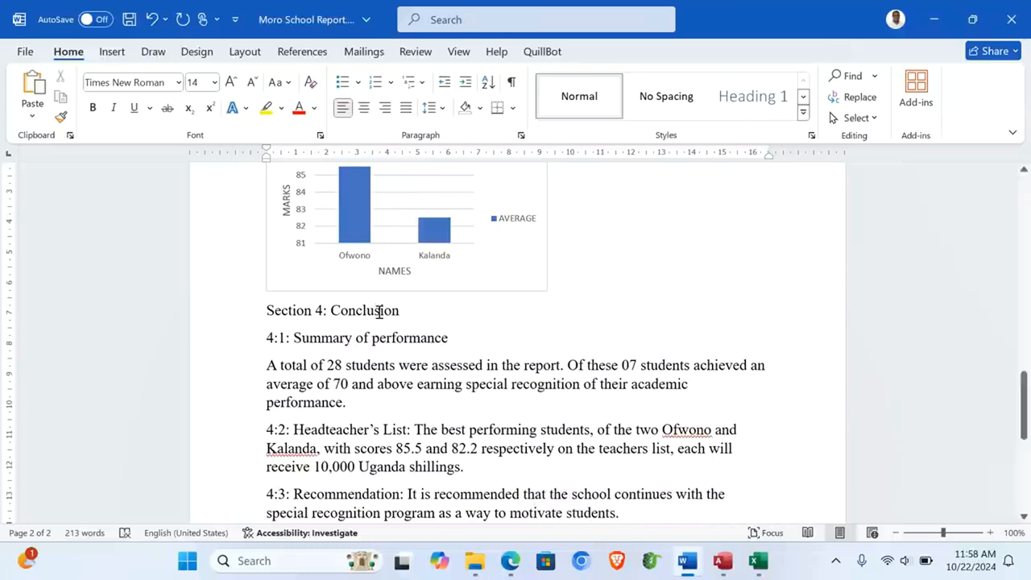
{"action": "scroll", "coordinate": [380, 311], "scroll_direction": "down", "scroll_amount": 3}
{"action": "scroll", "coordinate": [370, 309], "scroll_direction": "up", "scroll_amount": 2}
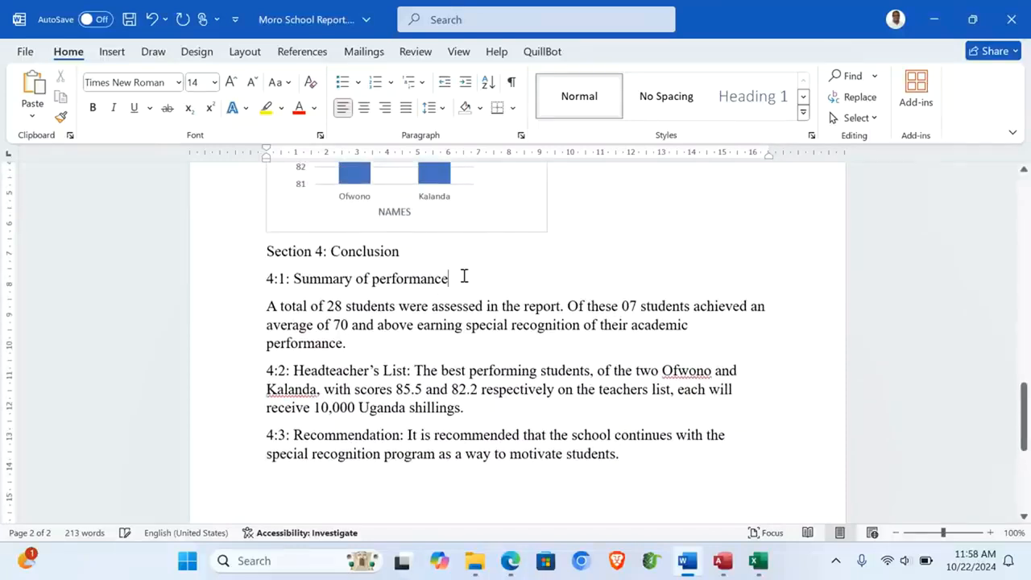
Step: Add a colon after 'Summary of performance' and join the summary paragraph onto that line
{"action": "left_click", "coordinate": [463, 276]}
{"action": "type", "text": ":"}
{"action": "key", "text": "Delete"}
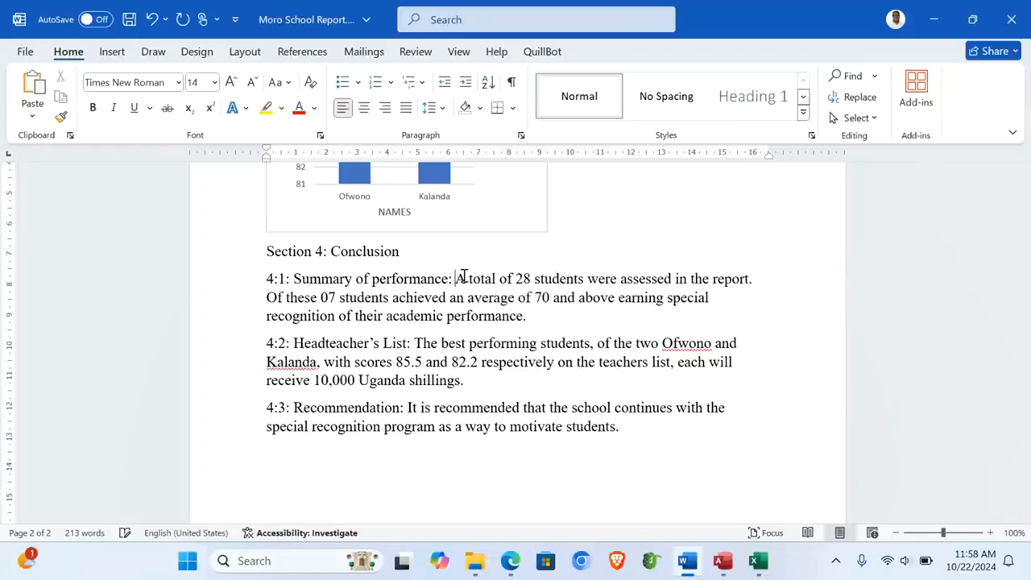
{"action": "scroll", "coordinate": [464, 276], "scroll_direction": "down", "scroll_amount": 4}
{"action": "scroll", "coordinate": [463, 276], "scroll_direction": "up", "scroll_amount": 5}
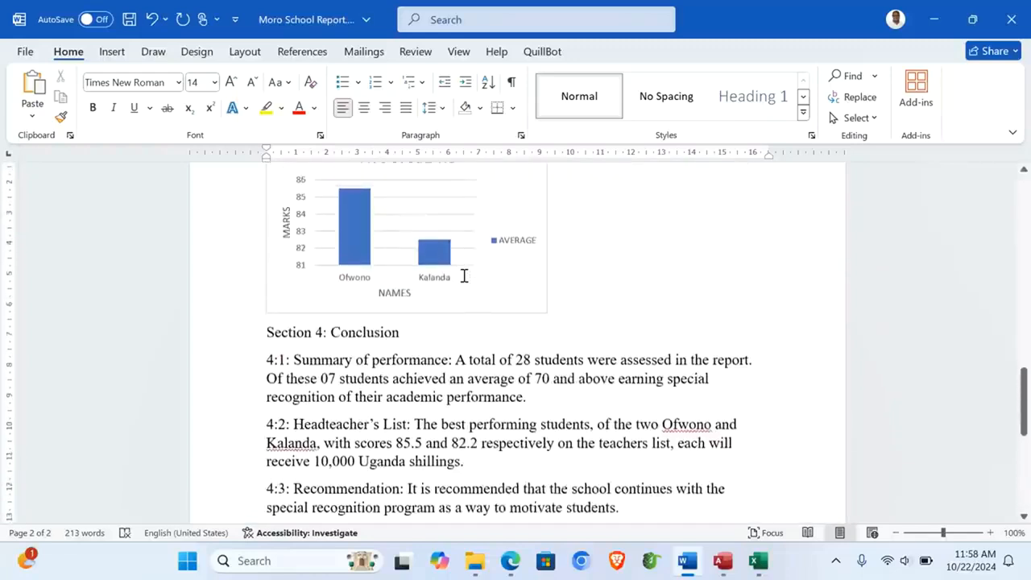
{"action": "scroll", "coordinate": [464, 276], "scroll_direction": "down", "scroll_amount": 2}
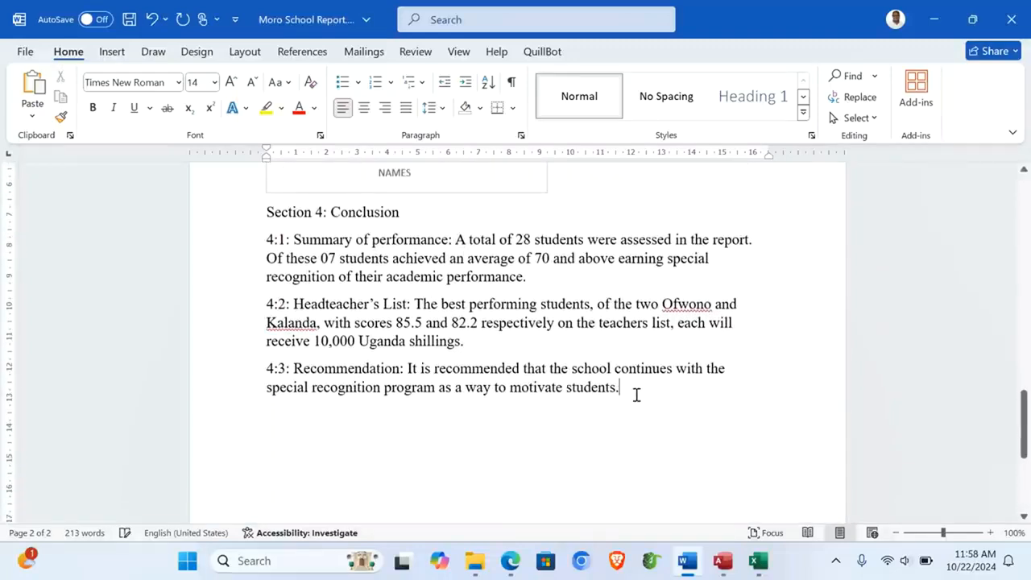
Step: End the report with a 'Report complied by' line followed by the compiler's name and number
{"action": "key", "text": "Return"}
{"action": "type", "text": "R"}
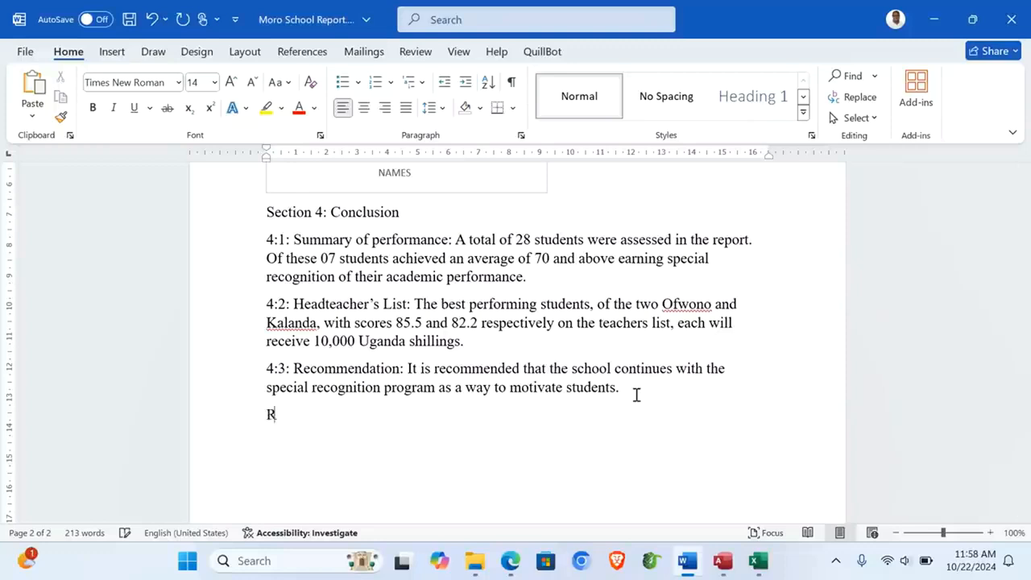
{"action": "type", "text": "eport "}
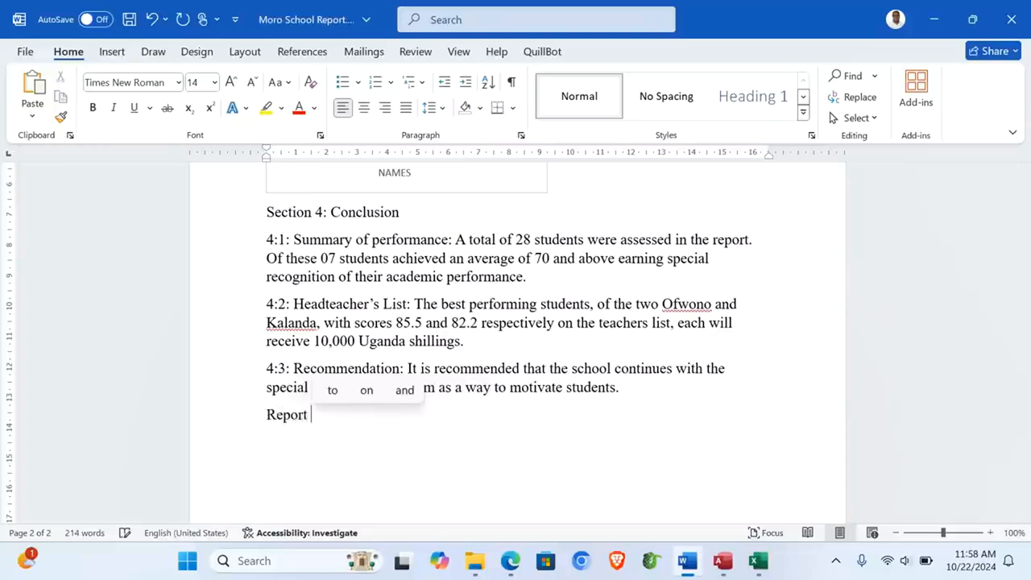
{"action": "type", "text": "complied by"}
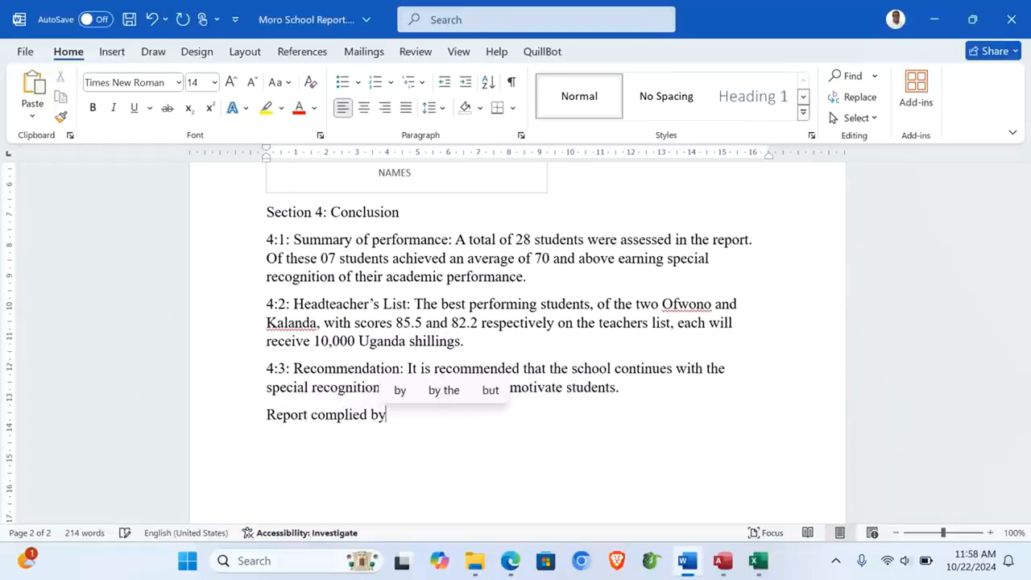
{"action": "key", "text": "Return"}
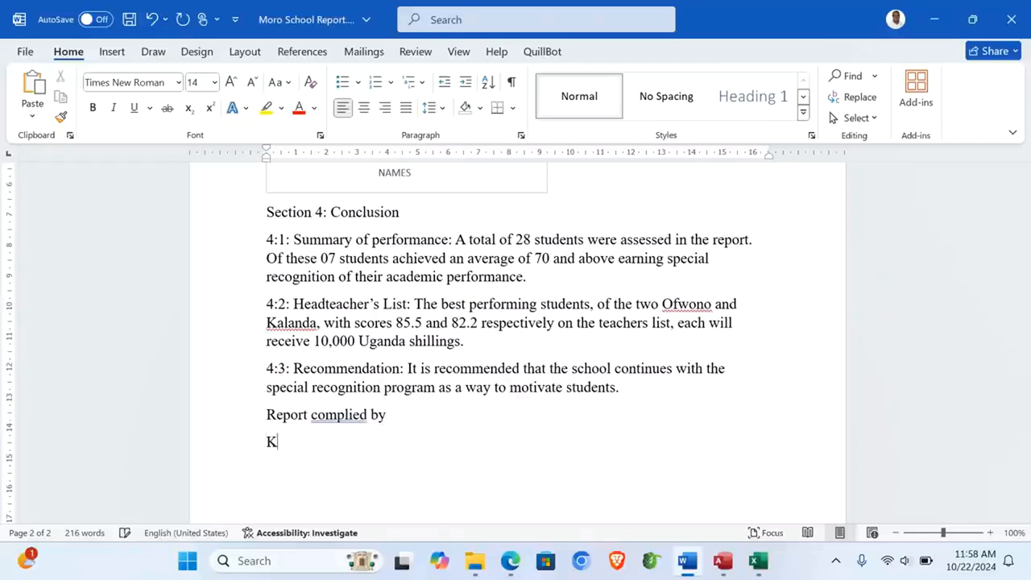
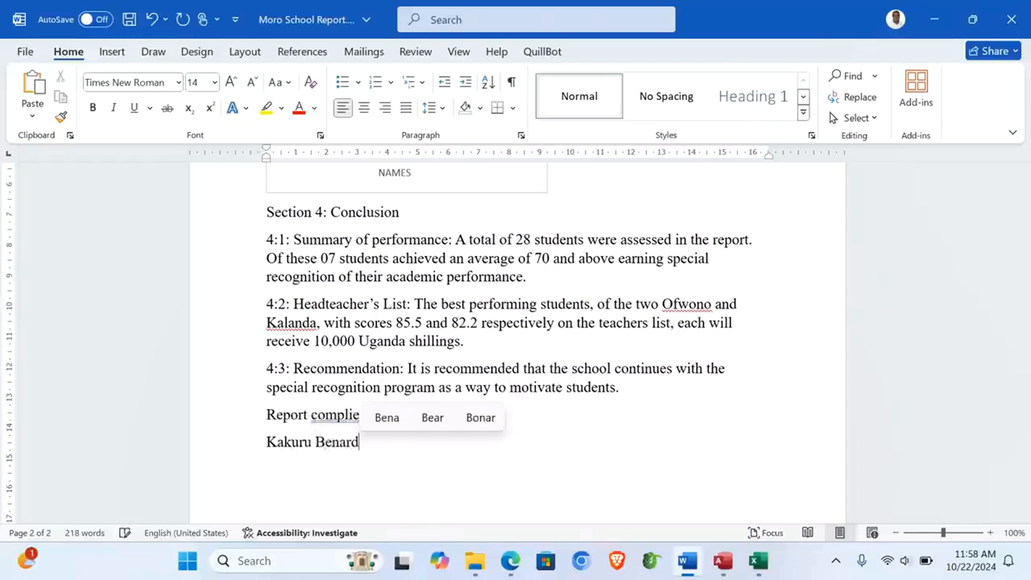
{"action": "type", "text": " 0"}
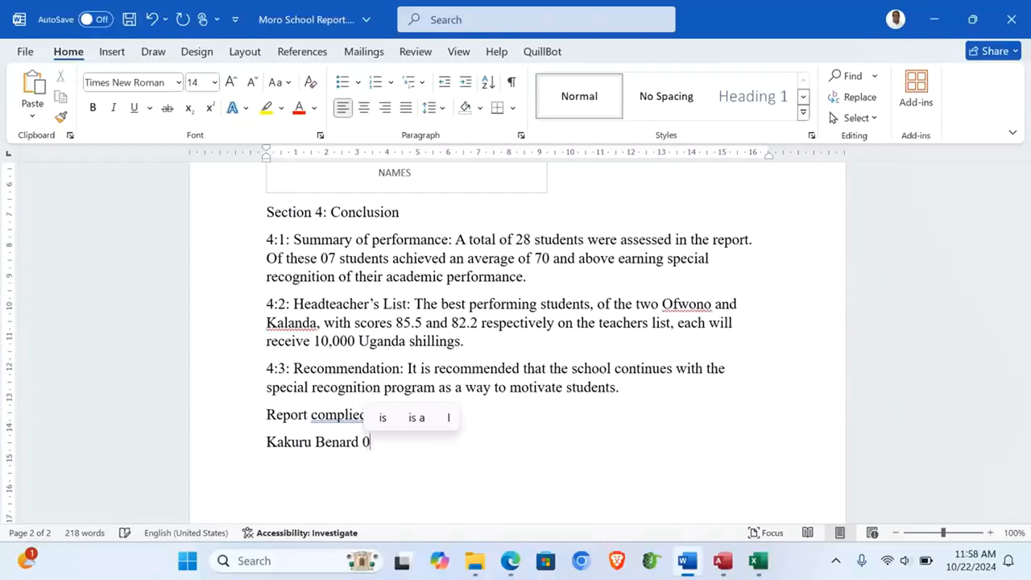
{"action": "type", "text": "04"}
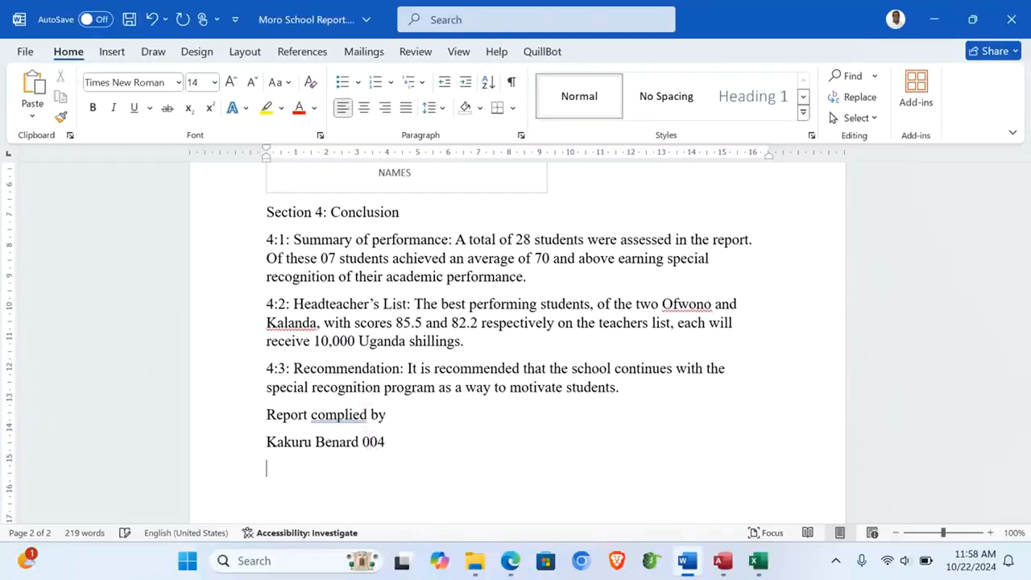
{"action": "scroll", "coordinate": [516, 338], "scroll_direction": "down", "scroll_amount": 1}
{"action": "scroll", "coordinate": [516, 338], "scroll_direction": "up", "scroll_amount": 10}
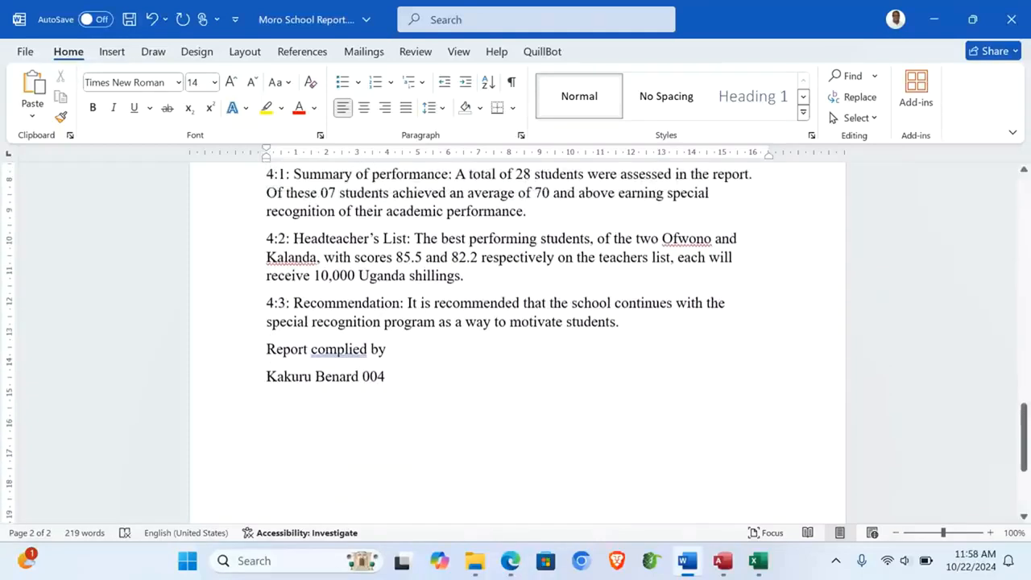
{"action": "scroll", "coordinate": [515, 339], "scroll_direction": "up", "scroll_amount": 2}
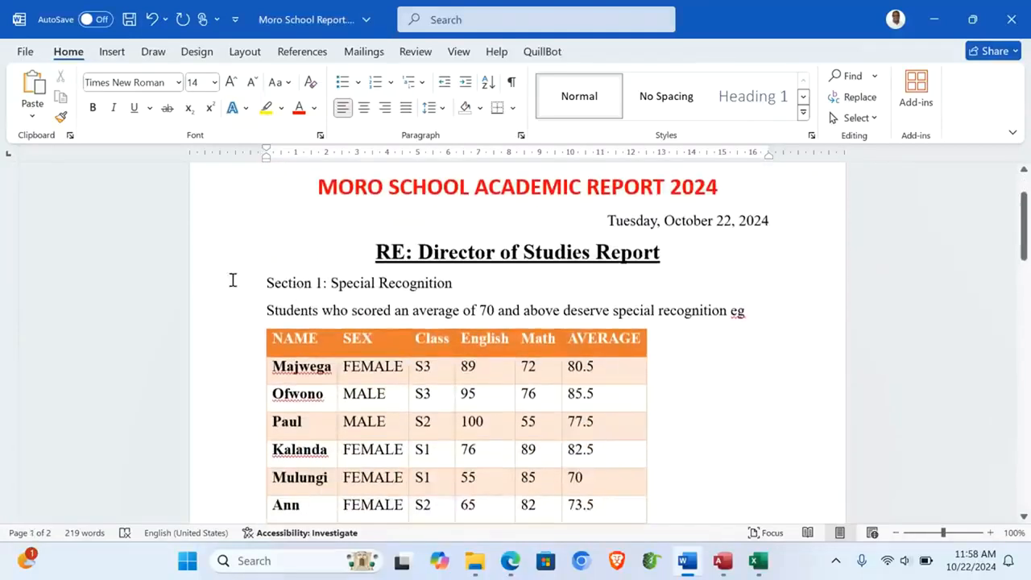
Step: Style 'Section 1: Special Recognition' as Heading 1 and insert 'Students With Special Recognition' beneath it
{"action": "left_click", "coordinate": [207, 285]}
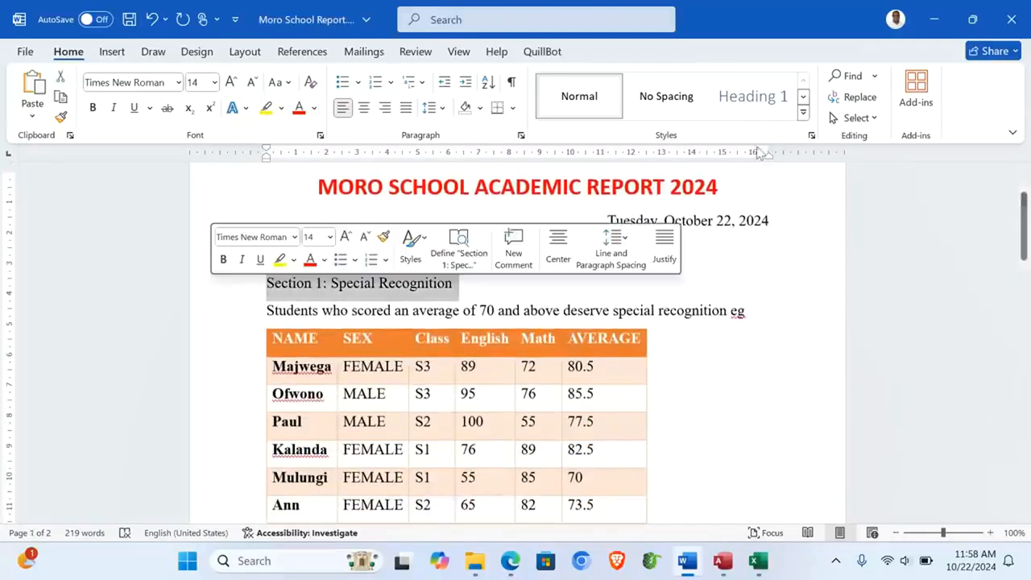
{"action": "left_click", "coordinate": [756, 96]}
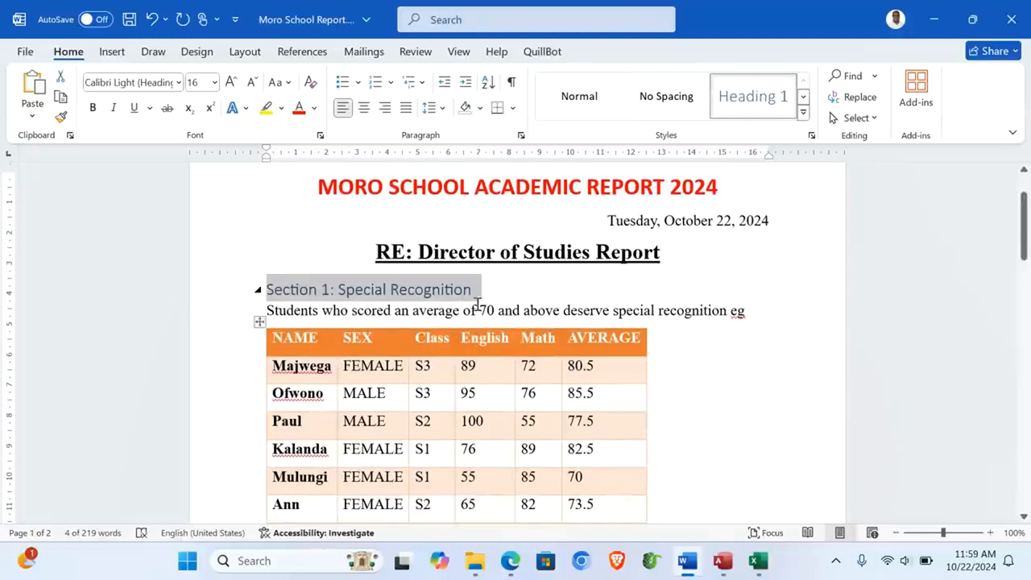
{"action": "left_click", "coordinate": [265, 312]}
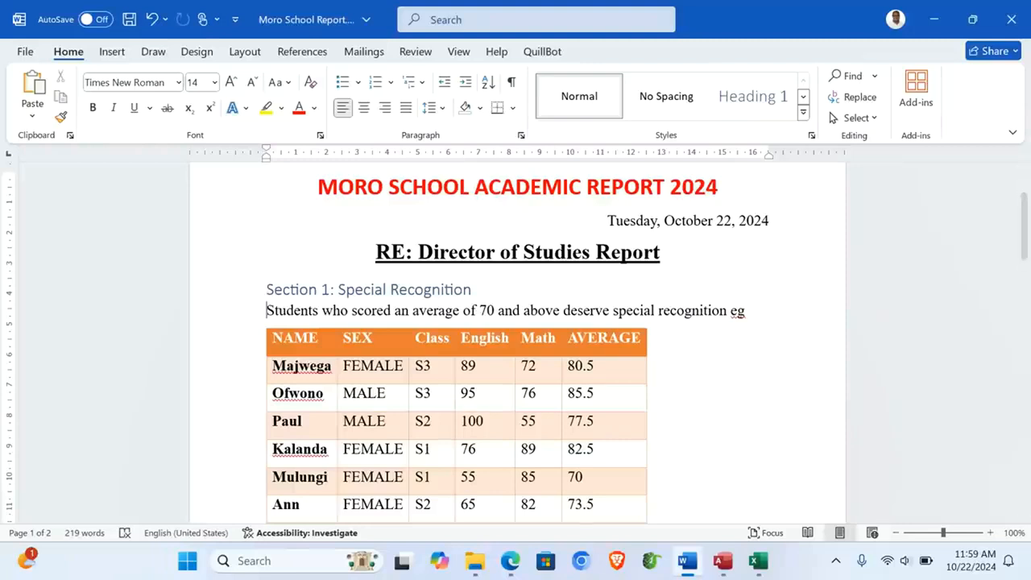
{"action": "key", "text": "Return"}
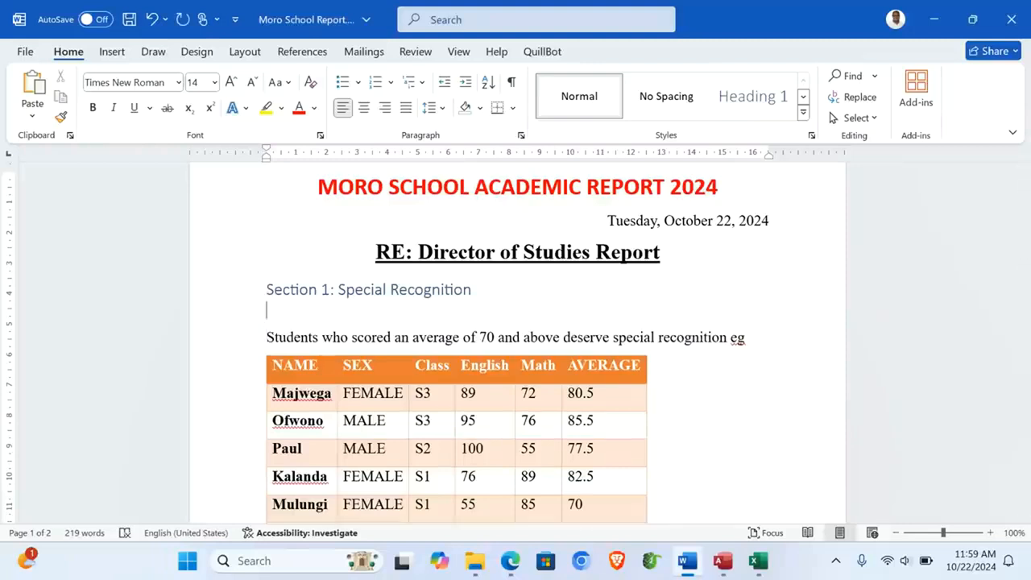
{"action": "type", "text": "Students ith"}
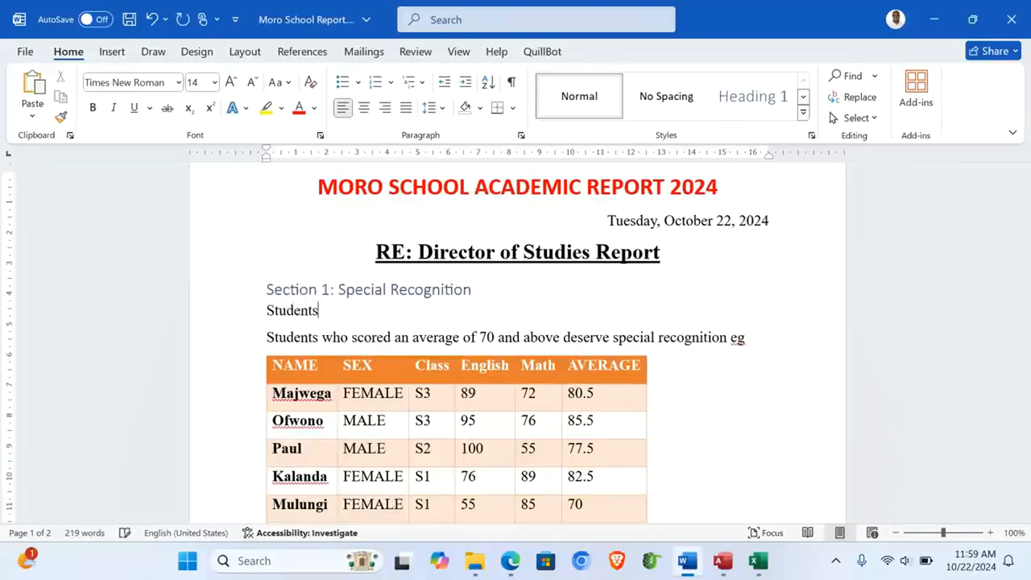
{"action": "key", "text": "BackSpace"}
{"action": "key", "text": "BackSpace"}
{"action": "key", "text": "BackSpace"}
{"action": "type", "text": "Wo"}
{"action": "key", "text": "BackSpace"}
{"action": "type", "text": "ith Specia"}
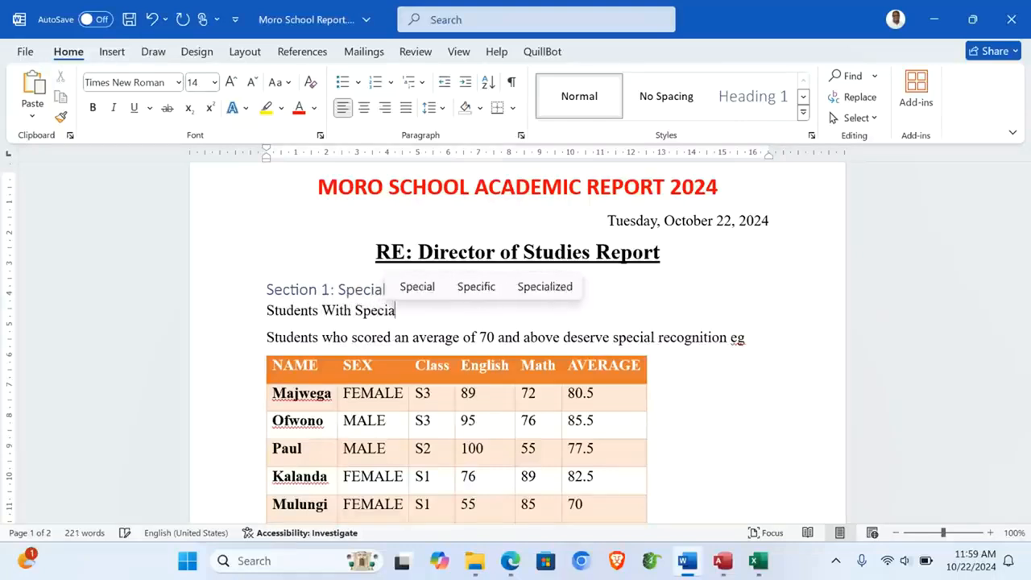
{"action": "type", "text": "l Recognition"}
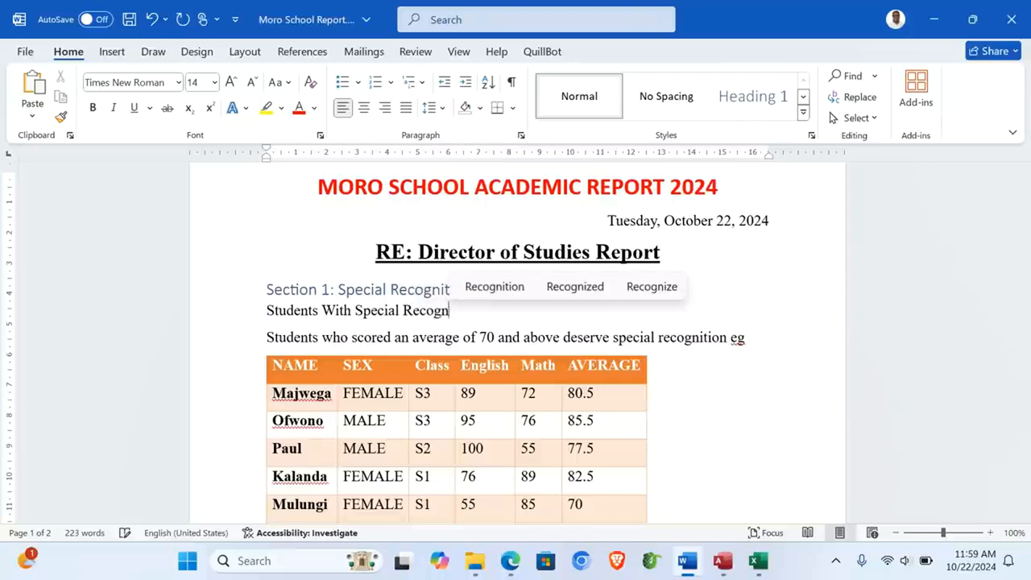
{"action": "left_click", "coordinate": [205, 322]}
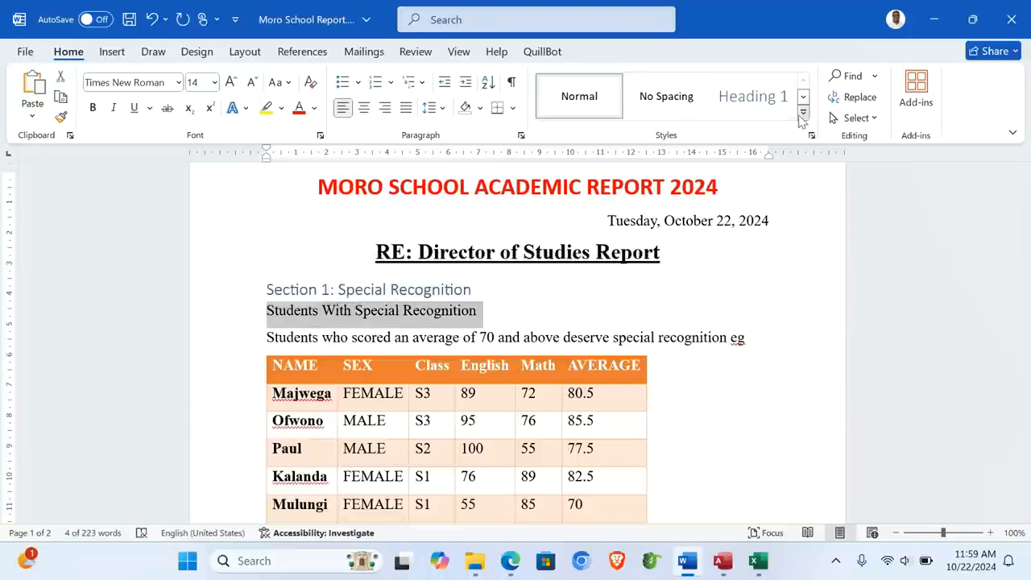
Step: Style Students With Special Recognition as Heading 2 and Section 2: Headteacher's List as Heading 1
{"action": "left_click", "coordinate": [802, 117]}
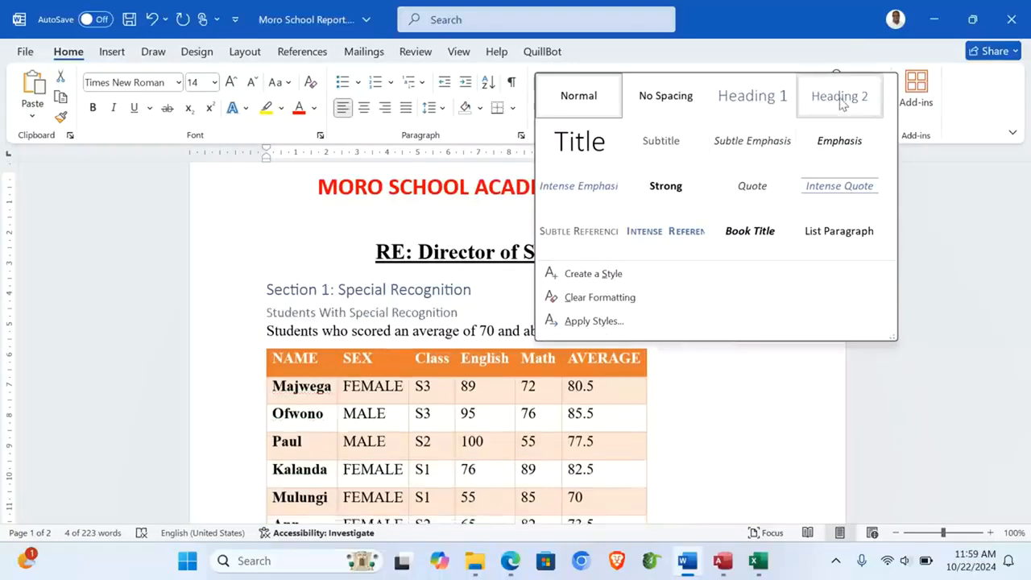
{"action": "left_click", "coordinate": [839, 98]}
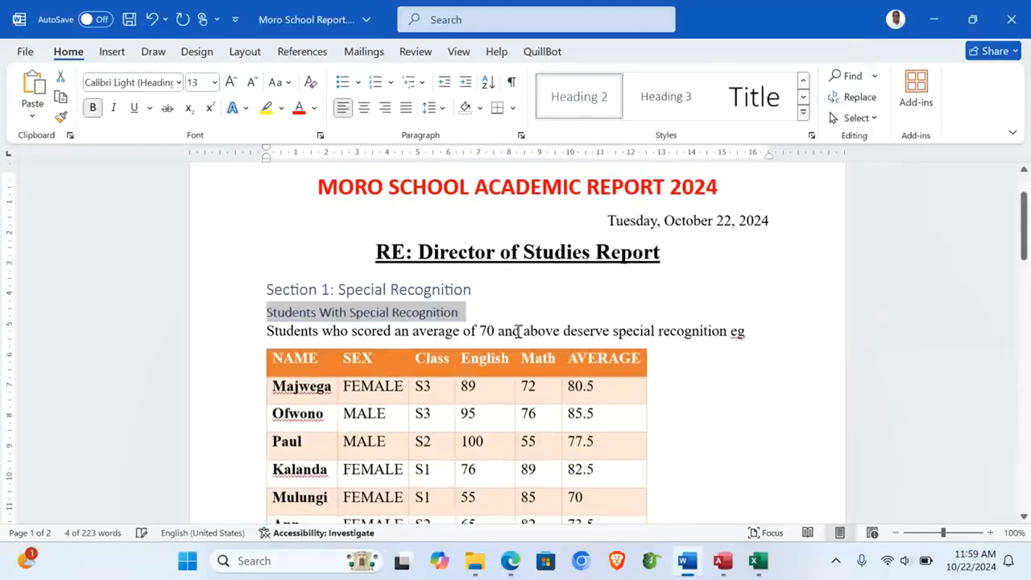
{"action": "left_click", "coordinate": [518, 331]}
{"action": "scroll", "coordinate": [518, 331], "scroll_direction": "down", "scroll_amount": 6}
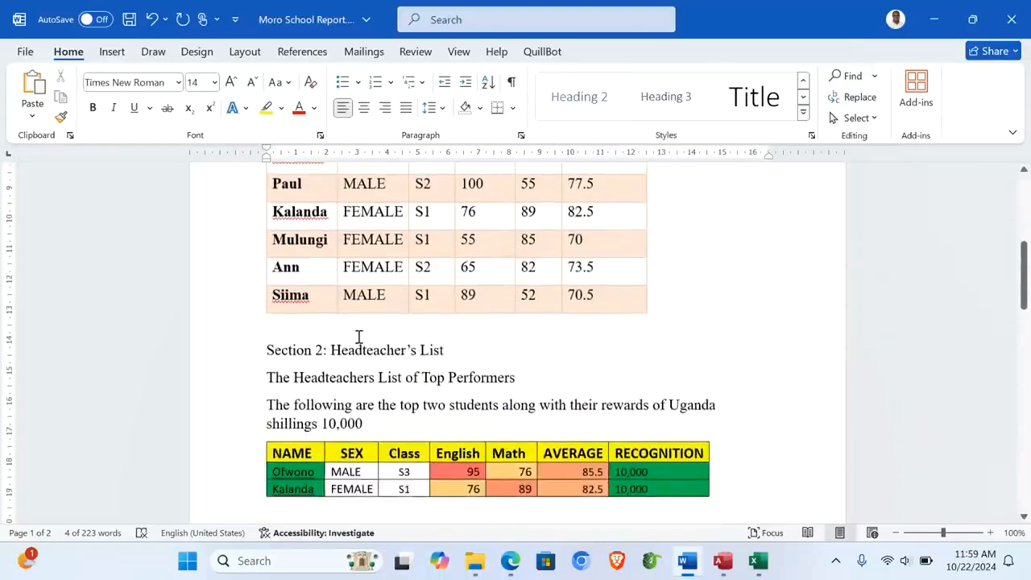
{"action": "left_click", "coordinate": [228, 353]}
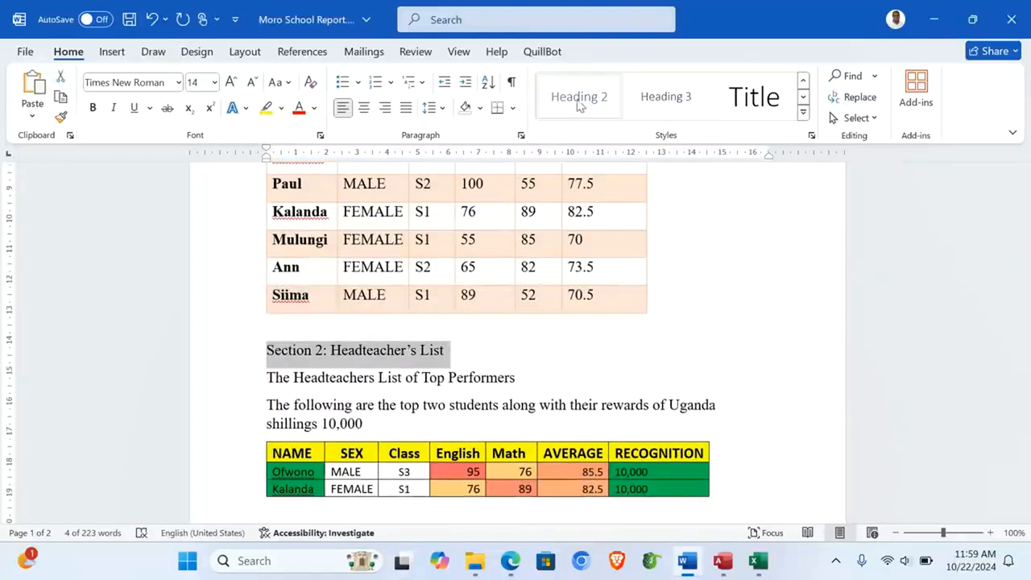
{"action": "left_click", "coordinate": [802, 114]}
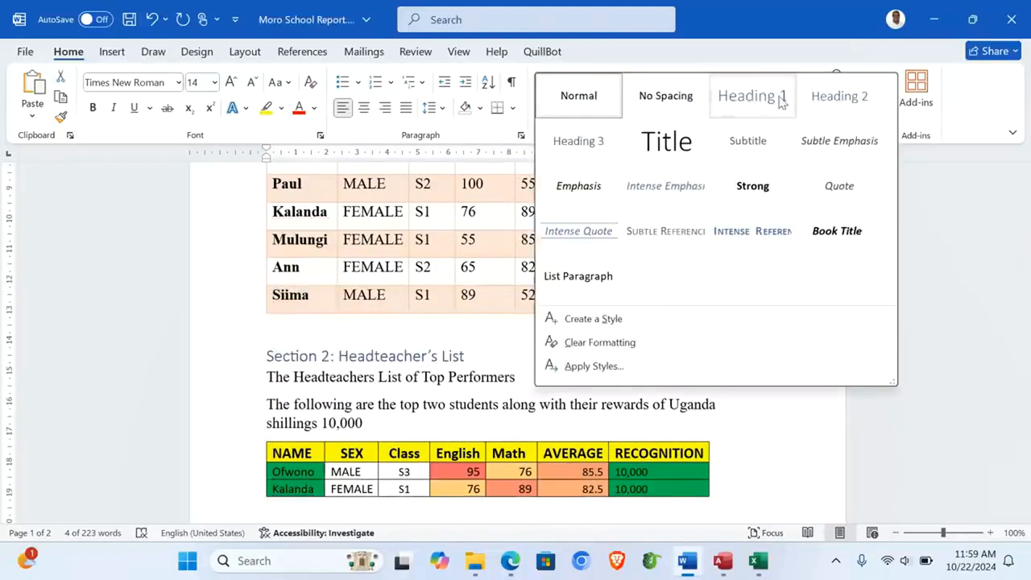
{"action": "left_click", "coordinate": [773, 98]}
Step: Style The Headteachers List of Top Performers as Heading 2 and Section 3: Graphical Representation as Heading 1
{"action": "left_click", "coordinate": [223, 378]}
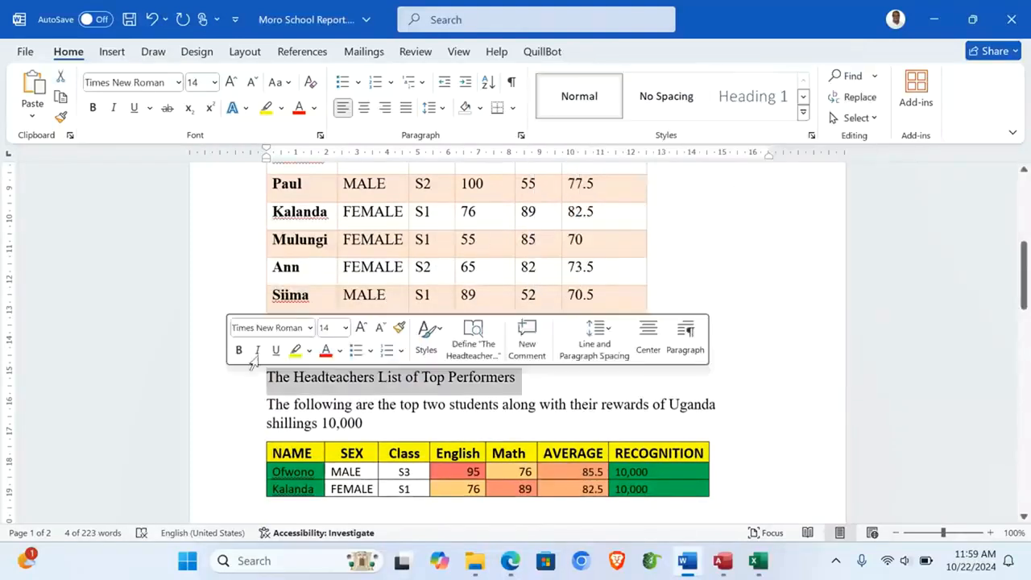
{"action": "left_click", "coordinate": [803, 114]}
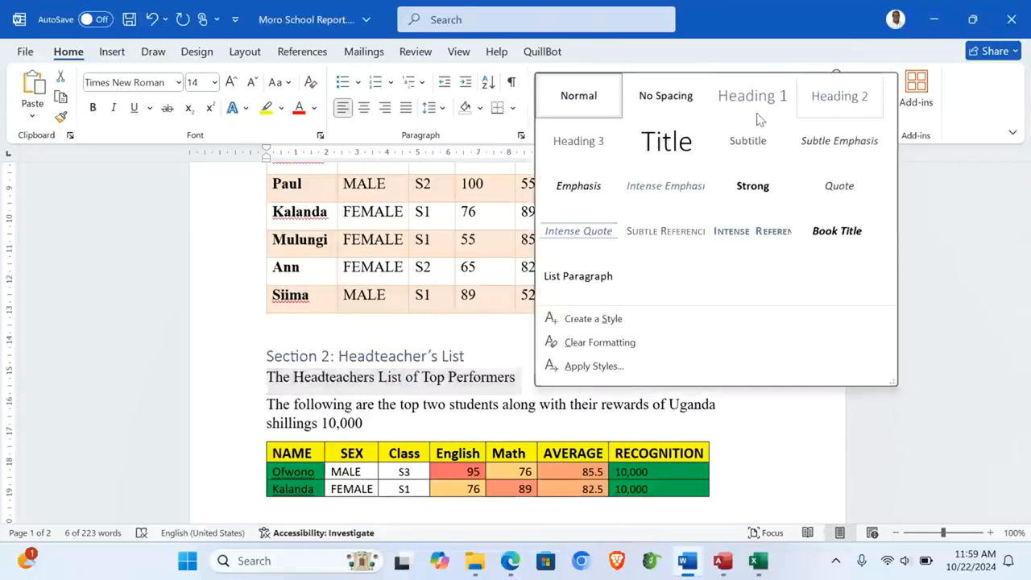
{"action": "left_click", "coordinate": [834, 97]}
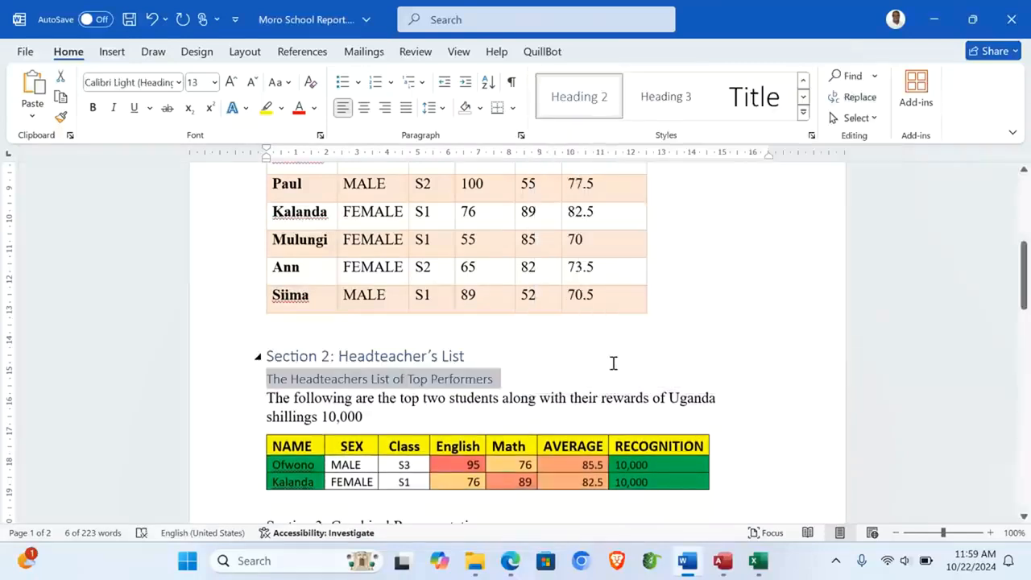
{"action": "scroll", "coordinate": [612, 363], "scroll_direction": "down", "scroll_amount": 3}
{"action": "left_click", "coordinate": [211, 256]}
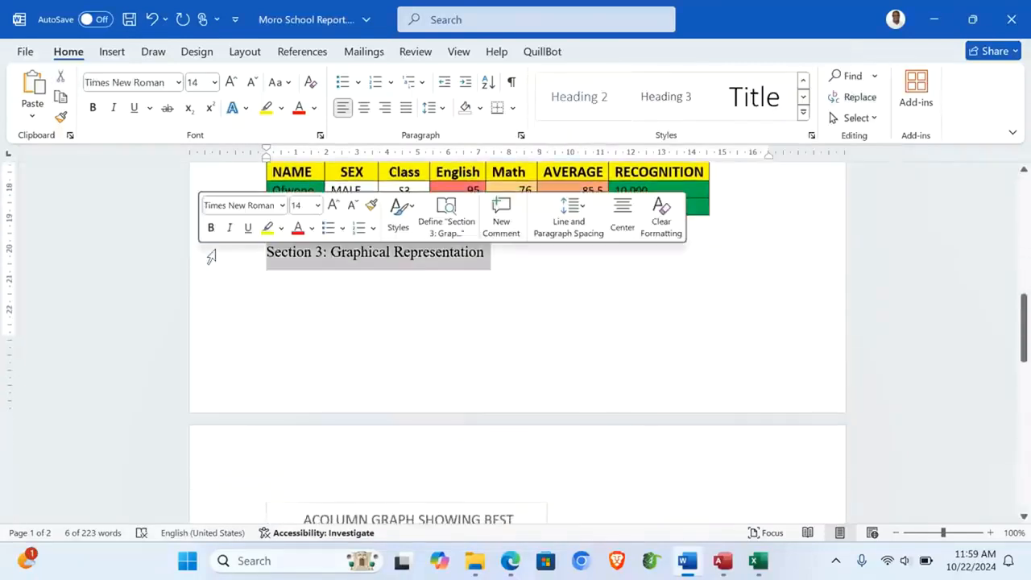
{"action": "left_click", "coordinate": [803, 113]}
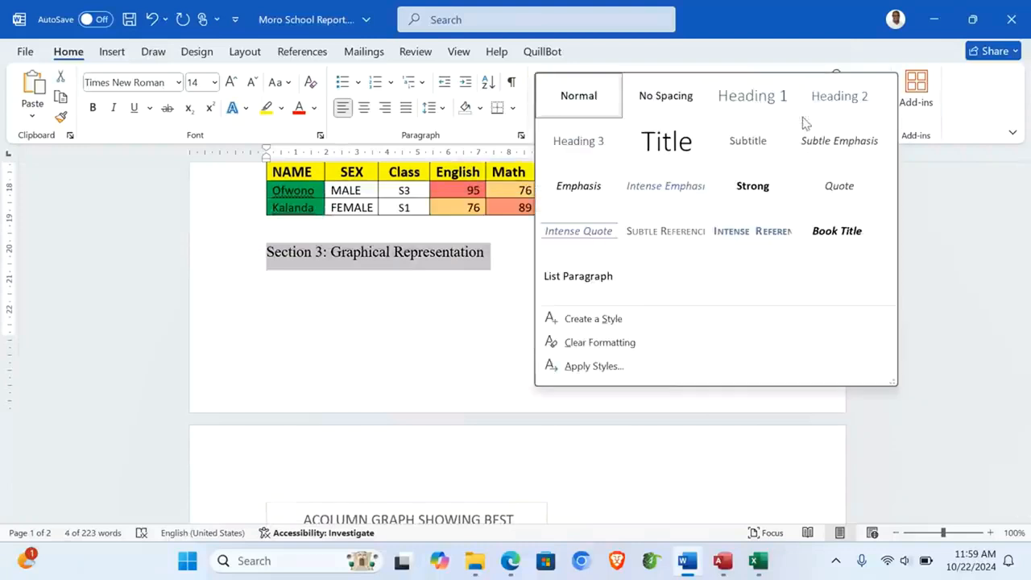
{"action": "left_click", "coordinate": [751, 97]}
{"action": "scroll", "coordinate": [606, 338], "scroll_direction": "down", "scroll_amount": 4}
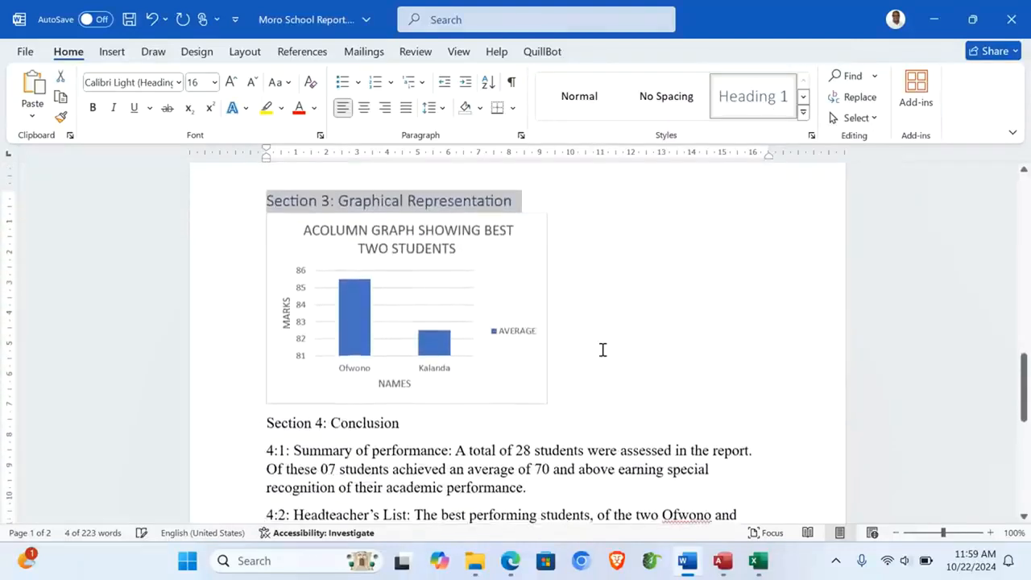
Step: Enlarge the column chart by dragging its corner handle
{"action": "left_click", "coordinate": [532, 399]}
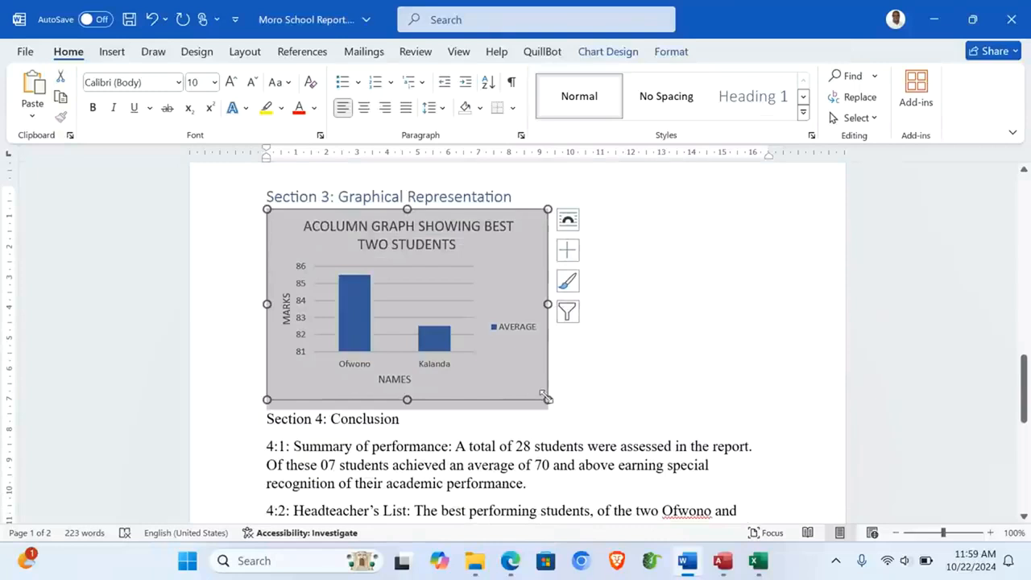
{"action": "left_click_drag", "start_coordinate": [546, 396], "coordinate": [641, 442]}
{"action": "left_click", "coordinate": [703, 440]}
{"action": "scroll", "coordinate": [702, 441], "scroll_direction": "down", "scroll_amount": 3}
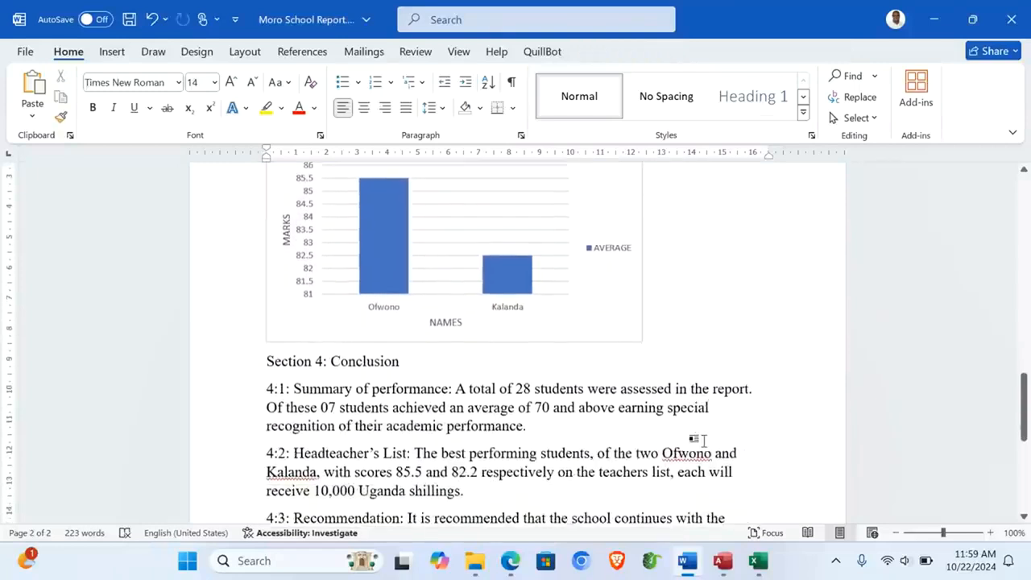
Step: Make Section 4: Conclusion a Heading 1 and the 4:1, 4:2 and 4:3 labels Heading 2
{"action": "left_click", "coordinate": [204, 364]}
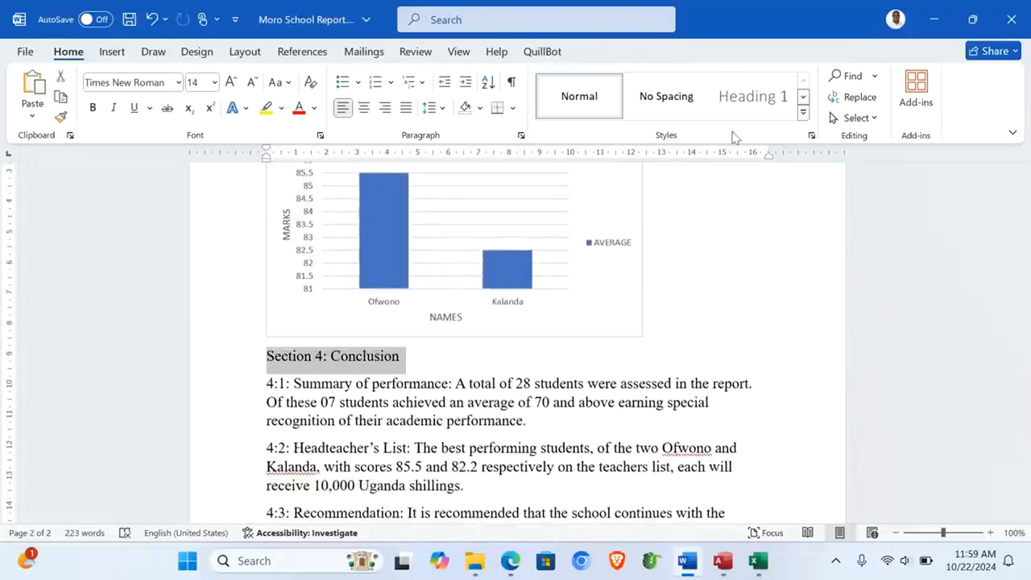
{"action": "left_click", "coordinate": [767, 99]}
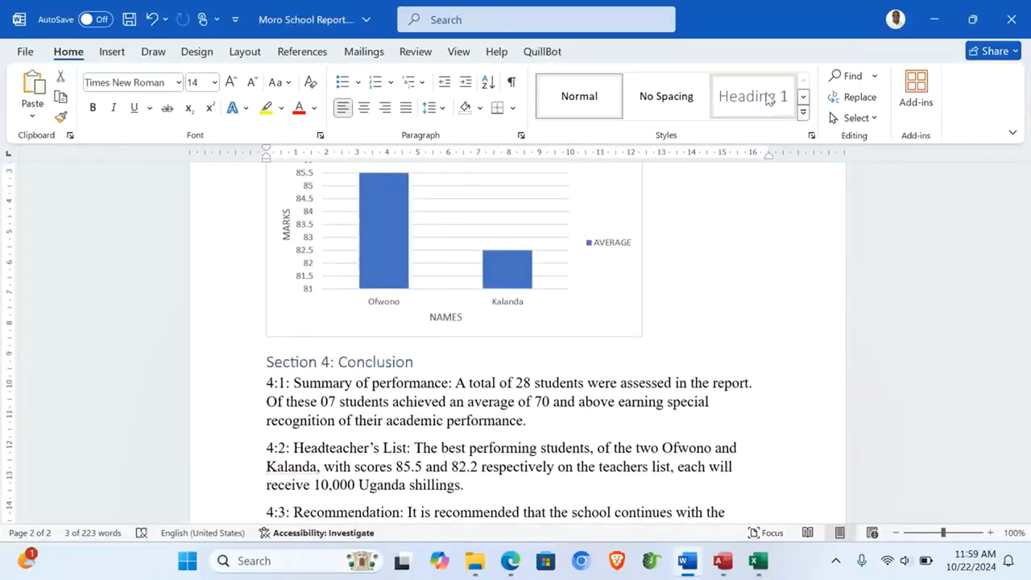
{"action": "left_click", "coordinate": [482, 385]}
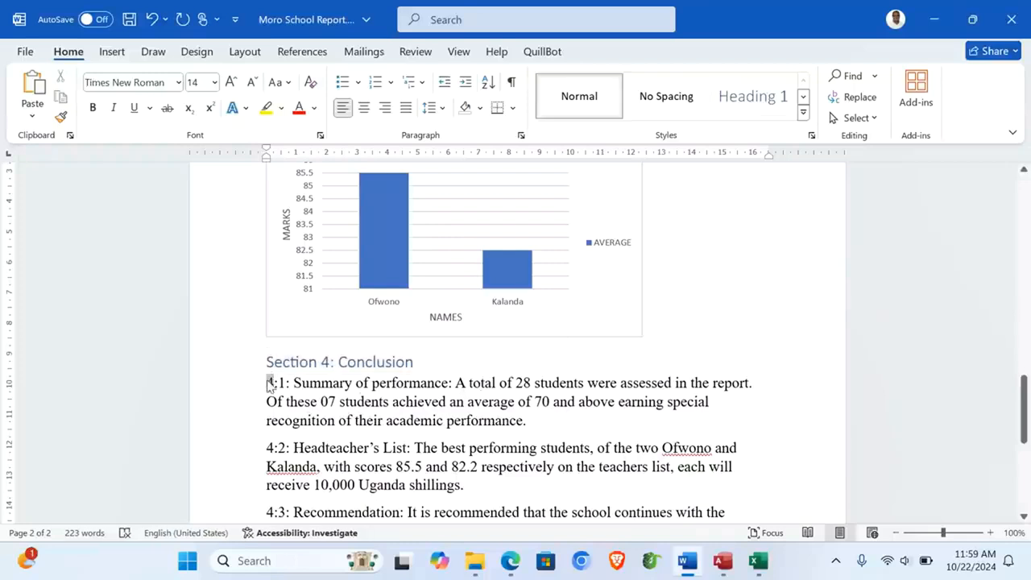
{"action": "left_click_drag", "start_coordinate": [268, 385], "coordinate": [454, 382]}
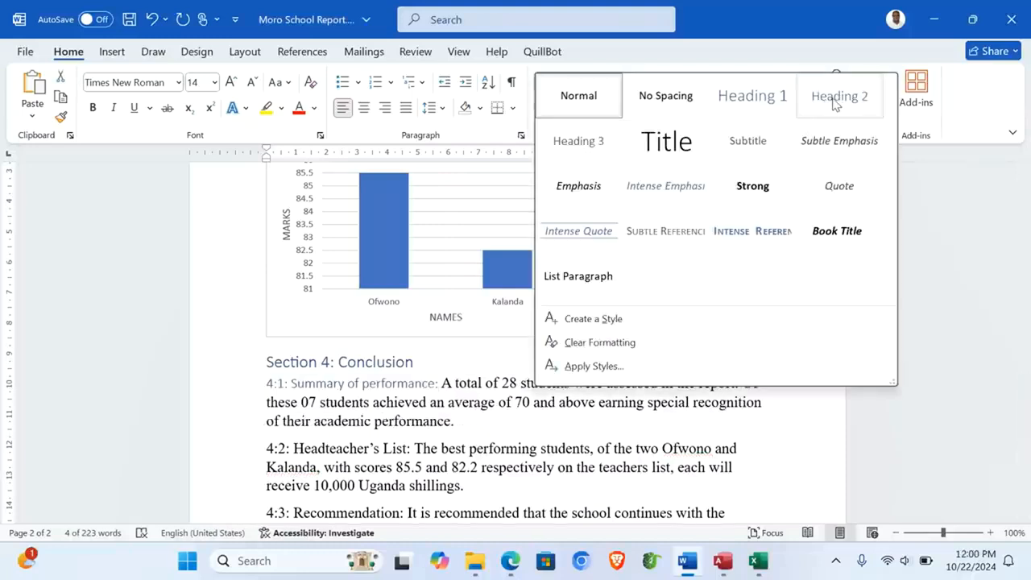
{"action": "left_click", "coordinate": [835, 104]}
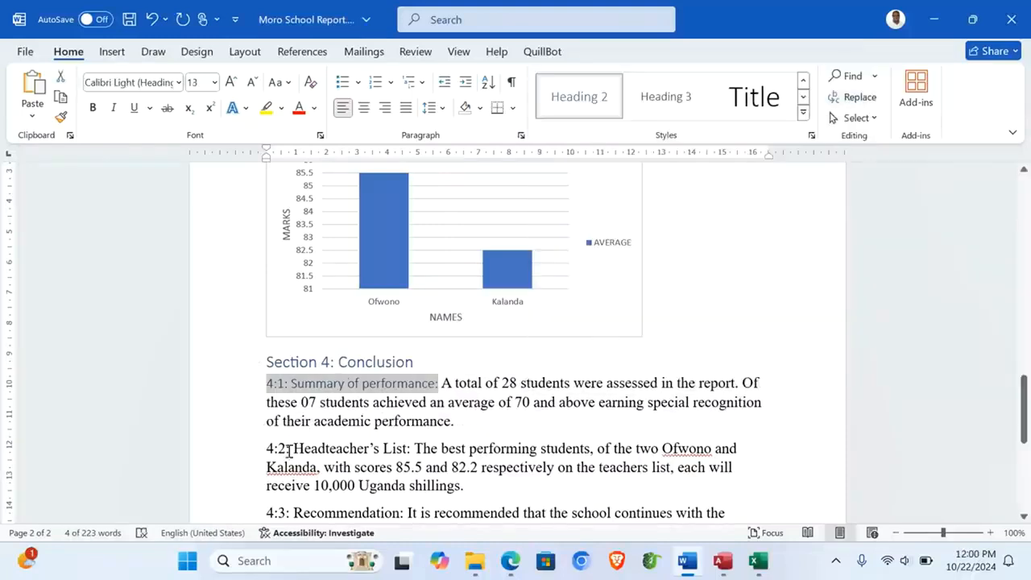
{"action": "left_click_drag", "start_coordinate": [266, 449], "coordinate": [413, 448]}
{"action": "left_click", "coordinate": [600, 103]}
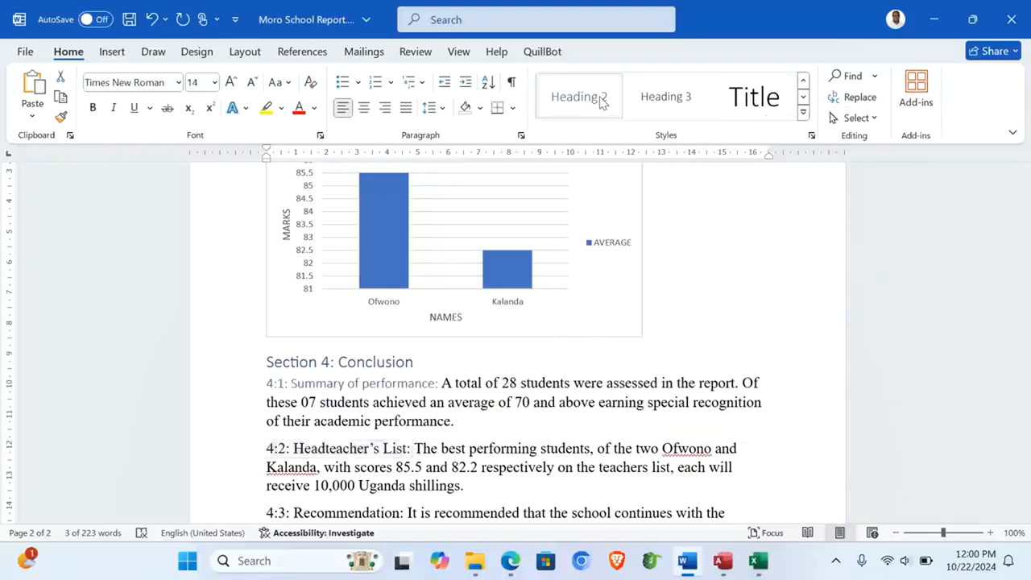
{"action": "scroll", "coordinate": [495, 356], "scroll_direction": "down", "scroll_amount": 3}
{"action": "left_click_drag", "start_coordinate": [290, 375], "coordinate": [407, 370]}
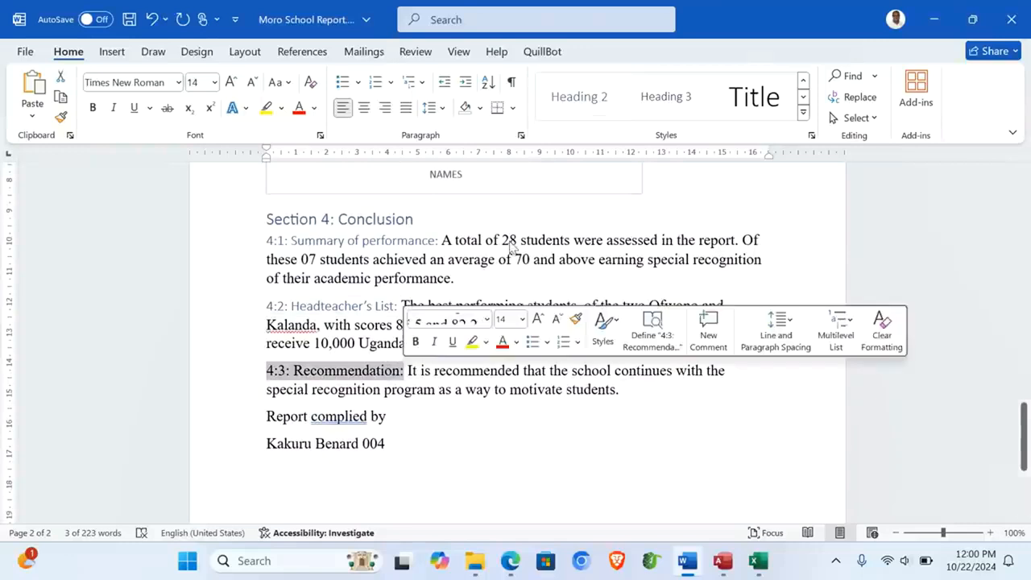
{"action": "left_click", "coordinate": [584, 106]}
Step: Select the entire document with Ctrl+A
{"action": "left_click", "coordinate": [557, 349]}
{"action": "scroll", "coordinate": [556, 350], "scroll_direction": "up", "scroll_amount": 6}
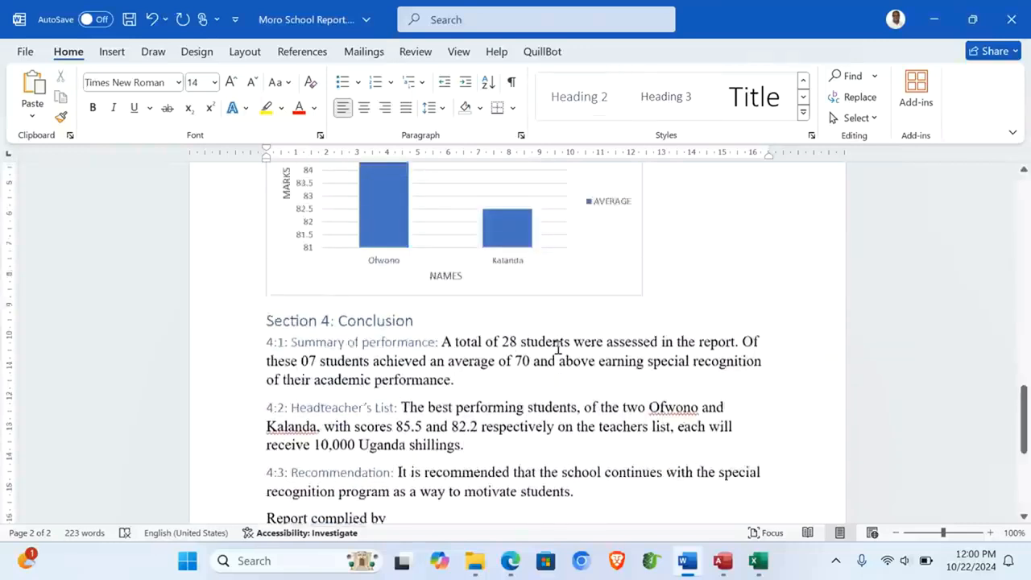
{"action": "key", "text": "ctrl+a"}
{"action": "scroll", "coordinate": [454, 307], "scroll_direction": "up", "scroll_amount": 15}
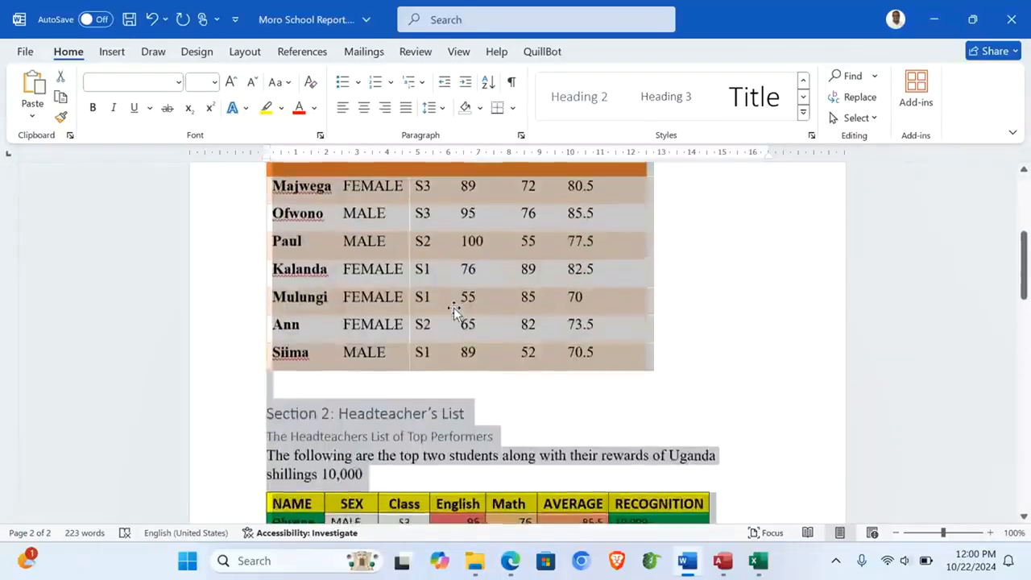
Step: Set all text from Section 1 to the end to Times New Roman, size 14
{"action": "left_click", "coordinate": [290, 312]}
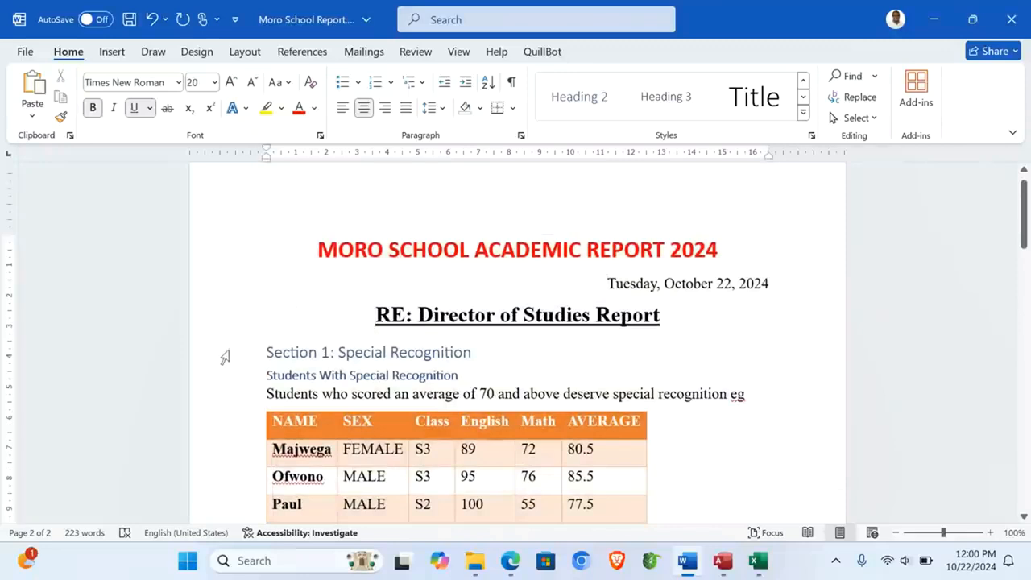
{"action": "left_click_drag", "start_coordinate": [216, 360], "coordinate": [460, 330]}
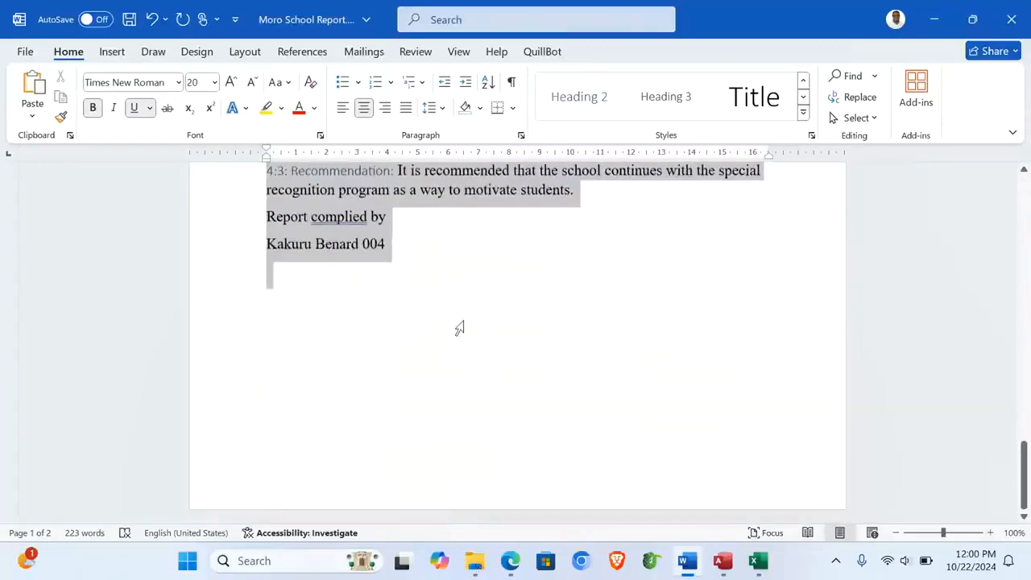
{"action": "left_click", "coordinate": [179, 82]}
{"action": "left_click", "coordinate": [153, 196]}
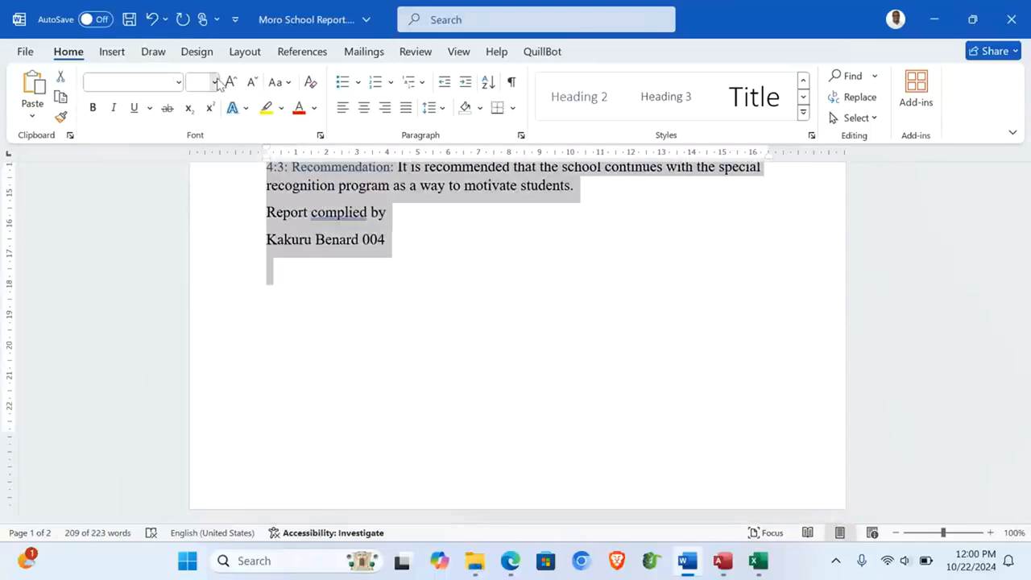
{"action": "left_click", "coordinate": [214, 82]}
{"action": "left_click", "coordinate": [201, 203]}
{"action": "scroll", "coordinate": [523, 254], "scroll_direction": "up", "scroll_amount": 4}
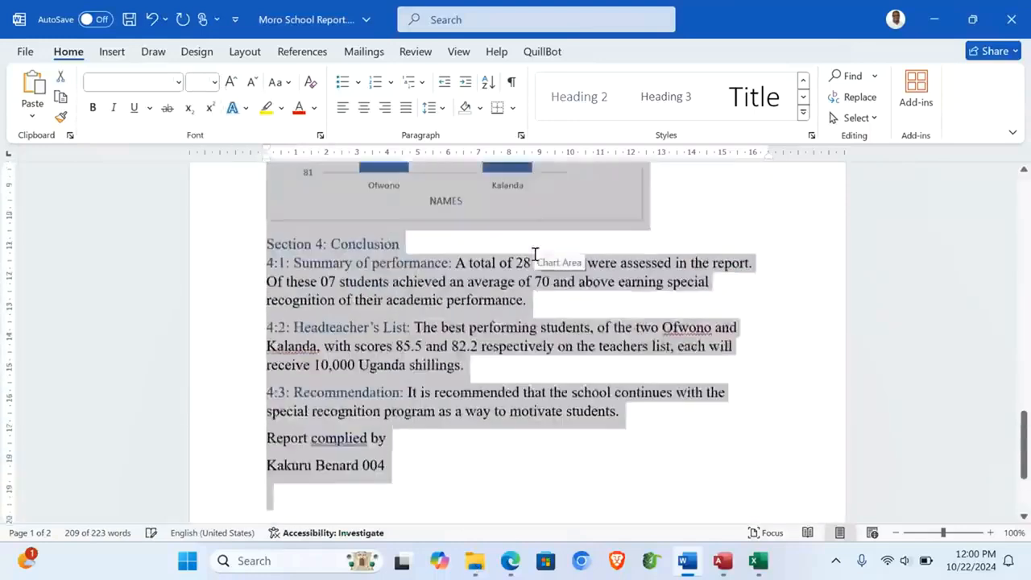
{"action": "scroll", "coordinate": [535, 254], "scroll_direction": "up", "scroll_amount": 15}
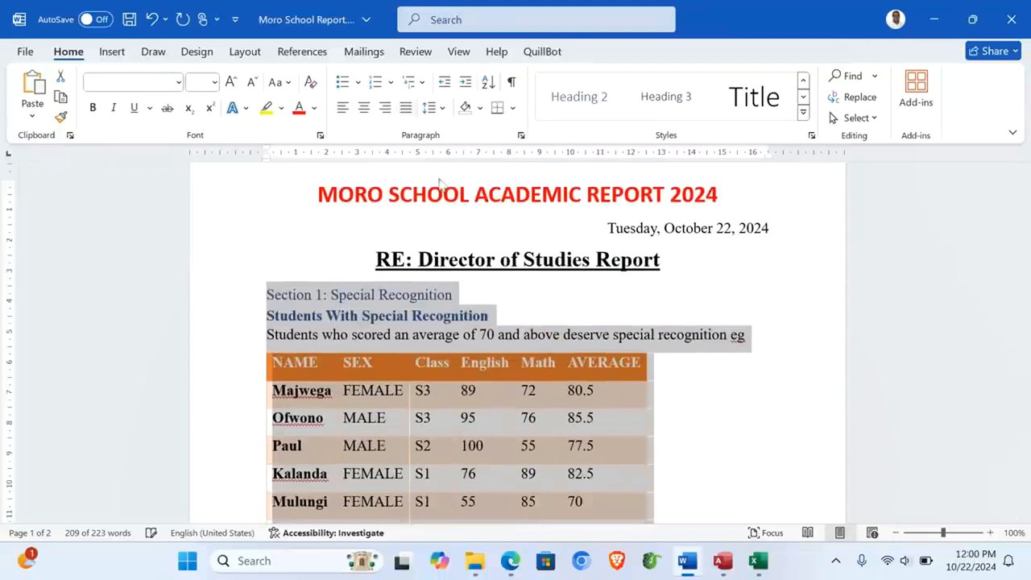
Step: Review the reformatted conclusion, then switch to the exam question PDF
{"action": "left_click", "coordinate": [562, 304]}
{"action": "scroll", "coordinate": [560, 300], "scroll_direction": "down", "scroll_amount": 10}
{"action": "scroll", "coordinate": [559, 296], "scroll_direction": "up", "scroll_amount": 4}
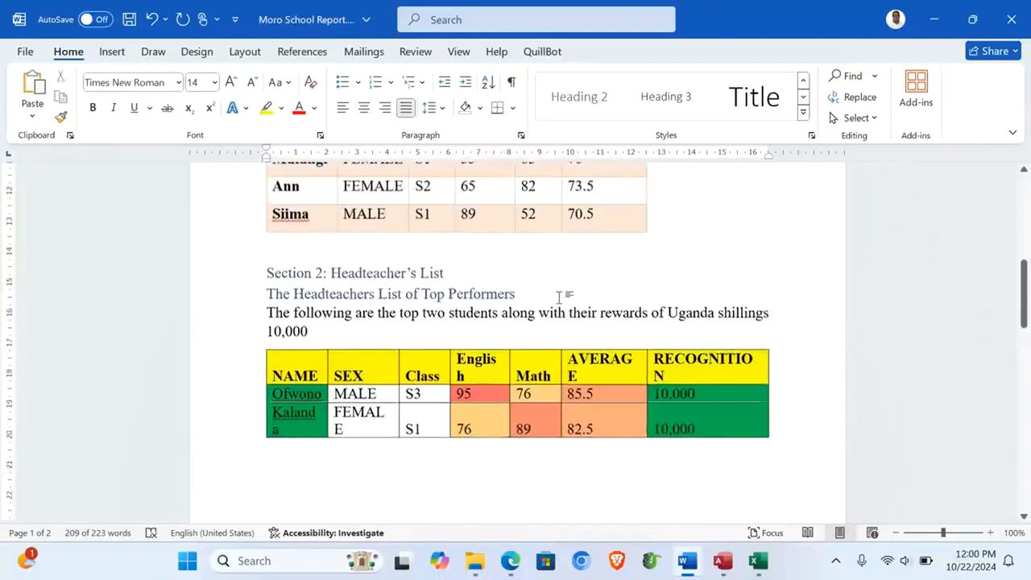
{"action": "scroll", "coordinate": [559, 298], "scroll_direction": "down", "scroll_amount": 8}
{"action": "scroll", "coordinate": [558, 298], "scroll_direction": "up", "scroll_amount": 1}
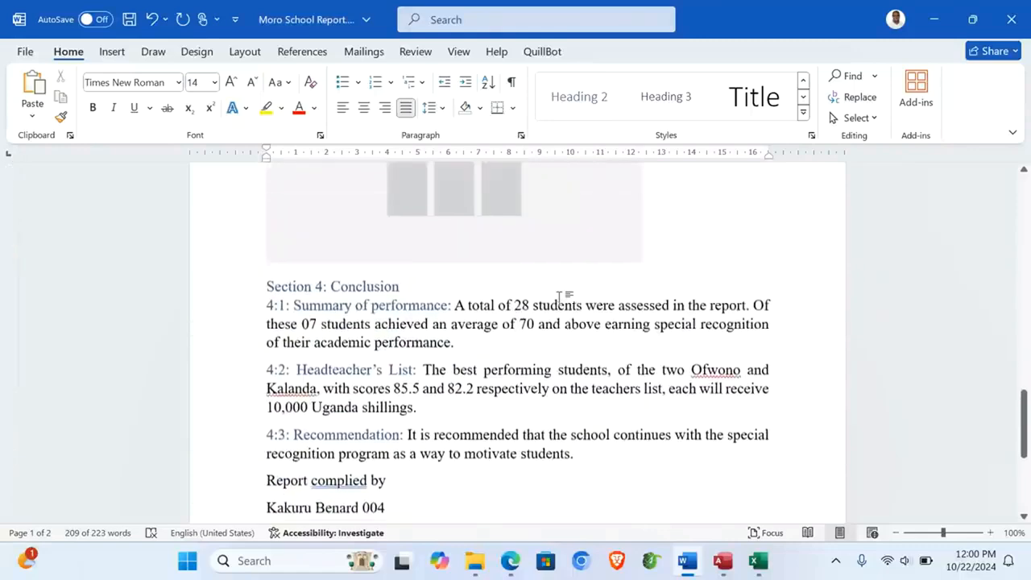
{"action": "left_click", "coordinate": [560, 382]}
{"action": "scroll", "coordinate": [560, 382], "scroll_direction": "up", "scroll_amount": 2}
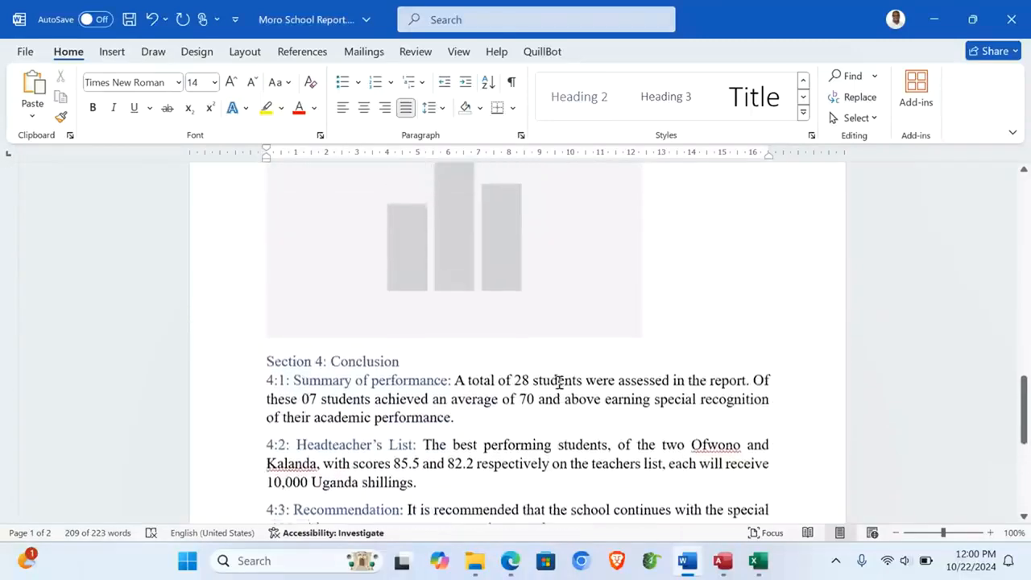
{"action": "scroll", "coordinate": [743, 350], "scroll_direction": "up", "scroll_amount": 20}
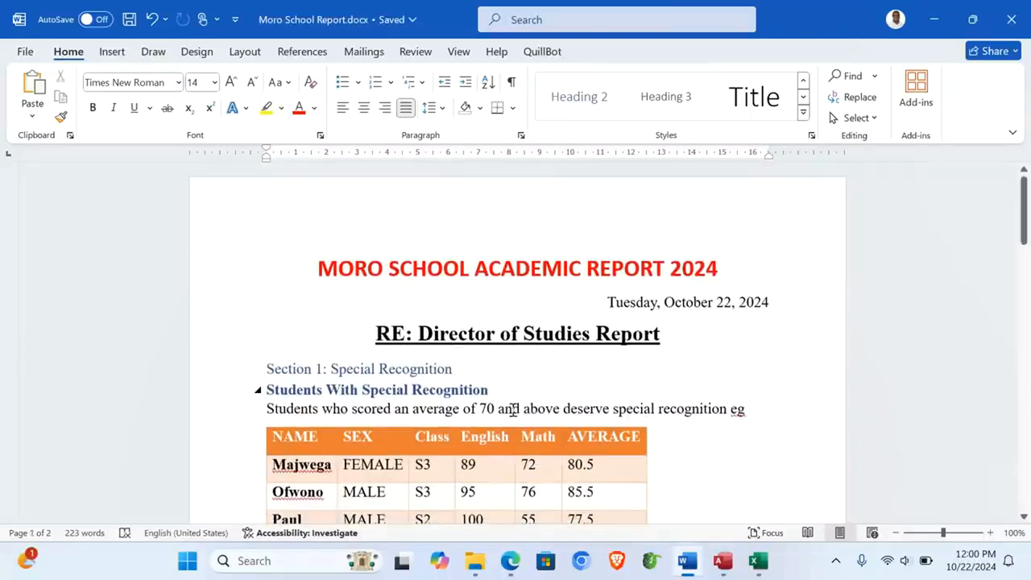
{"action": "scroll", "coordinate": [512, 410], "scroll_direction": "down", "scroll_amount": 20}
{"action": "scroll", "coordinate": [513, 410], "scroll_direction": "down", "scroll_amount": 10}
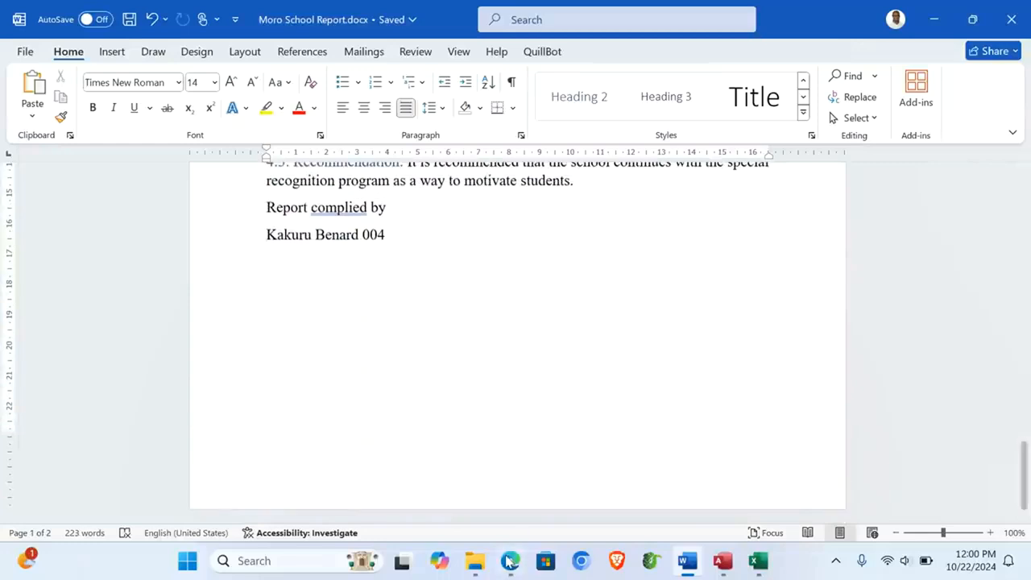
{"action": "left_click", "coordinate": [511, 560]}
Step: Close the academic data workbook, saving changes, and close the Access database
{"action": "scroll", "coordinate": [313, 379], "scroll_direction": "down", "scroll_amount": 2}
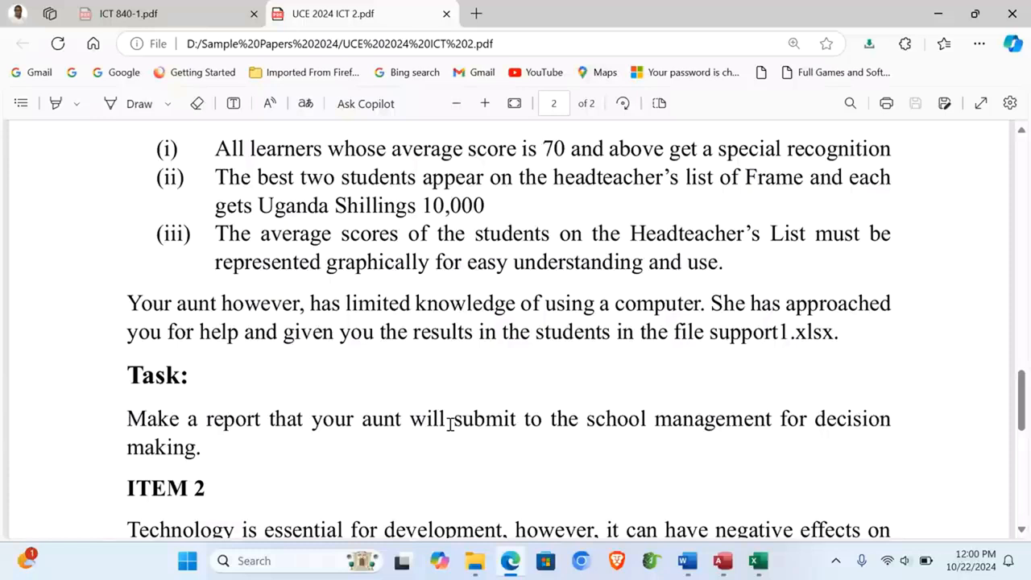
{"action": "left_click", "coordinate": [757, 564]}
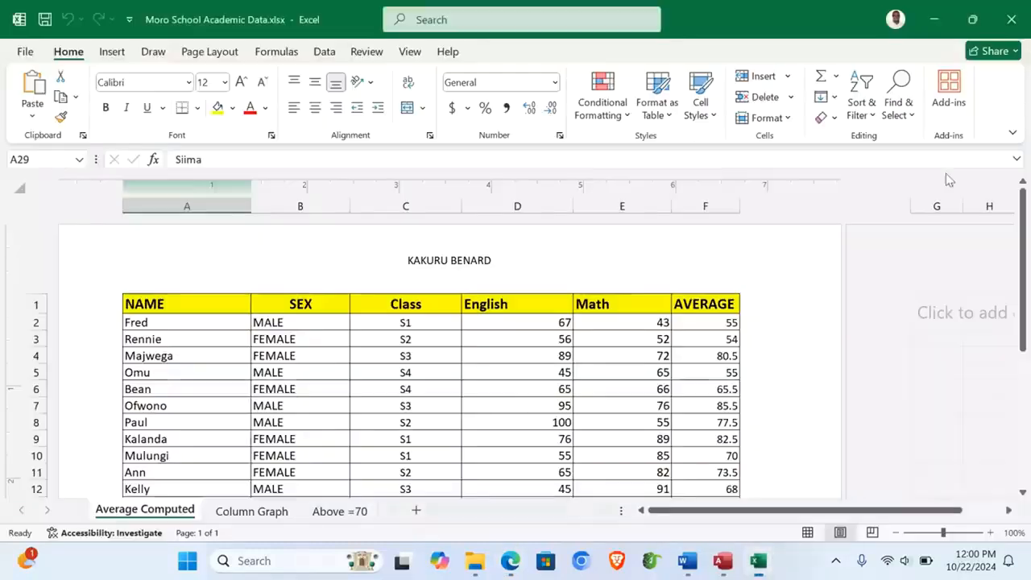
{"action": "mouse_move", "coordinate": [509, 562]}
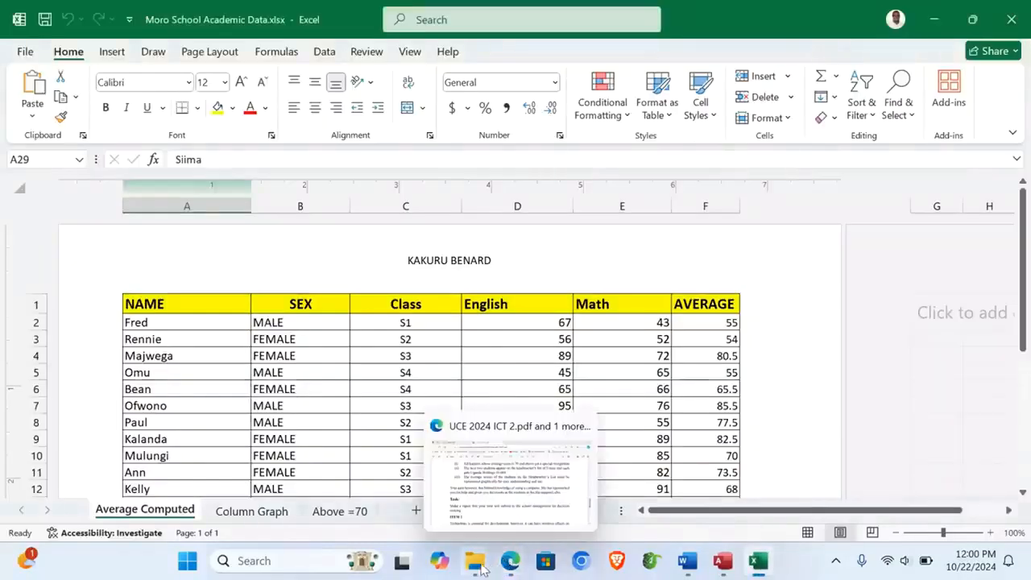
{"action": "mouse_move", "coordinate": [481, 568]}
{"action": "left_click", "coordinate": [530, 501]}
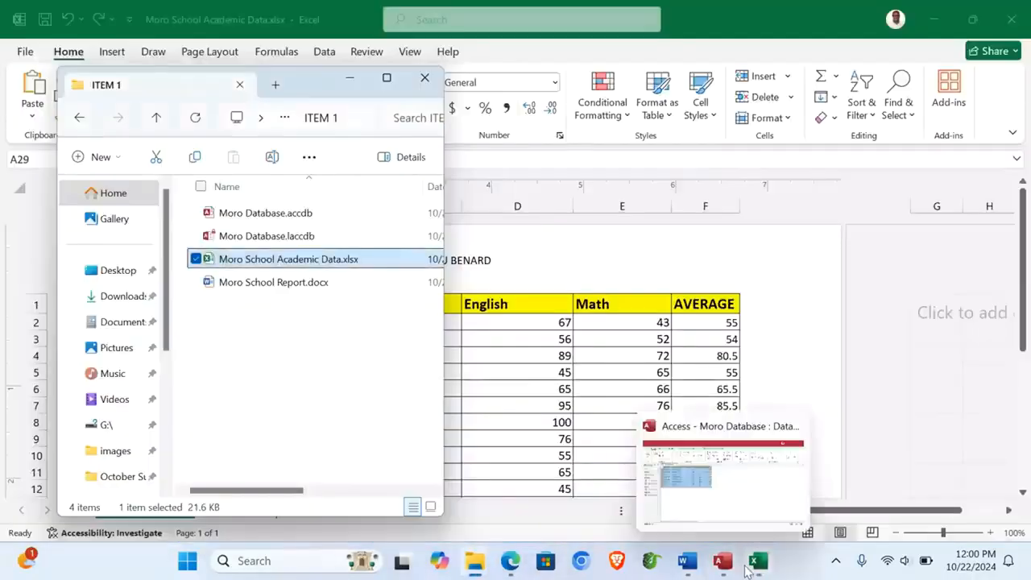
{"action": "left_click", "coordinate": [750, 567]}
{"action": "left_click", "coordinate": [1026, 32]}
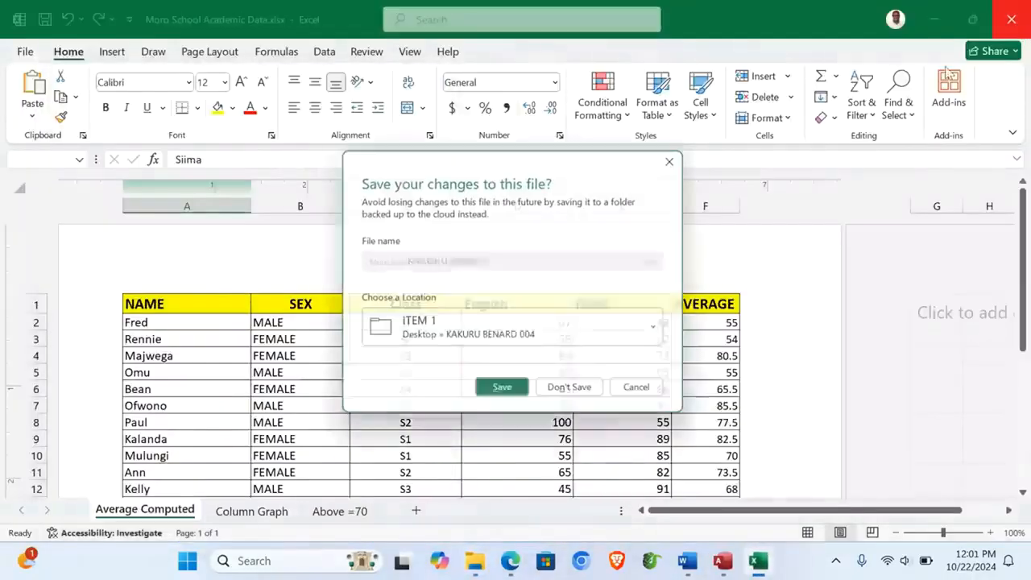
{"action": "left_click", "coordinate": [503, 395]}
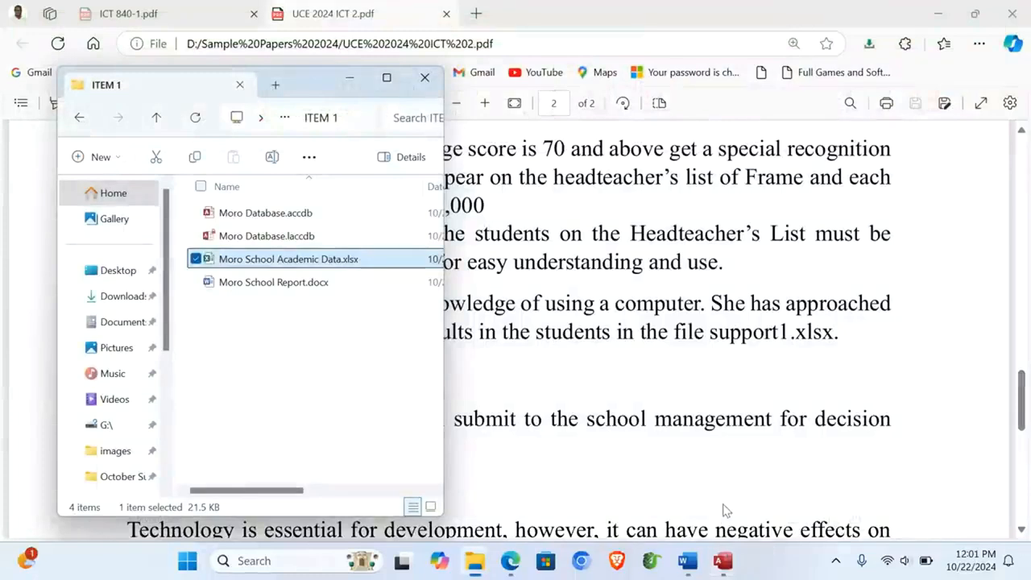
{"action": "left_click", "coordinate": [757, 560]}
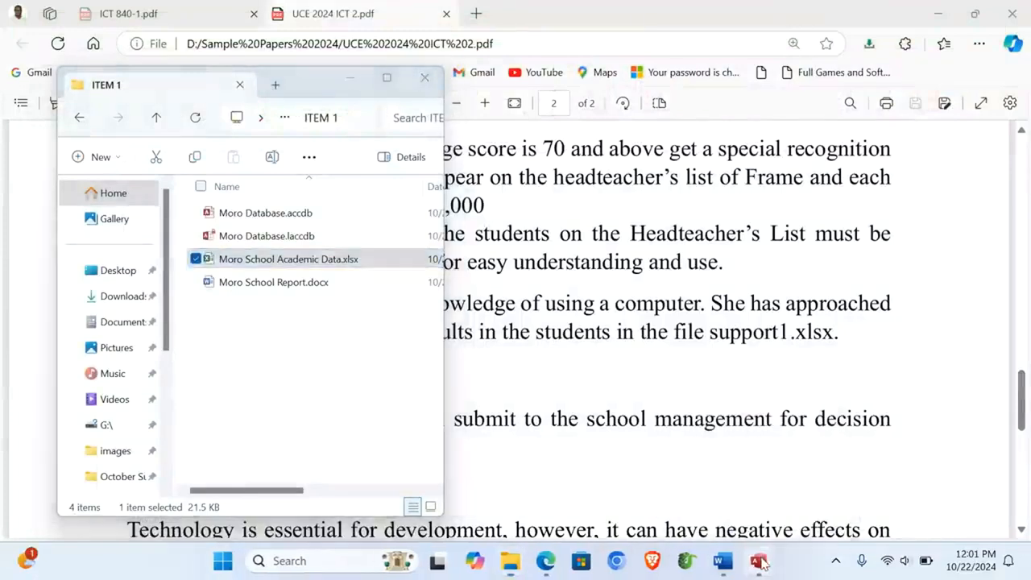
{"action": "left_click", "coordinate": [1027, 10]}
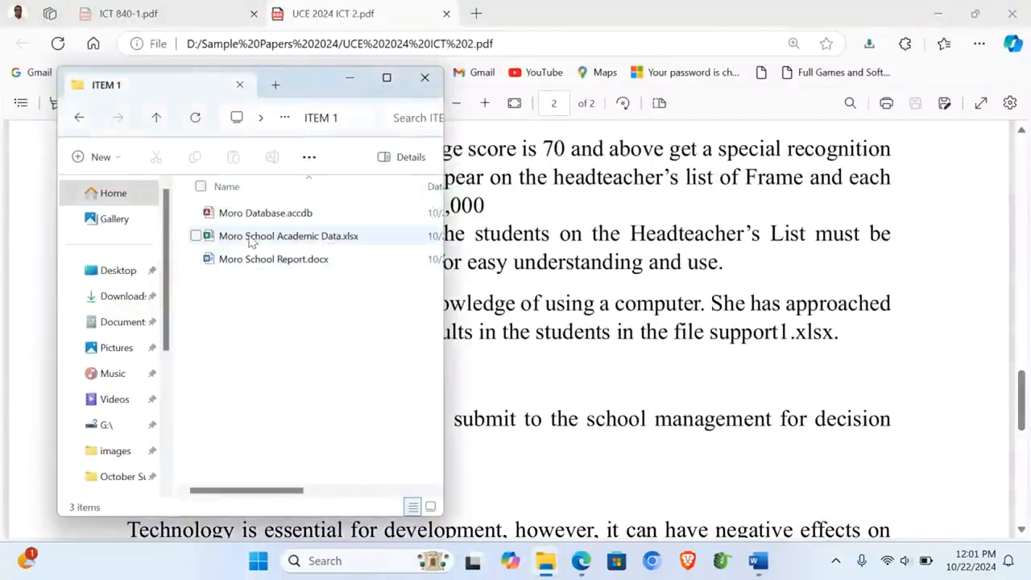
Step: Reopen Moro School Academic Data to check the Column Graph and Above =70 sheets, then reopen Moro School Report
{"action": "double_click", "coordinate": [256, 236]}
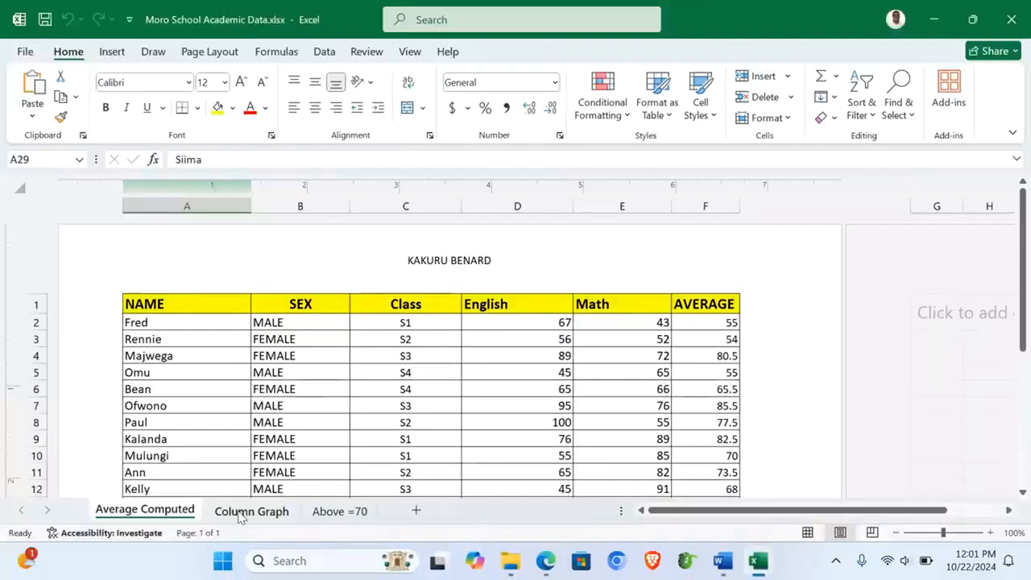
{"action": "left_click", "coordinate": [242, 513]}
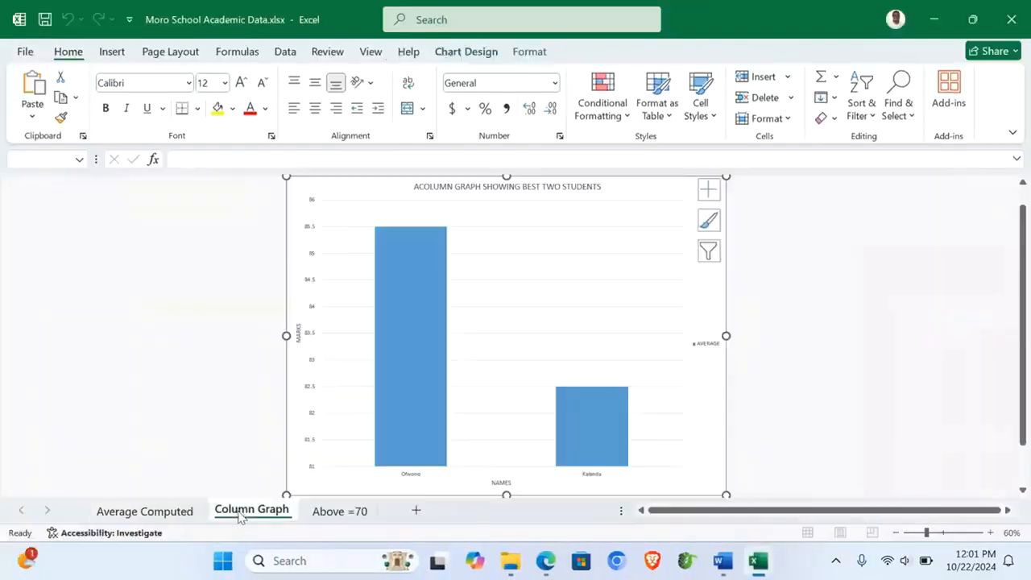
{"action": "left_click", "coordinate": [328, 514]}
{"action": "left_click", "coordinate": [270, 448]}
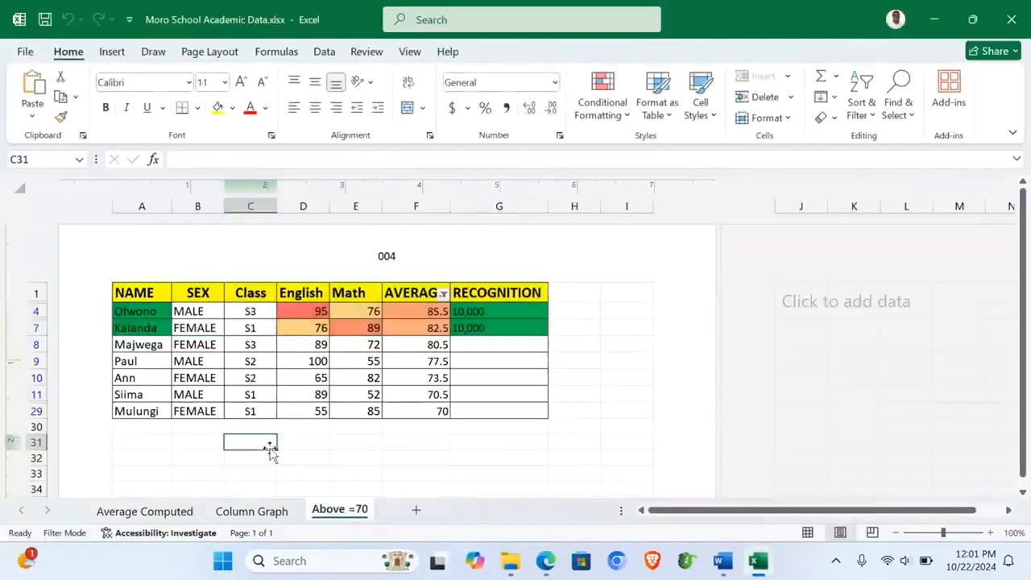
{"action": "key", "text": "alt+F4"}
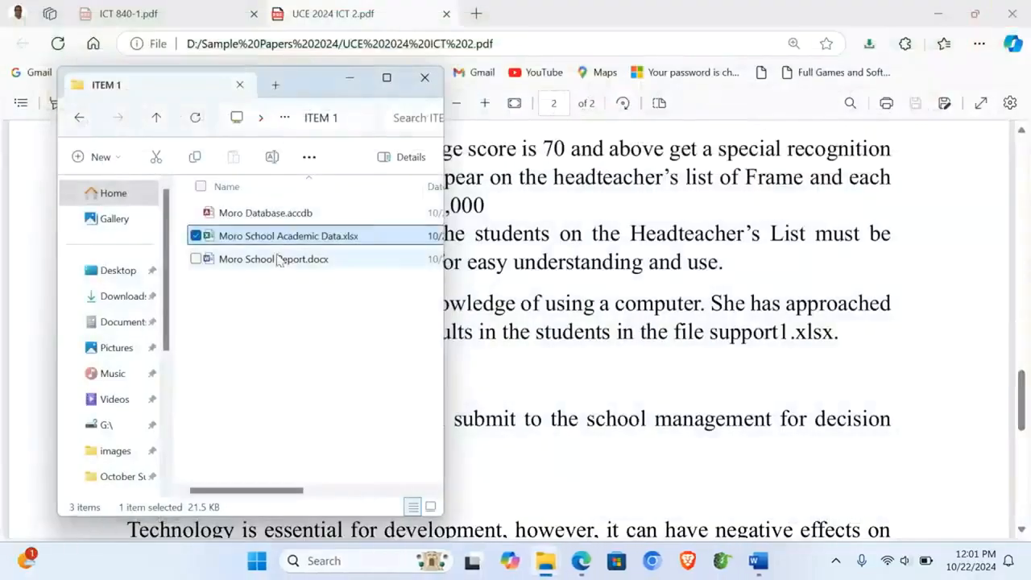
{"action": "double_click", "coordinate": [269, 260]}
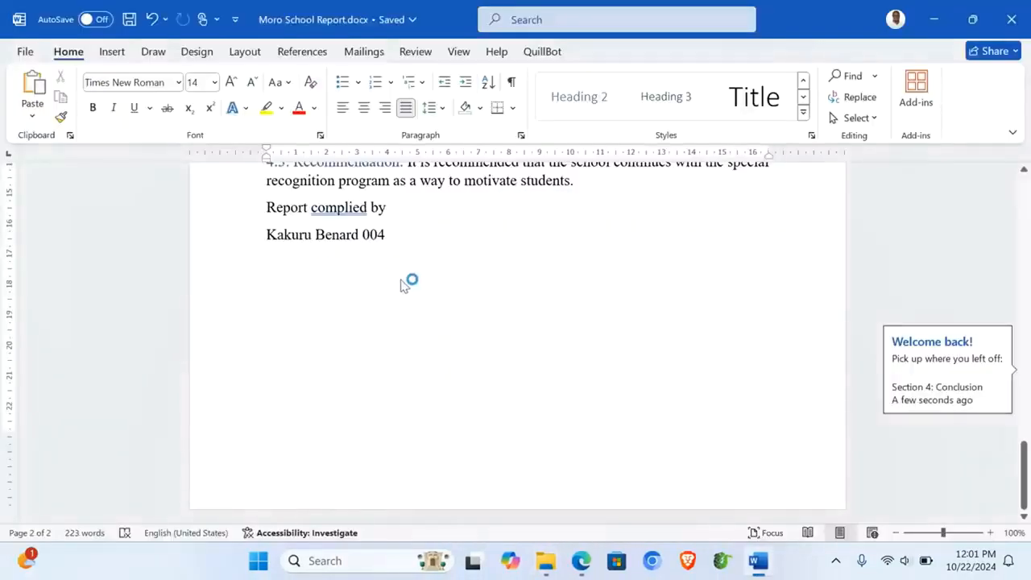
Step: Add Bold Numbers 2 Page X of Y page numbers at the bottom of each page
{"action": "scroll", "coordinate": [403, 283], "scroll_direction": "up", "scroll_amount": 15}
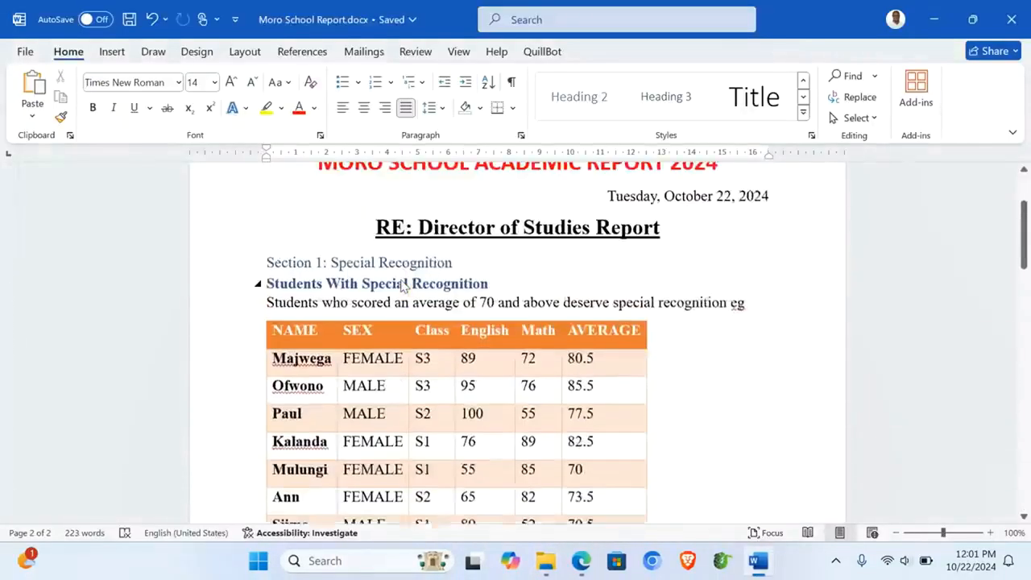
{"action": "scroll", "coordinate": [403, 286], "scroll_direction": "down", "scroll_amount": 10}
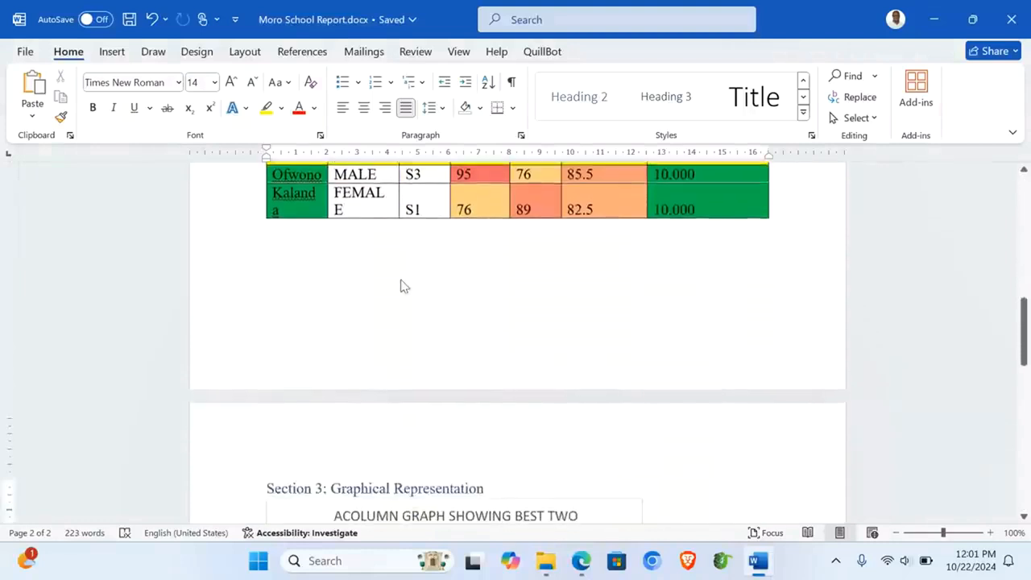
{"action": "left_click", "coordinate": [112, 51]}
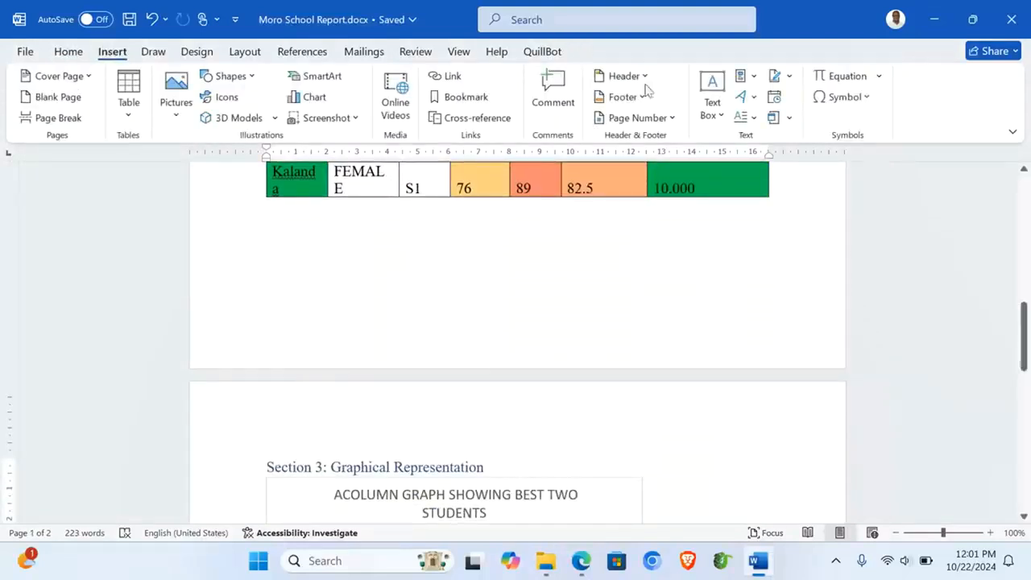
{"action": "left_click", "coordinate": [672, 121]}
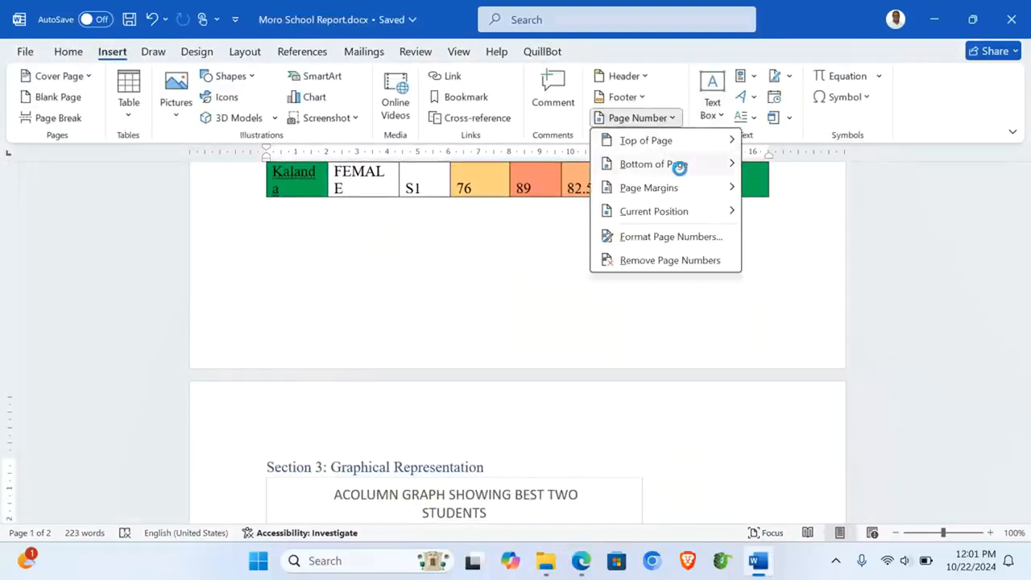
{"action": "mouse_move", "coordinate": [680, 167]}
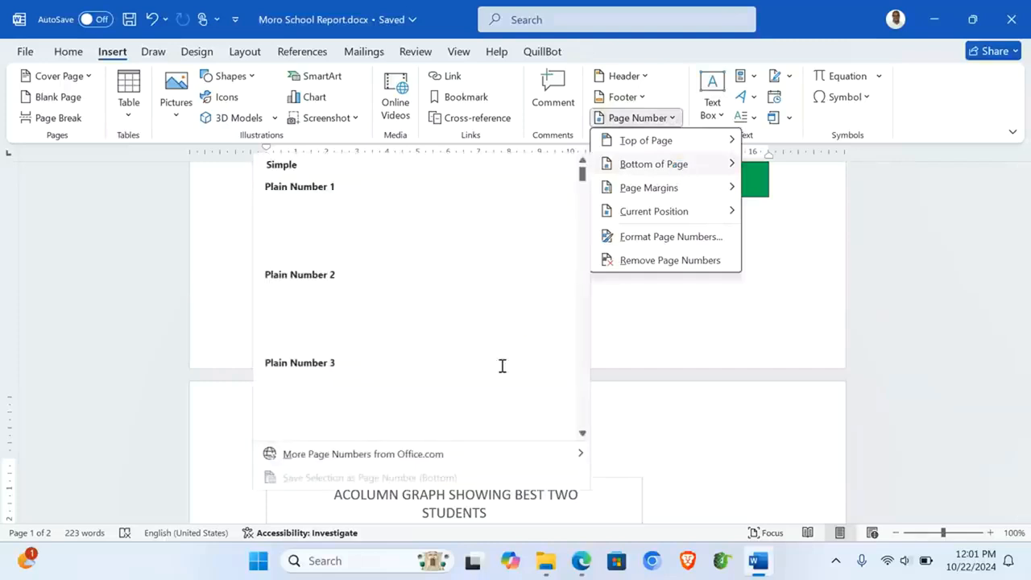
{"action": "scroll", "coordinate": [465, 367], "scroll_direction": "down", "scroll_amount": 8}
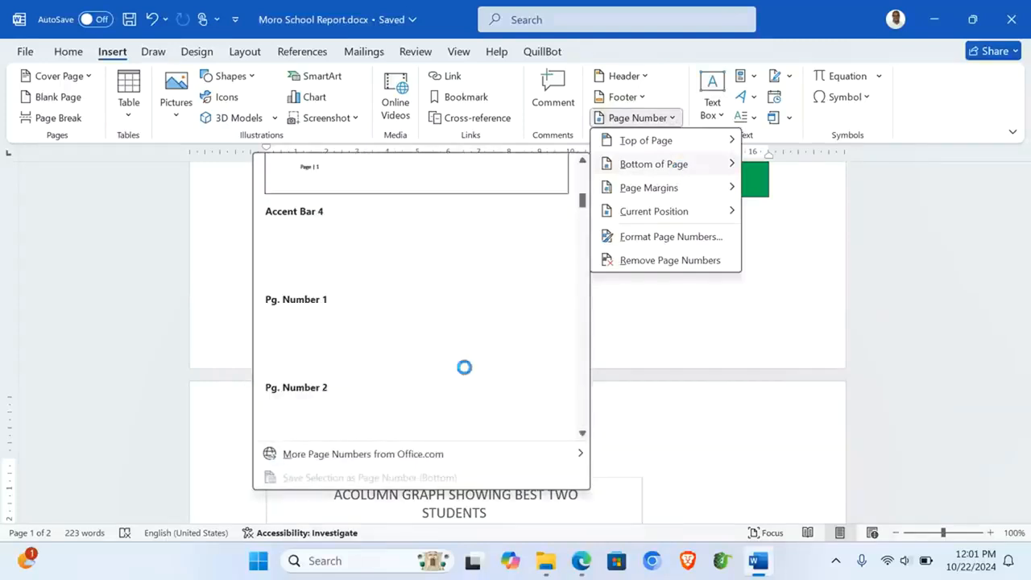
{"action": "scroll", "coordinate": [465, 367], "scroll_direction": "down", "scroll_amount": 5}
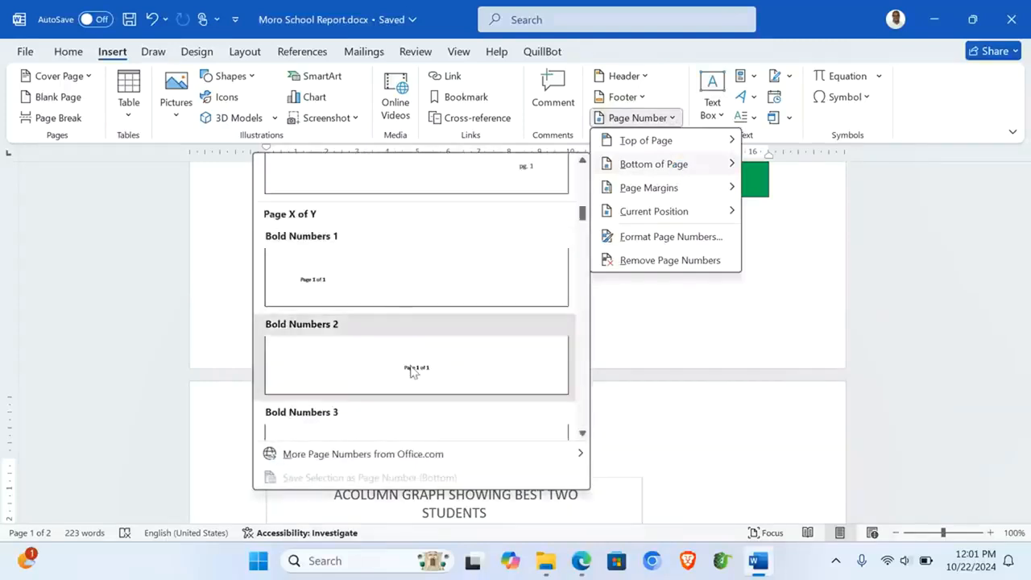
{"action": "left_click", "coordinate": [397, 346]}
Step: Close the footer, save the report with Ctrl+S and close Word
{"action": "double_click", "coordinate": [523, 257]}
{"action": "scroll", "coordinate": [523, 257], "scroll_direction": "up", "scroll_amount": 15}
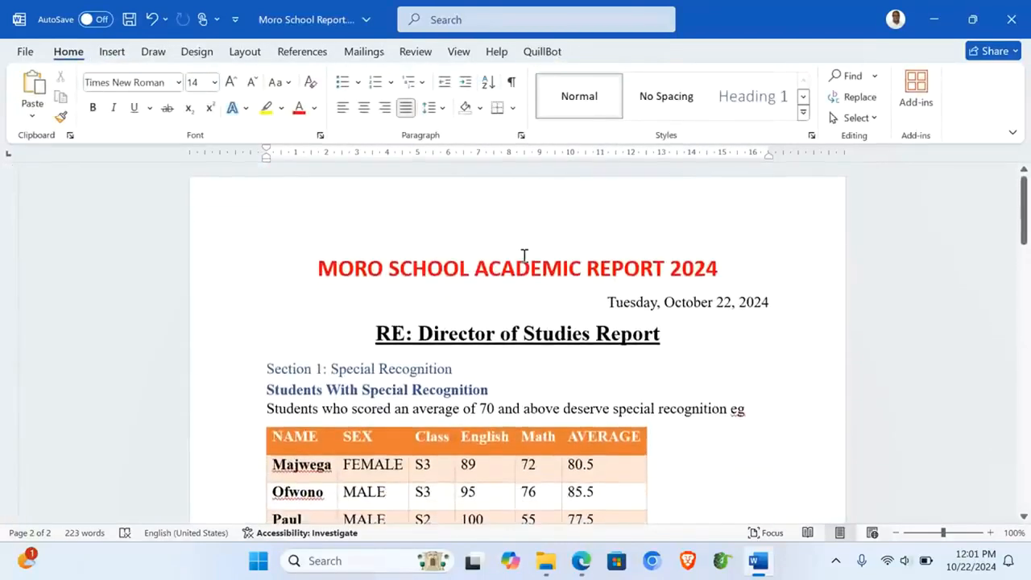
{"action": "scroll", "coordinate": [523, 257], "scroll_direction": "down", "scroll_amount": 3}
{"action": "scroll", "coordinate": [523, 256], "scroll_direction": "up", "scroll_amount": 1}
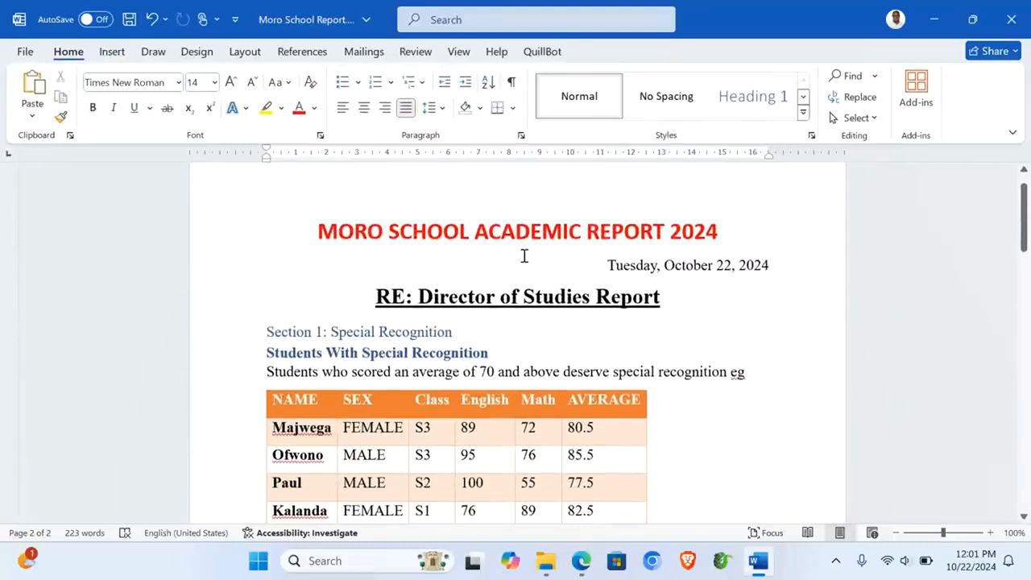
{"action": "scroll", "coordinate": [524, 256], "scroll_direction": "down", "scroll_amount": 15}
{"action": "scroll", "coordinate": [523, 256], "scroll_direction": "up", "scroll_amount": 15}
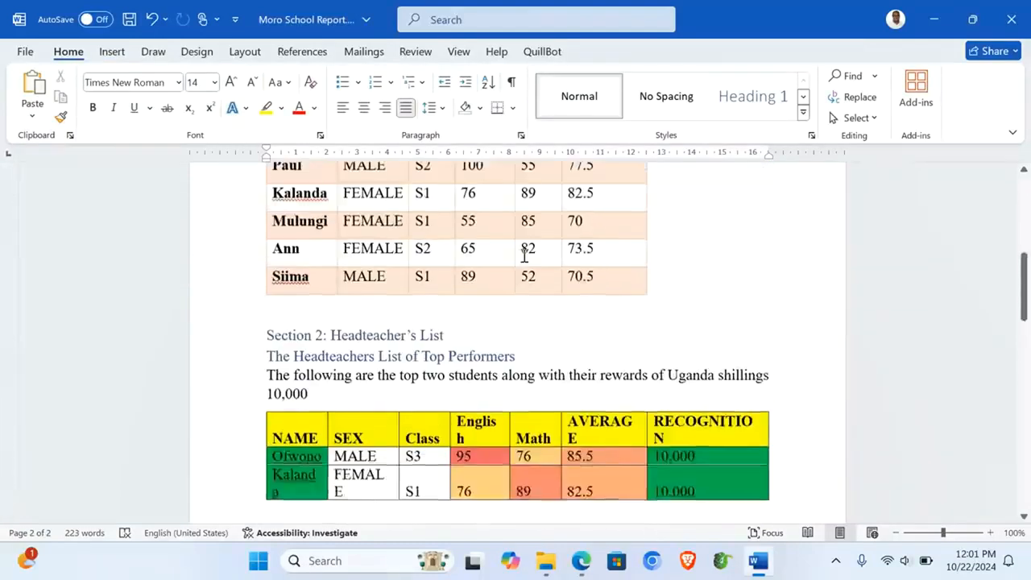
{"action": "key", "text": "ctrl+s"}
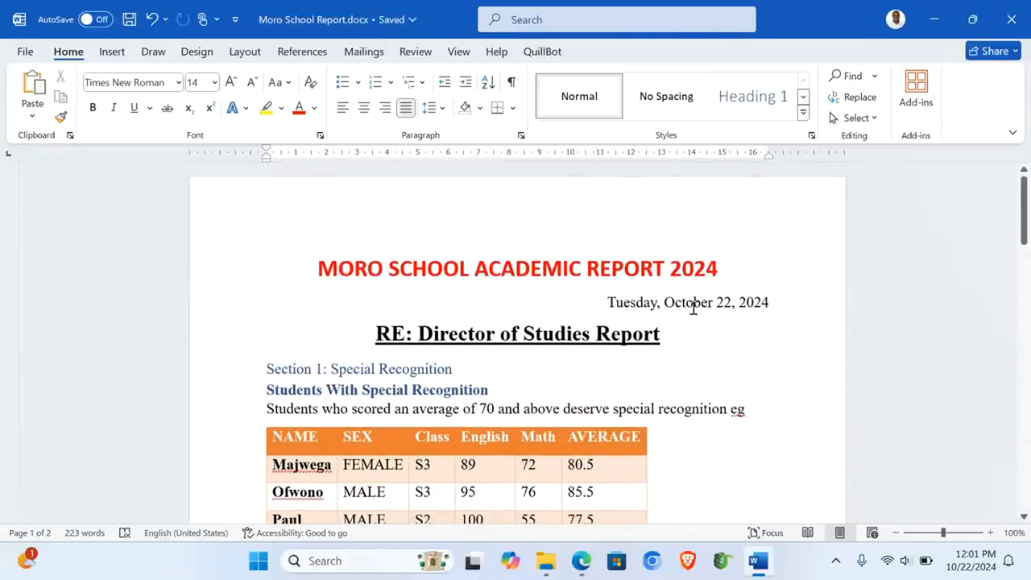
{"action": "left_click", "coordinate": [1012, 18]}
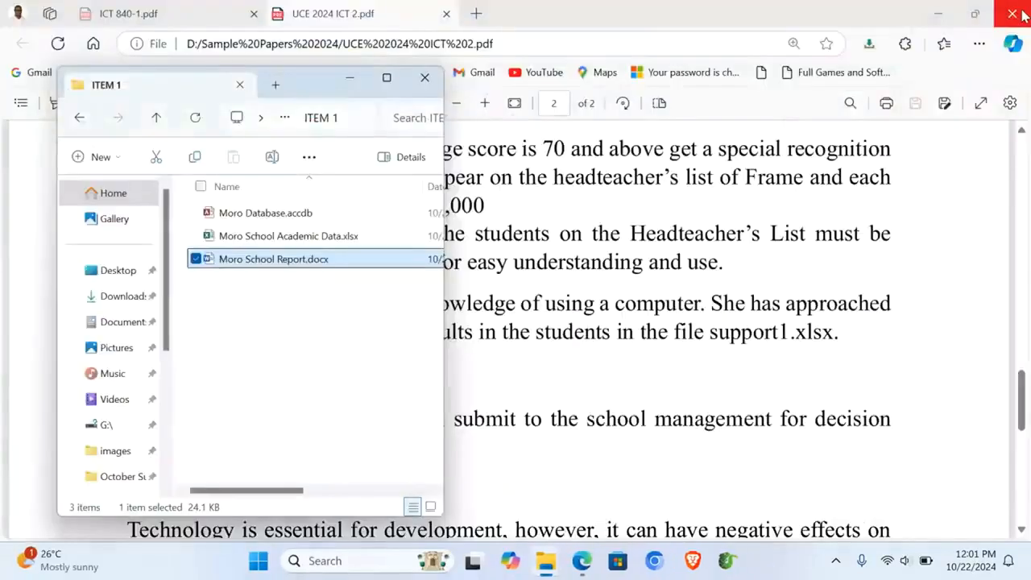
Step: In the SUPPORT Explorer window, open New Volume (D:) and scroll to the NLSC ICT Facilitation files
{"action": "left_click", "coordinate": [542, 392]}
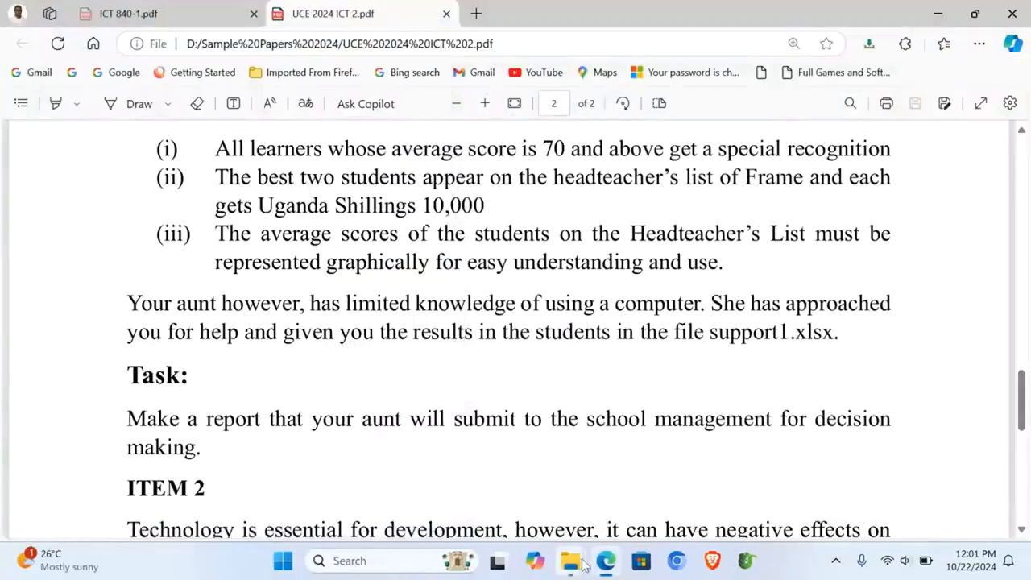
{"action": "mouse_move", "coordinate": [577, 570]}
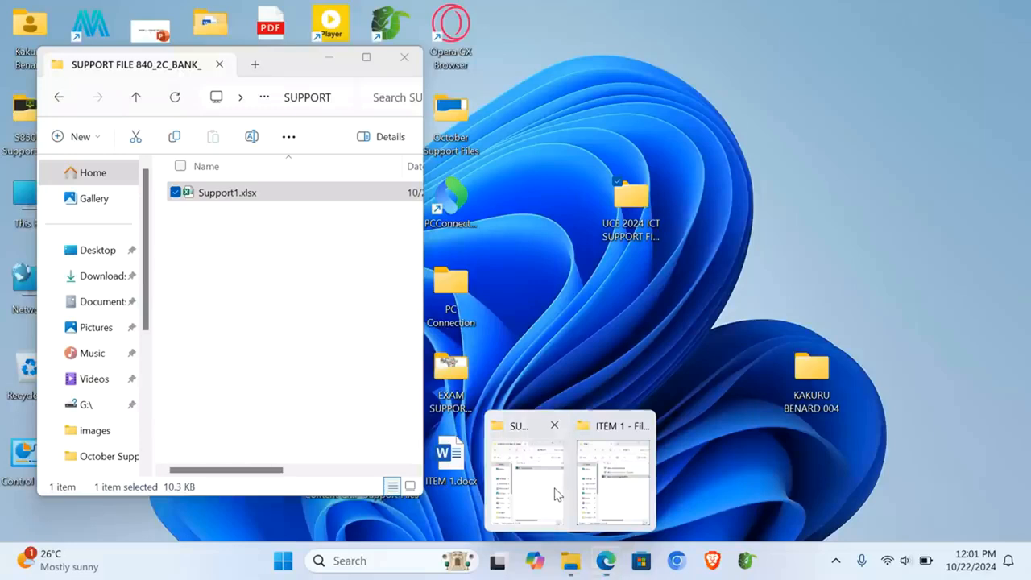
{"action": "left_click", "coordinate": [528, 482]}
{"action": "scroll", "coordinate": [121, 354], "scroll_direction": "down", "scroll_amount": 5}
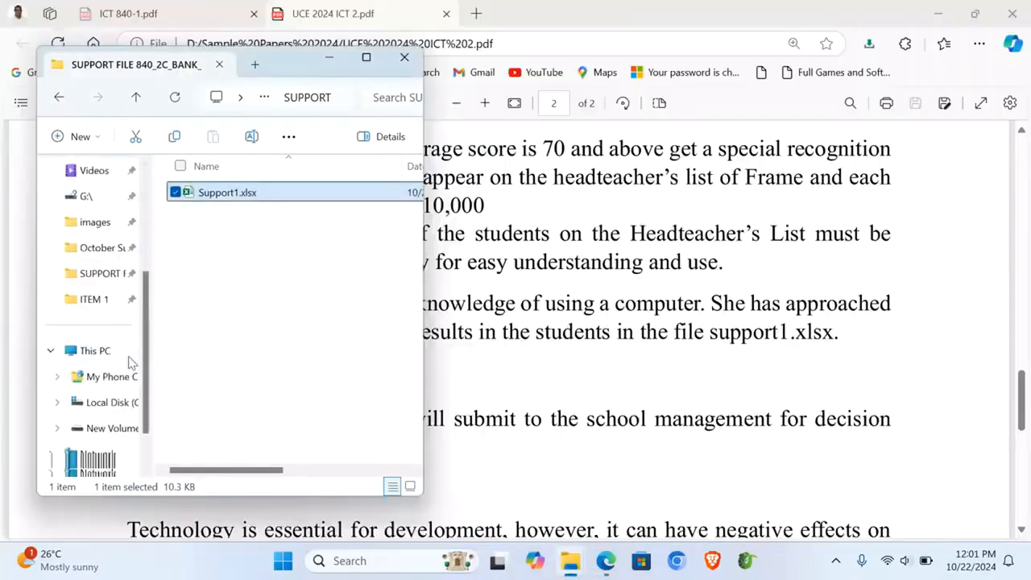
{"action": "left_click", "coordinate": [114, 425]}
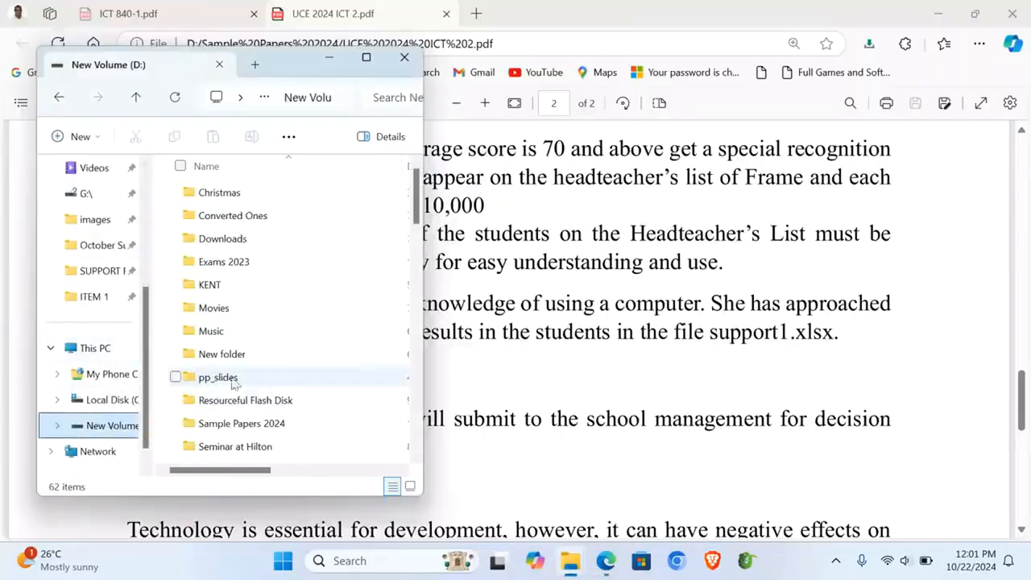
{"action": "scroll", "coordinate": [255, 407], "scroll_direction": "down", "scroll_amount": 3}
{"action": "scroll", "coordinate": [255, 411], "scroll_direction": "down", "scroll_amount": 6}
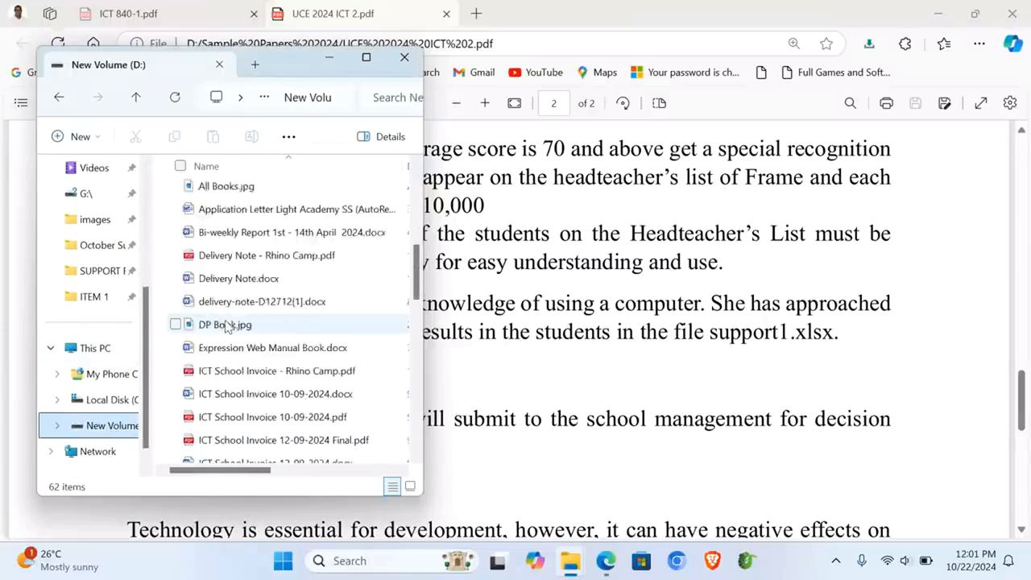
{"action": "scroll", "coordinate": [256, 427], "scroll_direction": "down", "scroll_amount": 5}
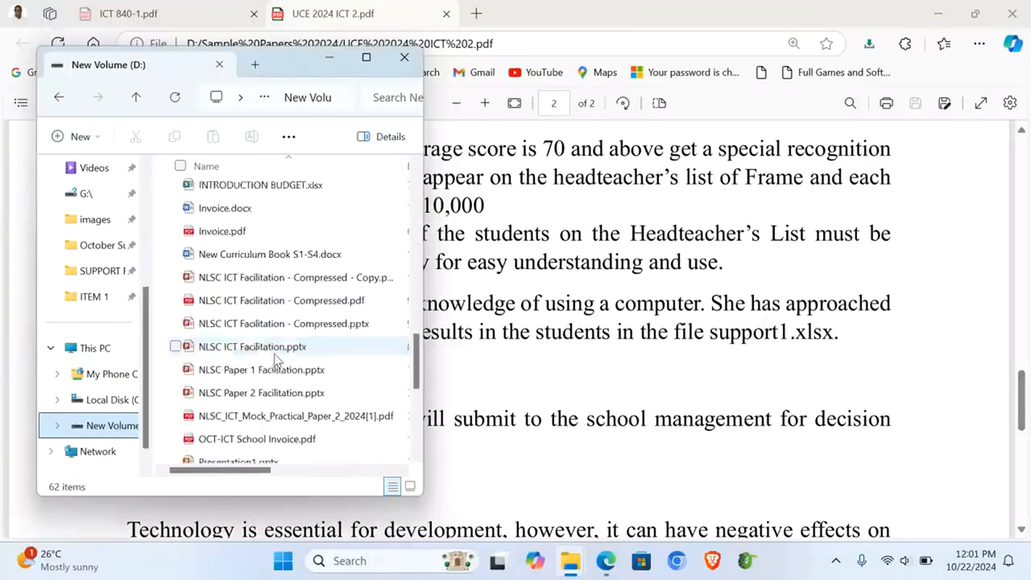
Step: Open NLSC ICT Facilitation - Compressed - Copy.pptx and present slide 13's EOC 4 scoring table full screen
{"action": "double_click", "coordinate": [248, 253]}
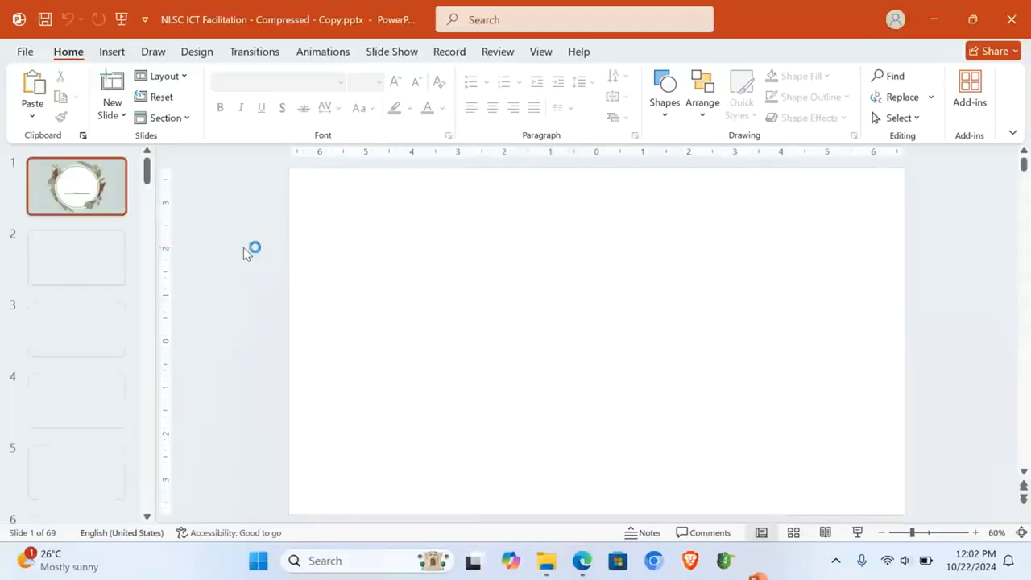
{"action": "scroll", "coordinate": [83, 304], "scroll_direction": "down", "scroll_amount": 5}
{"action": "scroll", "coordinate": [78, 311], "scroll_direction": "down", "scroll_amount": 9}
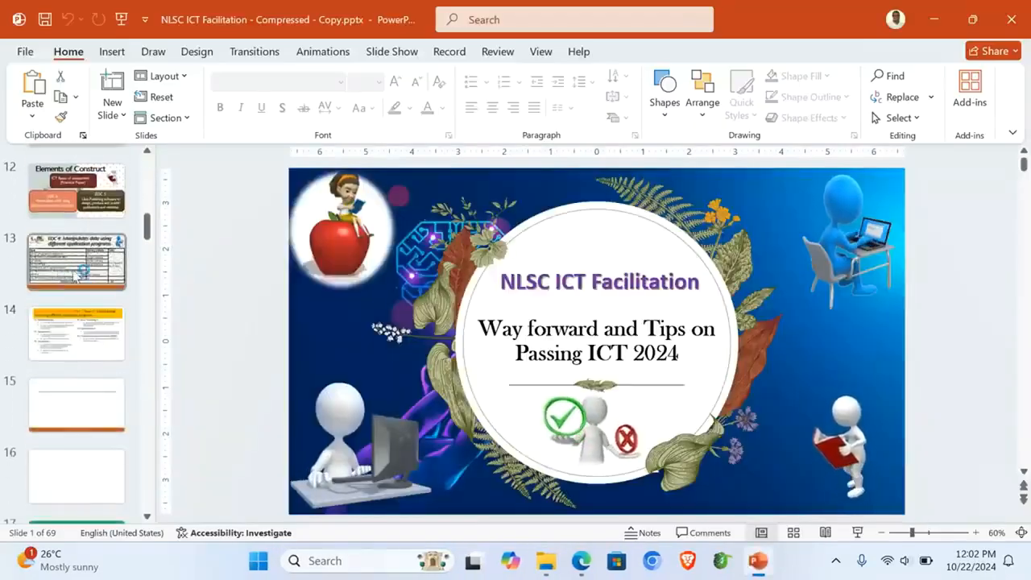
{"action": "left_click", "coordinate": [61, 270]}
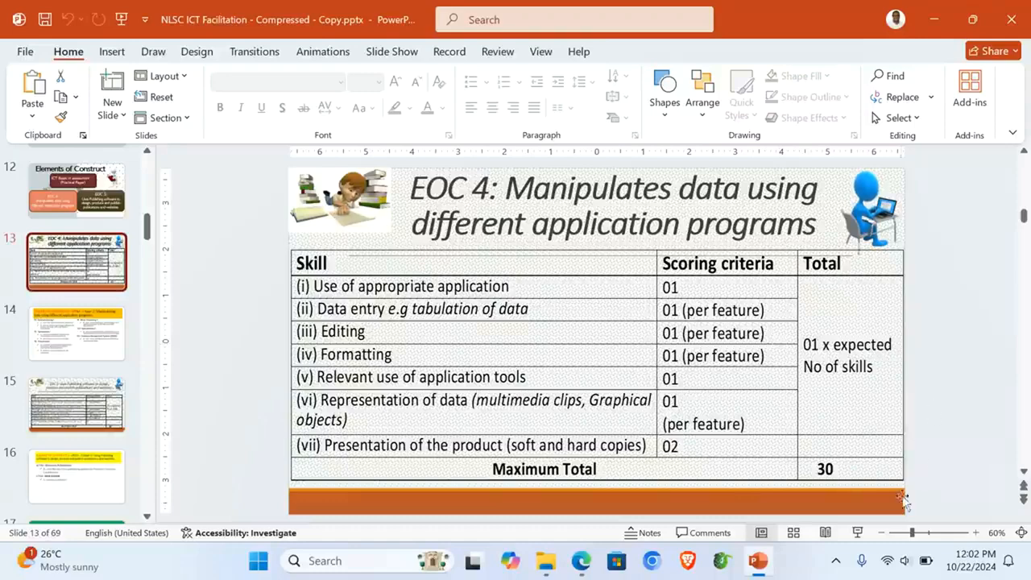
{"action": "left_click", "coordinate": [857, 533]}
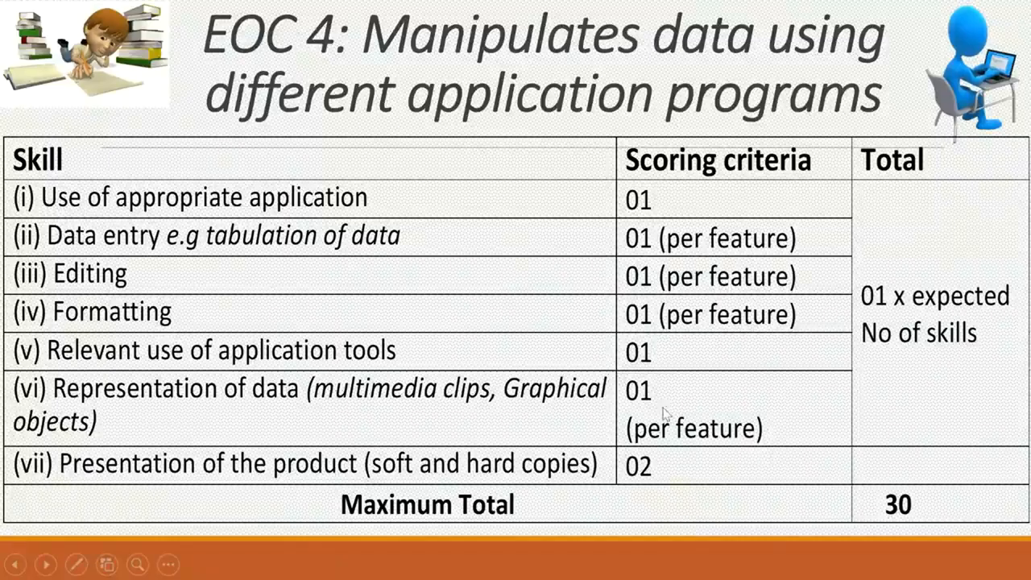
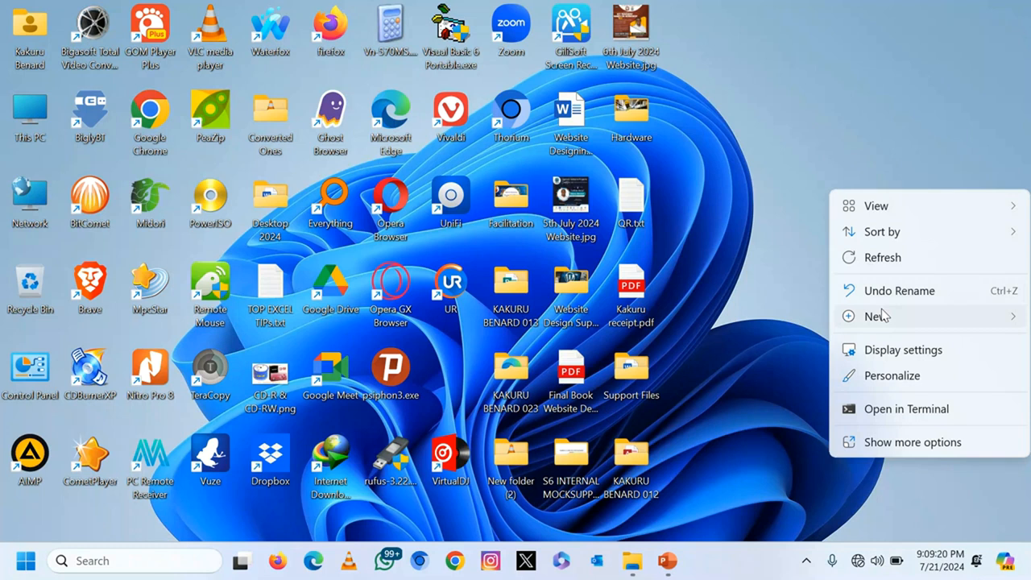
Step: Create a new desktop folder named with the author's name and ID number, and open it
{"action": "left_click", "coordinate": [666, 16]}
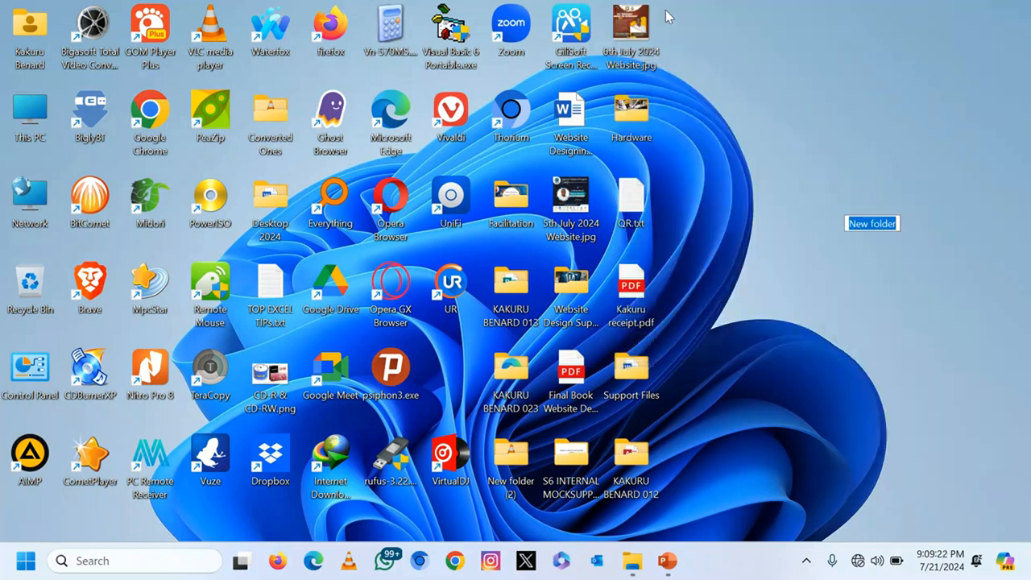
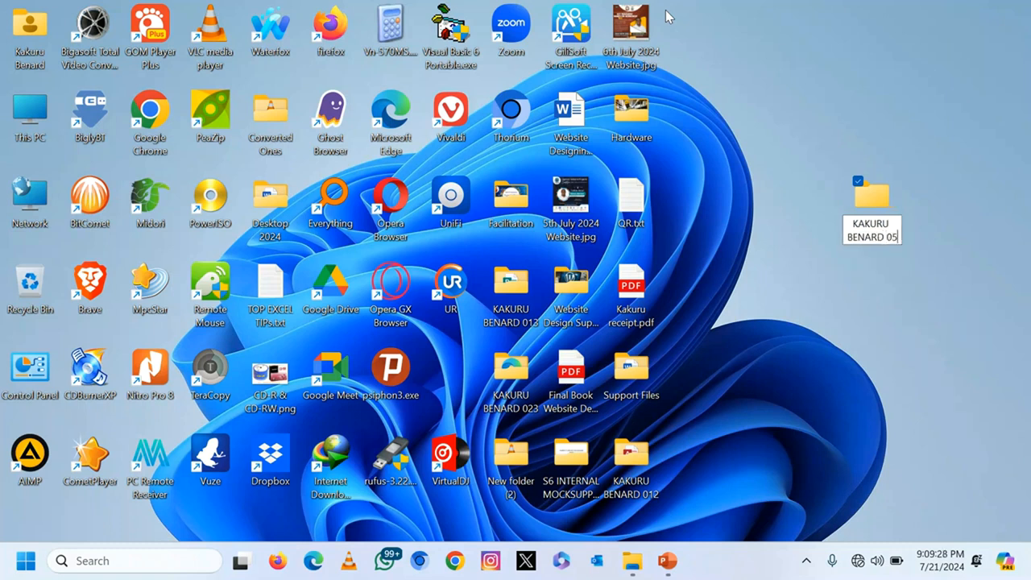
{"action": "key", "text": "Return"}
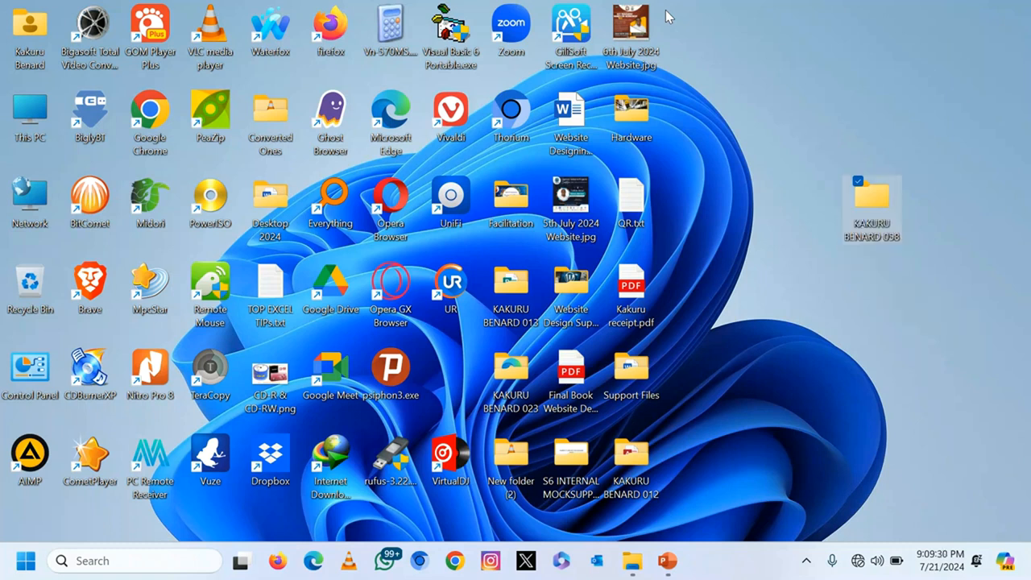
{"action": "key", "text": "Return"}
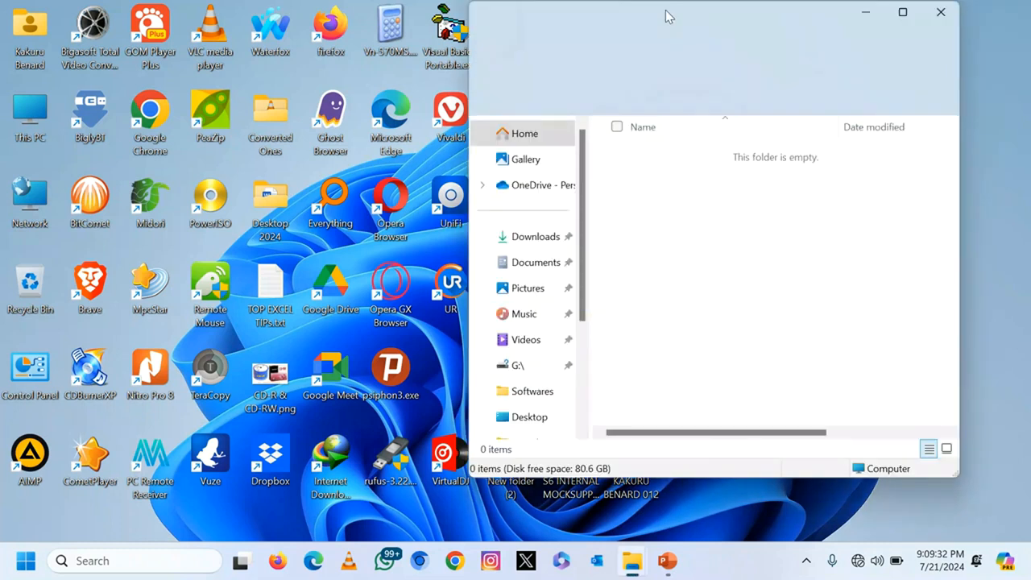
Step: Create a folder named ITEM 1 inside it and open it
{"action": "right_click", "coordinate": [681, 228]}
{"action": "mouse_move", "coordinate": [827, 360]}
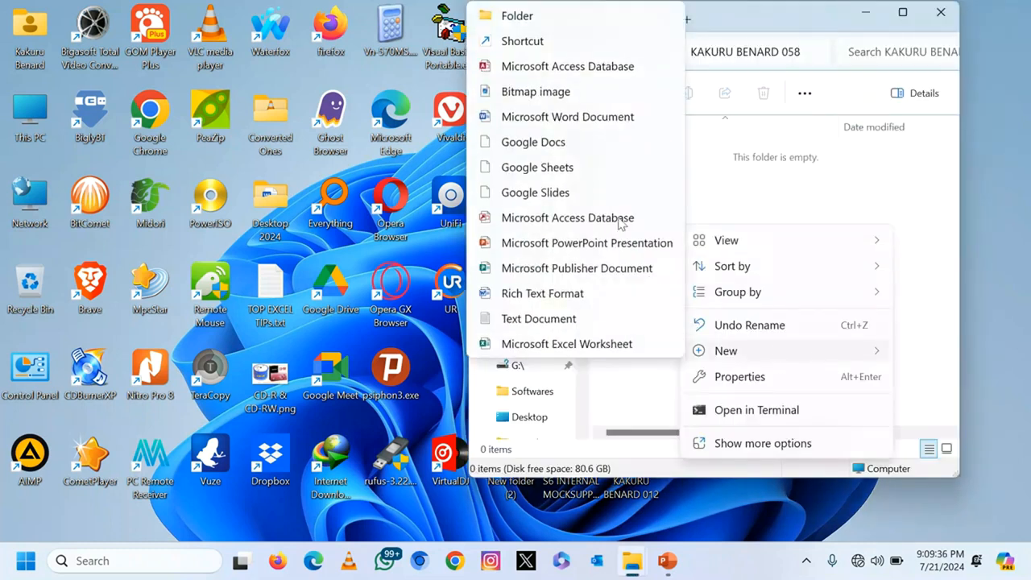
{"action": "left_click", "coordinate": [562, 22]}
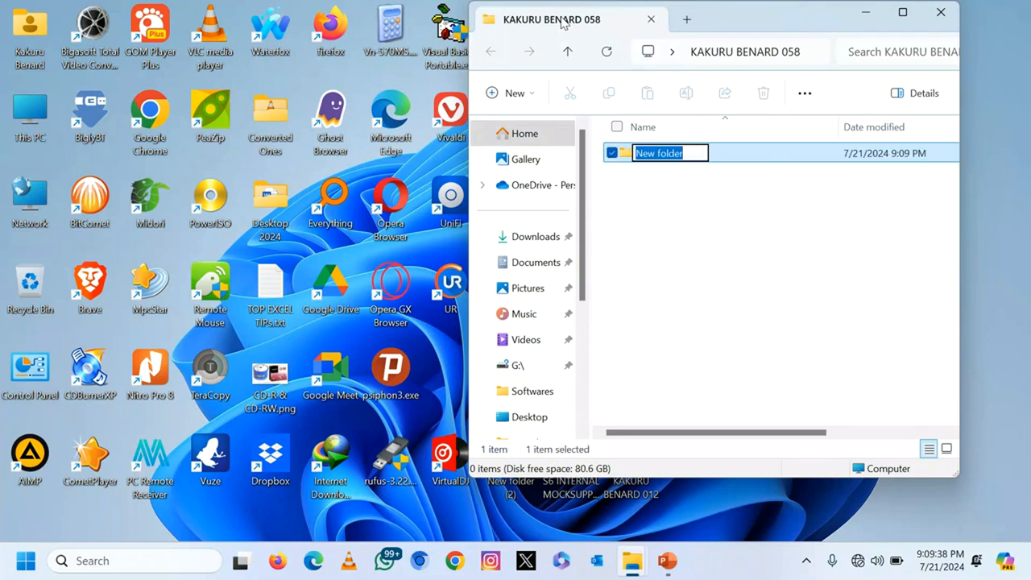
{"action": "type", "text": "ITEM 1"}
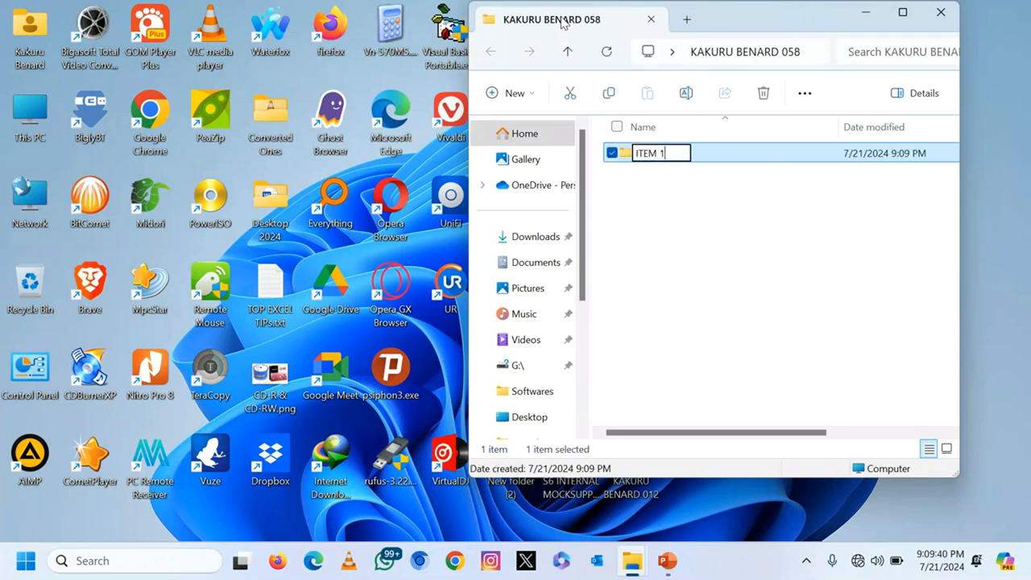
{"action": "key", "text": "Return"}
{"action": "key", "text": "Return"}
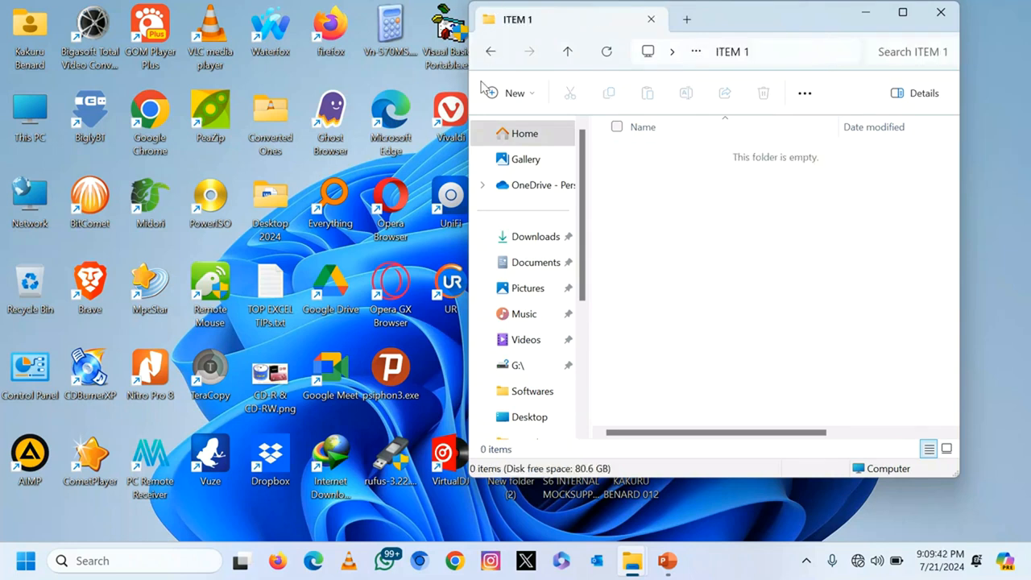
Step: Copy HELP_HANDS.docx and THANKS.docx from Support Files into the ITEM 1 folder
{"action": "left_click_drag", "start_coordinate": [815, 18], "coordinate": [433, 33]}
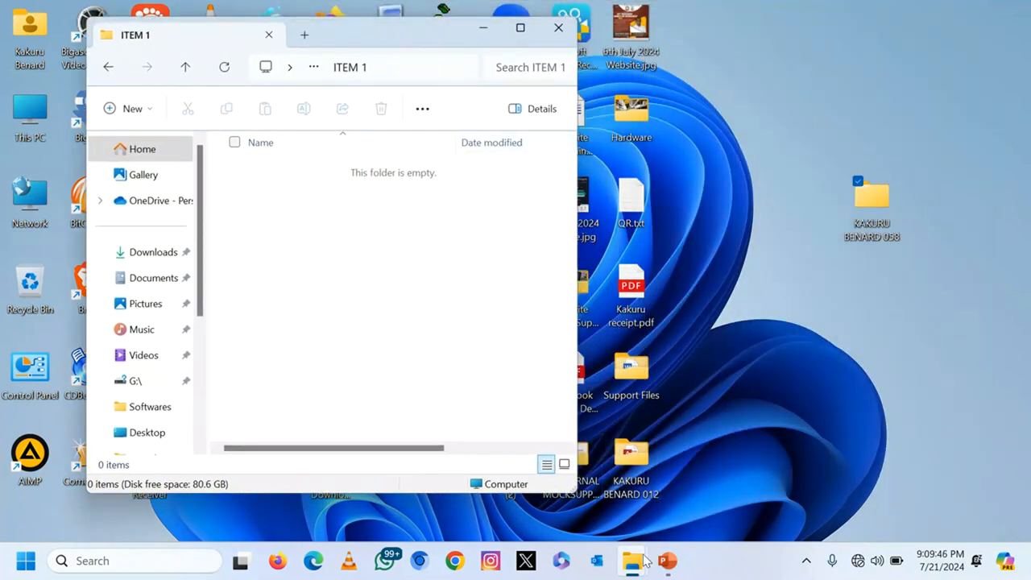
{"action": "mouse_move", "coordinate": [637, 560]}
{"action": "left_click", "coordinate": [607, 488]}
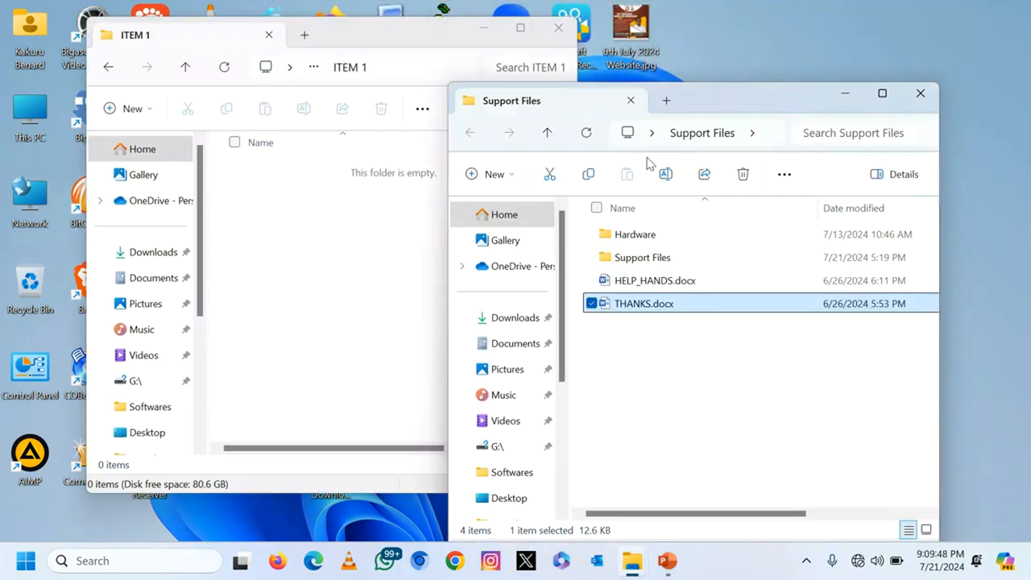
{"action": "left_click_drag", "start_coordinate": [711, 103], "coordinate": [799, 72]}
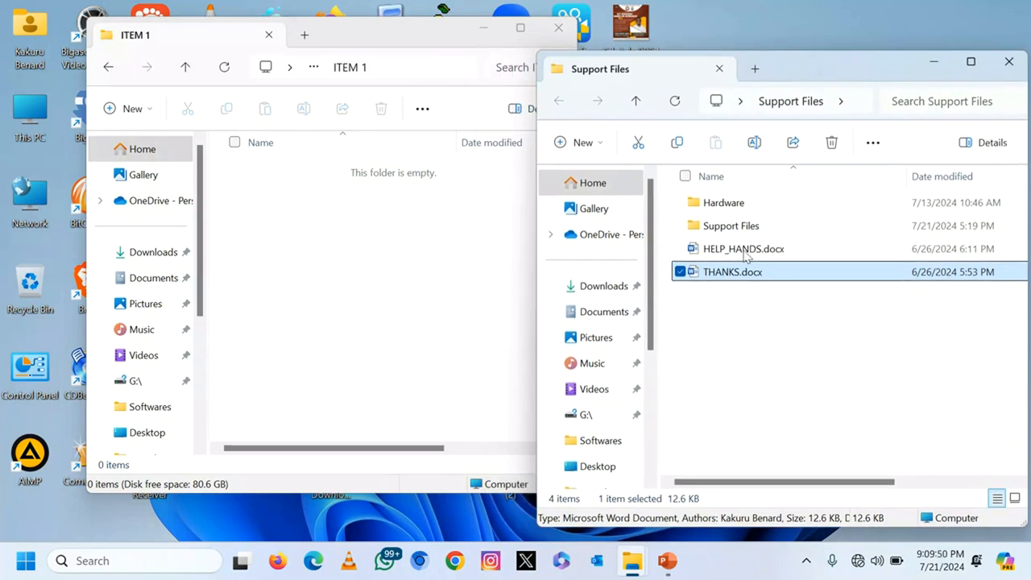
{"action": "left_click", "coordinate": [718, 340]}
{"action": "left_click", "coordinate": [724, 254]}
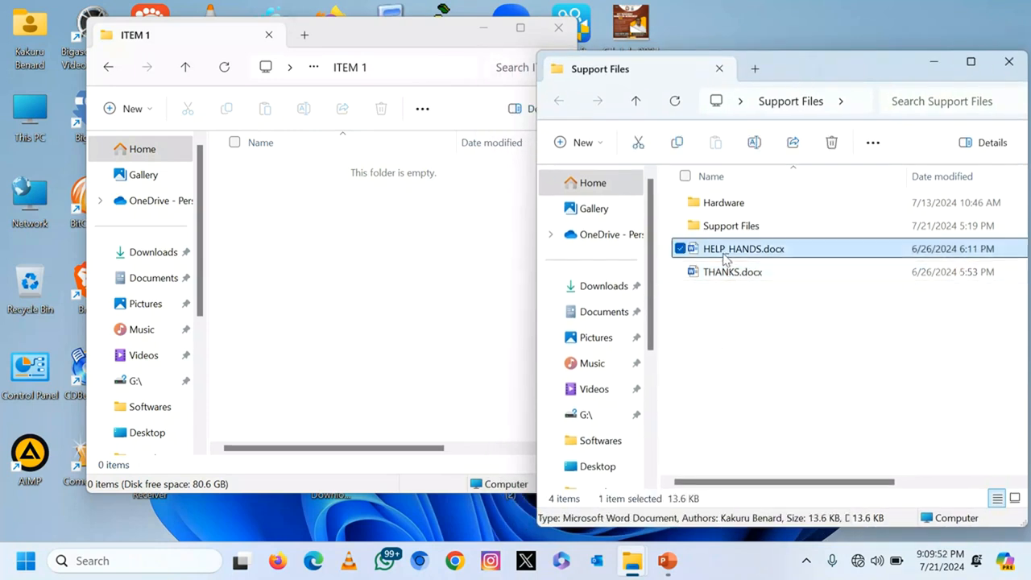
{"action": "left_click", "coordinate": [716, 274], "text": "ctrl"}
{"action": "key", "text": "ctrl+c"}
{"action": "left_click", "coordinate": [352, 254]}
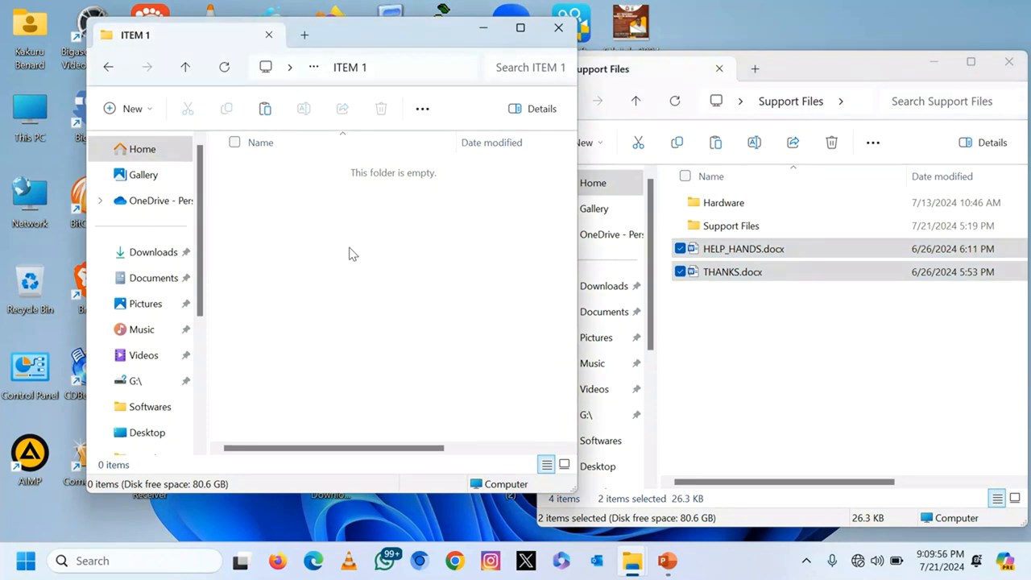
{"action": "key", "text": "ctrl+v"}
{"action": "left_click", "coordinate": [446, 299]}
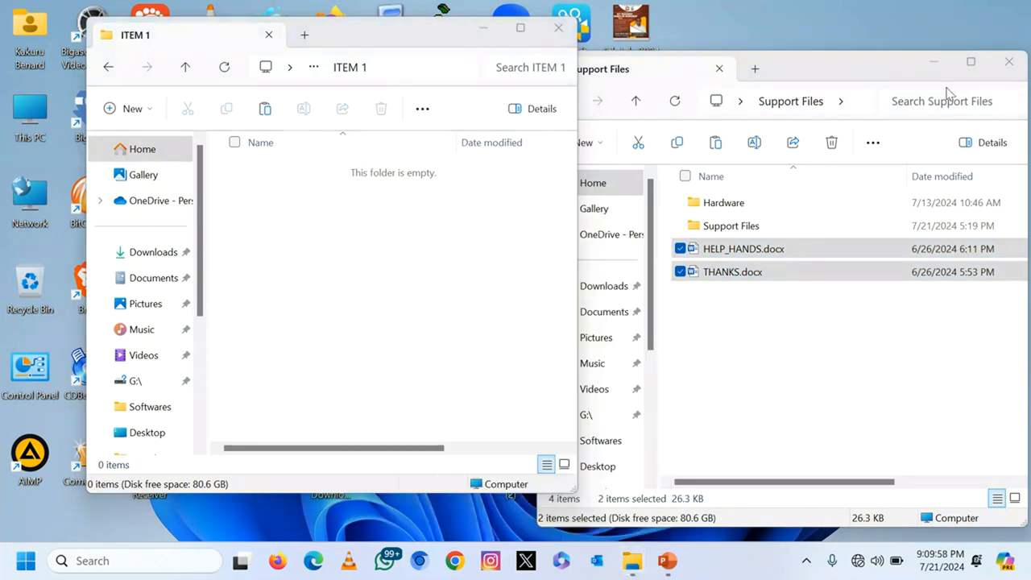
Step: Close the Support Files window and open HELP_HANDS.docx from ITEM 1
{"action": "left_click", "coordinate": [1007, 64]}
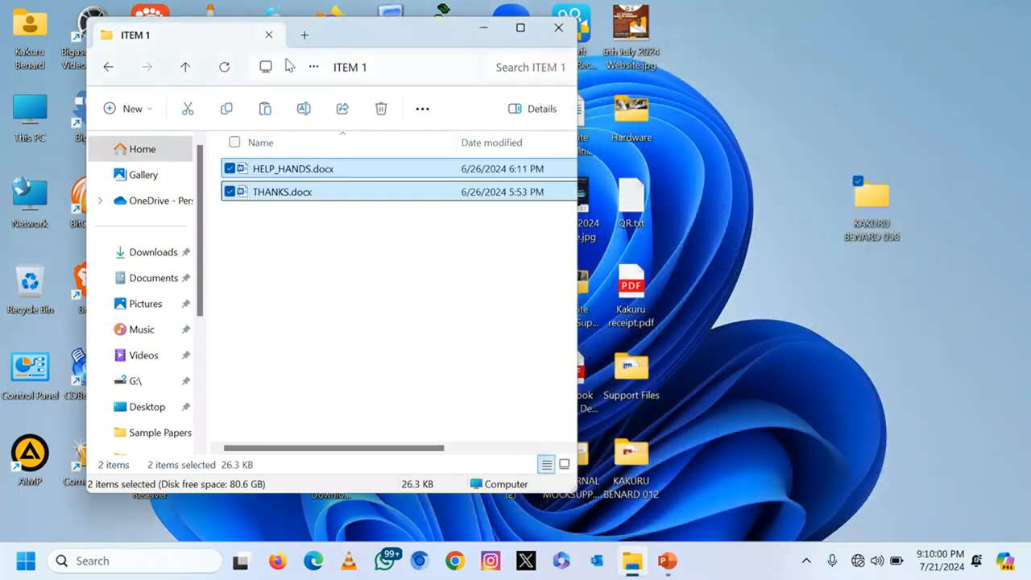
{"action": "left_click_drag", "start_coordinate": [352, 32], "coordinate": [686, 92]}
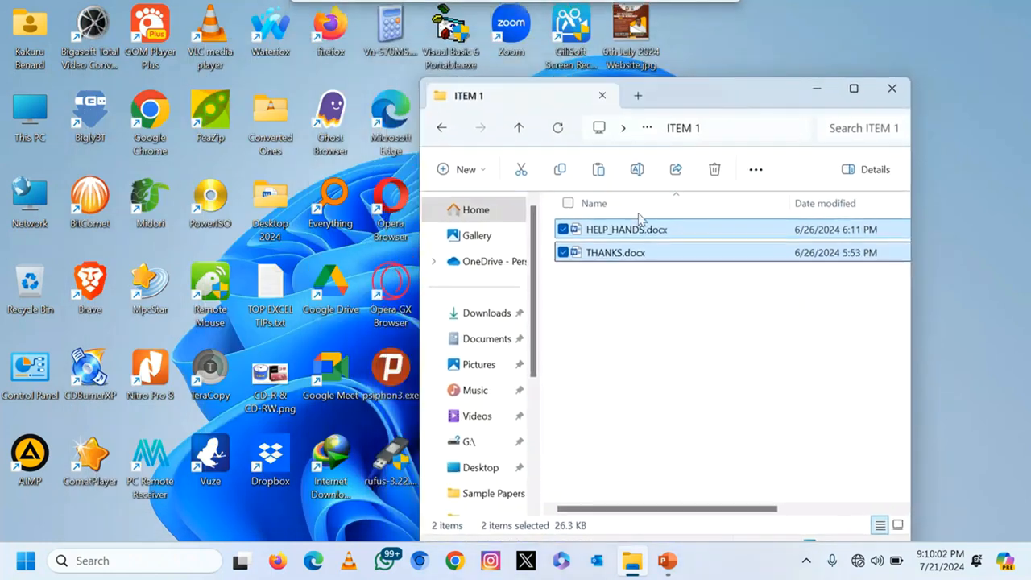
{"action": "left_click", "coordinate": [660, 308]}
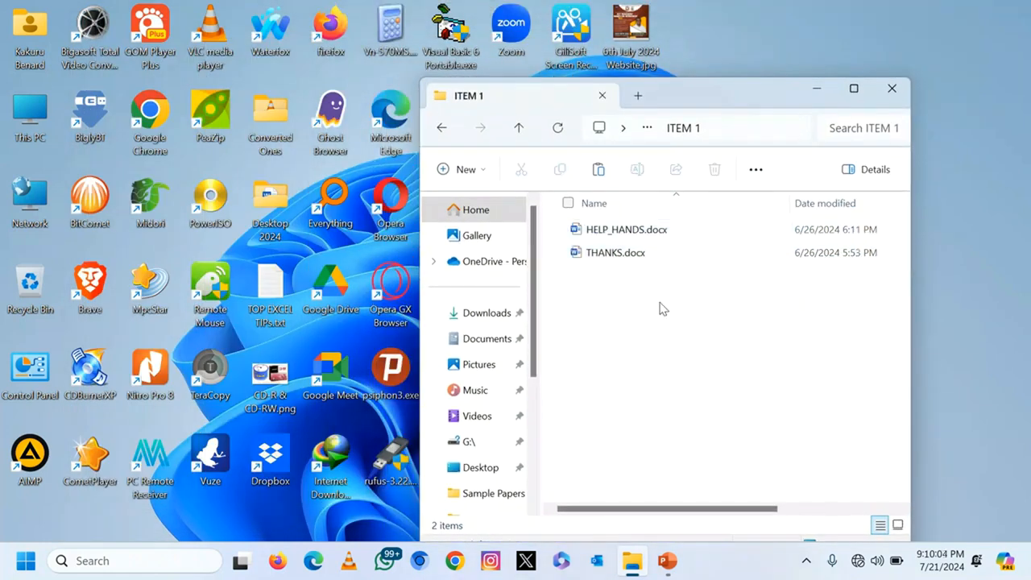
{"action": "double_click", "coordinate": [617, 232]}
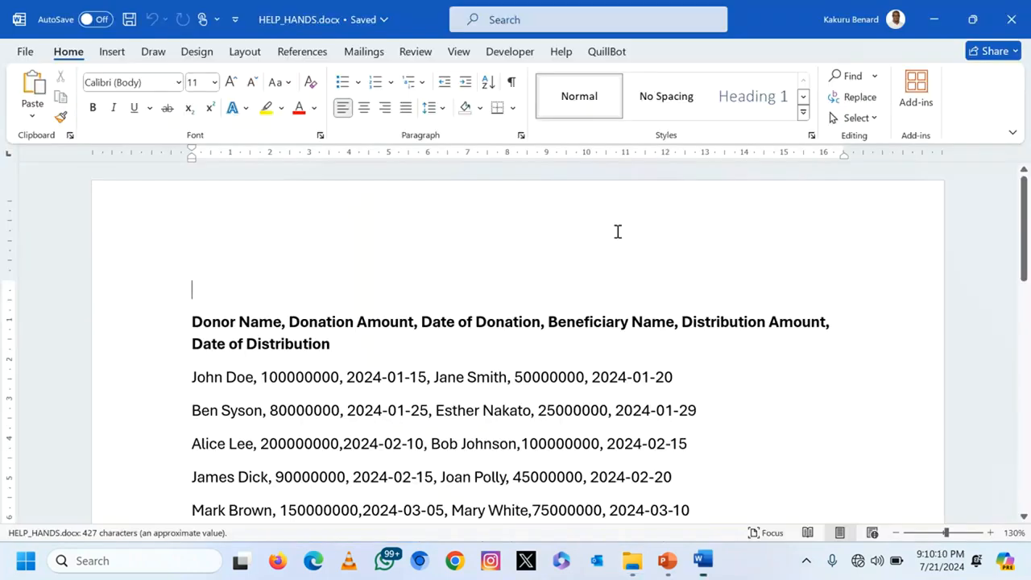
Step: Convert the header and donor data lines into a six-column table separated at commas
{"action": "scroll", "coordinate": [515, 370], "scroll_direction": "down", "scroll_amount": 3}
{"action": "scroll", "coordinate": [515, 370], "scroll_direction": "up", "scroll_amount": 2}
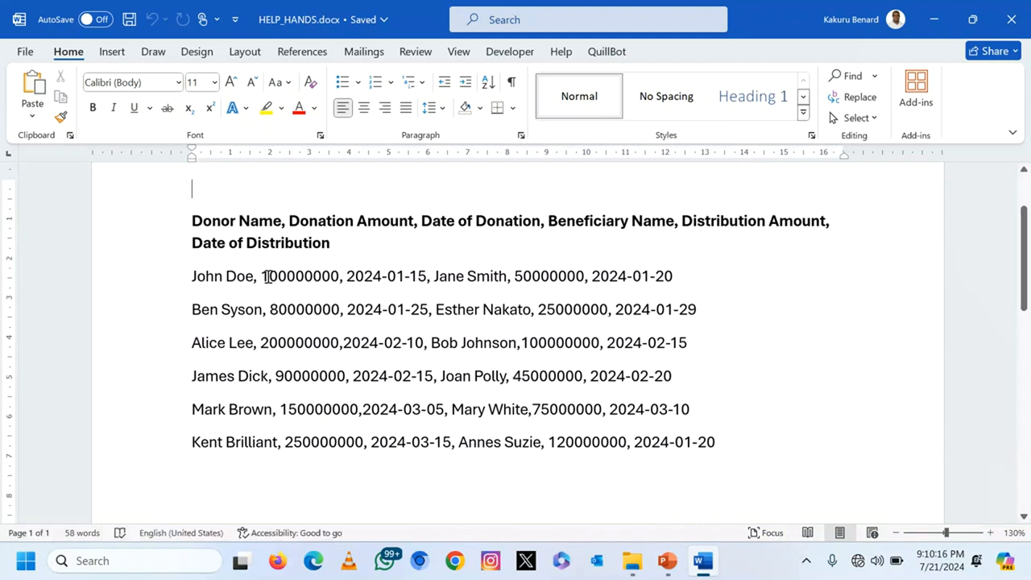
{"action": "left_click_drag", "start_coordinate": [196, 276], "coordinate": [346, 276]}
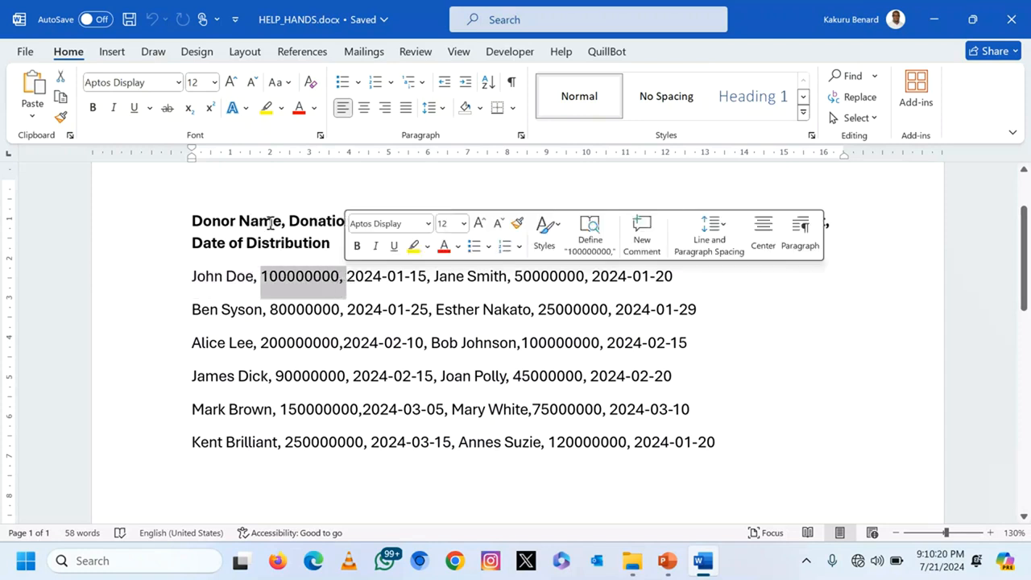
{"action": "left_click_drag", "start_coordinate": [193, 219], "coordinate": [697, 444]}
{"action": "left_click", "coordinate": [237, 243]}
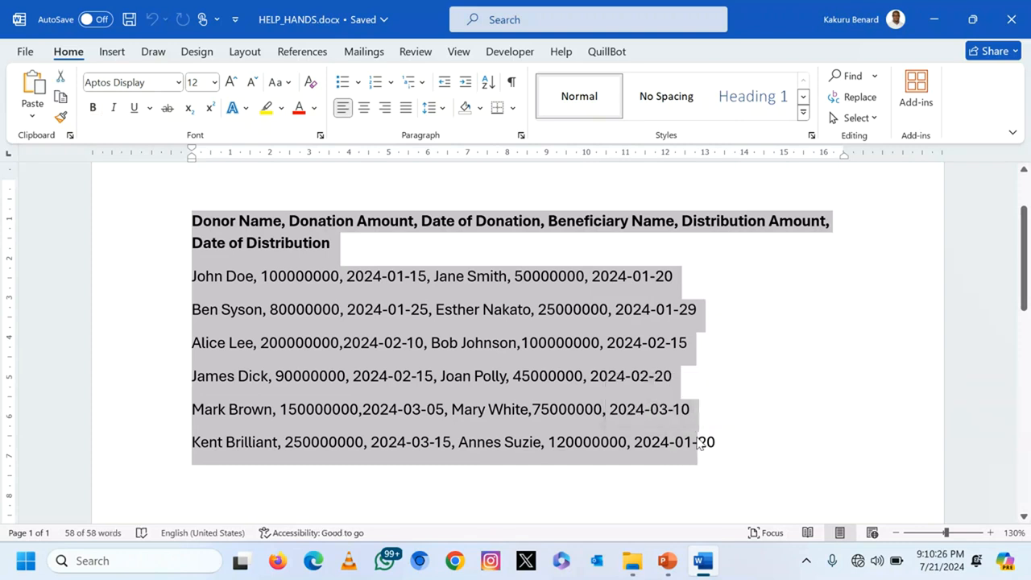
{"action": "key", "text": "shift+Right"}
{"action": "key", "text": "shift+Right"}
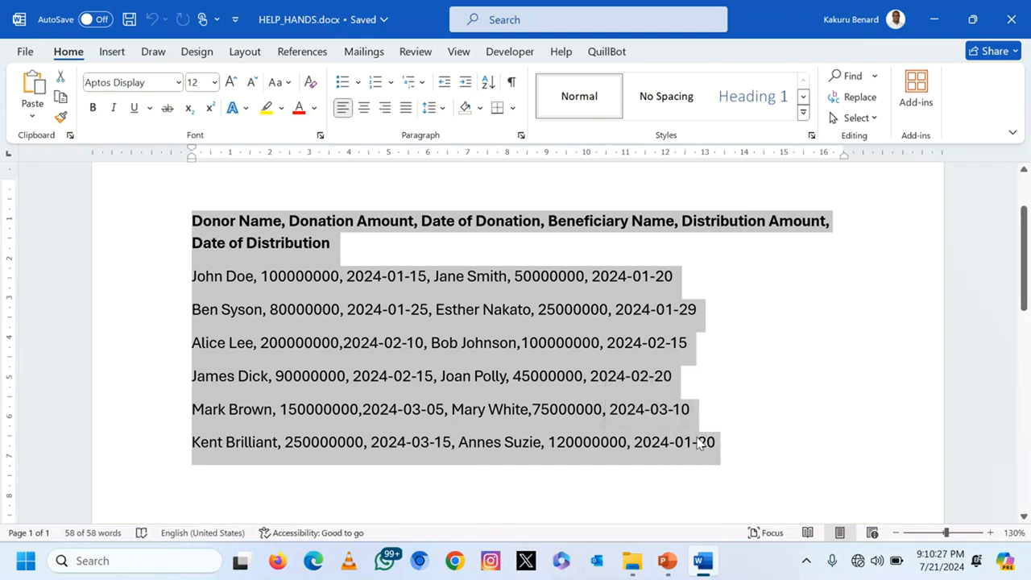
{"action": "left_click", "coordinate": [113, 51]}
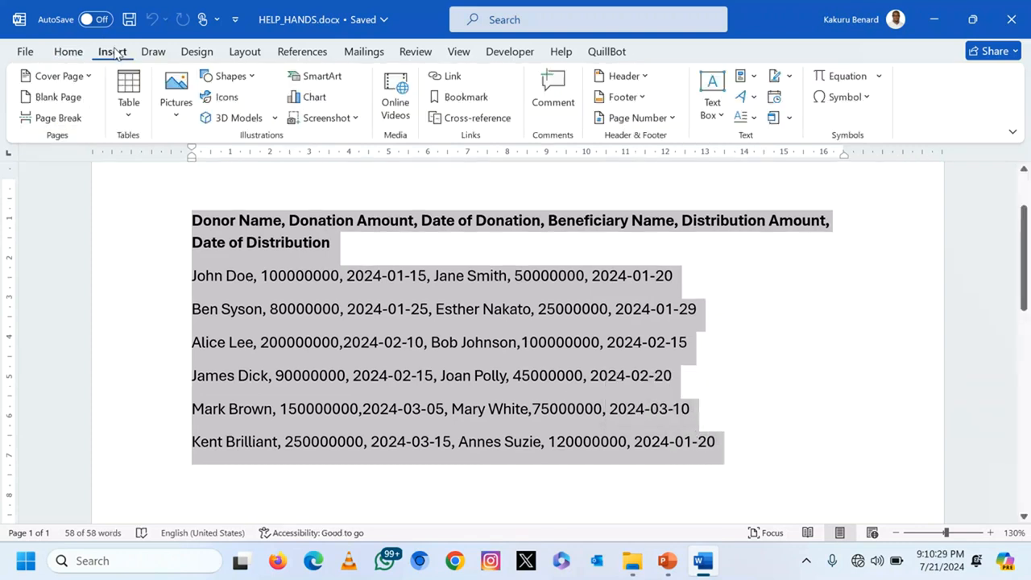
{"action": "left_click", "coordinate": [130, 117]}
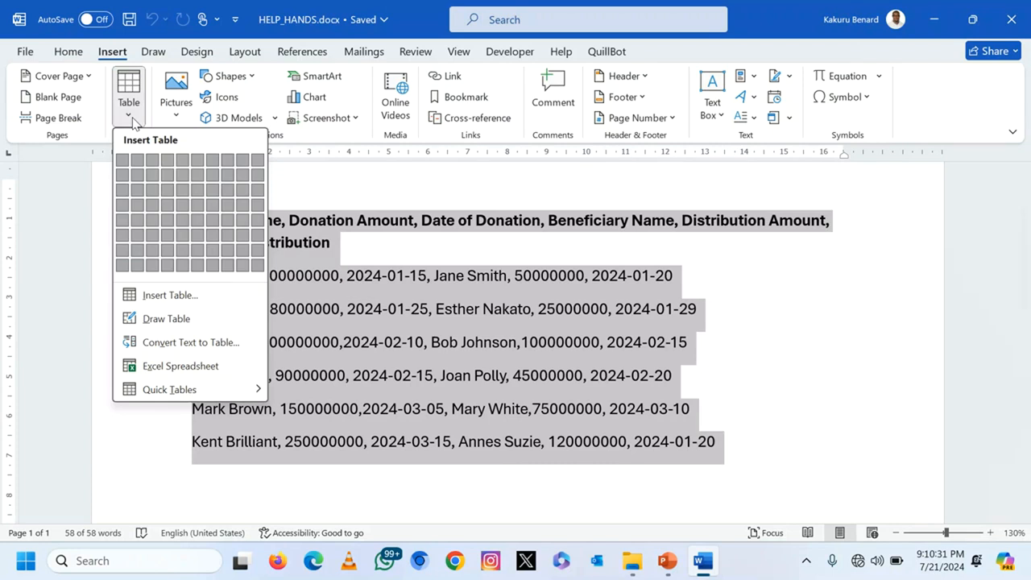
{"action": "left_click", "coordinate": [226, 350]}
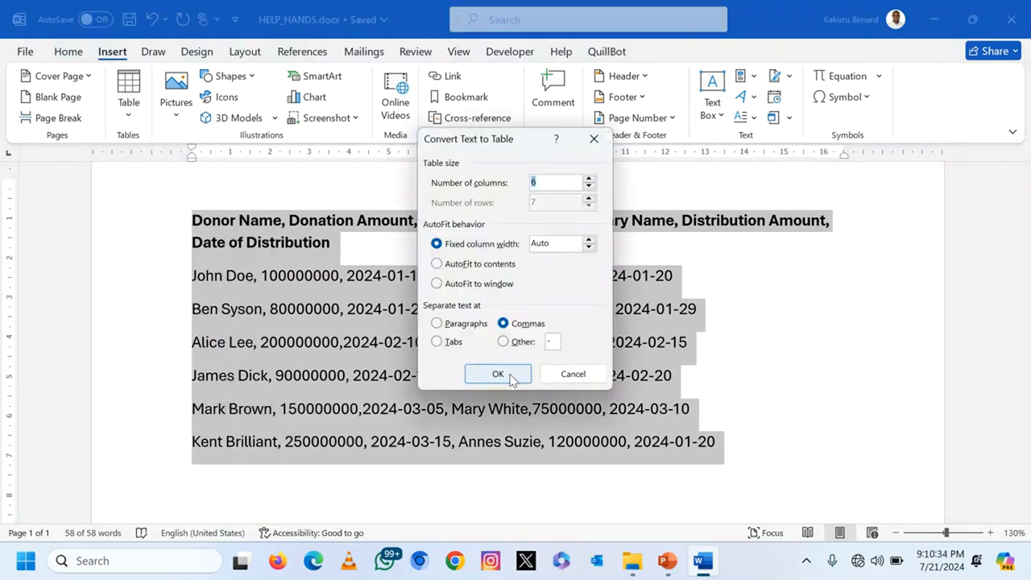
{"action": "left_click", "coordinate": [507, 373]}
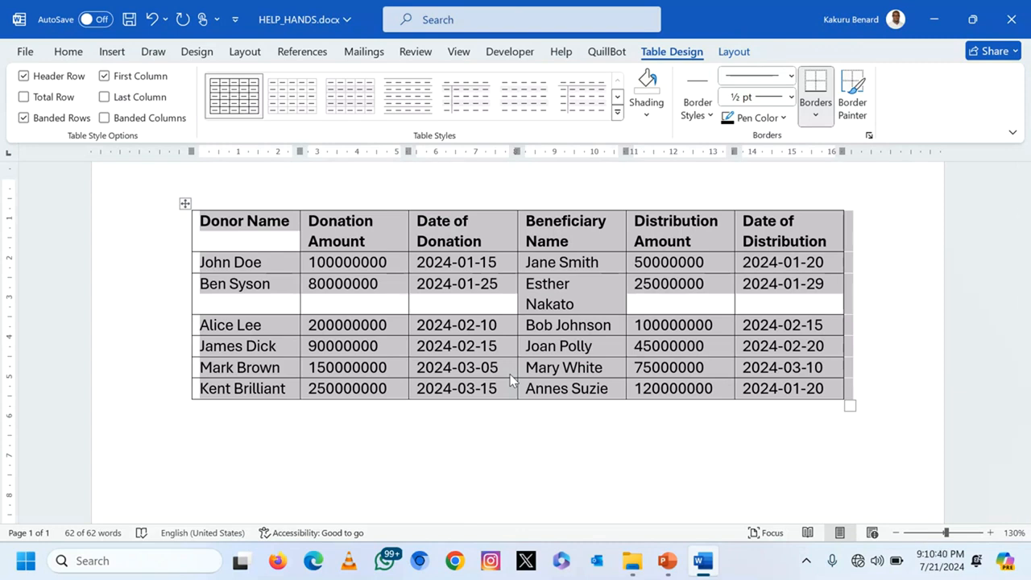
{"action": "scroll", "coordinate": [509, 379], "scroll_direction": "up", "scroll_amount": 2}
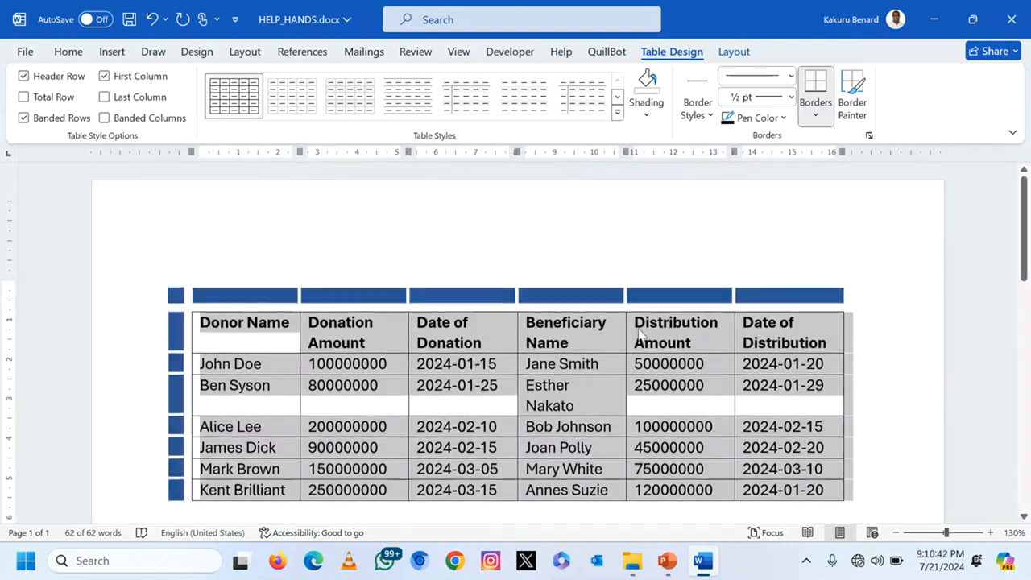
Step: Style the donations table with orange Grid Table 4 - Accent 2 and type 'HELP HANDS DONATIONS 202' above it
{"action": "left_click", "coordinate": [565, 401]}
{"action": "left_click", "coordinate": [185, 306]}
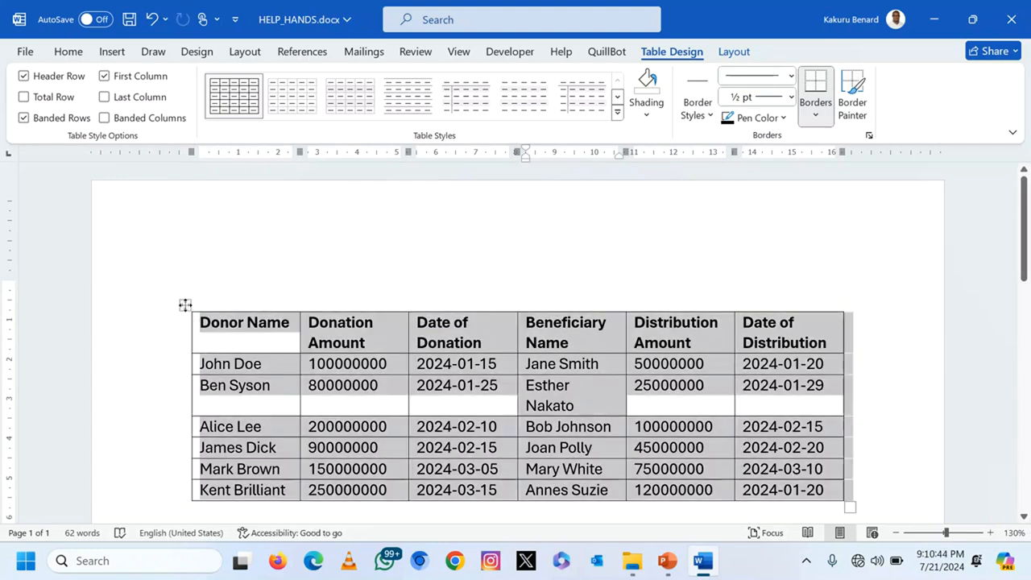
{"action": "left_click", "coordinate": [616, 116]}
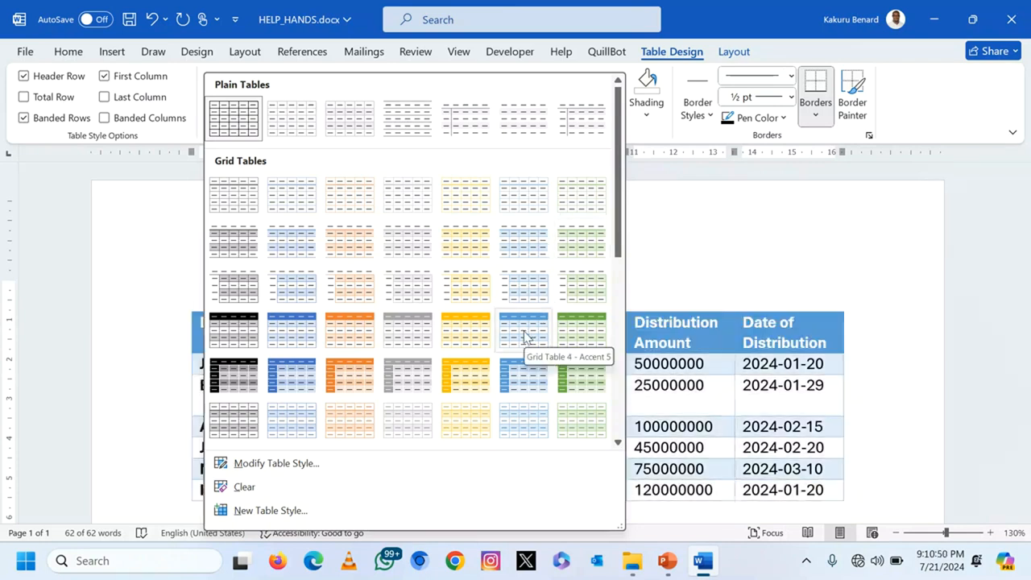
{"action": "left_click", "coordinate": [344, 336]}
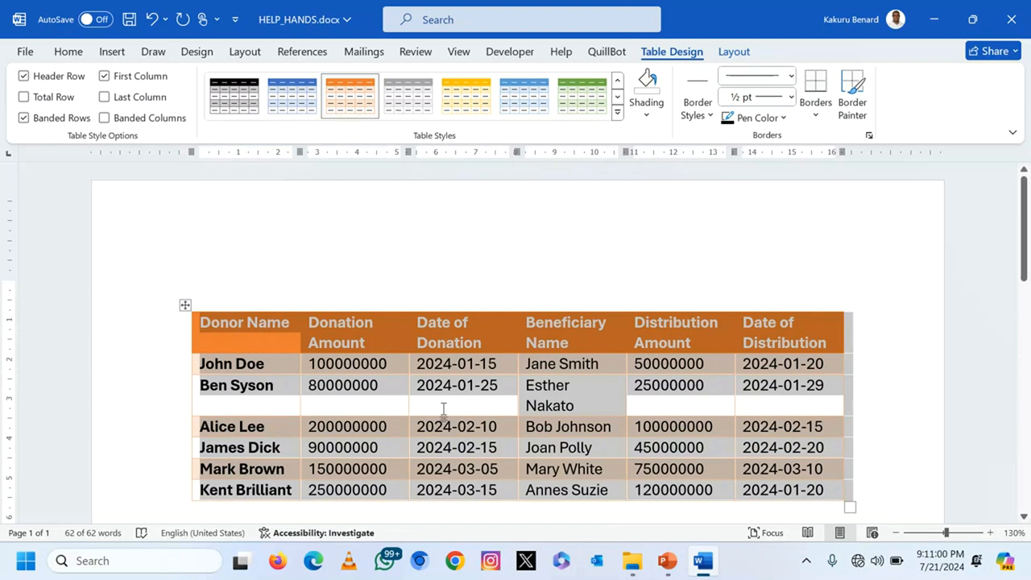
{"action": "left_click", "coordinate": [443, 409]}
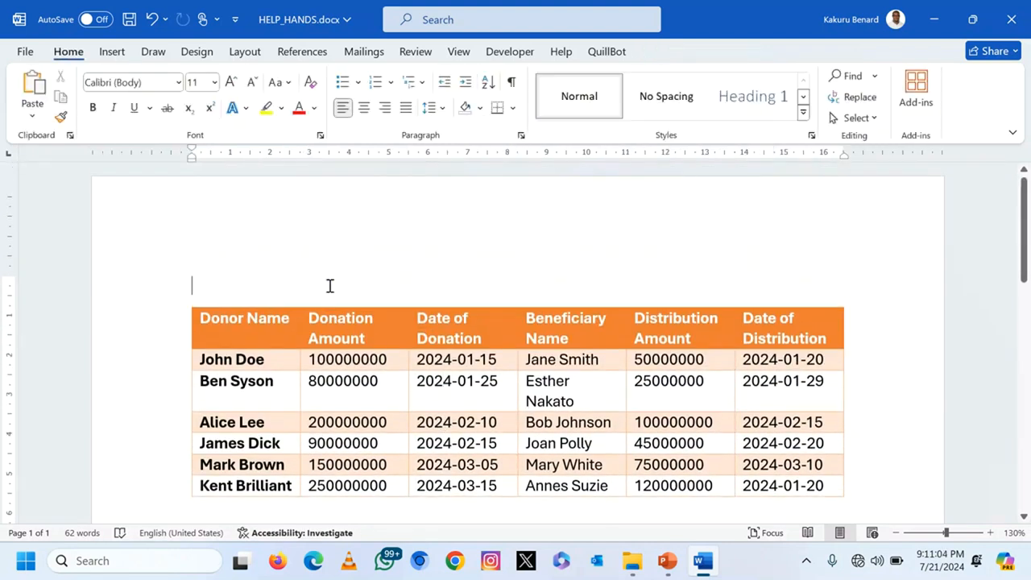
{"action": "type", "text": "HELP HANDS DO"}
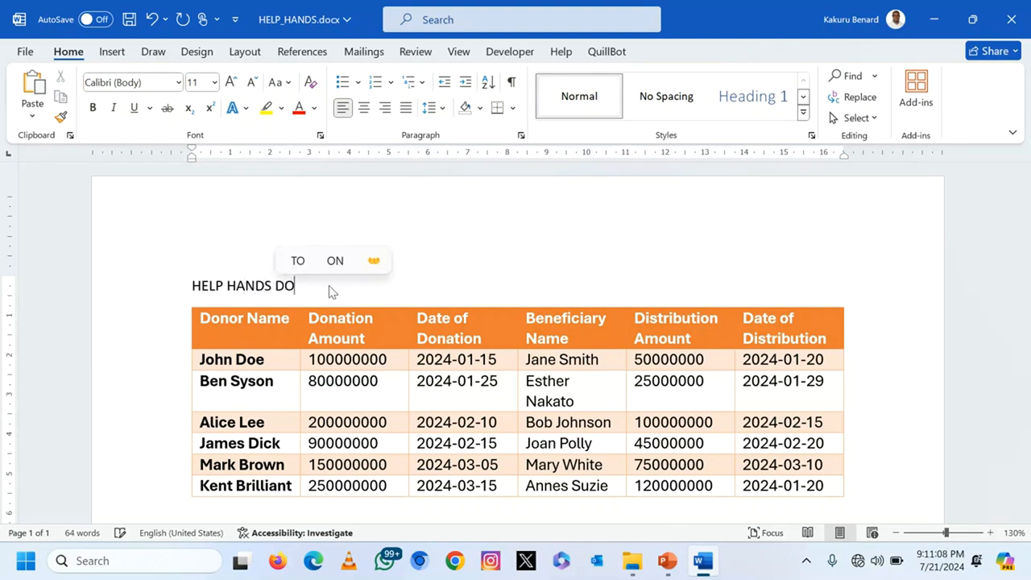
{"action": "type", "text": "NATIONS 2024"}
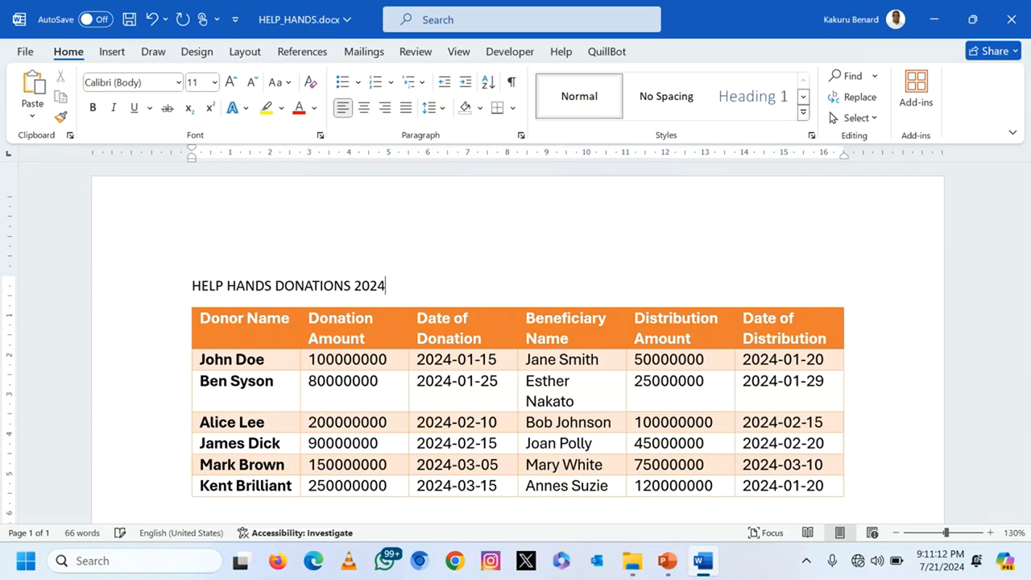
Step: Make the title centred, 22-point, bold, red and underlined, then save the document
{"action": "left_click", "coordinate": [177, 285]}
{"action": "left_click", "coordinate": [364, 110]}
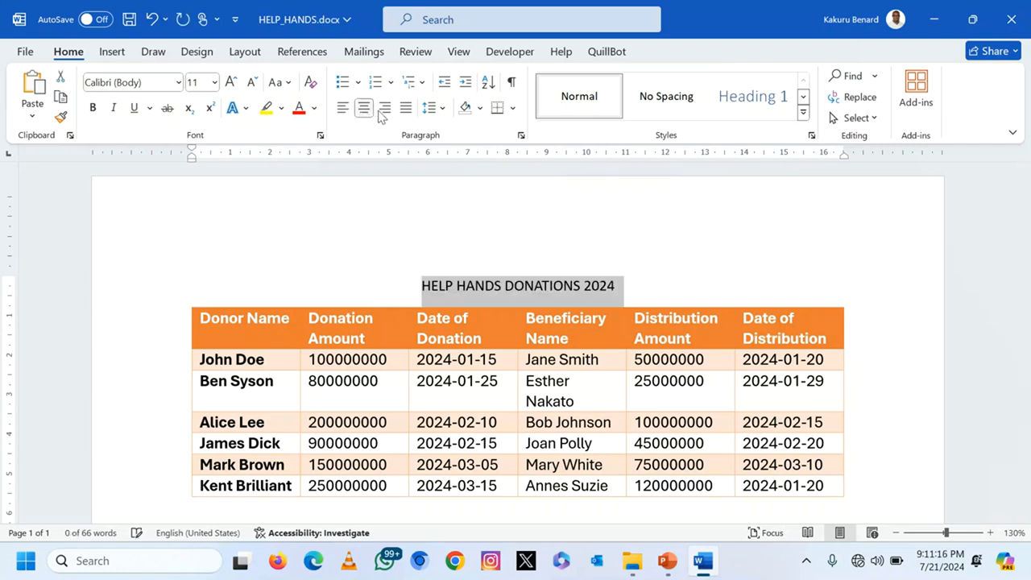
{"action": "left_click", "coordinate": [231, 83]}
{"action": "left_click", "coordinate": [231, 82]}
{"action": "left_click", "coordinate": [231, 83]}
{"action": "left_click", "coordinate": [231, 82]}
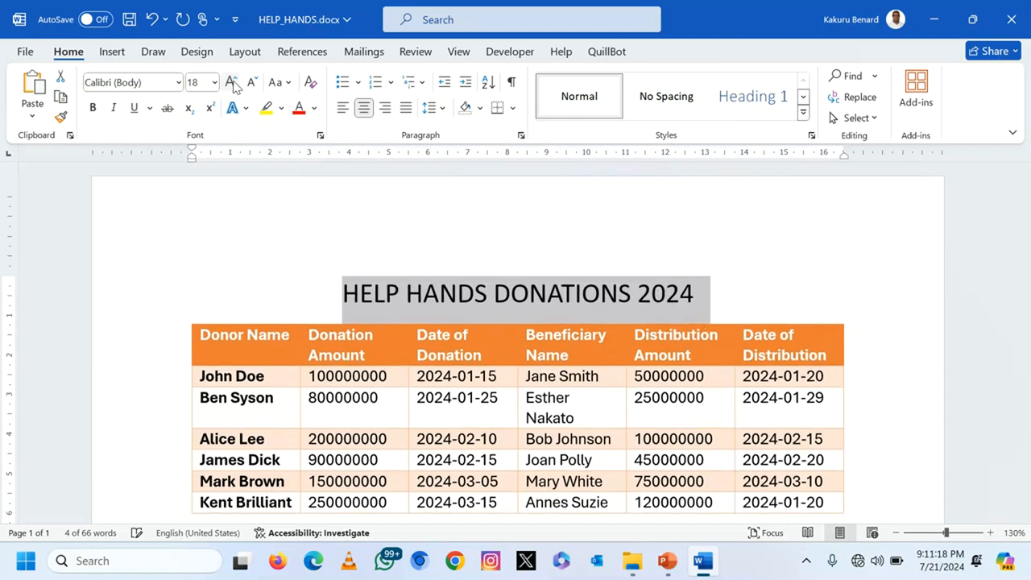
{"action": "left_click", "coordinate": [231, 82]}
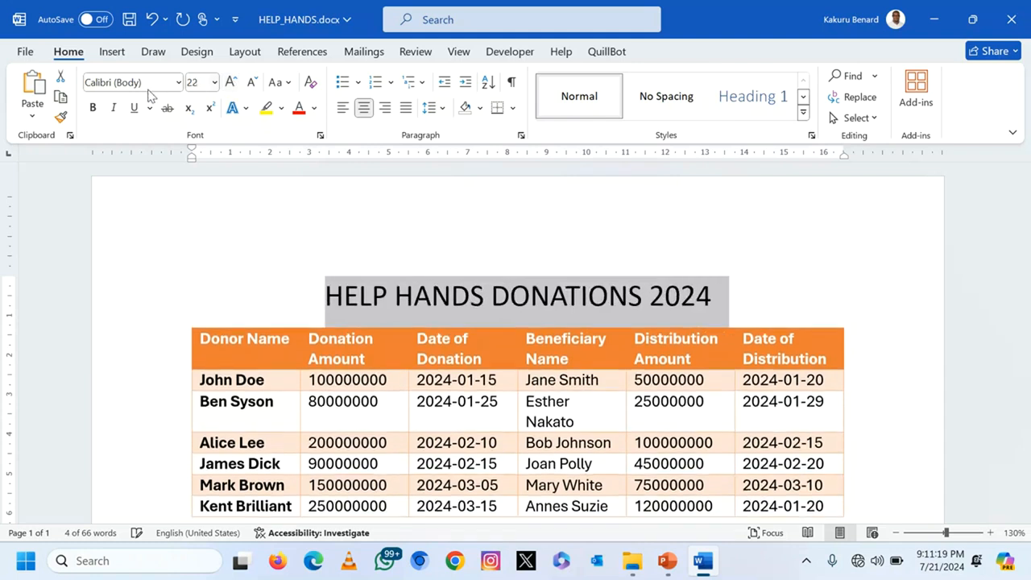
{"action": "left_click", "coordinate": [93, 107]}
{"action": "left_click", "coordinate": [314, 108]}
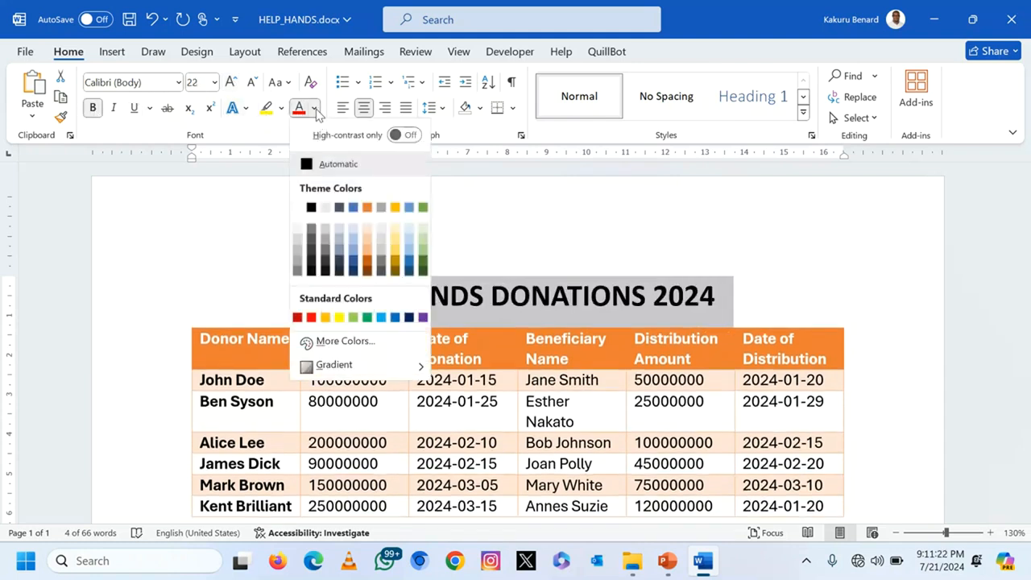
{"action": "left_click", "coordinate": [311, 317]}
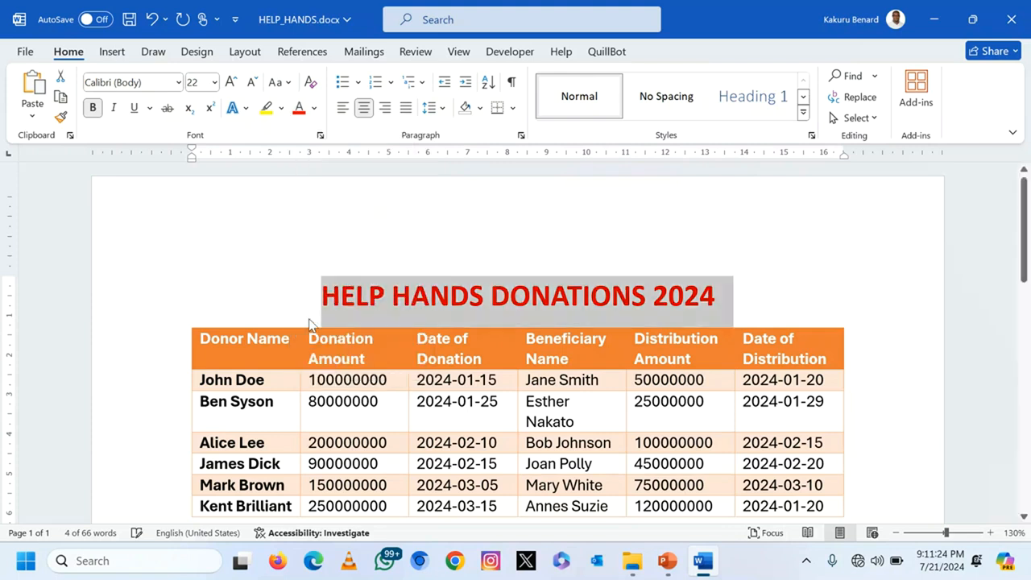
{"action": "left_click", "coordinate": [136, 110]}
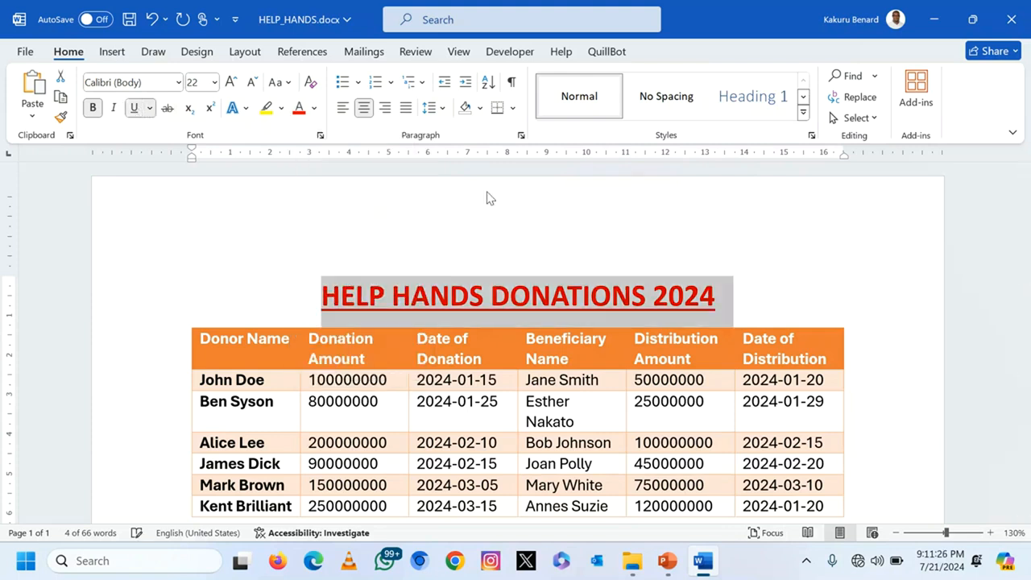
{"action": "left_click", "coordinate": [795, 288]}
{"action": "key", "text": "ctrl+s"}
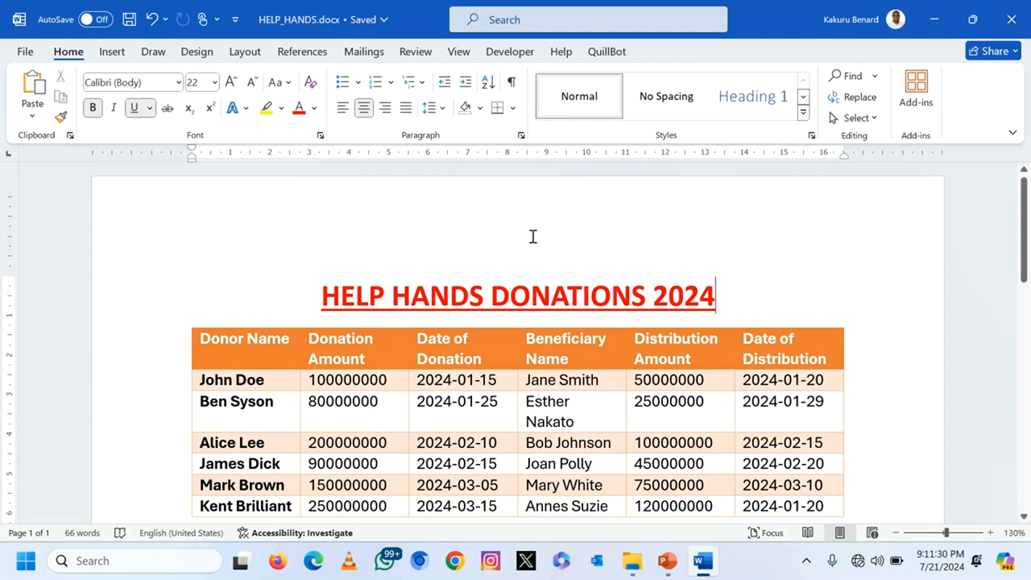
{"action": "left_click", "coordinate": [118, 50]}
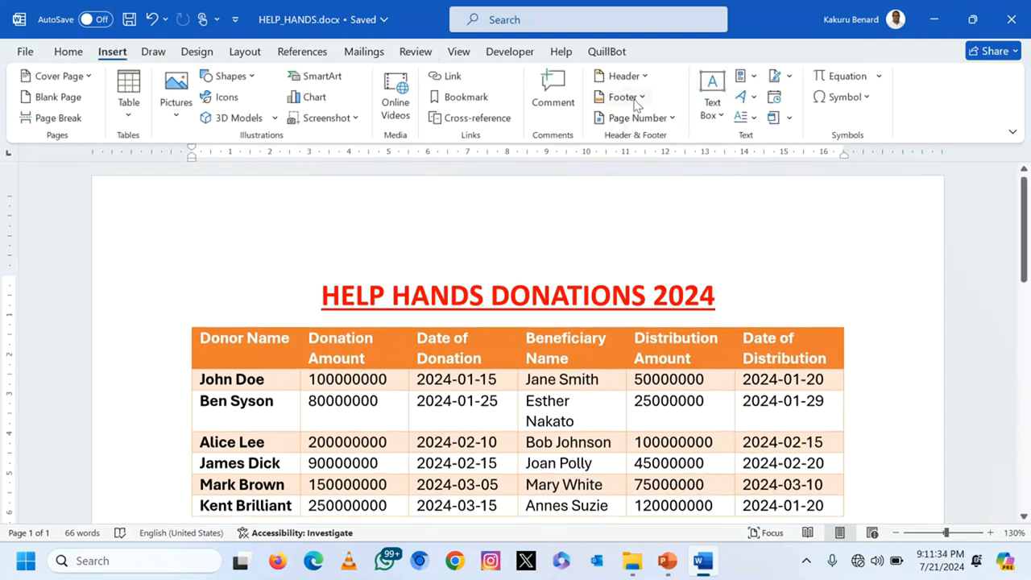
Step: Add a page header with the author's name and ID number, then save the document
{"action": "left_click", "coordinate": [644, 74]}
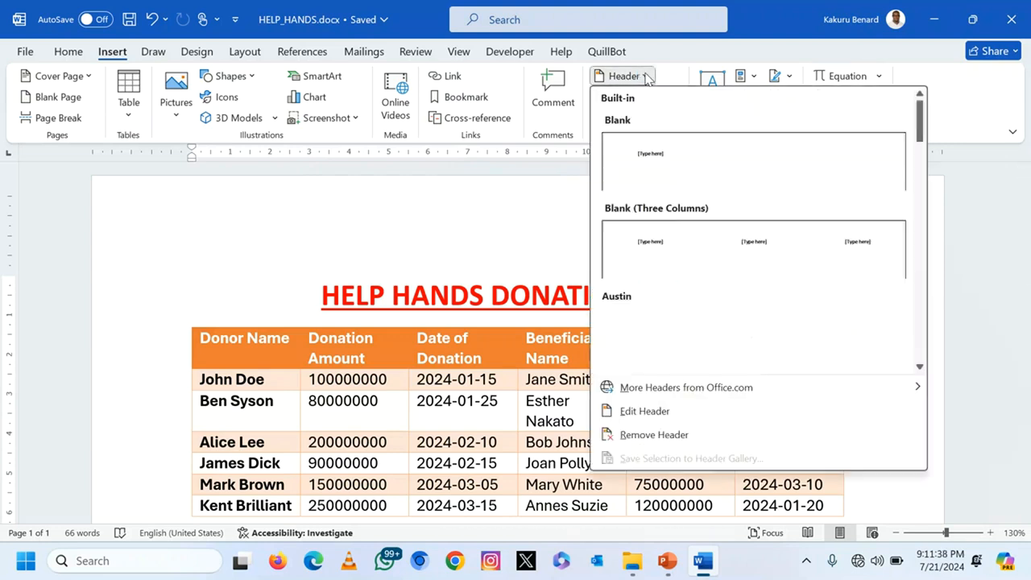
{"action": "left_click", "coordinate": [637, 410]}
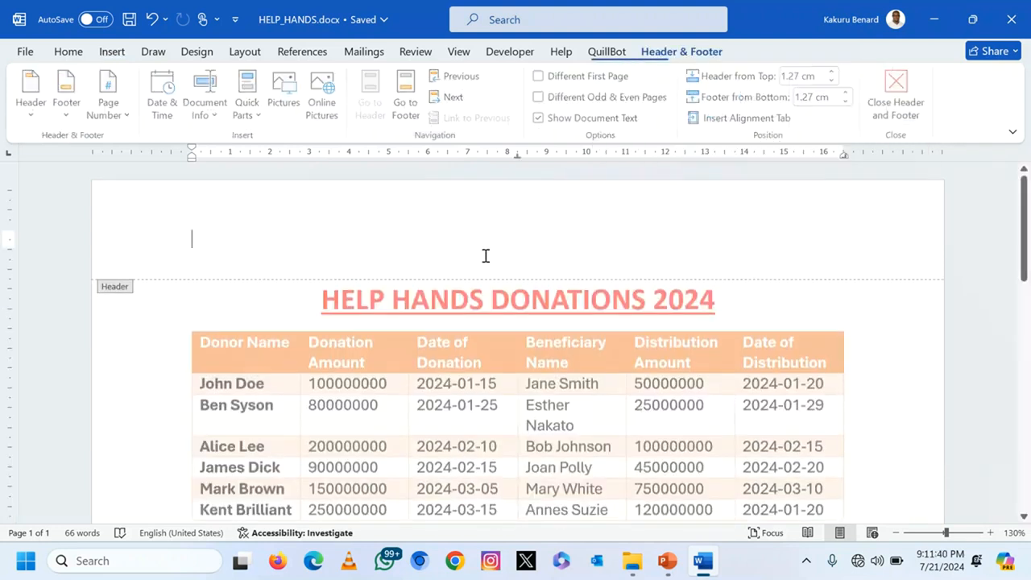
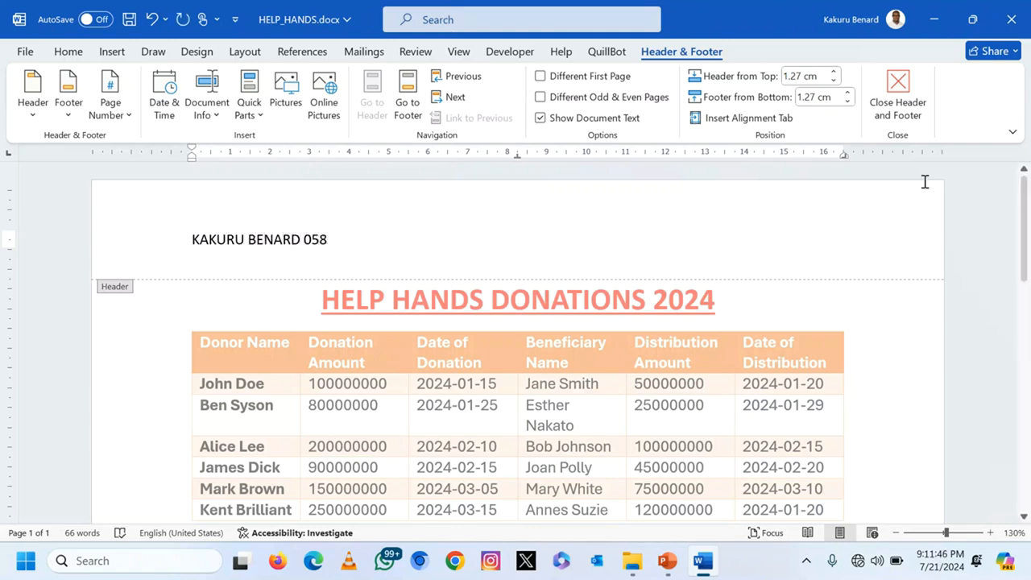
{"action": "left_click", "coordinate": [902, 98]}
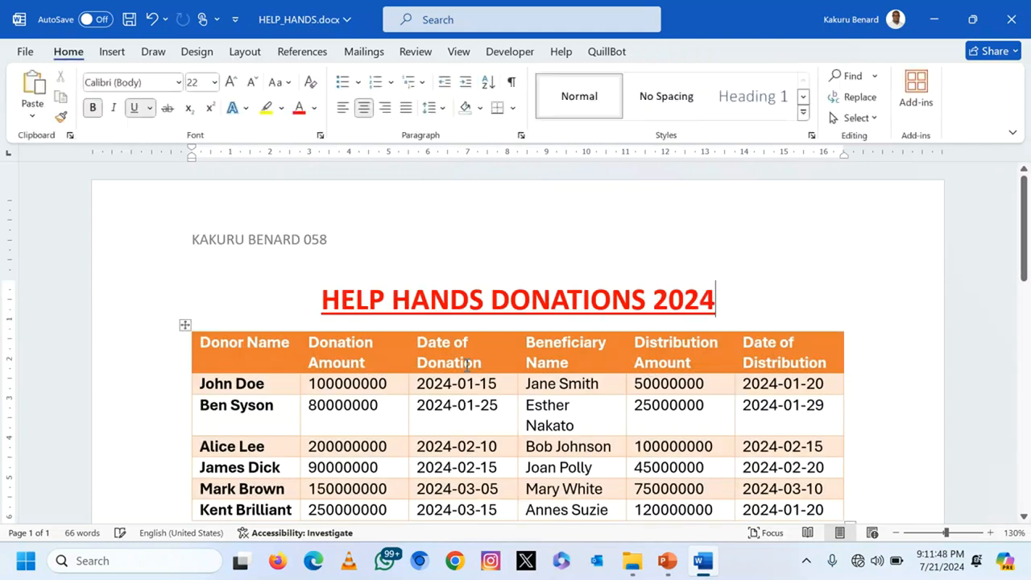
{"action": "scroll", "coordinate": [465, 366], "scroll_direction": "down", "scroll_amount": 2}
{"action": "scroll", "coordinate": [466, 365], "scroll_direction": "up", "scroll_amount": 1}
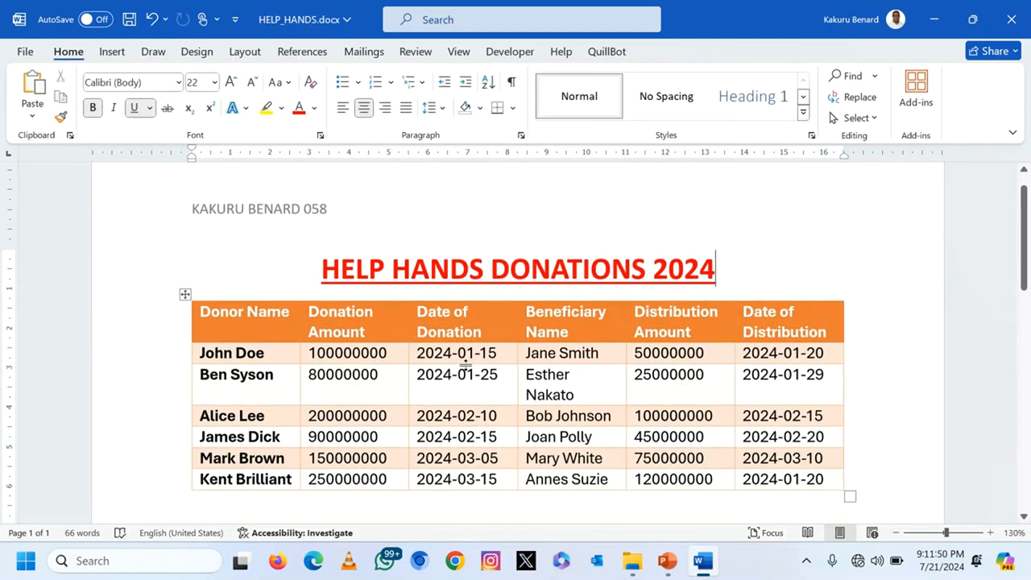
{"action": "key", "text": "ctrl+s"}
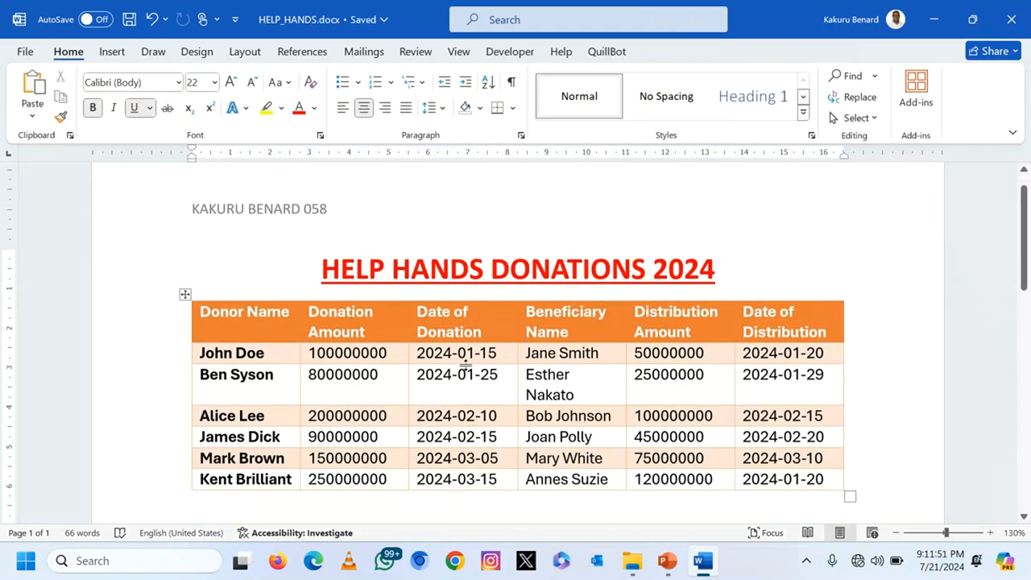
{"action": "left_click", "coordinate": [185, 294]}
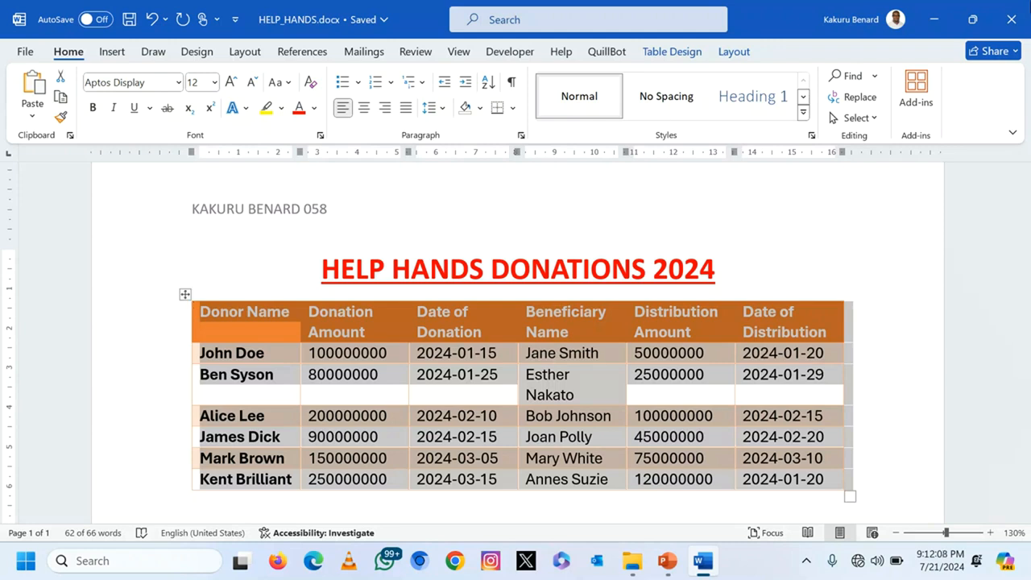
Step: Minimize Word to return to the ITEM 1 folder
{"action": "left_click", "coordinate": [934, 19]}
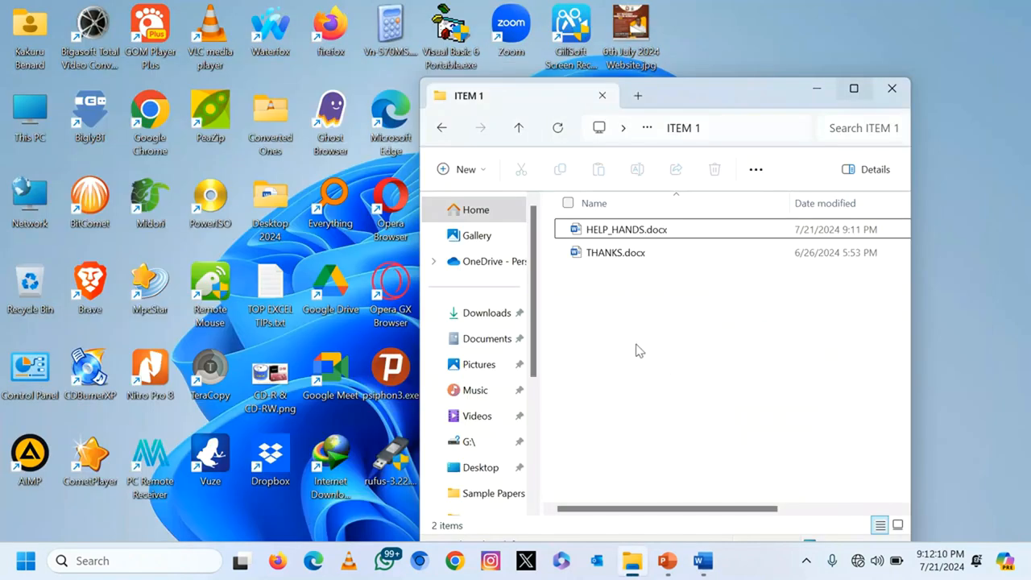
Step: Create a new Excel workbook named Help Hands Donations in ITEM 1 and open it
{"action": "right_click", "coordinate": [577, 317]}
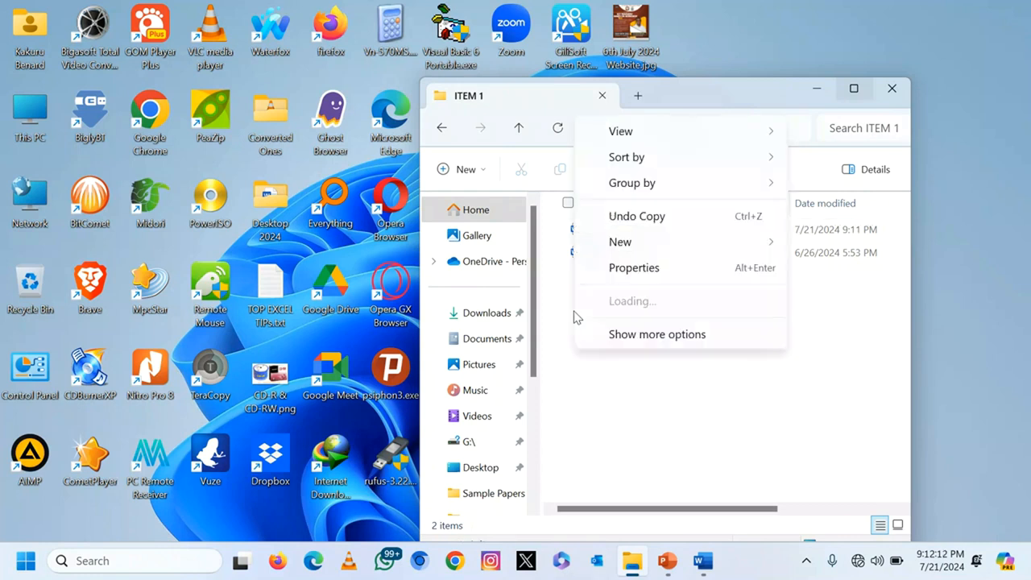
{"action": "mouse_move", "coordinate": [751, 242]}
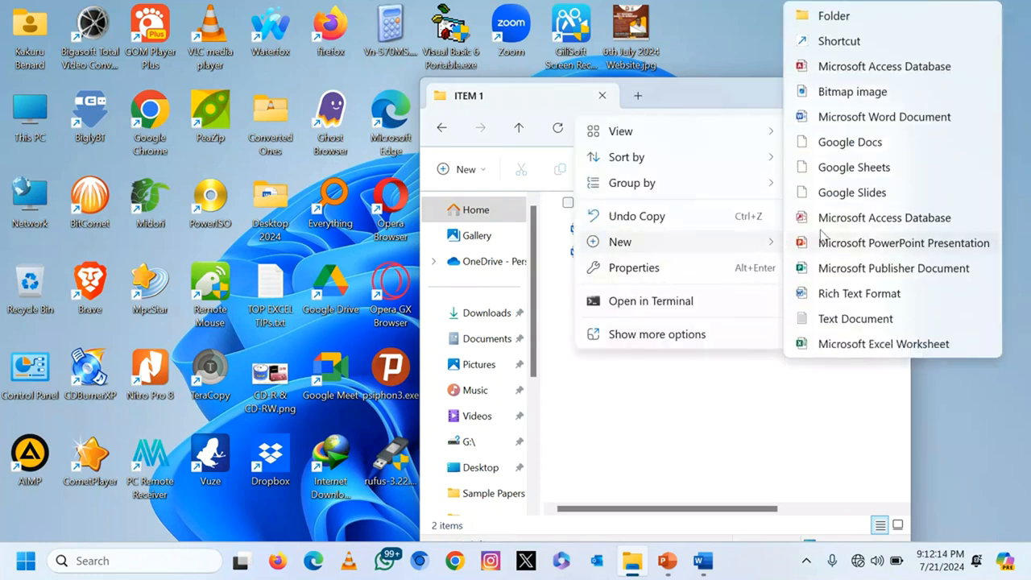
{"action": "left_click", "coordinate": [870, 345]}
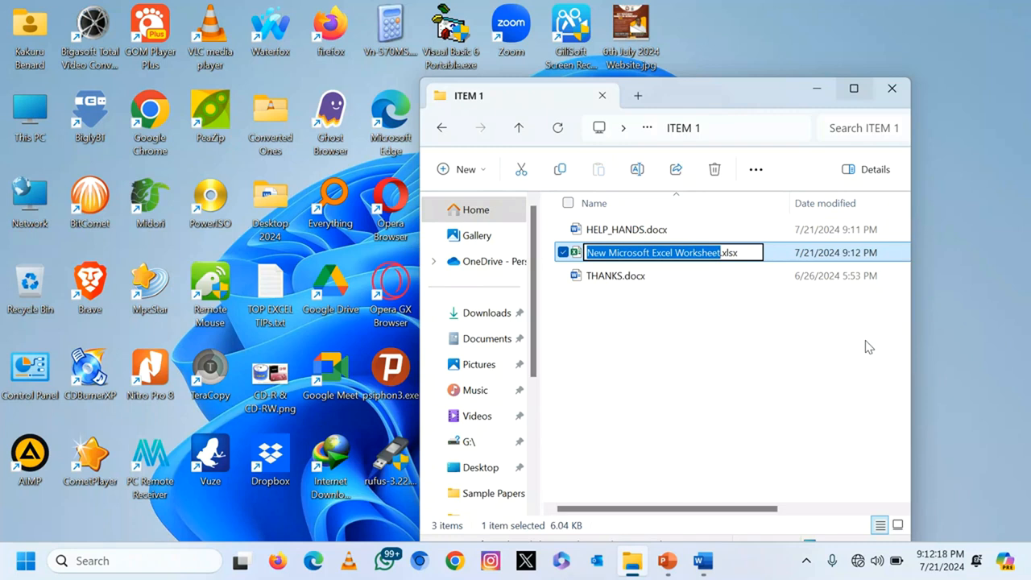
{"action": "type", "text": "H"}
{"action": "type", "text": "elp Ha"}
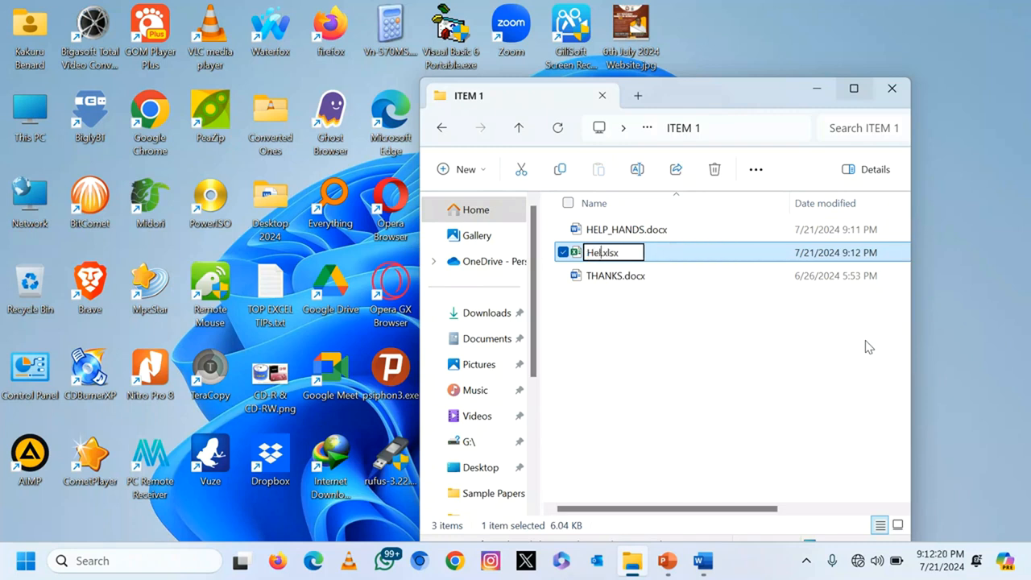
{"action": "type", "text": "nds Dona"}
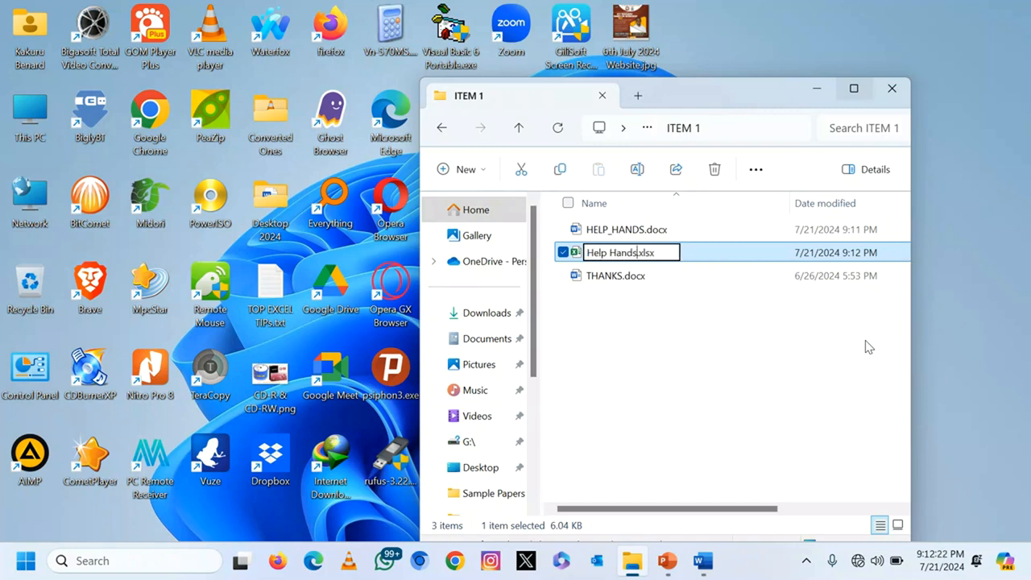
{"action": "type", "text": "tions"}
{"action": "key", "text": "Return"}
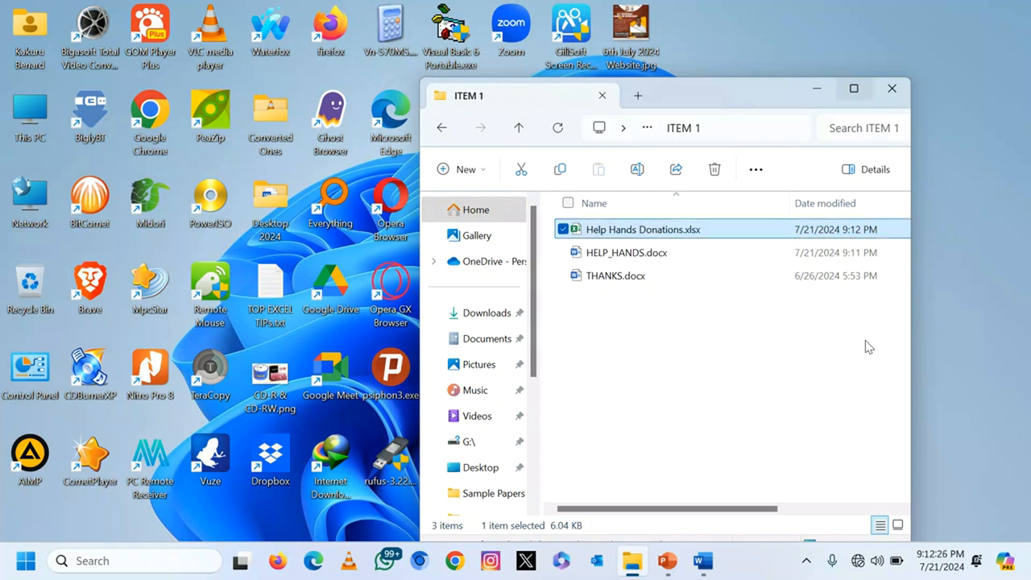
{"action": "key", "text": "Return"}
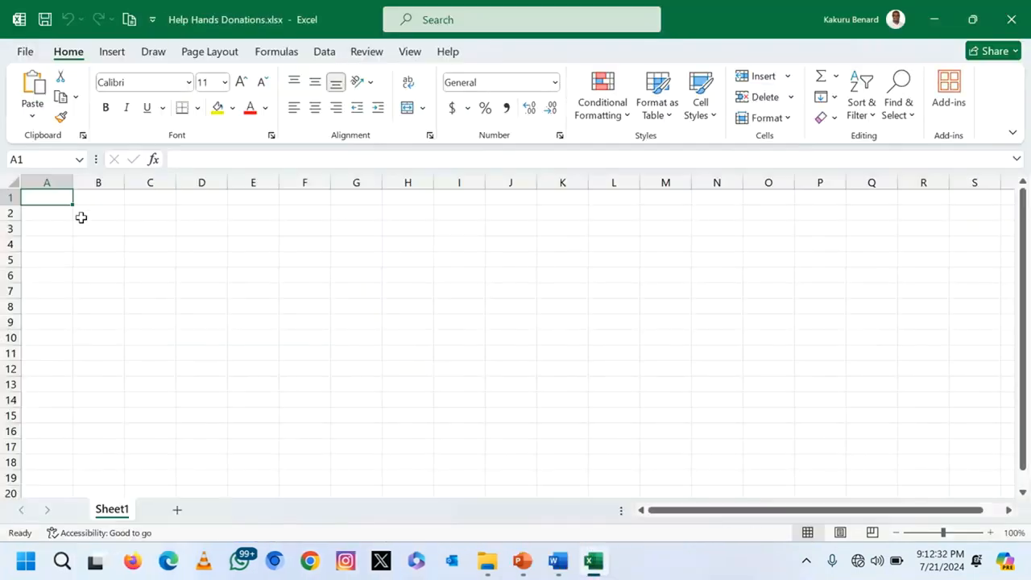
Step: Paste the donor table into Sheet1 at A1 and widen column A to fit donor names
{"action": "key", "text": "ctrl+v"}
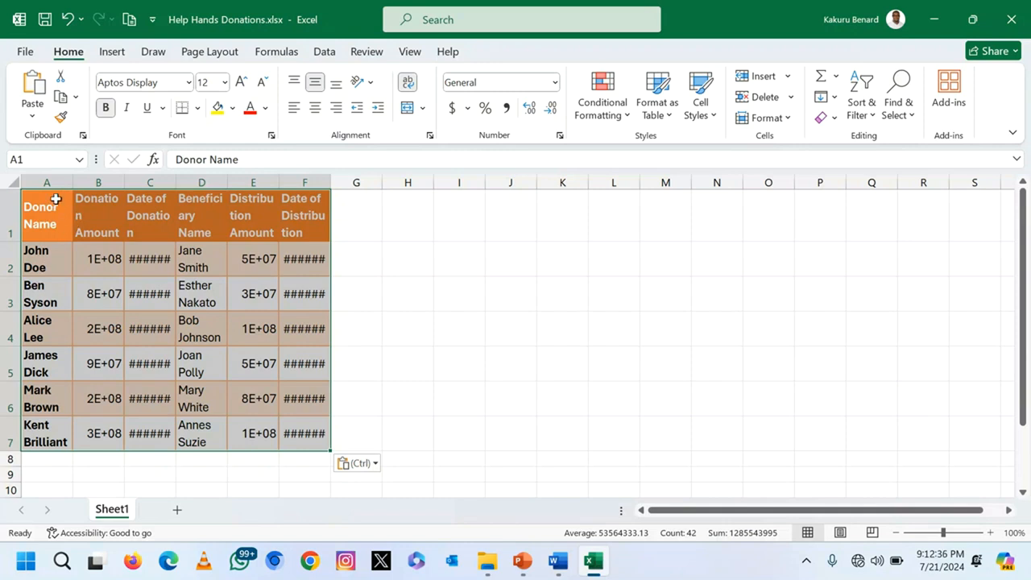
{"action": "left_click", "coordinate": [51, 202]}
{"action": "left_click_drag", "start_coordinate": [73, 182], "coordinate": [93, 183]}
{"action": "left_click_drag", "start_coordinate": [102, 182], "coordinate": [474, 182]}
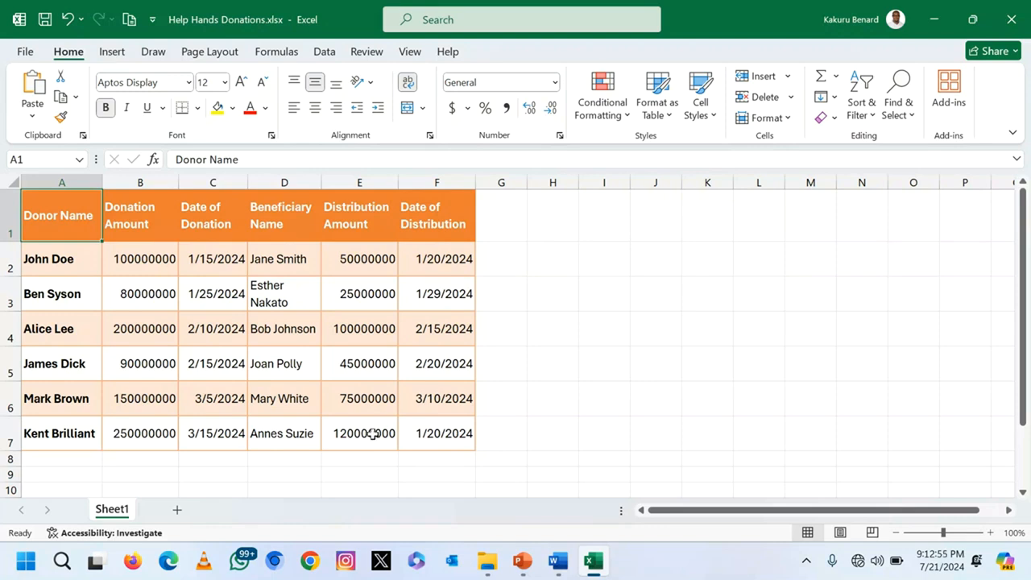
{"action": "left_click", "coordinate": [522, 561]}
{"action": "scroll", "coordinate": [530, 364], "scroll_direction": "down", "scroll_amount": 1}
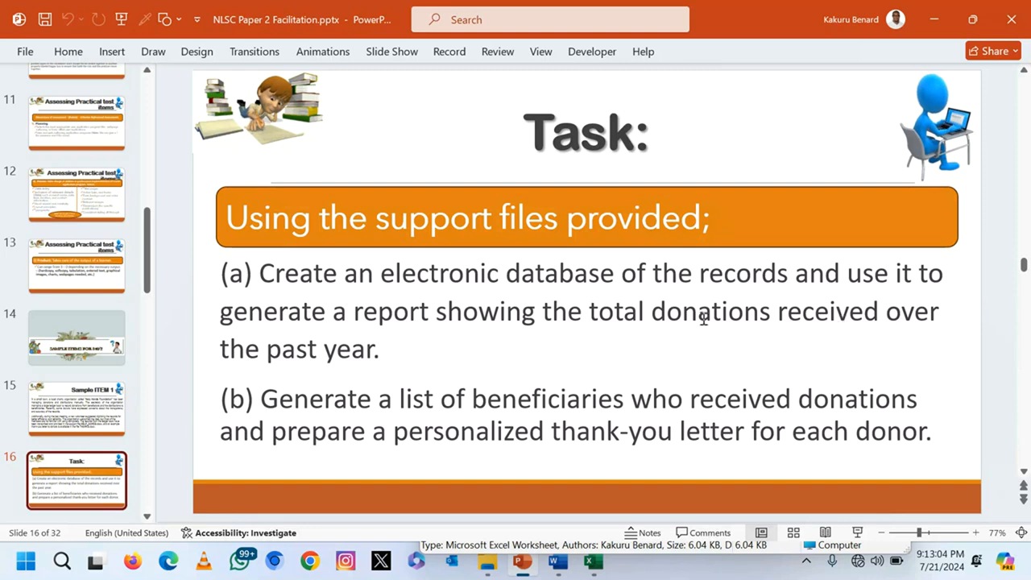
{"action": "left_click", "coordinate": [935, 19]}
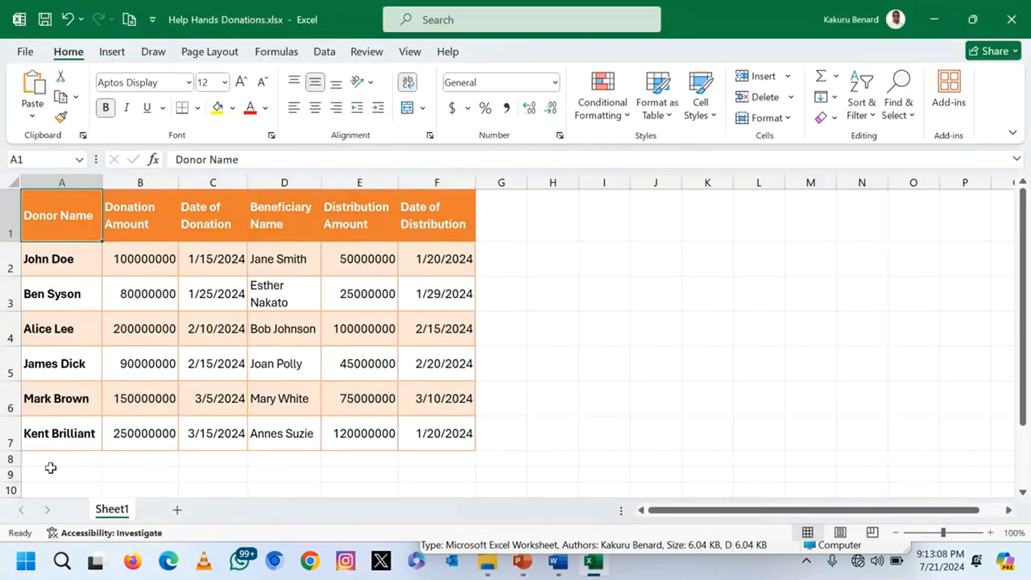
Step: Label A9 'Total Donations' and enter =SUM(B2:B7) in B9, giving 870000000
{"action": "left_click", "coordinate": [39, 474]}
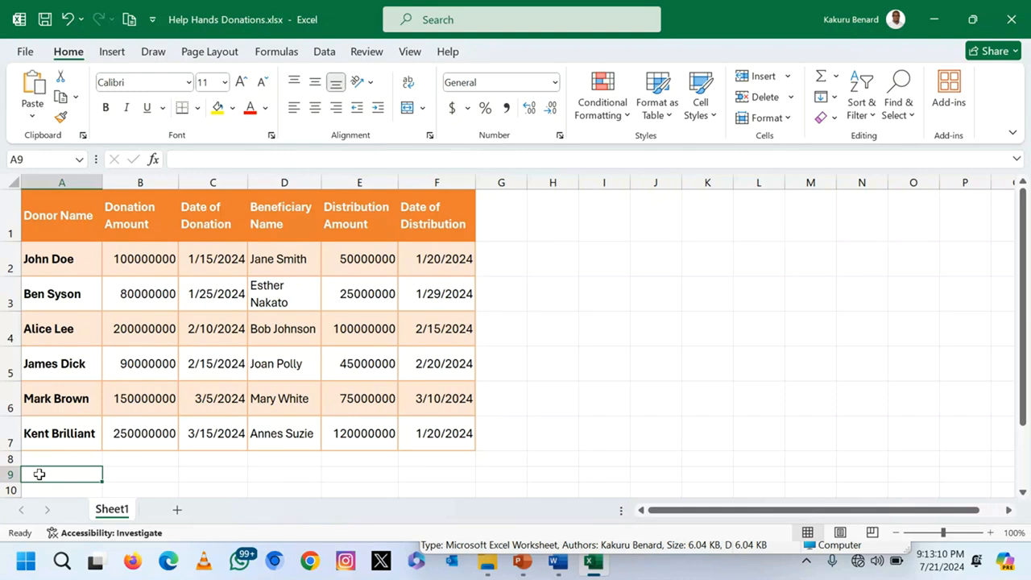
{"action": "type", "text": "Total Donations"}
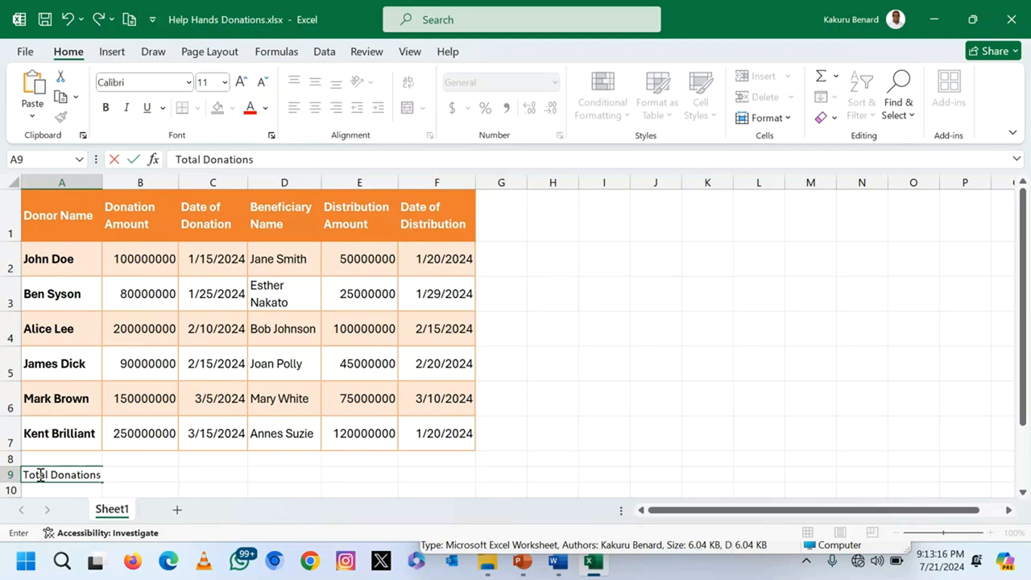
{"action": "left_click", "coordinate": [233, 480]}
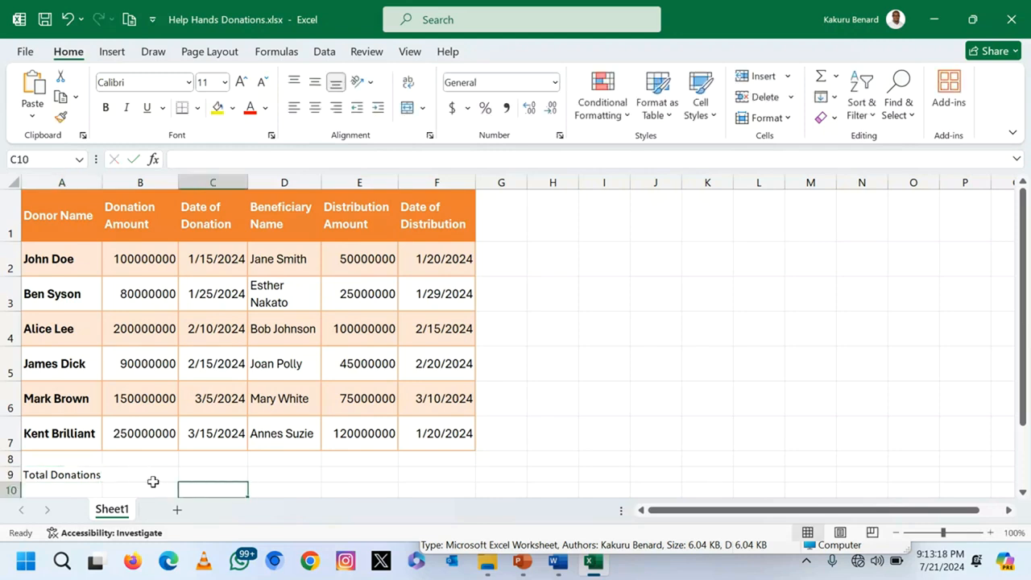
{"action": "left_click", "coordinate": [139, 476]}
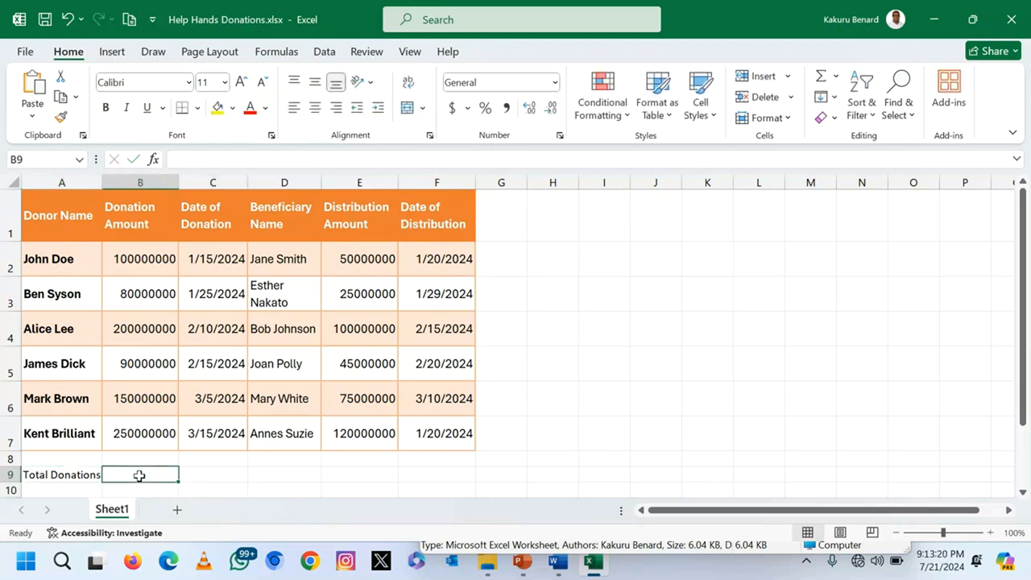
{"action": "type", "text": "+"}
{"action": "key", "text": "Escape"}
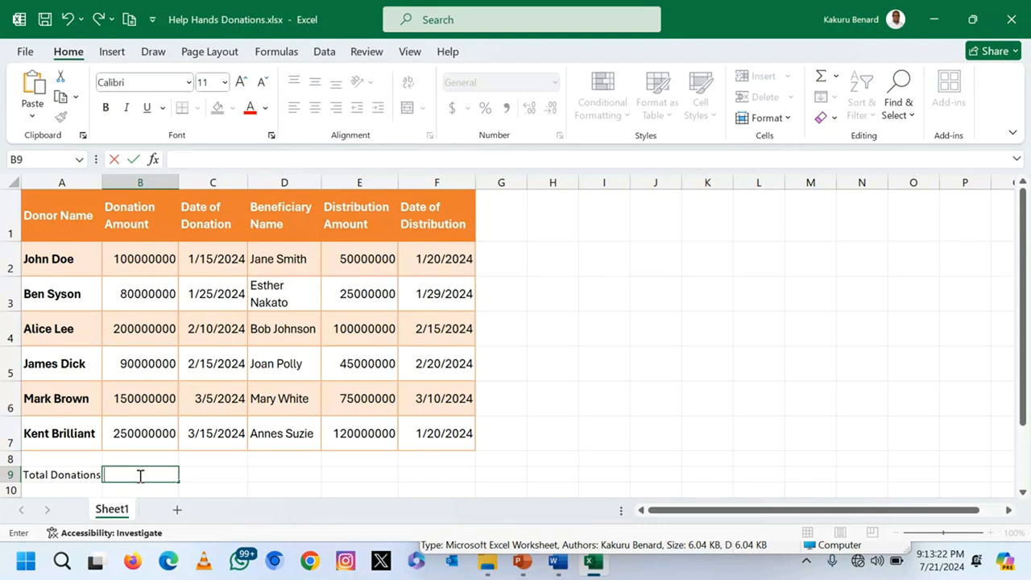
{"action": "type", "text": "=sum"}
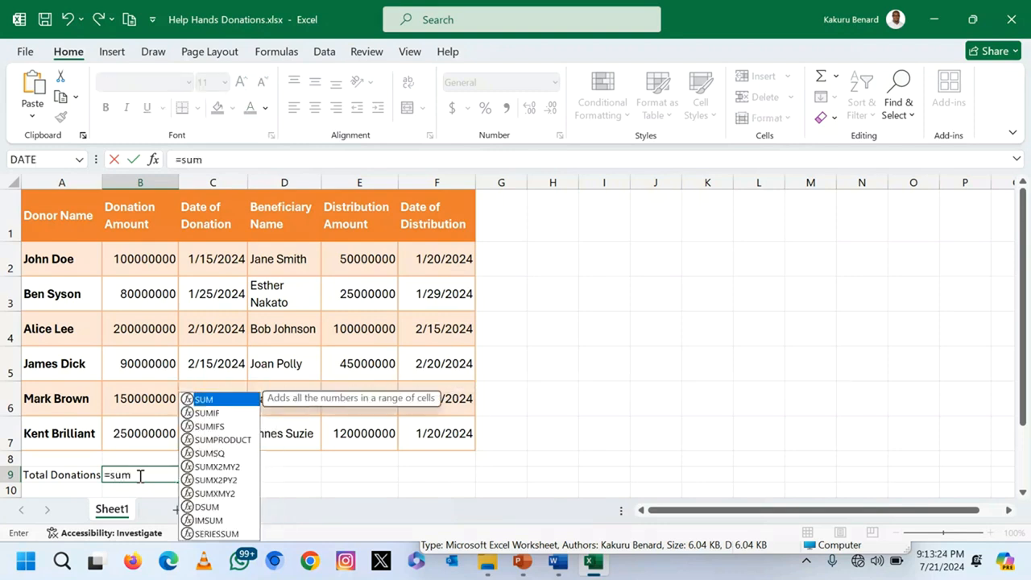
{"action": "type", "text": "("}
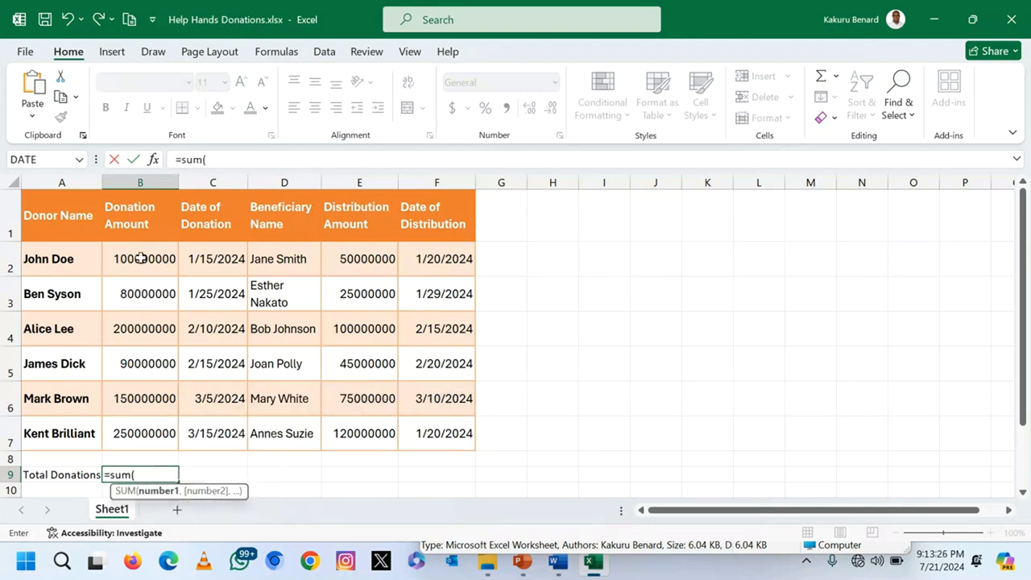
{"action": "left_click_drag", "start_coordinate": [134, 258], "coordinate": [137, 432]}
{"action": "type", "text": ")"}
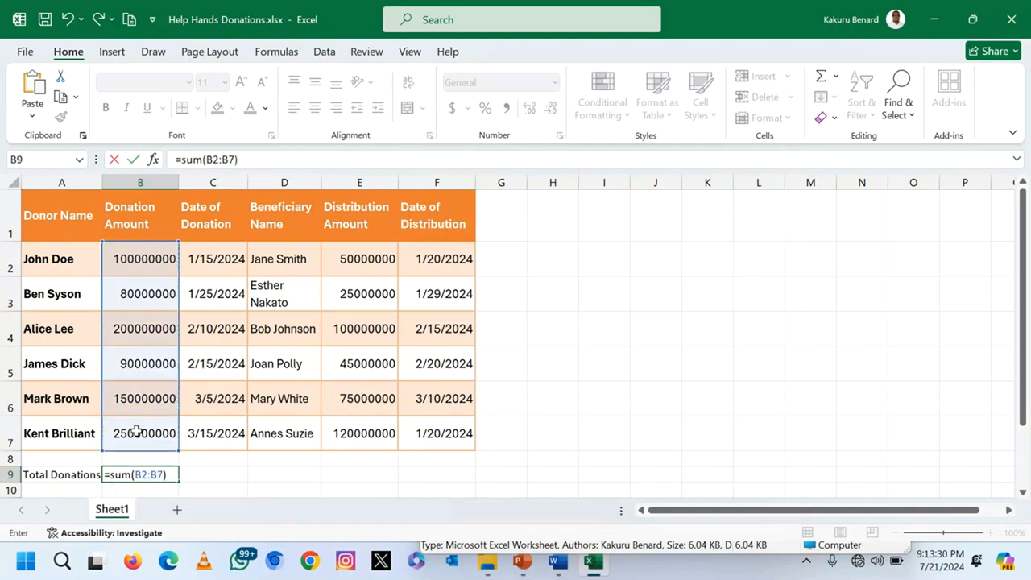
{"action": "key", "text": "Return"}
Step: Make the totals row 9 bold
{"action": "left_click", "coordinate": [11, 475]}
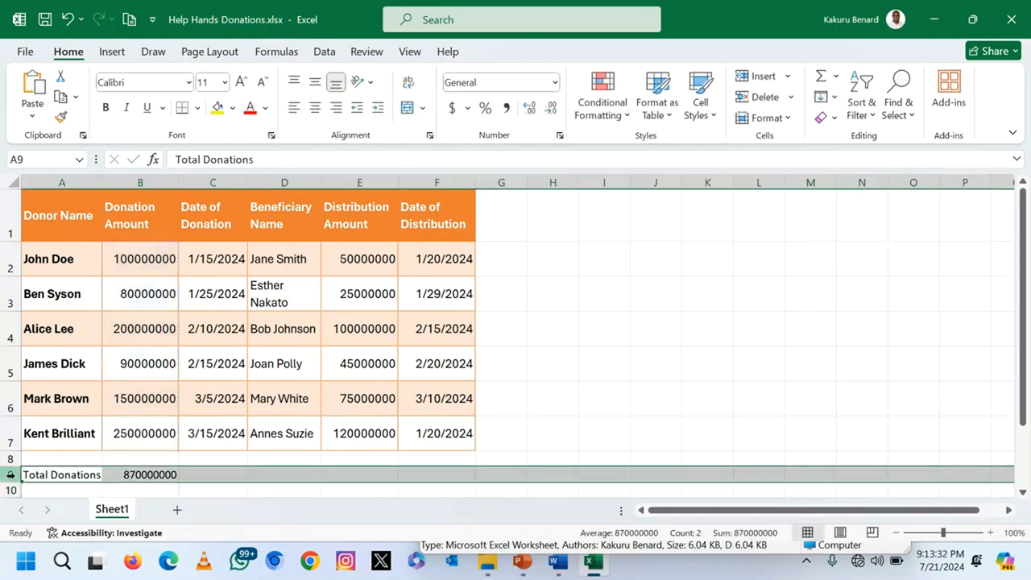
{"action": "key", "text": "ctrl+b"}
{"action": "left_click", "coordinate": [230, 475]}
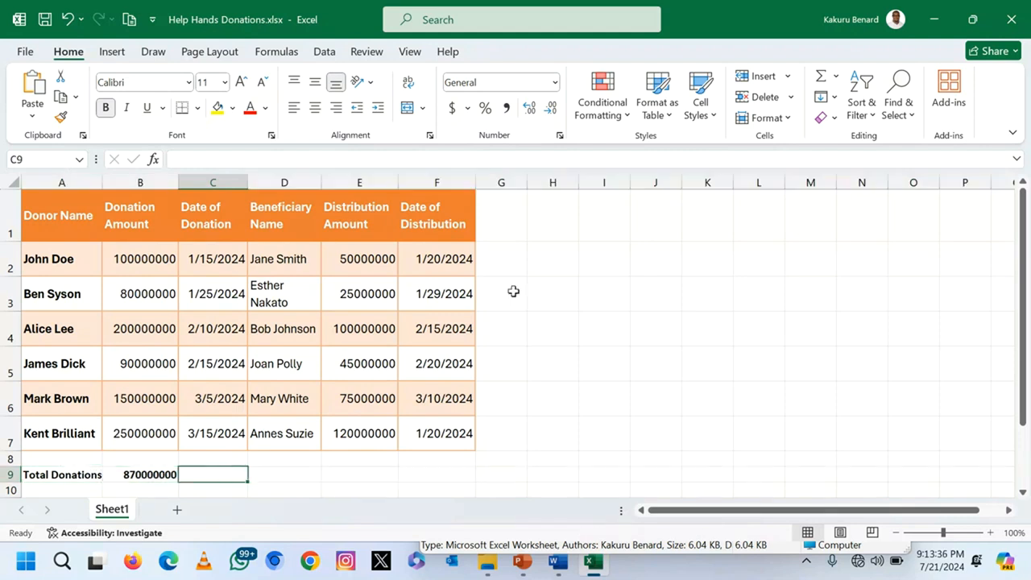
Step: Plot donor names and amounts from A1:B7 as a clustered column chart beside the table
{"action": "left_click", "coordinate": [499, 217]}
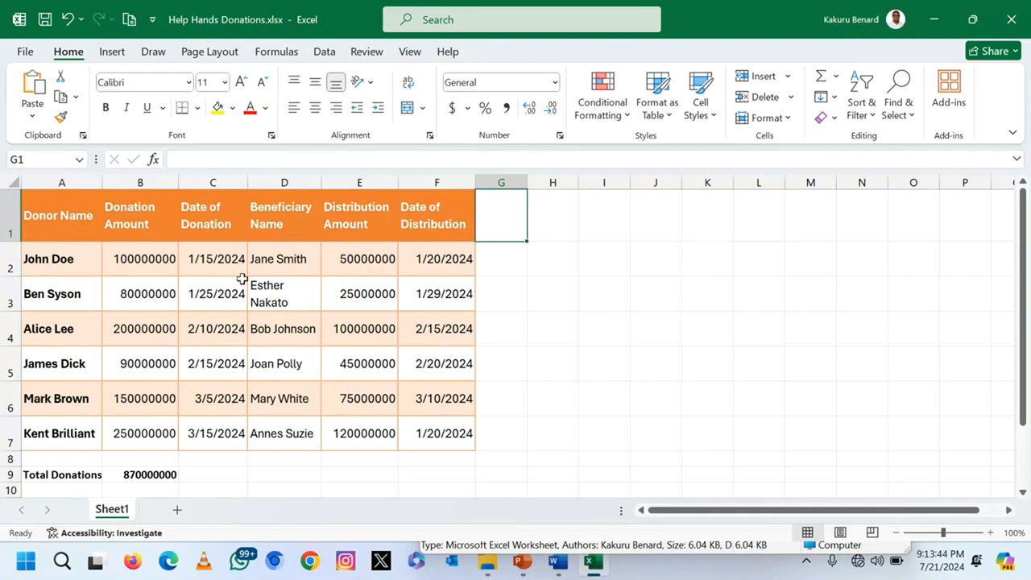
{"action": "left_click_drag", "start_coordinate": [60, 201], "coordinate": [60, 429]}
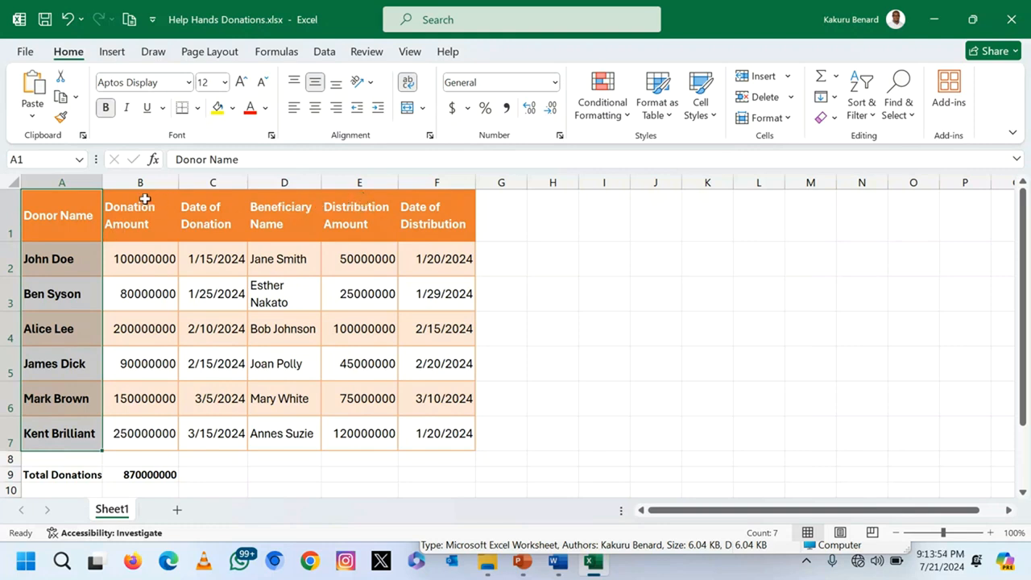
{"action": "left_click_drag", "start_coordinate": [134, 197], "coordinate": [138, 434]}
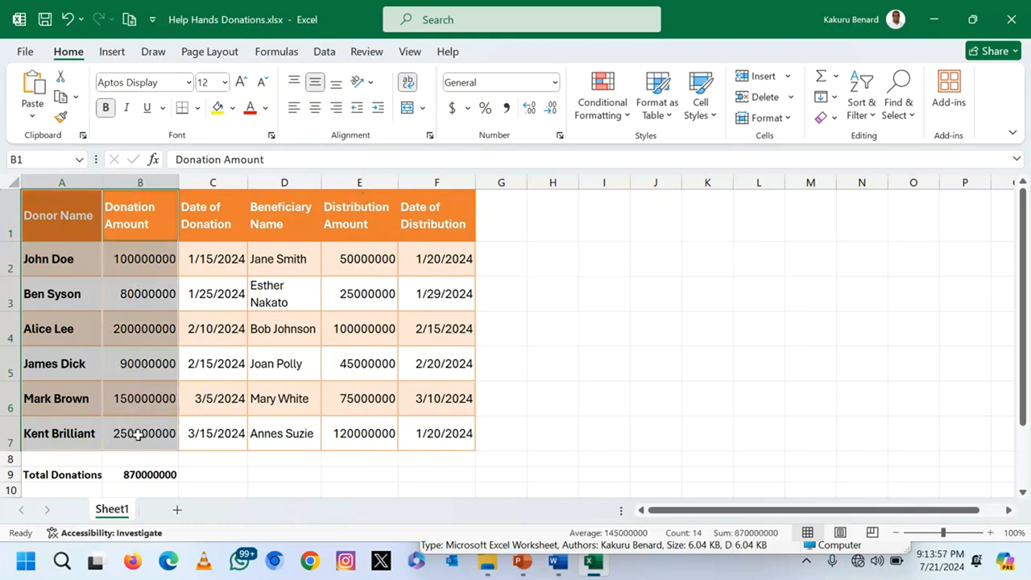
{"action": "left_click", "coordinate": [115, 57]}
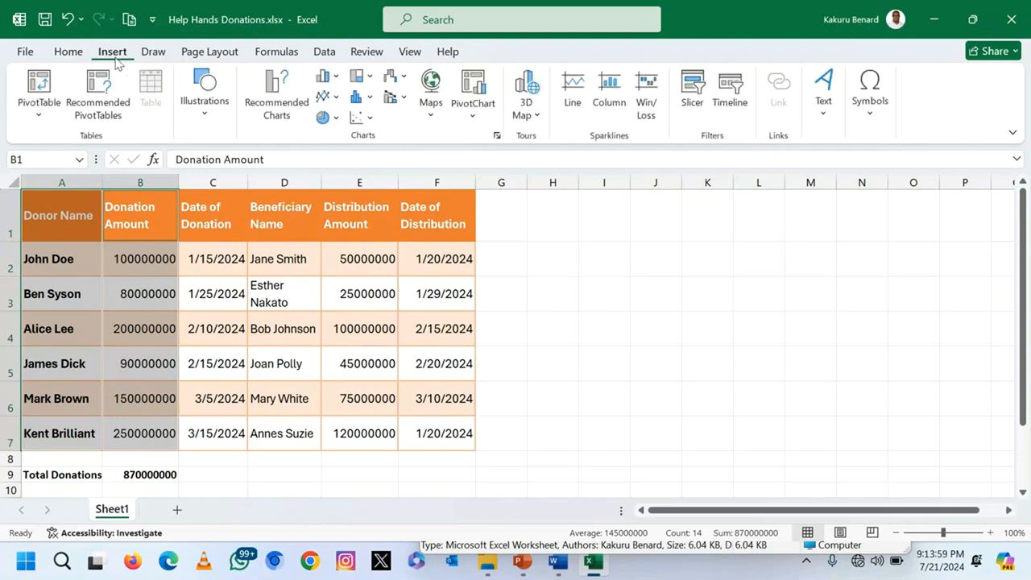
{"action": "left_click", "coordinate": [335, 78]}
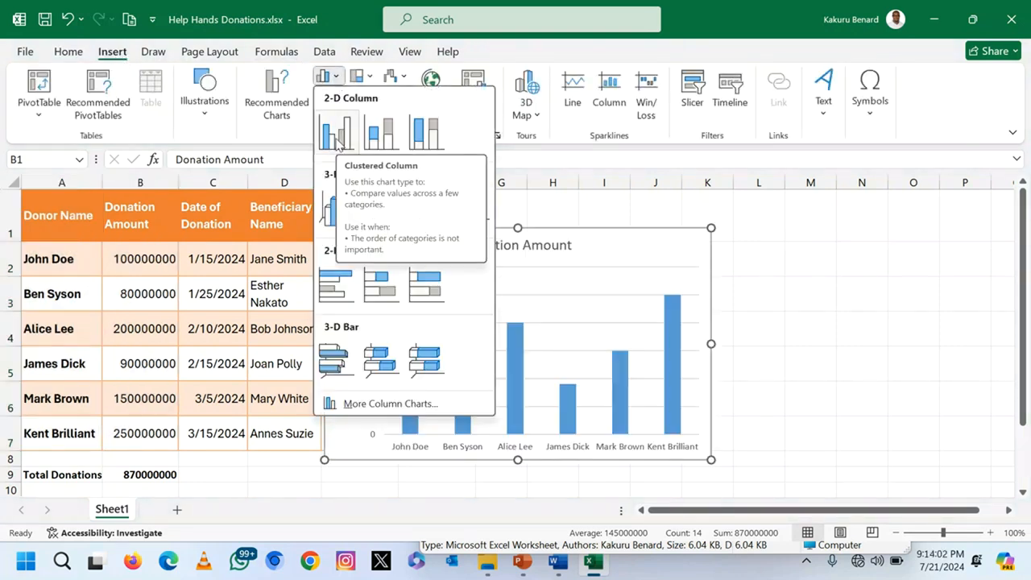
{"action": "left_click", "coordinate": [338, 142]}
{"action": "left_click_drag", "start_coordinate": [707, 233], "coordinate": [787, 223]}
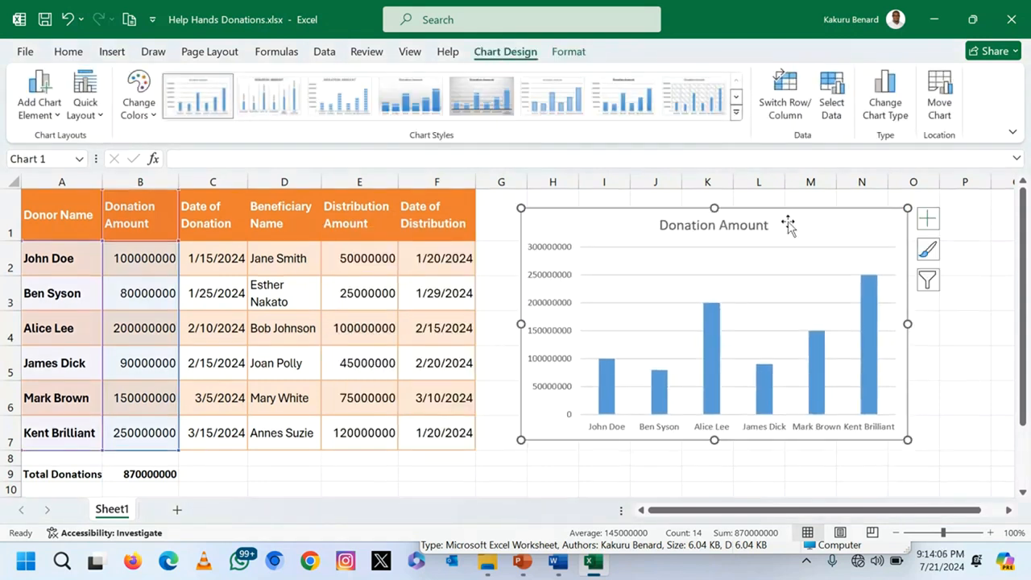
Step: Add 'A Column Graph Showing' before 'Donation Amount' in the chart title
{"action": "left_click", "coordinate": [703, 228]}
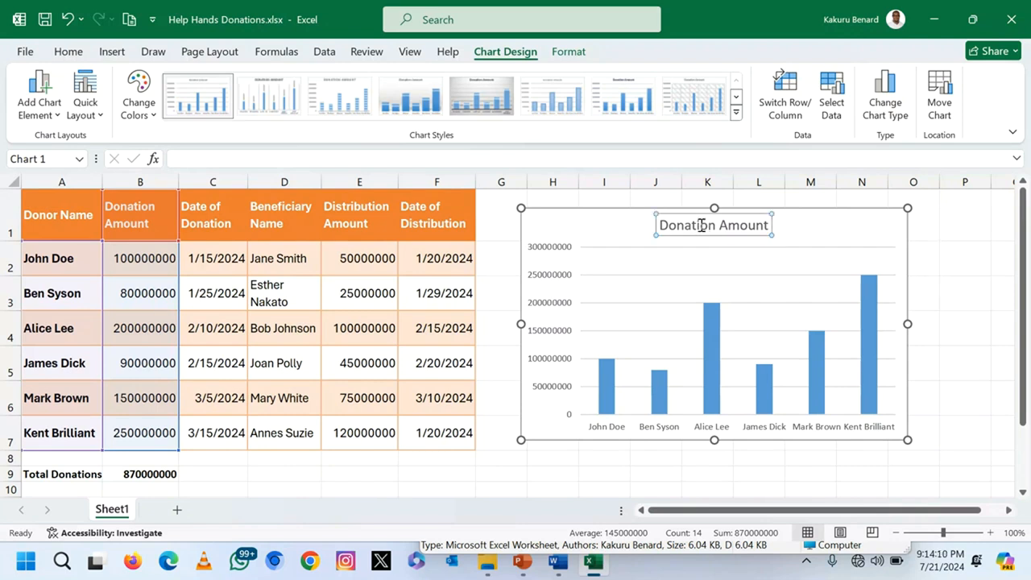
{"action": "triple_click", "coordinate": [703, 228]}
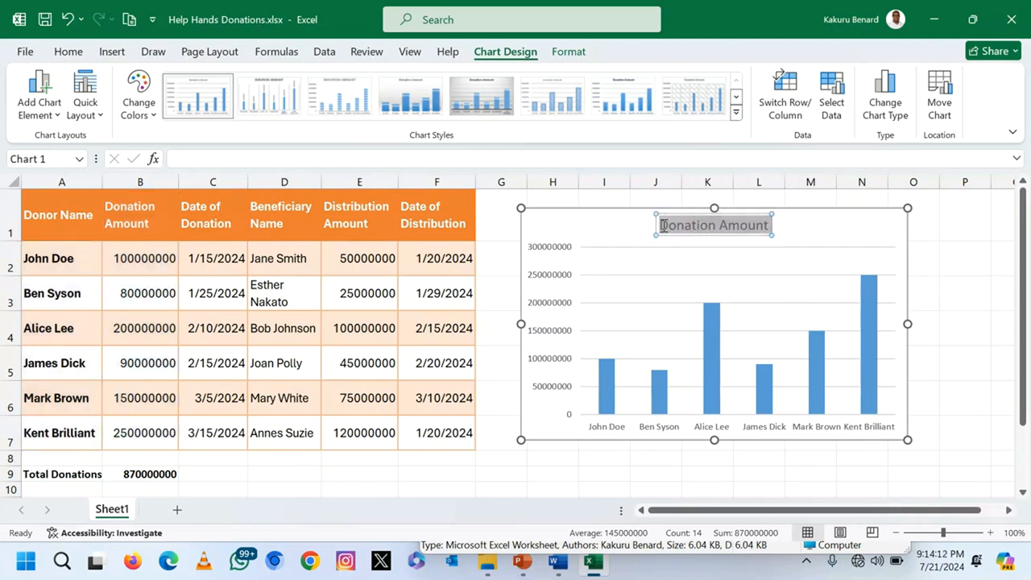
{"action": "left_click", "coordinate": [662, 225]}
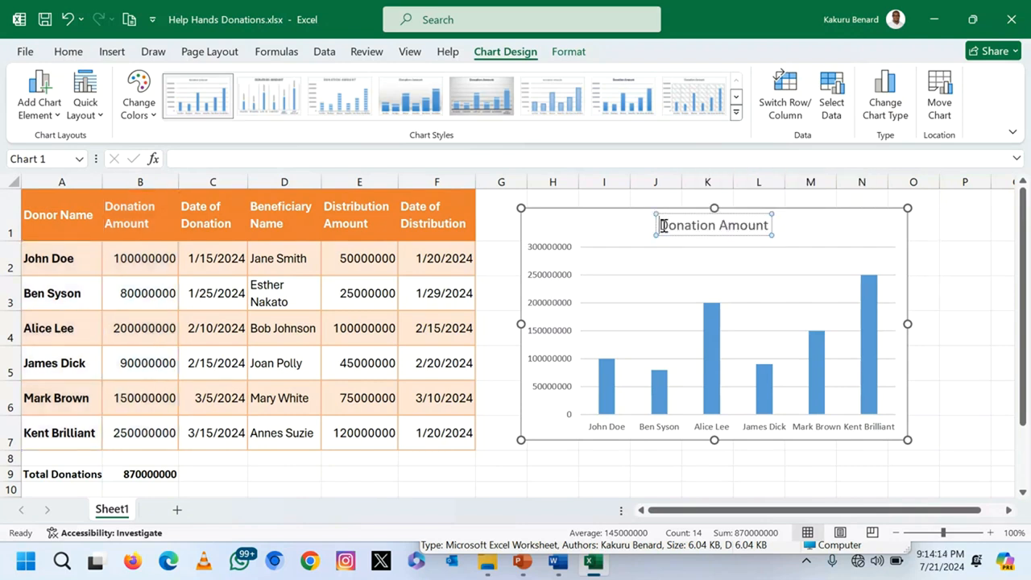
{"action": "type", "text": "A Column Graph Showing"}
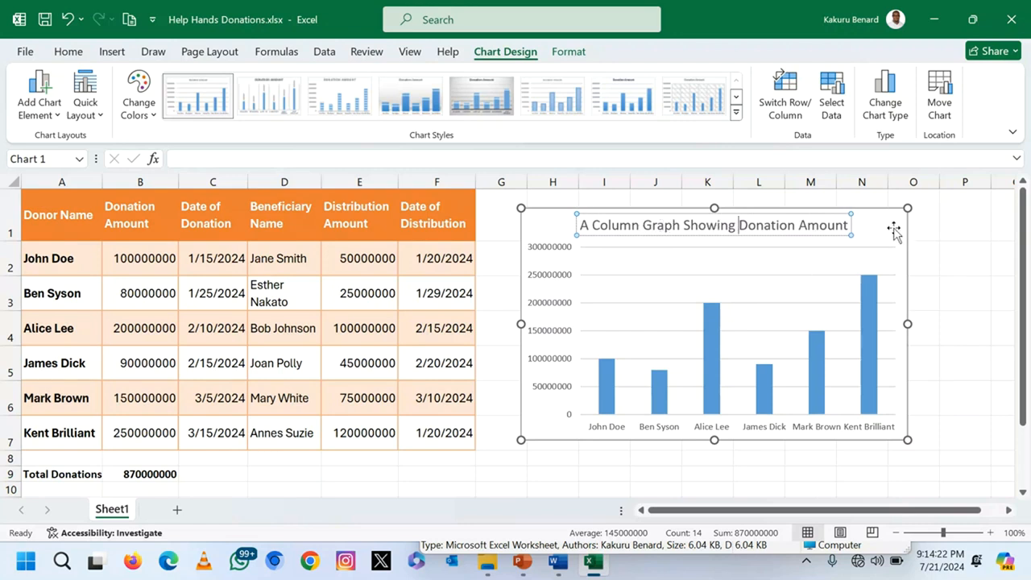
{"action": "left_click", "coordinate": [894, 231]}
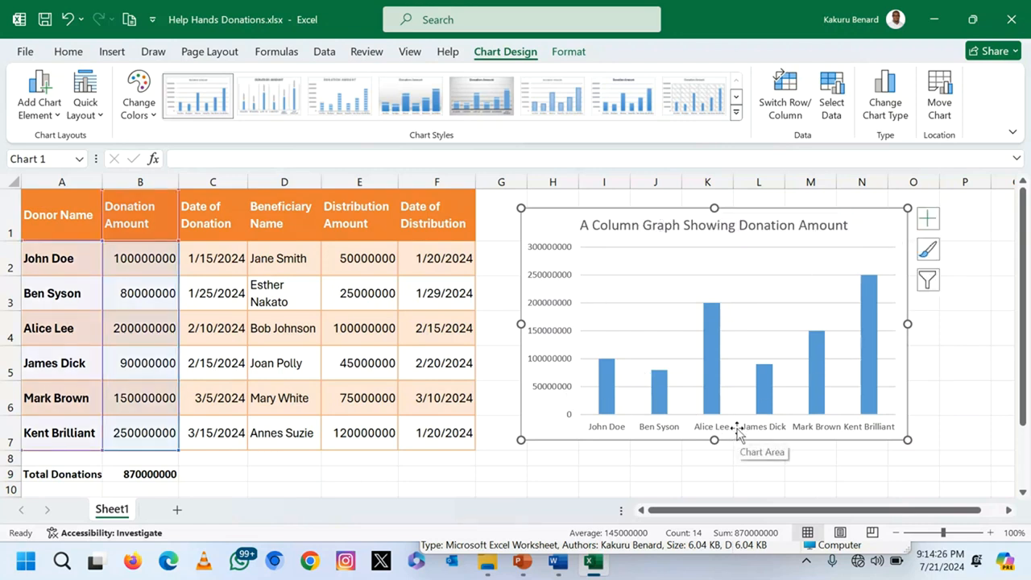
{"action": "left_click", "coordinate": [105, 121]}
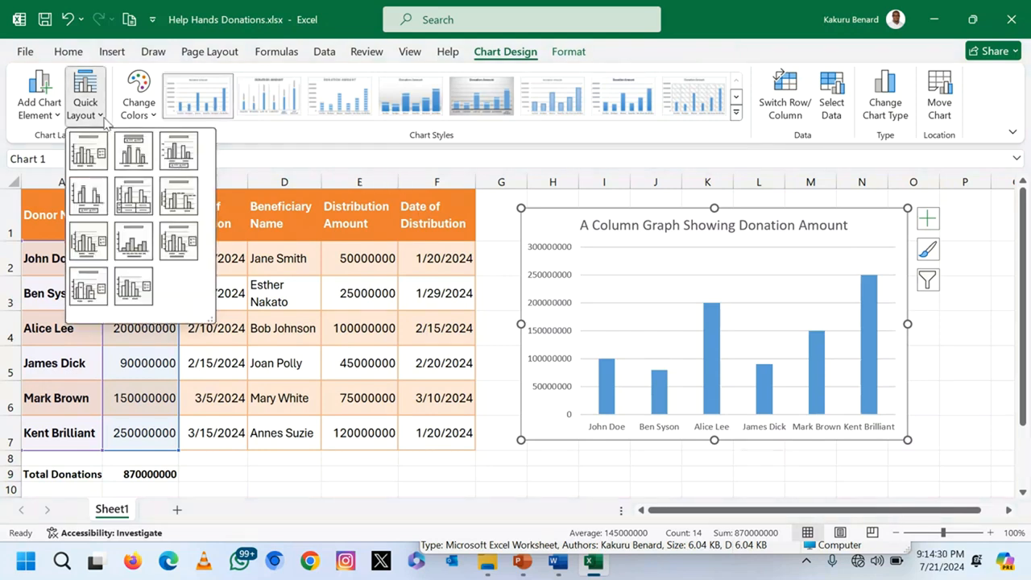
Step: Apply a Quick Layout that gives the chart axis titles and a legend
{"action": "left_click", "coordinate": [91, 246]}
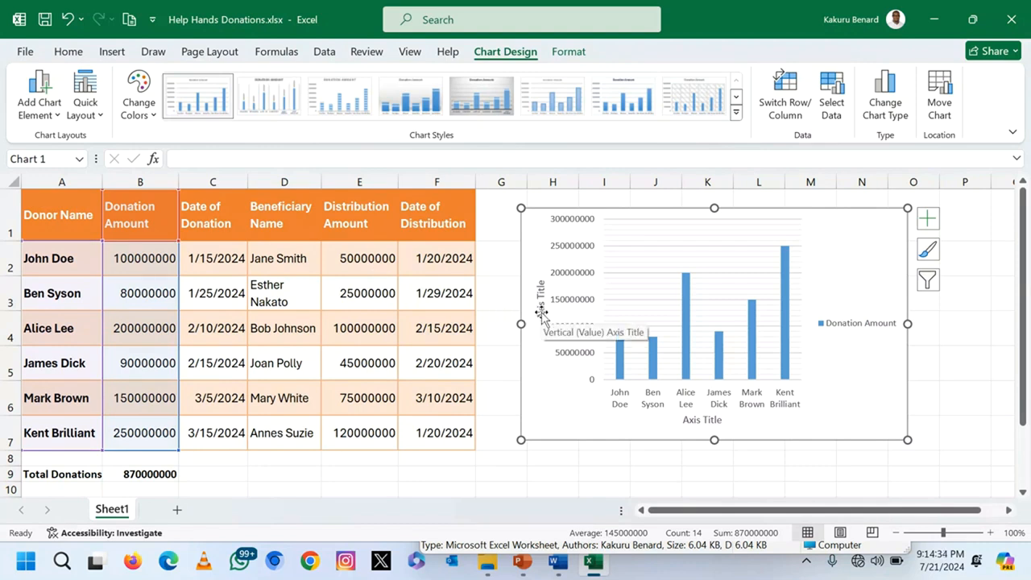
{"action": "key", "text": "ctrl+z"}
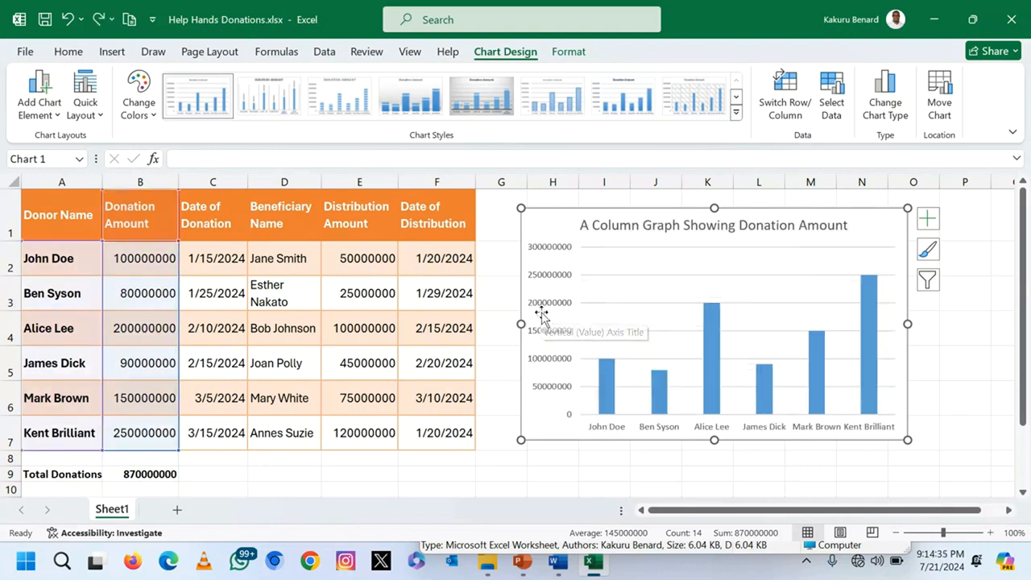
{"action": "left_click", "coordinate": [91, 121]}
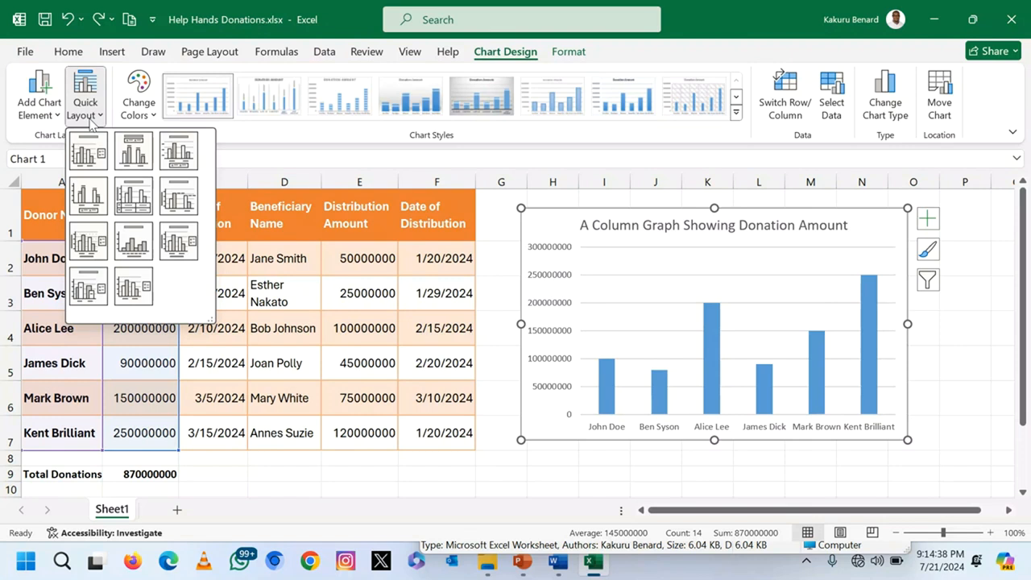
{"action": "left_click", "coordinate": [178, 240]}
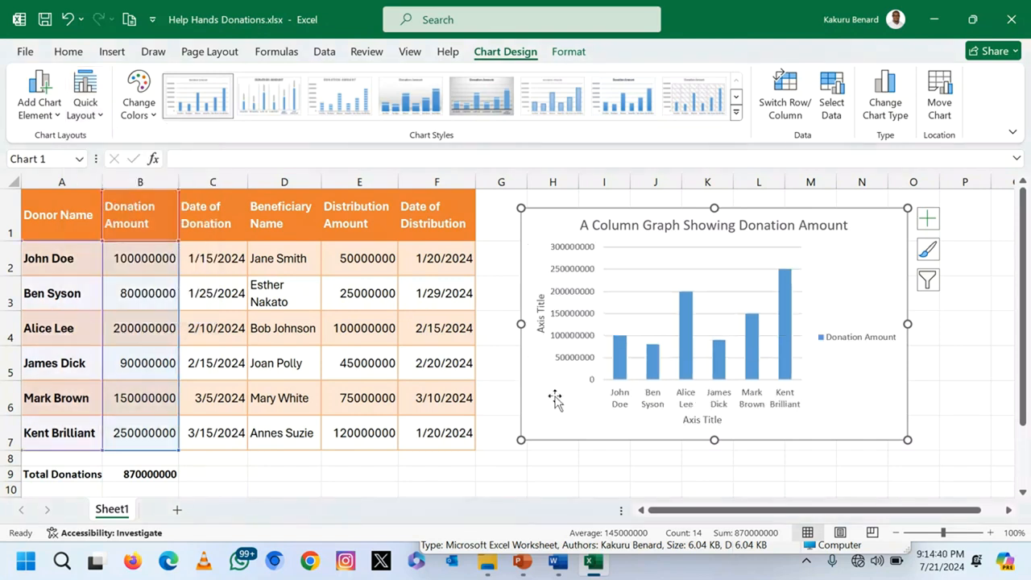
Step: Title the vertical axis AMOUNT and the horizontal axis NAMES
{"action": "left_click", "coordinate": [539, 307]}
{"action": "triple_click", "coordinate": [538, 316]}
{"action": "left_click", "coordinate": [539, 317]}
{"action": "triple_click", "coordinate": [539, 319]}
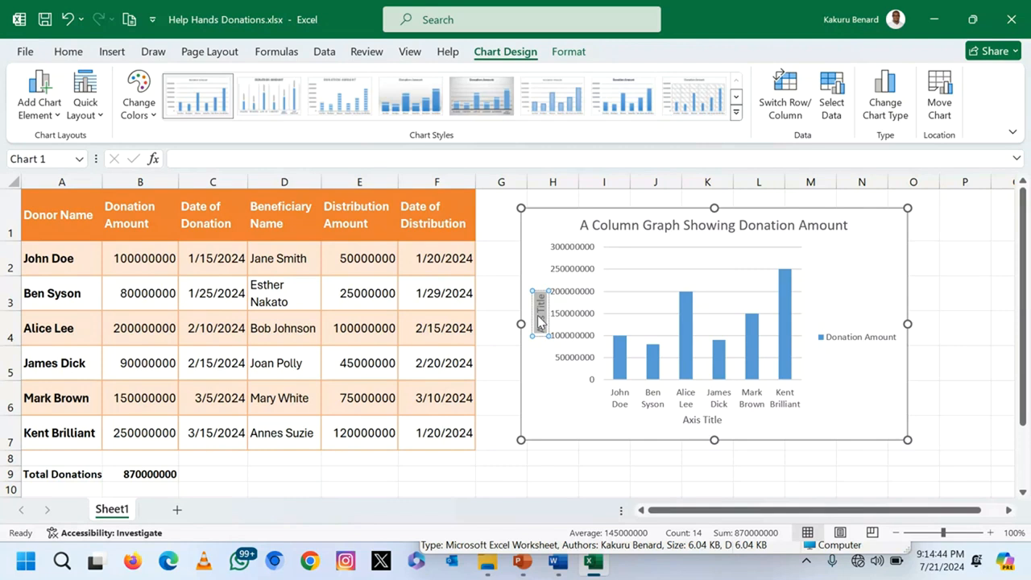
{"action": "type", "text": "AMOUNT"}
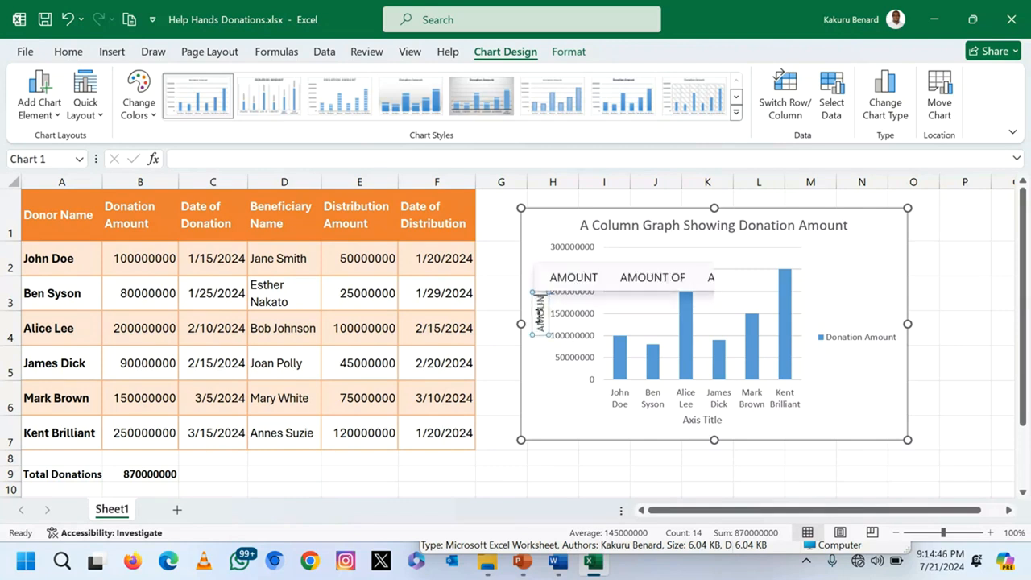
{"action": "left_click", "coordinate": [706, 419]}
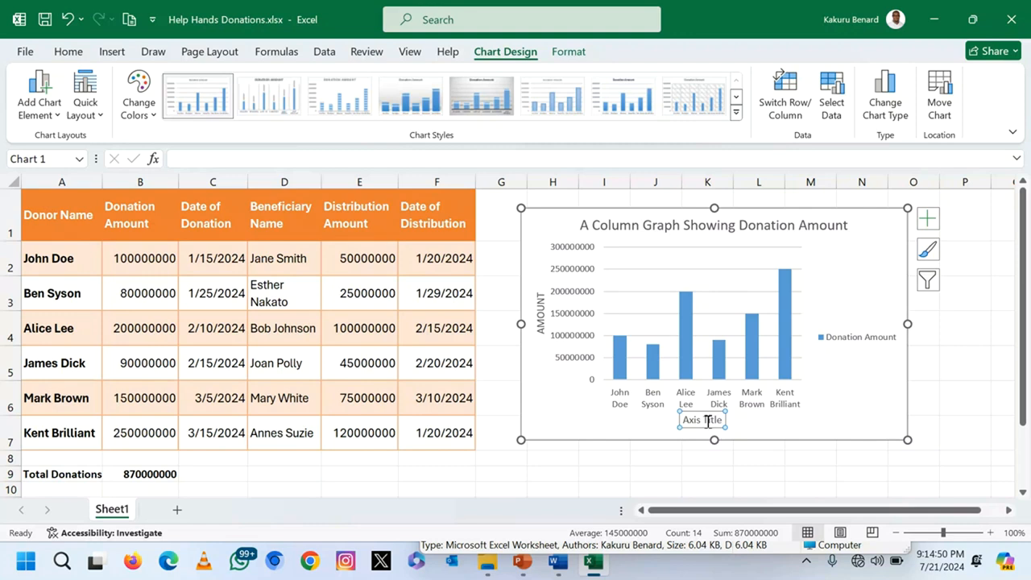
{"action": "type", "text": "NAMES"}
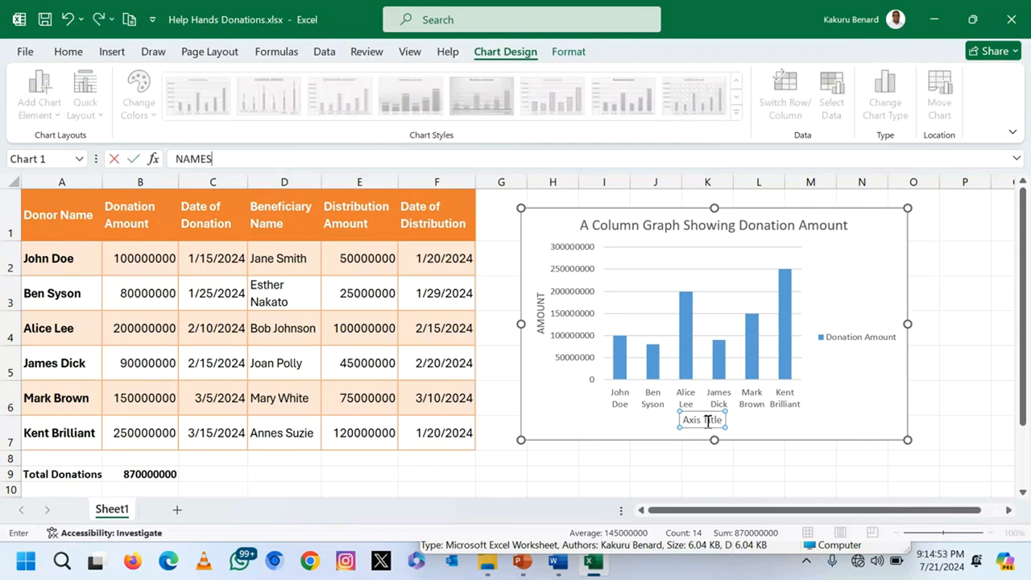
{"action": "key", "text": "Return"}
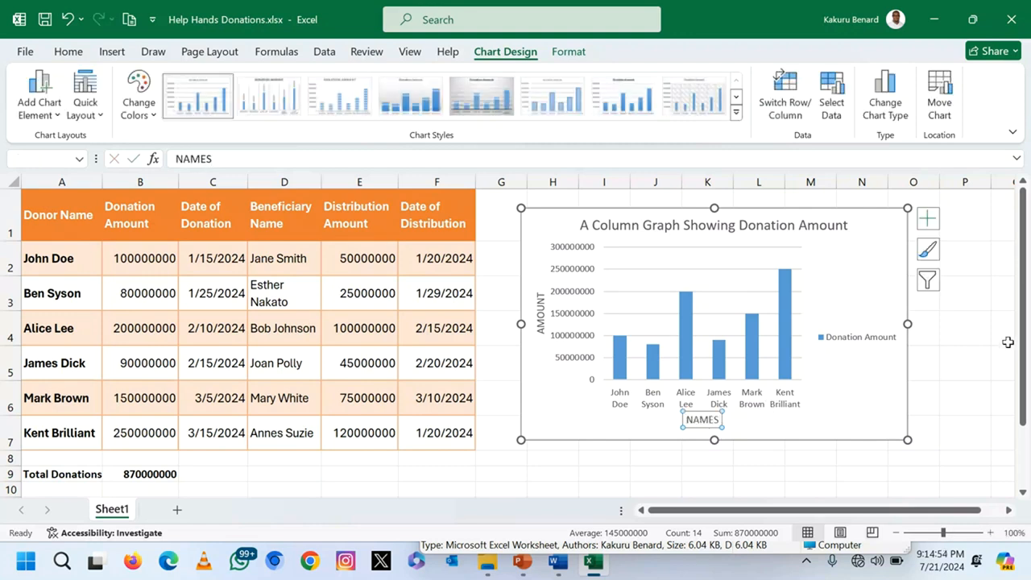
Step: Widen the chart to the right and close the donations workbook
{"action": "left_click_drag", "start_coordinate": [908, 325], "coordinate": [971, 324]}
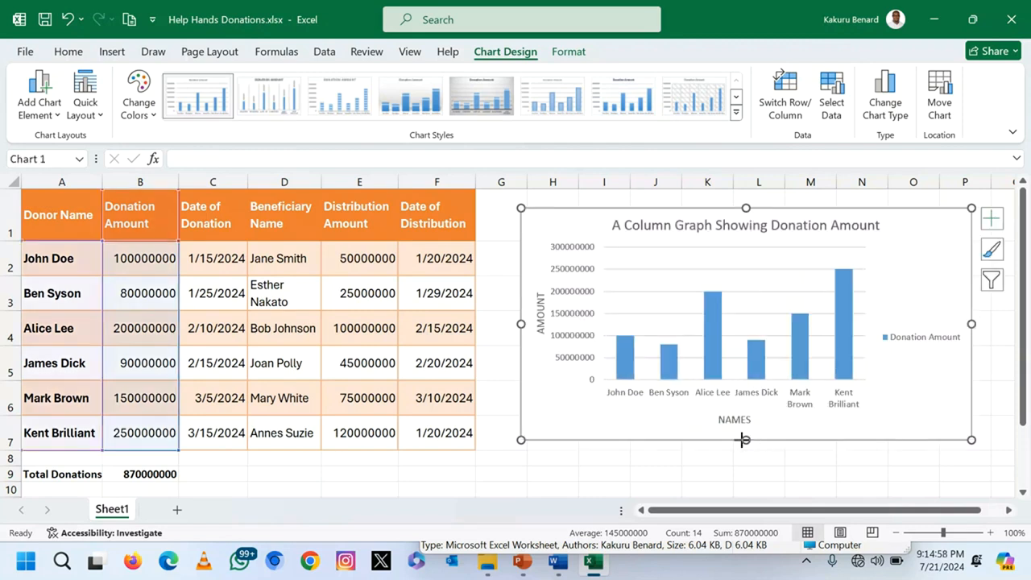
{"action": "left_click_drag", "start_coordinate": [971, 323], "coordinate": [1009, 324]}
{"action": "left_click", "coordinate": [303, 464]}
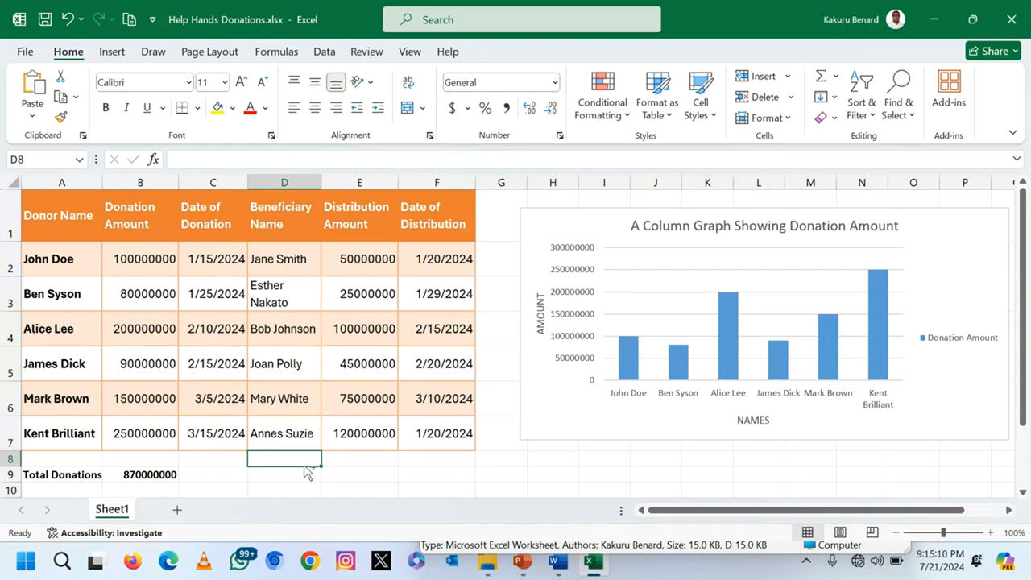
{"action": "left_click", "coordinate": [1016, 20]}
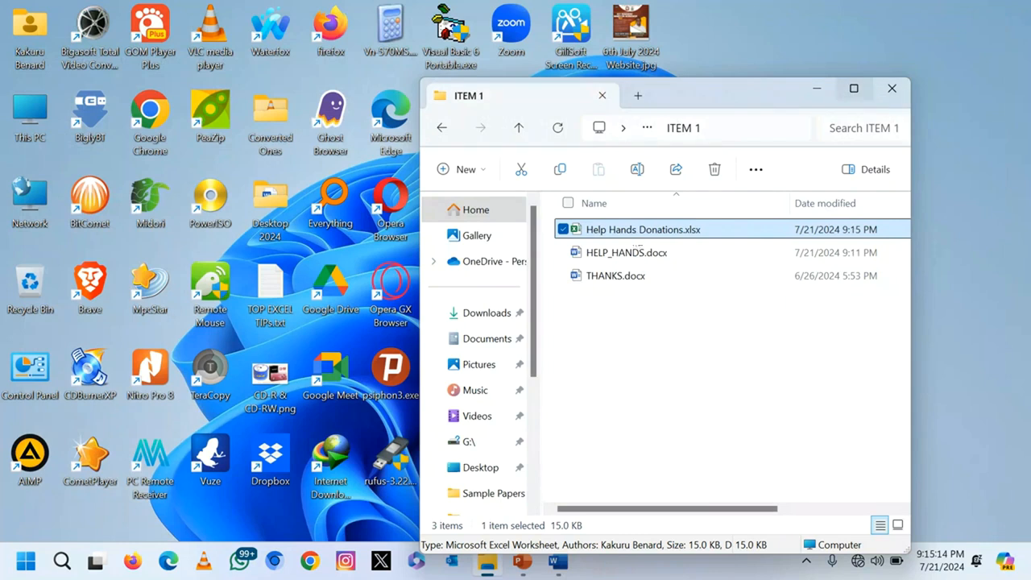
Step: Start a new Access database from the folder's New menu, dismissing the save prompt
{"action": "left_click", "coordinate": [625, 341]}
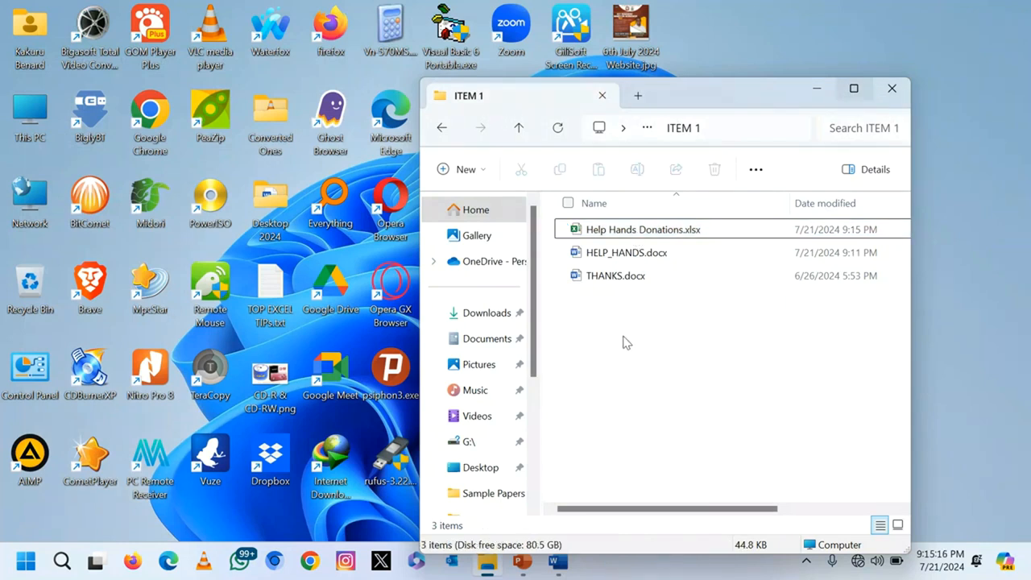
{"action": "right_click", "coordinate": [626, 342]}
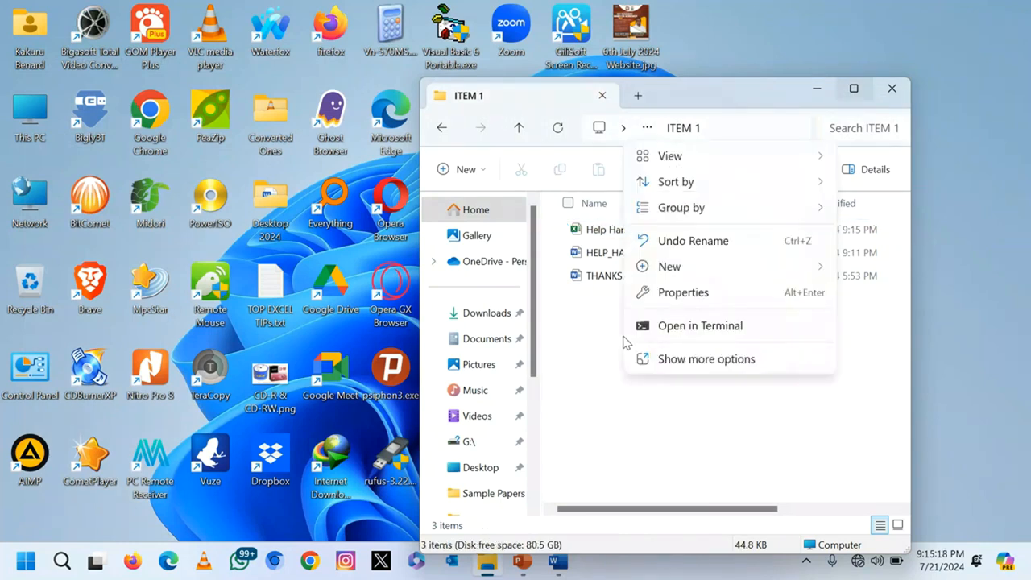
{"action": "mouse_move", "coordinate": [812, 274]}
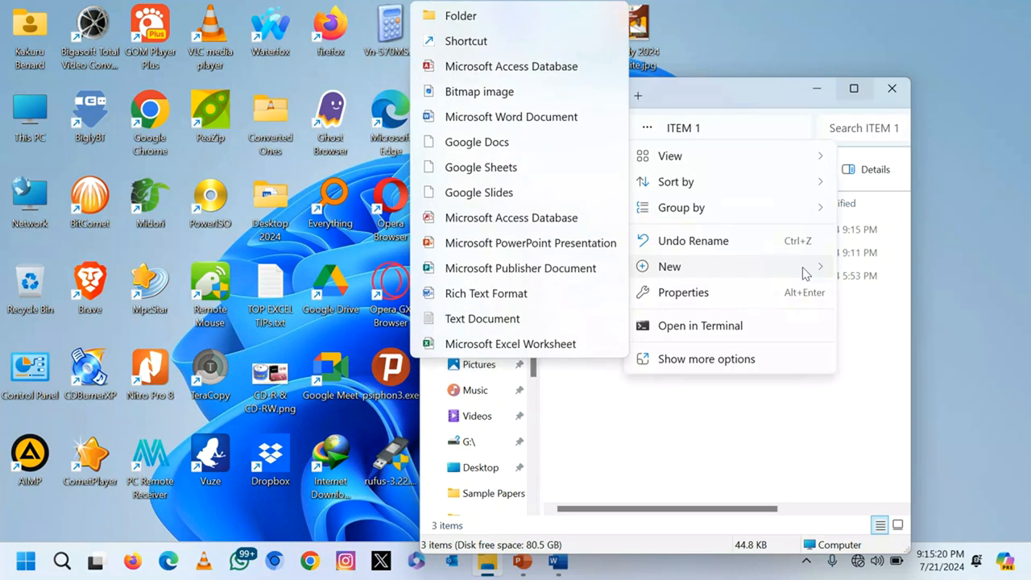
{"action": "left_click", "coordinate": [555, 226]}
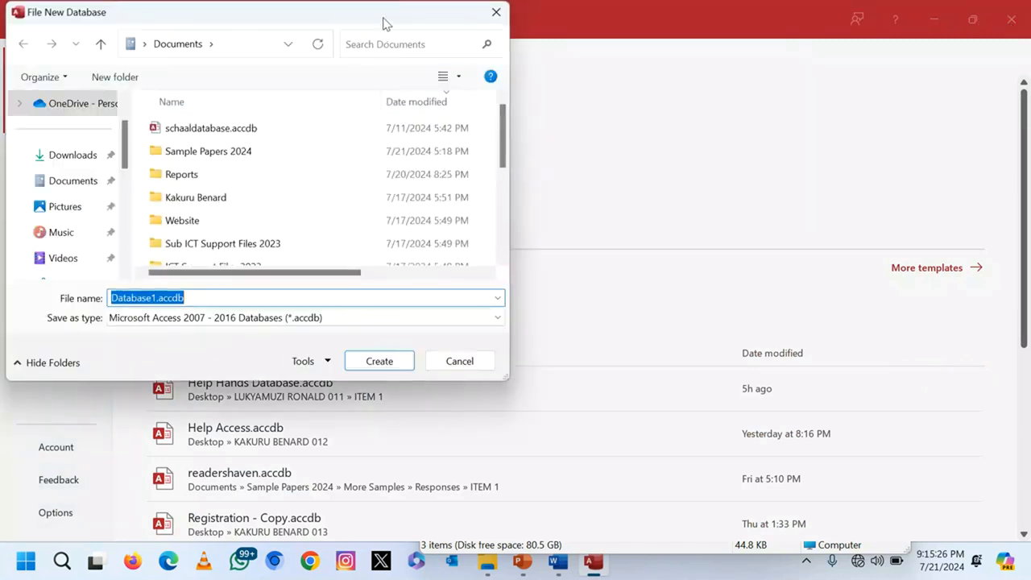
{"action": "left_click", "coordinate": [493, 12]}
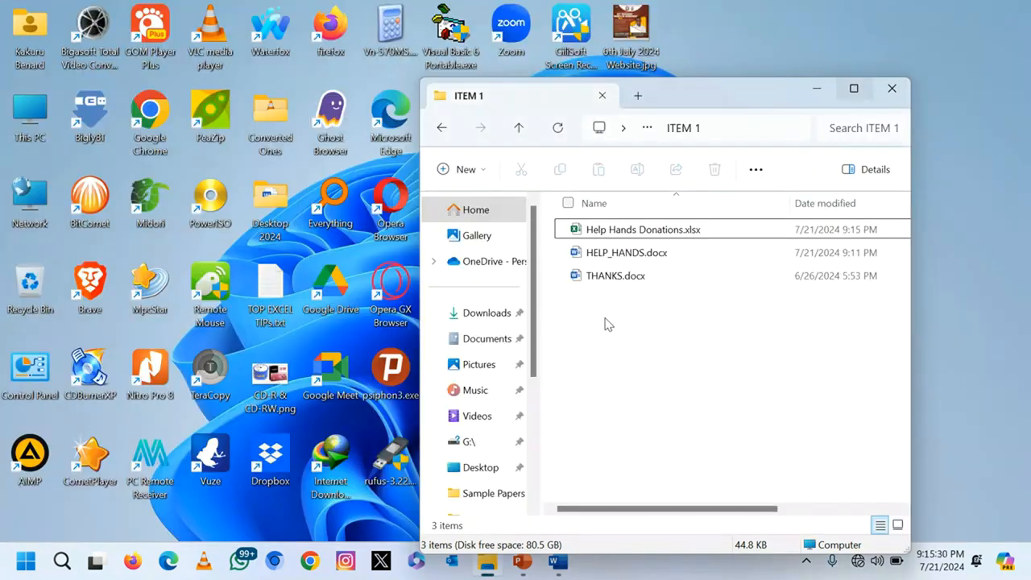
Step: Create a new Access database in ITEM 1 named 'Help Hands Database'
{"action": "right_click", "coordinate": [607, 323]}
{"action": "mouse_move", "coordinate": [797, 252]}
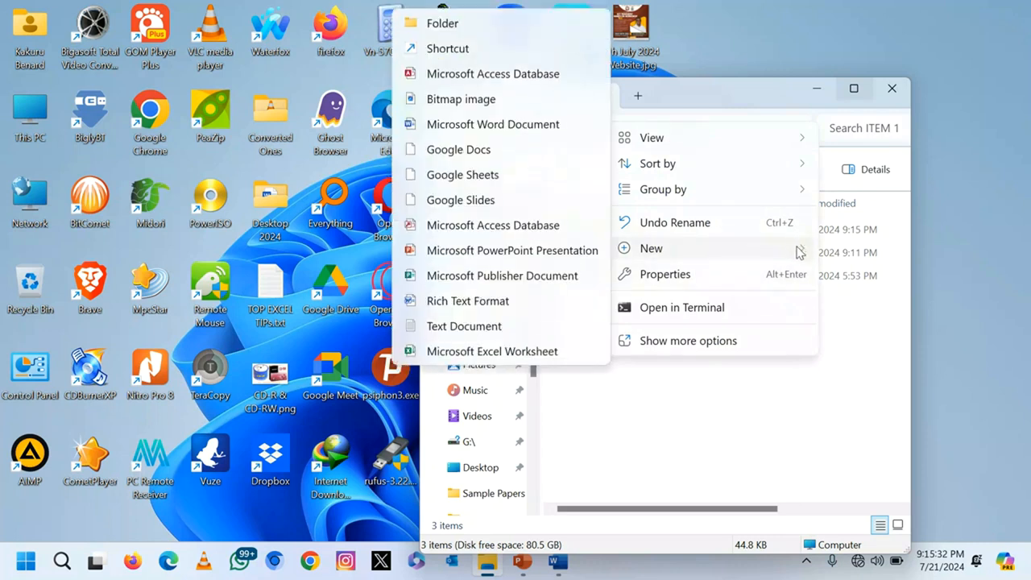
{"action": "left_click", "coordinate": [464, 67]}
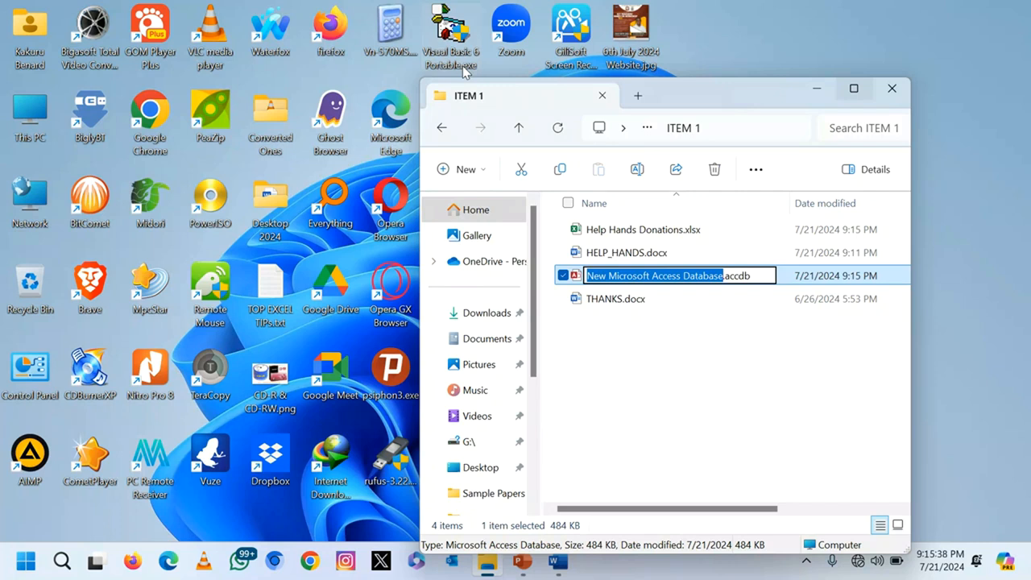
{"action": "type", "text": "Help "}
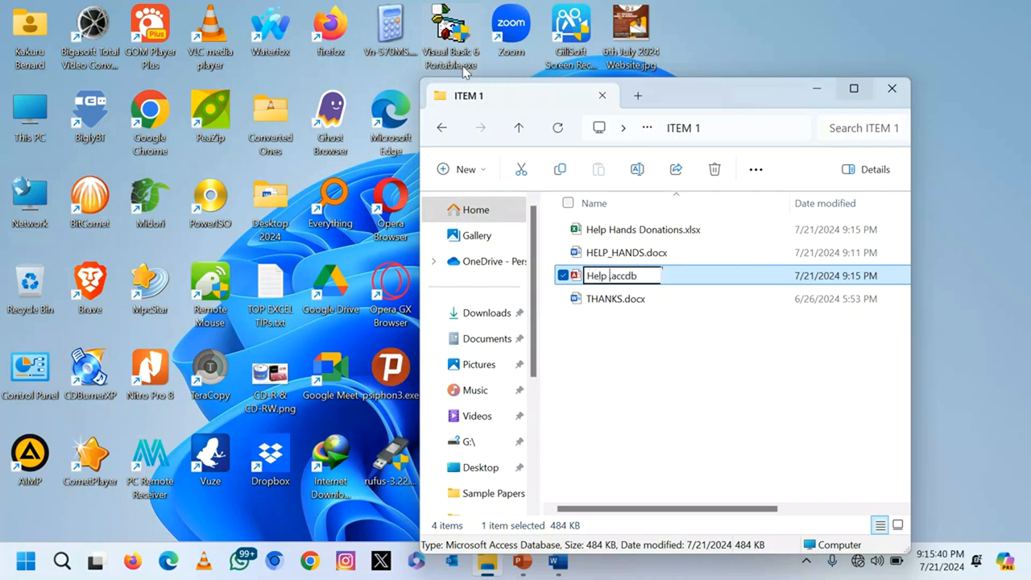
{"action": "type", "text": "Hands D"}
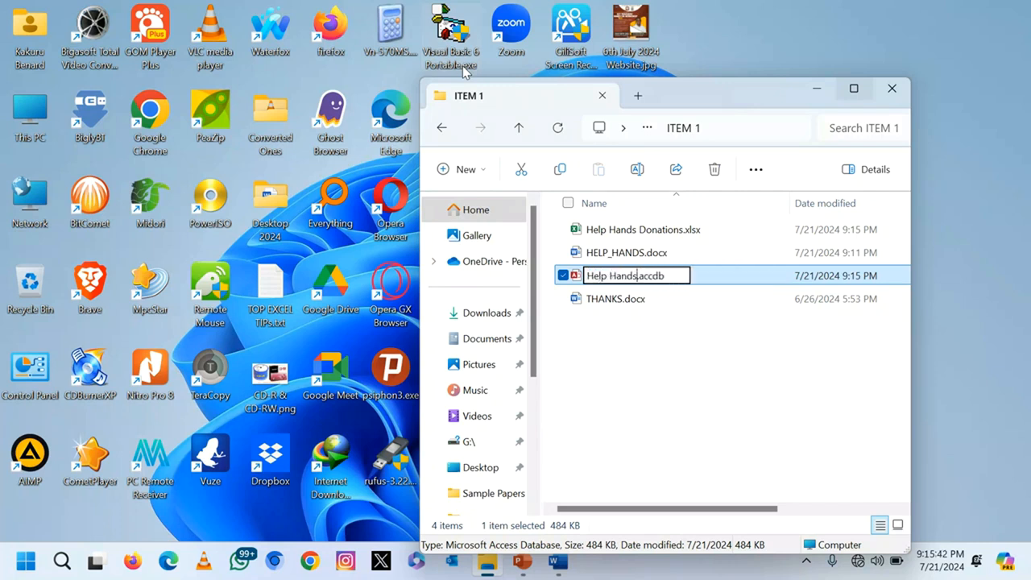
{"action": "type", "text": "atases"}
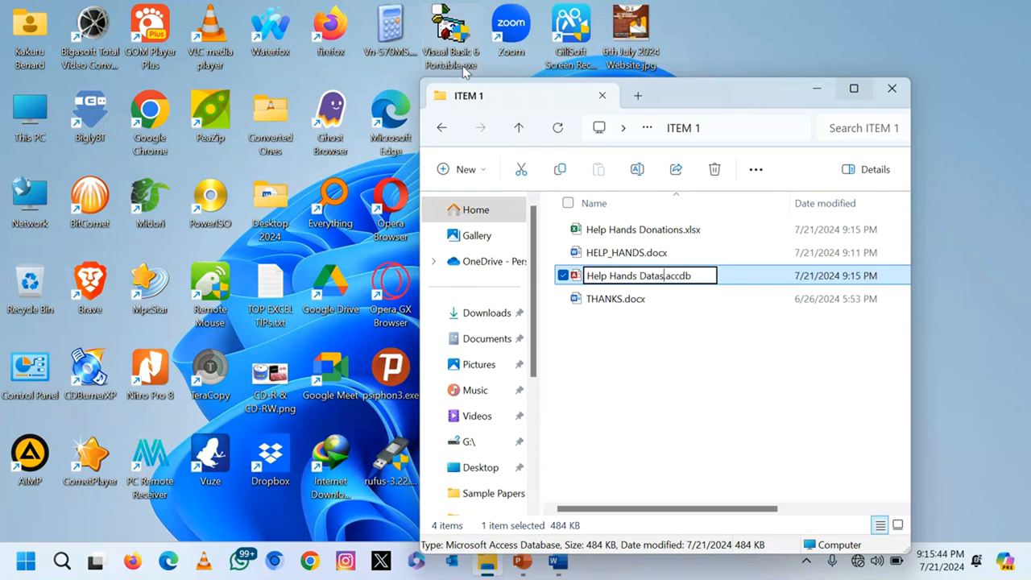
{"action": "key", "text": "BackSpace"}
{"action": "key", "text": "BackSpace"}
{"action": "key", "text": "BackSpace"}
{"action": "type", "text": "base"}
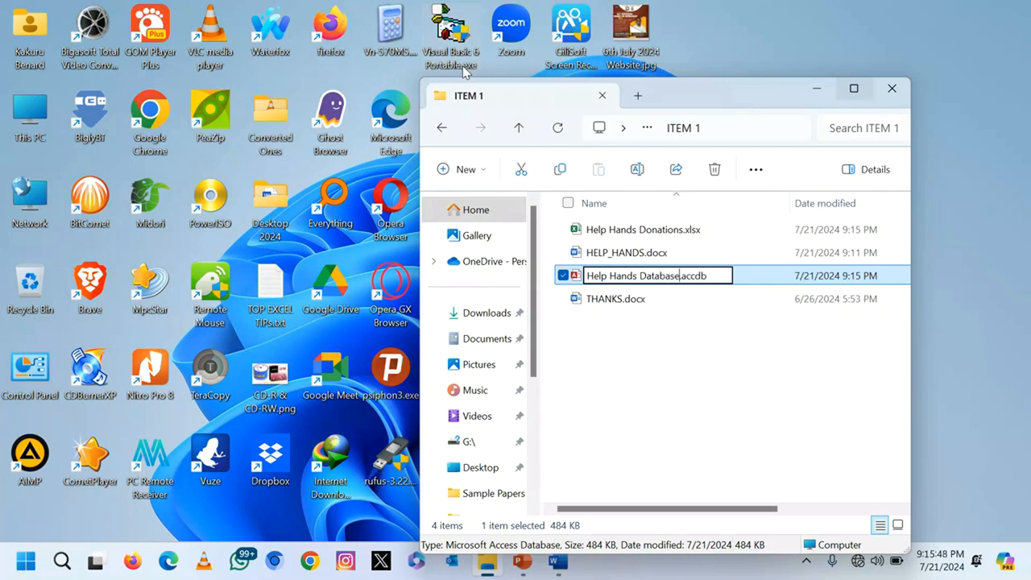
{"action": "key", "text": "Return"}
{"action": "key", "text": "Return"}
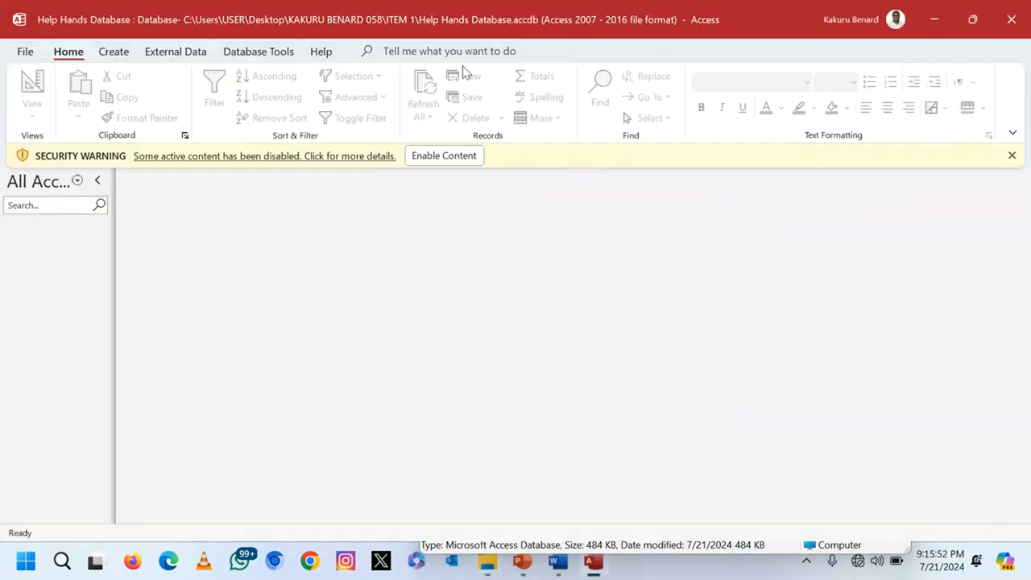
Step: Enable the database content and start importing from an Excel workbook
{"action": "left_click", "coordinate": [444, 156]}
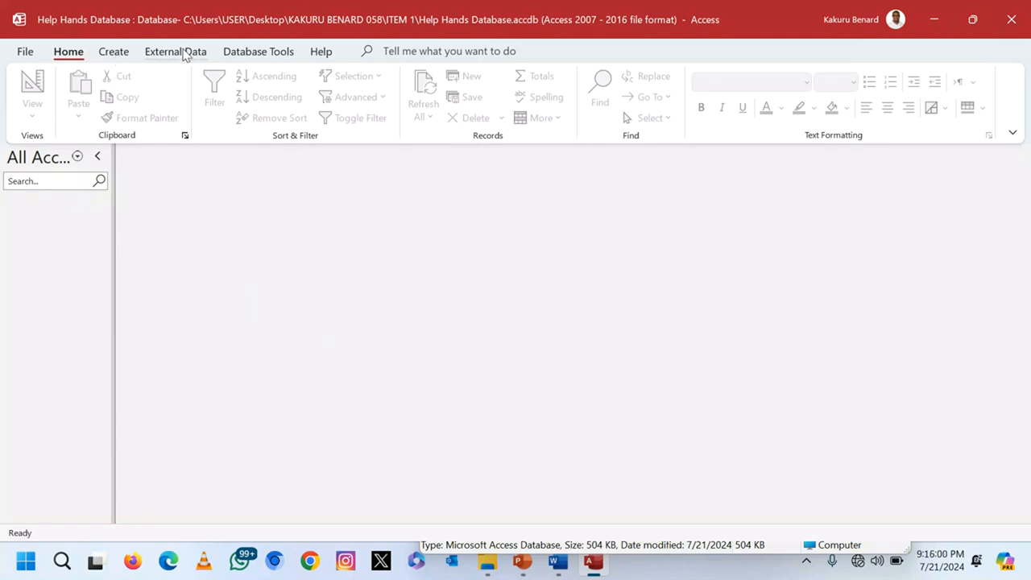
{"action": "left_click", "coordinate": [185, 52]}
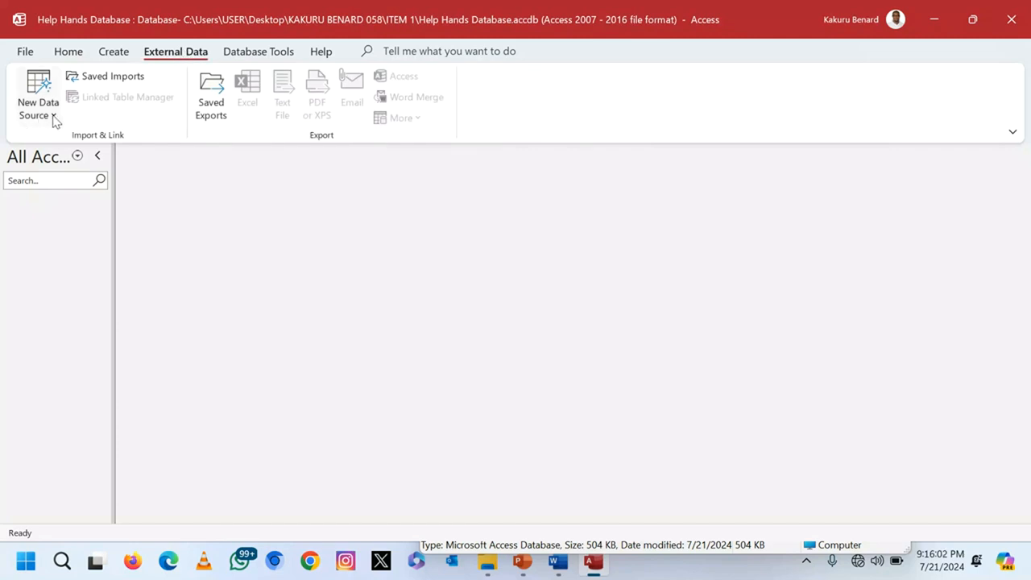
{"action": "left_click", "coordinate": [53, 116]}
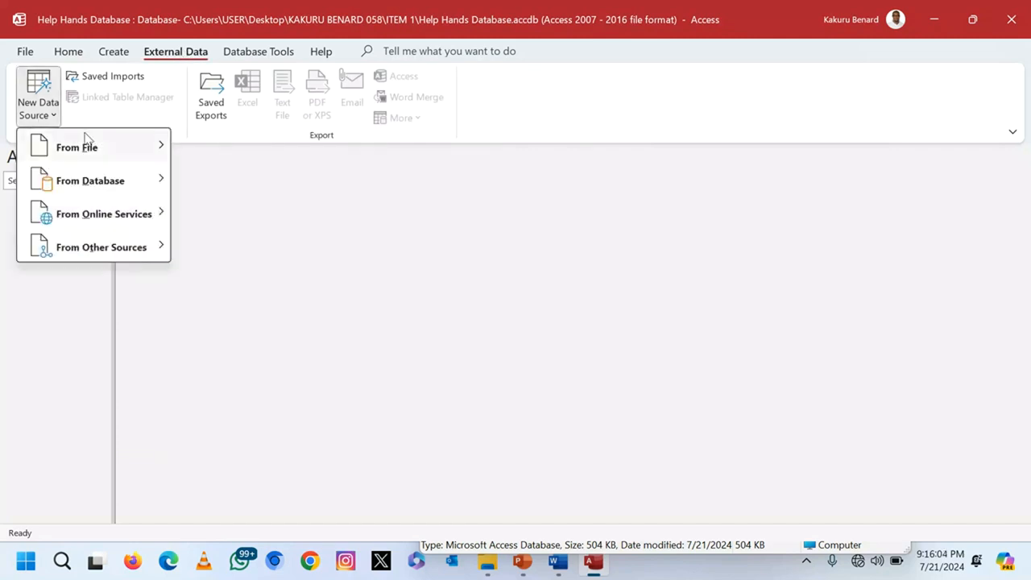
{"action": "mouse_move", "coordinate": [123, 148]}
{"action": "left_click", "coordinate": [228, 146]}
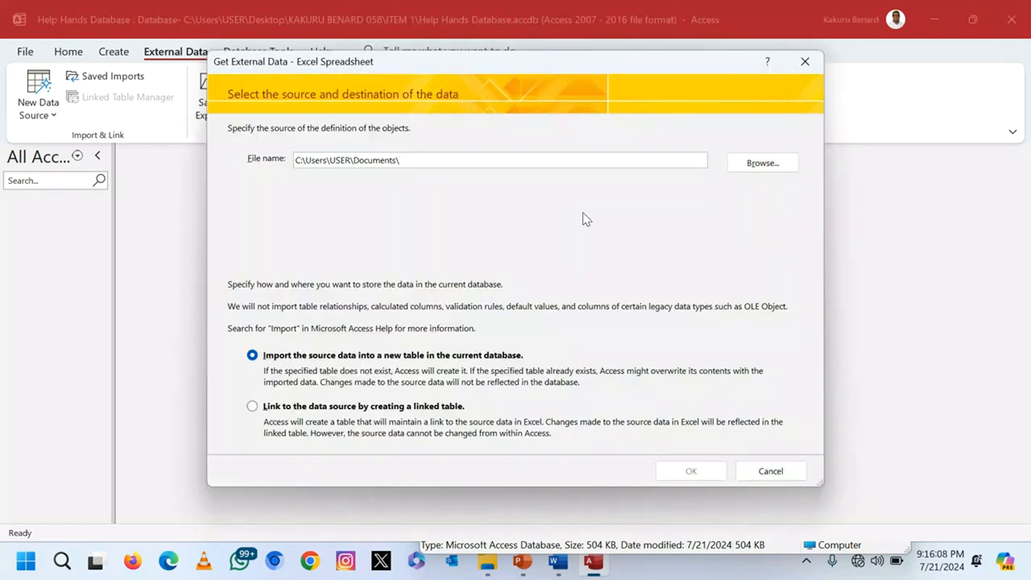
Step: Browse to the ITEM 1 folder on the Desktop and choose Help Hands Donations.xlsx as the source
{"action": "left_click", "coordinate": [753, 164]}
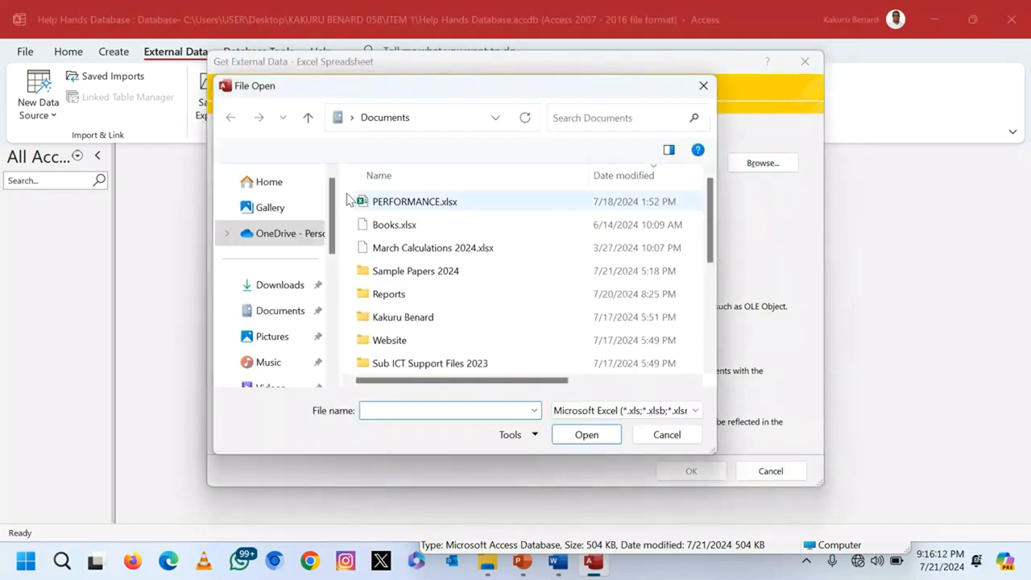
{"action": "scroll", "coordinate": [288, 280], "scroll_direction": "down", "scroll_amount": 3}
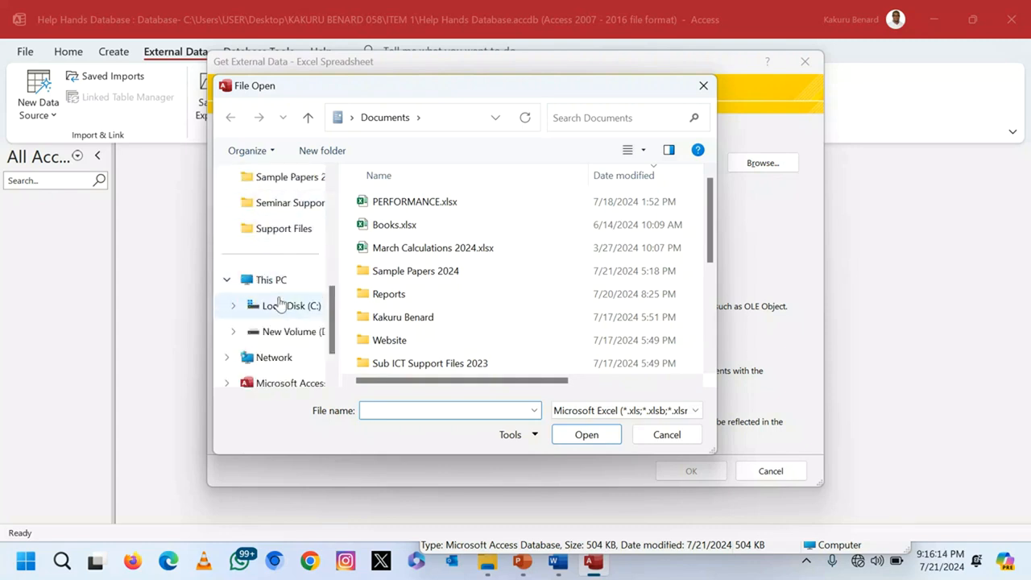
{"action": "scroll", "coordinate": [278, 266], "scroll_direction": "up", "scroll_amount": 1}
{"action": "left_click", "coordinate": [275, 228]}
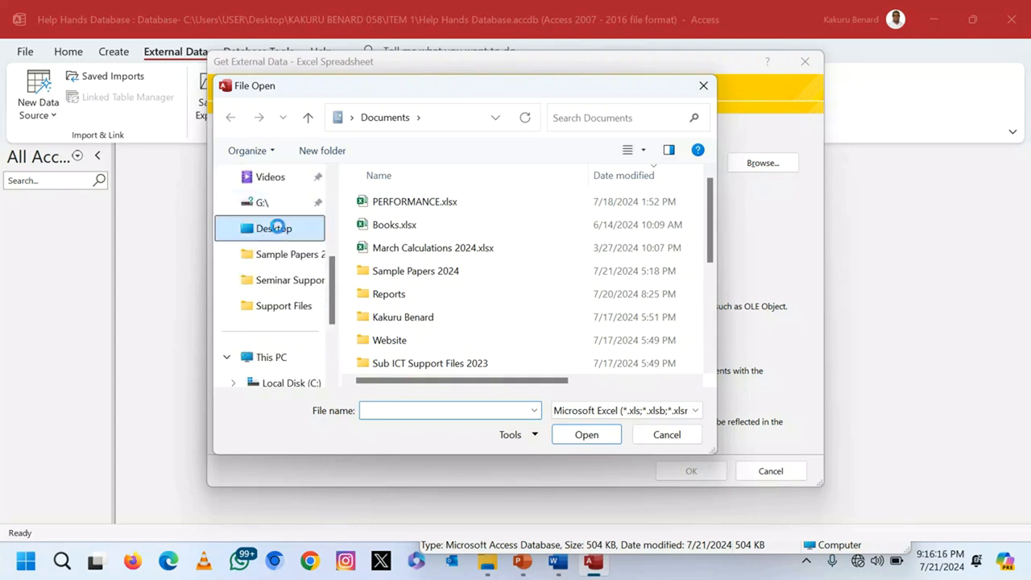
{"action": "left_click", "coordinate": [657, 321]}
{"action": "double_click", "coordinate": [656, 317]}
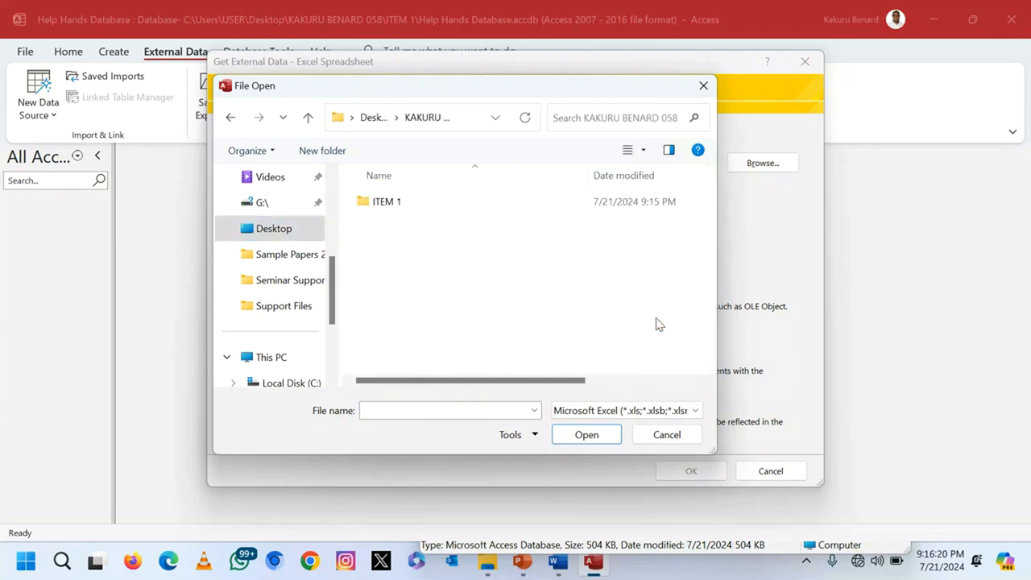
{"action": "double_click", "coordinate": [394, 204]}
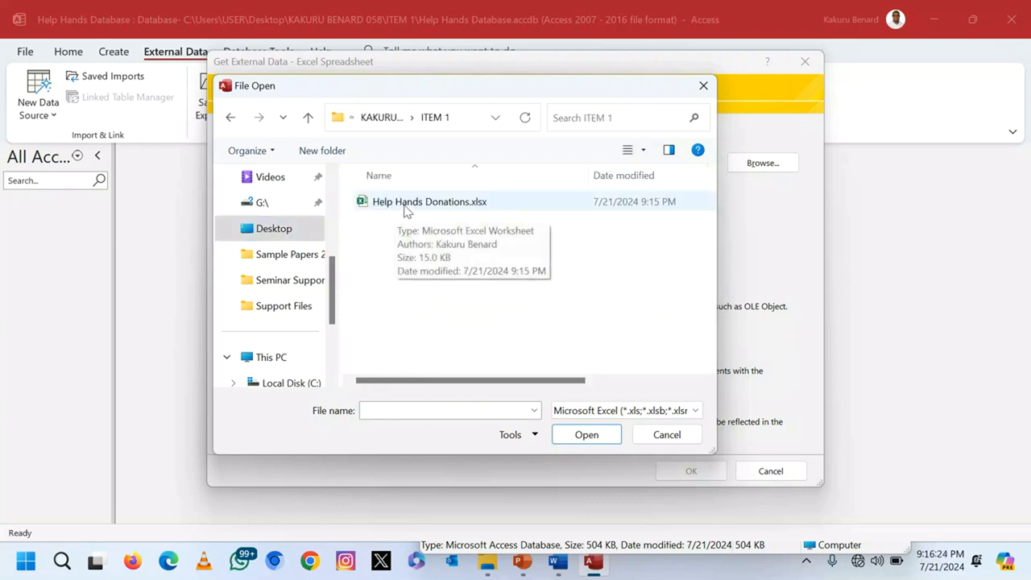
{"action": "double_click", "coordinate": [407, 208]}
{"action": "left_click", "coordinate": [685, 469]}
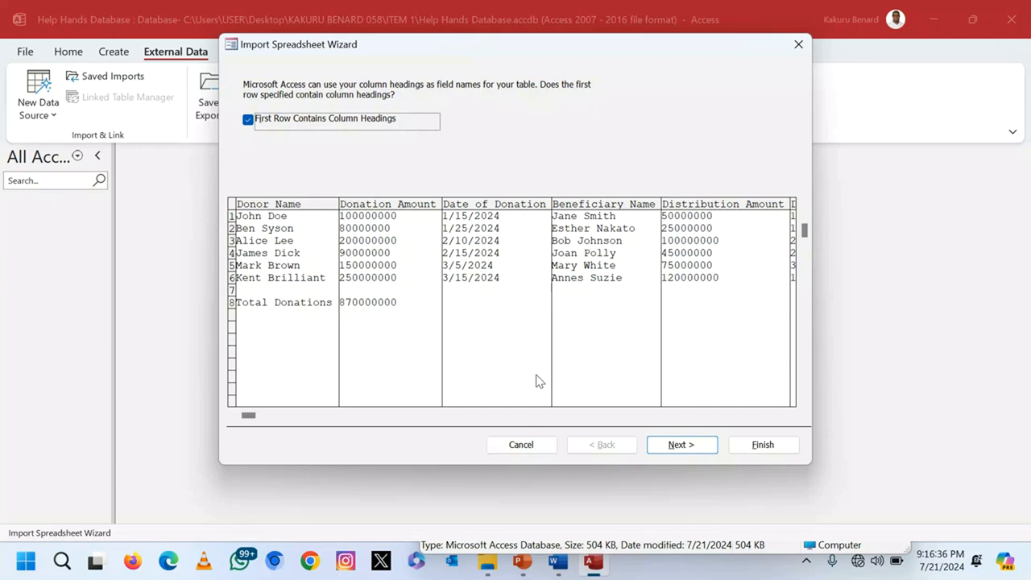
Step: Import with first row as field names and Donor Name as primary key into 'Donations Table'
{"action": "left_click", "coordinate": [681, 444]}
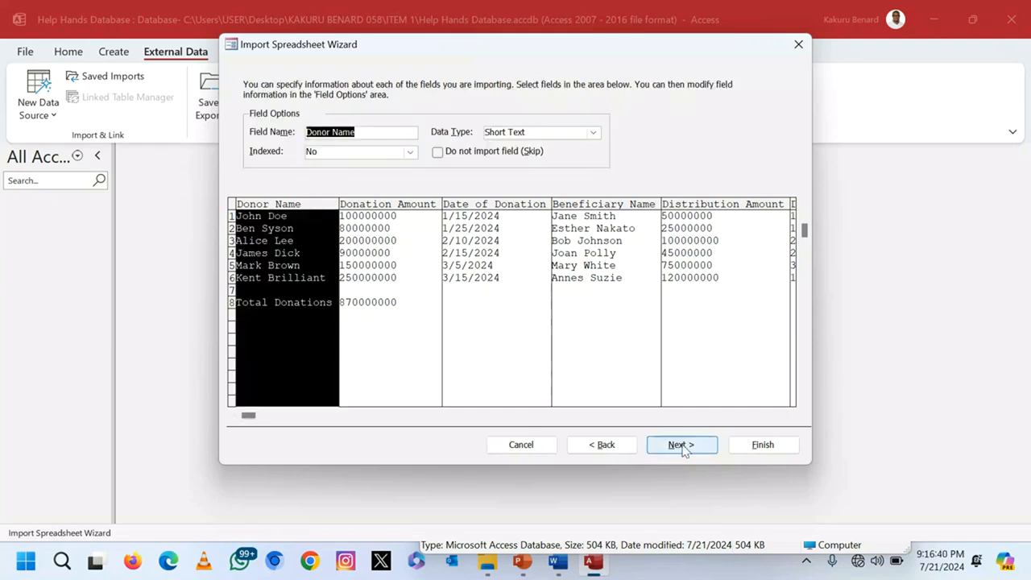
{"action": "left_click", "coordinate": [681, 446]}
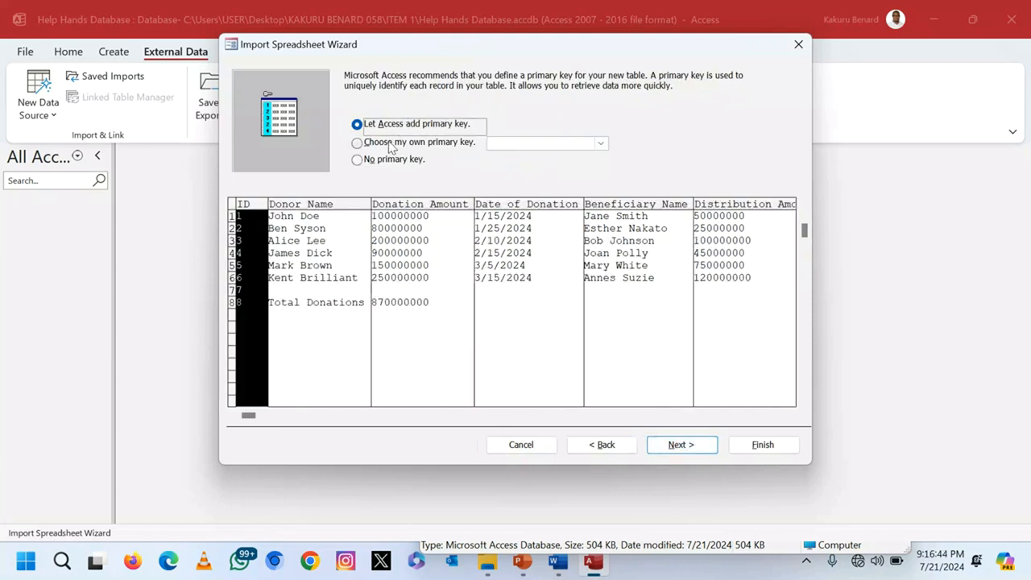
{"action": "left_click", "coordinate": [391, 144]}
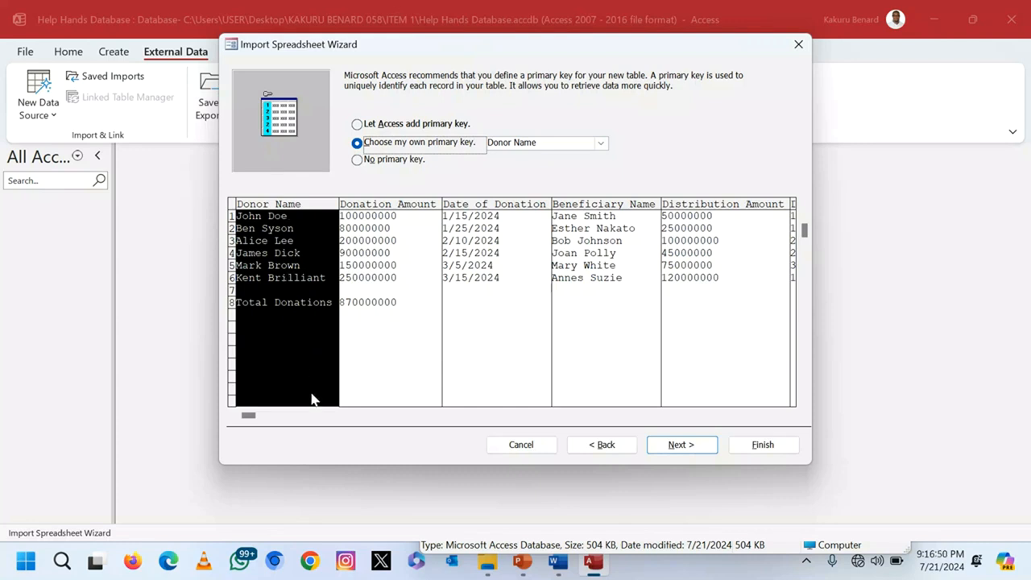
{"action": "left_click", "coordinate": [682, 444]}
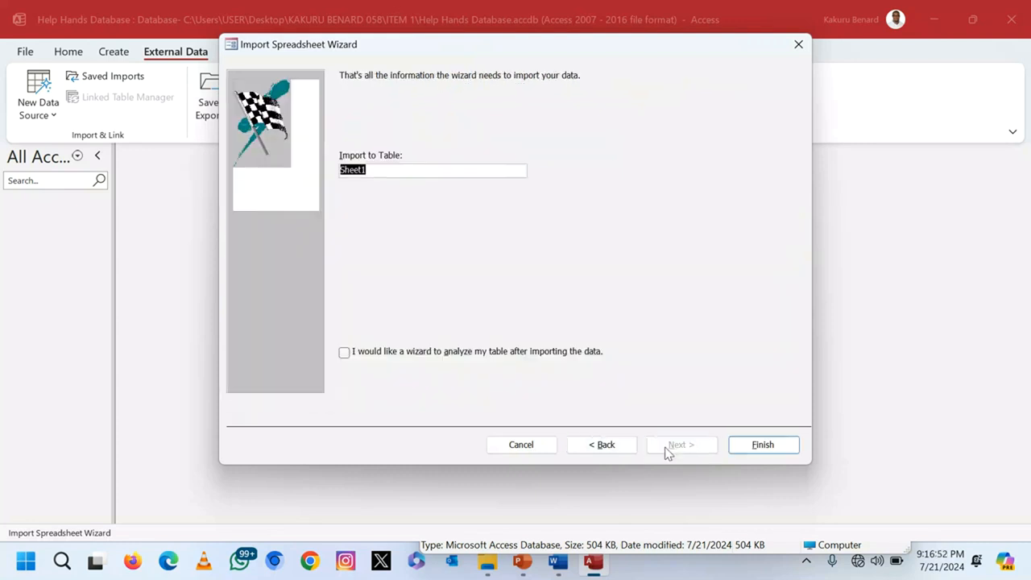
{"action": "type", "text": "Donations Table"}
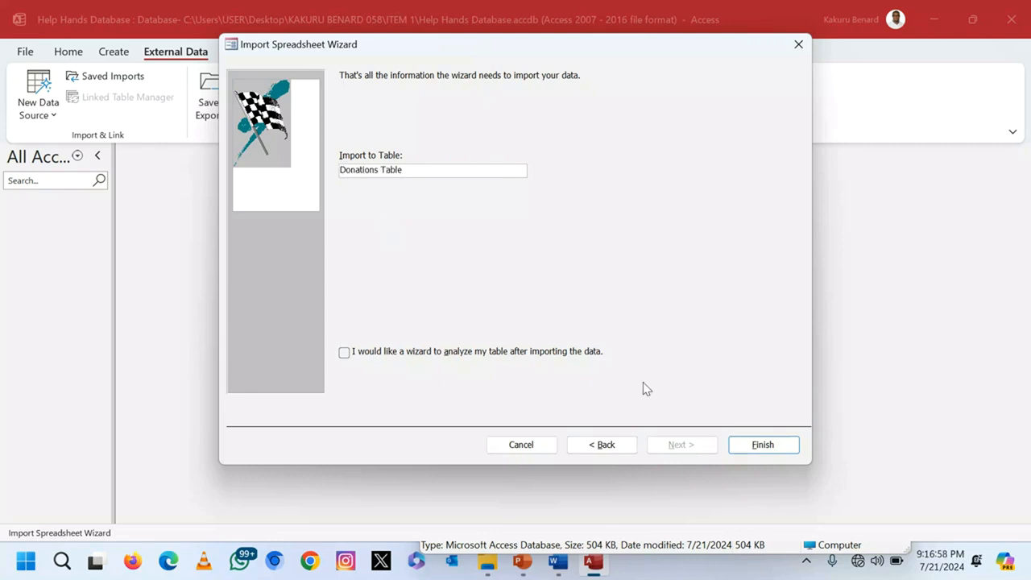
{"action": "left_click", "coordinate": [773, 447]}
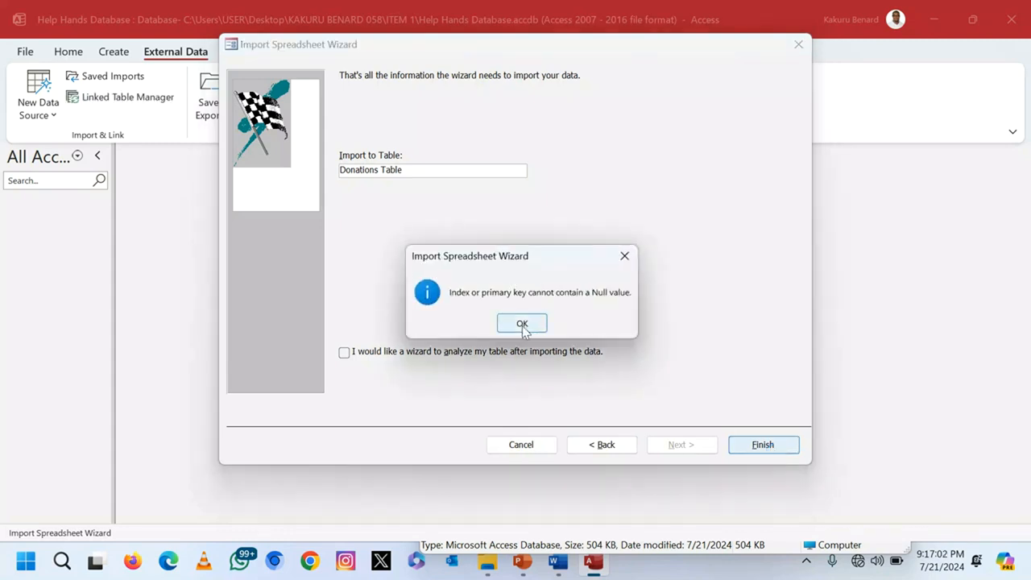
{"action": "left_click", "coordinate": [522, 324]}
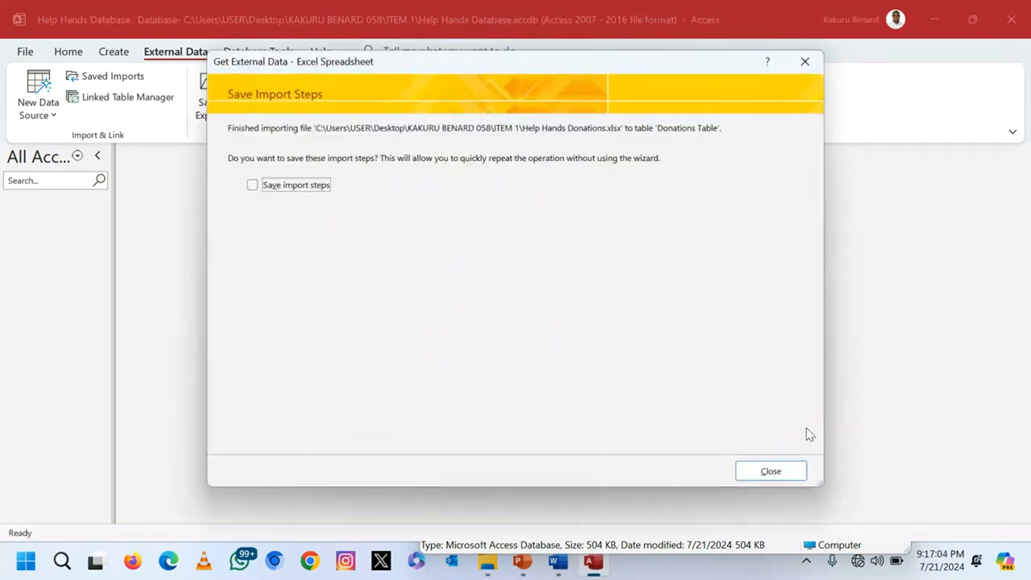
{"action": "left_click", "coordinate": [773, 471]}
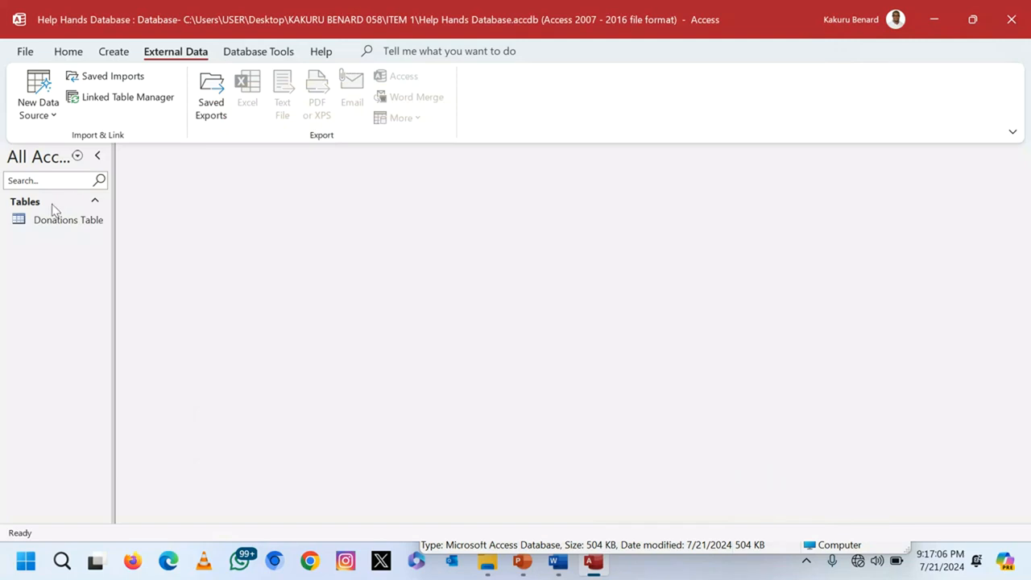
Step: Open Donations Table and delete the Total Donations record and the blank record
{"action": "double_click", "coordinate": [44, 221]}
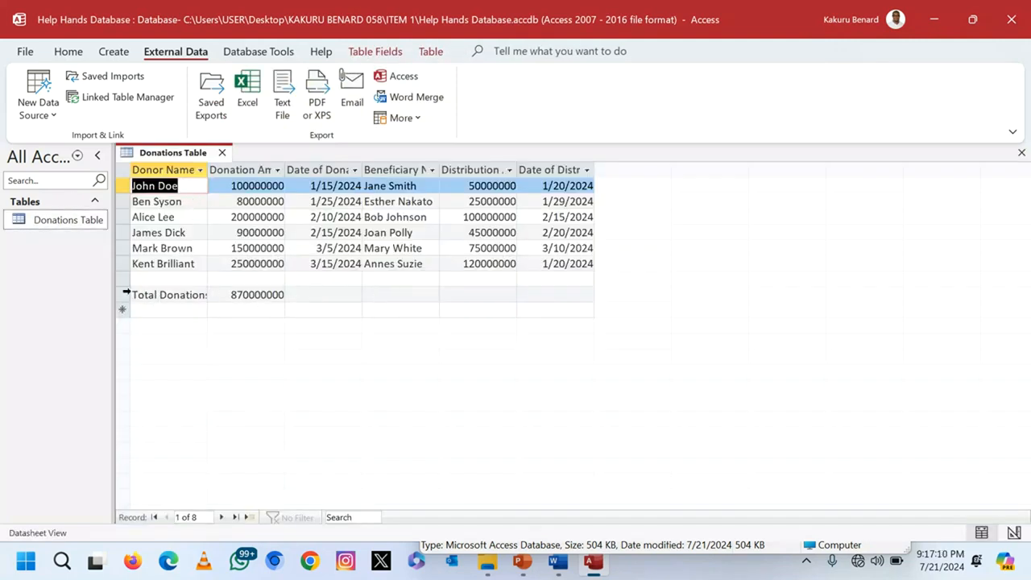
{"action": "left_click", "coordinate": [123, 294]}
{"action": "right_click", "coordinate": [123, 294]}
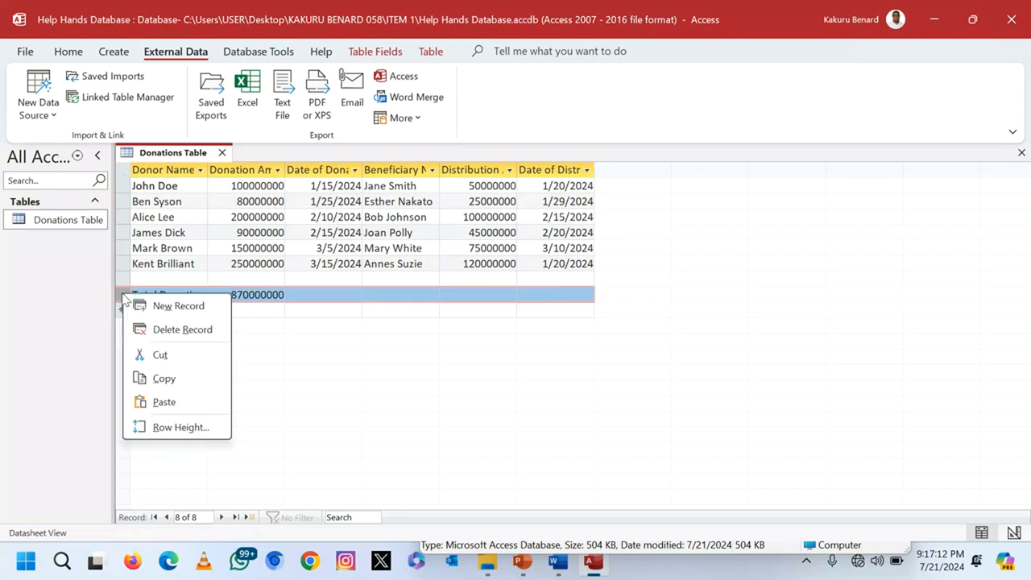
{"action": "left_click", "coordinate": [182, 330]}
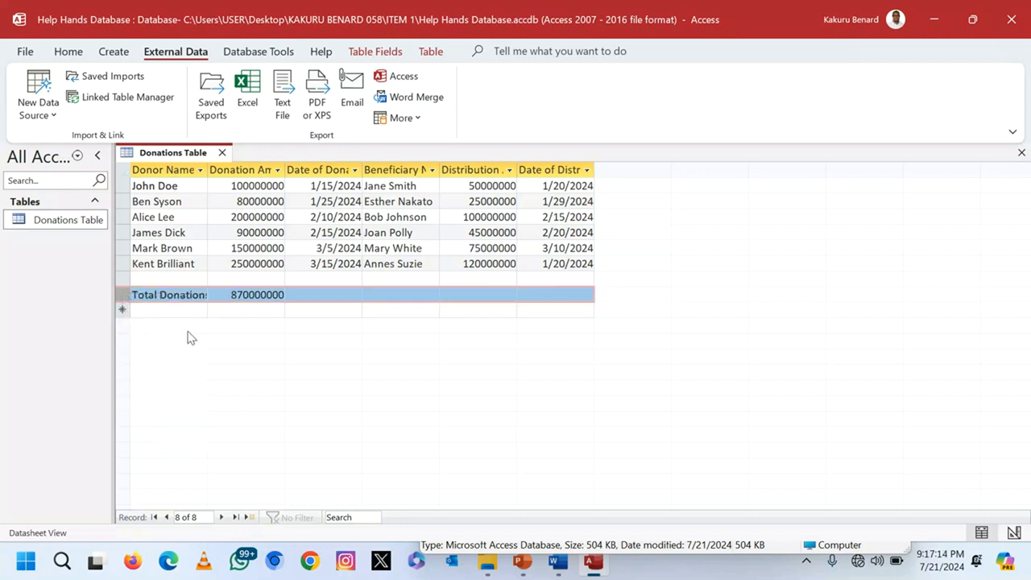
{"action": "left_click", "coordinate": [490, 332]}
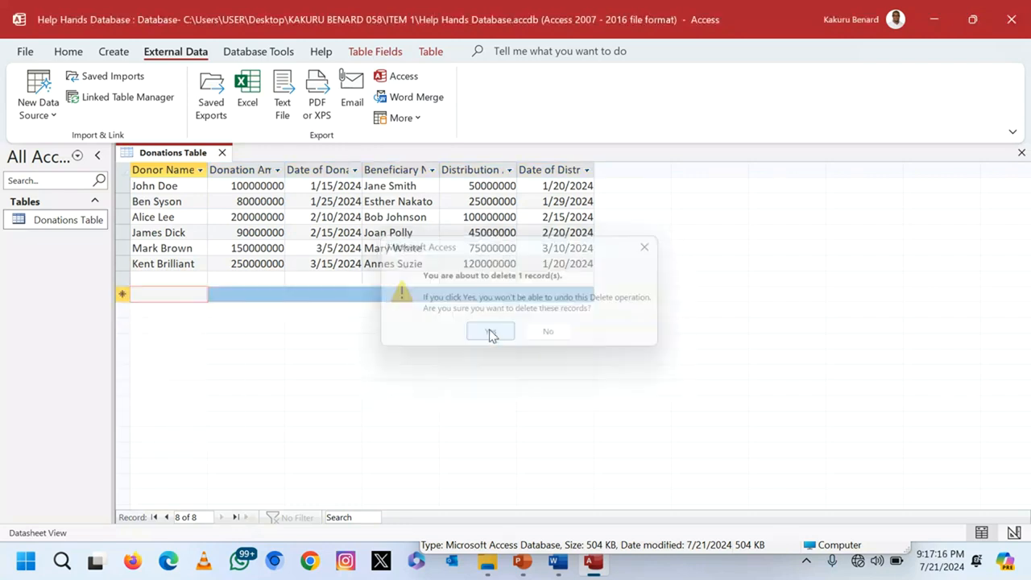
{"action": "left_click", "coordinate": [157, 248]}
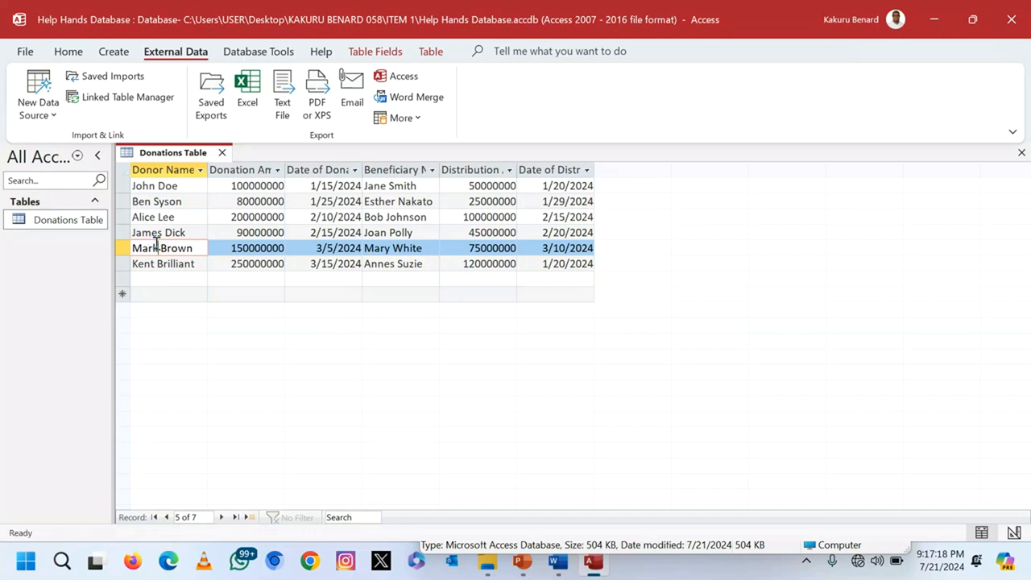
Step: Autofit all six columns, Donor Name through Date of Distribution, then close the table
{"action": "double_click", "coordinate": [211, 172]}
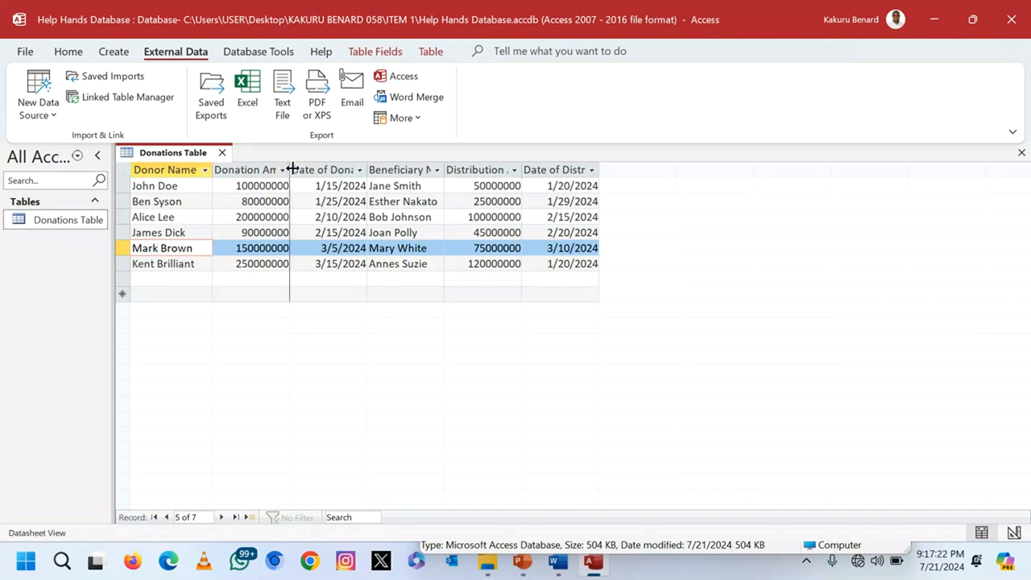
{"action": "double_click", "coordinate": [290, 171]}
{"action": "double_click", "coordinate": [397, 170]}
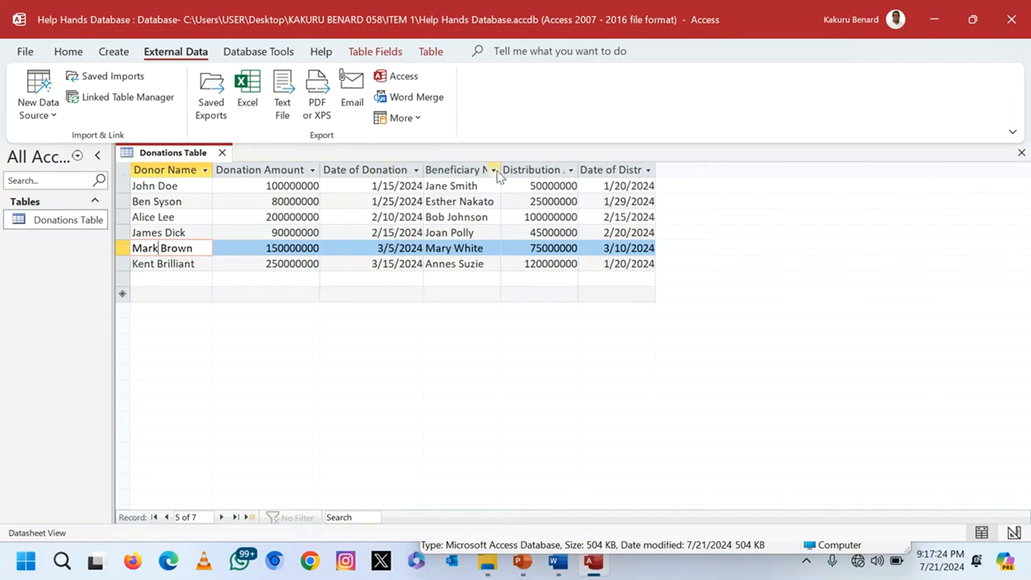
{"action": "double_click", "coordinate": [500, 170]}
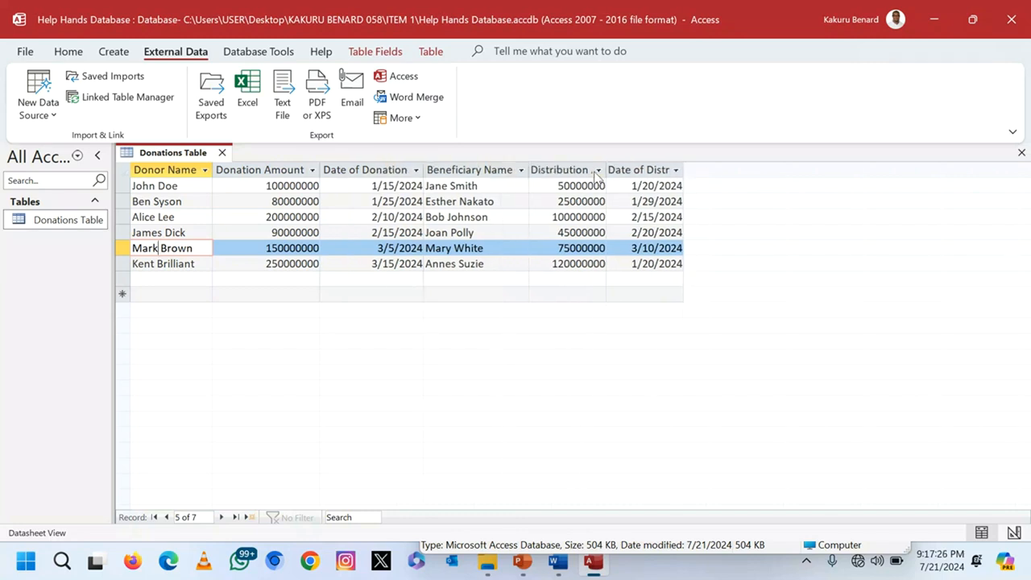
{"action": "double_click", "coordinate": [608, 170]}
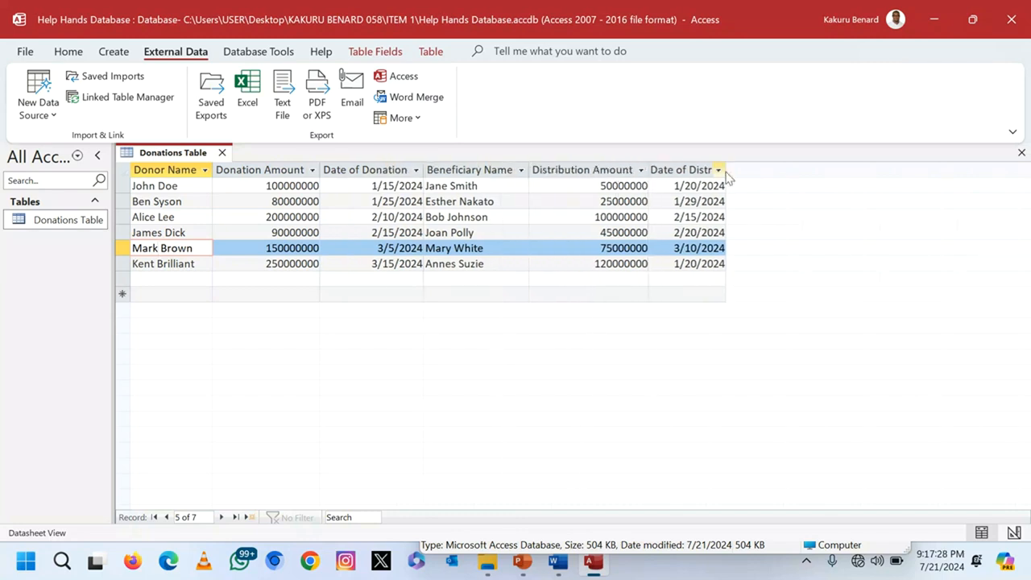
{"action": "double_click", "coordinate": [726, 170]}
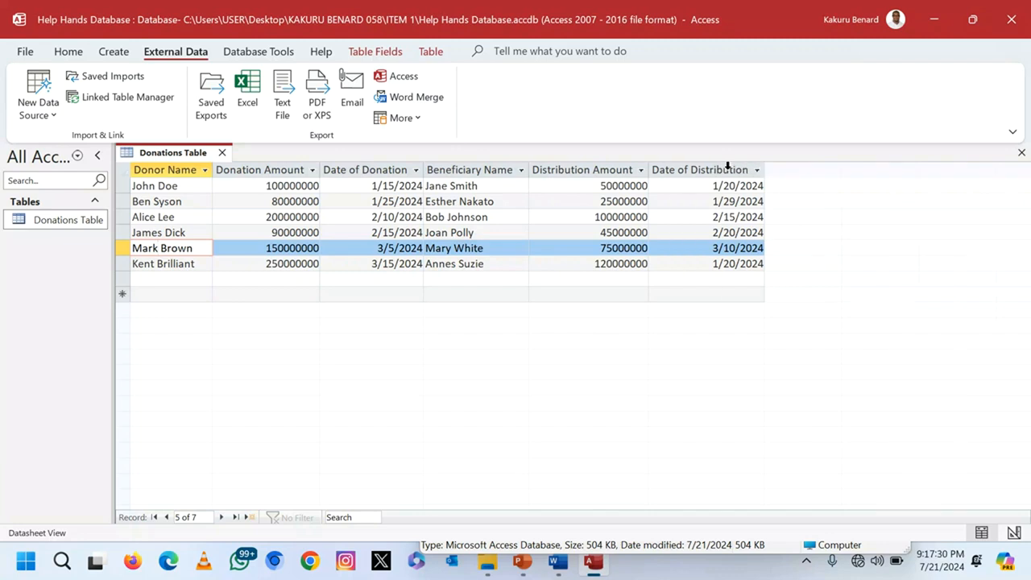
{"action": "left_click", "coordinate": [1021, 153]}
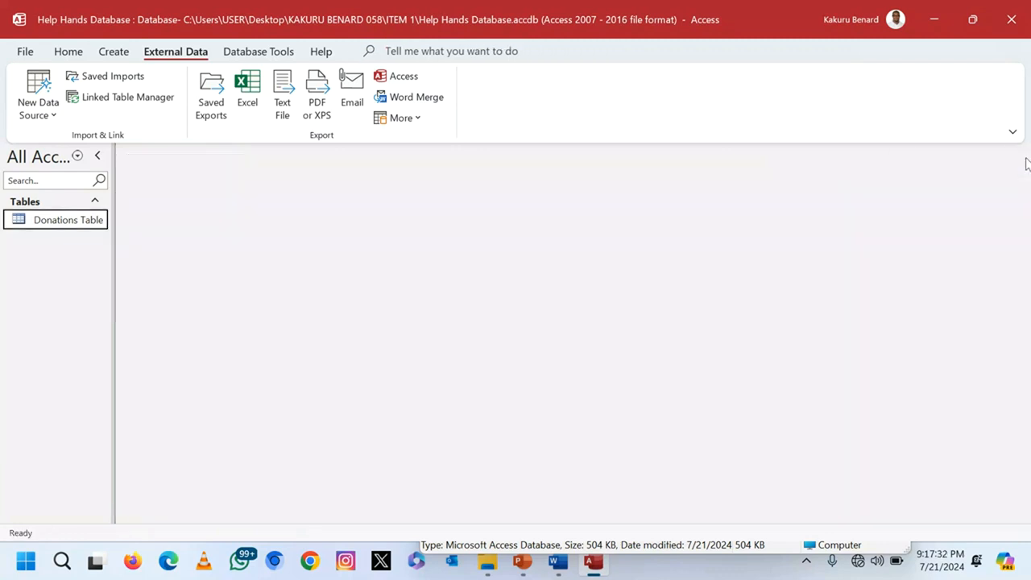
{"action": "left_click", "coordinate": [115, 55]}
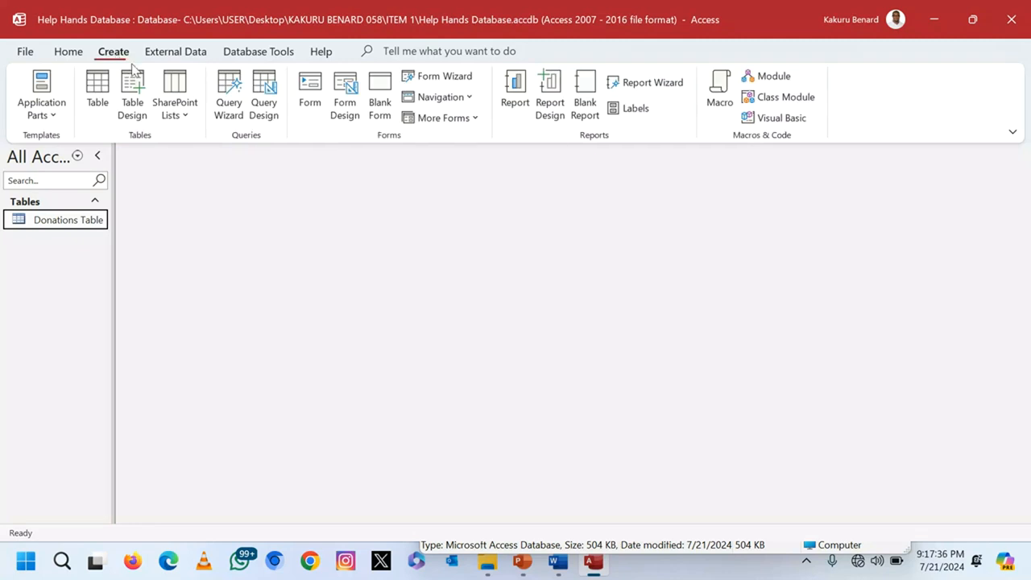
Step: Run the Form Wizard with all six fields and title the form 'Donations Form'
{"action": "left_click", "coordinate": [445, 76]}
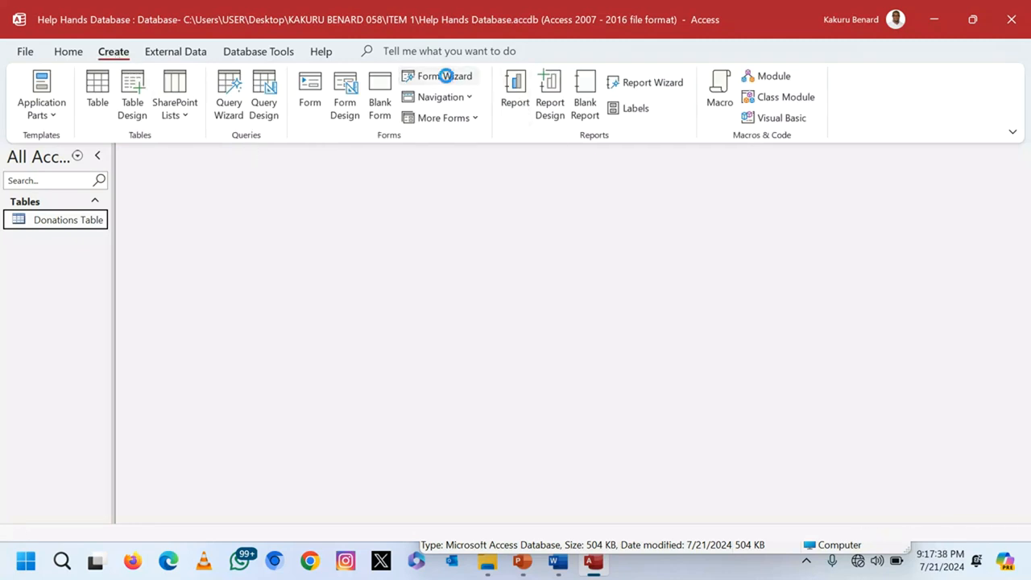
{"action": "left_click", "coordinate": [488, 267]}
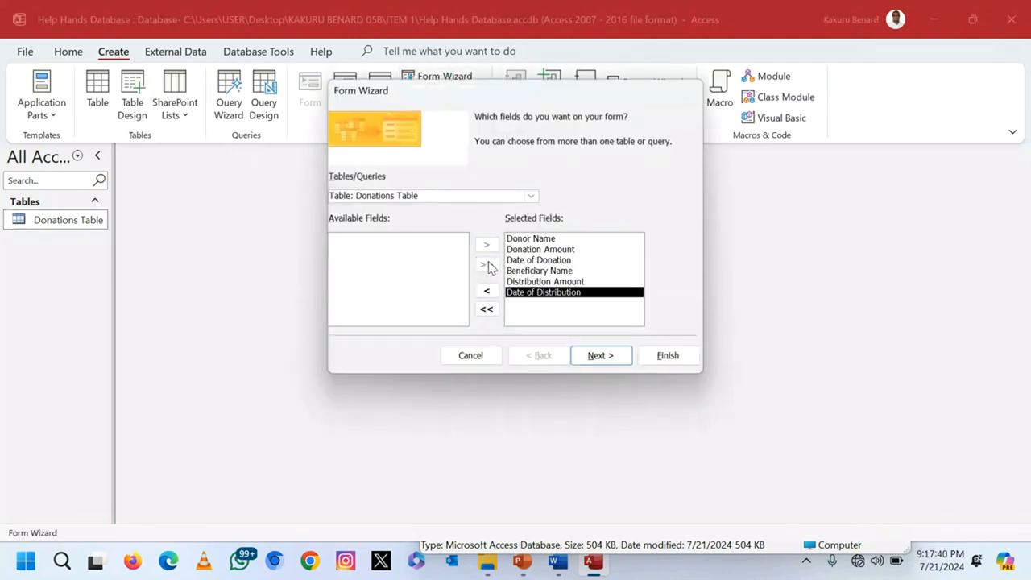
{"action": "left_click", "coordinate": [596, 356]}
{"action": "left_click", "coordinate": [600, 355]}
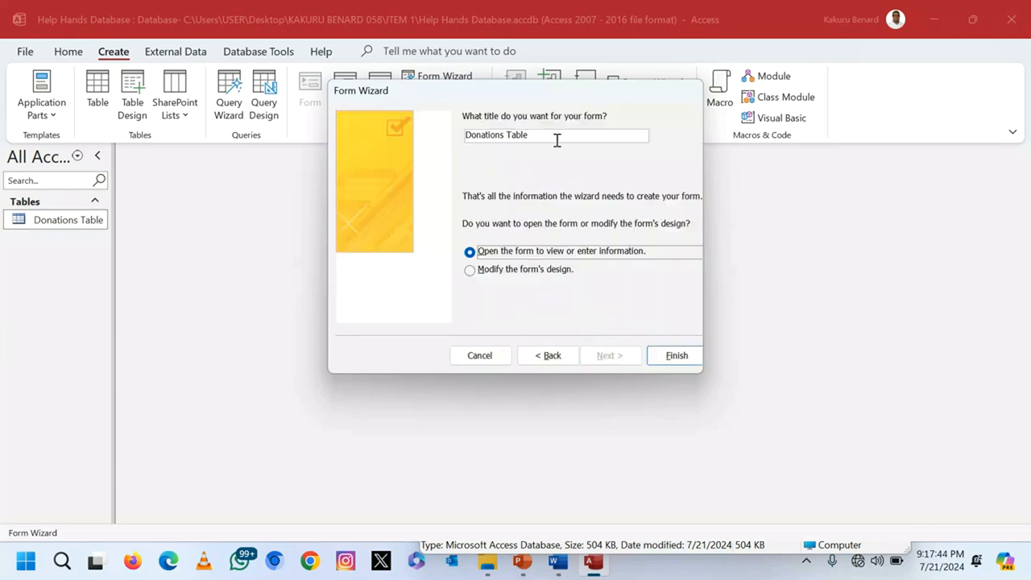
{"action": "left_click_drag", "start_coordinate": [531, 135], "coordinate": [509, 132]}
{"action": "key", "text": "BackSpace"}
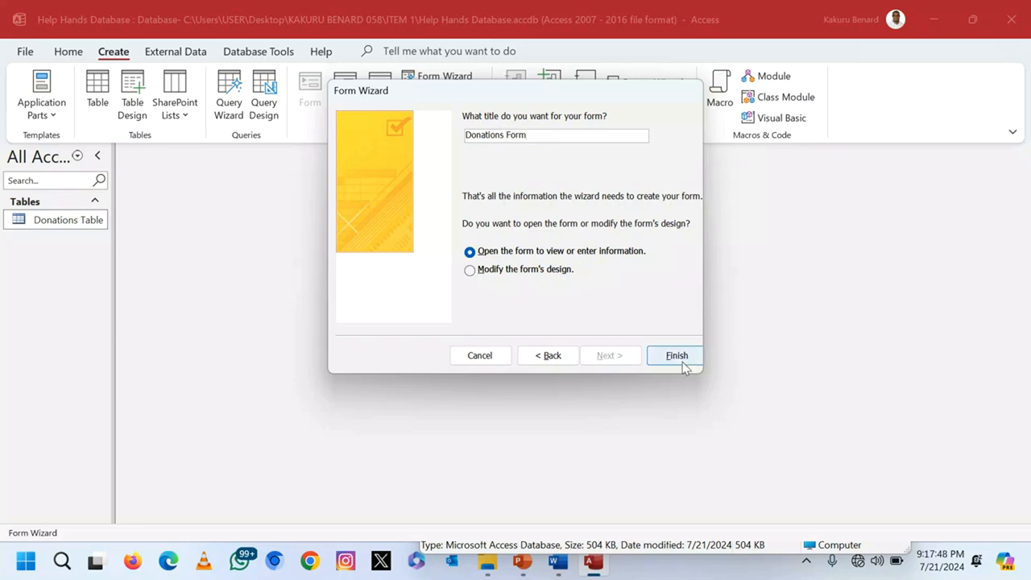
{"action": "left_click", "coordinate": [677, 355]}
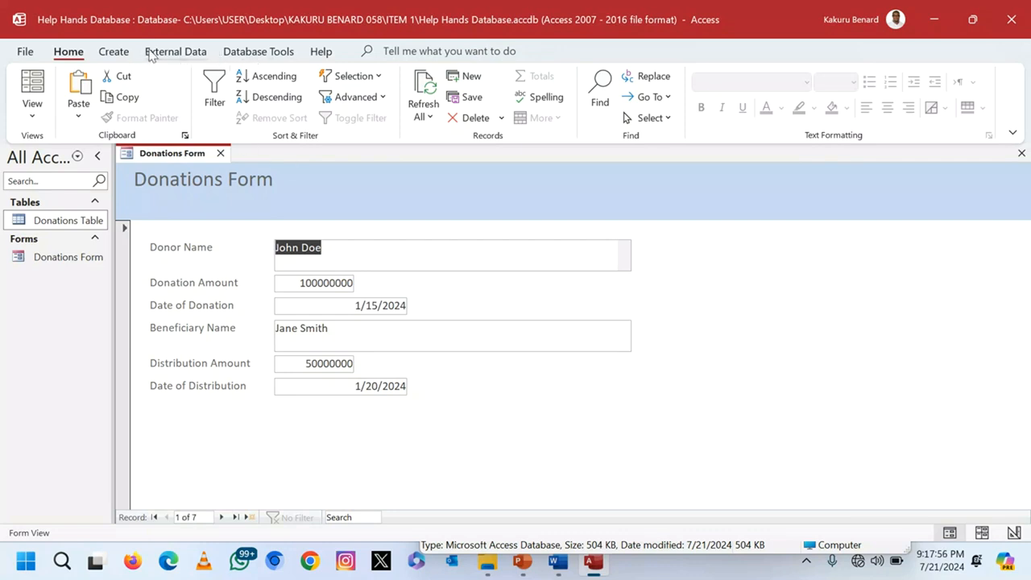
Step: In Design View, enlarge the form footer and add a capitalised label with the author's name
{"action": "left_click", "coordinate": [33, 113]}
{"action": "left_click", "coordinate": [85, 214]}
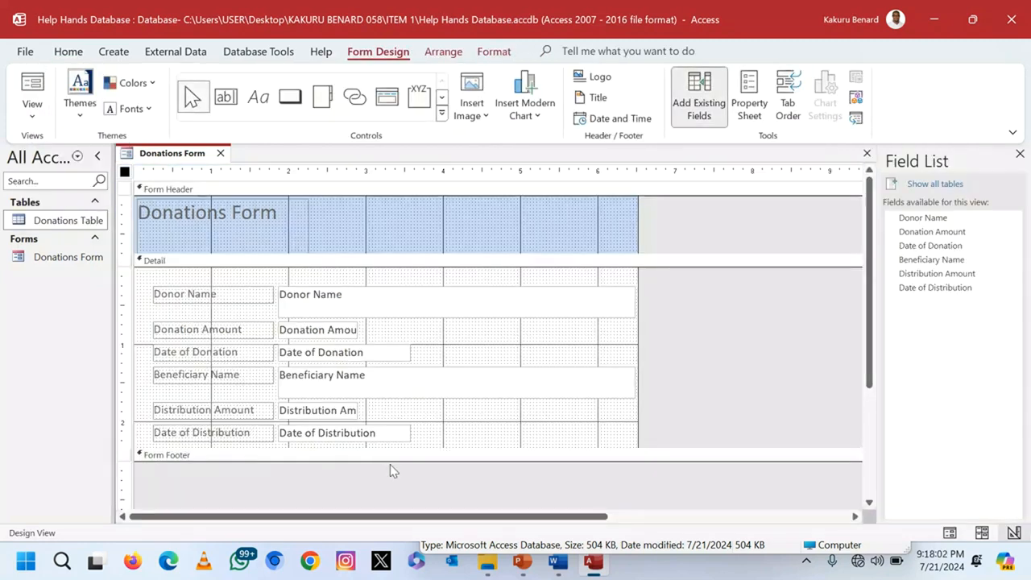
{"action": "left_click_drag", "start_coordinate": [395, 462], "coordinate": [403, 497]}
{"action": "left_click", "coordinate": [258, 97]}
{"action": "mouse_move", "coordinate": [278, 465]}
{"action": "left_mouse_down"}
{"action": "mouse_move", "coordinate": [330, 489]}
{"action": "mouse_move", "coordinate": [416, 485]}
{"action": "left_mouse_up"}
{"action": "key", "text": "Caps_Lock"}
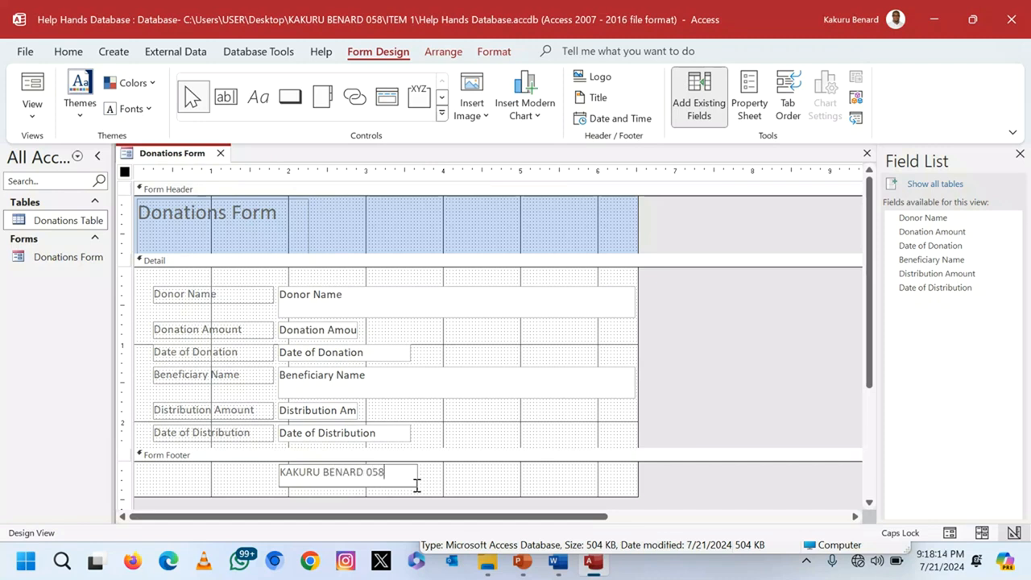
{"action": "left_click", "coordinate": [504, 482]}
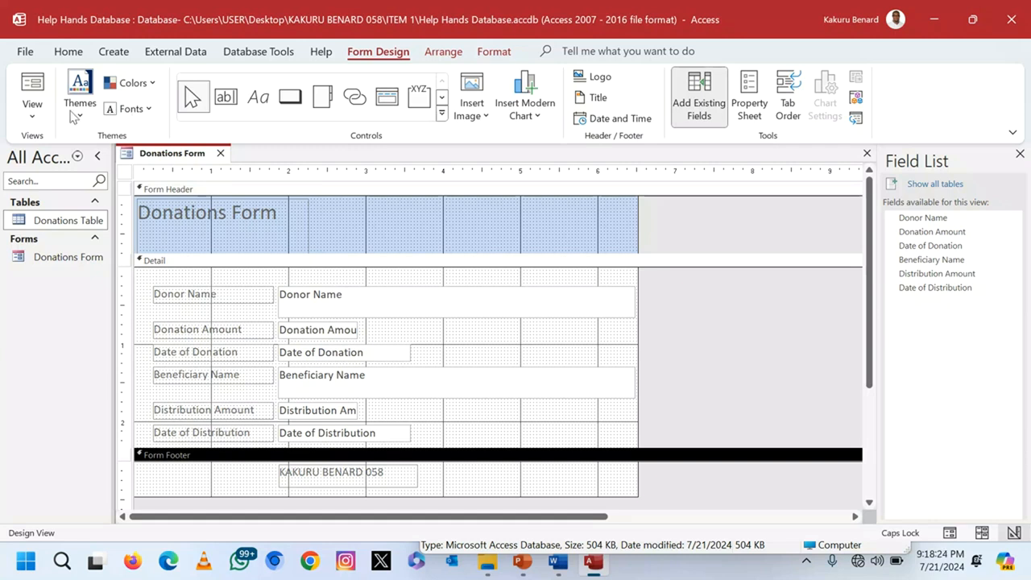
Step: Check the footer label in Form View, then close the form
{"action": "left_click", "coordinate": [33, 114]}
{"action": "left_click", "coordinate": [75, 148]}
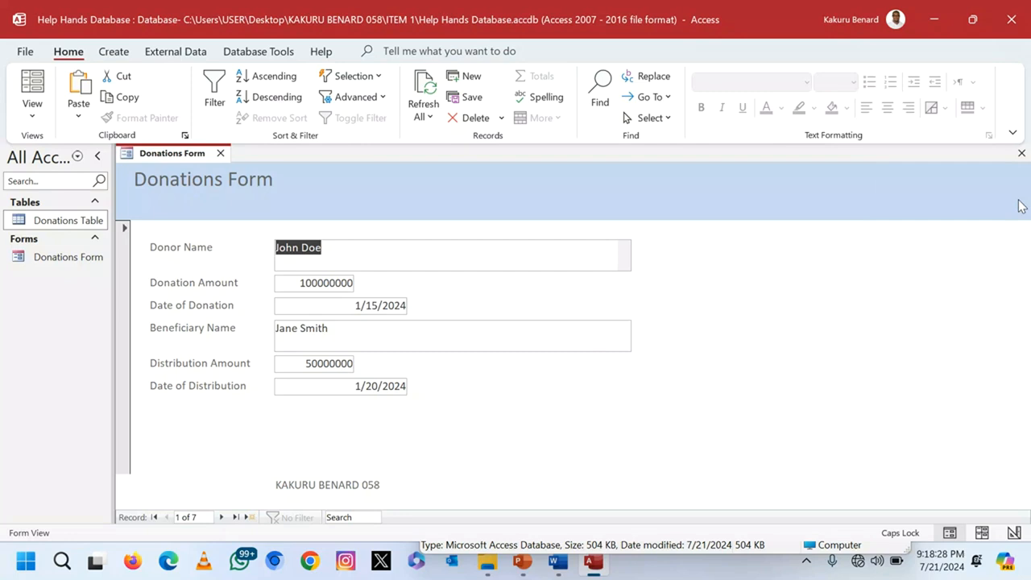
{"action": "left_click", "coordinate": [1021, 153]}
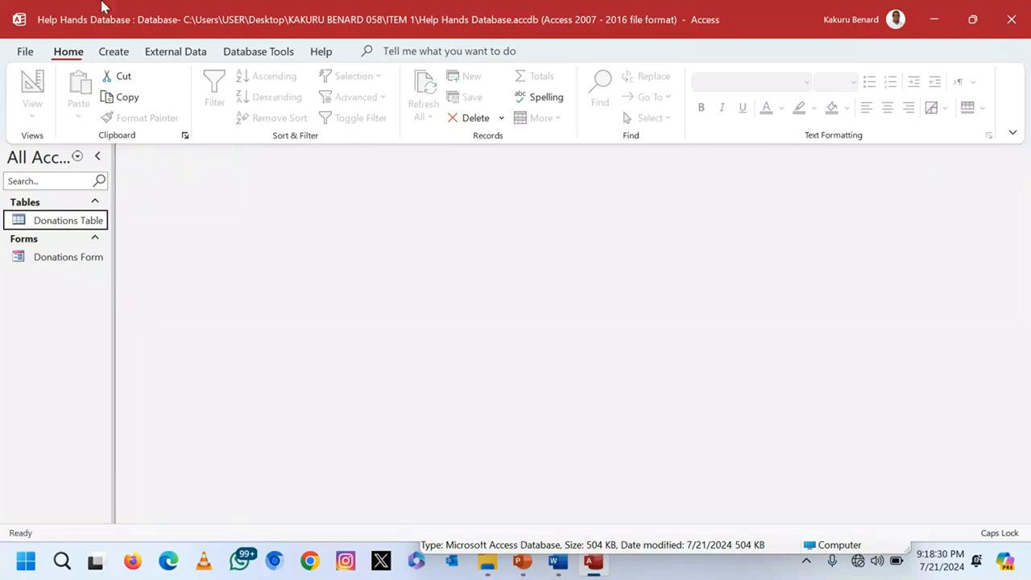
Step: Create a design-view query holding all six Donations Table fields in its grid
{"action": "left_click", "coordinate": [114, 53]}
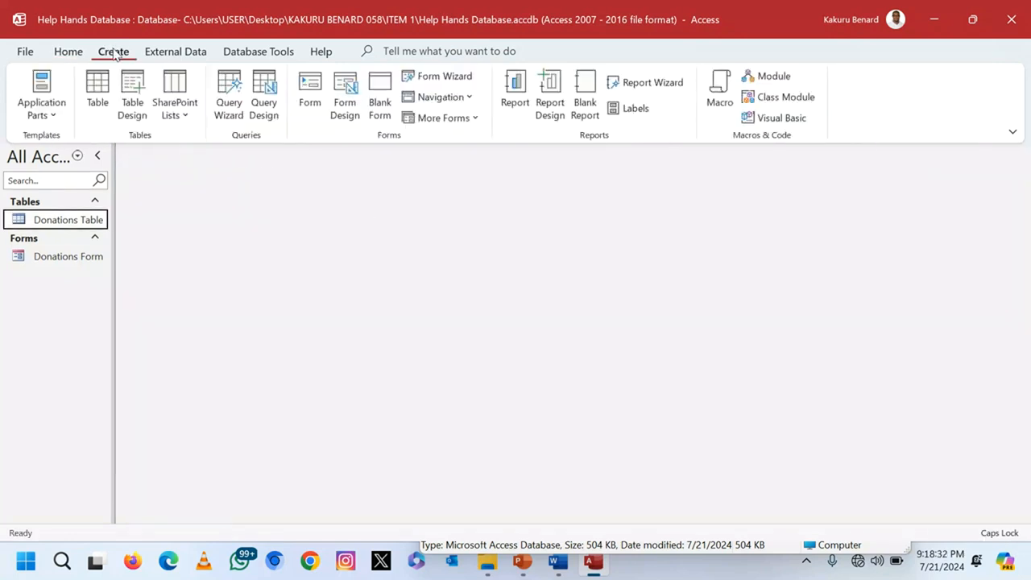
{"action": "left_click", "coordinate": [265, 91]}
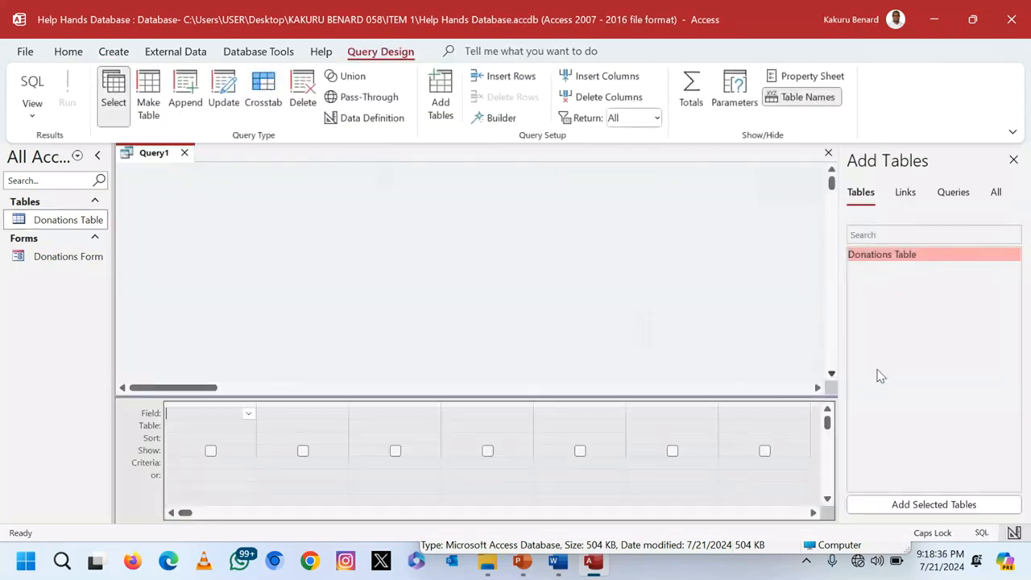
{"action": "double_click", "coordinate": [889, 255]}
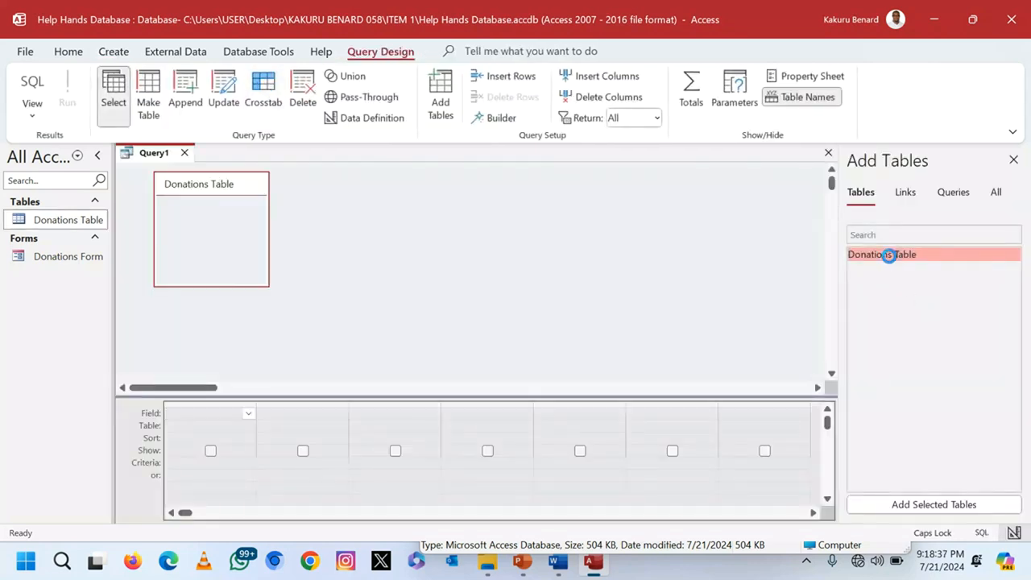
{"action": "double_click", "coordinate": [234, 189]}
{"action": "left_click_drag", "start_coordinate": [205, 216], "coordinate": [185, 416]}
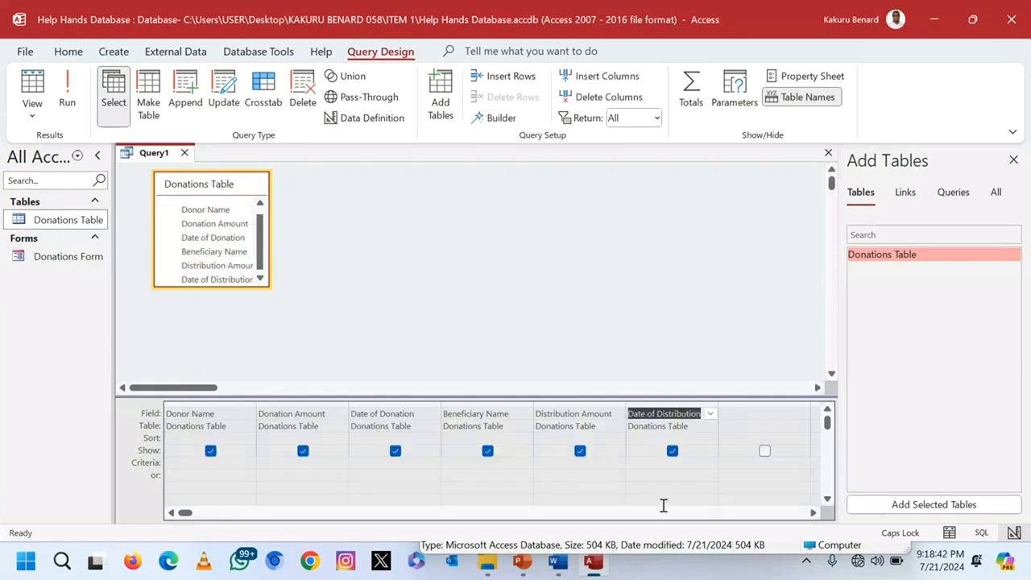
Step: Save the query as 'Donations'
{"action": "key", "text": "ctrl+s"}
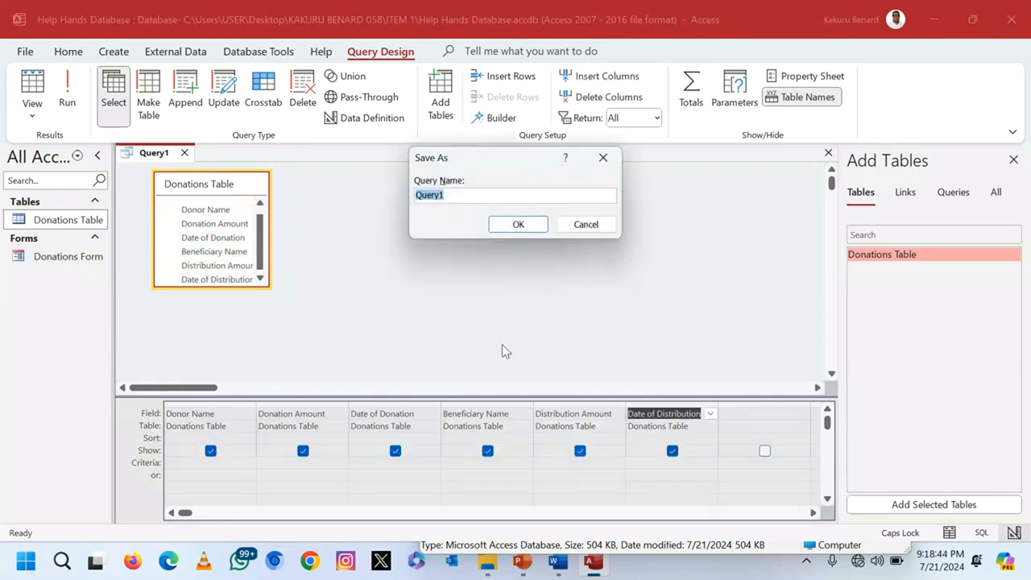
{"action": "type", "text": "d"}
{"action": "key", "text": "Caps_Lock"}
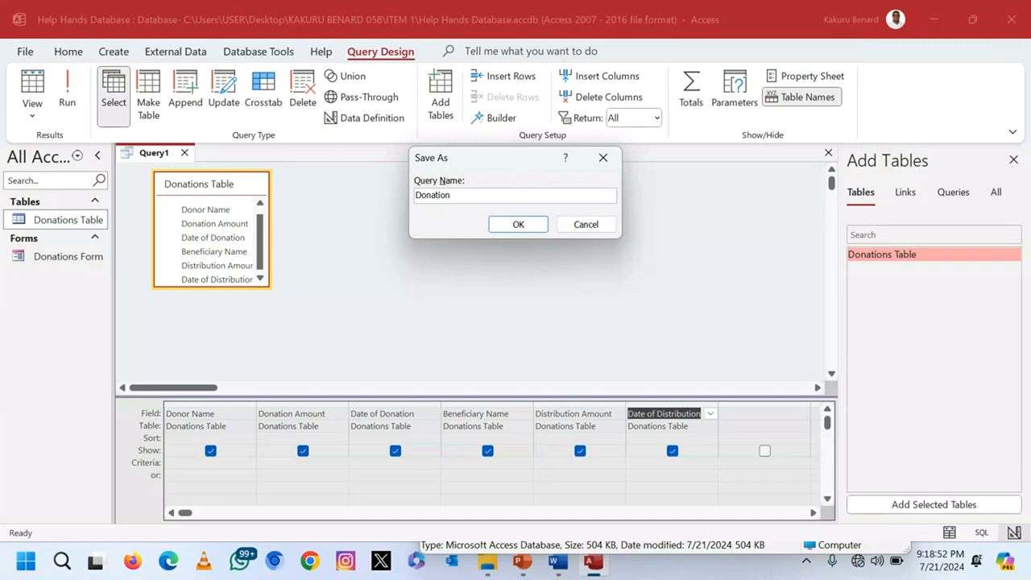
{"action": "left_click", "coordinate": [506, 228]}
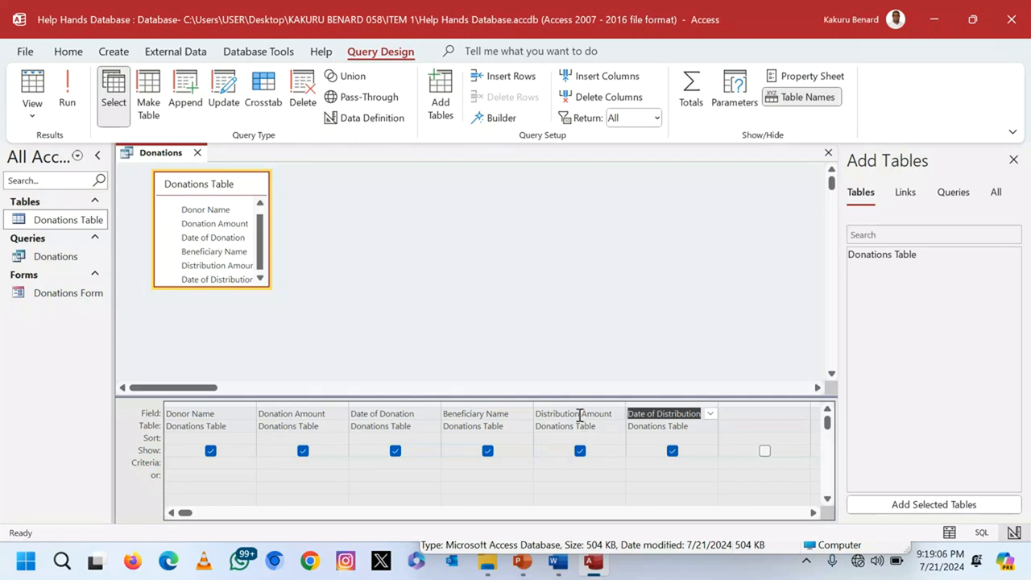
Step: Build the expression [Donation Amount] - [Distribution Amount] in the next empty query column
{"action": "left_click", "coordinate": [745, 413]}
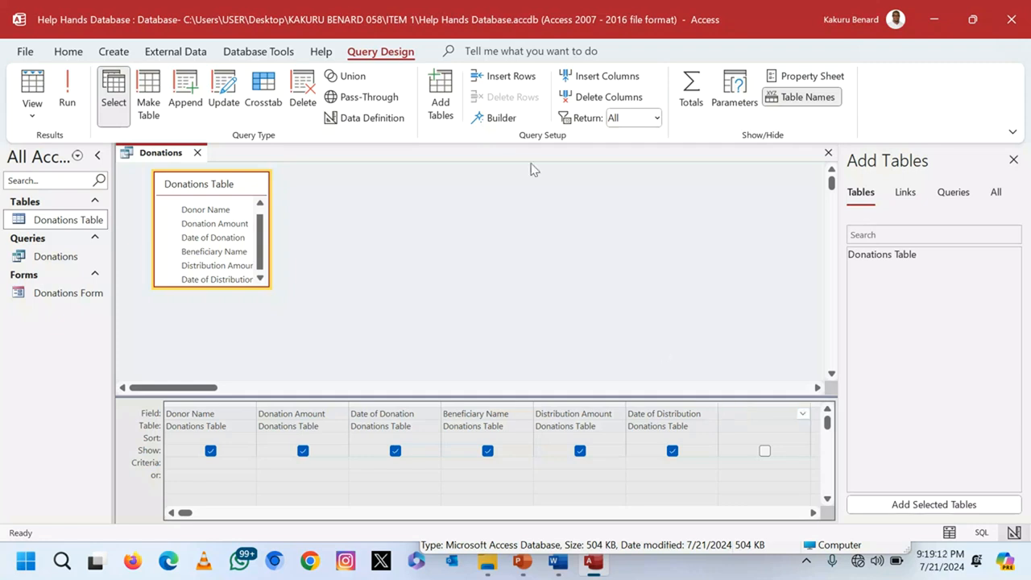
{"action": "left_click", "coordinate": [493, 118]}
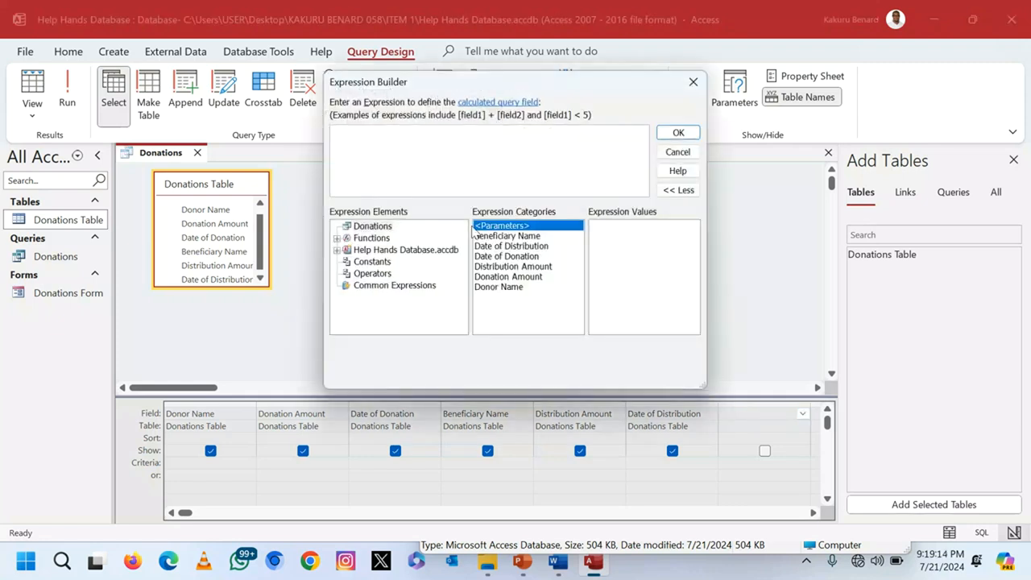
{"action": "double_click", "coordinate": [518, 279]}
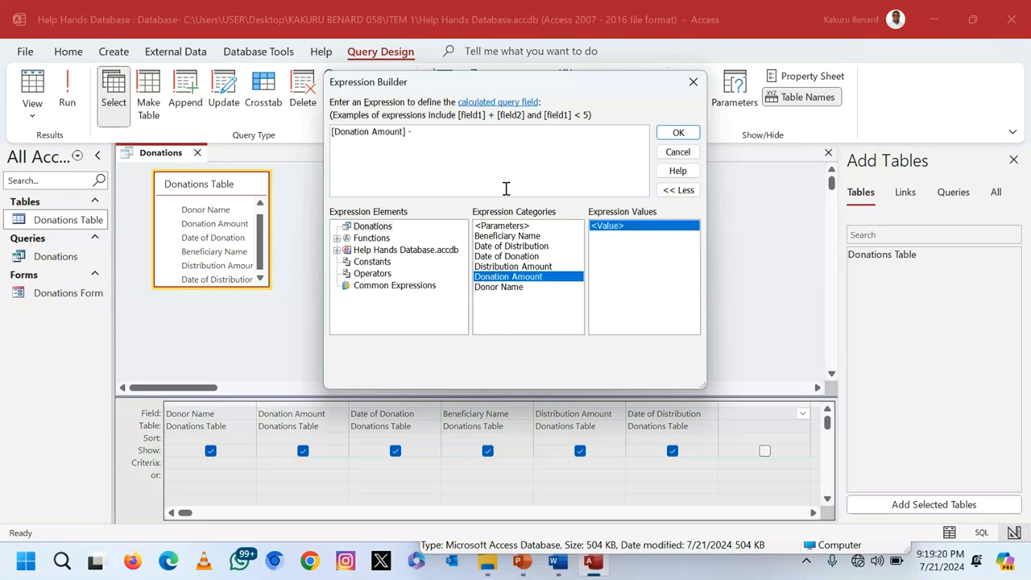
{"action": "double_click", "coordinate": [539, 268]}
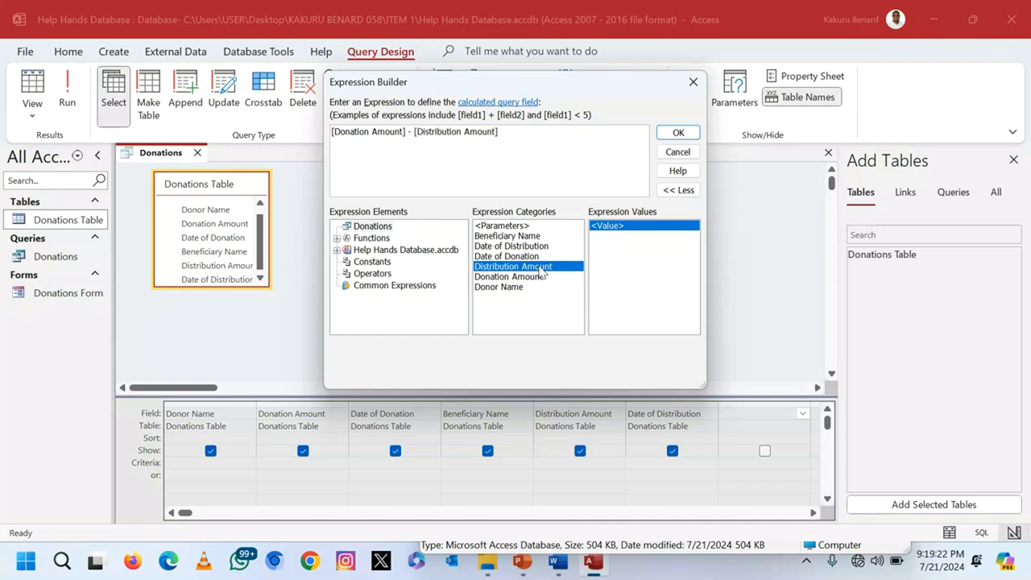
{"action": "left_click", "coordinate": [679, 134]}
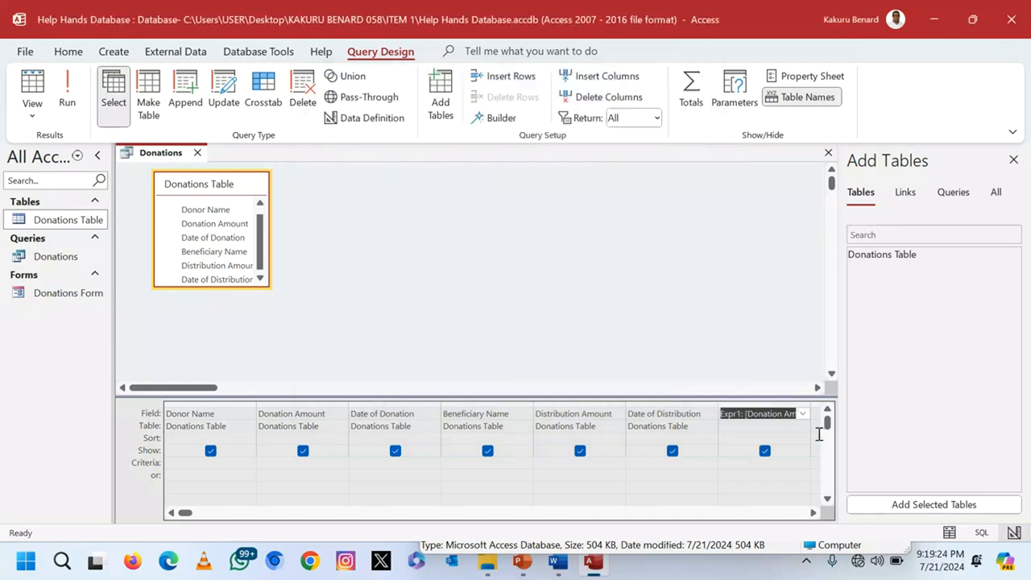
Step: Rename the Expr1 field to Balance and run the query
{"action": "left_click", "coordinate": [741, 413]}
{"action": "key", "text": "BackSpace"}
{"action": "key", "text": "BackSpace"}
{"action": "key", "text": "BackSpace"}
{"action": "key", "text": "BackSpace"}
{"action": "key", "text": "BackSpace"}
{"action": "key", "text": "BackSpace"}
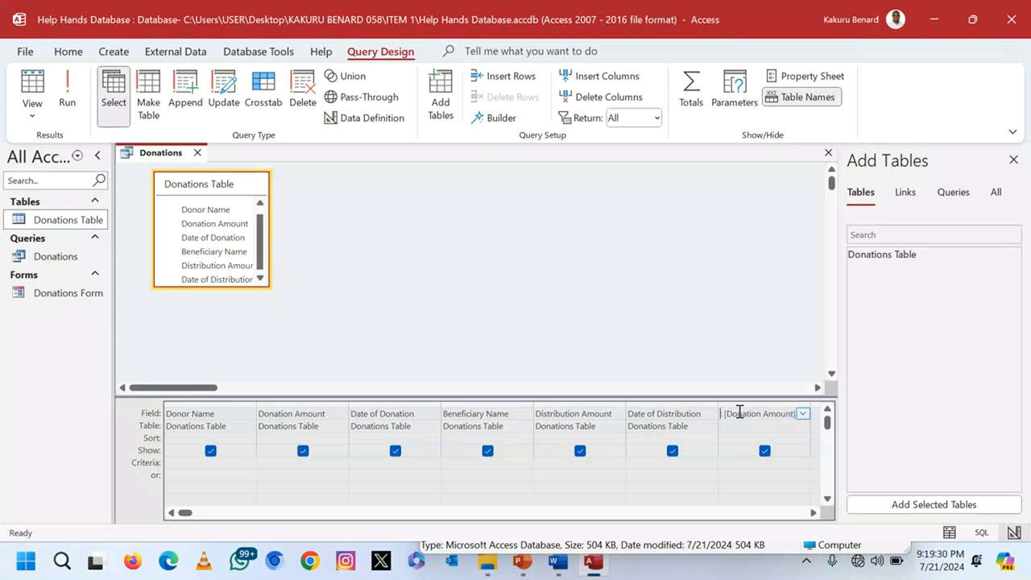
{"action": "type", "text": "Balance:"}
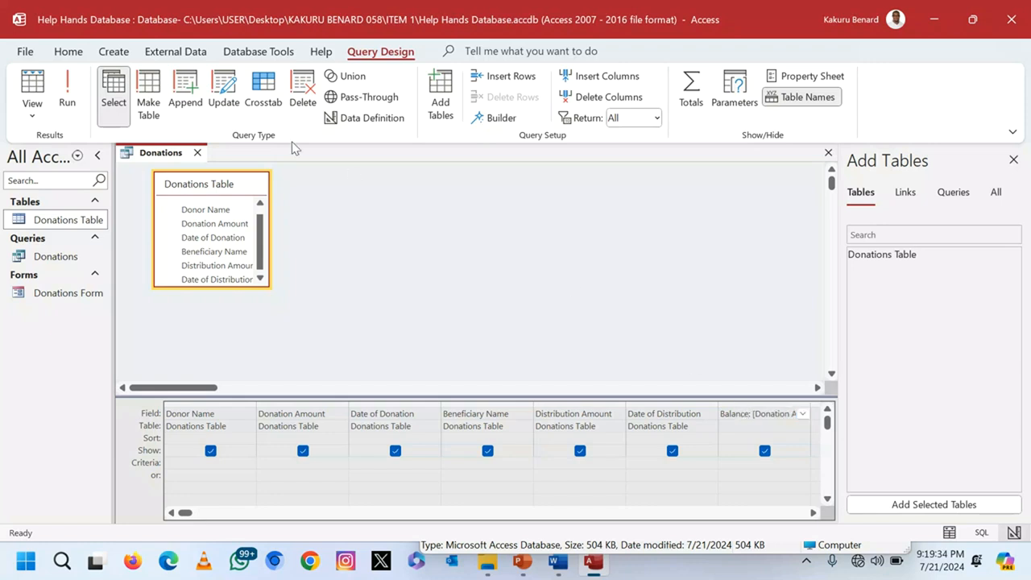
{"action": "left_click", "coordinate": [68, 93]}
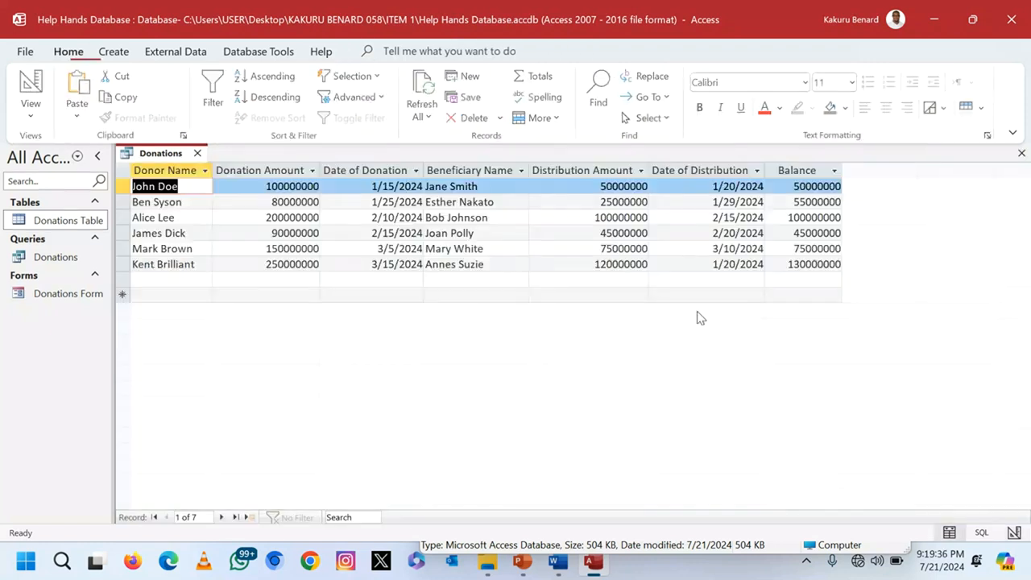
Step: Autofit the Balance column, add a Totals row summing Donation Amount to 870000000, and close the query
{"action": "double_click", "coordinate": [841, 170]}
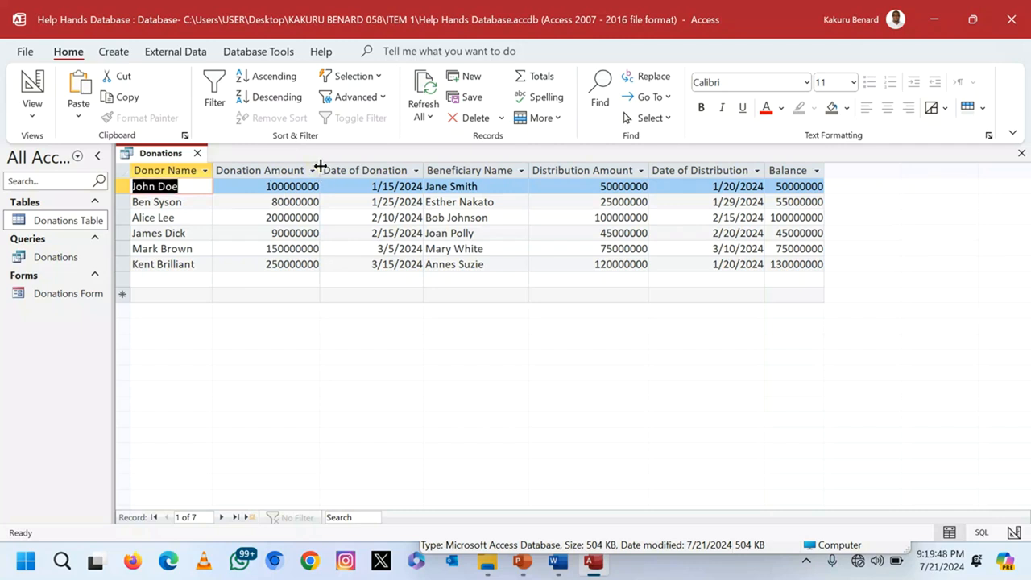
{"action": "left_click", "coordinate": [264, 278]}
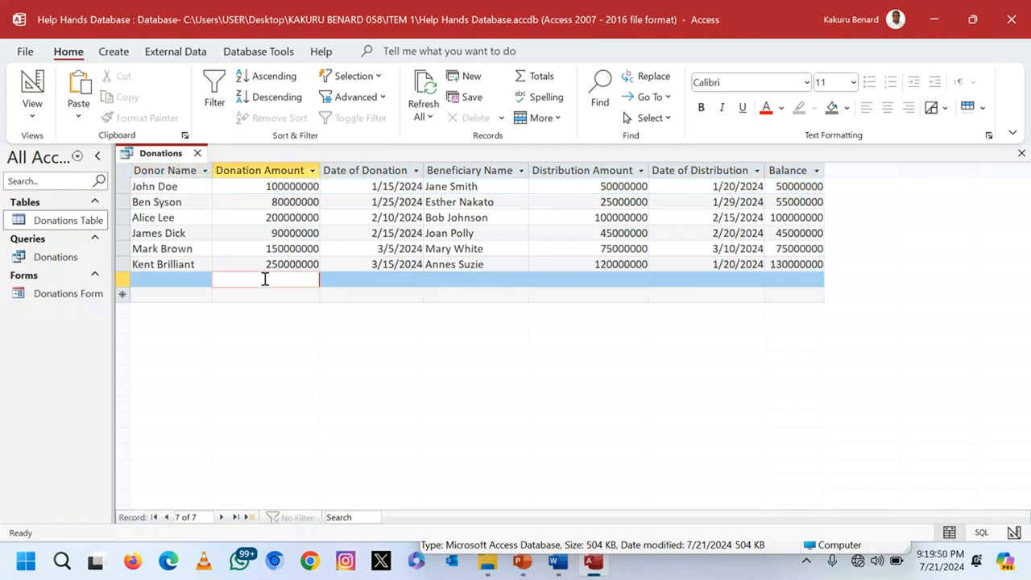
{"action": "left_click", "coordinate": [538, 77]}
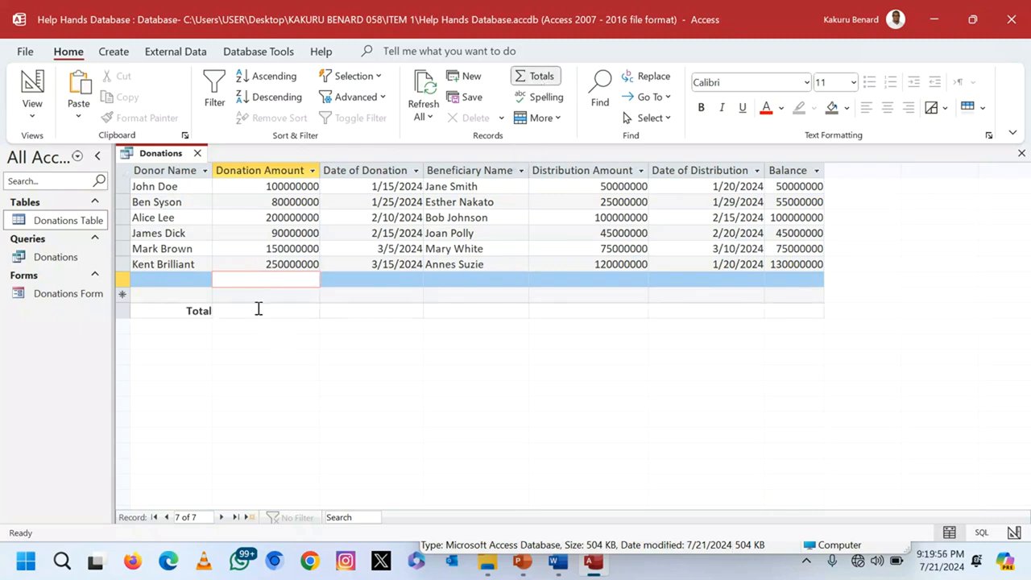
{"action": "left_click", "coordinate": [214, 311]}
{"action": "left_click", "coordinate": [220, 312]}
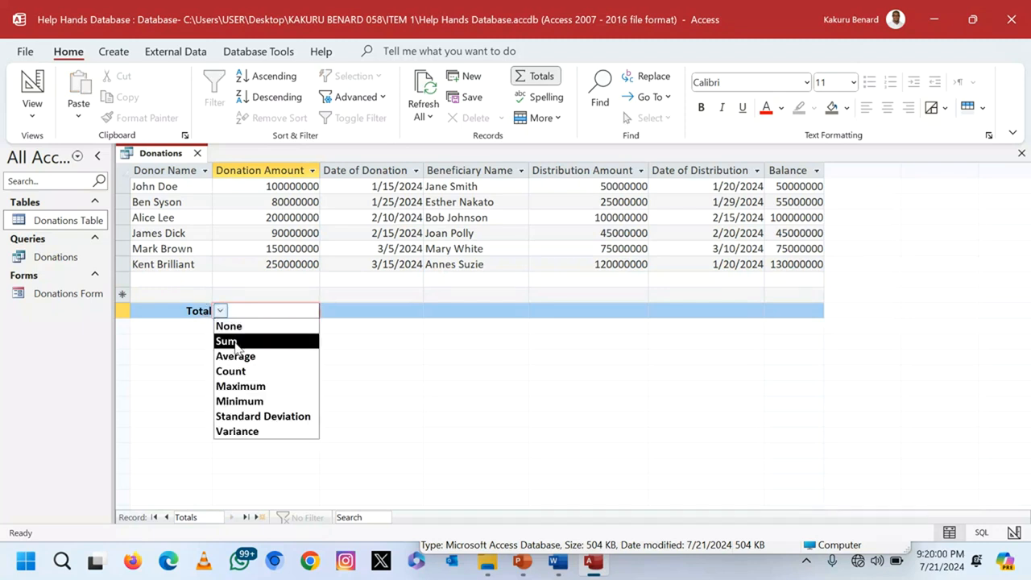
{"action": "left_click", "coordinate": [236, 341]}
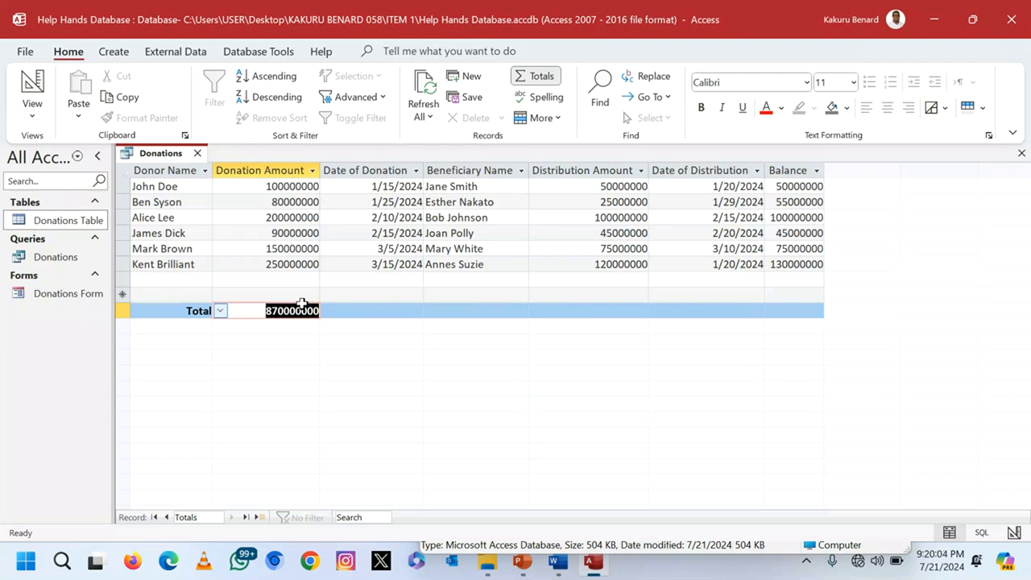
{"action": "left_click", "coordinate": [1021, 154]}
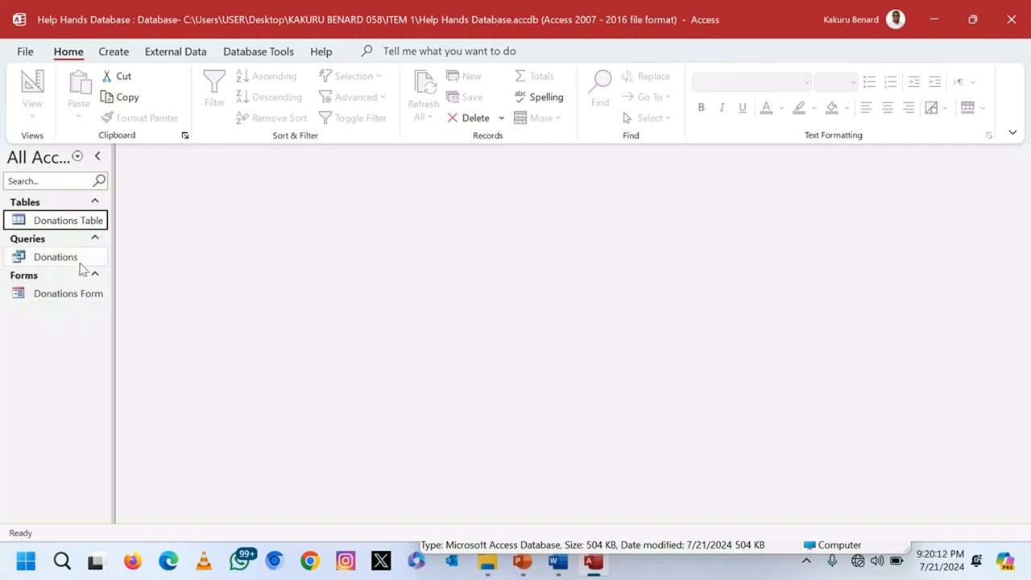
Step: Start the Report Wizard on the Donations query and include all its fields
{"action": "left_click", "coordinate": [117, 53]}
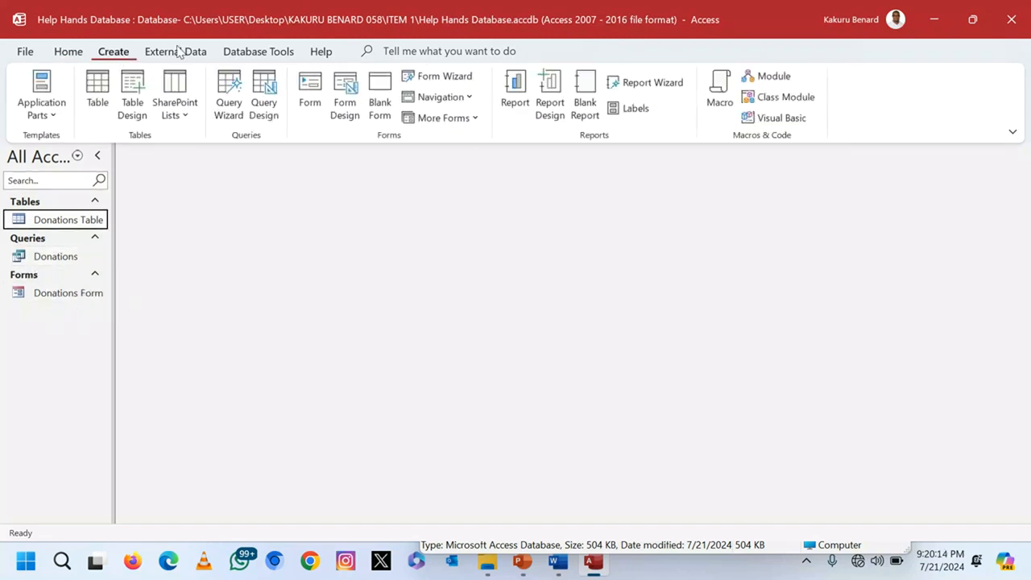
{"action": "left_click", "coordinate": [656, 81]}
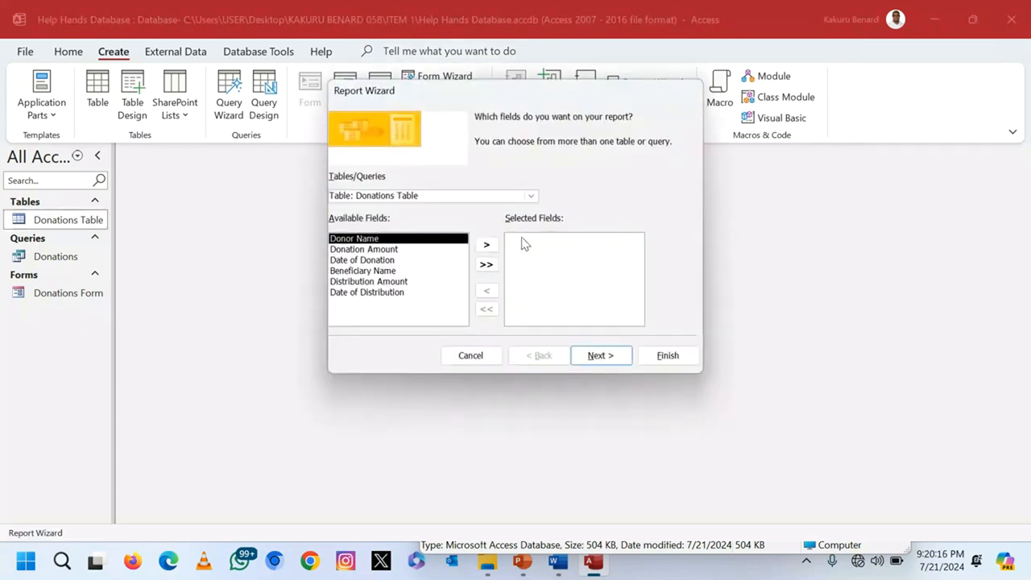
{"action": "left_click", "coordinate": [531, 197]}
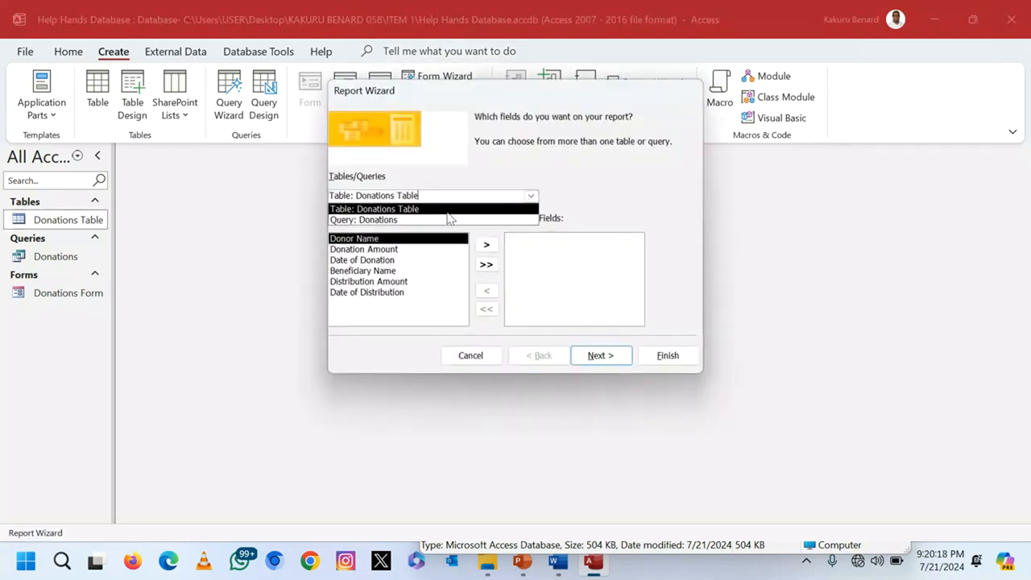
{"action": "left_click", "coordinate": [422, 220]}
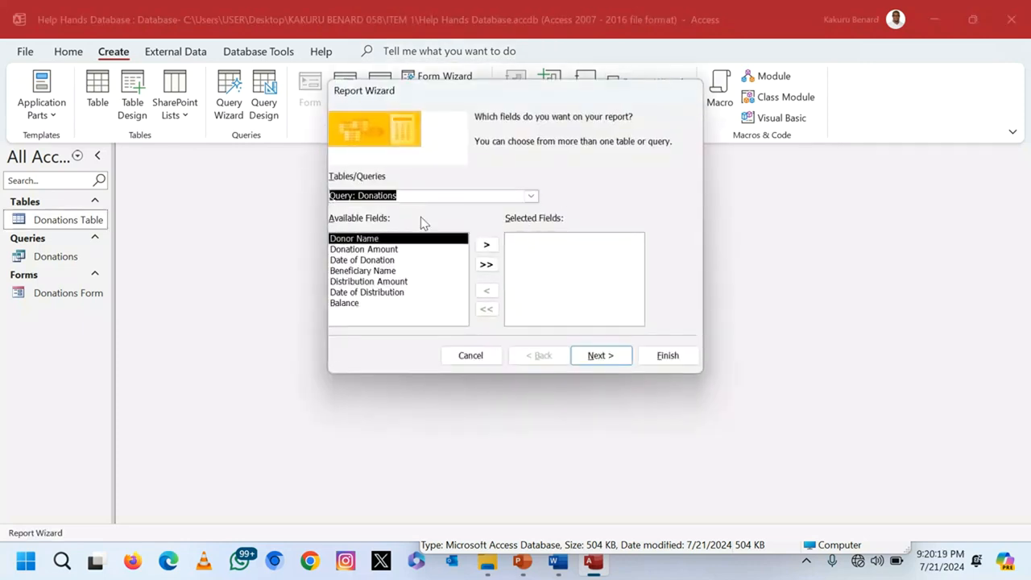
{"action": "left_click", "coordinate": [486, 265]}
{"action": "left_click", "coordinate": [601, 359]}
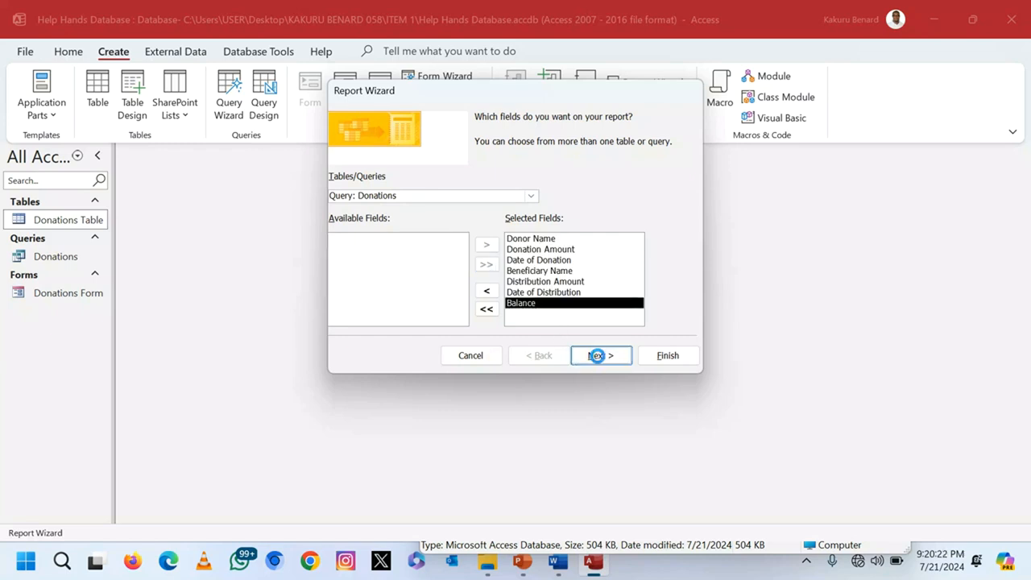
Step: Skip grouping and sorting, choose landscape, keep the title Donations Report, and finish the wizard
{"action": "left_click", "coordinate": [600, 358]}
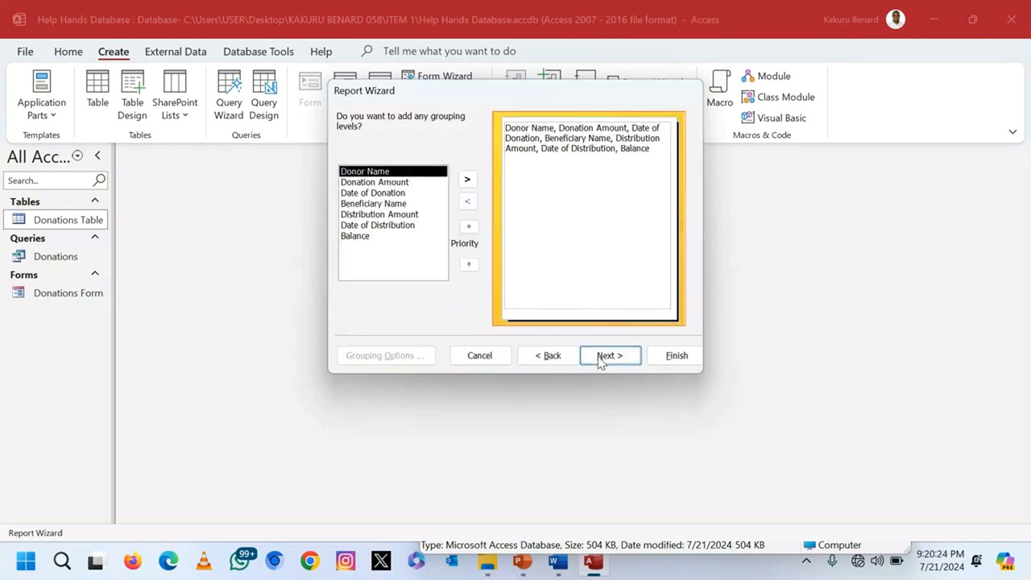
{"action": "left_click", "coordinate": [609, 353]}
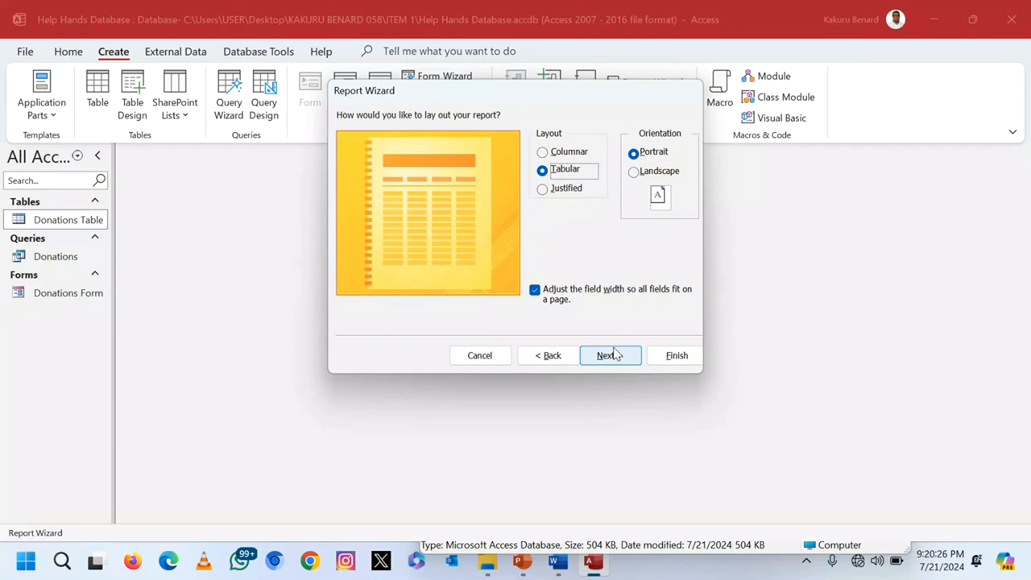
{"action": "left_click", "coordinate": [635, 171]}
{"action": "left_click", "coordinate": [602, 355]}
{"action": "left_click", "coordinate": [523, 137]}
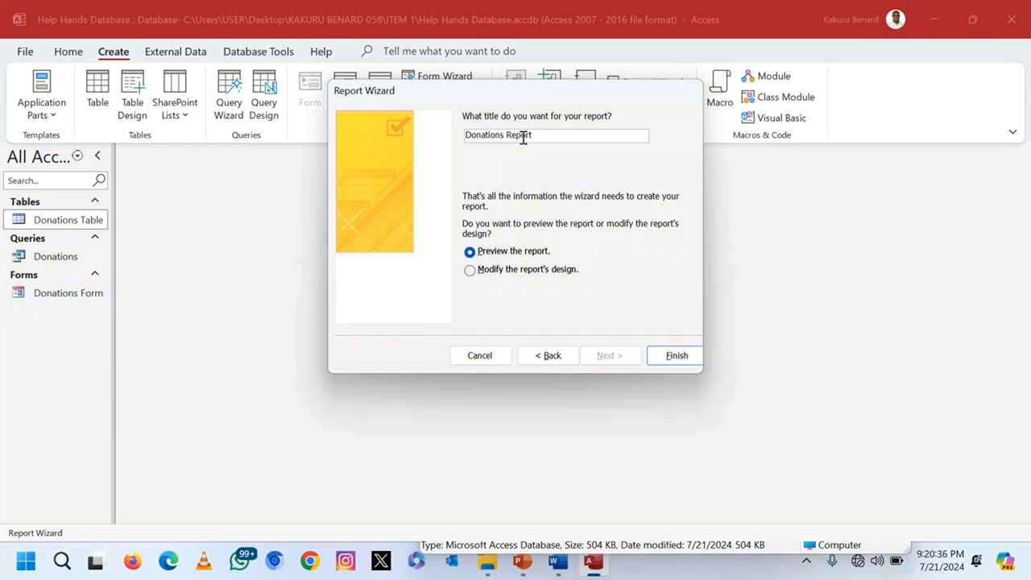
{"action": "left_click", "coordinate": [672, 353]}
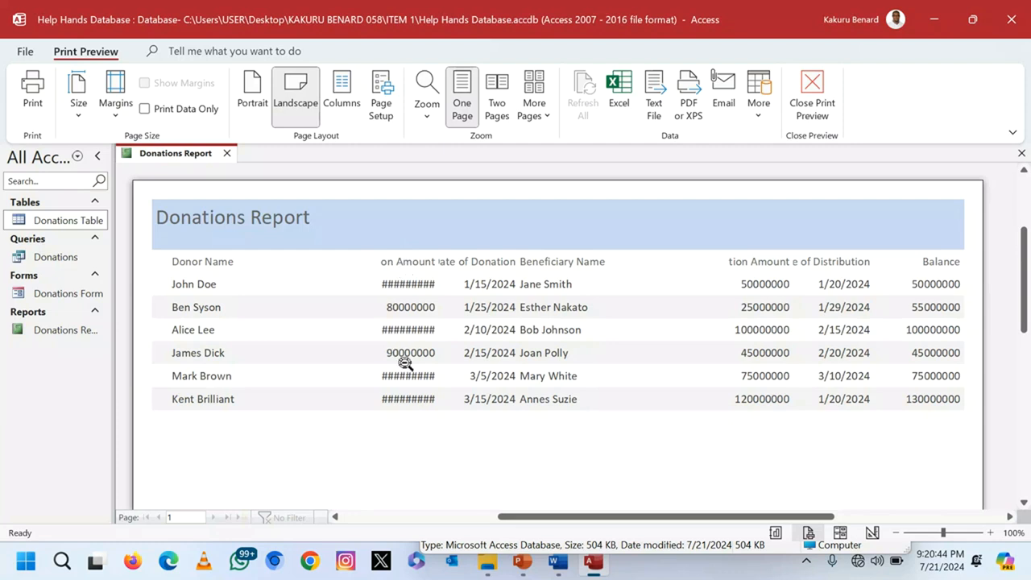
Step: Switch the report to Design View and narrow the Donor Name column
{"action": "left_click", "coordinate": [828, 99]}
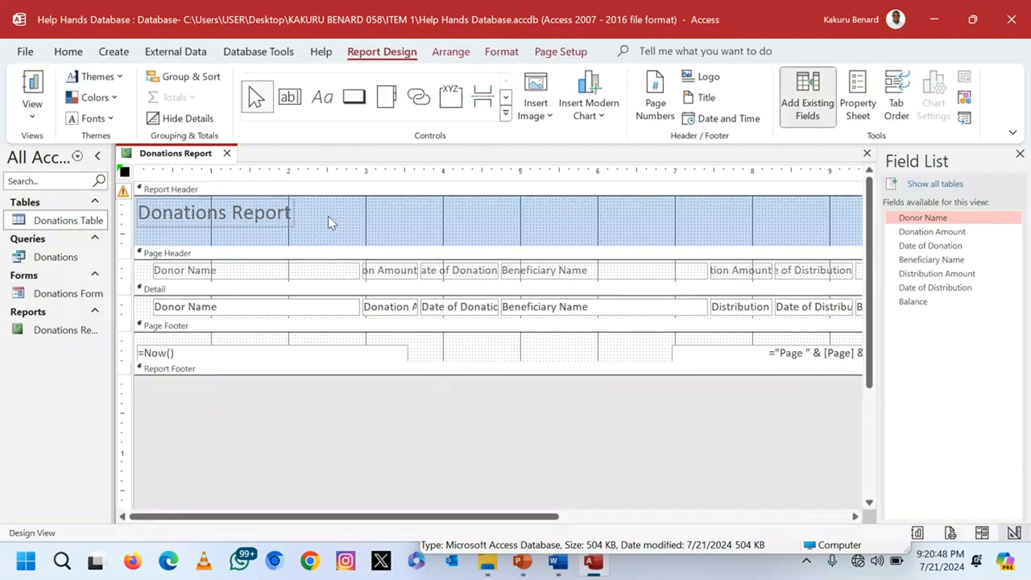
{"action": "left_click_drag", "start_coordinate": [328, 216], "coordinate": [293, 337]}
{"action": "left_click", "coordinate": [347, 230]}
{"action": "left_click_drag", "start_coordinate": [315, 241], "coordinate": [311, 319]}
{"action": "mouse_move", "coordinate": [274, 262]}
{"action": "left_mouse_down"}
{"action": "mouse_move", "coordinate": [234, 266]}
{"action": "mouse_move", "coordinate": [262, 268]}
{"action": "left_mouse_up"}
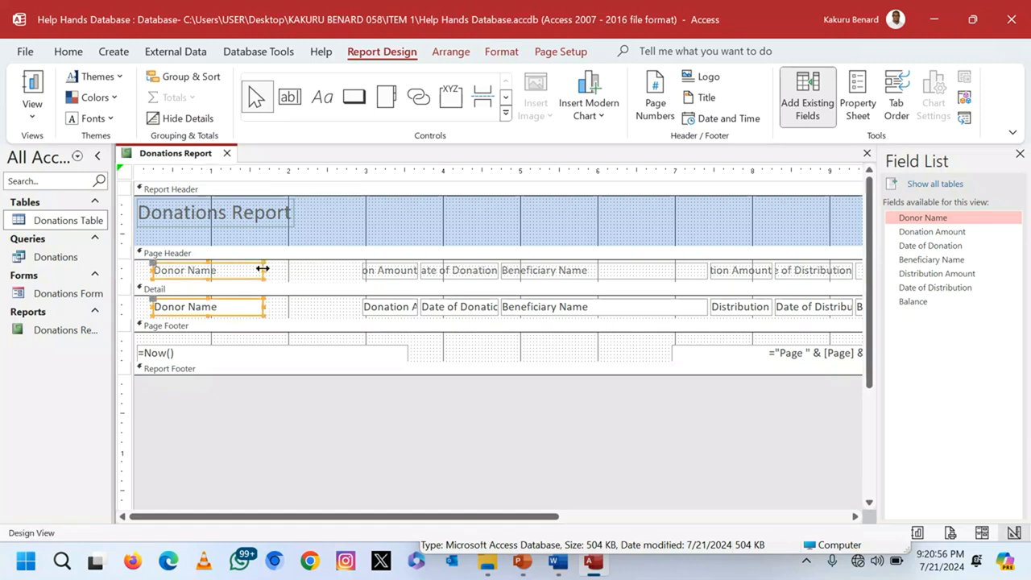
Step: Resize and reposition the Donation Amount and Date of Donation columns
{"action": "left_click_drag", "start_coordinate": [387, 224], "coordinate": [368, 318]}
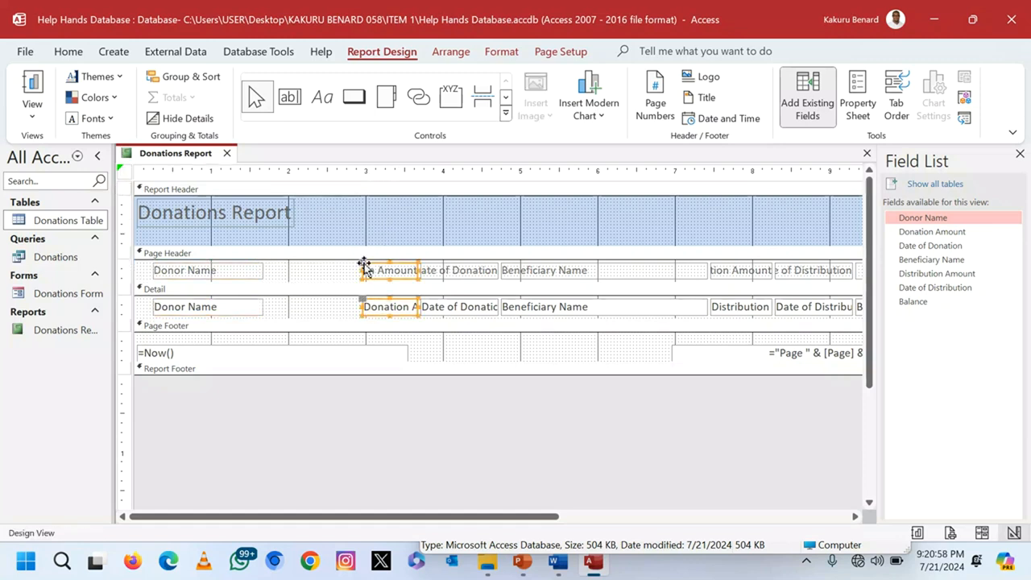
{"action": "left_click_drag", "start_coordinate": [318, 269], "coordinate": [271, 267]}
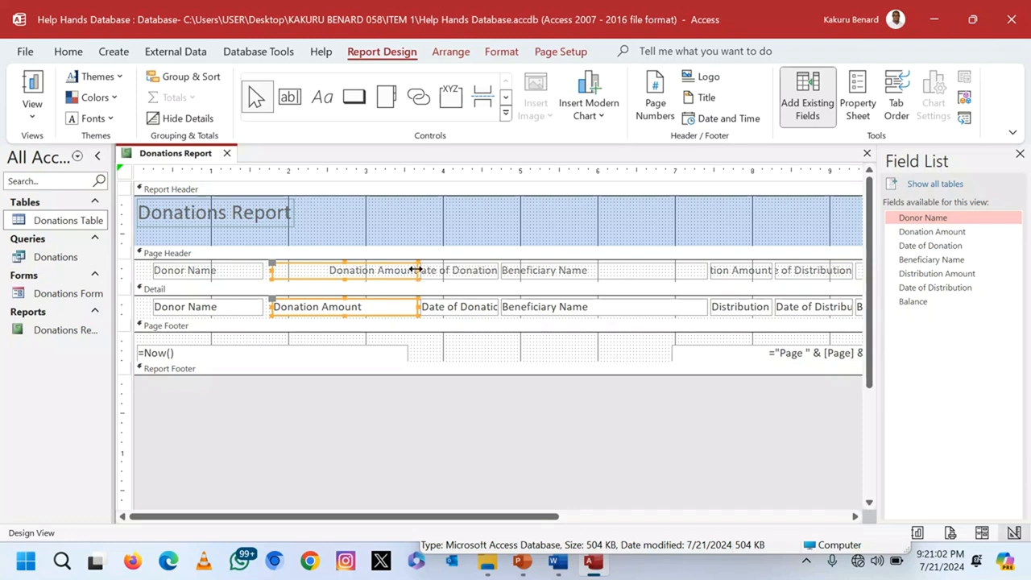
{"action": "left_click_drag", "start_coordinate": [416, 269], "coordinate": [376, 269]}
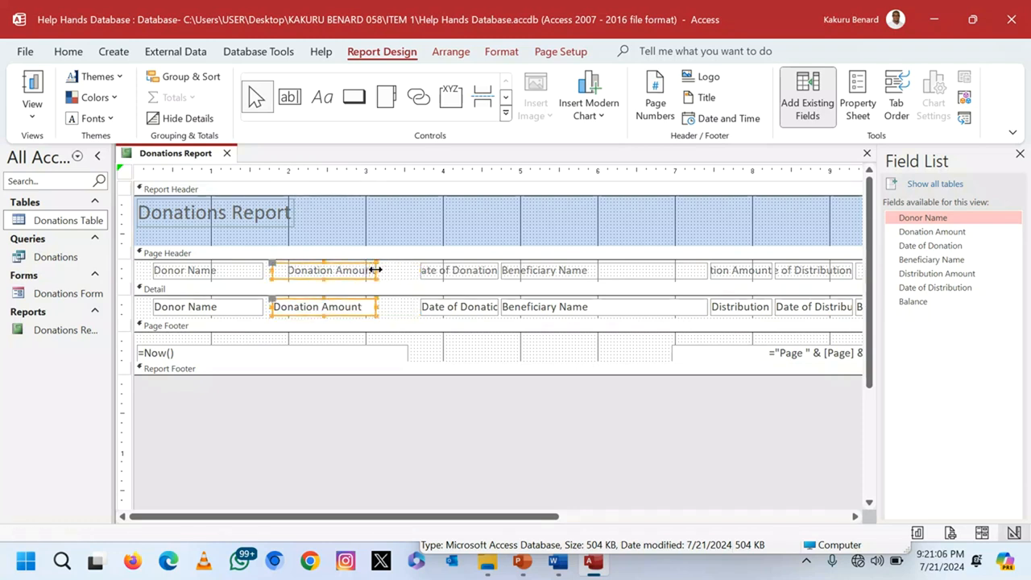
{"action": "left_click_drag", "start_coordinate": [442, 224], "coordinate": [445, 316]}
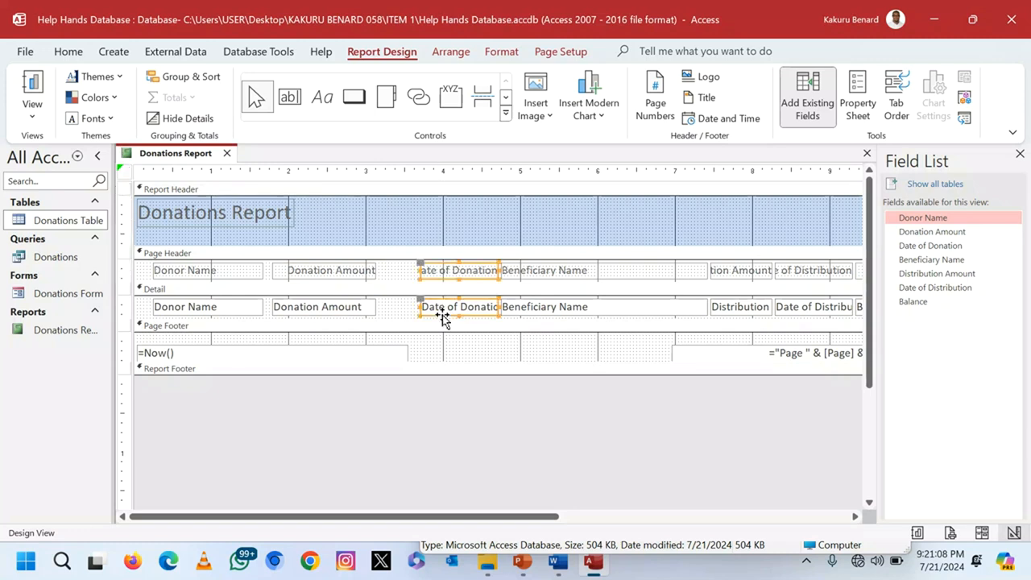
{"action": "left_click_drag", "start_coordinate": [419, 269], "coordinate": [385, 270]}
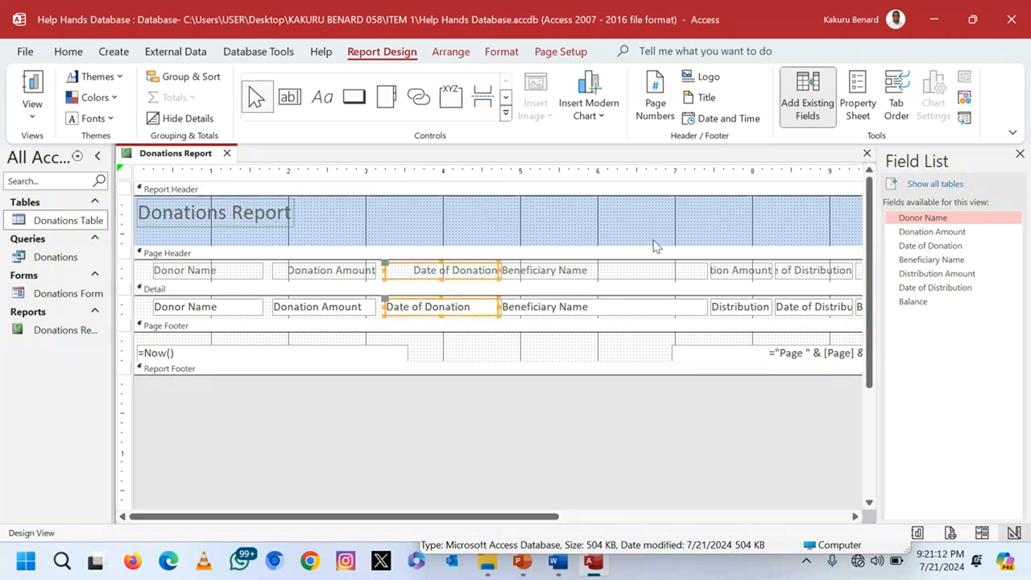
Step: Resize Beneficiary Name, Distribution Amount and Date of Distribution, shifting Date of Distribution left
{"action": "left_click_drag", "start_coordinate": [631, 231], "coordinate": [631, 325]}
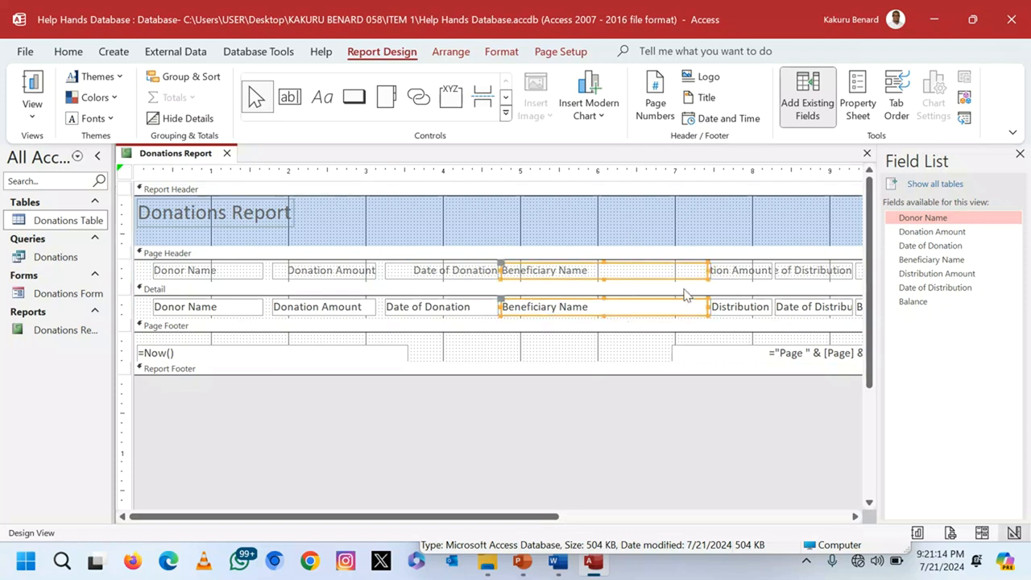
{"action": "left_click_drag", "start_coordinate": [628, 275], "coordinate": [600, 272]}
{"action": "left_click_drag", "start_coordinate": [729, 210], "coordinate": [717, 315]}
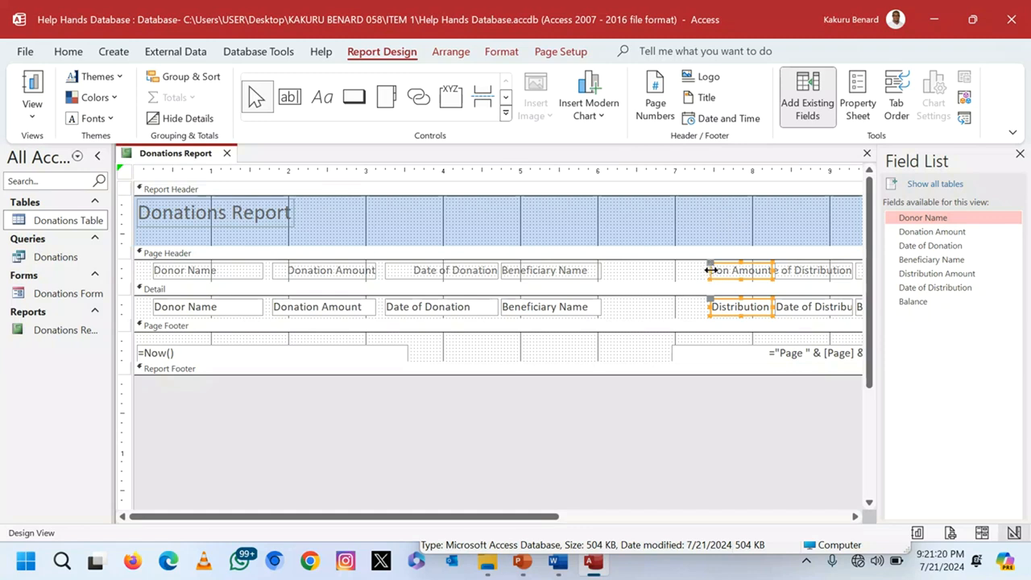
{"action": "left_click_drag", "start_coordinate": [674, 271], "coordinate": [640, 271]}
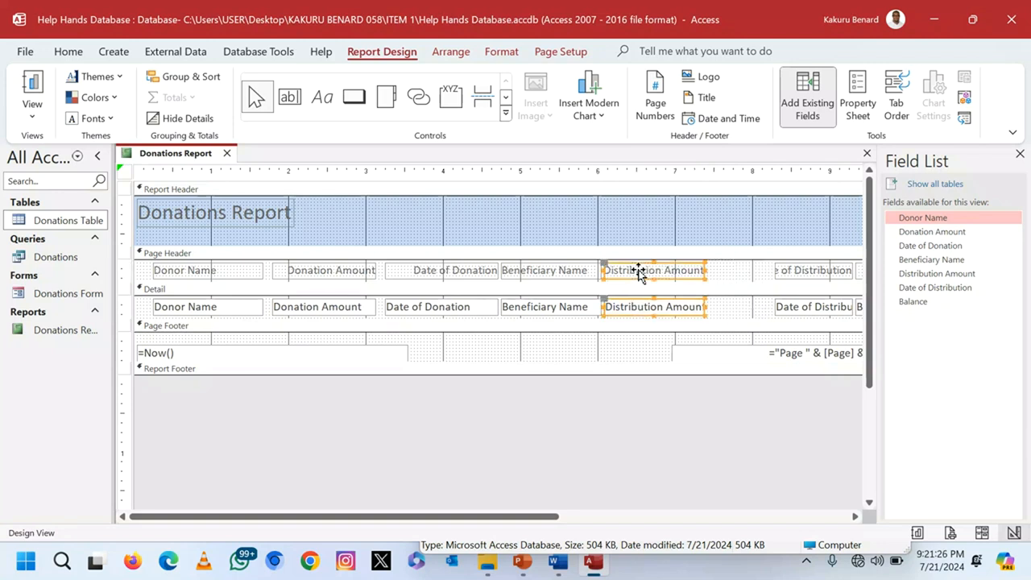
{"action": "left_click", "coordinate": [793, 236]}
{"action": "left_click", "coordinate": [799, 311]}
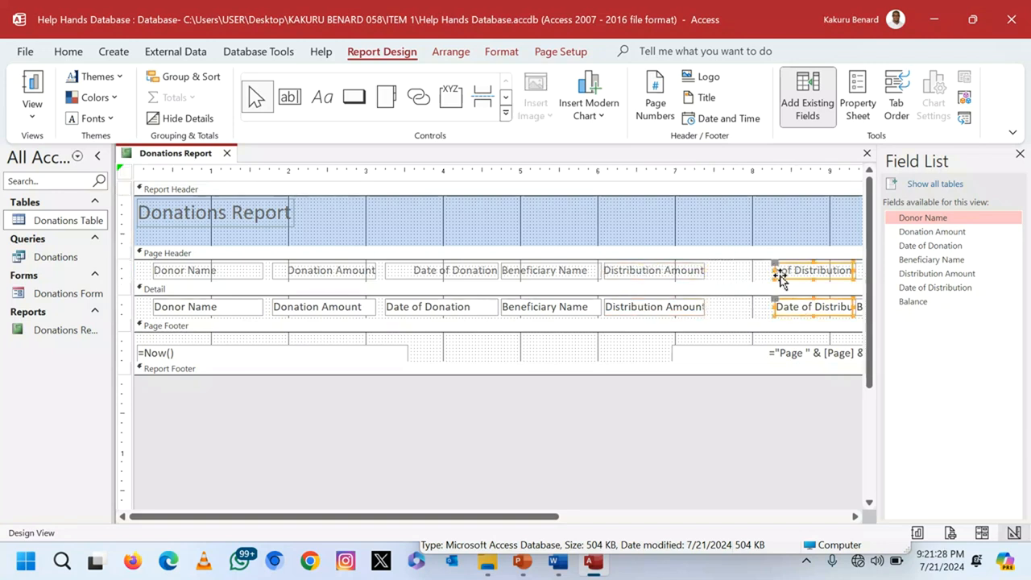
{"action": "left_click_drag", "start_coordinate": [773, 270], "coordinate": [732, 269]}
Step: Move the Balance label and text box left to close the gap
{"action": "left_click_drag", "start_coordinate": [540, 516], "coordinate": [718, 484]}
{"action": "left_click_drag", "start_coordinate": [694, 244], "coordinate": [641, 274]}
{"action": "left_click_drag", "start_coordinate": [657, 519], "coordinate": [311, 523]}
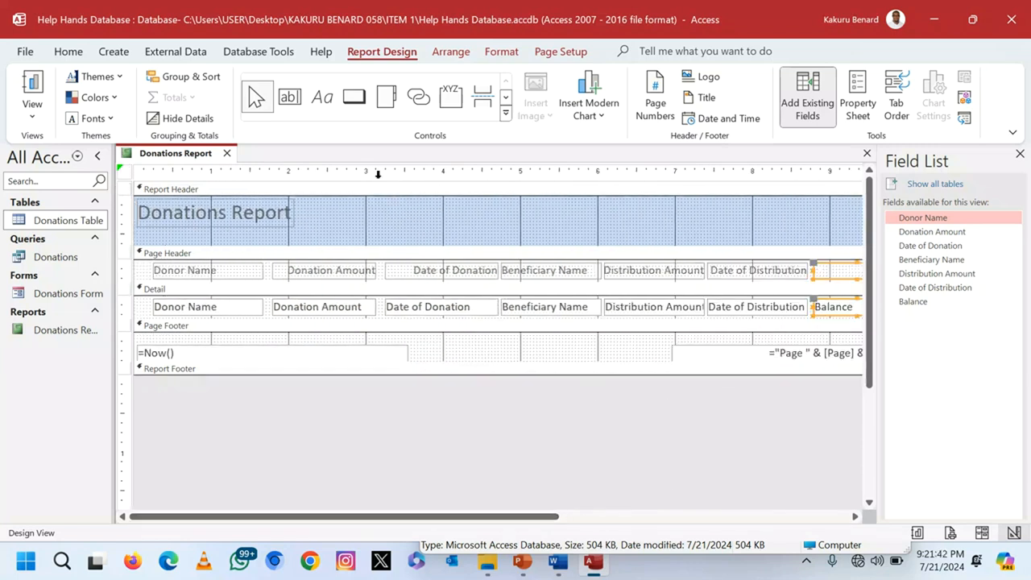
{"action": "left_click", "coordinate": [322, 97]}
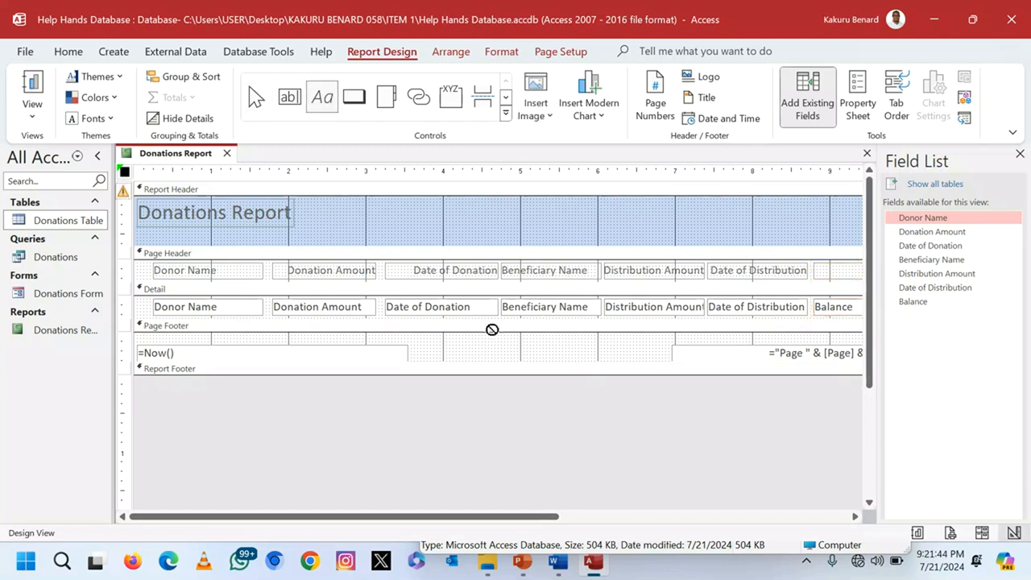
Step: Add a Page Footer label with the author's name and number, narrow it, and view the report
{"action": "left_click_drag", "start_coordinate": [449, 342], "coordinate": [677, 366]}
{"action": "key", "text": "Caps_Lock"}
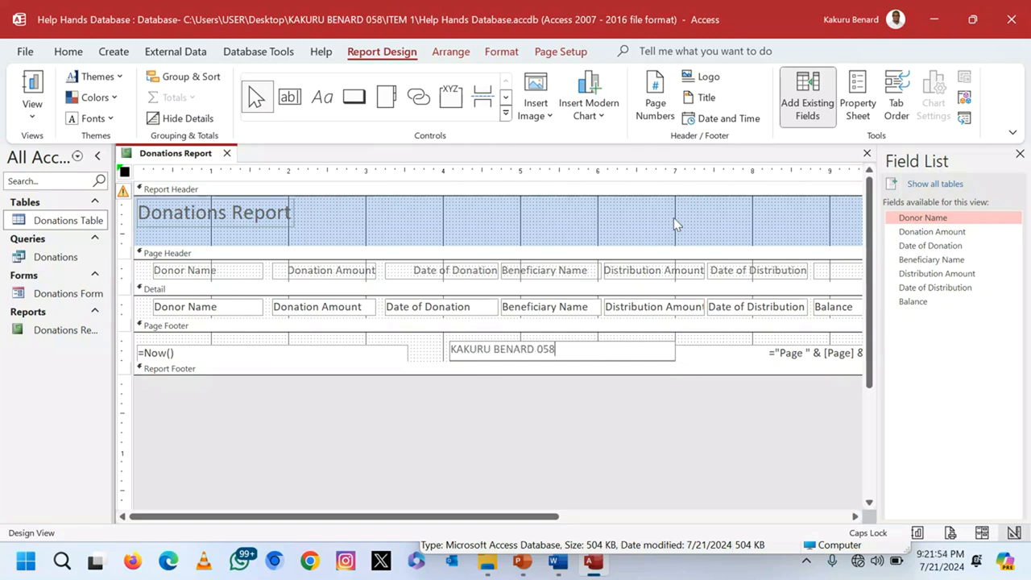
{"action": "left_click", "coordinate": [674, 218]}
{"action": "left_click", "coordinate": [643, 355]}
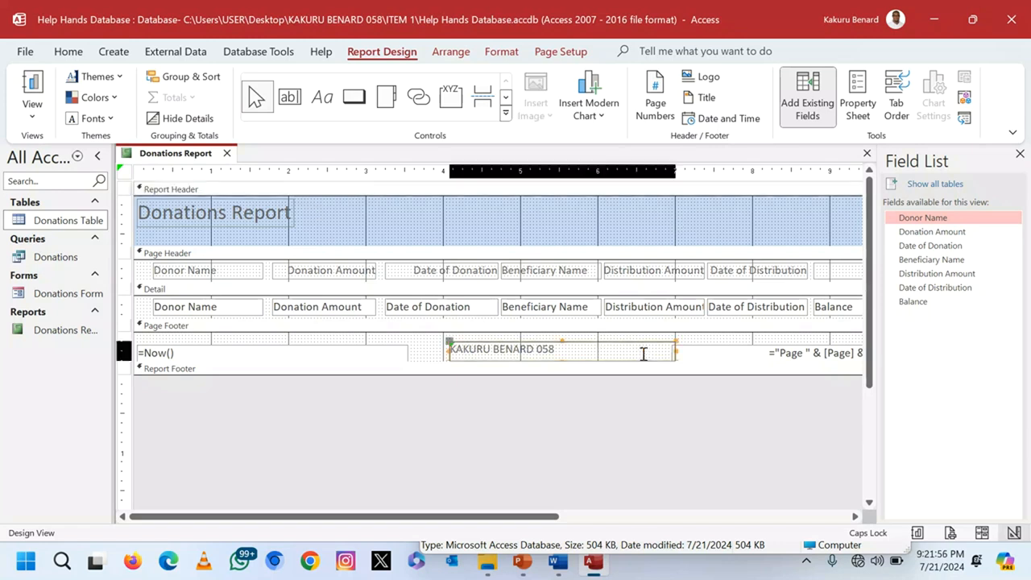
{"action": "left_click_drag", "start_coordinate": [677, 352], "coordinate": [575, 351]}
{"action": "left_click", "coordinate": [621, 359]}
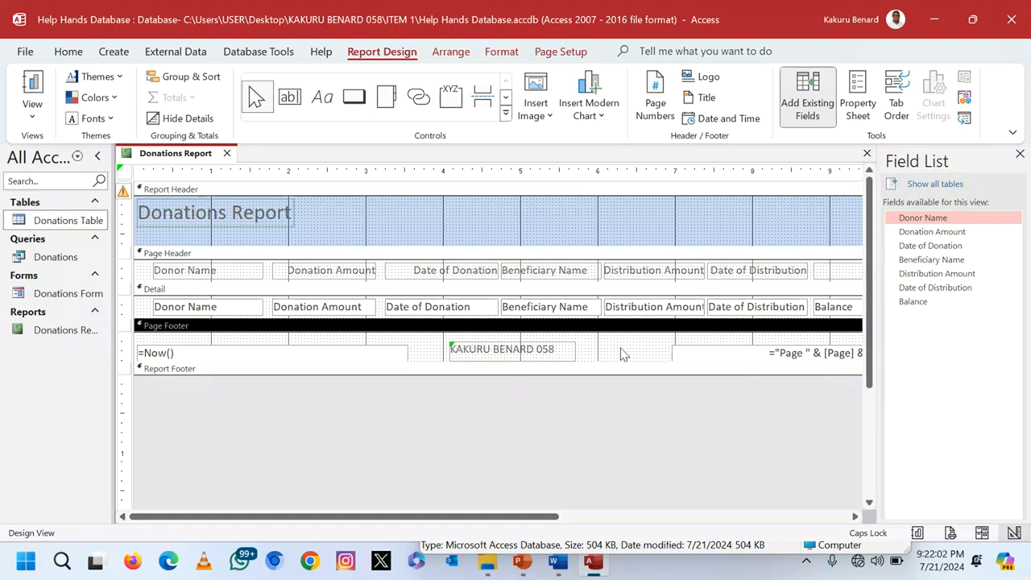
{"action": "left_click", "coordinate": [32, 117]}
{"action": "left_click", "coordinate": [64, 153]}
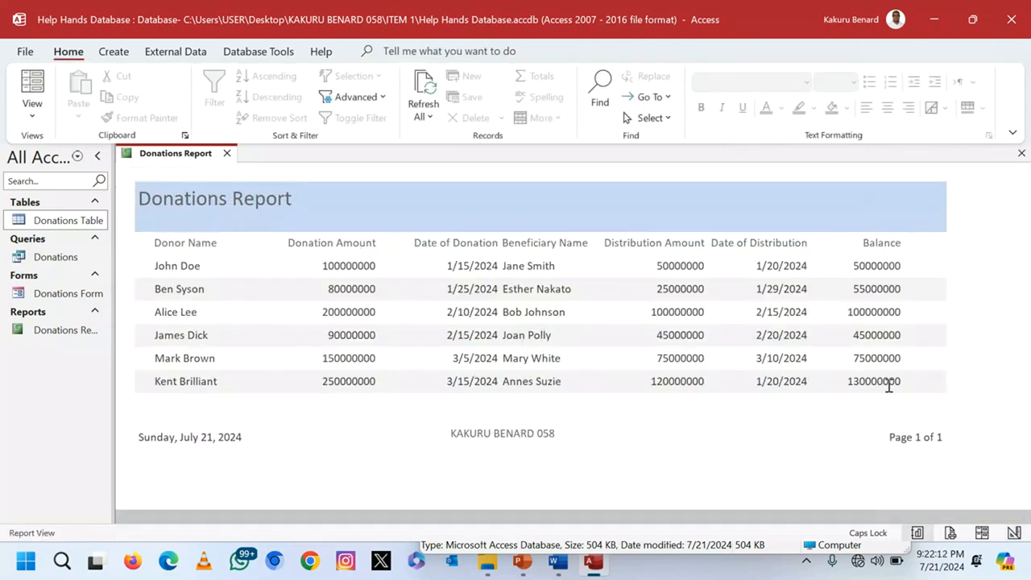
Step: Return to Design View, enlarge the Detail section, and add a Text18 text box there
{"action": "left_click", "coordinate": [34, 119]}
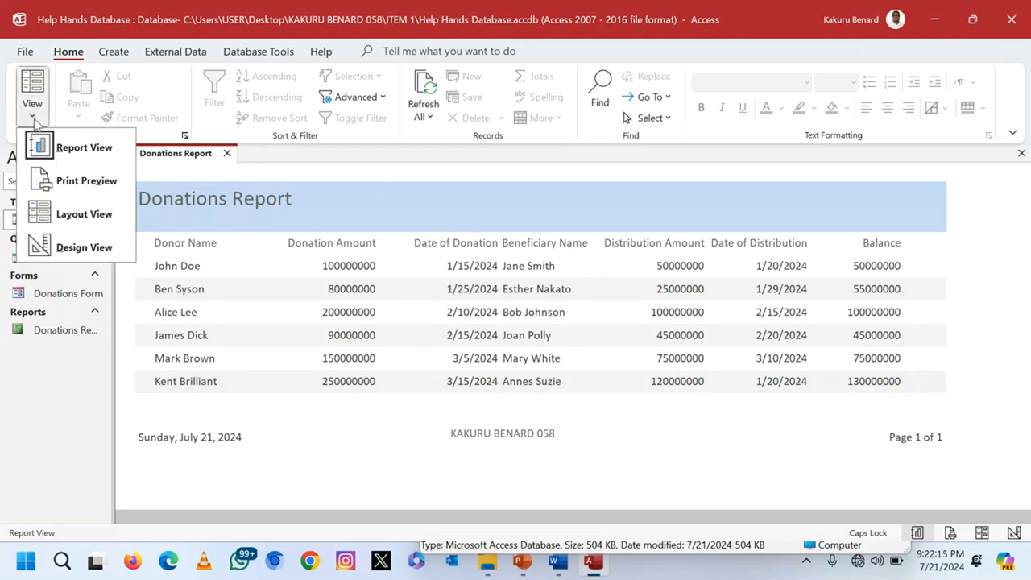
{"action": "left_click", "coordinate": [84, 247]}
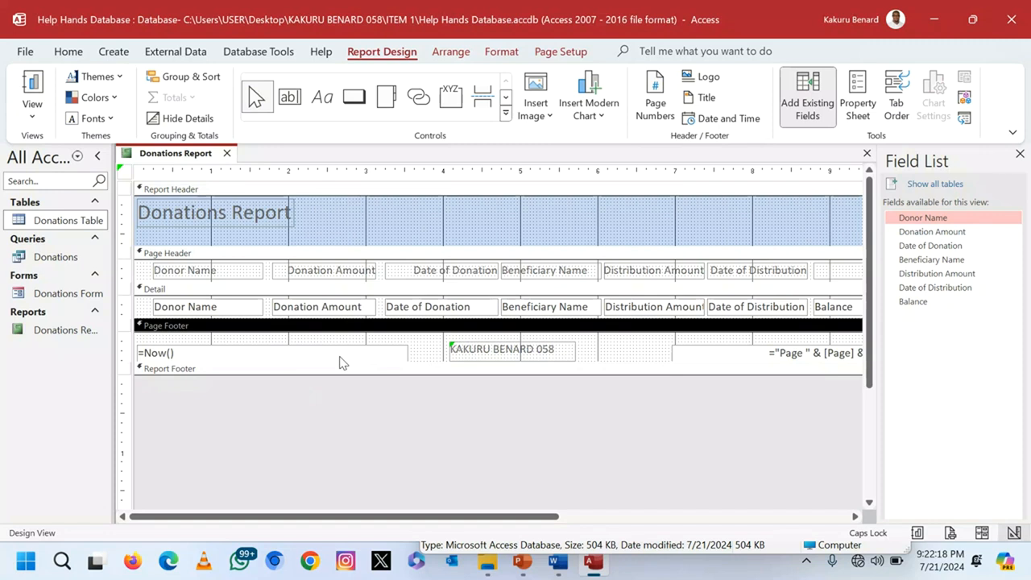
{"action": "left_click_drag", "start_coordinate": [134, 319], "coordinate": [127, 366]}
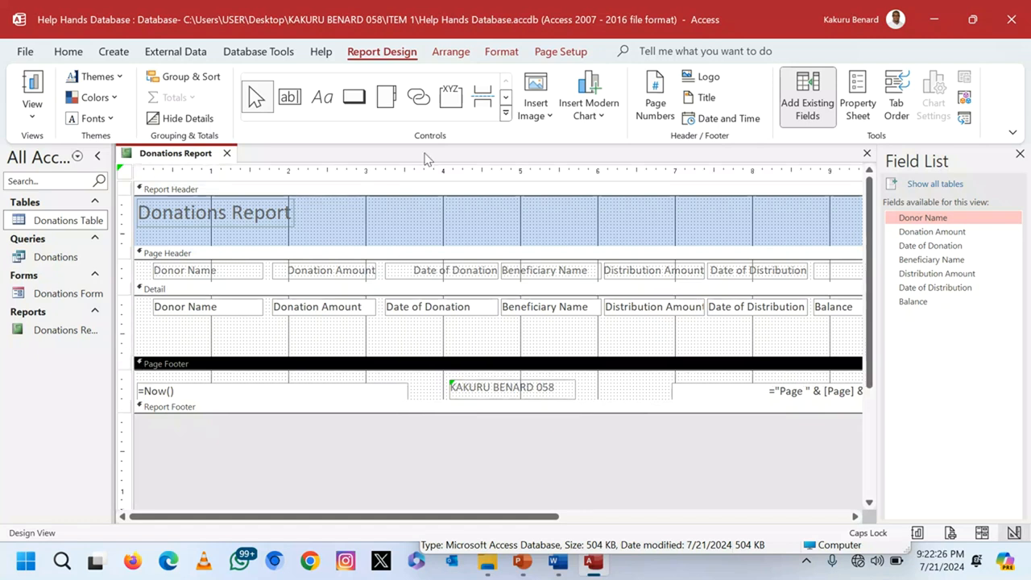
{"action": "left_click", "coordinate": [288, 98]}
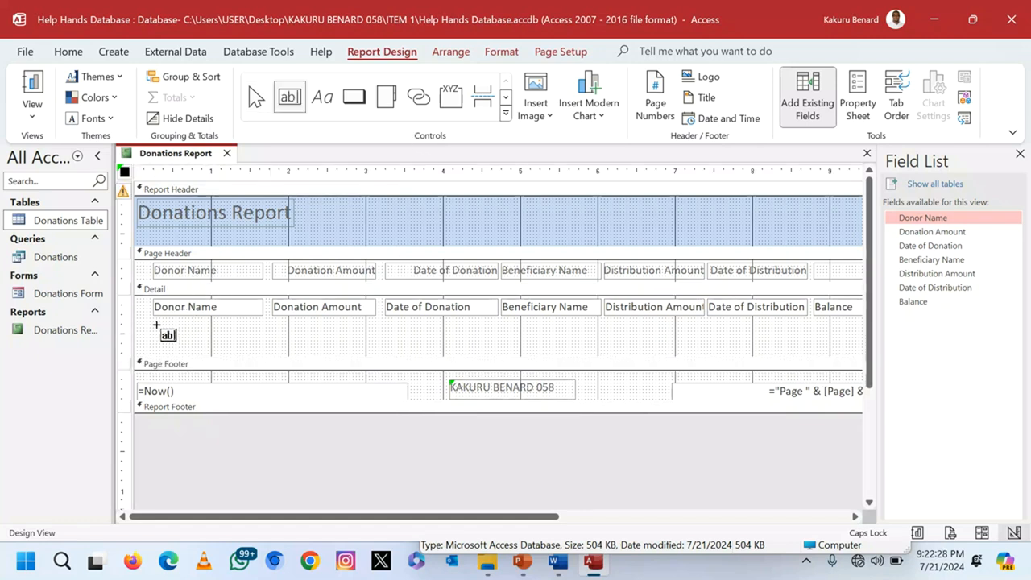
{"action": "left_click_drag", "start_coordinate": [155, 323], "coordinate": [331, 340]}
{"action": "left_click_drag", "start_coordinate": [155, 332], "coordinate": [273, 334]}
{"action": "left_click", "coordinate": [167, 336]}
{"action": "left_click_drag", "start_coordinate": [239, 332], "coordinate": [261, 332]}
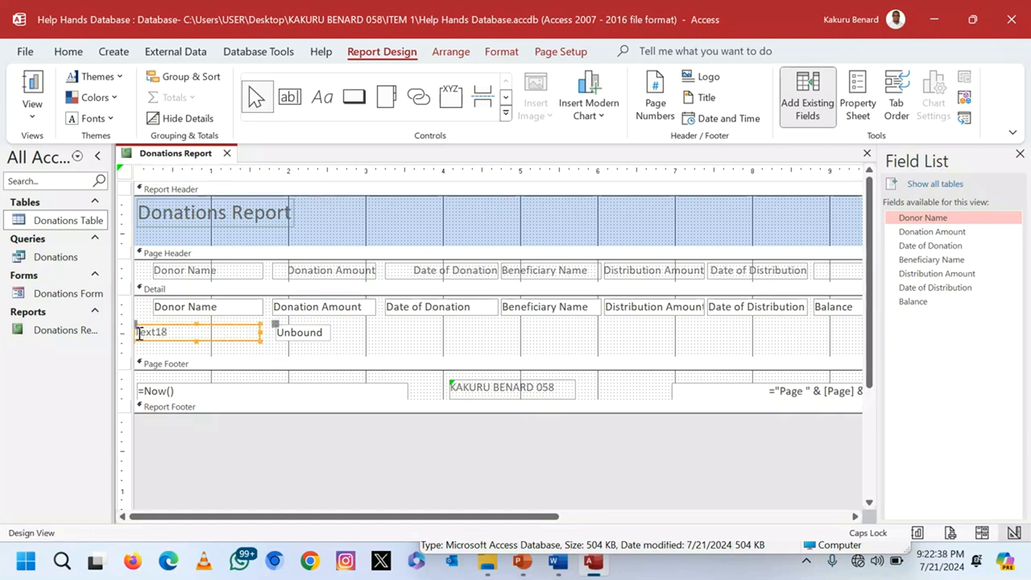
{"action": "left_click_drag", "start_coordinate": [160, 331], "coordinate": [154, 331]}
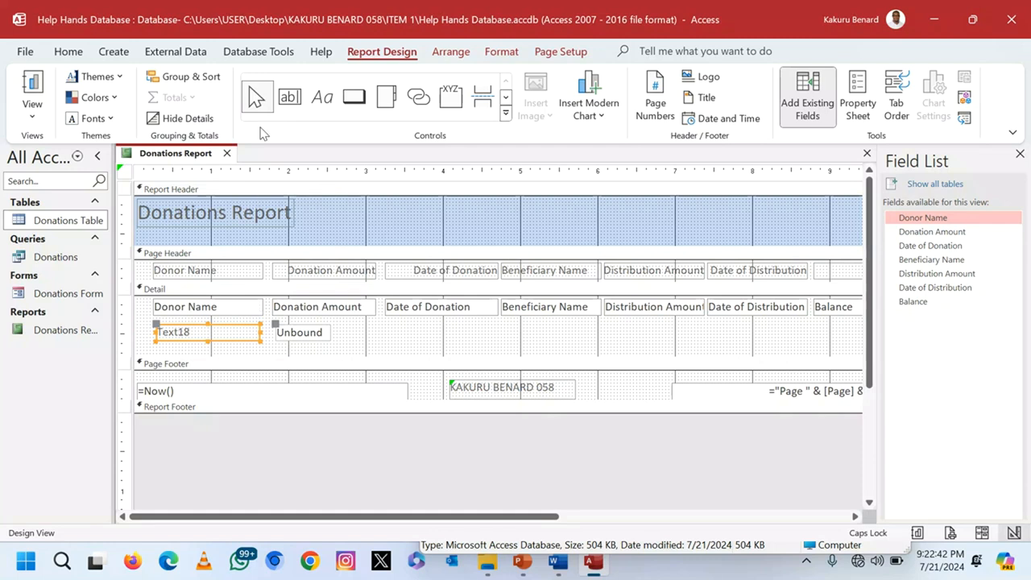
Step: Delete the stray Text18 and Unbound text boxes and shrink the Detail section to fit
{"action": "left_click", "coordinate": [68, 51]}
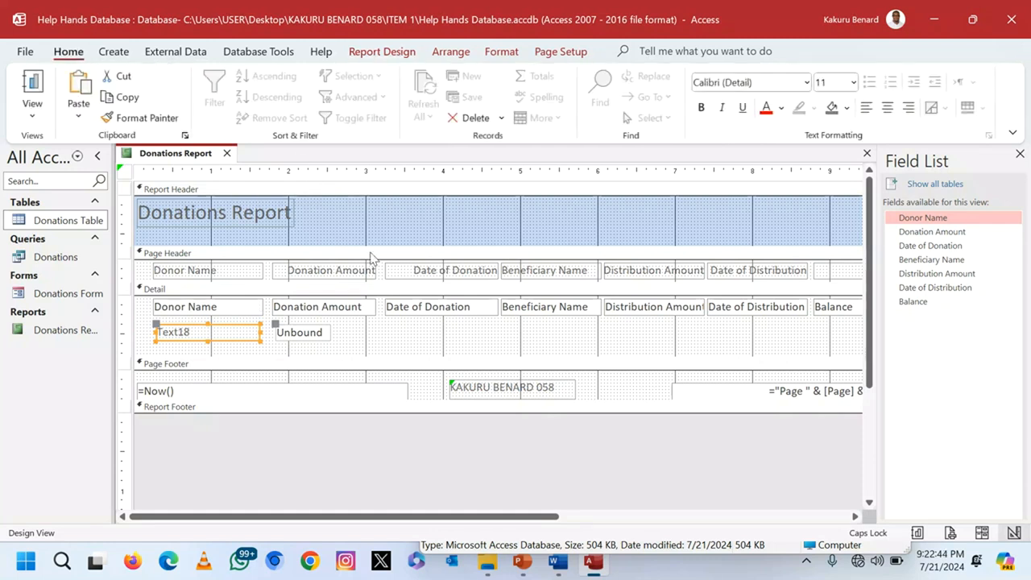
{"action": "left_click", "coordinate": [303, 335]}
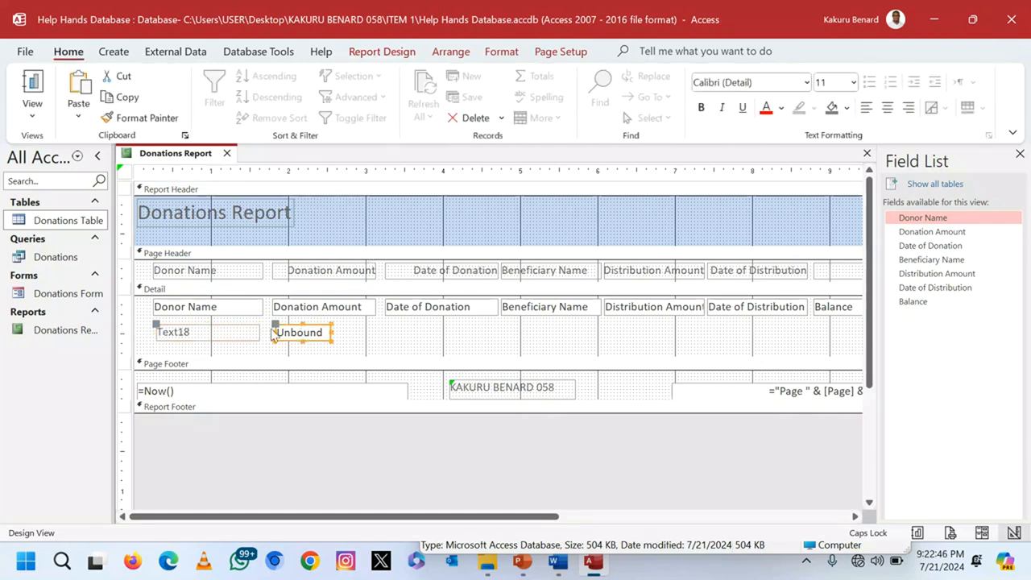
{"action": "left_click", "coordinate": [228, 335]}
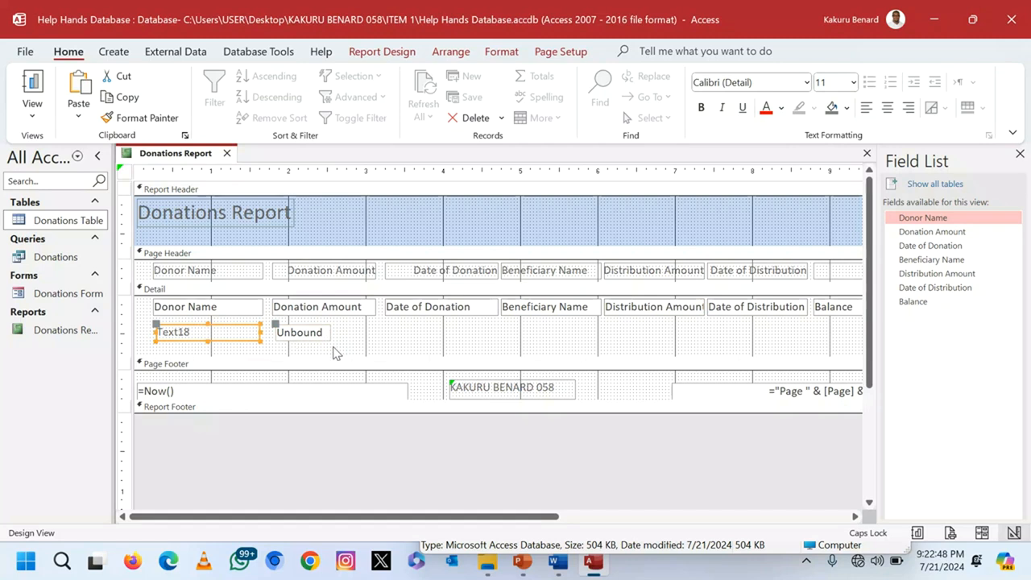
{"action": "left_click", "coordinate": [332, 349]}
{"action": "left_click", "coordinate": [321, 332]}
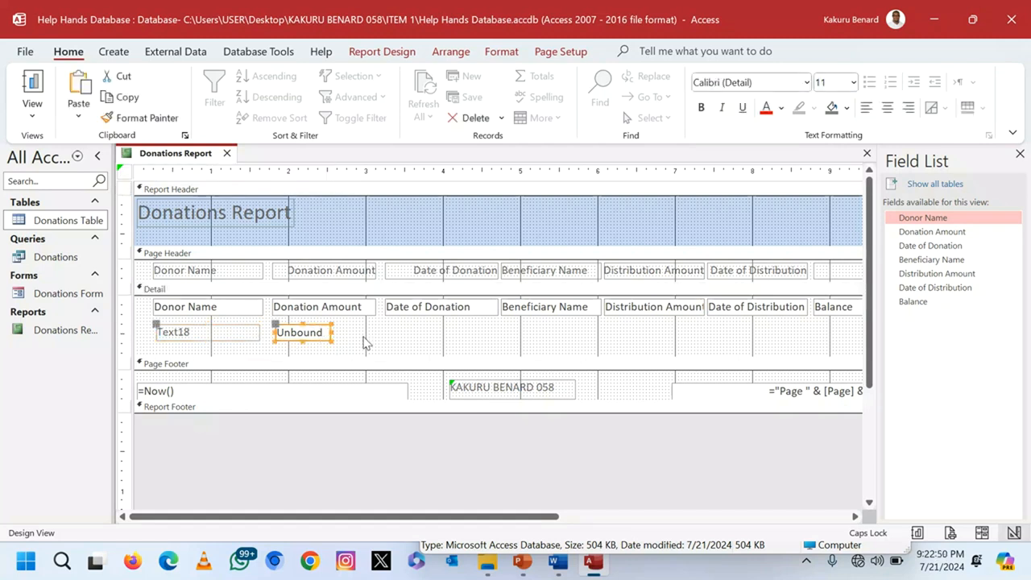
{"action": "key", "text": "Delete"}
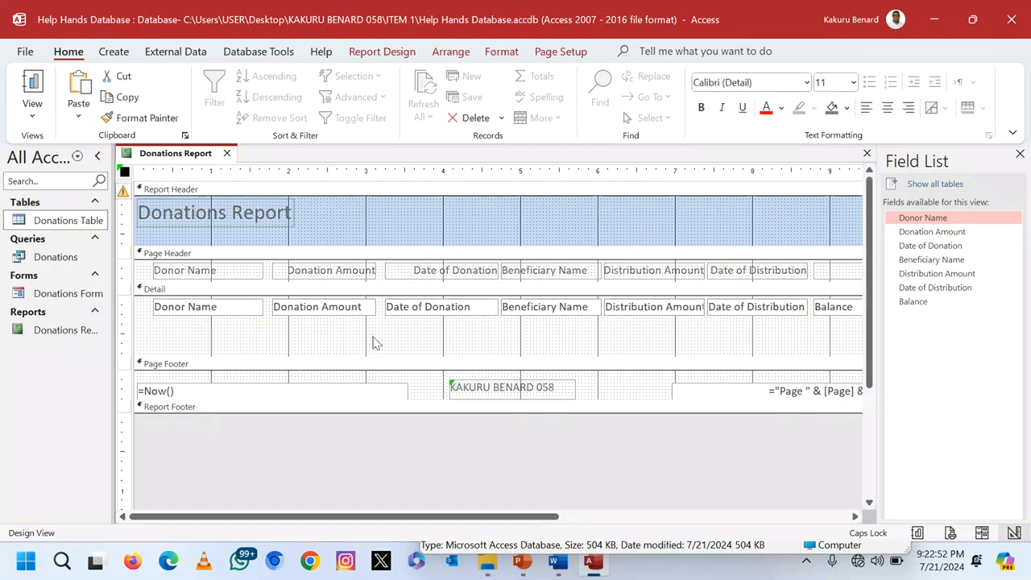
{"action": "left_click_drag", "start_coordinate": [359, 355], "coordinate": [351, 319]}
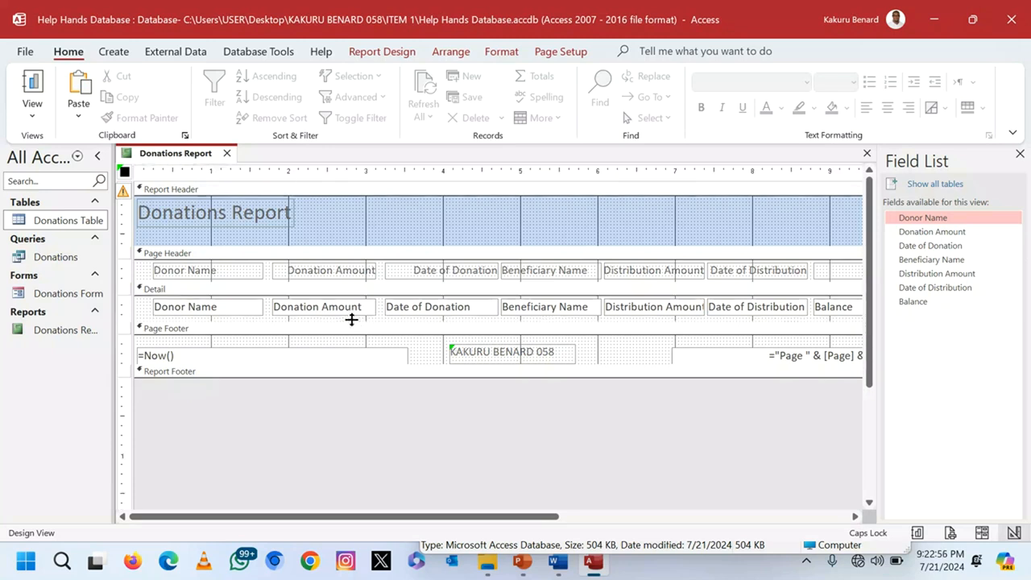
{"action": "left_click", "coordinate": [32, 114]}
Step: Preview the Donations Report in Report View, close it, widen the navigation pane, and exit Access
{"action": "left_click", "coordinate": [62, 147]}
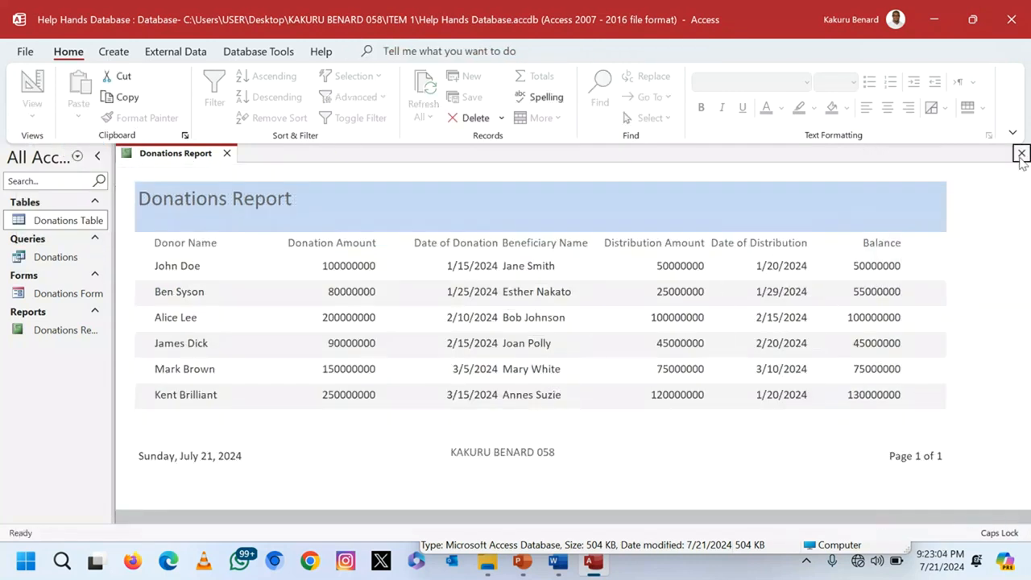
{"action": "left_click", "coordinate": [1022, 153]}
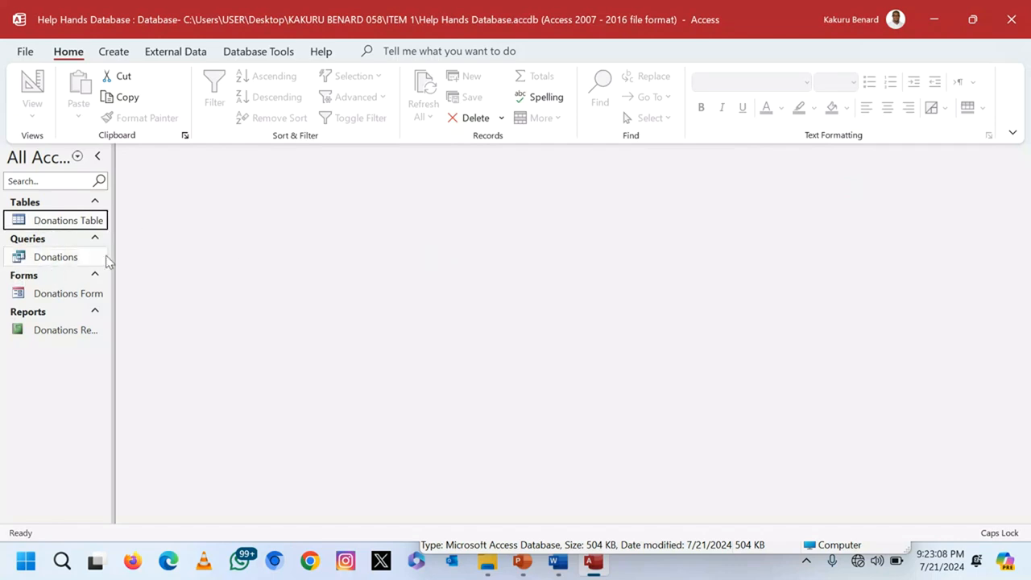
{"action": "left_click_drag", "start_coordinate": [115, 344], "coordinate": [150, 347]}
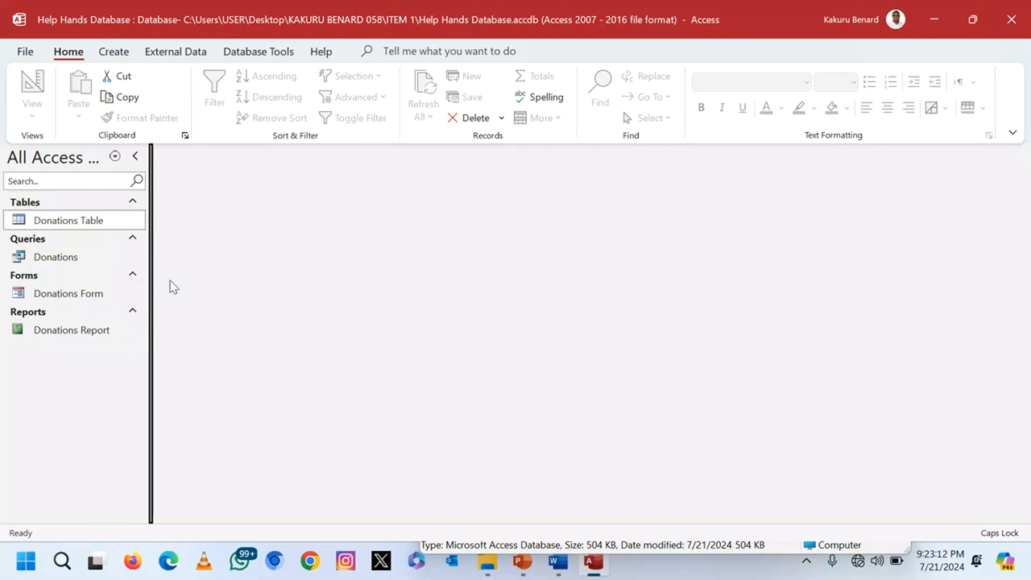
{"action": "left_click", "coordinate": [1011, 19]}
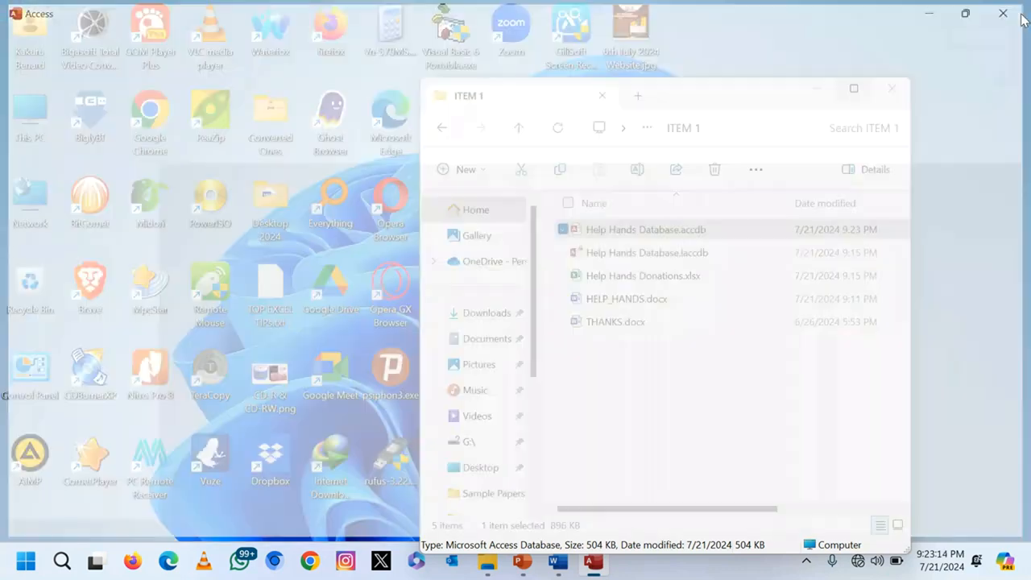
Step: Open THANKS.docx, look over the letter's placeholders, and show the Mailings tools
{"action": "double_click", "coordinate": [620, 310]}
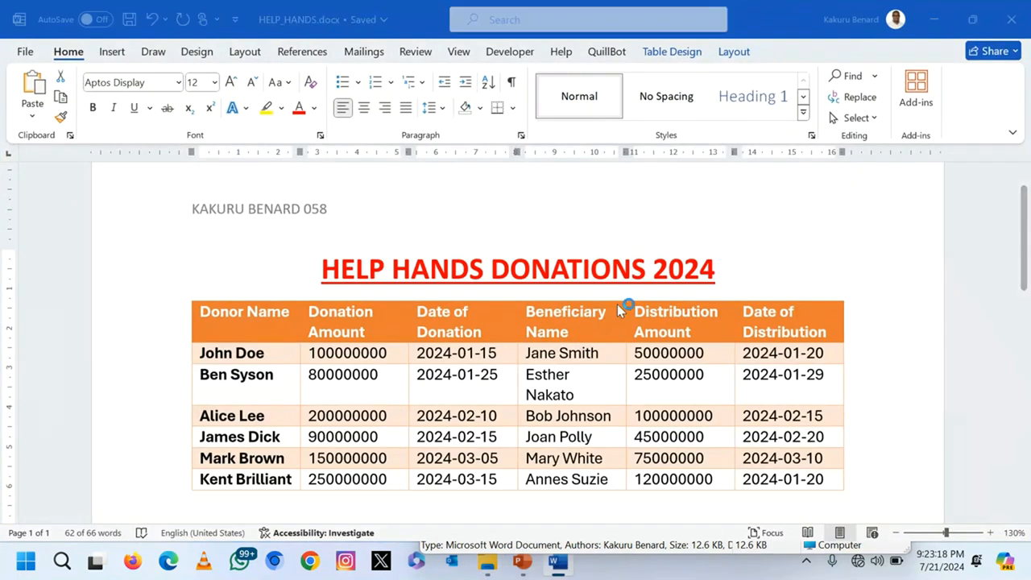
{"action": "scroll", "coordinate": [618, 305], "scroll_direction": "down", "scroll_amount": 3}
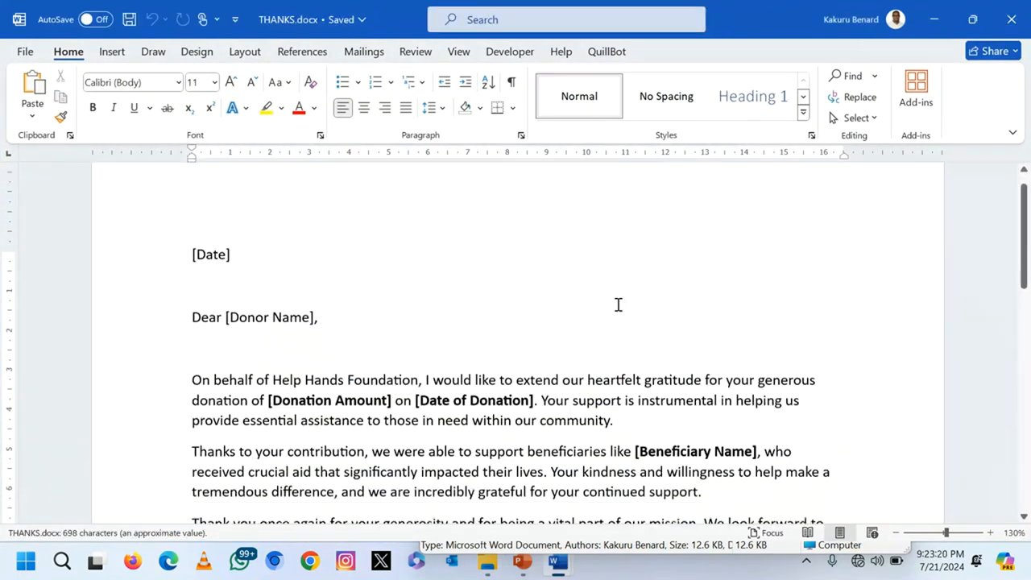
{"action": "scroll", "coordinate": [617, 305], "scroll_direction": "down", "scroll_amount": 1}
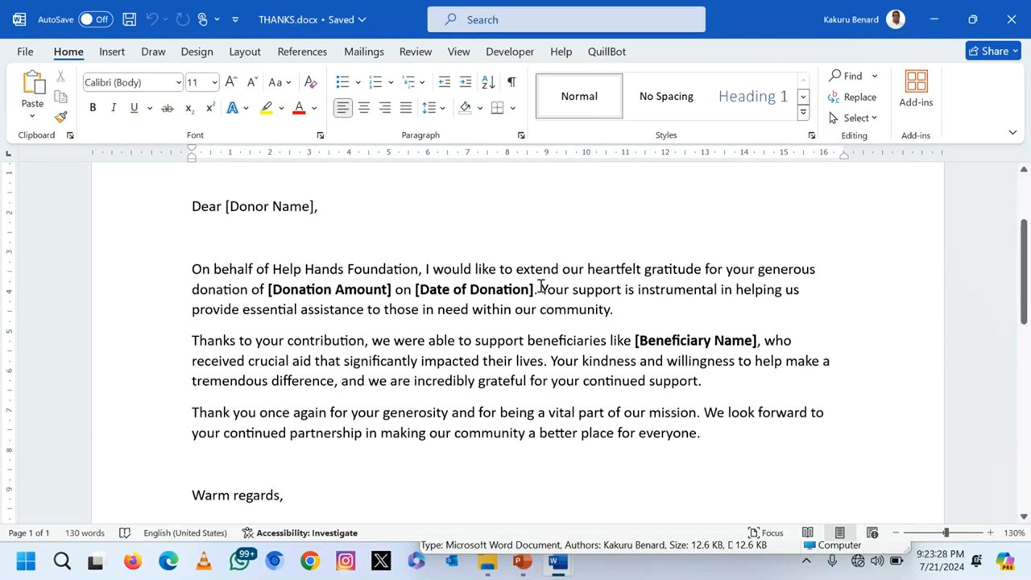
{"action": "scroll", "coordinate": [541, 286], "scroll_direction": "down", "scroll_amount": 1}
{"action": "scroll", "coordinate": [525, 310], "scroll_direction": "up", "scroll_amount": 5}
{"action": "scroll", "coordinate": [525, 322], "scroll_direction": "down", "scroll_amount": 1}
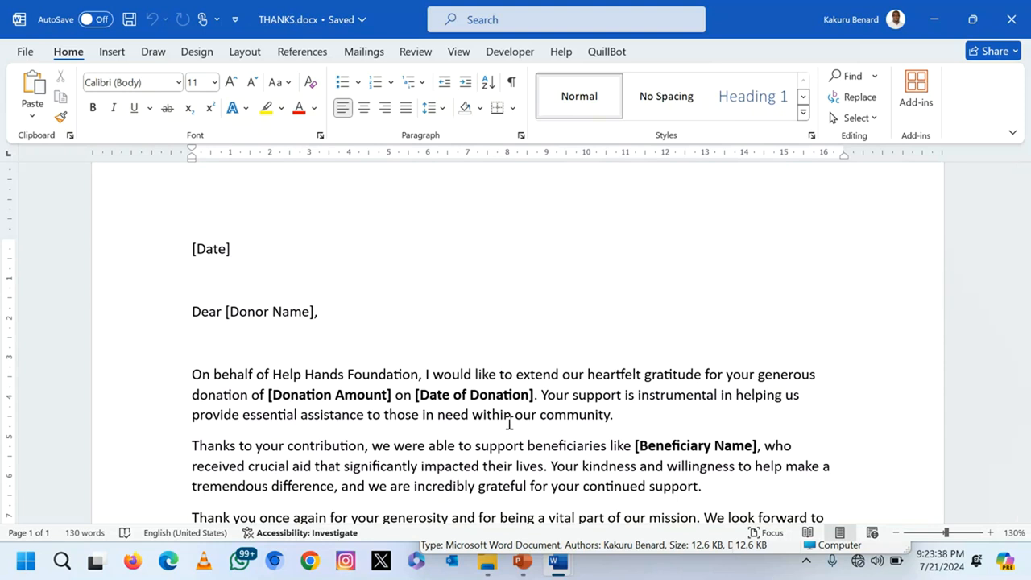
{"action": "scroll", "coordinate": [509, 423], "scroll_direction": "up", "scroll_amount": 2}
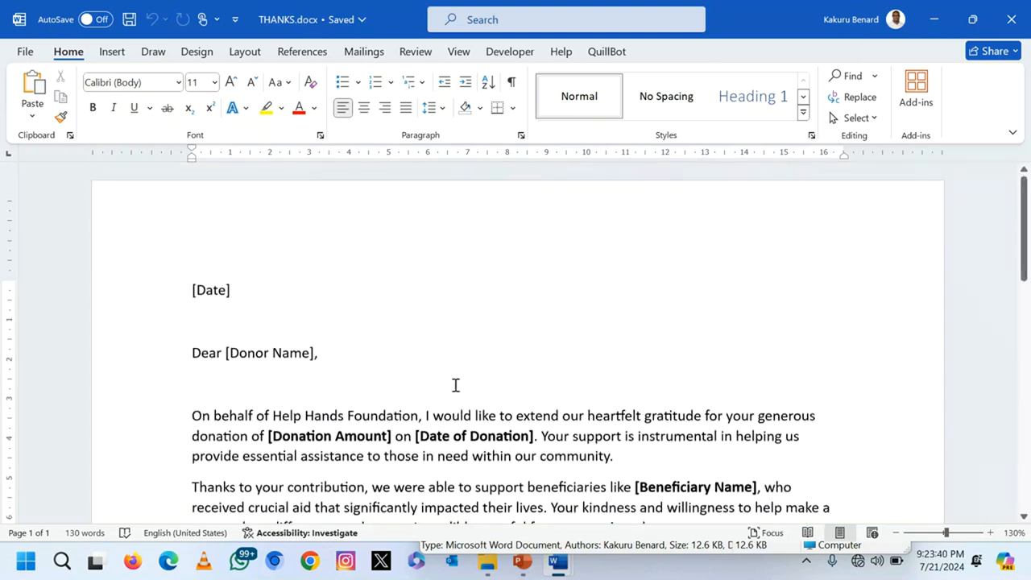
{"action": "left_click", "coordinate": [512, 456]}
{"action": "left_click", "coordinate": [367, 56]}
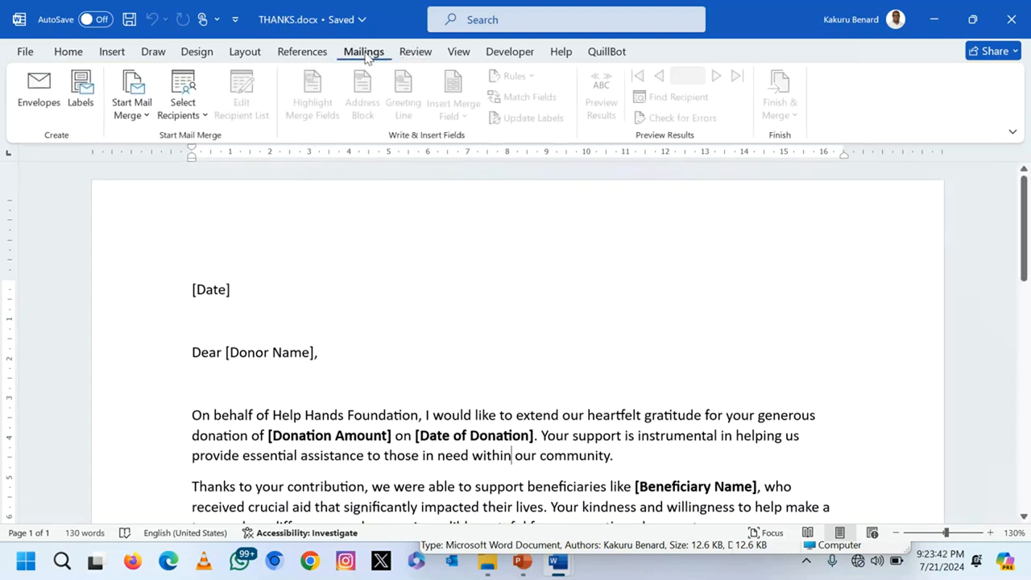
Step: Use Donations Table from Help Hands Database.accdb in the ITEM 1 folder as the recipient list
{"action": "left_click", "coordinate": [198, 121]}
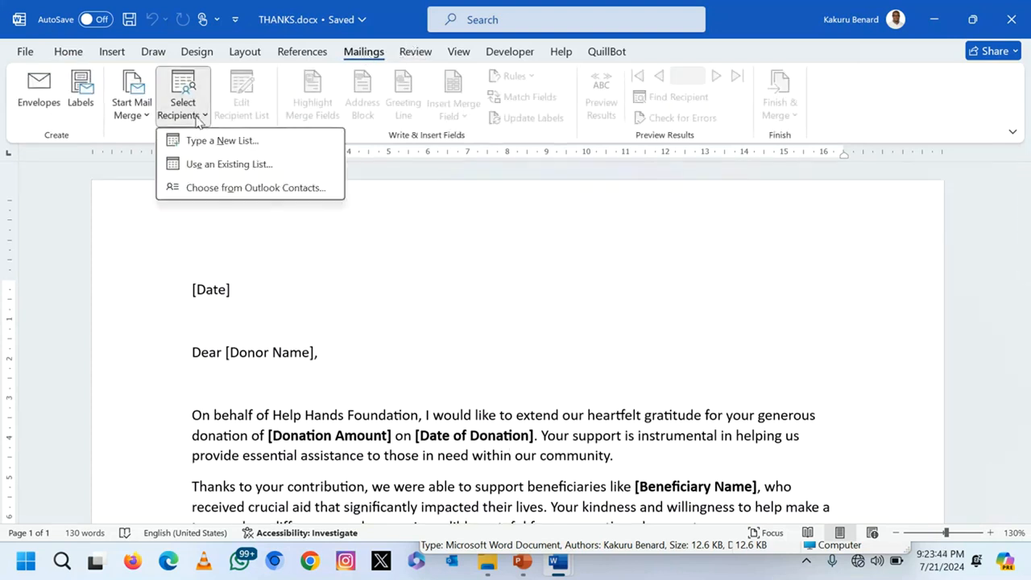
{"action": "left_click", "coordinate": [248, 165]}
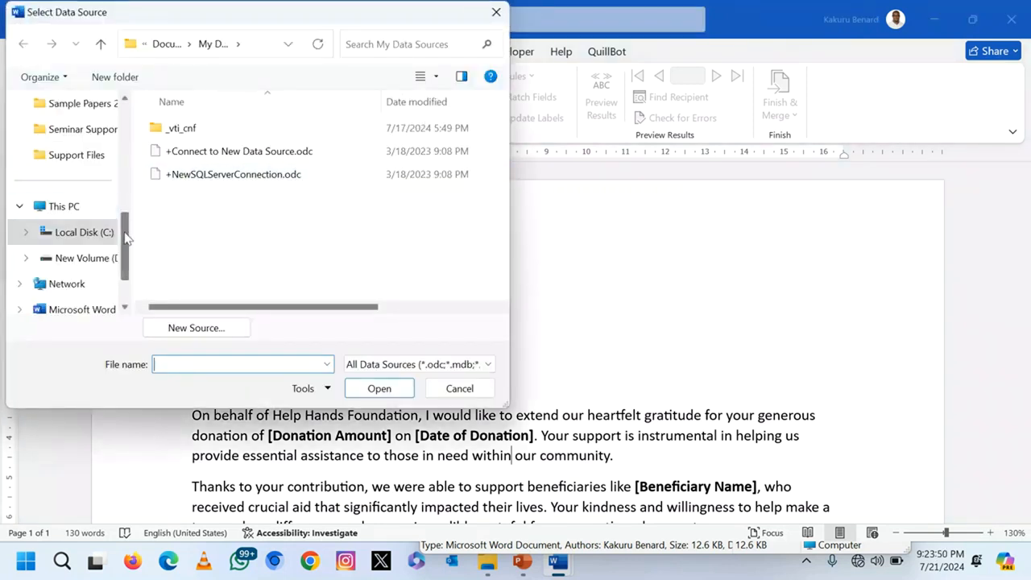
{"action": "scroll", "coordinate": [125, 237], "scroll_direction": "up", "scroll_amount": 3}
{"action": "left_click", "coordinate": [77, 155]}
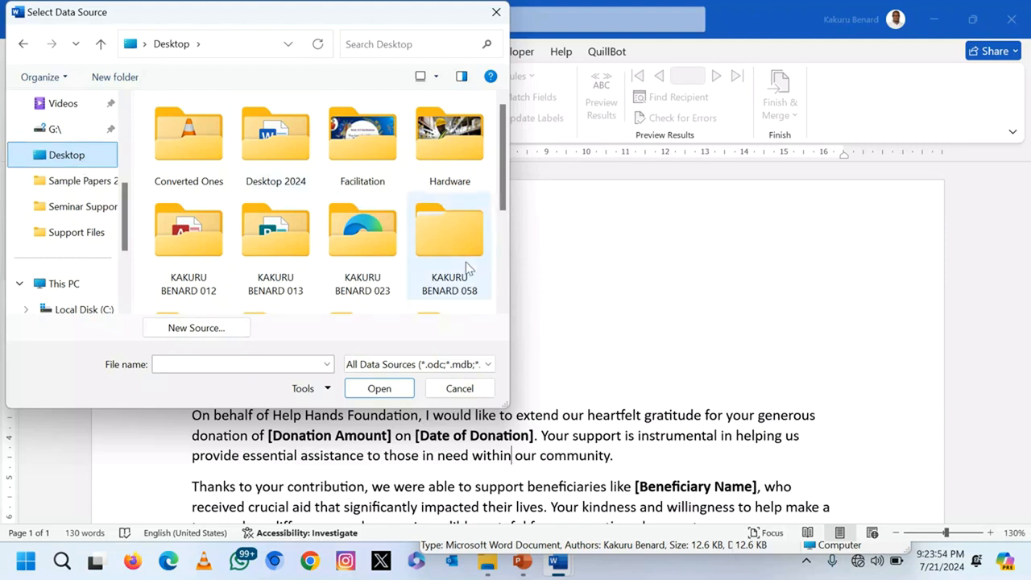
{"action": "double_click", "coordinate": [457, 254]}
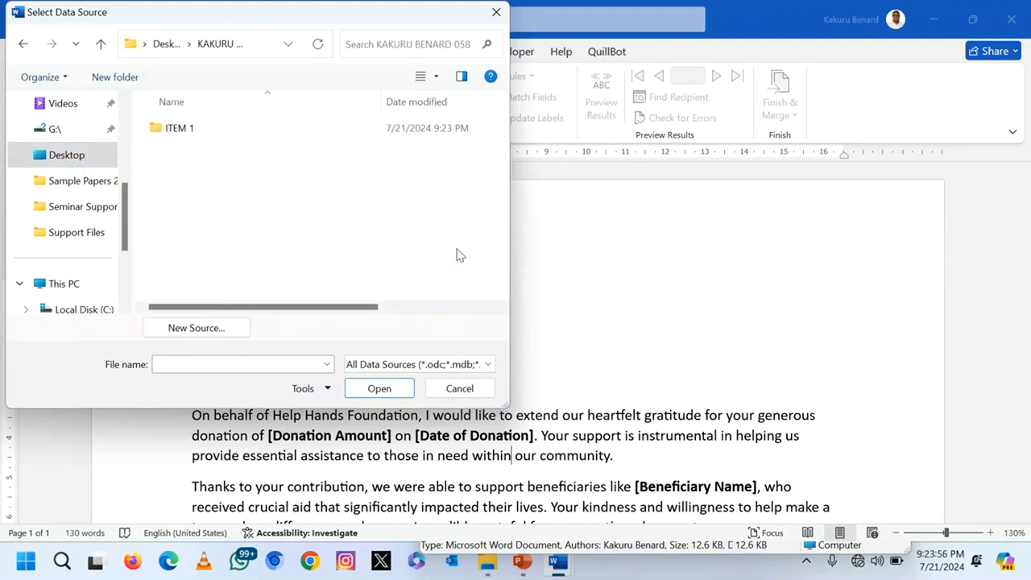
{"action": "double_click", "coordinate": [186, 133]}
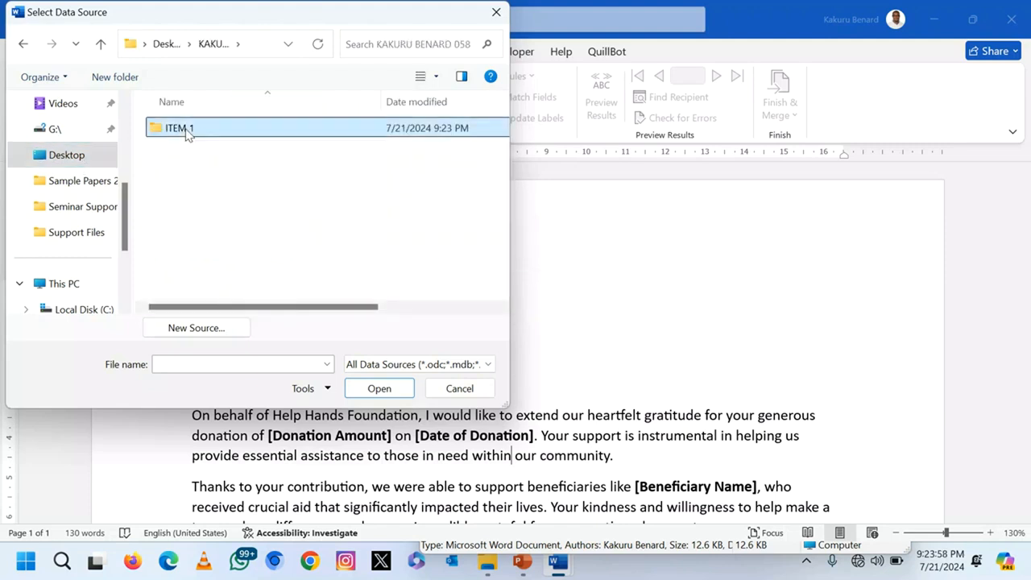
{"action": "left_click", "coordinate": [171, 133]}
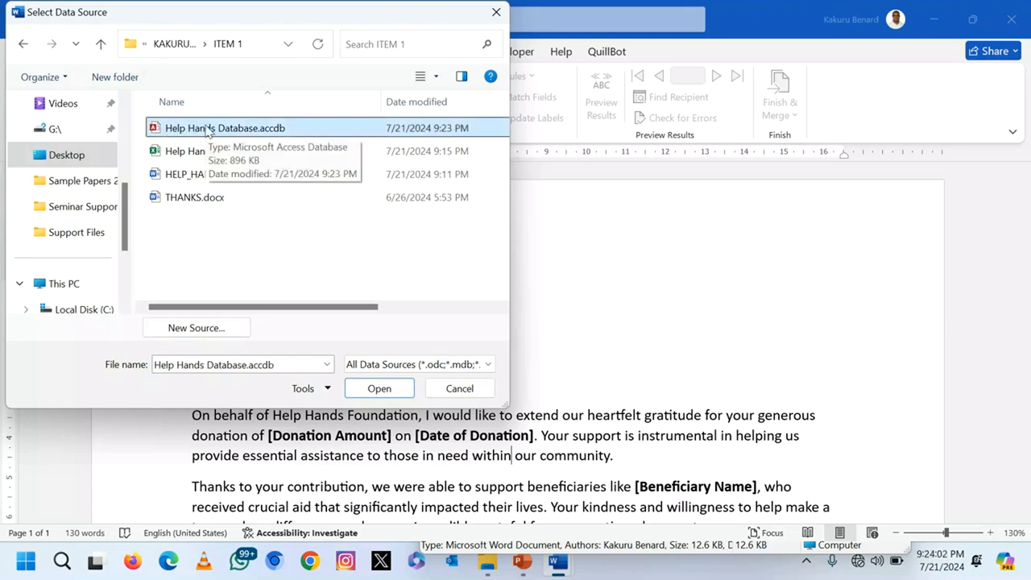
{"action": "double_click", "coordinate": [207, 131]}
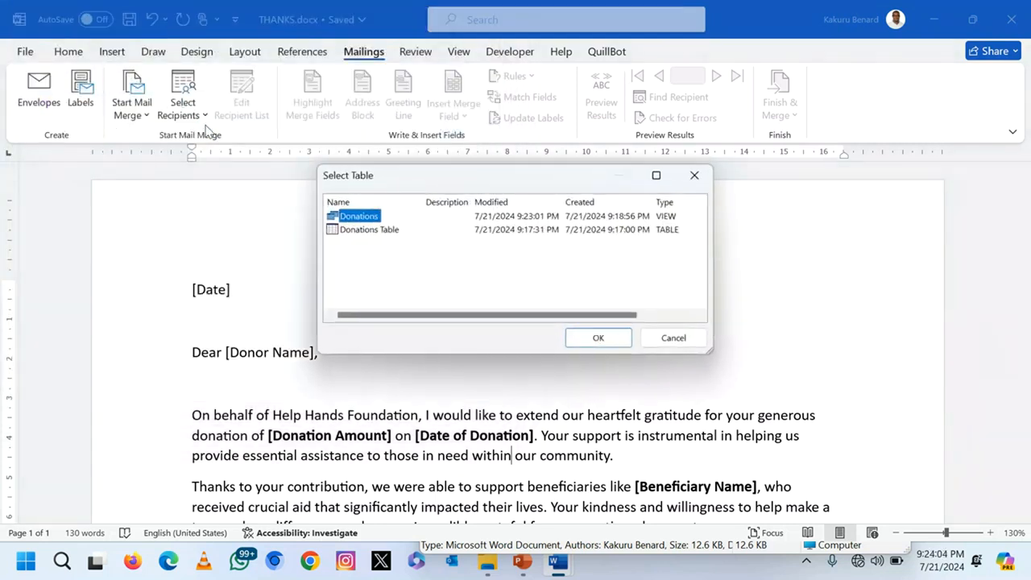
{"action": "left_click", "coordinate": [352, 231]}
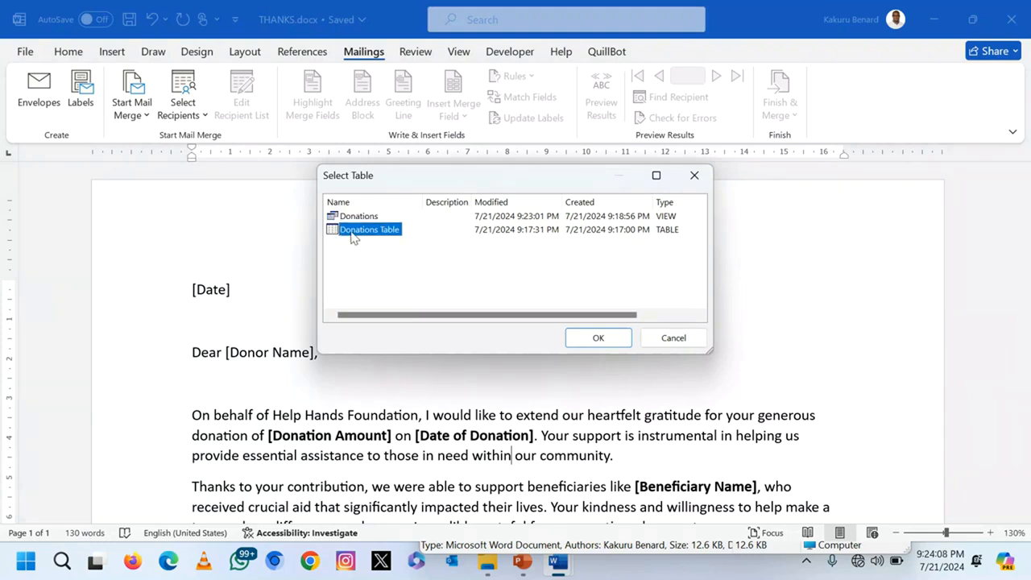
{"action": "left_click", "coordinate": [598, 335]}
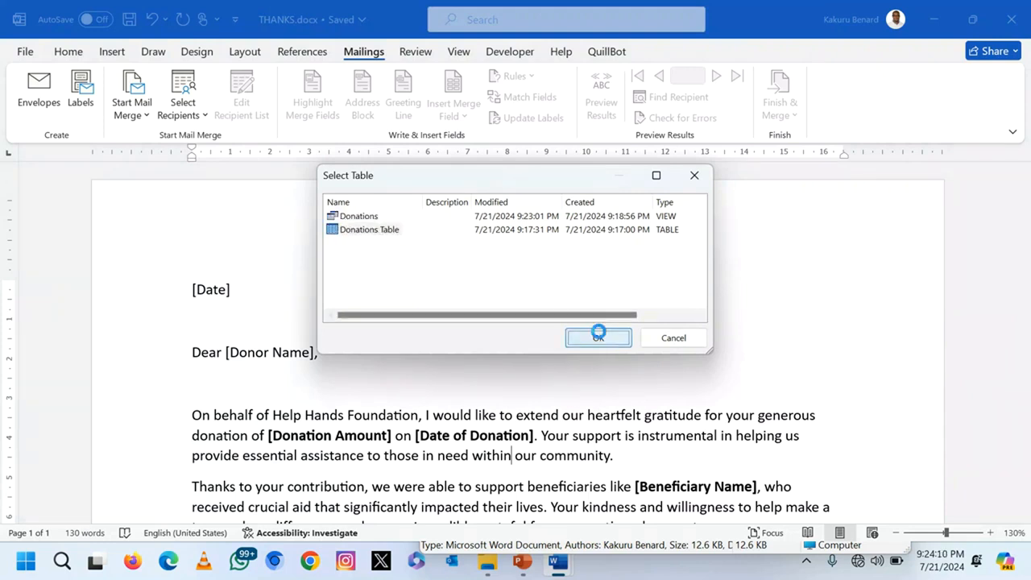
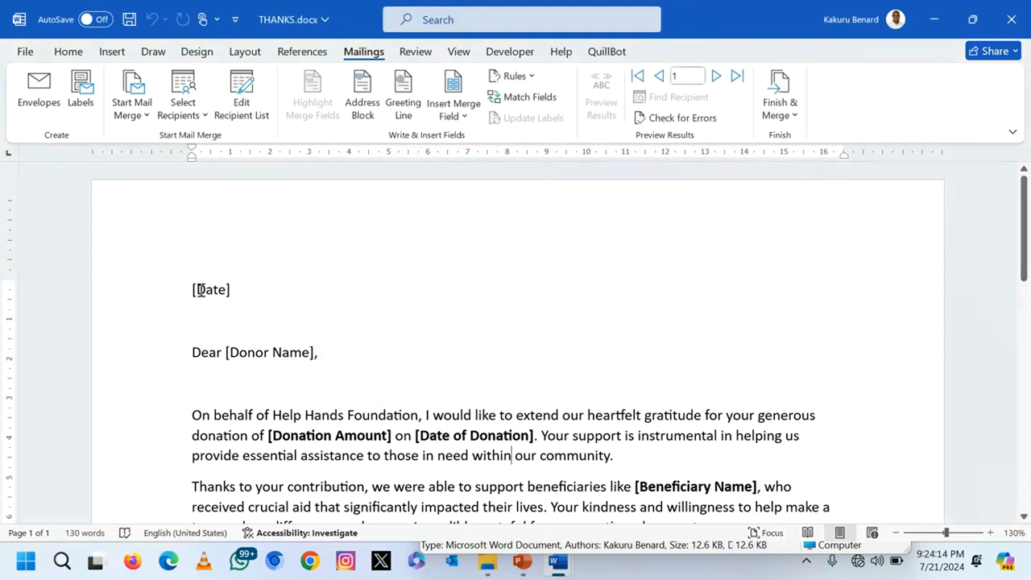
Step: Replace the [Date] placeholder with a bold Date_of_Distribution merge field
{"action": "left_click_drag", "start_coordinate": [193, 289], "coordinate": [228, 290]}
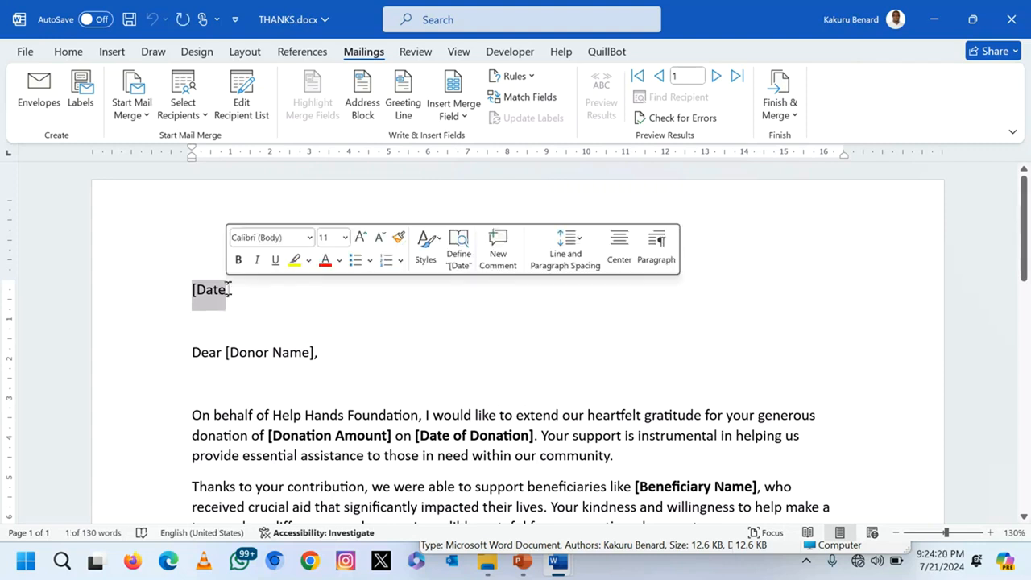
{"action": "key", "text": "shift+Right"}
{"action": "key", "text": "shift+Right"}
{"action": "key", "text": "shift+Left"}
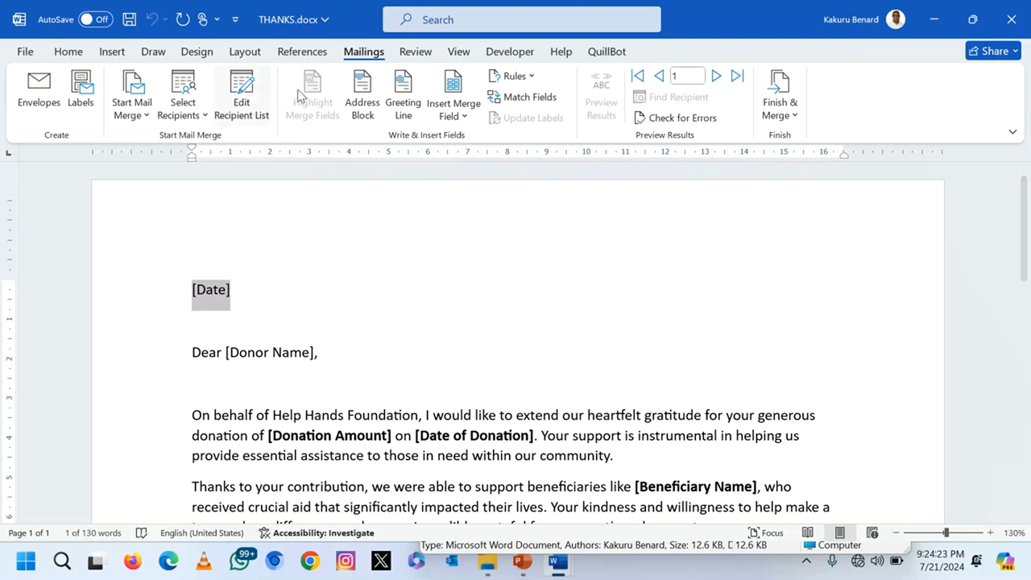
{"action": "left_click", "coordinate": [465, 118]}
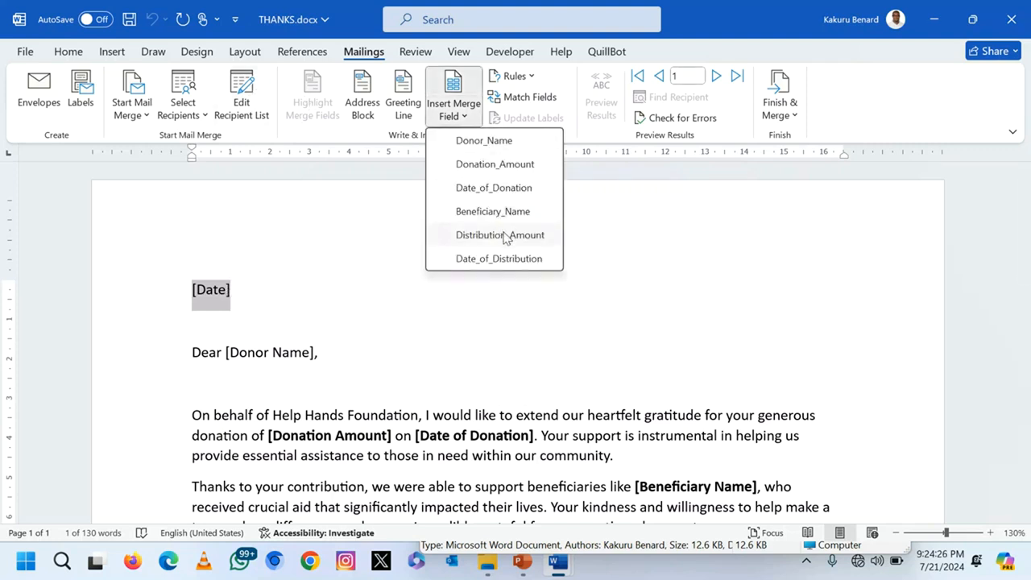
{"action": "left_click", "coordinate": [512, 258]}
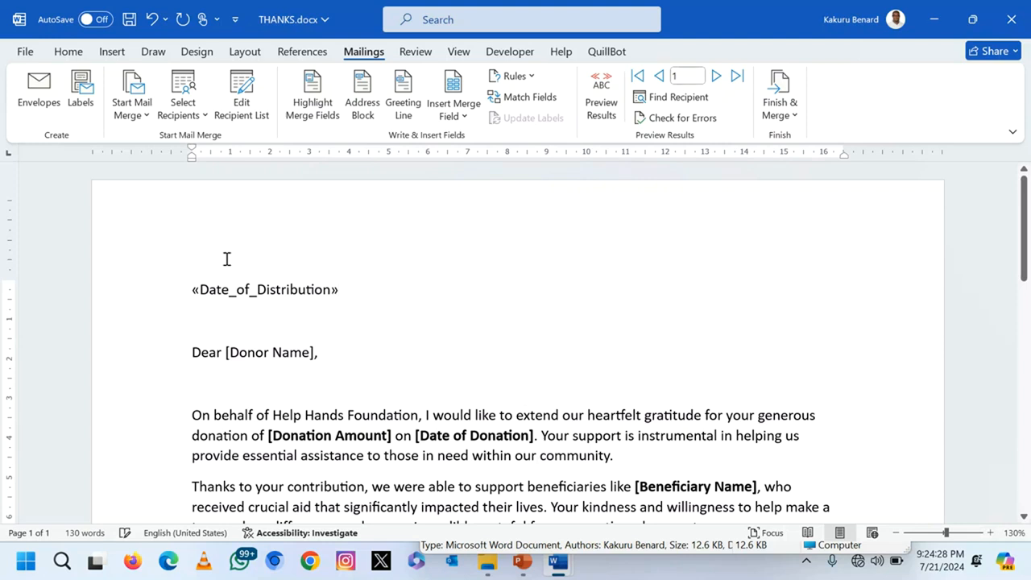
{"action": "left_click", "coordinate": [149, 299]}
{"action": "key", "text": "ctrl+b"}
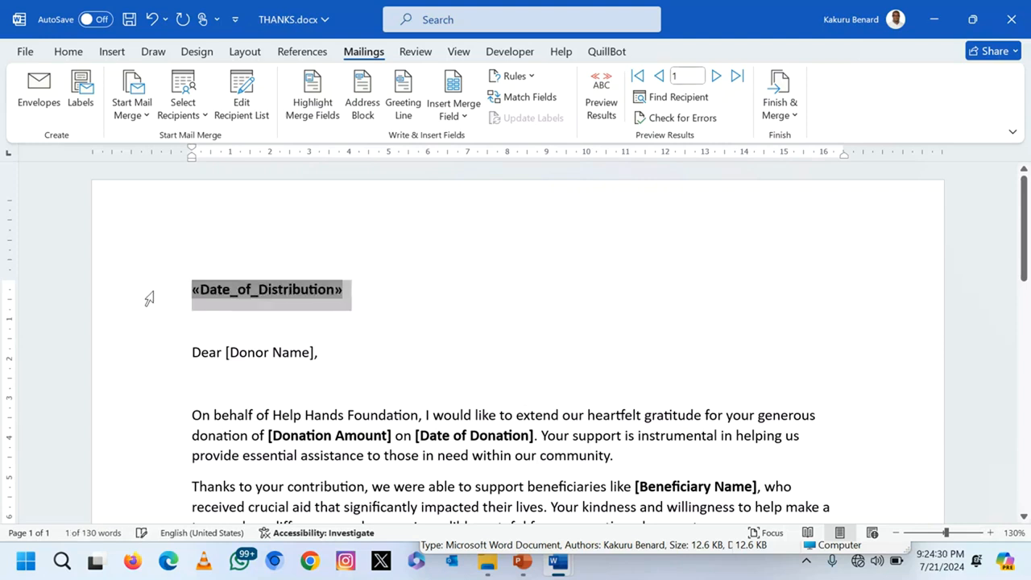
{"action": "left_click", "coordinate": [226, 352]}
Step: Replace [Donor Name] and [Donation Amount] with the Donor_Name and Donation_Amount fields
{"action": "key", "text": "shift+Right"}
{"action": "key", "text": "shift+Right"}
{"action": "key", "text": "shift+Right"}
{"action": "key", "text": "shift+Right"}
{"action": "key", "text": "shift+Right"}
{"action": "key", "text": "shift+Right"}
{"action": "key", "text": "shift+Right"}
{"action": "key", "text": "shift+Right"}
{"action": "key", "text": "shift+Right"}
{"action": "key", "text": "shift+Right"}
{"action": "key", "text": "shift+Right"}
{"action": "key", "text": "shift+Right"}
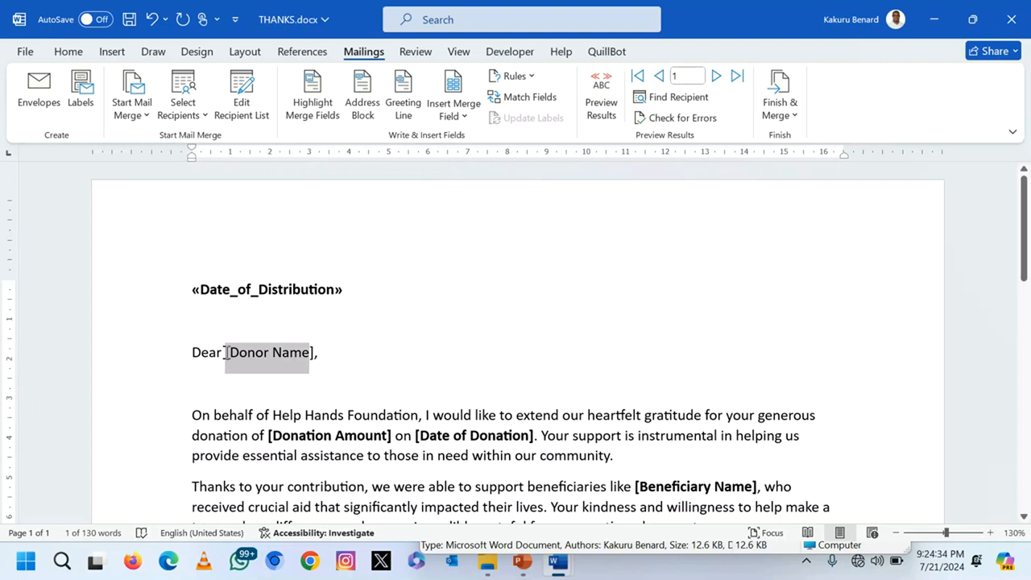
{"action": "left_click", "coordinate": [466, 126]}
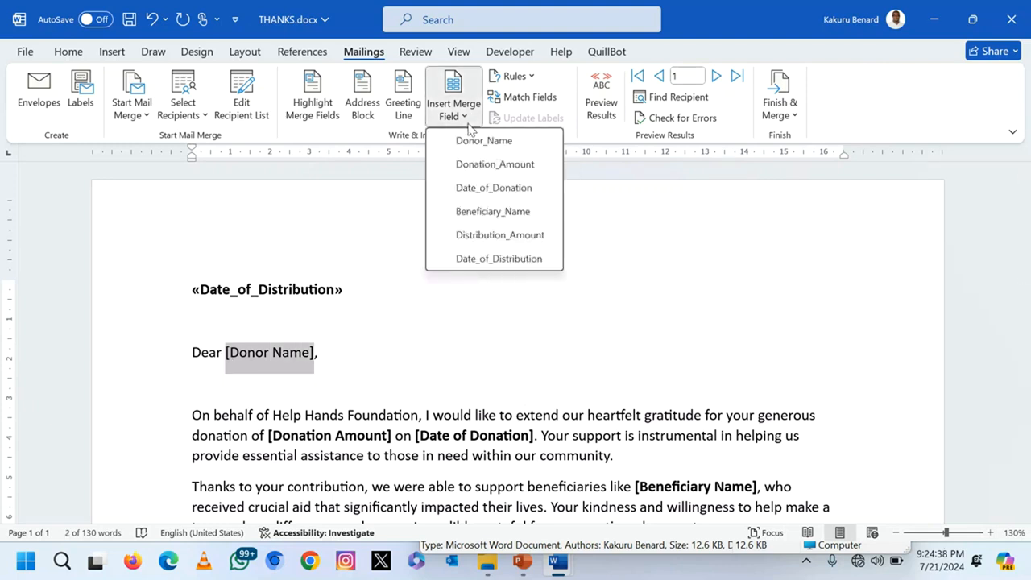
{"action": "left_click", "coordinate": [511, 144]}
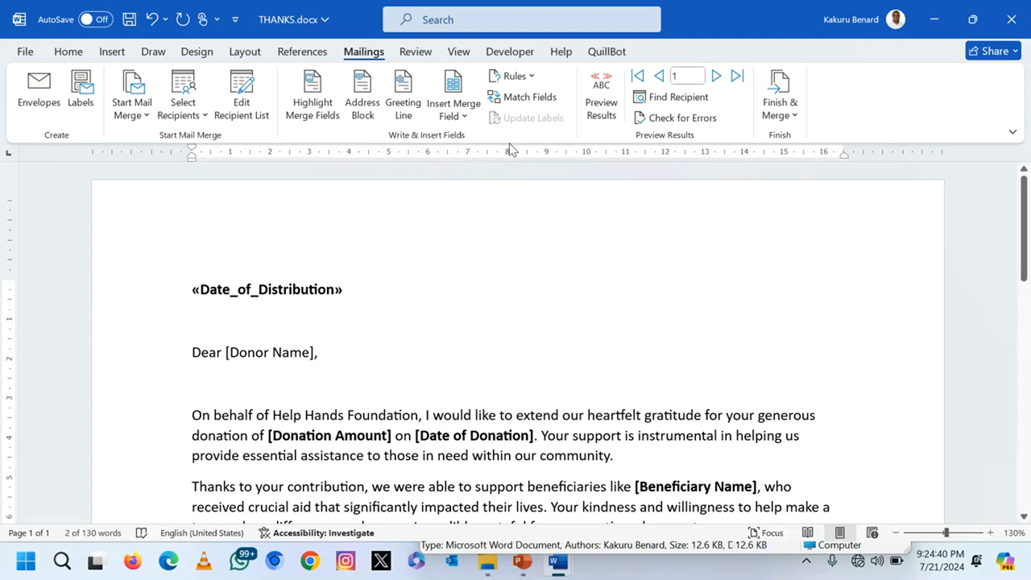
{"action": "left_click_drag", "start_coordinate": [227, 352], "coordinate": [326, 358]}
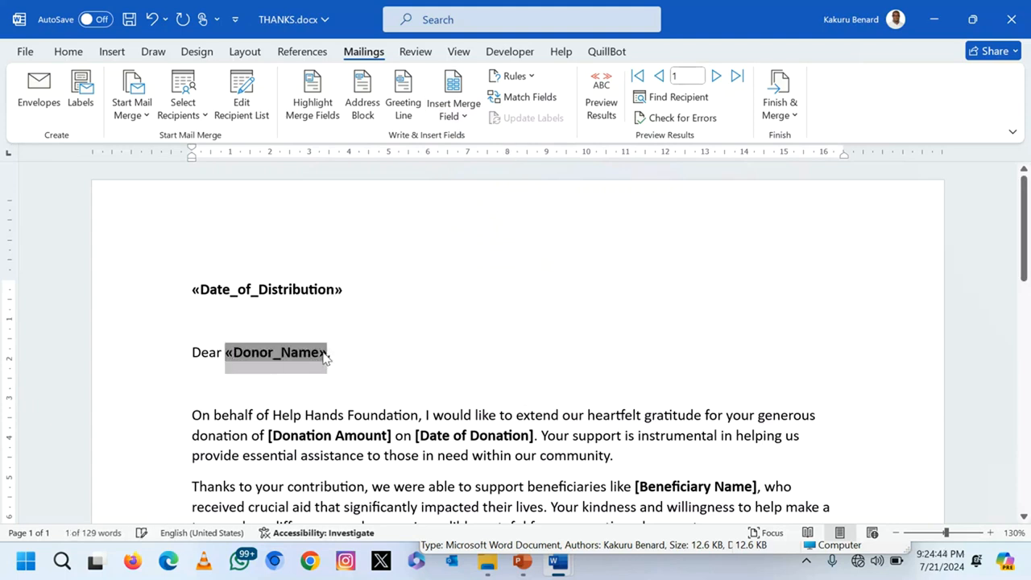
{"action": "scroll", "coordinate": [325, 358], "scroll_direction": "down", "scroll_amount": 2}
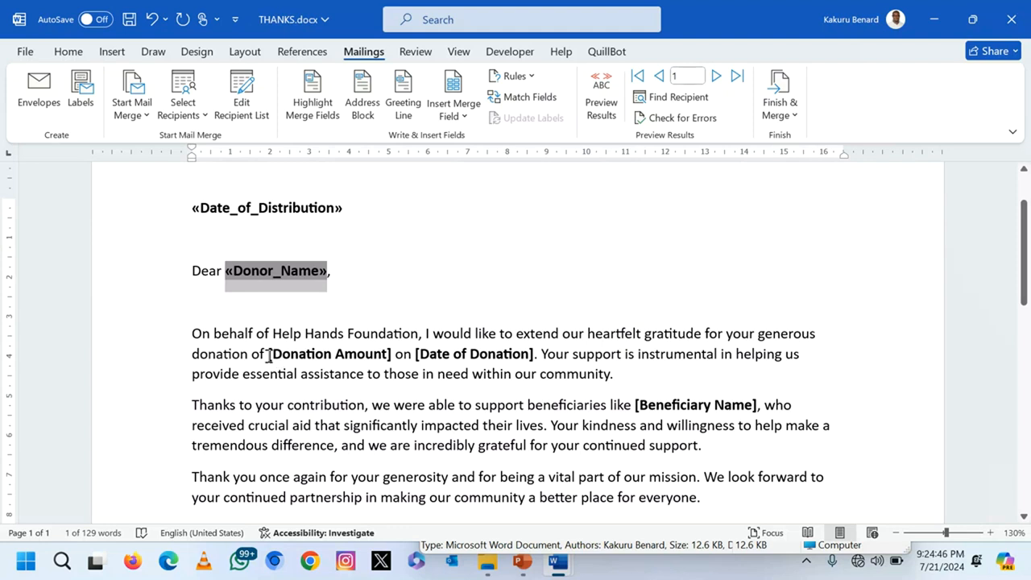
{"action": "left_click_drag", "start_coordinate": [268, 355], "coordinate": [392, 362]}
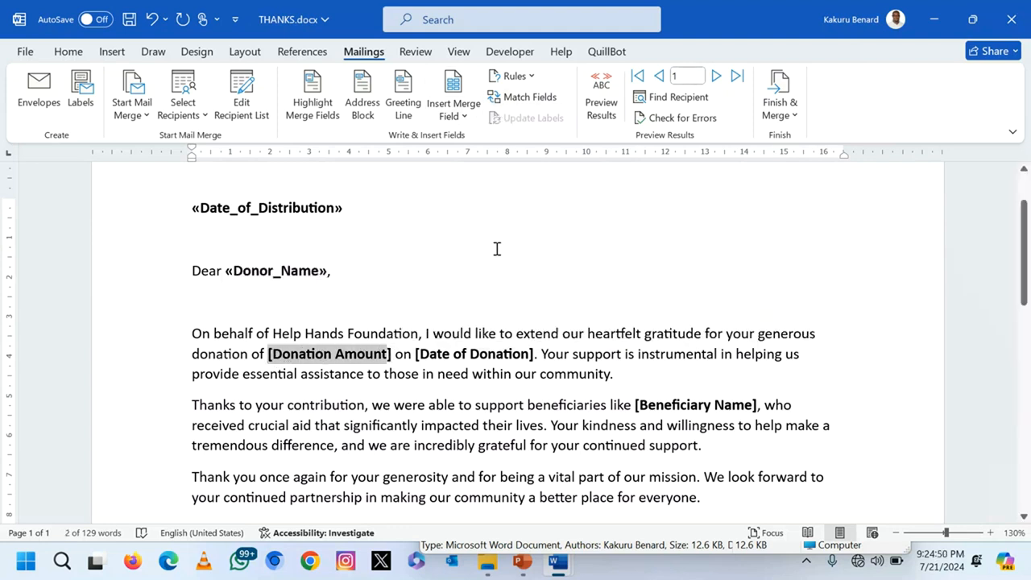
{"action": "left_click", "coordinate": [466, 118]}
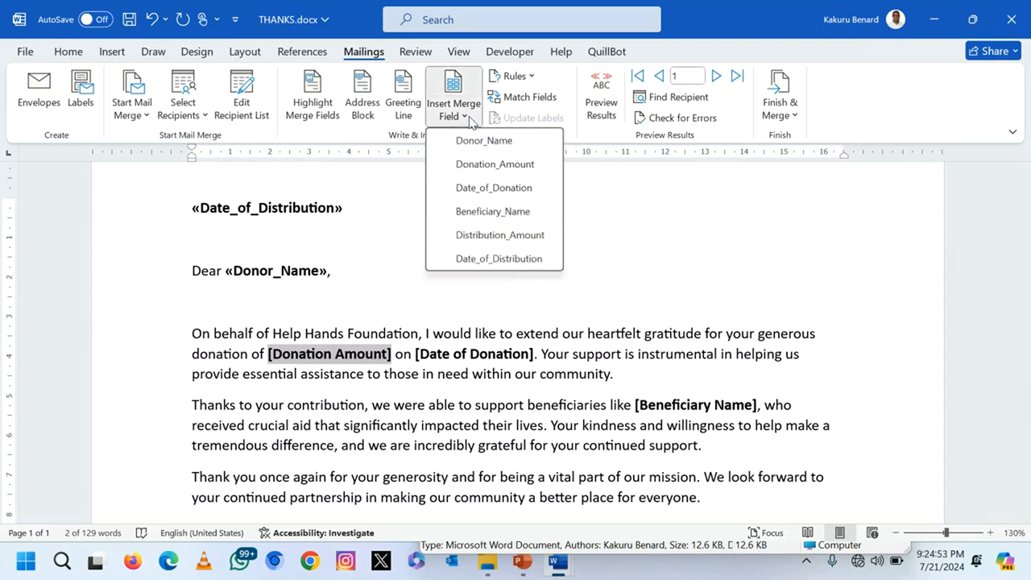
{"action": "left_click", "coordinate": [487, 164]}
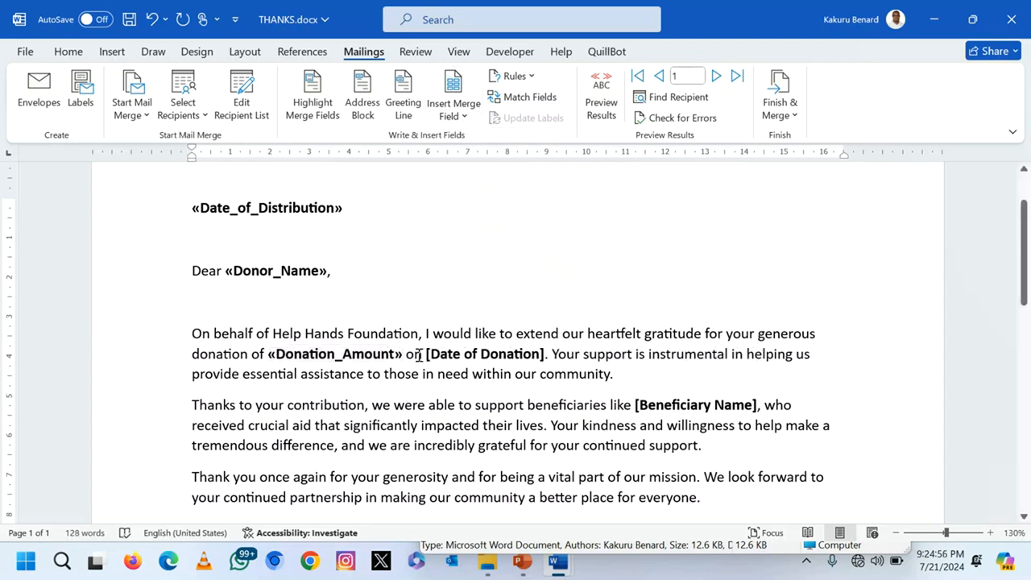
Step: Replace [Date of Donation] and [Beneficiary Name] with the Date_of_Donation and Beneficiary_Name fields
{"action": "left_click_drag", "start_coordinate": [464, 352], "coordinate": [546, 352]}
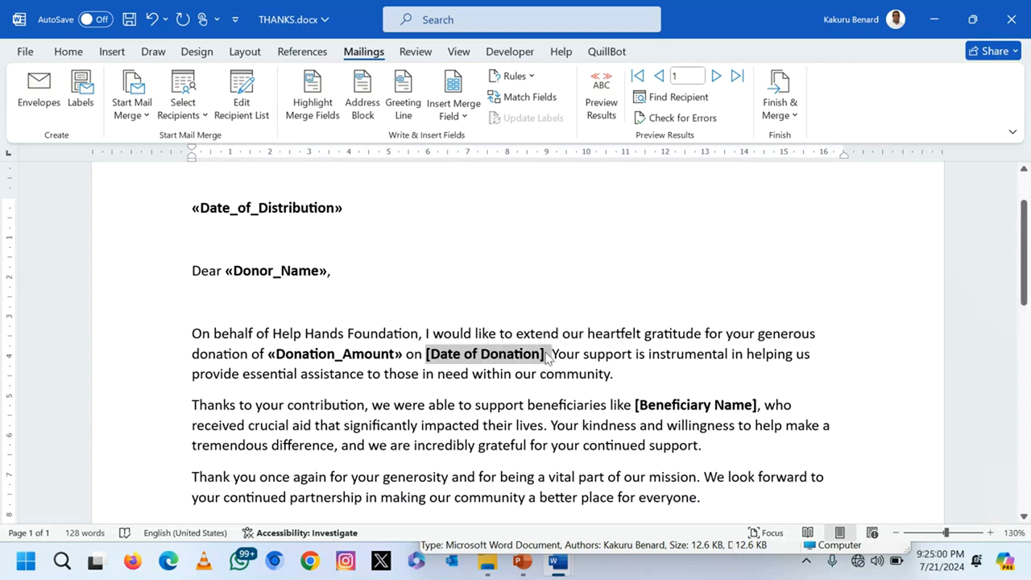
{"action": "key", "text": "shift+Left"}
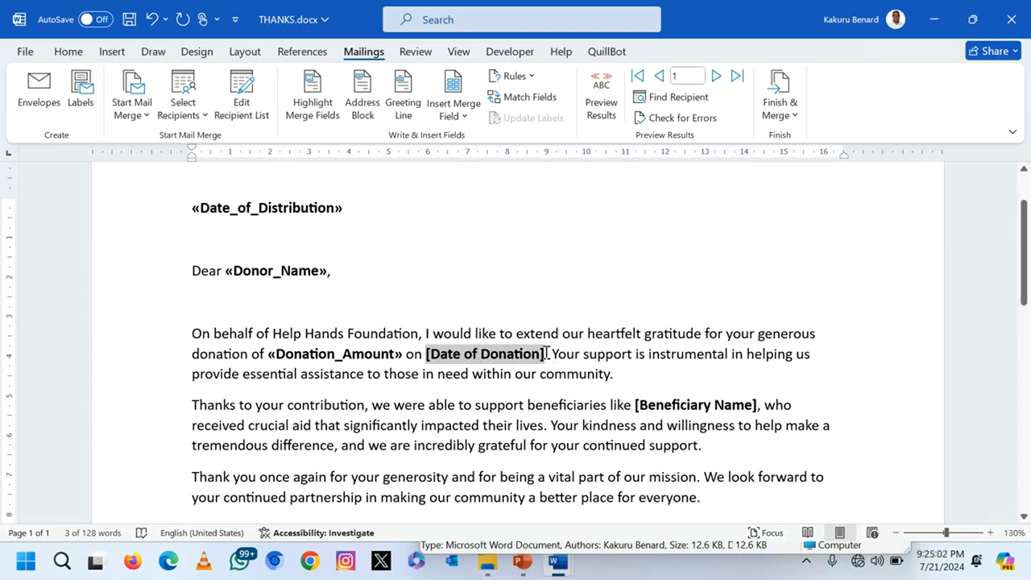
{"action": "left_click", "coordinate": [462, 119]}
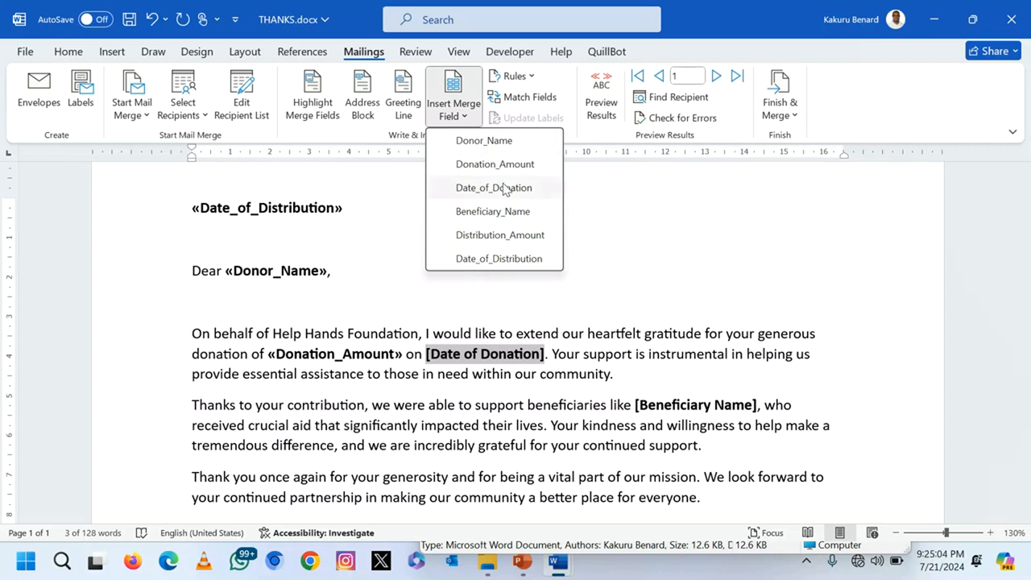
{"action": "left_click", "coordinate": [491, 189]}
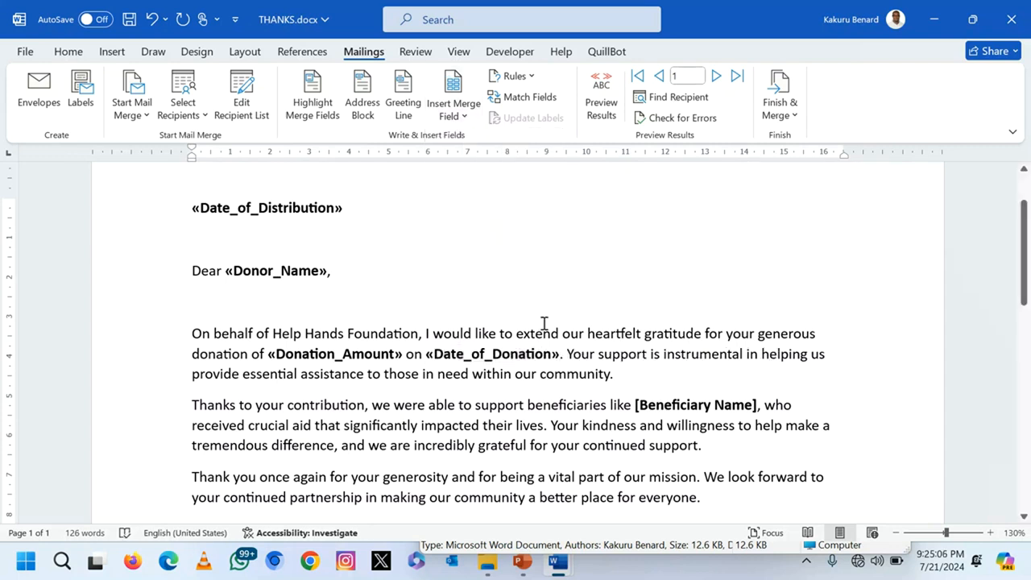
{"action": "scroll", "coordinate": [572, 328], "scroll_direction": "down", "scroll_amount": 1}
{"action": "left_click_drag", "start_coordinate": [636, 356], "coordinate": [752, 356]}
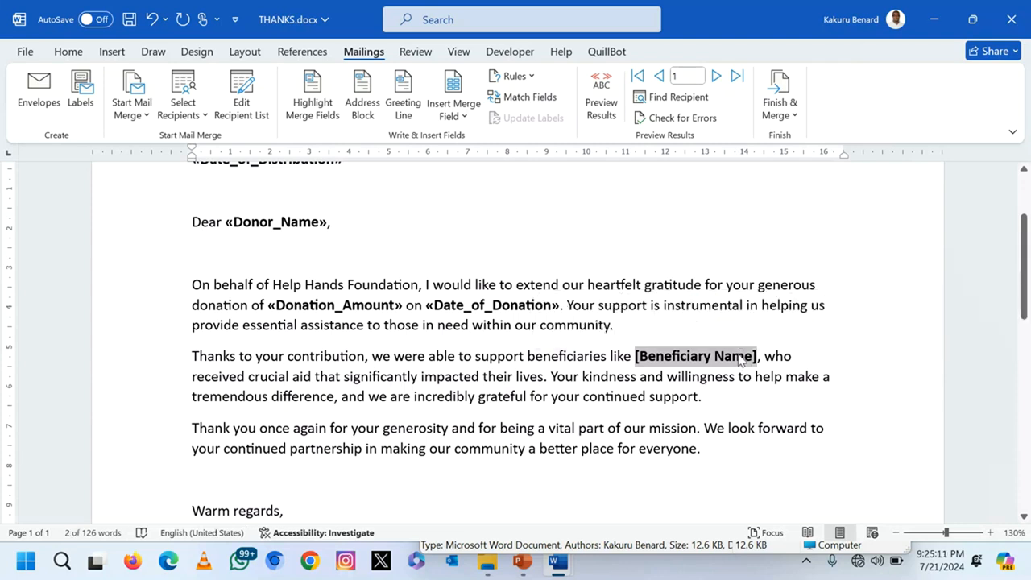
{"action": "left_click", "coordinate": [466, 117]}
{"action": "left_click", "coordinate": [492, 208]}
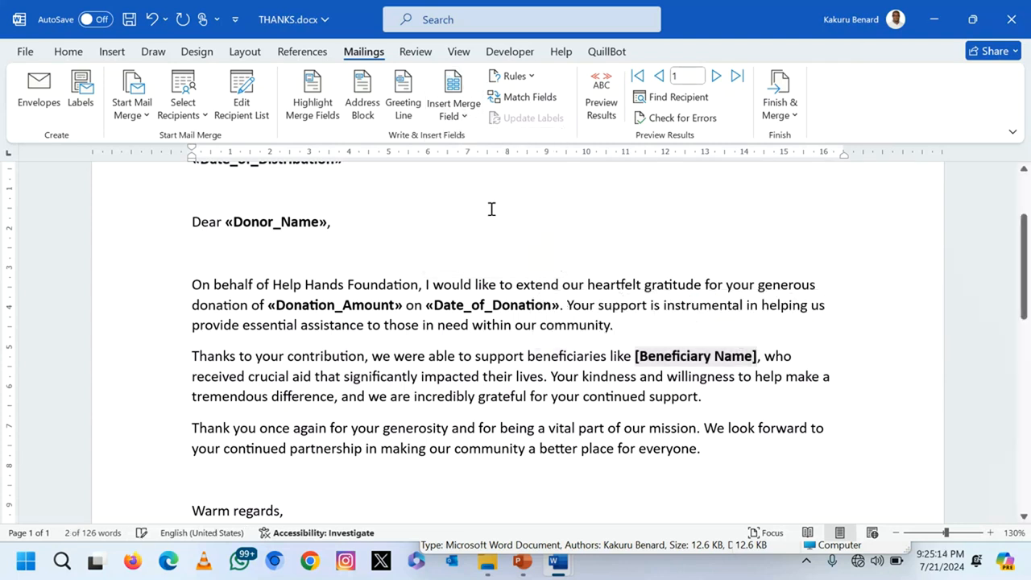
{"action": "scroll", "coordinate": [490, 337], "scroll_direction": "down", "scroll_amount": 3}
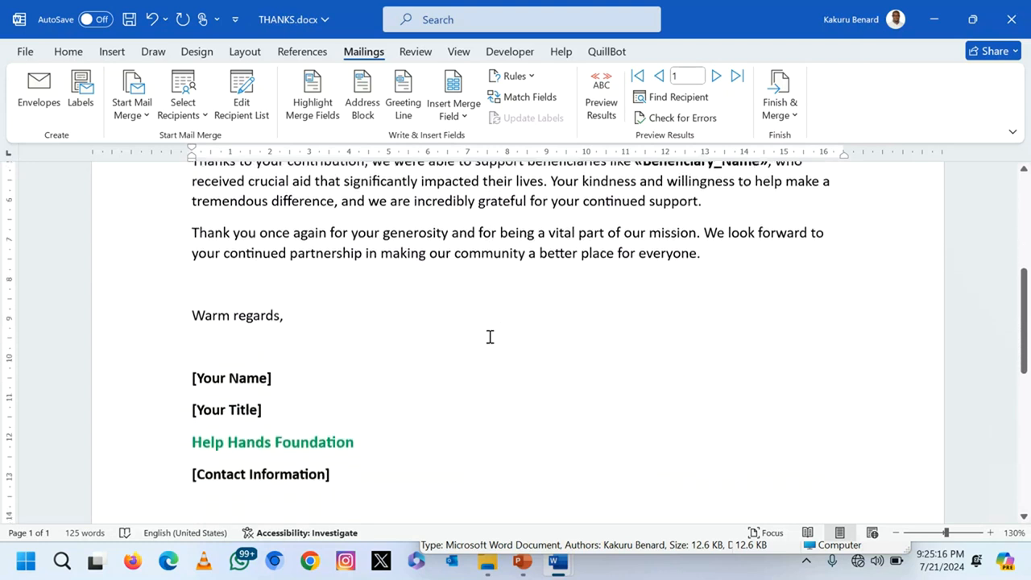
{"action": "scroll", "coordinate": [490, 336], "scroll_direction": "down", "scroll_amount": 1}
Step: Fill the signature's name placeholder with the sender's name and the title with 'Managing Director'
{"action": "left_click_drag", "start_coordinate": [191, 340], "coordinate": [282, 341]}
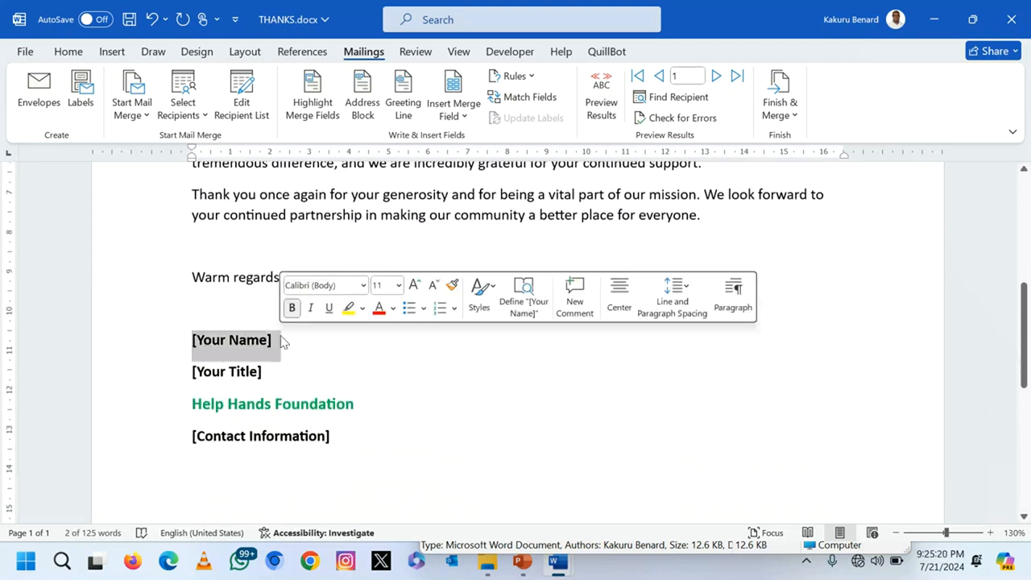
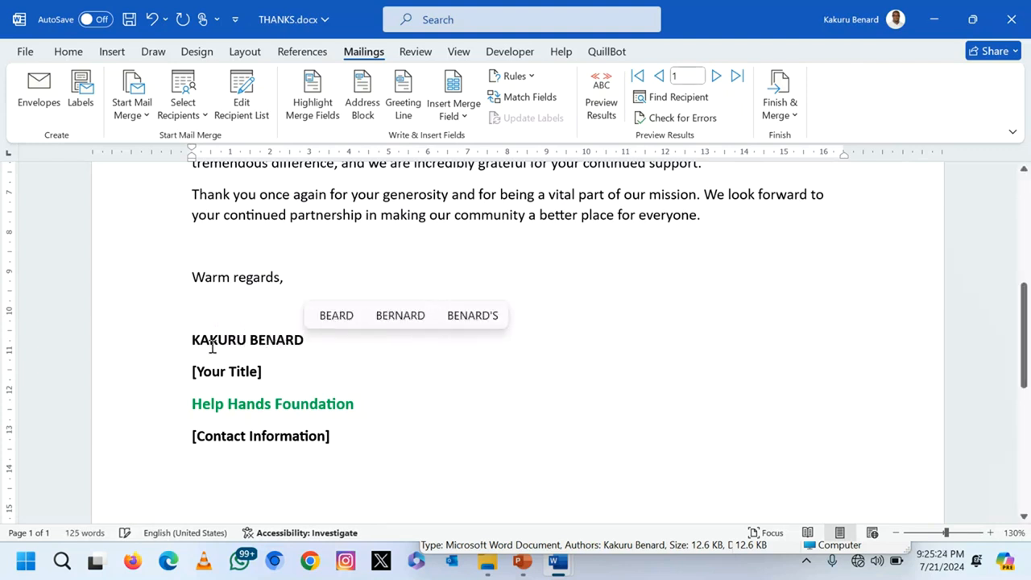
{"action": "left_click", "coordinate": [154, 375]}
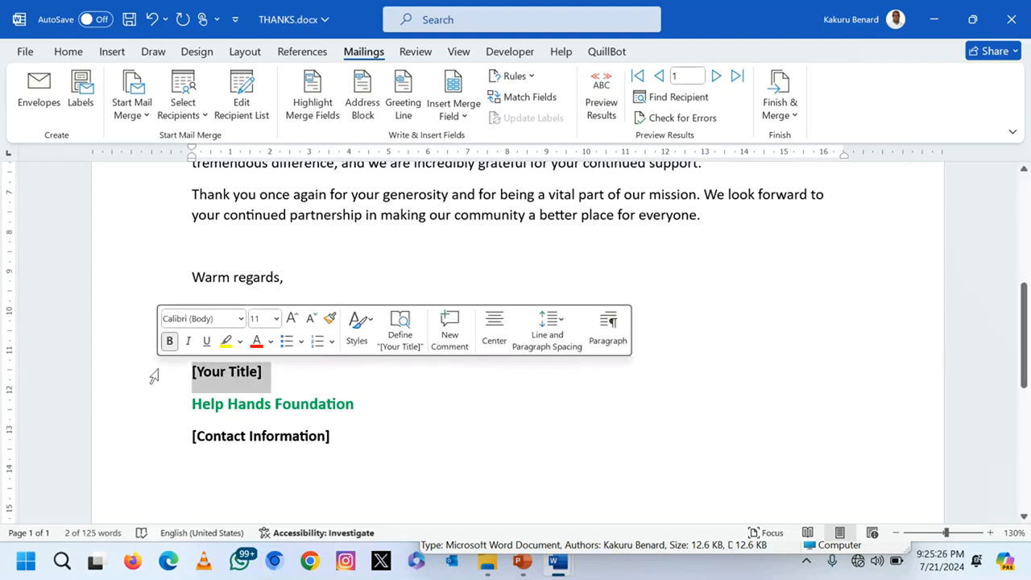
{"action": "type", "text": "Managing Direx"}
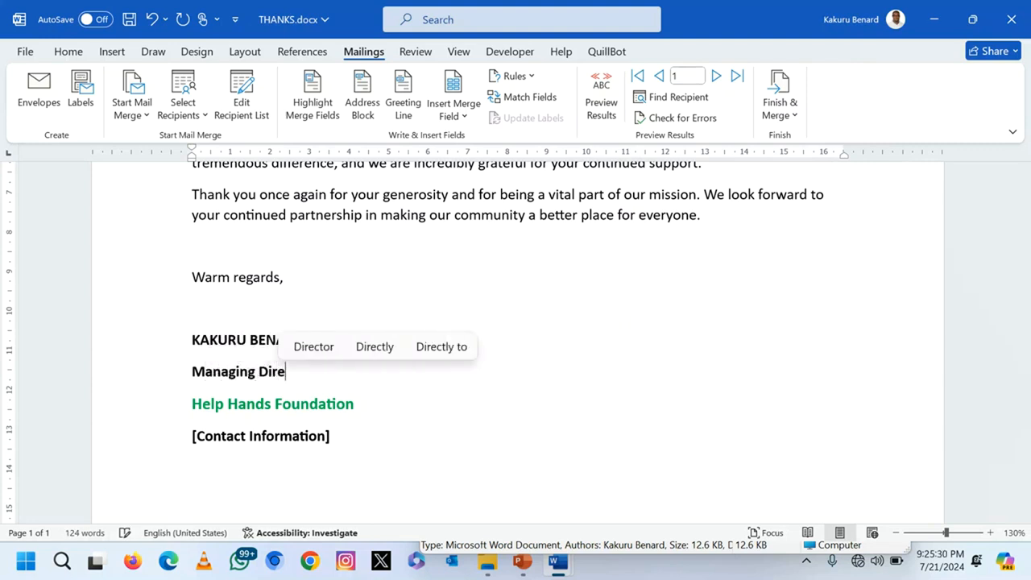
{"action": "key", "text": "BackSpace"}
{"action": "type", "text": "ctor"}
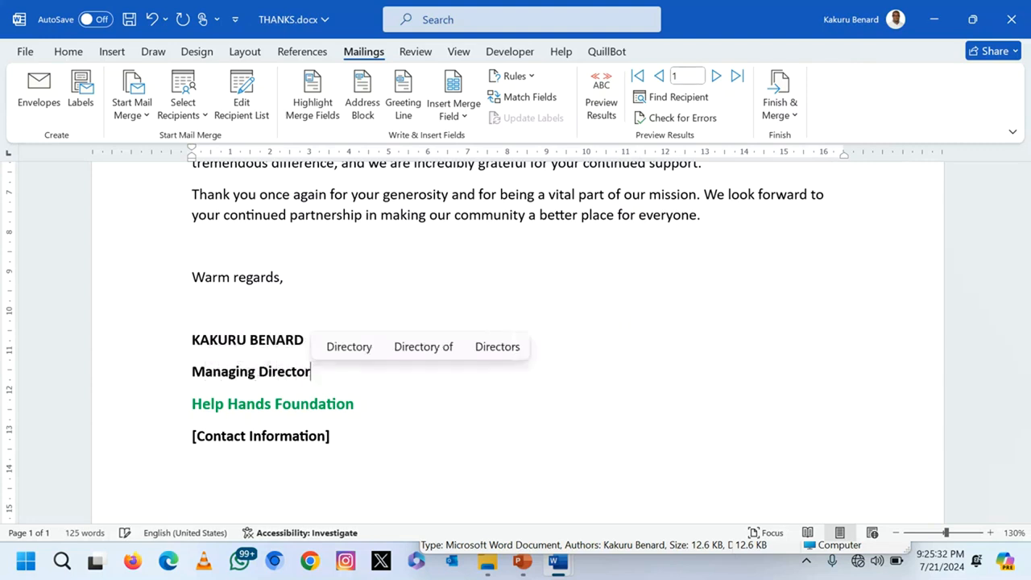
Step: Replace the contact line with the sender's phone number and e-mail address
{"action": "left_click", "coordinate": [170, 446]}
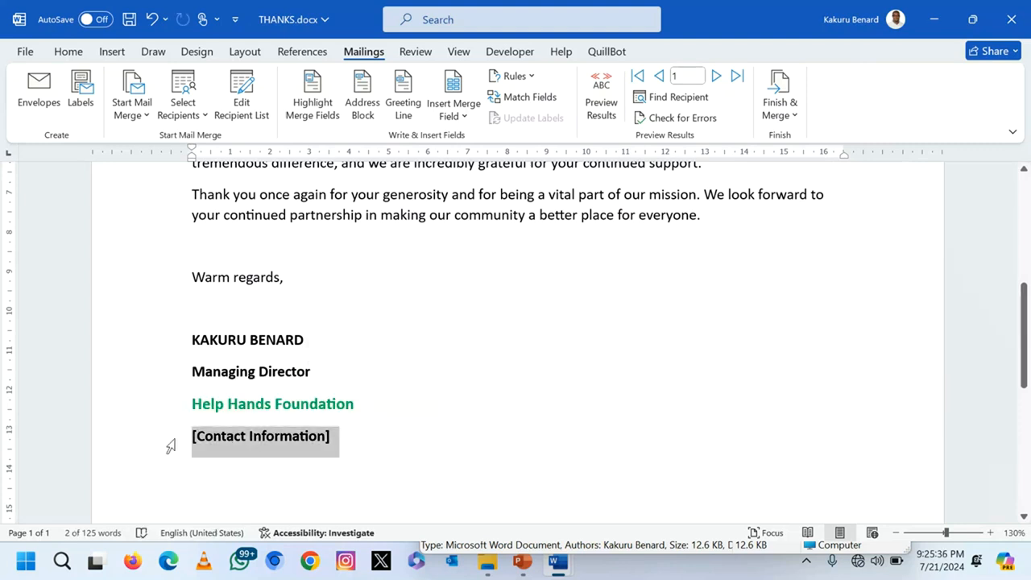
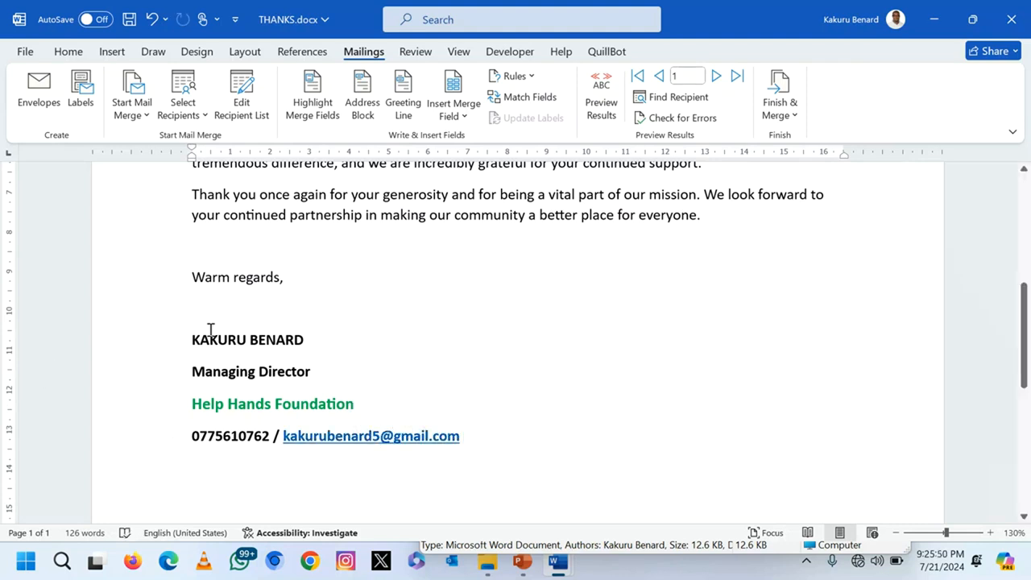
{"action": "scroll", "coordinate": [410, 341], "scroll_direction": "down", "scroll_amount": 5}
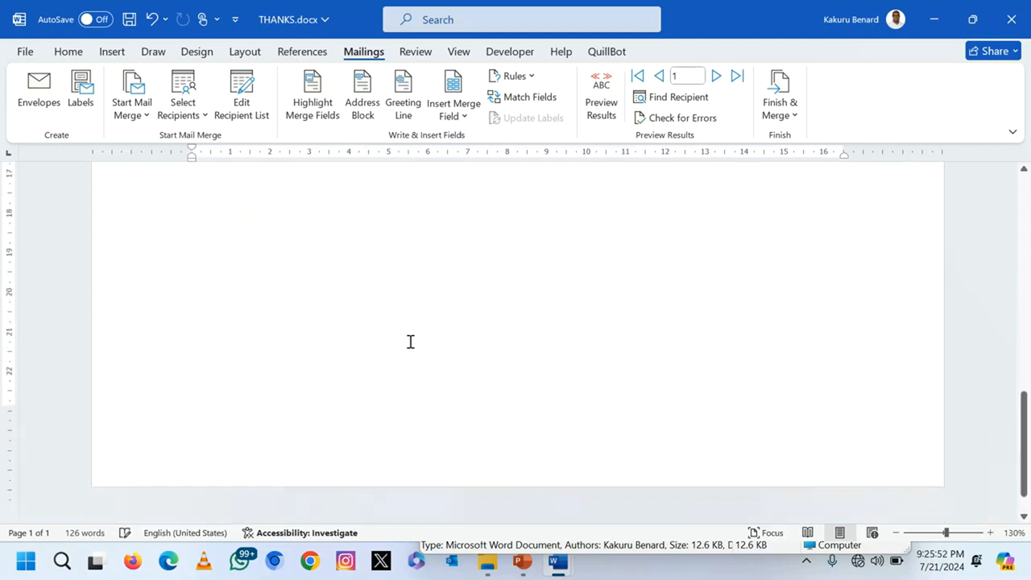
{"action": "scroll", "coordinate": [409, 341], "scroll_direction": "up", "scroll_amount": 10}
{"action": "scroll", "coordinate": [410, 342], "scroll_direction": "up", "scroll_amount": 1}
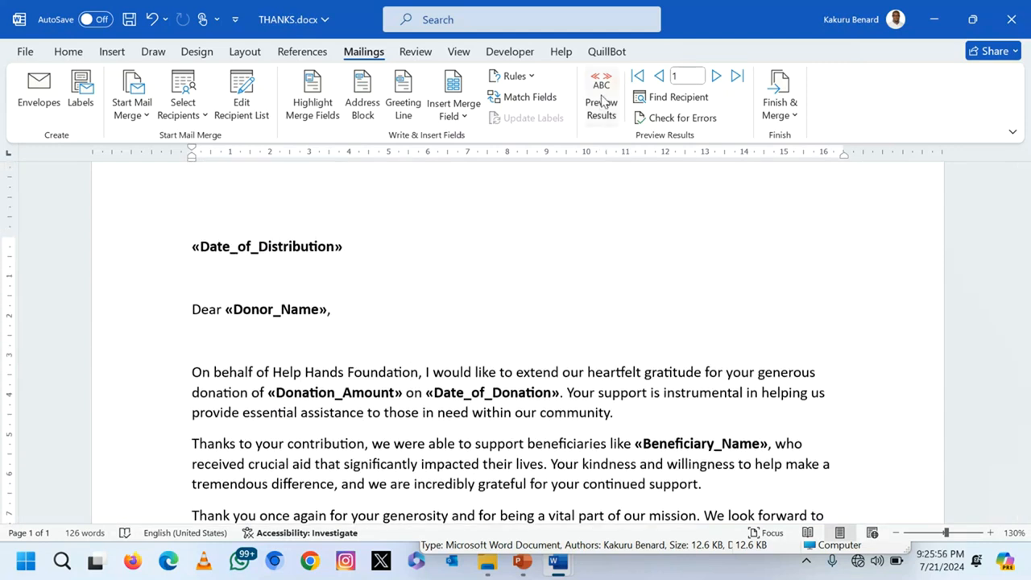
{"action": "left_click", "coordinate": [602, 100]}
Step: Check the merged date, donor name and donation amount values in the preview
{"action": "left_click", "coordinate": [153, 259]}
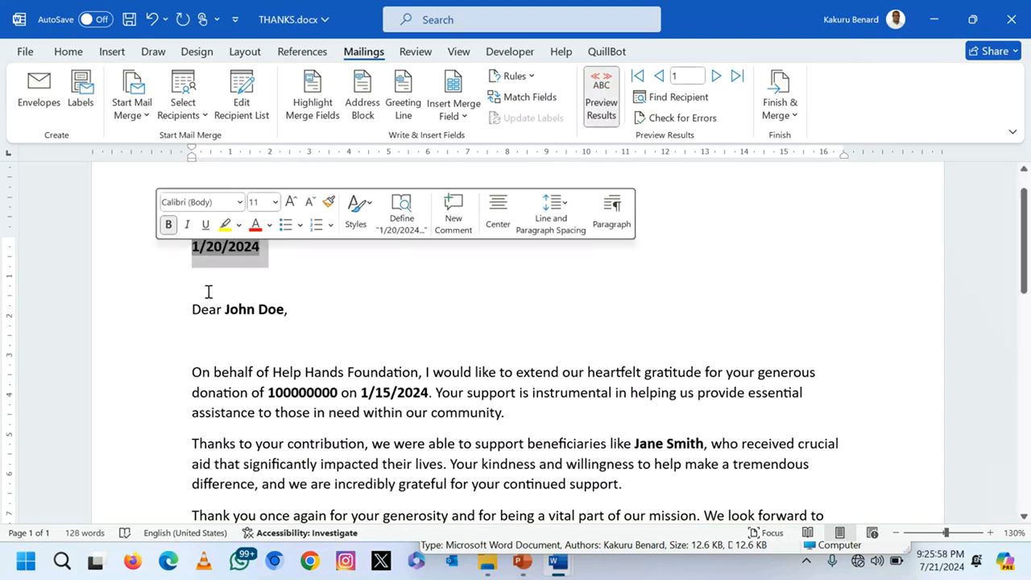
{"action": "left_click", "coordinate": [239, 309]}
{"action": "left_click", "coordinate": [324, 395]}
{"action": "scroll", "coordinate": [324, 398], "scroll_direction": "down", "scroll_amount": 1}
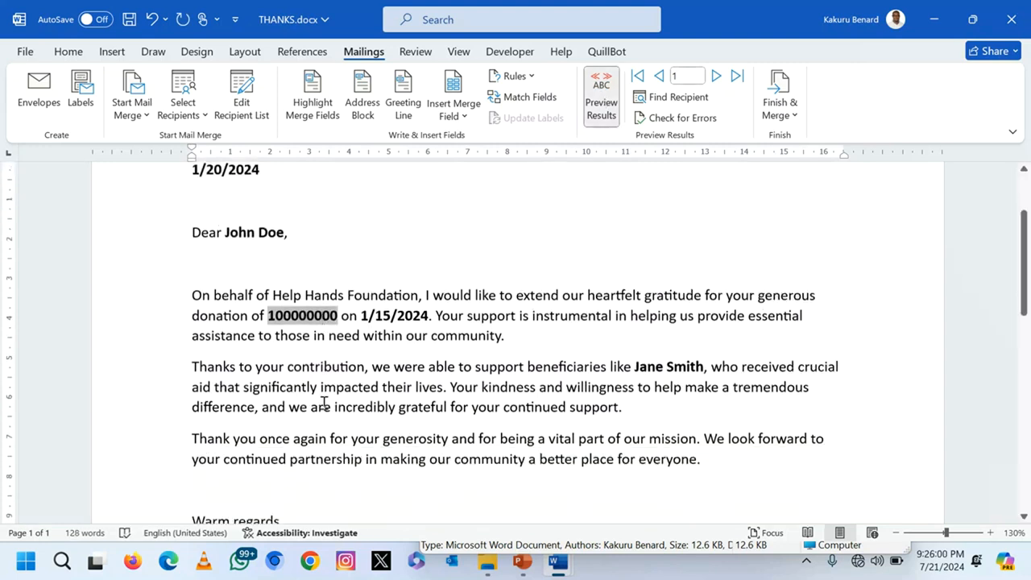
{"action": "scroll", "coordinate": [322, 403], "scroll_direction": "up", "scroll_amount": 2}
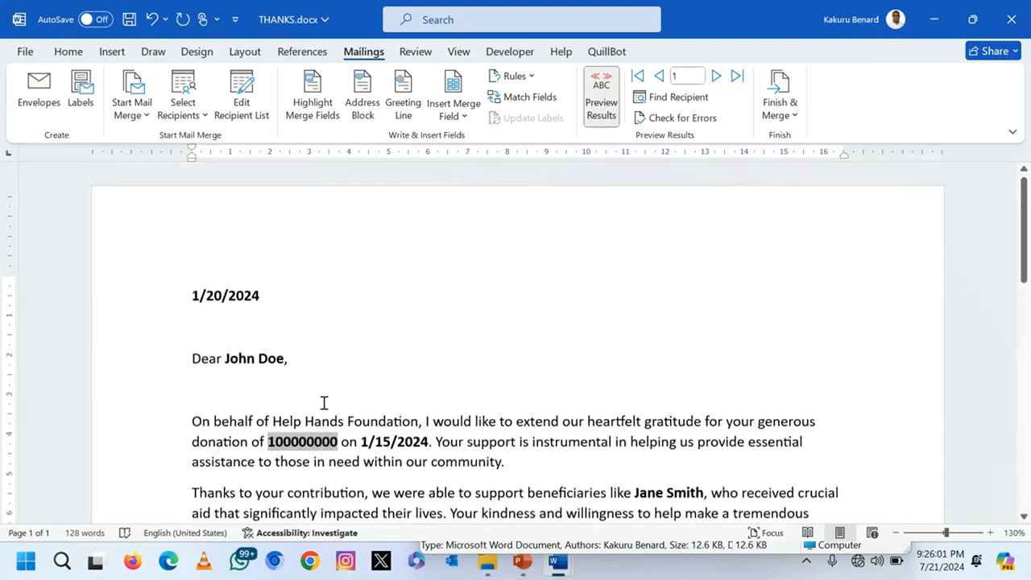
Step: Advance the merge preview record by record to the sixth donor
{"action": "left_click", "coordinate": [717, 79]}
{"action": "left_click", "coordinate": [716, 79]}
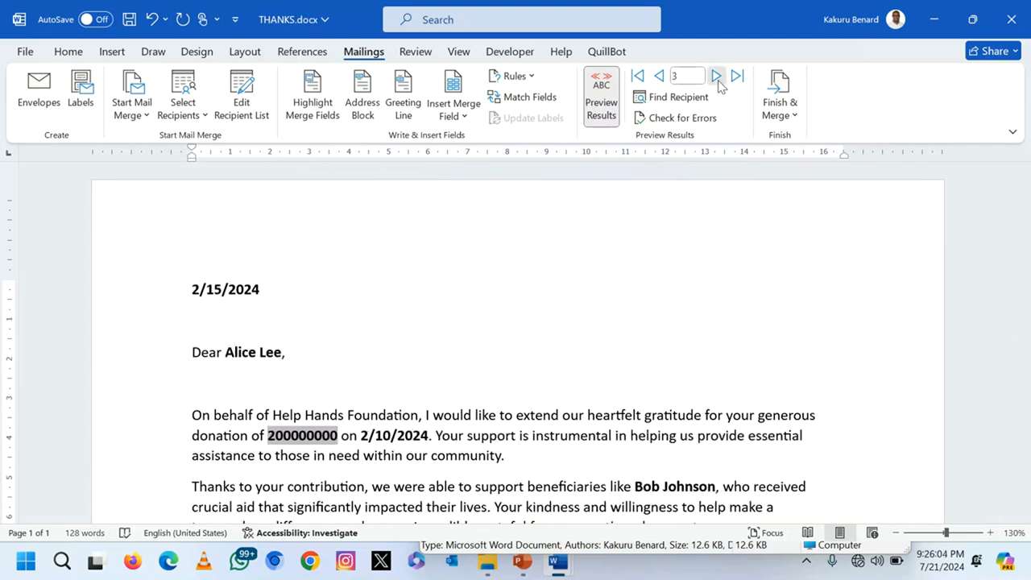
{"action": "left_click", "coordinate": [717, 79]}
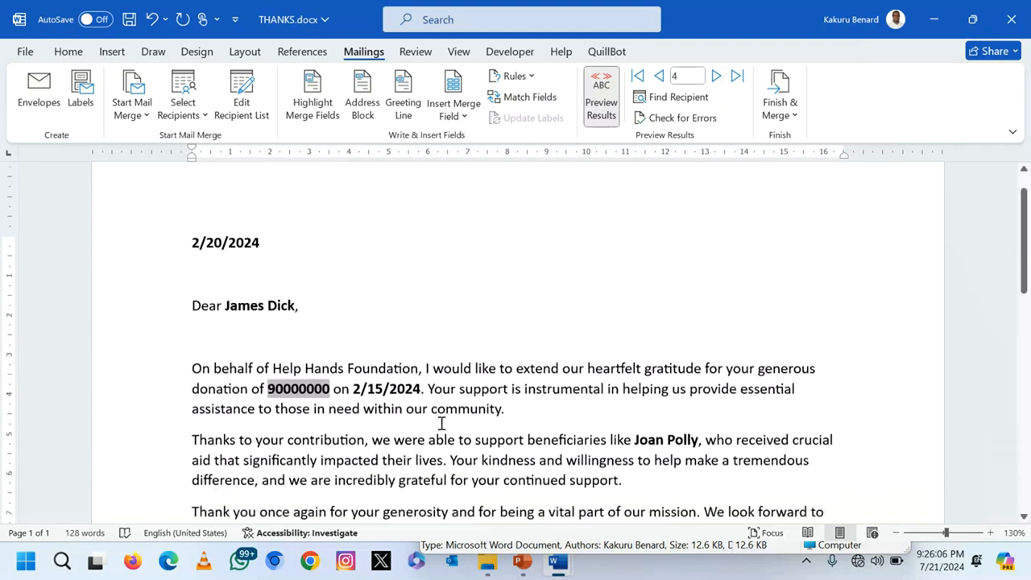
{"action": "left_click", "coordinate": [716, 79]}
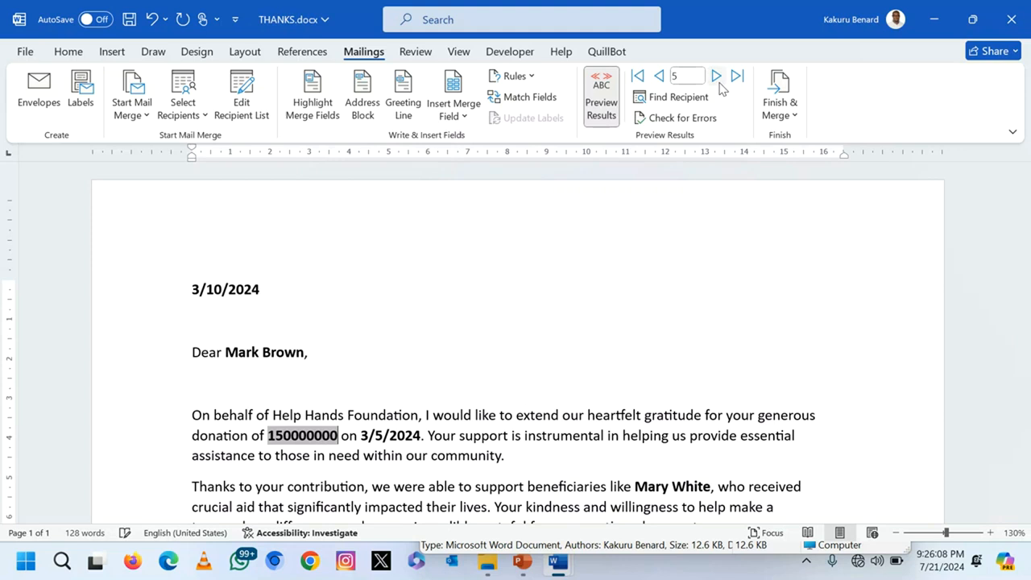
{"action": "left_click", "coordinate": [719, 80]}
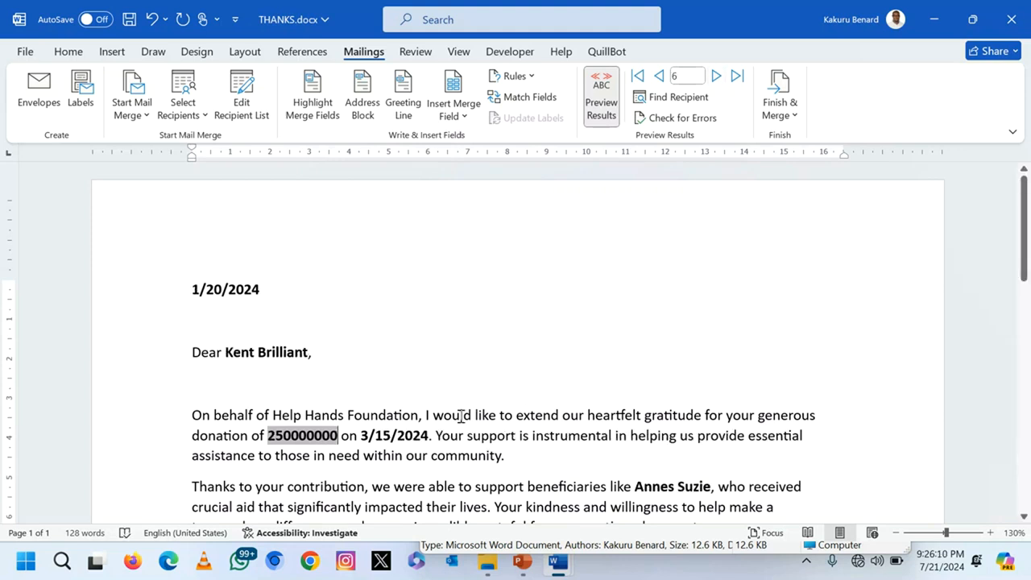
{"action": "key", "text": "ctrl+a"}
Step: Format the whole letter as justified 14 pt Times New Roman, then select the 'T' of Thanks
{"action": "left_click", "coordinate": [69, 53]}
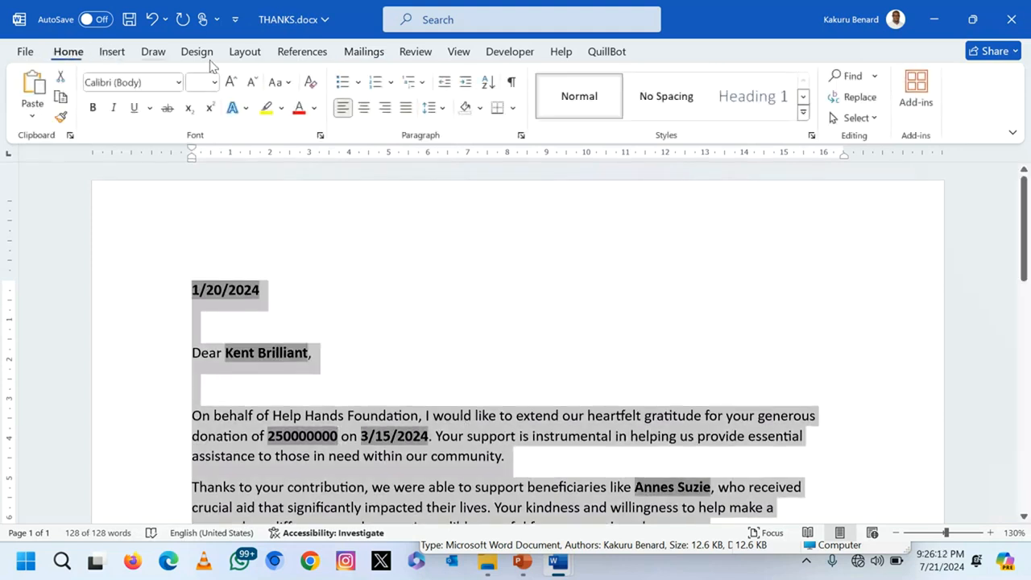
{"action": "left_click", "coordinate": [214, 83]}
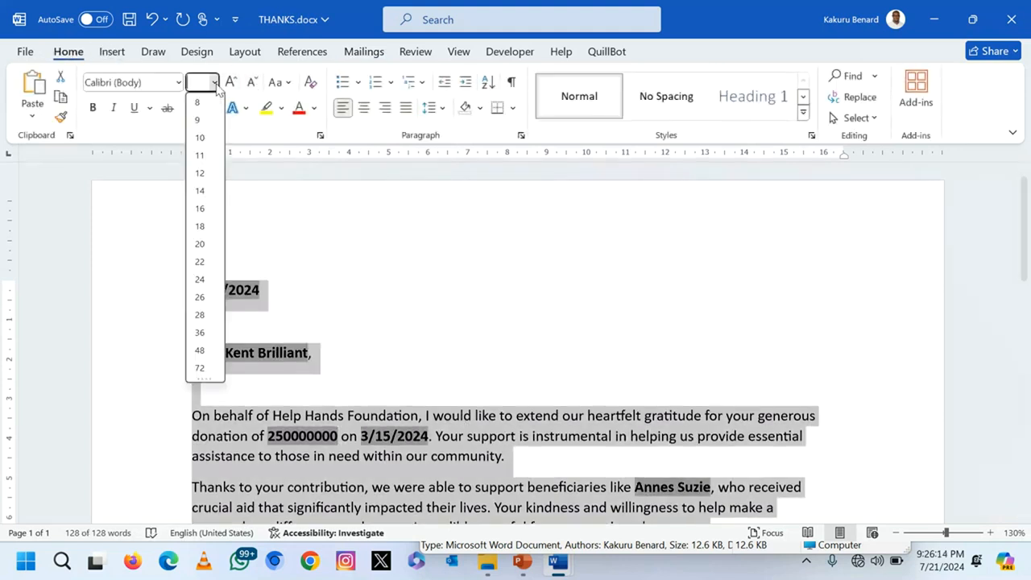
{"action": "left_click", "coordinate": [201, 191]}
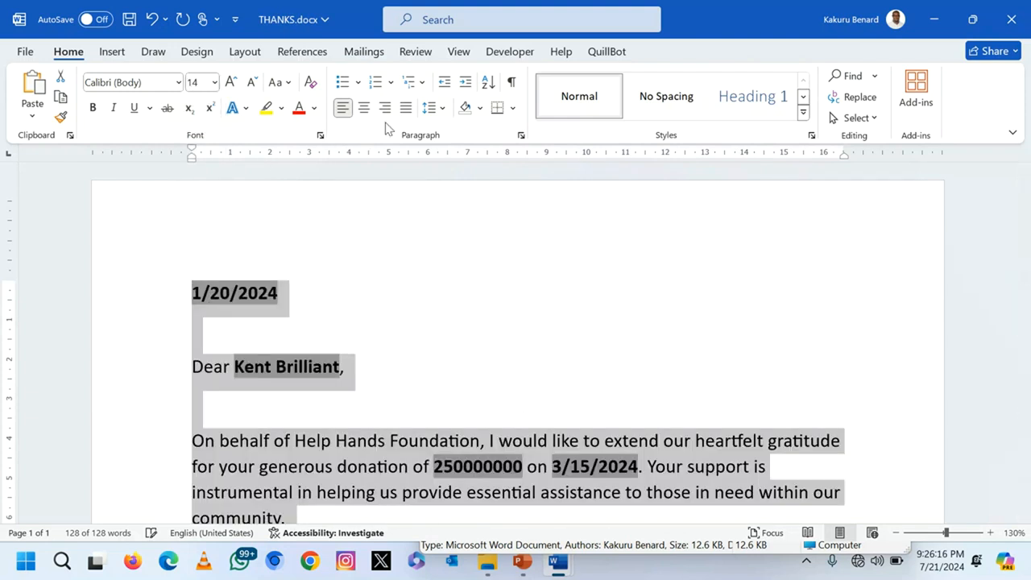
{"action": "left_click", "coordinate": [405, 107]}
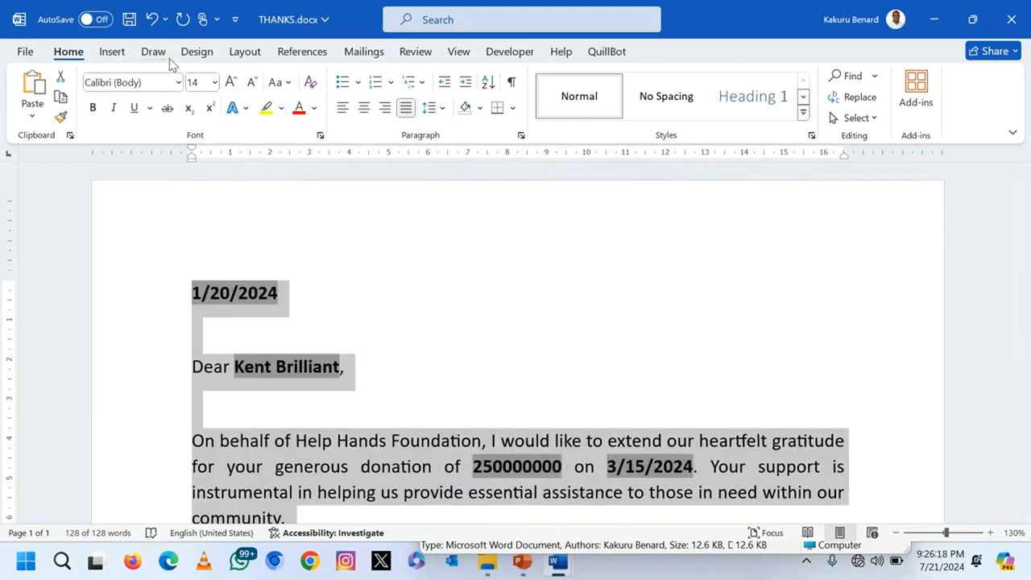
{"action": "left_click", "coordinate": [179, 82]}
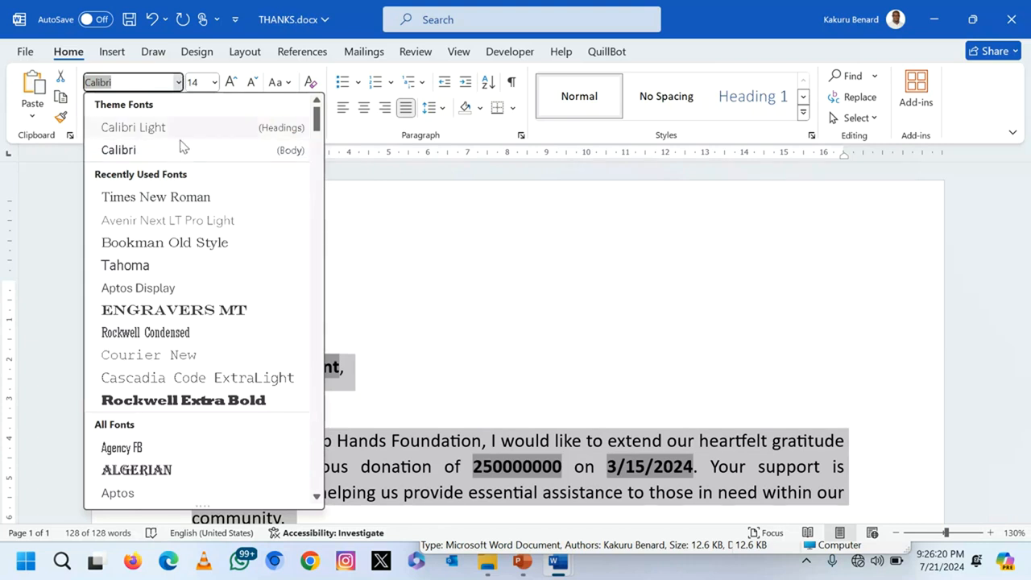
{"action": "left_click", "coordinate": [178, 197]}
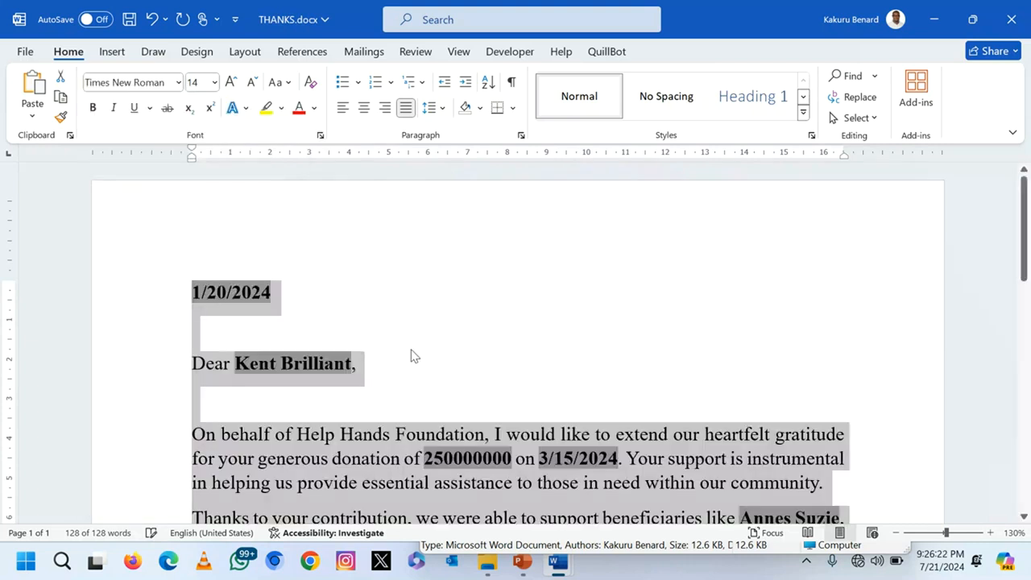
{"action": "scroll", "coordinate": [413, 356], "scroll_direction": "down", "scroll_amount": 8}
{"action": "scroll", "coordinate": [414, 356], "scroll_direction": "up", "scroll_amount": 7}
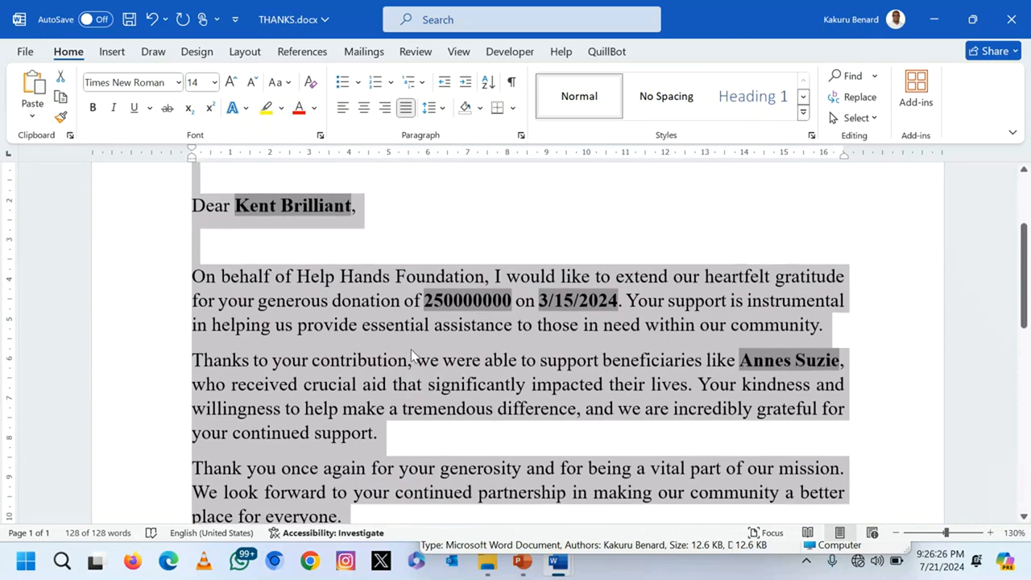
{"action": "scroll", "coordinate": [413, 355], "scroll_direction": "up", "scroll_amount": 1}
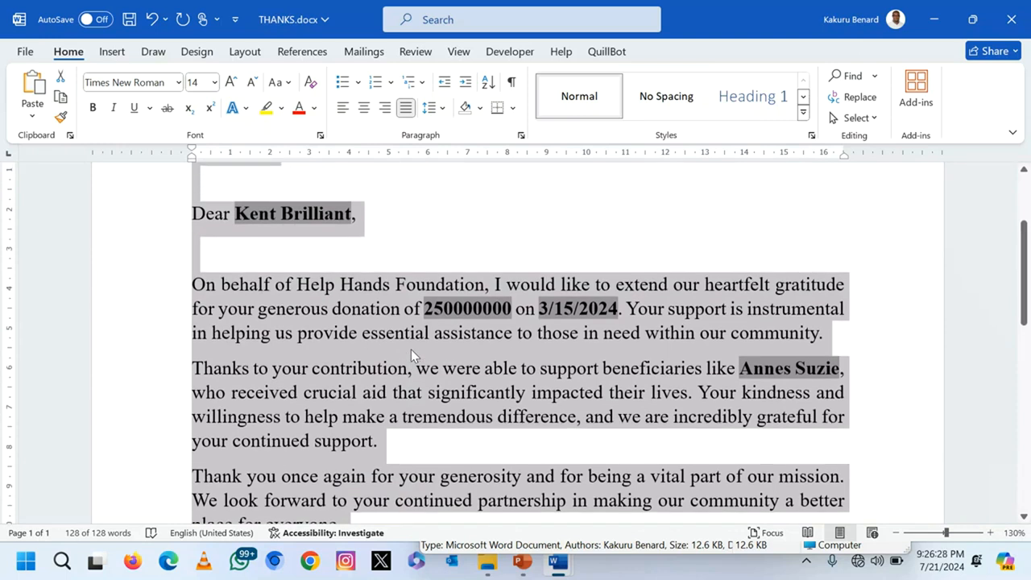
{"action": "left_click", "coordinate": [411, 349]}
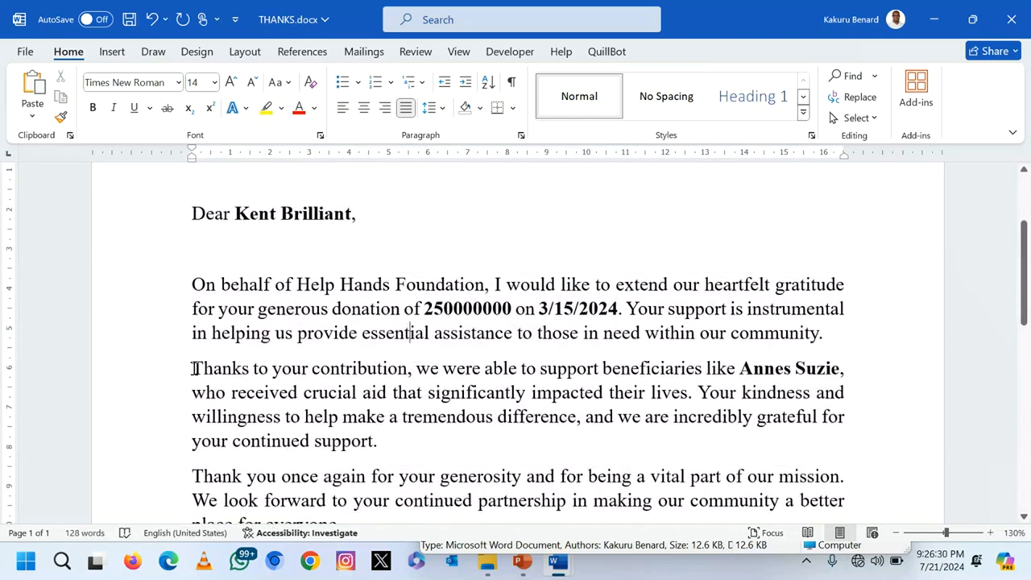
{"action": "left_click_drag", "start_coordinate": [193, 368], "coordinate": [203, 368]}
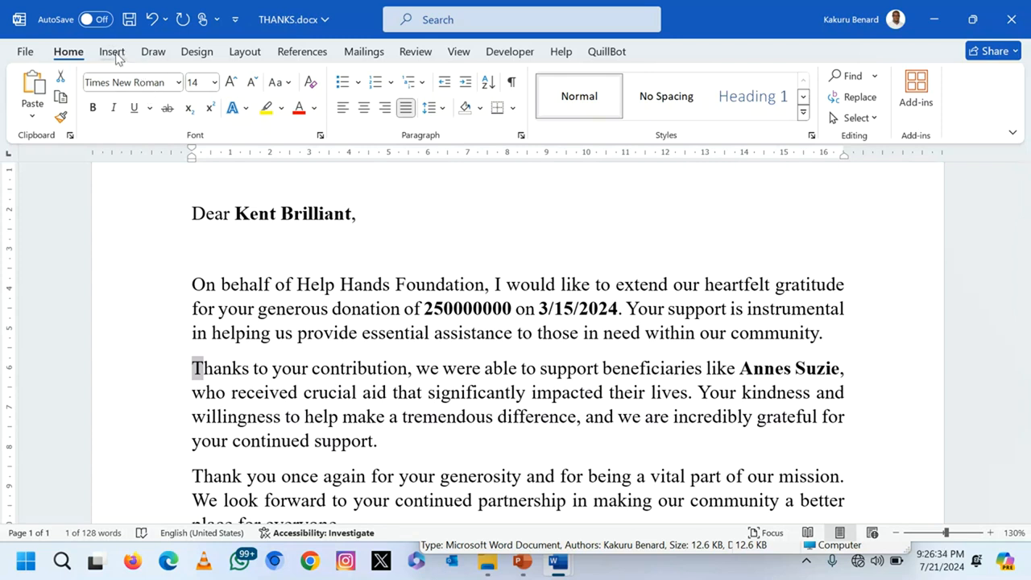
{"action": "left_click", "coordinate": [113, 52]}
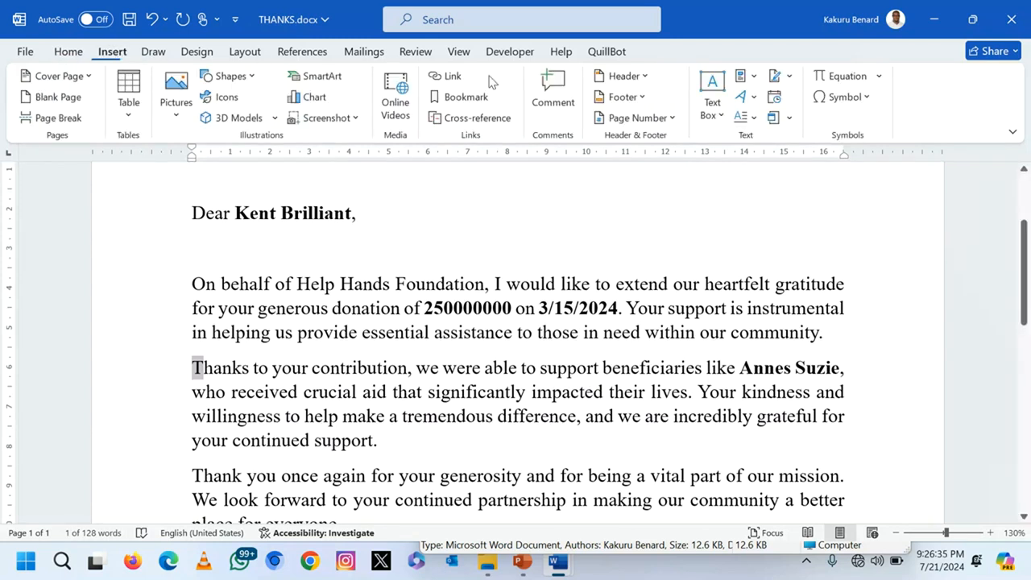
{"action": "left_click", "coordinate": [745, 116]}
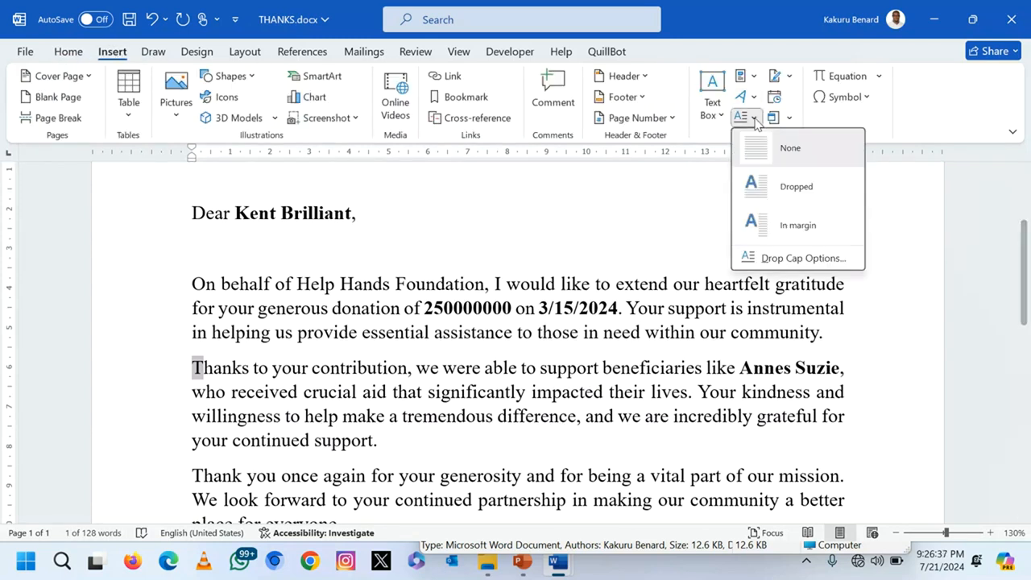
{"action": "left_click", "coordinate": [795, 259]}
{"action": "left_click", "coordinate": [532, 208]}
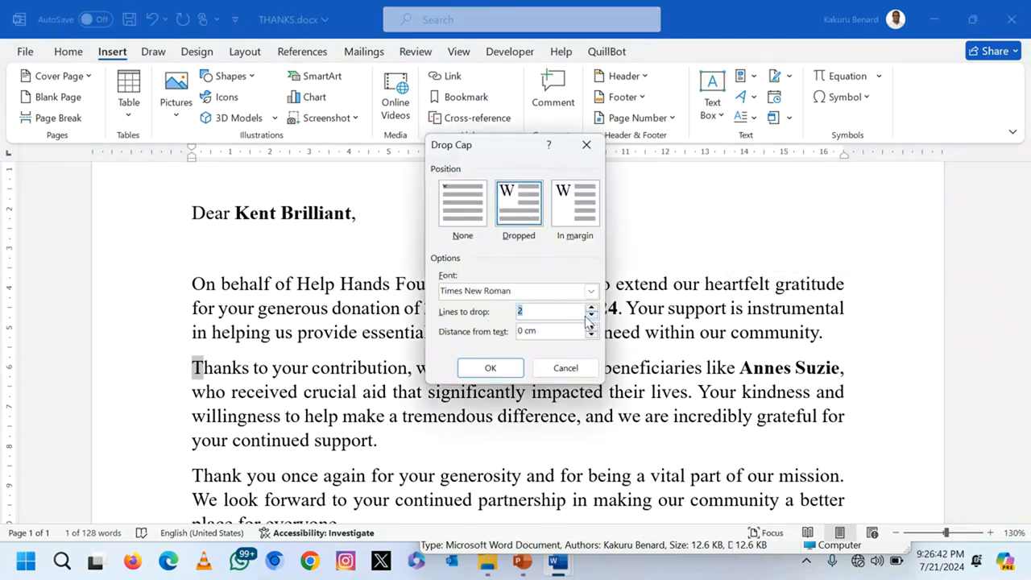
{"action": "left_click", "coordinate": [489, 368]}
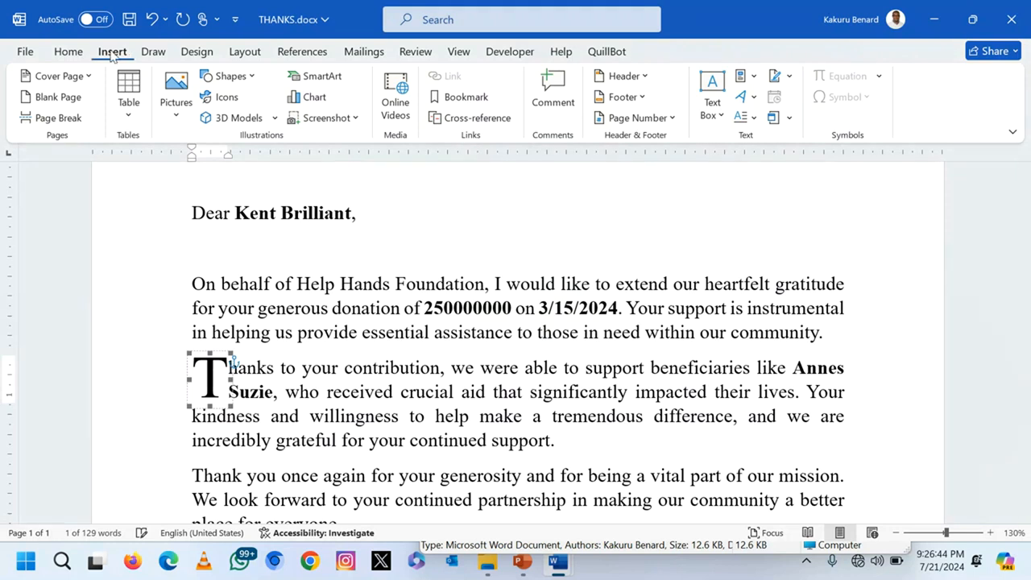
{"action": "left_click", "coordinate": [69, 51]}
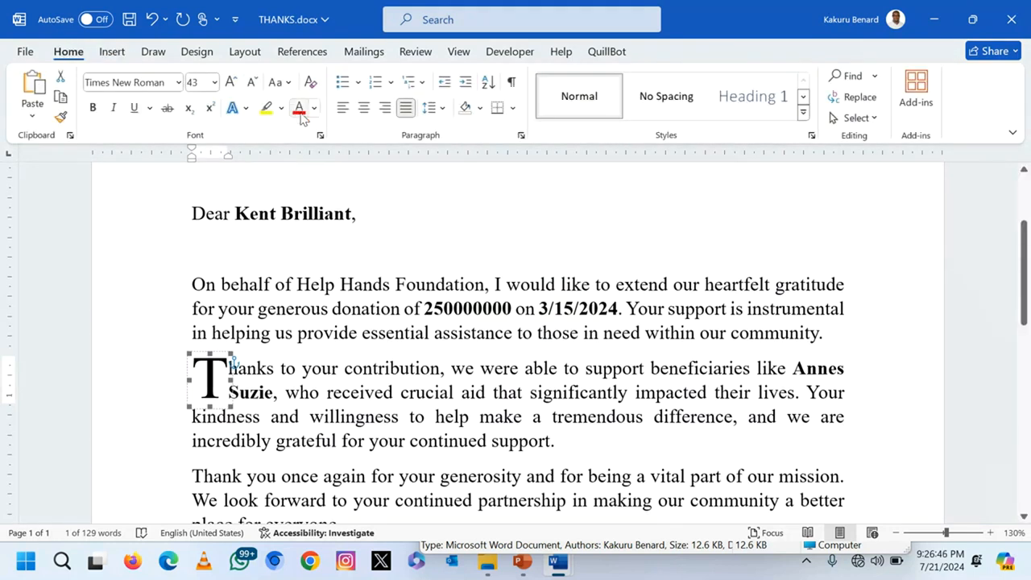
{"action": "left_click", "coordinate": [355, 367]}
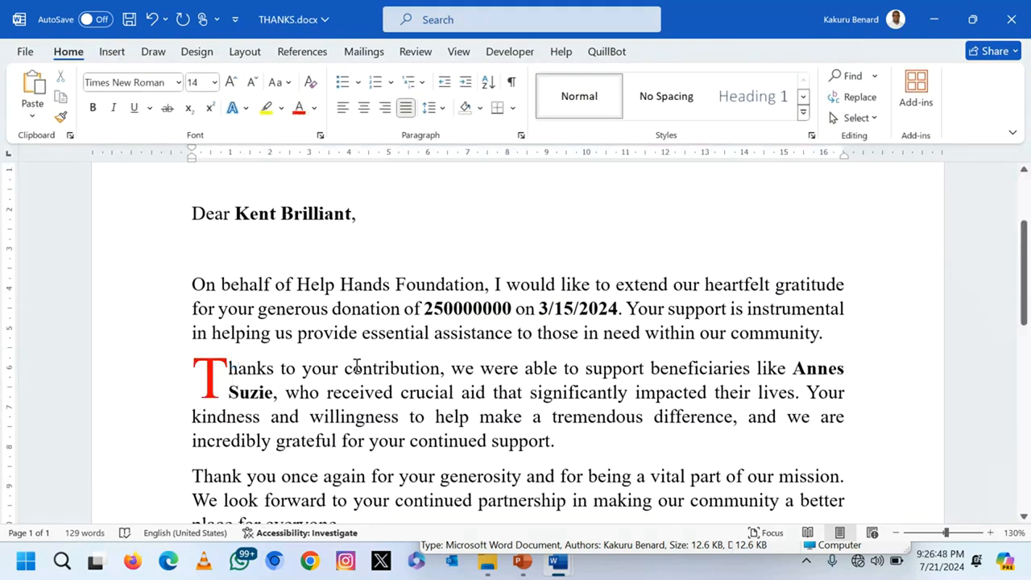
{"action": "key", "text": "ctrl+s"}
{"action": "scroll", "coordinate": [357, 364], "scroll_direction": "down", "scroll_amount": 8}
{"action": "scroll", "coordinate": [357, 364], "scroll_direction": "up", "scroll_amount": 8}
{"action": "scroll", "coordinate": [356, 364], "scroll_direction": "up", "scroll_amount": 2}
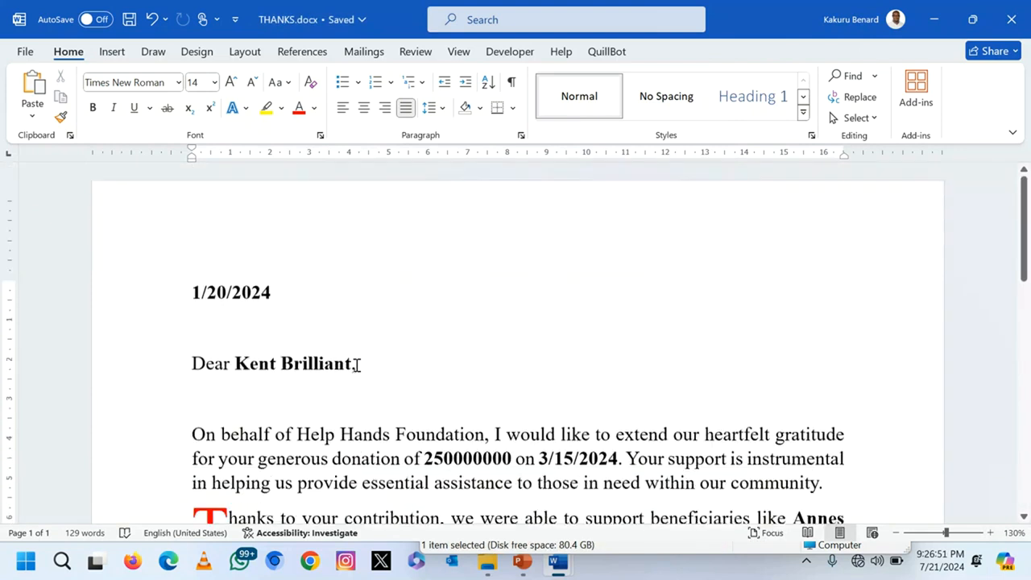
{"action": "left_click", "coordinate": [112, 52]}
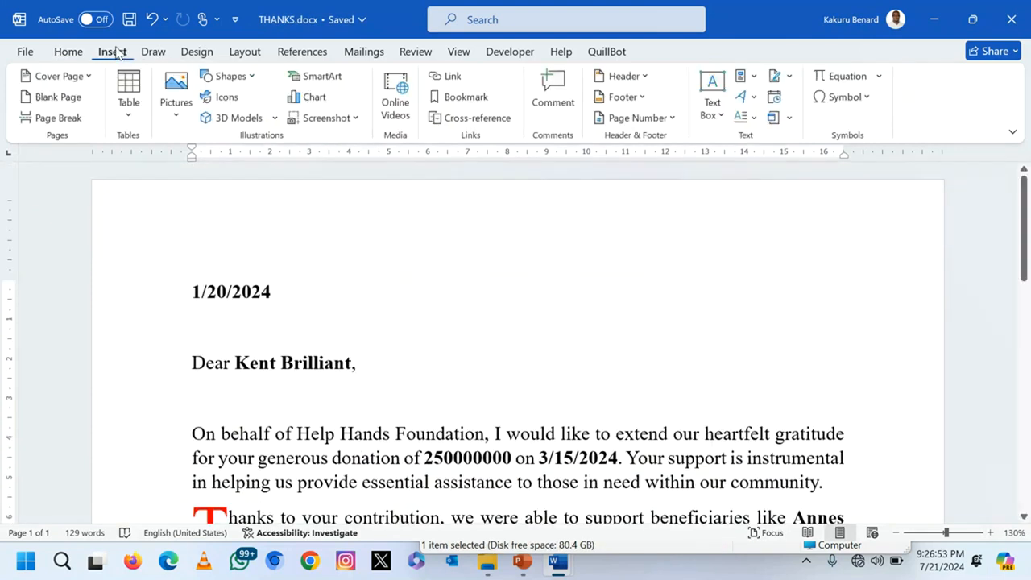
Step: Add a footer with the candidate's name and the start of their number, then close footer editing
{"action": "left_click", "coordinate": [643, 98]}
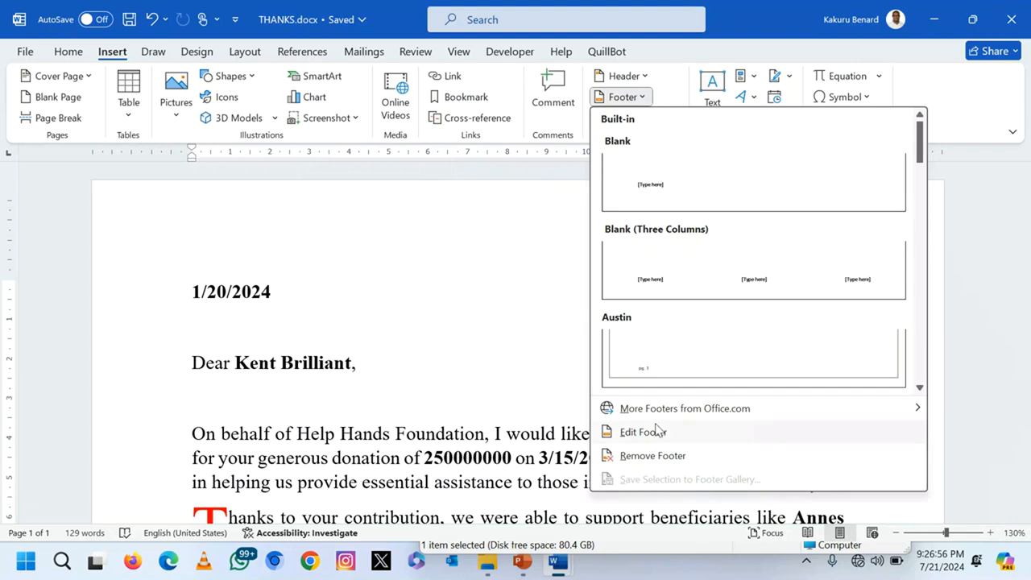
{"action": "left_click", "coordinate": [657, 431]}
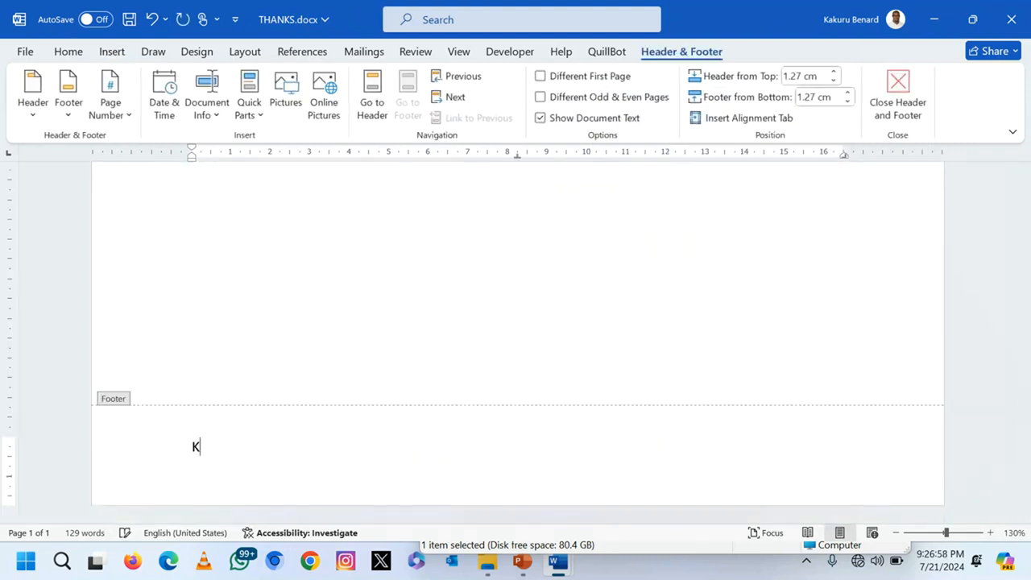
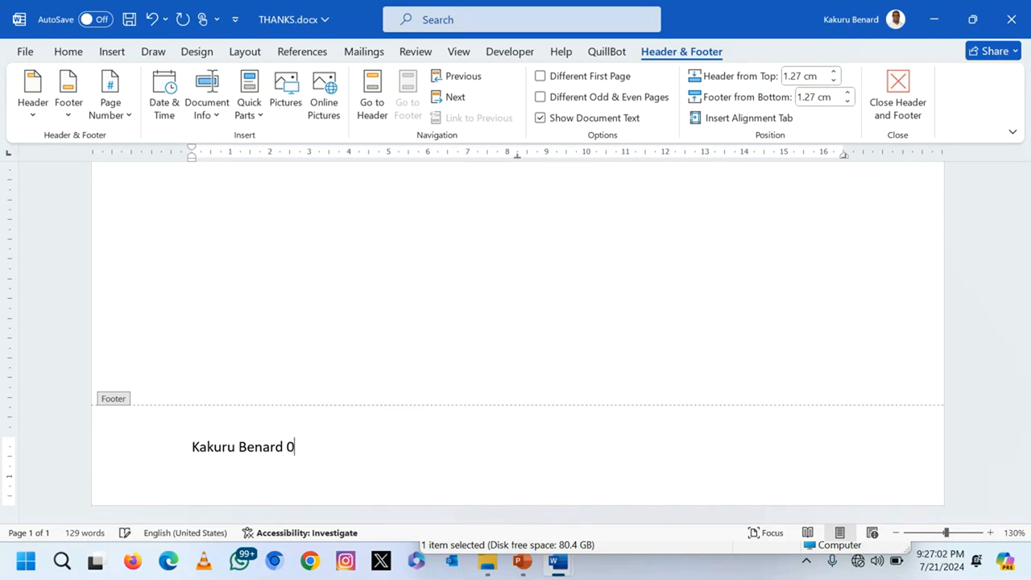
{"action": "double_click", "coordinate": [649, 259]}
{"action": "scroll", "coordinate": [649, 259], "scroll_direction": "up", "scroll_amount": 10}
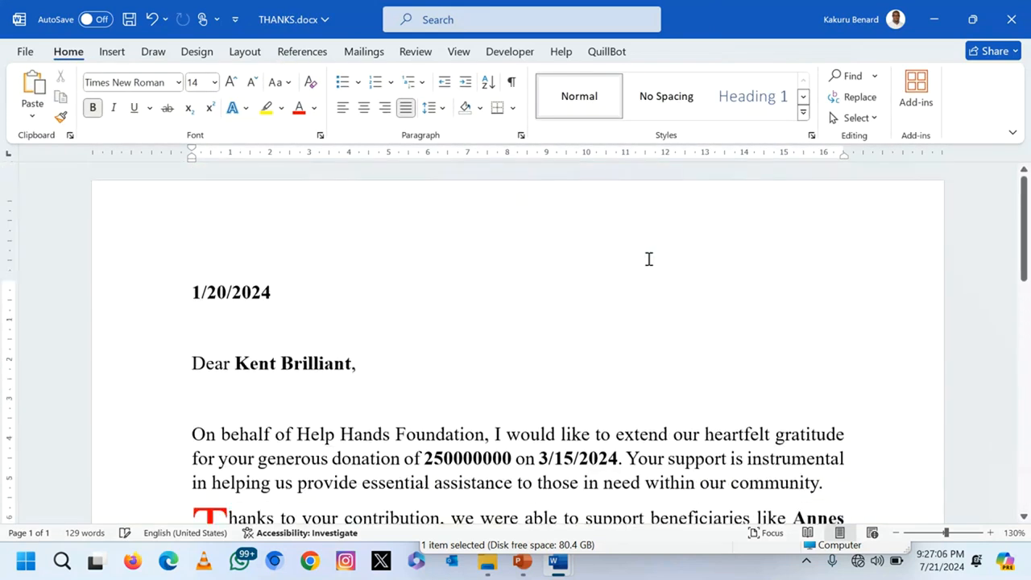
Step: Merge all records into individual editable letters with Finish & Merge > Edit Individual Documents
{"action": "scroll", "coordinate": [597, 346], "scroll_direction": "down", "scroll_amount": 5}
{"action": "scroll", "coordinate": [597, 345], "scroll_direction": "up", "scroll_amount": 3}
{"action": "scroll", "coordinate": [596, 345], "scroll_direction": "up", "scroll_amount": 2}
{"action": "left_click", "coordinate": [363, 51]}
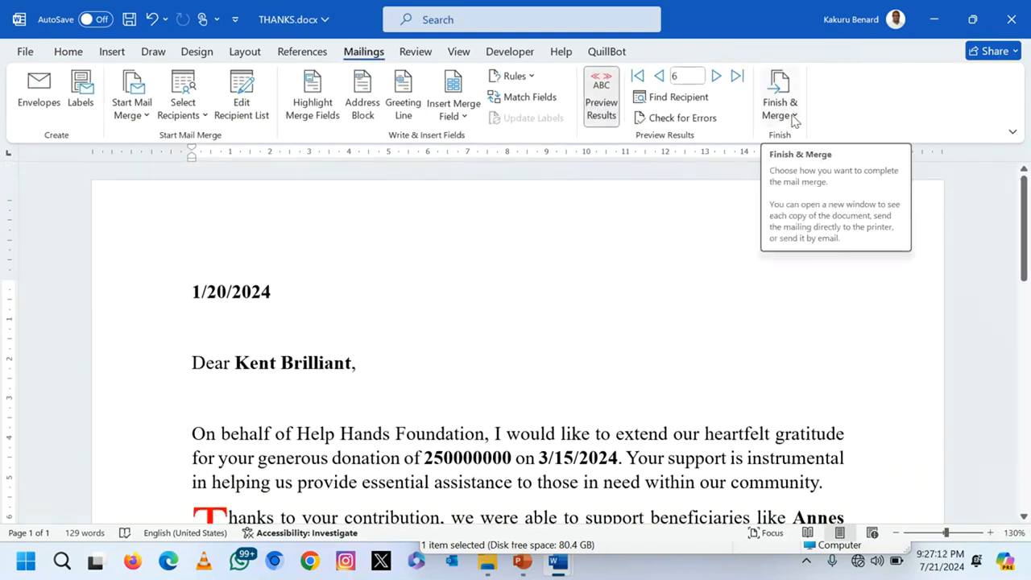
{"action": "left_click", "coordinate": [794, 119]}
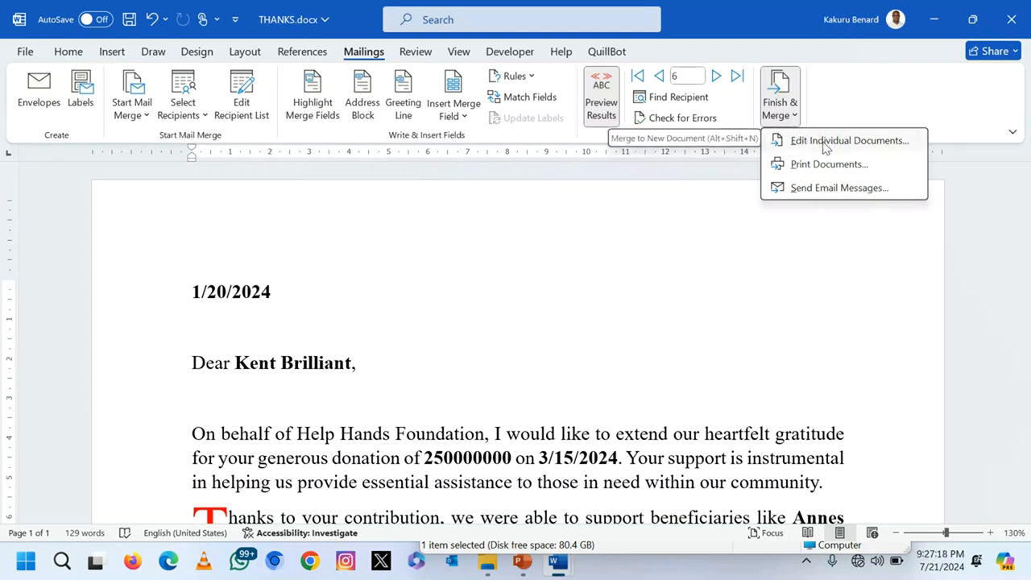
{"action": "left_click", "coordinate": [825, 141]}
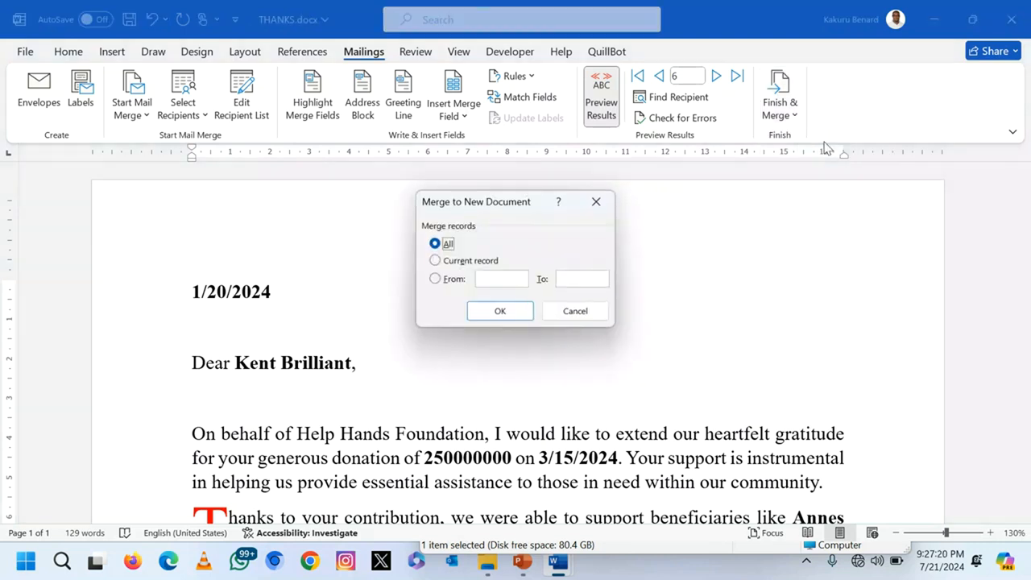
{"action": "left_click", "coordinate": [500, 312]}
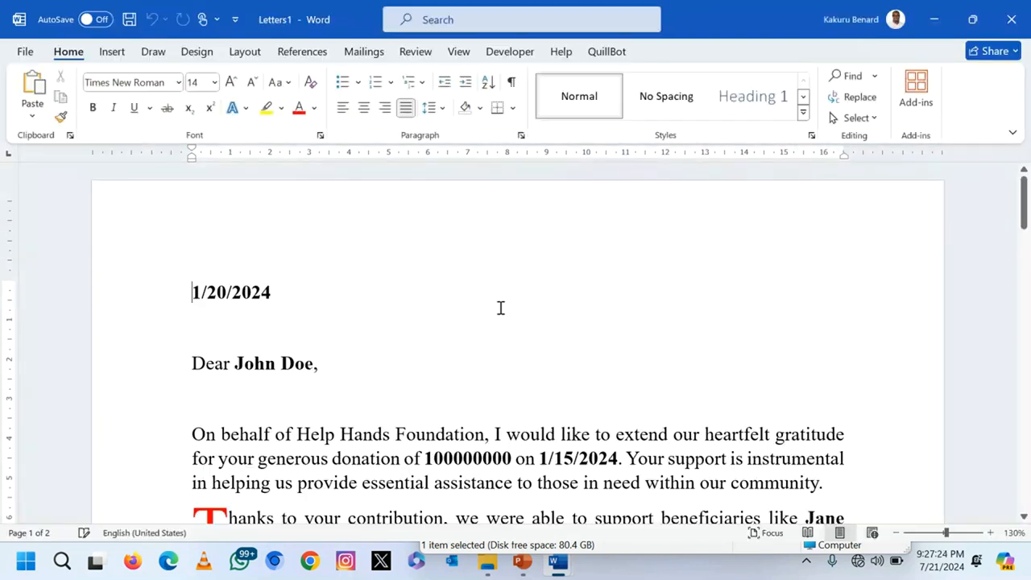
{"action": "scroll", "coordinate": [501, 308], "scroll_direction": "down", "scroll_amount": 2}
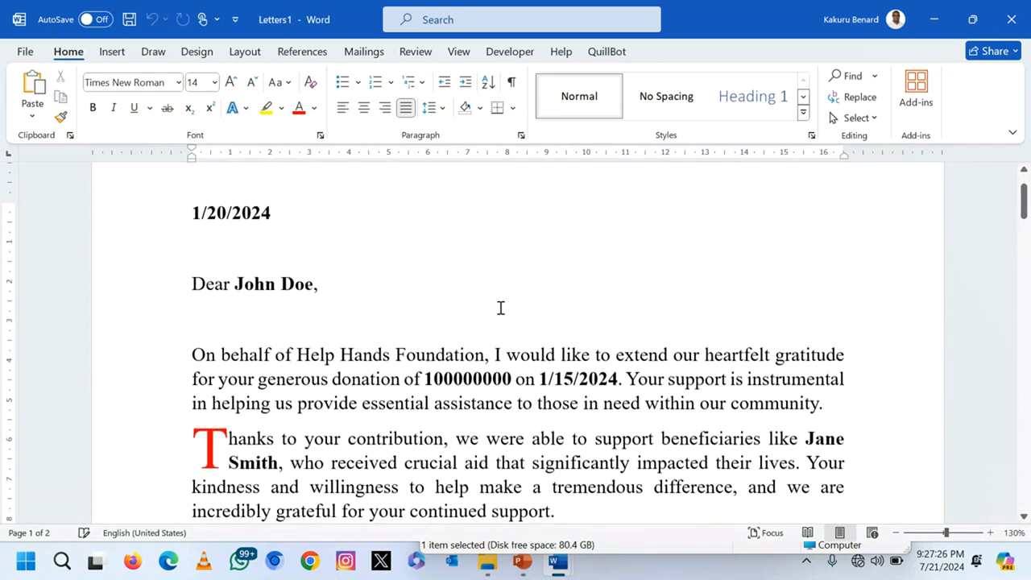
{"action": "scroll", "coordinate": [345, 313], "scroll_direction": "down", "scroll_amount": 15}
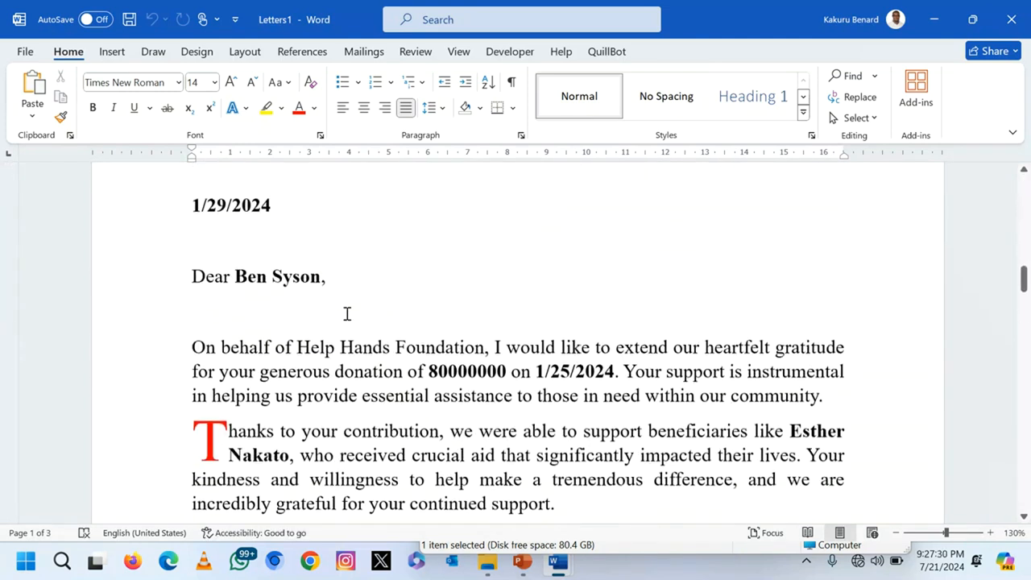
{"action": "scroll", "coordinate": [347, 313], "scroll_direction": "down", "scroll_amount": 8}
{"action": "scroll", "coordinate": [347, 314], "scroll_direction": "down", "scroll_amount": 12}
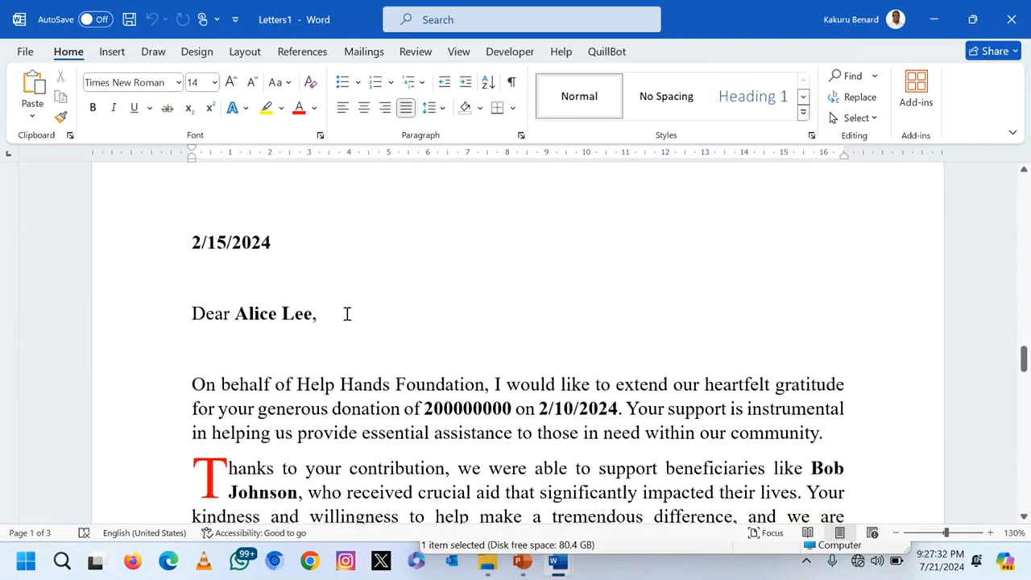
{"action": "scroll", "coordinate": [347, 314], "scroll_direction": "down", "scroll_amount": 20}
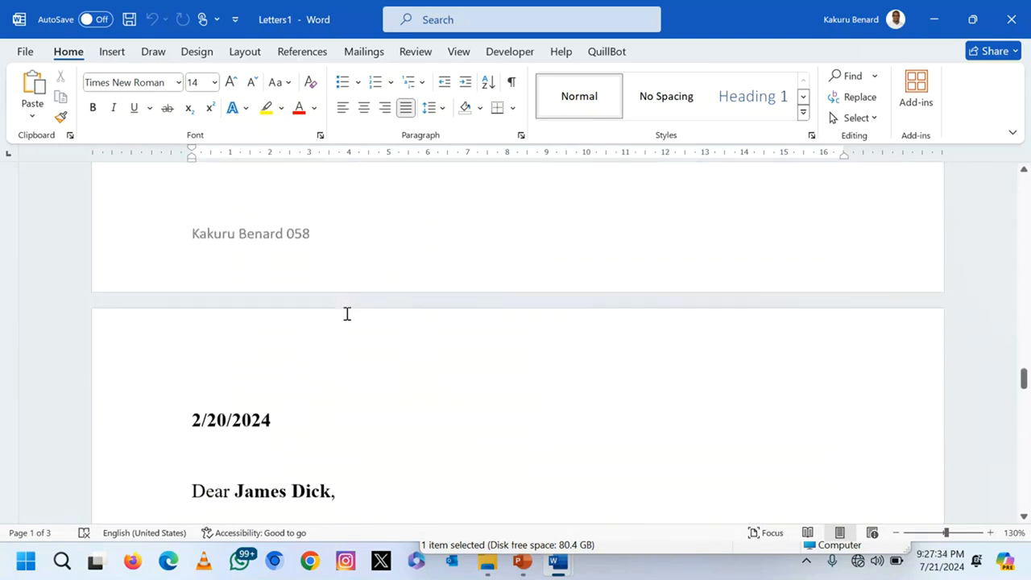
{"action": "scroll", "coordinate": [347, 313], "scroll_direction": "down", "scroll_amount": 20}
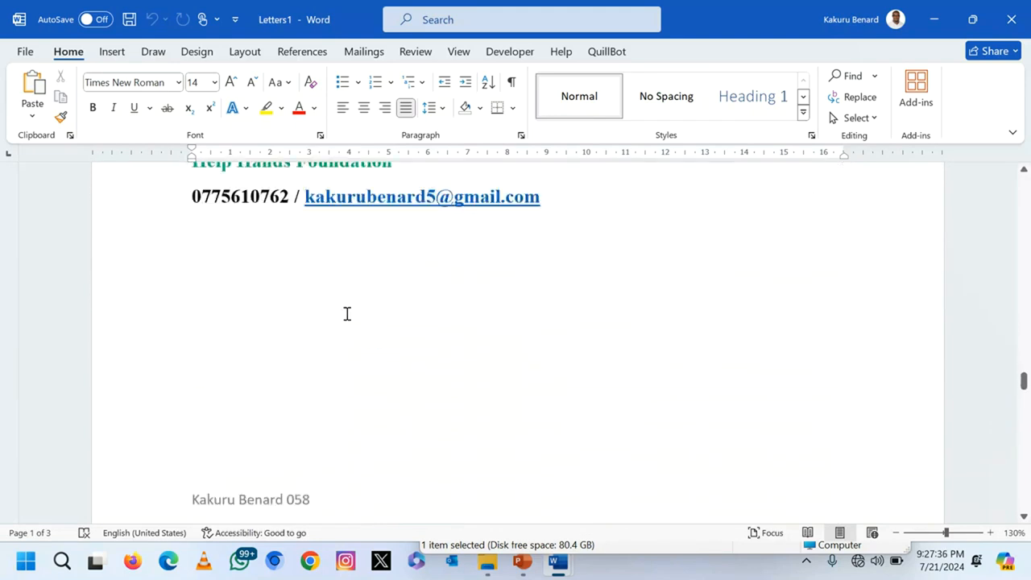
{"action": "scroll", "coordinate": [347, 313], "scroll_direction": "down", "scroll_amount": 20}
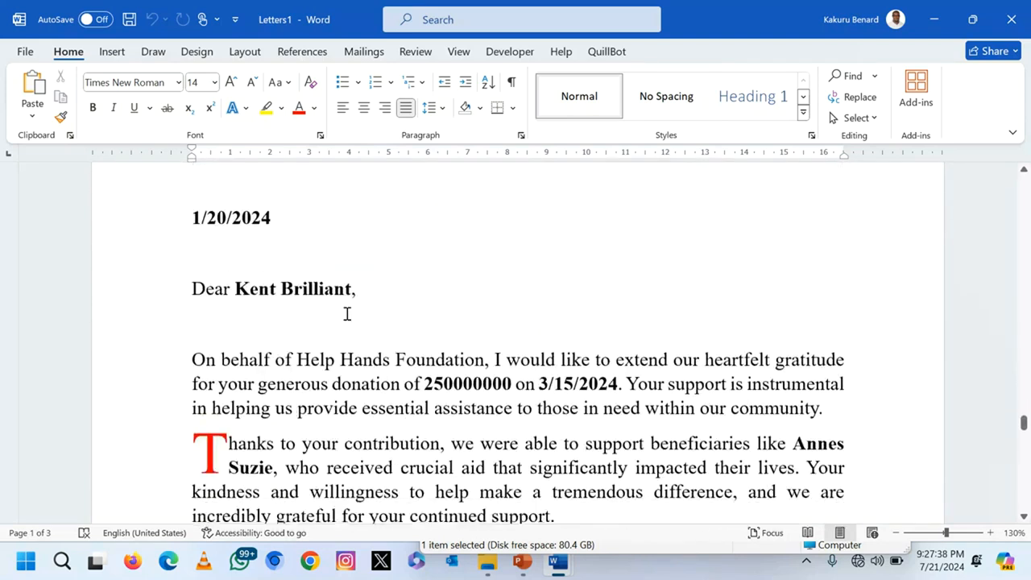
{"action": "scroll", "coordinate": [347, 313], "scroll_direction": "down", "scroll_amount": 20}
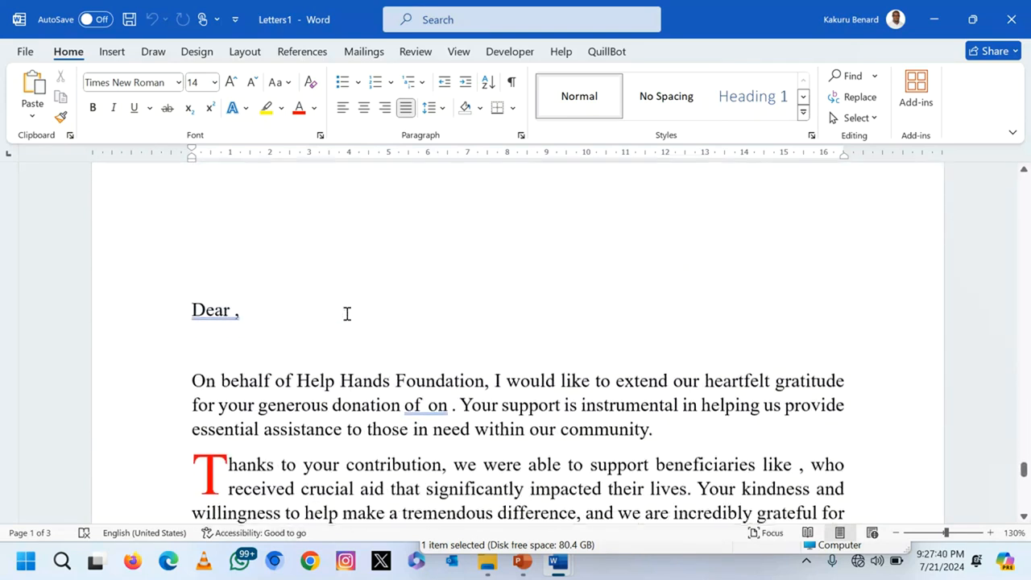
{"action": "scroll", "coordinate": [347, 313], "scroll_direction": "down", "scroll_amount": 15}
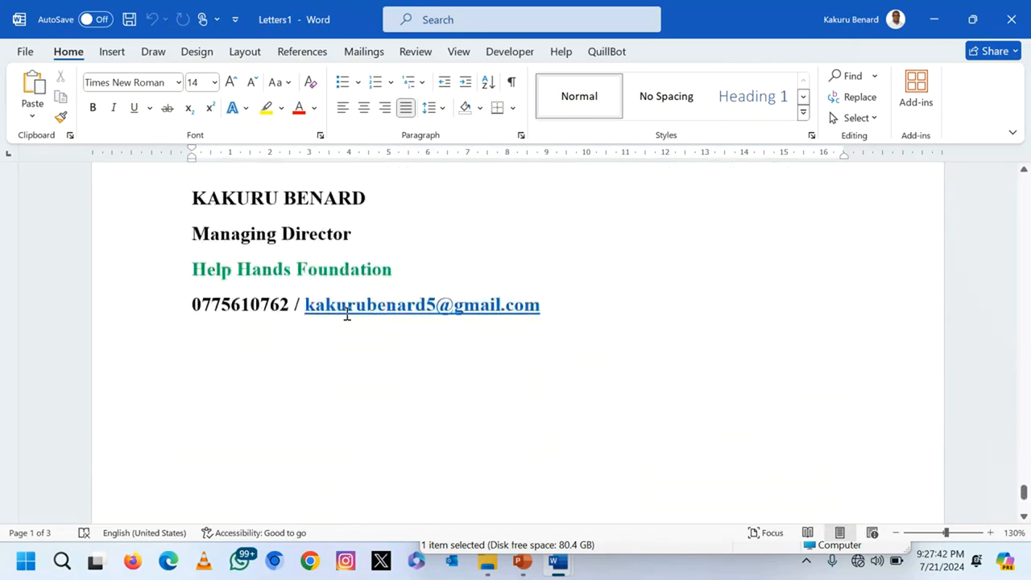
{"action": "scroll", "coordinate": [347, 313], "scroll_direction": "down", "scroll_amount": 10}
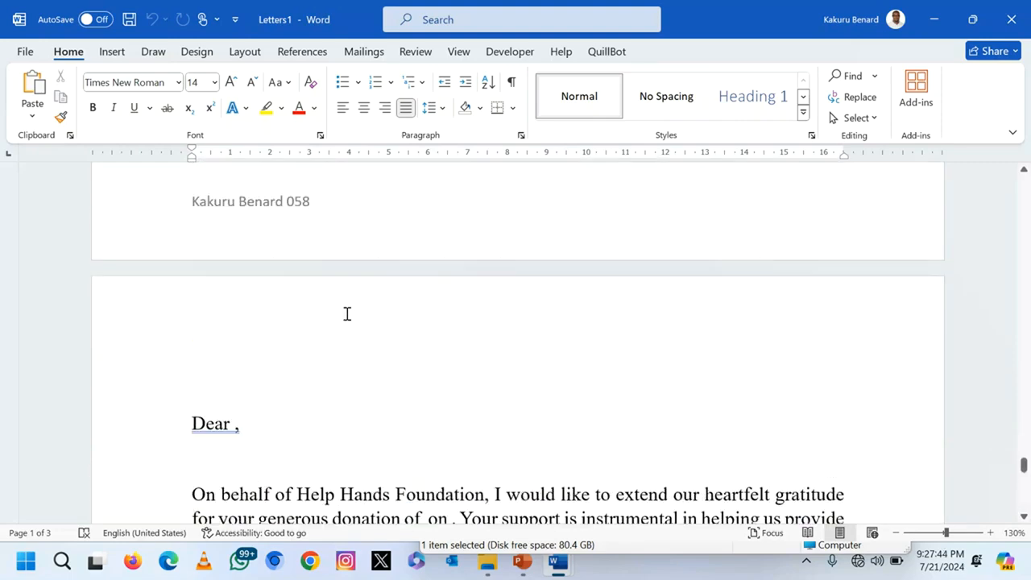
{"action": "scroll", "coordinate": [347, 314], "scroll_direction": "down", "scroll_amount": 10}
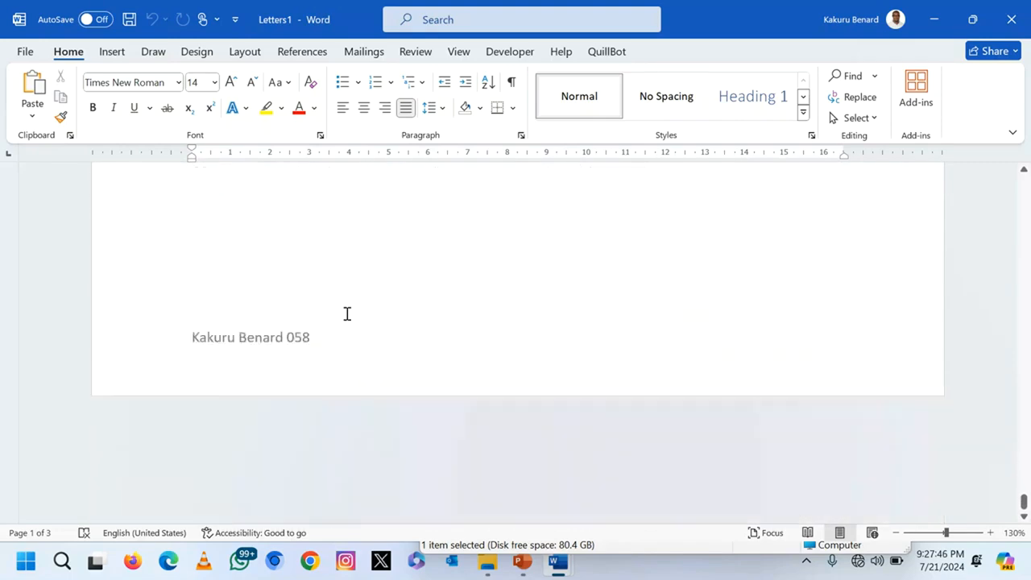
{"action": "key", "text": "ctrl+Home"}
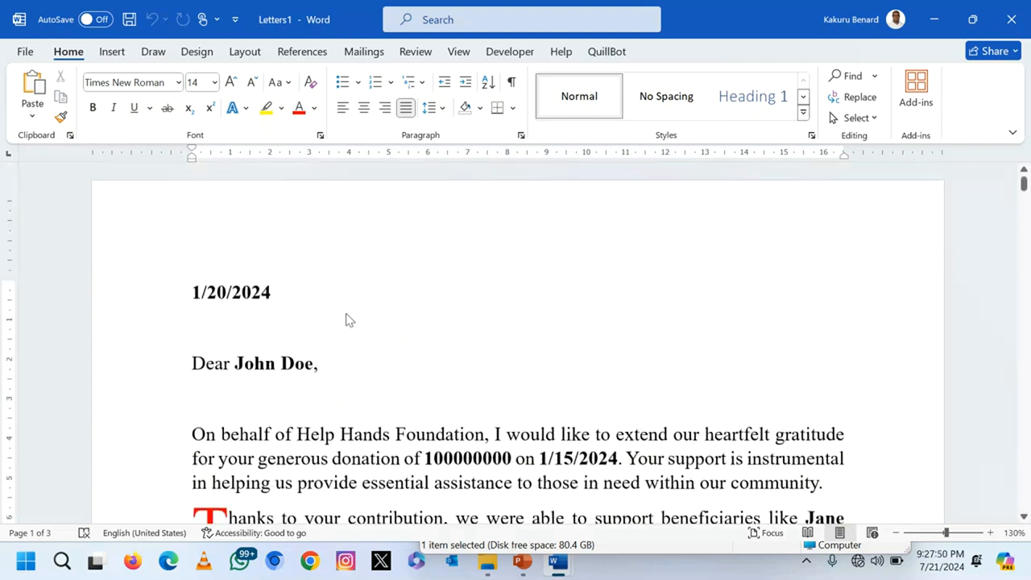
{"action": "key", "text": "ctrl+s"}
{"action": "left_click", "coordinate": [392, 367]}
Step: Browse to the ITEM 1 folder inside the candidate's Desktop folder
{"action": "left_click", "coordinate": [201, 322]}
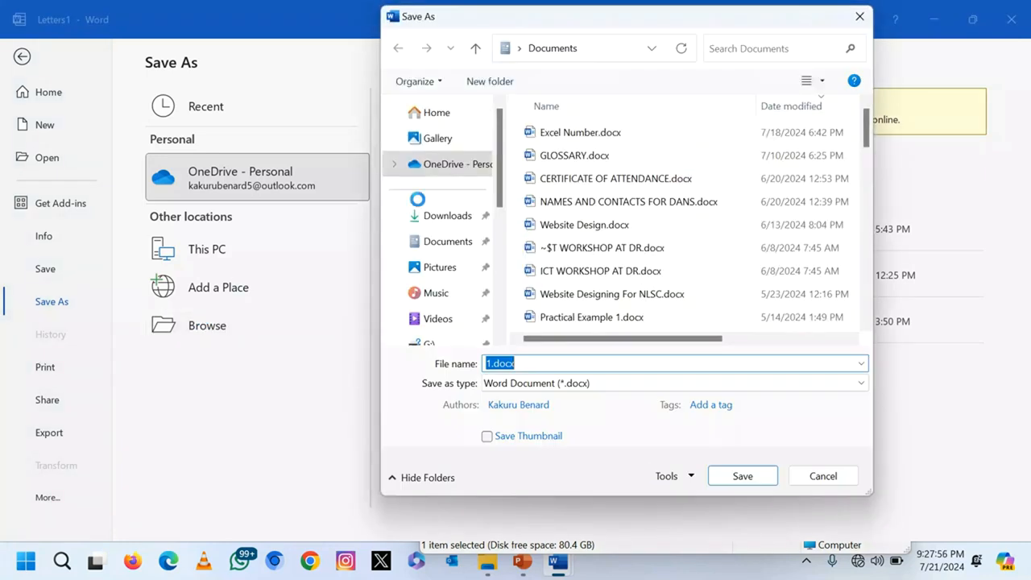
{"action": "scroll", "coordinate": [465, 208], "scroll_direction": "down", "scroll_amount": 1}
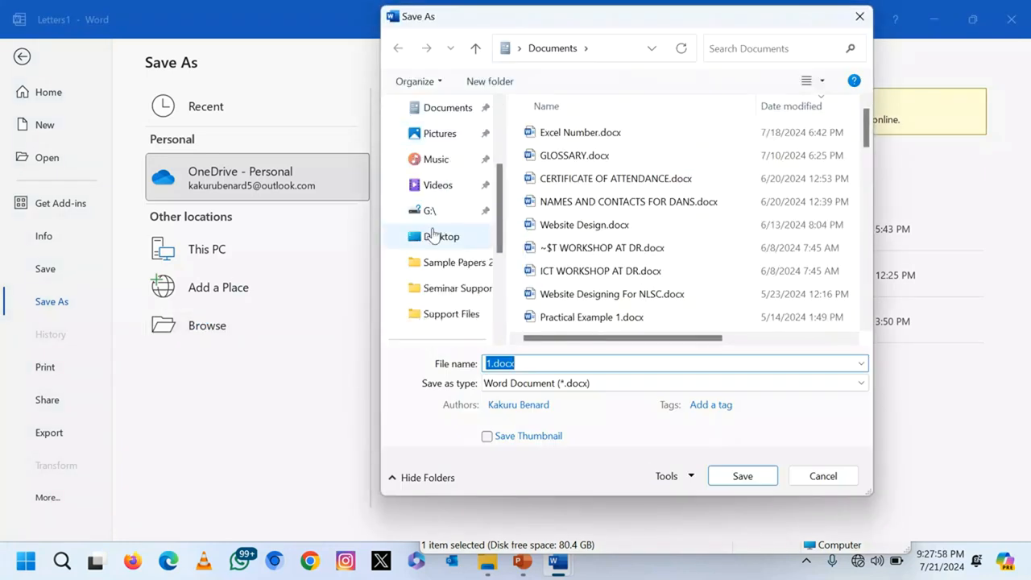
{"action": "left_click", "coordinate": [432, 234]}
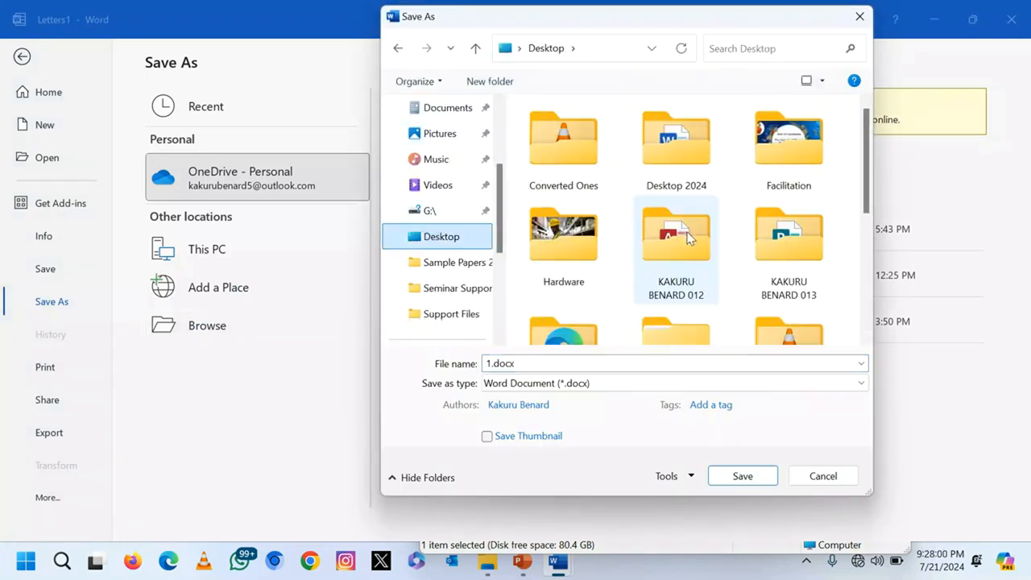
{"action": "scroll", "coordinate": [687, 234], "scroll_direction": "down", "scroll_amount": 1}
{"action": "left_click", "coordinate": [686, 302]}
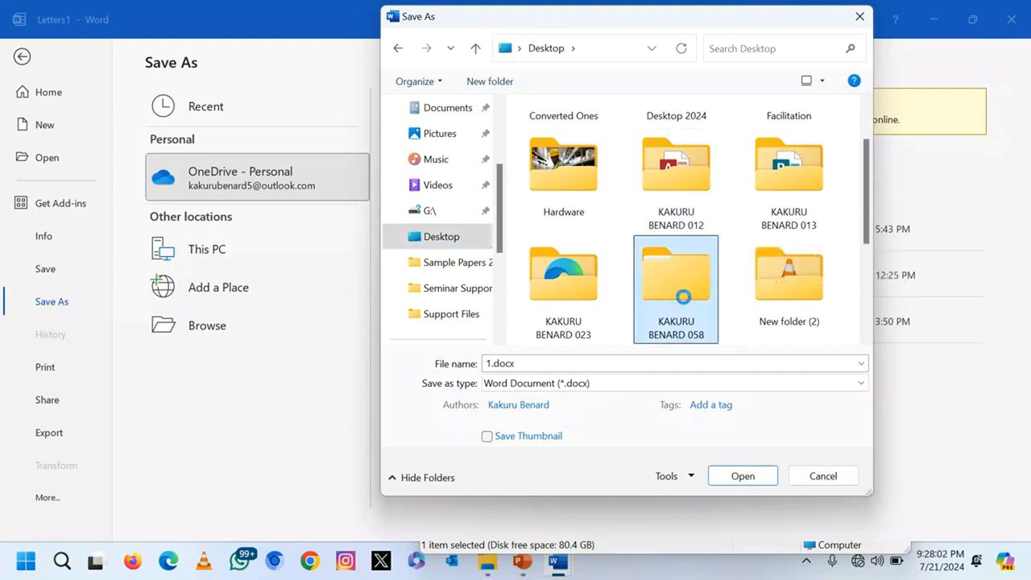
{"action": "left_click", "coordinate": [558, 135]}
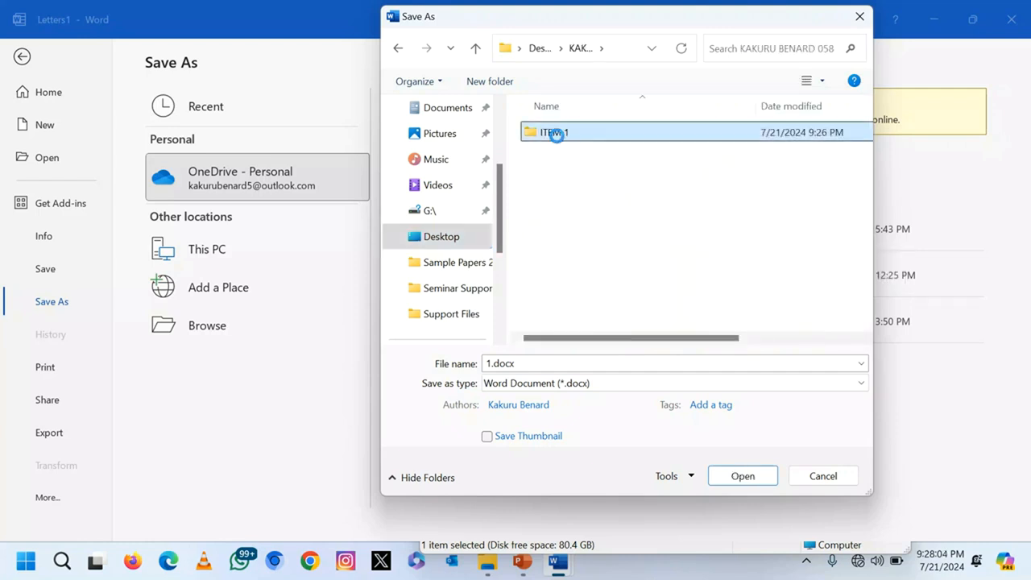
{"action": "double_click", "coordinate": [556, 134]}
Step: Save the merged letters there as 'THANK YOU LETTERS'
{"action": "left_click", "coordinate": [563, 157]}
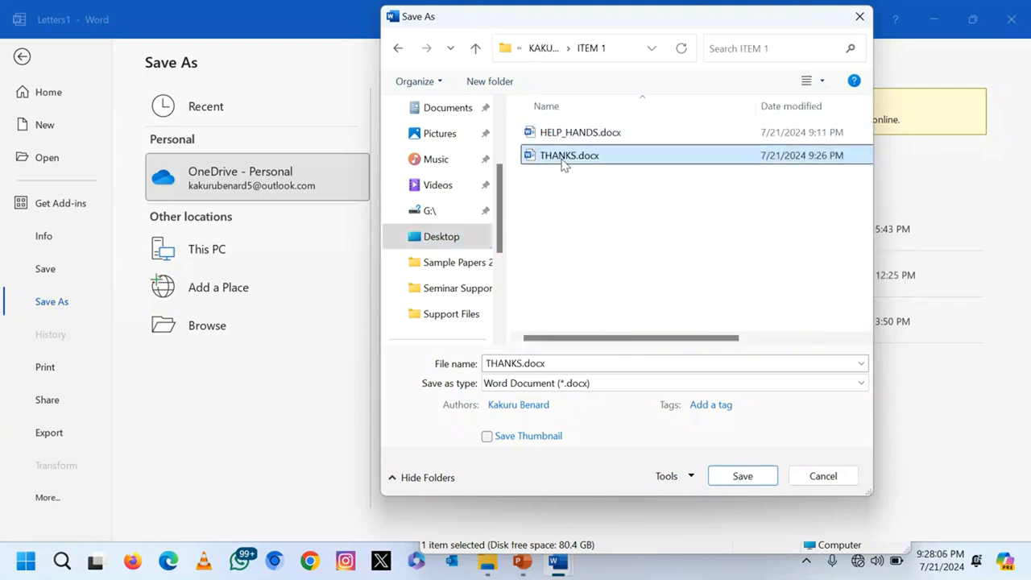
{"action": "double_click", "coordinate": [523, 364]}
{"action": "left_click", "coordinate": [523, 364]}
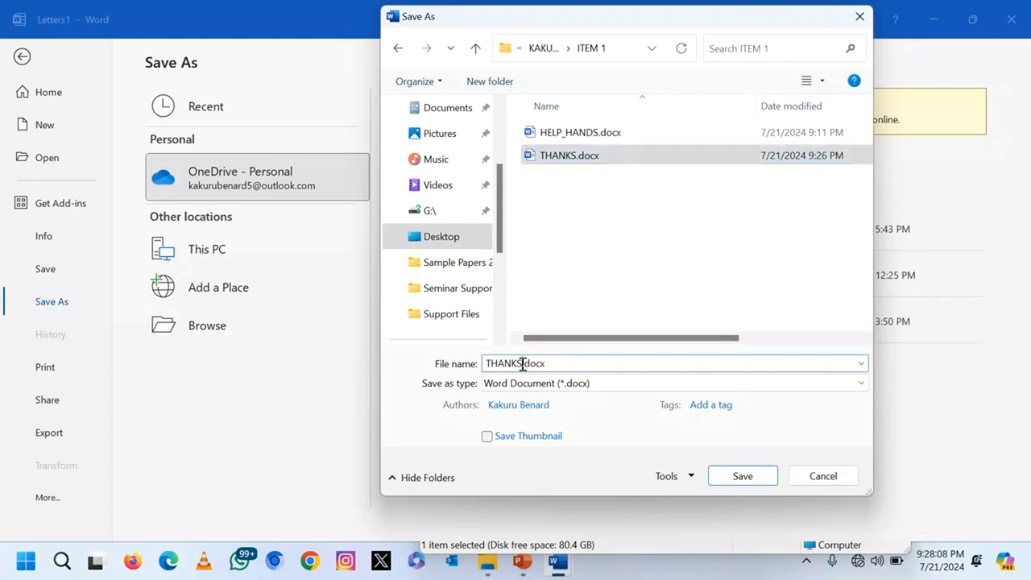
{"action": "key", "text": "BackSpace"}
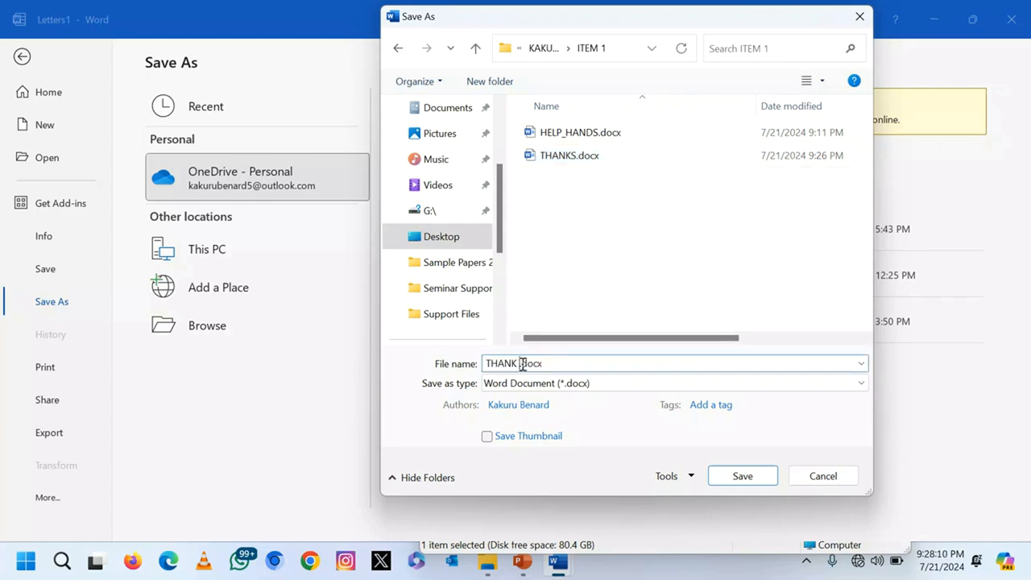
{"action": "type", "text": "YOU LETTERS"}
{"action": "left_click", "coordinate": [771, 476]}
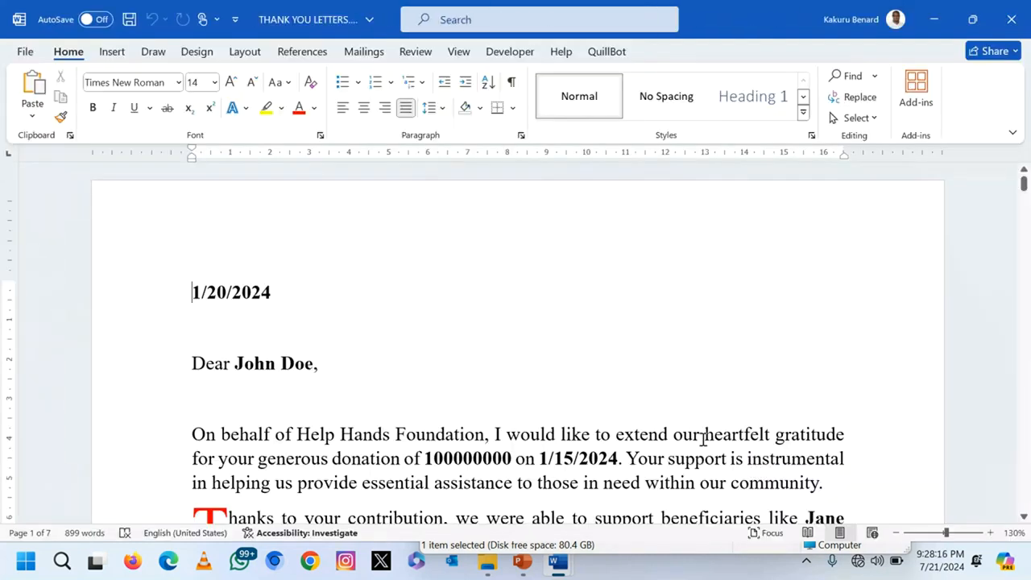
Step: Close THANK YOU LETTERS, save and close THANKS.docx, then close HELP_HANDS.docx and Word
{"action": "left_click", "coordinate": [1016, 11]}
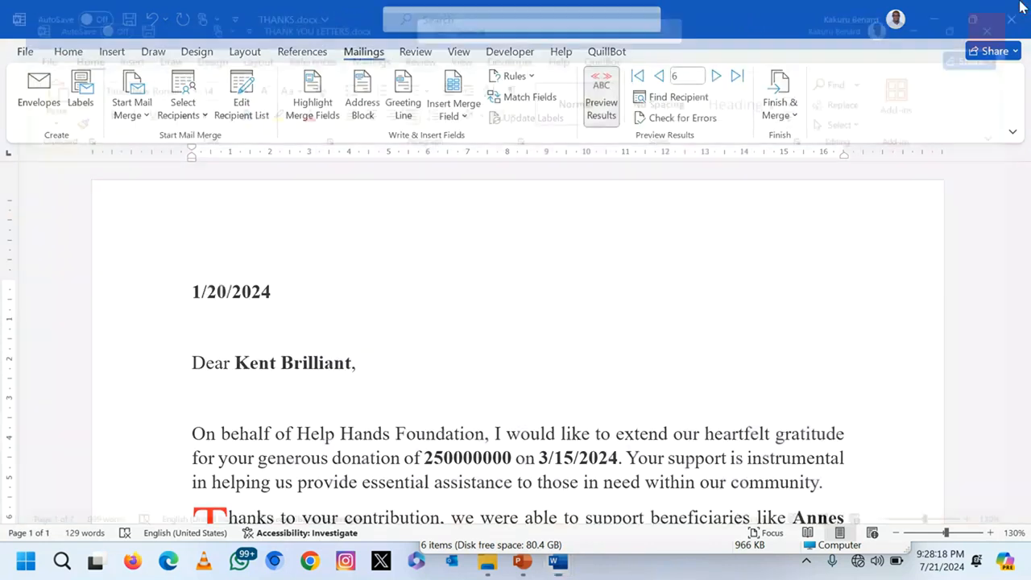
{"action": "left_click", "coordinate": [1016, 12]}
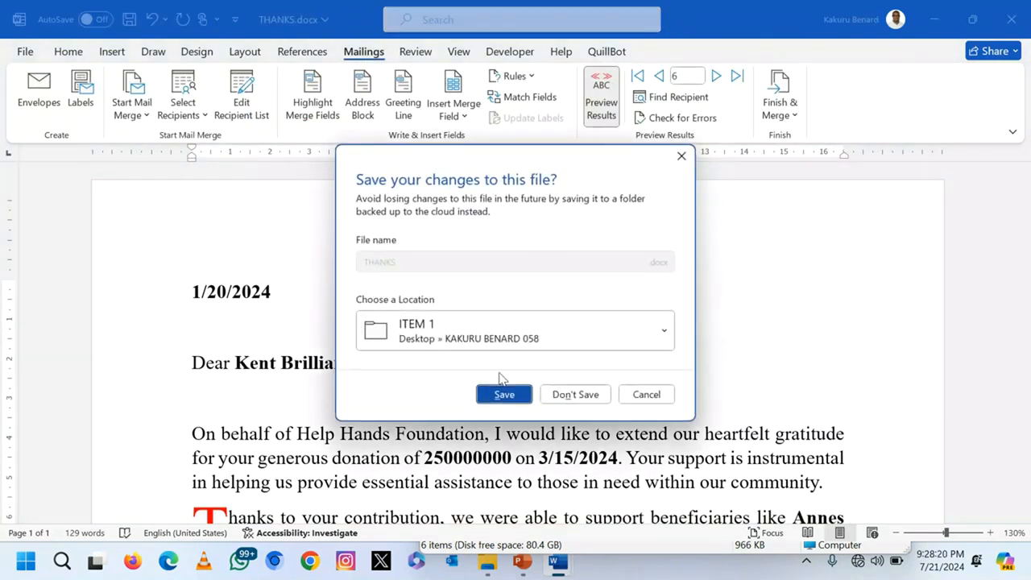
{"action": "left_click", "coordinate": [496, 392]}
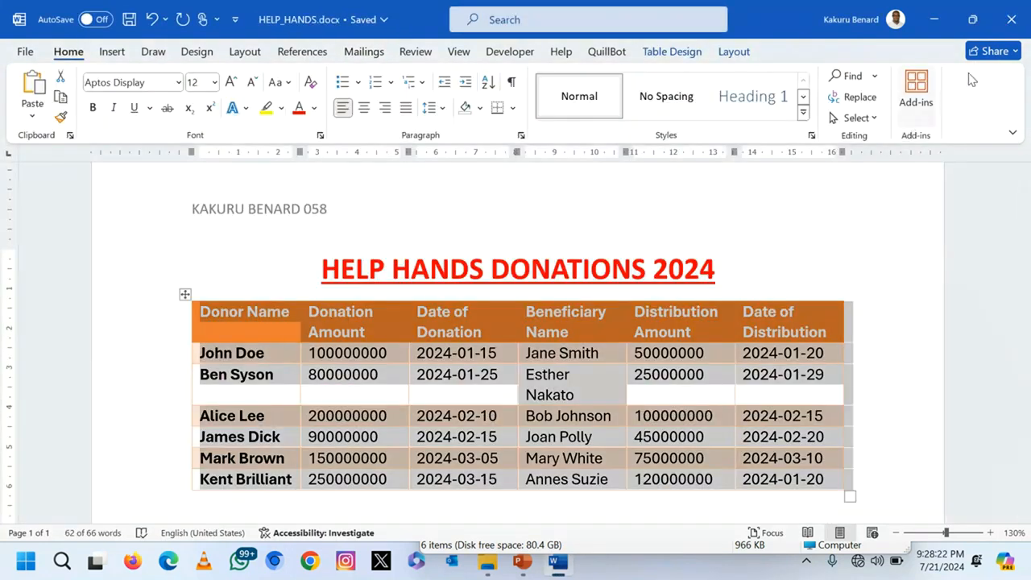
{"action": "left_click", "coordinate": [1016, 19]}
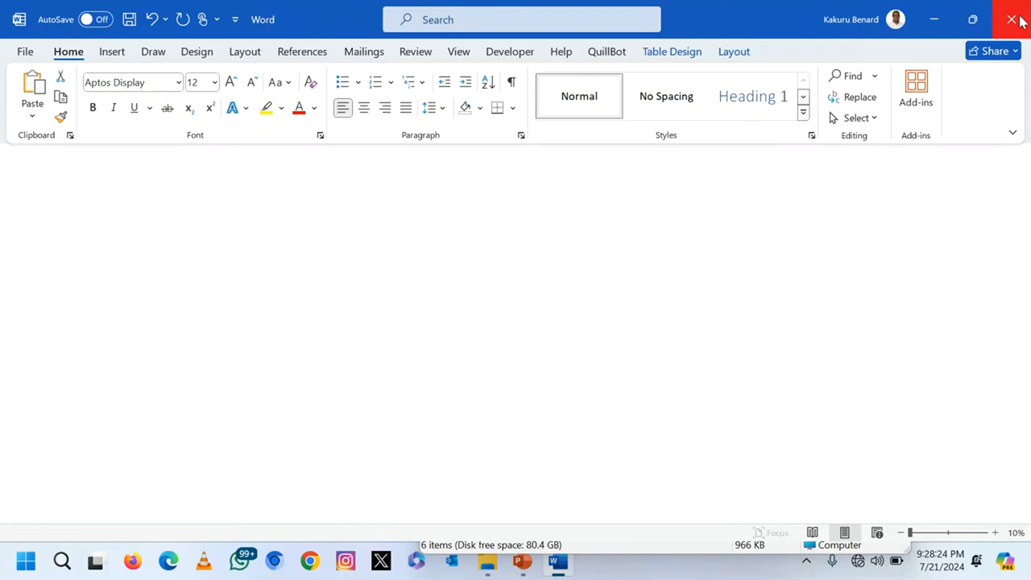
{"action": "left_click", "coordinate": [1016, 16]}
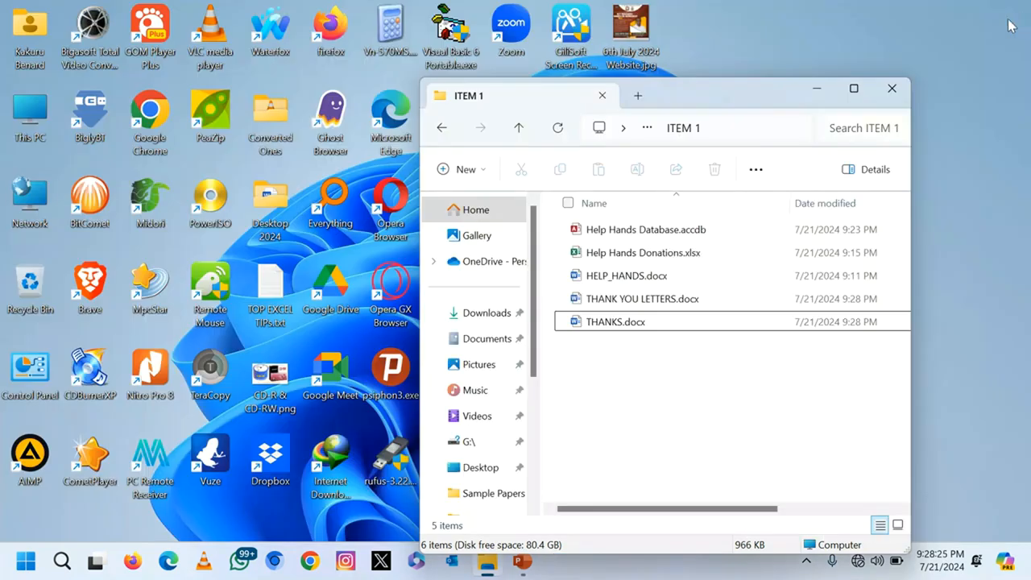
Step: Revisit the Sample ITEM 1 and Task slides in PowerPoint, then bring the ITEM 1 folder forward
{"action": "left_click", "coordinate": [522, 561]}
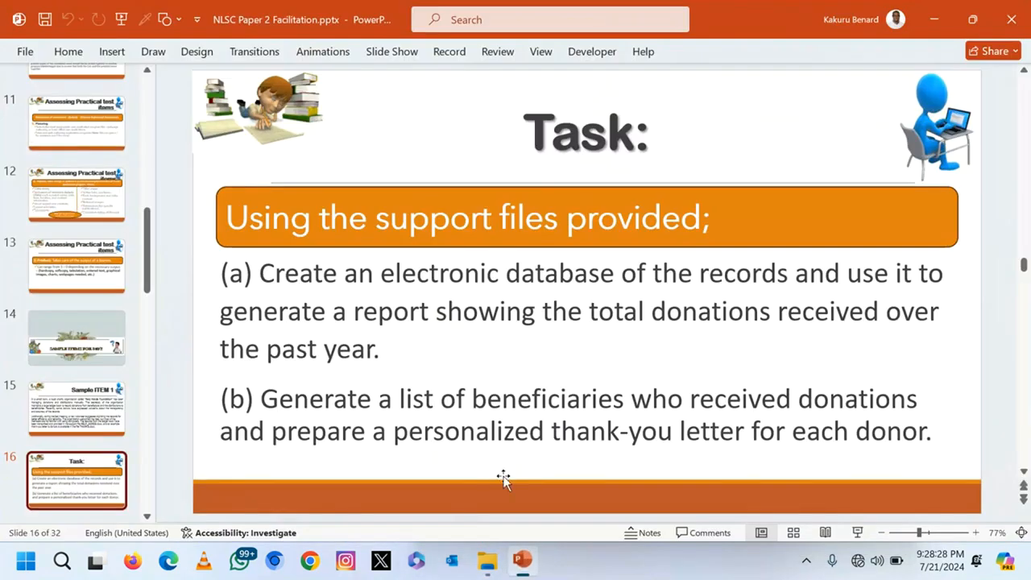
{"action": "scroll", "coordinate": [186, 362], "scroll_direction": "up", "scroll_amount": 1}
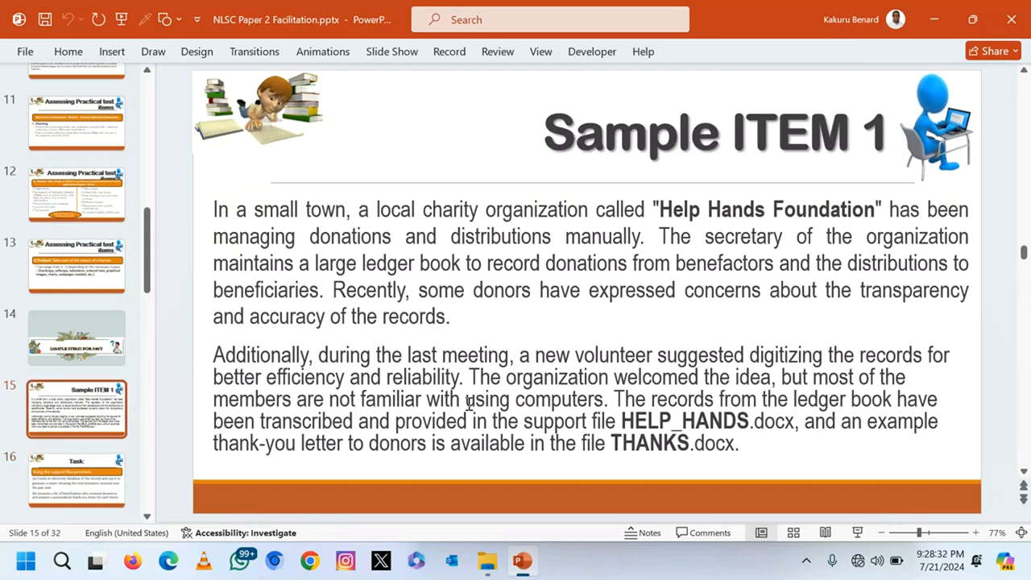
{"action": "scroll", "coordinate": [238, 415], "scroll_direction": "down", "scroll_amount": 1}
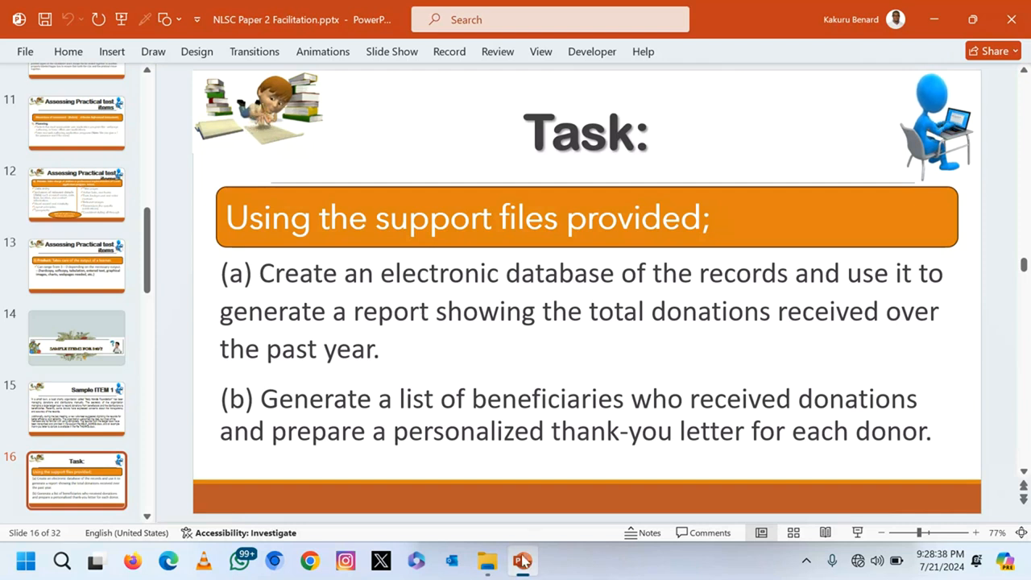
{"action": "left_click", "coordinate": [486, 560]}
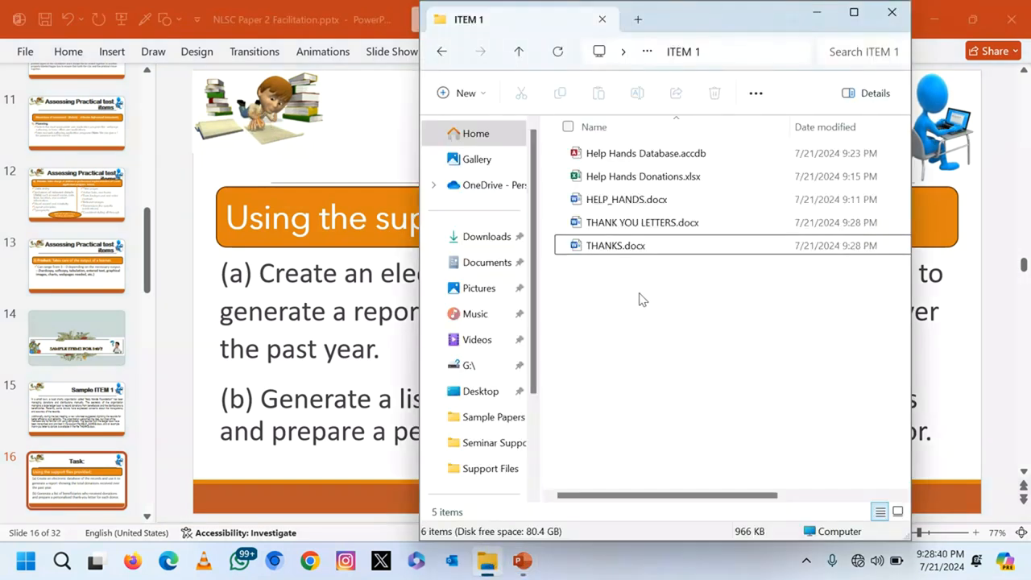
{"action": "left_click", "coordinate": [600, 208]}
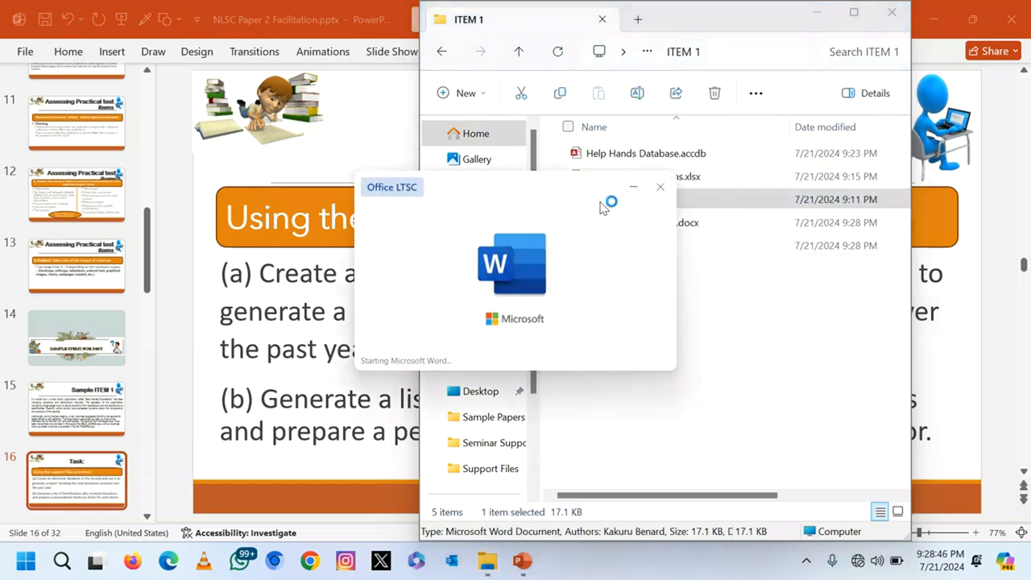
{"action": "scroll", "coordinate": [516, 367], "scroll_direction": "down", "scroll_amount": 1}
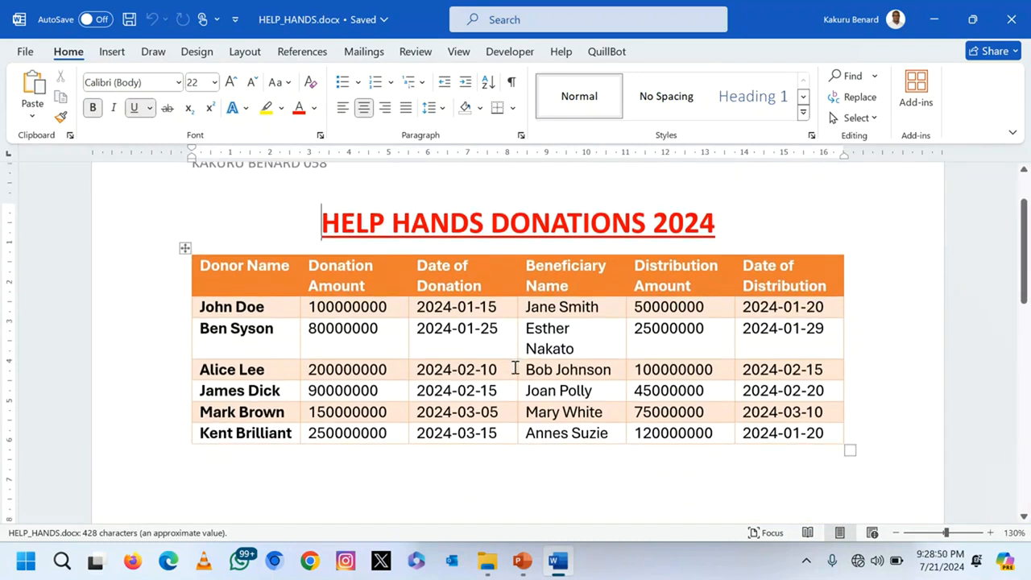
{"action": "scroll", "coordinate": [515, 367], "scroll_direction": "up", "scroll_amount": 2}
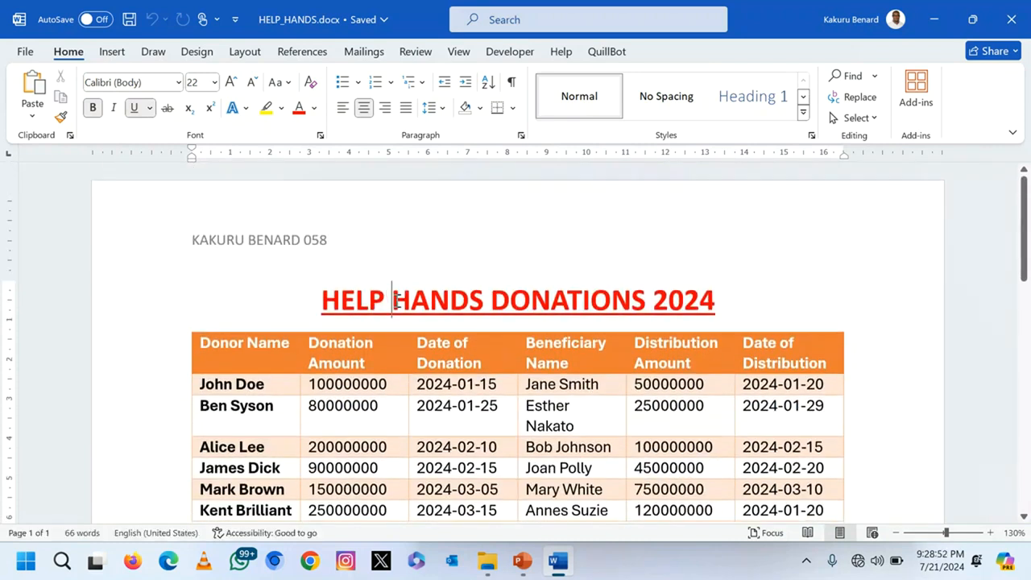
{"action": "scroll", "coordinate": [397, 300], "scroll_direction": "down", "scroll_amount": 10}
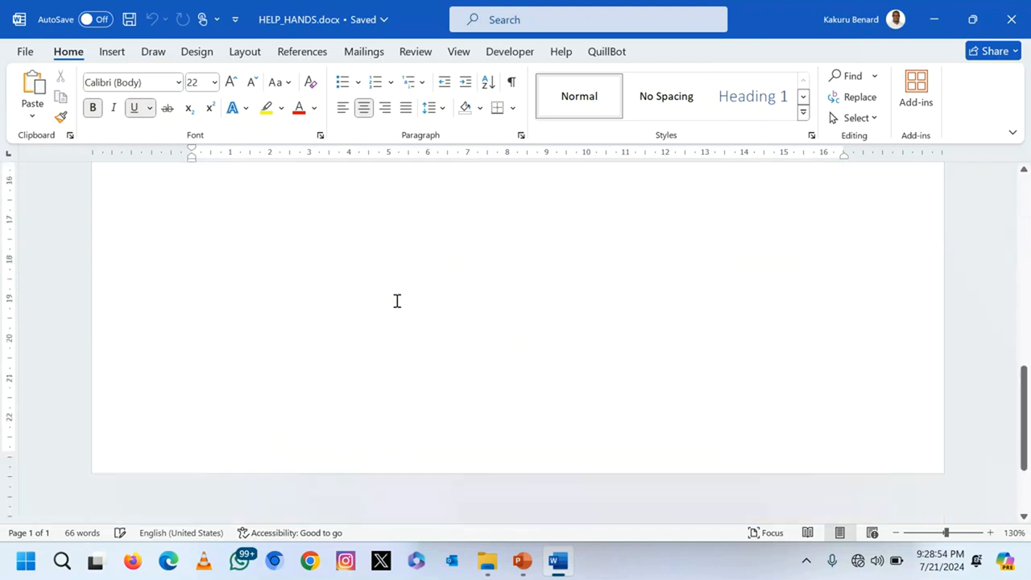
{"action": "scroll", "coordinate": [397, 301], "scroll_direction": "up", "scroll_amount": 10}
{"action": "left_click", "coordinate": [1012, 19]}
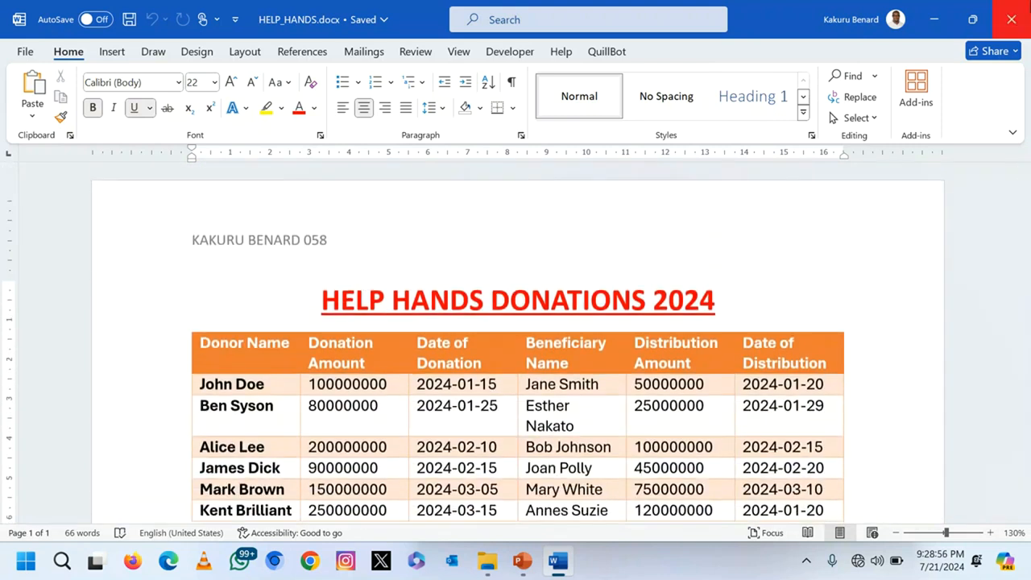
{"action": "left_click", "coordinate": [609, 182]}
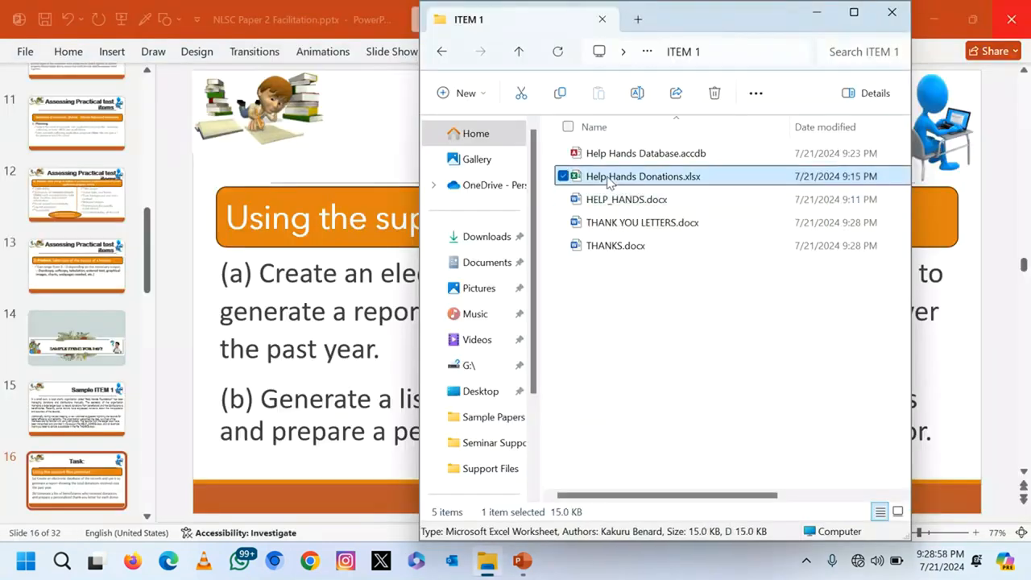
{"action": "double_click", "coordinate": [609, 182]}
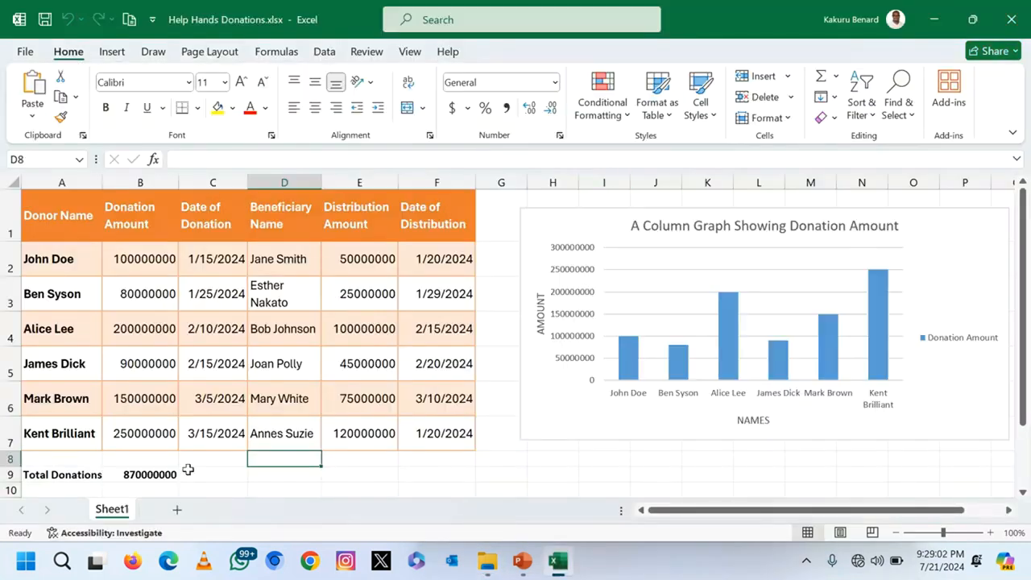
{"action": "left_click", "coordinate": [180, 461]}
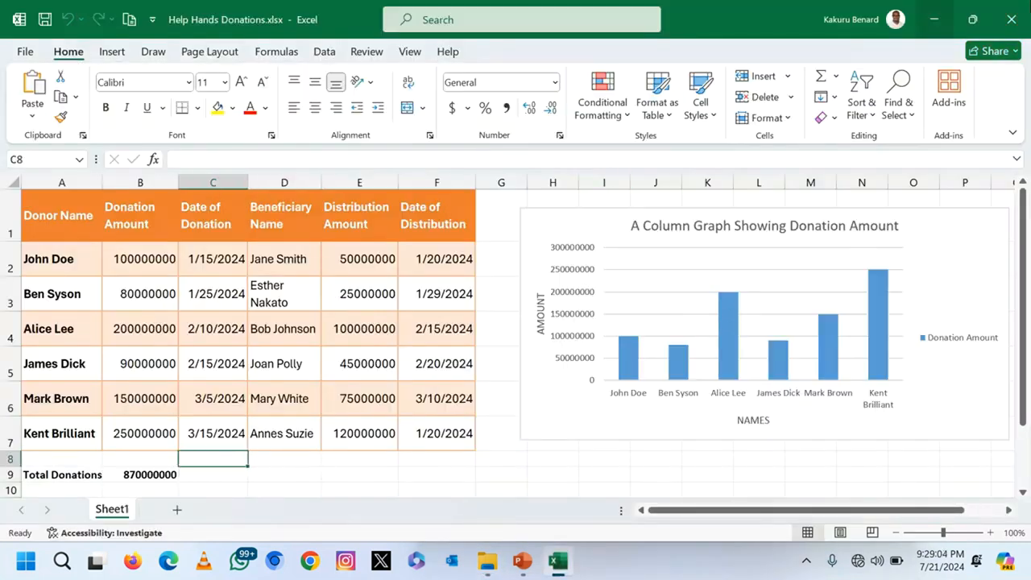
{"action": "left_click", "coordinate": [1011, 19]}
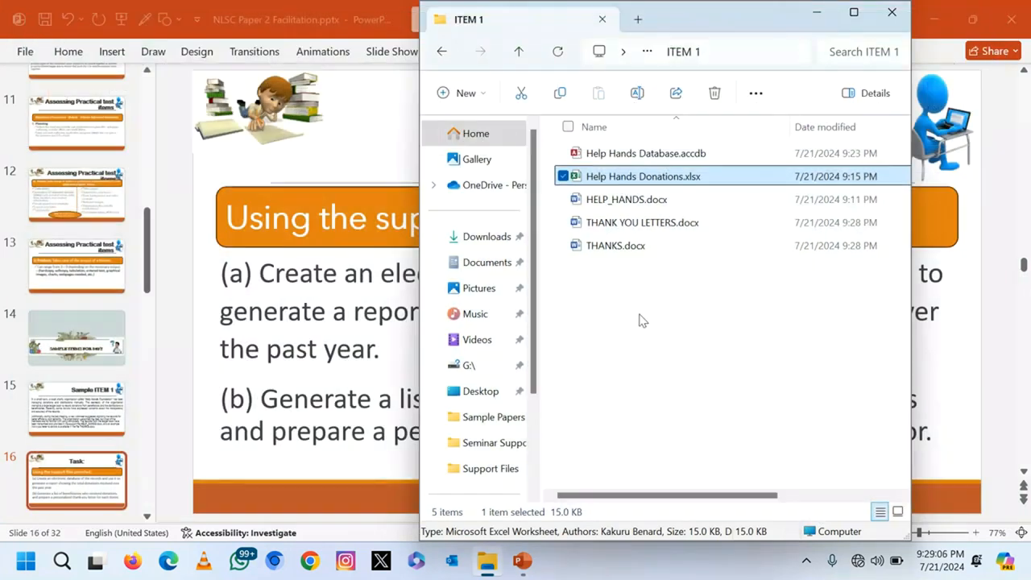
{"action": "left_click", "coordinate": [609, 156]}
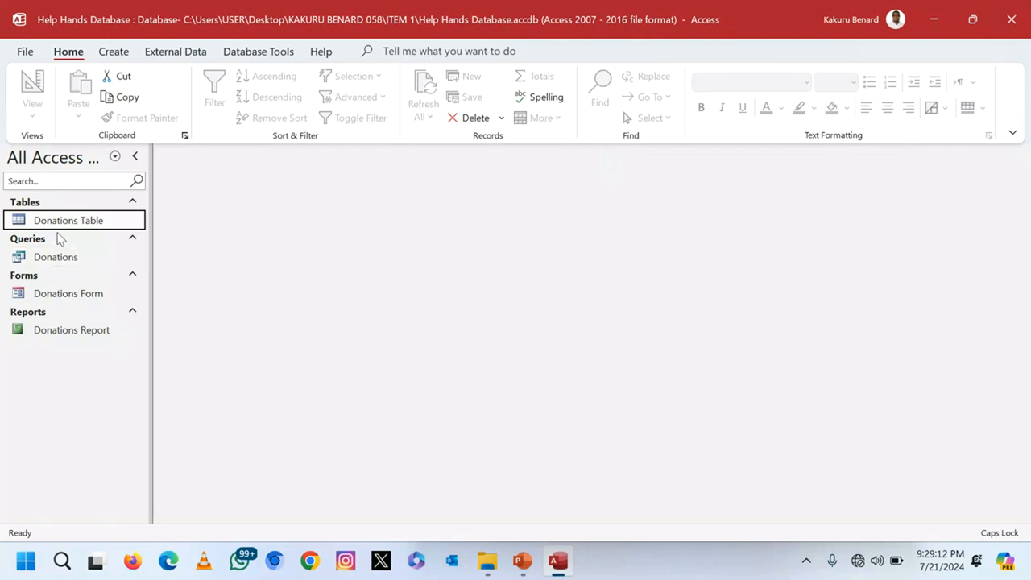
{"action": "double_click", "coordinate": [54, 225]}
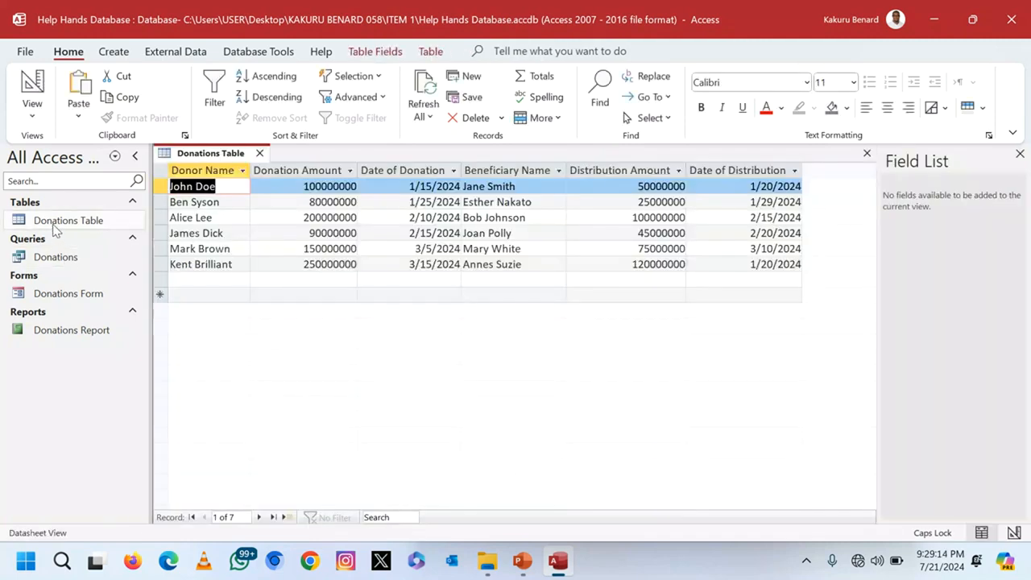
{"action": "double_click", "coordinate": [74, 257]}
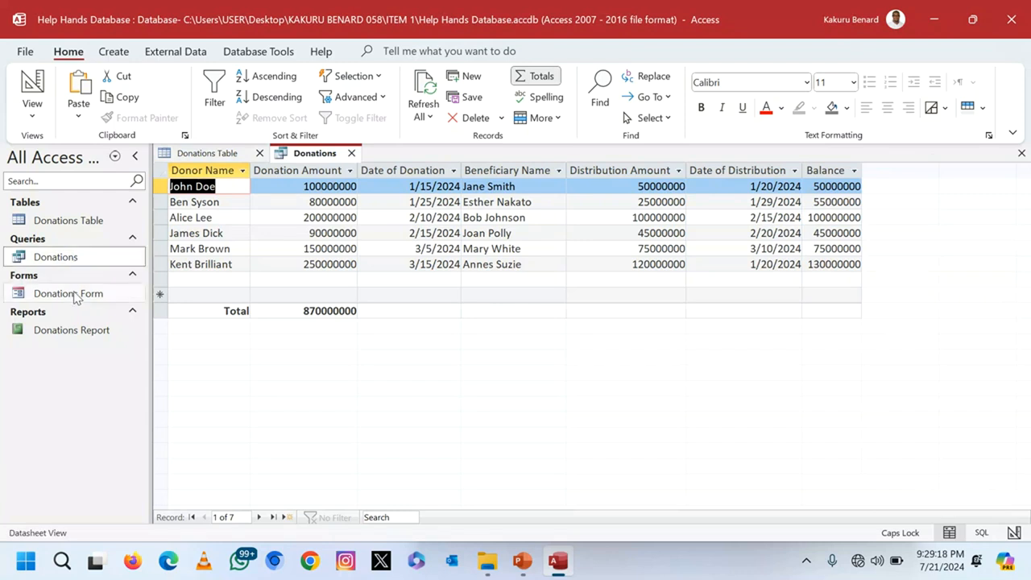
{"action": "double_click", "coordinate": [74, 295]}
{"action": "left_click", "coordinate": [74, 295]}
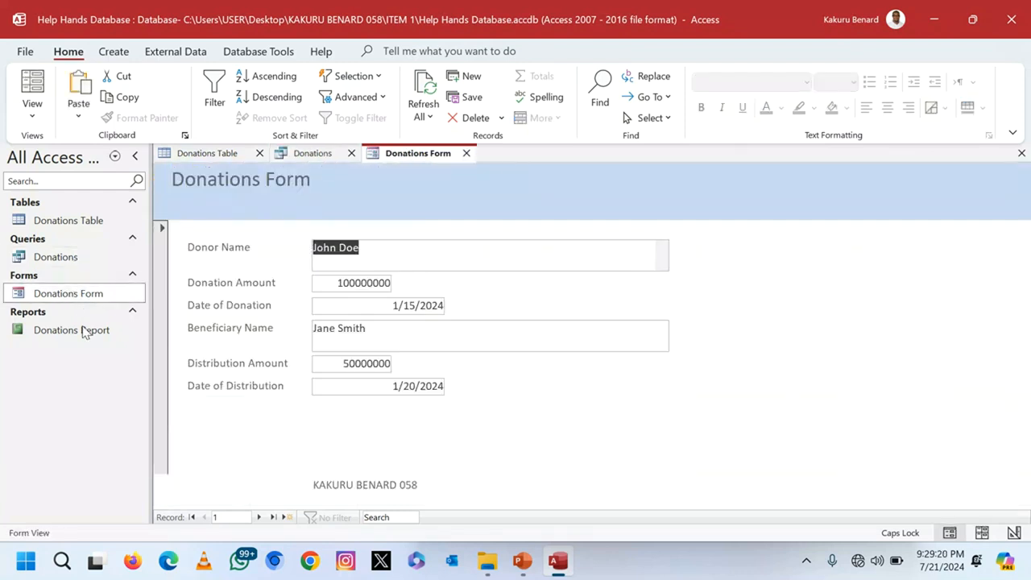
{"action": "left_click", "coordinate": [68, 334]}
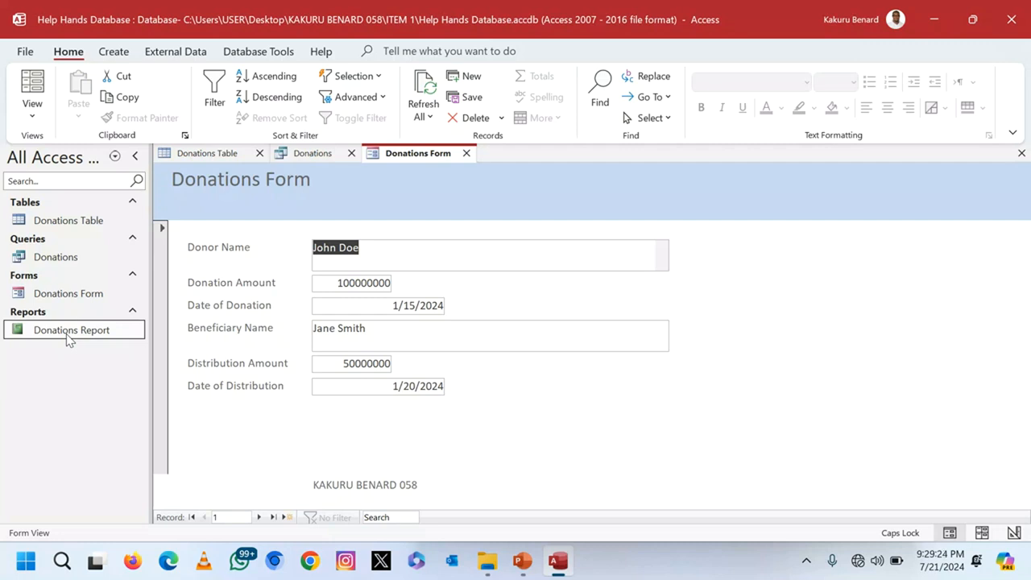
{"action": "double_click", "coordinate": [69, 337]}
{"action": "left_click", "coordinate": [1022, 10]}
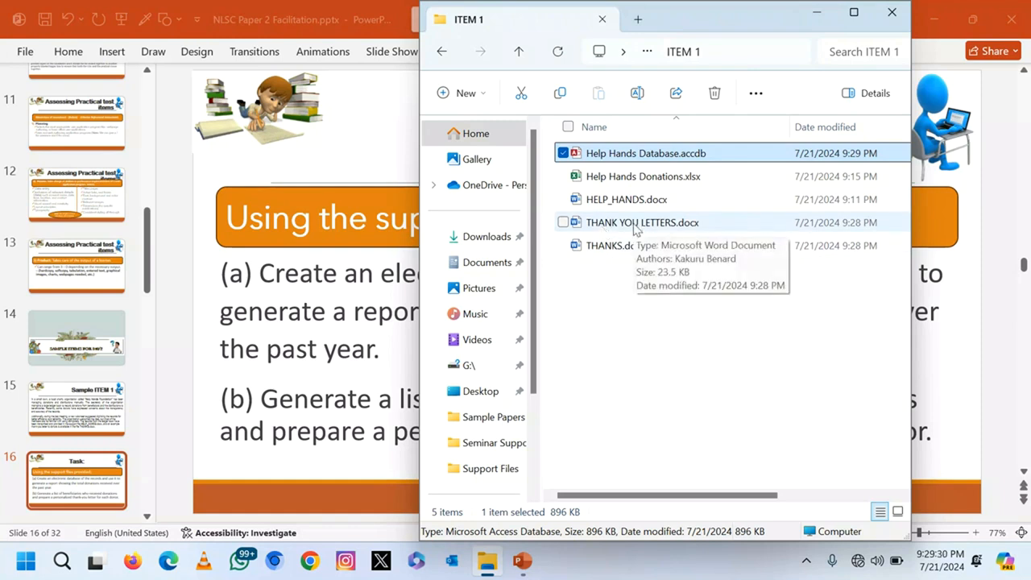
Step: Permanently delete THANKS.docx from ITEM 1, leaving the four remaining files
{"action": "left_click", "coordinate": [633, 228]}
{"action": "left_click", "coordinate": [603, 249]}
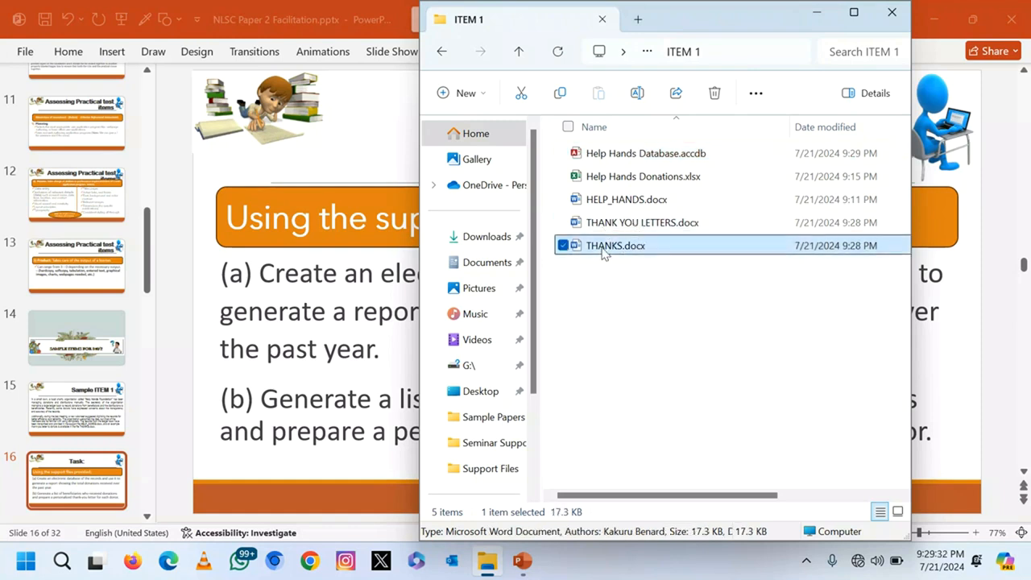
{"action": "key", "text": "shift+Delete"}
{"action": "key", "text": "Return"}
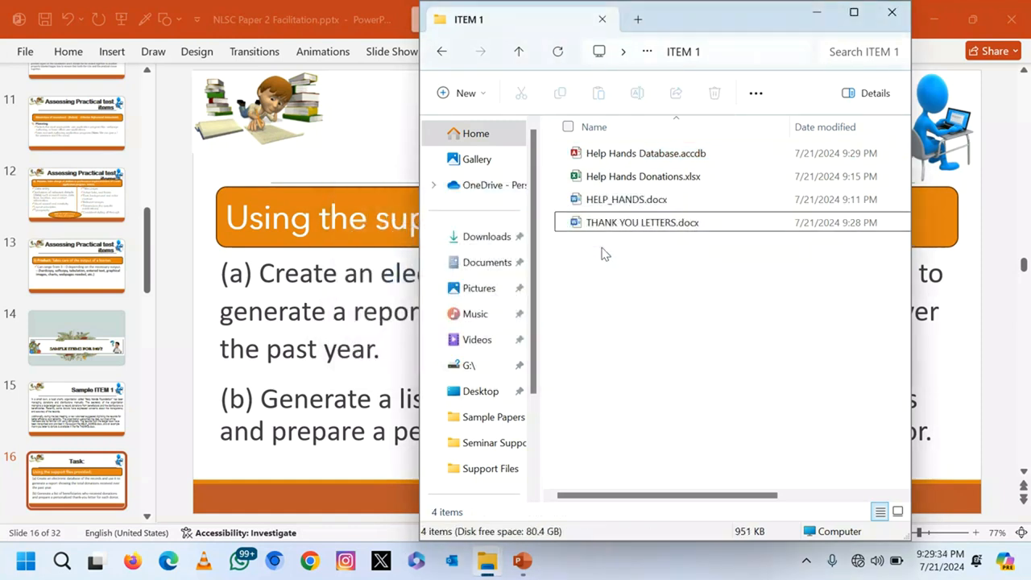
{"action": "left_click_drag", "start_coordinate": [622, 277], "coordinate": [581, 127]}
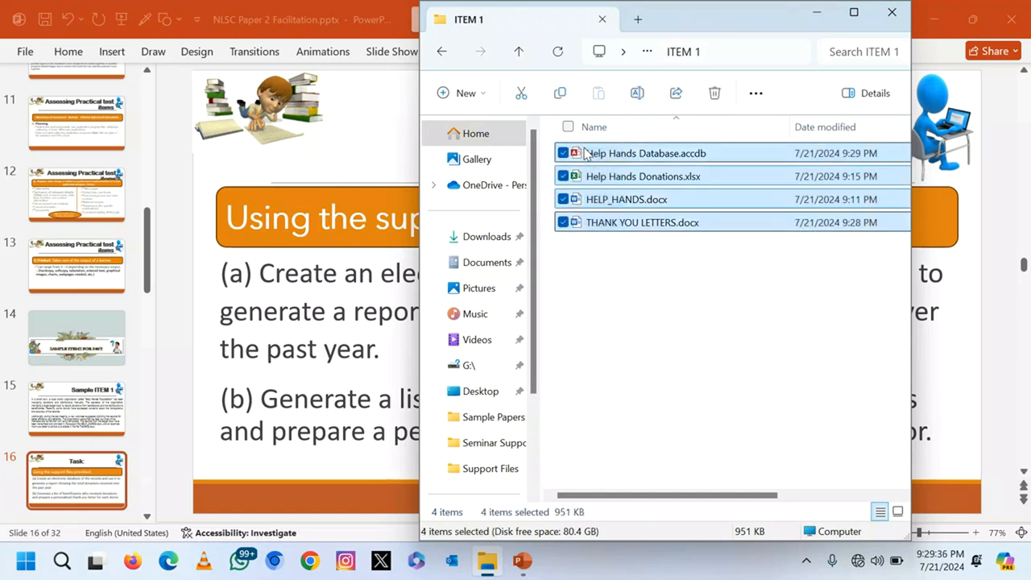
Step: Go up to the candidate folder and return to PowerPoint's Sample ITEM 1 slide
{"action": "left_click", "coordinate": [520, 53]}
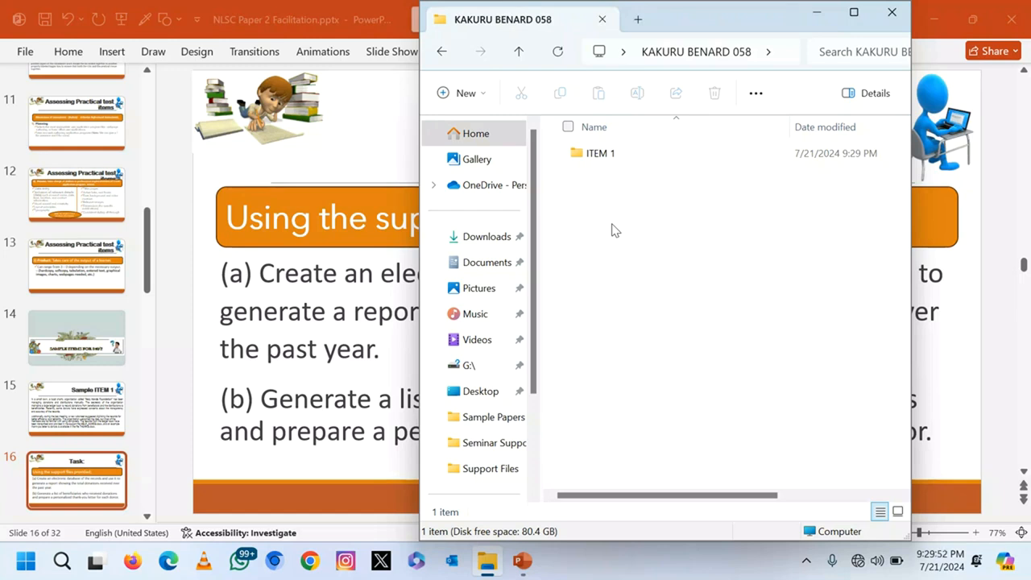
{"action": "left_click", "coordinate": [201, 260]}
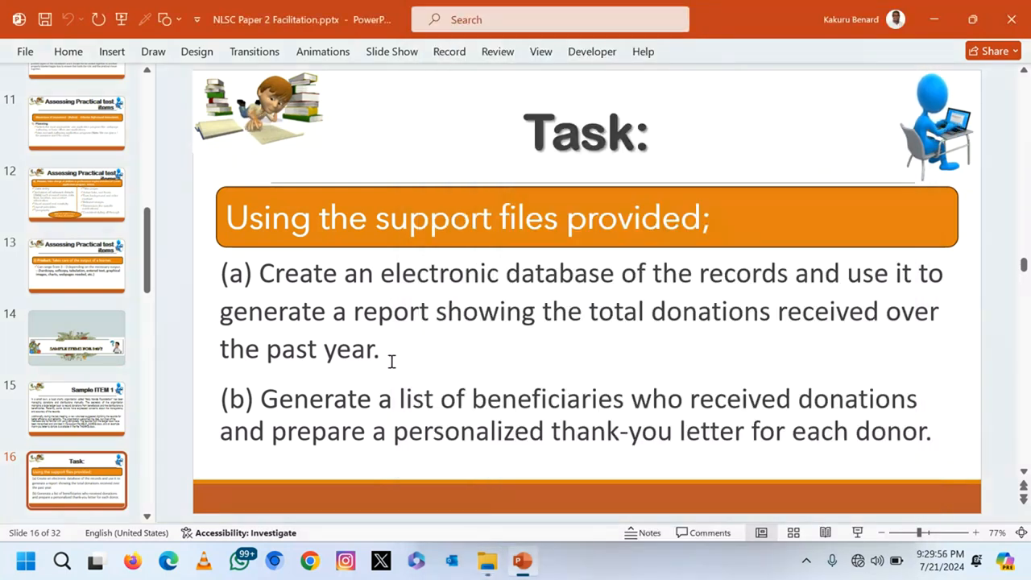
{"action": "left_click", "coordinate": [63, 416]}
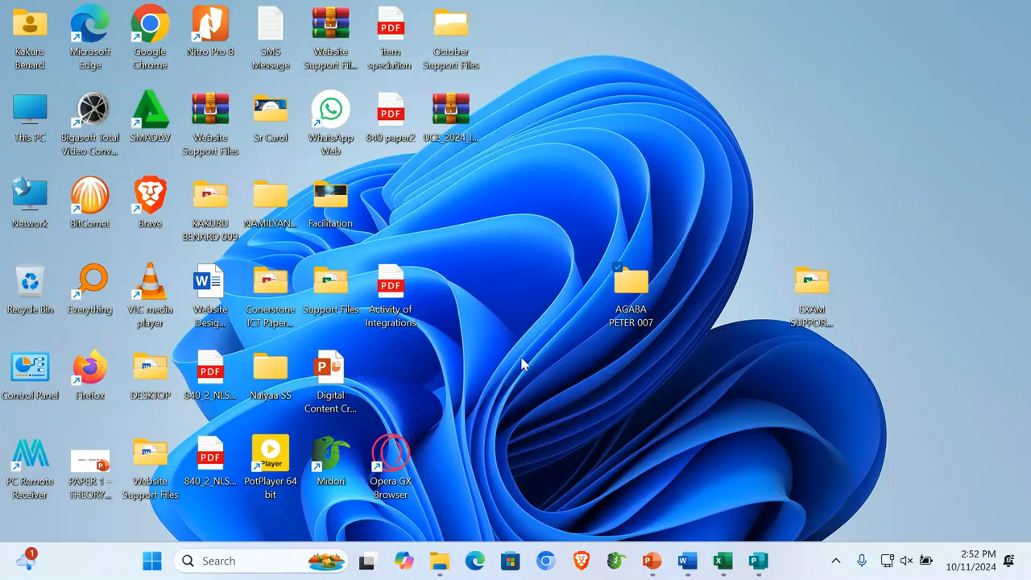
Step: Select the candidate's folder among the desktop icons
{"action": "left_click", "coordinate": [625, 294]}
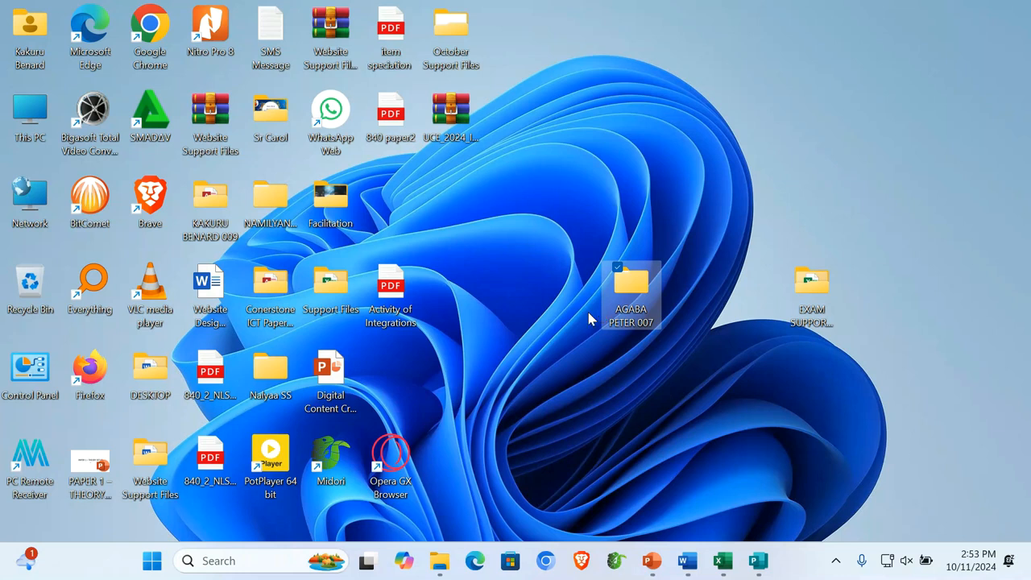
Step: Enter the candidate's name followed by 00 as the disc title, retyping it until correct
{"action": "left_click_drag", "start_coordinate": [472, 133], "coordinate": [573, 144]}
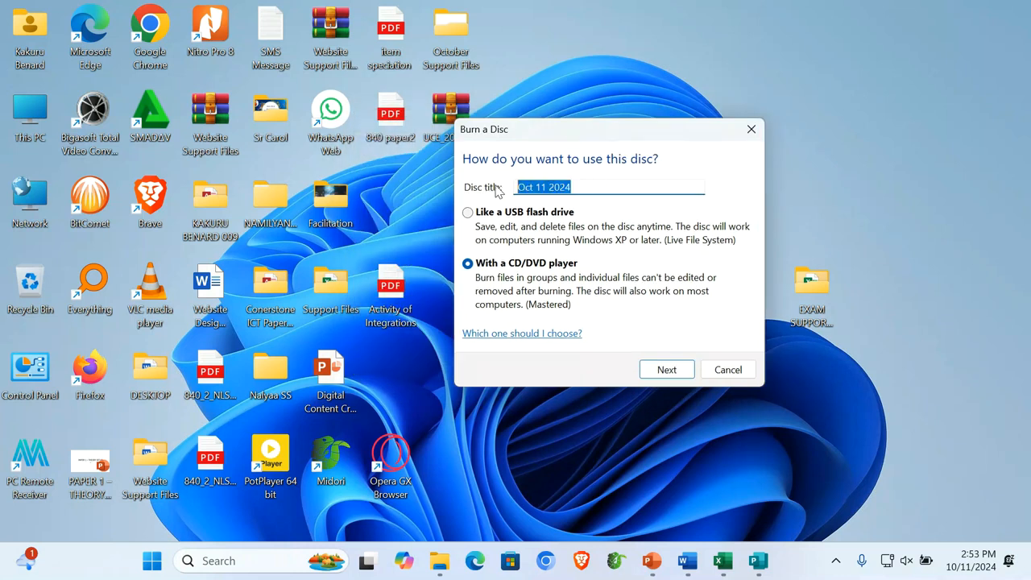
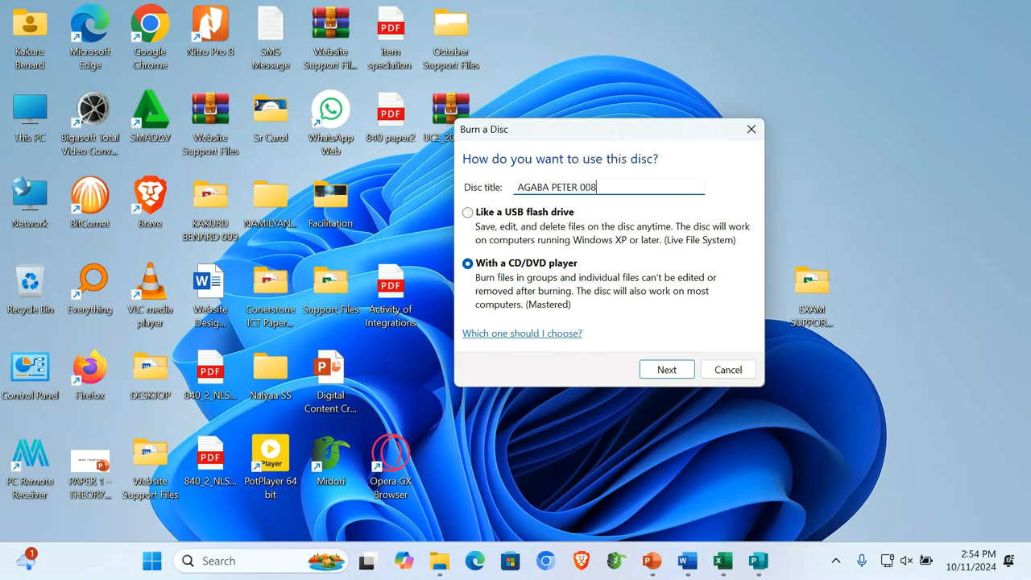
{"action": "key", "text": "ctrl+a"}
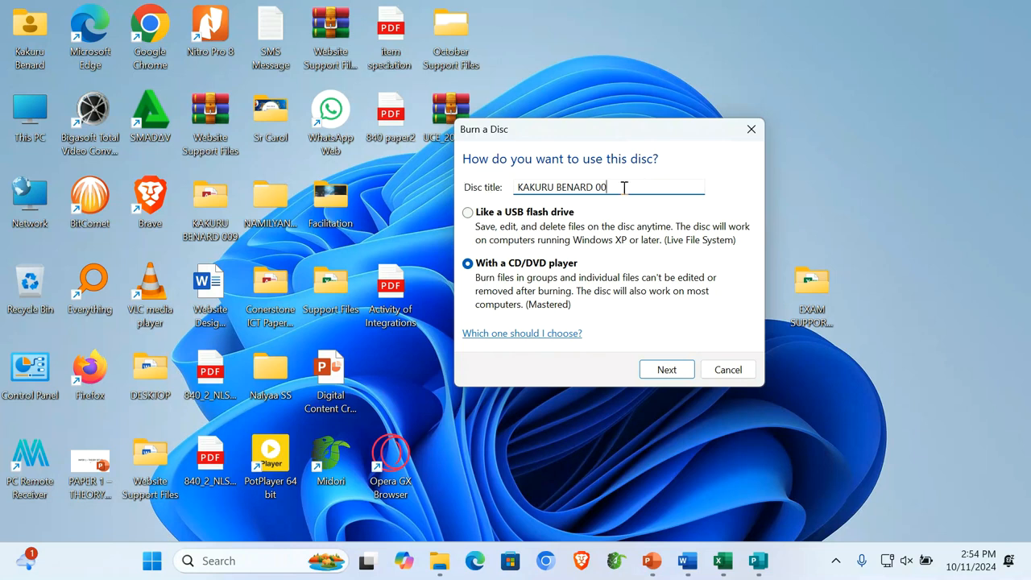
{"action": "left_click_drag", "start_coordinate": [621, 187], "coordinate": [489, 187]}
{"action": "type", "text": "PETER 007"}
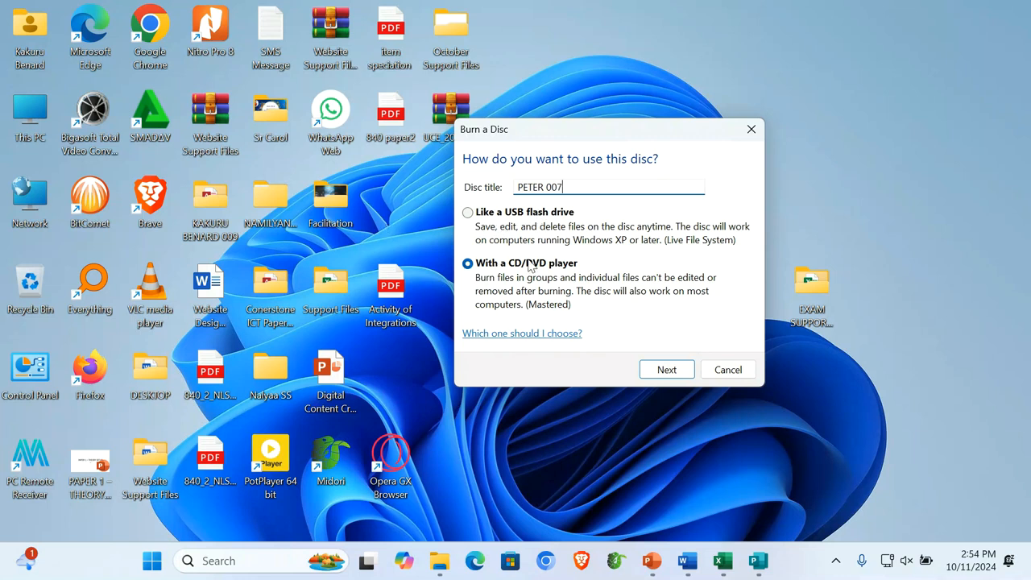
Step: Choose the 'With a CD/DVD player' mastered format and confirm the disc setup
{"action": "left_click", "coordinate": [470, 211]}
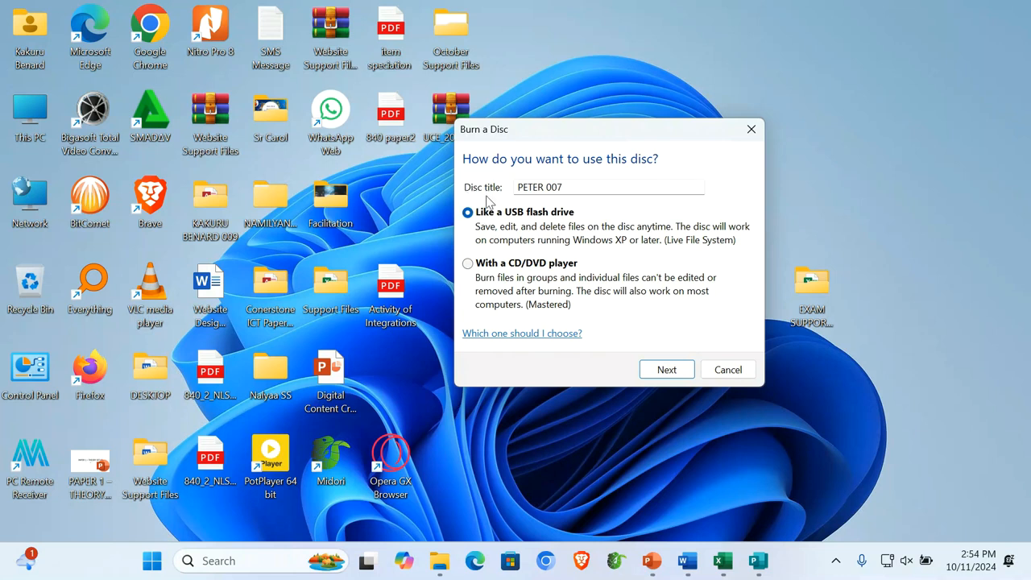
{"action": "left_click", "coordinate": [467, 265]}
{"action": "left_click", "coordinate": [681, 372]}
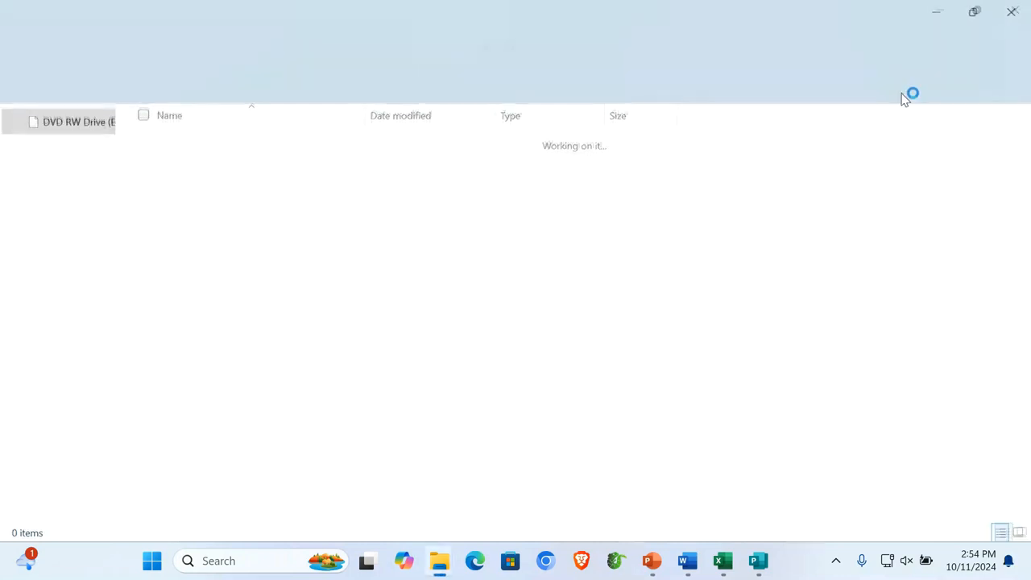
Step: Resize the DVD drive window and move it left so the desktop folder is visible
{"action": "left_click", "coordinate": [974, 8]}
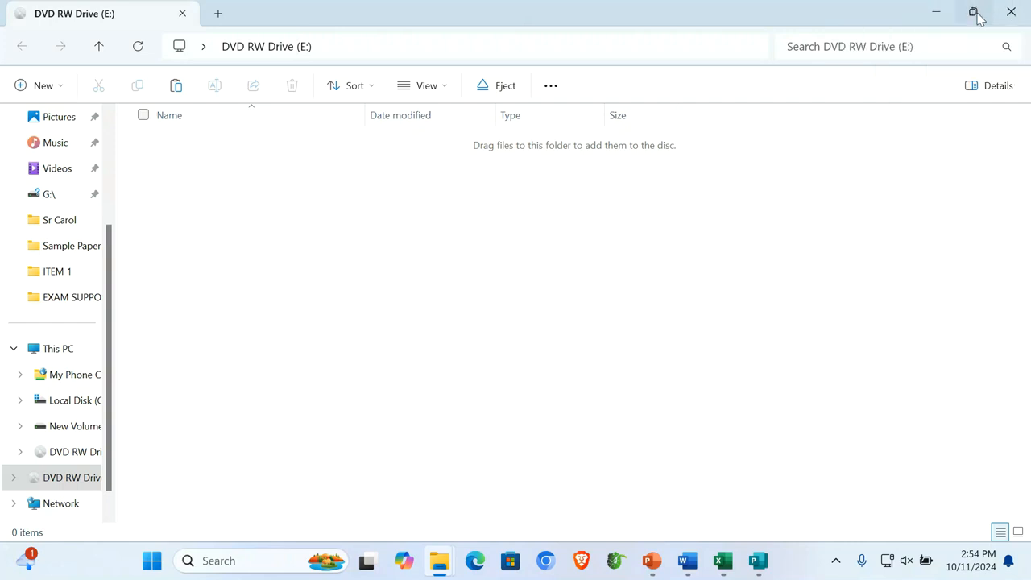
{"action": "left_click", "coordinate": [973, 11]}
{"action": "left_click_drag", "start_coordinate": [835, 16], "coordinate": [723, 97]}
{"action": "left_click_drag", "start_coordinate": [916, 170], "coordinate": [339, 171]}
{"action": "left_click_drag", "start_coordinate": [201, 89], "coordinate": [396, 38]}
Step: Drag the candidate's folder into the DVD drive window as files ready to burn
{"action": "left_click_drag", "start_coordinate": [642, 292], "coordinate": [283, 290]}
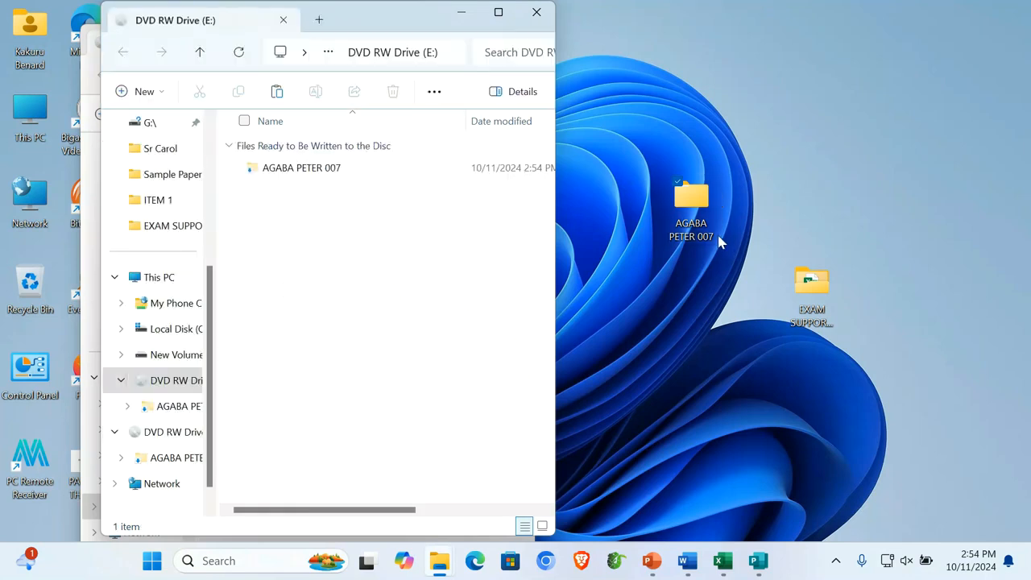
{"action": "right_click", "coordinate": [691, 196]}
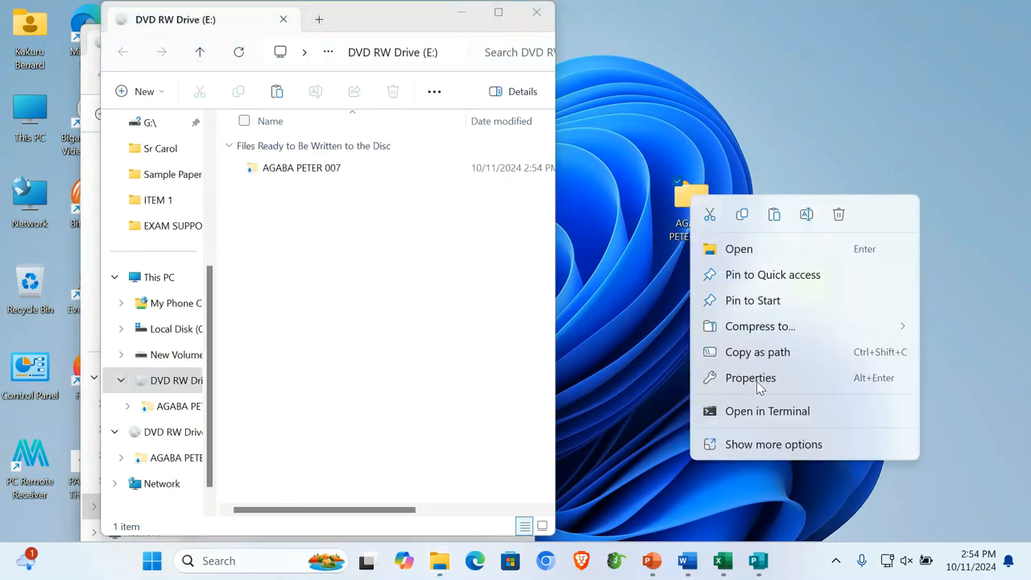
{"action": "left_click", "coordinate": [786, 445]}
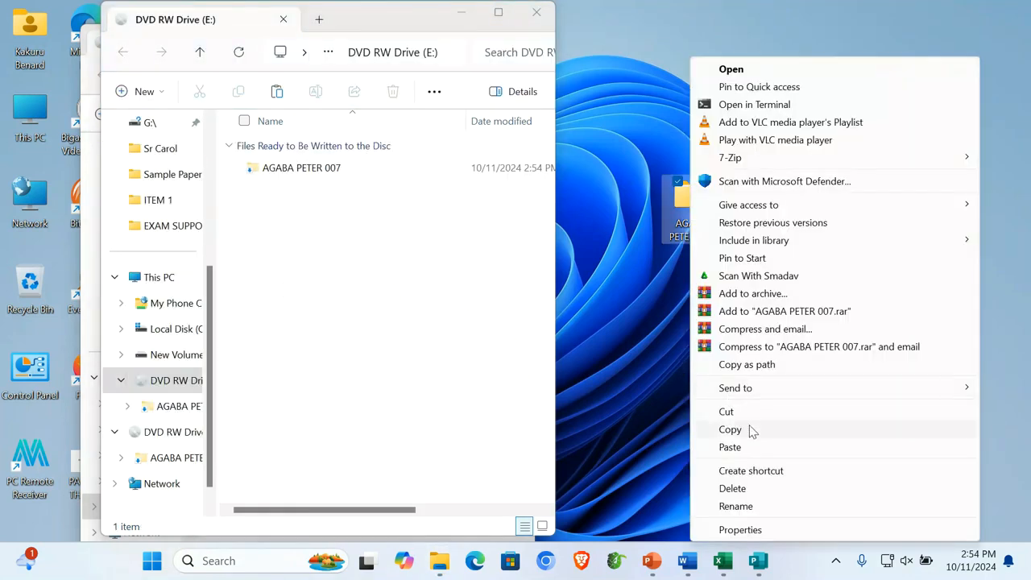
{"action": "left_click", "coordinate": [749, 432]}
{"action": "left_click", "coordinate": [315, 247]}
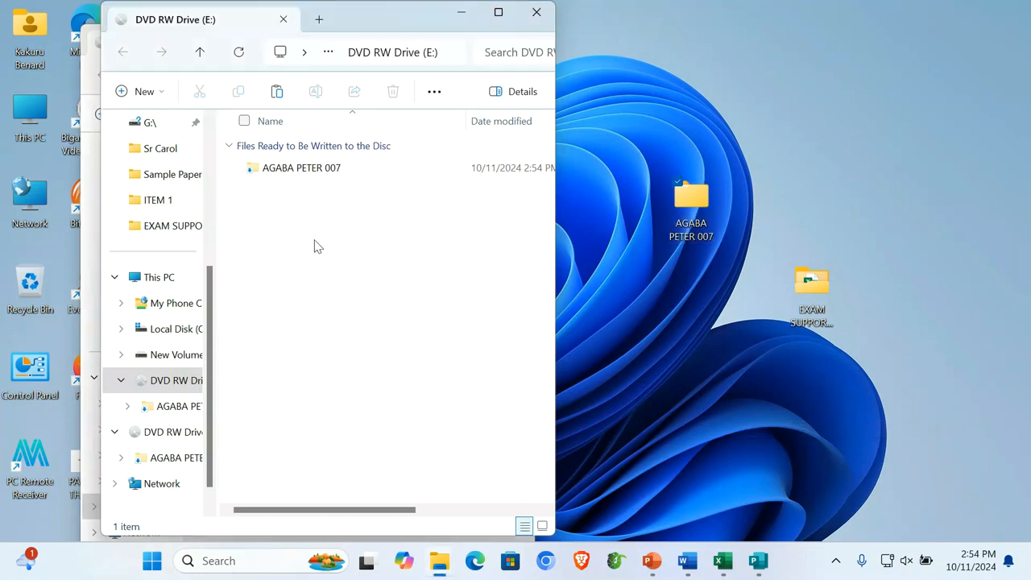
{"action": "right_click", "coordinate": [315, 246]}
{"action": "left_click", "coordinate": [426, 485]}
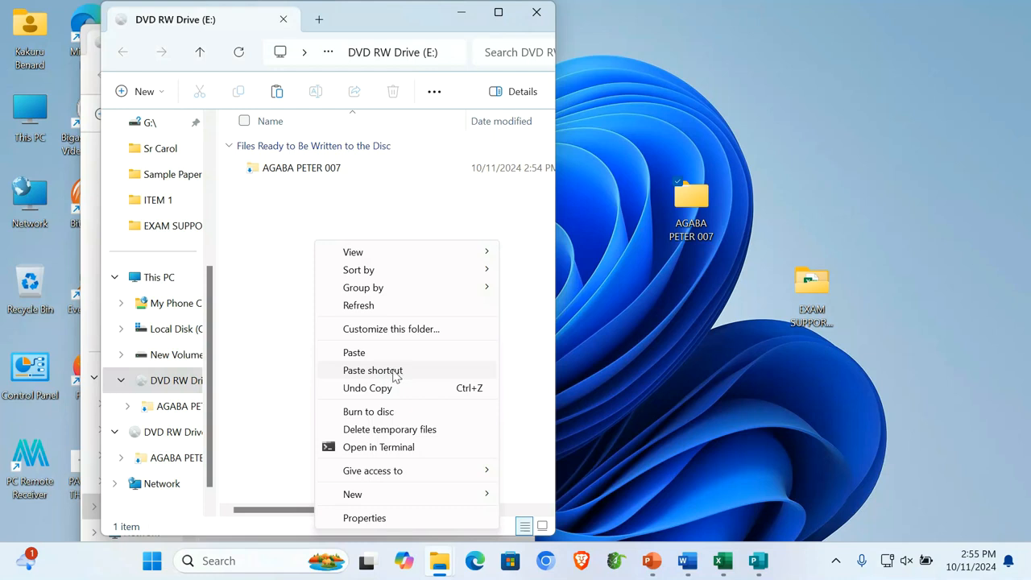
{"action": "left_click", "coordinate": [419, 211]}
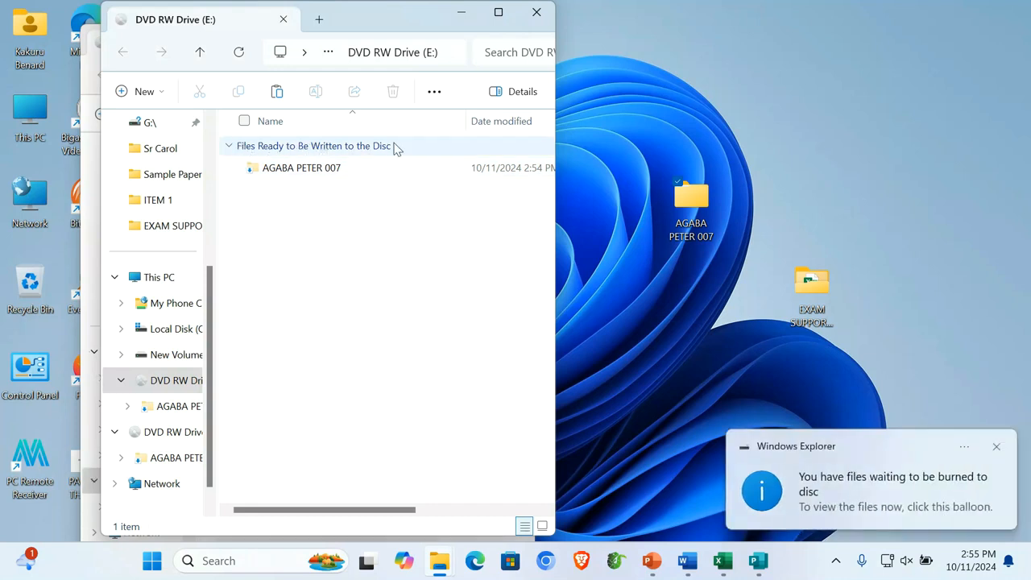
Step: Burn the waiting files to disc, keeping the existing disc title
{"action": "right_click", "coordinate": [291, 224]}
{"action": "left_click", "coordinate": [379, 476]}
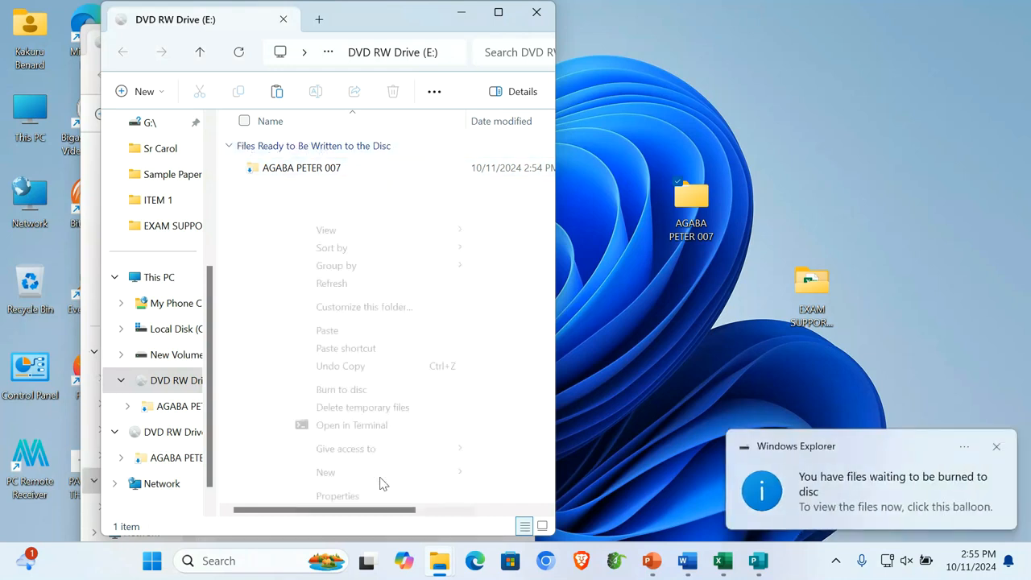
{"action": "left_click", "coordinate": [359, 391]}
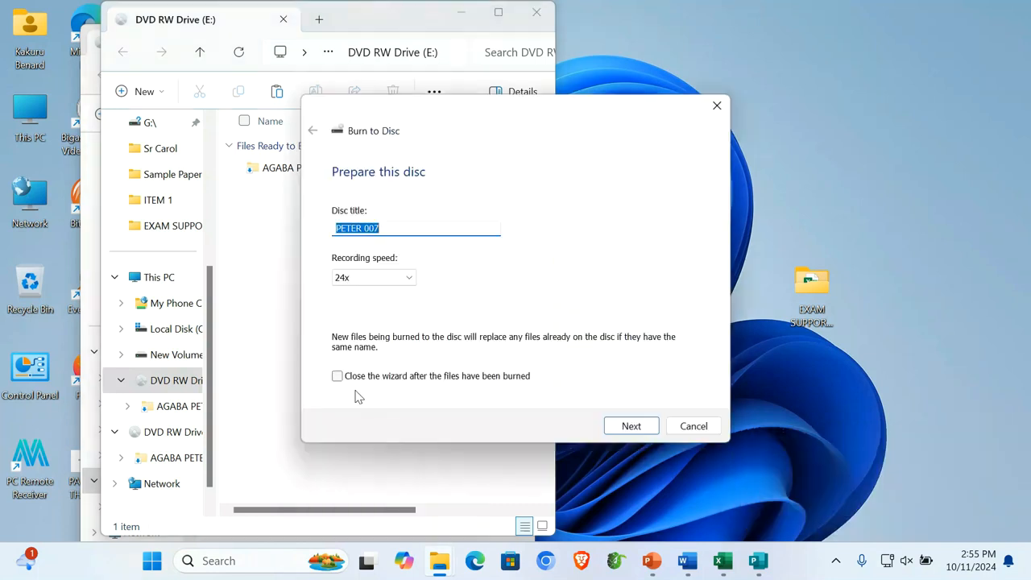
{"action": "left_click", "coordinate": [387, 230]}
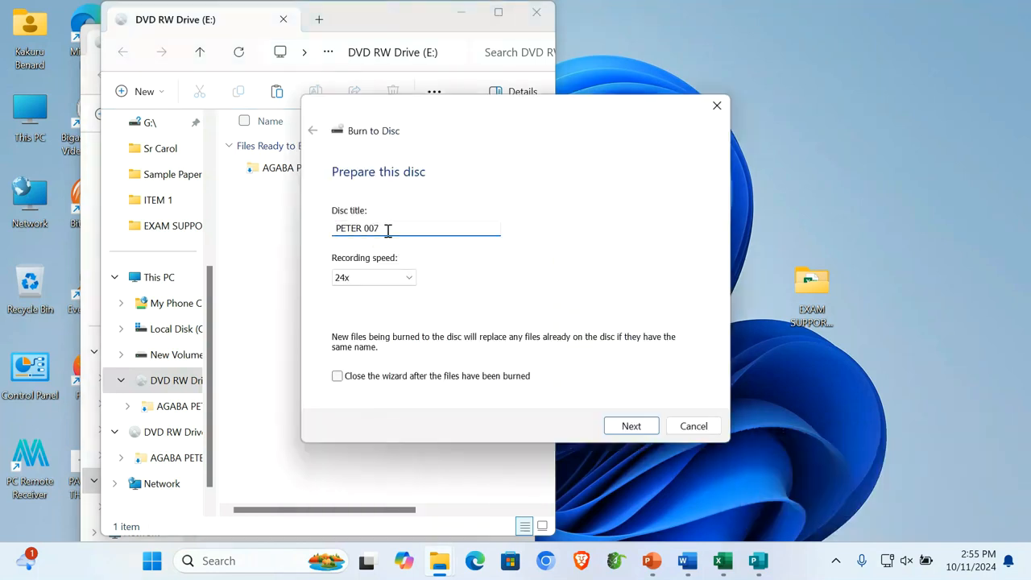
{"action": "left_click", "coordinate": [645, 428]}
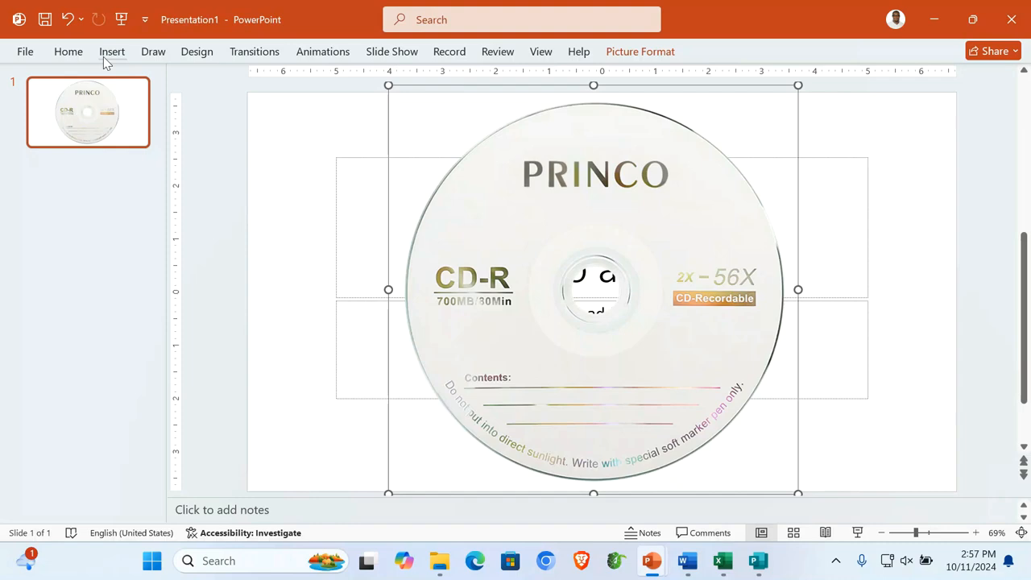
Step: Start the slide show on the CD picture and switch the pointer to Pen
{"action": "left_click", "coordinate": [857, 532]}
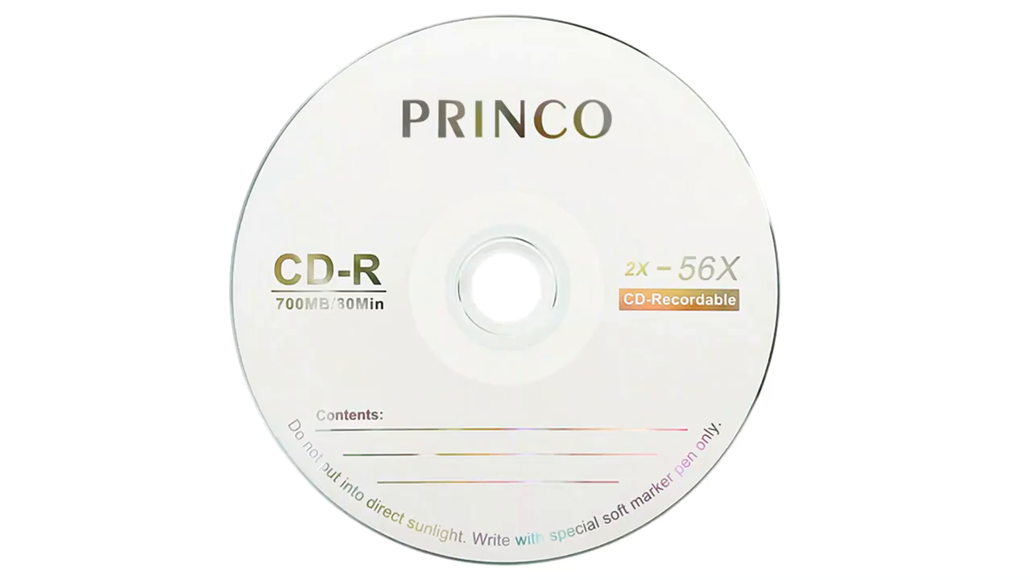
{"action": "right_click", "coordinate": [878, 158]}
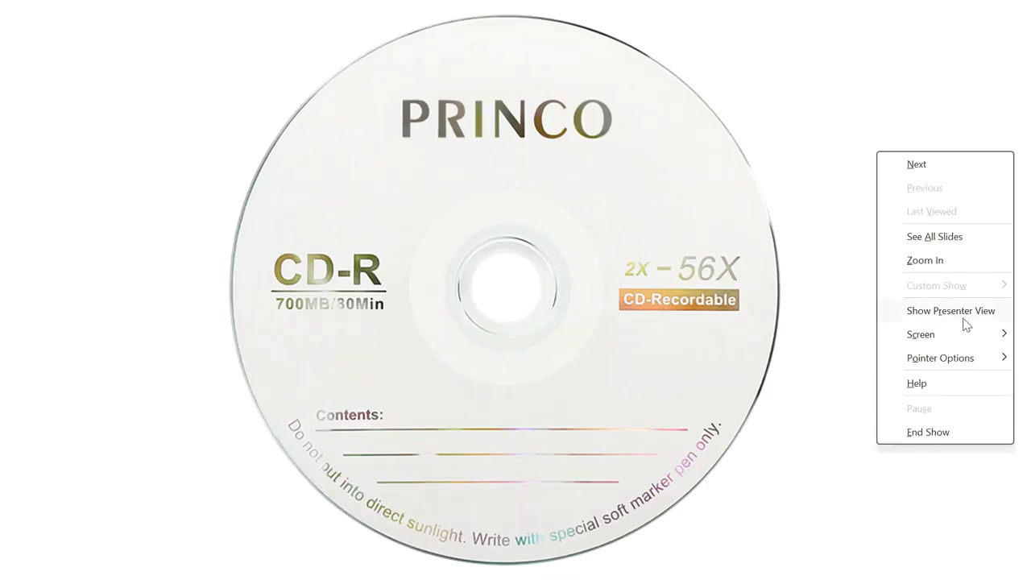
{"action": "mouse_move", "coordinate": [957, 358]}
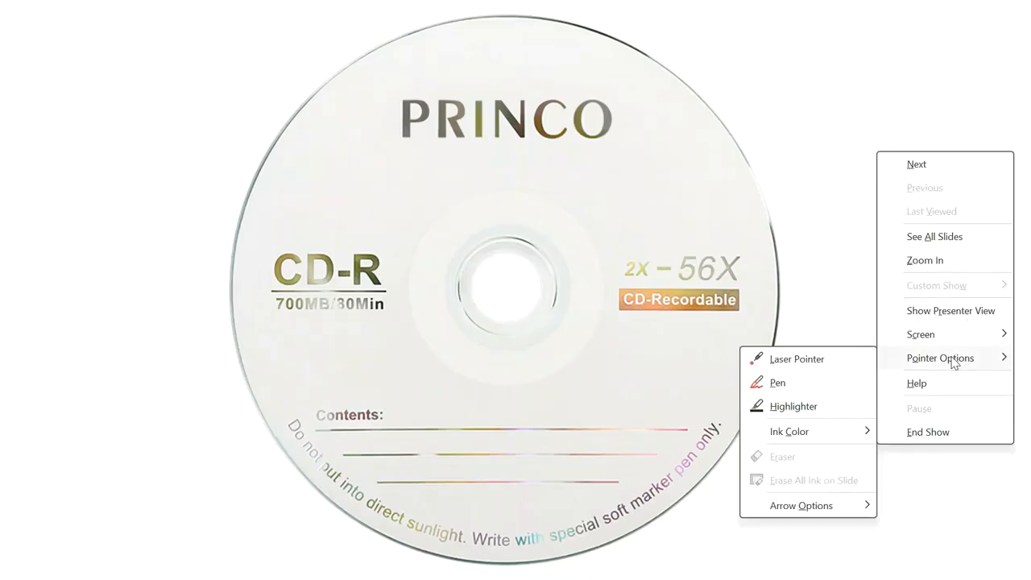
{"action": "left_click", "coordinate": [778, 382]}
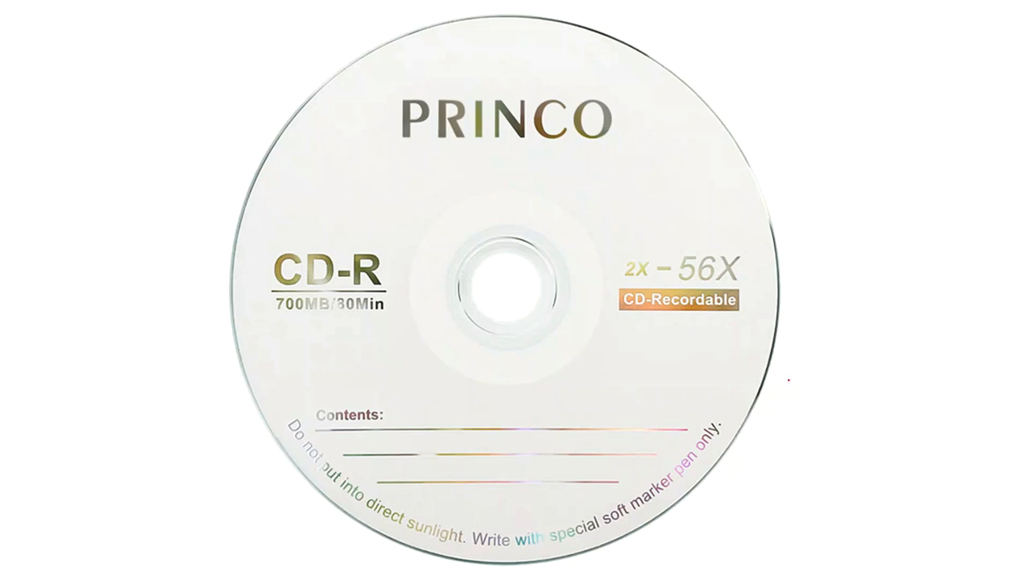
Step: Handwrite the candidate's name over the PRINCO label in red ink, with a second line below
{"action": "mouse_move", "coordinate": [382, 125]}
{"action": "left_mouse_down"}
{"action": "mouse_move", "coordinate": [411, 83]}
{"action": "mouse_move", "coordinate": [431, 128]}
{"action": "left_mouse_up"}
{"action": "left_click_drag", "start_coordinate": [390, 115], "coordinate": [430, 105]}
{"action": "left_click_drag", "start_coordinate": [478, 61], "coordinate": [483, 130]}
{"action": "mouse_move", "coordinate": [469, 104]}
{"action": "left_mouse_down"}
{"action": "mouse_move", "coordinate": [514, 95]}
{"action": "mouse_move", "coordinate": [555, 138]}
{"action": "mouse_move", "coordinate": [551, 108]}
{"action": "left_mouse_up"}
{"action": "left_click_drag", "start_coordinate": [568, 83], "coordinate": [575, 134]}
{"action": "mouse_move", "coordinate": [619, 129]}
{"action": "left_mouse_down"}
{"action": "mouse_move", "coordinate": [635, 72]}
{"action": "mouse_move", "coordinate": [665, 127]}
{"action": "left_mouse_up"}
{"action": "left_click_drag", "start_coordinate": [615, 117], "coordinate": [643, 111]}
{"action": "left_click_drag", "start_coordinate": [412, 179], "coordinate": [413, 227]}
{"action": "left_click_drag", "start_coordinate": [406, 161], "coordinate": [411, 201]}
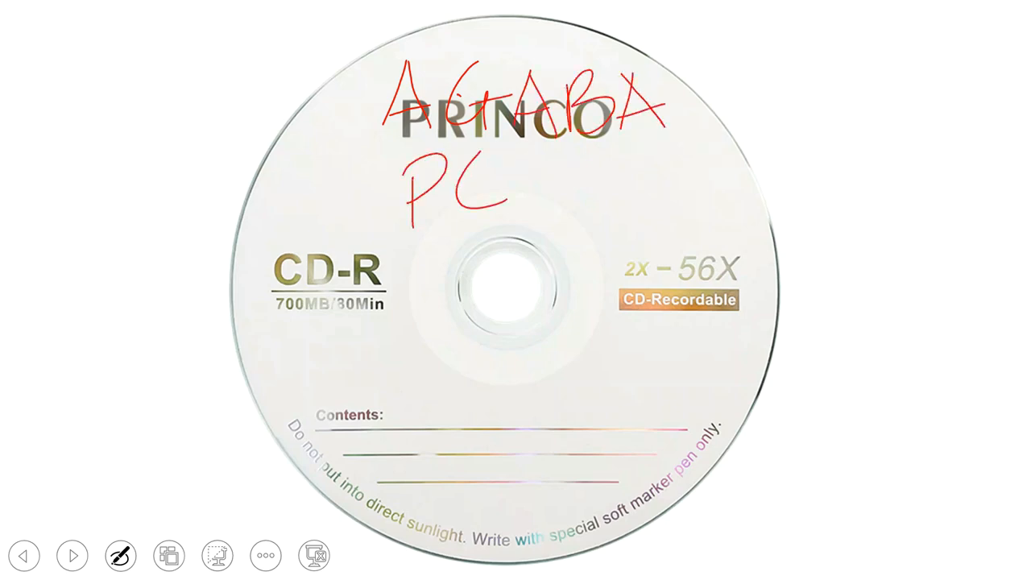